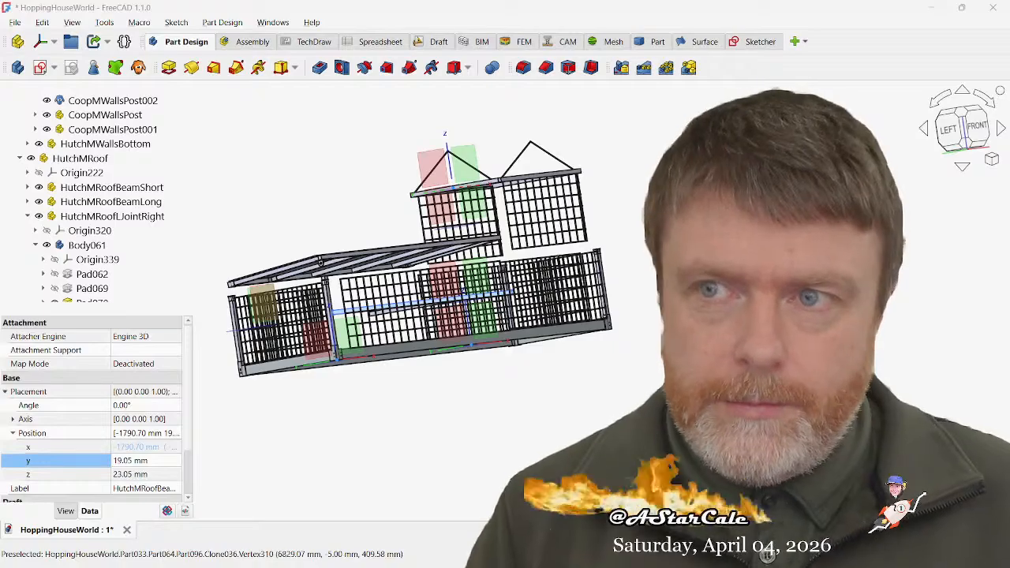
Step: Inspect the expression that drives the x position of the selected hutch roof part, leaving it as it is
middle_drag(374, 359, 501, 379)
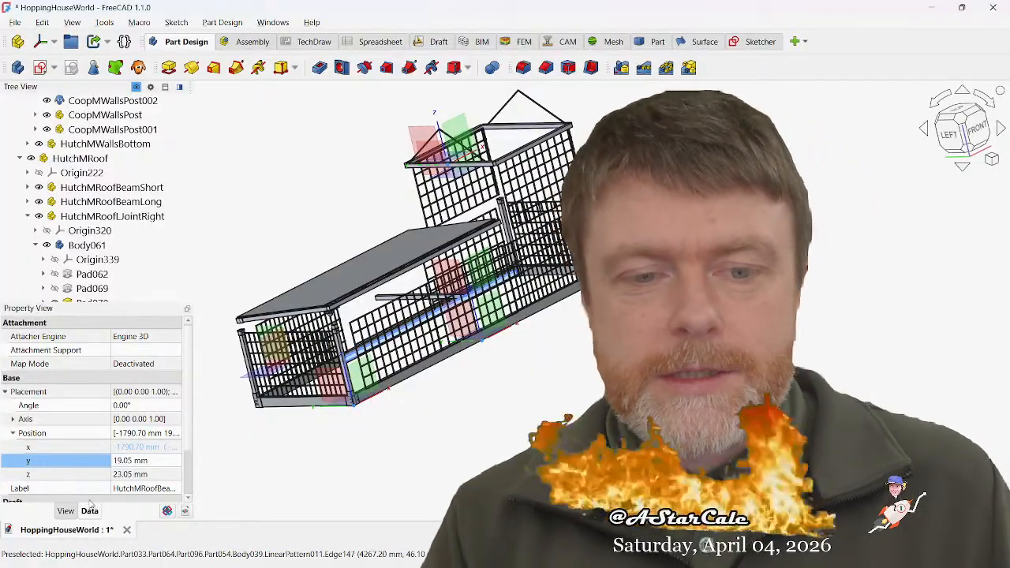
click(138, 447)
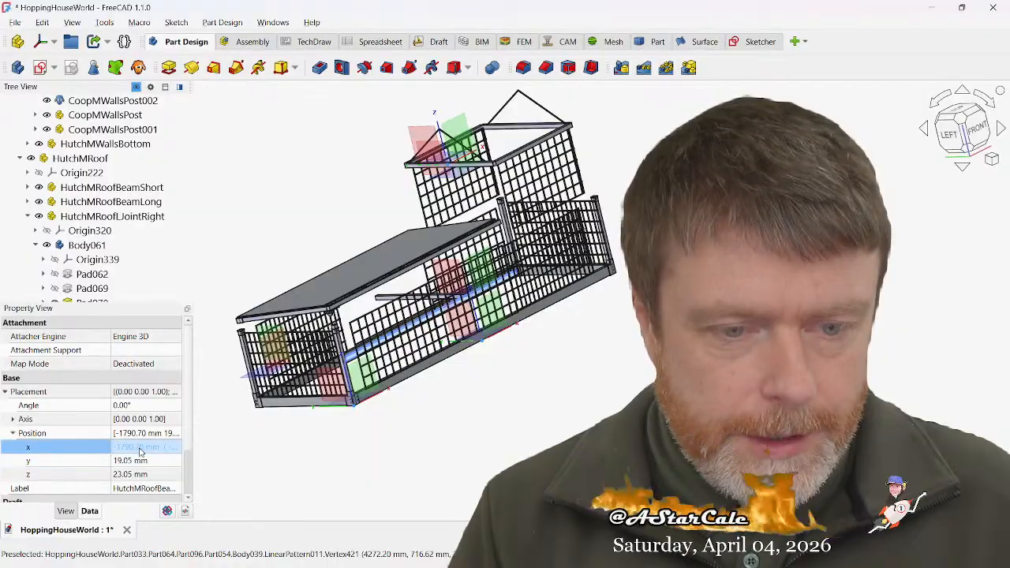
click(163, 447)
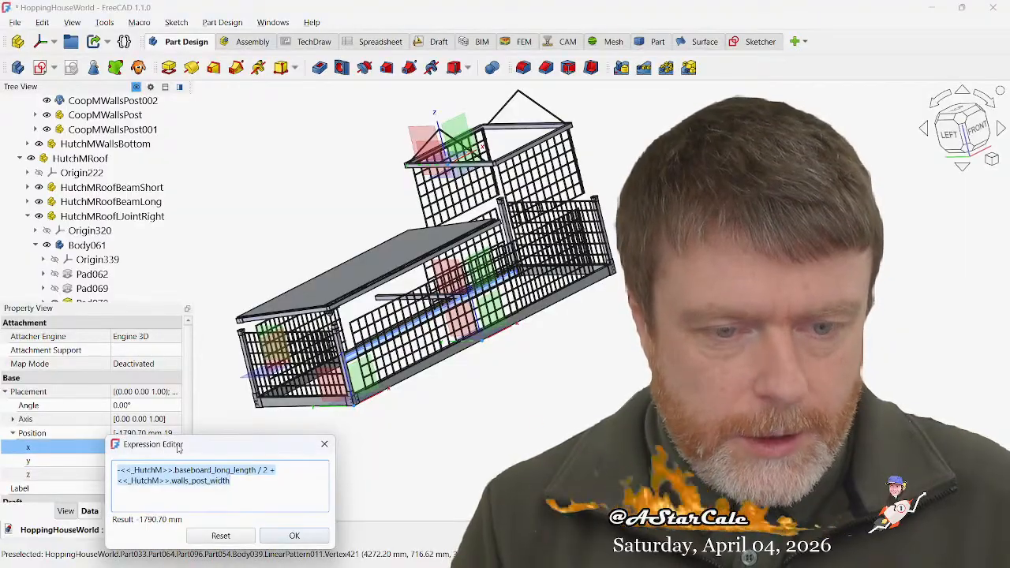
drag(182, 448, 203, 311)
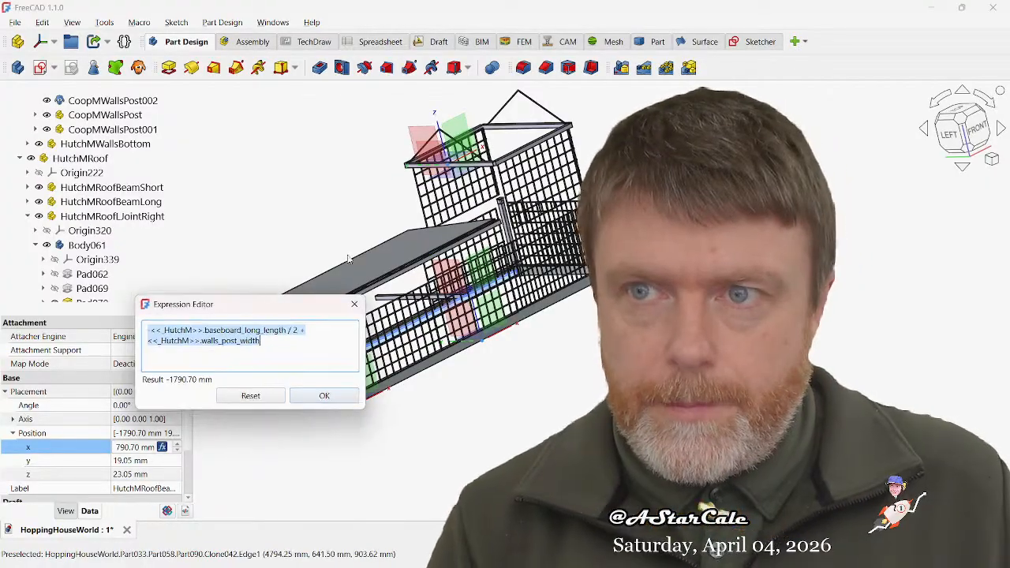
drag(221, 306, 482, 217)
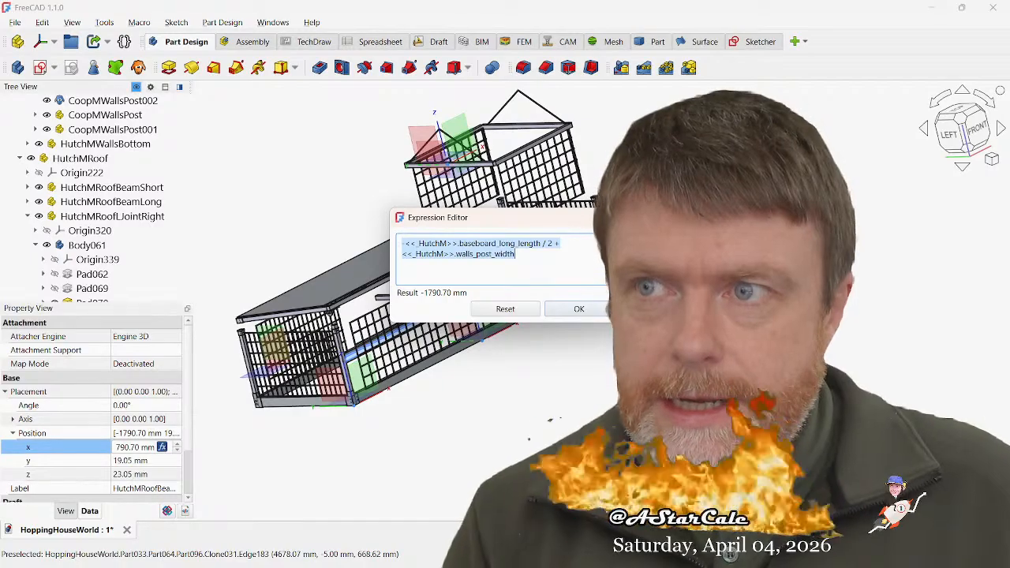
click(578, 308)
Step: Examine the roof corner joint from below, with its hinge ring and the wall post beneath it
scroll(490, 303, up, 5)
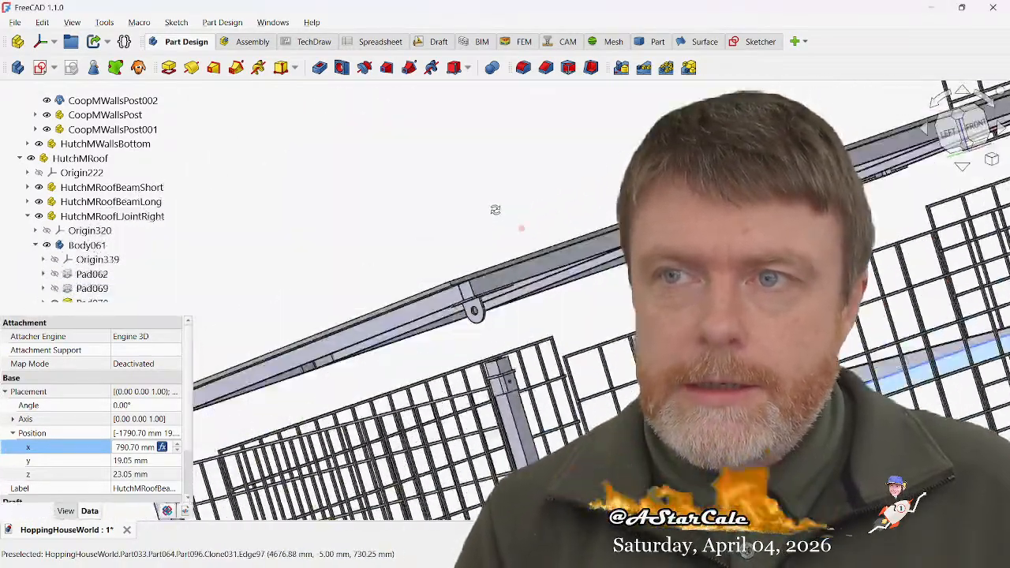
middle_drag(517, 226, 474, 438)
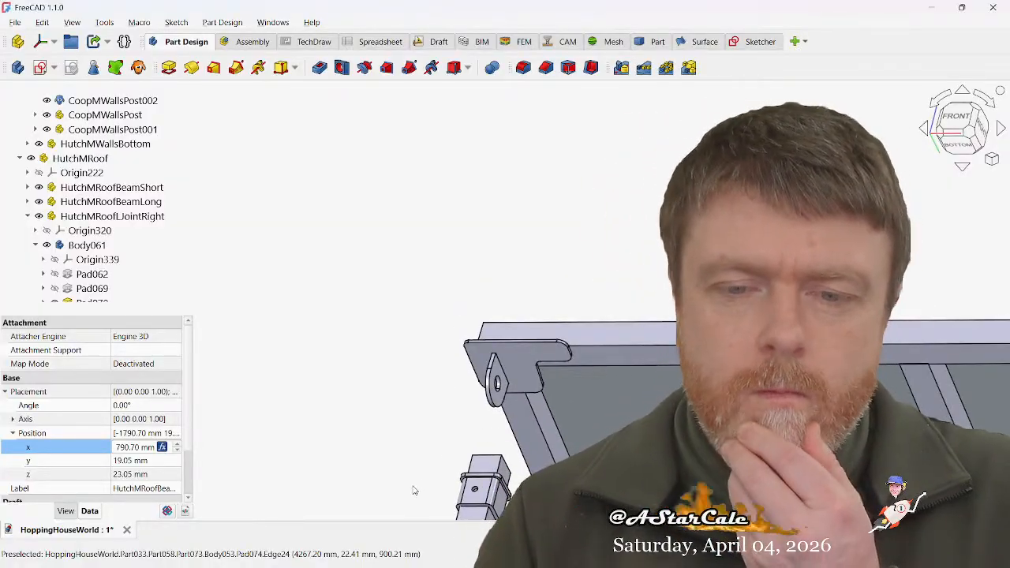
middle_drag(555, 413, 586, 416)
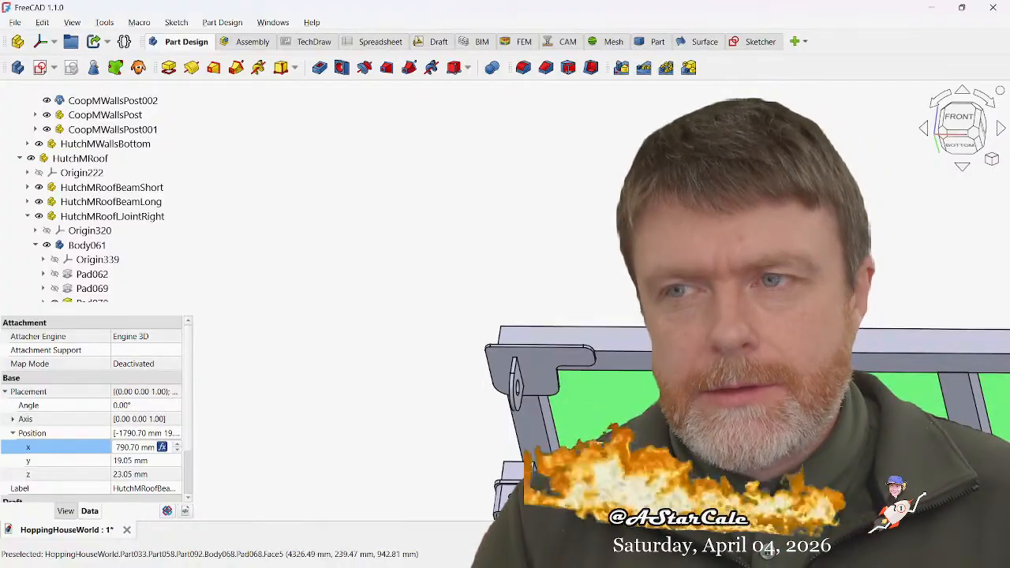
middle_drag(498, 455, 396, 388)
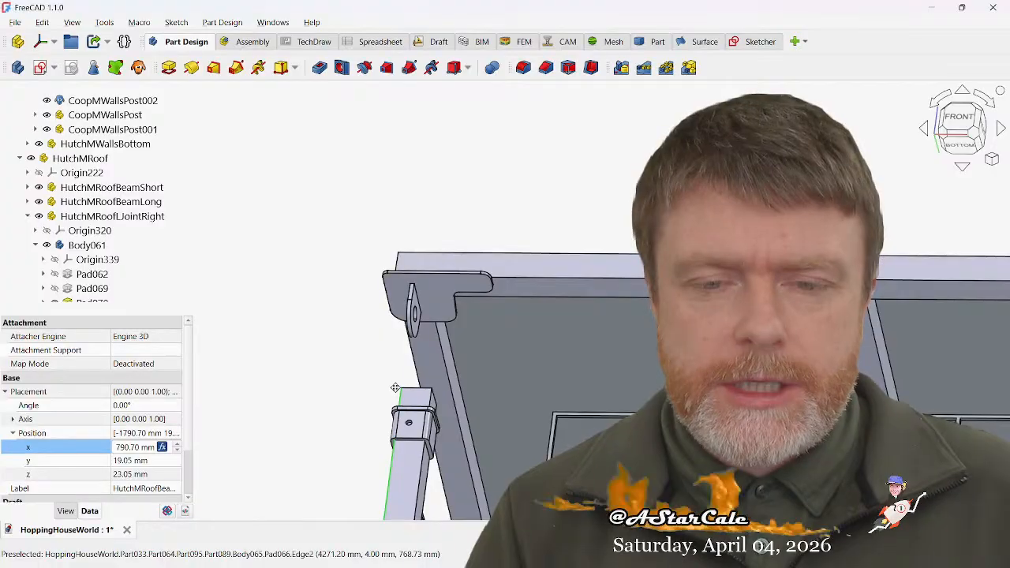
middle_drag(385, 351, 413, 359)
scroll(328, 274, up, 5)
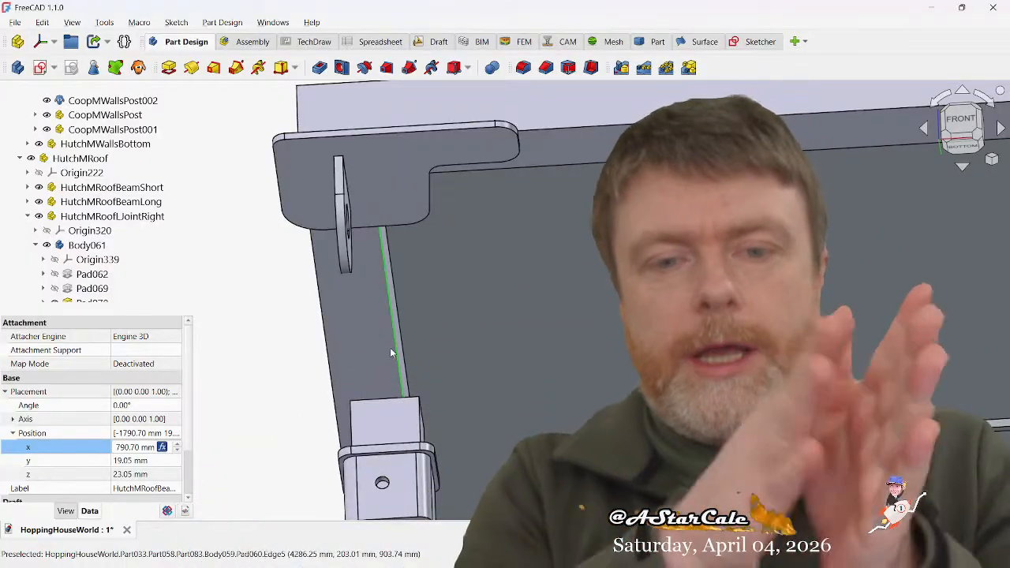
middle_drag(476, 180, 557, 187)
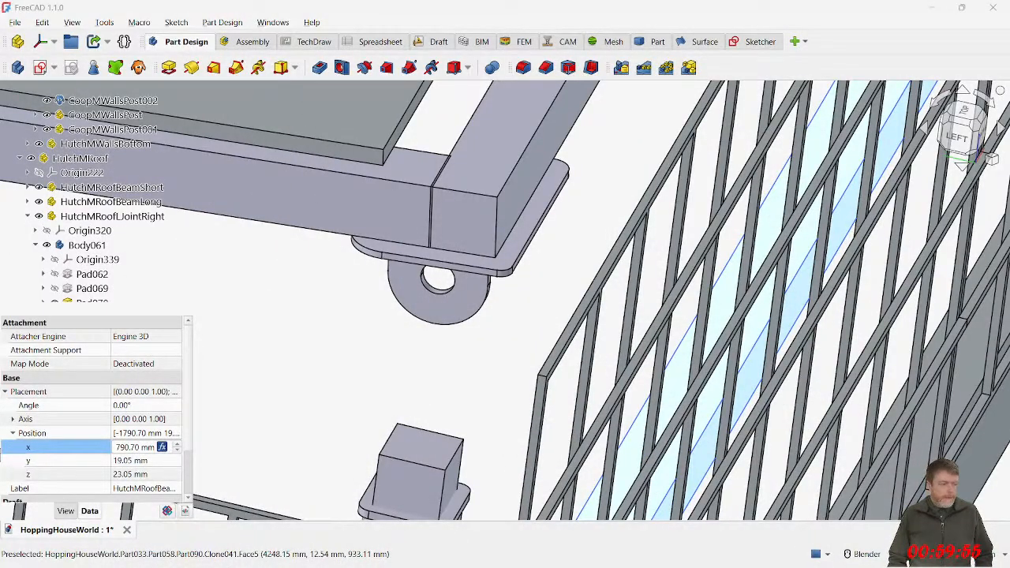
Step: Switch to the browser and open the main page of the HoppingHouseWorld repository on GitHub
drag(0, 43, 439, 5)
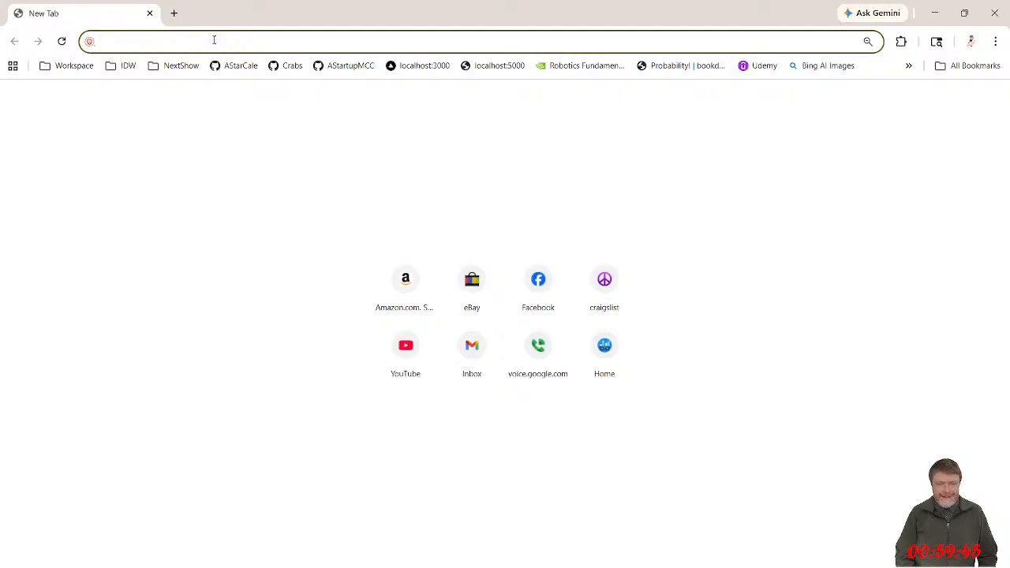
text(hoppinghouse)
key(Return)
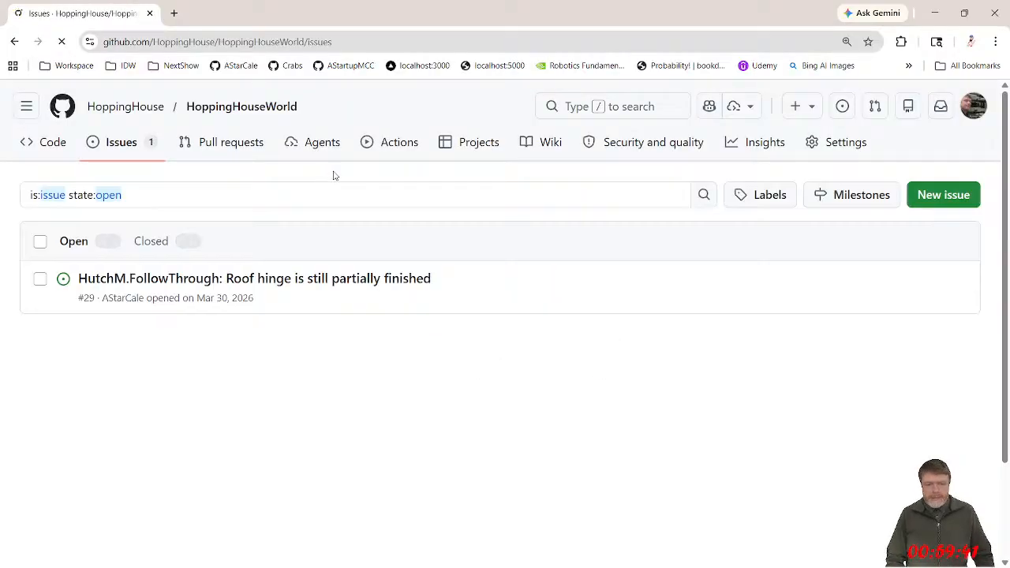
click(251, 115)
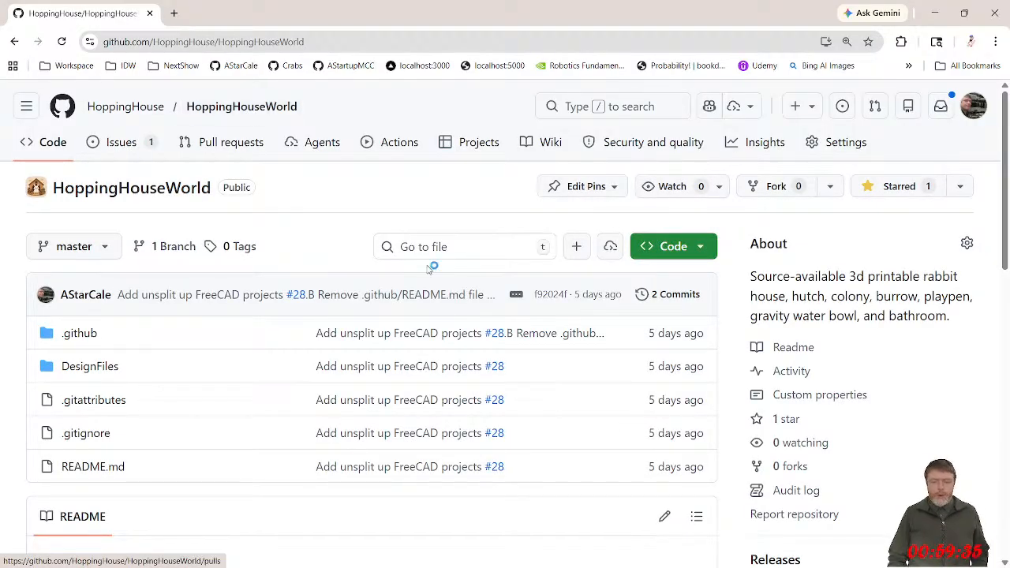
Step: Look over the repository's front page and its DesignFiles folder, and return to FreeCAD
scroll(497, 332, down, 1)
scroll(489, 387, down, 1)
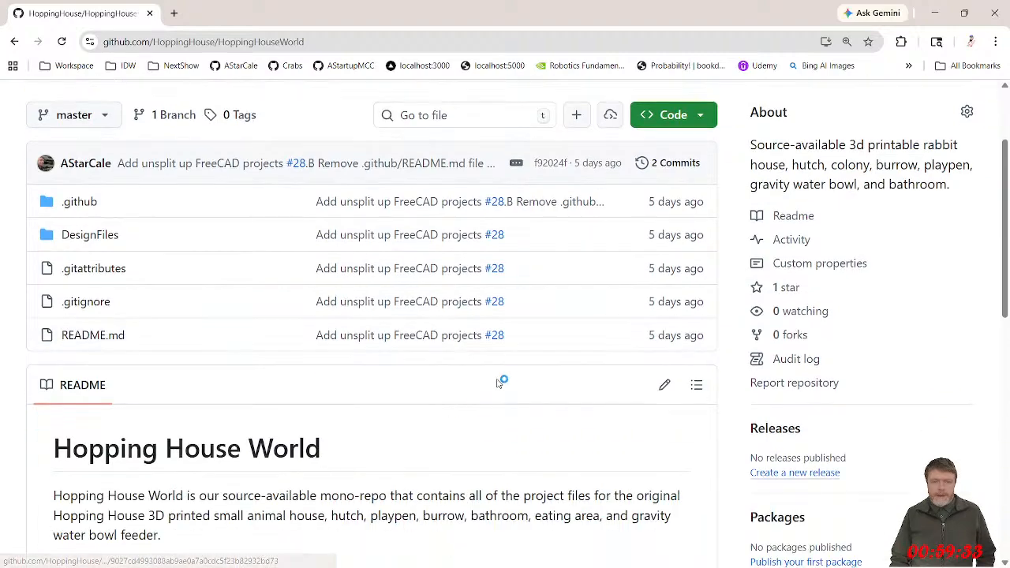
scroll(552, 384, up, 2)
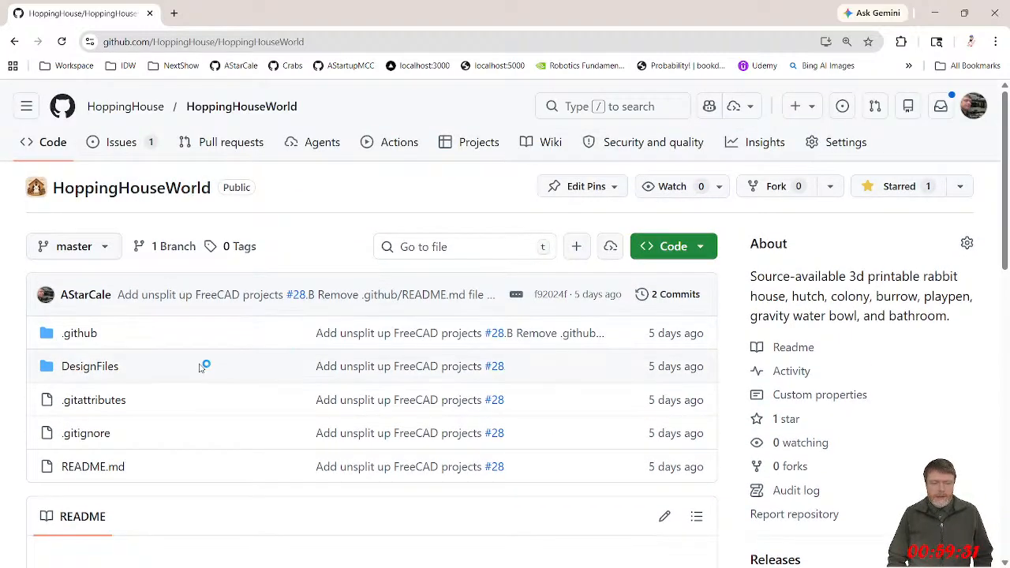
click(90, 366)
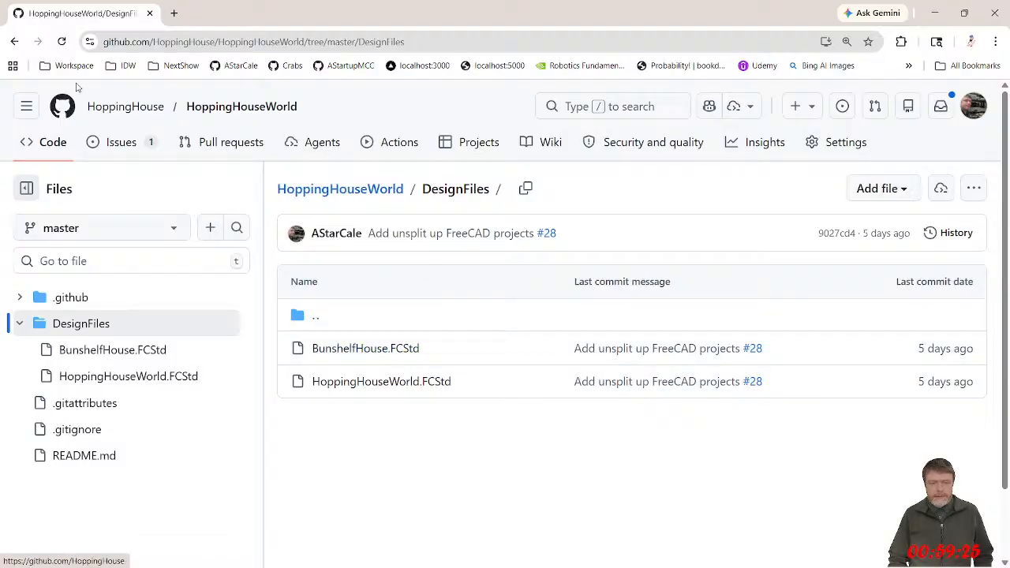
click(14, 41)
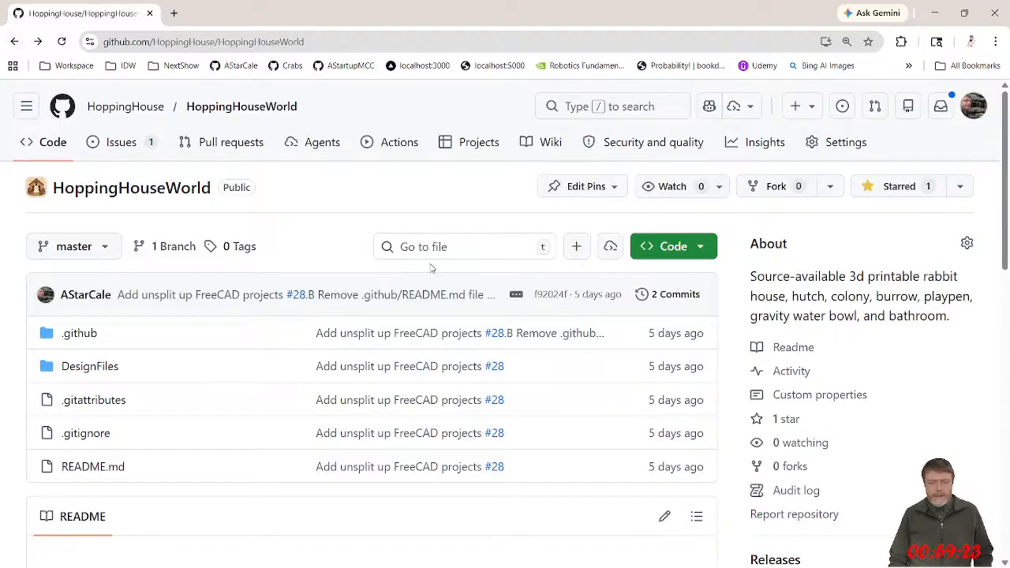
click(40, 41)
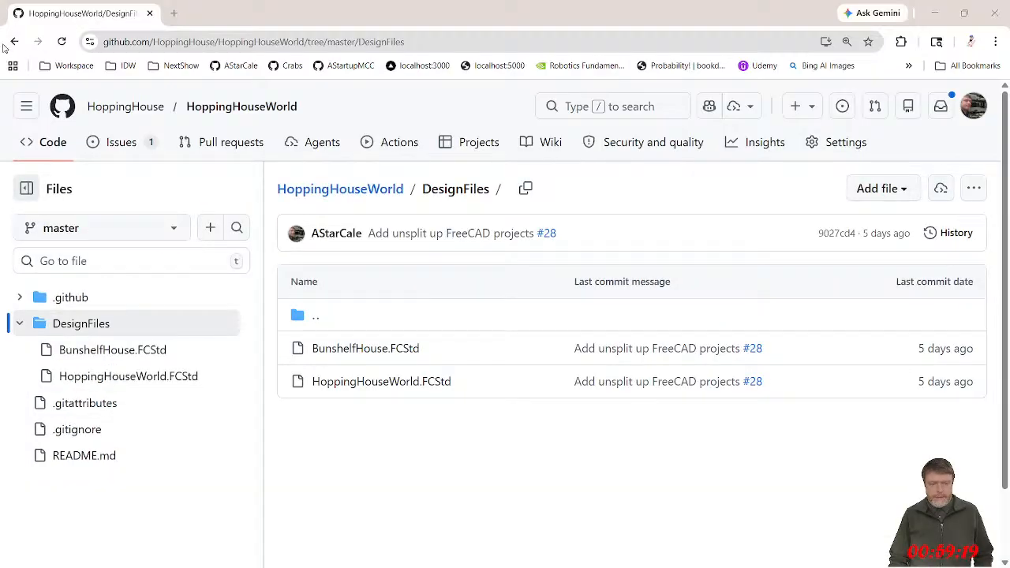
click(14, 41)
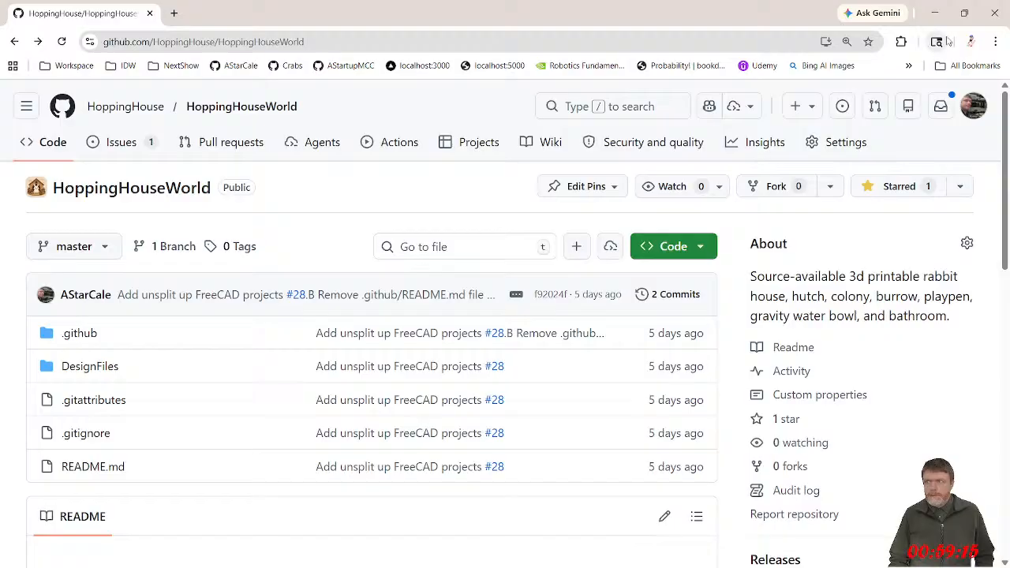
click(934, 13)
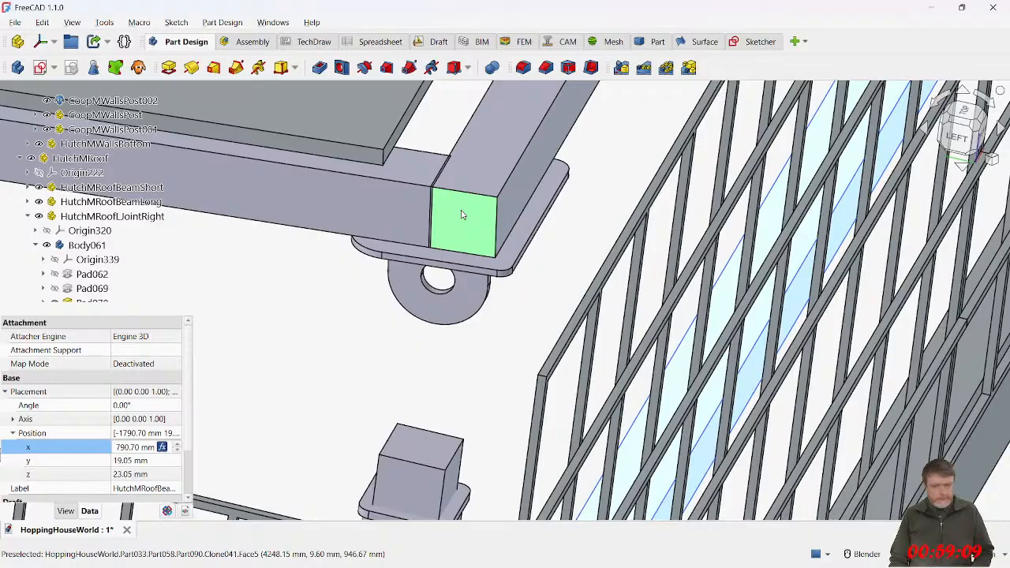
Step: Open the sketch under Pad075 in the HutchMRoofHinge body for editing
scroll(490, 276, up, 3)
middle_drag(496, 283, 503, 406)
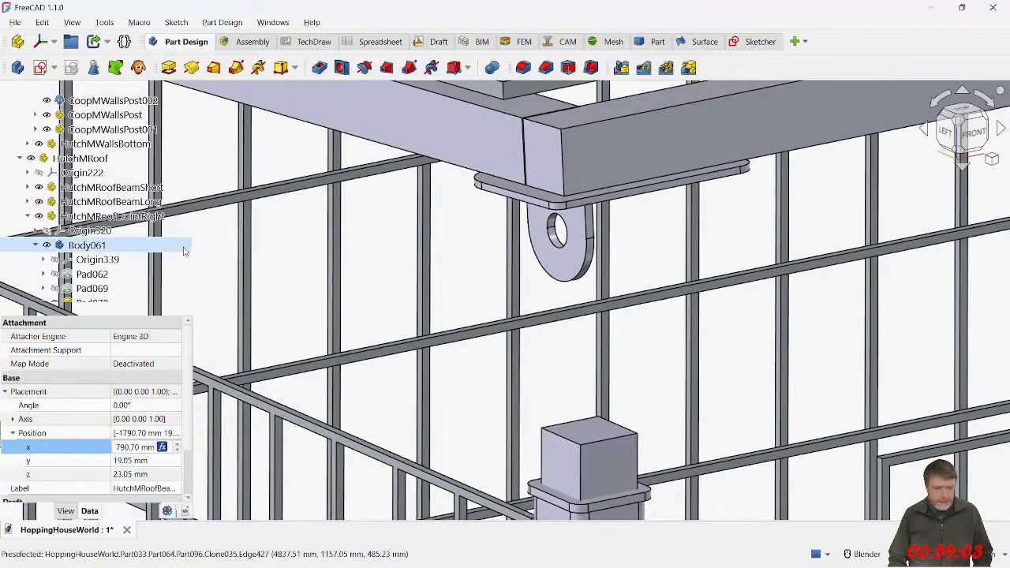
scroll(99, 252, down, 4)
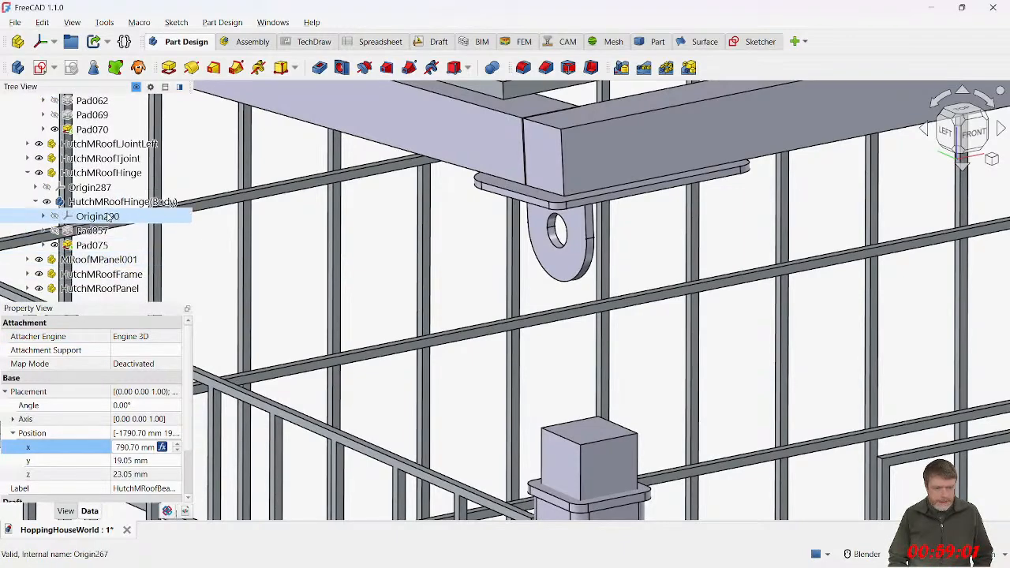
click(43, 246)
click(88, 258)
double_click(88, 259)
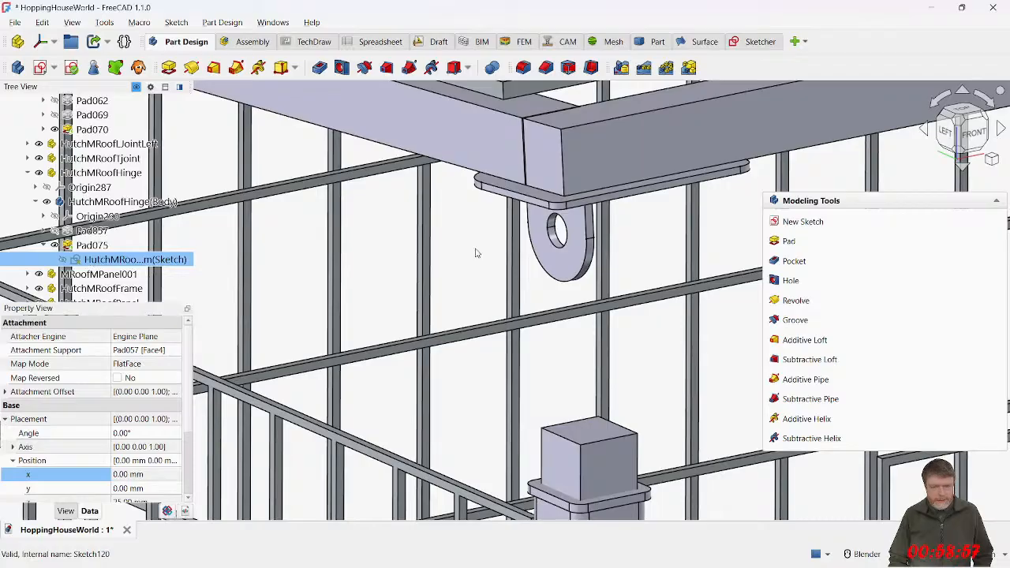
scroll(623, 186, up, 3)
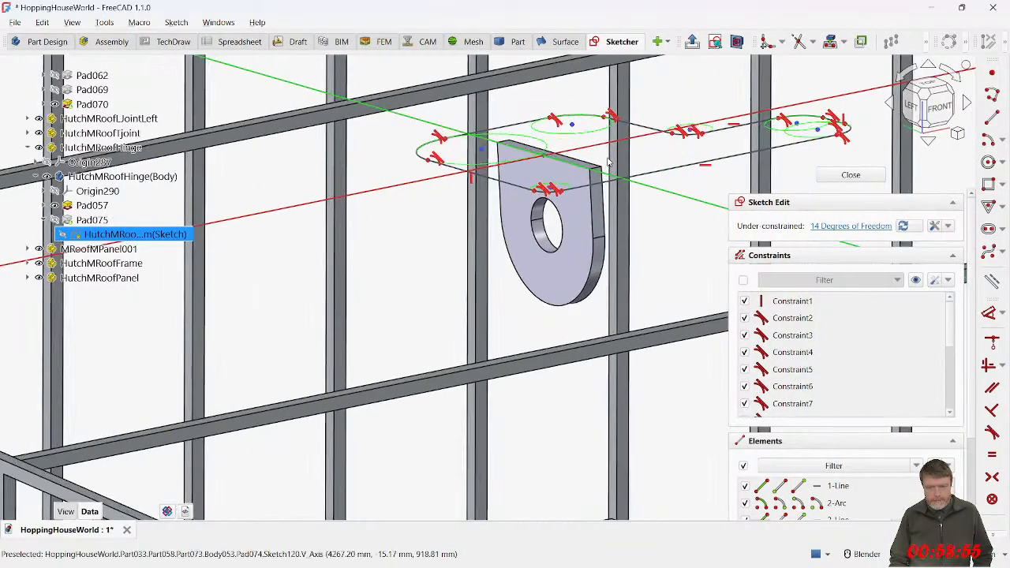
Step: Constrain the slanted line between the two rounded corners of the hinge plate profile to vertical, working from the top view
key(2)
scroll(577, 249, down, 10)
shift+middle_drag(573, 261, 506, 291)
scroll(522, 253, up, 1)
scroll(522, 253, up, 16)
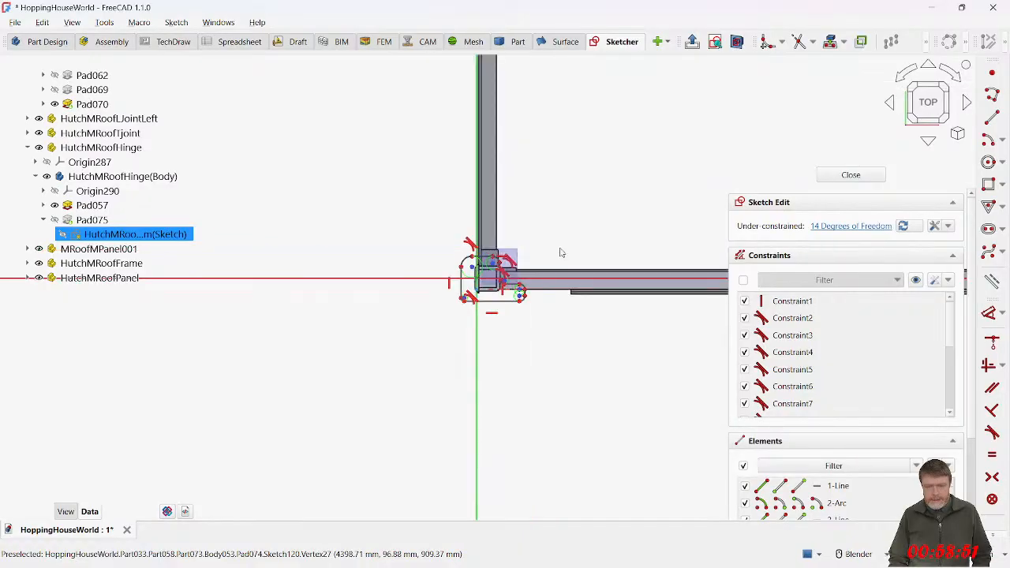
scroll(410, 328, down, 1)
middle_drag(409, 329, 452, 325)
scroll(433, 337, up, 4)
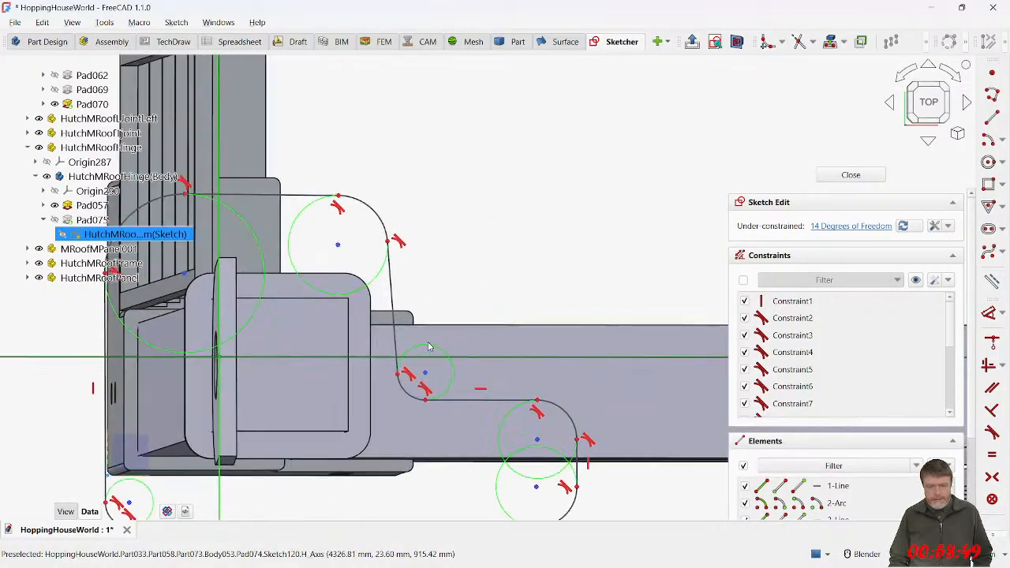
scroll(322, 321, down, 4)
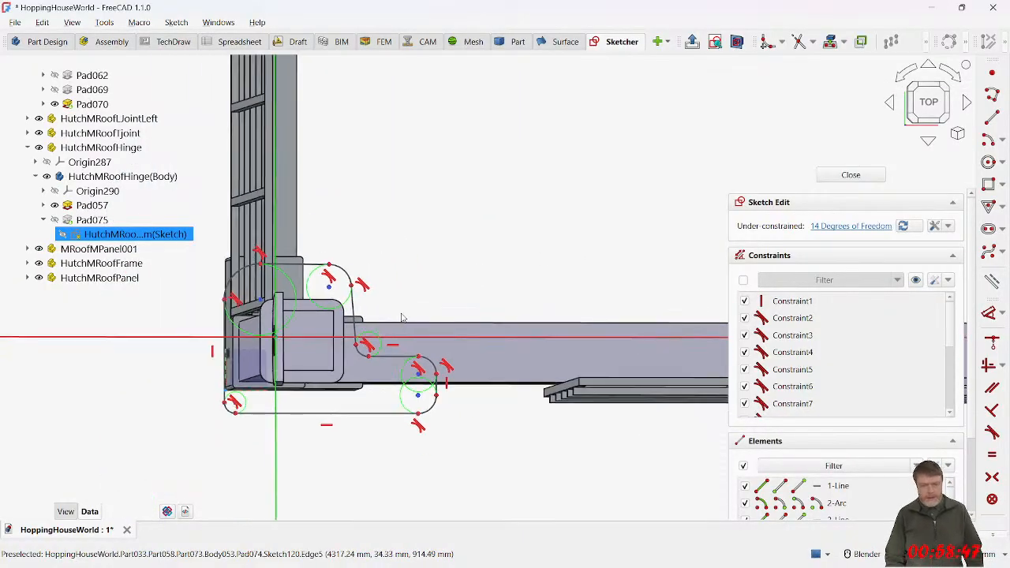
key(v)
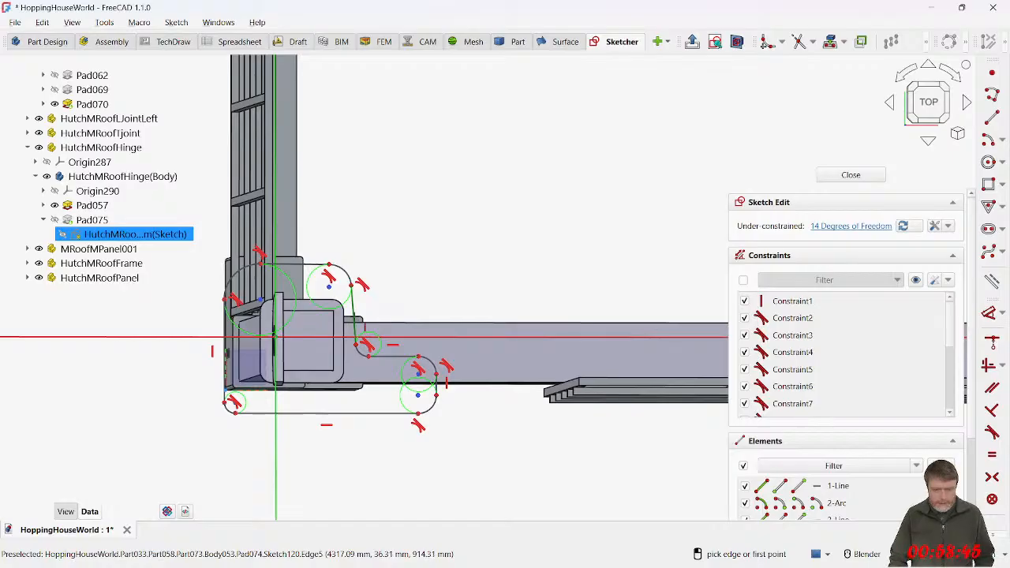
click(355, 321)
scroll(304, 402, up, 4)
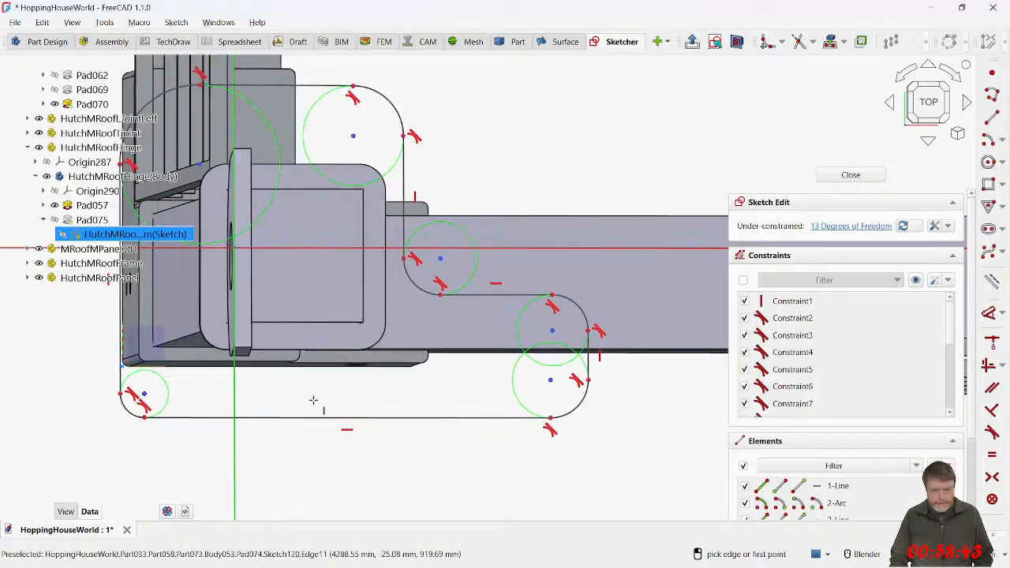
shift+middle_drag(343, 292, 366, 336)
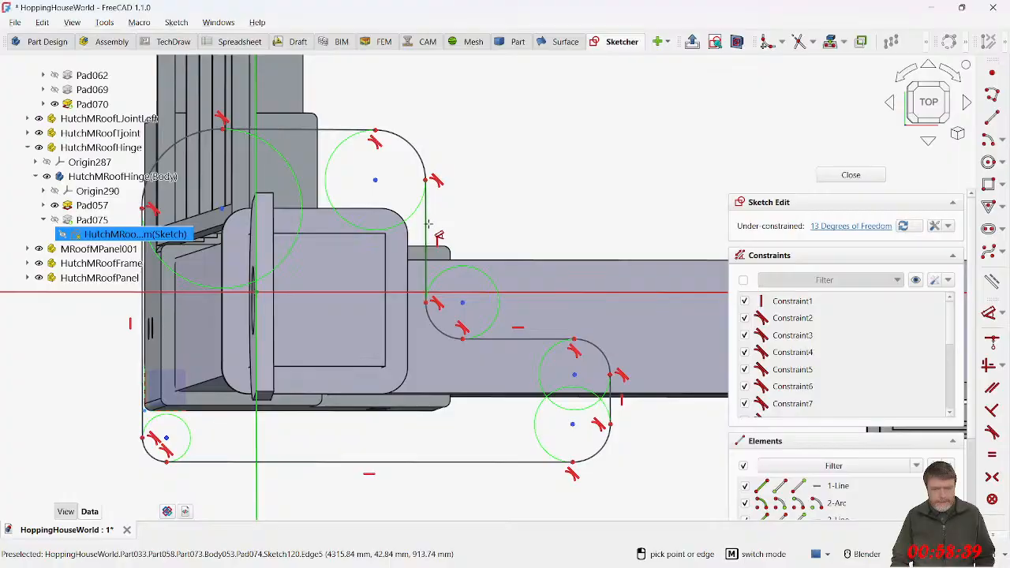
click(436, 220)
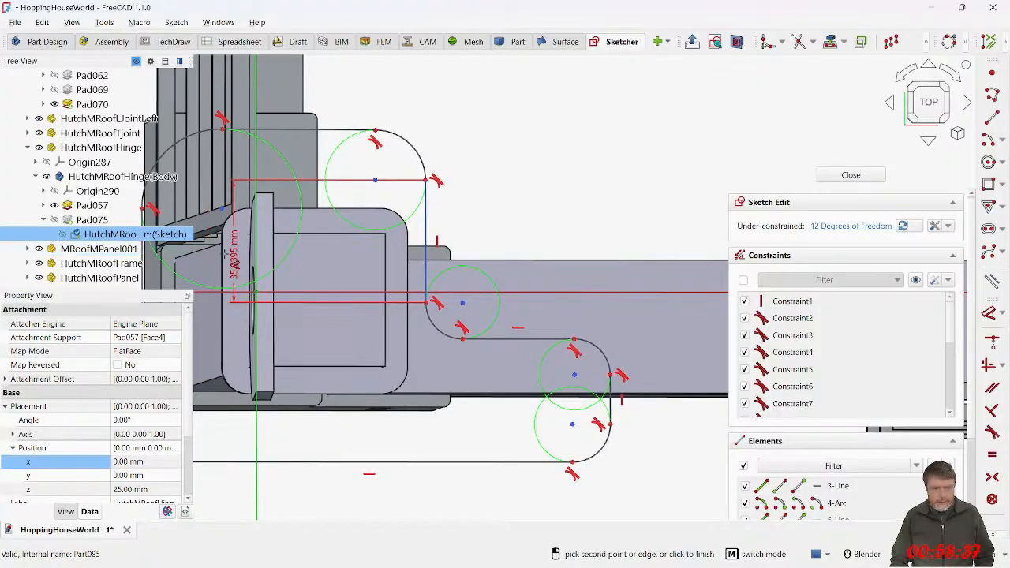
shift+middle_drag(352, 250, 406, 273)
key(Escape)
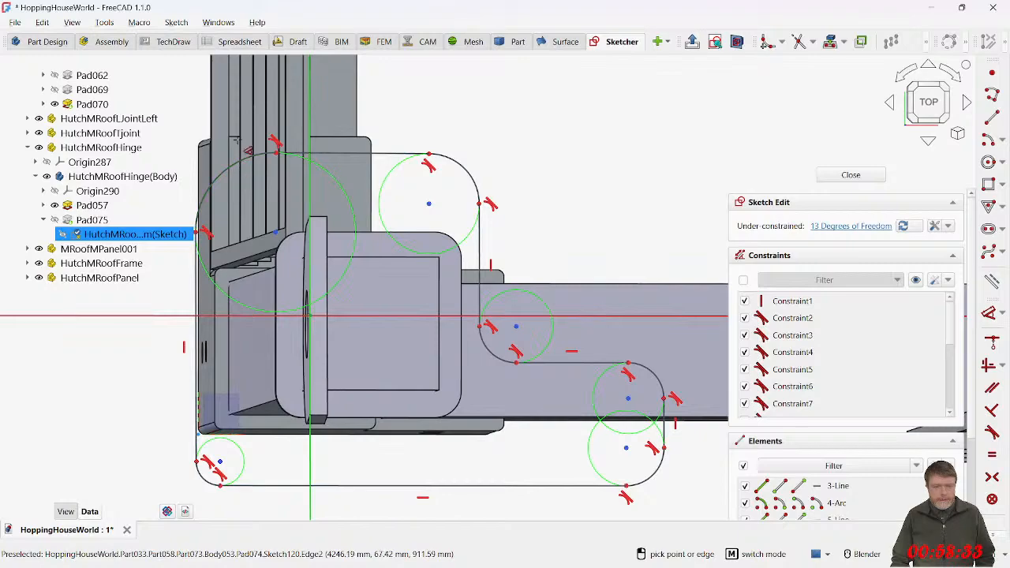
Step: Constrain the radius of the hinge profile's upper-left corner arc with the expression <<_HutchM>>.boardjoint3_corner_radias
shift+middle_drag(266, 164, 419, 231)
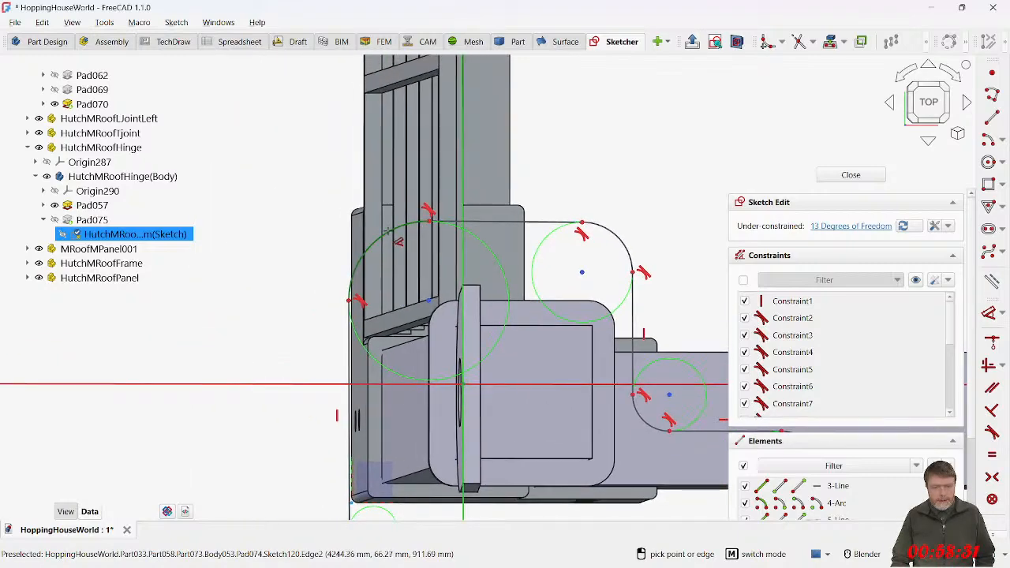
click(398, 231)
click(273, 173)
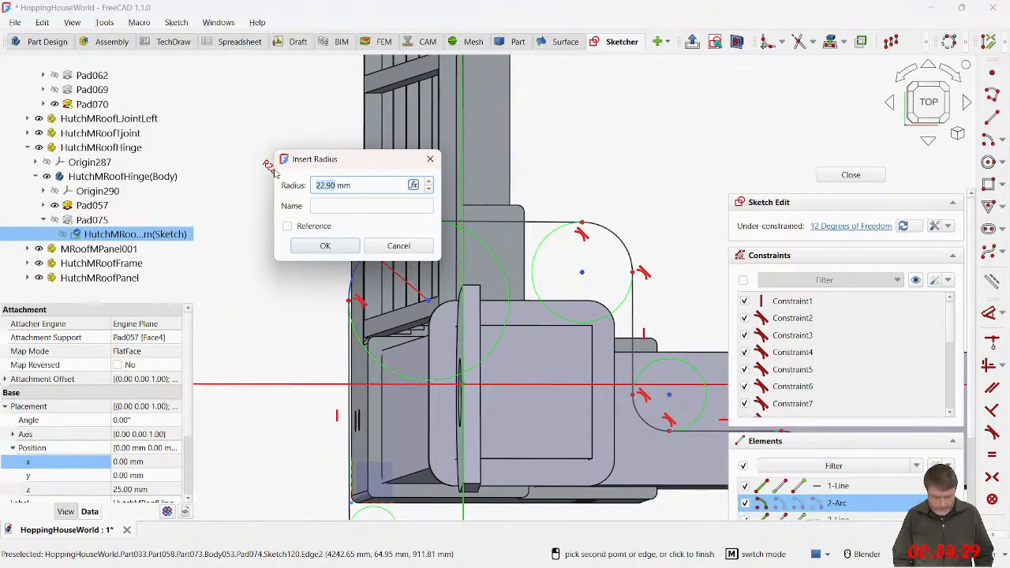
key(equal)
text(_)
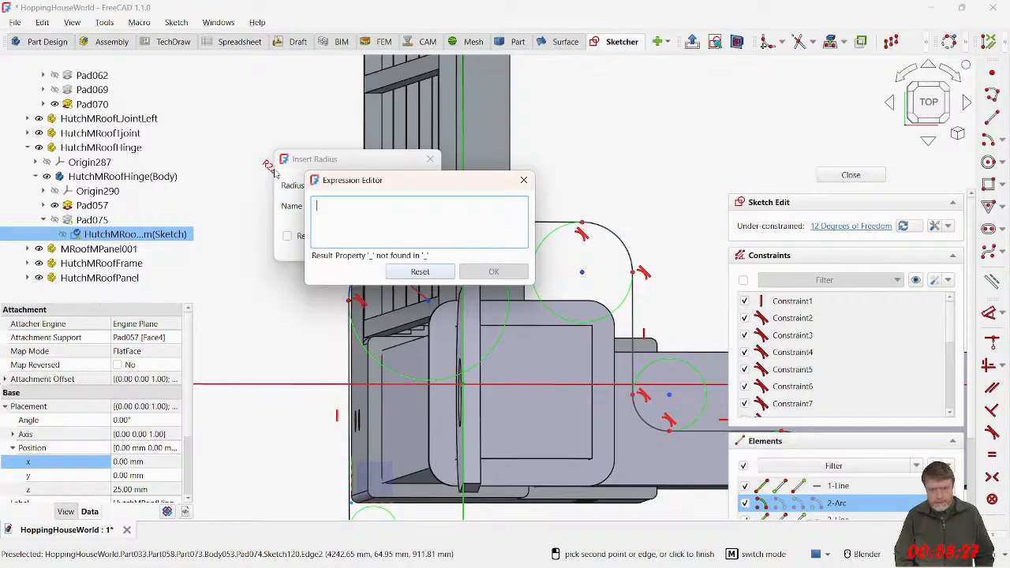
text(HutchM>>.)
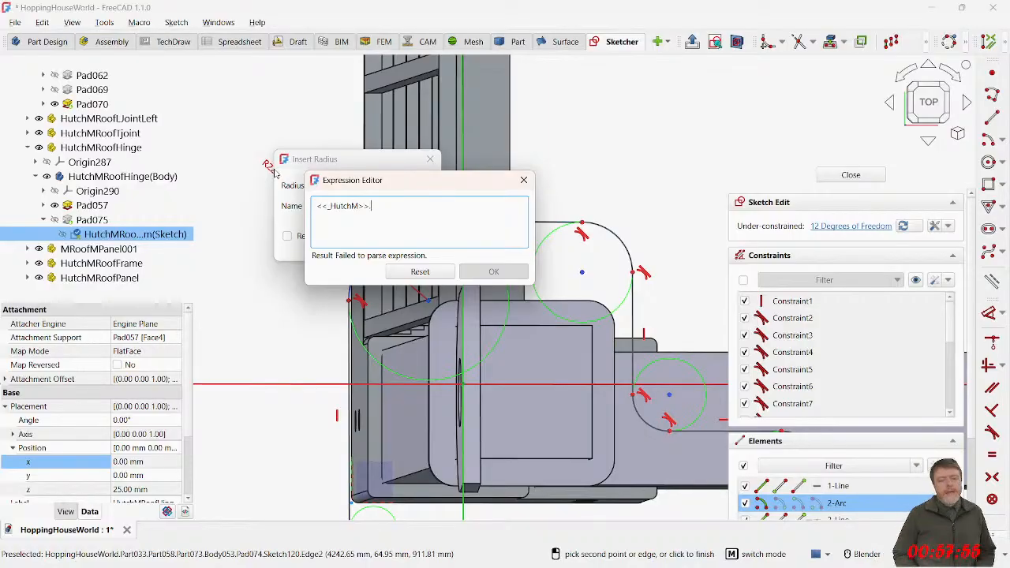
text(radia)
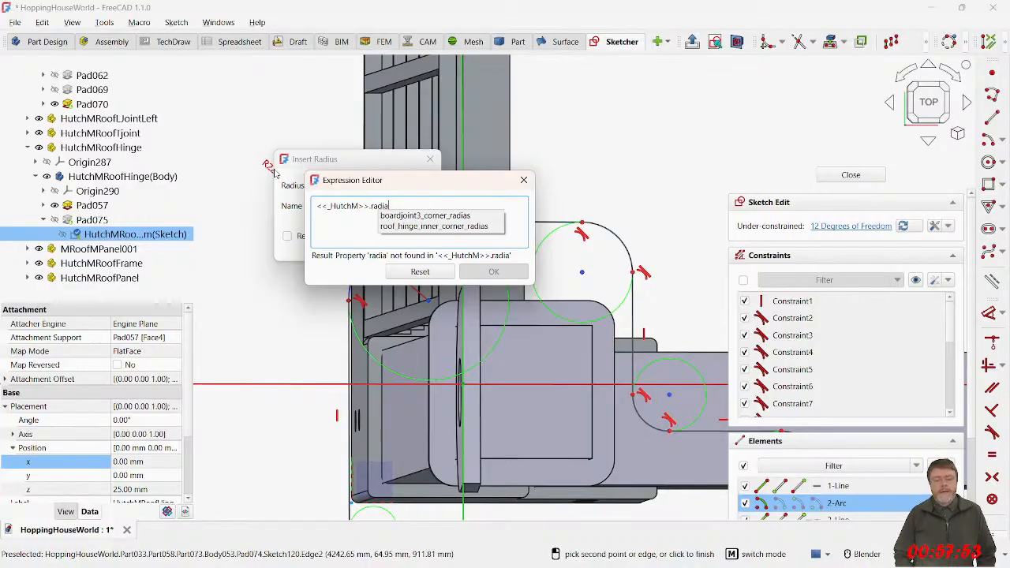
key(Down)
key(ctrl+a)
key(ctrl+c)
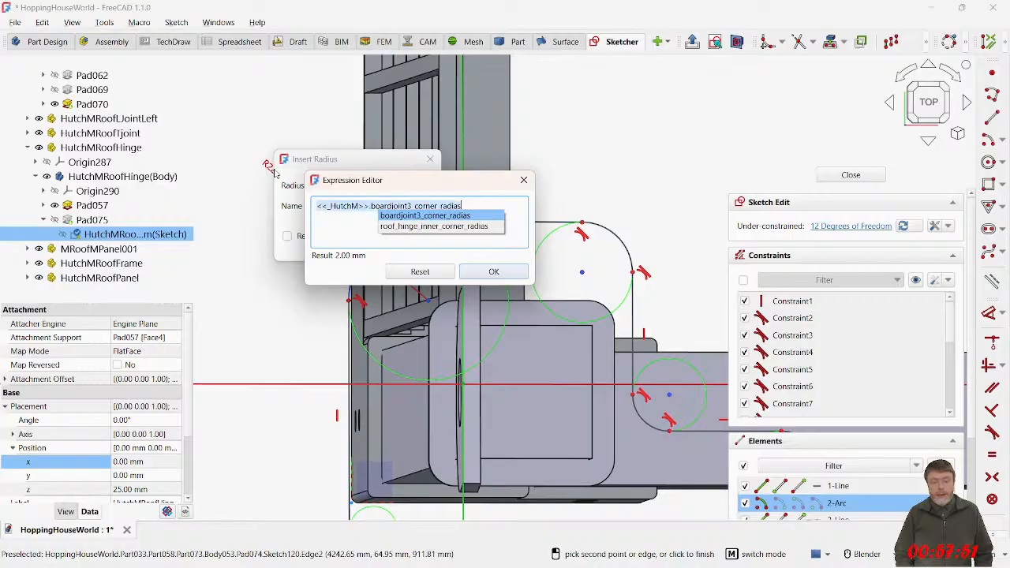
key(Return)
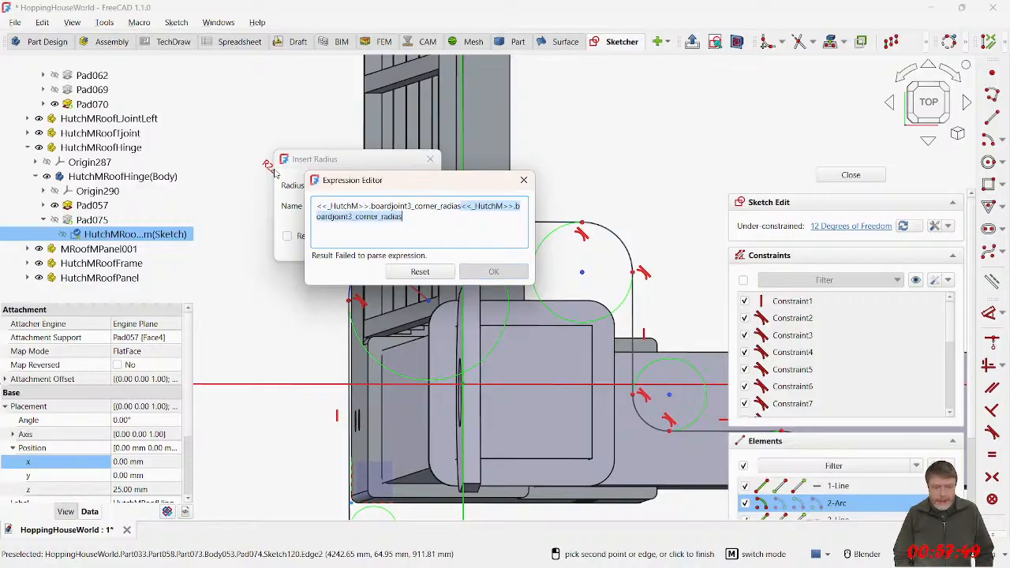
key(ctrl+a)
key(ctrl+v)
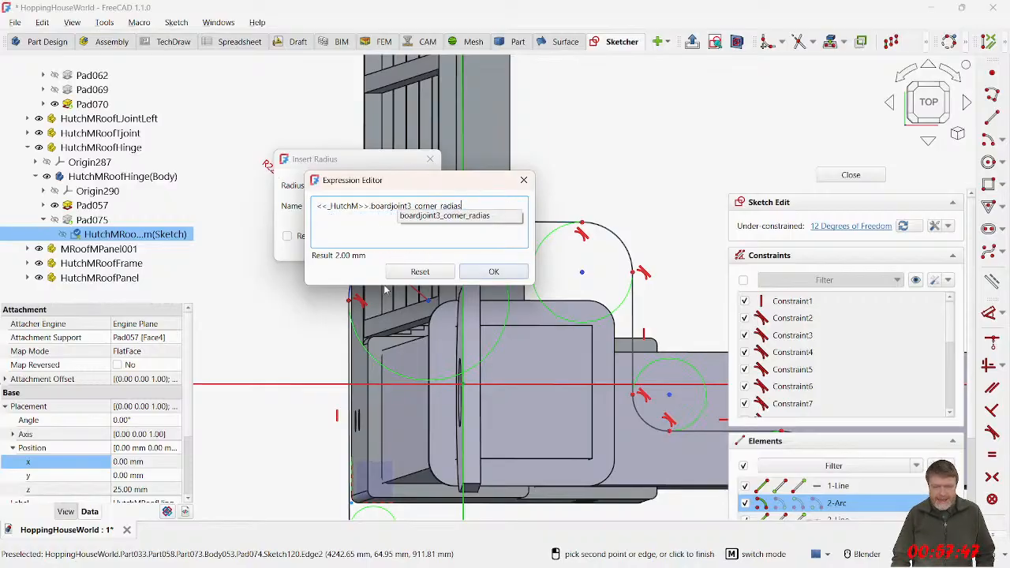
click(493, 271)
click(324, 246)
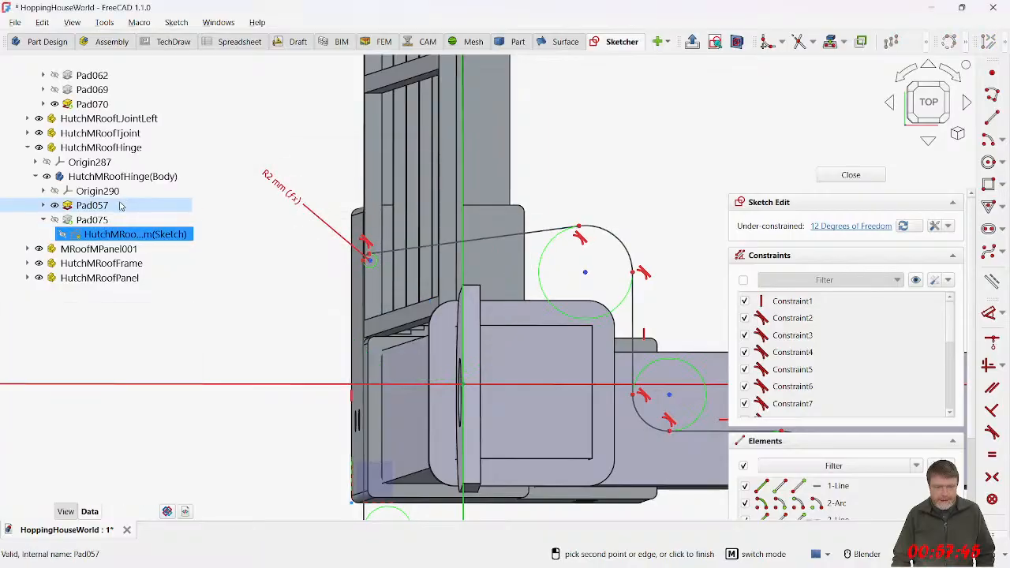
Step: Open the _HutchM spreadsheet from the HutchM group
scroll(118, 165, up, 10)
scroll(118, 163, up, 3)
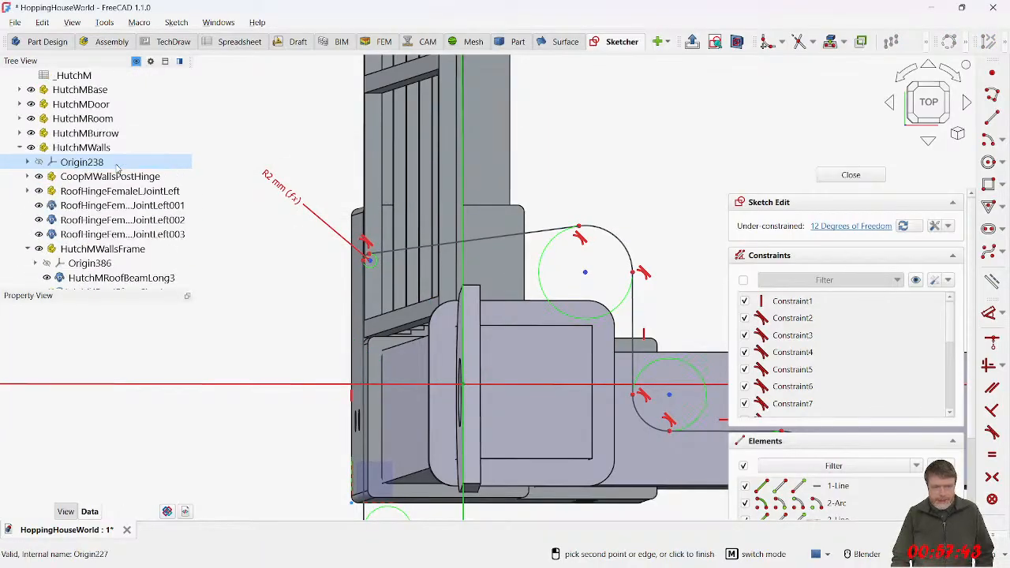
scroll(116, 166, up, 2)
double_click(145, 164)
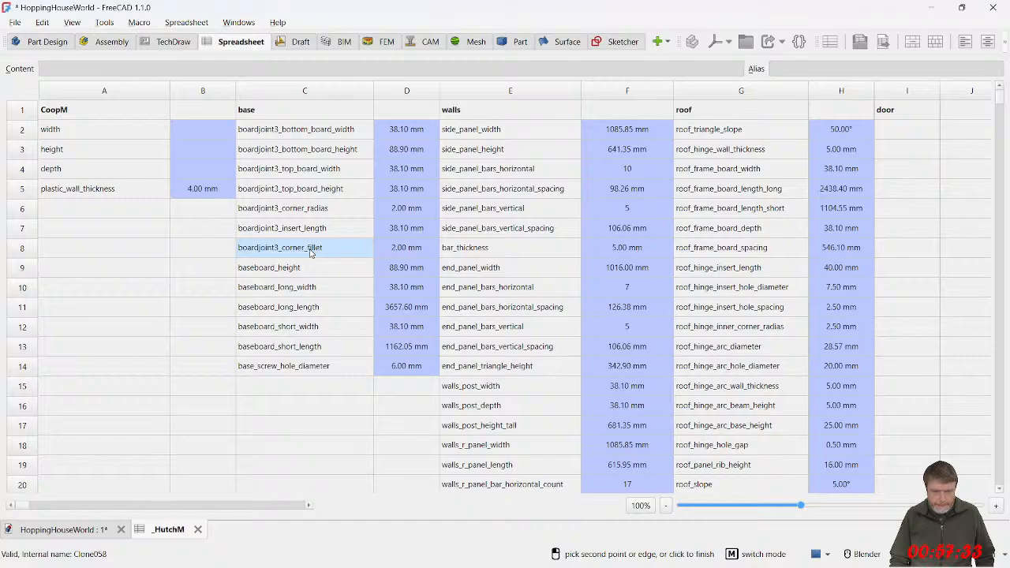
Step: Move the boardjoint3_corner_radias label and its value from cells C6:D6 to A6:B6, under plastic_wall_thickness
click(283, 253)
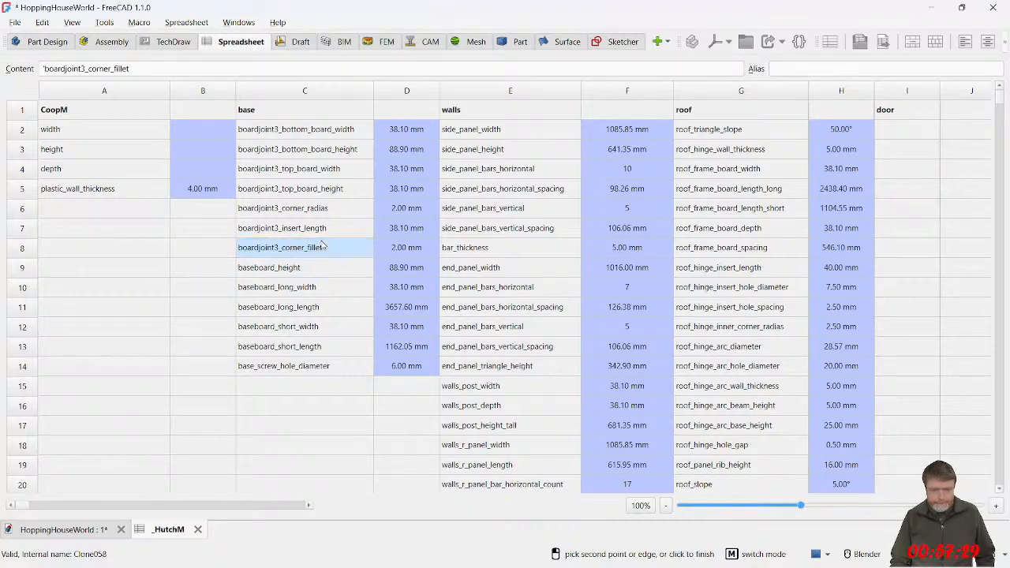
drag(326, 214, 402, 215)
key(ctrl+c)
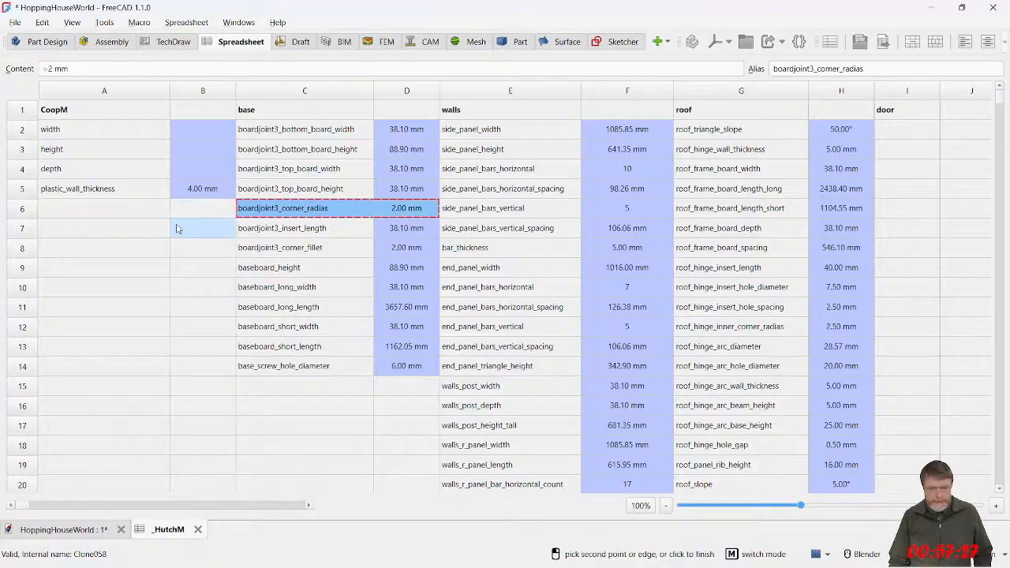
drag(103, 208, 180, 206)
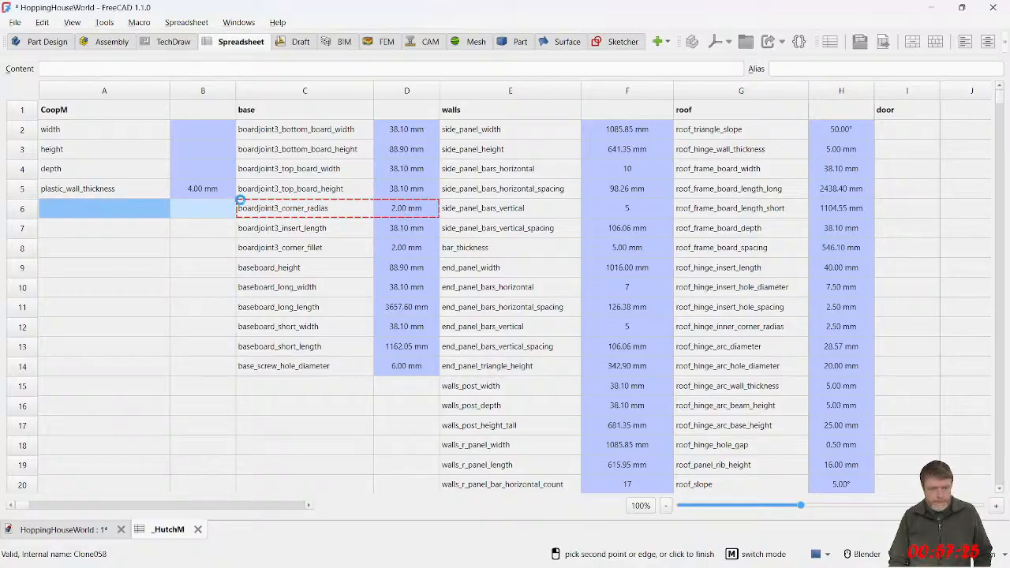
key(ctrl+v)
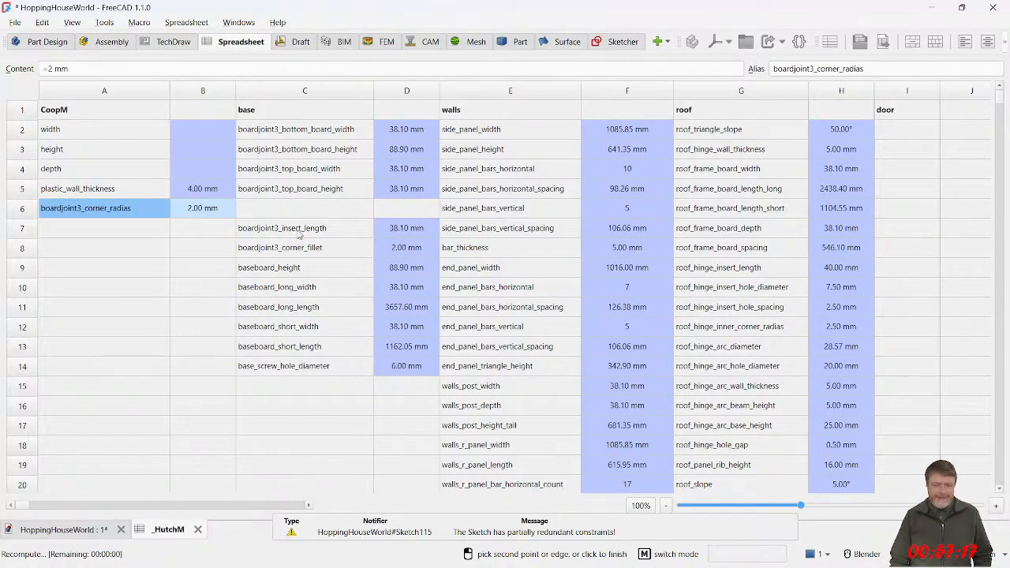
Step: Move the base entries from boardjoint3_insert_length through base_screw_hole_diameter up one row, so they start at row 6
click(298, 229)
shift+click(403, 365)
key(ctrl+x)
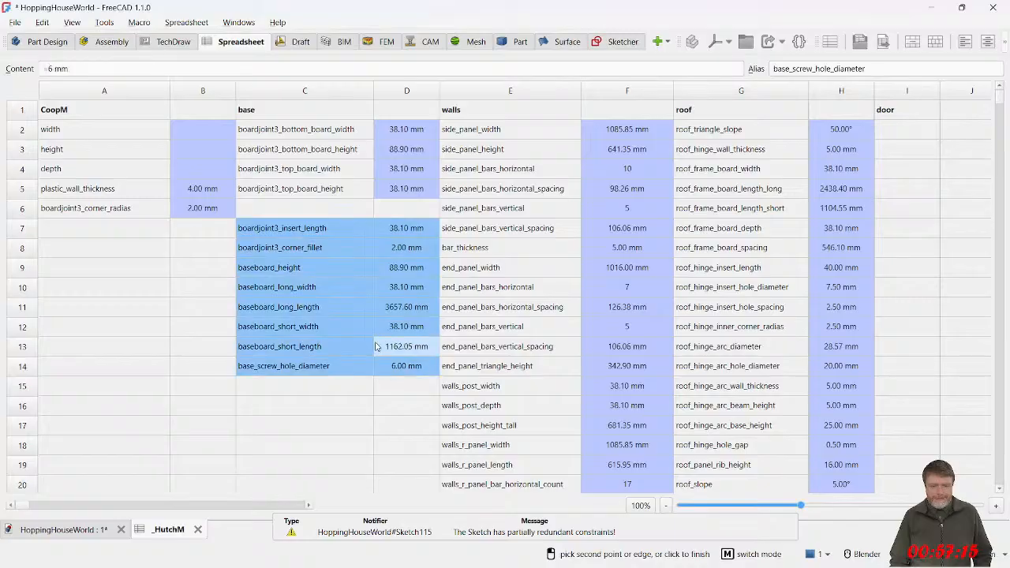
drag(292, 214, 392, 345)
key(ctrl+v)
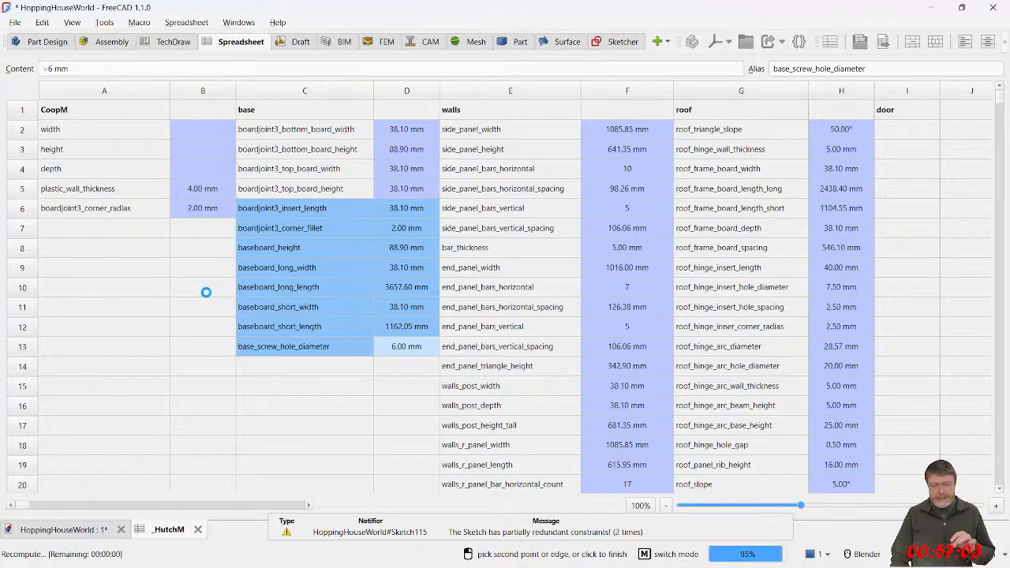
click(207, 297)
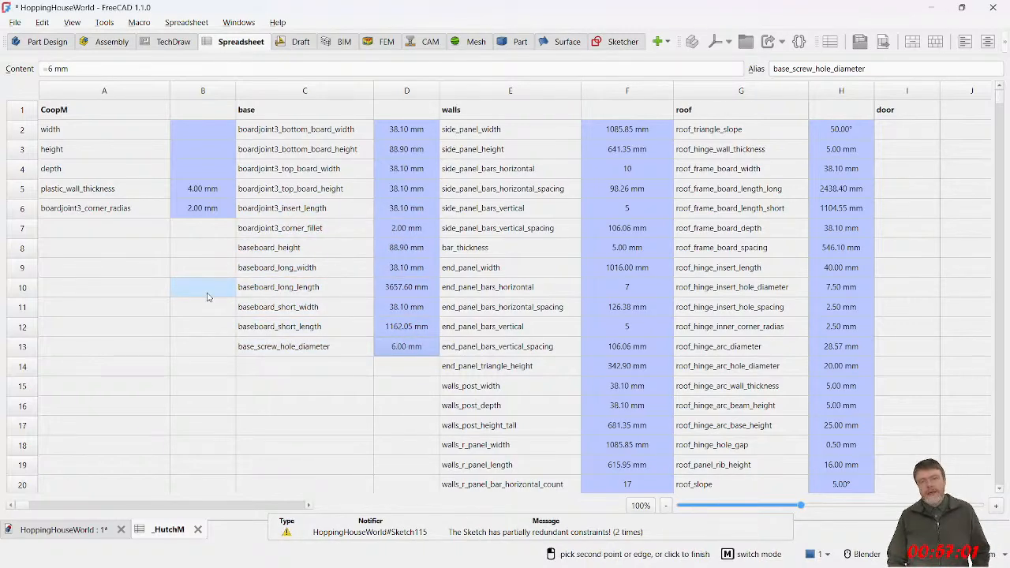
Step: Rename the label in cell A6 to plastic_corner_radias
click(256, 330)
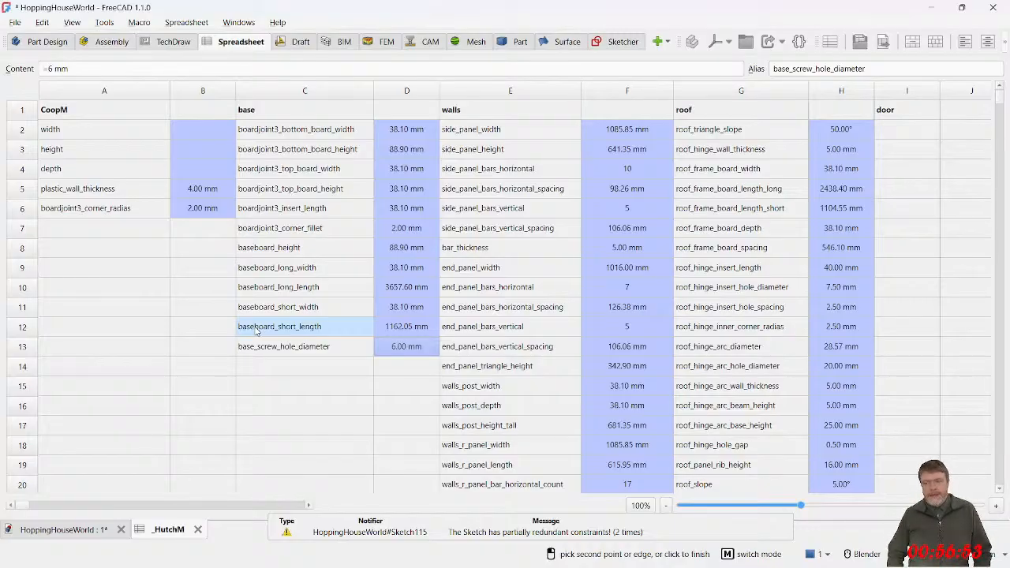
click(100, 207)
double_click(100, 207)
drag(89, 209, 32, 209)
text(plas)
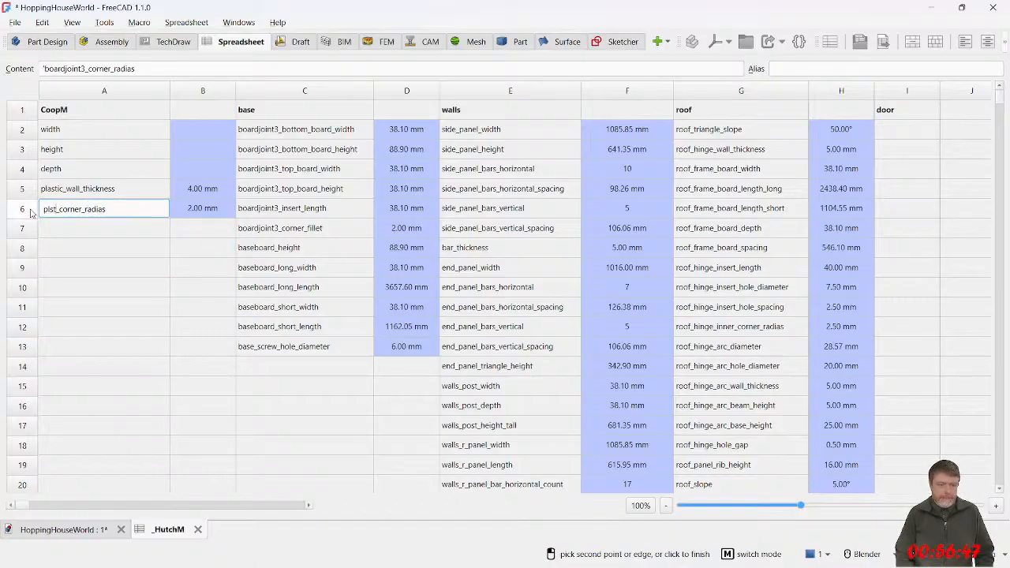
key(BackSpace)
key(BackSpace)
key(BackSpace)
text(lastic)
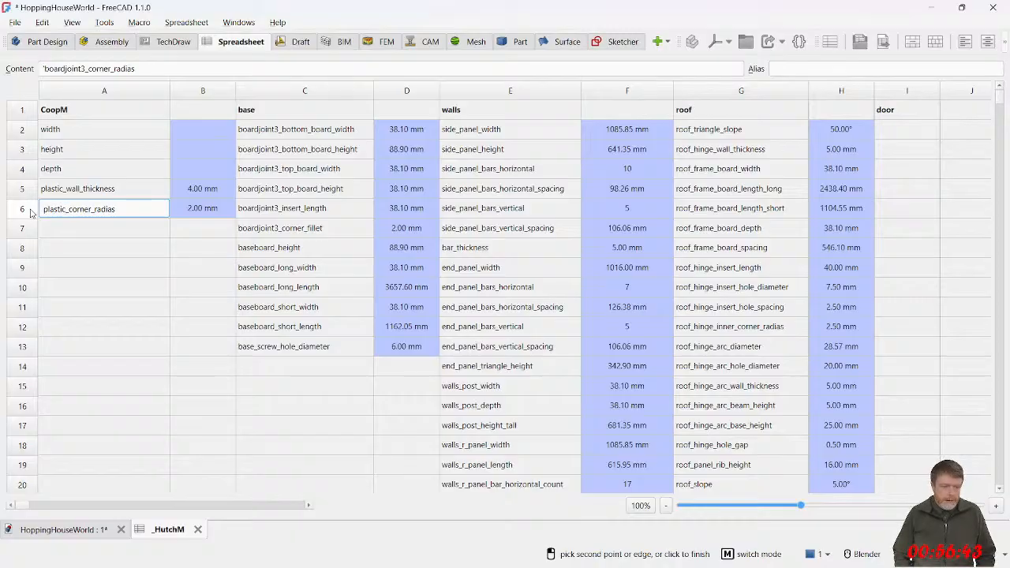
key(Return)
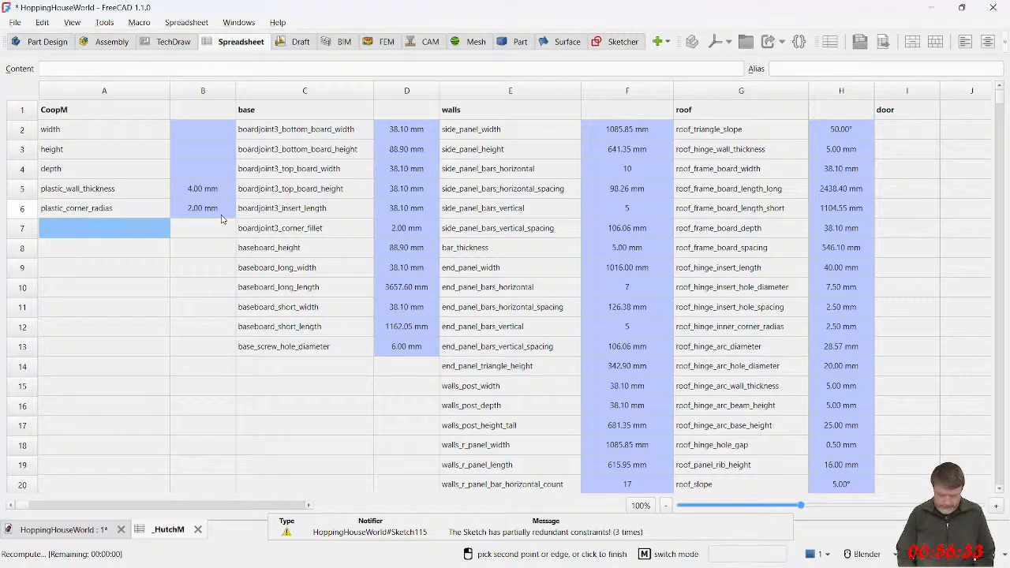
ctrl+scroll(222, 214, up, 1)
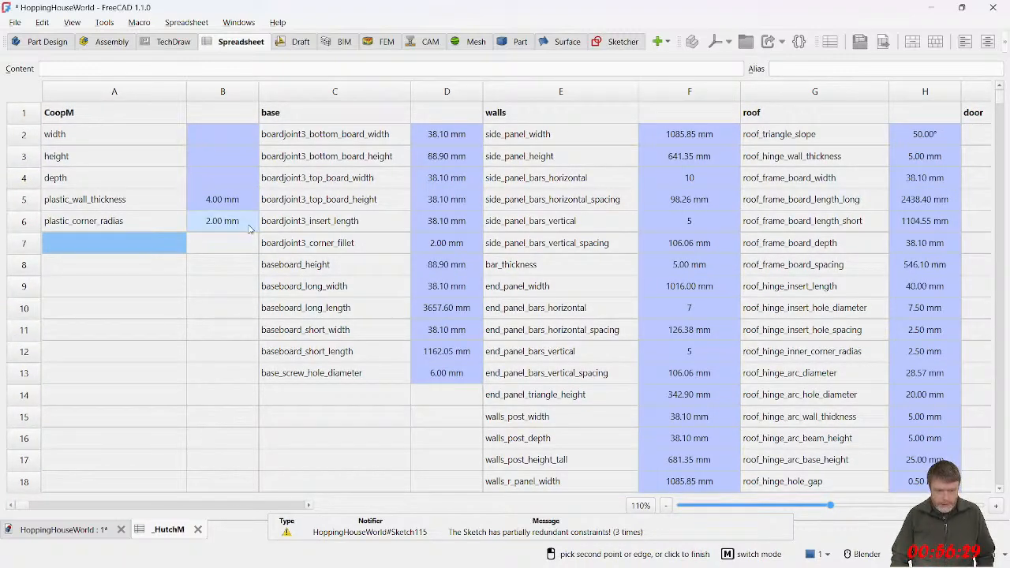
ctrl+scroll(222, 214, down, 1)
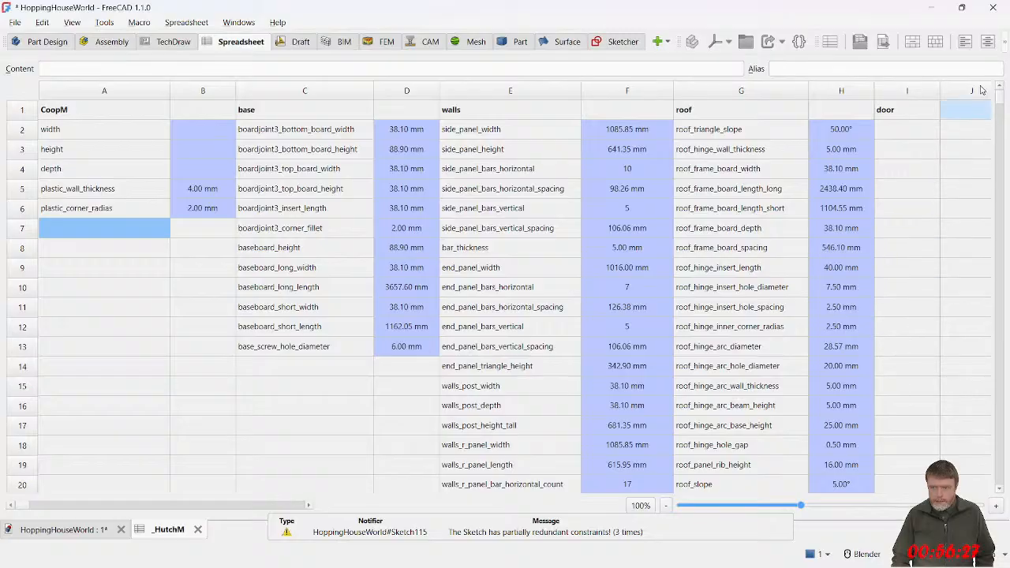
click(972, 5)
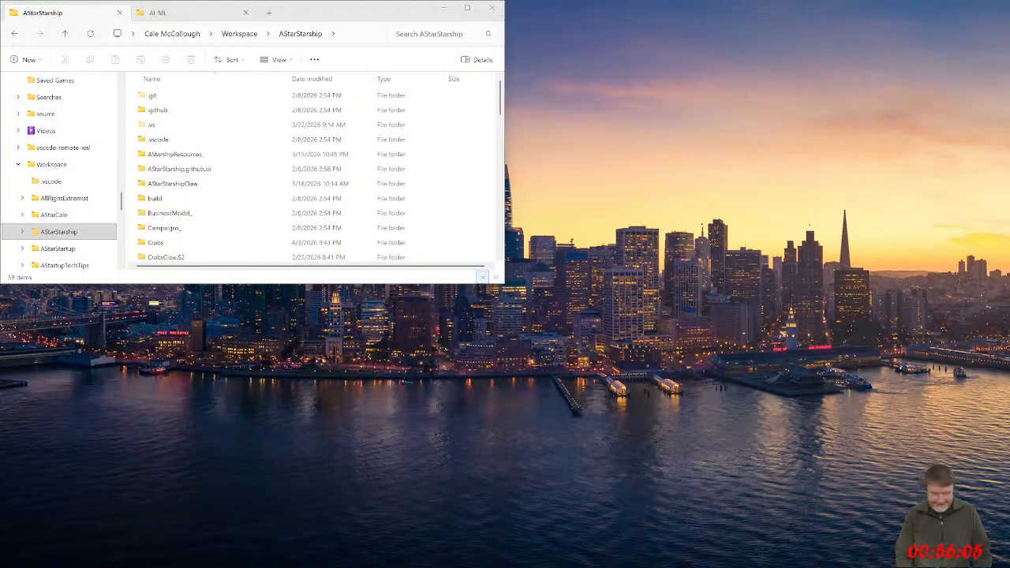
key(alt+Tab)
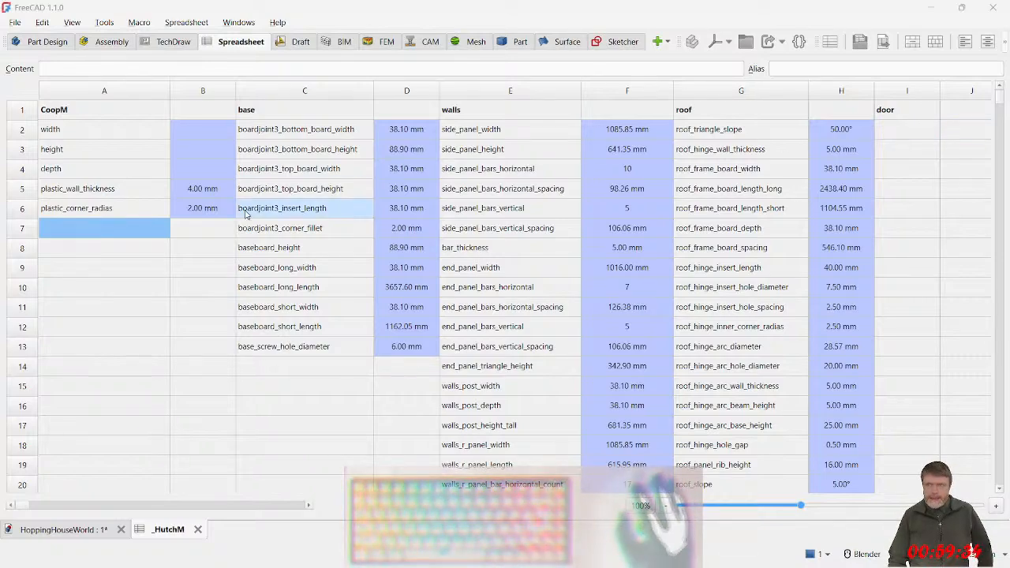
Step: Set the alias of cell B6 to plastic_corner_radias
click(212, 214)
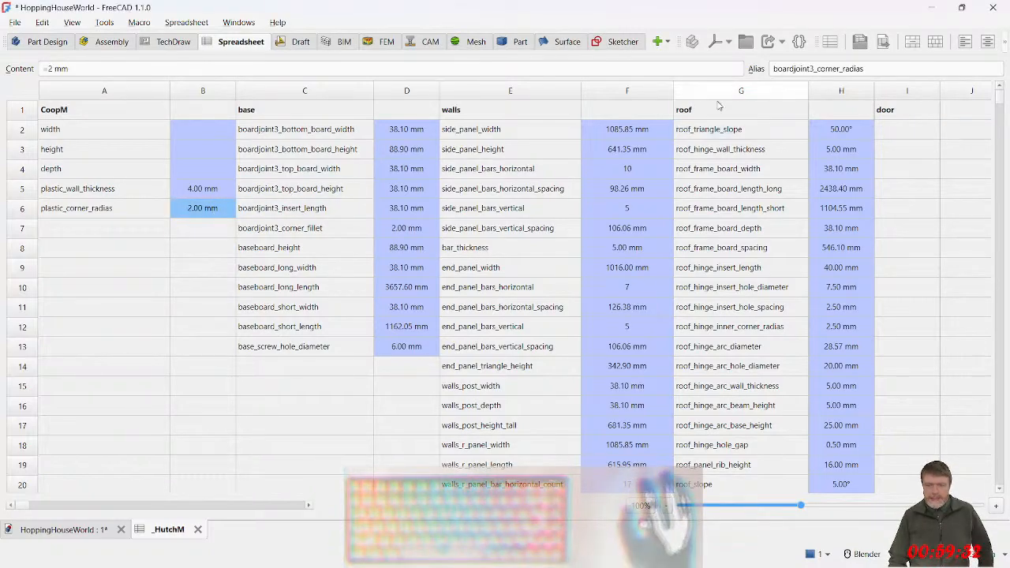
click(812, 69)
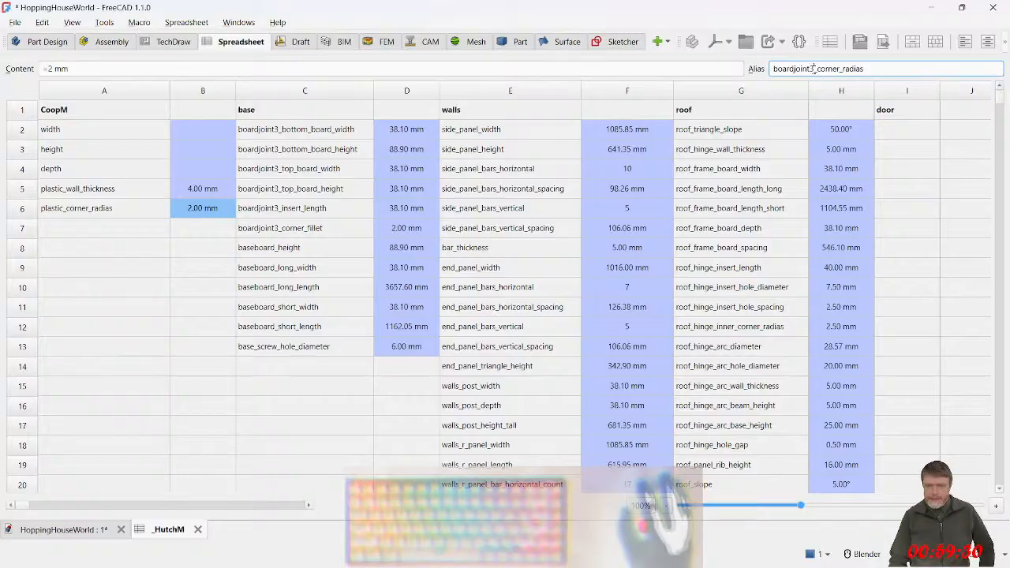
drag(813, 69, 772, 69)
text(plastic)
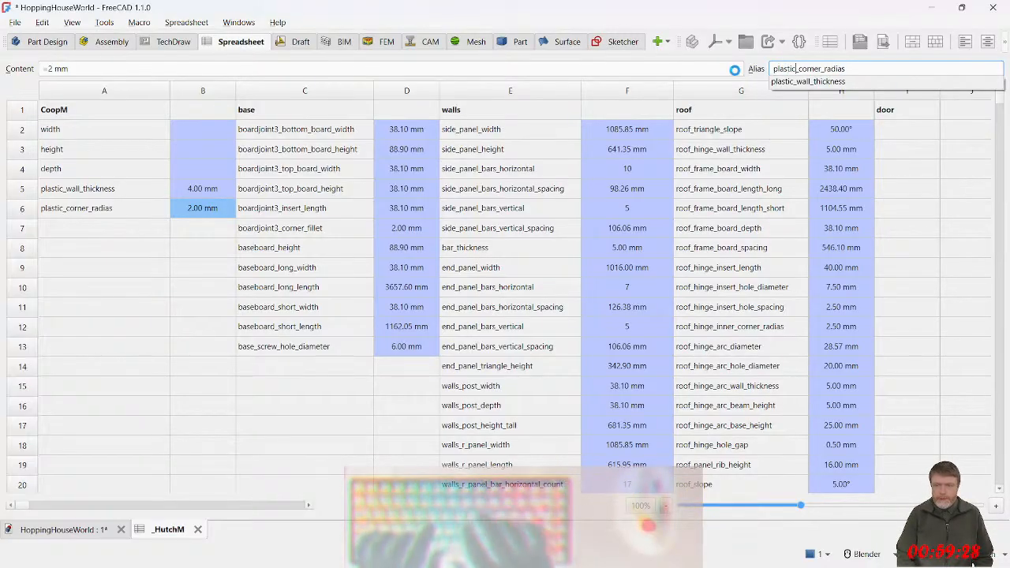
key(Return)
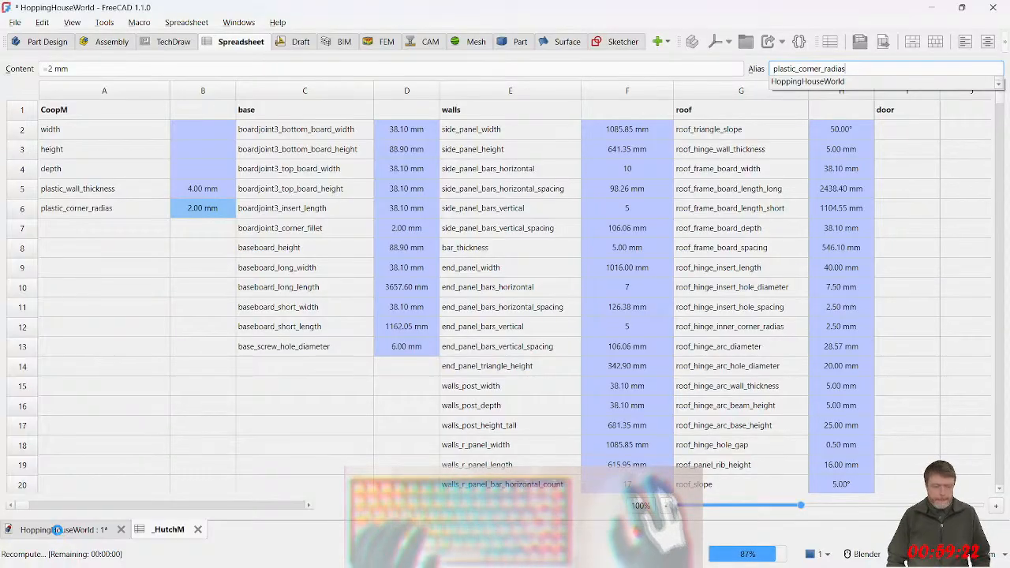
Step: Return to the HoppingHouseWorld sketch and constrain the slanted upper line of the hinge profile to horizontal
click(59, 530)
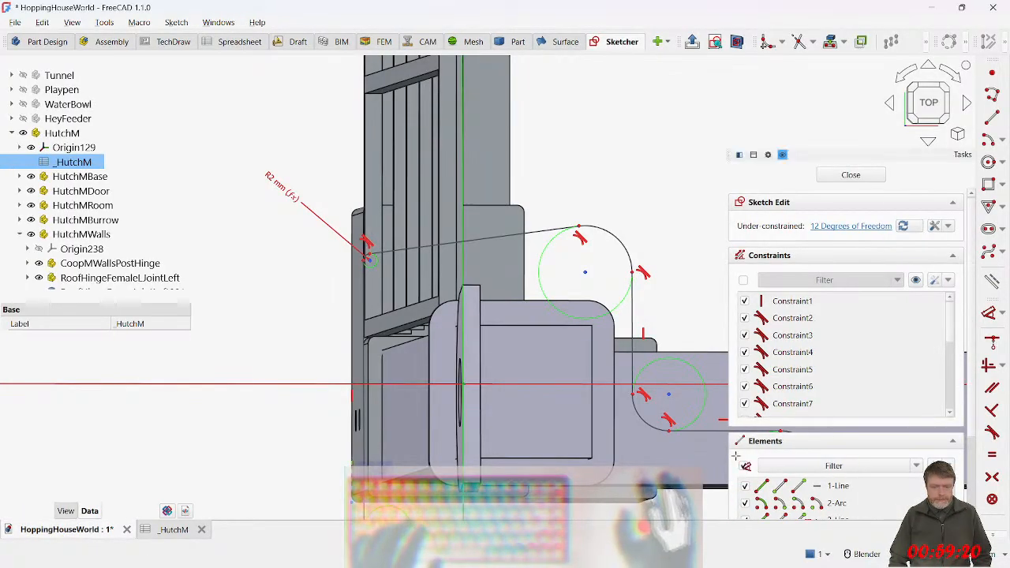
shift+middle_drag(501, 296, 466, 229)
mouse_move(466, 230)
middle_down()
mouse_move(459, 152)
mouse_move(496, 176)
middle_up()
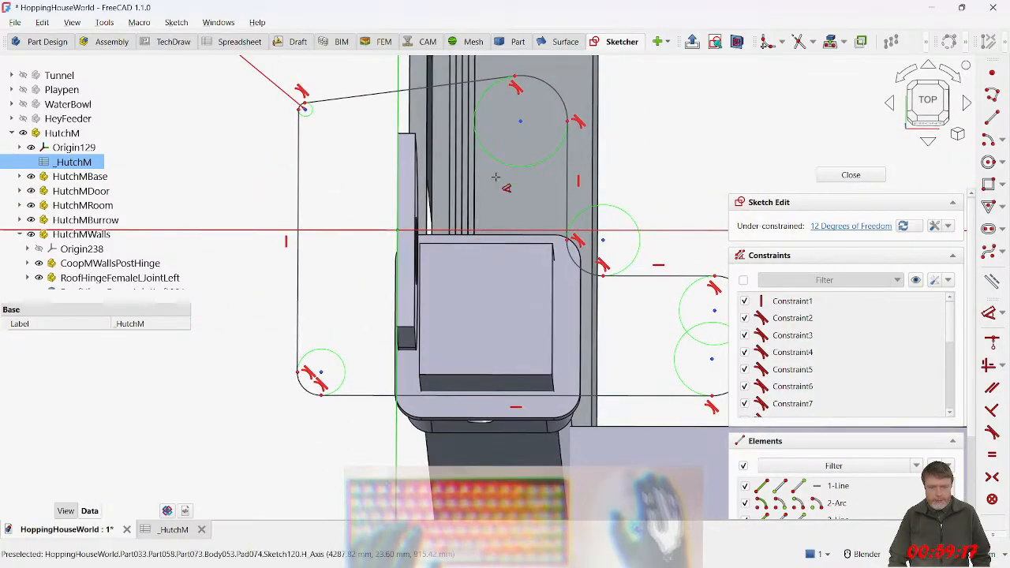
click(451, 86)
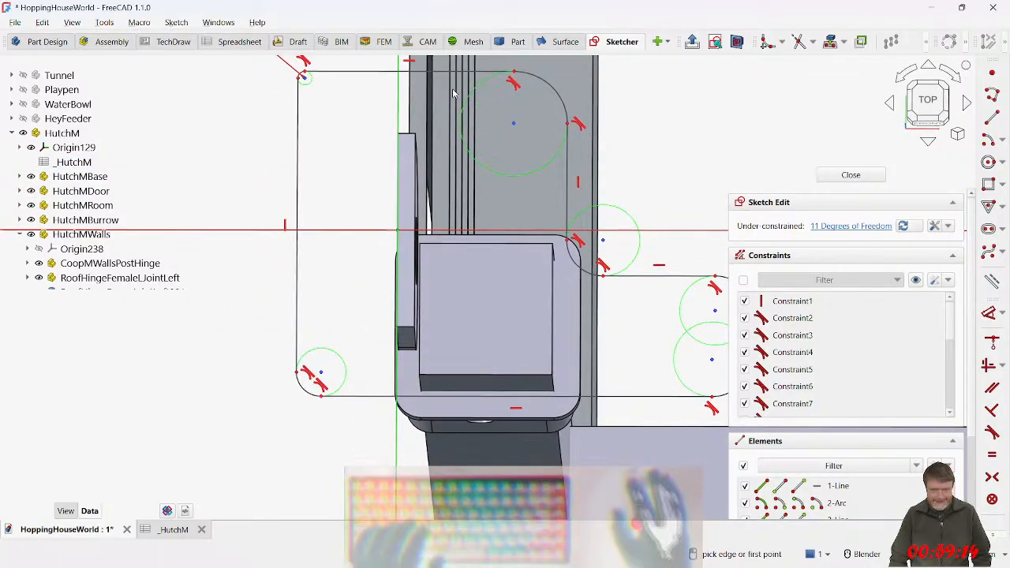
Step: Copy the expression driving the radius of the hinge profile's upper-left corner, leaving that dimension unedited
shift+middle_drag(488, 153, 484, 214)
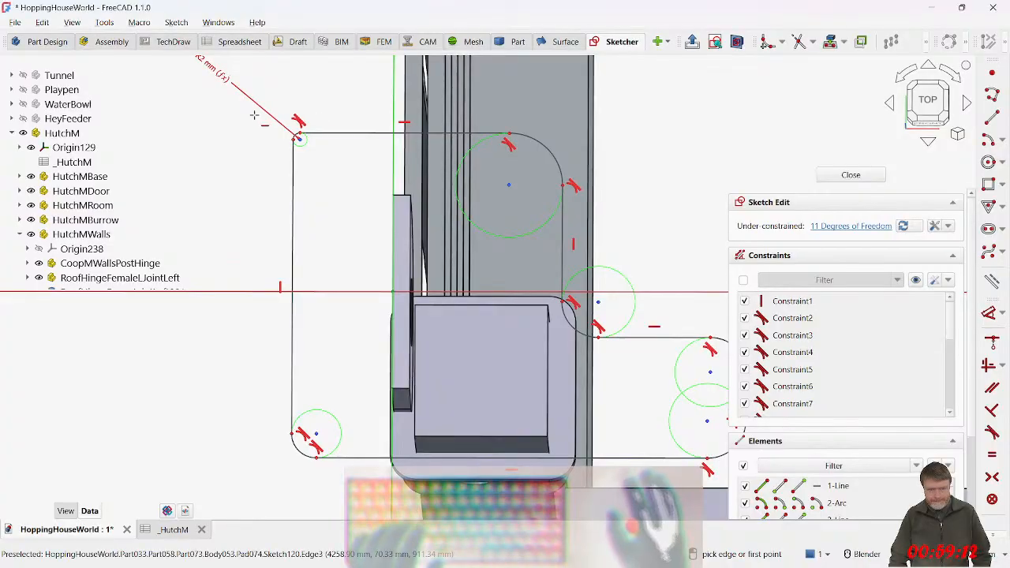
double_click(221, 75)
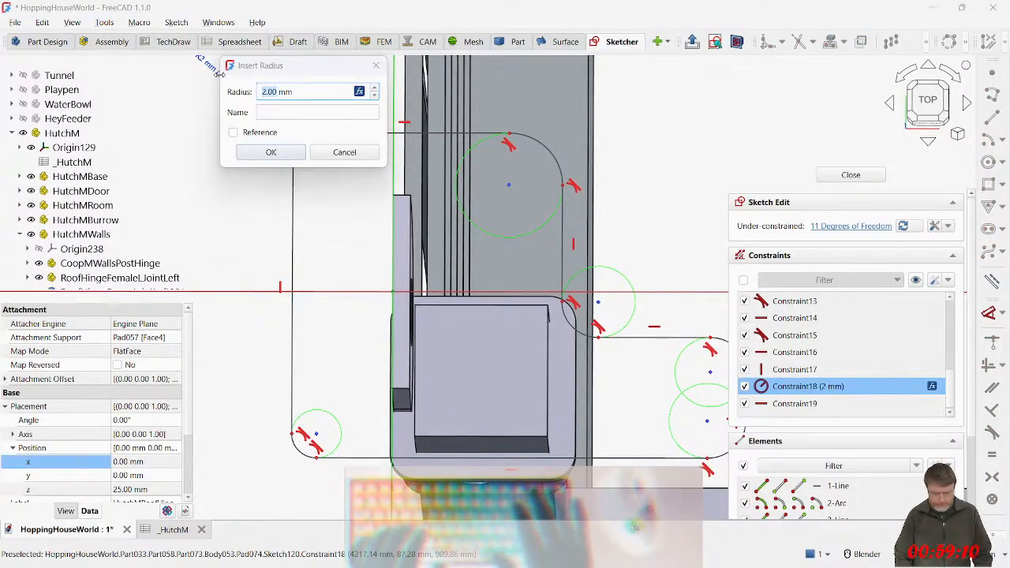
key(equal)
key(ctrl+c)
key(Escape)
key(Escape)
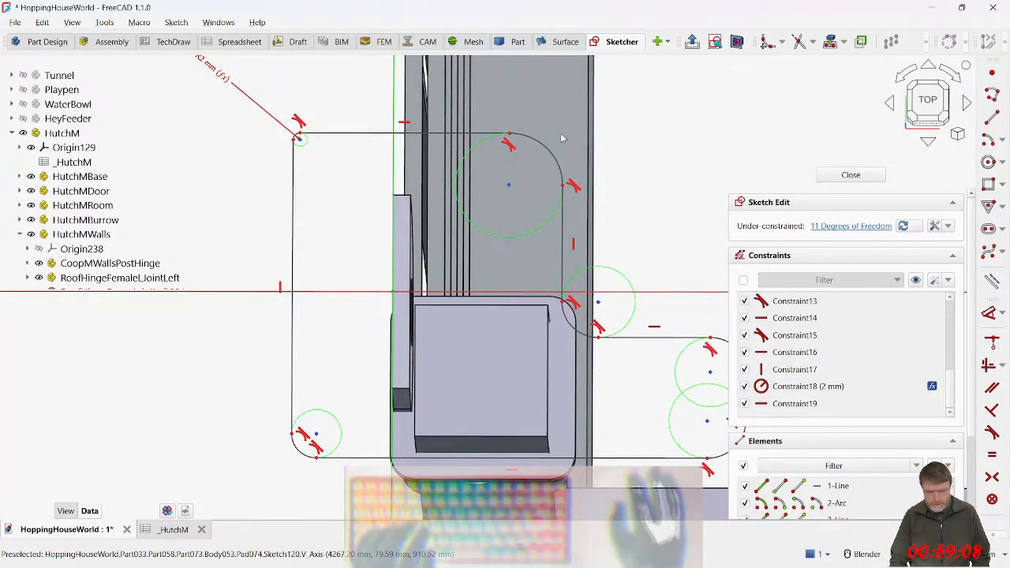
Step: Try to dimension the upper-right corner arc's radius with the copied expression, and undo the attempt
key(d)
click(556, 158)
click(649, 117)
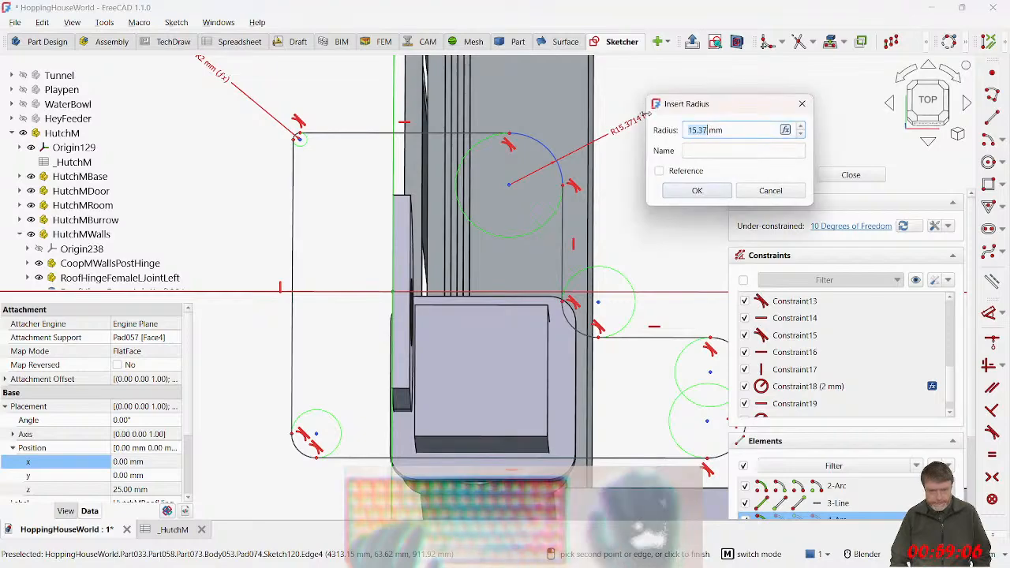
key(equal)
key(ctrl+v)
key(Return)
key(Return)
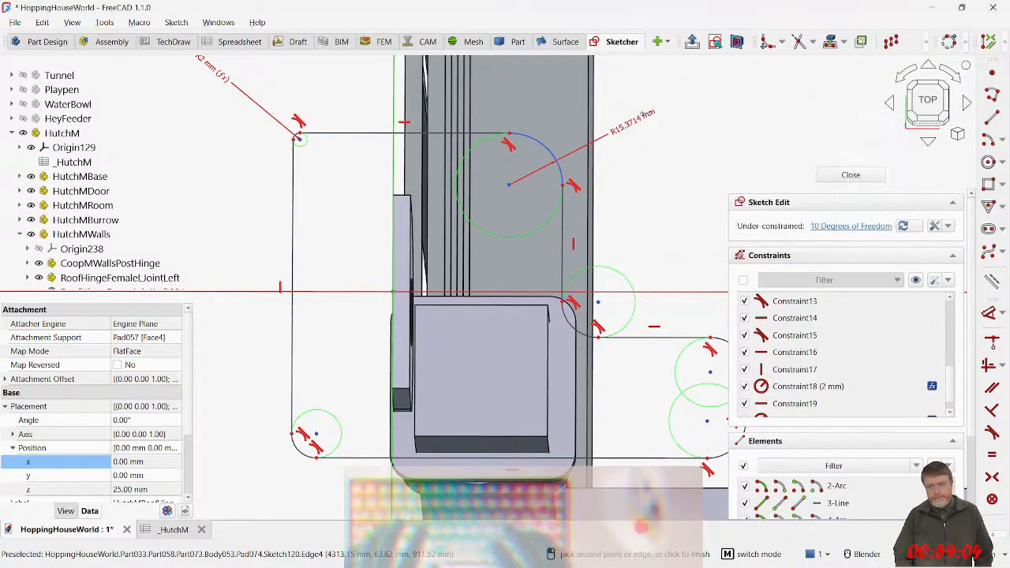
key(ctrl+z)
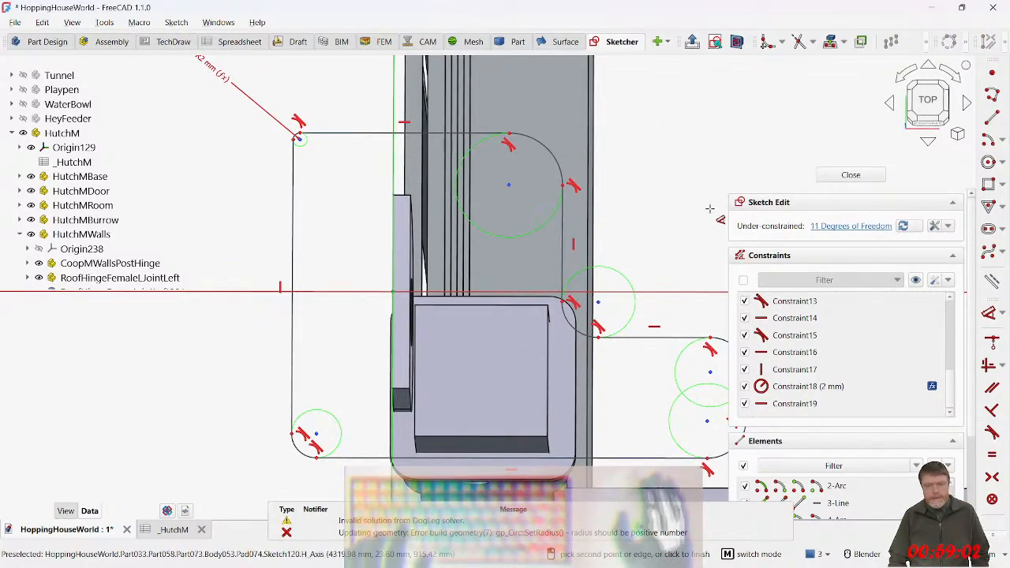
Step: Move the 2 mm radius label inside the profile and constrain the upper-right corner arc equal to the upper-left one
key(e)
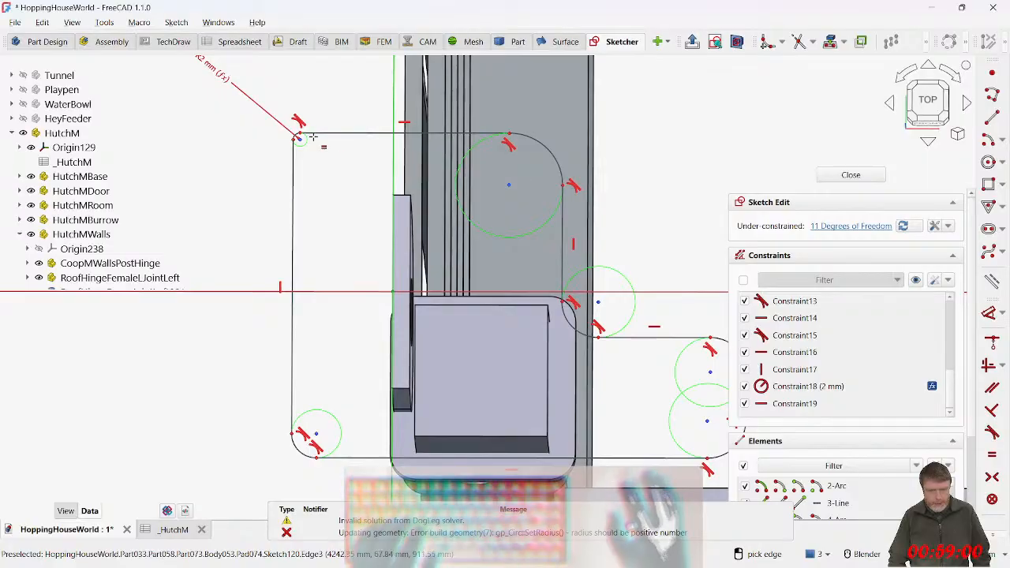
click(554, 160)
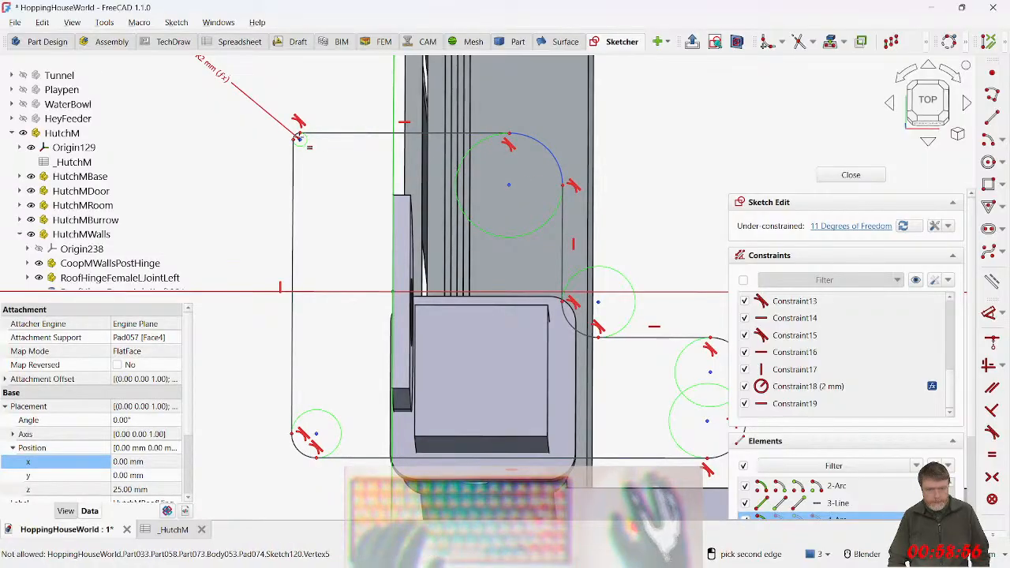
click(298, 139)
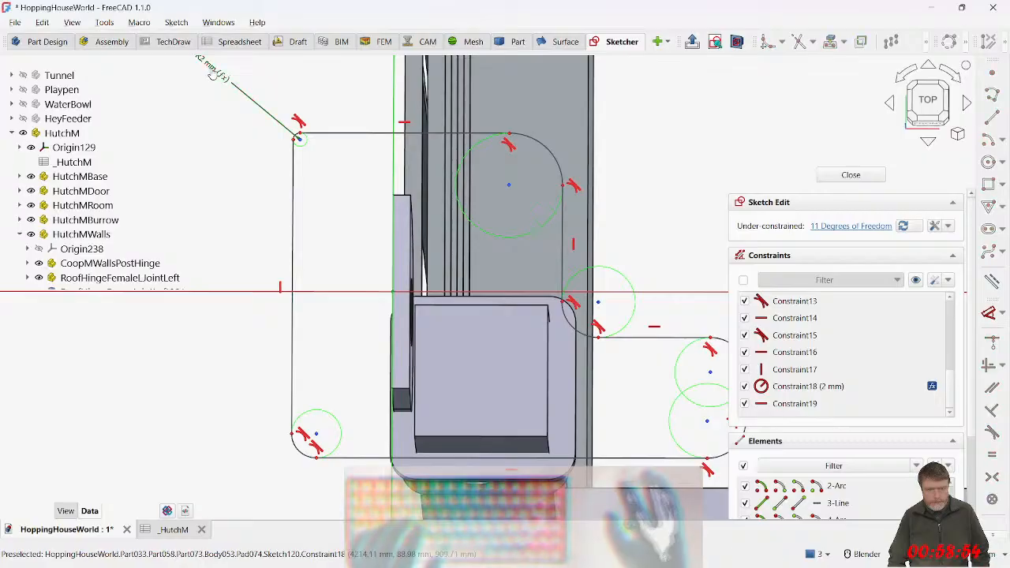
drag(364, 187, 335, 174)
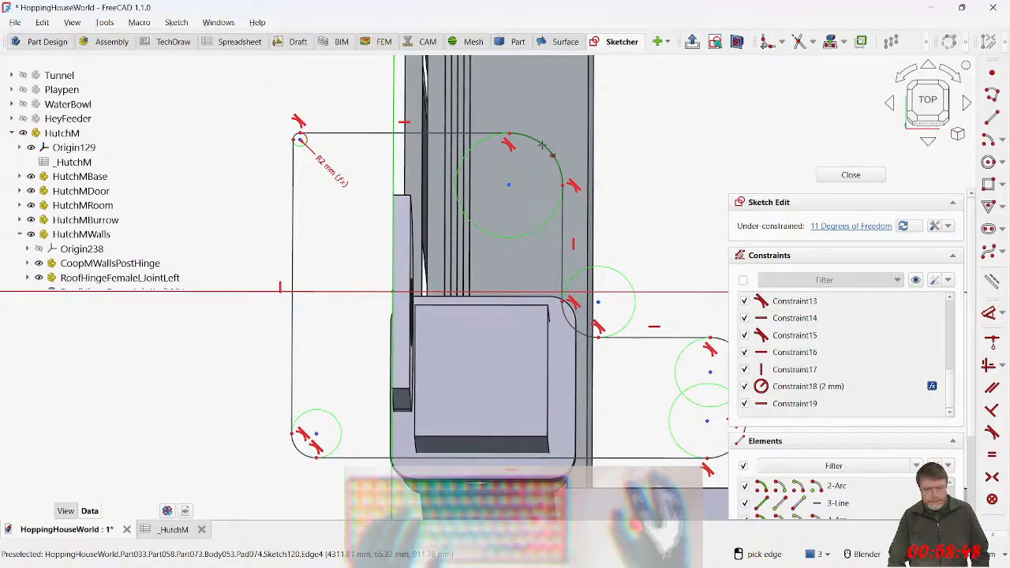
click(541, 144)
scroll(296, 144, up, 4)
click(294, 115)
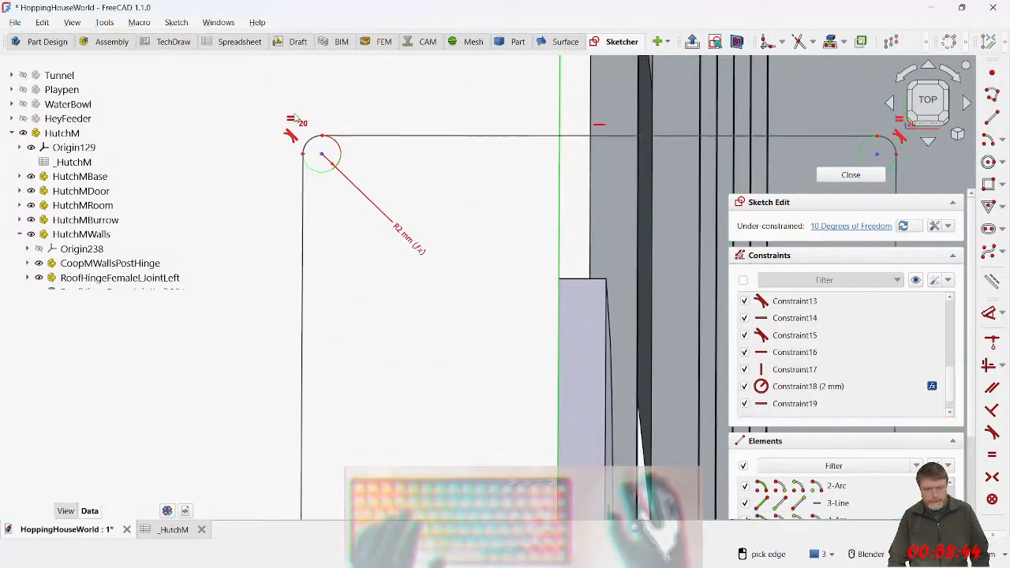
Step: Try to constrain the lower-left corner arc of the profile equal to the upper-left corner arc
scroll(408, 193, down, 3)
shift+middle_drag(423, 305, 423, 201)
scroll(423, 205, down, 1)
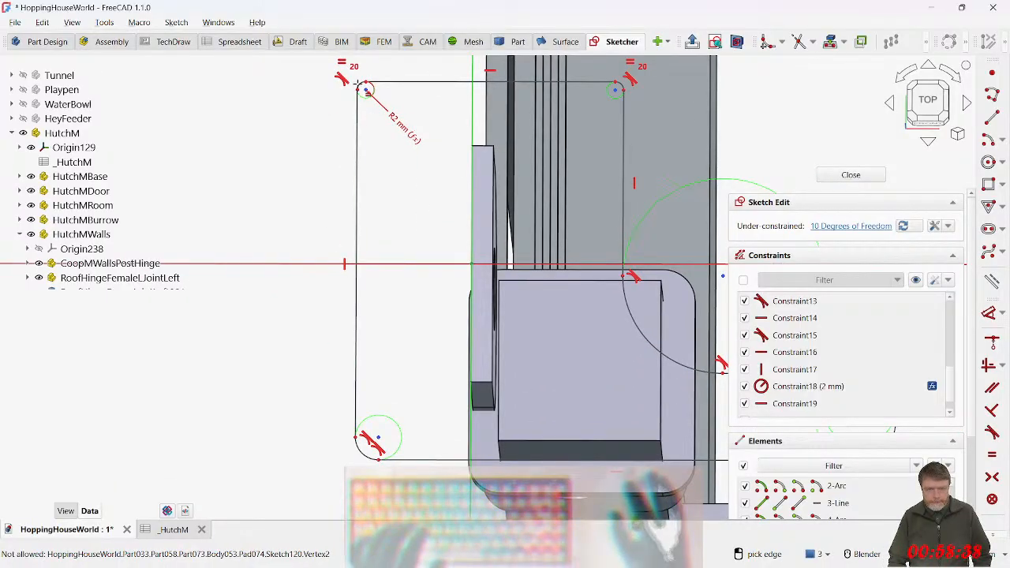
click(364, 453)
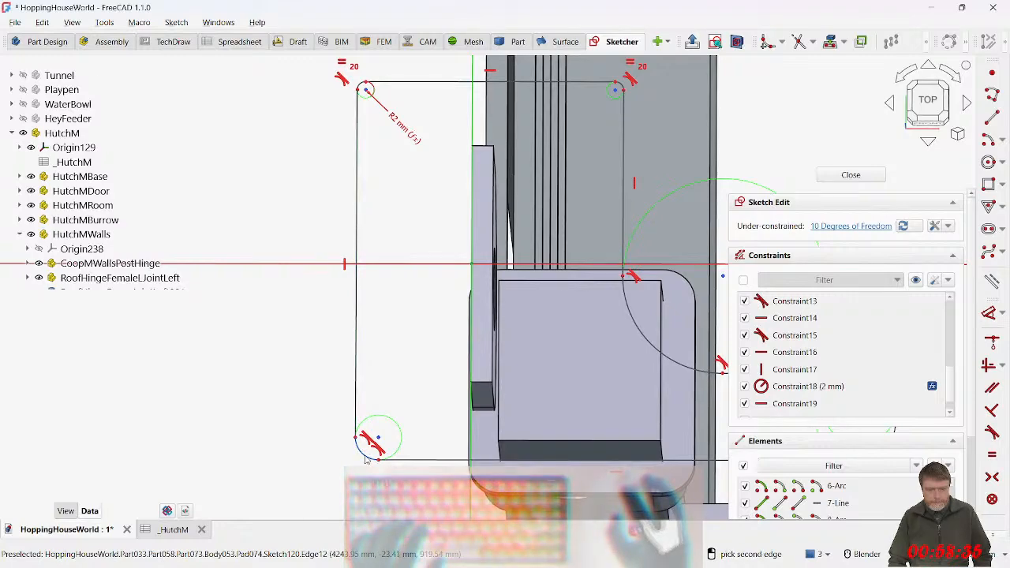
click(358, 83)
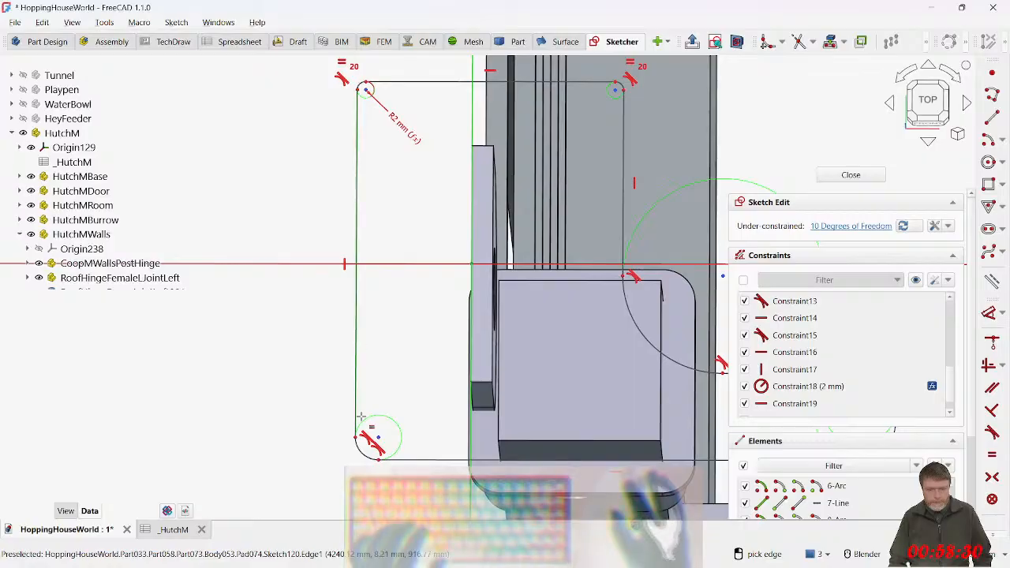
click(376, 439)
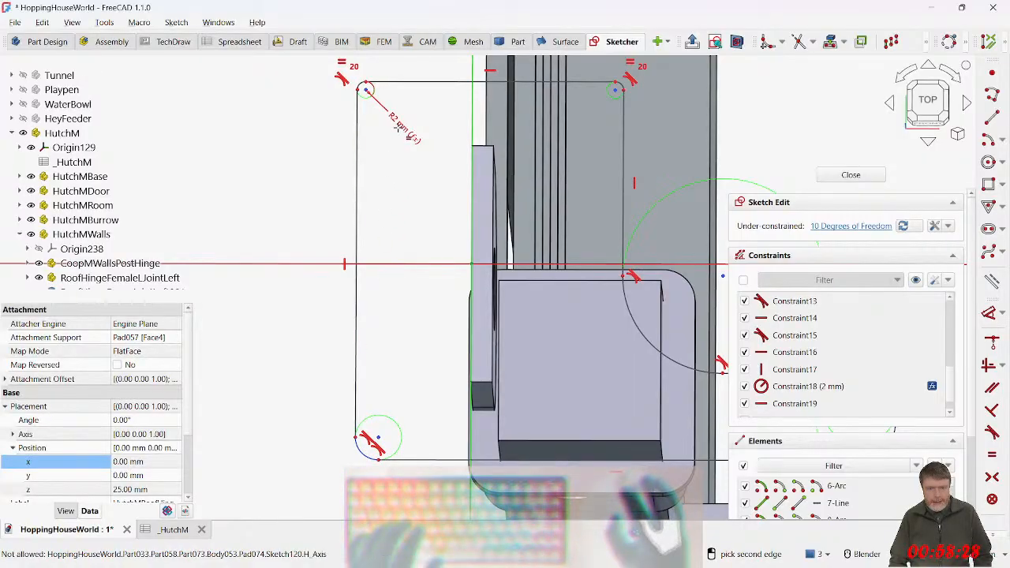
click(363, 87)
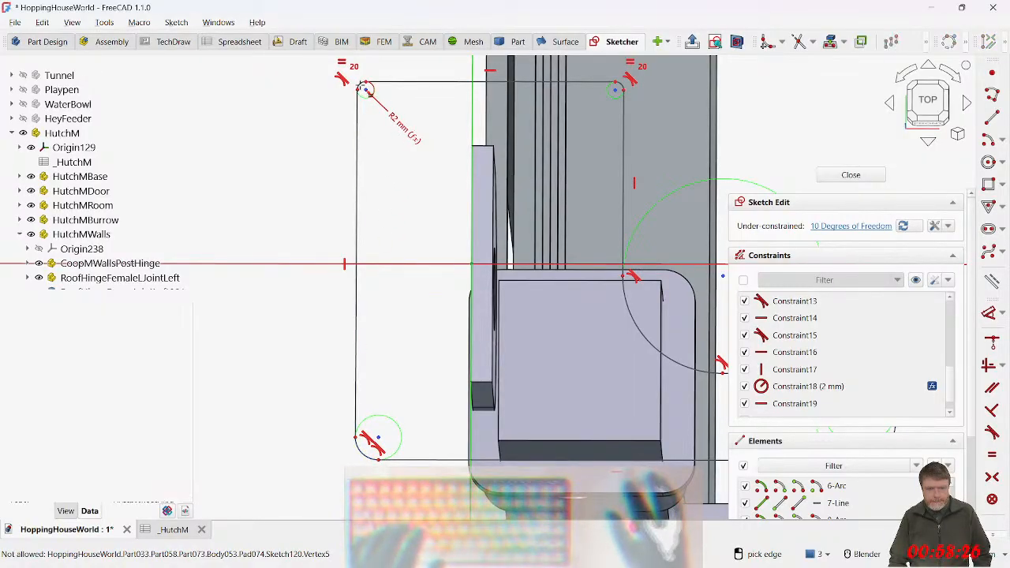
scroll(359, 84, up, 4)
click(352, 90)
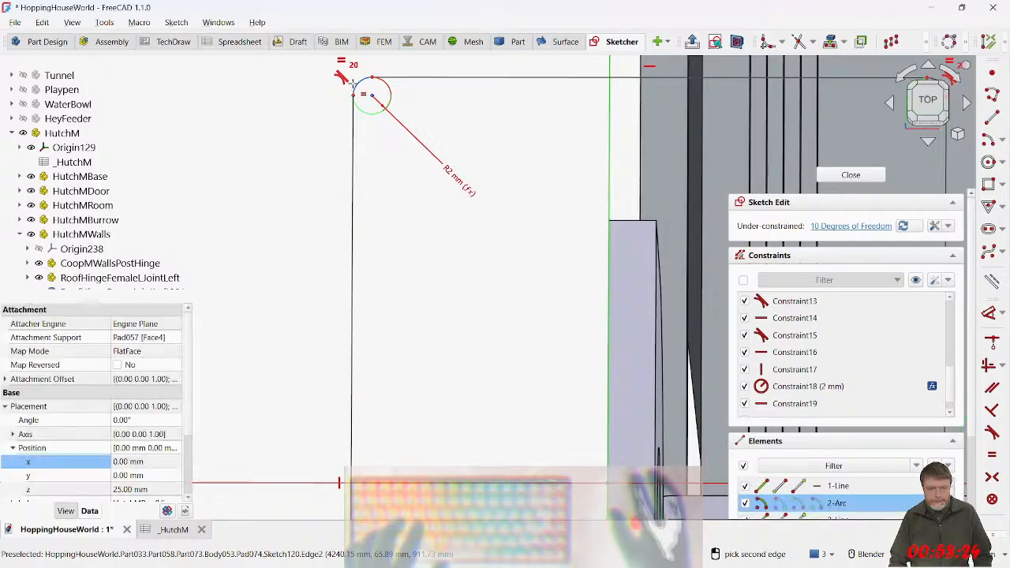
click(366, 81)
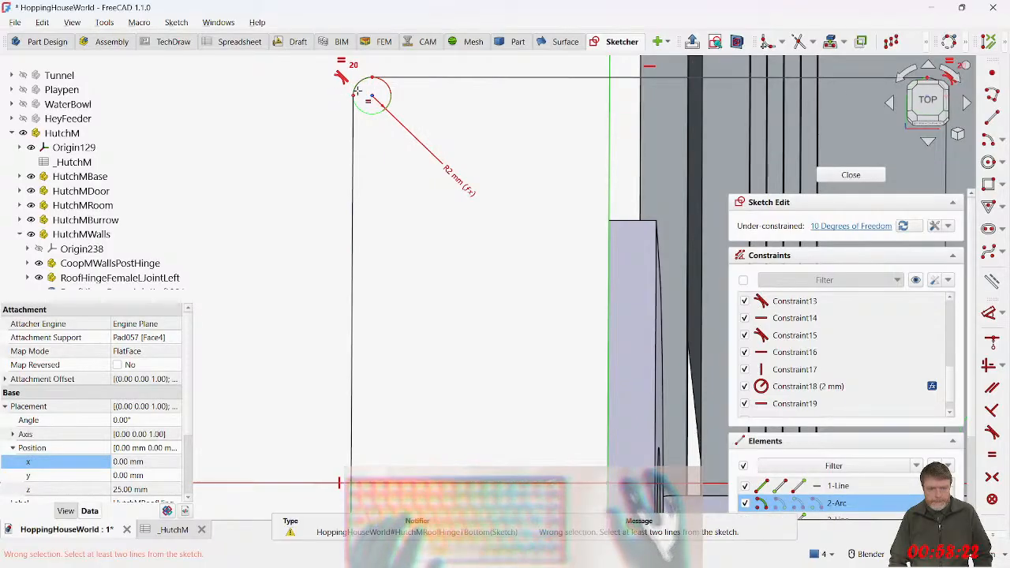
key(Escape)
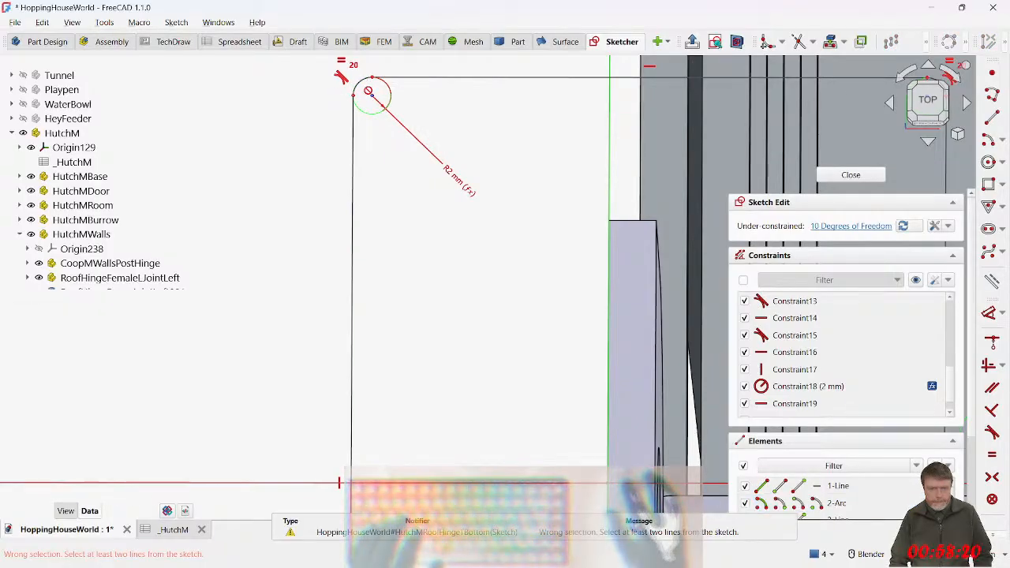
Step: Constrain the upper-left and lower-left corner arcs of the profile to equal radii
scroll(378, 75, up, 5)
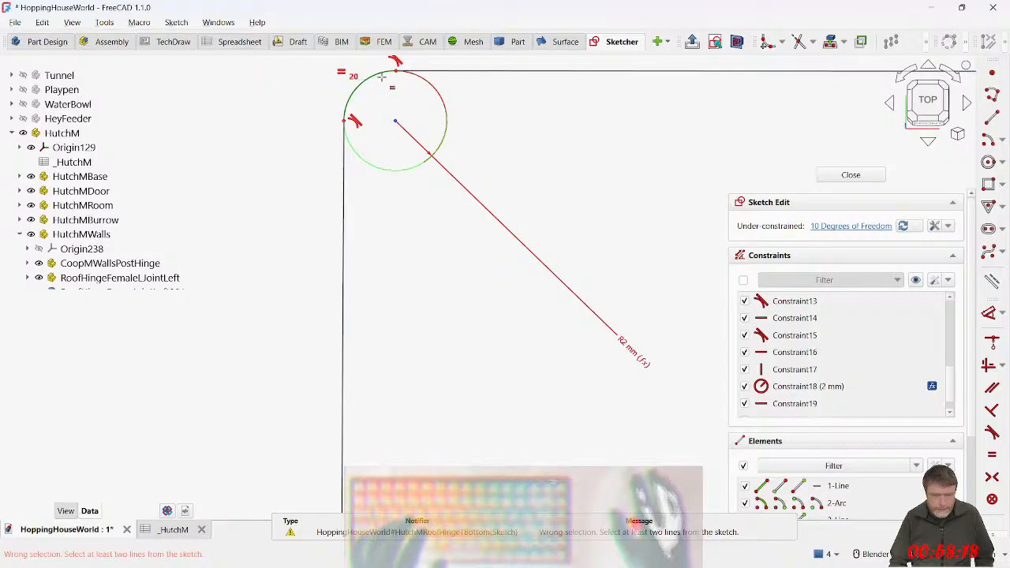
click(382, 79)
scroll(362, 378, down, 4)
shift+middle_drag(399, 322, 380, 183)
shift+middle_drag(391, 314, 380, 163)
shift+middle_drag(359, 322, 362, 193)
shift+middle_drag(378, 374, 367, 197)
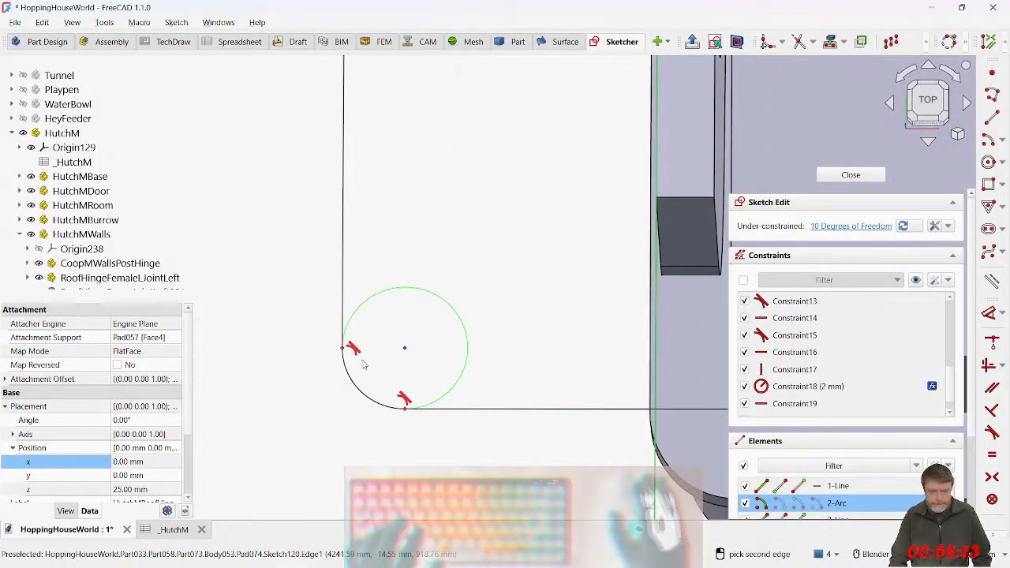
click(375, 403)
scroll(484, 368, down, 3)
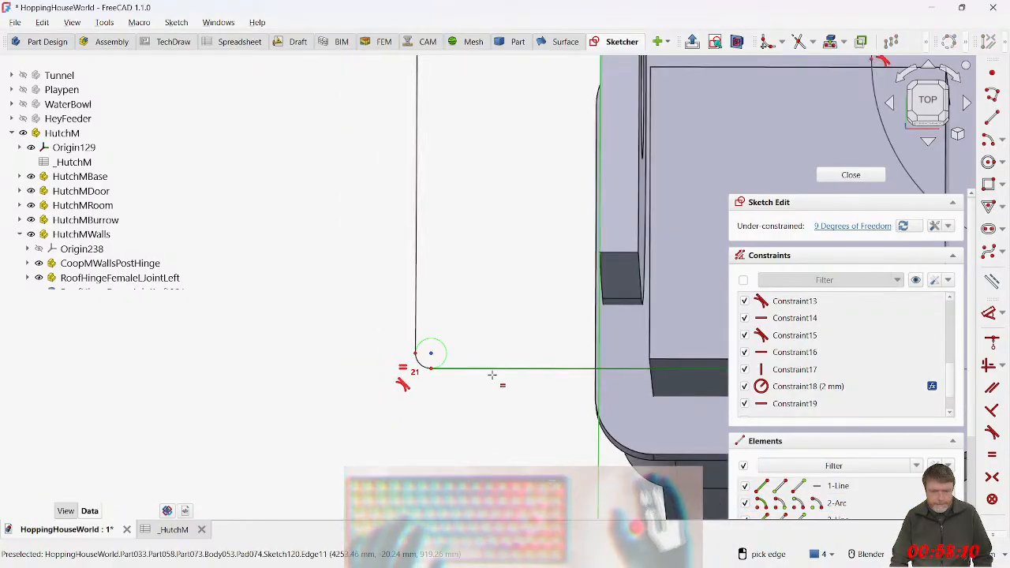
Step: Constrain the large arc at the profile's inner corner equal to the upper-left corner arc
scroll(490, 375, down, 2)
scroll(491, 375, up, 2)
shift+middle_drag(491, 375, 445, 517)
shift+middle_drag(395, 158, 412, 210)
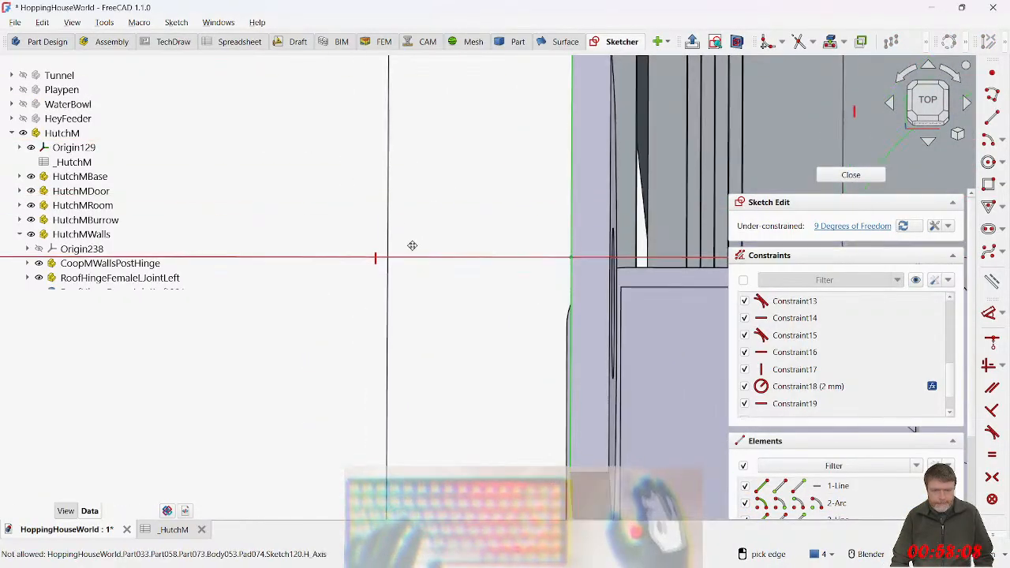
scroll(411, 210, down, 3)
scroll(383, 150, up, 3)
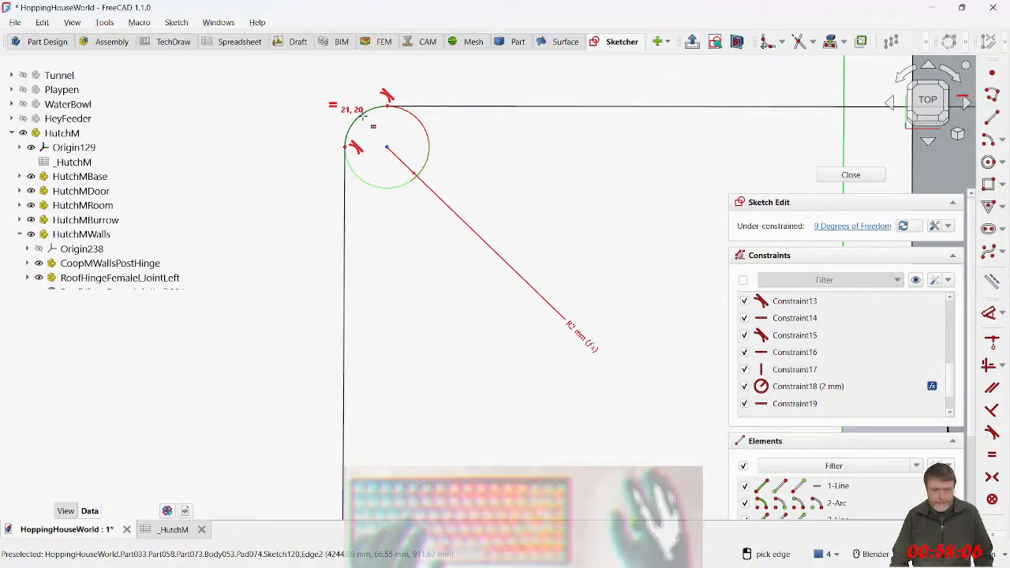
click(357, 118)
scroll(399, 194, down, 5)
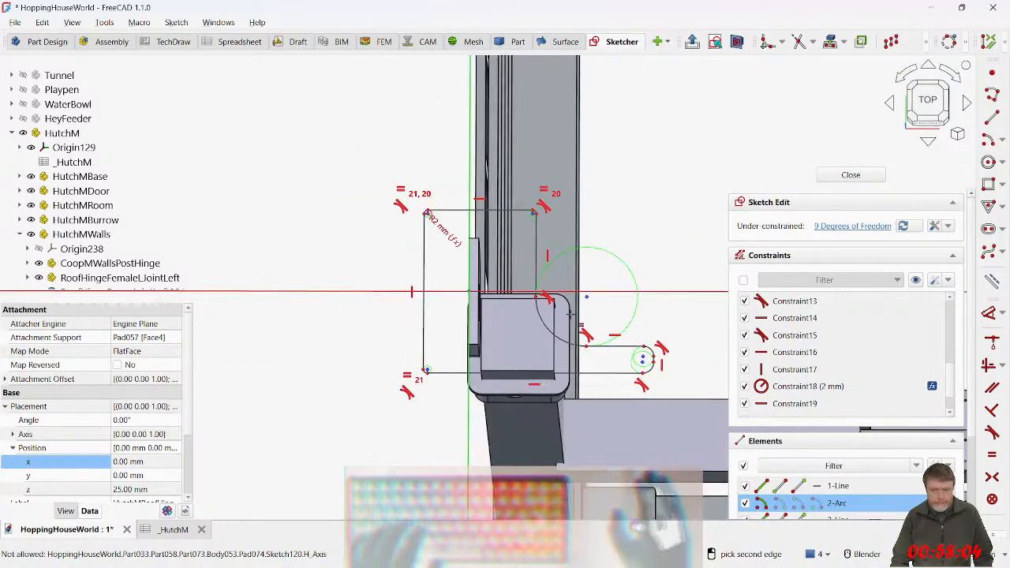
scroll(563, 306, up, 5)
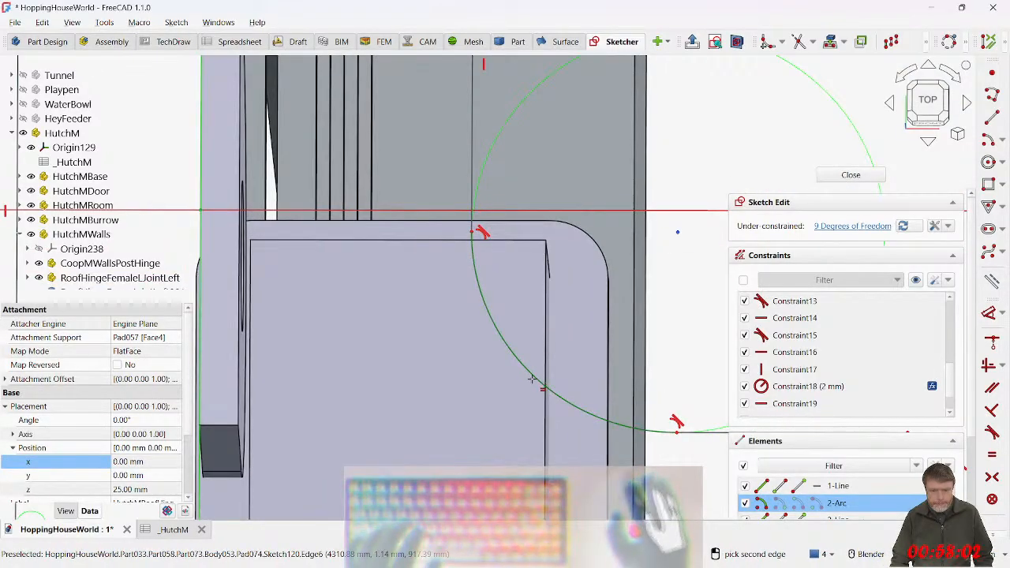
click(534, 380)
scroll(575, 326, down, 3)
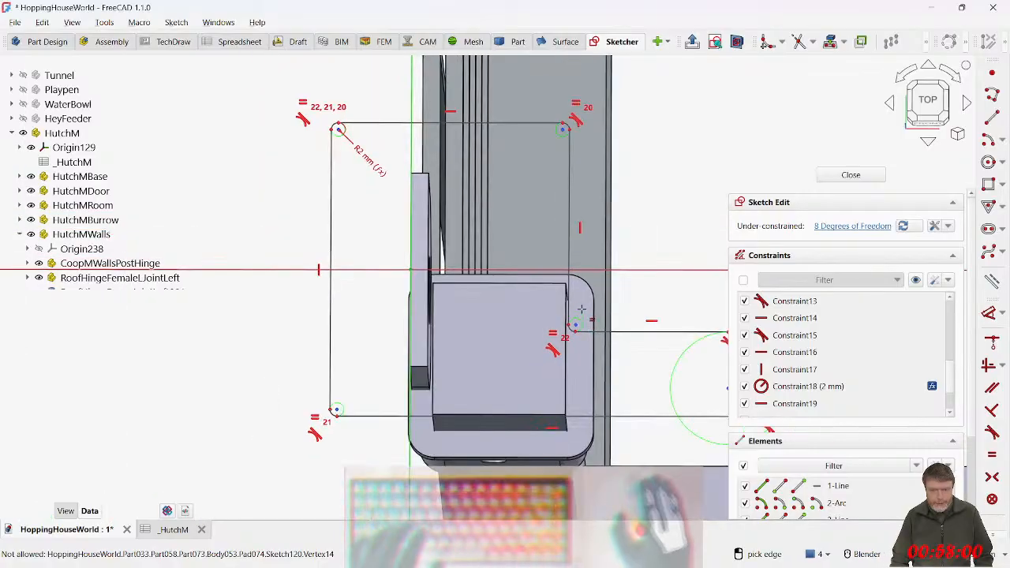
Step: Constrain the upper arc at the right end of the horizontal leg equal to the upper-left corner arc
shift+middle_drag(516, 324, 430, 339)
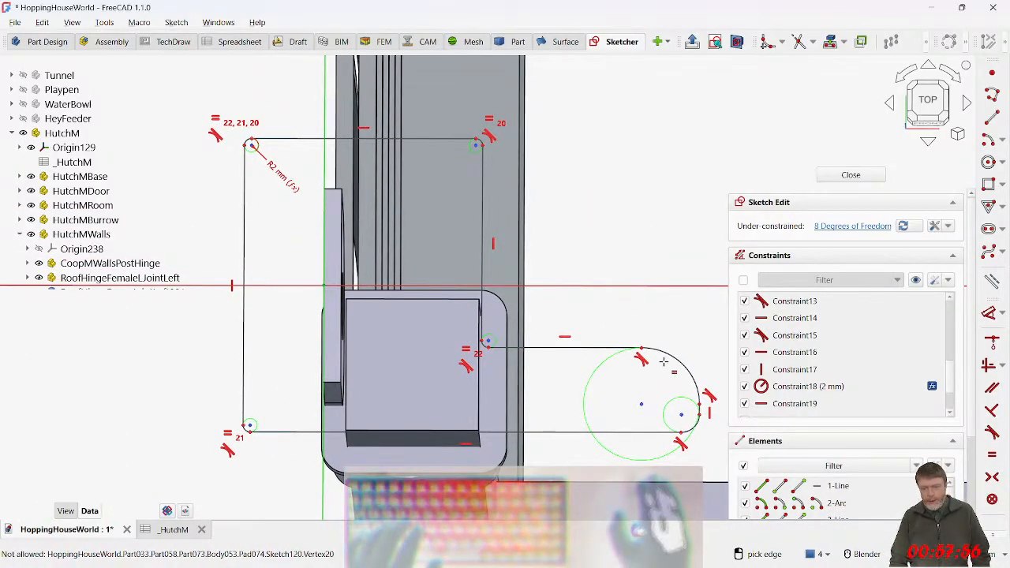
scroll(249, 153, up, 3)
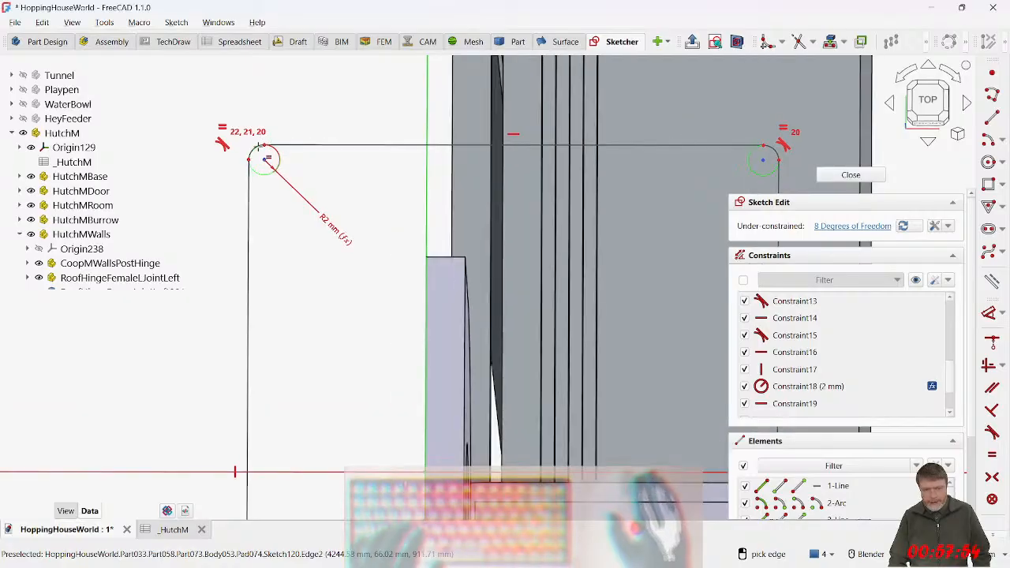
click(257, 152)
scroll(338, 214, down, 5)
scroll(660, 383, up, 5)
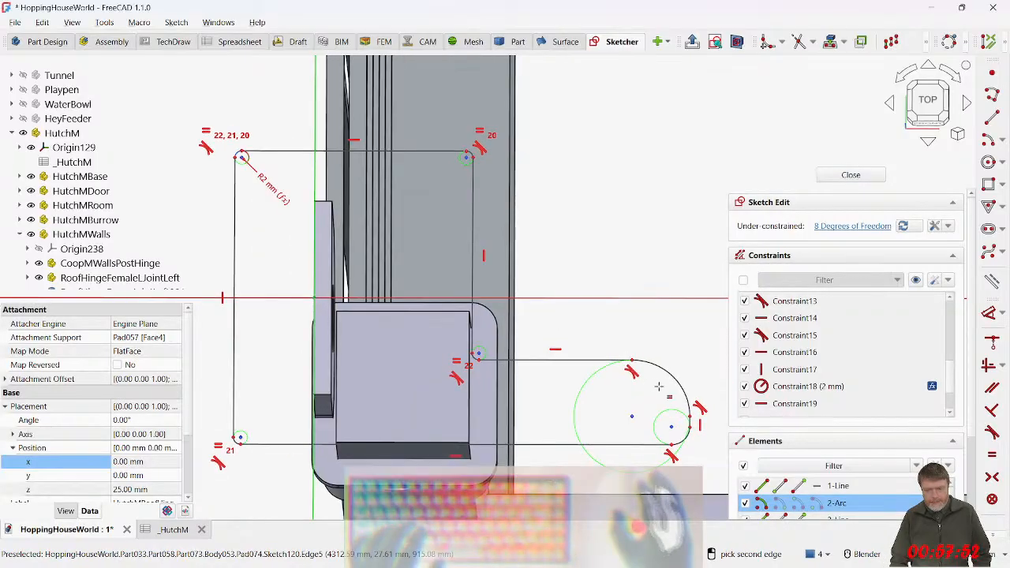
scroll(678, 379, down, 1)
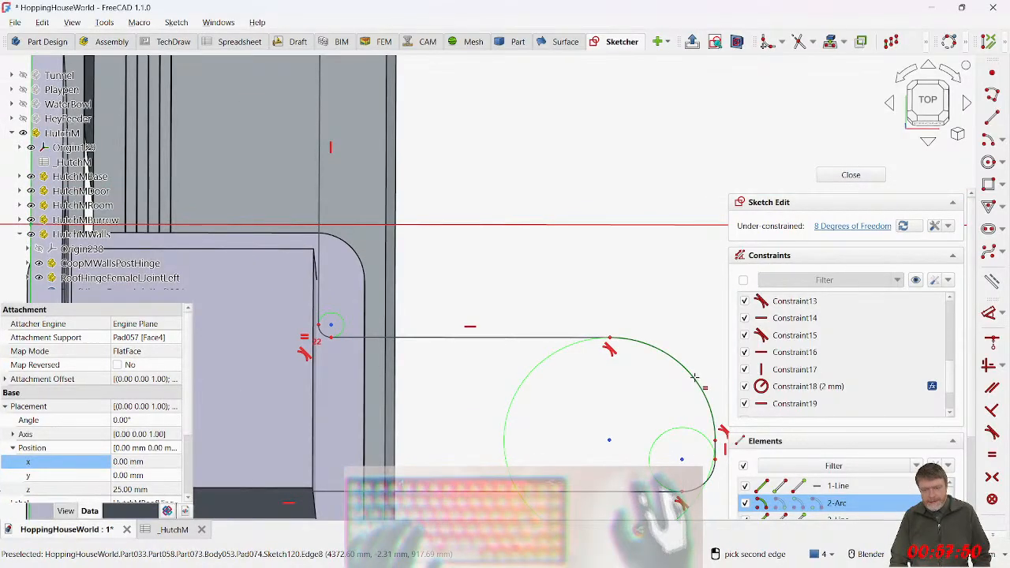
click(695, 382)
Step: Constrain the lower arc at the right end of the horizontal leg equal to the profile's upper-left corner arc
mouse_move(667, 399)
middle_down()
mouse_move(573, 326)
mouse_move(468, 208)
middle_up()
scroll(426, 267, down, 3)
mouse_move(388, 275)
shift+middle_down()
mouse_move(455, 450)
mouse_move(524, 469)
shift+middle_up()
scroll(160, 187, up, 2)
scroll(360, 174, up, 5)
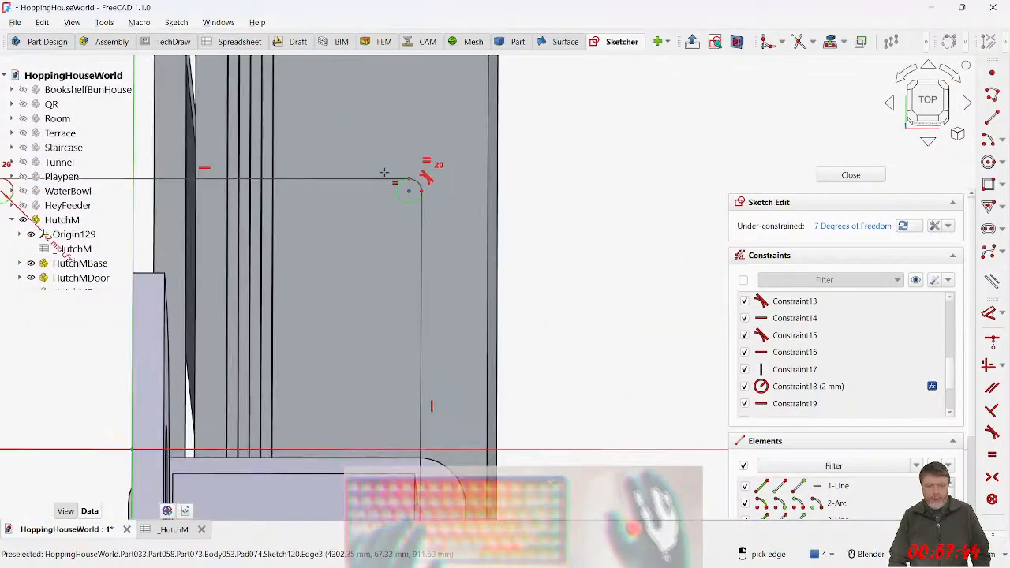
shift+middle_drag(281, 194, 564, 245)
shift+middle_drag(225, 235, 530, 254)
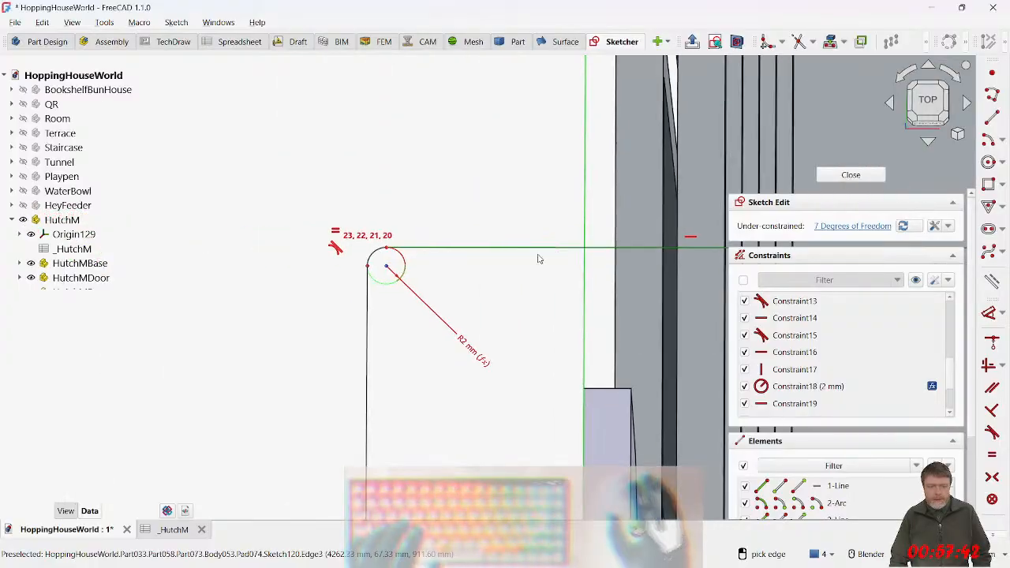
click(377, 253)
scroll(398, 273, down, 4)
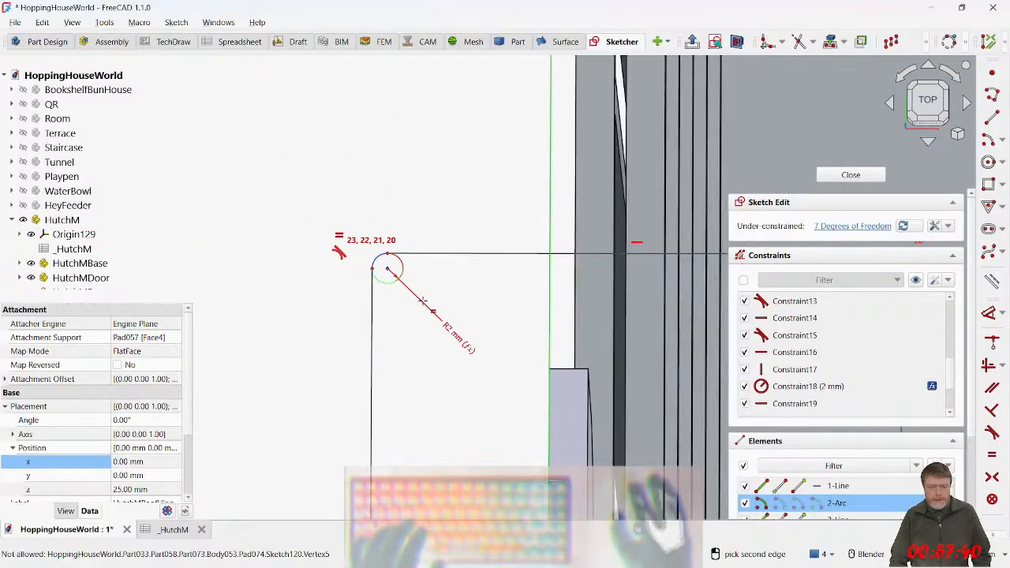
shift+middle_drag(587, 397, 258, 75)
scroll(562, 298, up, 3)
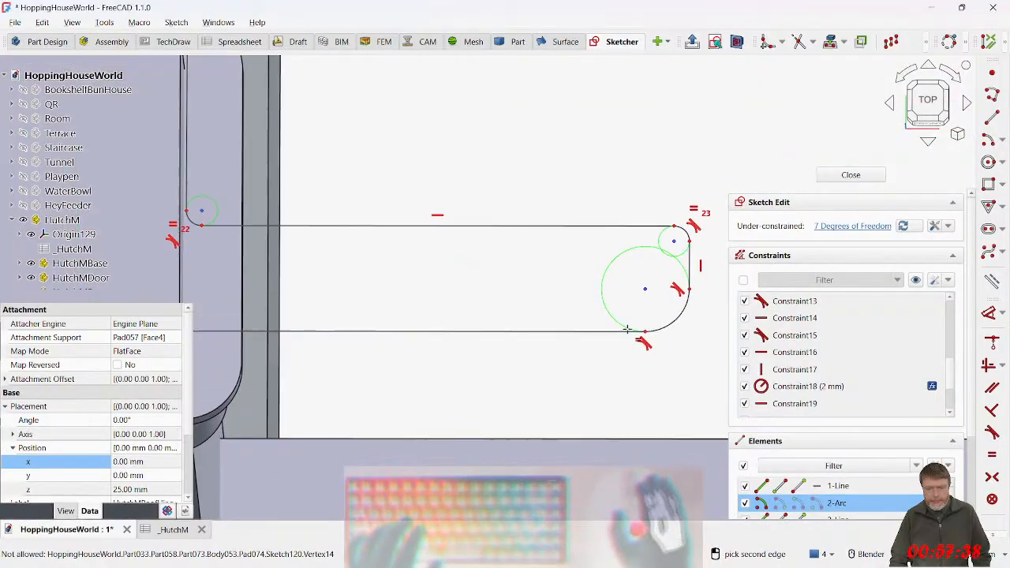
click(670, 332)
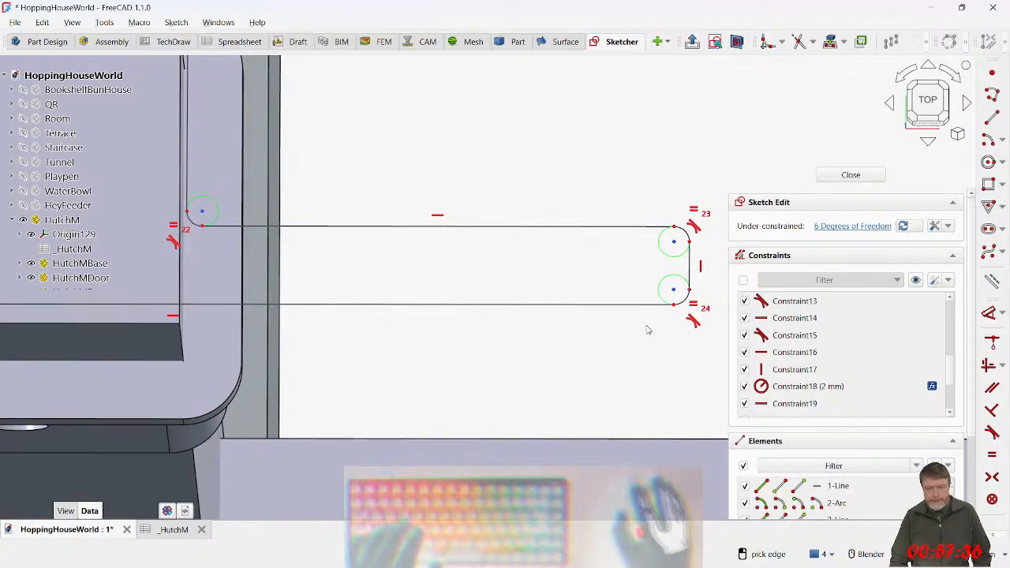
Step: Reposition the profile's bottom edge lower and raise the horizontal leg's upper edge to near the upper side of the post
scroll(473, 349, down, 3)
mouse_move(443, 389)
shift+middle_down()
mouse_move(587, 397)
mouse_move(526, 460)
mouse_move(532, 385)
shift+middle_up()
drag(561, 353, 563, 455)
scroll(592, 355, down, 1)
mouse_move(592, 355)
shift+middle_down()
mouse_move(545, 290)
mouse_move(468, 229)
mouse_move(500, 428)
mouse_move(519, 421)
mouse_move(523, 337)
shift+middle_up()
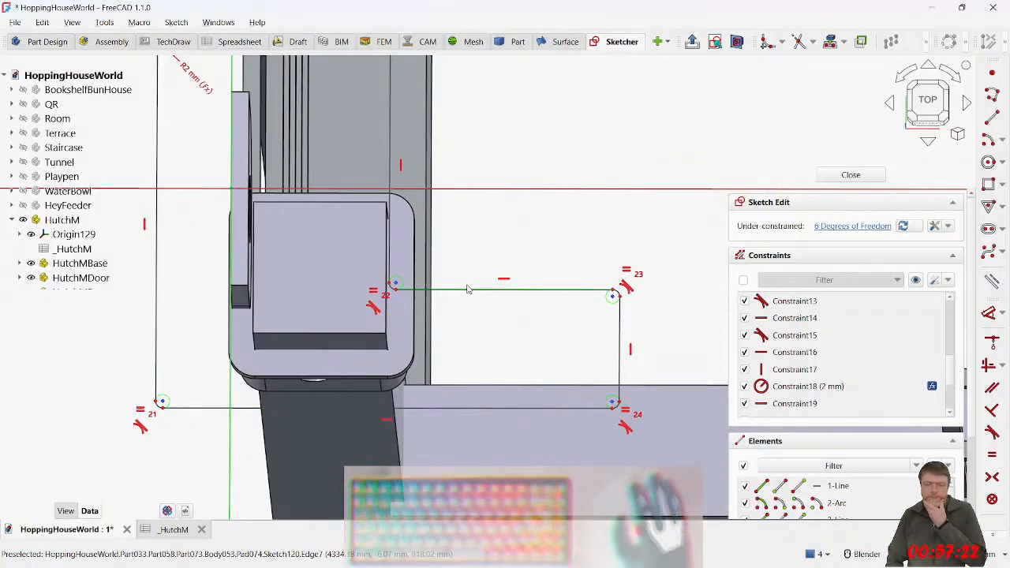
mouse_move(471, 301)
middle_down()
mouse_move(468, 320)
mouse_move(473, 311)
mouse_move(488, 340)
mouse_move(489, 462)
middle_up()
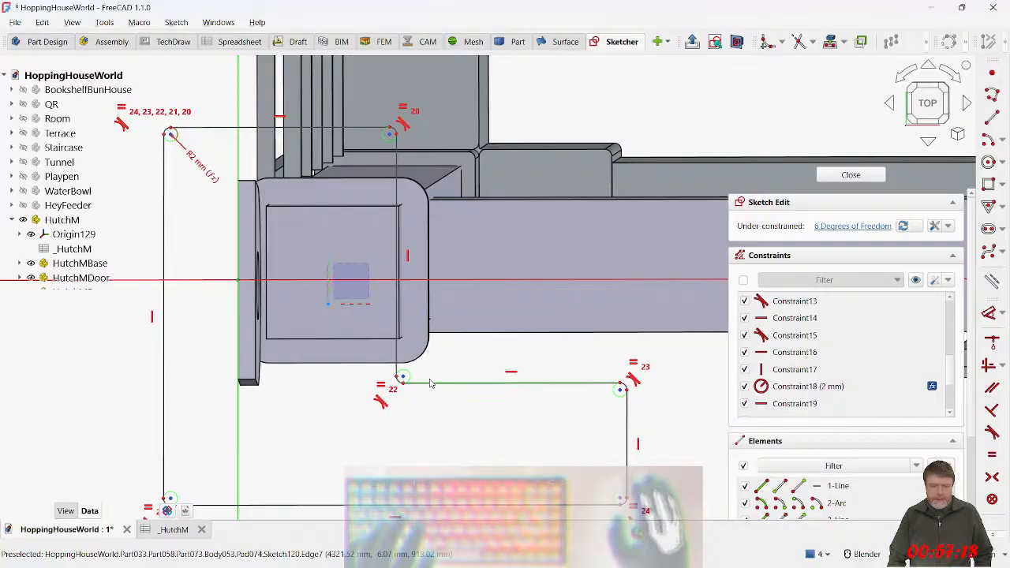
drag(430, 382, 449, 214)
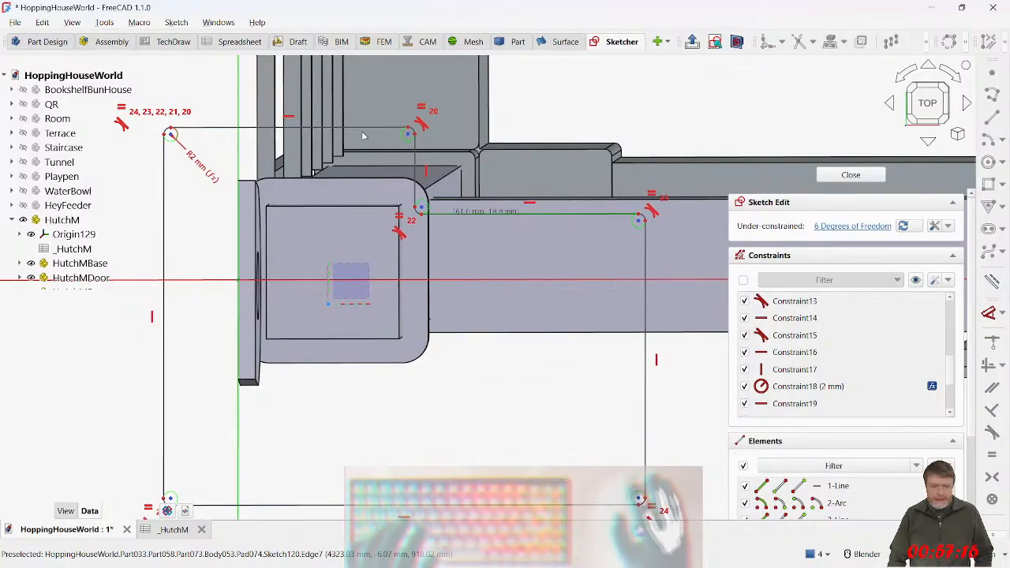
Step: Raise the vertical leg's top edge, then fit the horizontal leg's long edges closely around the post's width
drag(325, 127, 315, 3)
scroll(432, 295, down, 3)
drag(473, 402, 487, 328)
scroll(454, 315, up, 4)
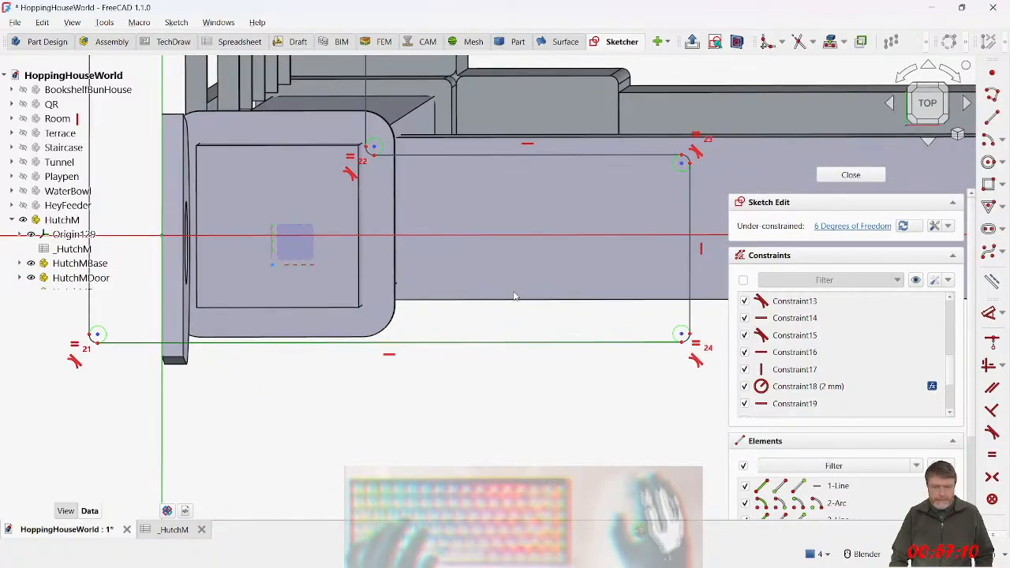
scroll(512, 297, down, 1)
mouse_move(444, 185)
mouse_down()
mouse_move(462, 171)
mouse_move(444, 155)
mouse_up()
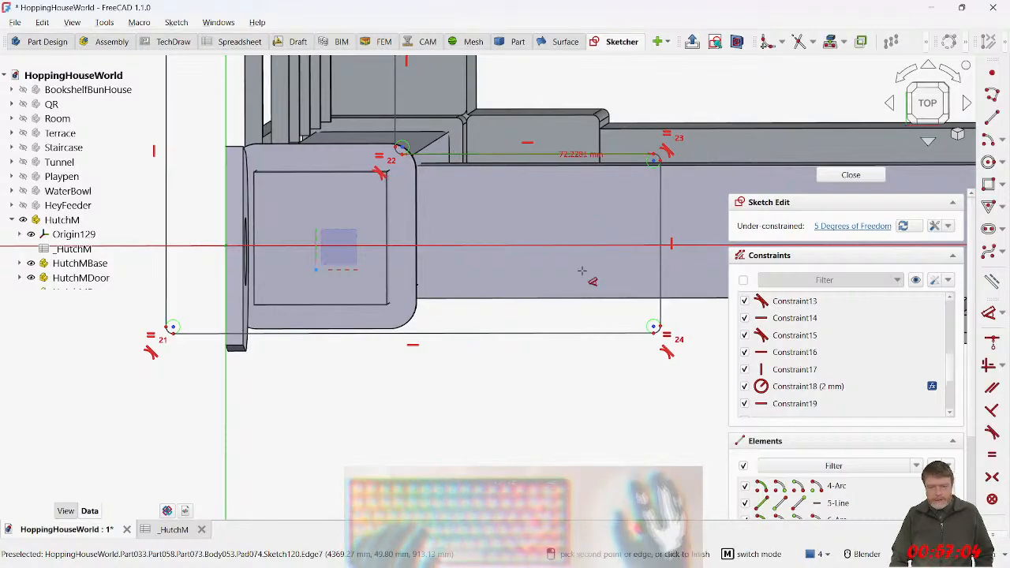
Step: Dimension the horizontal leg's width between its two long edges, starting the expression with <<_HutchM>>.walls_post_width
click(584, 156)
click(582, 332)
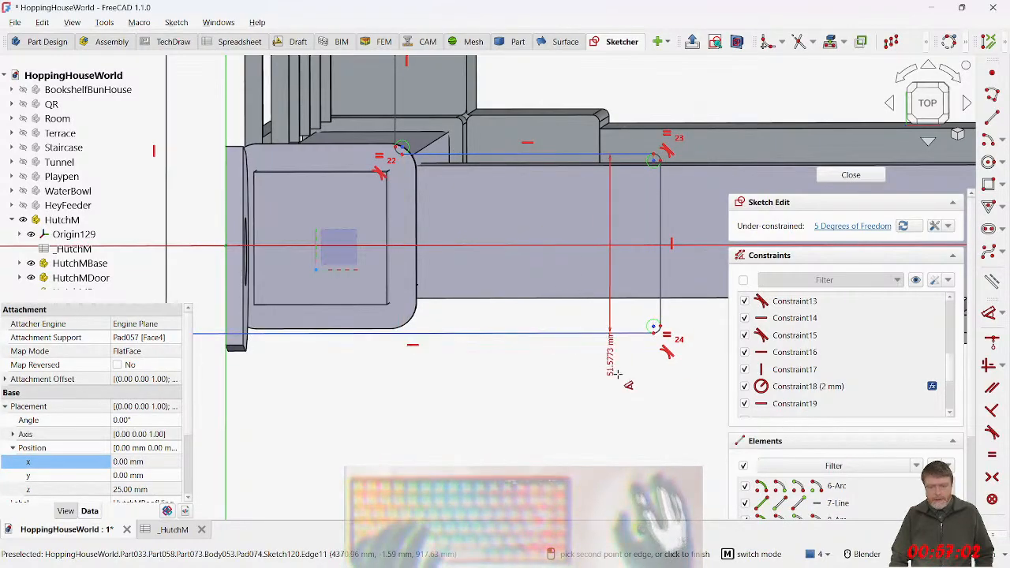
click(692, 424)
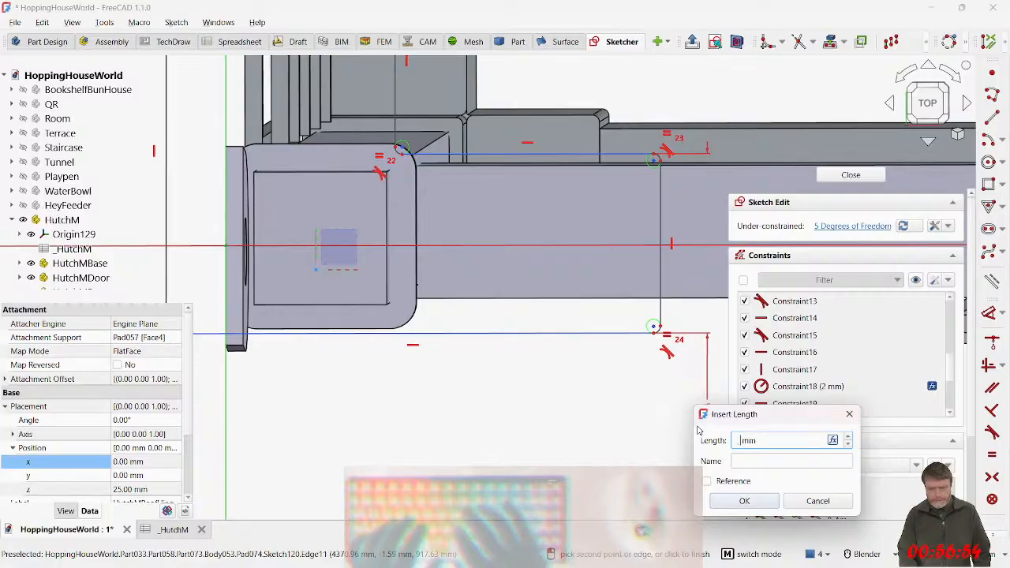
text(_Hut)
key(equal)
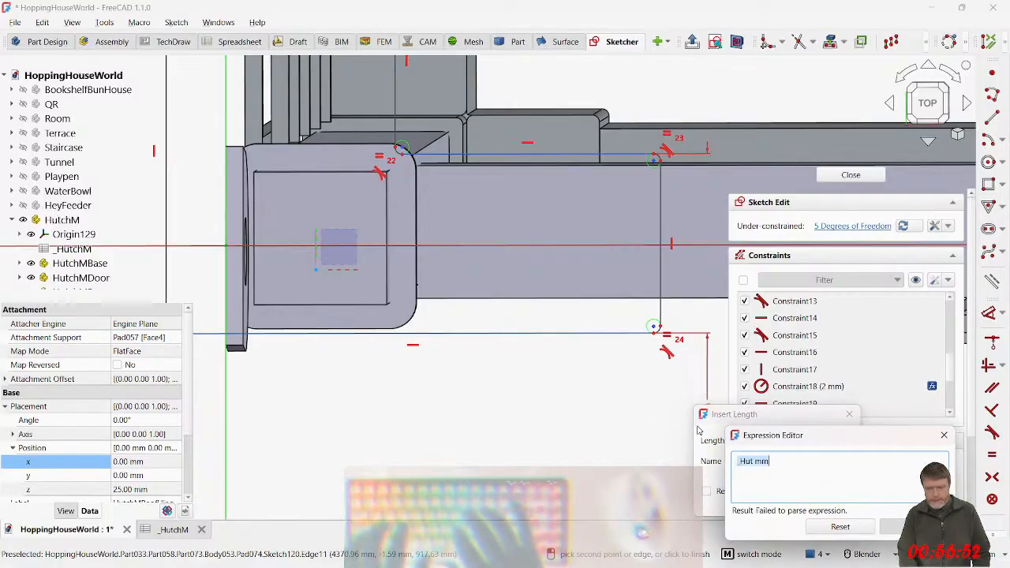
text(<<_HutchM>>.)
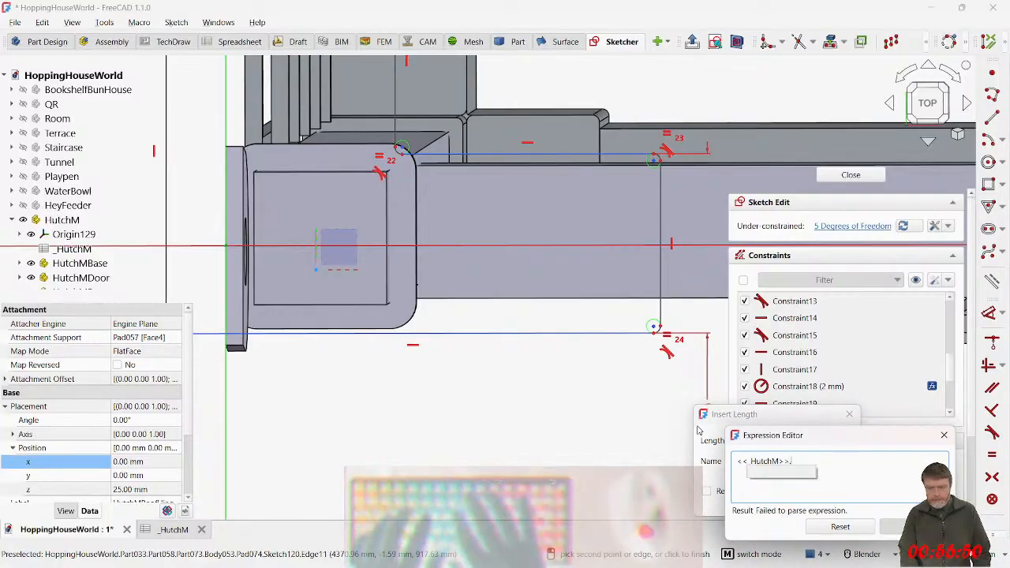
text(width)
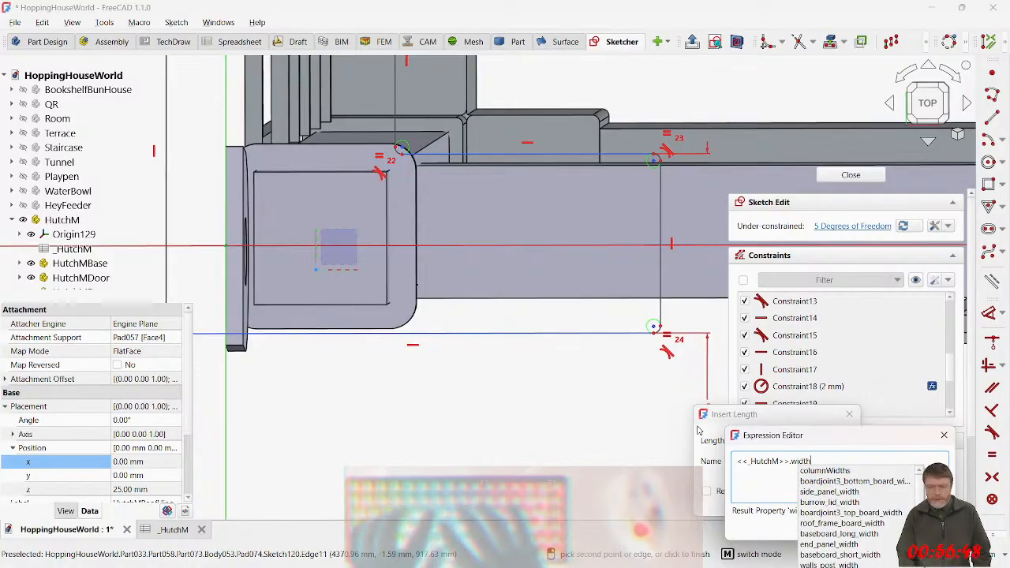
scroll(854, 502, down, 1)
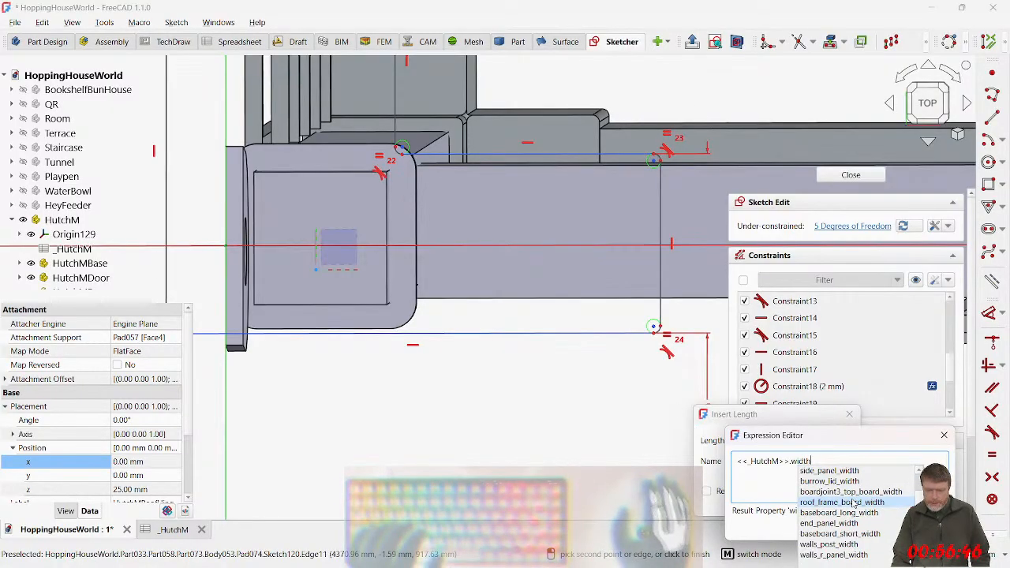
click(841, 544)
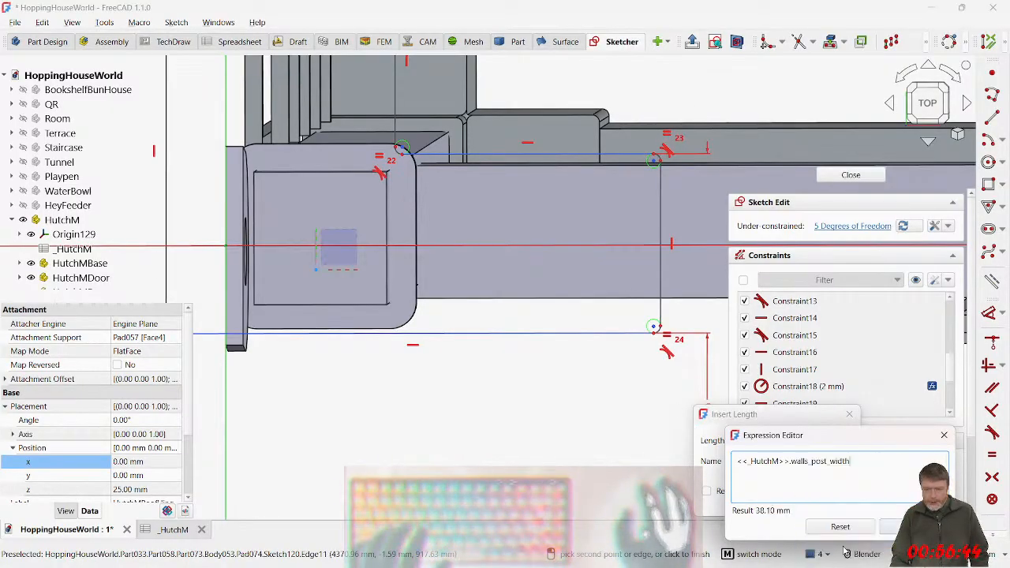
Step: Add 2*<<_HutchM>>.plastic_wall_thickness to the horizontal leg's width expression and apply the dimension
key(ctrl+a)
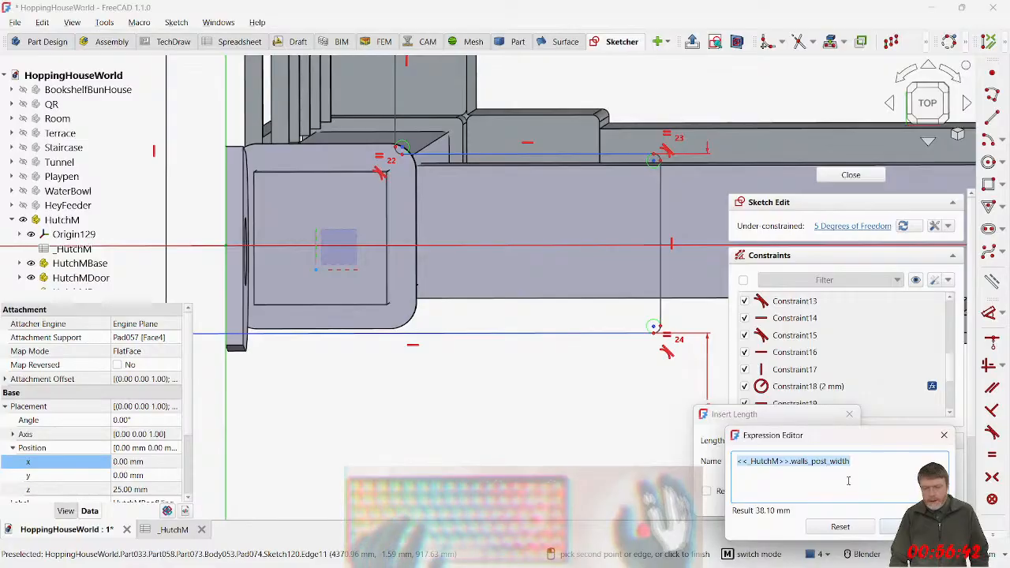
key(End)
text(+)
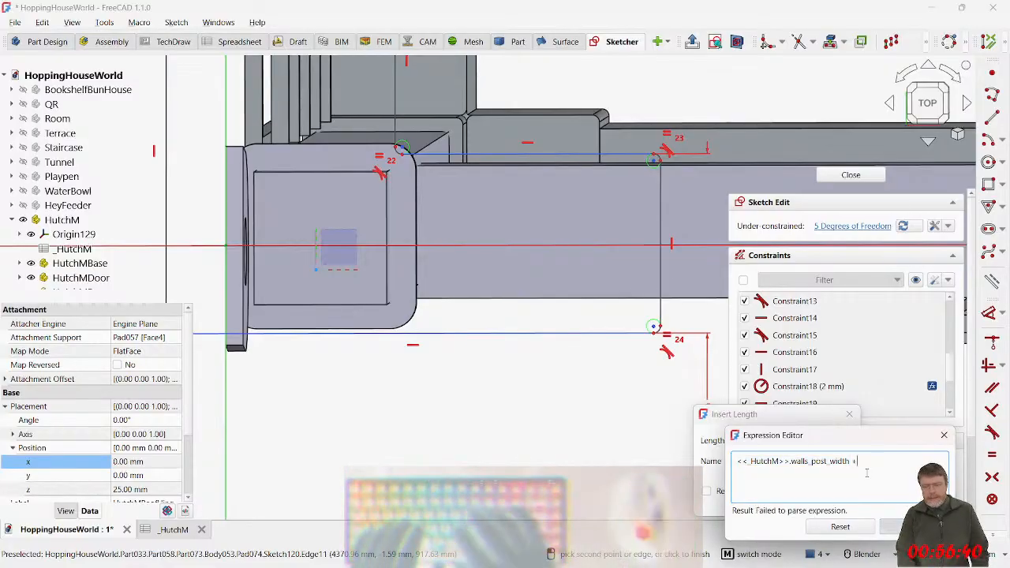
text( 2*<<_)
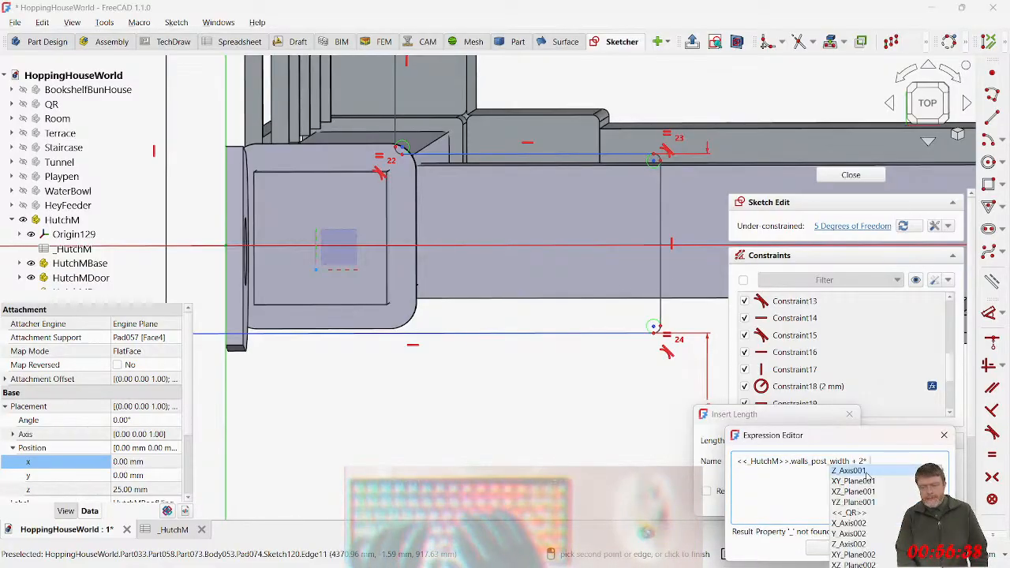
text(Hu)
key(Return)
text(pl)
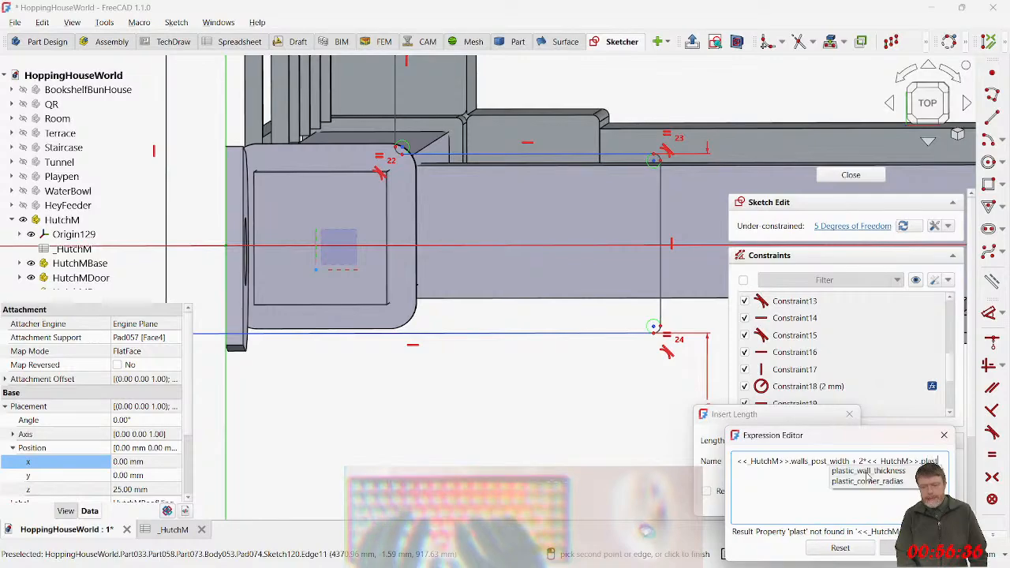
text(ast)
key(Return)
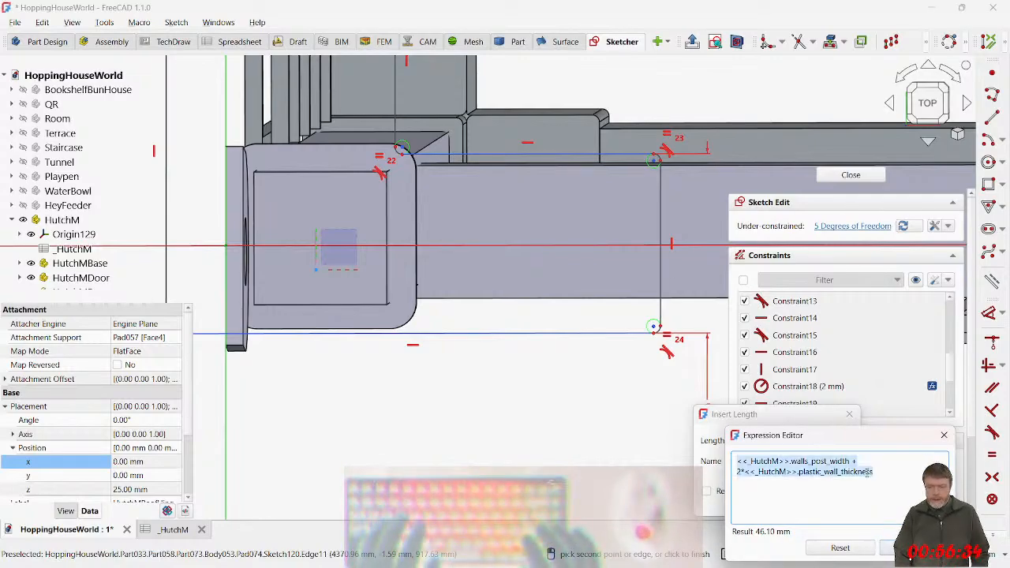
key(Return)
key(Return)
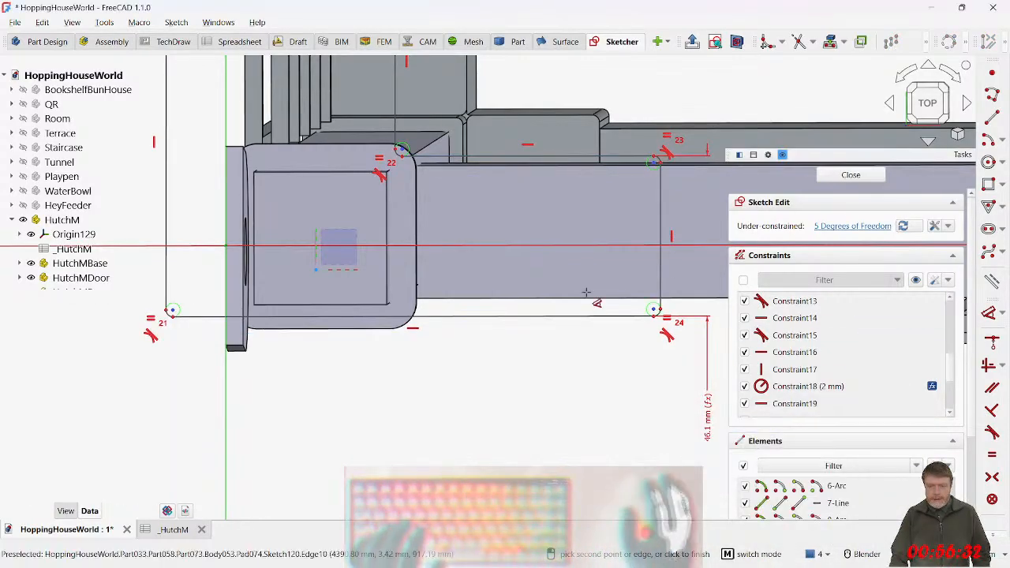
Step: Dimension the vertical leg's width between its long edges as <<_HutchM>>.walls_post_width + 2*<<_HutchM>>.plastic_wall_thickness
shift+middle_drag(515, 275, 531, 341)
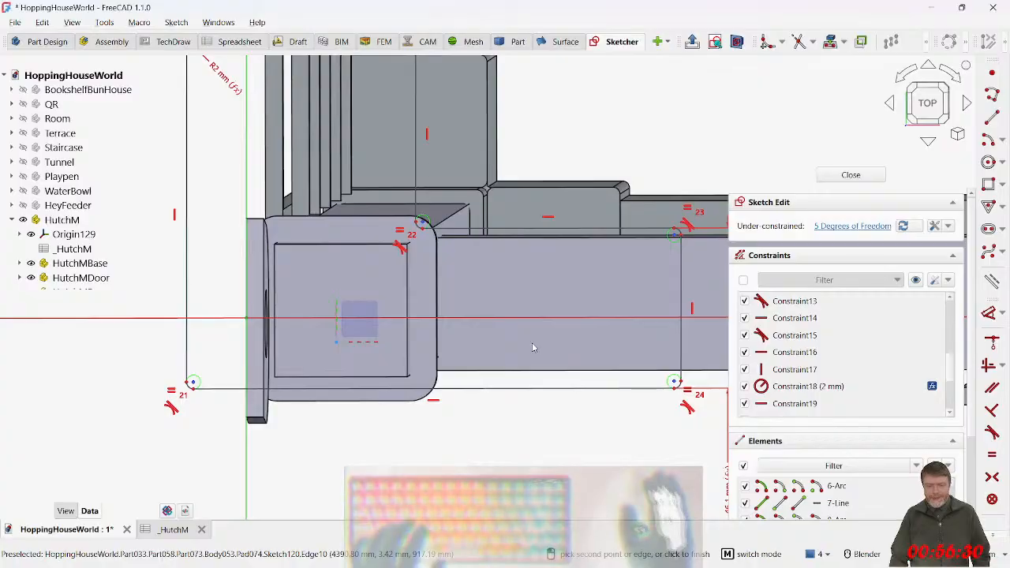
shift+middle_drag(378, 310, 393, 387)
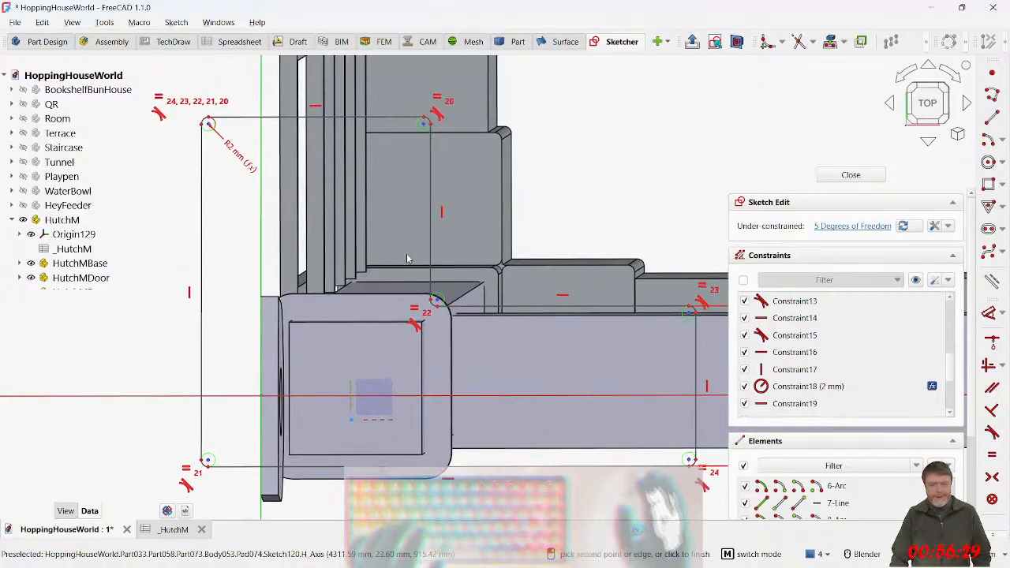
click(430, 201)
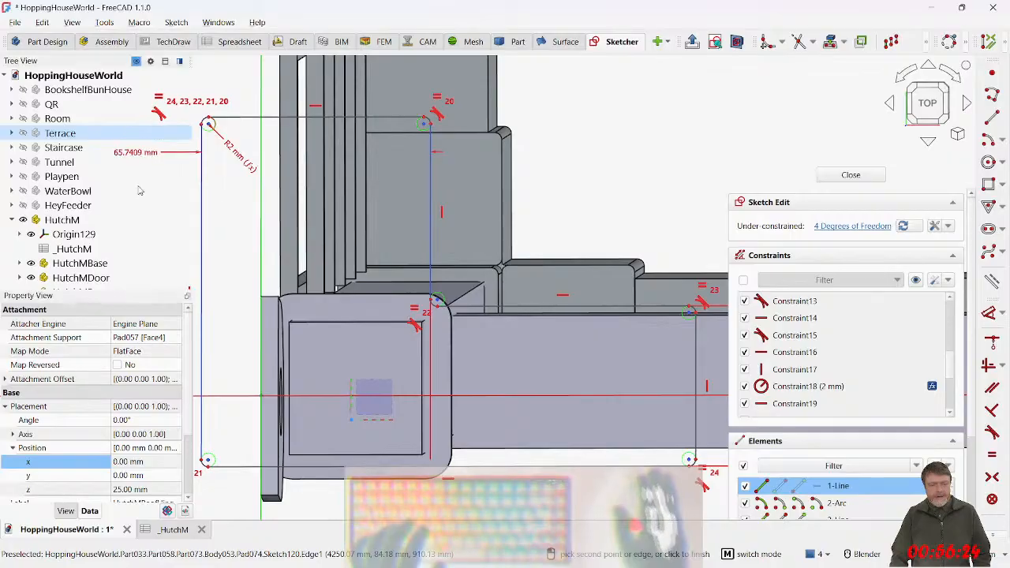
click(589, 177)
key(equal)
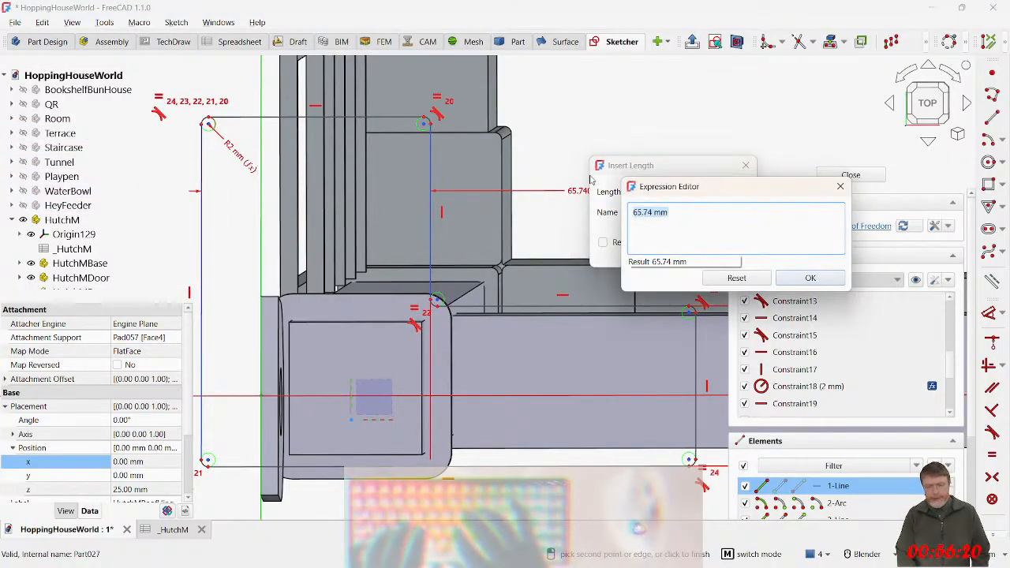
text(=<<_HutchM>>.walls_post_width + <<_HutchM>>.plastic_wall_thickness)
key(Return)
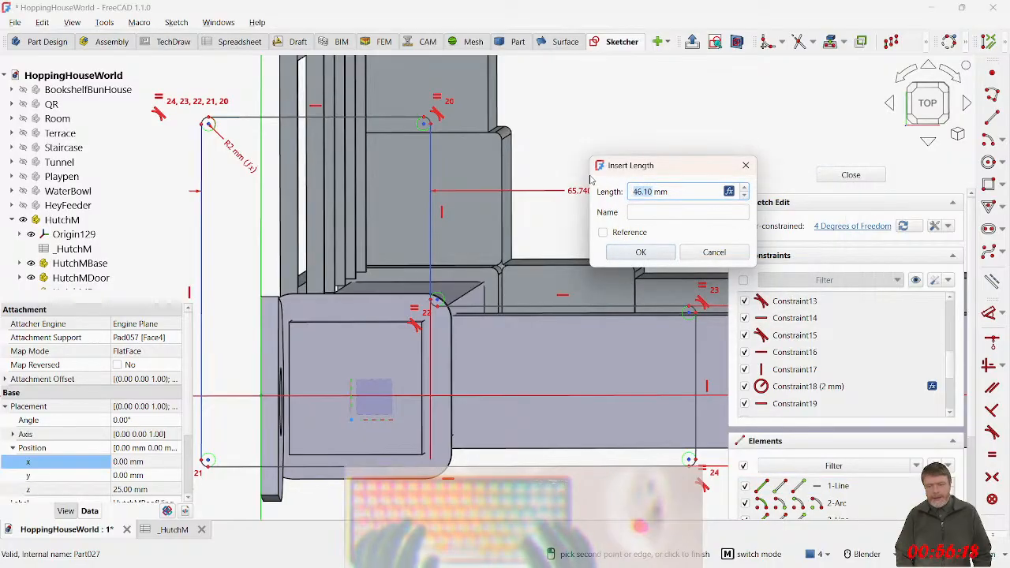
key(Return)
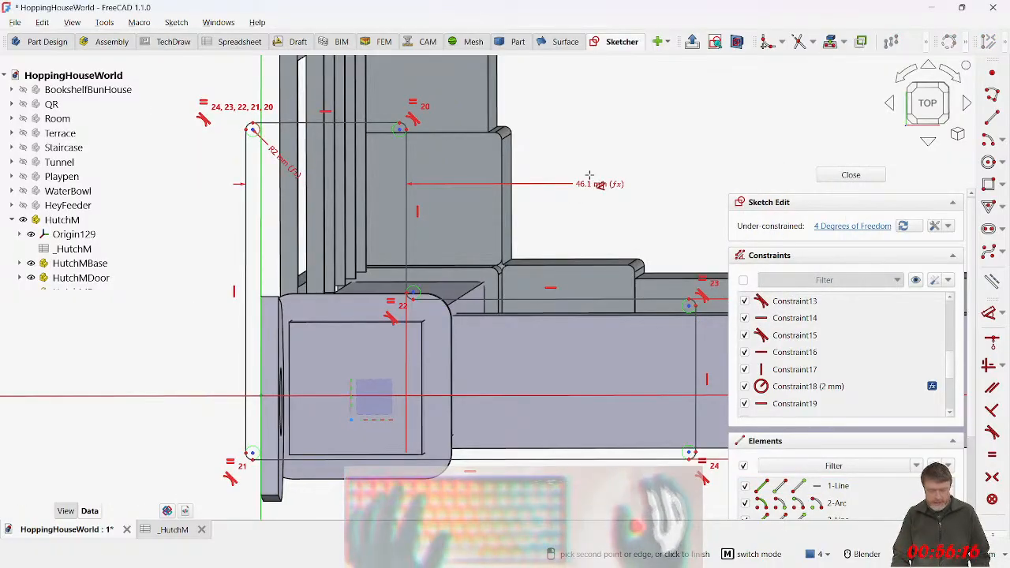
Step: Add a horizontal distance dimension between the vertical leg's inner edge and the horizontal leg's far end edge
mouse_move(480, 323)
shift+middle_down()
mouse_move(399, 284)
mouse_move(523, 350)
mouse_move(460, 326)
shift+middle_up()
scroll(523, 344, down, 1)
click(516, 355)
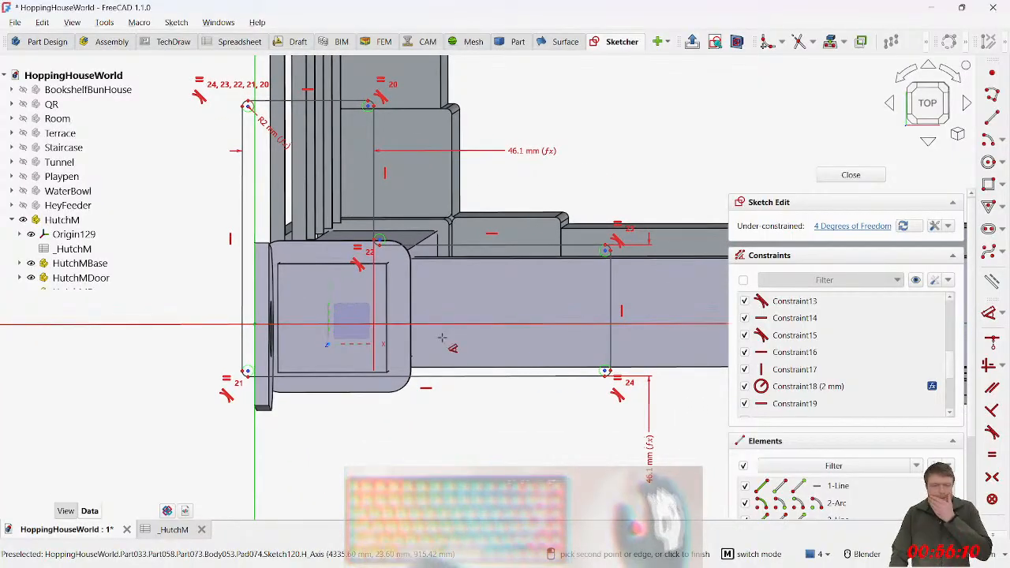
scroll(419, 333, up, 1)
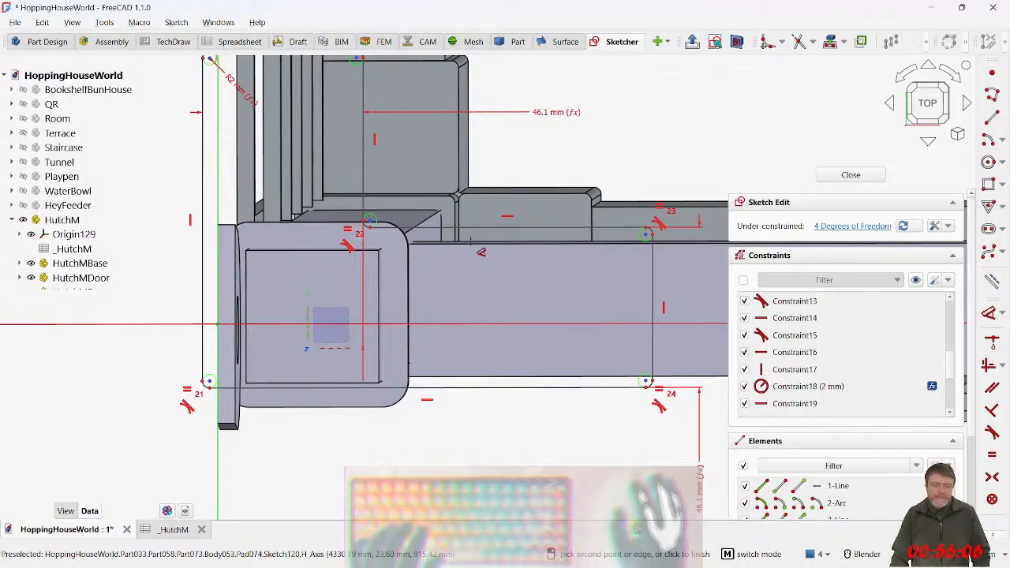
click(652, 286)
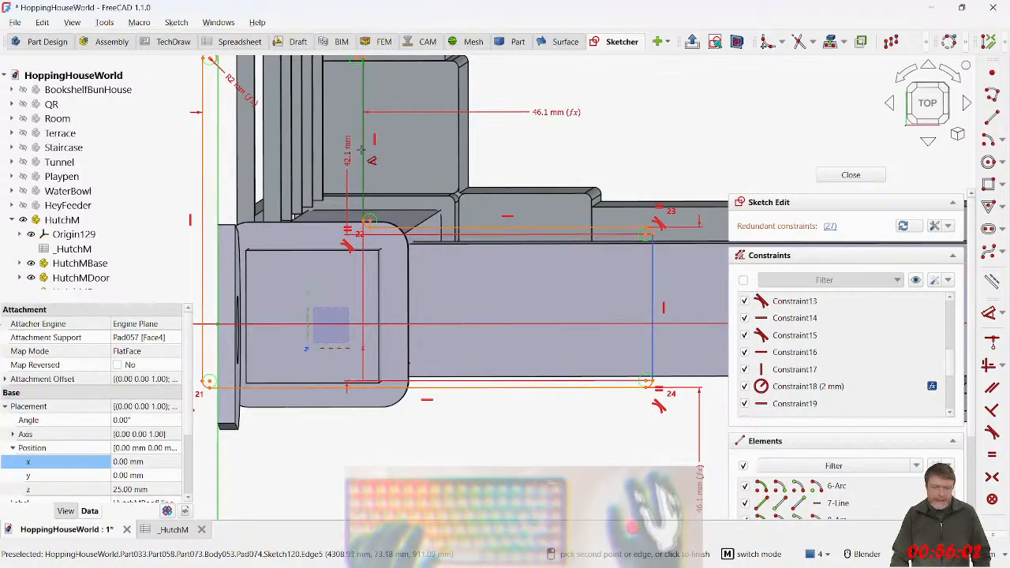
scroll(674, 148, down, 3)
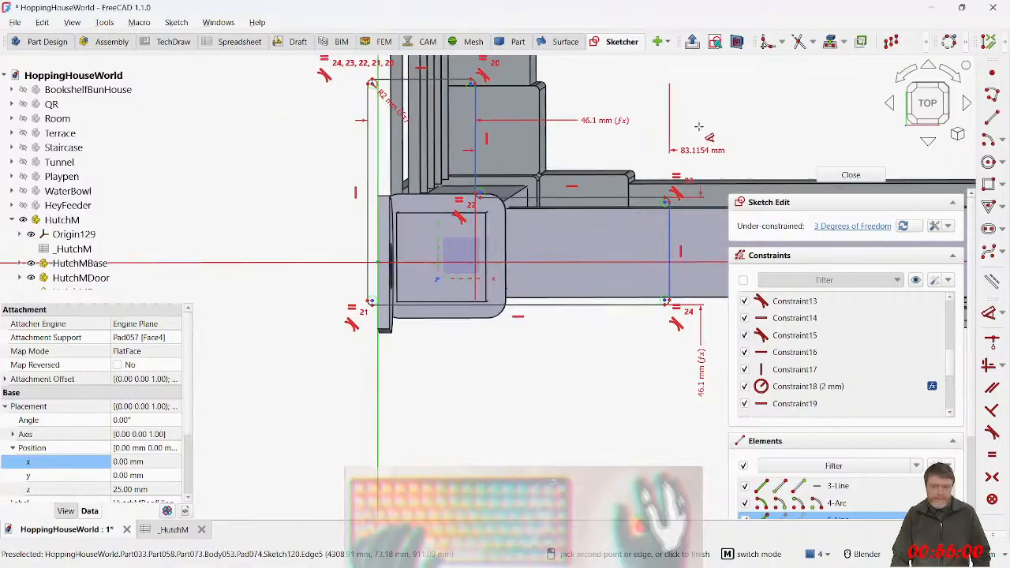
click(738, 146)
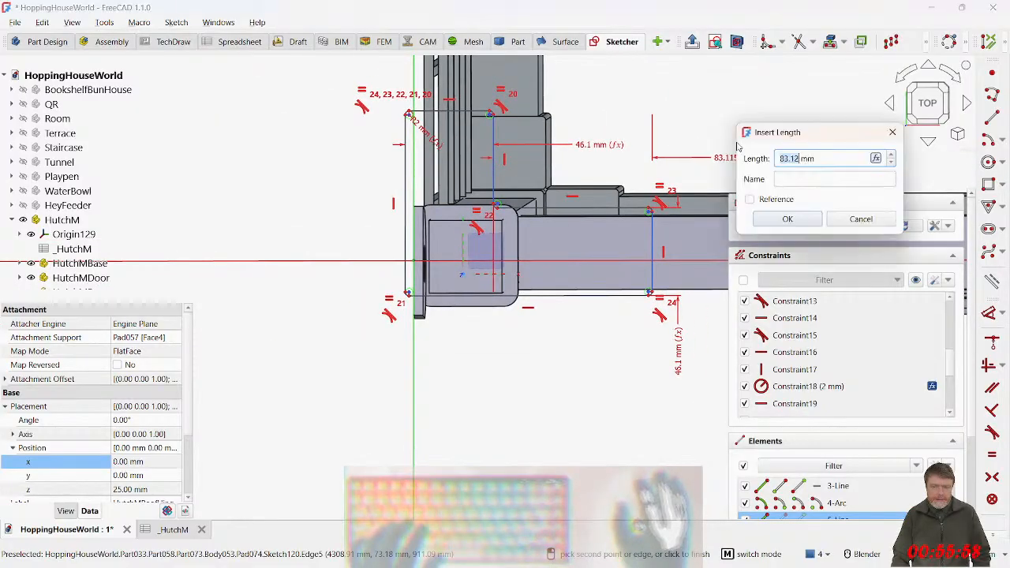
Step: Drive the horizontal leg's protruding length with the expression <<_HutchM>>.boardjoint3_insert_length
text(_Hu)
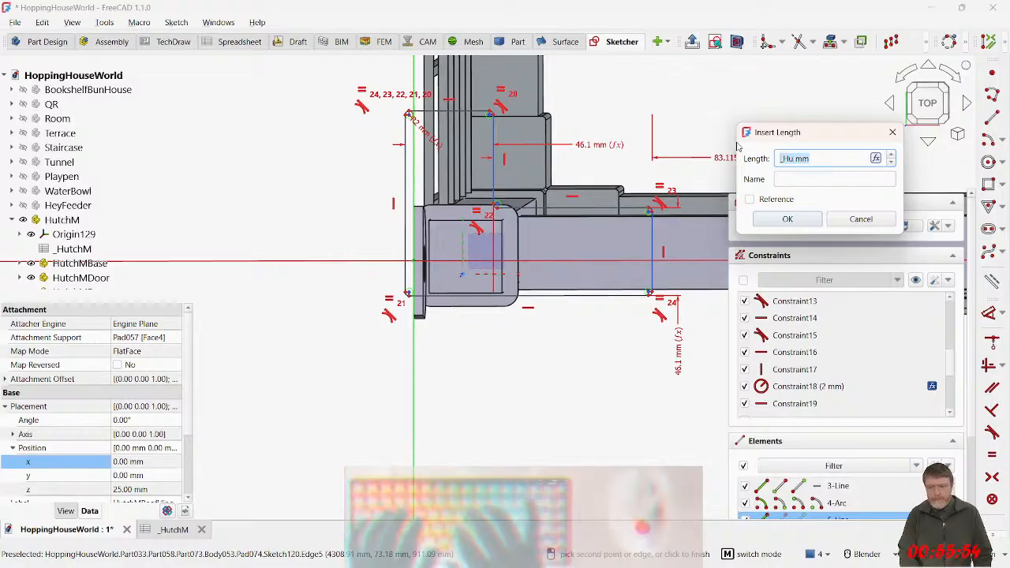
key(equal)
text(_Hut)
key(Return)
text(insert_)
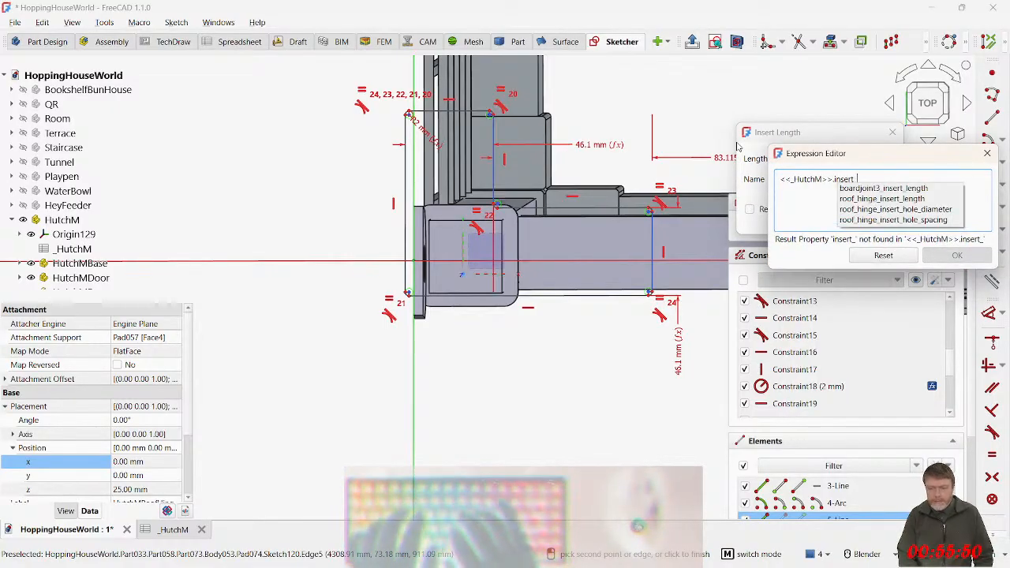
key(Down)
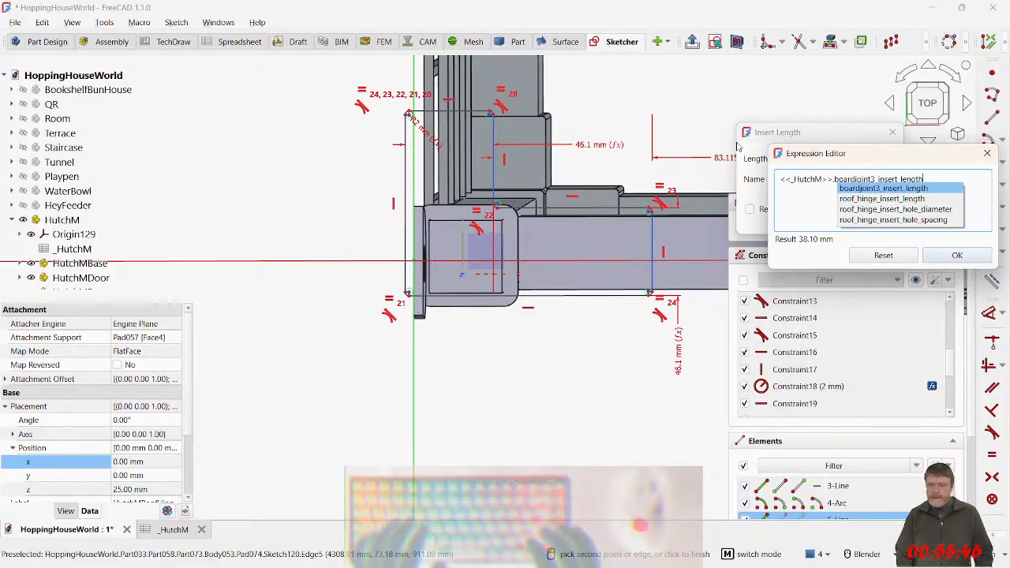
key(Return)
key(ctrl+a)
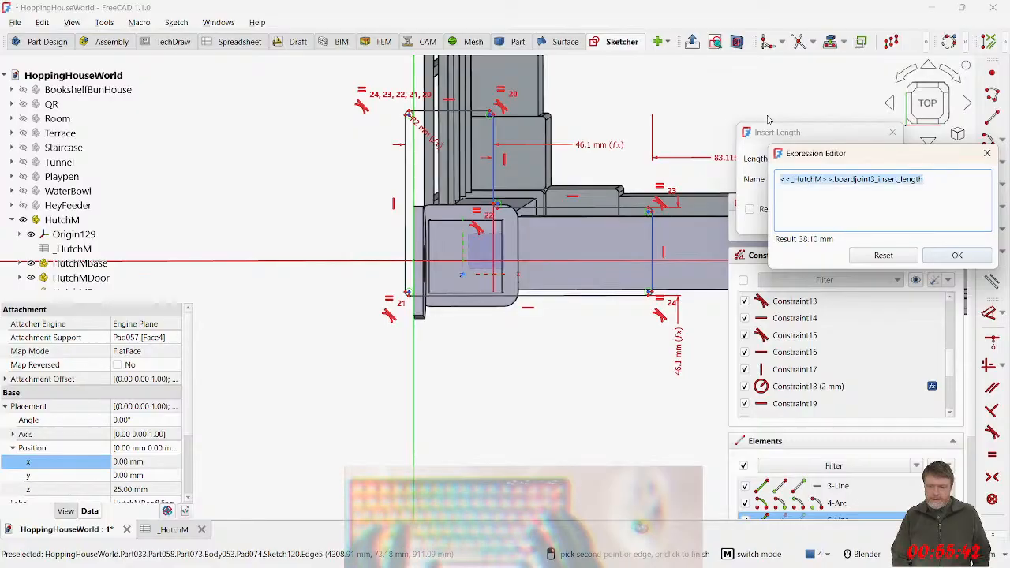
key(Return)
key(Return)
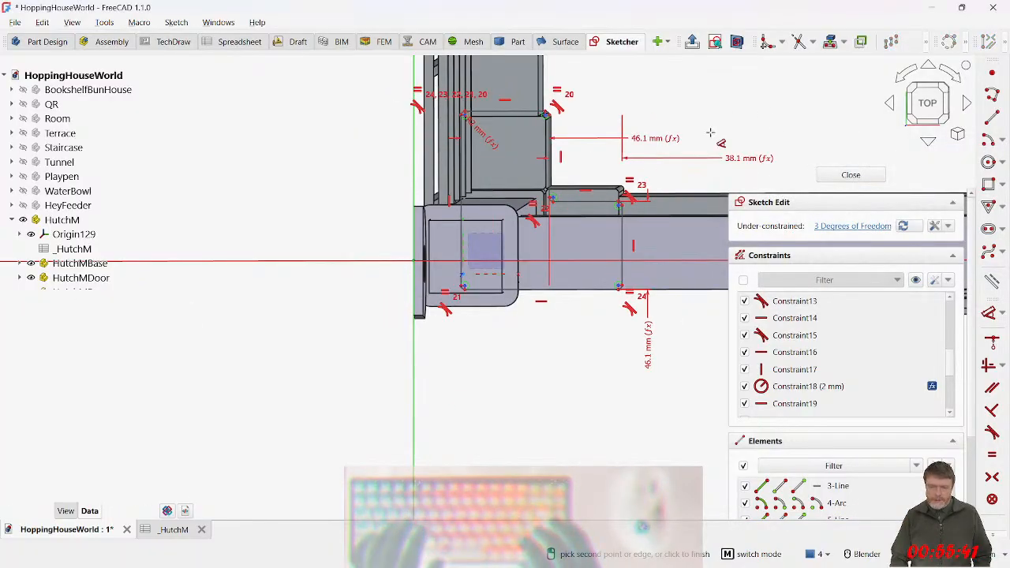
Step: In the _HutchM spreadsheet, move the boardjoint3_insert_length label and its value from C6:D6 to A7:B7, below plastic_corner_radias
click(167, 529)
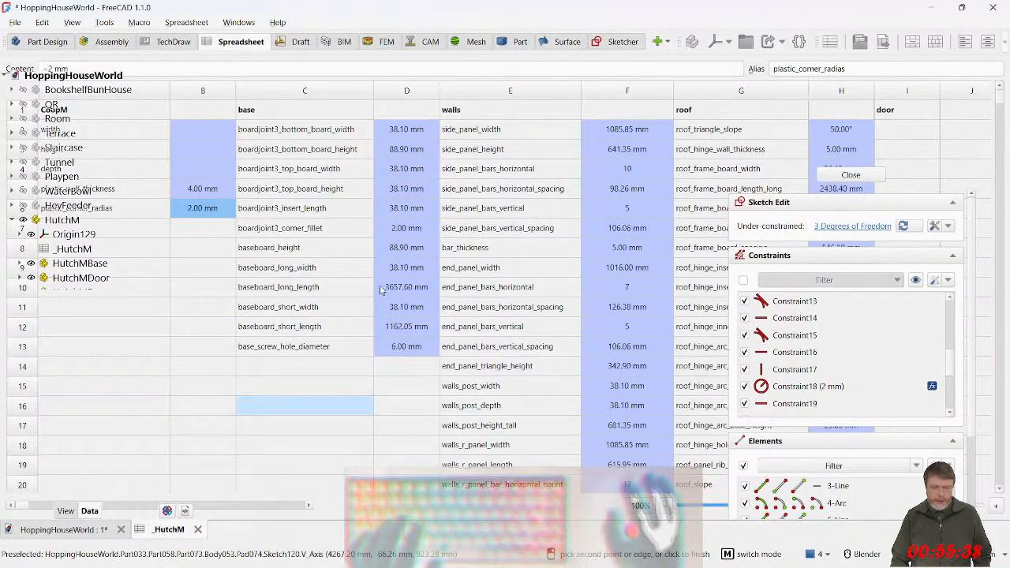
click(320, 190)
click(325, 210)
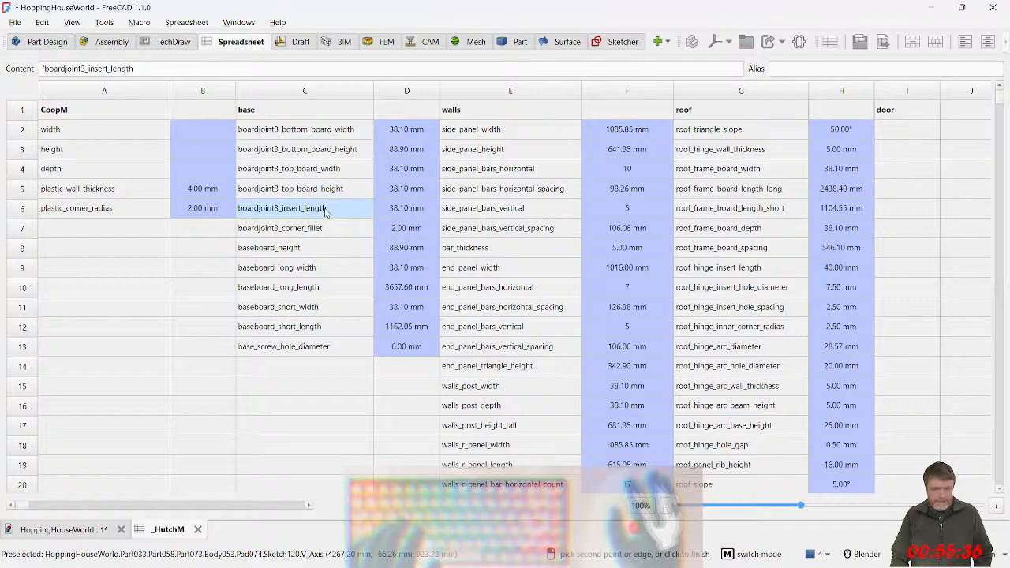
drag(325, 210, 406, 209)
key(ctrl+c)
click(153, 231)
drag(172, 237, 188, 235)
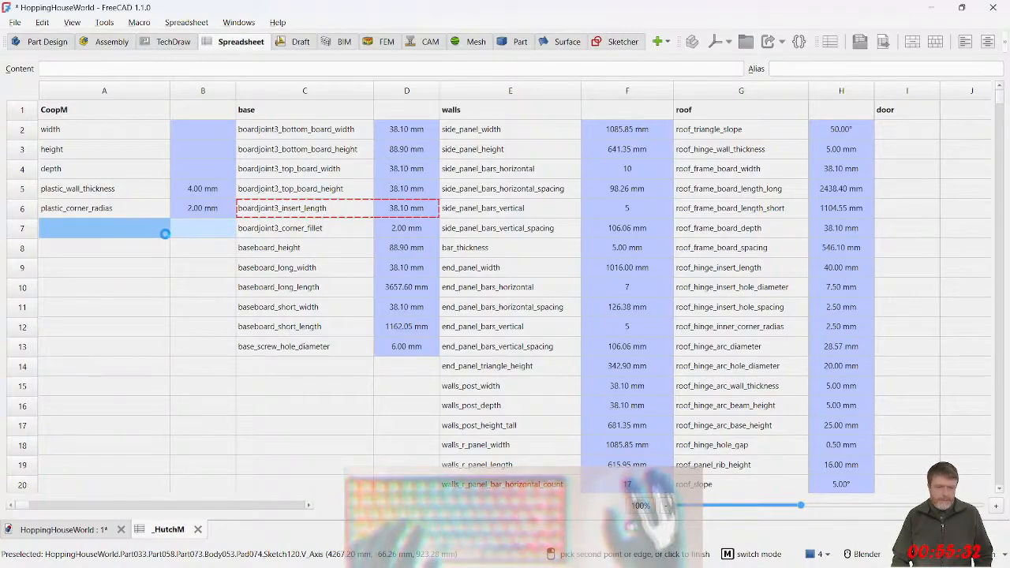
key(ctrl+v)
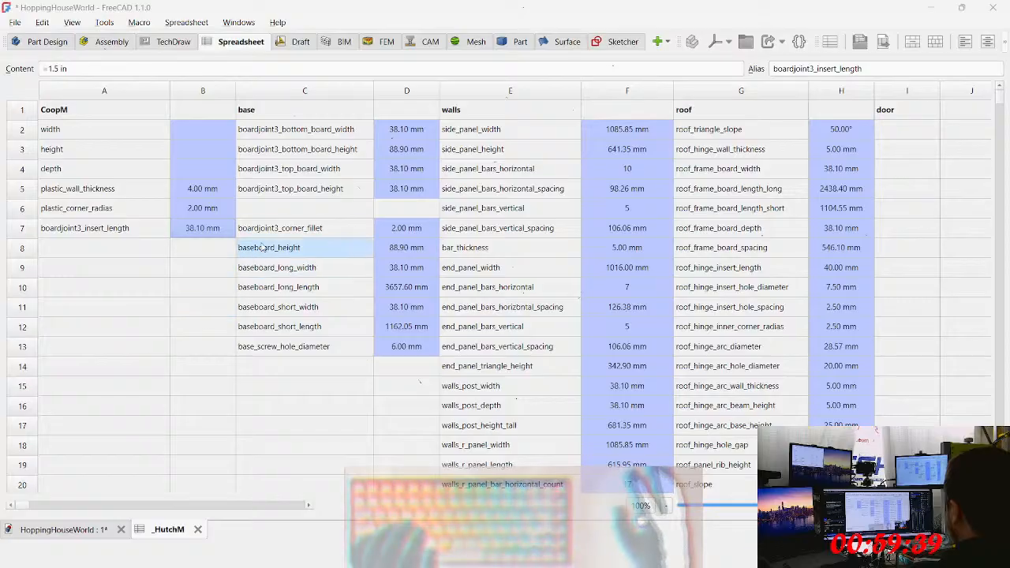
Step: Move the base entries from boardjoint3_corner_fillet through base_screw_hole_diameter up one row to close the gap at C6:D6
click(284, 228)
shift+click(406, 346)
key(ctrl+c)
click(303, 209)
drag(304, 213, 419, 325)
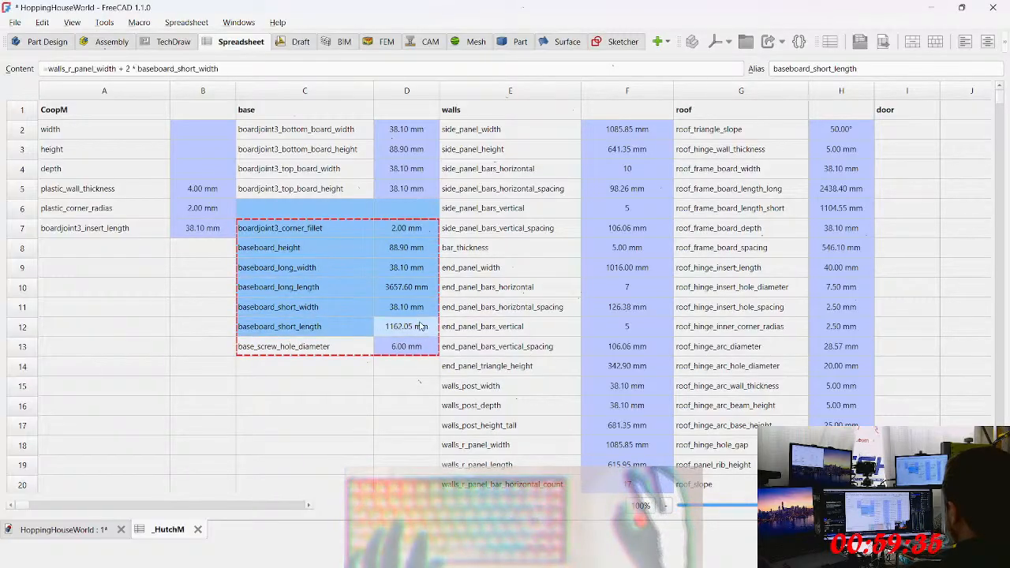
key(ctrl+v)
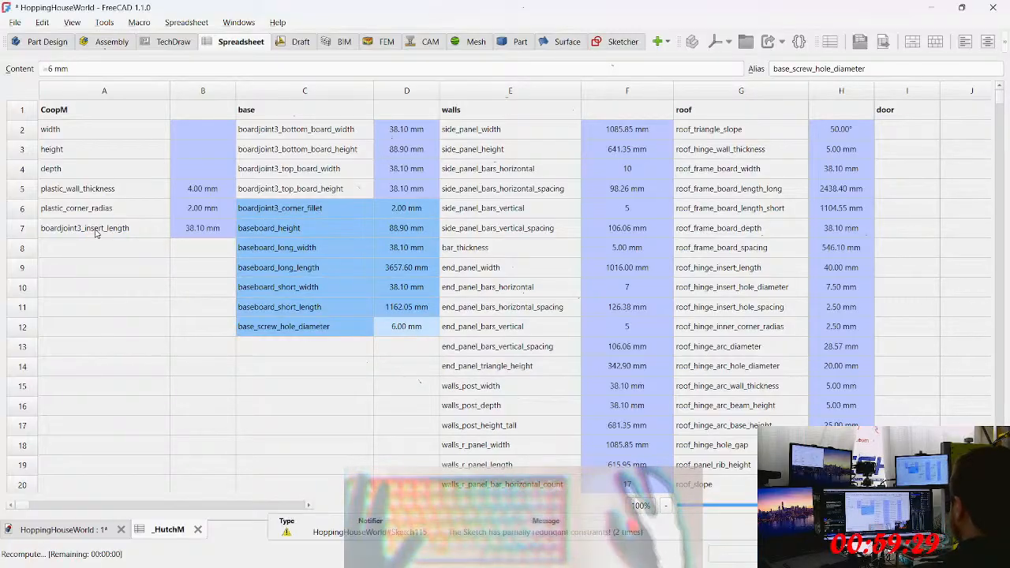
Step: Change the header text in cell A1 to HutchM
click(105, 226)
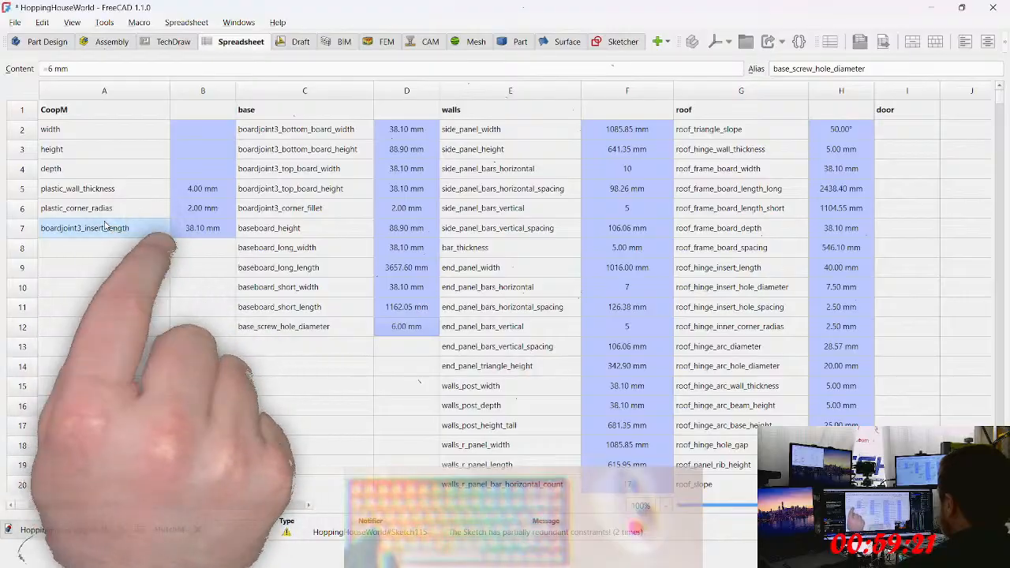
double_click(137, 112)
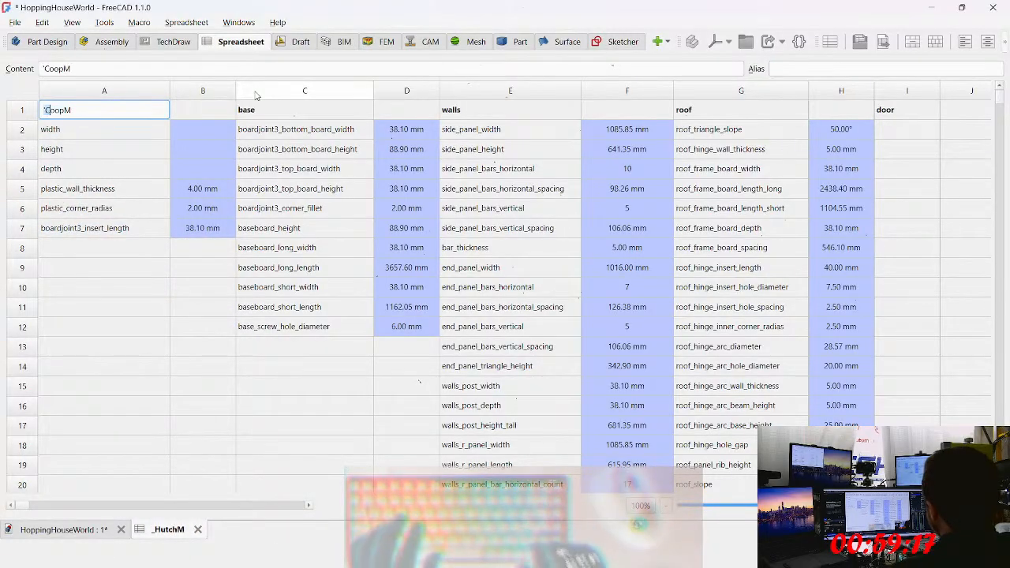
text(Hu)
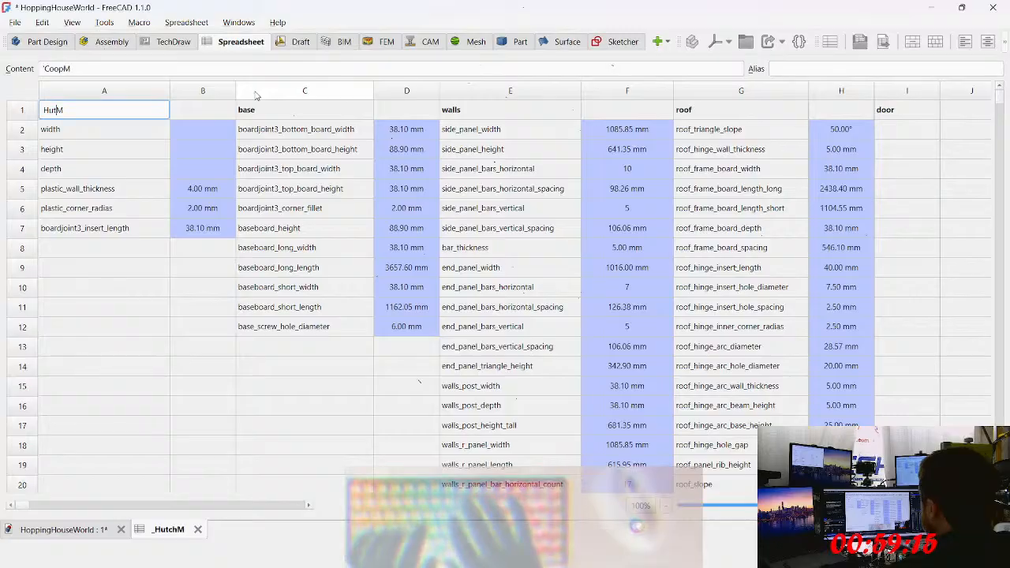
text(tch)
key(Return)
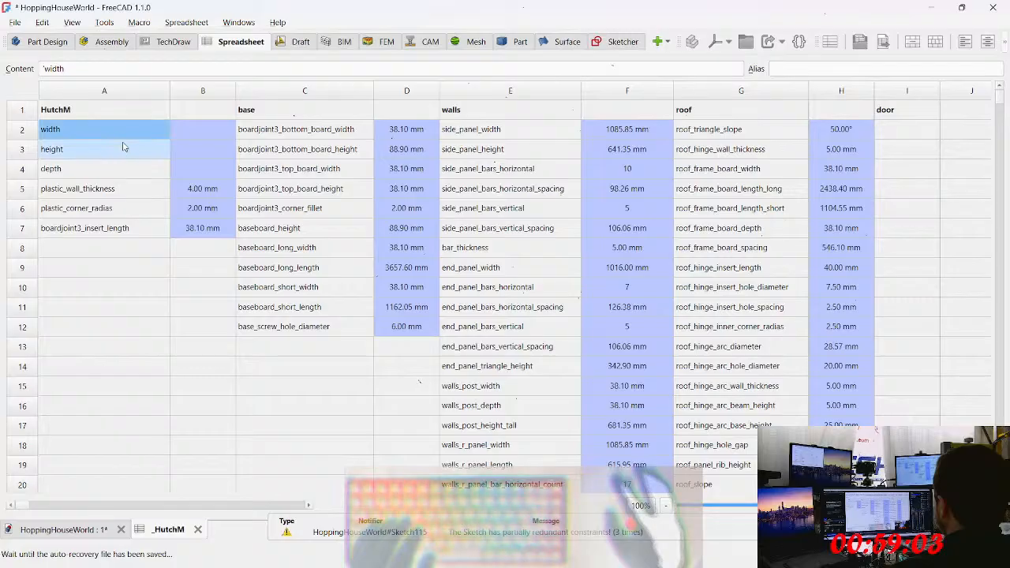
Step: Rename the insert length label in cell A7 to joint_insert_length
click(194, 228)
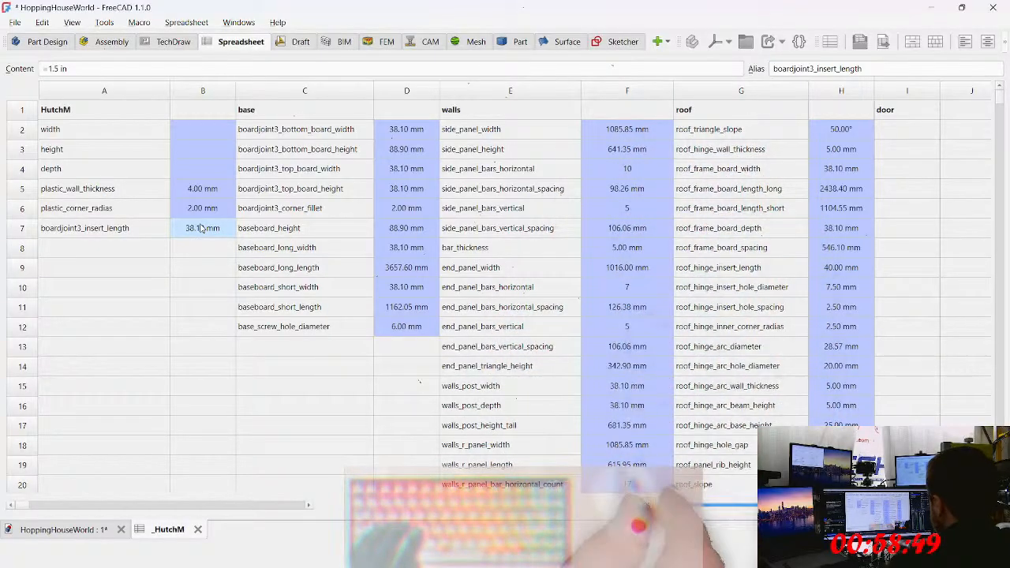
click(201, 228)
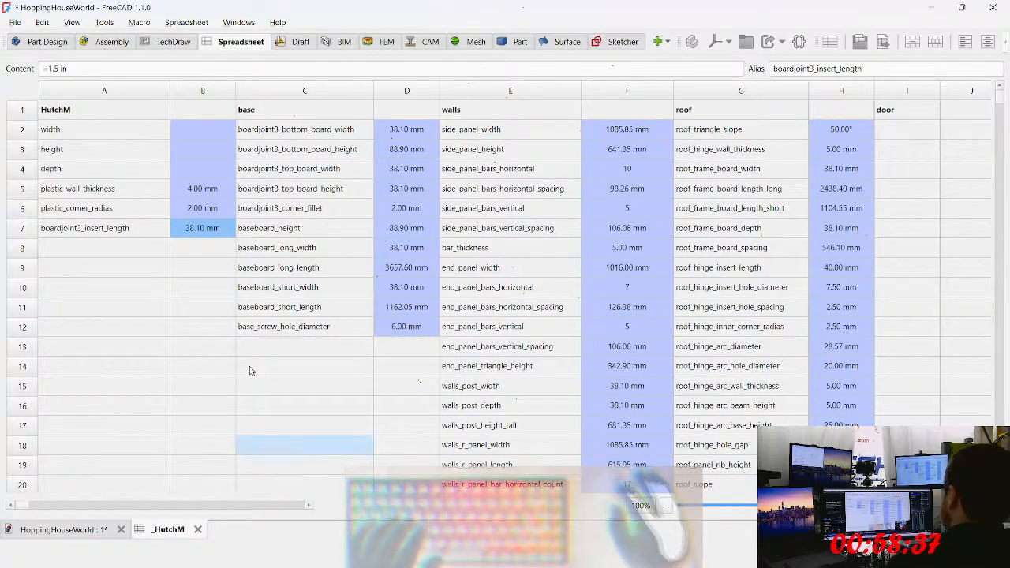
click(131, 236)
double_click(130, 237)
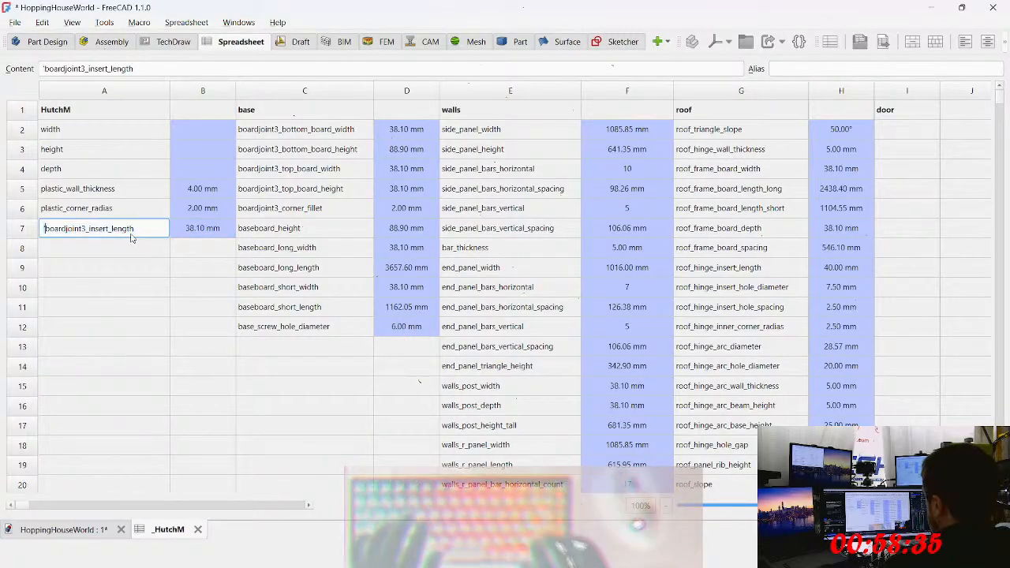
key(shift+Right)
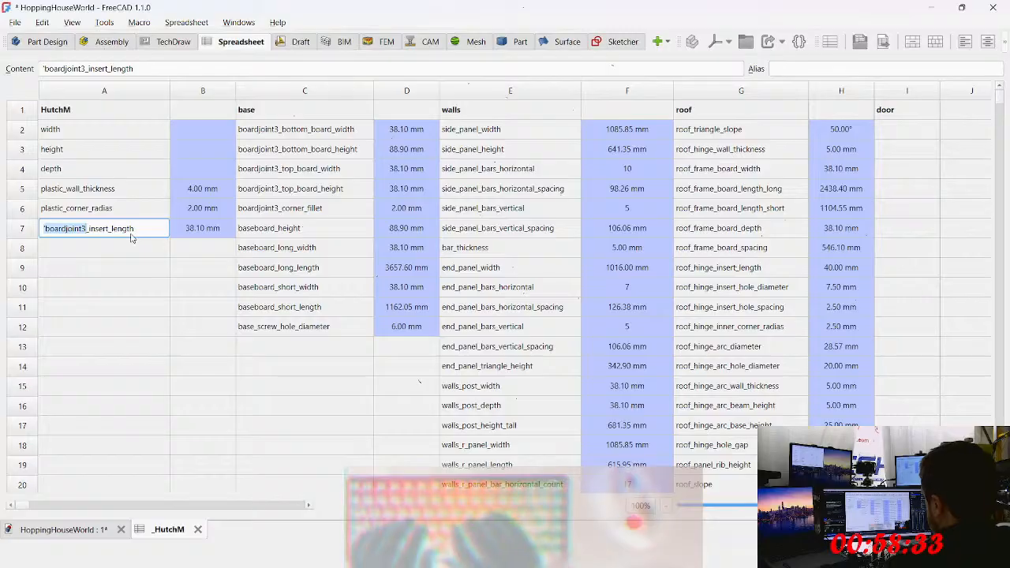
text(joint)
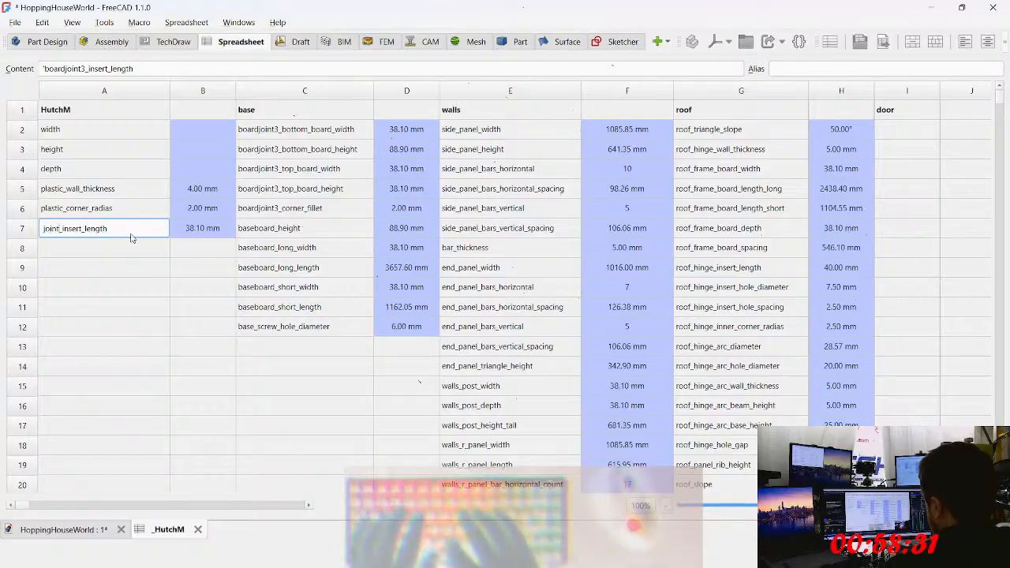
key(Return)
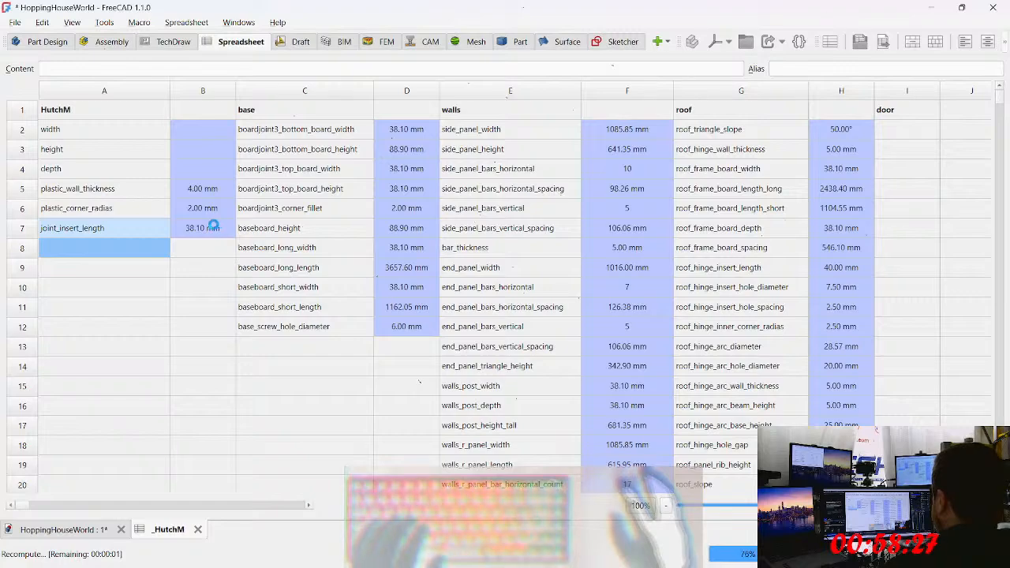
Step: Change the alias of cell B7 to joint_insert_length
click(207, 227)
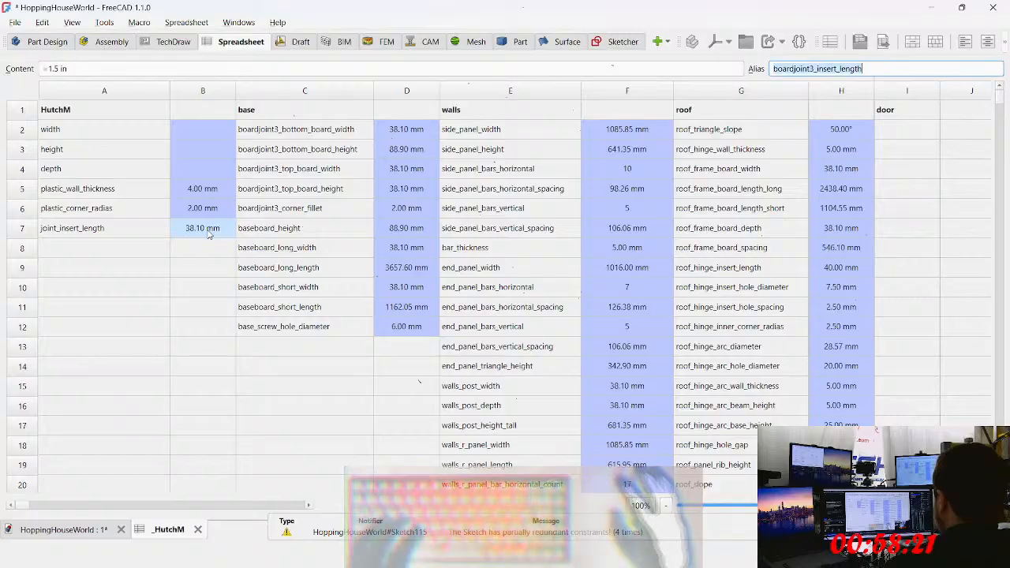
click(810, 68)
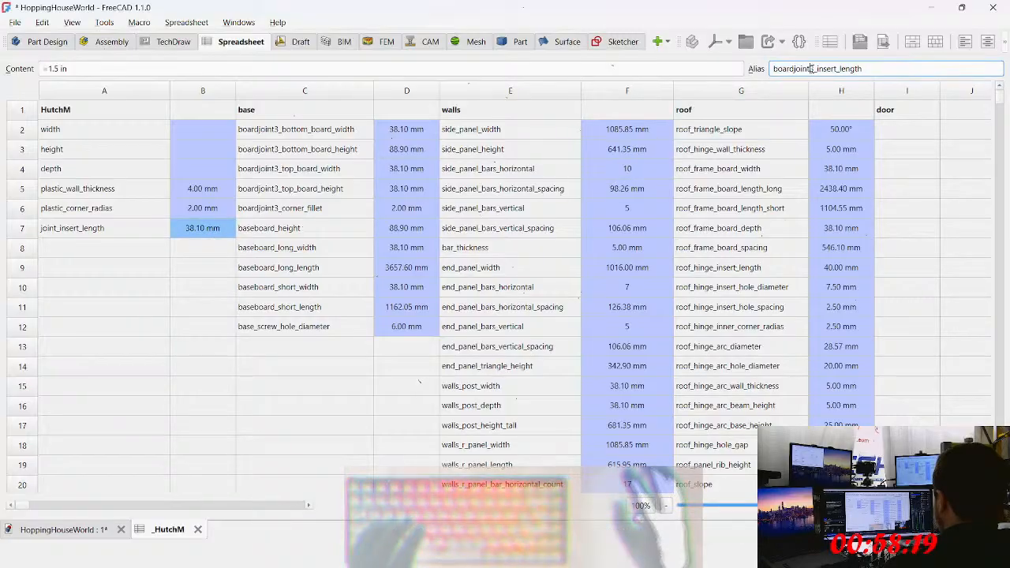
key(BackSpace)
key(Delete)
key(Delete)
key(Delete)
key(Delete)
key(Delete)
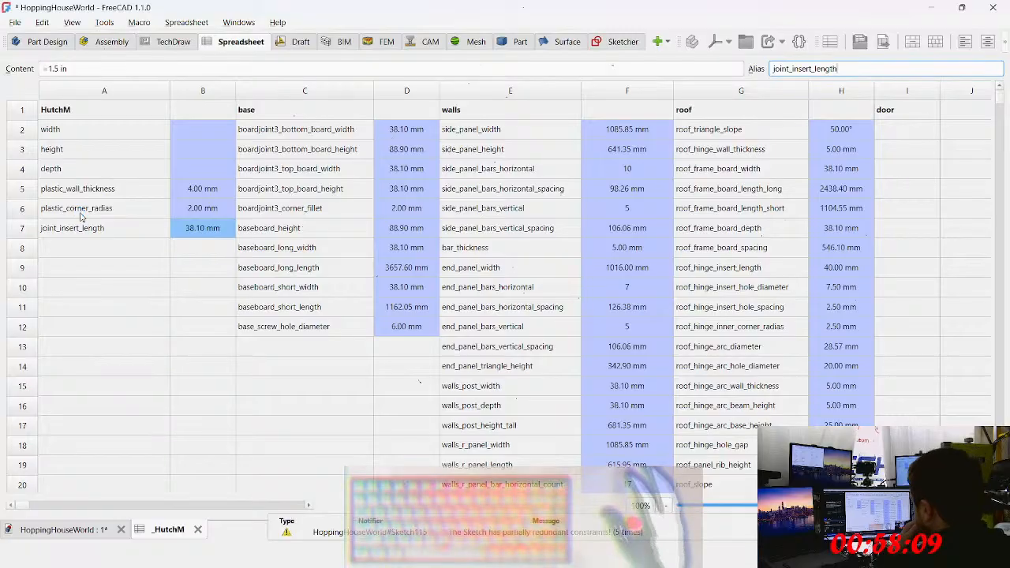
click(52, 216)
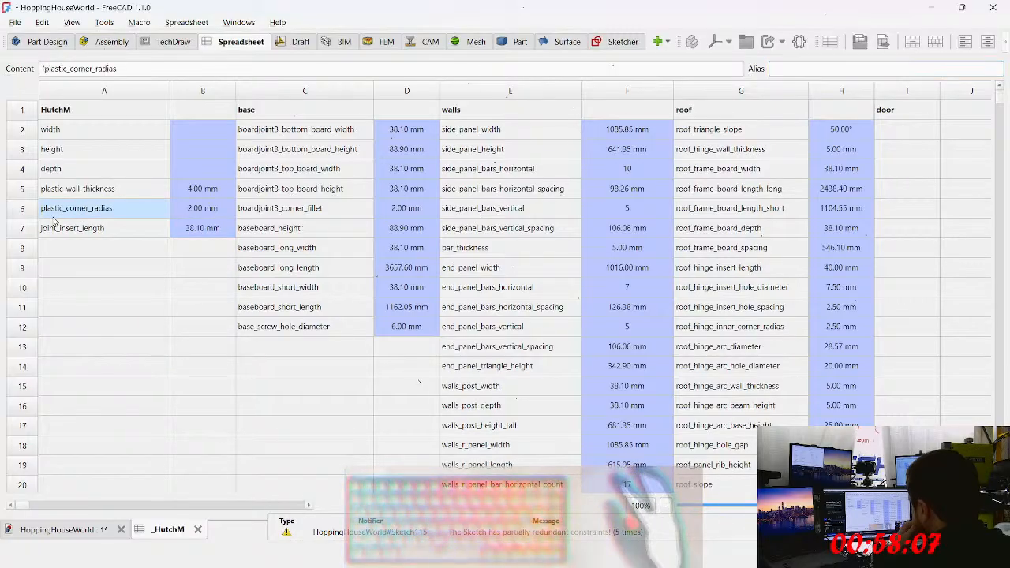
click(57, 228)
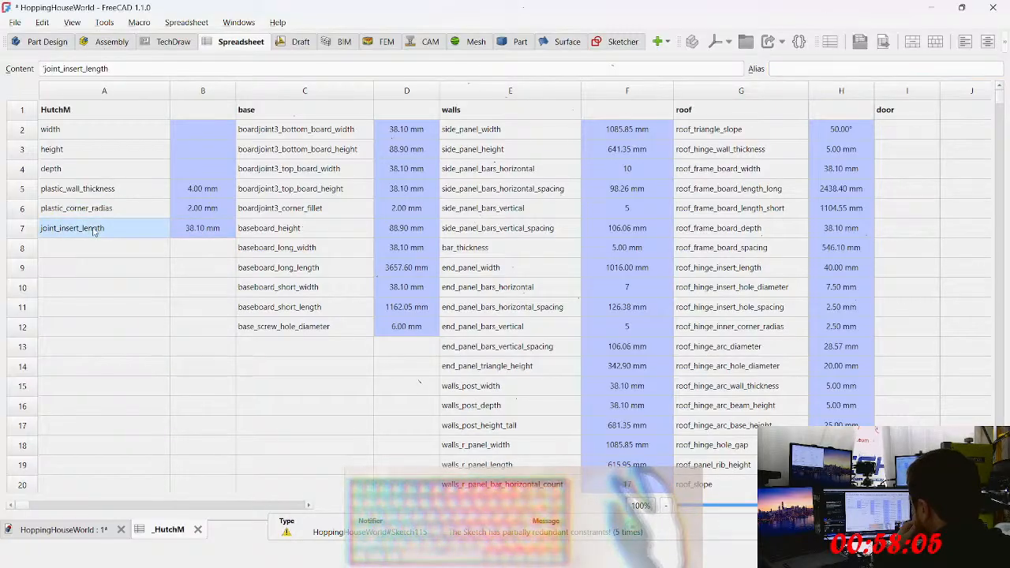
click(84, 208)
click(77, 230)
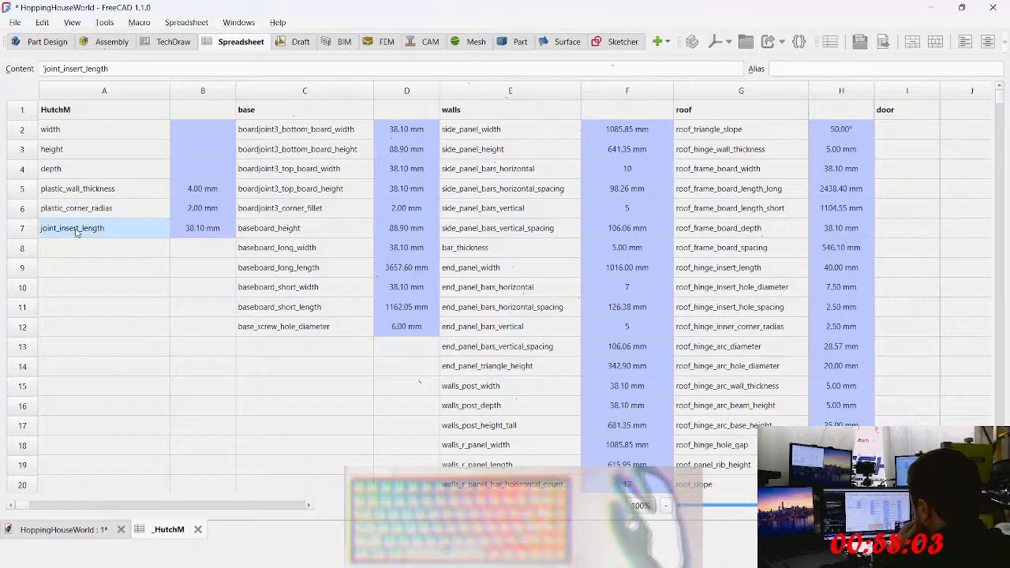
click(79, 208)
click(84, 228)
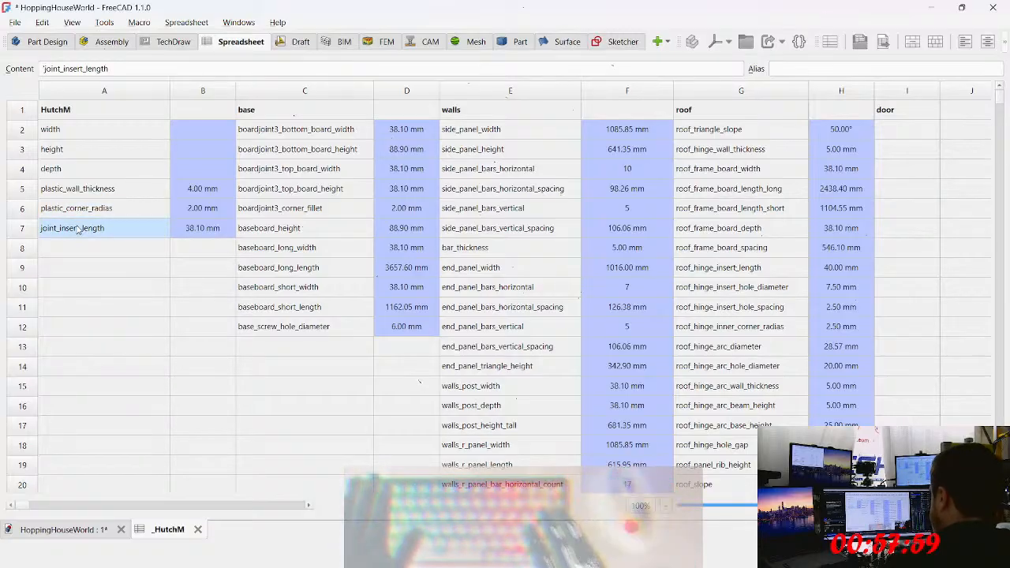
Step: Rename the label in cell A7 to plastic_insert_length
double_click(78, 228)
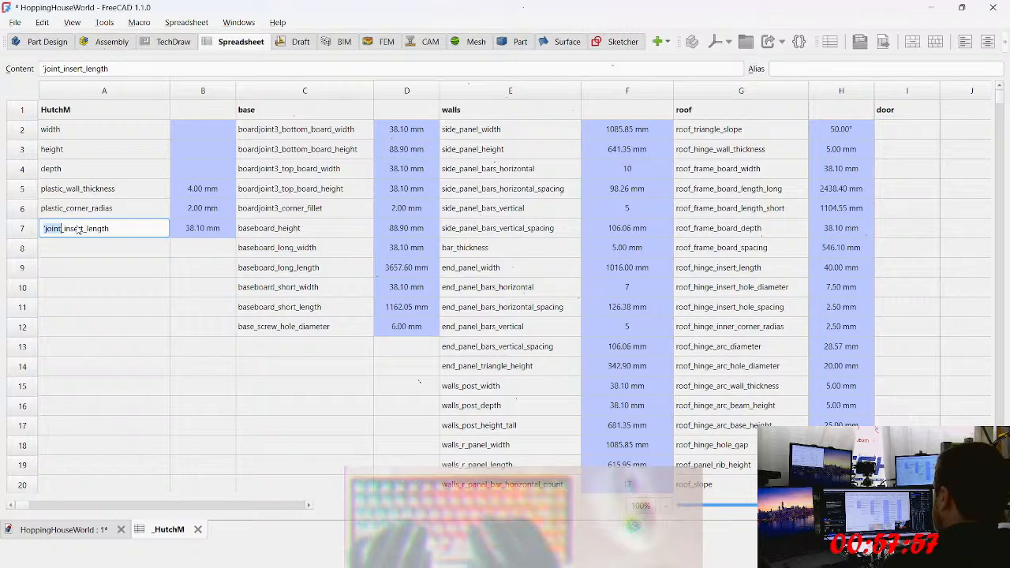
text(plastic)
key(Escape)
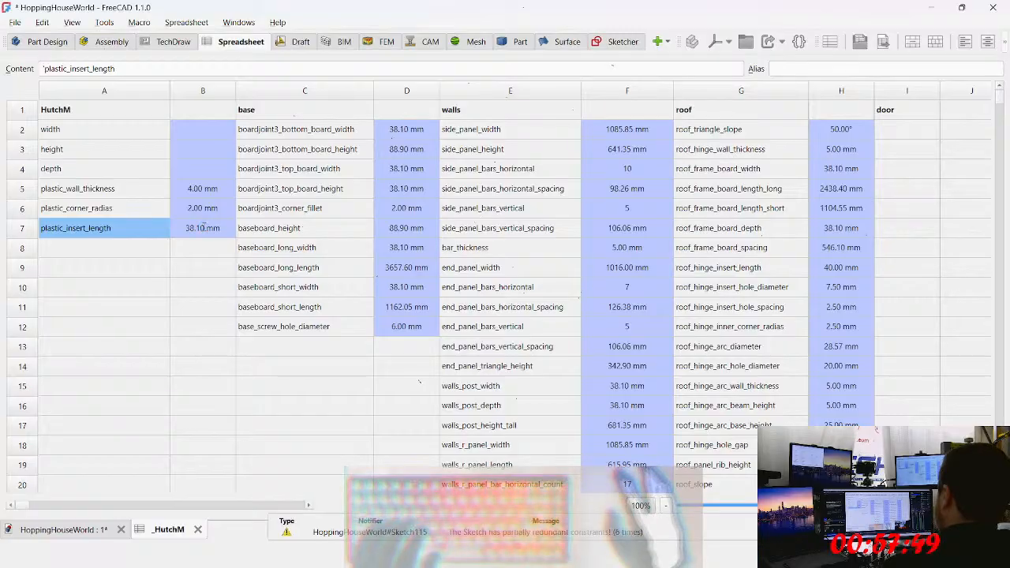
Step: Change the alias of cell B7 to plastic_insert_length
click(203, 228)
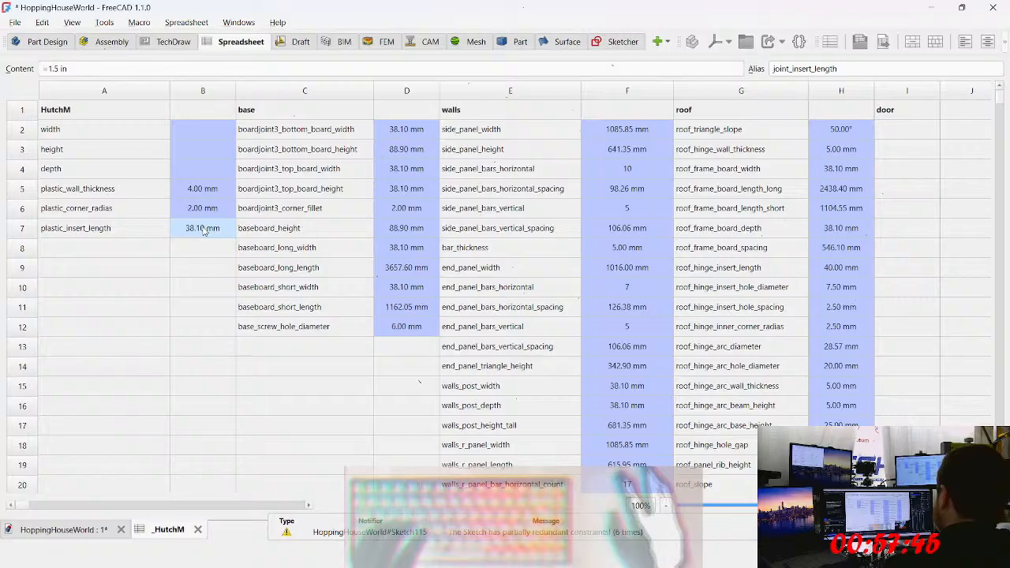
drag(202, 228, 239, 228)
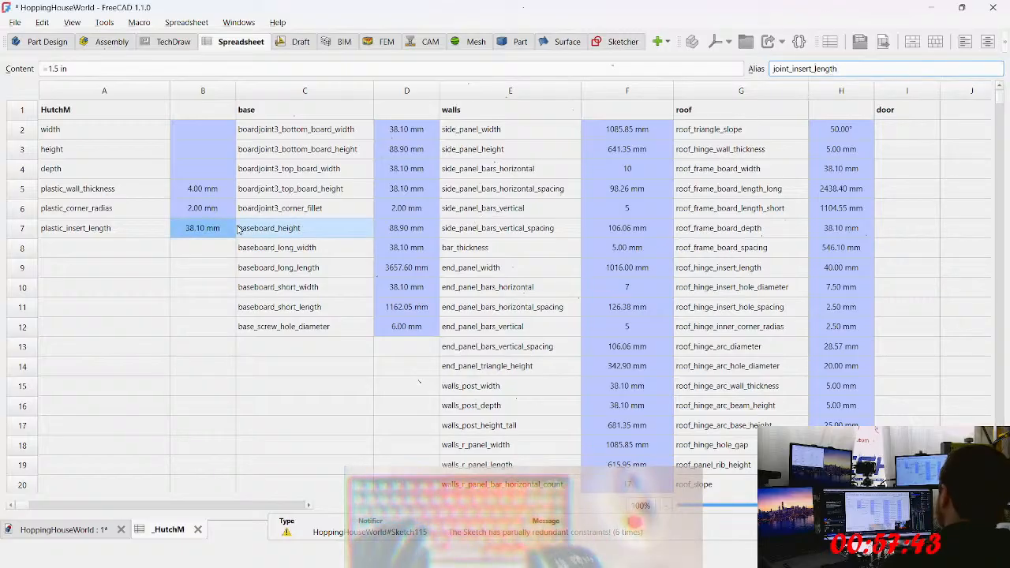
key(shift+Home)
text(plastic)
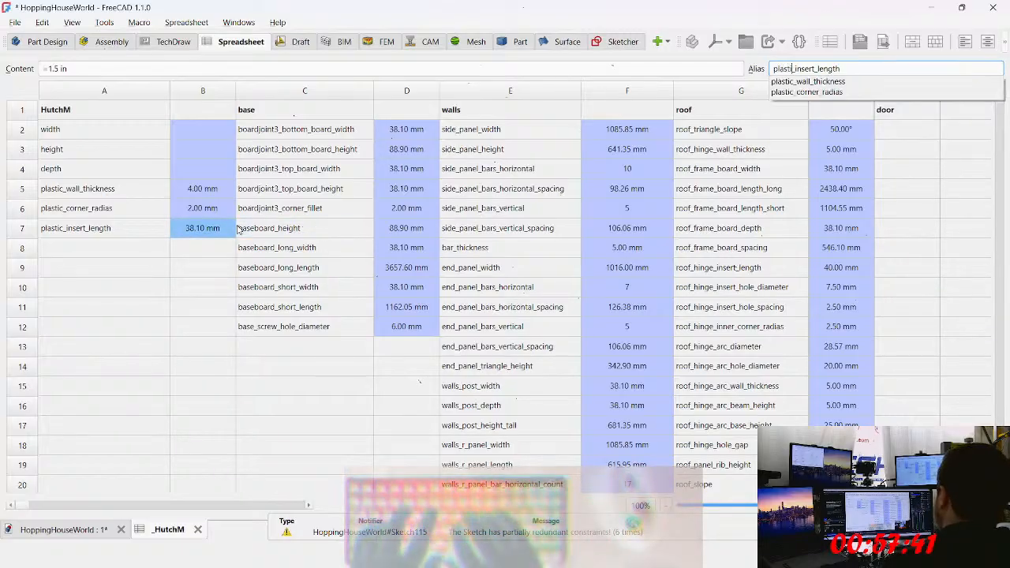
key(Return)
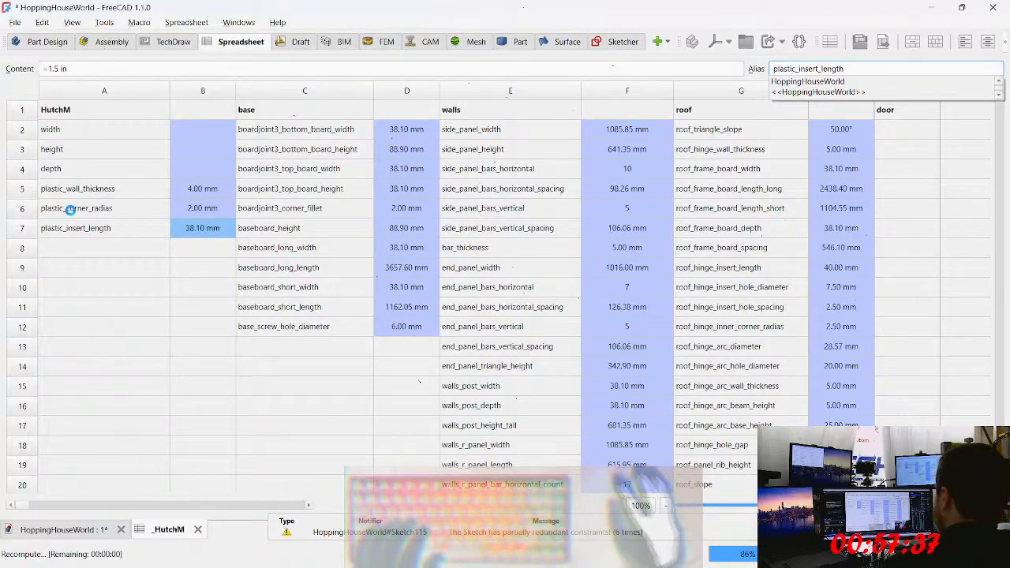
drag(45, 189, 200, 237)
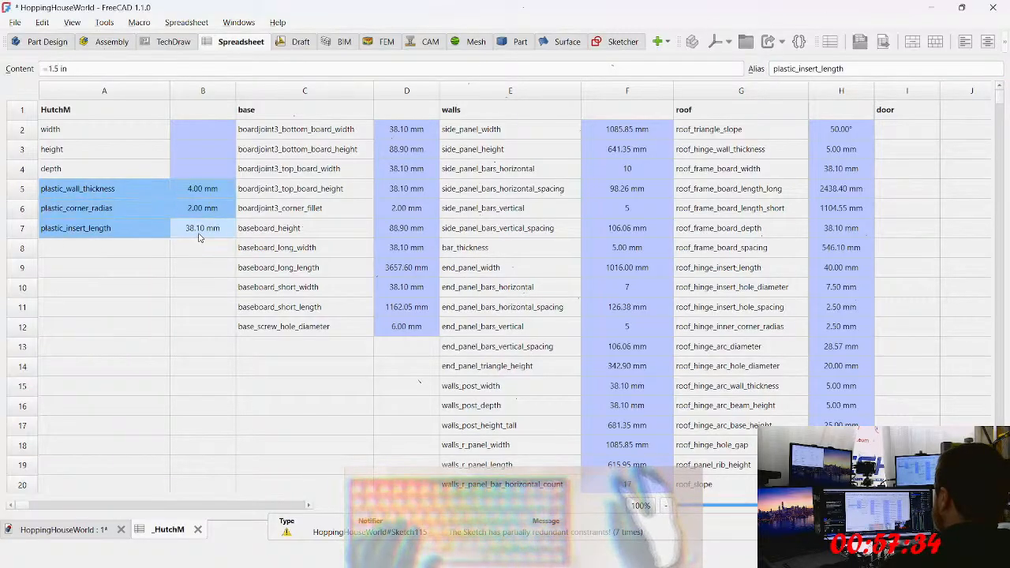
click(123, 193)
double_click(123, 190)
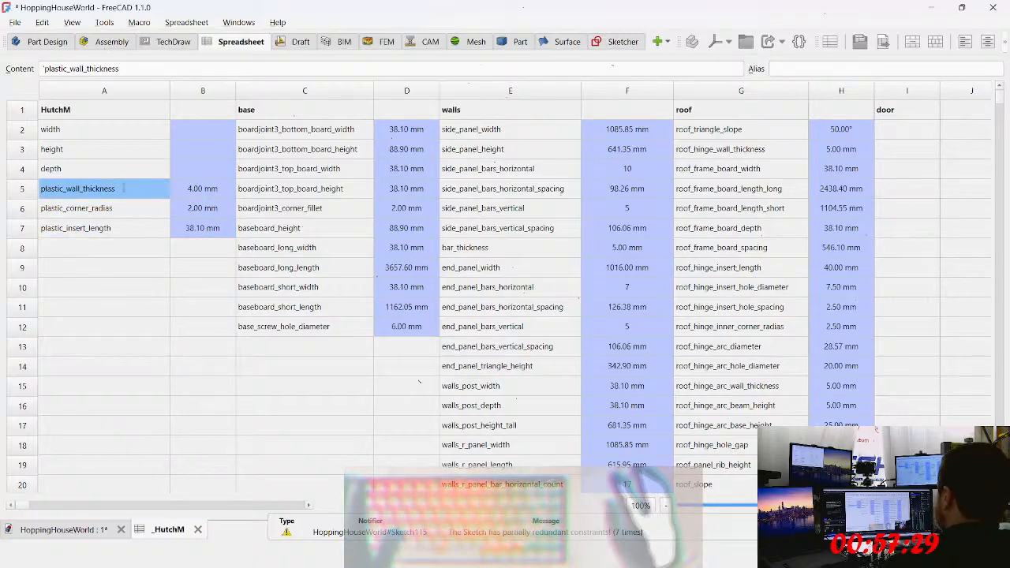
click(73, 231)
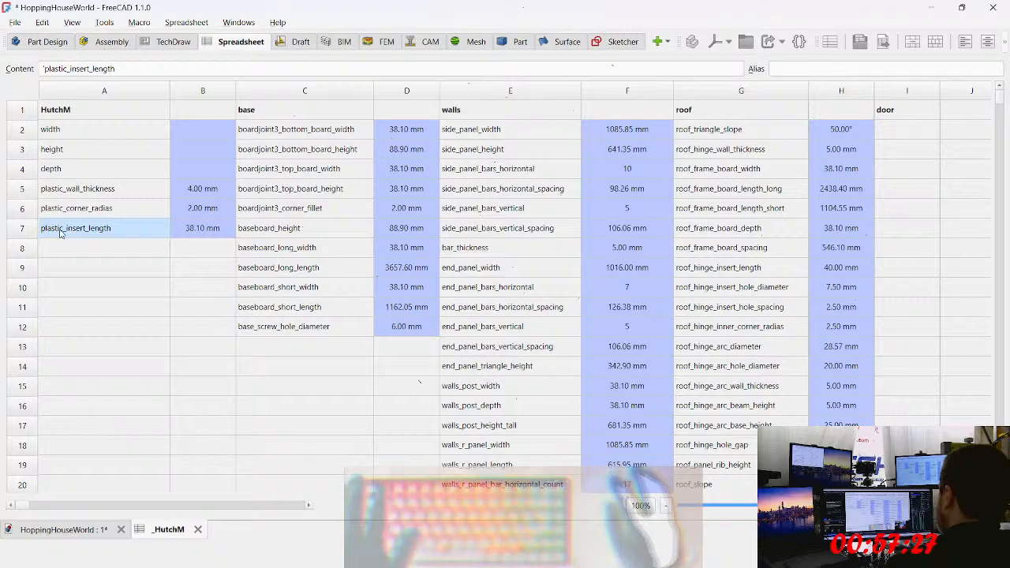
click(63, 213)
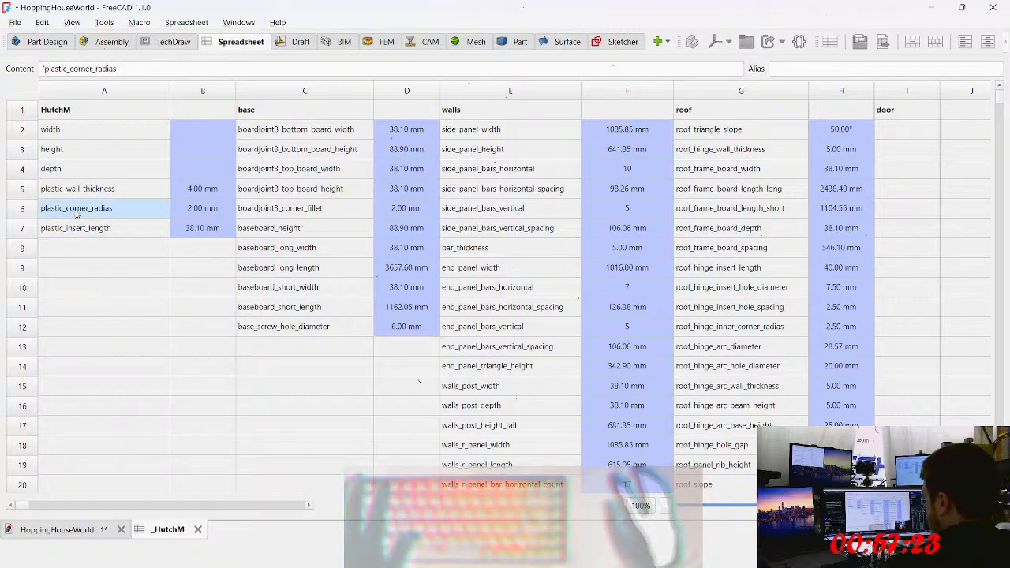
drag(69, 216, 71, 199)
click(69, 193)
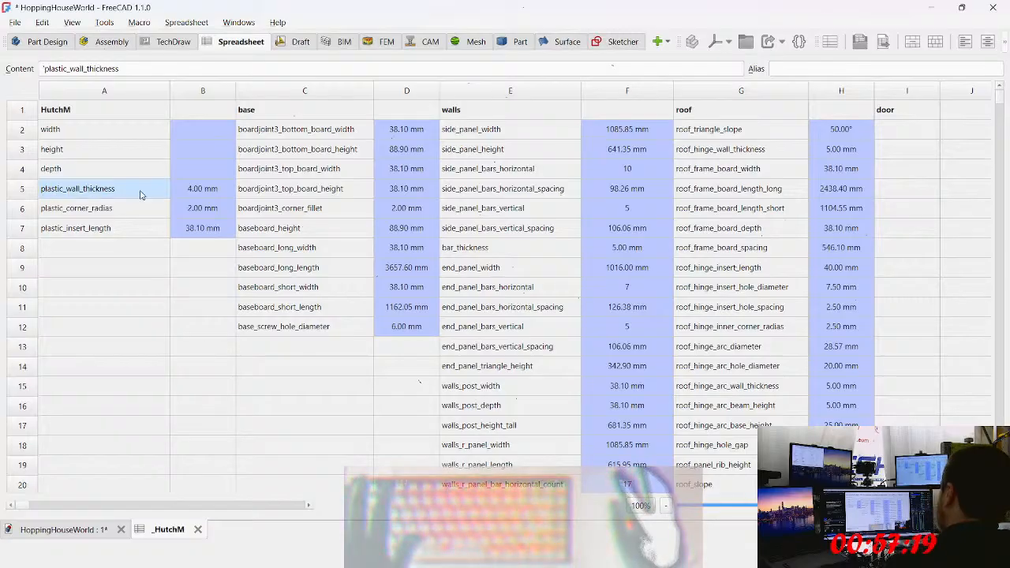
drag(121, 195, 91, 230)
Step: Rename the insert length label in cell A7 back to joint_insert_length
click(79, 234)
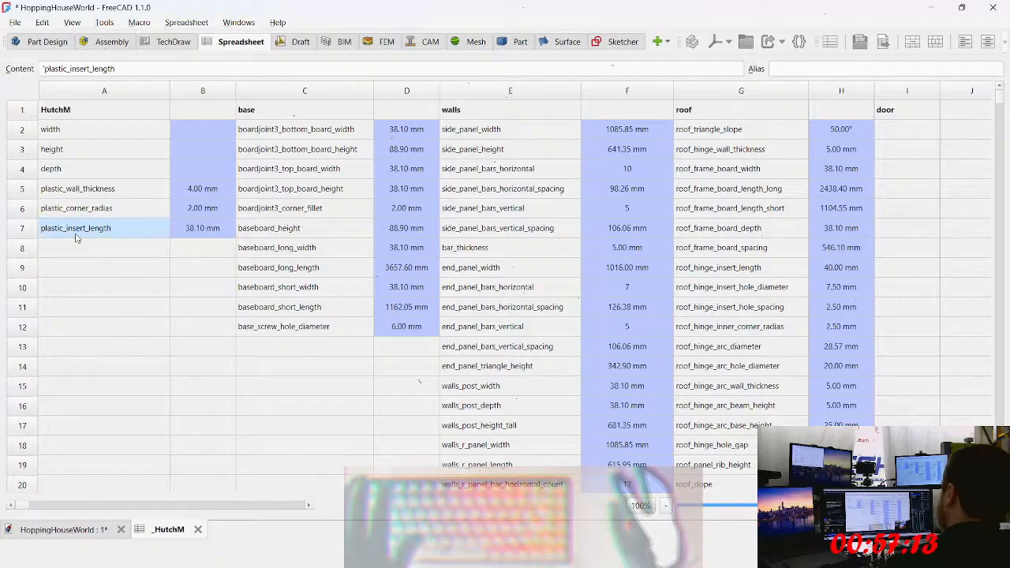
double_click(71, 235)
key(shift+Home)
key(BackSpace)
text(joint)
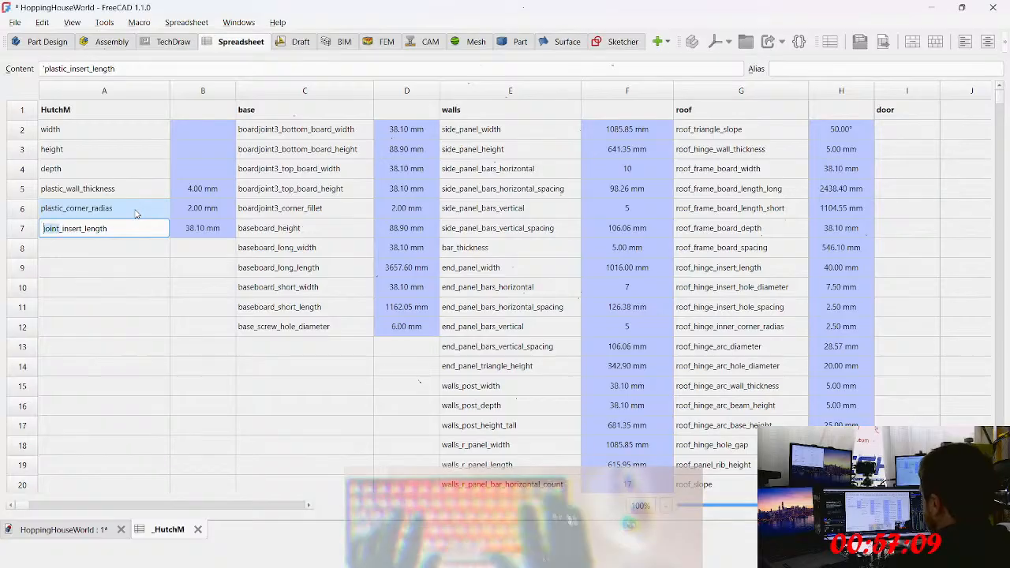
key(Return)
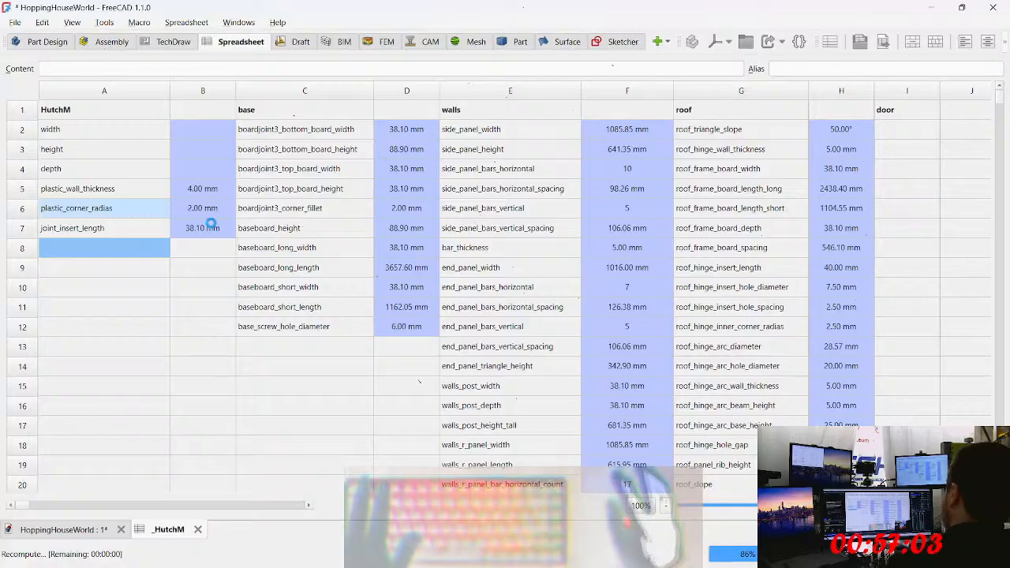
Step: Change the alias of cell B7 from the plastic prefix to joint_insert_length
click(202, 231)
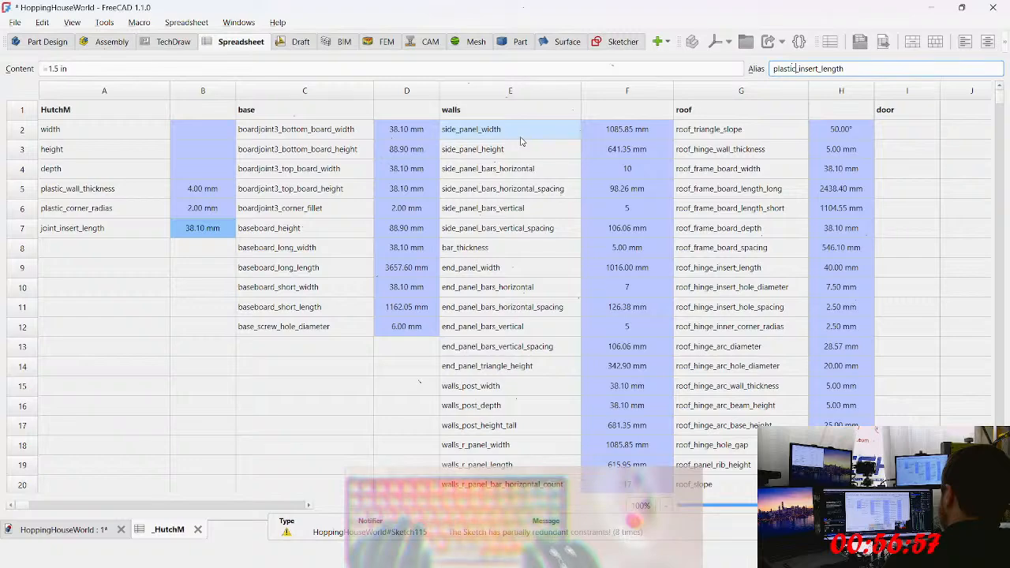
key(BackSpace)
key(BackSpace)
key(BackSpace)
key(BackSpace)
key(BackSpace)
key(BackSpace)
key(BackSpace)
text(joint)
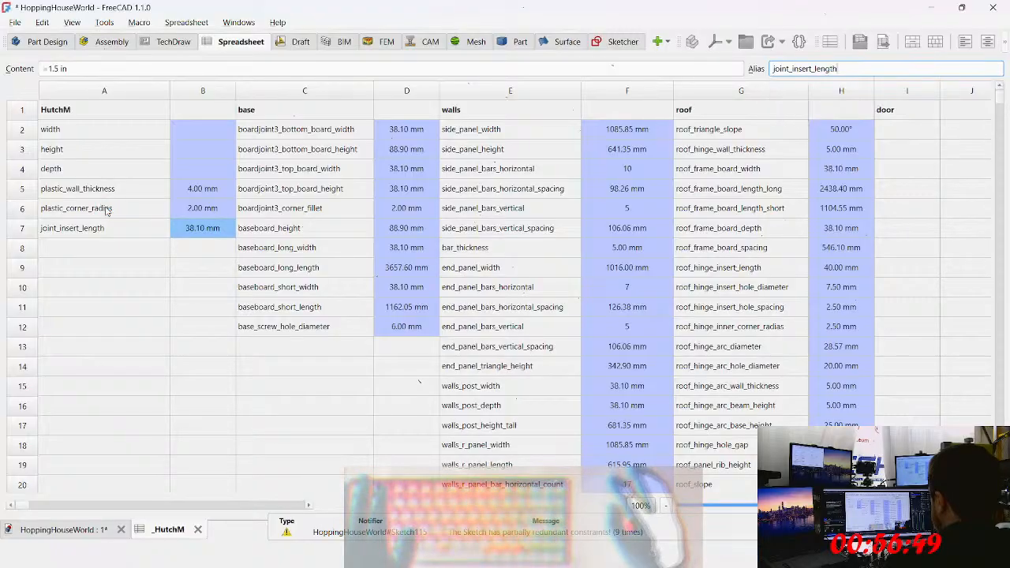
Step: Rename the corner radius label in cell A6 to joint_corner_radias
double_click(105, 207)
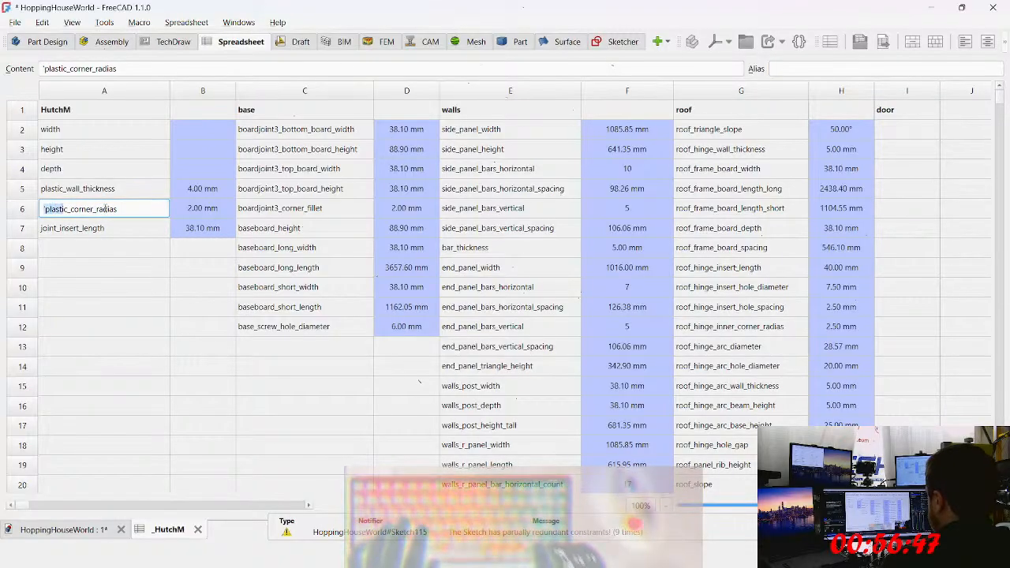
text(joint)
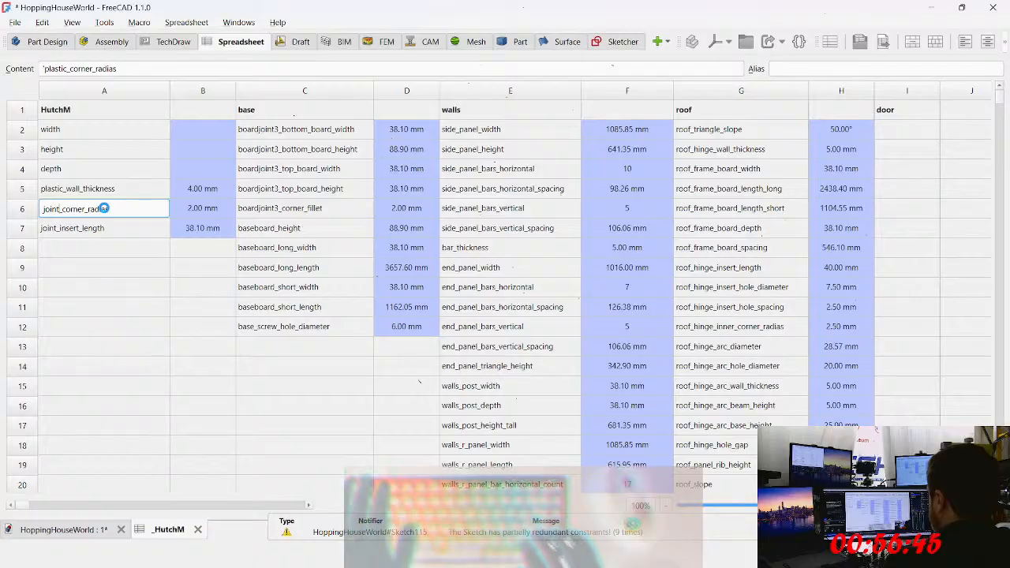
key(Return)
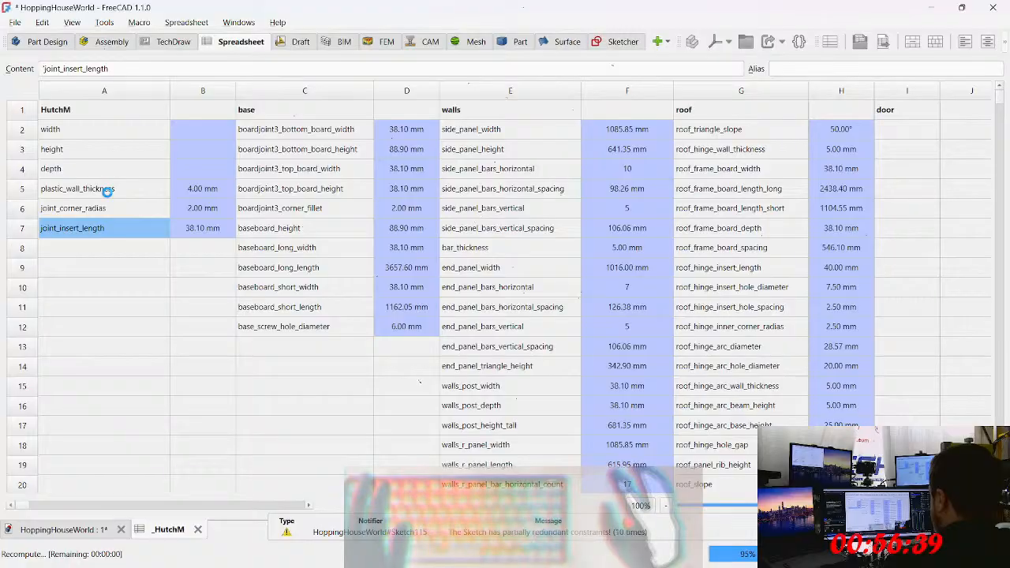
Step: Rename the wall thickness label in cell A5 to joint_wall_thickness
double_click(109, 196)
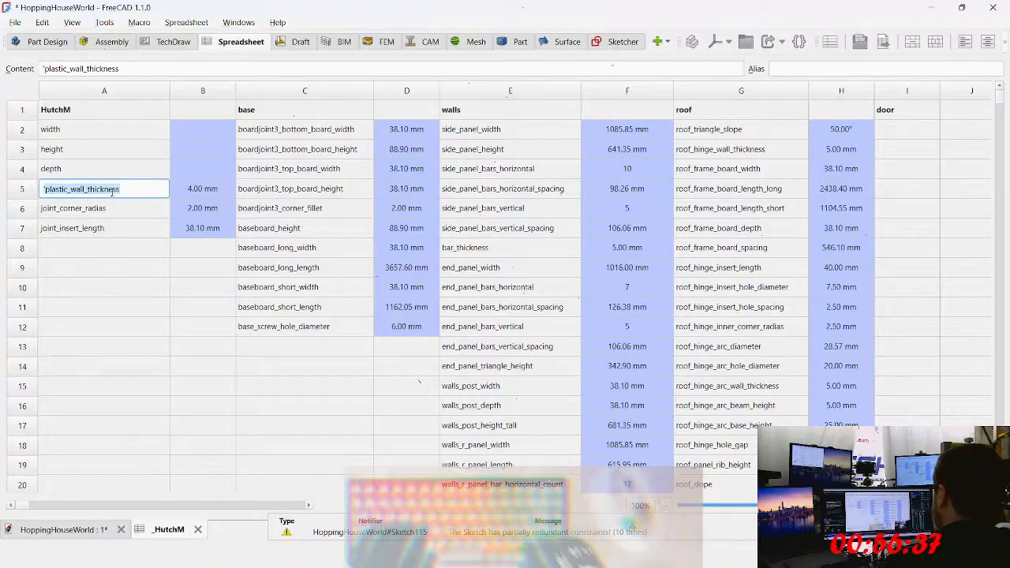
key(Home)
key(Delete)
key(Delete)
key(Delete)
key(Delete)
key(Delete)
key(Delete)
key(Delete)
text(joint)
key(Return)
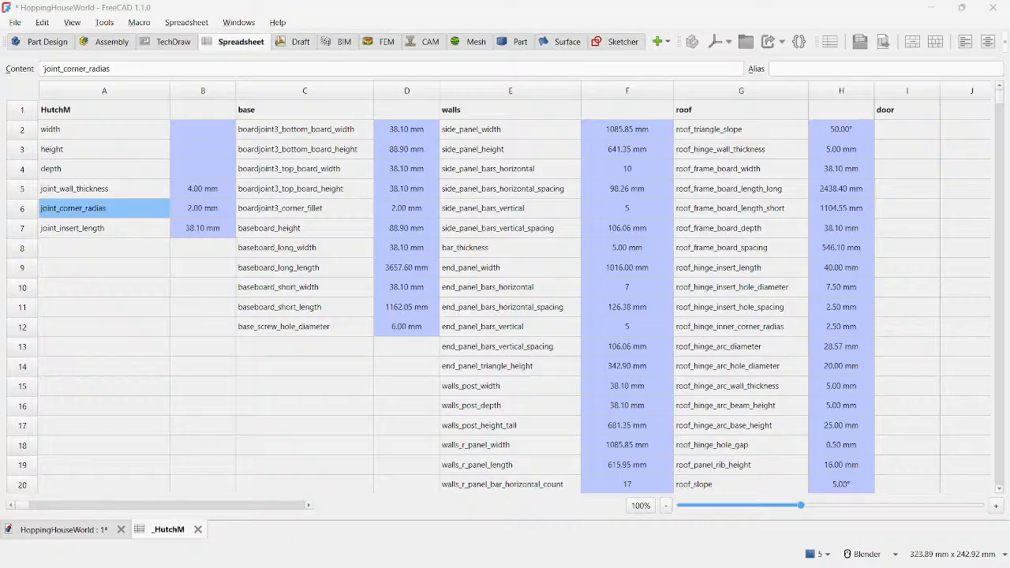
Step: Change the alias of cell B6 to joint_corner_radias and the alias of cell B5 to joint_wall_thickness
click(199, 208)
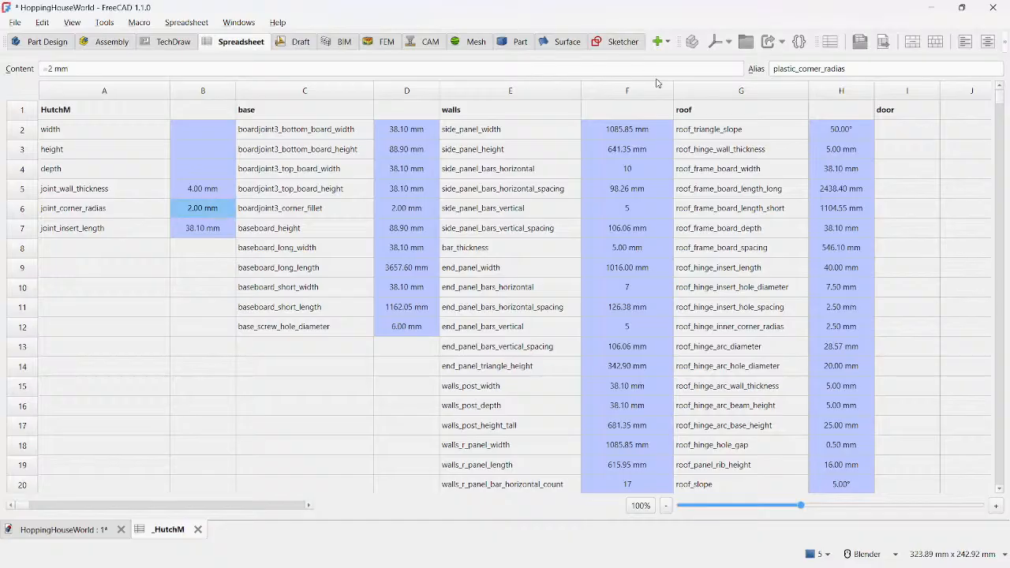
drag(795, 68, 703, 72)
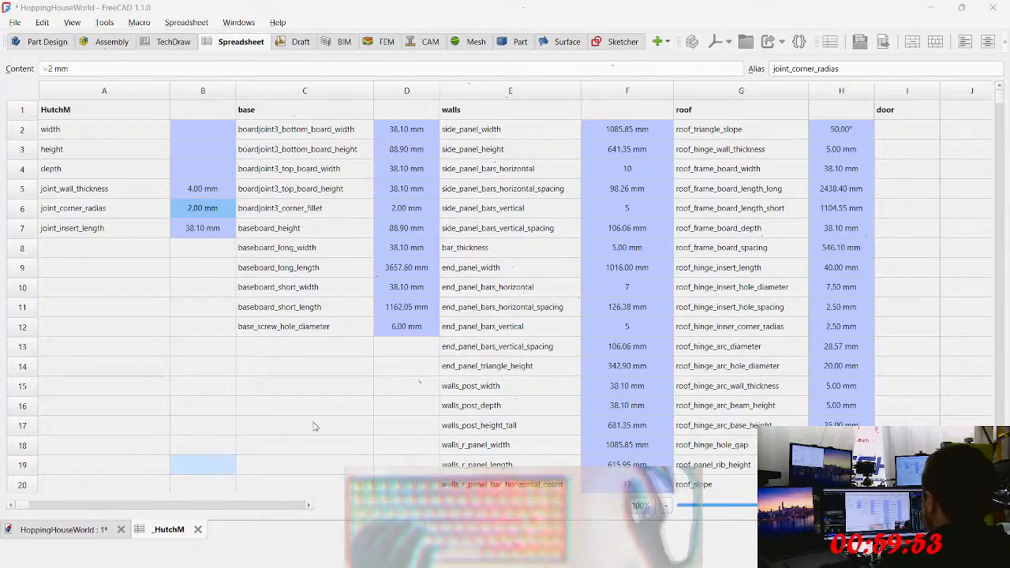
click(202, 188)
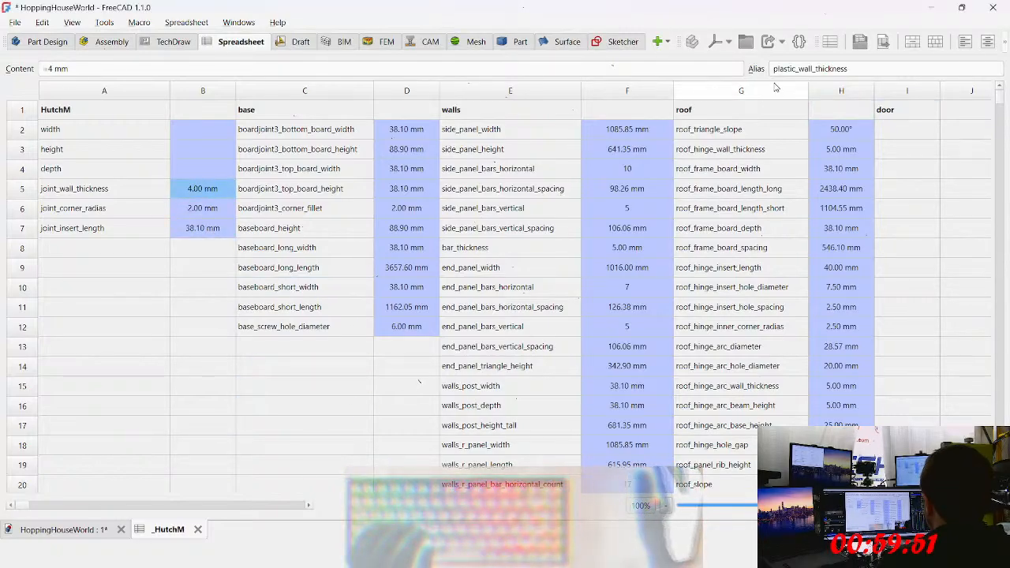
drag(797, 69, 770, 68)
text(joint)
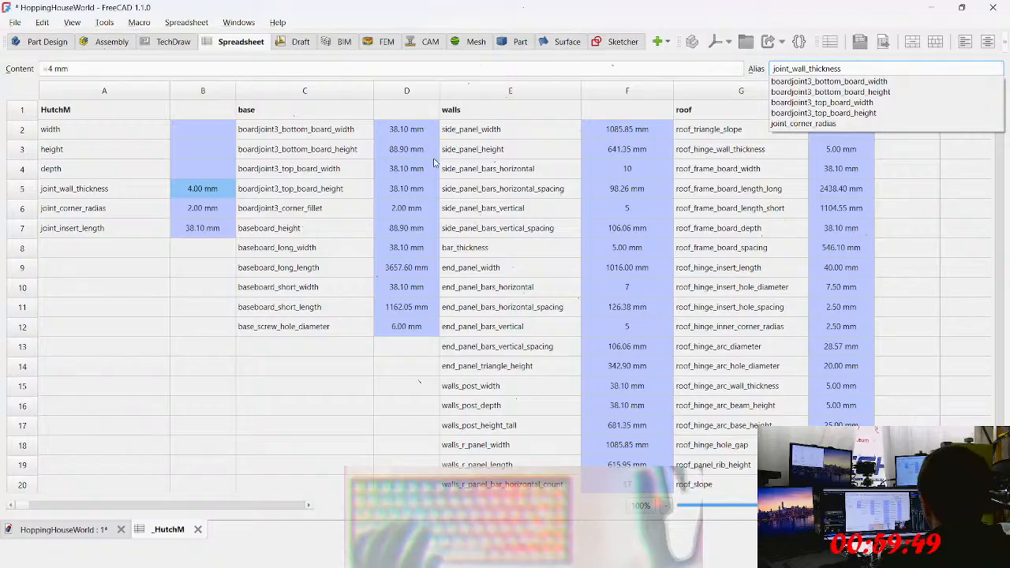
key(Return)
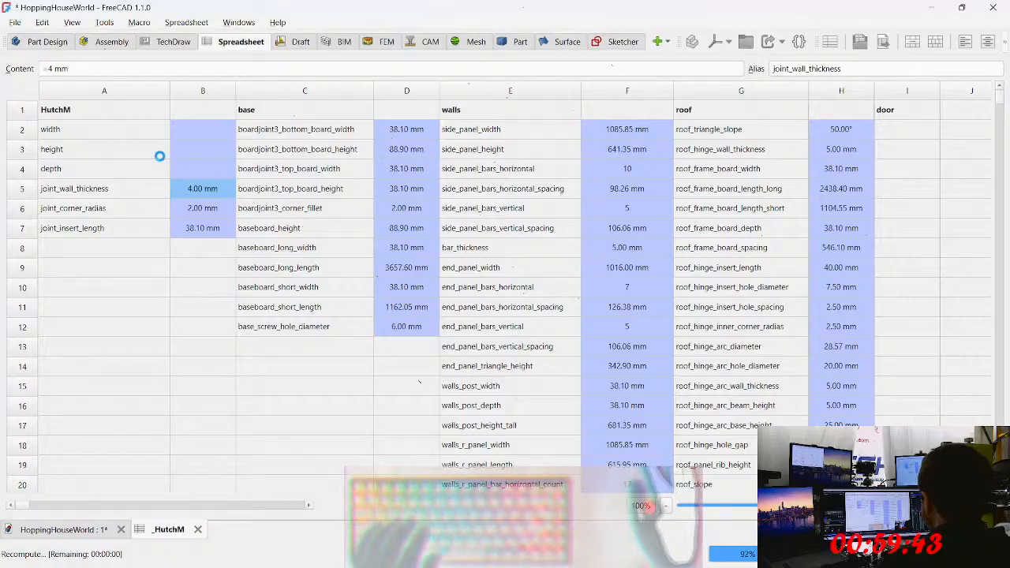
Step: Re-enter joint_wall_thickness as the label in cell A5
click(124, 181)
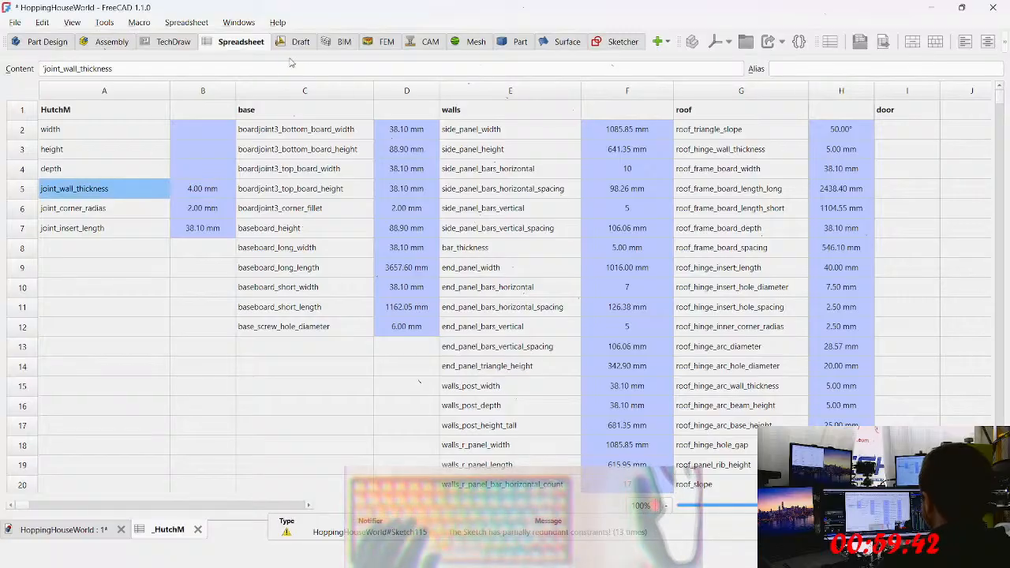
click(63, 69)
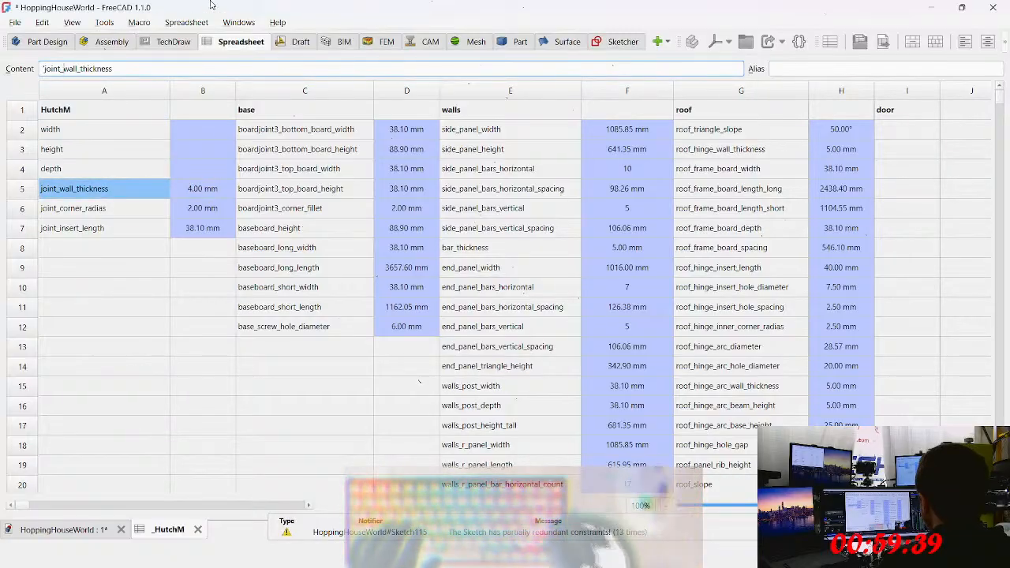
key(shift+Home)
text(joint)
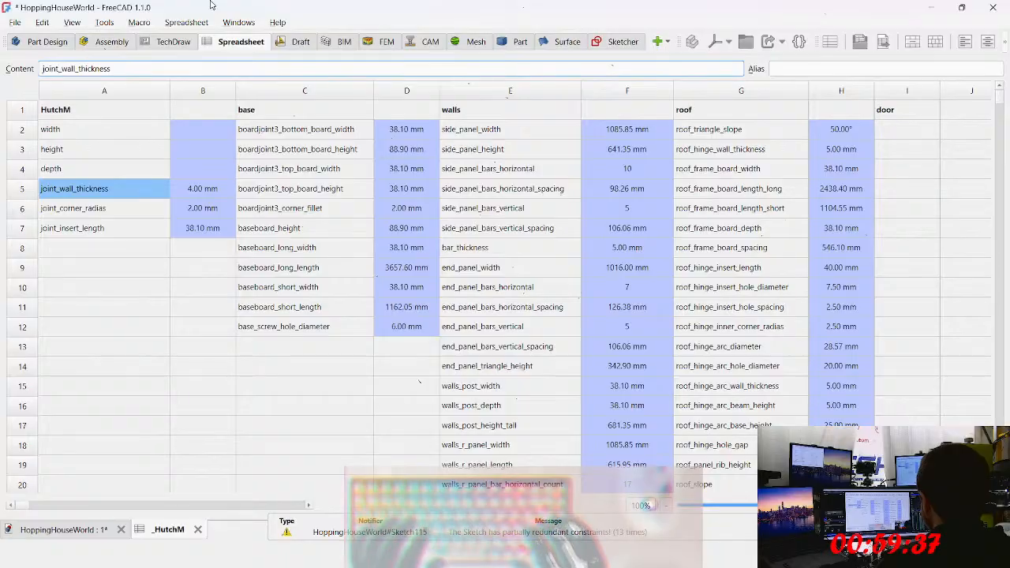
key(Return)
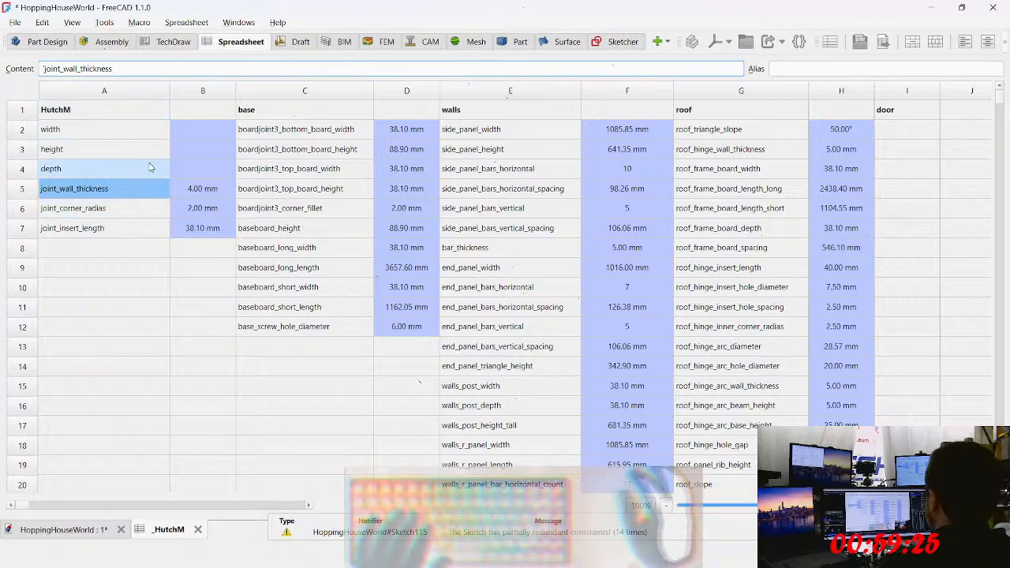
Step: Review the wall thickness, corner radius and insert length joint parameters in cells A5 to B7
click(799, 70)
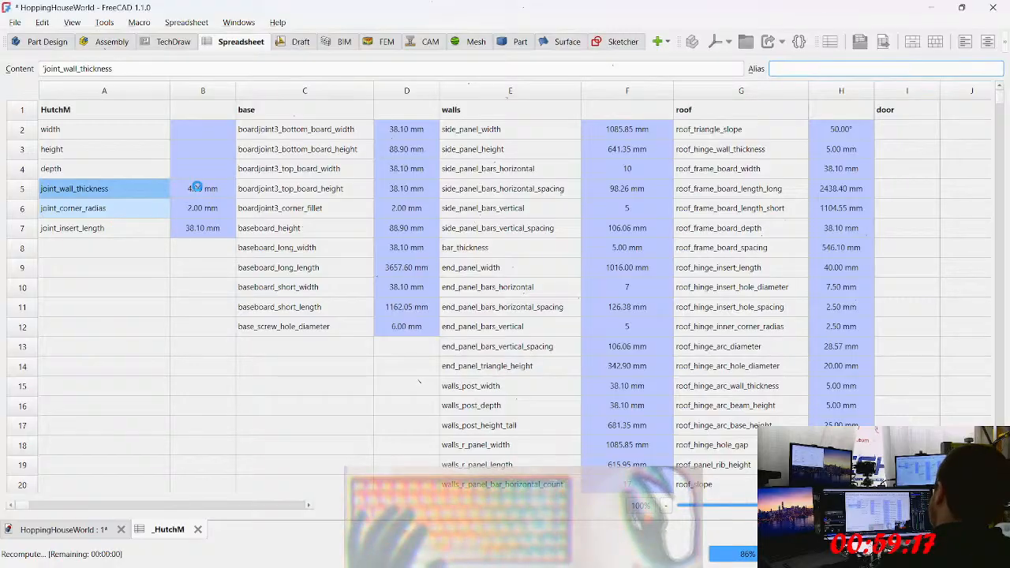
drag(198, 187, 206, 232)
click(206, 233)
click(106, 223)
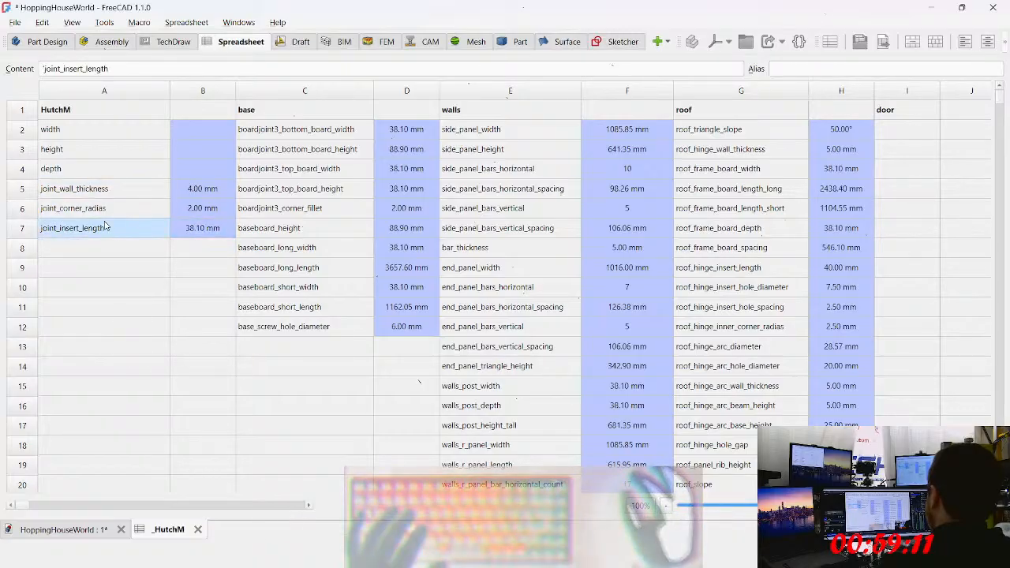
click(202, 236)
drag(202, 240, 106, 191)
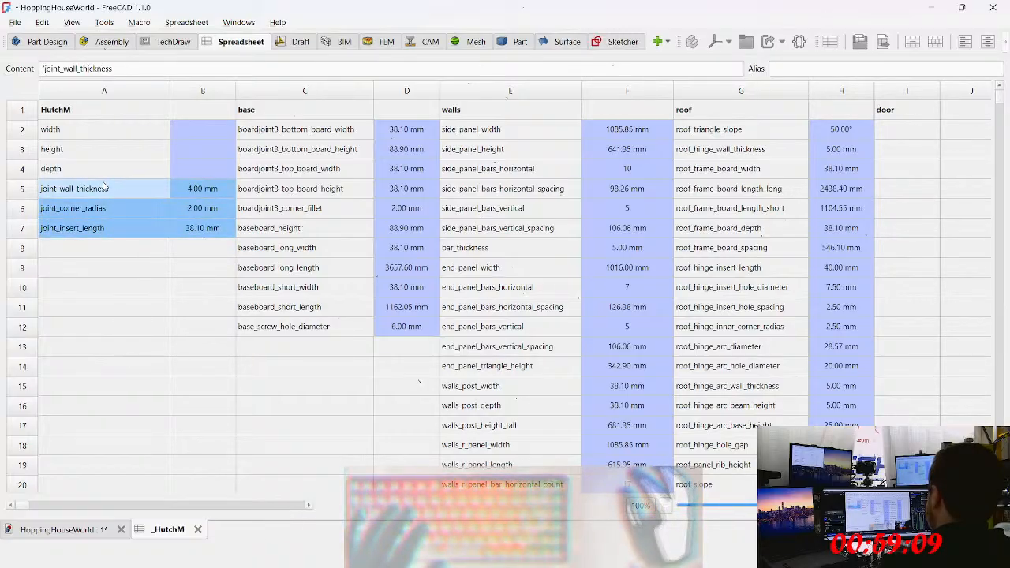
click(101, 194)
shift+click(208, 231)
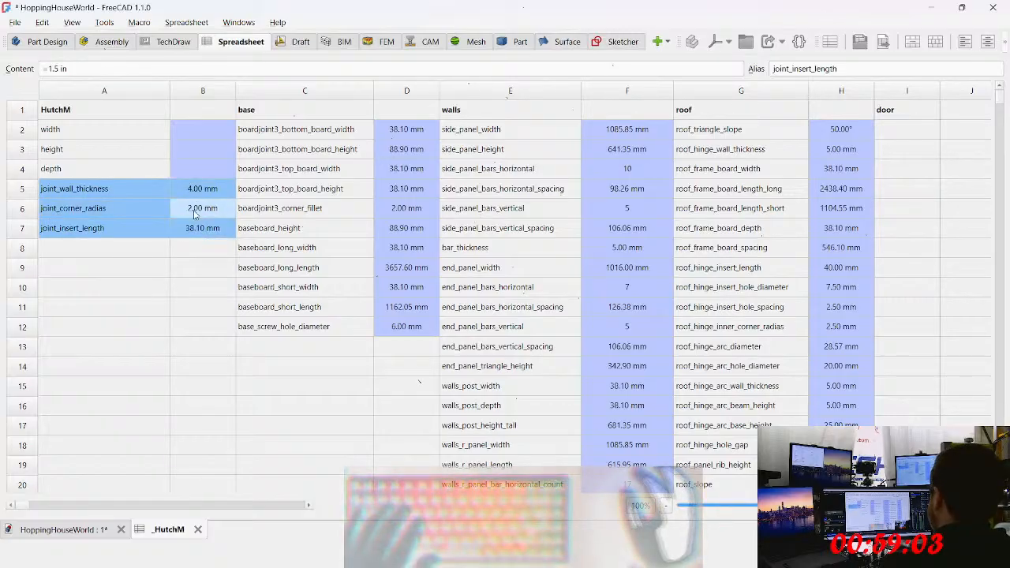
click(204, 209)
click(217, 243)
mouse_move(206, 232)
mouse_down()
mouse_move(76, 196)
mouse_move(197, 217)
mouse_move(203, 229)
mouse_up()
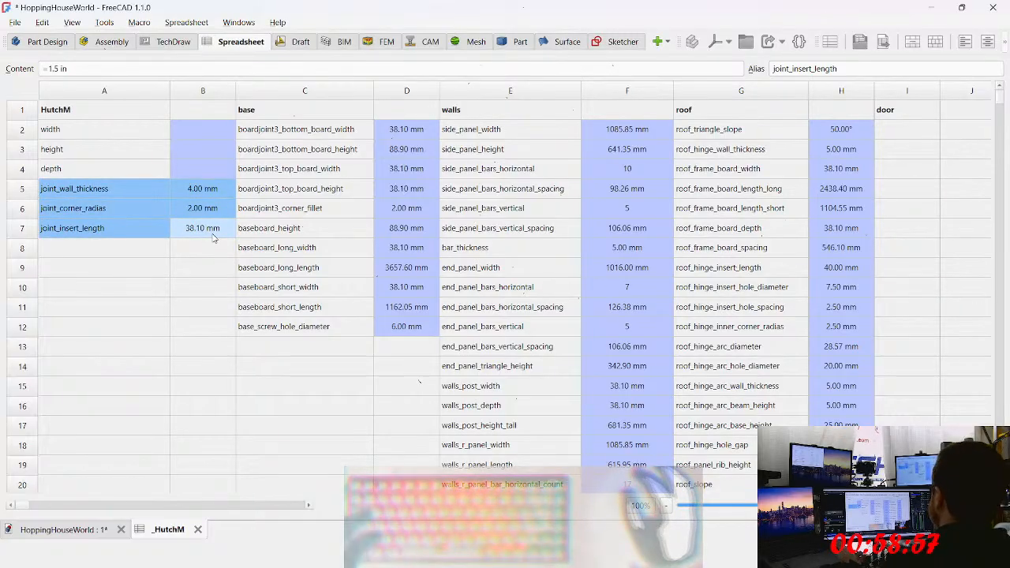
click(221, 251)
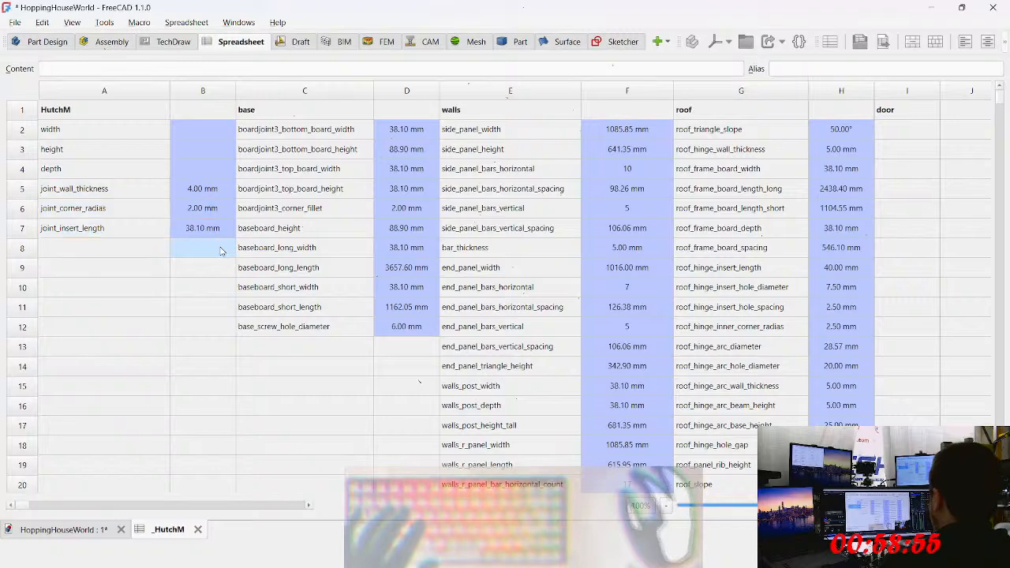
drag(206, 228, 89, 193)
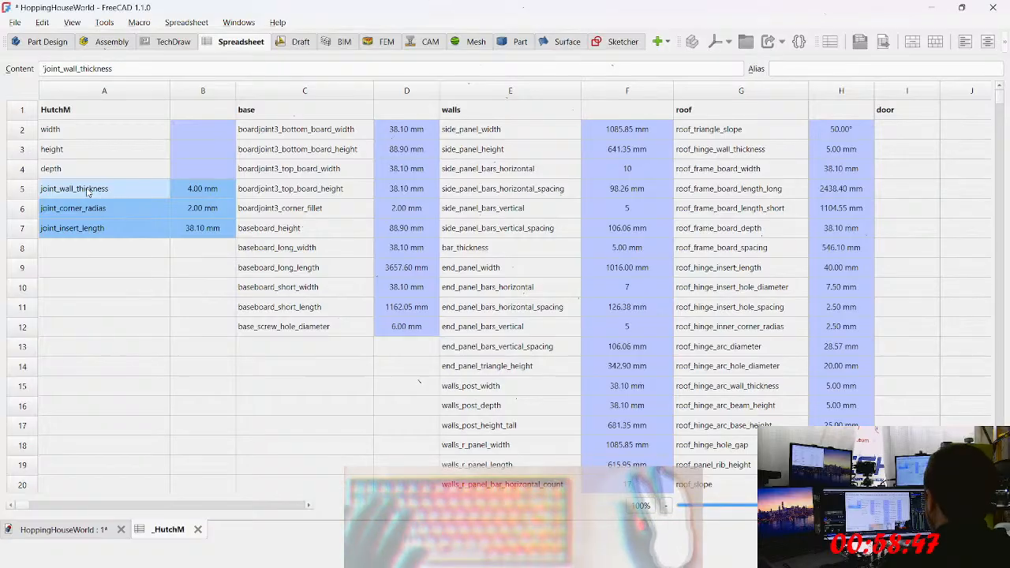
Step: Return to the HoppingHouseWorld model and dimension the vertical distance between the sketch's horizontal axis and the plate's lower edge
click(222, 232)
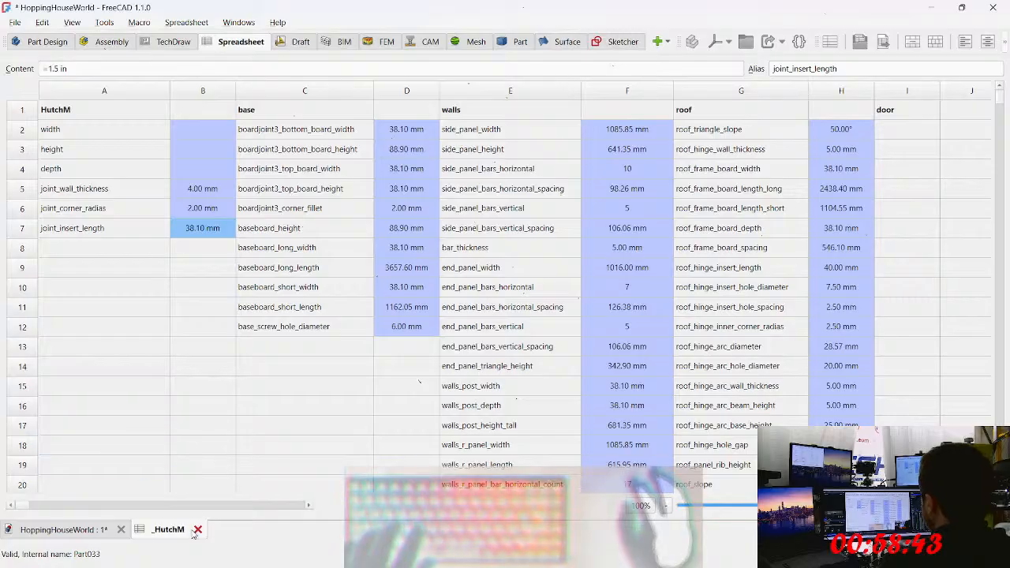
click(64, 530)
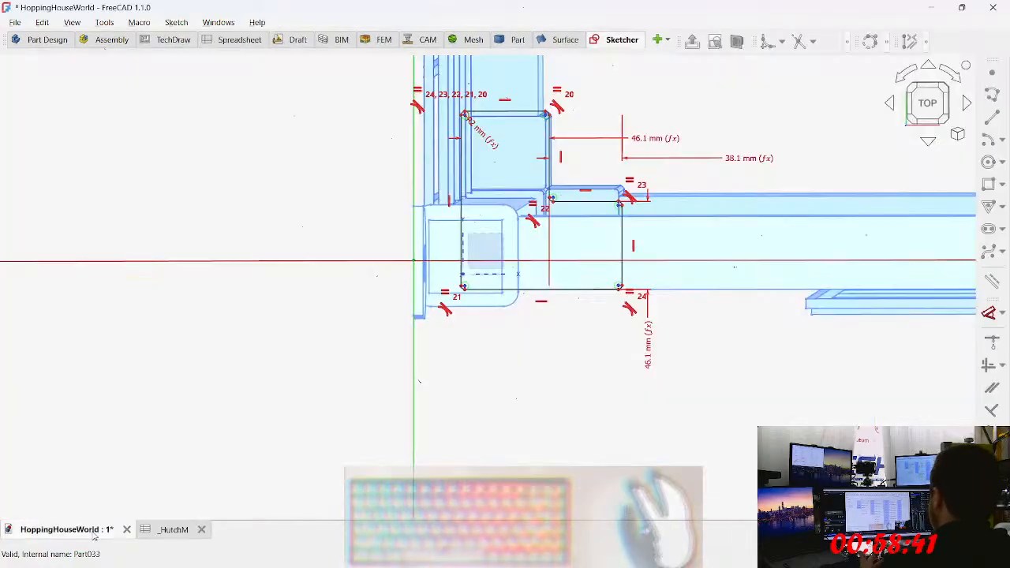
mouse_move(509, 301)
middle_down()
mouse_move(491, 265)
mouse_move(587, 377)
mouse_move(621, 392)
middle_up()
click(541, 290)
mouse_move(542, 291)
mouse_down()
mouse_move(460, 286)
mouse_move(458, 296)
mouse_up()
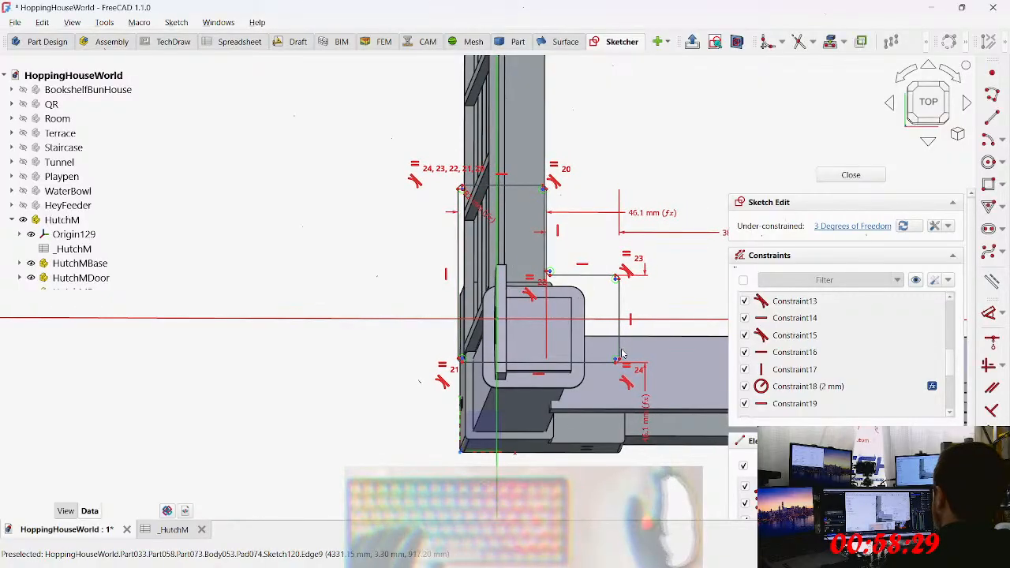
scroll(522, 321, up, 5)
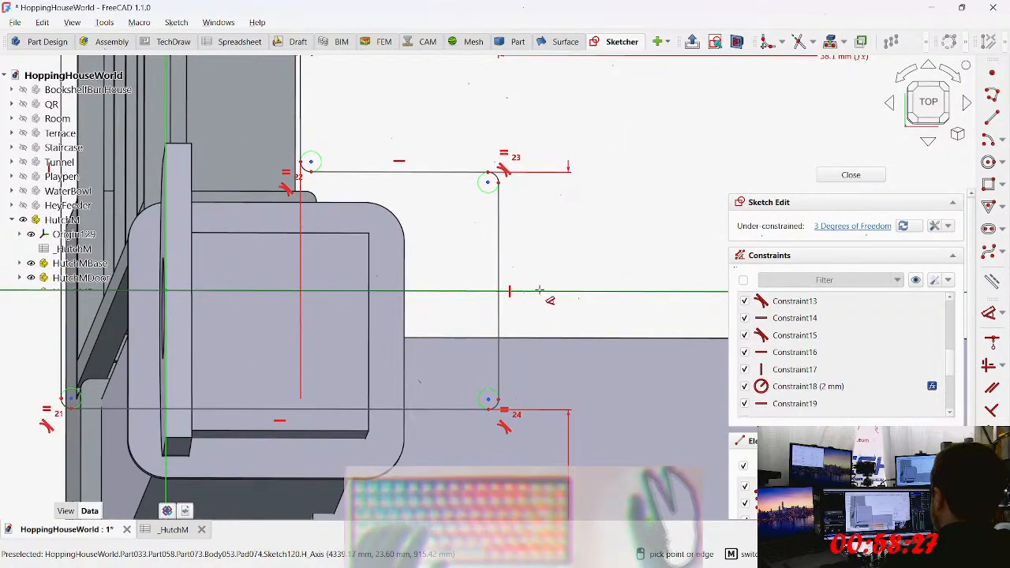
click(541, 292)
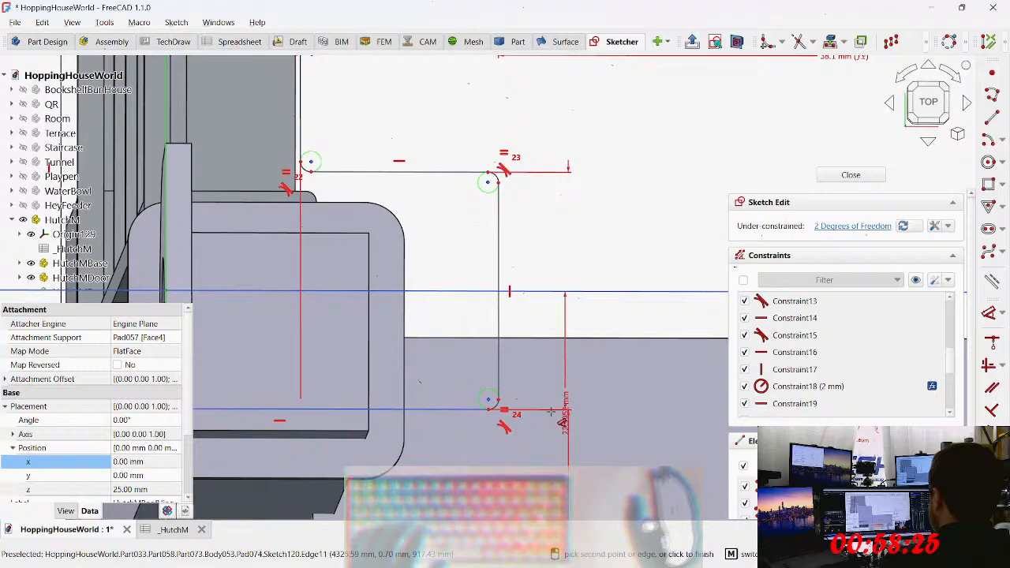
middle_drag(448, 385, 417, 288)
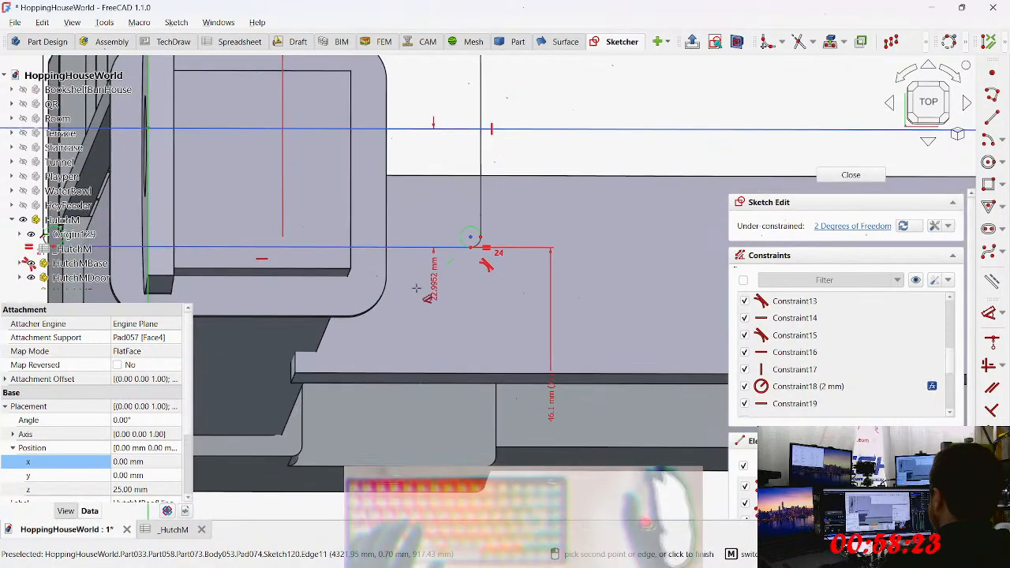
click(408, 336)
Step: Enter 0.5*<<_HutchM>>.walls_post_depth as the expression for the distance from the horizontal axis to the plate's lower edge
key(equal)
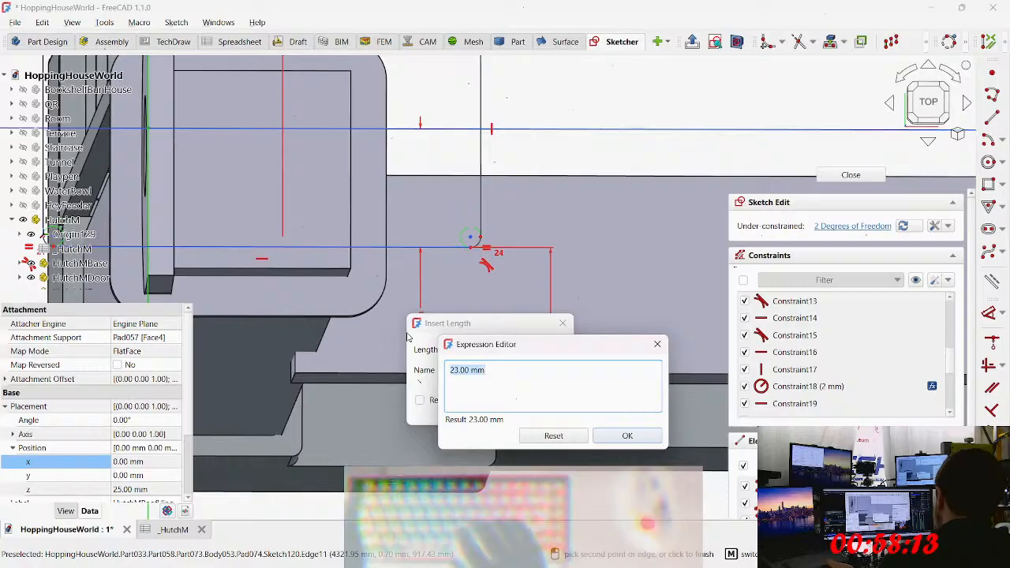
key(End)
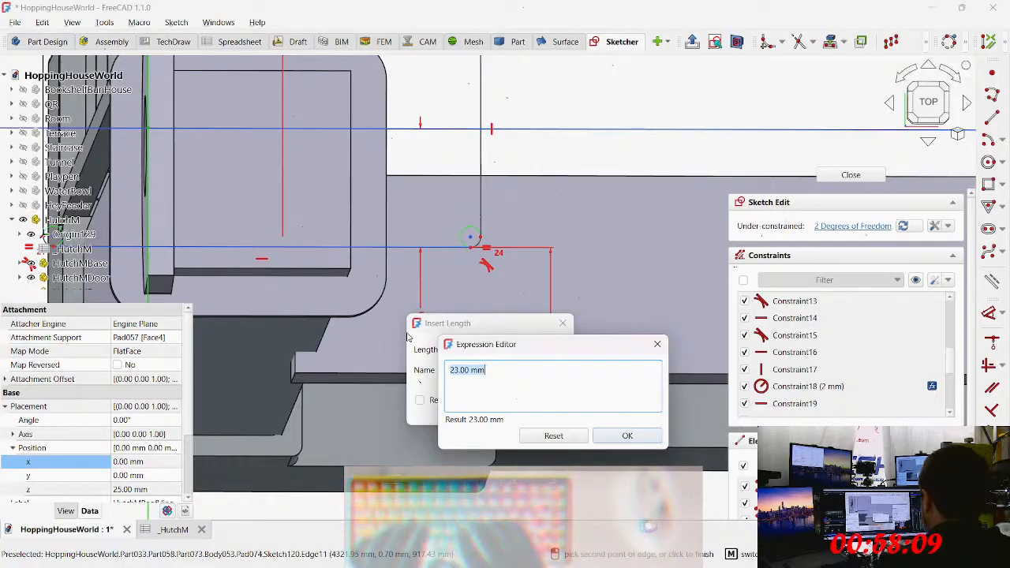
key(ctrl+a)
text(0.5)
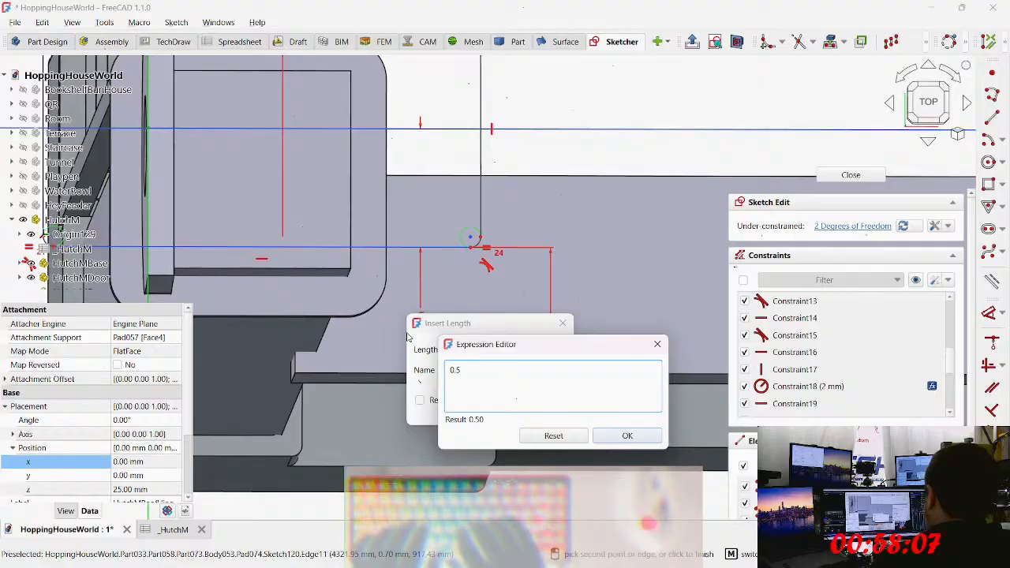
text(*_Hu)
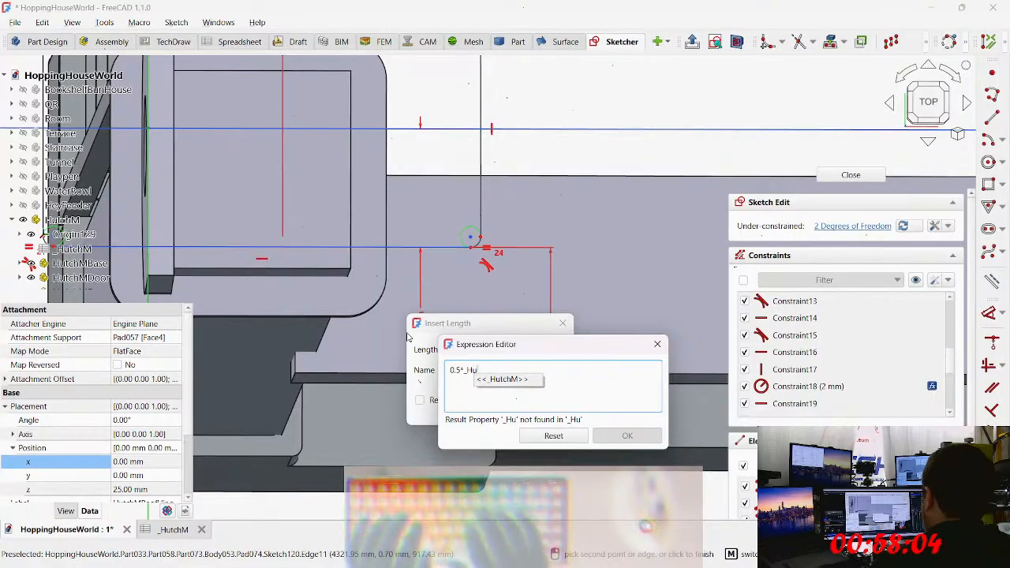
key(Down)
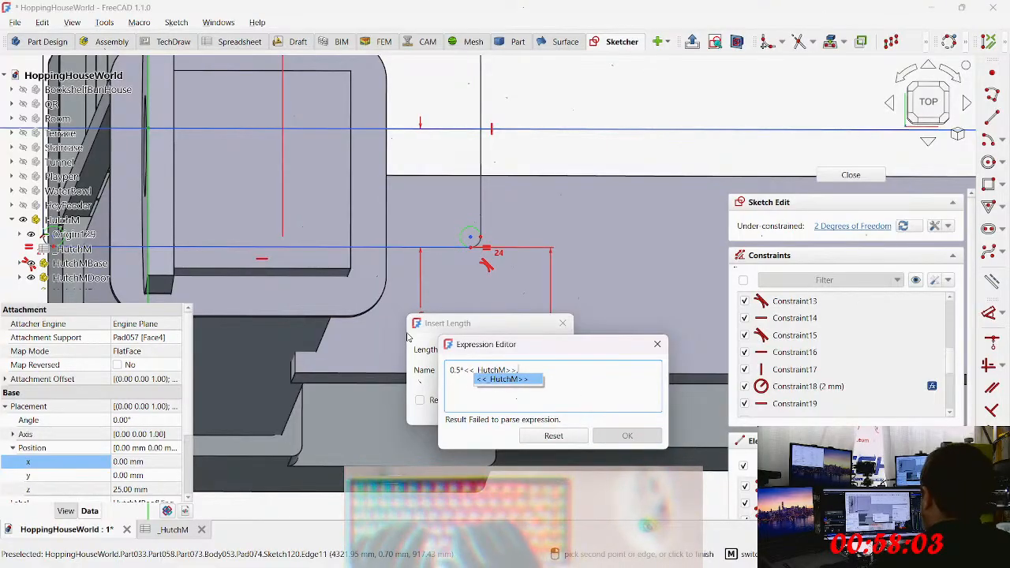
key(Escape)
text(.widt)
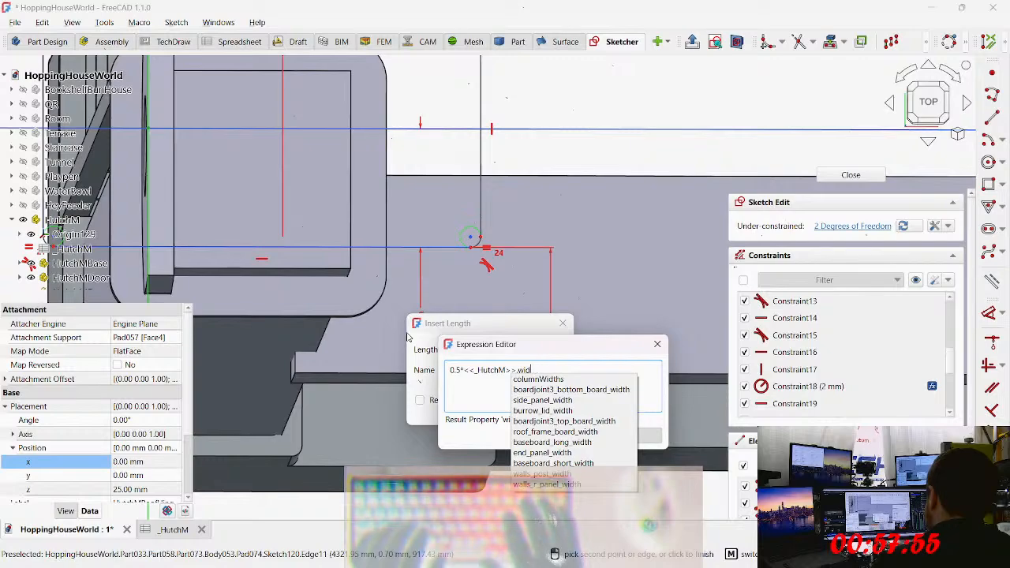
key(BackSpace)
key(BackSpace)
key(BackSpace)
key(BackSpace)
key(BackSpace)
text(depth)
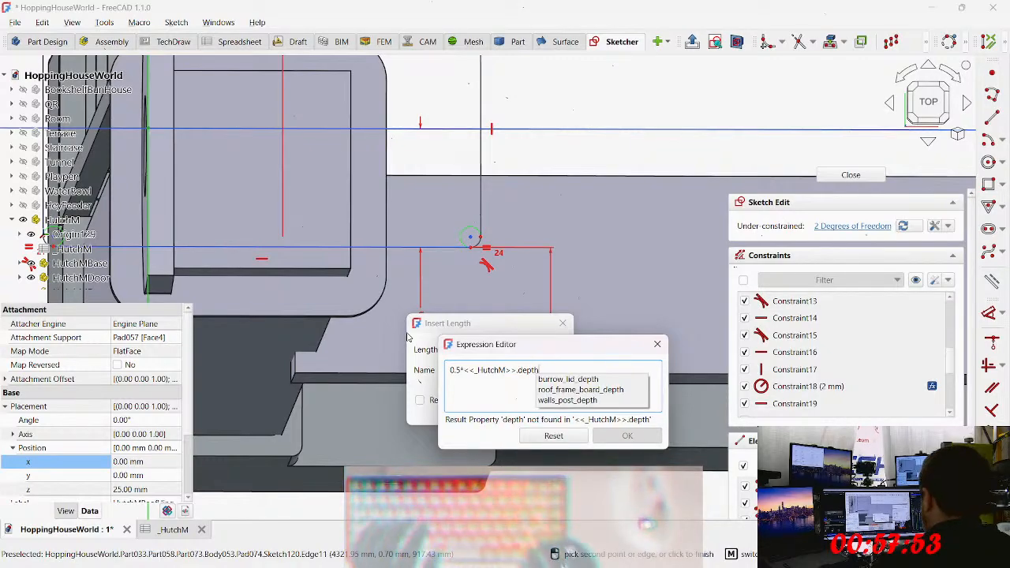
key(Down)
key(Down)
key(Down)
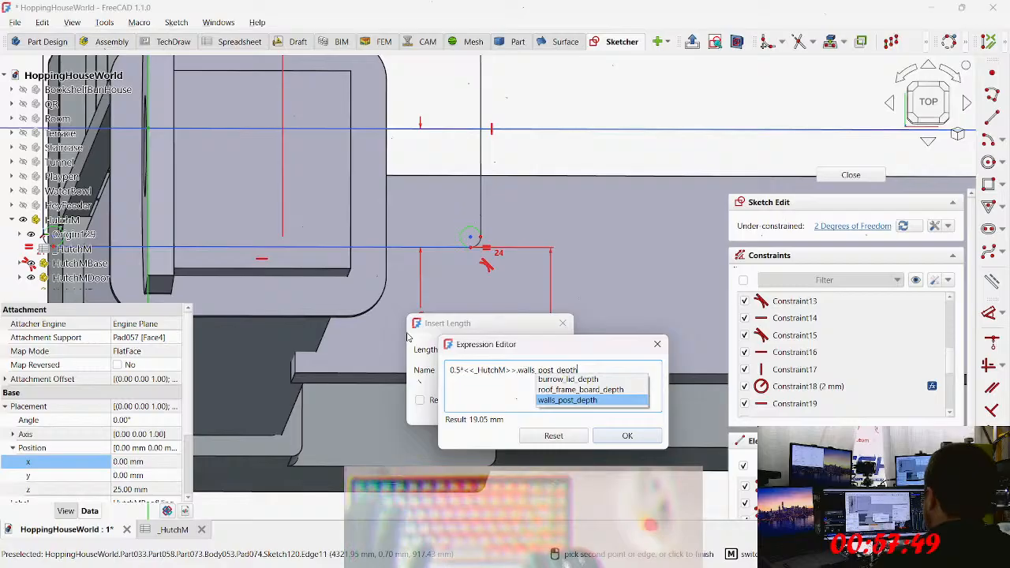
Step: Add <<_HutchM>>.joint_wall_thickness to the lower-edge distance expression, copy the full expression and apply it
key(ctrl+a)
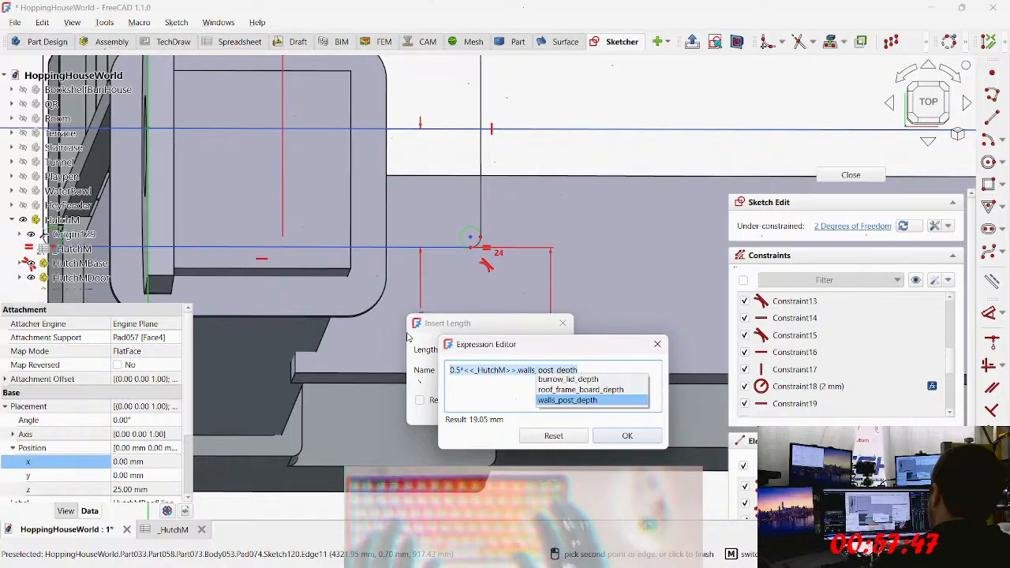
key(Escape)
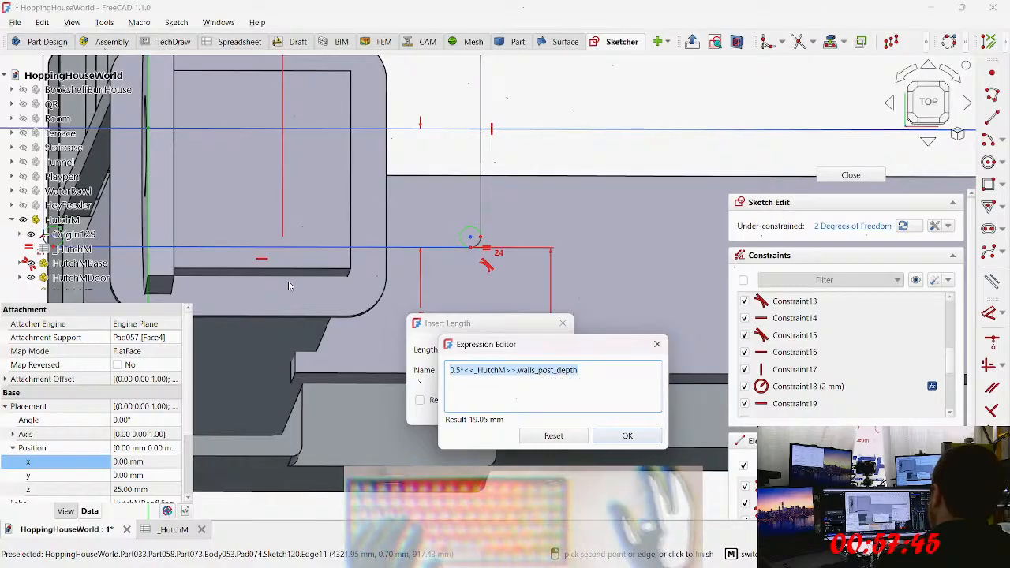
click(608, 372)
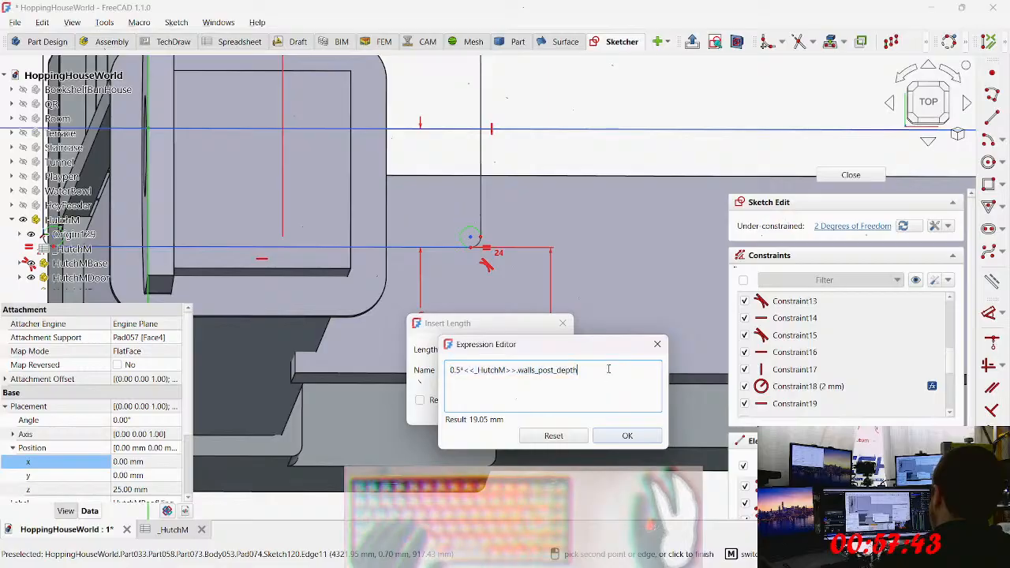
drag(582, 347, 426, 324)
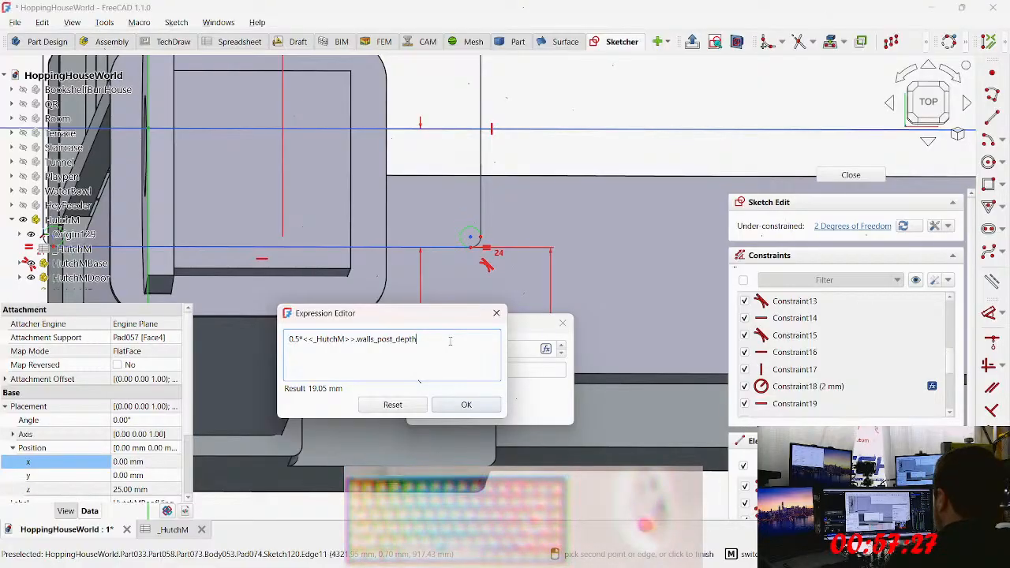
text(+)
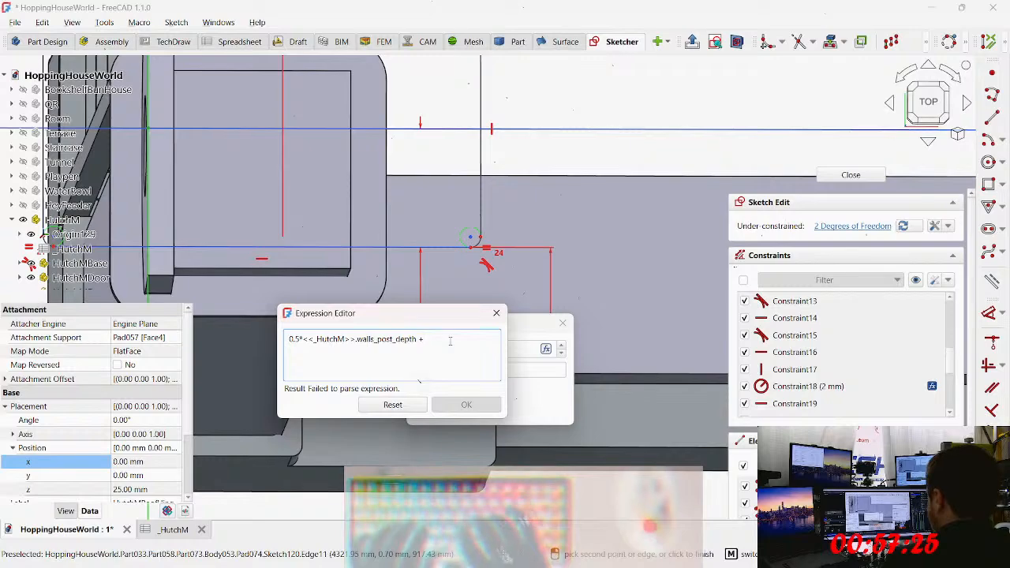
text( _Hu)
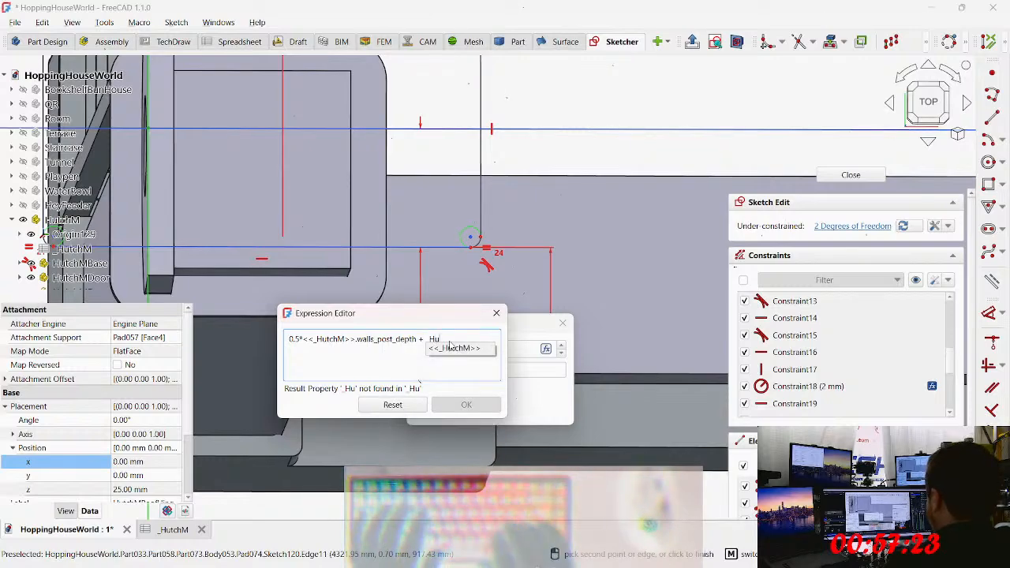
click(452, 347)
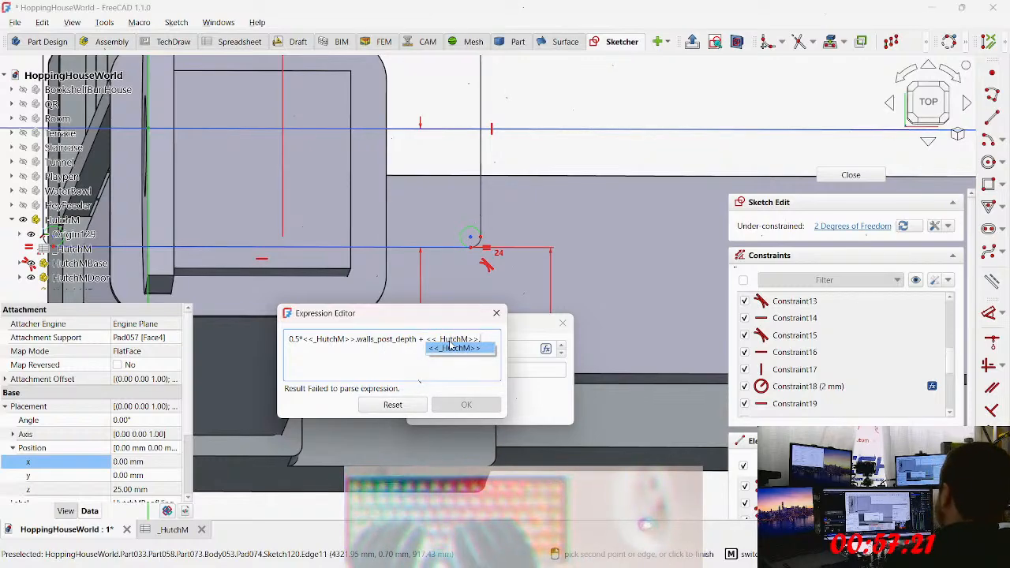
text(thi)
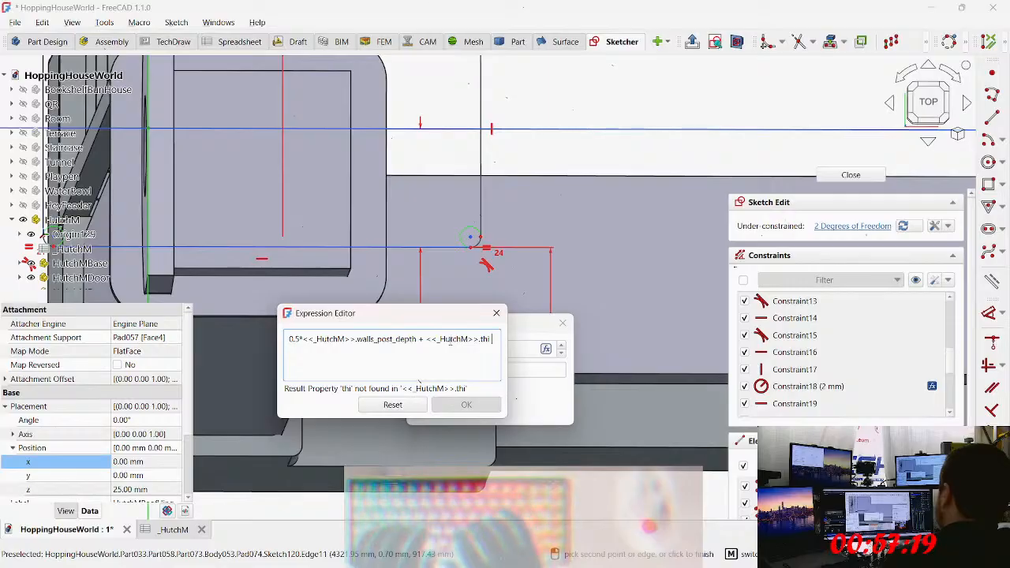
text(ckness)
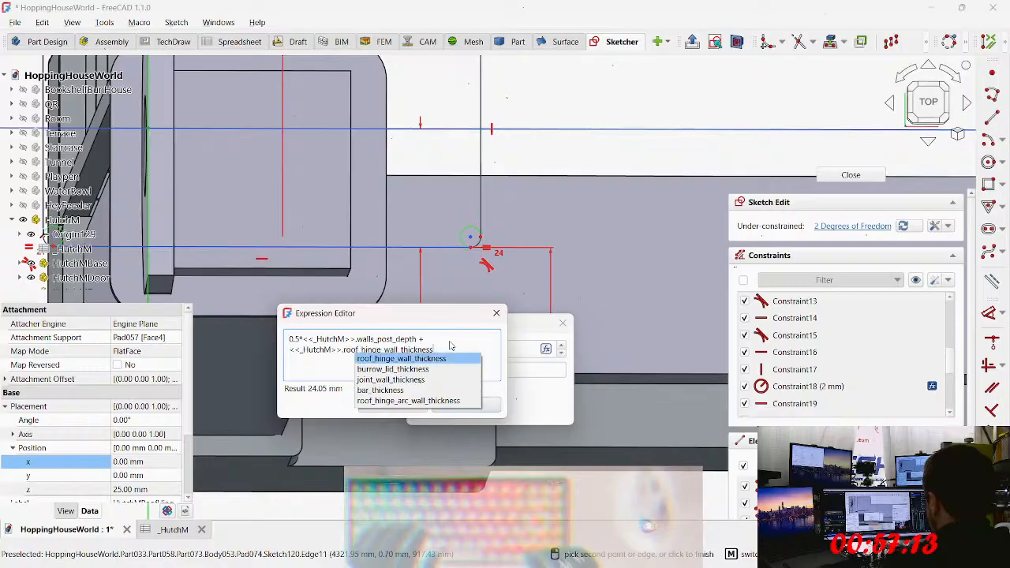
key(Down)
key(Down)
key(Down)
key(ctrl+a)
key(Return)
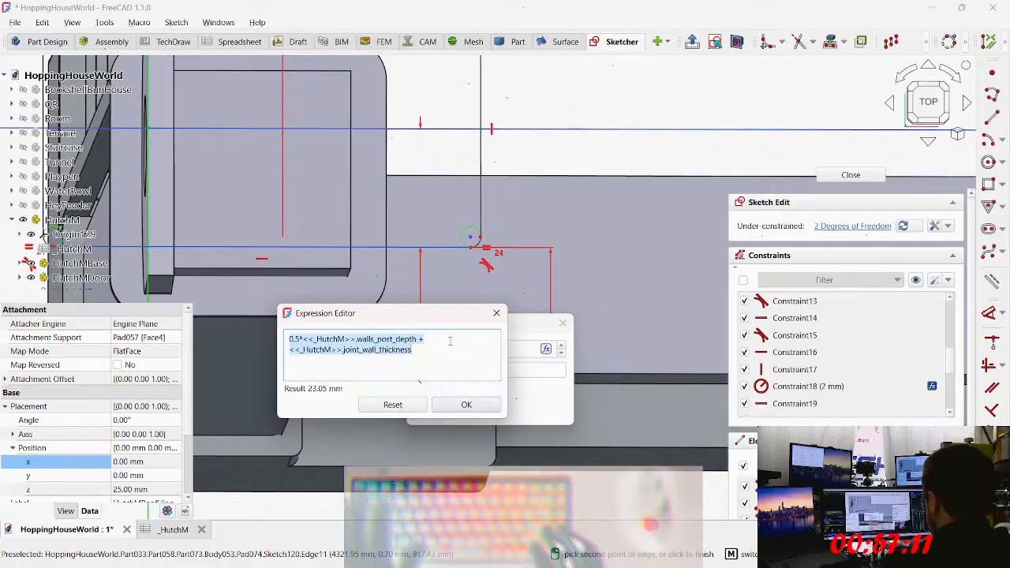
key(Return)
key(Return)
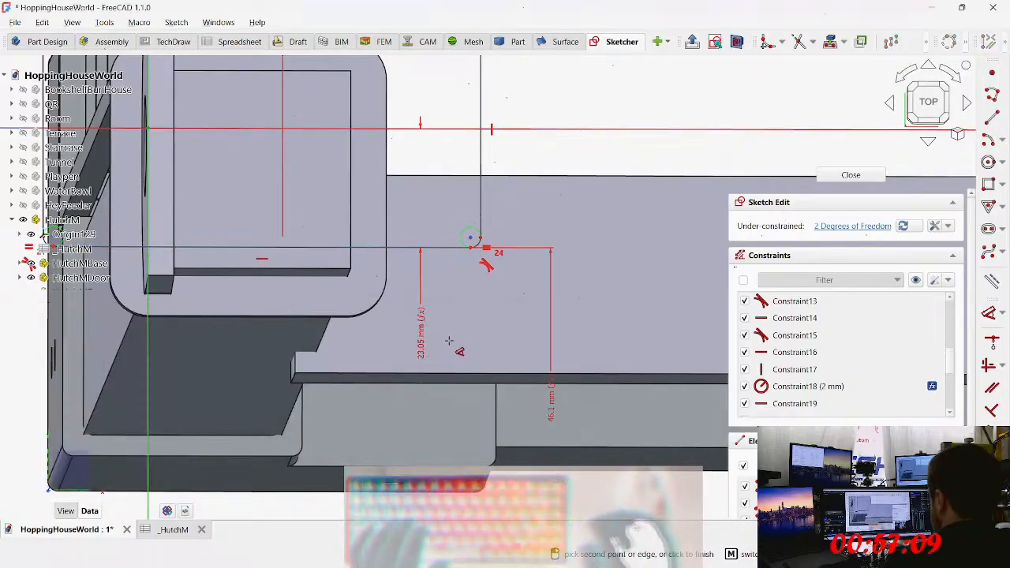
Step: Dimension the horizontal distance between the plate's long left edge and the sketch's vertical axis
middle_drag(491, 273, 643, 483)
scroll(476, 294, down, 2)
mouse_move(465, 294)
middle_down()
mouse_move(446, 292)
mouse_move(387, 235)
middle_up()
mouse_move(311, 278)
middle_down()
mouse_move(411, 313)
mouse_move(395, 317)
middle_up()
click(332, 187)
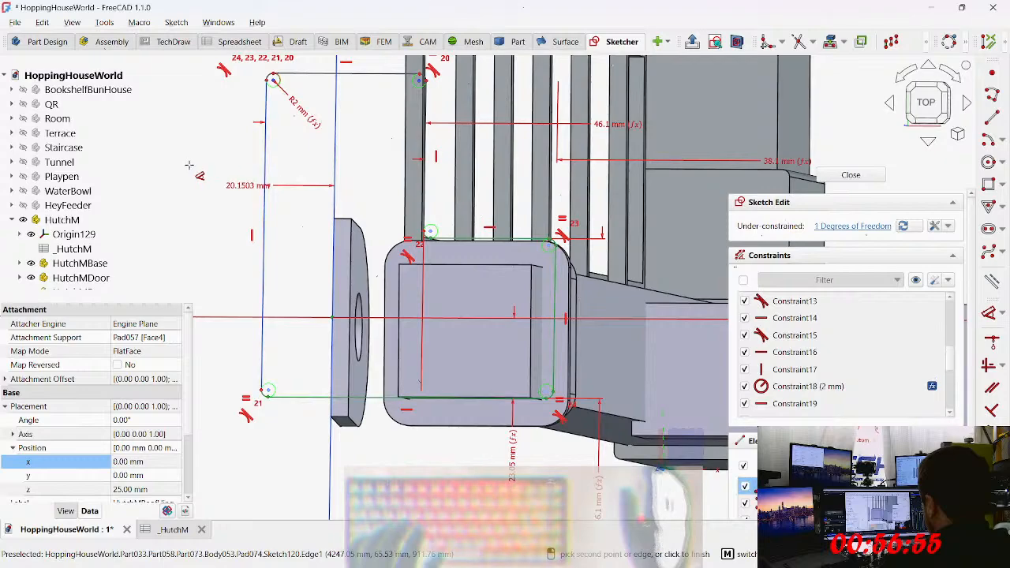
shift+middle_drag(260, 191, 597, 361)
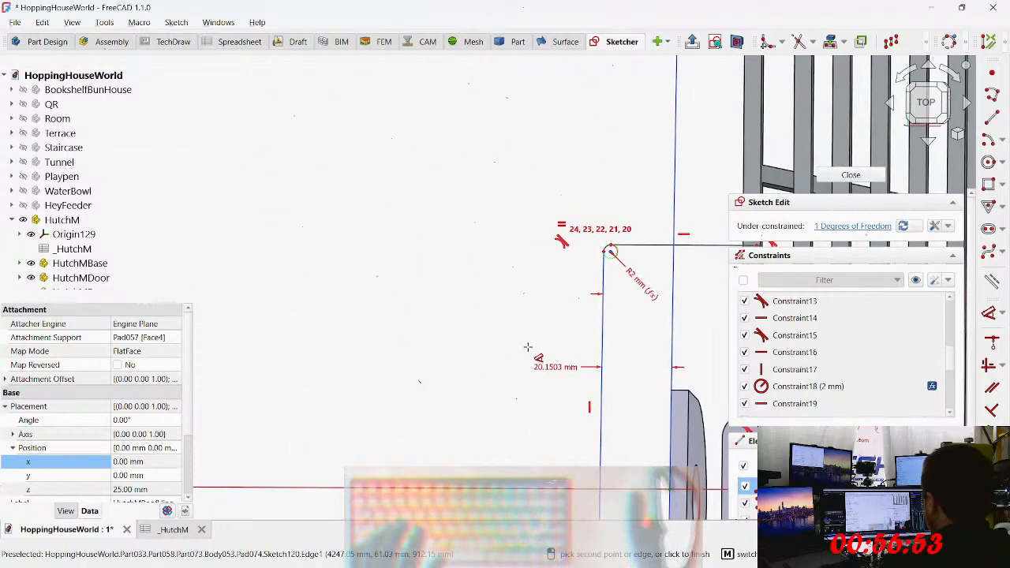
double_click(440, 347)
Step: Set the left-edge distance to the expression 0.5*<<_HutchM>>.walls_post_depth + <<_HutchM>>.joint_wall_thickness
key(equal)
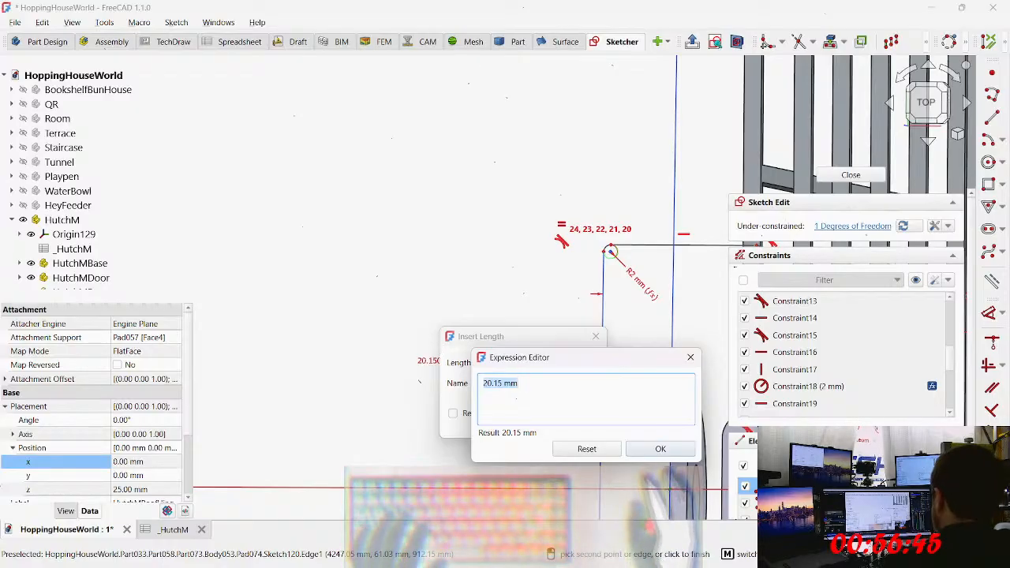
text(0.5*<<_HutchM>>.<<wall_post_depth>> + <<_HutchM>>.<<post_wall_thickness>>)
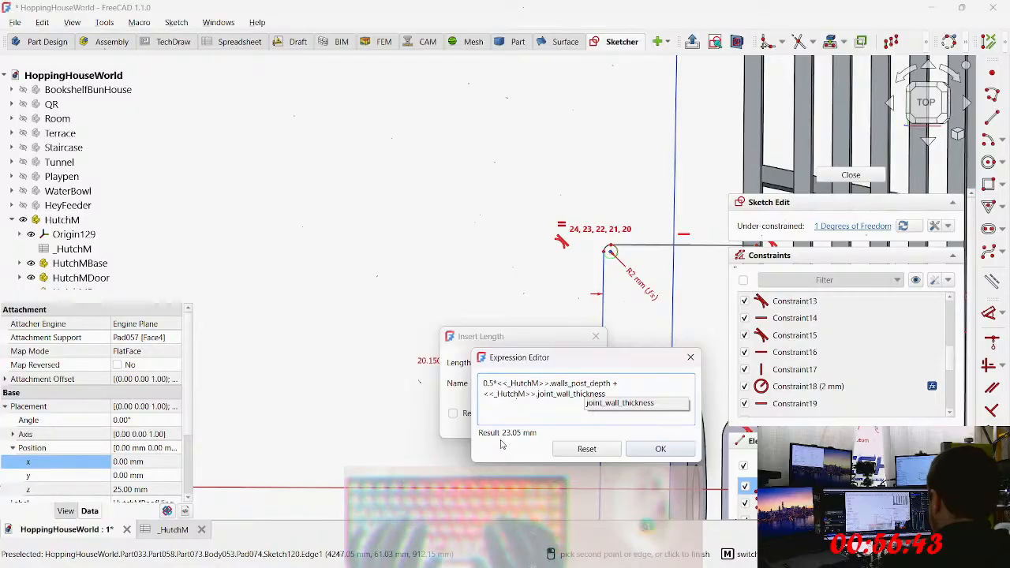
key(Return)
click(494, 425)
Step: Examine how the plate outline lines up with the hinge tab and corner post from several angles
middle_drag(523, 334, 228, 200)
middle_drag(380, 363, 406, 382)
middle_drag(400, 278, 406, 353)
scroll(406, 353, up, 1)
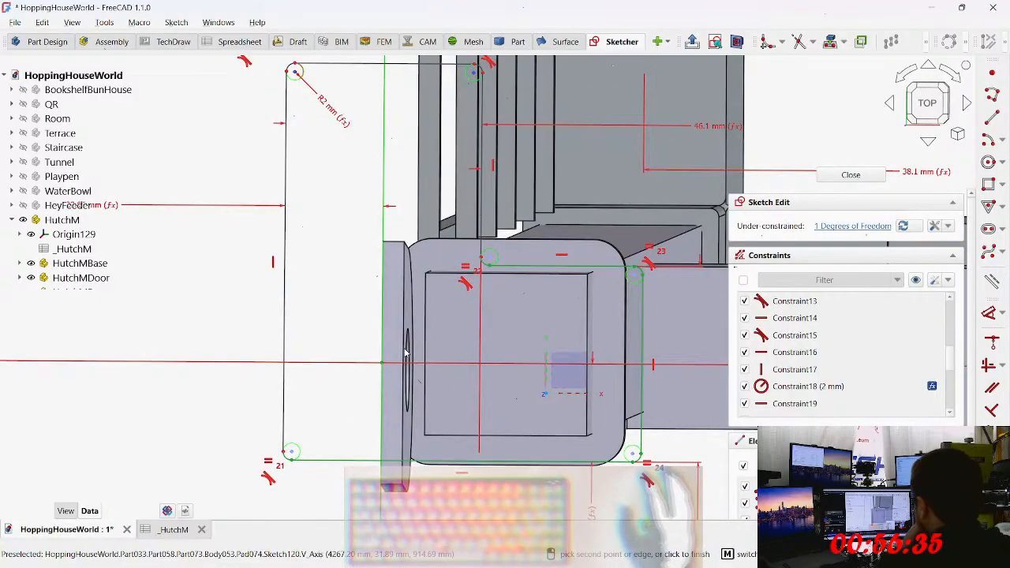
middle_drag(398, 330, 414, 265)
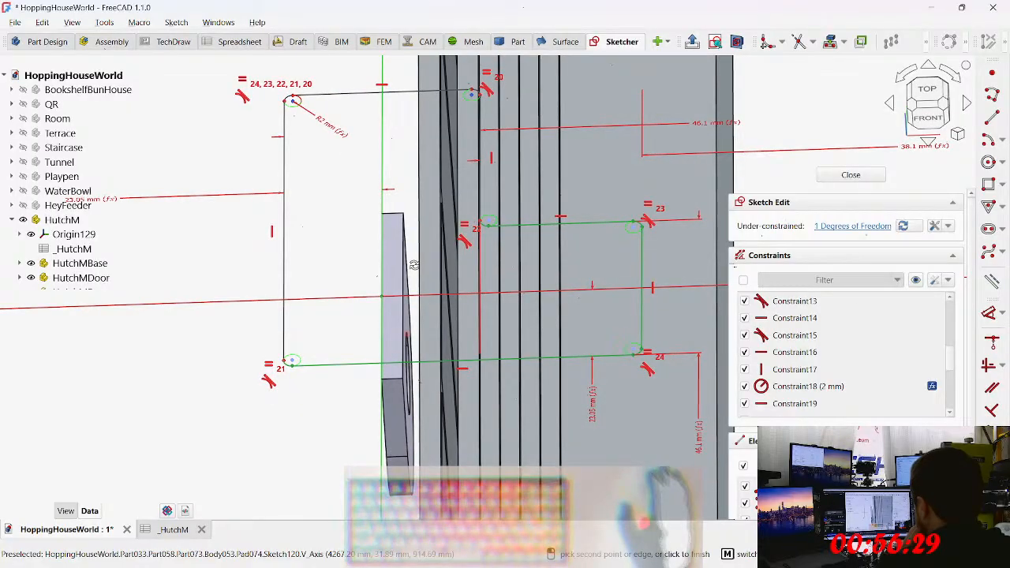
middle_drag(413, 265, 260, 242)
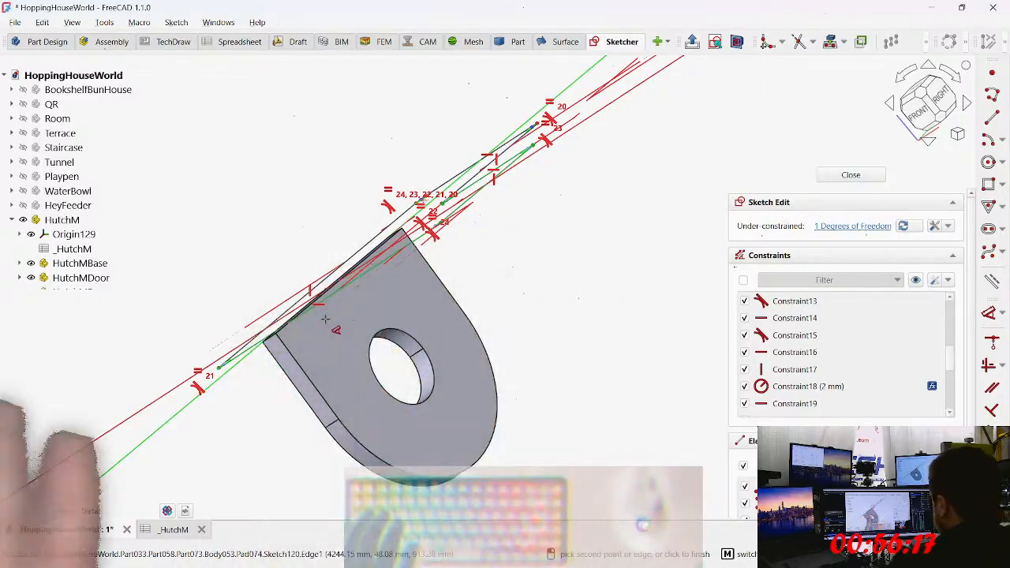
mouse_move(425, 267)
middle_down()
mouse_move(600, 352)
mouse_move(588, 355)
mouse_move(598, 318)
mouse_move(587, 322)
middle_up()
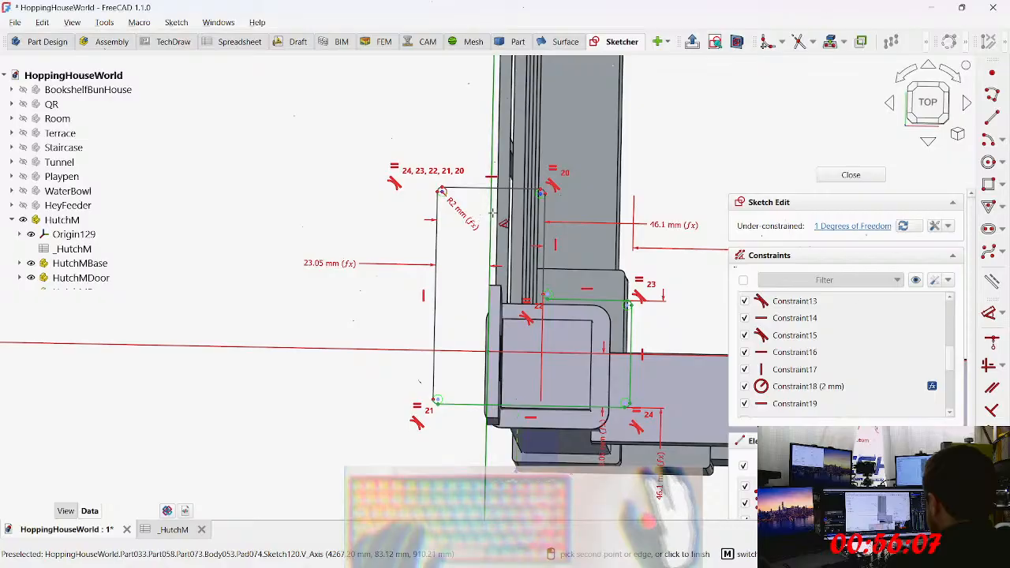
Step: Append + 0.5*<<_HutchM>>.roof_hinge_arc_wall_thickness to the expression for the distance between the plate's long left edge and the vertical axis
double_click(324, 264)
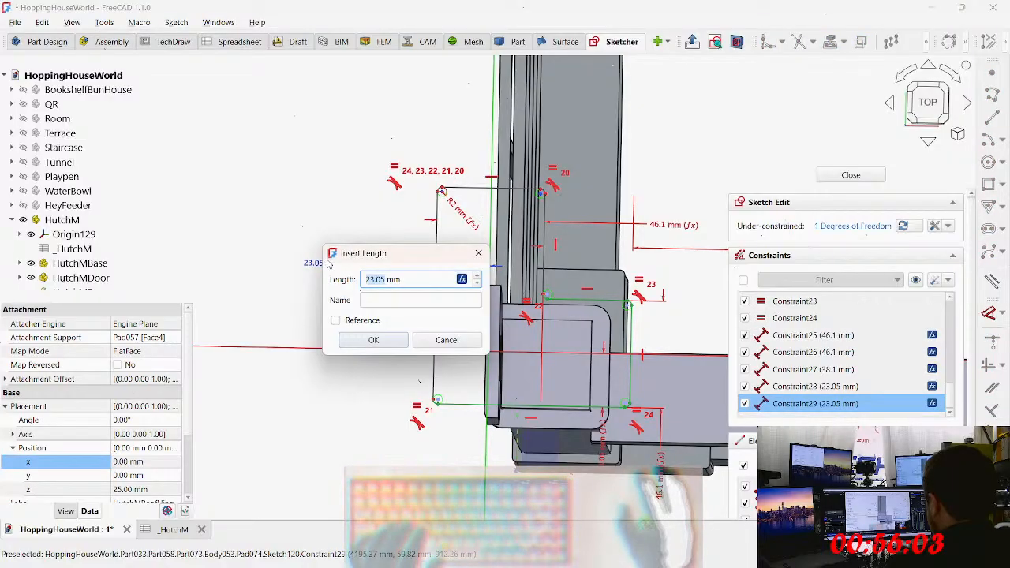
key(equal)
text(+ 0.5)
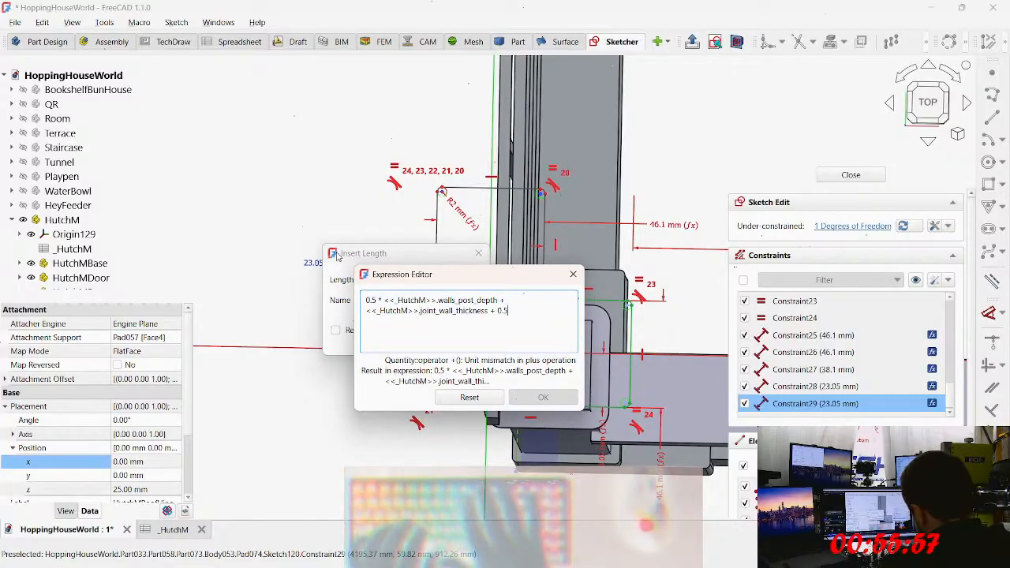
text(*)
text(<<_HutchM>>.)
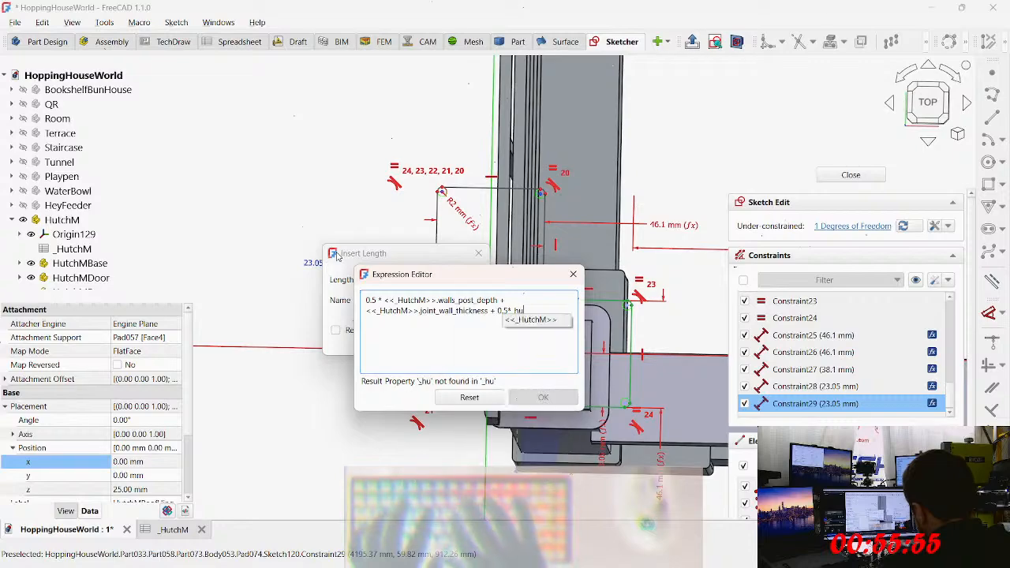
text(thickness)
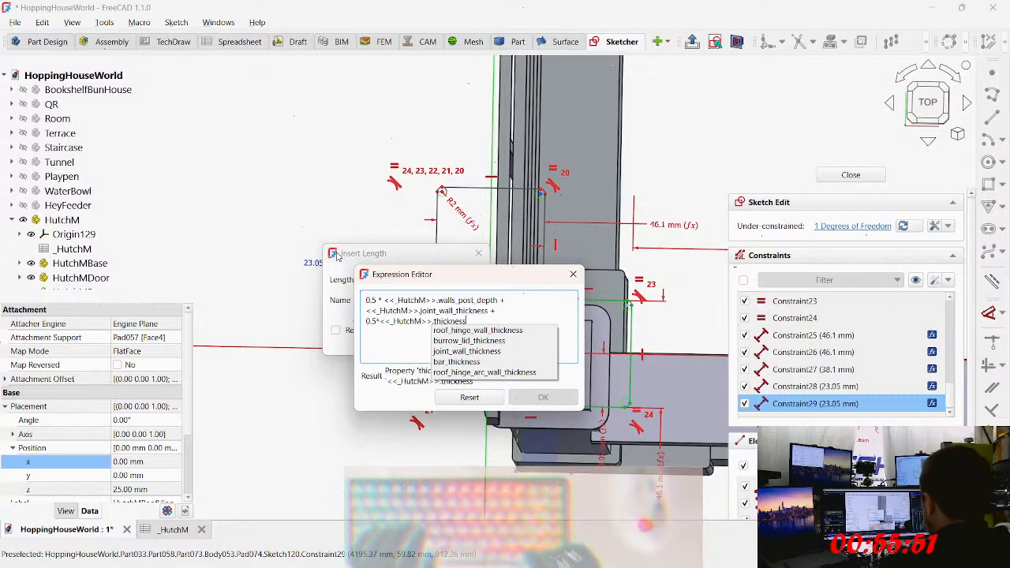
key(Down)
key(Down)
key(Down)
key(Down)
key(Down)
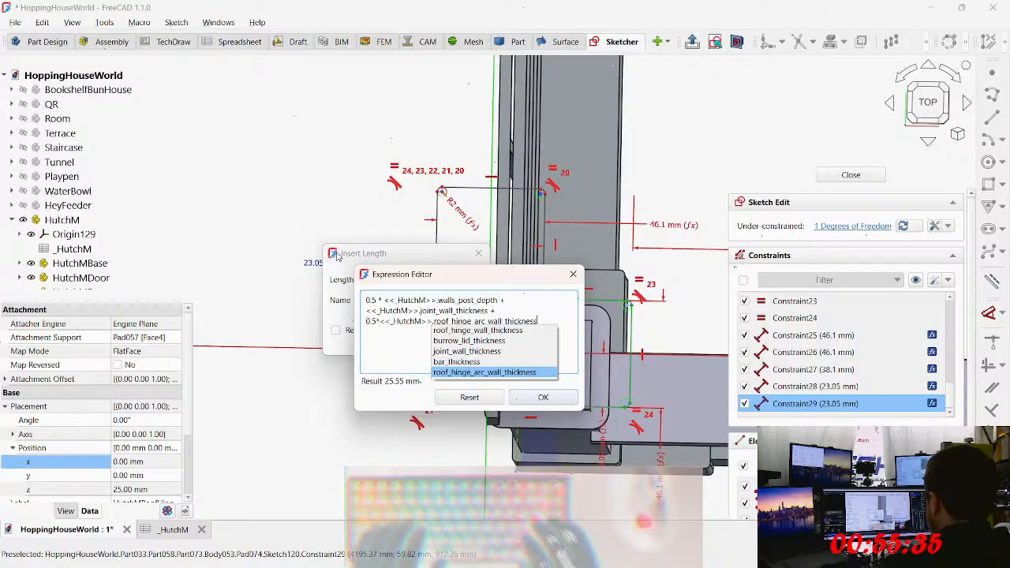
key(Return)
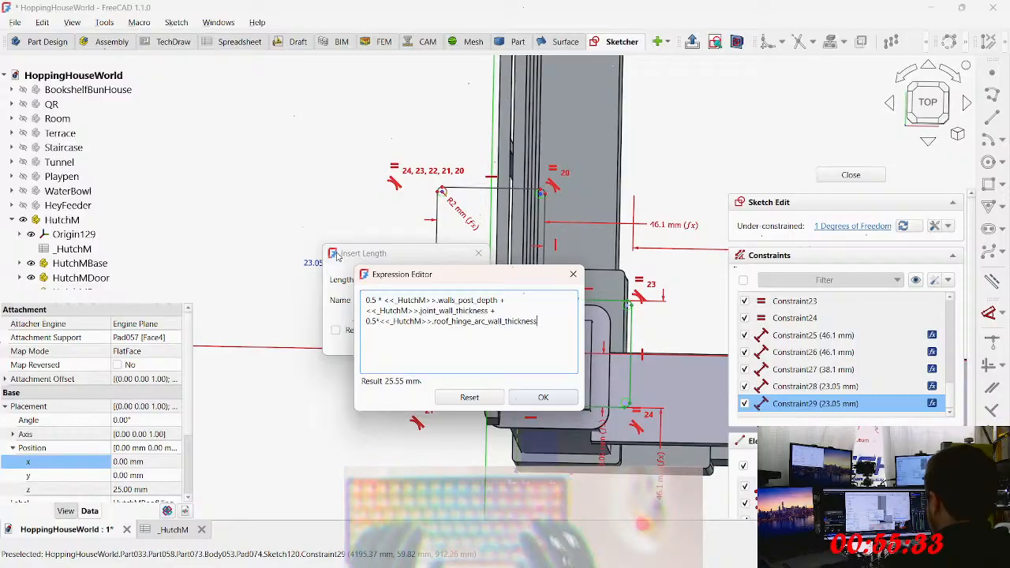
key(Return)
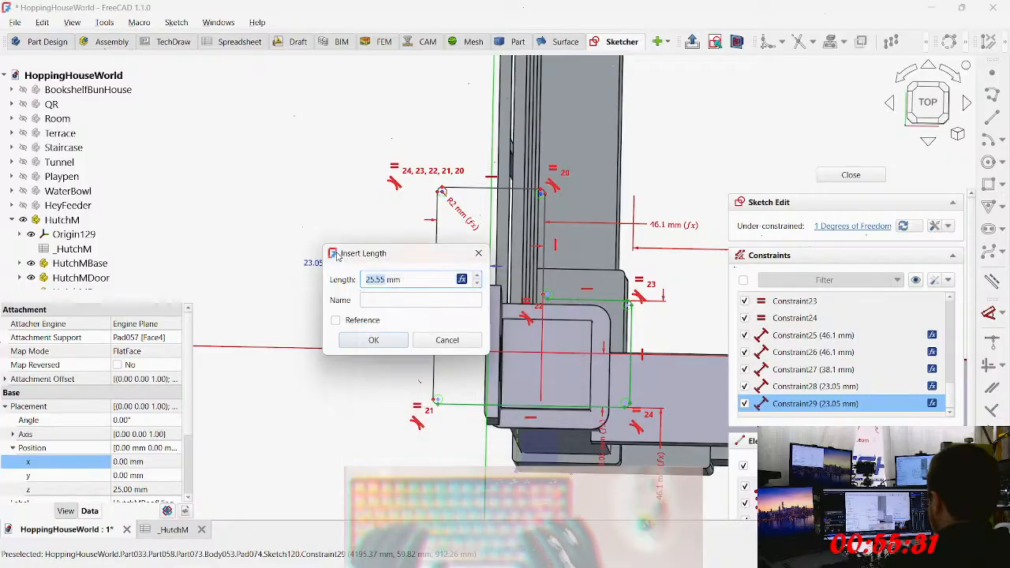
key(Return)
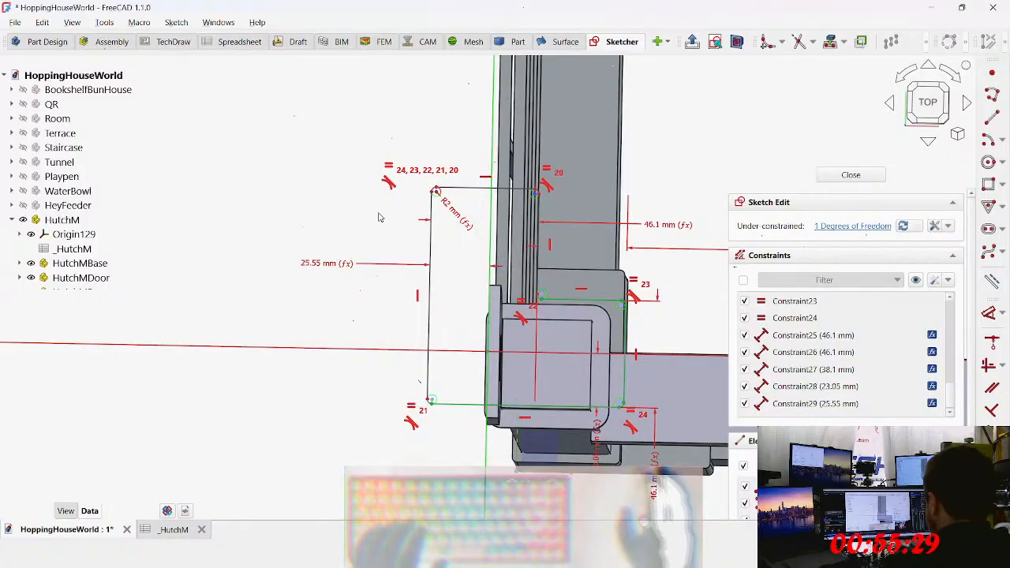
scroll(464, 289, up, 3)
scroll(464, 288, down, 5)
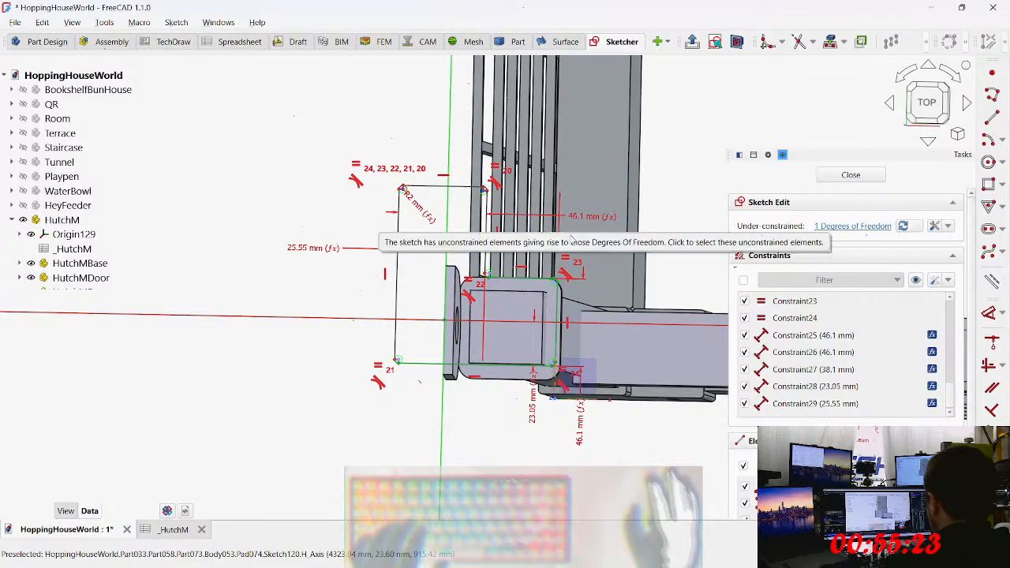
mouse_move(461, 188)
mouse_down()
mouse_move(461, 221)
mouse_move(464, 194)
mouse_up()
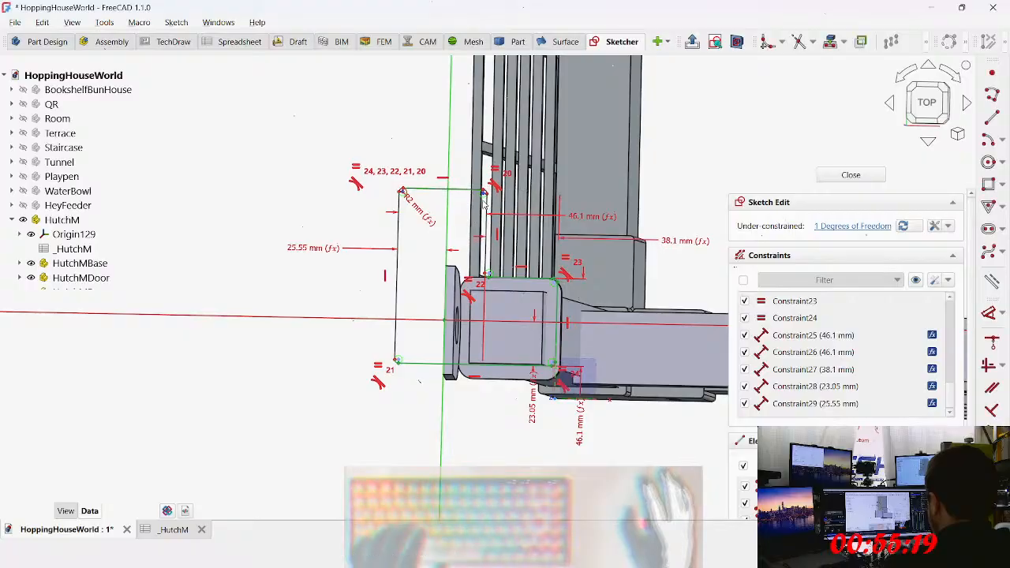
scroll(457, 190, up, 4)
click(435, 170)
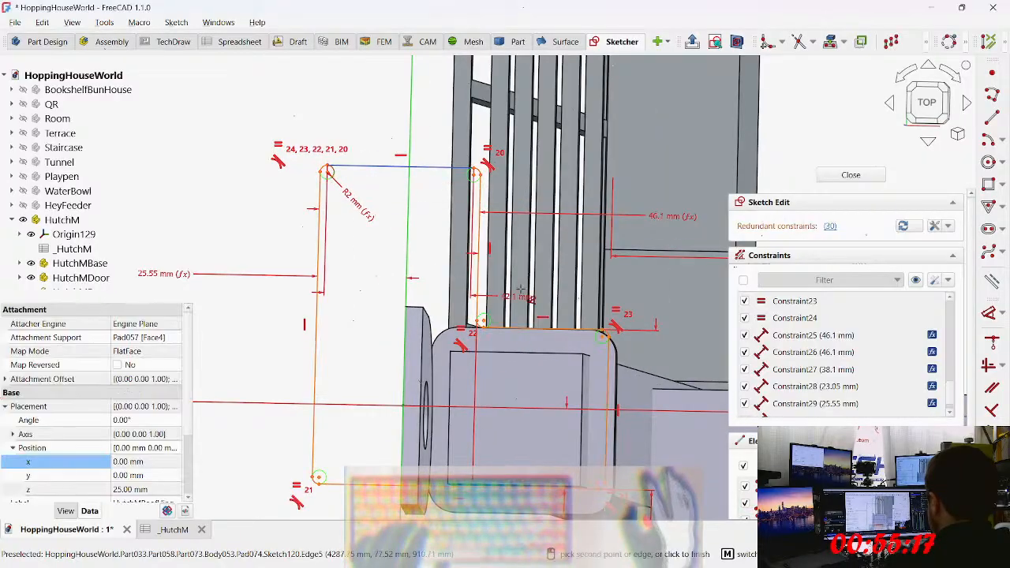
scroll(524, 291, down, 4)
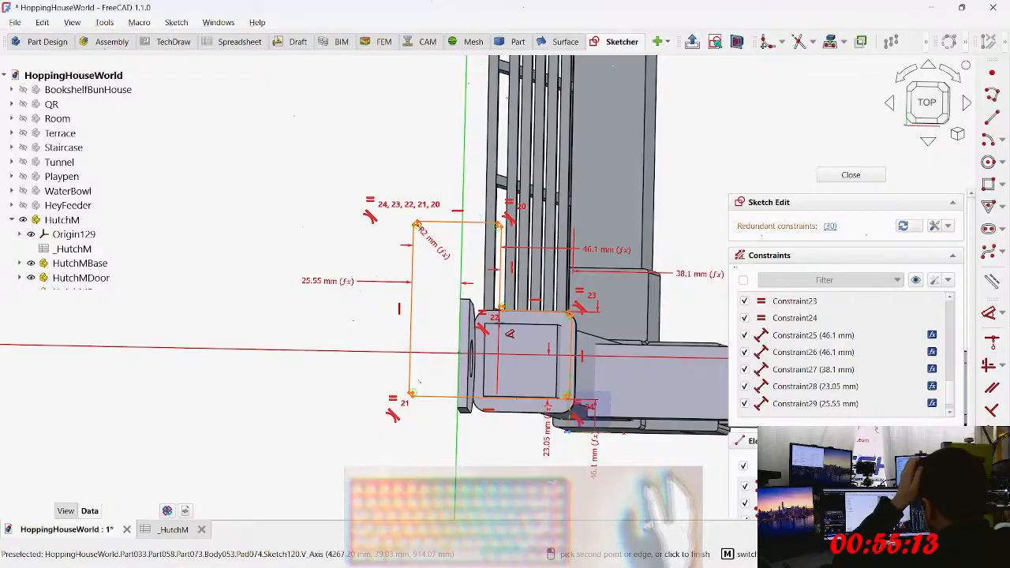
Step: Dimension the vertical distance between the plate's upper edge and the horizontal edge at its inner corner
scroll(477, 300, up, 5)
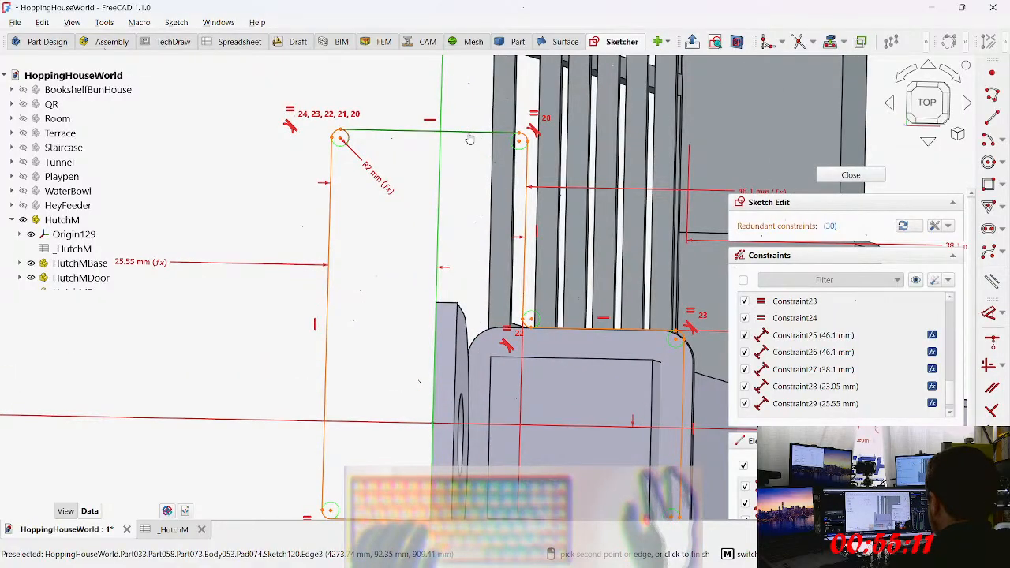
click(468, 133)
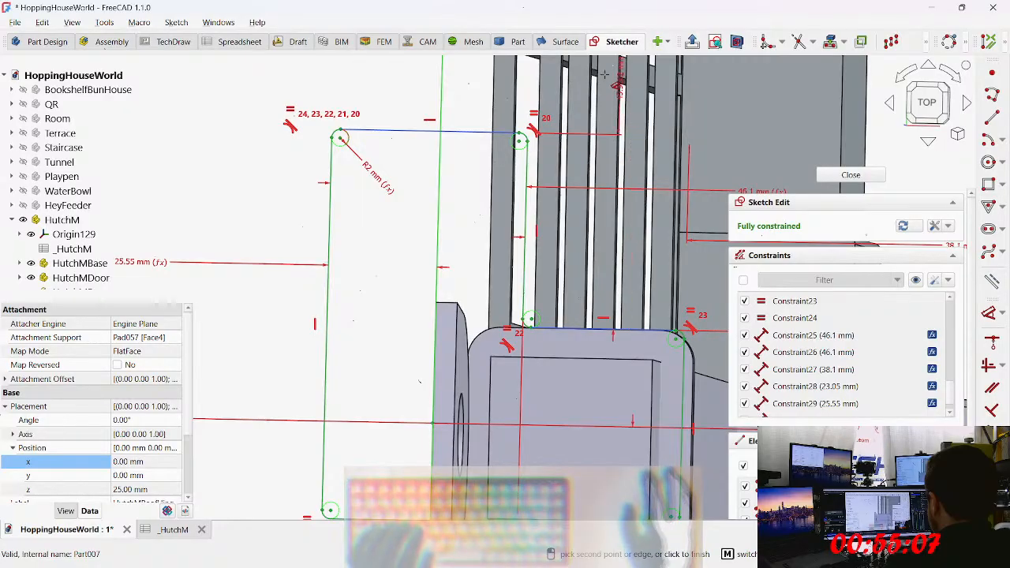
middle_drag(629, 140, 600, 238)
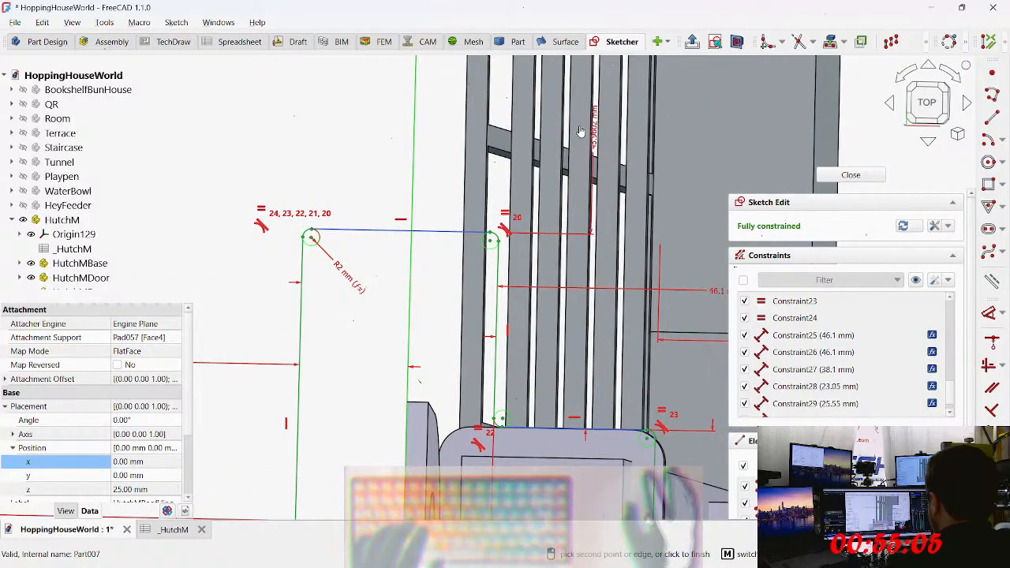
click(581, 131)
Step: Set the distance between the upper edge and the inner-corner horizontal edge to the expression <<_HutchM>>.joint_insert_length
key(=)
text(0.5*<<_HutchM>>.walls_post_depth + <<_HutchM>>.joint_wall_thickness)
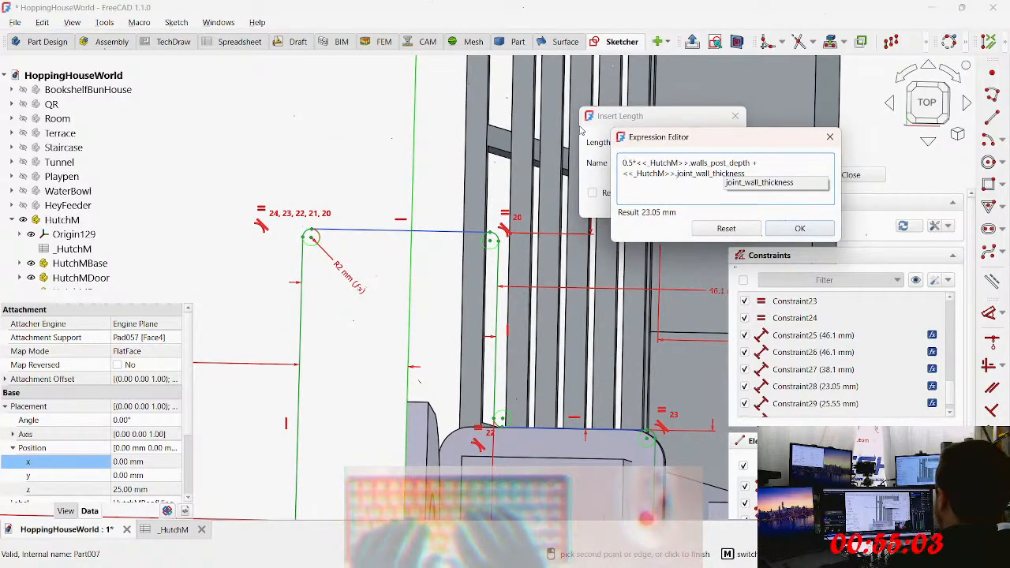
key(ctrl+a)
text(<<_HutchM>>)
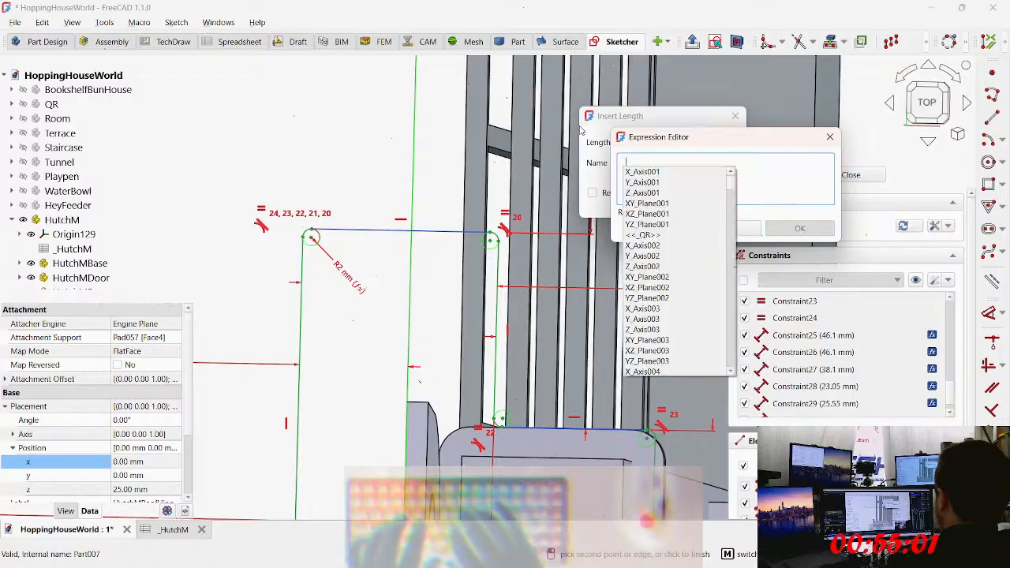
text(.insert)
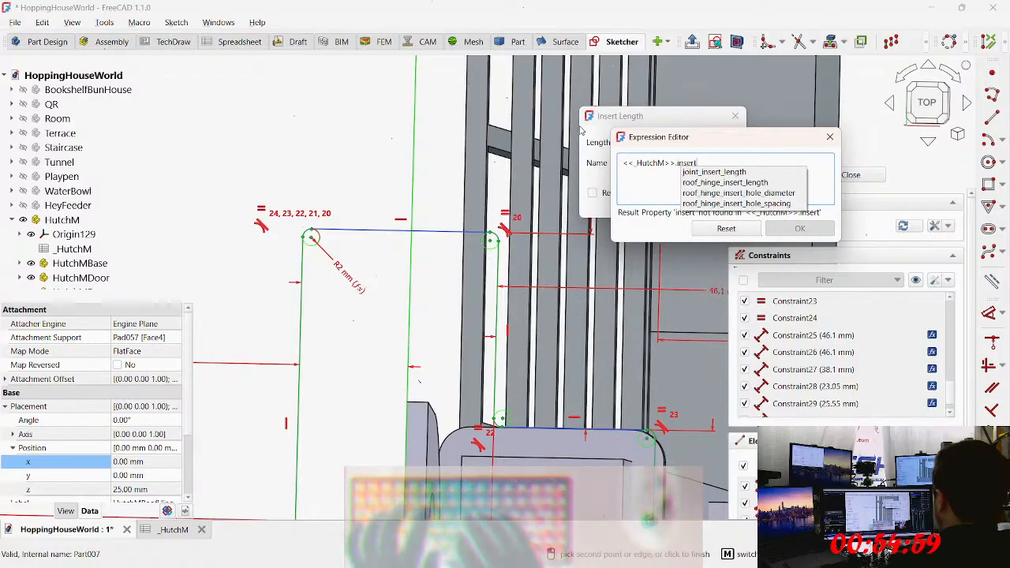
key(Down)
key(Return)
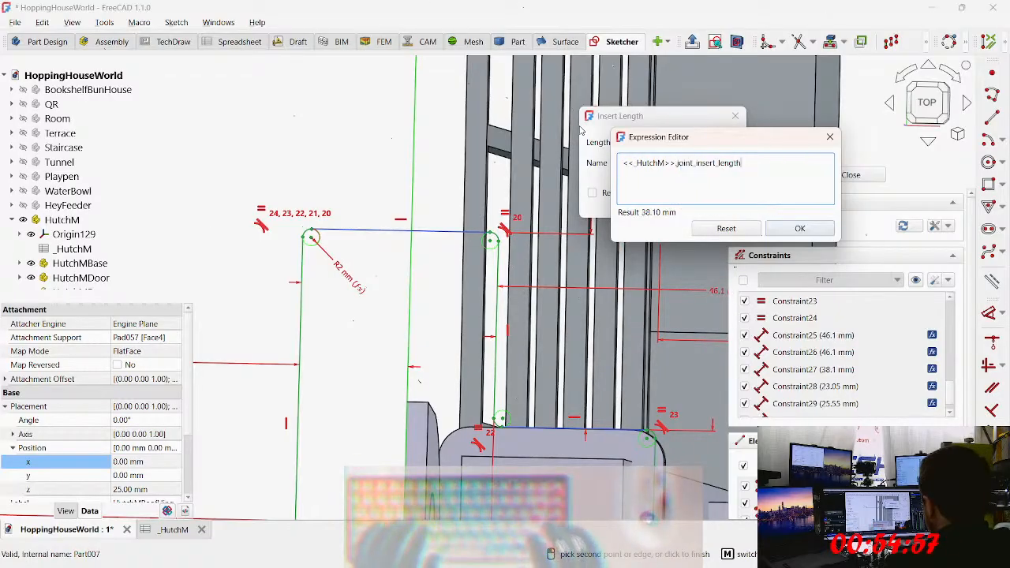
key(Return)
key(Return)
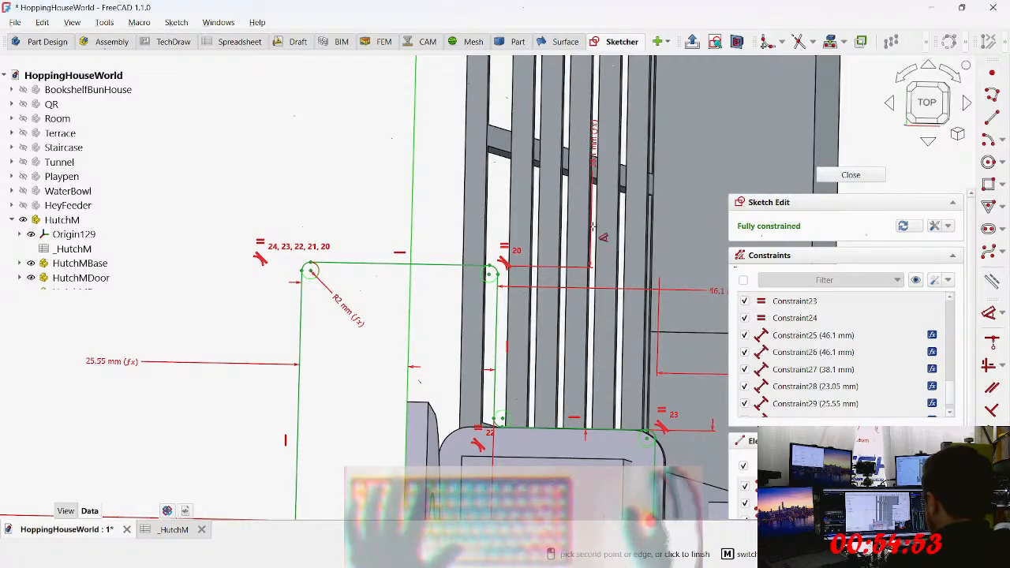
Step: Check the plate sketch against the surrounding hutch frame and finish editing it
scroll(592, 276, down, 1)
middle_drag(551, 314, 392, 158)
scroll(394, 161, down, 1)
middle_drag(410, 227, 475, 238)
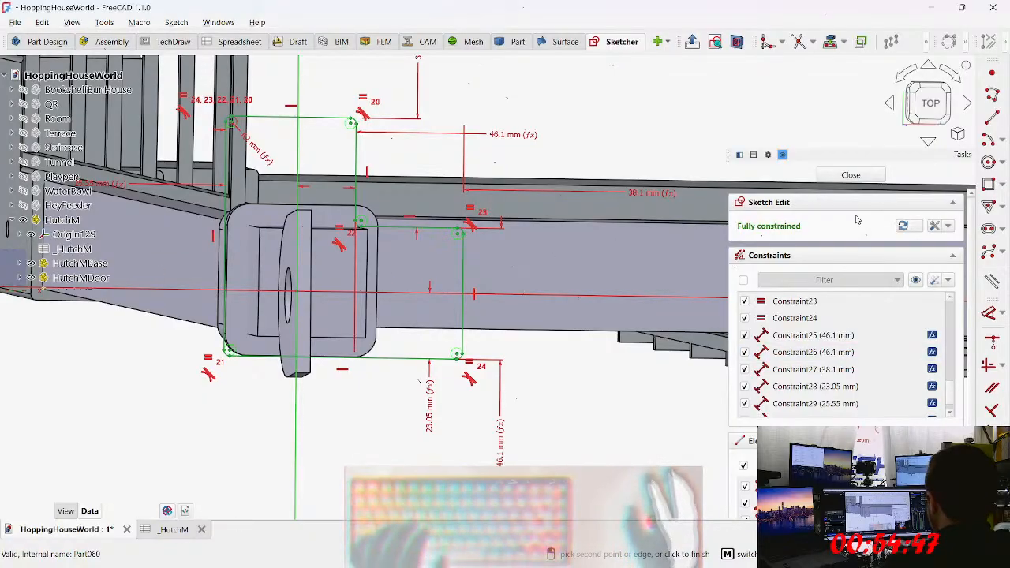
click(855, 177)
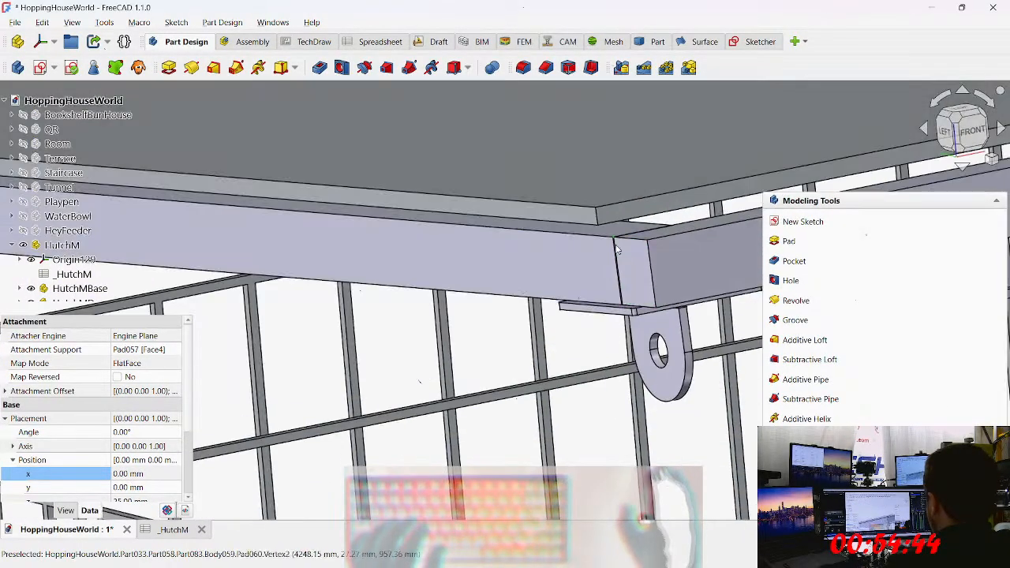
Step: Inspect the hinge under the roof corner and reopen the sketch of Pad075 in the HutchMRoofHinge body
middle_drag(617, 249, 377, 404)
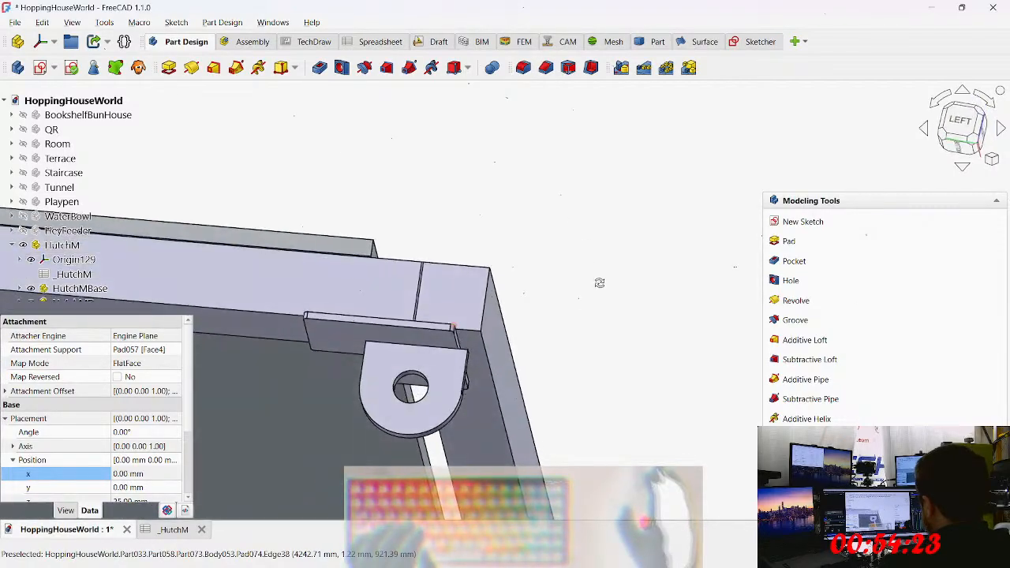
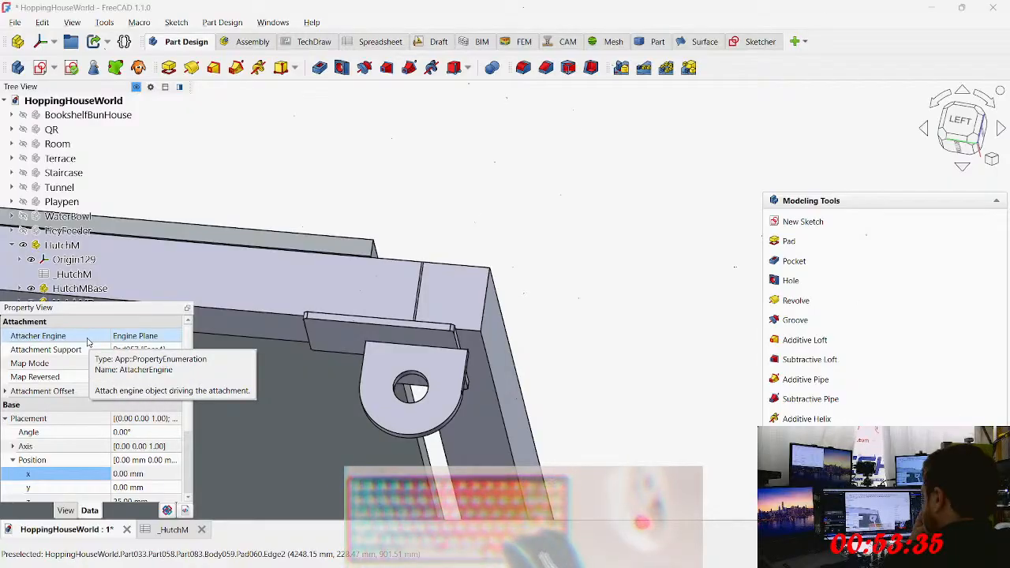
middle_drag(489, 284, 529, 350)
middle_drag(532, 369, 305, 392)
scroll(88, 276, down, 3)
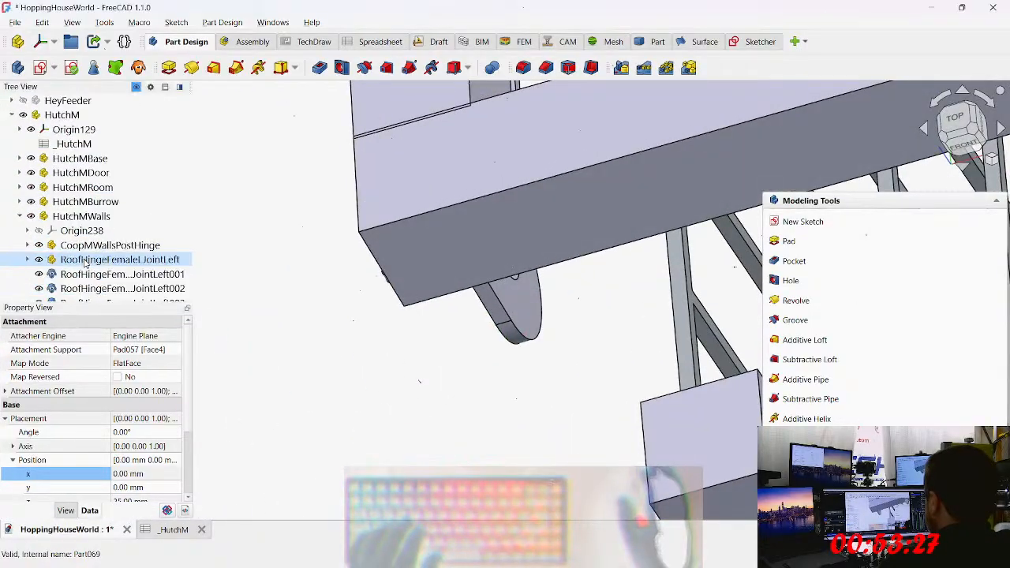
scroll(88, 261, down, 5)
click(117, 218)
scroll(123, 227, down, 2)
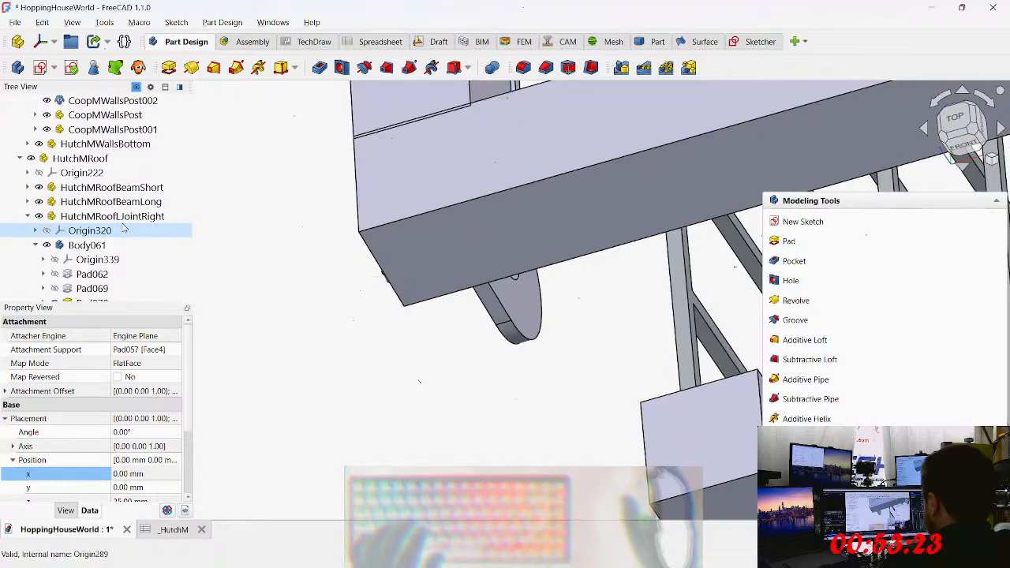
scroll(123, 228, down, 1)
scroll(123, 228, down, 1)
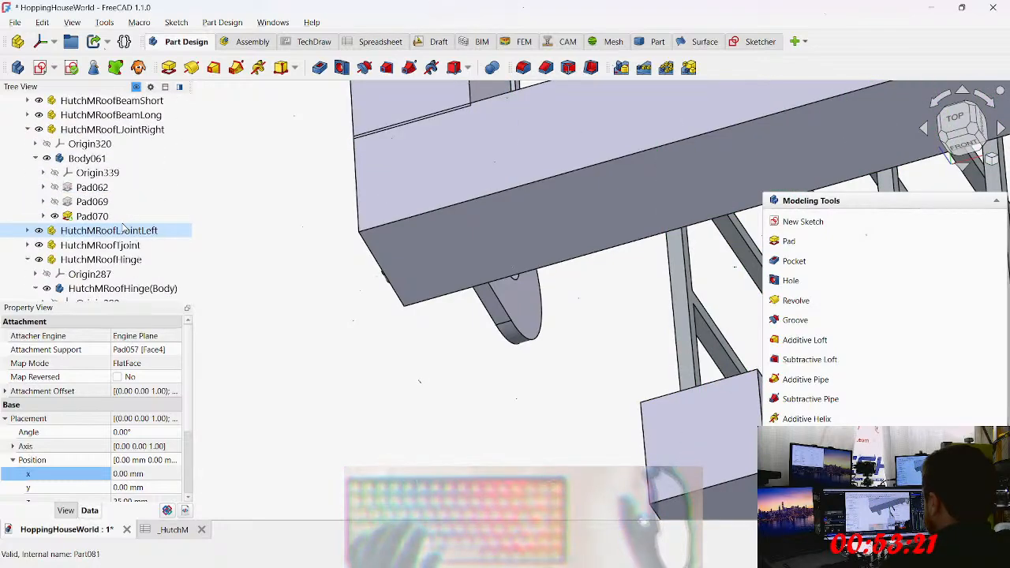
scroll(123, 228, down, 2)
double_click(129, 260)
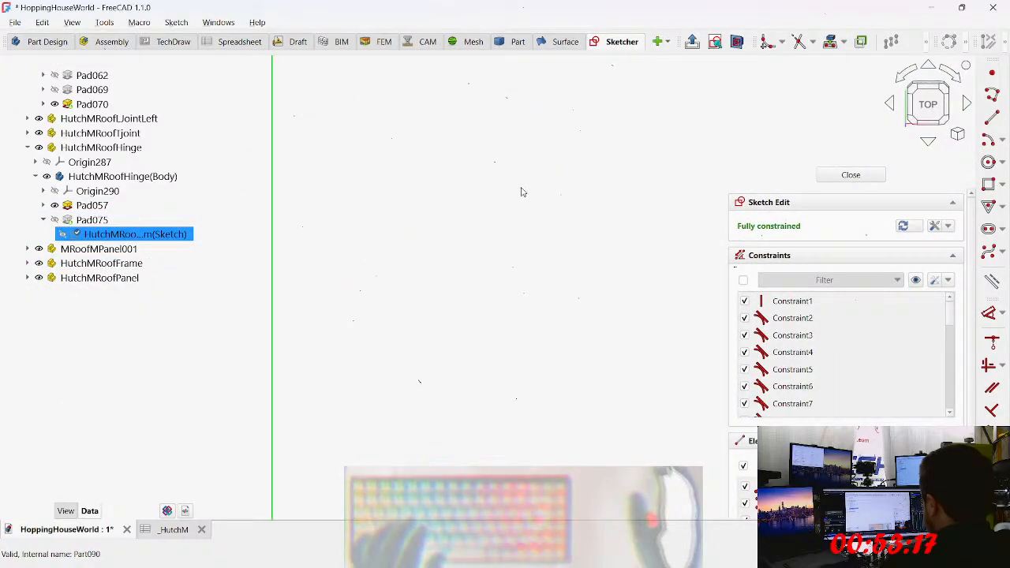
Step: Review the L-shaped plate outline and its dimensions against the corner post, leaving the sketch without edits
scroll(498, 187, up, 5)
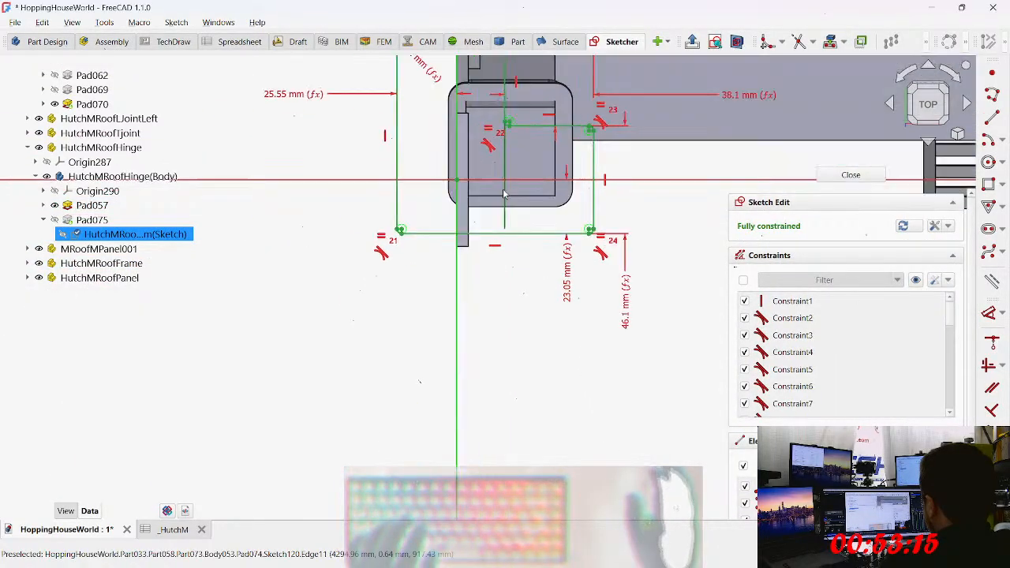
mouse_move(498, 187)
middle_down()
mouse_move(523, 302)
mouse_move(515, 249)
middle_up()
scroll(523, 303, down, 3)
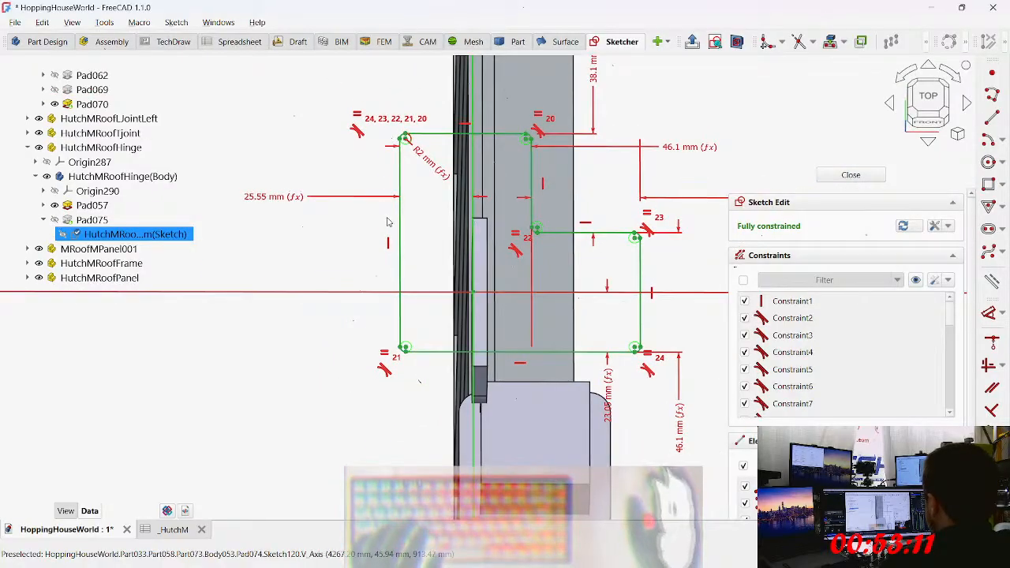
click(850, 175)
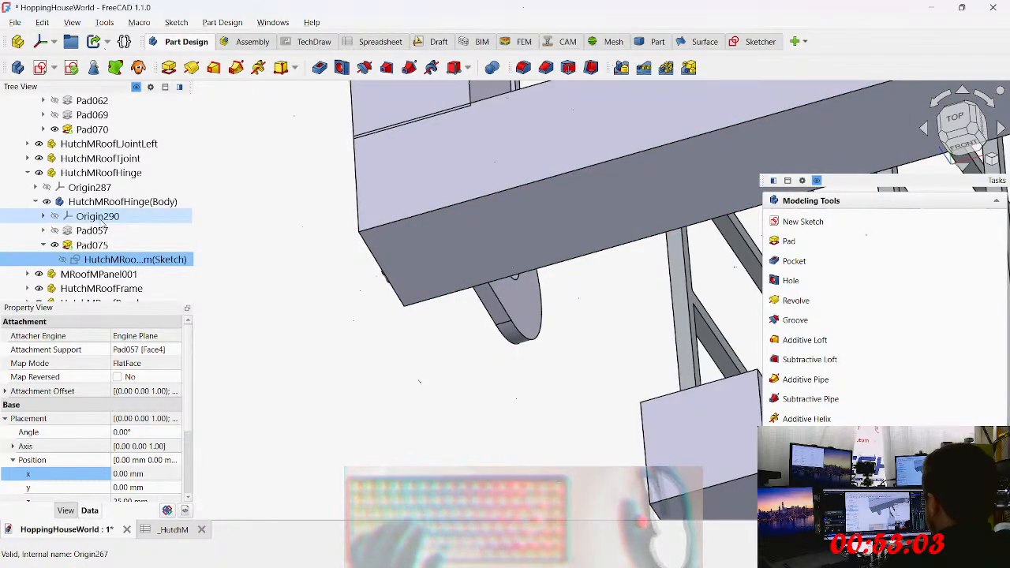
Step: Collapse Body061 and its parent part HutchMRoofLJointRight in the model tree to tidy the HutchMRoof group
scroll(103, 225, up, 2)
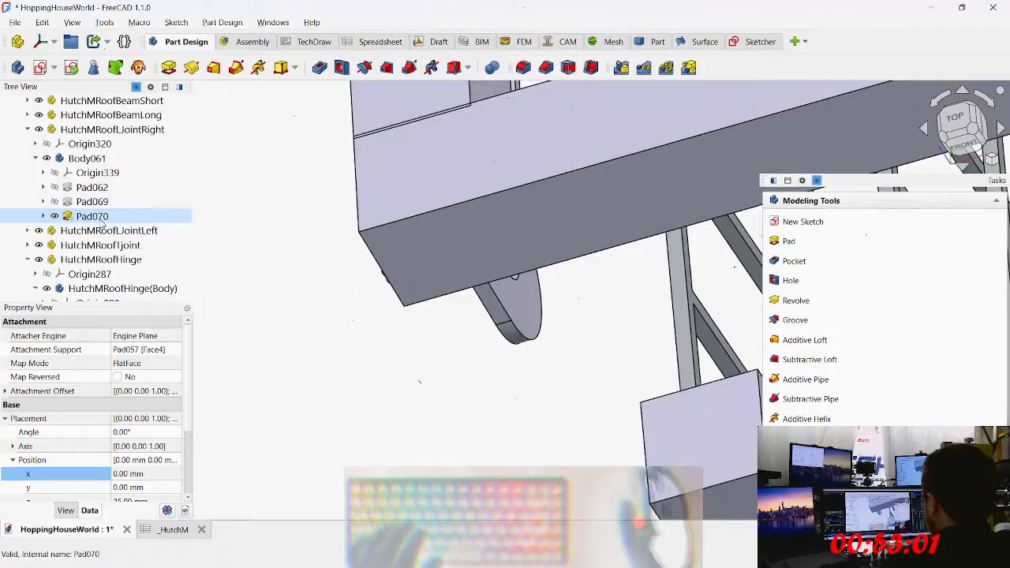
click(36, 159)
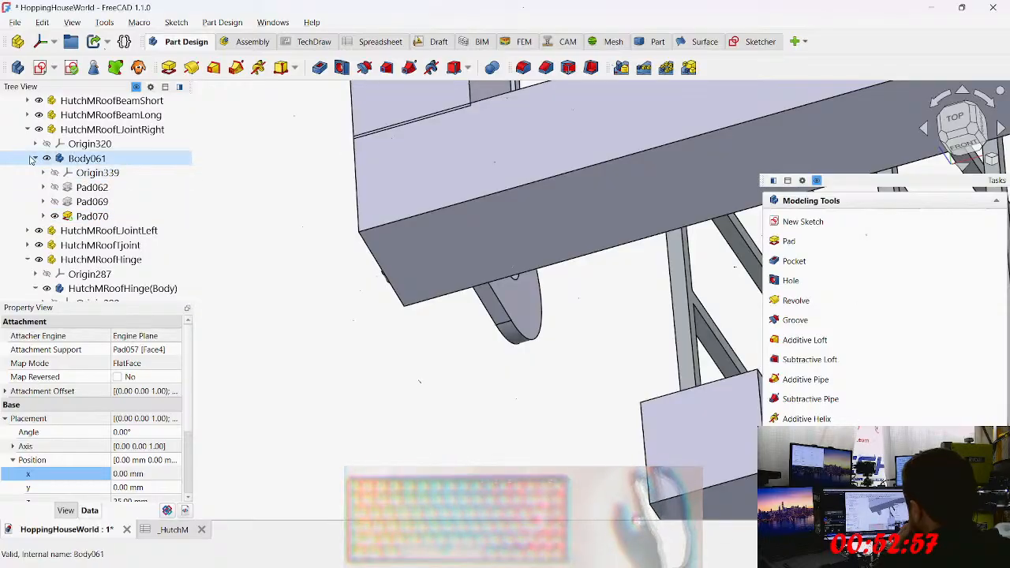
click(37, 158)
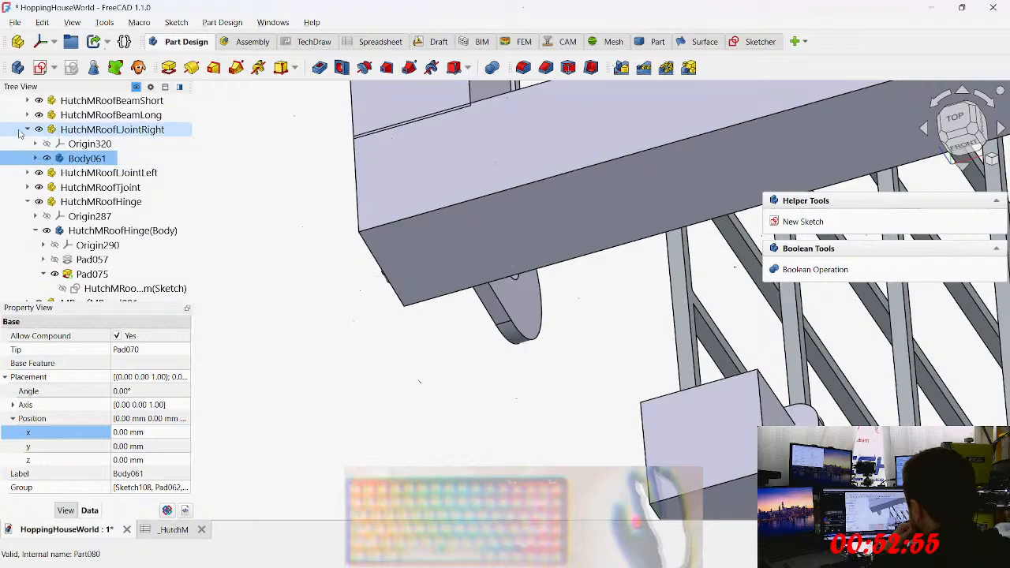
scroll(32, 131, up, 2)
scroll(60, 132, down, 2)
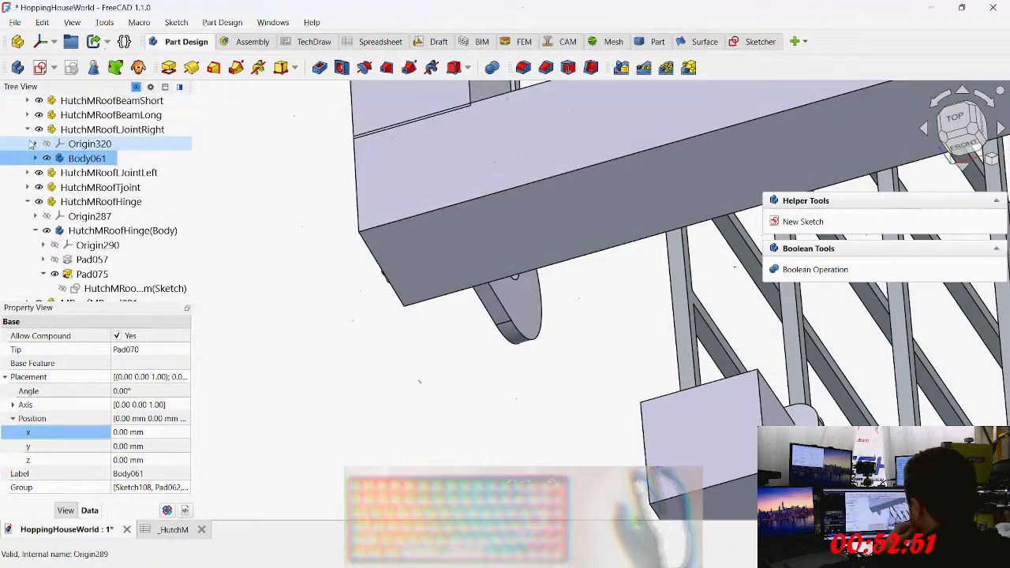
click(27, 130)
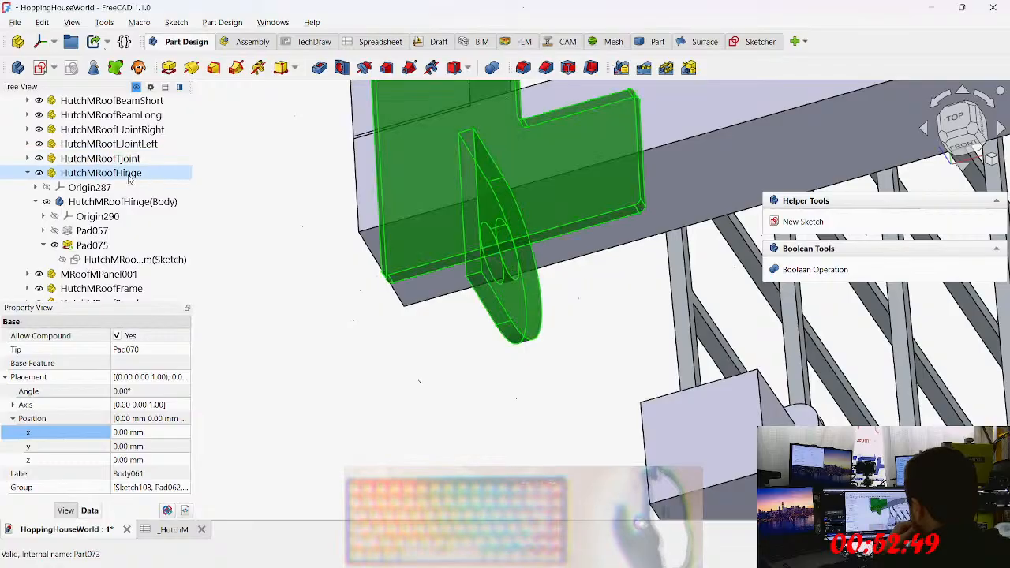
scroll(86, 170, up, 1)
scroll(83, 178, down, 1)
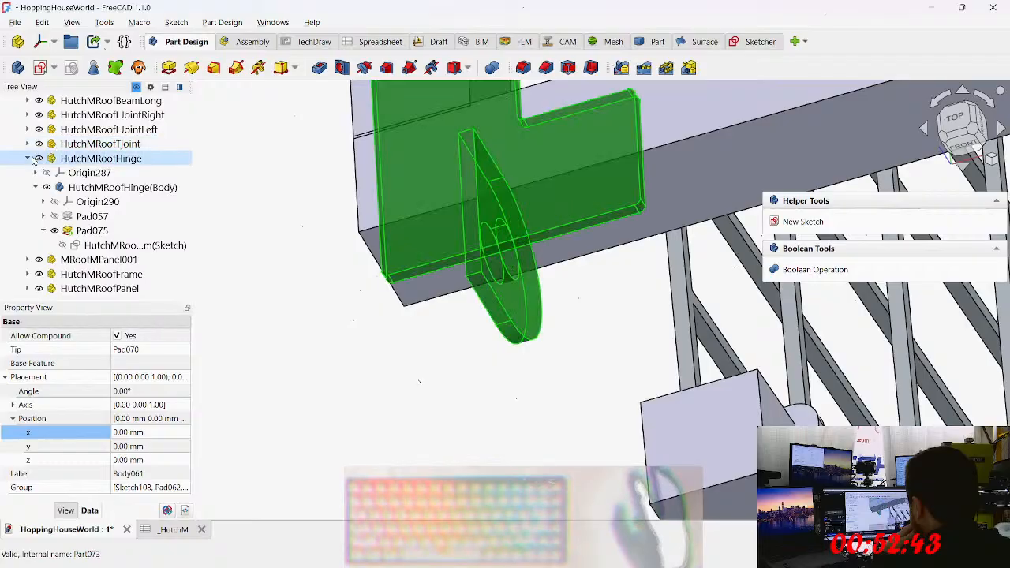
Step: Delete the HutchMRoofBeamShort part from the HutchMRoof group
scroll(59, 142, up, 2)
click(99, 173)
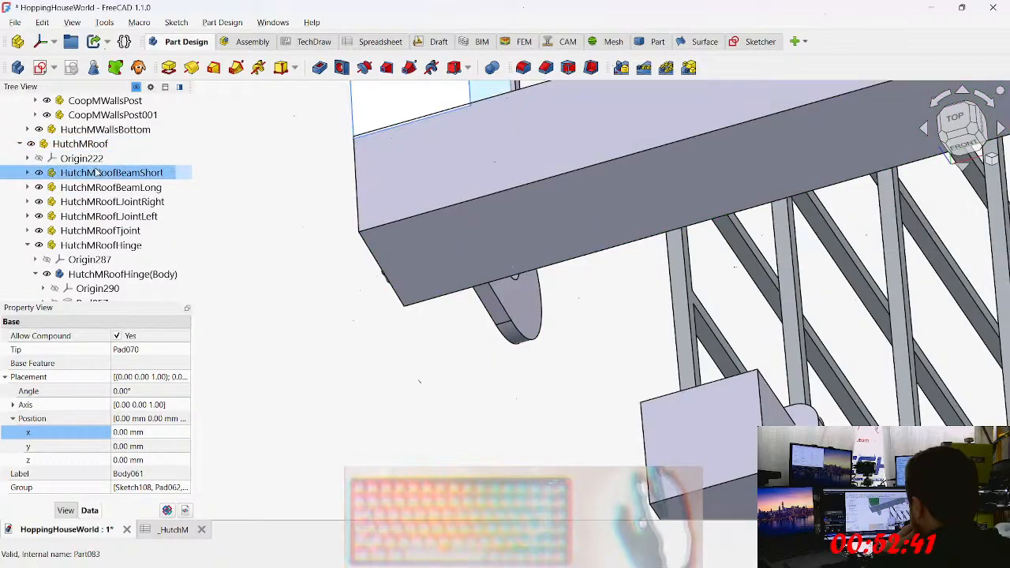
key(Delete)
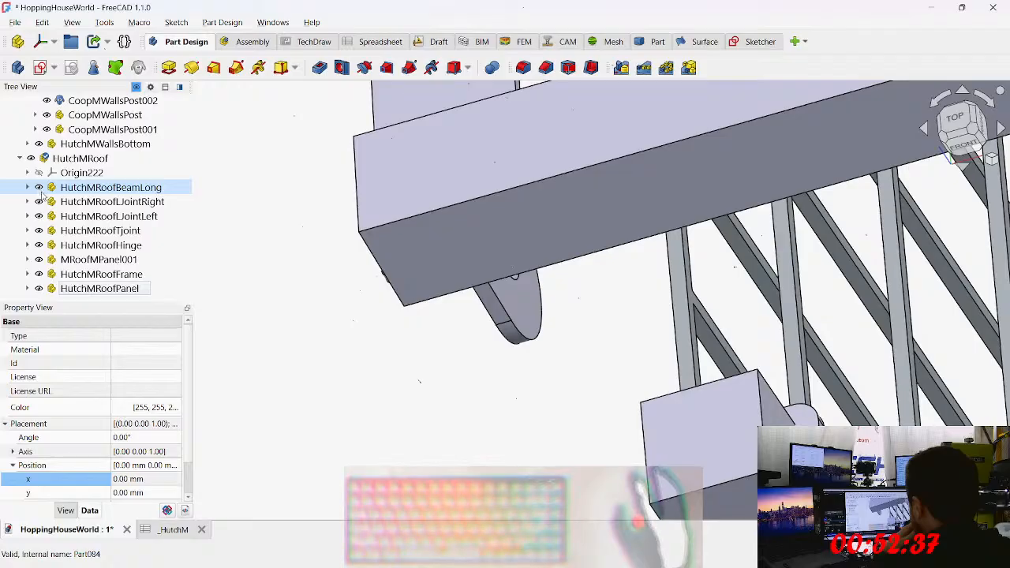
Step: Remove the HutchMRoofFrame part from HutchMRoof and hide HutchMRoofPanel to expose the hinge plate at the roof corner
scroll(44, 183, up, 5)
scroll(44, 183, down, 5)
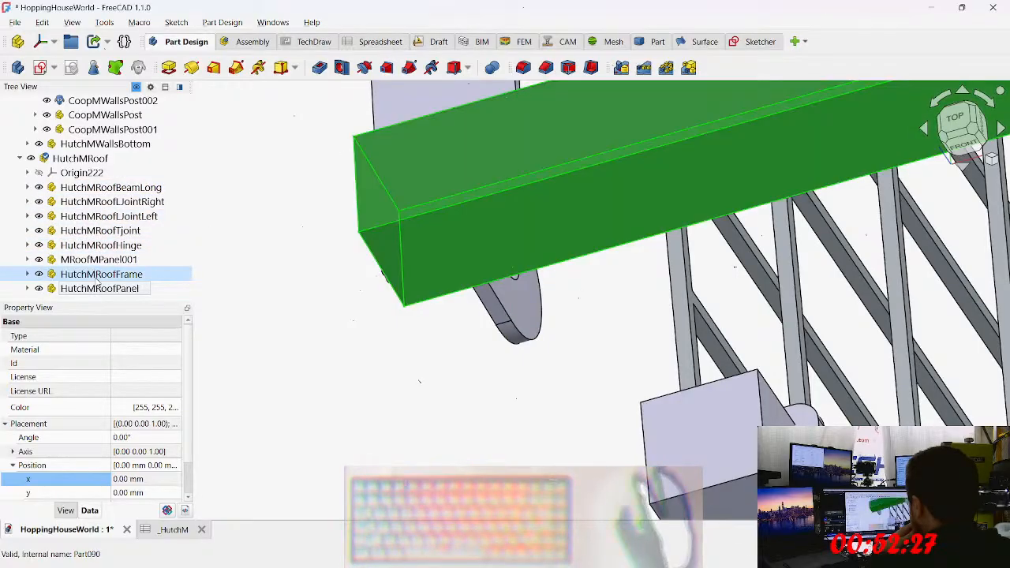
click(39, 273)
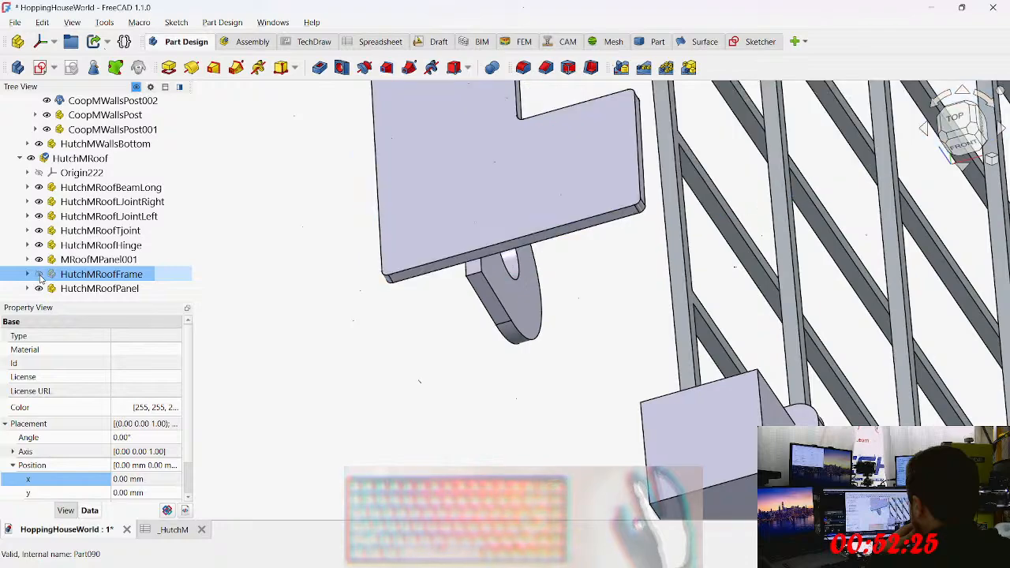
middle_drag(549, 227, 778, 224)
scroll(627, 195, down, 4)
scroll(315, 284, down, 3)
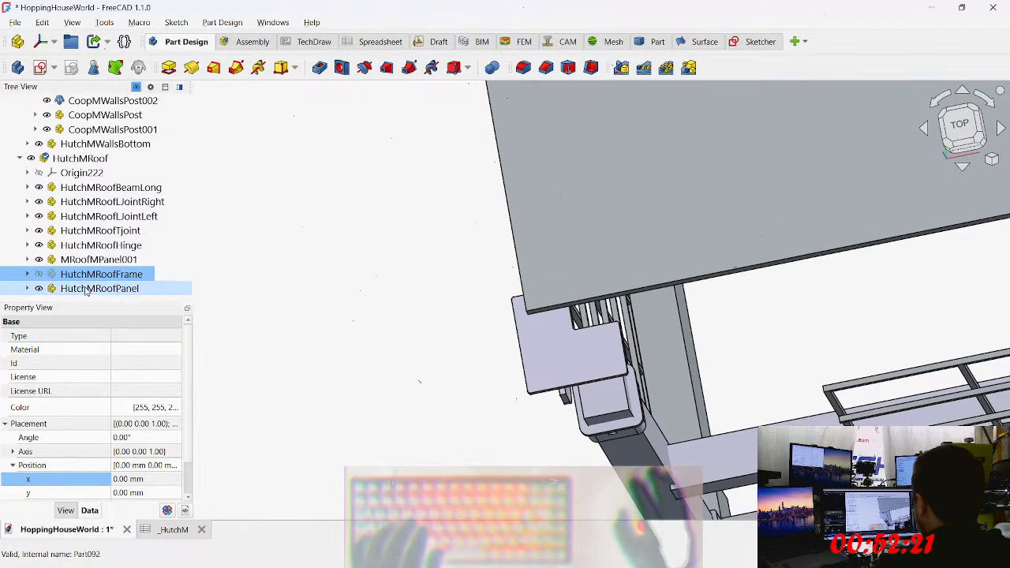
click(39, 288)
middle_drag(649, 314, 474, 208)
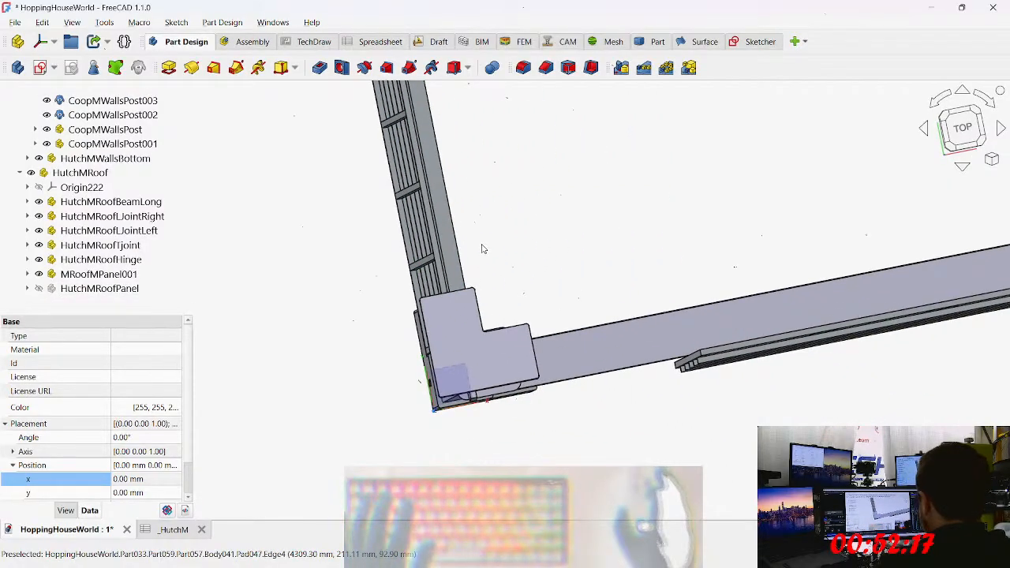
Step: Look at the hinge plate straight from the top and collapse the HutchMWallsFrame part in the model tree
key(2)
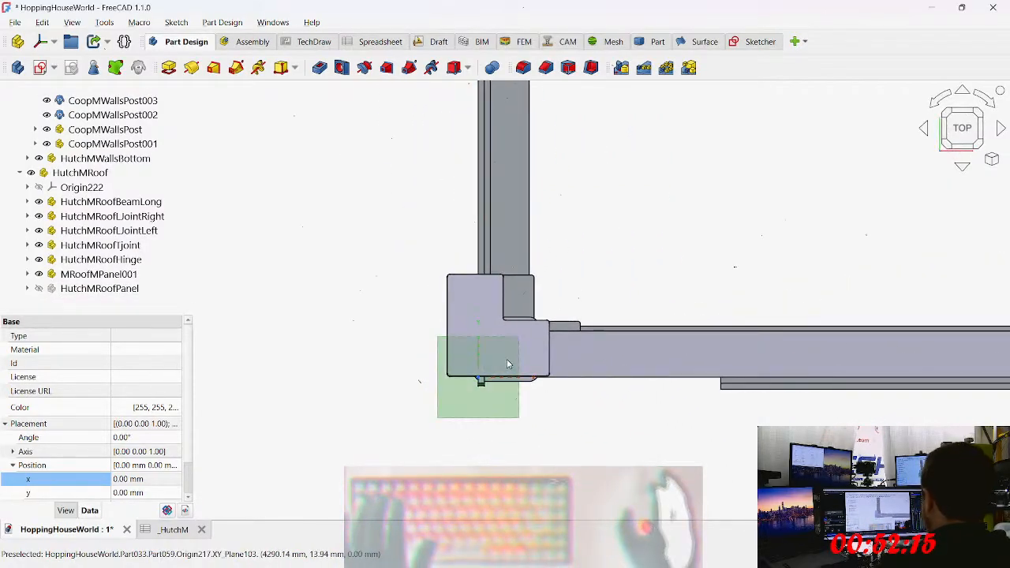
scroll(508, 364, up, 4)
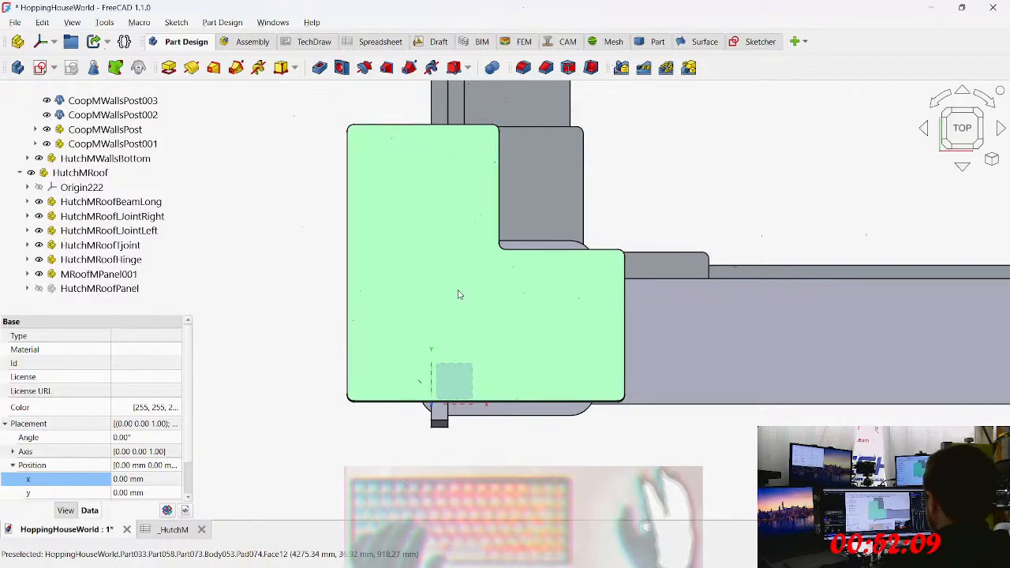
click(467, 326)
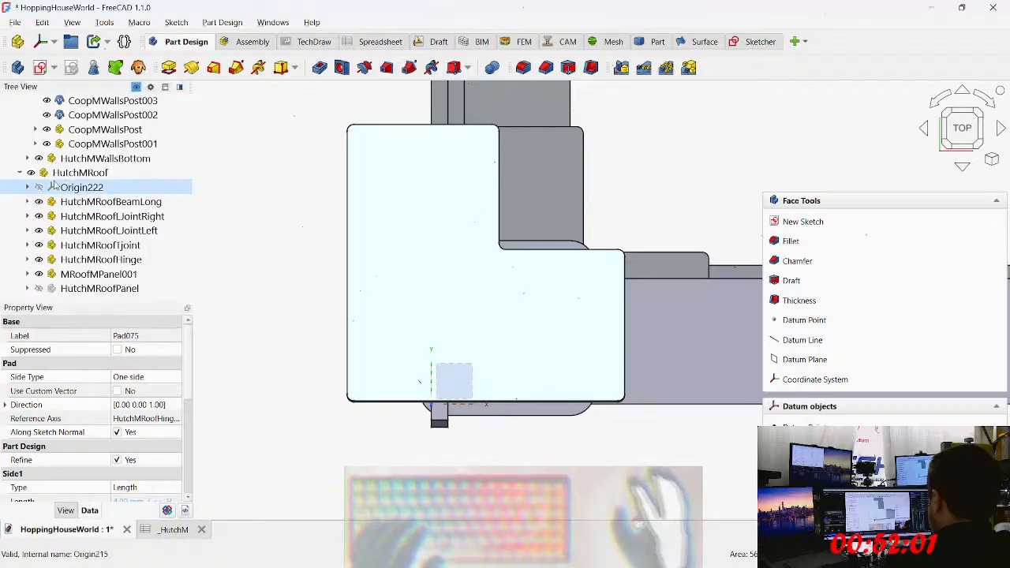
scroll(50, 176, up, 3)
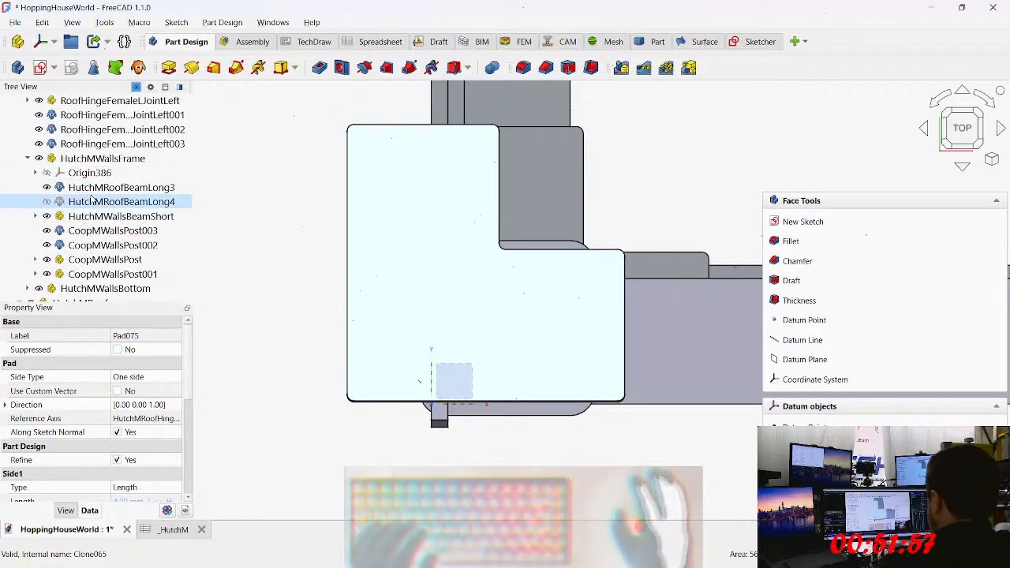
scroll(91, 201, up, 1)
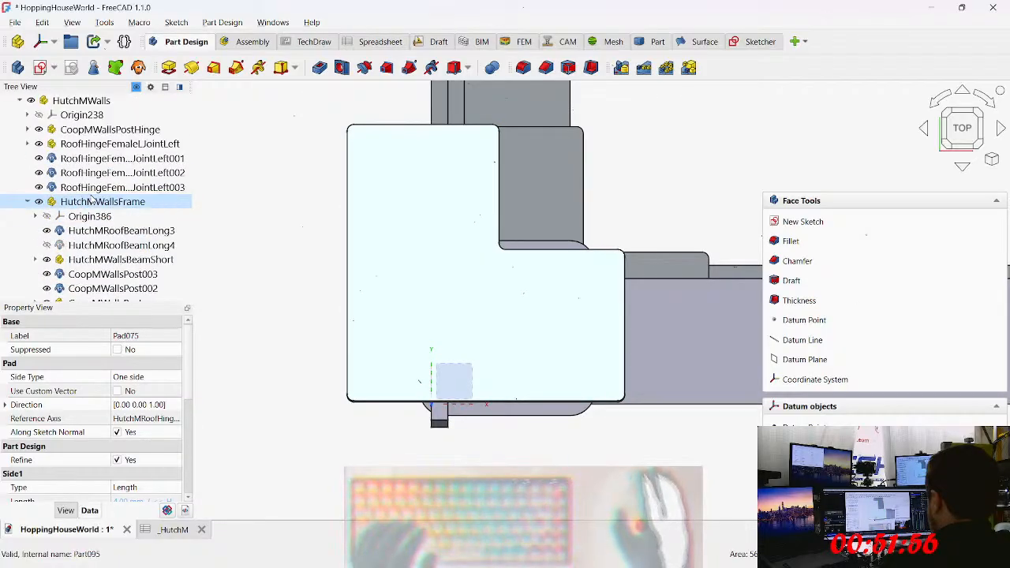
click(27, 202)
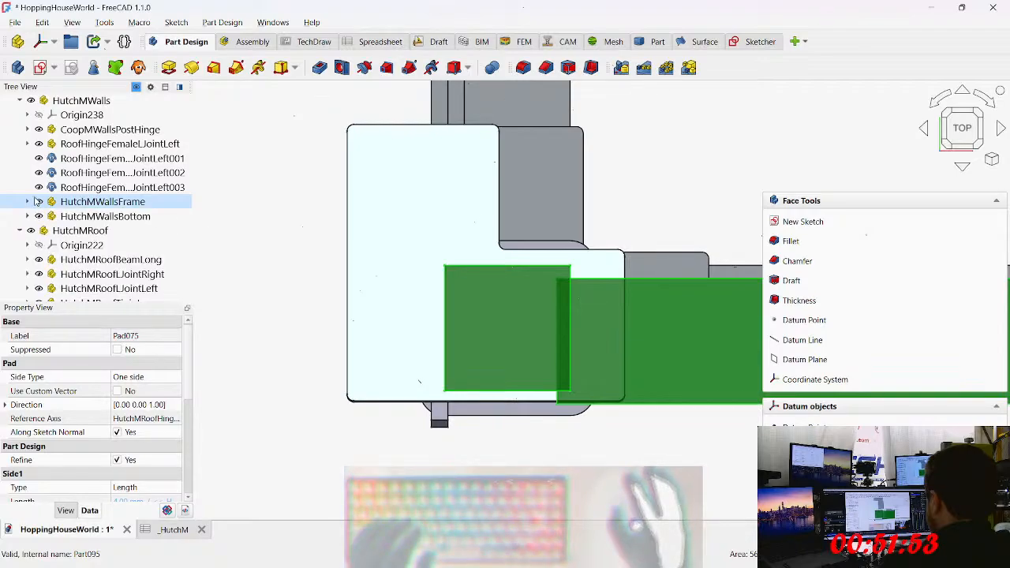
scroll(47, 182, down, 1)
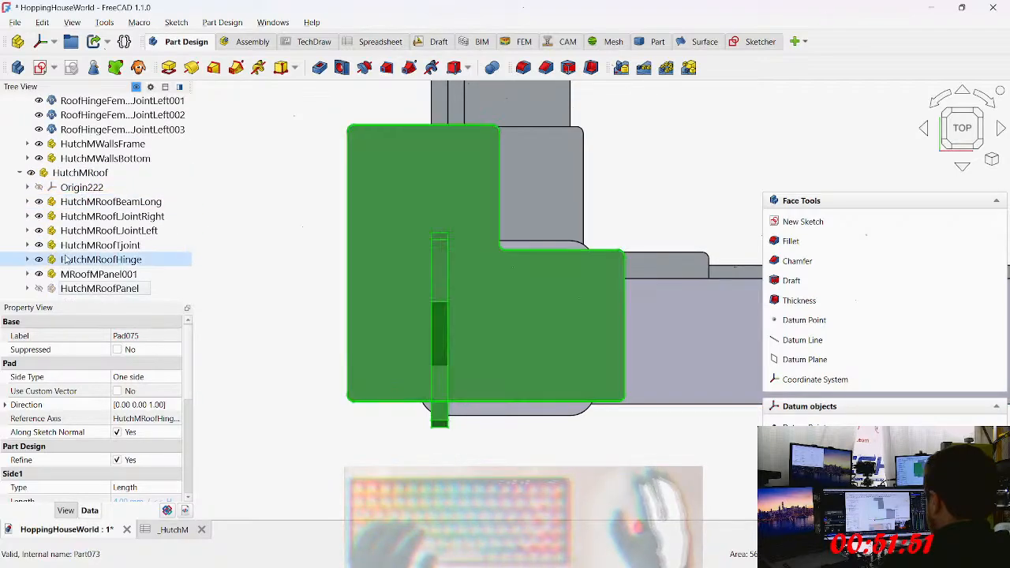
Step: Expand the HutchMRoofHinge part and make its HutchMRoofHinge(Body) the active body
click(27, 259)
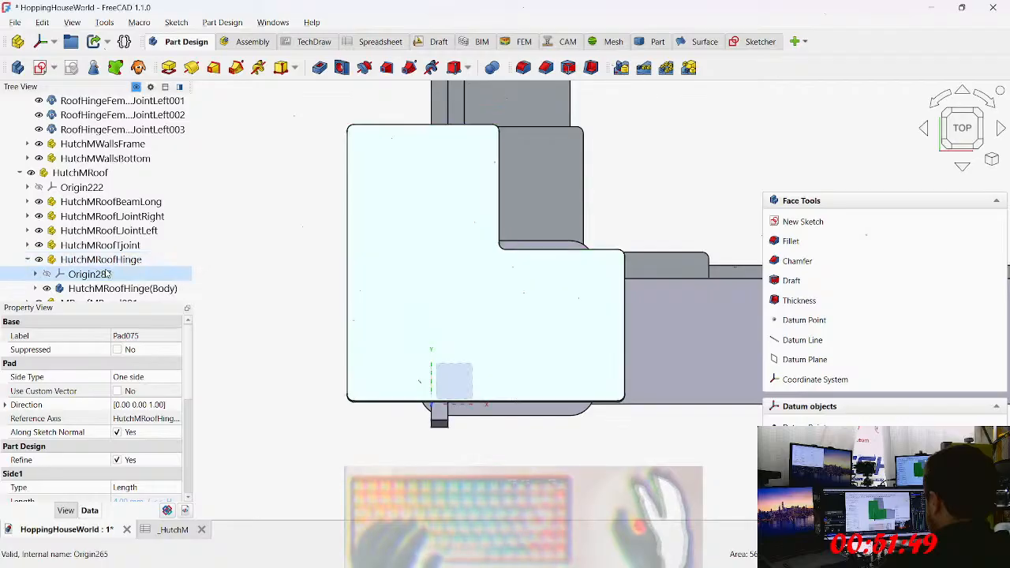
scroll(140, 284, down, 1)
click(103, 260)
right_click(139, 260)
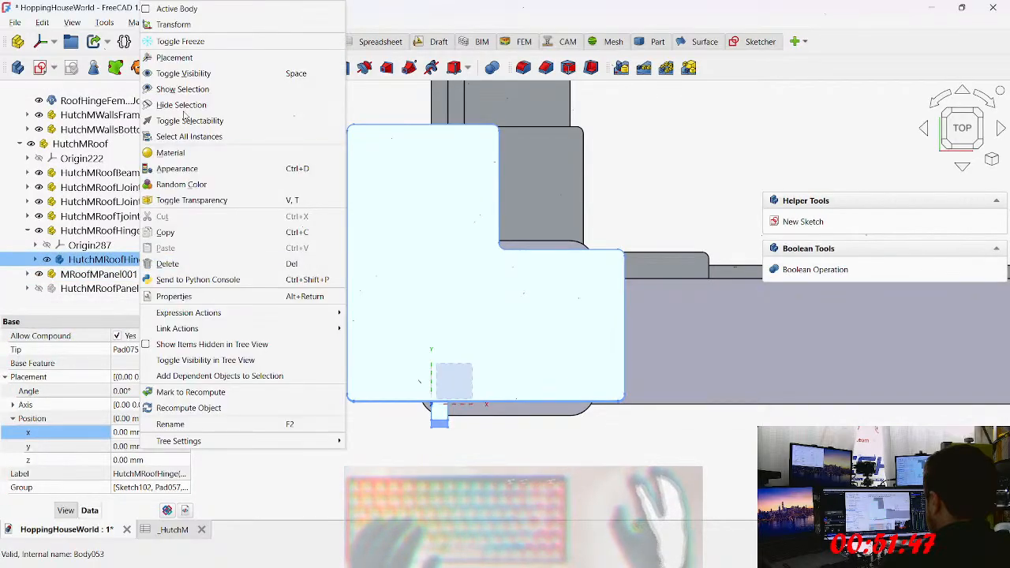
click(176, 9)
scroll(110, 237, down, 1)
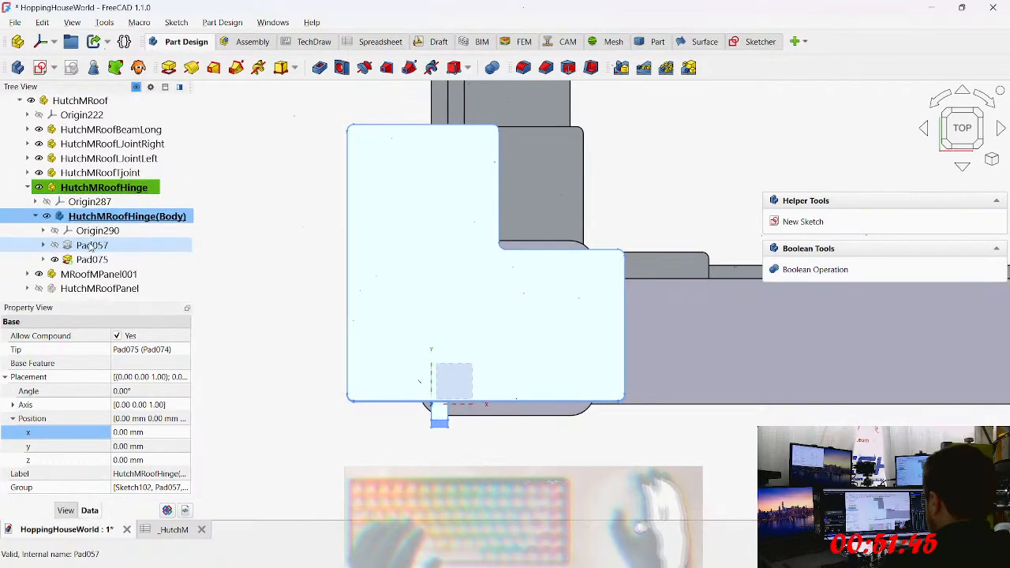
click(93, 262)
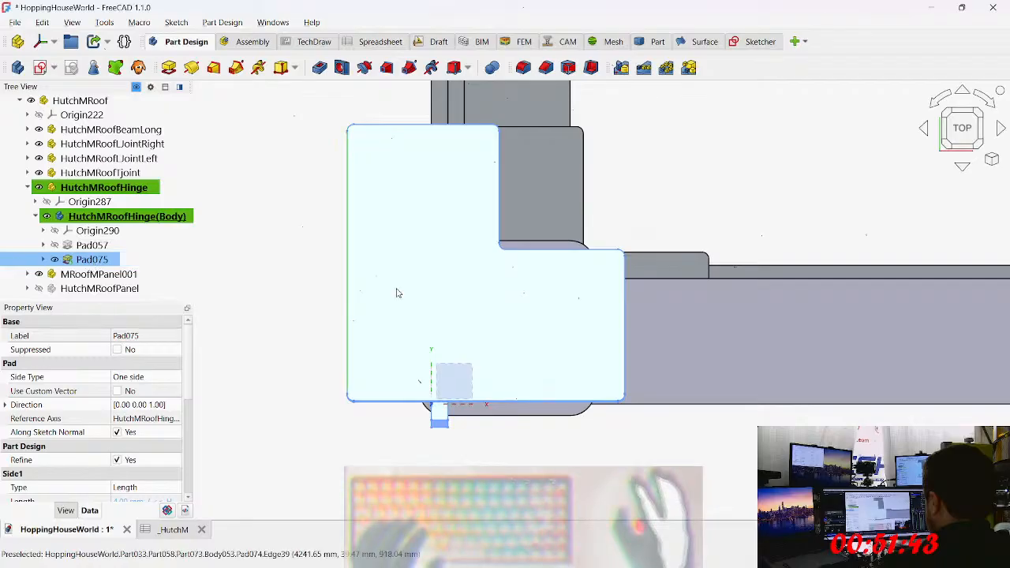
click(359, 282)
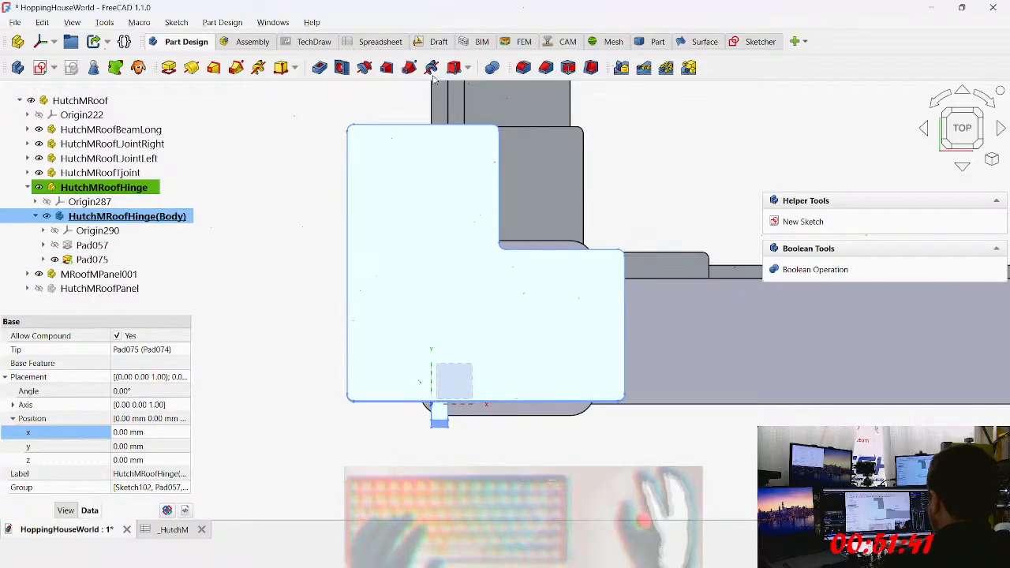
click(40, 67)
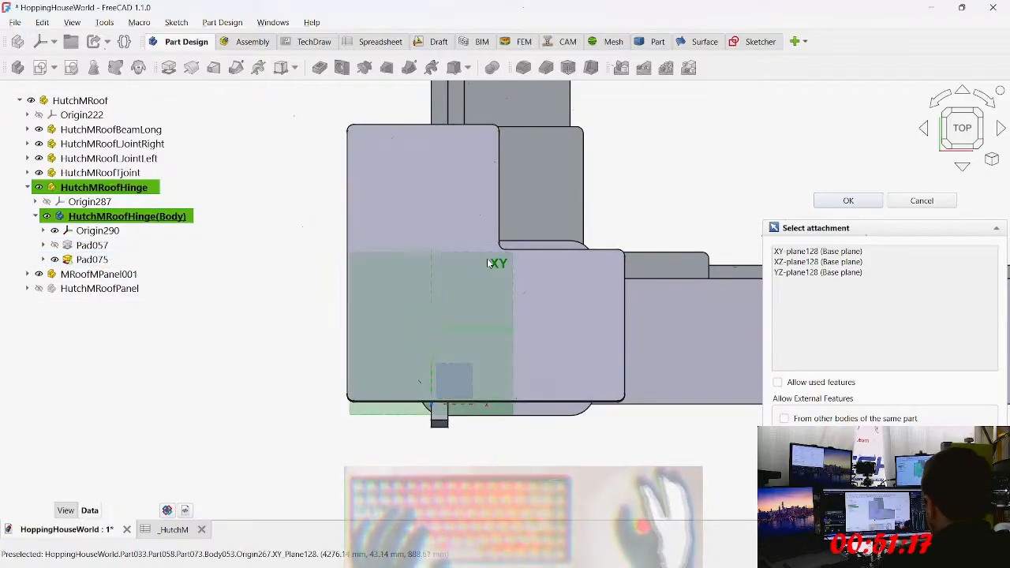
click(922, 200)
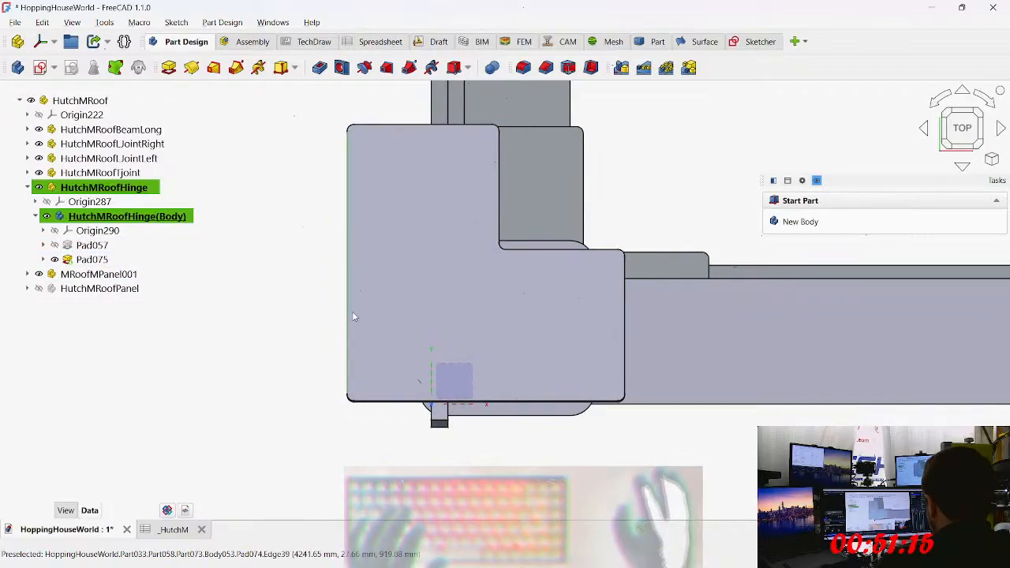
Step: Create a new sketch on the top face of the L-shaped hinge plate, Pad075
click(445, 308)
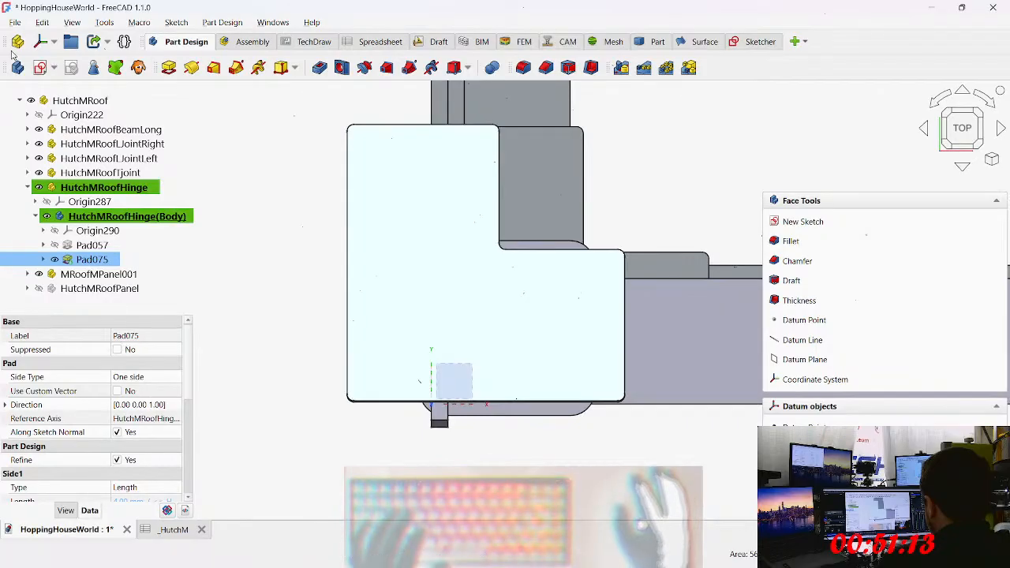
click(40, 69)
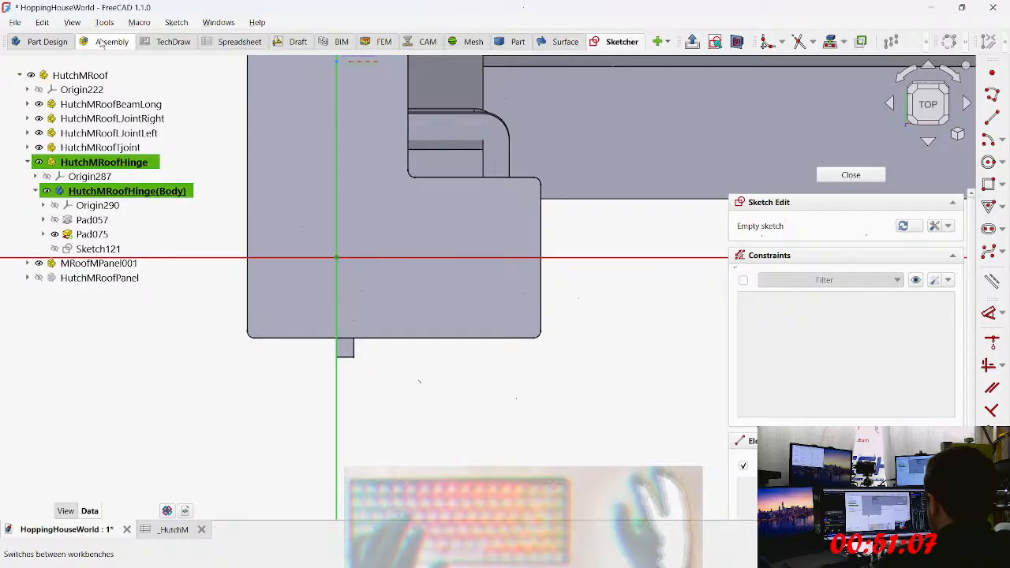
Step: Rearrange the Sketcher workbench's toolbars so the B-Spline Tools, Visual Helpers and Sketcher Tools sit together in a second row
click(44, 41)
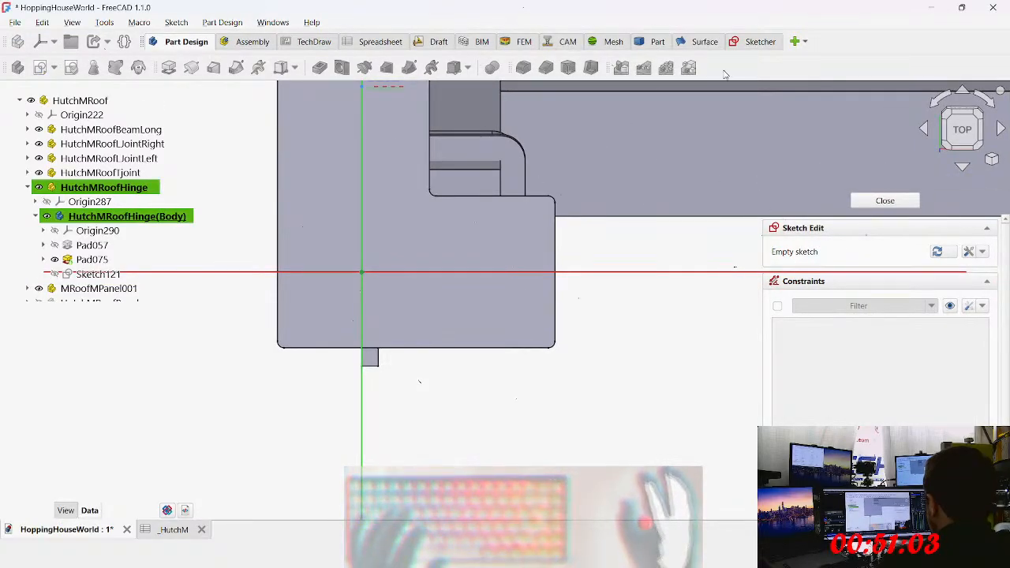
click(759, 41)
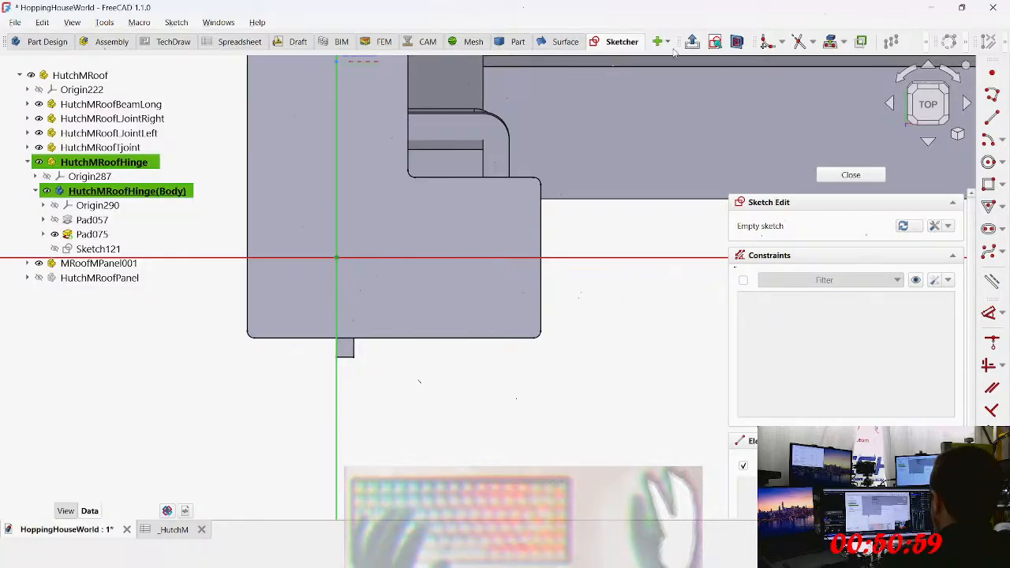
right_click(872, 22)
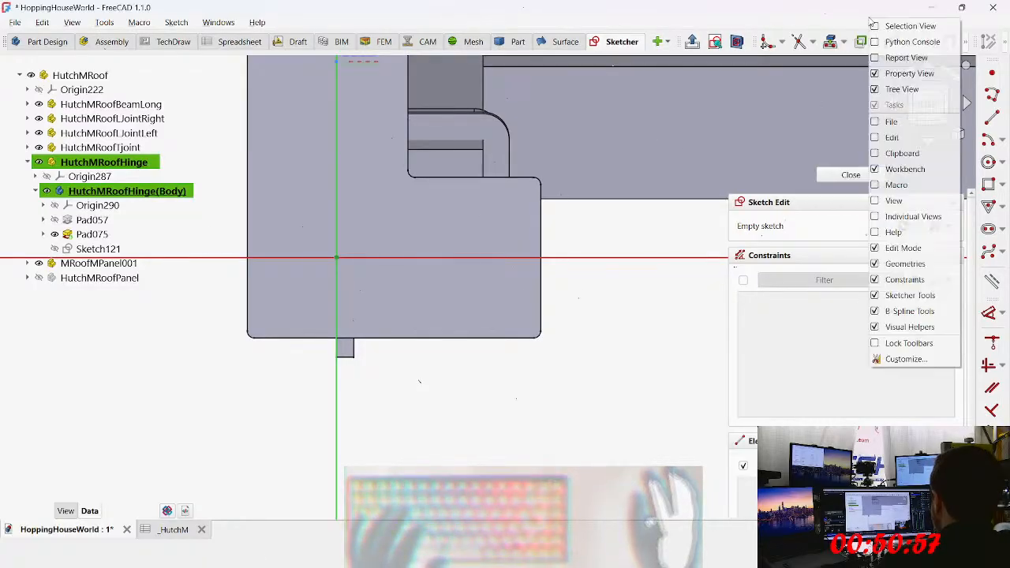
key(Escape)
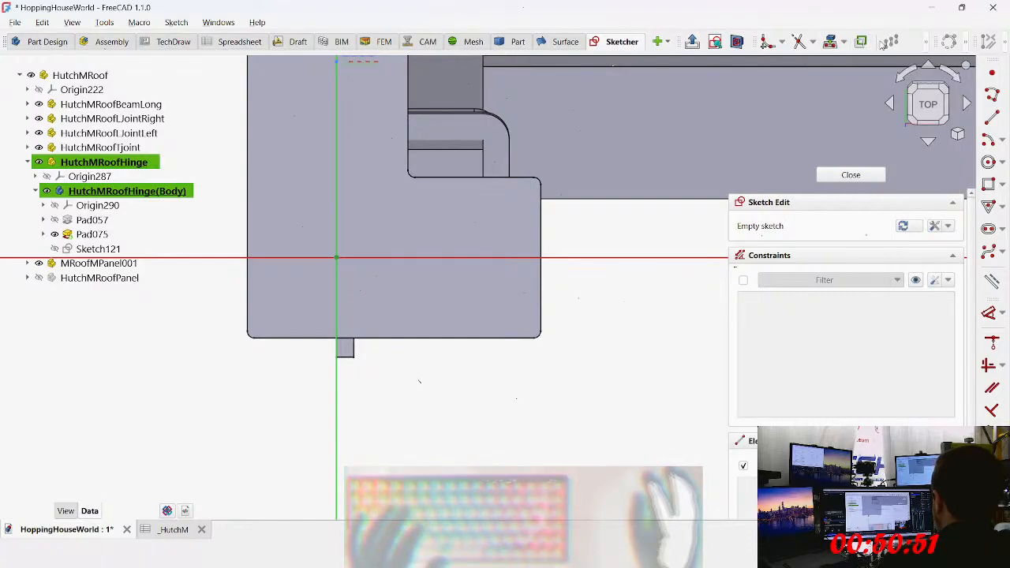
drag(935, 41, 276, 70)
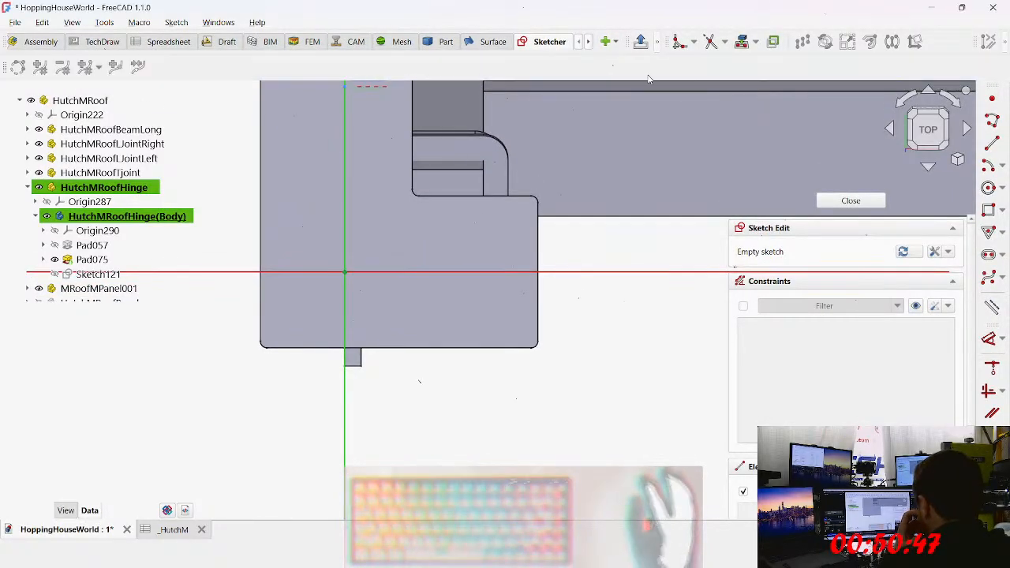
drag(975, 41, 843, 68)
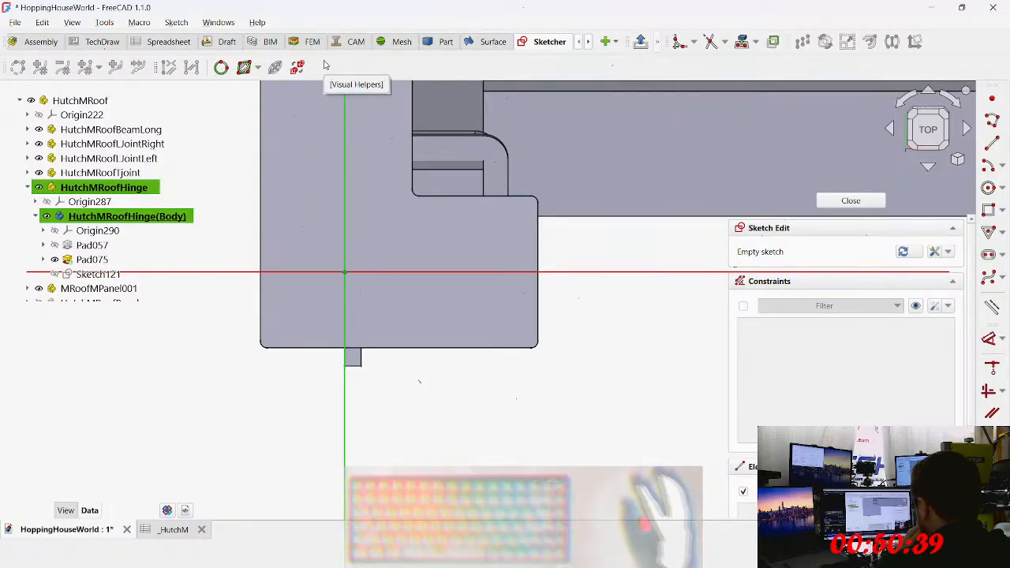
mouse_move(629, 48)
mouse_down()
mouse_move(908, 49)
mouse_move(668, 67)
mouse_up()
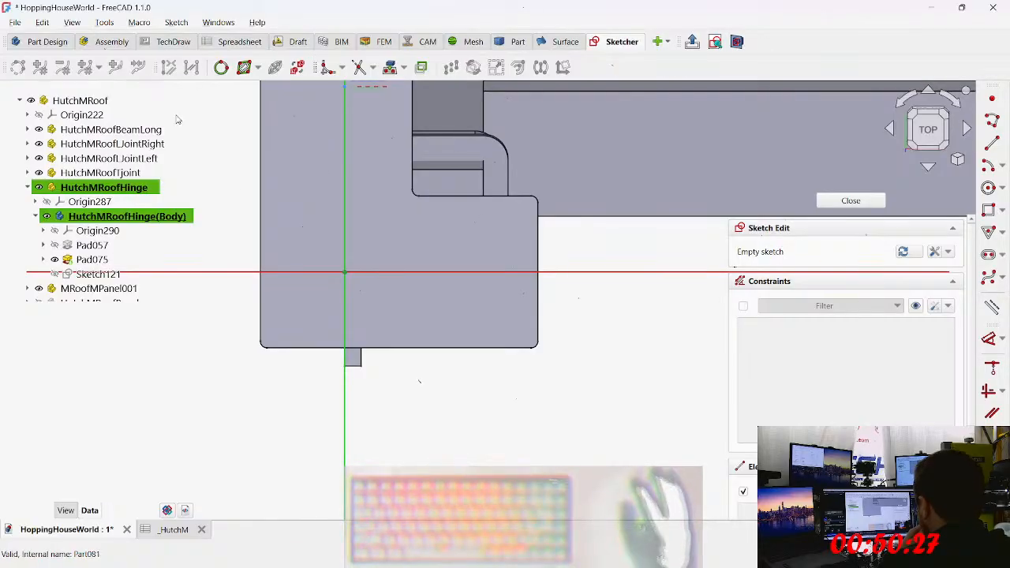
right_click(638, 73)
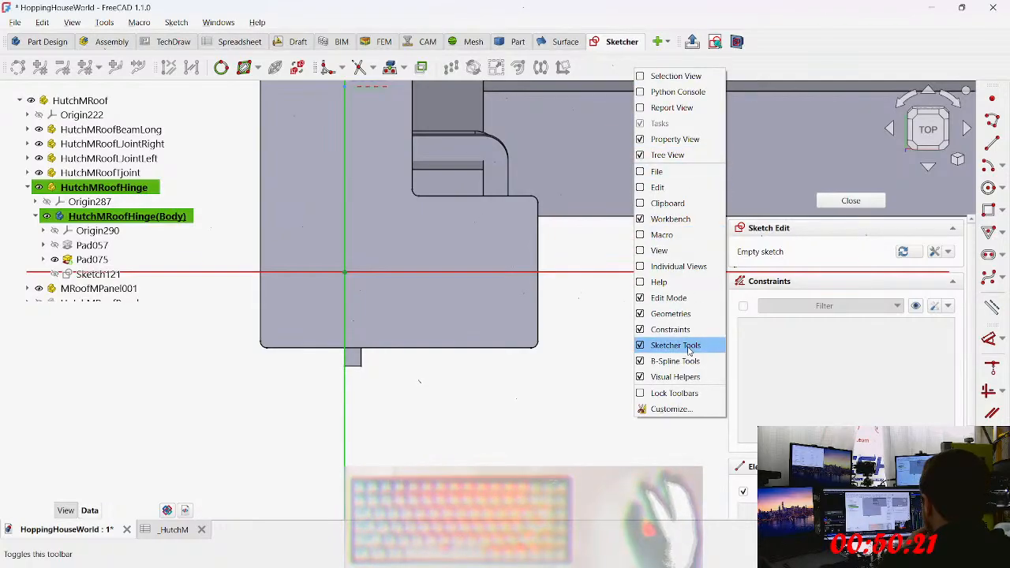
click(802, 69)
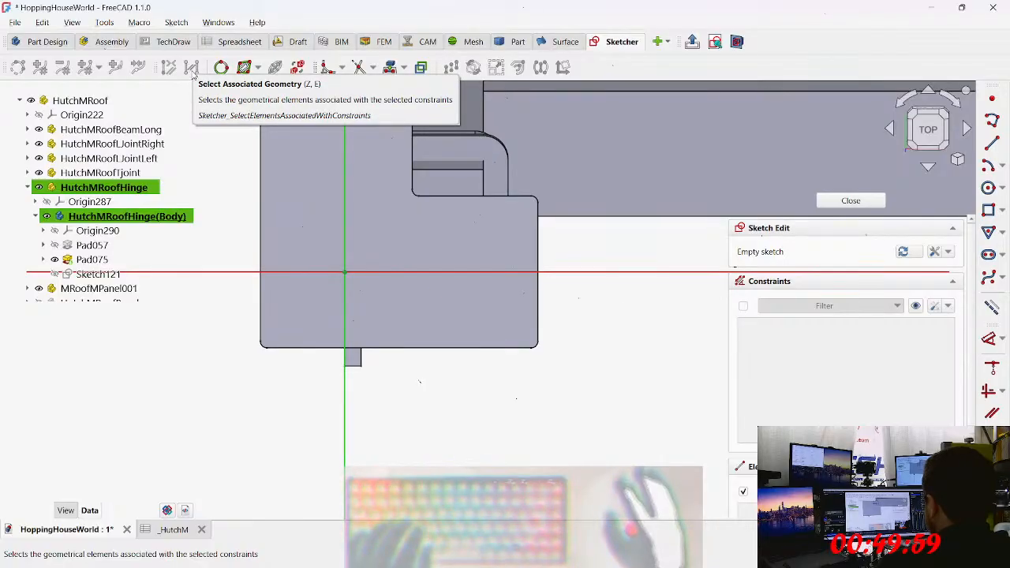
Step: Try projecting the whole top face of the L-shaped hinge plate as external geometry, and undo that projection
click(403, 69)
click(422, 87)
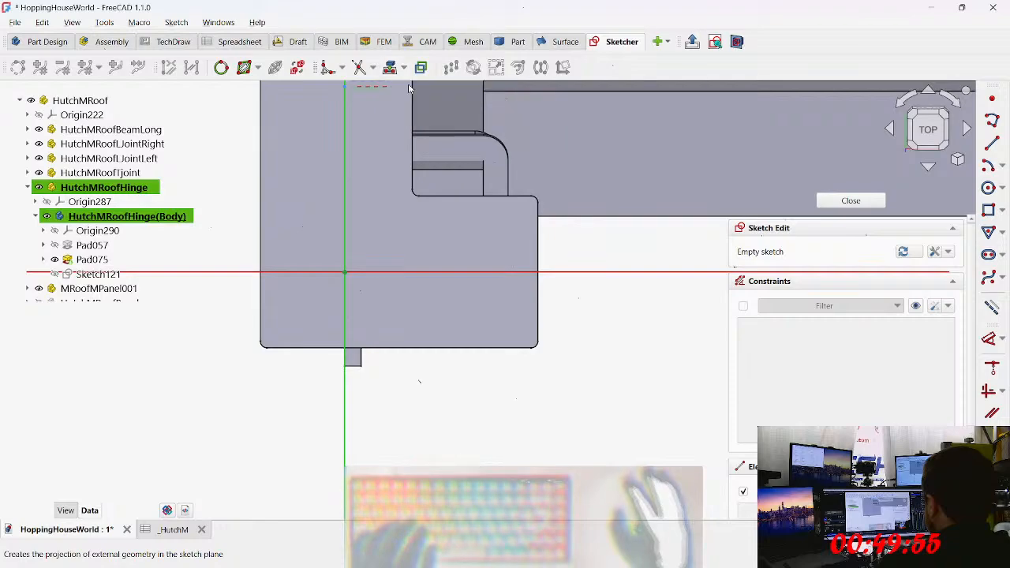
middle_drag(222, 327, 626, 347)
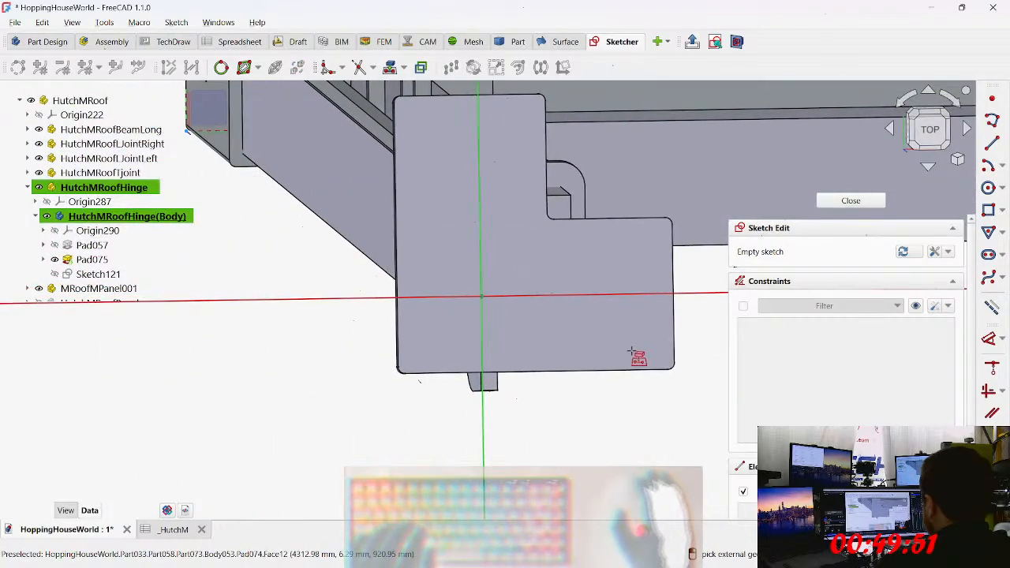
key(2)
middle_drag(537, 355, 275, 242)
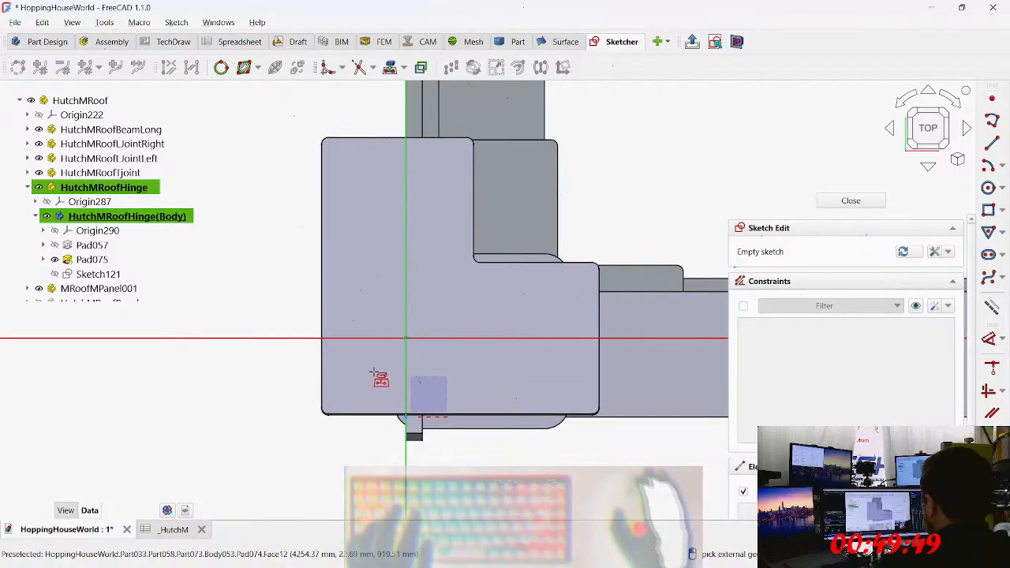
scroll(379, 378, up, 2)
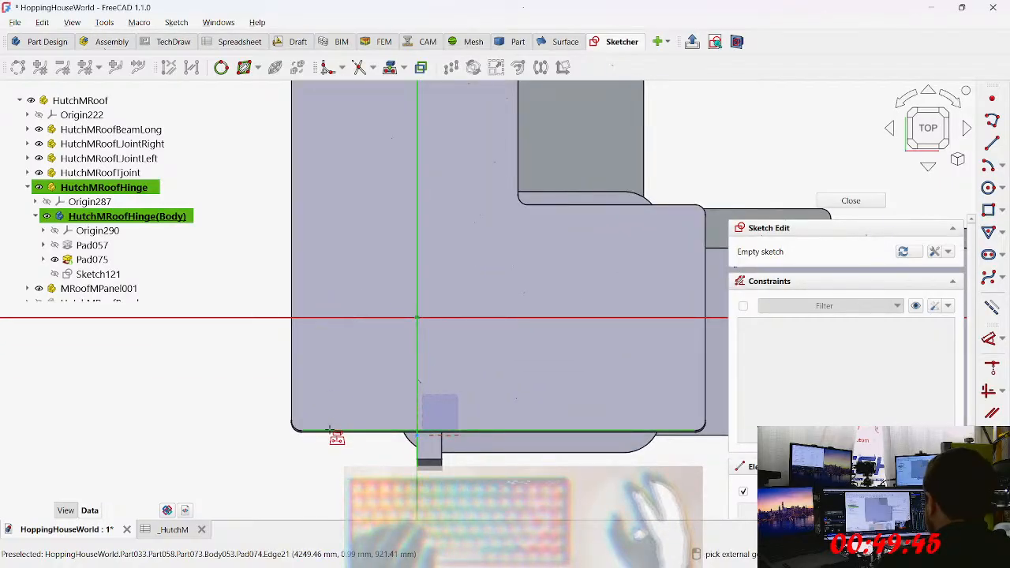
click(343, 385)
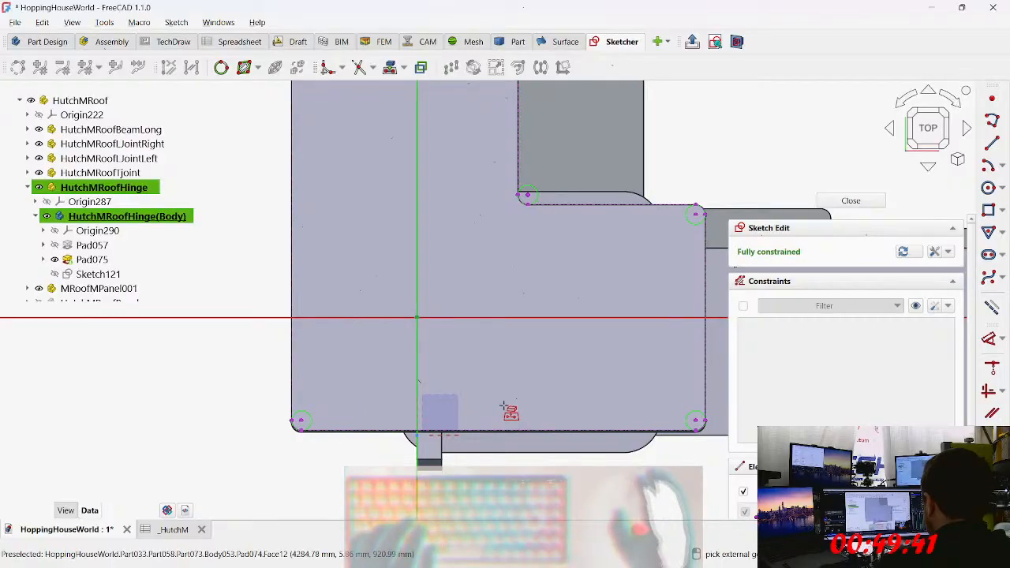
middle_drag(500, 219, 505, 322)
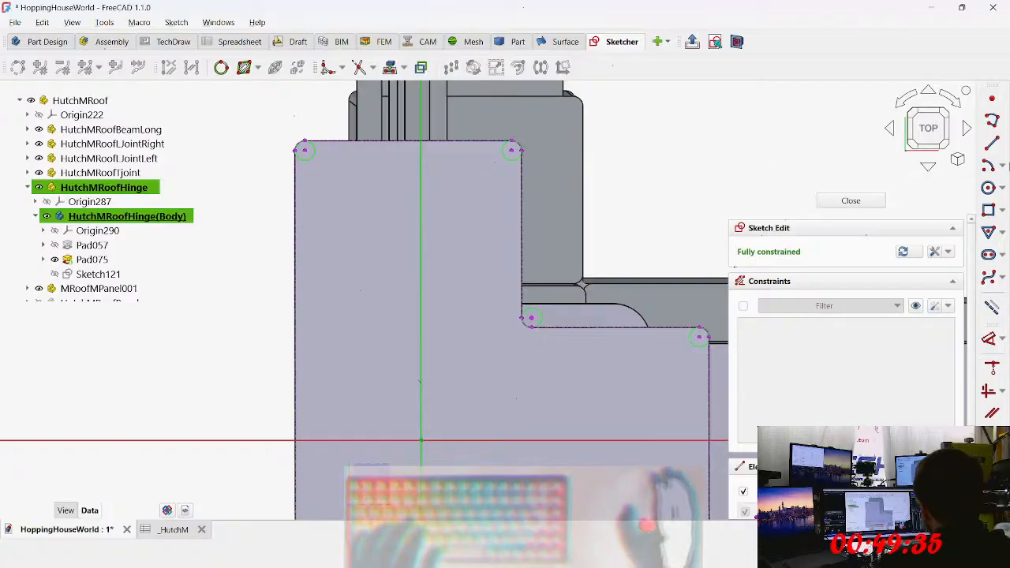
scroll(850, 411, down, 3)
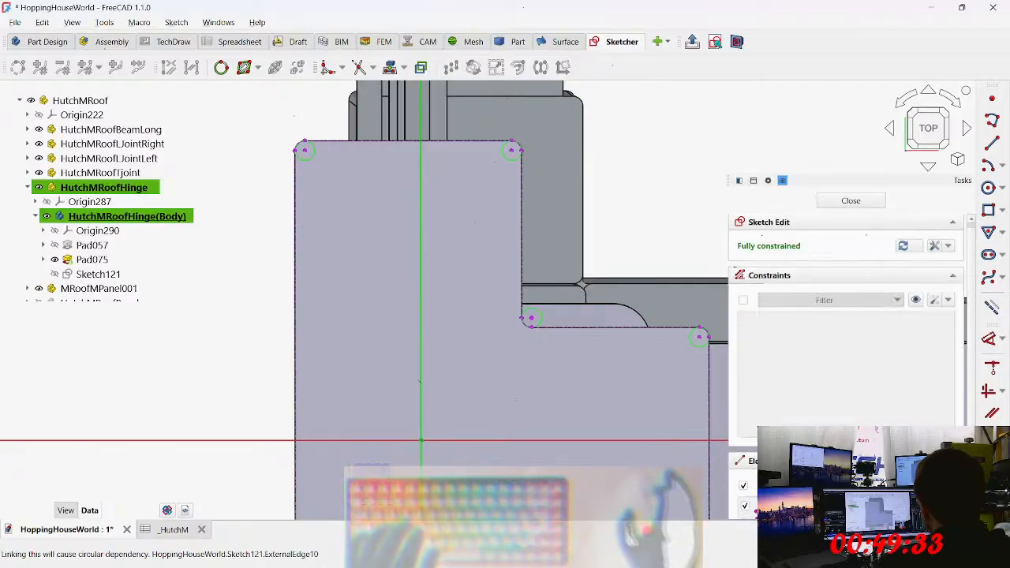
scroll(846, 410, down, 1)
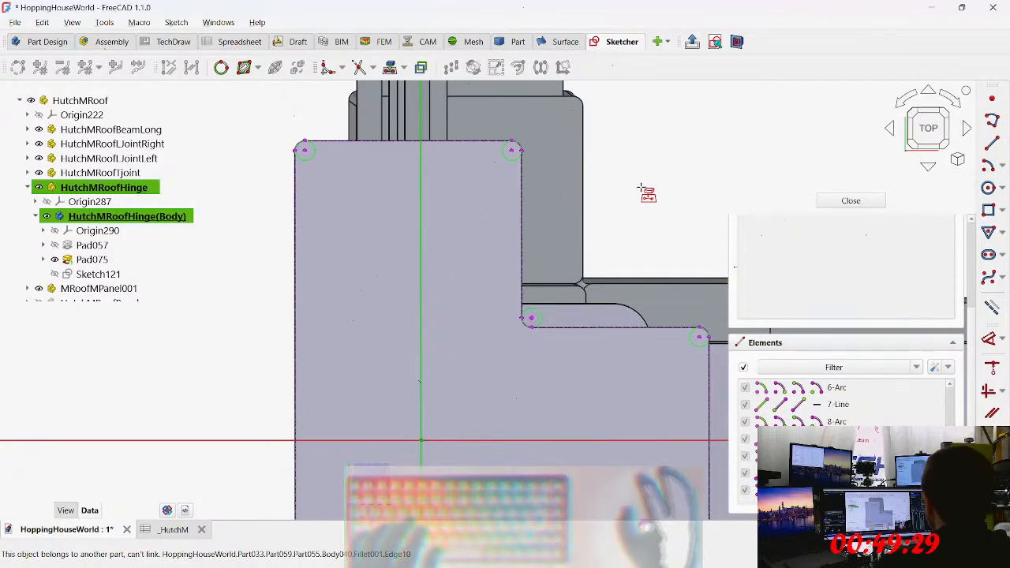
key(ctrl+z)
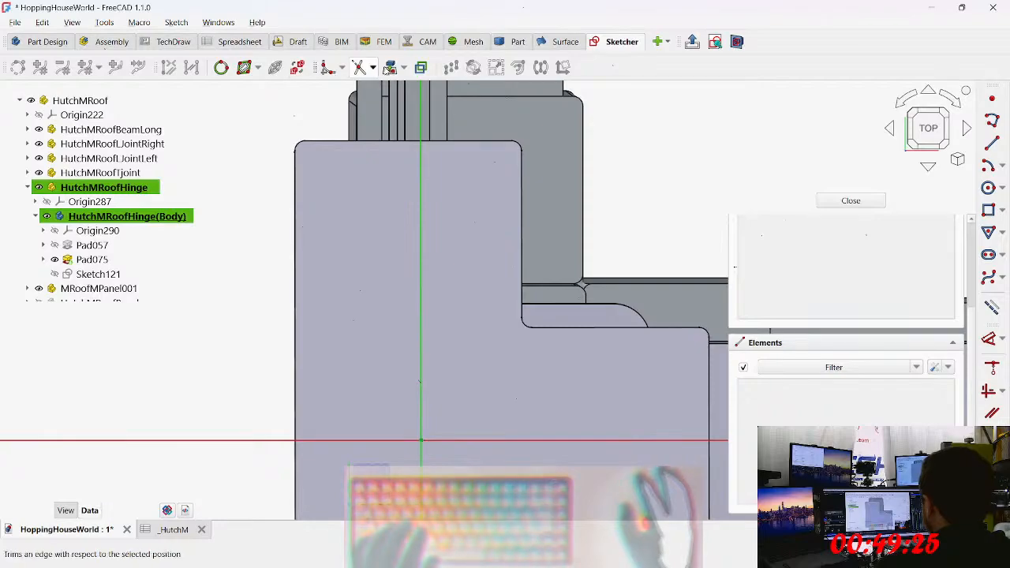
Step: Project the six straight edges of the L-shaped hinge plate into the sketch as external geometry
click(390, 67)
click(373, 142)
click(295, 186)
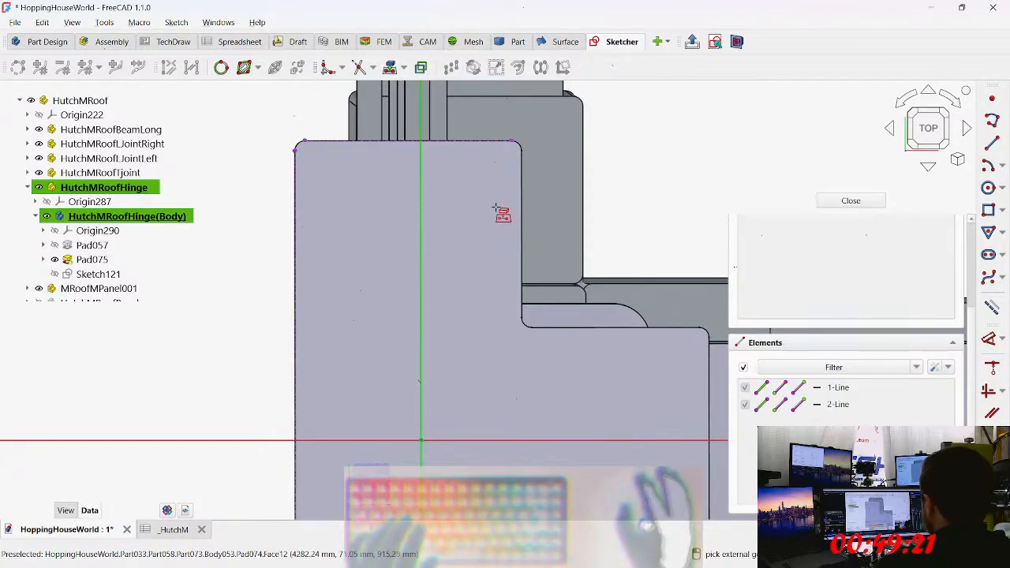
click(522, 206)
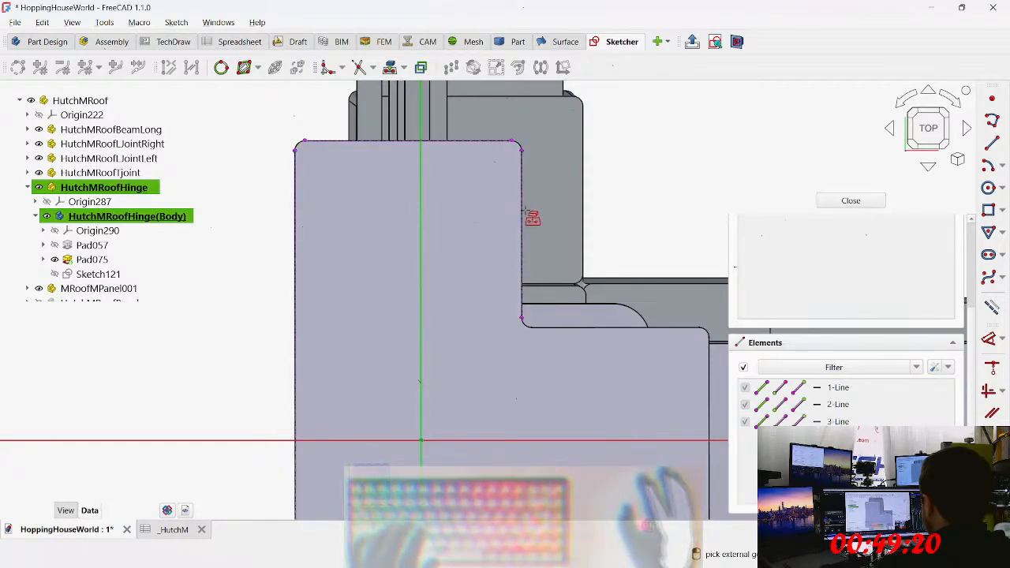
click(561, 332)
middle_drag(570, 377, 571, 234)
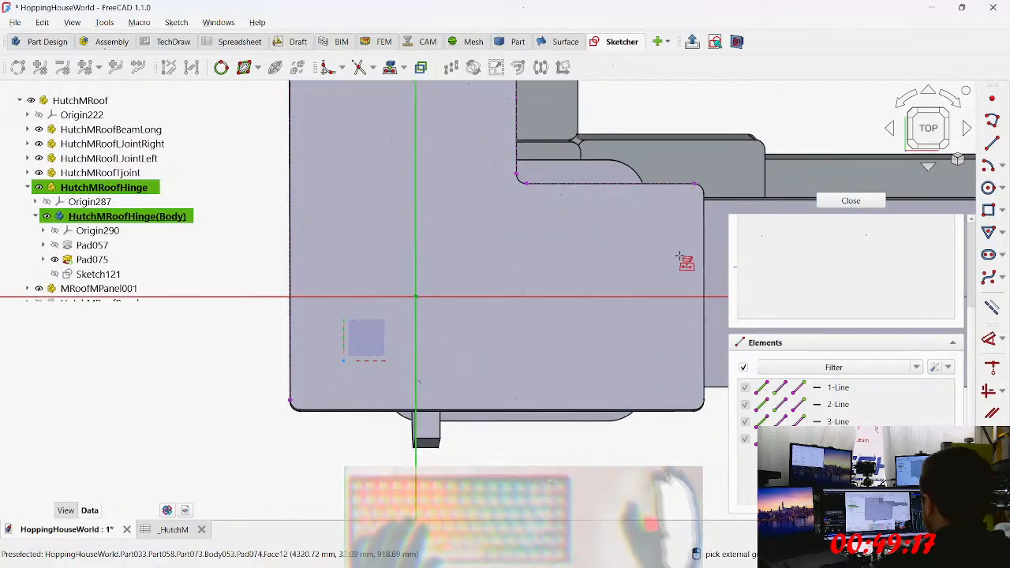
click(706, 261)
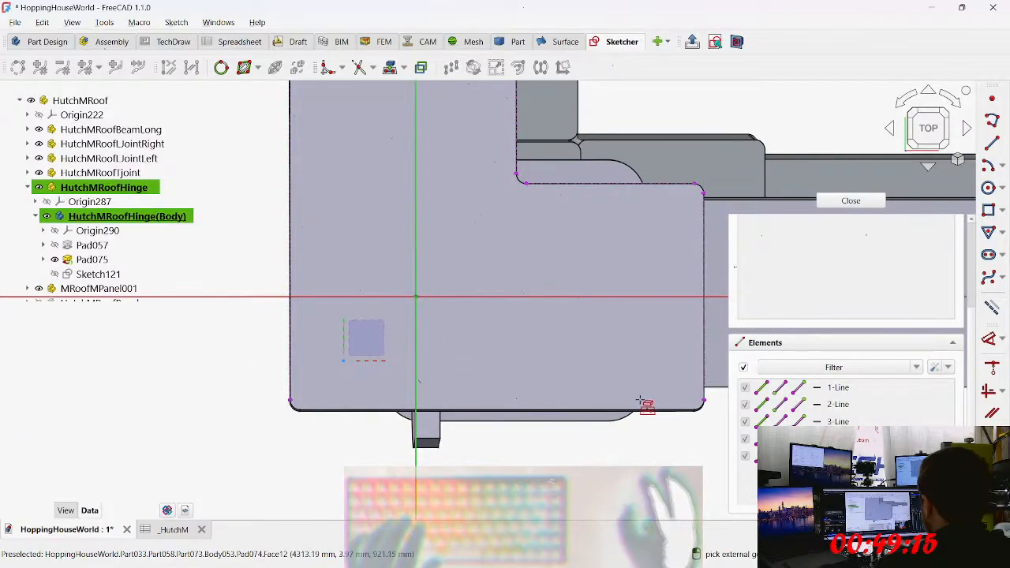
click(641, 410)
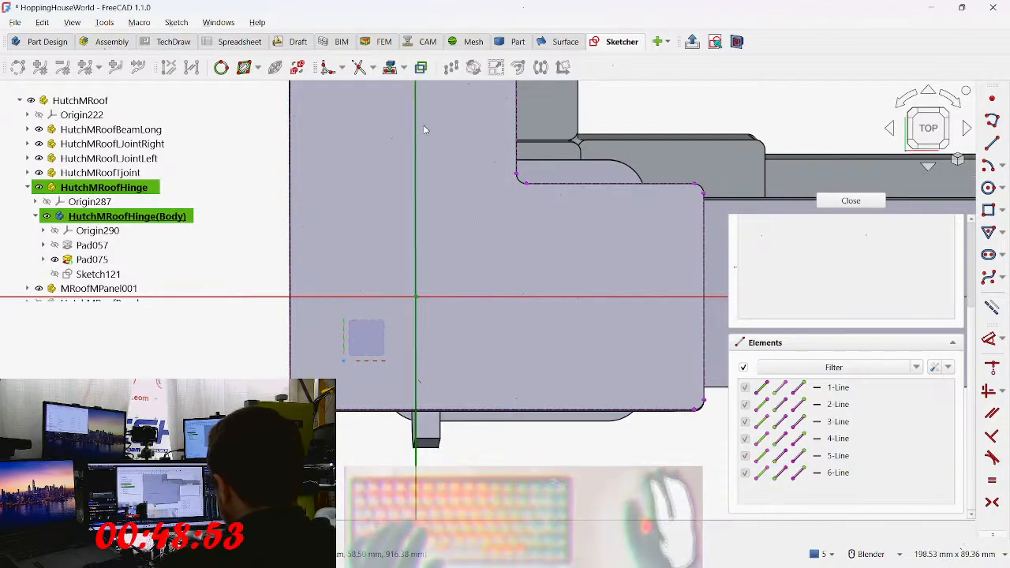
click(405, 68)
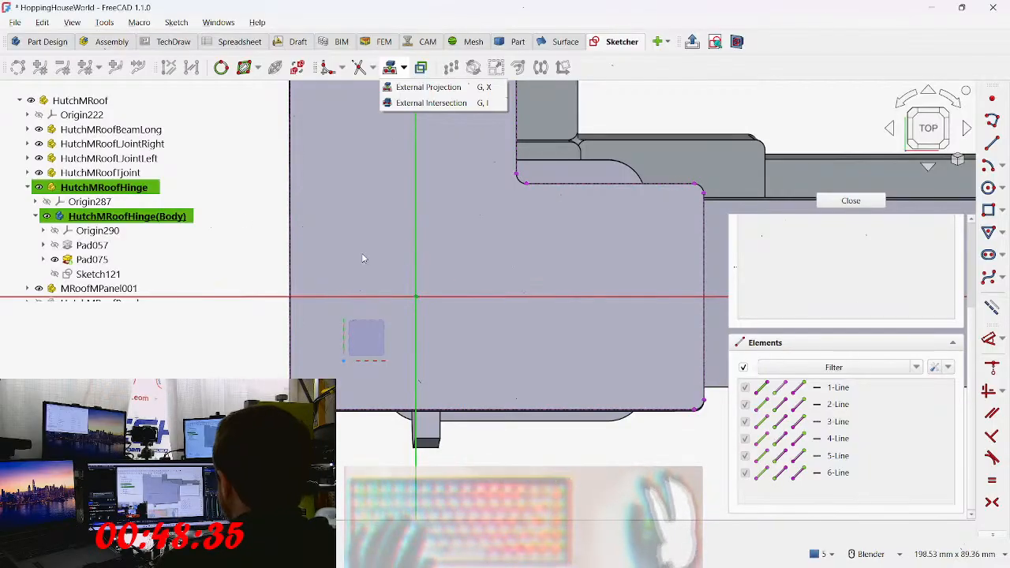
Step: Start a polyline at the plate's lower-left corner, tracing the long left edge and the 2 mm radius arc at the upper-left corner
shift+middle_drag(563, 281, 643, 260)
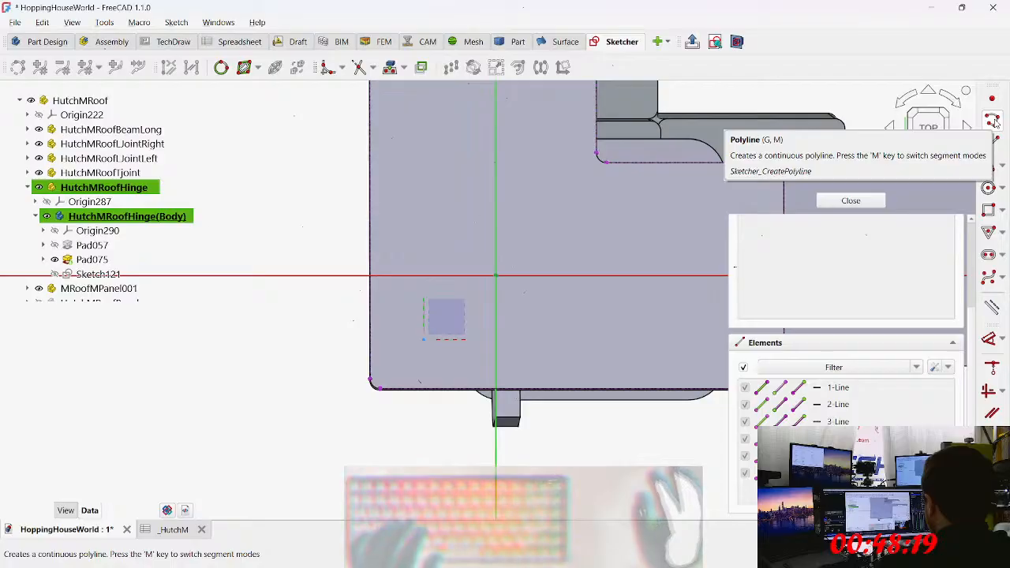
click(992, 120)
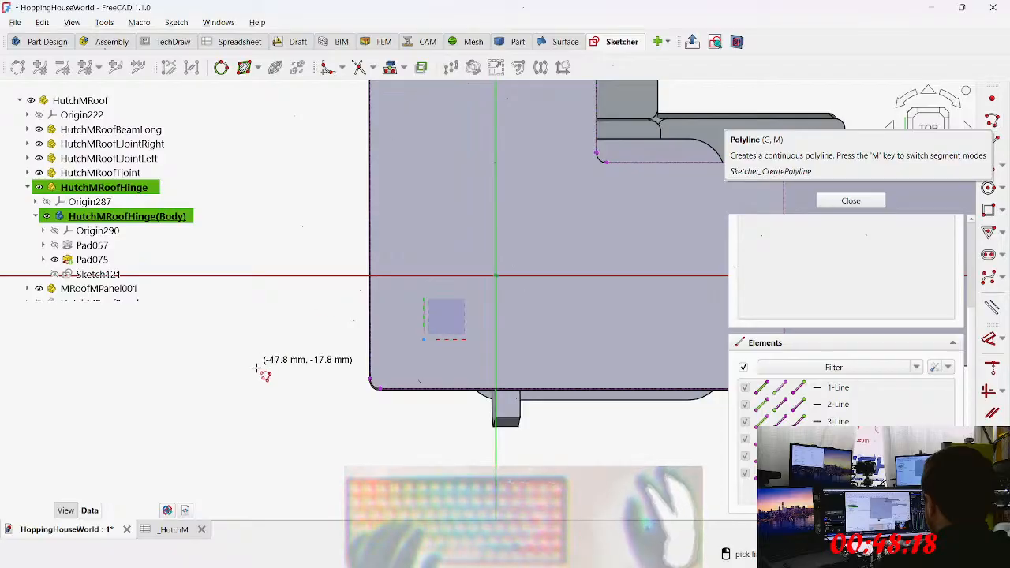
click(371, 383)
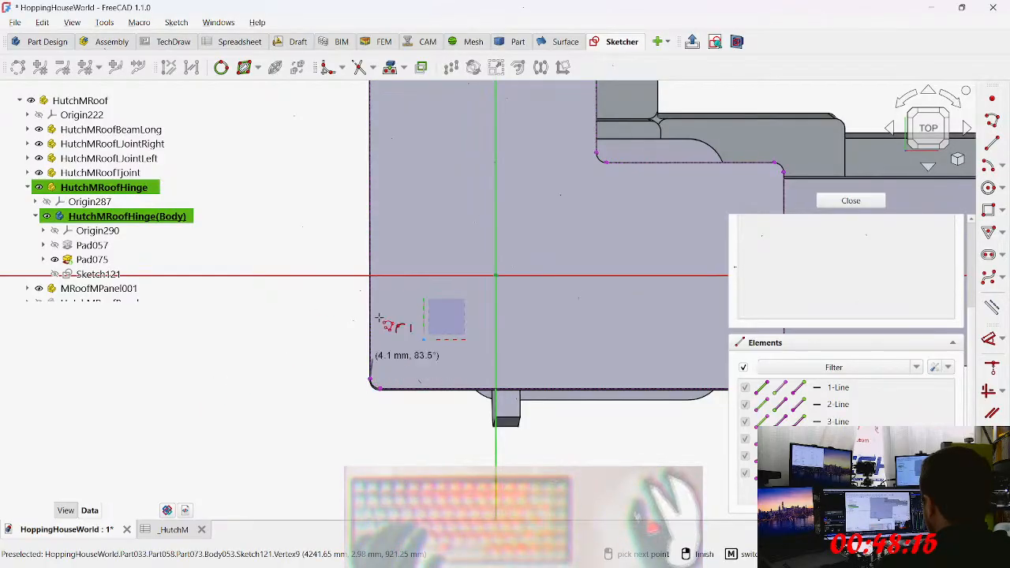
middle_drag(387, 199, 356, 454)
scroll(345, 287, up, 2)
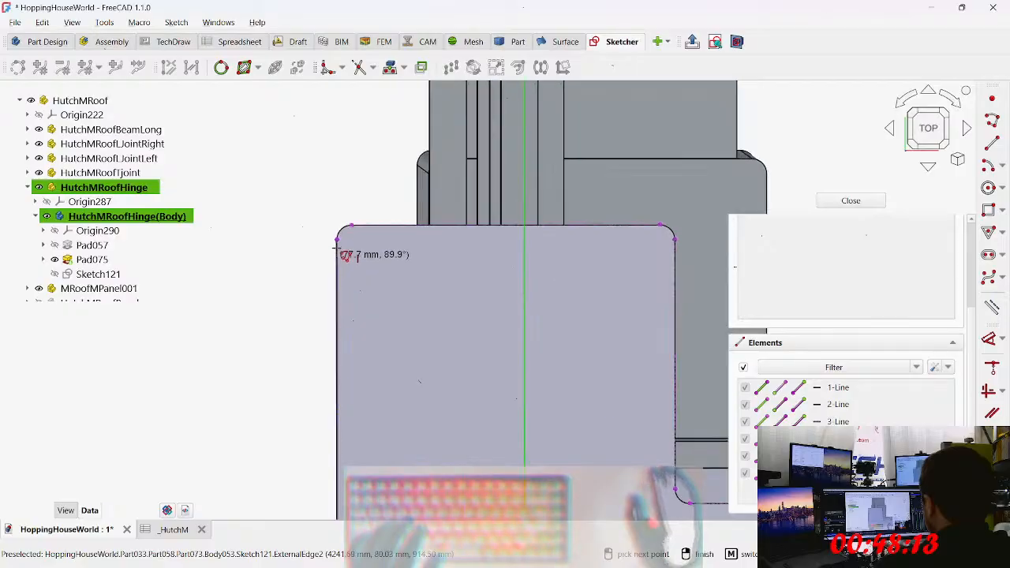
click(341, 234)
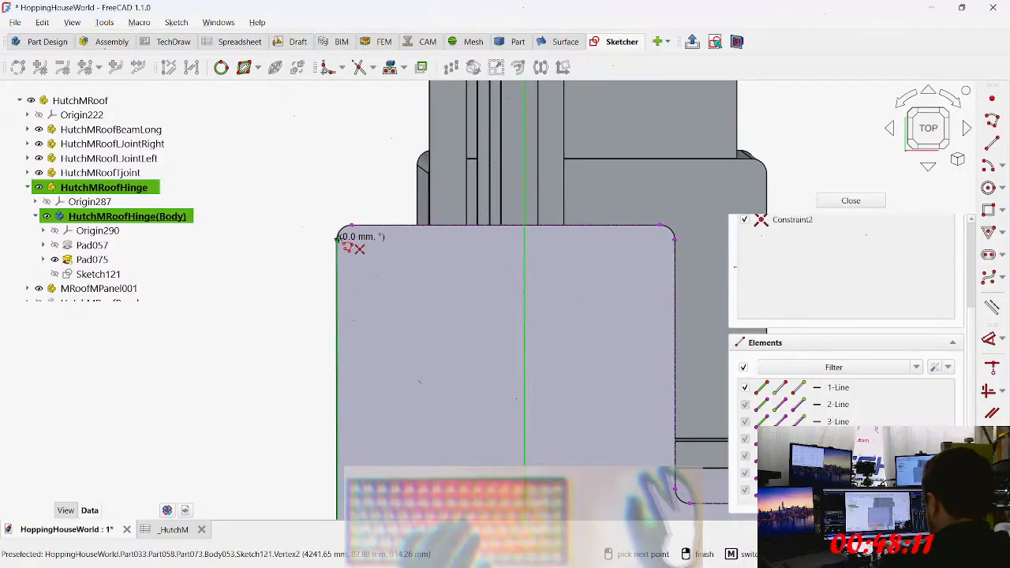
key(m)
scroll(349, 223, up, 1)
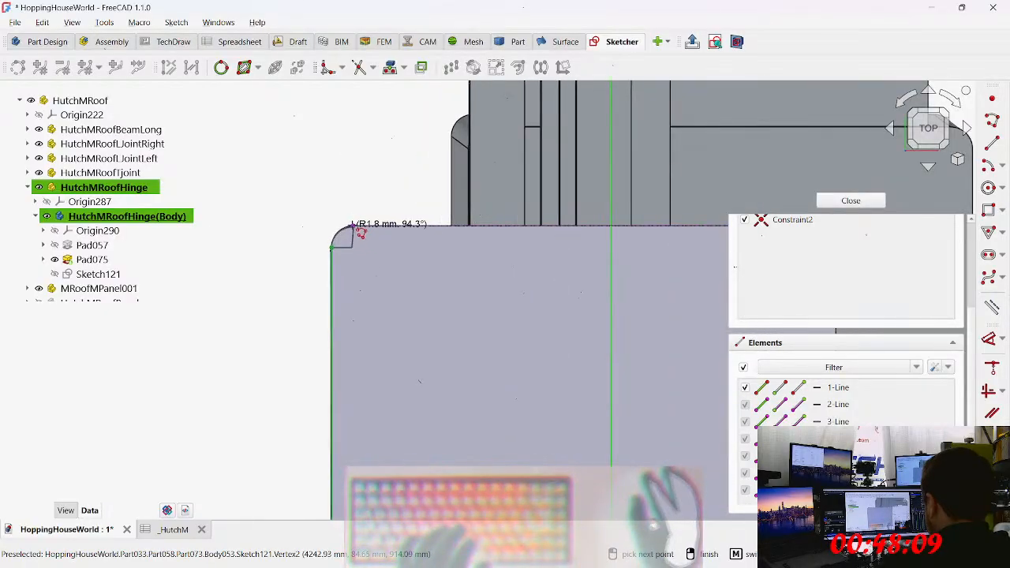
scroll(360, 230, up, 2)
scroll(355, 227, up, 1)
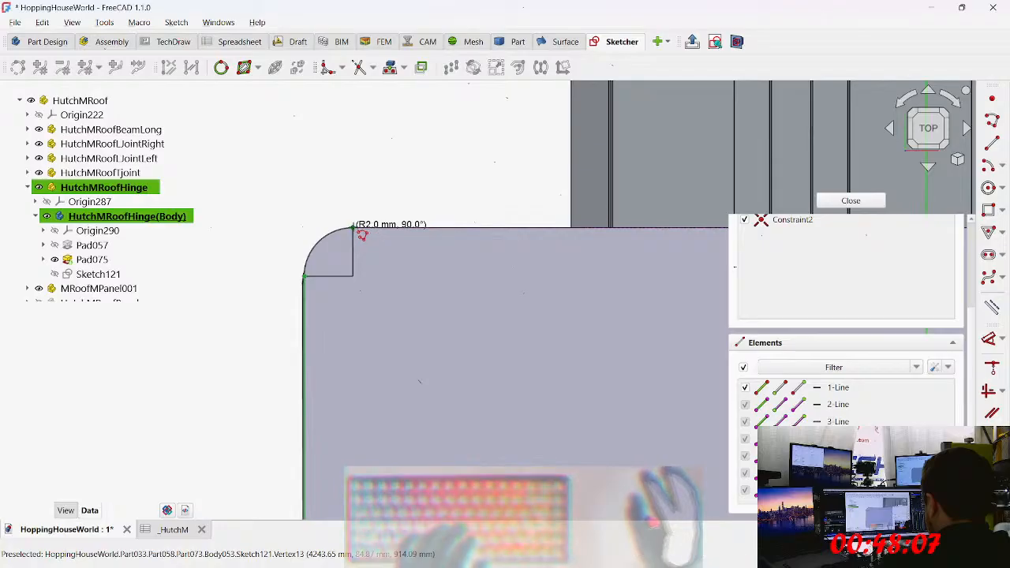
click(355, 230)
Step: Continue the polyline with a line about 42 mm long along the plate's top edge and a tangent arc around the upper-right corner
scroll(343, 322, up, 3)
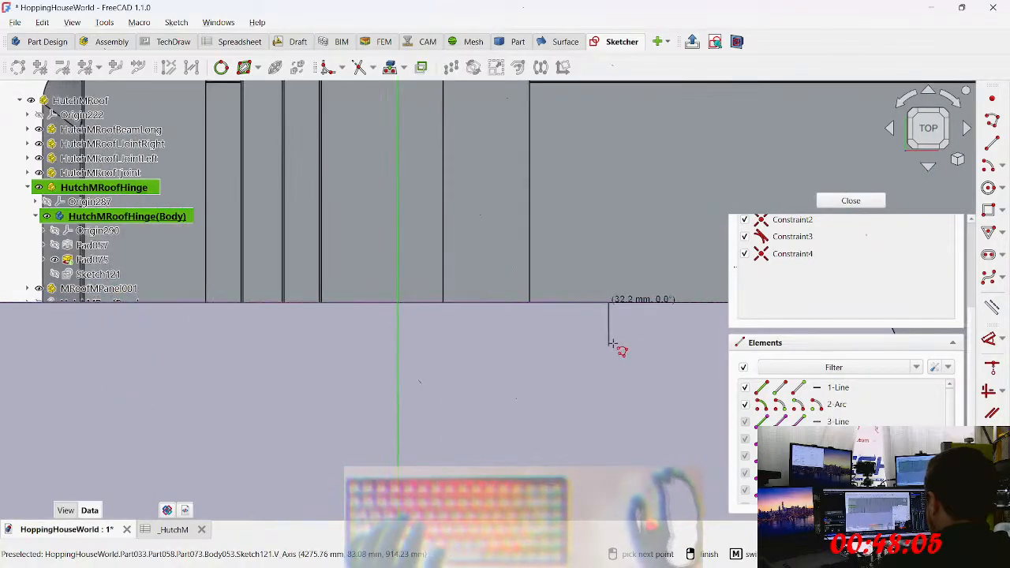
scroll(628, 344, down, 5)
middle_drag(662, 344, 437, 333)
scroll(505, 325, up, 6)
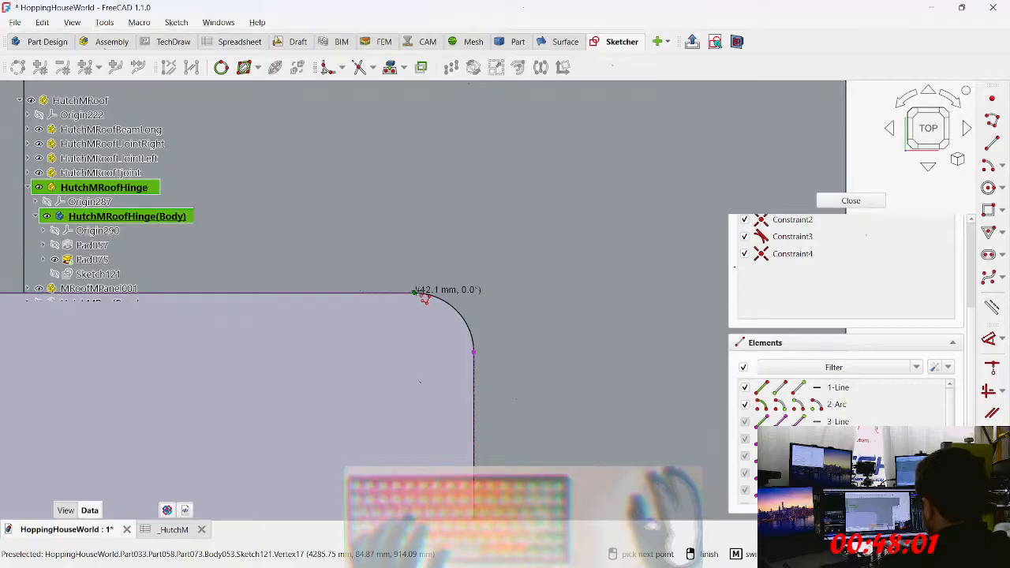
click(416, 293)
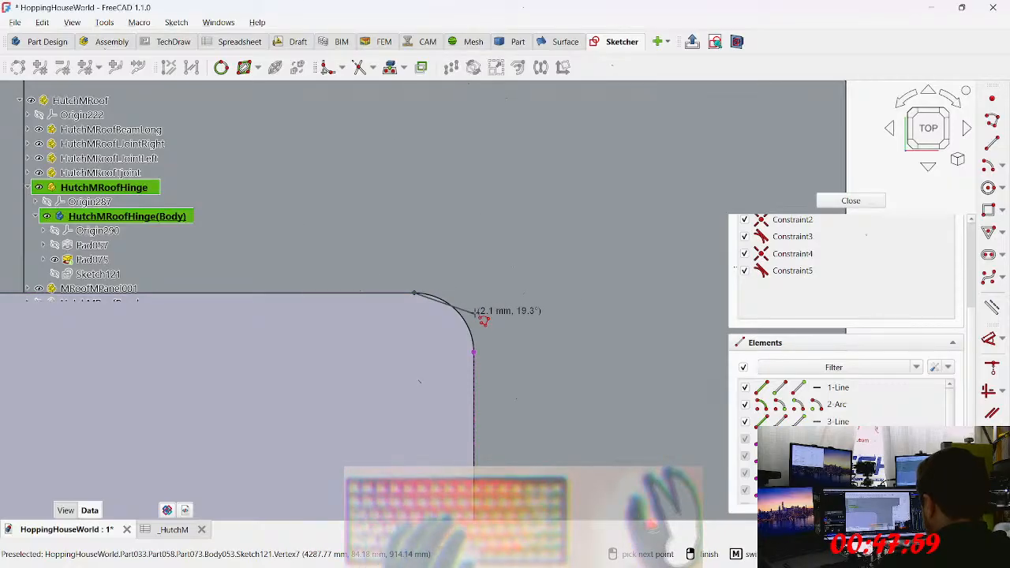
click(475, 352)
Step: Trace the plate's inner vertical edge with a line about 34 mm long and the concave inner corner with a 2 mm radius arc
scroll(463, 343, up, 6)
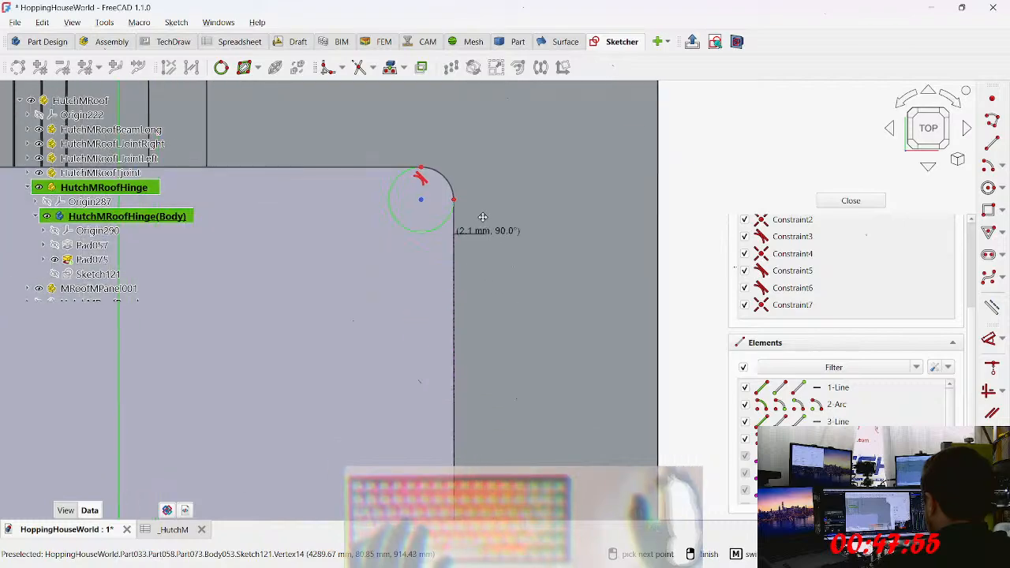
scroll(452, 138, down, 4)
scroll(413, 270, down, 2)
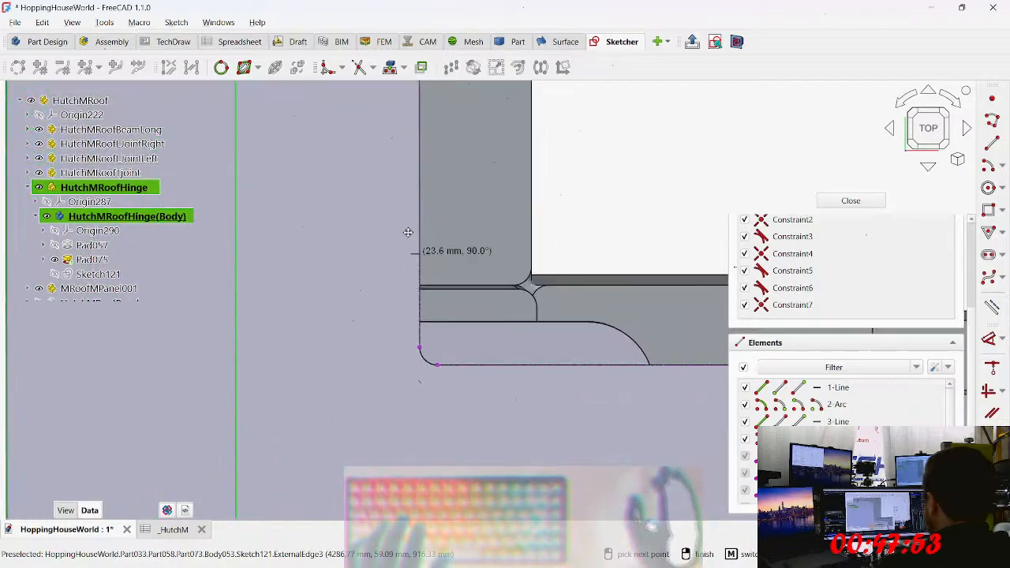
scroll(414, 261, up, 2)
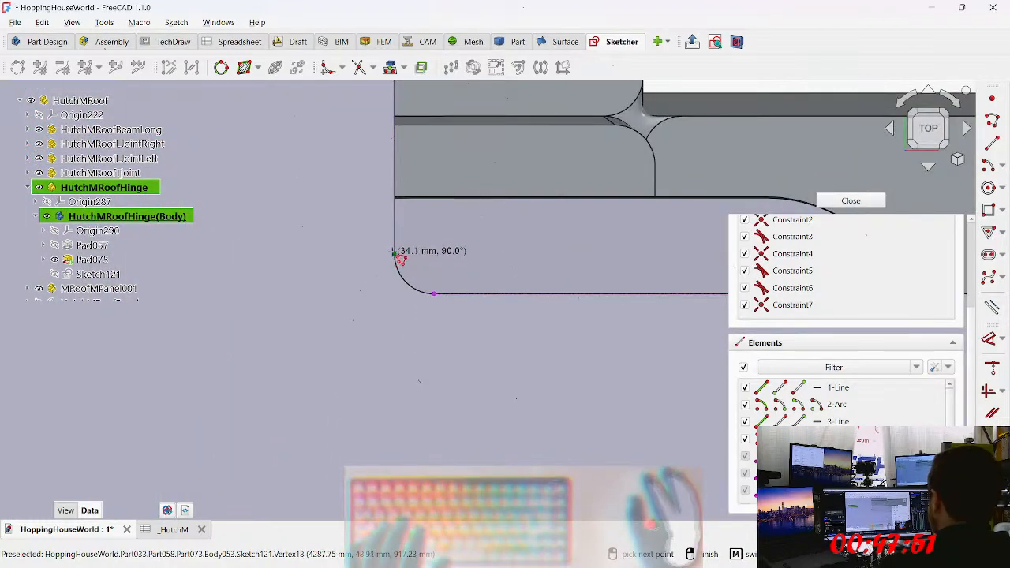
click(394, 254)
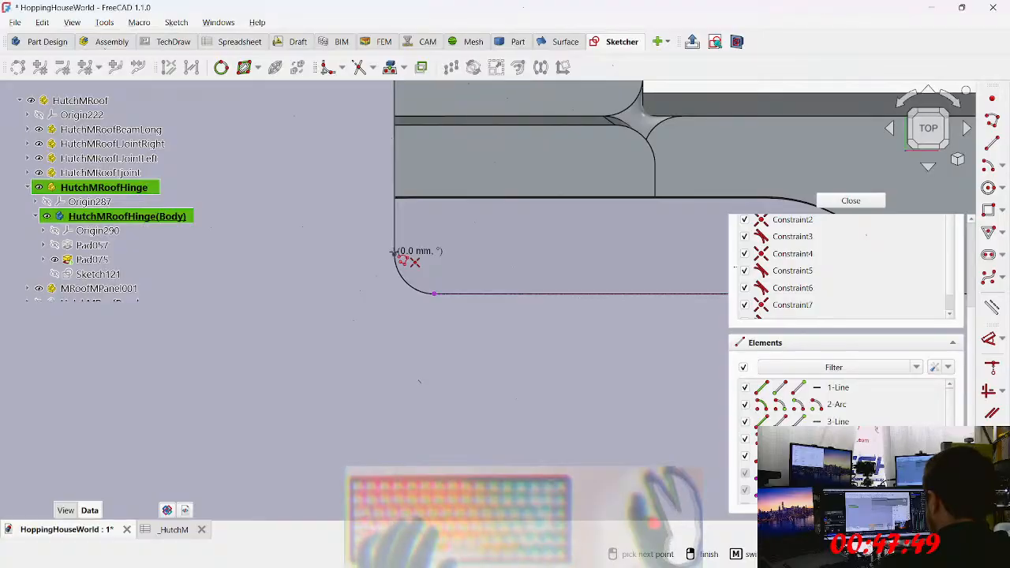
key(m)
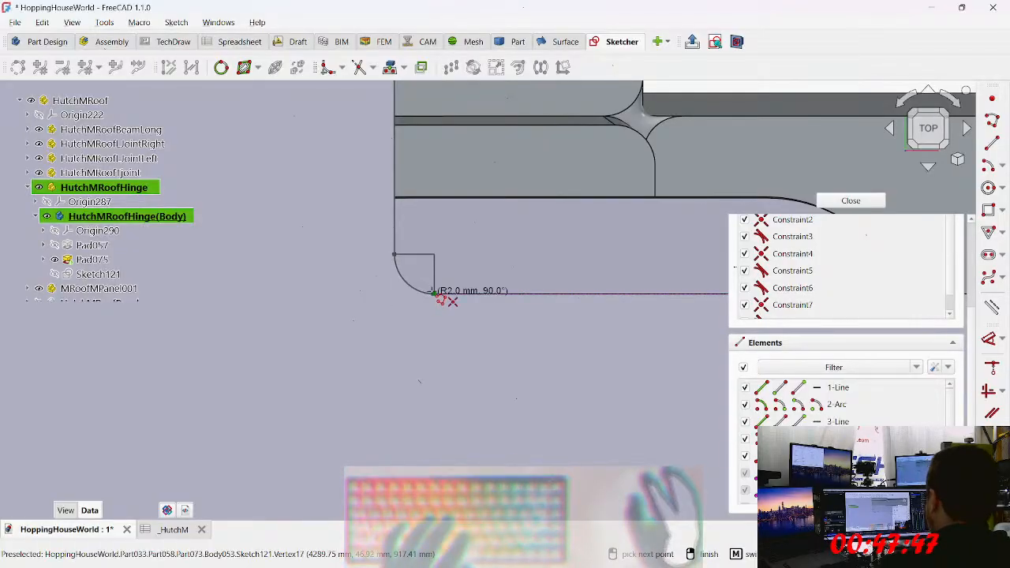
click(437, 293)
Step: Extend the polyline along the upper edge of the plate's short leg to the start of its outer corner rounding
scroll(504, 368, up, 3)
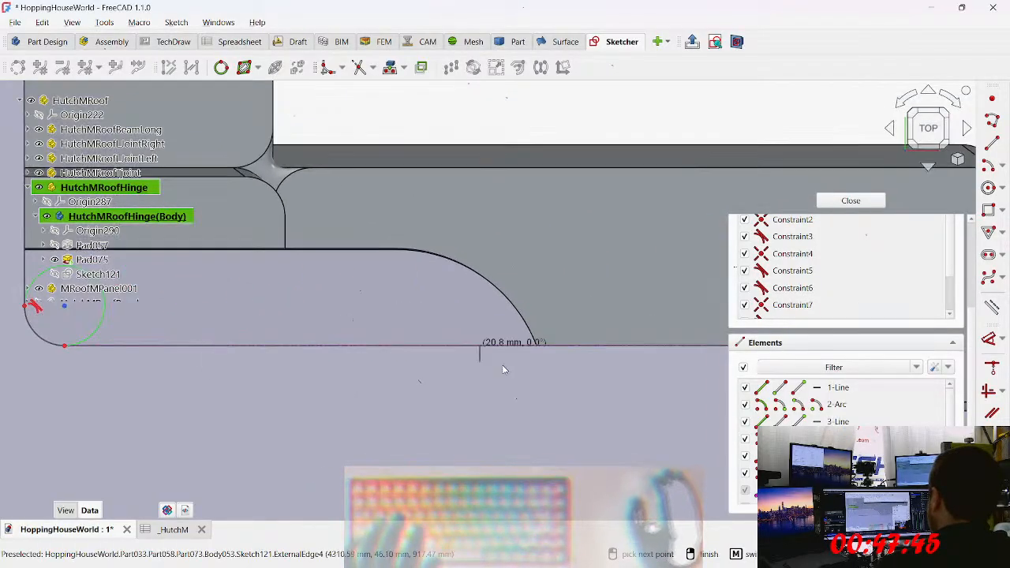
scroll(505, 361, down, 3)
middle_drag(530, 365, 433, 335)
scroll(433, 335, up, 4)
scroll(550, 321, up, 1)
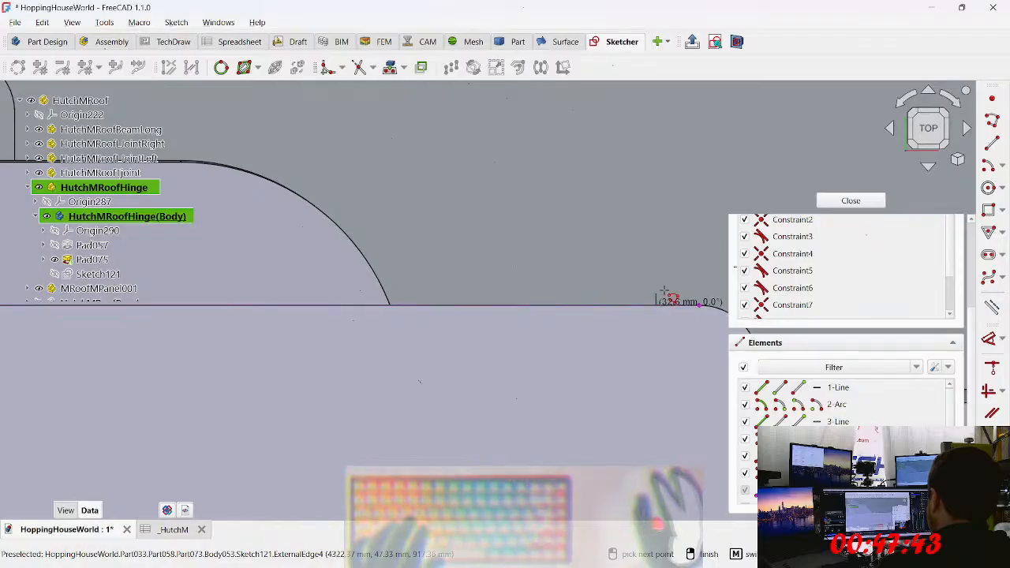
click(701, 304)
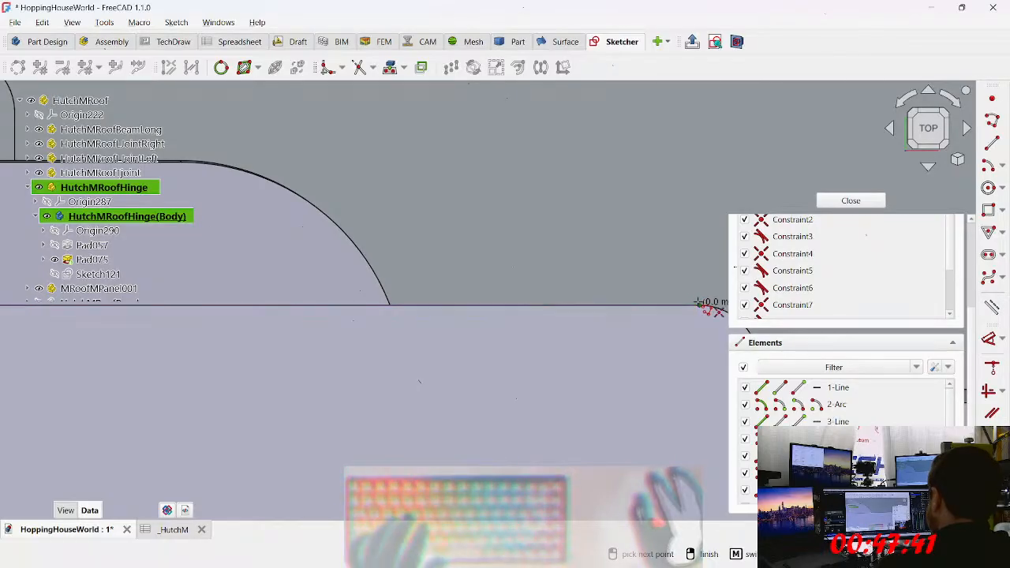
Step: Trace the outer corner rounding of the plate's short leg with a tangent arc of about 2 mm radius
key(m)
scroll(600, 312, down, 3)
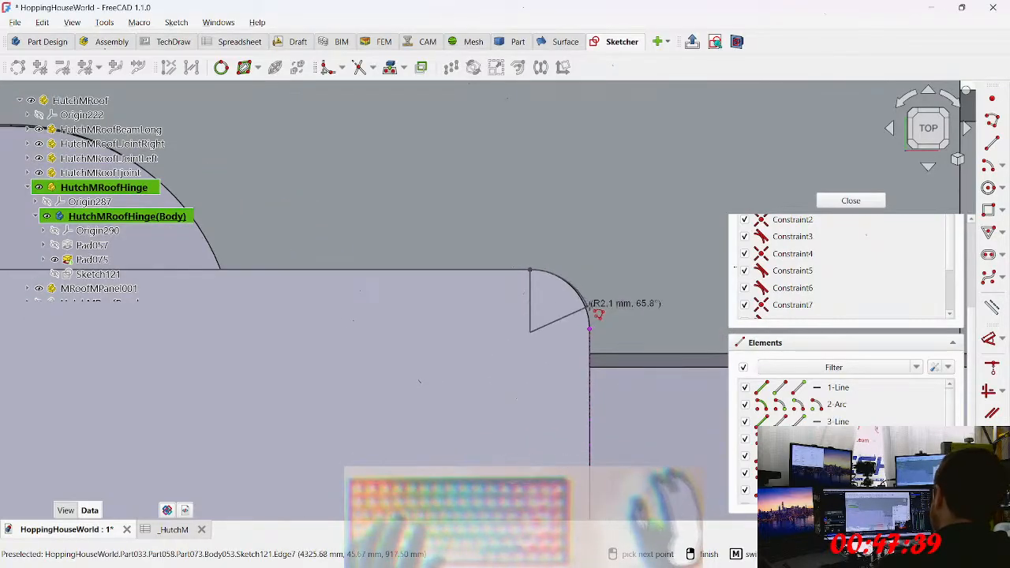
click(590, 330)
scroll(592, 330, down, 1)
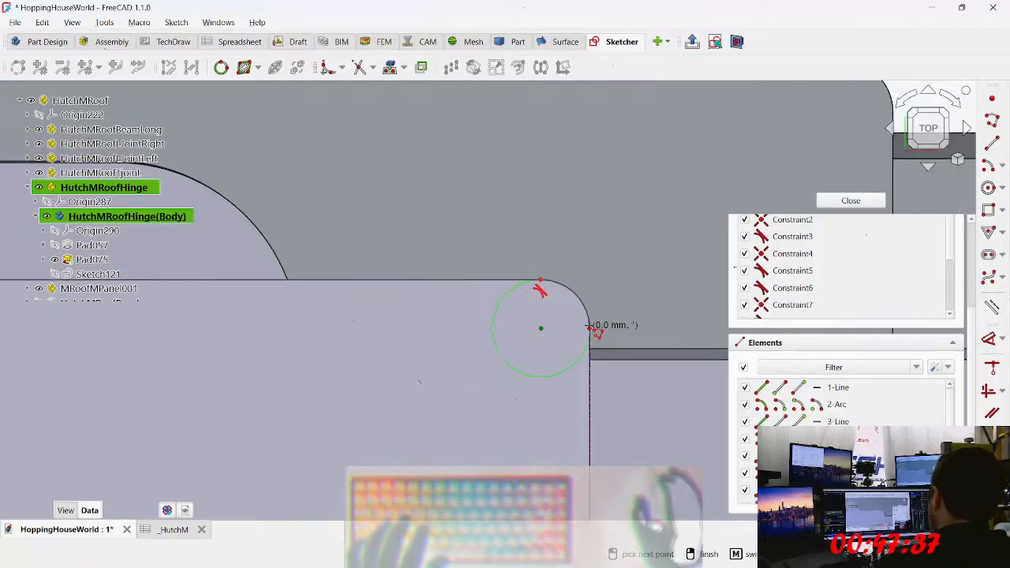
scroll(590, 326, down, 5)
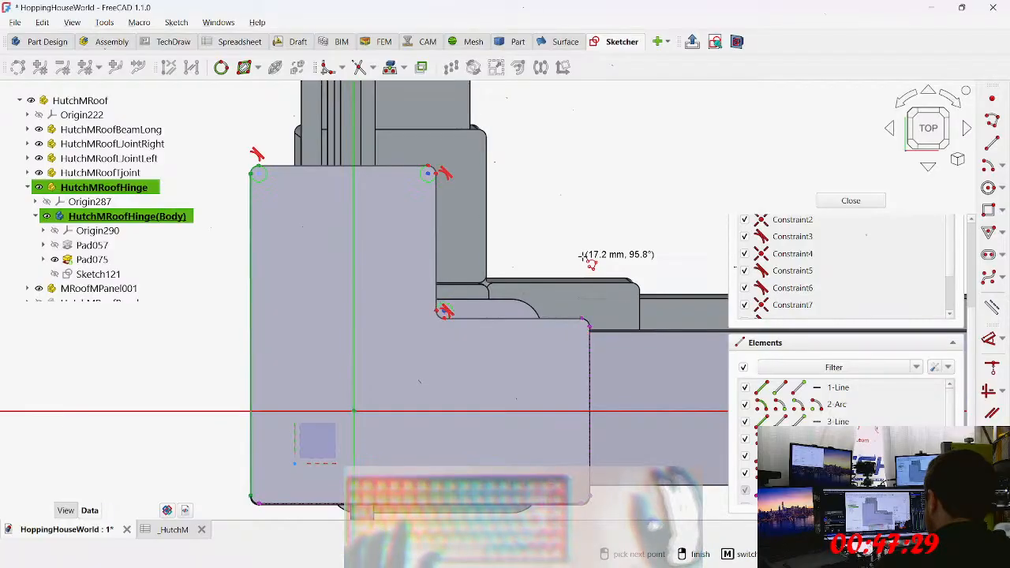
Step: Undo the polyline segments back to the plate's upper-left corner arc, end the polyline and leave the sketch
key(ctrl+z)
key(ctrl+z)
scroll(261, 171, up, 4)
scroll(229, 138, up, 2)
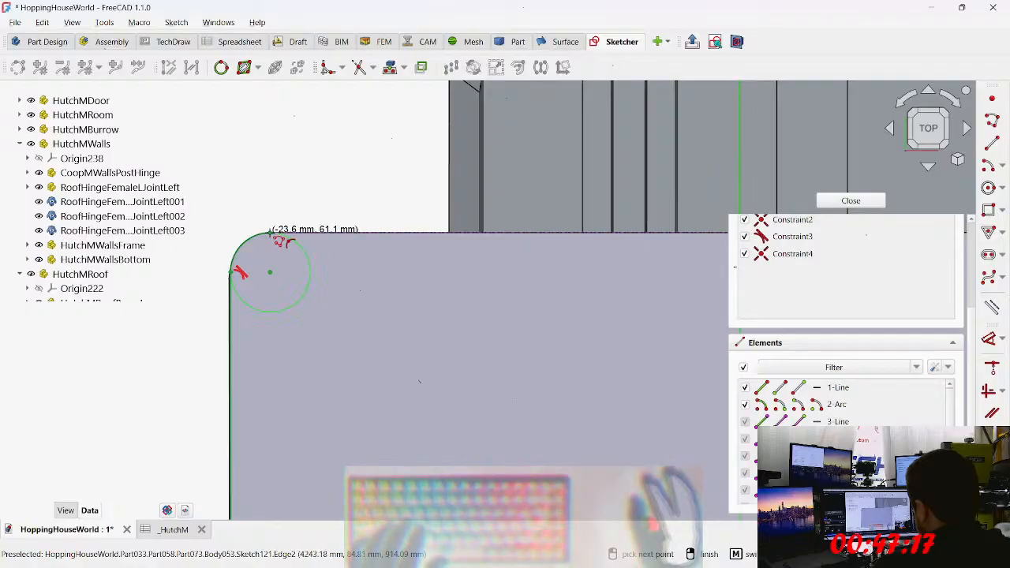
right_click(280, 212)
right_click(280, 212)
right_click(279, 212)
click(244, 278)
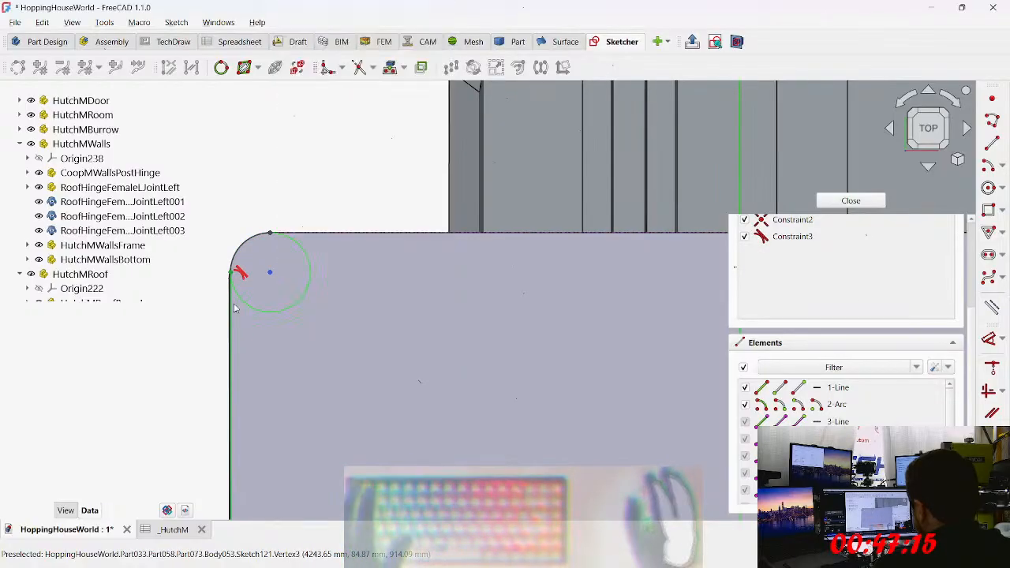
scroll(318, 265, down, 3)
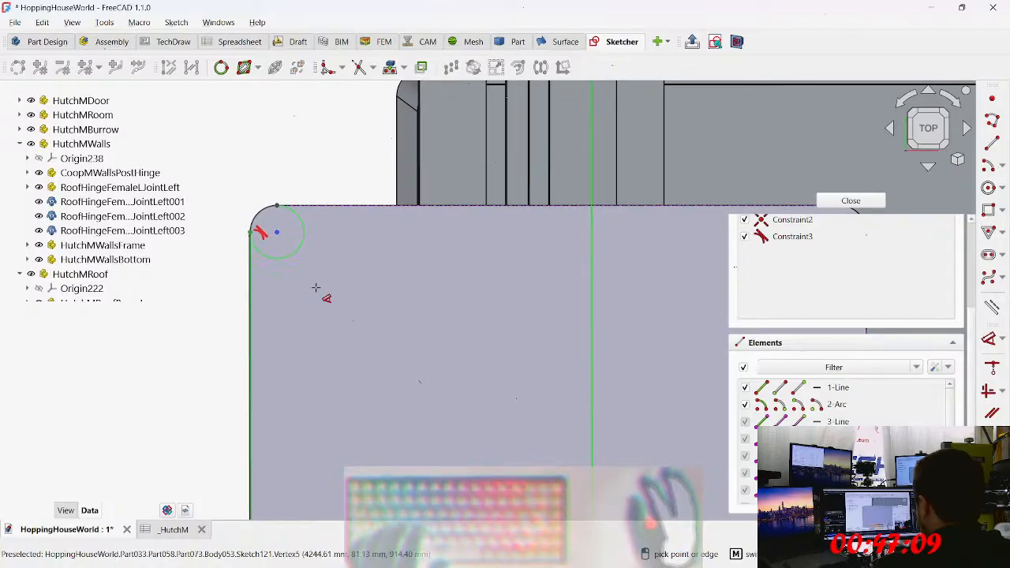
key(Escape)
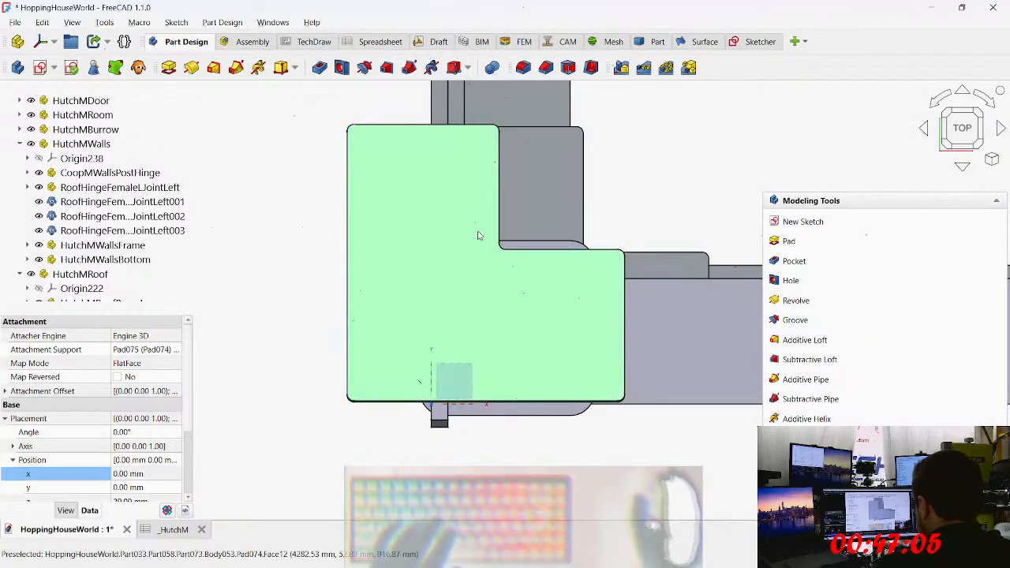
Step: Reopen Sketch121 for editing and delete the arc at the plate's upper-left corner
scroll(127, 248, down, 4)
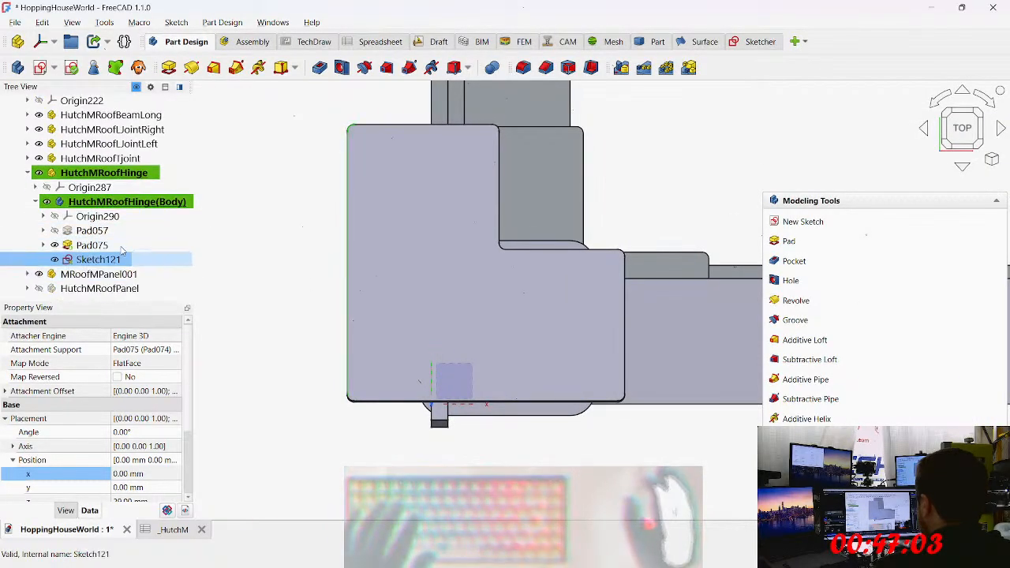
double_click(98, 260)
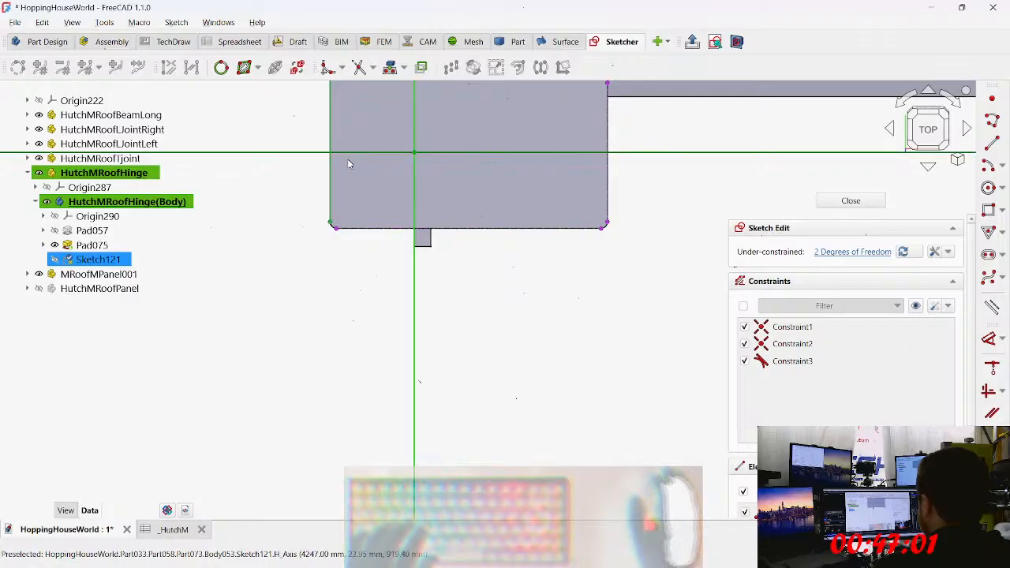
scroll(350, 162, up, 5)
scroll(314, 171, up, 3)
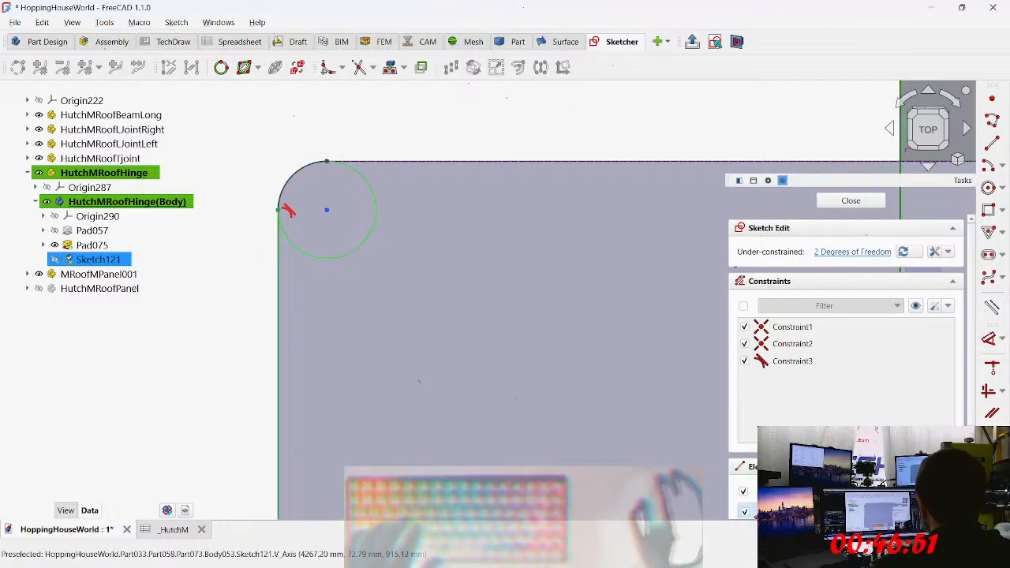
scroll(845, 315, down, 3)
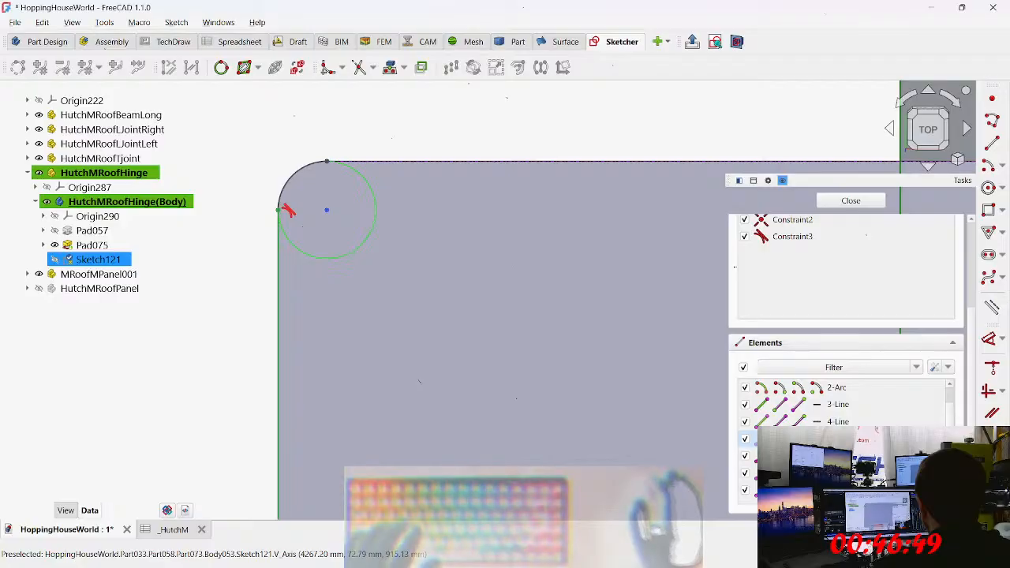
scroll(846, 438, up, 2)
scroll(845, 355, up, 1)
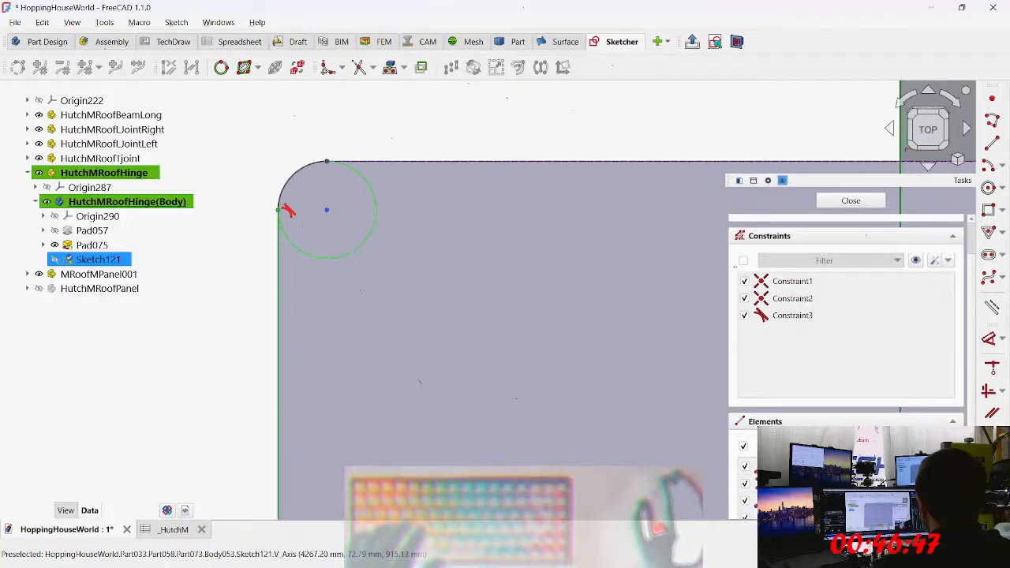
scroll(846, 315, down, 1)
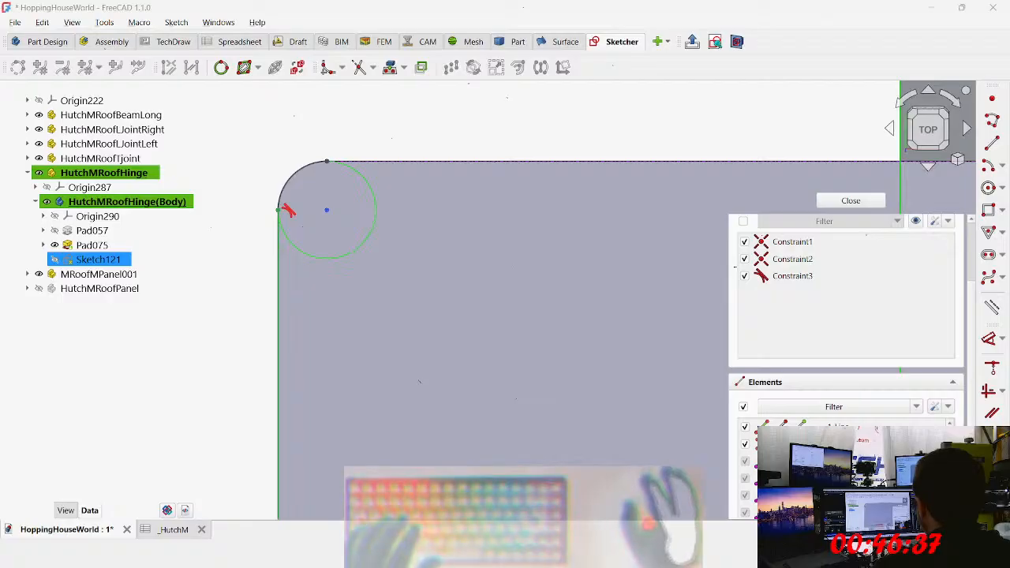
click(883, 444)
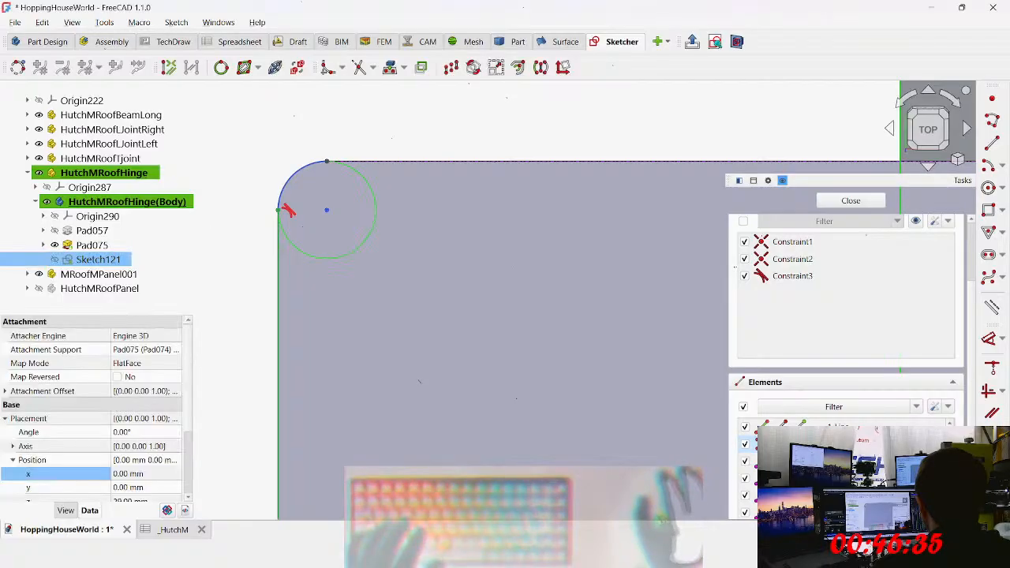
key(Delete)
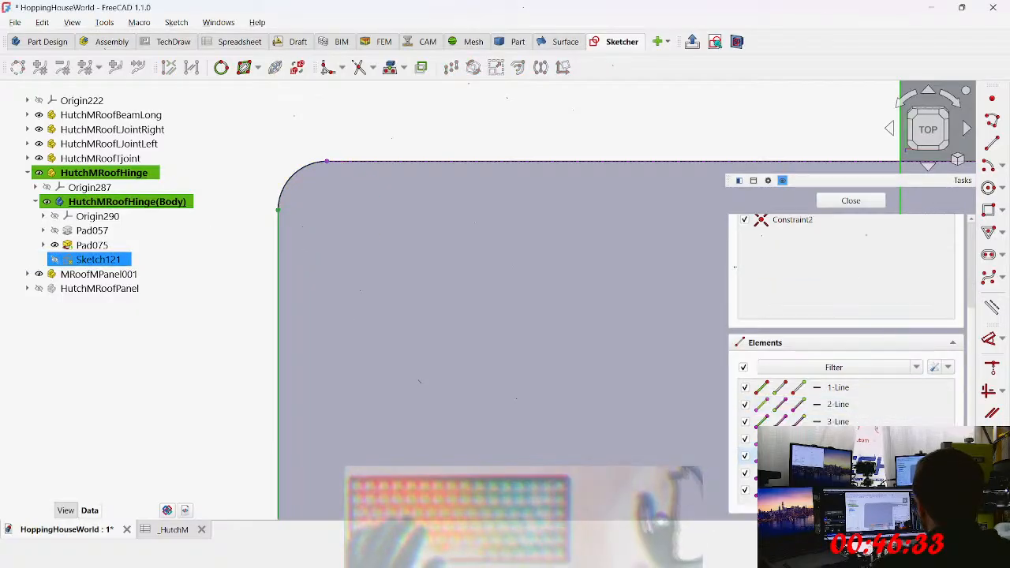
Step: Start a new polyline at the upper end of the left edge line with a small semicircular arc curving inside the plate
scroll(476, 425, down, 3)
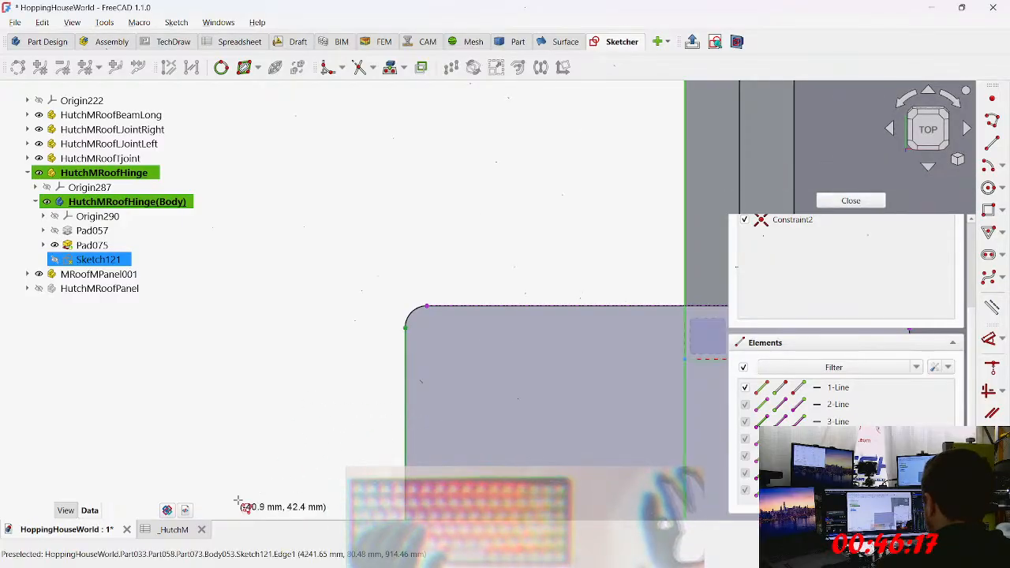
click(406, 330)
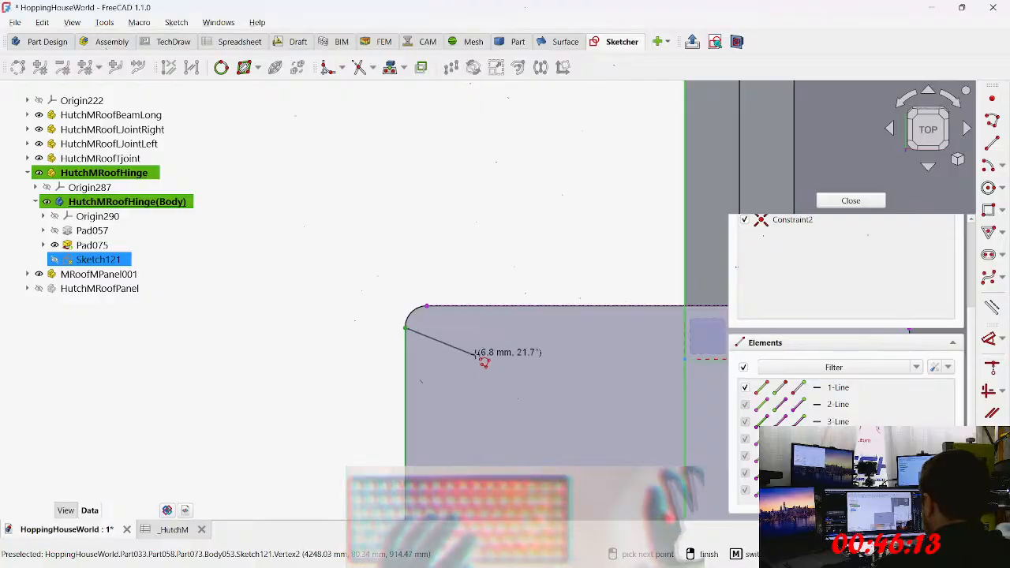
click(440, 330)
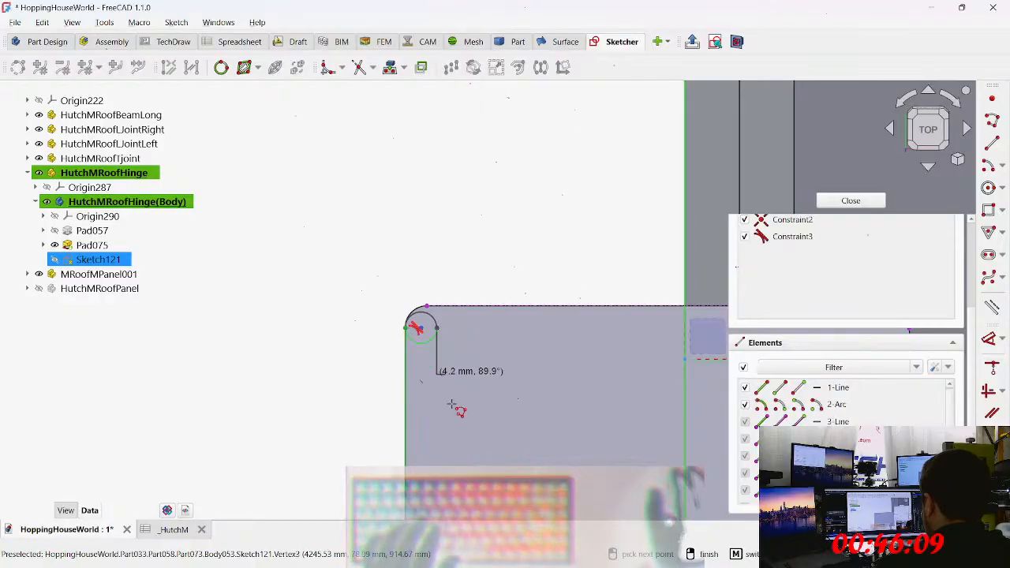
Step: Continue the polyline down inside the left edge with a line about 77 mm long and a tangent arc of about 2.3 mm radius at the lower-left corner
scroll(384, 282, down, 3)
scroll(384, 280, down, 1)
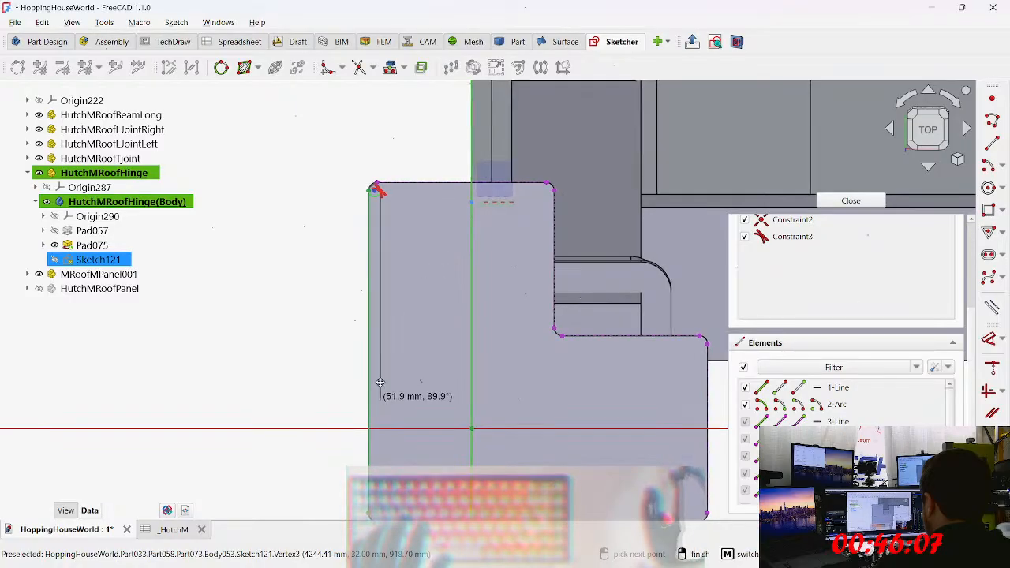
middle_drag(382, 431, 363, 160)
scroll(363, 178, up, 7)
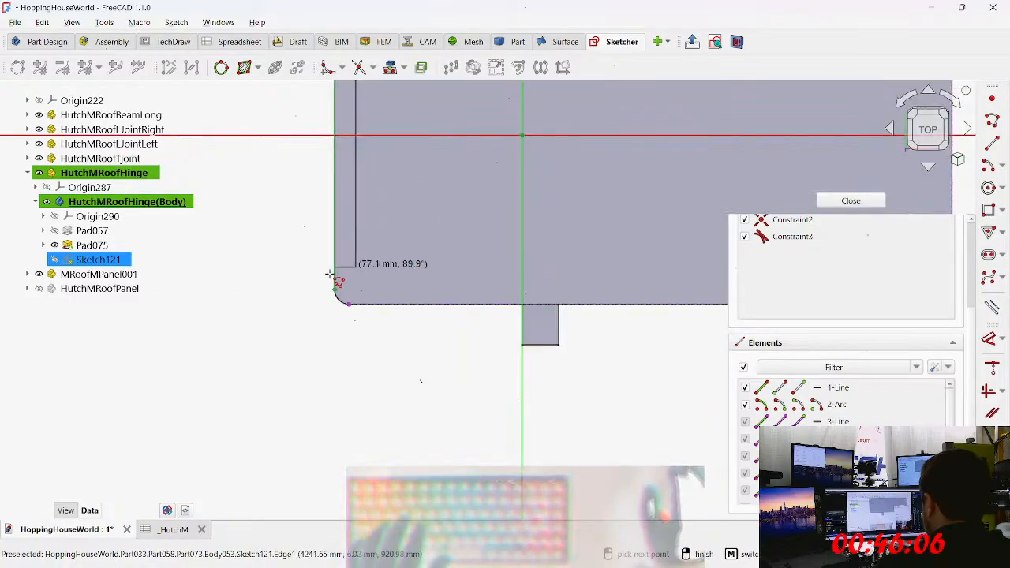
click(385, 260)
key(m)
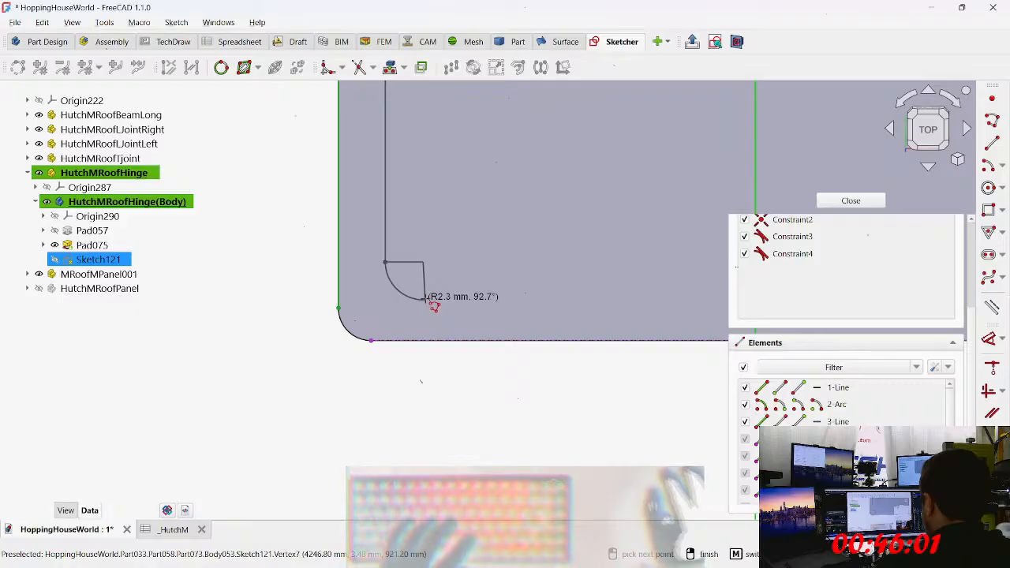
click(432, 306)
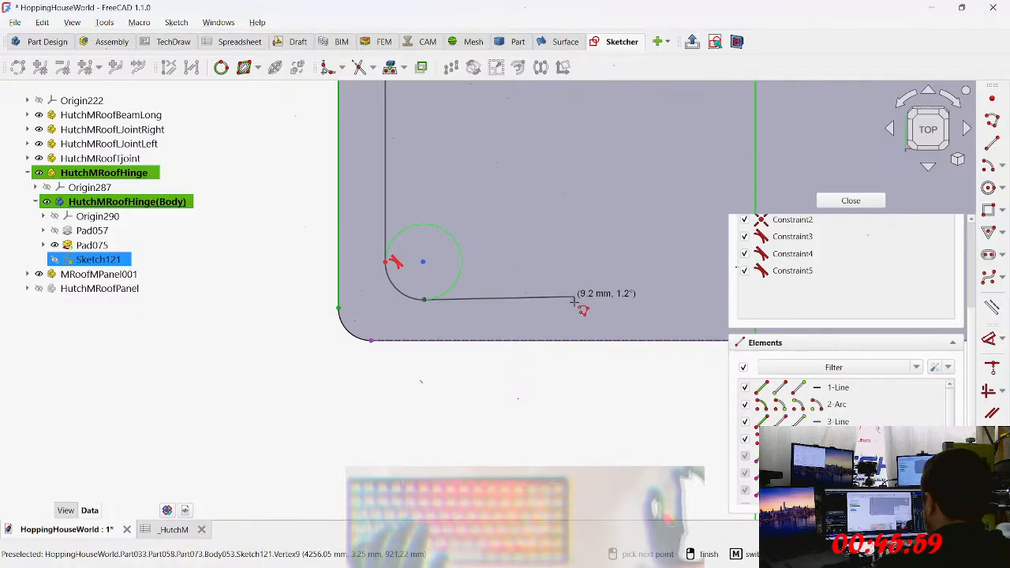
Step: Extend the polyline with a line about 75 mm long just inside the plate's bottom edge, ending near the lower-right corner
middle_drag(581, 298, 207, 290)
scroll(600, 270, down, 3)
middle_drag(600, 271, 324, 237)
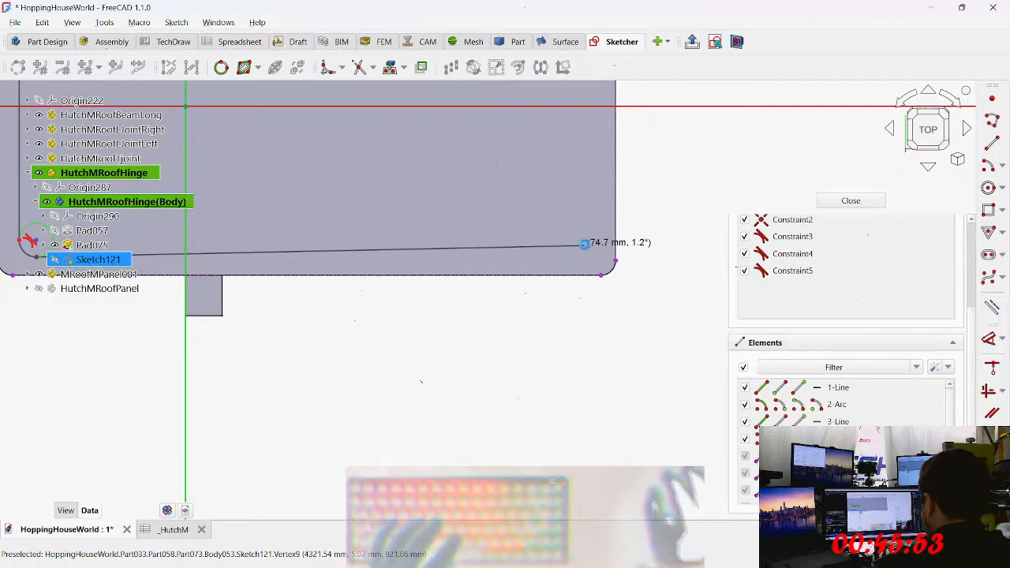
click(585, 250)
scroll(590, 272, up, 2)
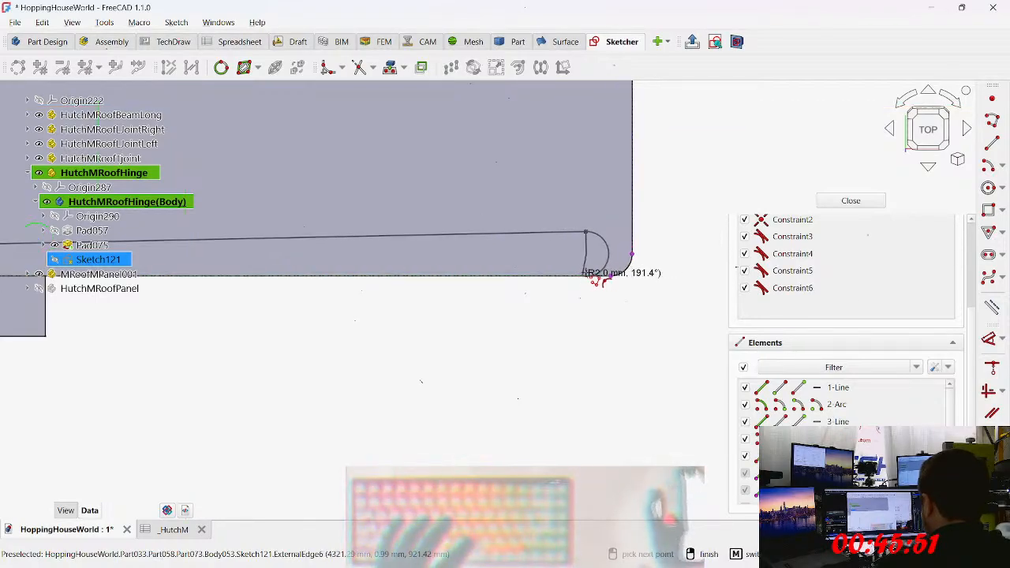
Step: End the inner outline with a tangent arc of about 1.6 mm radius and 150° near the lower-right rounded corner
scroll(608, 271, up, 3)
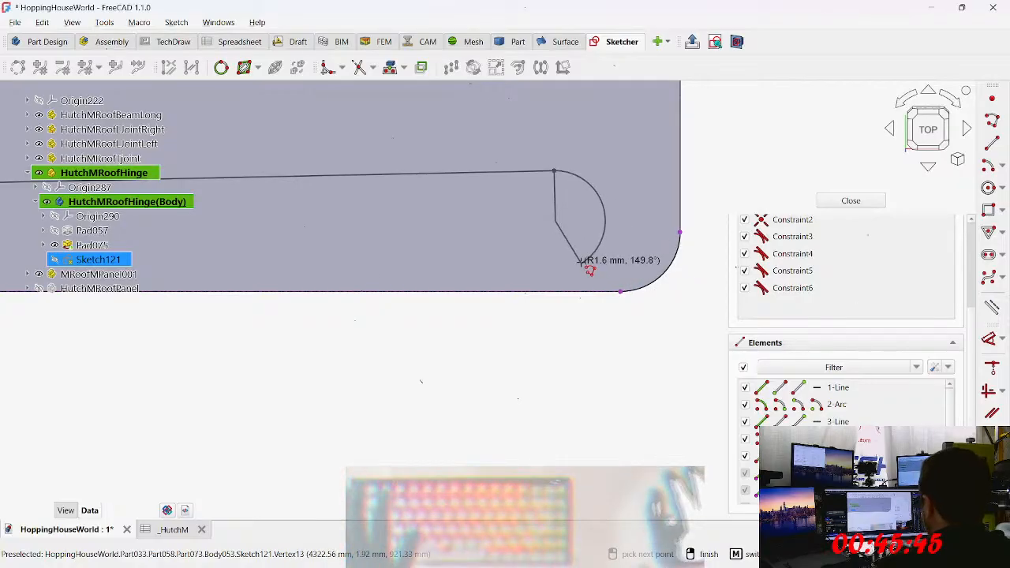
click(581, 261)
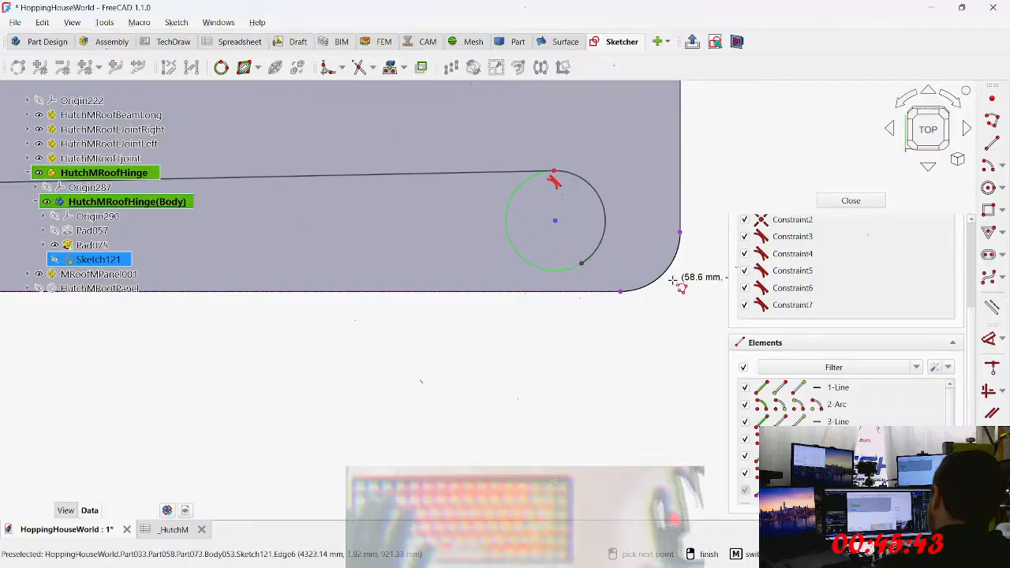
drag(582, 263, 613, 257)
Step: Start a polyline at the lower end of the outer vertical line and trace the lower-left rounded corner with a tangent arc
middle_drag(420, 313, 946, 332)
scroll(524, 355, down, 4)
middle_drag(209, 422, 705, 351)
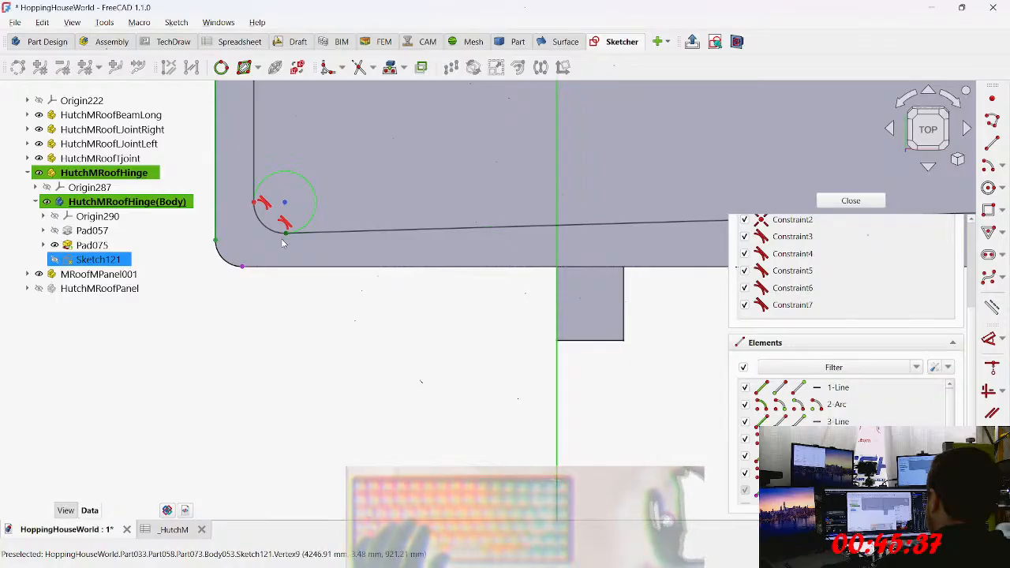
scroll(261, 253, up, 5)
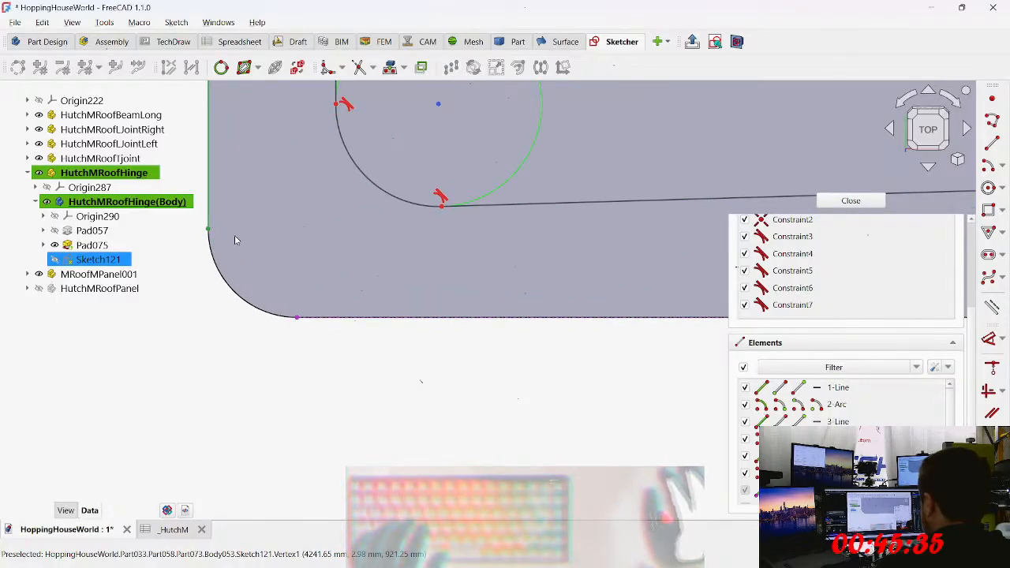
key(g)
key(m)
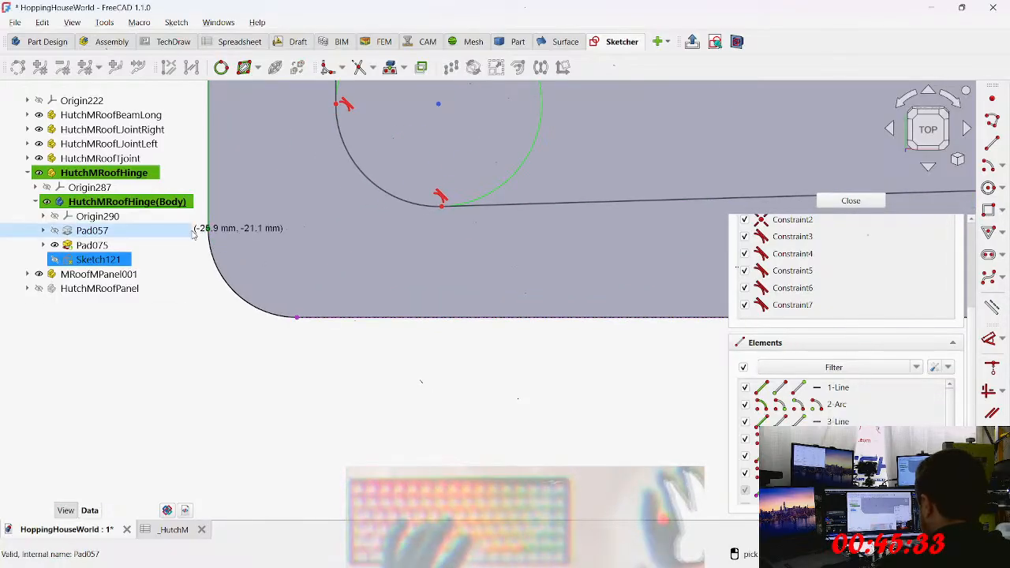
click(208, 229)
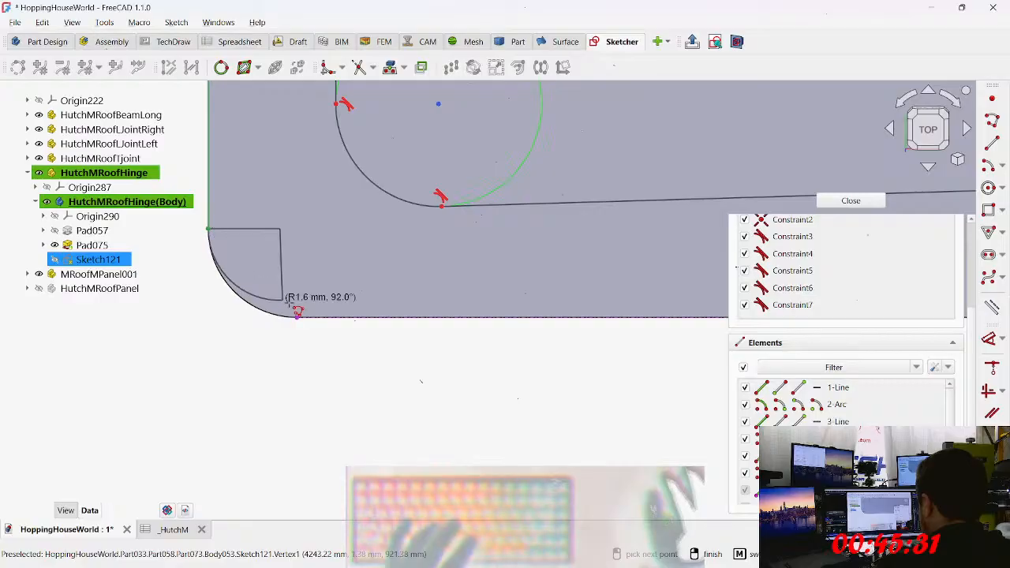
click(300, 318)
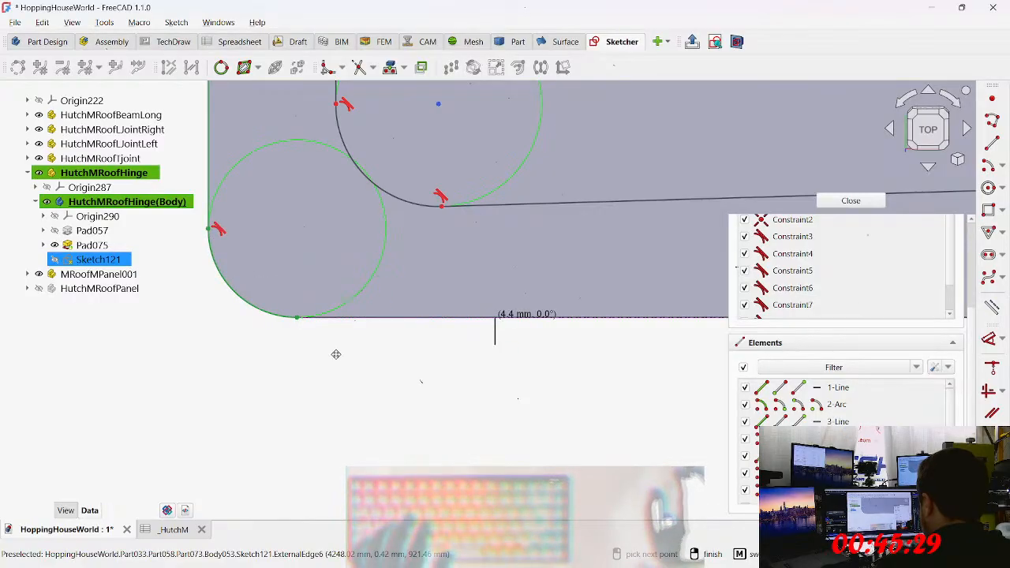
Step: Continue the outer polyline straight along the bottom edge to the start of the lower-right rounded corner and finish it there
scroll(496, 320, down, 5)
middle_drag(594, 356, 82, 334)
middle_drag(722, 345, 134, 344)
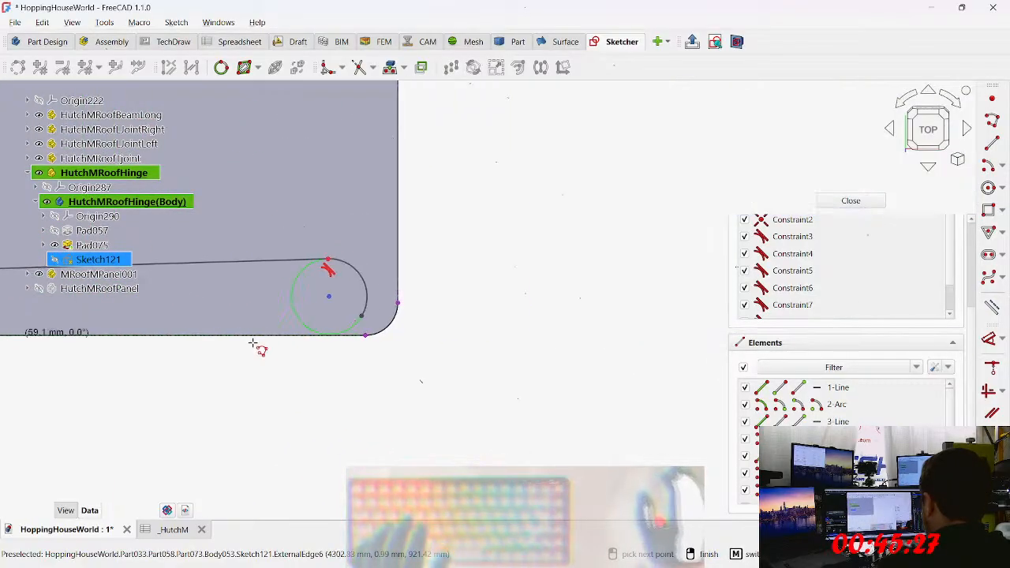
scroll(331, 345, up, 5)
click(415, 316)
key(Escape)
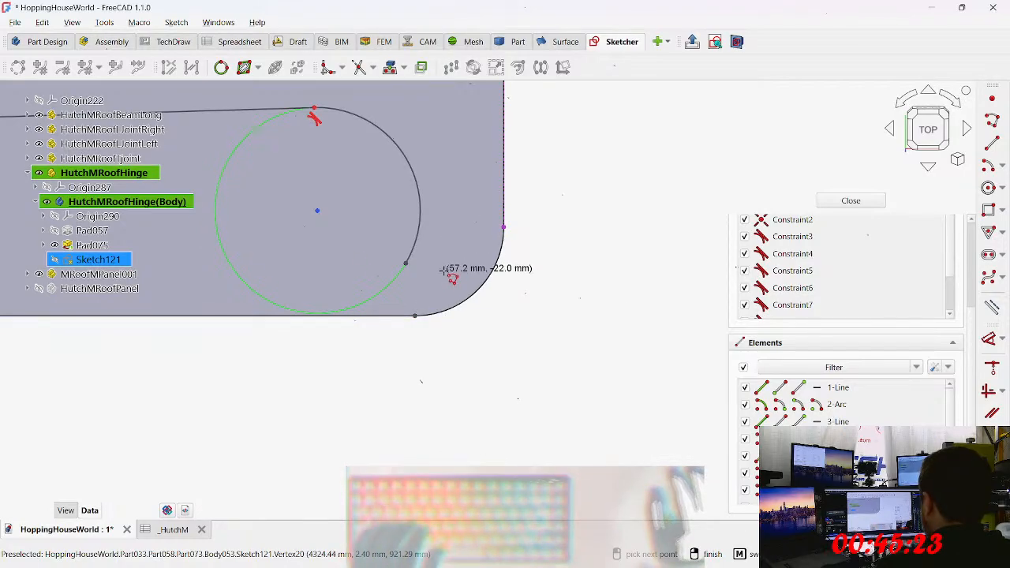
Step: Try to join the inner arc's free end tangentially to the right end of the outer bottom line
key(c)
click(406, 264)
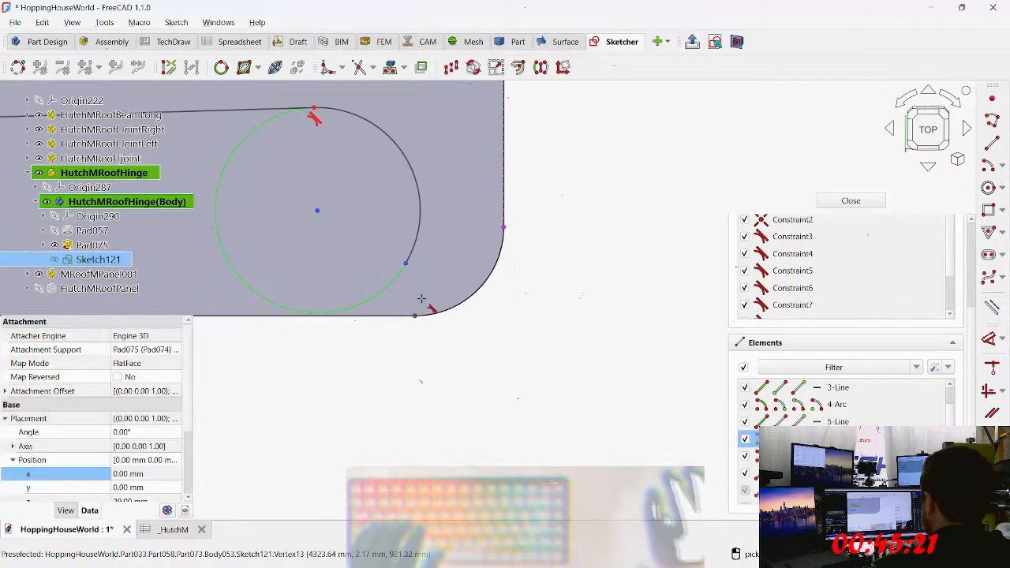
click(416, 316)
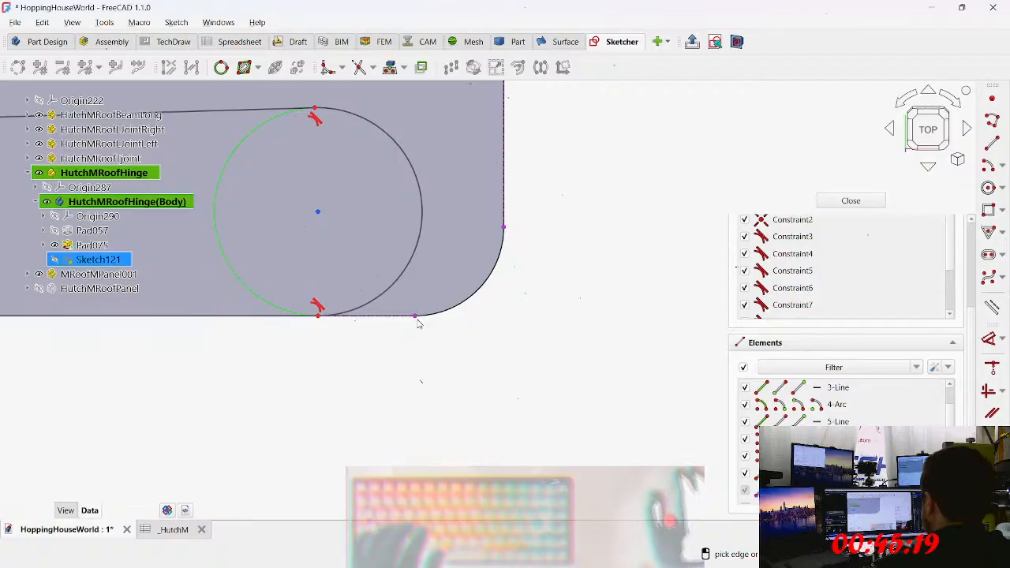
right_click(365, 324)
right_click(382, 287)
click(407, 276)
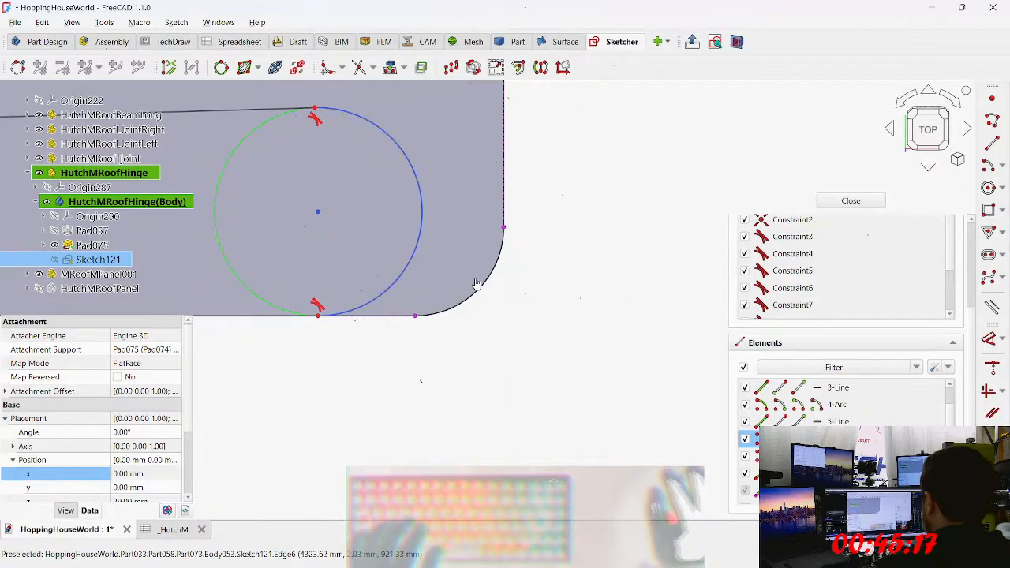
click(467, 282)
mouse_move(419, 258)
mouse_down()
mouse_move(523, 273)
mouse_move(538, 217)
mouse_move(584, 227)
mouse_move(410, 338)
mouse_move(416, 306)
mouse_up()
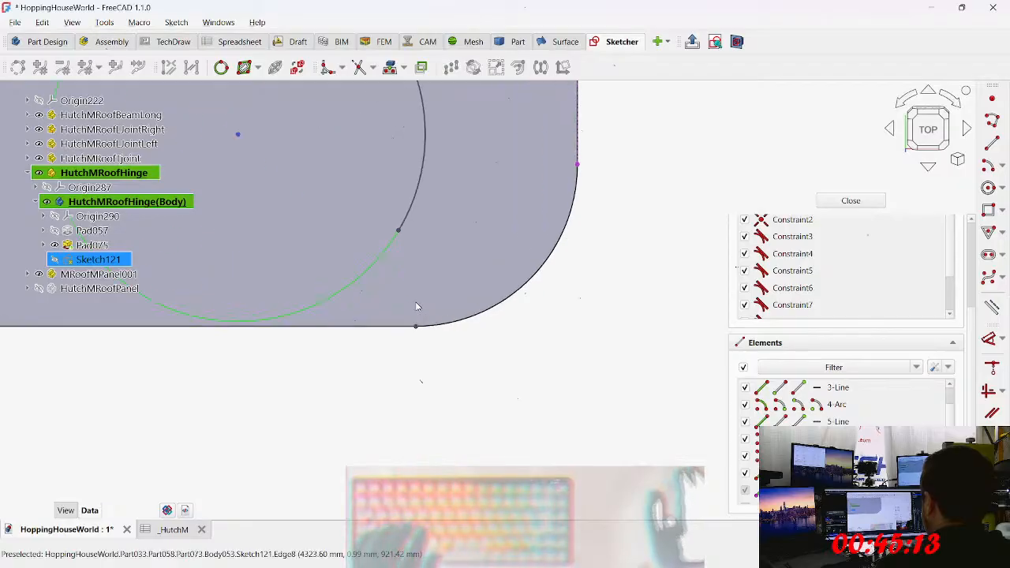
Step: Retry the tangent join from the outer bottom line's end to the inner arc's free end, test it by pulling the arc, and undo it
key(c)
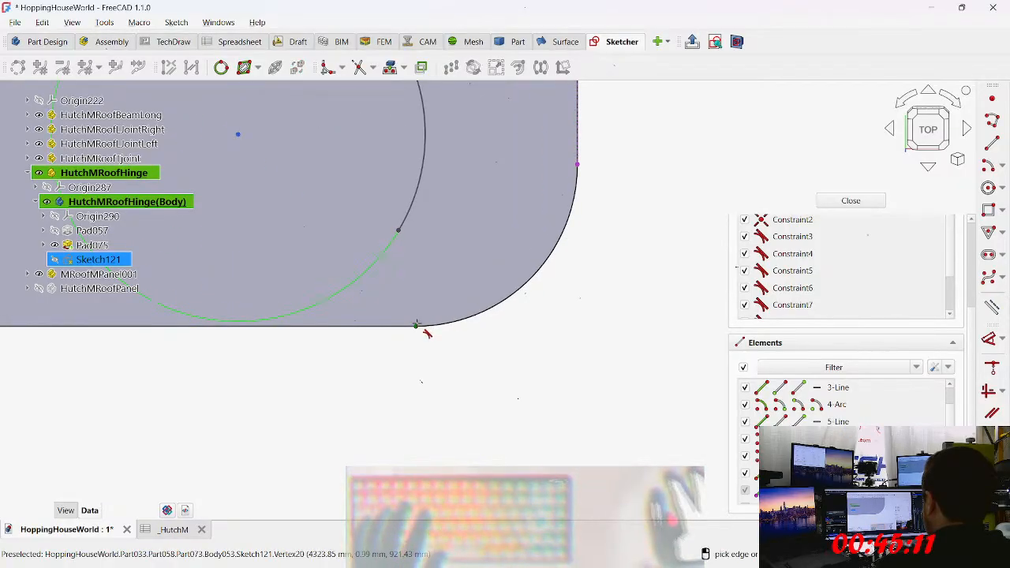
click(416, 326)
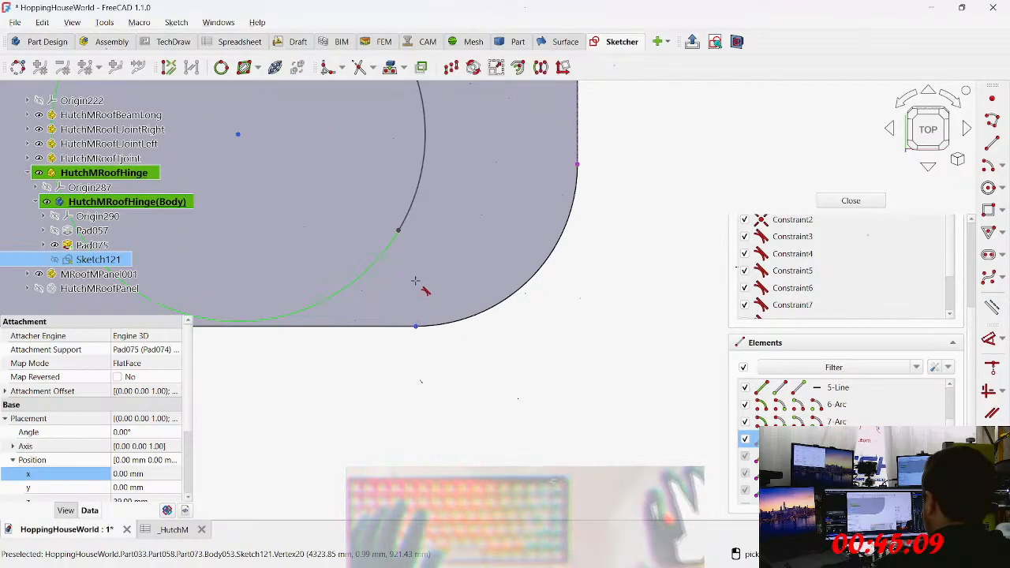
click(400, 235)
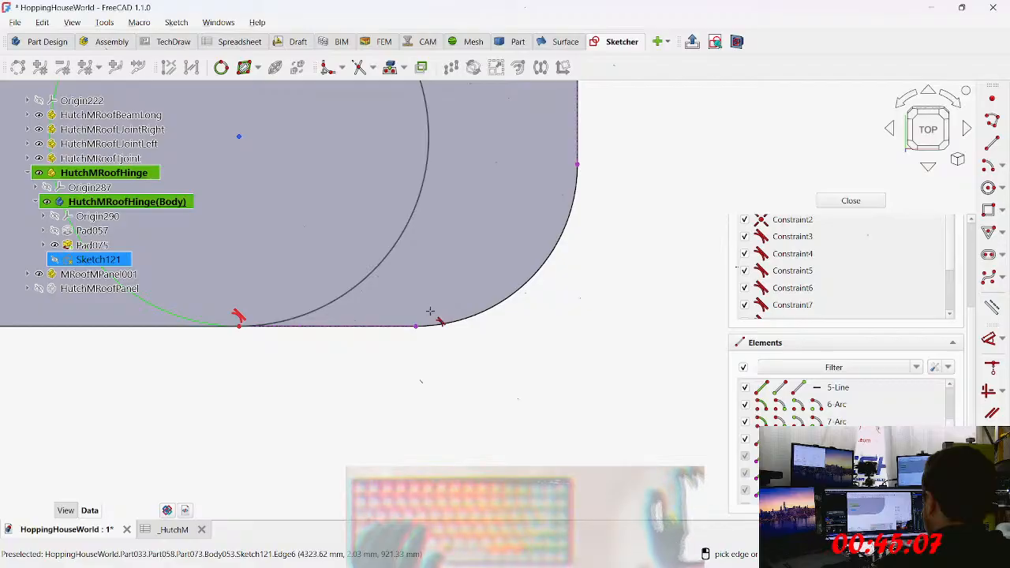
drag(375, 273, 720, 271)
scroll(527, 355, down, 4)
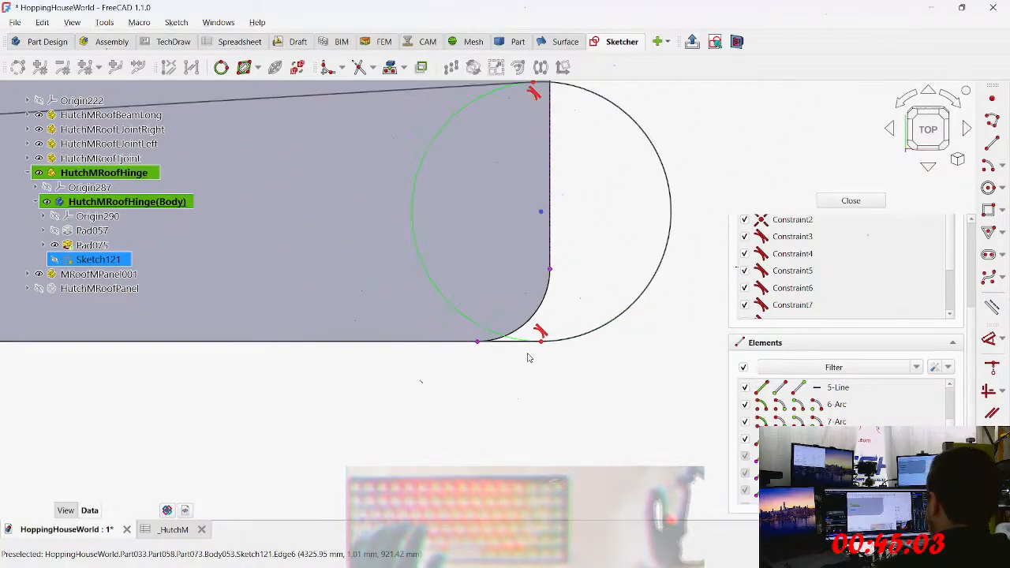
key(ctrl+z)
Step: Make the slanted inner line parallel to the outer bottom line and pull the end arc outward beyond the panel corner
mouse_move(484, 287)
mouse_down()
mouse_move(667, 270)
mouse_move(571, 301)
mouse_up()
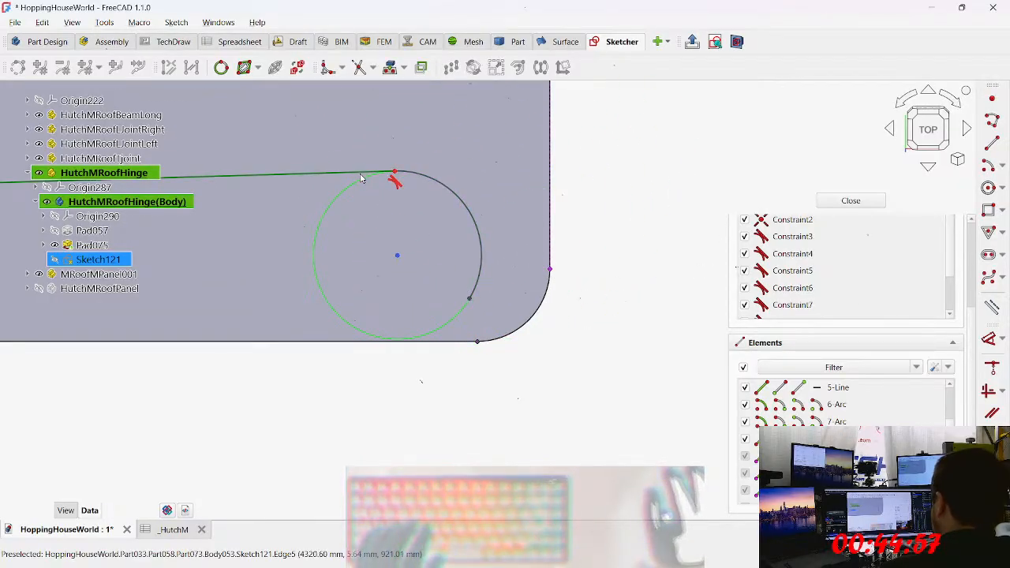
click(300, 341)
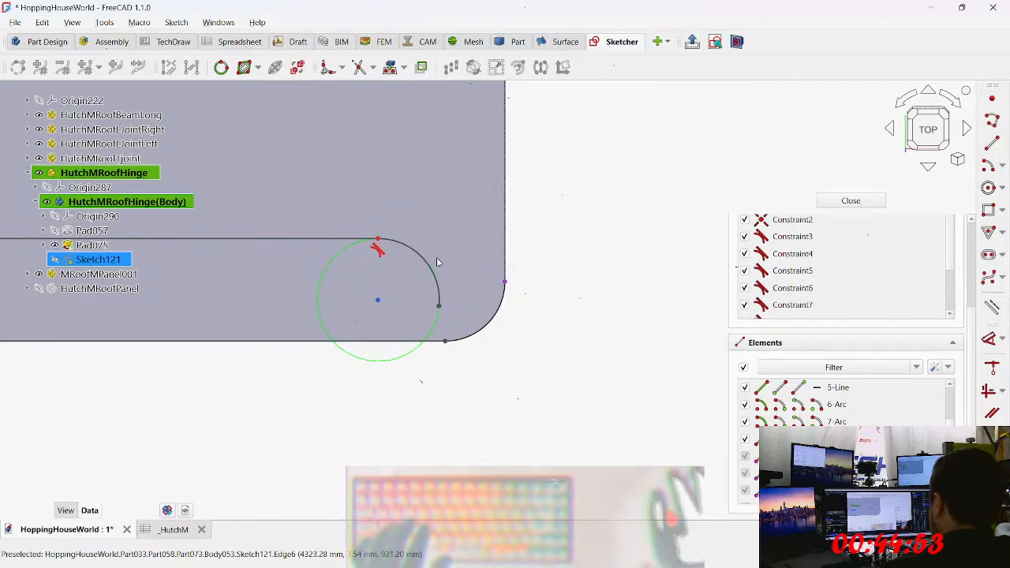
drag(423, 264, 582, 277)
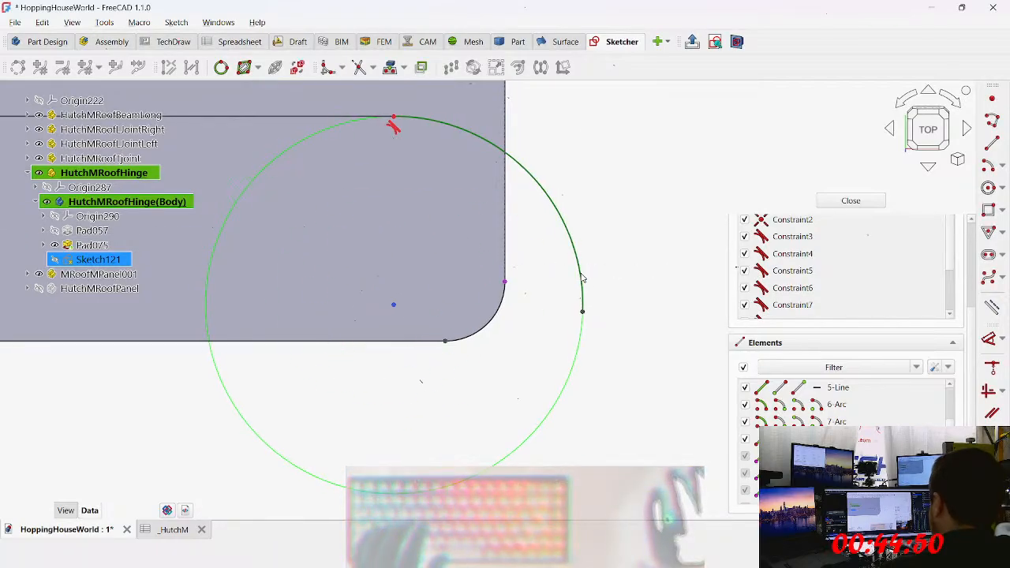
Step: Try a tangent join between the enlarged arc's free end and the outer bottom line's end, and undo it
click(583, 312)
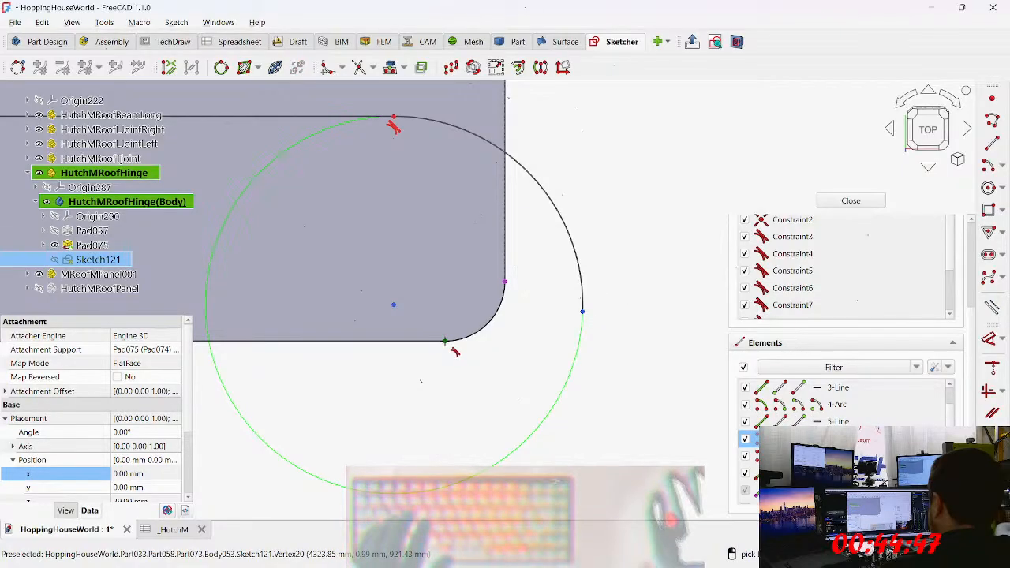
click(445, 340)
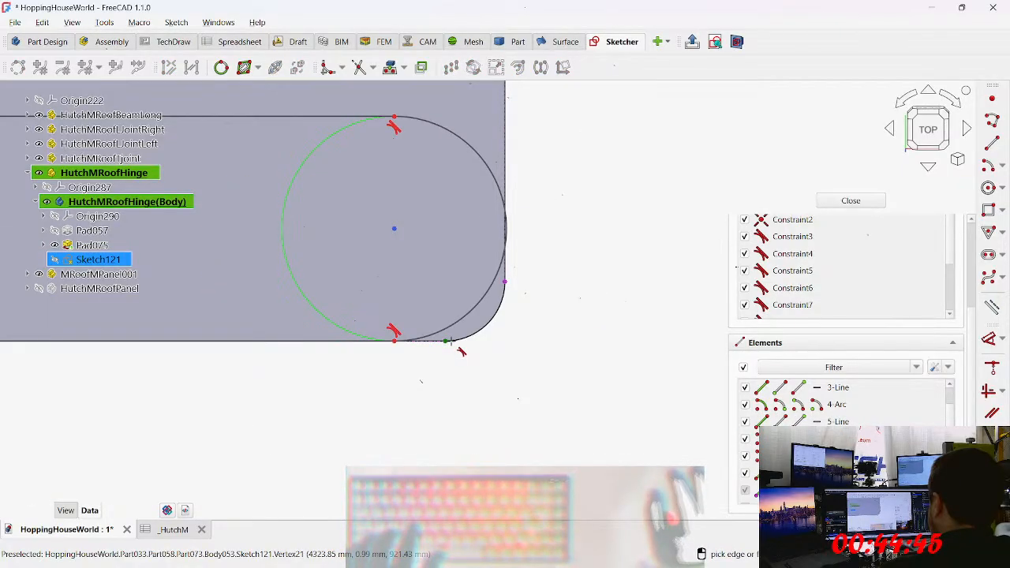
scroll(466, 335, up, 3)
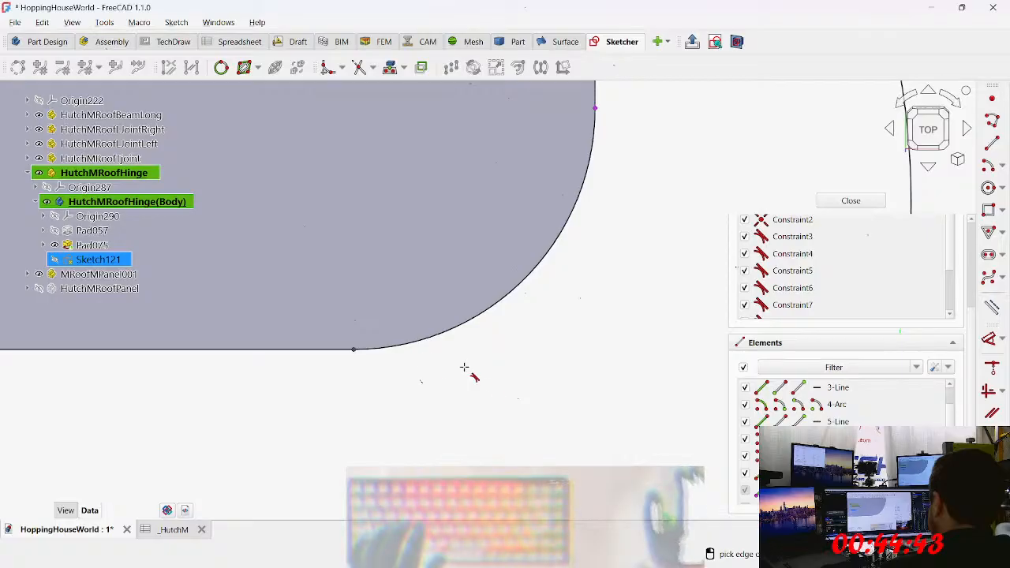
scroll(437, 361, down, 2)
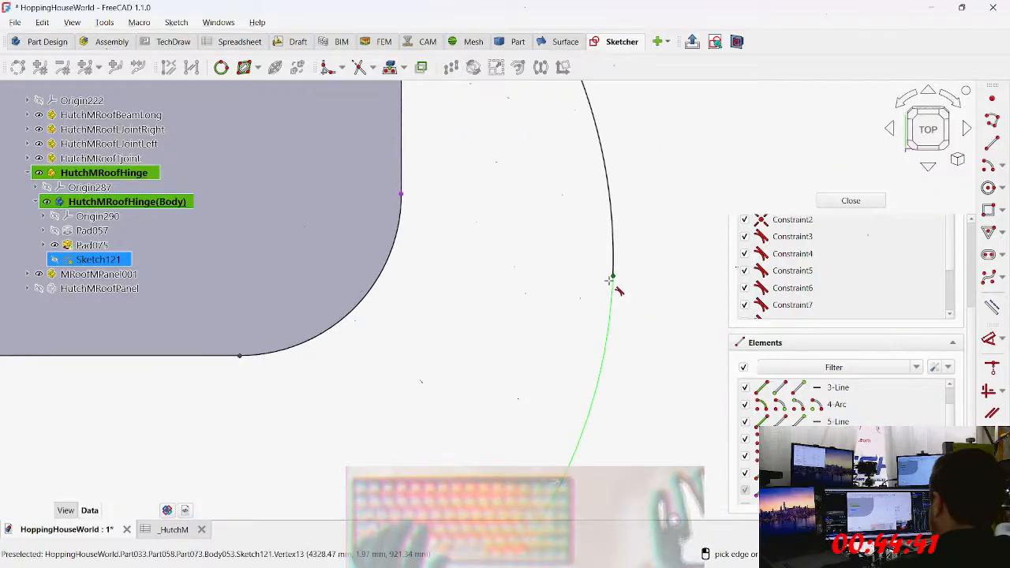
Step: Try the enlarged arc's tangent join to the bottom line again, picking the line's endpoint at the start of the rounded corner
click(239, 359)
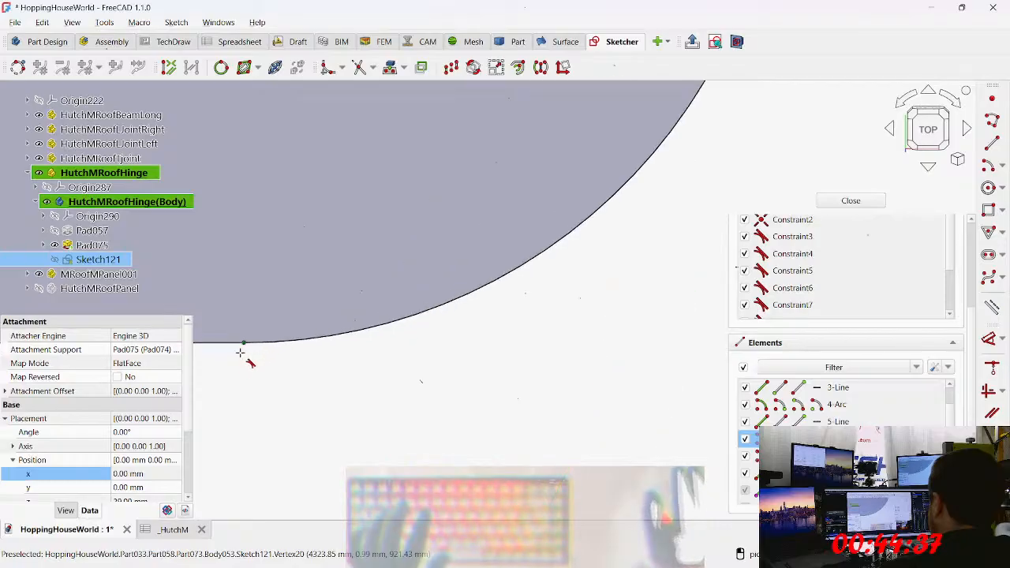
click(244, 344)
scroll(256, 351, down, 7)
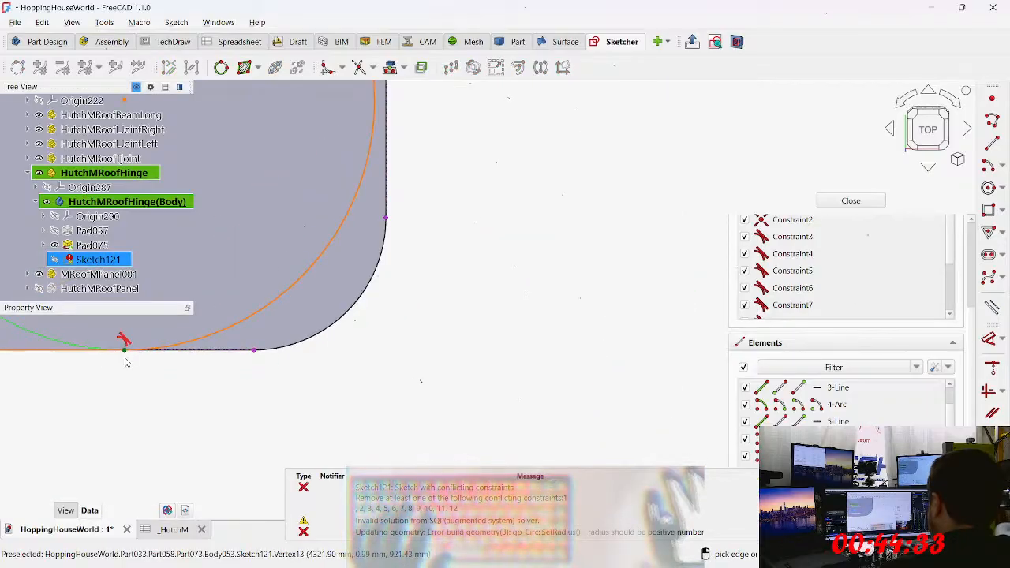
Step: Try further tangent constraints between the arc's bottom junction and the reference corner vertex, undo them, and leave the sketch
mouse_move(450, 305)
middle_down()
mouse_move(633, 289)
mouse_move(623, 290)
middle_up()
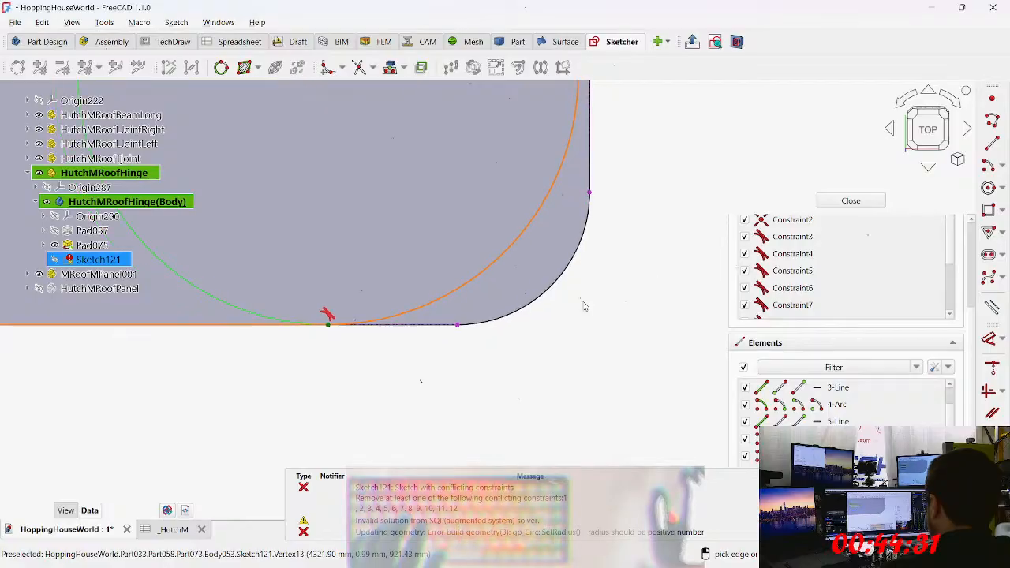
click(328, 324)
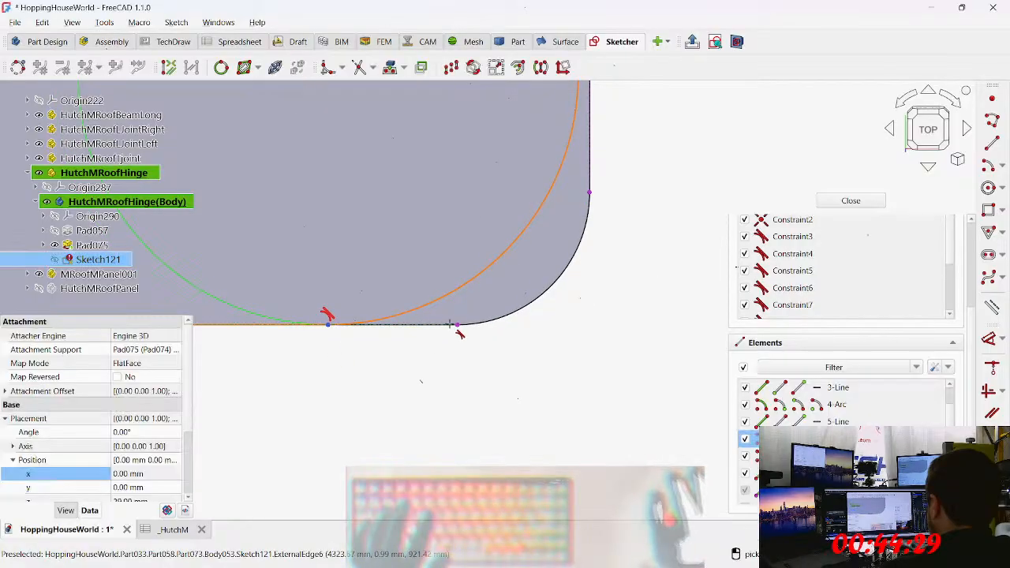
click(458, 330)
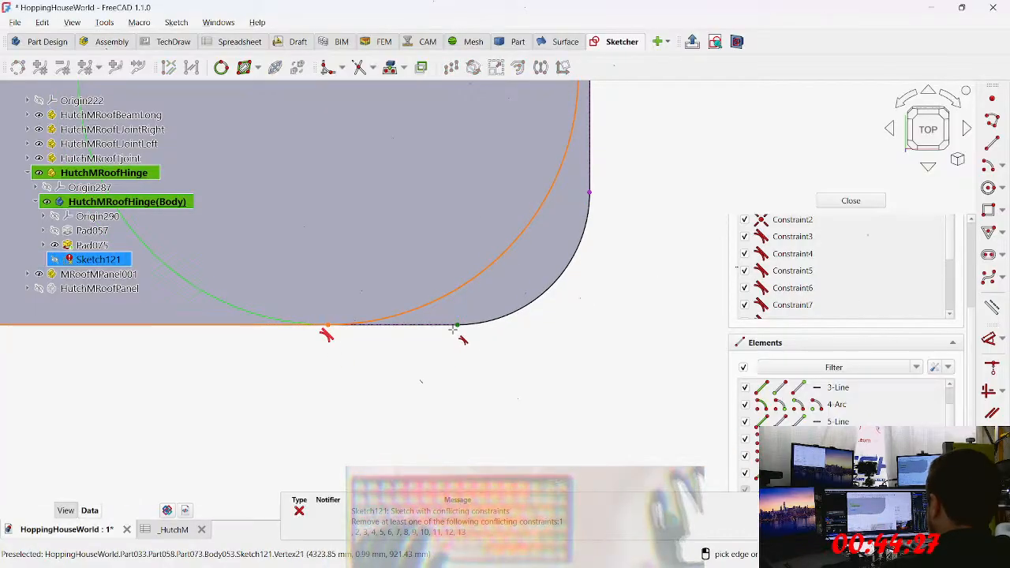
click(460, 332)
click(327, 324)
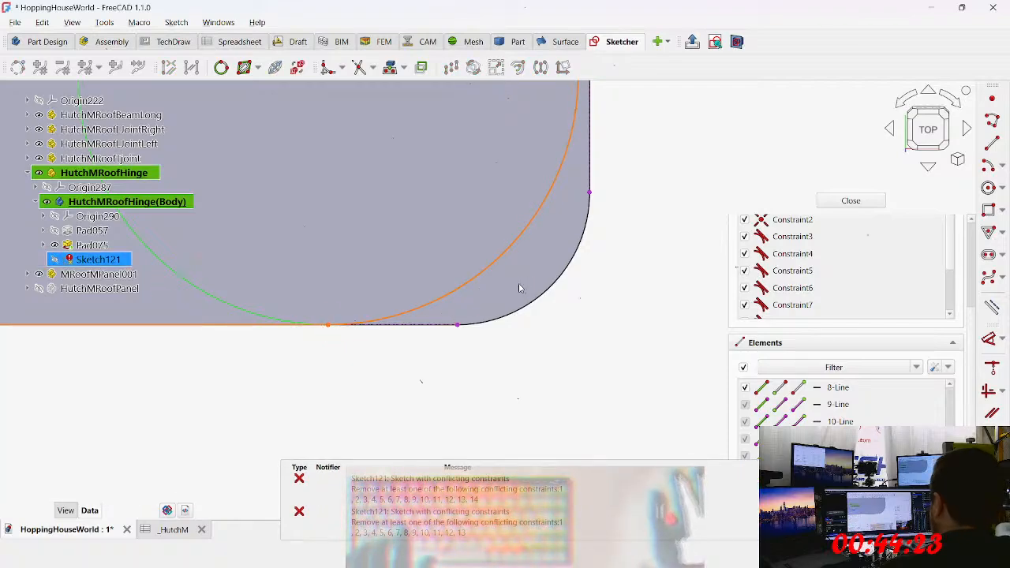
right_click(448, 339)
click(418, 308)
key(Escape)
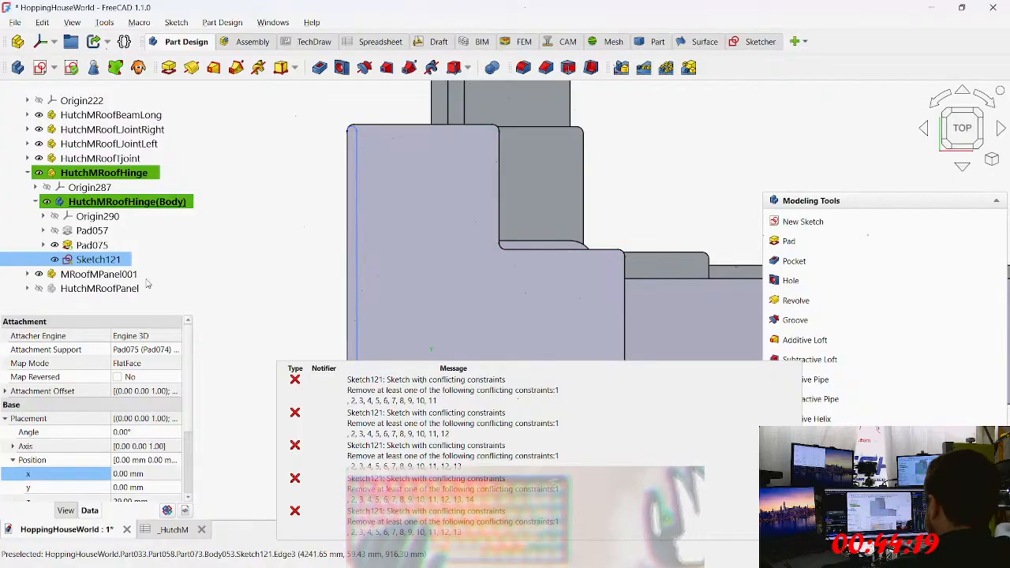
double_click(98, 259)
middle_drag(595, 228, 511, 232)
scroll(534, 224, up, 6)
scroll(489, 244, up, 8)
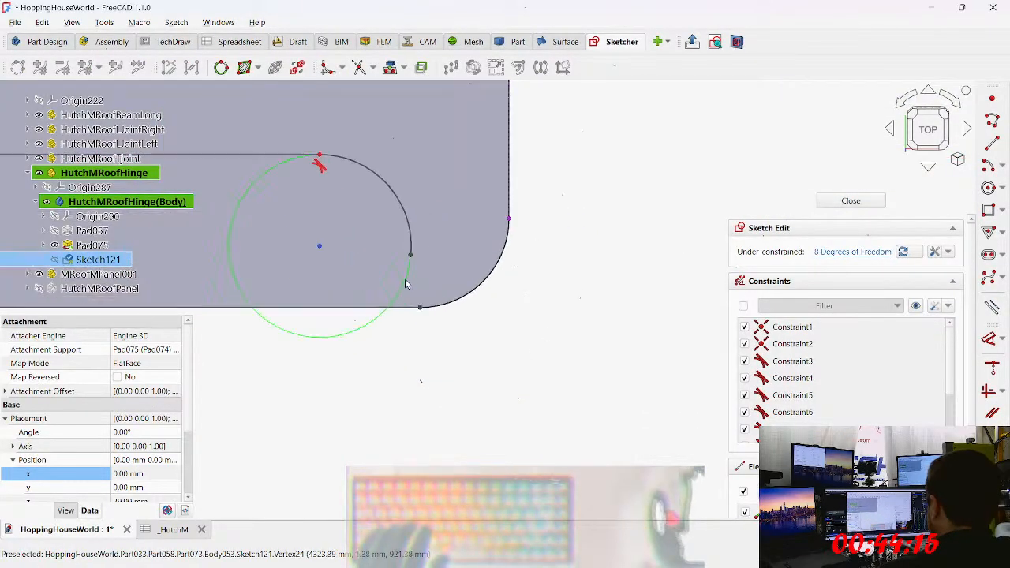
key(Escape)
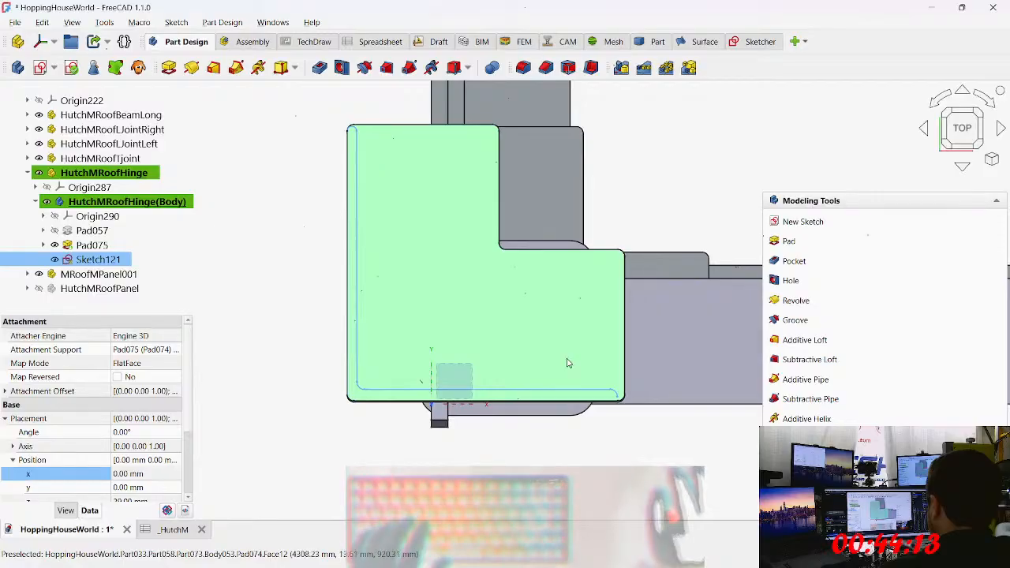
Step: Reopen Sketch121 for editing and enlarge the lower-right end arc outward past the panel's rounded corner
double_click(98, 259)
scroll(643, 220, up, 8)
middle_drag(643, 220, 344, 257)
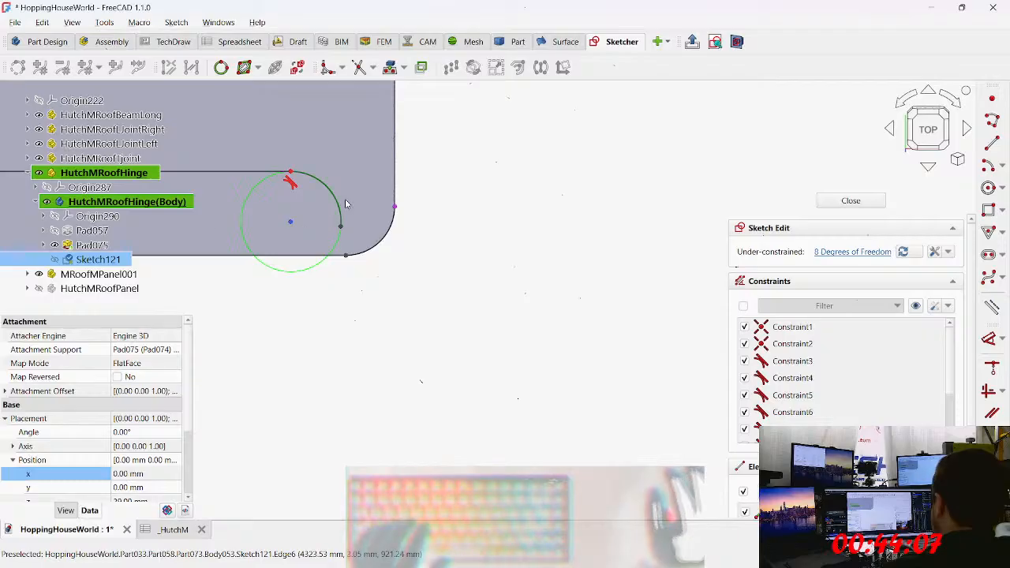
drag(345, 205, 427, 205)
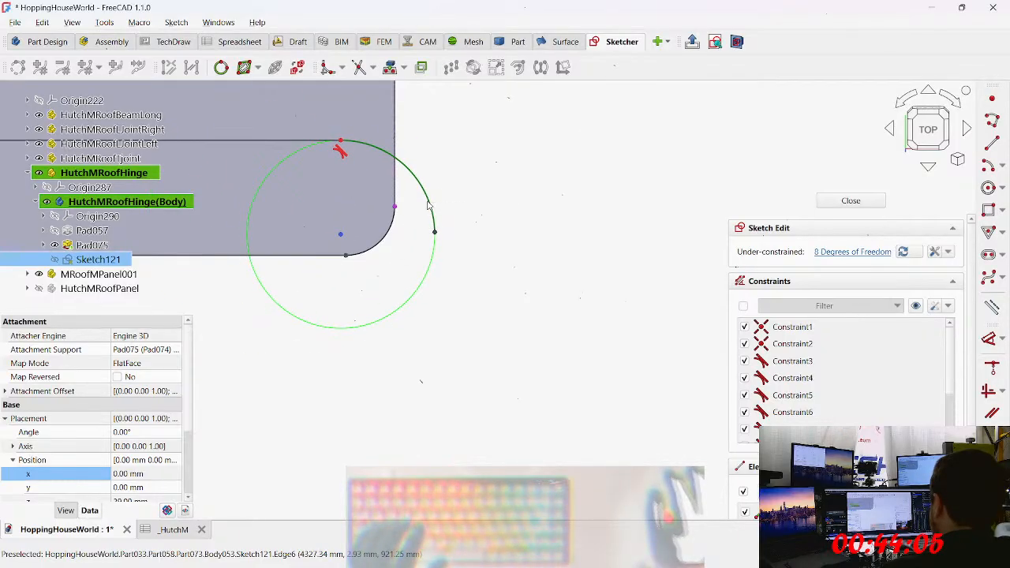
Step: Dimension the distance between the strip's inner and outer bottom lines with the wall thickness expression from <<_HutchM>>, 4 mm
key(d)
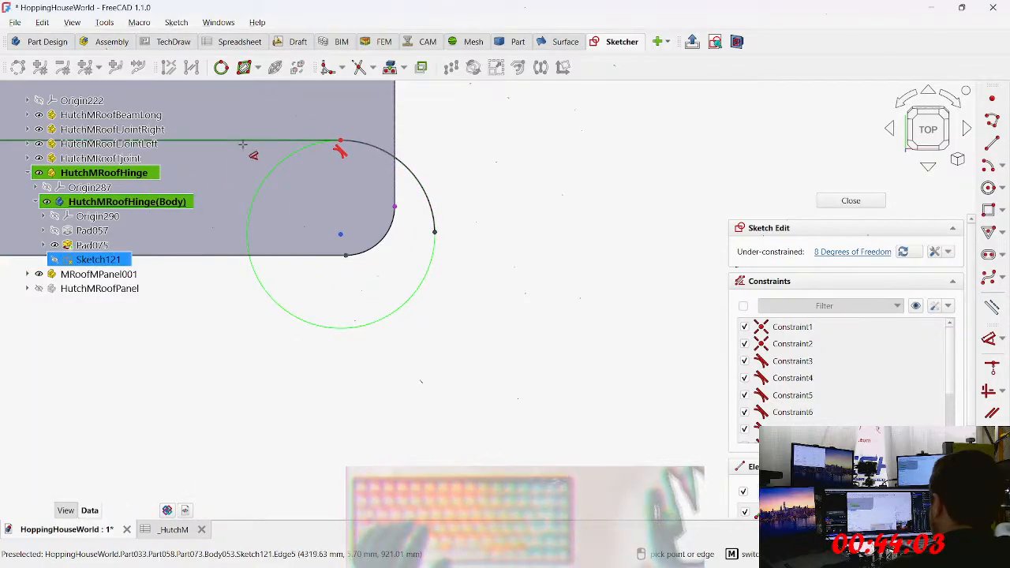
click(242, 144)
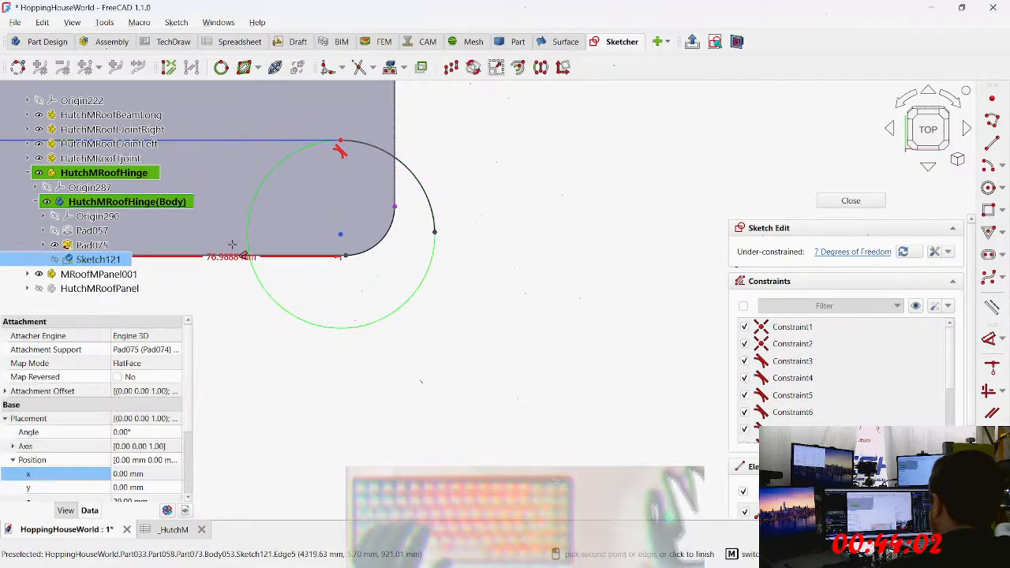
click(248, 409)
key(equal)
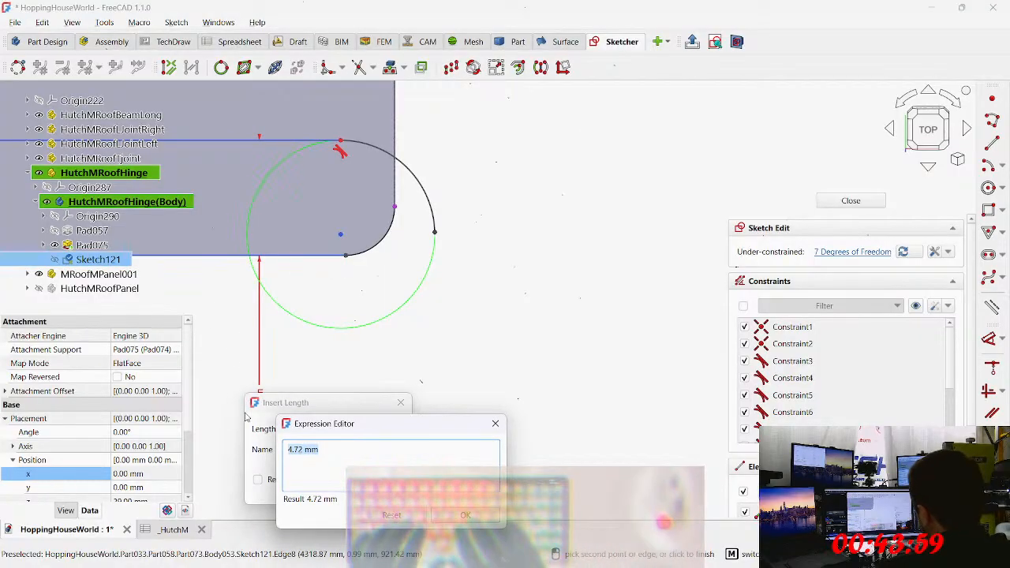
text(<<_HutchM>>.)
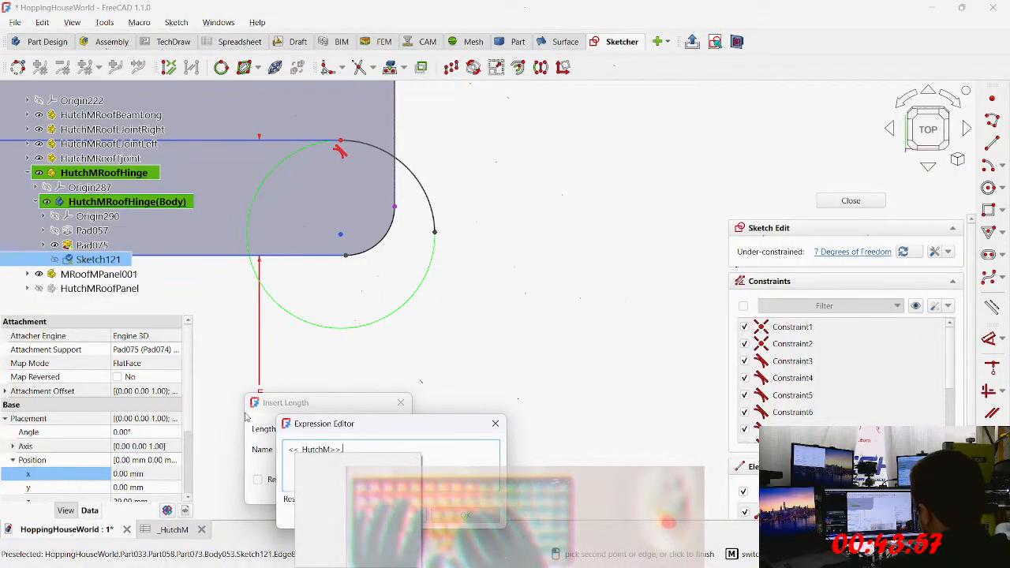
text(wall )
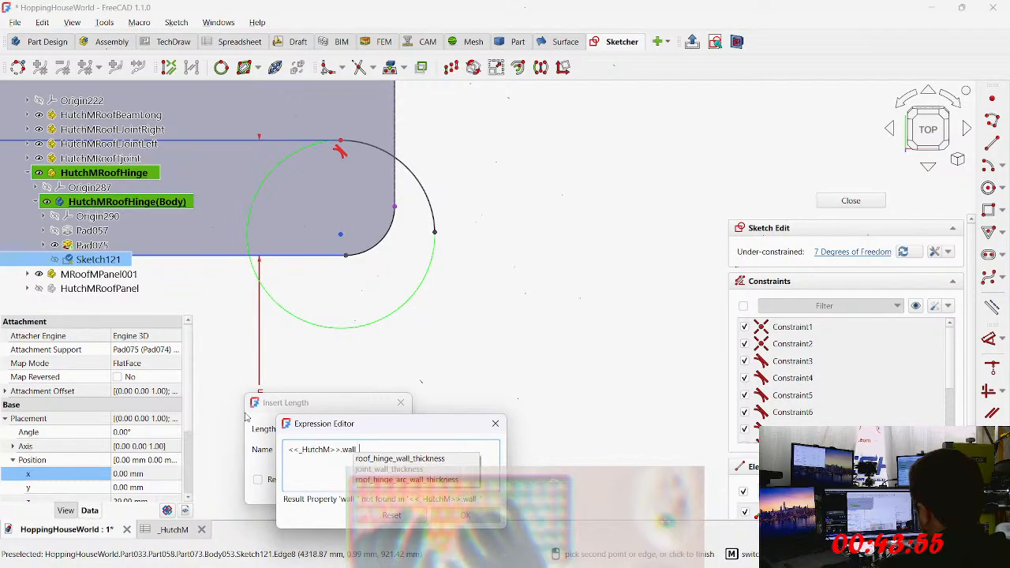
text(thic)
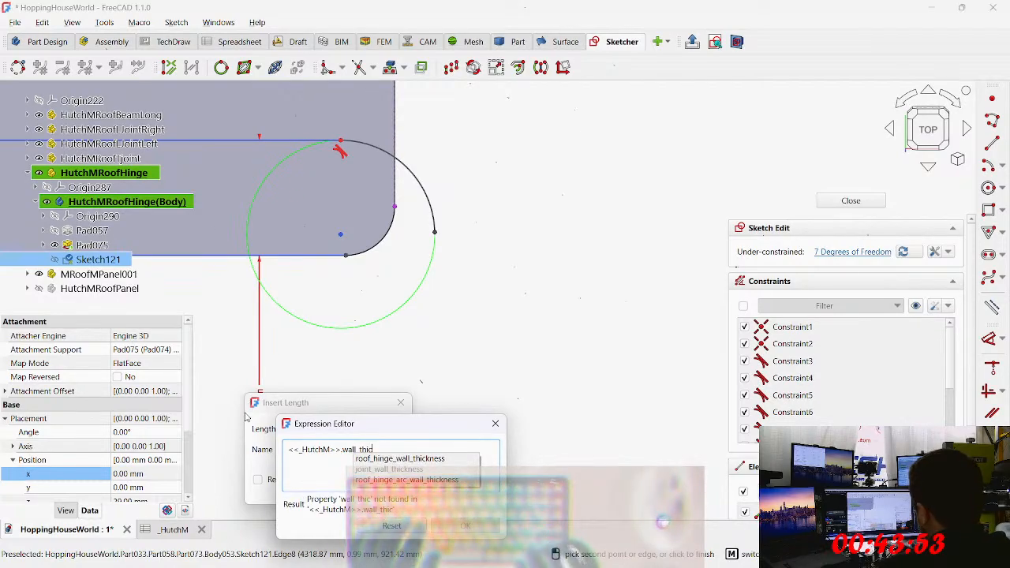
key(Down)
key(ctrl+a)
key(ctrl+c)
key(Return)
key(ctrl+a)
key(ctrl+v)
key(Return)
key(Return)
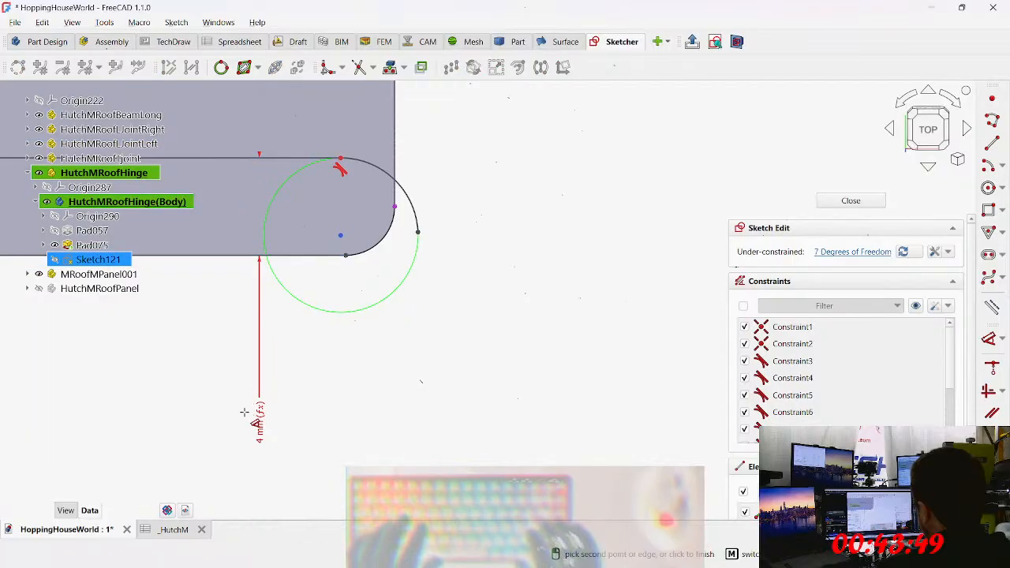
Step: Try to dimension the distance between the inner and outer vertical lines on the strip's left side
scroll(235, 415, down, 2)
scroll(235, 414, down, 4)
mouse_move(640, 338)
middle_down()
mouse_move(634, 345)
mouse_move(872, 315)
middle_up()
scroll(871, 315, down, 3)
scroll(359, 284, up, 5)
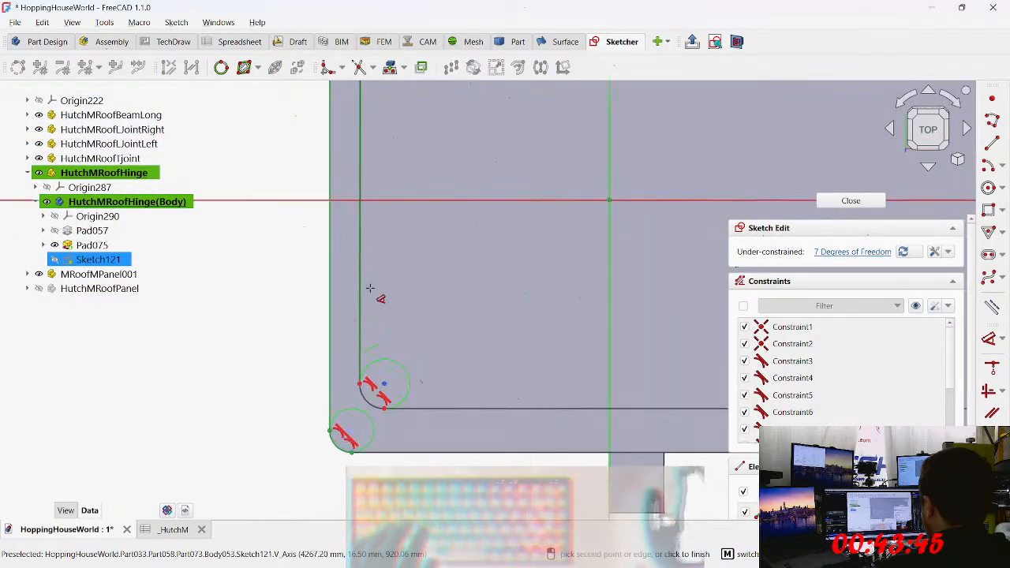
click(360, 280)
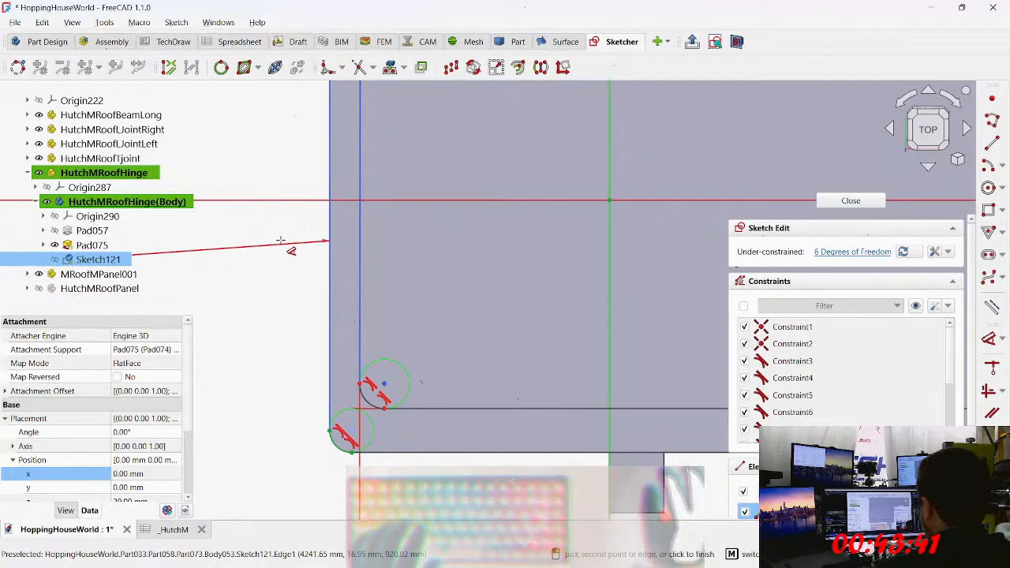
click(329, 164)
click(360, 150)
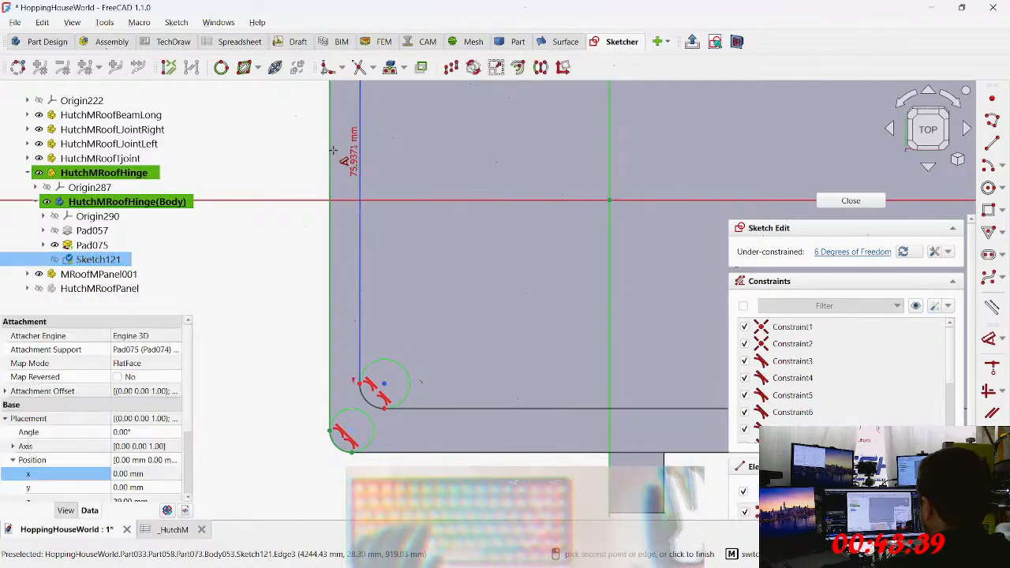
key(Escape)
middle_drag(284, 194, 411, 377)
scroll(441, 276, down, 5)
mouse_move(457, 239)
middle_down()
mouse_move(358, 419)
mouse_move(460, 190)
middle_up()
scroll(429, 229, up, 3)
key(Escape)
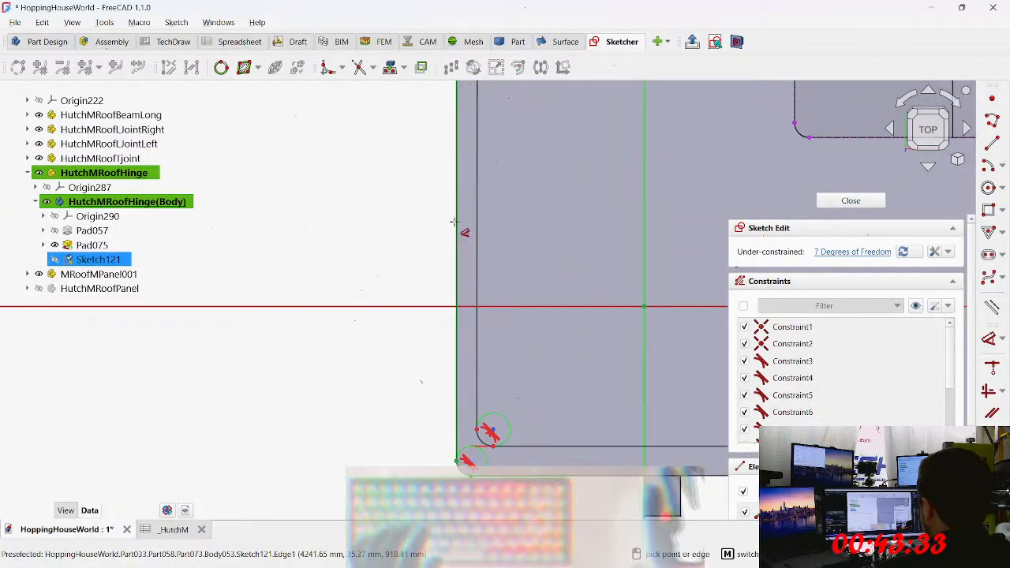
Step: Try the spacing dimension between the two left vertical lines again, cancel it, and leave the sketch
click(476, 221)
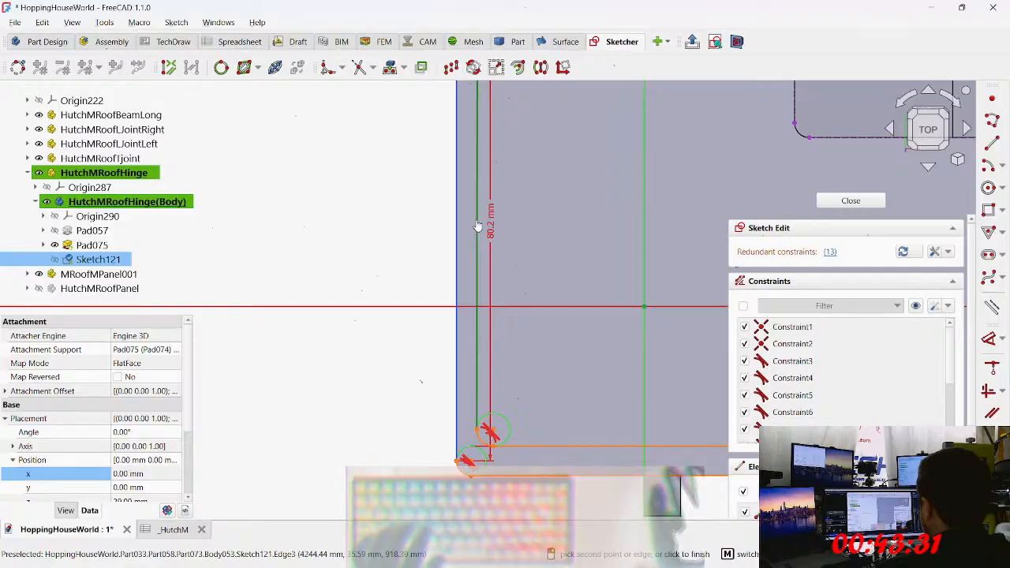
middle_drag(288, 252, 688, 191)
scroll(585, 99, down, 8)
scroll(565, 101, down, 2)
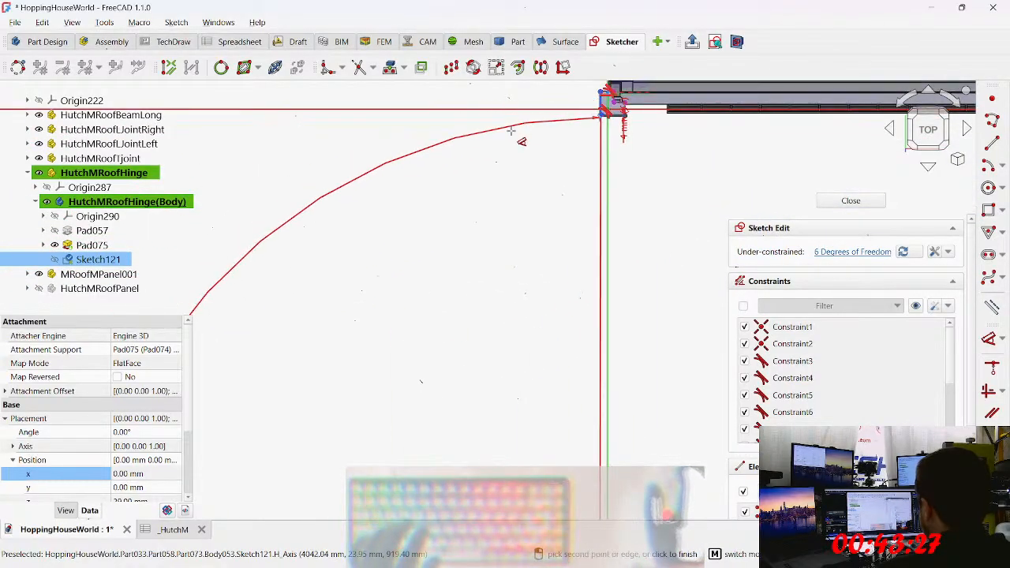
scroll(488, 177, down, 5)
key(Escape)
key(Escape)
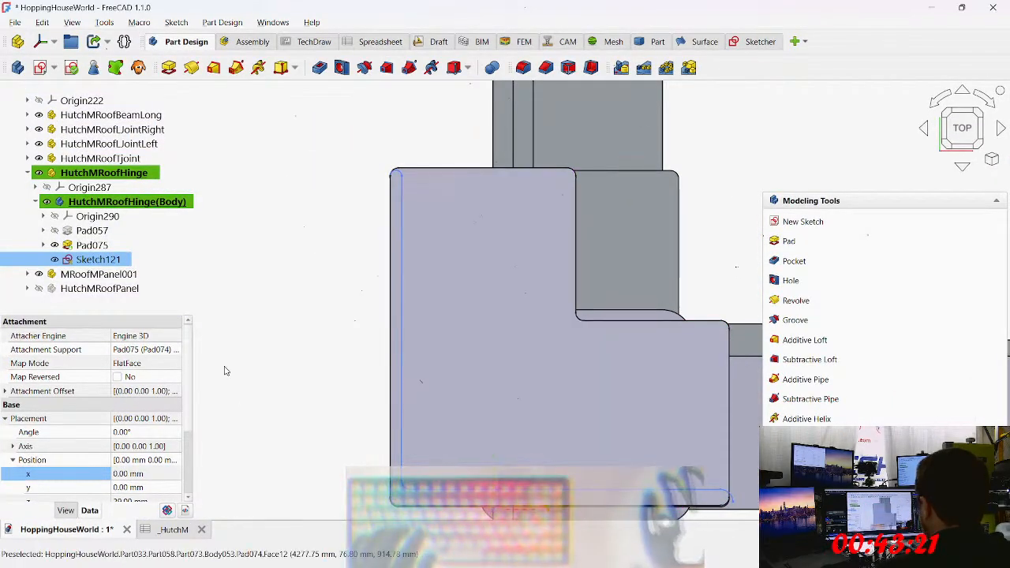
Step: Reopen Sketch121 for editing and constrain the strip's inner left line to be vertical
double_click(96, 260)
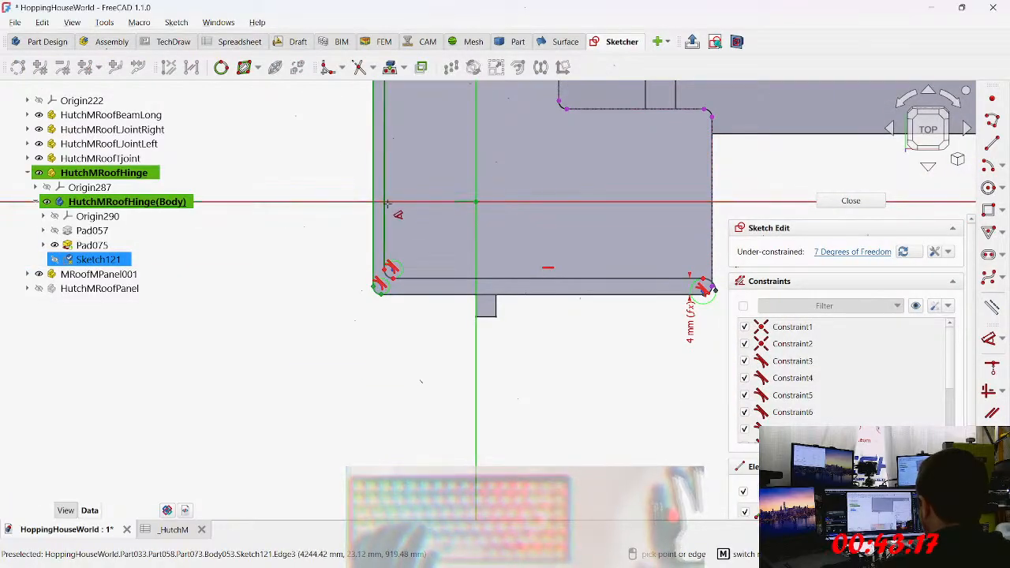
click(383, 230)
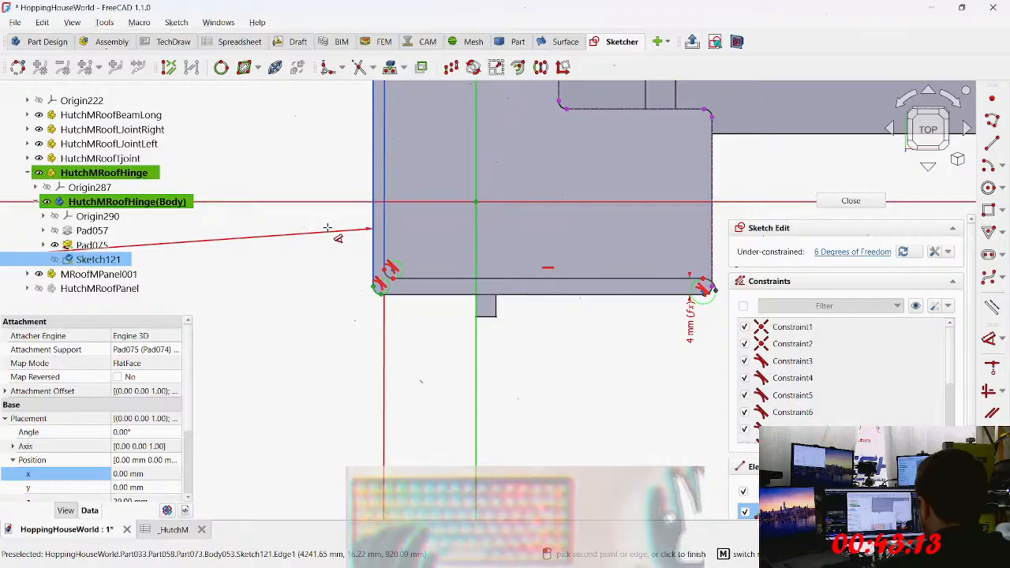
key(Escape)
middle_drag(374, 214, 323, 350)
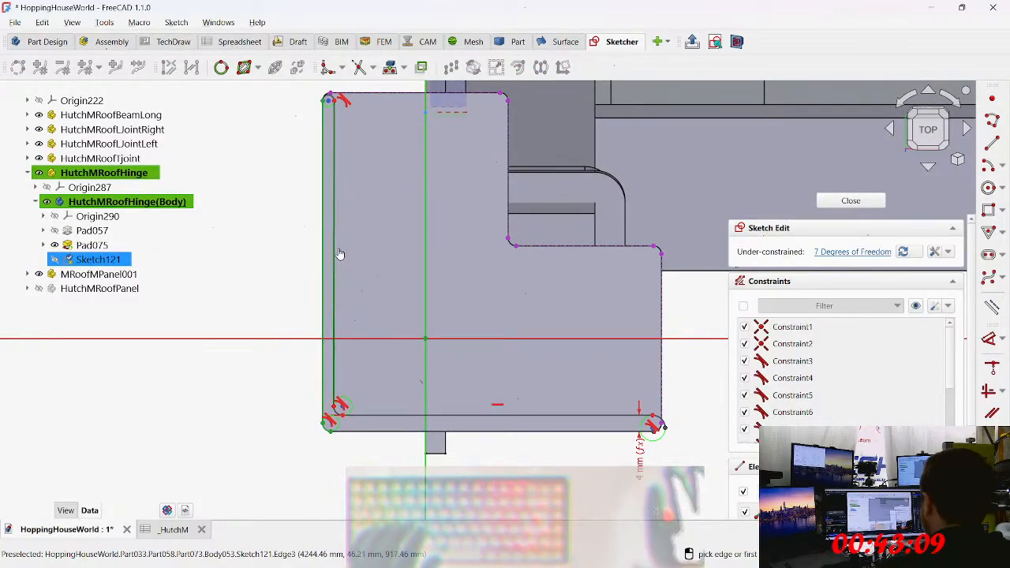
key(v)
click(340, 251)
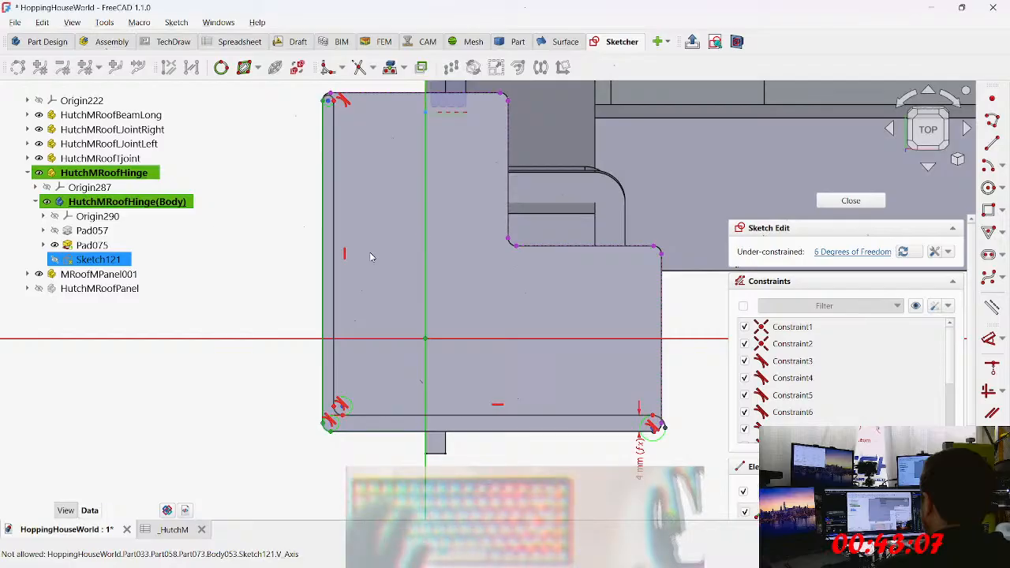
Step: Dimension the distance between the inner and outer left lines with the expression <<_HutchM>>.joint_wall_thickness, 4 mm
click(338, 282)
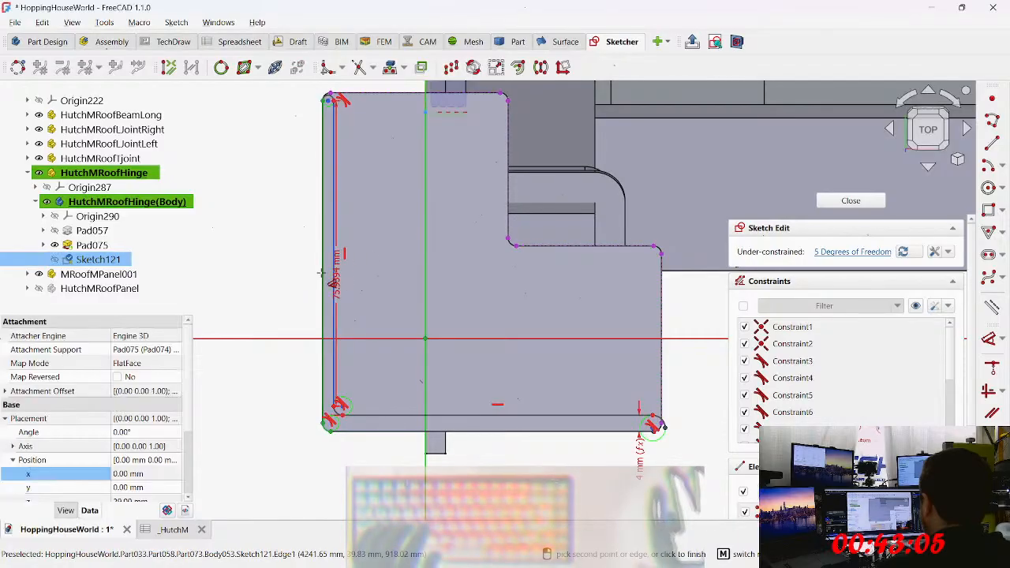
click(263, 267)
key(equal)
text(<<_HutchM>>.joint_wall_thickness)
key(Return)
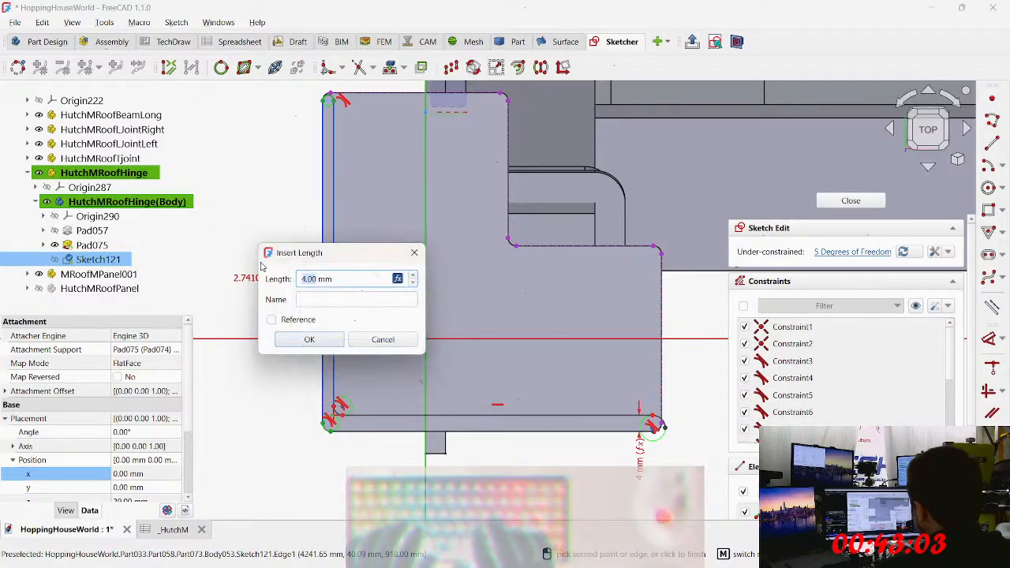
key(Return)
Step: Examine the strip's lower-left corner arcs, upper-left end arc and lower-right end arc for geometry that is still unconstrained
scroll(324, 412, up, 5)
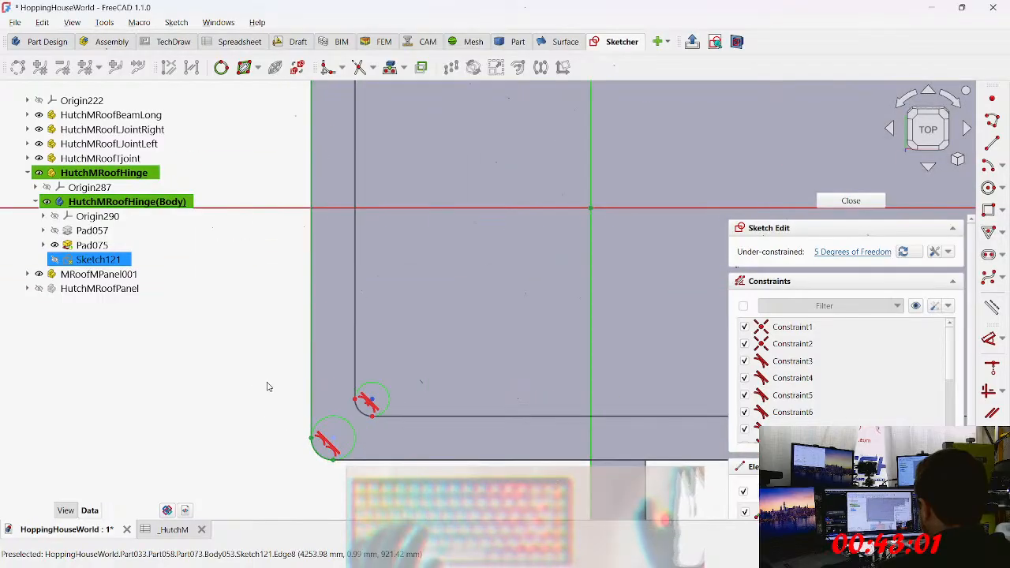
middle_drag(368, 367, 235, 294)
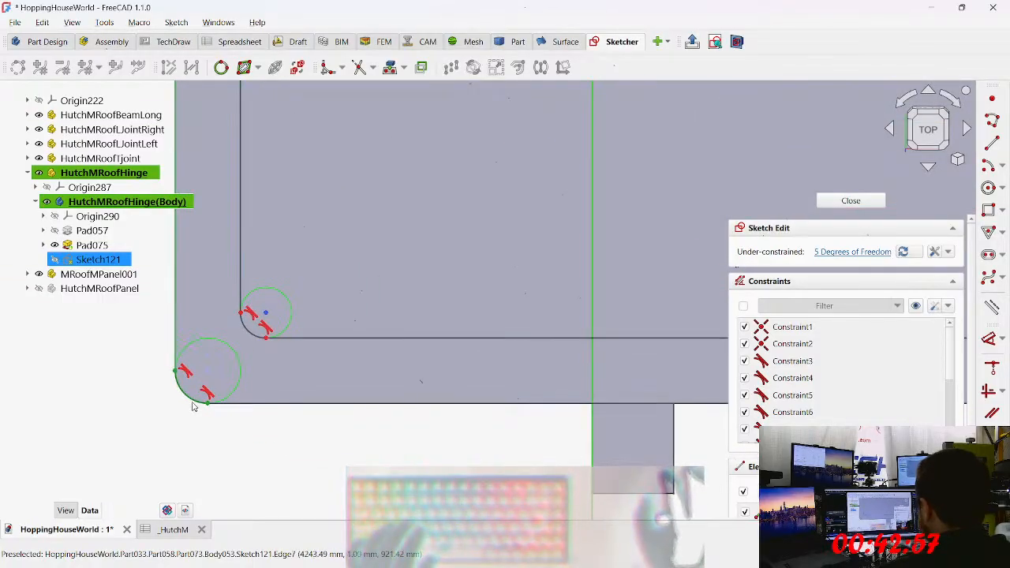
scroll(316, 348, down, 5)
middle_drag(352, 323, 349, 416)
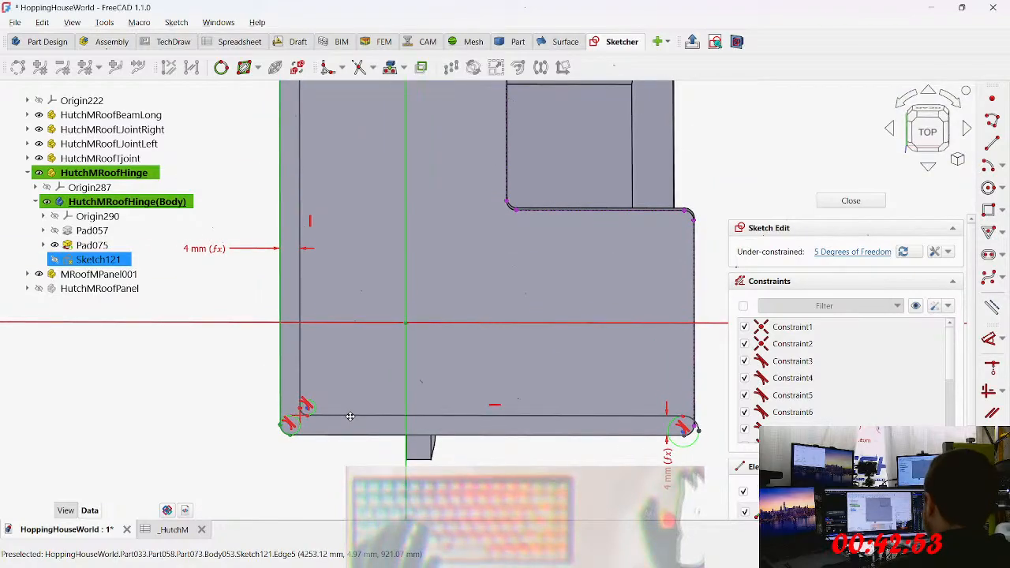
scroll(305, 427, up, 6)
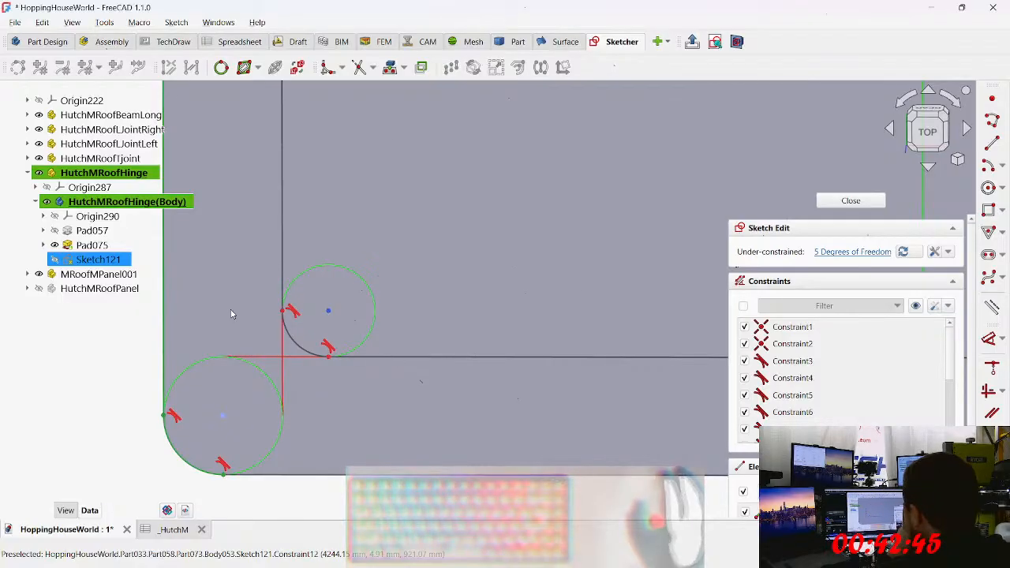
scroll(229, 311, down, 3)
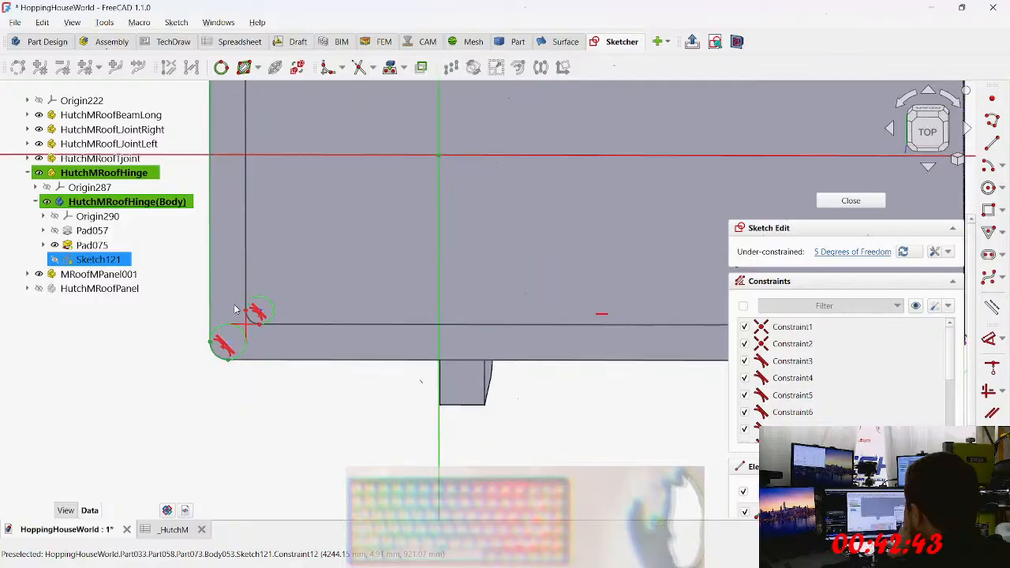
scroll(245, 310, up, 5)
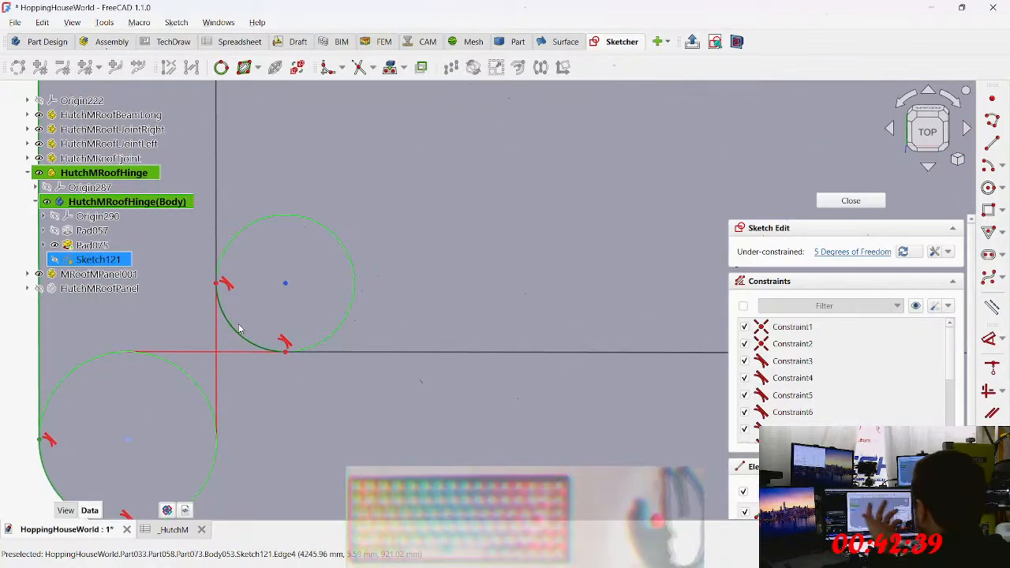
scroll(237, 335, down, 3)
scroll(286, 331, down, 4)
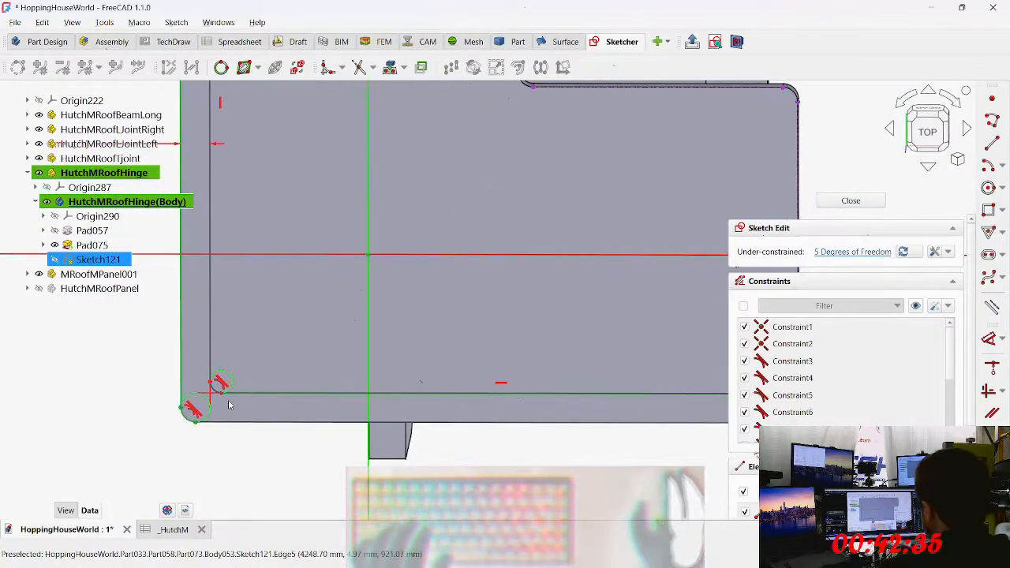
mouse_move(242, 265)
middle_down()
mouse_move(234, 307)
mouse_move(292, 557)
middle_up()
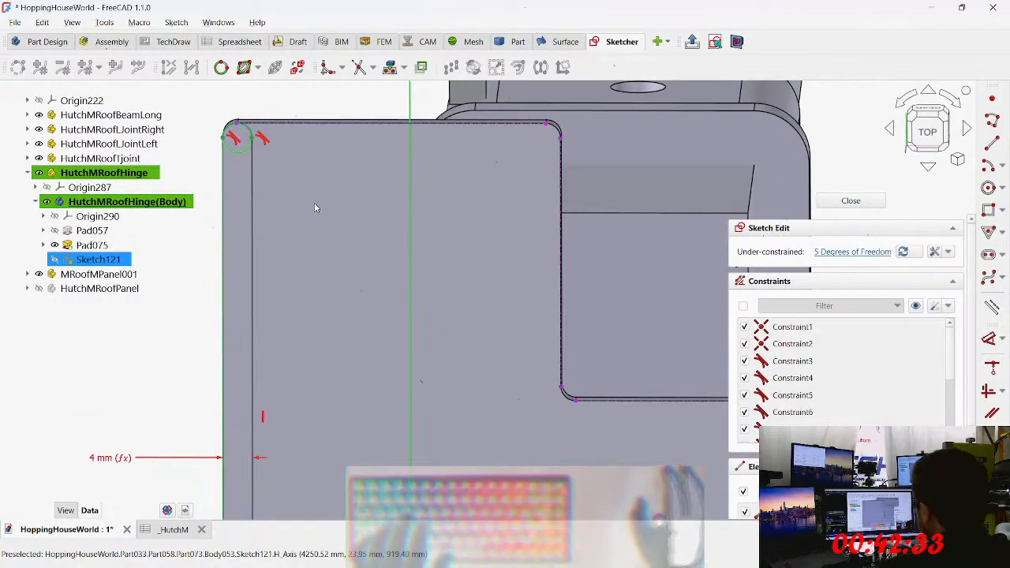
scroll(245, 132, up, 5)
scroll(277, 220, down, 6)
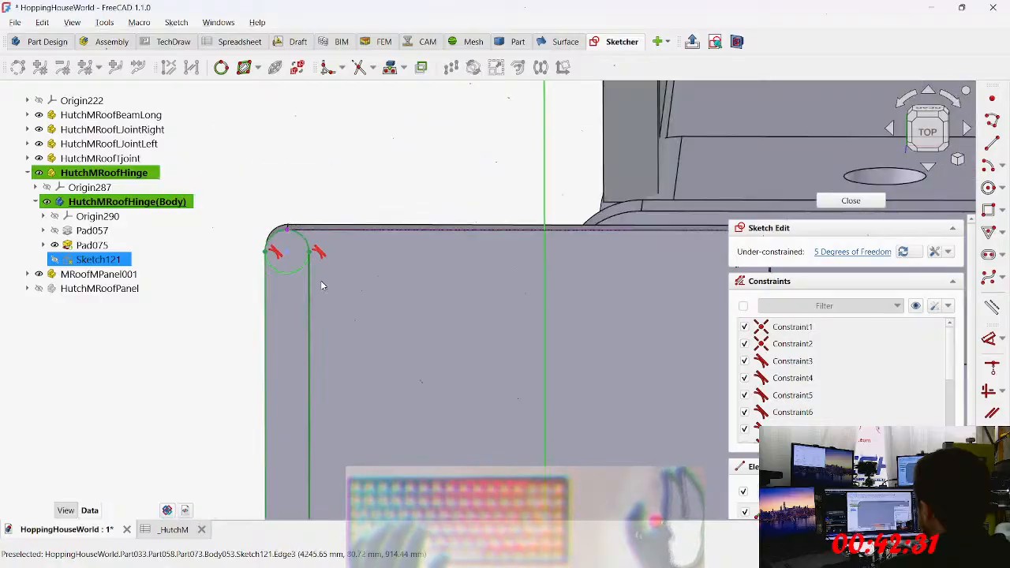
scroll(408, 261, up, 5)
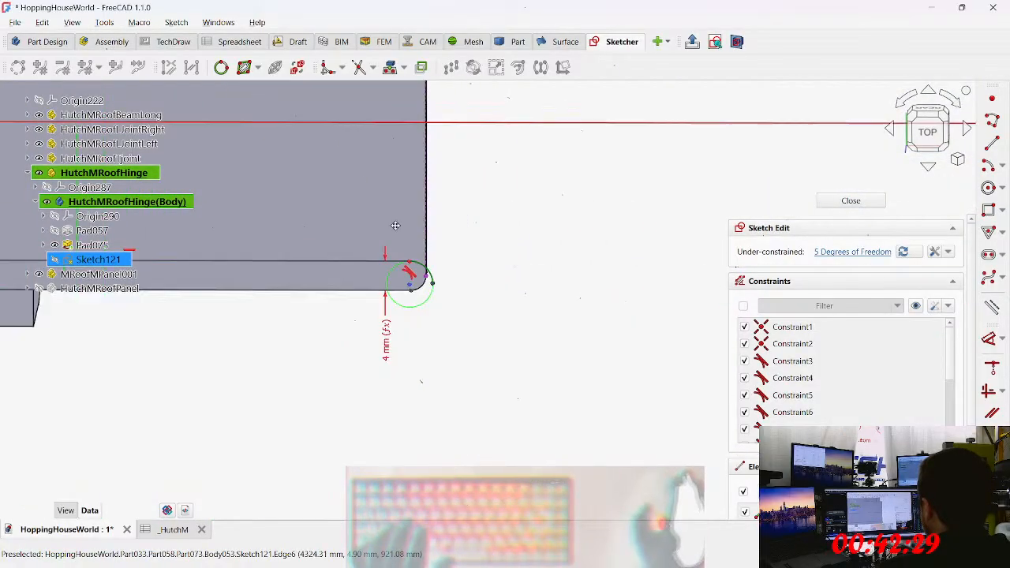
middle_drag(387, 185, 457, 425)
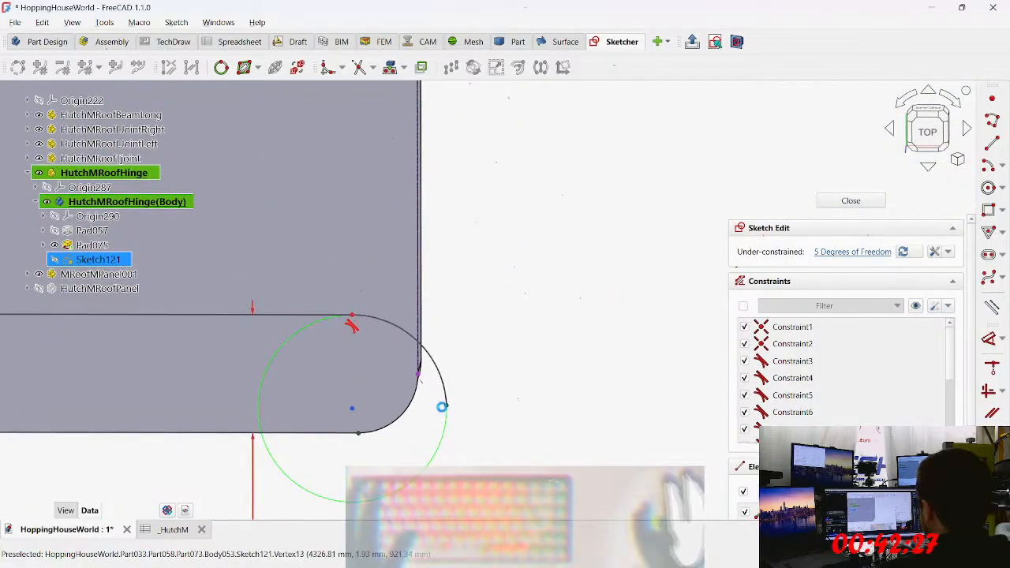
Step: Reopen Sketch121, reposition the strip's lower-right end arc, and make it tangent to the end of the outer bottom line
key(Escape)
click(465, 400)
middle_drag(553, 436, 211, 148)
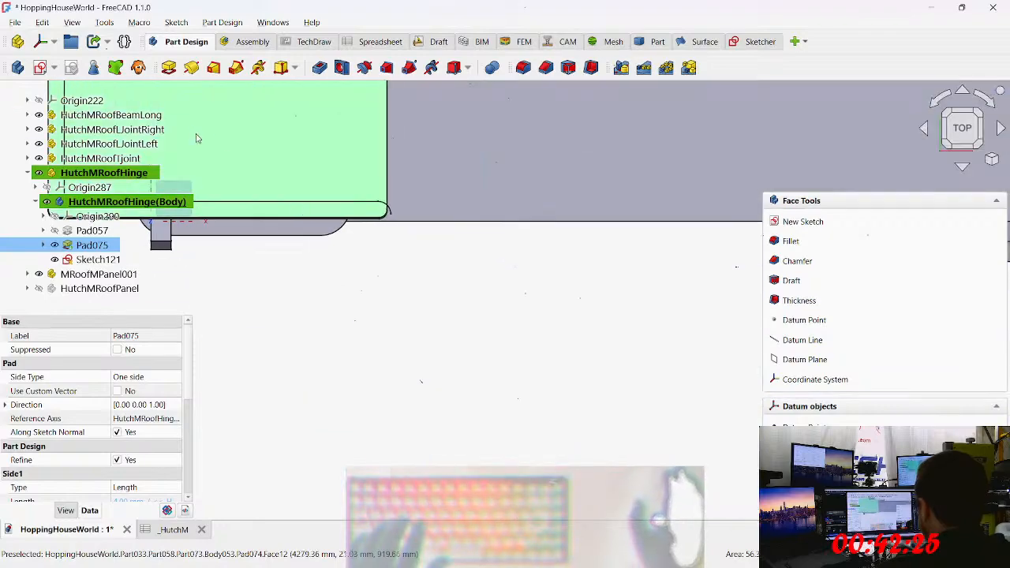
double_click(95, 260)
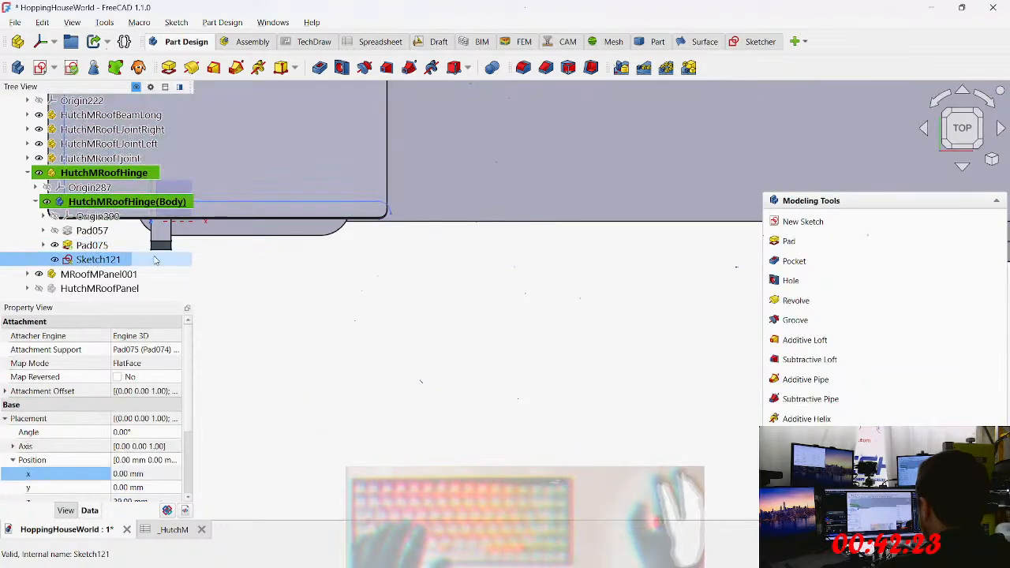
scroll(404, 378, up, 8)
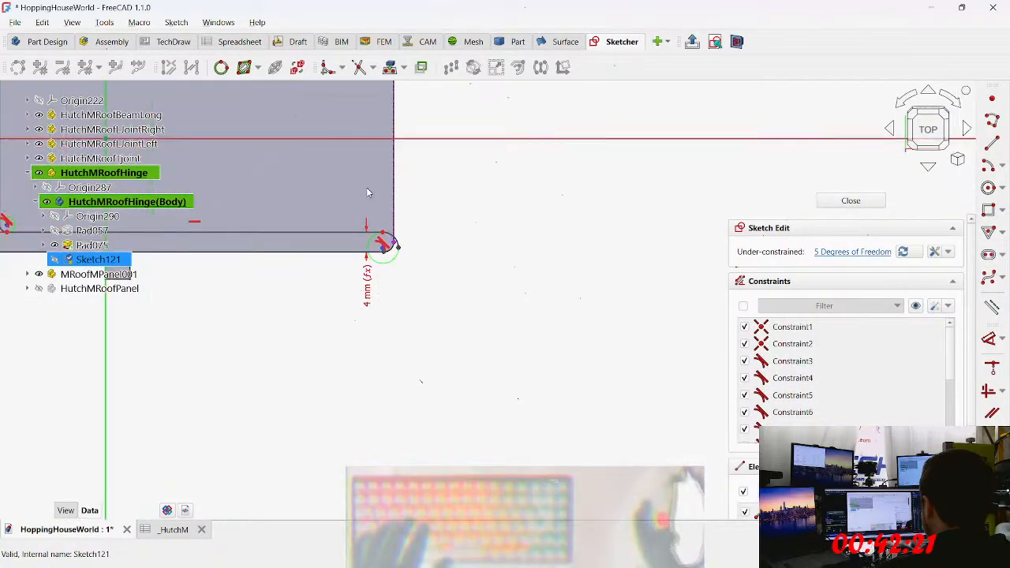
drag(426, 410, 437, 373)
key(d)
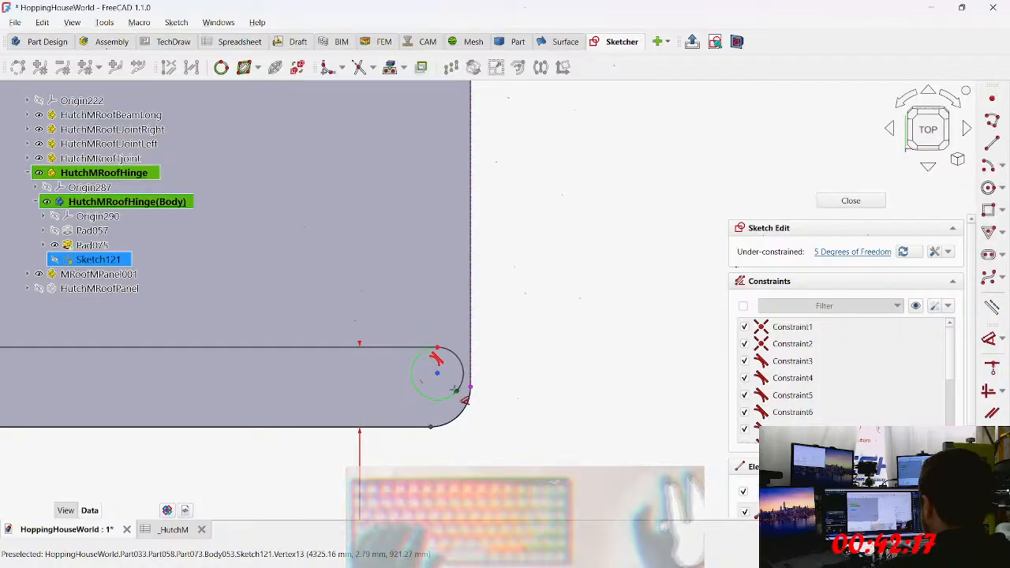
click(432, 431)
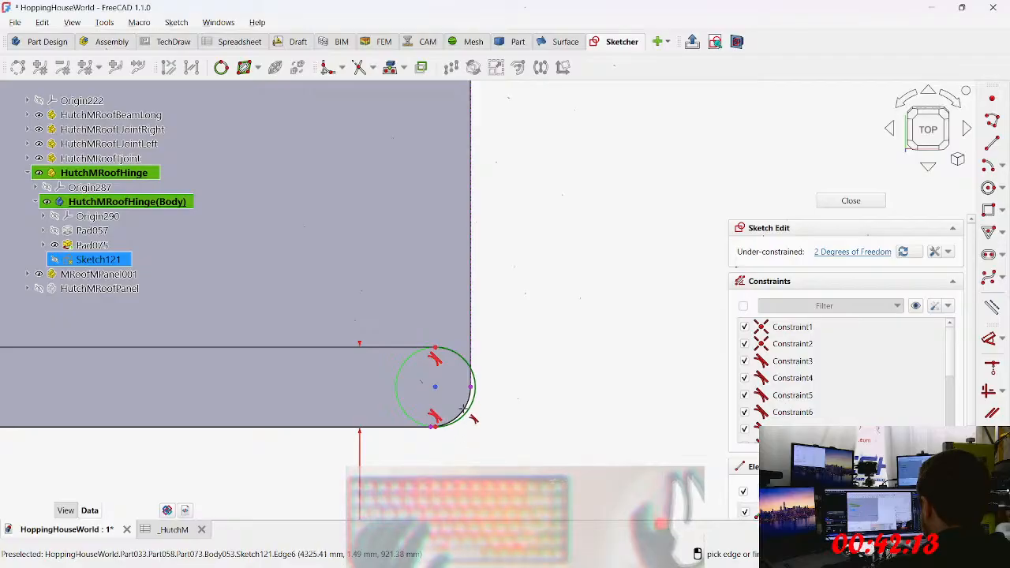
Step: Make the lower-right end arc's bottom point coincident with the start of the body's rounded corner in the reopened Sketch121
scroll(462, 409, up, 2)
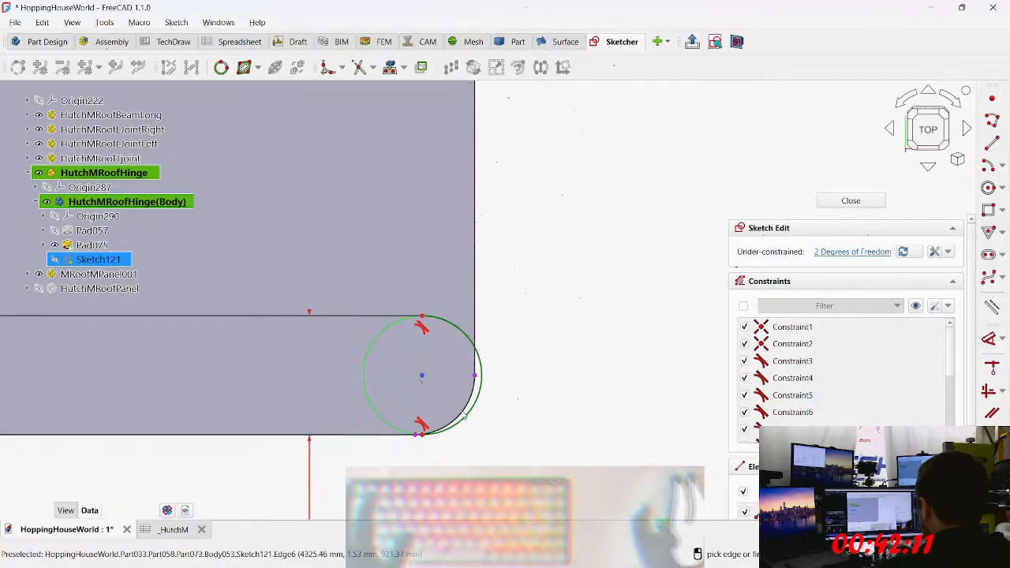
key(Escape)
key(Escape)
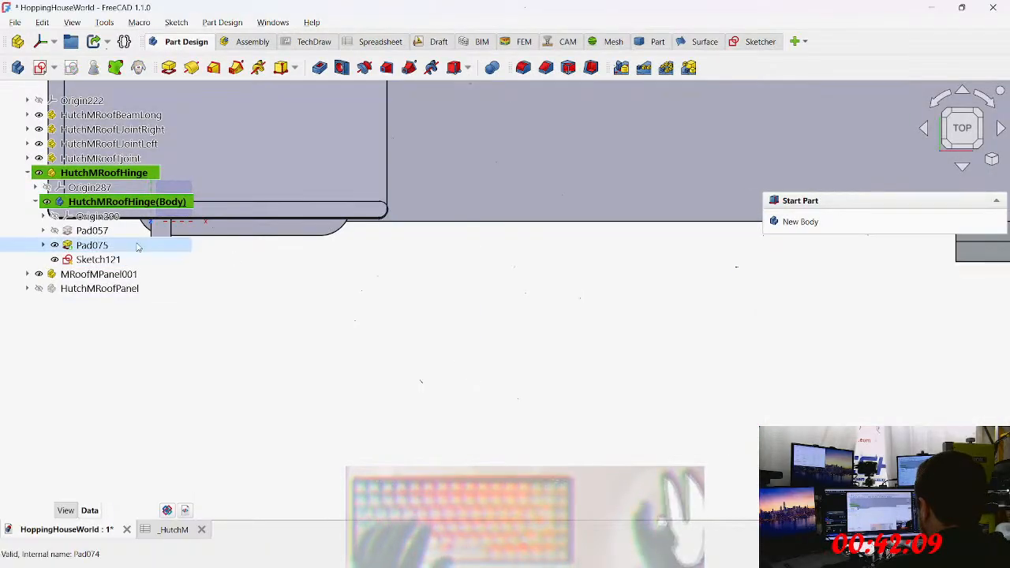
double_click(180, 263)
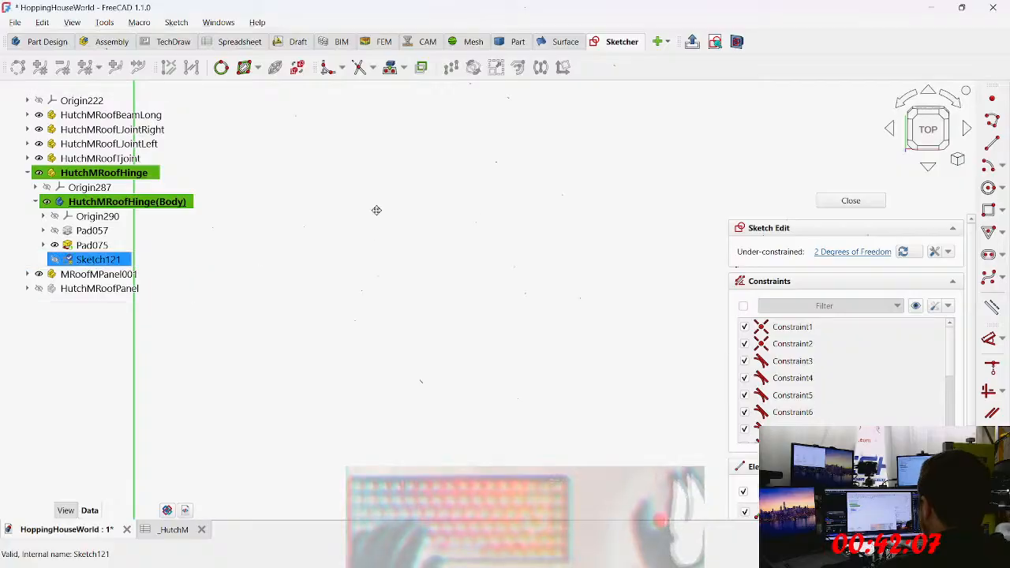
scroll(488, 360, up, 5)
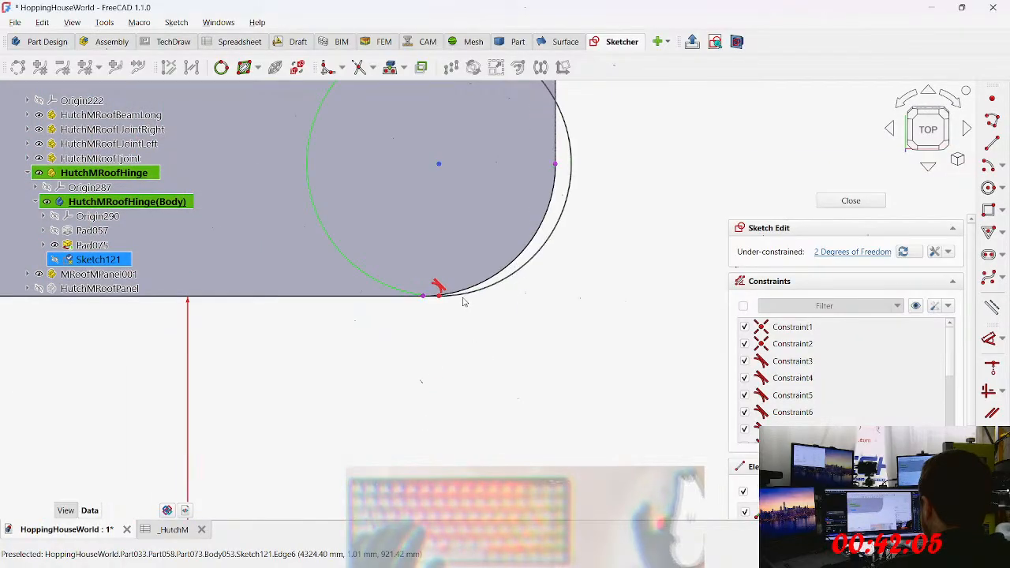
mouse_move(438, 291)
mouse_down()
mouse_move(472, 291)
mouse_move(446, 289)
mouse_move(453, 273)
mouse_move(484, 282)
mouse_up()
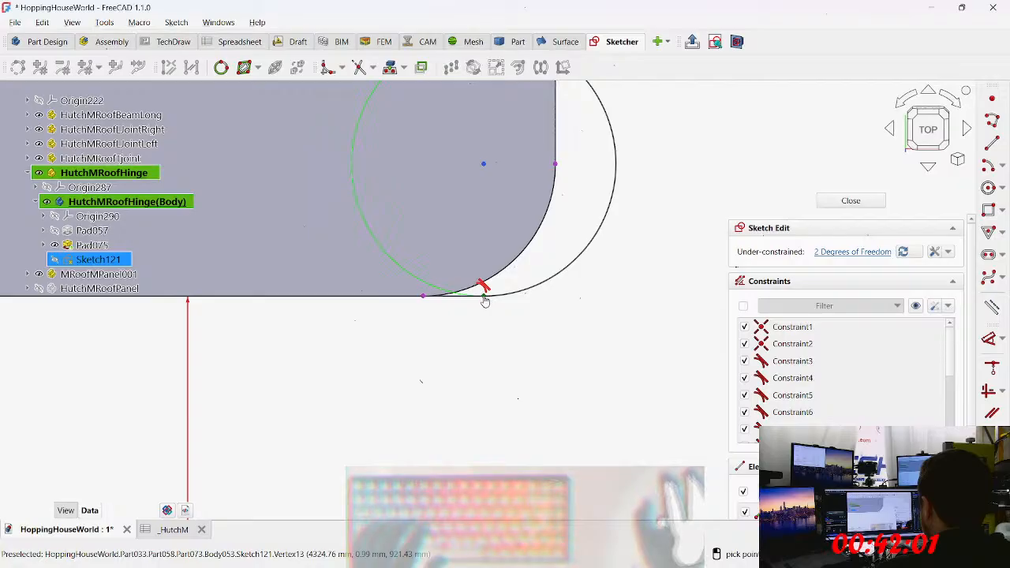
click(485, 299)
click(425, 299)
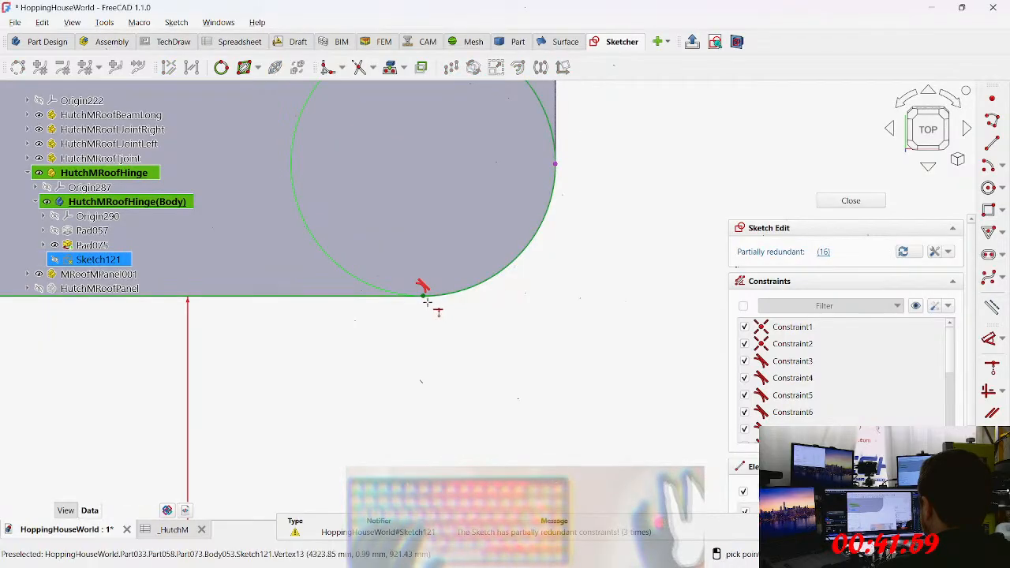
Step: Examine the constraints on the strip's lower-left inner and outer corner arcs, reopening Sketch121 for a second look
scroll(468, 313, down, 6)
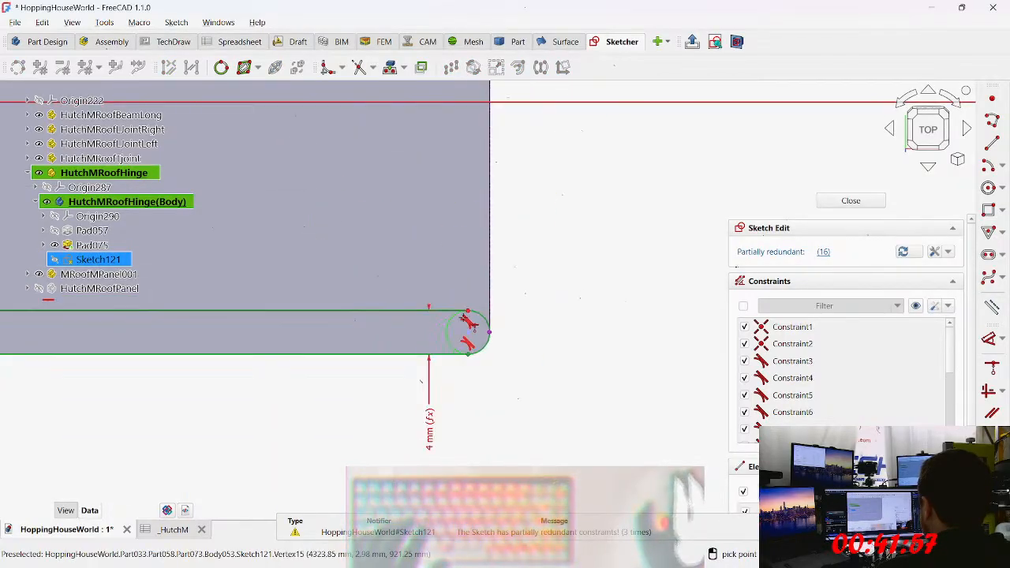
scroll(374, 301, down, 5)
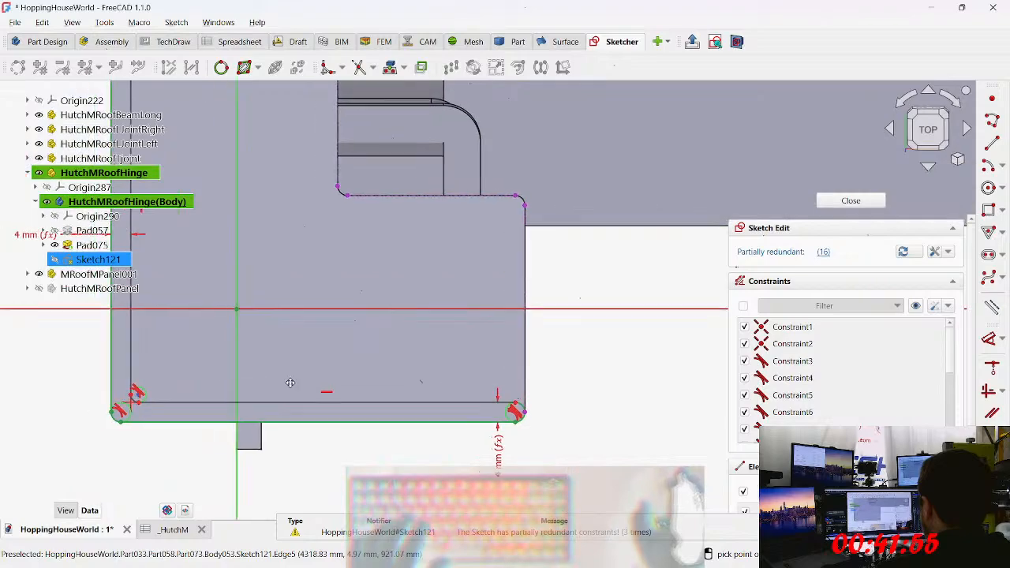
scroll(182, 386, up, 5)
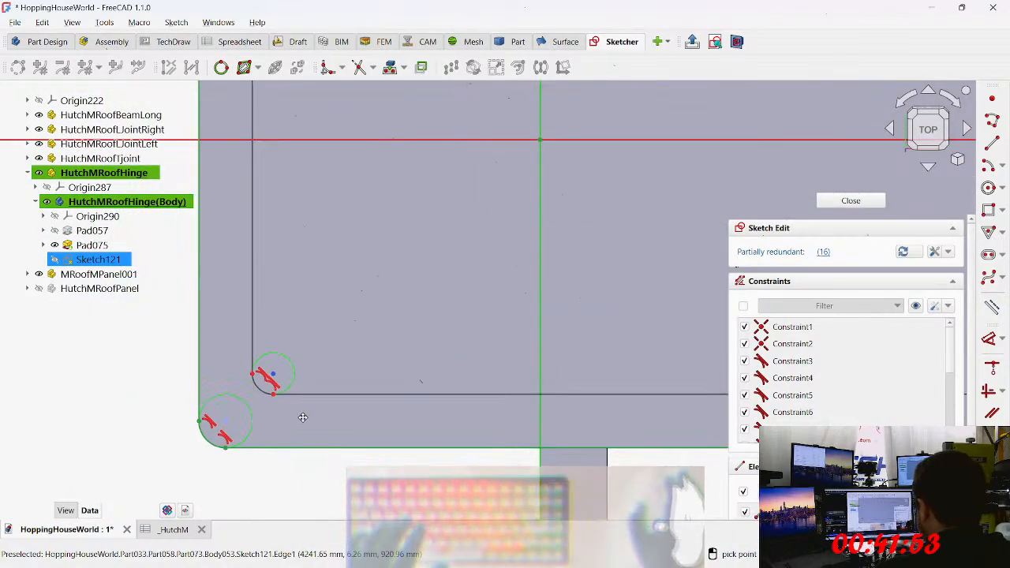
scroll(265, 398, up, 3)
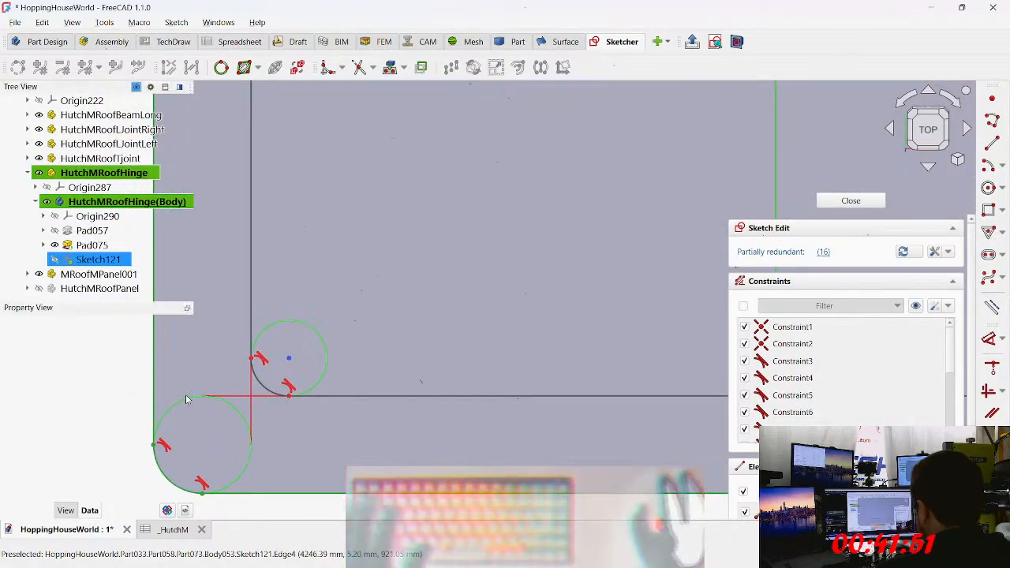
key(Escape)
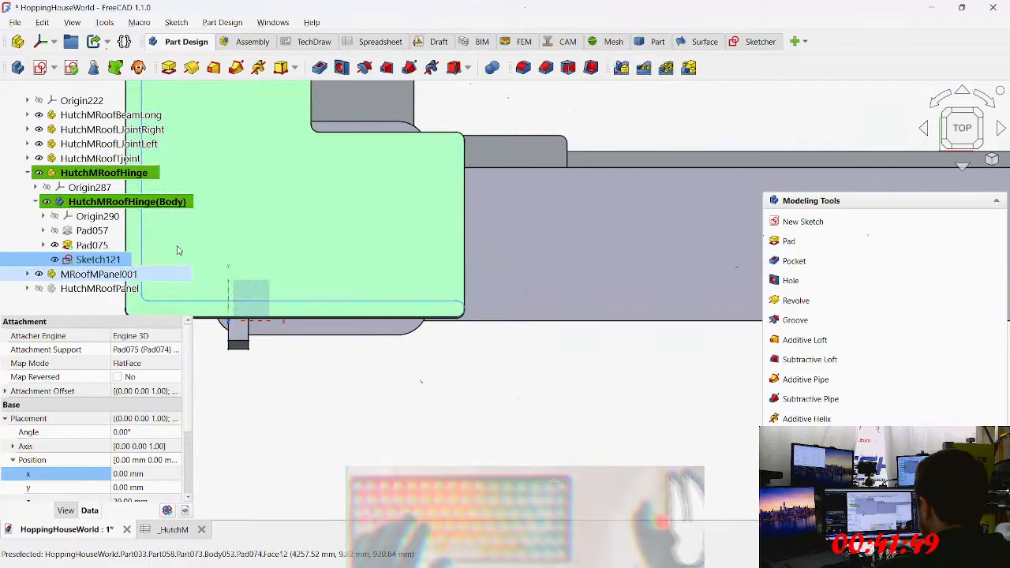
double_click(106, 260)
middle_drag(248, 320, 460, 484)
scroll(347, 269, up, 3)
scroll(348, 269, up, 2)
middle_drag(308, 235, 326, 308)
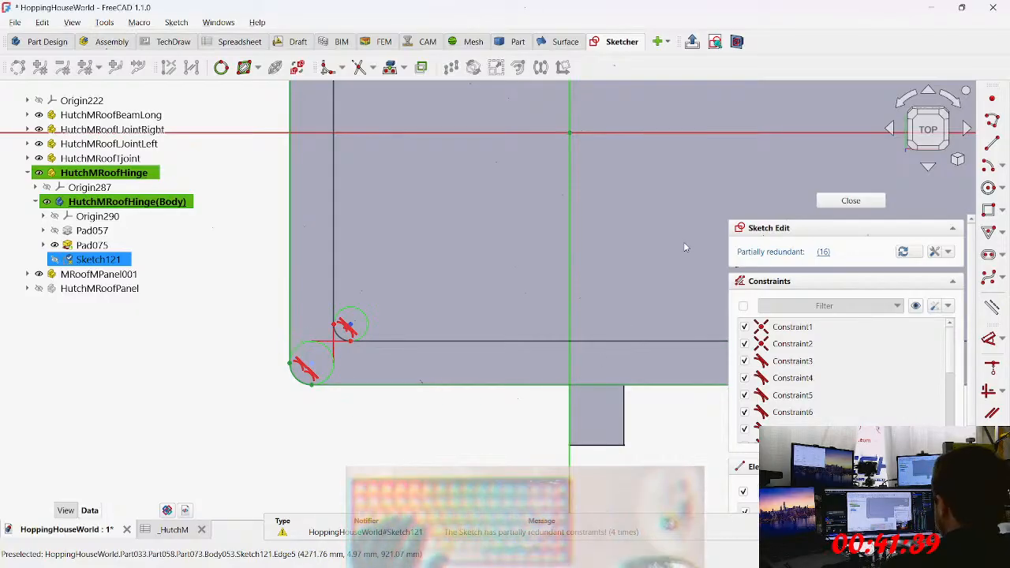
Step: Start a polyline down the notch's vertical body edge from its upper rounded corner, following the inner corner with a 2 mm, 90° arc
middle_drag(611, 207, 390, 428)
scroll(390, 418, down, 4)
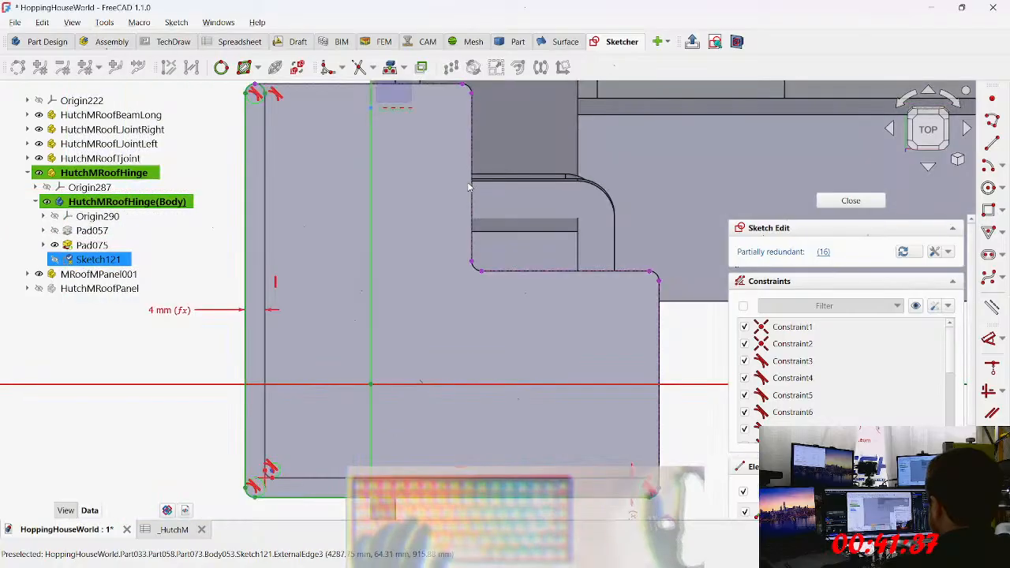
middle_drag(469, 187, 444, 240)
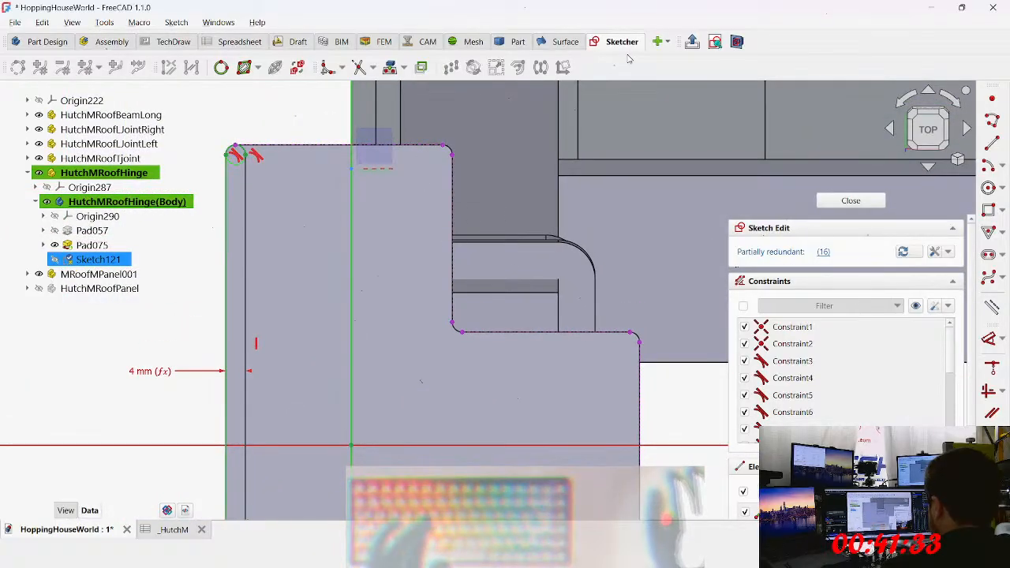
scroll(496, 122, up, 3)
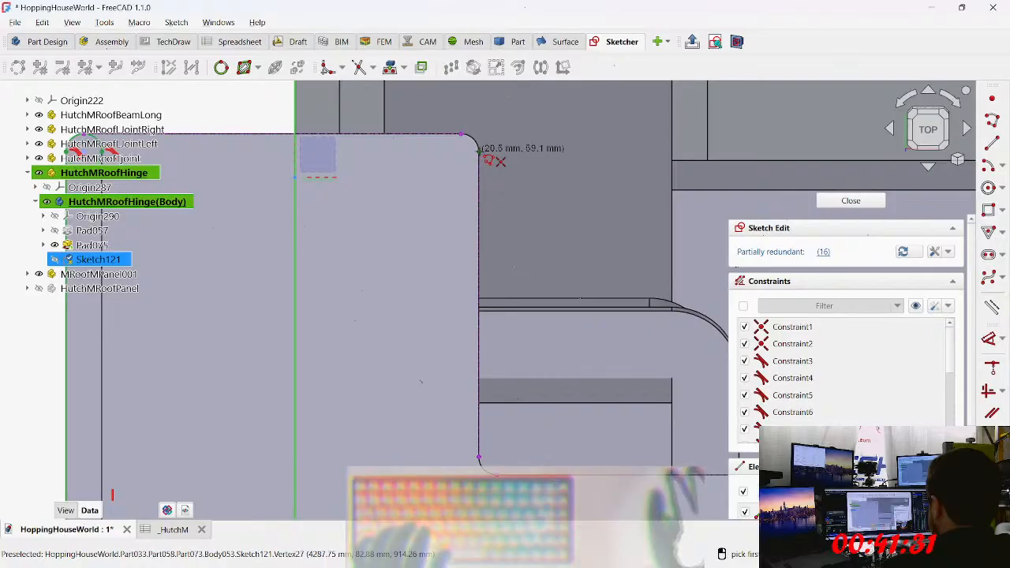
click(480, 151)
middle_drag(508, 334, 468, 255)
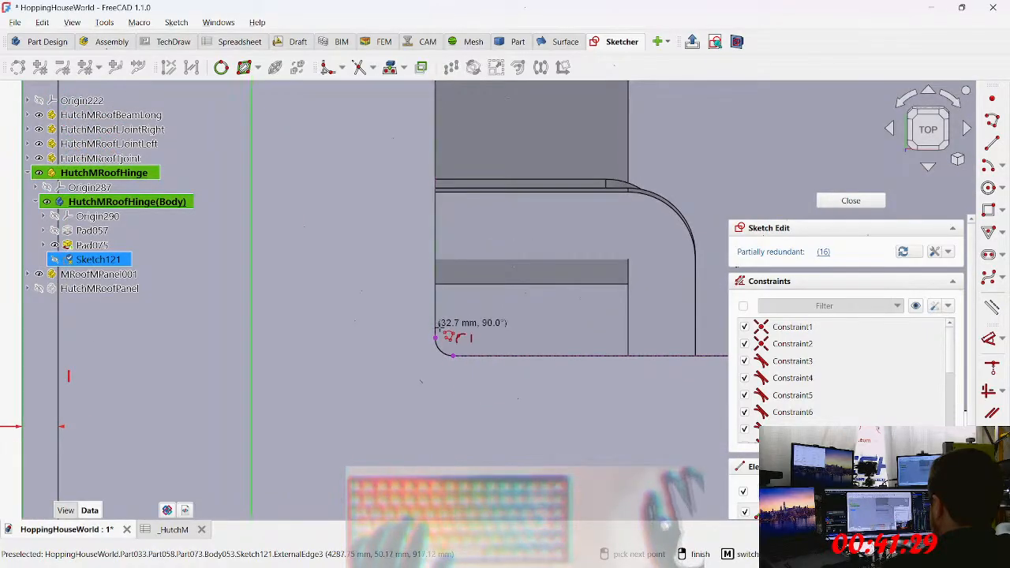
click(433, 336)
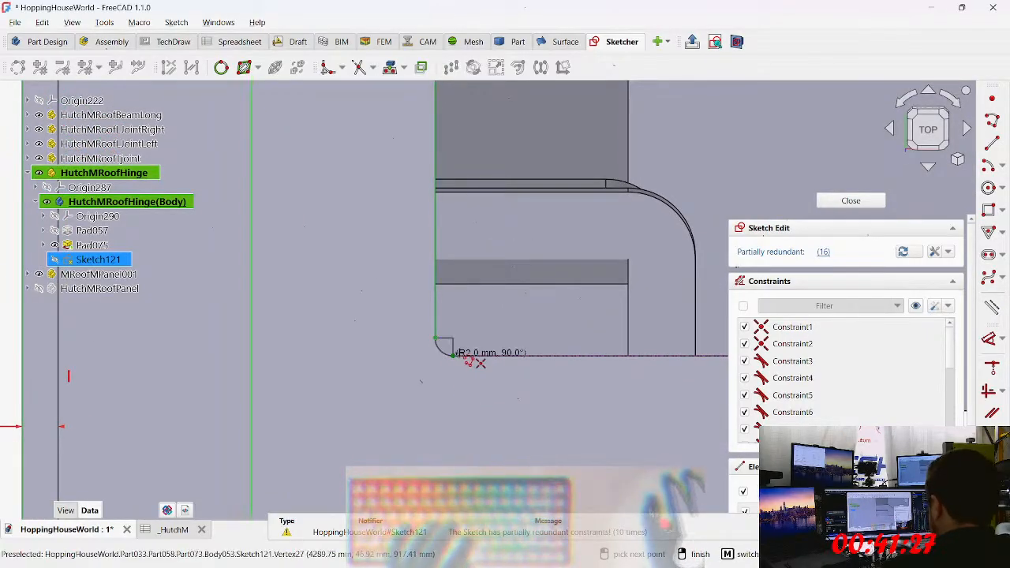
click(455, 354)
Step: Continue the polyline along the notch's horizontal edge, add an end arc of about 1.7 mm radius, and return with a line beneath that edge
middle_drag(640, 353, 249, 353)
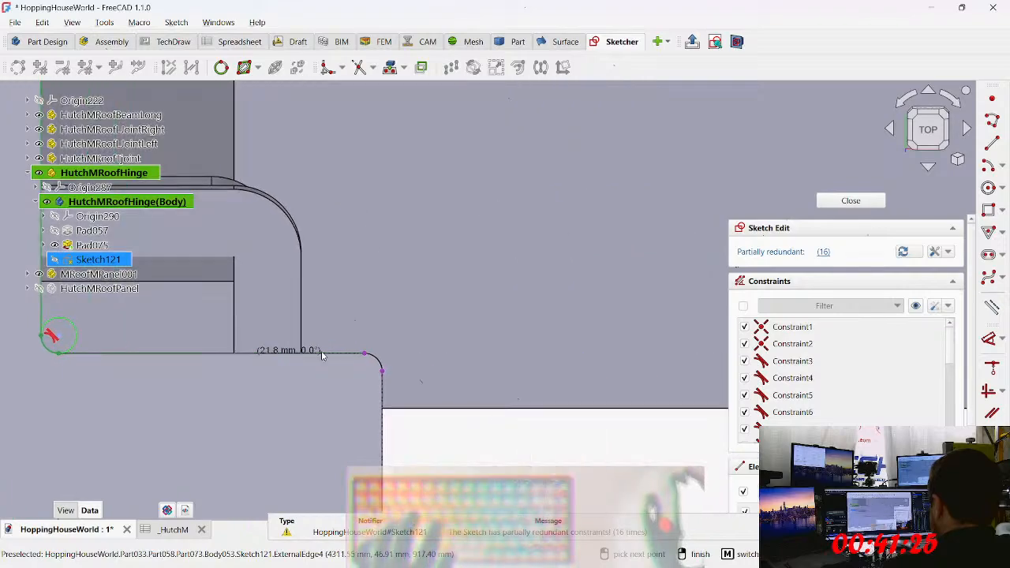
click(364, 354)
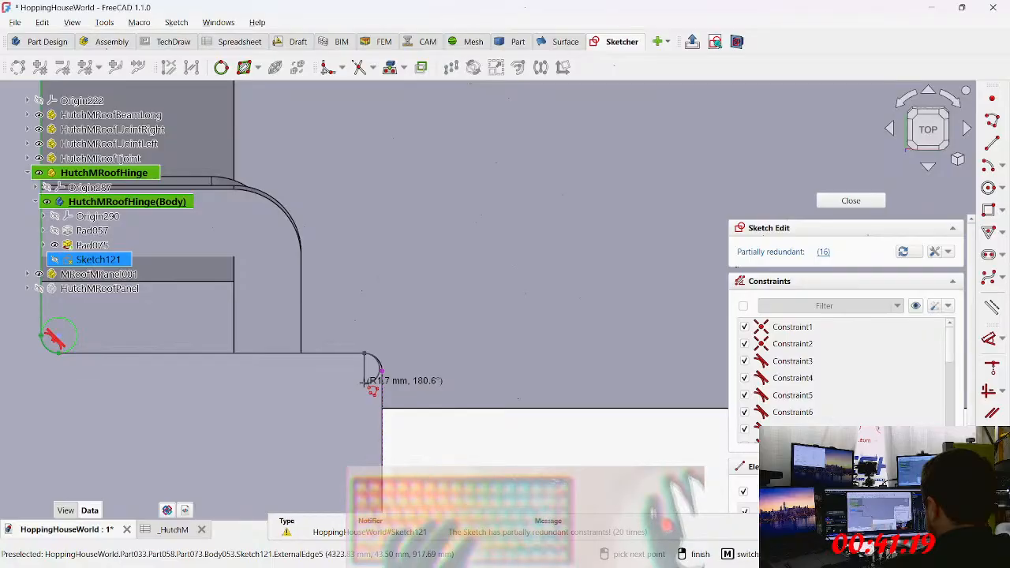
click(365, 383)
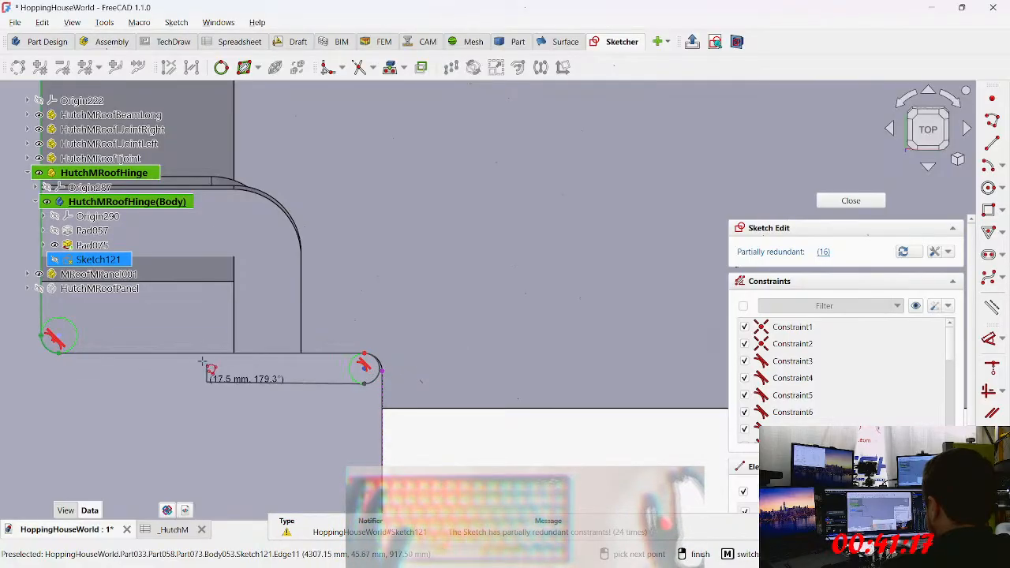
middle_drag(71, 384, 368, 383)
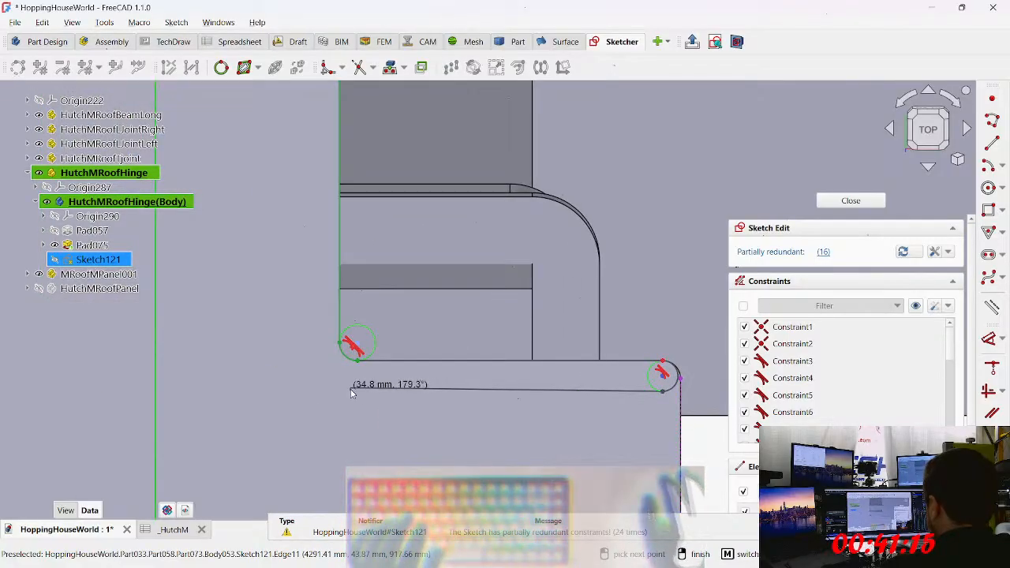
click(343, 387)
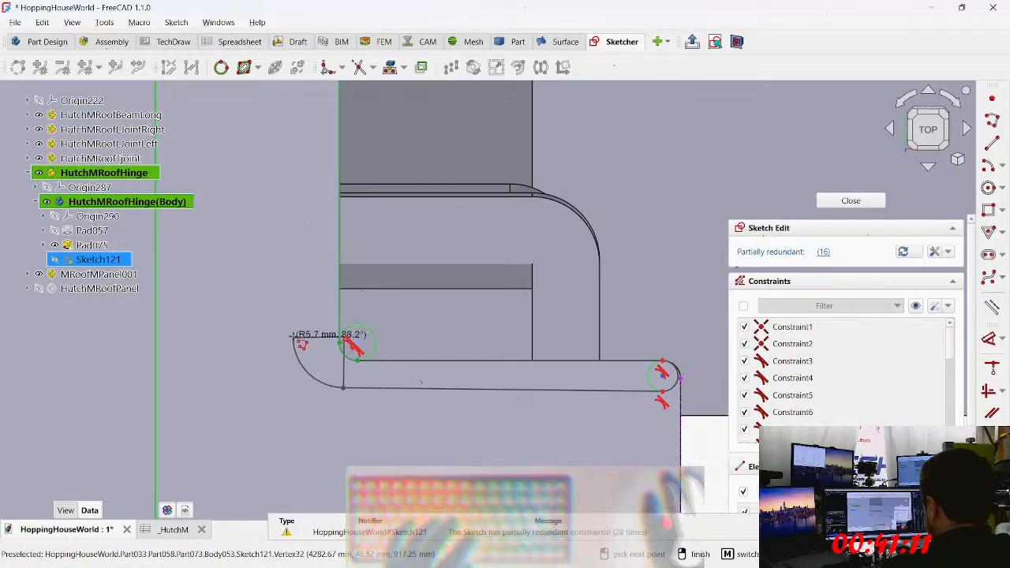
Step: Draw the outer corner arc with about 5.7 mm radius and an upward line beside the notch's vertical edge
click(297, 338)
middle_drag(279, 205, 326, 350)
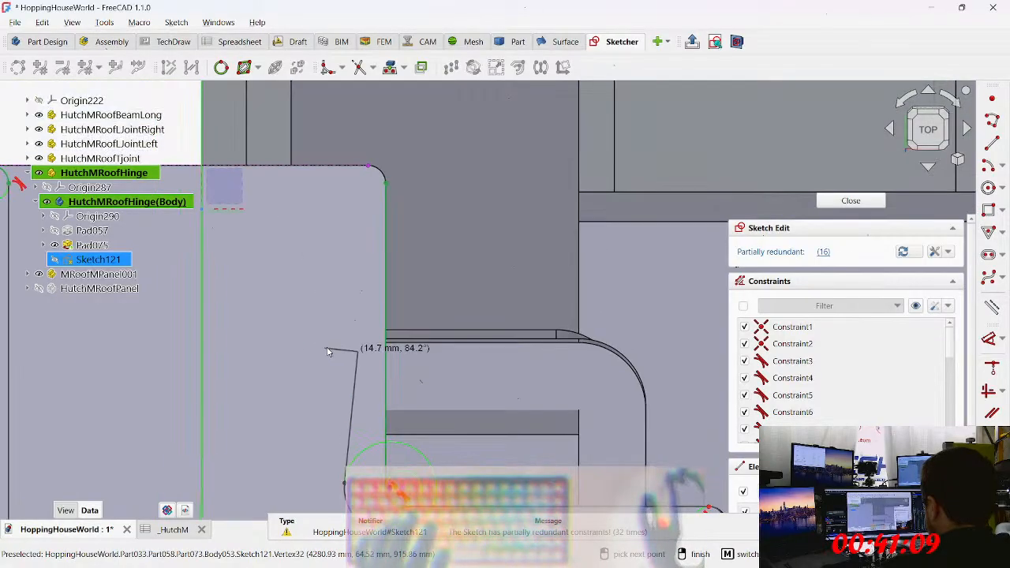
click(363, 322)
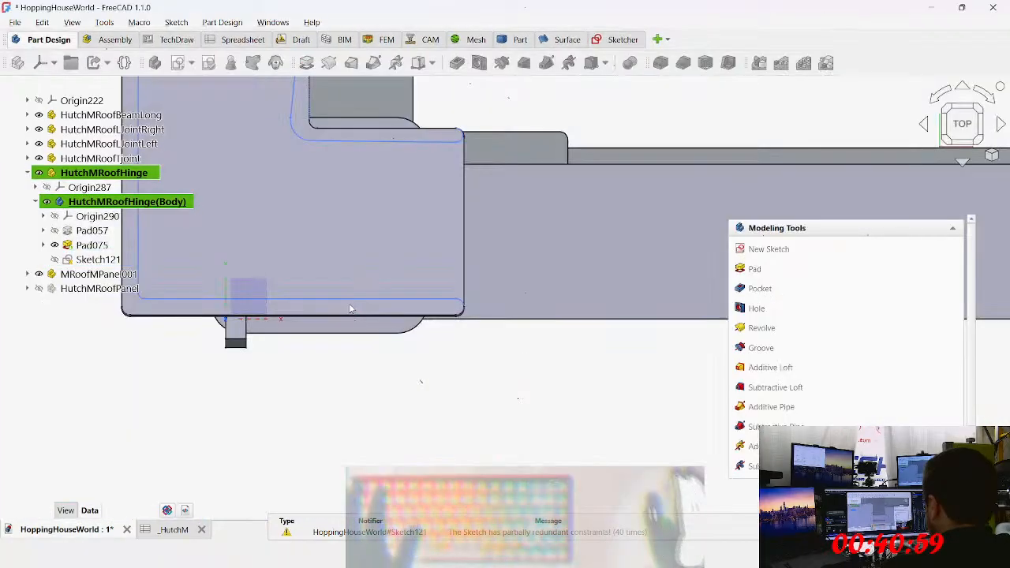
Step: Reopen Sketch121 and constrain the notch strip's slanted upright line to vertical and its lower line to horizontal
right_click(351, 308)
double_click(110, 260)
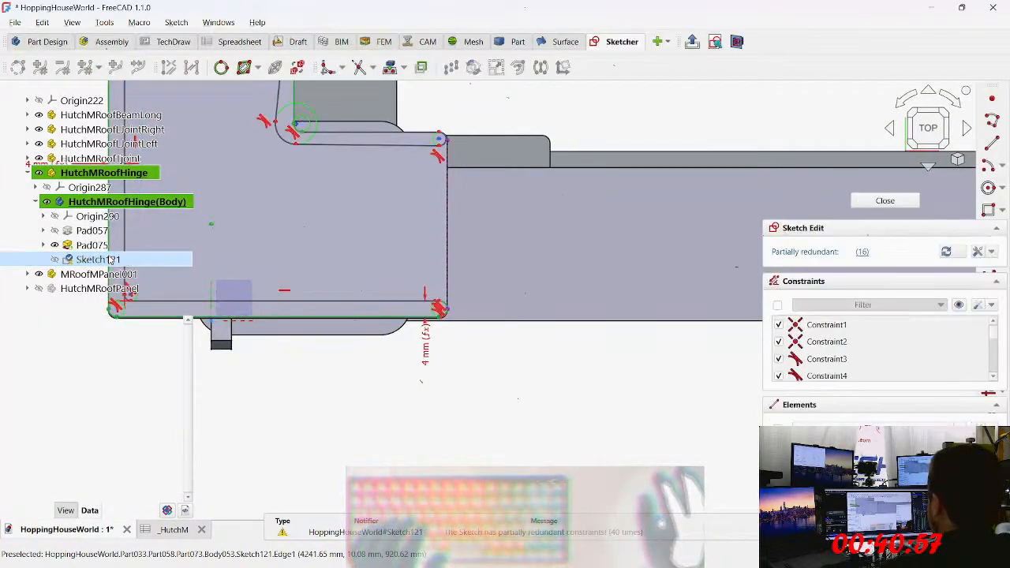
middle_drag(480, 252, 507, 407)
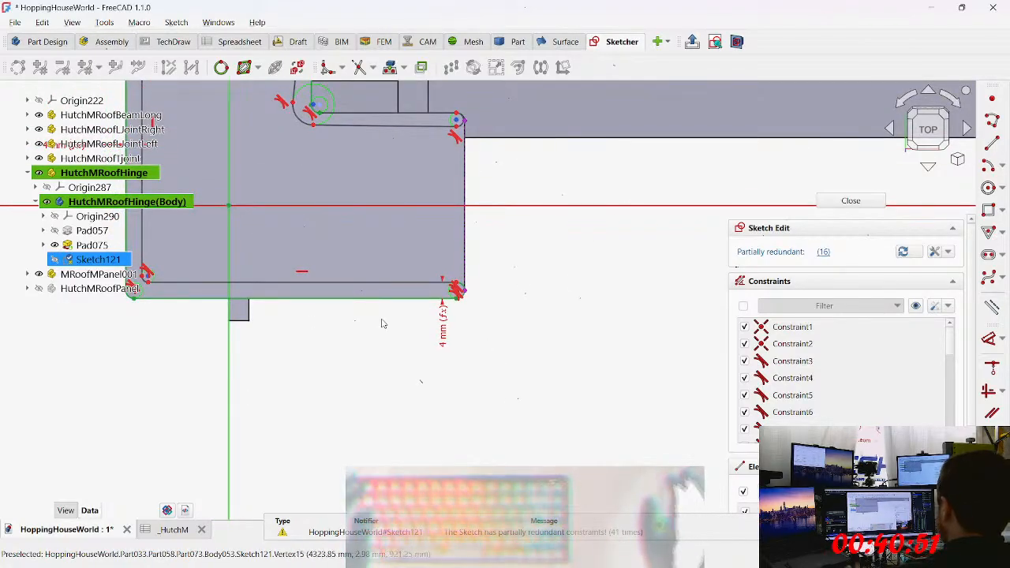
scroll(386, 332, up, 2)
scroll(428, 293, up, 3)
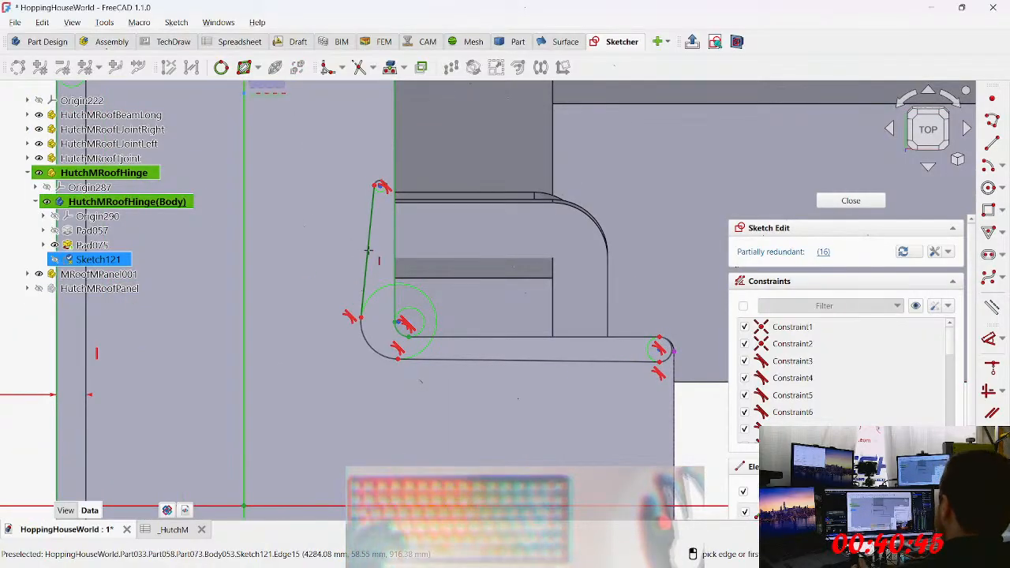
click(372, 276)
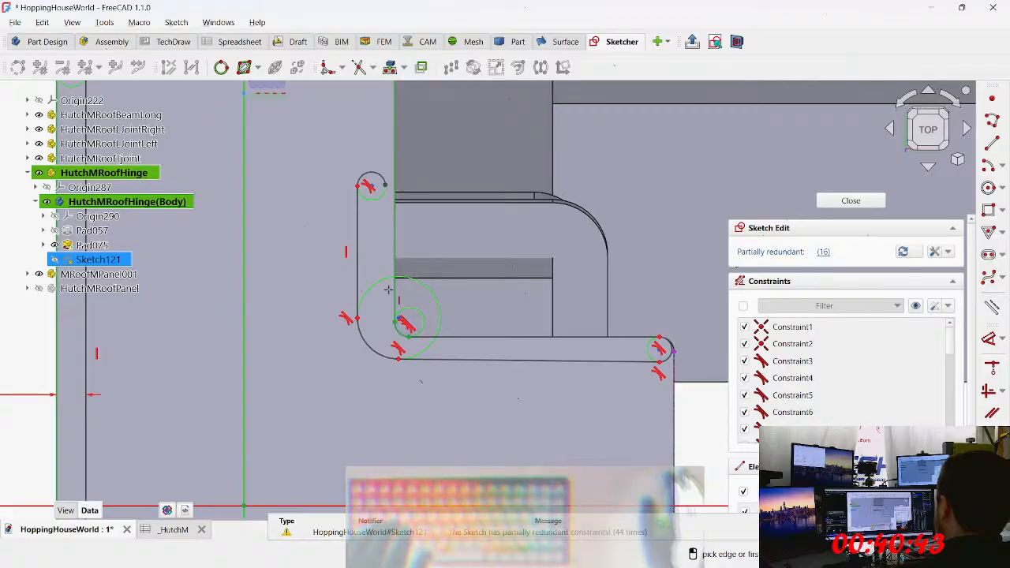
click(538, 358)
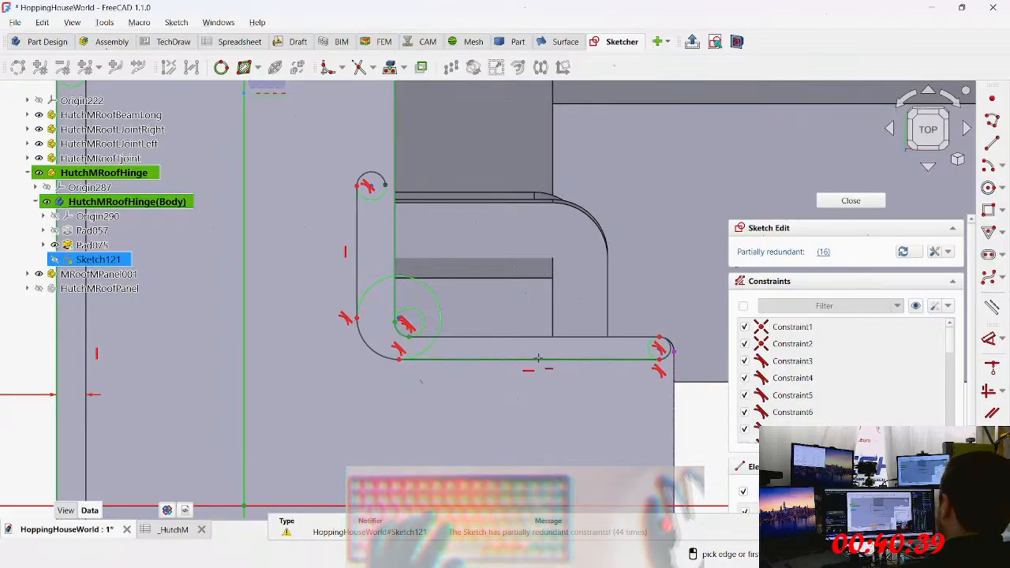
Step: Reposition the notch strip's upper end arc and join its free end to the upper endpoint of the vertical notch-edge line
middle_drag(413, 231, 404, 483)
scroll(357, 388, up, 2)
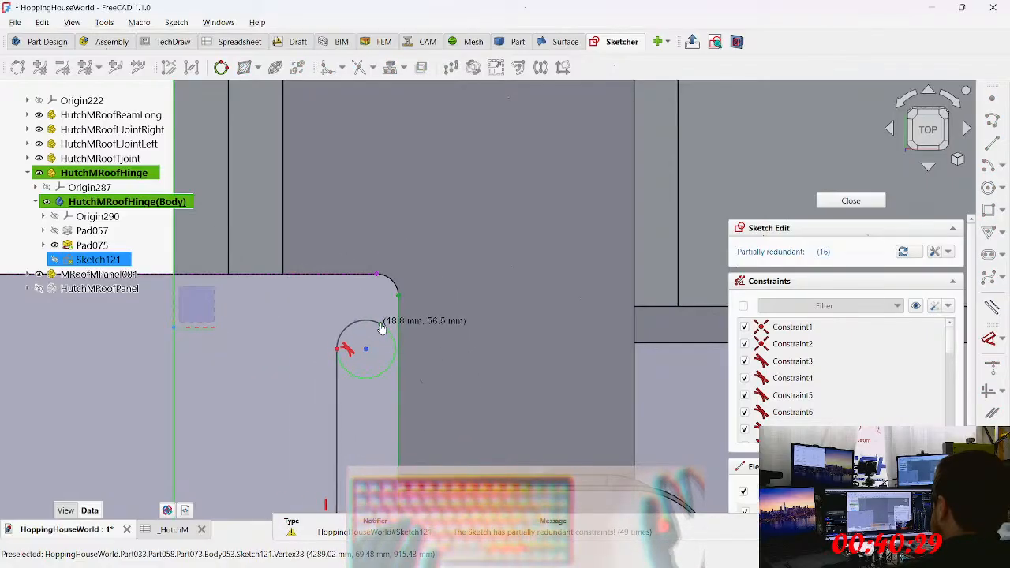
drag(337, 350, 331, 300)
scroll(386, 347, up, 3)
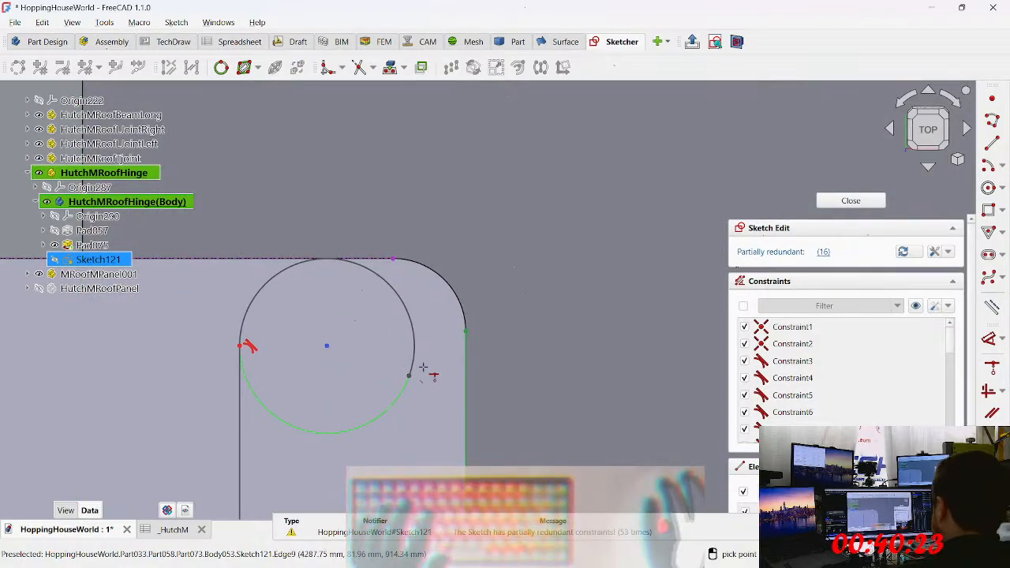
click(409, 377)
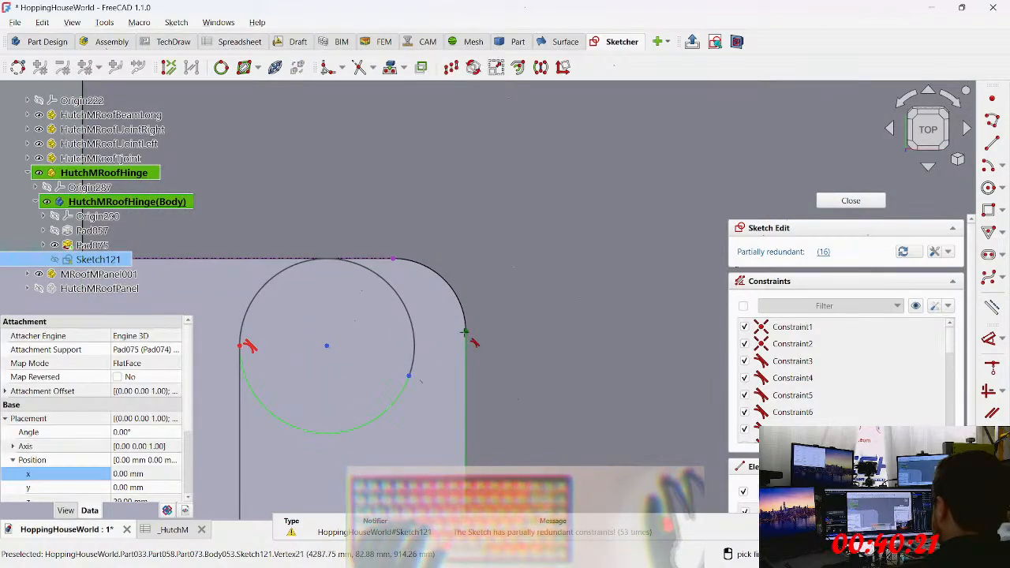
click(464, 332)
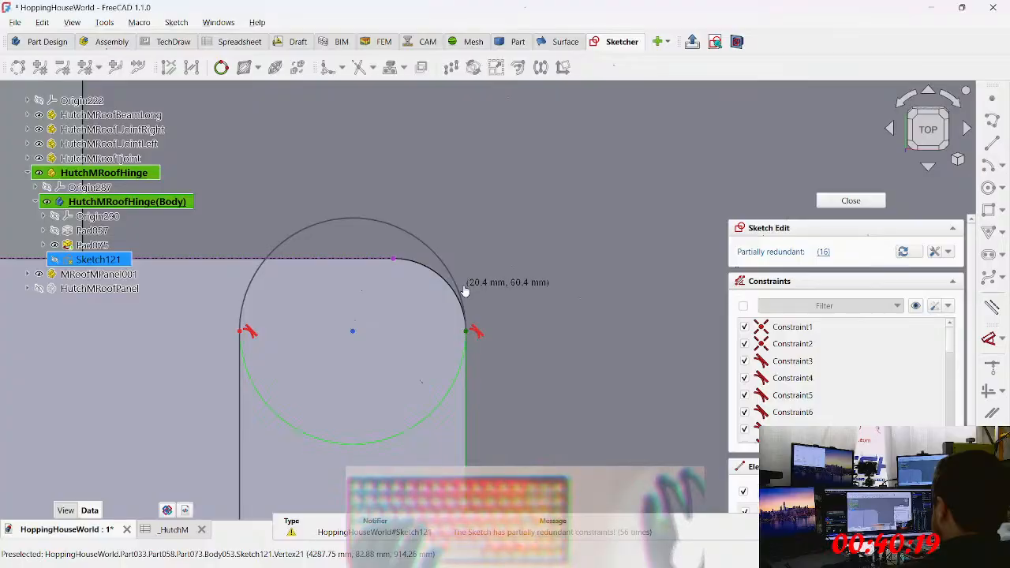
mouse_move(462, 349)
mouse_down()
mouse_move(466, 277)
mouse_move(449, 337)
mouse_move(465, 350)
mouse_move(462, 379)
mouse_up()
Step: Try to dimension the notch strip's upright width with the expression <<_HutchM>>.joint_wall_thickness, and copy that expression
middle_drag(127, 497, 487, 318)
scroll(487, 318, down, 4)
scroll(513, 289, down, 3)
key(d)
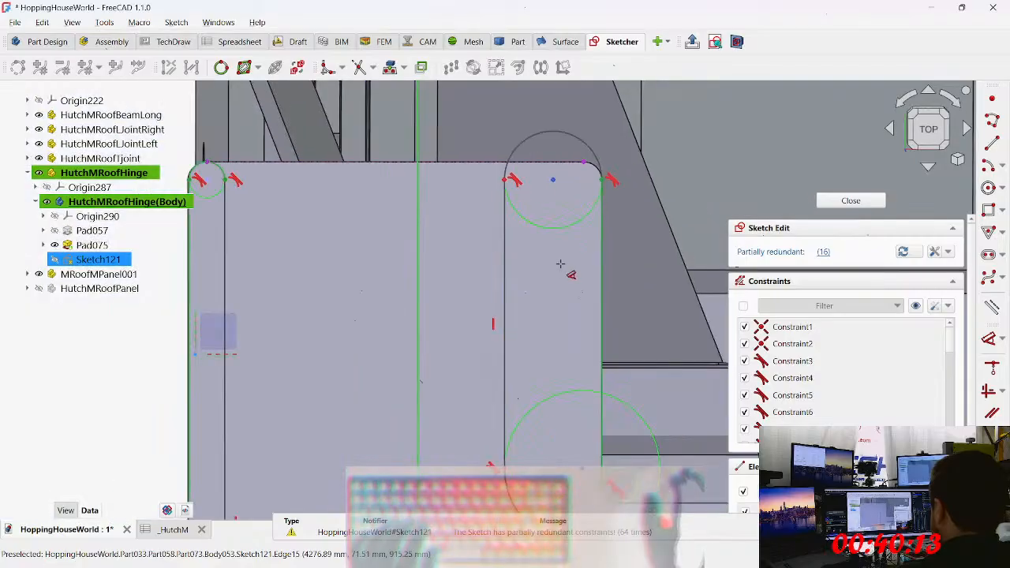
click(602, 266)
click(511, 266)
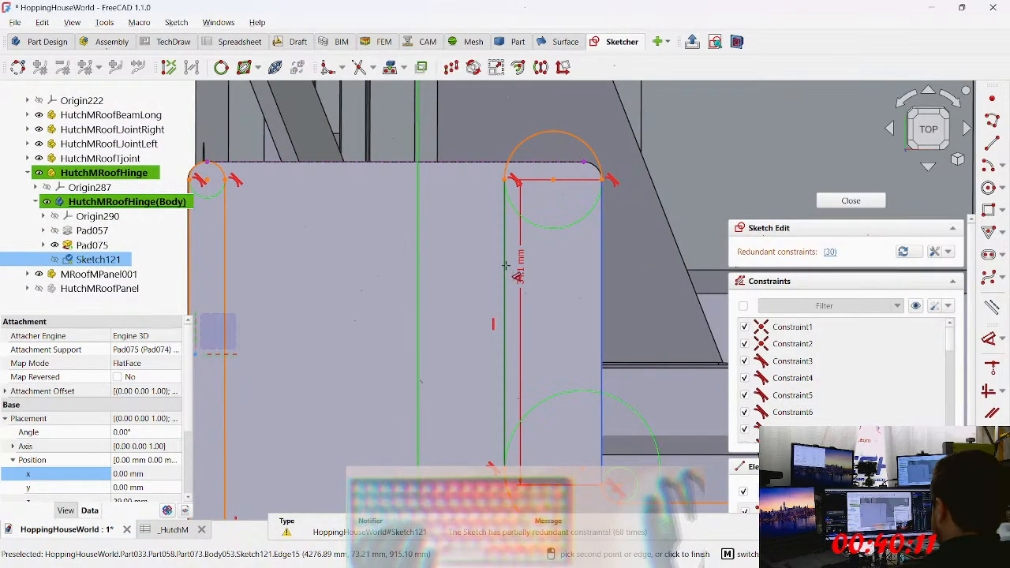
text(=)
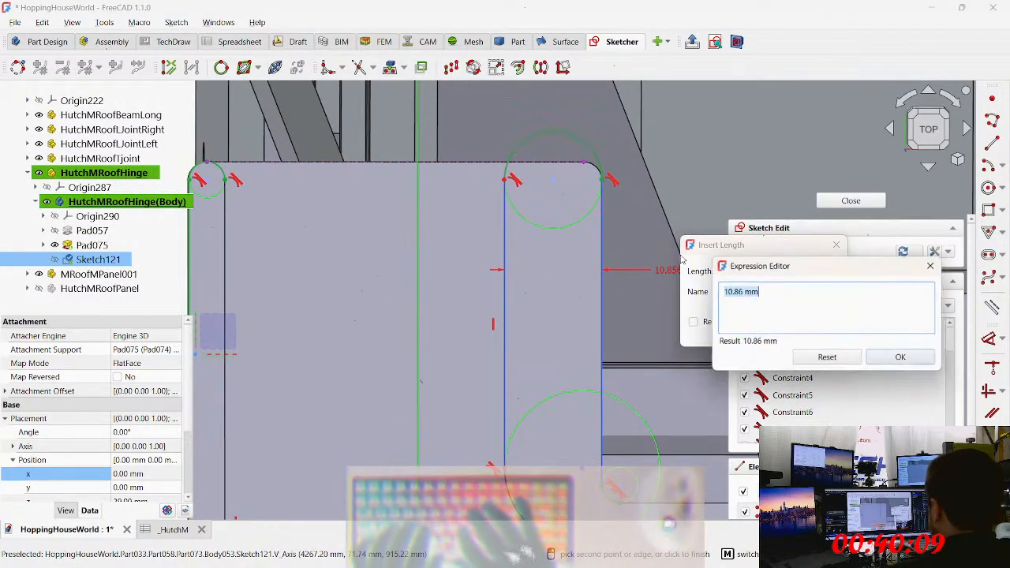
text(m)
key(BackSpace)
text(_H)
key(Down)
text(hM>>.wall)
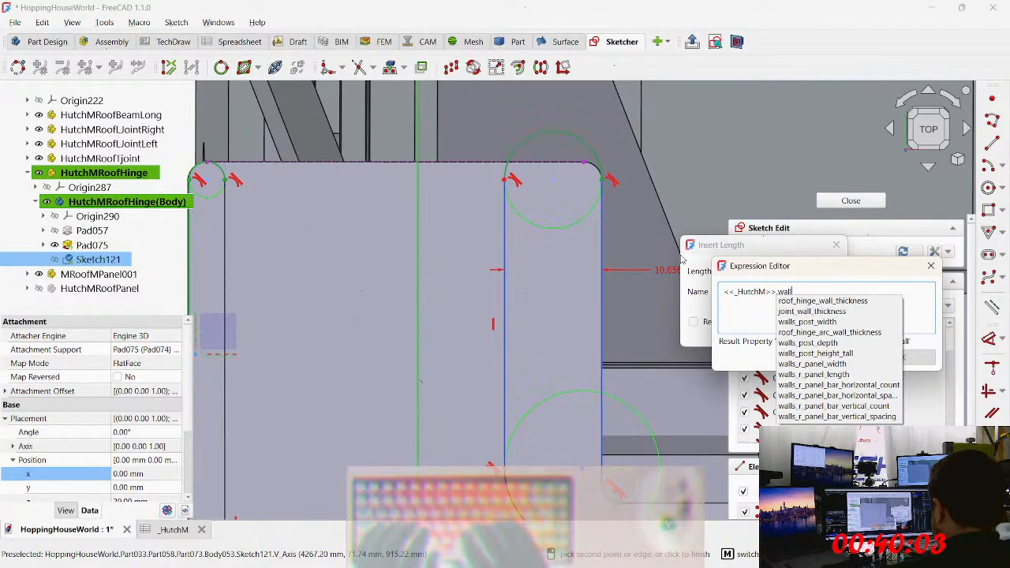
key(Down)
key(Down)
key(Return)
key(Return)
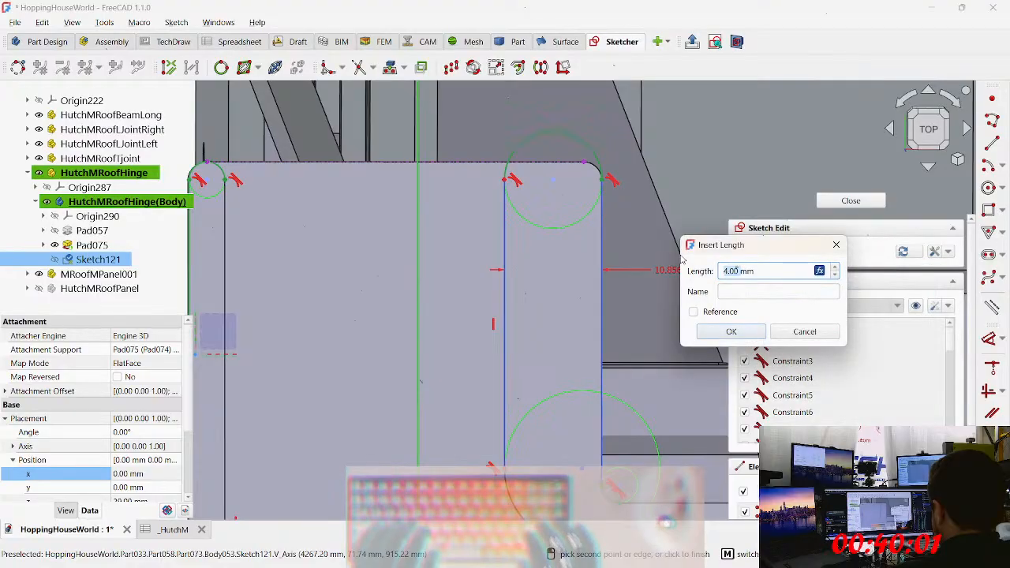
key(equal)
key(ctrl+c)
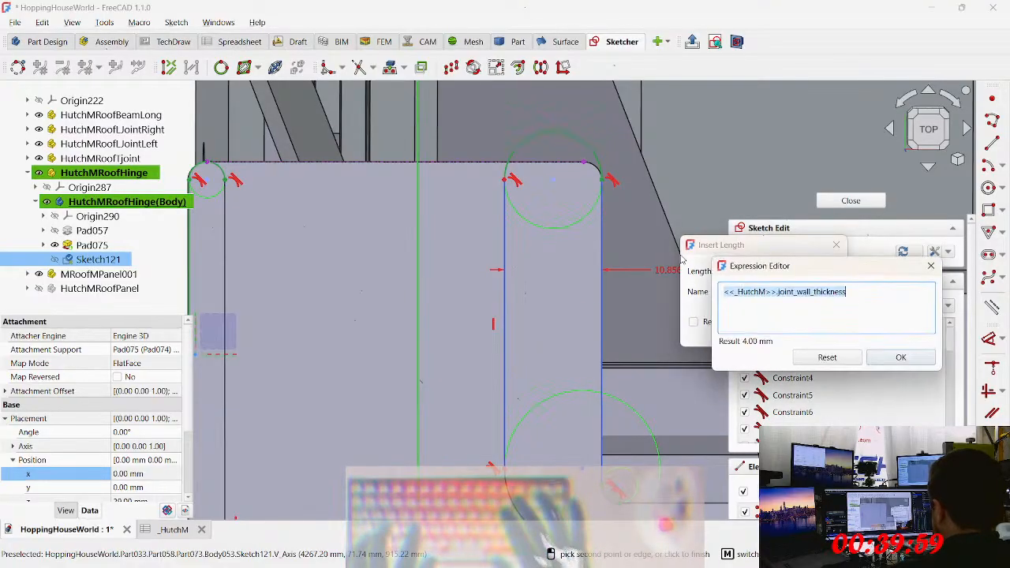
key(Return)
key(Return)
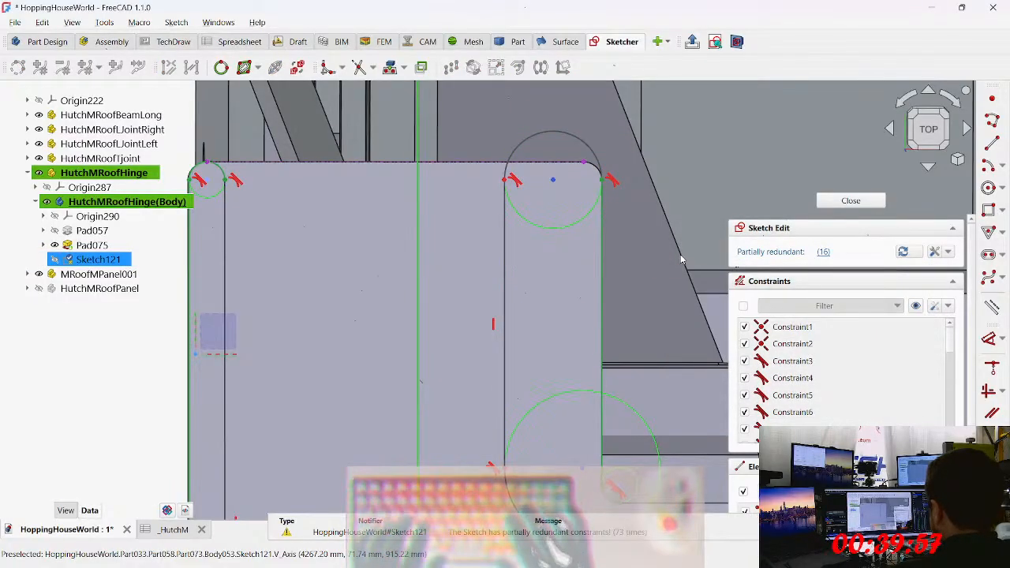
Step: Dimension the distance between the notch strip's two upright lines using the copied expression <<_HutchM>>.joint_wall_thickness
key(d)
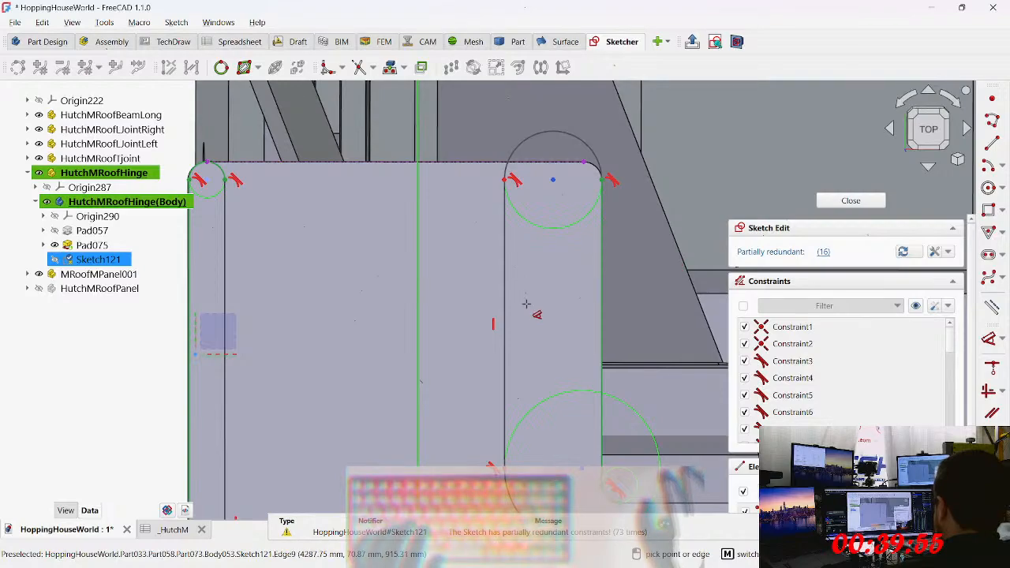
click(506, 309)
click(602, 296)
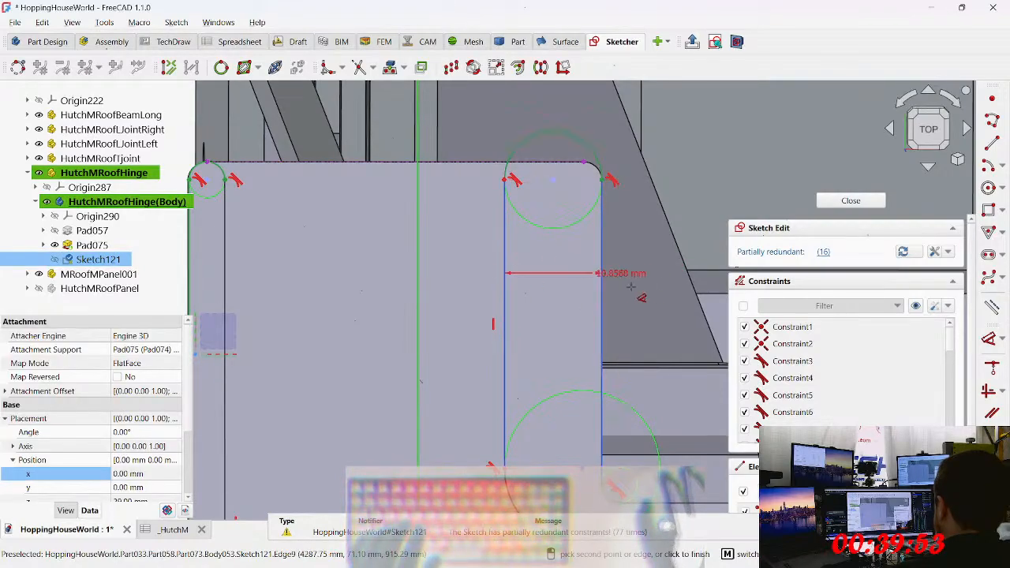
click(668, 291)
key(=)
key(ctrl+v)
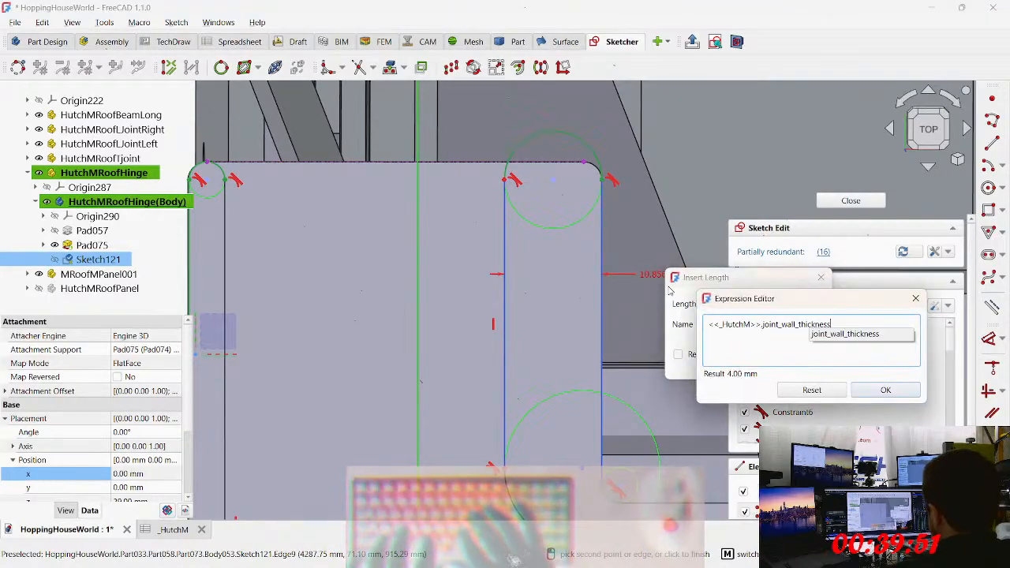
key(Return)
key(Return)
Step: Dimension the thickness of the notch strip's horizontal arm with the expression <<_HutchM>>.joint_wall_thickness
scroll(658, 300, down, 5)
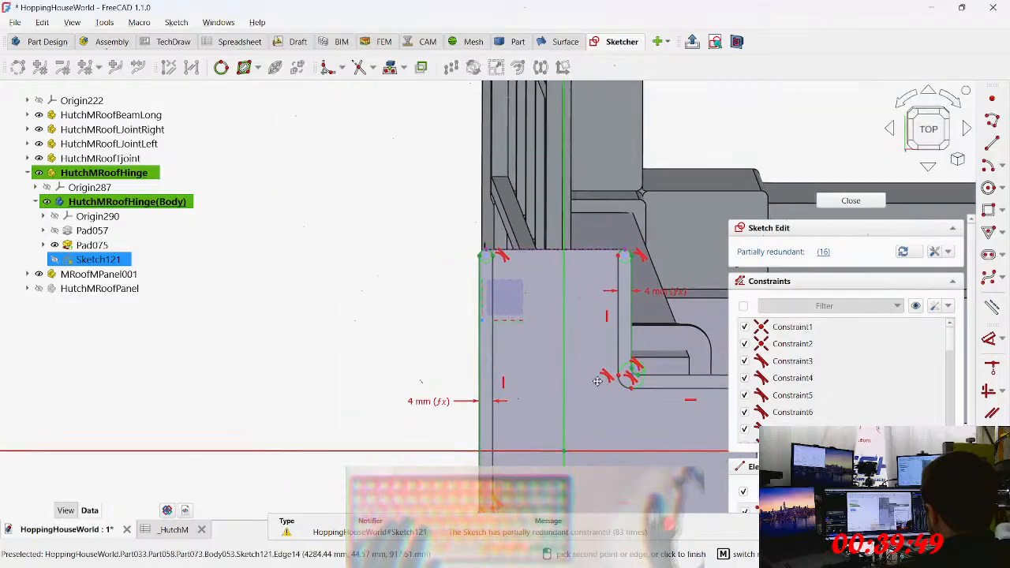
middle_drag(634, 391, 527, 294)
scroll(528, 287, up, 5)
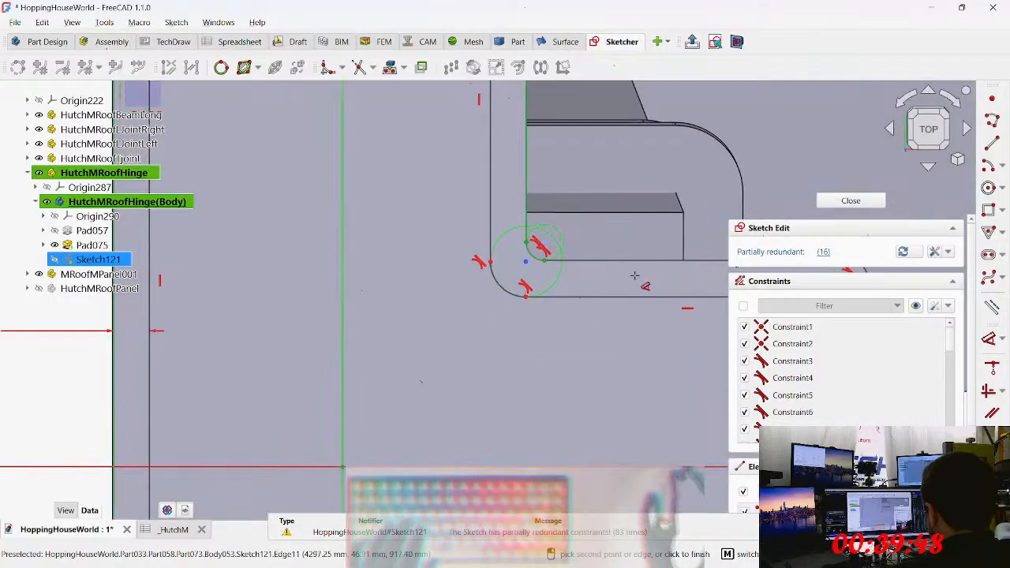
click(673, 297)
click(669, 261)
click(655, 172)
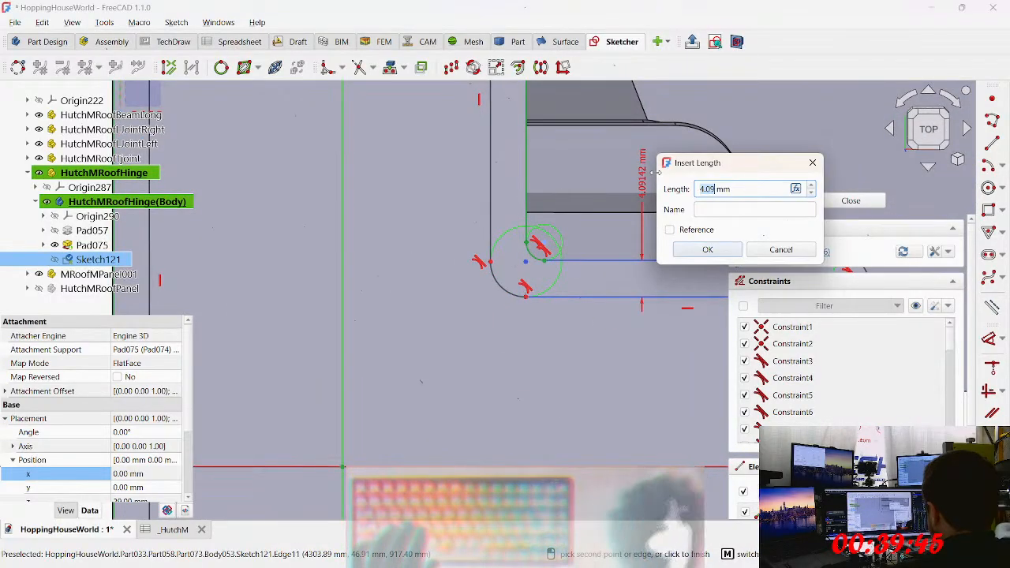
key(equal)
key(ctrl+v)
key(Return)
key(Return)
key(Return)
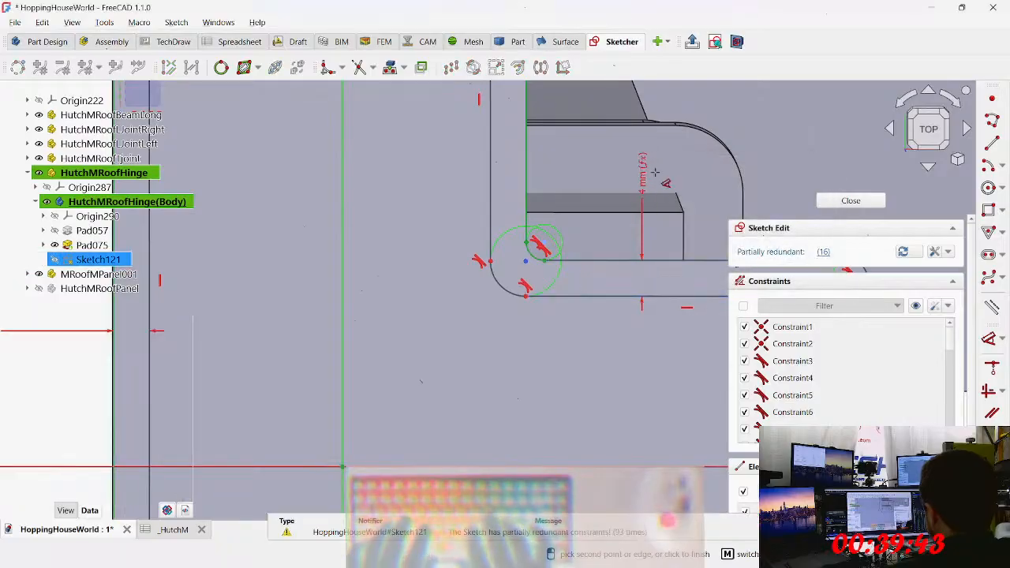
Step: Delete the redundant Constraint16 from the sketch's constraints
scroll(527, 287, down, 5)
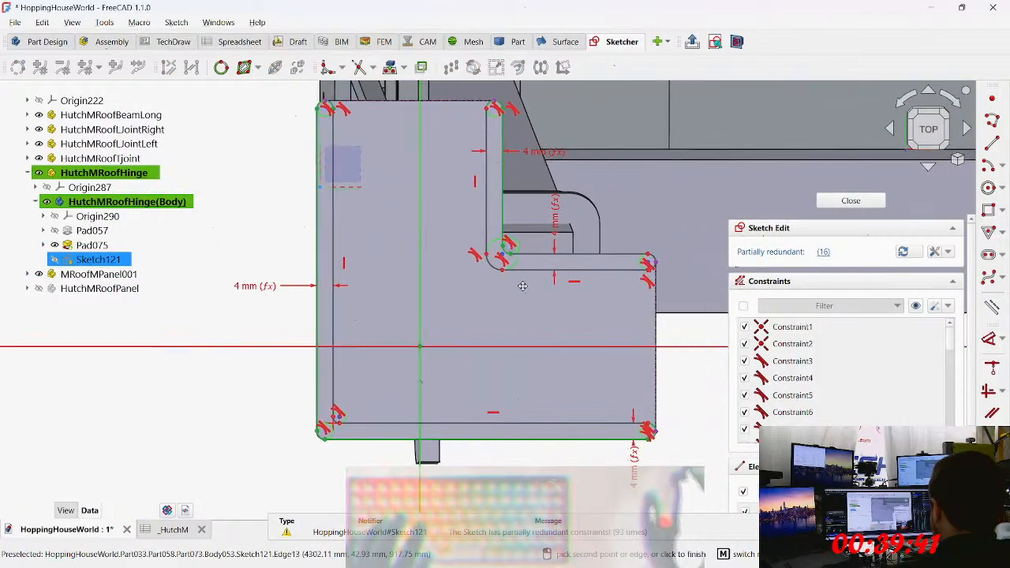
middle_drag(527, 286, 445, 258)
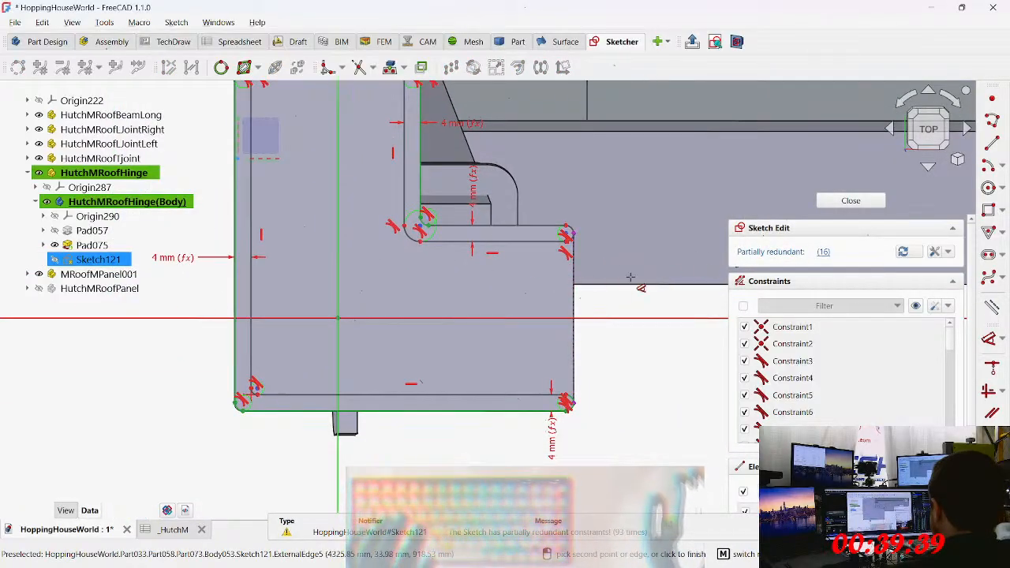
scroll(824, 376, down, 5)
scroll(824, 375, down, 1)
scroll(826, 362, up, 2)
click(832, 382)
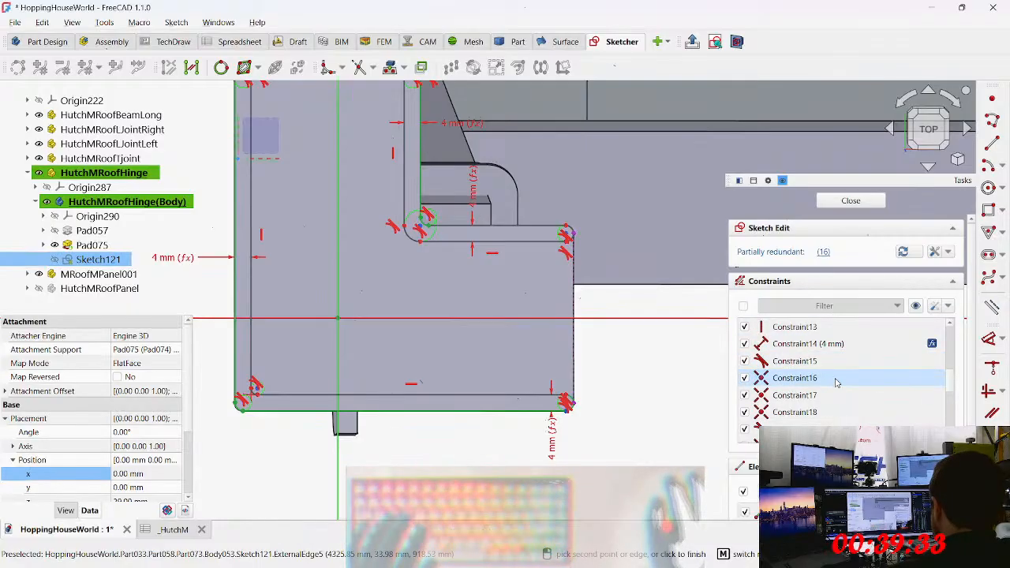
key(Delete)
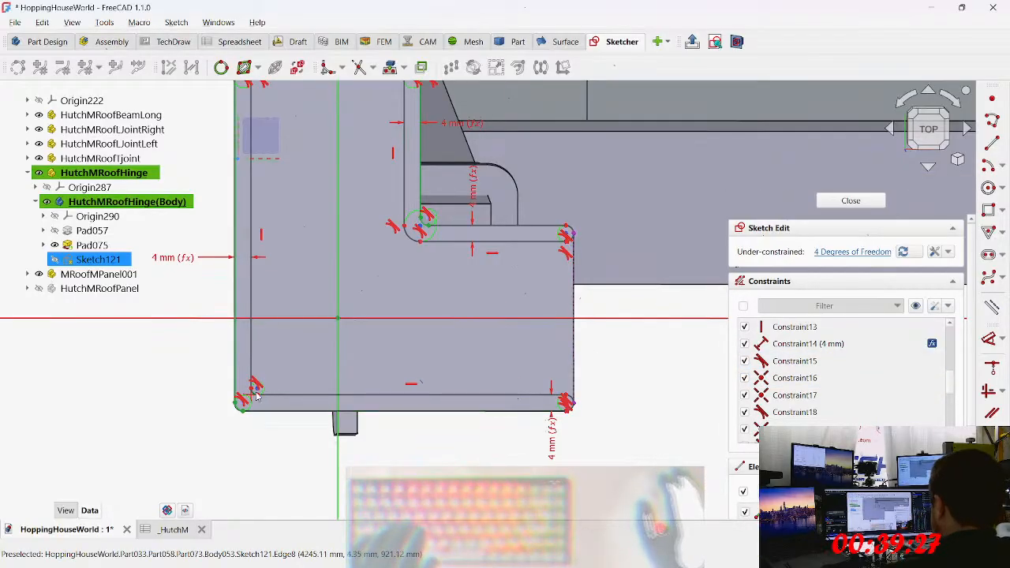
Step: Enlarge the outer L-strip's inner corner arc and constrain it equal in radius to that strip's outer corner arc
scroll(249, 419, up, 5)
mouse_move(265, 383)
mouse_down()
mouse_move(327, 384)
mouse_move(282, 392)
mouse_up()
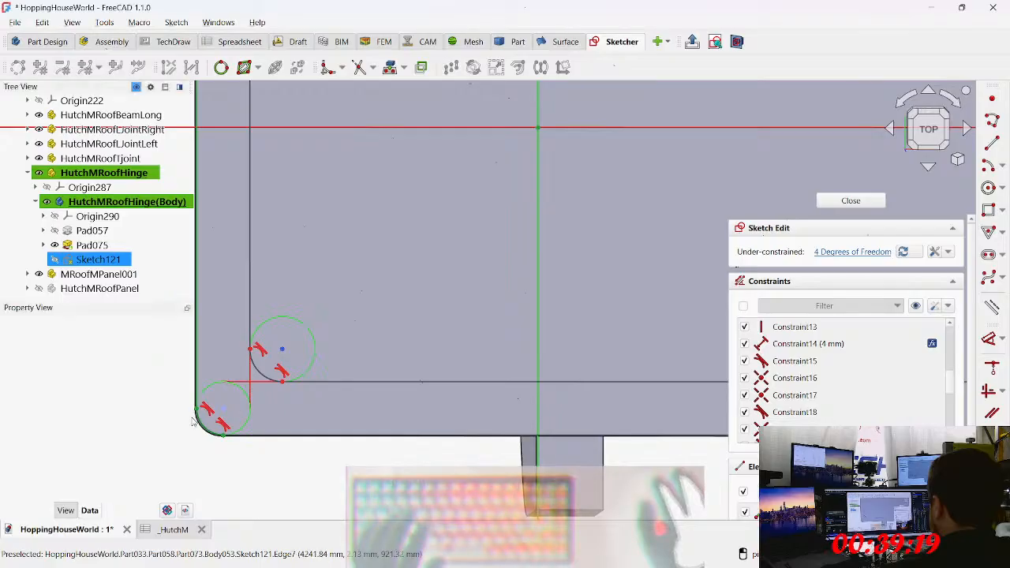
mouse_move(326, 258)
middle_down()
mouse_move(379, 441)
mouse_move(453, 553)
middle_up()
middle_drag(405, 273, 361, 513)
mouse_move(319, 207)
middle_down()
mouse_move(282, 406)
mouse_move(274, 335)
middle_up()
scroll(270, 292, down, 6)
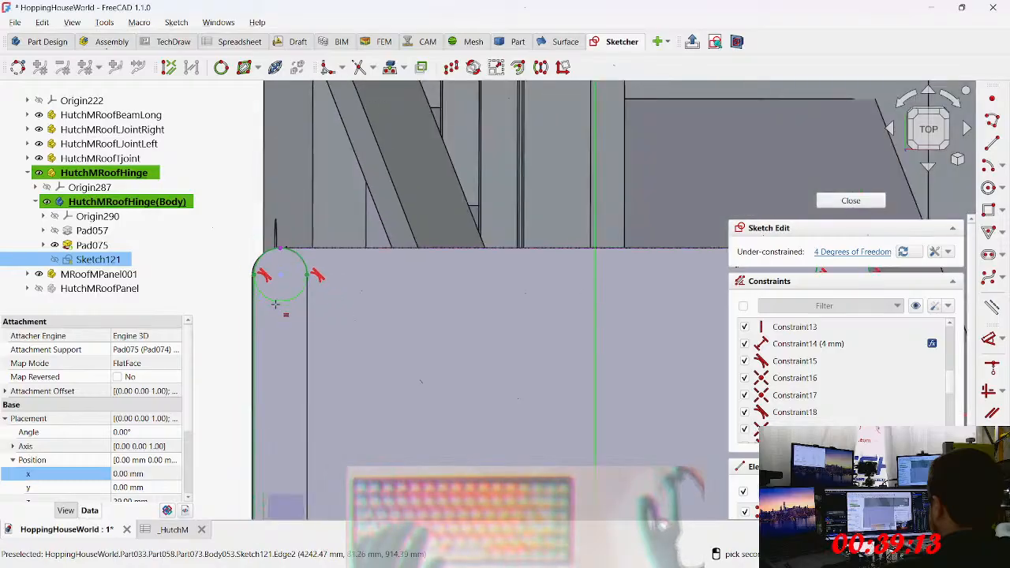
middle_drag(314, 392, 280, 55)
middle_drag(246, 493, 264, 401)
scroll(262, 400, up, 5)
click(247, 381)
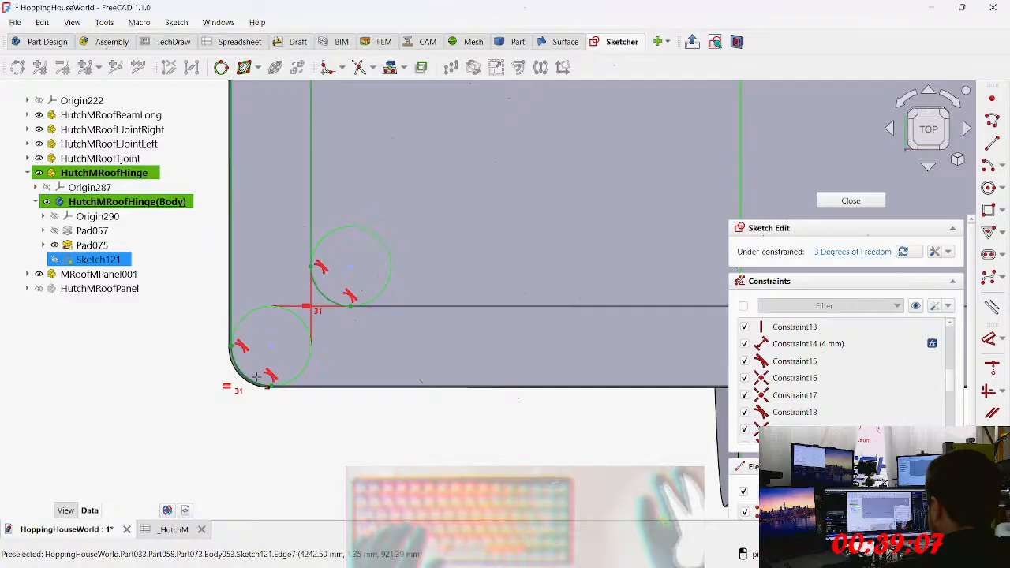
Step: Constrain the notch strip's outer corner arc equal in radius to the outer L-strip's outer corner arc
click(248, 382)
scroll(425, 309, down, 5)
middle_drag(483, 256, 107, 383)
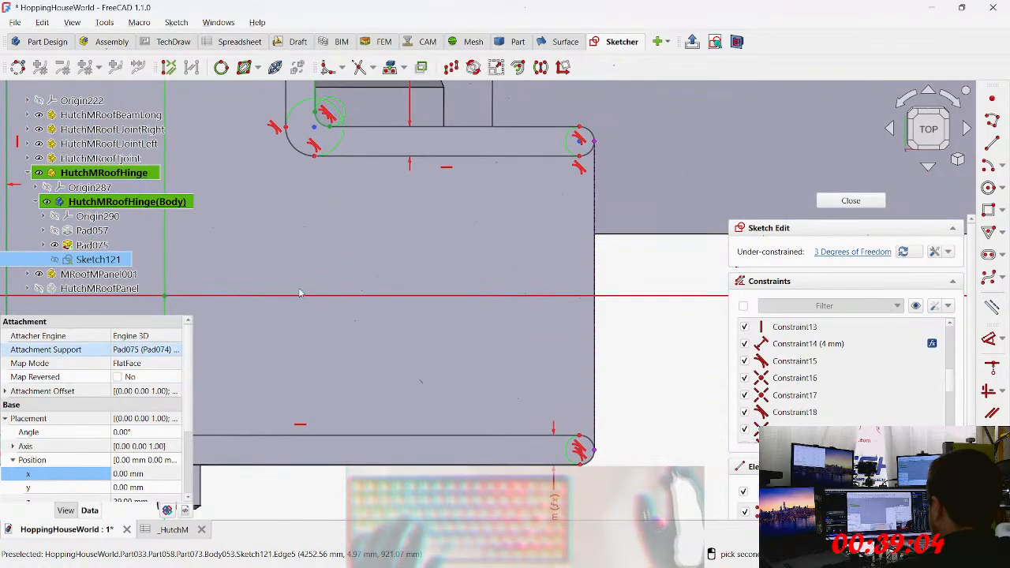
click(296, 156)
middle_drag(297, 181, 318, 405)
scroll(314, 303, down, 2)
mouse_move(298, 227)
middle_down()
mouse_move(275, 285)
mouse_move(385, 156)
middle_up()
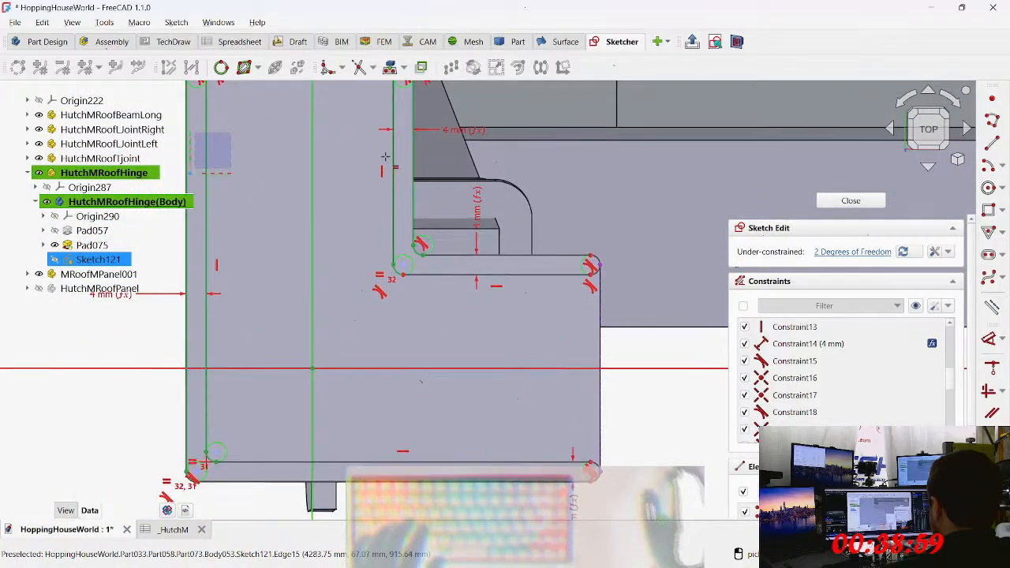
Step: Extend the notch strip's horizontal arm past the body edge and try to make its end arc's upper point coincident with the body corner point
mouse_move(452, 260)
mouse_down()
mouse_move(456, 288)
mouse_move(422, 264)
mouse_move(509, 278)
mouse_up()
scroll(560, 308, up, 7)
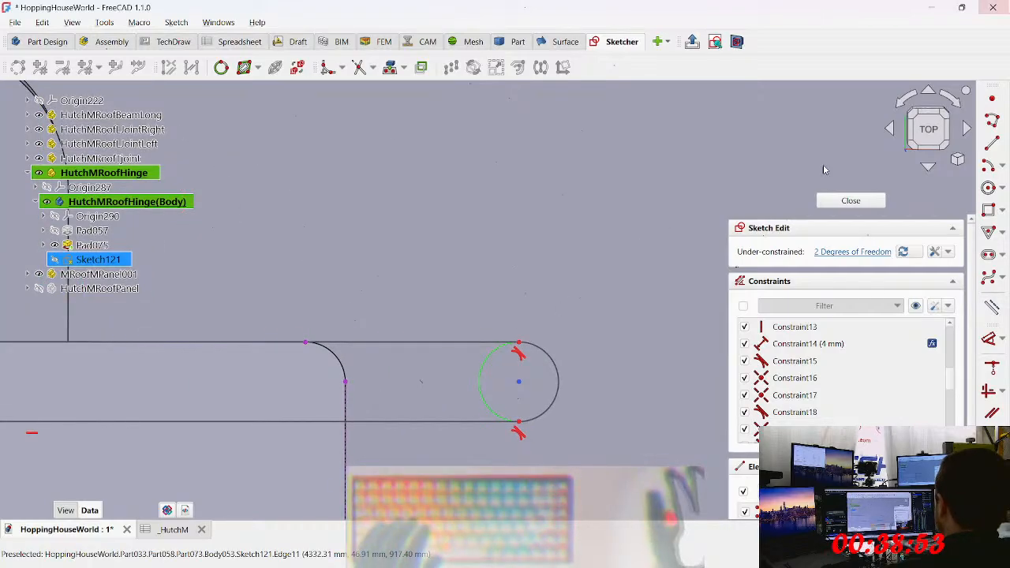
key(c)
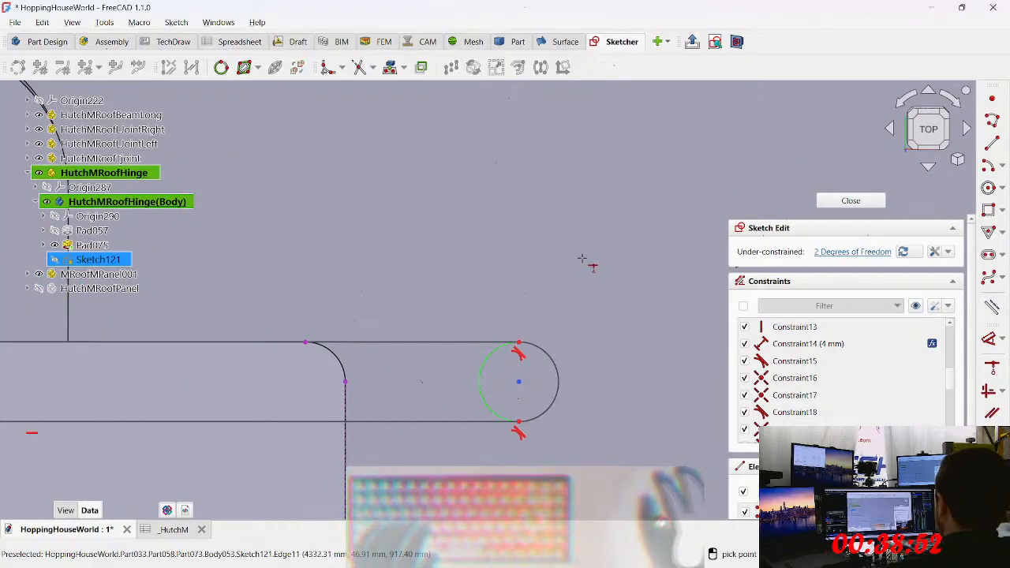
click(517, 344)
click(306, 344)
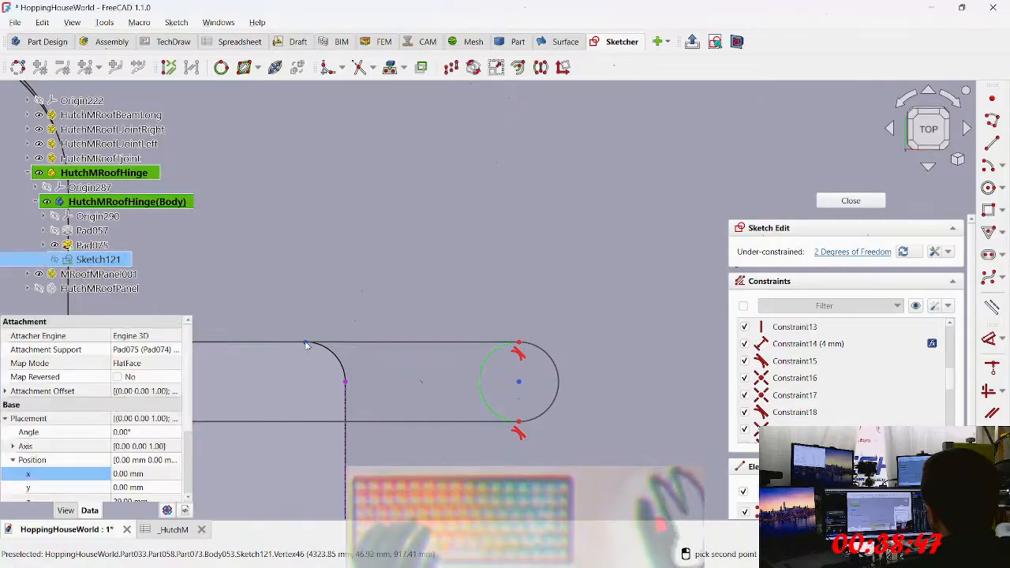
mouse_move(347, 308)
middle_down()
mouse_move(575, 251)
mouse_move(409, 279)
middle_up()
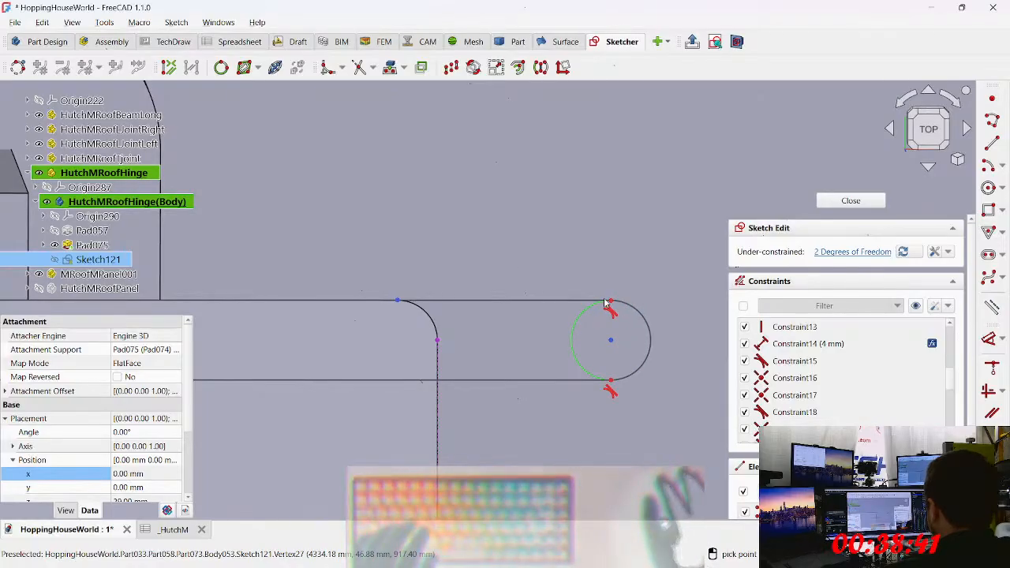
click(398, 300)
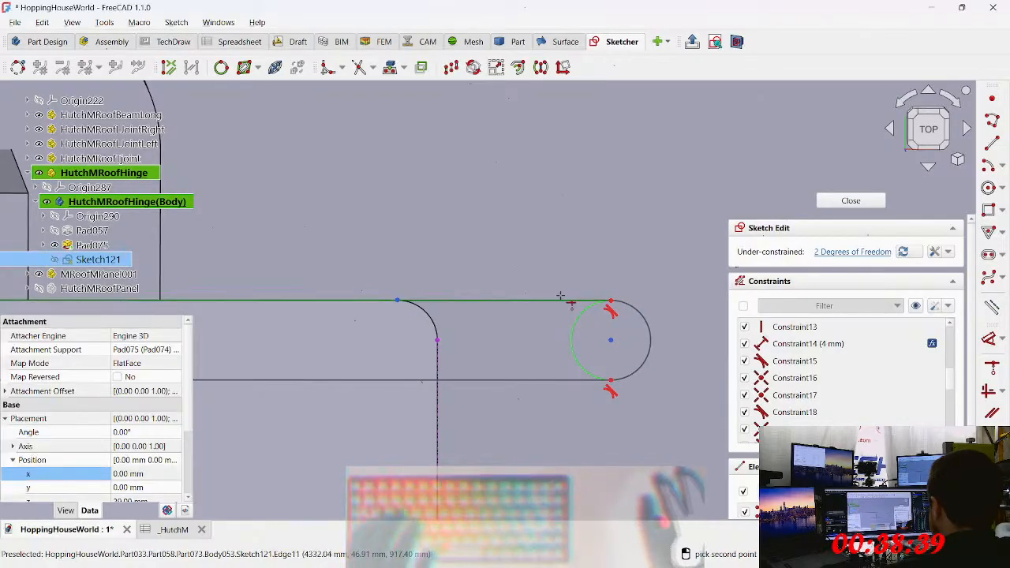
key(Escape)
Step: Shorten the notch strip's horizontal arm toward the body corner and make its end arc's upper point coincident with the body corner point
drag(611, 339, 464, 339)
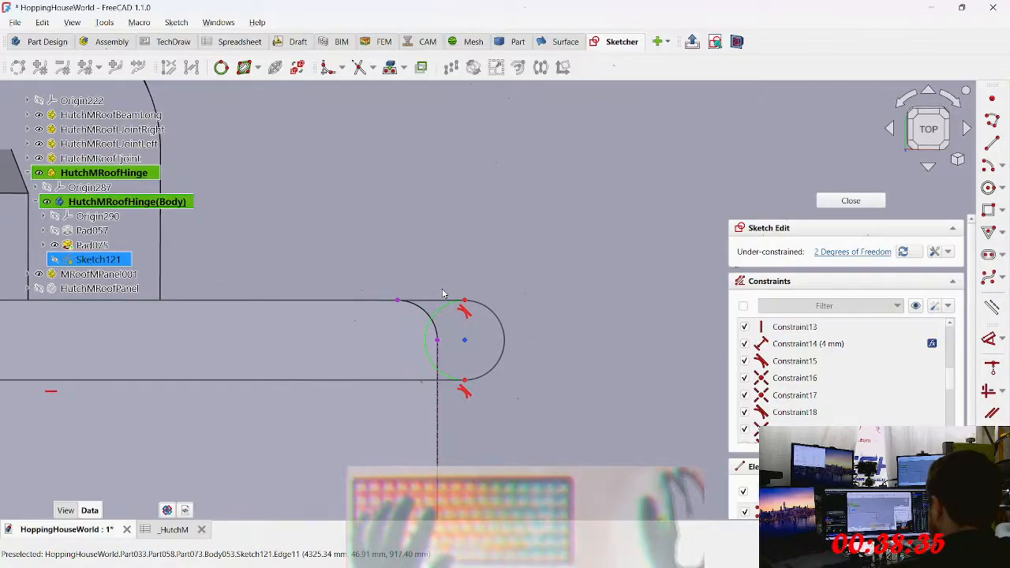
click(397, 302)
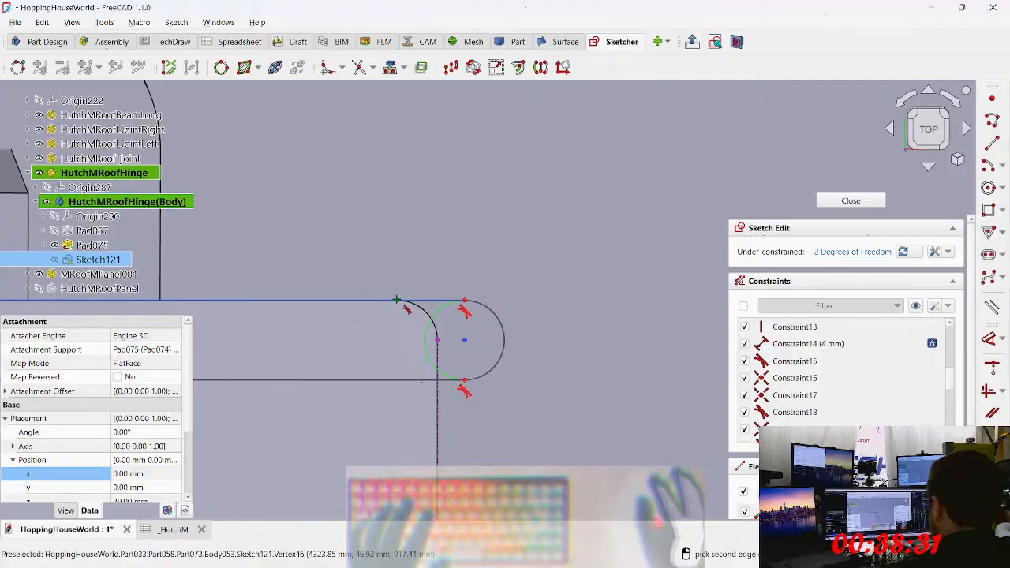
click(463, 301)
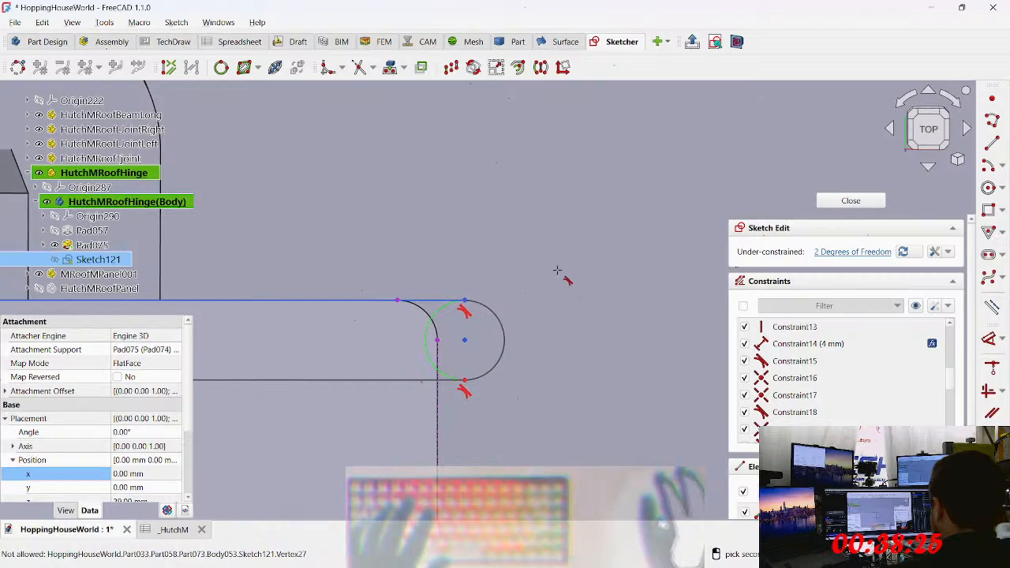
key(Escape)
key(n)
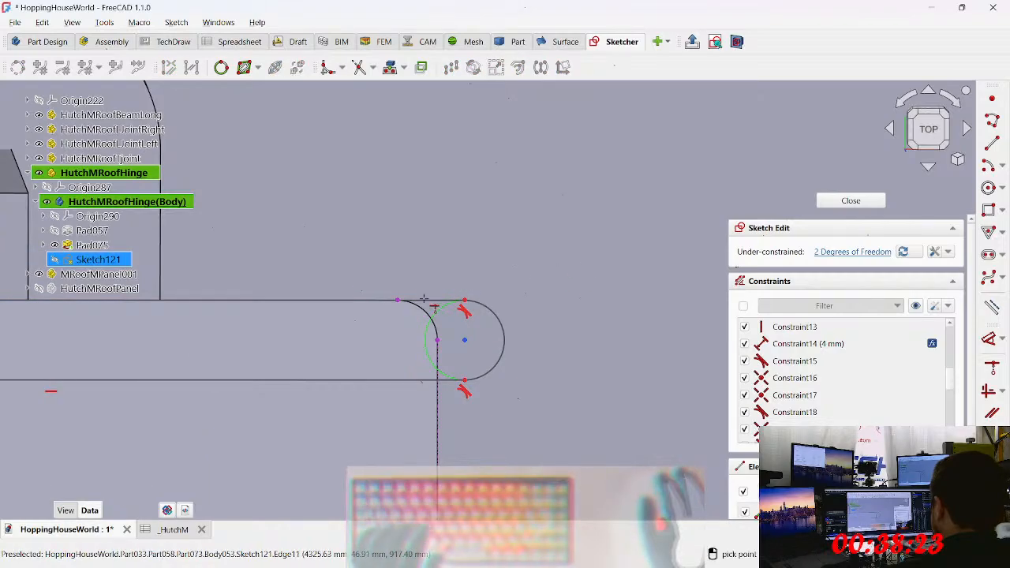
click(397, 300)
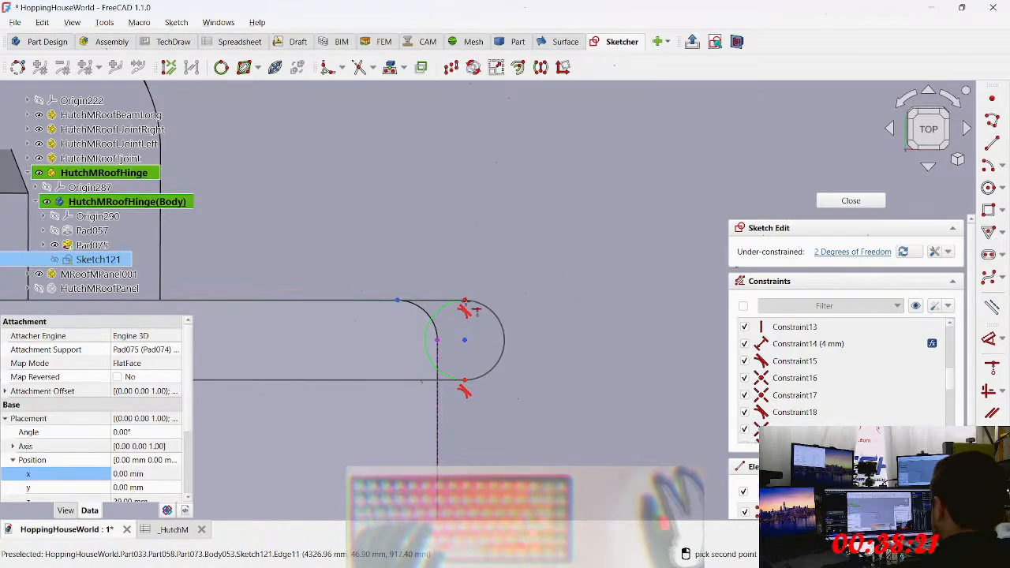
scroll(463, 304, up, 5)
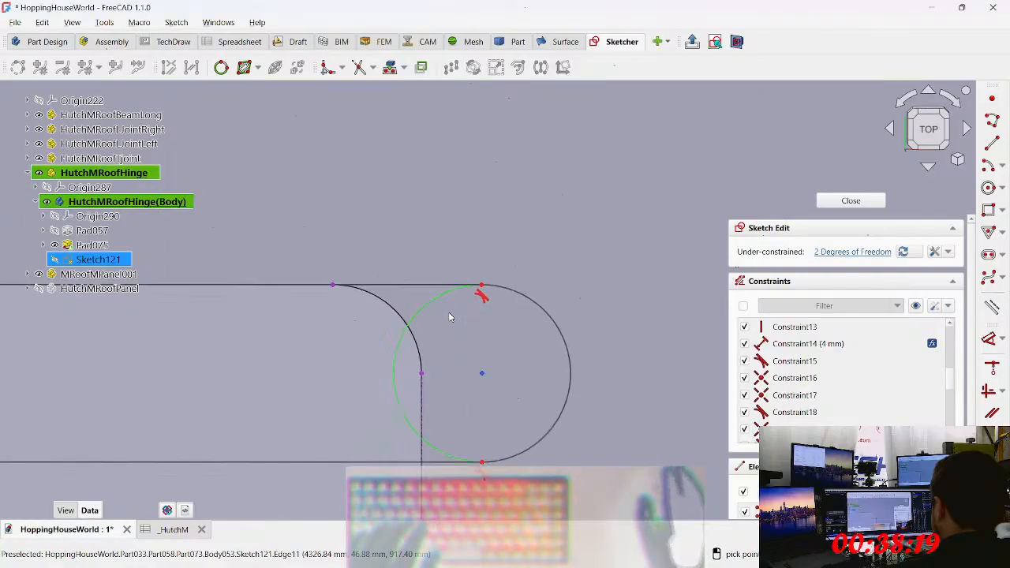
click(498, 276)
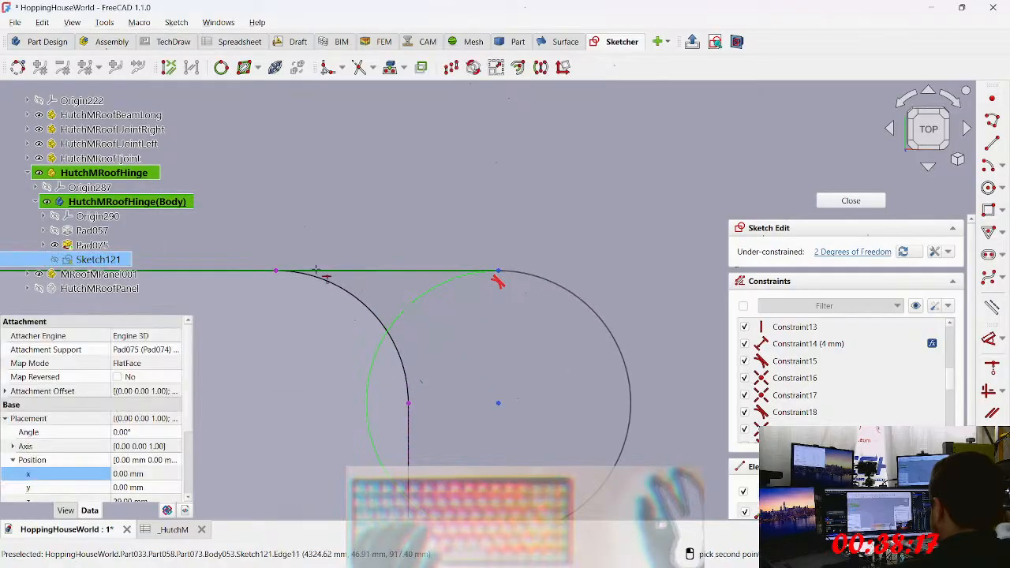
click(275, 275)
scroll(355, 307, down, 5)
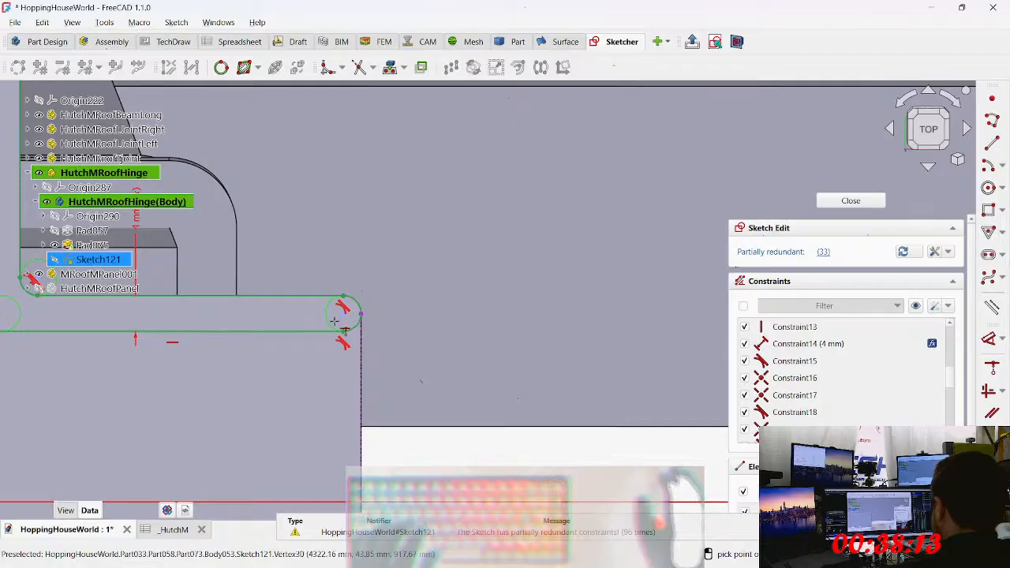
Step: Delete the redundant Constraint33 from the sketch's constraints
scroll(836, 351, down, 4)
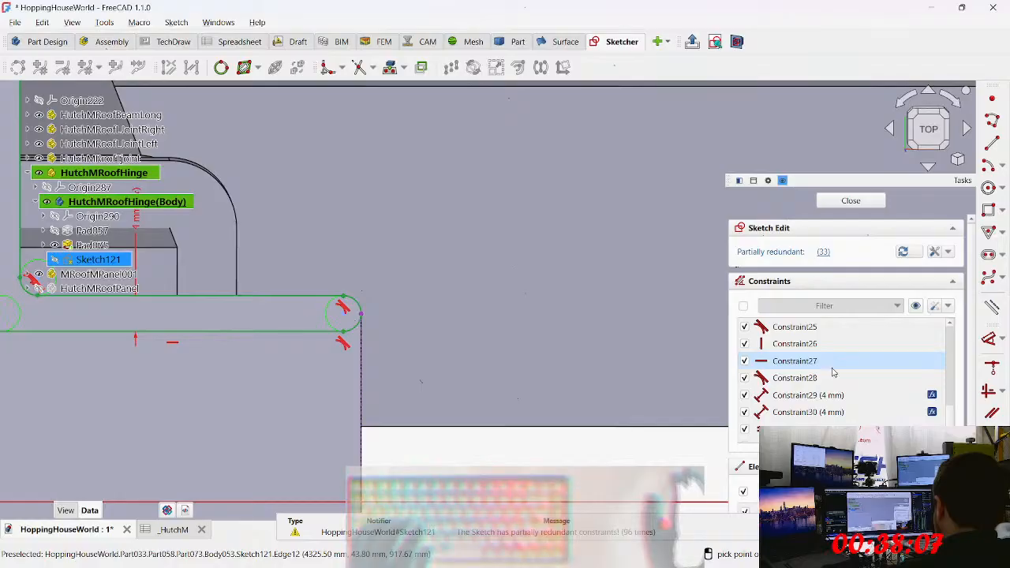
scroll(832, 371, down, 1)
scroll(840, 386, down, 1)
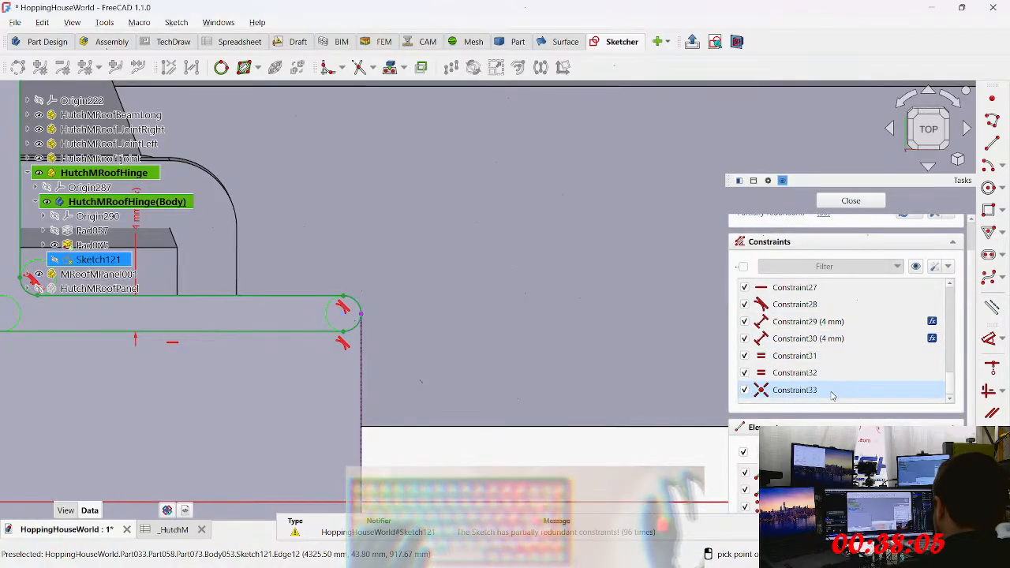
click(832, 390)
key(Delete)
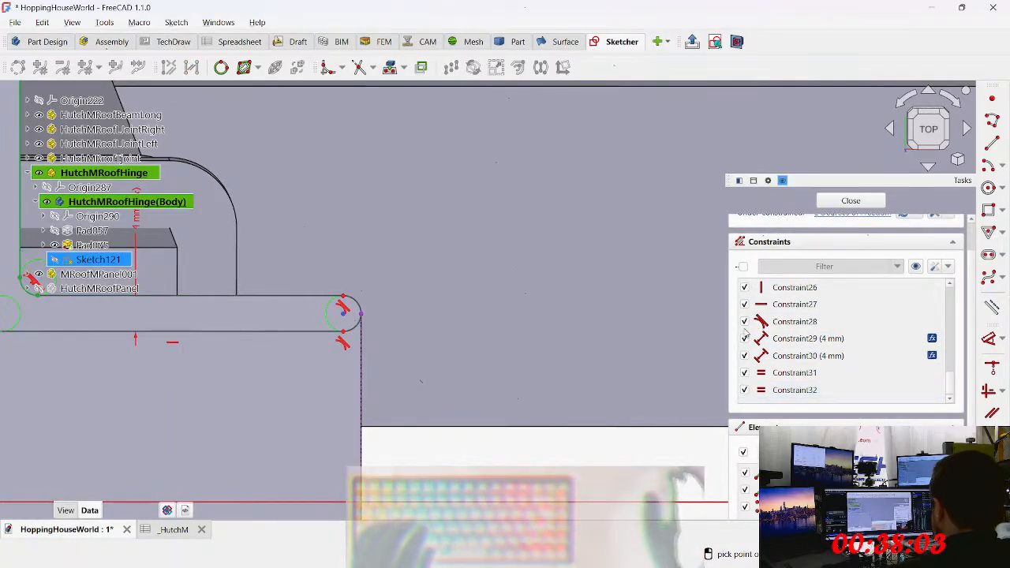
Step: Examine the upper ends, corners and lower arm of the wall strips against the body's edges
scroll(797, 355, up, 6)
scroll(821, 253, up, 1)
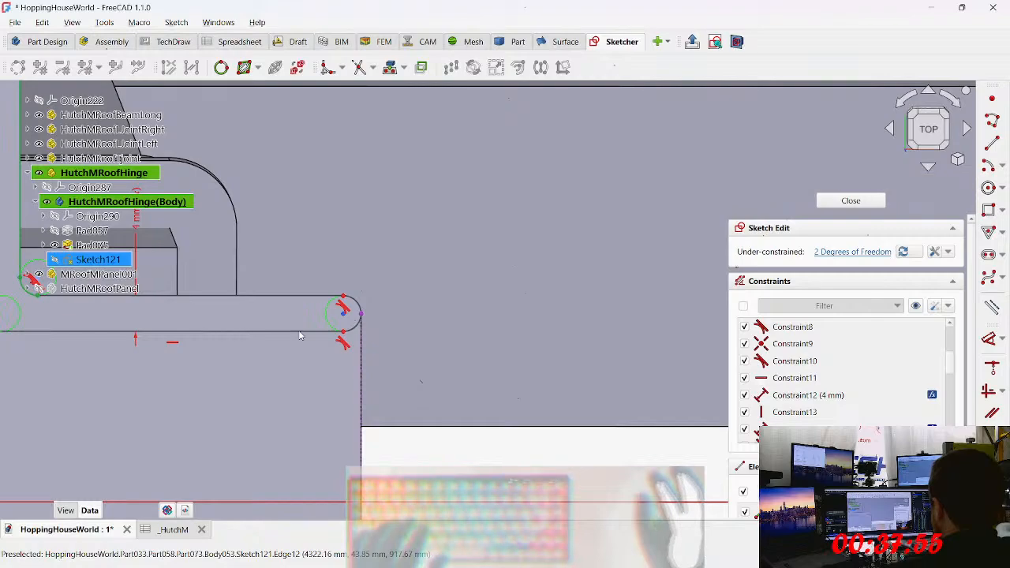
mouse_move(271, 339)
middle_down()
mouse_move(549, 448)
mouse_move(549, 479)
middle_up()
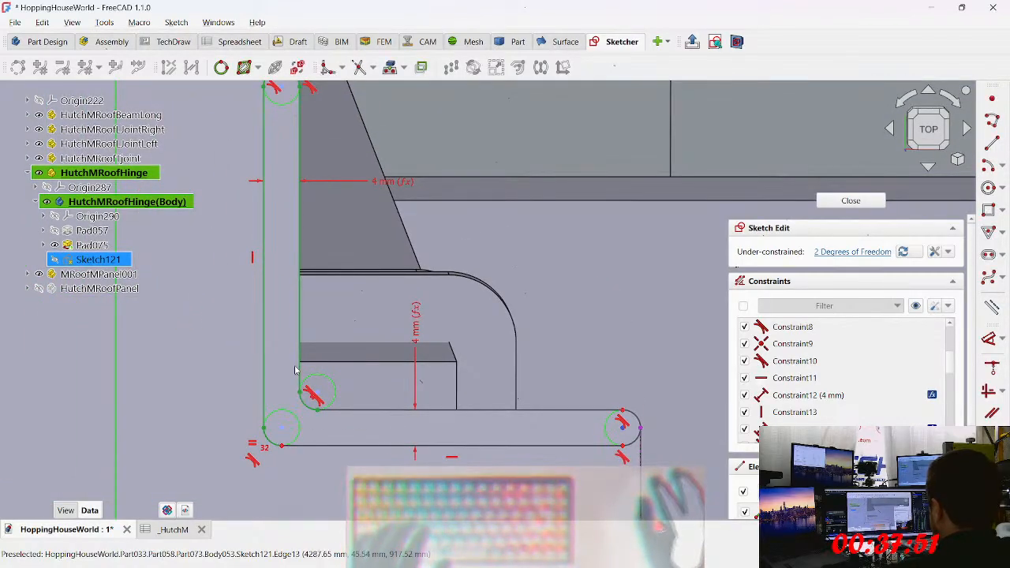
scroll(285, 308, up, 5)
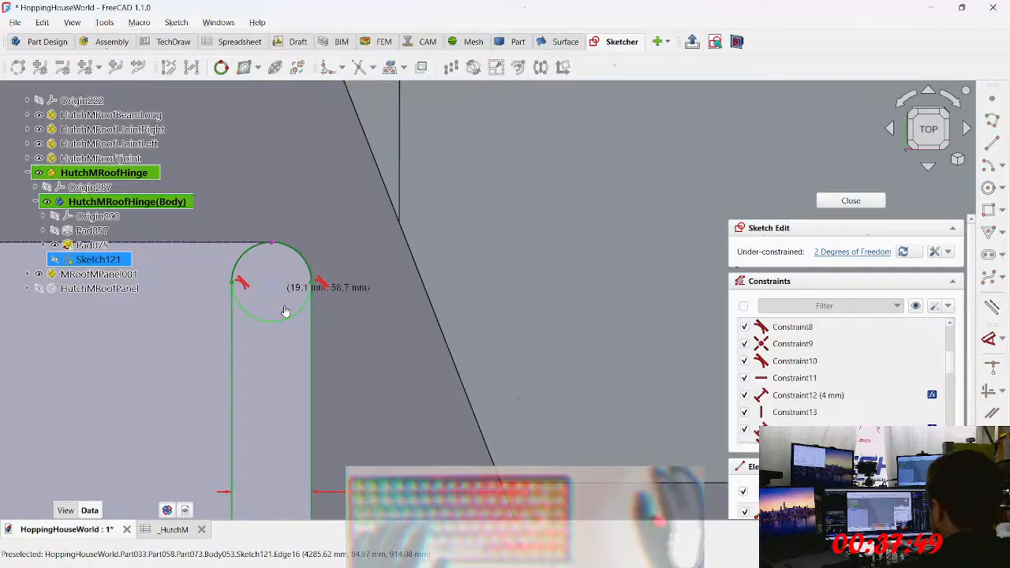
scroll(252, 316, down, 7)
middle_drag(164, 428, 569, 239)
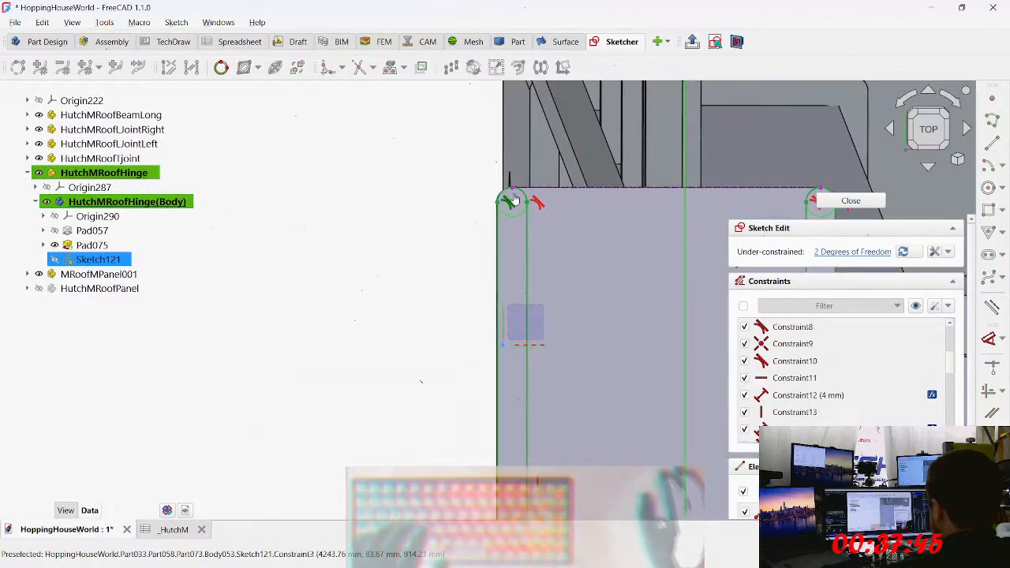
scroll(509, 261, up, 3)
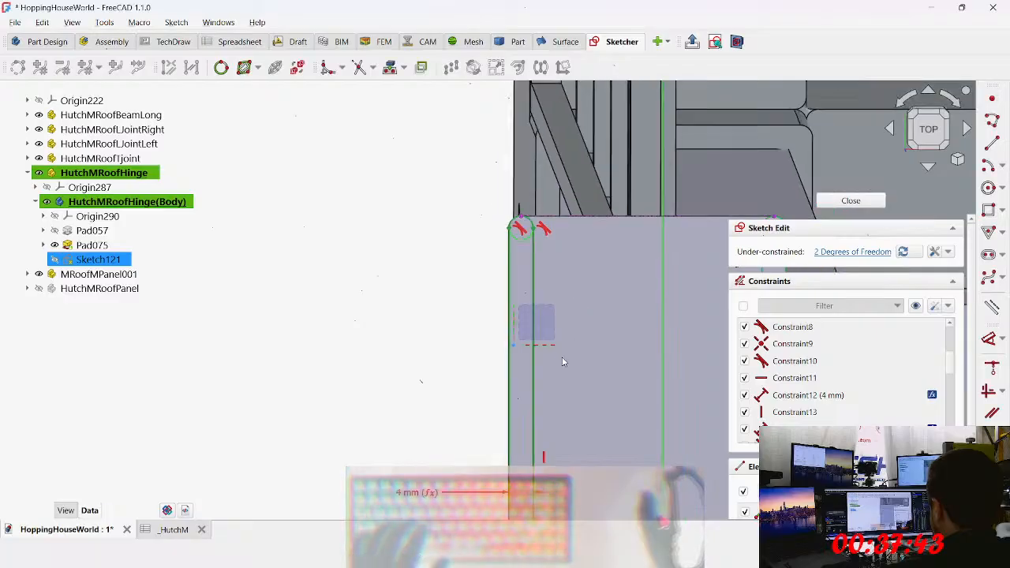
middle_drag(416, 251, 406, 251)
drag(418, 280, 568, 351)
middle_drag(572, 343, 256, 360)
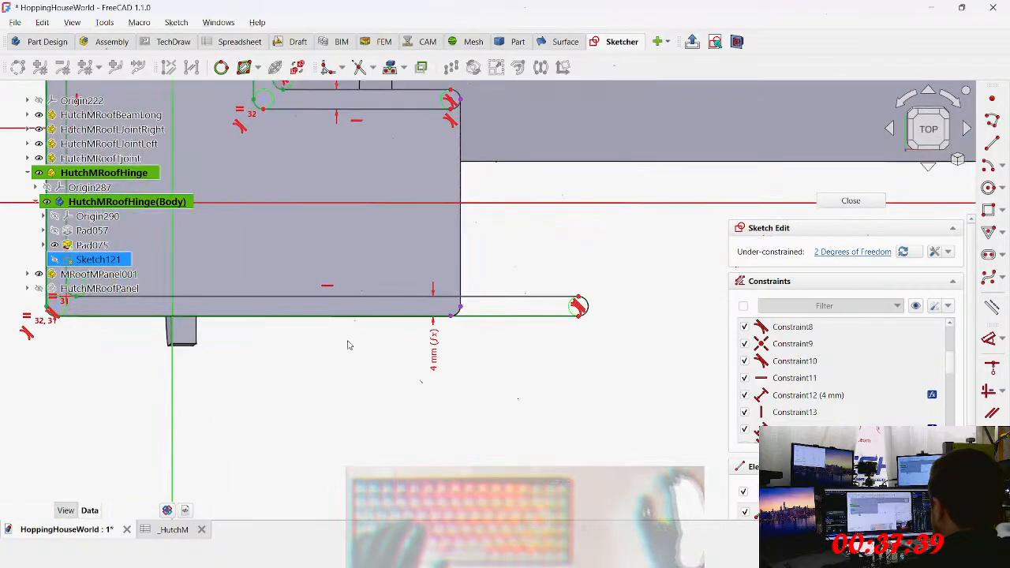
Step: Make the lower point of the outer L-strip's end arc coincident with the start point of the body's rounded lower corner
scroll(579, 308, up, 8)
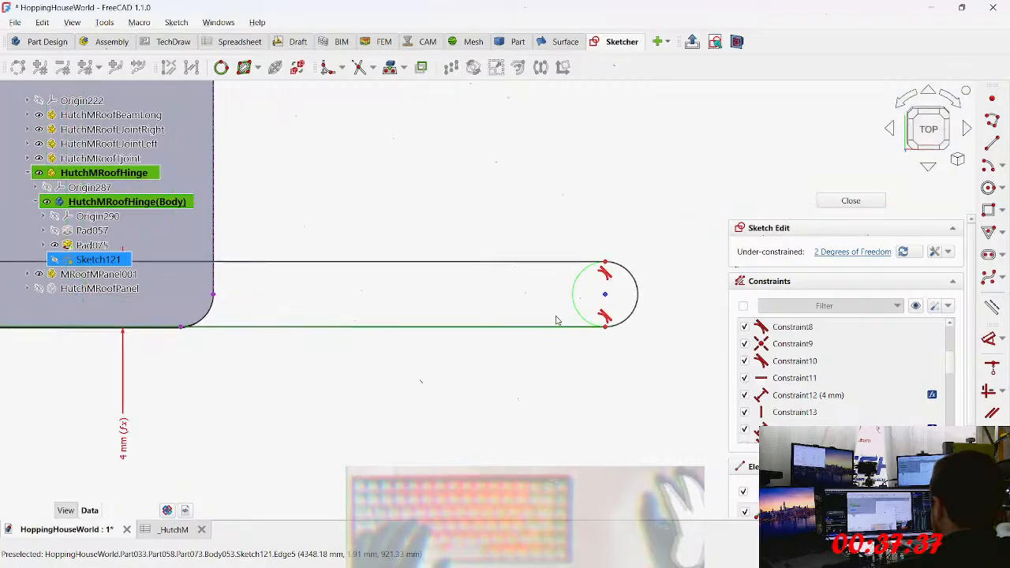
key(c)
click(645, 326)
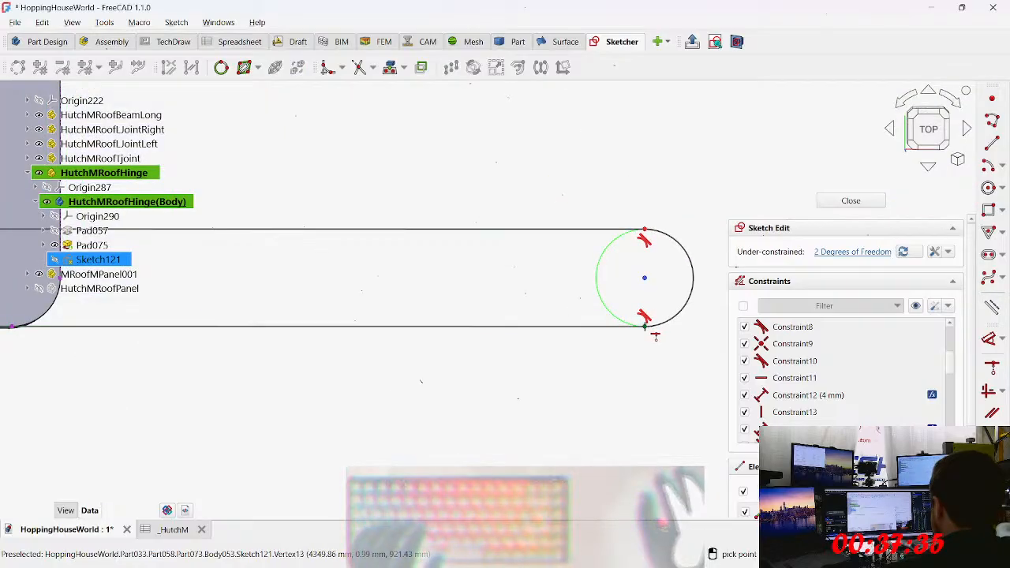
scroll(318, 385, up, 3)
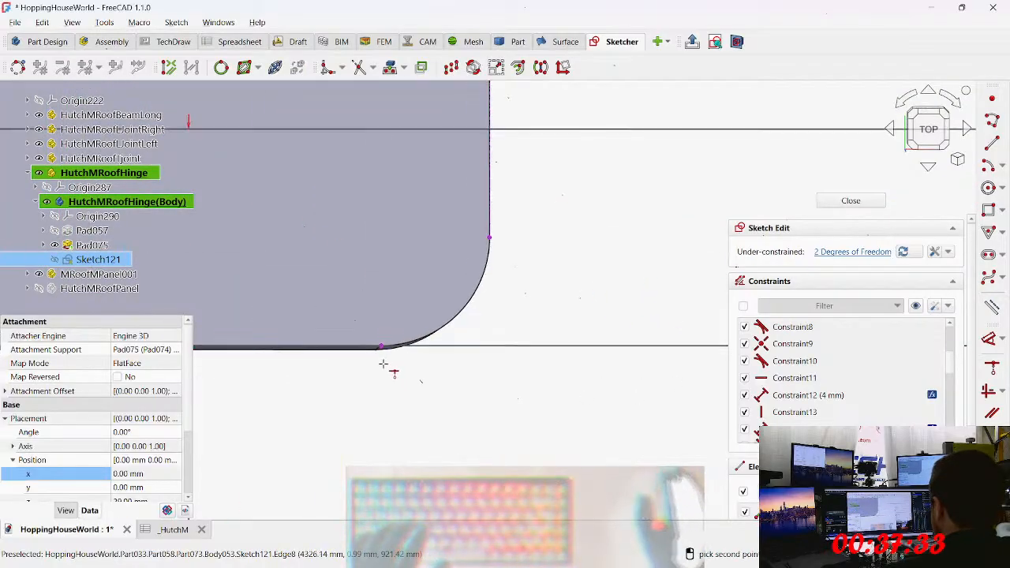
click(382, 349)
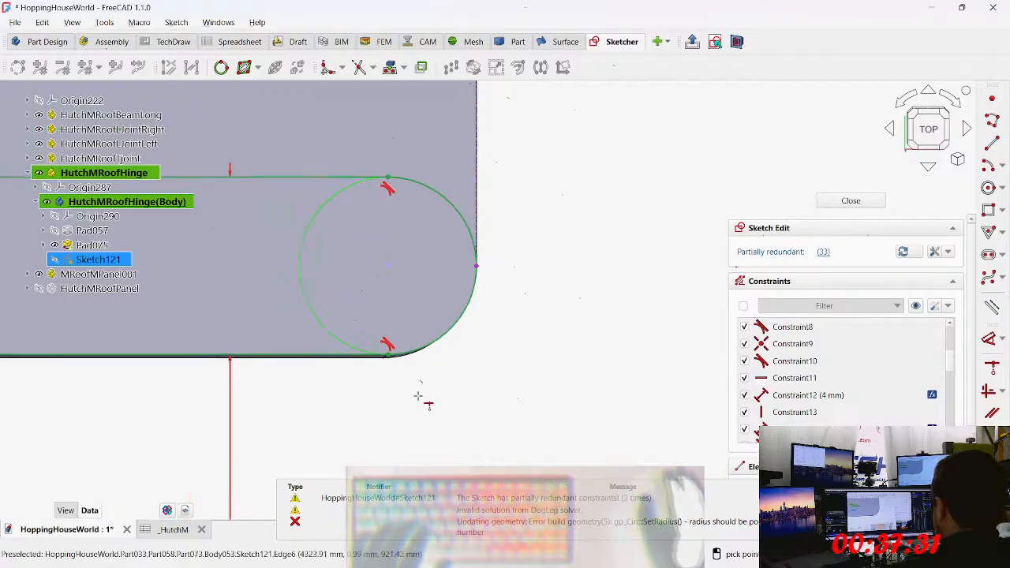
Step: Delete the redundant Constraint33 that ties the outer L-strip's end arc to the body corner
scroll(418, 398, down, 3)
scroll(821, 321, down, 6)
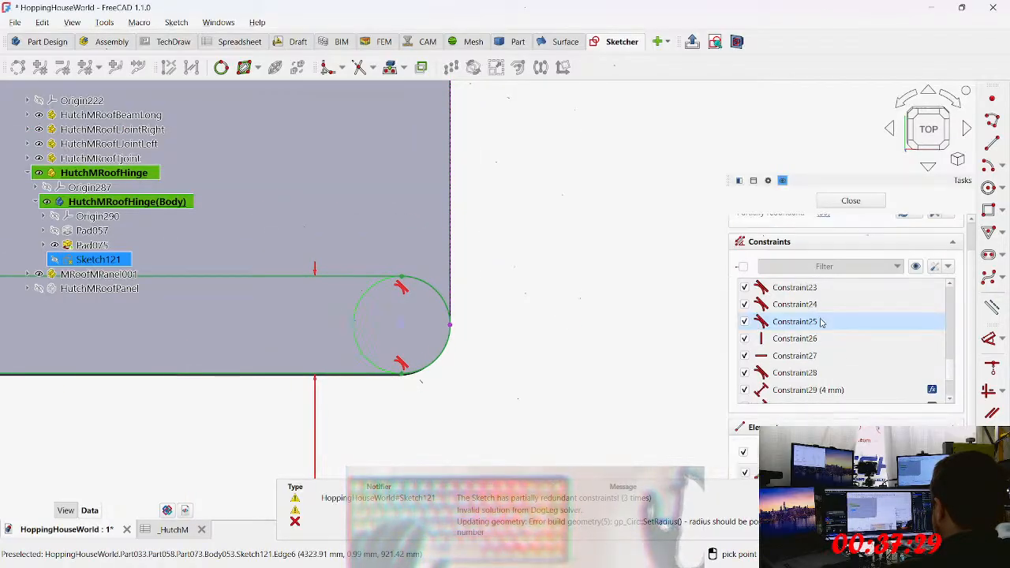
scroll(826, 337, up, 9)
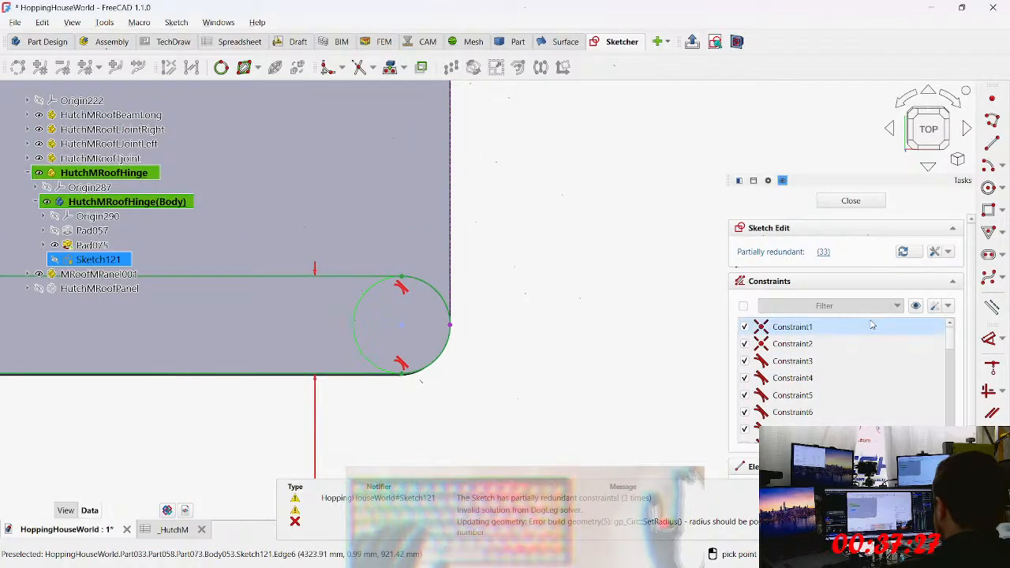
scroll(874, 327, down, 10)
click(849, 349)
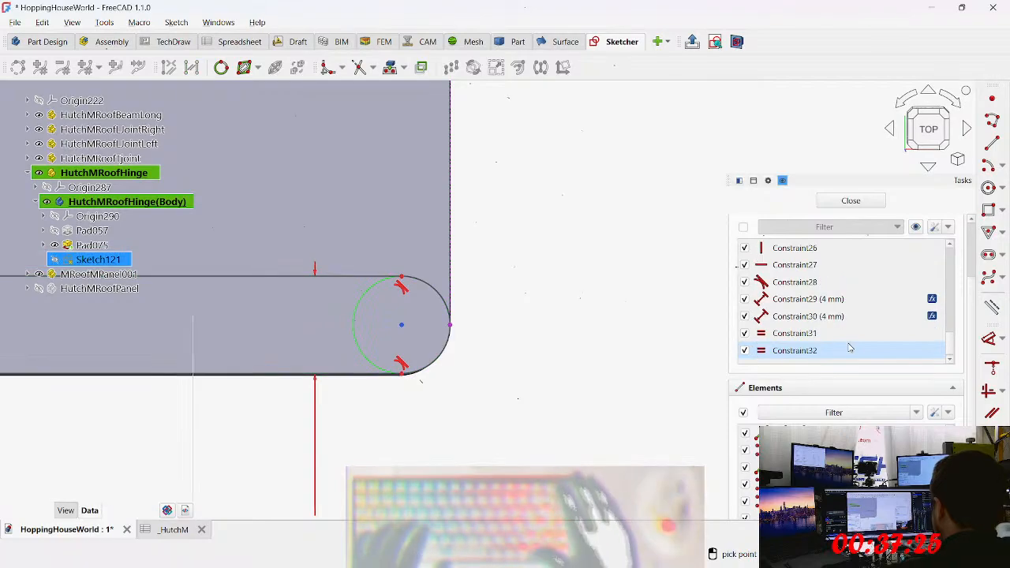
scroll(849, 316, up, 7)
scroll(927, 258, up, 2)
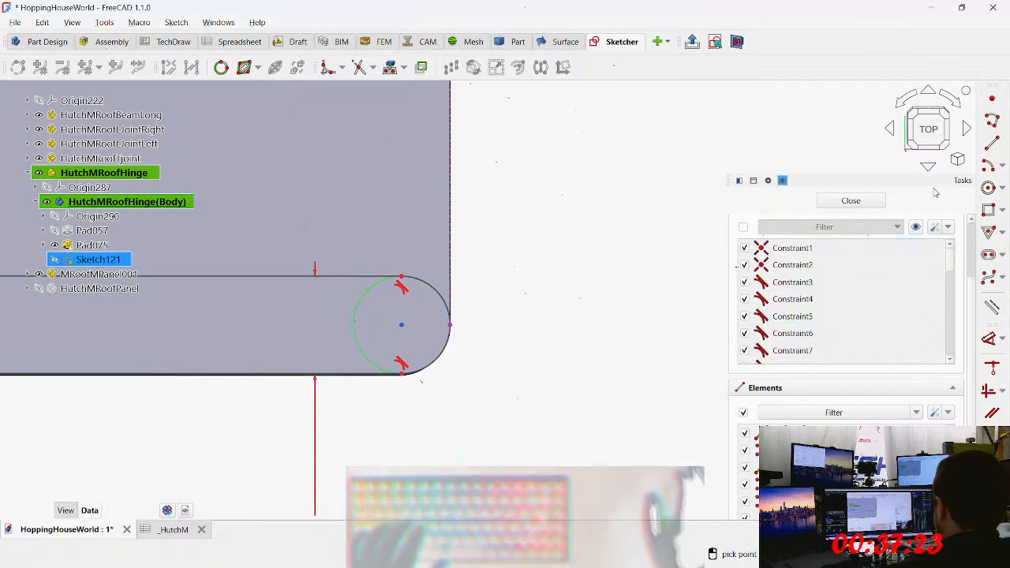
scroll(467, 256, down, 3)
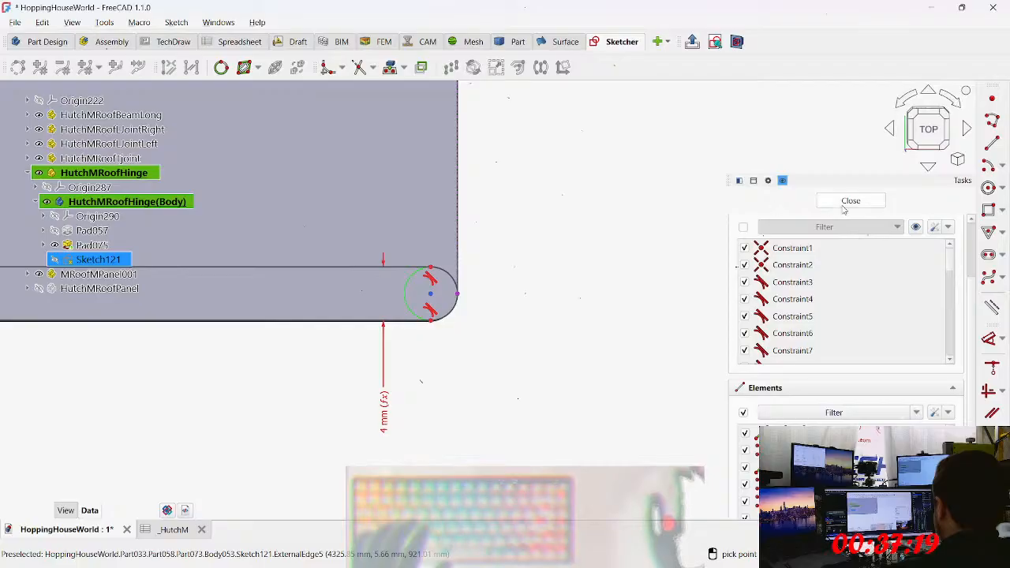
Step: Close and reopen Sketch121 for editing, and pull the outer L-strip's end arc slightly past the body edge
click(840, 205)
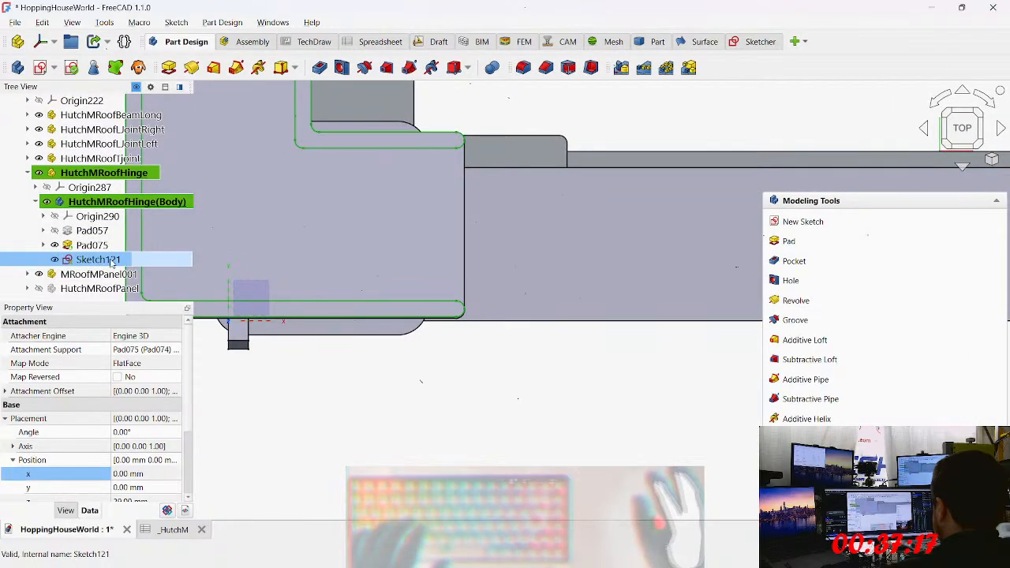
double_click(156, 263)
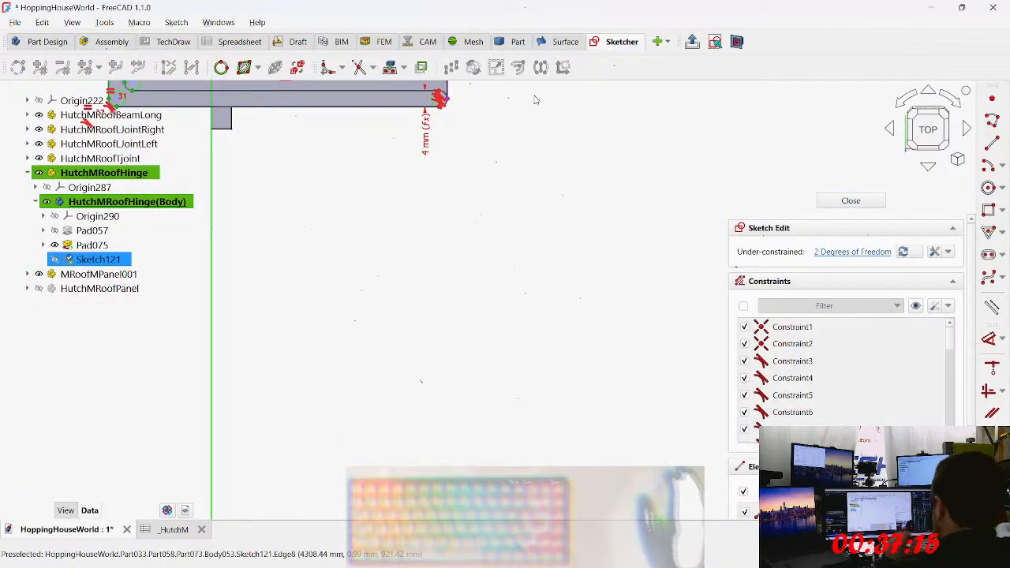
scroll(480, 99, up, 3)
middle_drag(301, 144, 367, 348)
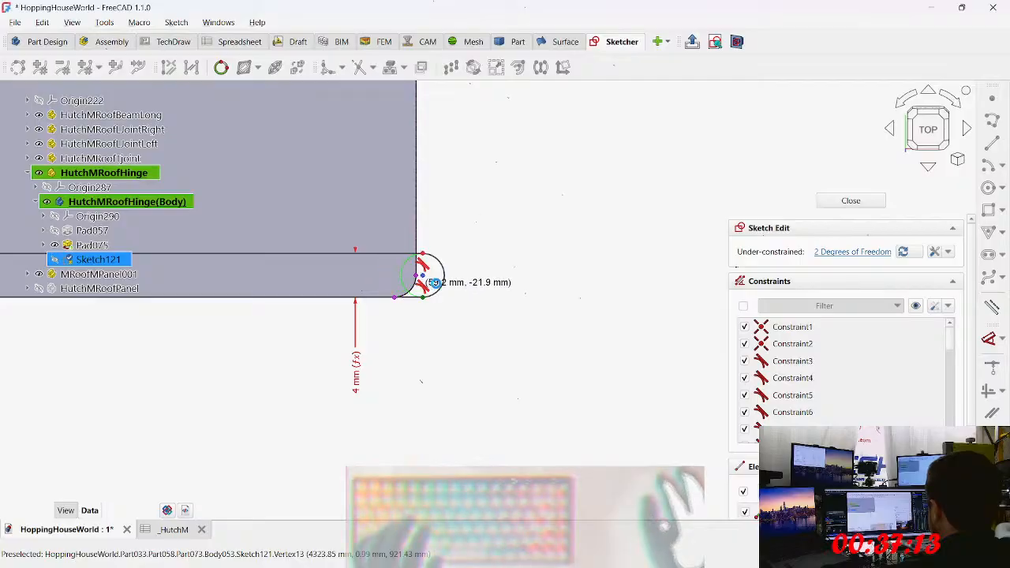
scroll(396, 314, up, 4)
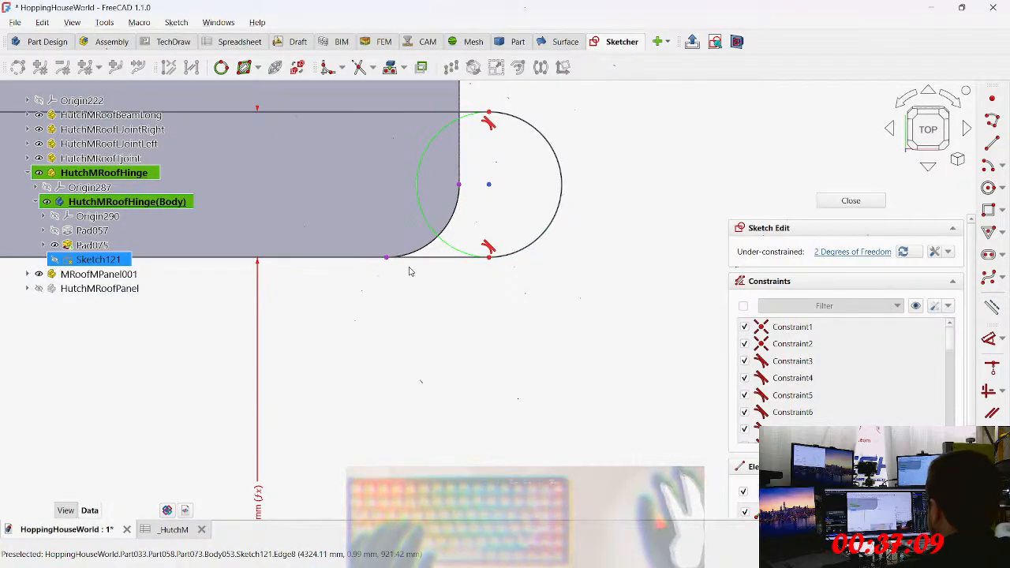
Step: Constrain the body's lower corner arc start point coincident with the lower point of the outer L-strip's end arc
key(c)
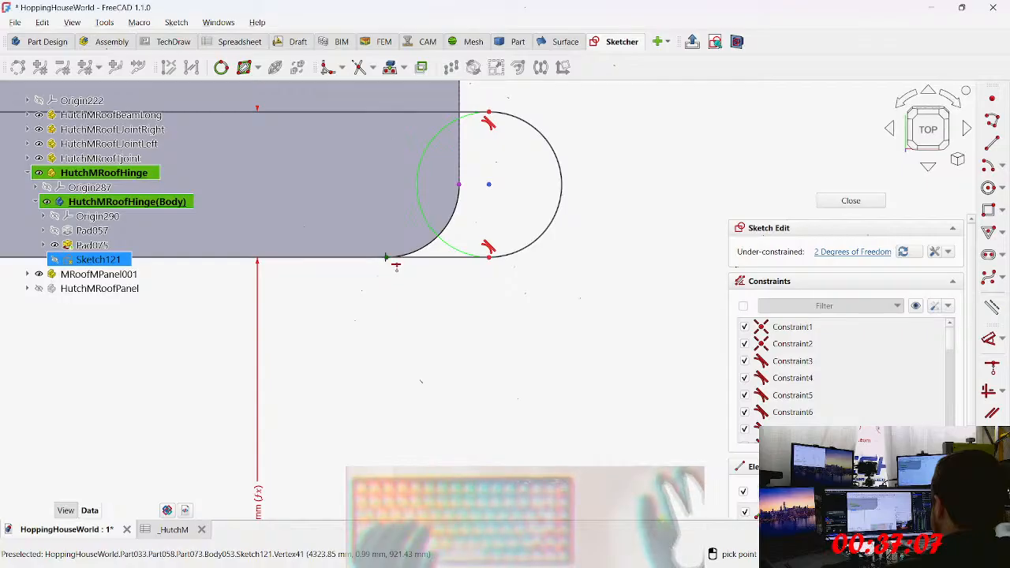
click(387, 258)
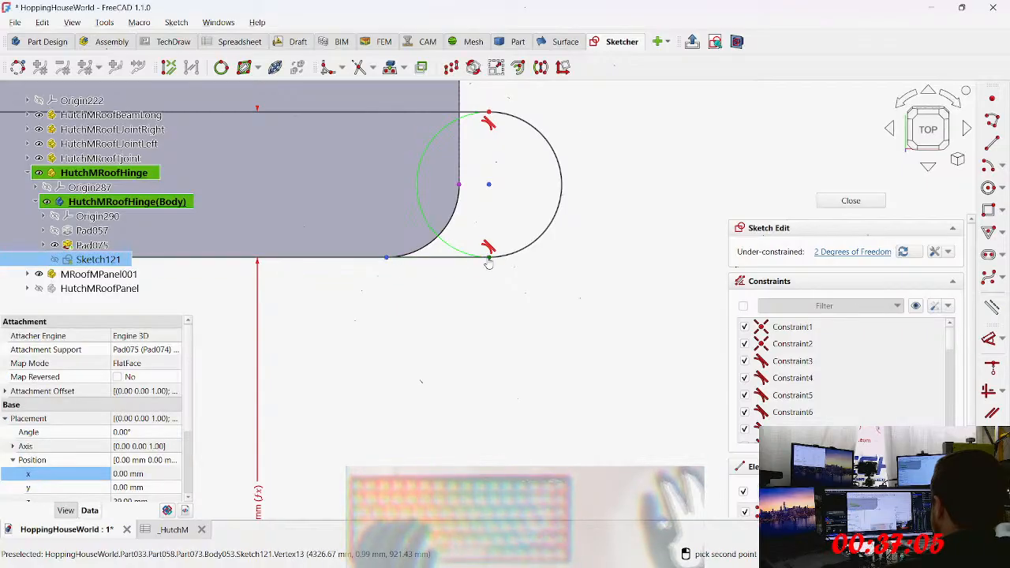
click(489, 258)
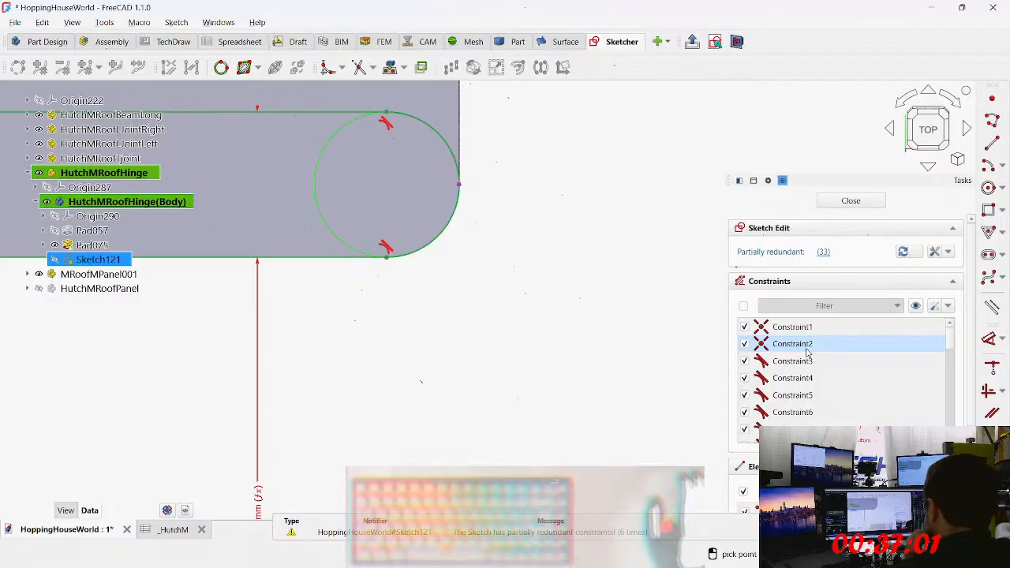
key(Escape)
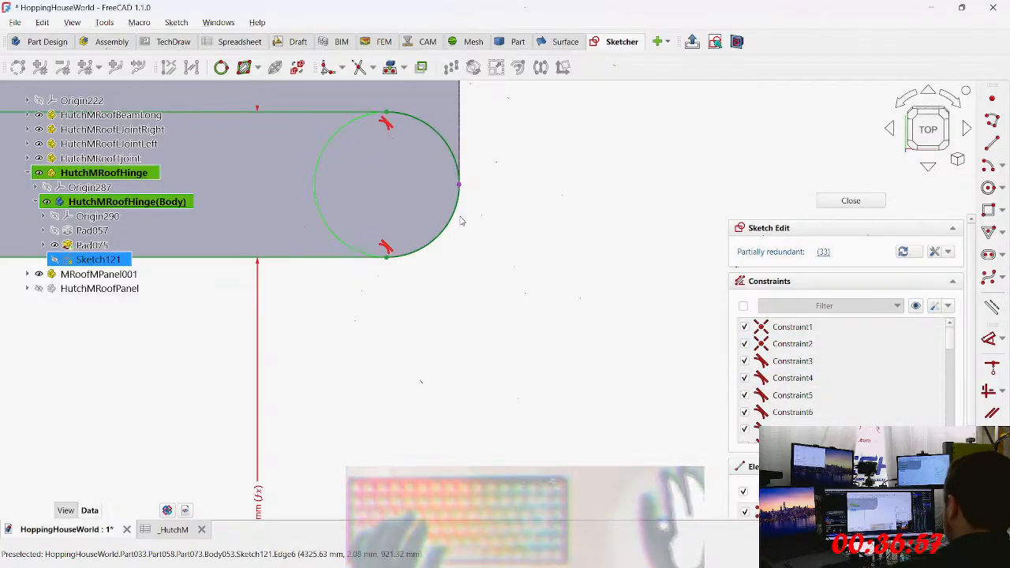
middle_drag(461, 221, 462, 305)
scroll(378, 345, up, 3)
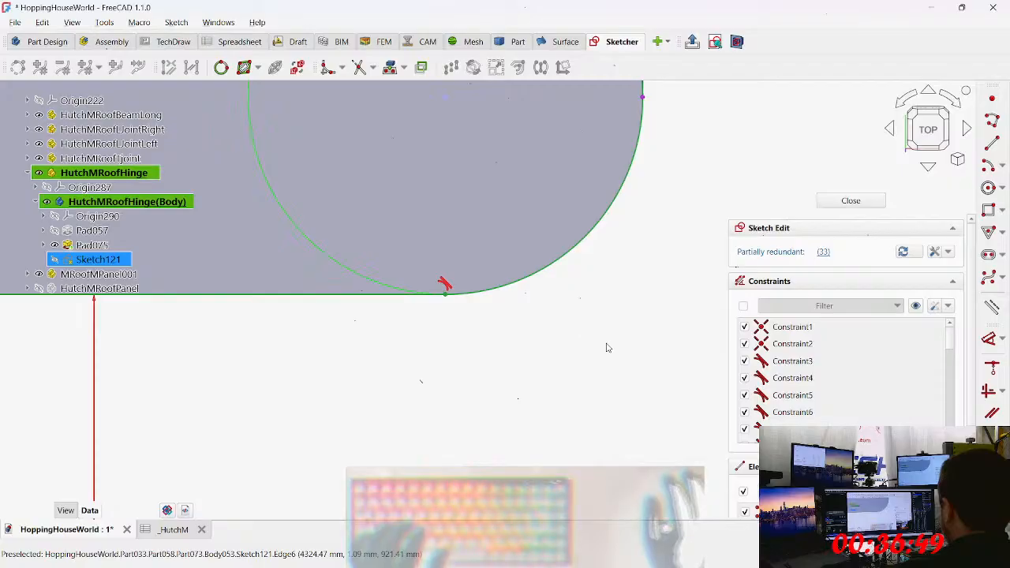
Step: Delete the tangent Constraint15 at the outer L-strip's lower end and pull the end arc outward past the body's rounded corner
scroll(702, 359, down, 2)
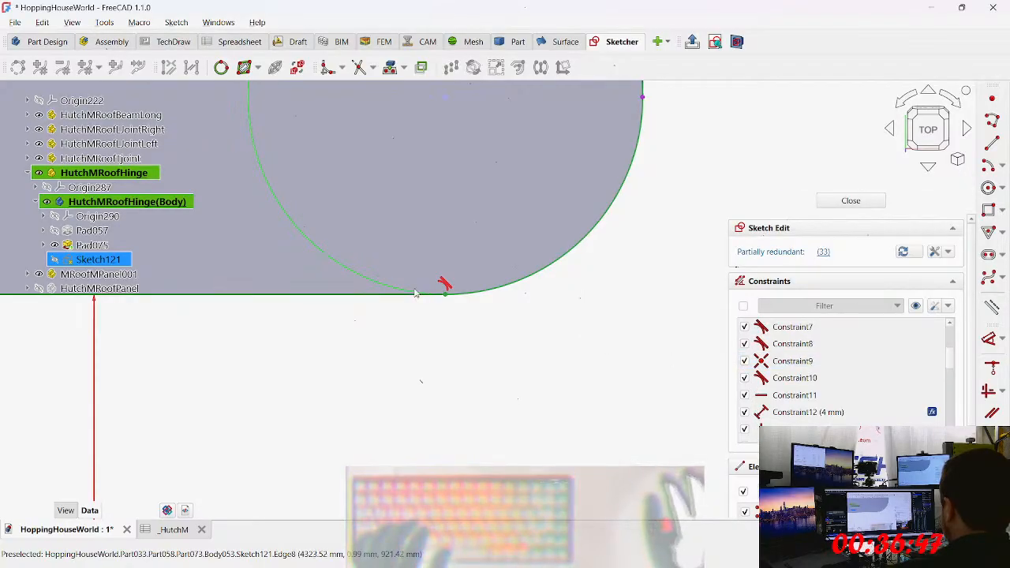
click(446, 283)
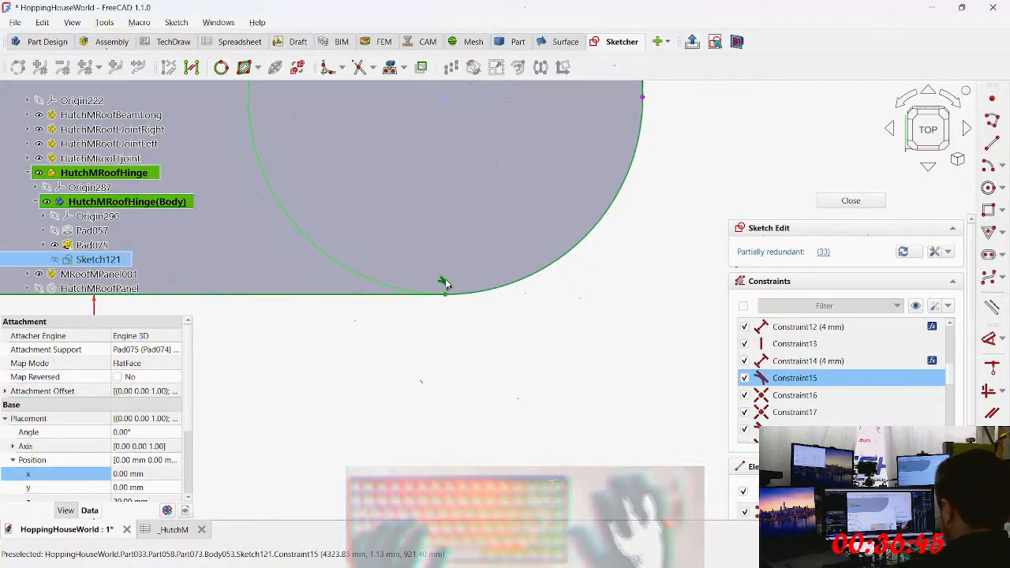
key(Delete)
mouse_move(526, 272)
mouse_down()
mouse_move(663, 261)
mouse_move(666, 300)
mouse_up()
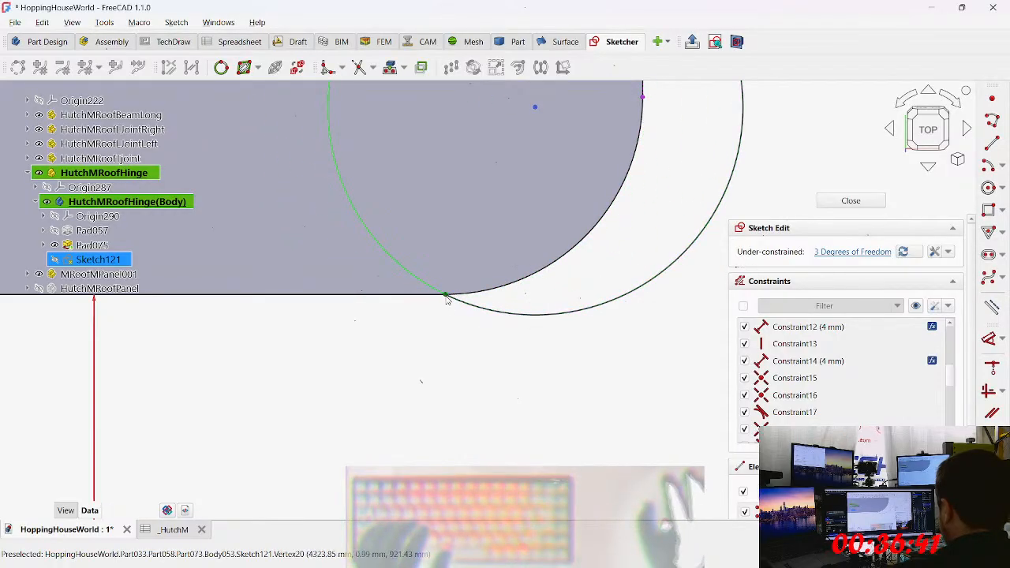
Step: Remove the coincidence holding the end arc to the body's lower corner point and pull the arc's lower endpoint clear below the body edge
key(c)
drag(311, 342, 340, 341)
drag(445, 300, 490, 340)
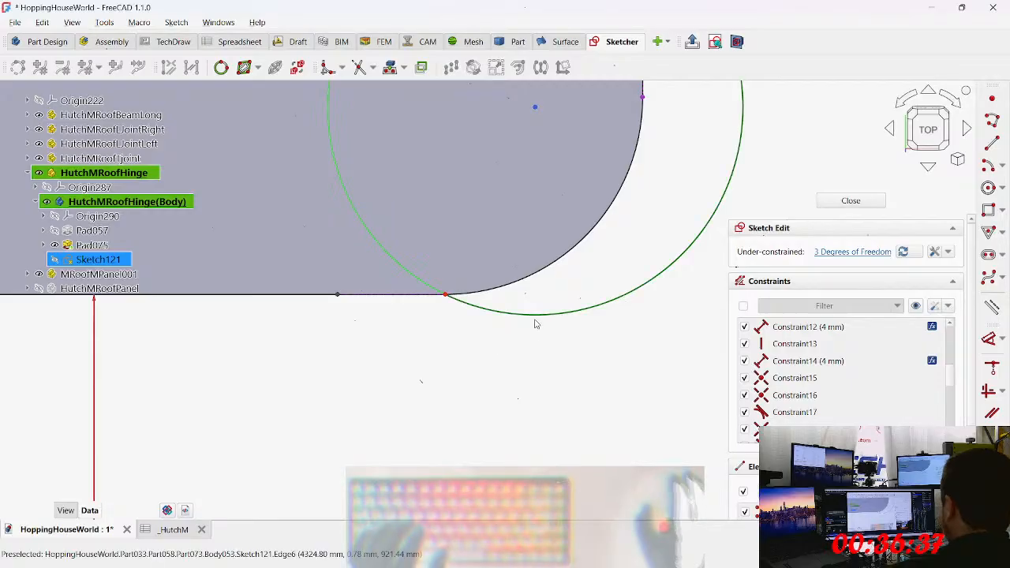
click(445, 294)
key(Delete)
drag(446, 298, 535, 336)
Step: Make the end of the outer L-strip's lower line coincident with the start point of the body's rounded lower corner
key(c)
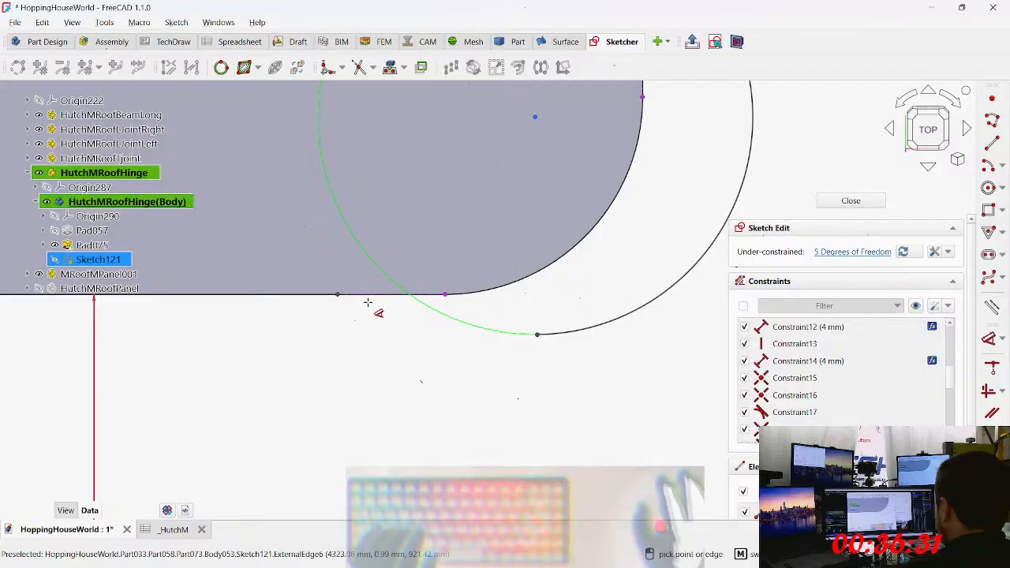
click(337, 295)
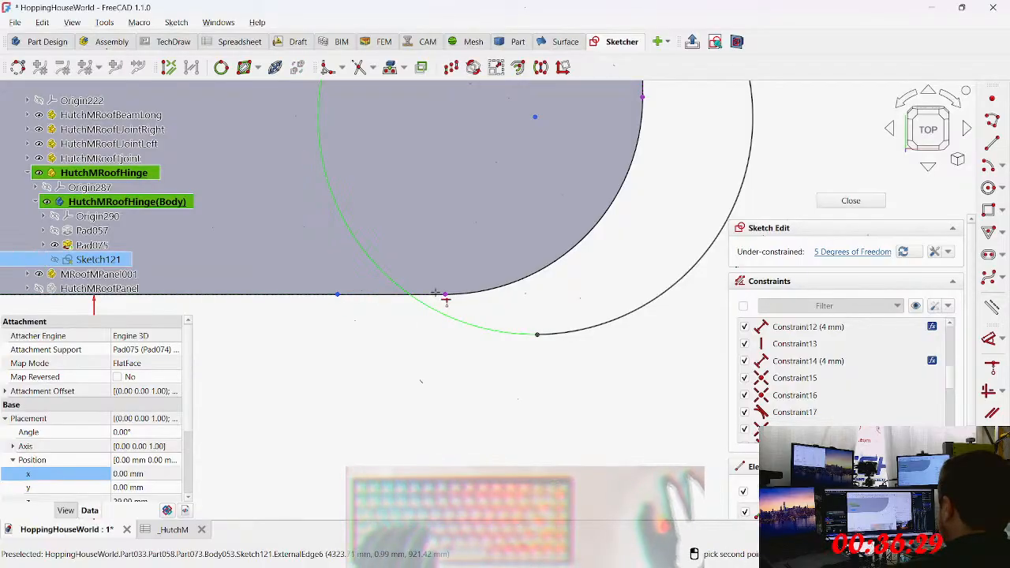
click(447, 296)
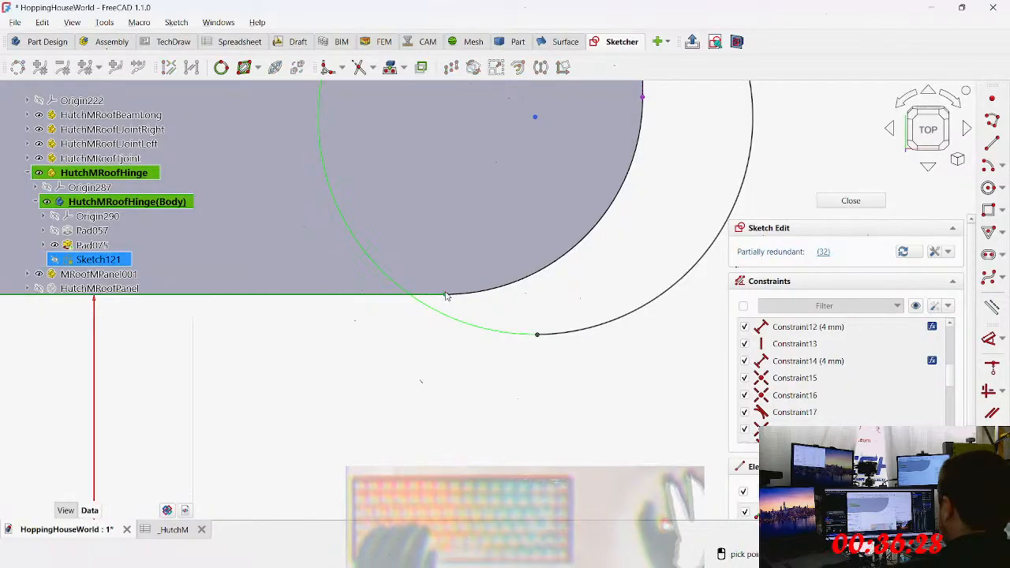
Step: Join the end arc's lower endpoint to the strip's lower line at the body corner with an endpoint tangent constraint
click(536, 335)
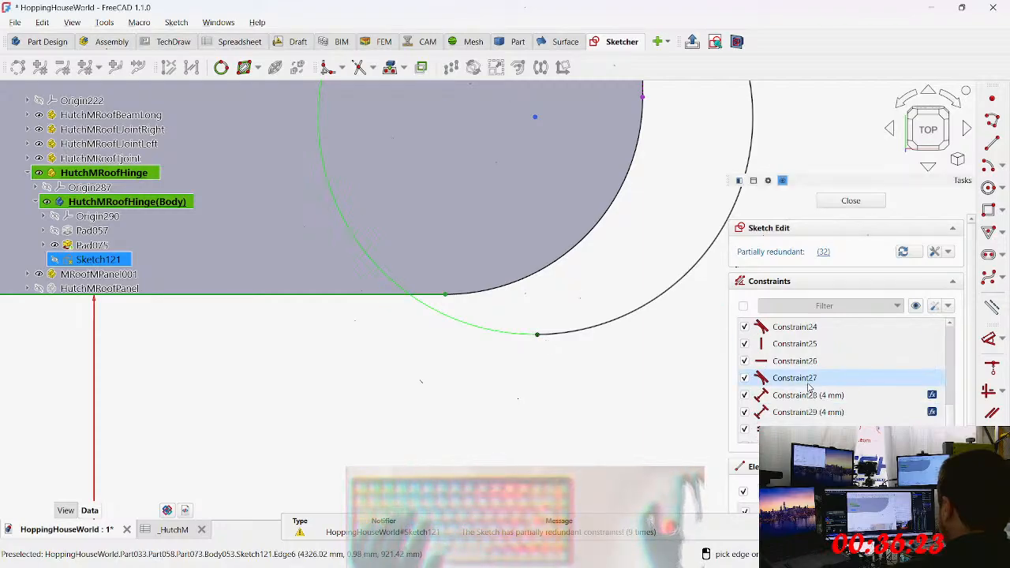
scroll(801, 378, down, 5)
click(827, 390)
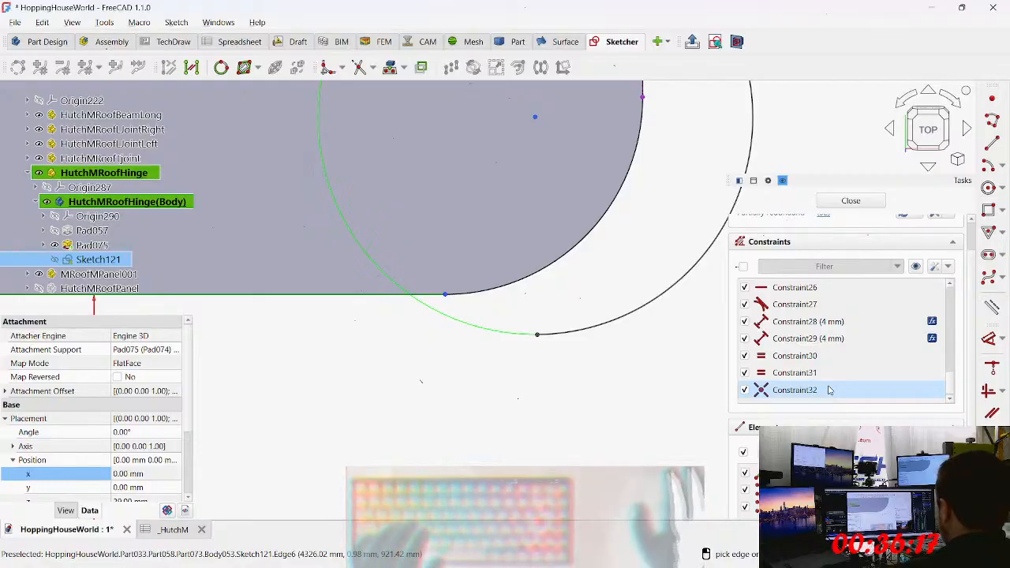
click(541, 331)
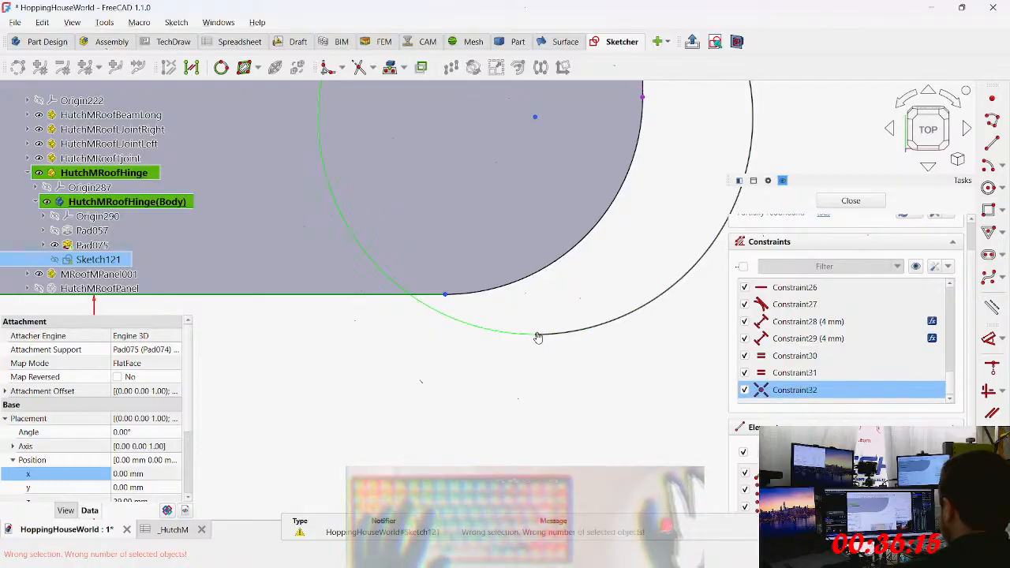
click(446, 295)
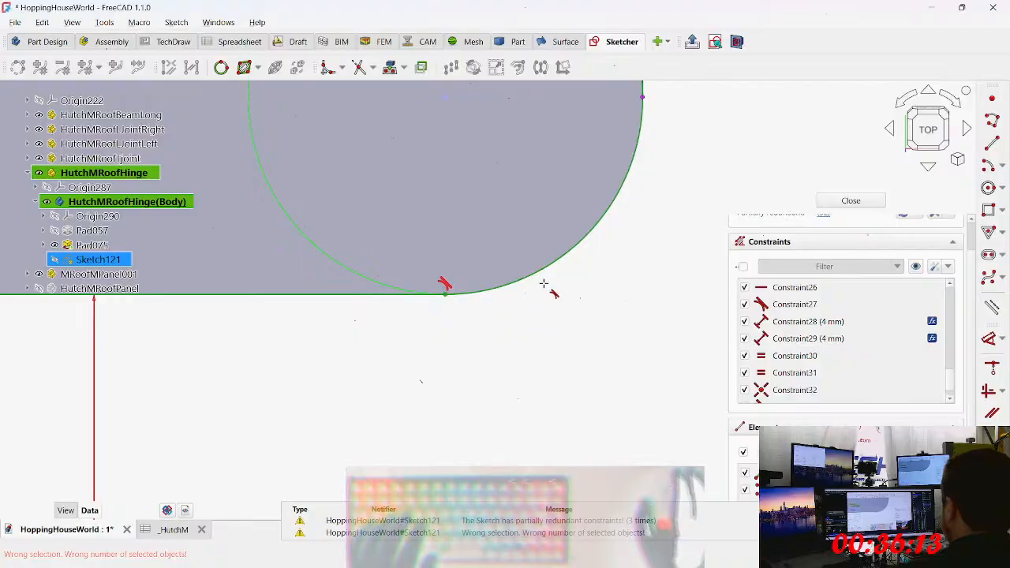
Step: Save the document and close Sketch121
scroll(539, 282, down, 3)
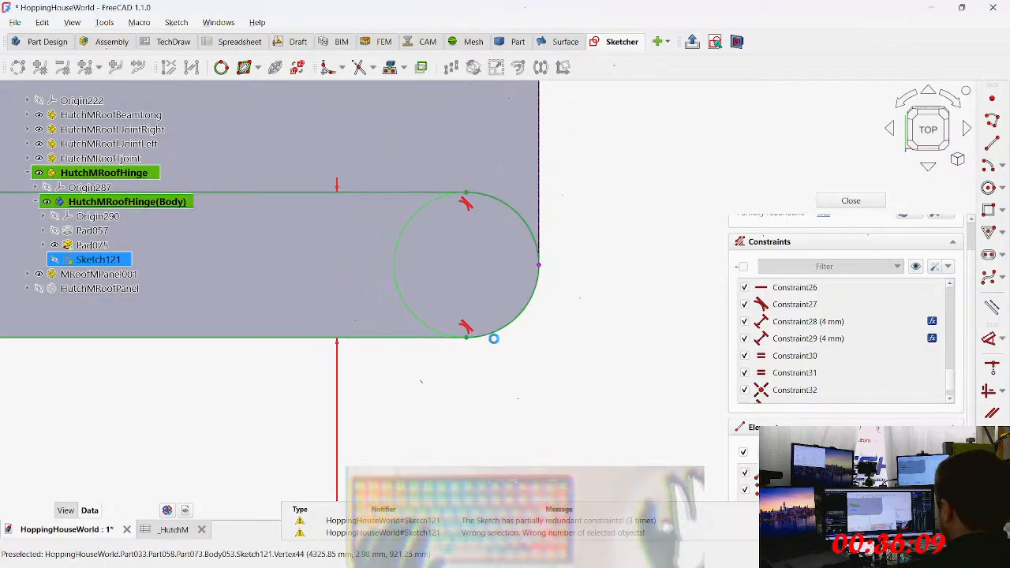
key(Escape)
key(ctrl+s)
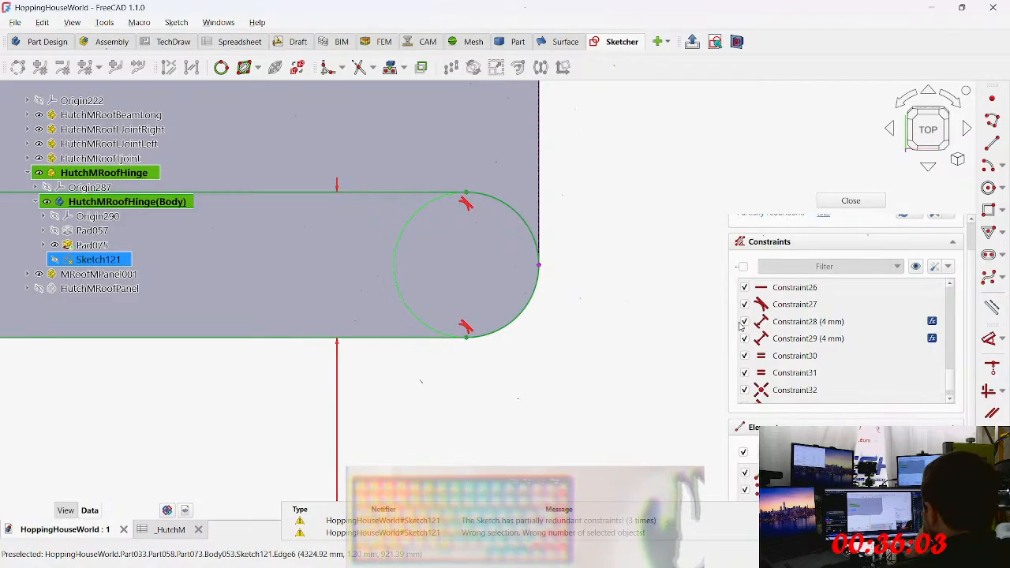
scroll(867, 339, up, 10)
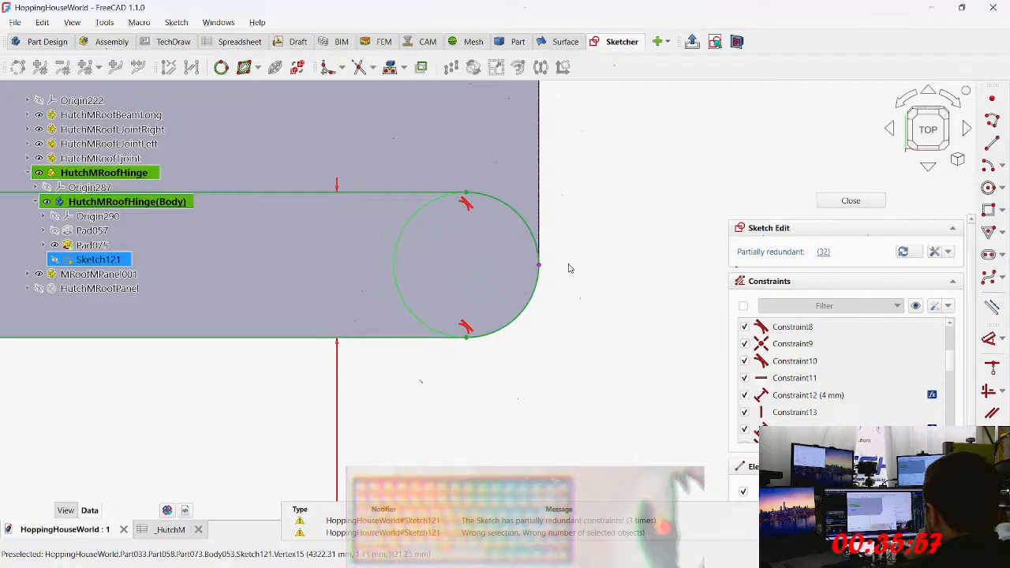
click(850, 200)
Step: Pad the wall strips of Sketch121 and begin the pad's length expression with a reference to <<_HutchM>>
click(231, 227)
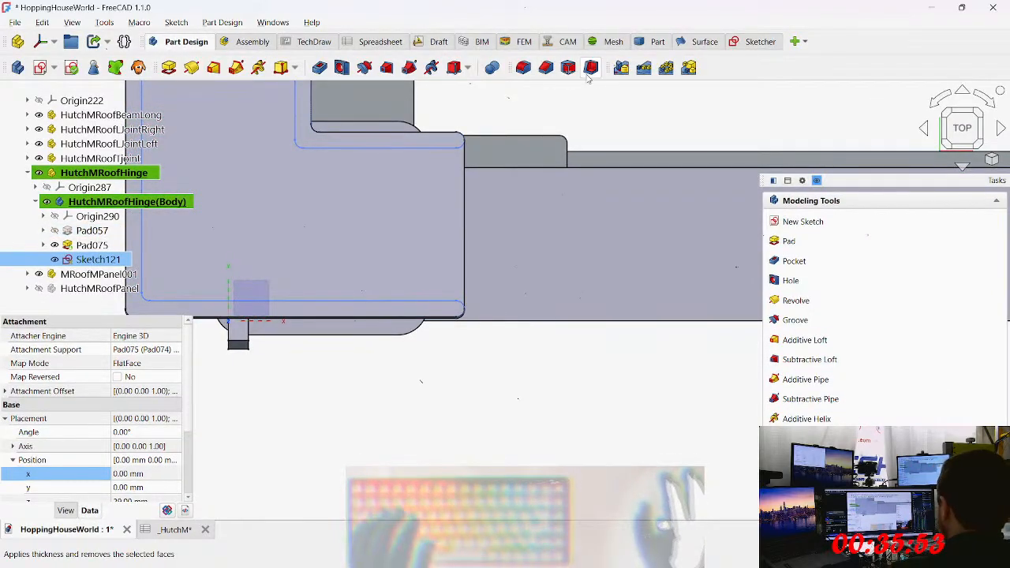
click(168, 67)
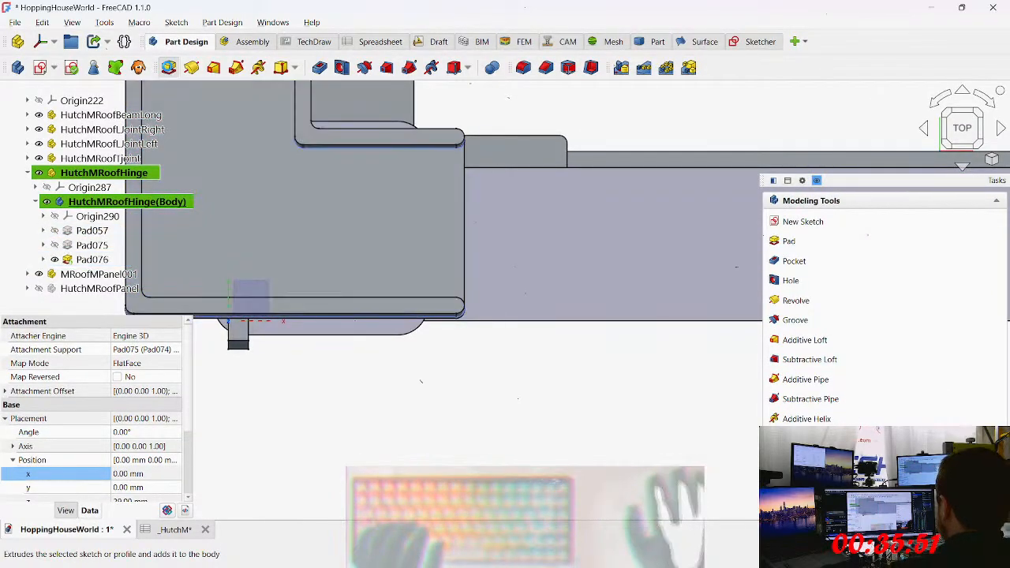
middle_drag(312, 210, 498, 226)
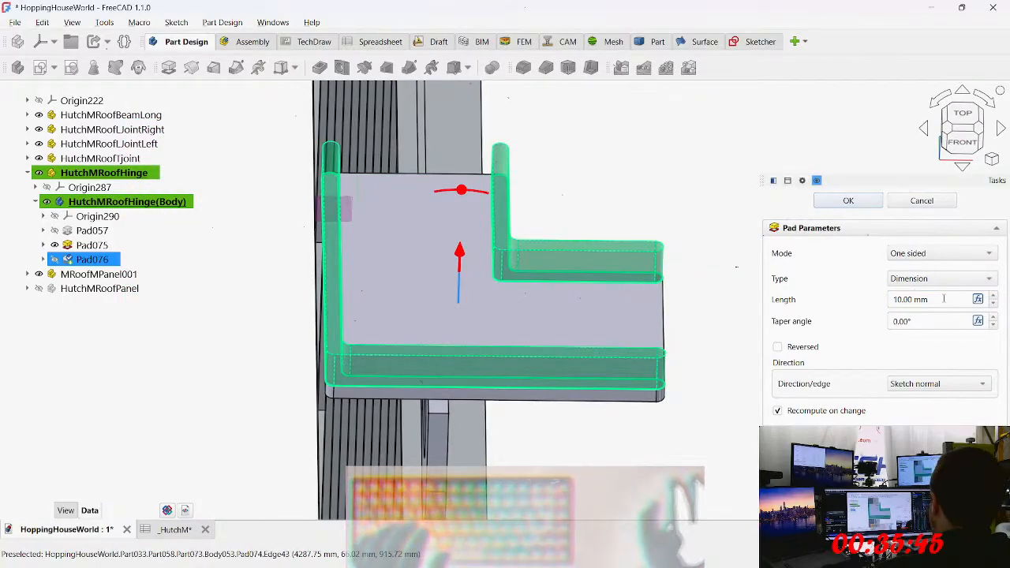
double_click(942, 299)
key(equal)
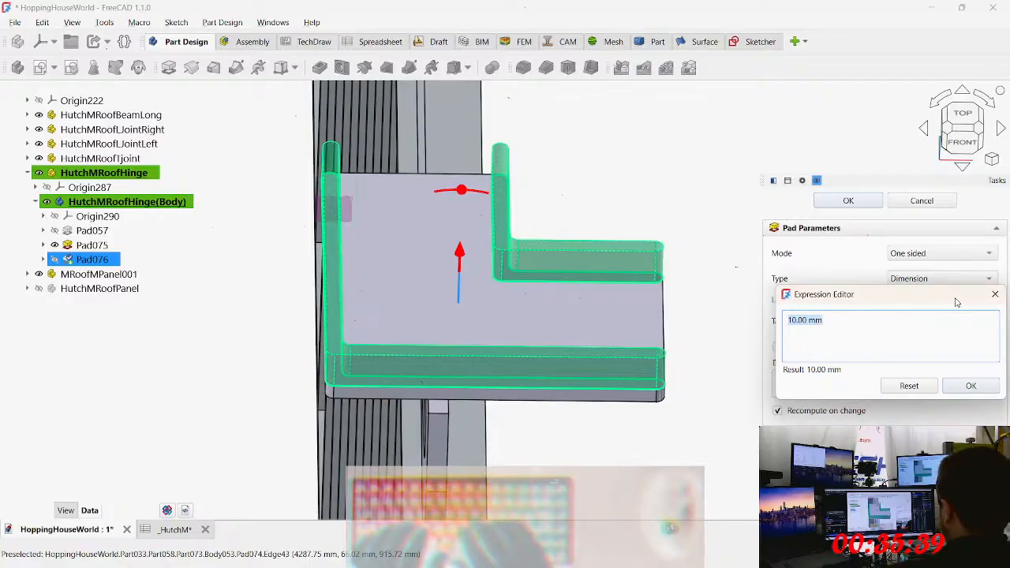
text(<<HutchM>>)
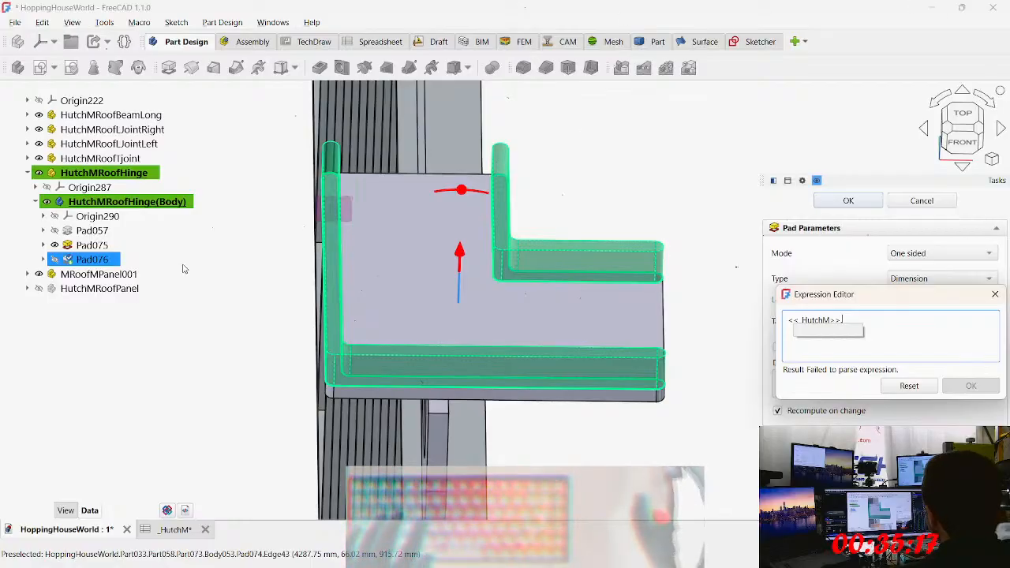
Step: Save the document as a new file named HutchM.FCStd in the DesignFiles folder
click(15, 22)
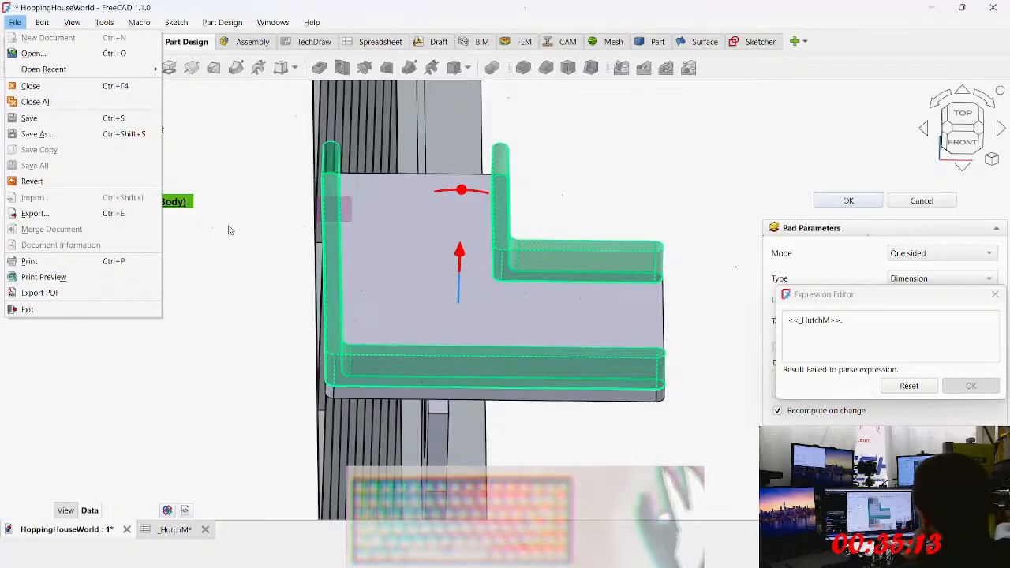
click(249, 308)
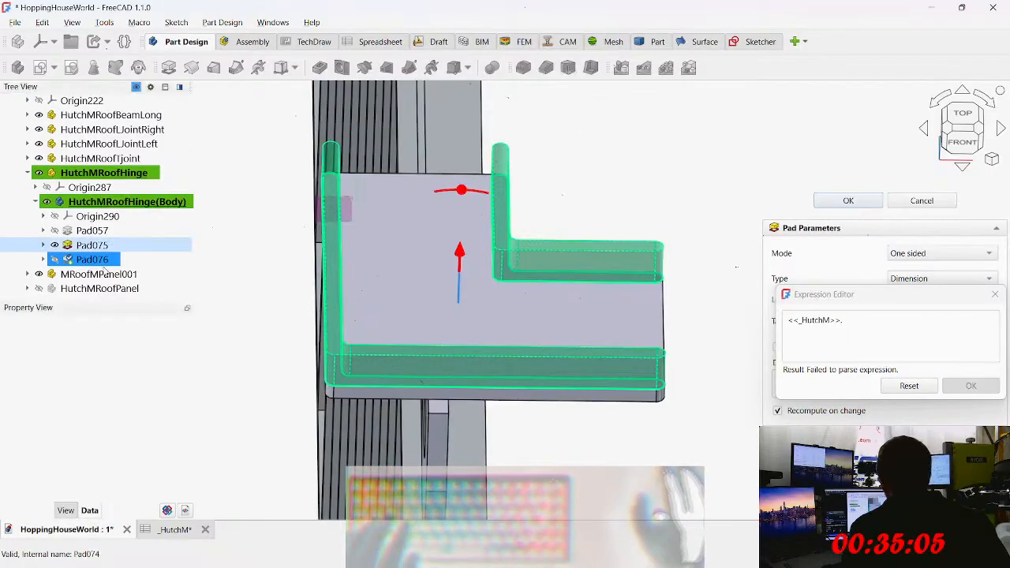
scroll(101, 217, up, 15)
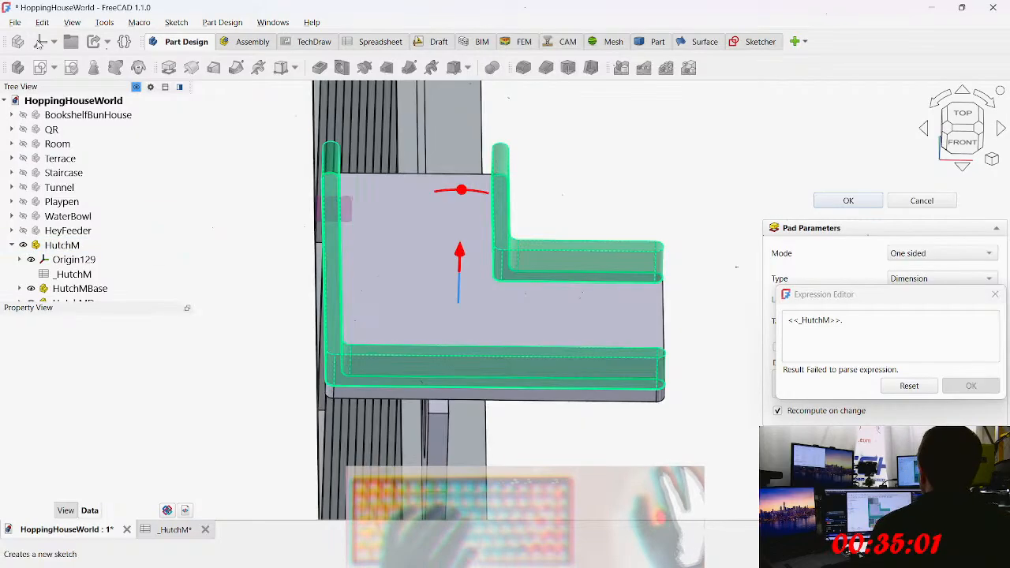
click(13, 24)
click(34, 132)
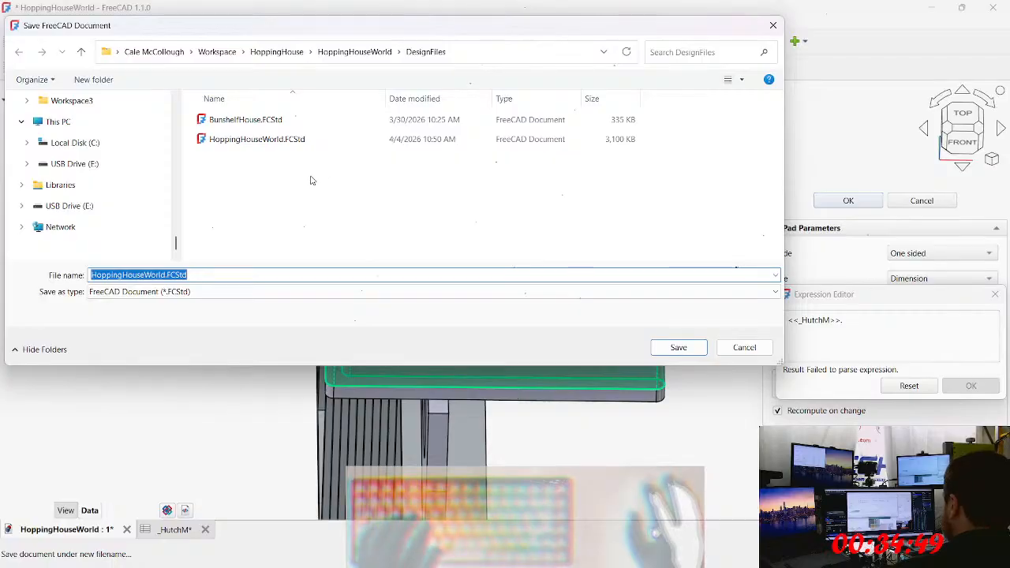
click(145, 276)
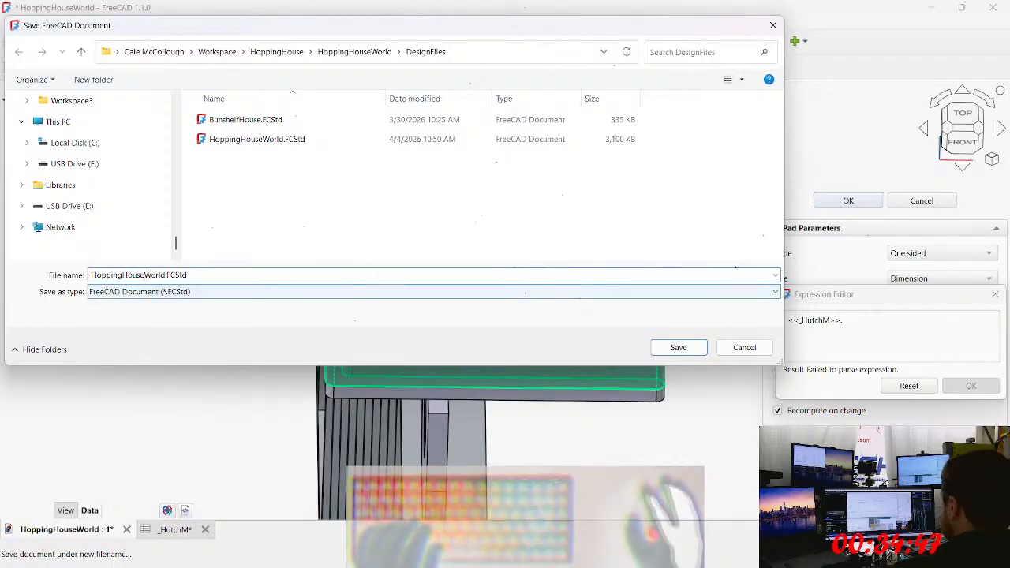
drag(165, 275, 49, 276)
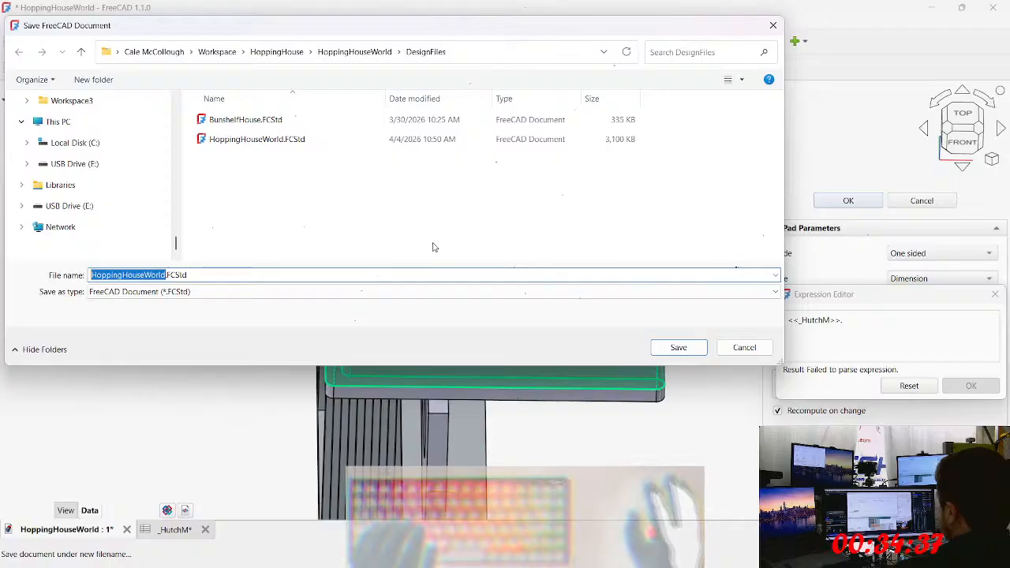
text(Hutc)
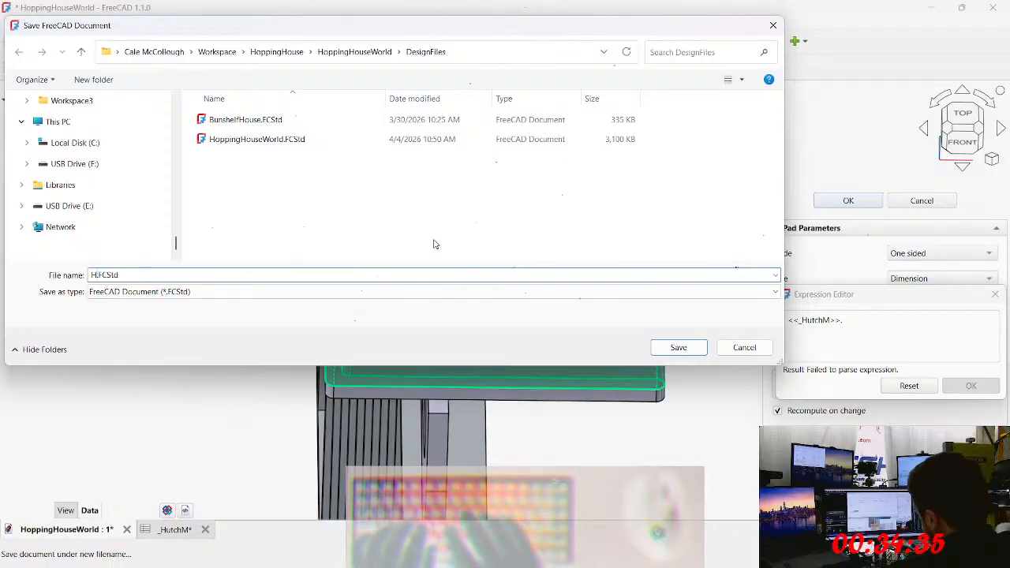
text(hM)
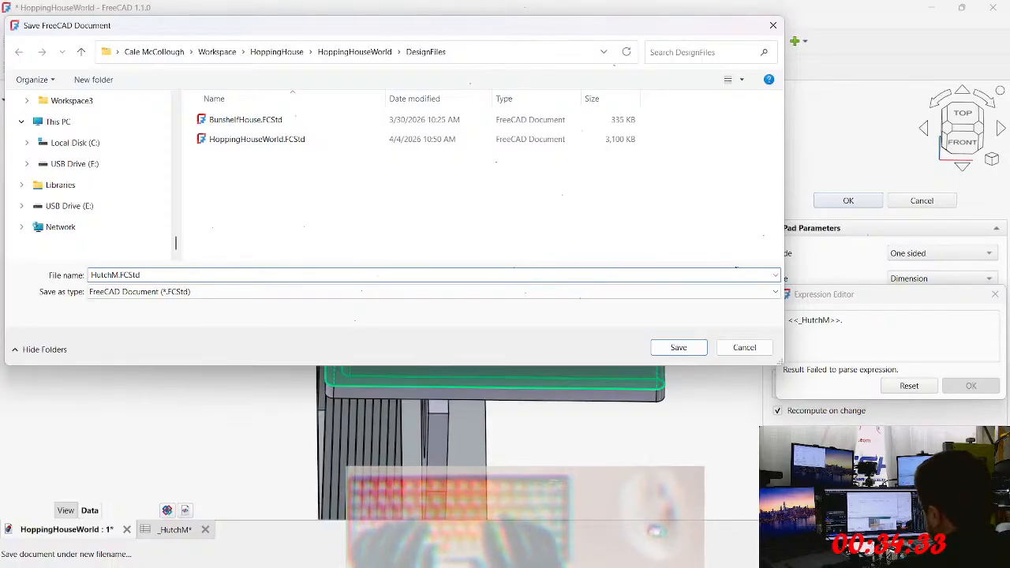
key(Return)
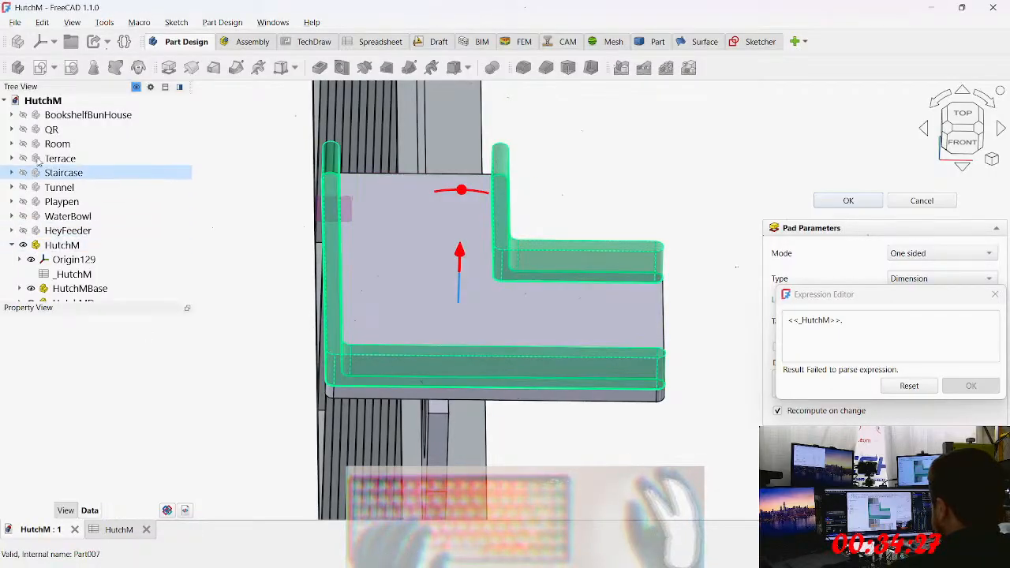
Step: Select the BookshelfBunHouse, QR and Terrace parts together in the model tree
click(80, 116)
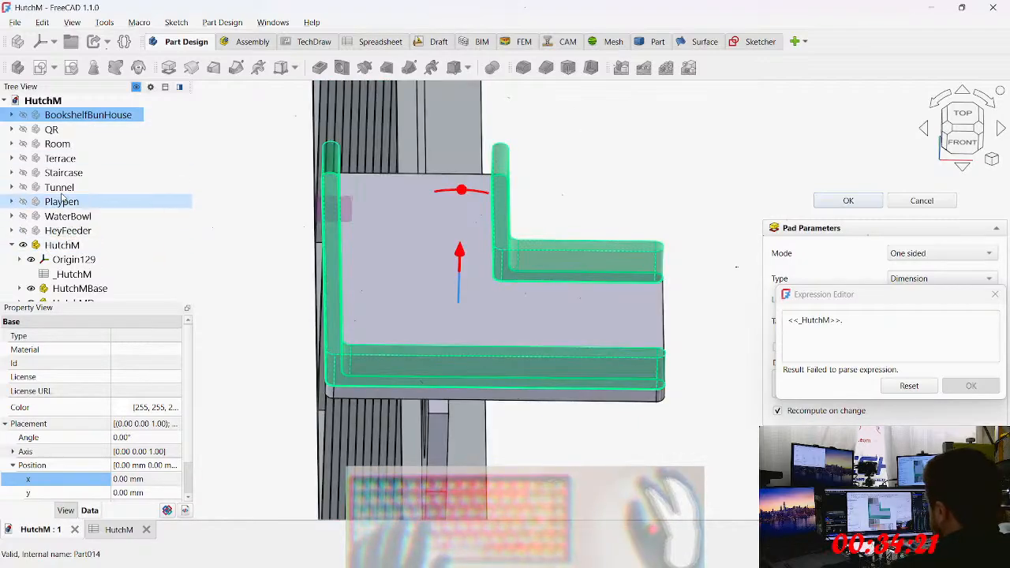
ctrl+click(53, 131)
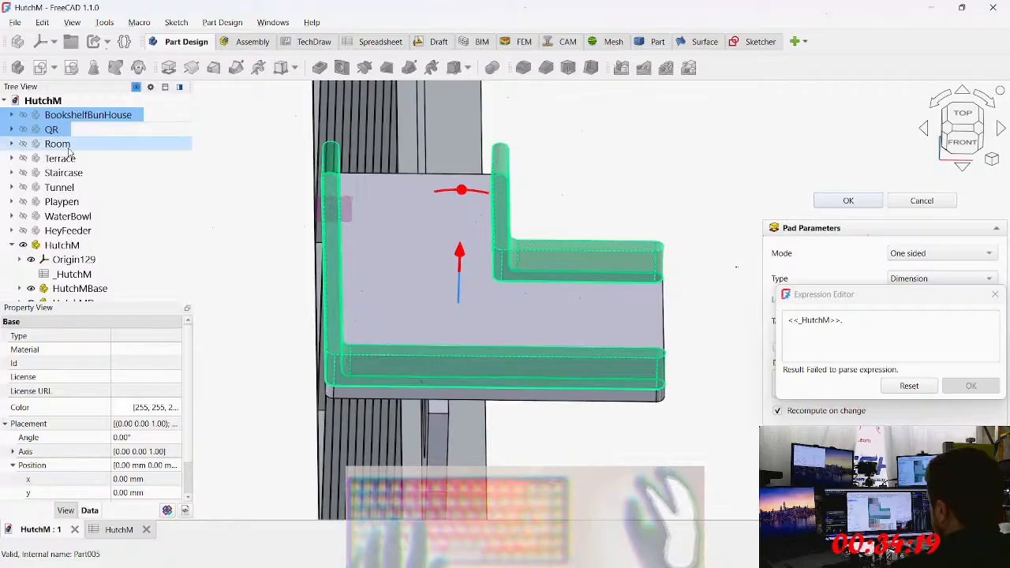
ctrl+click(70, 160)
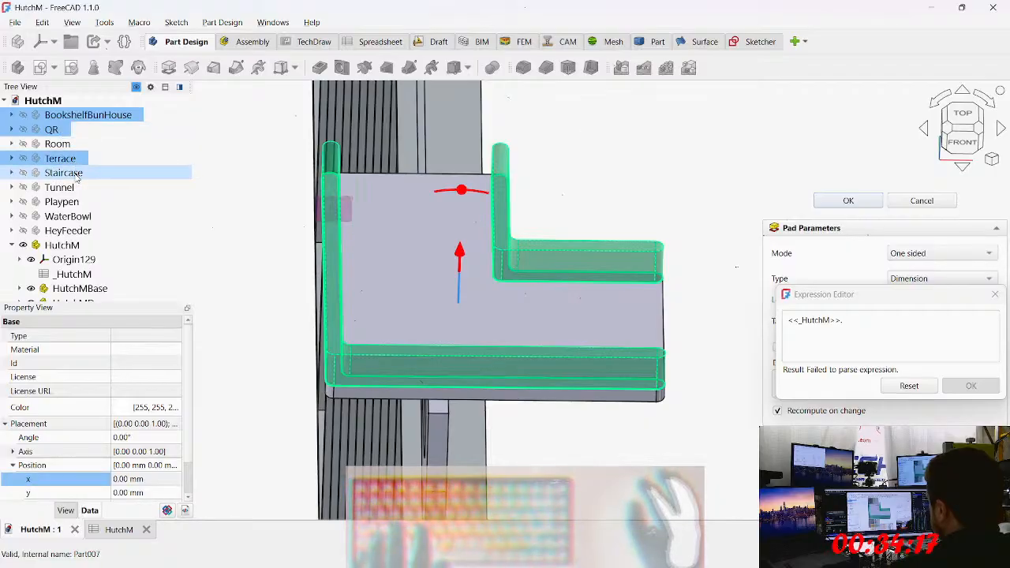
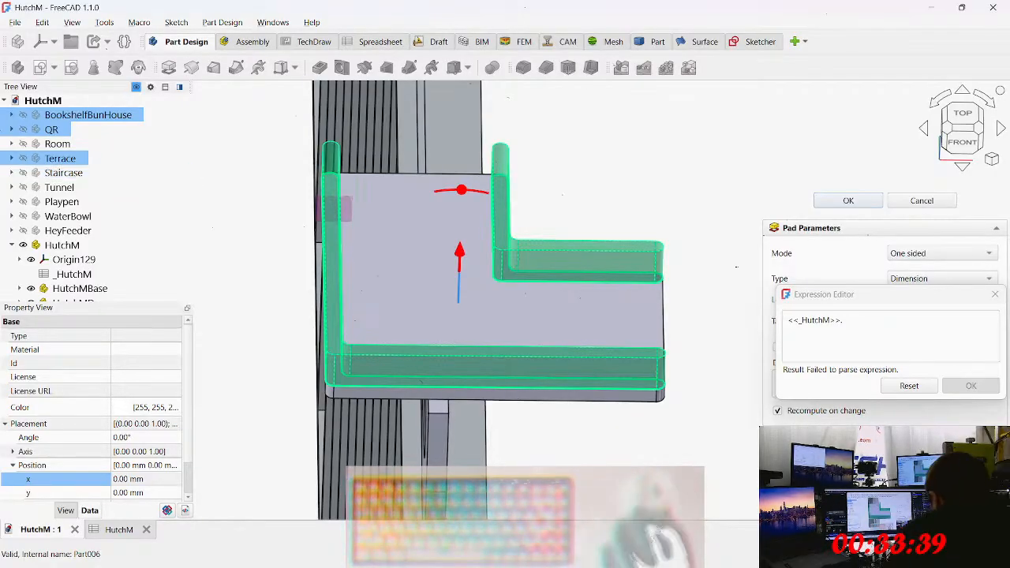
Step: Search the <<_HutchM>> properties for height and roof names to use in the pad's length expression
click(862, 321)
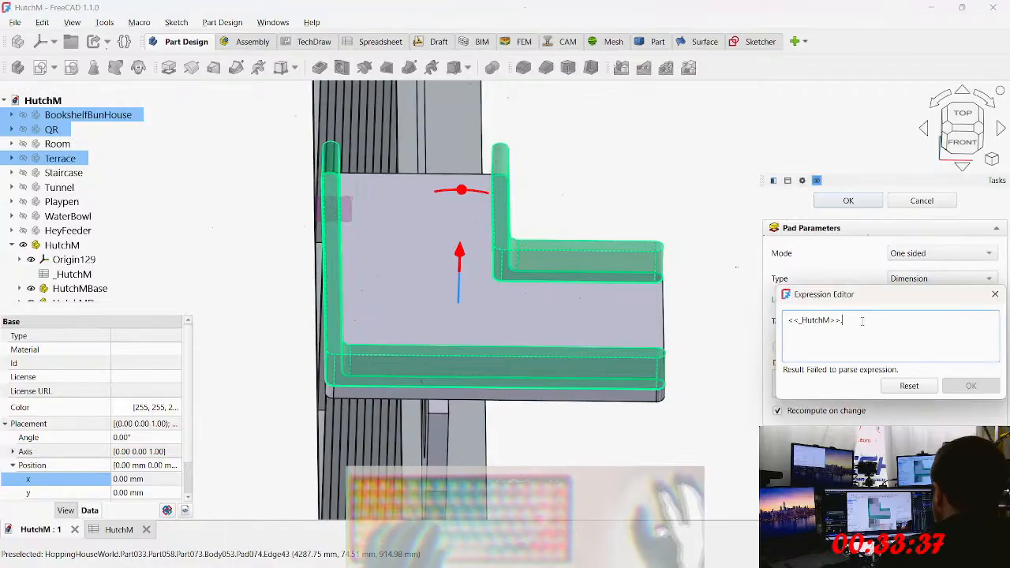
text(height)
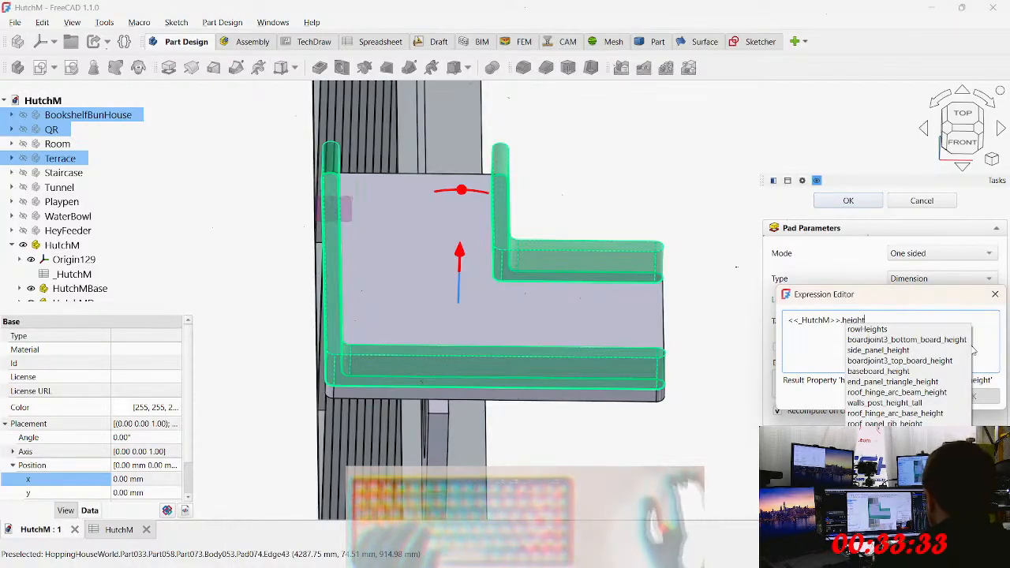
key(BackSpace)
key(BackSpace)
key(BackSpace)
key(BackSpace)
key(BackSpace)
key(BackSpace)
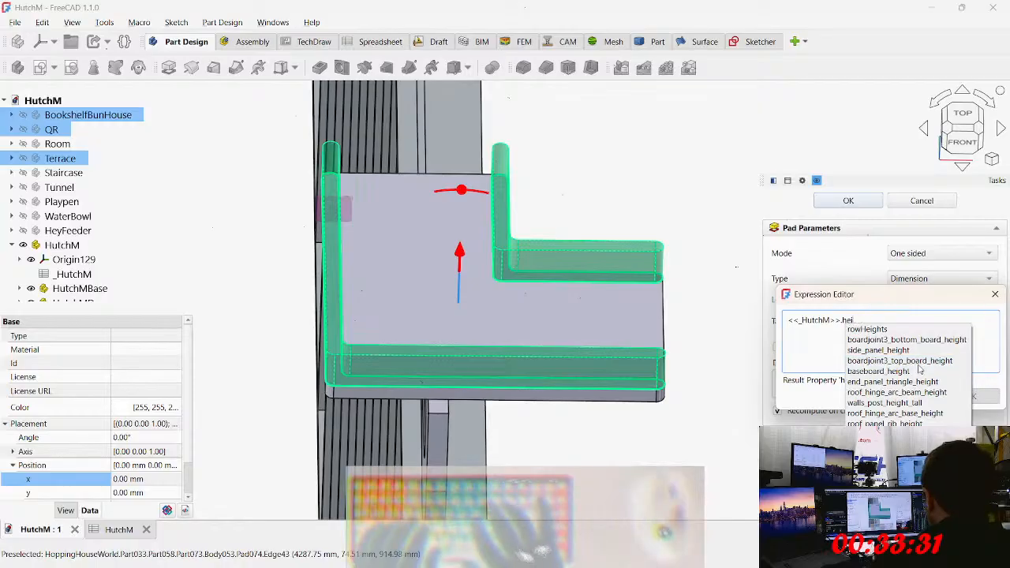
text(roof)
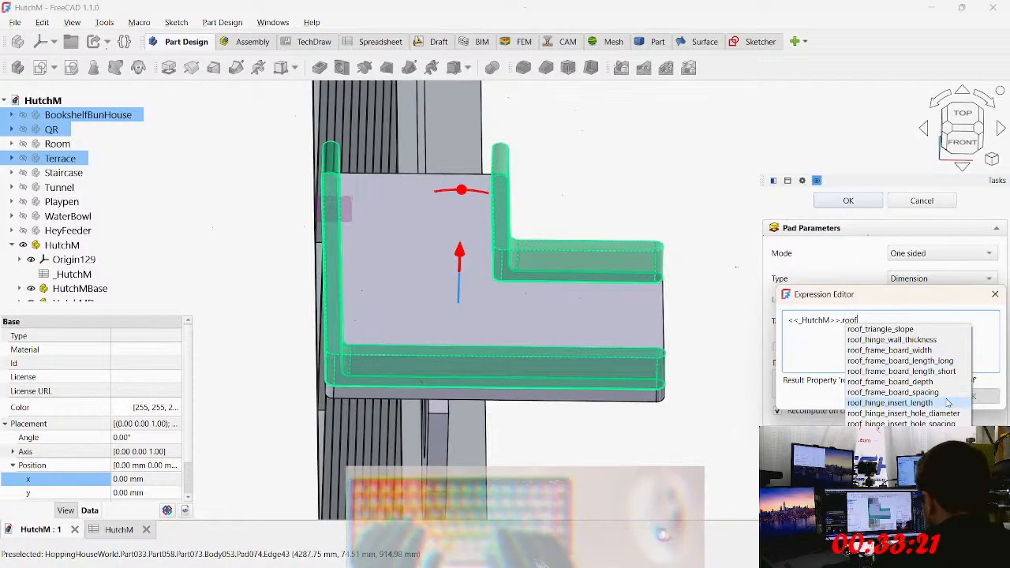
text(.)
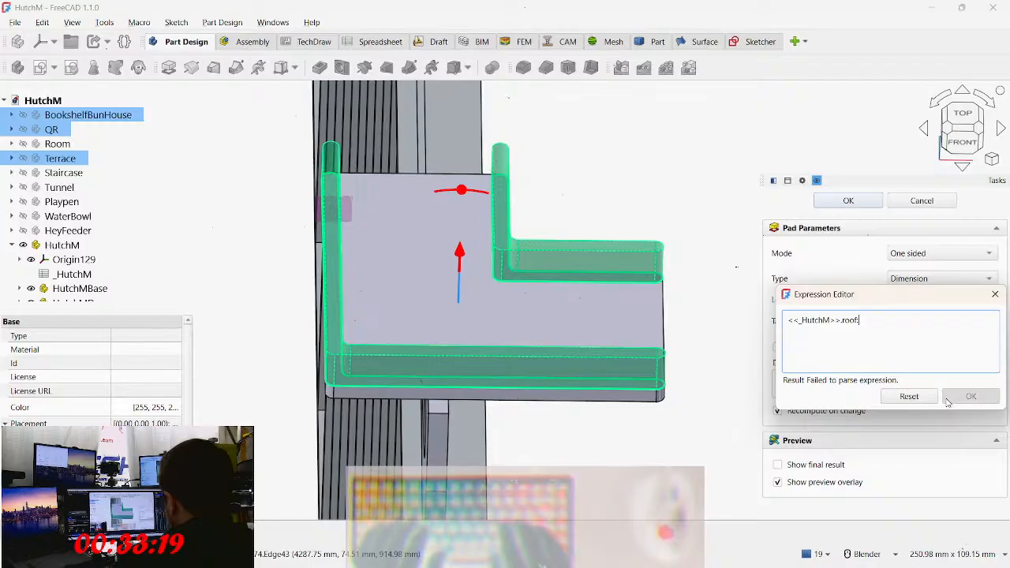
key(BackSpace)
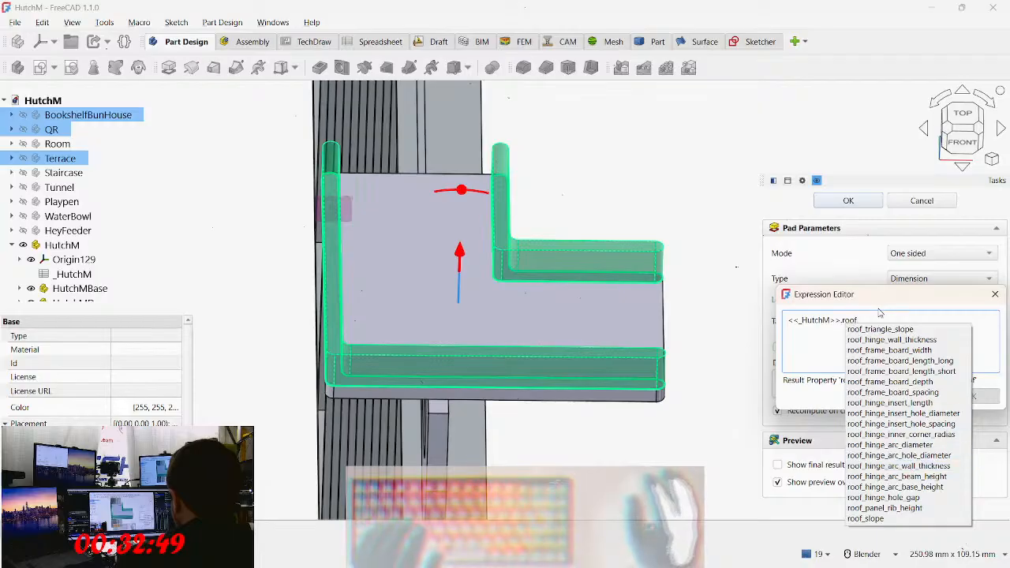
Step: Try a post property of <<_HutchM>> in the length expression, and cancel both the expression and the pad
key(BackSpace)
key(BackSpace)
key(BackSpace)
key(BackSpace)
text(post)
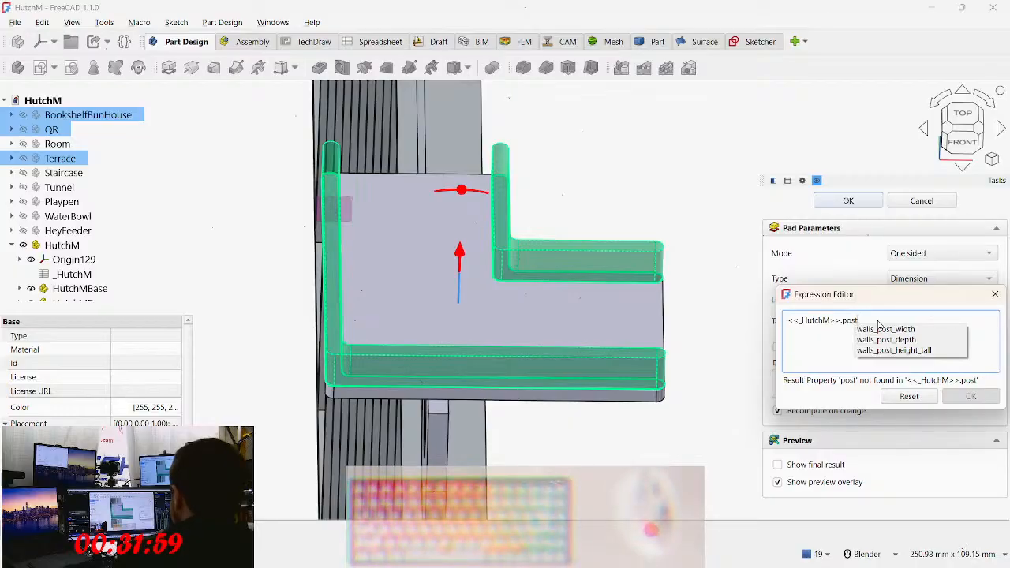
key(Escape)
key(Escape)
key(Escape)
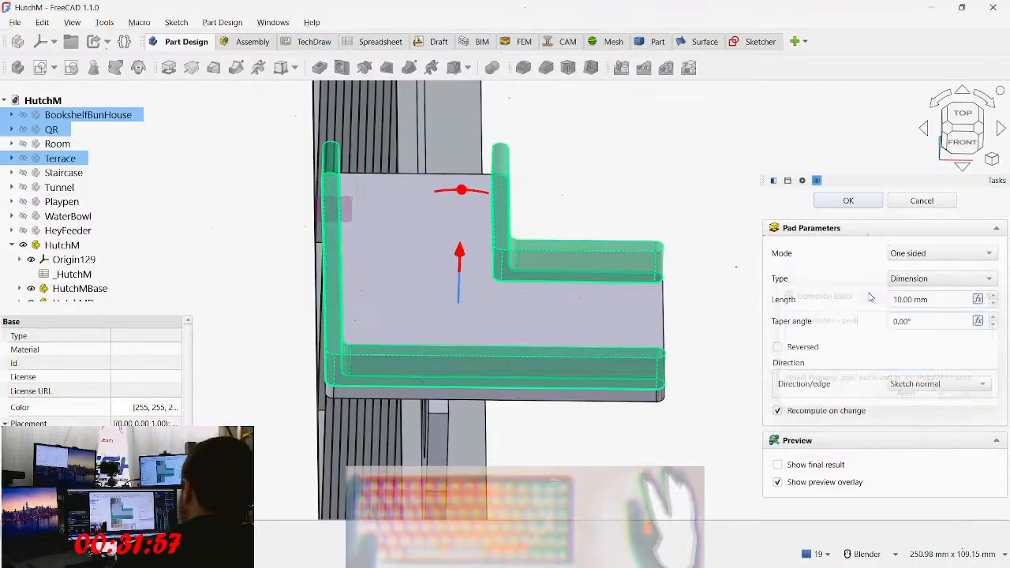
Step: Delete the BookshelfBunHouse part together with its contained objects
middle_drag(663, 273, 638, 253)
middle_drag(558, 326, 532, 295)
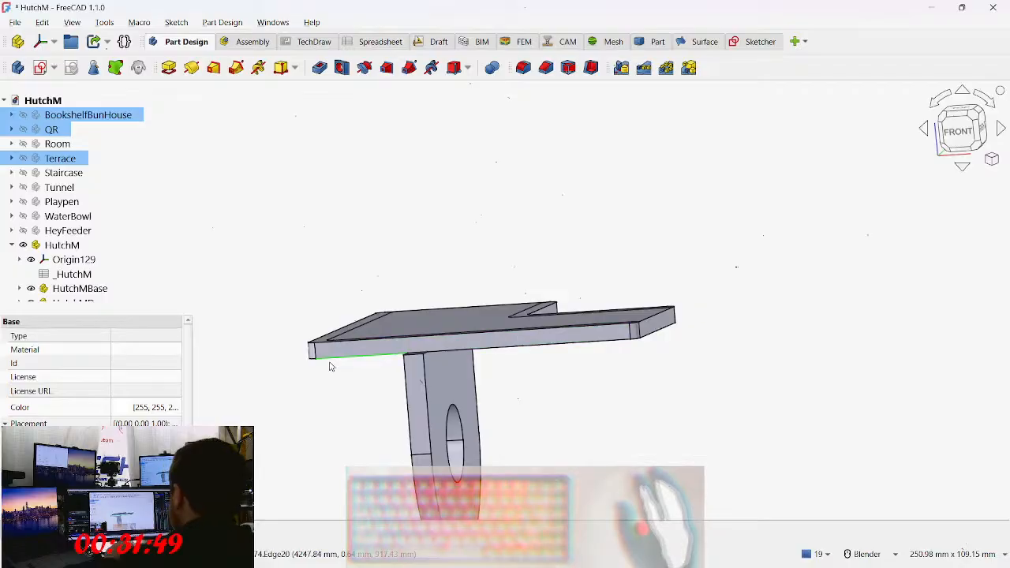
middle_drag(336, 365, 342, 329)
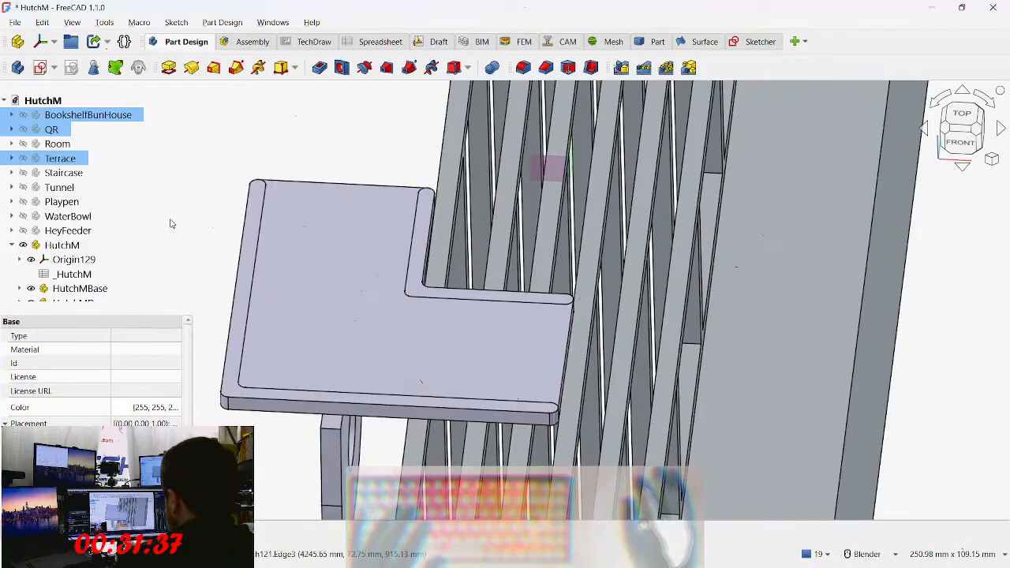
scroll(62, 247, down, 2)
scroll(67, 237, up, 2)
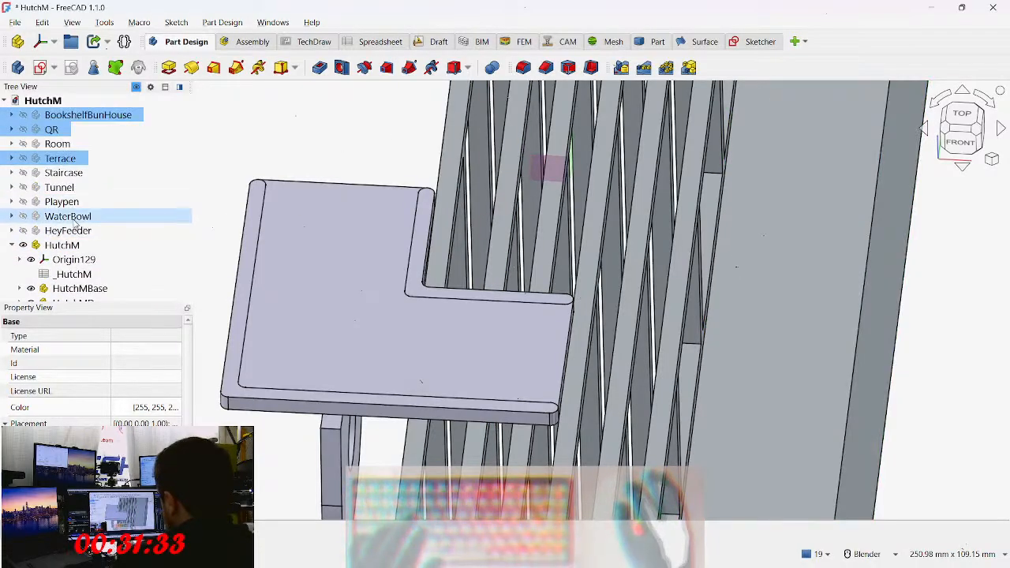
click(74, 218)
click(69, 203)
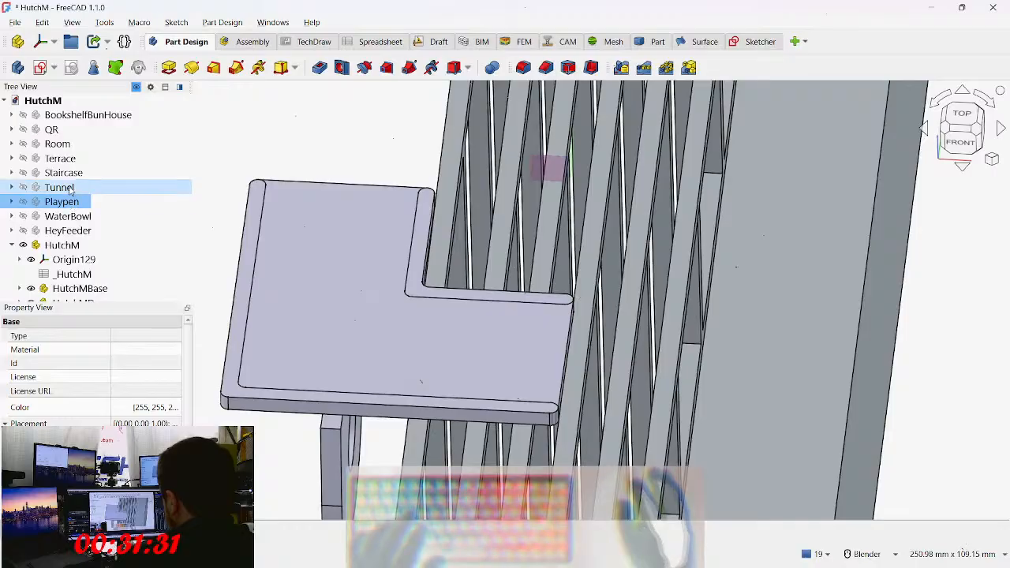
click(83, 116)
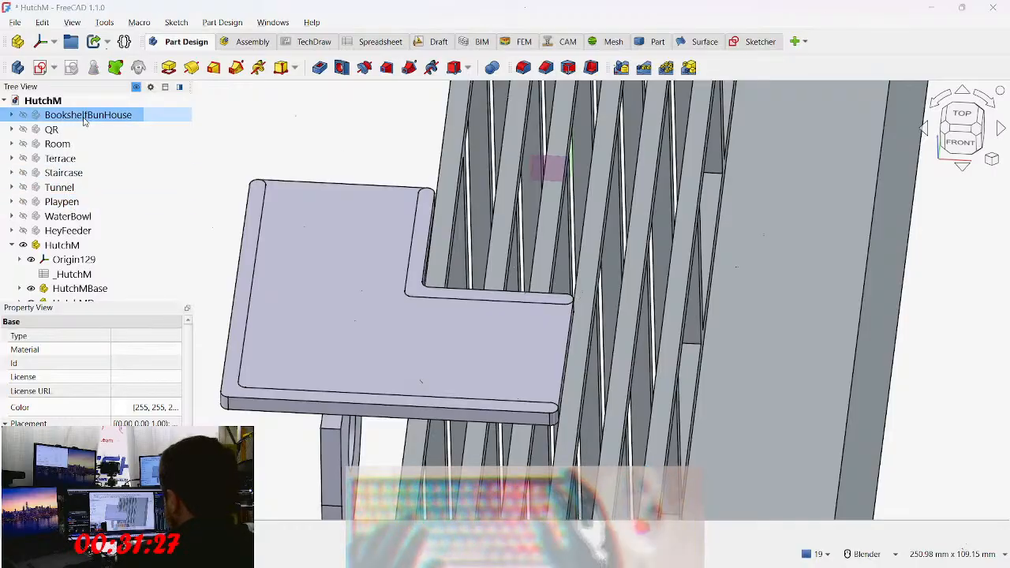
key(Delete)
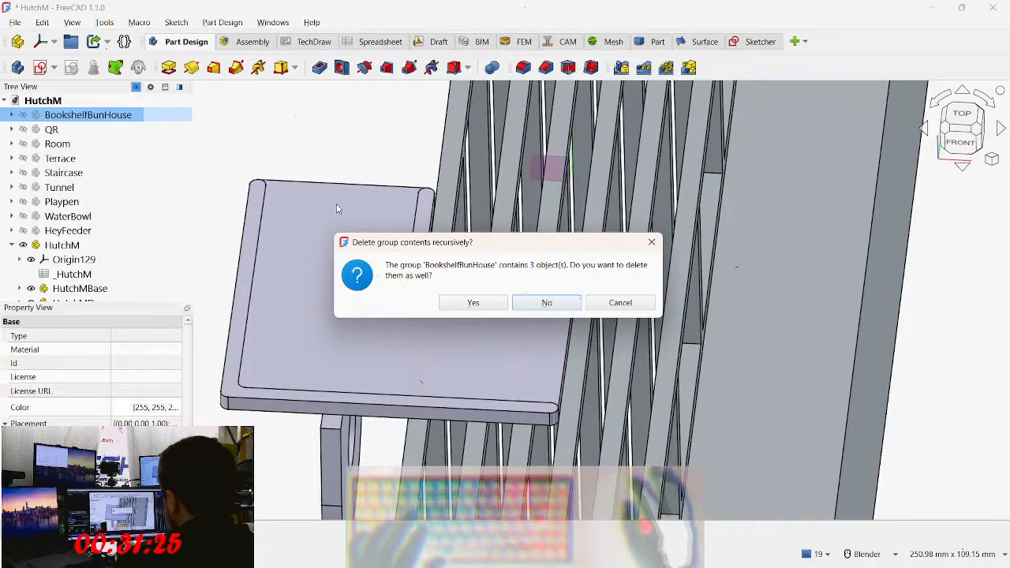
click(473, 303)
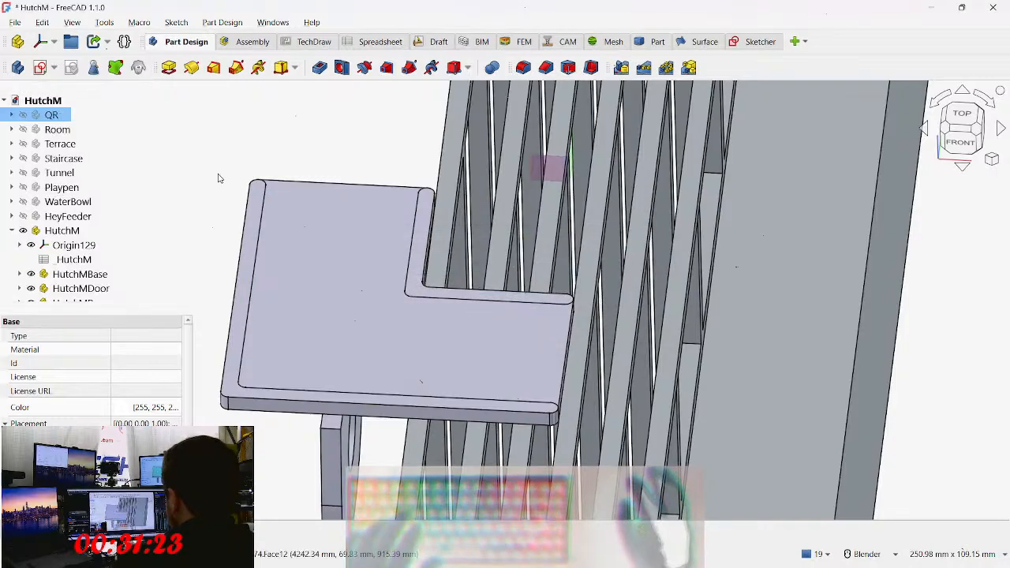
Step: Delete the Terrace, Staircase, Tunnel and Playpen parts together with all their contents
click(58, 133)
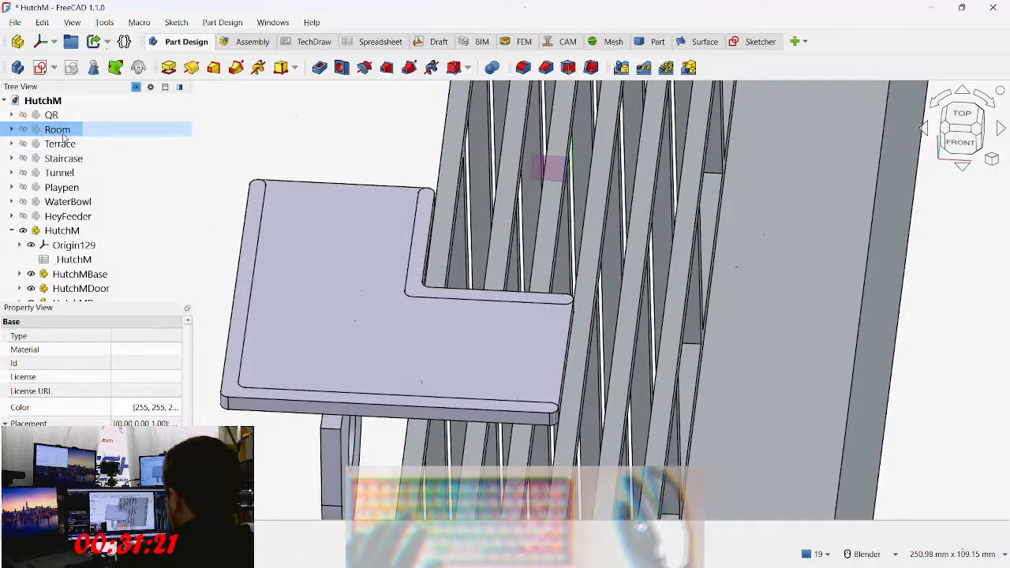
ctrl+click(68, 145)
click(66, 150)
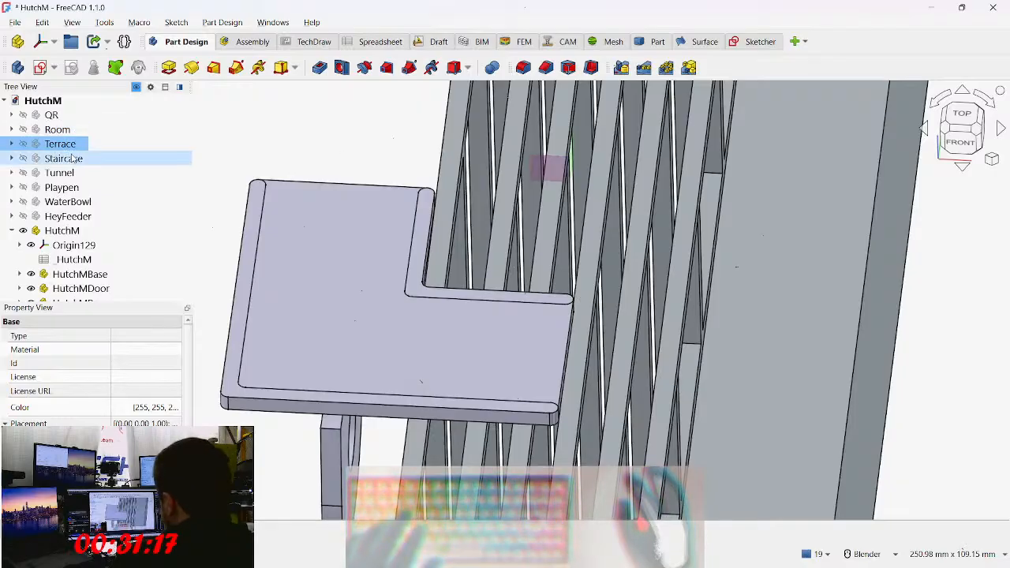
ctrl+click(72, 162)
ctrl+click(75, 172)
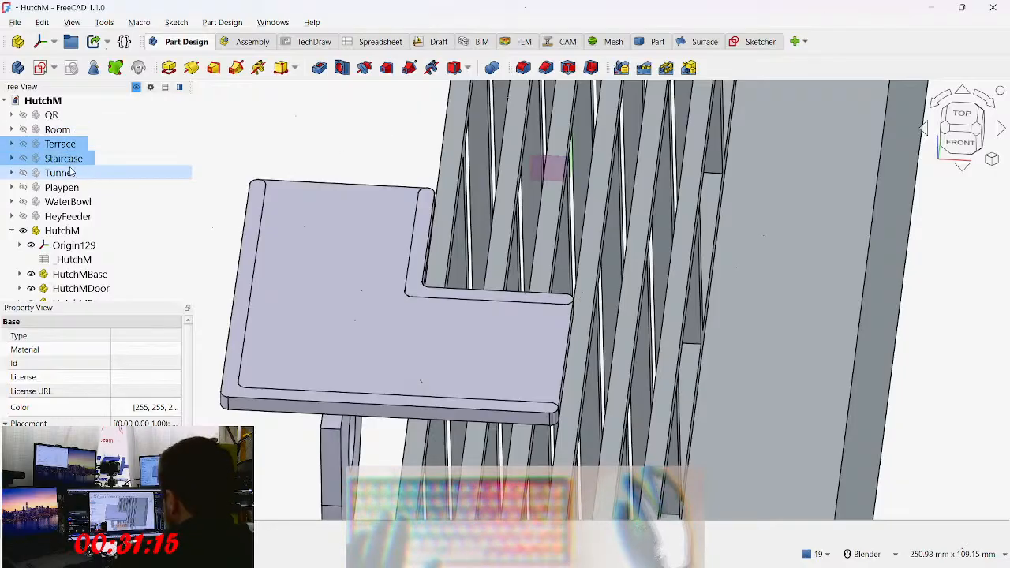
ctrl+click(74, 175)
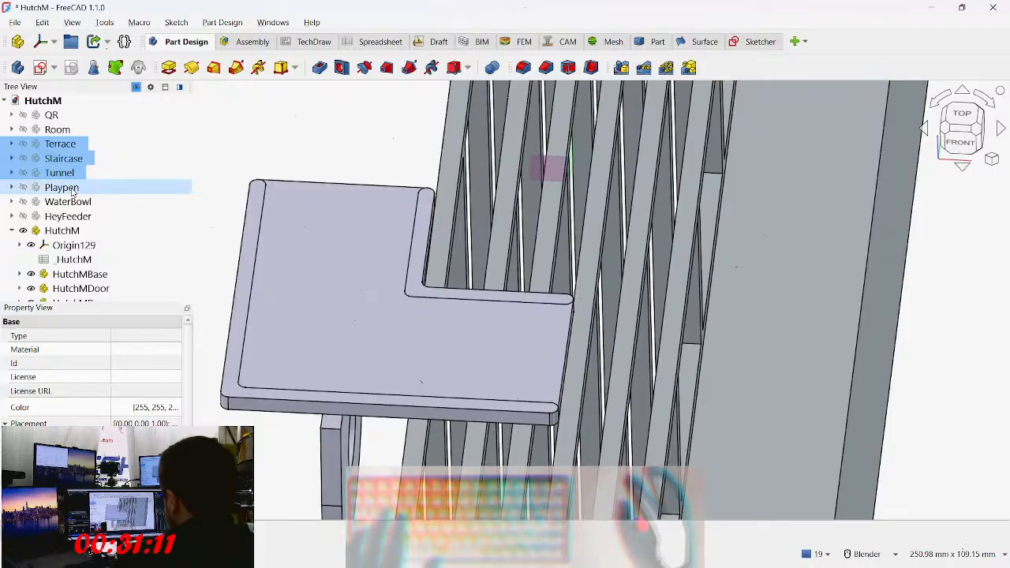
ctrl+click(72, 190)
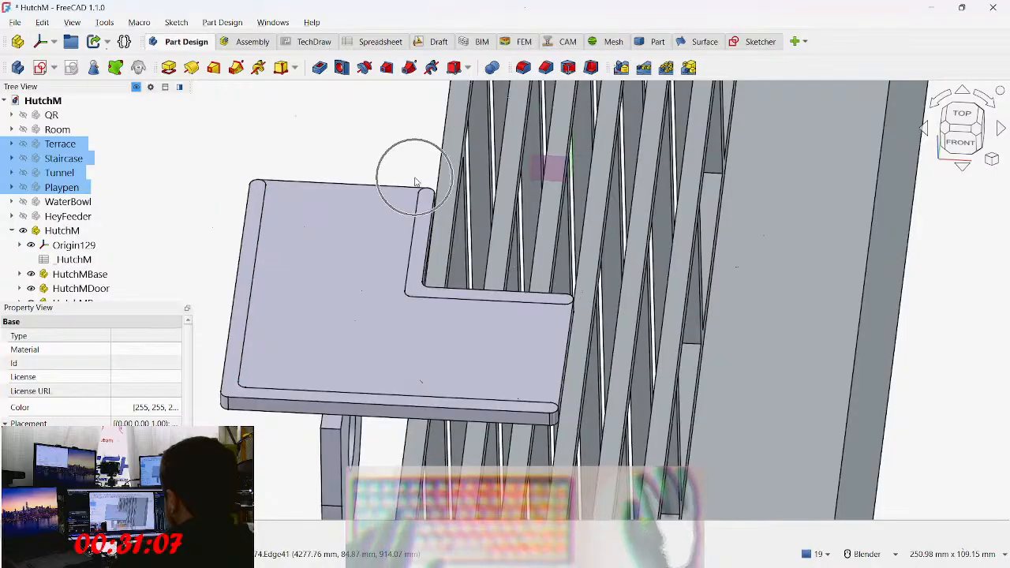
key(Delete)
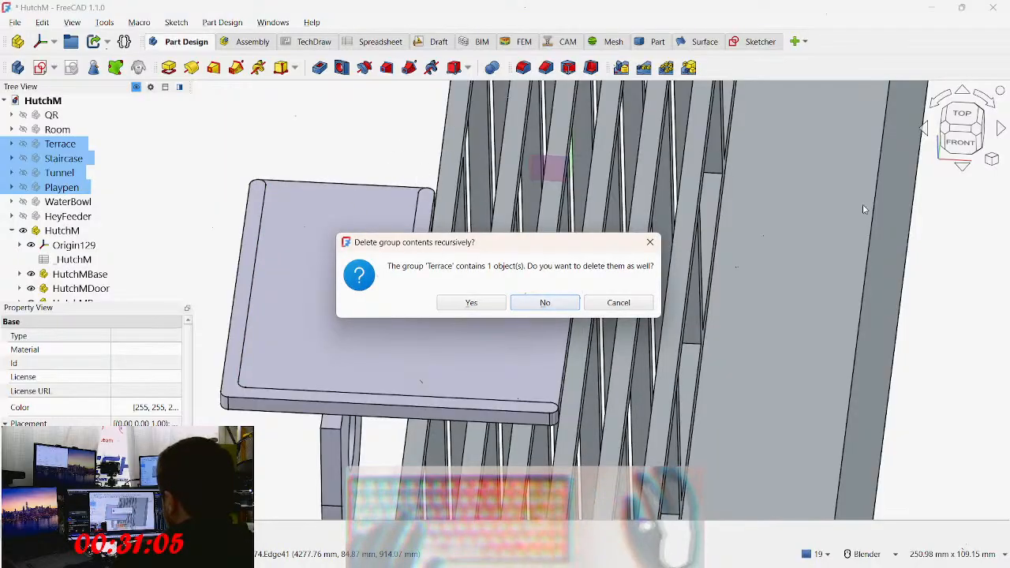
click(472, 302)
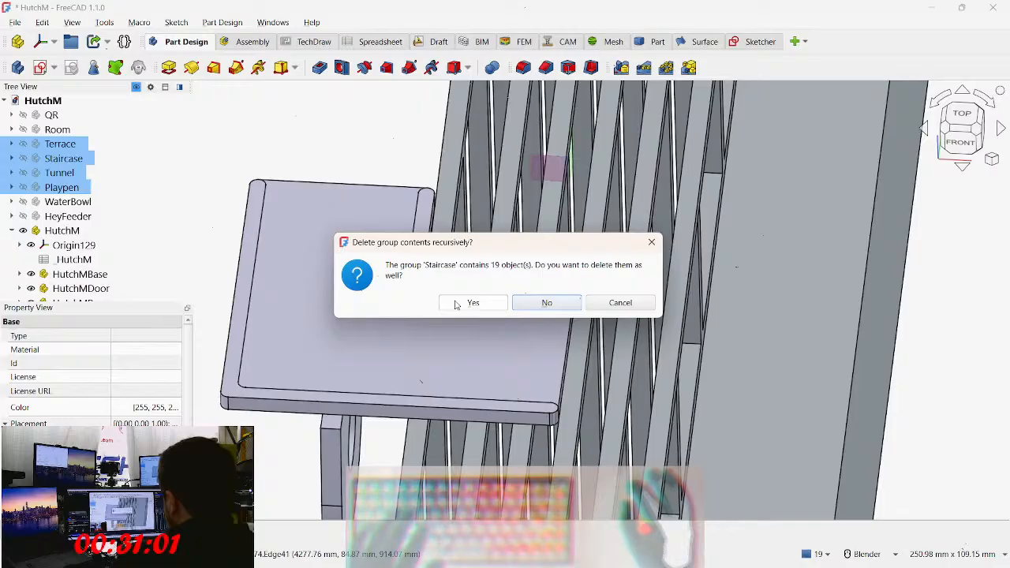
click(456, 303)
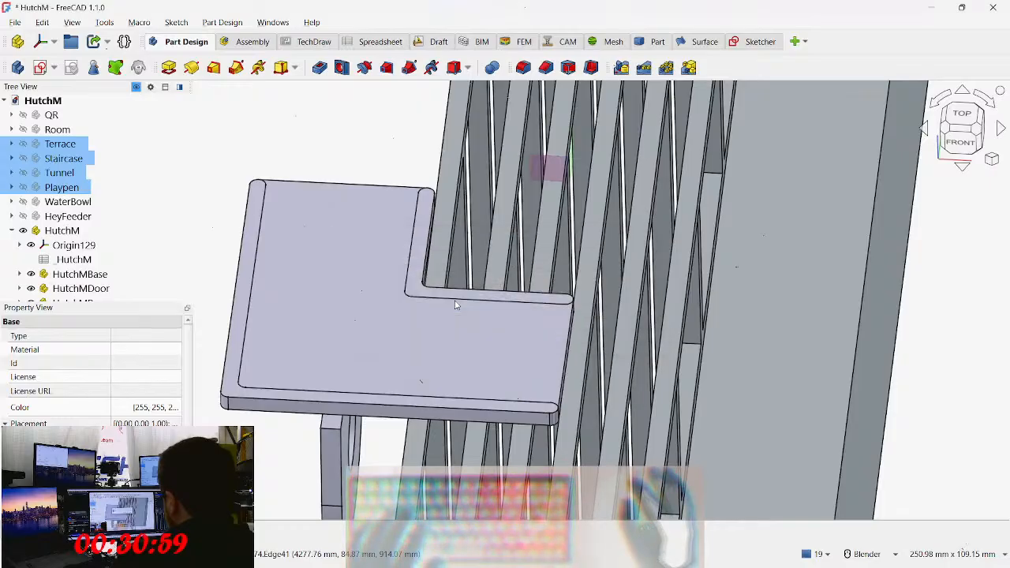
click(472, 303)
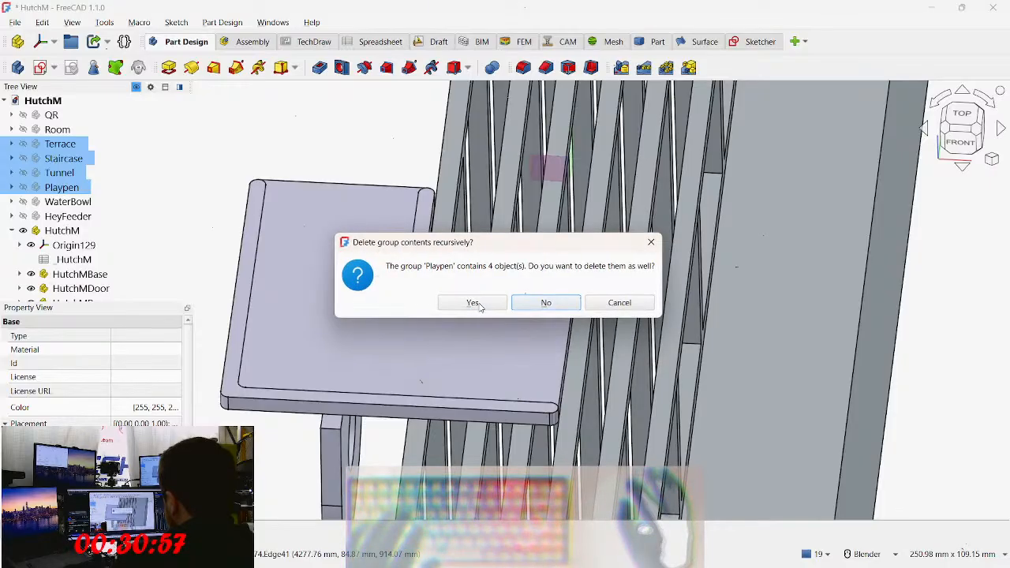
click(472, 303)
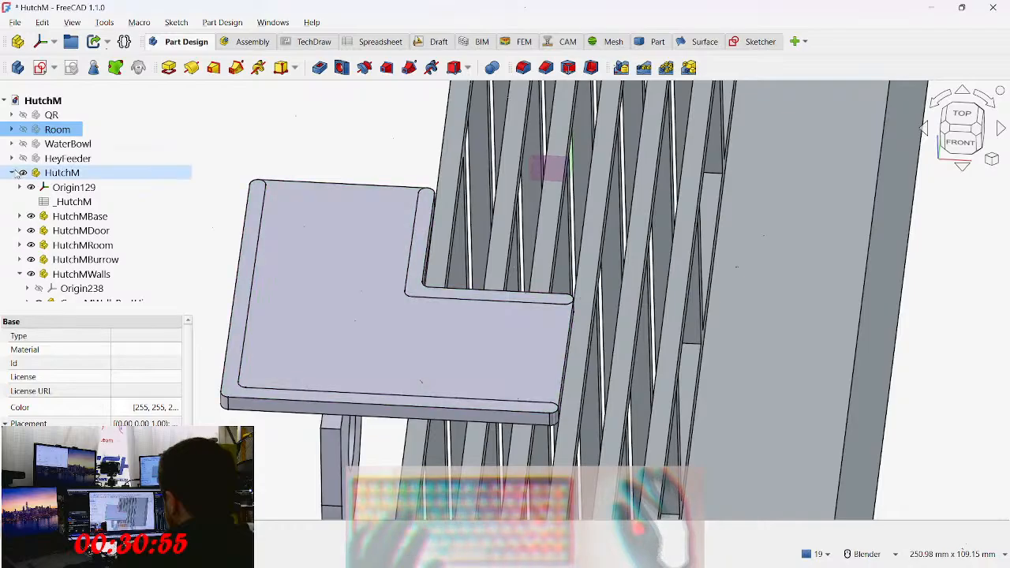
Step: Collapse the HutchM part in the tree and examine the whole hutch assembly from several angles
click(11, 173)
scroll(370, 224, down, 12)
middle_drag(603, 236, 651, 189)
scroll(639, 238, down, 5)
middle_drag(638, 238, 507, 281)
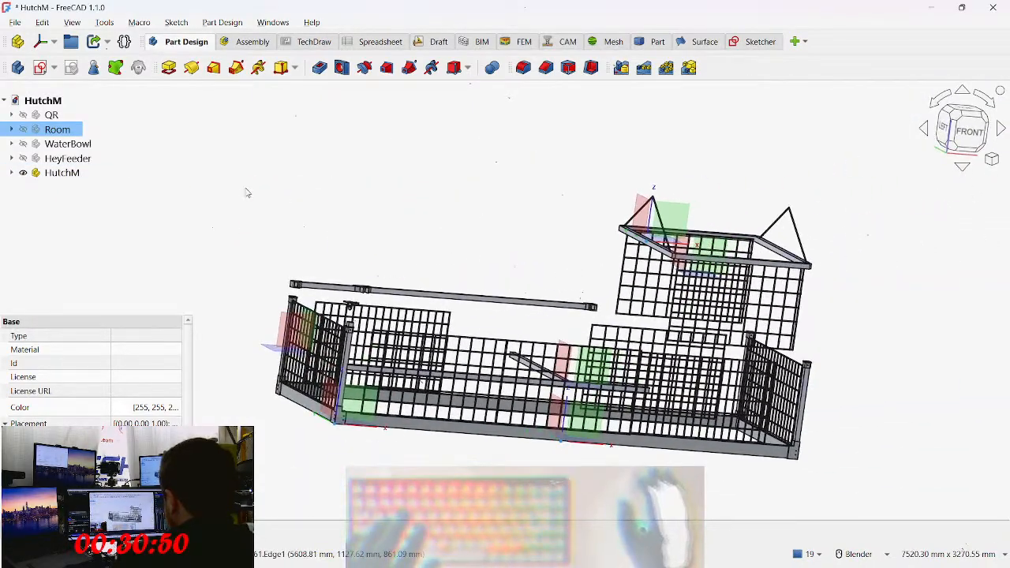
click(70, 143)
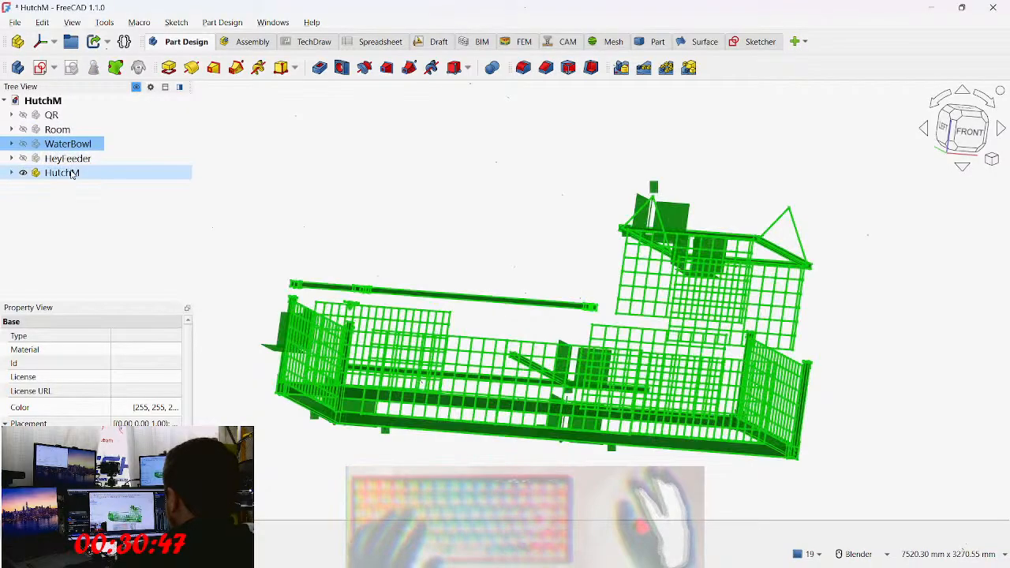
click(75, 160)
middle_drag(428, 258, 525, 268)
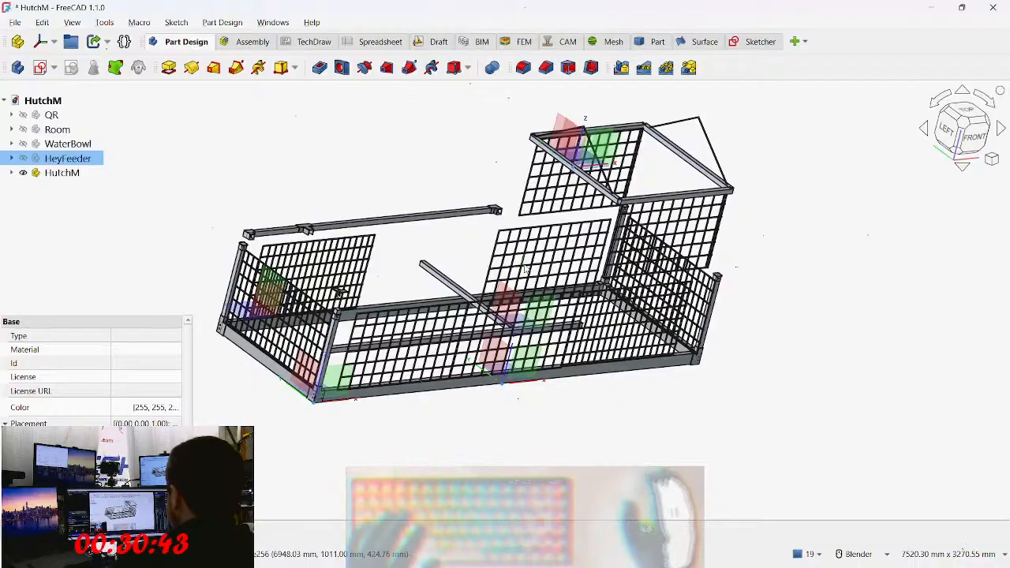
mouse_move(490, 290)
middle_down()
mouse_move(376, 320)
mouse_move(473, 284)
middle_up()
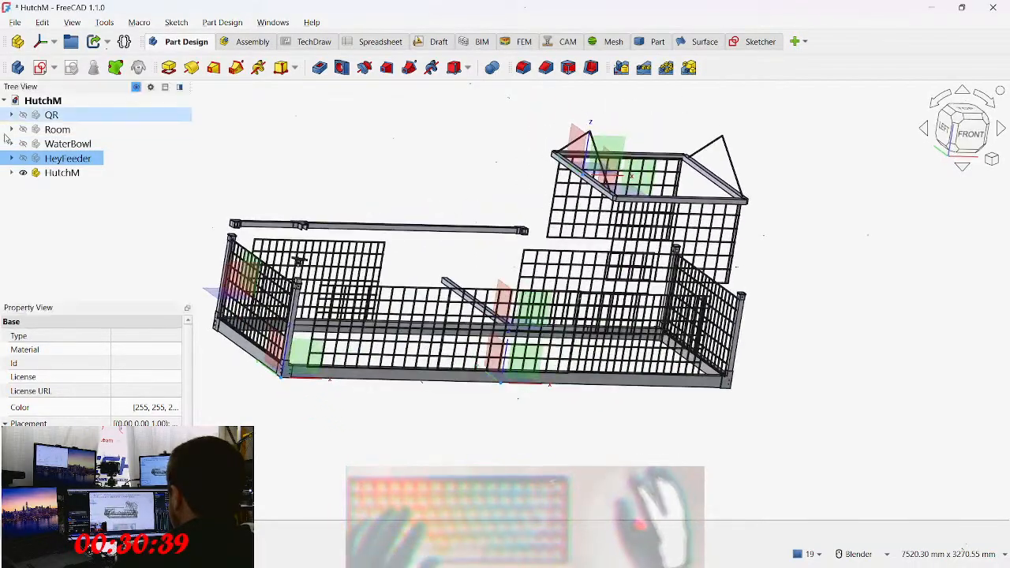
Step: Make the WaterBowl part visible and active, and look through the contents of WaterBowl and HeyFeeder
click(11, 158)
drag(21, 144, 24, 146)
click(11, 143)
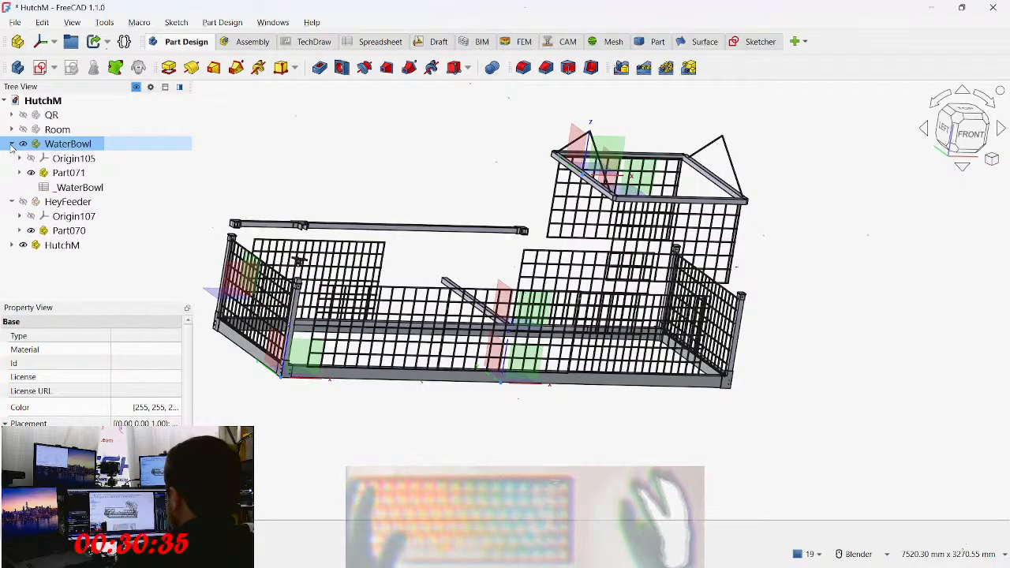
click(11, 144)
click(11, 144)
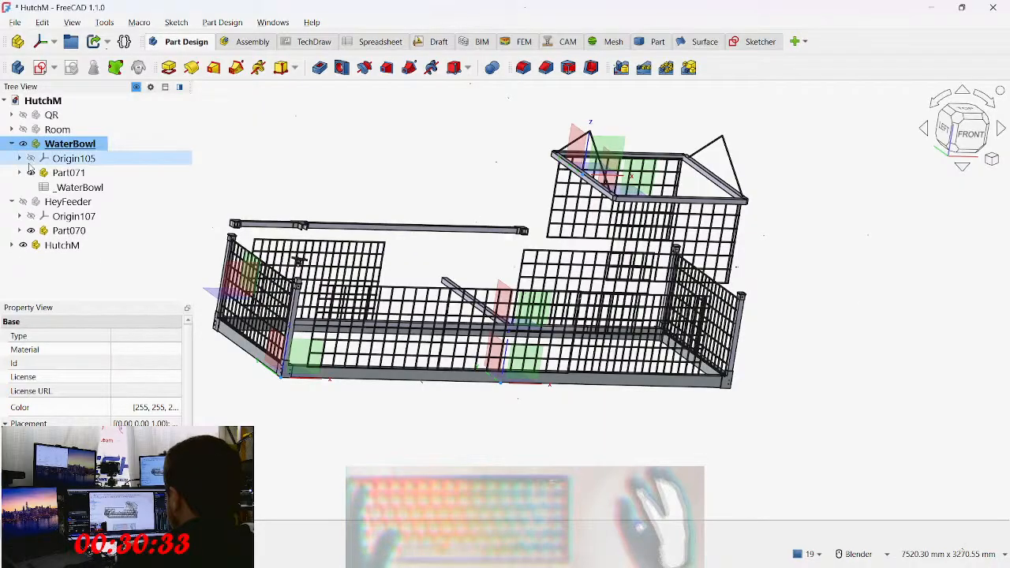
click(82, 193)
click(11, 144)
click(11, 159)
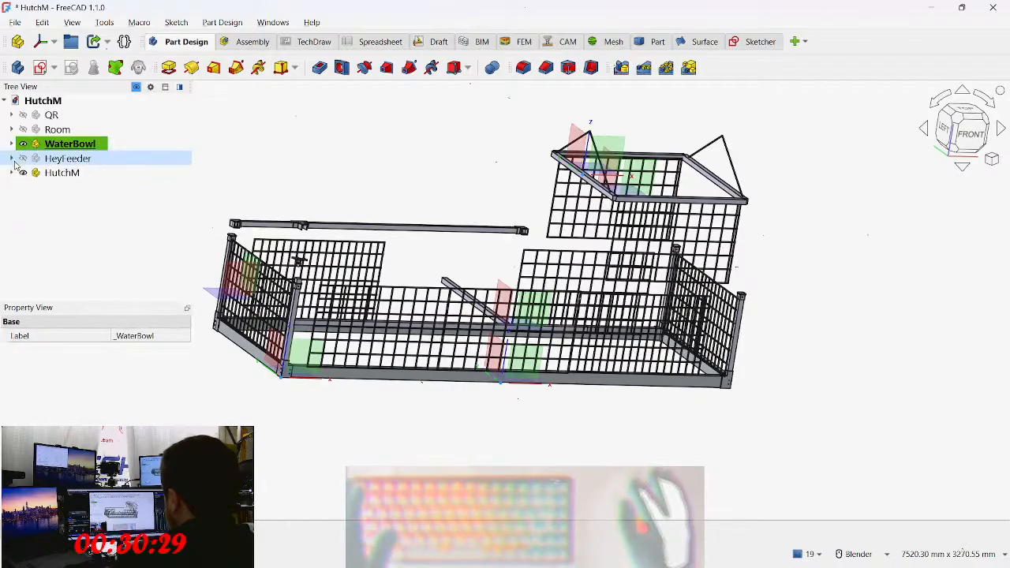
Step: Expand the HutchM part and look through its walls and roof components while examining the roof hinge up close
click(11, 172)
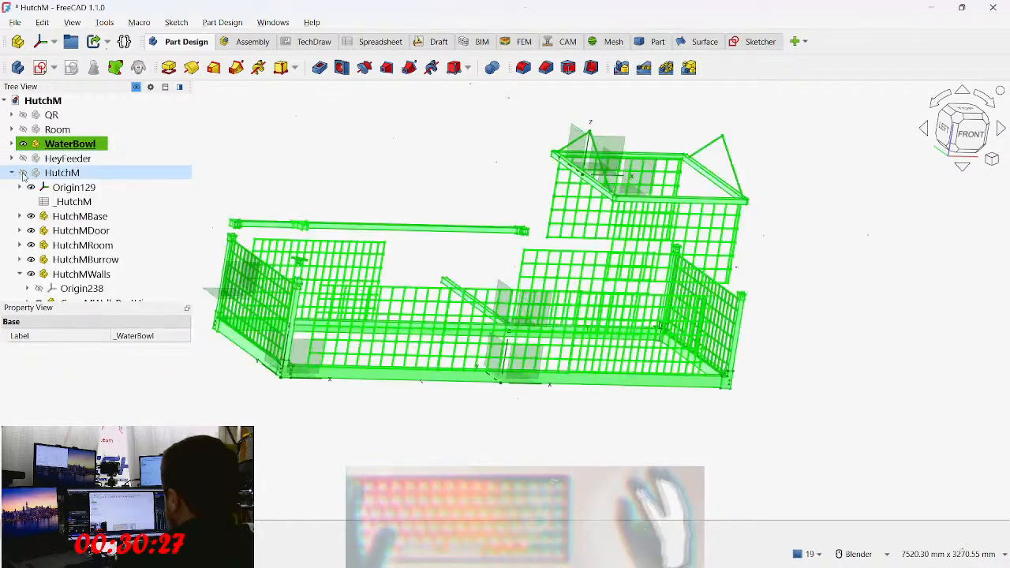
scroll(85, 203, down, 4)
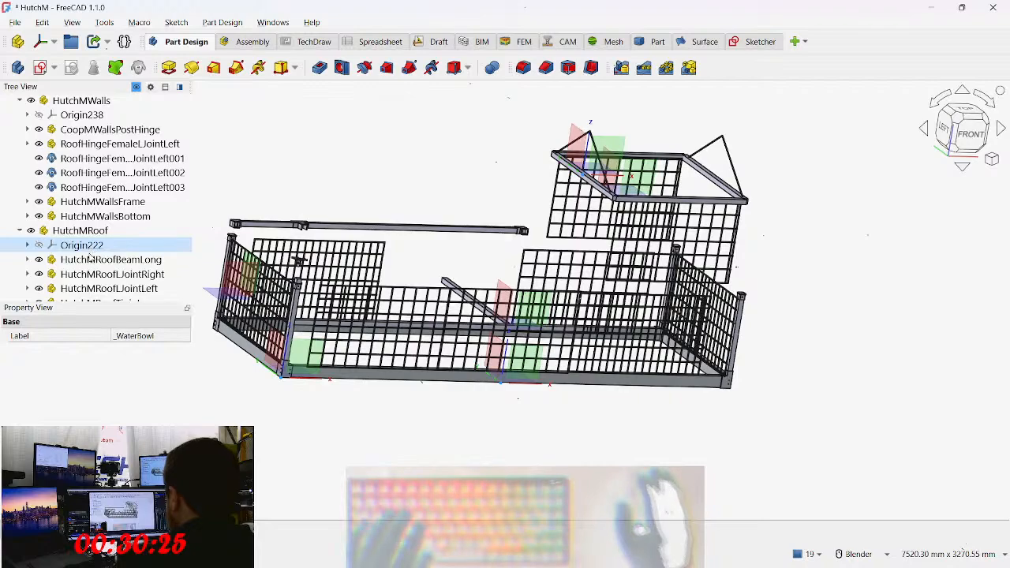
key(1)
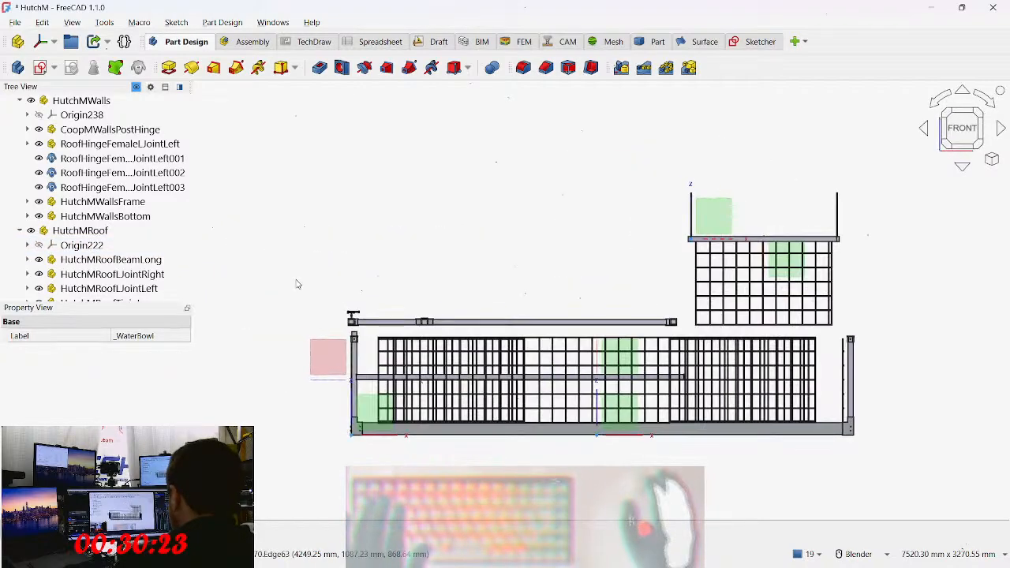
scroll(325, 320, up, 6)
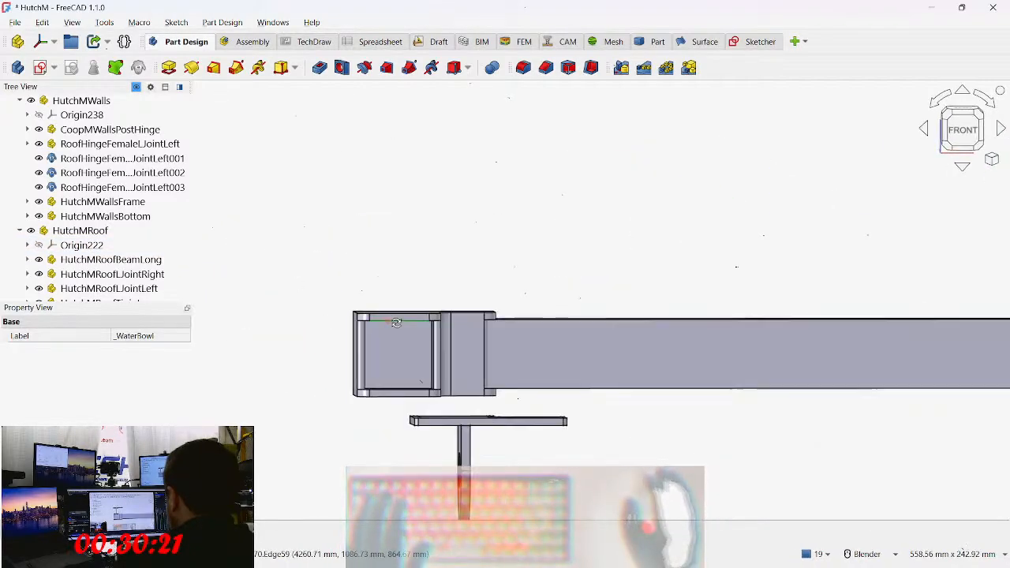
shift+middle_drag(503, 363, 302, 83)
middle_drag(302, 83, 322, 142)
scroll(95, 217, down, 2)
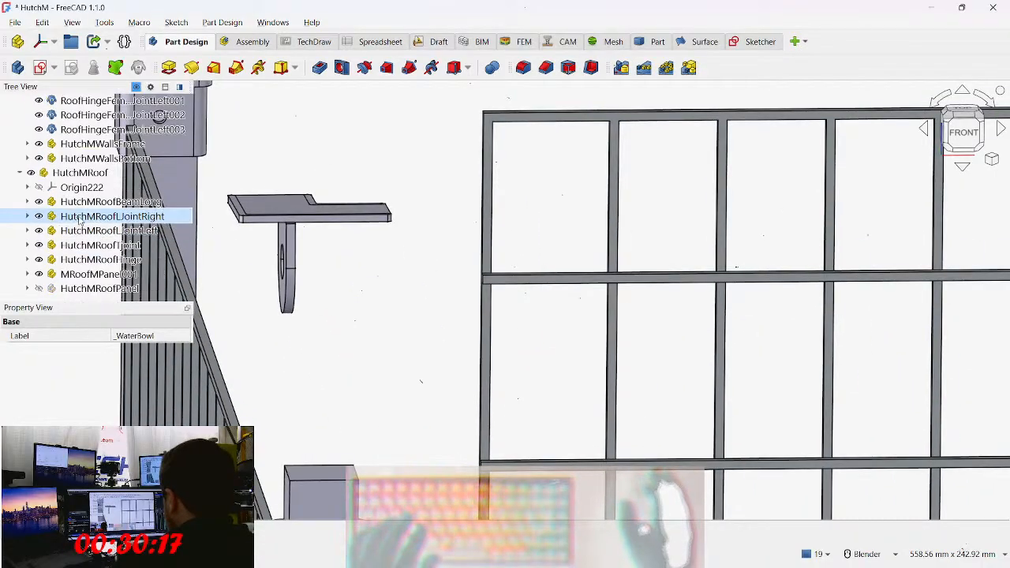
scroll(99, 219, up, 4)
scroll(98, 219, down, 3)
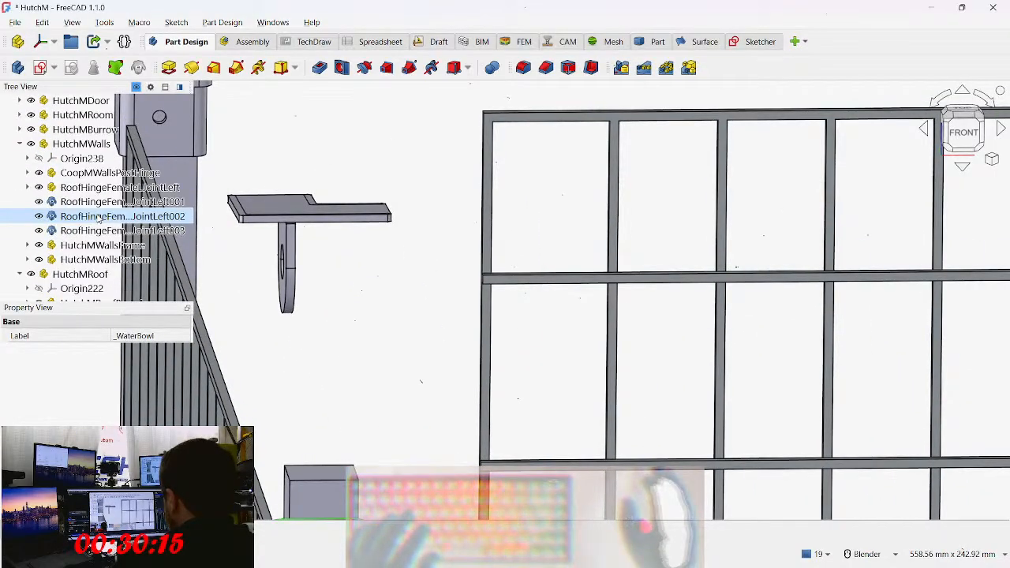
scroll(96, 230, down, 3)
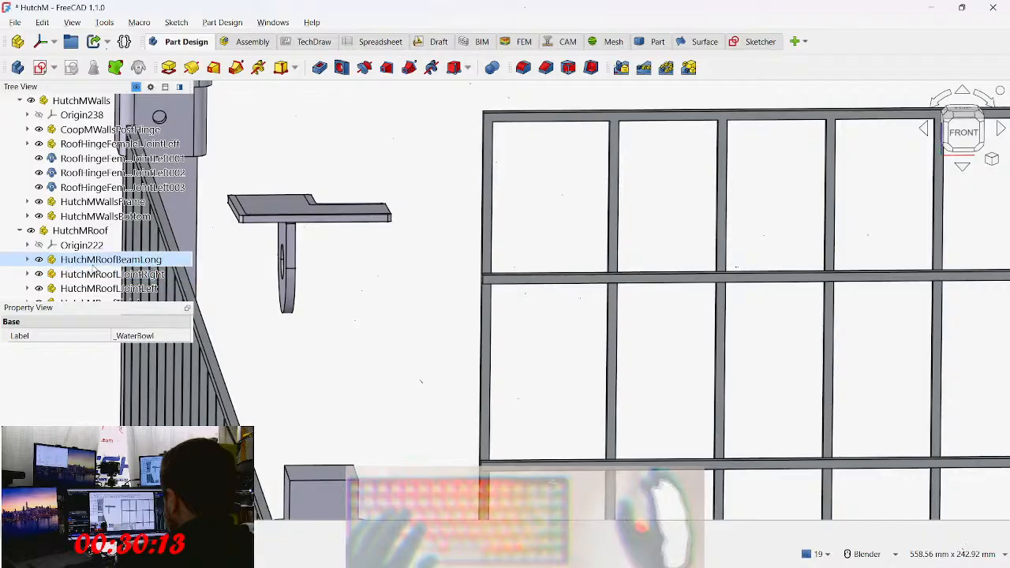
scroll(96, 232, down, 4)
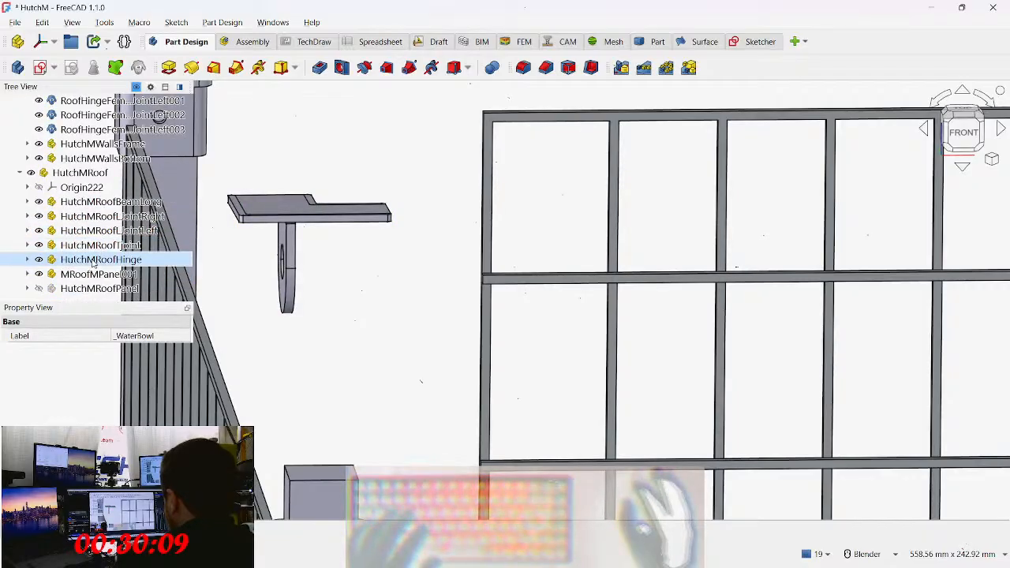
Step: Pad Sketch121 in the HutchMRoofHinge body by 10 mm, one sided along the sketch normal
click(101, 259)
click(27, 260)
scroll(51, 262, down, 2)
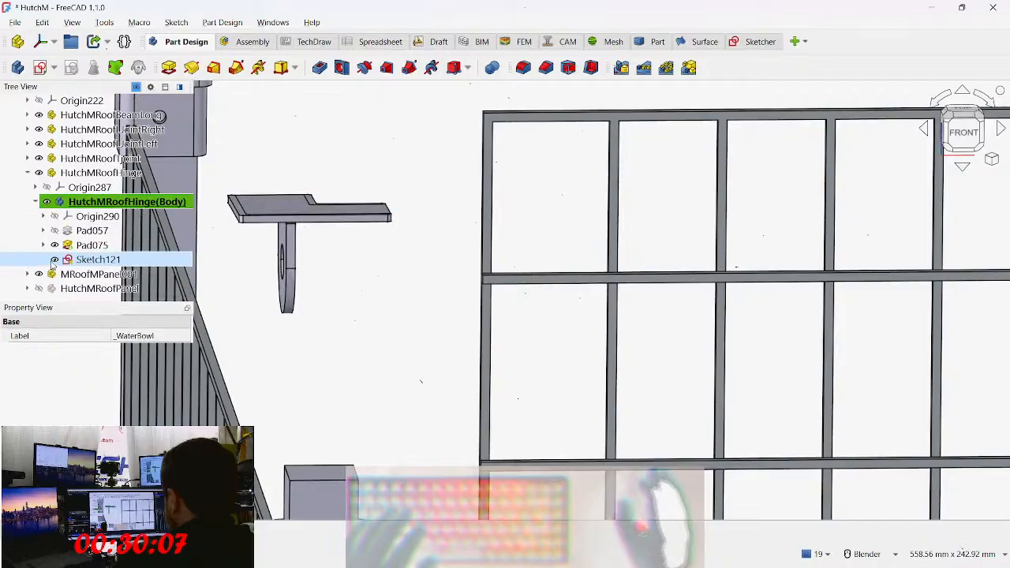
click(101, 259)
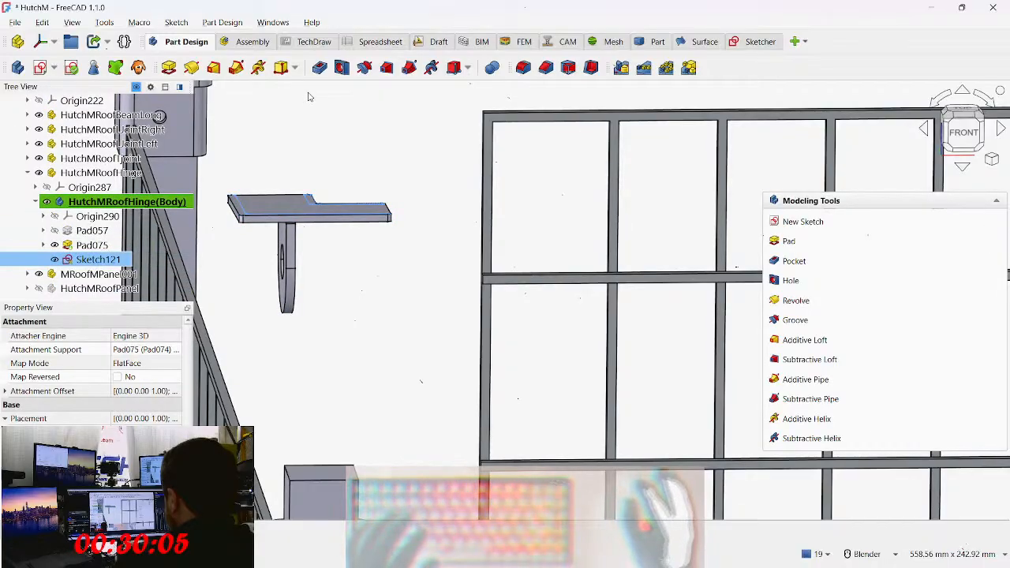
click(168, 67)
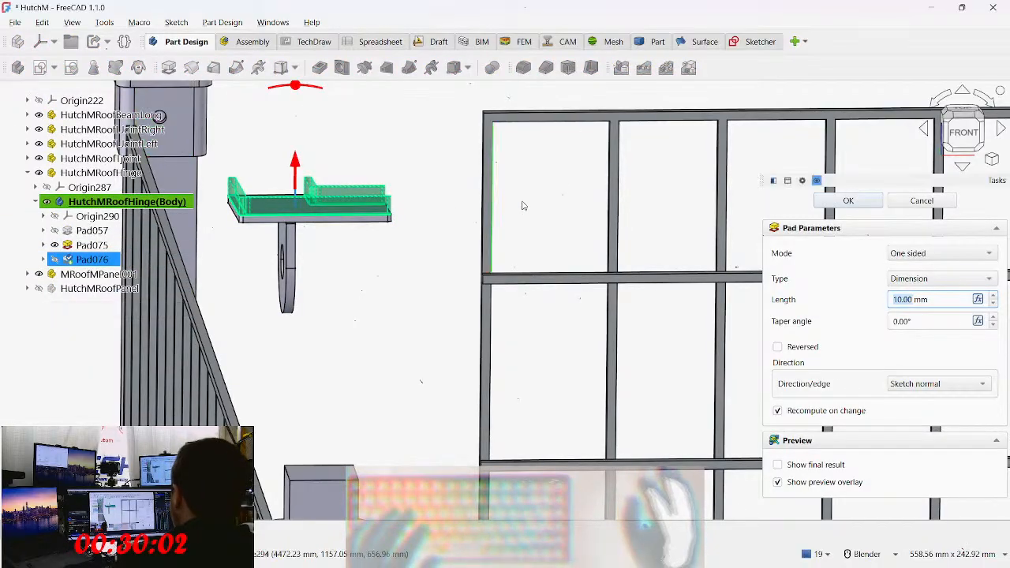
click(848, 201)
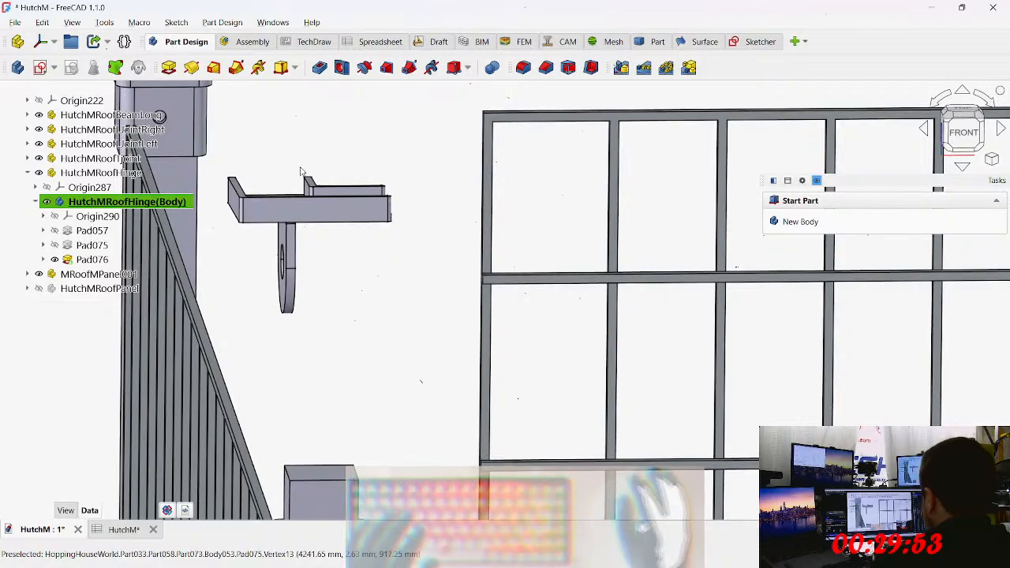
Step: Save the file and look through the base, walls, roof and burrow parameters in the HutchM spreadsheet
click(119, 530)
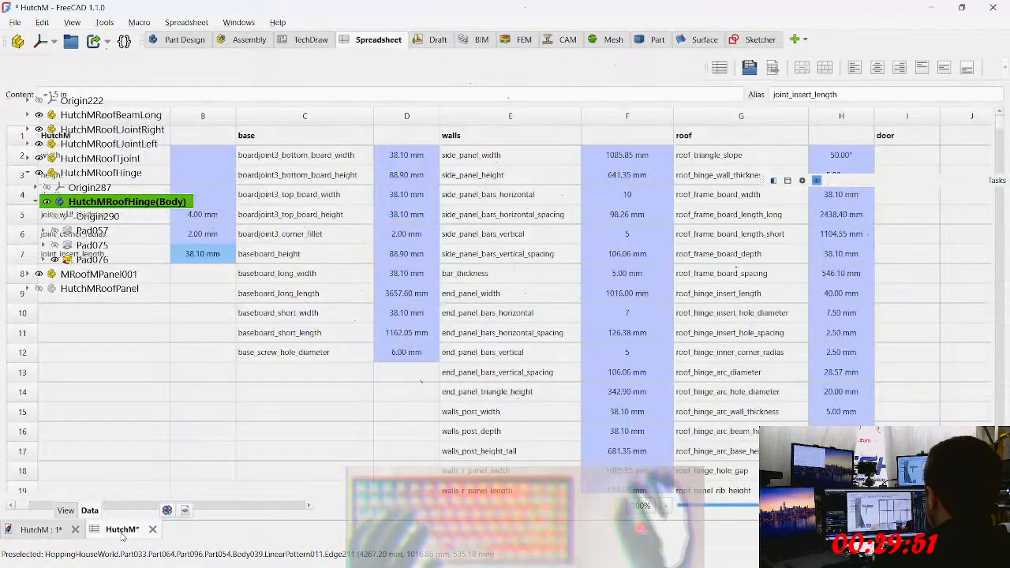
key(ctrl+s)
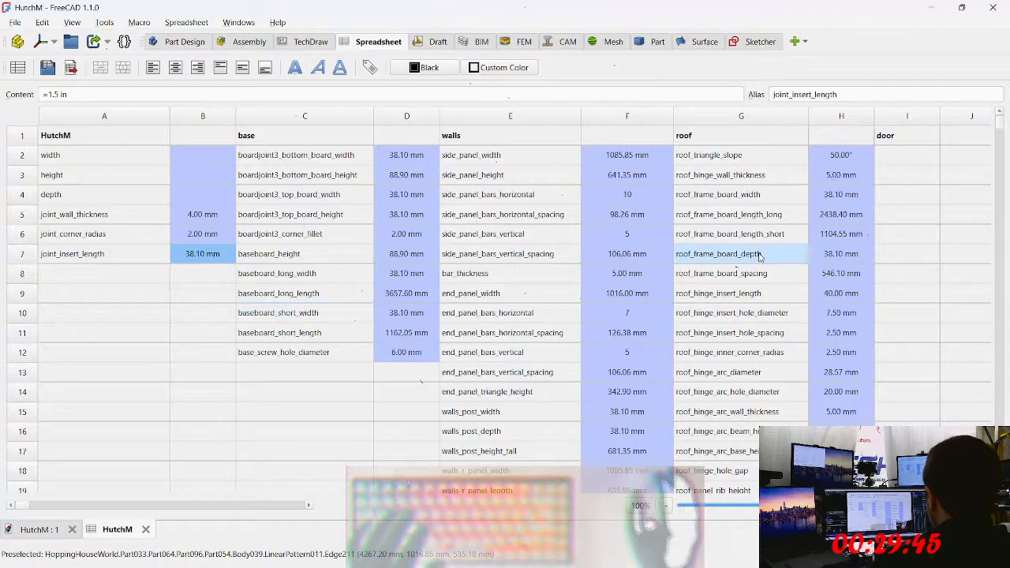
scroll(739, 254, down, 4)
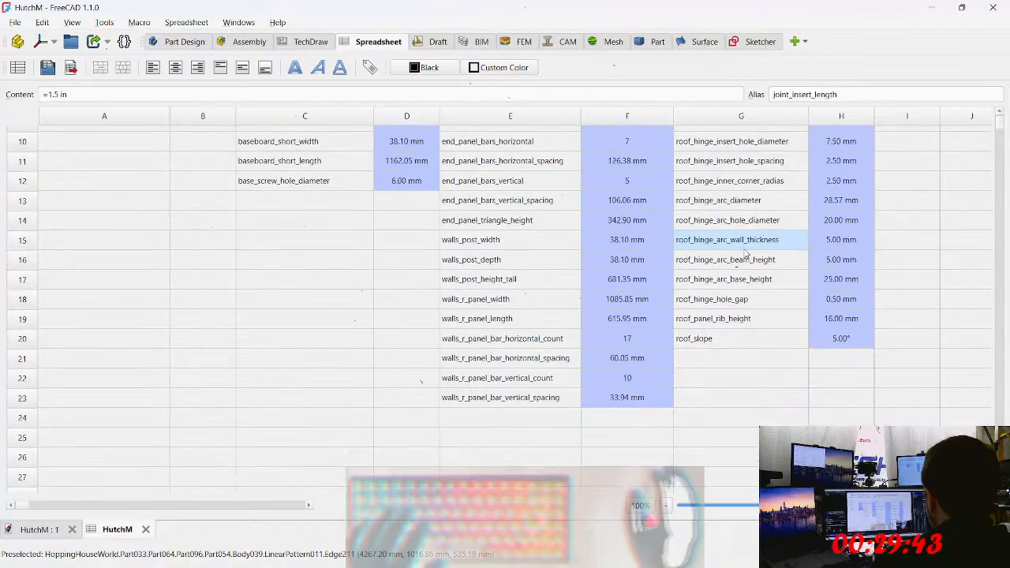
scroll(745, 268, up, 3)
scroll(741, 292, up, 1)
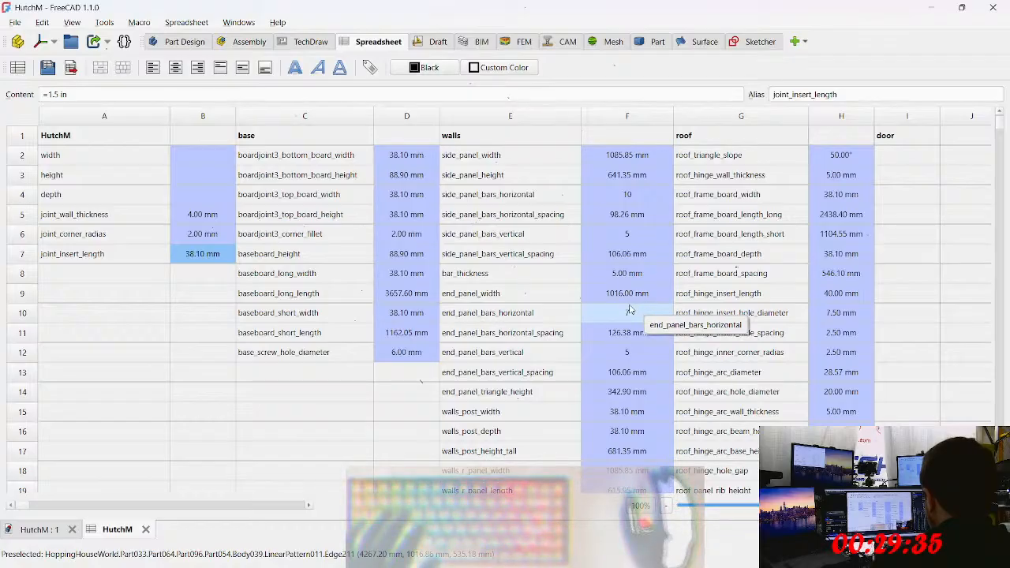
click(63, 280)
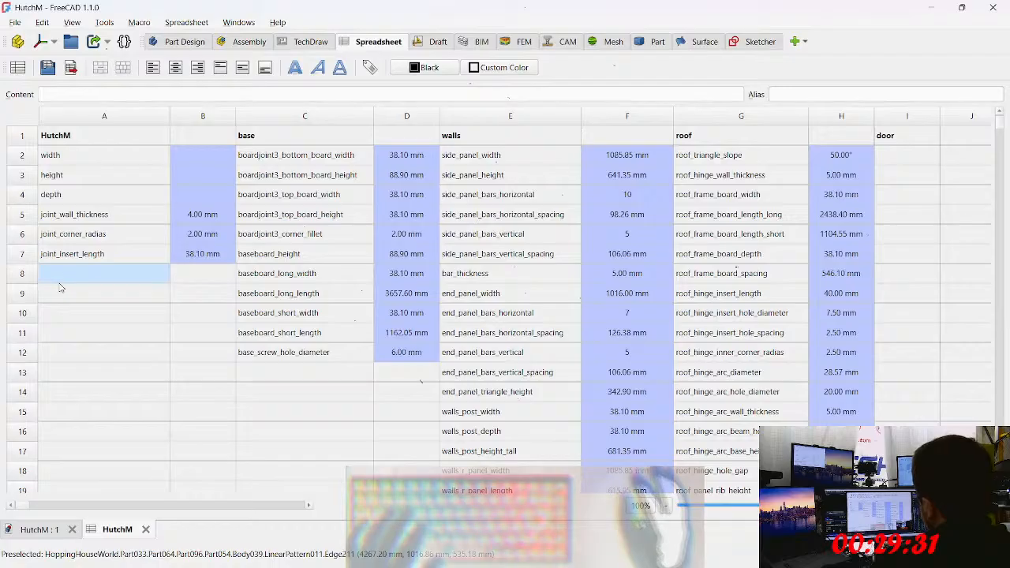
scroll(205, 312, right, 3)
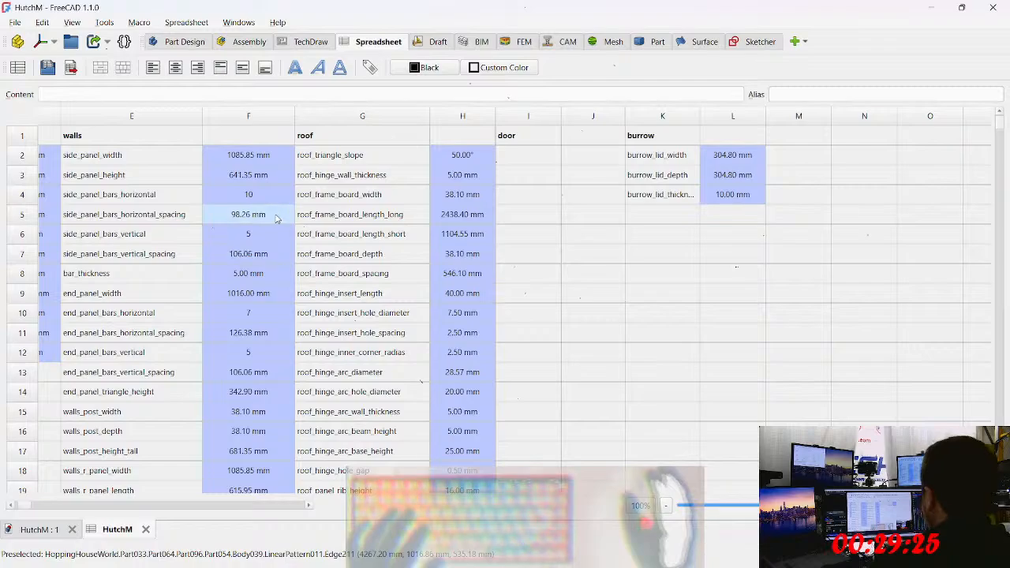
scroll(277, 222, left, 3)
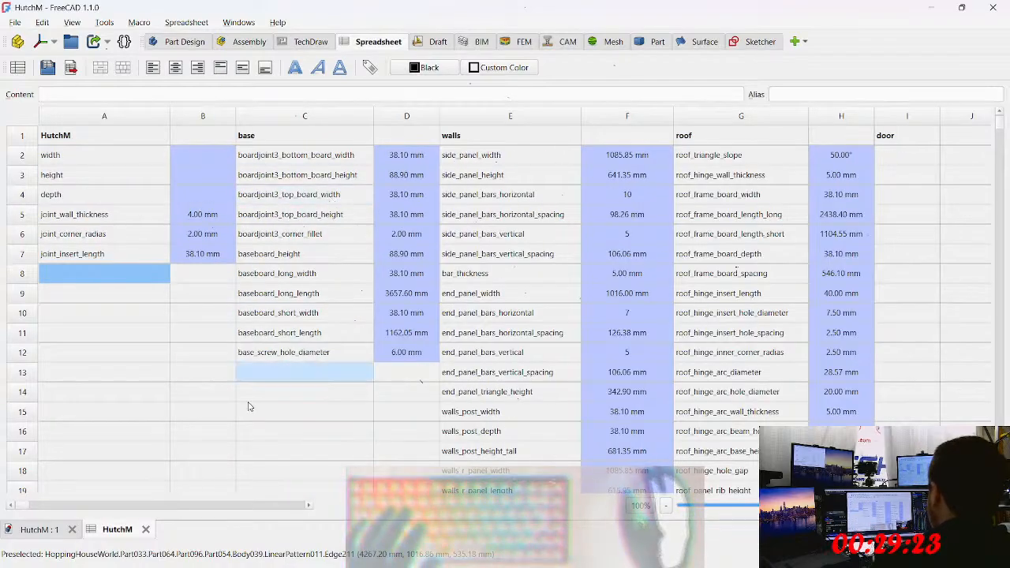
Step: View the hutch as a whole in the 3D model and check the boardjoint3_bottom_board_width label in the spreadsheet
click(38, 530)
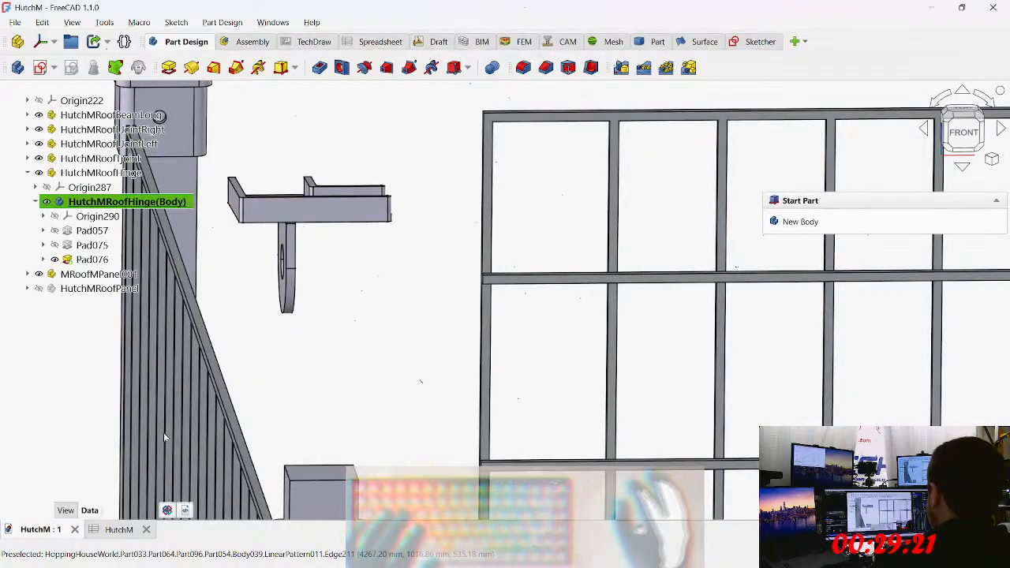
scroll(316, 371, down, 10)
middle_drag(392, 365, 211, 269)
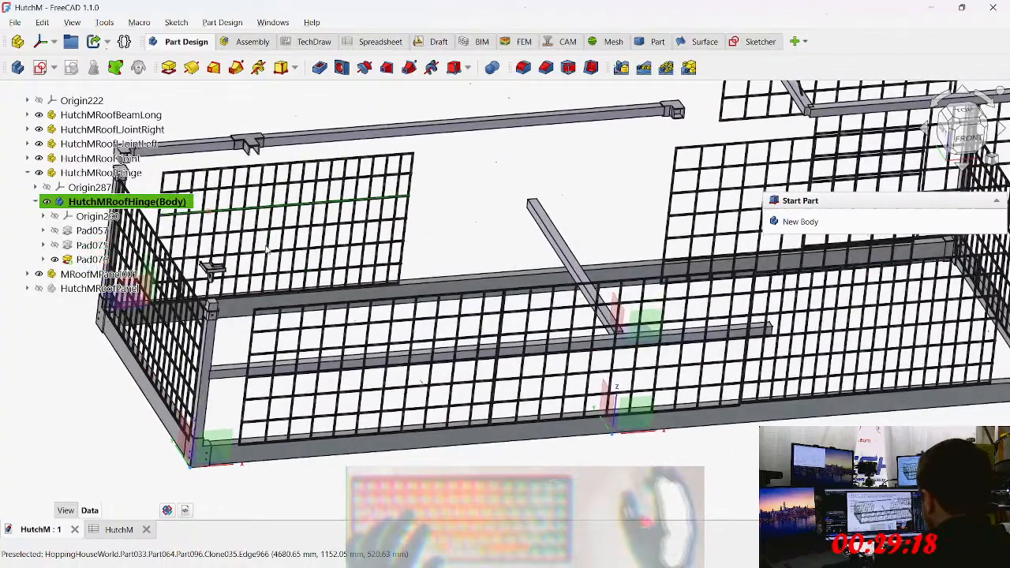
click(118, 530)
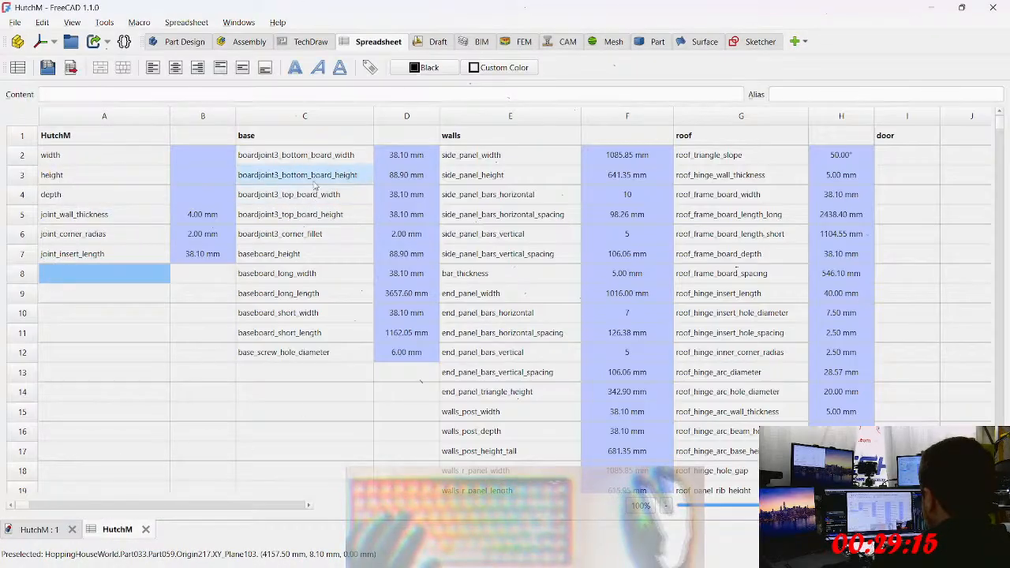
click(300, 155)
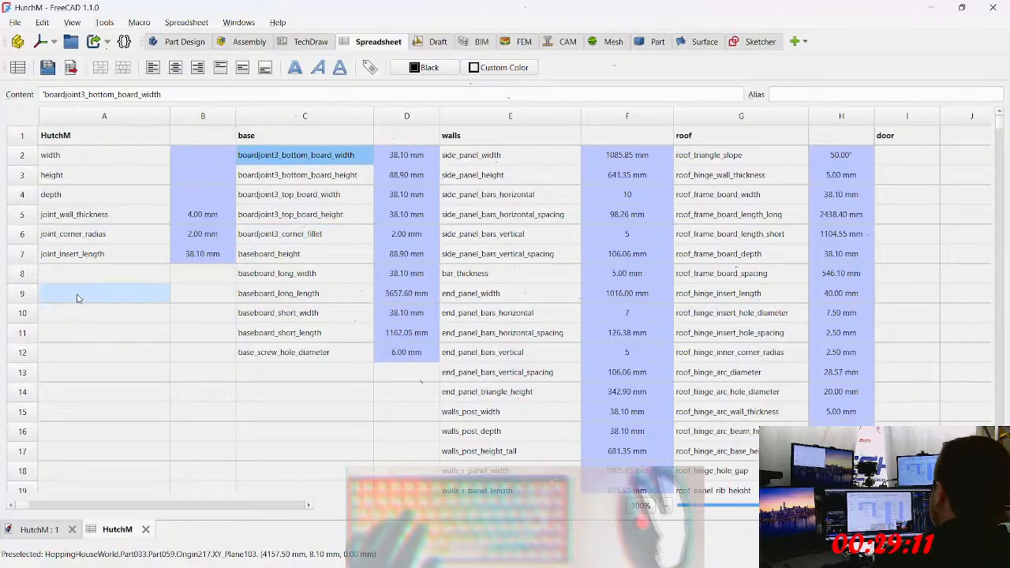
click(63, 273)
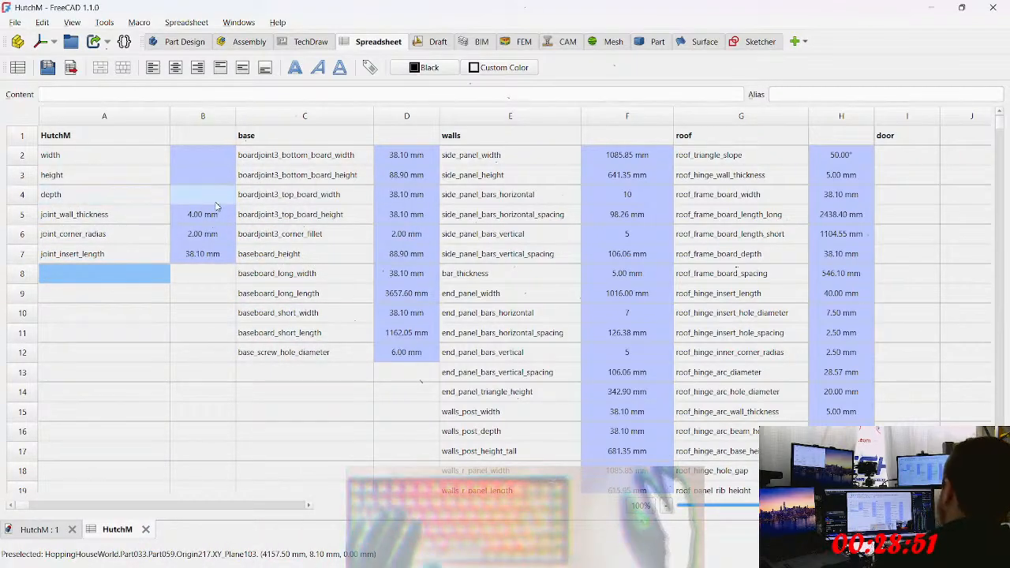
Step: Review the overall width, height and depth rows and read through the wall and roof parameters of the spreadsheet
drag(206, 203, 66, 165)
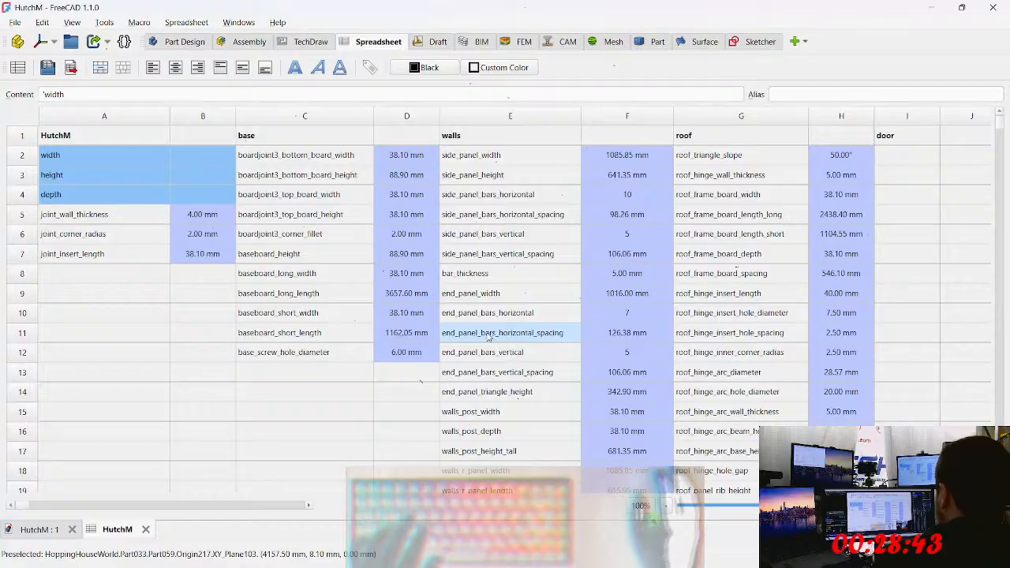
scroll(481, 328, down, 2)
scroll(426, 272, down, 2)
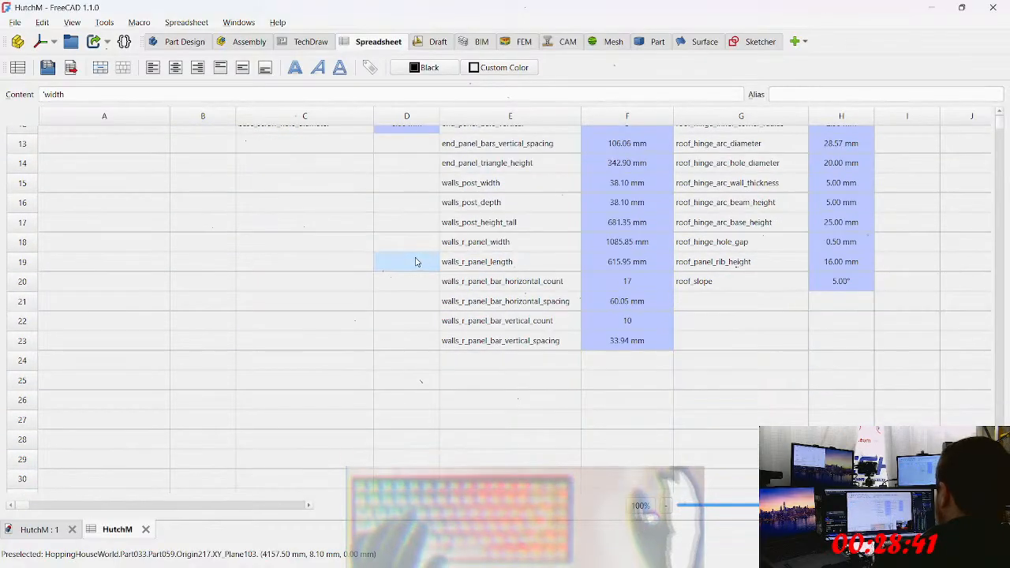
scroll(300, 267, up, 4)
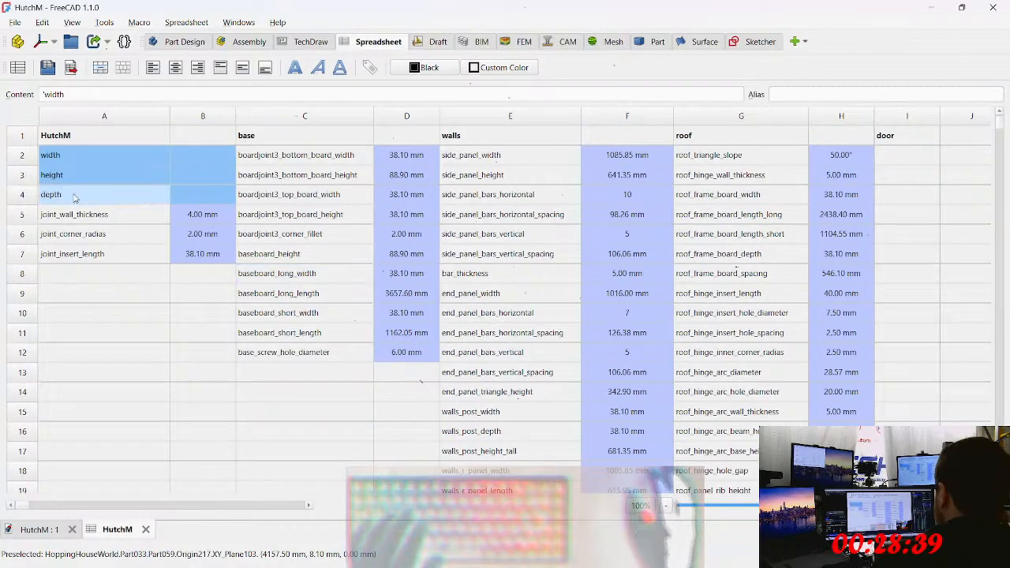
click(71, 254)
click(95, 271)
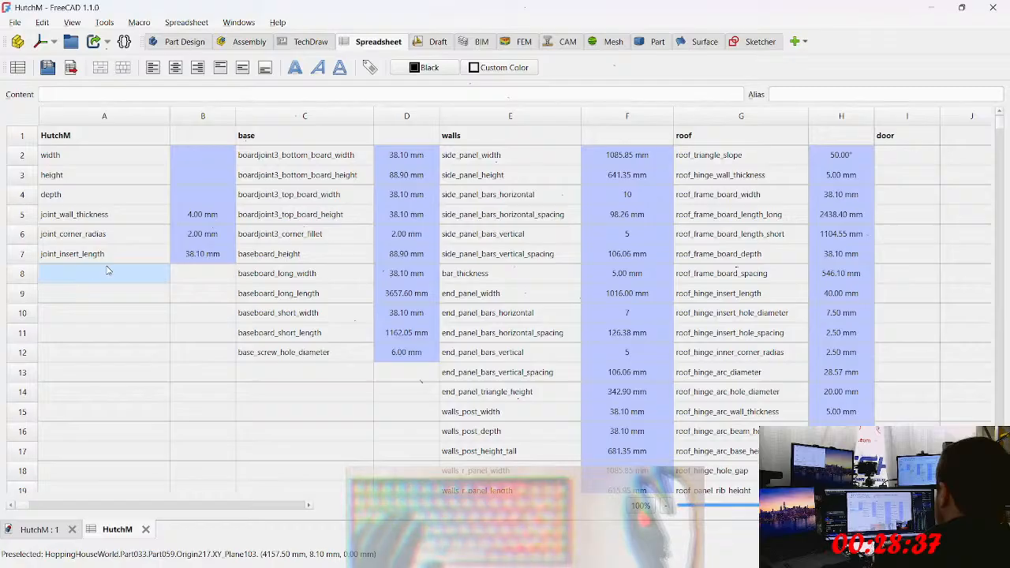
click(193, 155)
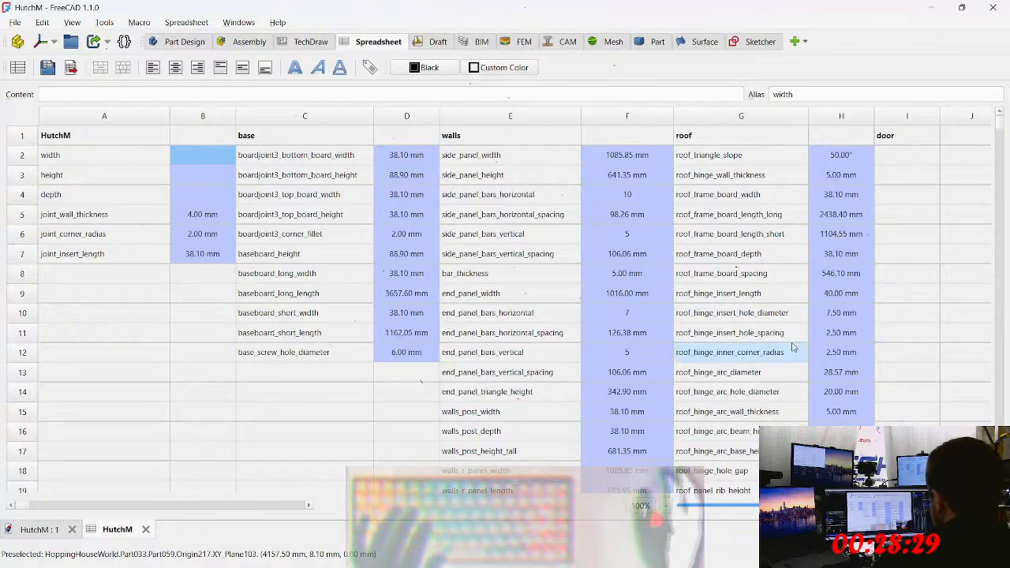
scroll(792, 352, down, 3)
scroll(710, 338, up, 3)
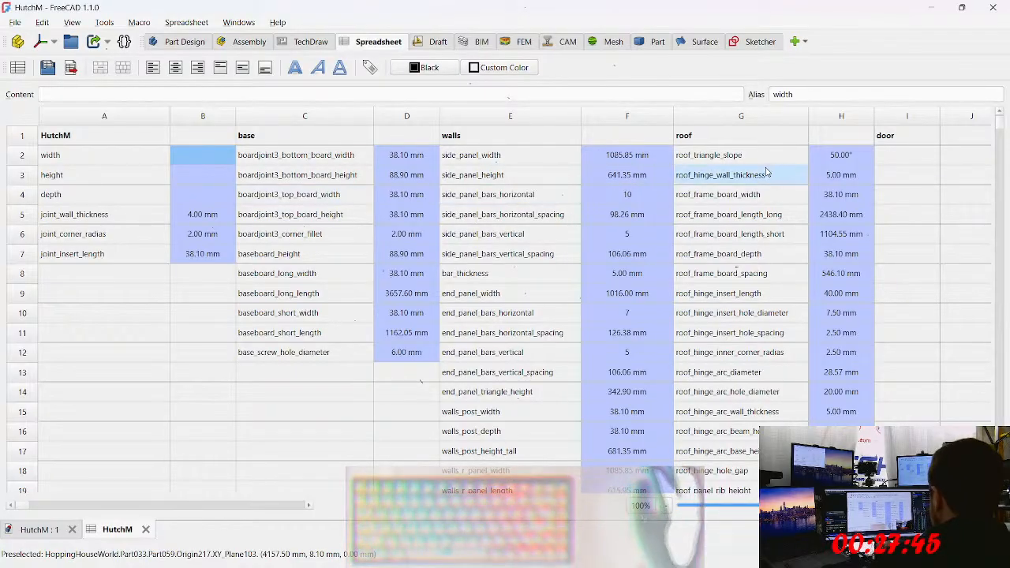
scroll(836, 175, down, 1)
scroll(861, 195, up, 1)
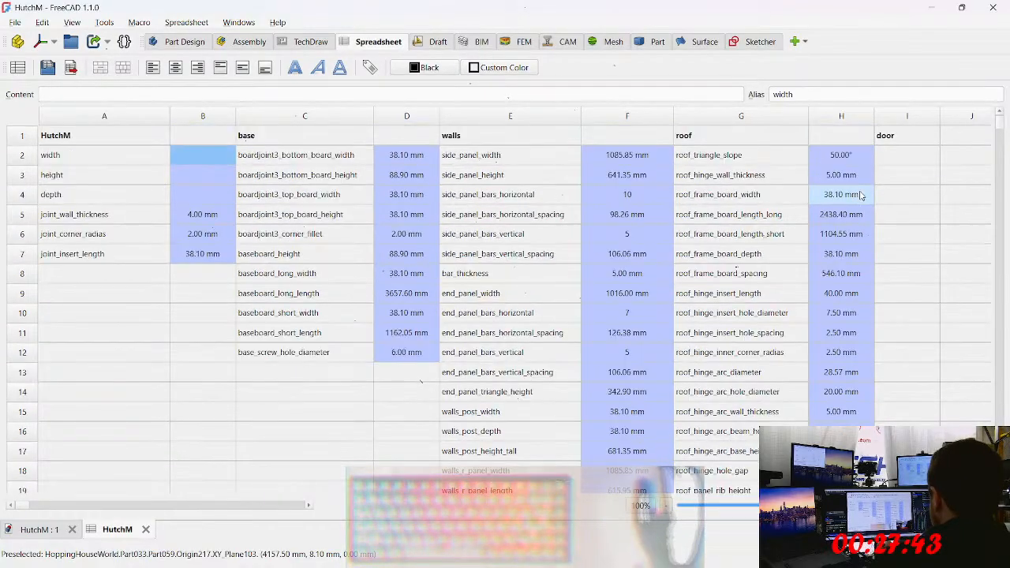
Step: Check the roof frame board width, length and depth labels and cell contents in the spreadsheet's roof section
click(739, 240)
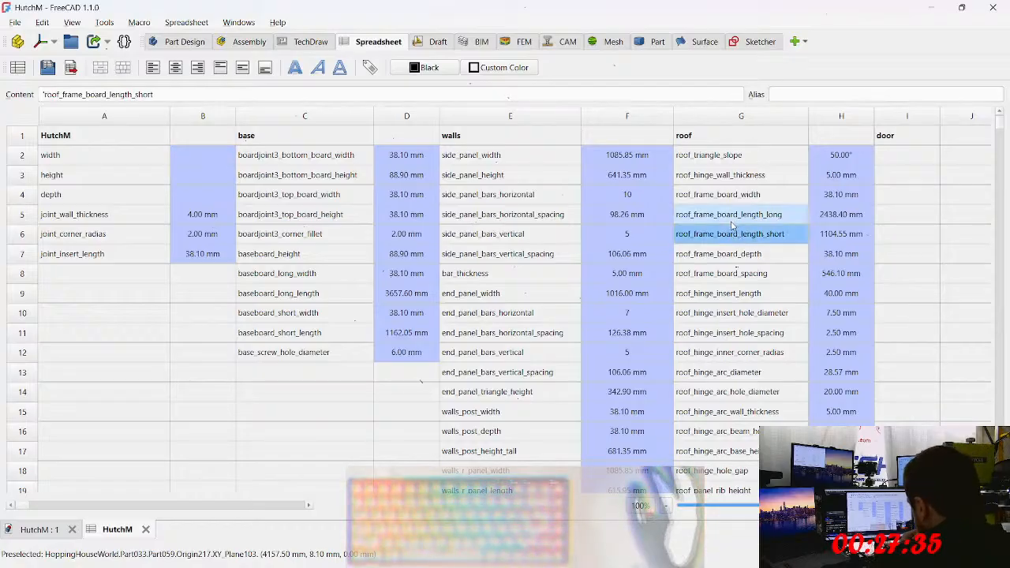
click(767, 198)
click(813, 199)
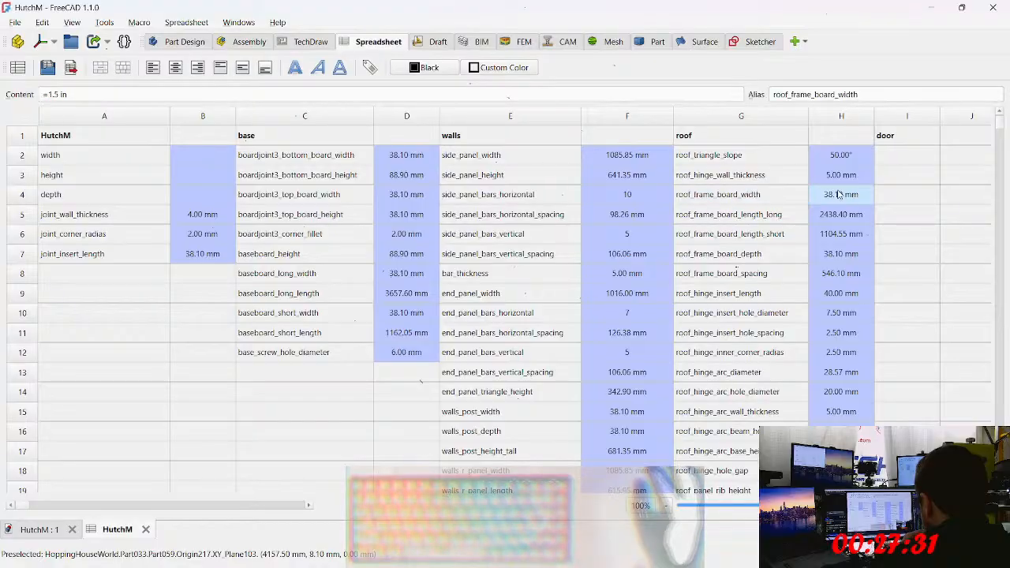
click(773, 192)
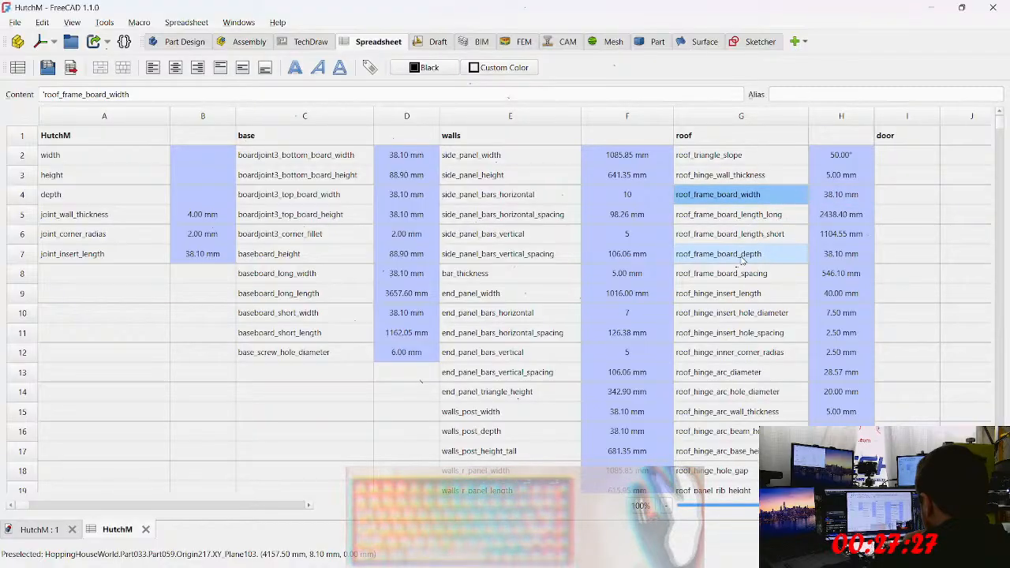
click(741, 258)
click(820, 256)
click(824, 213)
click(820, 197)
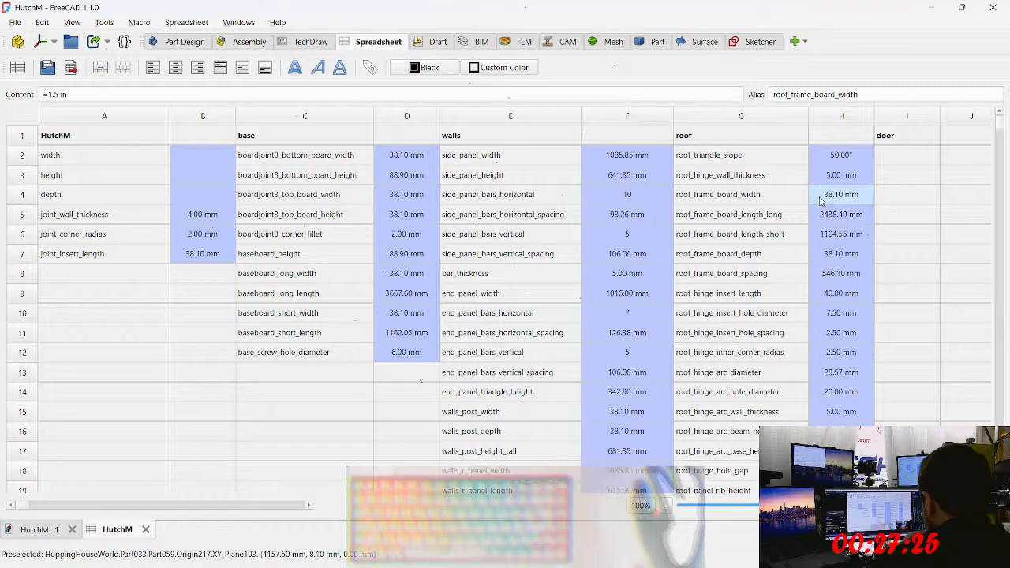
Step: Check the roof_frame_board_width and roof_frame_board_depth labels in the spreadsheet and return to the 3D model
click(738, 198)
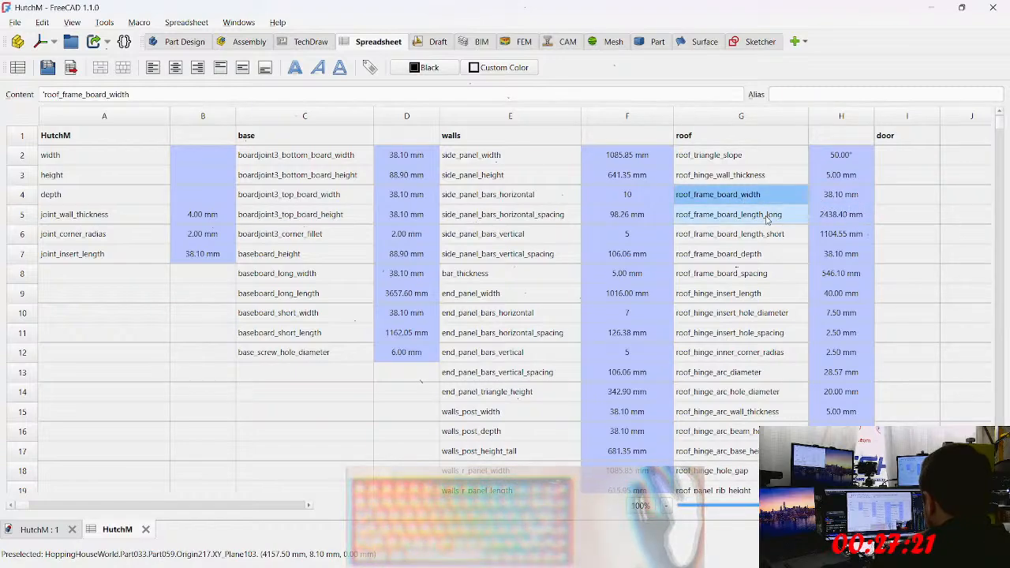
click(738, 254)
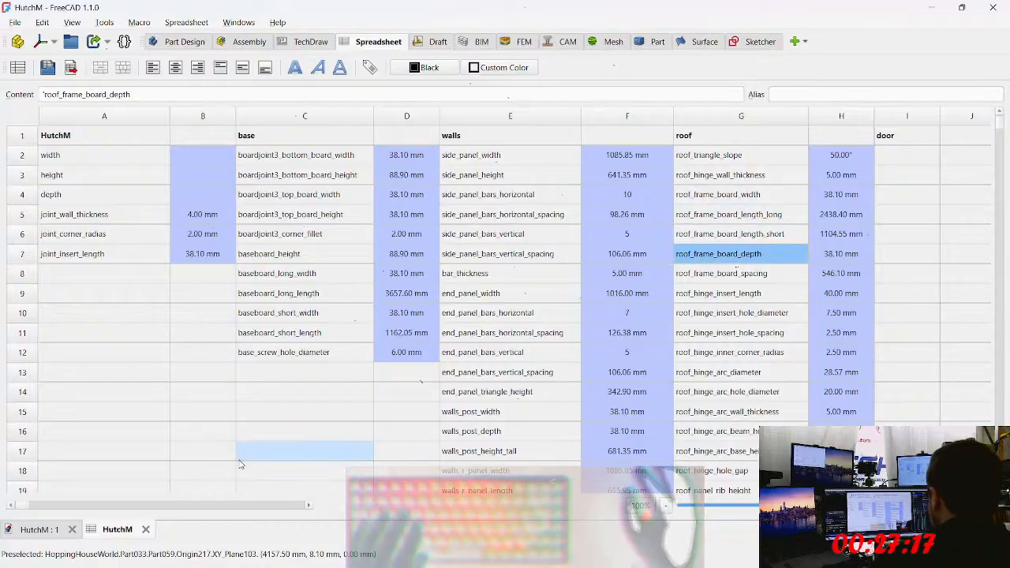
click(36, 529)
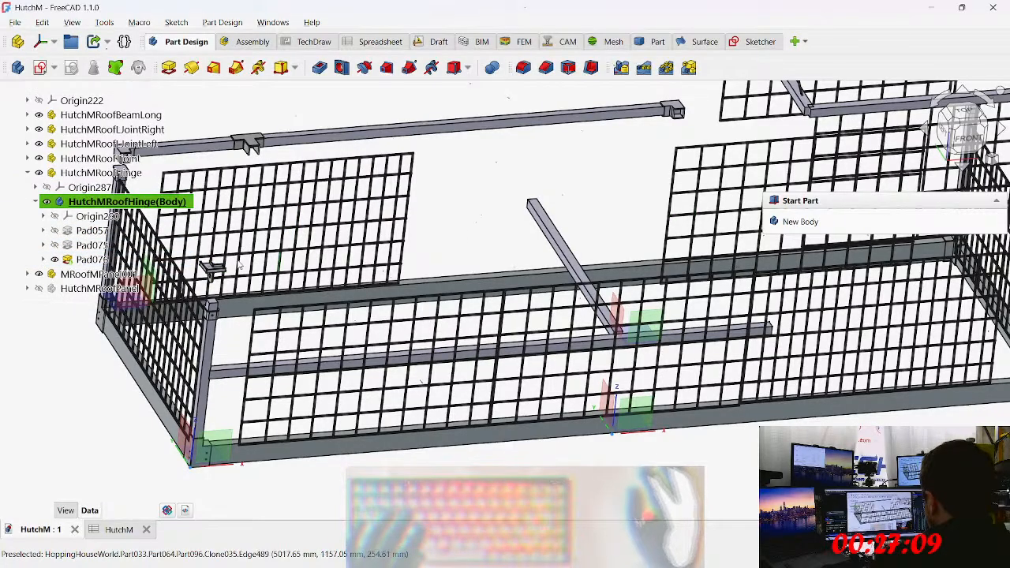
Step: Set the length of the hinge wall pad (Pad076) to the expression <<_HutchM>>.roof_frame_board_width
double_click(213, 267)
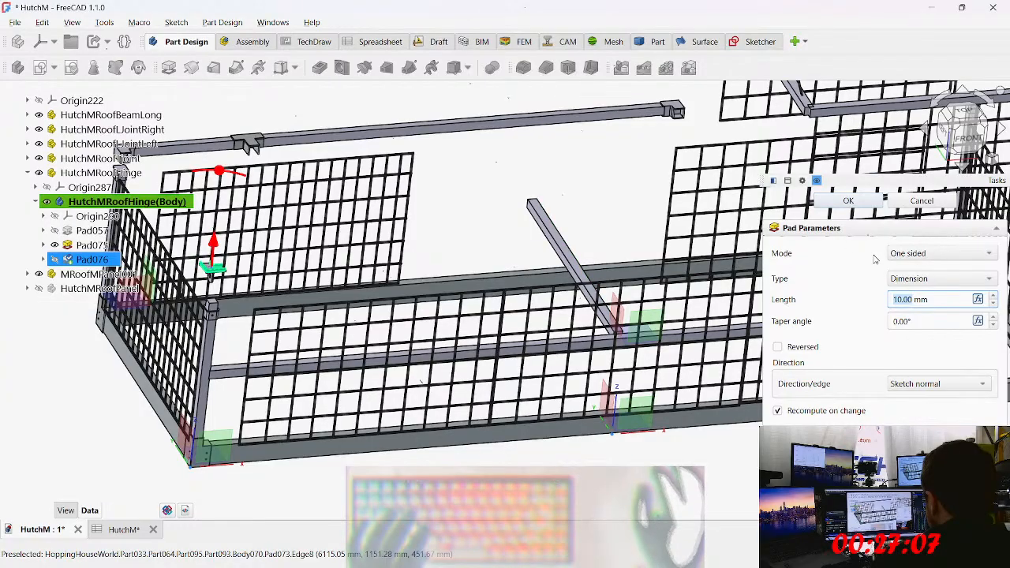
key(equal)
key(BackSpace)
text(<<_HutchM>>.rooft)
key(BackSpace)
text(_frame)
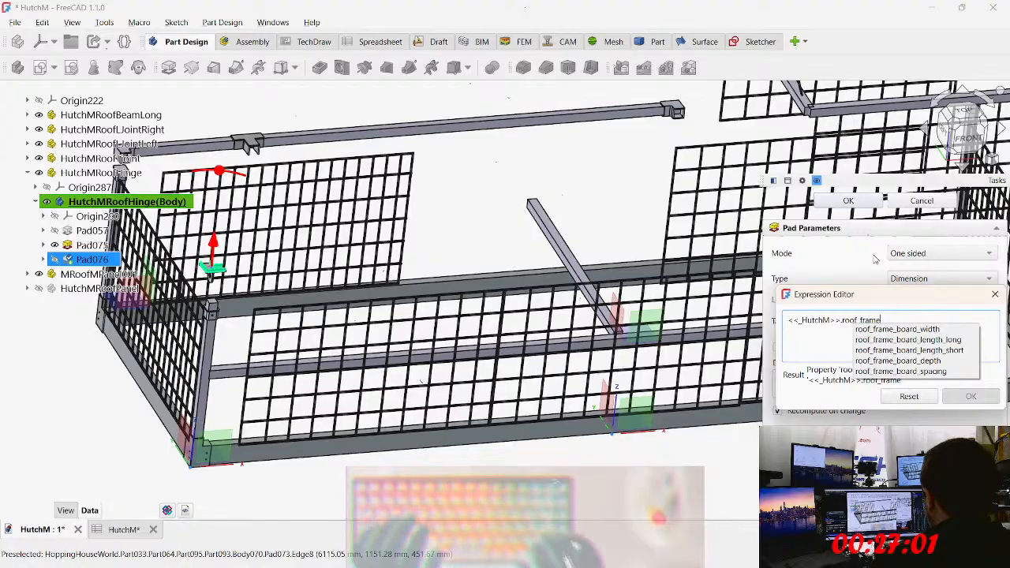
key(Down)
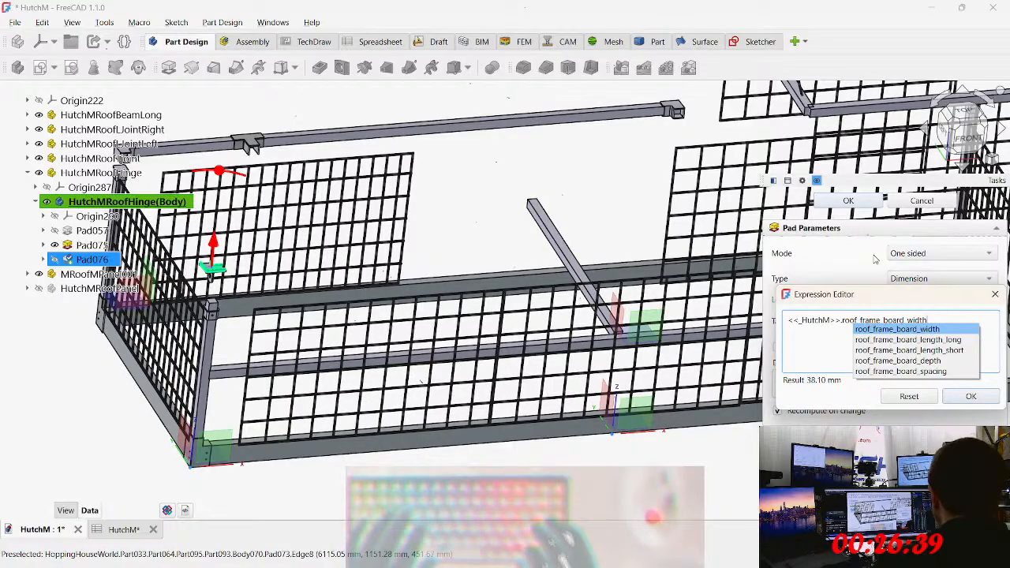
key(Return)
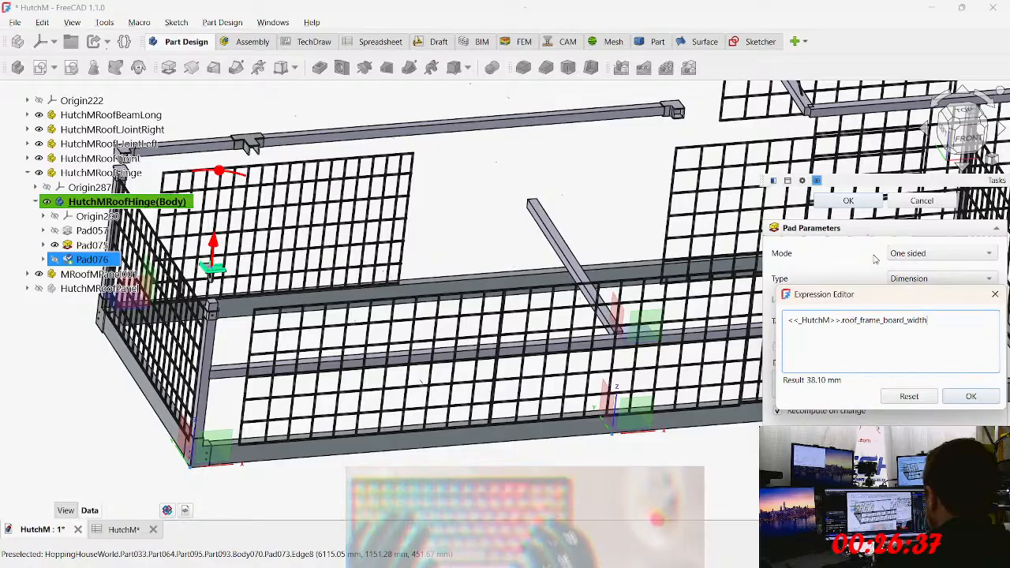
key(ctrl+a)
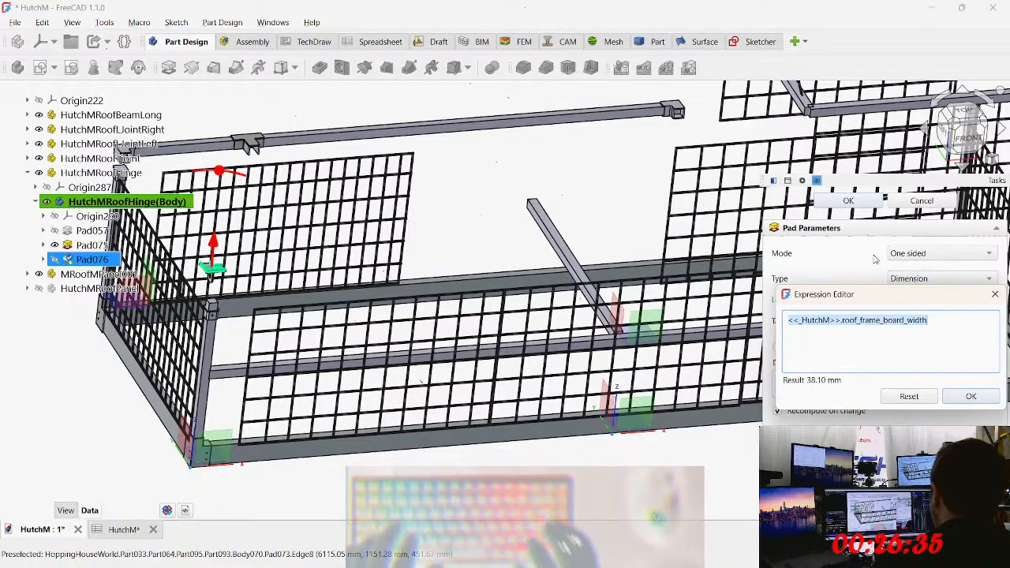
key(Return)
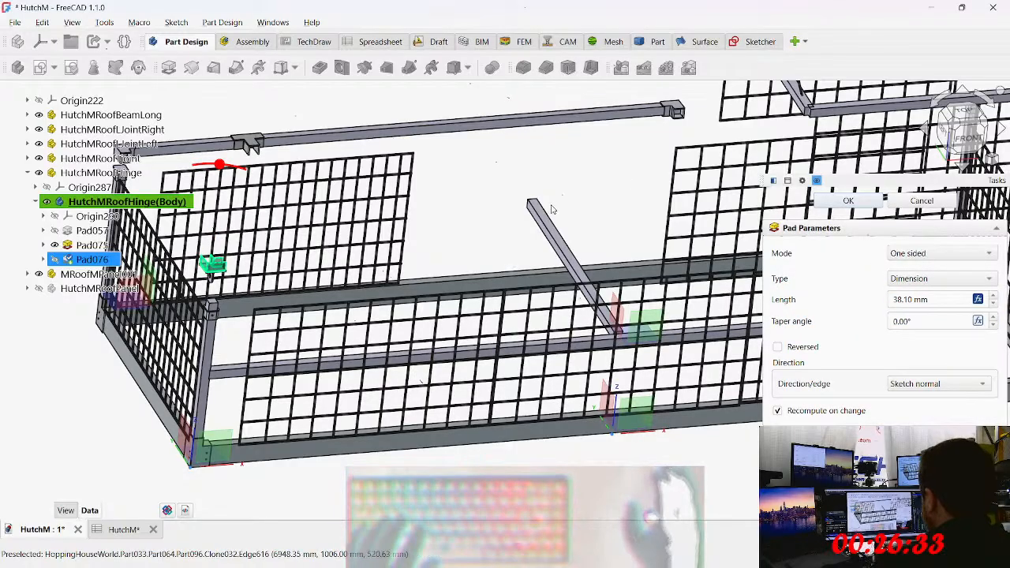
middle_drag(308, 246, 407, 355)
click(831, 206)
Step: Start a new sketch on the upper rim face of the roof hinge's walls
scroll(260, 323, up, 10)
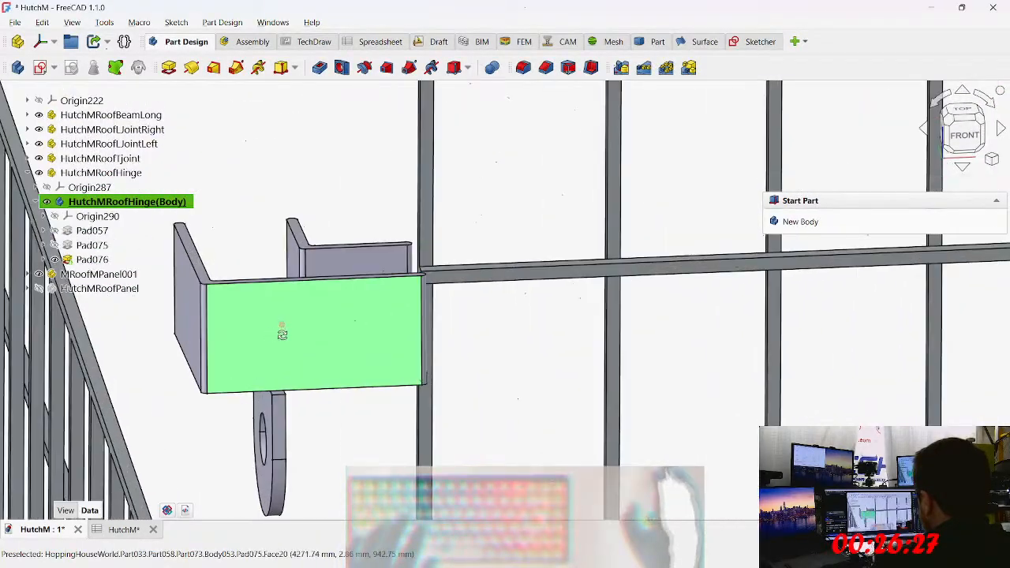
mouse_move(282, 334)
middle_down()
mouse_move(288, 390)
mouse_move(282, 354)
mouse_move(98, 331)
mouse_move(293, 428)
mouse_move(333, 388)
mouse_move(289, 350)
middle_up()
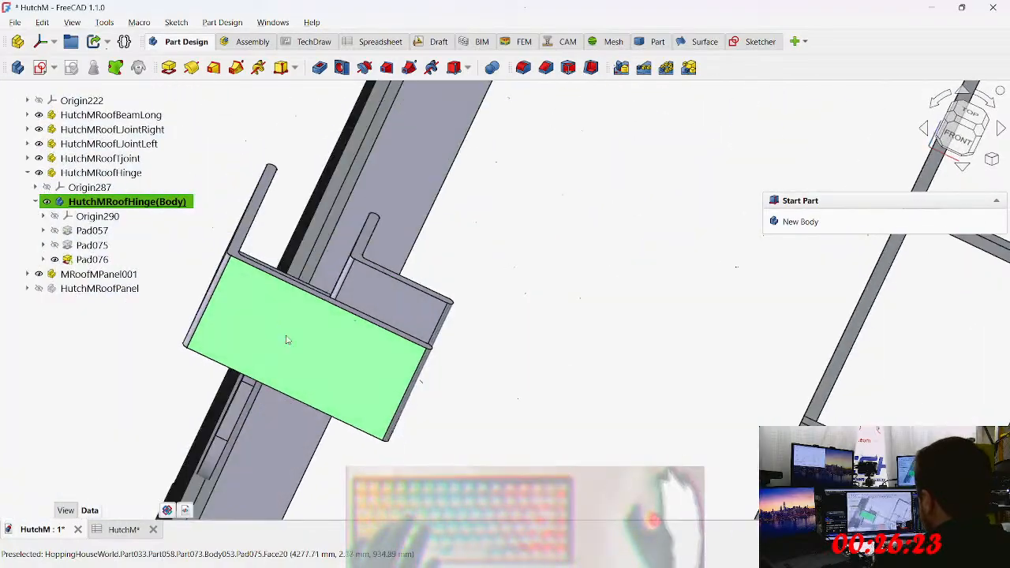
middle_drag(250, 292, 722, 398)
scroll(689, 398, down, 4)
key(2)
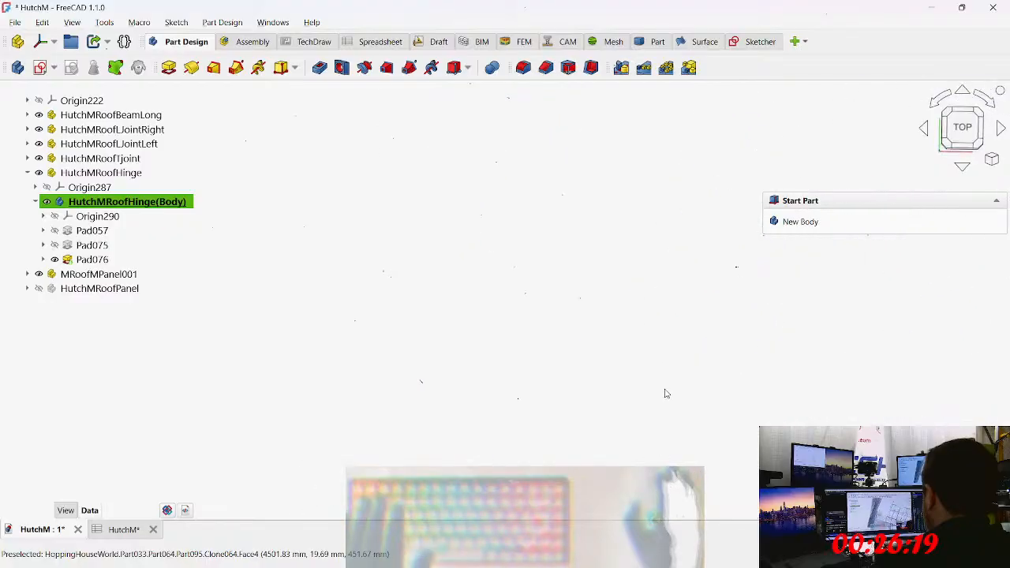
scroll(525, 304, up, 8)
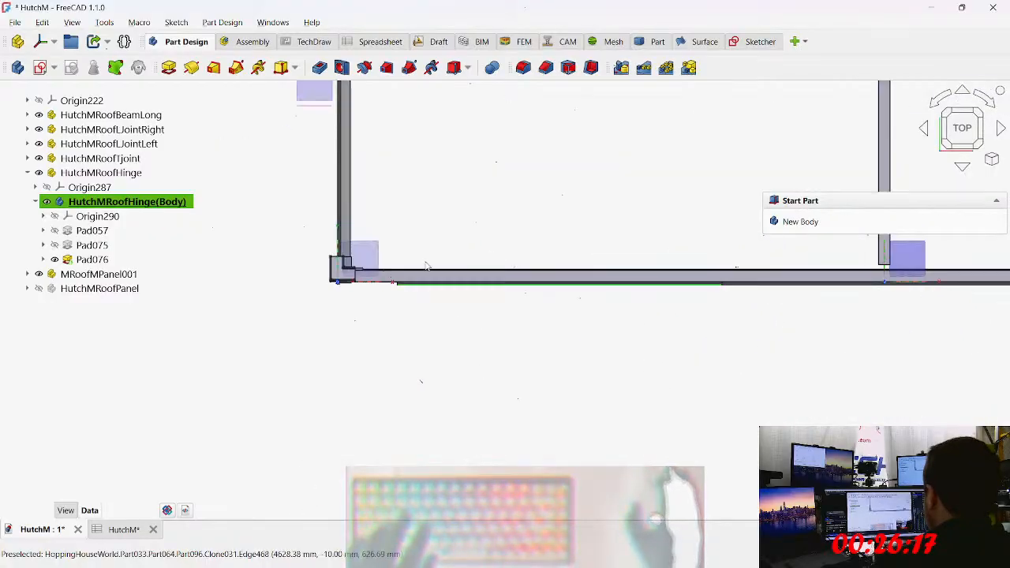
middle_drag(464, 273, 496, 237)
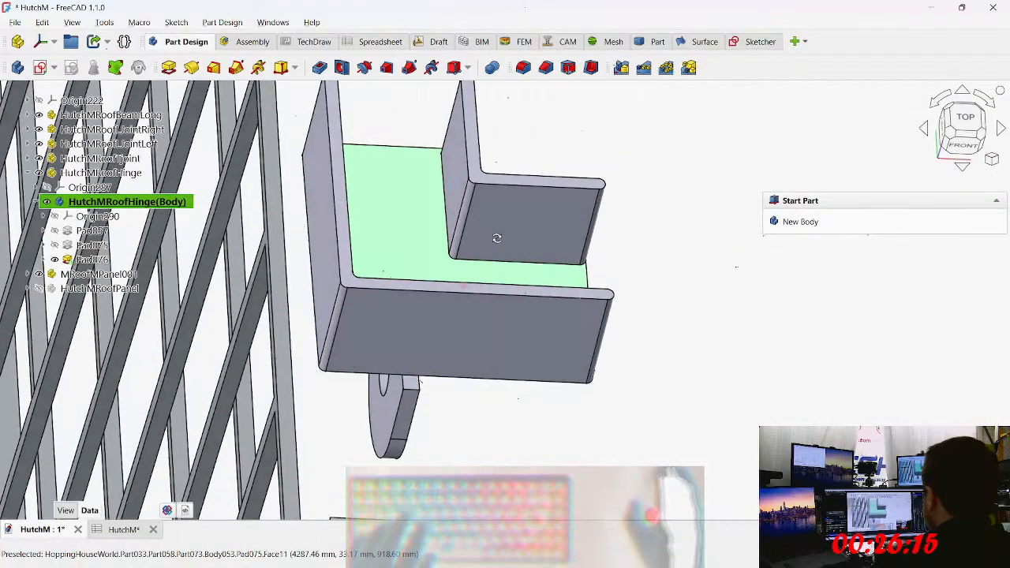
click(353, 274)
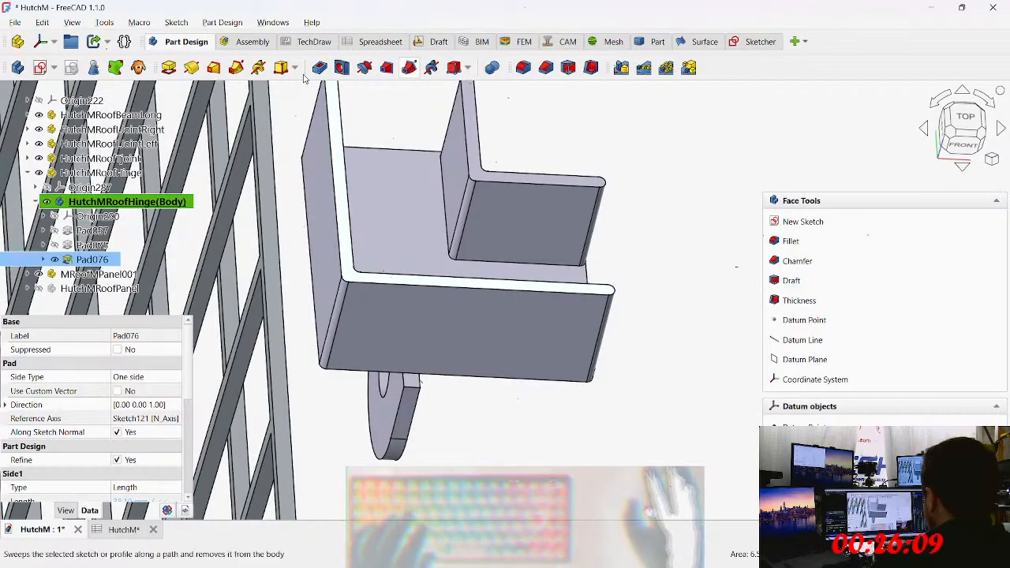
click(40, 67)
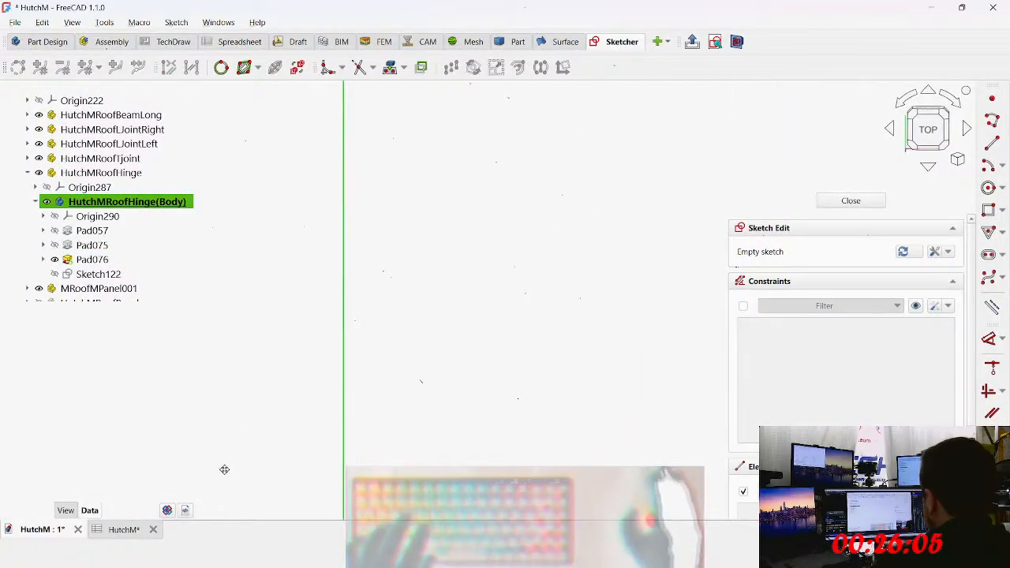
scroll(347, 189, up, 6)
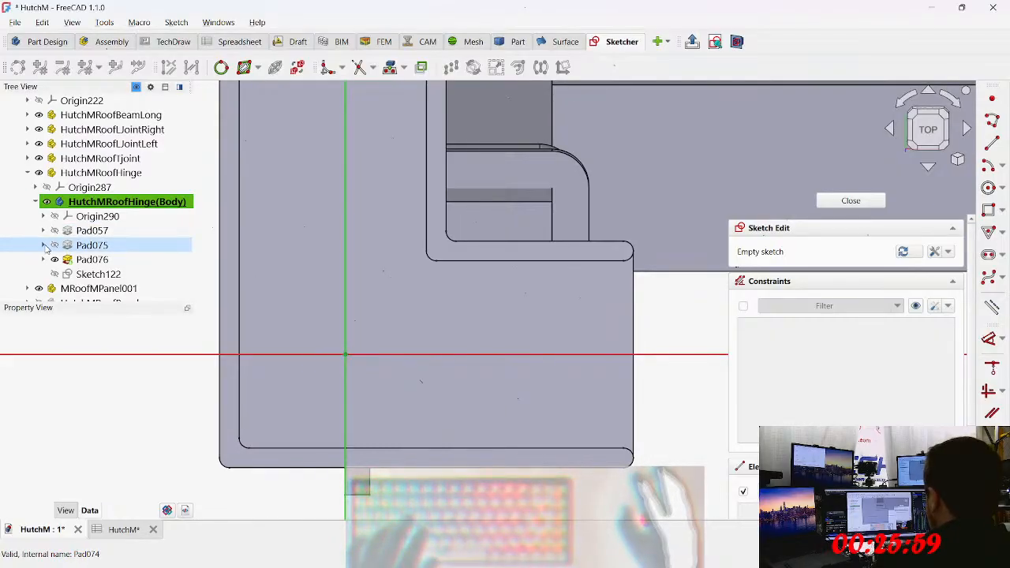
Step: Open the profile sketch under Pad075 for editing and copy all of its geometry and constraints
click(44, 232)
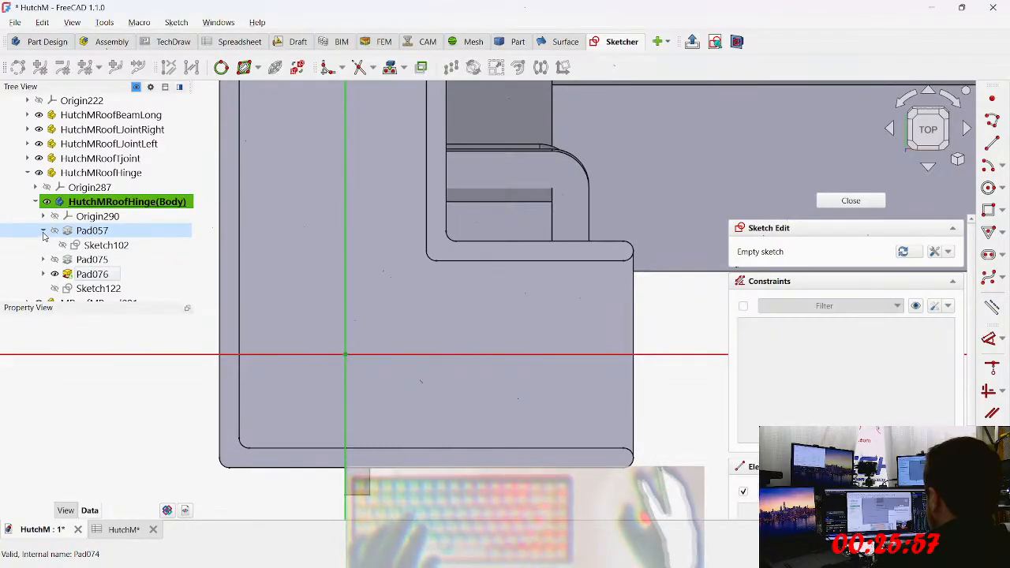
click(43, 231)
click(41, 247)
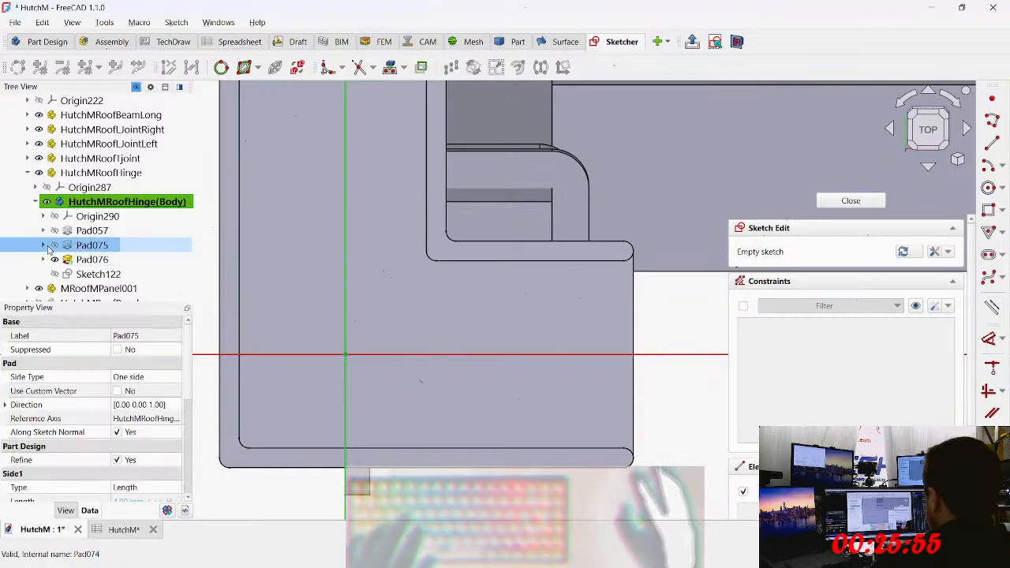
click(43, 245)
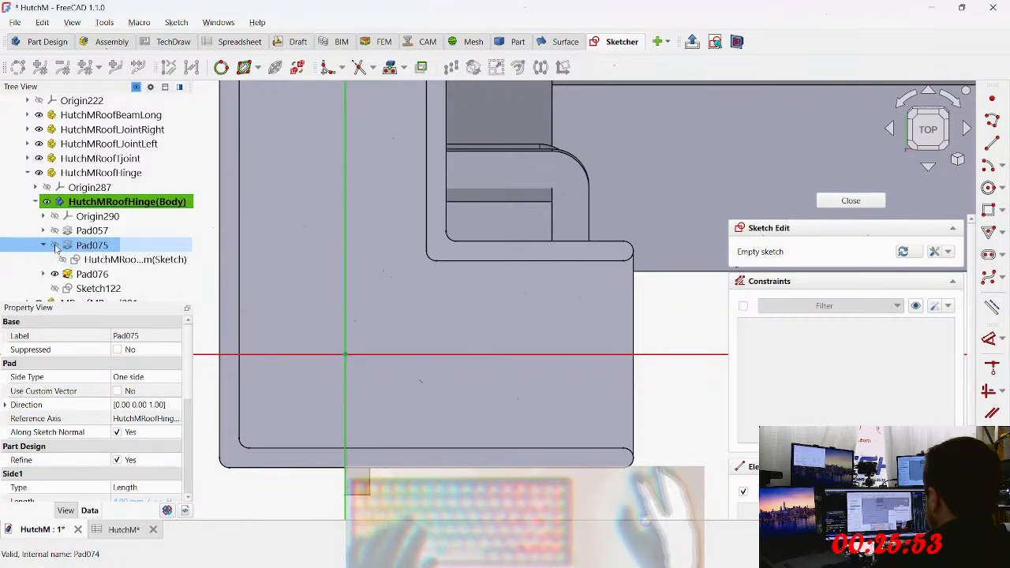
double_click(101, 262)
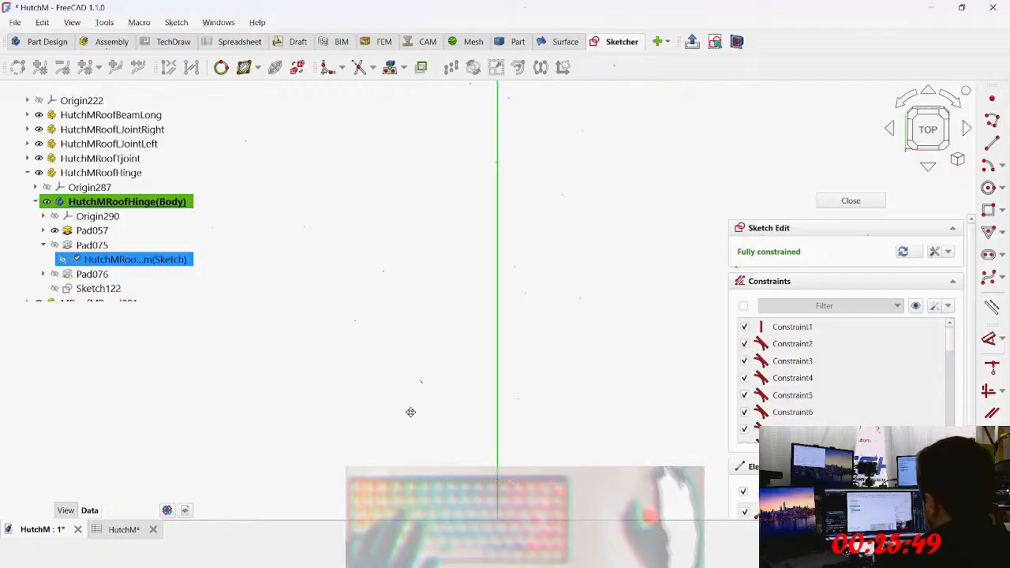
scroll(385, 170, up, 5)
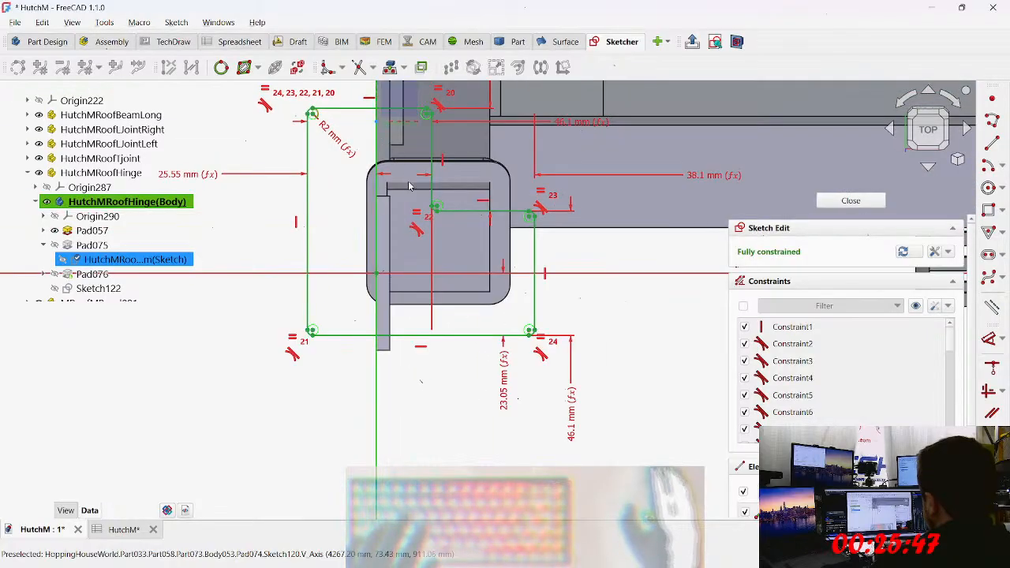
key(ctrl+a)
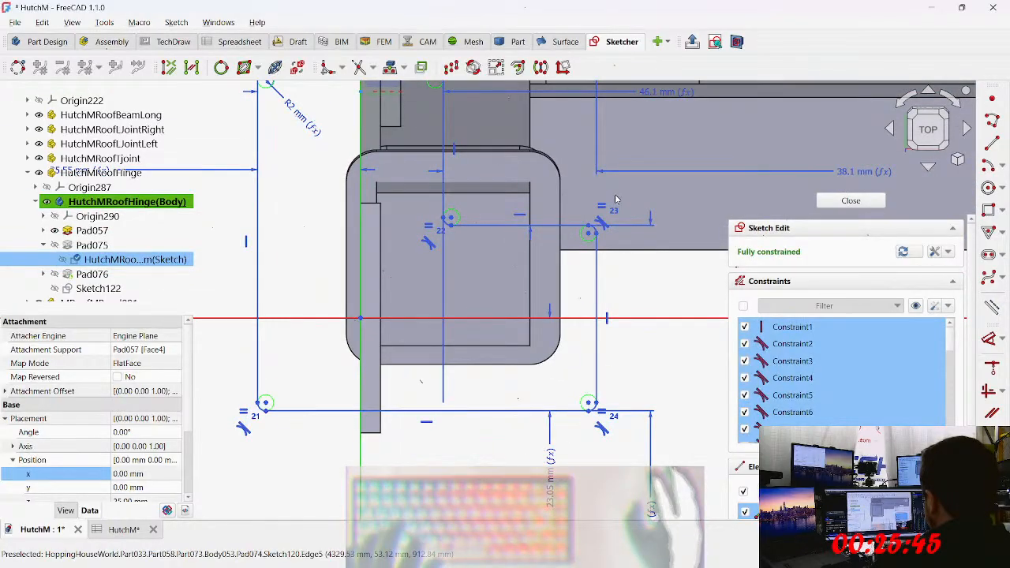
scroll(131, 260, down, 1)
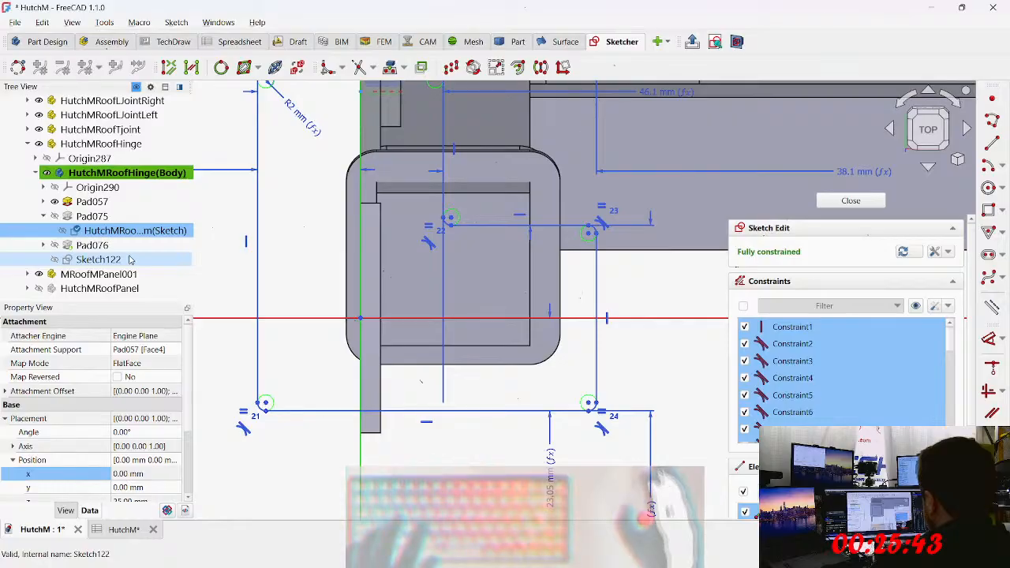
Step: Reopen Sketch122 on the hinge walls and paste the copied L-shaped outline with its constraints into it
double_click(132, 260)
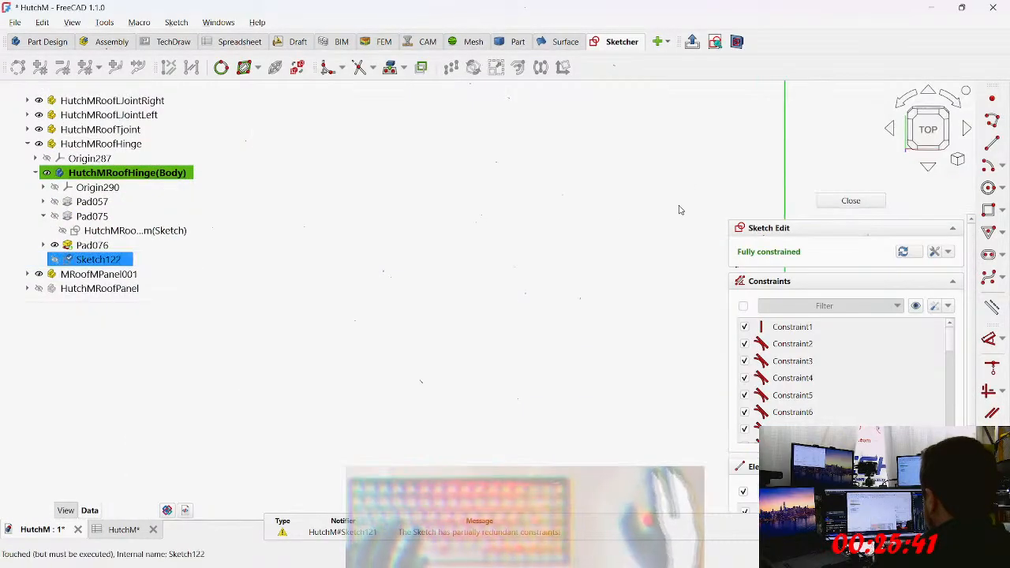
mouse_move(674, 189)
middle_down()
mouse_move(542, 361)
mouse_move(335, 316)
middle_up()
middle_drag(514, 244, 426, 255)
scroll(362, 259, down, 5)
middle_drag(366, 209, 344, 338)
scroll(341, 314, up, 9)
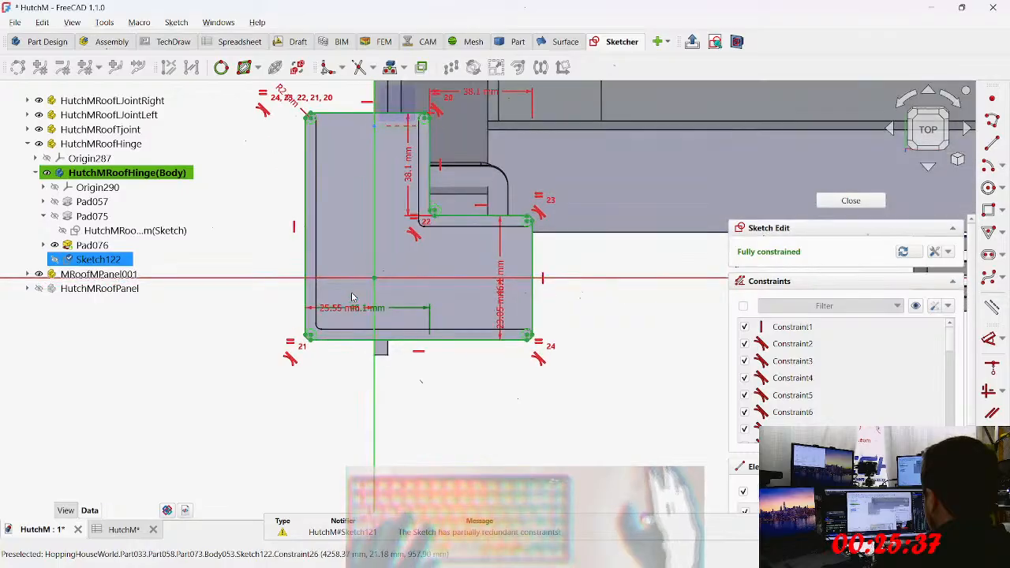
scroll(352, 297, up, 4)
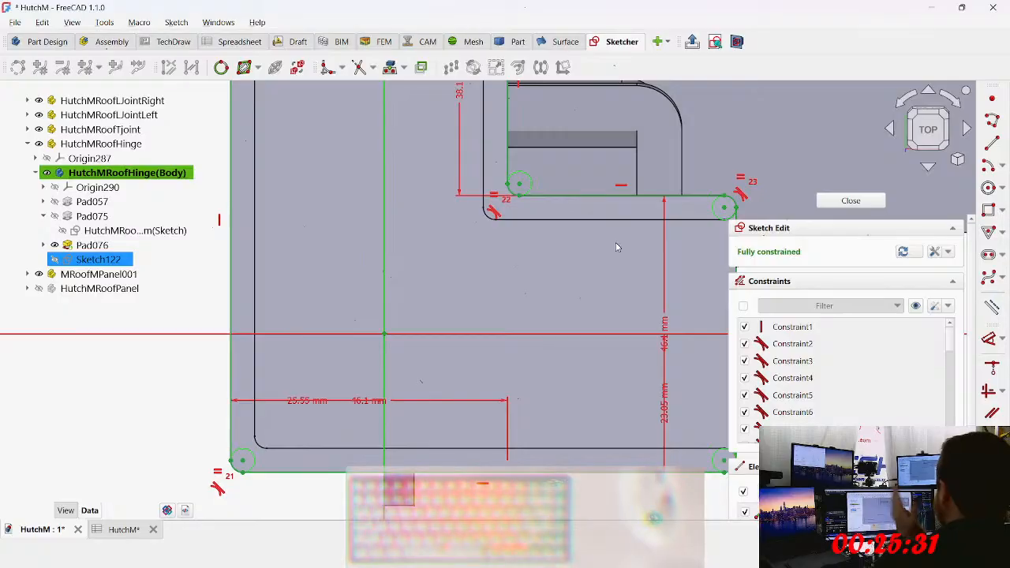
scroll(557, 292, down, 3)
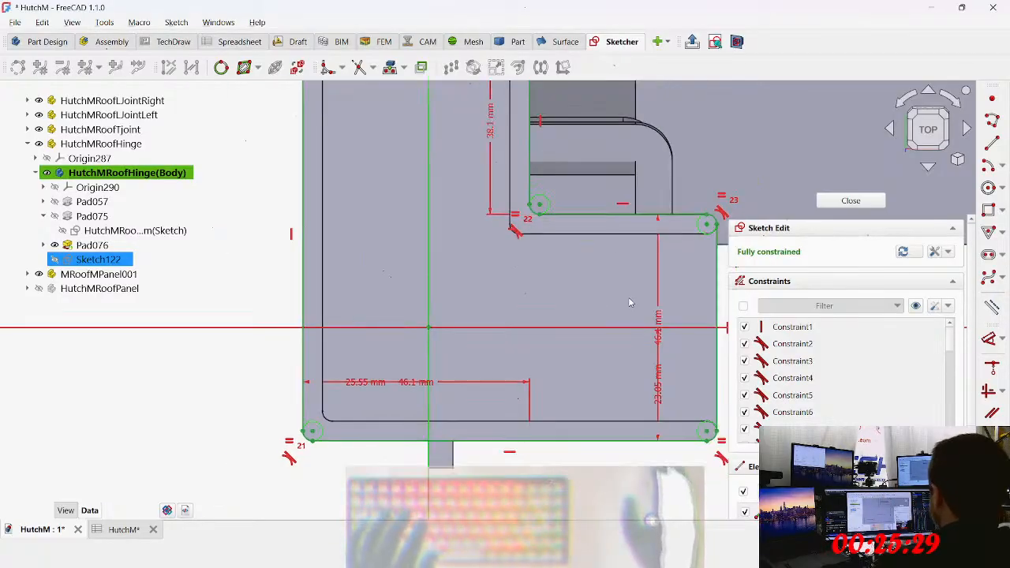
Step: Spread out the overlapping dimension labels in Sketch122, moving the vertical 46.1 mm, 23.05 mm and 25.55 mm ones clear of each other
right_click(557, 292)
mouse_move(600, 298)
click(575, 453)
drag(574, 301, 579, 132)
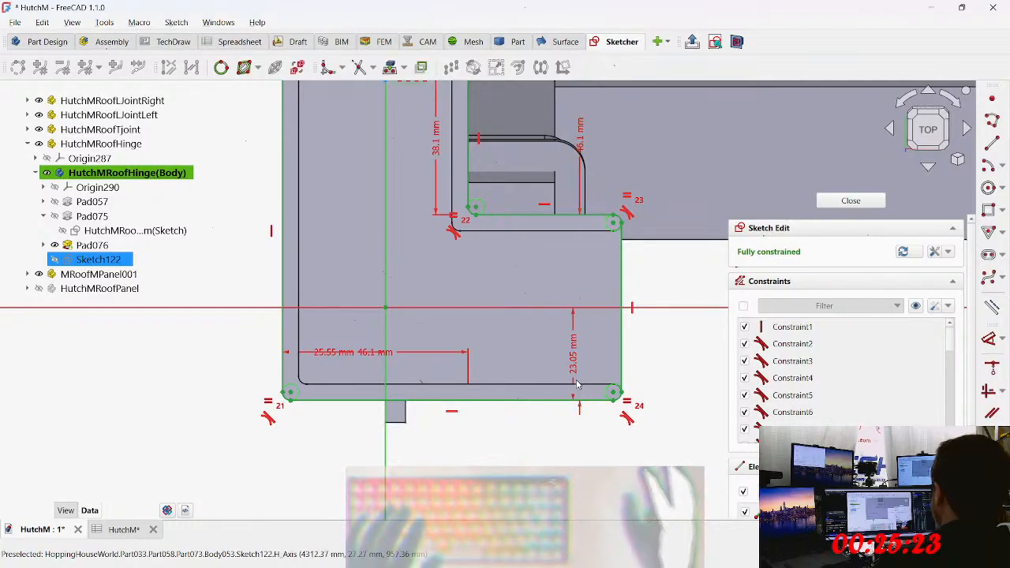
mouse_move(576, 365)
mouse_down()
mouse_move(549, 426)
mouse_move(557, 471)
mouse_up()
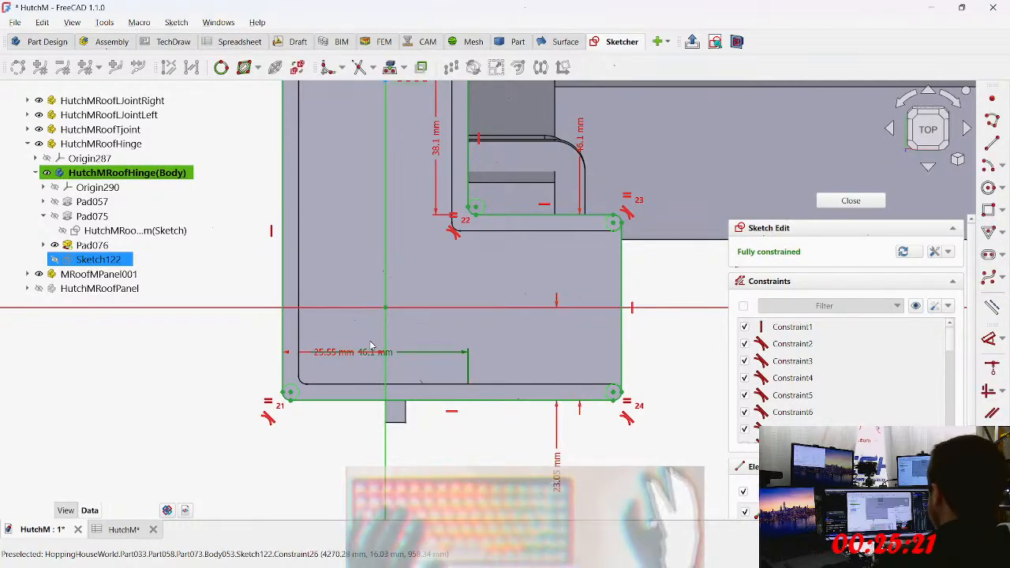
mouse_move(345, 365)
mouse_down()
mouse_move(169, 286)
mouse_move(185, 339)
mouse_move(145, 243)
mouse_move(188, 257)
mouse_up()
click(187, 256)
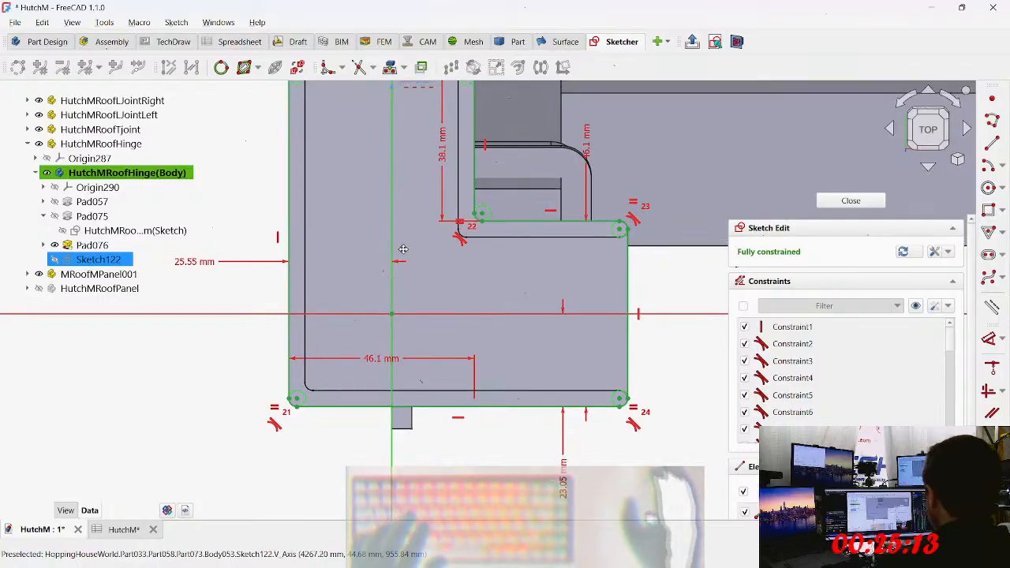
Step: Place the horizontal 38.1 mm dimension label beside the outline's short arm and finish editing Sketch122
scroll(406, 299, down, 3)
scroll(409, 309, down, 2)
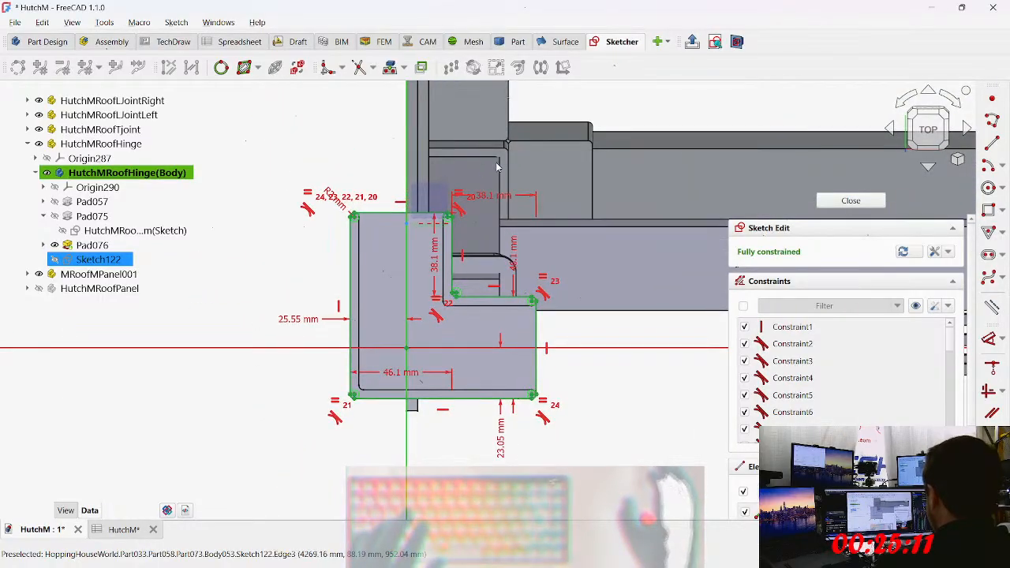
drag(503, 191, 580, 260)
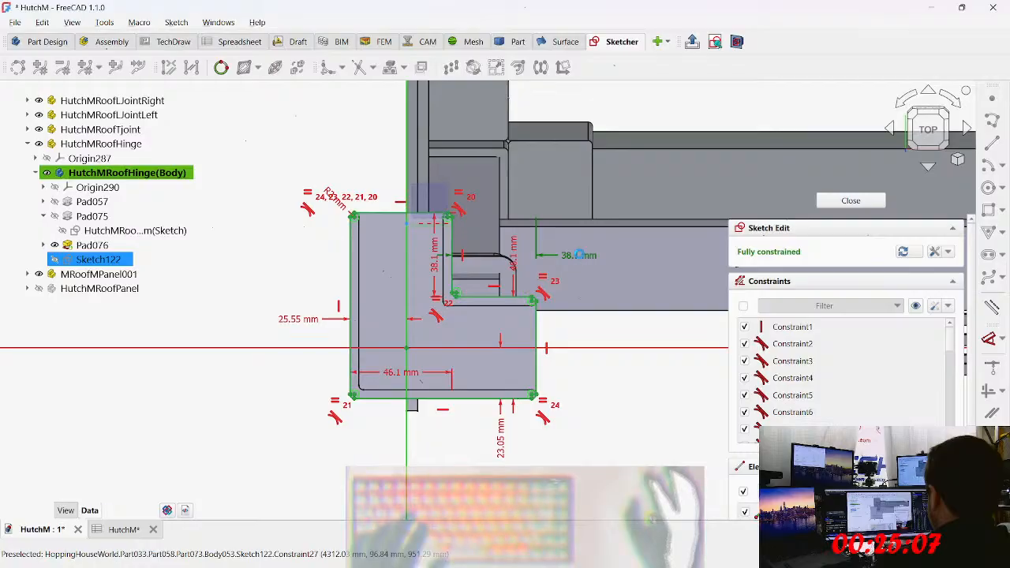
drag(588, 263, 611, 267)
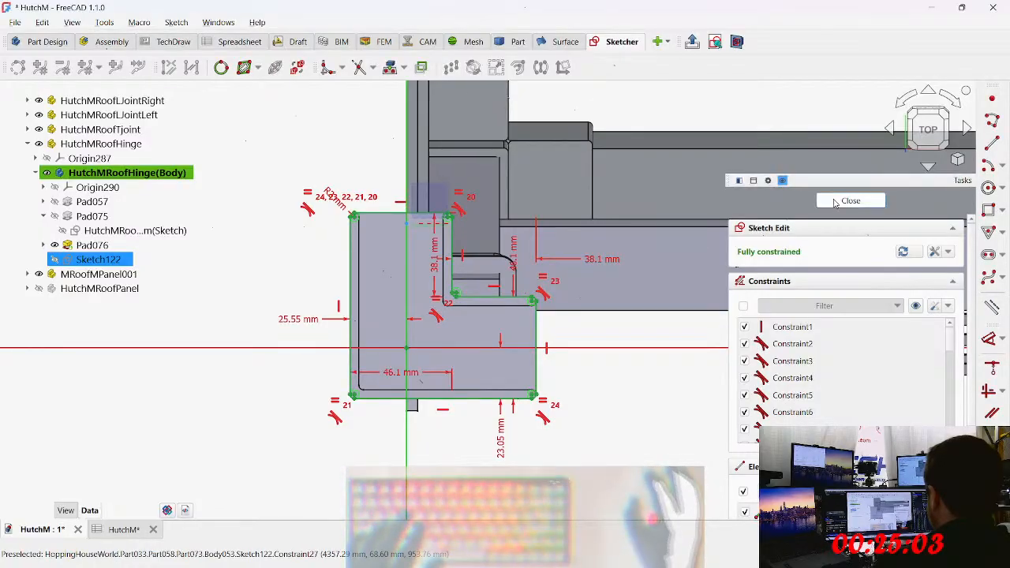
click(835, 203)
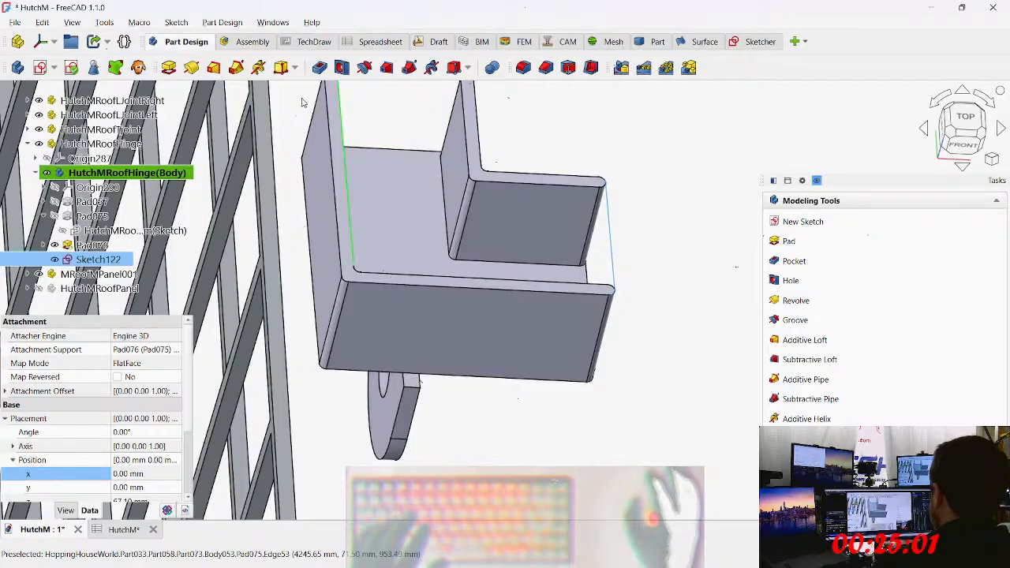
Step: Pad Sketch122 one-sided, linking the length to the wall thickness value from the _HutchM spreadsheet, giving 4 mm
click(168, 67)
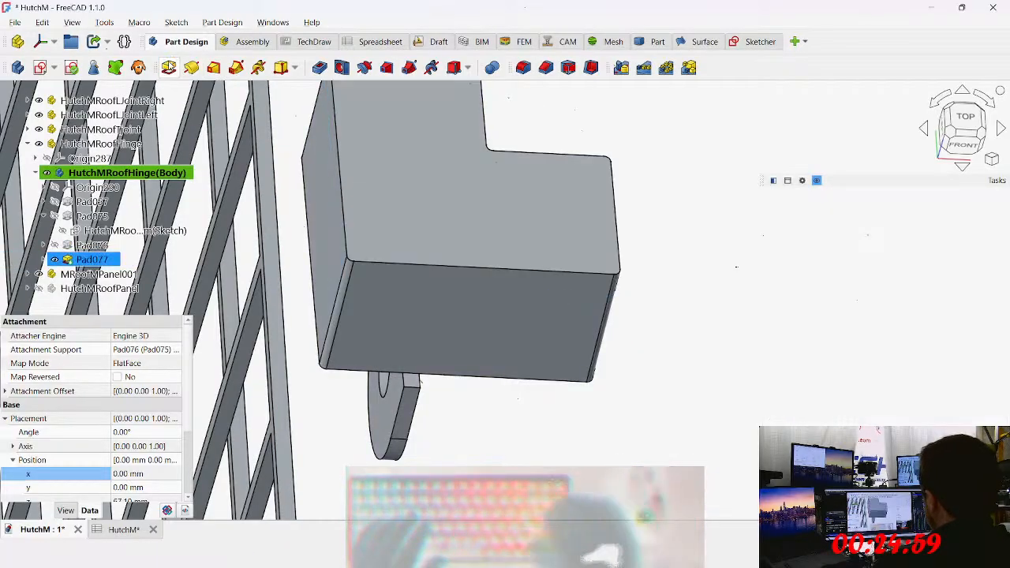
key(equal)
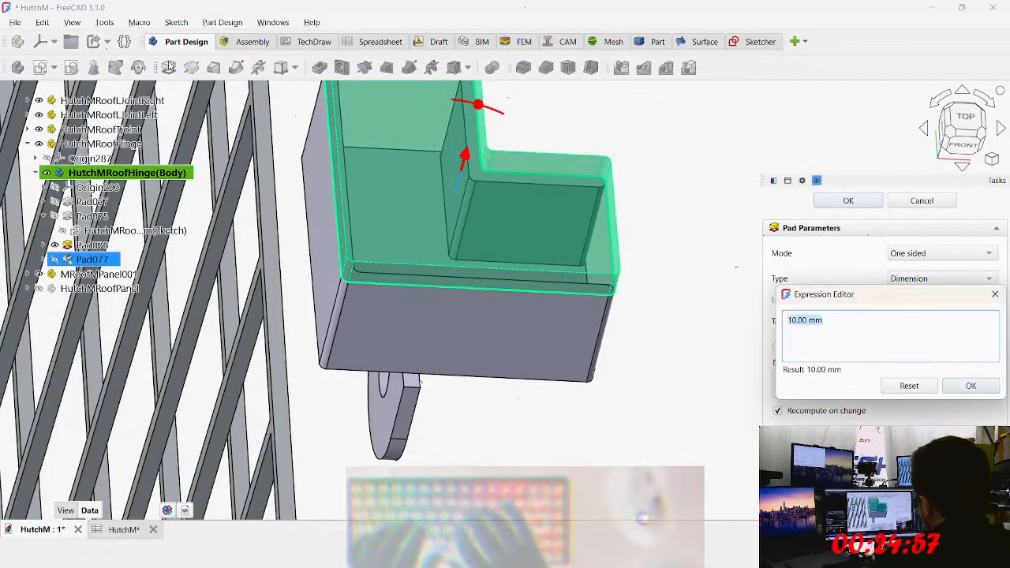
text(_Hu)
key(Return)
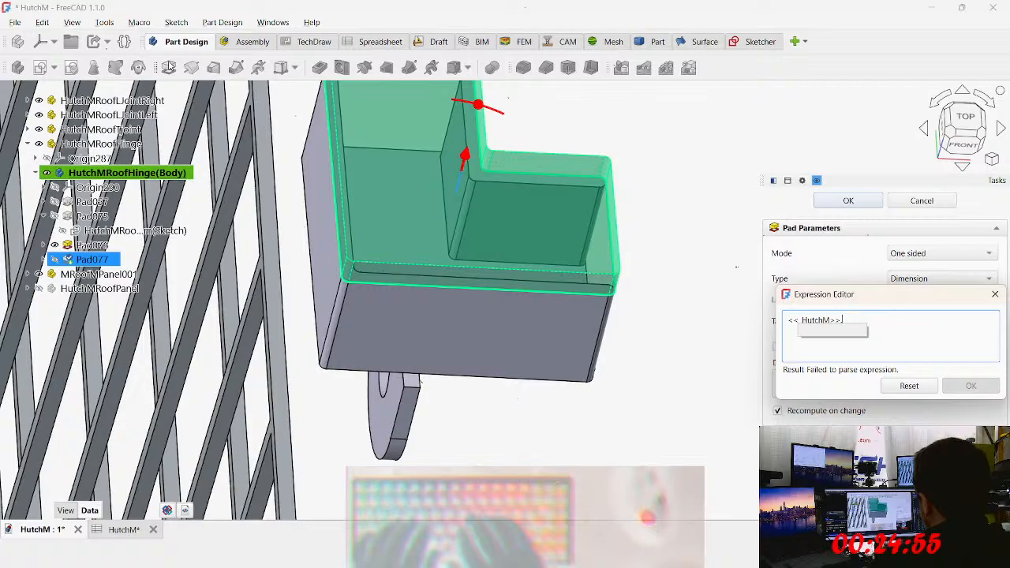
text(.wall)
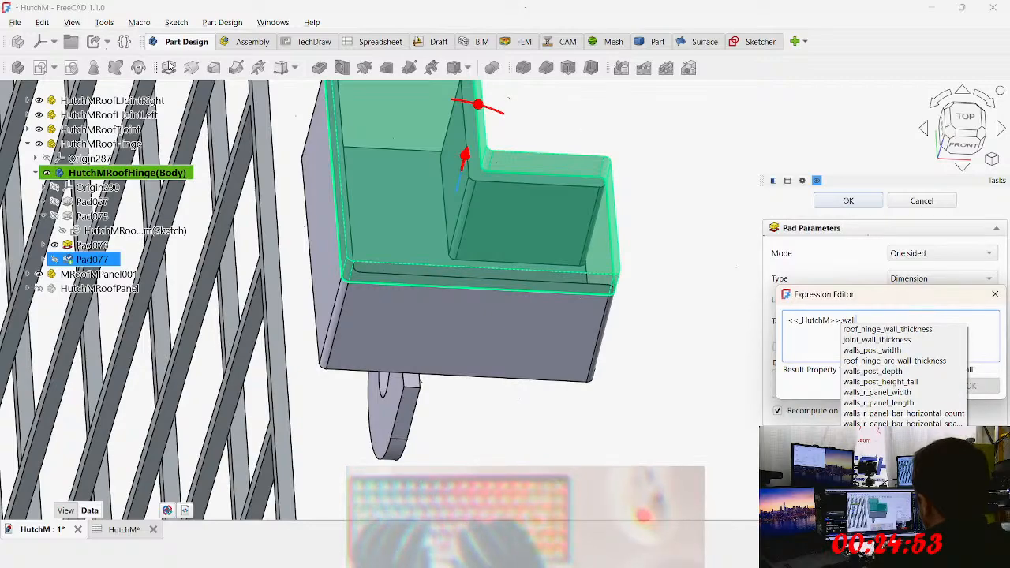
text(_th)
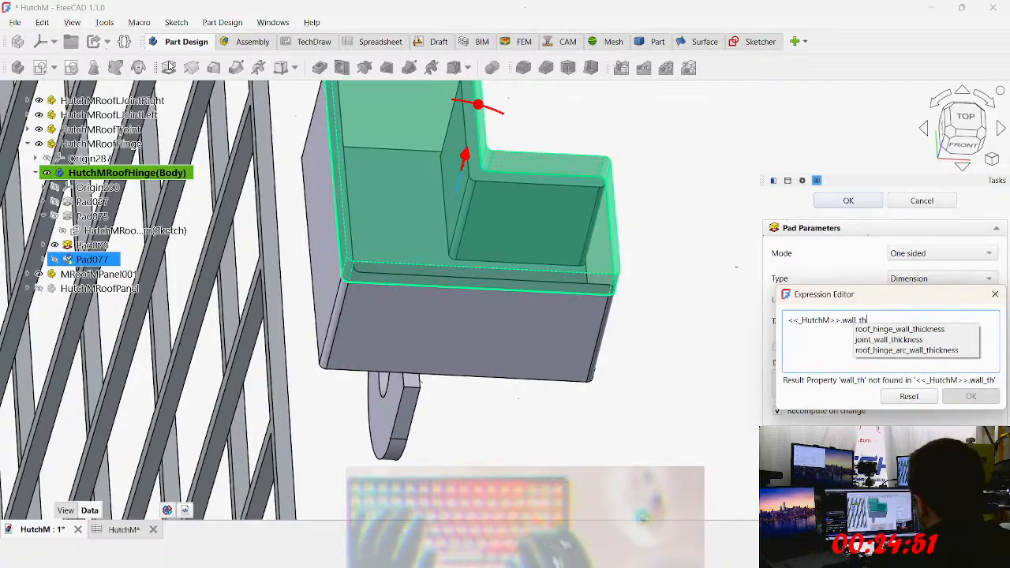
key(Down)
key(Down)
key(Return)
key(Return)
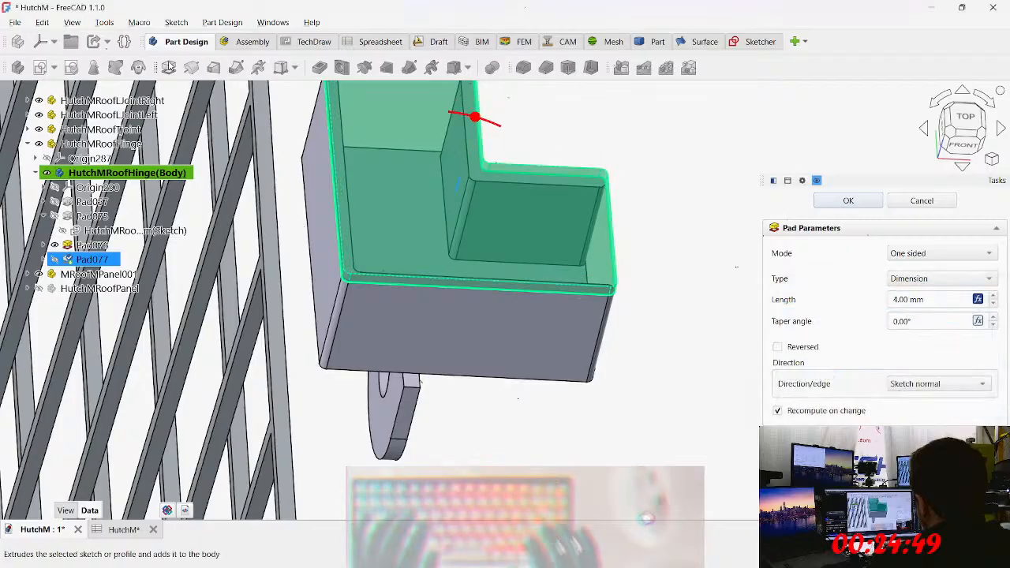
click(850, 201)
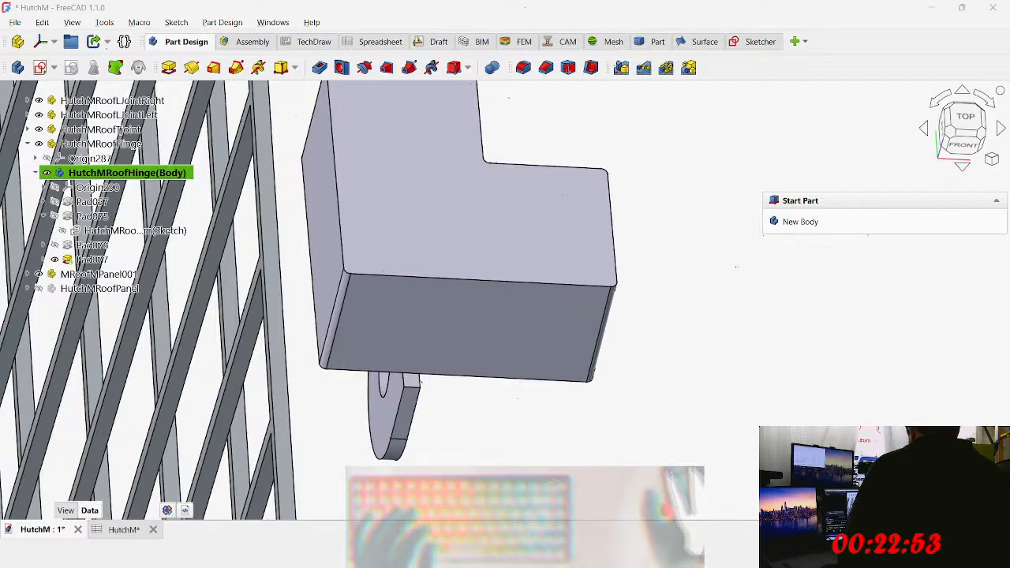
Step: Make the HutchMRoofPanel part visible and collapse the HutchMRoofHinge branch in the model tree
middle_drag(607, 350, 805, 297)
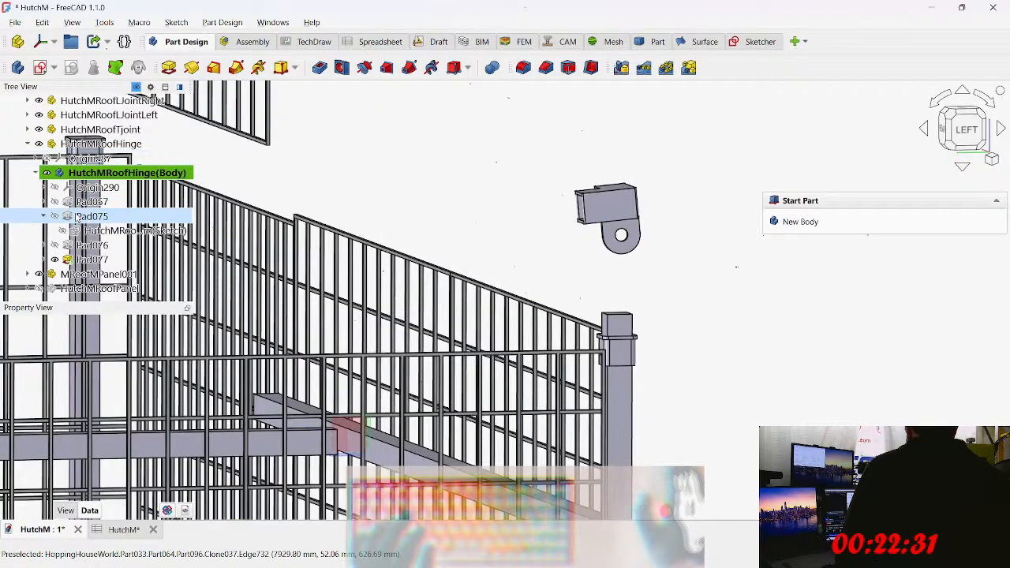
click(39, 290)
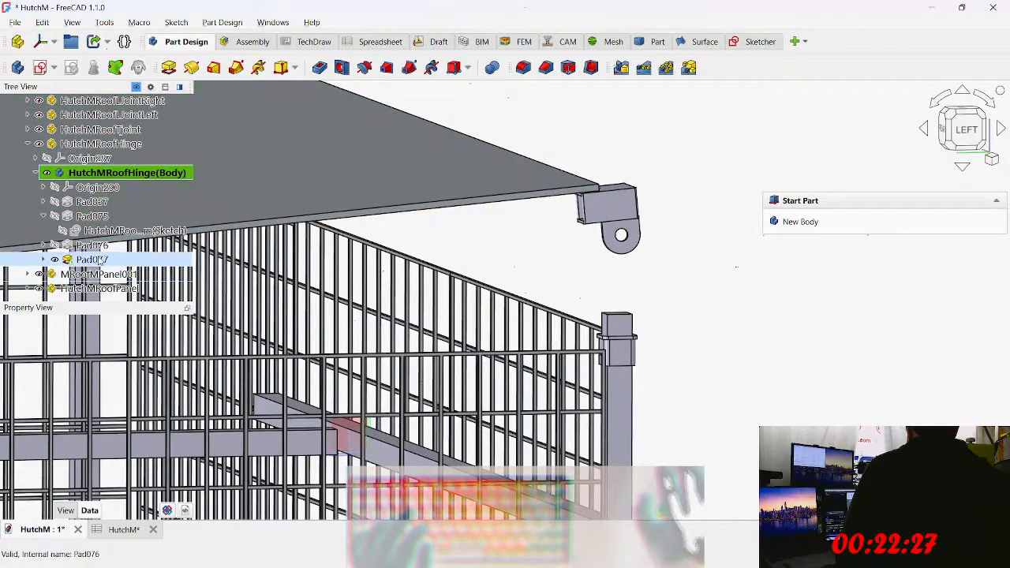
scroll(98, 205, up, 5)
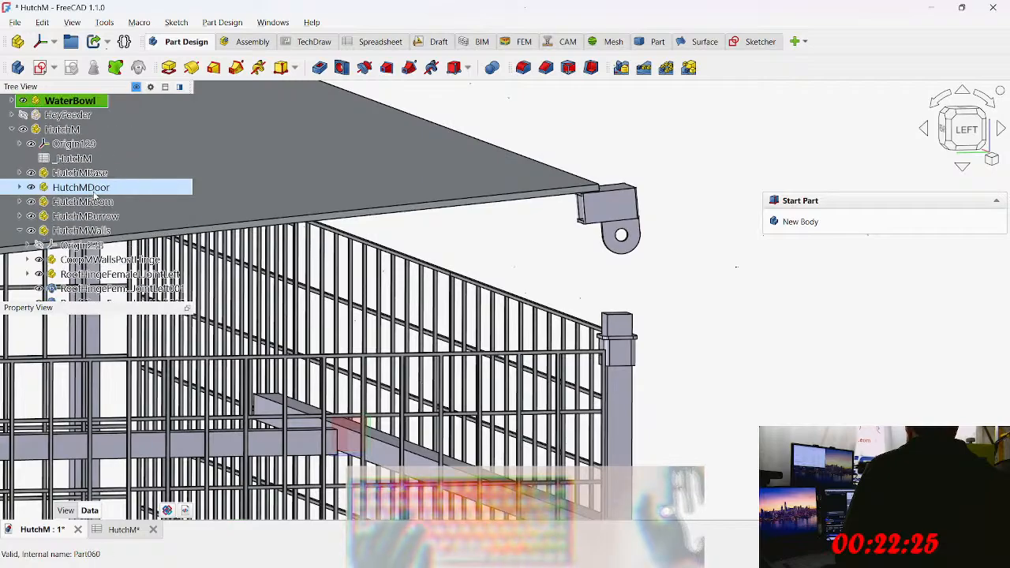
scroll(94, 194, down, 5)
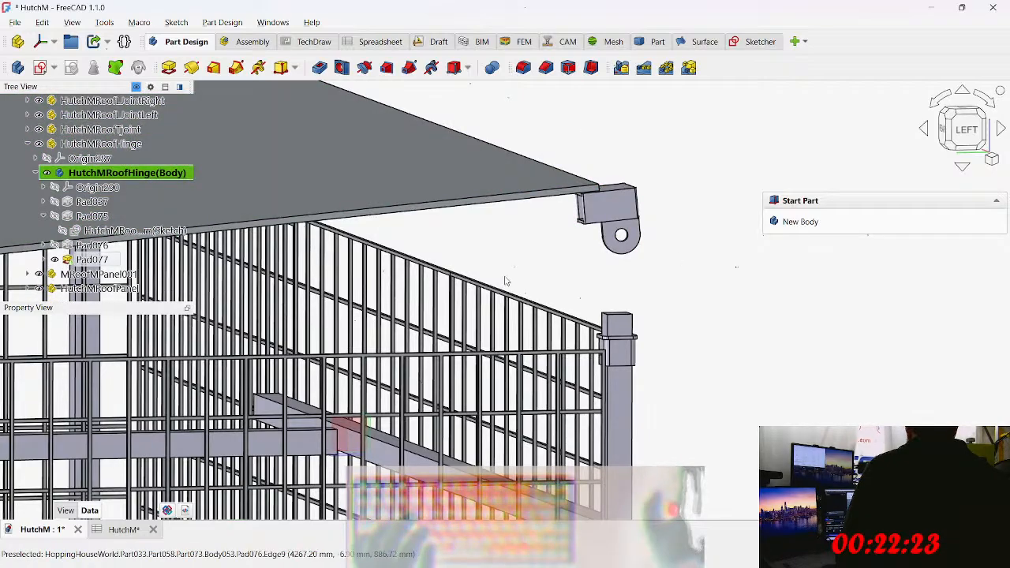
click(28, 145)
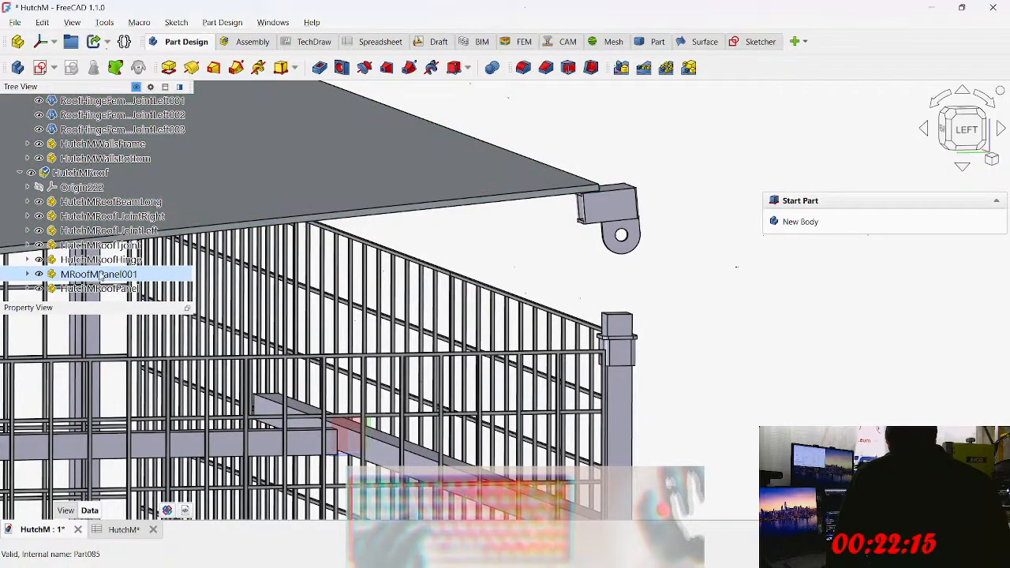
click(112, 217)
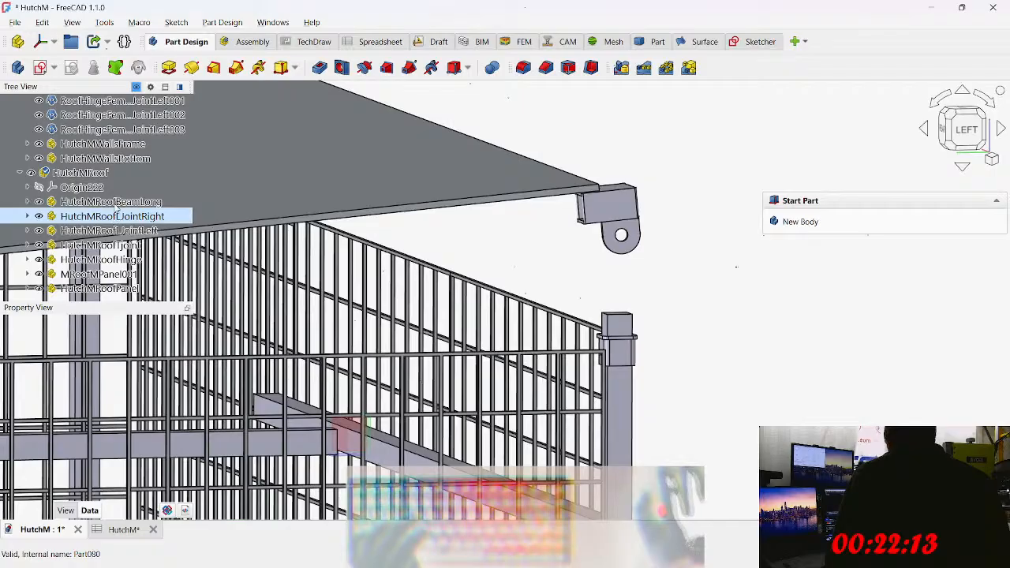
middle_drag(318, 340, 995, 241)
scroll(239, 202, down, 6)
middle_drag(285, 236, 331, 306)
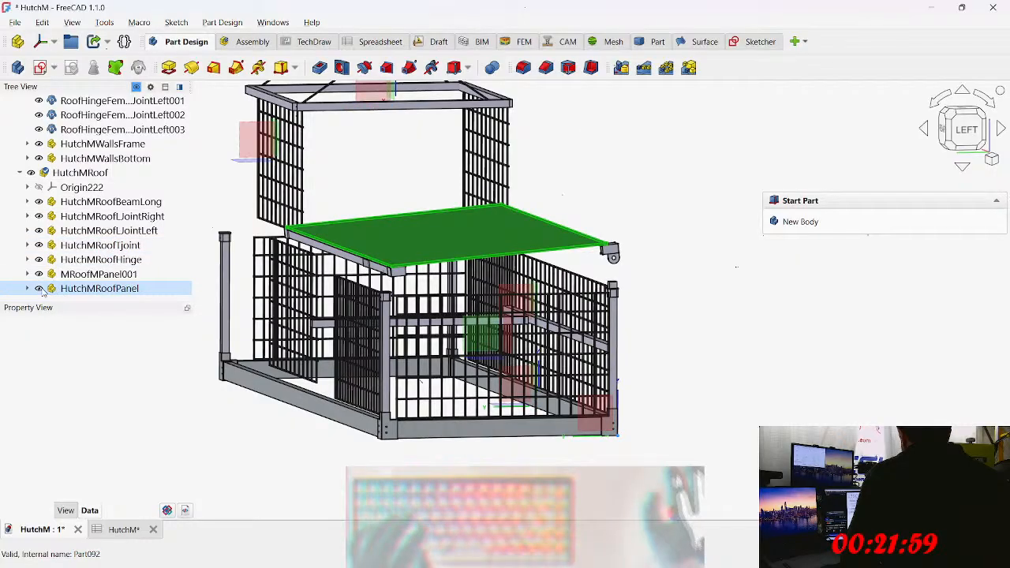
click(39, 288)
click(39, 289)
Step: Make HutchMRoofFrame visible and move it out of HutchMRoofPanel so it sits directly under HutchMRoof
scroll(371, 251, up, 6)
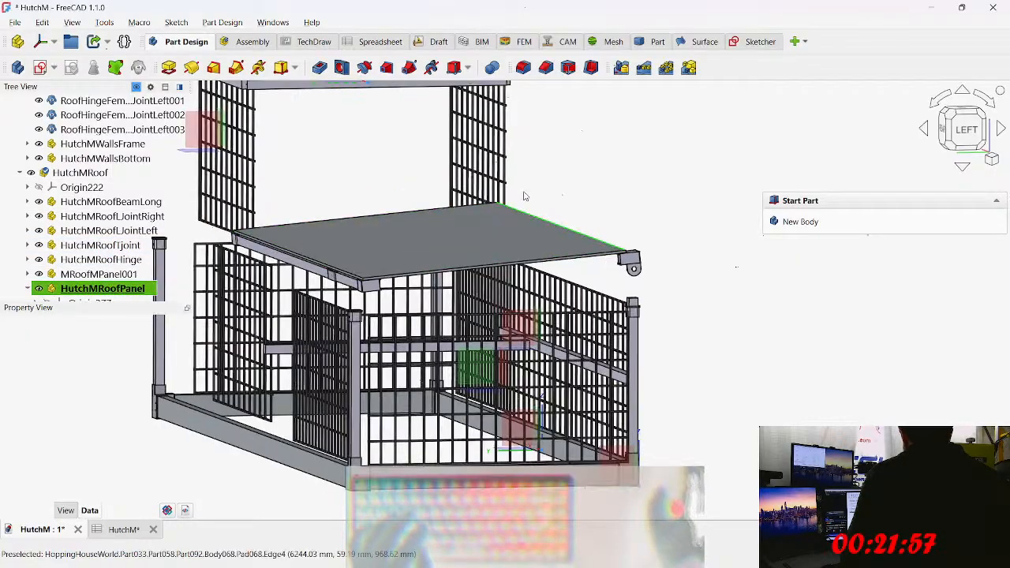
middle_drag(408, 250, 365, 250)
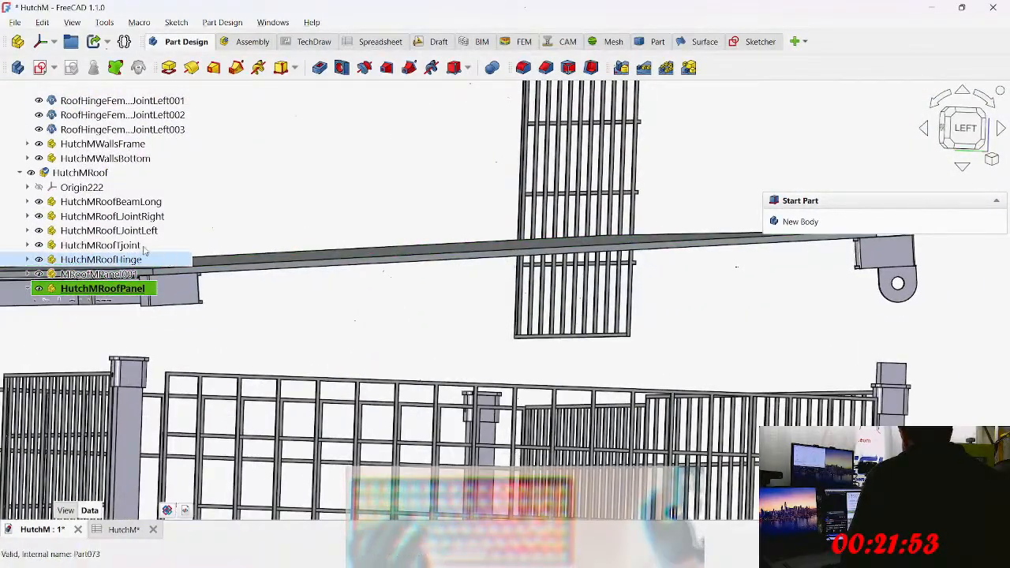
scroll(101, 244, down, 1)
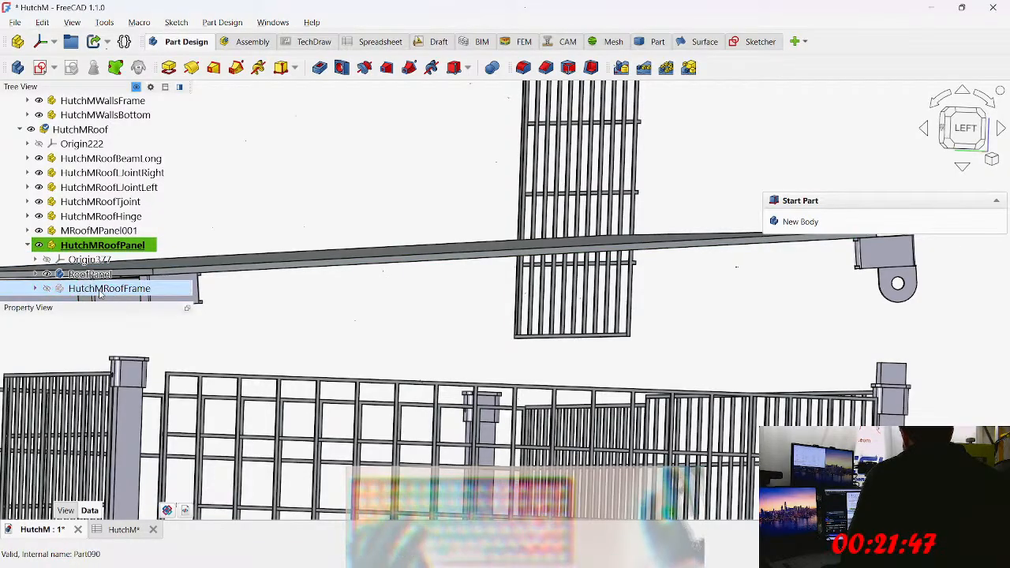
click(46, 288)
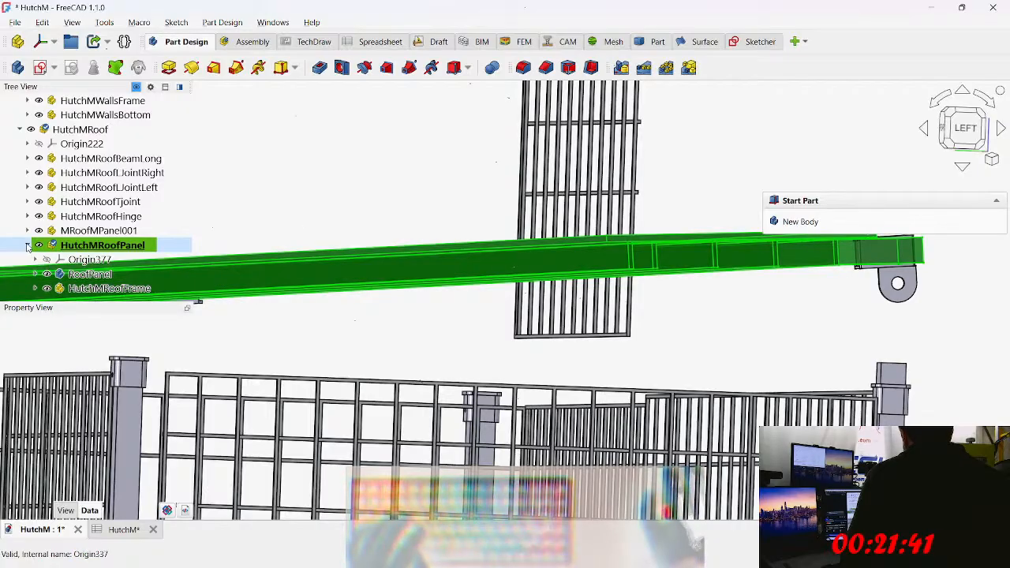
drag(94, 290, 27, 250)
Step: Examine from the side and from below how the roof frame lines up with the roof hinge
middle_drag(632, 334, 603, 304)
scroll(593, 335, down, 1)
scroll(604, 314, up, 2)
scroll(605, 310, up, 4)
scroll(581, 326, down, 2)
scroll(604, 305, down, 3)
middle_drag(582, 346, 826, 378)
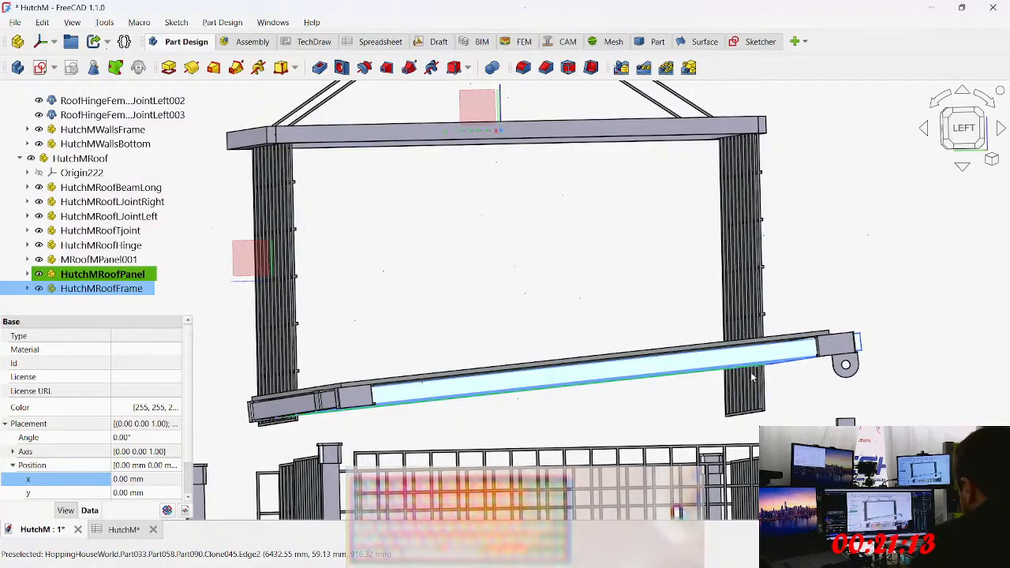
mouse_move(1004, 282)
middle_drag(858, 363, 792, 252)
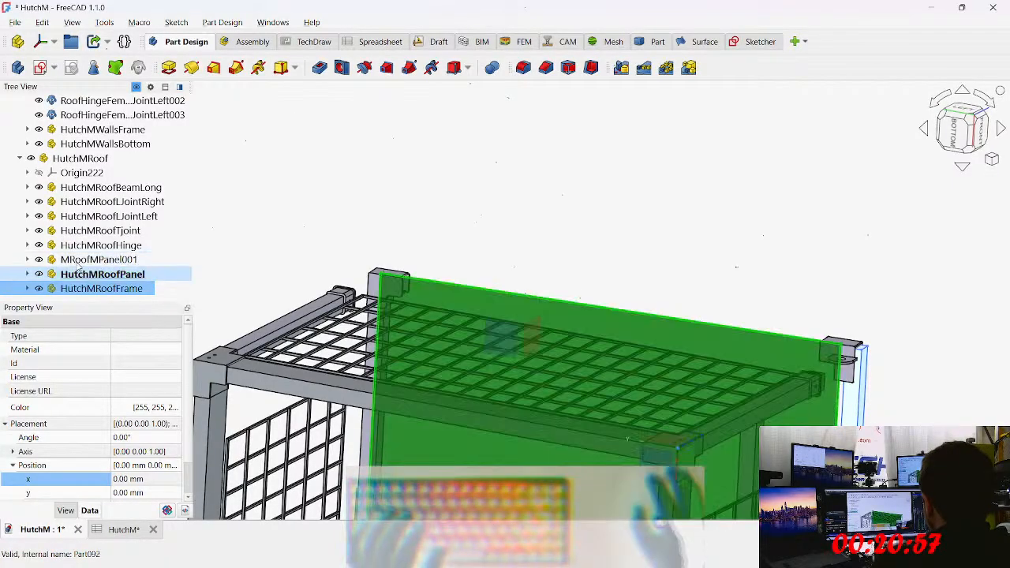
Step: Extend the Y position expression of HutchMRoofHinge with + 0.5 * <<_HutchM>>.roof_frame_board_depth
click(97, 246)
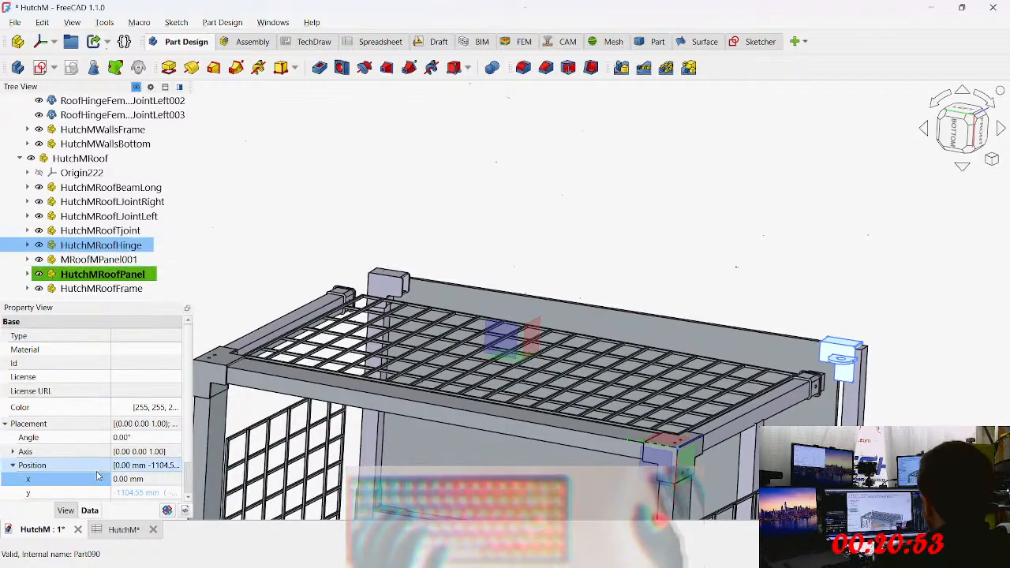
scroll(142, 469, down, 1)
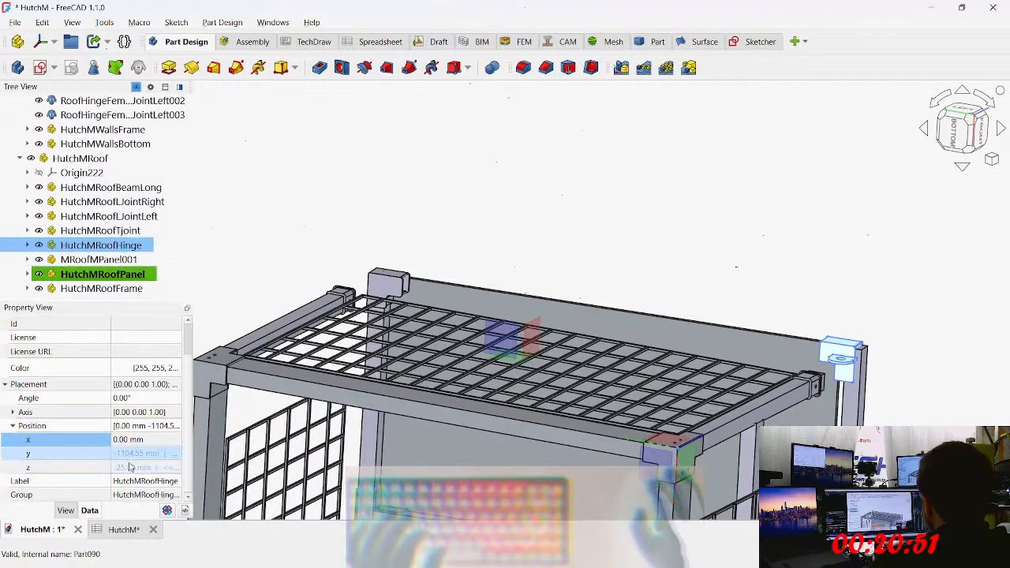
click(140, 458)
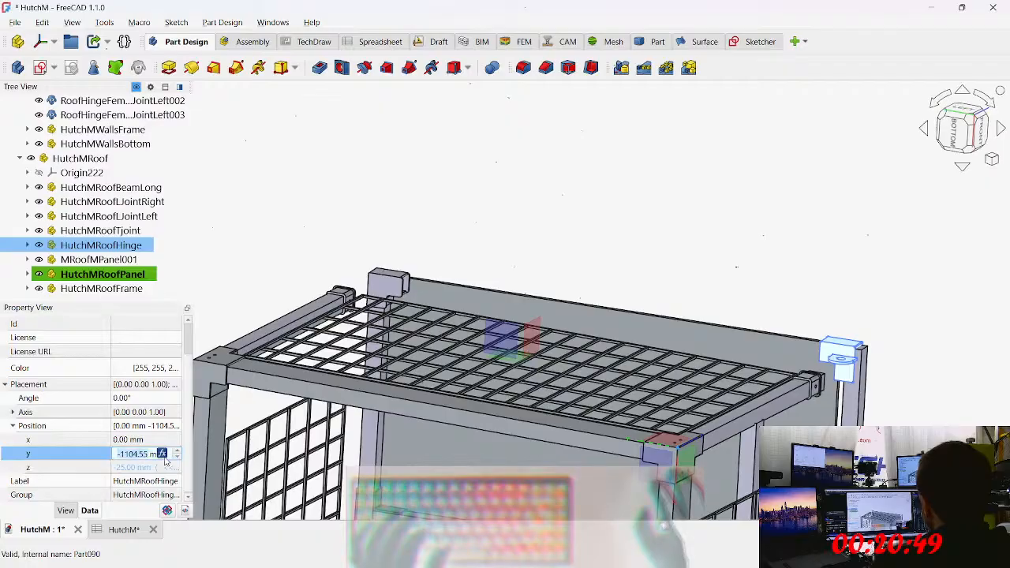
click(163, 455)
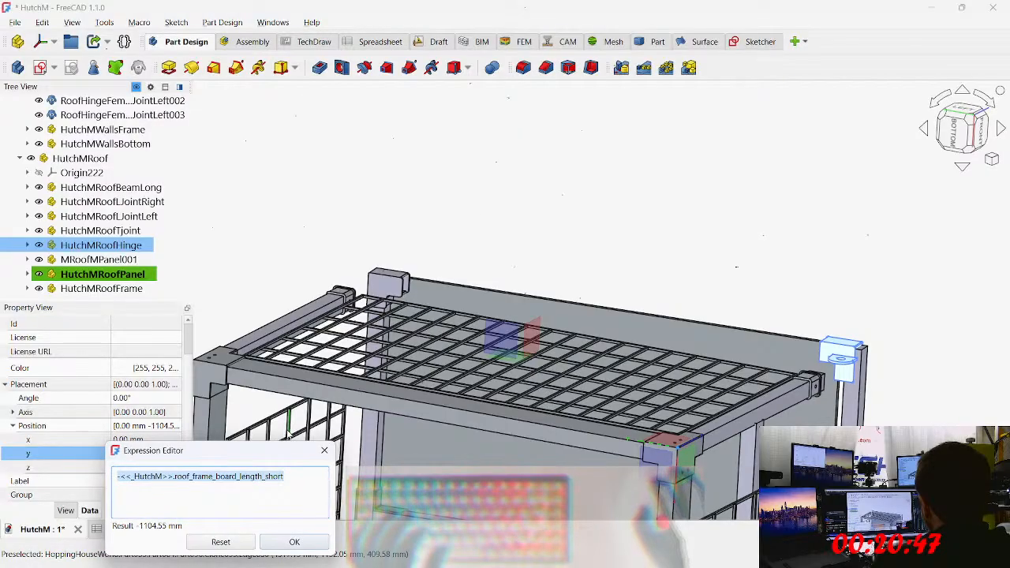
key(End)
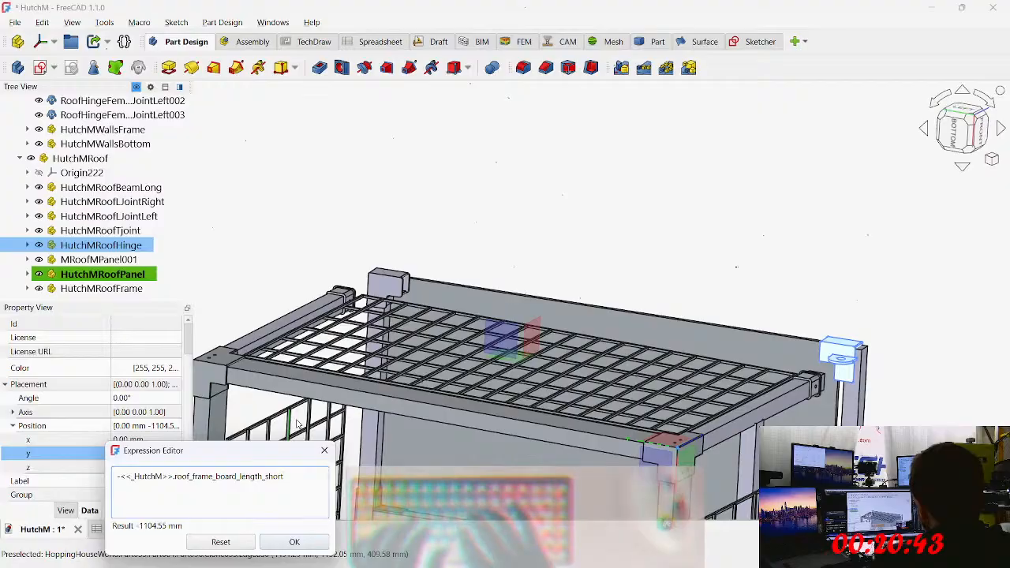
text(+ )
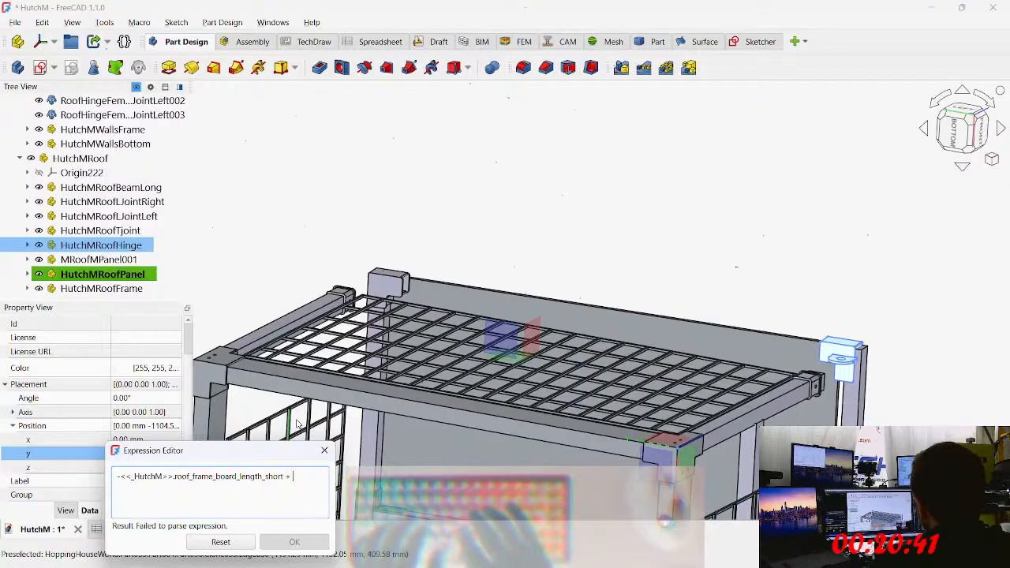
text(0.5*<<_HutchM>>.roof)
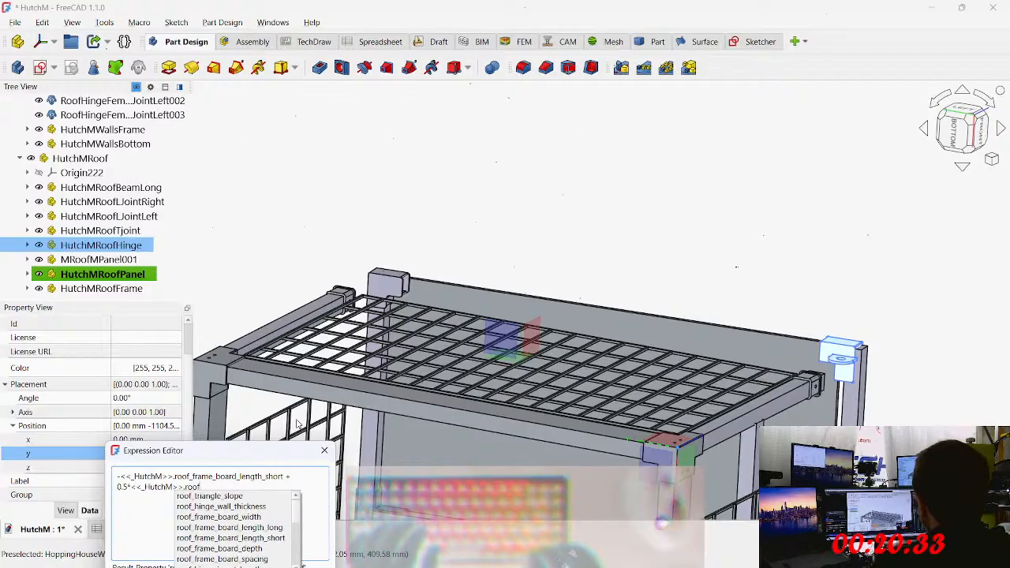
key(Down)
key(Down)
key(Down)
key(Down)
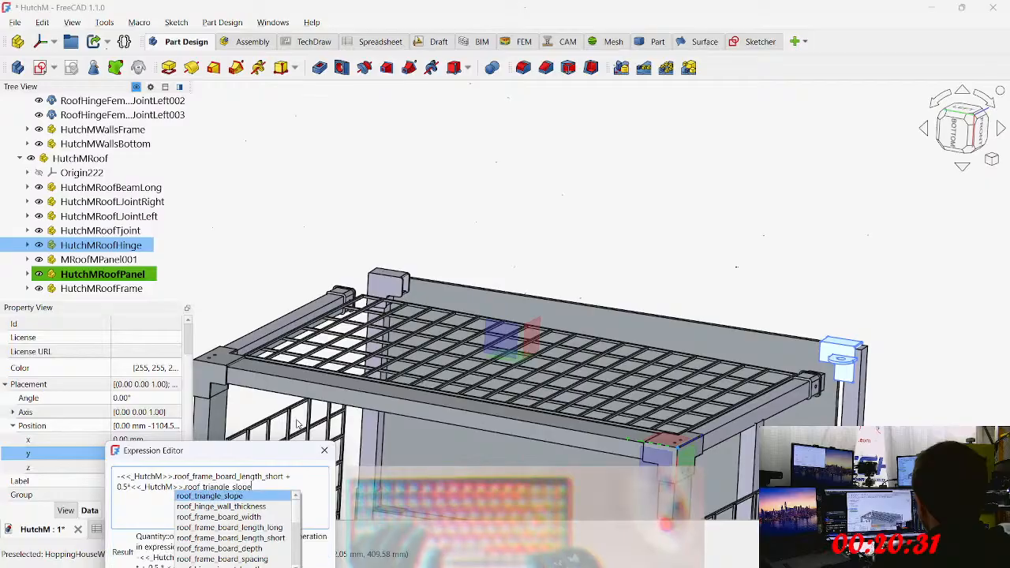
key(Return)
key(Return)
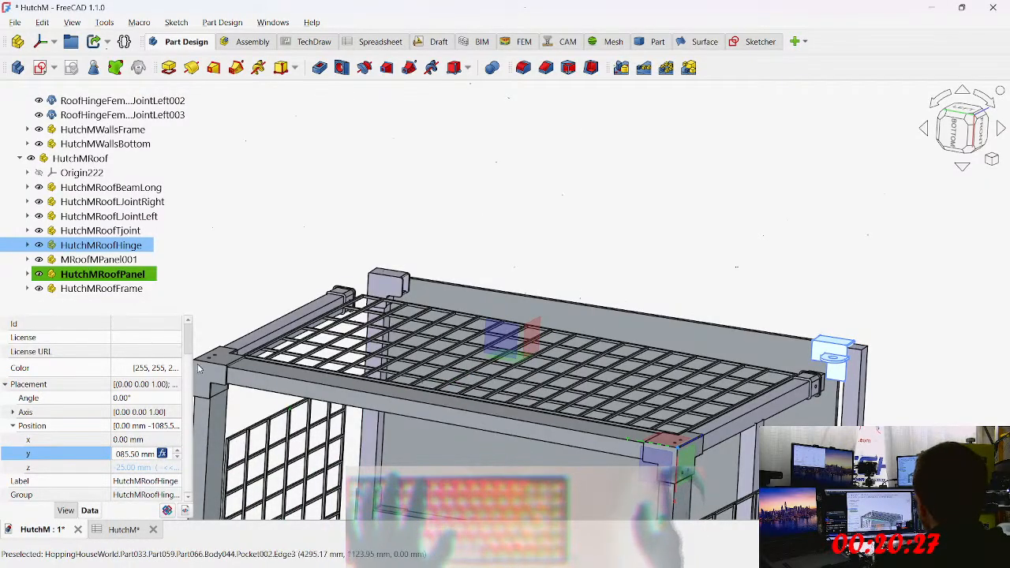
click(162, 454)
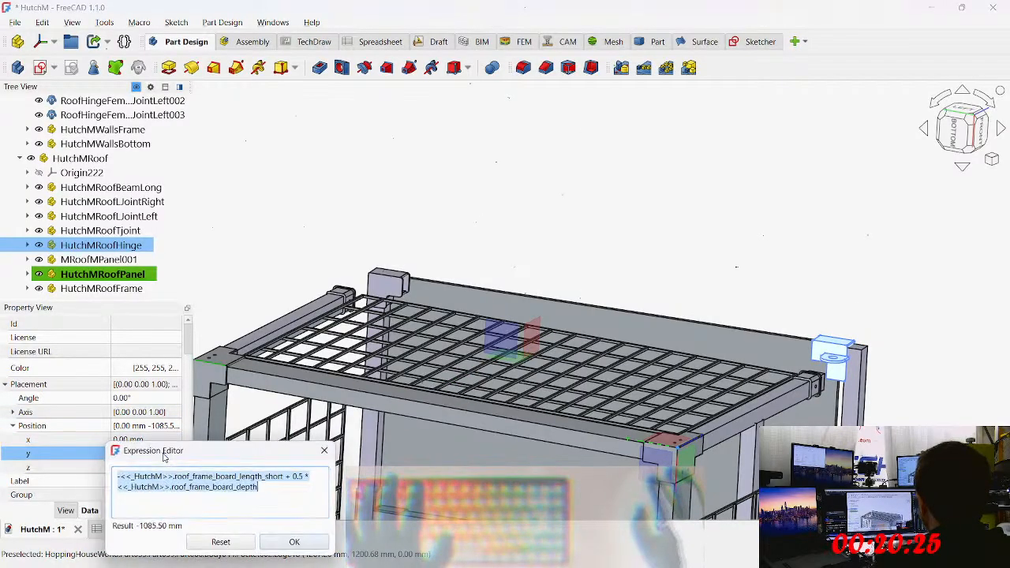
click(271, 487)
click(318, 476)
key(BackSpace)
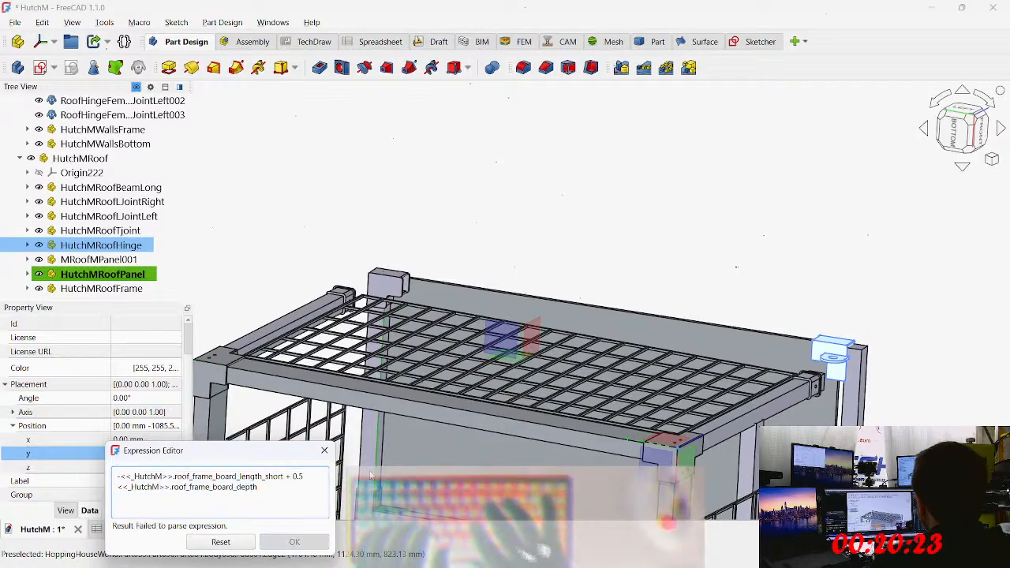
text(-)
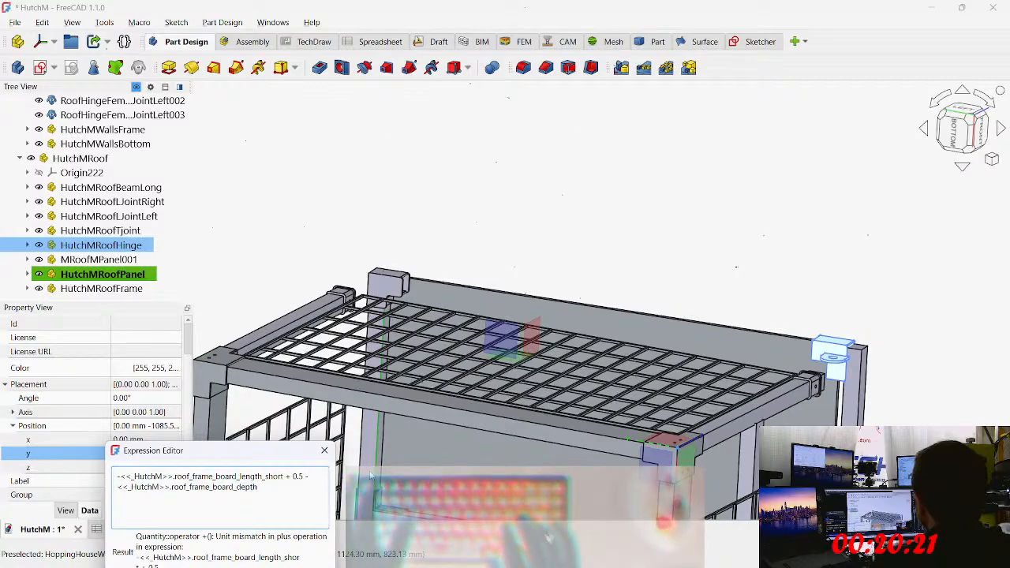
key(Escape)
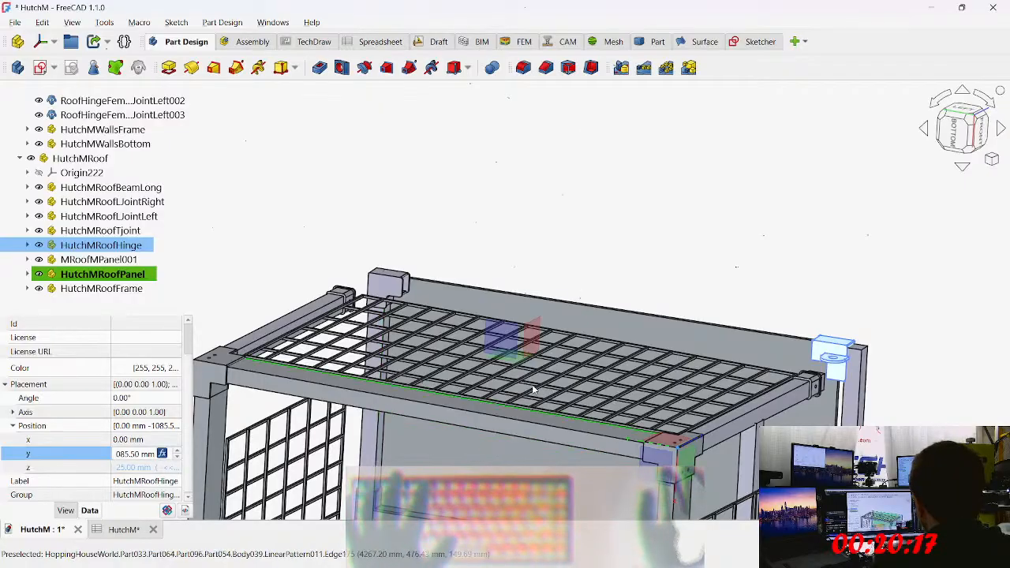
Step: Change the Y position expression of HutchMRoofHinge to subtract 0.5 * <<_HutchM>>.roof_frame_board_depth from the negative short board length
click(163, 454)
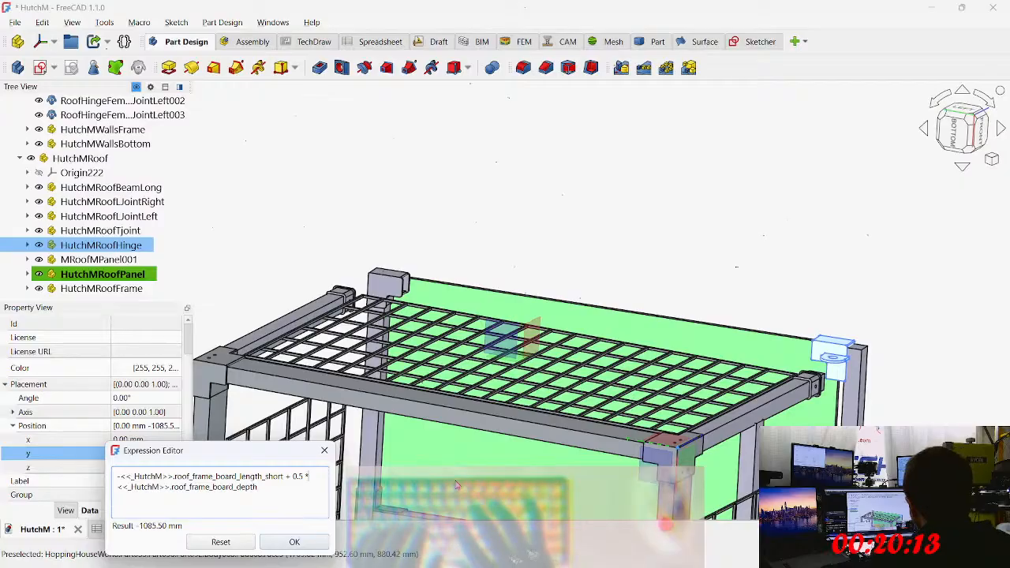
key(BackSpace)
text(-)
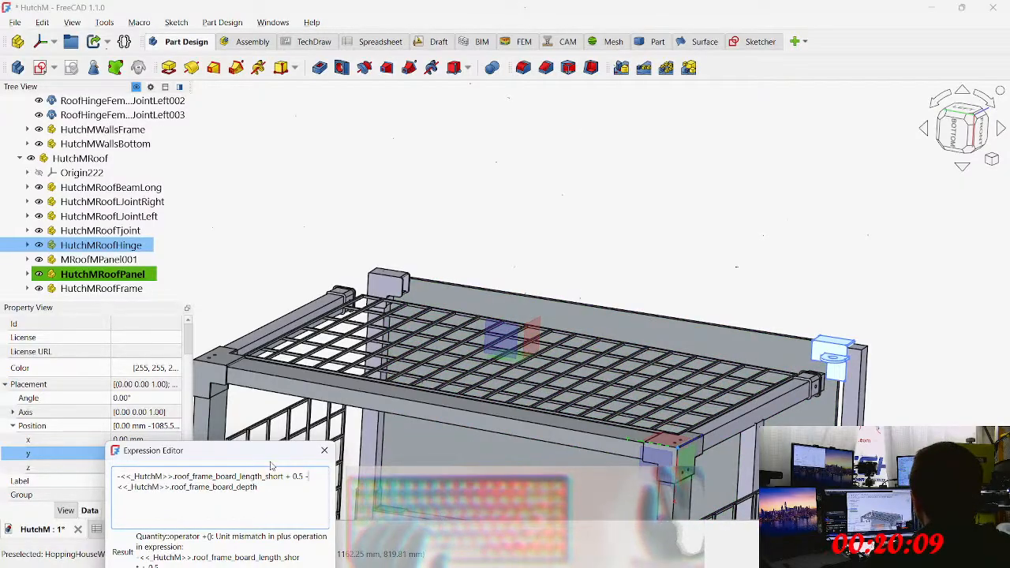
drag(271, 466, 262, 365)
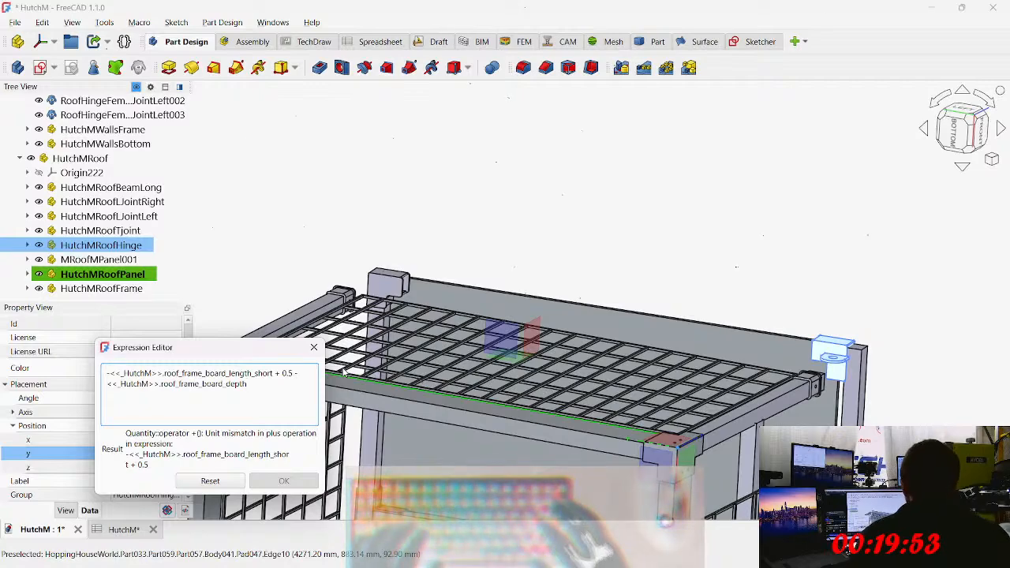
key(BackSpace)
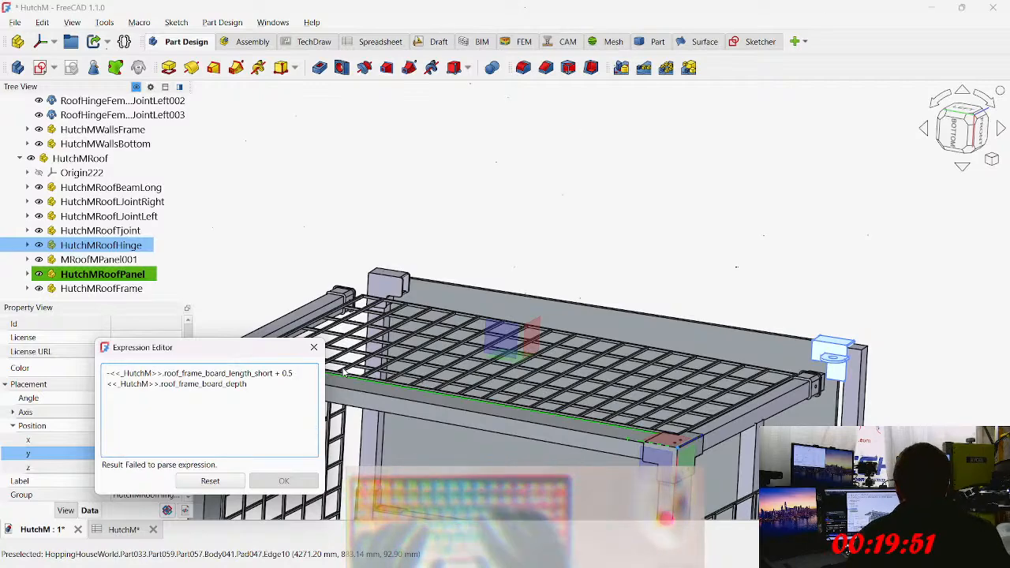
text(-)
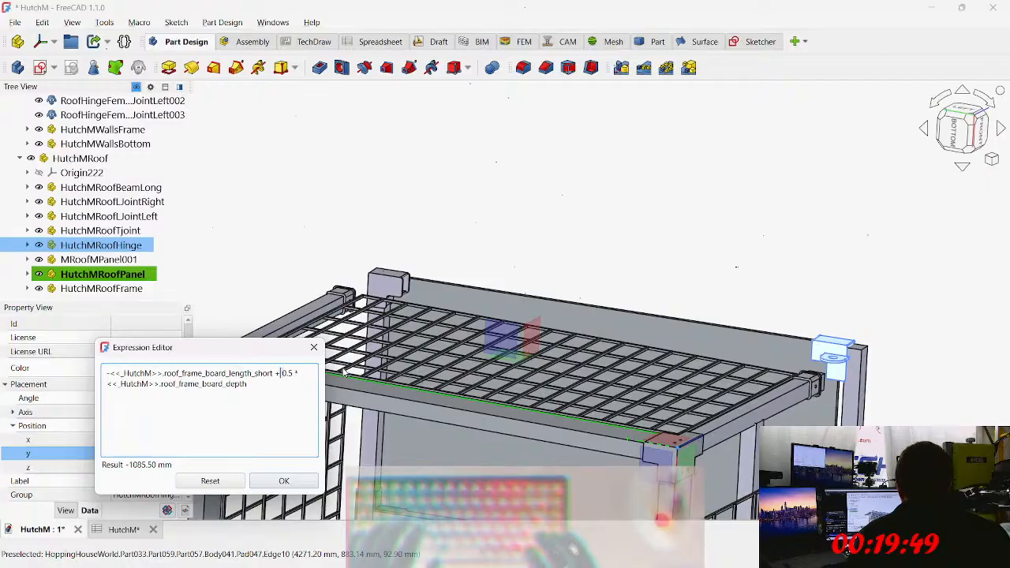
key(Return)
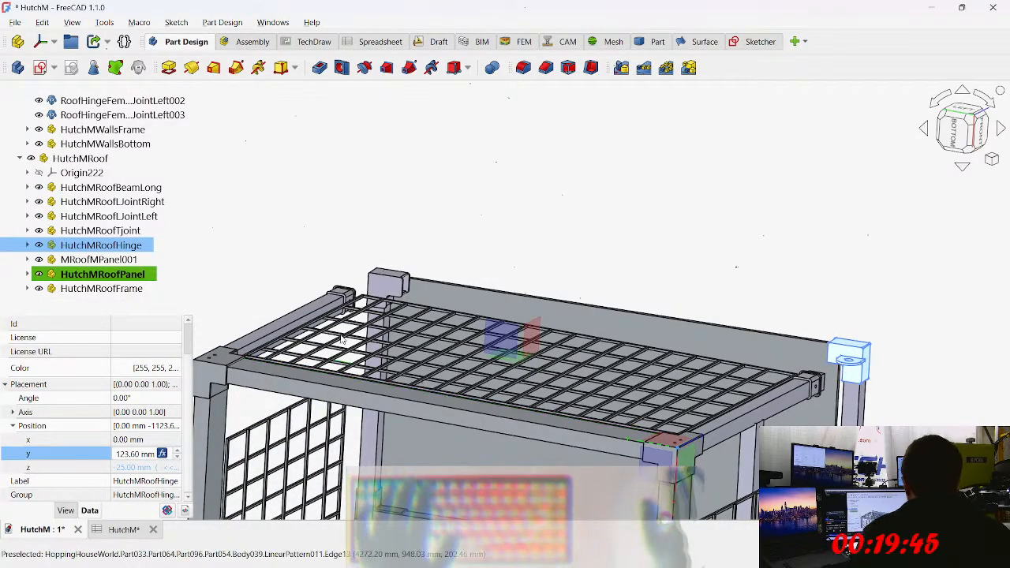
Step: Examine the roof hinge's position against the frame from several angles, including the front, and inspect the roof T-joint from below
middle_drag(860, 353, 451, 349)
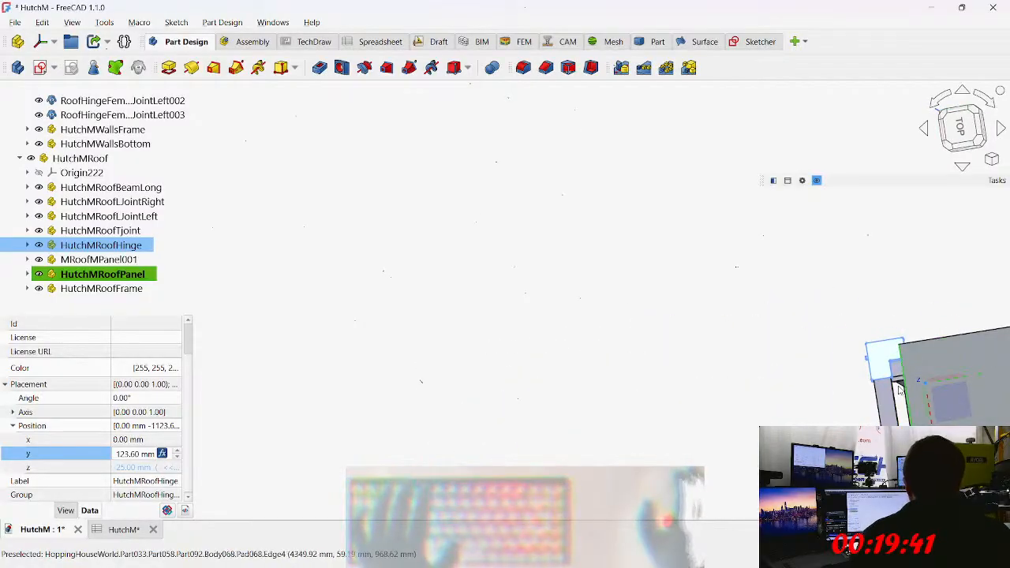
middle_drag(860, 308, 515, 203)
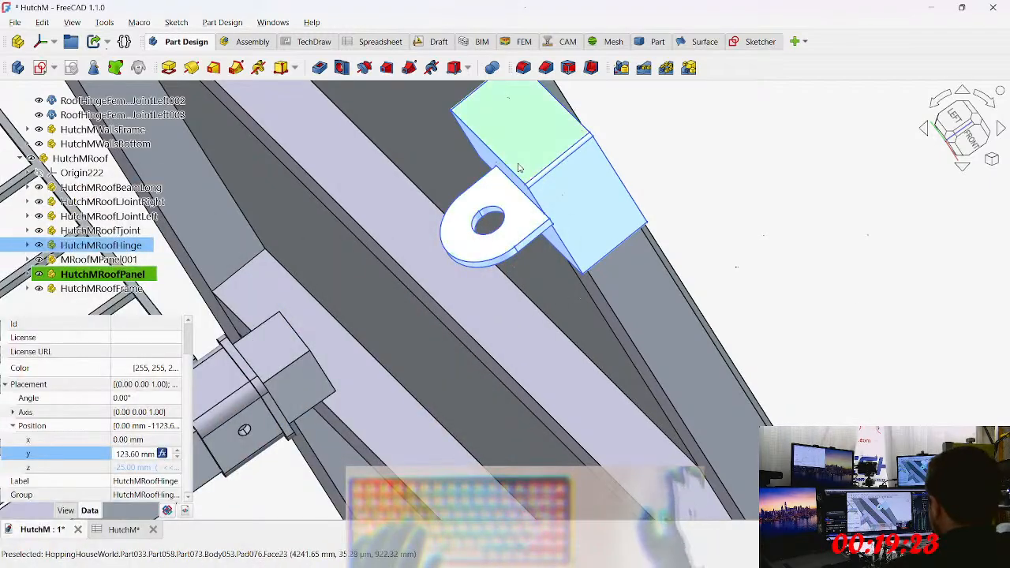
middle_drag(535, 203, 520, 190)
key(1)
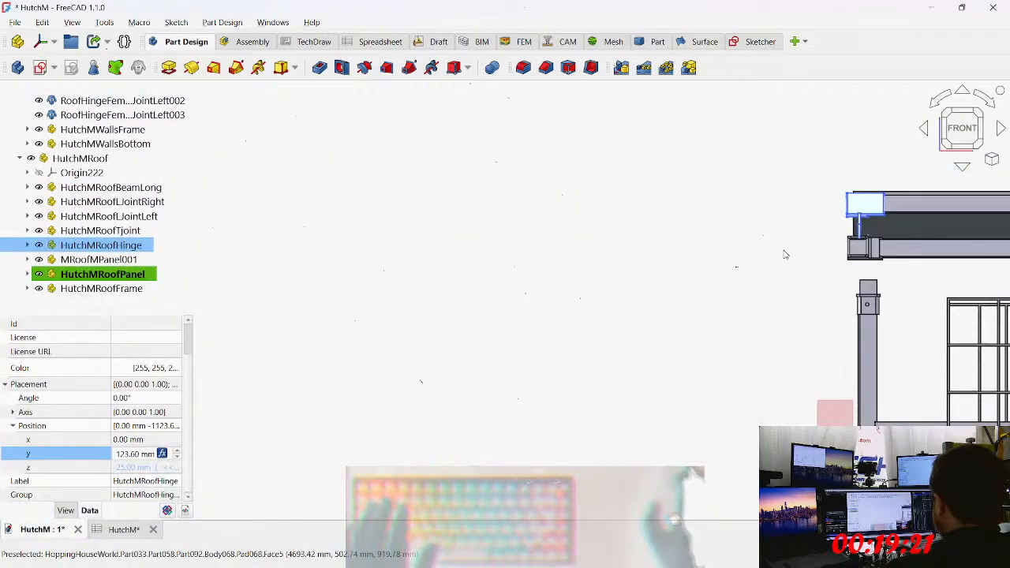
middle_drag(708, 260, 839, 313)
middle_drag(766, 302, 730, 297)
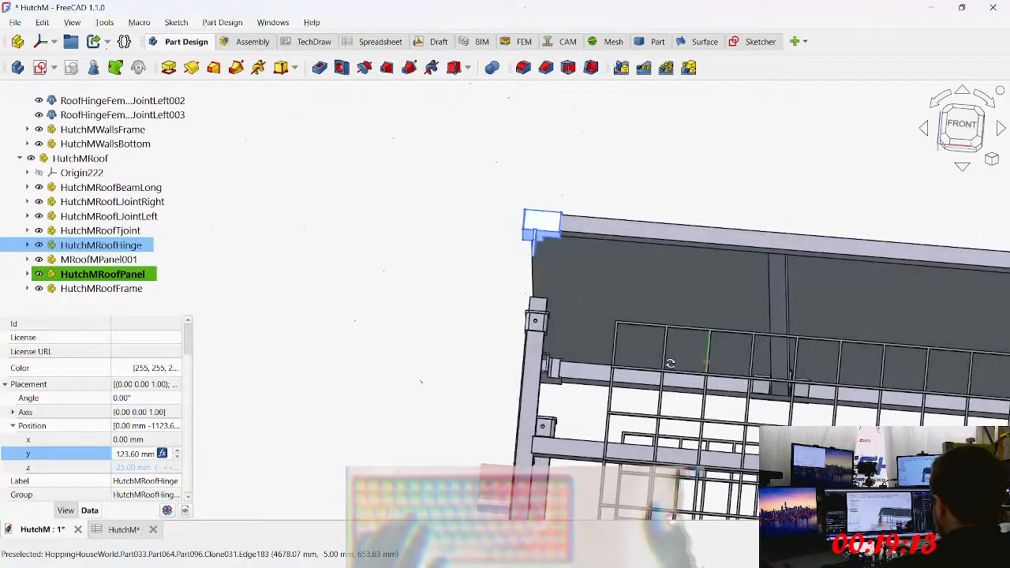
scroll(725, 387, up, 3)
middle_drag(750, 414, 604, 251)
scroll(549, 260, up, 2)
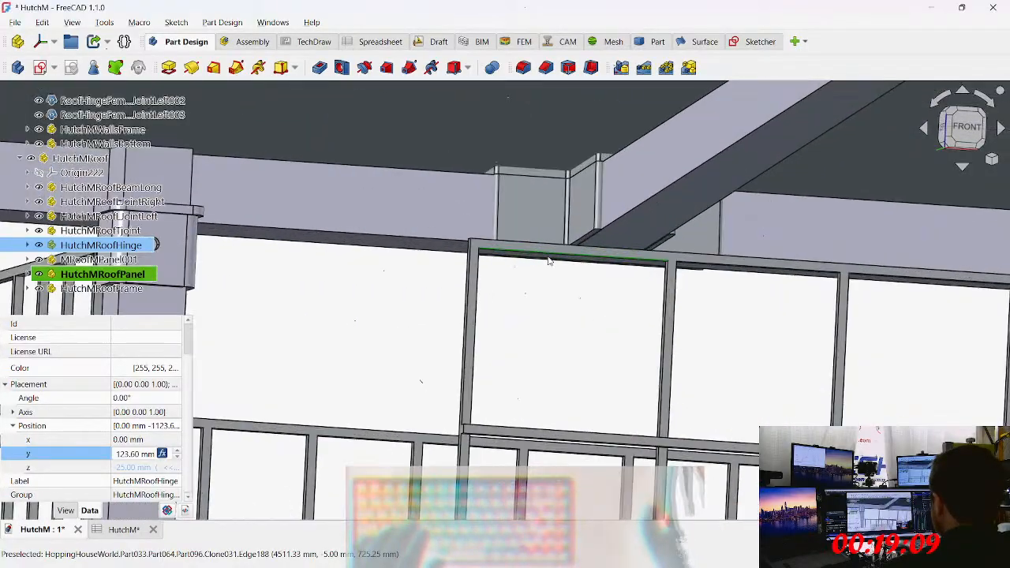
scroll(544, 261, down, 3)
scroll(546, 263, up, 3)
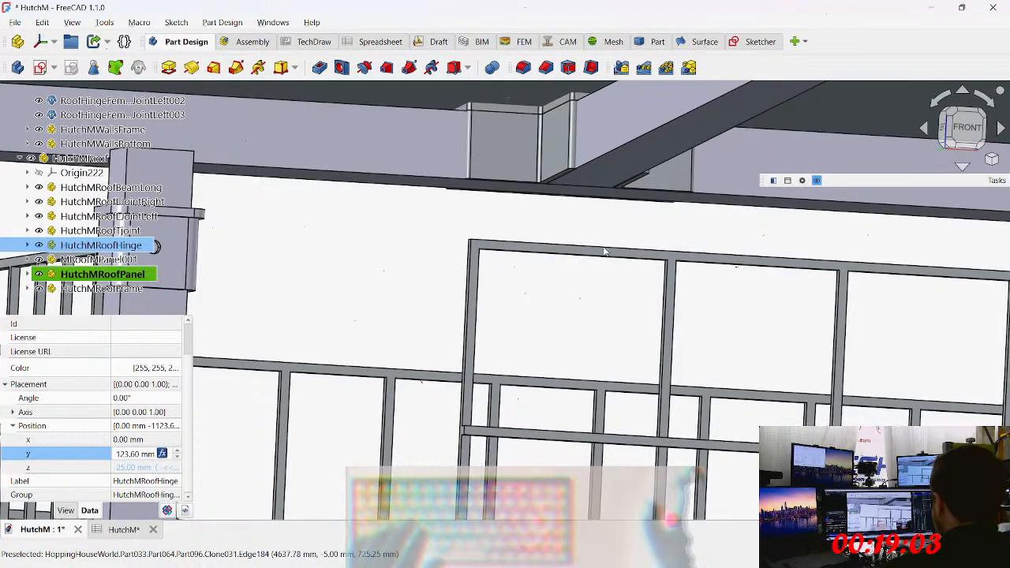
Step: In HutchMRoofTjoint, hide BaseFeature001 and make Pad072 of Body062 visible
click(27, 230)
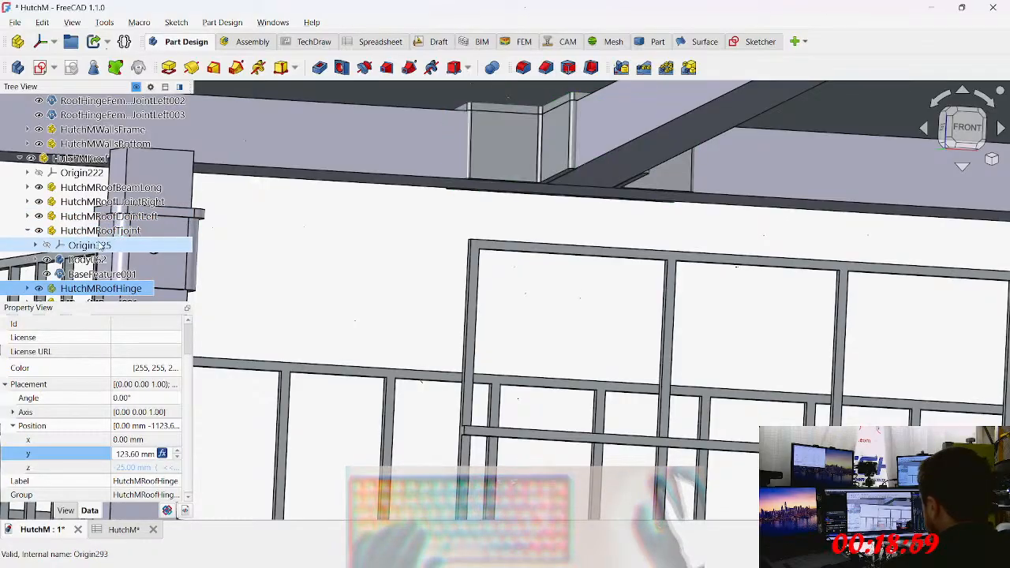
scroll(99, 245, down, 1)
click(119, 231)
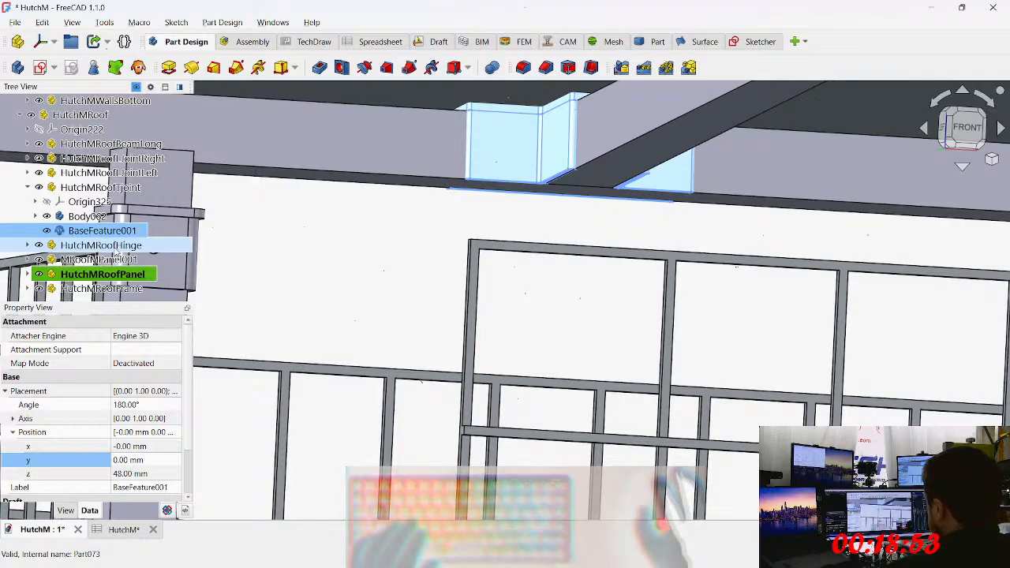
click(47, 231)
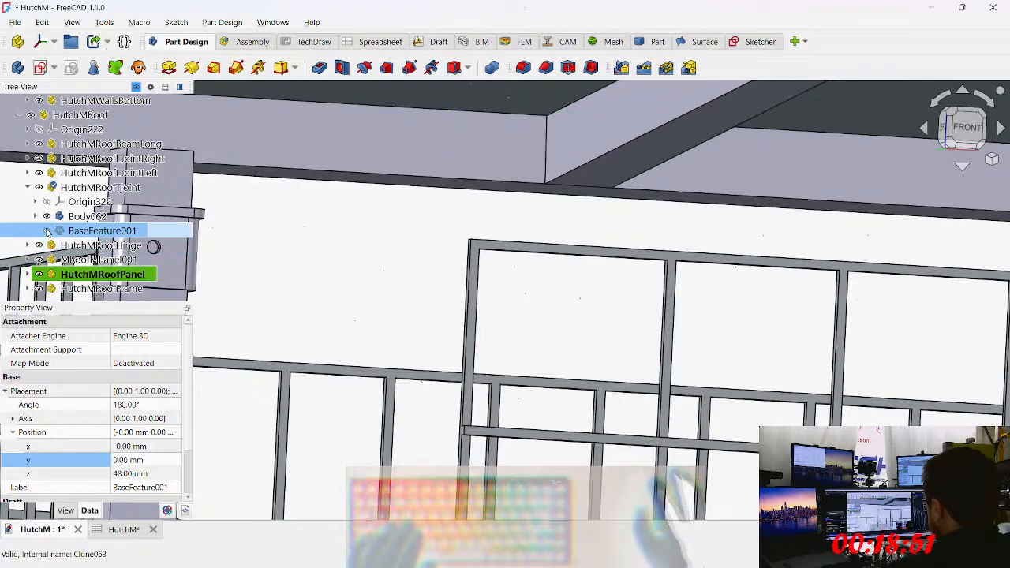
click(47, 230)
click(35, 216)
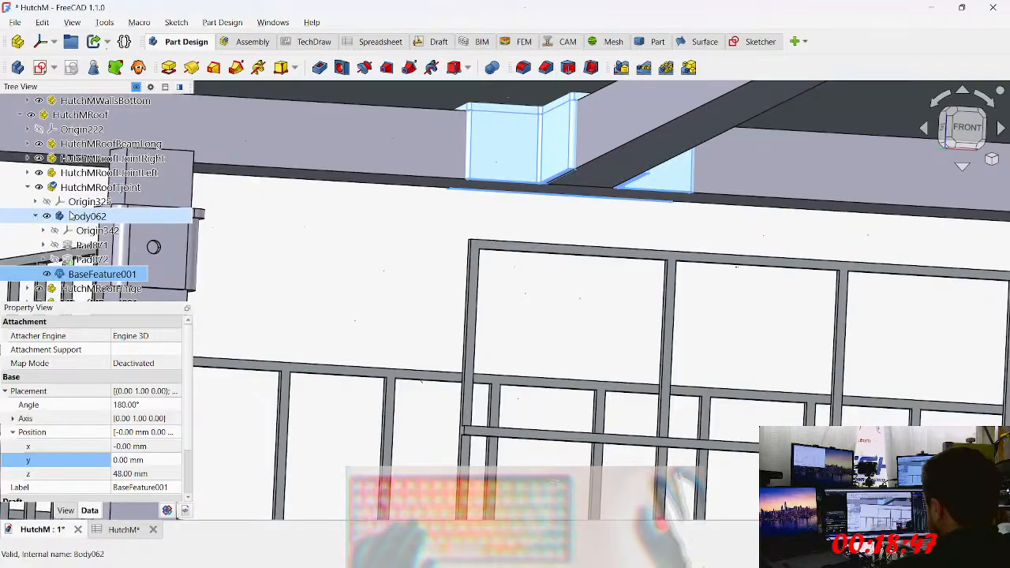
scroll(61, 217, down, 1)
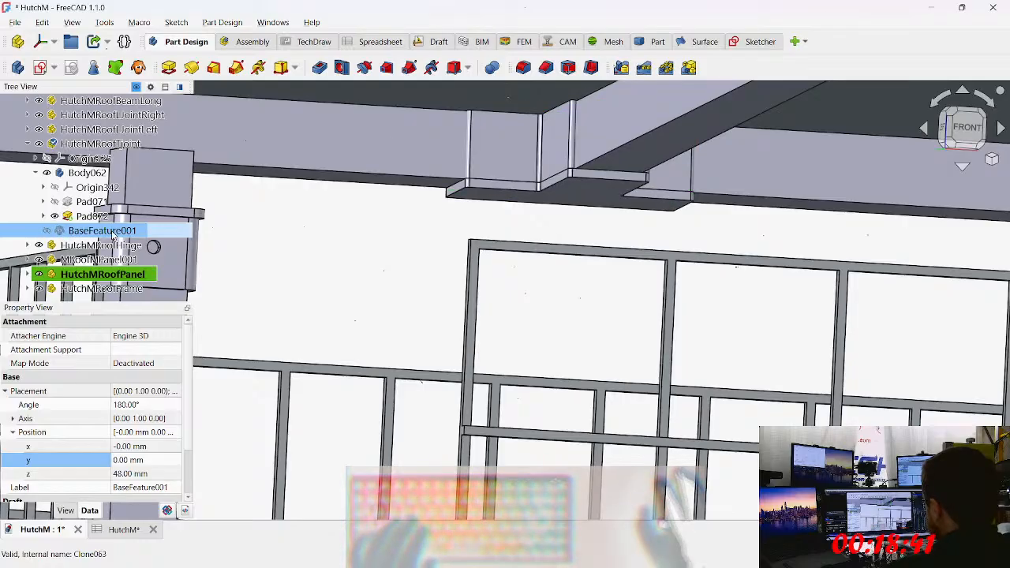
Step: Move BaseFeature001 out of HutchMRoofTjoint so it sits directly under HutchMRoof, and collapse Body062
drag(112, 235, 118, 181)
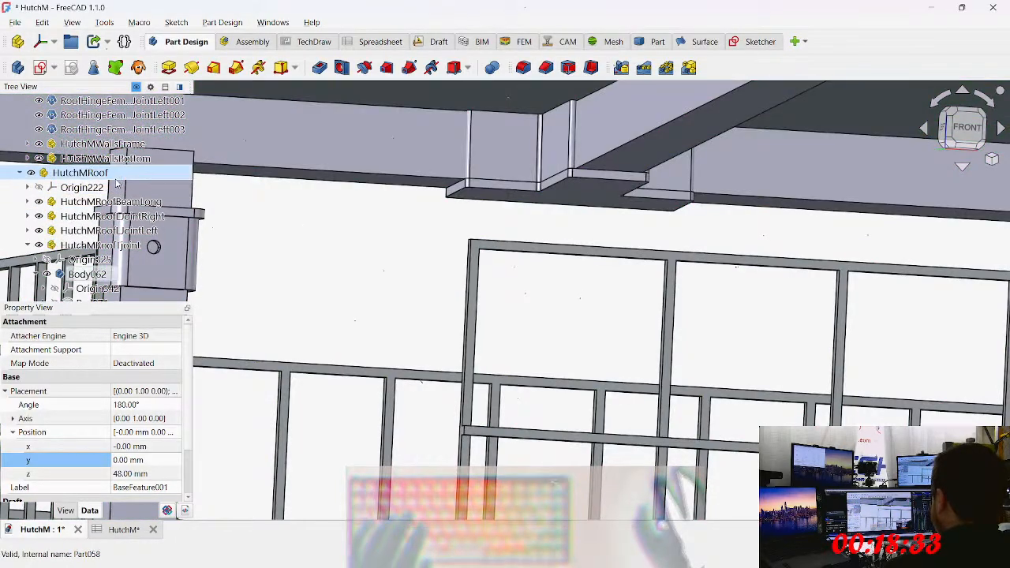
click(31, 276)
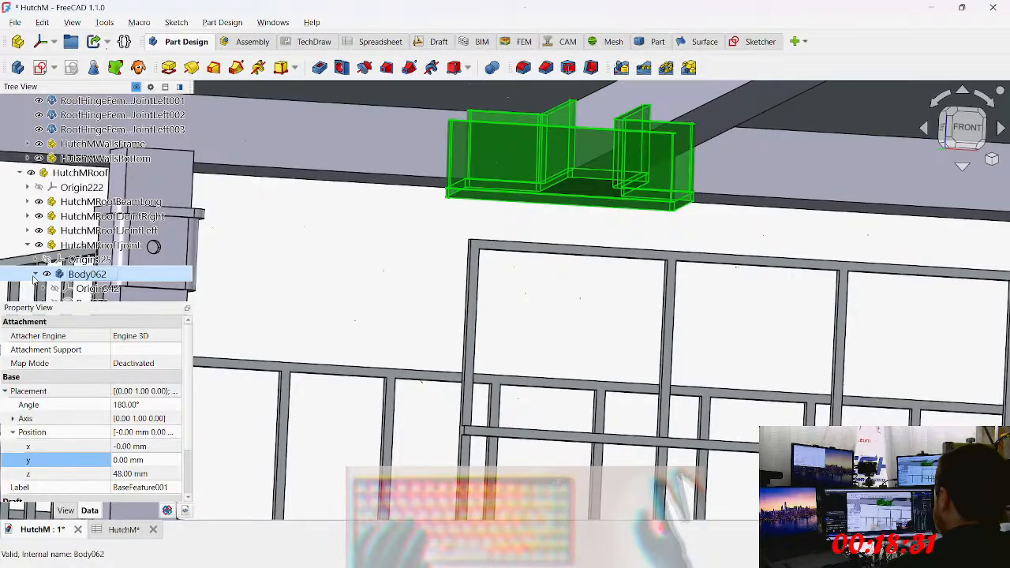
scroll(38, 260, down, 1)
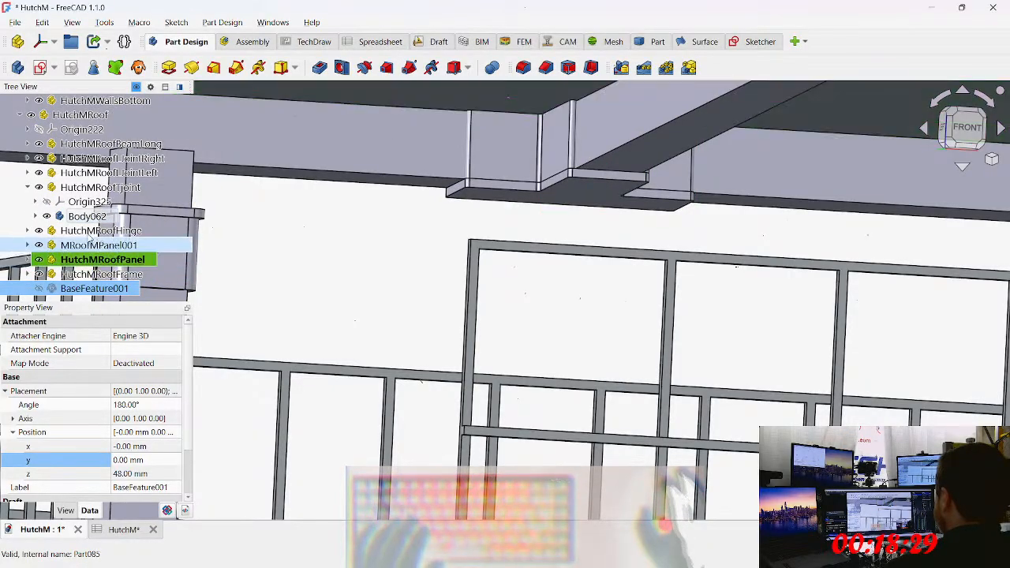
Step: Expand the HutchMRoofTjoint body and examine how its joints connect the roof crossbeams to the long beam
click(35, 216)
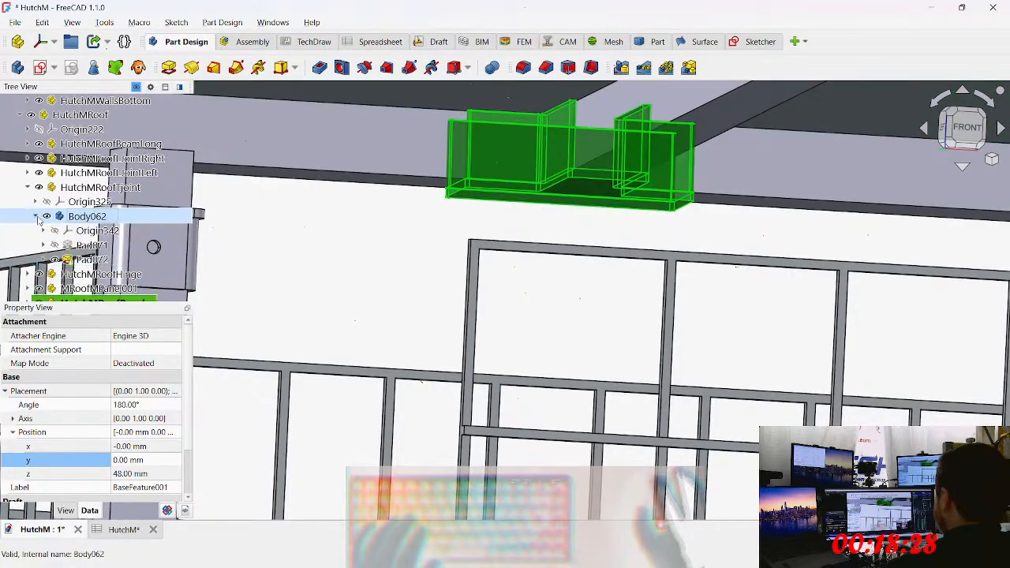
click(431, 257)
scroll(435, 259, down, 5)
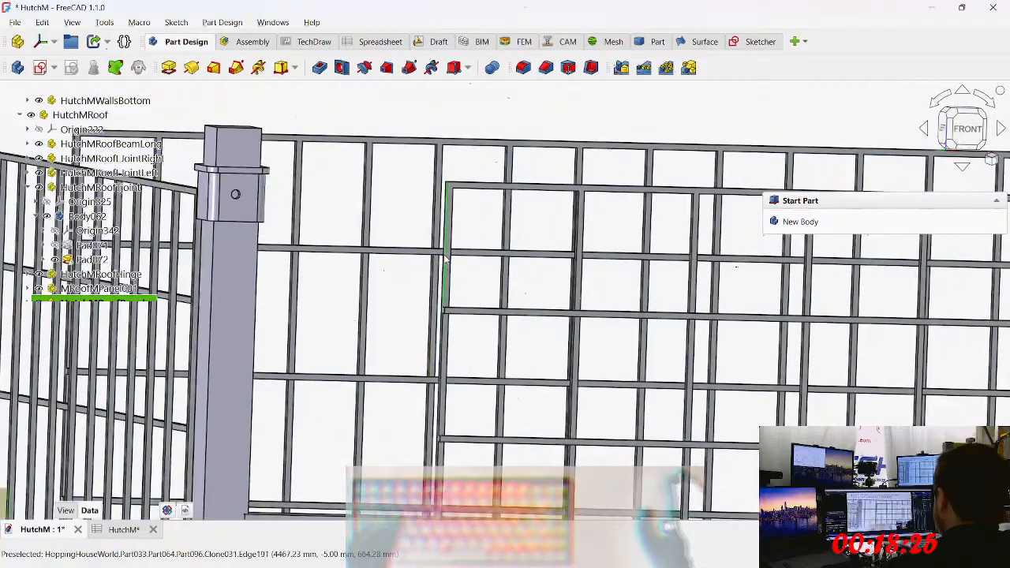
scroll(517, 252, up, 5)
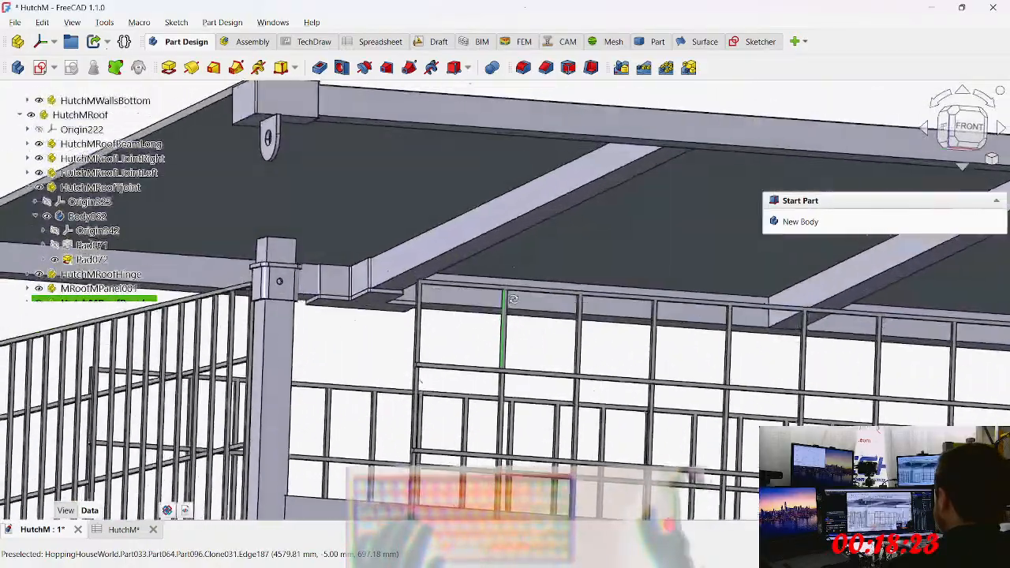
scroll(491, 295, up, 6)
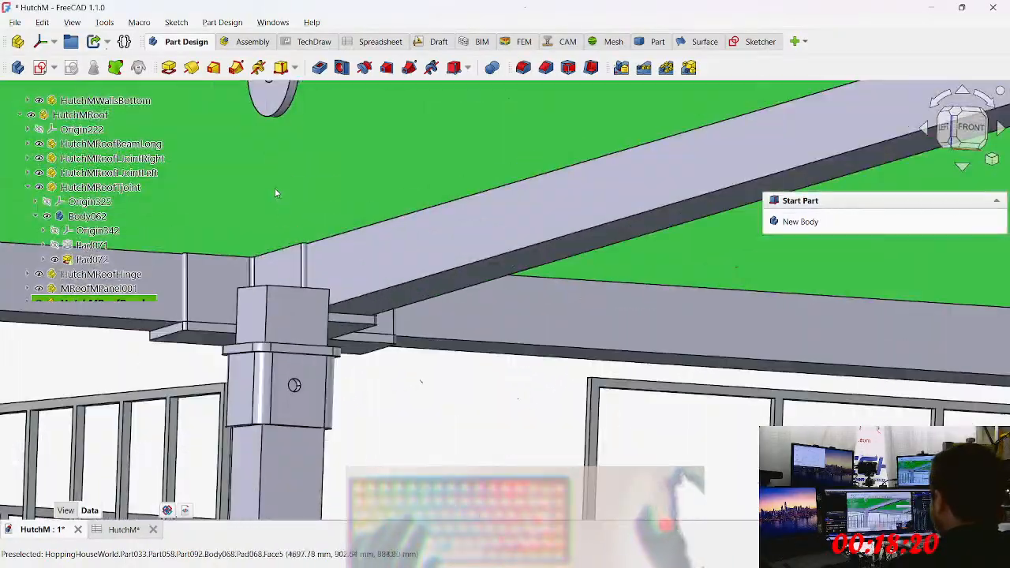
scroll(292, 257, up, 3)
middle_drag(298, 313, 288, 274)
scroll(237, 313, down, 1)
middle_drag(329, 346, 686, 273)
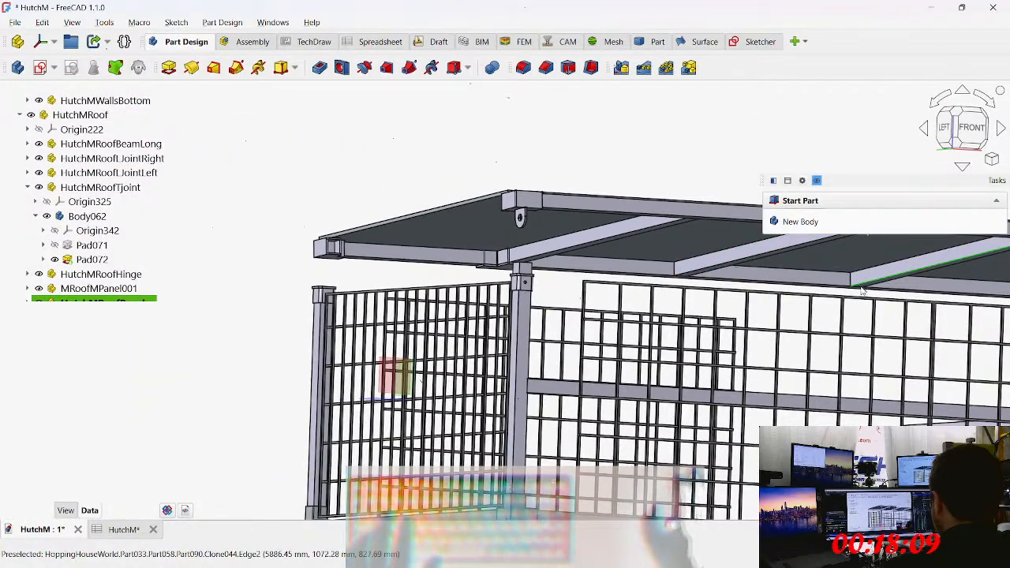
middle_drag(862, 290, 397, 241)
middle_drag(571, 247, 533, 273)
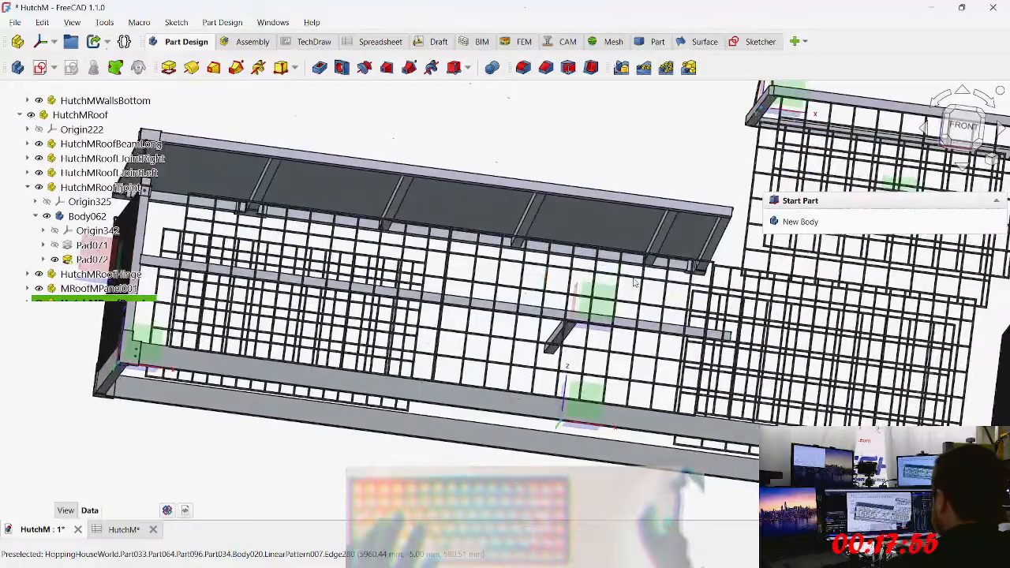
Step: Examine the roof T-joint from the front and from below, including its edges around the crossbeam and long beam
scroll(674, 270, up, 3)
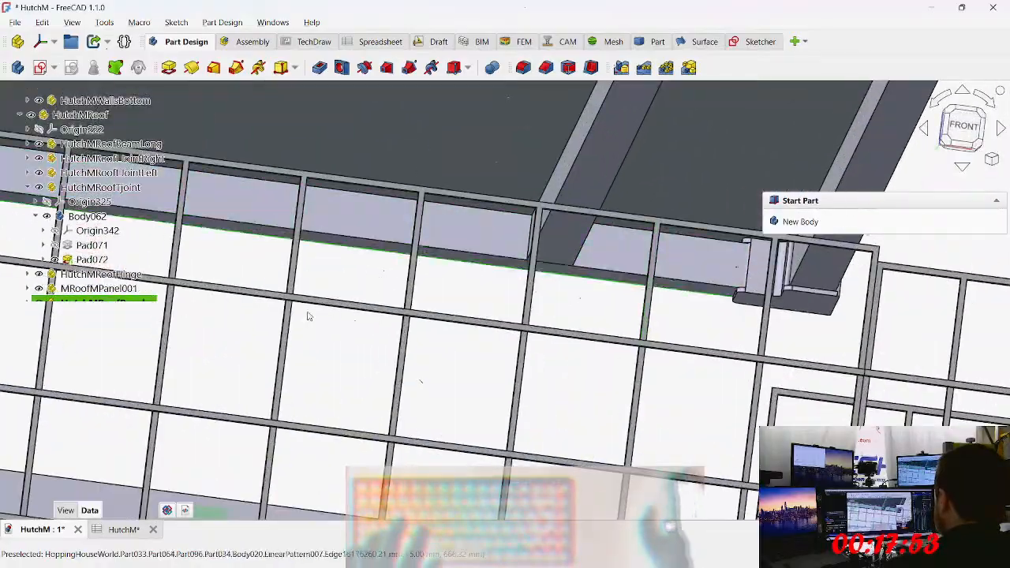
scroll(61, 373, down, 3)
middle_drag(59, 373, 482, 375)
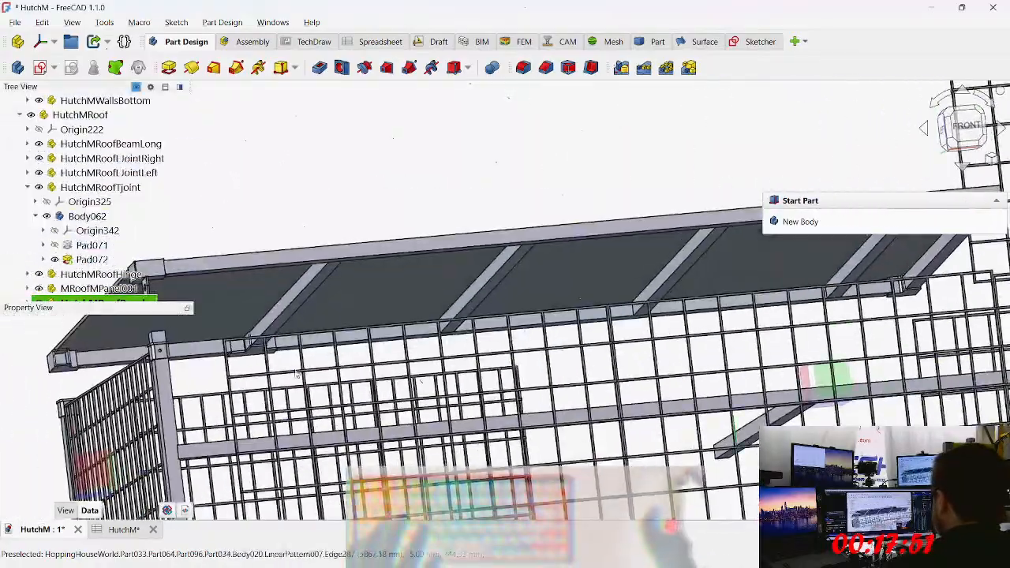
middle_drag(242, 366, 353, 301)
scroll(334, 230, up, 5)
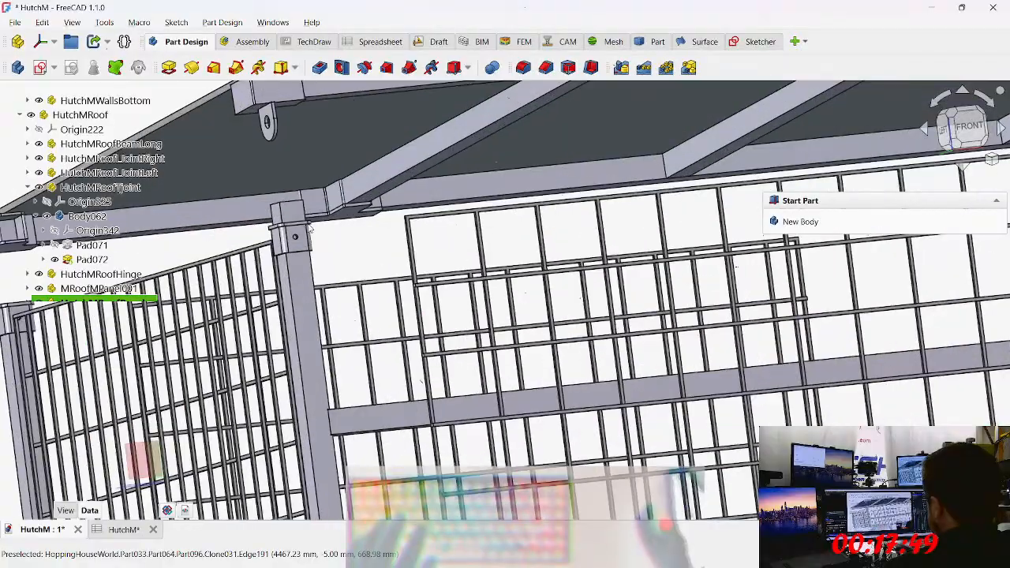
middle_drag(302, 209, 414, 205)
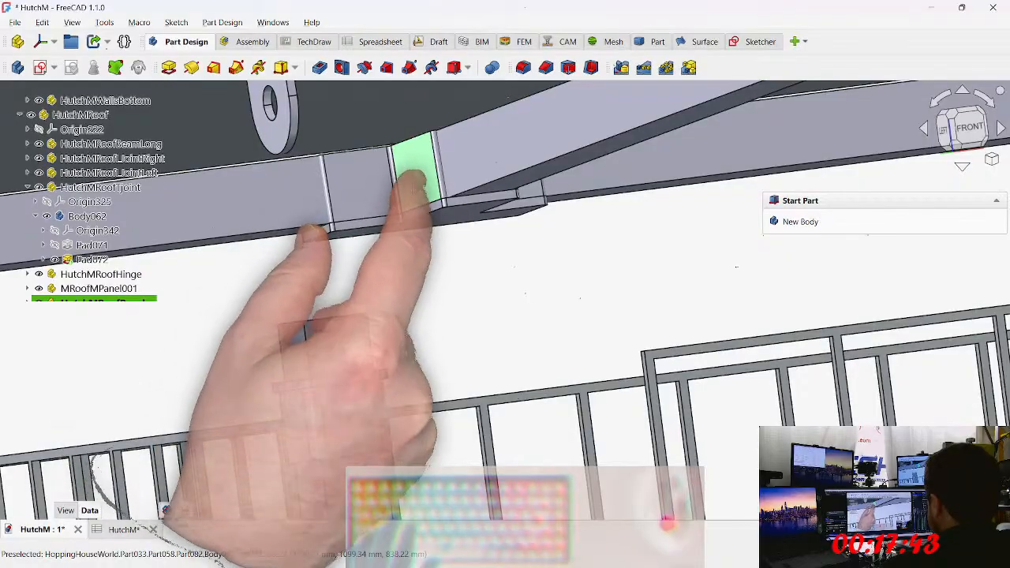
middle_drag(412, 190, 473, 109)
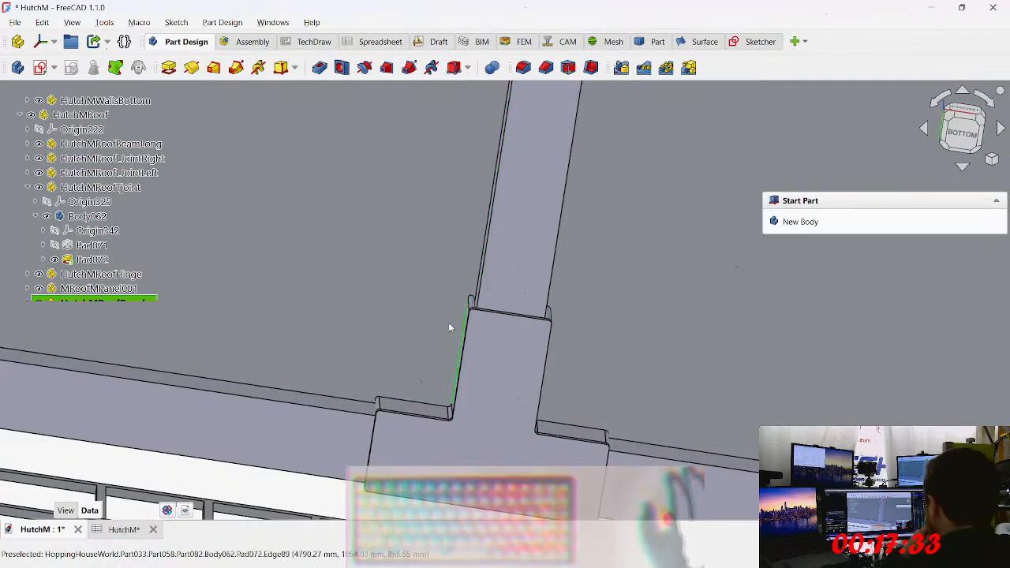
mouse_move(485, 387)
middle_down()
mouse_move(541, 450)
mouse_move(327, 415)
mouse_move(507, 352)
mouse_move(494, 404)
mouse_move(585, 374)
mouse_move(479, 387)
middle_up()
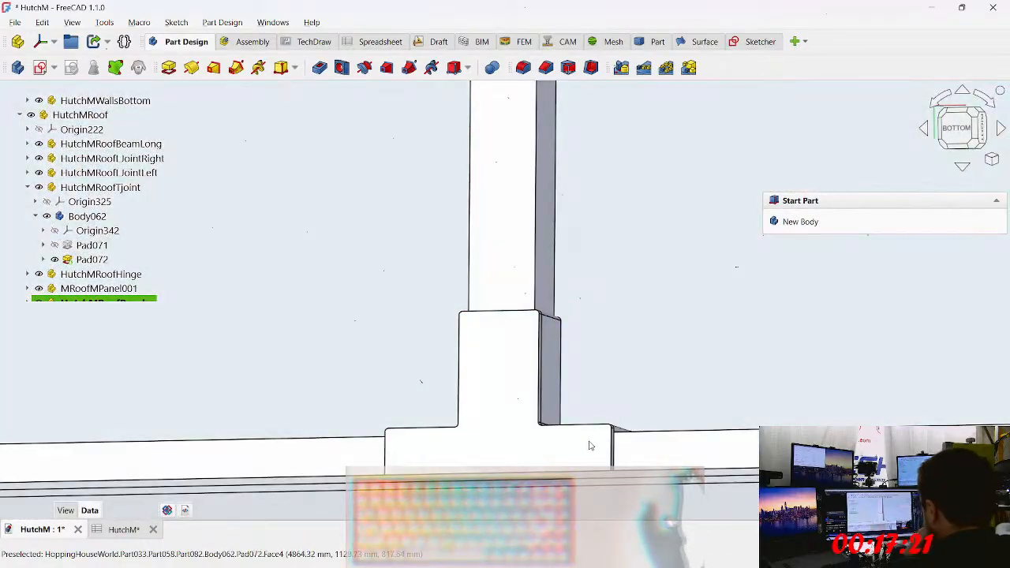
middle_drag(589, 446, 595, 434)
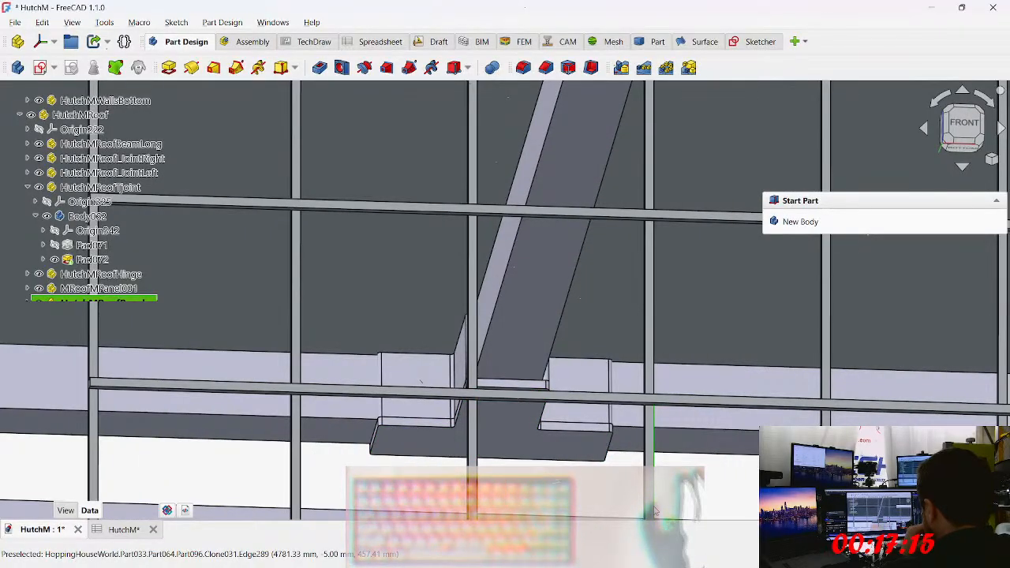
middle_drag(417, 406, 604, 366)
middle_drag(221, 403, 289, 410)
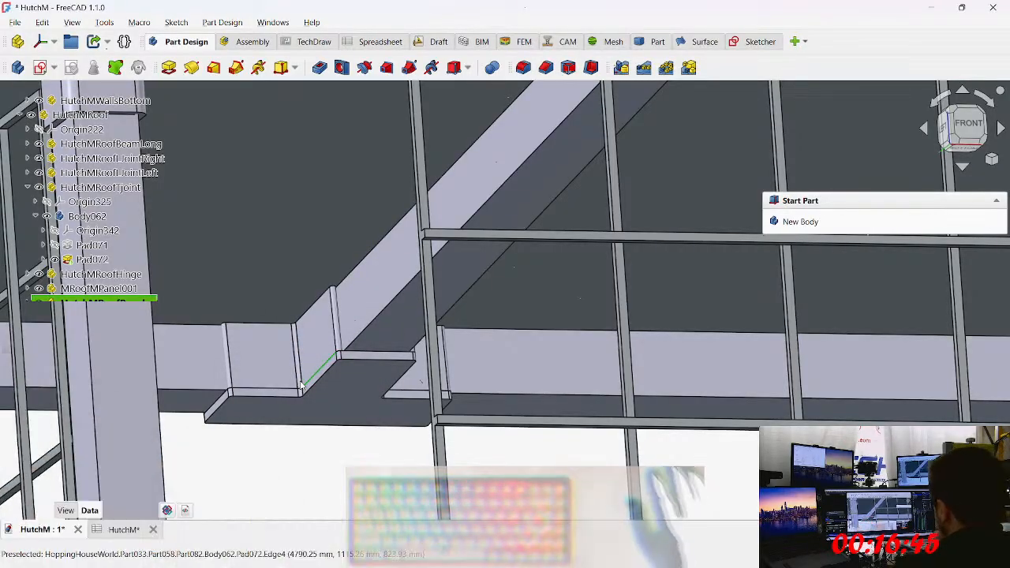
middle_drag(369, 360, 694, 444)
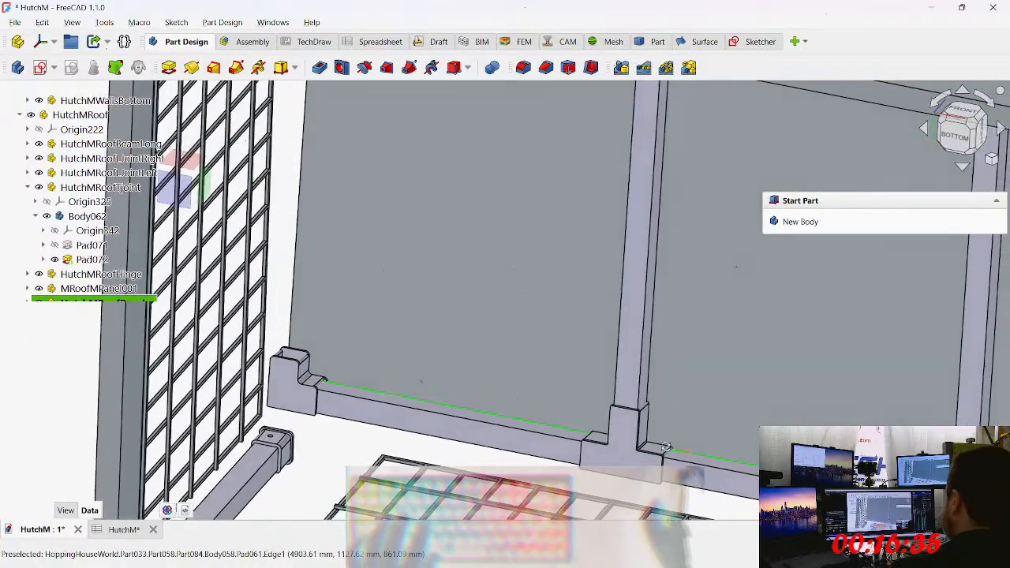
Step: Examine the rounded L-joint at the end corner of the roof's long beam
scroll(292, 355, up, 6)
scroll(303, 351, up, 2)
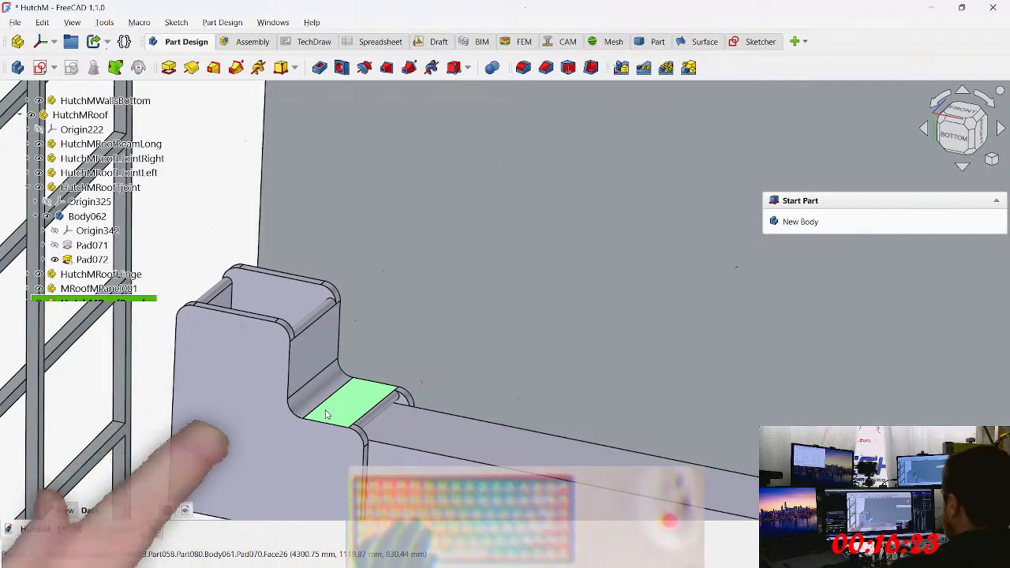
scroll(386, 219, down, 4)
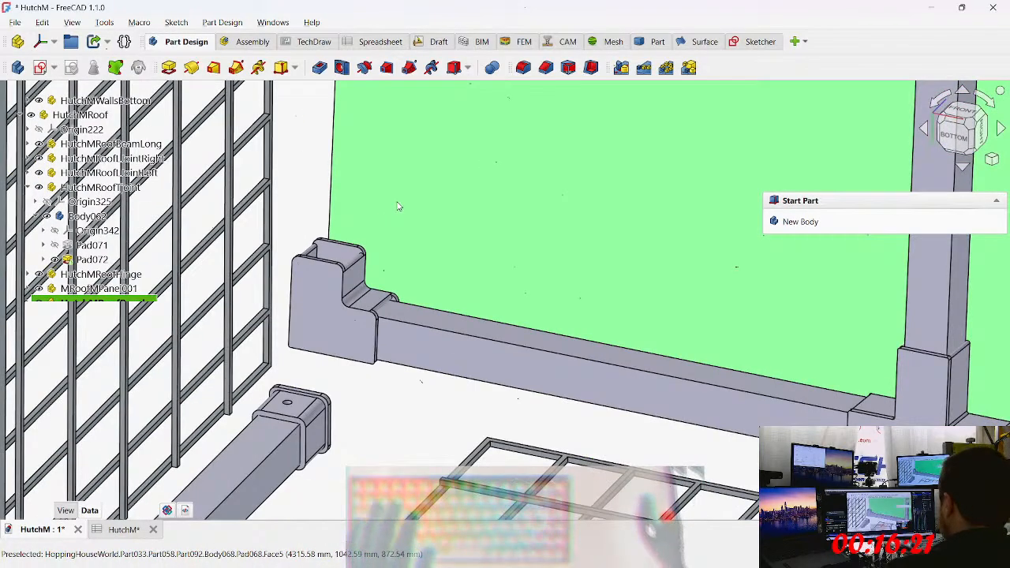
key(1)
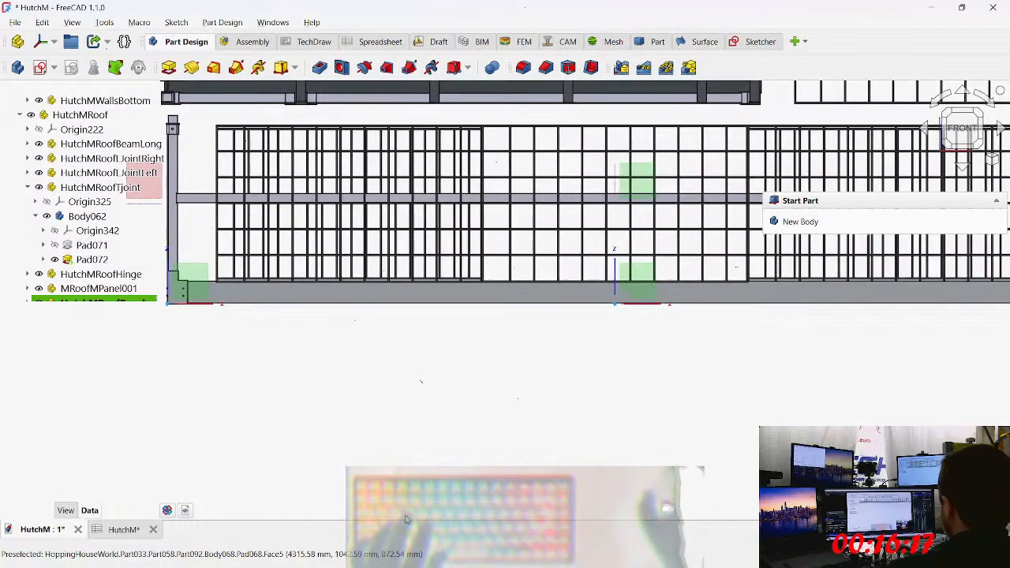
Step: Expand HutchMWallsFrame, go through its posts and beams, and select HutchMRoofBeamLong3
middle_drag(455, 229, 272, 371)
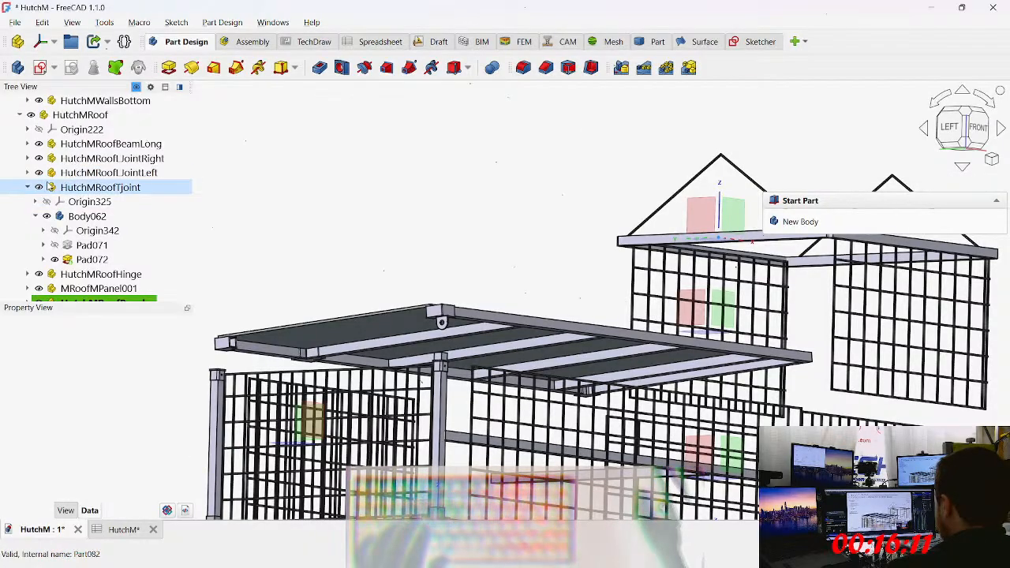
scroll(47, 188, up, 4)
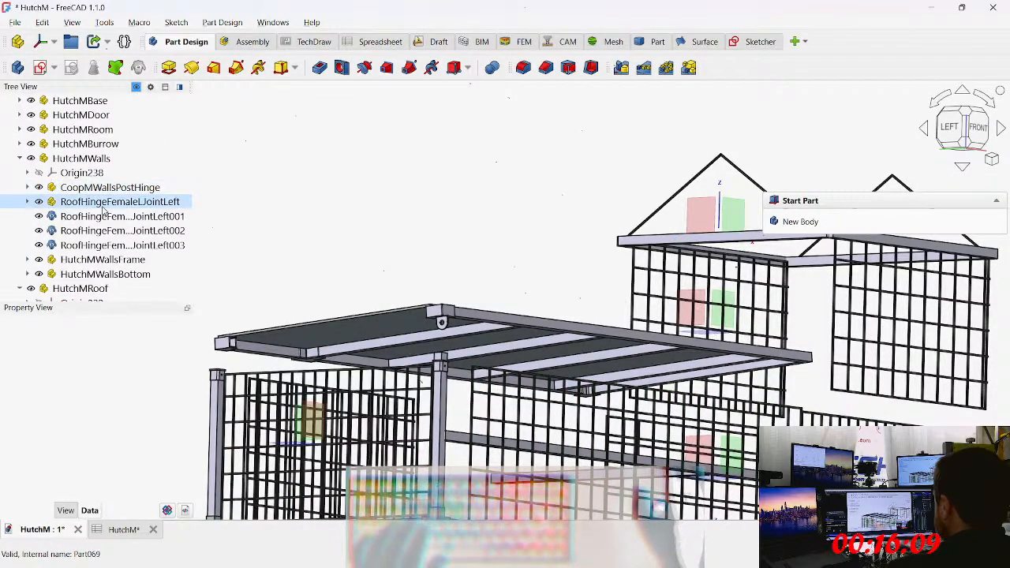
click(116, 264)
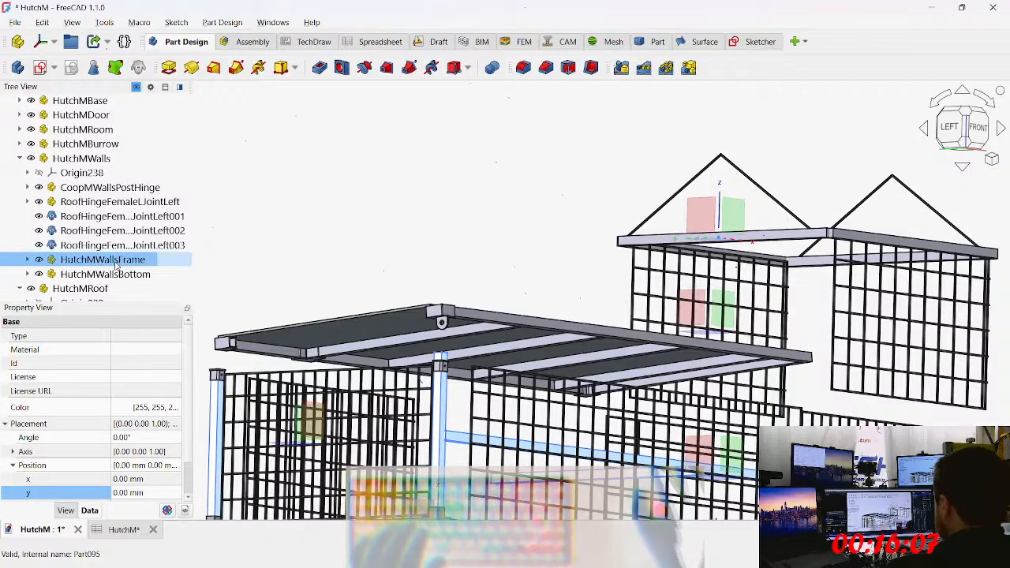
middle_drag(487, 303, 311, 185)
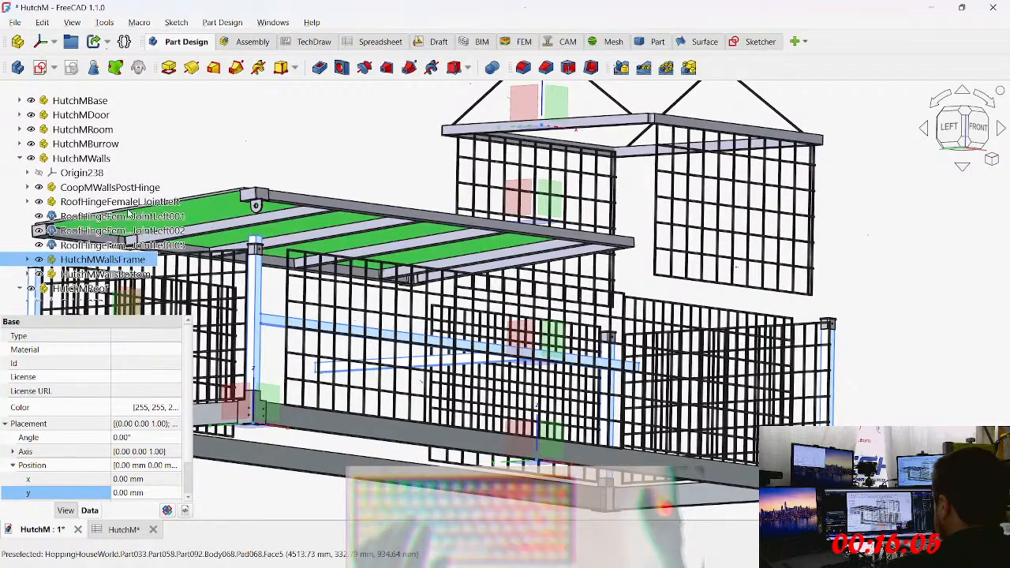
scroll(16, 221, down, 2)
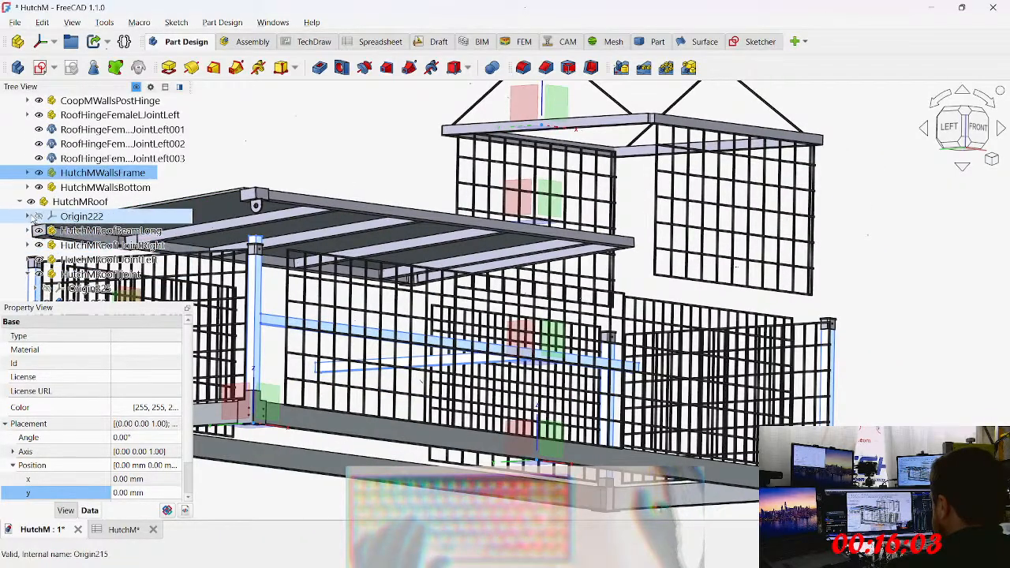
click(27, 172)
scroll(139, 174, down, 2)
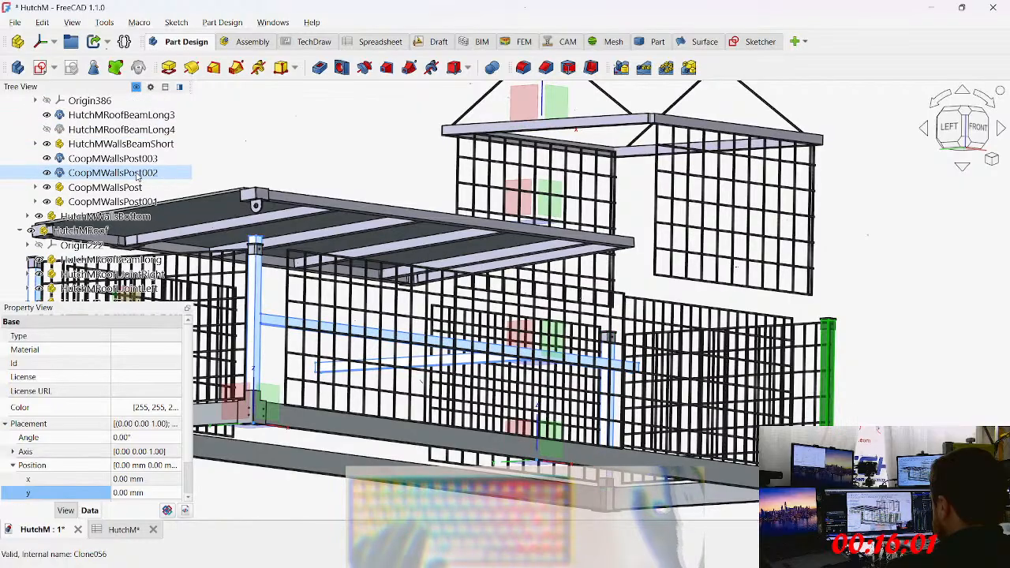
click(109, 161)
key(Down)
key(Down)
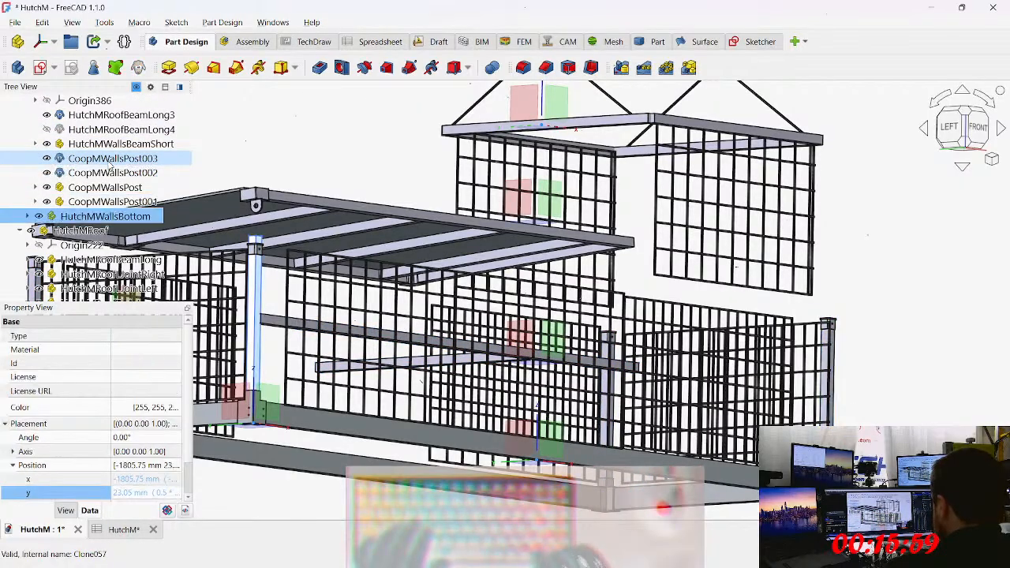
key(Up)
key(Up)
key(Up)
key(Up)
key(Up)
key(Up)
key(Down)
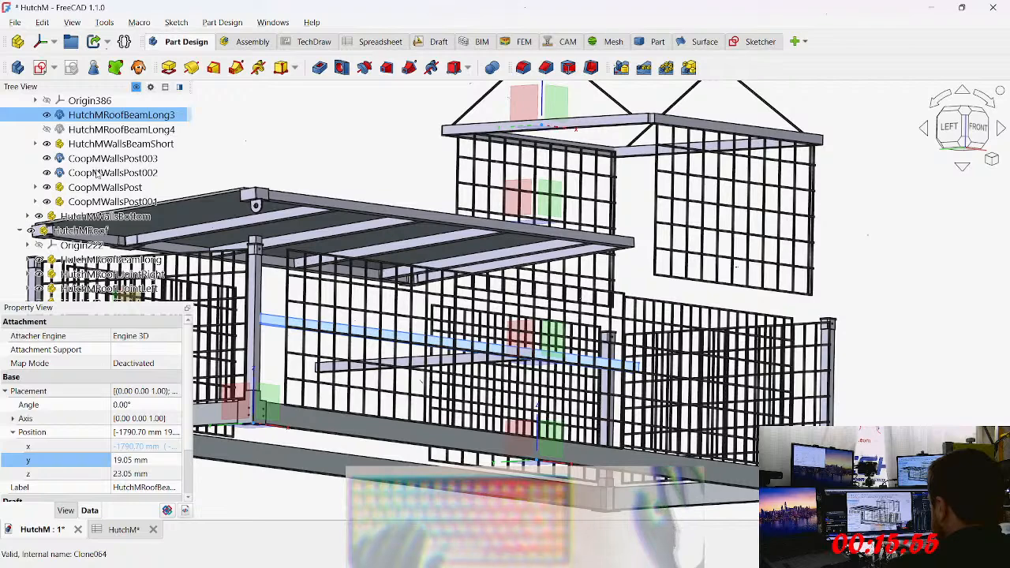
Step: Drive the z position of HutchMRoofBeamLong3 with an expression based on <<_HutchM>>.walls_post_height_tall and check the beam against the roof
click(132, 473)
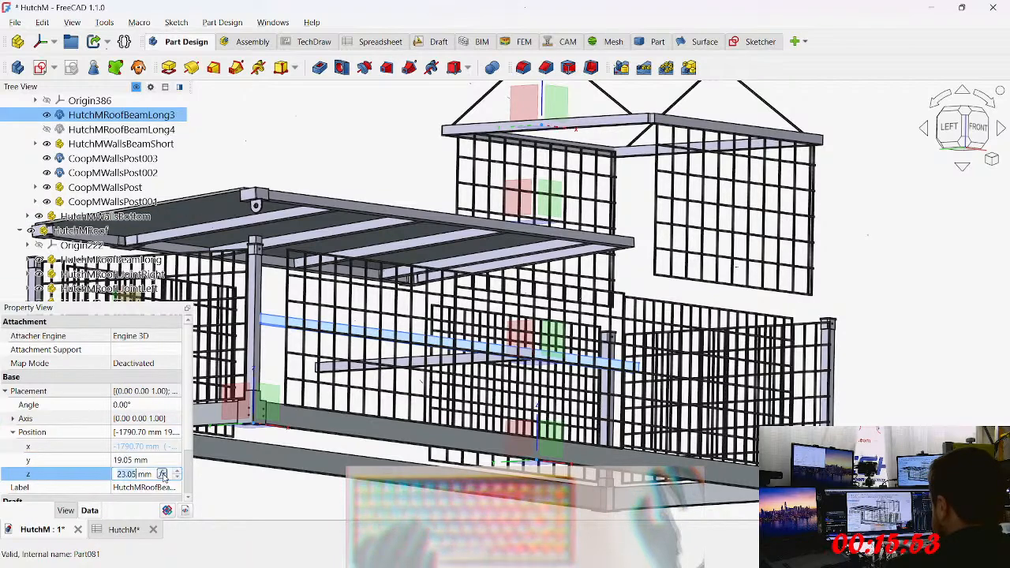
click(166, 476)
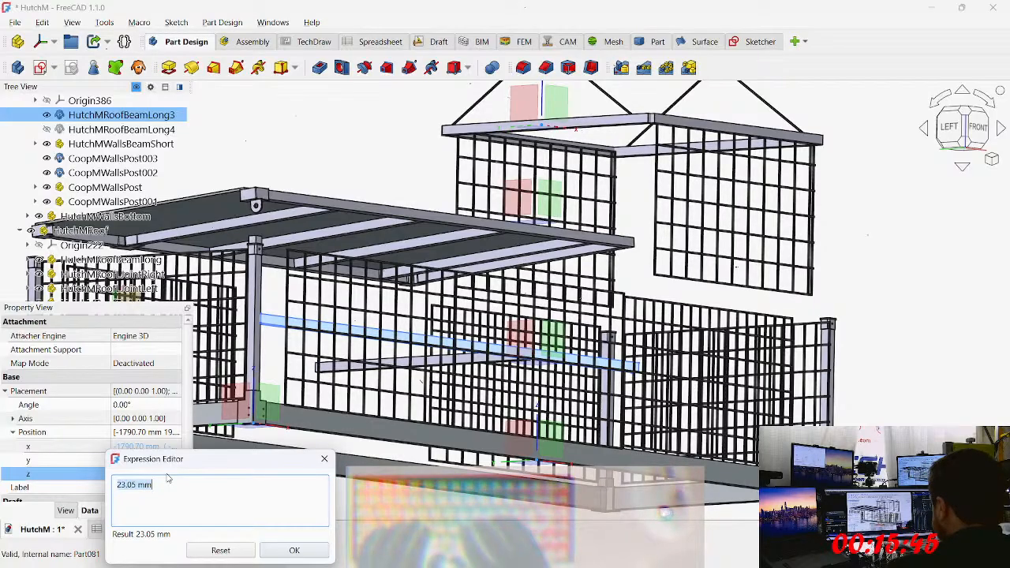
text(Hu)
key(Return)
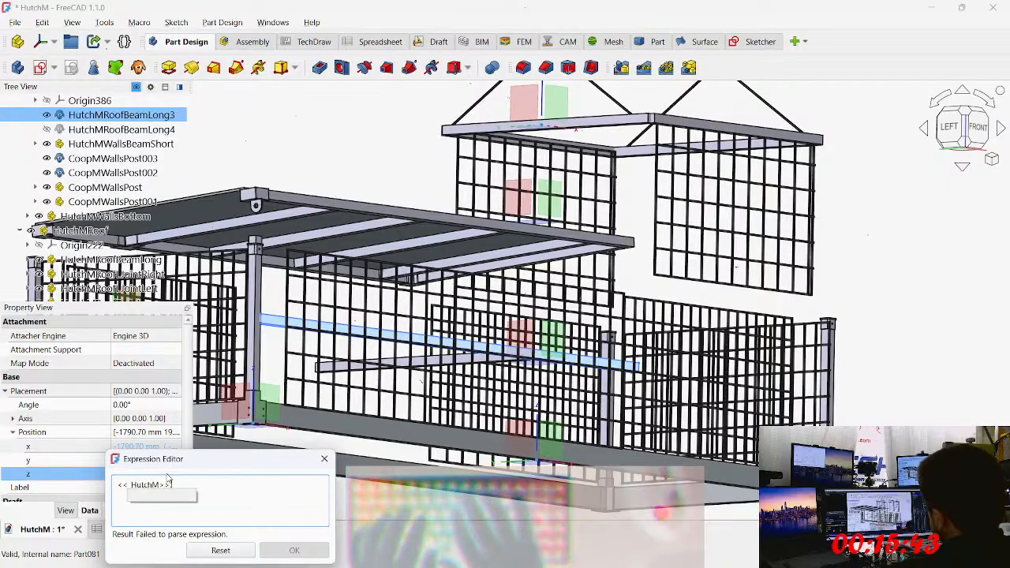
text(.post)
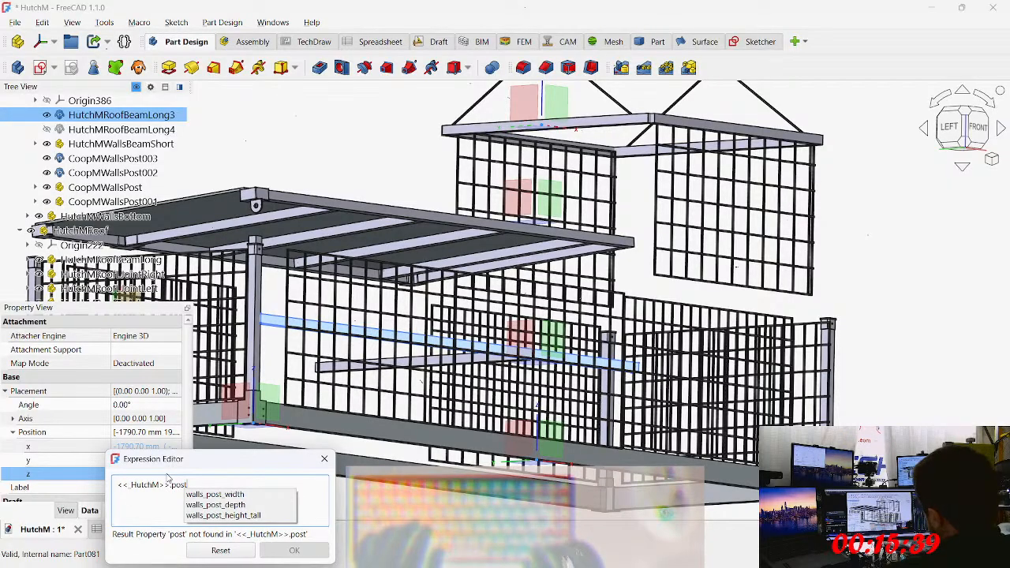
key(Down)
key(Down)
key(Down)
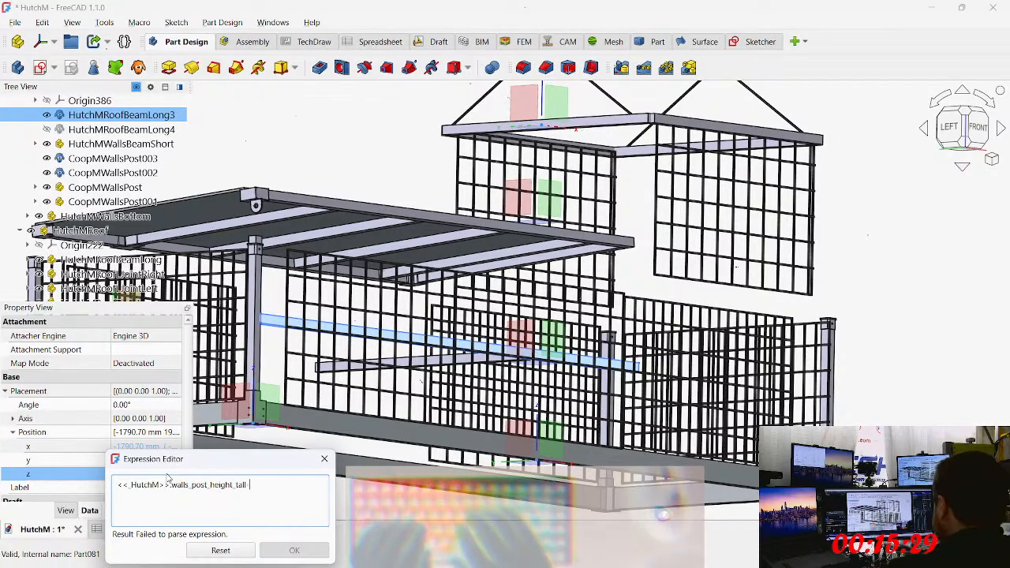
key(BackSpace)
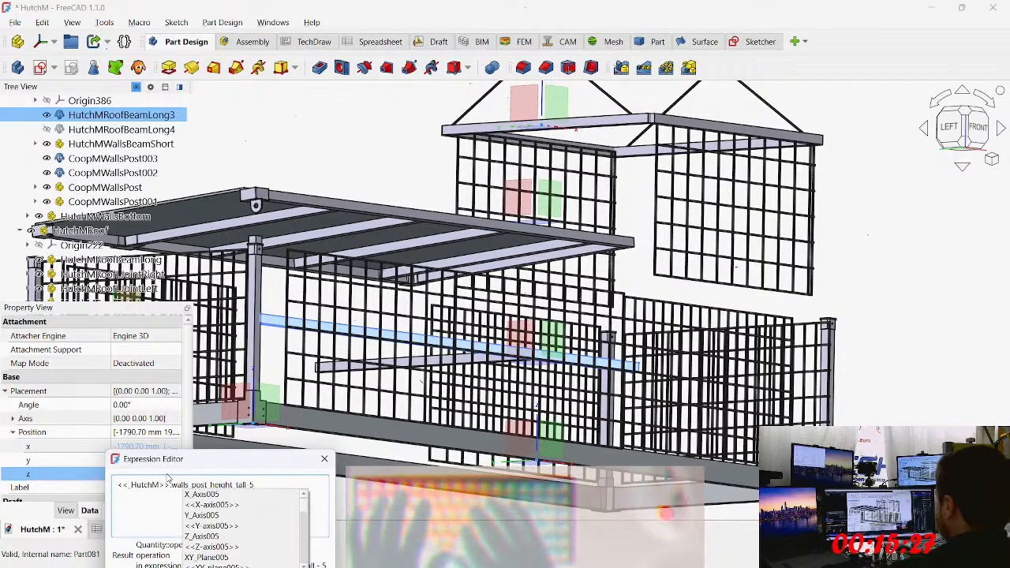
key(Return)
key(Return)
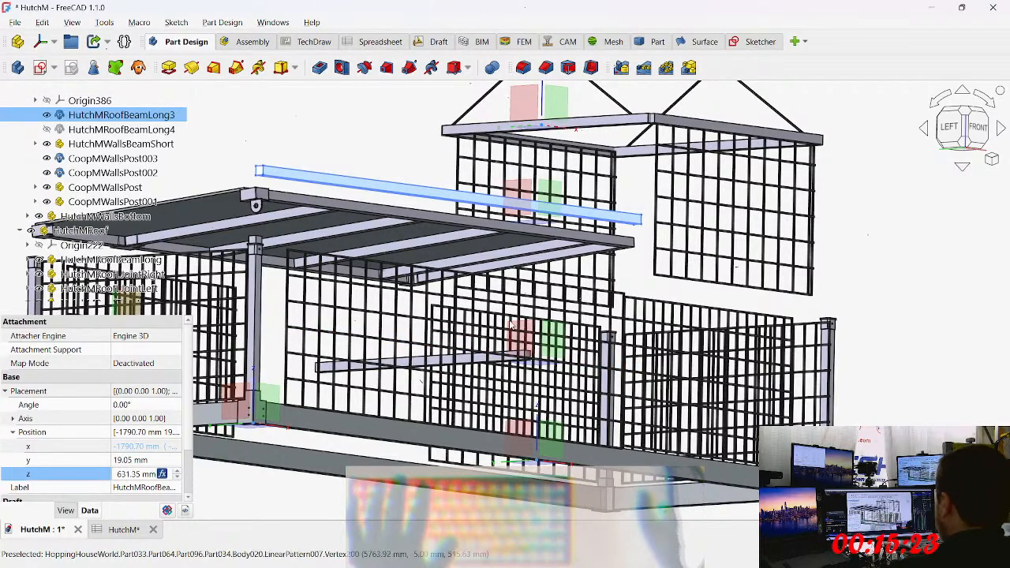
middle_drag(536, 315, 765, 315)
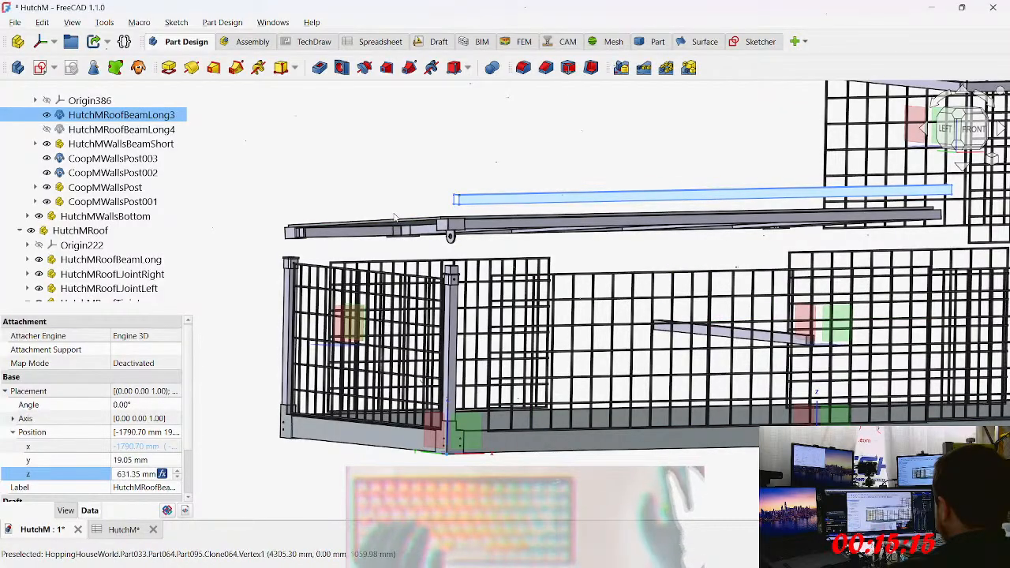
middle_drag(636, 326, 580, 306)
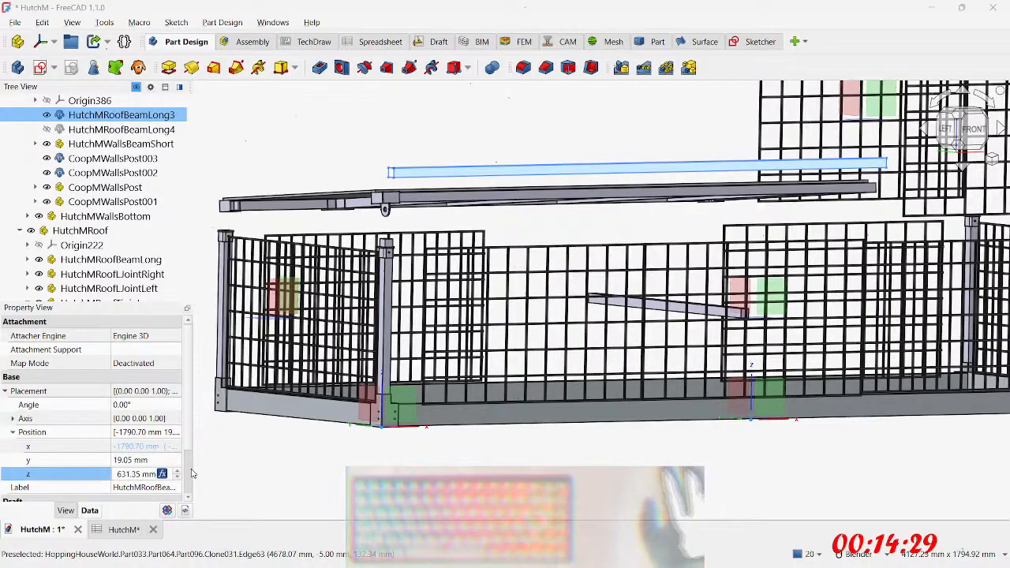
Step: Halve the post-height term in HutchMRoofBeamLong3's z expression: 0.5 * <<_HutchM>>.walls_post_height_tall - 50 mm
click(162, 473)
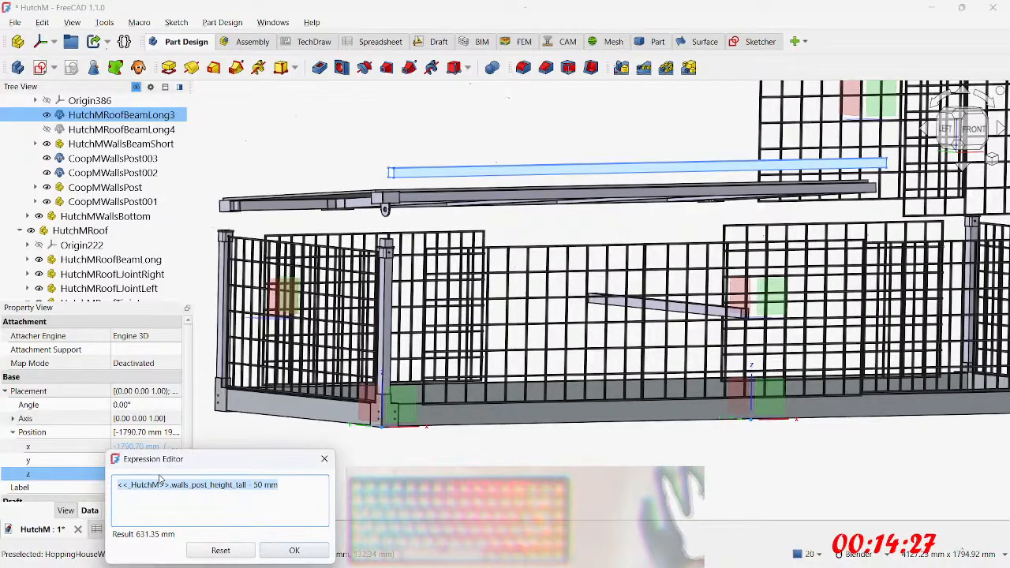
key(Right)
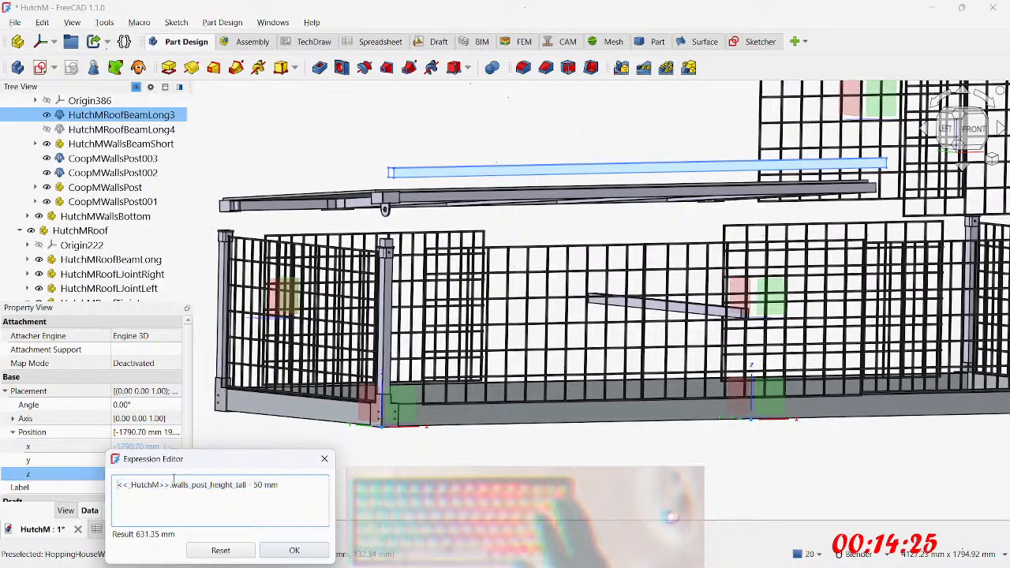
text(0.5 *)
key(Return)
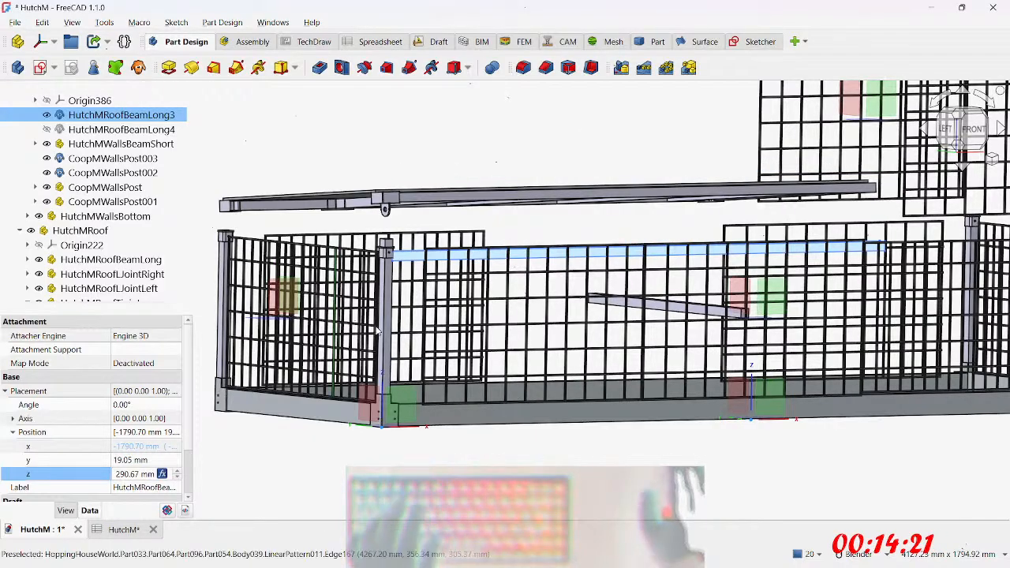
middle_drag(534, 267, 385, 269)
scroll(383, 269, up, 5)
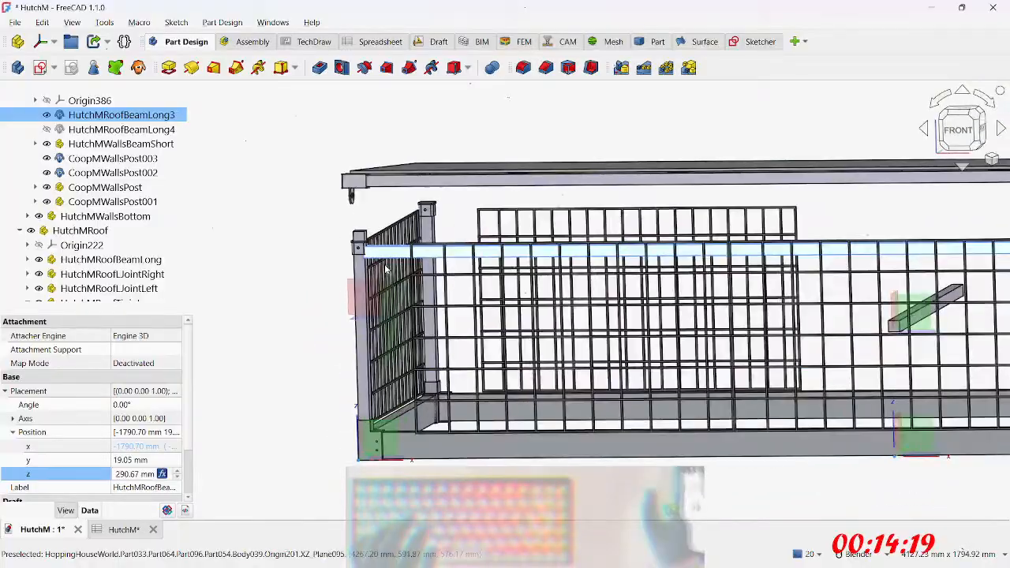
middle_drag(533, 285, 400, 243)
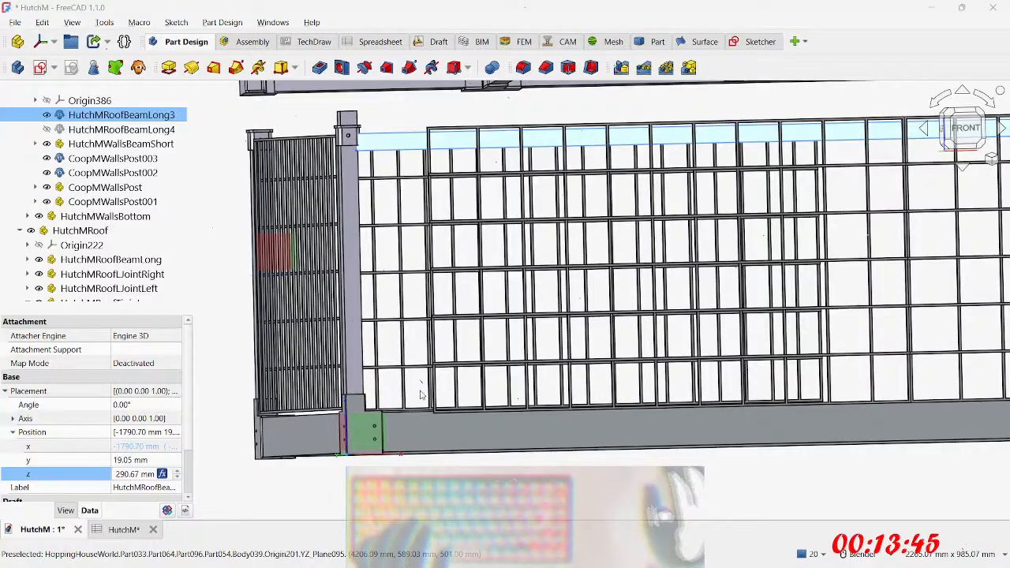
Step: Remove the 50 mm offset from HutchMRoofBeamLong3's z expression, leaving 0.5 * <<_HutchM>>.walls_post_height_tall
scroll(494, 365, down, 2)
shift+middle_drag(494, 367, 291, 391)
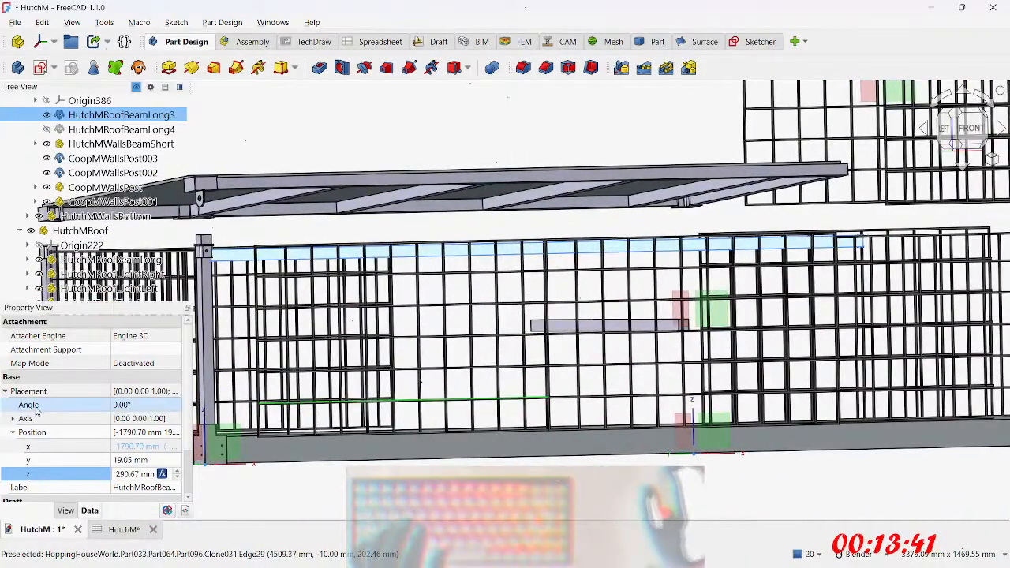
scroll(410, 320, up, 2)
shift+middle_drag(412, 320, 626, 311)
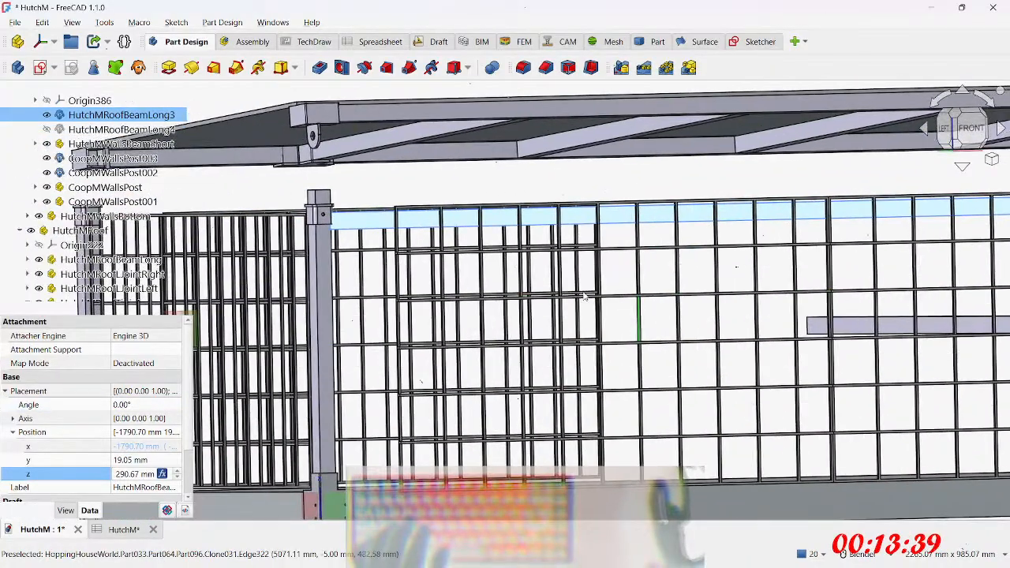
scroll(439, 210, up, 2)
shift+middle_drag(355, 252, 486, 282)
scroll(474, 257, up, 1)
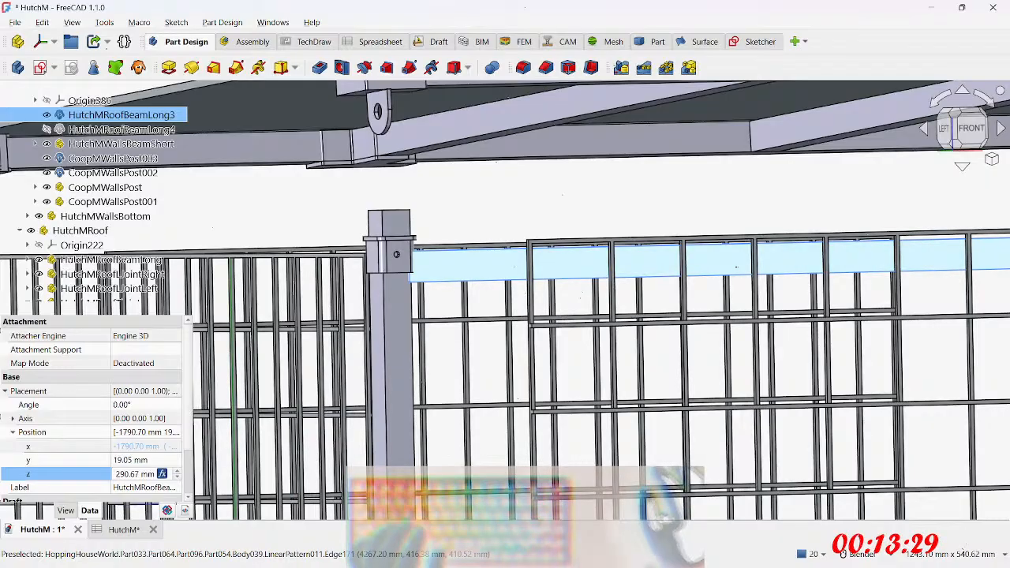
click(162, 474)
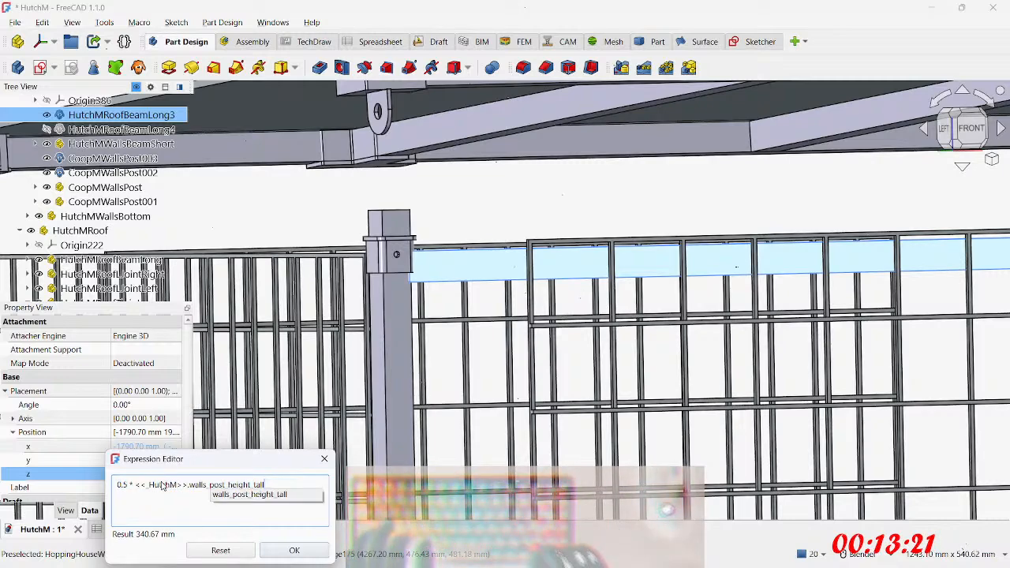
key(Return)
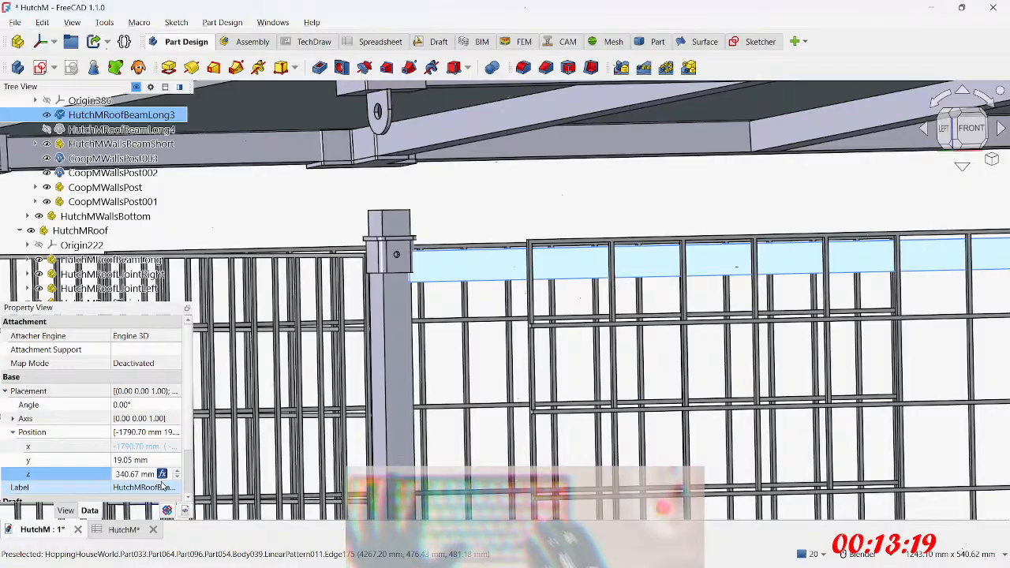
Step: Examine the raised long beam where it meets the corner post and the roof joint above it
middle_drag(552, 449, 518, 454)
middle_drag(340, 382, 793, 299)
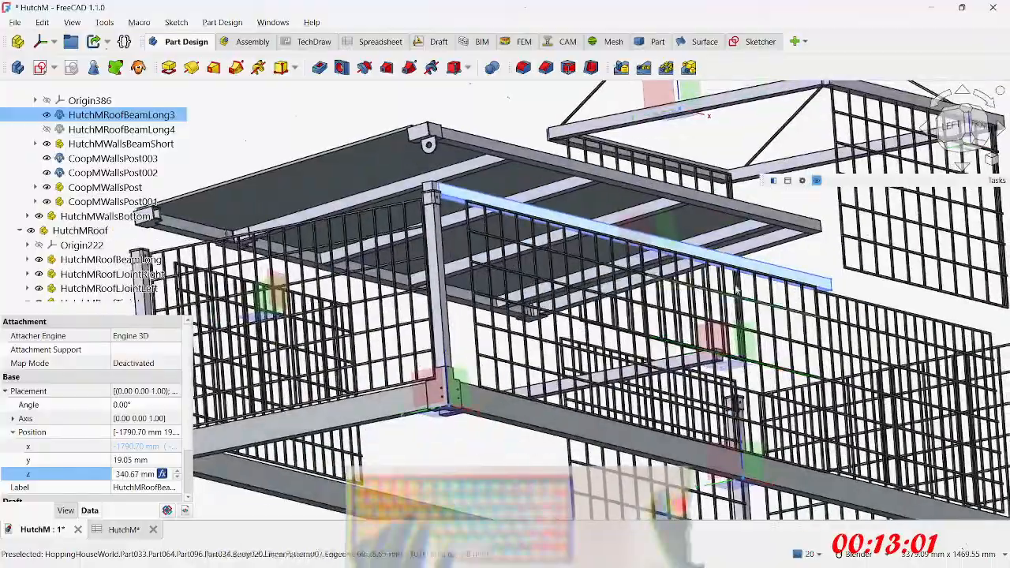
middle_drag(640, 319, 762, 369)
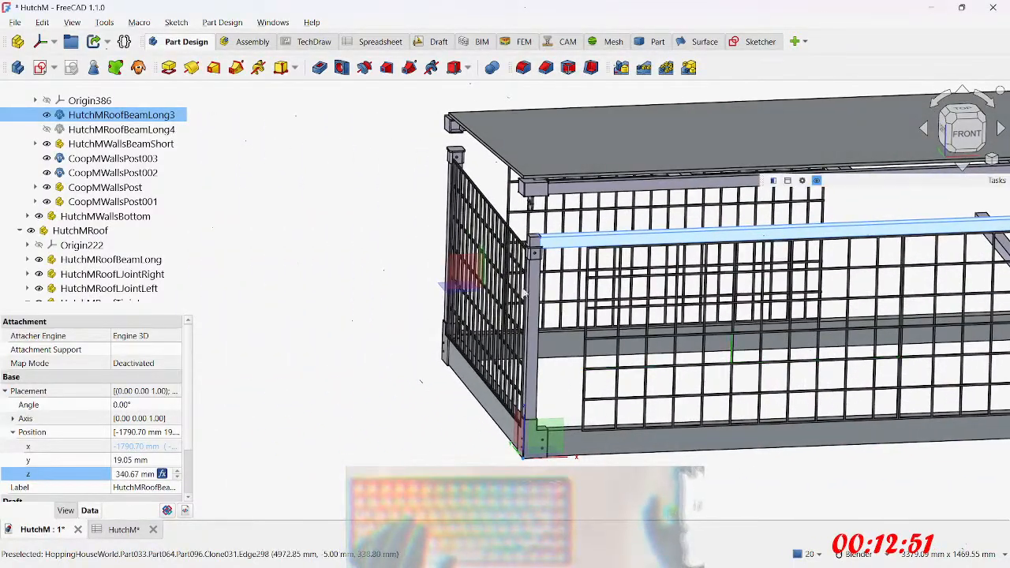
scroll(525, 297, up, 5)
shift+middle_drag(608, 220, 567, 235)
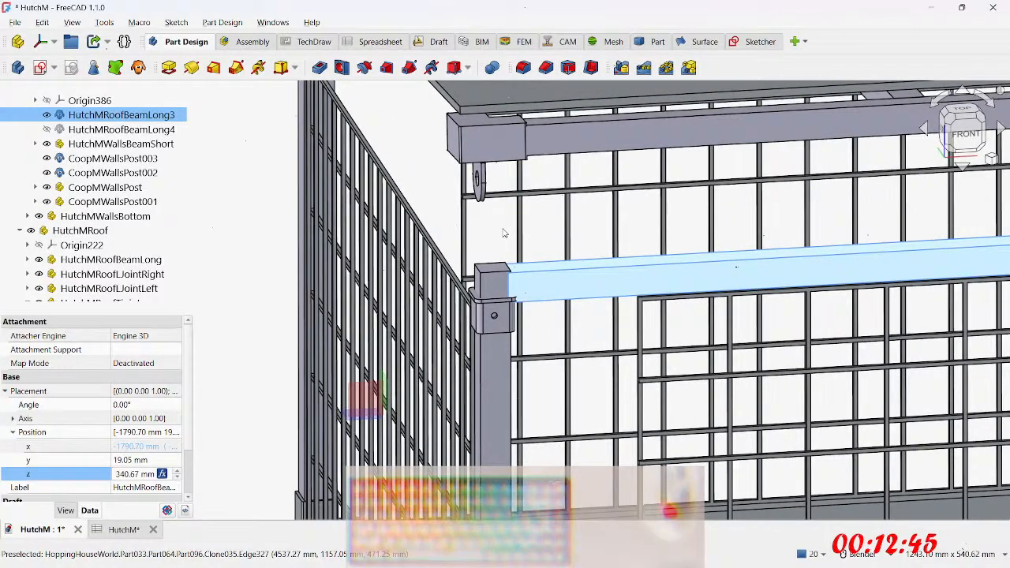
middle_drag(504, 232, 545, 226)
scroll(733, 260, up, 5)
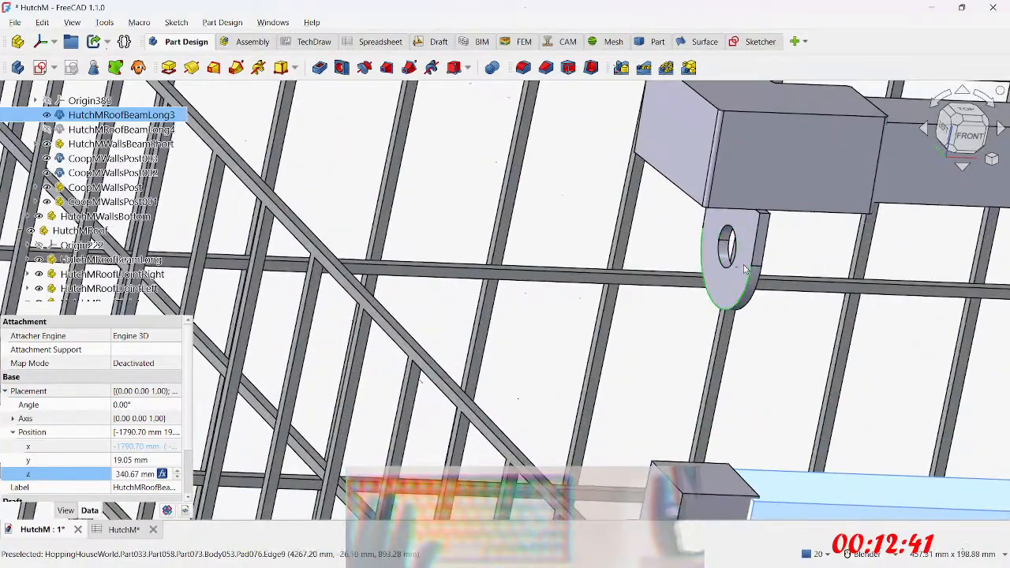
Step: Inspect the eyelet tab beneath the roof's corner L-joint and its alignment with the wall frame's beam and post
click(723, 291)
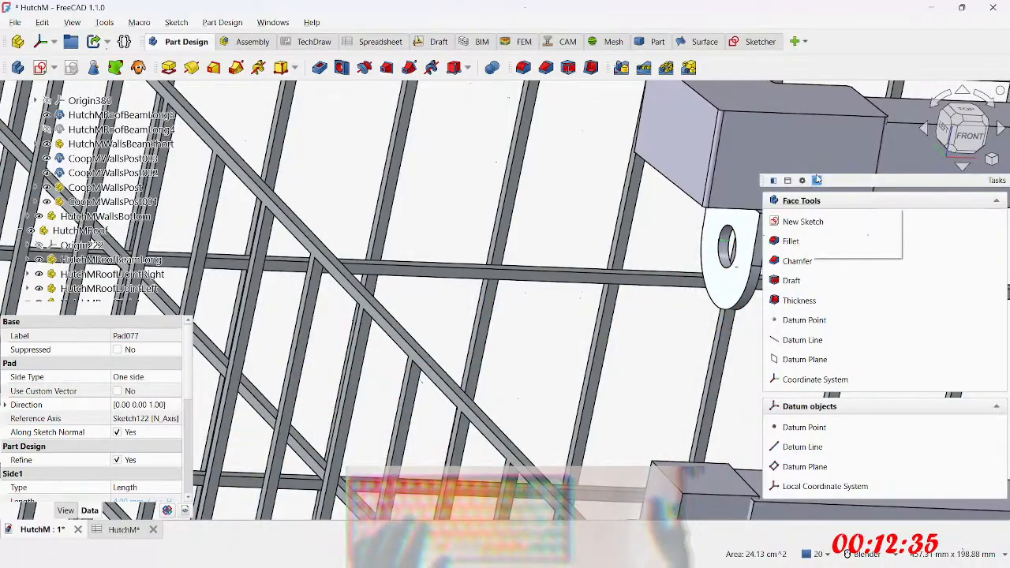
shift+middle_drag(781, 150, 387, 232)
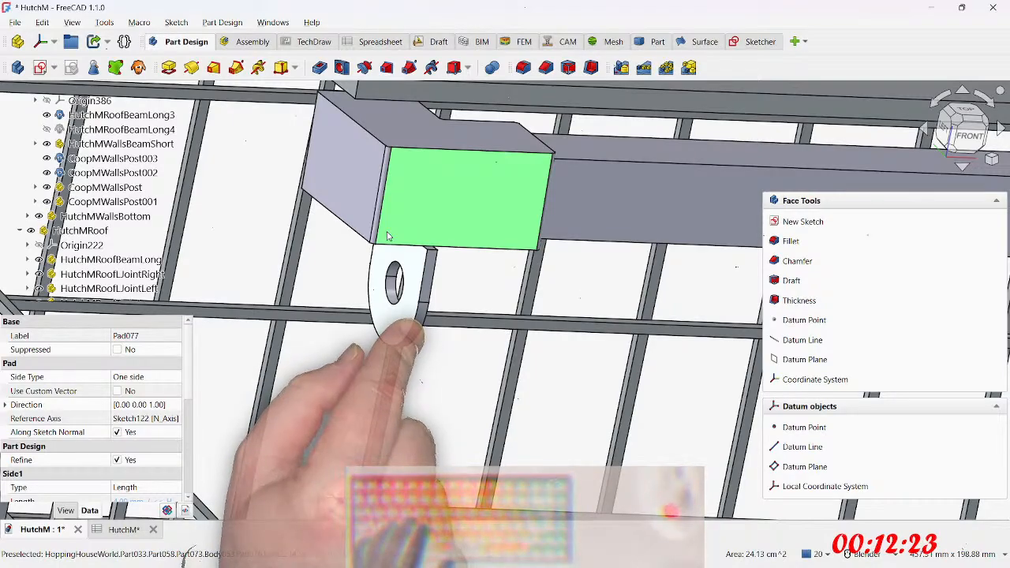
middle_drag(500, 276, 473, 287)
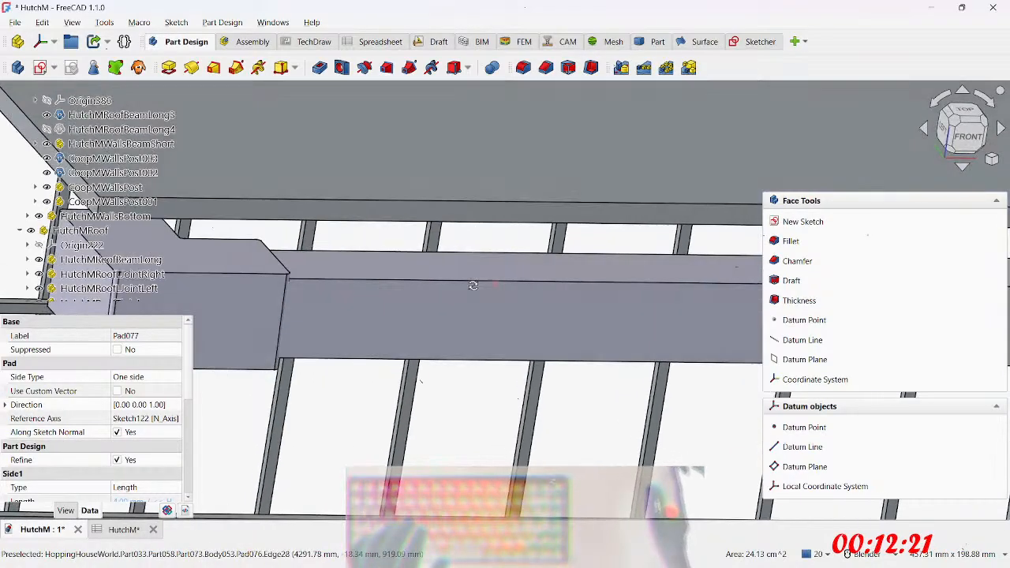
scroll(458, 288, down, 3)
scroll(459, 288, down, 3)
middle_drag(466, 388, 557, 383)
middle_drag(386, 294, 143, 256)
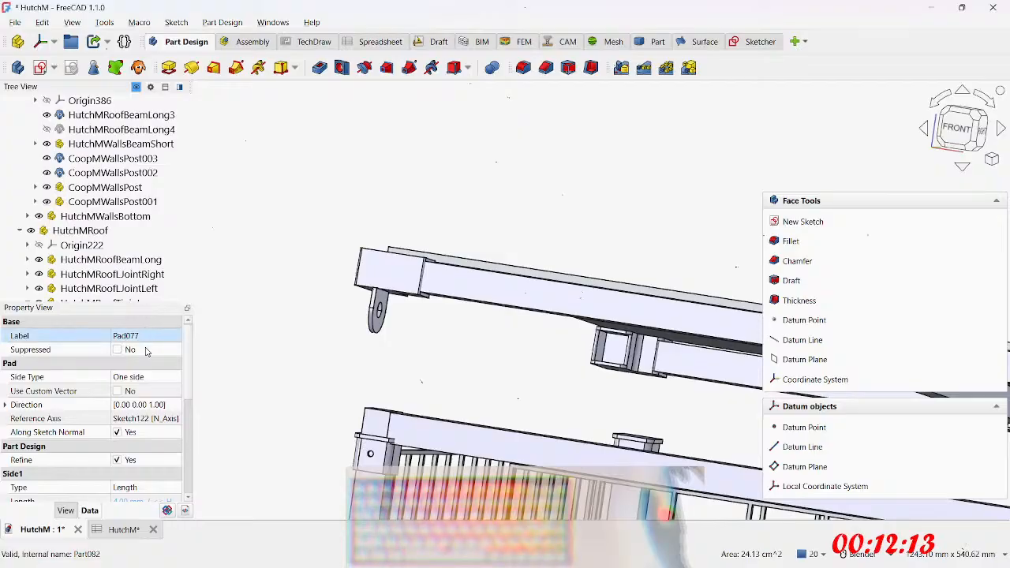
middle_drag(421, 381, 520, 370)
middle_drag(499, 324, 471, 220)
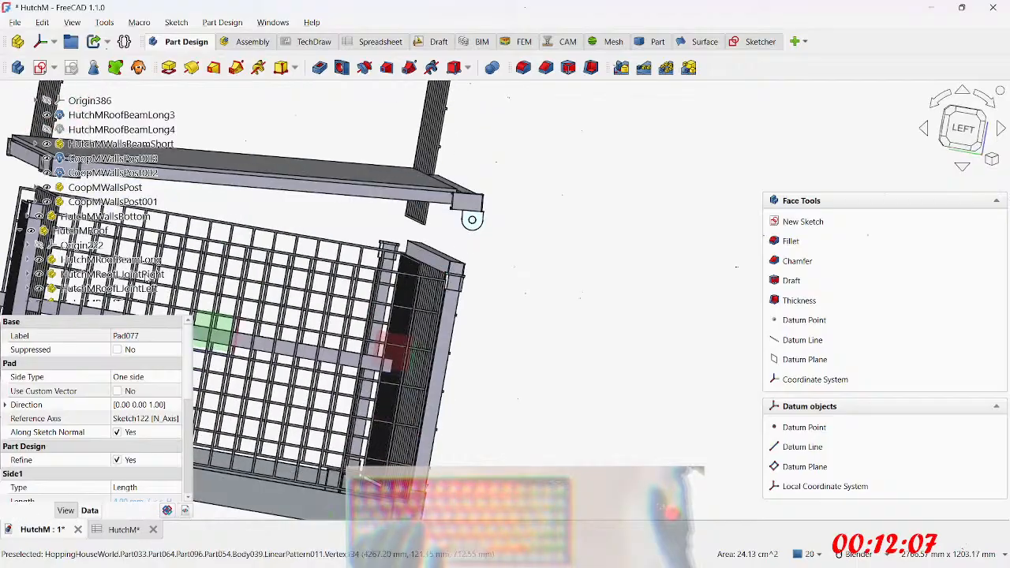
Step: Select HutchMRoof, expand its placement axis values, and examine the roof slope from isometric and side views
scroll(117, 236, down, 1)
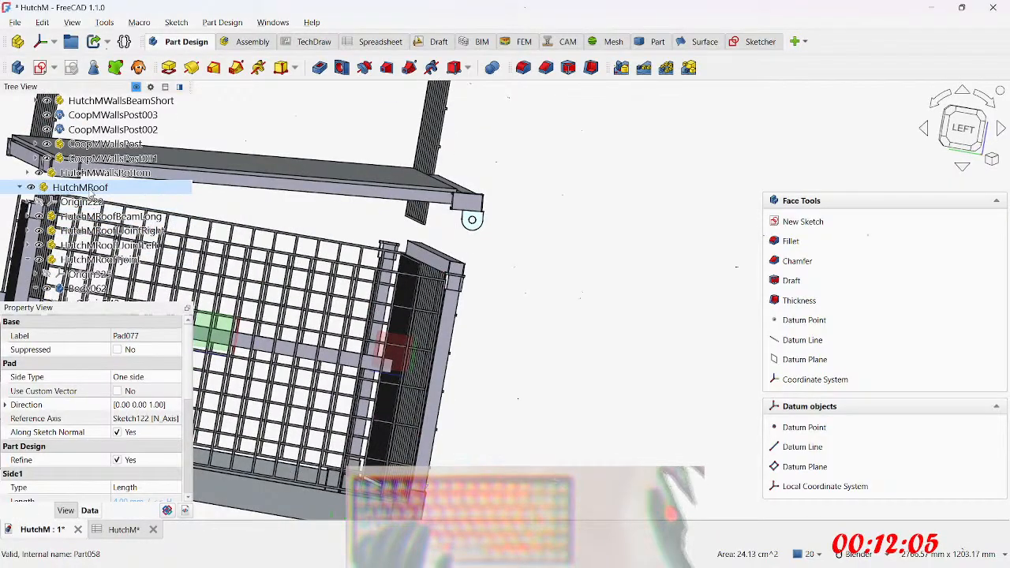
click(91, 193)
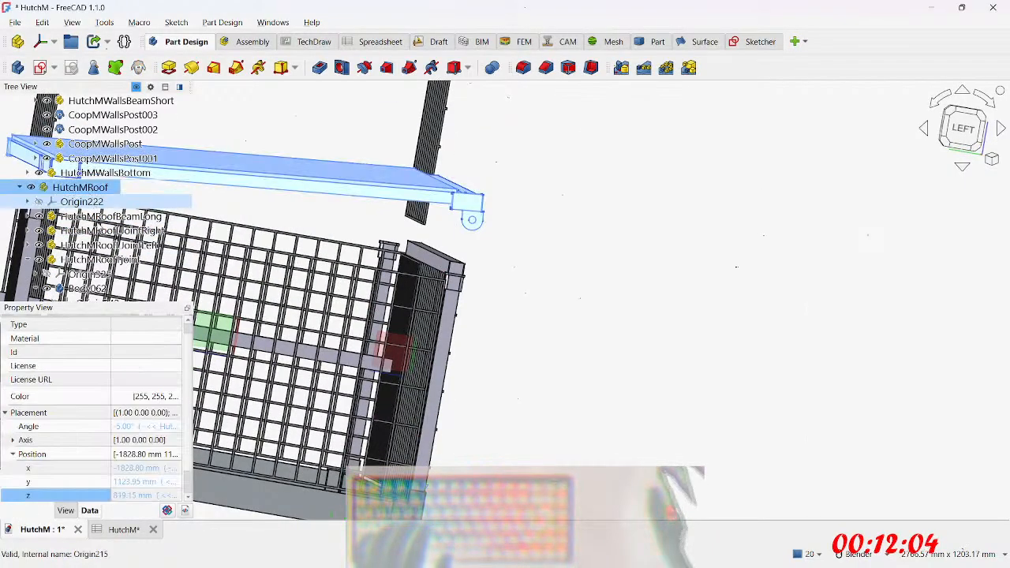
click(11, 442)
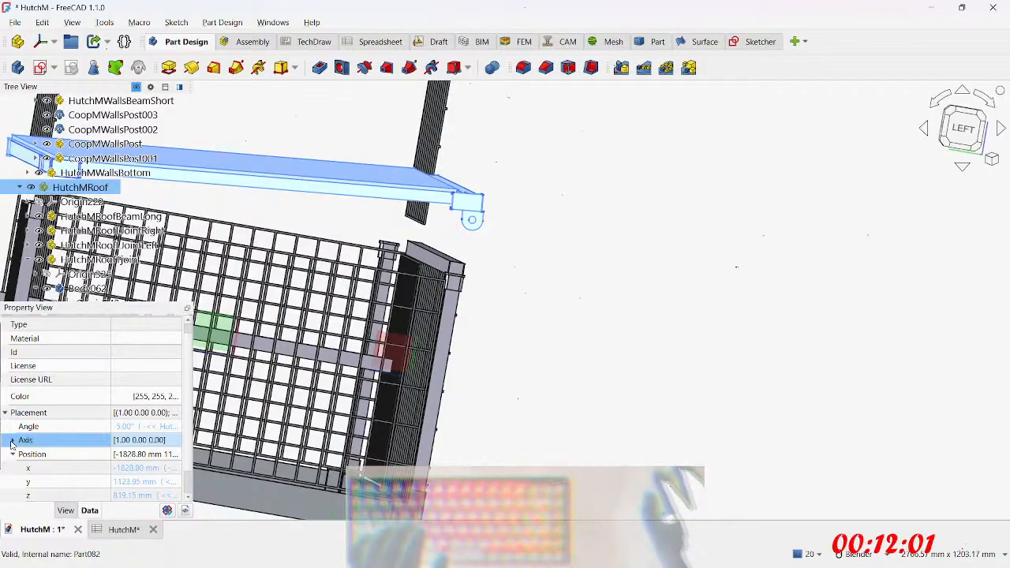
scroll(48, 442, down, 2)
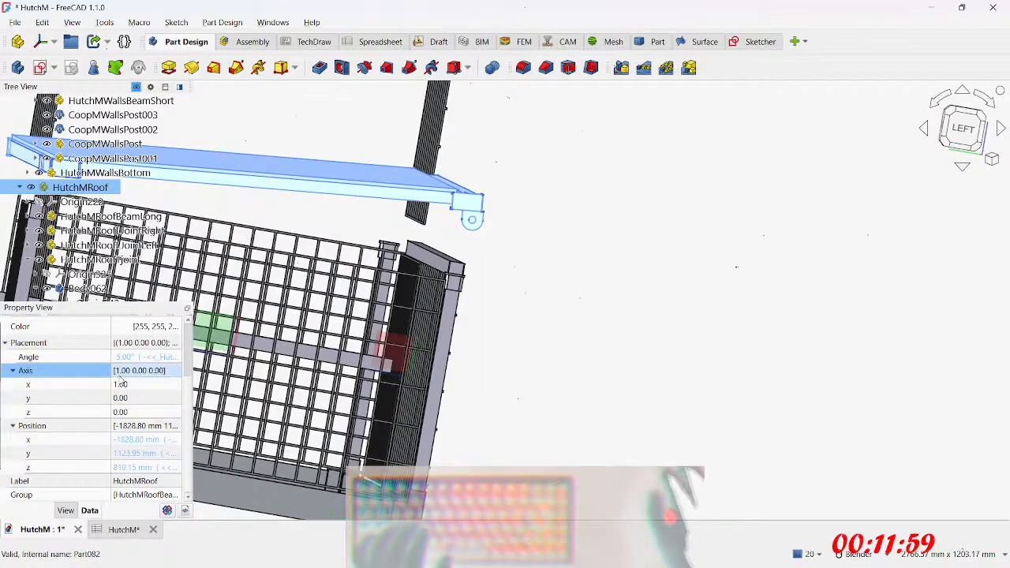
click(136, 358)
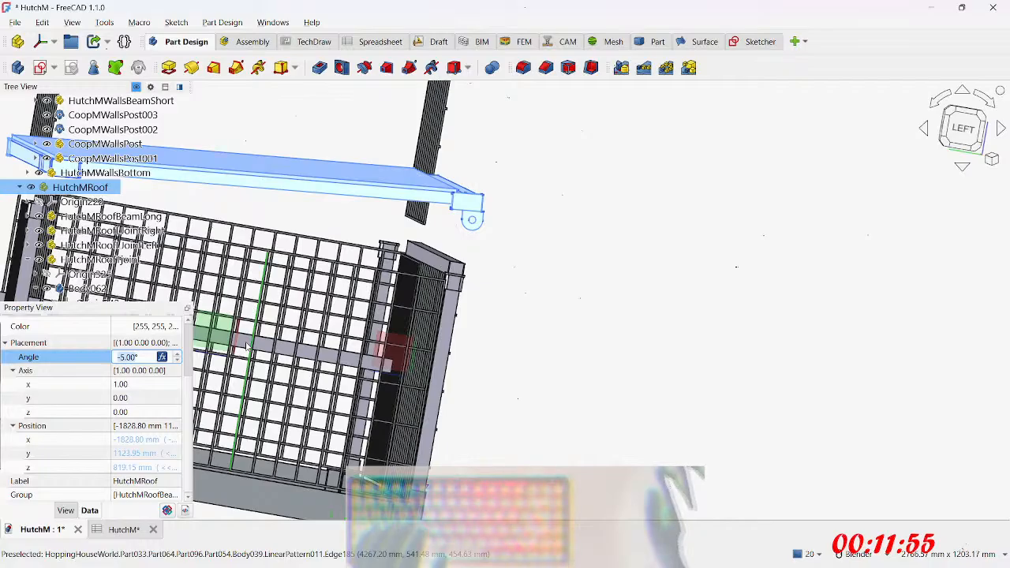
key(0)
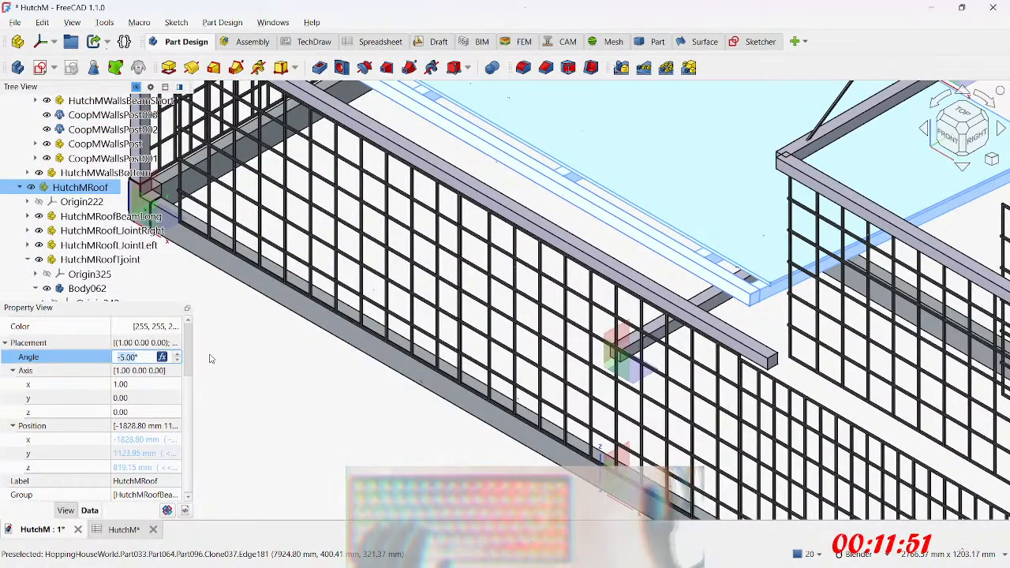
key(1)
key(2)
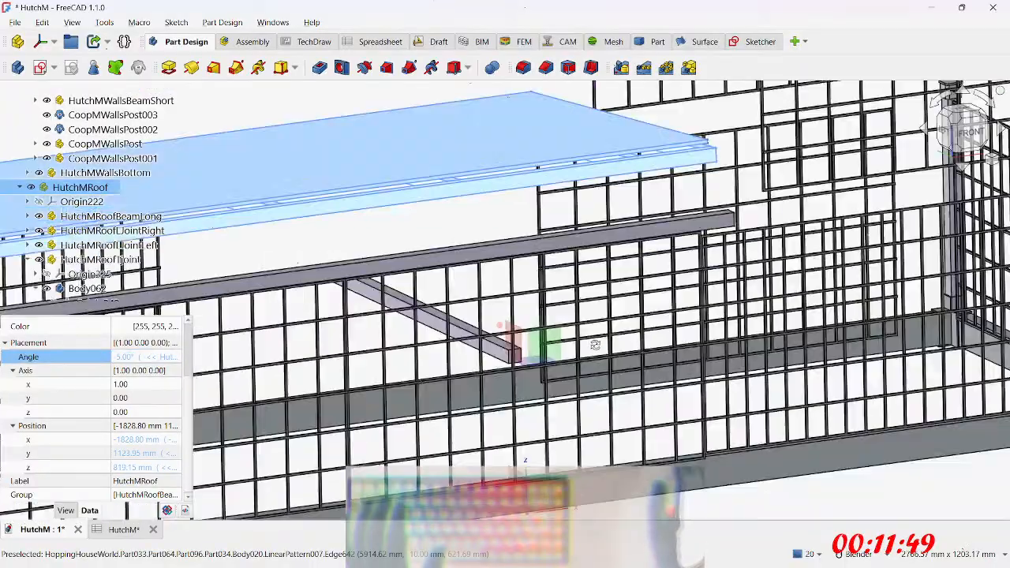
key(5)
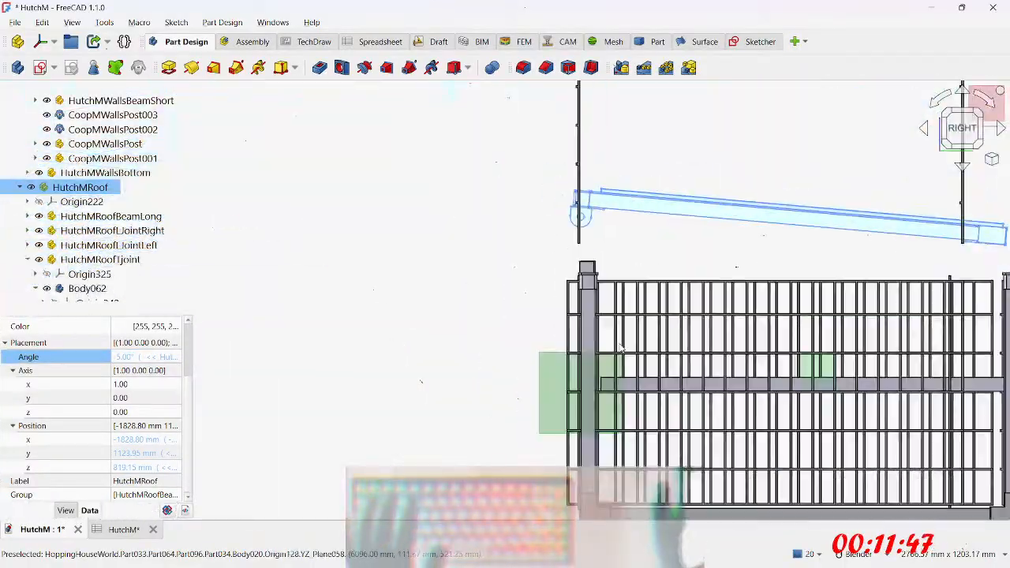
key(6)
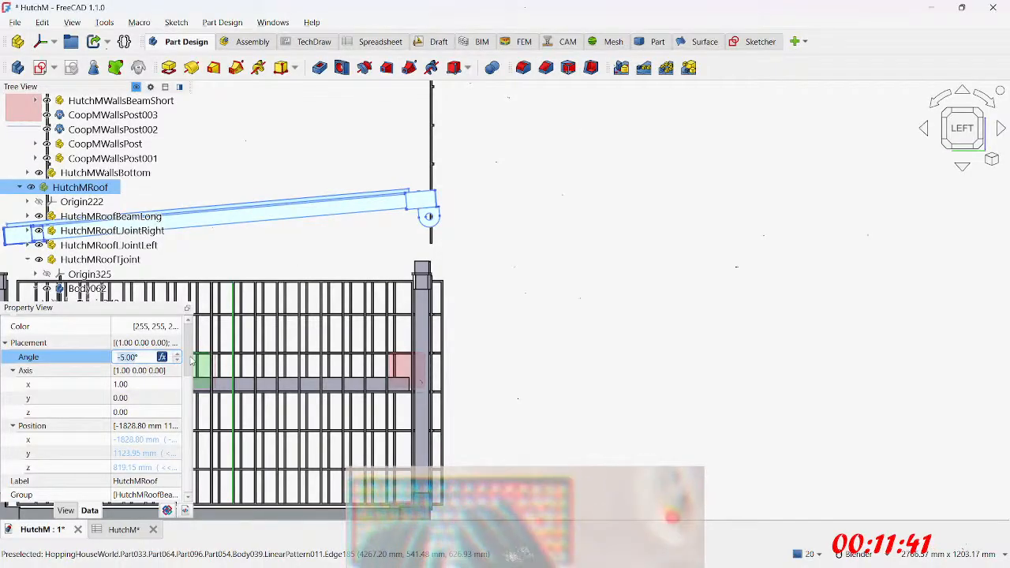
key(0)
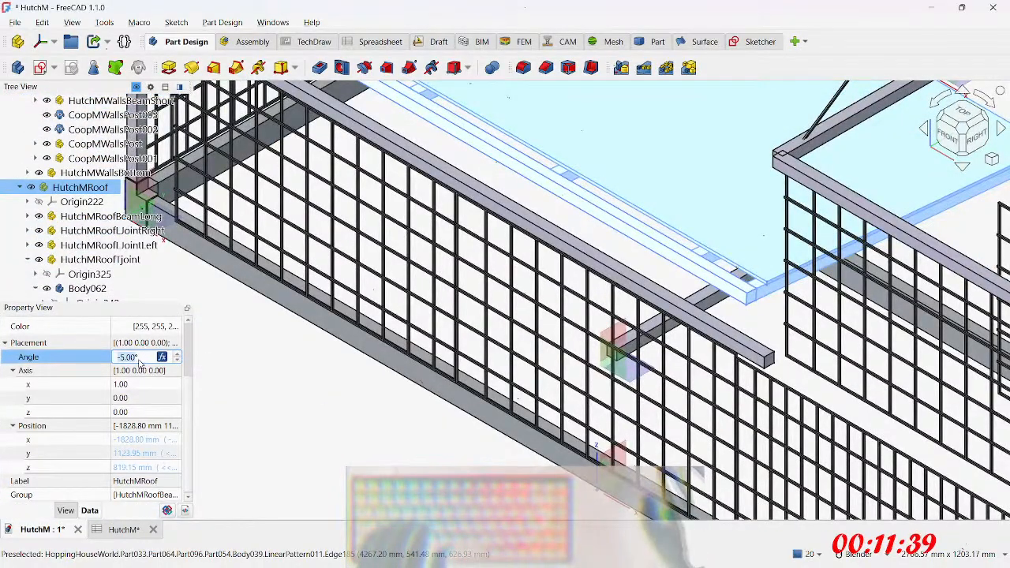
Step: Replace the expression for HutchMRoof's placement angle with 90 and check the rotated roof against the wall frame
click(162, 357)
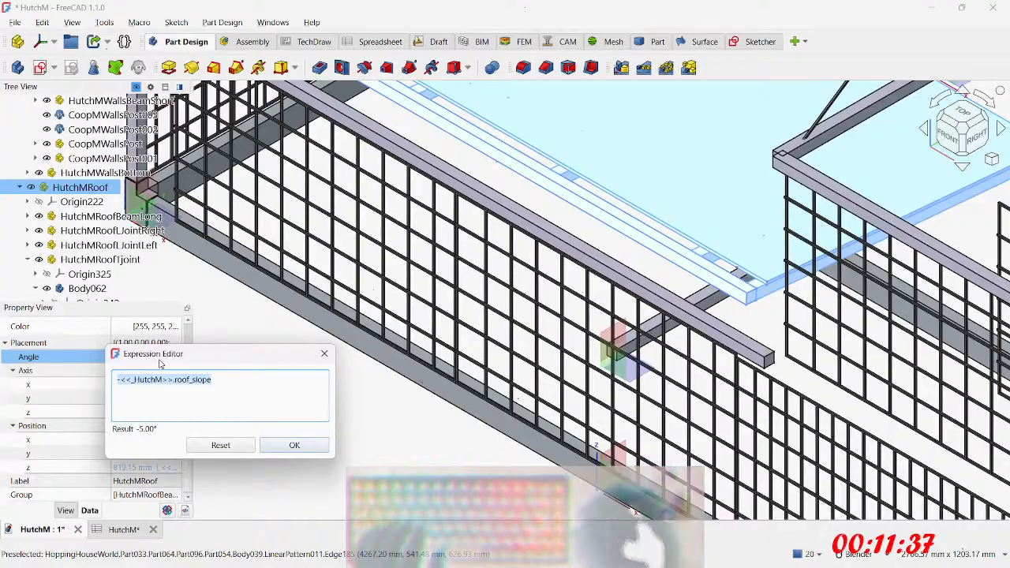
text(90)
key(Return)
key(Return)
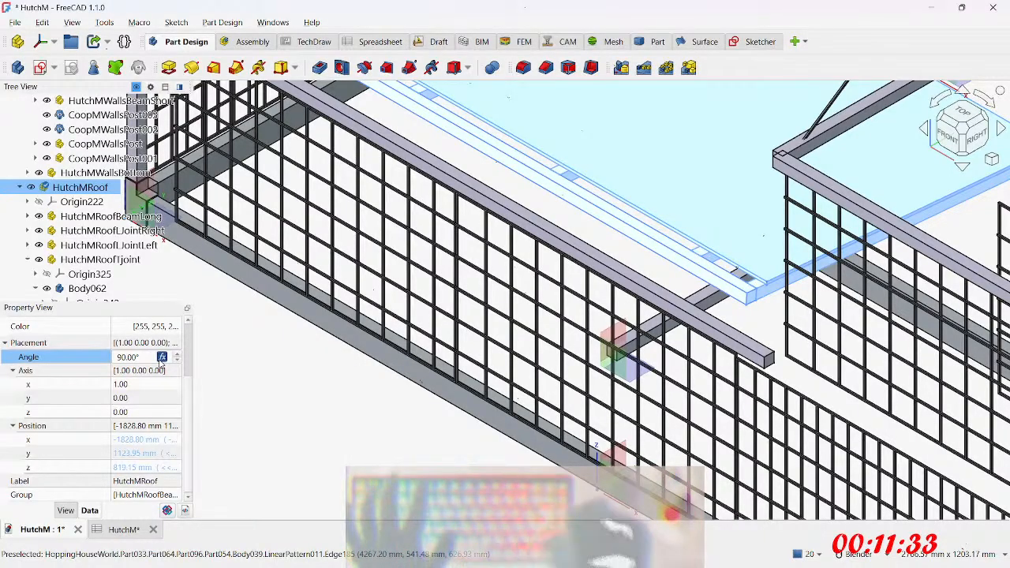
middle_drag(749, 260, 1000, 278)
key(1)
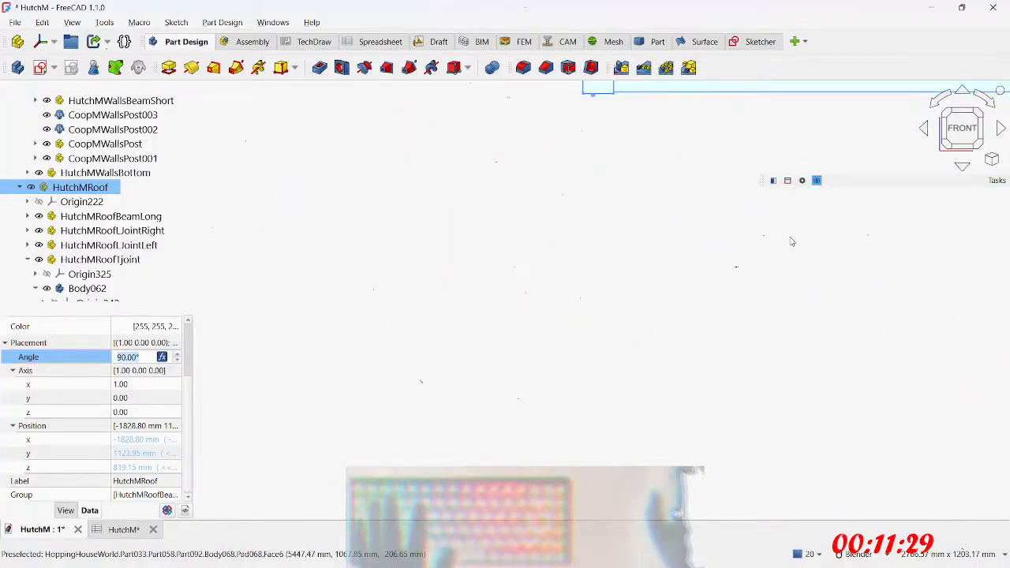
middle_drag(732, 223, 619, 150)
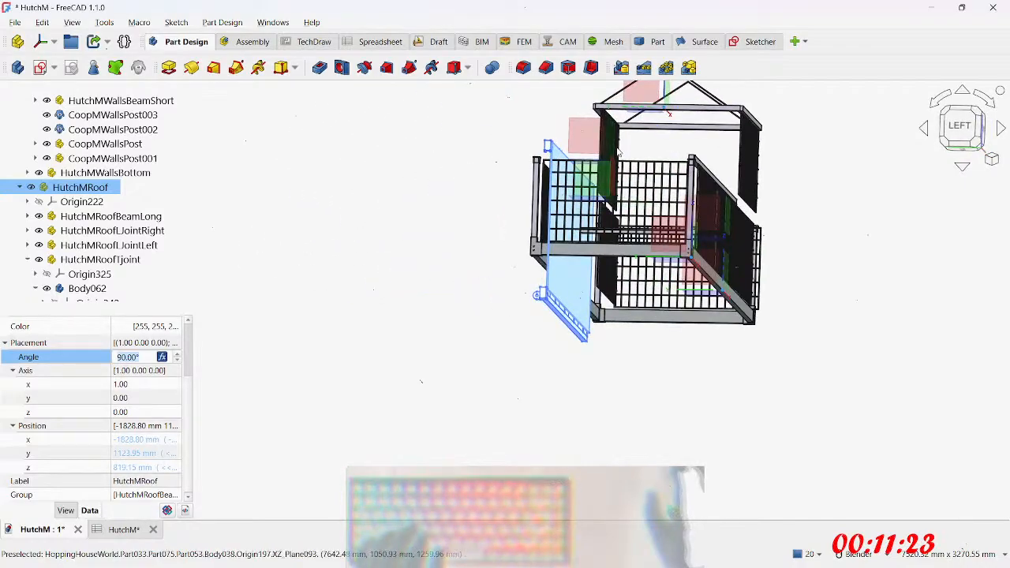
mouse_move(655, 250)
middle_down()
mouse_move(699, 261)
mouse_move(659, 246)
middle_up()
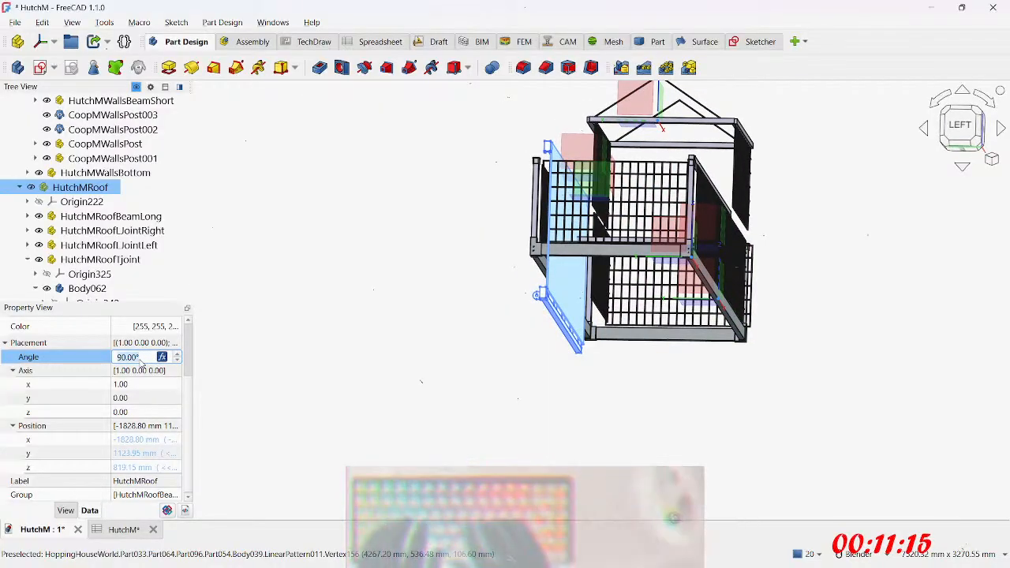
key(0)
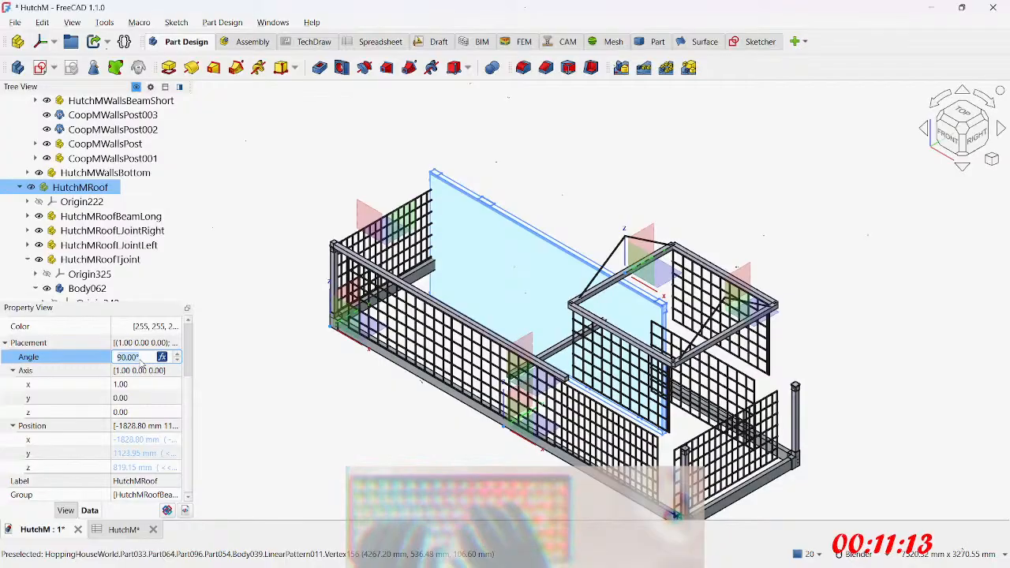
Step: Change the expression for HutchMRoof's placement angle to -90 deg
click(162, 357)
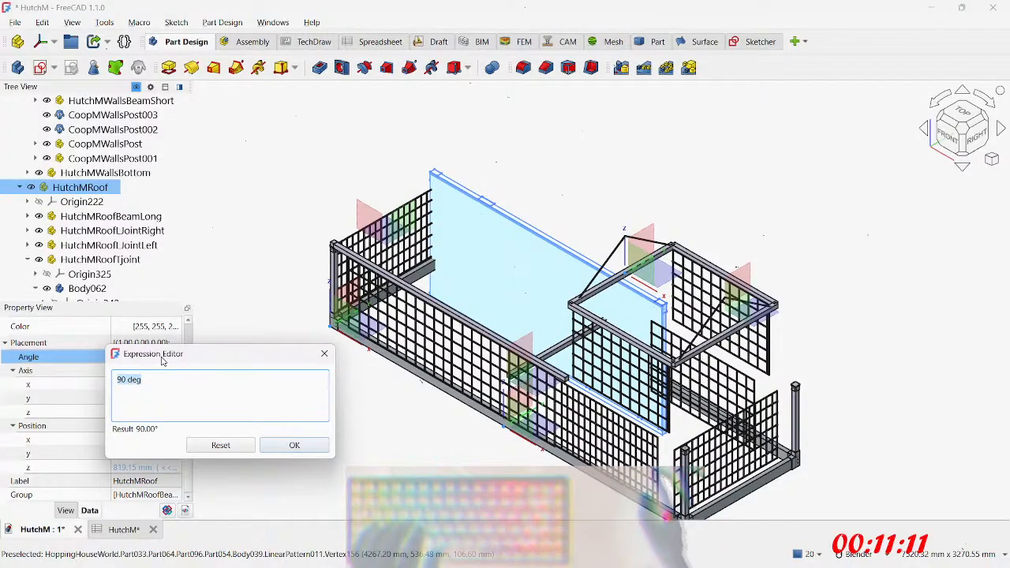
key(Return)
key(6)
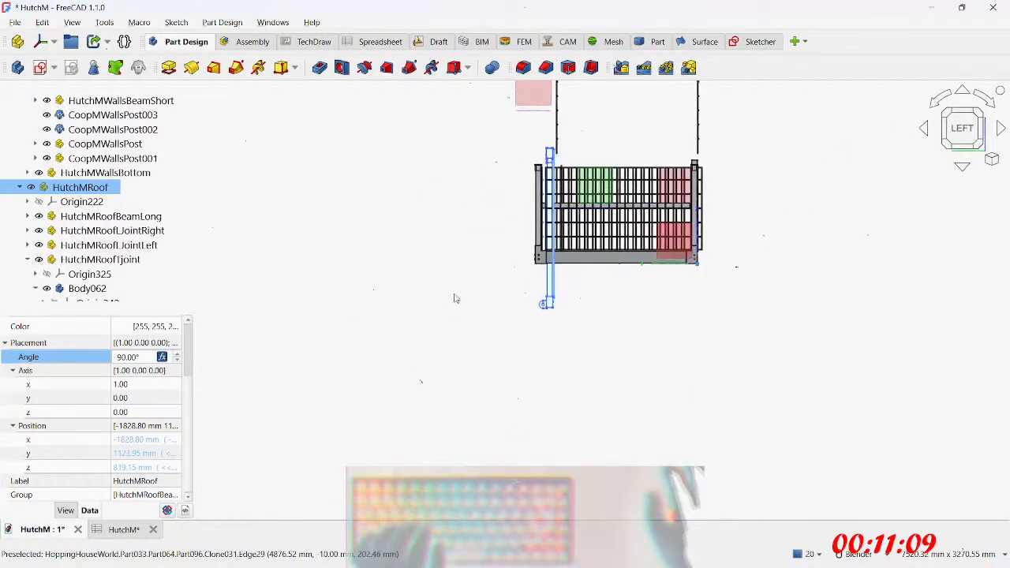
click(162, 357)
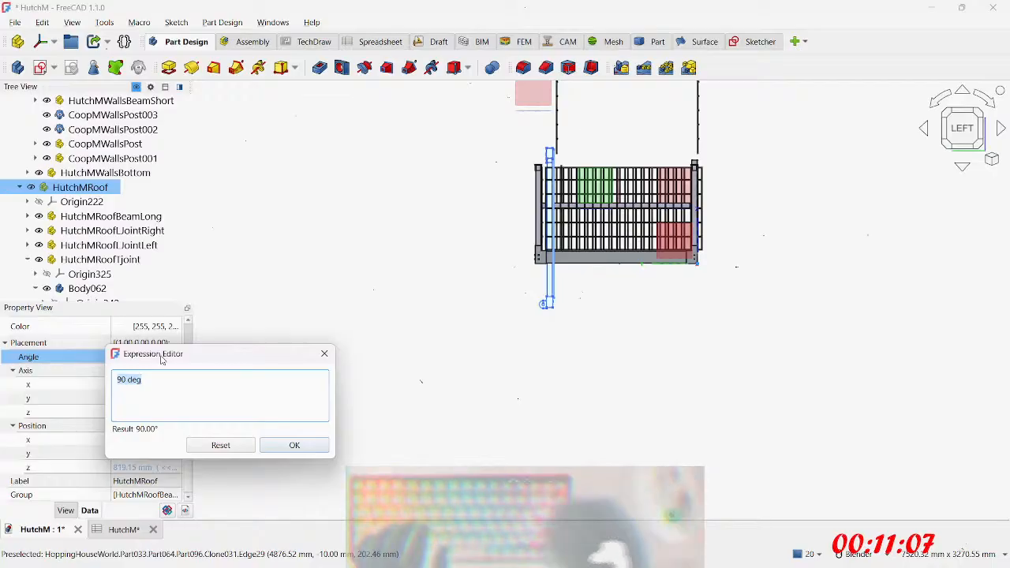
key(Left)
text(-)
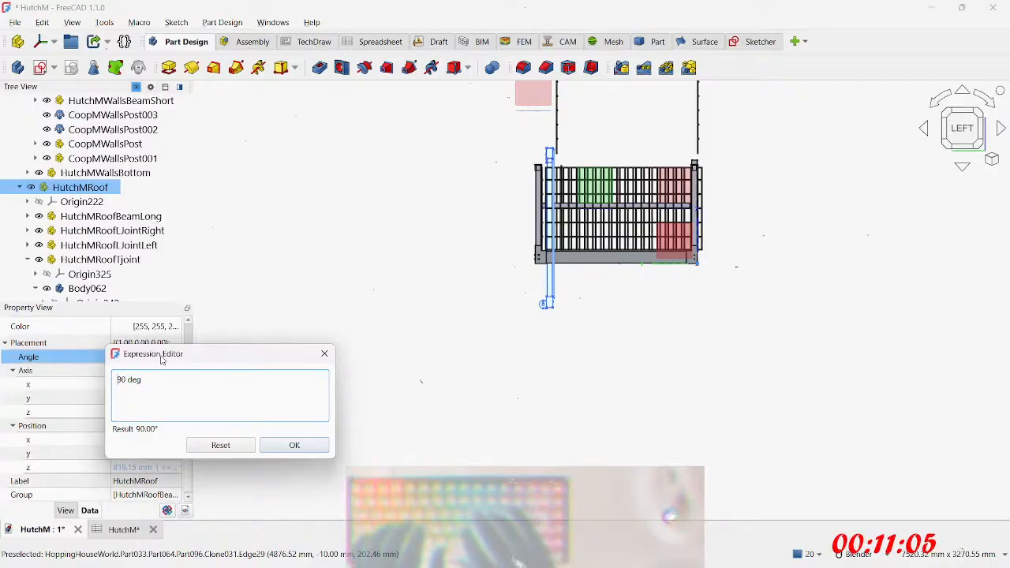
key(Return)
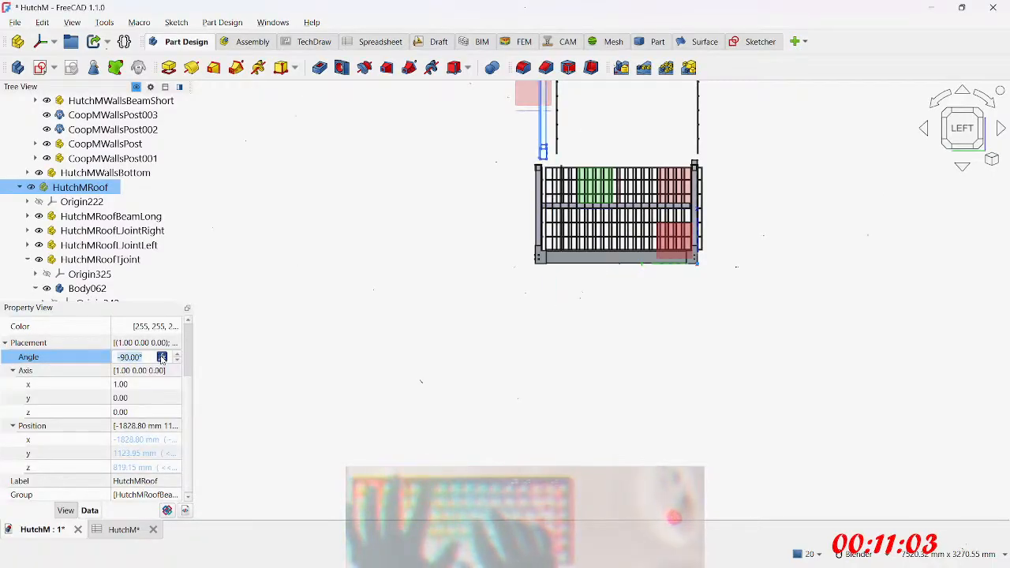
middle_drag(357, 287, 652, 379)
key(6)
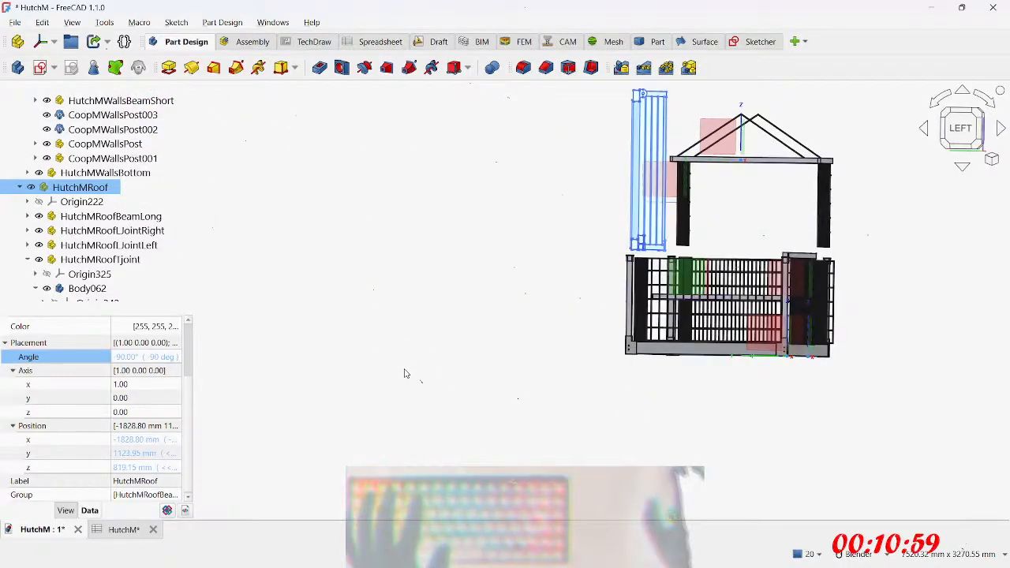
Step: Examine the upright roof above the wall frame from the side and at an angle, and undo its rotation
scroll(678, 239, up, 5)
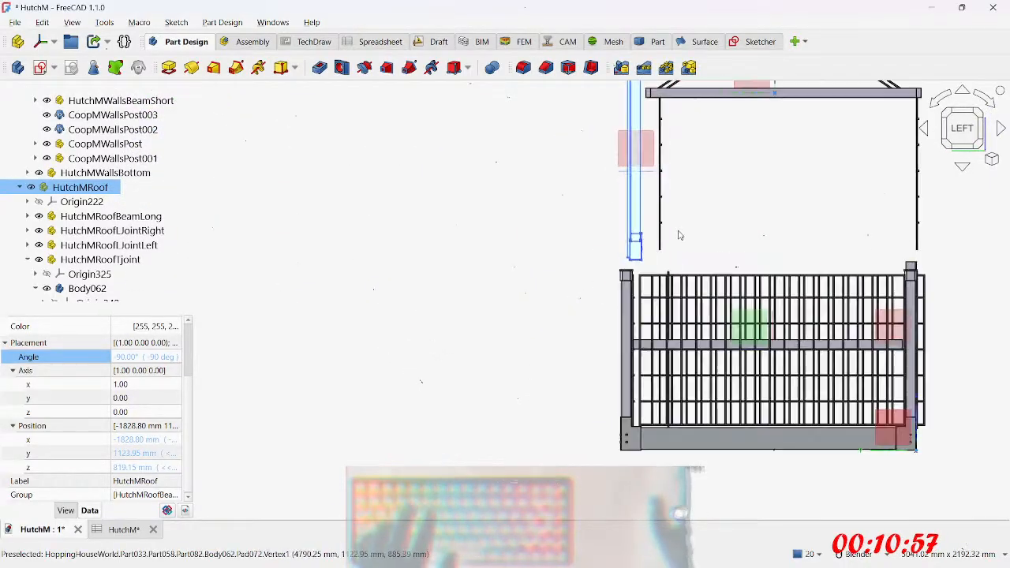
middle_drag(658, 306, 639, 332)
scroll(639, 301, down, 6)
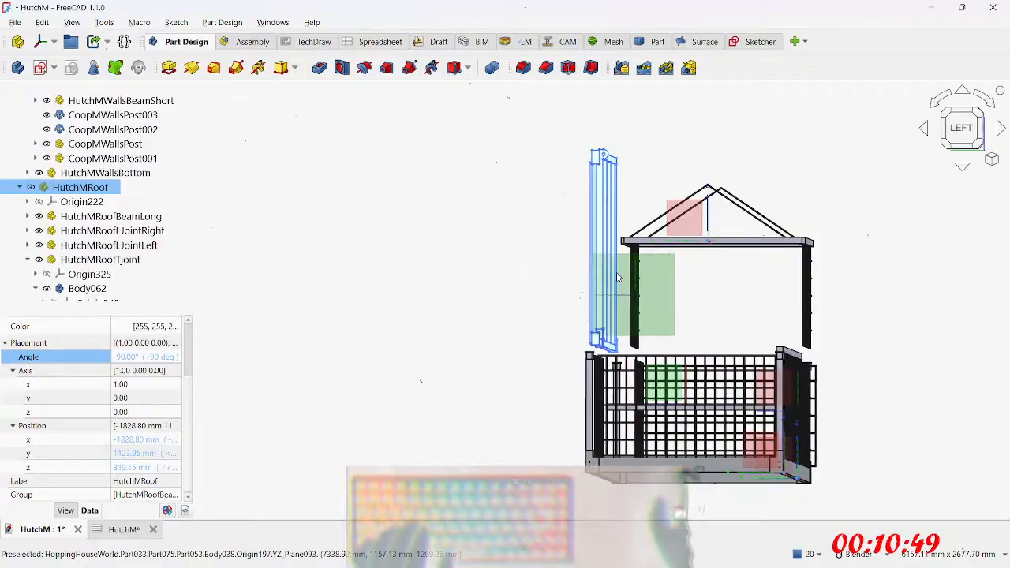
middle_drag(618, 277, 700, 376)
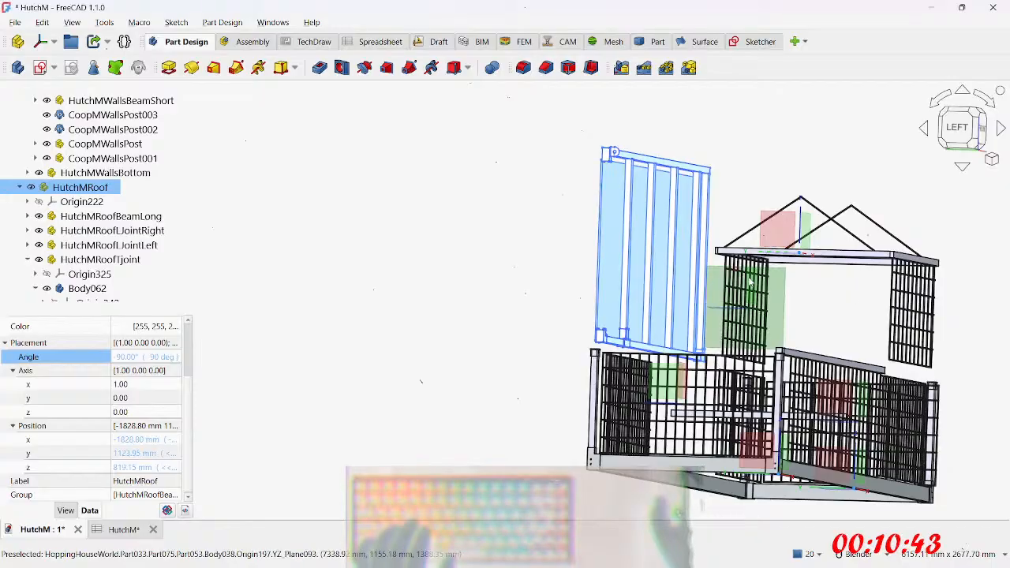
key(1)
middle_drag(836, 371, 913, 386)
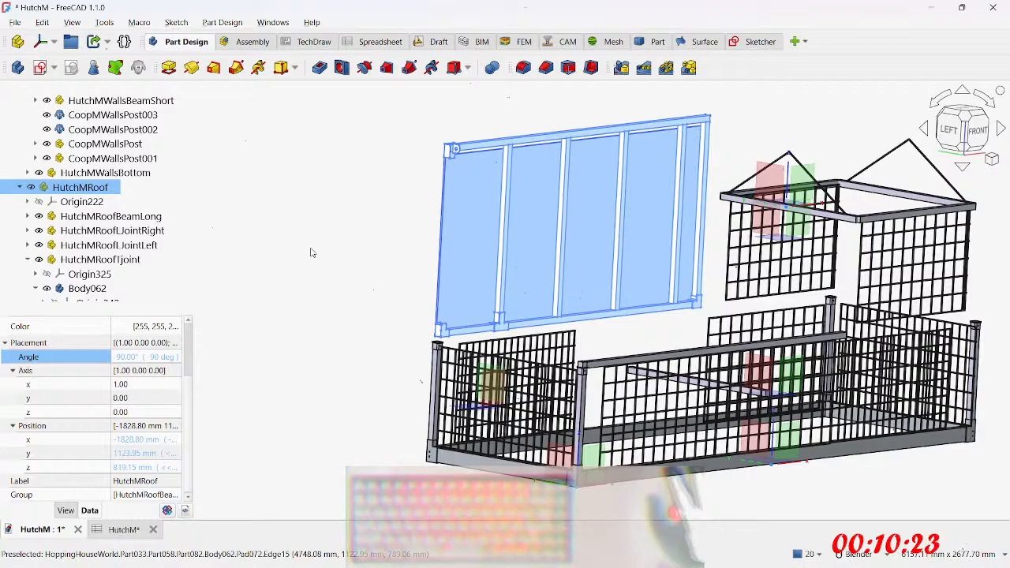
click(274, 304)
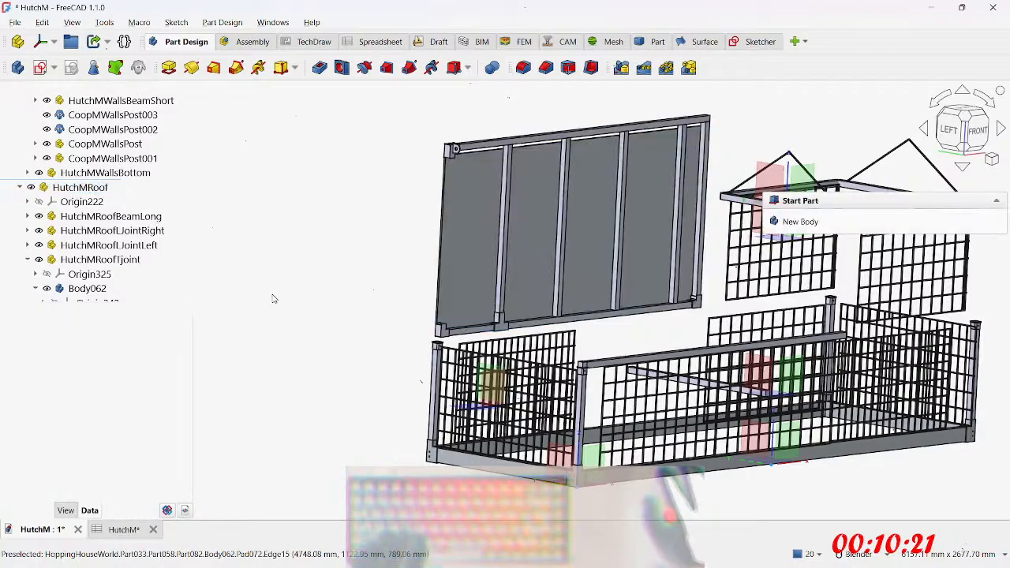
key(6)
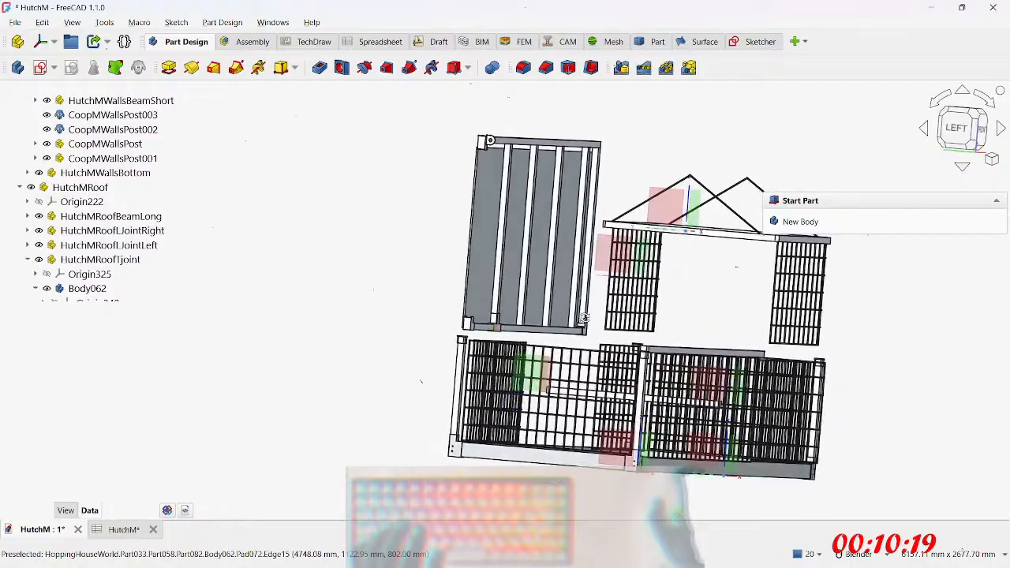
mouse_move(584, 318)
middle_down()
mouse_move(494, 331)
mouse_move(647, 324)
mouse_move(588, 314)
middle_up()
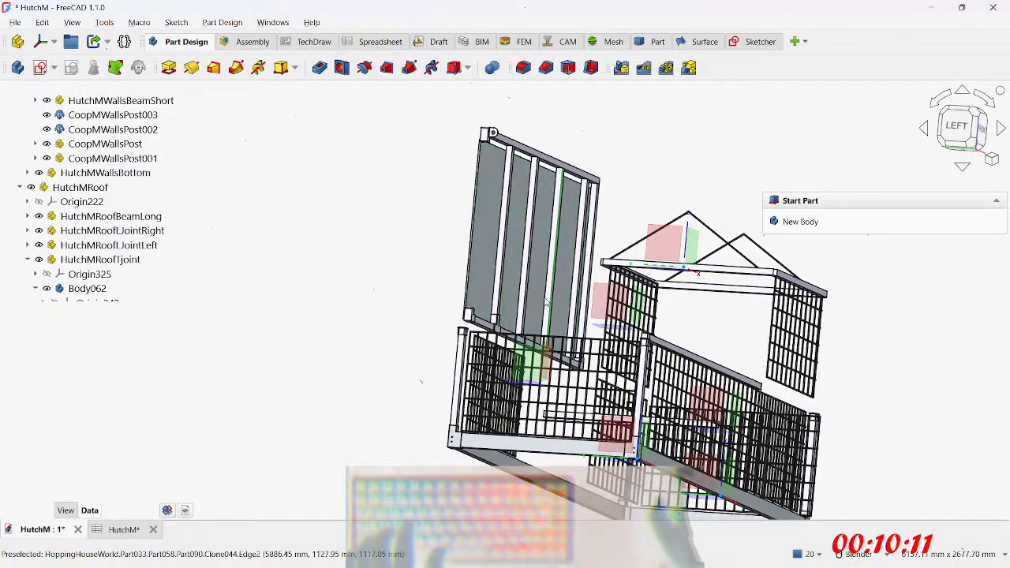
key(ctrl+z)
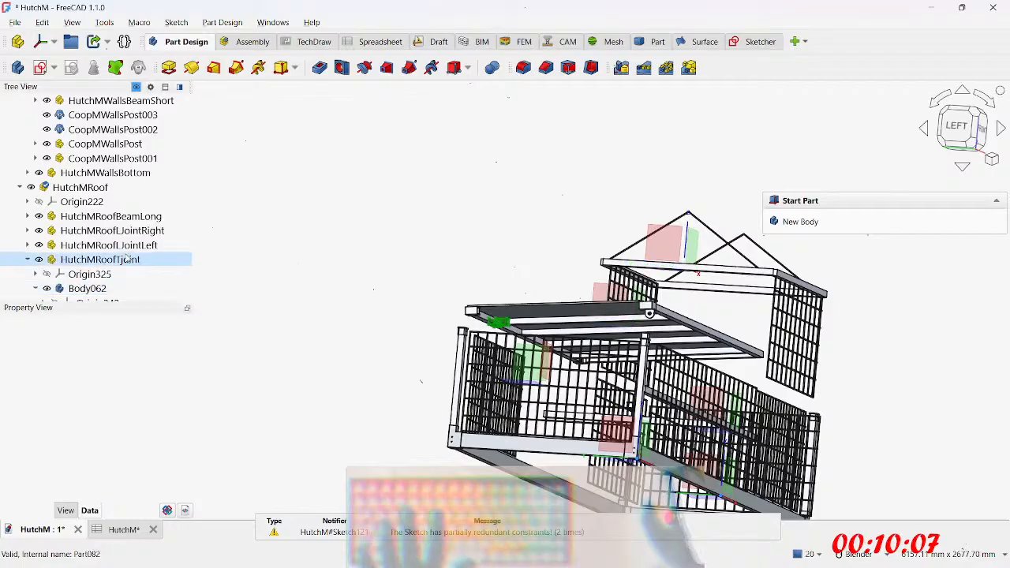
Step: Try a placement angle expression of 90deg on HutchMRoof, inspect the downward-hanging roof, and undo the change
scroll(126, 259, down, 2)
scroll(124, 260, down, 1)
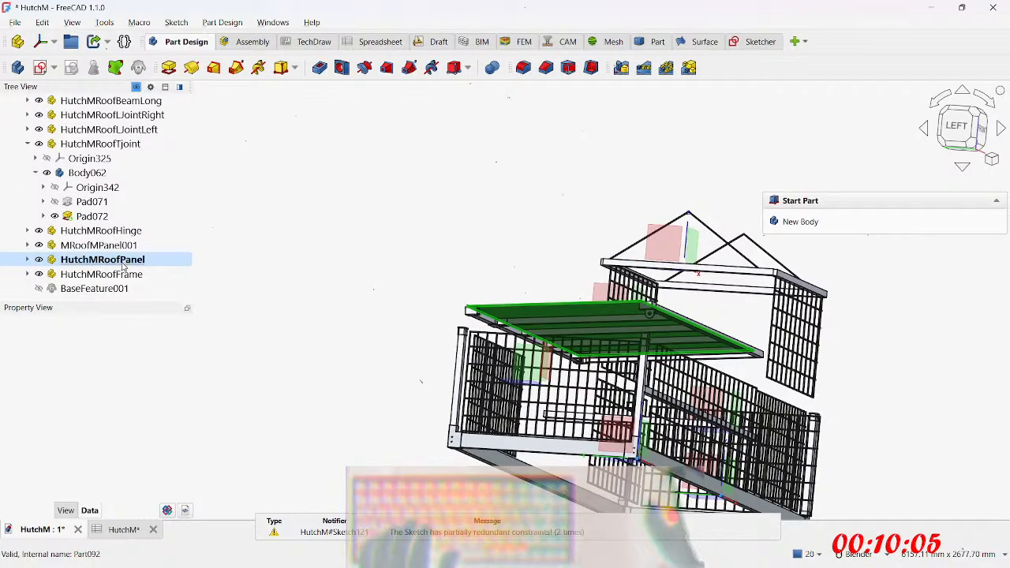
click(124, 265)
scroll(110, 149, up, 2)
click(83, 157)
click(150, 440)
click(170, 438)
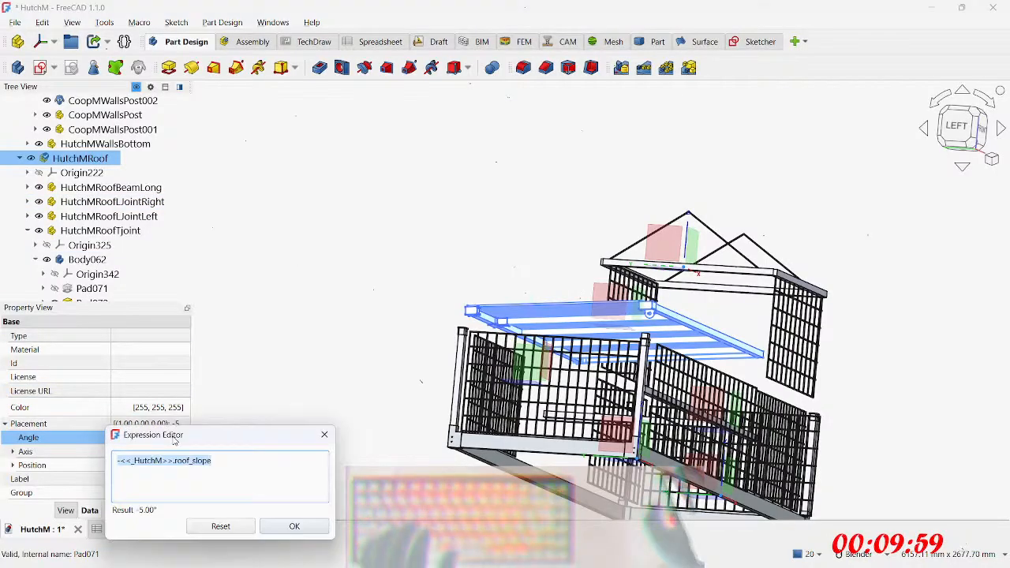
text(90deg)
key(Return)
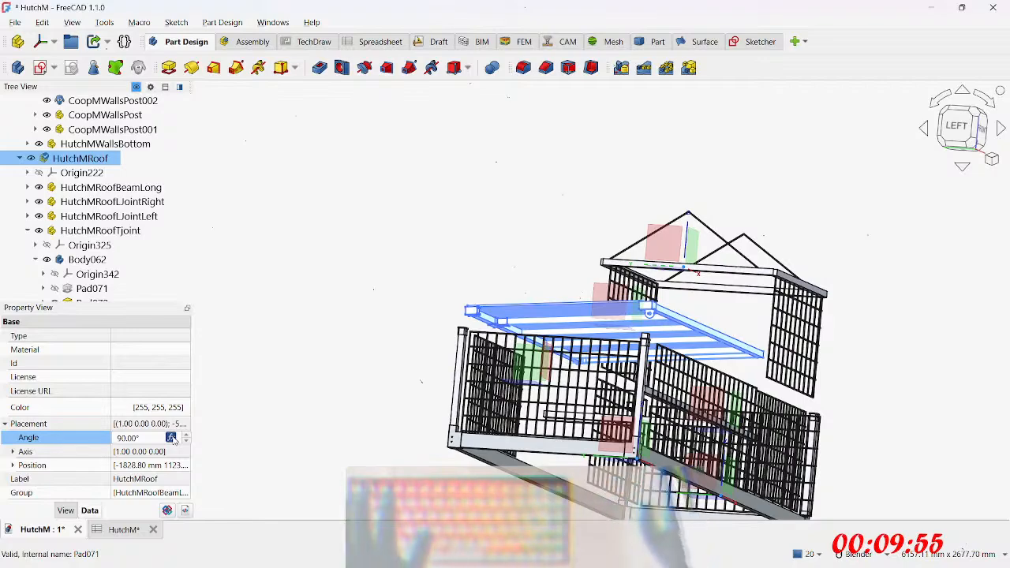
middle_drag(552, 395, 477, 285)
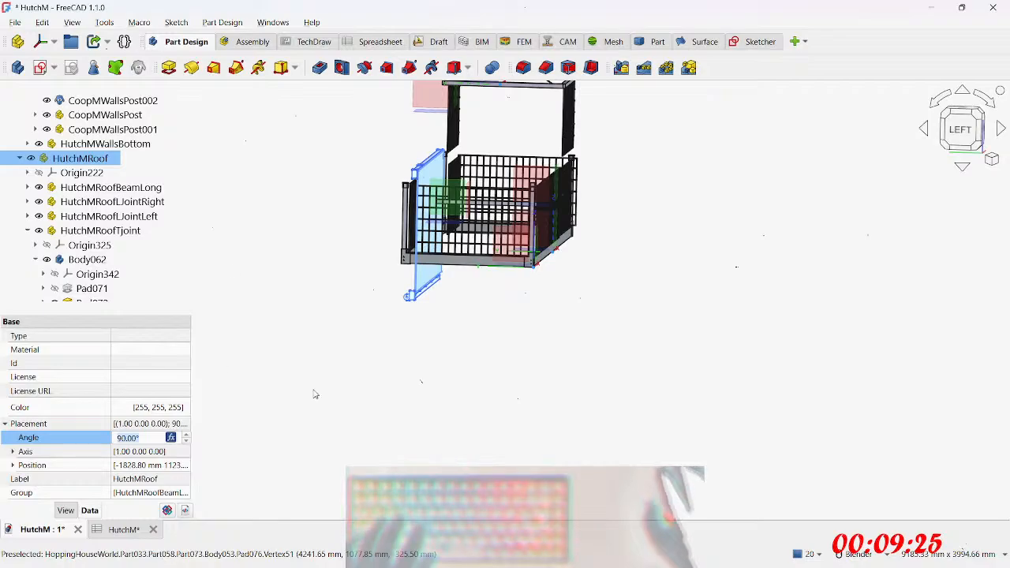
click(347, 375)
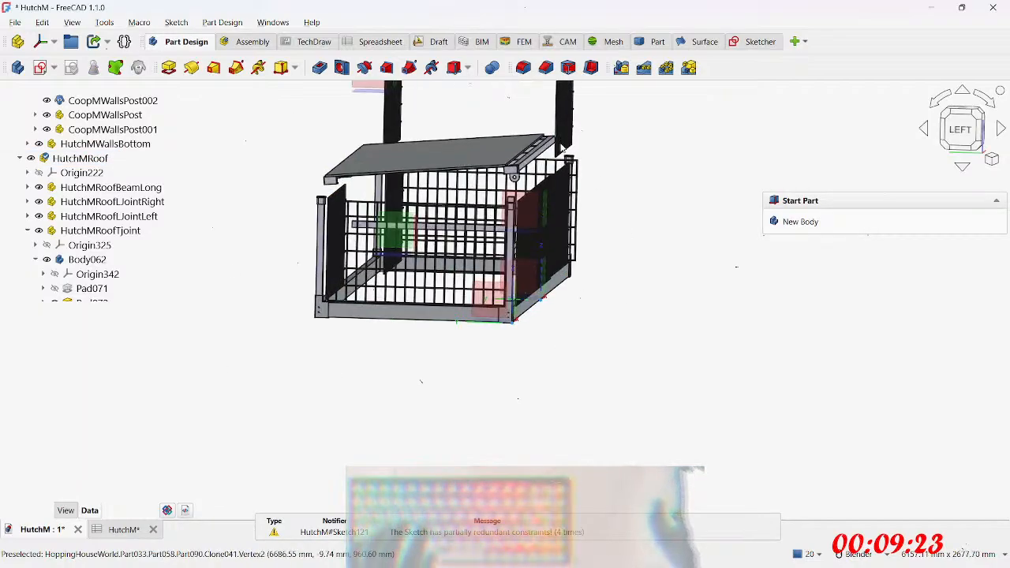
Step: Examine the sloped roof's hinge joint relative to the corner post and the wall frame's long beam
scroll(619, 250, up, 5)
middle_drag(635, 167, 563, 265)
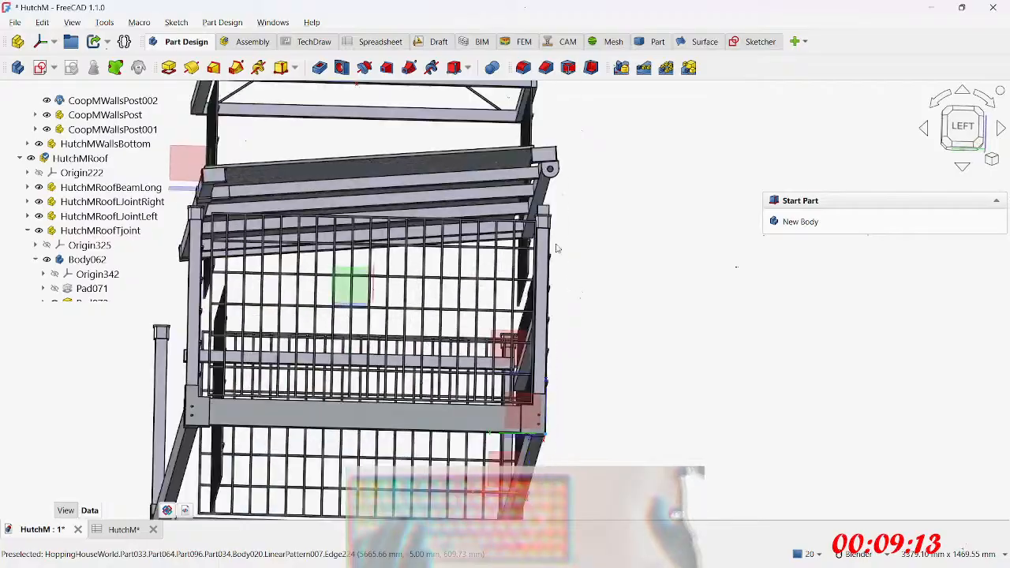
scroll(539, 194, up, 3)
middle_drag(539, 194, 537, 243)
middle_drag(557, 361, 499, 337)
key(1)
shift+middle_drag(366, 345, 954, 287)
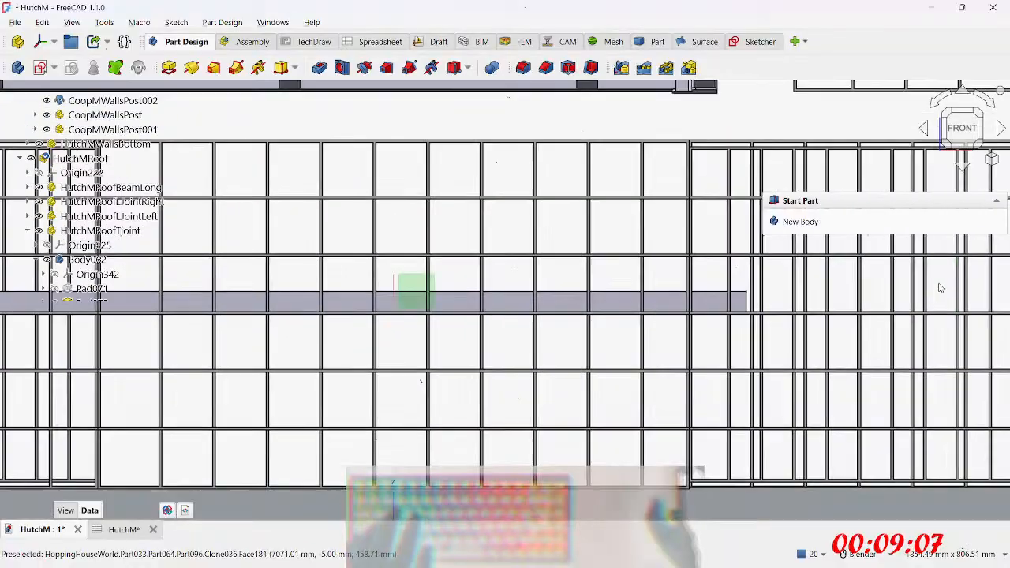
scroll(611, 370, down, 5)
middle_drag(611, 370, 733, 376)
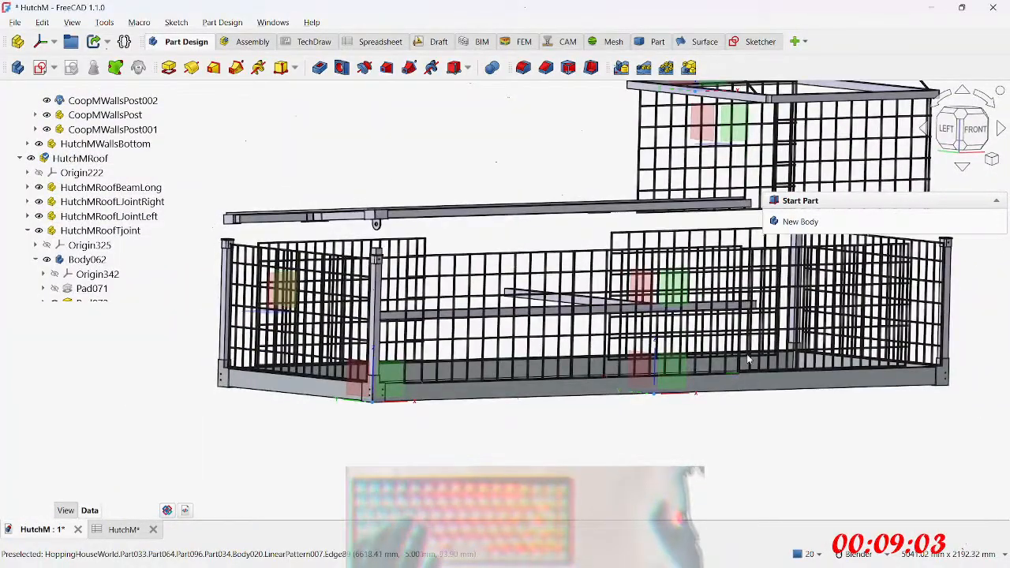
Step: Select HutchMRoofBeamLong3 in HutchMWallsFrame and expand its placement position values
scroll(79, 207, down, 1)
click(78, 201)
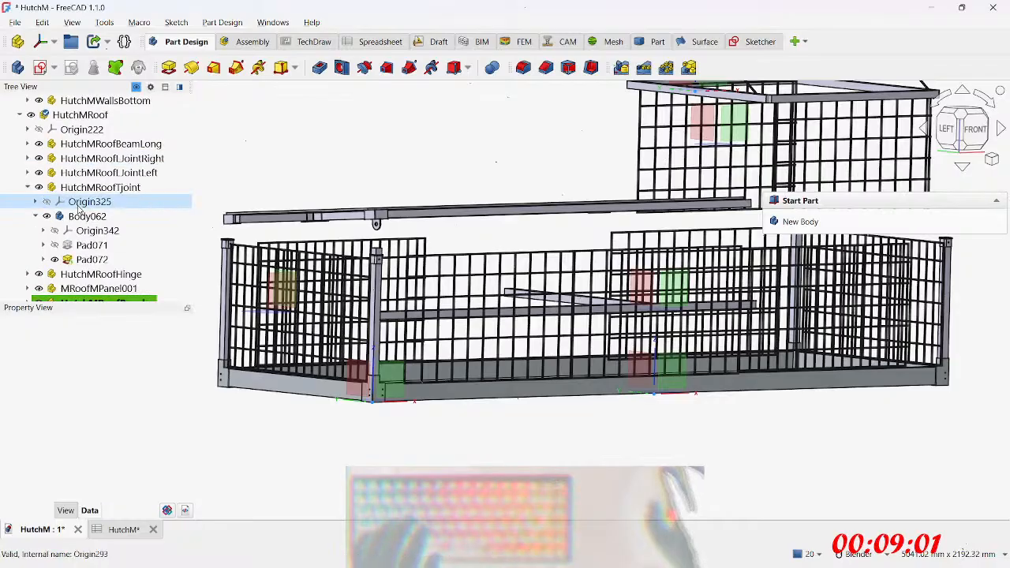
scroll(79, 203, up, 2)
scroll(79, 202, up, 1)
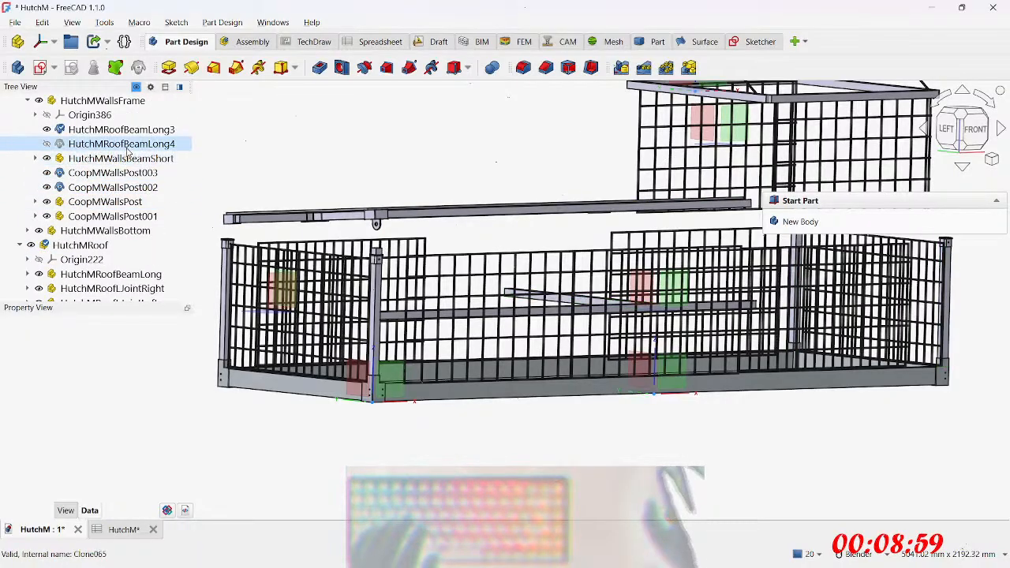
scroll(128, 150, up, 2)
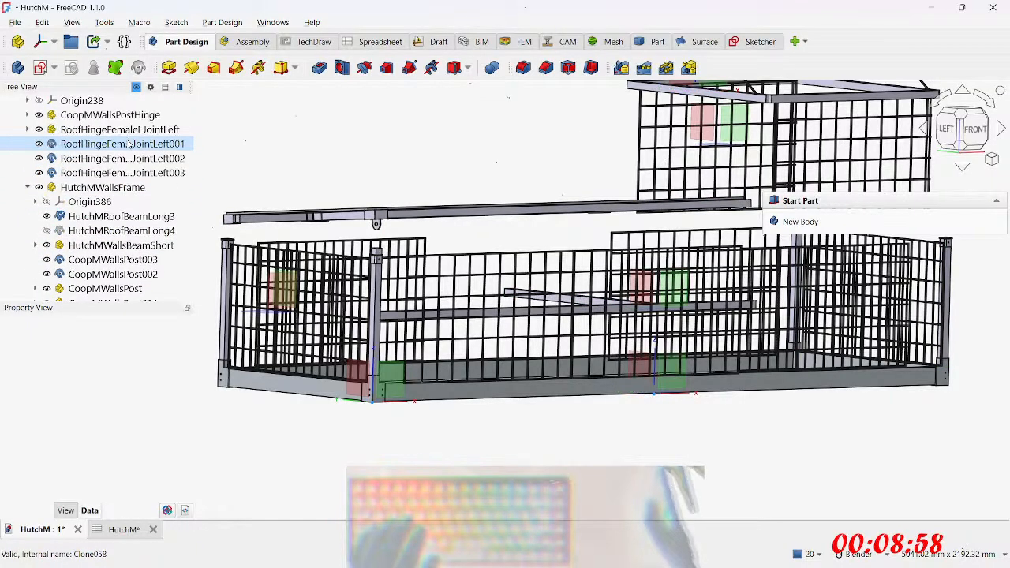
click(115, 217)
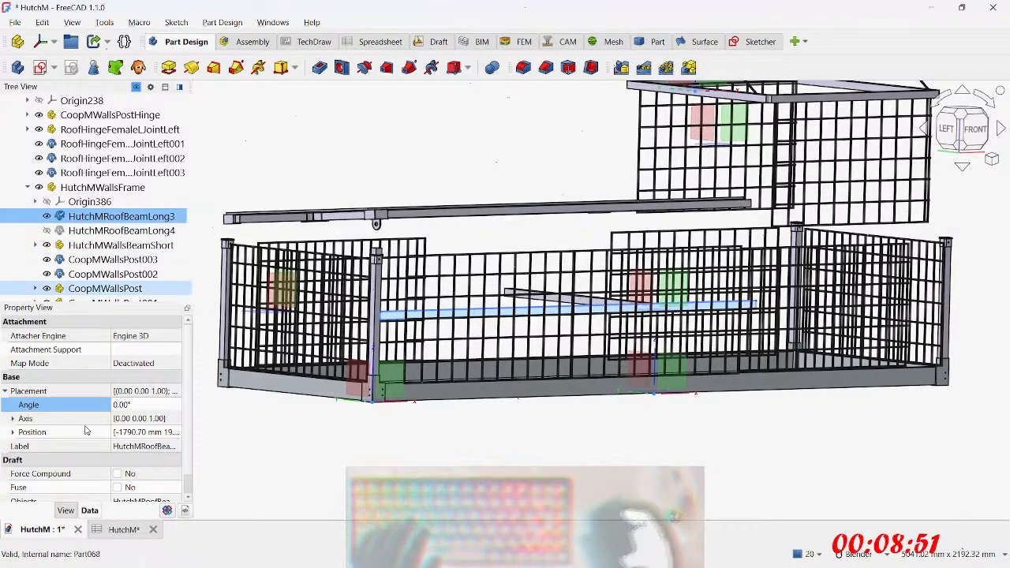
scroll(89, 417, down, 1)
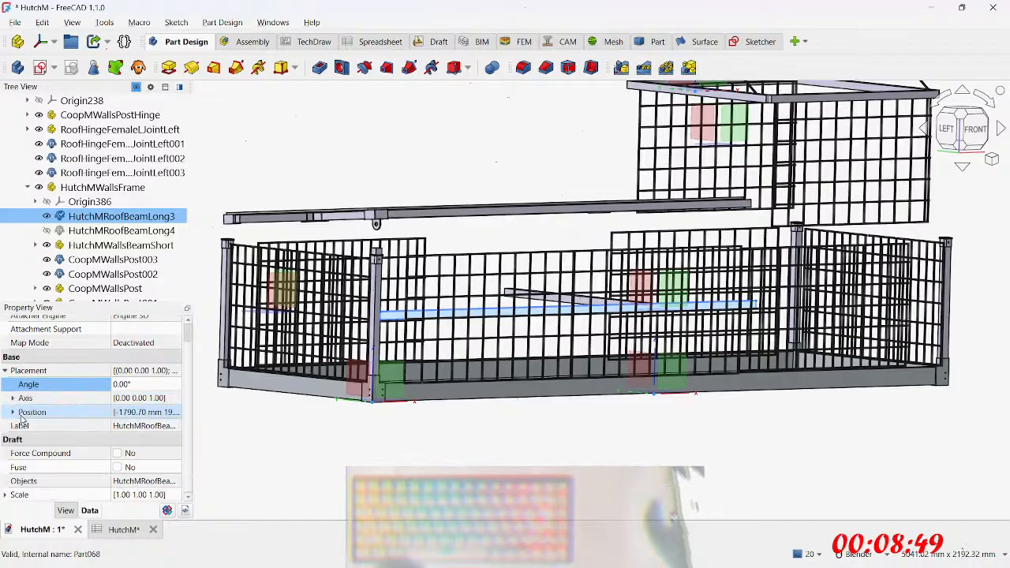
click(13, 412)
Step: Set HutchMRoofBeamLong3's z position to the expression <<_HutchM>>.walls_post_height_tall
click(134, 453)
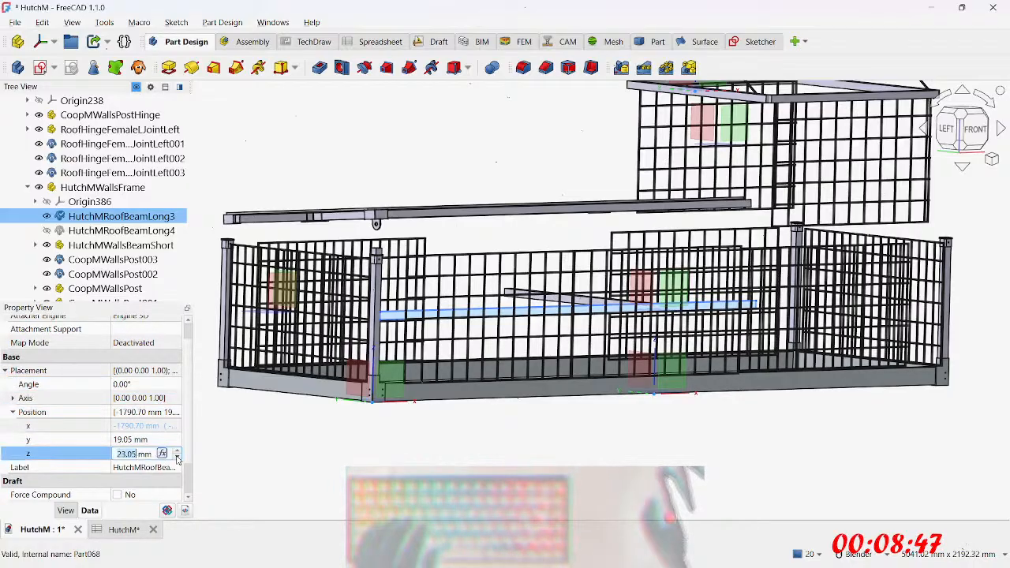
click(162, 454)
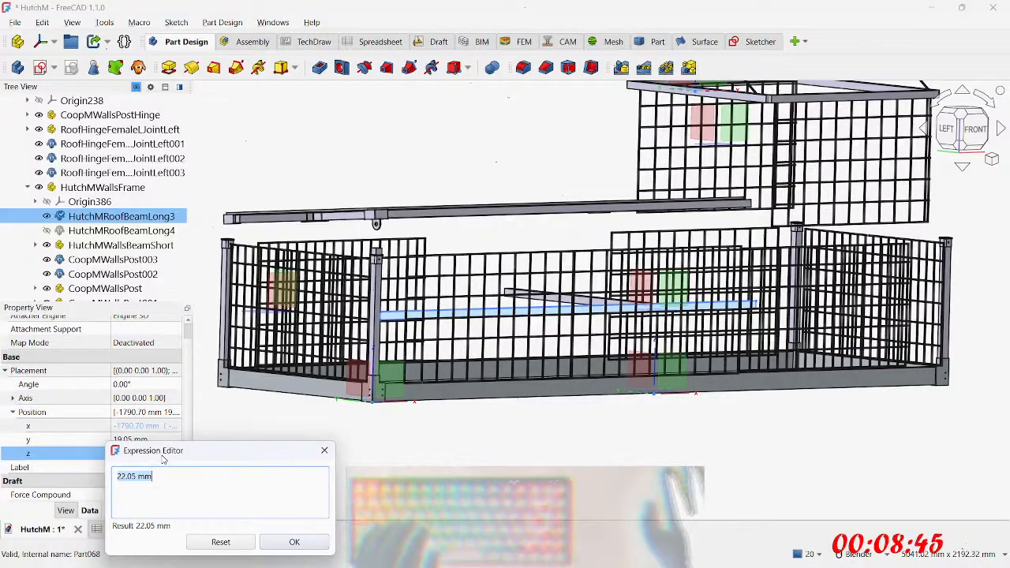
text(<<_HutchM>>.post)
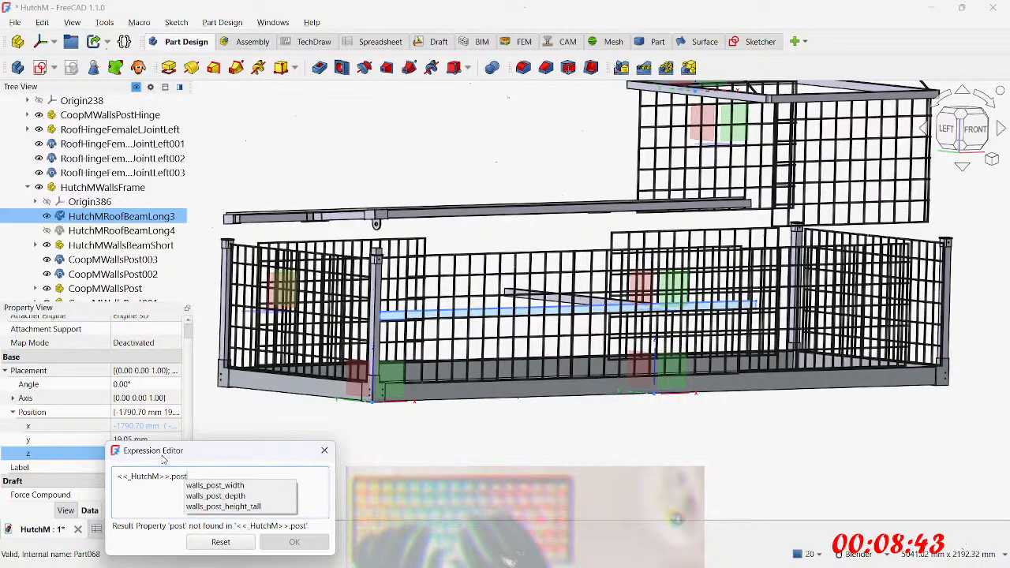
key(Down)
key(Down)
key(Down)
key(Return)
key(Return)
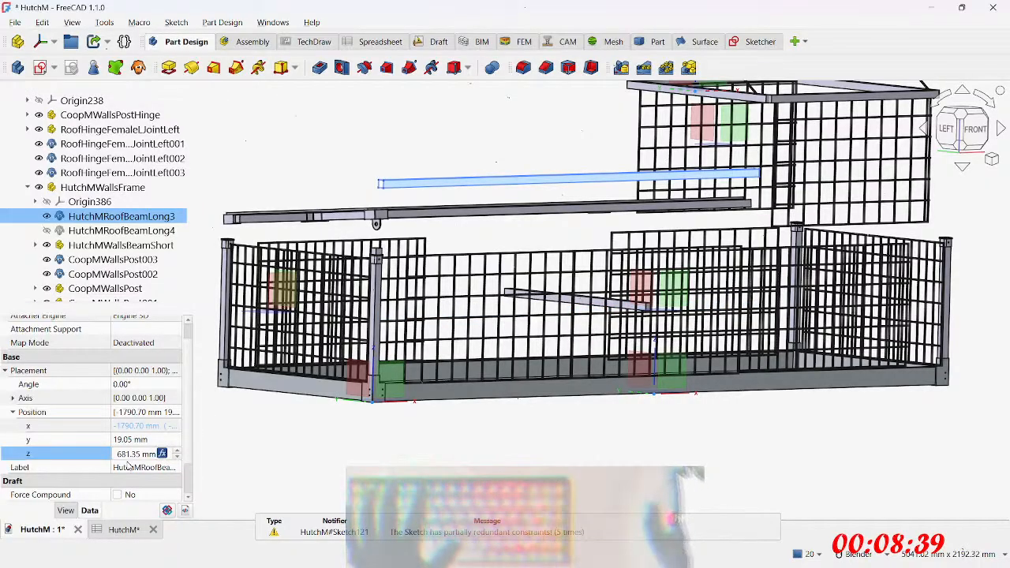
Step: Multiply HutchMRoofBeamLong3's z position expression by 0.5 and check the beam's height against the posts and roof
click(163, 454)
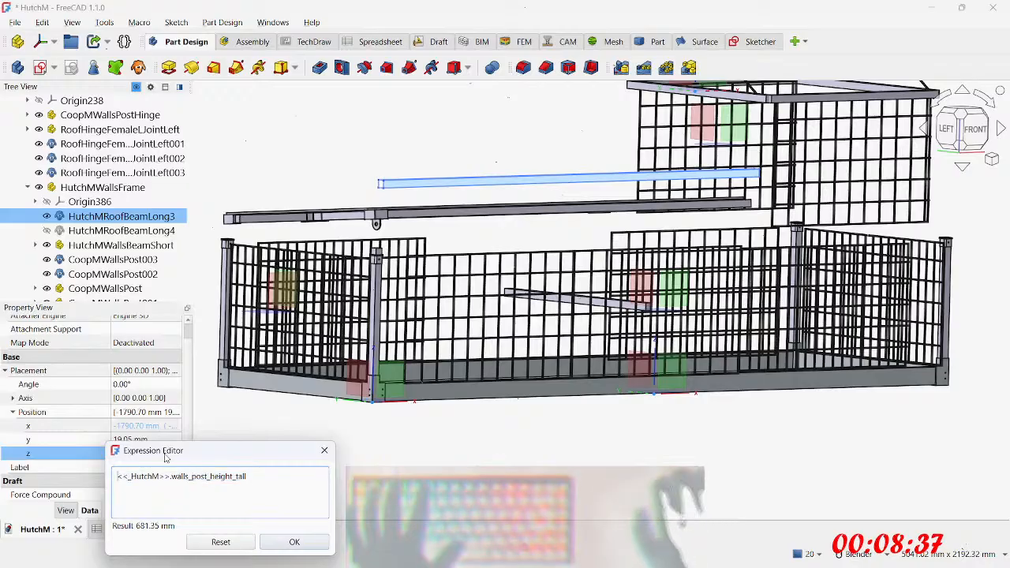
text(0.5*)
key(Return)
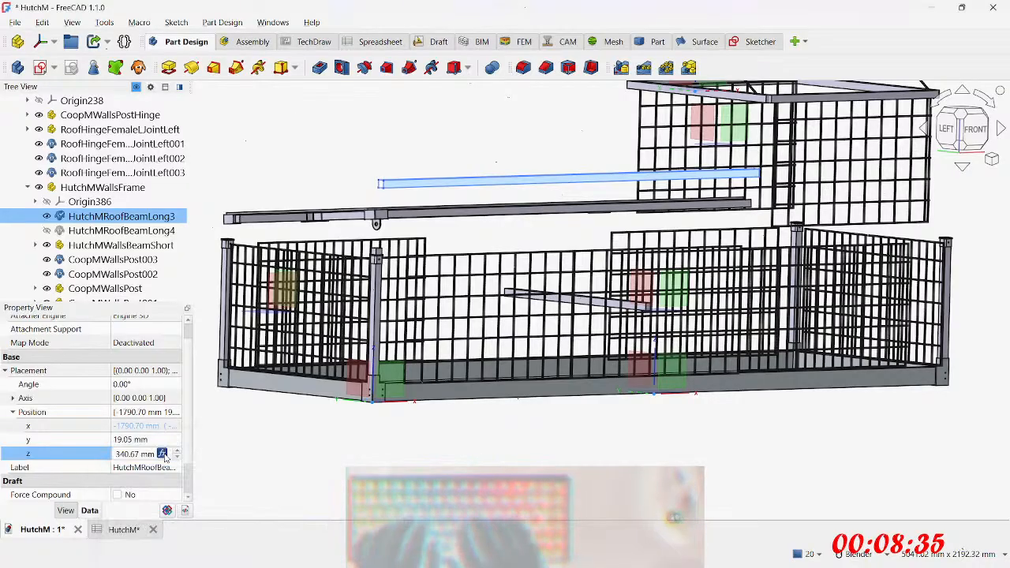
key(5)
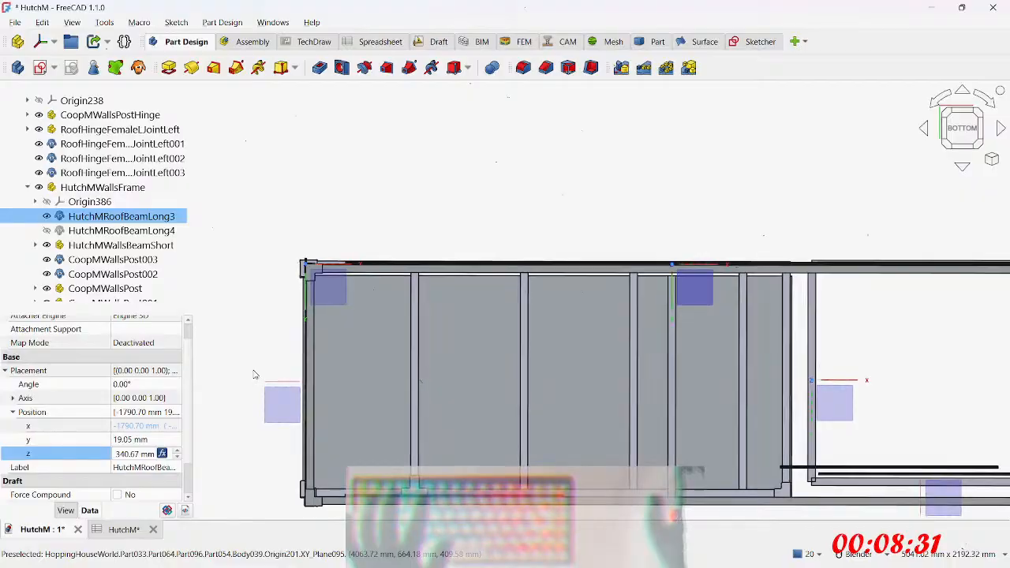
key(6)
key(0)
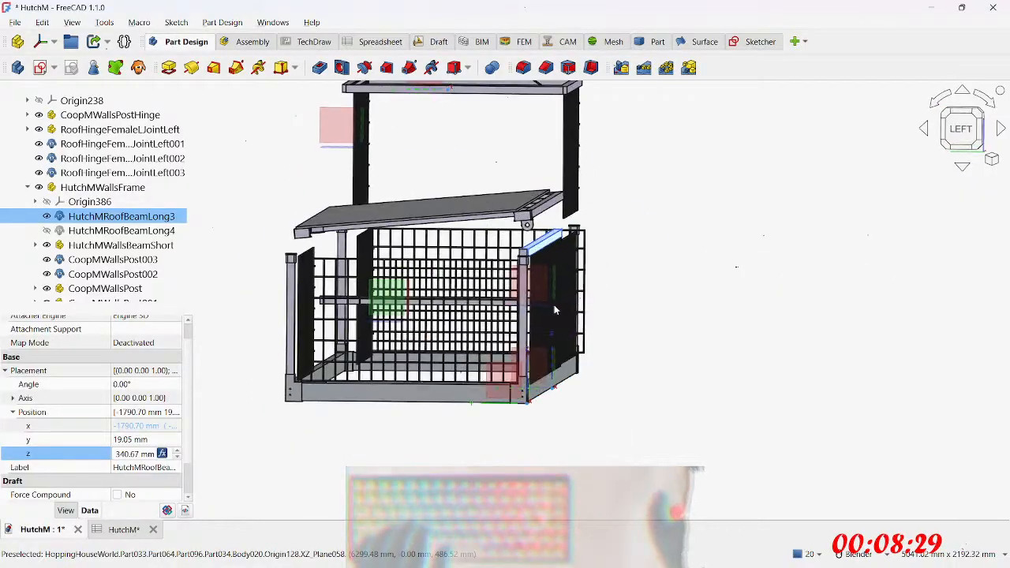
Step: Examine how HutchMRoofBeamLong3 runs along the front mesh wall beneath the sloped roof, using side, top and angled views
key(4)
key(1)
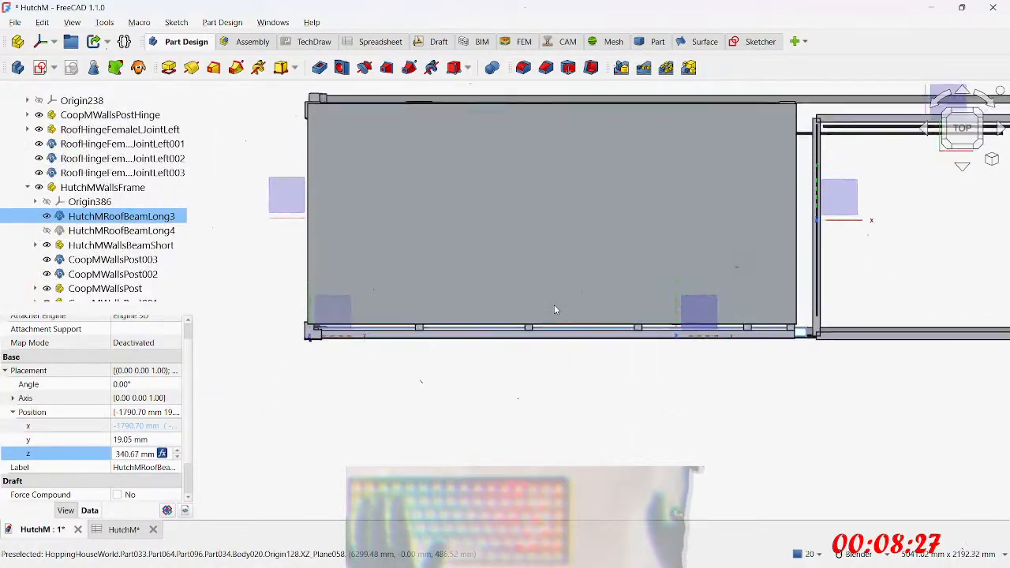
middle_drag(344, 268, 320, 234)
scroll(320, 234, up, 5)
scroll(342, 300, up, 2)
shift+middle_drag(331, 344, 450, 338)
scroll(567, 344, down, 3)
shift+middle_drag(687, 321, 265, 298)
shift+middle_drag(427, 384, 380, 376)
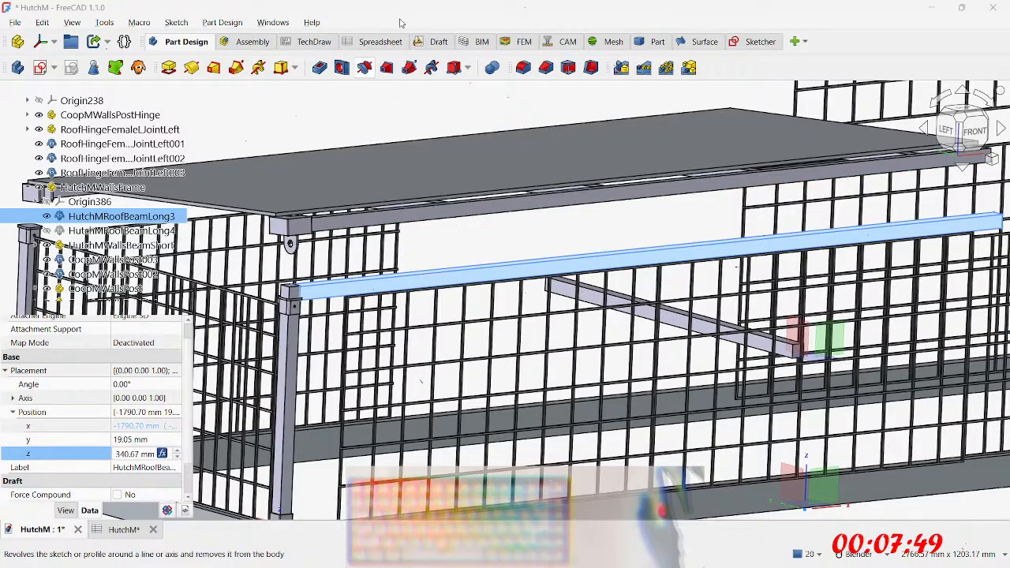
middle_drag(478, 237, 499, 224)
shift+middle_drag(433, 329, 493, 349)
scroll(390, 336, up, 3)
middle_drag(352, 333, 396, 328)
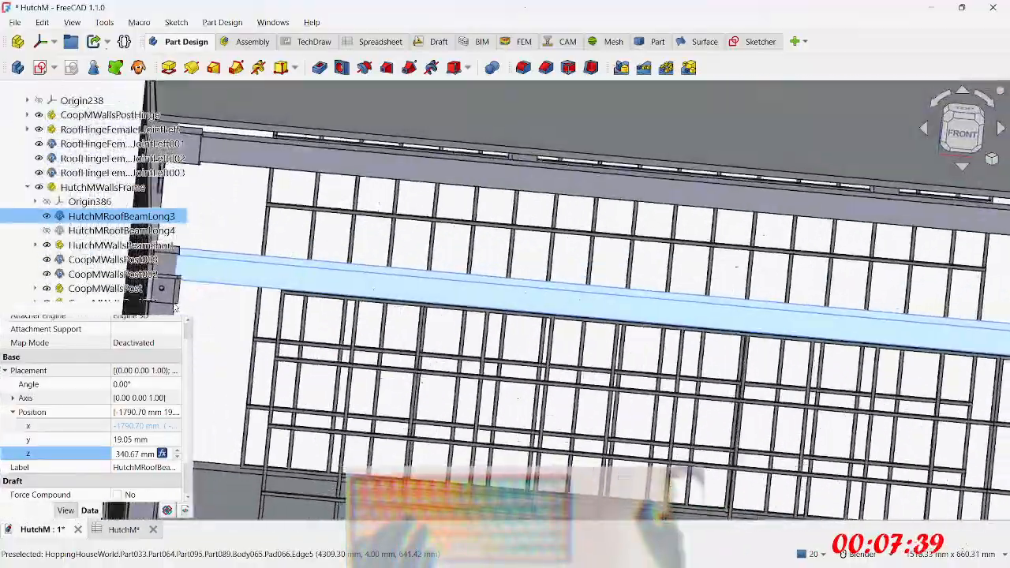
Step: Examine up close how the end of HutchMRoofBeamLong3 meets the corner post's top and its joint collar
shift+middle_drag(308, 309, 555, 236)
scroll(444, 270, up, 2)
shift+middle_drag(430, 237, 510, 394)
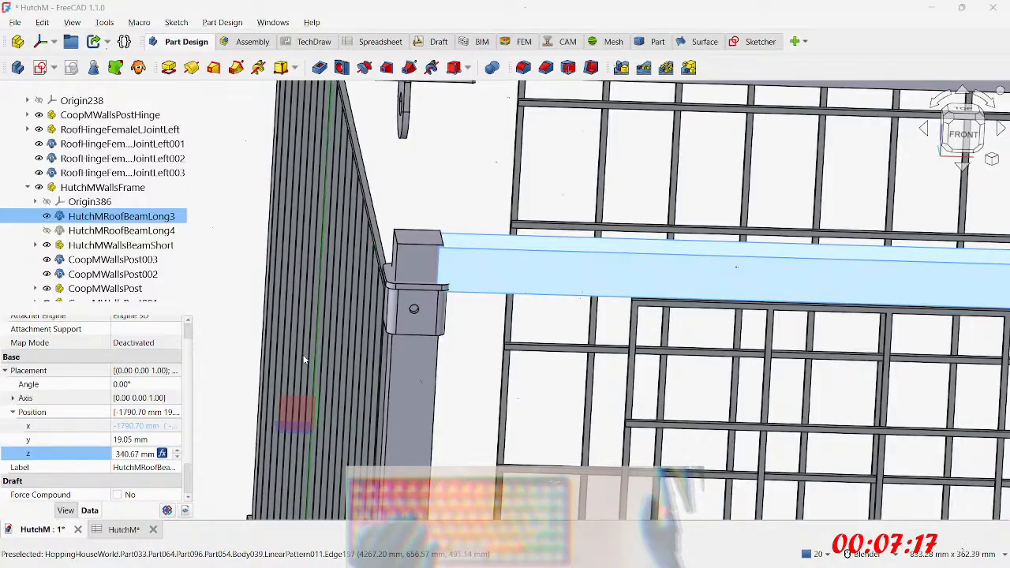
middle_drag(432, 304, 455, 314)
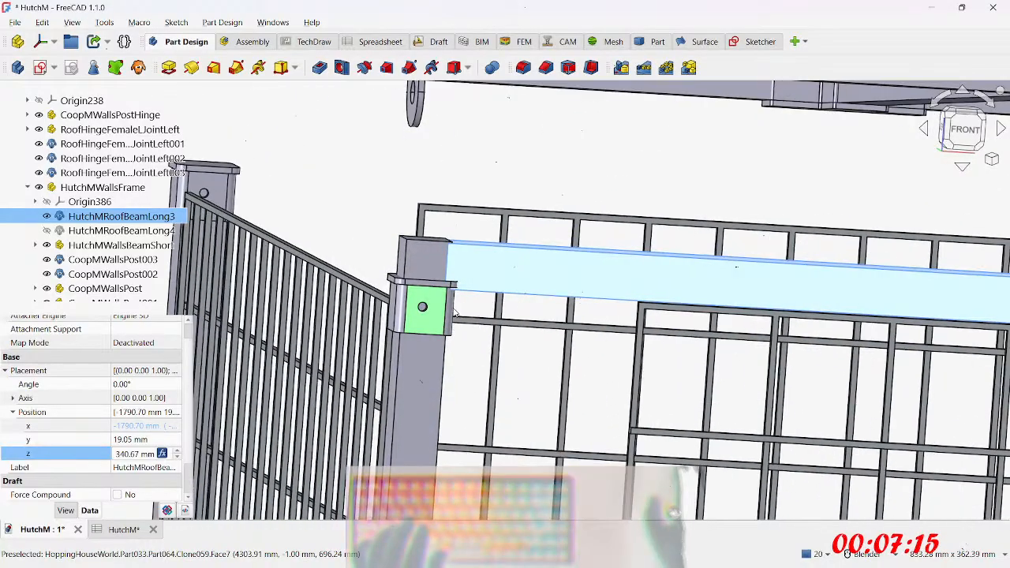
scroll(415, 294, up, 3)
scroll(512, 339, up, 3)
middle_drag(519, 342, 496, 269)
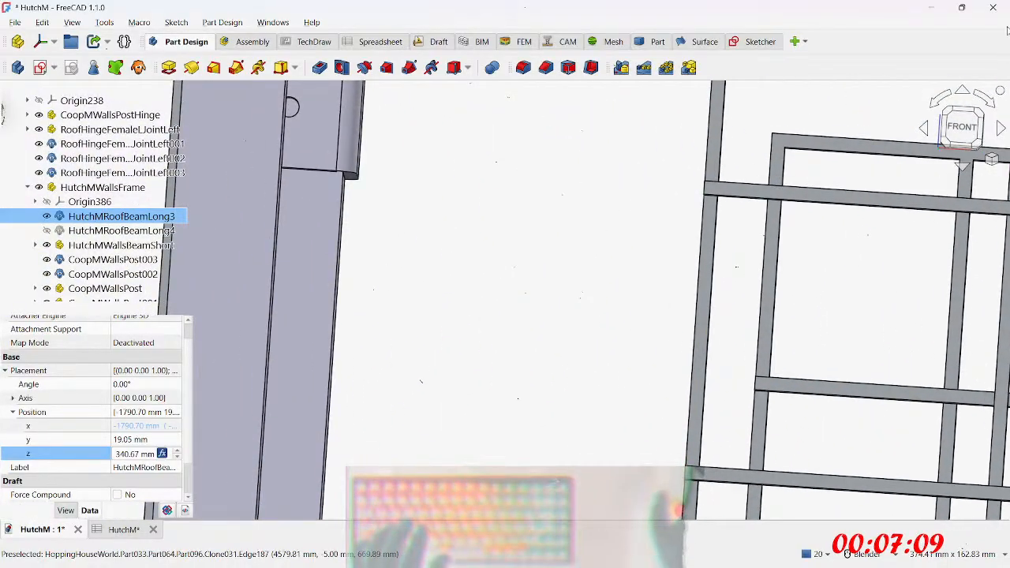
shift+middle_drag(656, 219, 832, 424)
shift+middle_drag(543, 379, 471, 429)
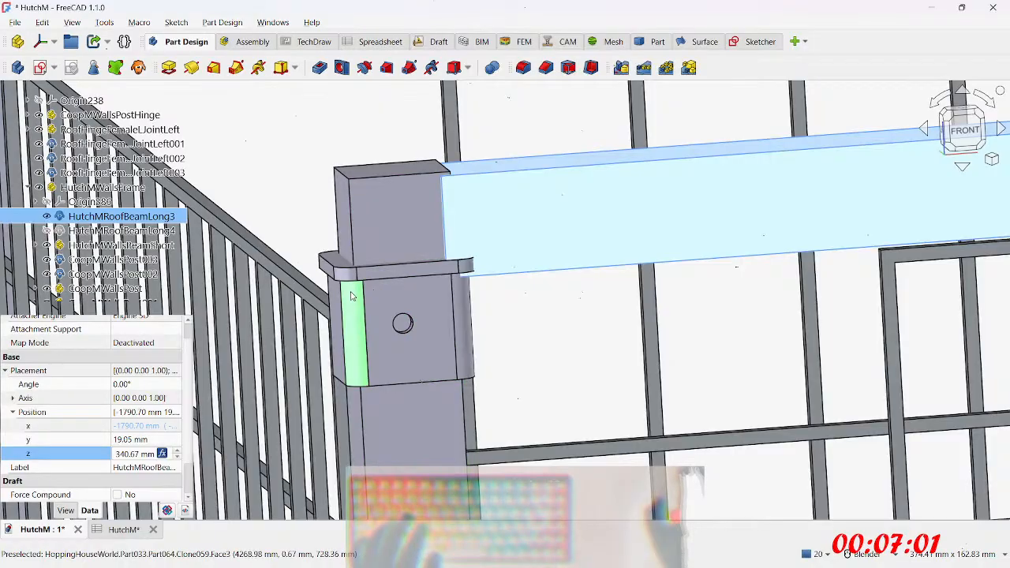
scroll(352, 296, down, 3)
middle_drag(352, 308, 421, 387)
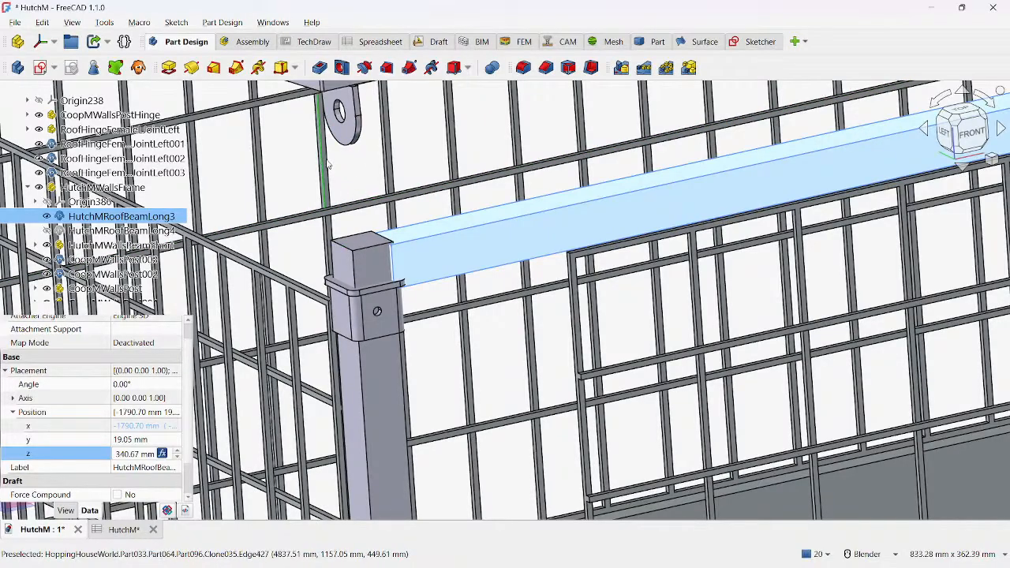
Step: Examine the roof corner's hinge lug relative to the top of the corner post and the long beam
shift+middle_drag(335, 181, 416, 267)
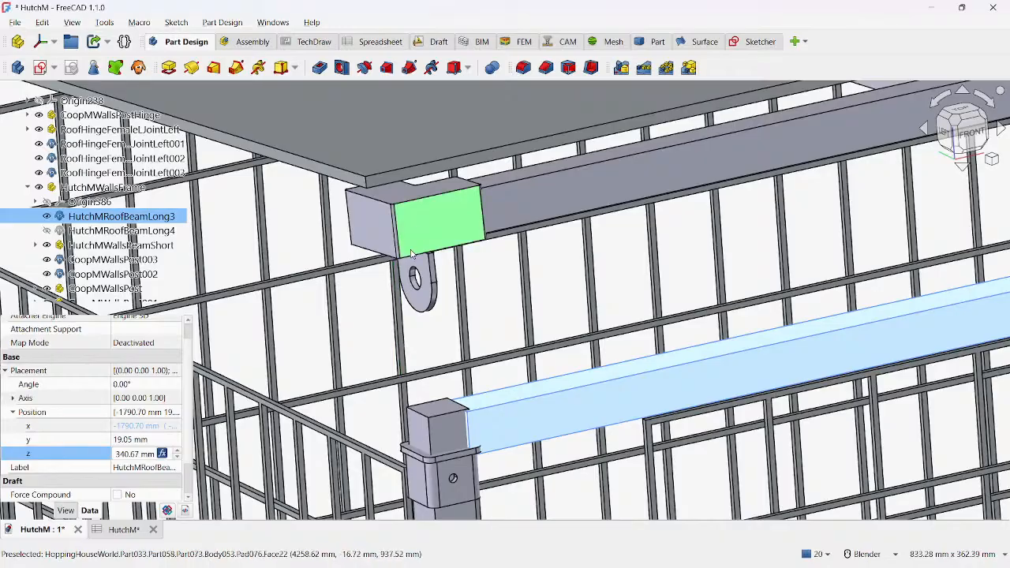
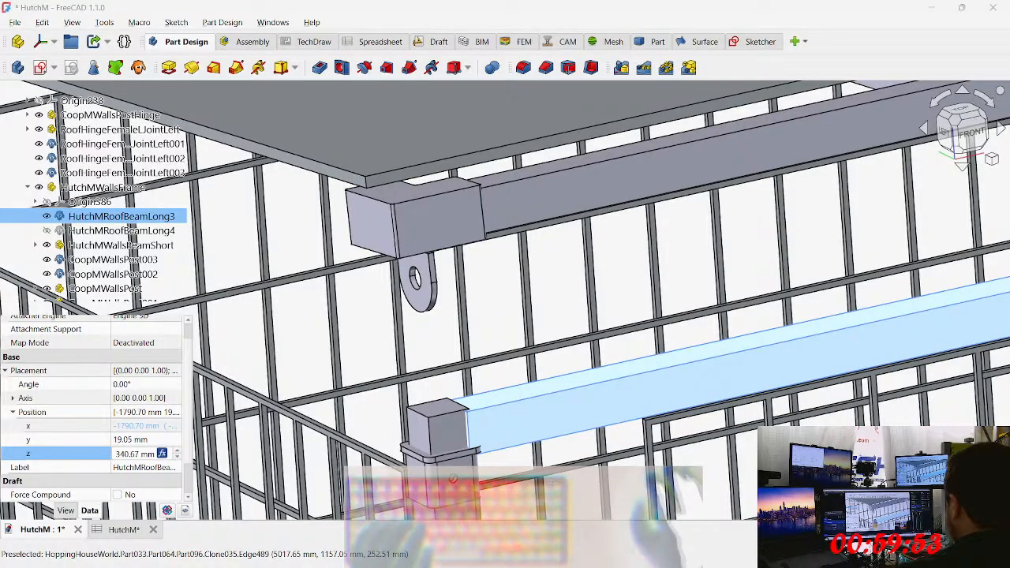
middle_drag(552, 370, 527, 219)
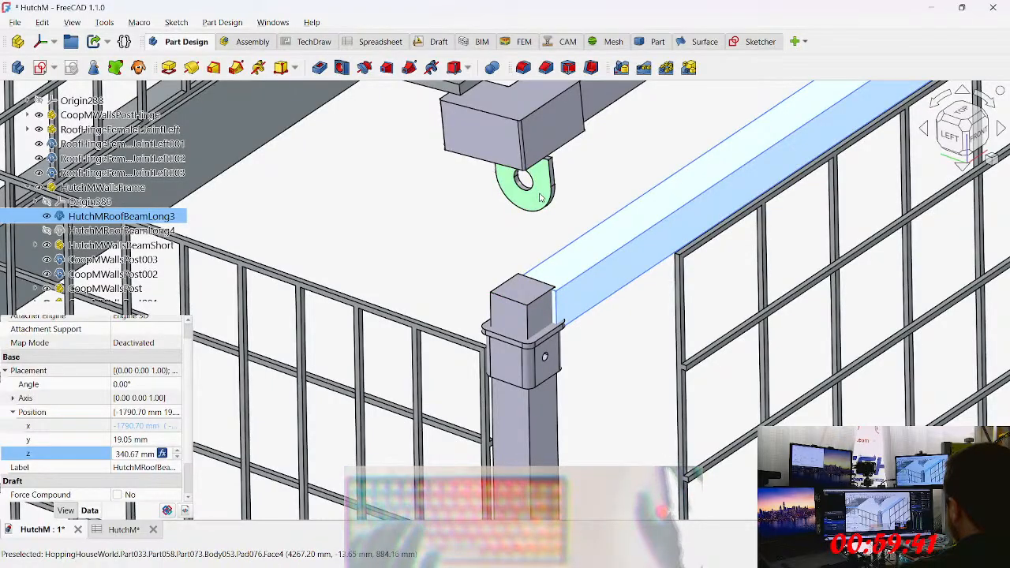
scroll(528, 150, up, 2)
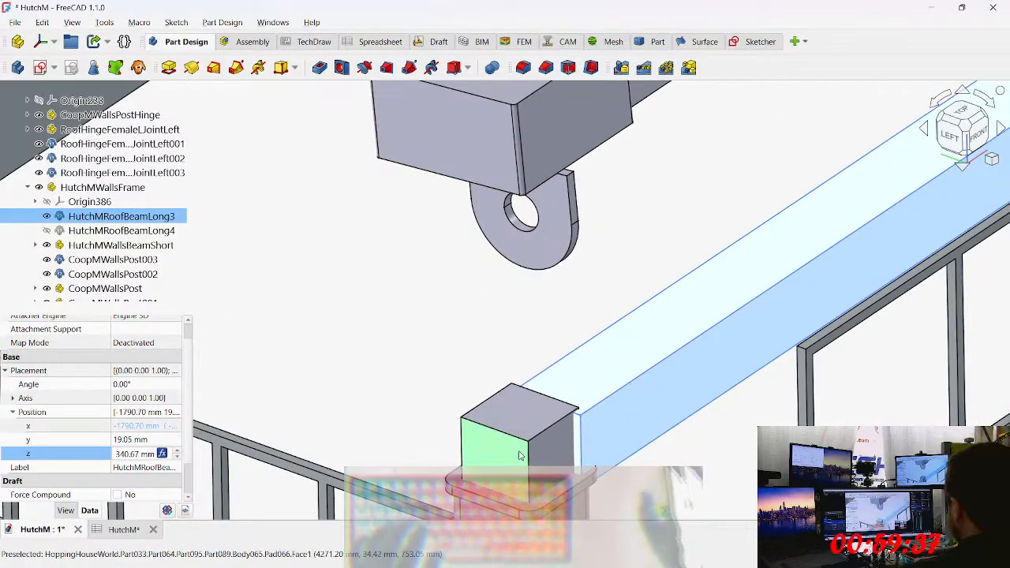
scroll(496, 393, down, 3)
middle_drag(504, 392, 873, 330)
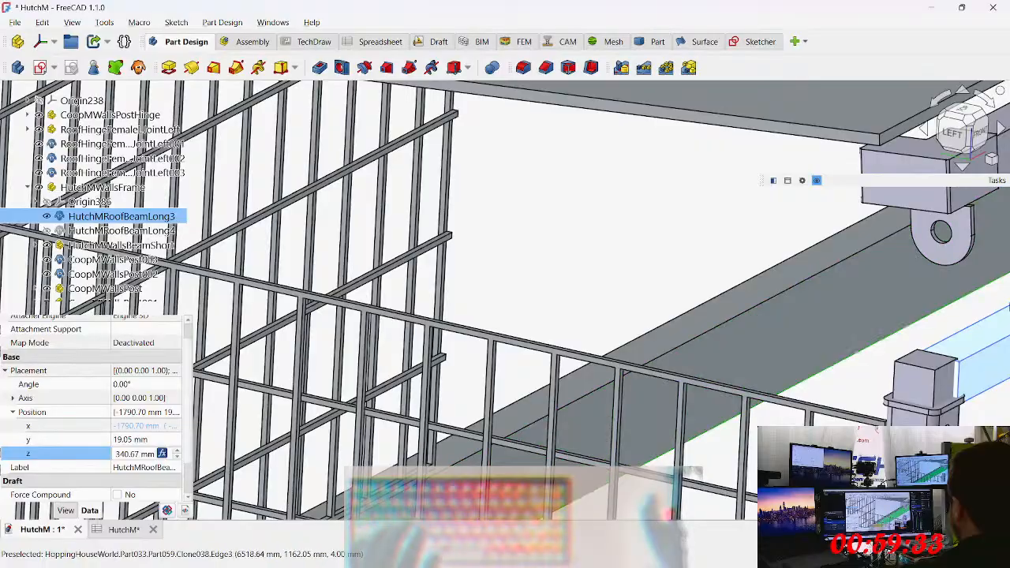
scroll(263, 233, down, 5)
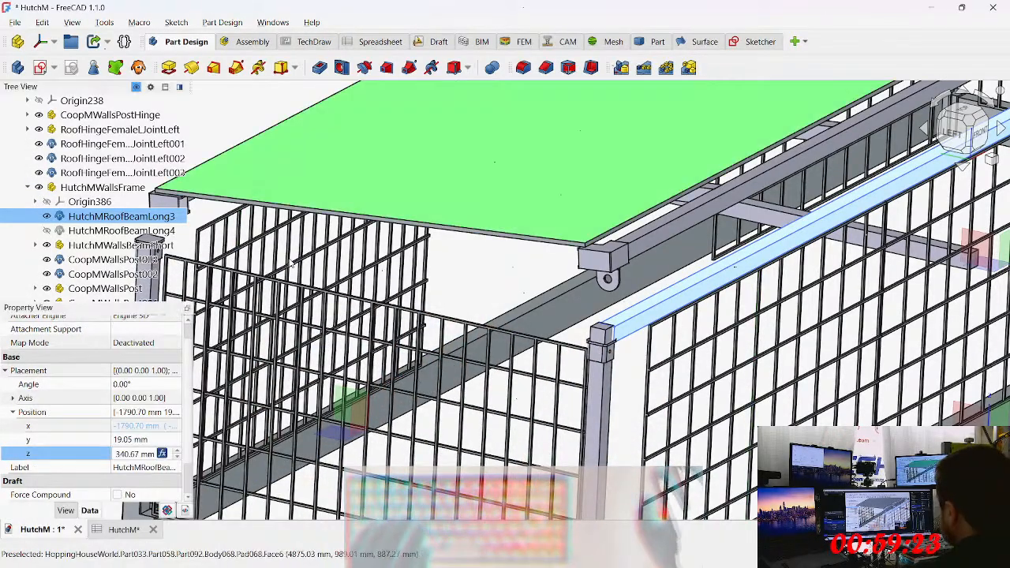
Step: Set HutchMWallsBeamShort's x position to the expression 0.5*<<_HutchM>>.baseboard_long_length
scroll(108, 251, down, 2)
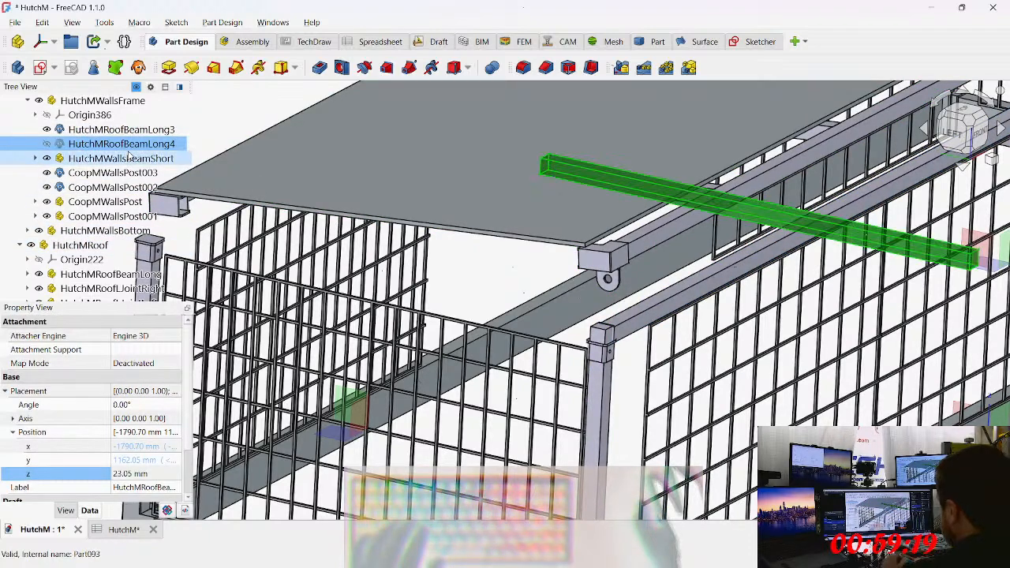
click(128, 158)
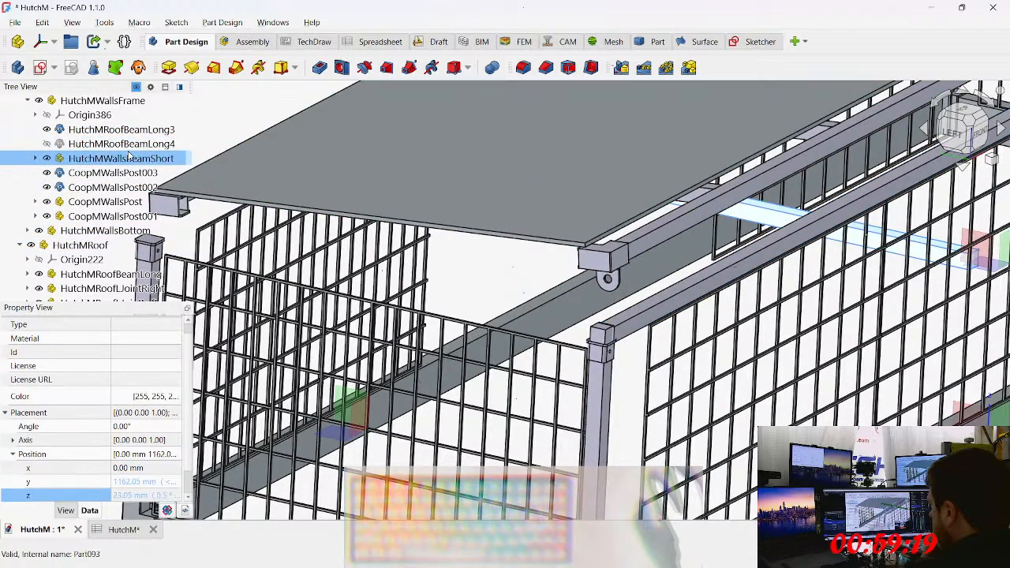
click(144, 468)
click(162, 468)
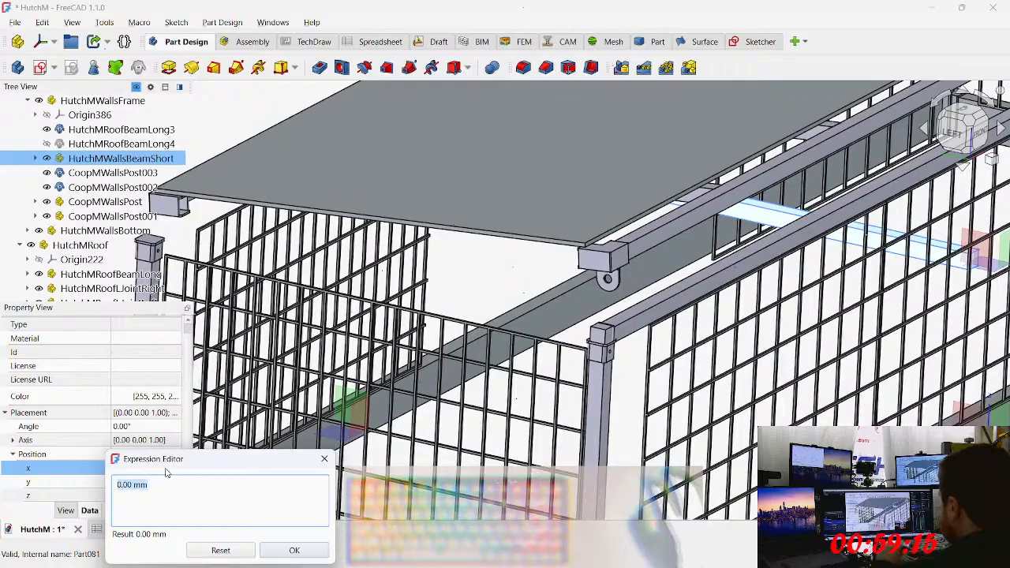
text(0.5*)
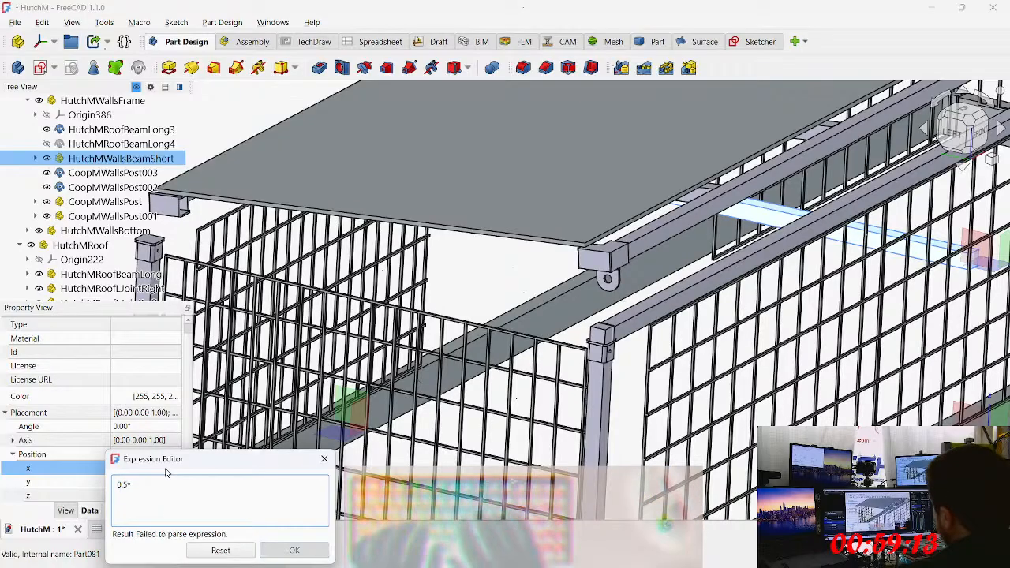
text(<<HutchM>>.basebor)
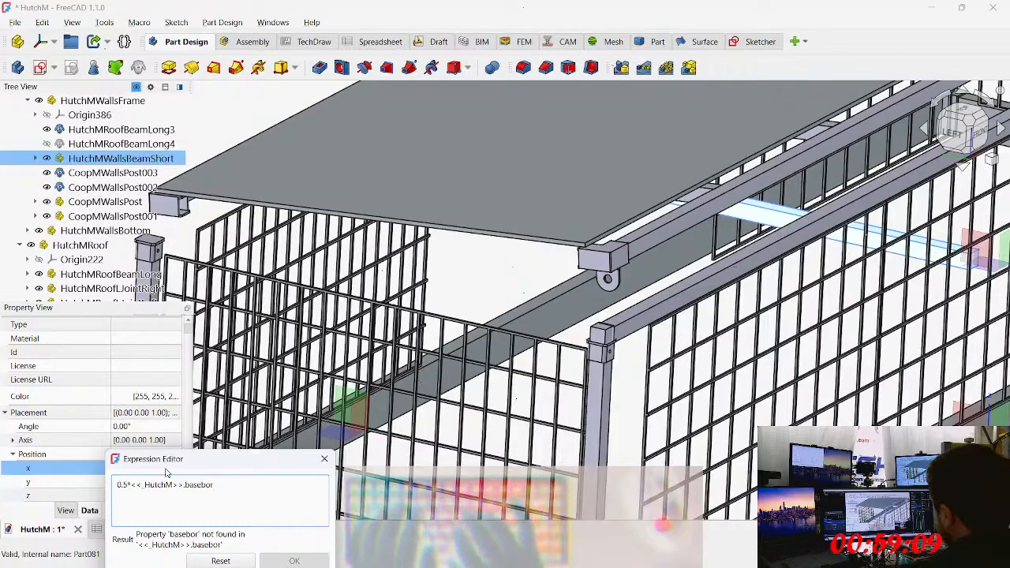
key(BackSpace)
key(BackSpace)
key(Down)
key(Down)
key(Down)
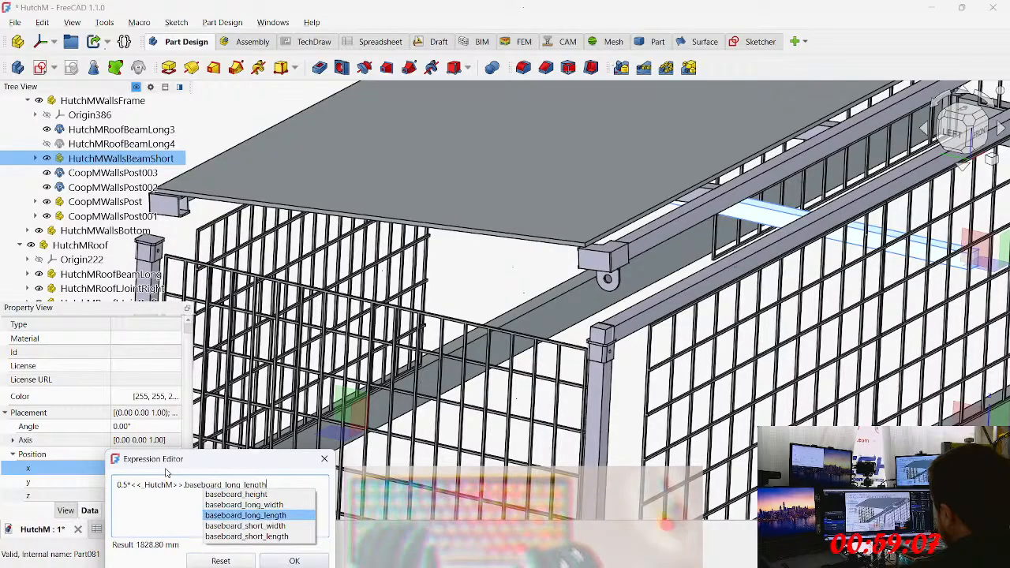
key(Return)
key(Return)
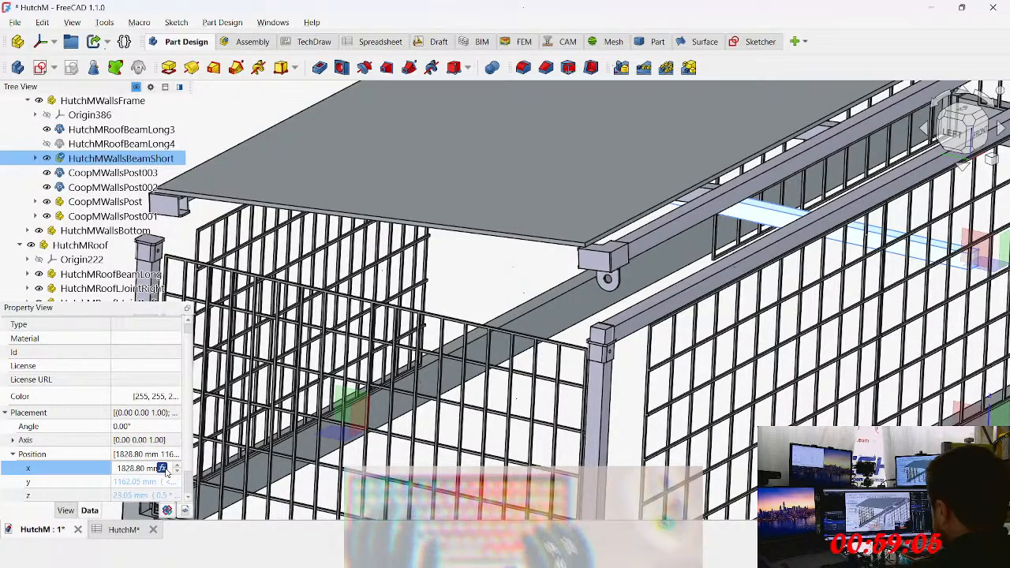
Step: Negate HutchMWallsBeamShort's x position expression to place the short beam at the opposite end of the hutch
scroll(511, 250, down, 3)
scroll(511, 250, down, 1)
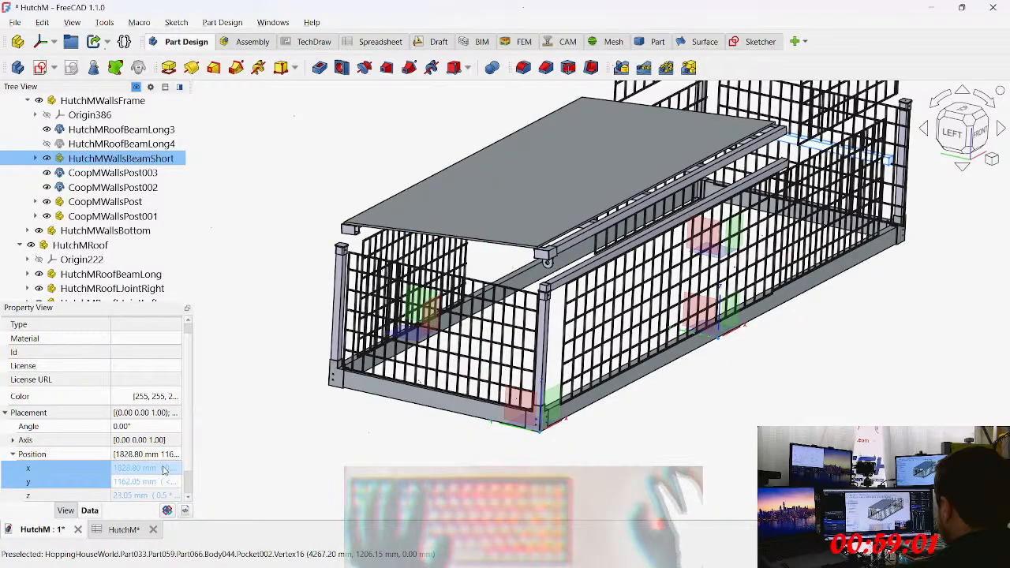
click(162, 468)
key(Home)
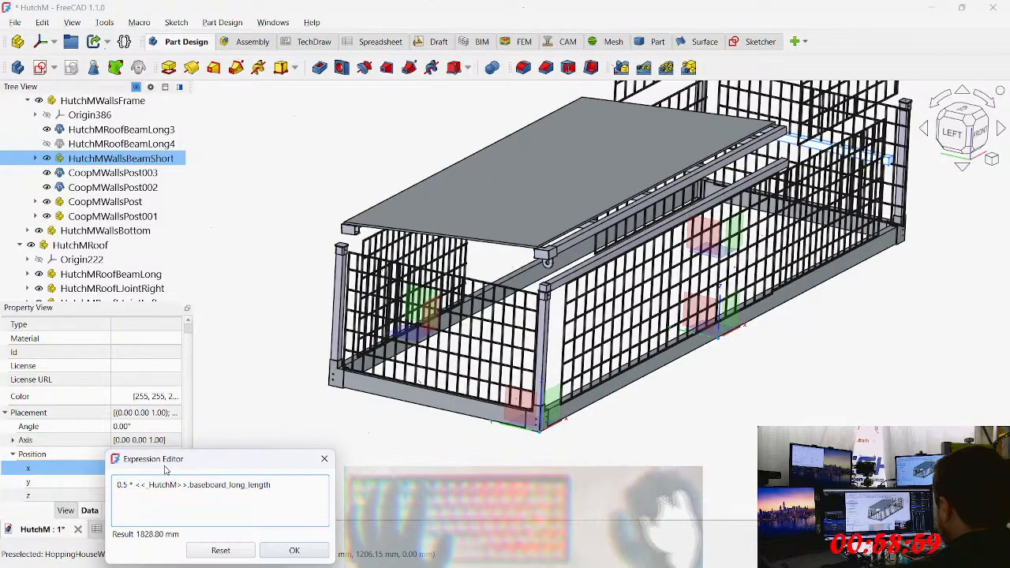
text(-)
key(Return)
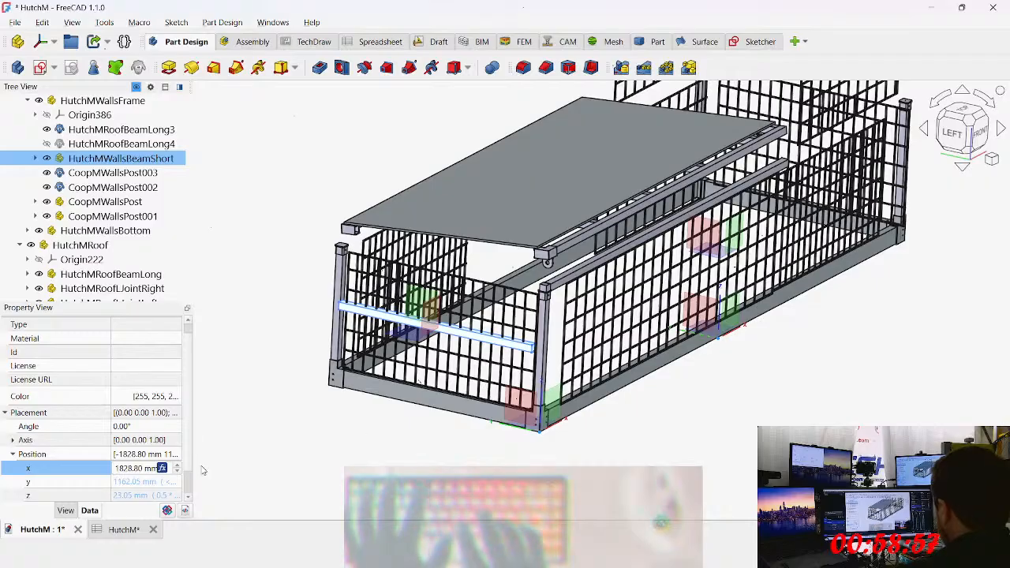
Step: Review the expression that drives HutchMWallsBeamShort's y position
click(147, 483)
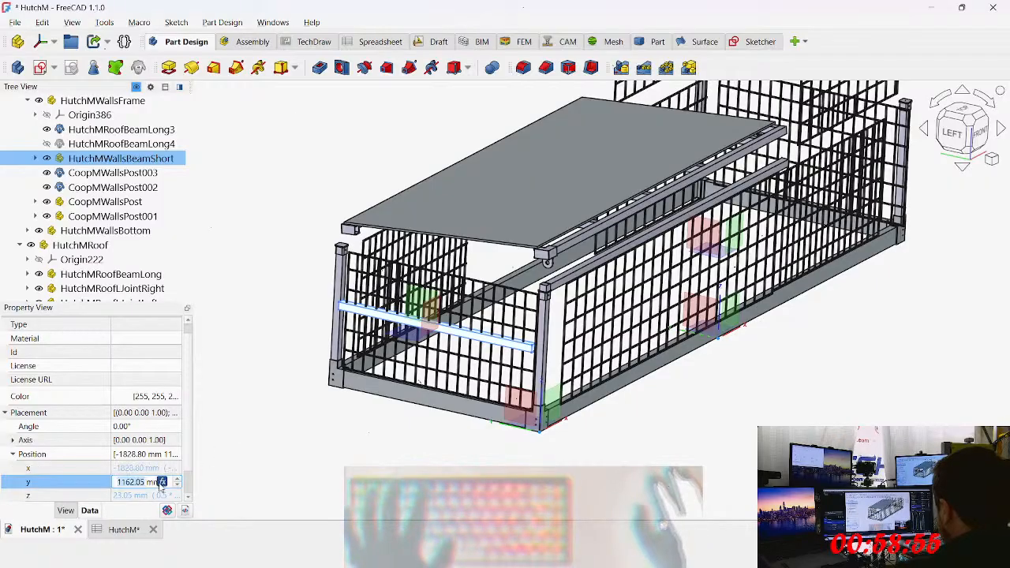
click(161, 482)
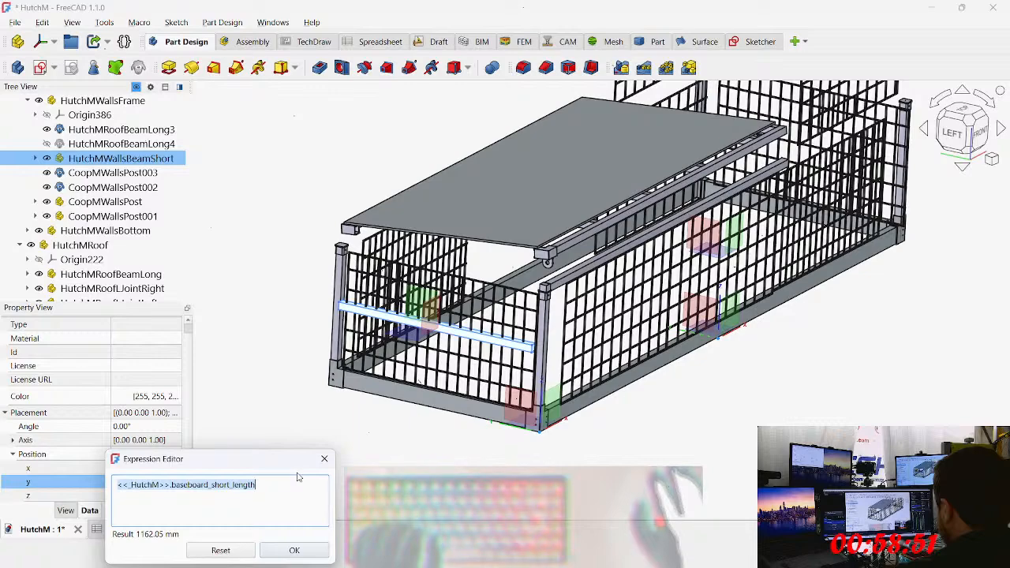
key(Return)
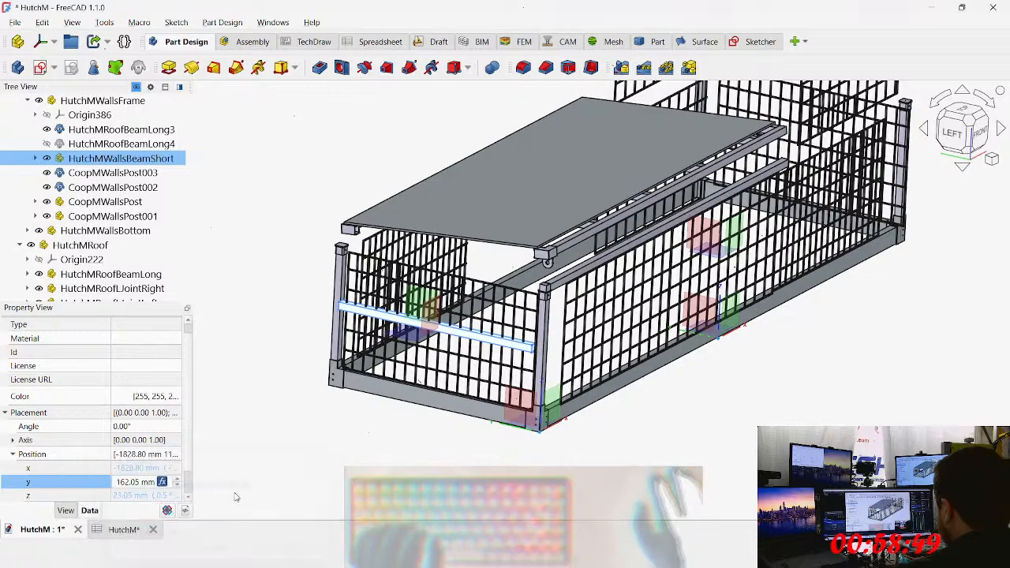
Step: Replace HutchMWallsBeamShort's z position expression with one that starts 0.5*<<_HutchM>>
click(148, 495)
click(162, 495)
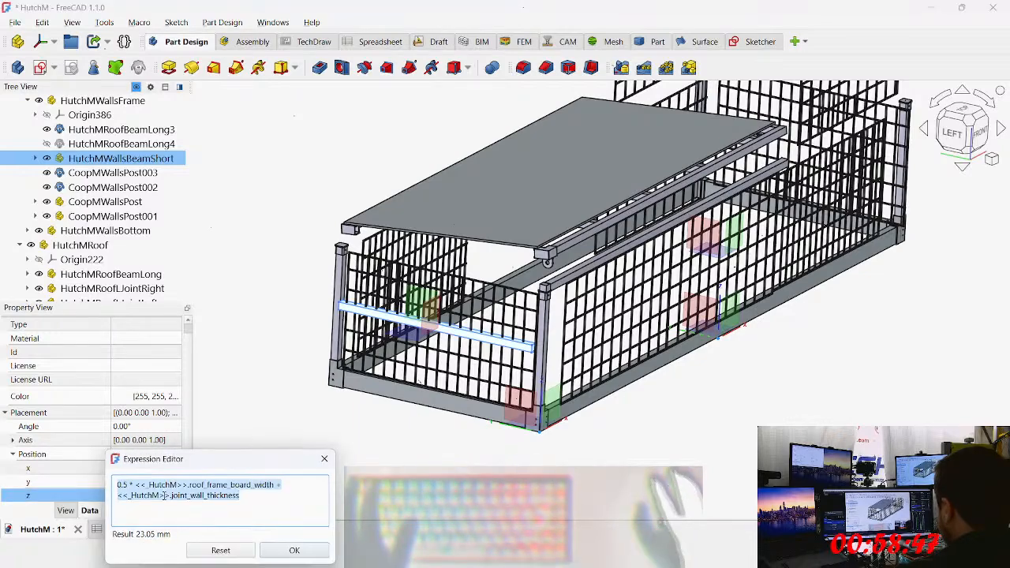
click(254, 505)
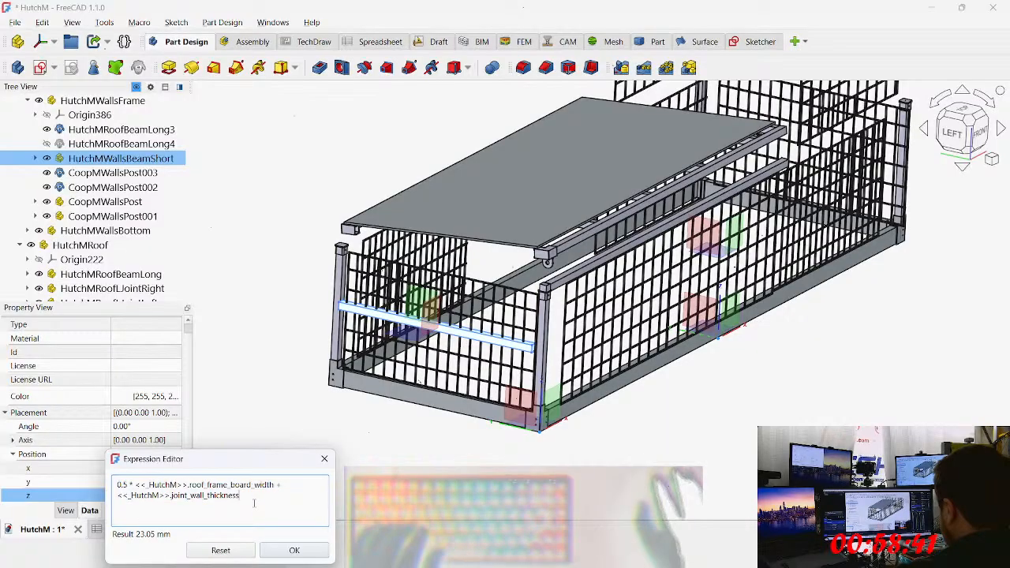
key(ctrl+a)
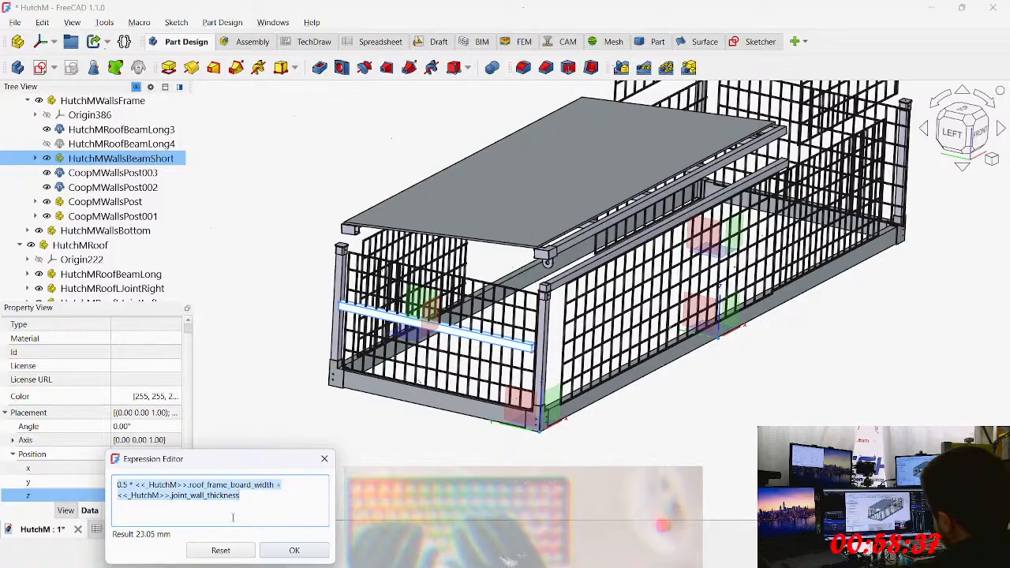
text(0.5*)
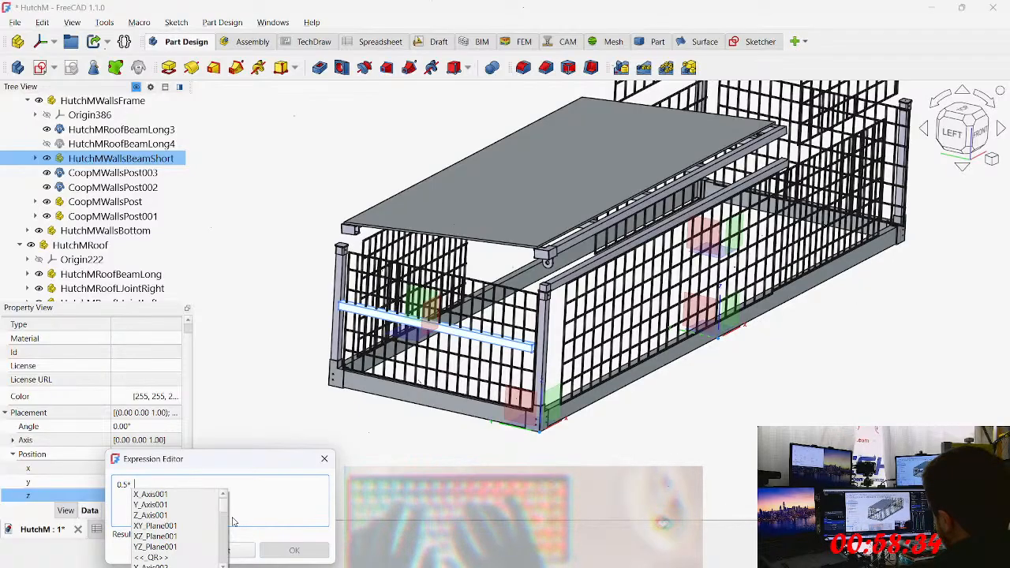
key(Tab)
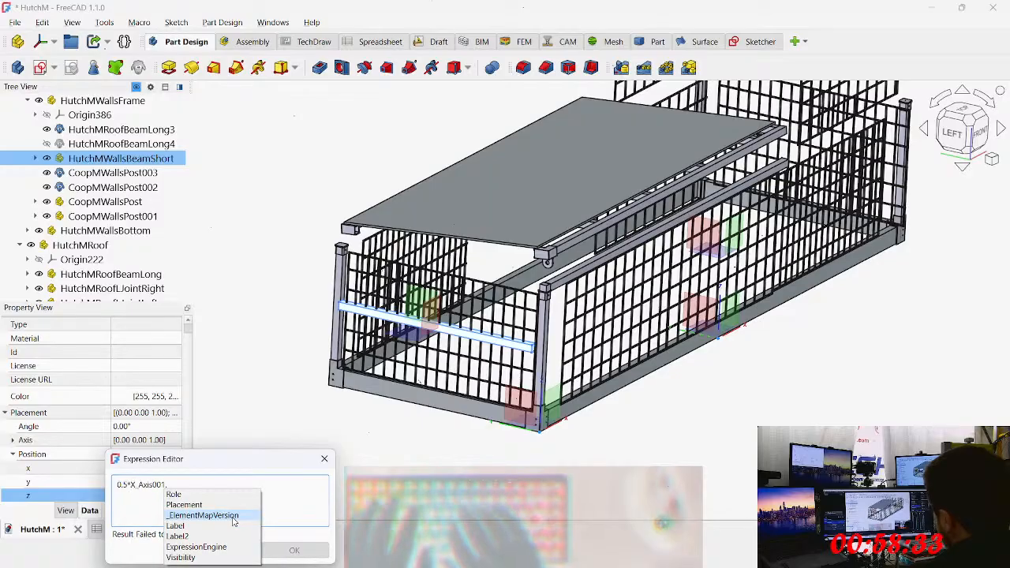
key(ctrl+a)
text(0.5)
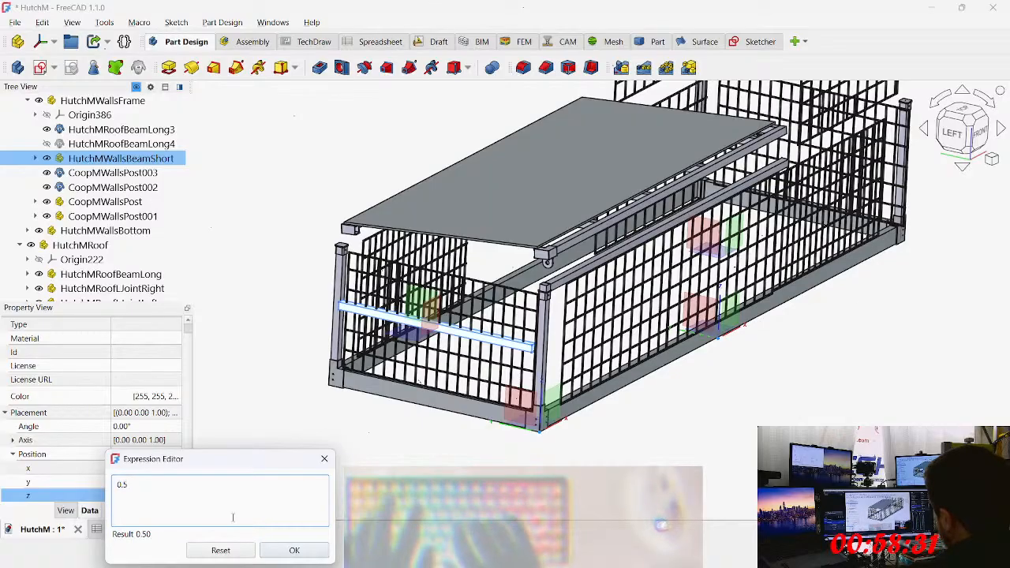
text(*<<_HutchM>>.)
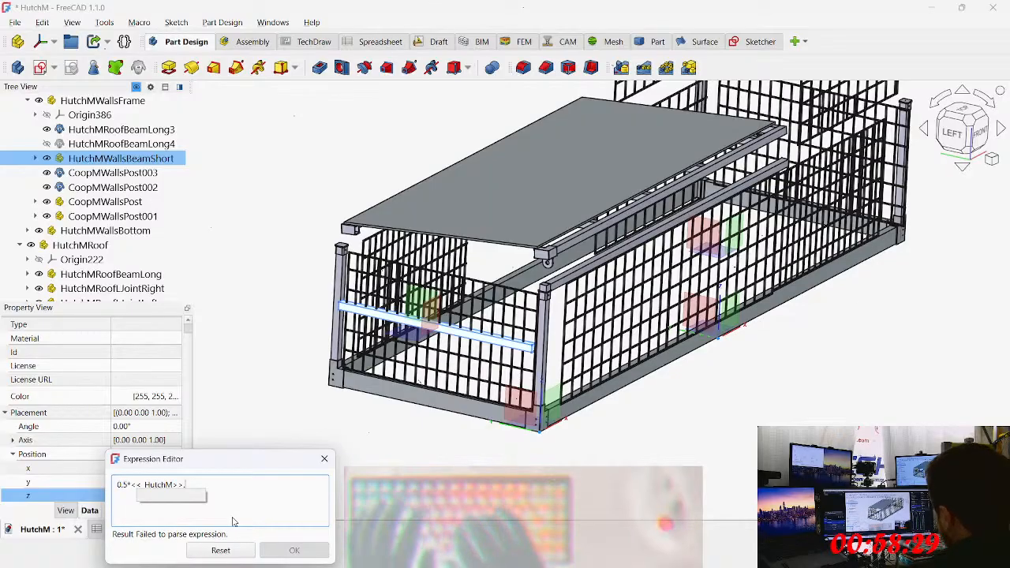
text(length)
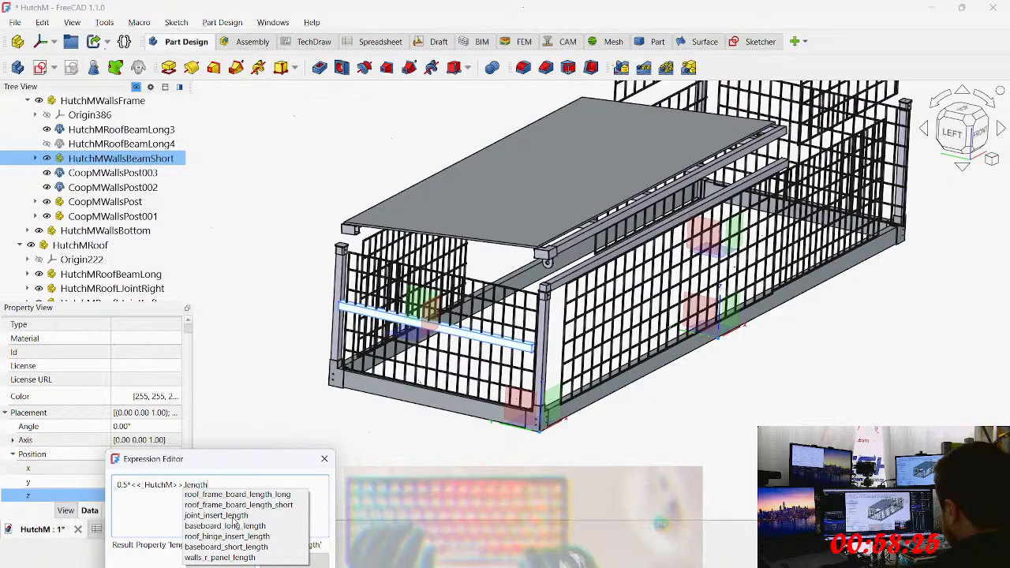
key(Down)
key(BackSpace)
key(BackSpace)
key(BackSpace)
key(BackSpace)
key(BackSpace)
key(BackSpace)
key(BackSpace)
key(BackSpace)
key(BackSpace)
key(BackSpace)
key(BackSpace)
key(BackSpace)
key(BackSpace)
key(BackSpace)
key(BackSpace)
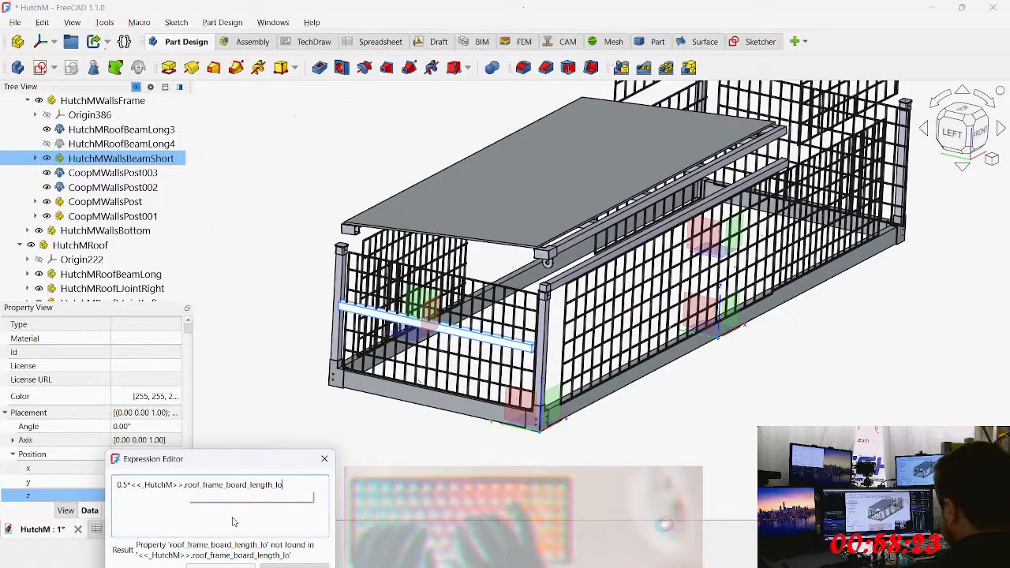
key(BackSpace)
key(BackSpace)
key(BackSpace)
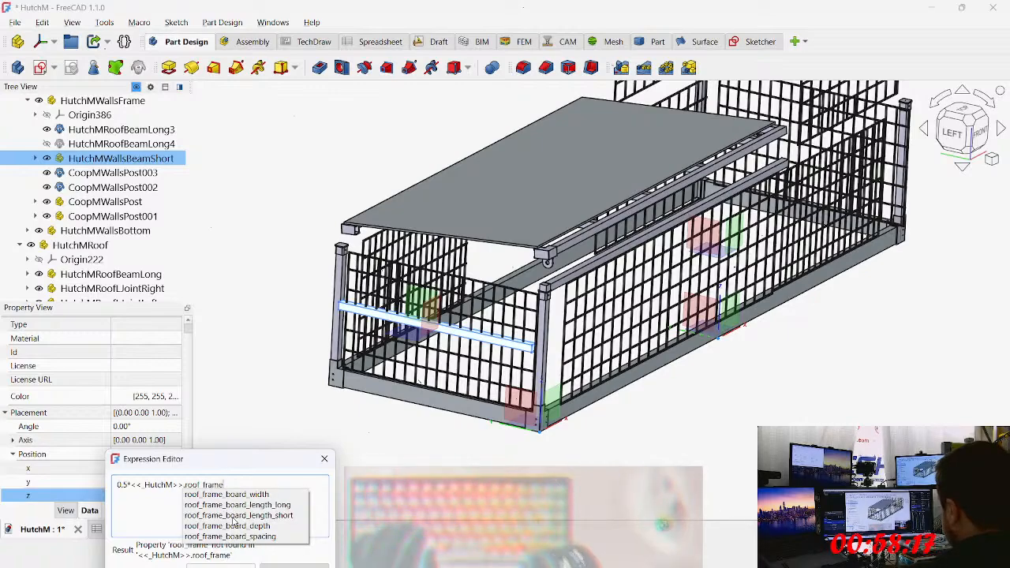
key(BackSpace)
key(BackSpace)
key(BackSpace)
key(BackSpace)
key(BackSpace)
key(BackSpace)
key(BackSpace)
key(BackSpace)
key(BackSpace)
key(BackSpace)
key(BackSpace)
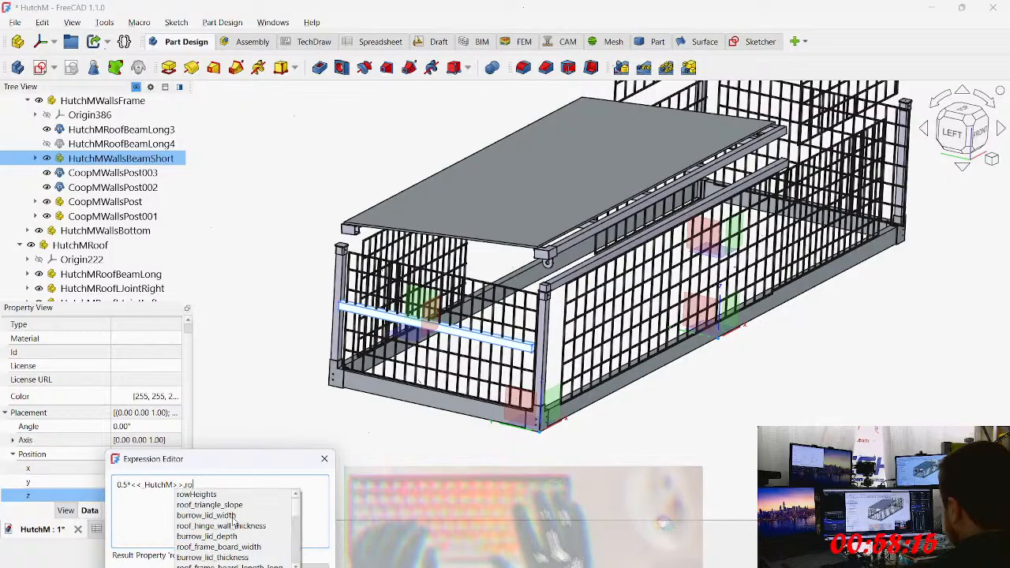
Step: Complete HutchMWallsBeamShort's z position expression with the walls_post_height_tall property and apply it
text(.po)
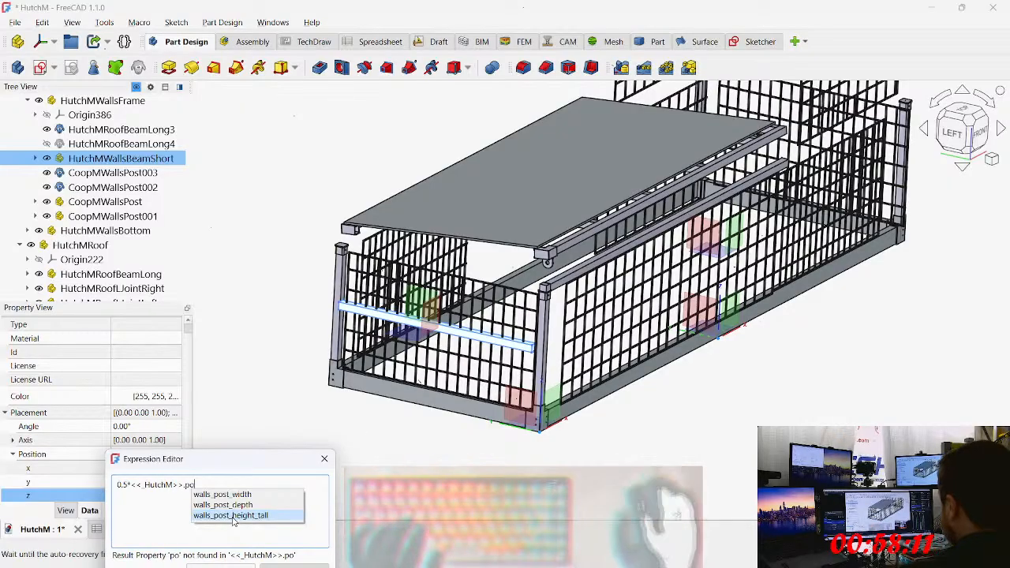
click(233, 516)
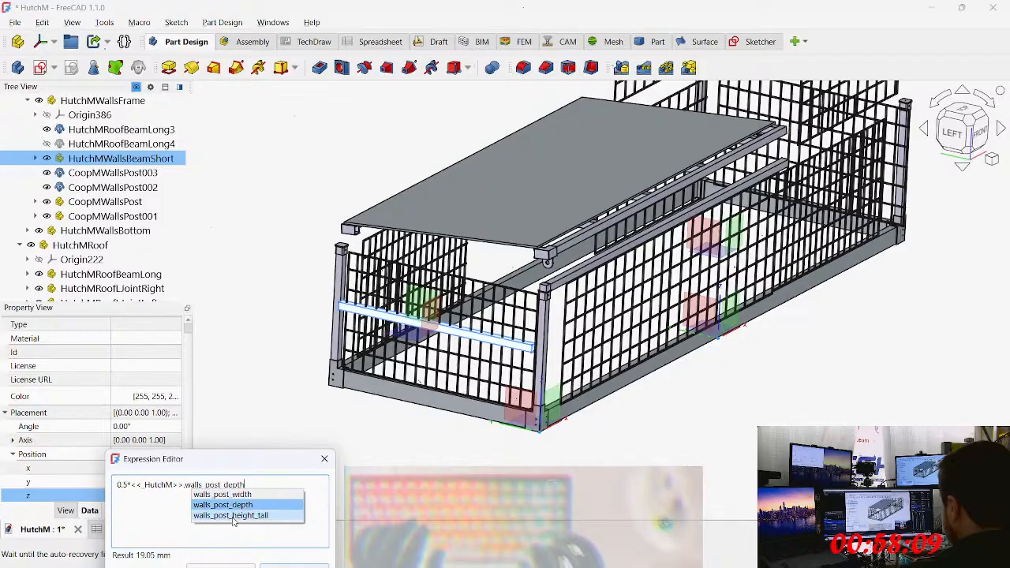
click(232, 516)
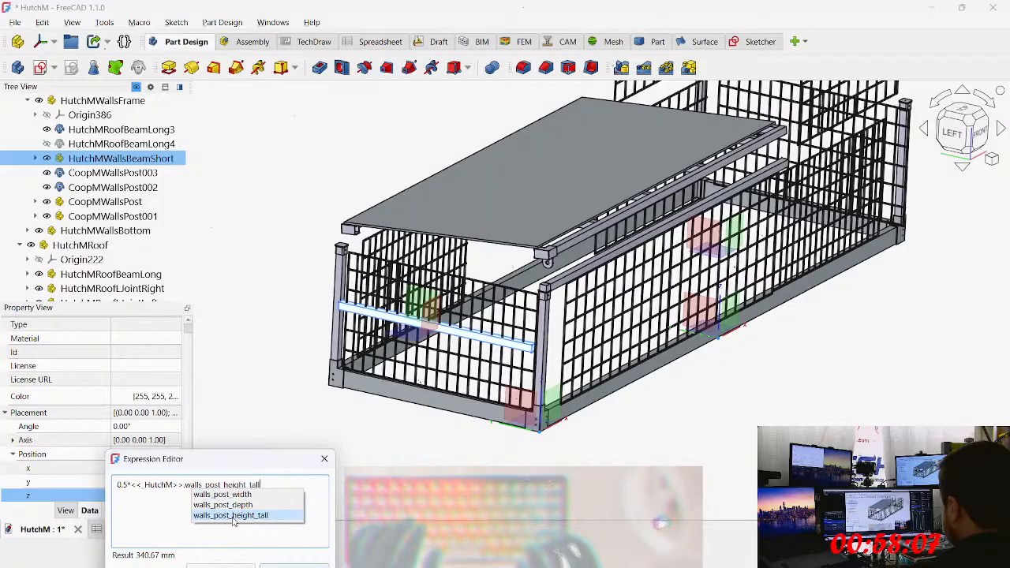
click(232, 516)
key(Return)
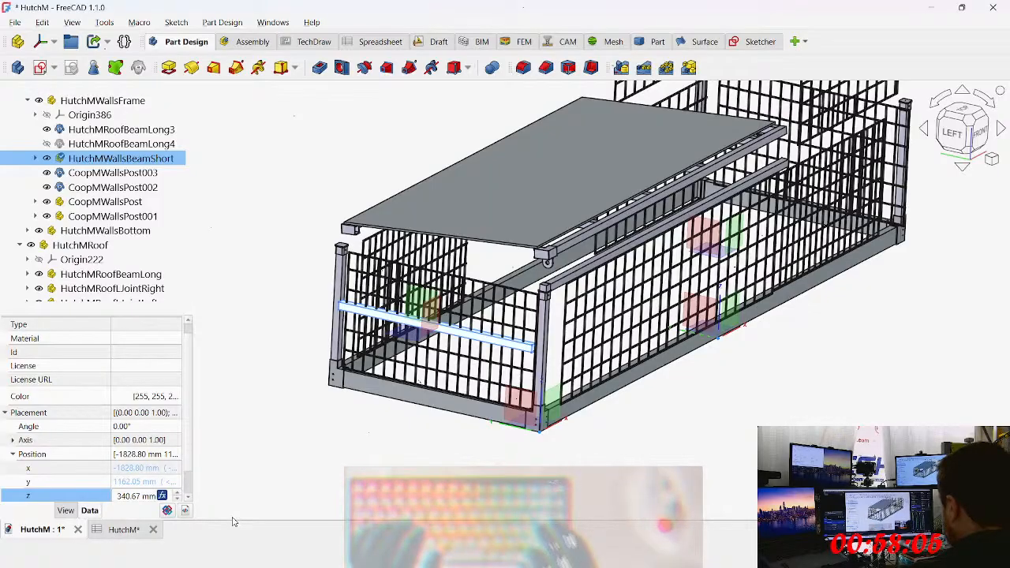
Step: Check the short beam at the corner post, select HutchMRoofBeamLong3 and switch to the Draft workbench
middle_drag(387, 347, 465, 248)
scroll(552, 275, up, 5)
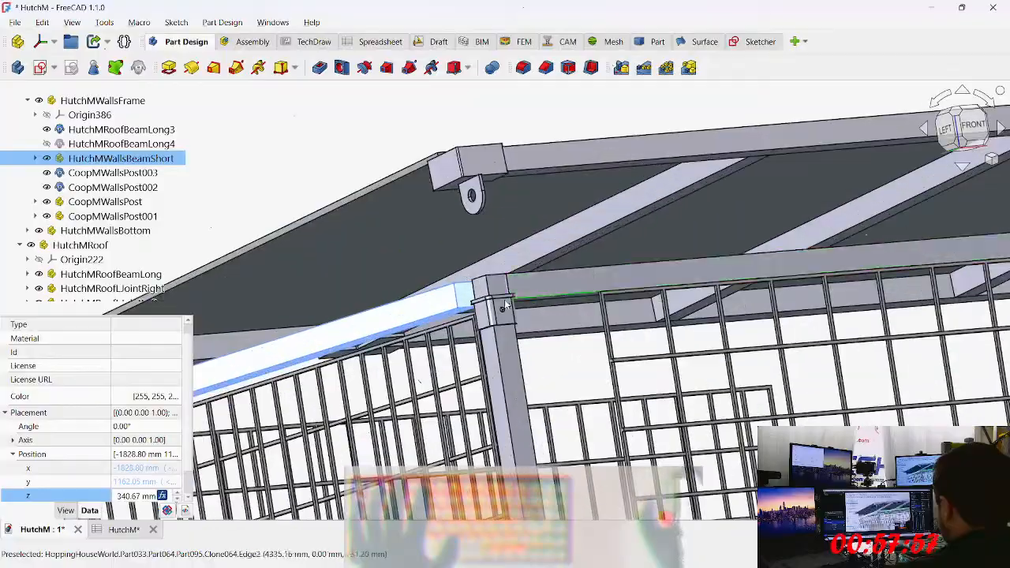
scroll(508, 307, up, 5)
middle_drag(543, 359, 593, 334)
scroll(614, 340, down, 5)
click(123, 130)
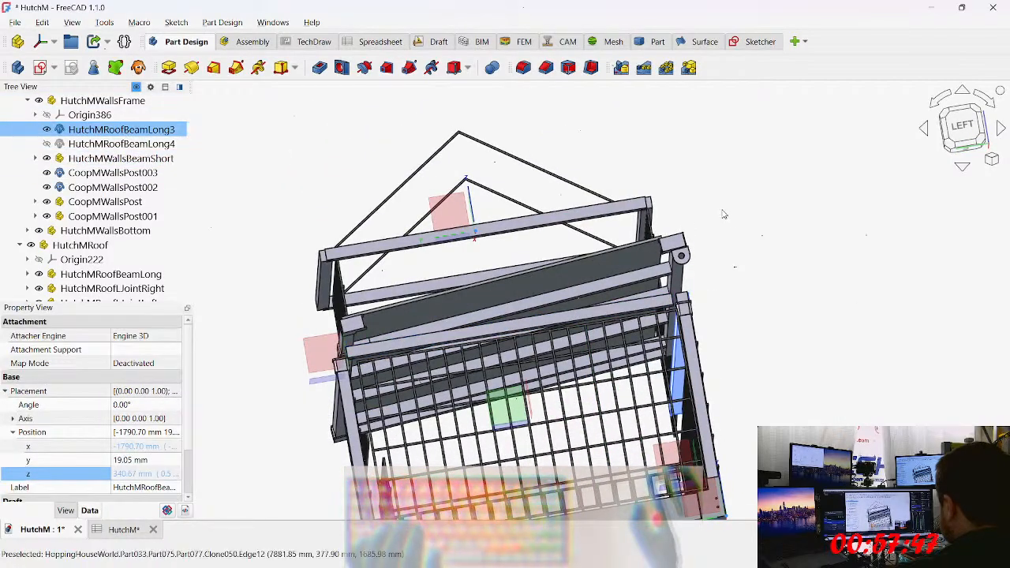
middle_drag(724, 227, 685, 248)
key(ctrl+e)
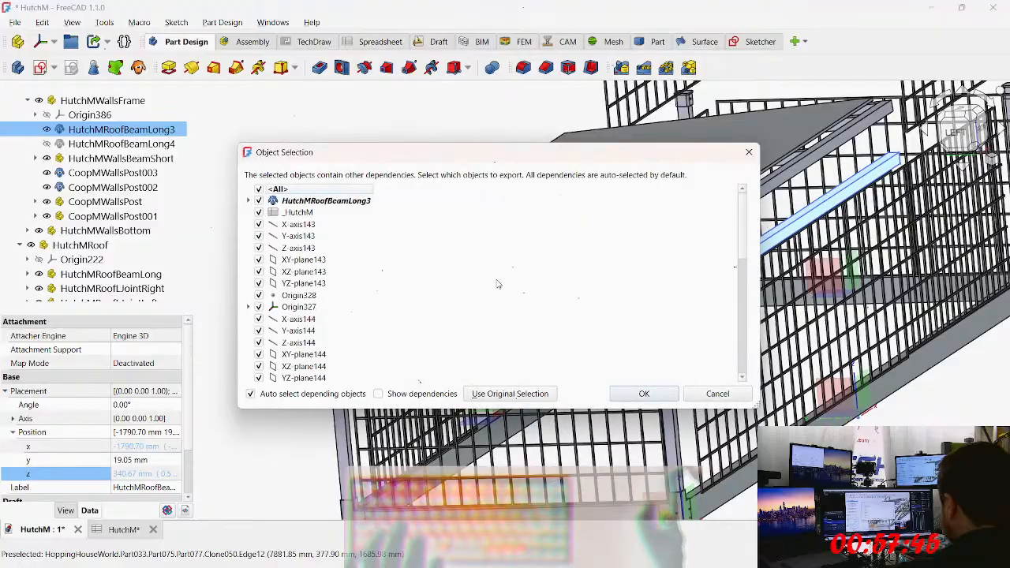
key(Escape)
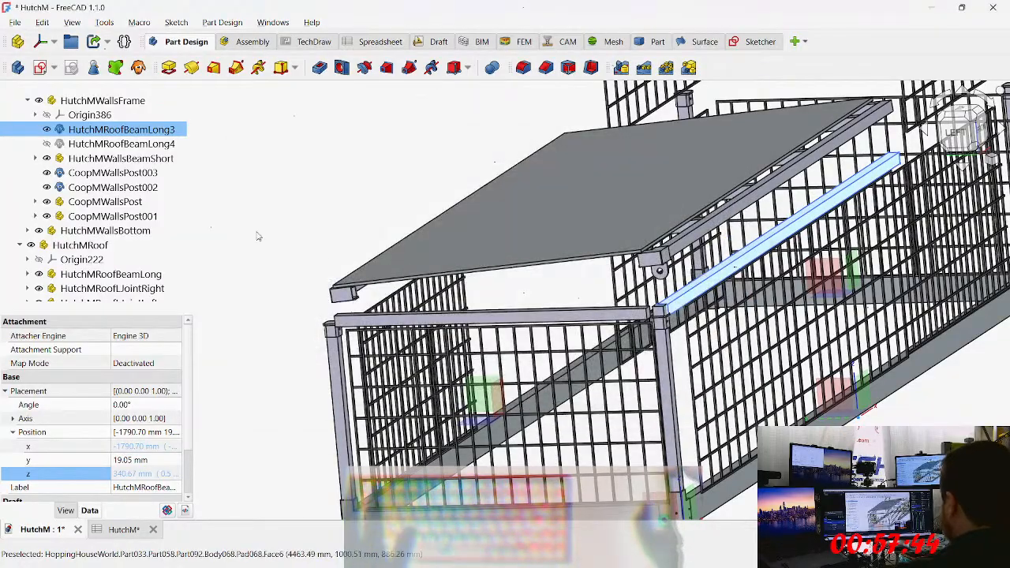
click(418, 46)
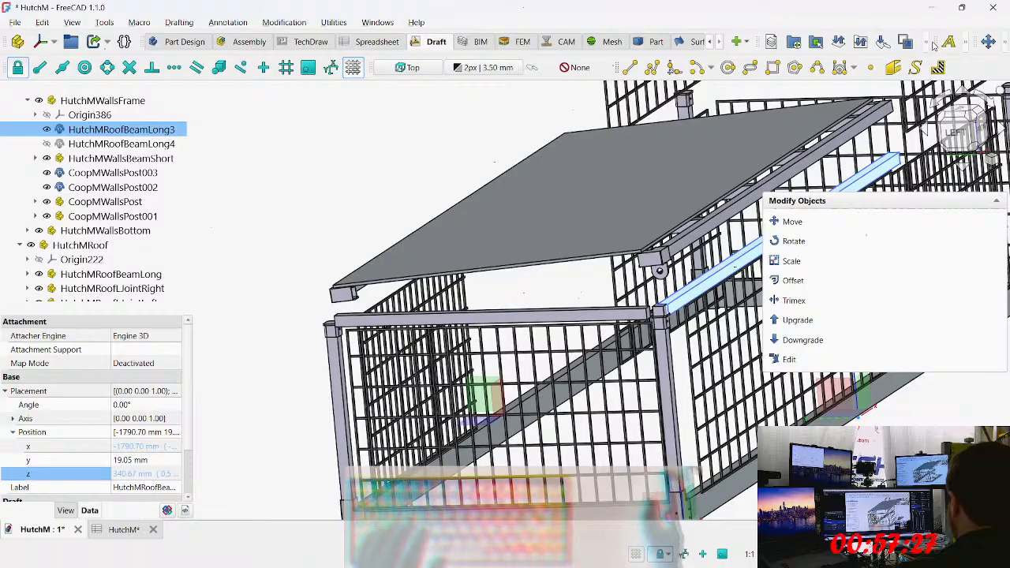
right_click(912, 24)
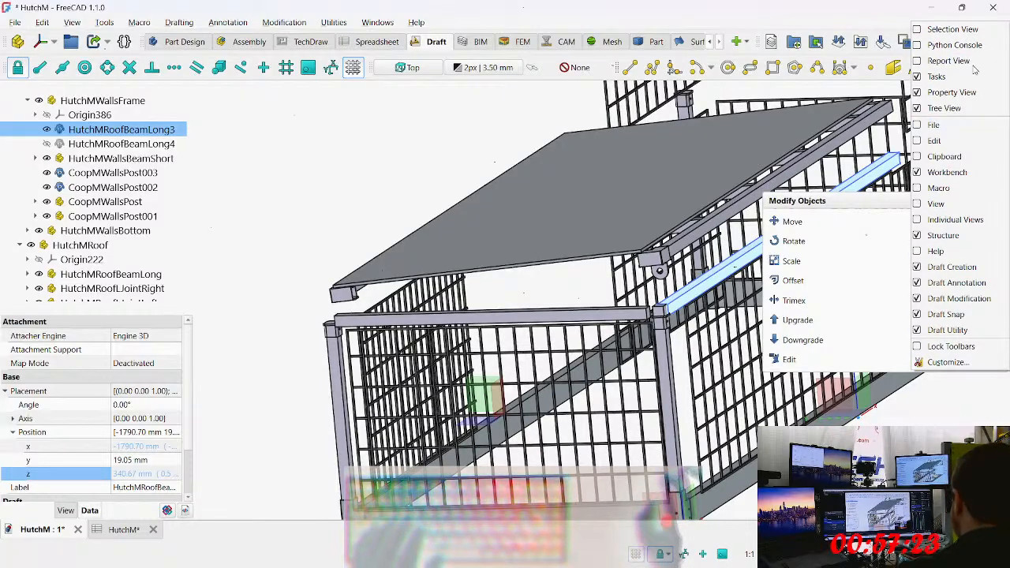
click(775, 22)
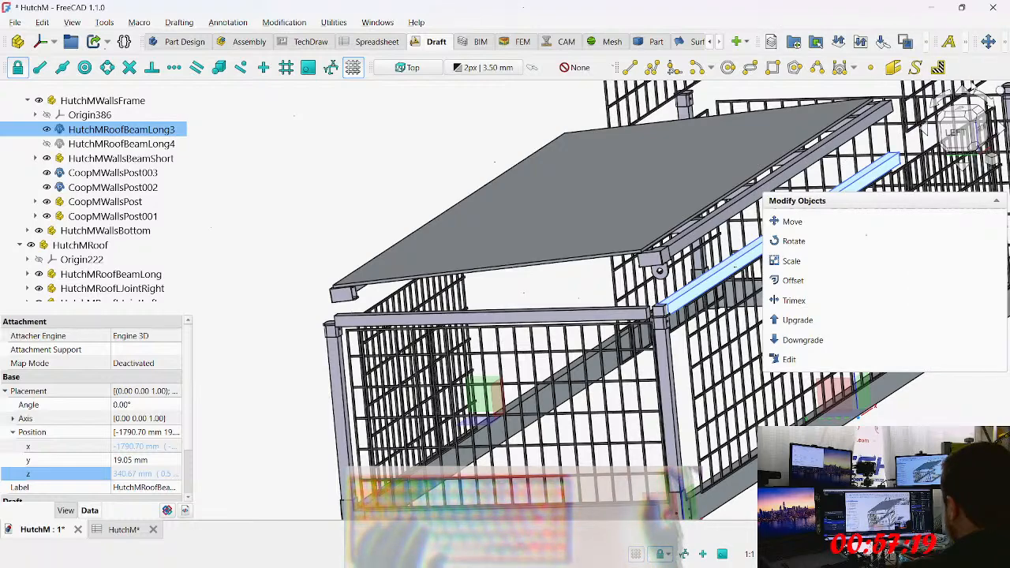
right_click(912, 67)
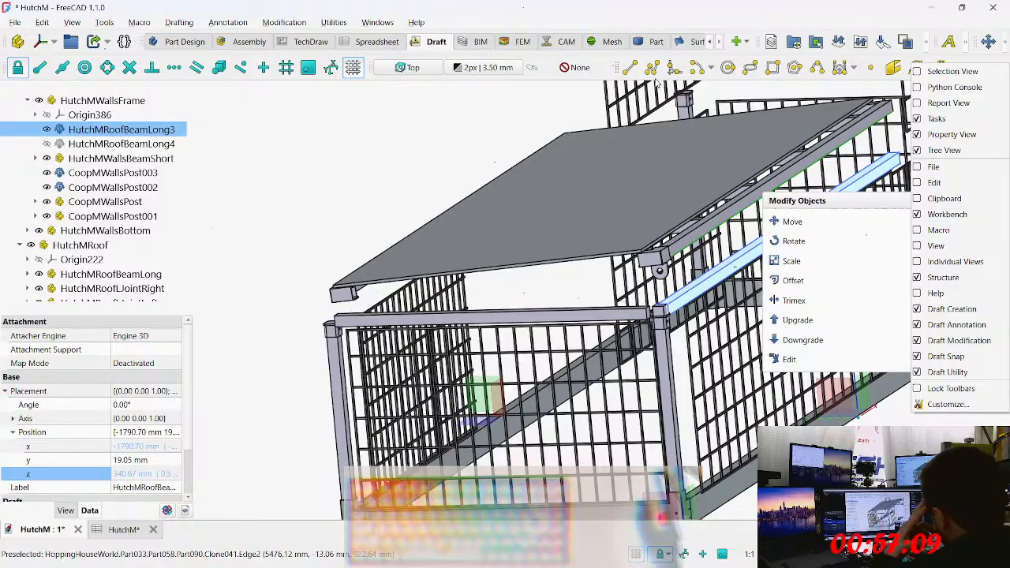
click(799, 26)
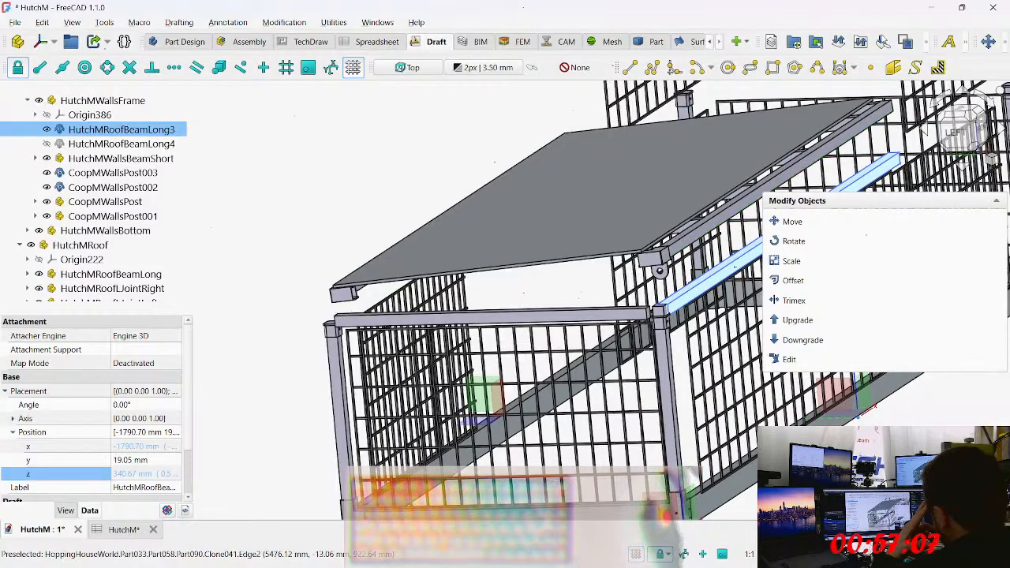
Step: Line up the Draft Modification, Annotation and Utility toolbars on one row and place Draft Snap on a row of its own
drag(978, 43, 23, 65)
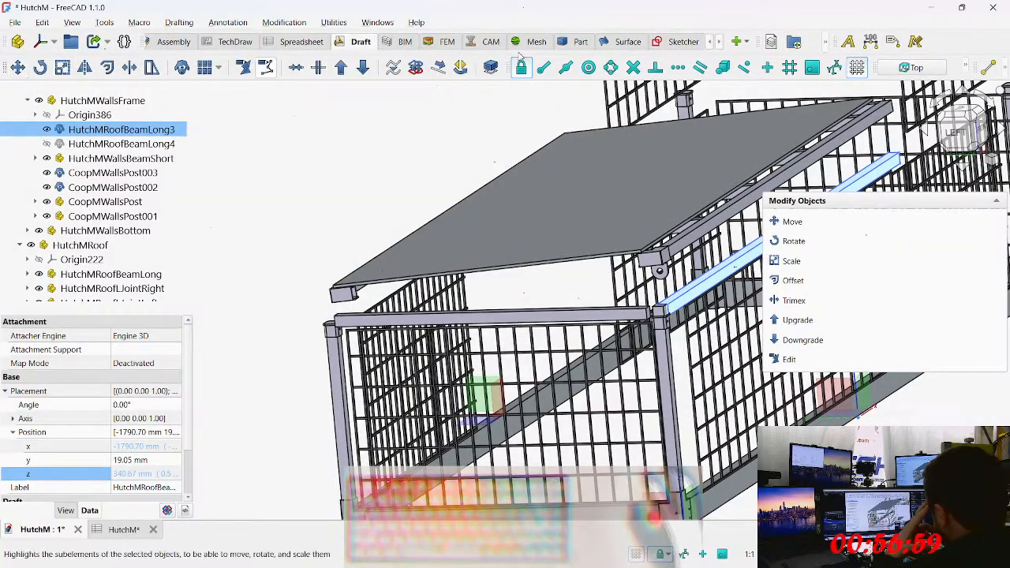
drag(509, 67, 376, 92)
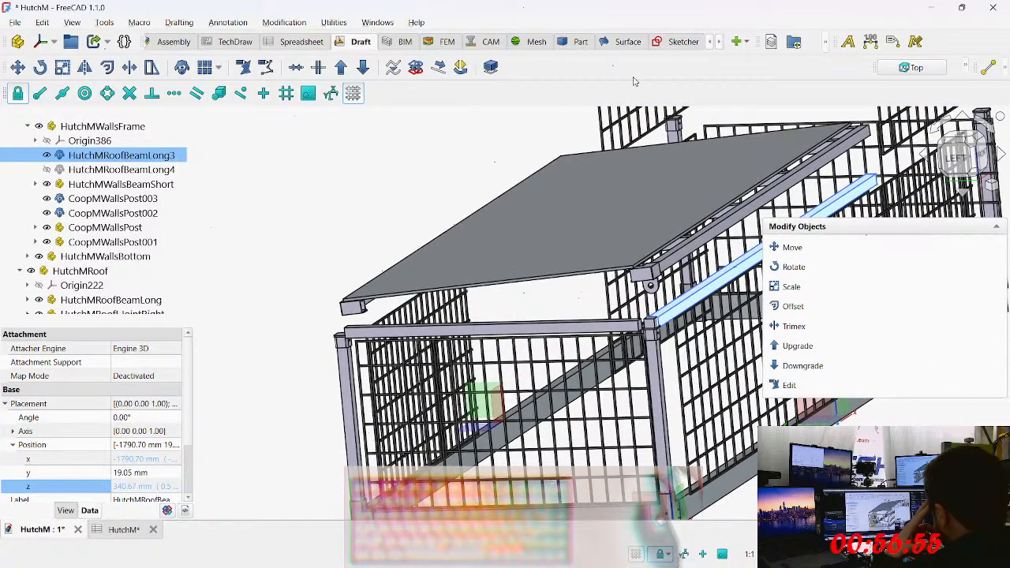
mouse_move(826, 41)
mouse_down()
mouse_move(710, 67)
mouse_move(517, 68)
mouse_up()
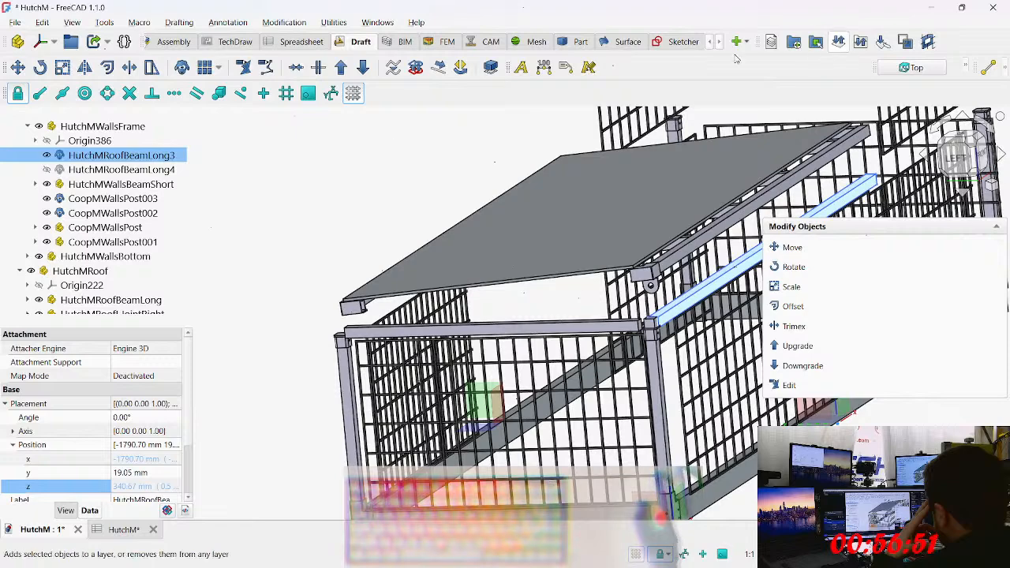
drag(757, 46, 645, 72)
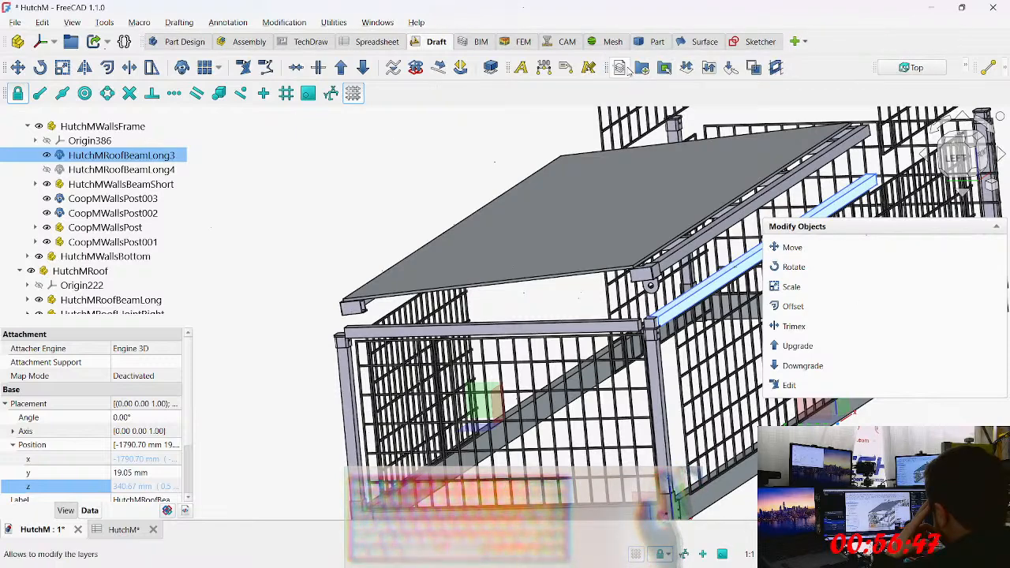
Step: Move Draft Utility to the start of its row, the working plane toolbar beside Draft Annotation, and Draft Creation beside Draft Snap
drag(603, 67, 1, 76)
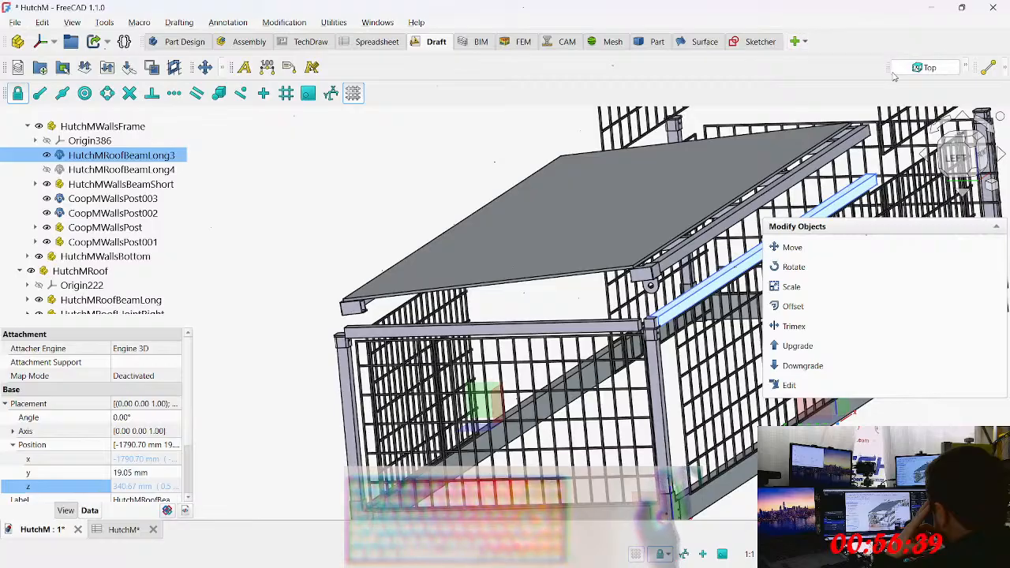
drag(888, 68, 327, 68)
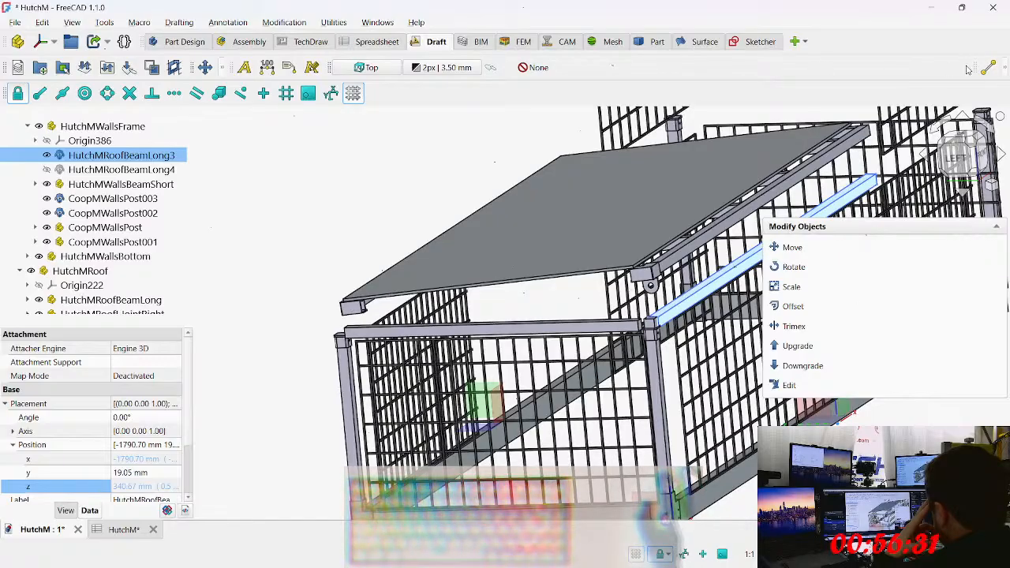
drag(911, 68, 411, 97)
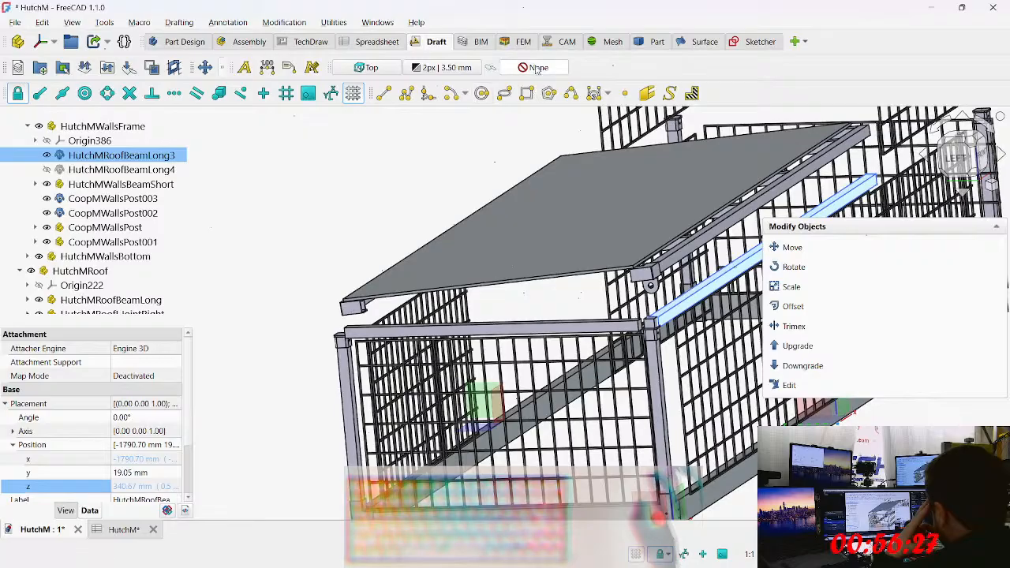
right_click(867, 67)
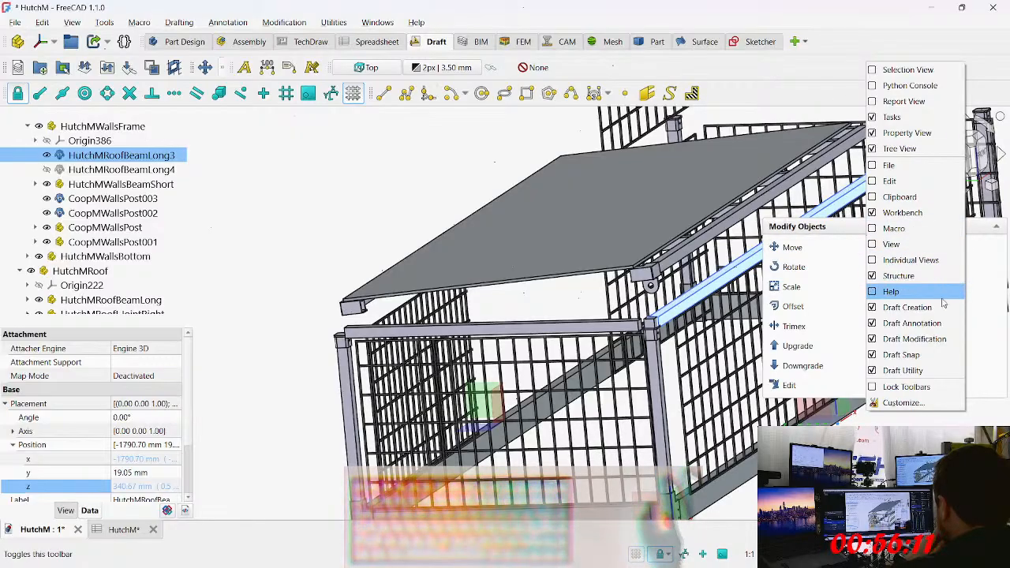
click(749, 88)
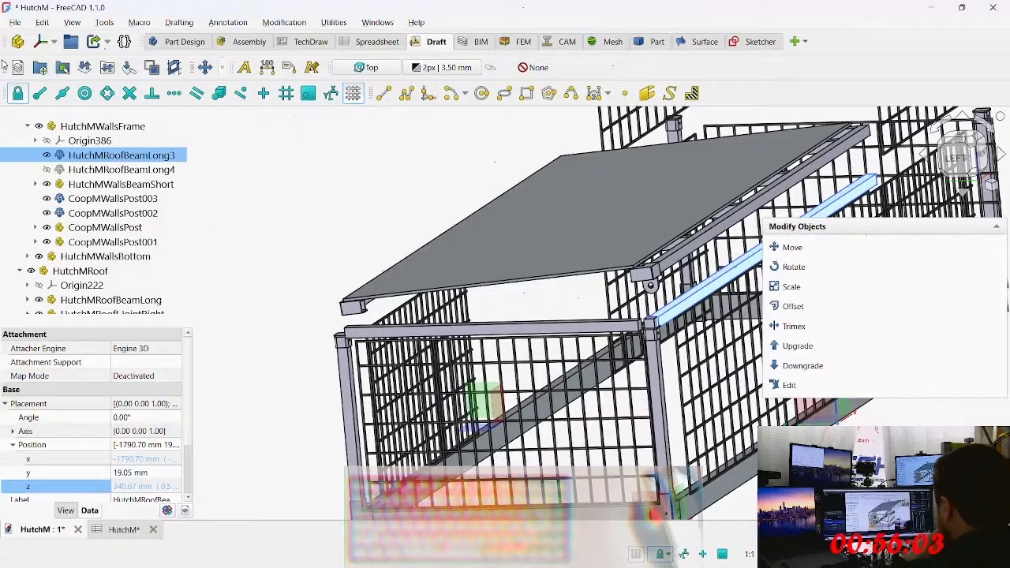
drag(152, 63, 203, 44)
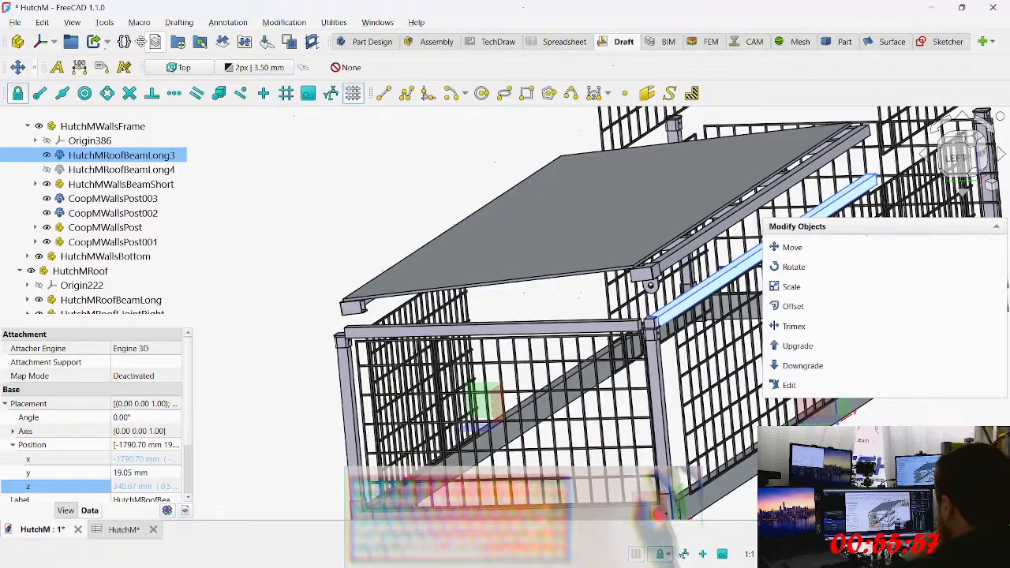
drag(141, 41, 6, 70)
Step: Make room for the full Draft Modification toolbar, placing Draft Annotation on the workbench row and the working plane toolbar beside Draft Creation
drag(195, 67, 248, 64)
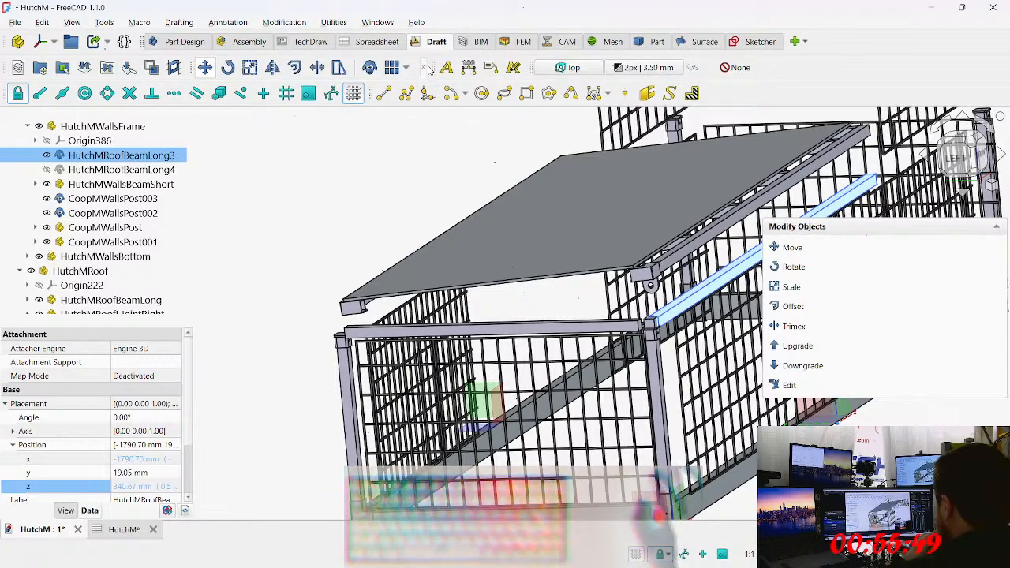
mouse_move(426, 67)
mouse_down()
mouse_move(780, 67)
mouse_move(781, 39)
mouse_move(567, 43)
mouse_move(777, 46)
mouse_up()
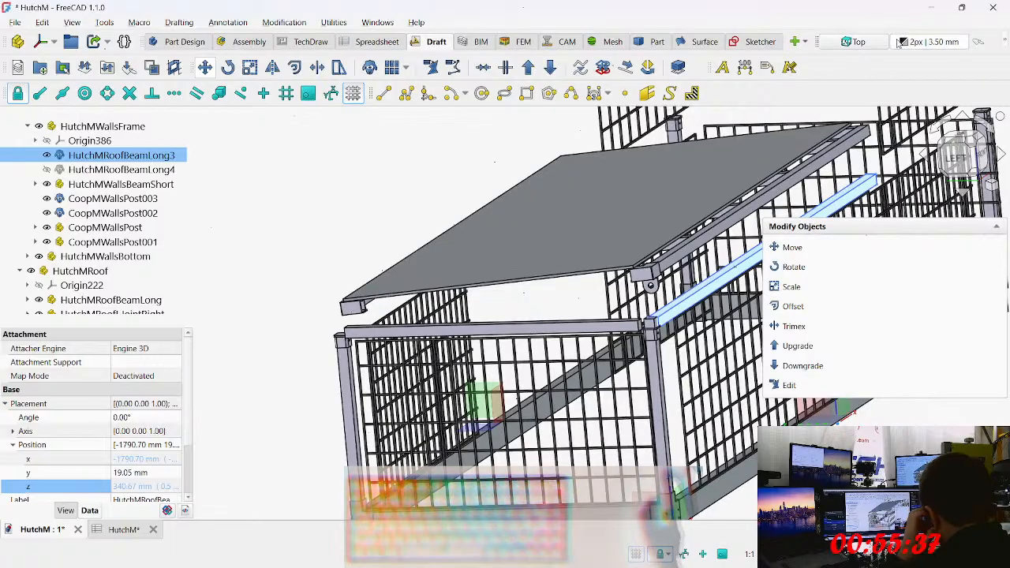
click(1005, 43)
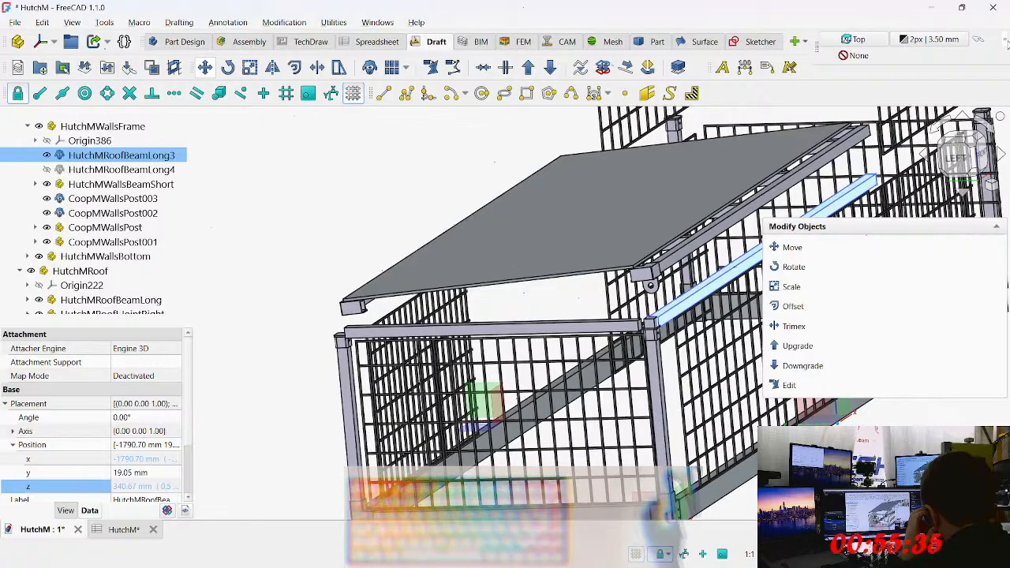
click(1006, 43)
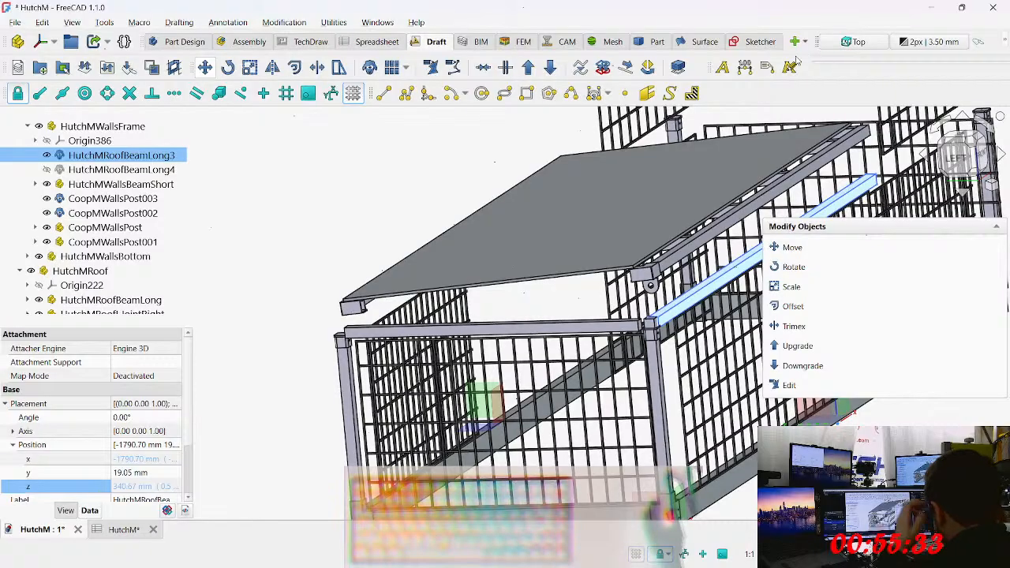
mouse_move(710, 73)
mouse_down()
mouse_move(797, 67)
mouse_move(881, 33)
mouse_move(887, 61)
mouse_move(866, 71)
mouse_up()
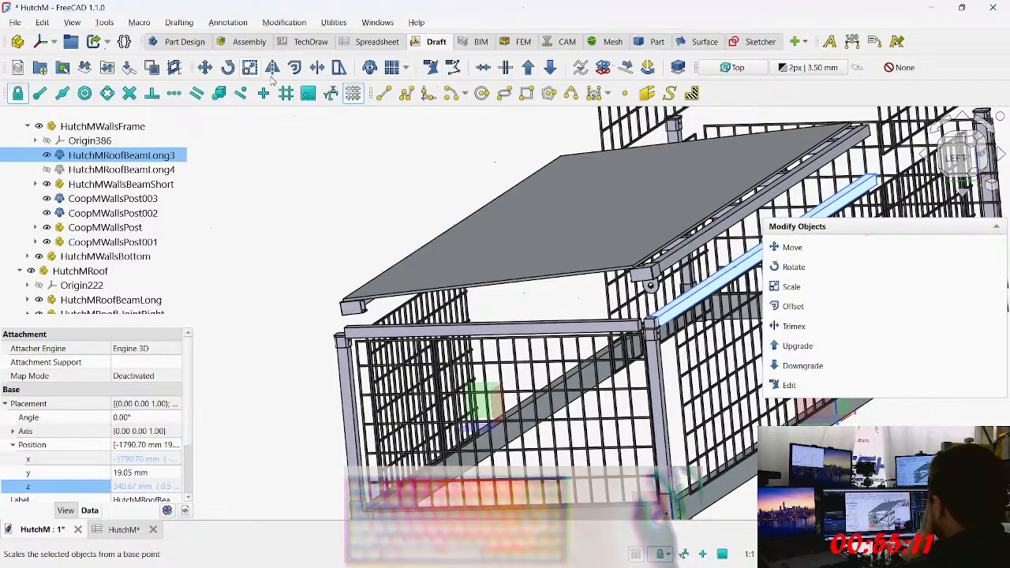
mouse_move(197, 67)
mouse_down()
mouse_move(263, 67)
mouse_move(190, 63)
mouse_up()
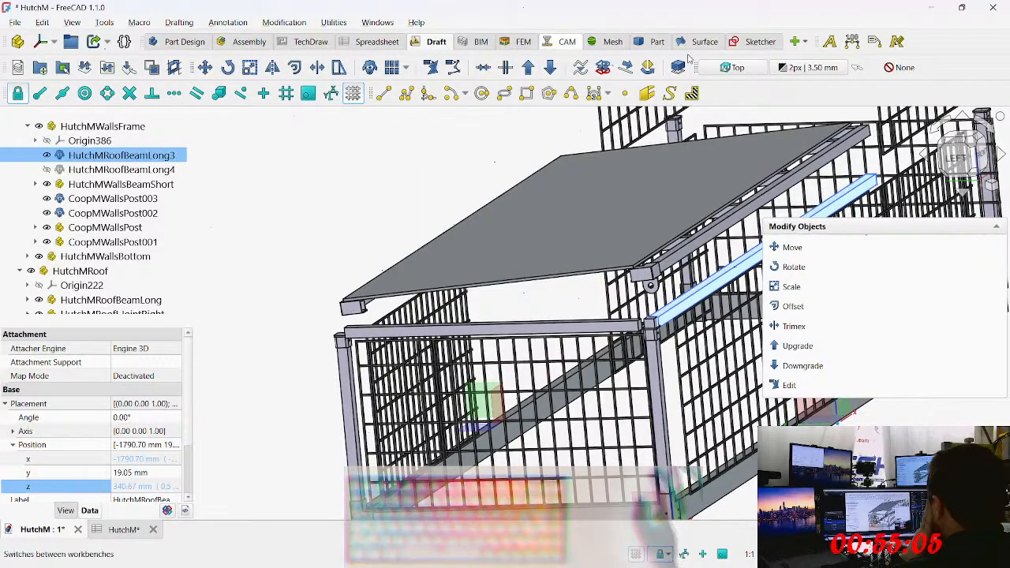
drag(702, 73, 719, 97)
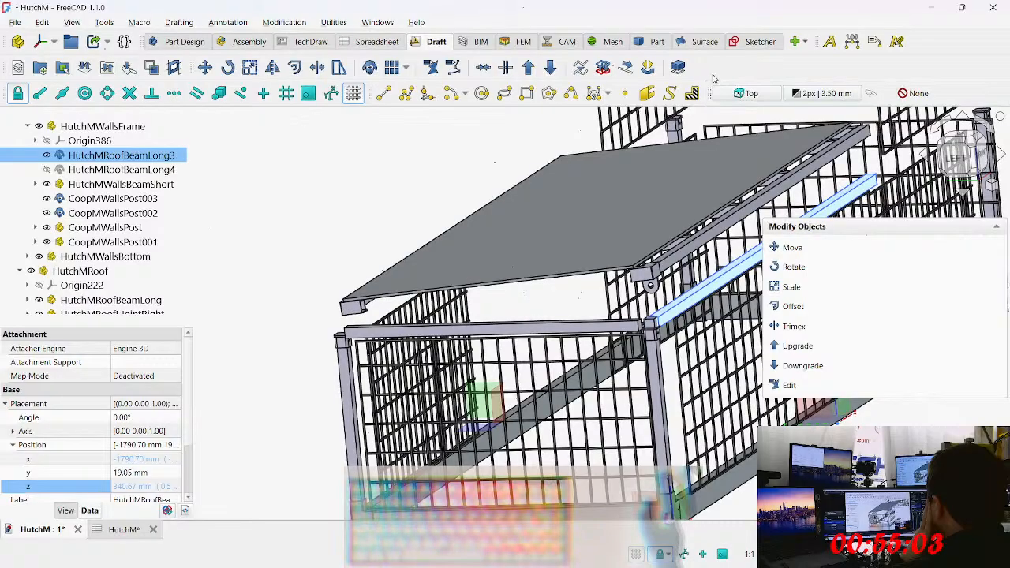
Step: Clone HutchMRoofBeamLong3 and move the resulting clone into the HutchMRoof group
click(369, 69)
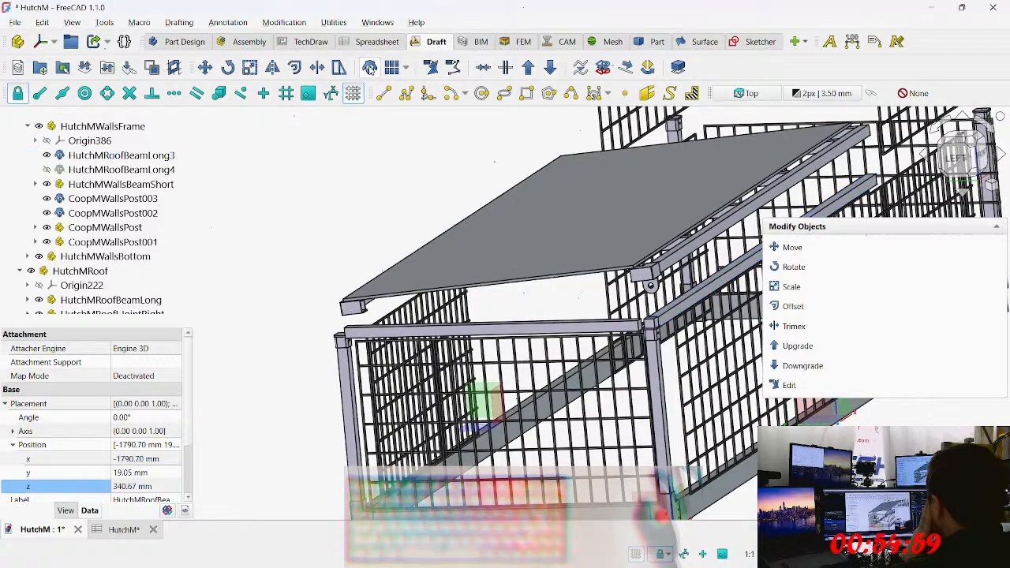
scroll(95, 269, down, 5)
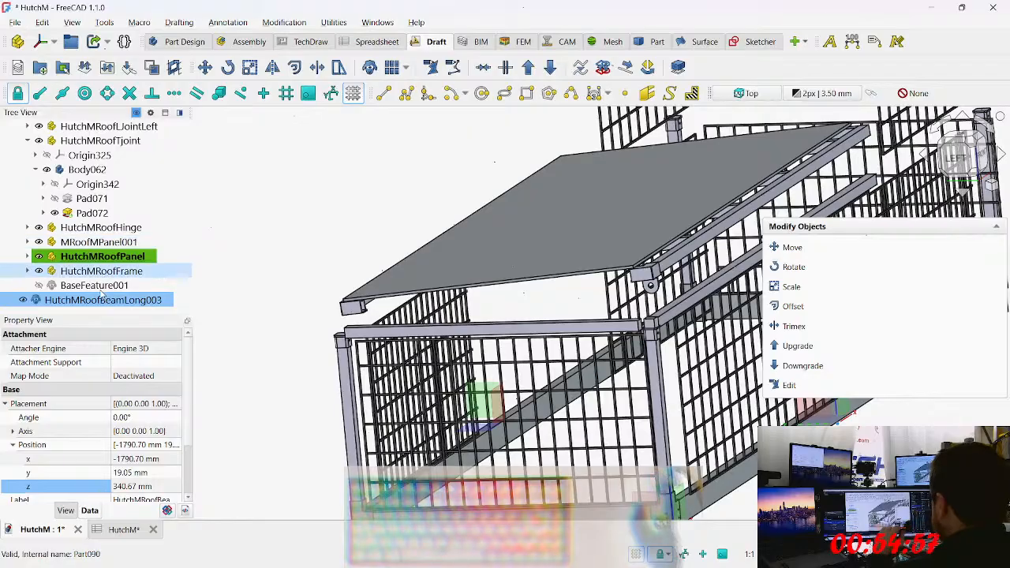
drag(101, 307, 111, 183)
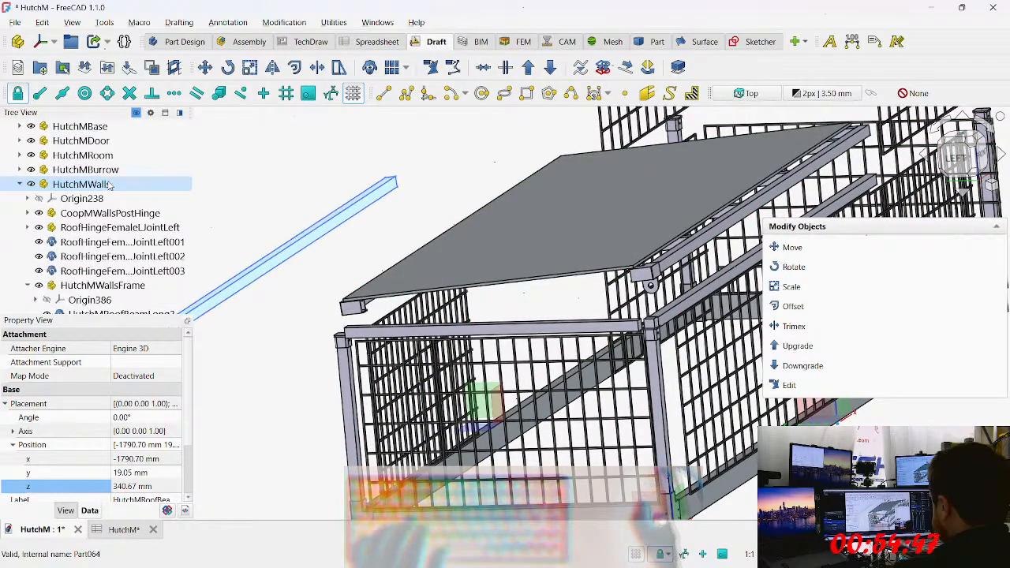
scroll(111, 183, down, 2)
scroll(110, 183, up, 1)
scroll(111, 183, up, 1)
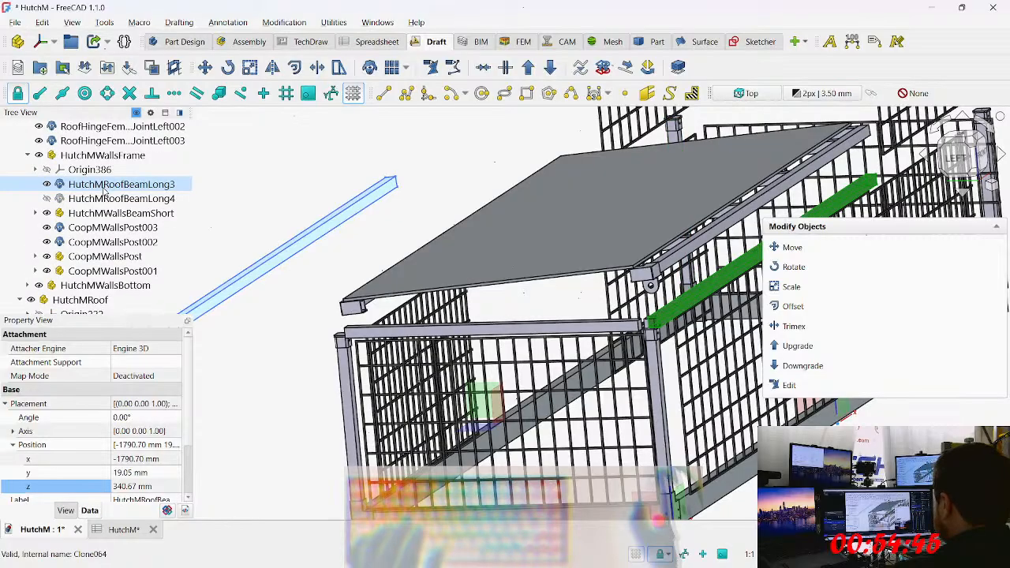
scroll(117, 236, down, 2)
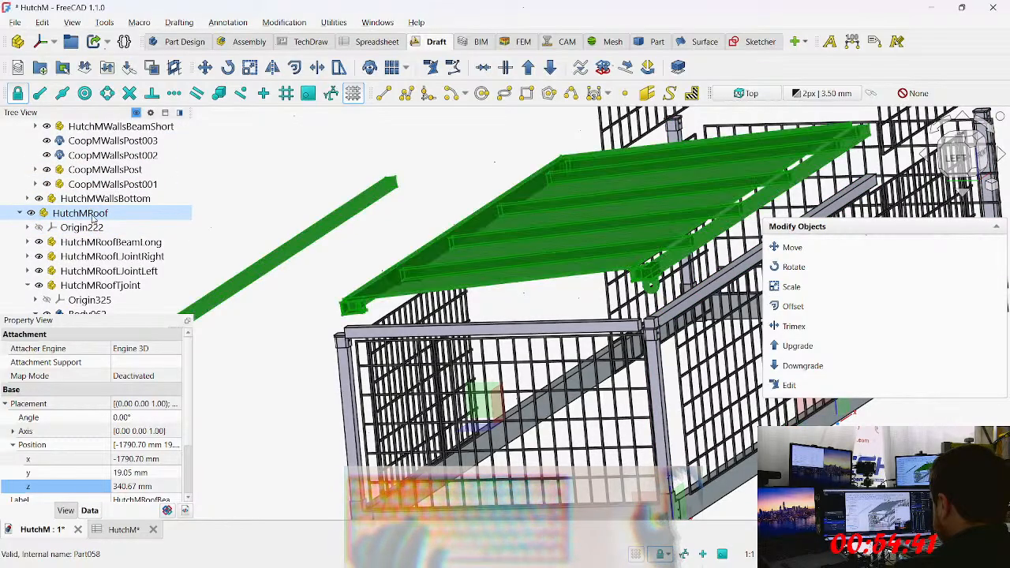
scroll(48, 267, down, 3)
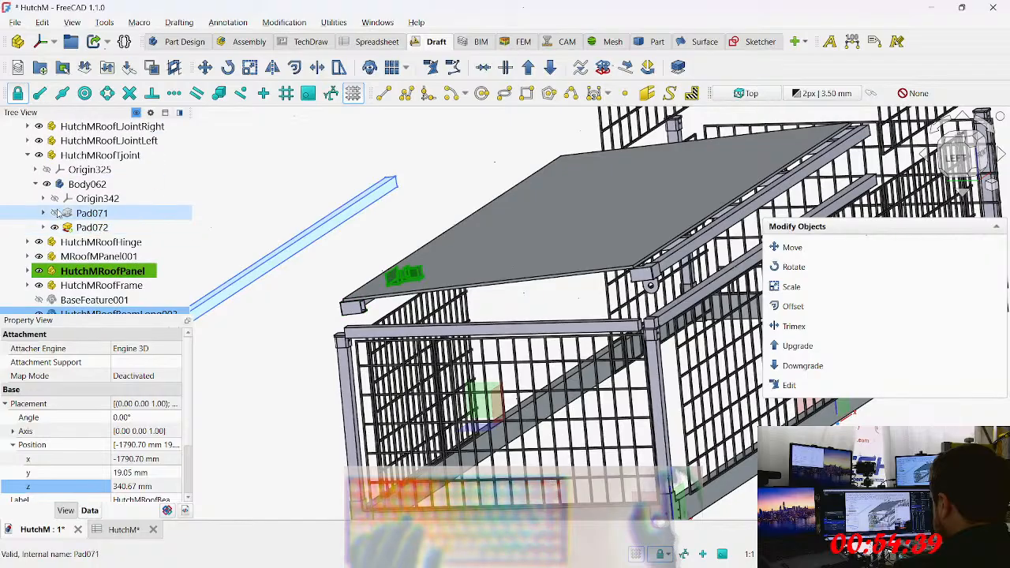
Step: Collapse HutchMRoofTjoint and move the cloned long beam from HutchMRoof into HutchMRoofFrame
click(27, 155)
click(28, 155)
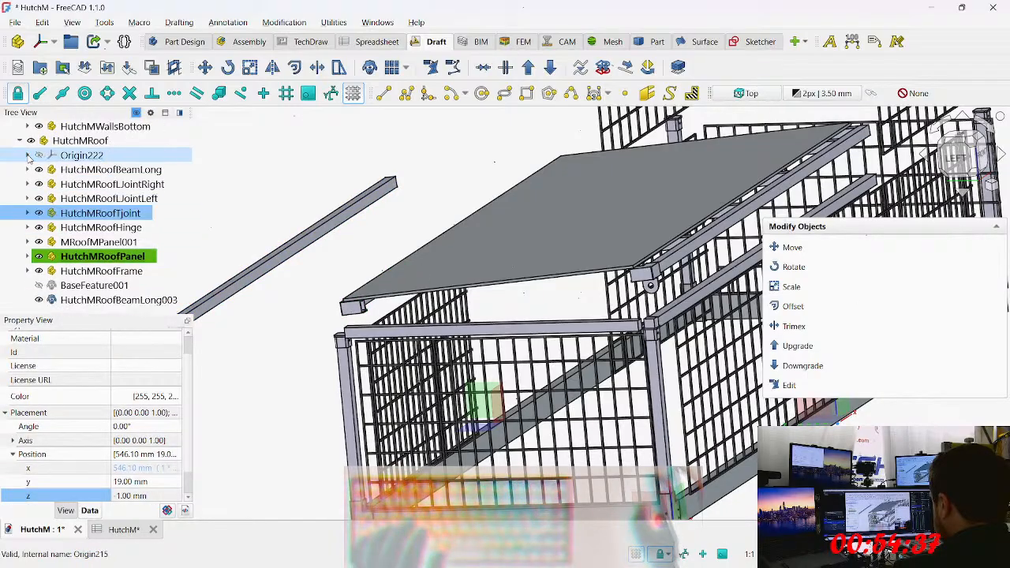
click(104, 300)
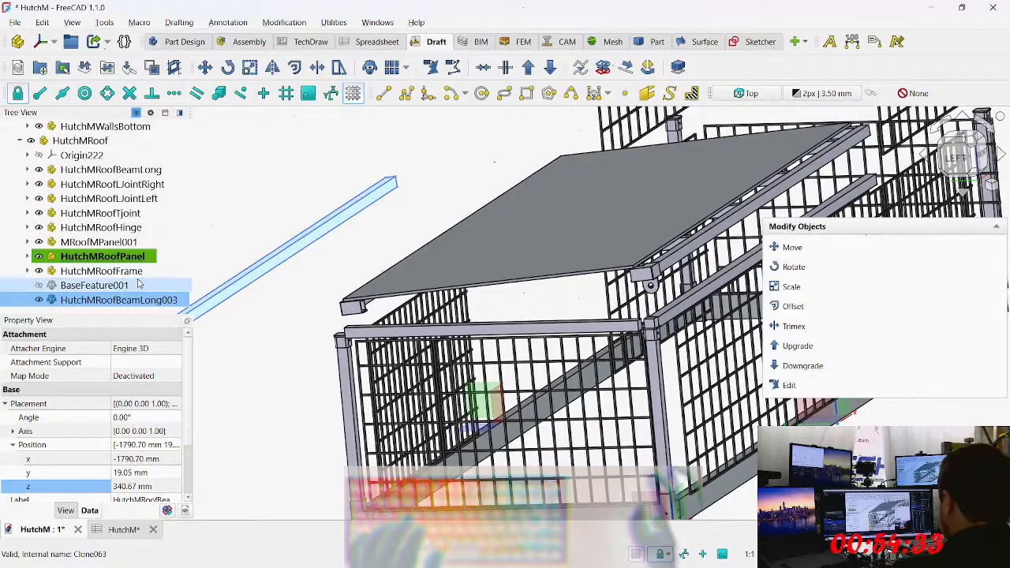
drag(126, 304, 134, 276)
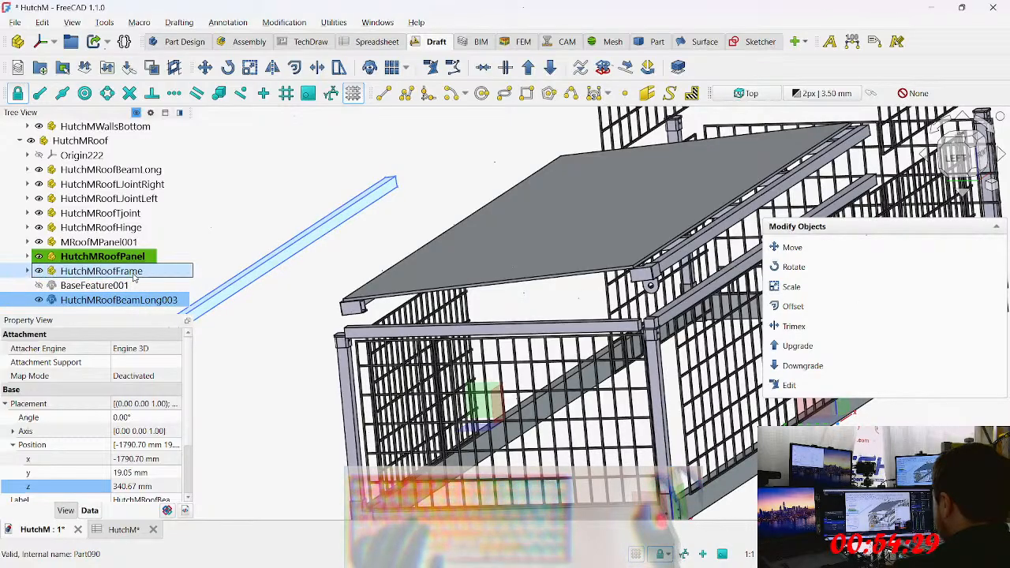
click(94, 300)
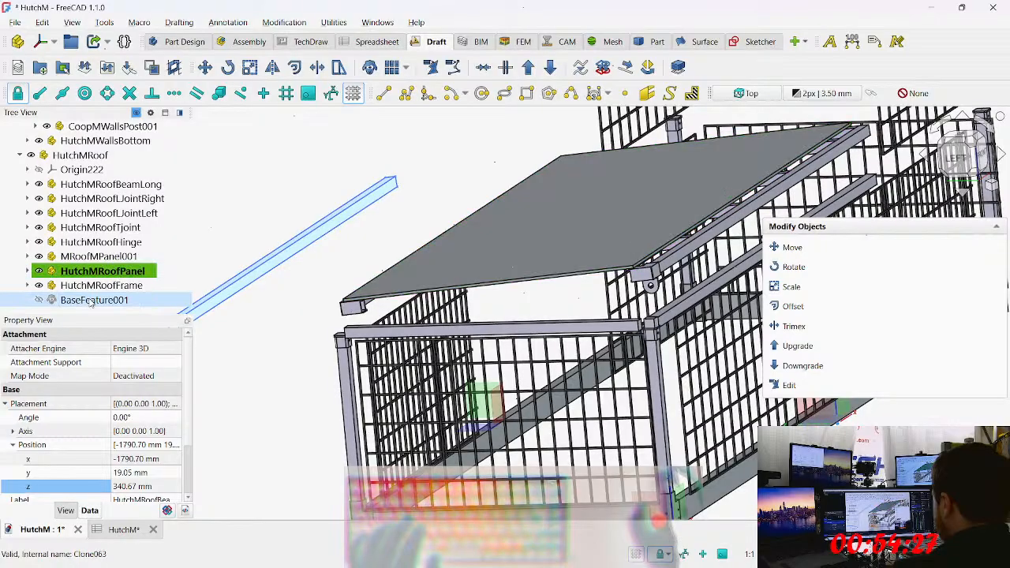
Step: Expand HutchMRoofFrame and set the cloned HutchMRoofBeamLong003's x position to 0 mm
scroll(405, 265, down, 3)
middle_drag(405, 265, 462, 272)
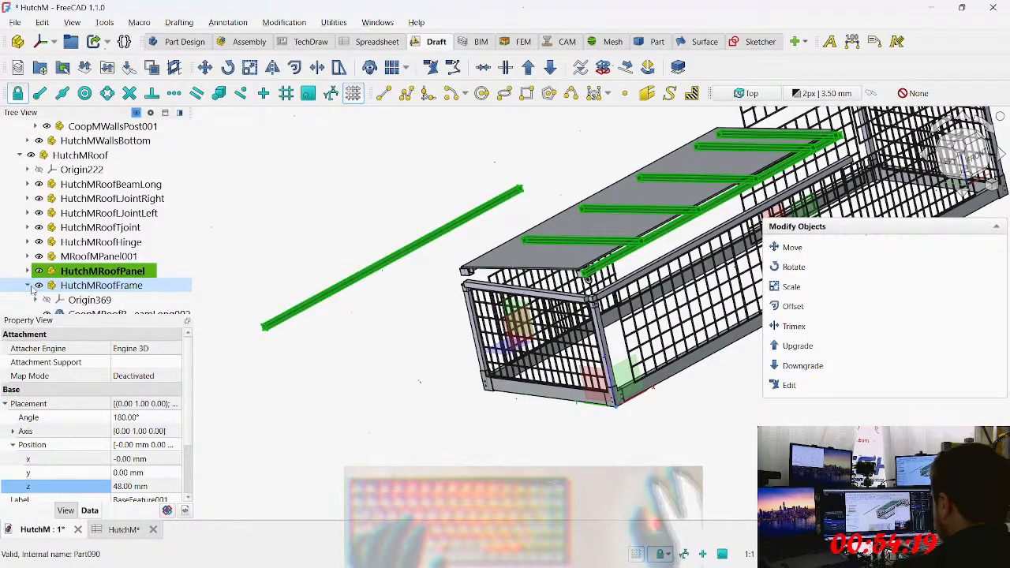
click(28, 286)
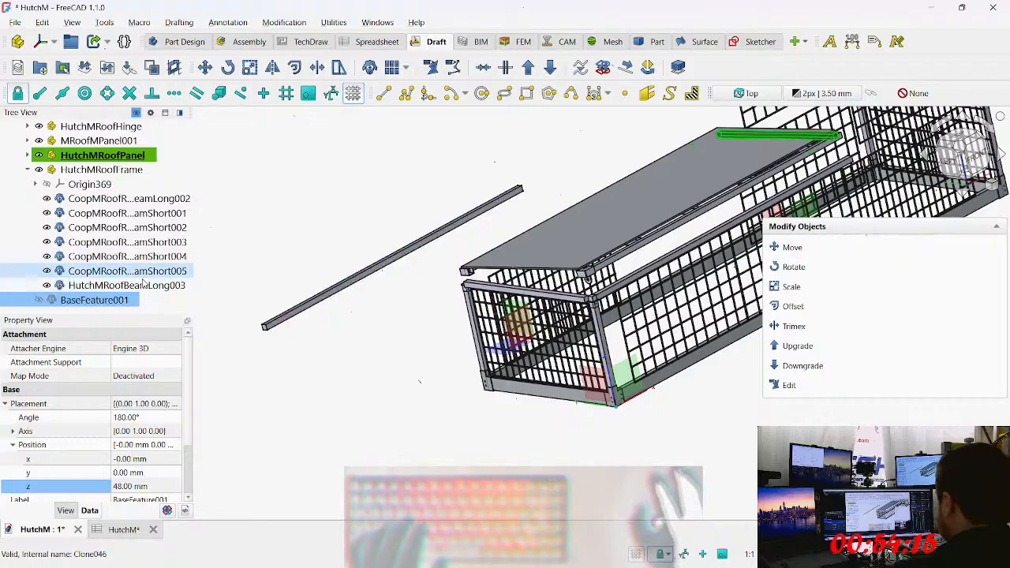
click(142, 288)
click(169, 460)
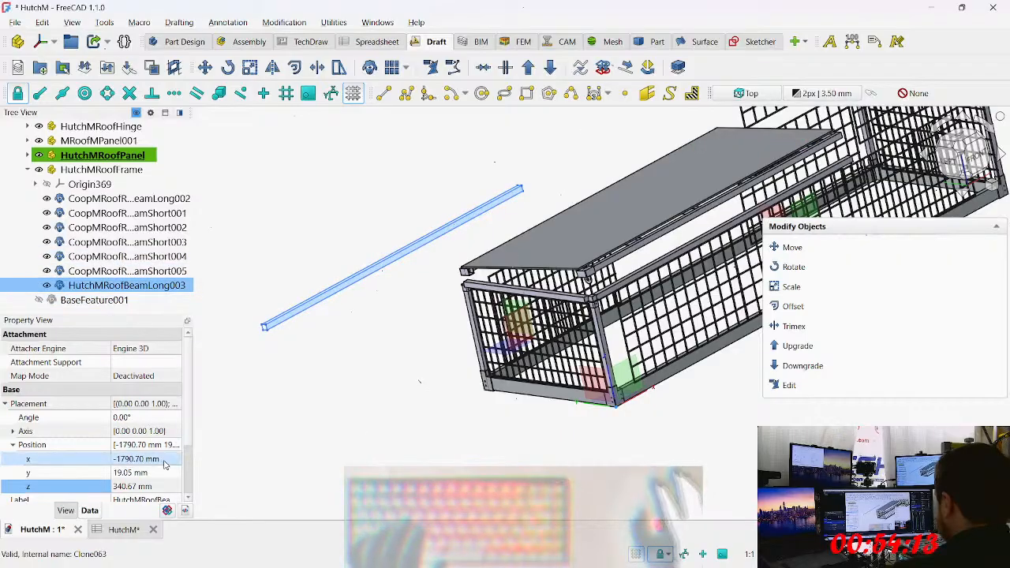
click(163, 459)
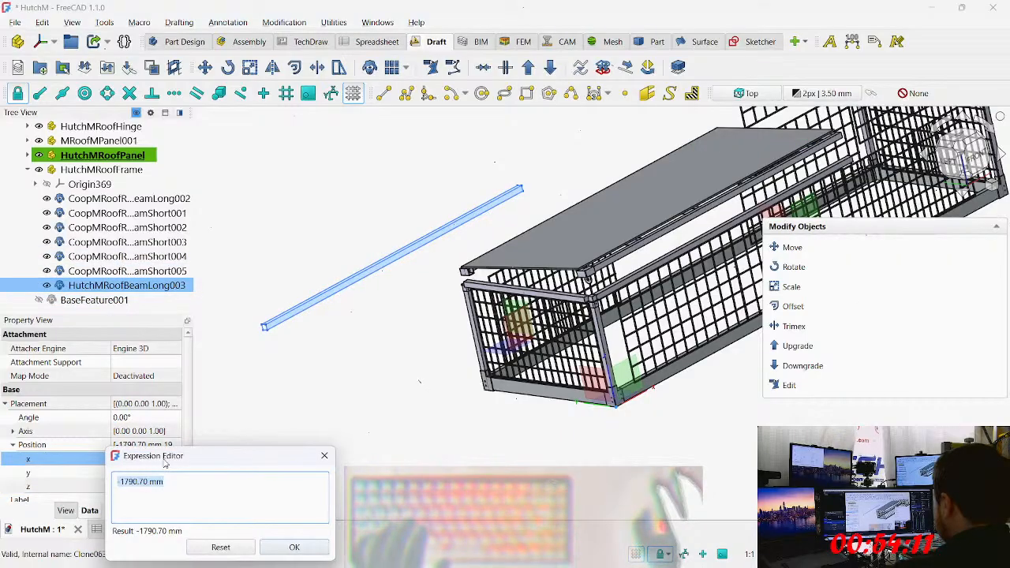
click(247, 548)
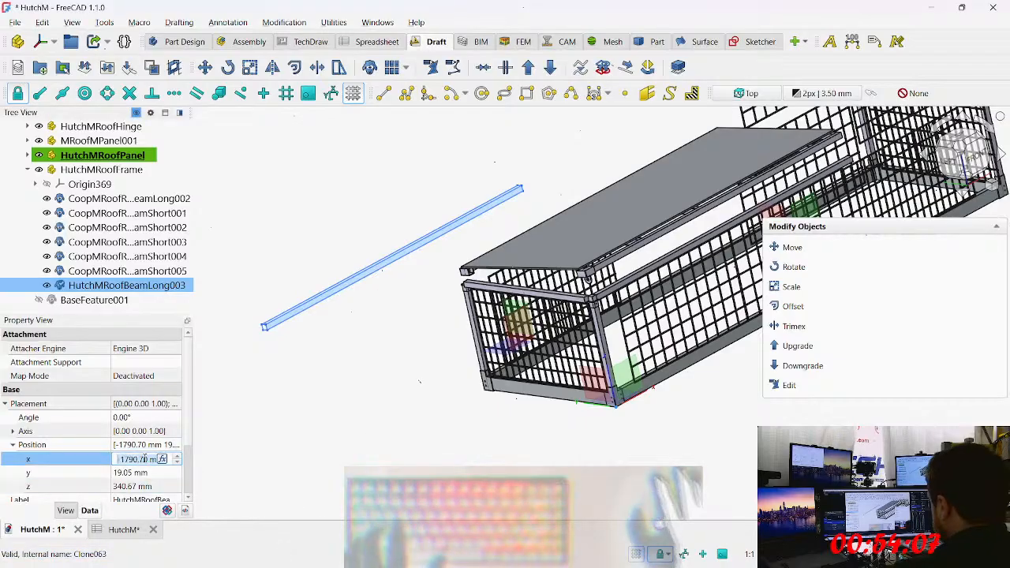
text(0)
key(Return)
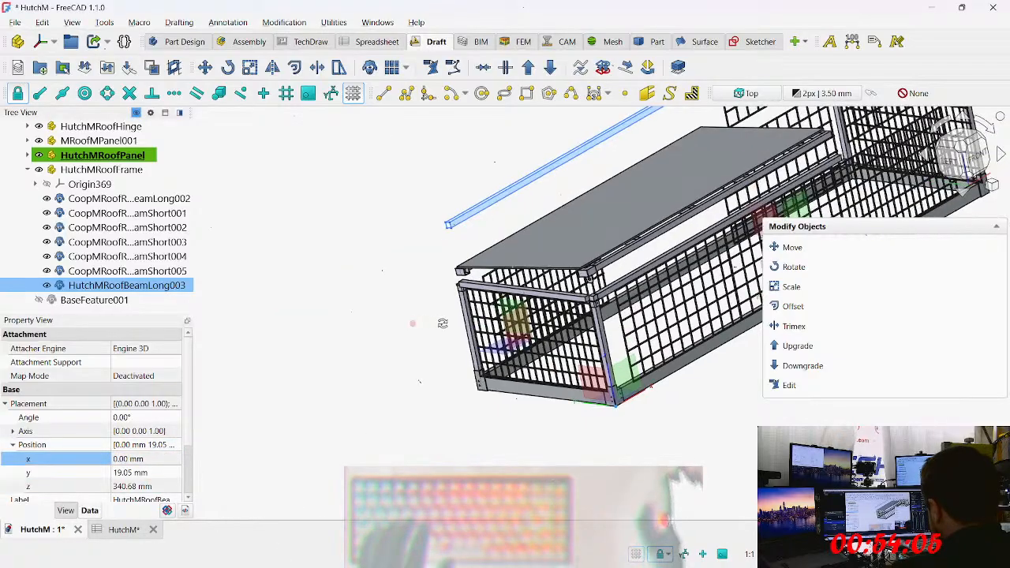
Step: Set the cloned HutchMRoofBeamLong003's y and z positions to 0 mm
key(6)
click(163, 472)
click(162, 472)
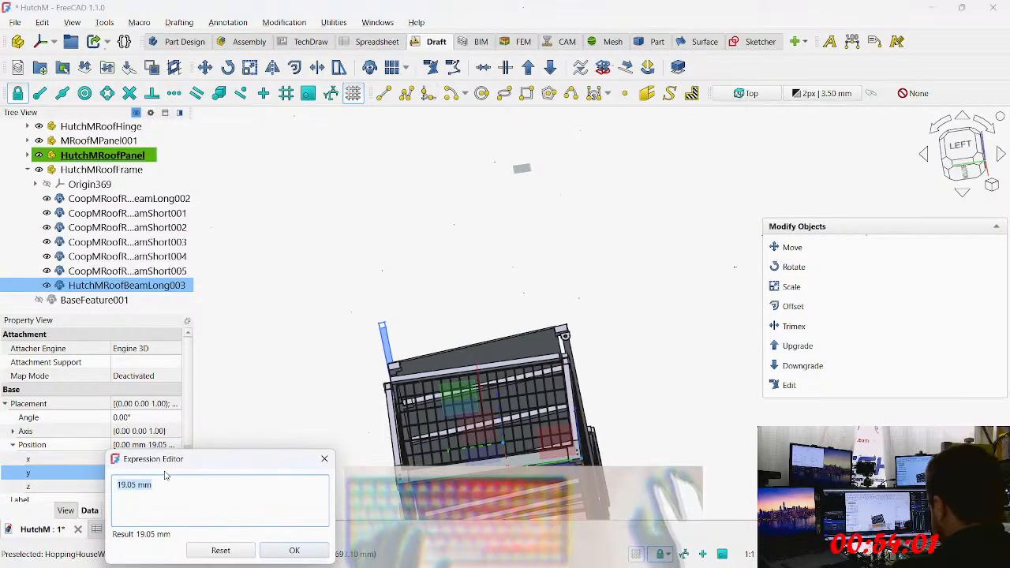
click(225, 550)
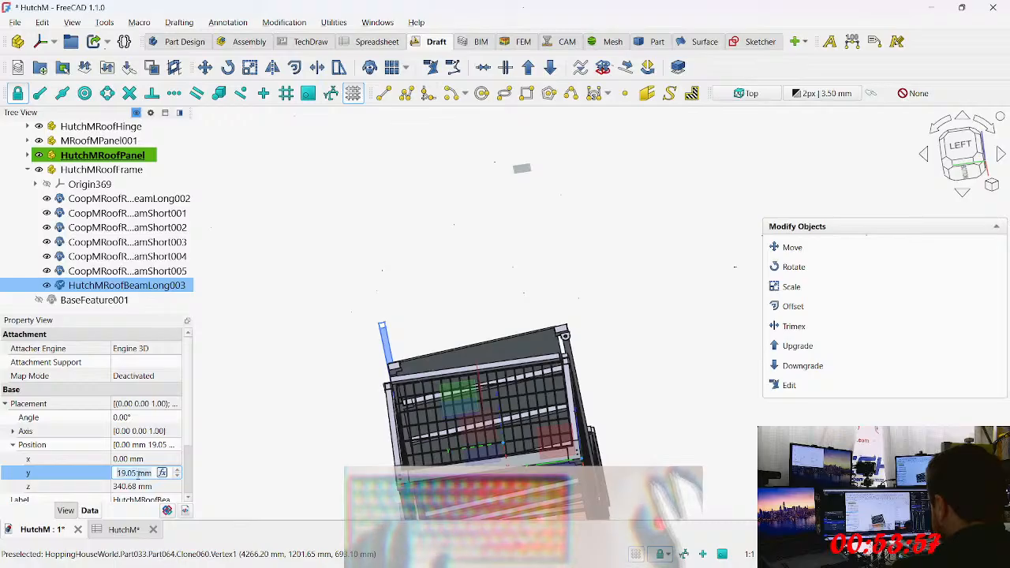
text(0)
key(Tab)
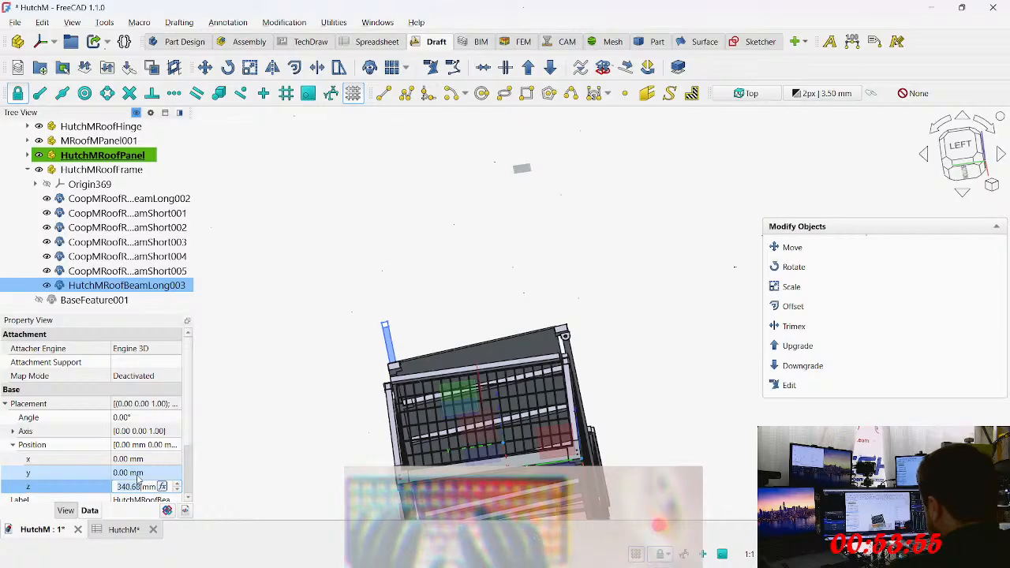
text(0)
key(Tab)
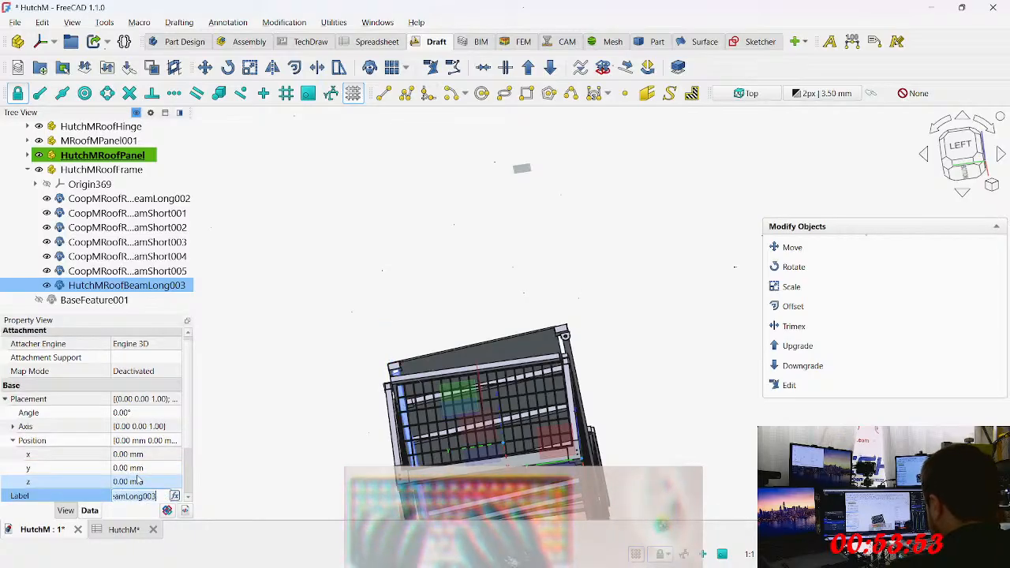
key(Return)
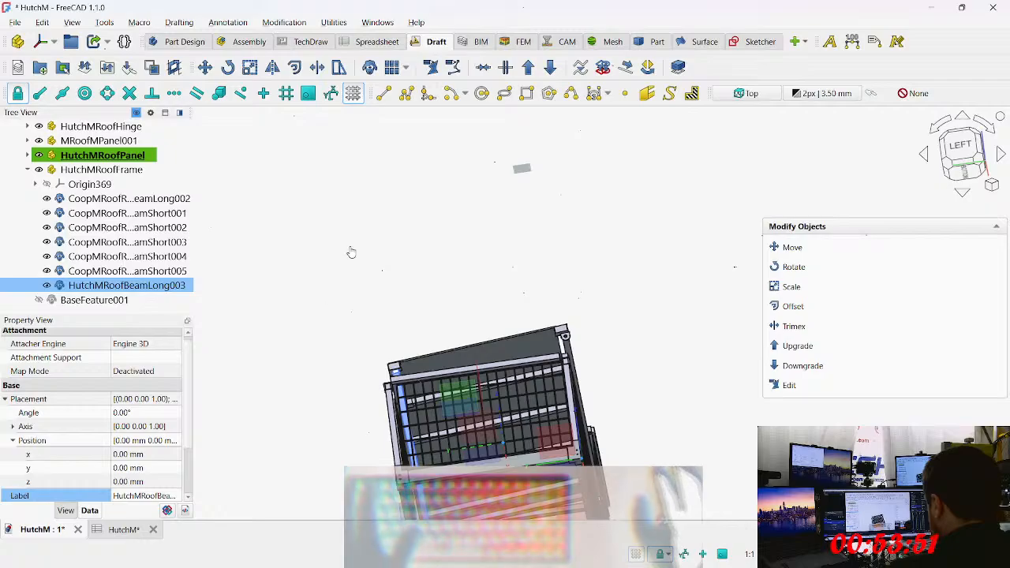
Step: Move the cloned HutchMRoofBeamLong003 out of HutchMRoofFrame and into the hutch walls group
click(351, 251)
middle_drag(405, 286, 352, 325)
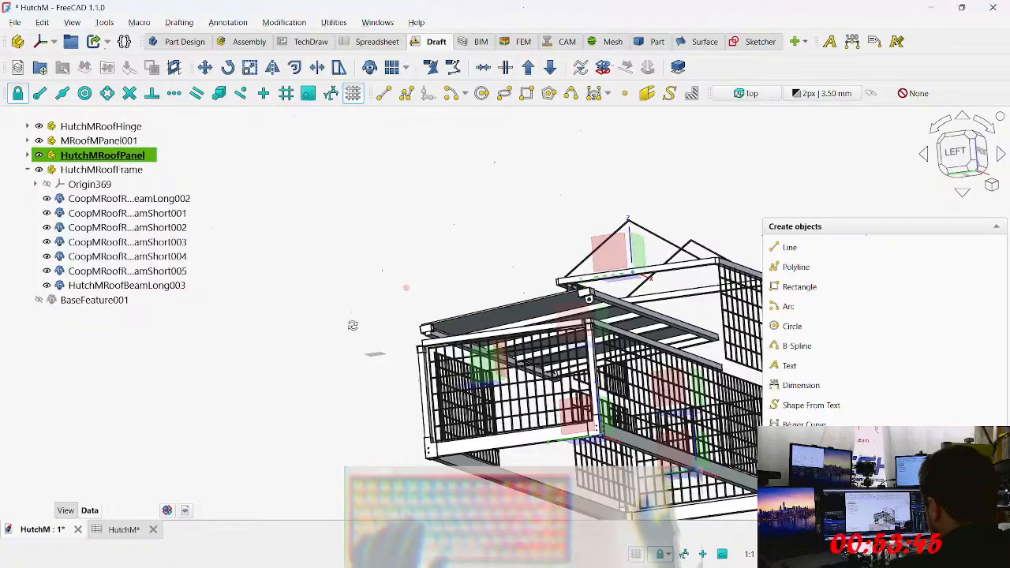
click(126, 285)
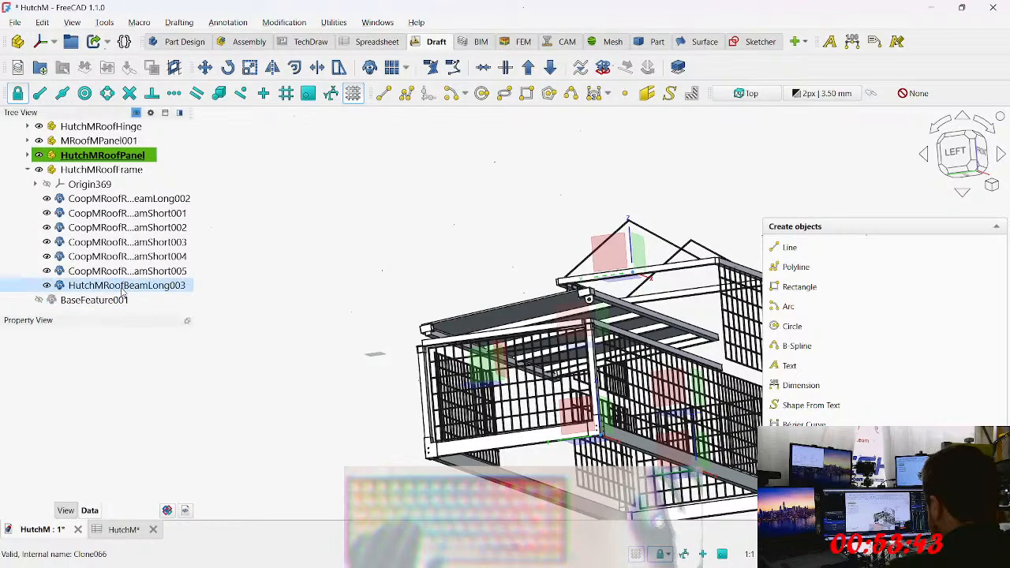
drag(126, 285, 80, 225)
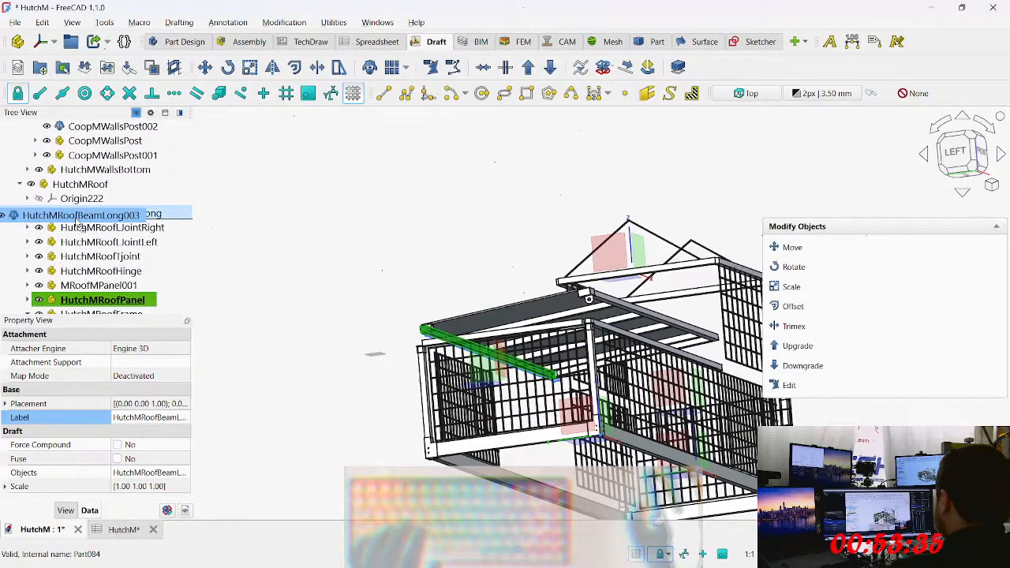
drag(79, 227, 131, 184)
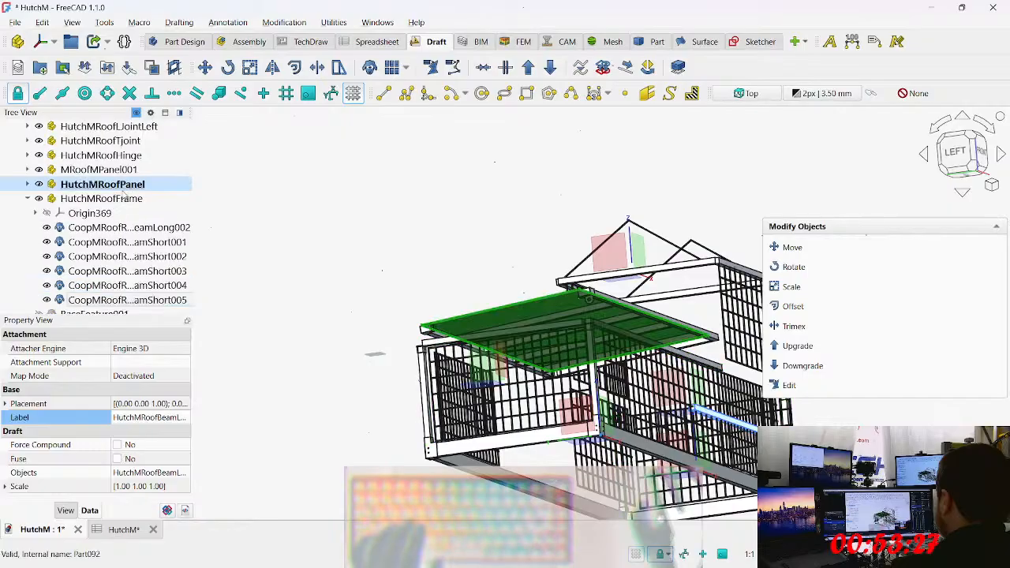
Step: Collapse HutchMRoofFrame and HutchMRoof, and place the cloned HutchMRoofBeamLong003 directly below HutchMRoofBeamLong3 in HutchMWallsFrame
key(1)
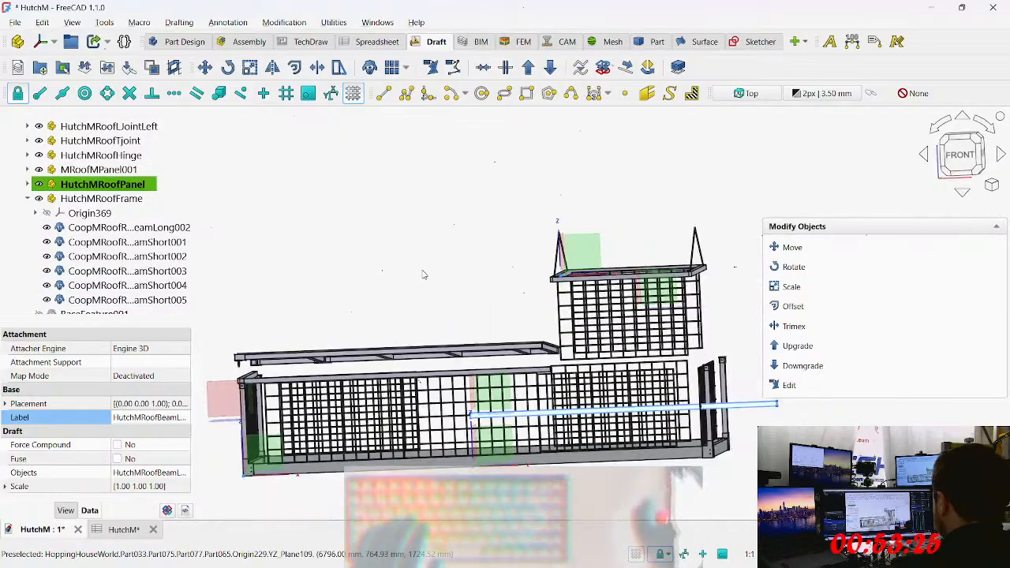
middle_drag(502, 340, 694, 337)
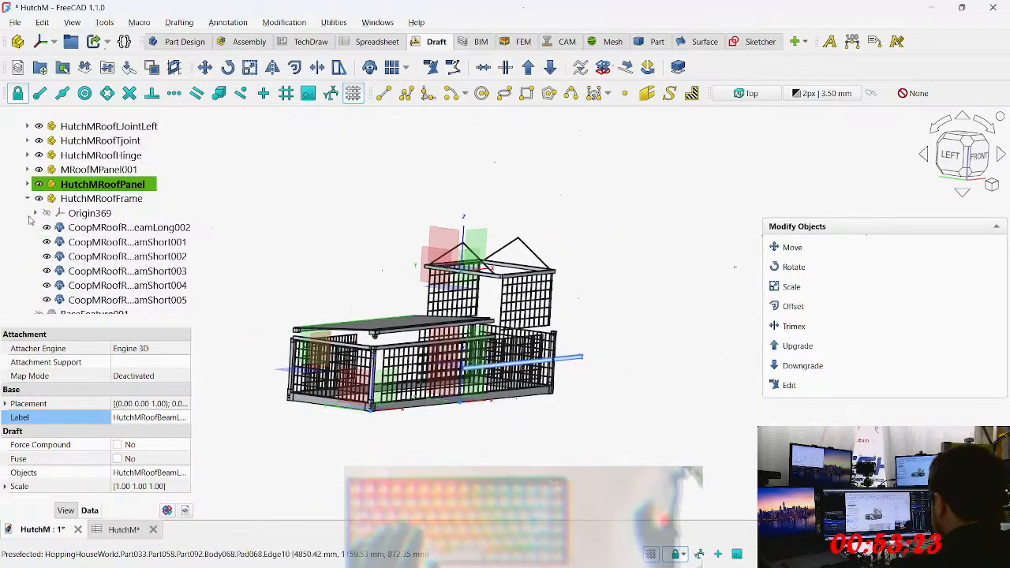
scroll(94, 238, down, 1)
click(136, 213)
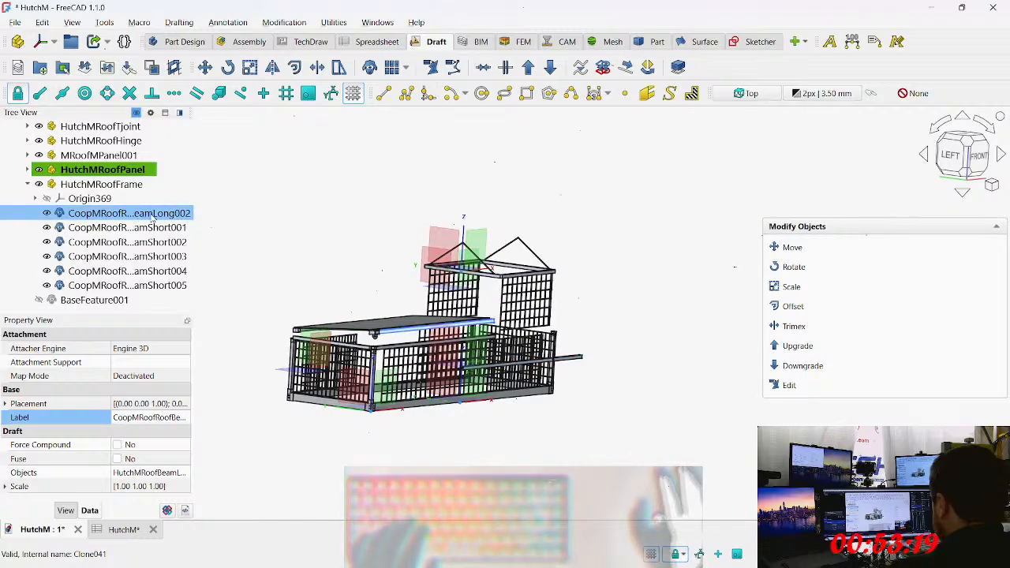
click(27, 184)
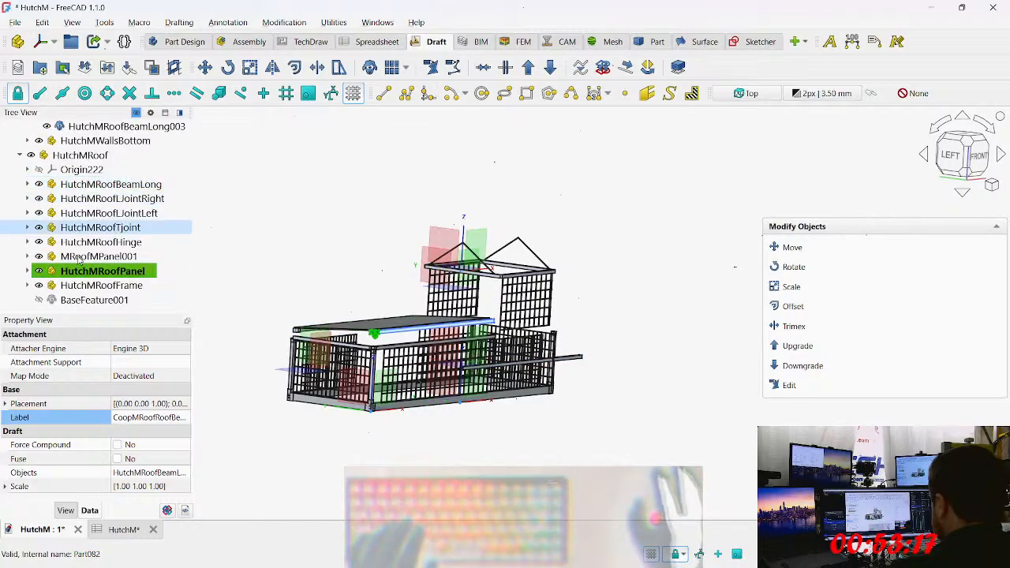
click(23, 156)
click(21, 156)
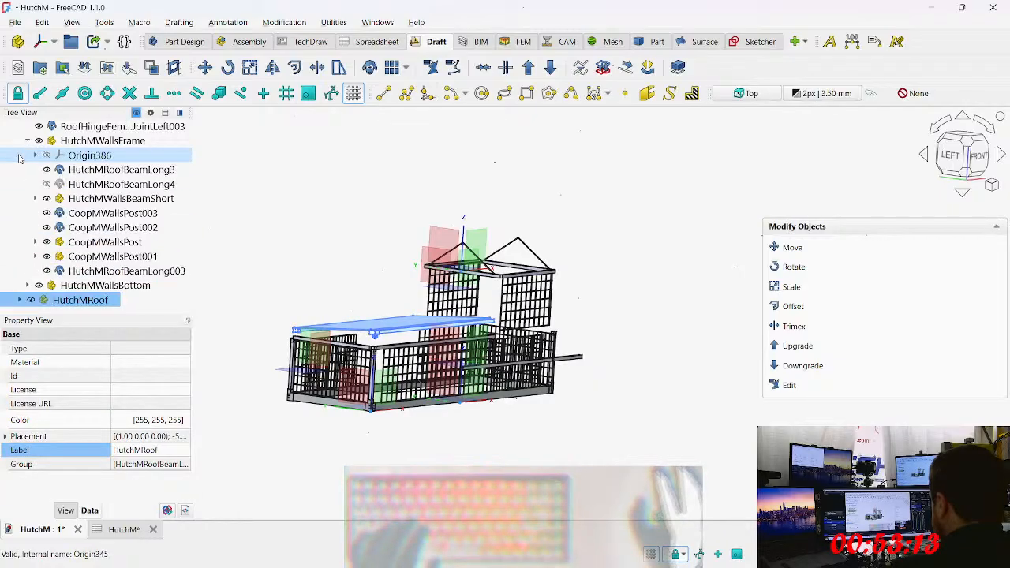
click(146, 271)
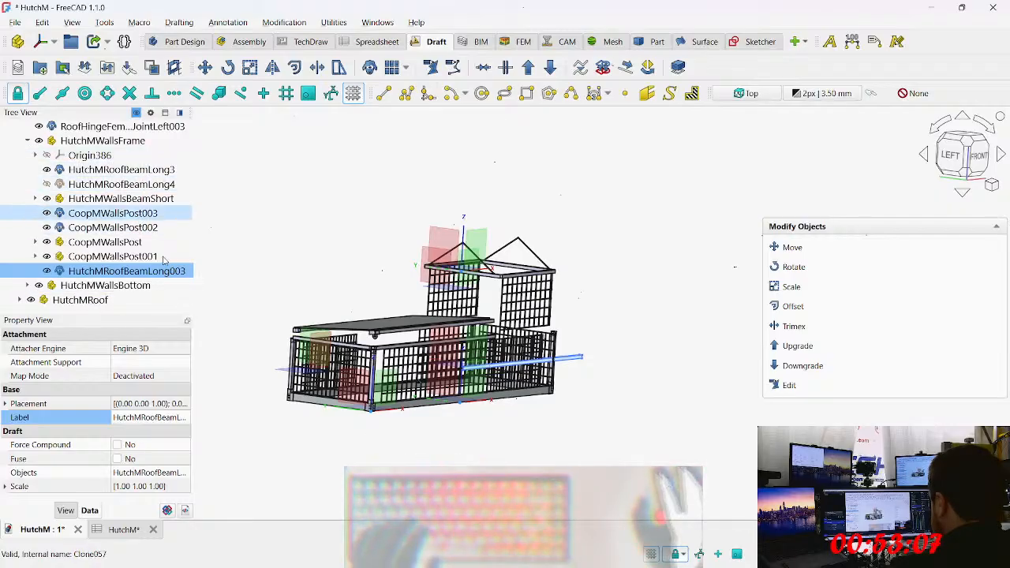
drag(157, 271, 182, 175)
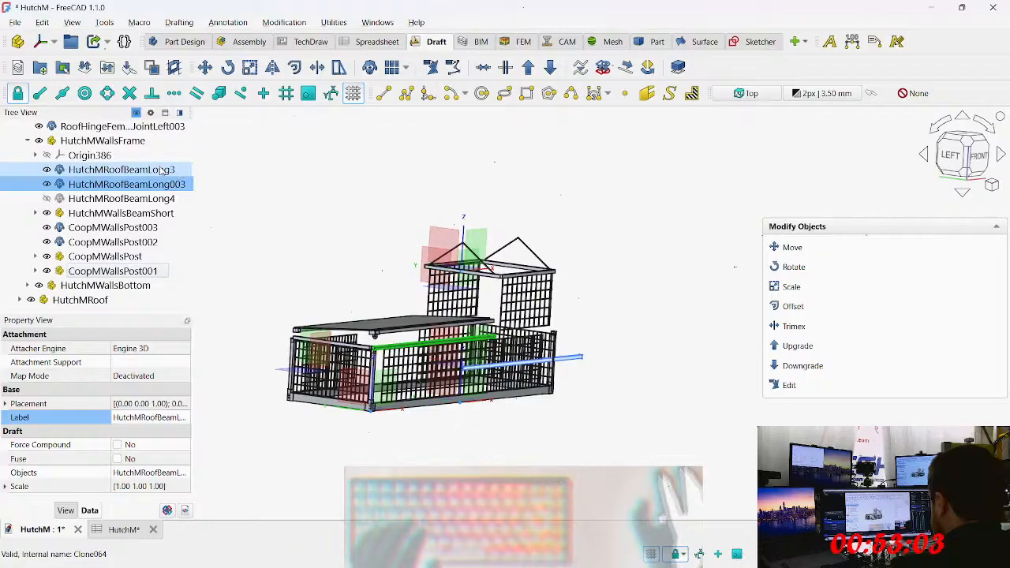
Step: Expand HutchMRoofBeamLong3's position values and copy the expression that drives its z position
click(164, 170)
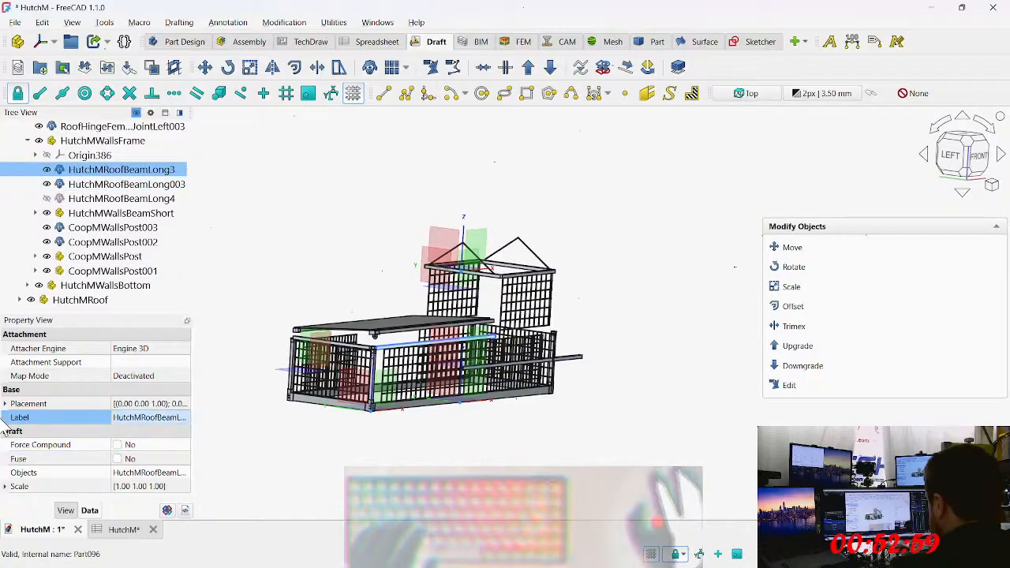
click(5, 404)
click(158, 445)
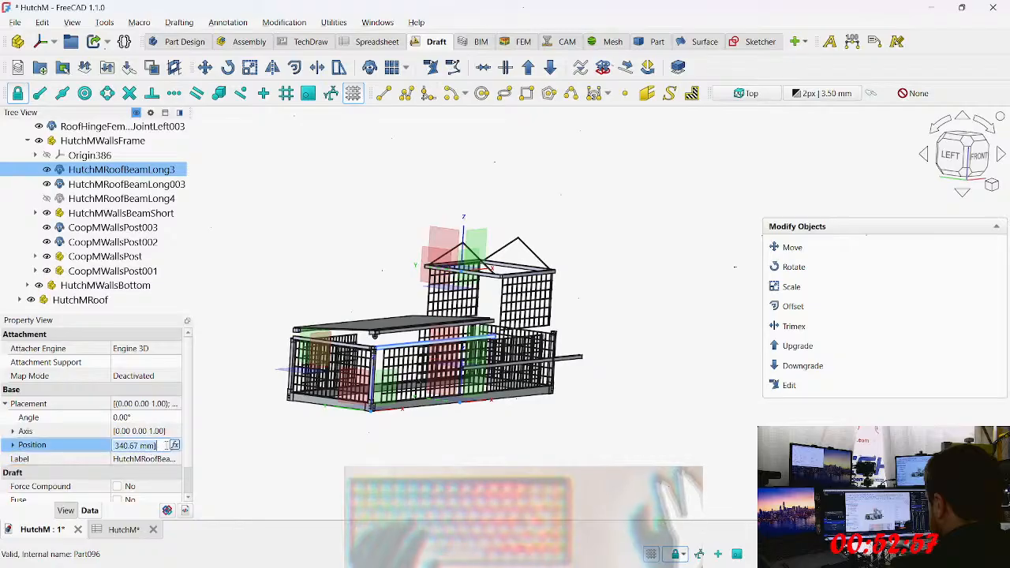
click(174, 446)
click(56, 446)
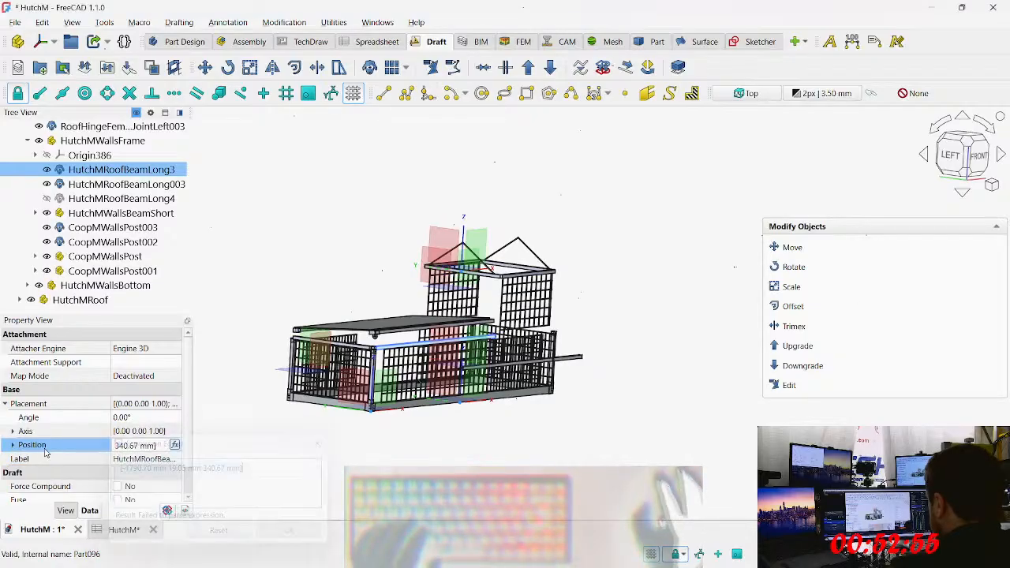
click(13, 445)
scroll(79, 429, down, 2)
click(158, 412)
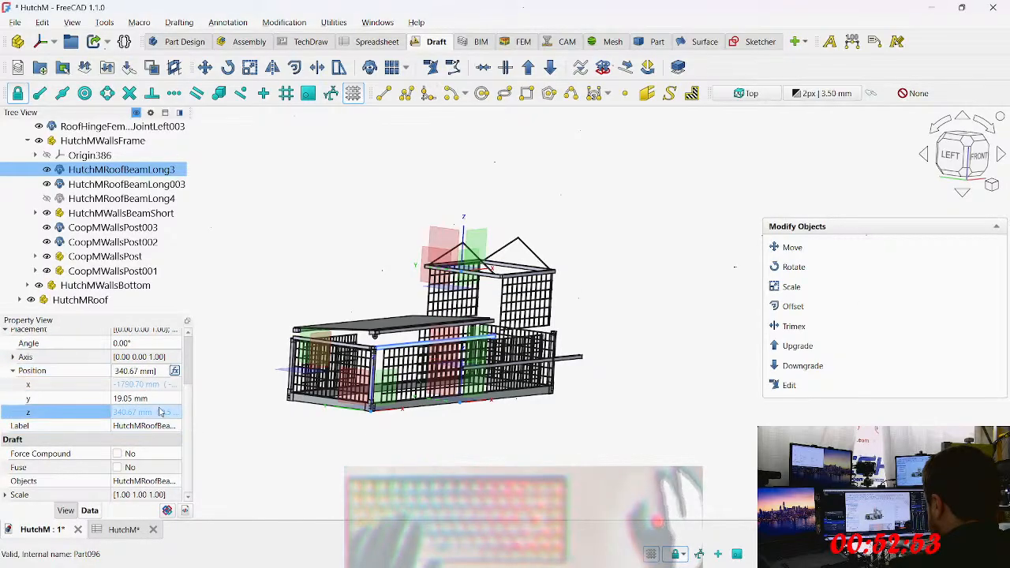
click(162, 412)
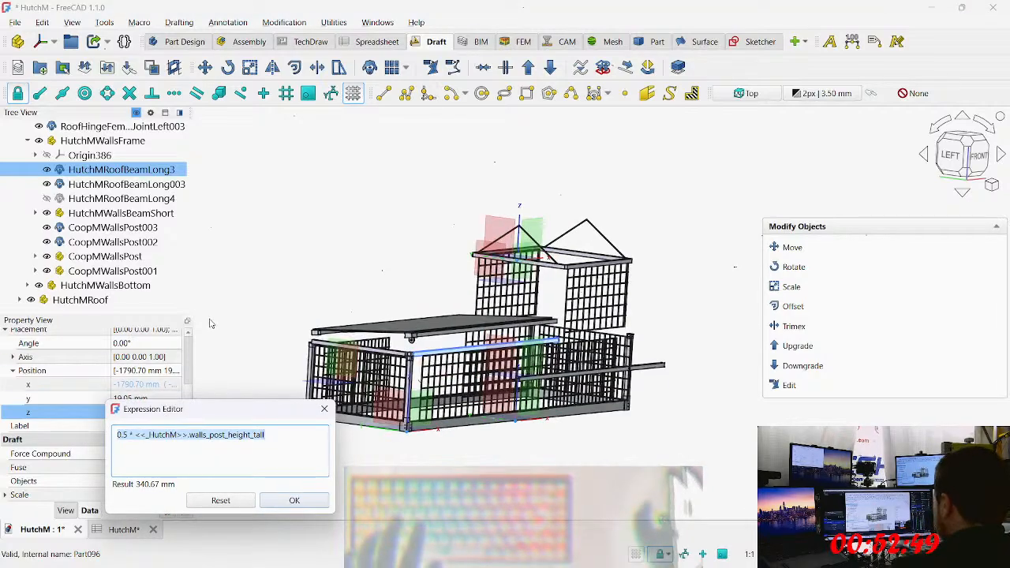
click(292, 501)
Step: Set HutchMRoofBeamLong003's z position to the expression 0.5 * <<_HutchM>>.walls_post_height_tall
click(158, 184)
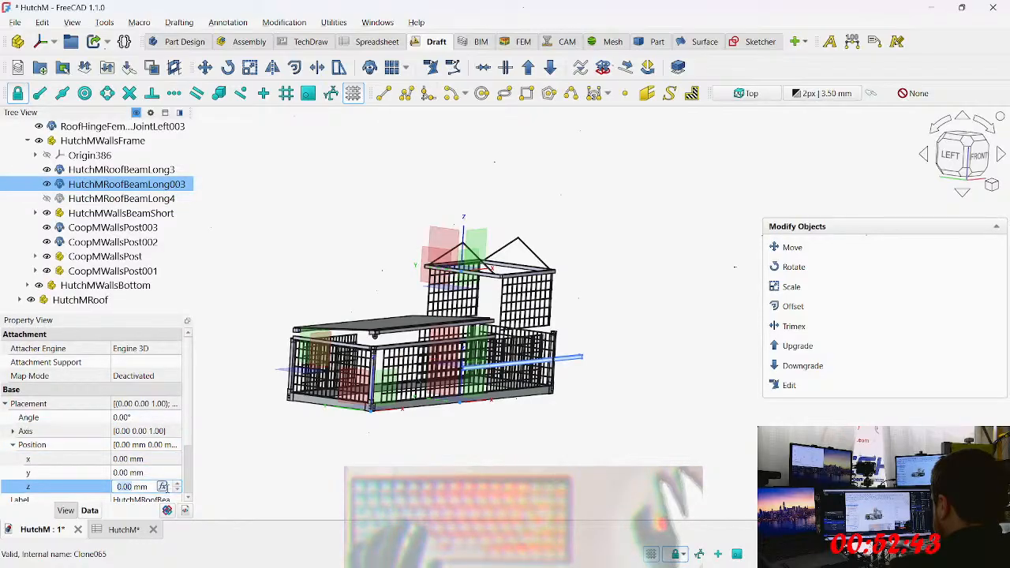
click(163, 487)
text(0.5 * <<HutchM>>.walls_post_height_tall)
click(290, 549)
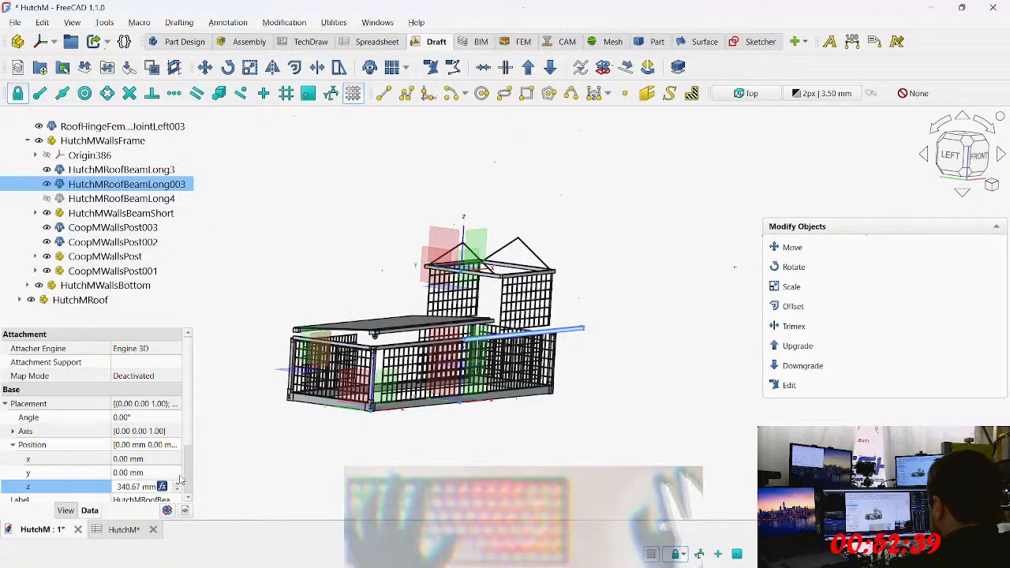
Step: Rename HutchMRoofBeamLong3 to HutchMRoofBeamLongTopA and HutchMRoofBeamLong003 to HutchMRoofBeamLongTopB
click(111, 171)
click(112, 182)
click(123, 170)
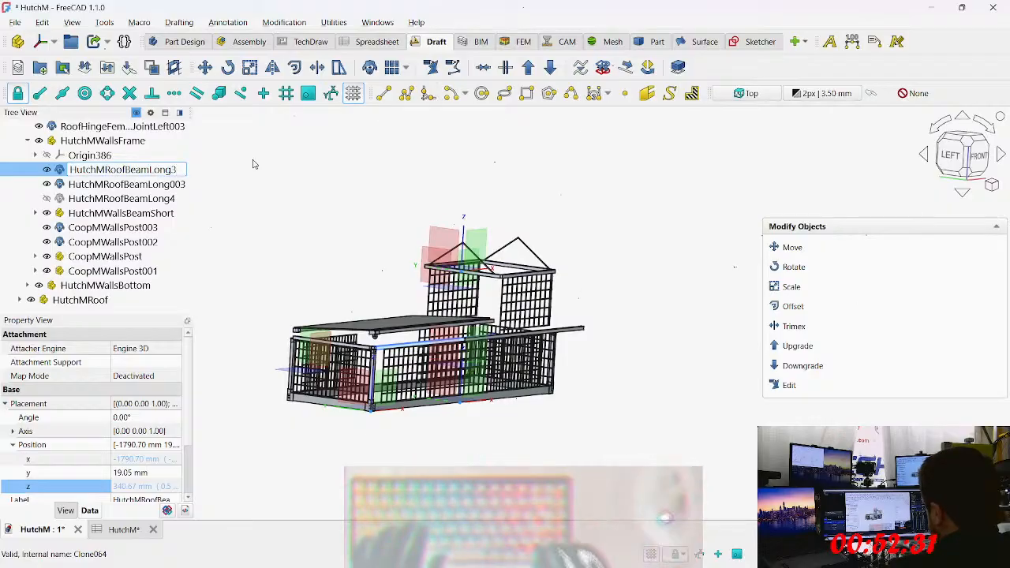
key(BackSpace)
text(Top)
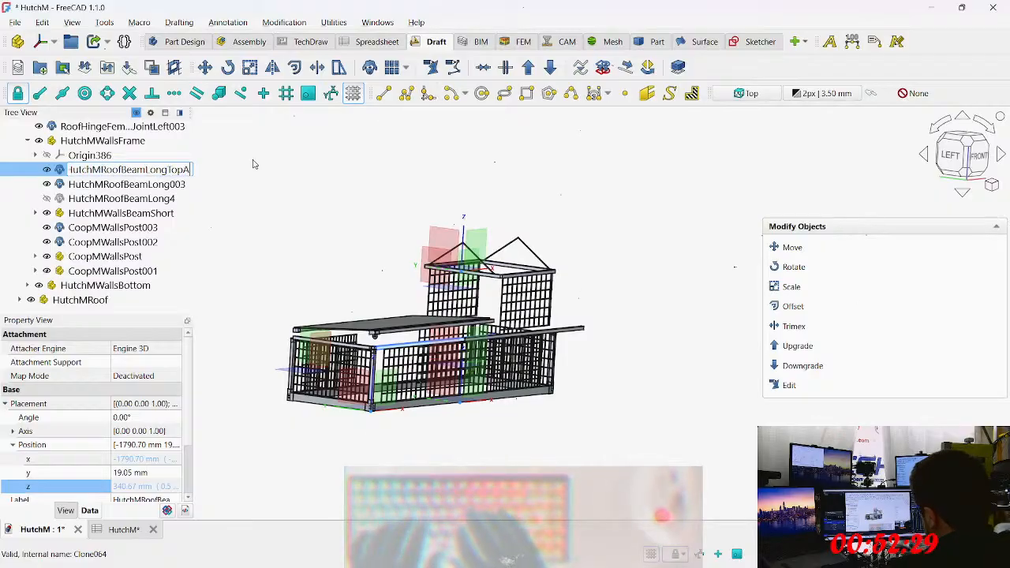
text(A)
key(Tab)
key(BackSpace)
text(TopB)
key(Return)
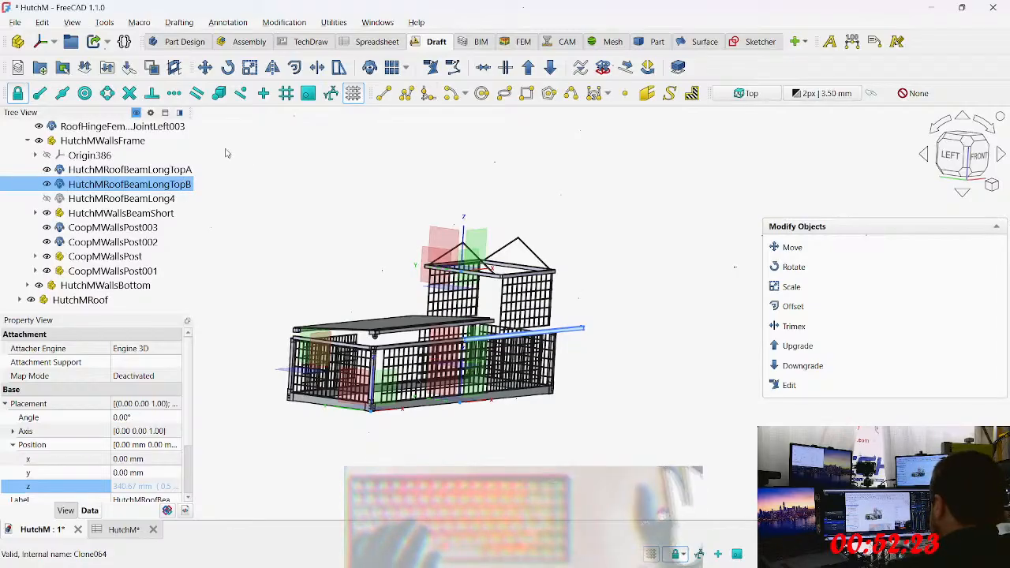
Step: Set HutchMRoofBeamLongTopB's y position to the expression <<_HutchM>>.baseboard_short_width
click(154, 474)
click(164, 474)
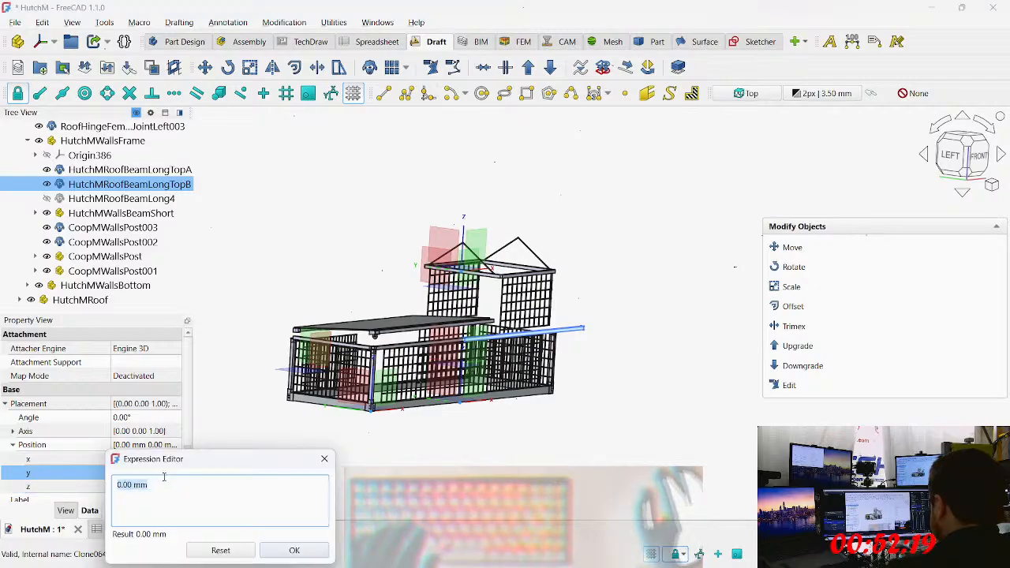
text(Hu)
key(Return)
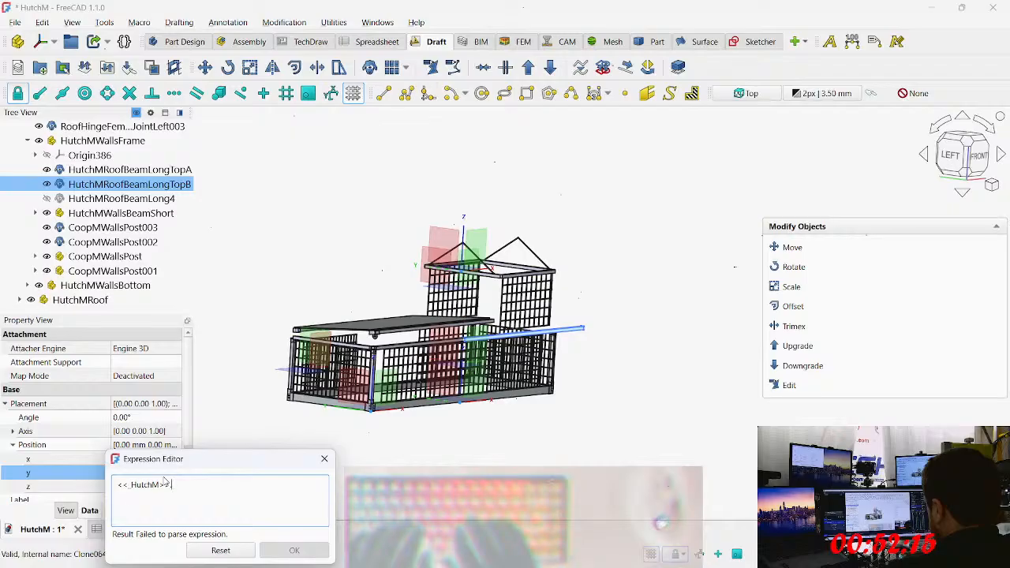
text(.short)
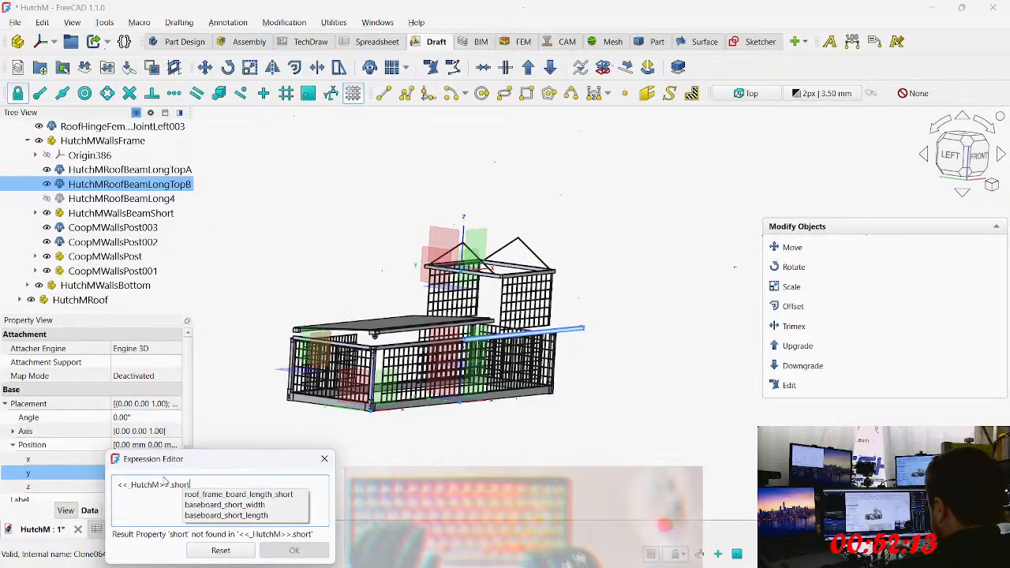
key(Down)
key(Down)
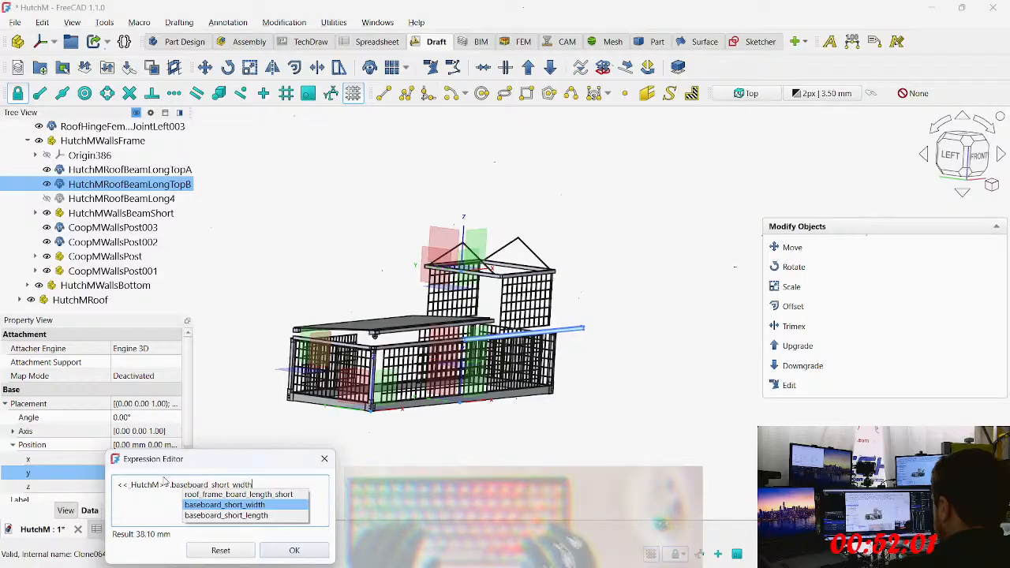
key(Return)
key(Return)
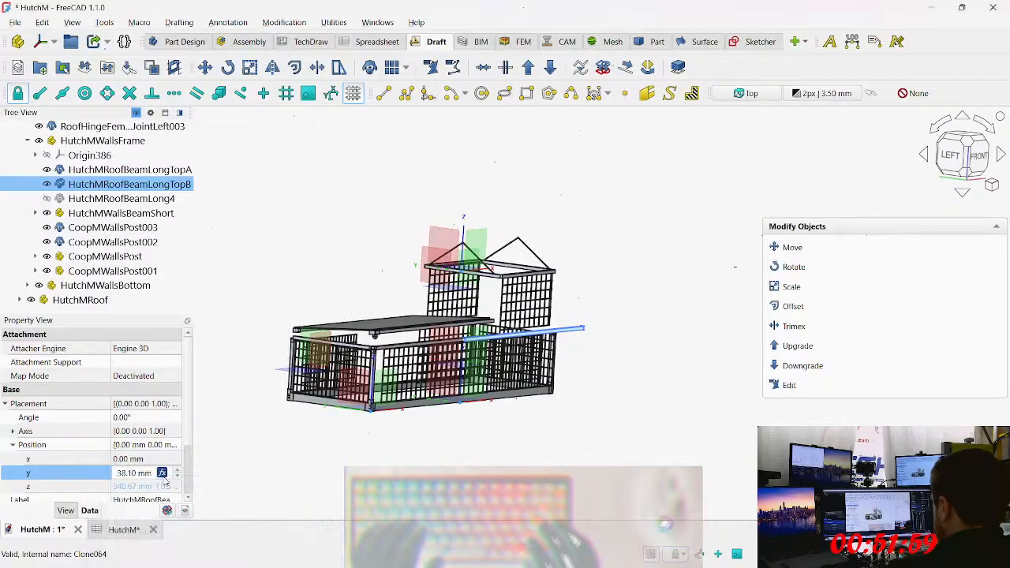
Step: Set HutchMRoofBeamLongTopB's y position to the expression <<_HutchM>>.baseboard_short_length
middle_drag(304, 427, 394, 405)
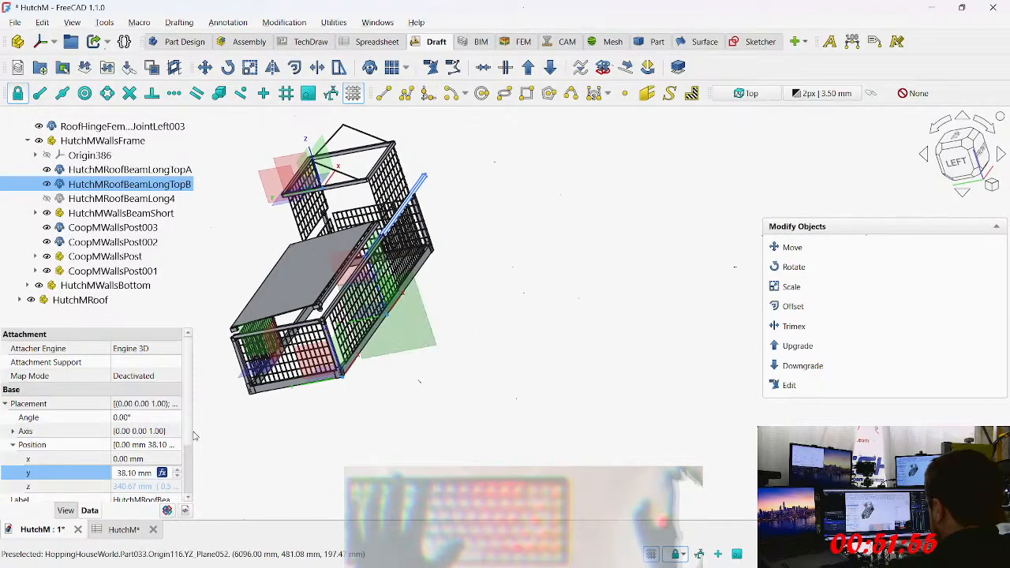
click(162, 472)
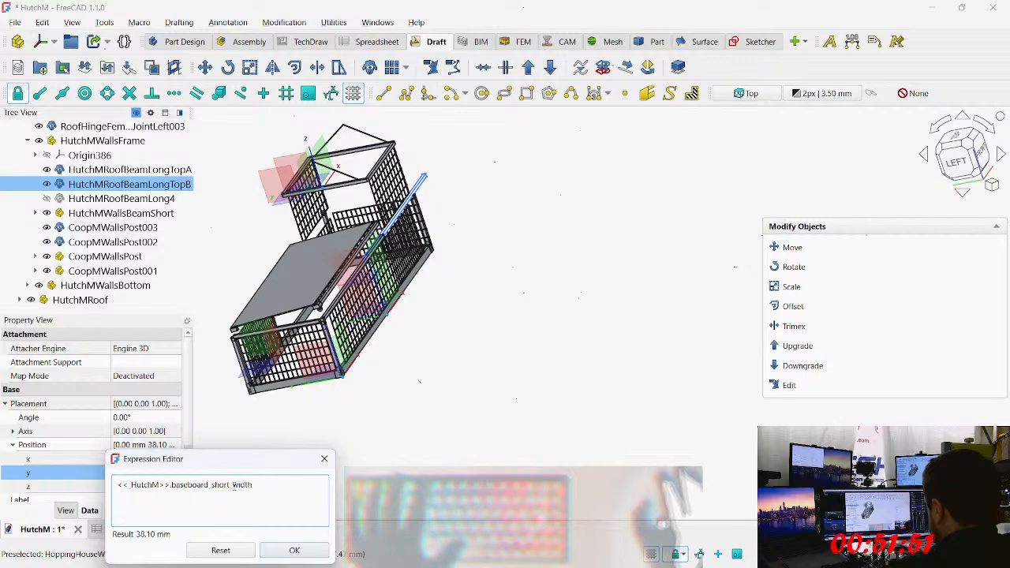
text(length)
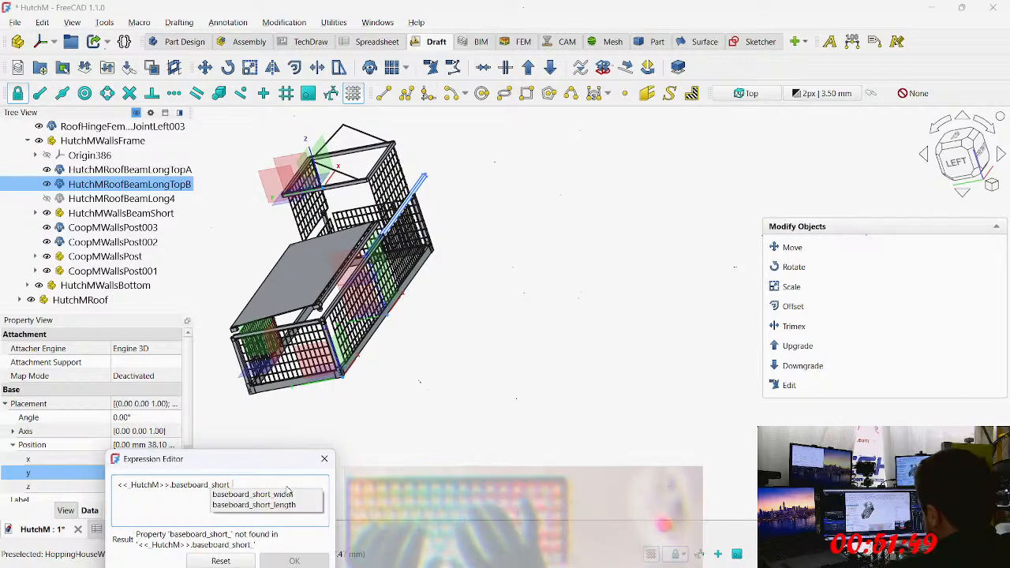
key(Return)
key(Return)
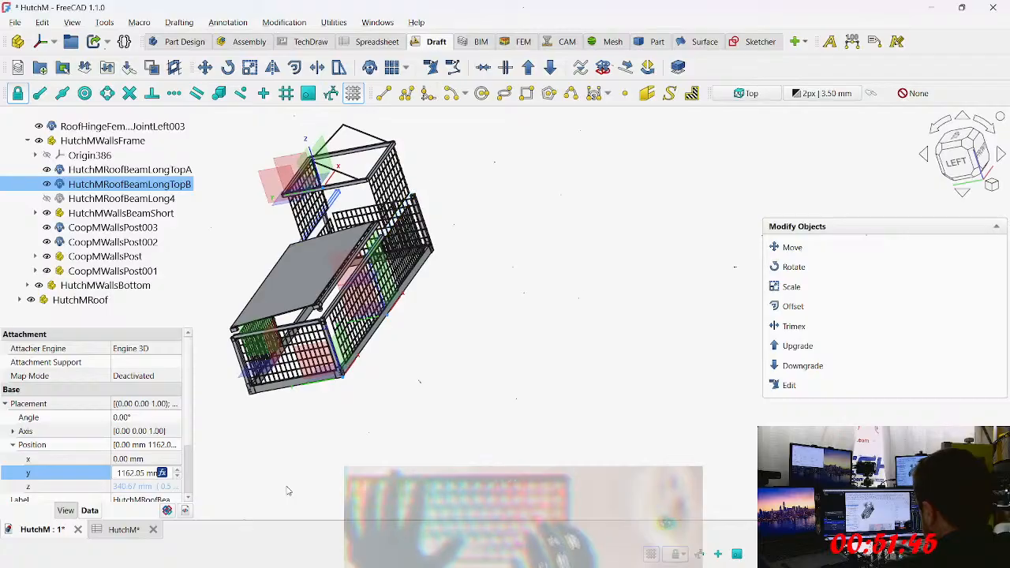
Step: Copy the expression that drives HutchMRoofBeamLongTopA's x position, leaving that beam as it is
middle_drag(336, 426, 391, 403)
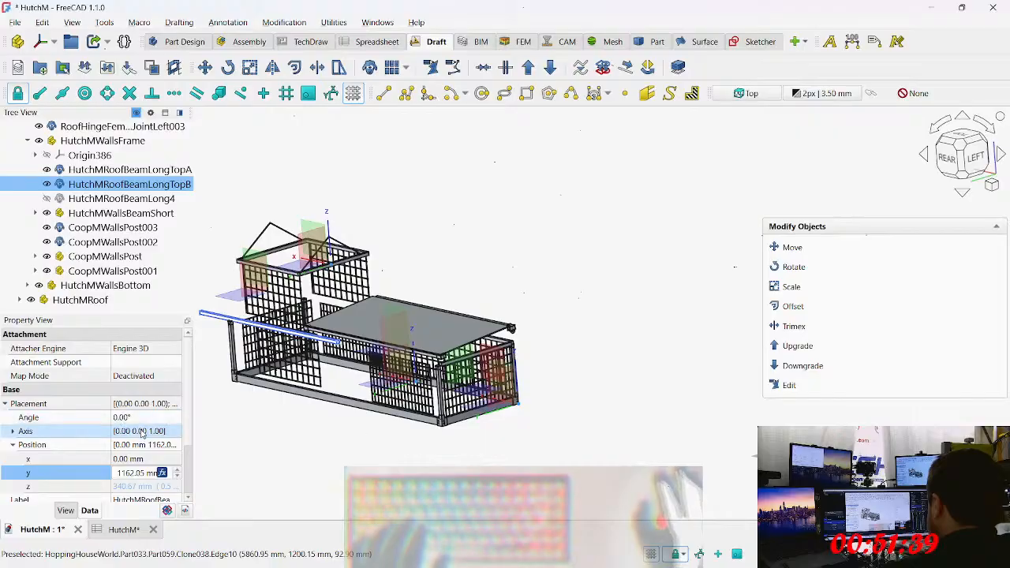
click(126, 170)
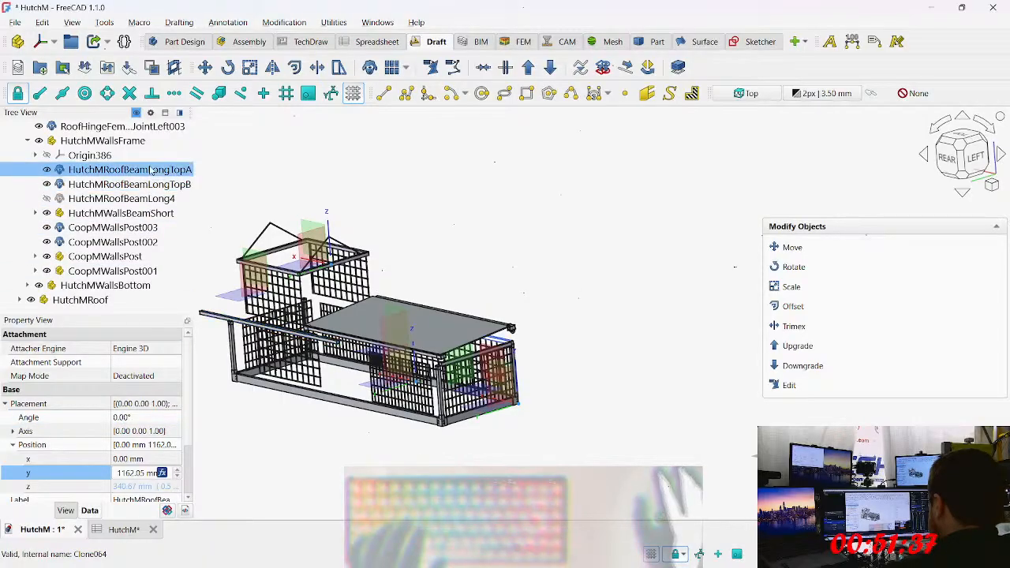
click(175, 460)
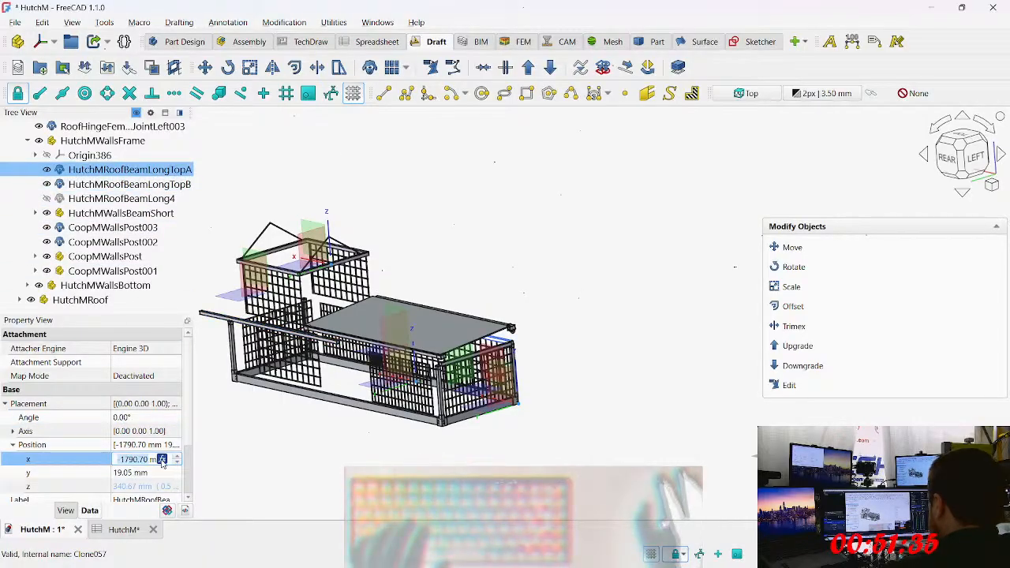
click(162, 460)
key(Escape)
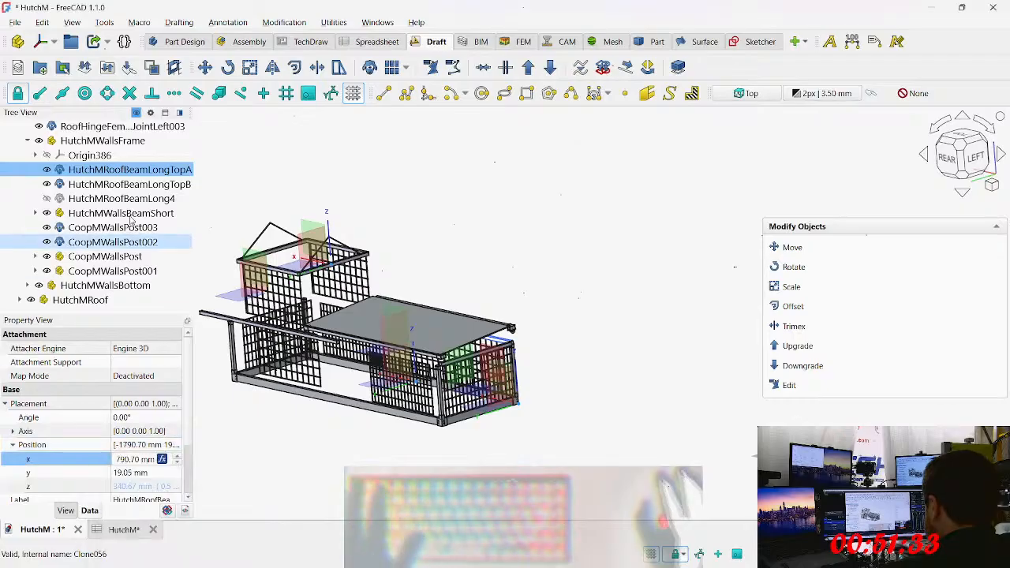
Step: Set HutchMRoofBeamLongTopB's x position to the expression copied from HutchMRoofBeamLongTopA and check the beam's end at the corner post
click(148, 184)
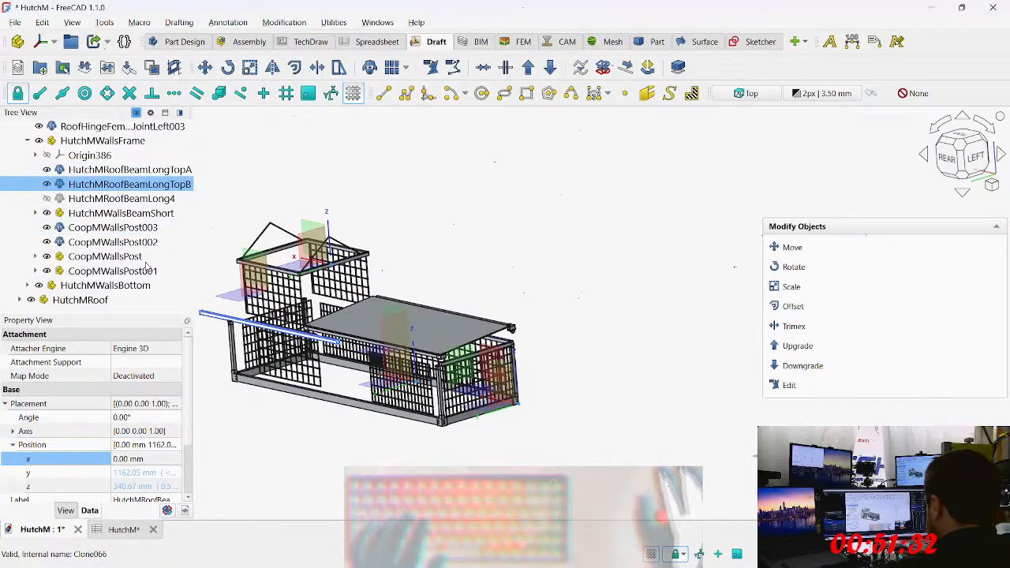
click(163, 460)
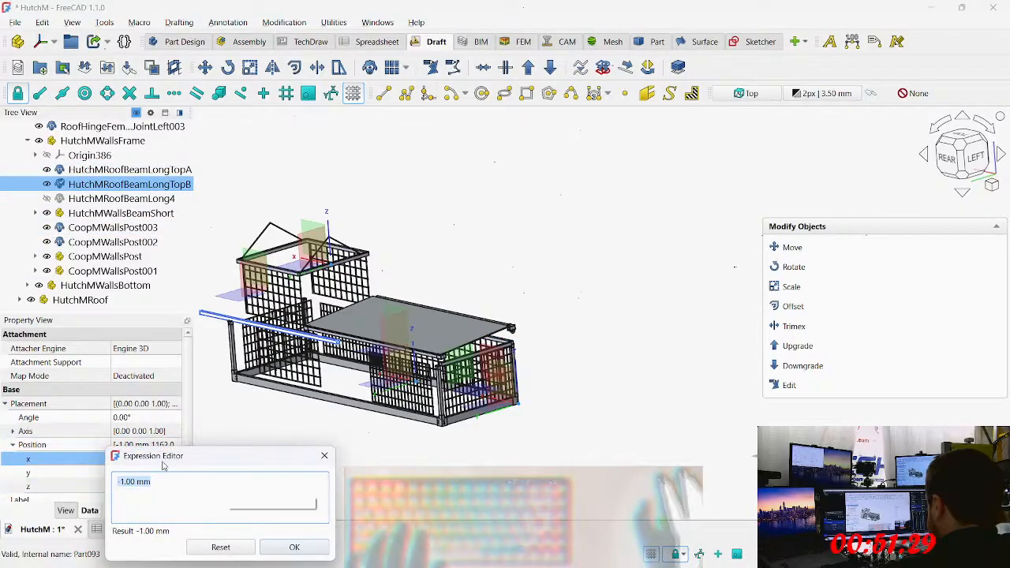
text(-<<HutchM>>.baseboard_long_length / 2 + <<HutchM>>.walls_post_width)
key(Return)
key(Return)
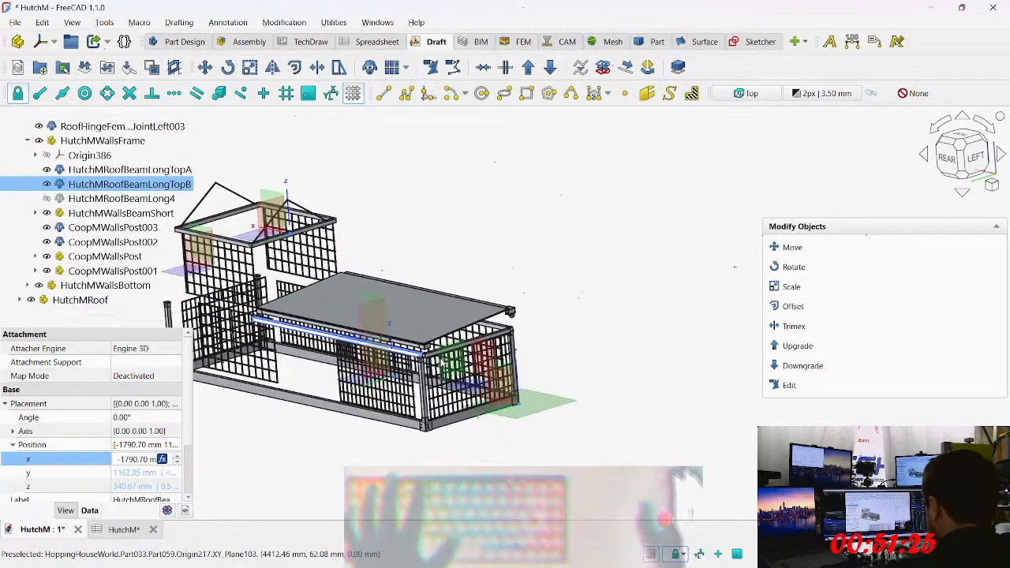
scroll(416, 352, up, 5)
scroll(415, 351, up, 2)
middle_drag(385, 340, 498, 351)
scroll(499, 351, down, 5)
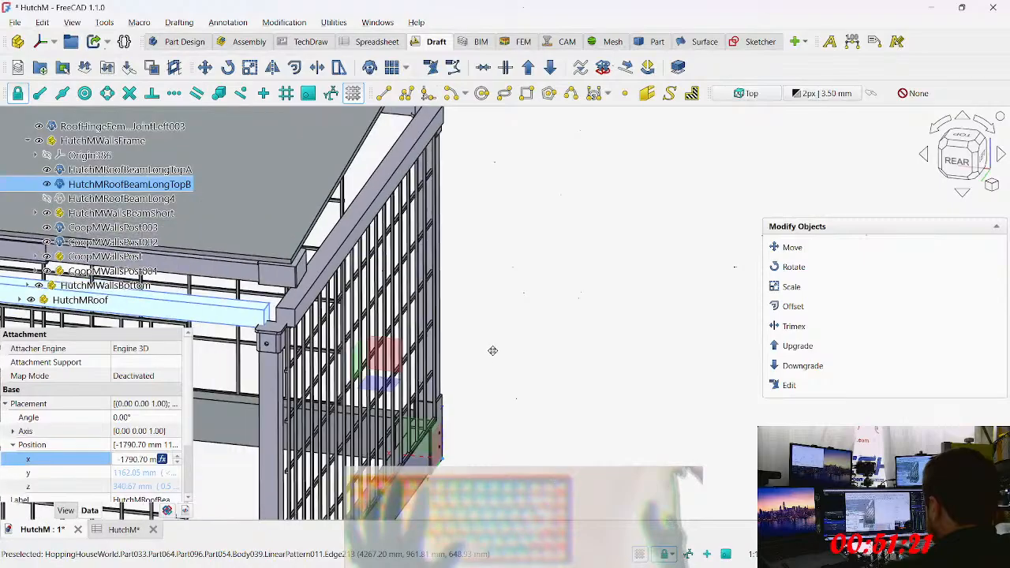
middle_drag(526, 309, 512, 314)
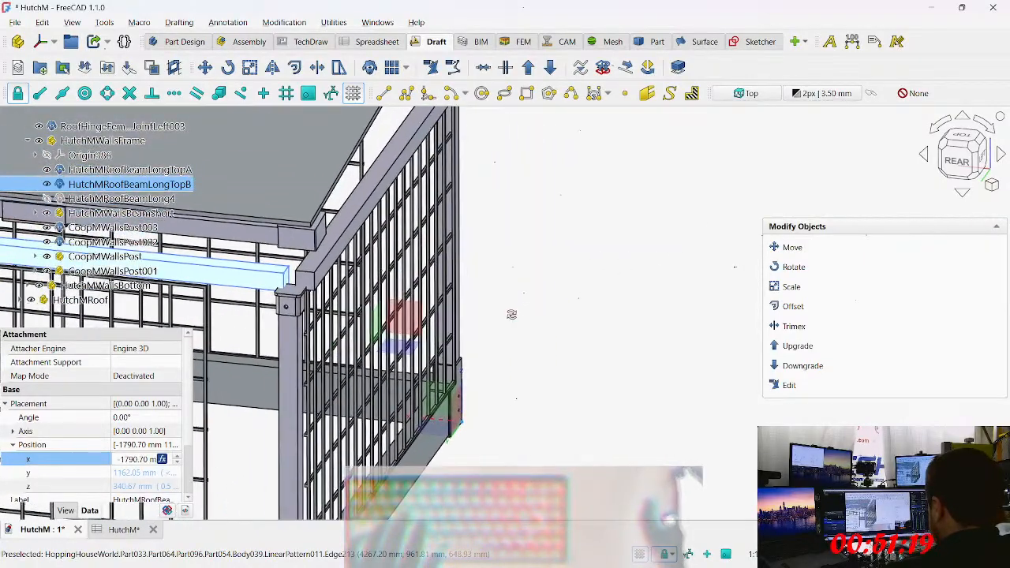
Step: Inspect HutchMRoofBeamLongTopB's placement on the wall frame from the front, top and left side
middle_drag(426, 306, 571, 306)
middle_drag(385, 281, 23, 210)
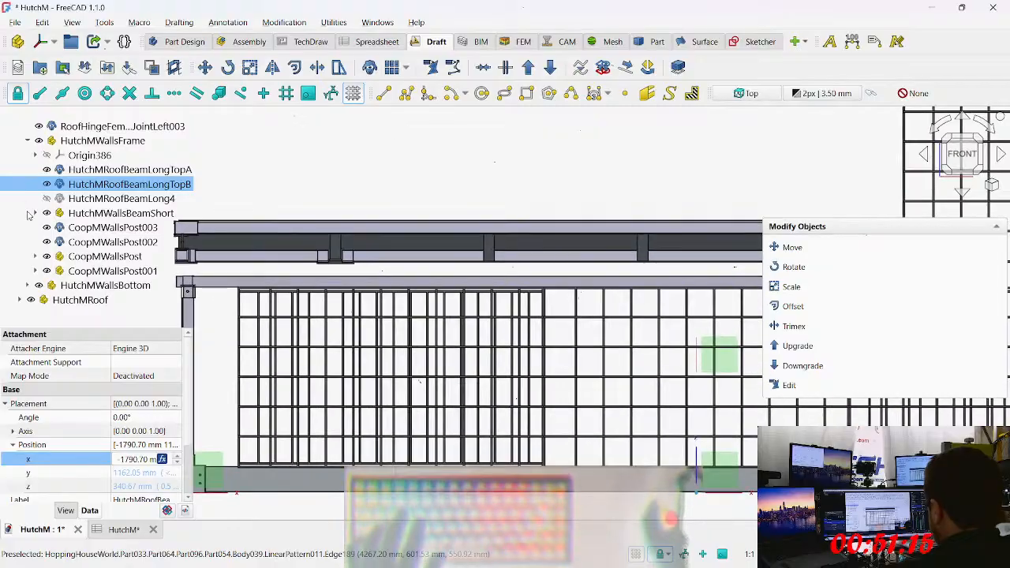
middle_drag(534, 287, 114, 268)
middle_drag(350, 340, 513, 339)
key(4)
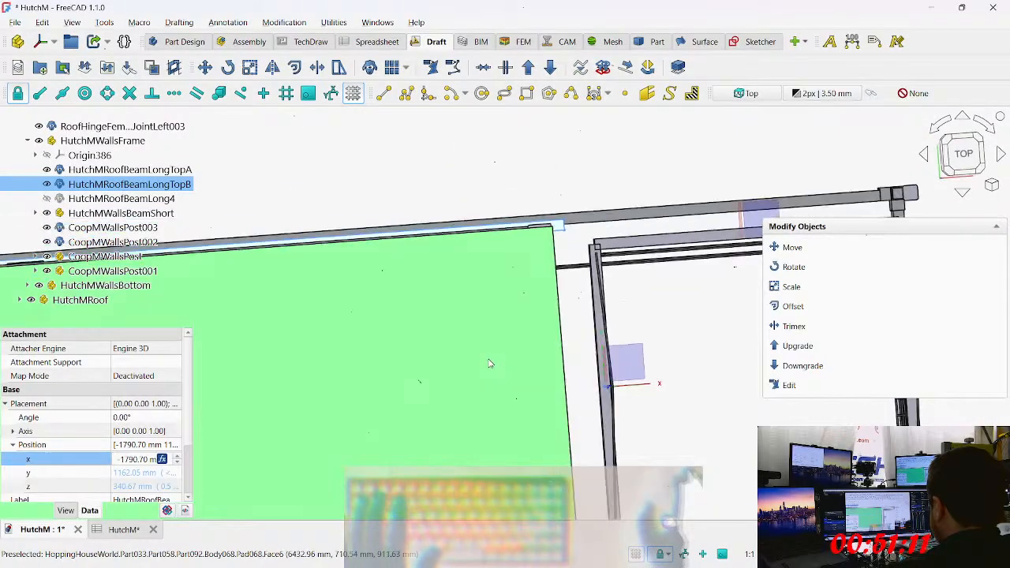
key(2)
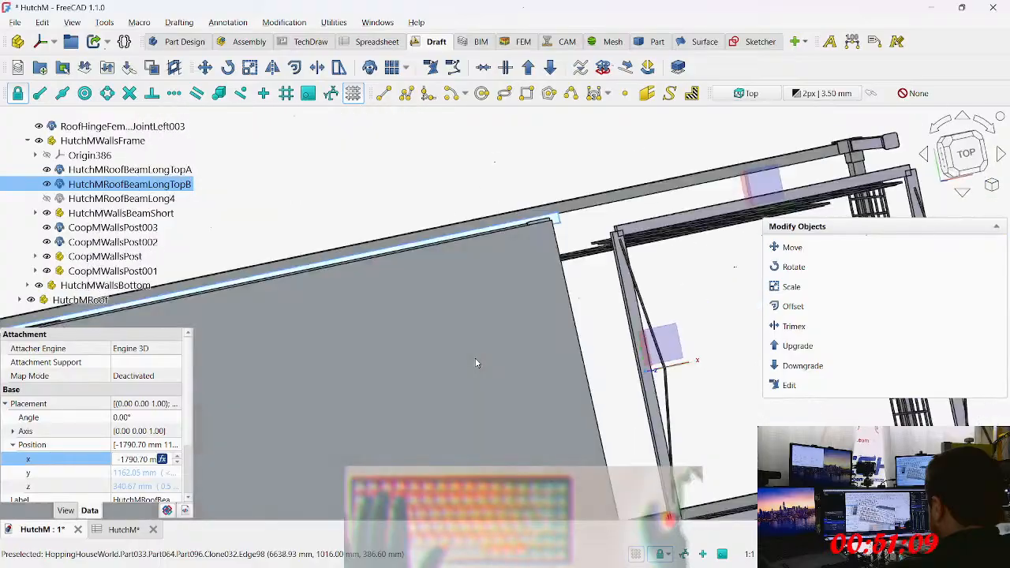
key(6)
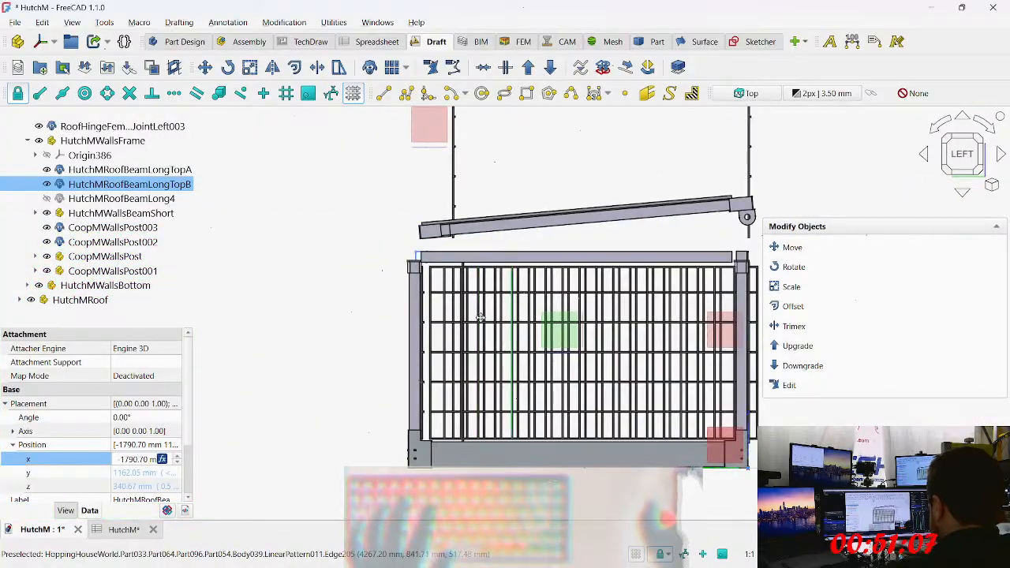
key(0)
Step: Examine how the short wall beam and HutchMRoofBeamLongTopB meet the corner posts along the hutch's short side
scroll(539, 207, up, 7)
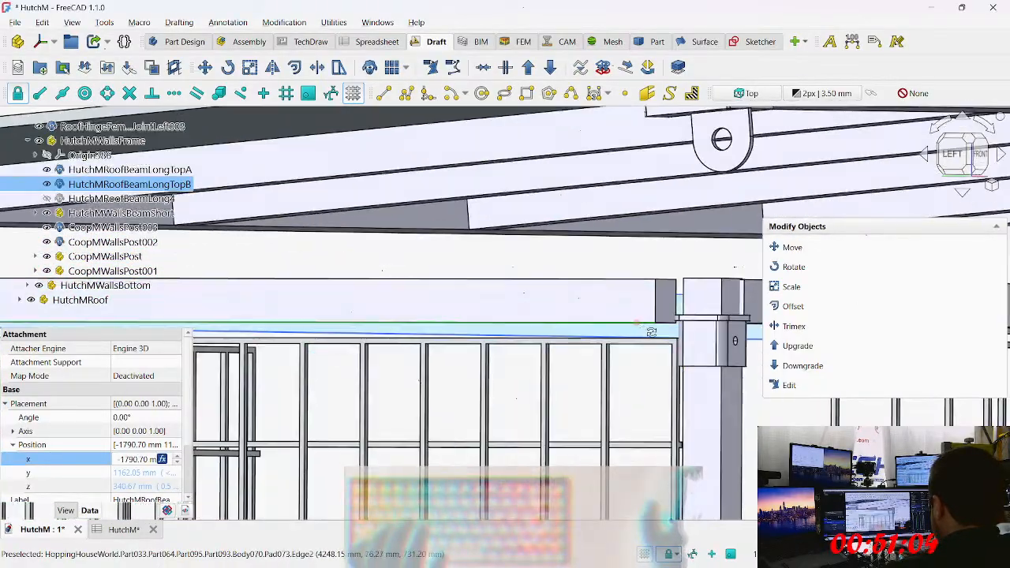
middle_drag(636, 322, 713, 364)
scroll(681, 363, down, 4)
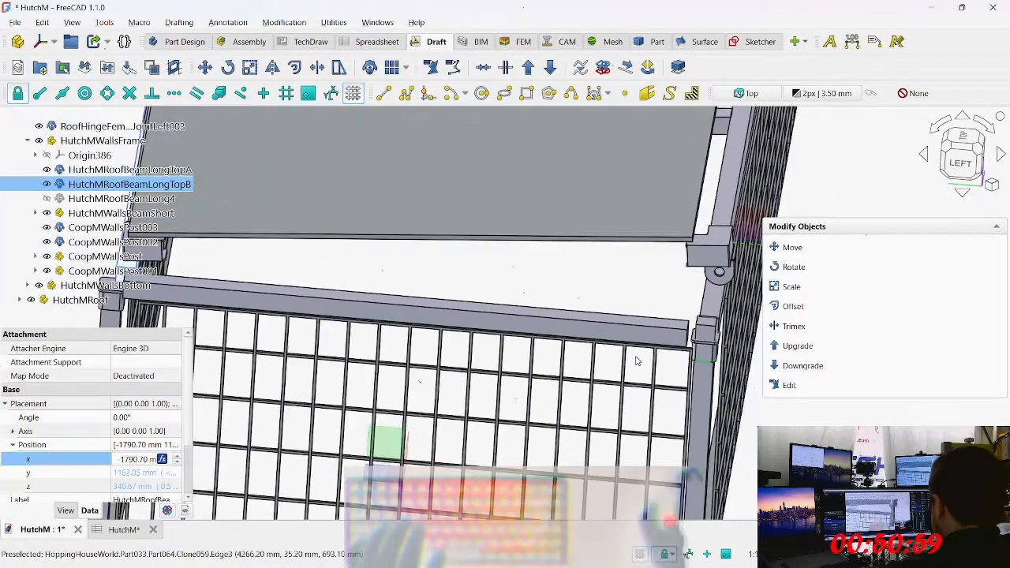
middle_drag(560, 373, 667, 335)
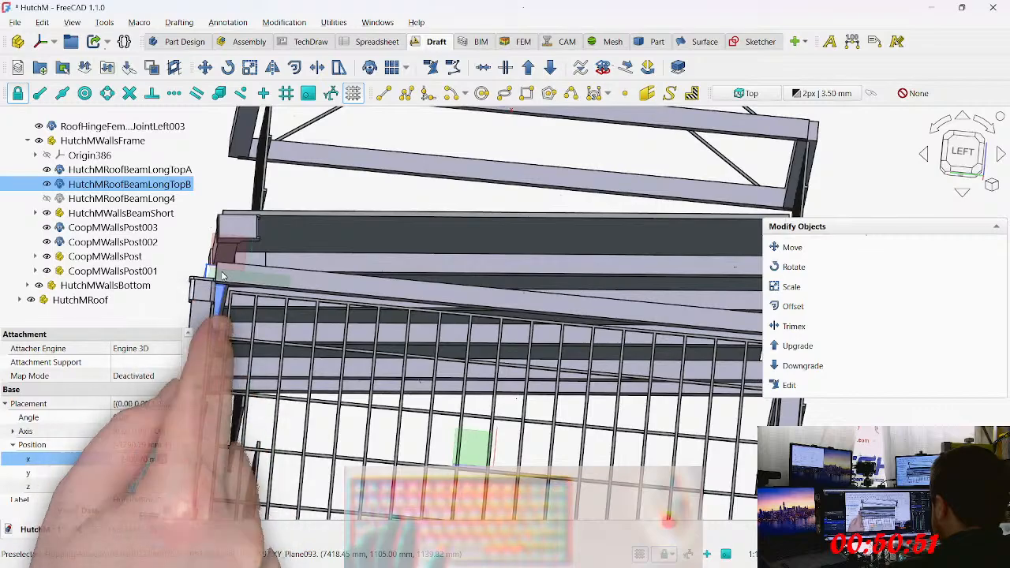
middle_drag(321, 253, 443, 282)
scroll(493, 321, down, 3)
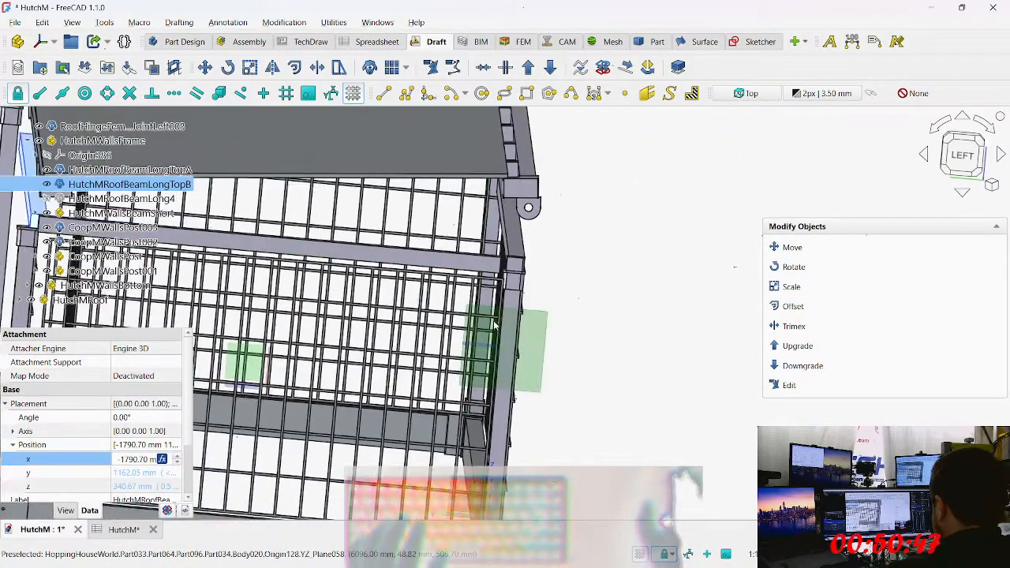
middle_drag(494, 328, 543, 233)
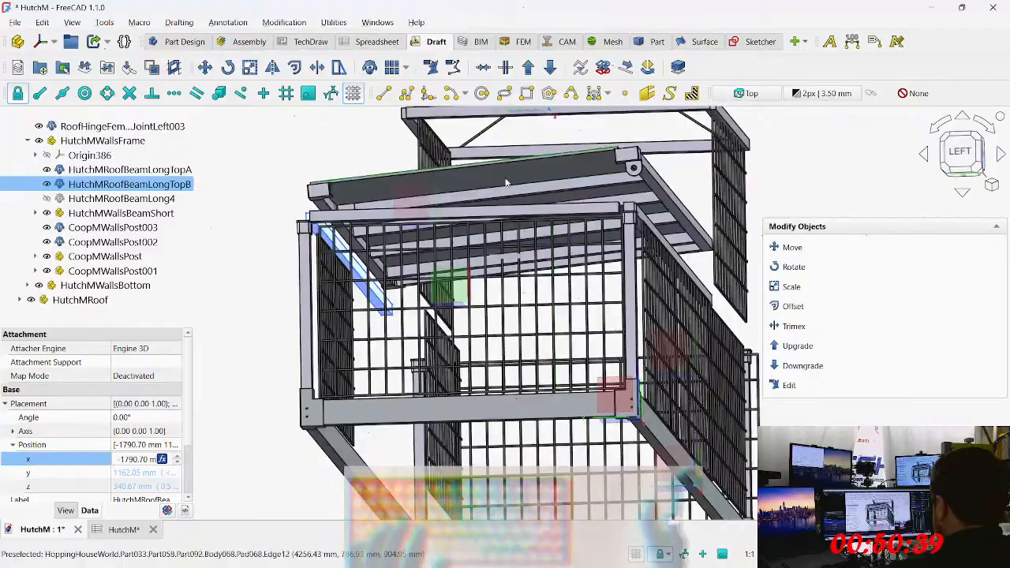
scroll(563, 243, up, 5)
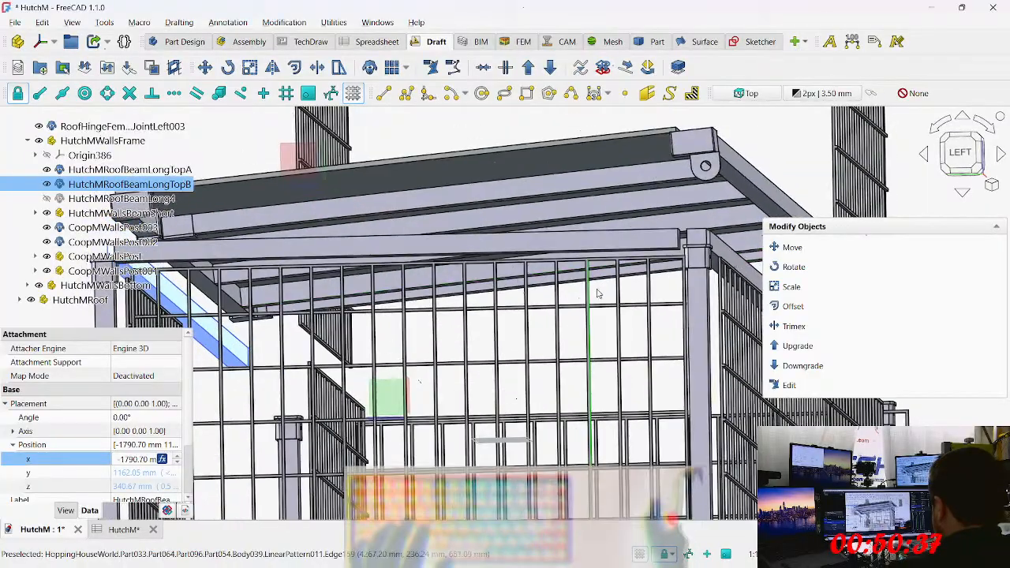
middle_drag(606, 270, 286, 361)
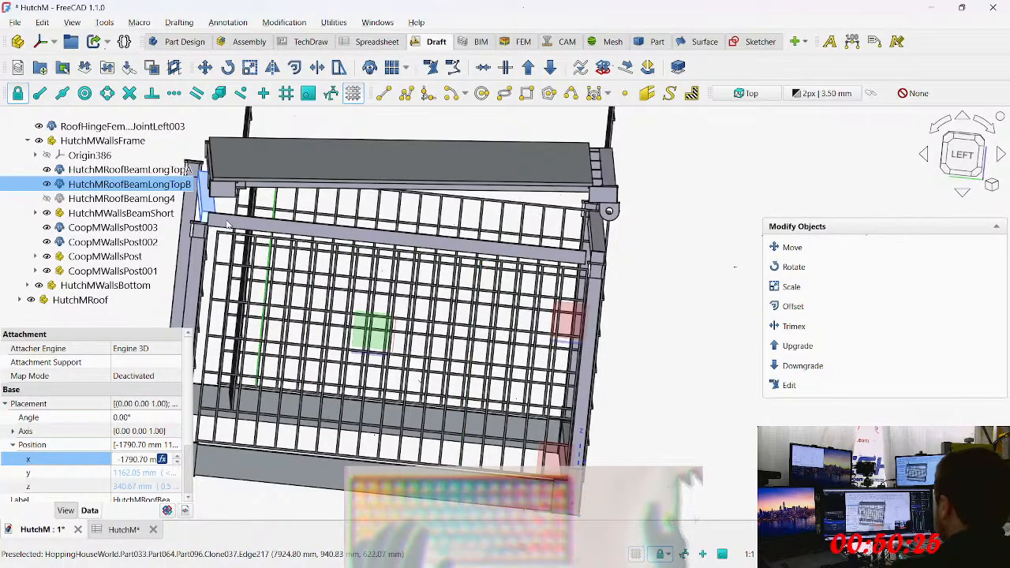
middle_drag(254, 237, 326, 234)
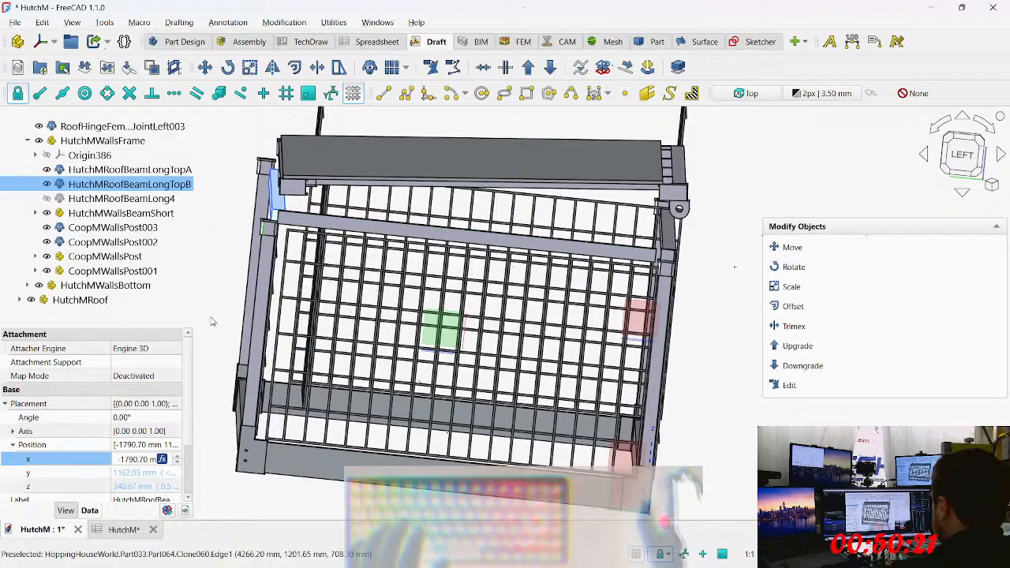
Step: Set HutchMRoofBeamLongTopB's y position to the expression <<_HutchM>>.baseboard_short_length+0.5*<<_HutchM>>.walls_post_depth
click(150, 474)
click(162, 472)
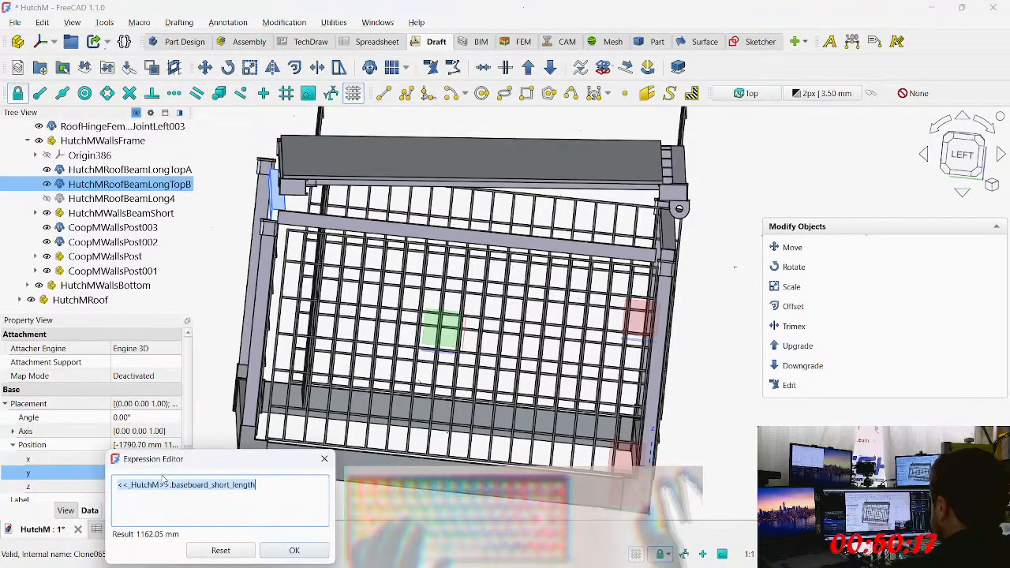
key(End)
text(+)
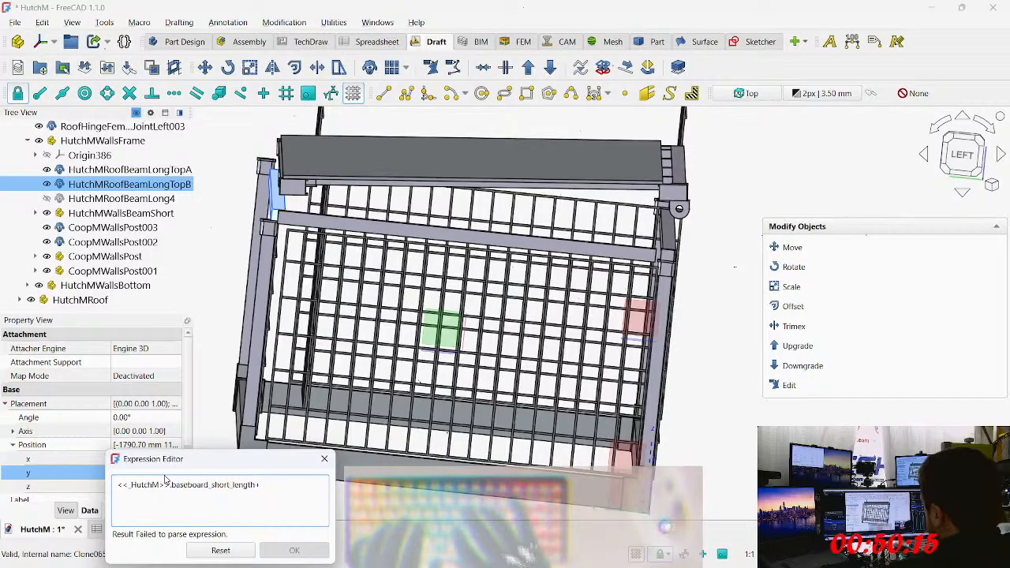
text(0.5*_Hu)
key(Tab)
text(.)
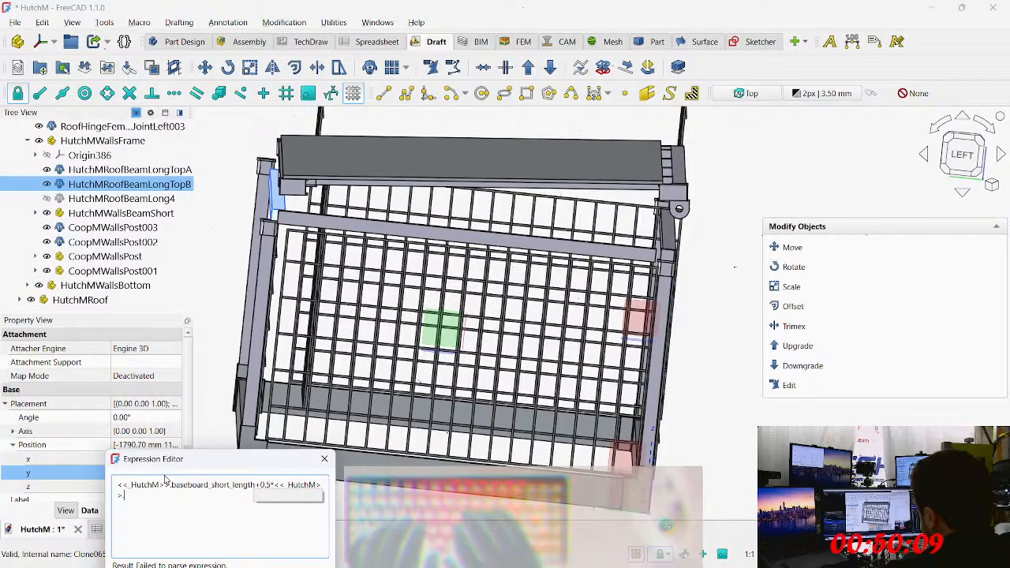
text(depth)
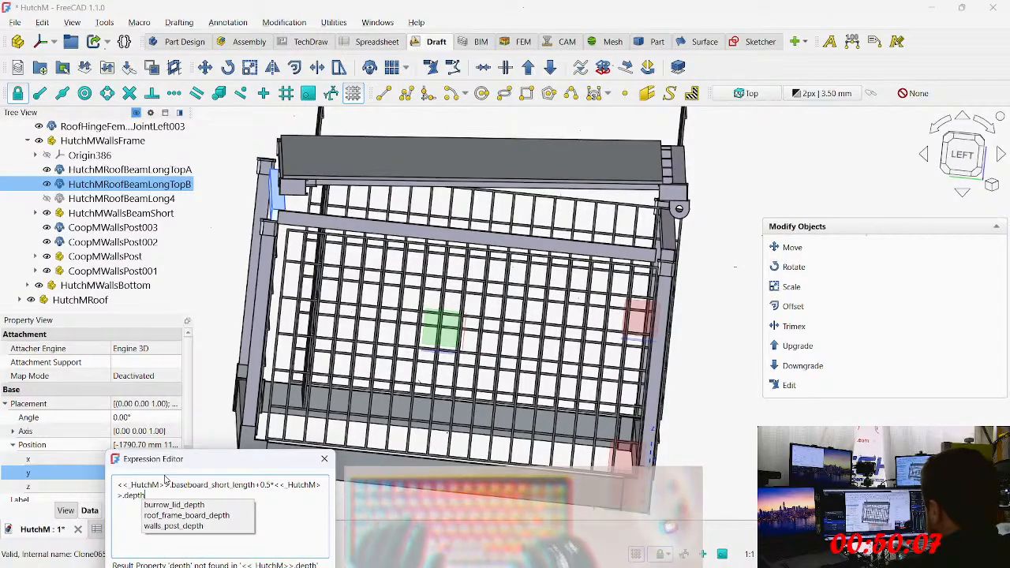
key(Down)
key(Down)
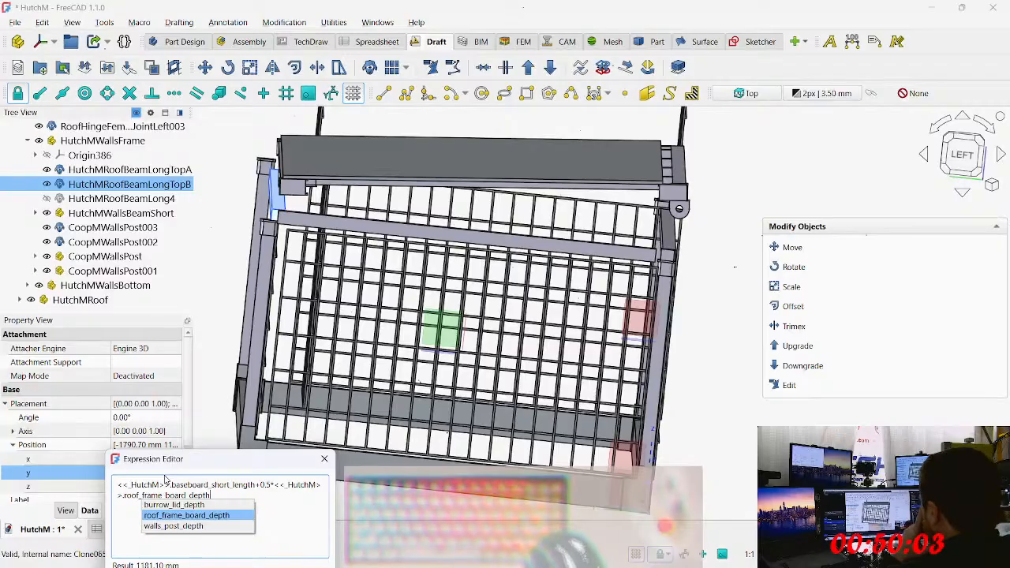
key(Down)
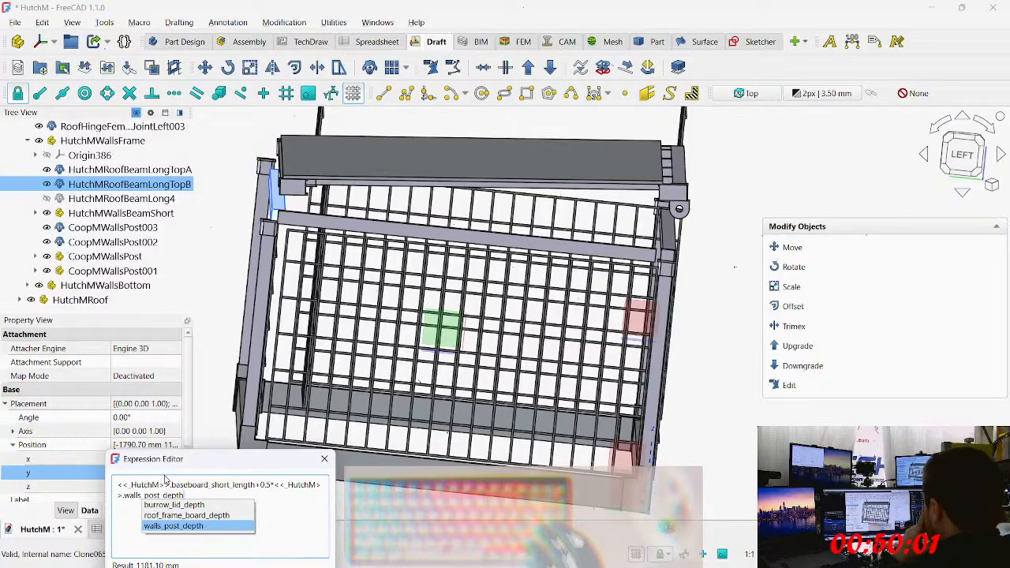
key(Return)
key(Return)
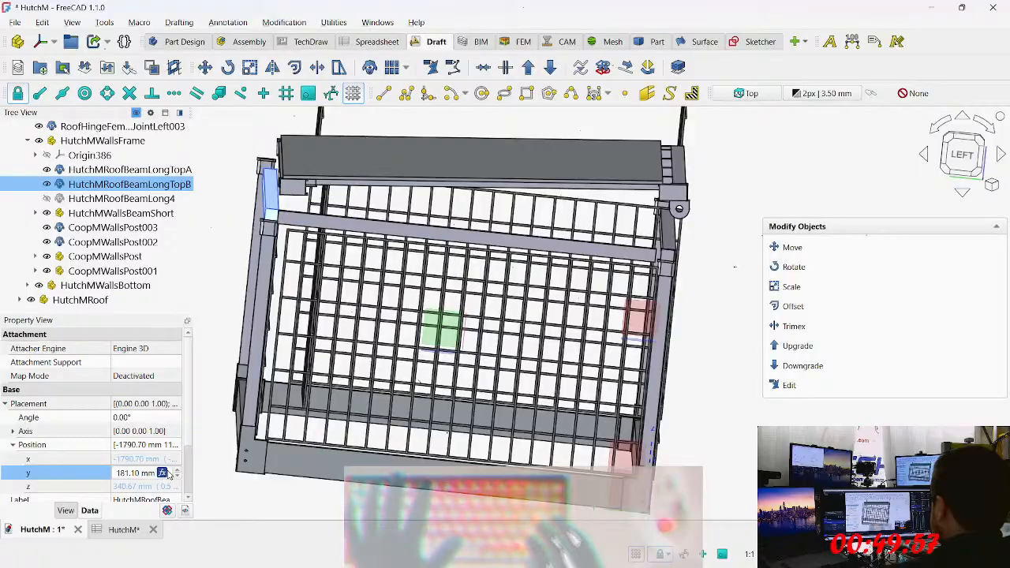
Step: Check how HutchMRoofBeamLongTopB sits on its corner post, comparing the top joint with the baseboard corner below
middle_drag(271, 217, 318, 249)
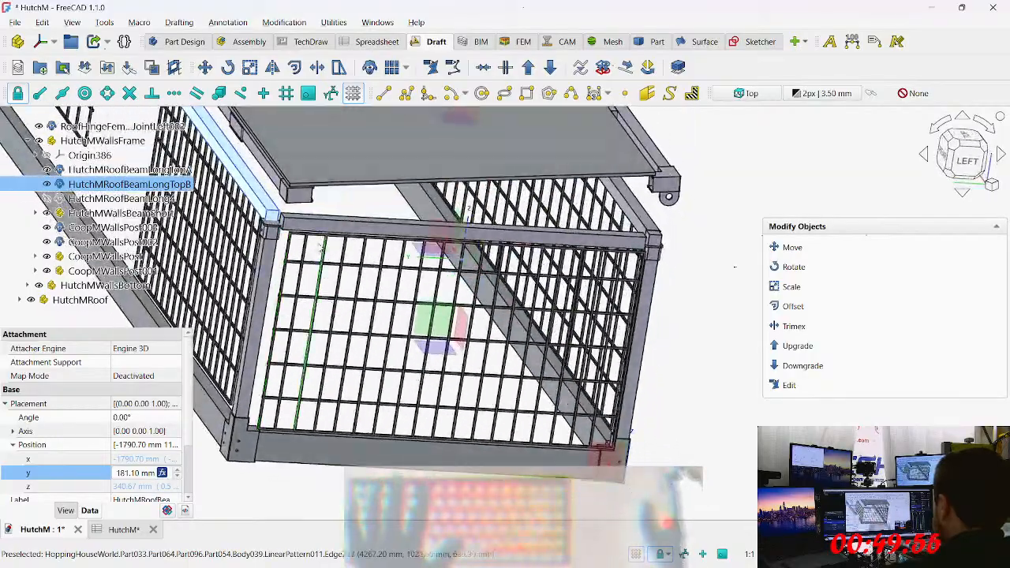
scroll(319, 249, up, 5)
middle_drag(277, 202, 337, 211)
scroll(253, 188, down, 5)
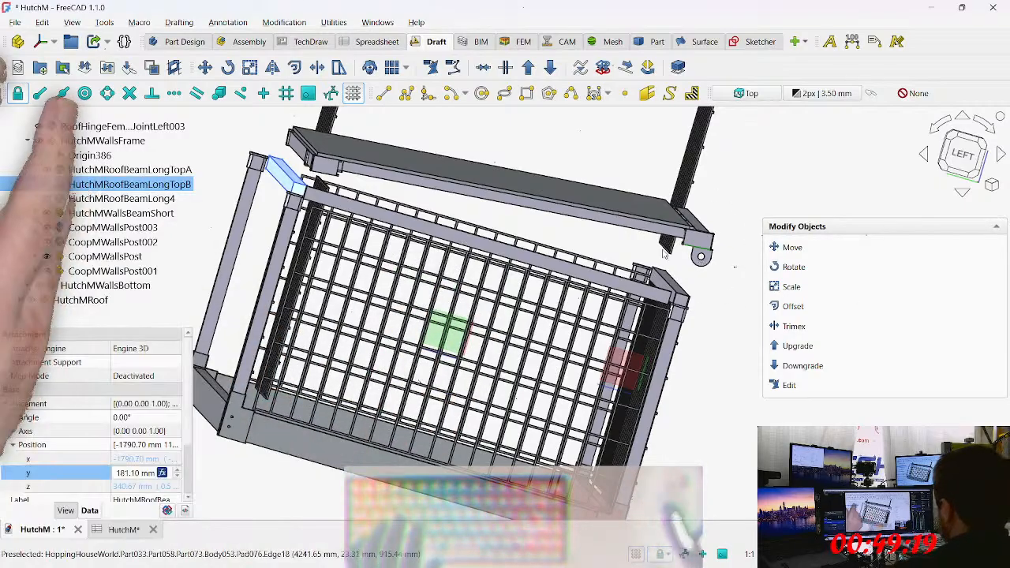
key(1)
key(6)
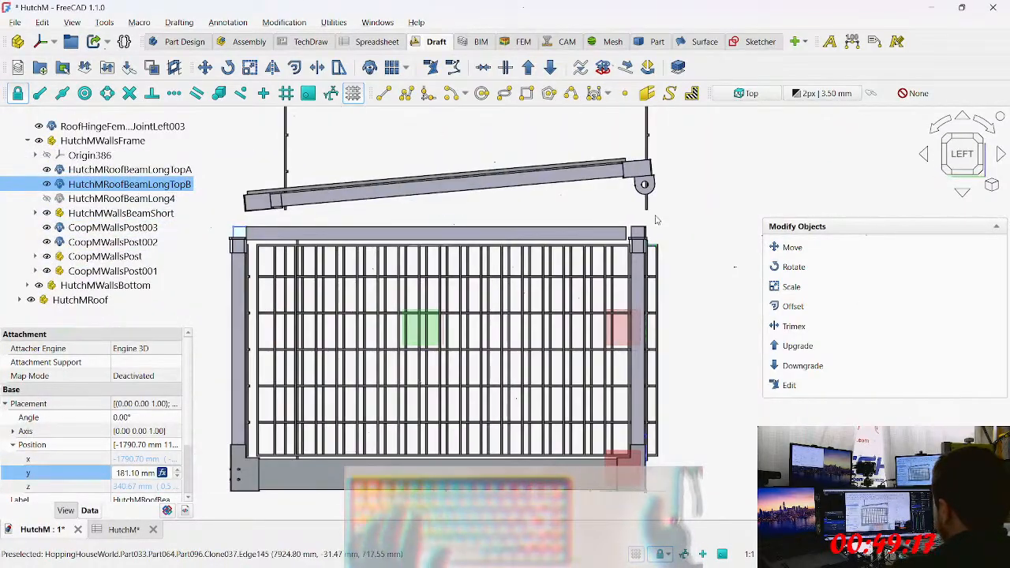
middle_drag(610, 239, 643, 312)
middle_drag(475, 341, 398, 367)
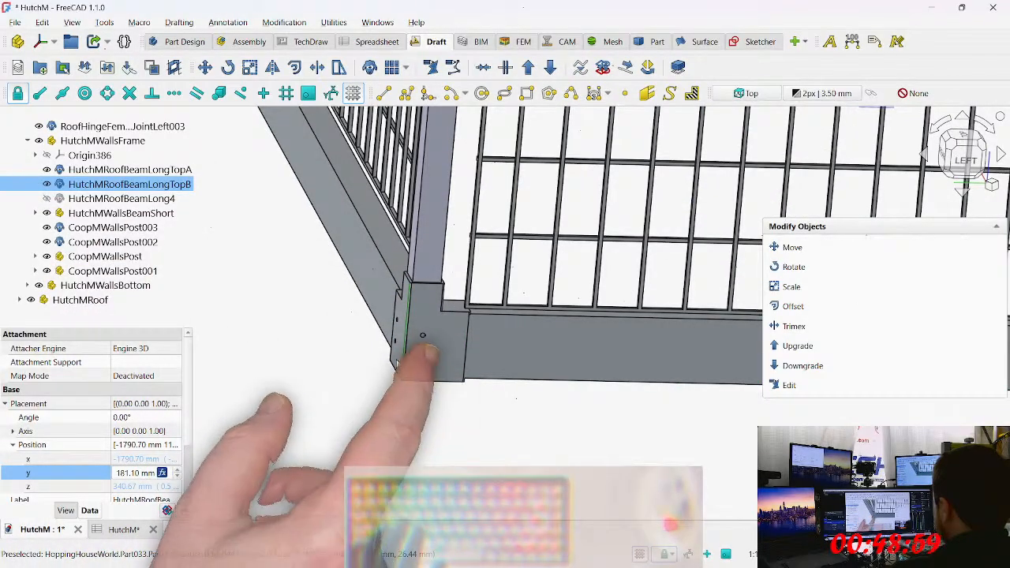
scroll(488, 275, up, 6)
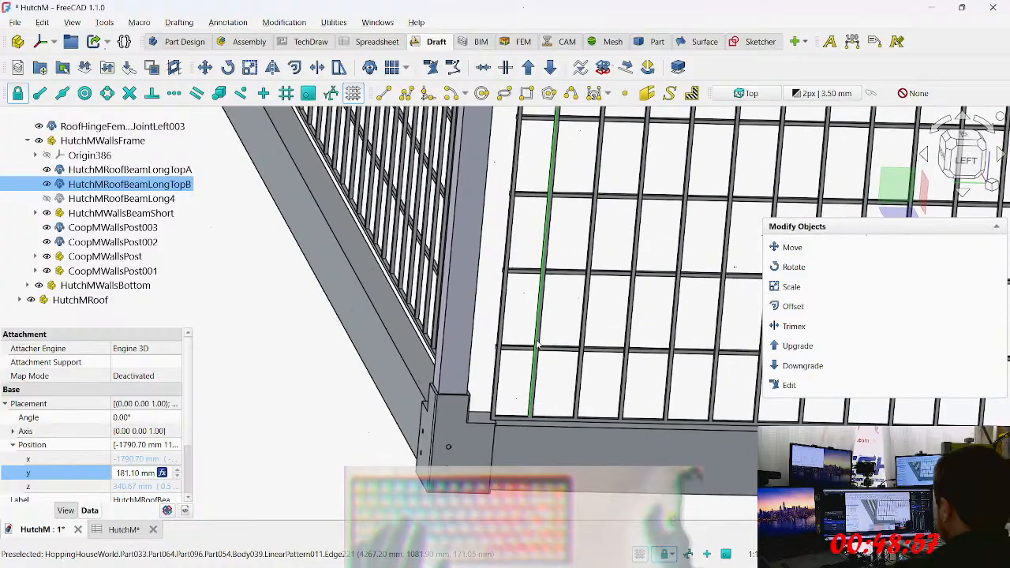
scroll(446, 341, down, 4)
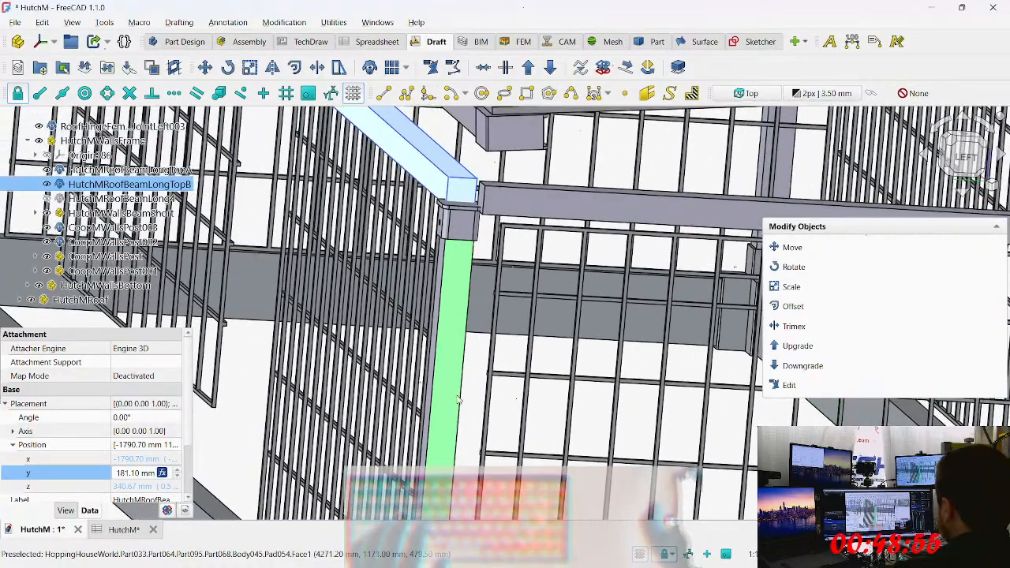
middle_drag(444, 274, 449, 269)
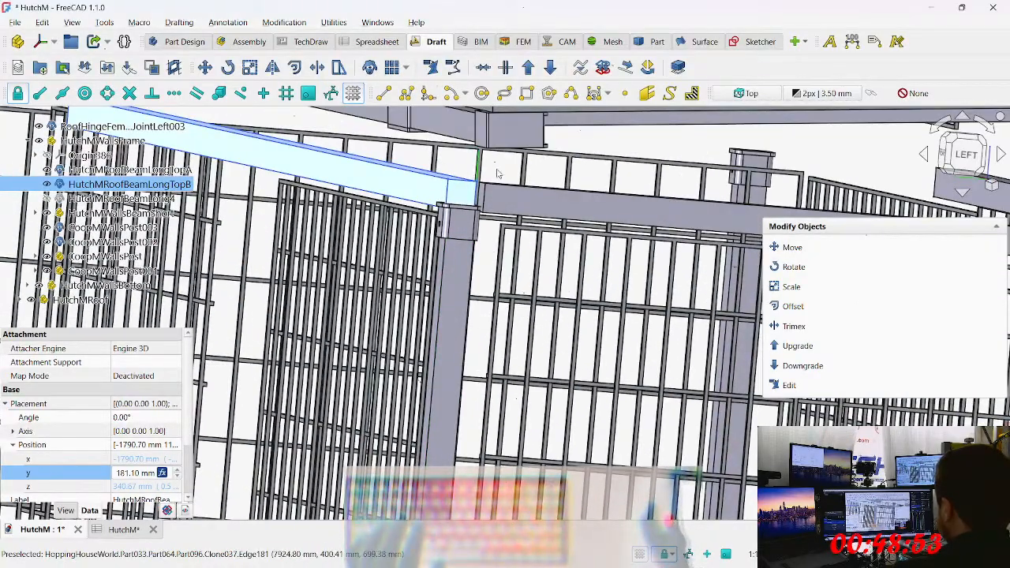
middle_drag(424, 183, 524, 255)
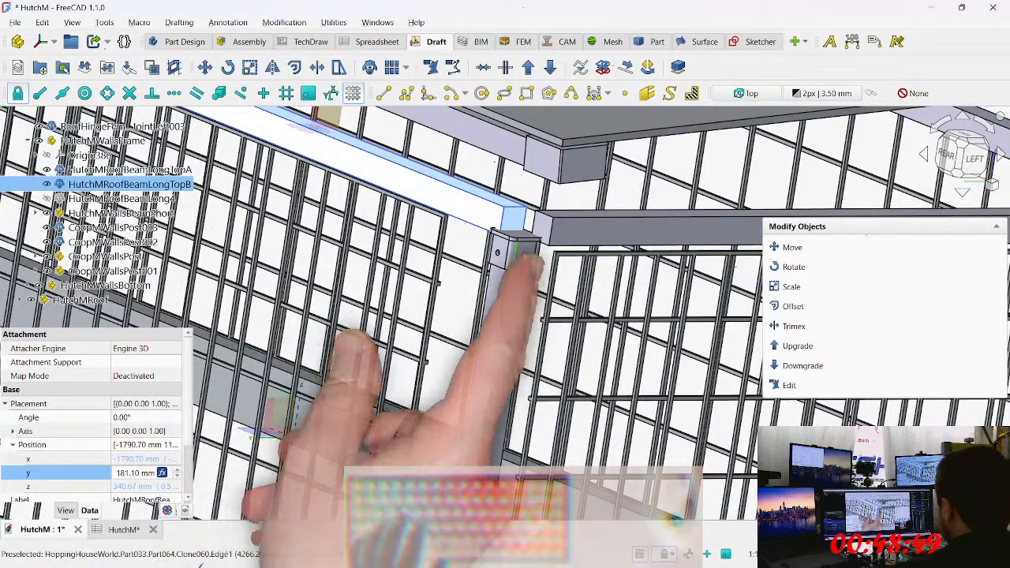
middle_drag(524, 255, 658, 284)
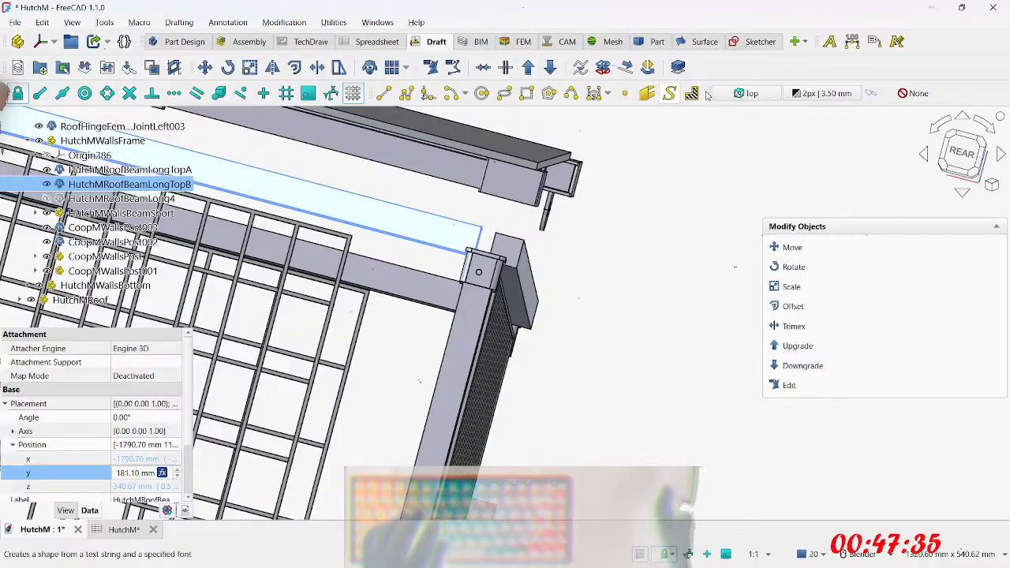
Step: Examine the opposite corner, where the short wall beam and HutchMRoofBeamLongTopA meet on the post below the roof hinge
middle_drag(651, 152, 802, 217)
shift+middle_drag(500, 295, 748, 210)
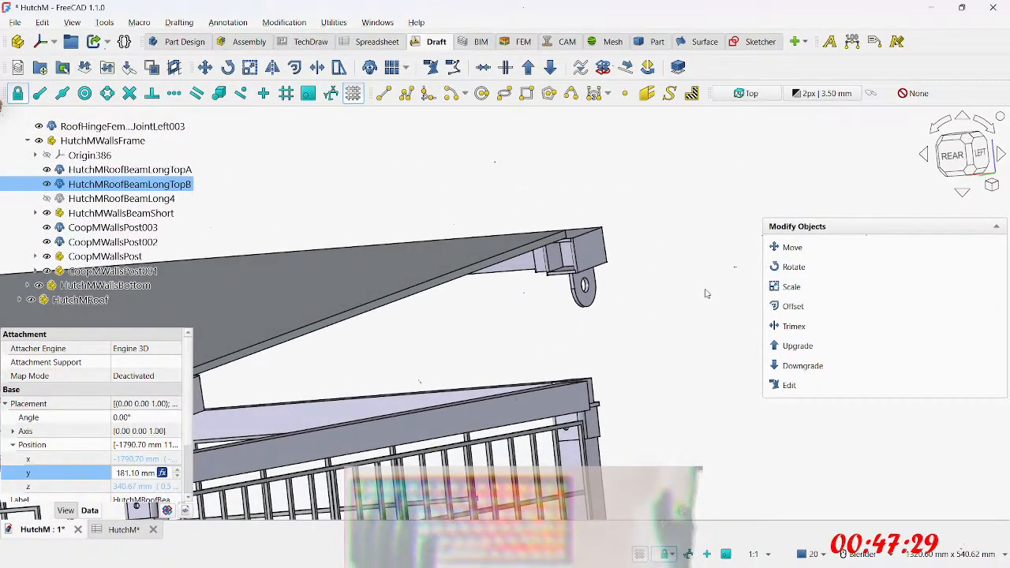
key(1)
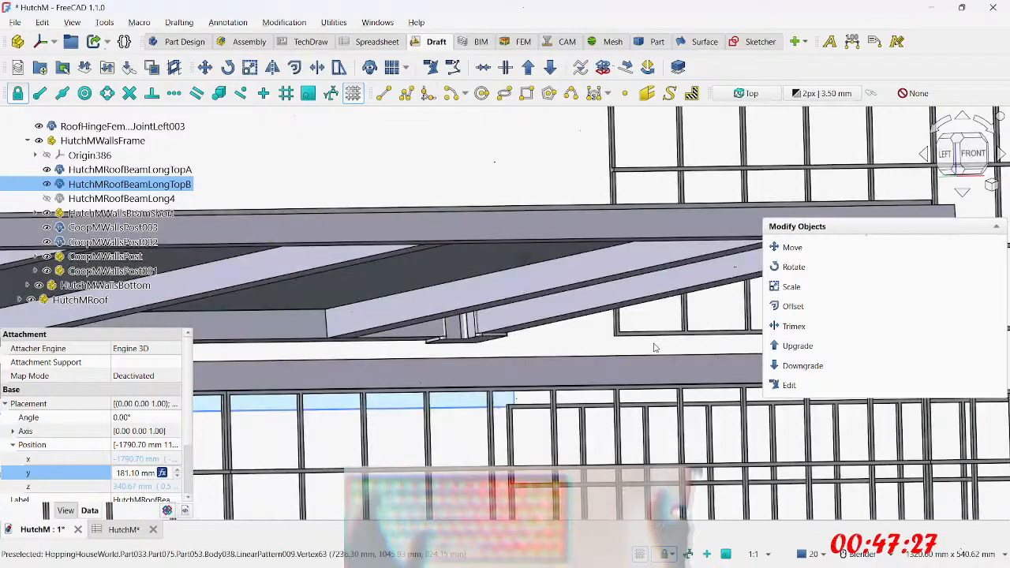
middle_drag(486, 411, 634, 429)
scroll(509, 392, up, 5)
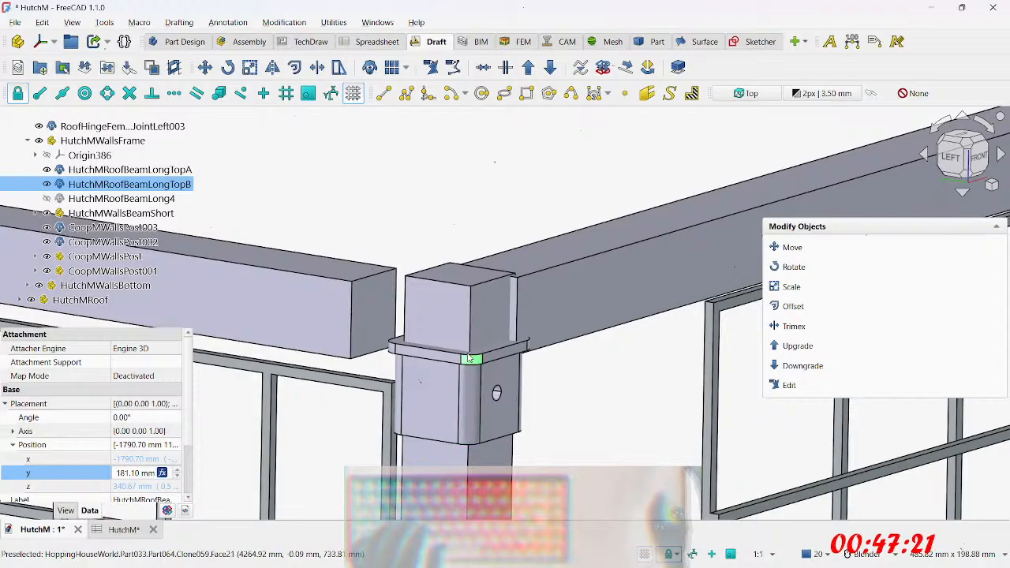
scroll(472, 386, down, 5)
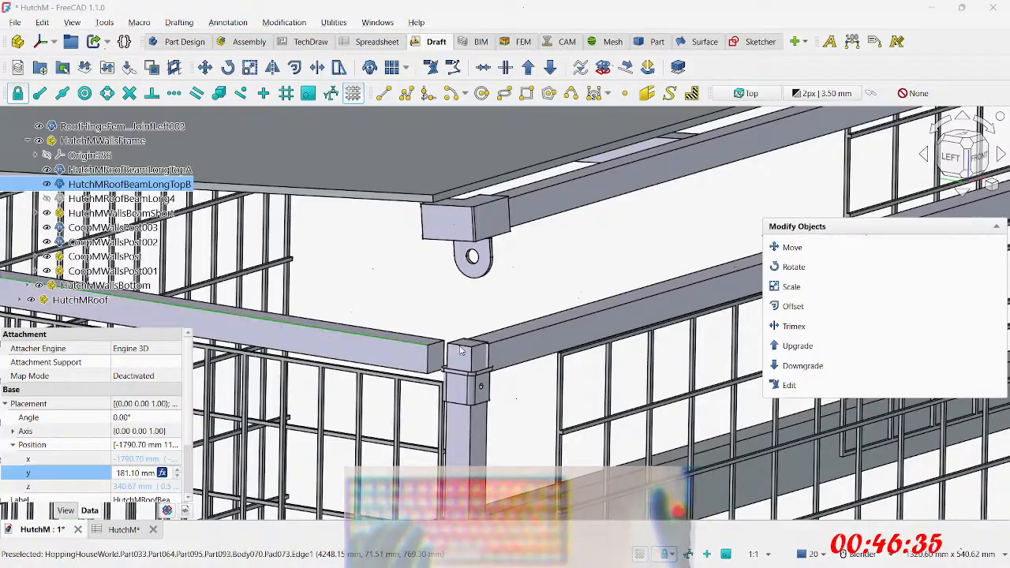
middle_drag(474, 387, 508, 298)
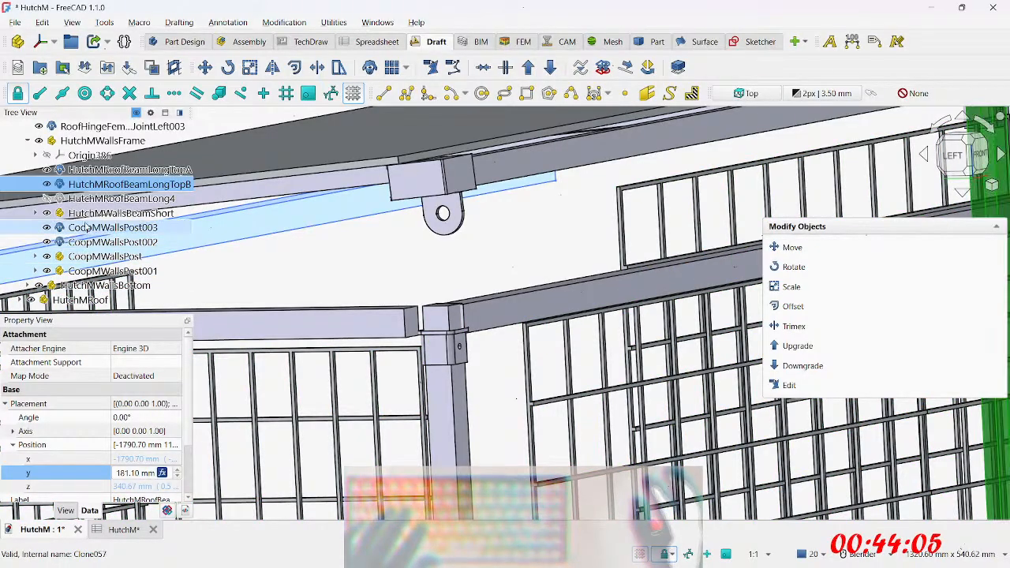
Step: Examine the short wall beam's end at the corner post below the roof hinge and look through HutchMRoof's components
click(91, 217)
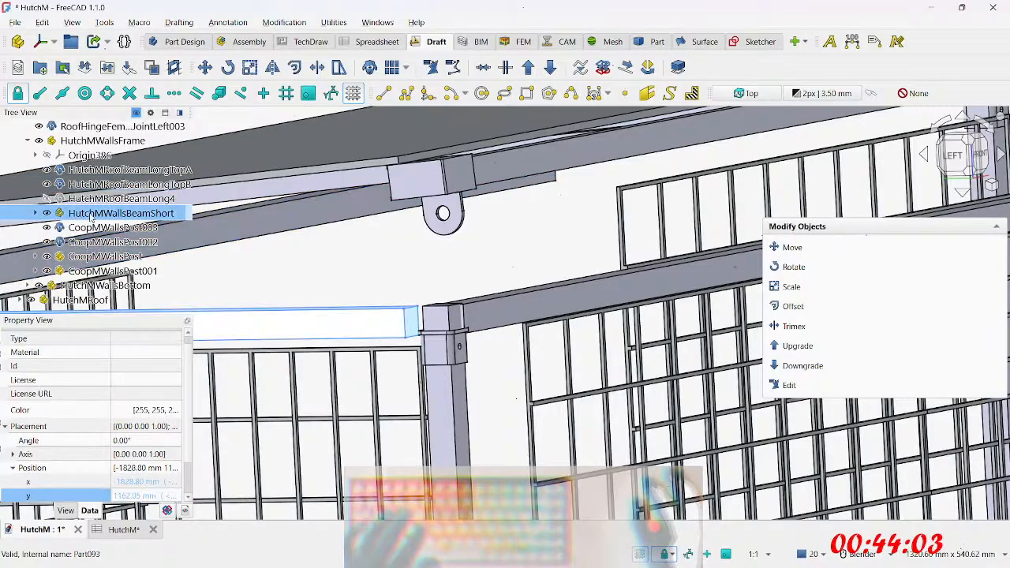
middle_drag(402, 286, 458, 335)
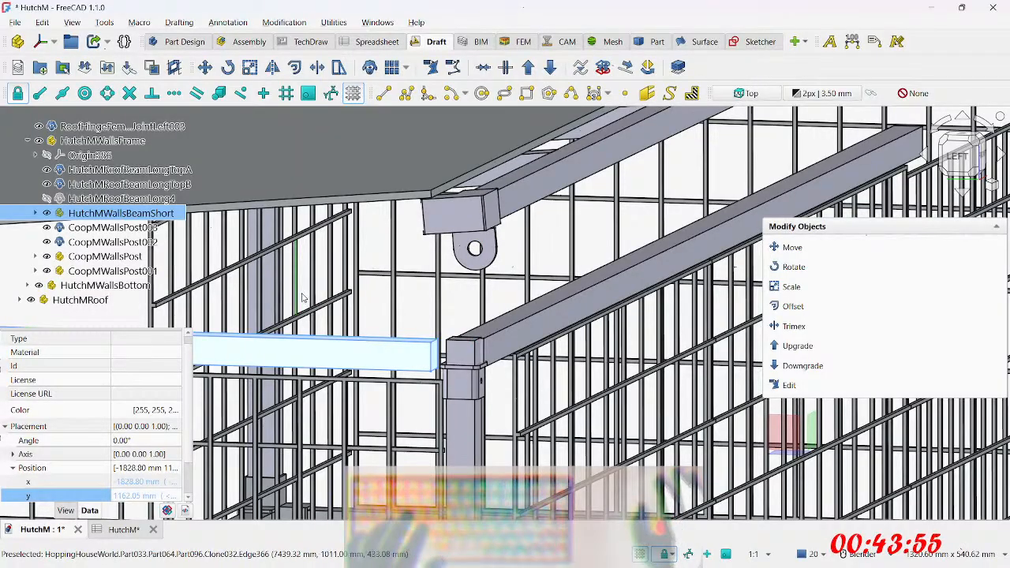
scroll(150, 198, up, 2)
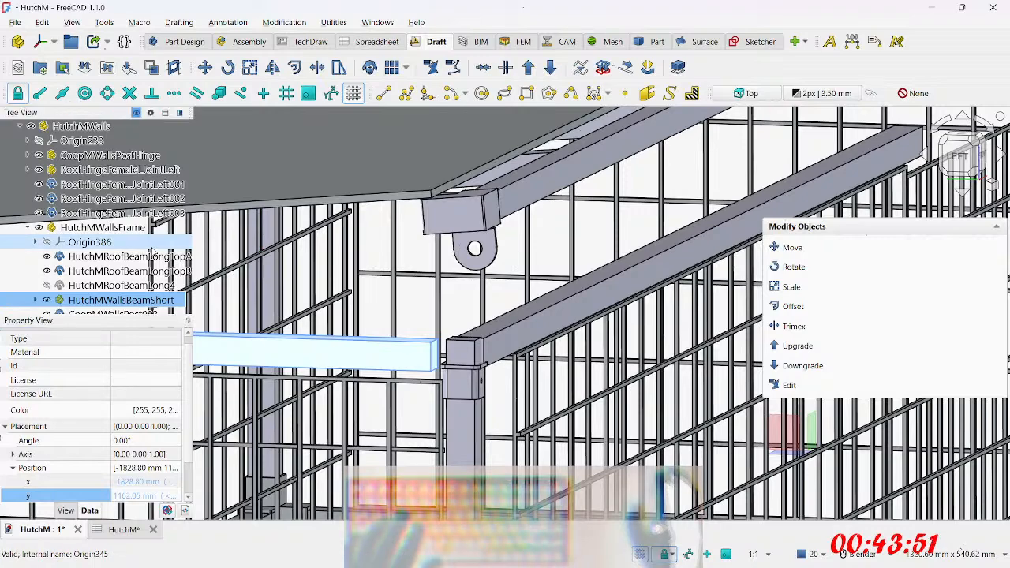
scroll(115, 240, down, 2)
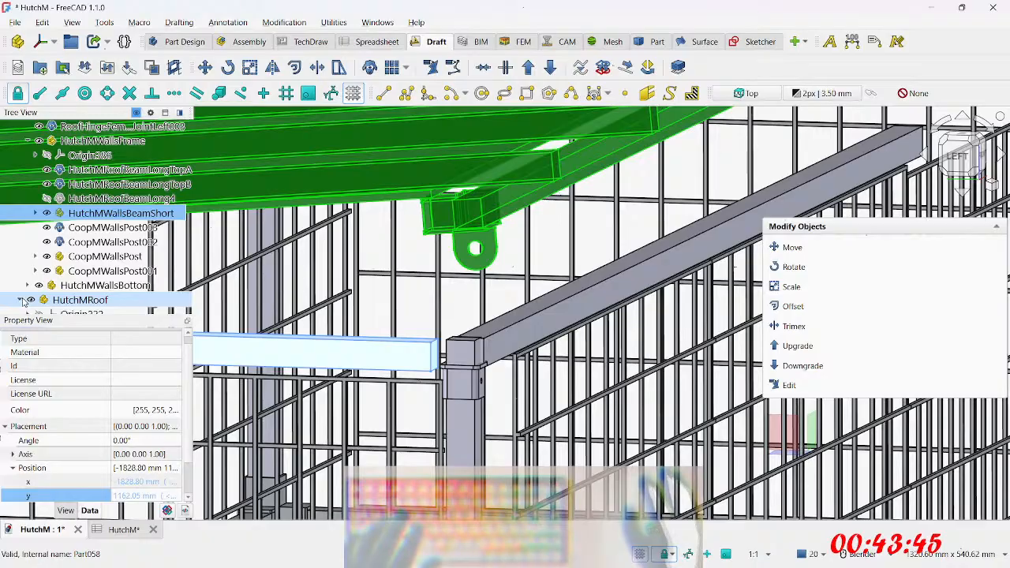
scroll(32, 301, down, 3)
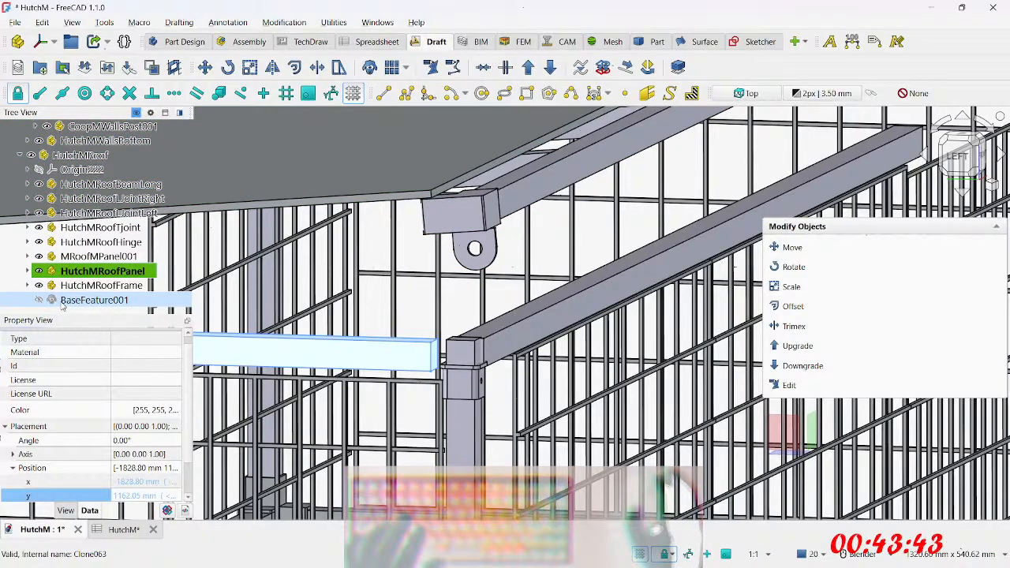
click(62, 303)
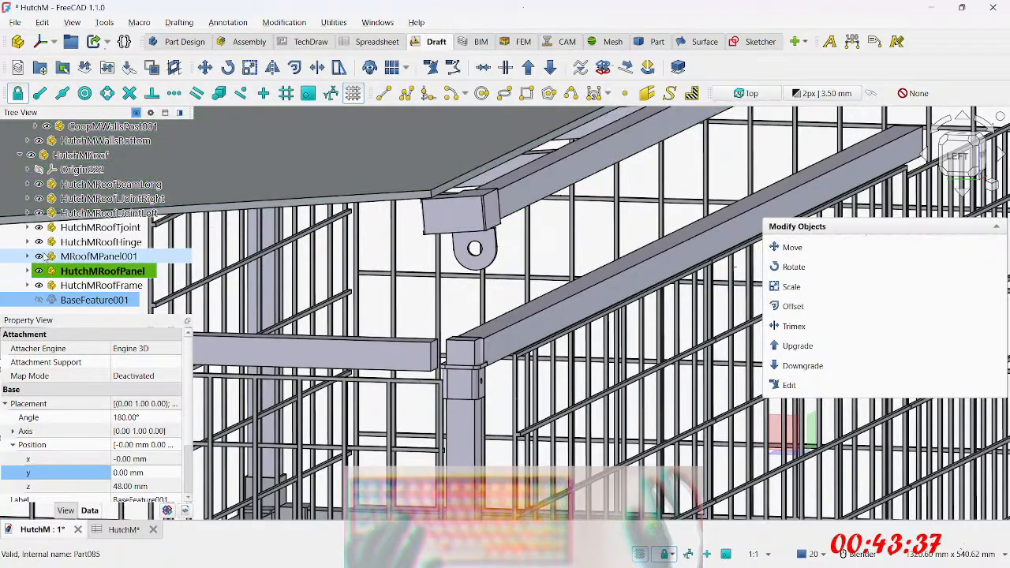
Step: Open the sketch under Pad075 in HutchMRoofHinge(Body) and examine its profile and constraints
click(27, 242)
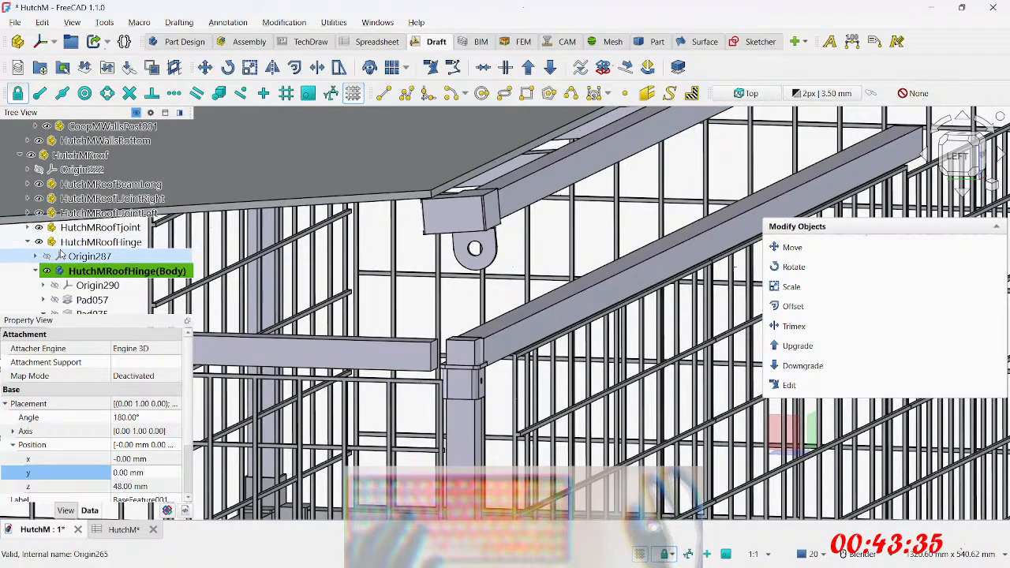
scroll(66, 257, down, 1)
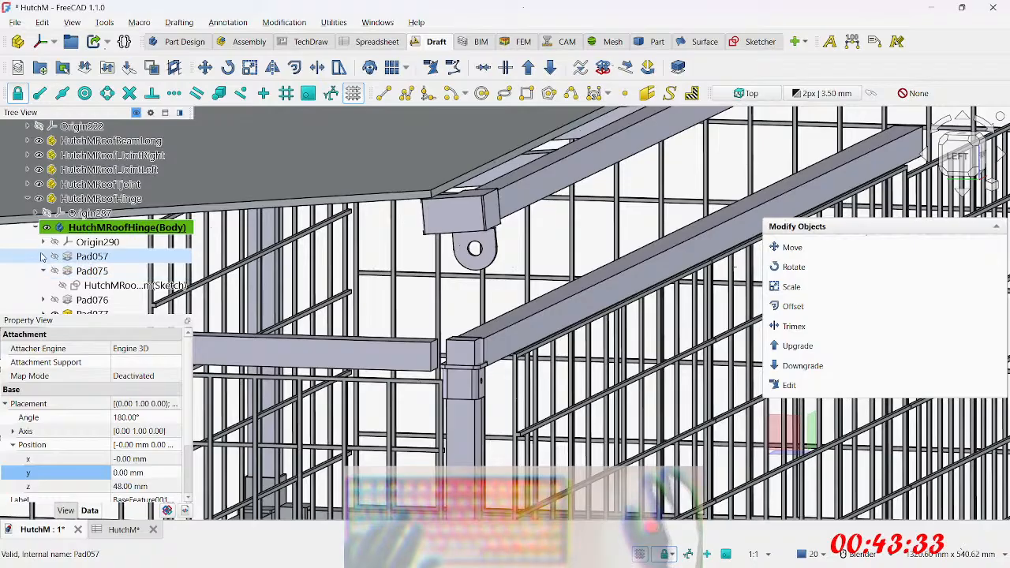
scroll(55, 275, down, 1)
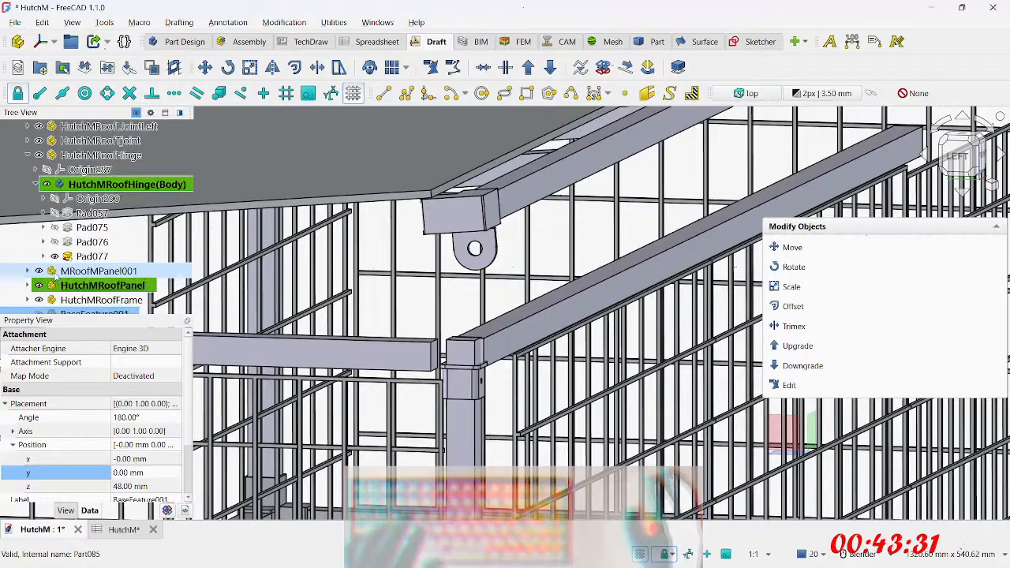
click(44, 228)
double_click(118, 242)
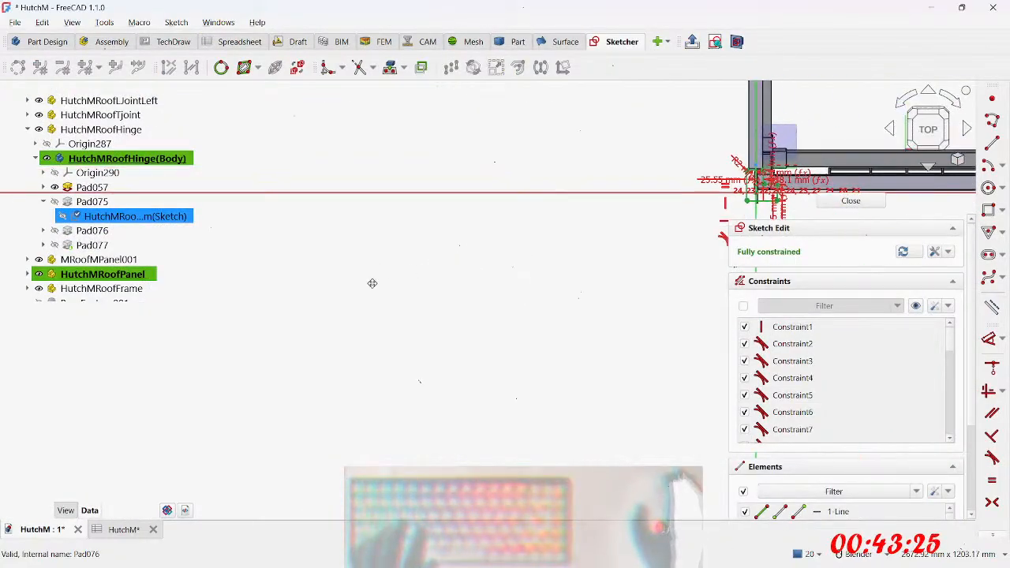
scroll(568, 217, up, 5)
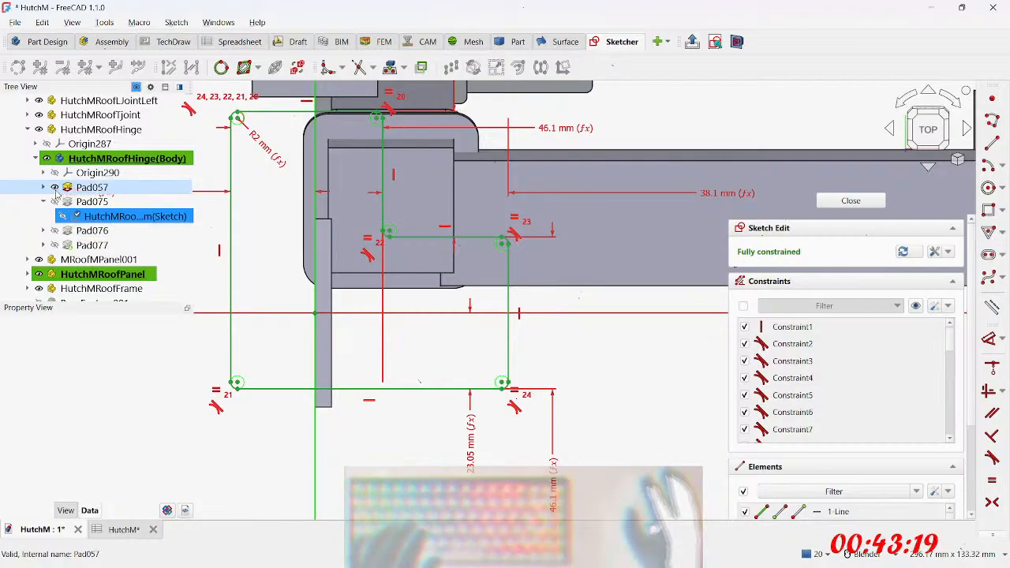
Step: Open Sketch102 under Pad057 in HutchMRoofHinge(Body), select all its geometry and constraints, and close the sketch
click(44, 188)
double_click(96, 202)
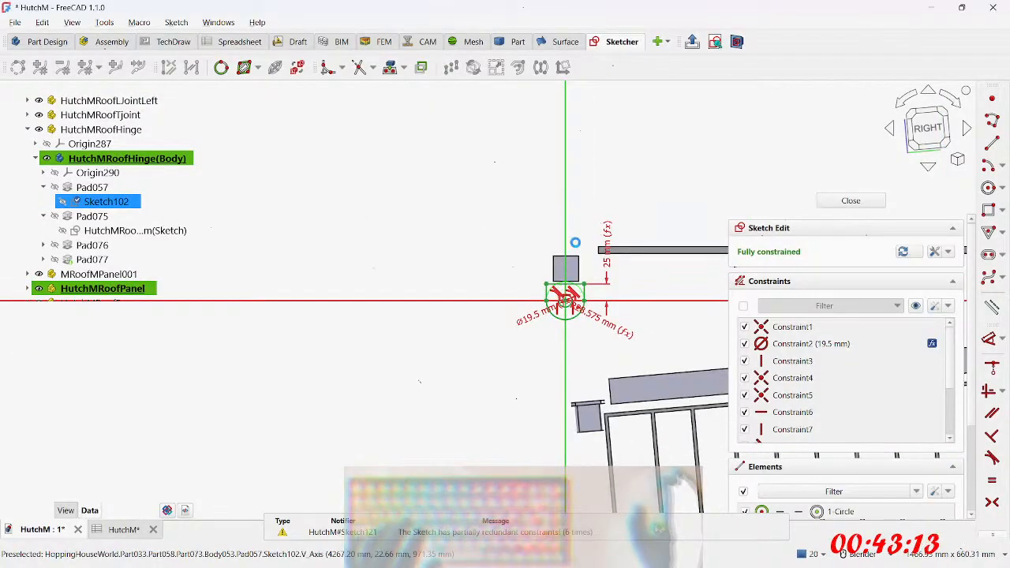
scroll(580, 236, up, 7)
key(ctrl+a)
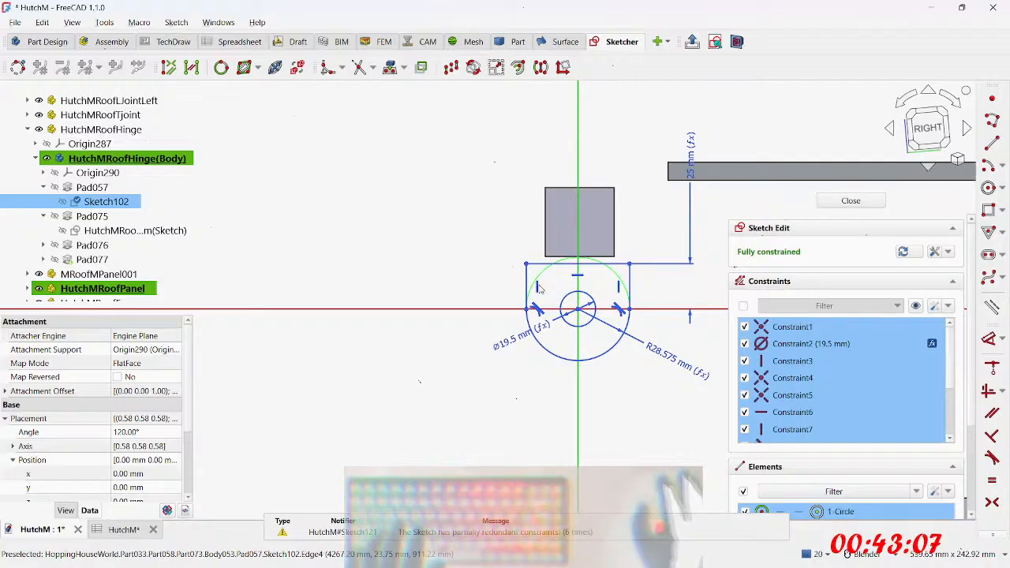
shift+middle_drag(529, 282, 339, 295)
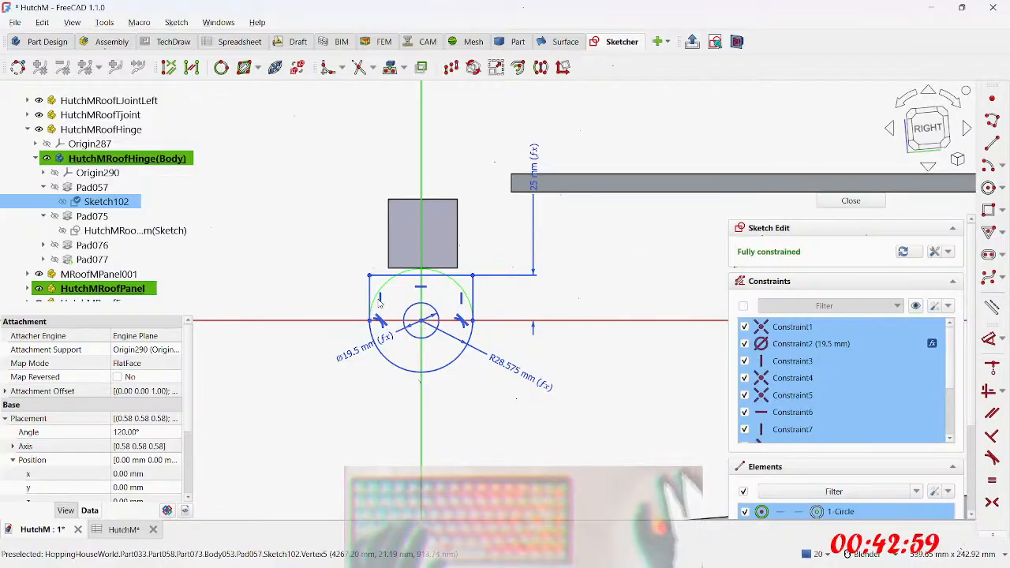
scroll(118, 277, down, 1)
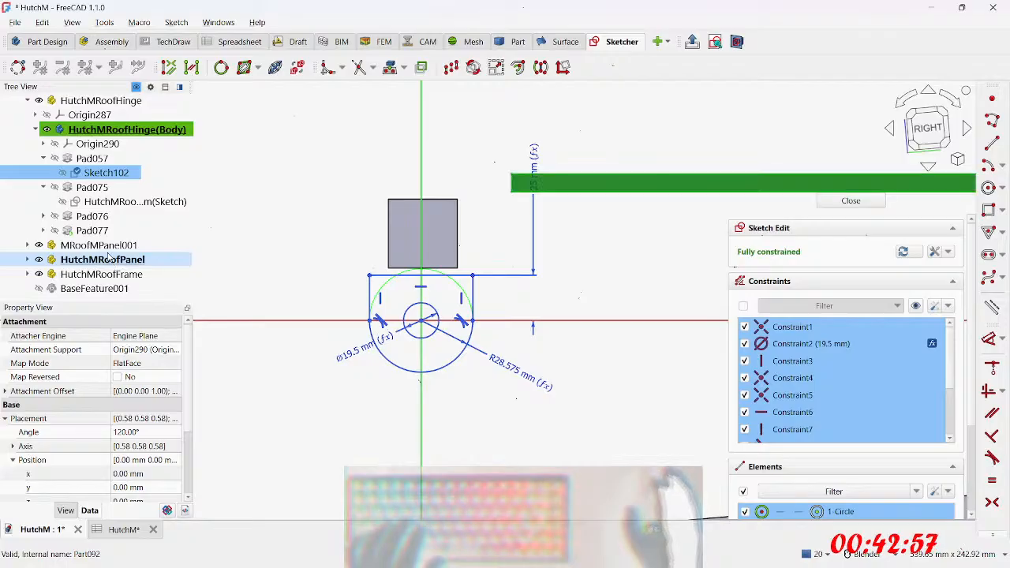
click(36, 129)
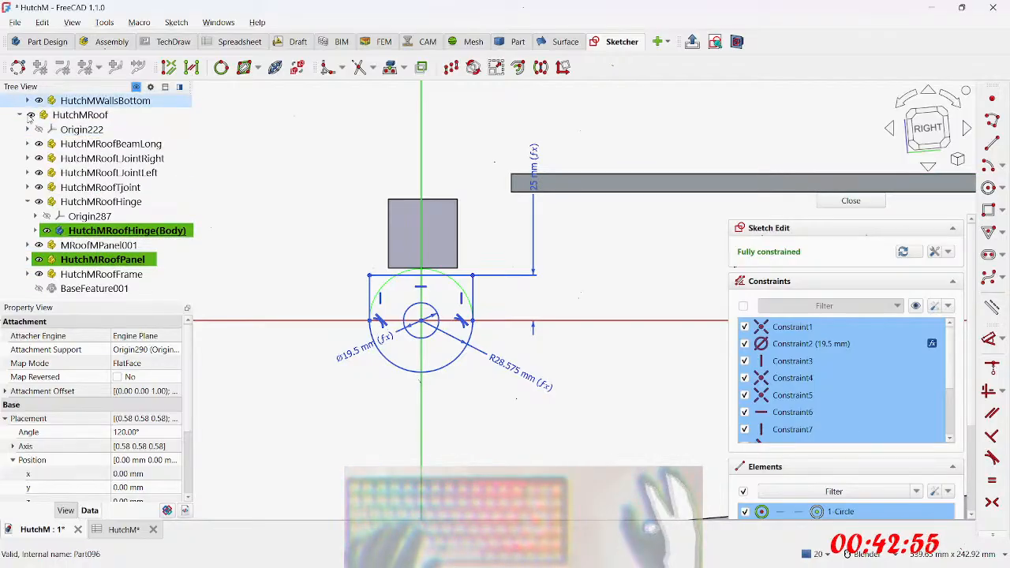
click(26, 202)
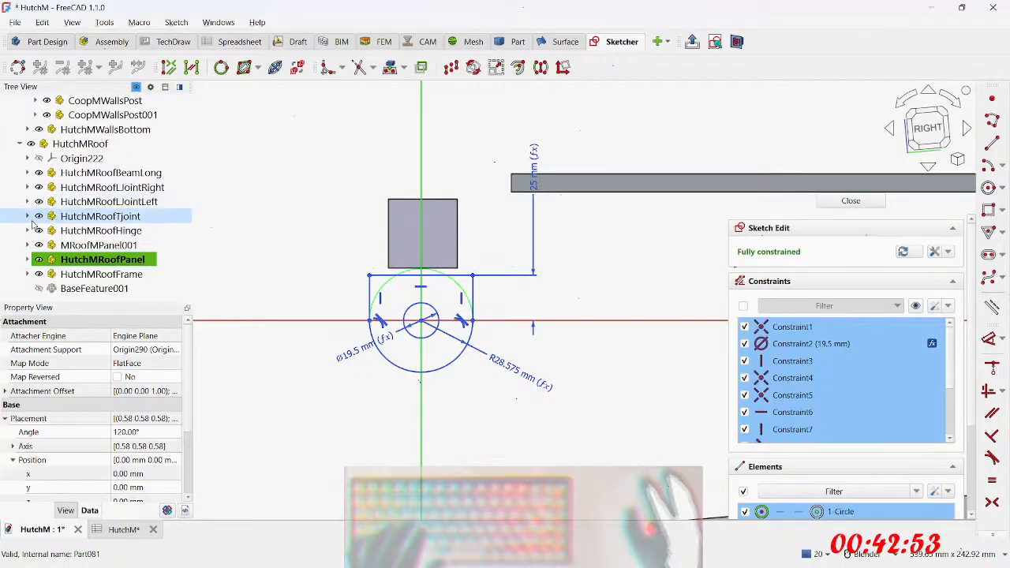
click(851, 200)
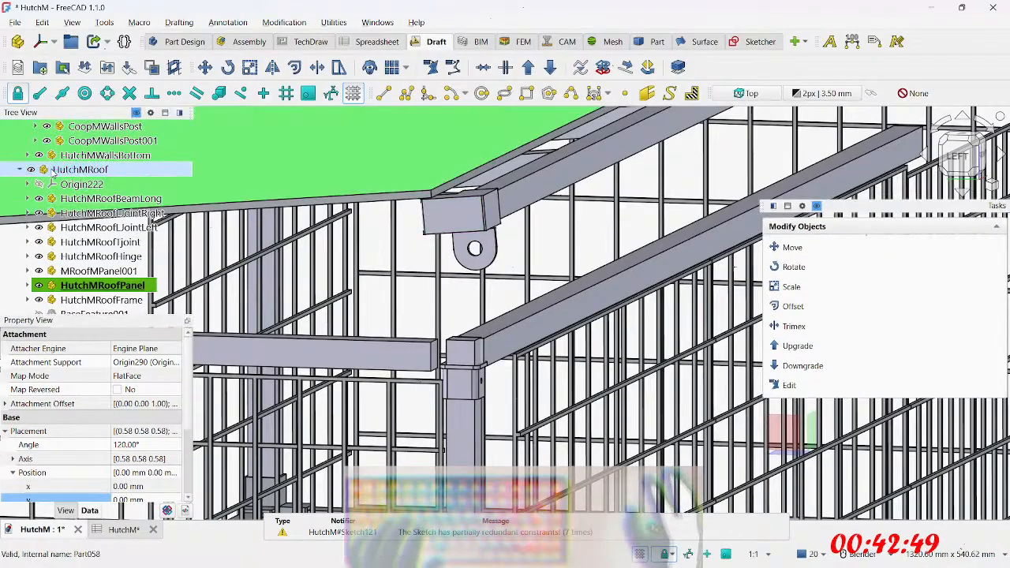
Step: Hide the HutchMRoof part so the wall frame corner is unobstructed
click(30, 170)
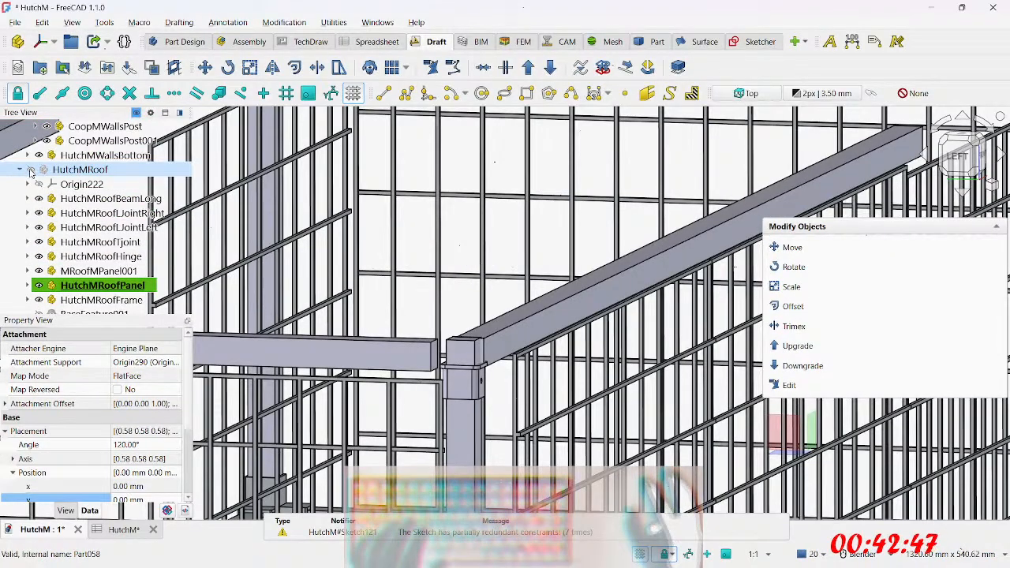
scroll(70, 215, up, 2)
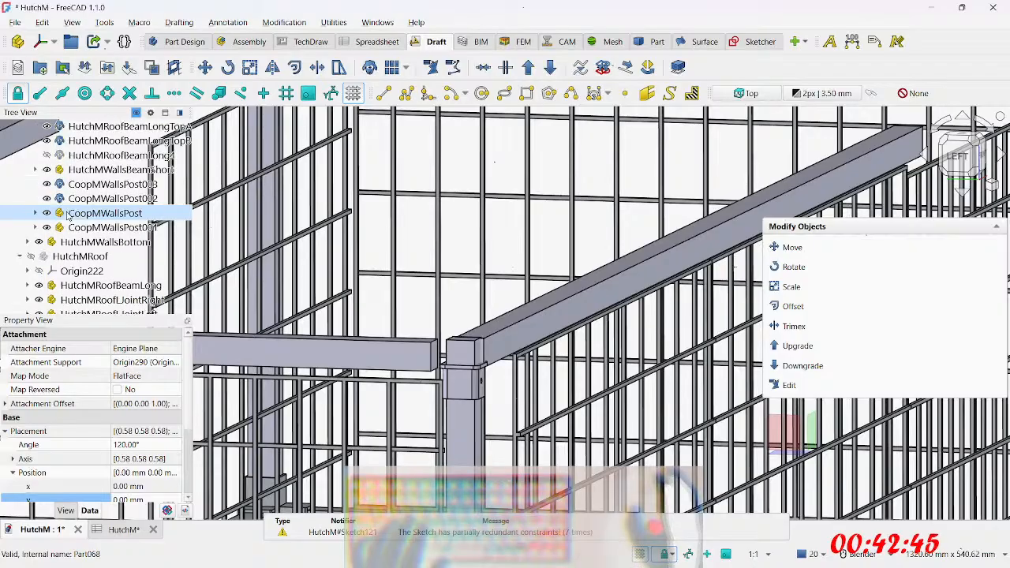
scroll(88, 221, down, 2)
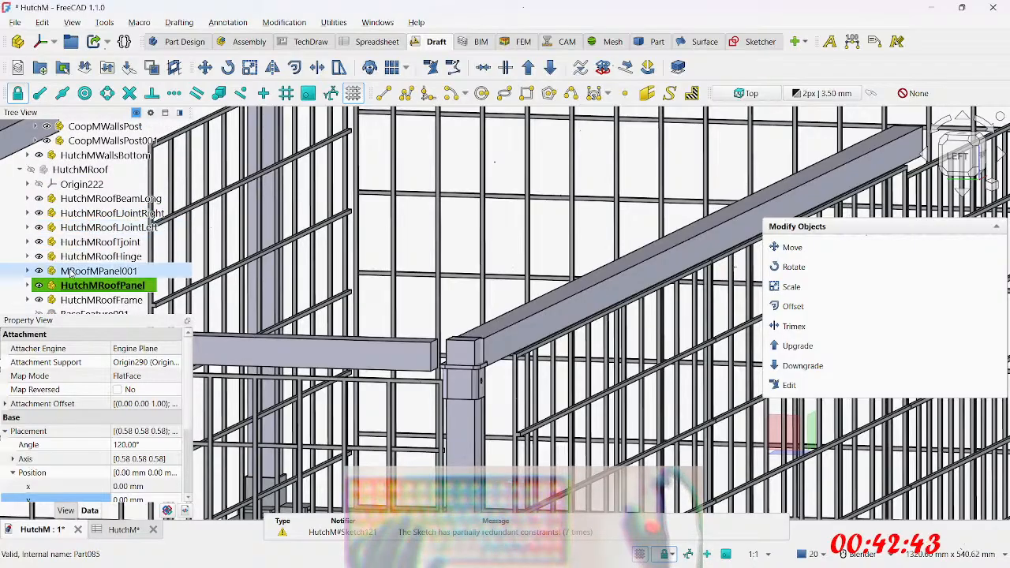
click(62, 286)
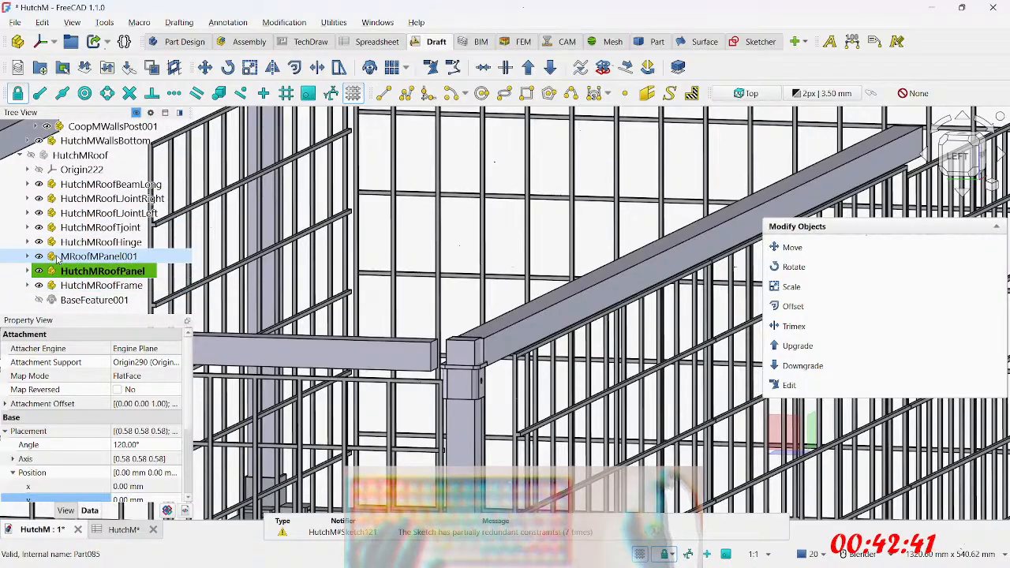
Step: Create a new part and name it HutchMWallsCornerHinge
click(18, 41)
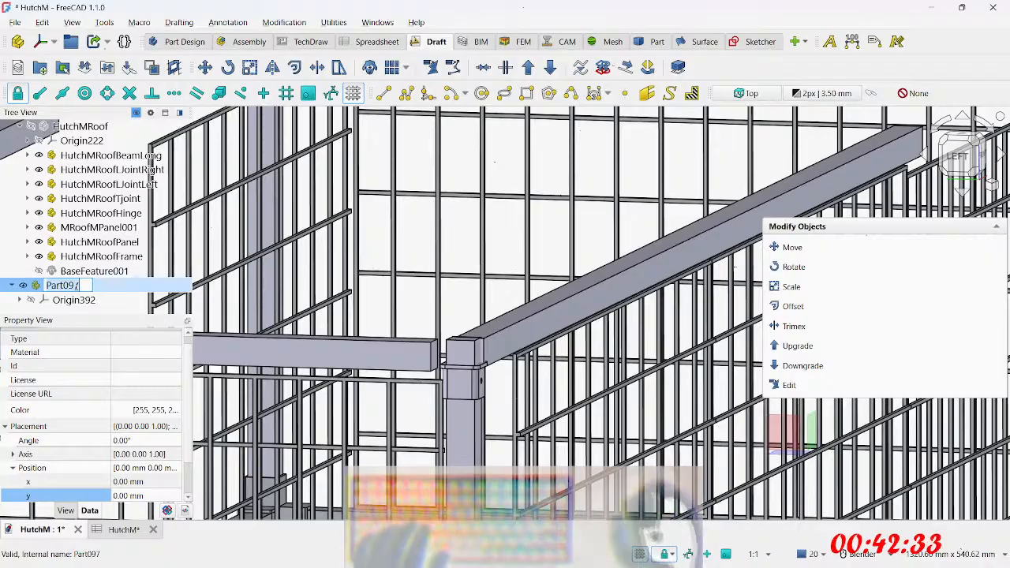
text(HutchM)
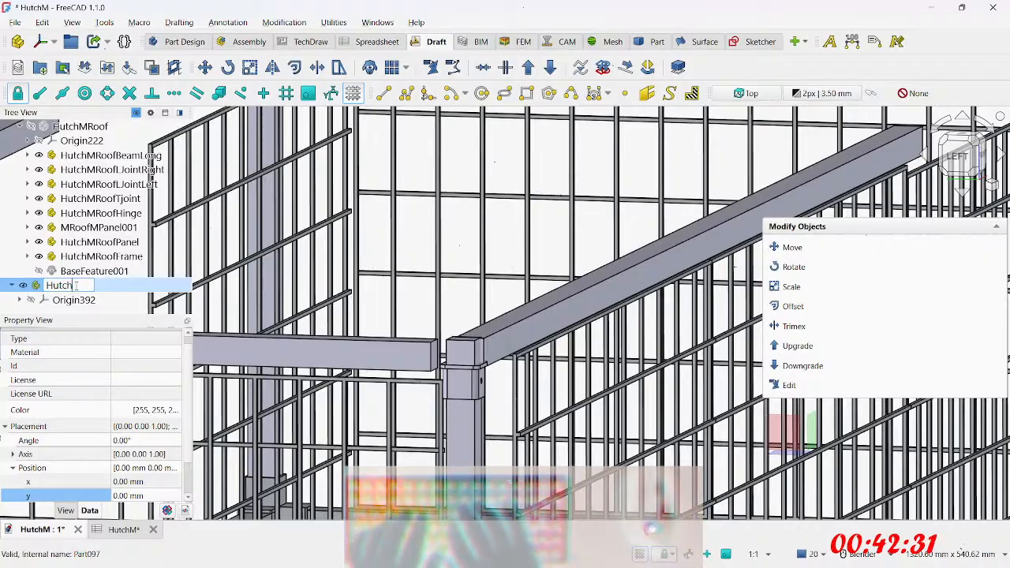
text(Walls)
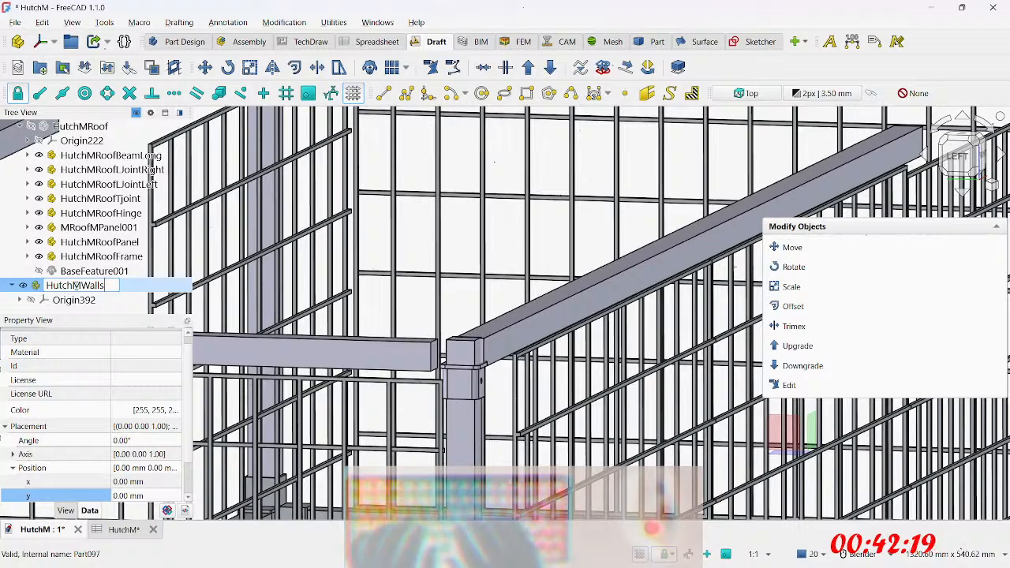
key(Return)
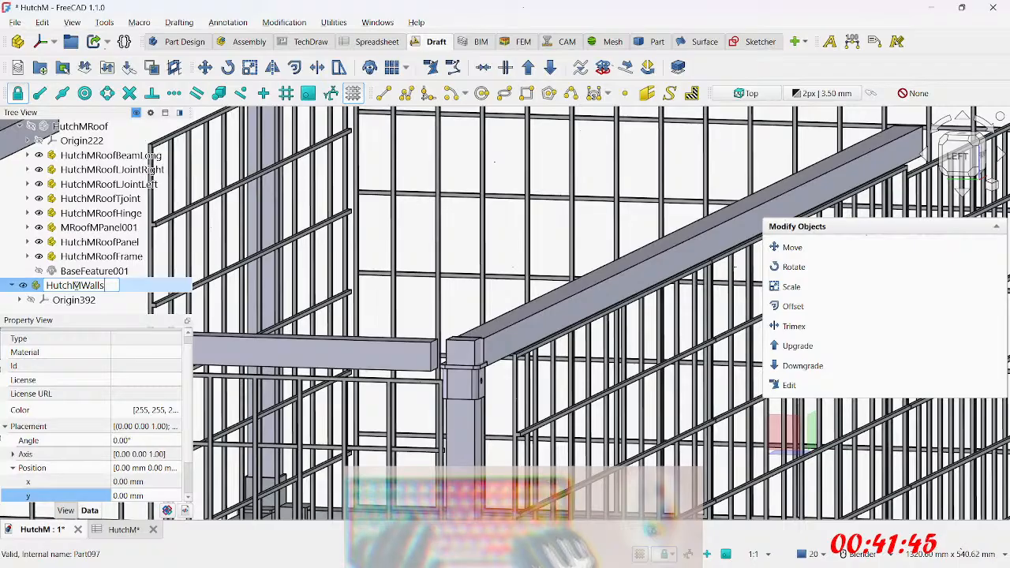
text(Corner)
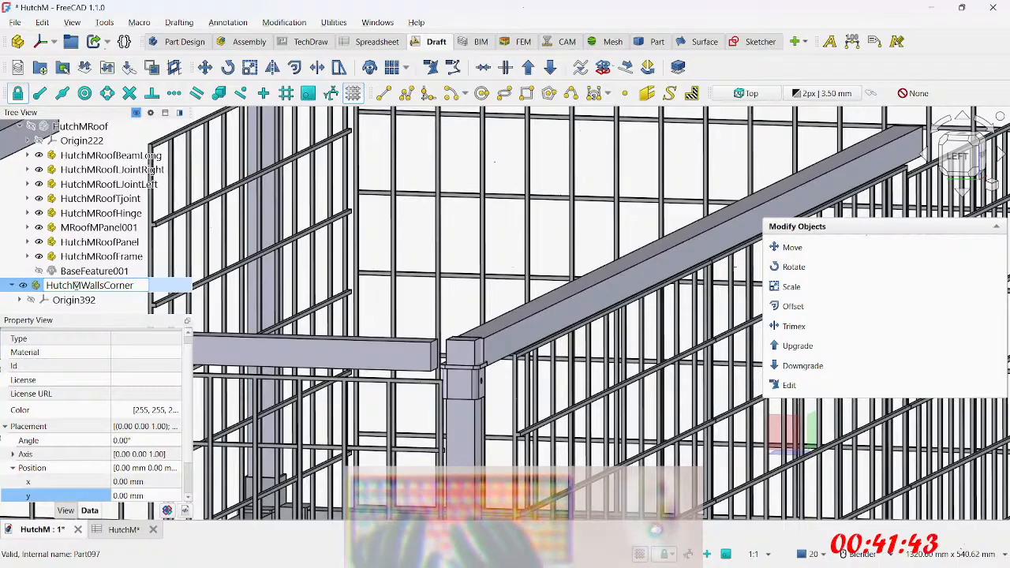
text(Hinge)
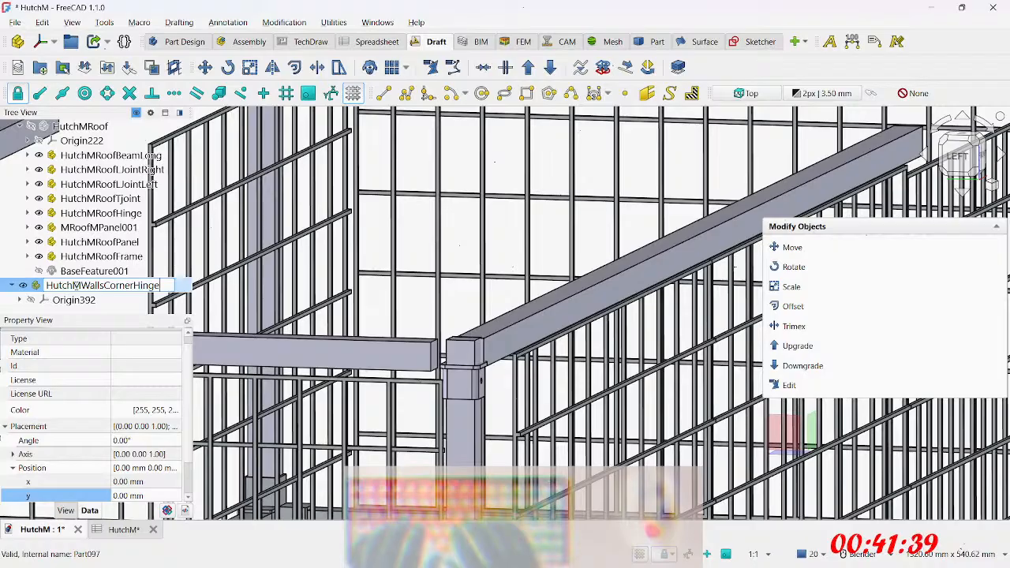
key(Return)
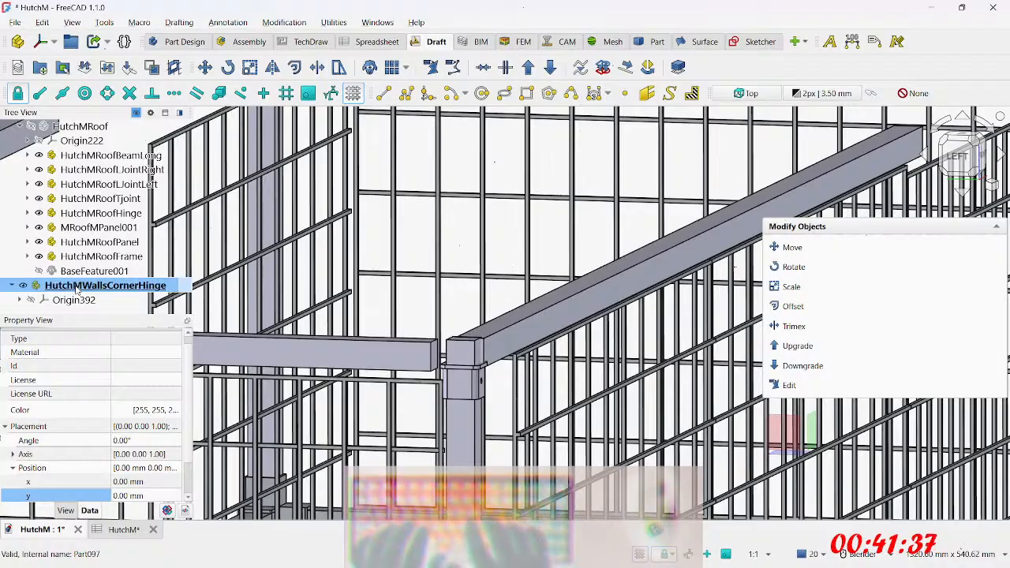
Step: Add a new Part Design body inside the HutchMWallsCornerHinge part
click(182, 42)
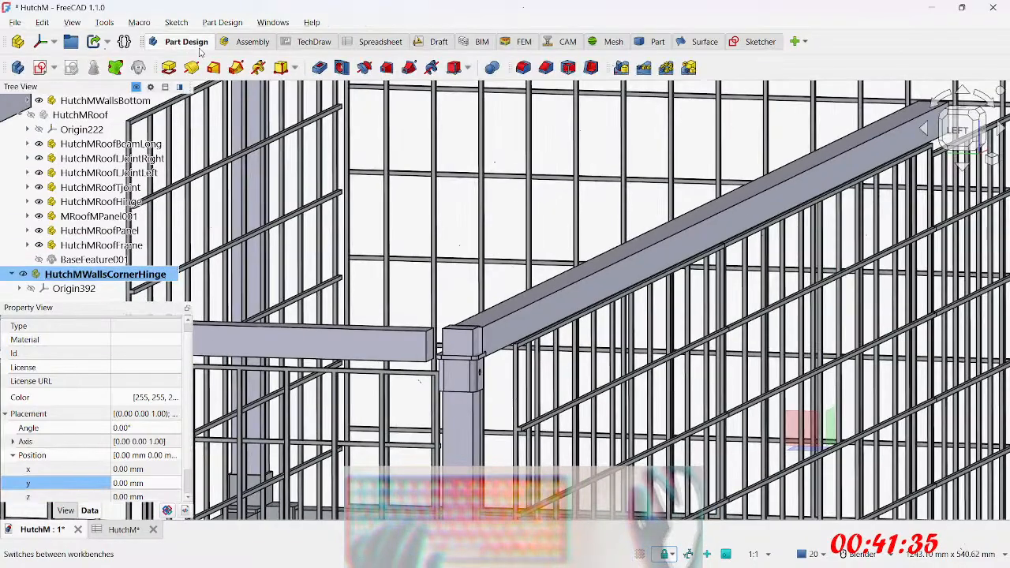
click(17, 68)
scroll(67, 198, down, 1)
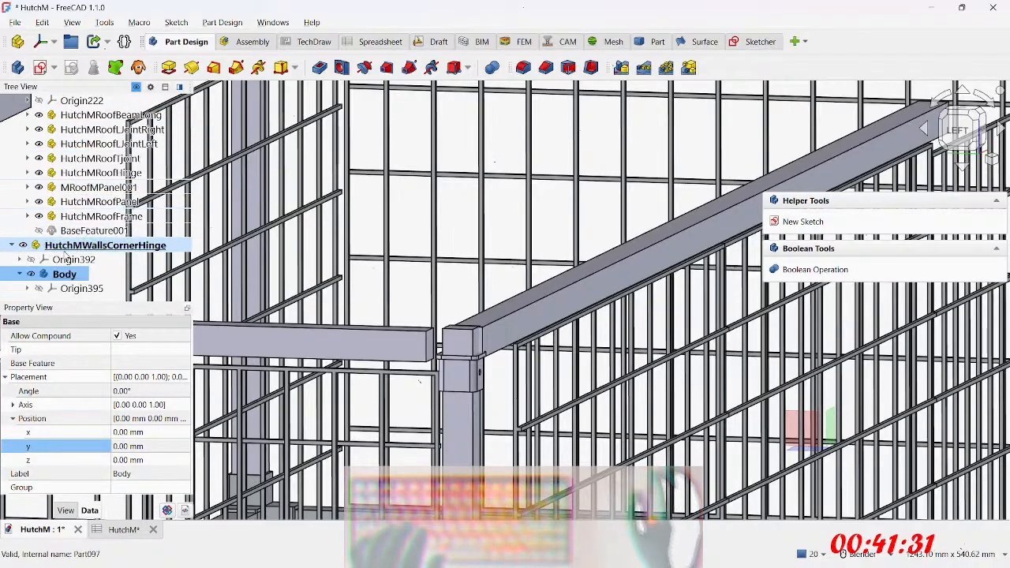
drag(61, 276, 112, 249)
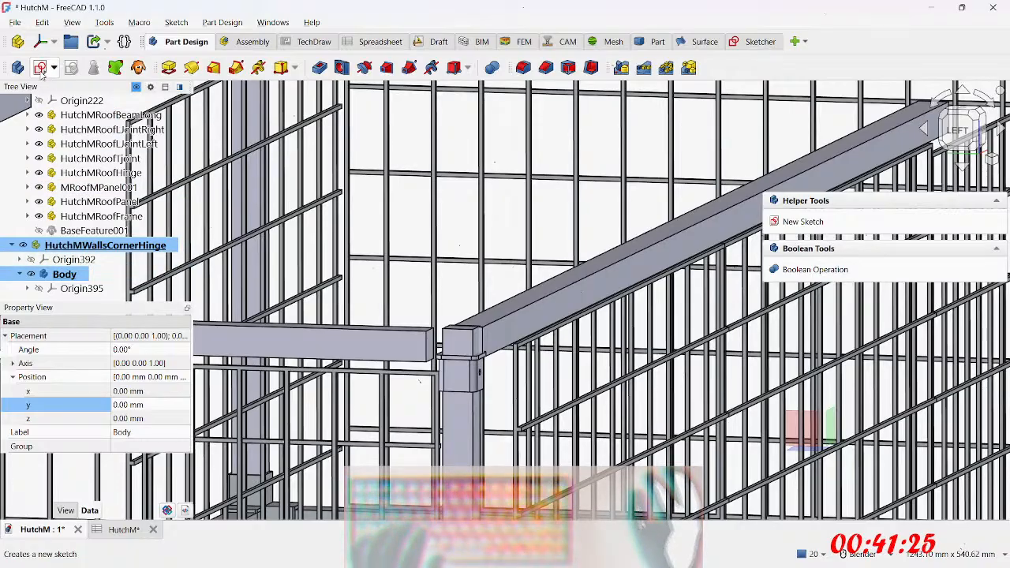
Step: Move the HutchMWallsCornerHinge part into HutchMWalls and expand it to show its body
drag(116, 250, 99, 134)
scroll(99, 133, up, 2)
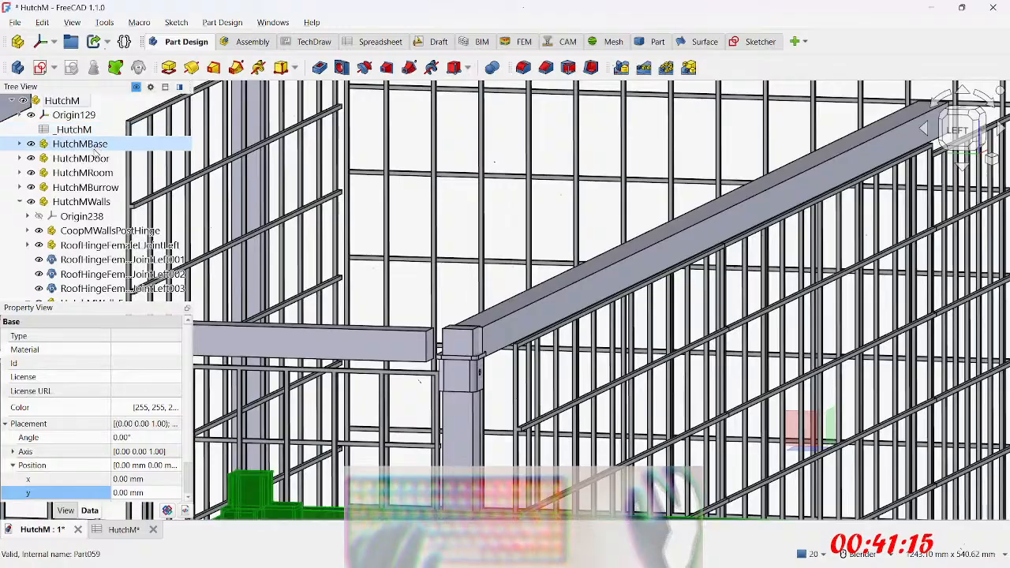
scroll(94, 162, down, 6)
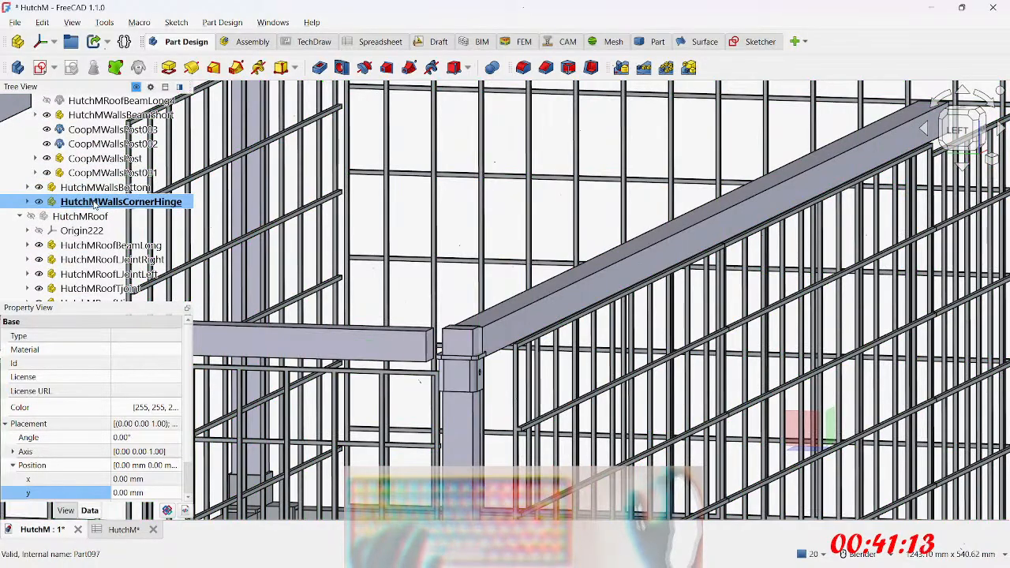
click(28, 202)
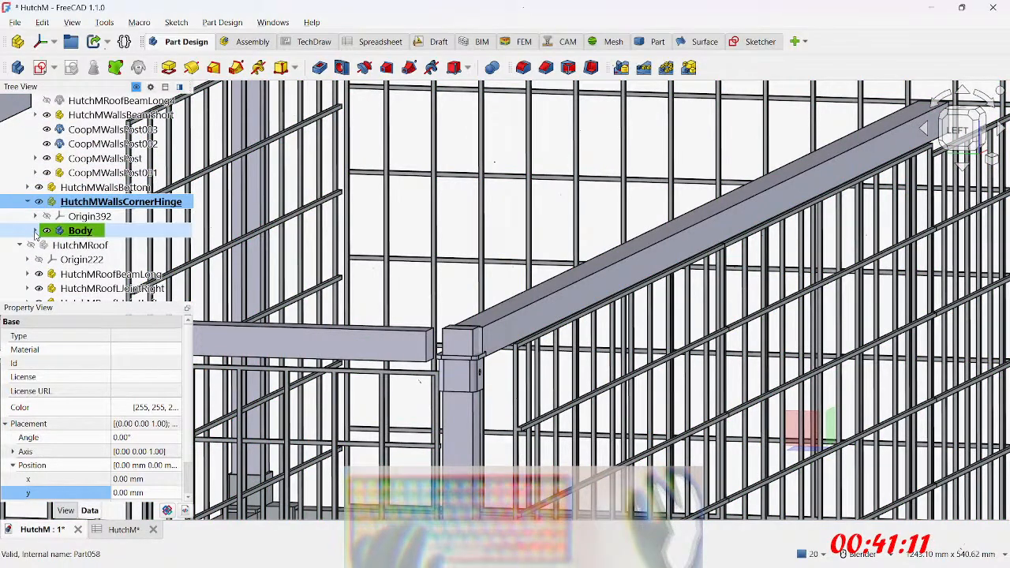
Step: Create a sketch on the YZ plane of the HutchMWallsCornerHinge body
click(36, 230)
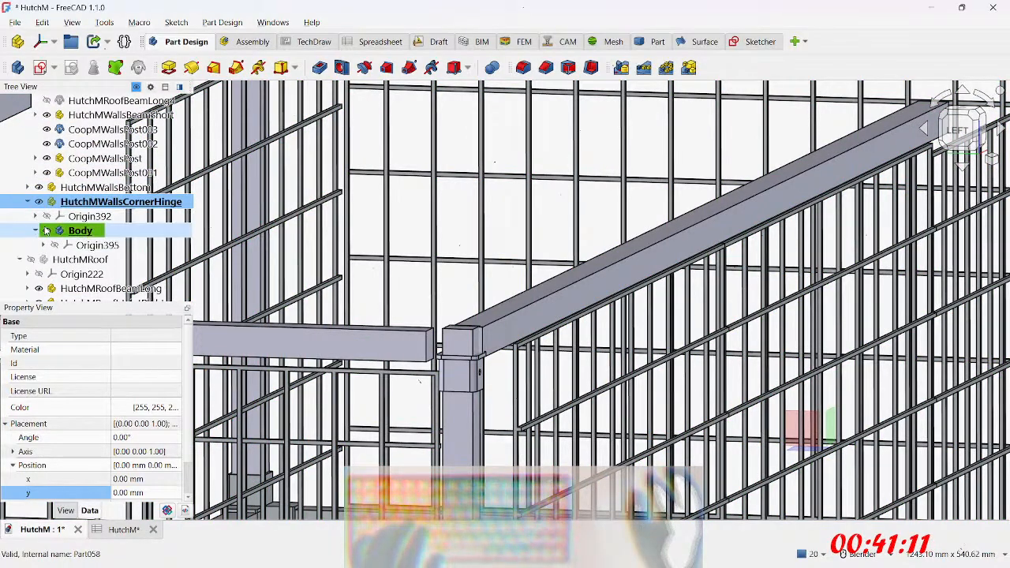
click(39, 68)
scroll(556, 277, down, 6)
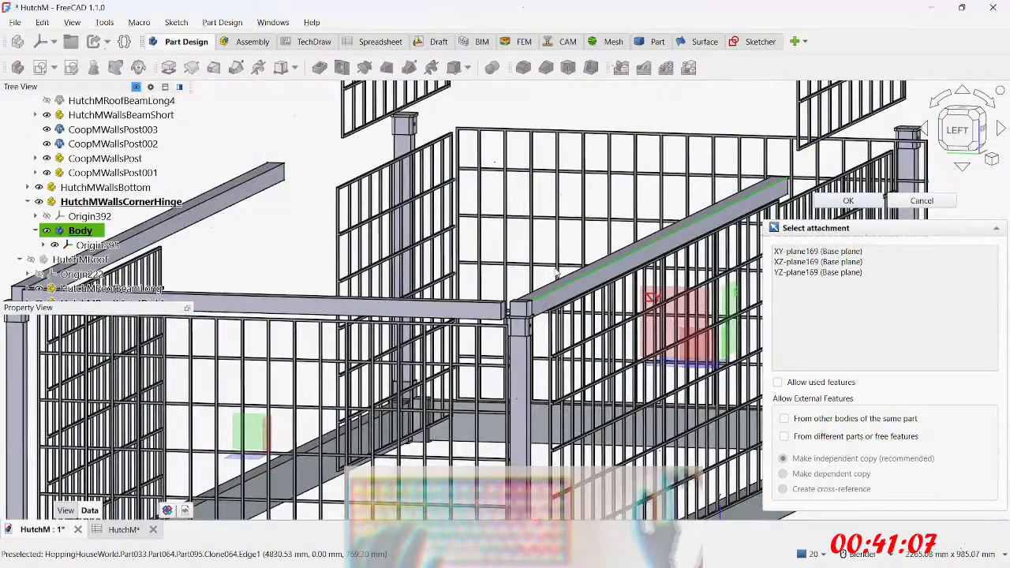
click(798, 273)
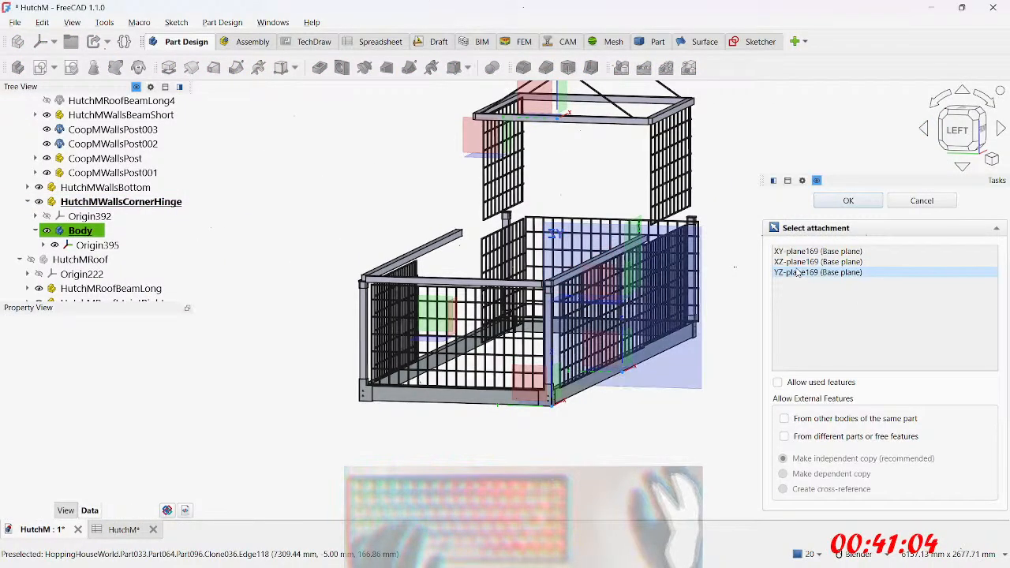
click(844, 202)
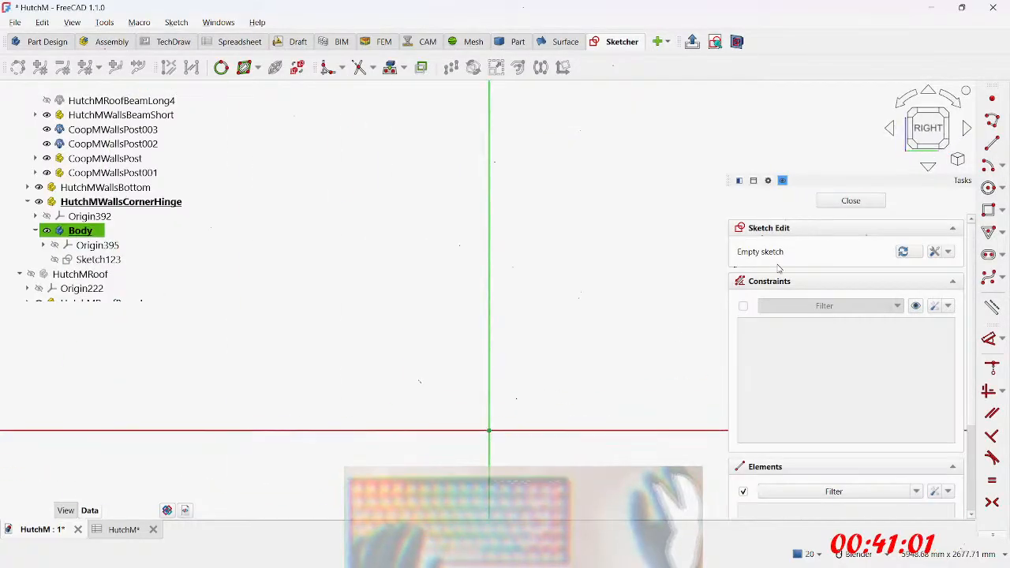
Step: Paste the copied roof hinge profile into the empty sketch and move its outer radius label clear of the geometry
key(ctrl+v)
scroll(547, 447, up, 5)
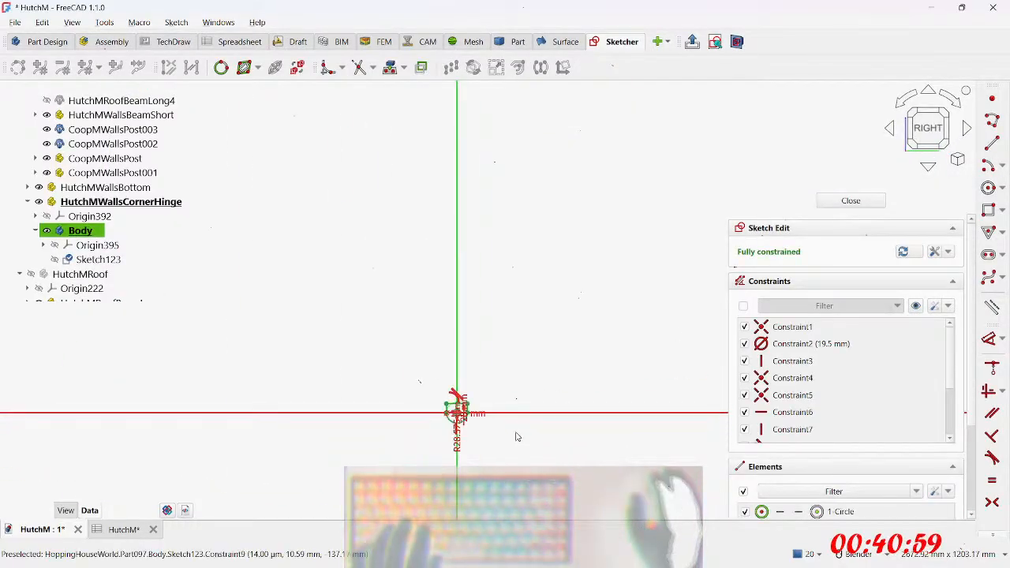
scroll(441, 422, up, 2)
shift+middle_drag(325, 400, 520, 403)
right_click(348, 246)
click(334, 236)
click(359, 282)
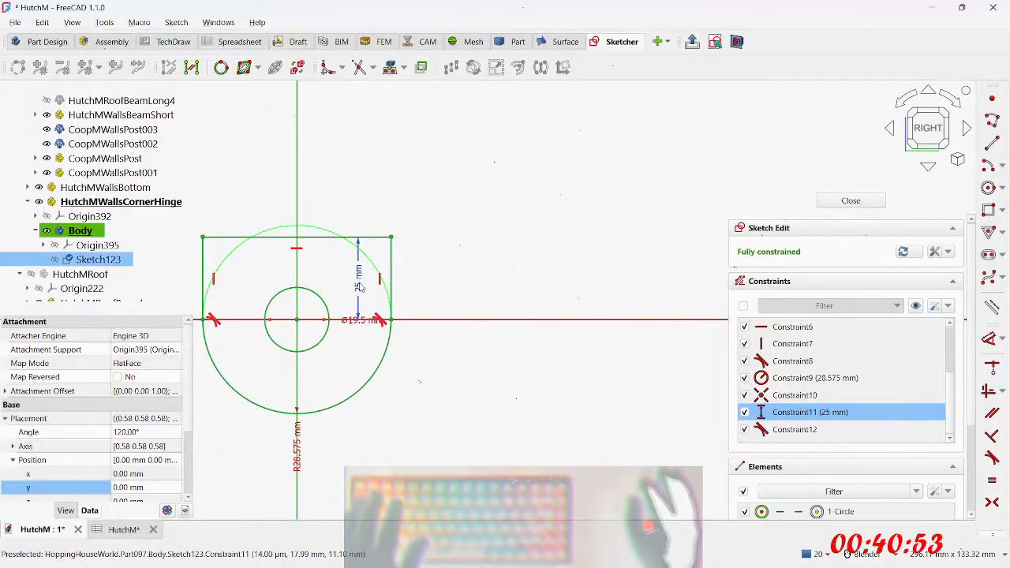
drag(300, 463, 455, 462)
Step: Inspect the outer arc's radius and the outline's height dimension for linked expressions
double_click(455, 462)
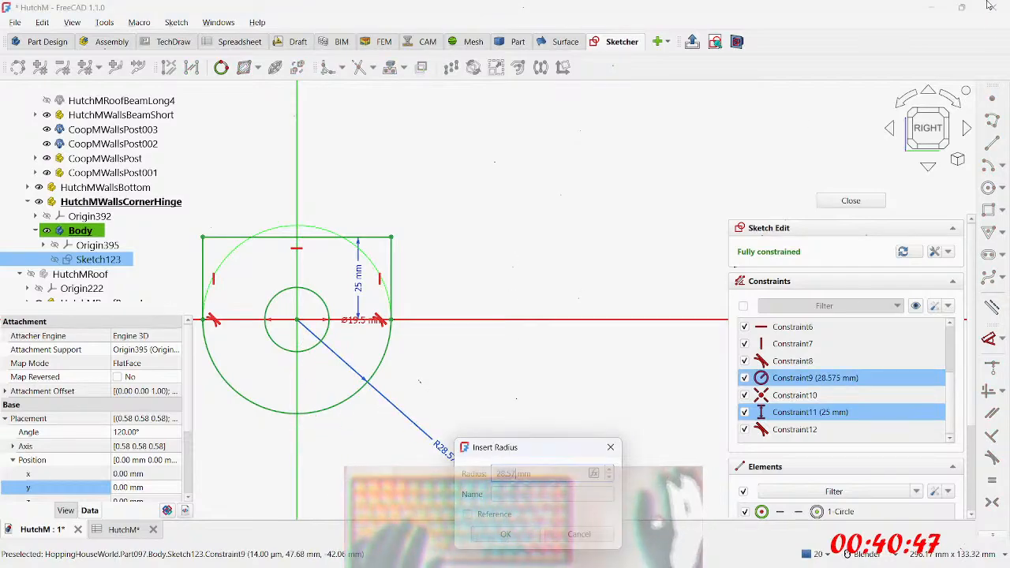
key(Escape)
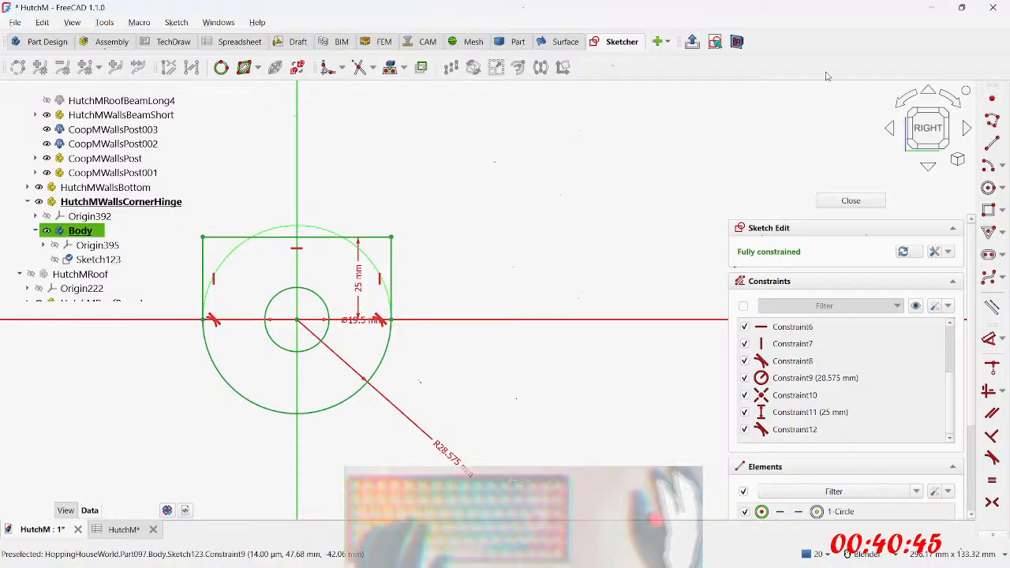
double_click(357, 280)
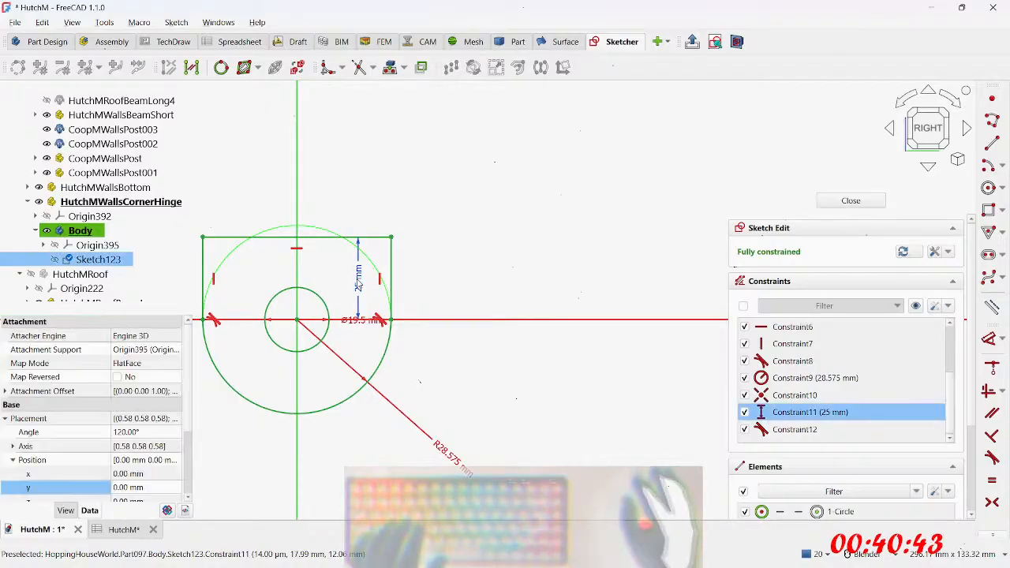
key(equal)
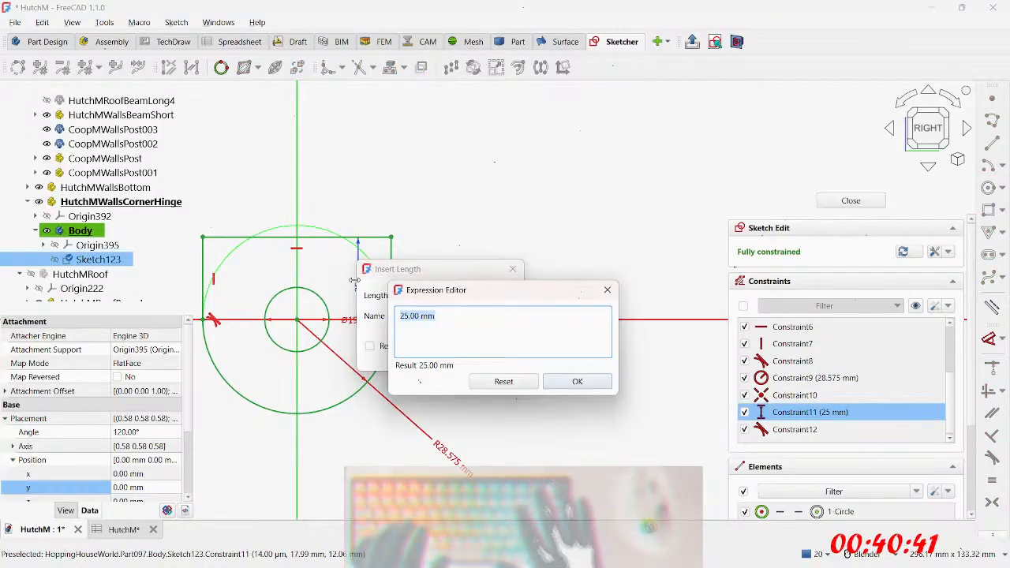
key(Escape)
key(Return)
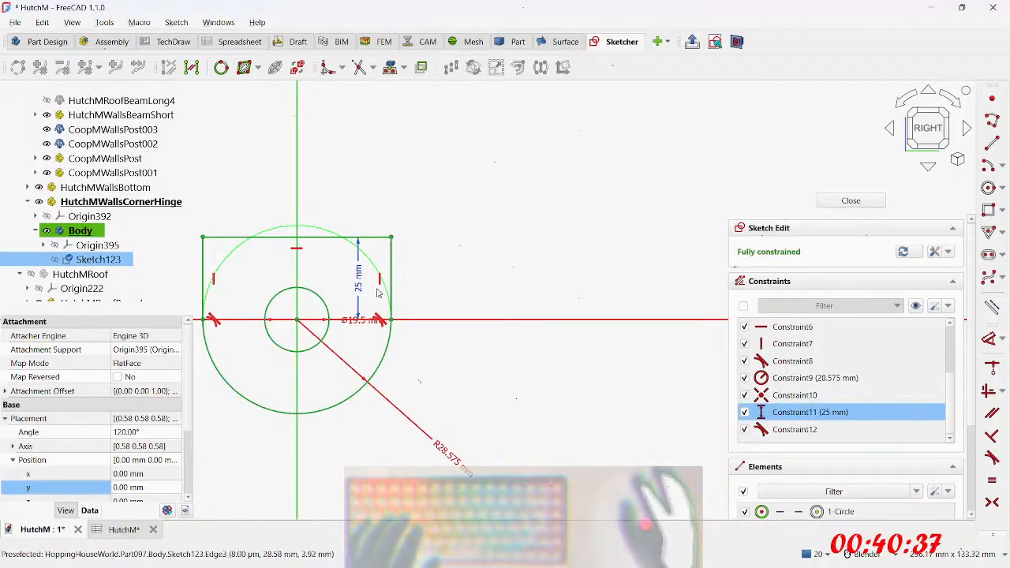
Step: Delete the 25 mm height and 28.575 mm radius dimensions and reshape the freed outline
key(Delete)
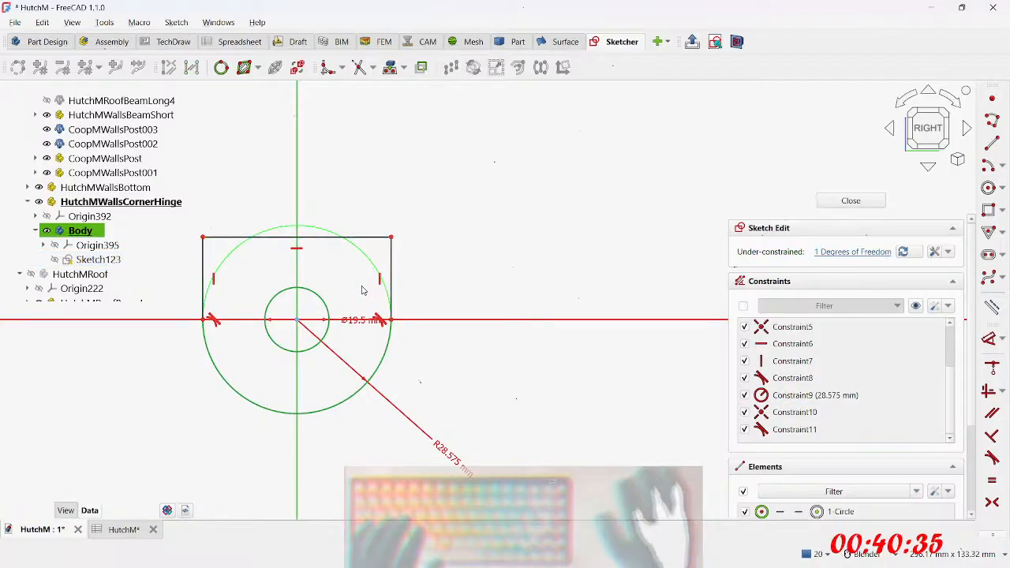
drag(359, 238, 362, 283)
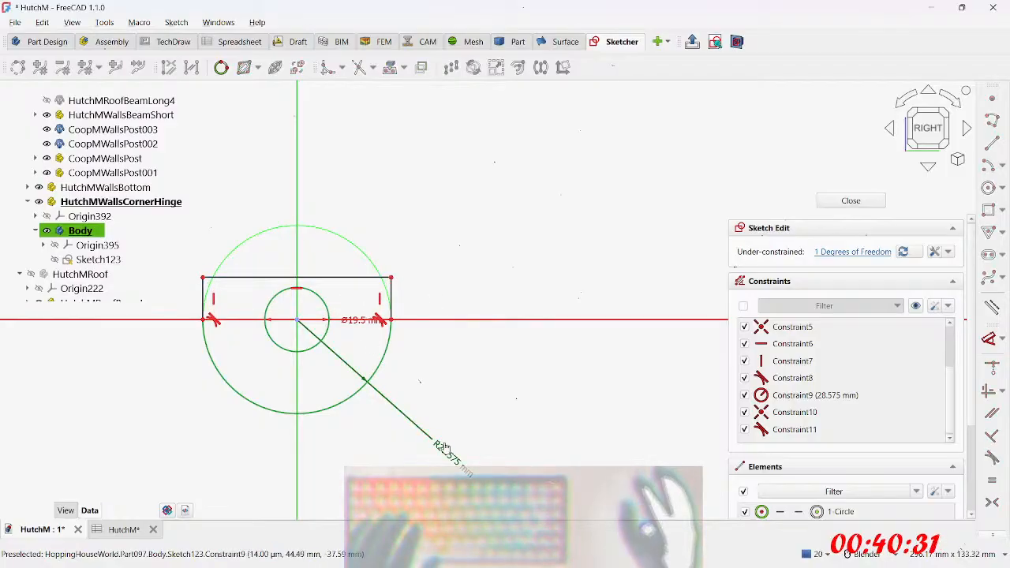
click(445, 448)
key(Delete)
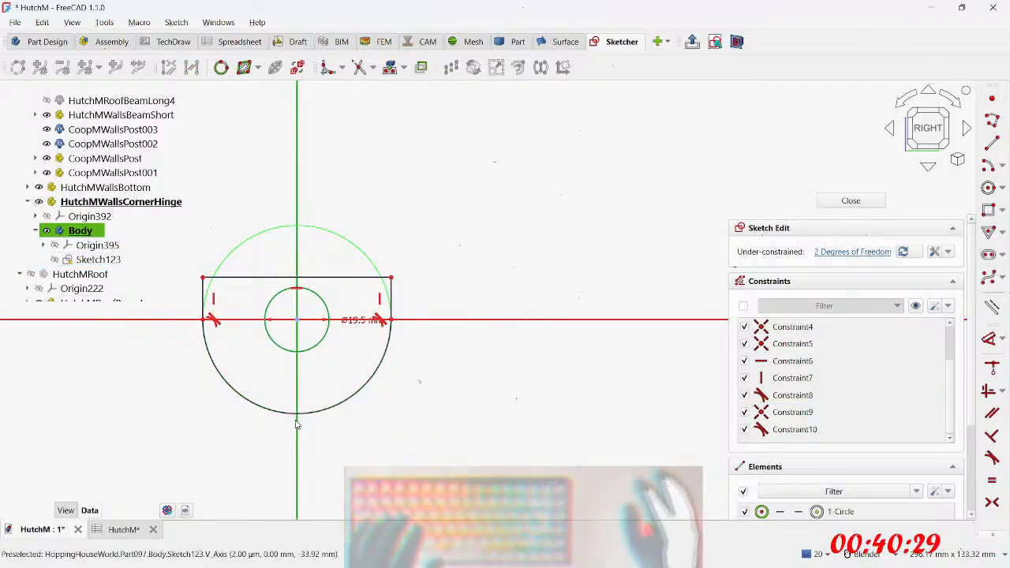
mouse_move(358, 249)
mouse_down()
mouse_move(324, 288)
mouse_move(361, 229)
mouse_move(289, 293)
mouse_move(239, 292)
mouse_move(274, 290)
mouse_move(298, 221)
mouse_move(288, 273)
mouse_up()
scroll(268, 311, up, 2)
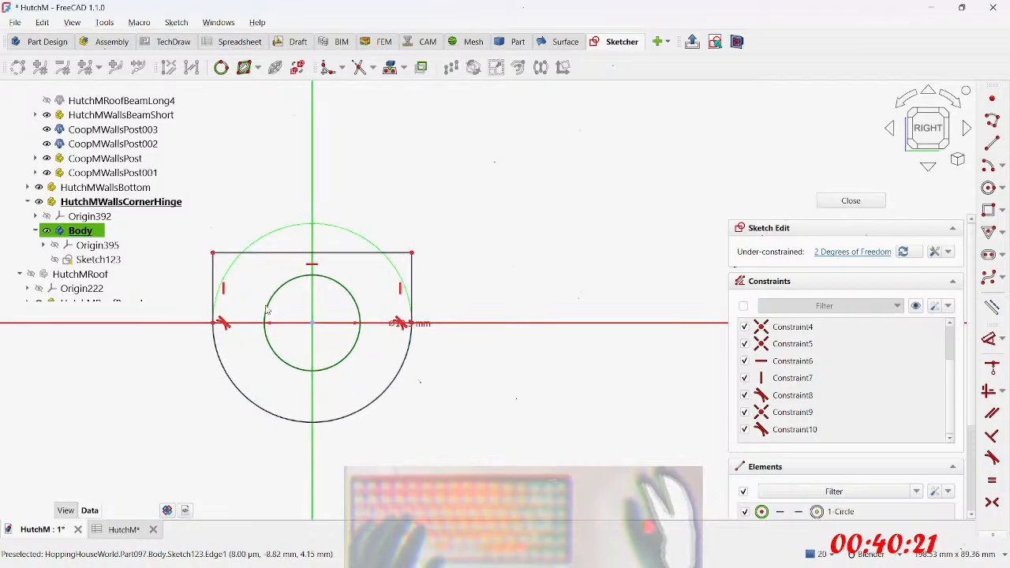
Step: Delete the large lower arc and move the outline's horizontal line about 23 mm below the horizontal axis
click(257, 413)
key(Delete)
drag(345, 254, 334, 436)
key(d)
click(360, 437)
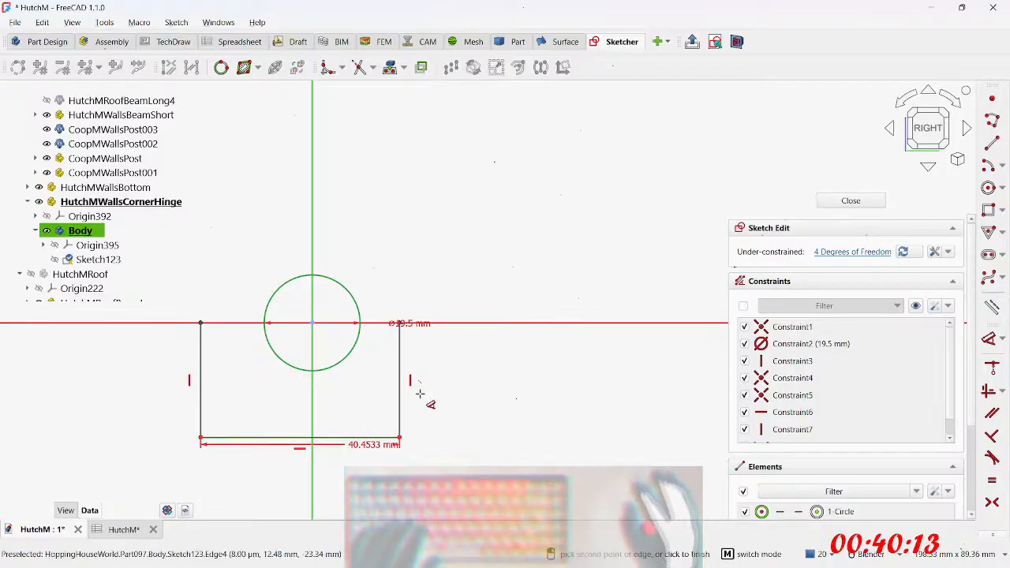
click(492, 338)
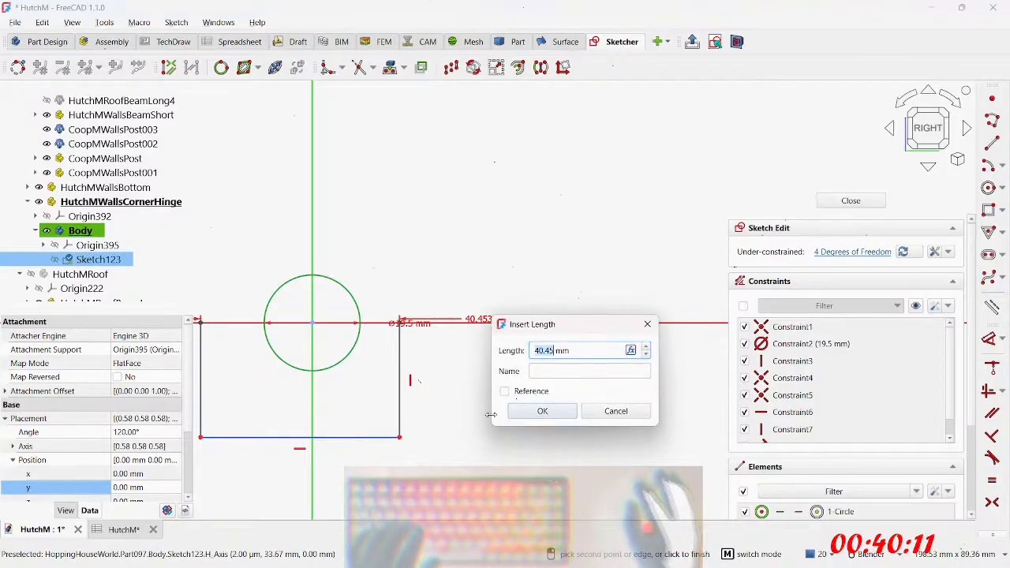
key(Escape)
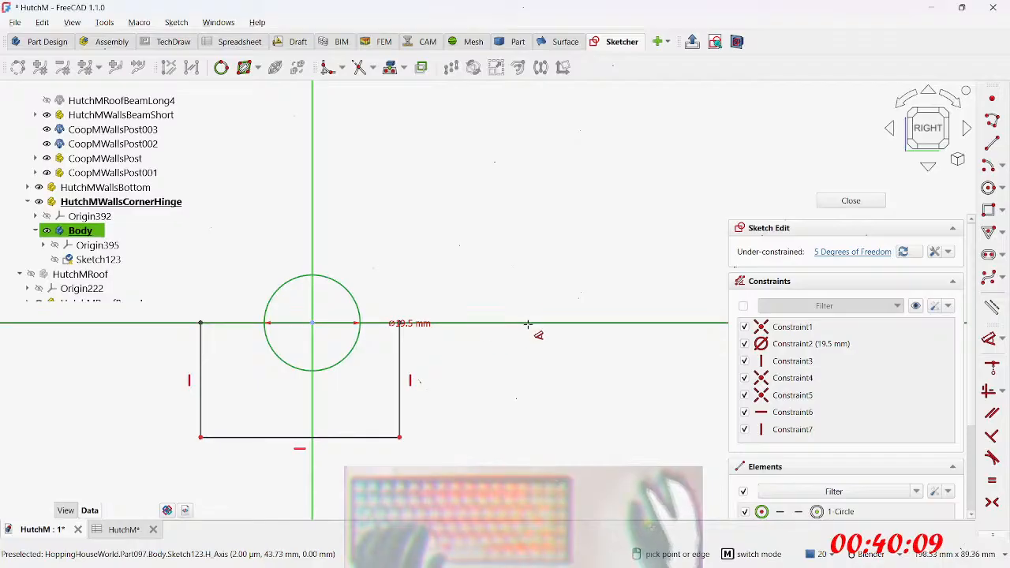
Step: Dimension the vertical distance between the bottom line and the horizontal axis
click(378, 438)
shift+middle_drag(505, 408, 513, 293)
click(393, 391)
Step: Search the <<_HutchM>> parameters for hinge values in the dimension's expression, and discard the expression
key(=)
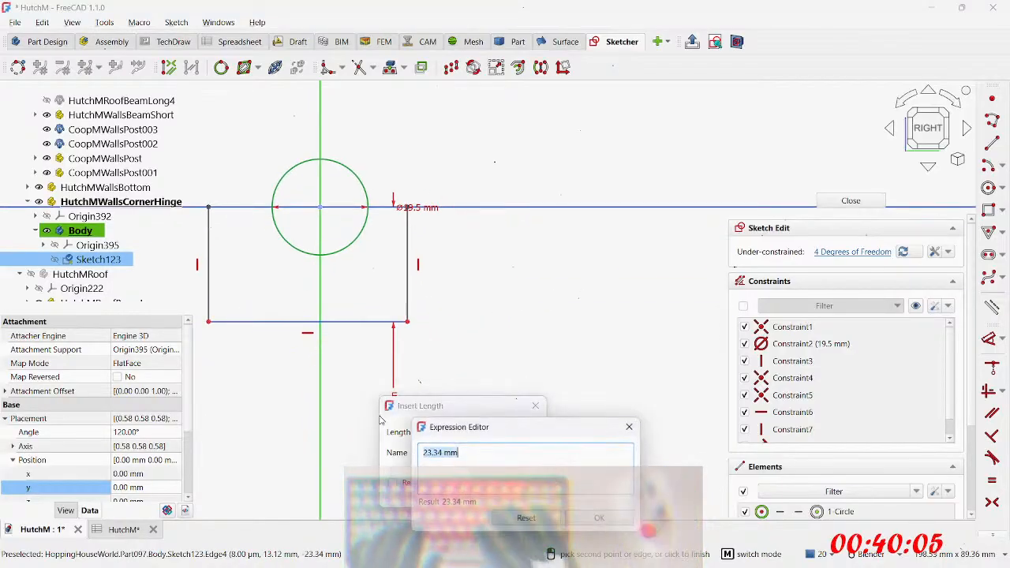
key(BackSpace)
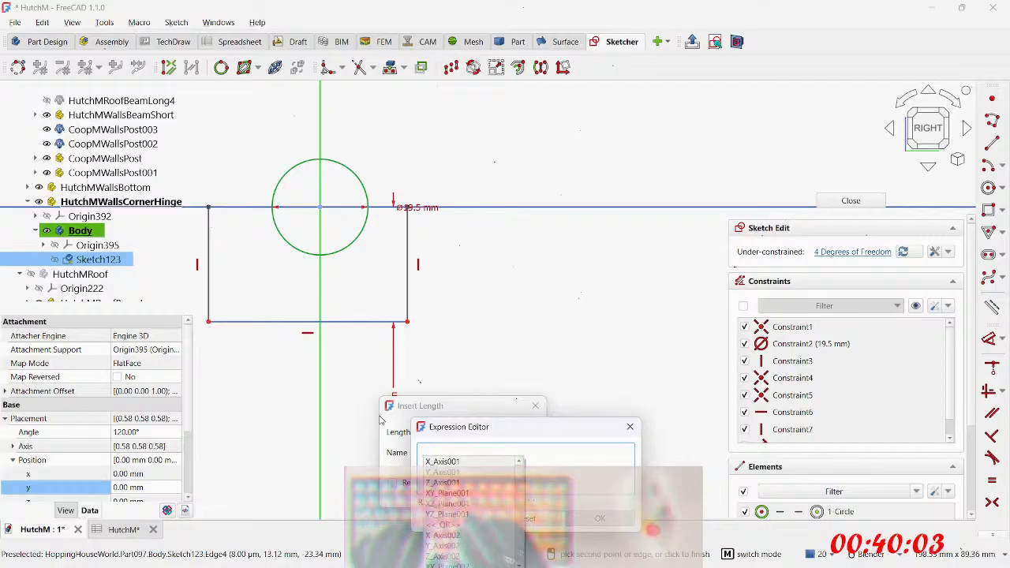
text(_Hu)
key(Return)
text(.)
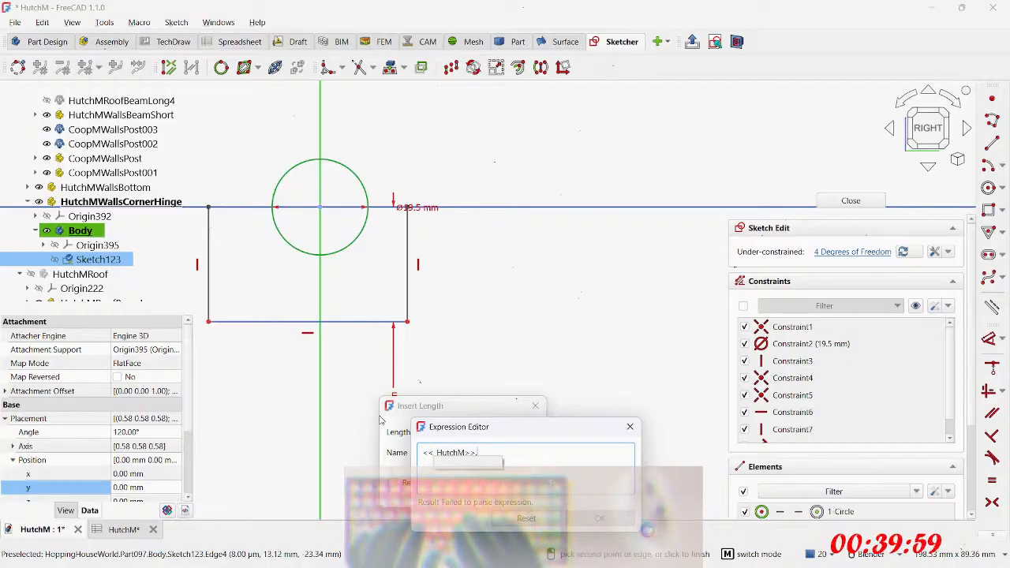
text(hinge)
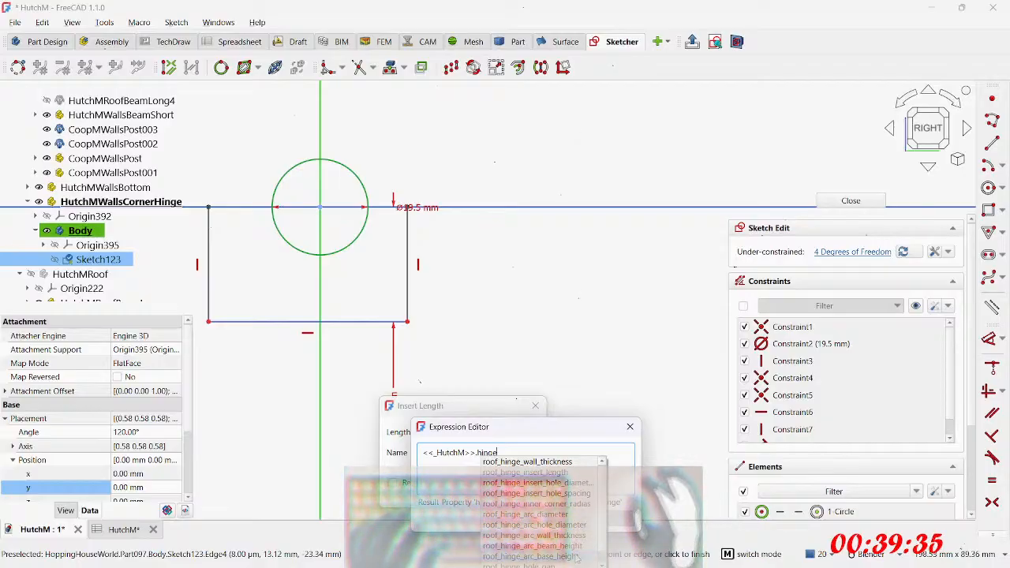
scroll(576, 559, down, 1)
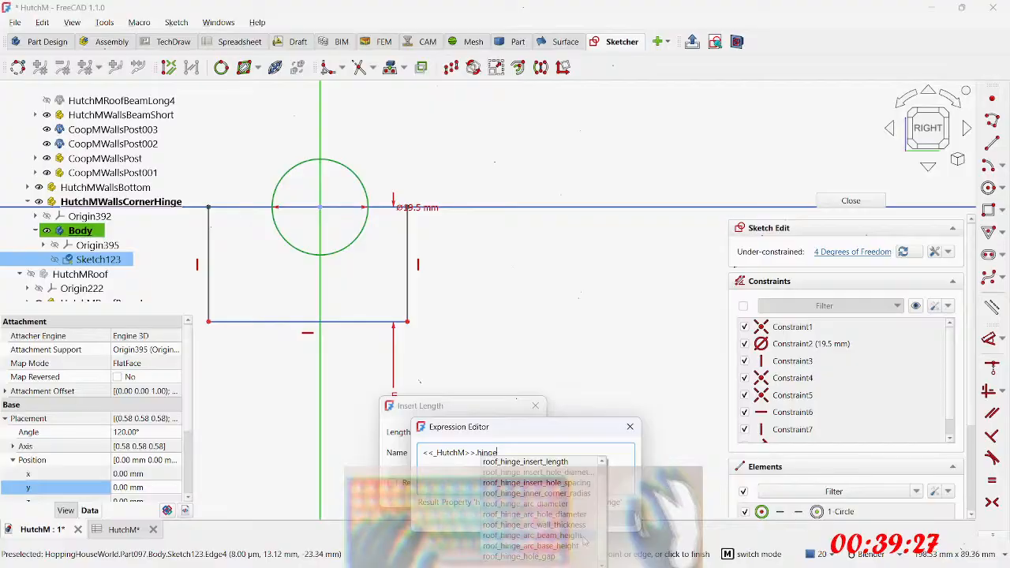
scroll(578, 537, up, 1)
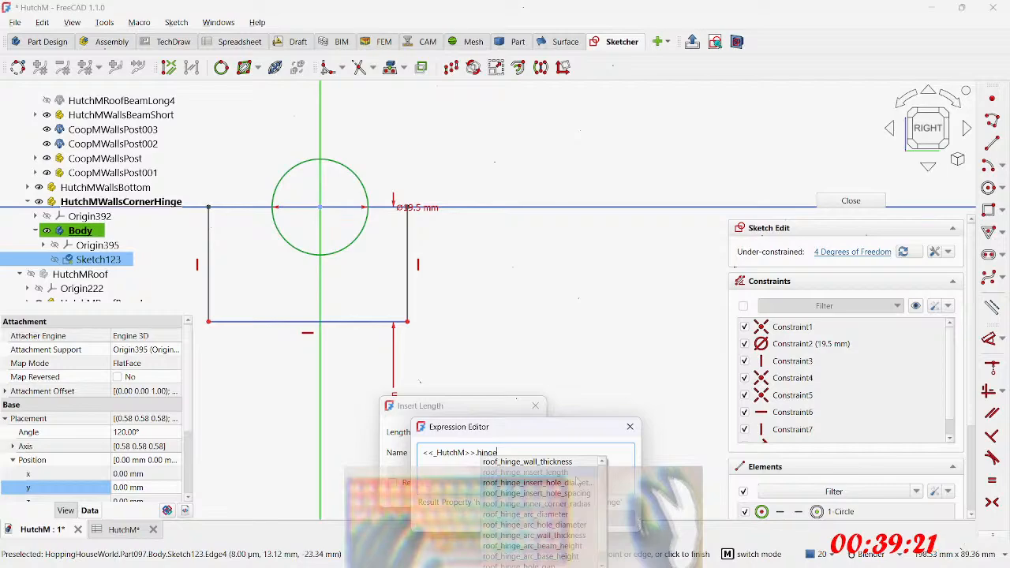
click(530, 432)
click(526, 519)
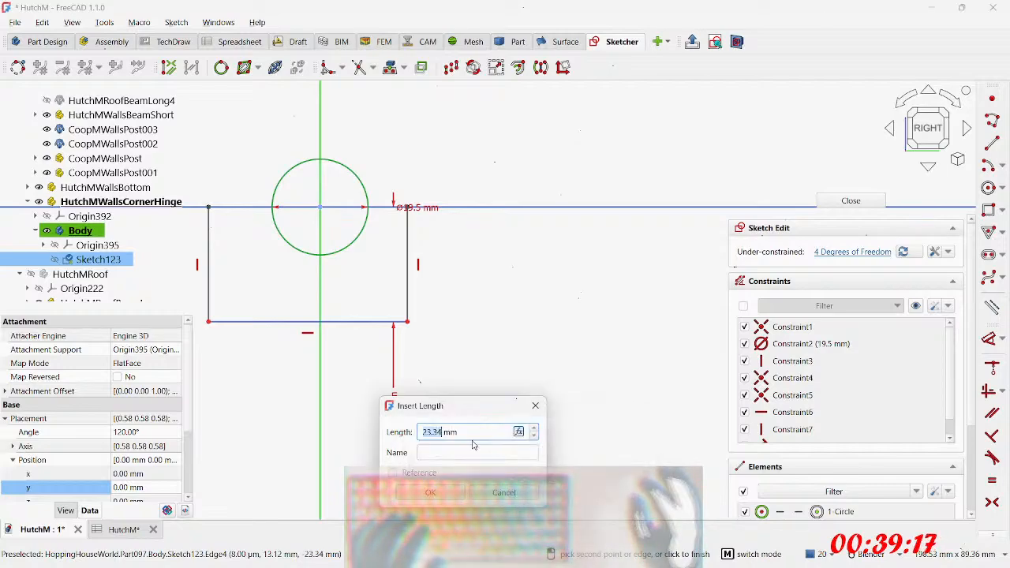
Step: Accept the dimension without a formula, move the circle's diameter label aside, and reposition the right side line roughly symmetric to the left one
key(Return)
scroll(358, 284, up, 2)
scroll(476, 306, down, 2)
drag(550, 308, 586, 306)
drag(541, 271, 539, 349)
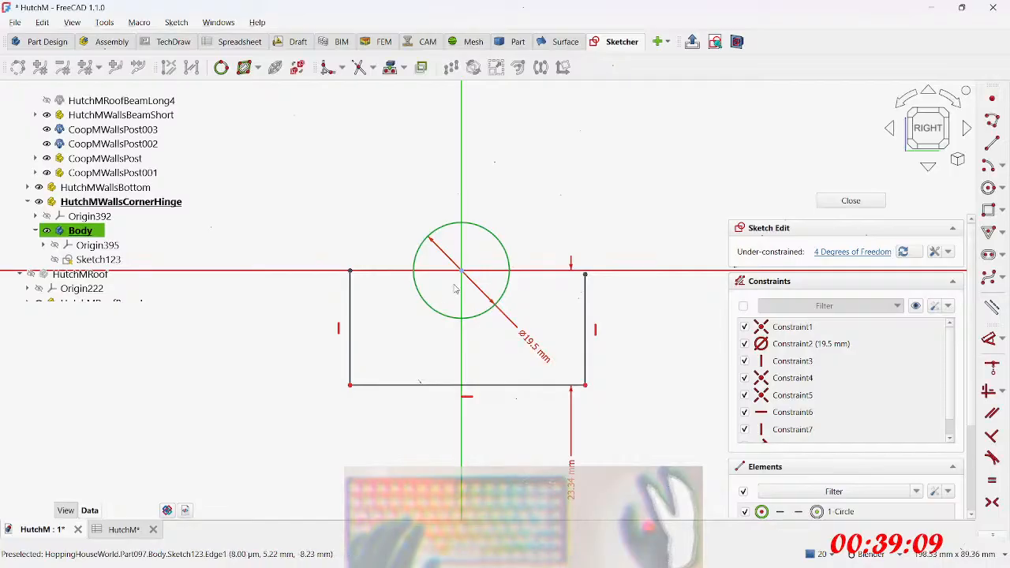
drag(581, 308, 574, 305)
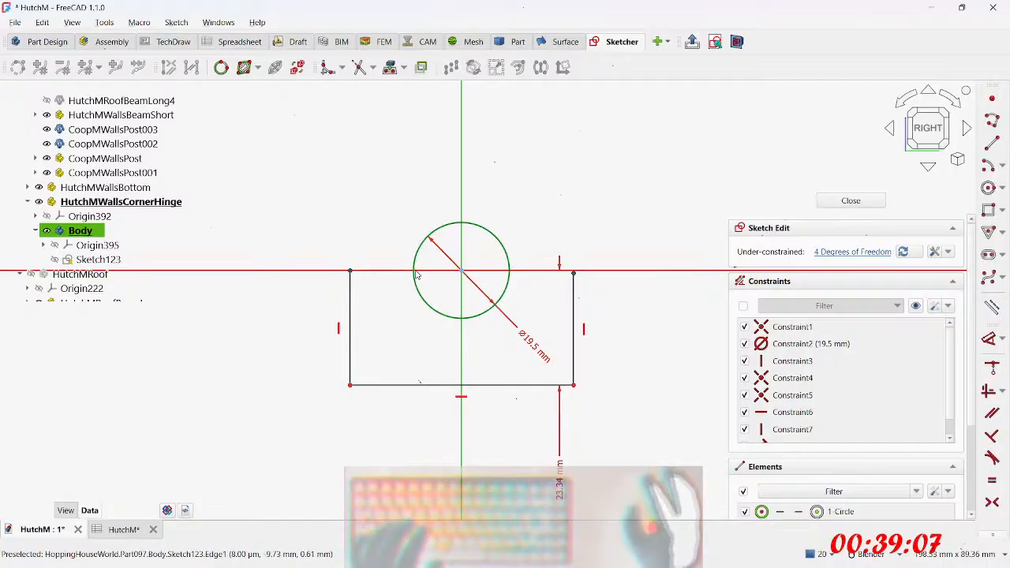
Step: Draw a tangent polyline arc over the circle from the left side line's upper end to the right side line's upper end
shift+middle_drag(400, 258, 372, 365)
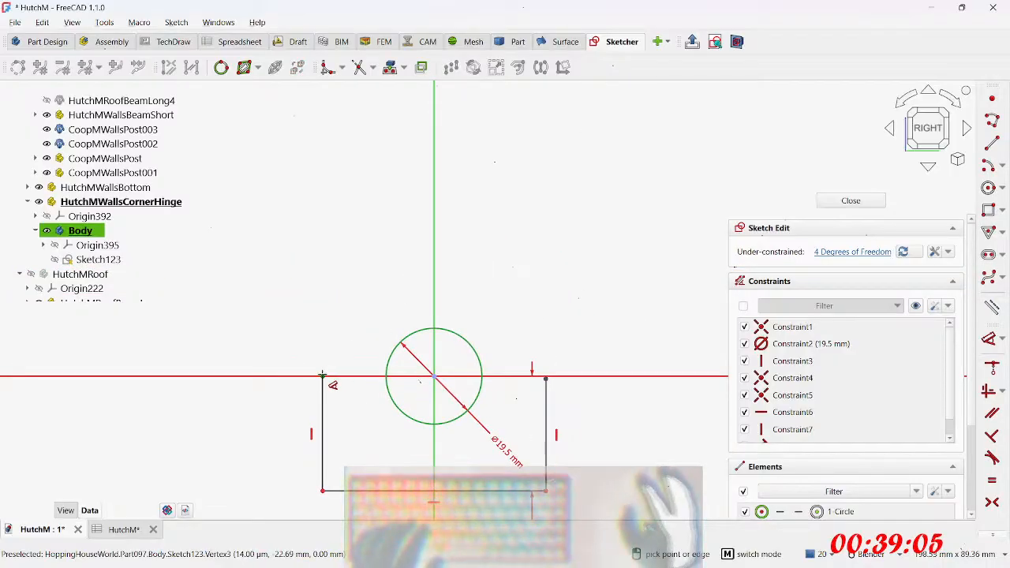
key(g)
key(c)
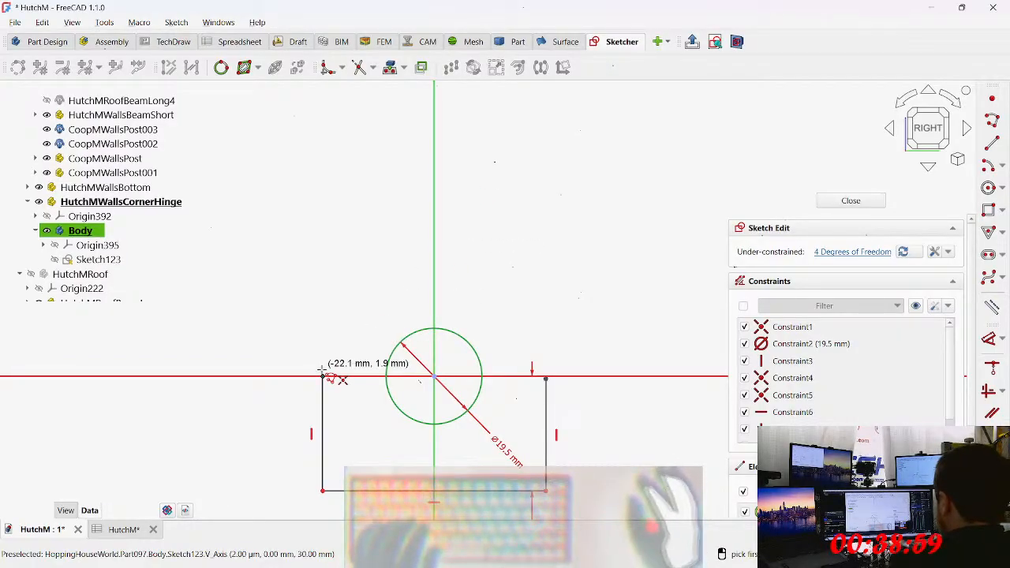
click(322, 375)
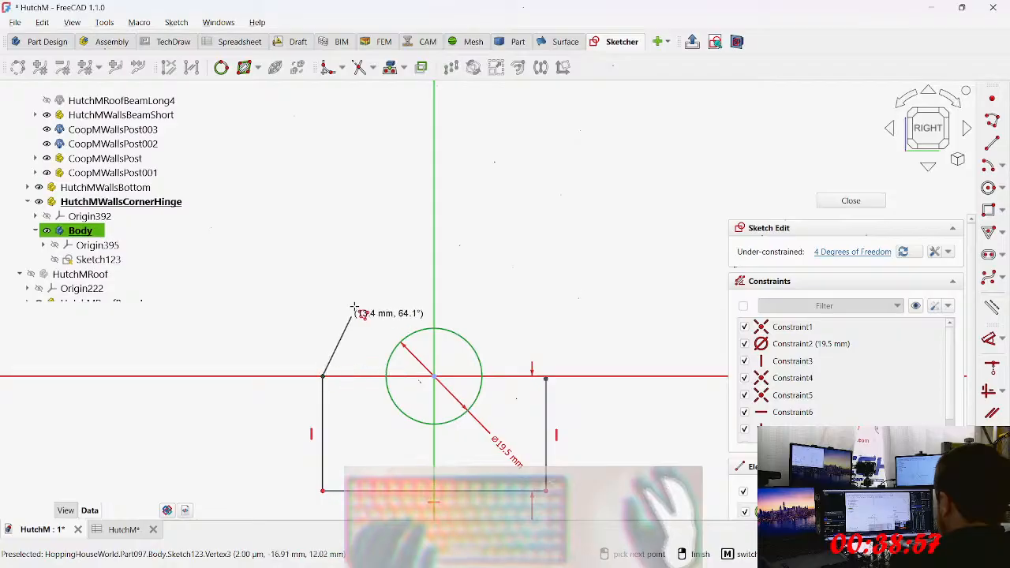
key(m)
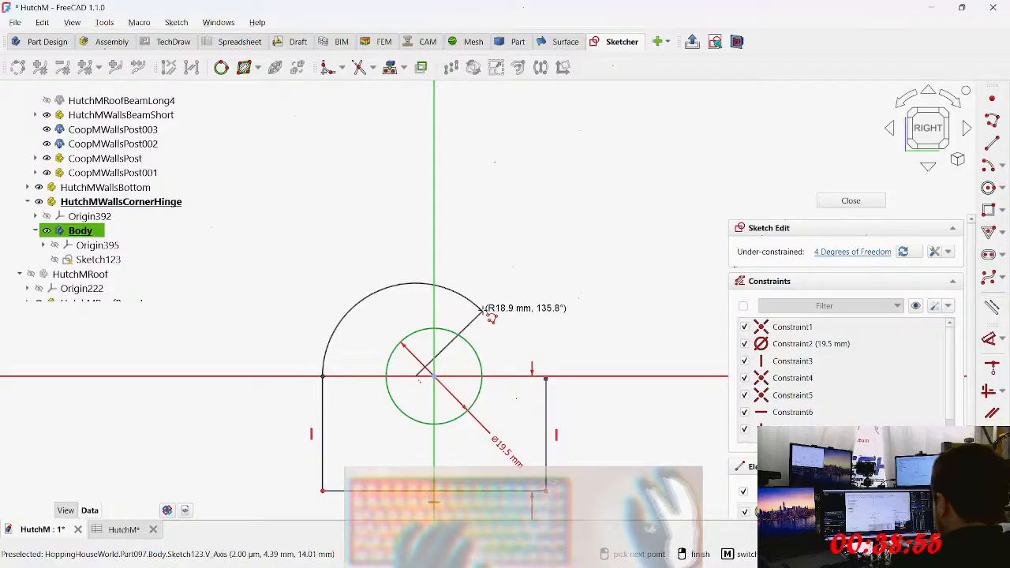
click(544, 377)
Step: Adjust the arc's right endpoint and constrain it onto the horizontal axis
scroll(544, 377, up, 6)
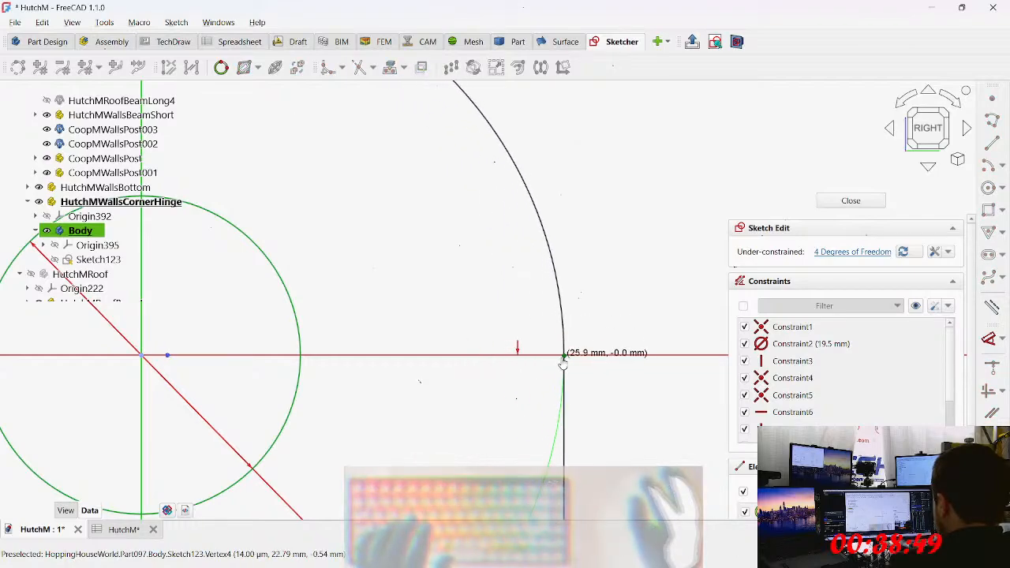
click(537, 321)
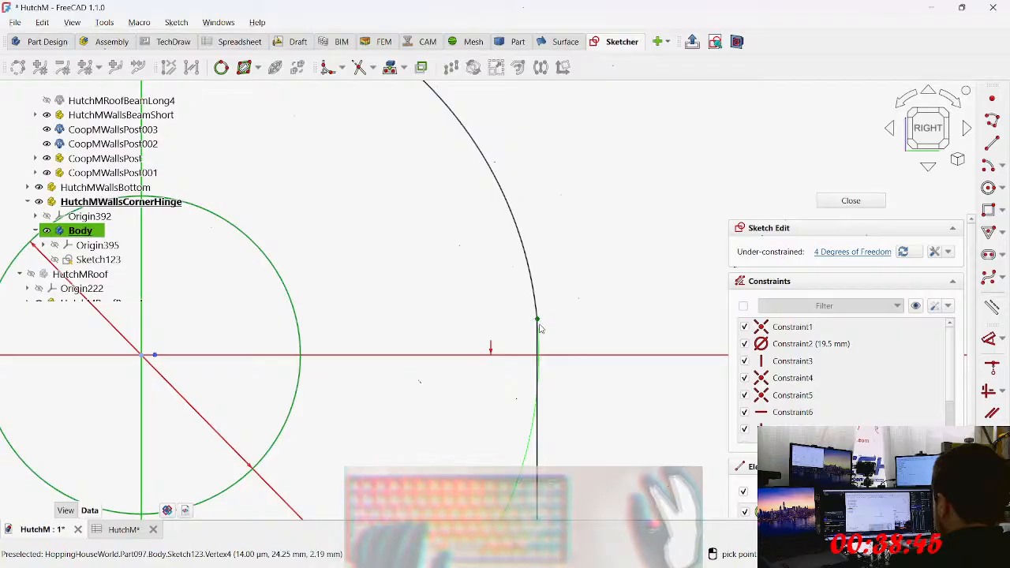
click(537, 320)
click(565, 354)
scroll(591, 369, down, 5)
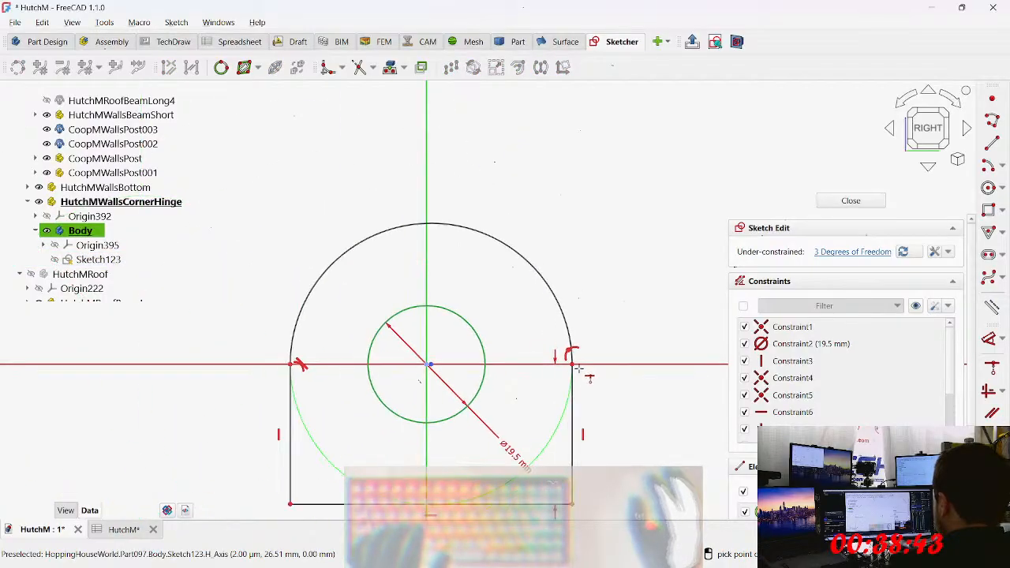
middle_drag(550, 369, 542, 279)
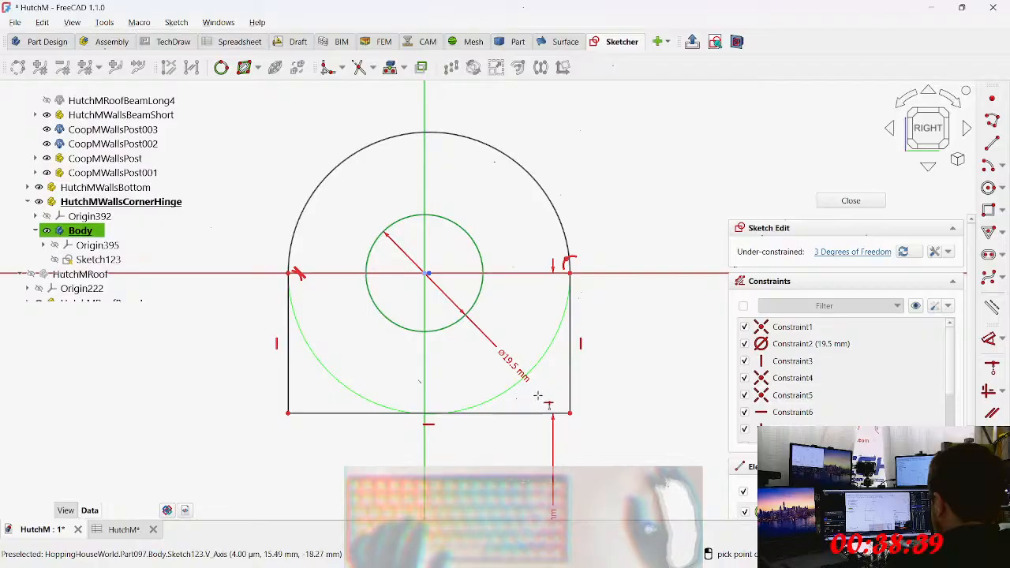
Step: Open Sketch102 under Pad057 in the HutchMRoofHinge body as a reference for the corner hinge profile
mouse_move(557, 384)
middle_down()
mouse_move(541, 376)
mouse_move(576, 335)
middle_up()
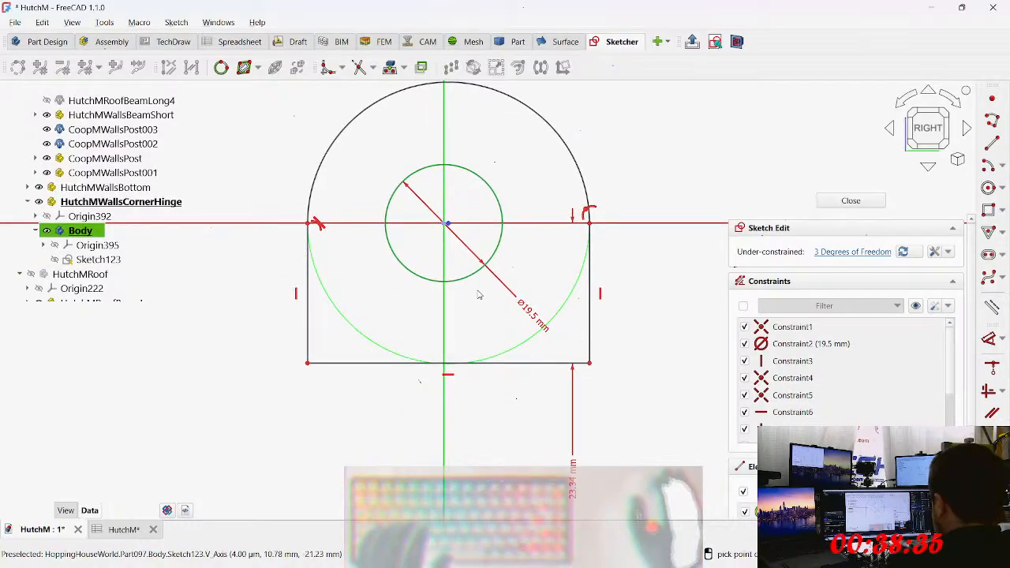
mouse_move(460, 322)
middle_down()
mouse_move(439, 386)
mouse_move(444, 411)
middle_up()
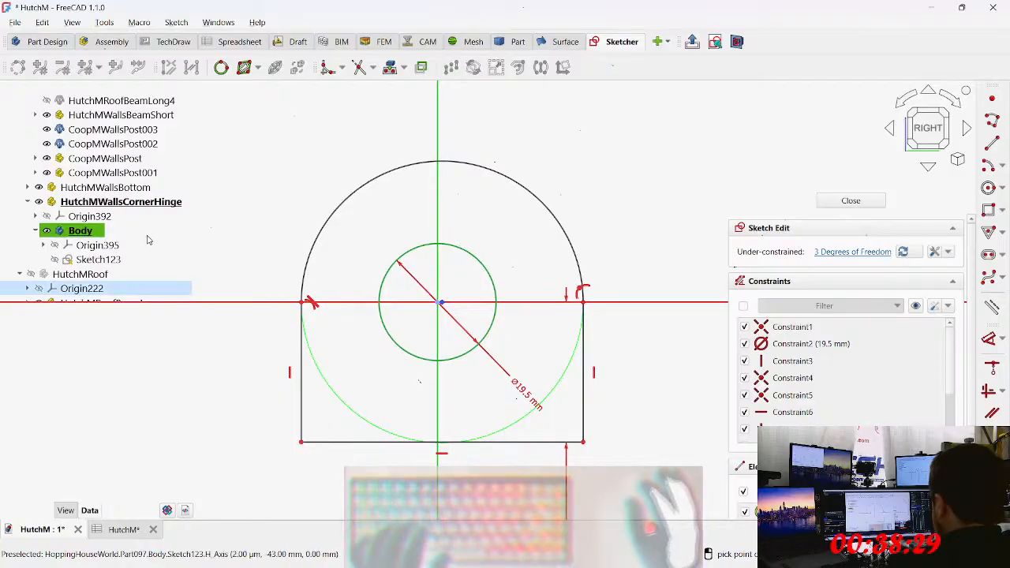
scroll(102, 236, down, 3)
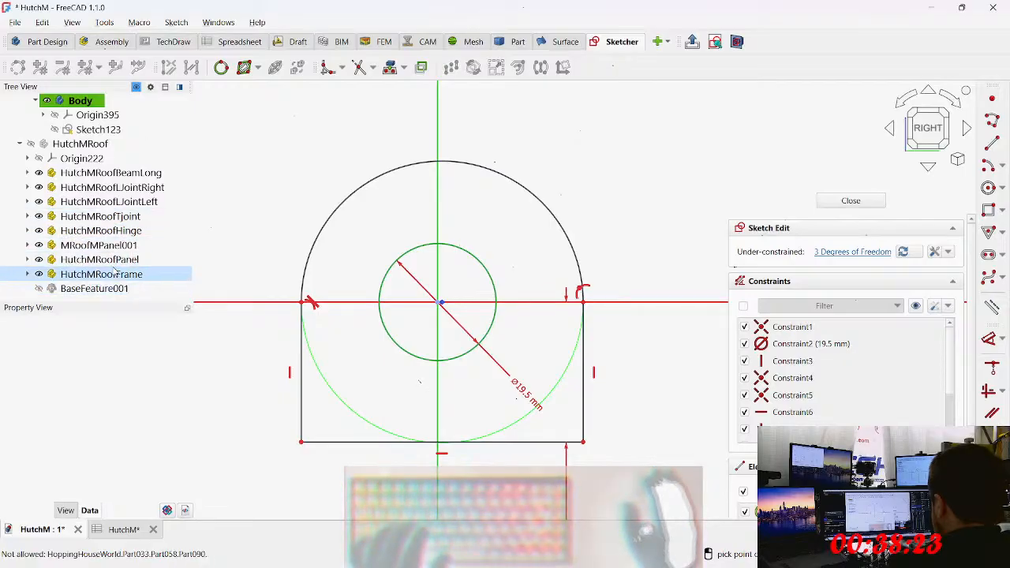
click(27, 230)
click(35, 260)
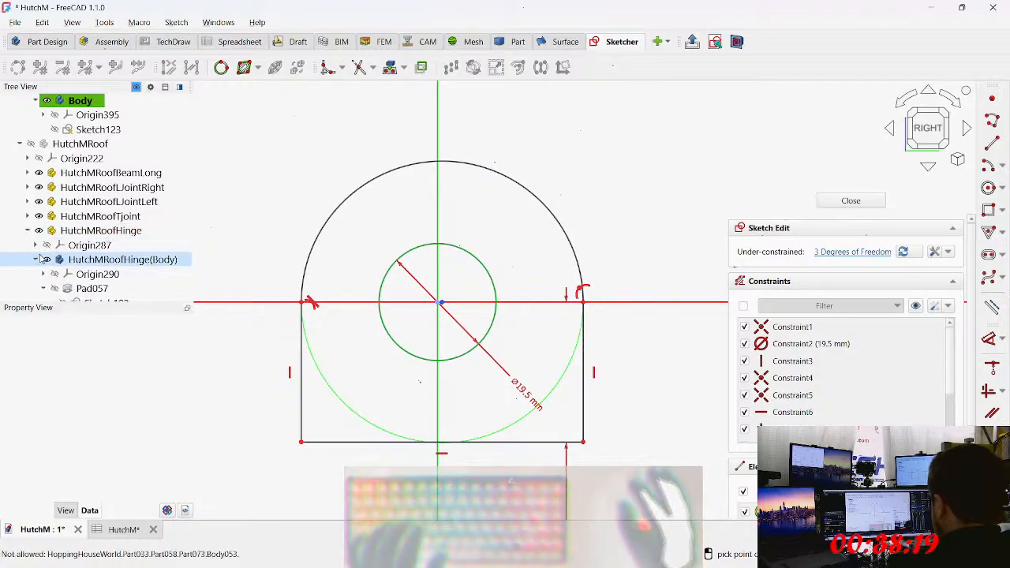
scroll(63, 246, down, 2)
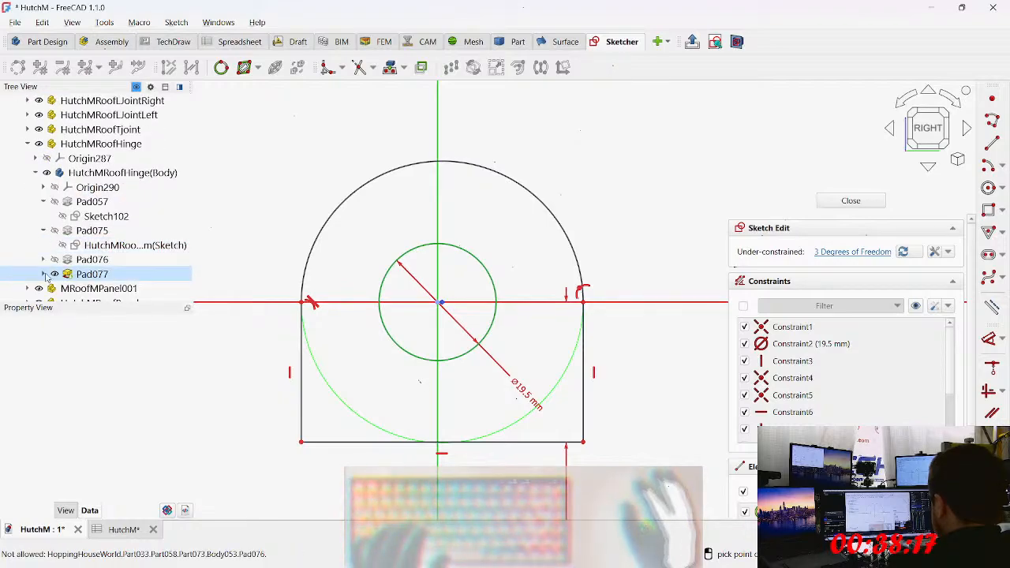
click(102, 218)
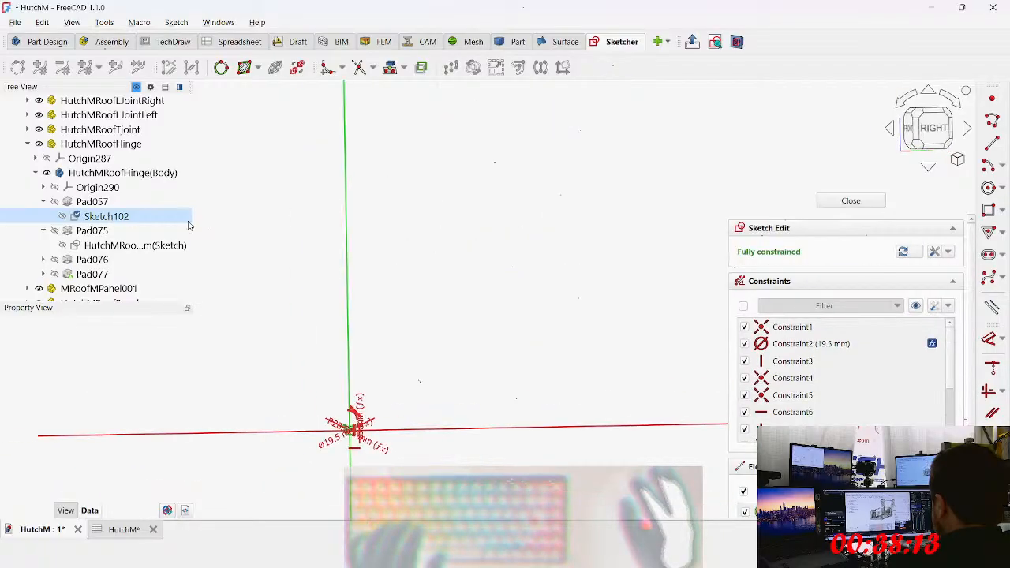
scroll(499, 304, up, 10)
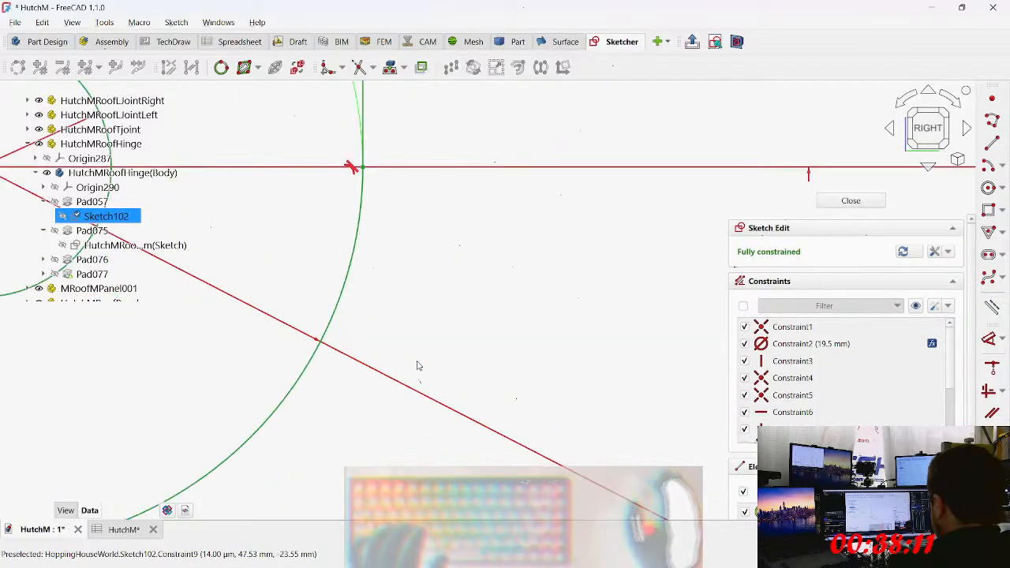
scroll(431, 360, down, 5)
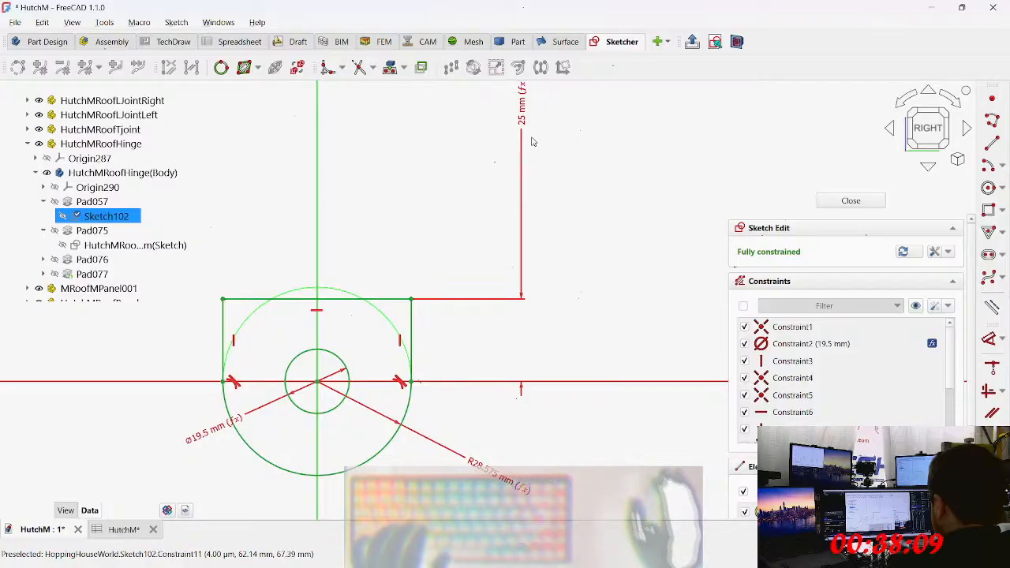
middle_drag(522, 190, 530, 214)
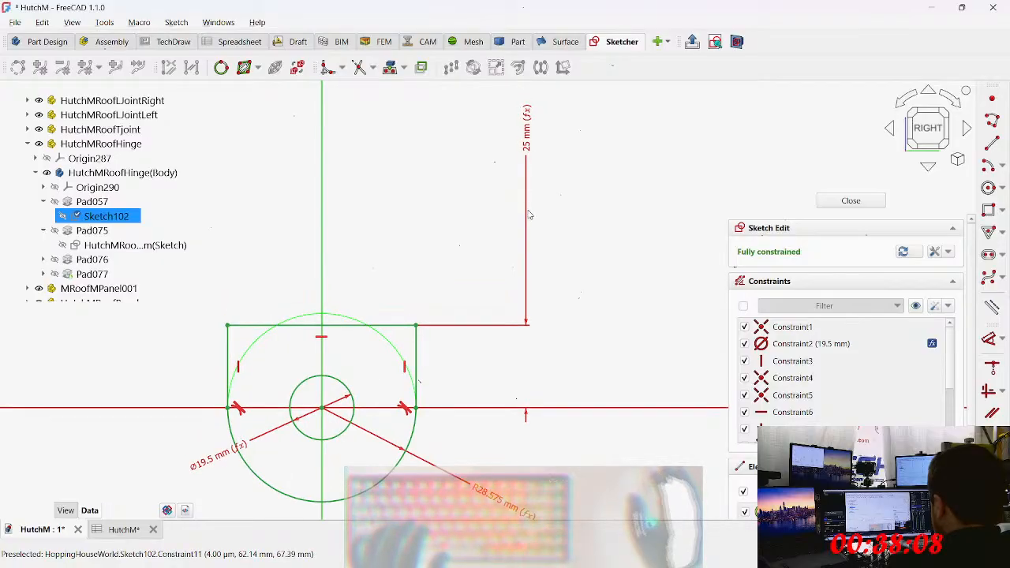
Step: Inspect the expression behind the roof hinge sketch's 25 mm vertical dimension, keep it, and move the dimension's label closer to the profile
double_click(527, 136)
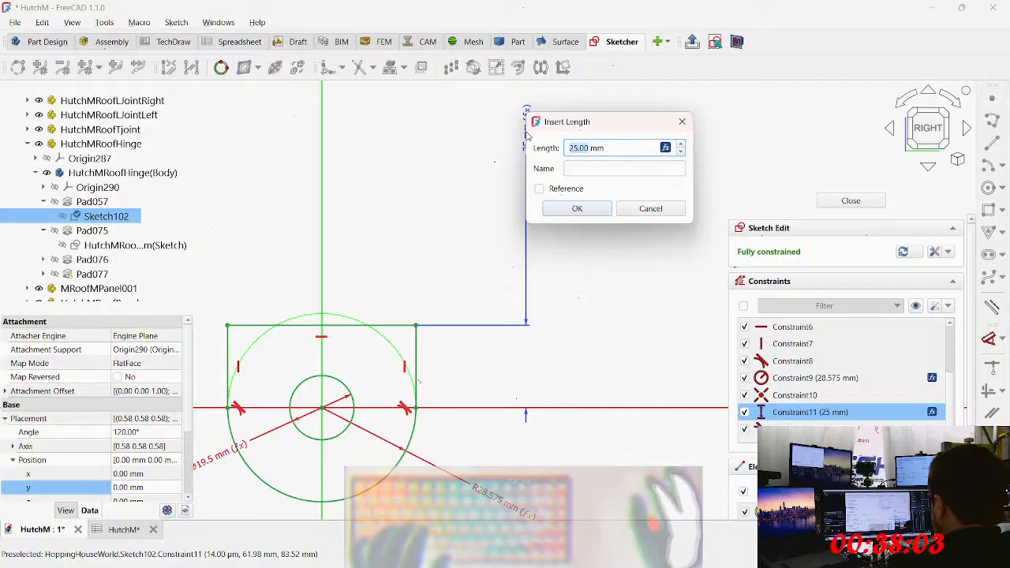
key(=)
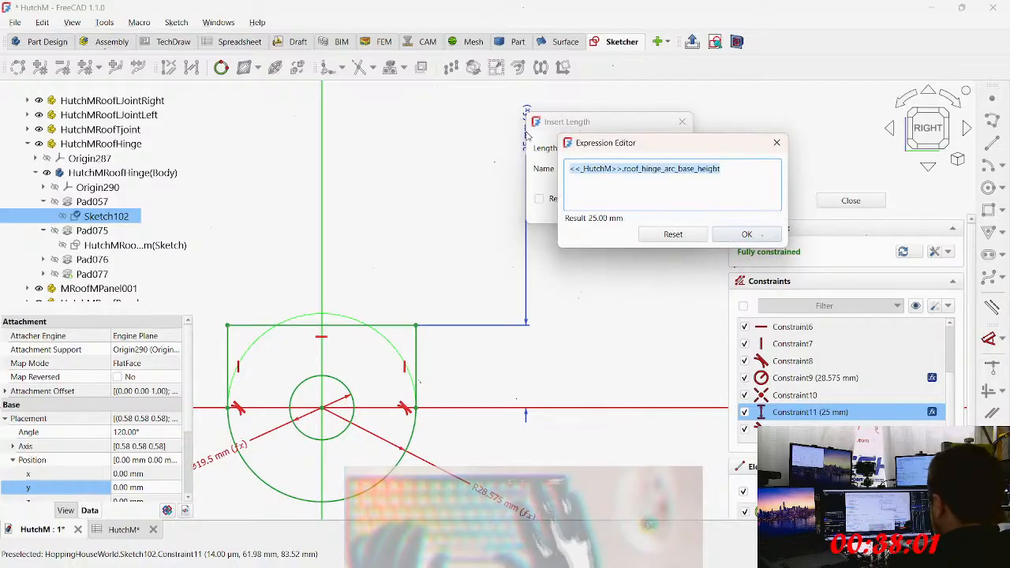
key(Return)
key(Return)
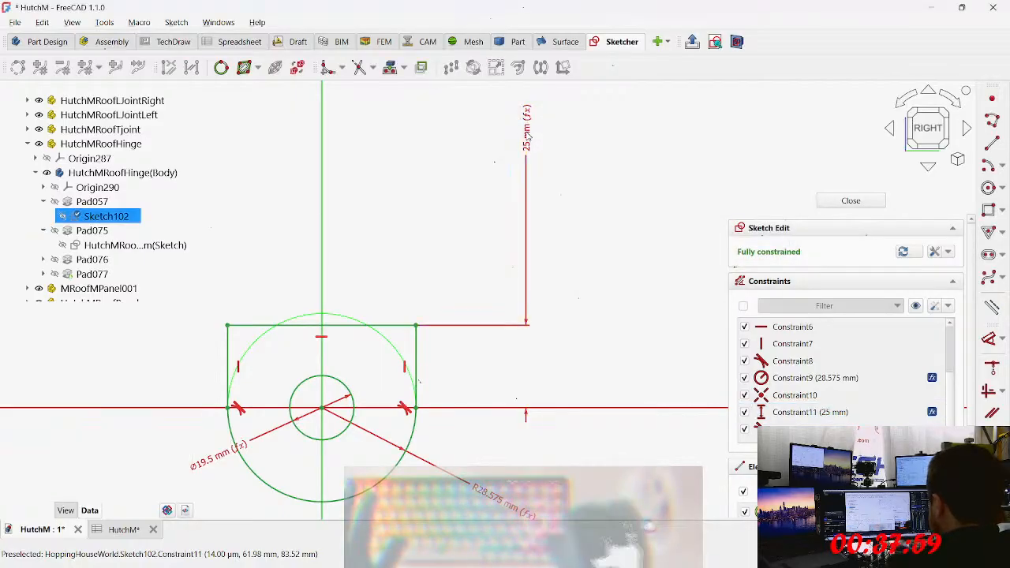
scroll(413, 369, down, 1)
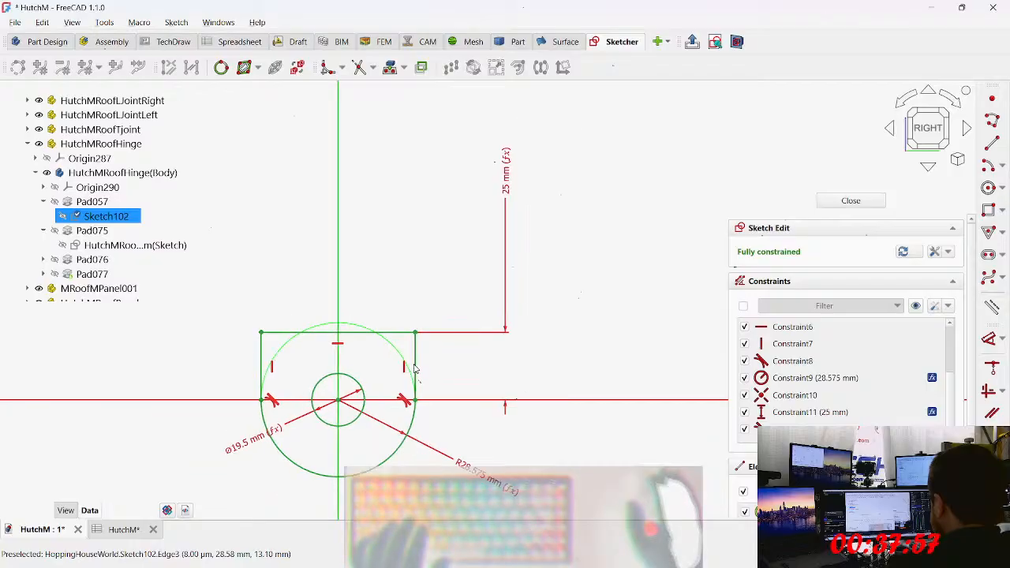
drag(505, 166, 459, 169)
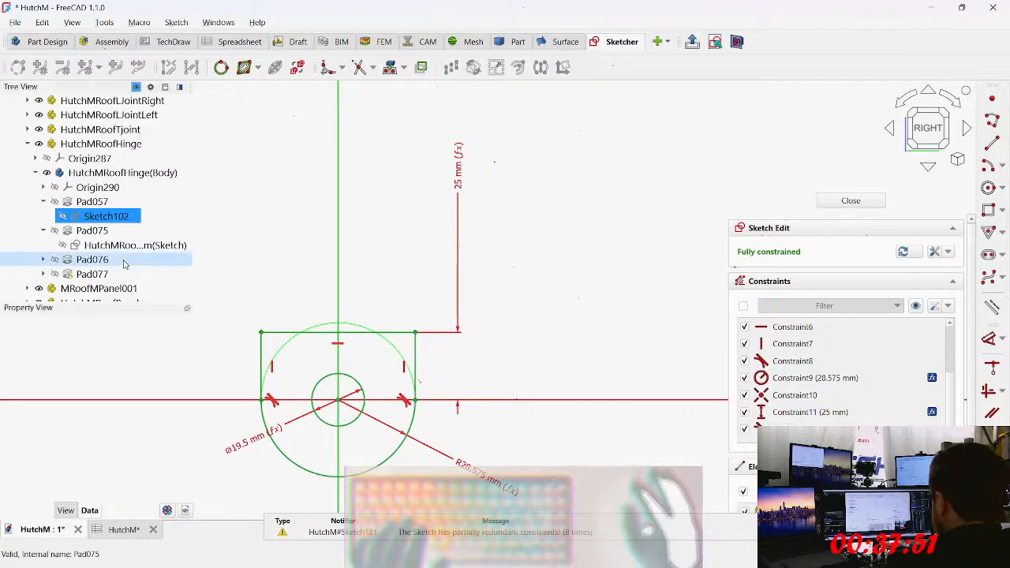
Step: Reopen Sketch123 in the HutchMWallsCornerHinge body for editing, with the hinge profile in close view
scroll(124, 264, up, 3)
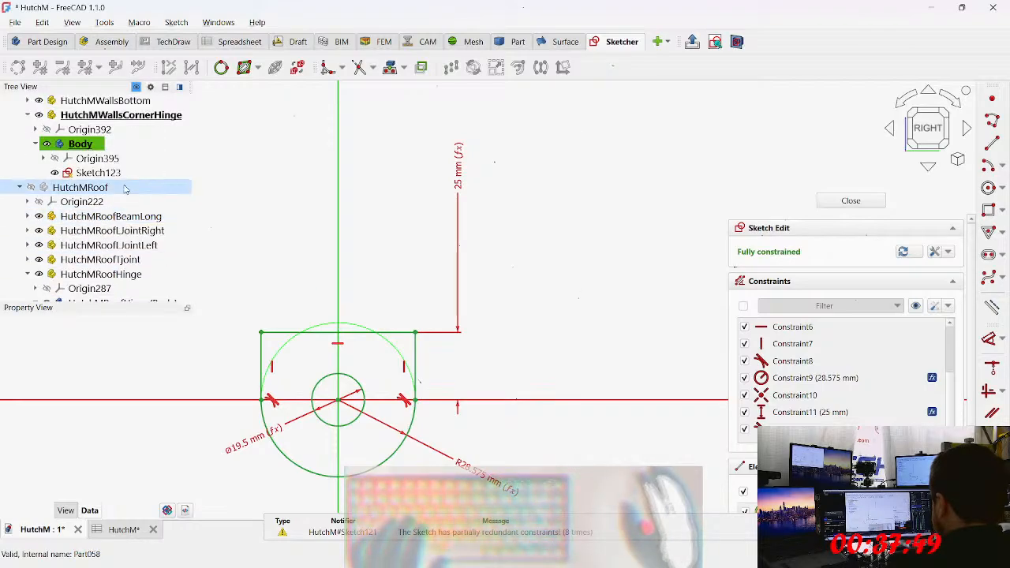
click(103, 172)
double_click(113, 173)
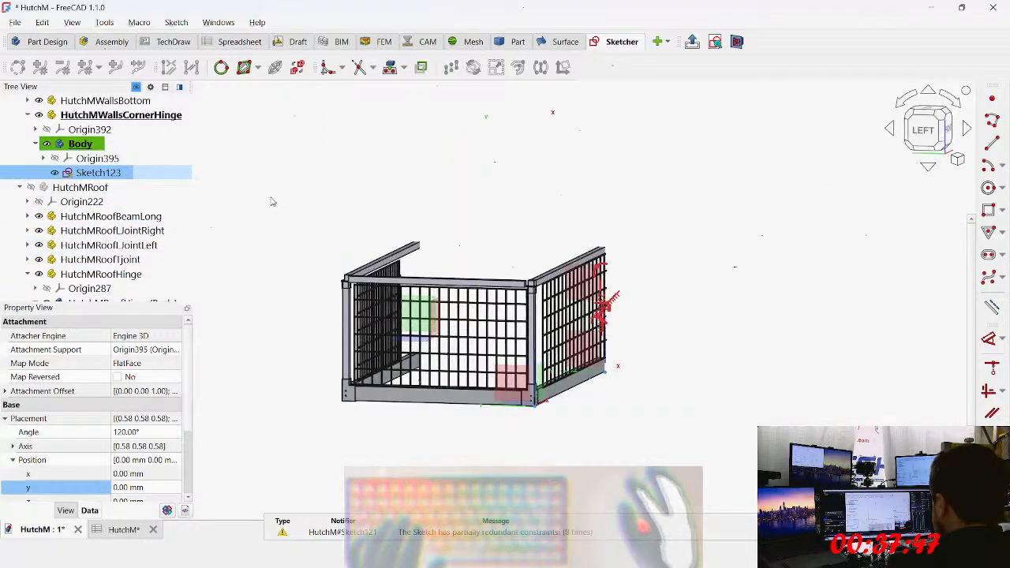
scroll(497, 371, up, 10)
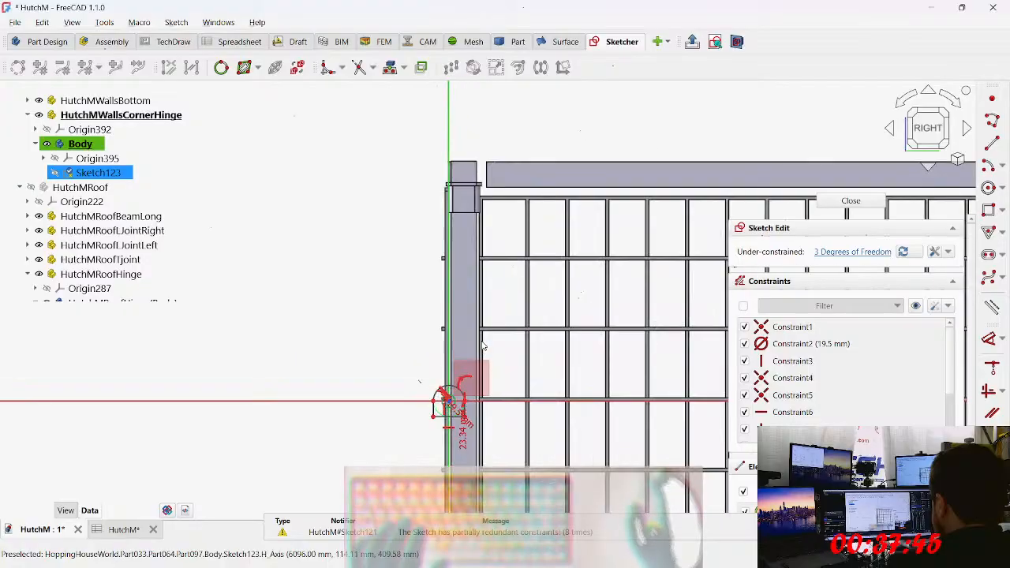
middle_drag(707, 117, 740, 65)
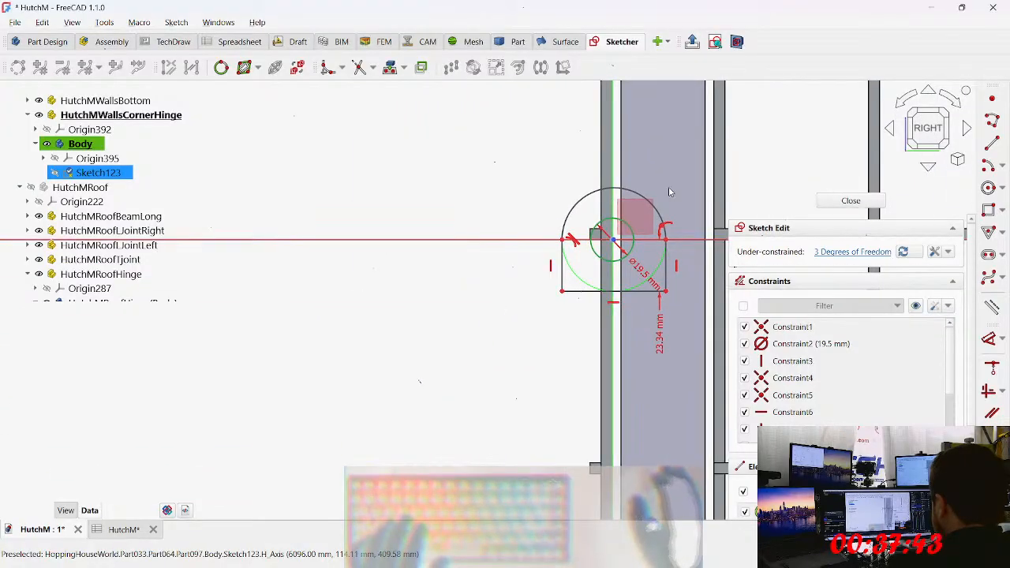
Step: Set the vertical distance from the arch centre to the profile's base edge to the expression <<_HutchM>>.roof_hinge_arc_base_height
mouse_move(616, 296)
middle_down()
mouse_move(639, 289)
mouse_move(645, 310)
middle_up()
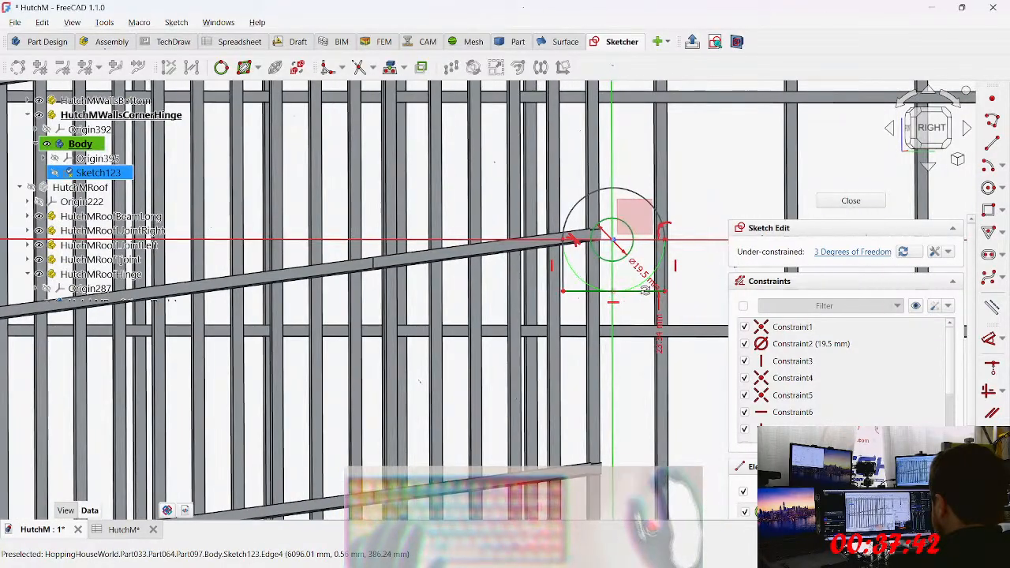
click(655, 336)
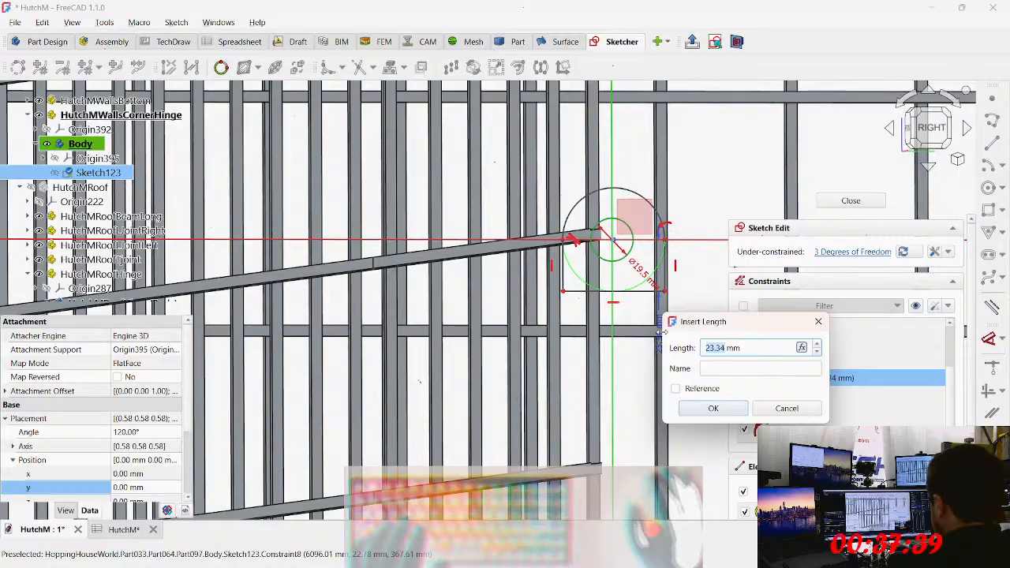
key(=)
text(<<HutchM>>.roof_hinge_arc_base_height)
key(Return)
key(Return)
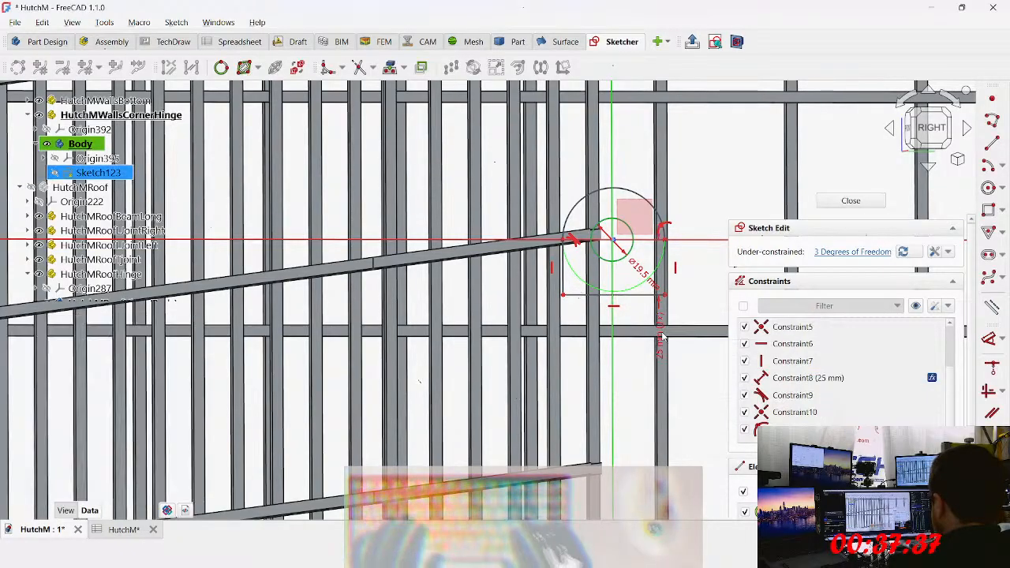
Step: Try to widen the arched profile and dimension the distance between its two vertical sides, and undo the resizing
scroll(631, 237, up, 3)
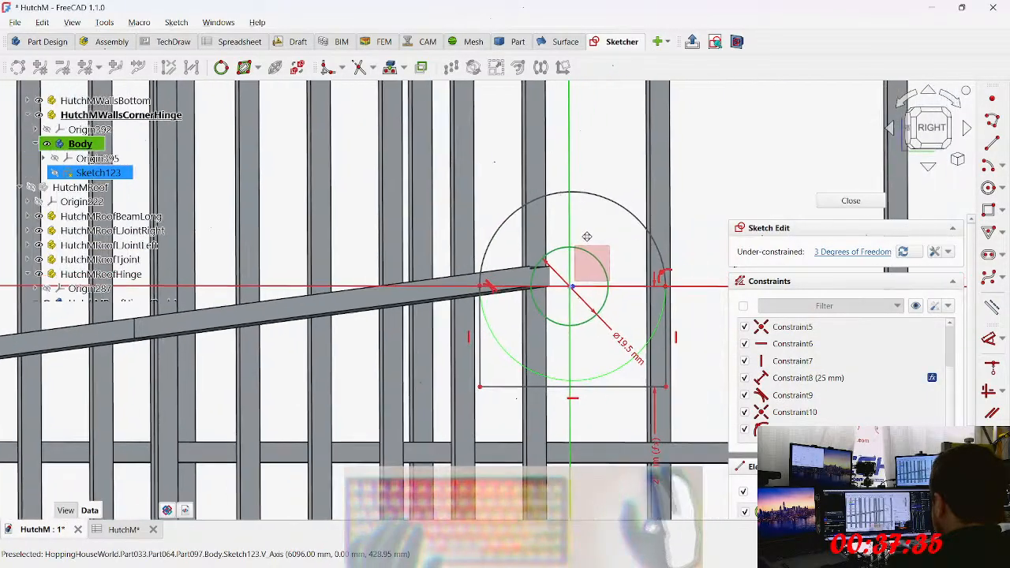
middle_drag(586, 236, 545, 241)
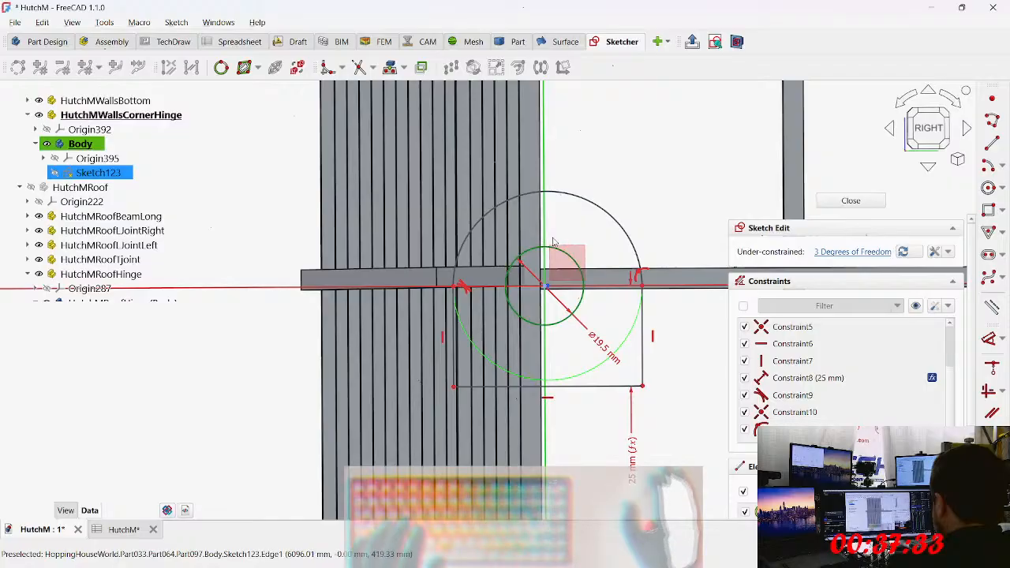
scroll(550, 240, up, 1)
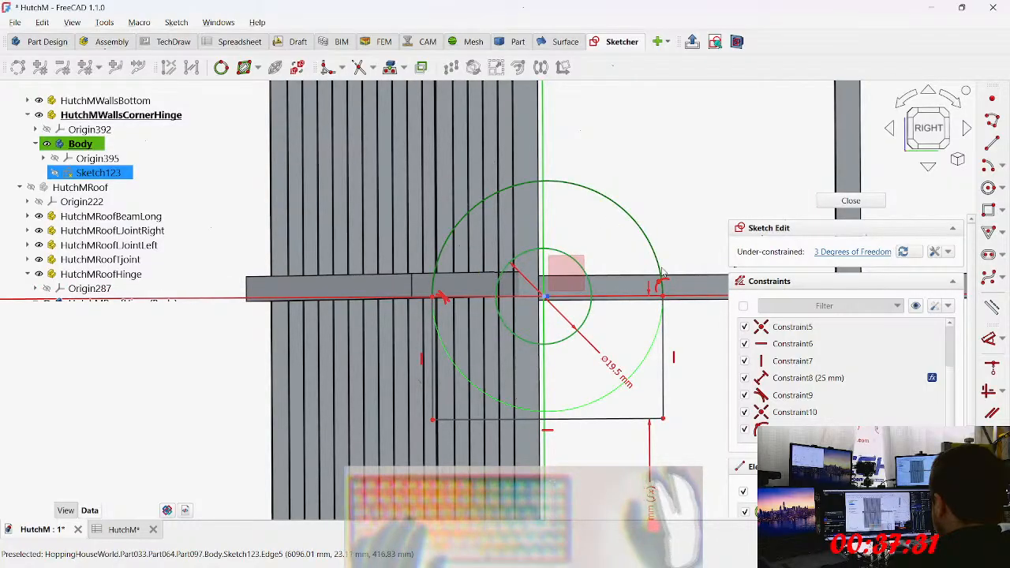
click(660, 294)
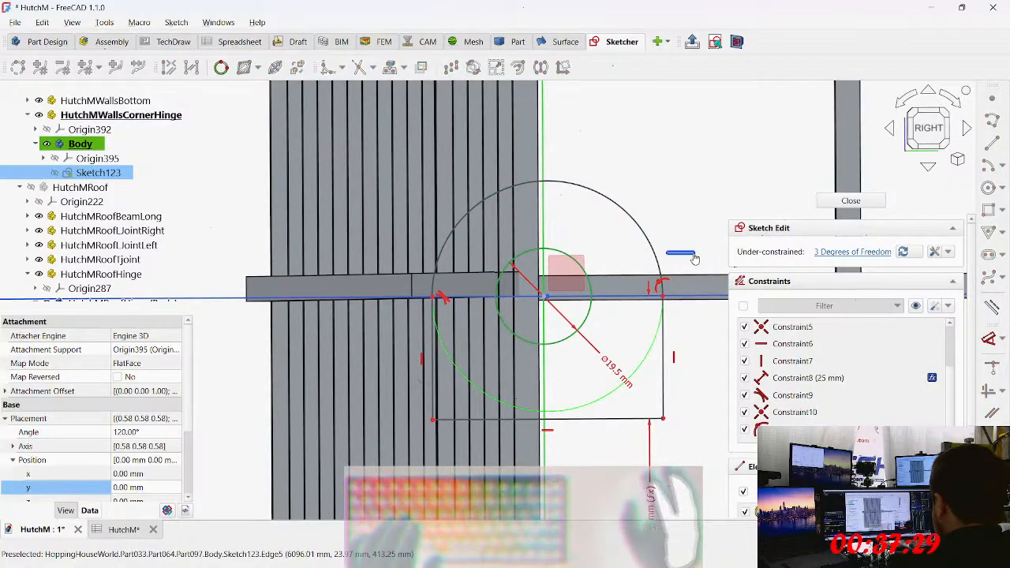
mouse_move(653, 253)
mouse_down()
mouse_move(678, 225)
mouse_move(595, 170)
mouse_move(663, 269)
mouse_move(639, 343)
mouse_up()
middle_drag(639, 344, 621, 256)
key(d)
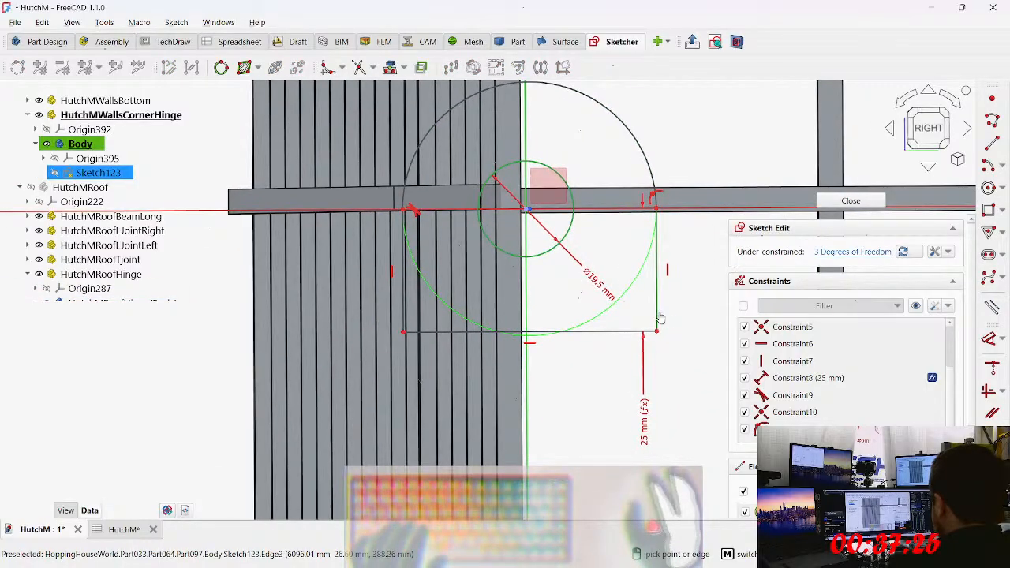
click(658, 317)
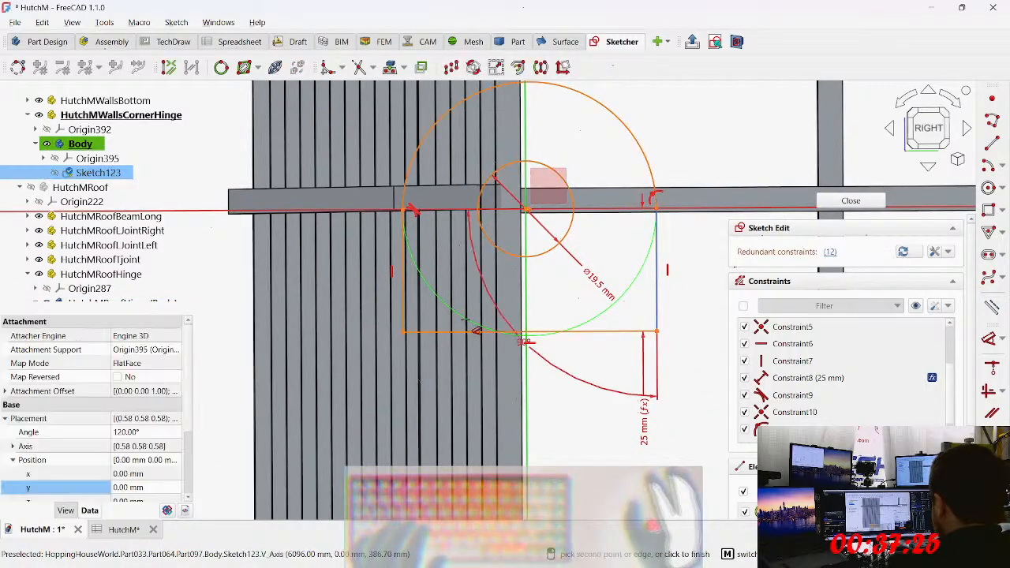
click(404, 322)
key(ctrl+z)
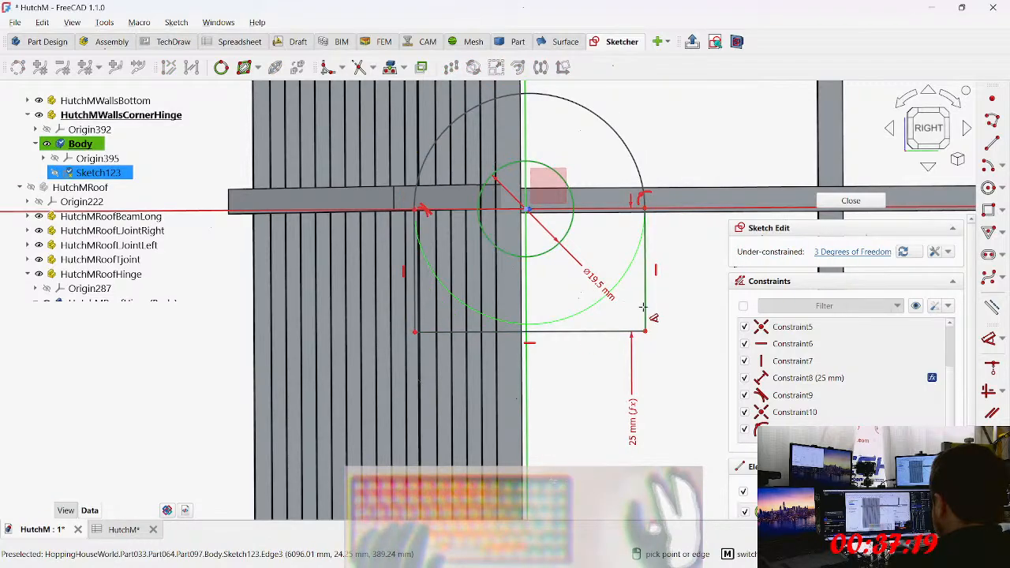
Step: Place a horizontal dimension between the two vertical sides of the arched profile
click(644, 307)
click(415, 315)
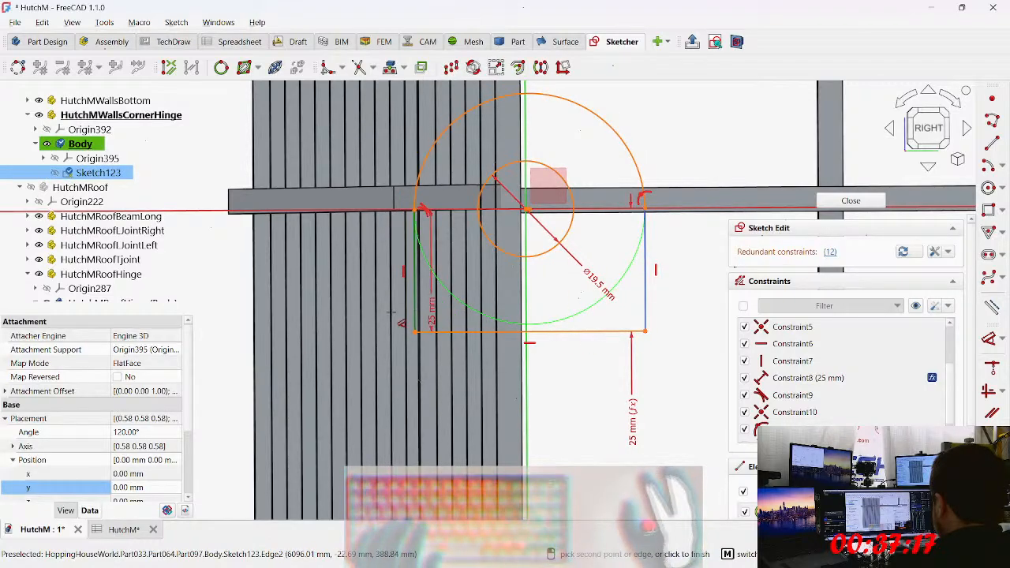
click(309, 301)
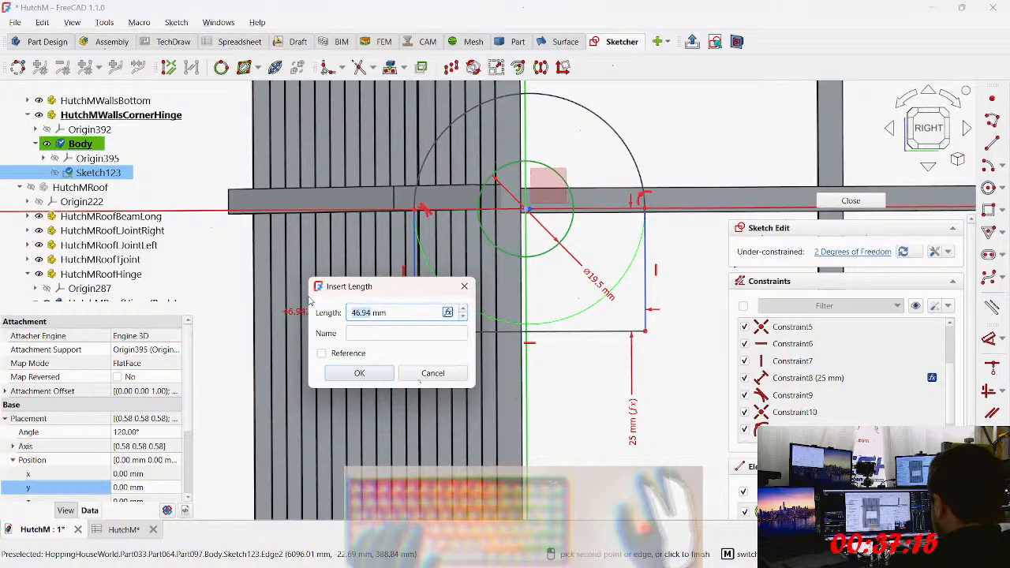
Step: Search the <<_HutchM>> width and roof_hinge parameters in the expression editor for a suitable profile width value
key(equal)
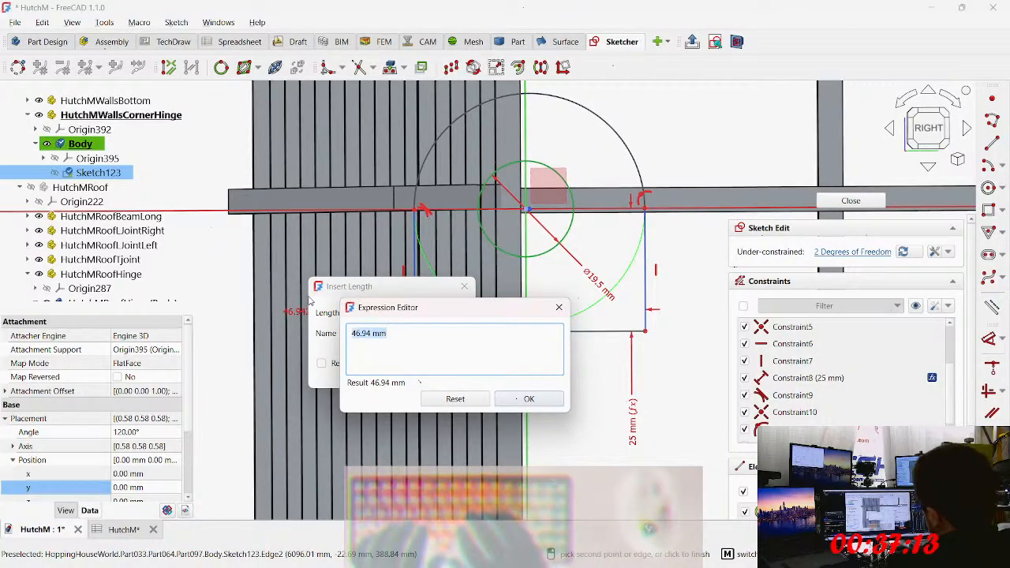
text(<<HutchM>>.)
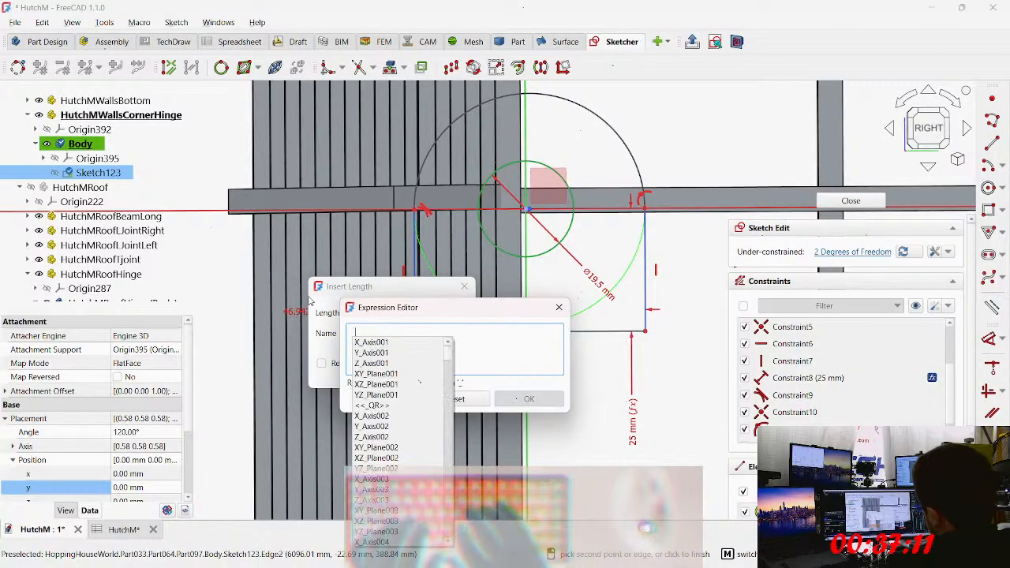
text(width)
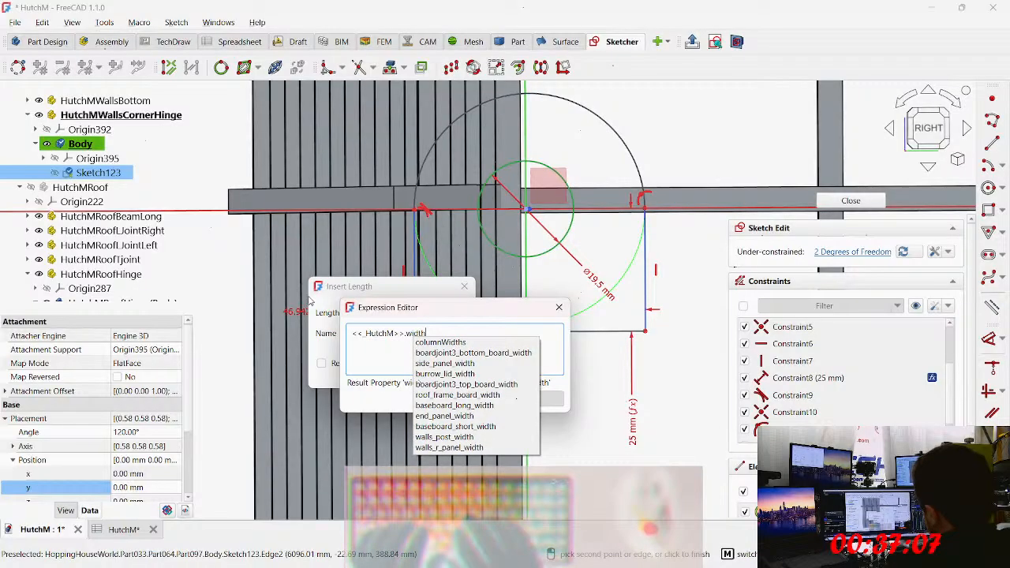
key(BackSpace)
key(BackSpace)
key(BackSpace)
key(BackSpace)
key(BackSpace)
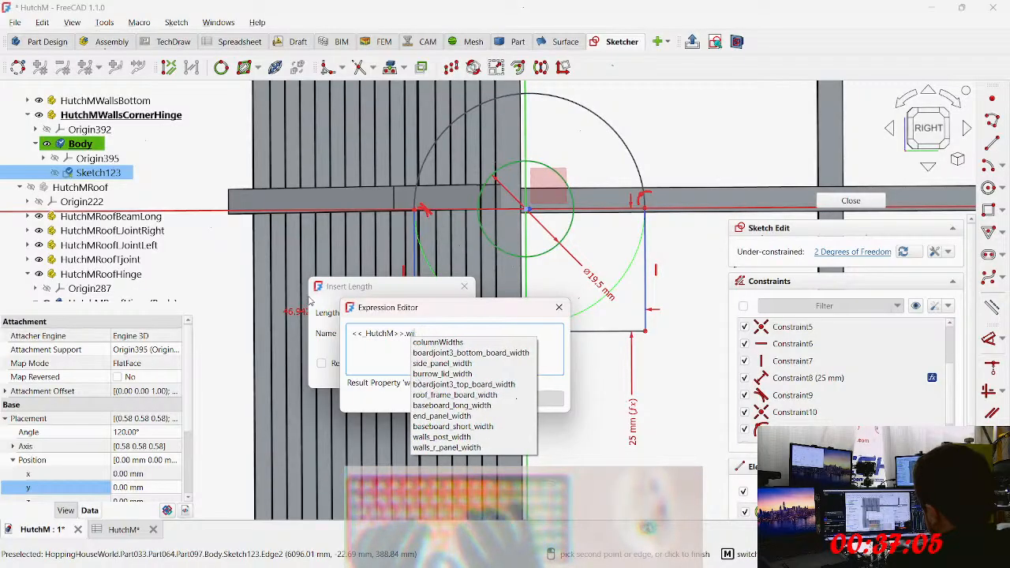
text(hin)
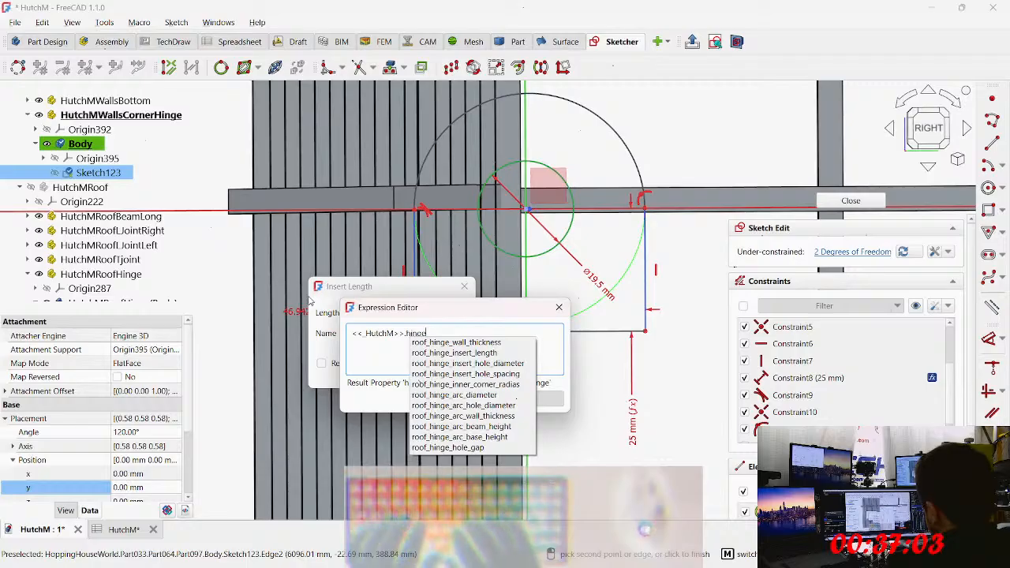
text(ge)
key(Down)
key(Down)
key(Down)
key(Down)
key(Down)
key(Down)
key(Down)
key(Down)
key(Down)
key(Down)
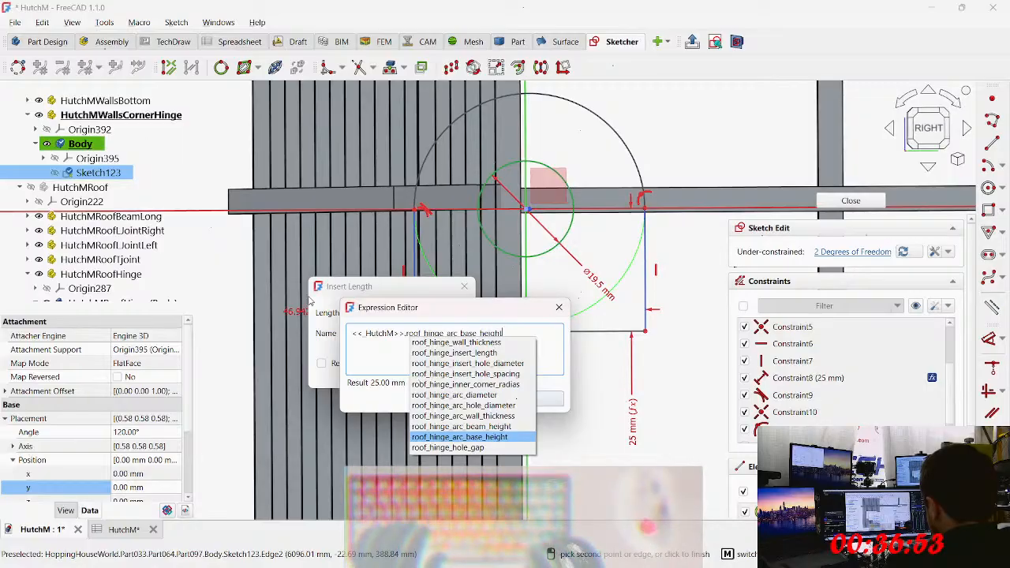
key(Up)
key(Up)
key(Up)
key(Up)
key(Up)
key(Up)
key(Up)
key(Up)
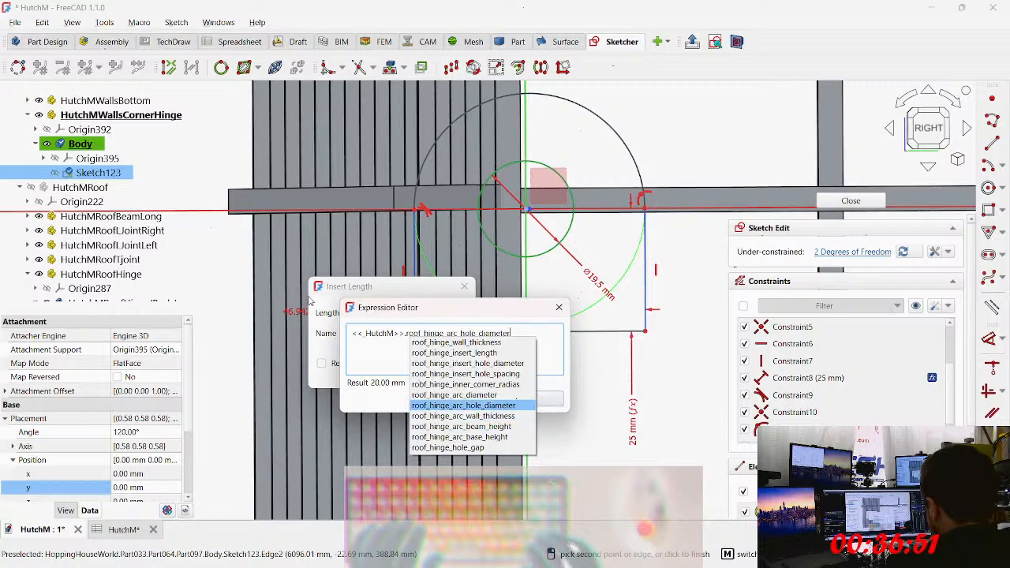
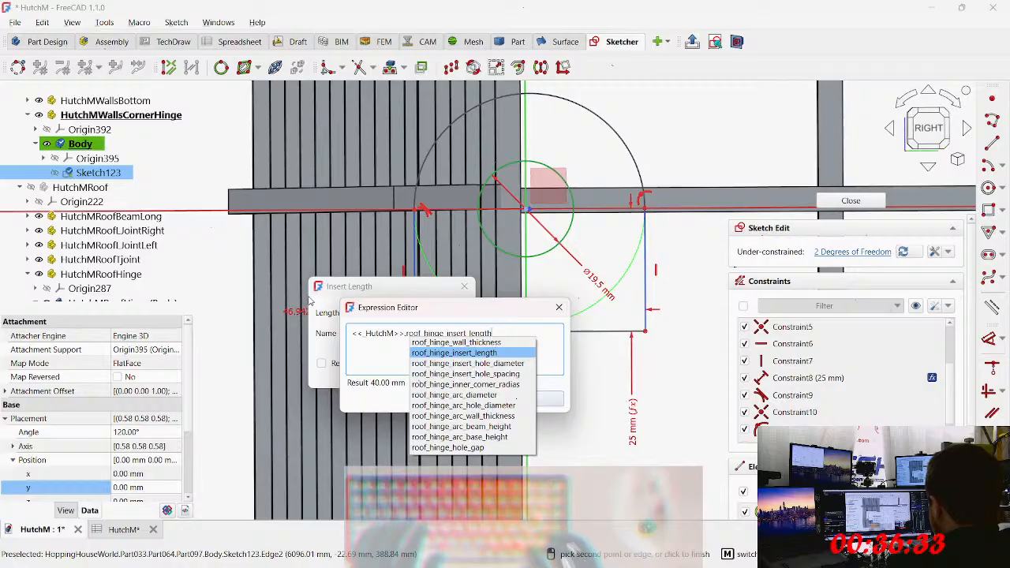
Step: Try 2*<<_HutchM>>.roof_hinge_inner_corner_radias as the profile's width expression and undo the dimension
key(BackSpace)
key(BackSpace)
key(BackSpace)
key(BackSpace)
key(BackSpace)
key(BackSpace)
key(BackSpace)
key(BackSpace)
key(BackSpace)
key(BackSpace)
key(BackSpace)
key(BackSpace)
key(BackSpace)
key(BackSpace)
key(BackSpace)
key(BackSpace)
key(BackSpace)
key(BackSpace)
key(BackSpace)
key(BackSpace)
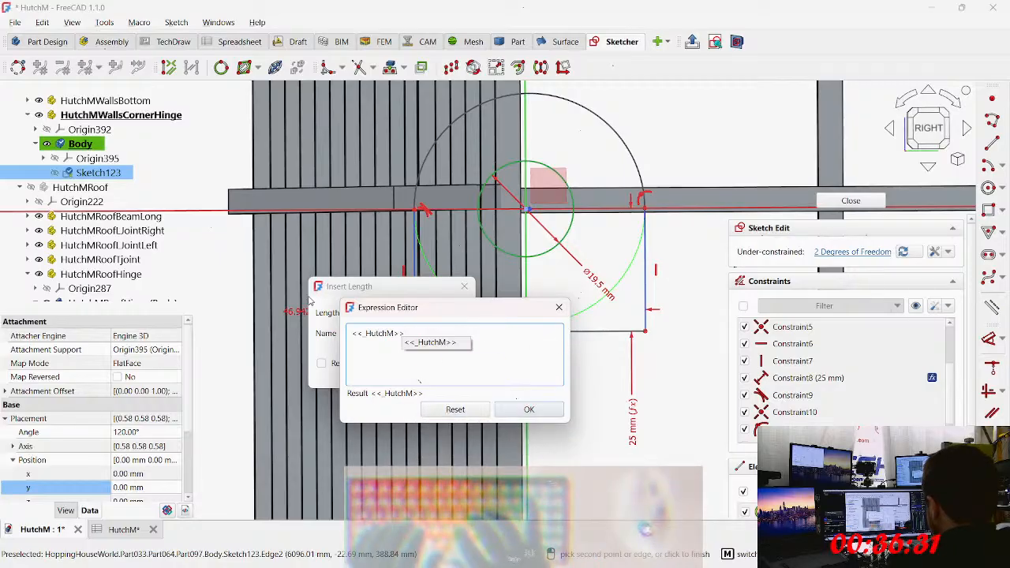
text(.radiase)
key(BackSpace)
key(Down)
key(Down)
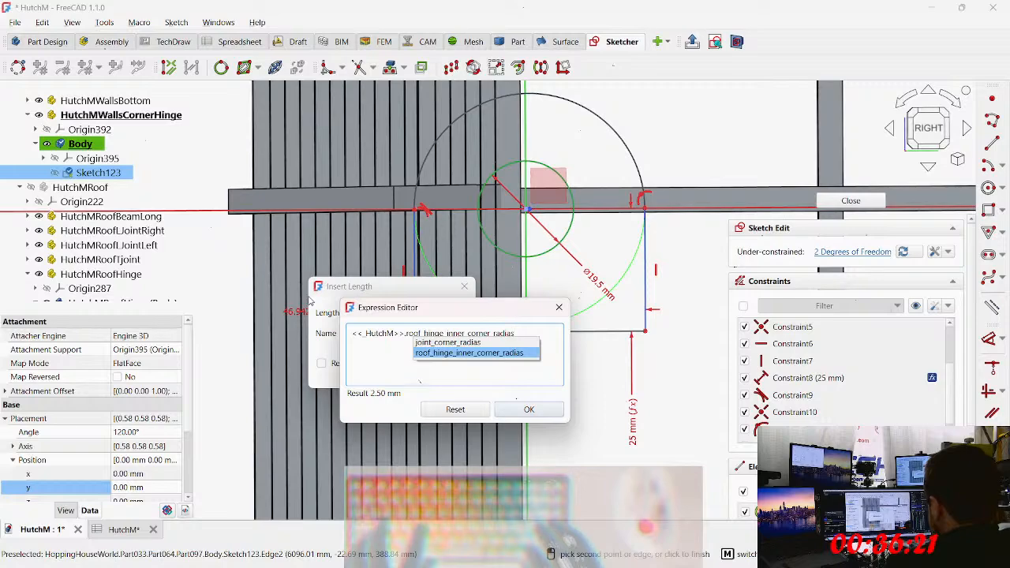
key(Home)
text(2*)
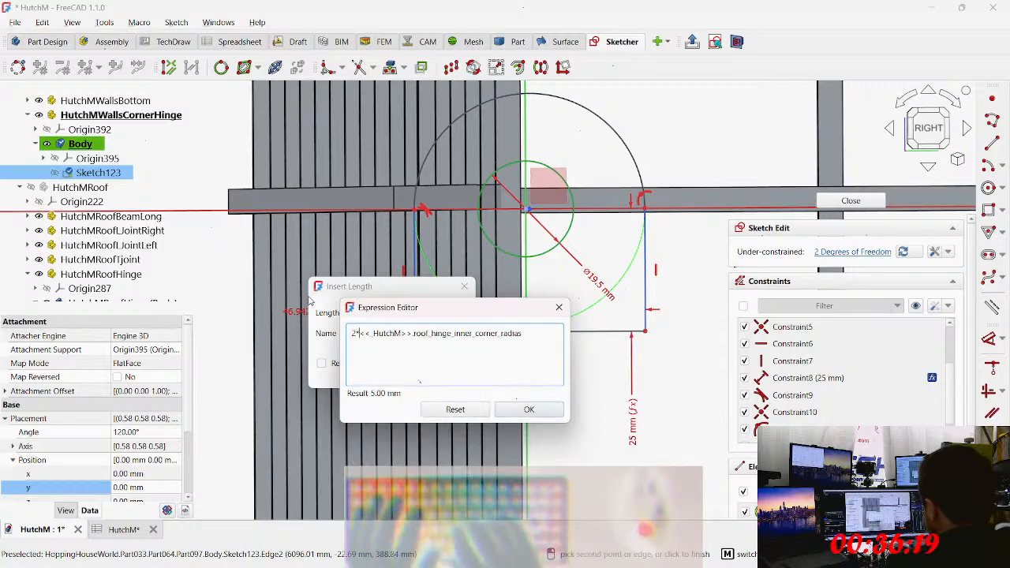
key(Return)
key(Return)
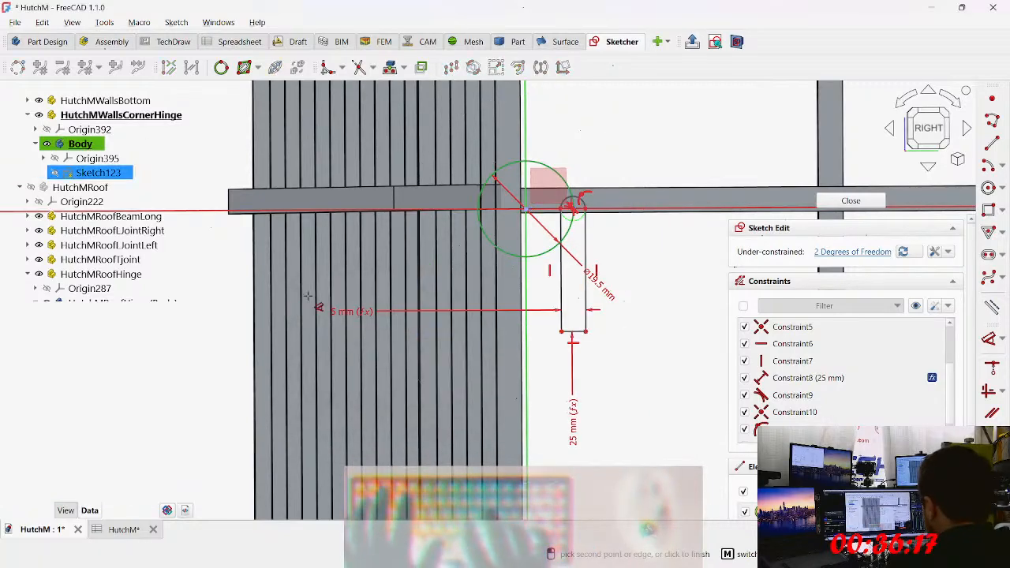
key(ctrl+z)
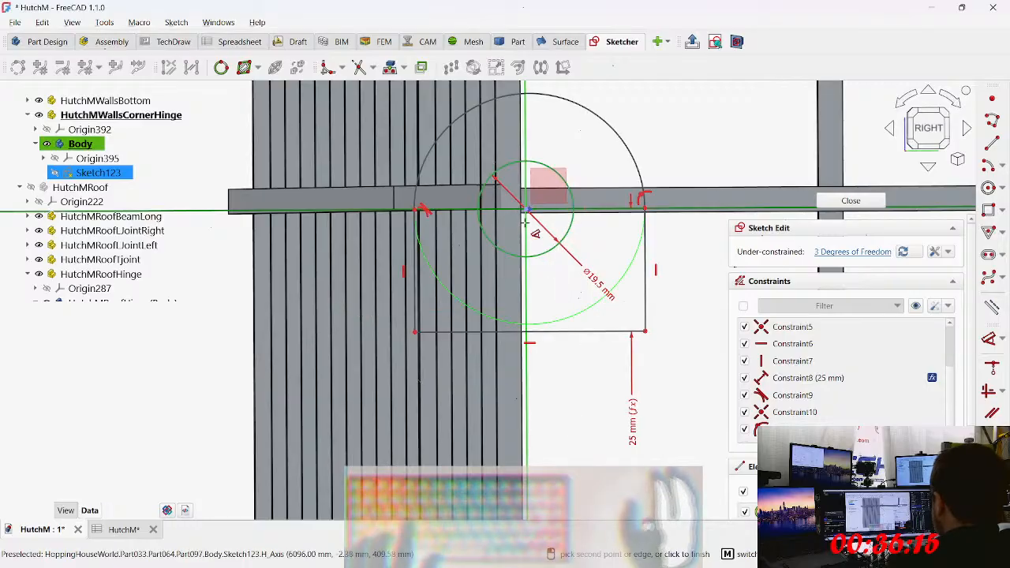
Step: Examine the roof hinge parameters in the HutchM spreadsheet and return to the model
middle_drag(580, 262, 579, 348)
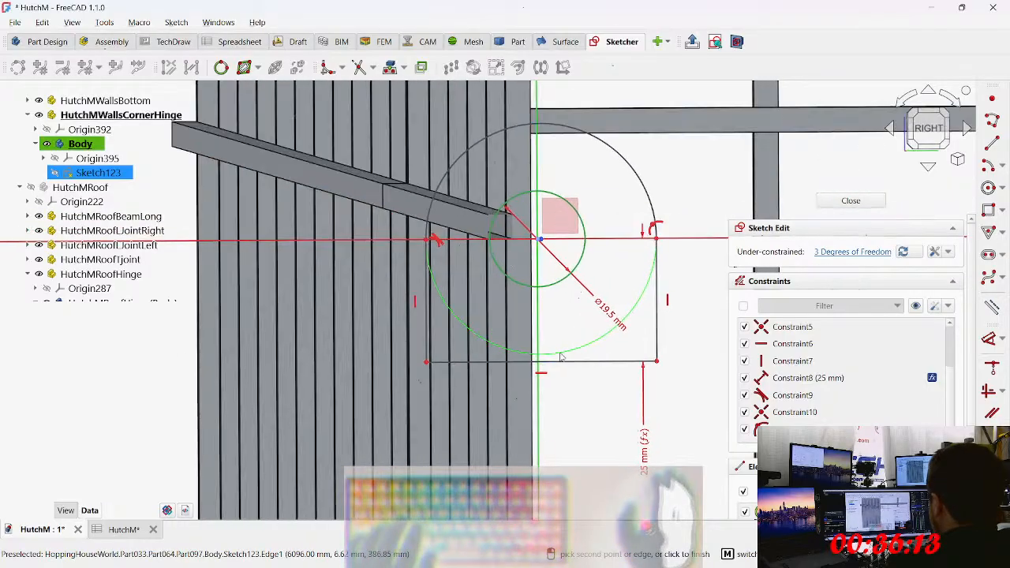
click(124, 529)
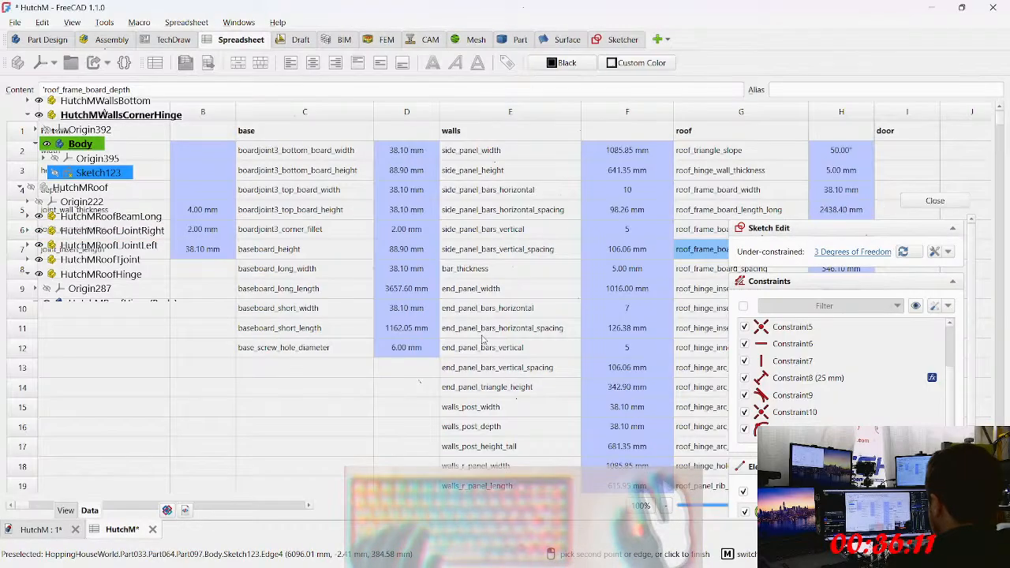
scroll(556, 235, right, 3)
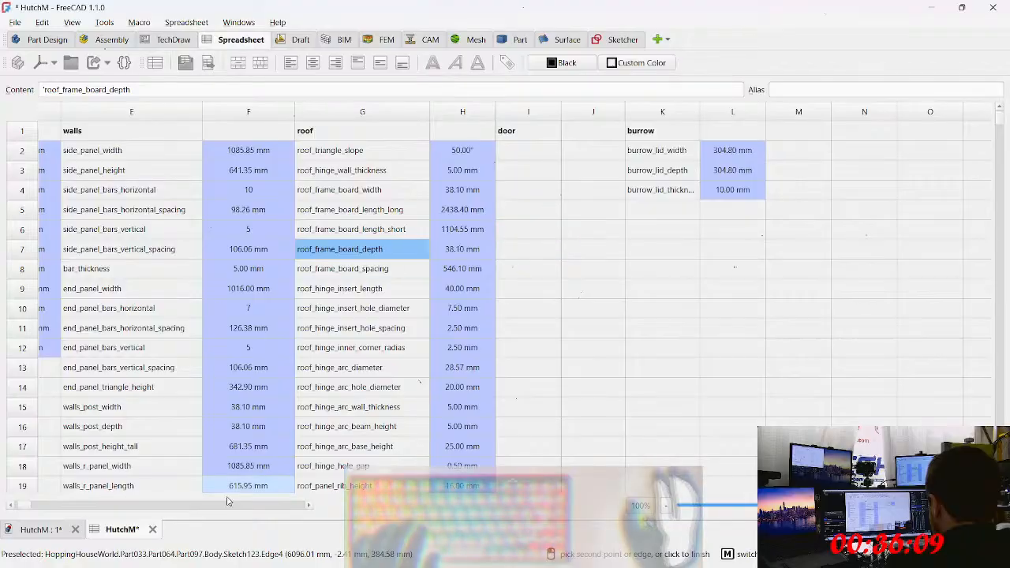
click(46, 531)
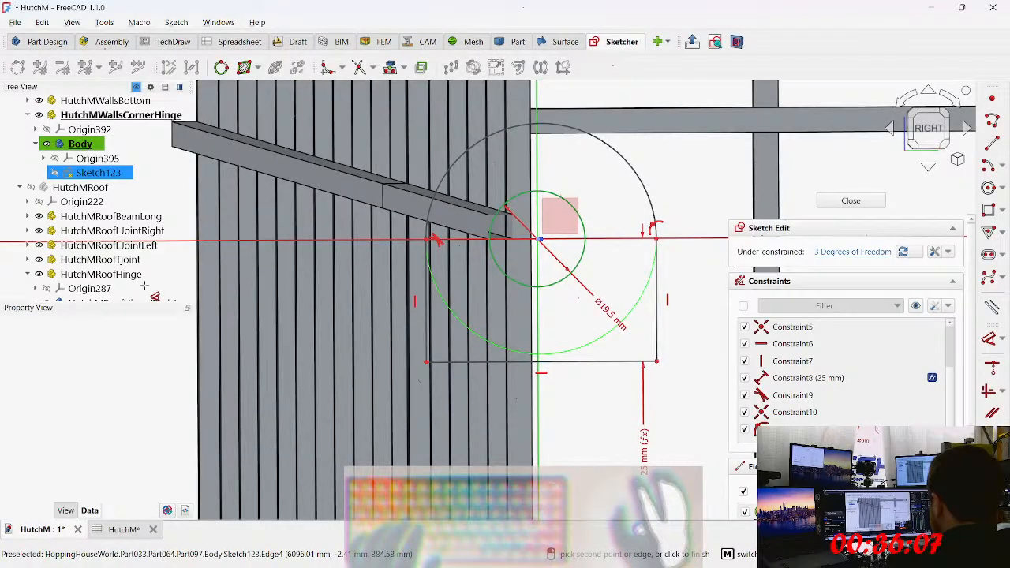
Step: Open Sketch102 of HutchMRoofHinge and copy the <<_HutchM>> expression behind its outer arc radius
scroll(84, 180, up, 1)
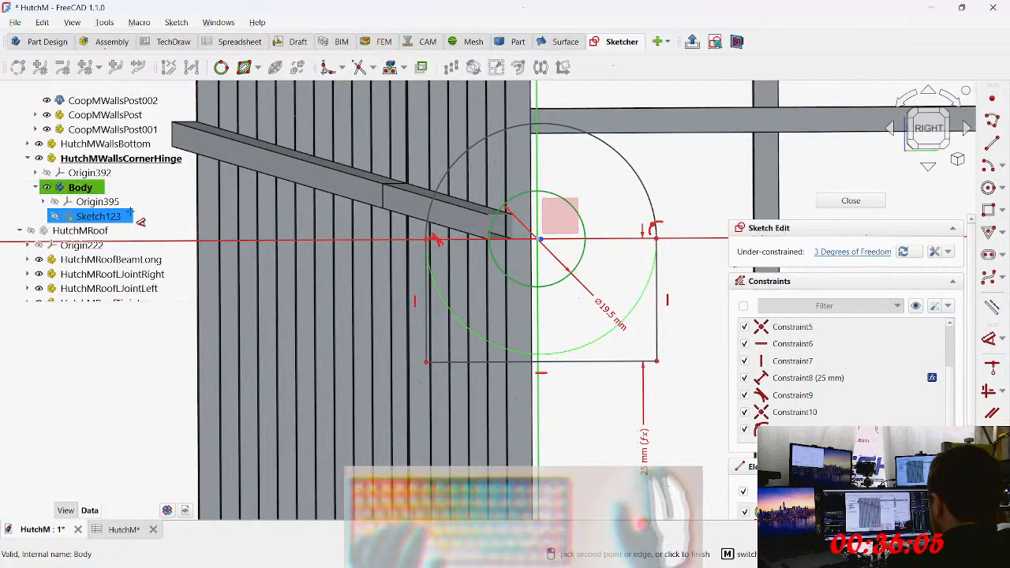
scroll(122, 227, down, 4)
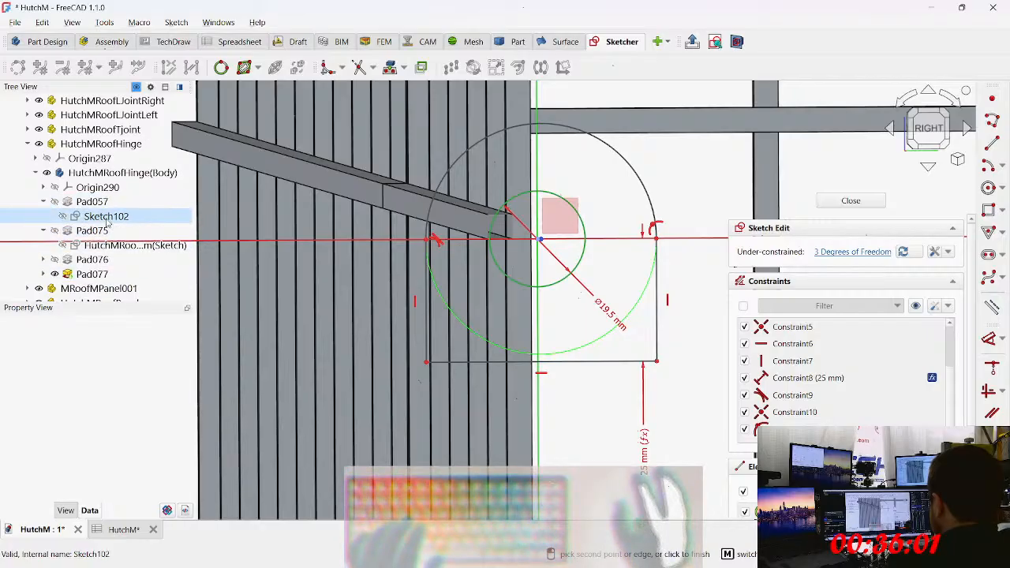
click(105, 216)
double_click(154, 219)
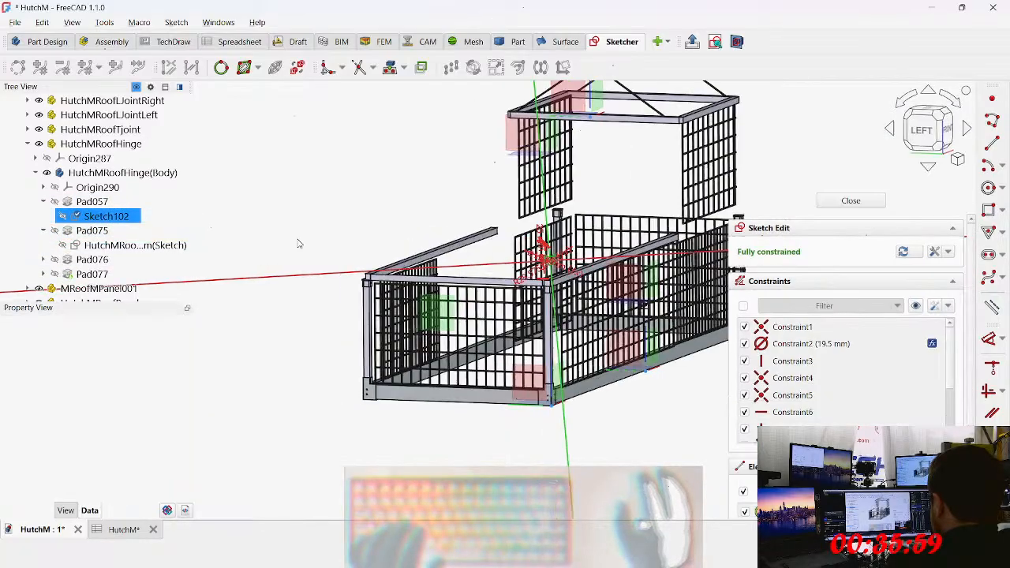
scroll(489, 284, up, 15)
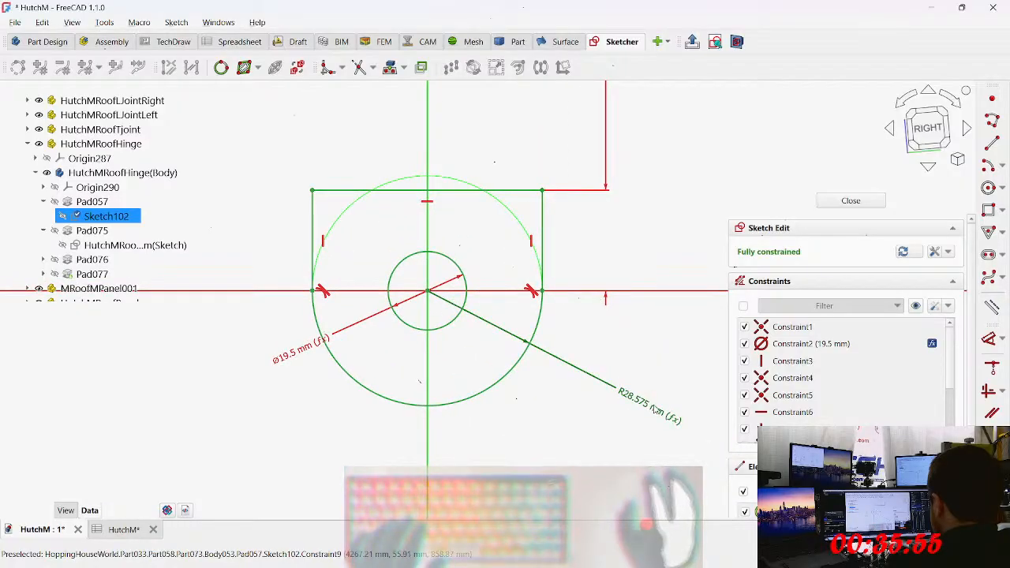
drag(654, 408, 592, 424)
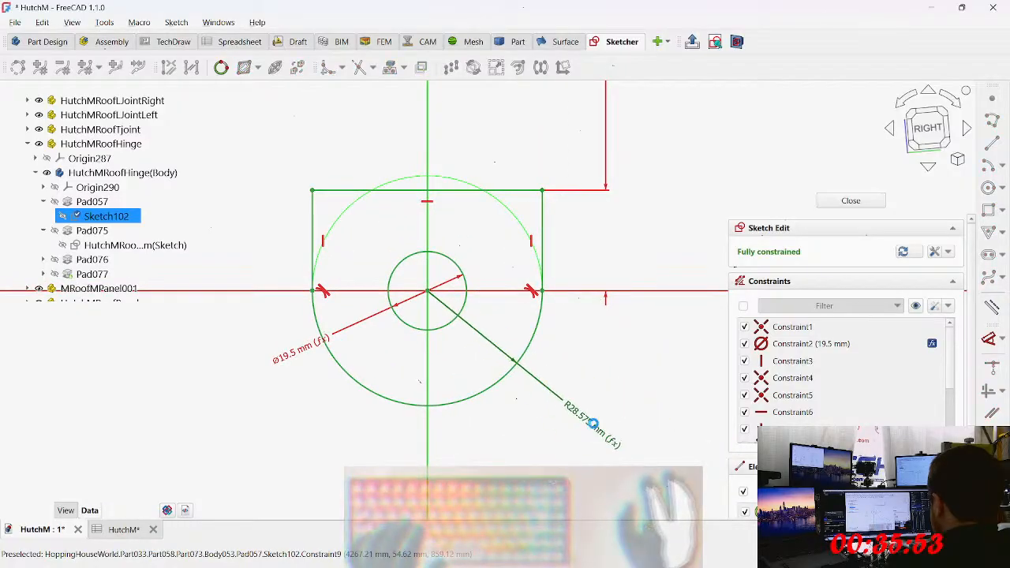
double_click(592, 424)
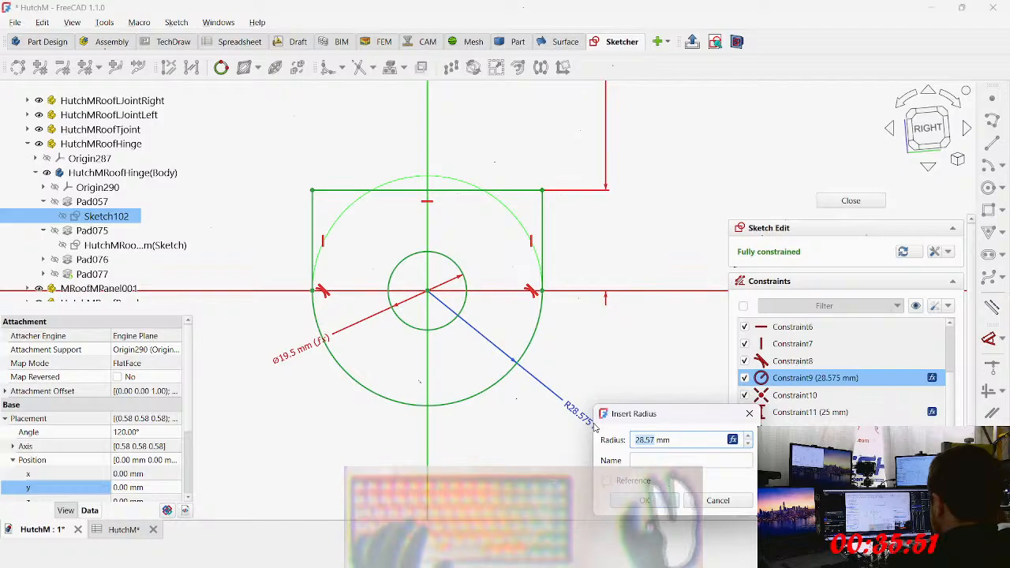
key(=)
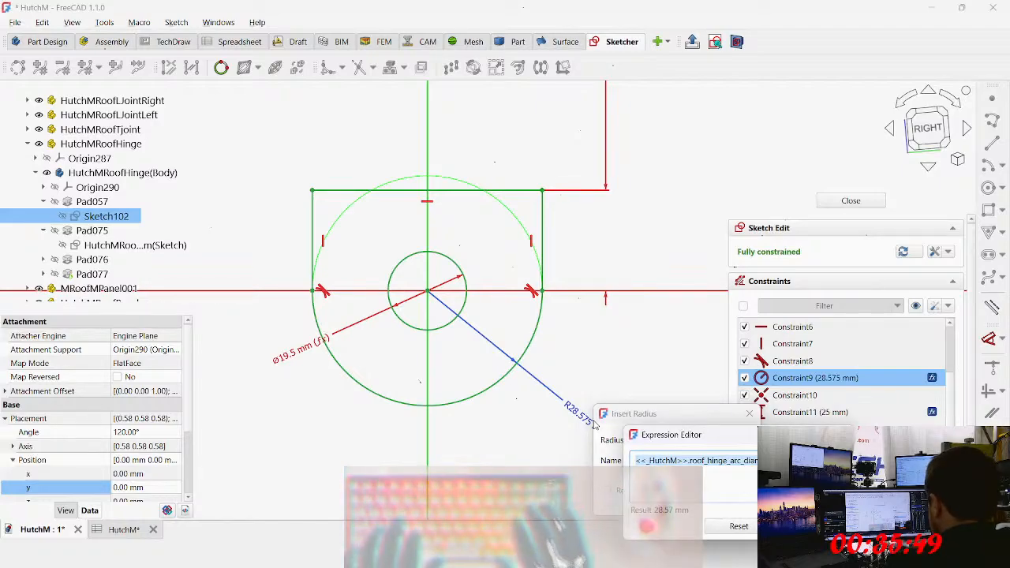
key(Return)
key(Return)
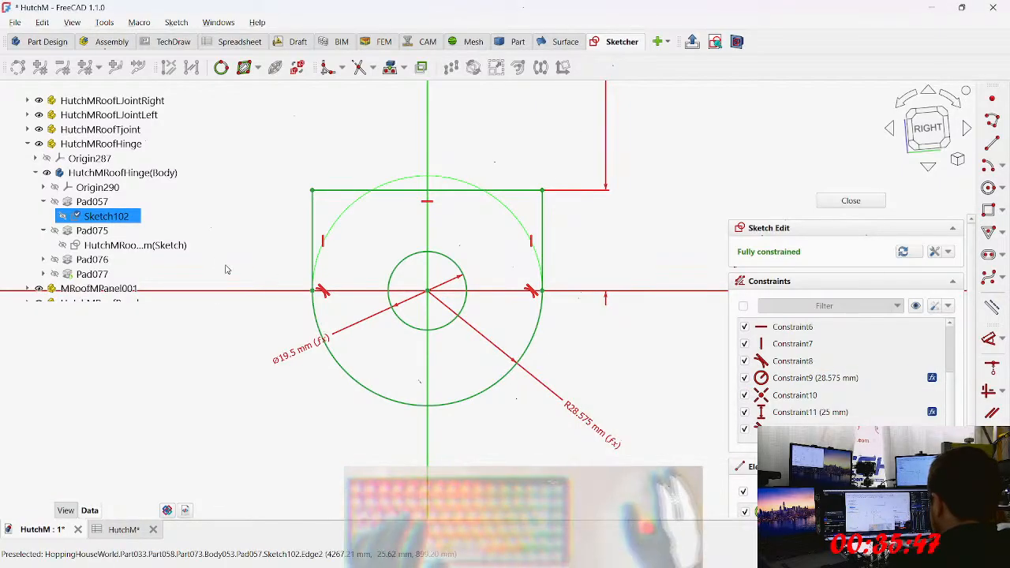
Step: Reopen Sketch123 and dimension the profile arc's radius with the expression copied from the roof hinge arc
scroll(119, 216, up, 4)
click(121, 220)
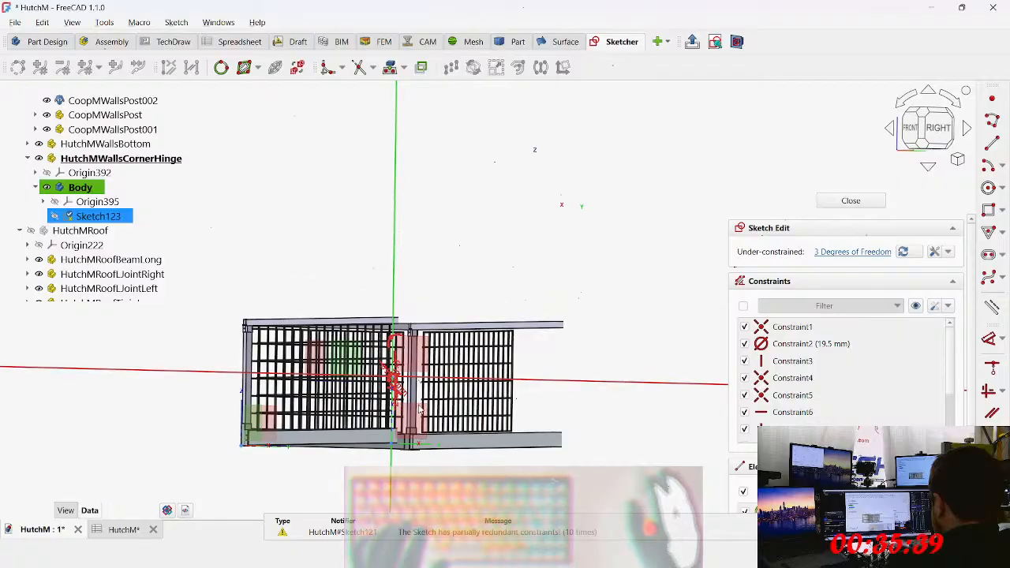
scroll(331, 341, up, 8)
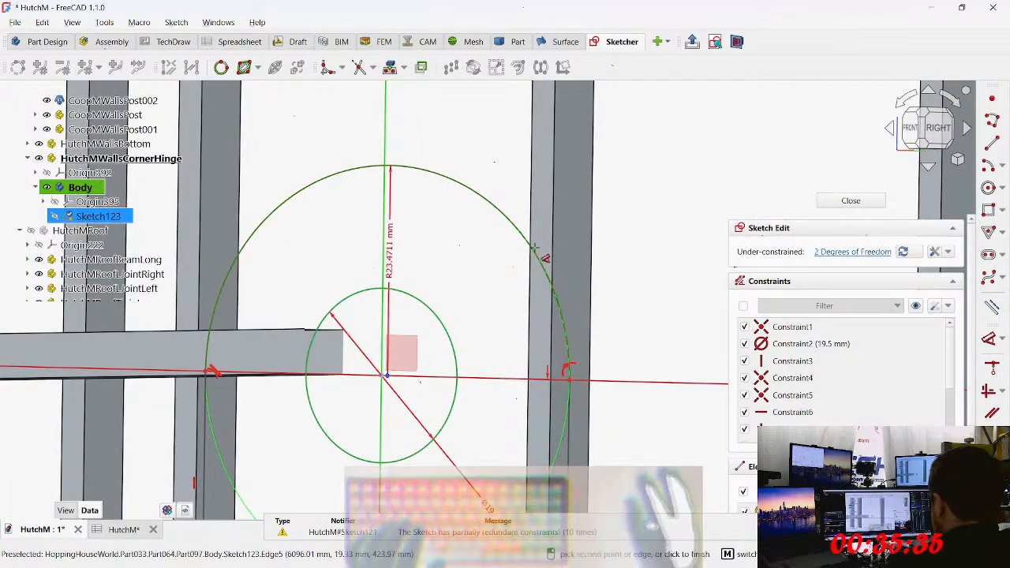
click(535, 254)
click(608, 120)
key(=)
key(ctrl+v)
key(Return)
key(Return)
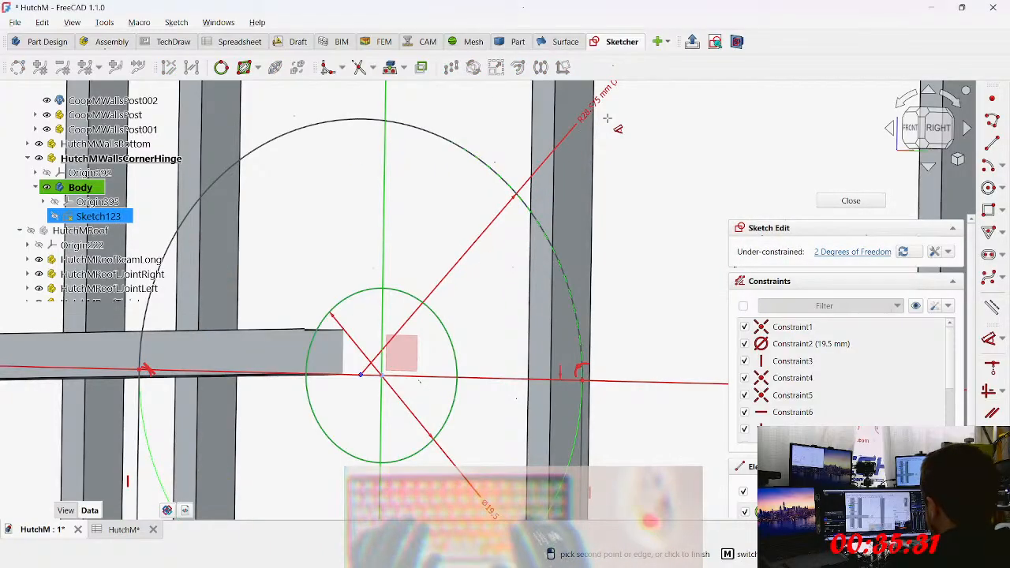
Step: Examine where the corner hinge sketch sits relative to the hutch wall panels and posts
scroll(608, 118, down, 2)
middle_drag(566, 176, 532, 169)
scroll(534, 170, down, 8)
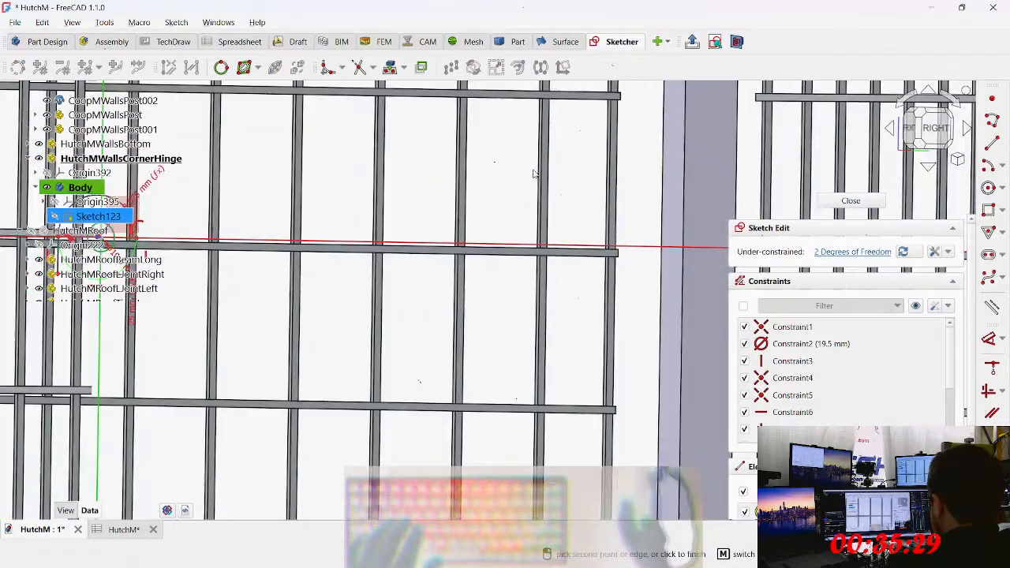
mouse_move(417, 228)
middle_down()
mouse_move(480, 219)
mouse_move(442, 225)
middle_up()
scroll(251, 240, up, 3)
scroll(252, 240, up, 1)
scroll(95, 213, up, 1)
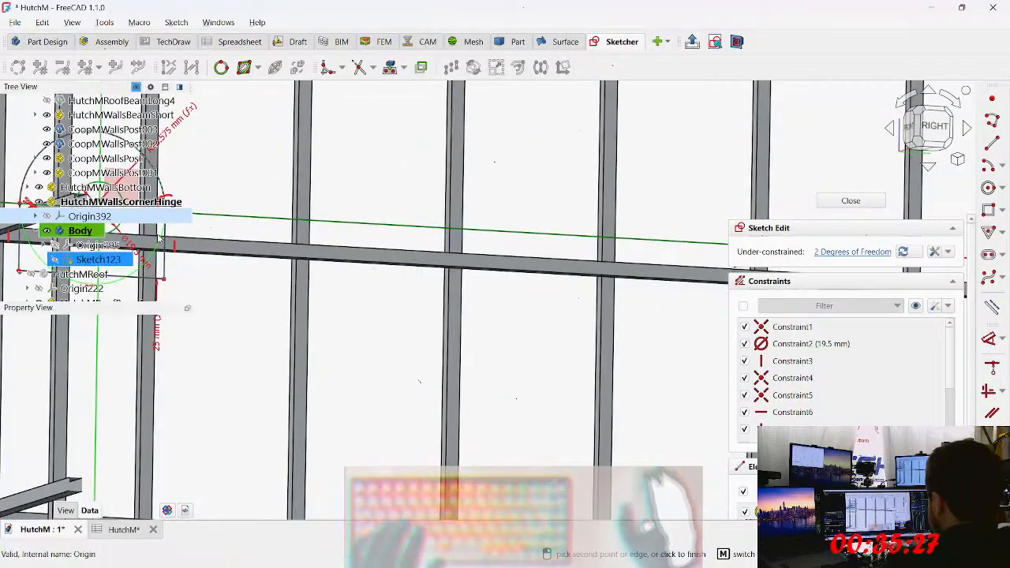
middle_drag(528, 234, 715, 238)
scroll(399, 266, down, 4)
scroll(399, 265, down, 2)
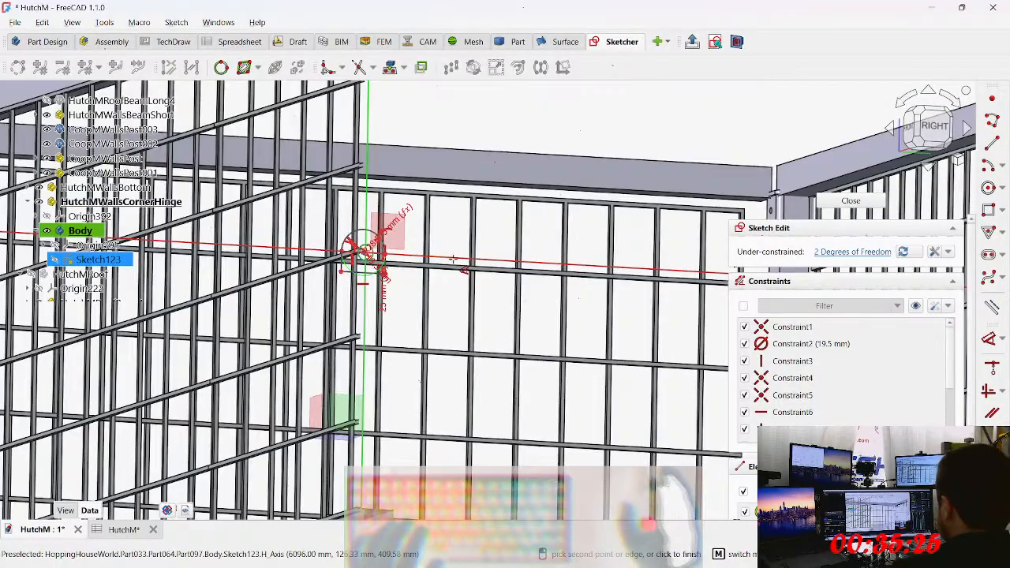
scroll(497, 287, down, 4)
middle_drag(421, 313, 432, 322)
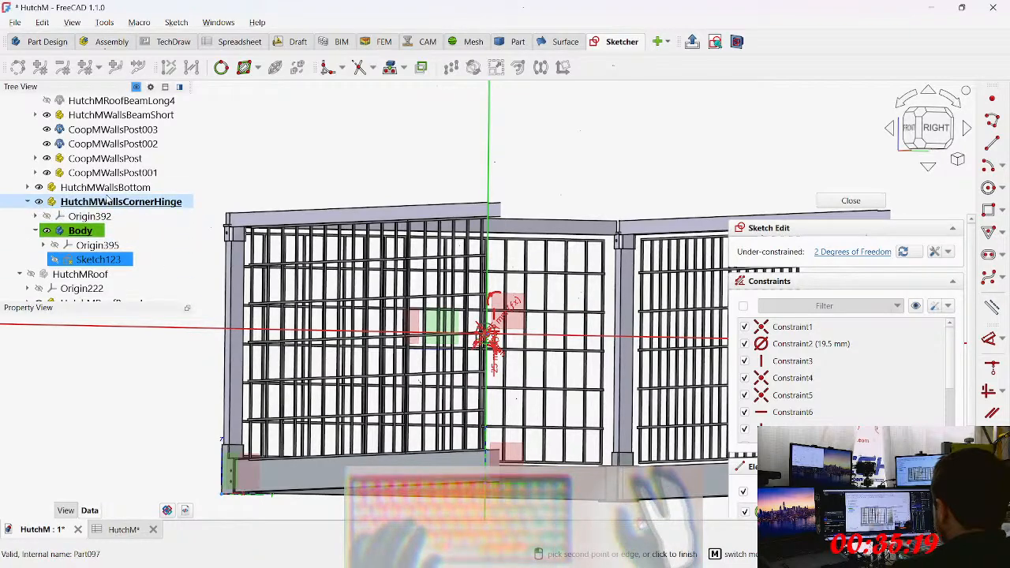
Step: Try 0.5*<<_HutchM>>.walls_post_height_tall as the y position of HutchMWallsCornerHinge, copy the expression and undo the change
click(84, 203)
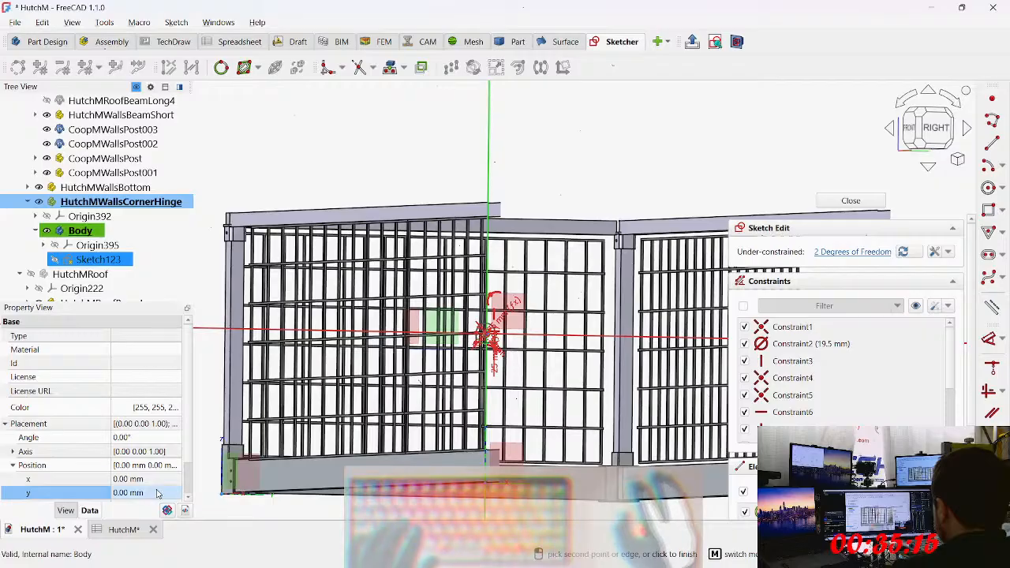
click(161, 493)
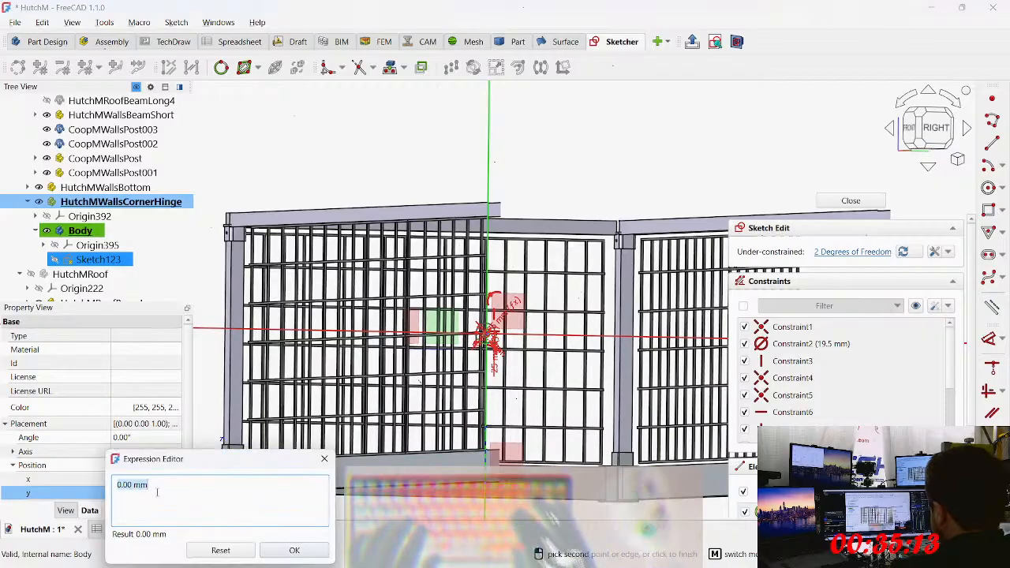
text(0.5*)
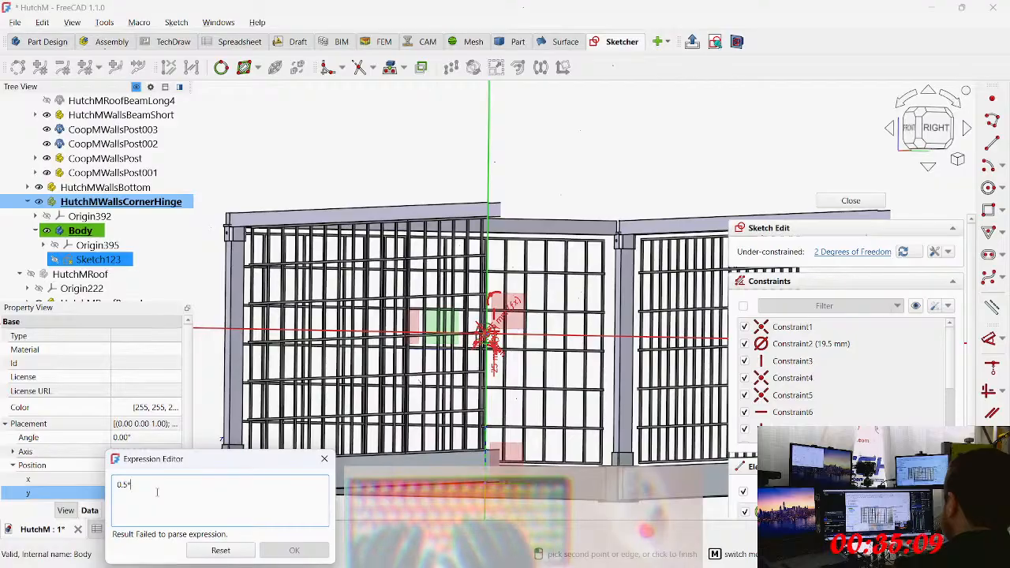
text(<<HutchM>>.)
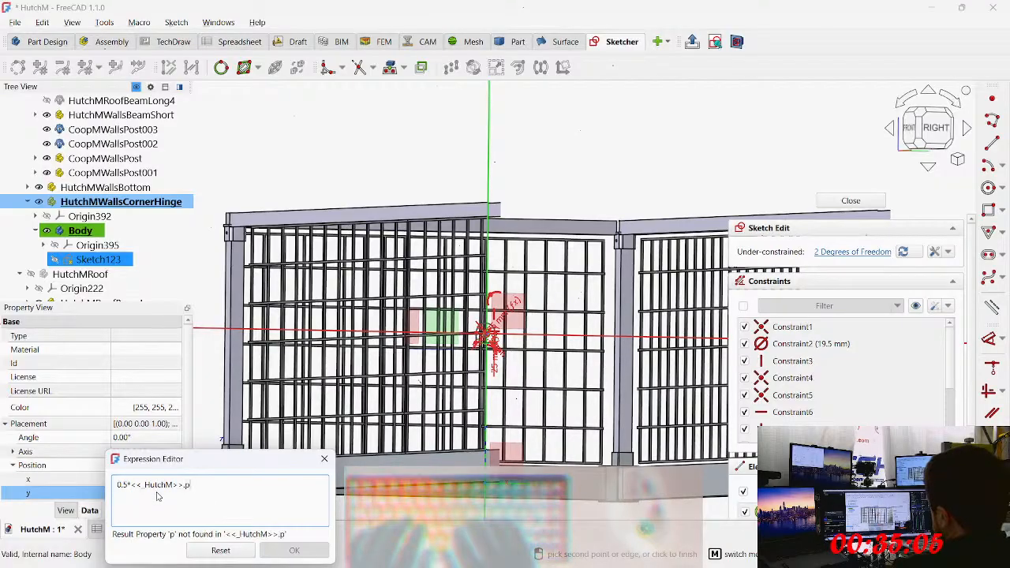
text(post_)
key(Down)
key(Down)
key(Down)
key(Return)
key(Return)
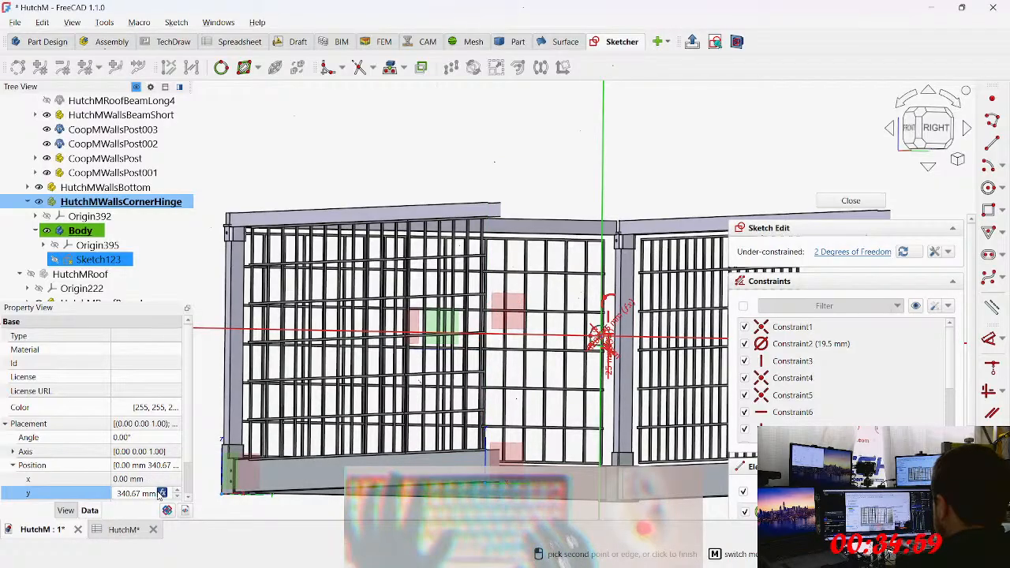
middle_drag(365, 259, 291, 290)
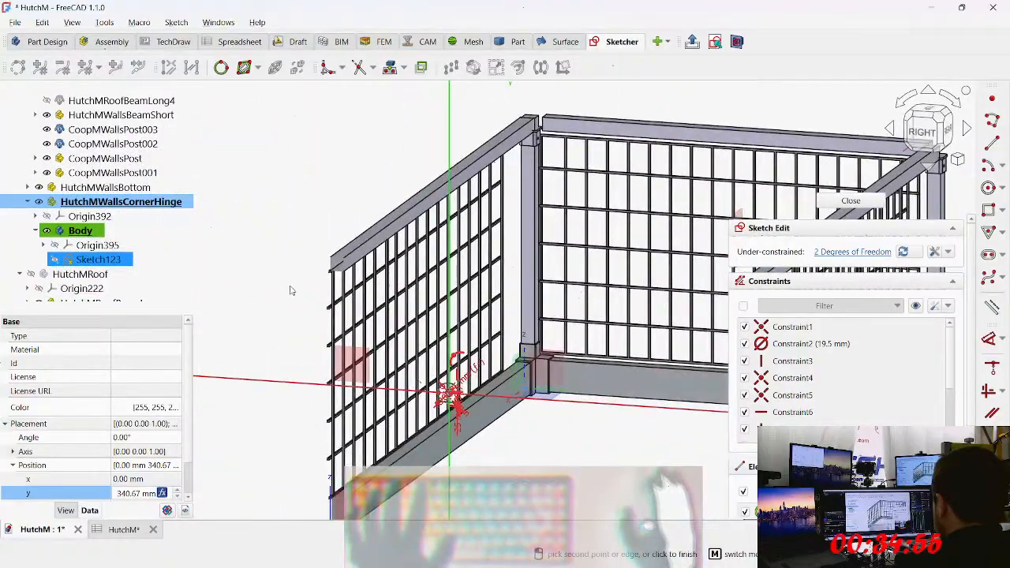
click(162, 493)
key(Escape)
key(Escape)
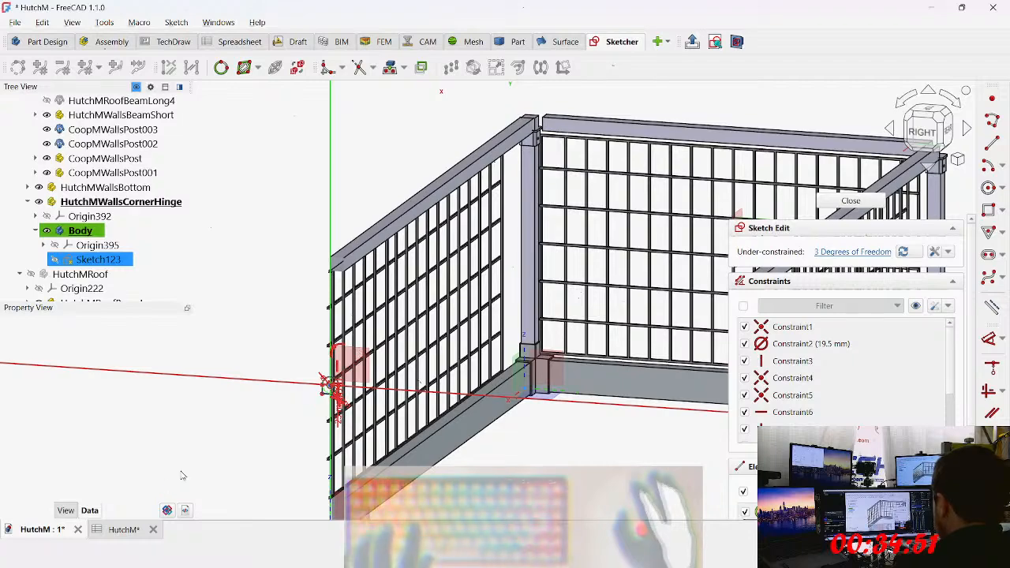
Step: Reopen Sketch123 and set the z position of HutchMWallsCornerHinge to 0.5 * <<_HutchM>>.walls_post_height_tall
click(93, 262)
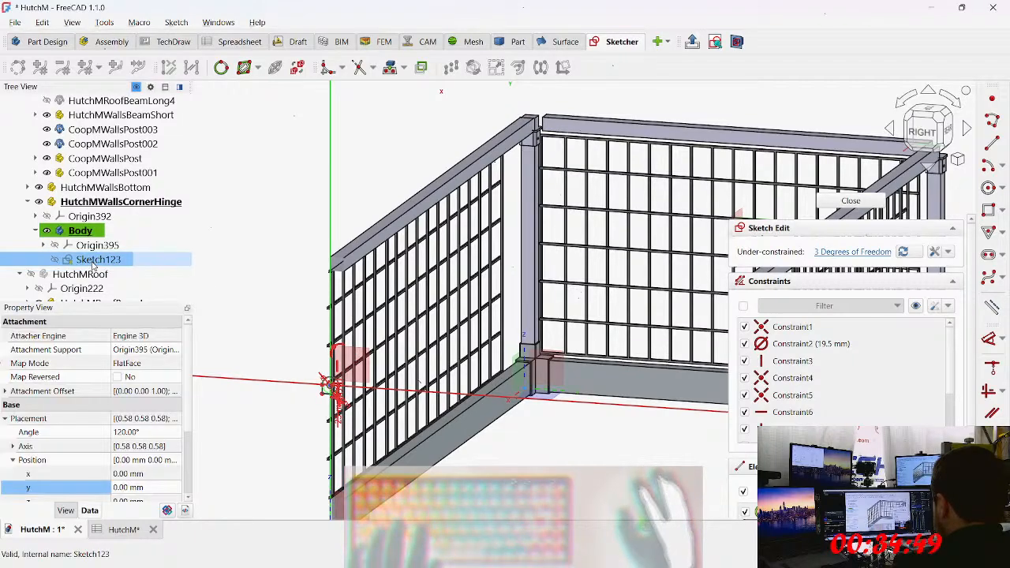
double_click(93, 261)
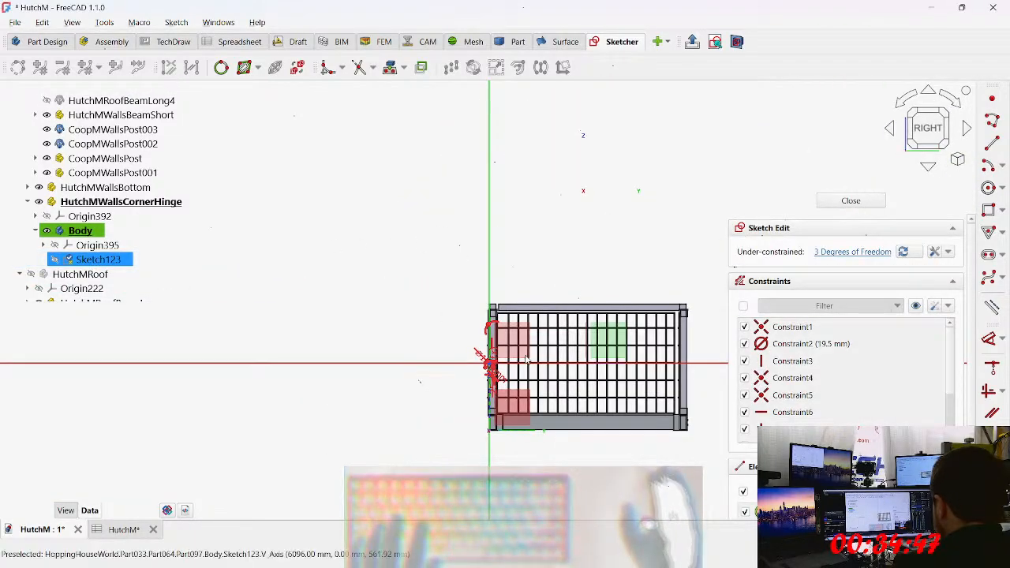
mouse_move(527, 359)
middle_down()
mouse_move(389, 387)
mouse_move(276, 390)
middle_up()
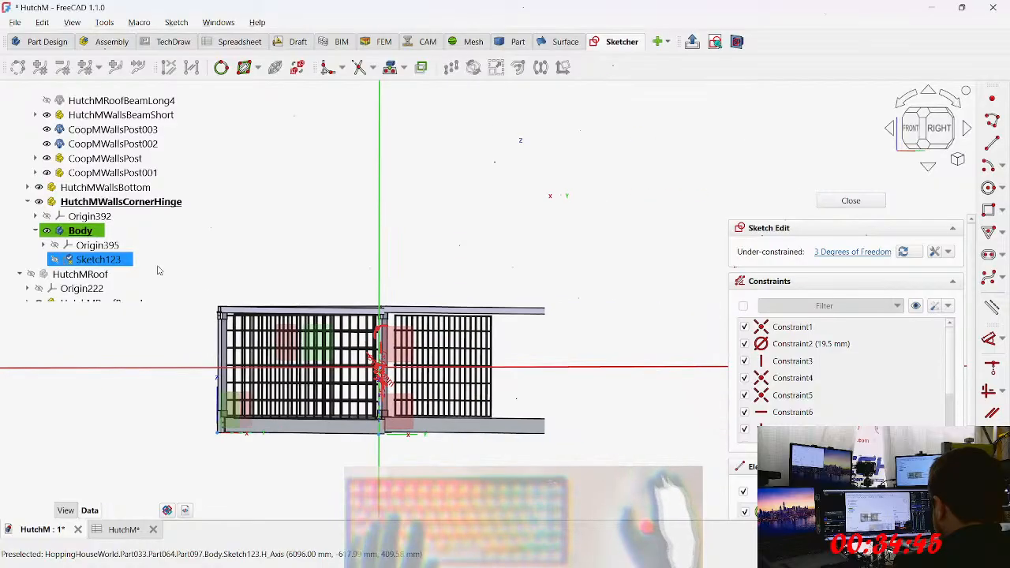
click(122, 202)
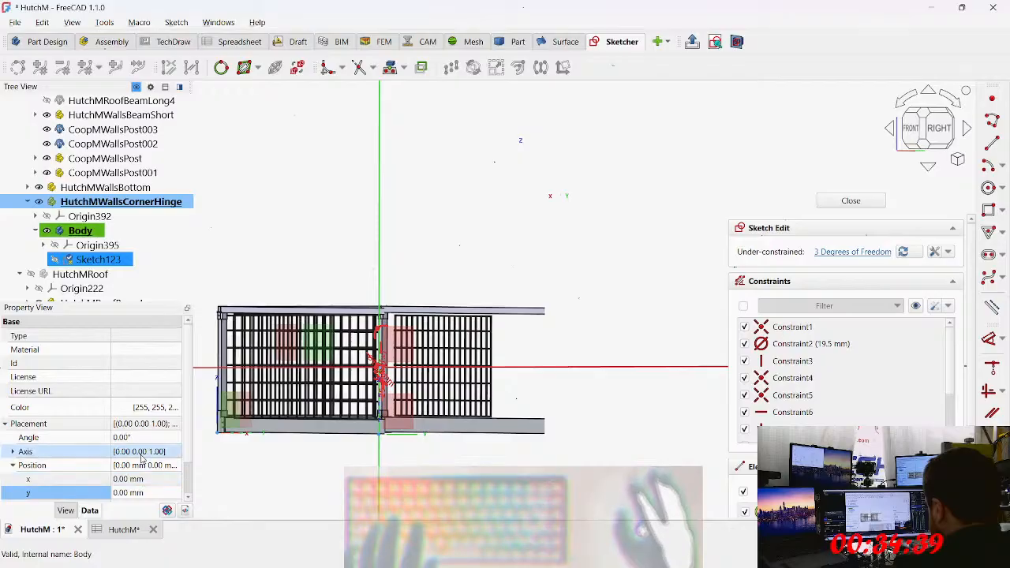
scroll(138, 471, down, 1)
click(138, 468)
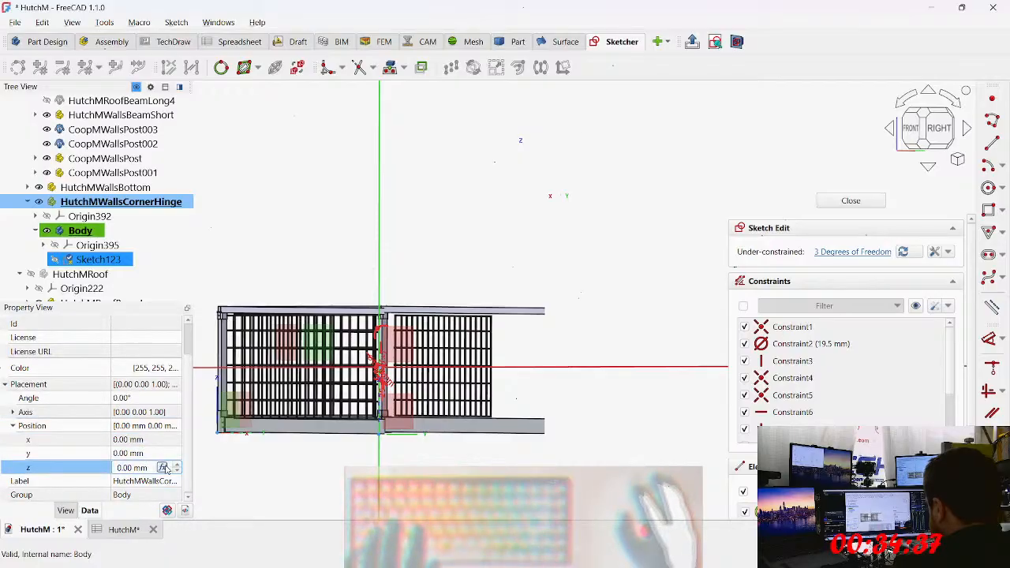
click(164, 467)
text(0.5 * <<_HutchM>>.walls_post_height_tall)
key(Return)
key(Return)
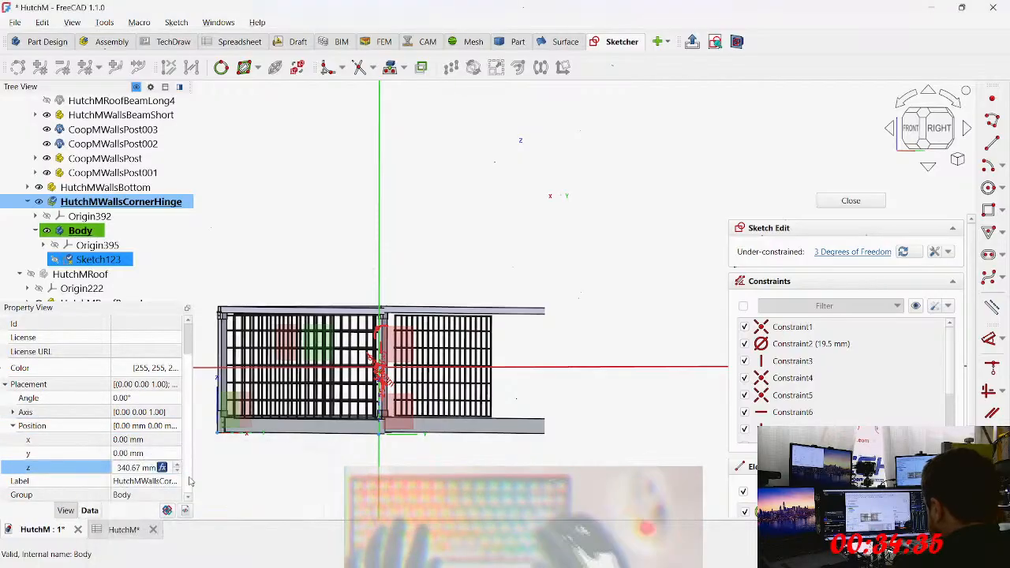
Step: Check the raised corner hinge sketch against the wall posts and close the sketch
middle_drag(350, 431, 421, 350)
scroll(405, 320, up, 7)
mouse_move(478, 316)
middle_down()
mouse_move(508, 333)
mouse_move(462, 334)
mouse_move(473, 352)
mouse_move(536, 356)
mouse_move(705, 326)
mouse_move(670, 324)
middle_up()
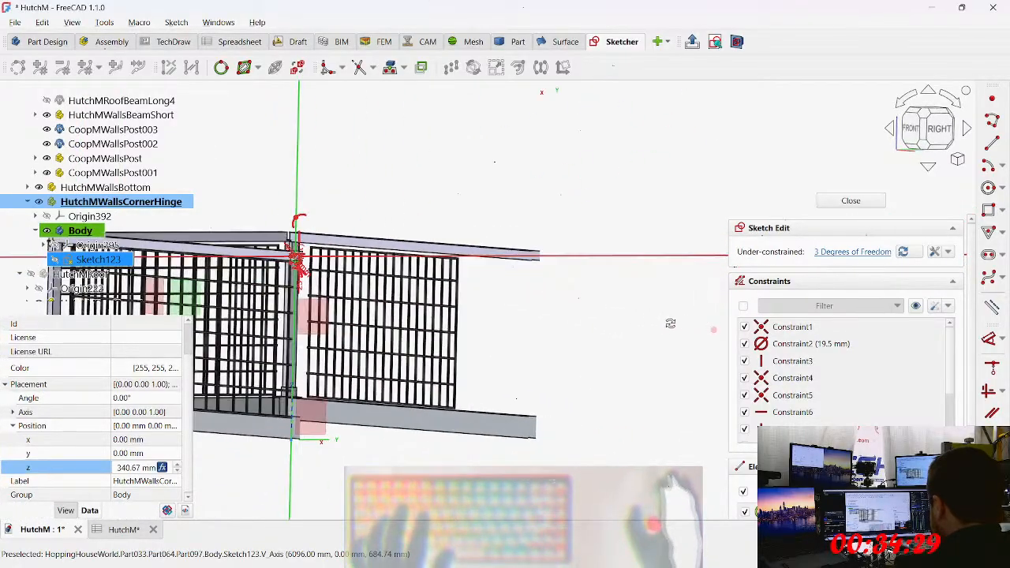
key(4)
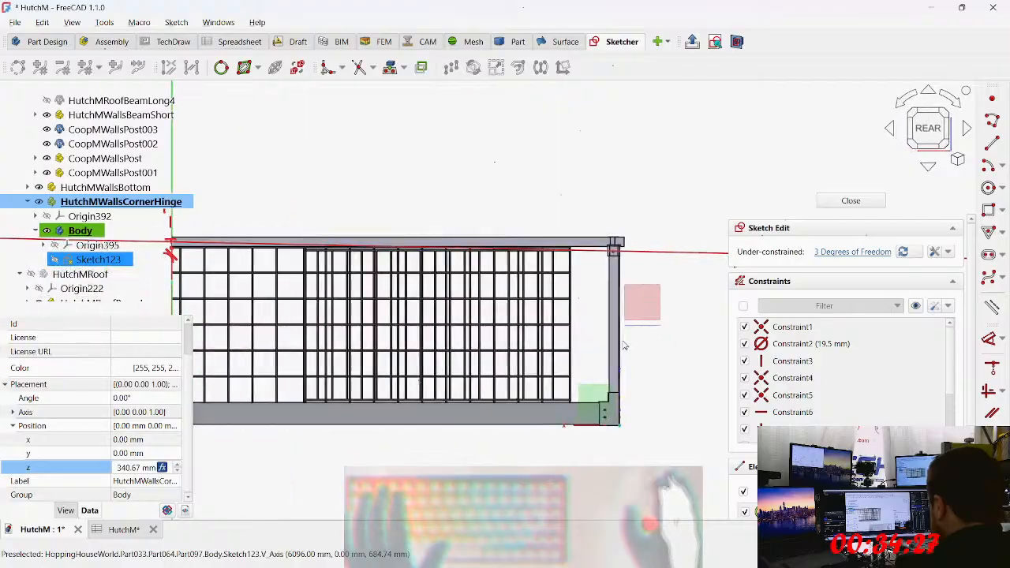
middle_drag(565, 442, 699, 399)
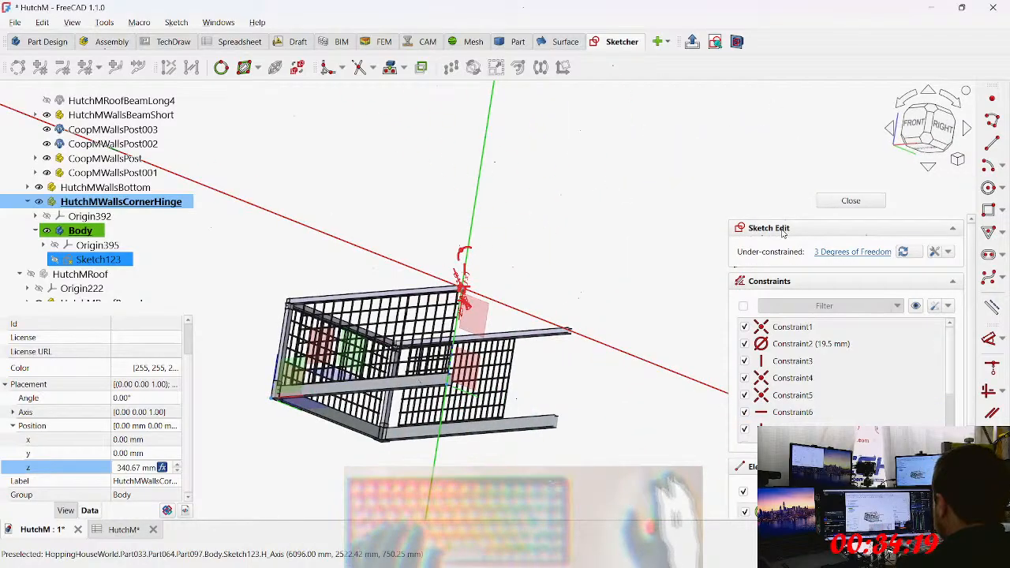
click(850, 201)
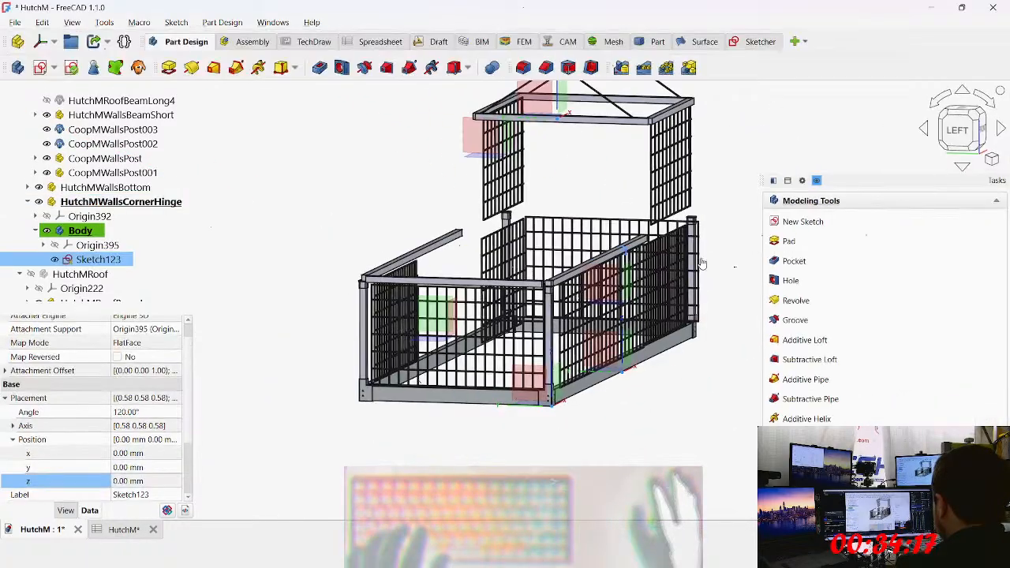
middle_drag(540, 393, 189, 398)
scroll(189, 398, down, 1)
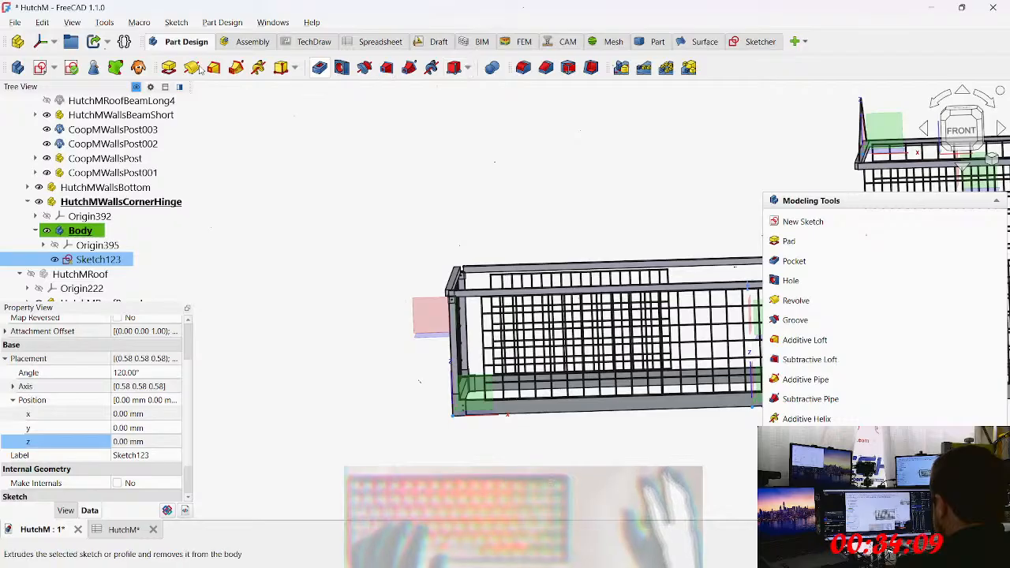
Step: Pad Sketch123 one-sided with its length set to <<_HutchM>>.roof_hinge_wall_thickness
click(168, 67)
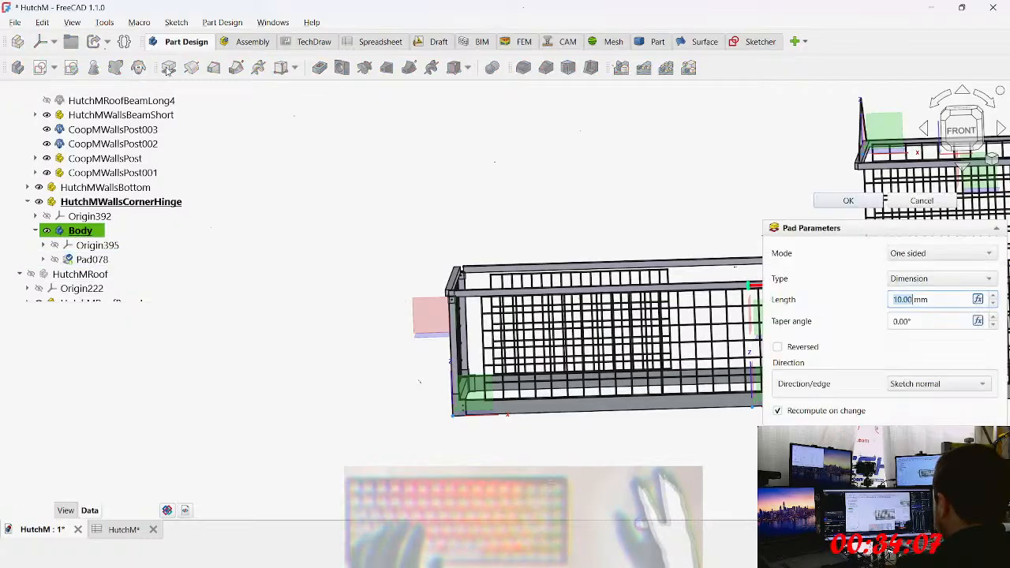
key(equal)
text(t)
key(BackSpace)
text(_)
key(BackSpace)
text(<<_HutchM>>.t)
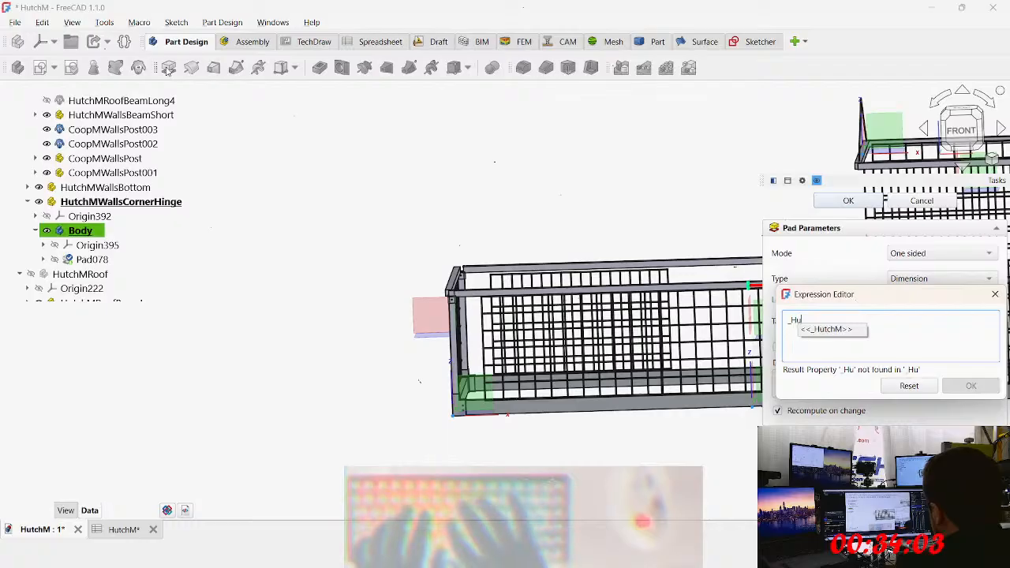
text(hic)
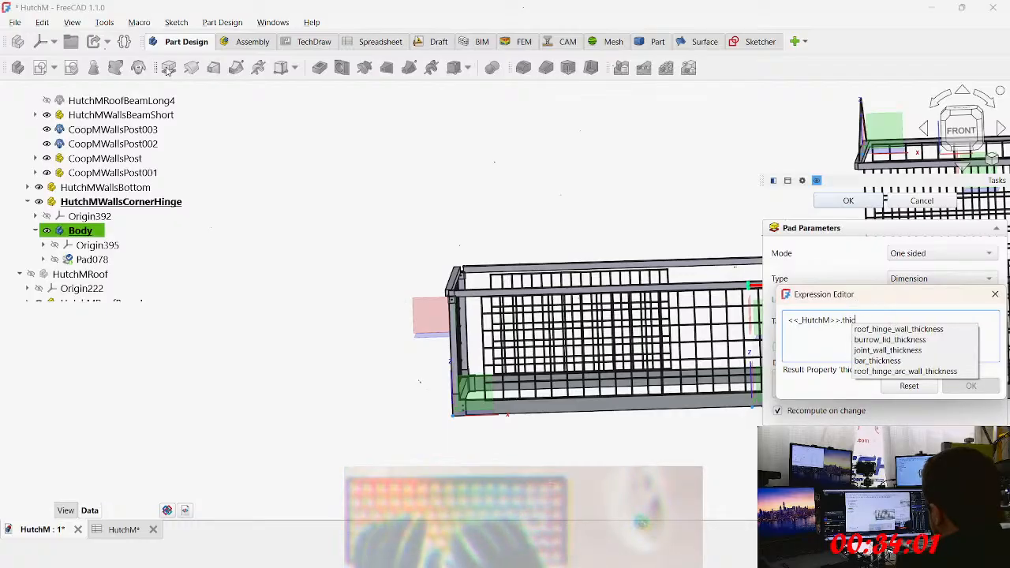
key(Down)
key(Return)
key(Return)
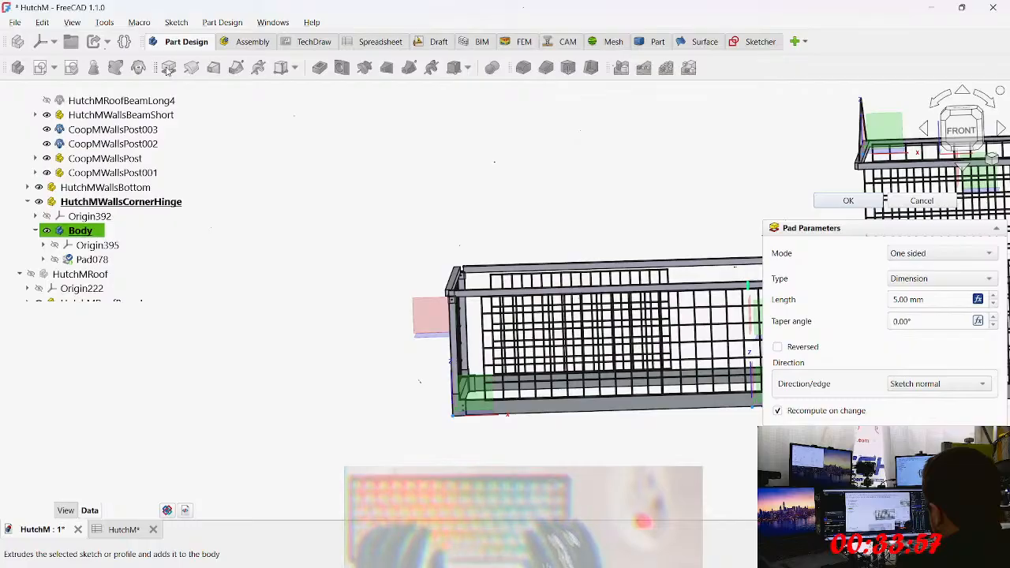
click(848, 200)
Step: Locate the padded corner hinge relative to the hutch wall frame and review the pad's properties
middle_drag(403, 367, 694, 381)
scroll(295, 340, down, 1)
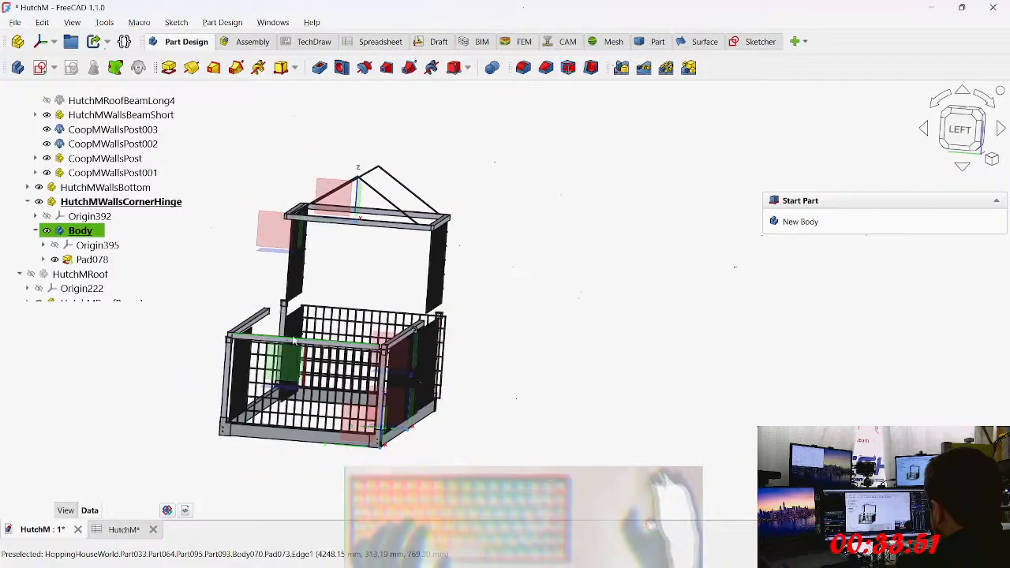
scroll(295, 339, down, 2)
middle_drag(295, 339, 394, 345)
scroll(229, 336, up, 5)
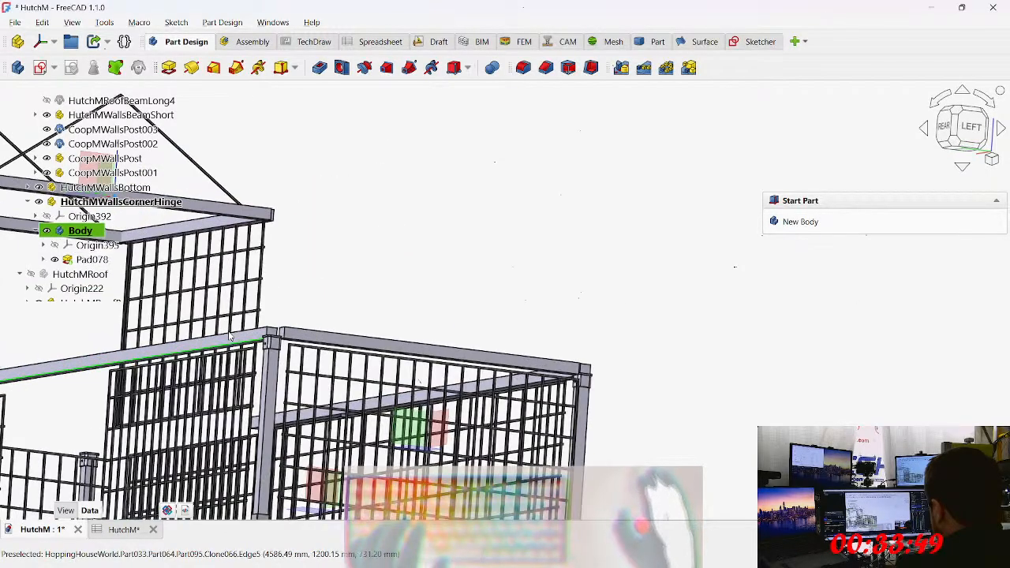
middle_drag(229, 335, 638, 183)
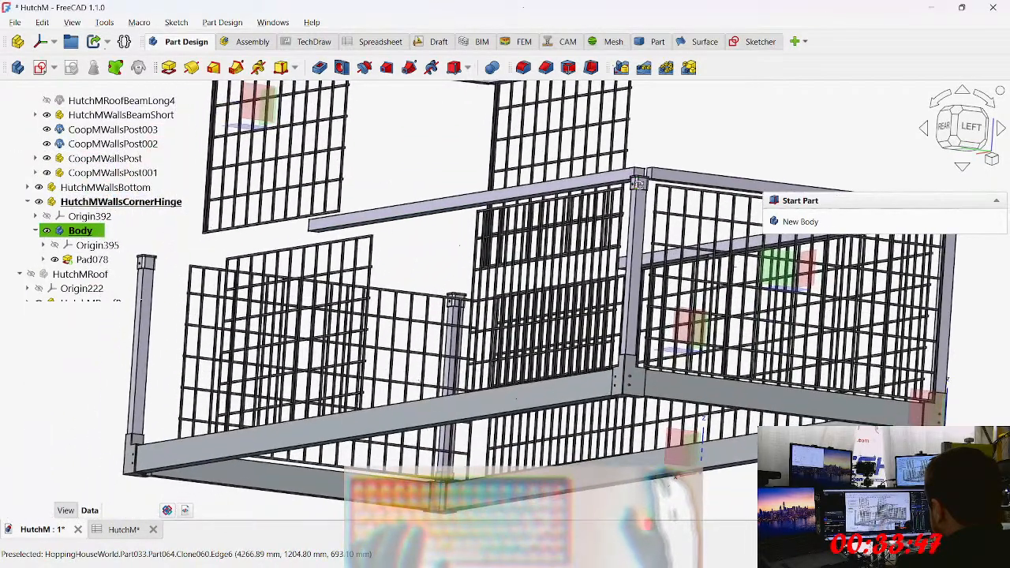
scroll(632, 209, down, 4)
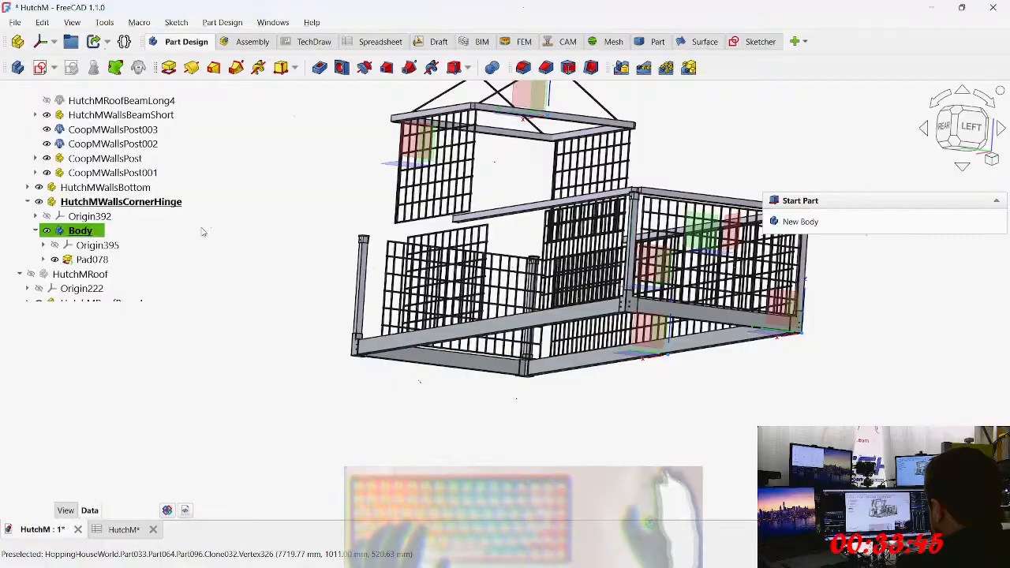
click(79, 231)
click(93, 260)
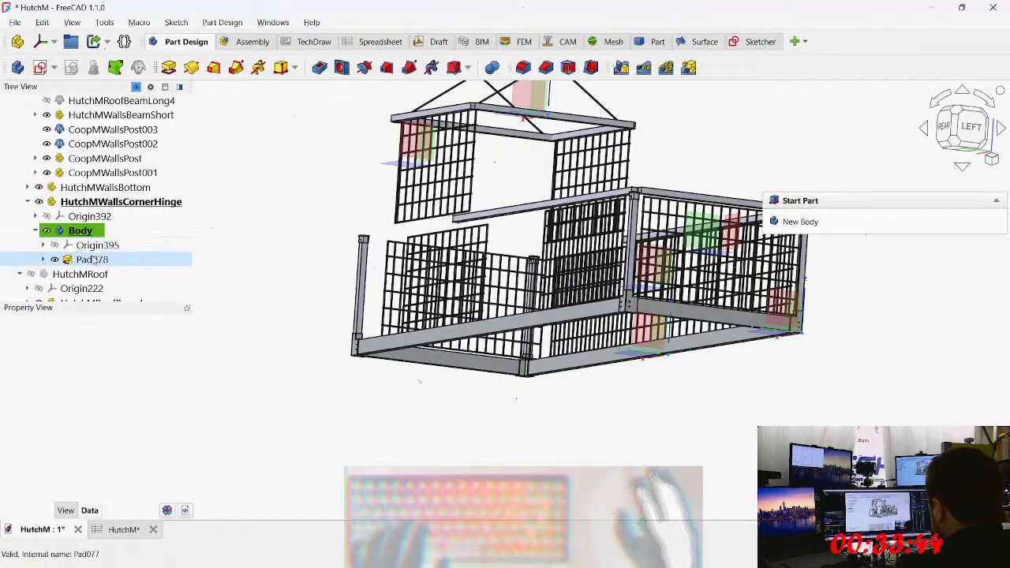
click(44, 259)
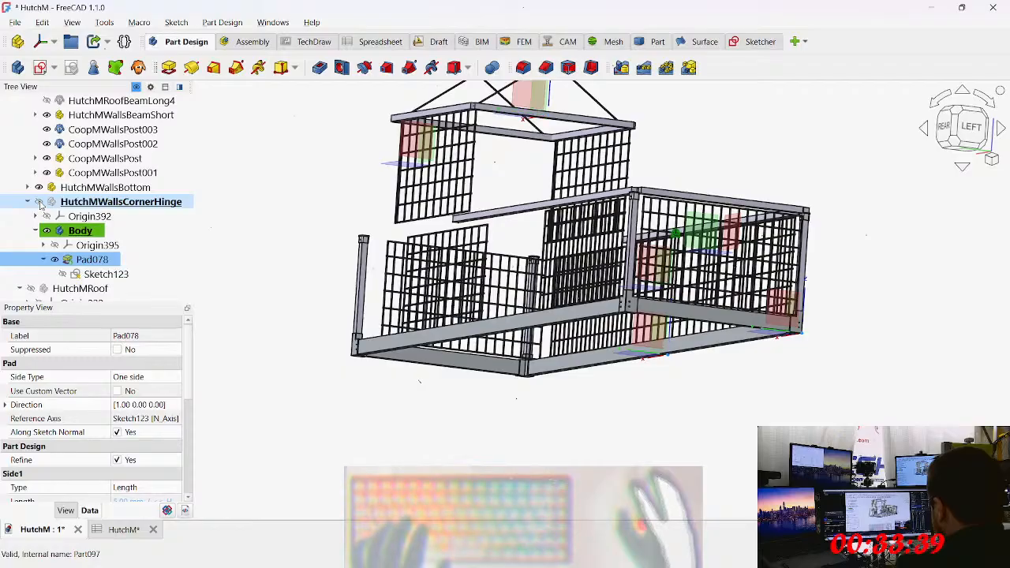
middle_drag(717, 251, 481, 290)
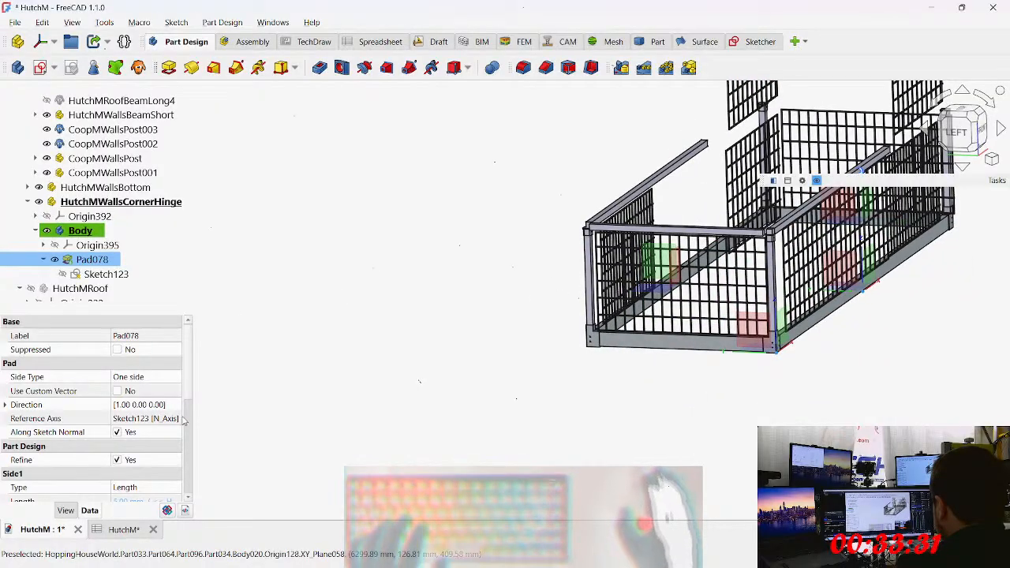
scroll(99, 410, down, 2)
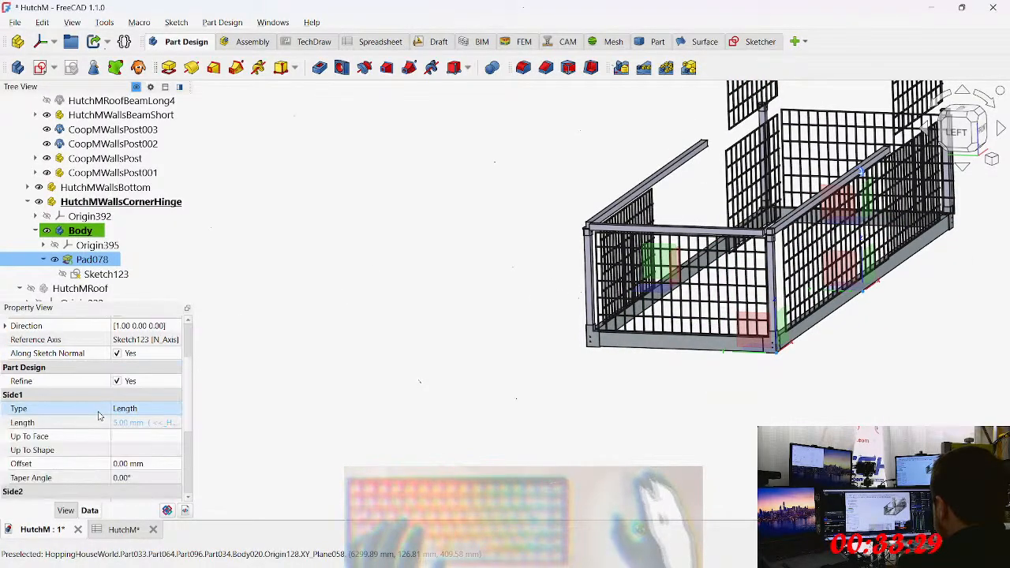
scroll(95, 421, up, 3)
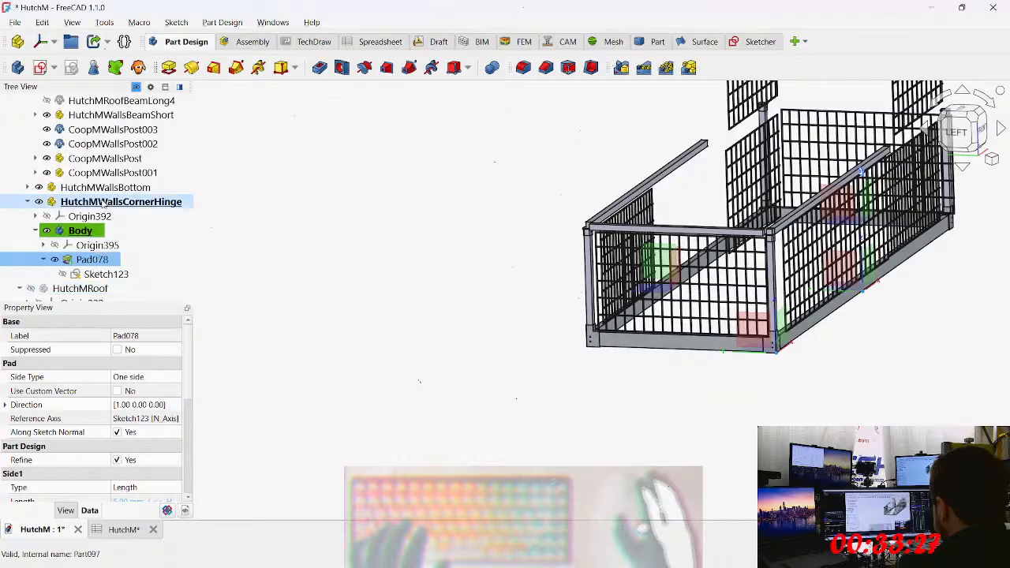
Step: Set the x position of HutchMWallsCornerHinge to -0.5 * <<_HutchM>>.baseboard_long_length
click(121, 201)
click(146, 468)
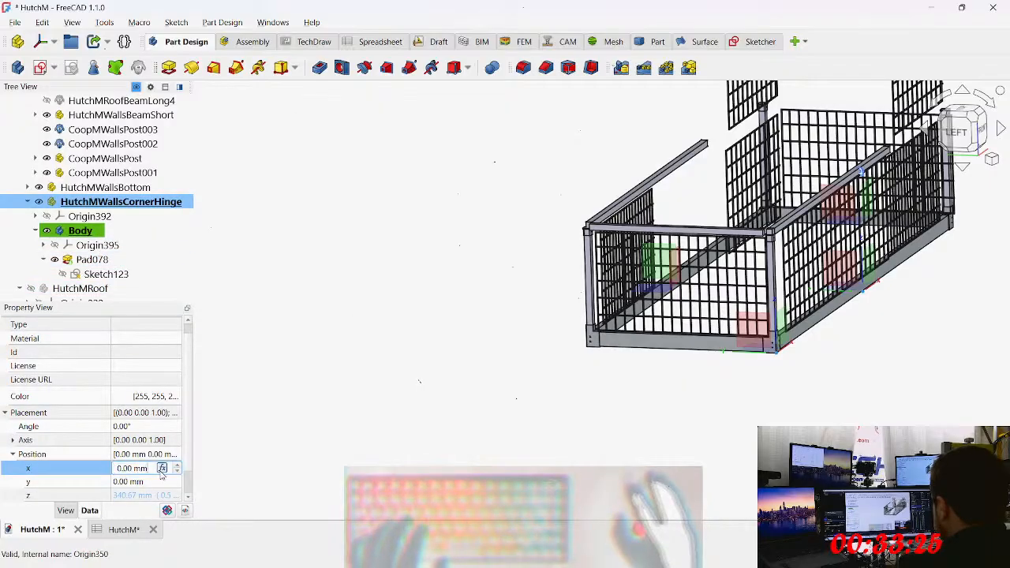
click(174, 469)
text(0.5)
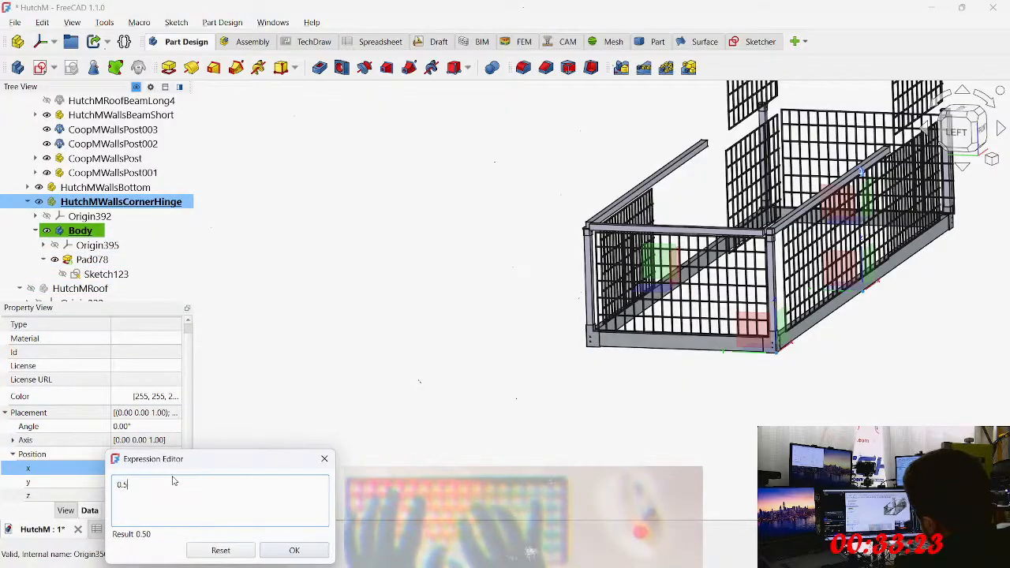
key(Home)
text(-)
key(End)
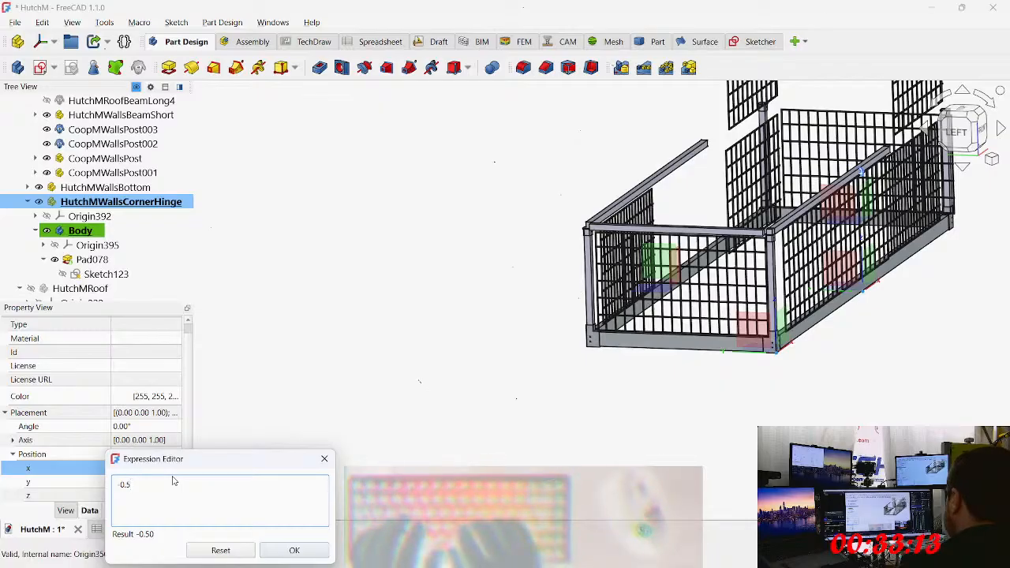
text(*)
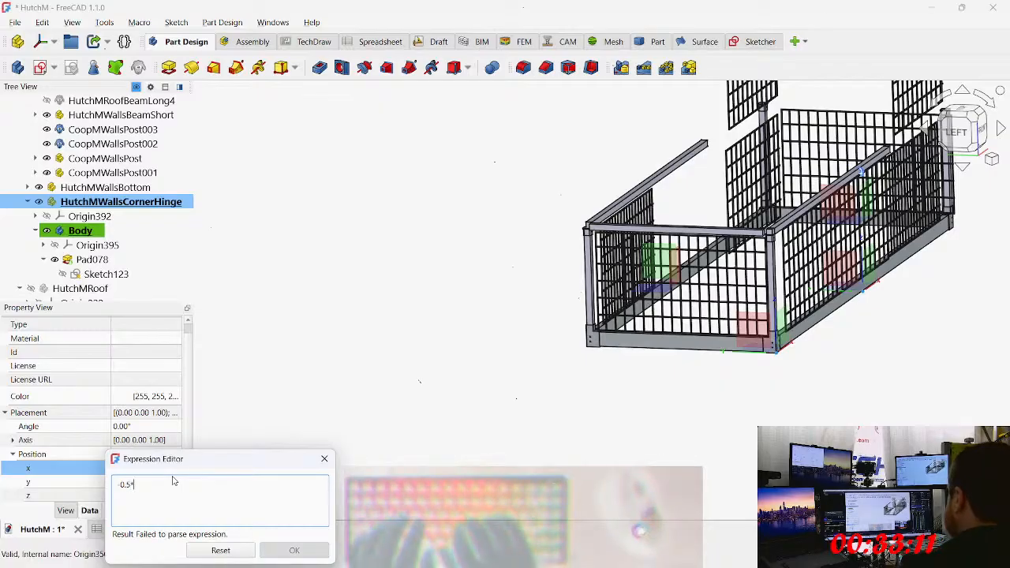
text(<<_HutchM>>.)
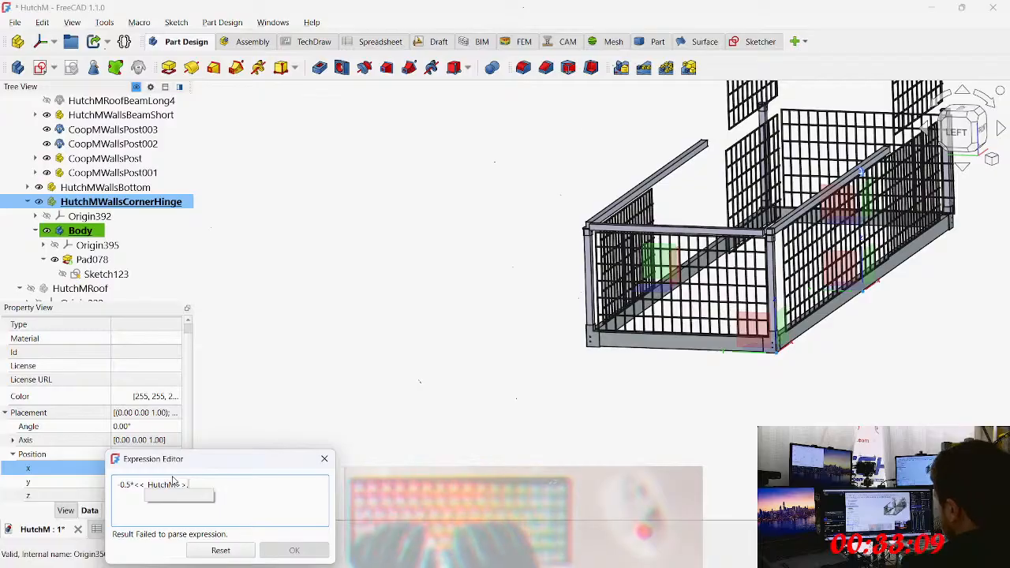
text(length)
key(Down)
key(Down)
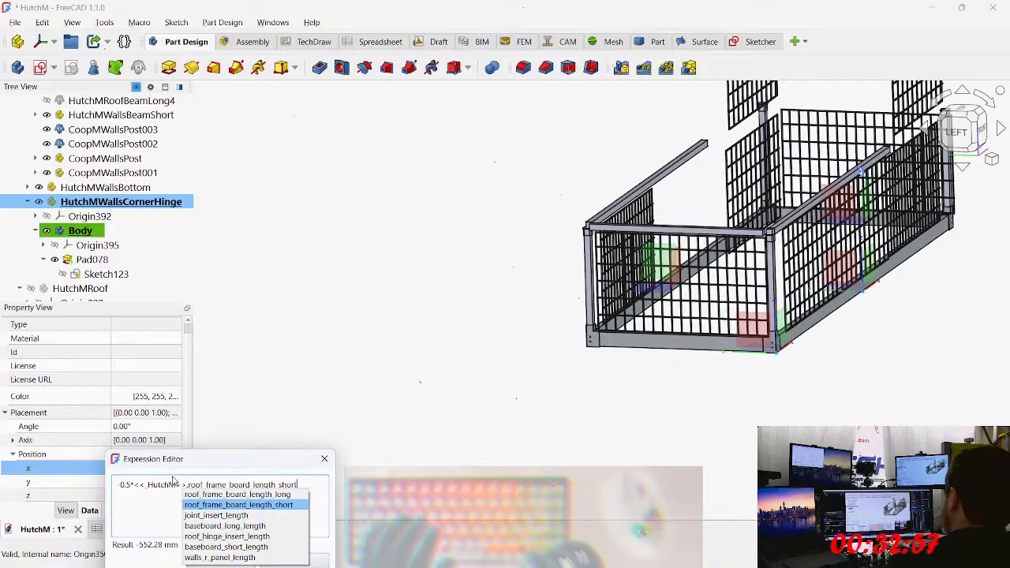
key(Down)
key(Down)
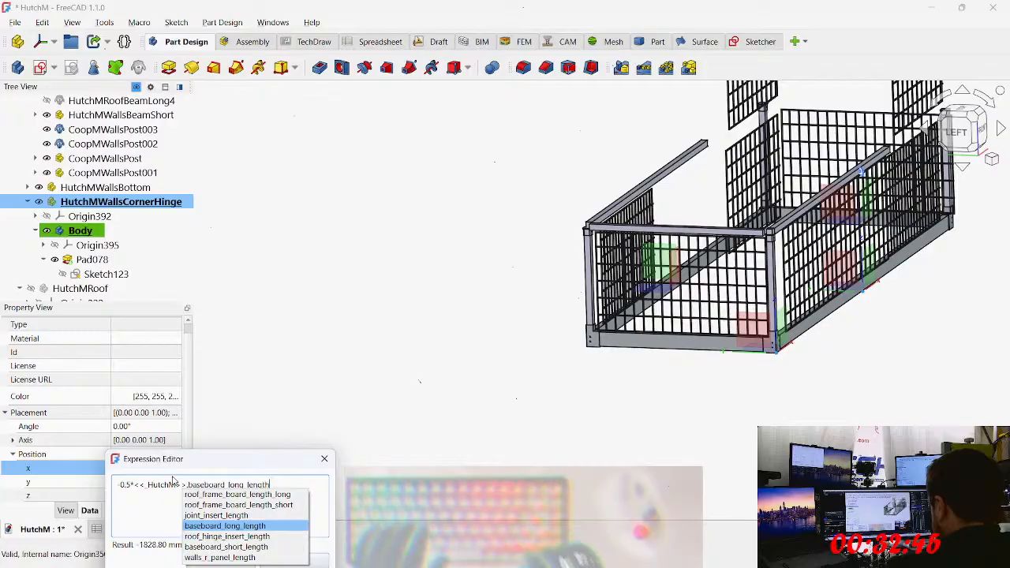
key(Return)
key(Return)
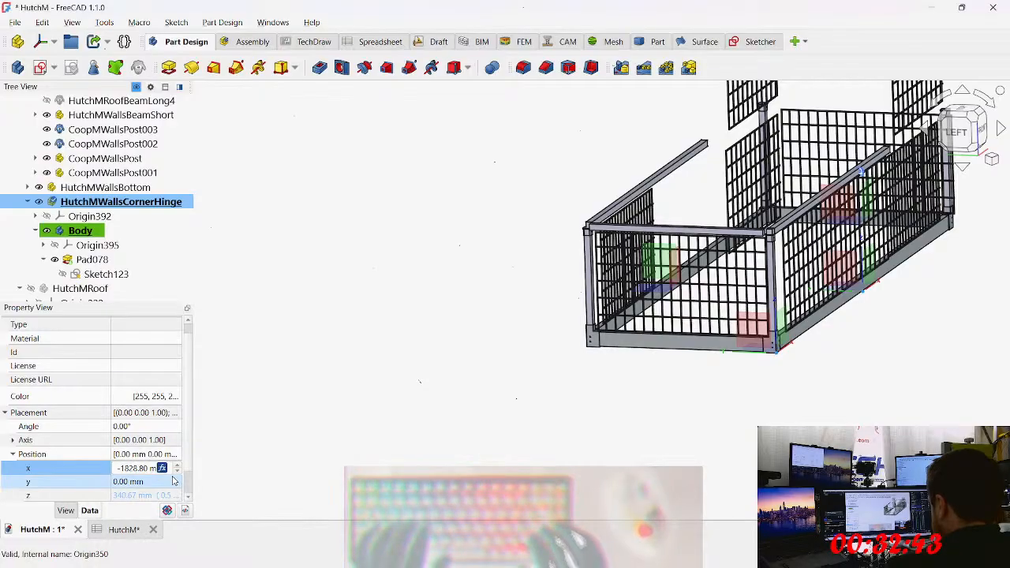
key(Return)
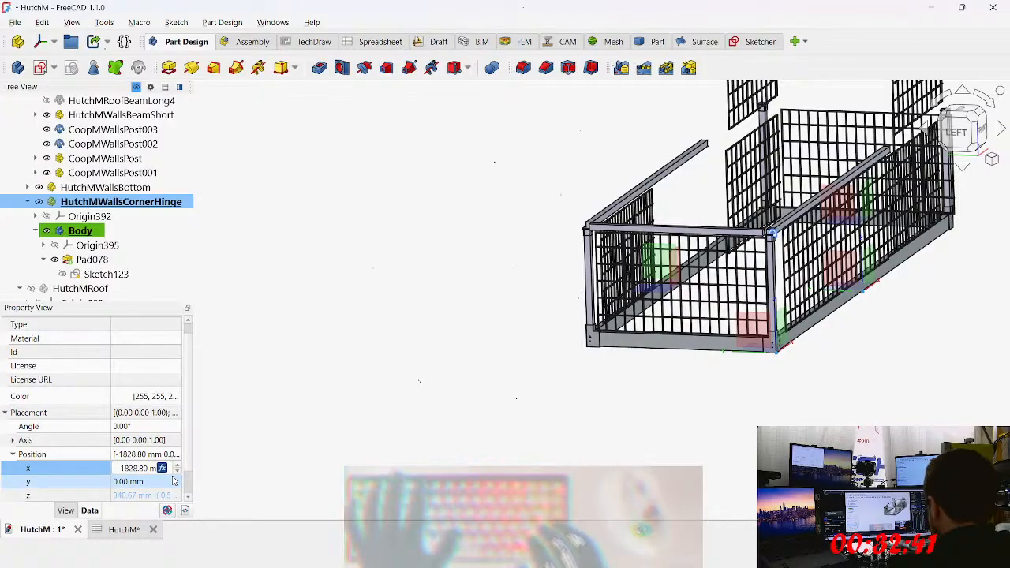
Step: Set the x position of HutchMWallsCornerHinge to -0.5 * (<<_HutchM>>.baseboard_long_length + <<_HutchM>>.roof_frame_board_width)
scroll(840, 251, up, 4)
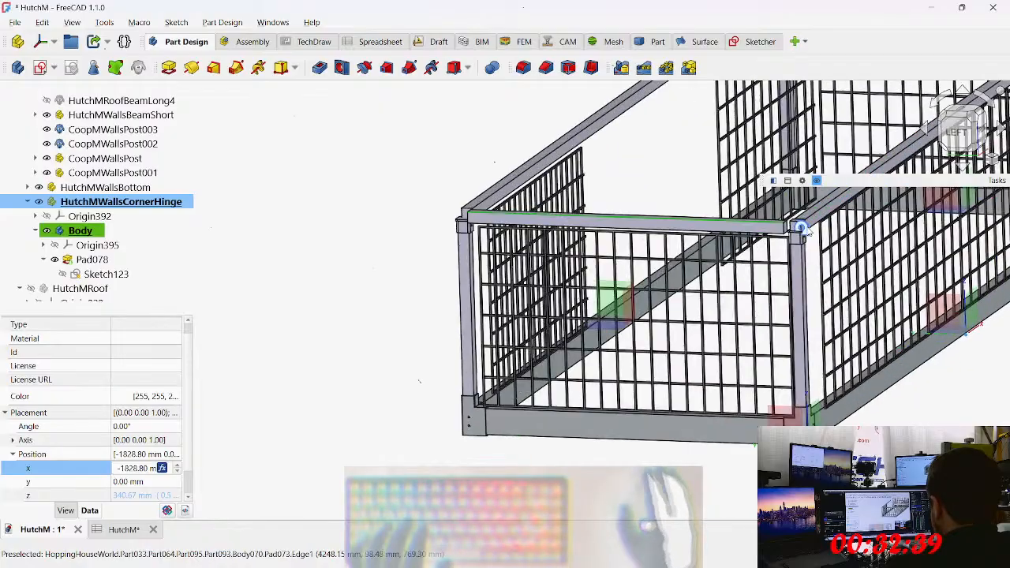
key(6)
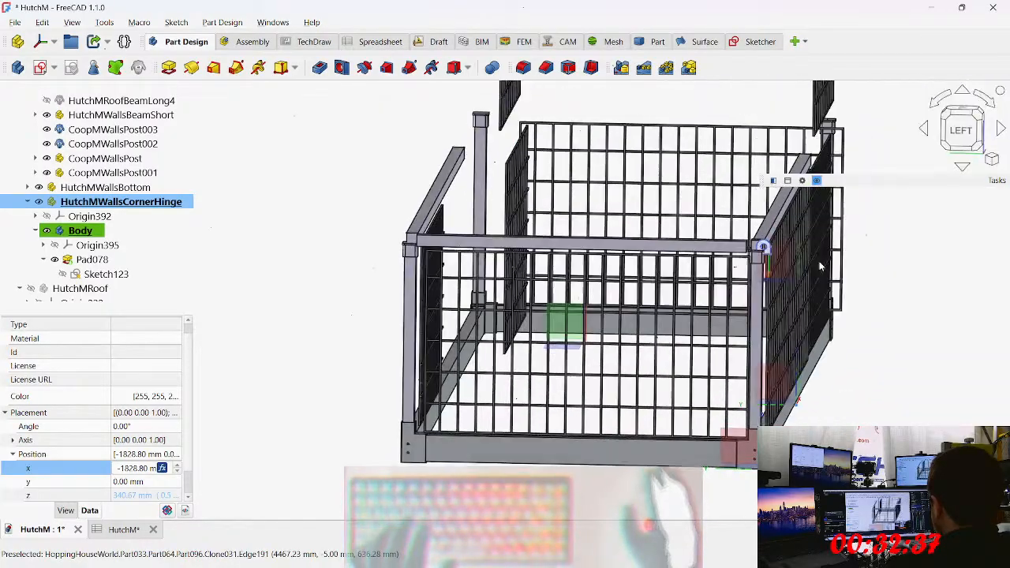
middle_drag(786, 270, 681, 270)
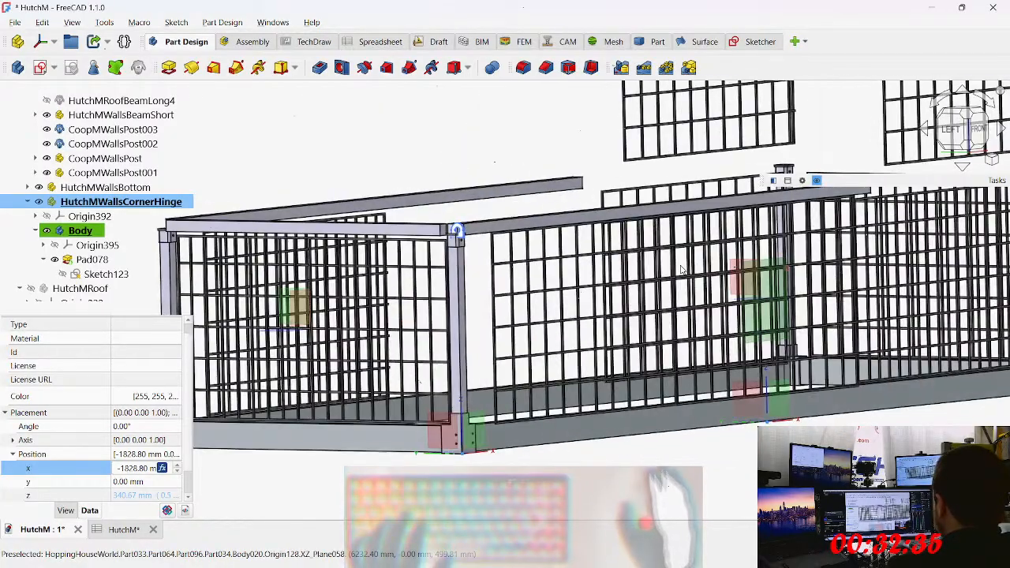
click(162, 468)
key(End)
text(+)
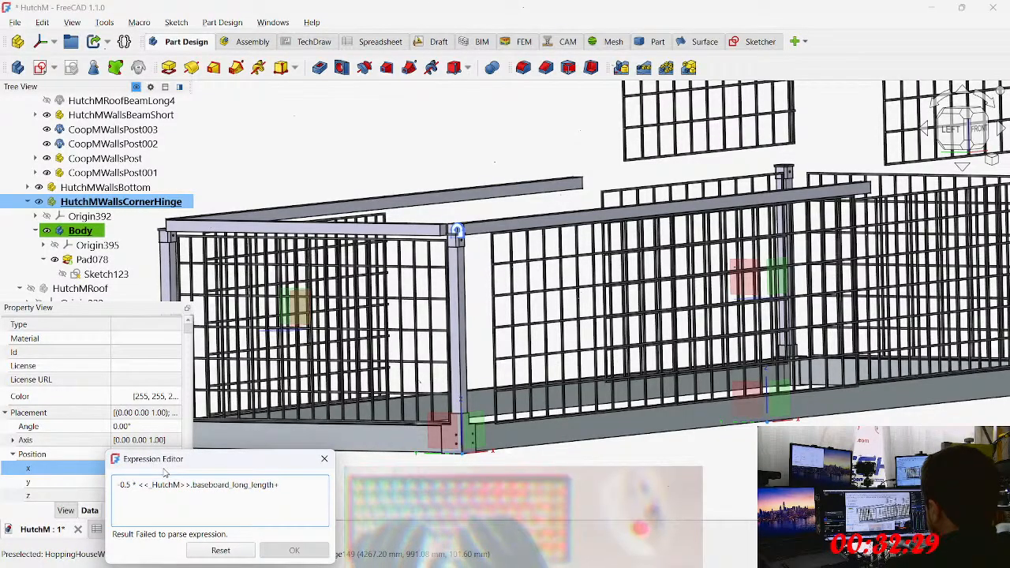
text(_hu)
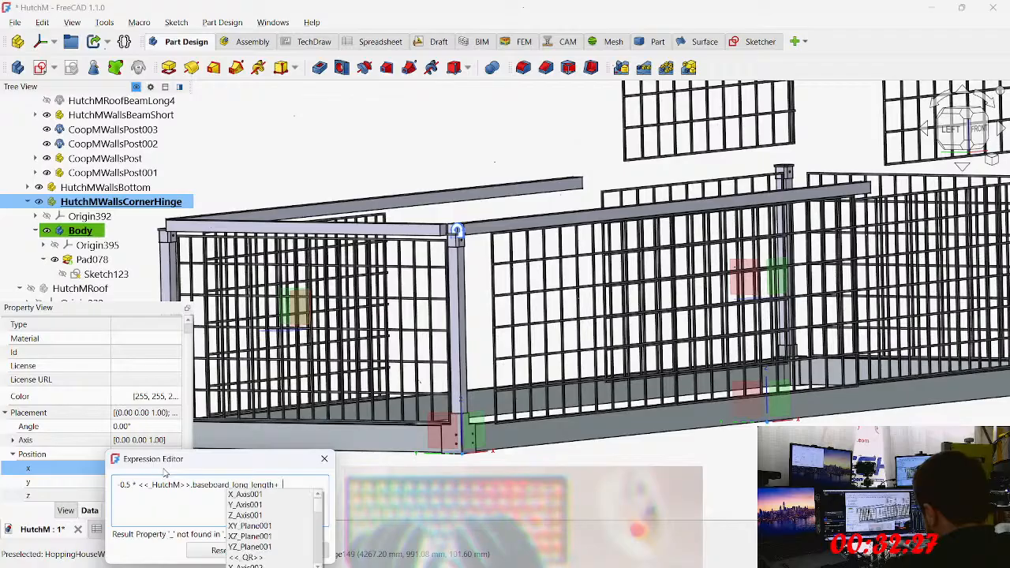
key(Down)
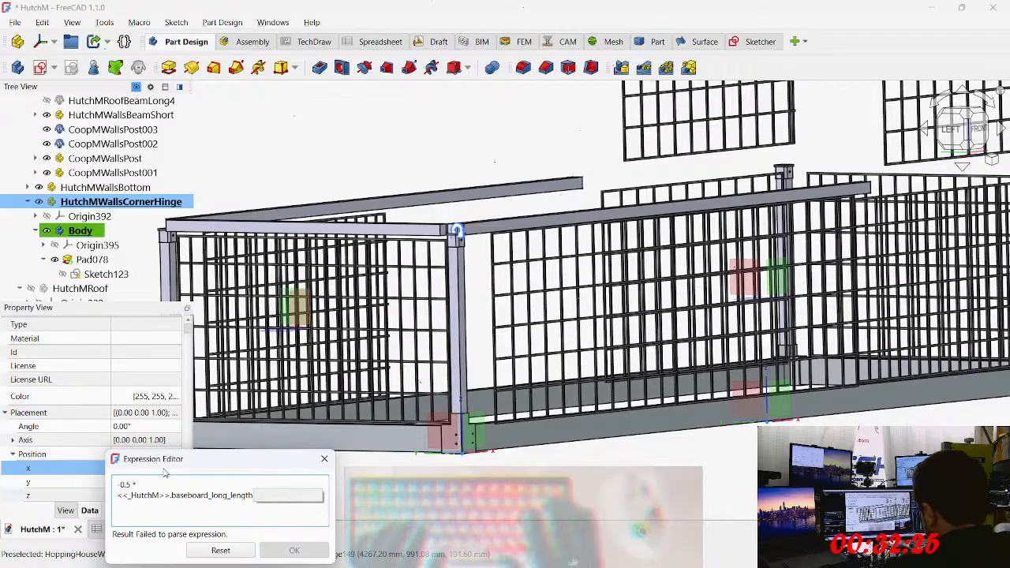
key(Return)
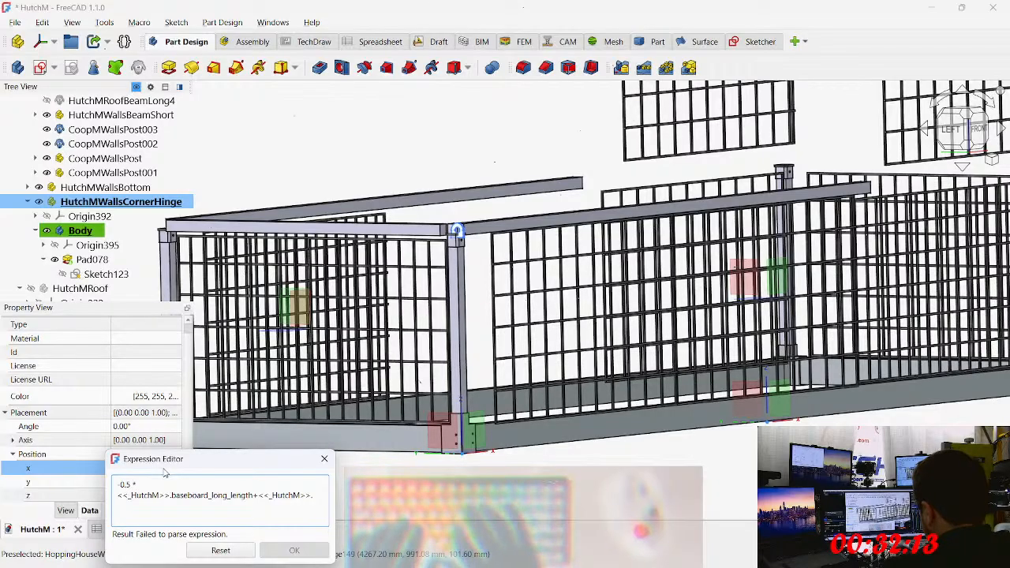
key(Down)
key(End)
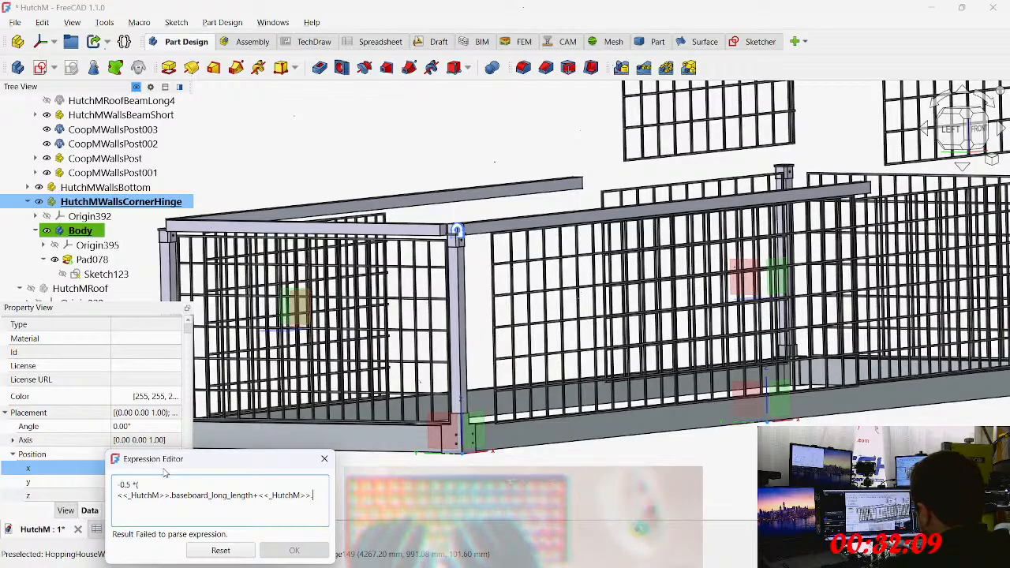
text(w)
key(BackSpace)
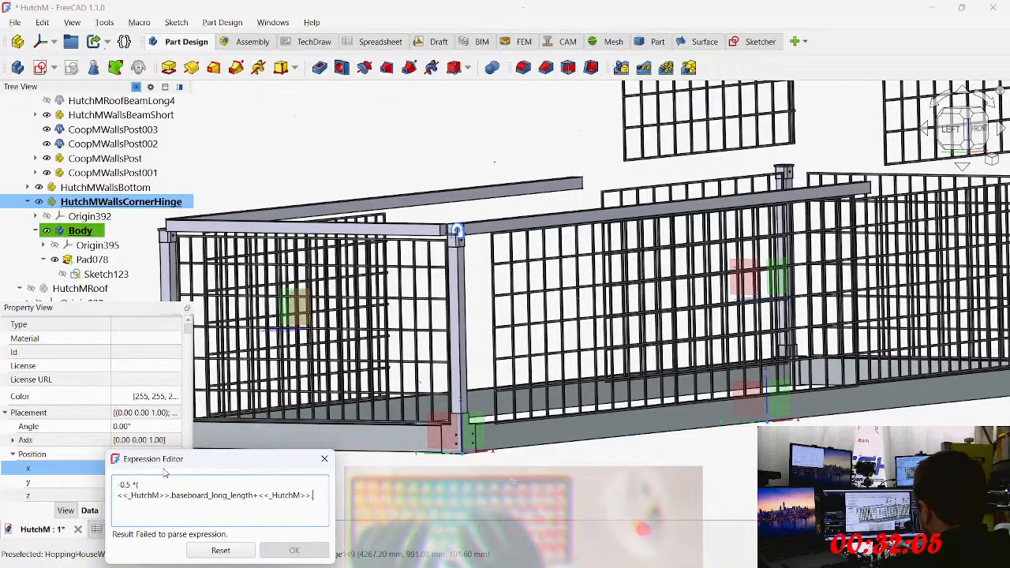
text(board)
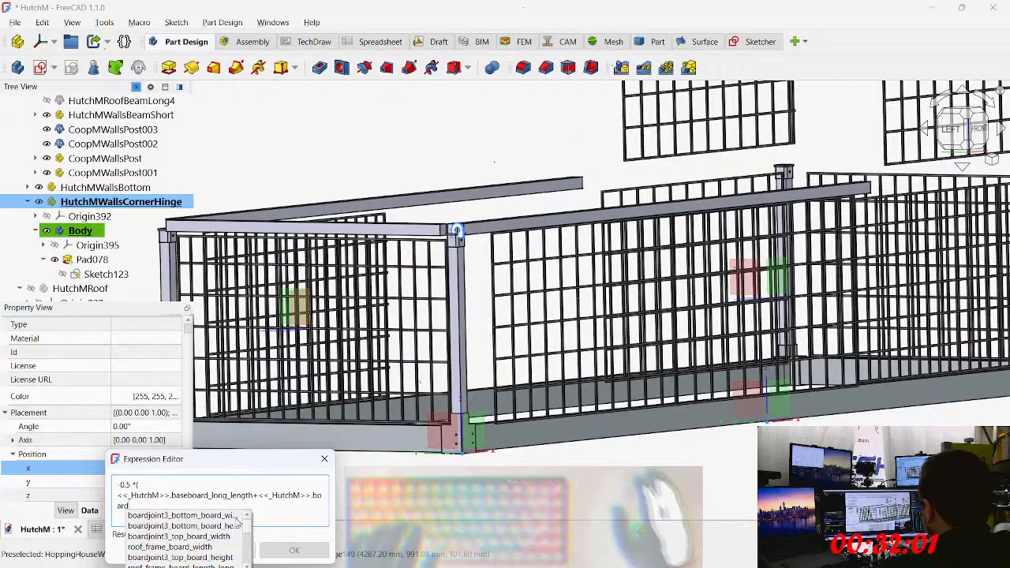
scroll(192, 544, down, 2)
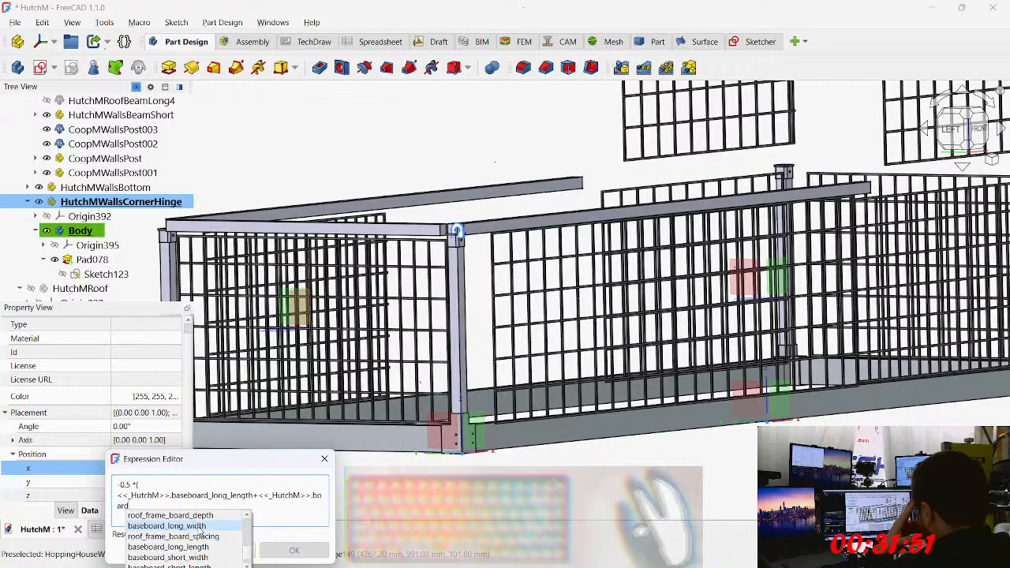
scroll(202, 521, up, 1)
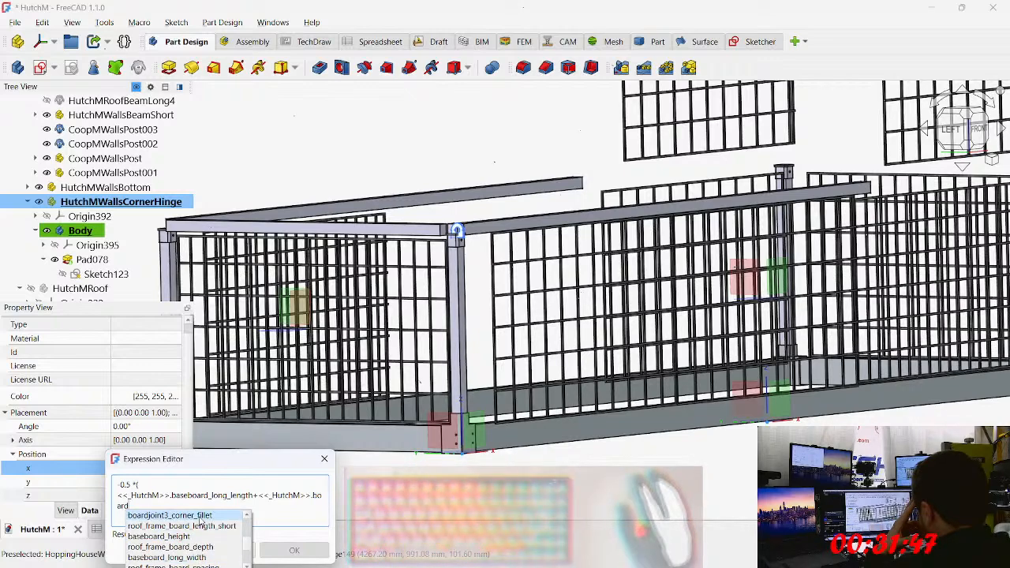
scroll(204, 520, up, 1)
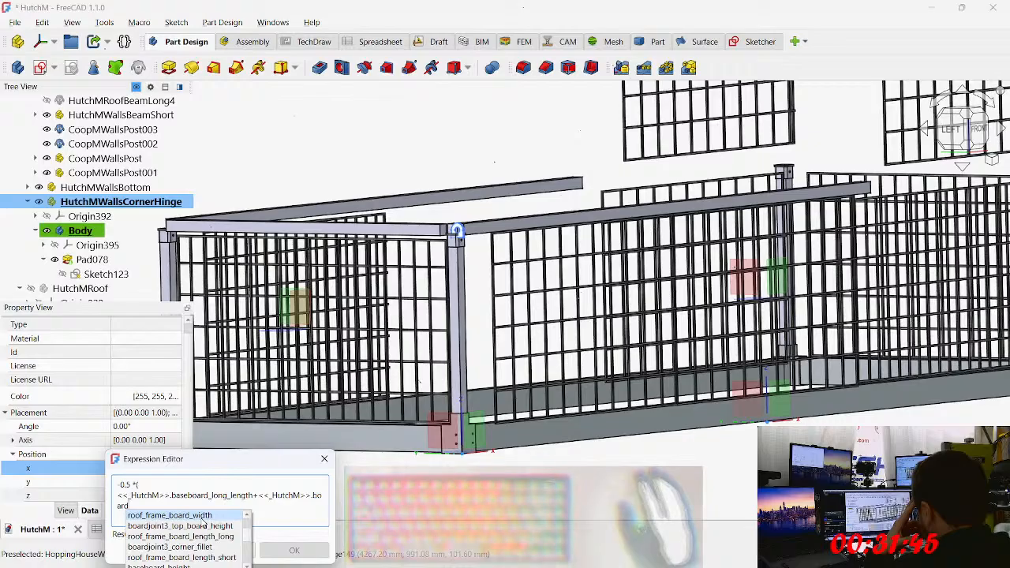
click(207, 515)
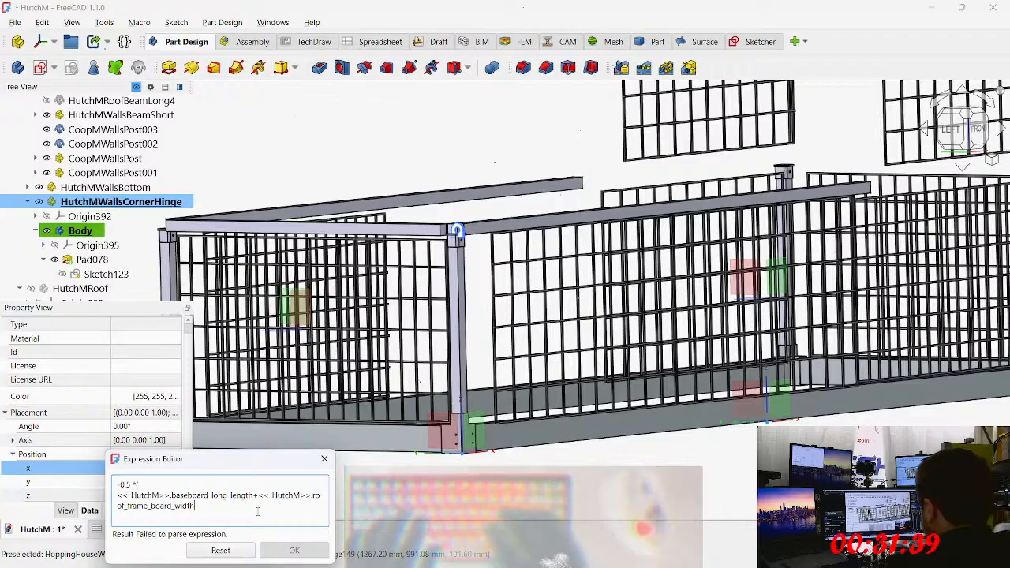
text())
key(Return)
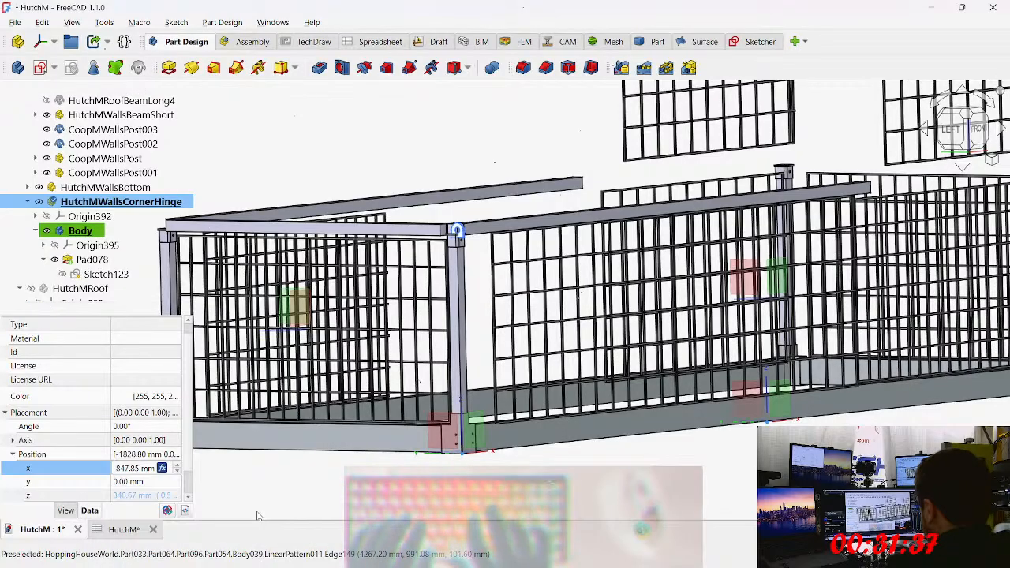
Step: Try to remove the roof_frame_board_width term from the corner hinge's x position expression
scroll(458, 229, up, 5)
middle_drag(461, 224, 386, 230)
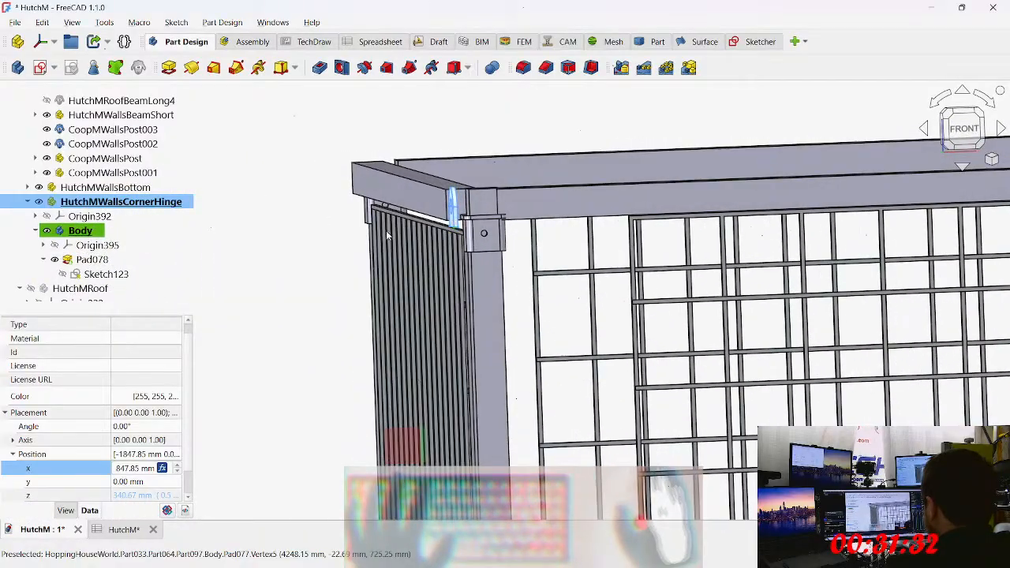
click(161, 468)
key(End)
key(shift+Home)
key(End)
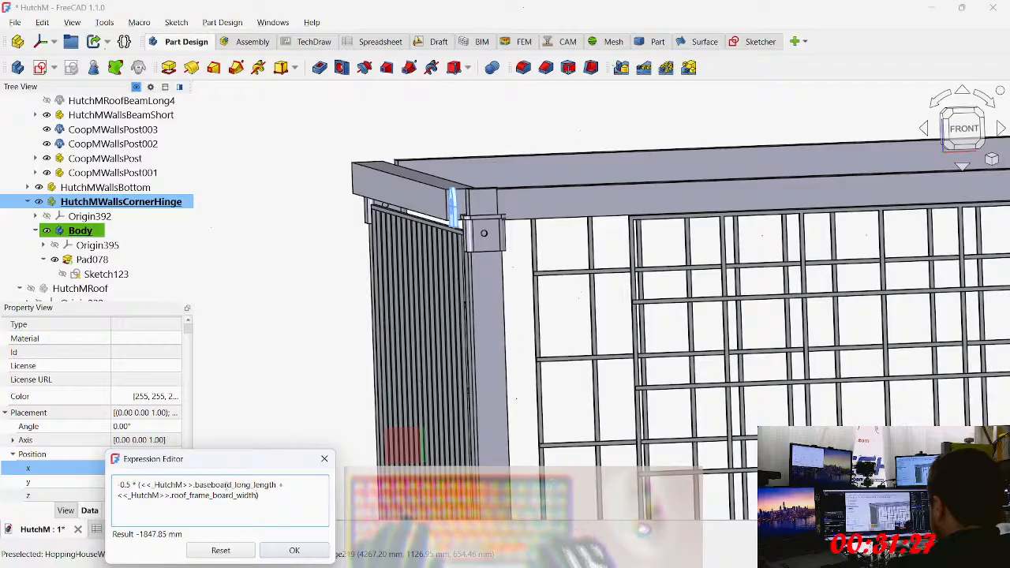
key(shift+Home)
key(BackSpace)
key(BackSpace)
key(BackSpace)
key(BackSpace)
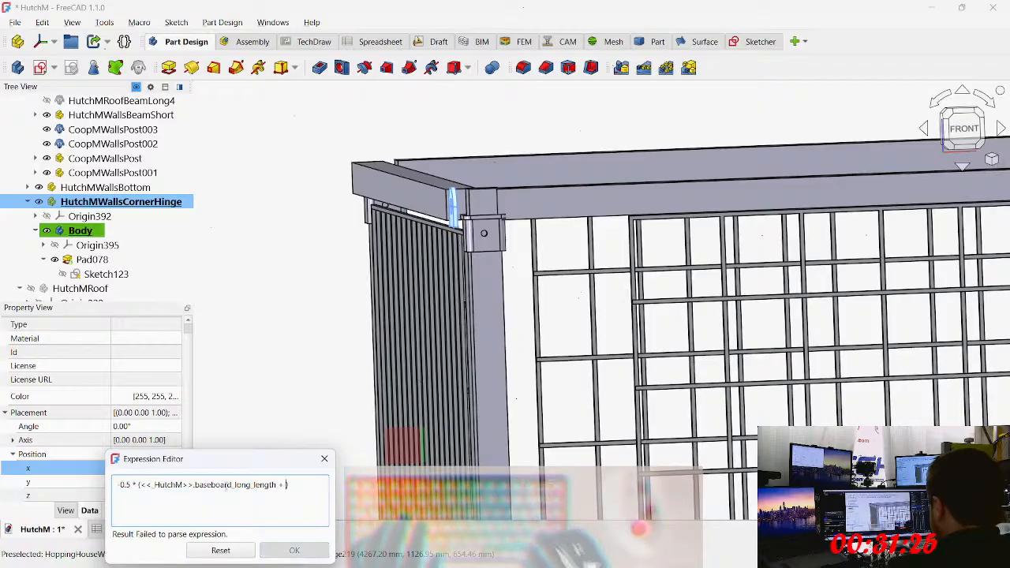
key(Home)
key(Delete)
key(Delete)
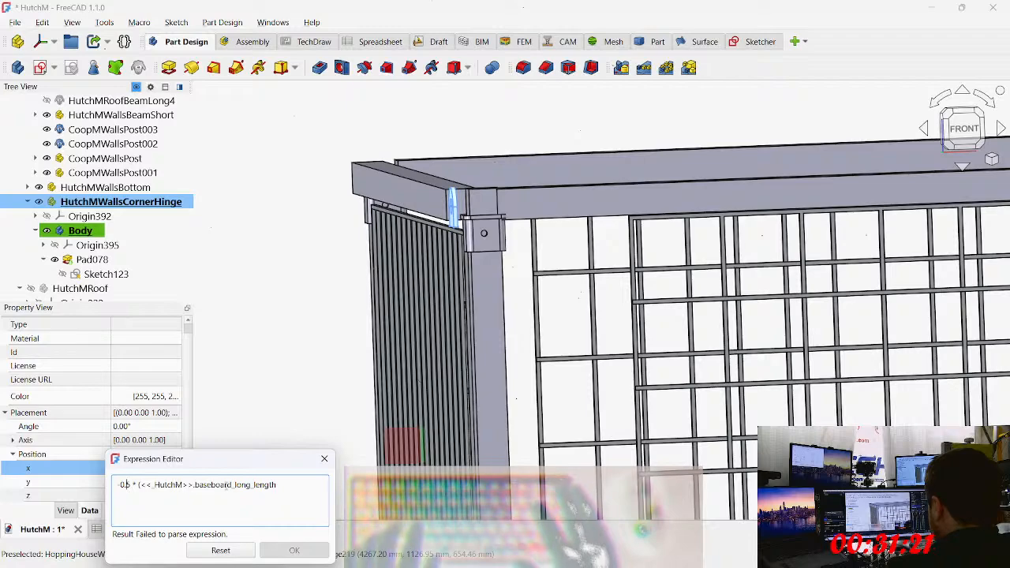
text())
key(Return)
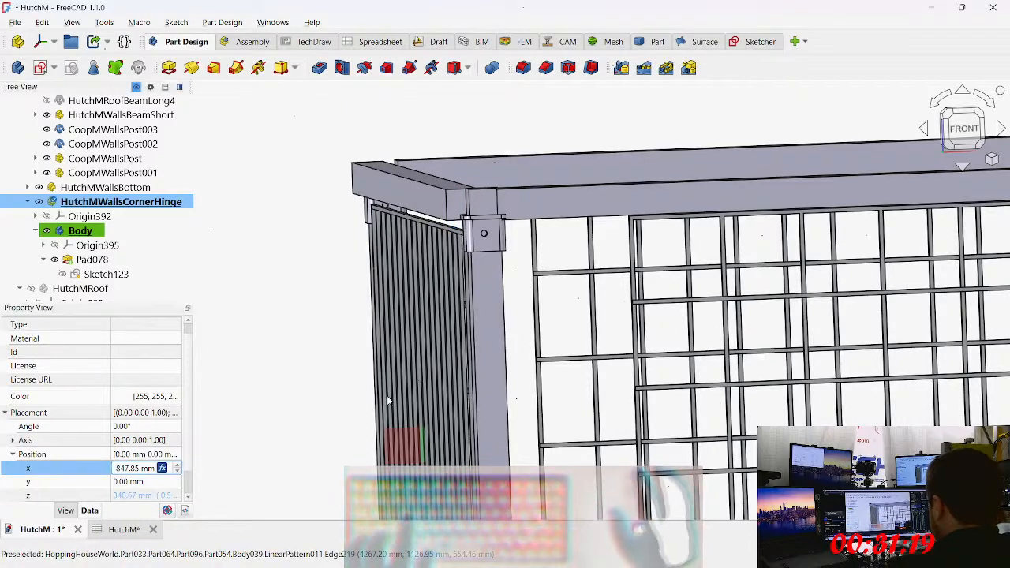
Step: Check the corner hinge's x position expression and undo its last edit
click(162, 468)
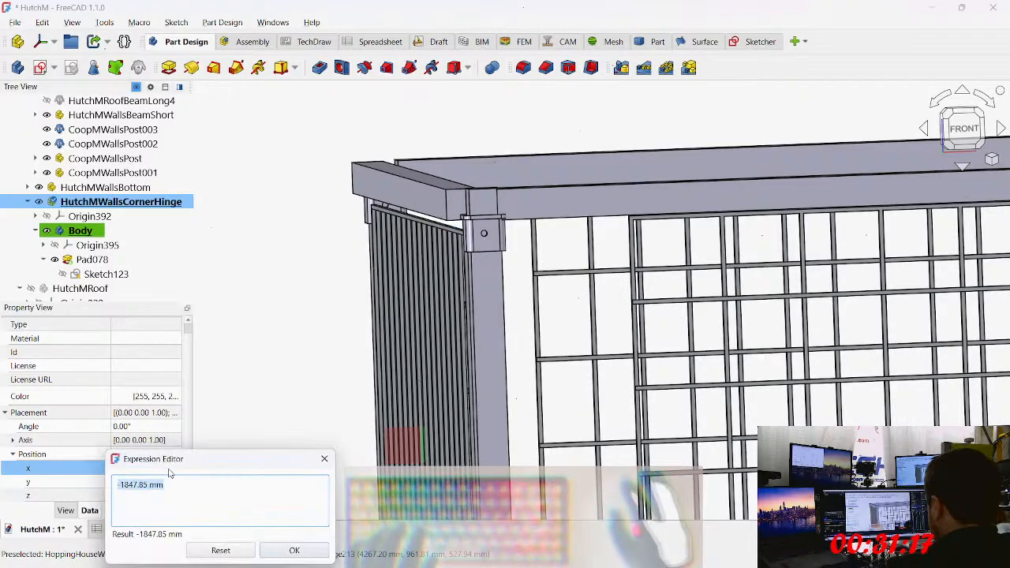
click(325, 457)
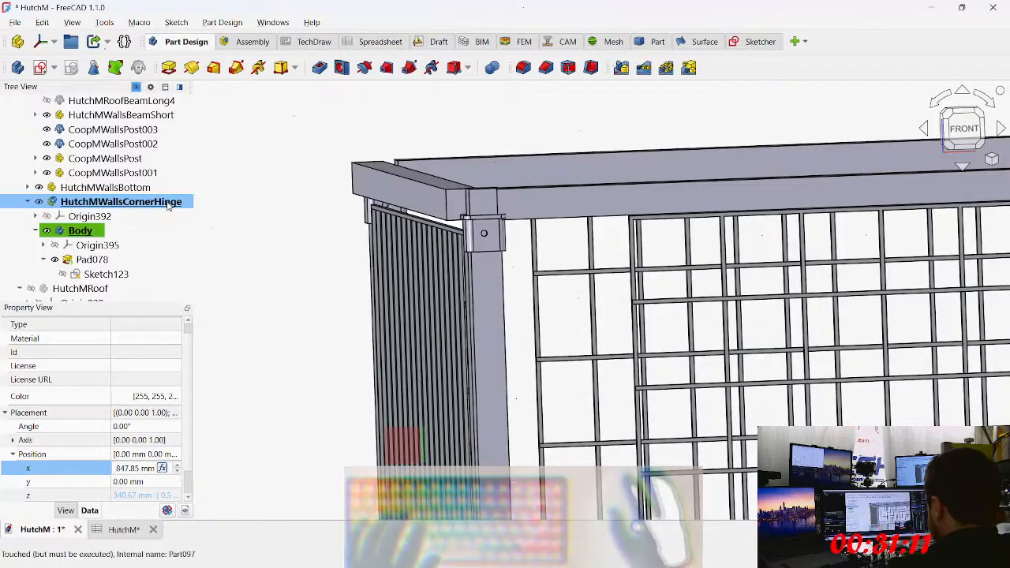
scroll(623, 363, down, 2)
scroll(623, 362, down, 2)
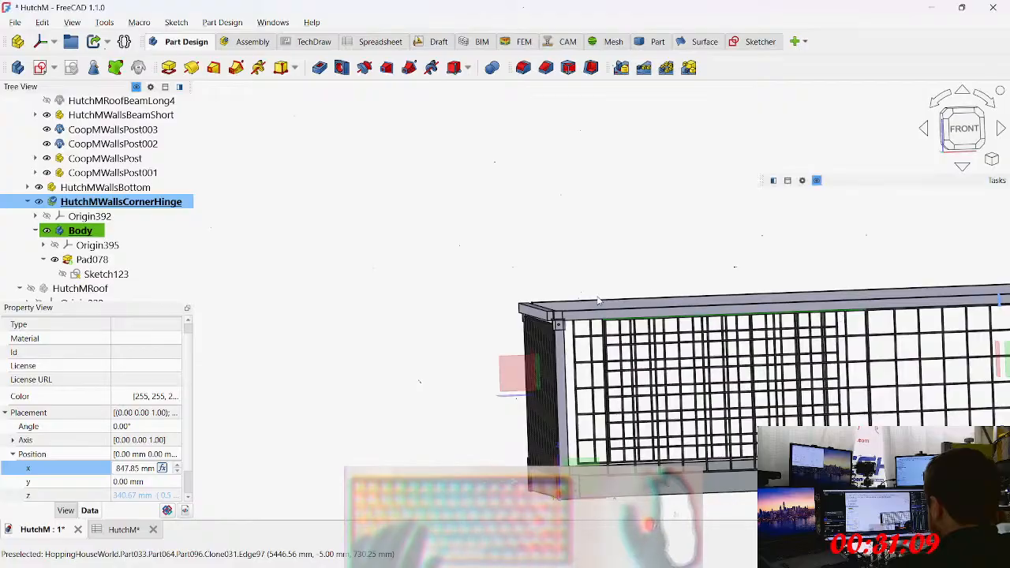
middle_drag(461, 286, 447, 319)
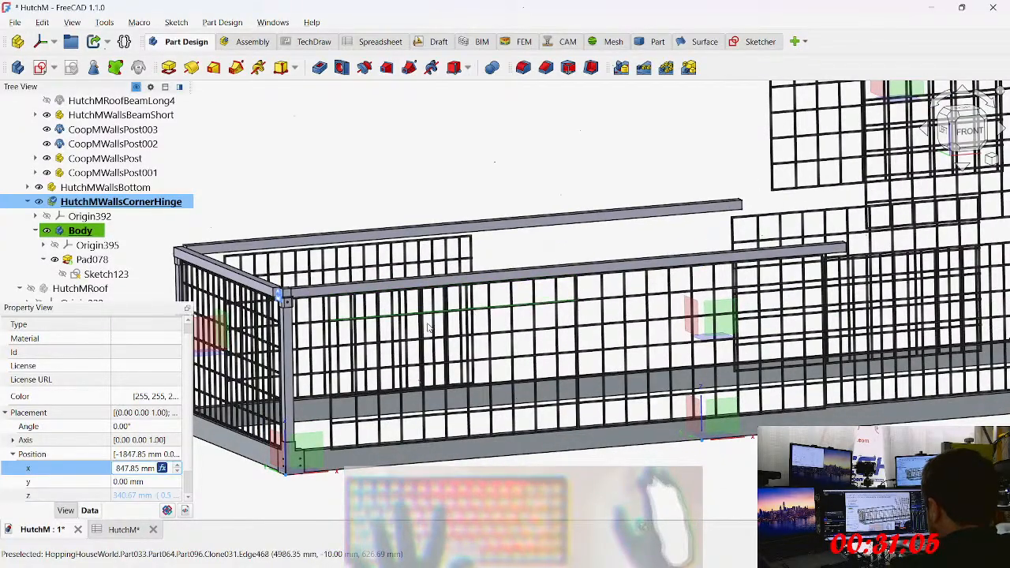
Step: Reduce the corner hinge's x position expression to -0.5 * <<_HutchM>>.baseboard_long_length
click(162, 468)
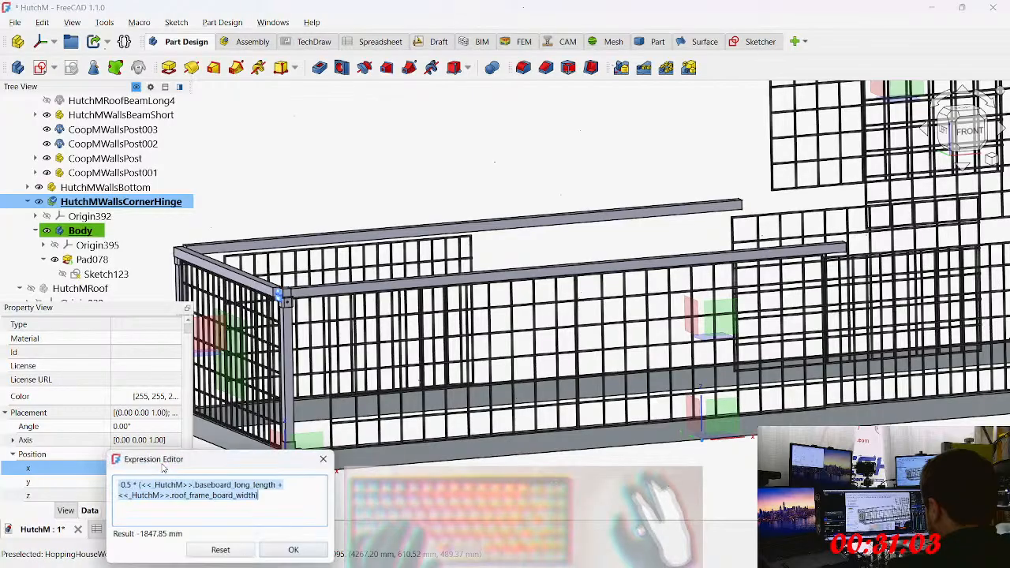
click(276, 495)
key(shift+Home)
key(BackSpace)
key(BackSpace)
key(BackSpace)
key(BackSpace)
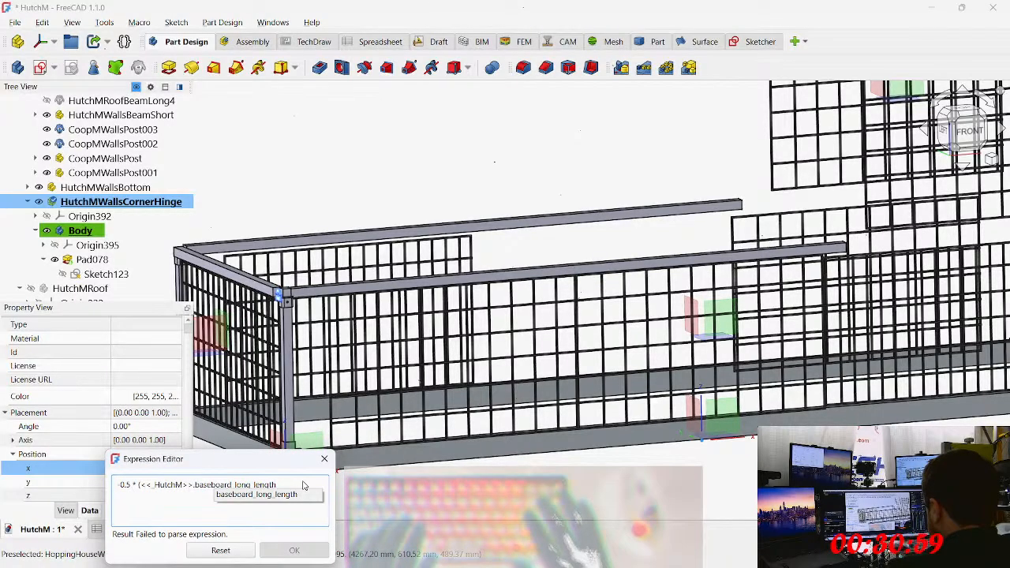
key(Home)
key(Right)
key(Right)
key(Right)
key(Right)
key(Right)
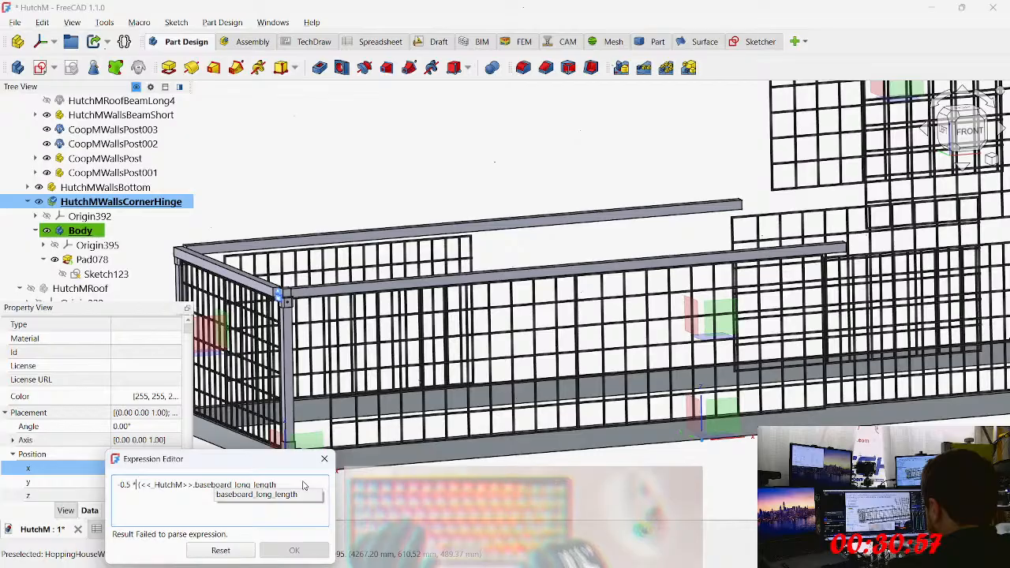
key(Delete)
key(Return)
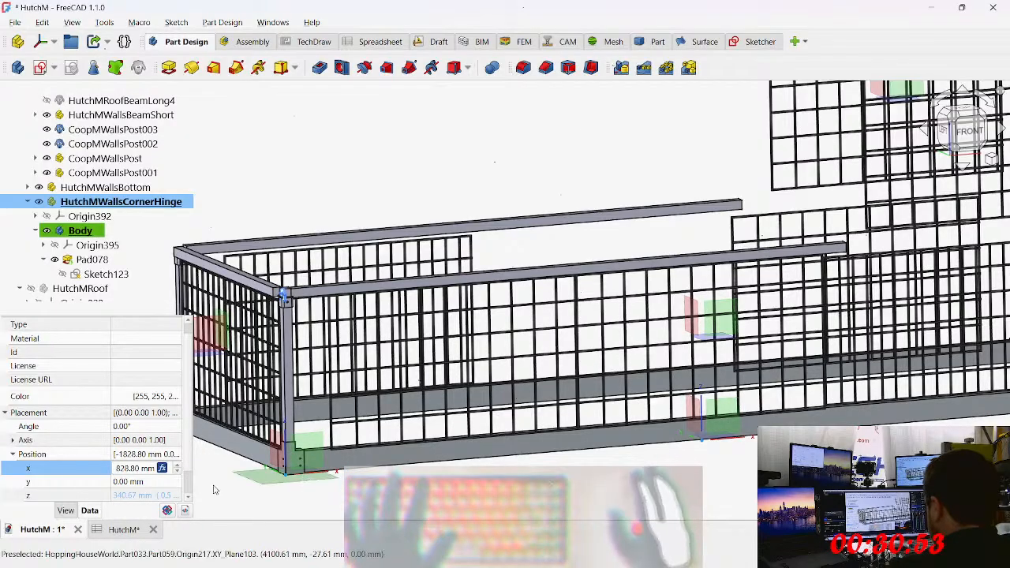
Step: Set the z position of HutchMWallsCornerHinge to 0.5 * (<<_HutchM>>.walls_post_height_tall + <<_HutchM>>.roof_frame_board_width)
key(Tab)
click(150, 495)
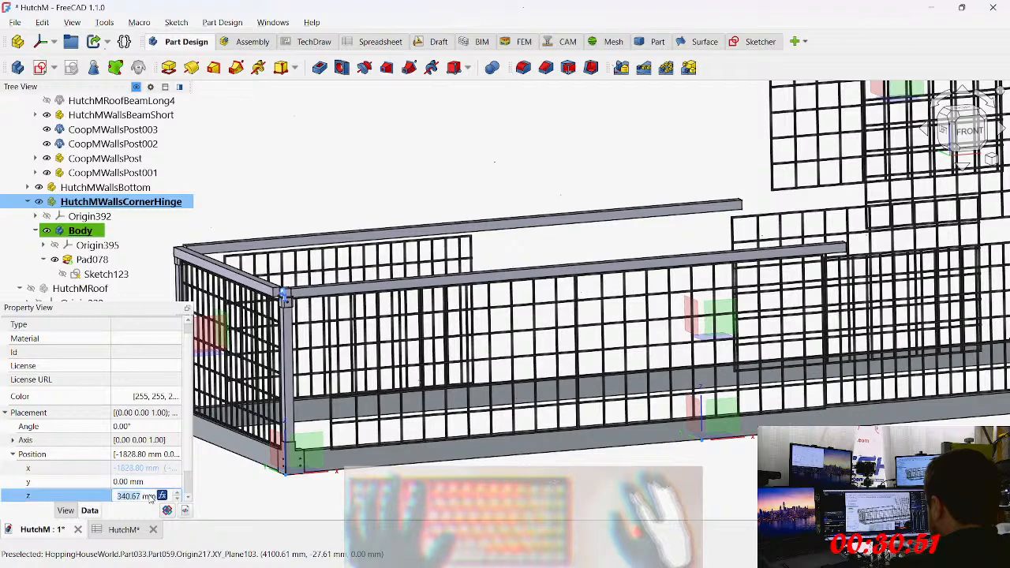
click(162, 496)
click(199, 501)
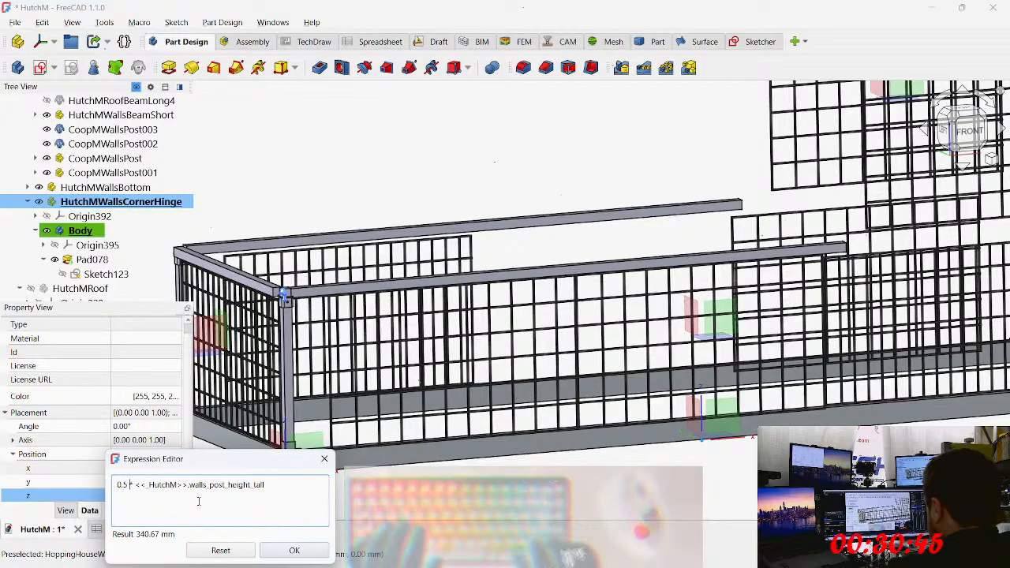
text(()
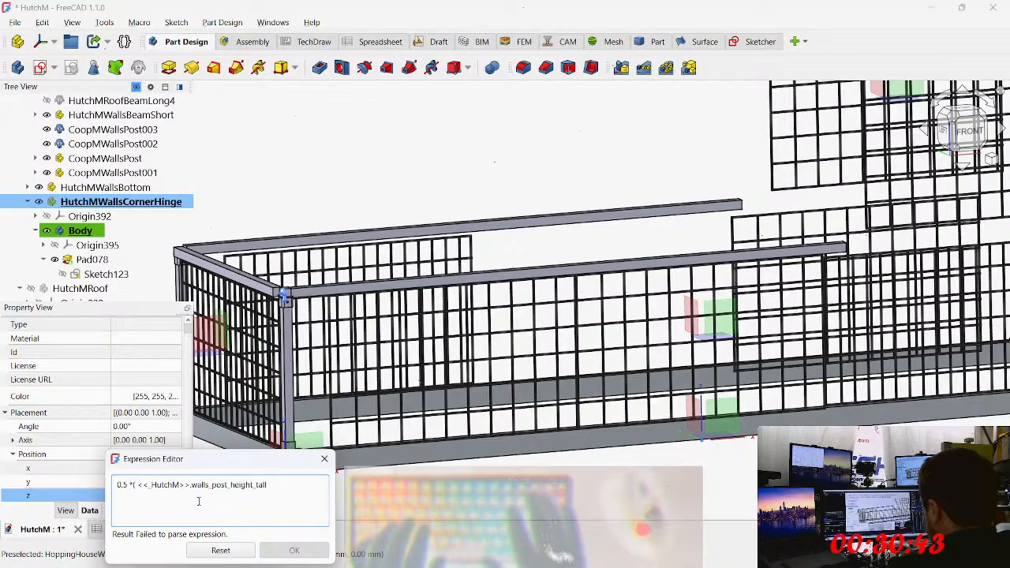
text( + )
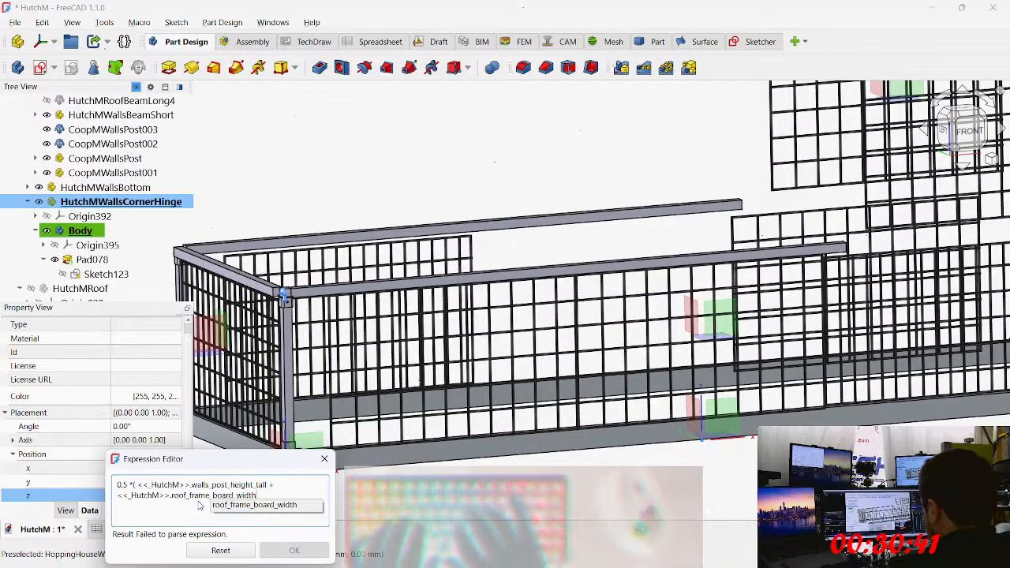
text(<<_HutchM>>.roof_beam_board_width))
key(Return)
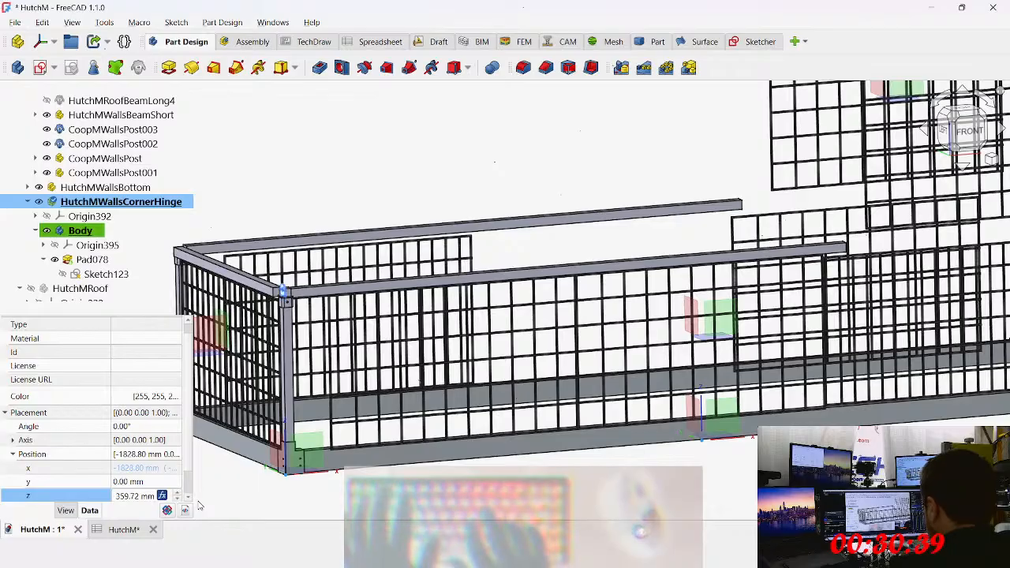
Step: Change the corner hinge's z position expression to 0.5 * <<_HutchM>>.walls_post_height_tall + <<_HutchM>>.roof_frame_board_width
scroll(292, 286, up, 7)
middle_drag(300, 318, 336, 311)
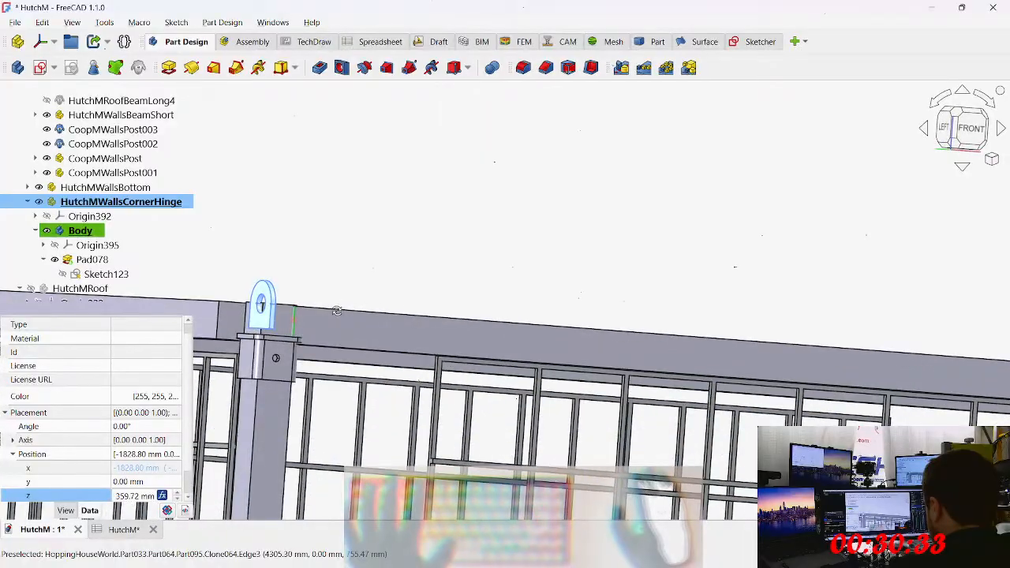
click(162, 496)
key(End)
key(BackSpace)
click(228, 493)
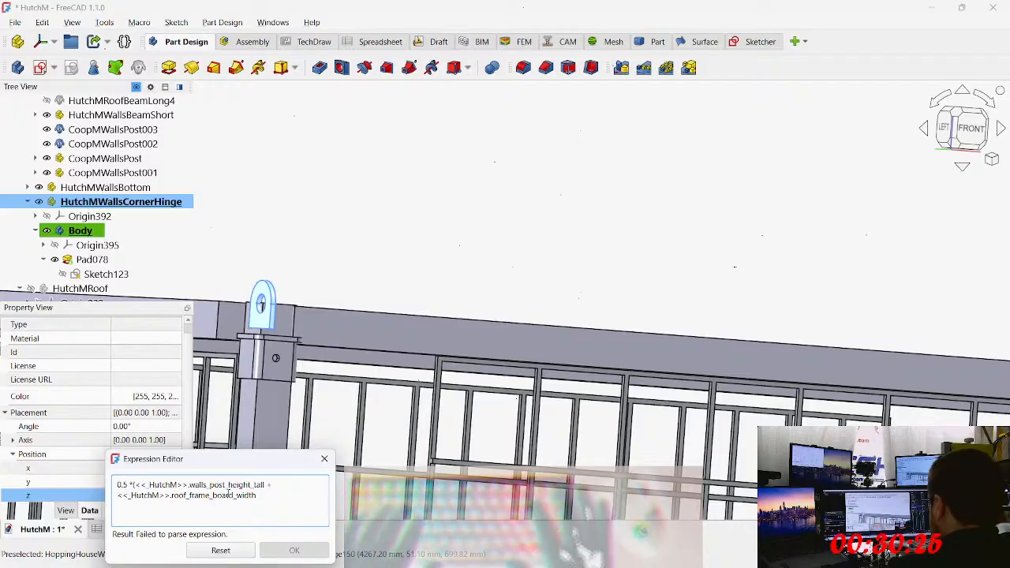
key(BackSpace)
key(Return)
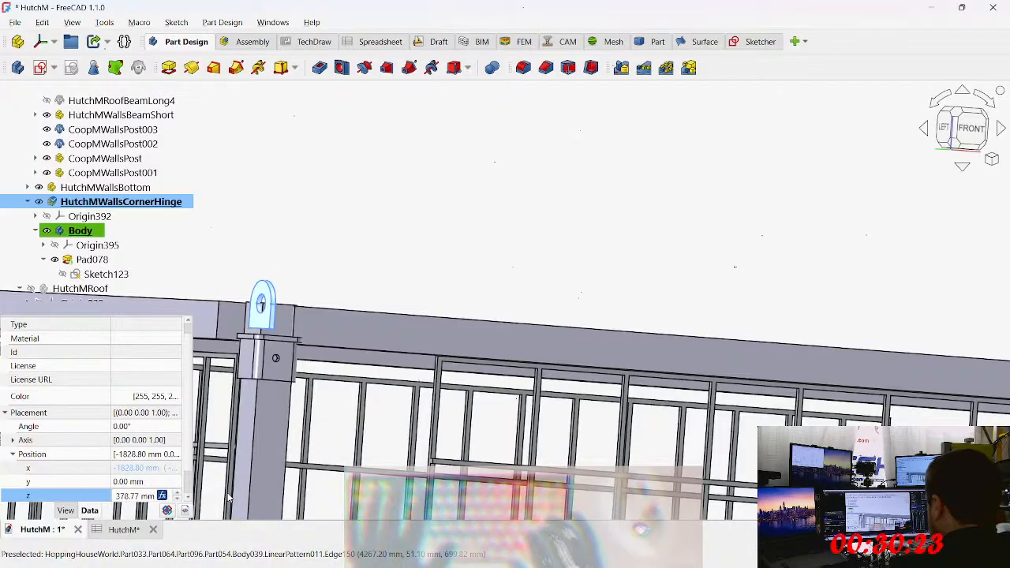
Step: Append + 2 * <<_HutchM>>.joint_wall_thickness to the corner hinge's z position expression
middle_drag(261, 418, 665, 381)
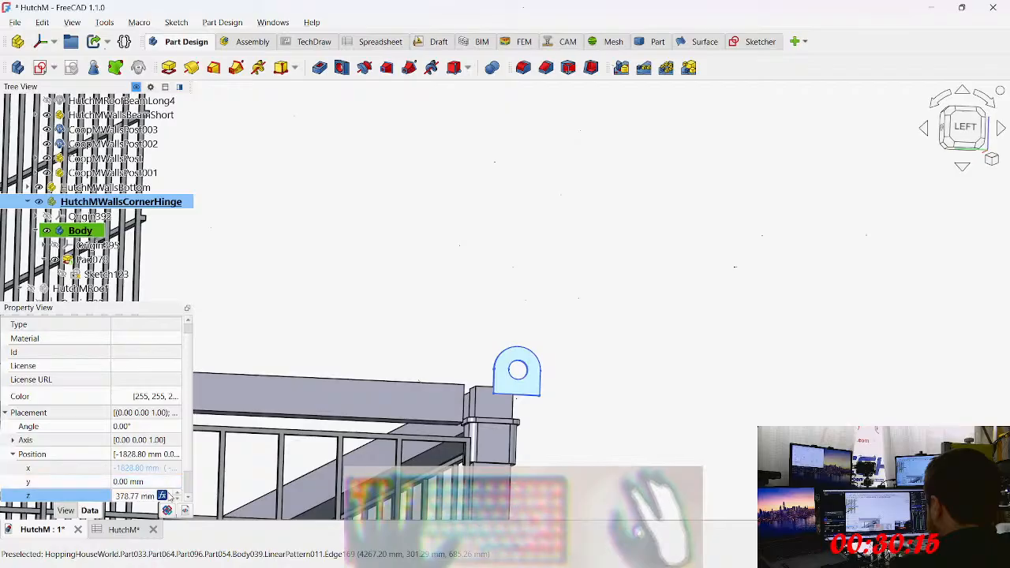
click(162, 496)
key(End)
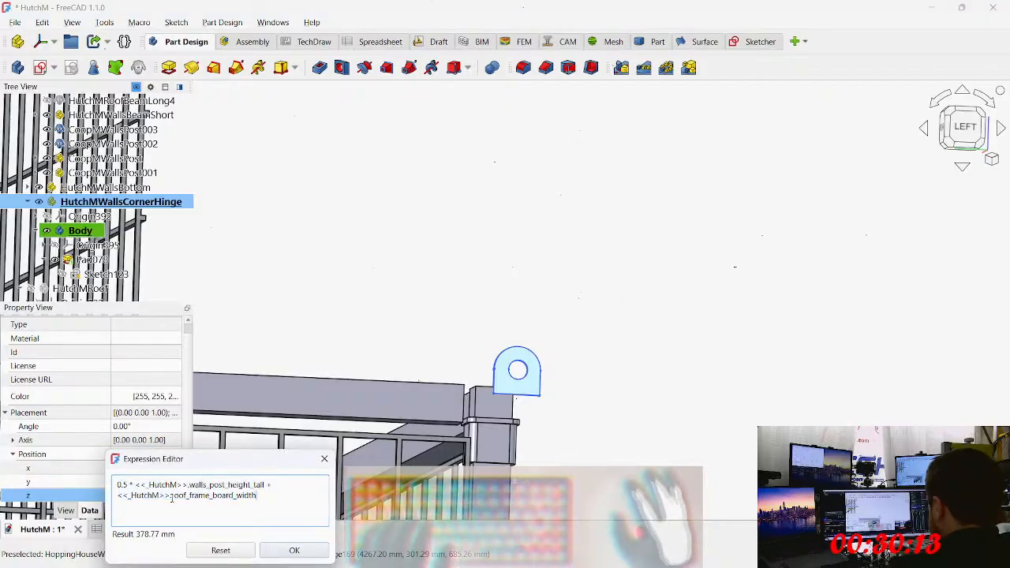
text(+ 2*)
text(<<_HutchM>>.)
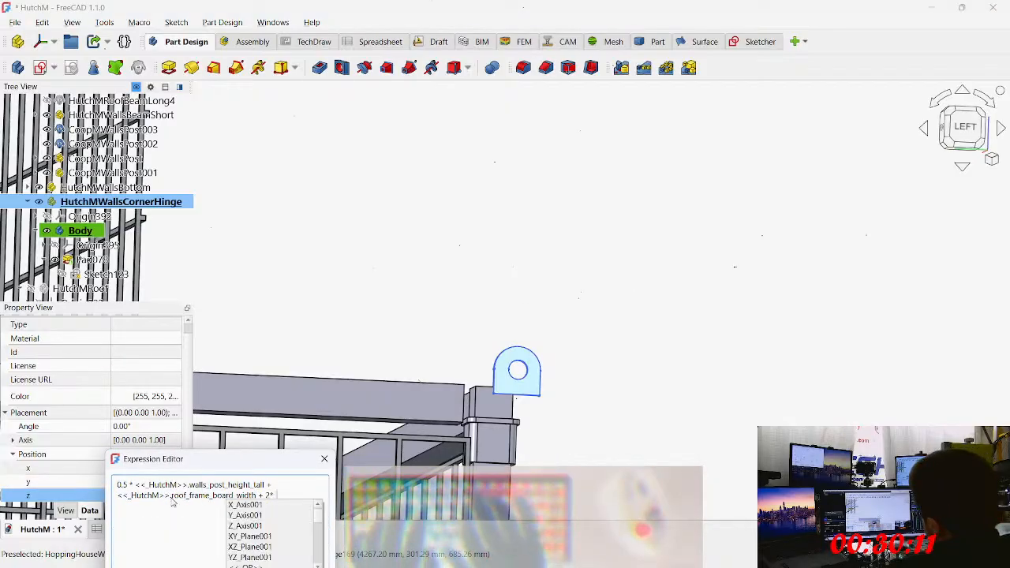
text(wall)
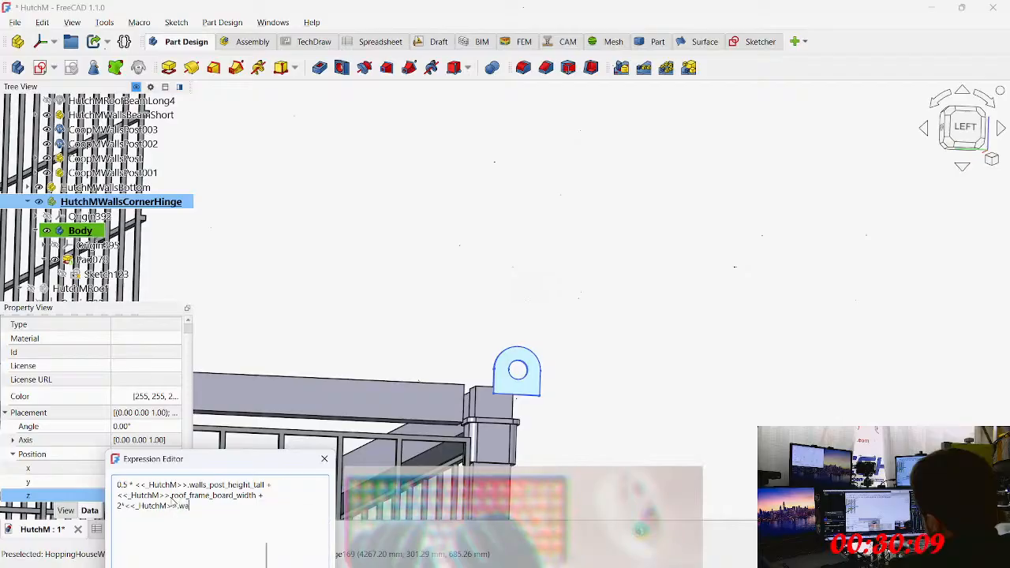
key(Down)
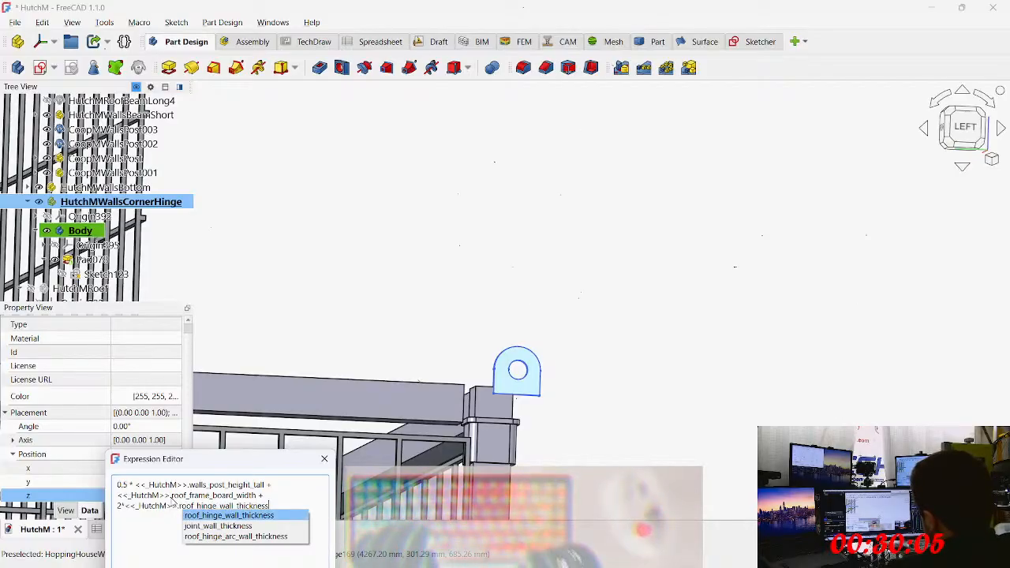
key(Down)
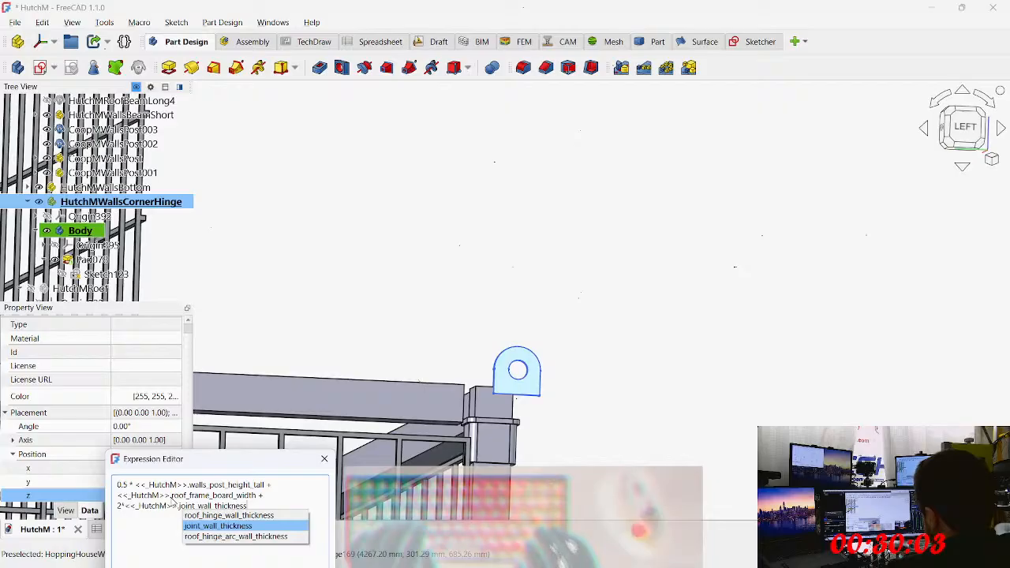
key(Return)
key(Return)
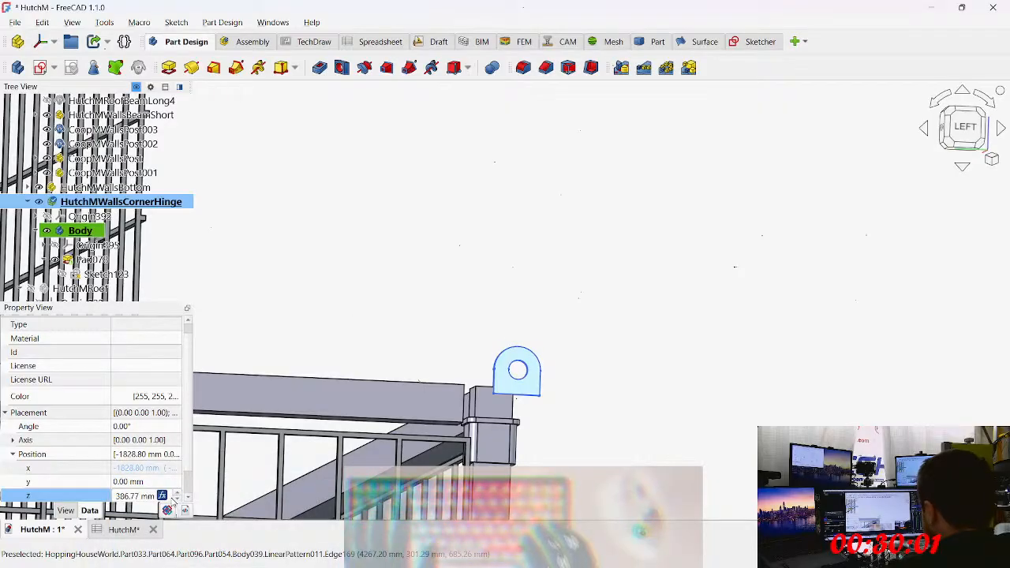
Step: Set the multiplier of joint_wall_thickness to 3 in the corner hinge's z position expression
middle_drag(606, 356, 473, 372)
middle_drag(411, 396, 314, 360)
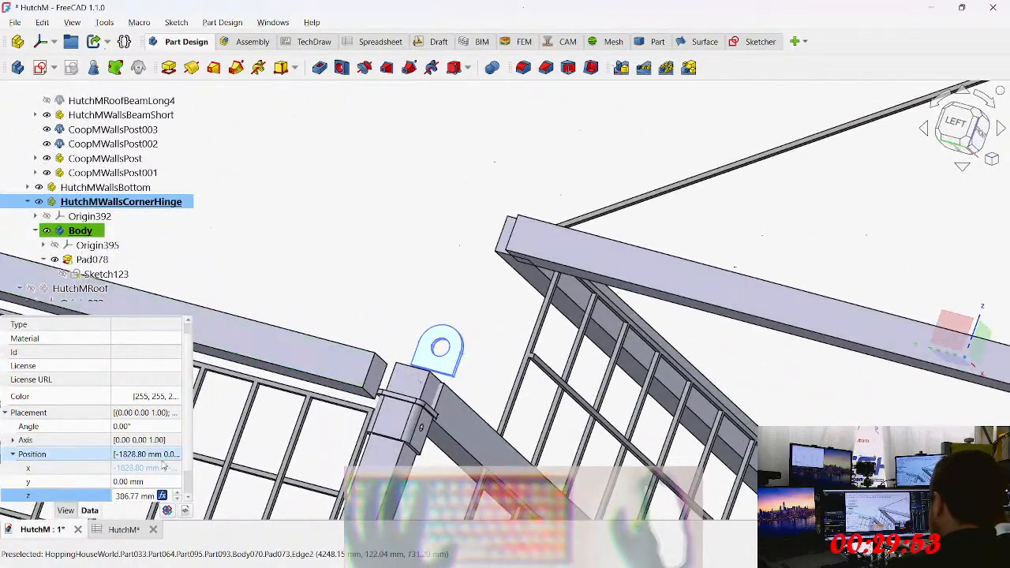
click(162, 495)
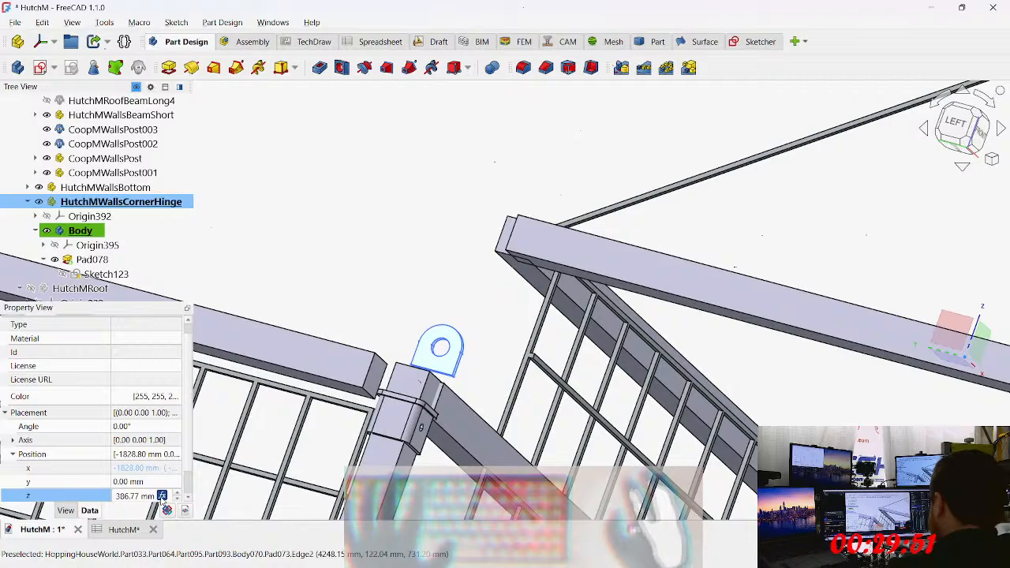
click(162, 496)
click(323, 495)
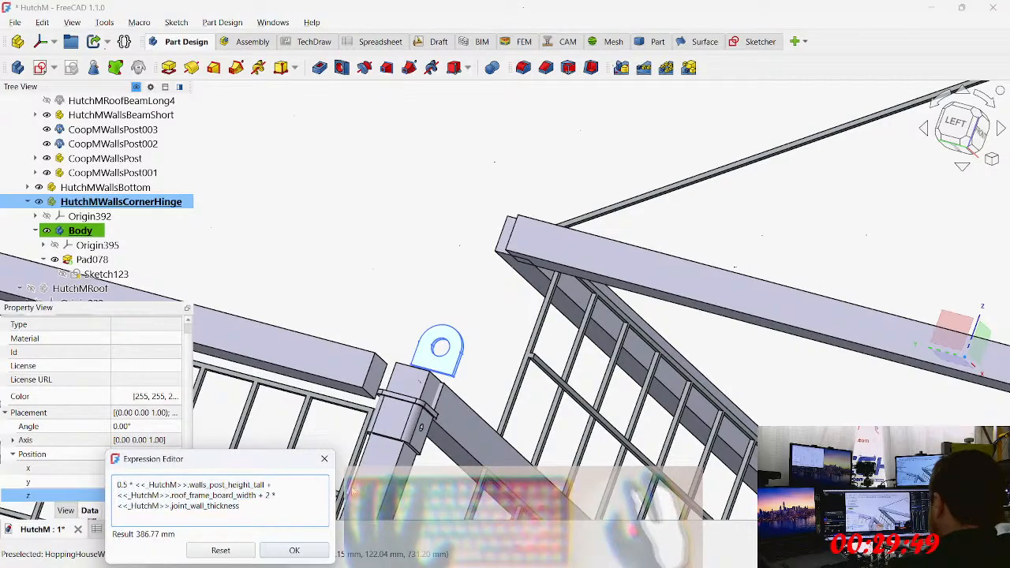
key(BackSpace)
text(3)
key(Return)
key(Return)
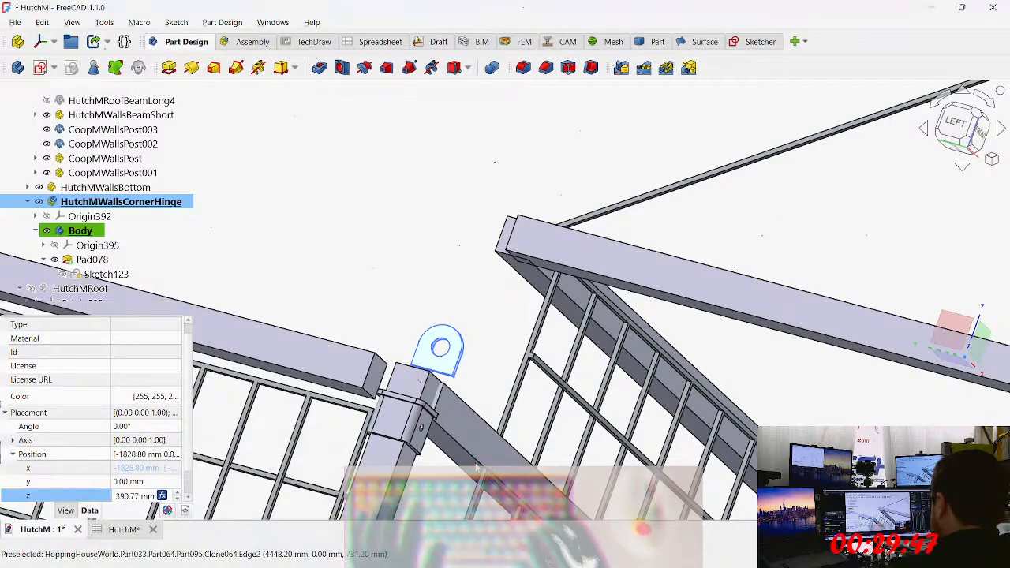
Step: Create a sketch on the flat bottom face of the corner hinge's Pad078 and collapse Pad078 in the model tree
middle_drag(473, 410, 466, 213)
scroll(465, 201, up, 3)
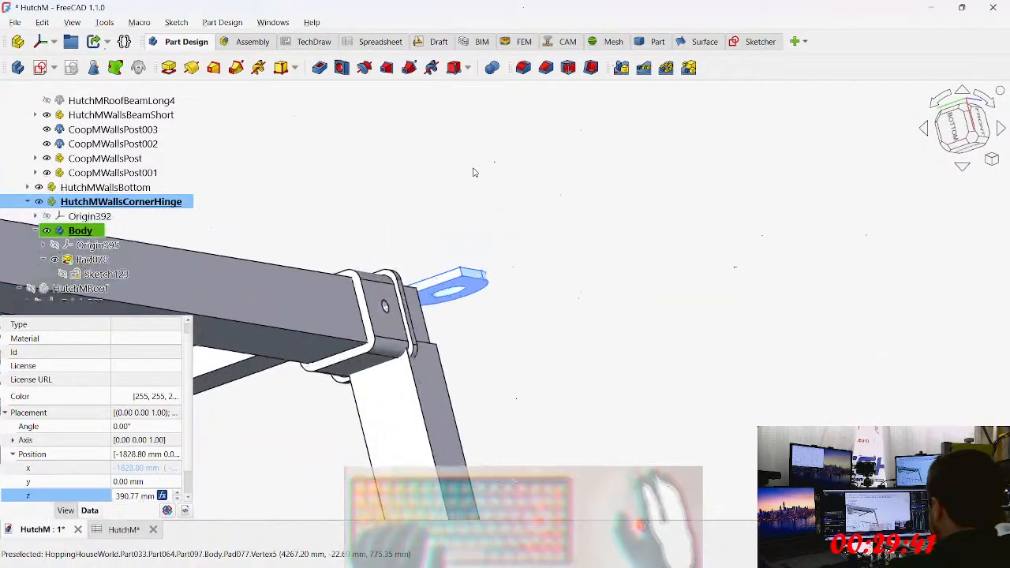
middle_drag(509, 278, 632, 307)
click(502, 313)
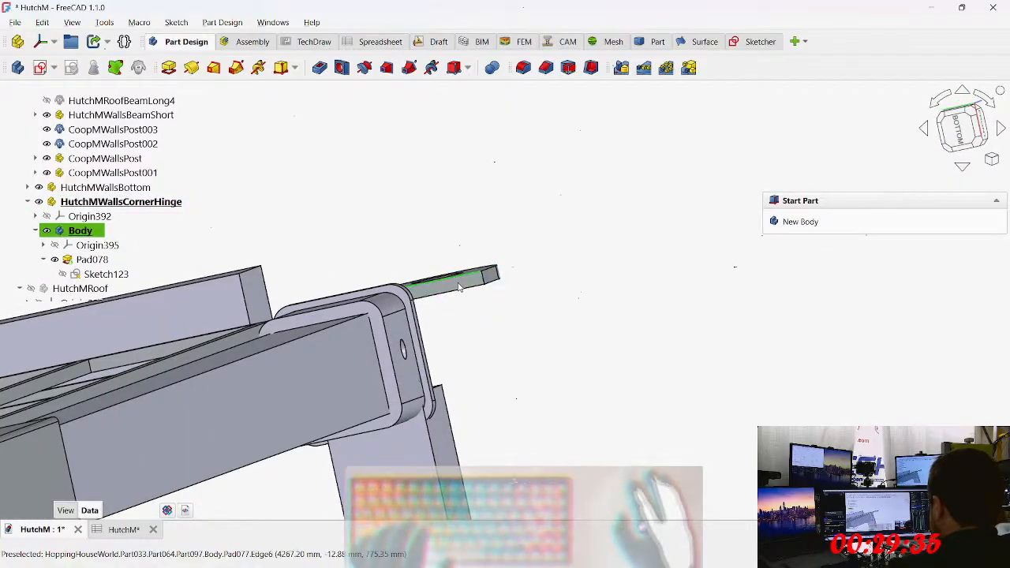
click(459, 293)
click(507, 325)
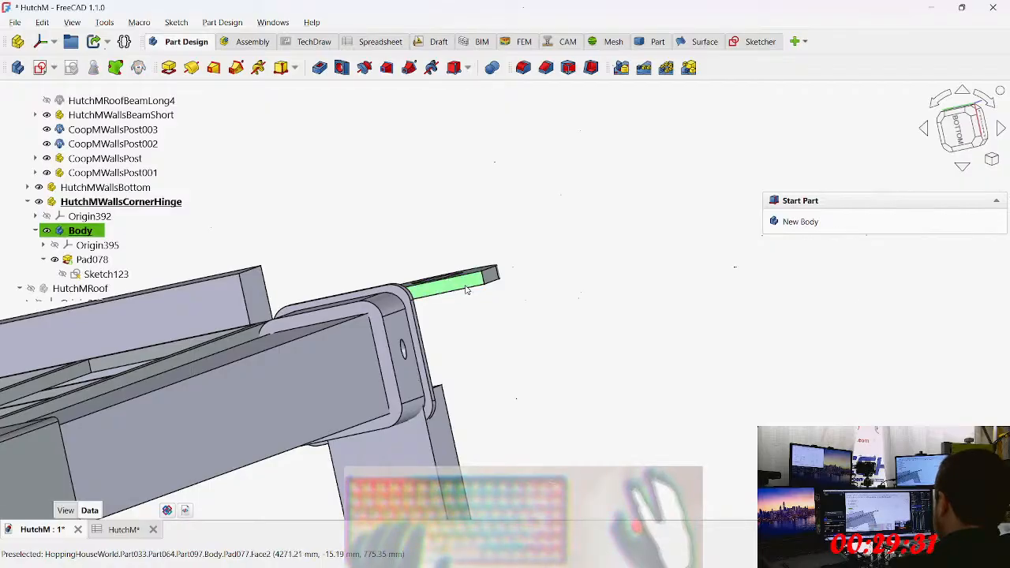
click(467, 289)
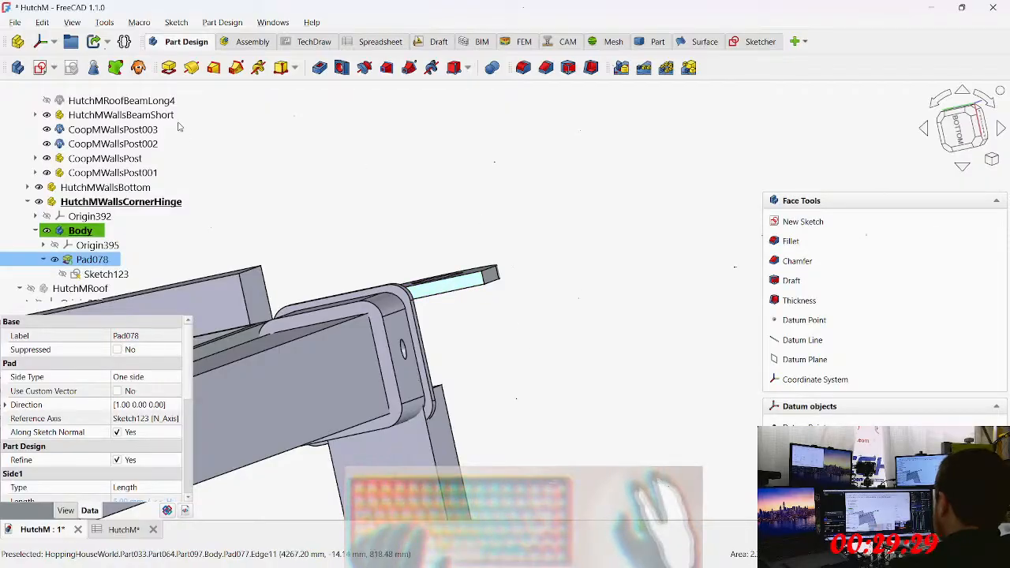
click(40, 68)
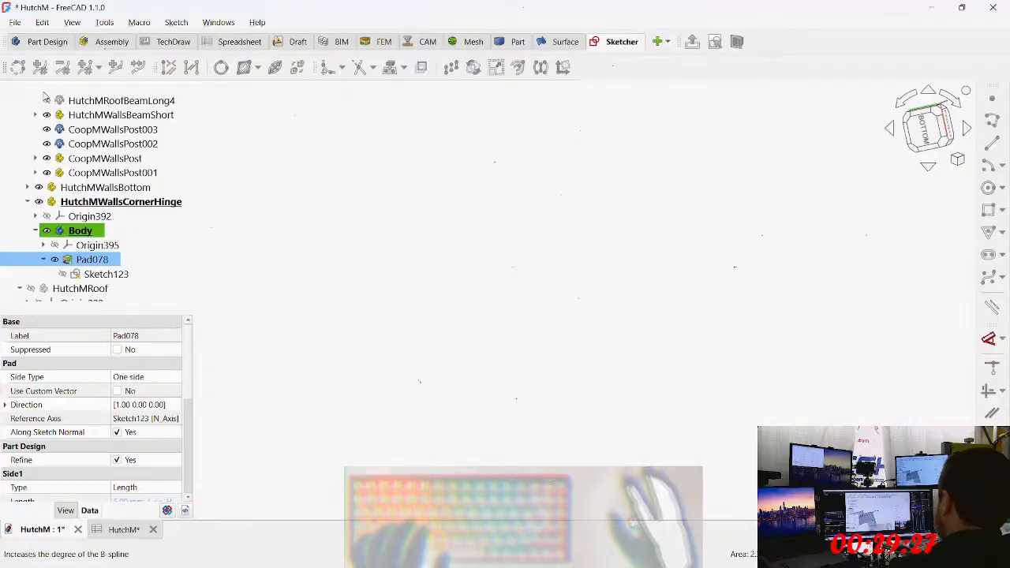
scroll(474, 320, down, 5)
middle_drag(347, 315, 785, 268)
mouse_move(205, 319)
middle_down()
mouse_move(244, 336)
mouse_move(695, 348)
mouse_move(196, 340)
middle_up()
mouse_move(676, 265)
middle_down()
mouse_move(525, 264)
mouse_move(550, 269)
mouse_move(465, 277)
middle_up()
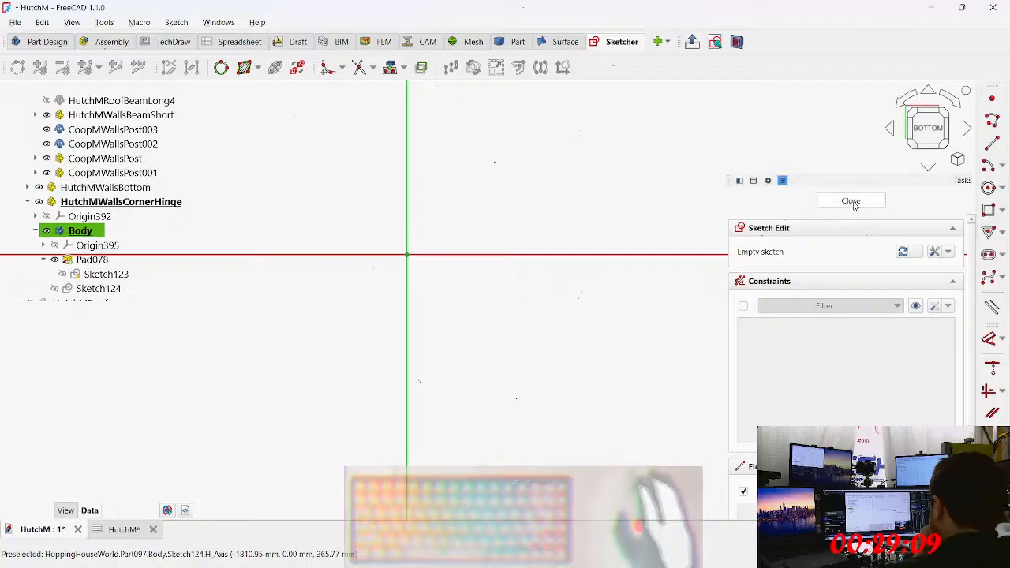
scroll(120, 219, down, 2)
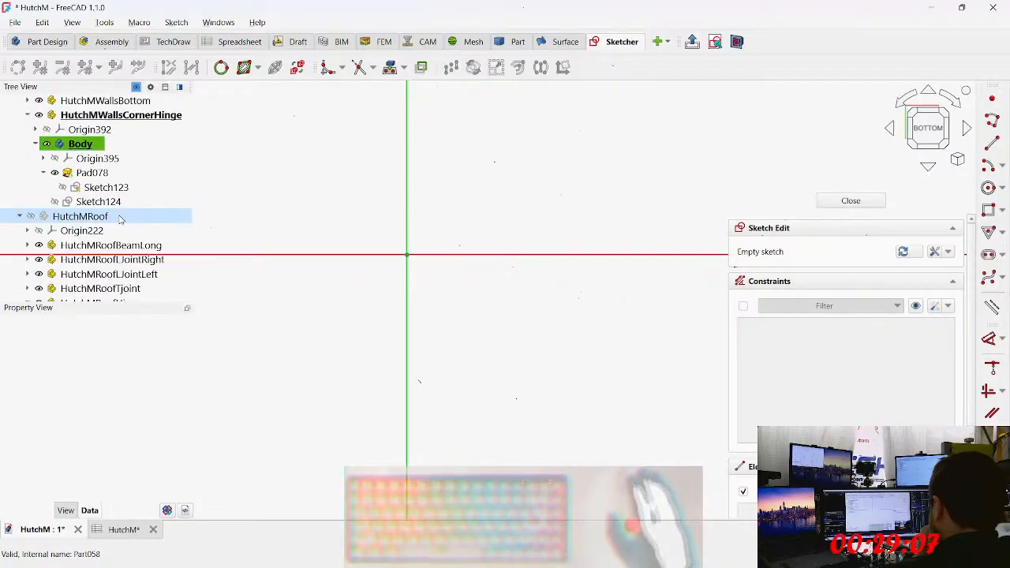
click(49, 177)
click(43, 173)
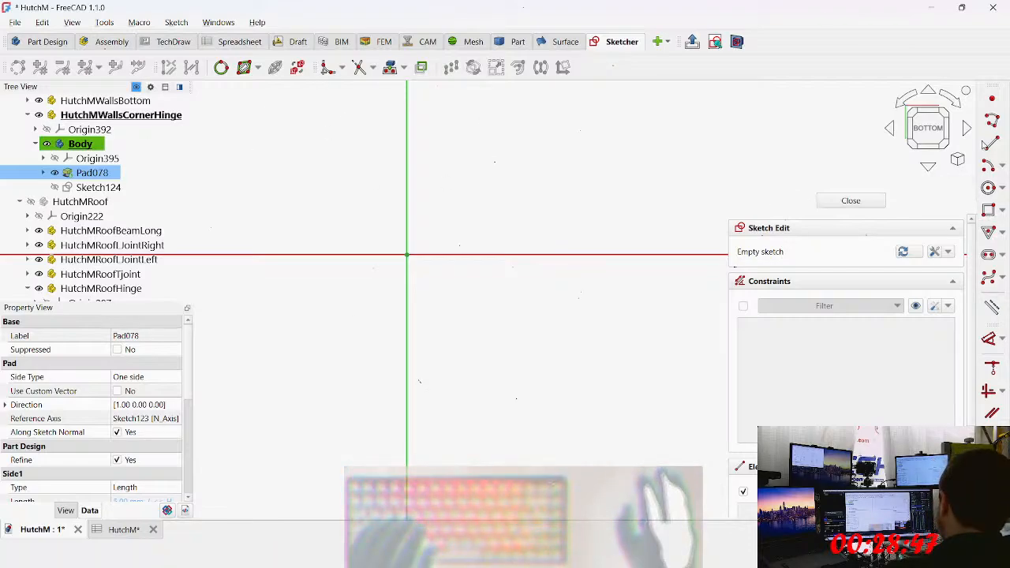
click(991, 120)
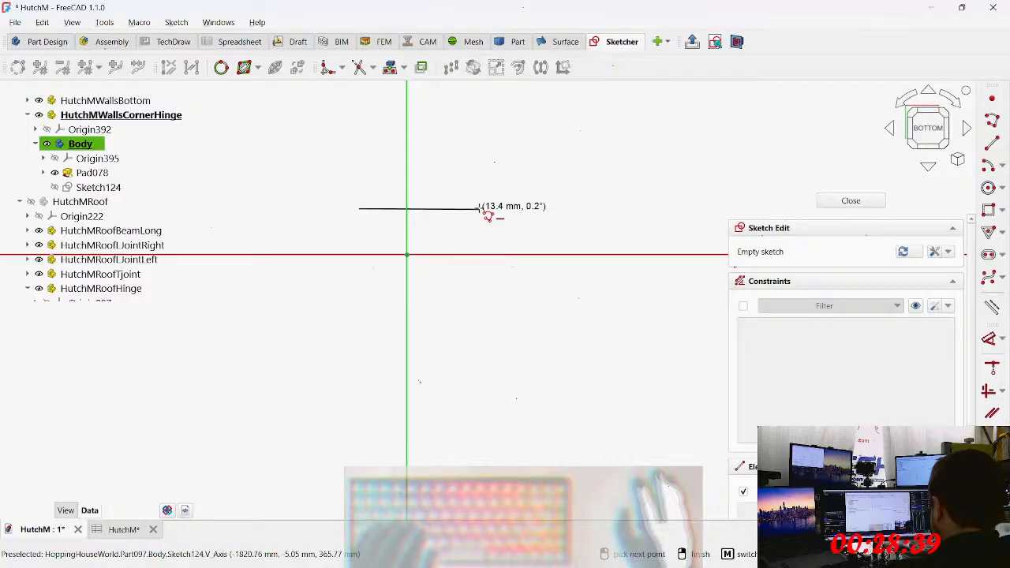
click(565, 208)
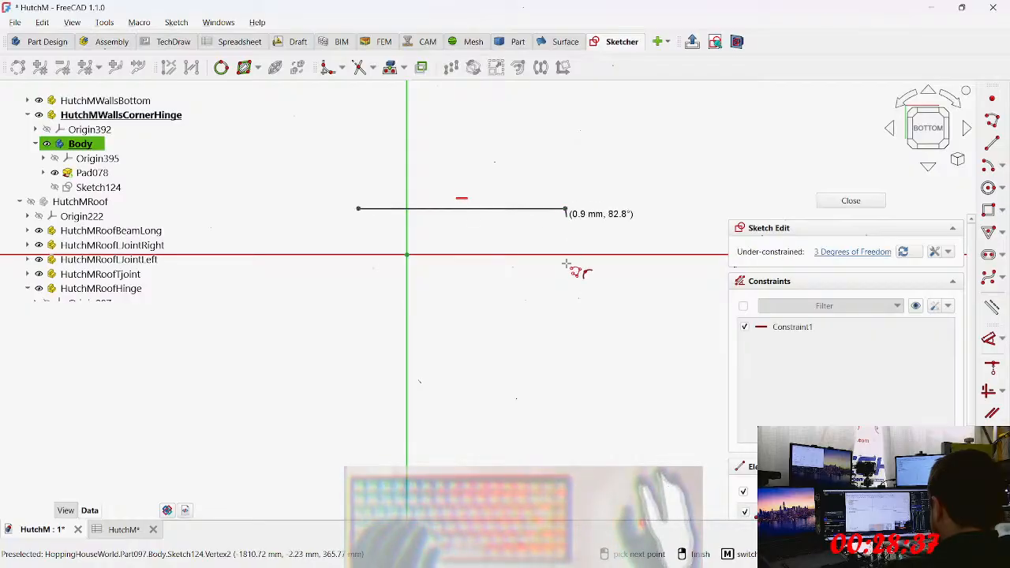
click(565, 292)
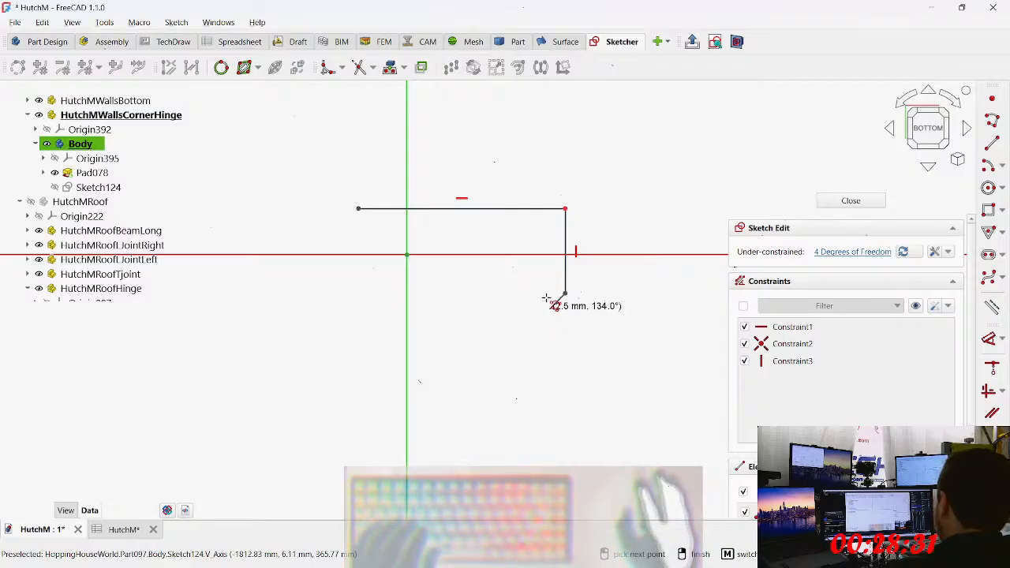
key(ctrl+z)
key(ctrl+z)
key(ctrl+z)
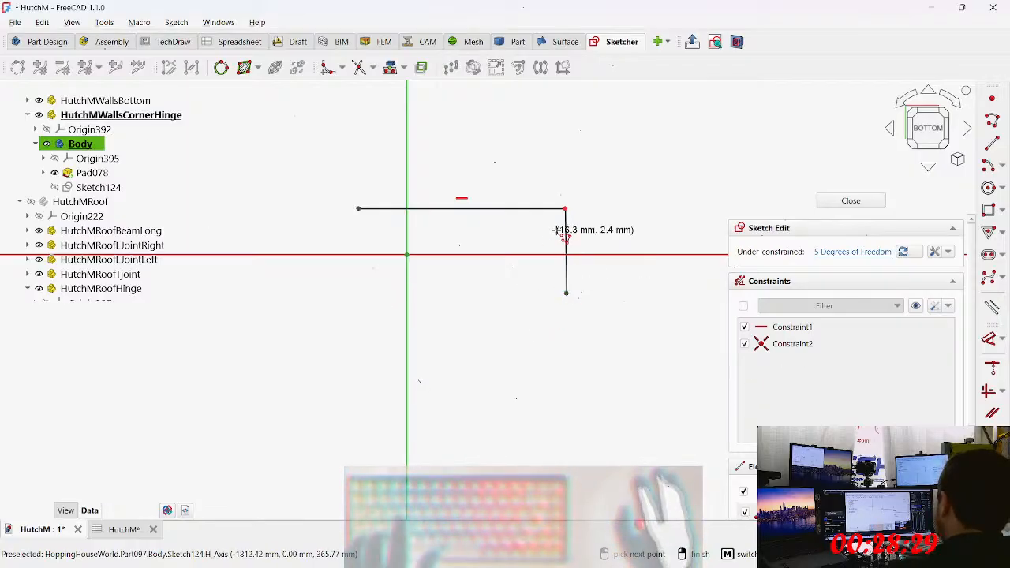
key(ctrl+z)
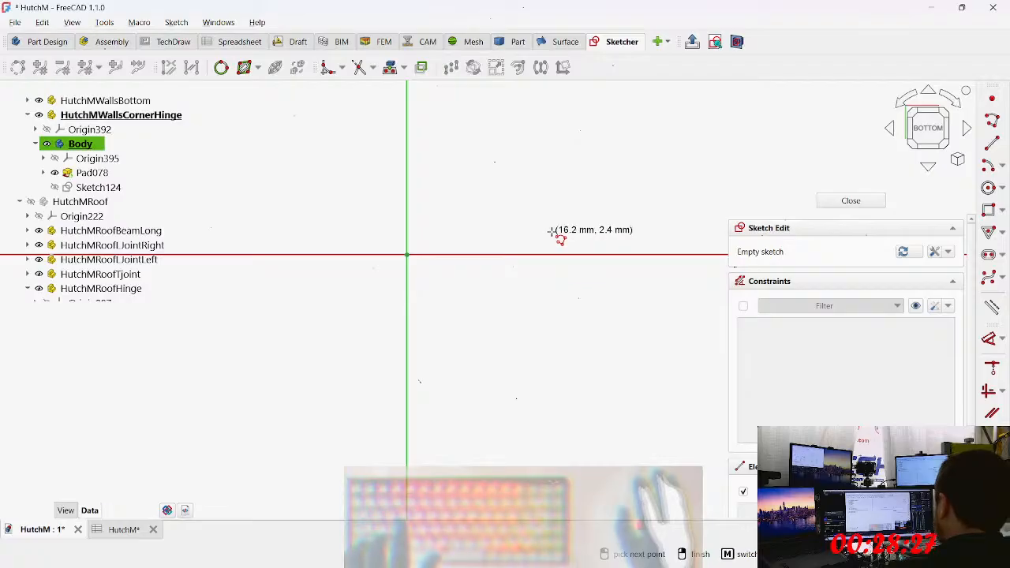
Step: Draw a closed arrow-shaped polyline around the sketch origin, with a horizontal shaft about 9.7 mm wide and an uneven, slanted head
click(349, 207)
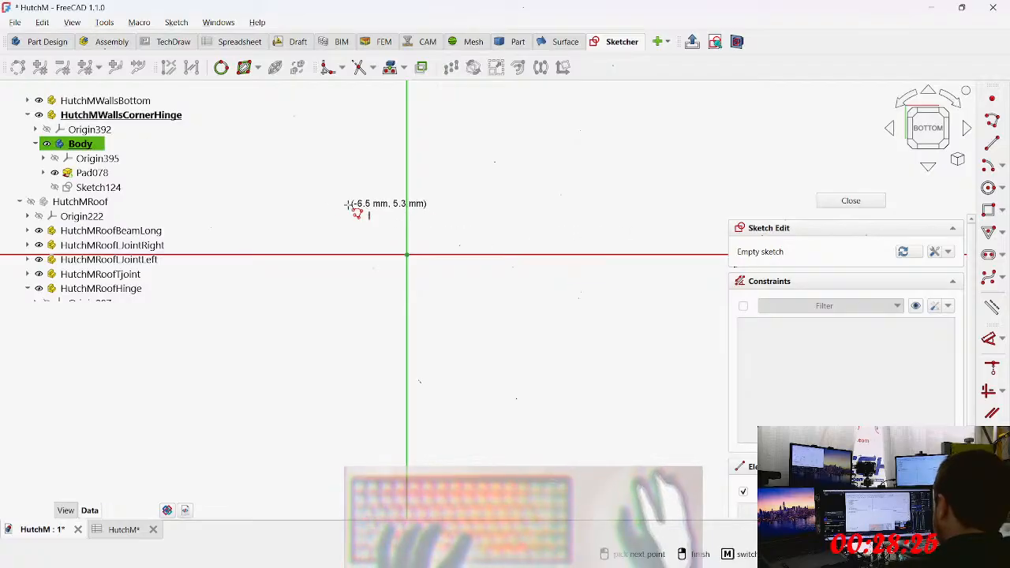
click(496, 207)
click(493, 165)
click(615, 279)
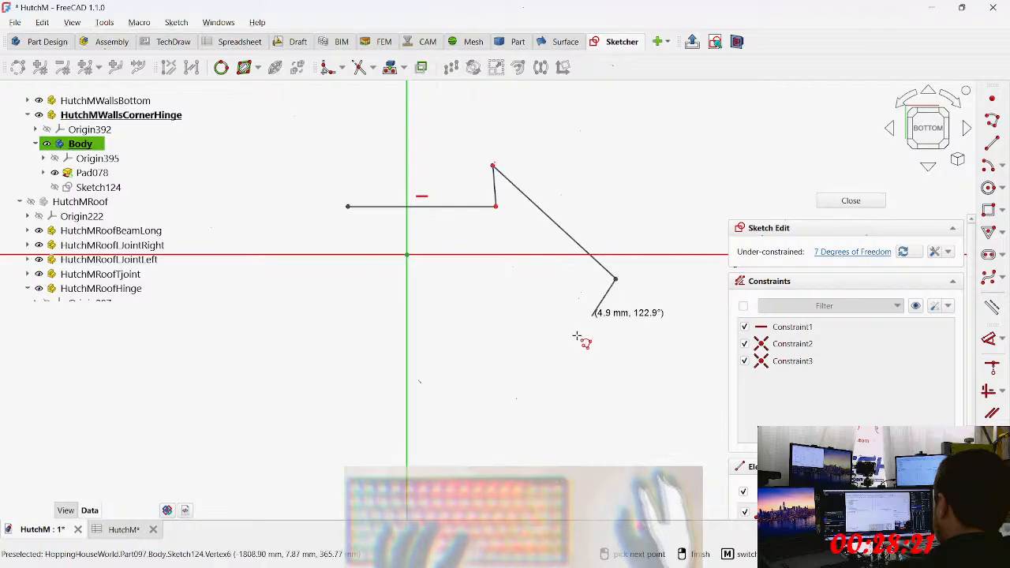
click(528, 293)
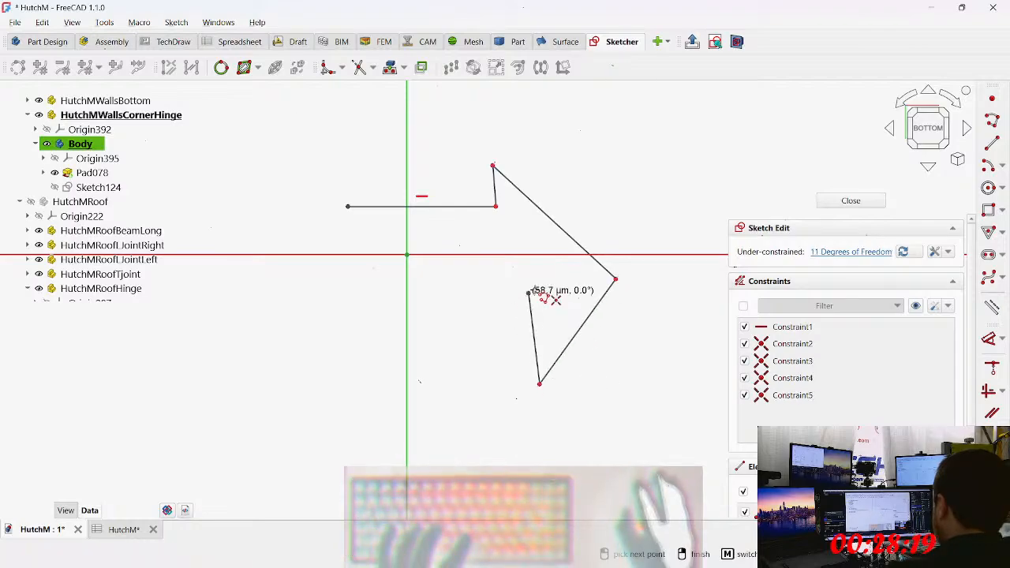
click(345, 293)
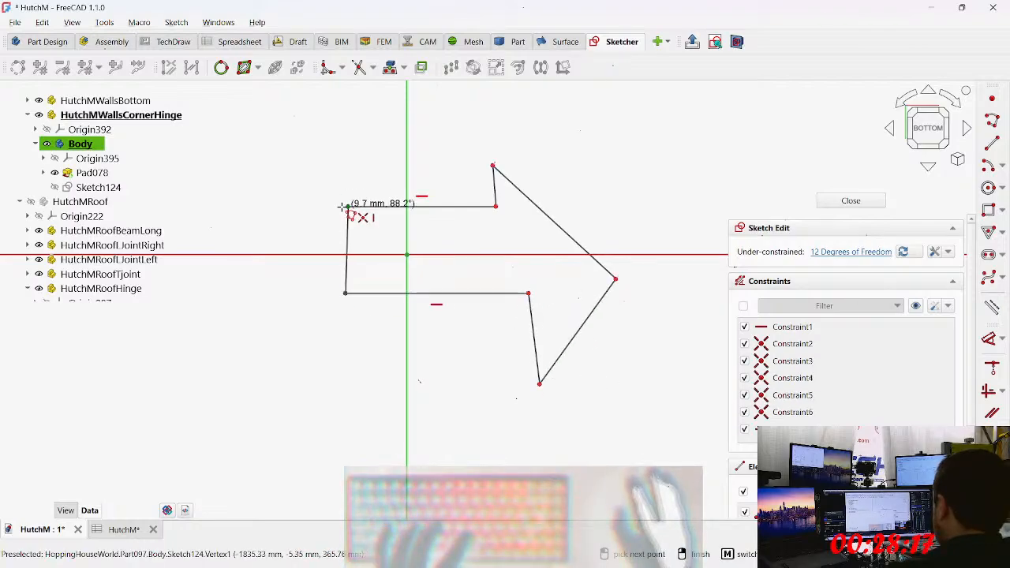
click(347, 204)
right_click(444, 237)
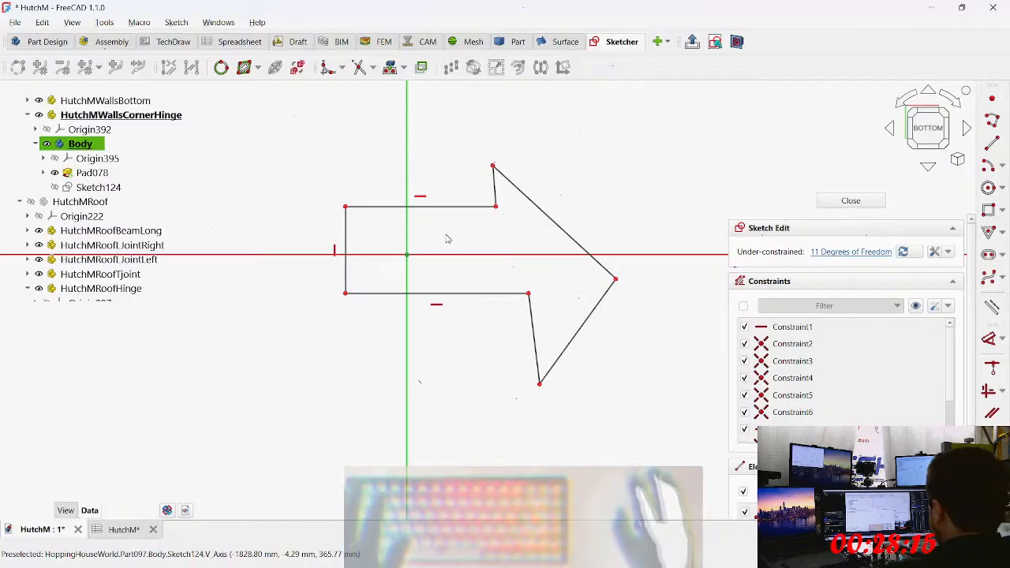
Step: Finish editing the arrow-shaped sketch beneath the corner hinge
right_click(446, 236)
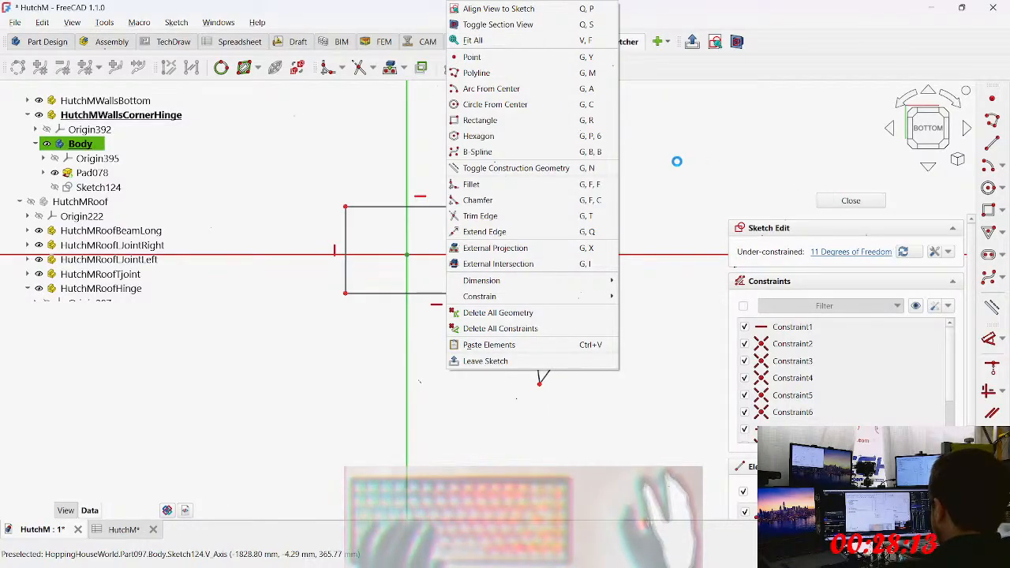
drag(852, 198, 630, 151)
key(Escape)
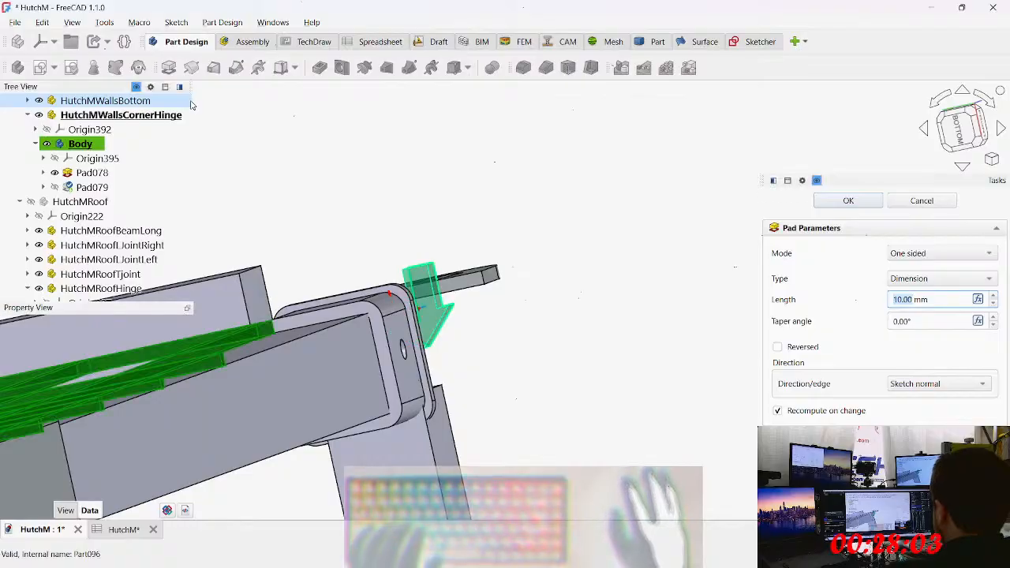
text(=<<)
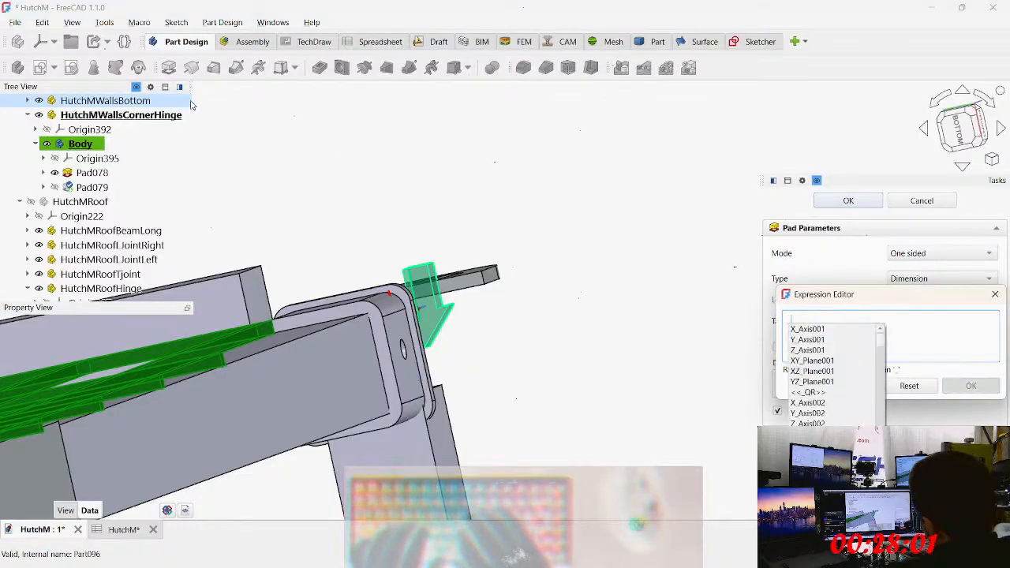
key(Return)
text(.roof_hinge_wall_thickness)
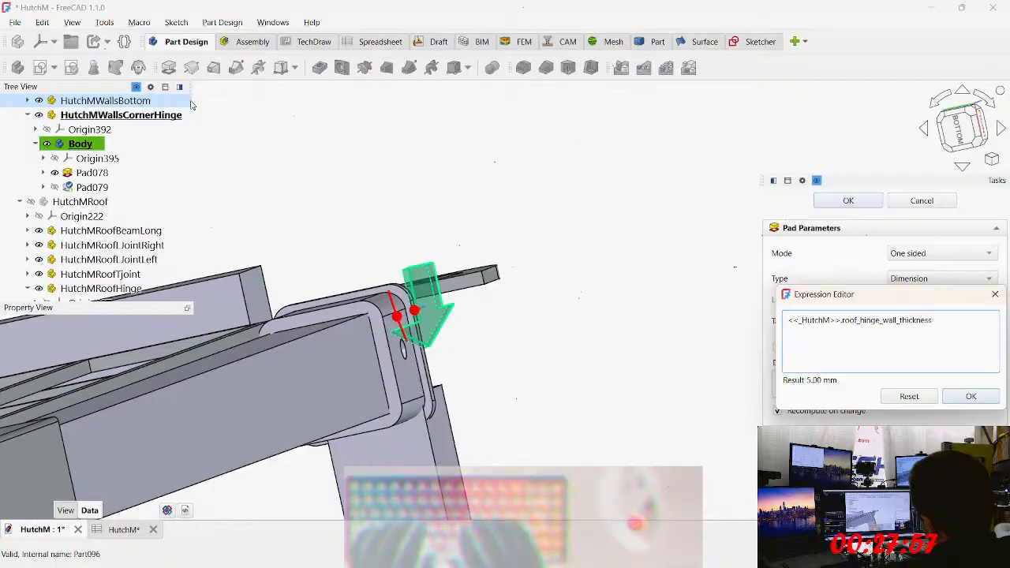
key(BackSpace)
key(BackSpace)
key(BackSpace)
key(BackSpace)
key(BackSpace)
key(BackSpace)
key(BackSpace)
key(BackSpace)
key(BackSpace)
key(BackSpace)
key(BackSpace)
key(BackSpace)
key(BackSpace)
key(BackSpace)
key(BackSpace)
key(BackSpace)
key(BackSpace)
key(BackSpace)
key(BackSpace)
key(BackSpace)
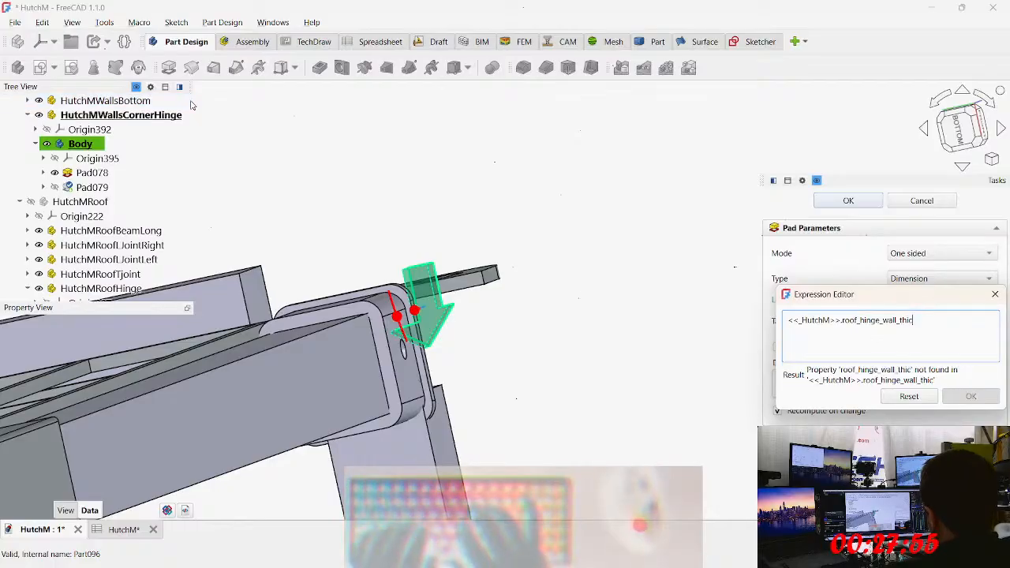
key(BackSpace)
key(BackSpace)
key(BackSpace)
key(BackSpace)
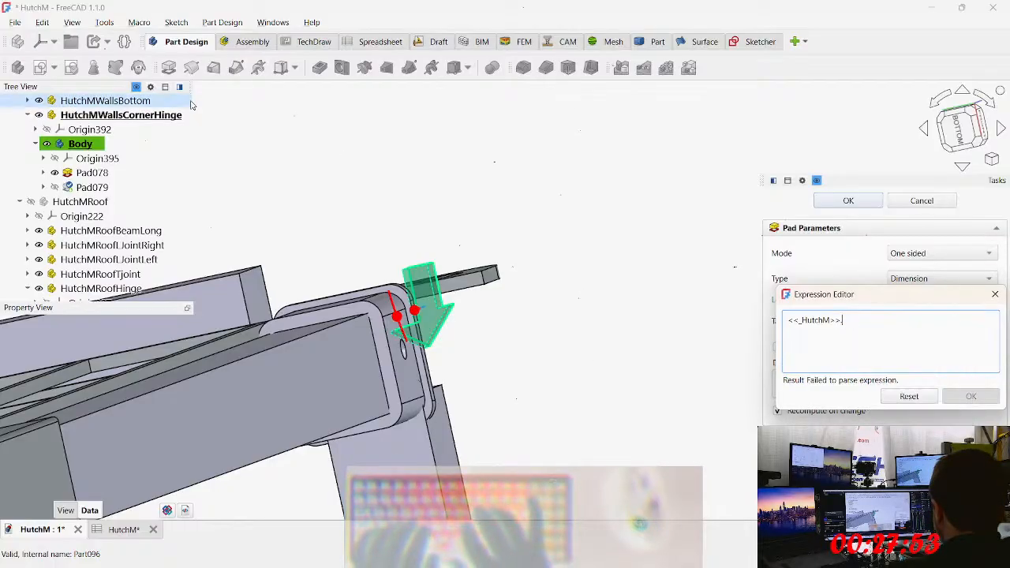
text(wall_thi)
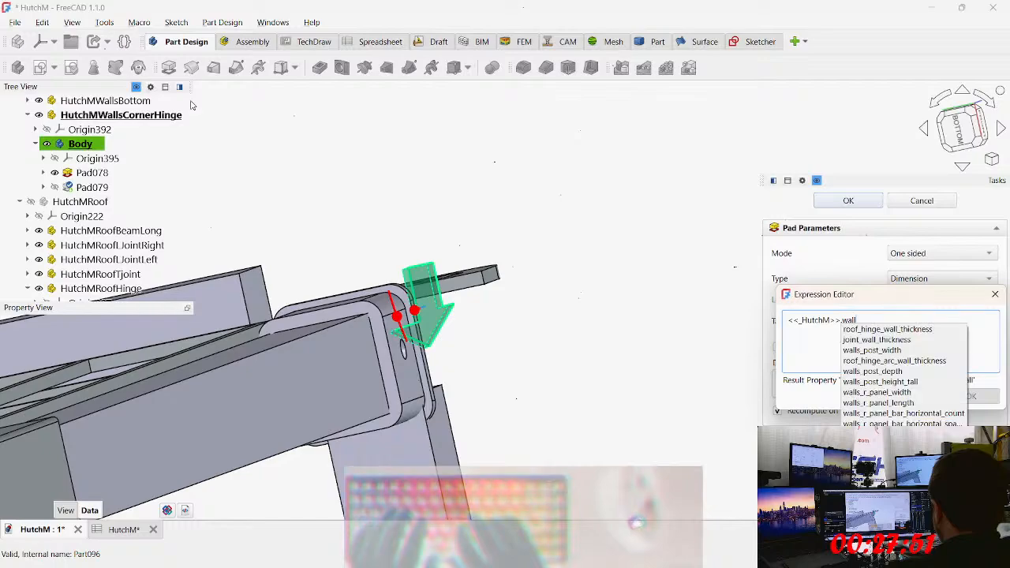
key(Down)
key(Down)
key(Return)
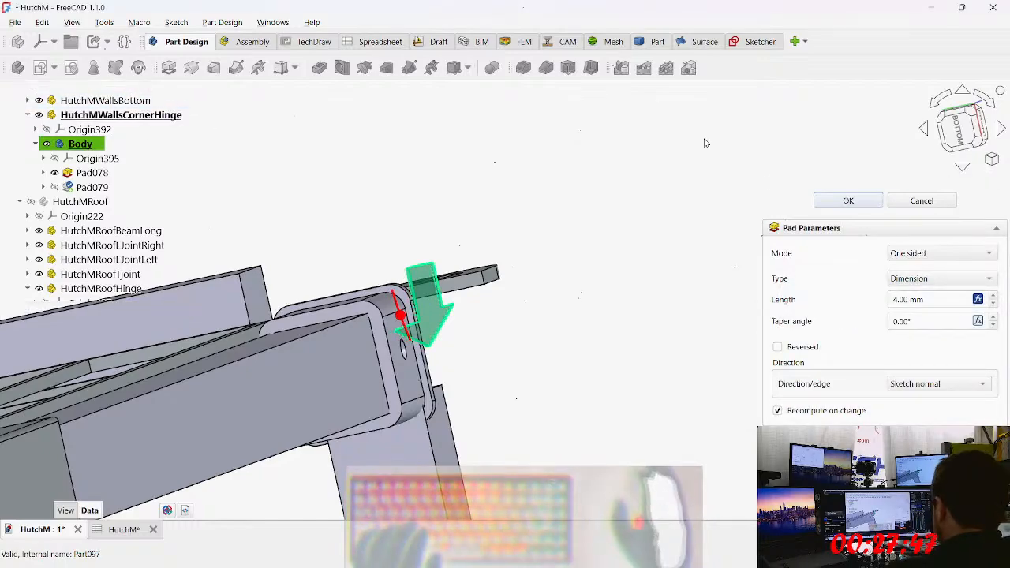
click(921, 201)
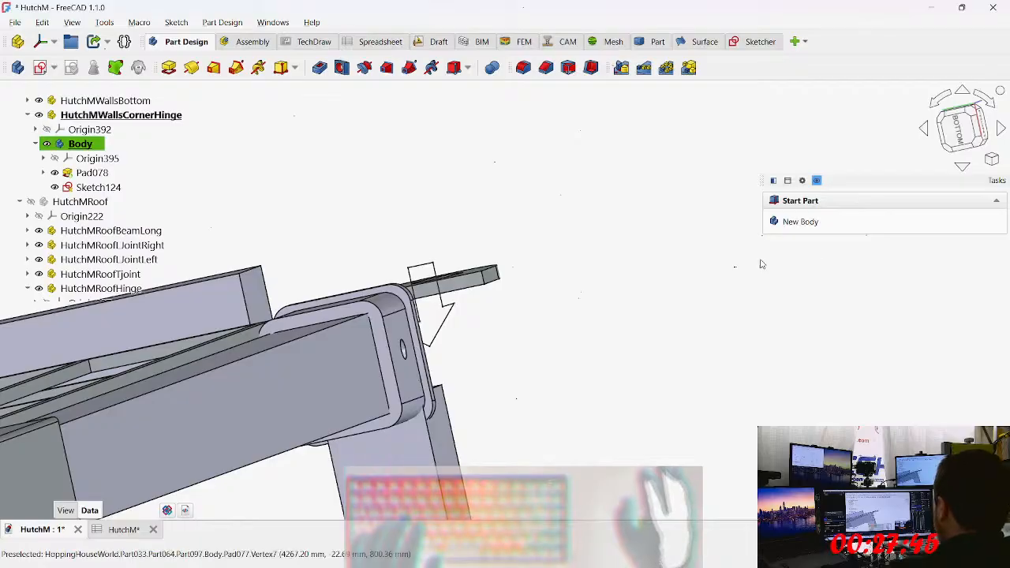
Step: Pad the arrow-shaped Sketch124 with its length driven by the expression <<_HutchM>>.joint_wall_thickness
click(106, 187)
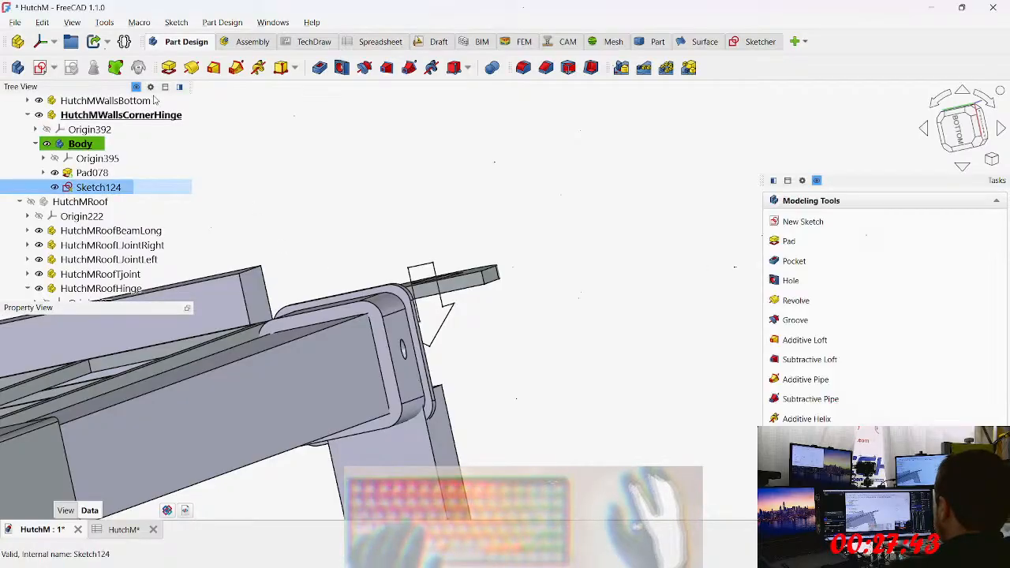
click(169, 67)
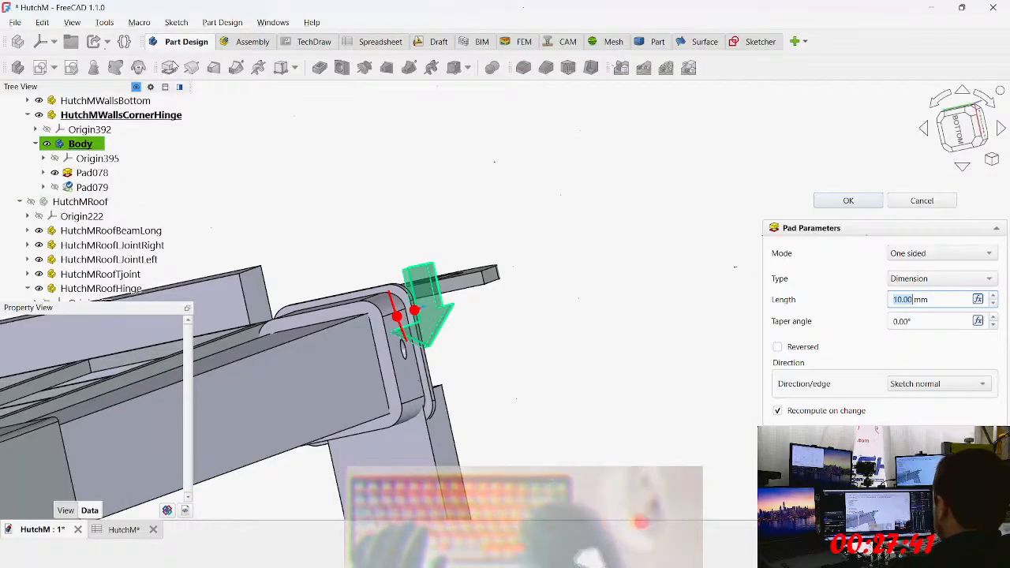
text(=.)
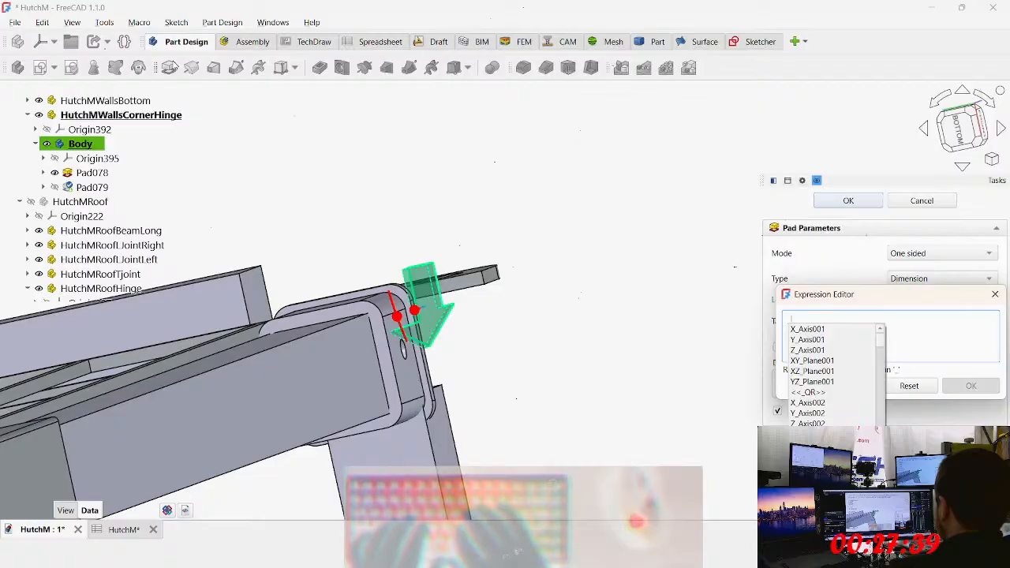
text(<<_HutchM>>.wall_)
key(Down)
key(Down)
key(Return)
key(Return)
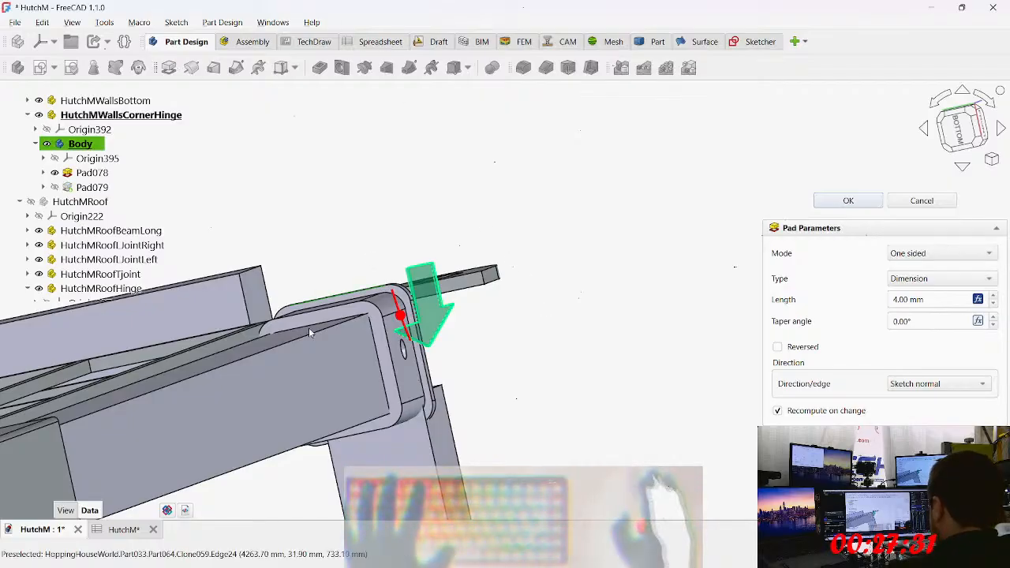
click(846, 202)
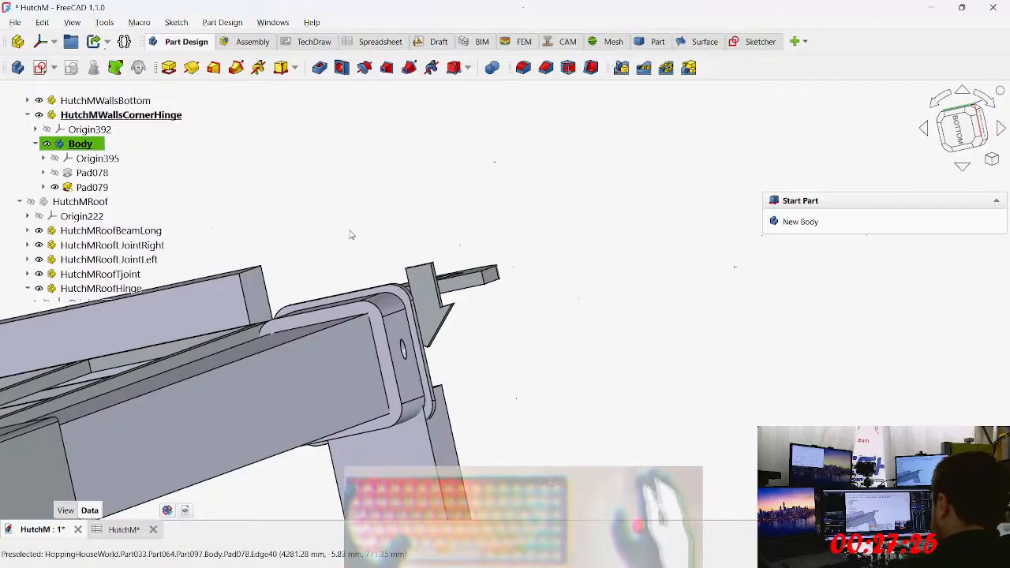
Step: Exit FreeCAD and save all changes to the HutchM document
key(1)
scroll(667, 255, down, 1)
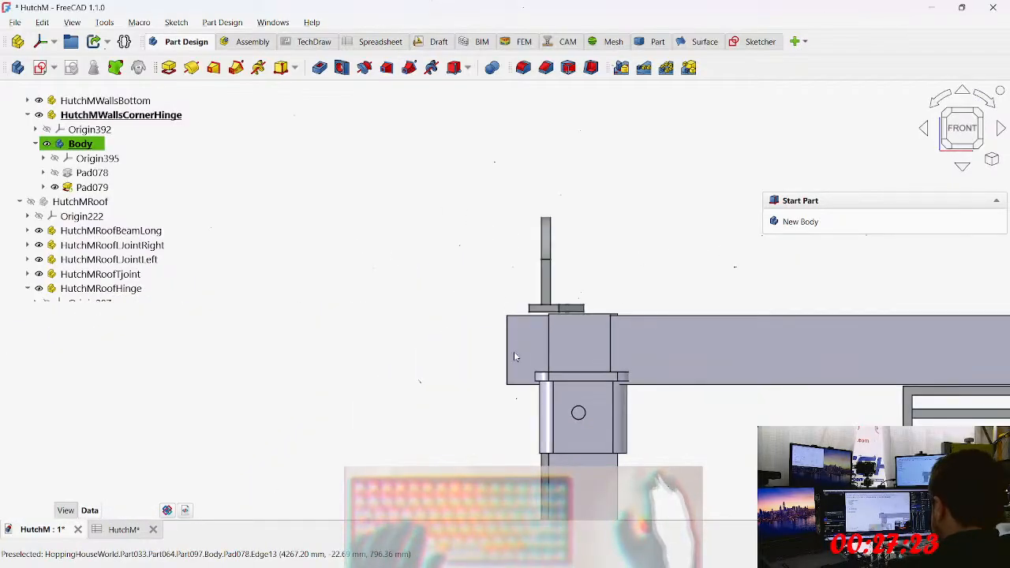
scroll(544, 260, down, 2)
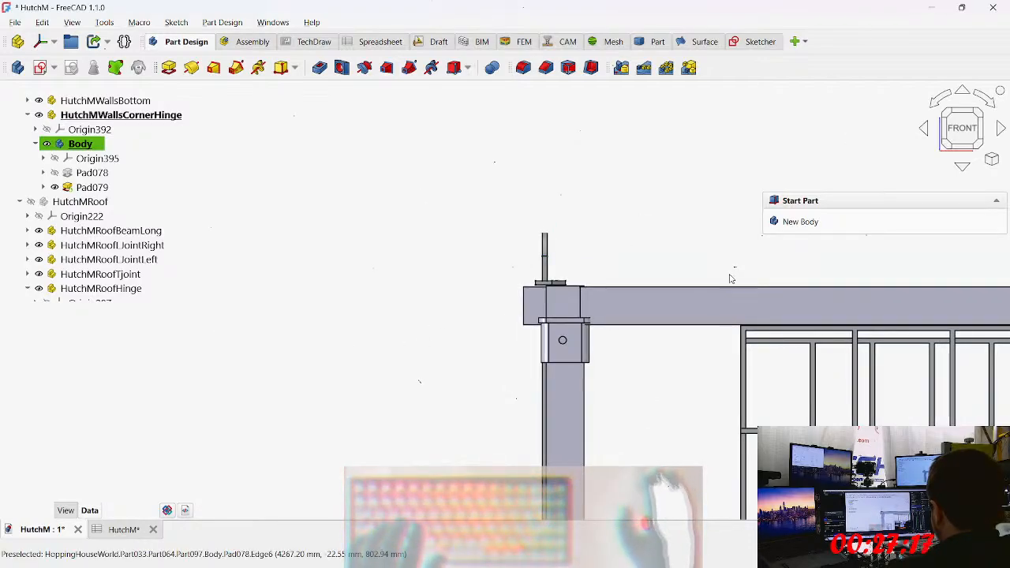
scroll(505, 249, down, 4)
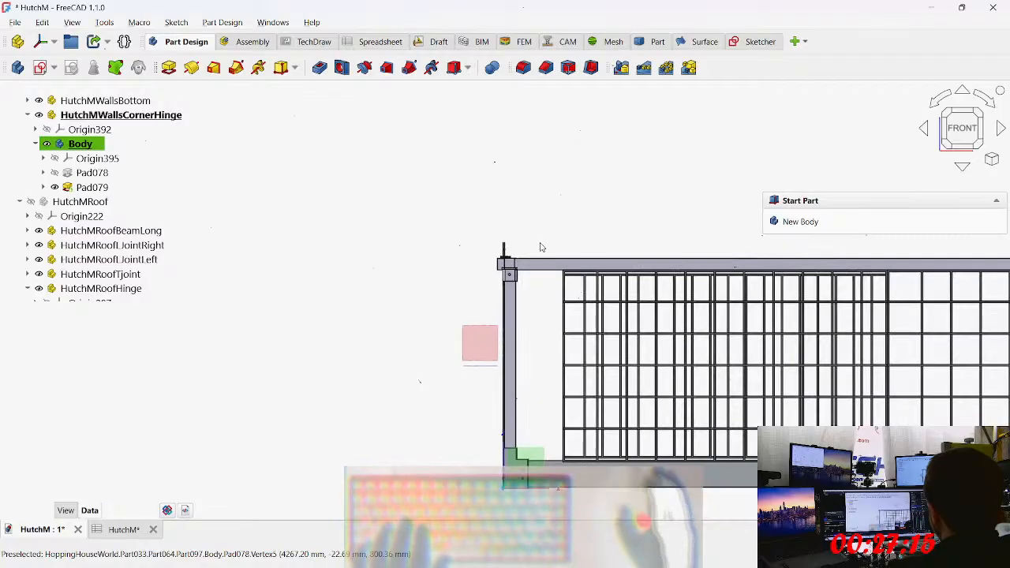
scroll(517, 256, down, 3)
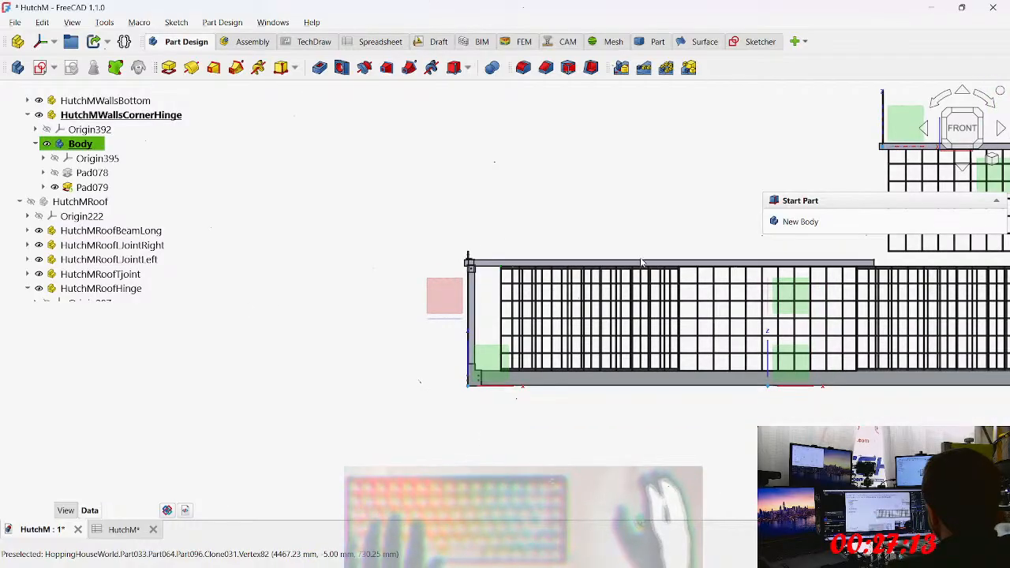
click(998, 7)
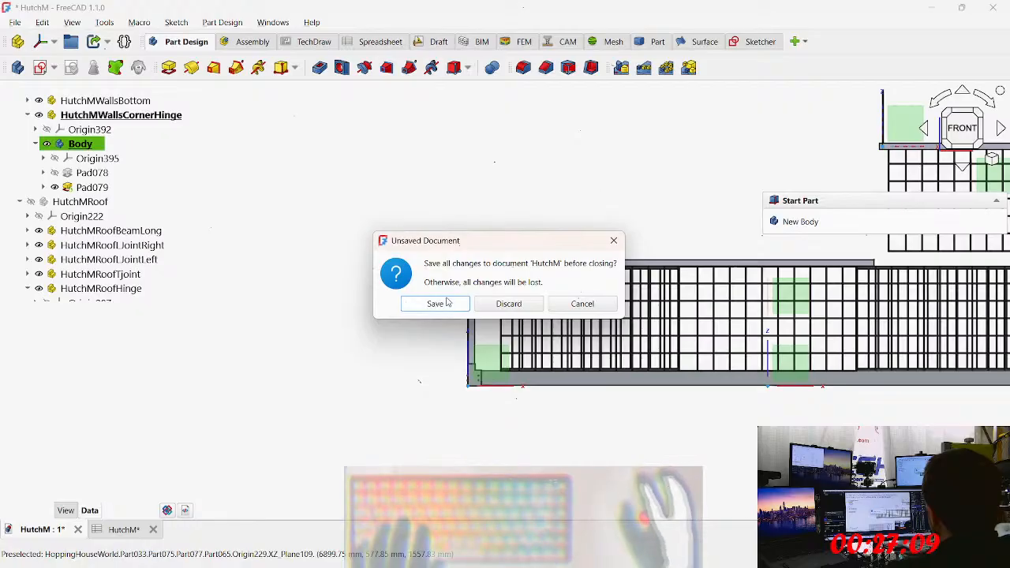
click(434, 303)
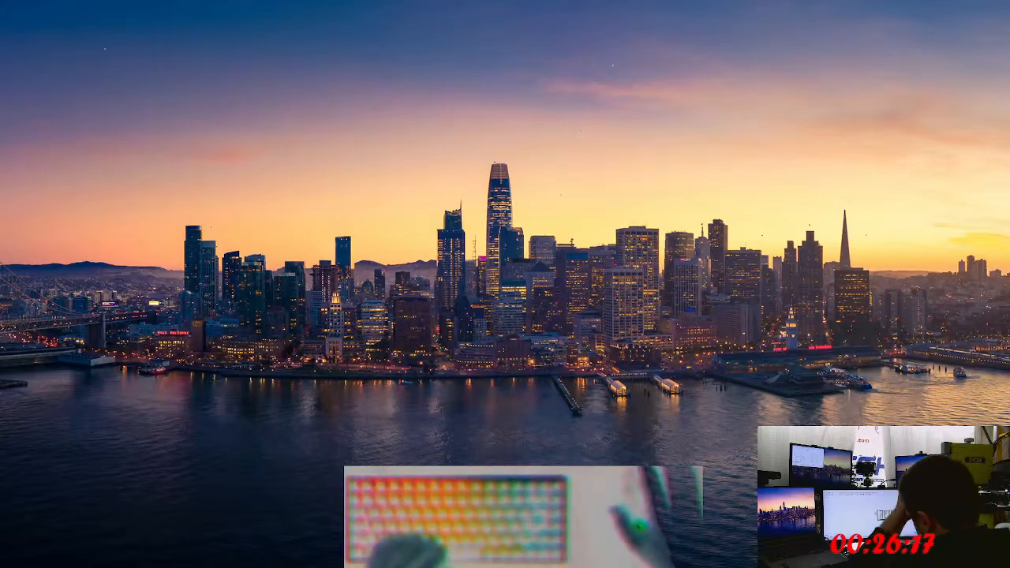
Step: Switch back to FreeCAD and examine the corner hinge and its arrow pad on top of the wall corner post
key(alt+Tab)
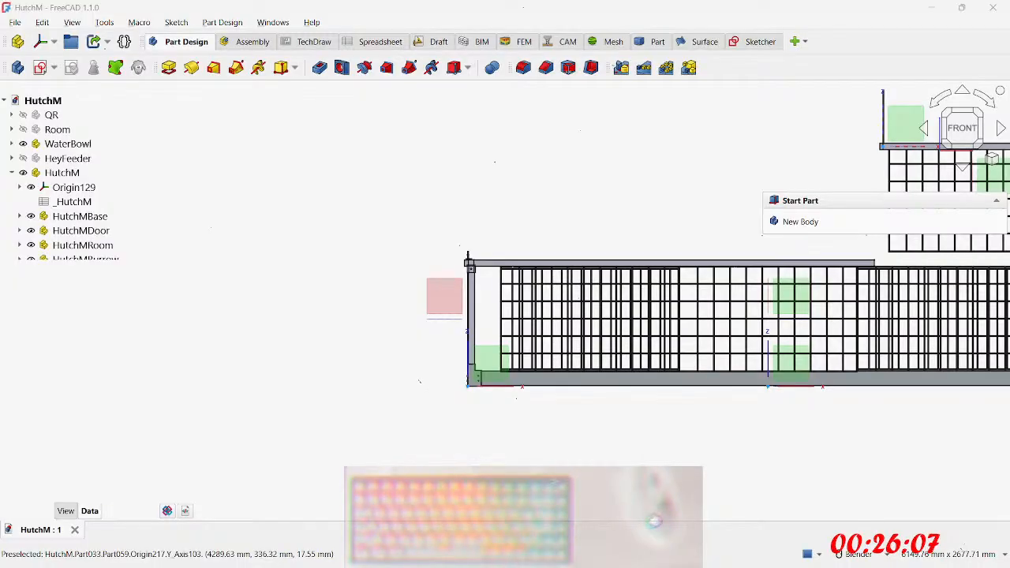
middle_drag(350, 429, 623, 381)
middle_drag(551, 262, 541, 235)
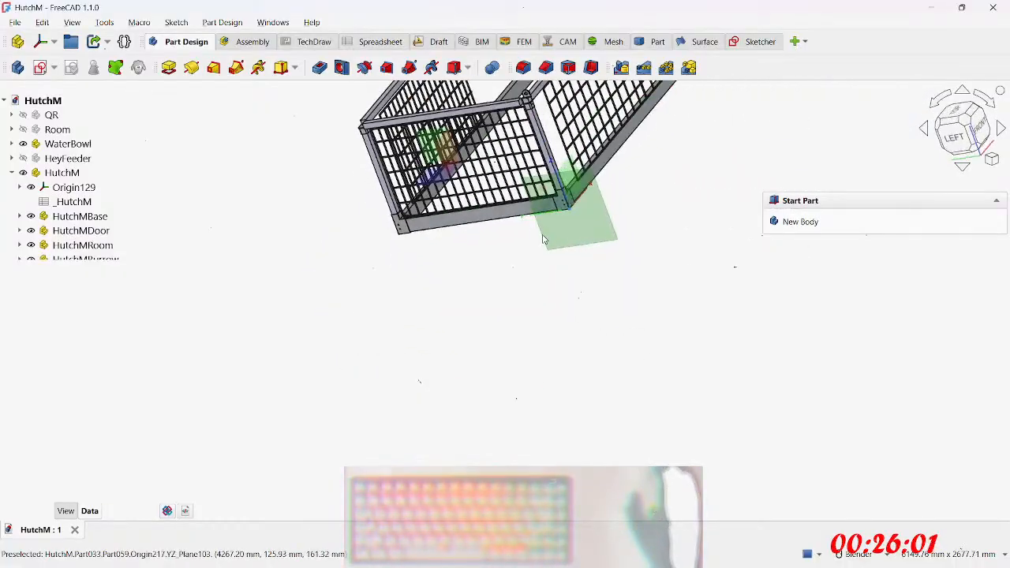
scroll(585, 187, up, 6)
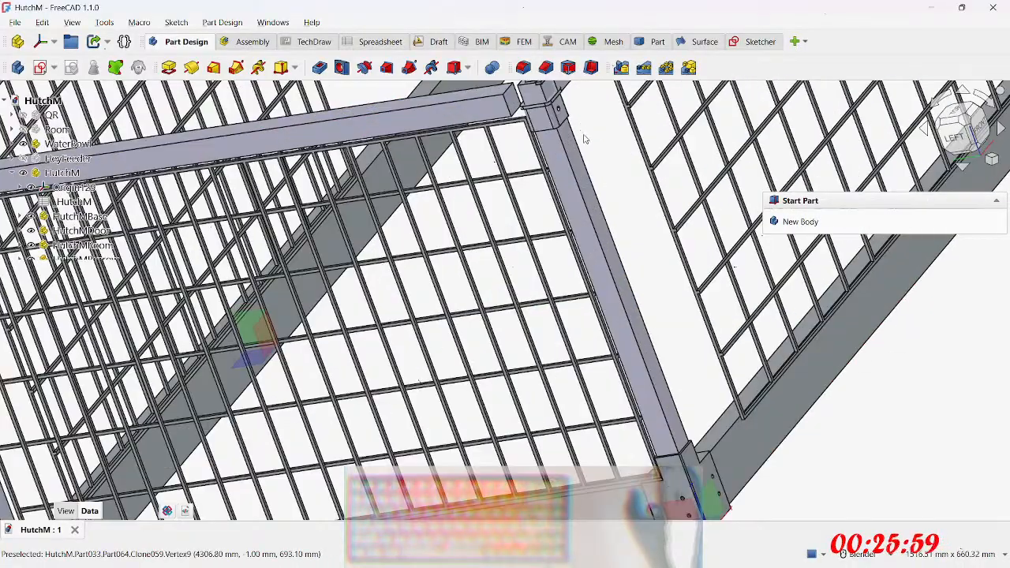
middle_drag(585, 140, 480, 309)
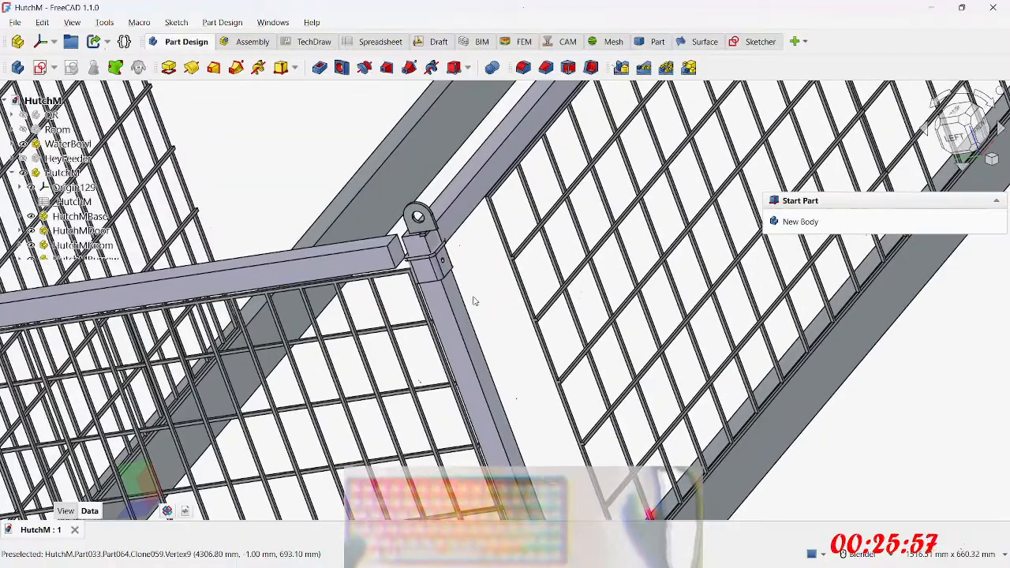
scroll(409, 220, up, 8)
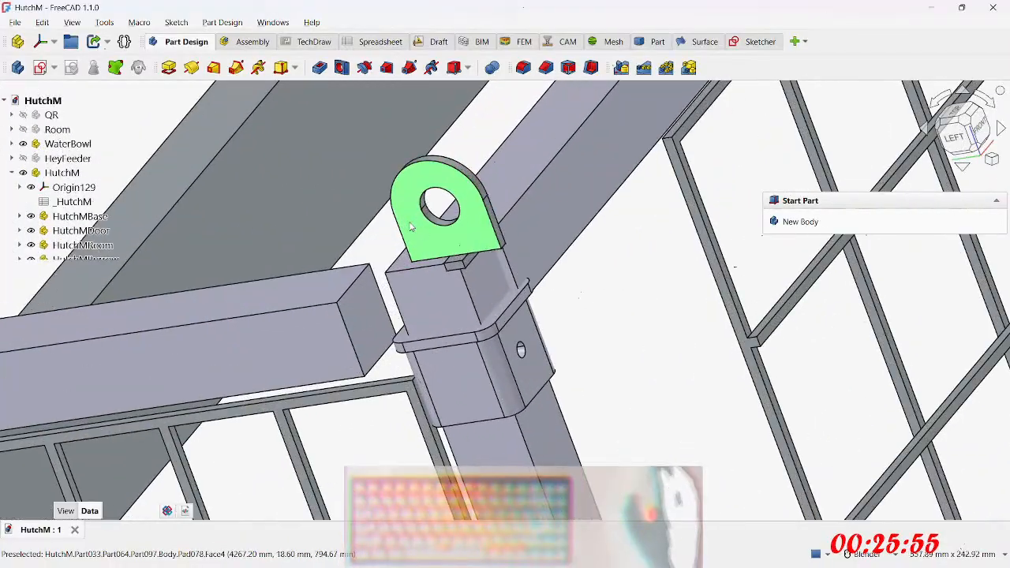
middle_drag(458, 242, 718, 287)
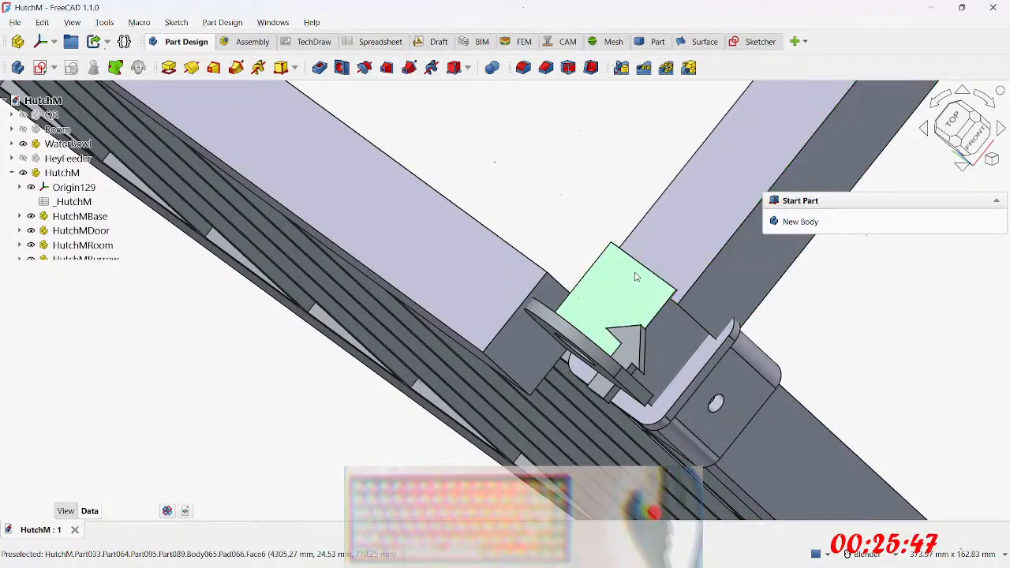
middle_drag(656, 293, 771, 290)
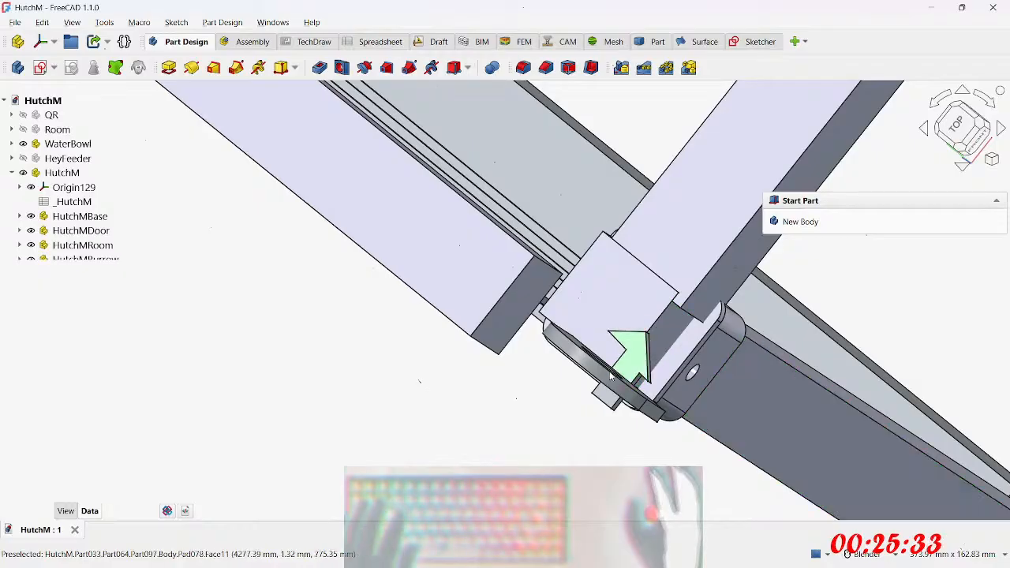
Step: Expand the corner hinge's Pad079 in the model tree and open its arrow-shaped Sketch124 for editing
scroll(91, 209, down, 15)
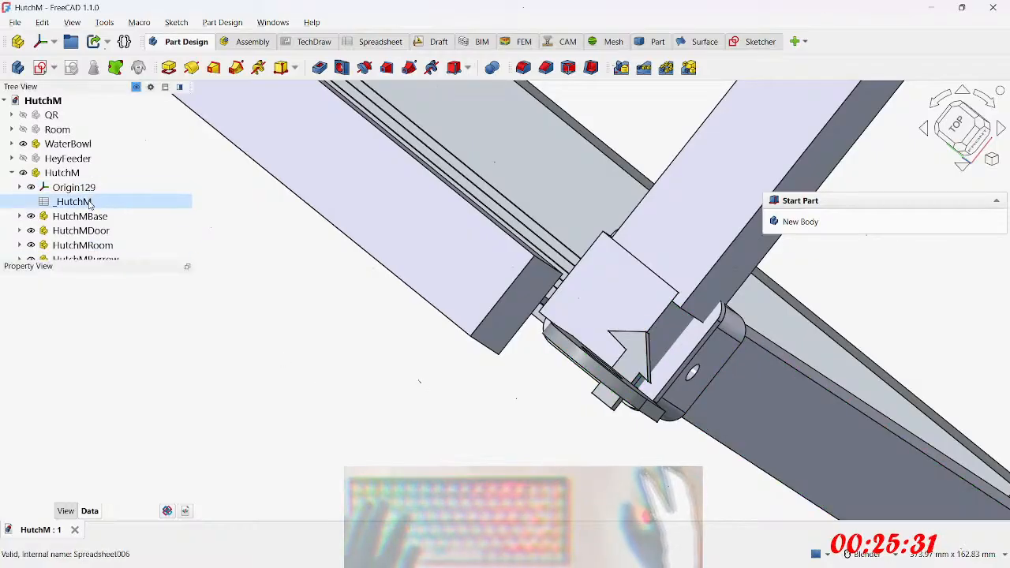
scroll(91, 209, up, 2)
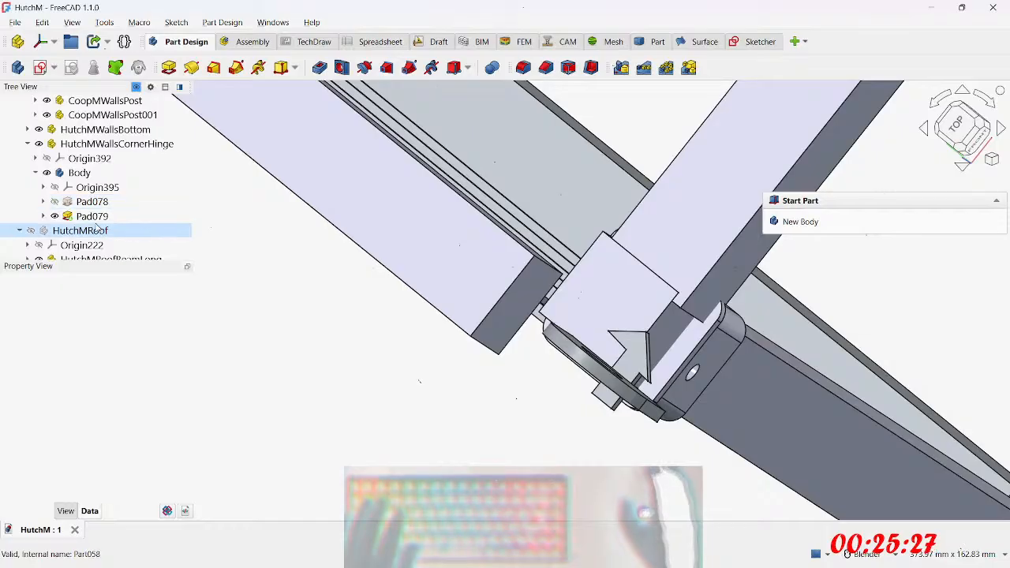
click(67, 217)
click(43, 216)
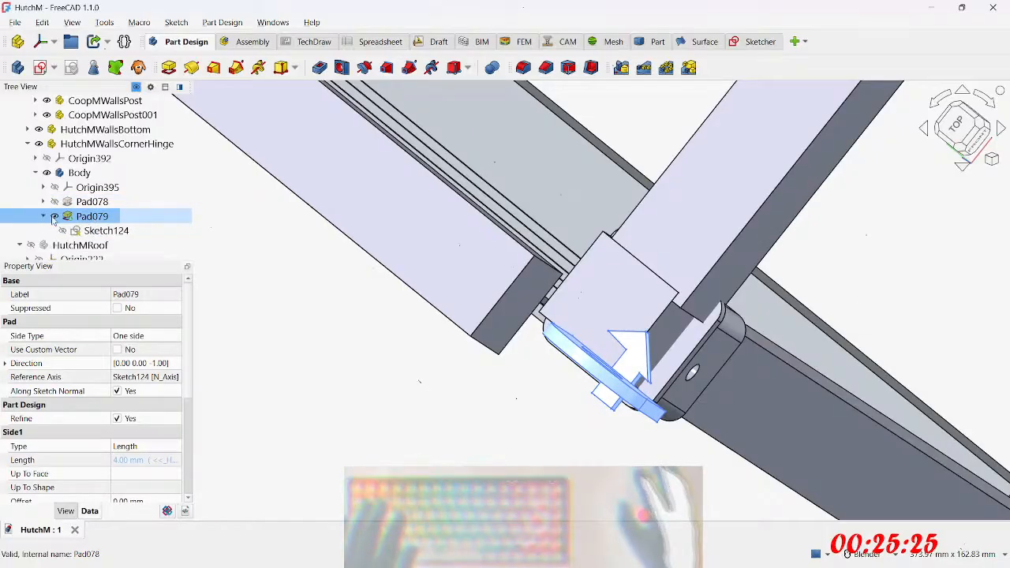
double_click(96, 230)
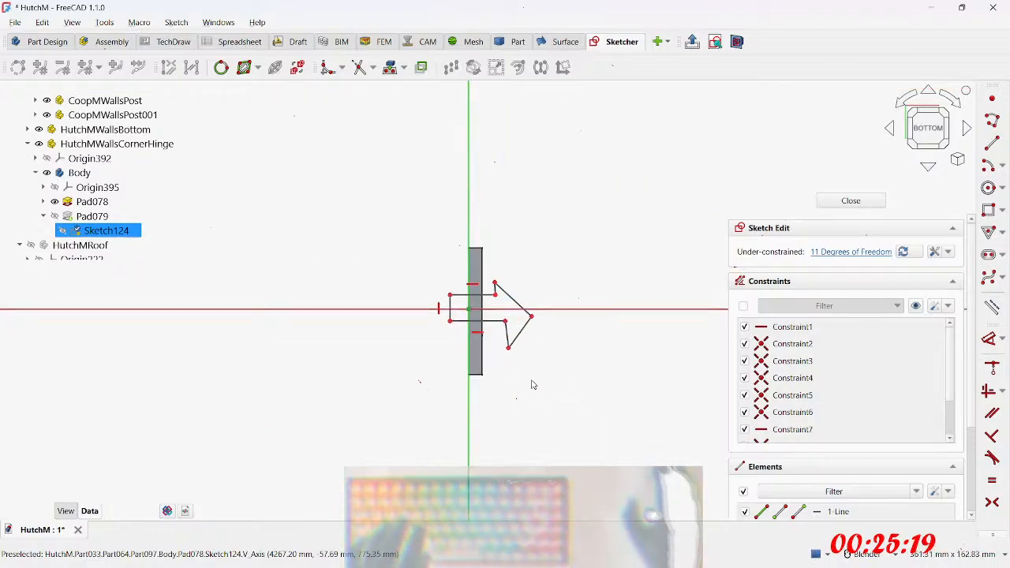
scroll(485, 334, up, 2)
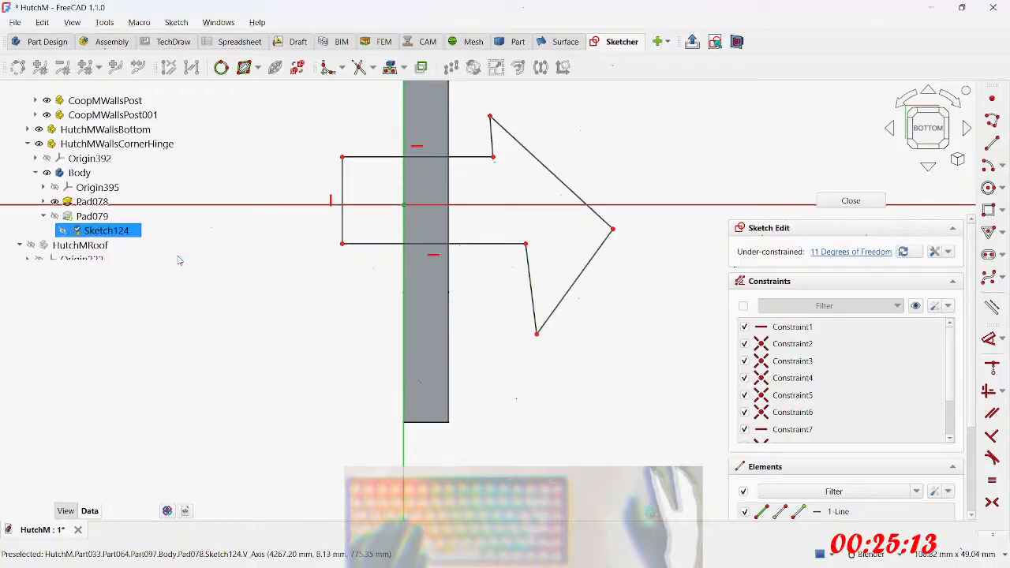
click(851, 202)
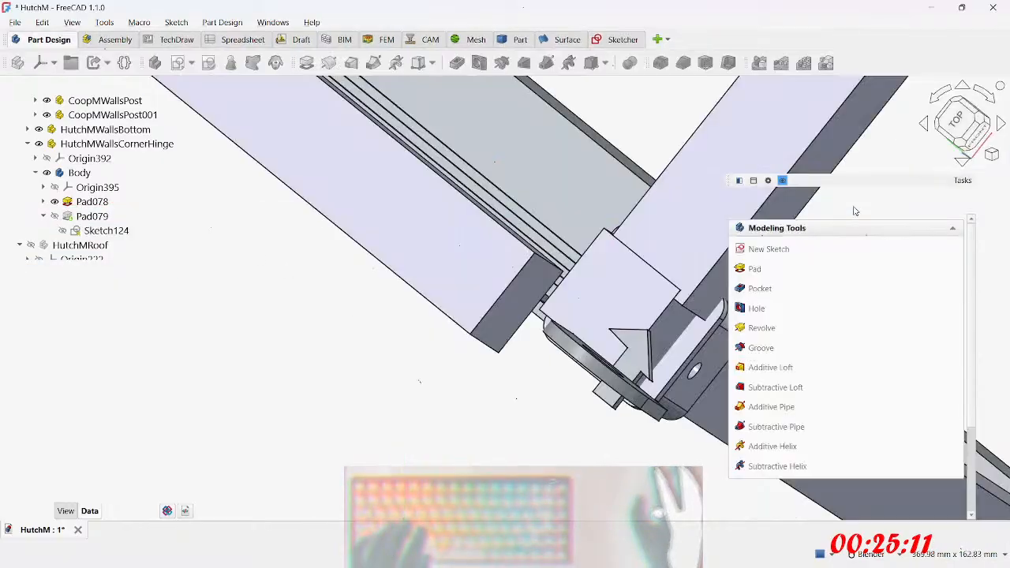
middle_drag(720, 290, 392, 270)
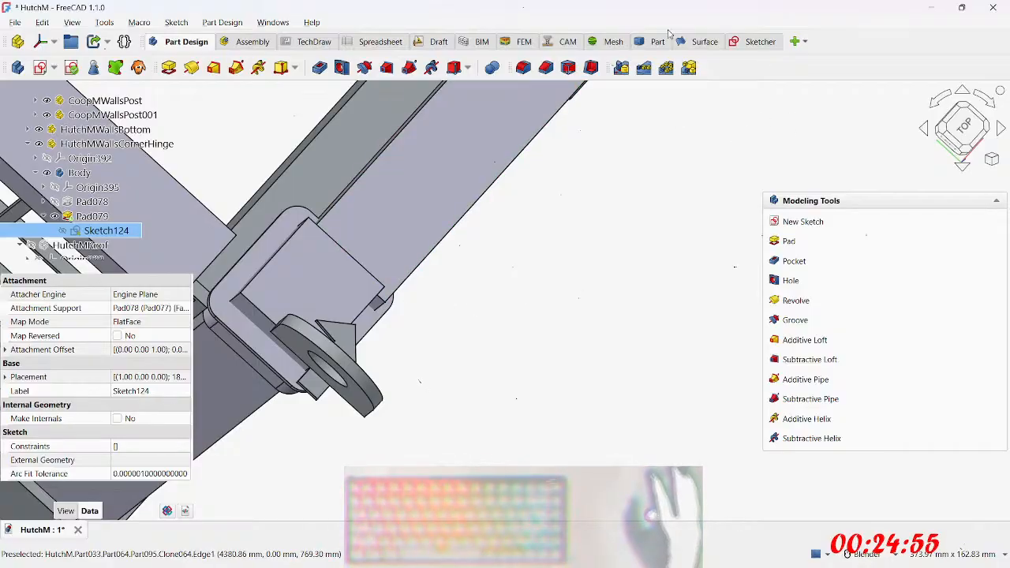
double_click(107, 231)
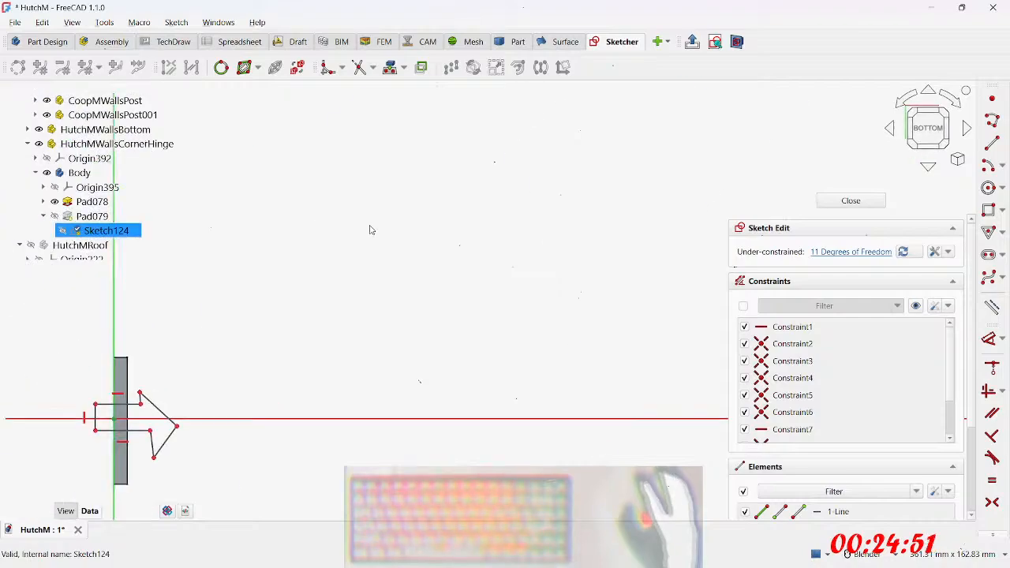
Step: In Sketch124, start a polyline around the arrow: long top edge, rounded upper-right corner about 2.3 mm radius, right side, and lower-right arc about 5 mm radius
mouse_move(256, 405)
middle_down()
mouse_move(442, 350)
mouse_move(530, 261)
middle_up()
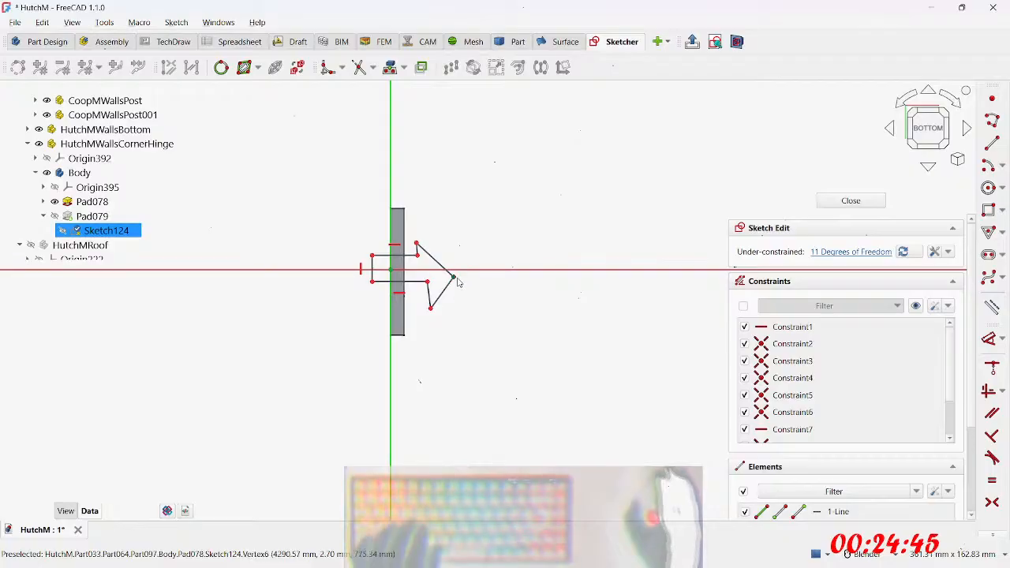
scroll(450, 275, up, 5)
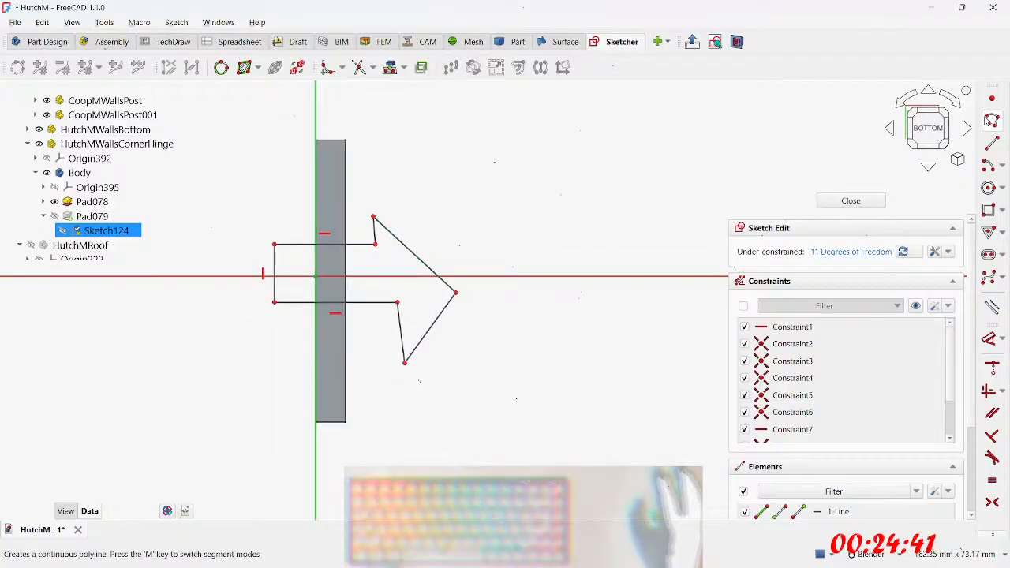
click(992, 120)
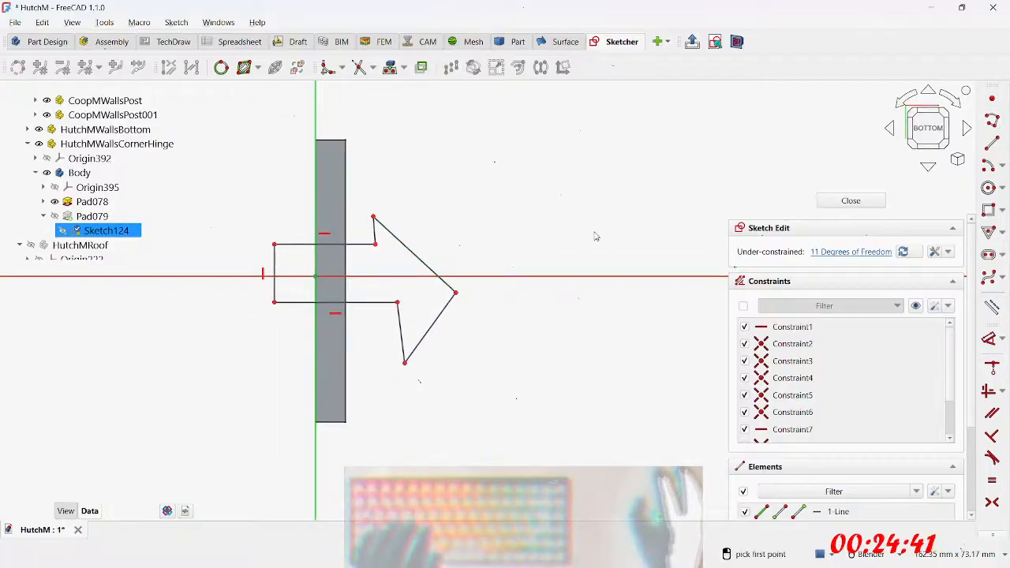
click(253, 192)
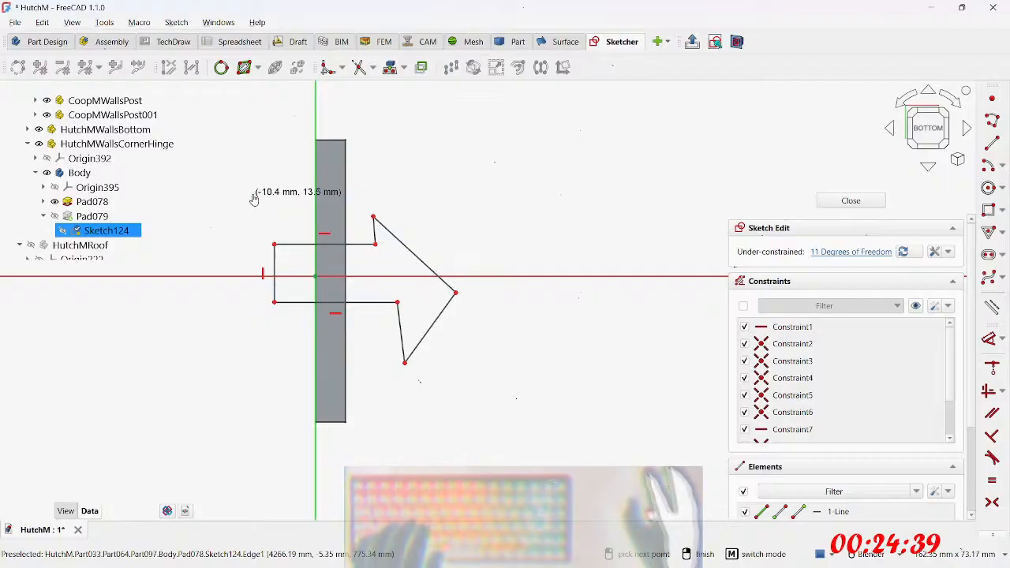
click(511, 194)
key(m)
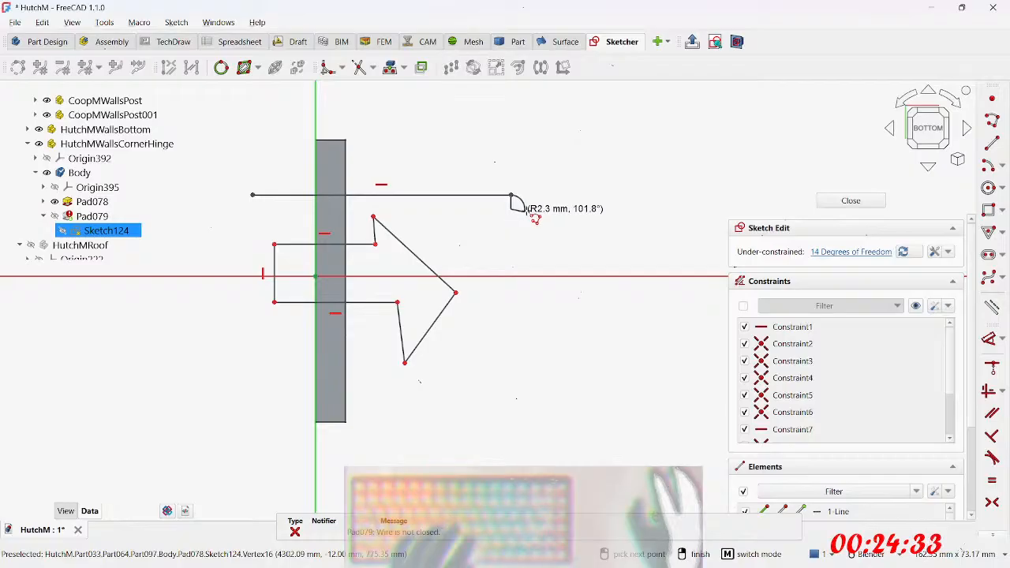
click(526, 210)
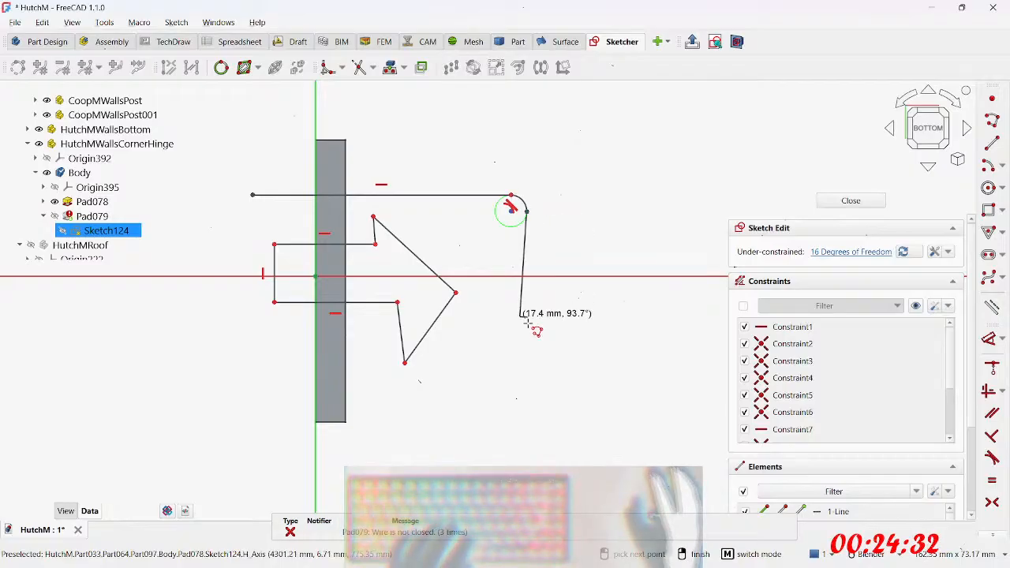
click(516, 373)
key(m)
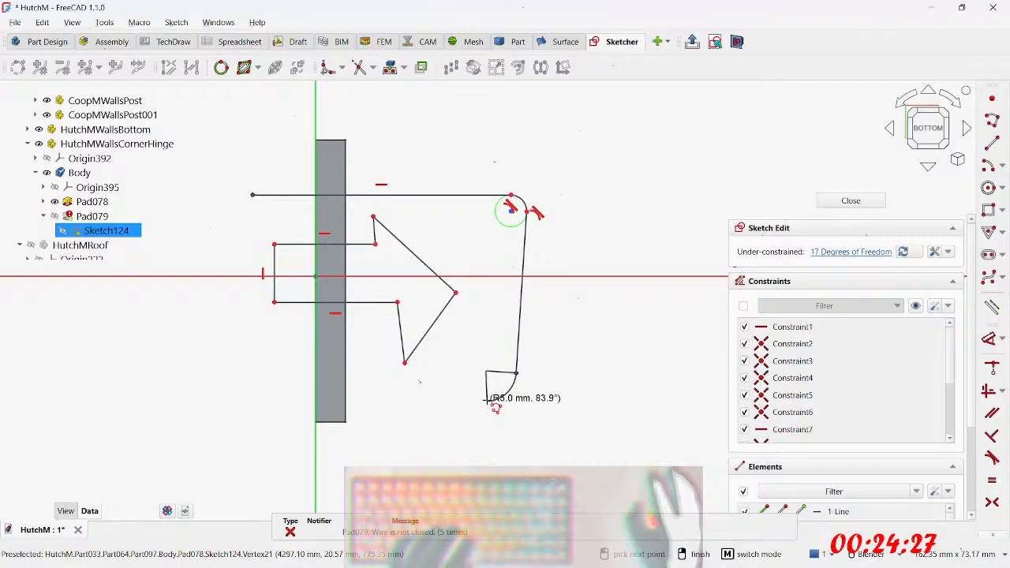
click(487, 400)
Step: Continue the polyline inward with a short edge and concave arc, then a downward edge ending in an arc of about 4 mm radius
click(387, 405)
key(m)
click(356, 436)
middle_drag(349, 461, 345, 323)
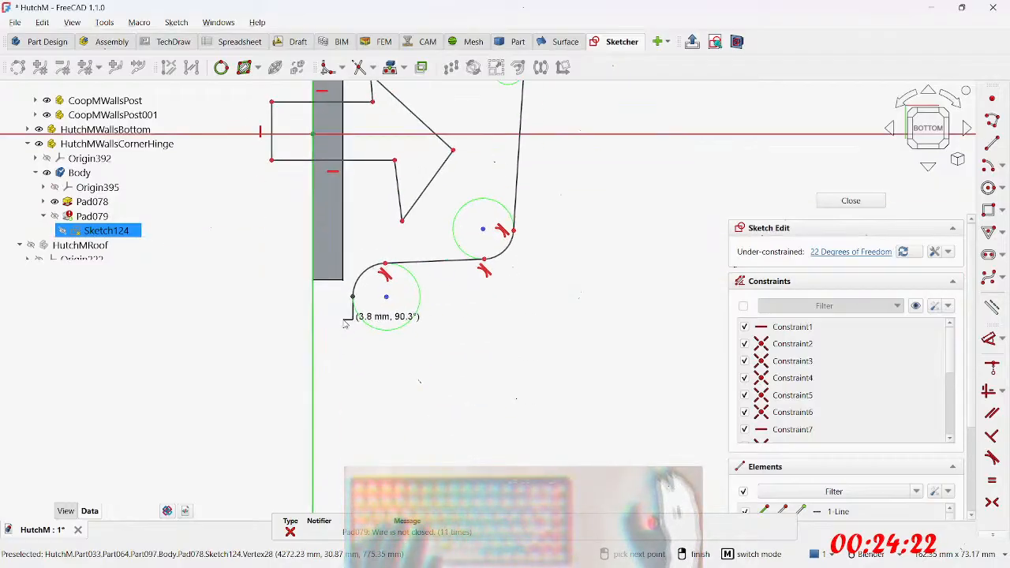
click(352, 371)
key(m)
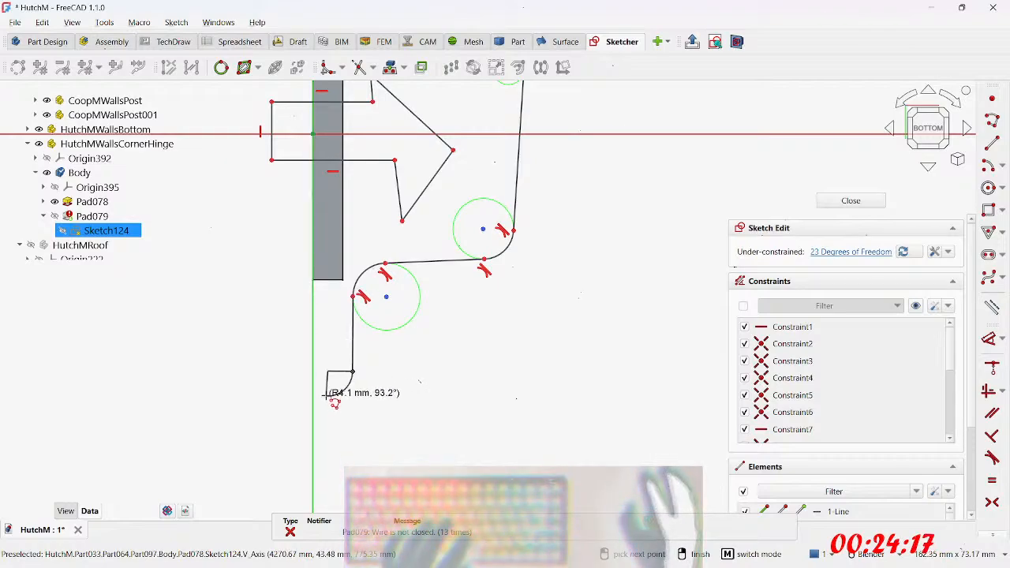
click(326, 393)
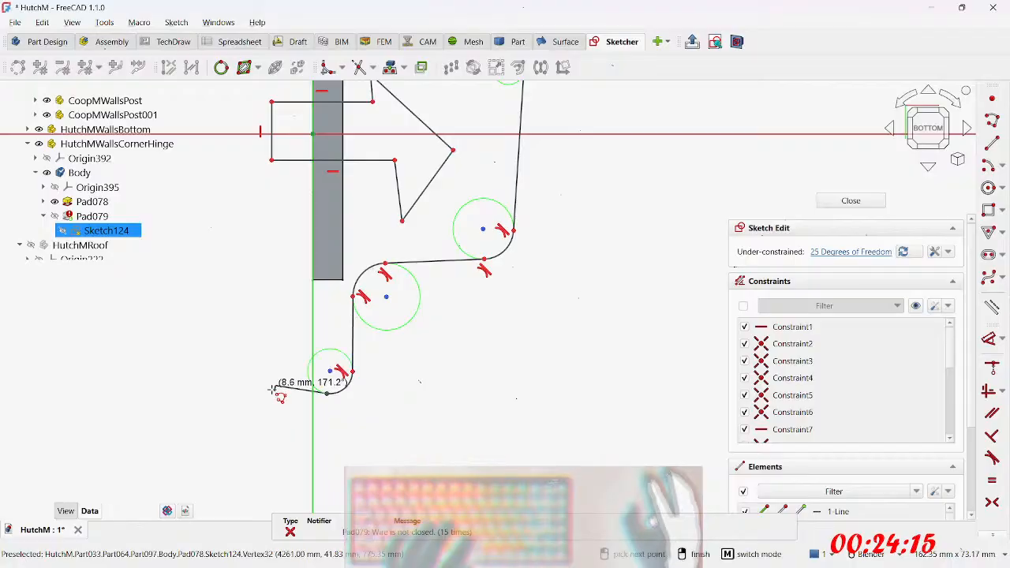
Step: Extend the polyline along the bottom edge, around the lower-left arc, up the long left side, and into an upper-left arc of about 3.4 mm radius
click(250, 383)
key(m)
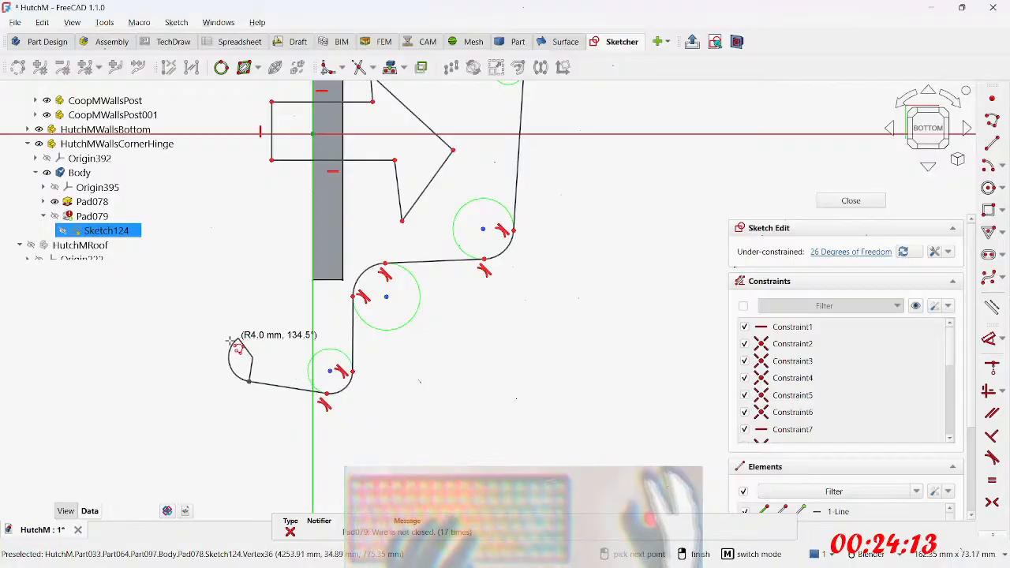
click(218, 339)
middle_drag(225, 231, 191, 406)
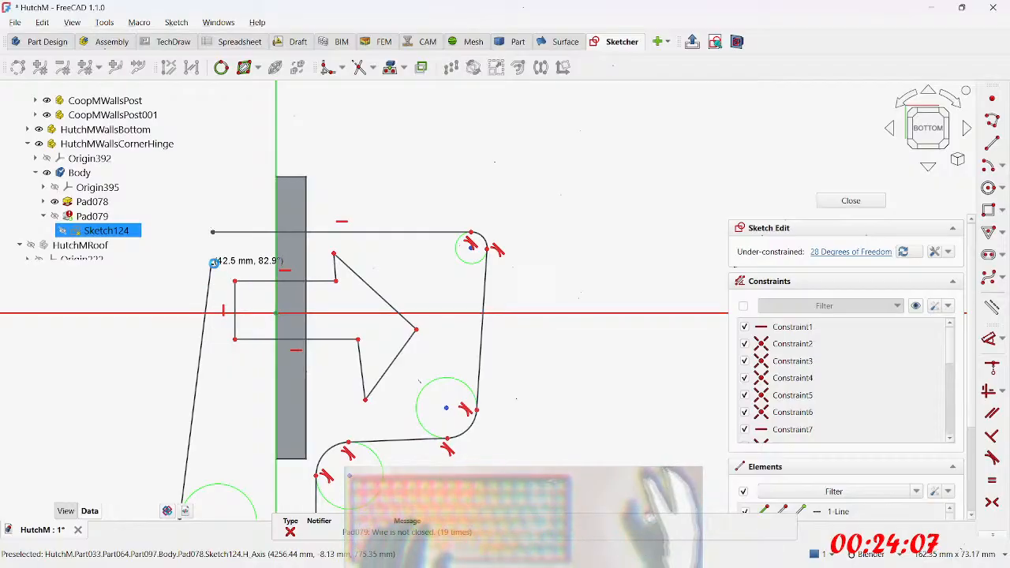
click(212, 264)
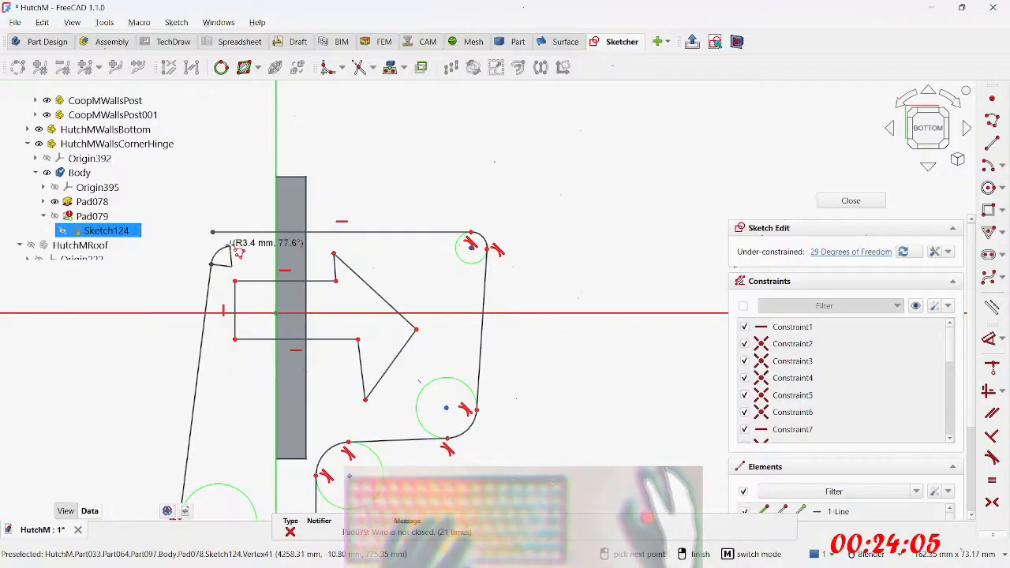
click(230, 247)
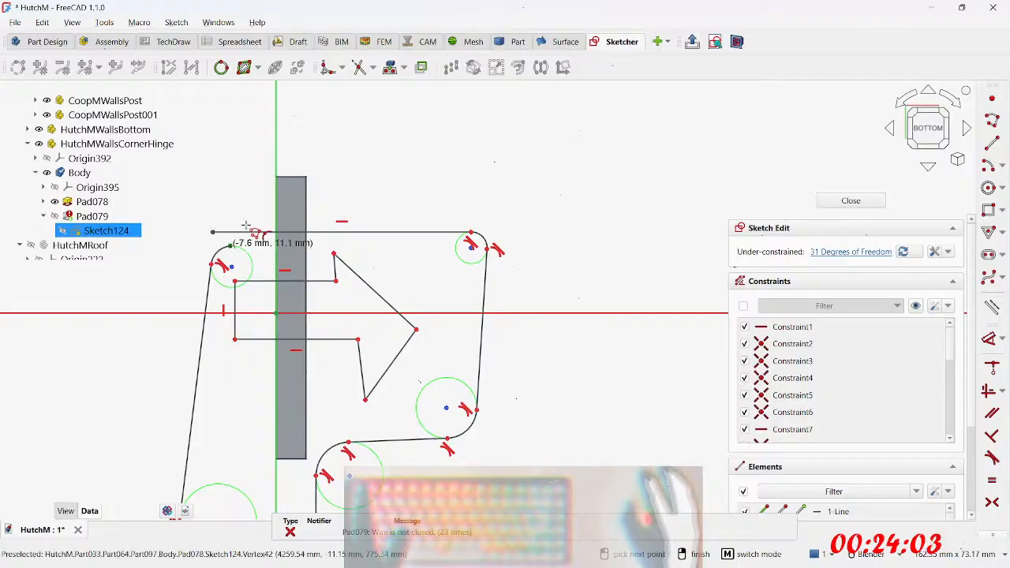
Step: End the polyline and delete the complete arrow outline inside the new rounded profile
middle_drag(407, 266, 550, 217)
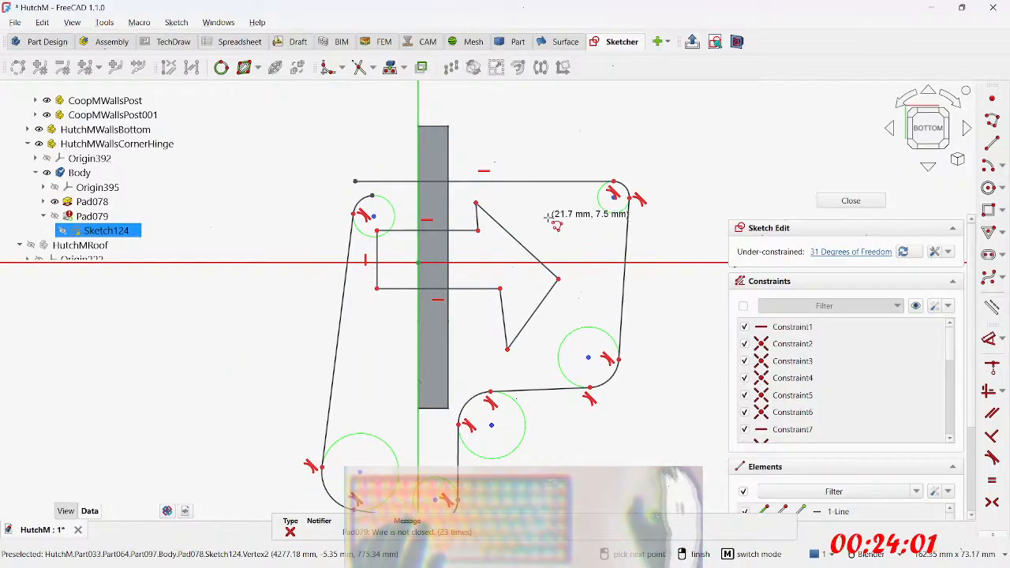
middle_drag(452, 259, 318, 205)
middle_drag(387, 206, 384, 254)
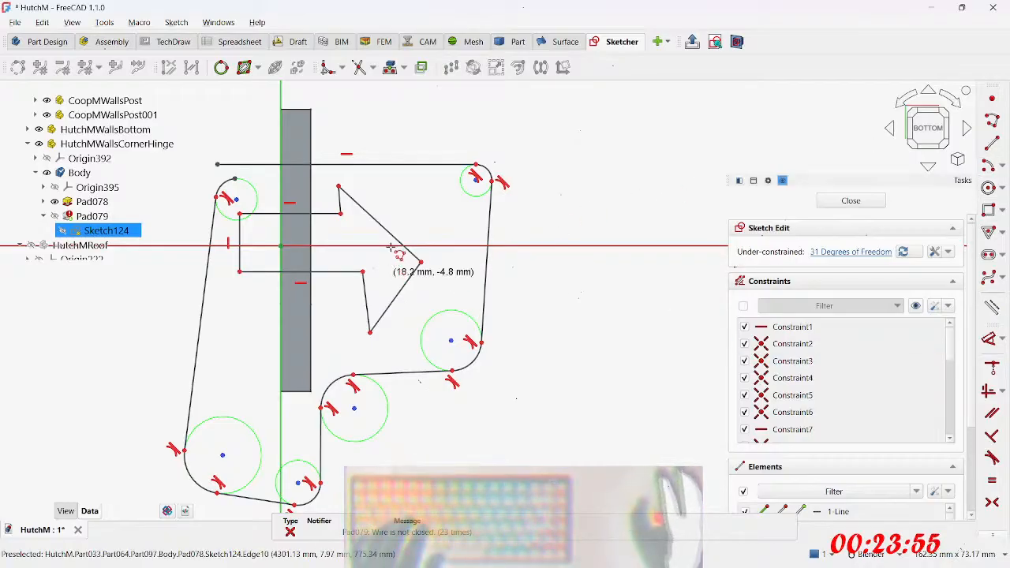
scroll(393, 260, up, 1)
mouse_move(450, 165)
mouse_down()
mouse_move(330, 274)
mouse_move(197, 366)
mouse_up()
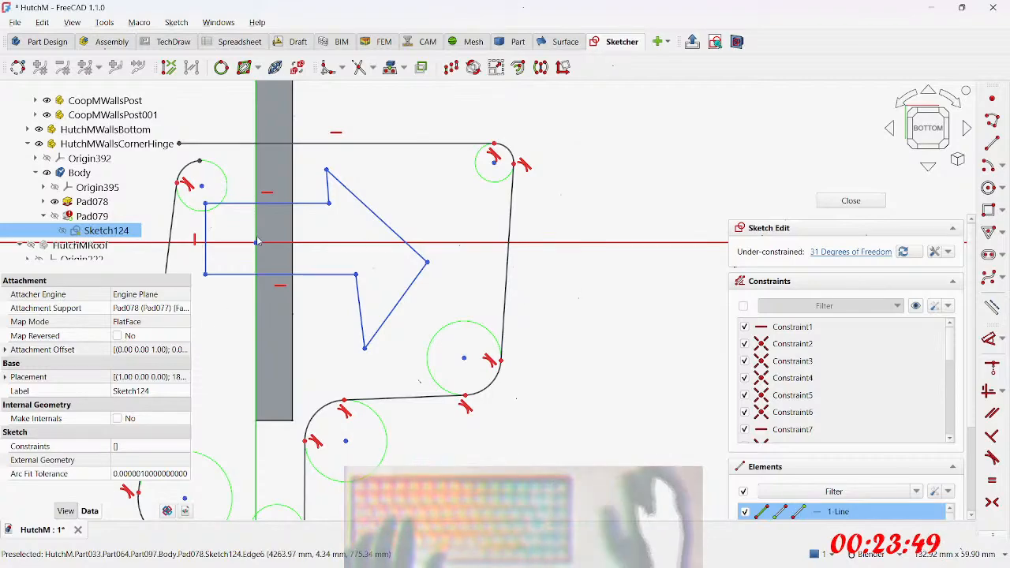
mouse_move(328, 185)
mouse_down()
mouse_move(276, 206)
mouse_move(342, 210)
mouse_up()
key(Delete)
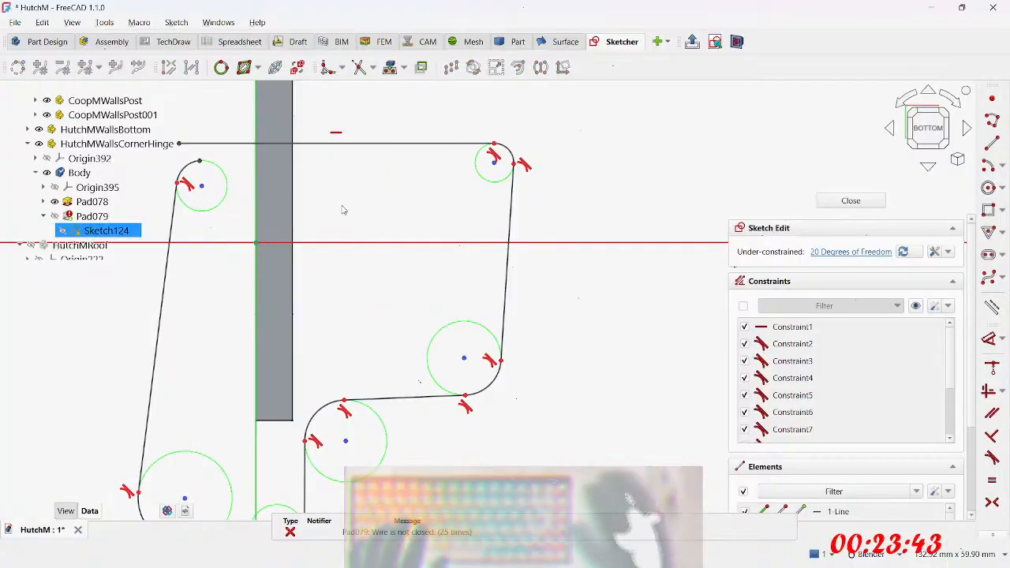
Step: Constrain the profile's bottom and step edges horizontal and its long right and left sides vertical
scroll(532, 207, down, 5)
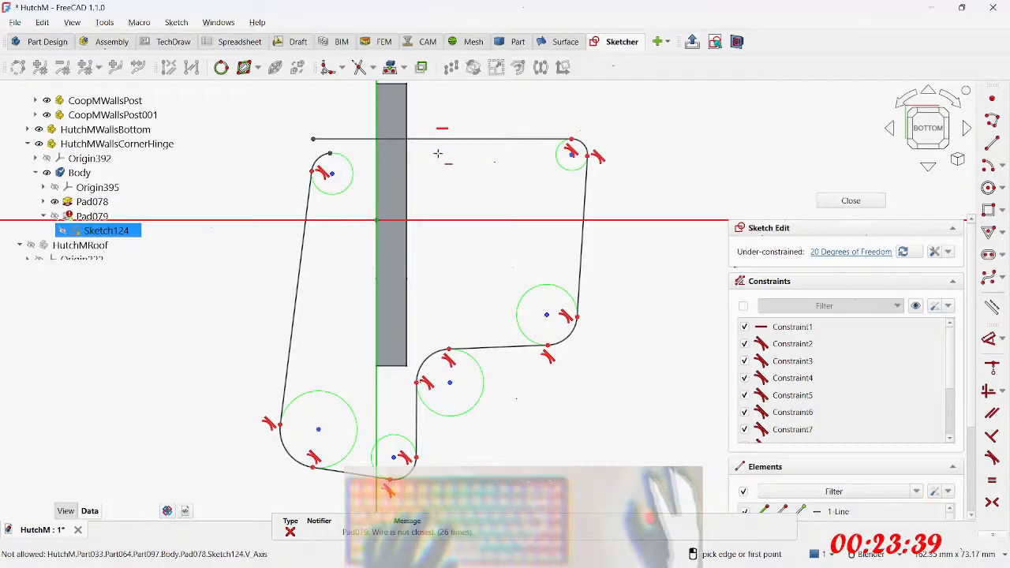
click(332, 473)
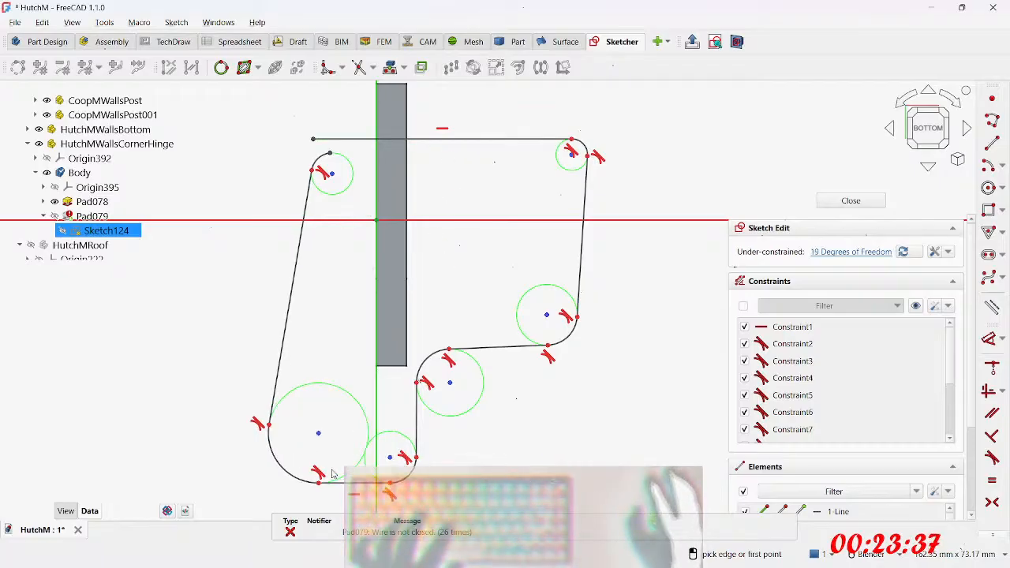
click(505, 348)
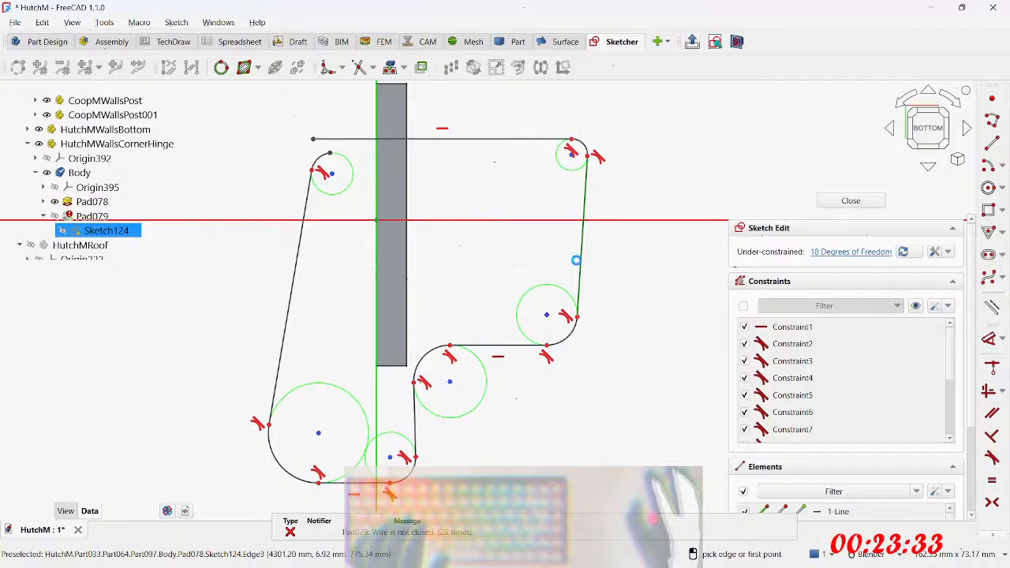
click(575, 261)
click(297, 276)
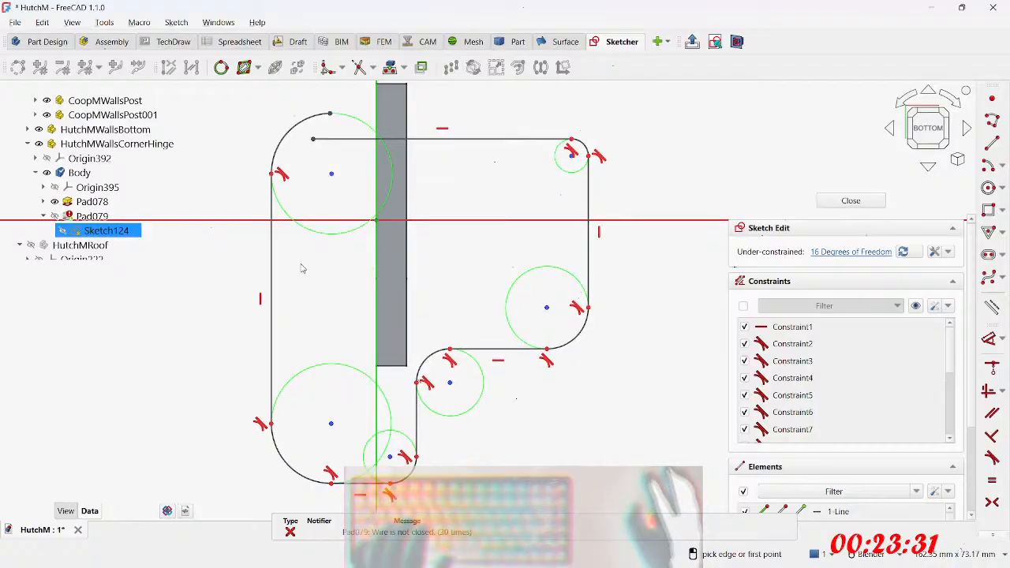
Step: Close the profile by joining the upper-left arc's end tangentially to the open end of the top edge
mouse_move(421, 269)
shift+middle_down()
mouse_move(487, 212)
mouse_move(482, 288)
shift+middle_up()
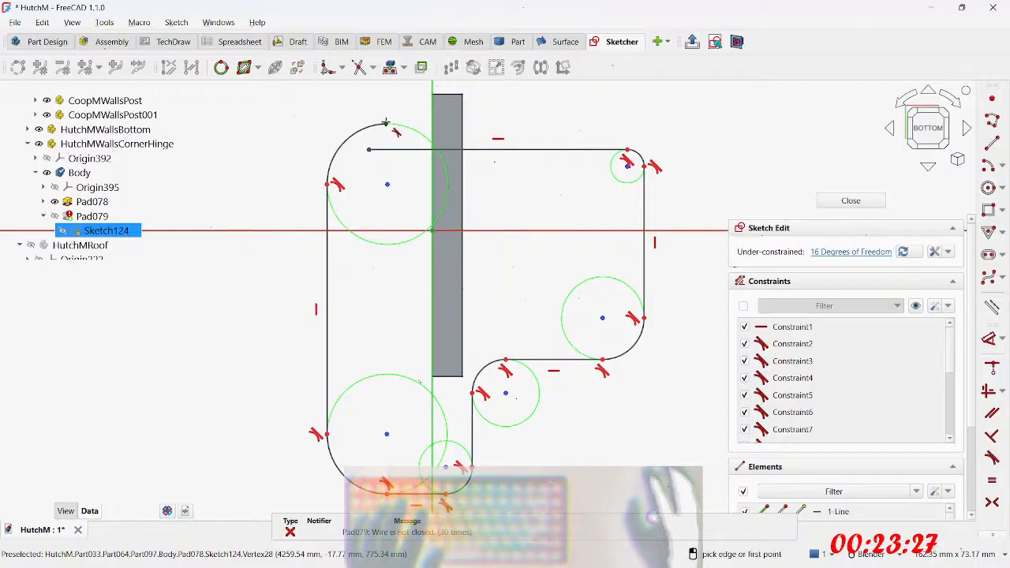
click(367, 148)
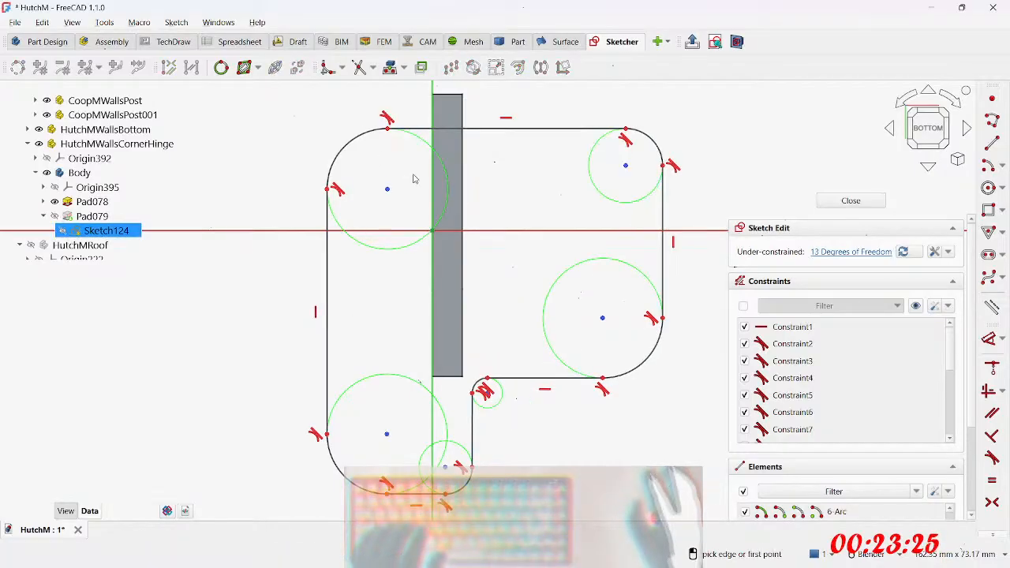
mouse_move(534, 291)
shift+middle_down()
mouse_move(408, 229)
mouse_move(410, 321)
shift+middle_up()
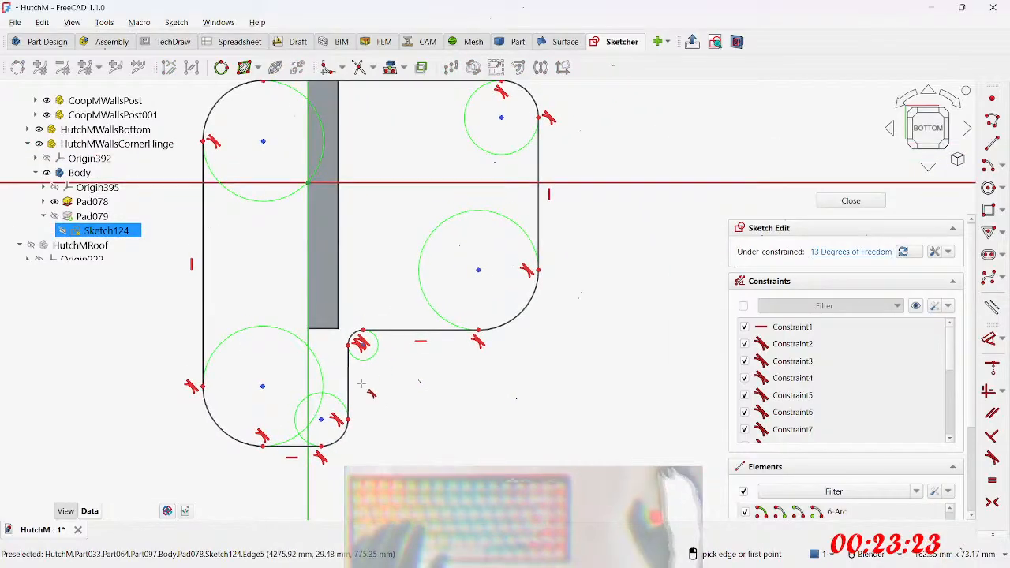
Step: Constrain the upper-left corner arc's radius with the expression <<_HutchM>>.joint_corner_radias
shift+middle_drag(284, 164, 343, 362)
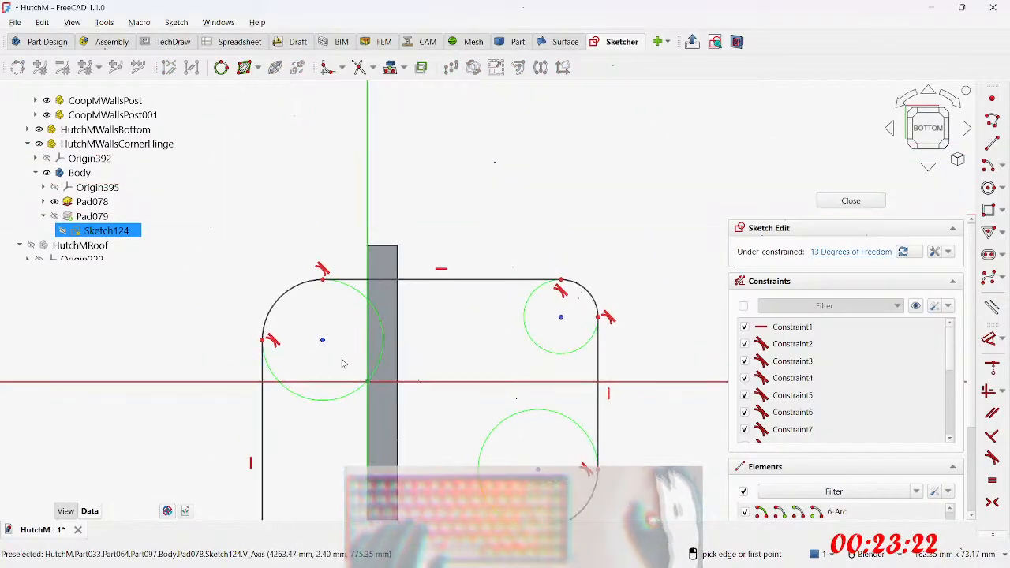
click(276, 294)
click(221, 218)
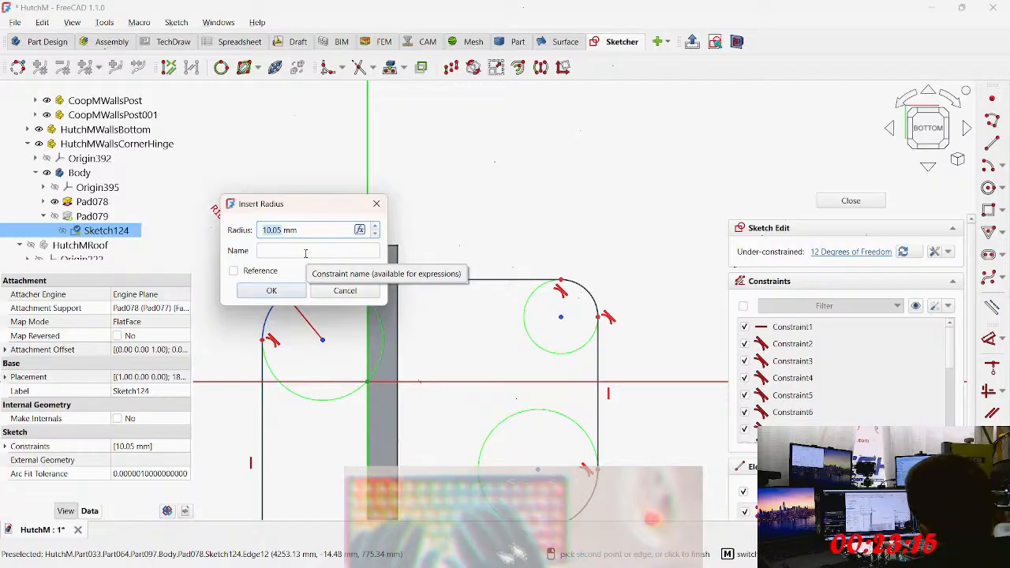
text(=)
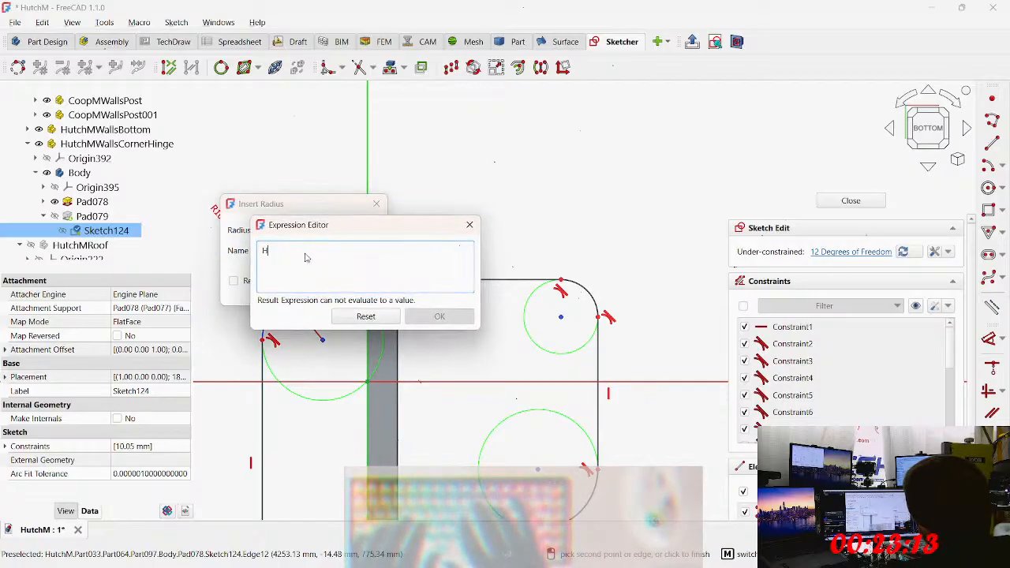
text(<<_HutchM>>.radias)
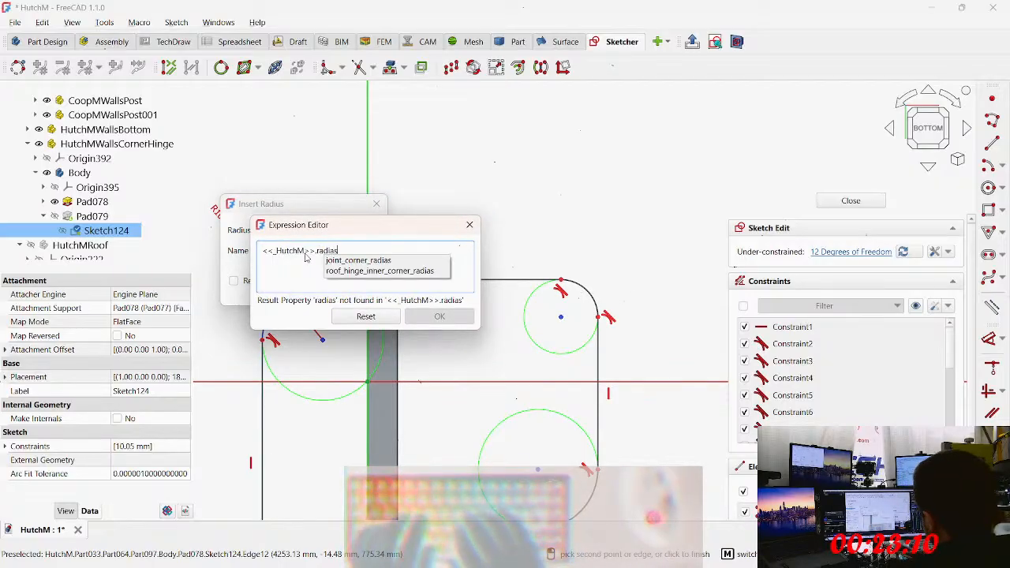
key(Down)
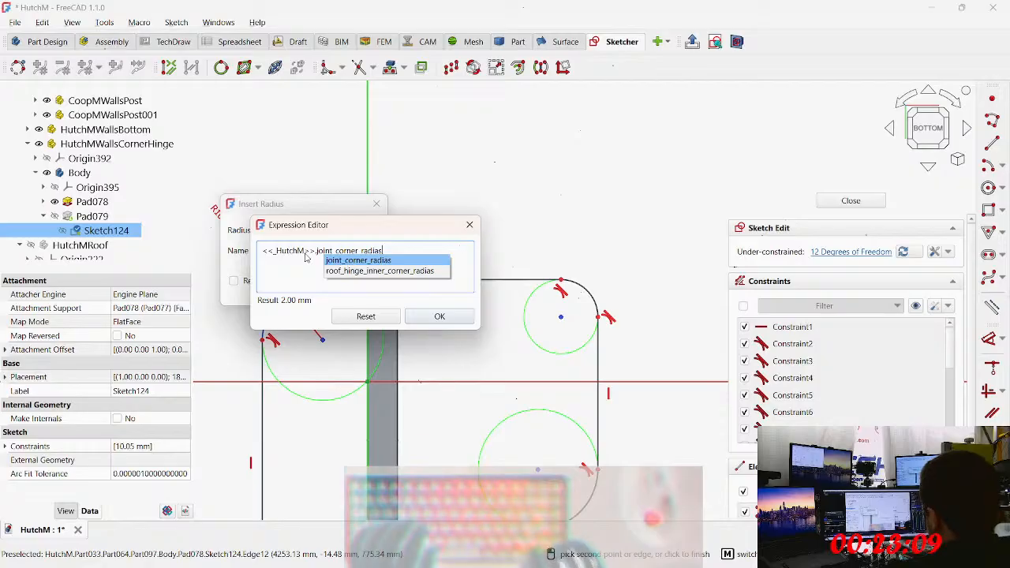
key(ctrl+a)
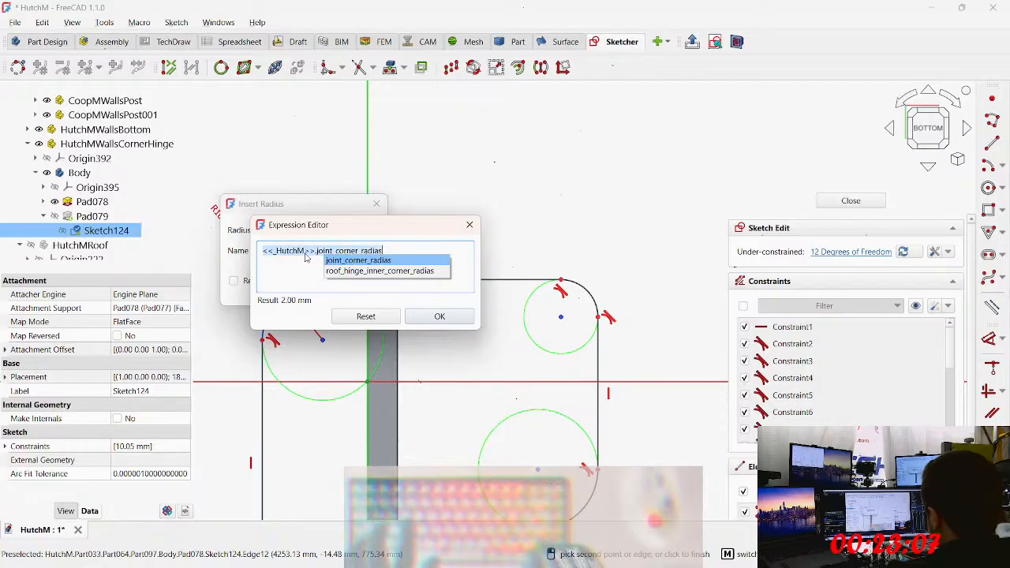
key(Return)
key(Return)
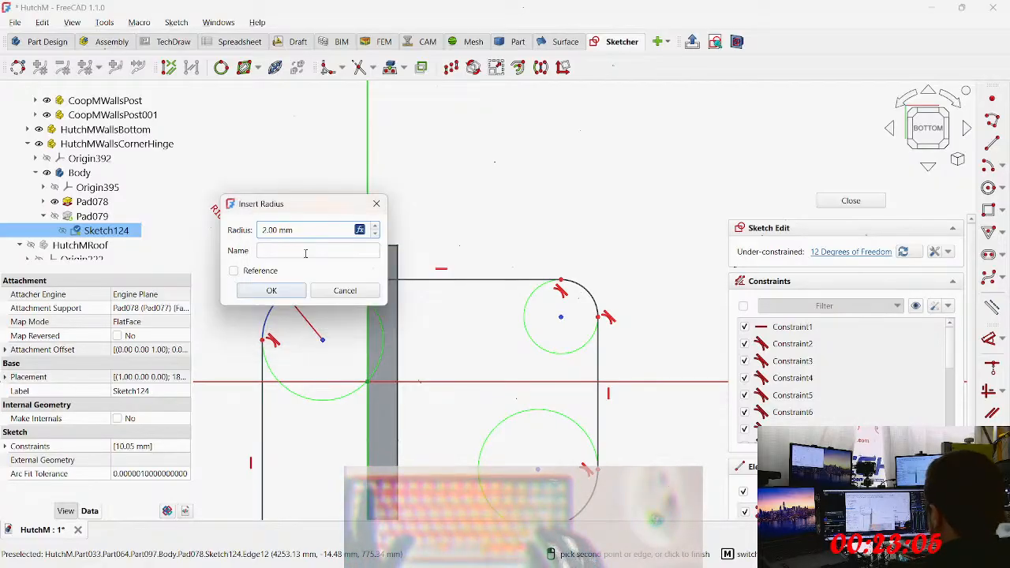
key(Return)
Step: Move the upper-left corner's radius dimension label to the inside of the profile
scroll(332, 275, up, 2)
scroll(339, 281, up, 2)
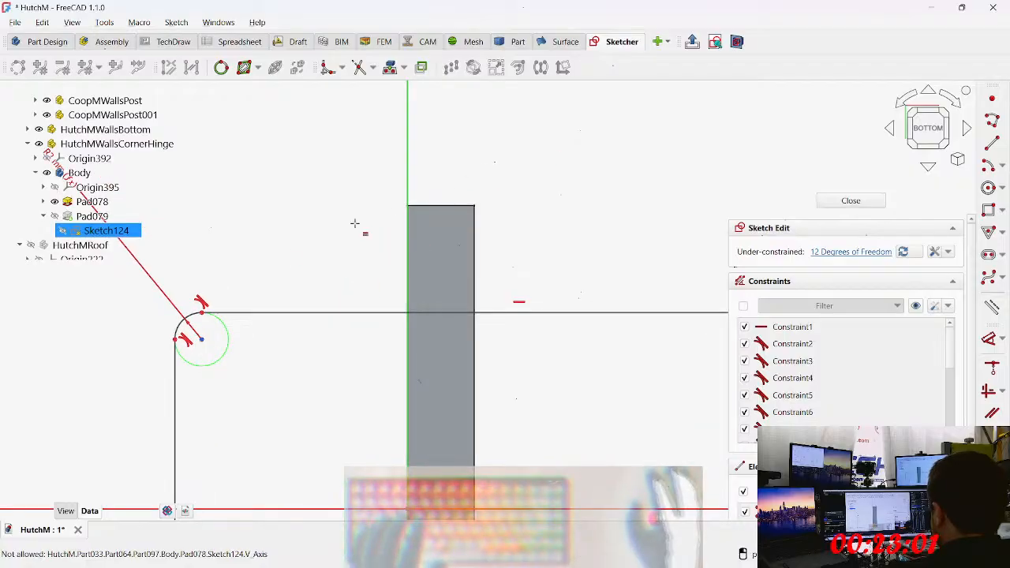
middle_drag(304, 327, 507, 223)
scroll(318, 197, down, 1)
scroll(318, 197, down, 1)
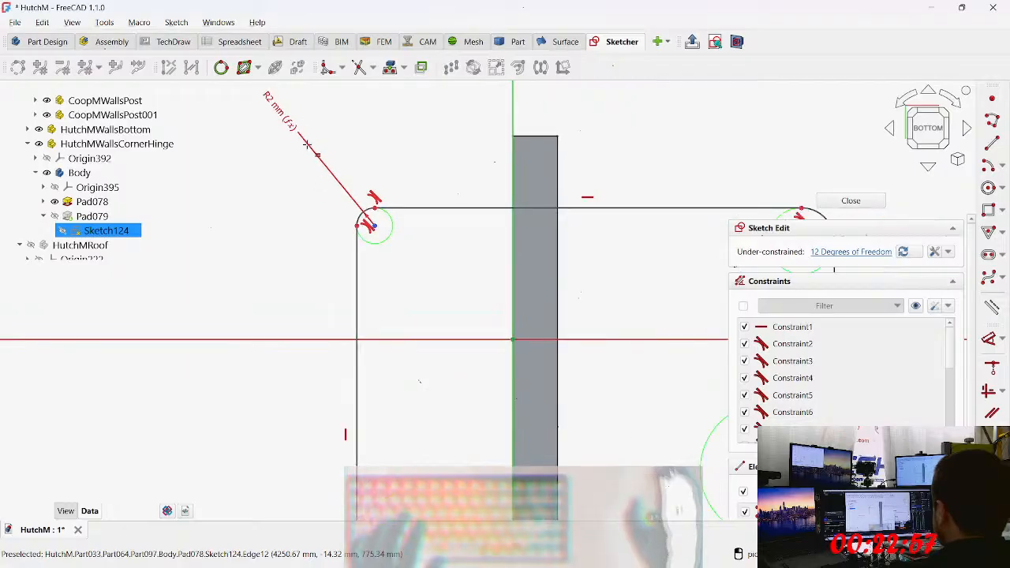
mouse_move(294, 130)
mouse_down()
mouse_move(347, 201)
mouse_move(488, 317)
mouse_up()
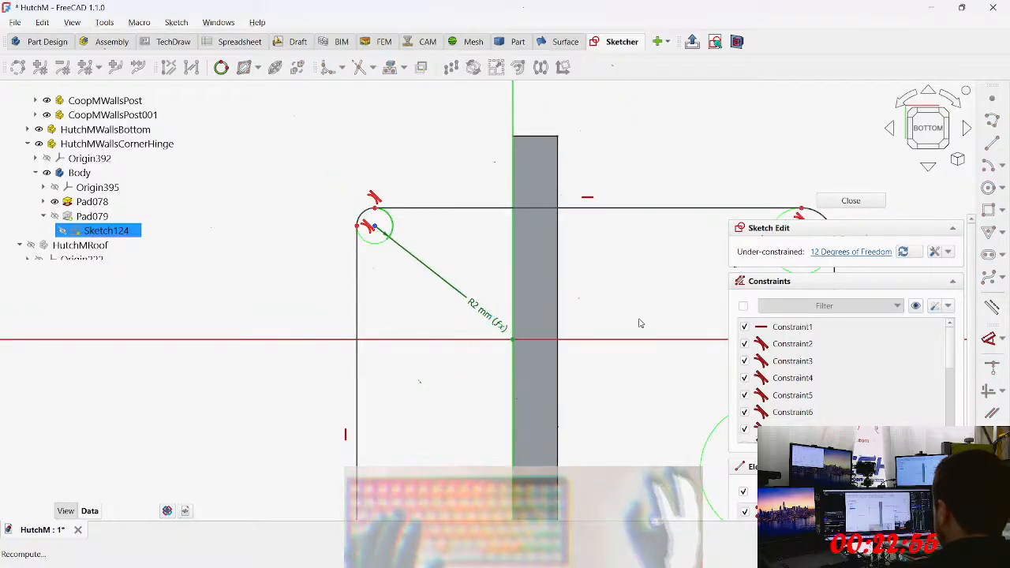
Step: Close the sketch to view the updated hinge pad, and reopen Sketch124 for editing
click(850, 201)
mouse_move(341, 336)
middle_down()
mouse_move(300, 285)
mouse_move(255, 284)
mouse_move(331, 346)
middle_up()
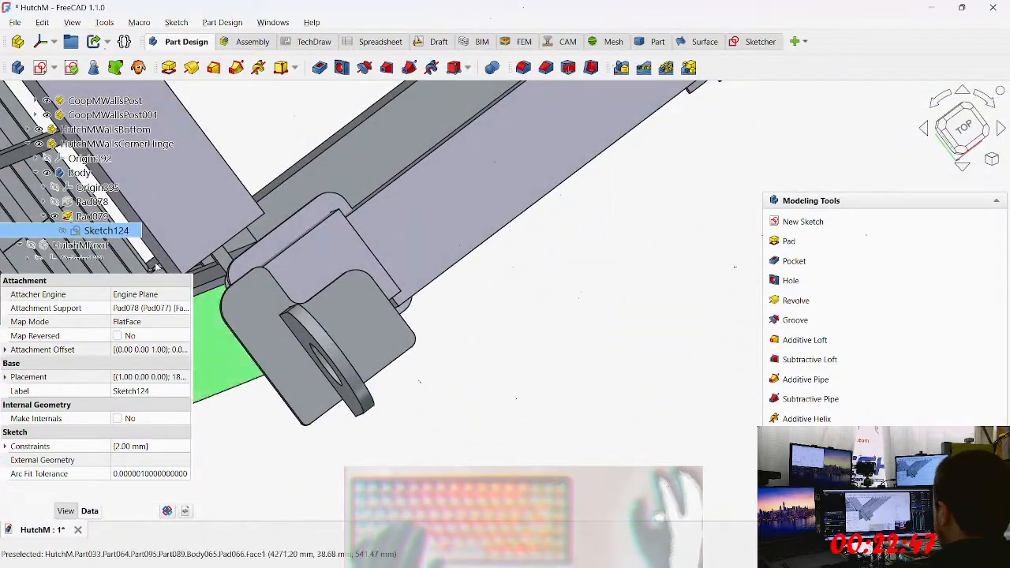
double_click(106, 230)
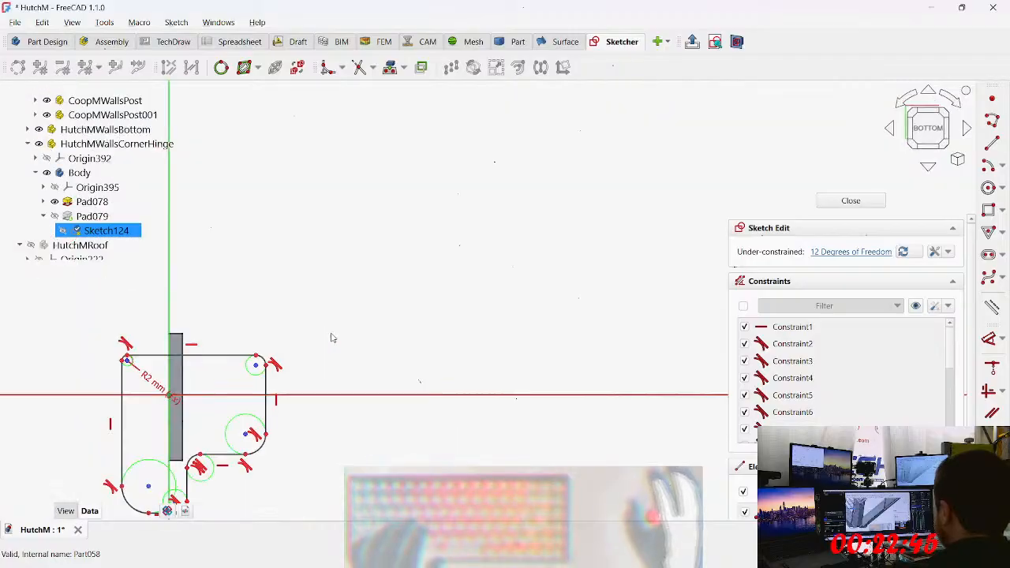
Step: Constrain the upper-right corner arc's radius equal to the upper-left corner arc's radius
middle_drag(257, 339, 268, 227)
scroll(149, 211, up, 4)
scroll(224, 220, up, 6)
middle_drag(385, 281, 557, 272)
middle_drag(170, 120, 313, 197)
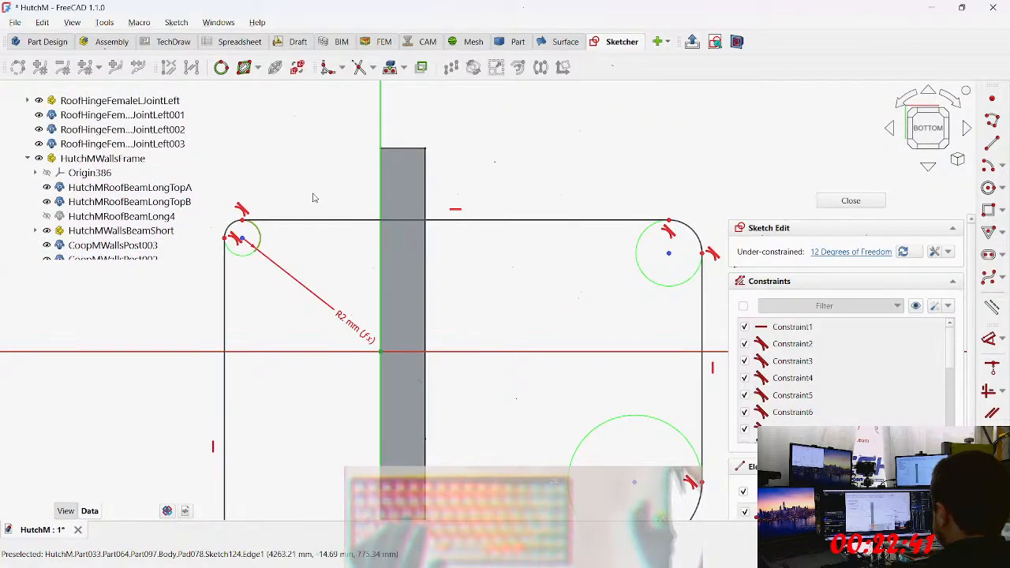
key(d)
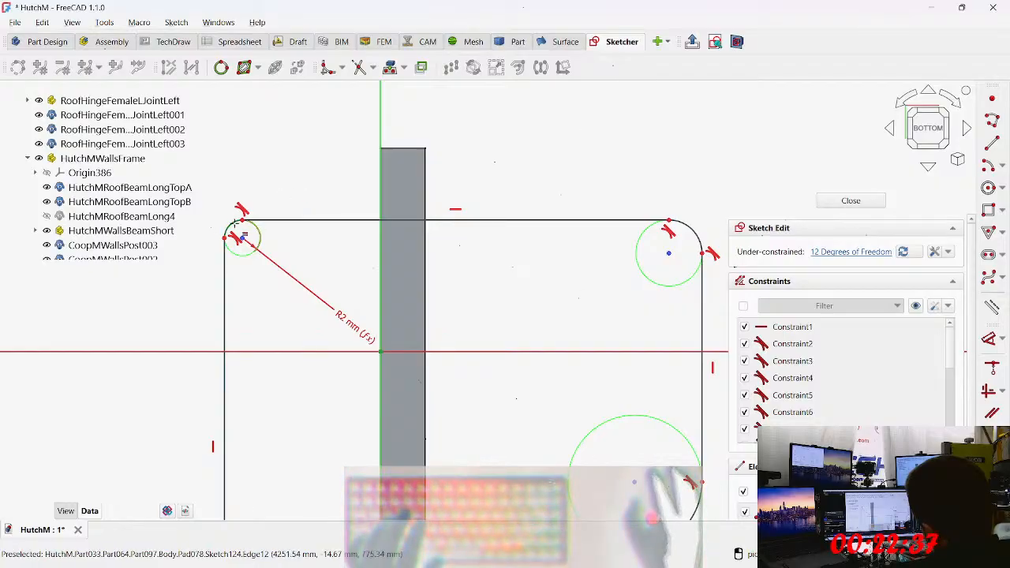
middle_drag(232, 222, 478, 223)
scroll(500, 223, up, 1)
scroll(499, 224, up, 3)
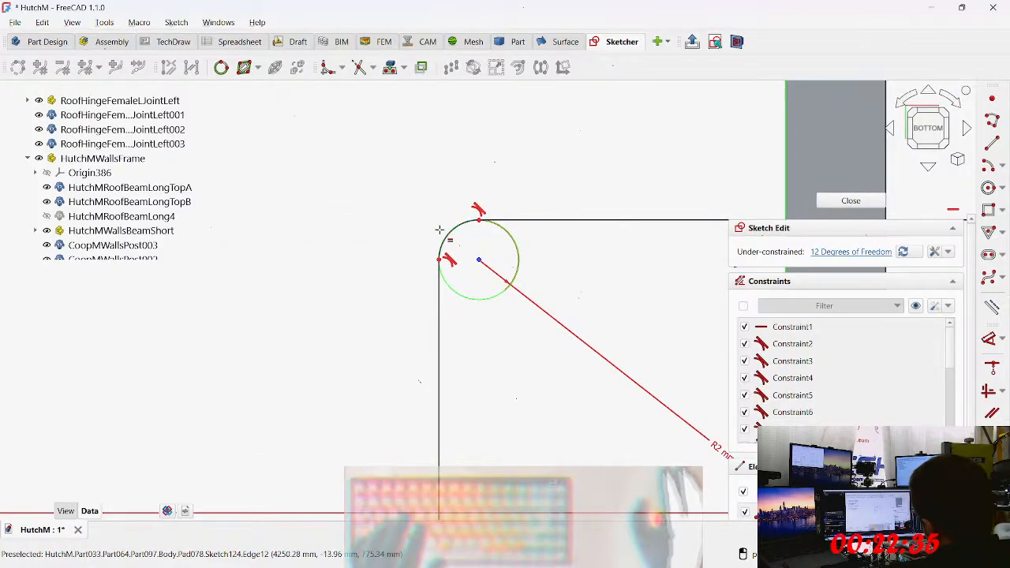
click(449, 235)
scroll(533, 232, down, 4)
middle_drag(576, 250, 200, 308)
click(582, 294)
scroll(580, 300, down, 3)
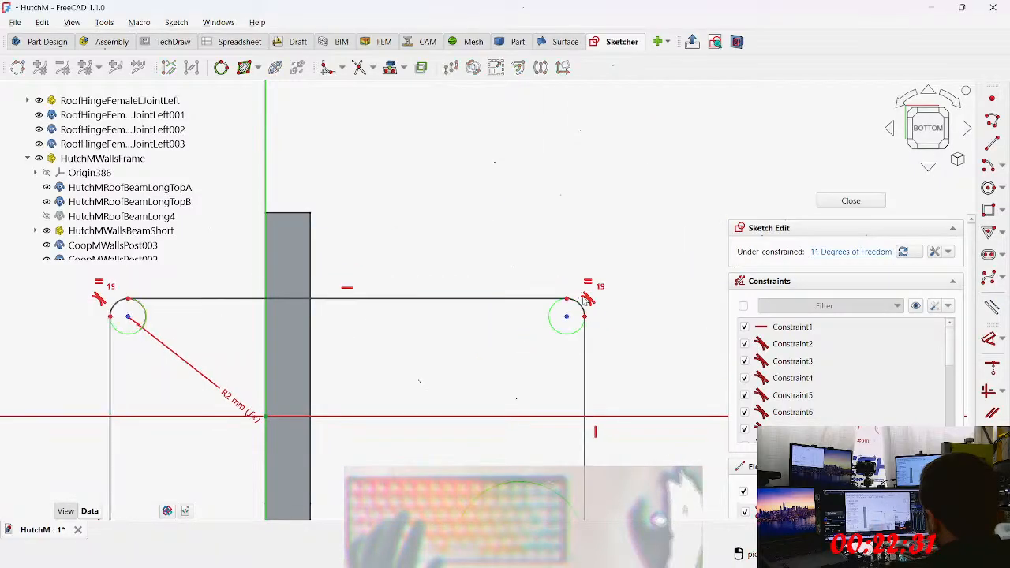
Step: Constrain the lower-left corner arc equal to the upper-left arc, and make the short edge below the step vertical
middle_drag(390, 344, 521, 277)
scroll(359, 203, up, 2)
scroll(359, 204, up, 3)
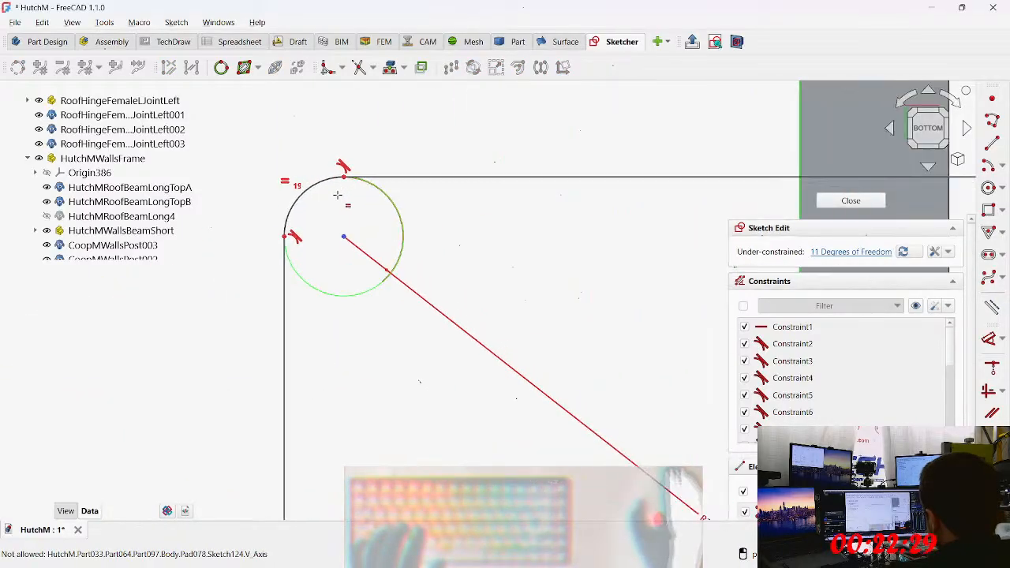
click(320, 182)
scroll(324, 378, down, 5)
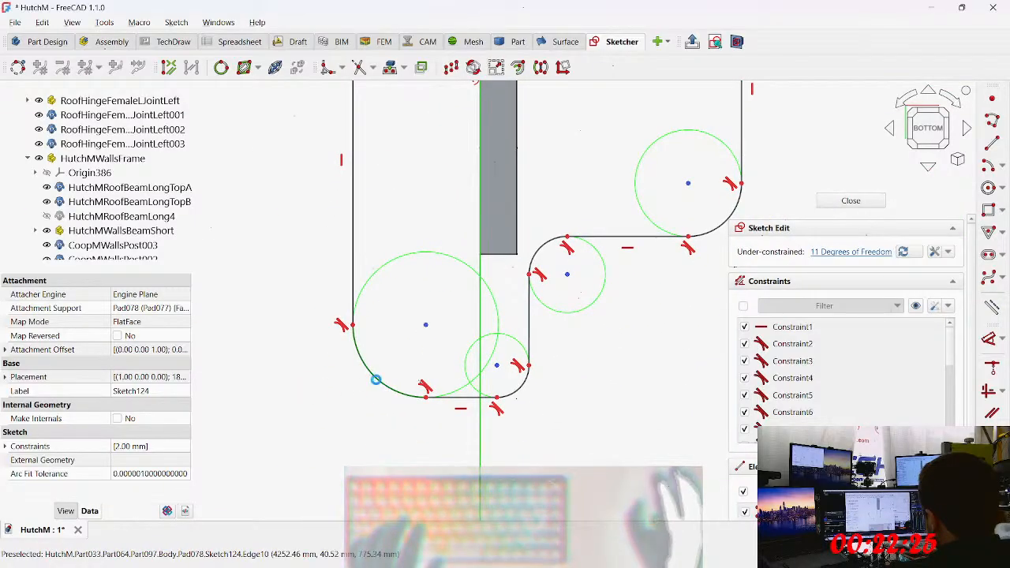
click(375, 382)
scroll(431, 300, up, 2)
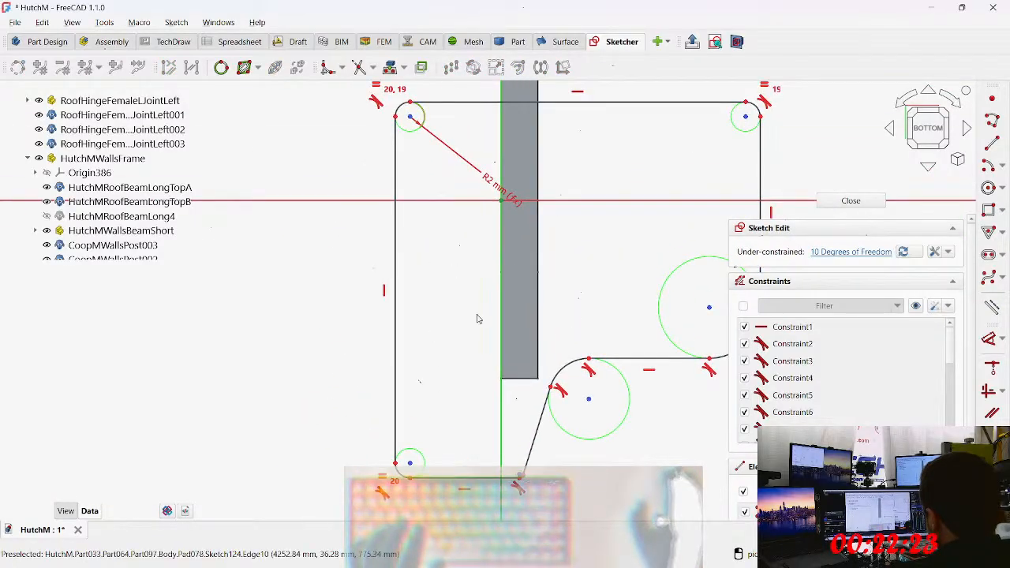
click(540, 441)
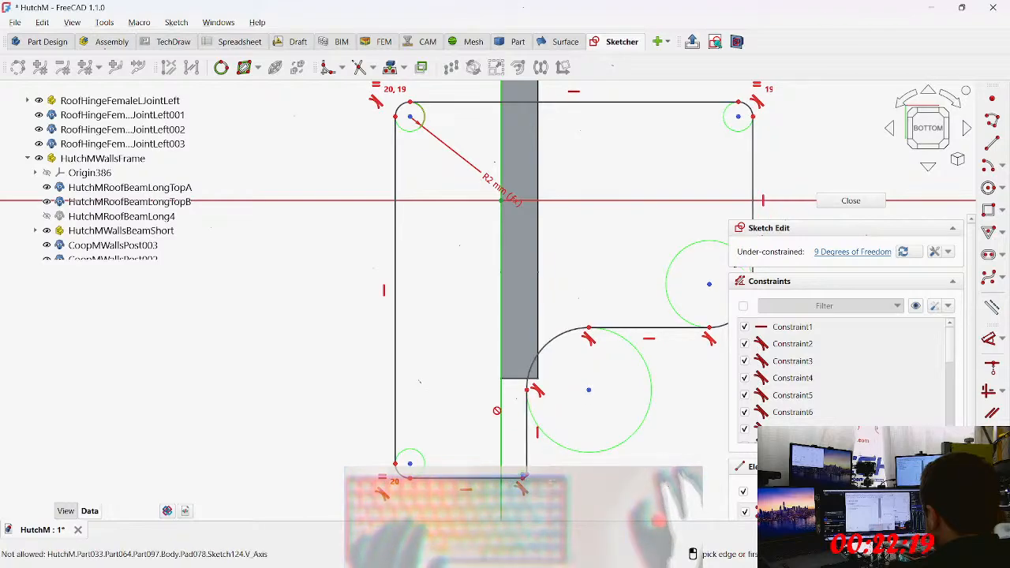
Step: Try to enlarge the tiny lower-right corner arc by pulling on its end point
scroll(517, 372, up, 5)
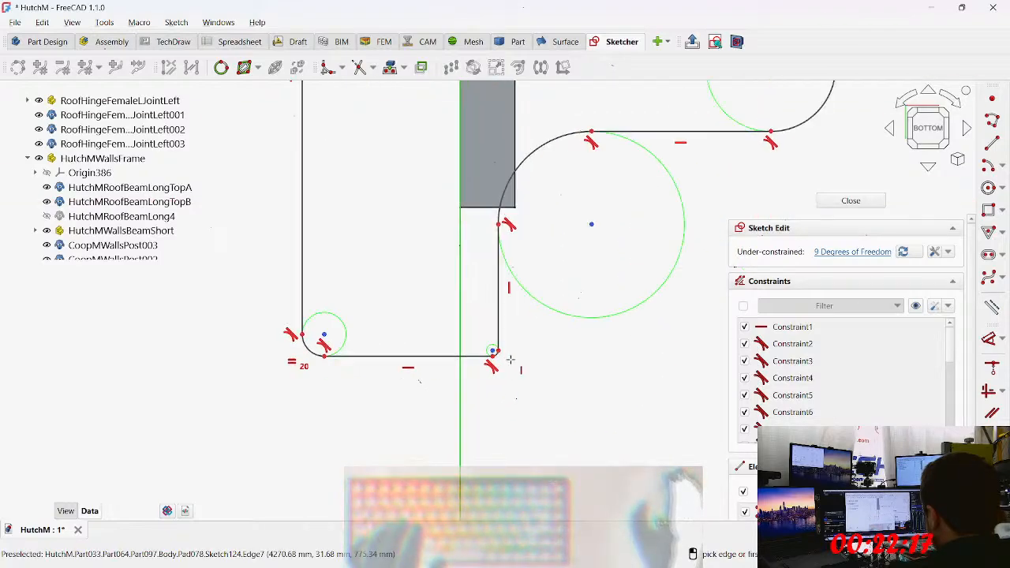
click(488, 348)
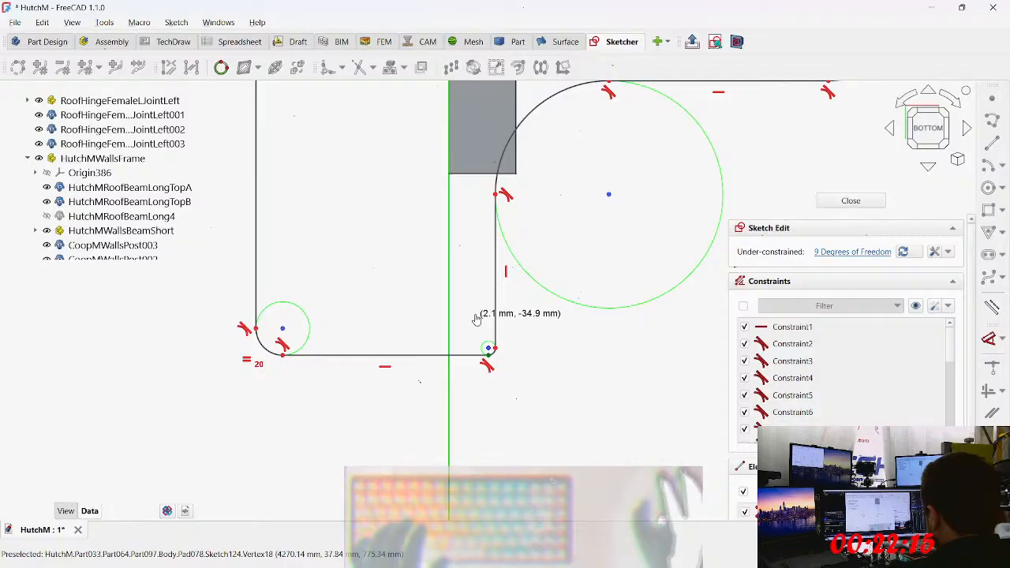
drag(470, 314, 471, 287)
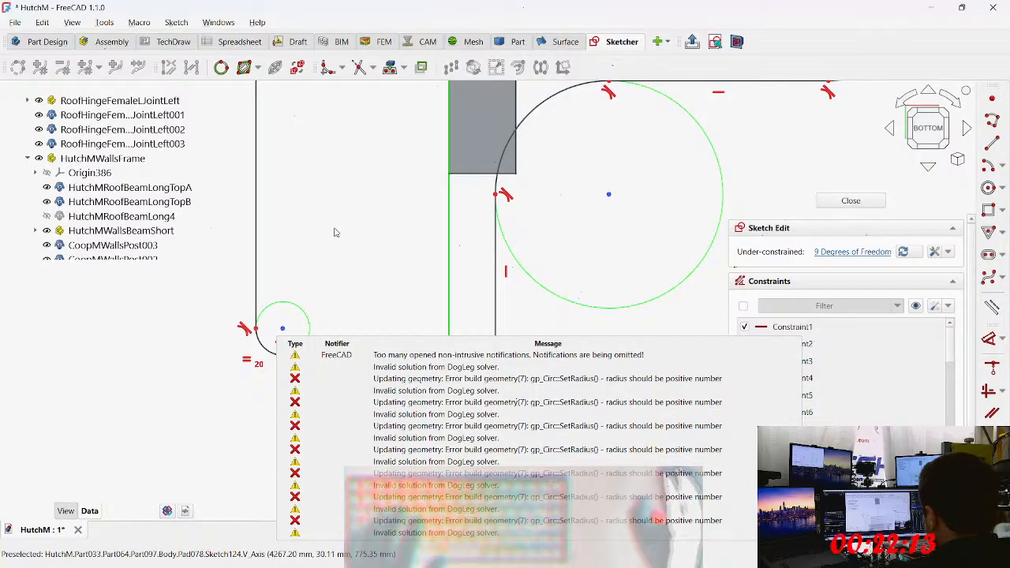
key(Escape)
Step: View the hinge pad between the surrounding wall beams and reopen Sketch124 for editing
scroll(148, 252, down, 3)
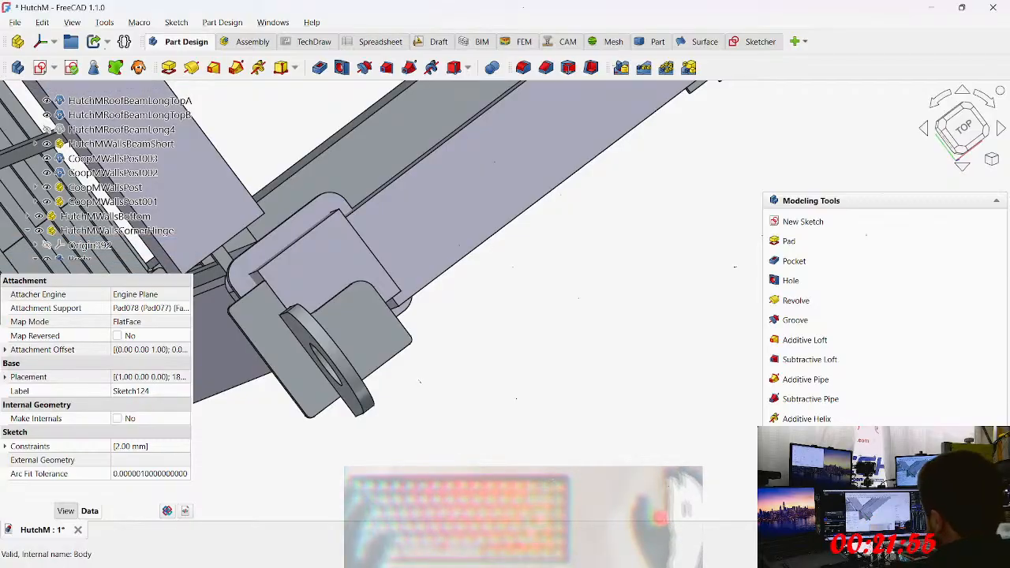
scroll(119, 198, up, 2)
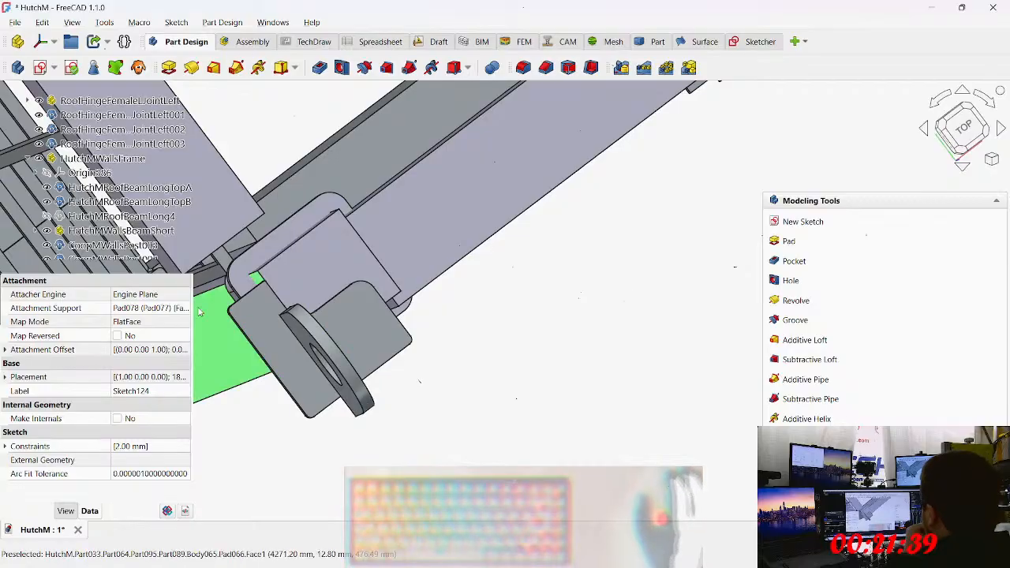
scroll(111, 217, down, 5)
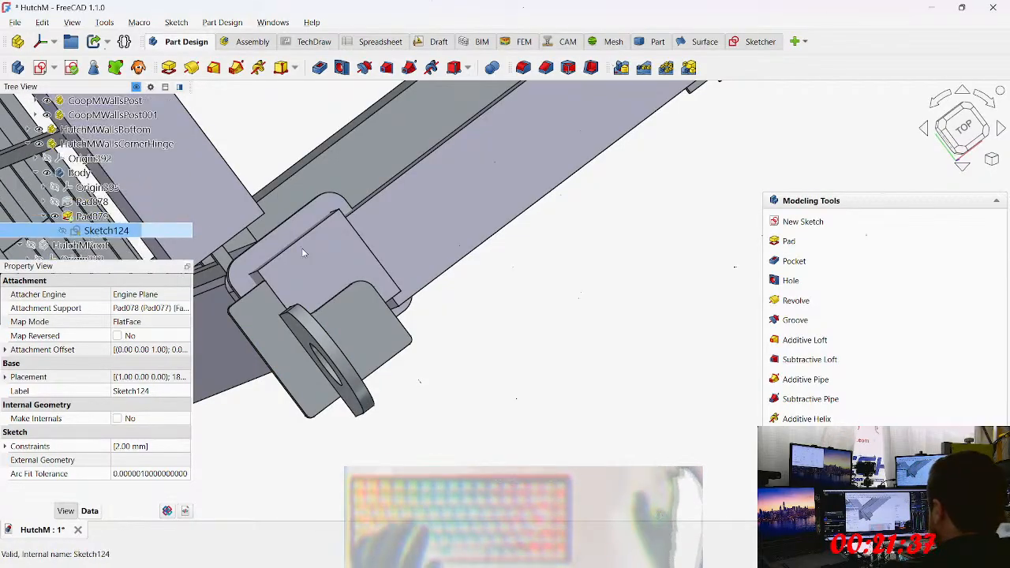
middle_drag(530, 347, 678, 355)
middle_drag(368, 341, 213, 324)
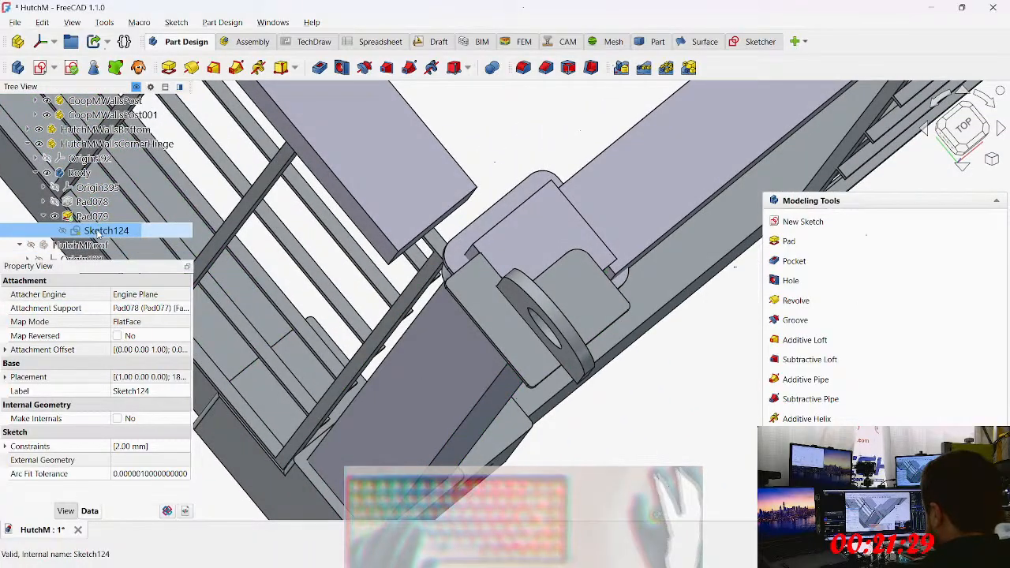
double_click(99, 231)
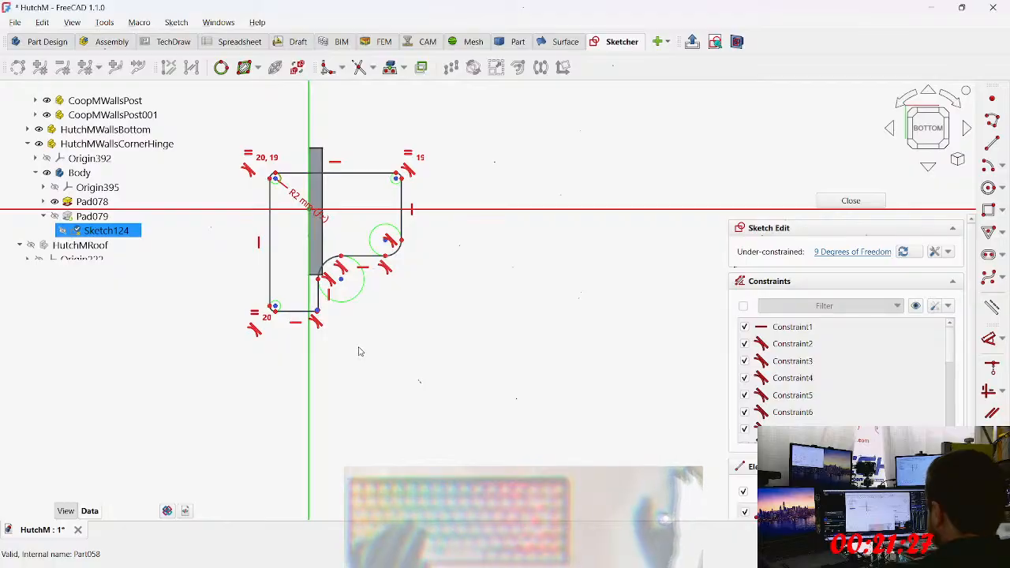
scroll(260, 177, up, 10)
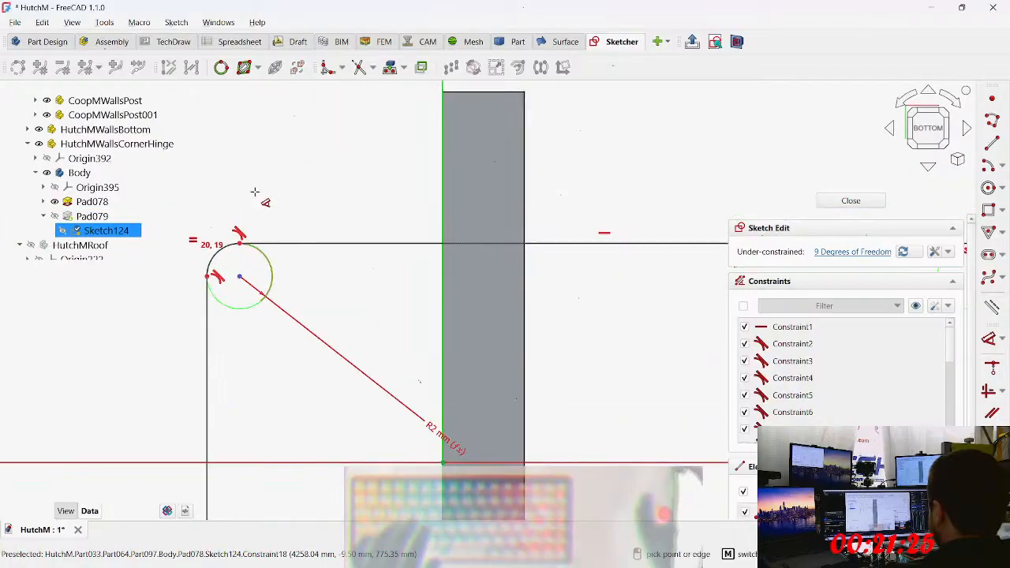
click(212, 257)
mouse_move(296, 353)
middle_down()
mouse_move(212, 176)
mouse_move(355, 322)
middle_up()
key(Escape)
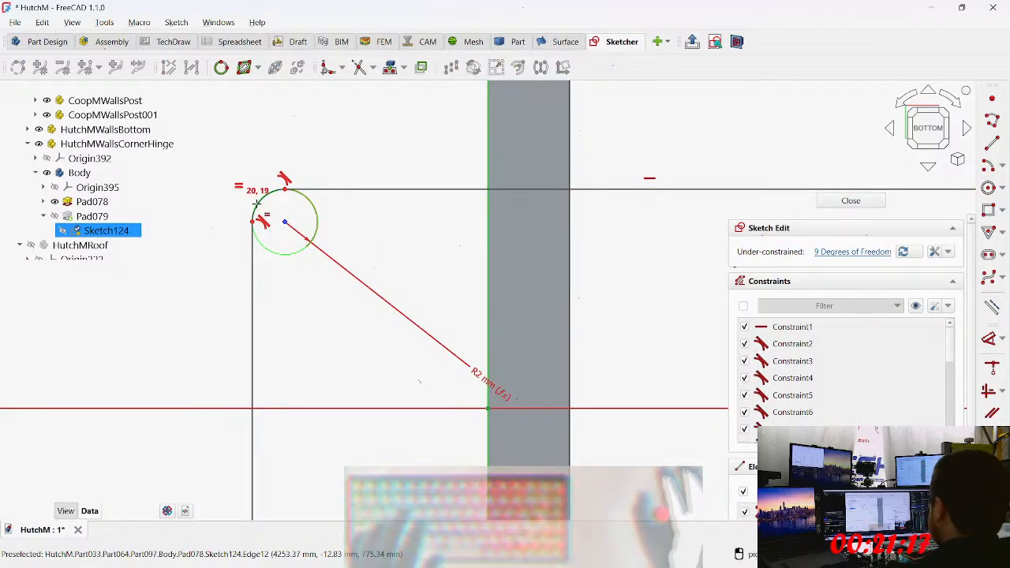
Step: Constrain the inner step corner arc's radius equal to the upper-left corner arc's radius
click(259, 209)
middle_drag(411, 245, 370, 146)
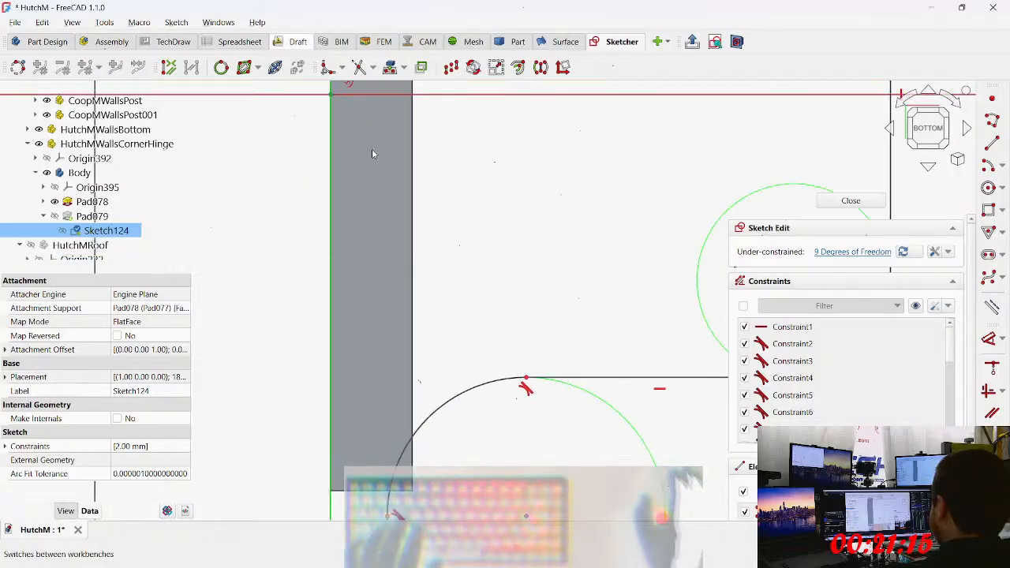
scroll(360, 129, down, 2)
click(424, 303)
key(e)
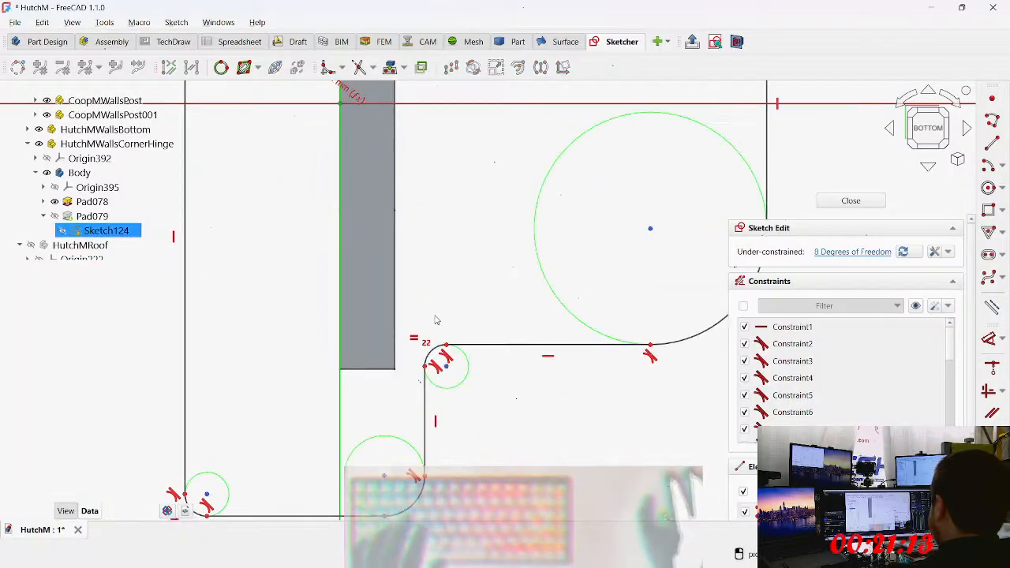
Step: Constrain the arc at the profile's lower-right bottom corner equal to the upper-left corner arc
middle_drag(374, 260, 384, 375)
middle_drag(239, 154, 257, 250)
click(218, 172)
mouse_move(321, 380)
middle_down()
mouse_move(253, 166)
mouse_move(237, 43)
middle_up()
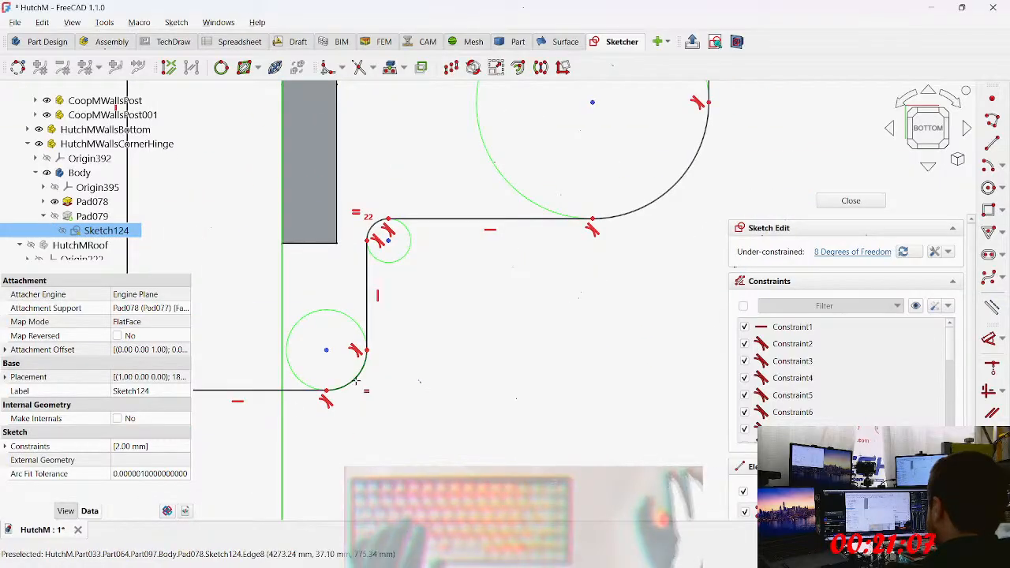
key(e)
Step: Constrain the large arc at the step's outer right corner equal to the upper-left corner arc
middle_drag(335, 250, 262, 463)
scroll(299, 314, down, 1)
scroll(299, 315, down, 2)
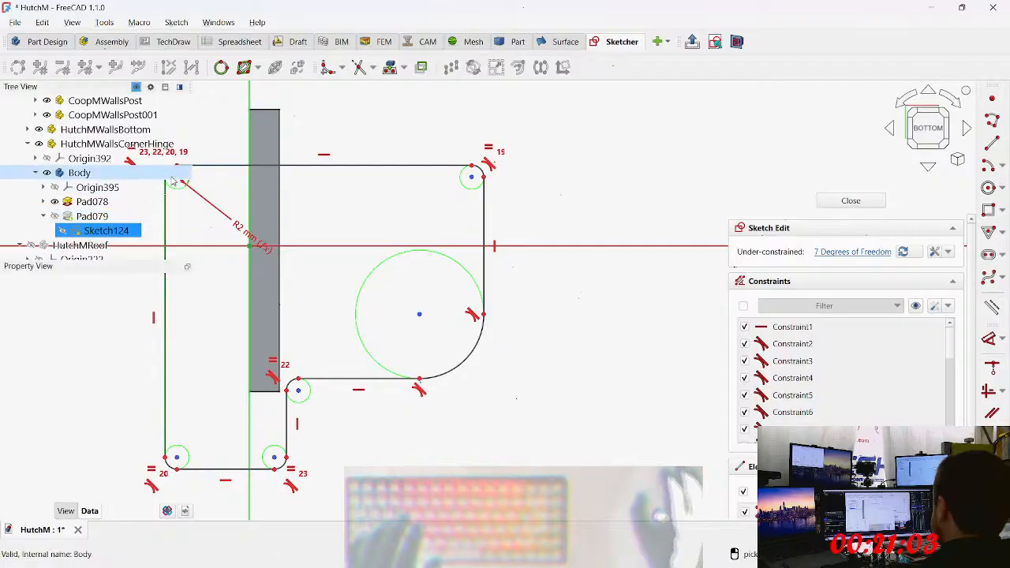
scroll(174, 180, up, 2)
mouse_move(425, 238)
middle_down()
mouse_move(466, 247)
mouse_move(611, 218)
middle_up()
scroll(335, 167, up, 4)
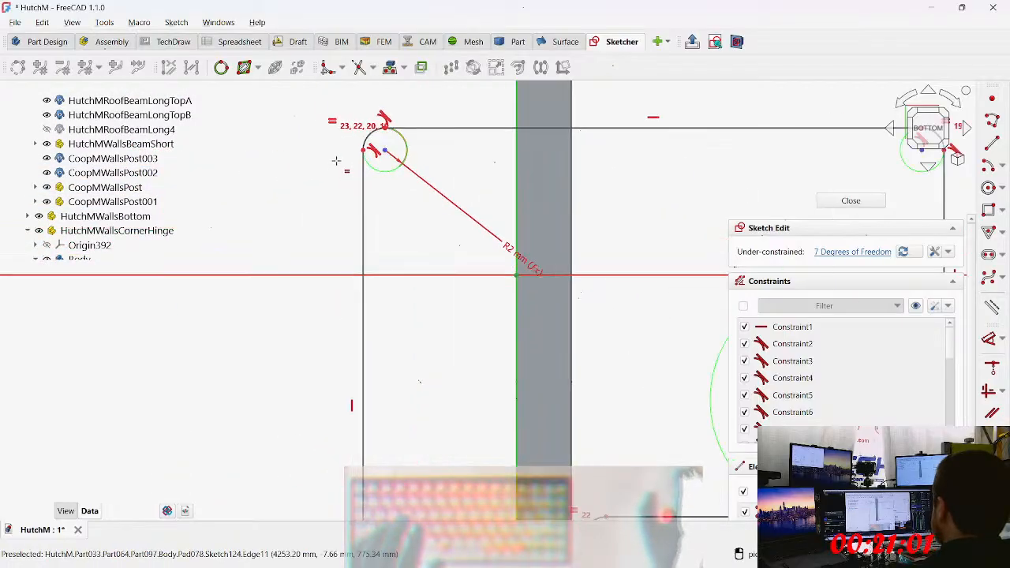
click(381, 128)
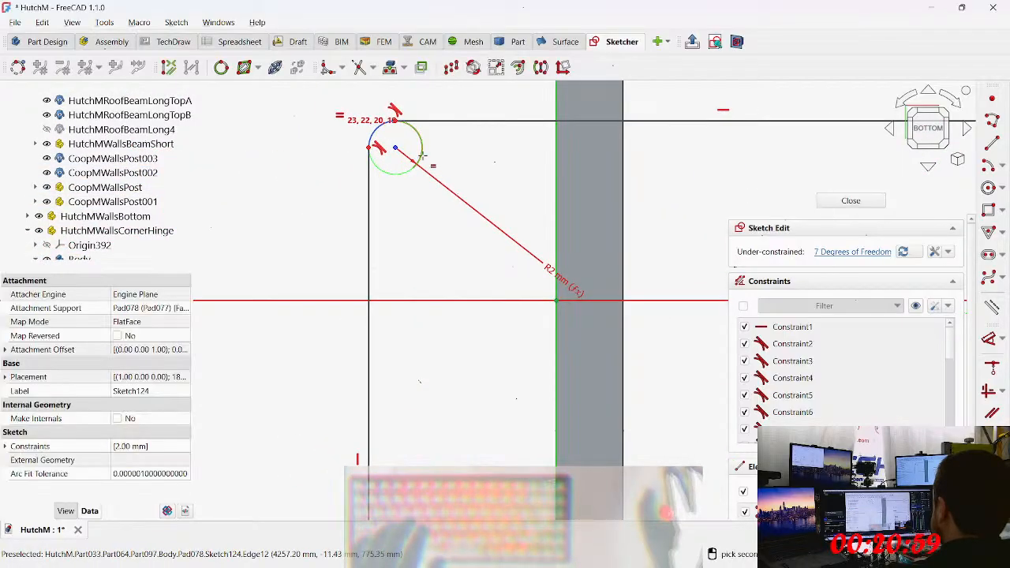
scroll(475, 187, down, 1)
middle_drag(604, 345, 229, 187)
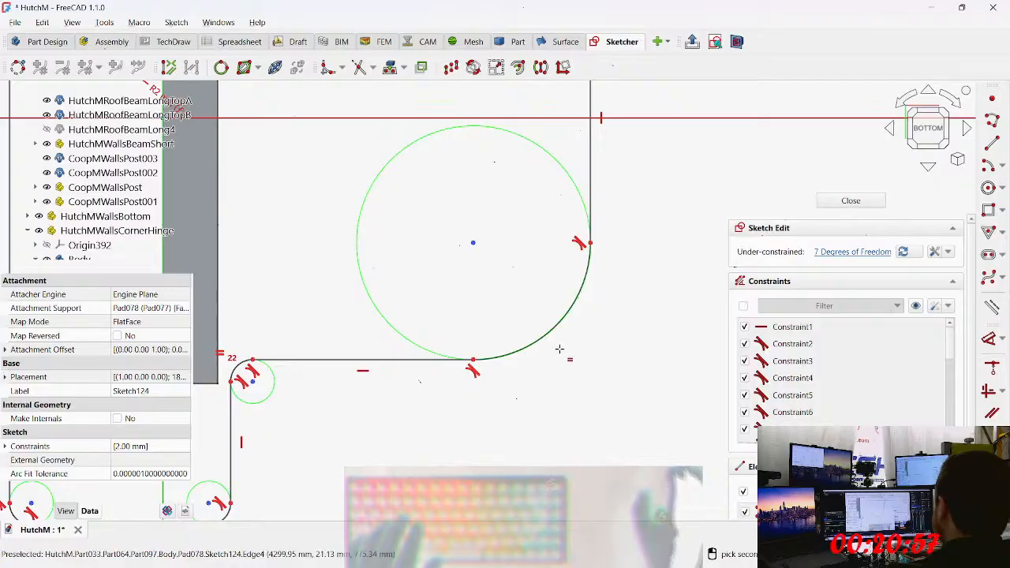
click(563, 325)
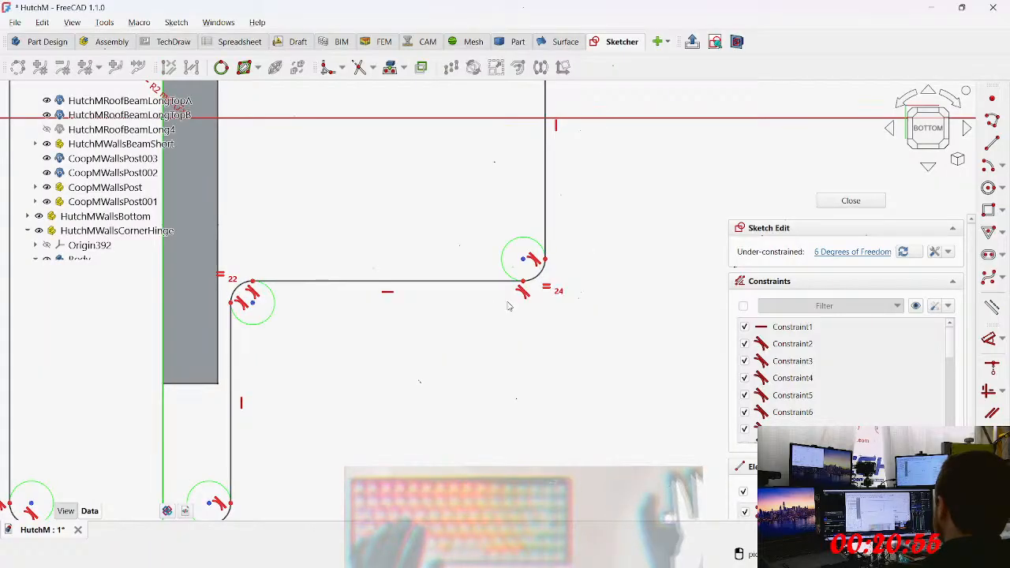
Step: Leave the equal constraint and move the upper-left corner's radius label outside the profile, above and left of the corner
middle_drag(514, 305, 442, 408)
scroll(453, 381, down, 1)
scroll(453, 380, down, 3)
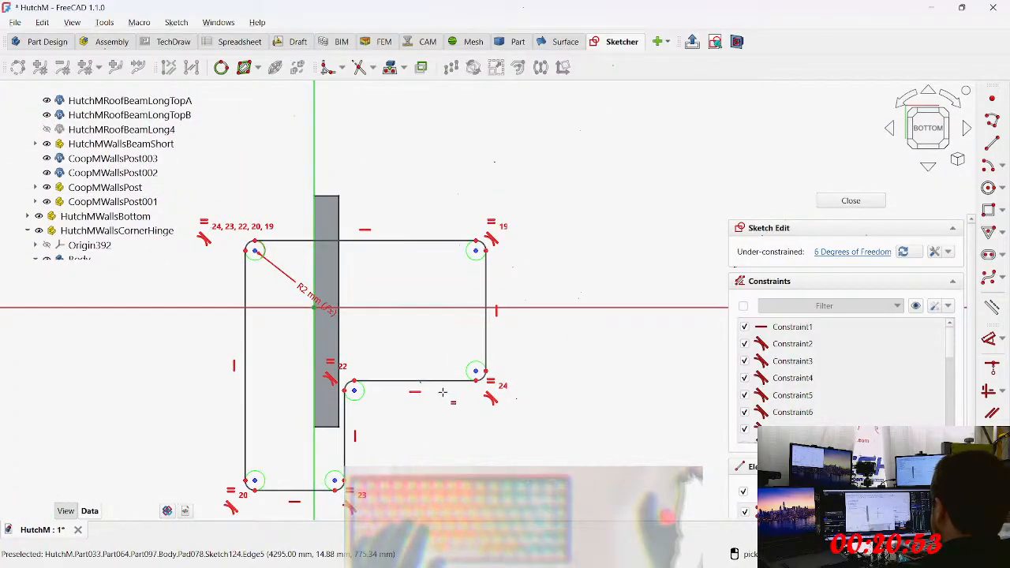
right_click(399, 436)
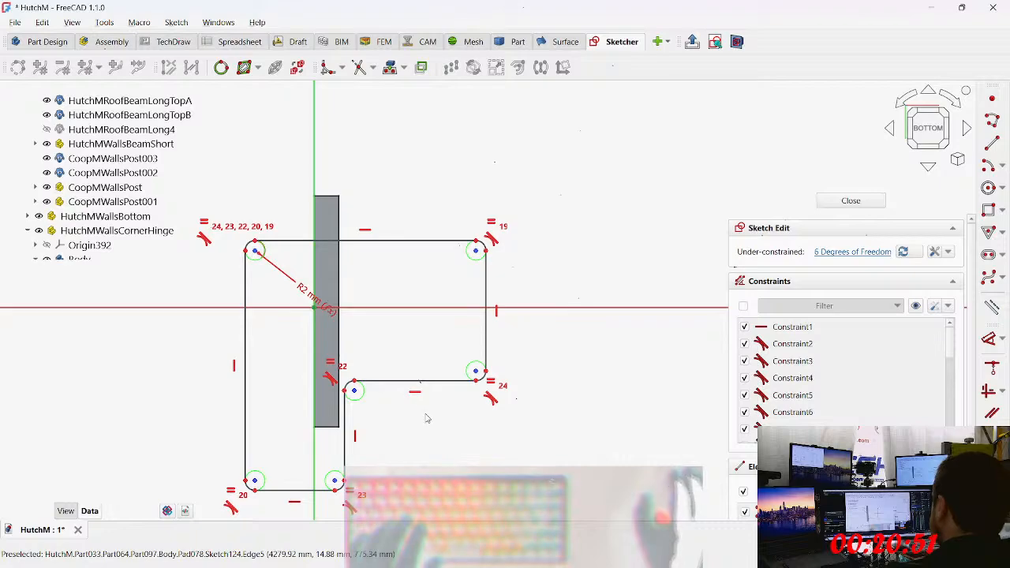
drag(322, 301, 192, 267)
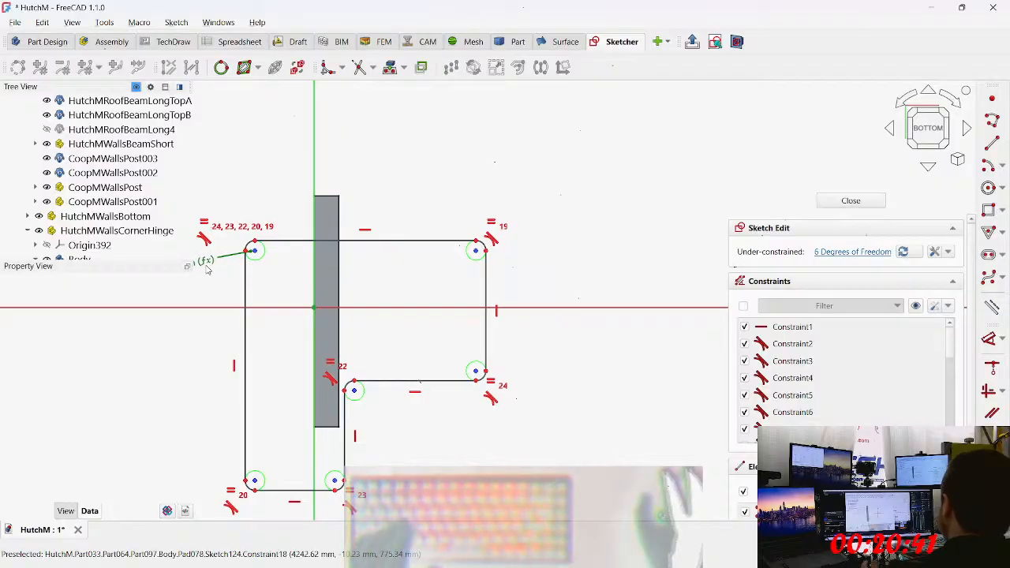
drag(196, 264, 206, 194)
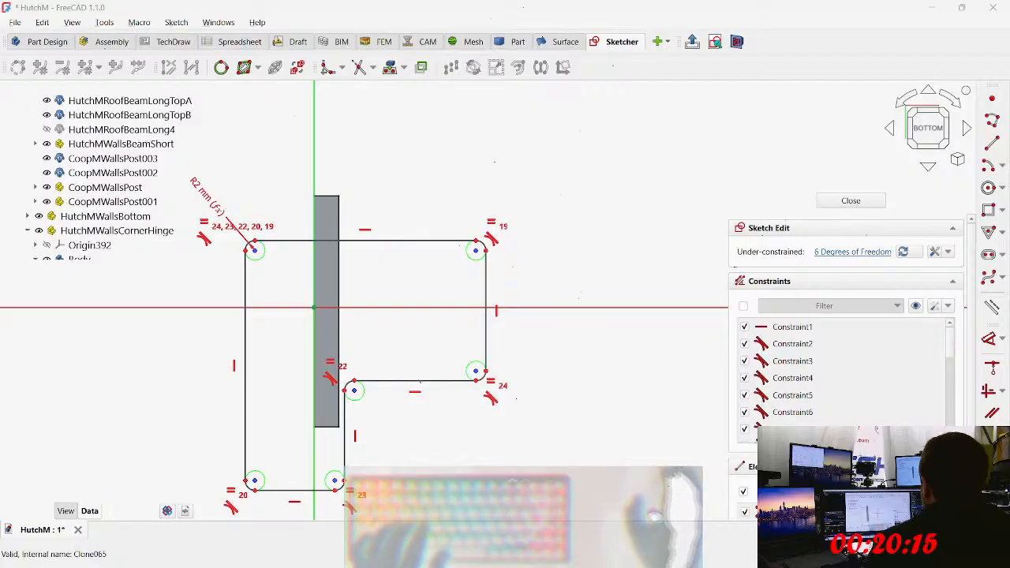
Step: Dimension the vertical distance between the profile's top edge and the step's horizontal edge
mouse_move(445, 154)
middle_down()
mouse_move(377, 122)
mouse_move(429, 97)
mouse_move(459, 60)
middle_up()
key(d)
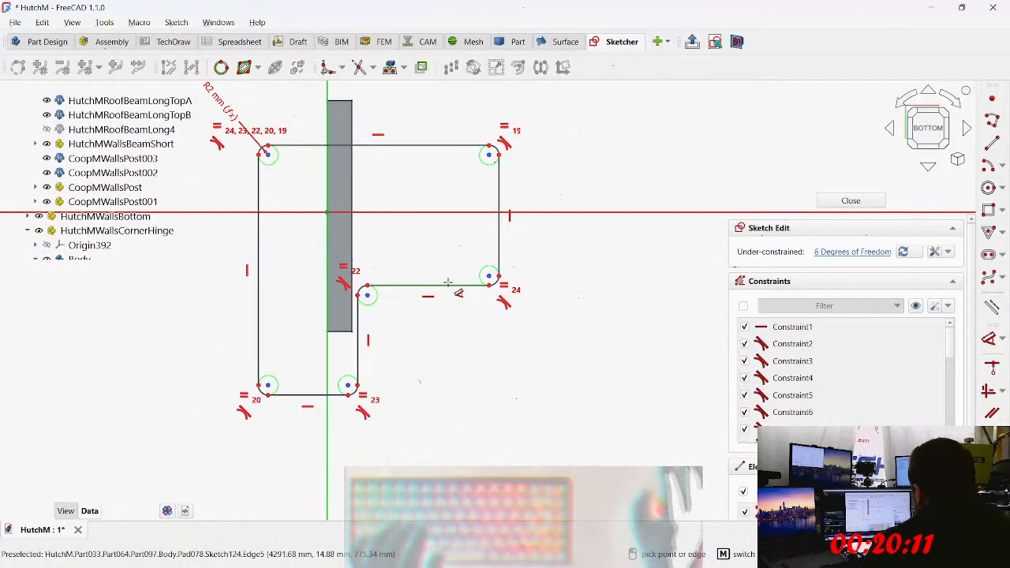
click(451, 286)
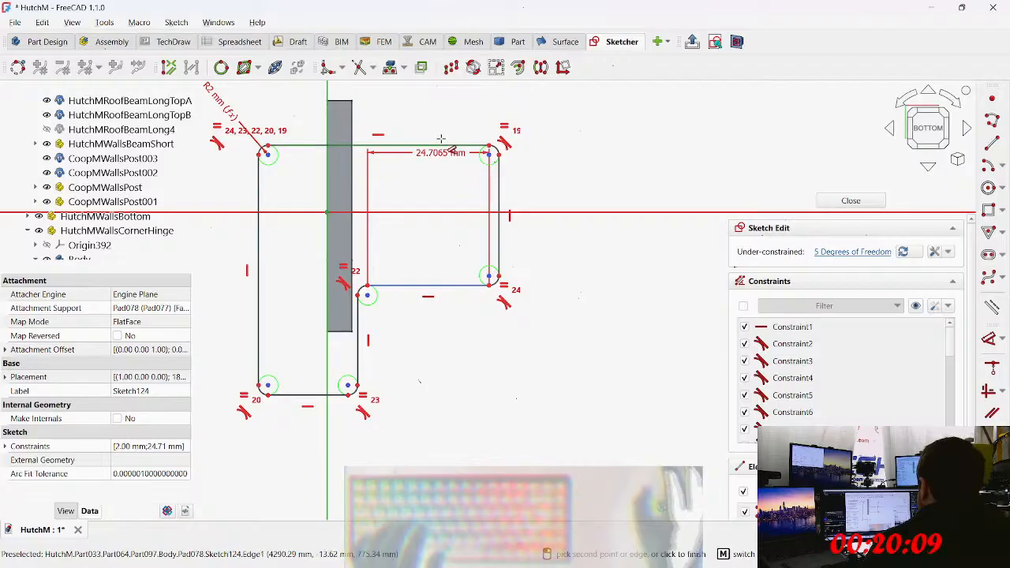
click(444, 146)
middle_drag(449, 159, 437, 222)
click(436, 120)
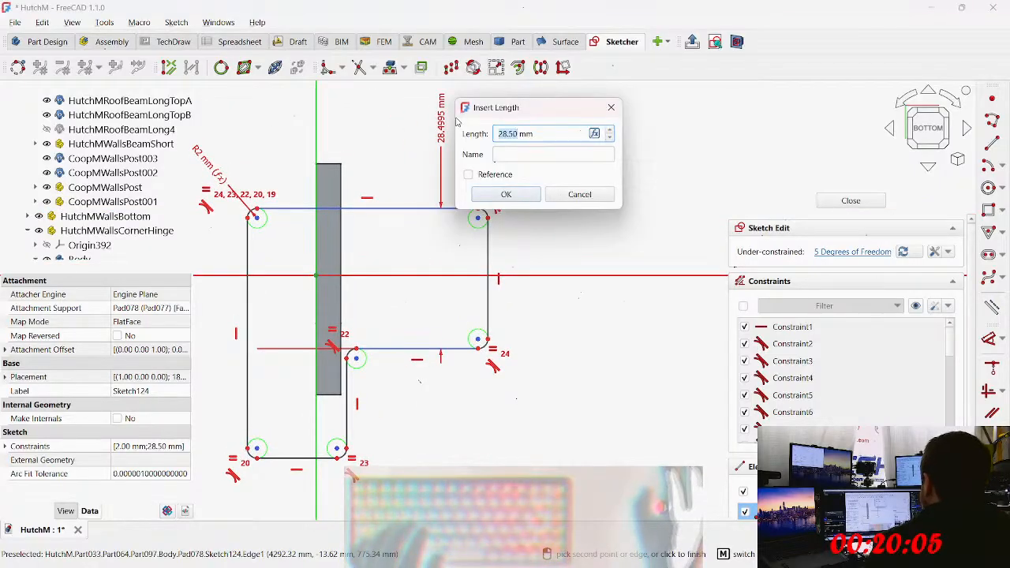
Step: Link that vertical distance to the spreadsheet with the expression <<_HutchM>>.walls_post_depth
key(equal)
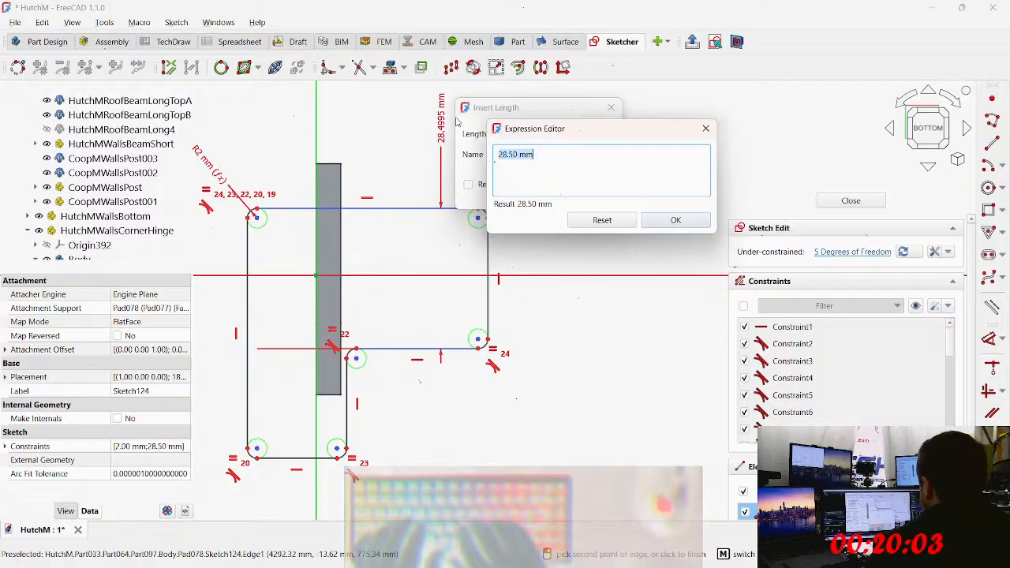
text(<<HutchM>>.)
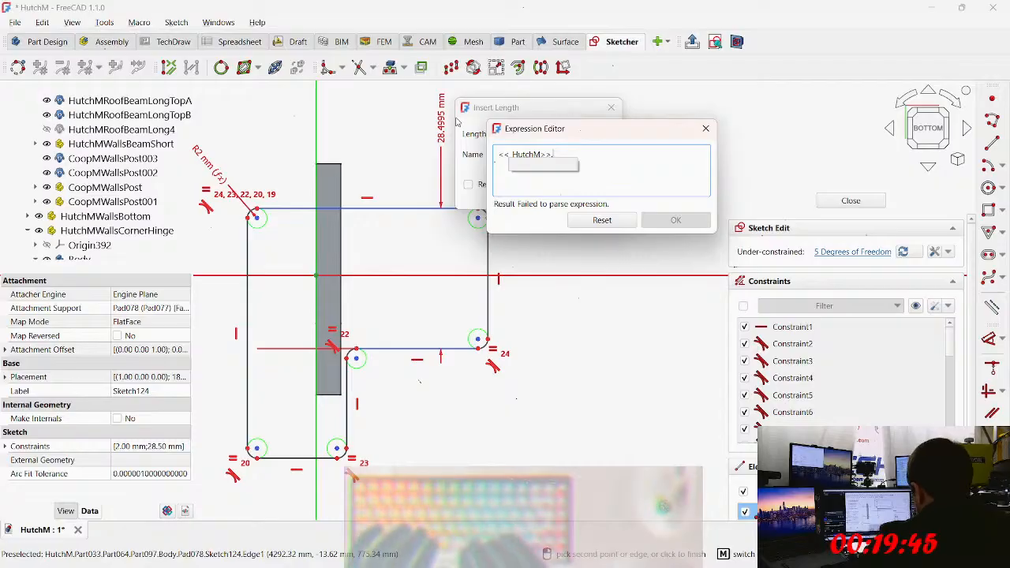
text(depth)
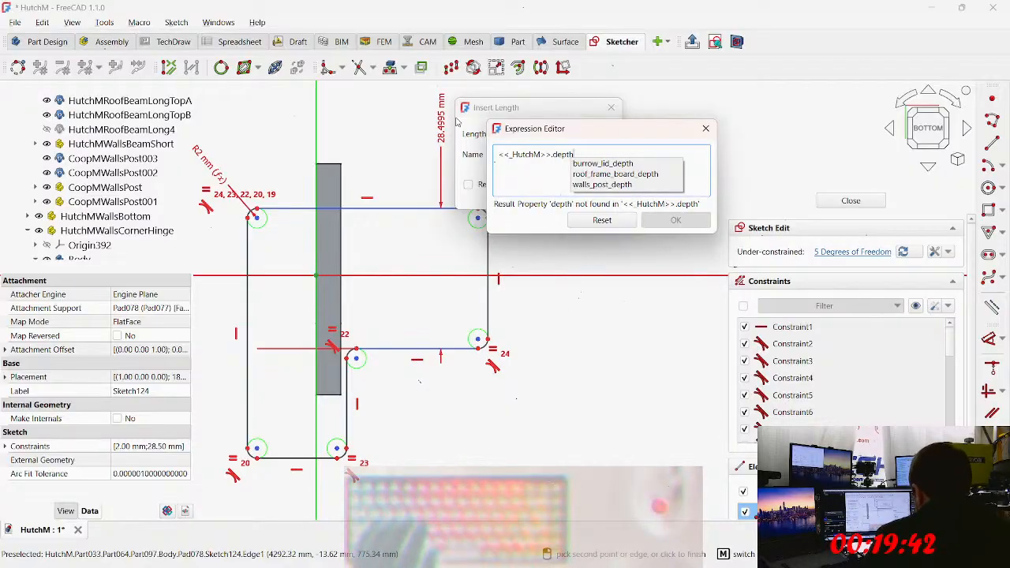
key(Down)
key(Down)
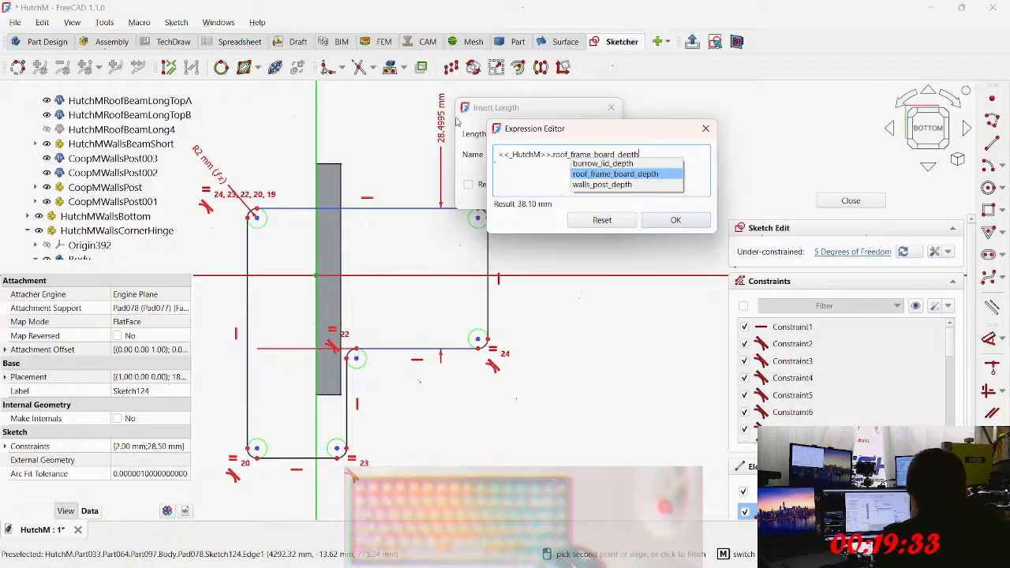
key(Down)
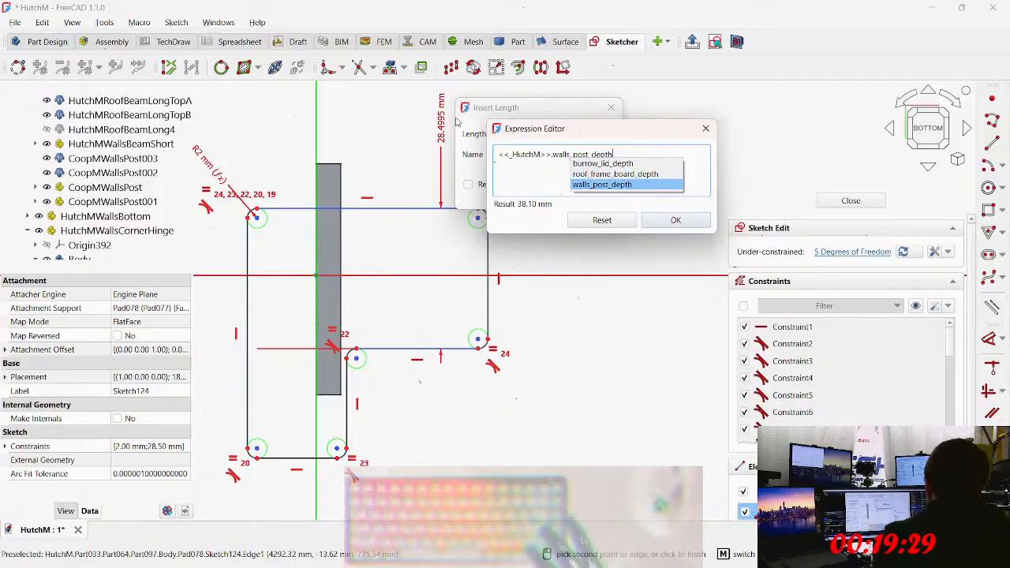
key(Return)
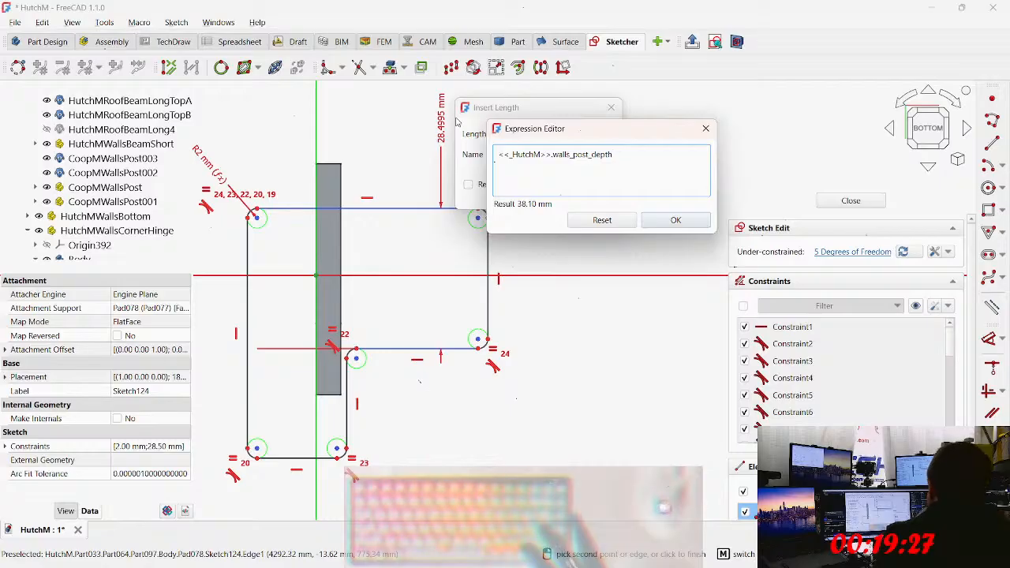
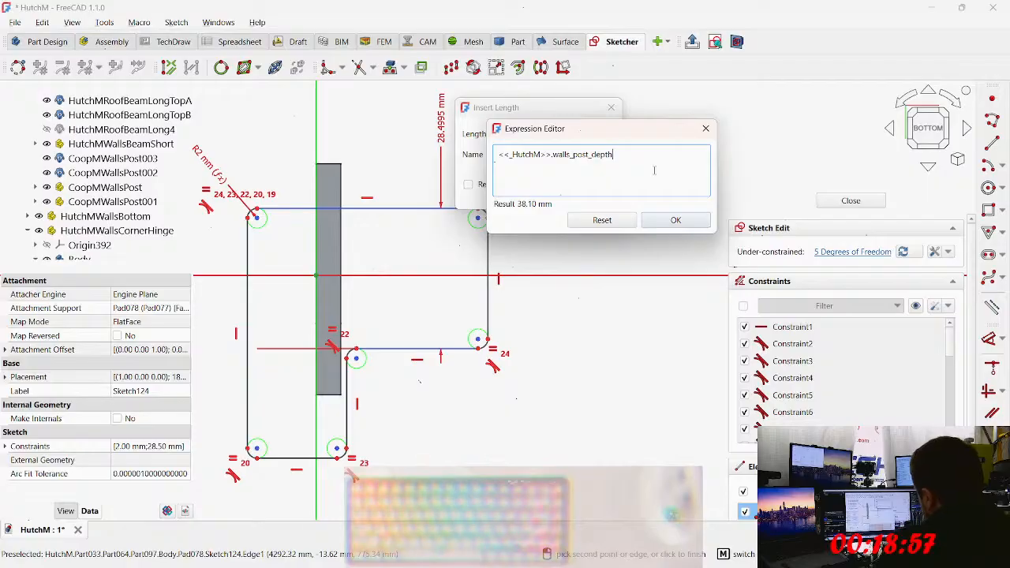
Step: Extend the distance's expression with +2*<<_HutchM>>.joint_wall_thickness and apply it
text(+2*<<_HutchM>>.)
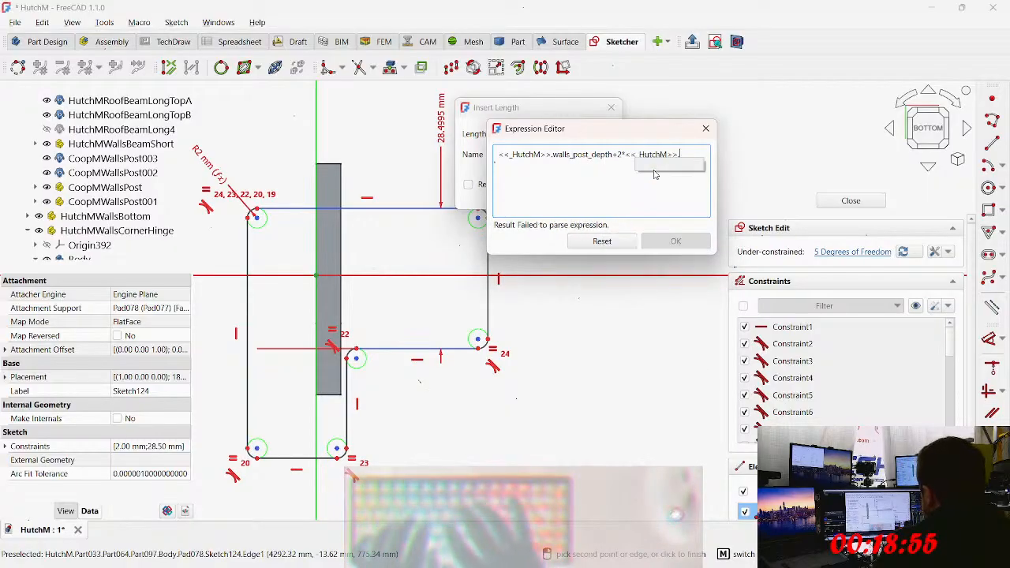
text(joint_wall_thic)
key(Down)
key(Down)
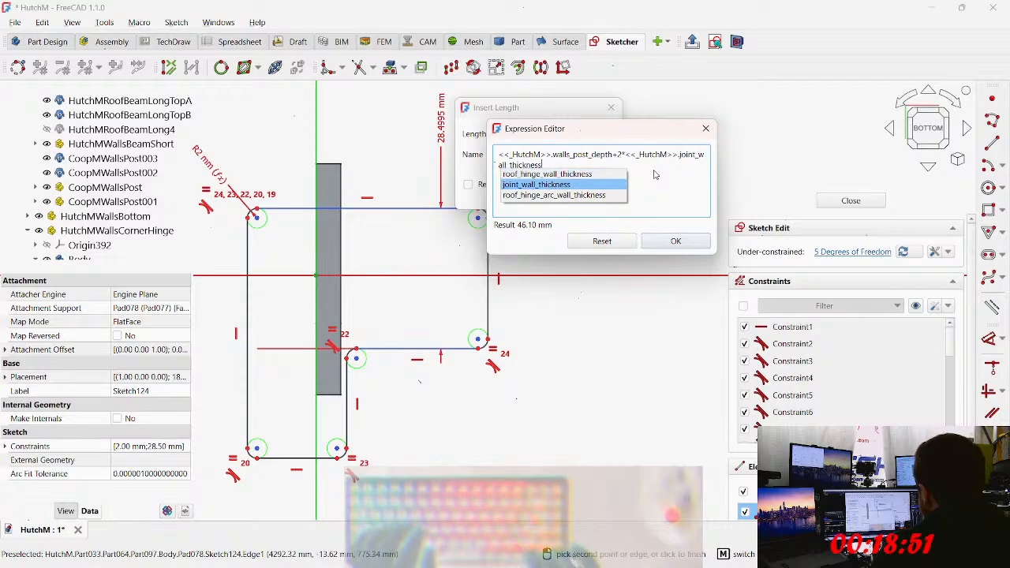
key(Return)
key(Return)
key(Return)
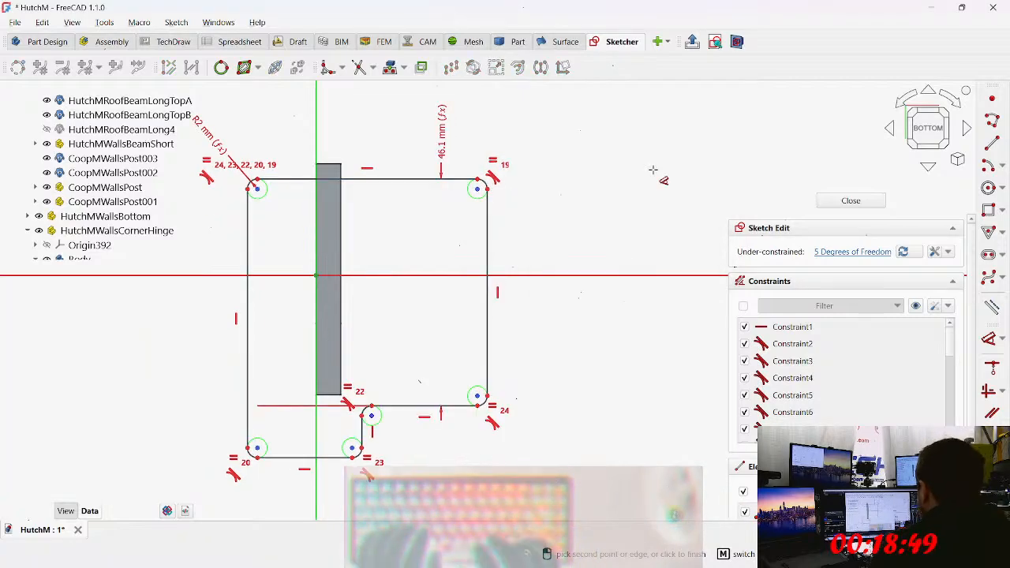
Step: Pull the bottom edge down to about 26 mm below the step edge and move the 46.1 mm height label above the profile
scroll(521, 251, down, 3)
drag(418, 373, 426, 405)
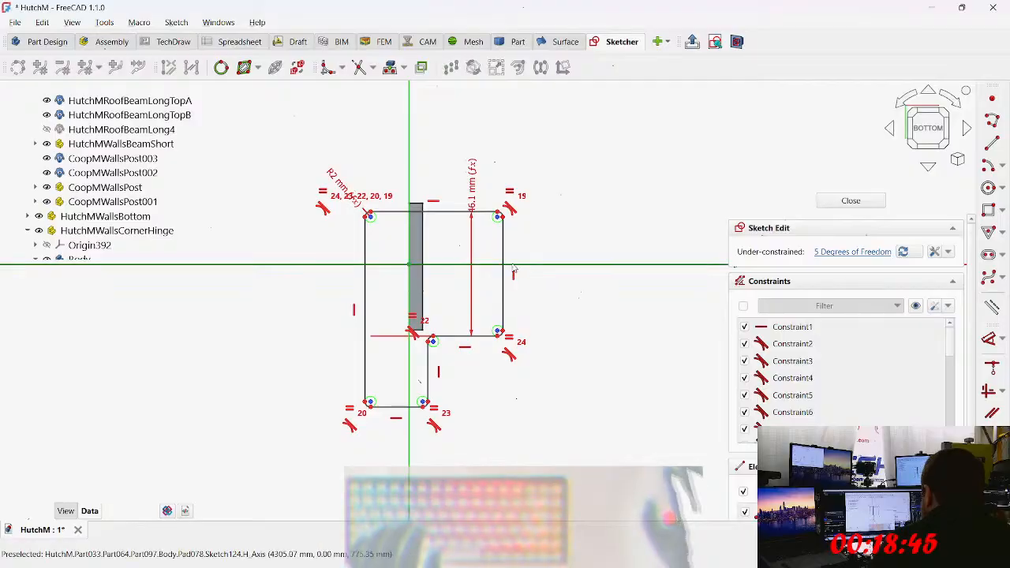
mouse_move(566, 277)
middle_down()
mouse_move(542, 269)
mouse_move(525, 241)
middle_up()
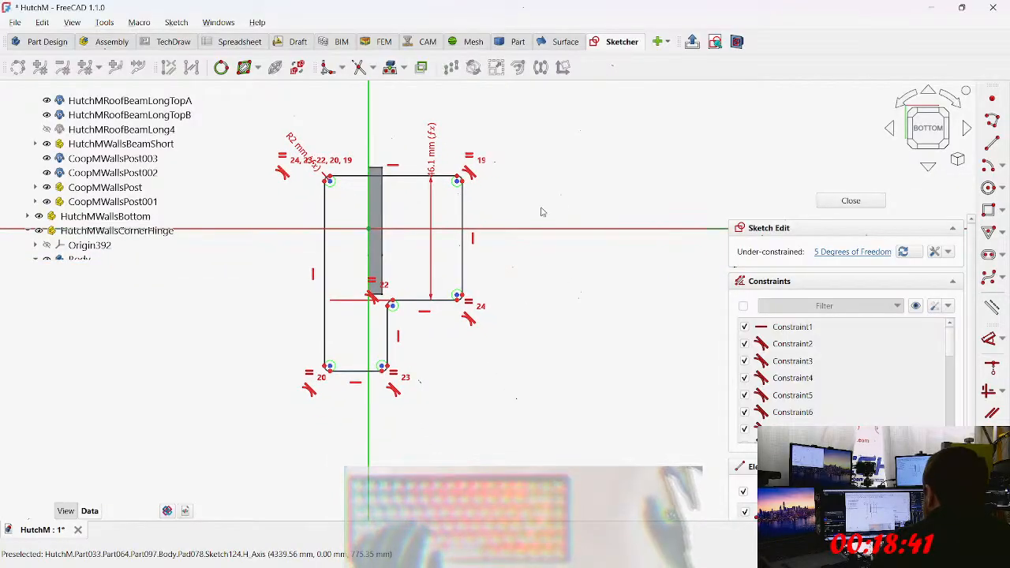
drag(432, 143, 432, 94)
middle_drag(433, 96, 455, 142)
Step: Copy the full expression of the height dimension above the profile and close its editor without changing it
double_click(461, 142)
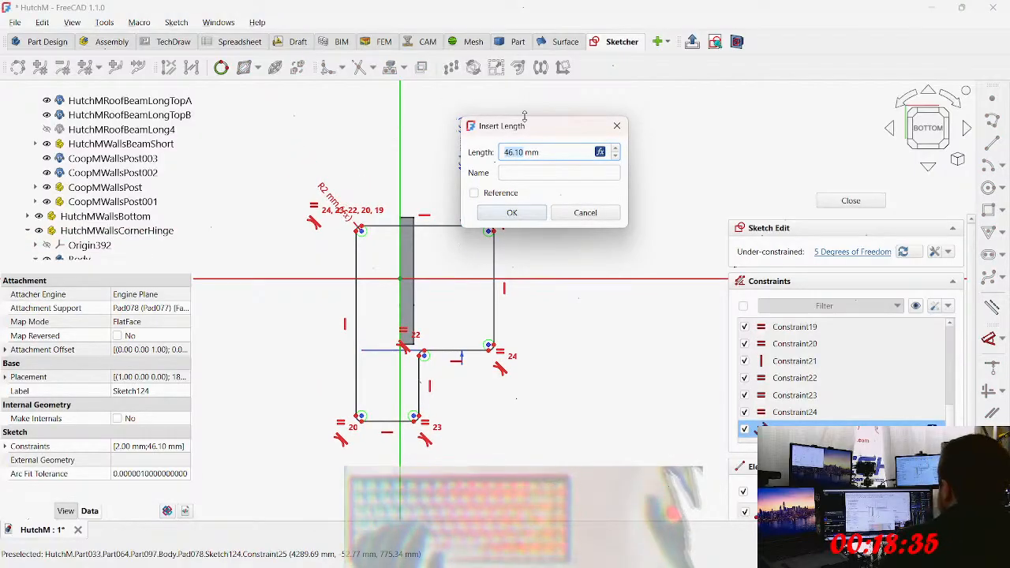
key(equal)
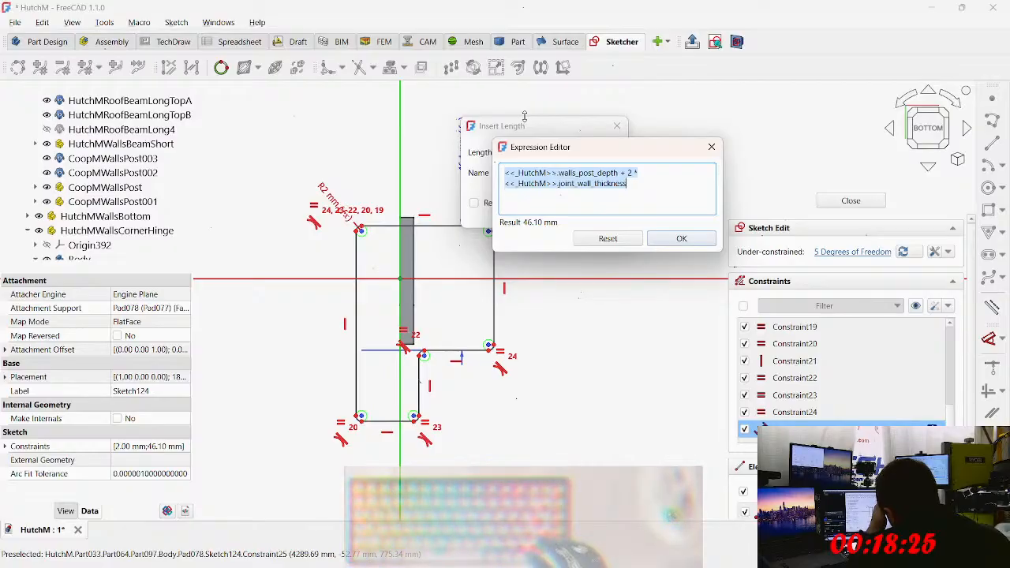
key(Left)
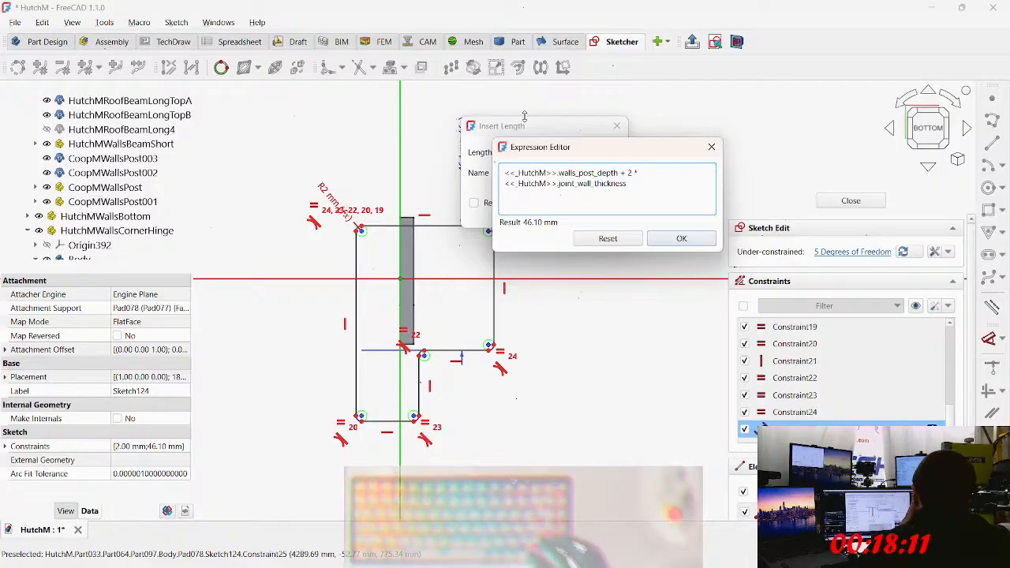
key(Return)
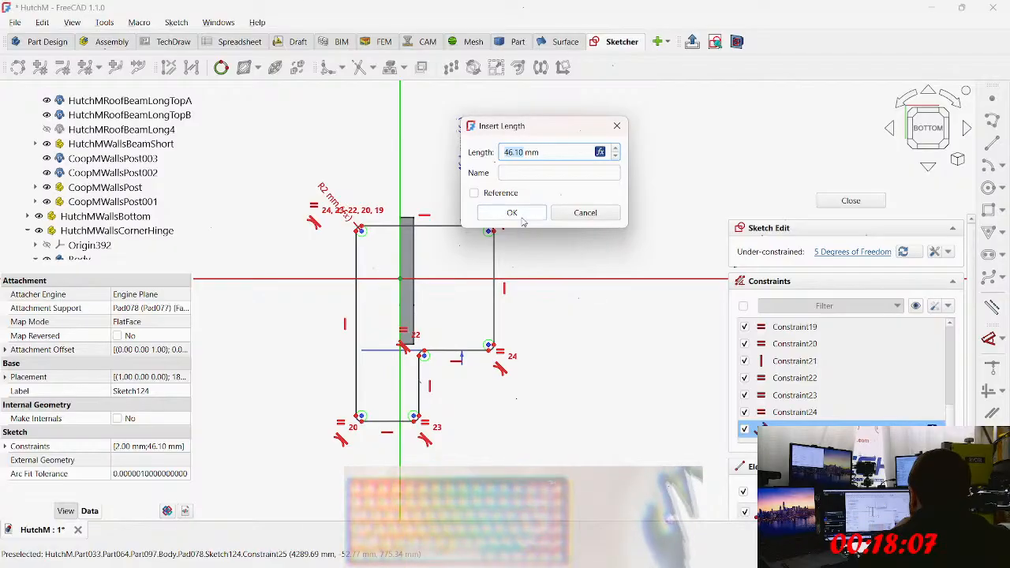
click(599, 153)
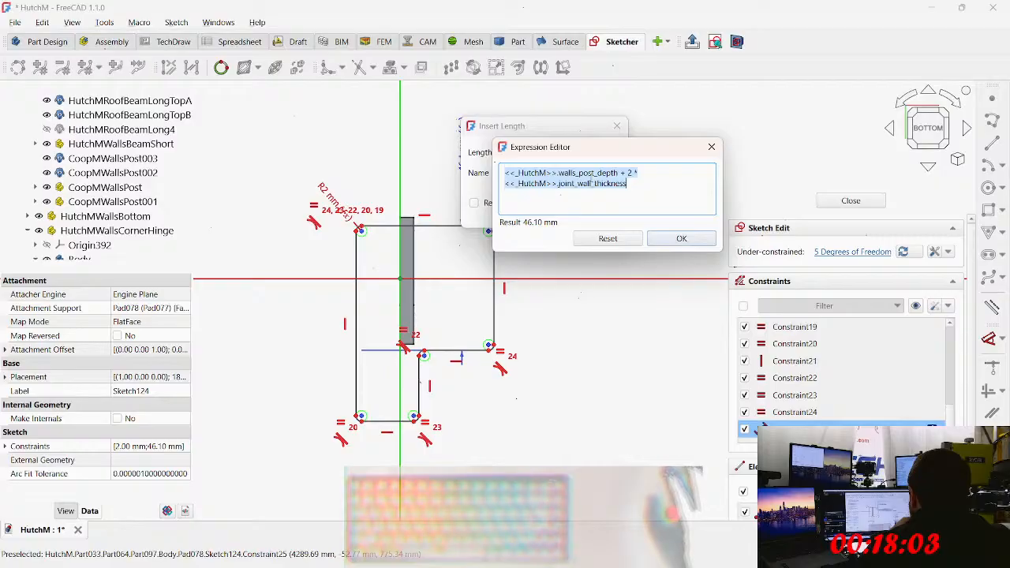
double_click(592, 173)
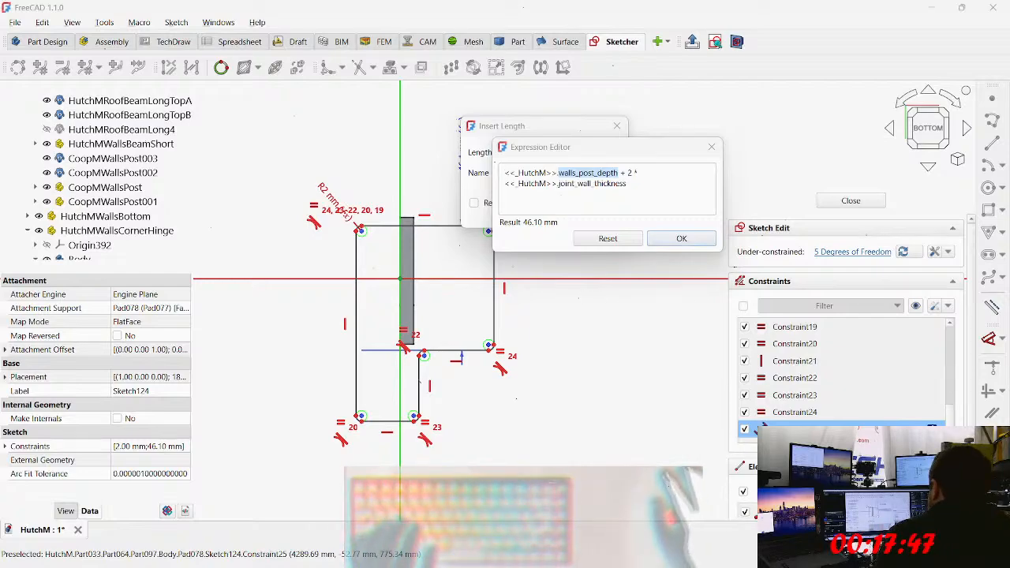
key(ctrl+a)
key(ctrl+c)
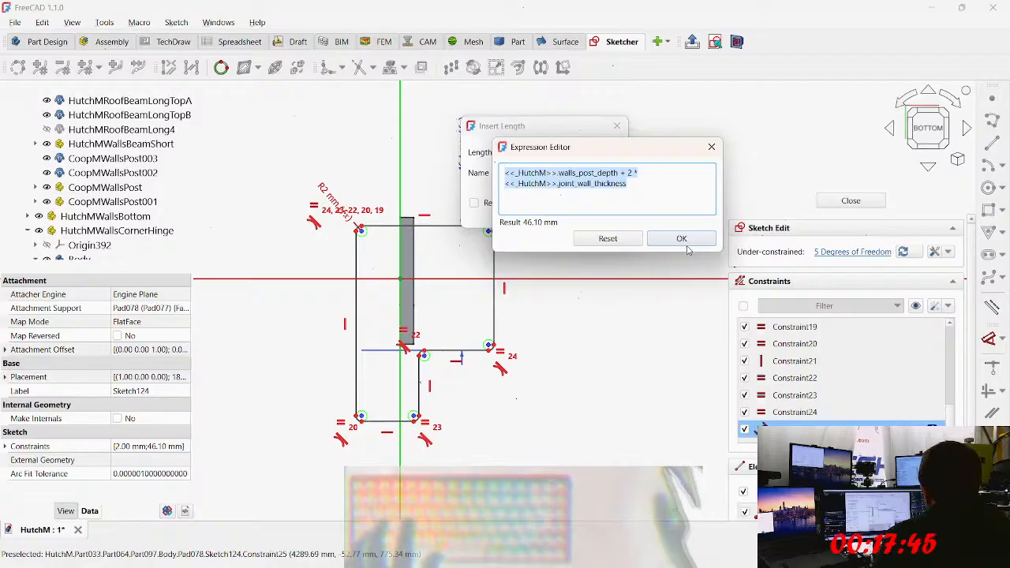
click(681, 239)
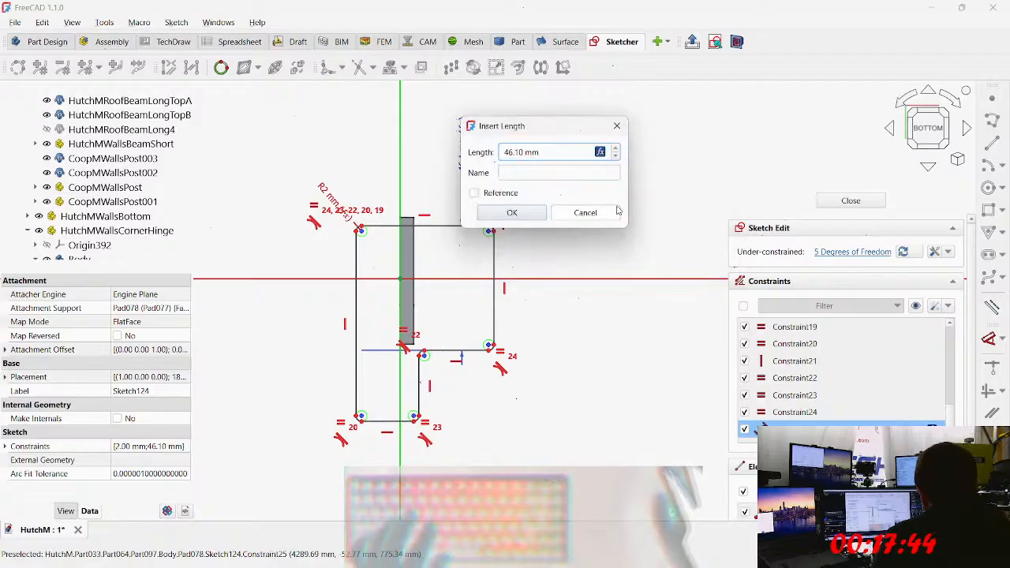
click(535, 212)
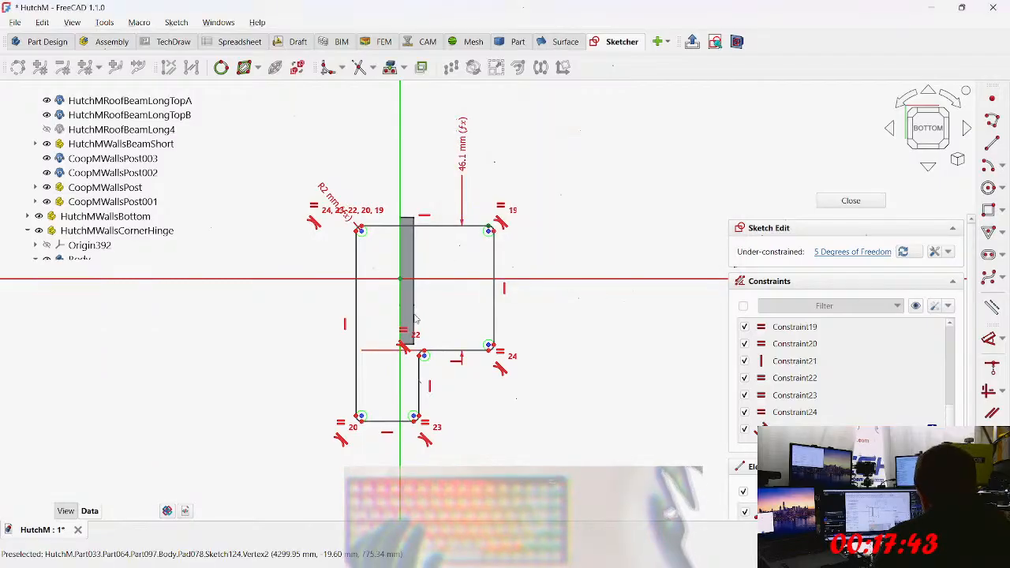
Step: Dimension the lower leg's width between its two vertical edges using the copied walls_post_depth plus twice joint_wall_thickness expression
click(408, 386)
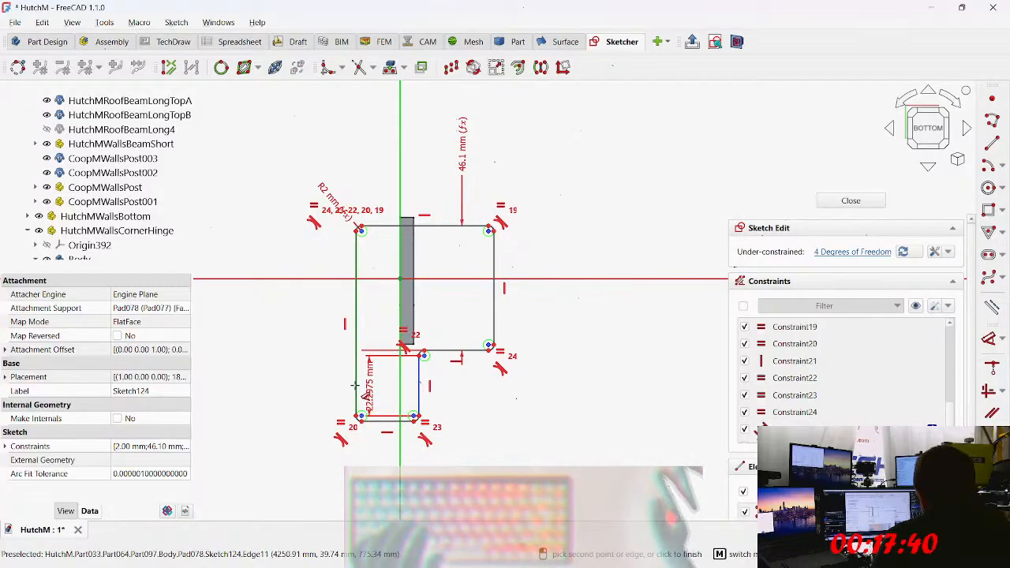
click(266, 387)
key(equal)
key(ctrl+v)
key(Return)
key(Return)
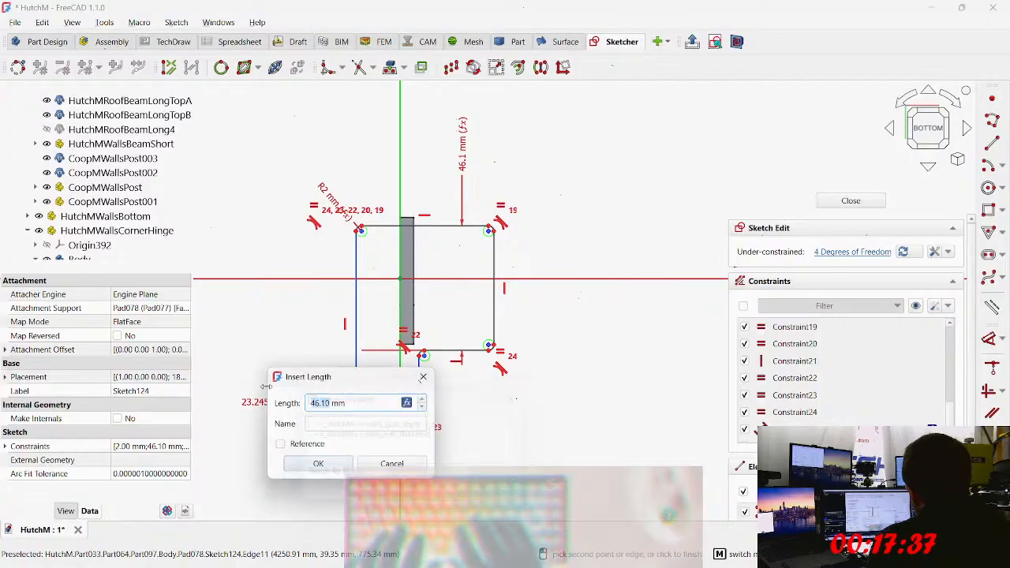
scroll(306, 375, down, 1)
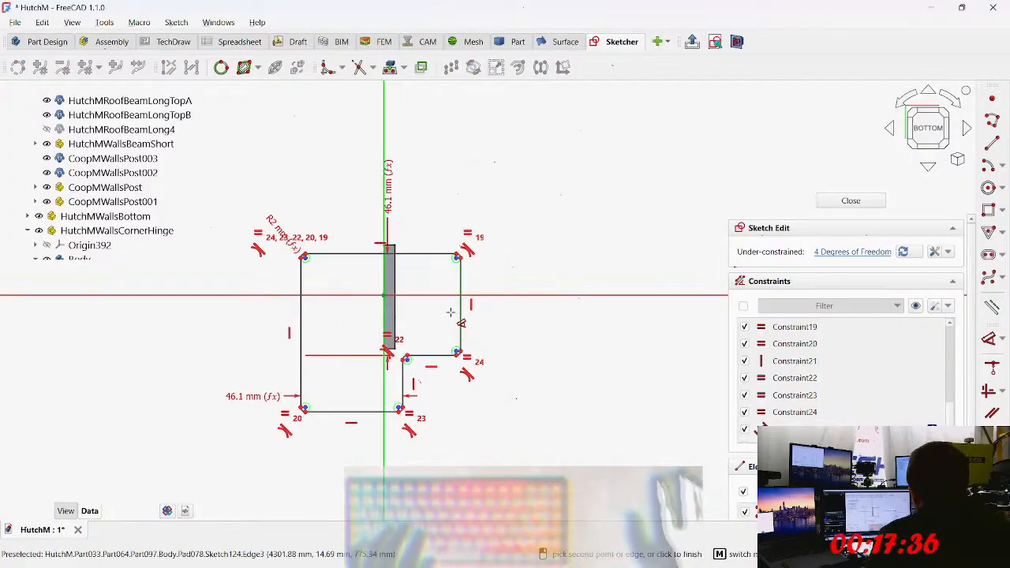
click(440, 360)
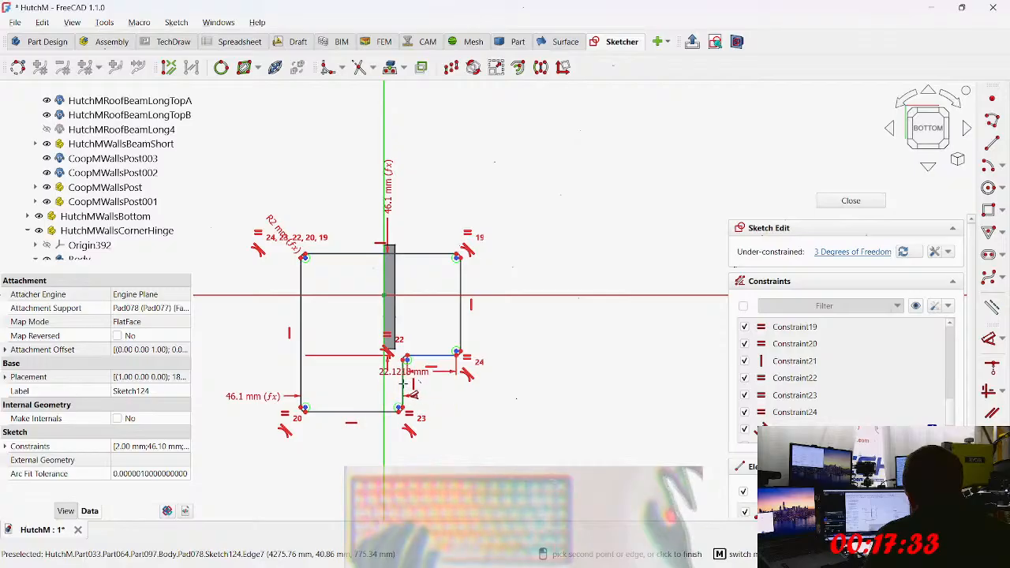
click(405, 386)
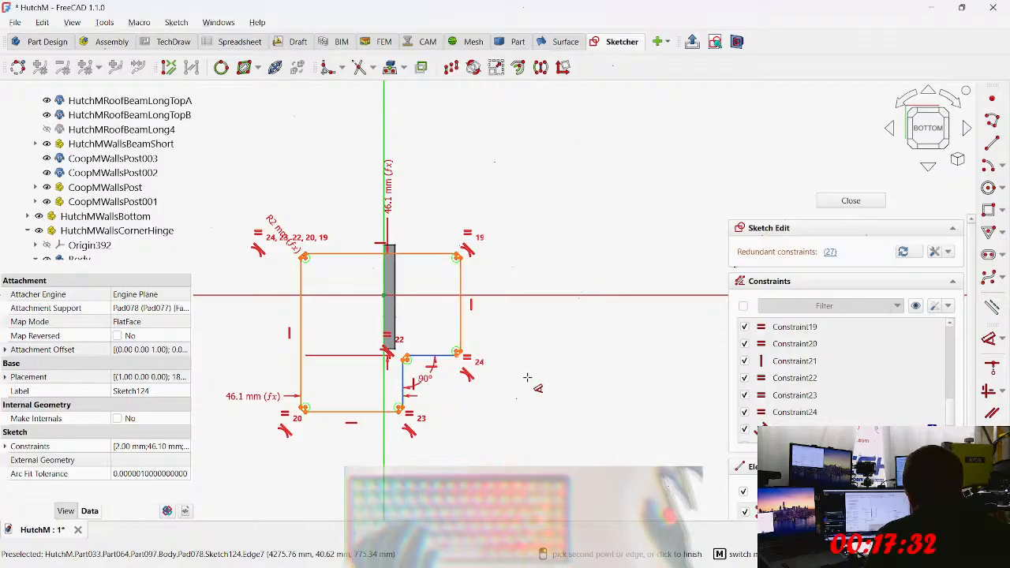
click(504, 343)
Step: Dimension the horizontal distance between the profile's outer right edge and the lower leg's right edge as <<_HutchM>>.joint_insert_length
click(461, 319)
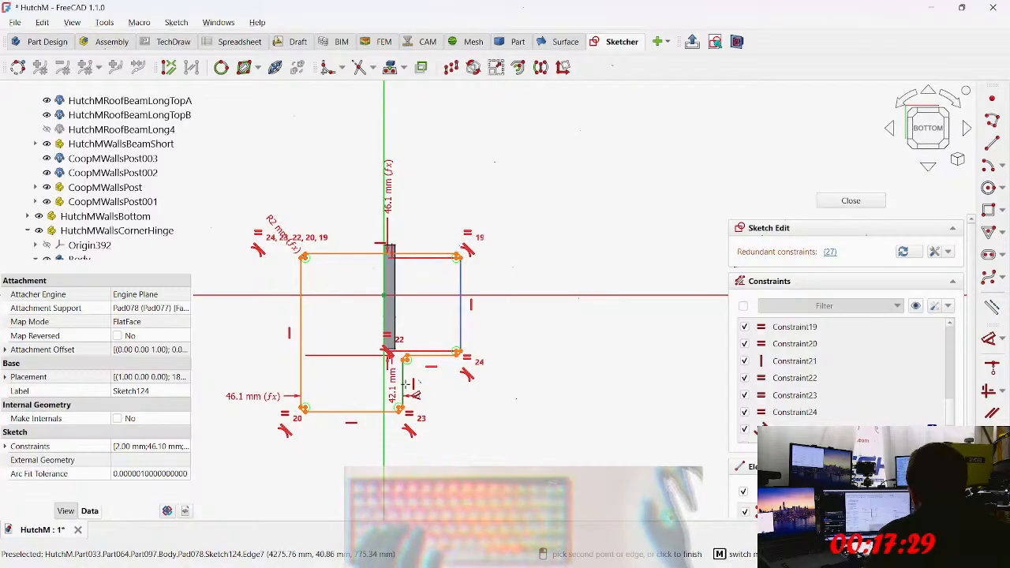
click(609, 377)
key(equal)
text(_Hu)
key(Tab)
text(.ins)
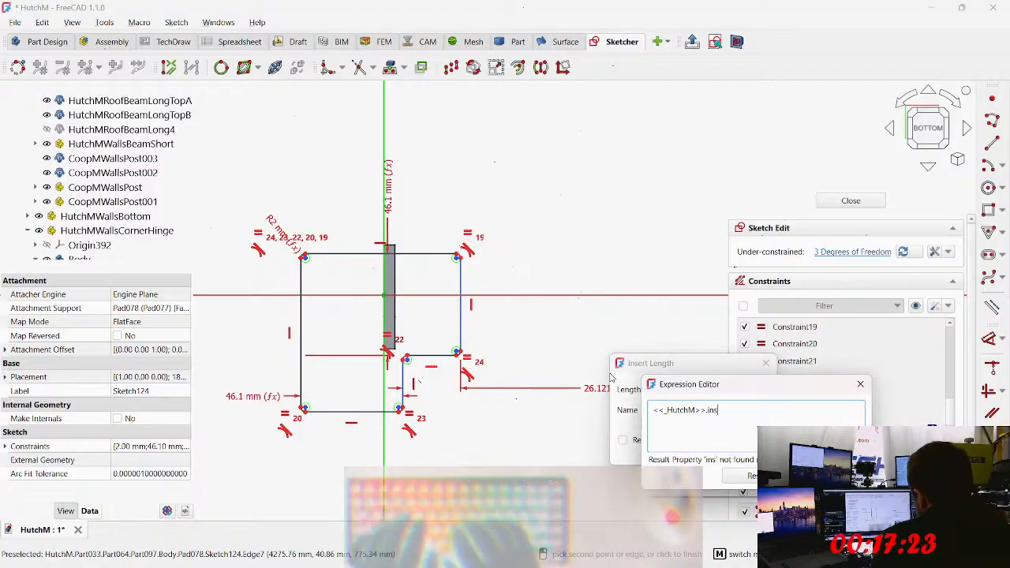
click(610, 377)
key(Tab)
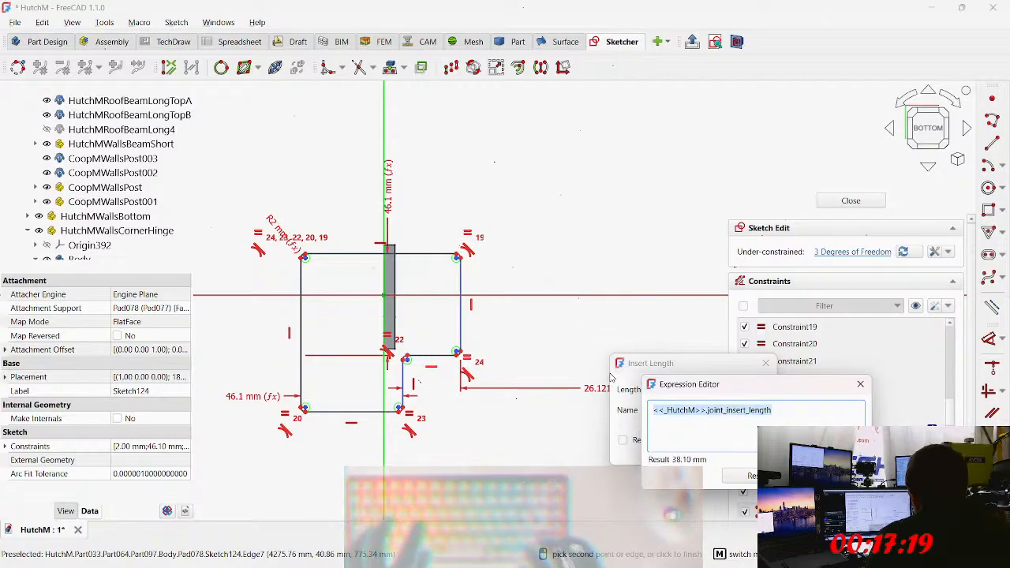
key(Return)
key(Return)
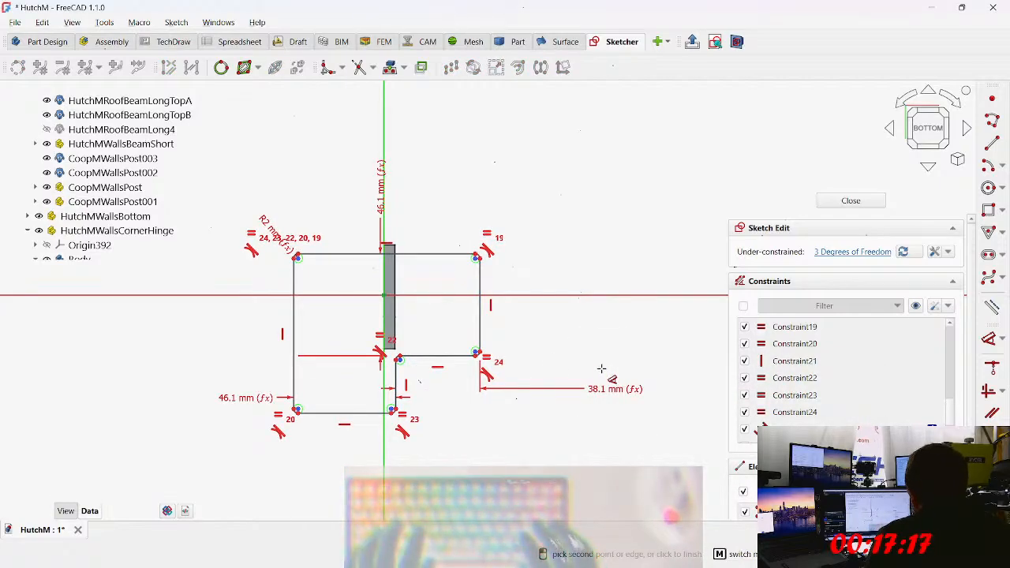
Step: Dimension the vertical distance between the step edge and the lower leg's bottom edge using the copied joint_insert_length expression
click(449, 353)
click(359, 421)
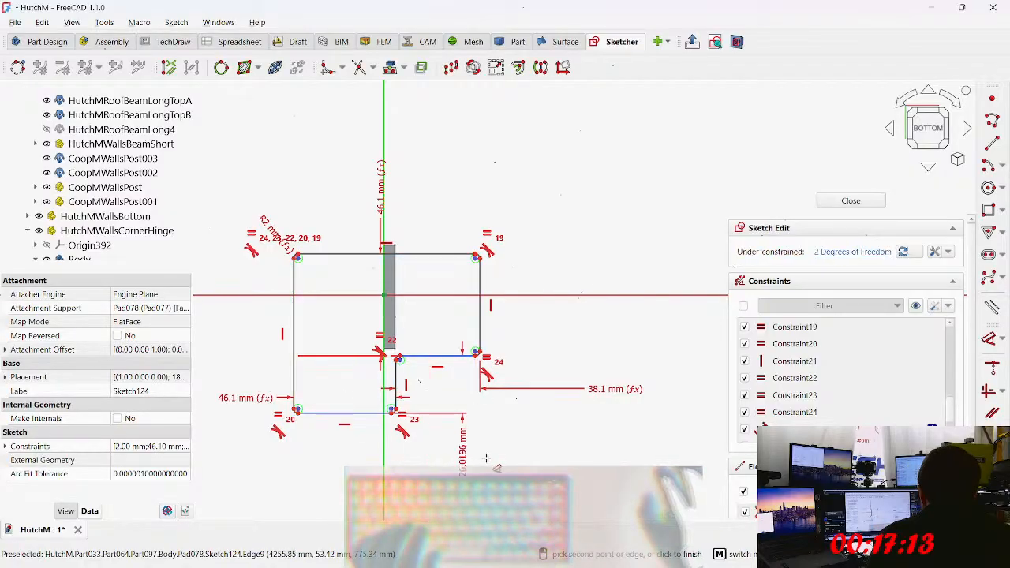
click(428, 483)
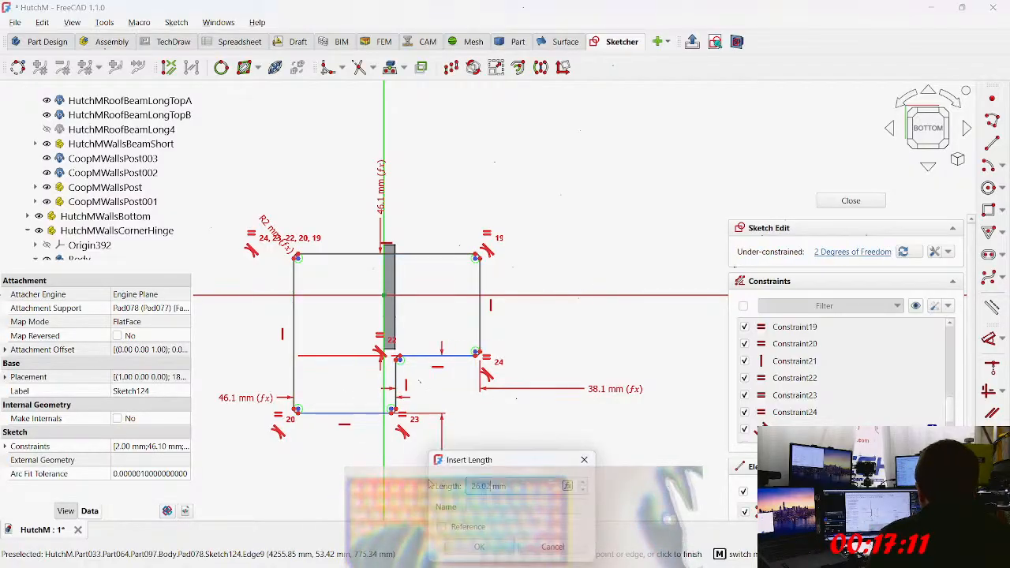
key(equal)
key(Return)
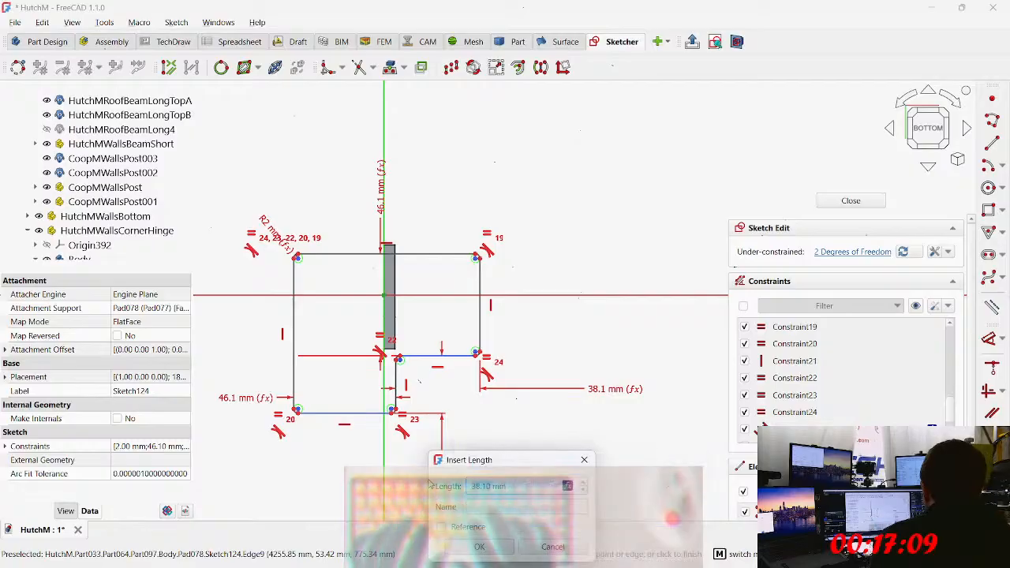
key(Return)
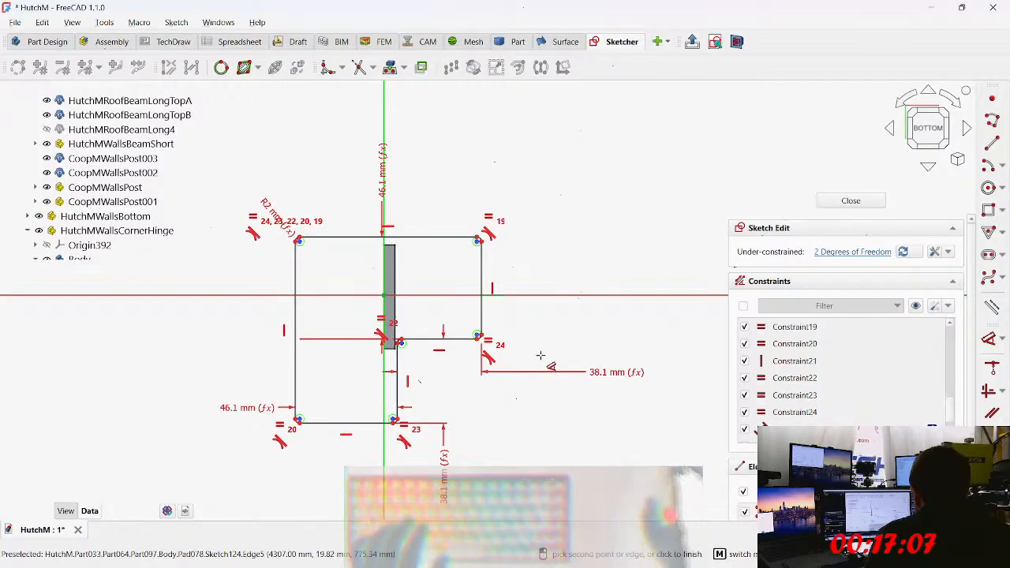
Step: Pull the profile sideways until the lower leg is roughly centred on the vertical axis, and check the leg's vertical dimension without changing it
middle_drag(551, 366, 615, 280)
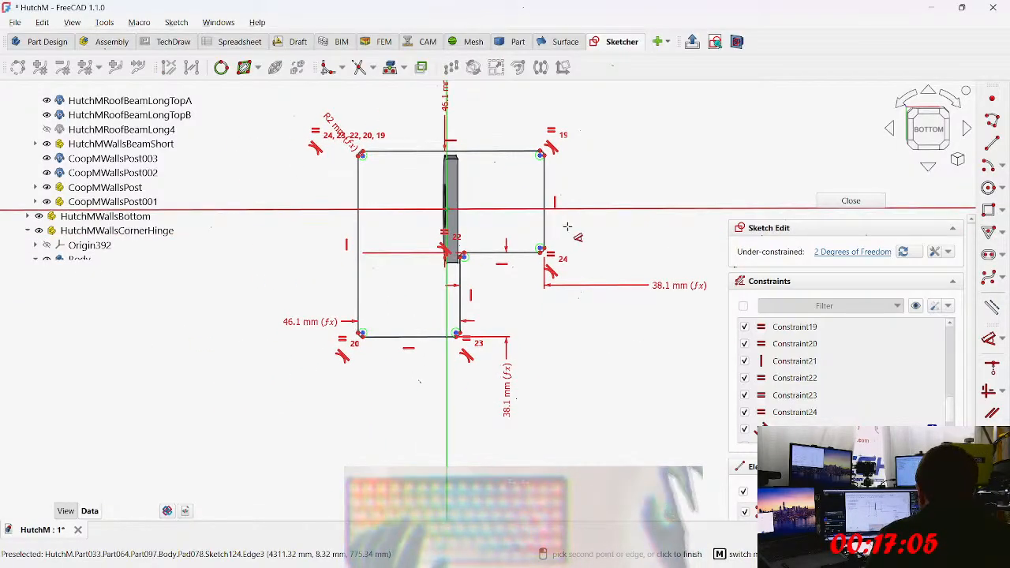
mouse_move(545, 230)
mouse_down()
mouse_move(591, 231)
mouse_move(568, 235)
mouse_up()
drag(488, 310, 501, 312)
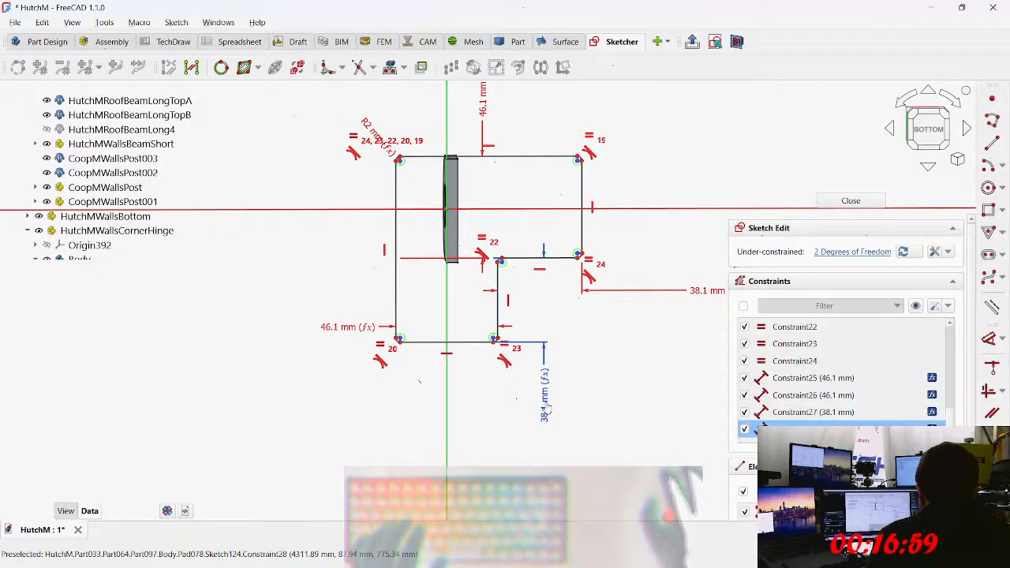
double_click(546, 407)
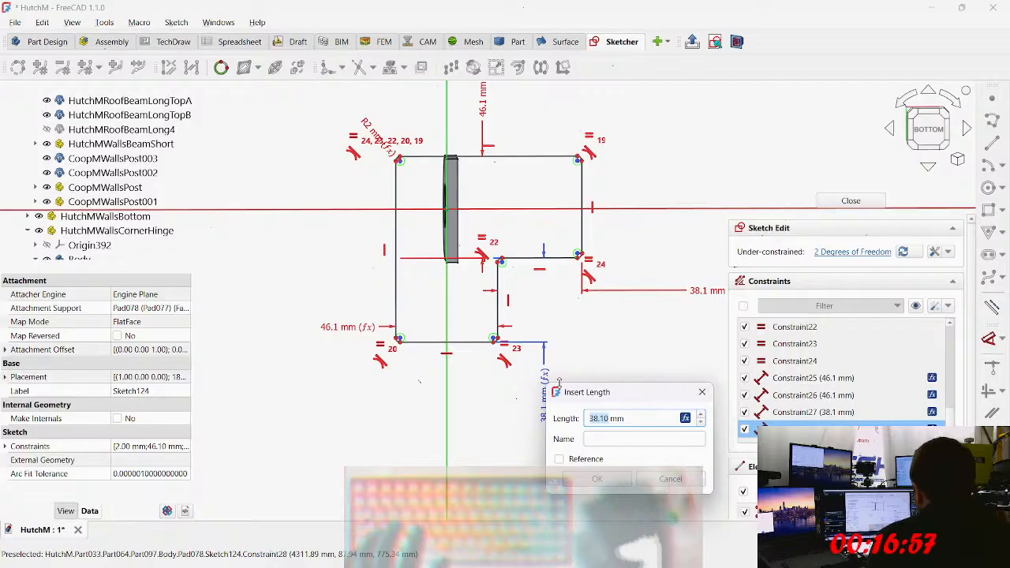
key(Return)
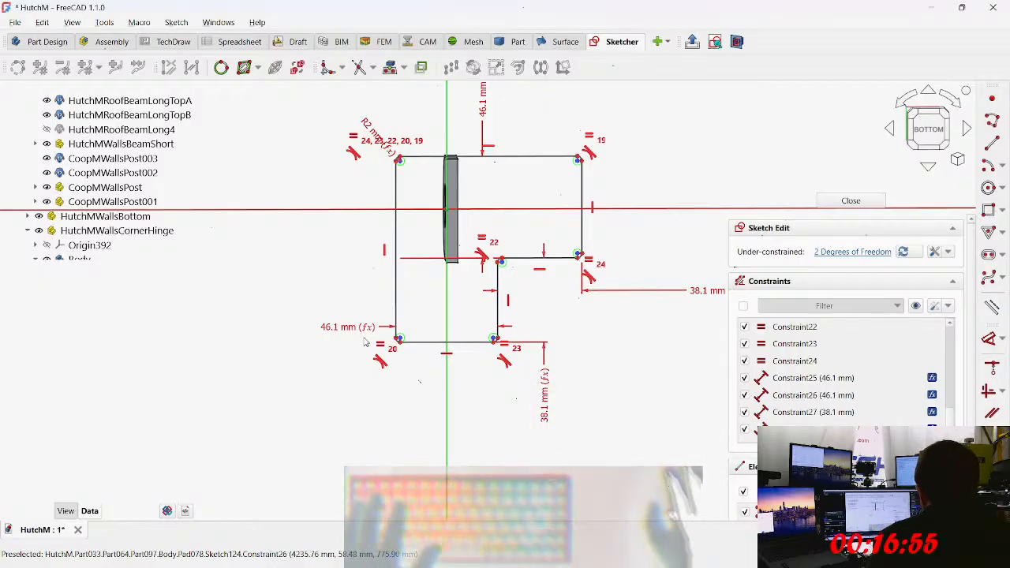
Step: Move the lower leg's width label further outward, open its full expression and close the editor without changing it
drag(332, 336, 316, 327)
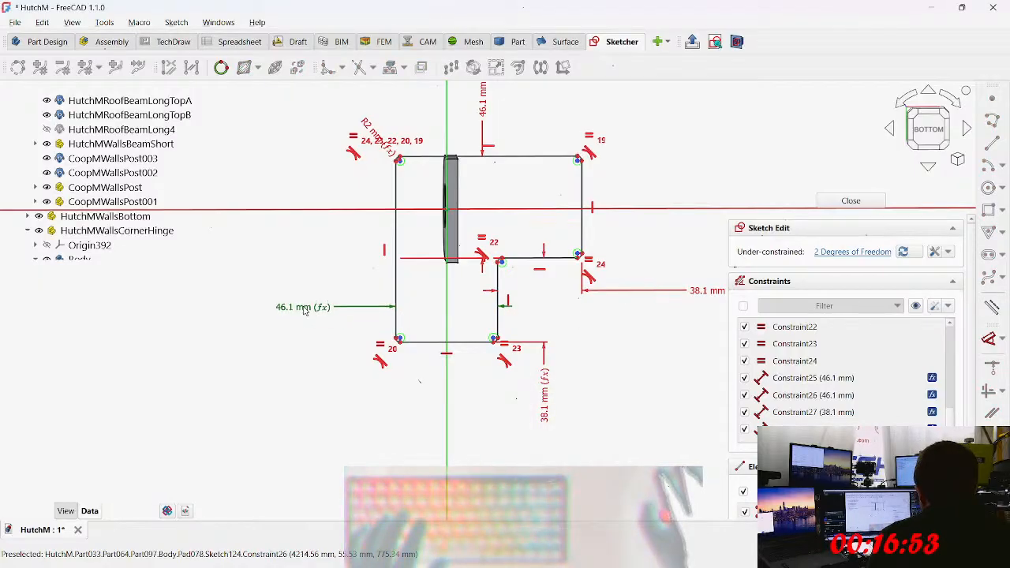
double_click(303, 307)
key(=)
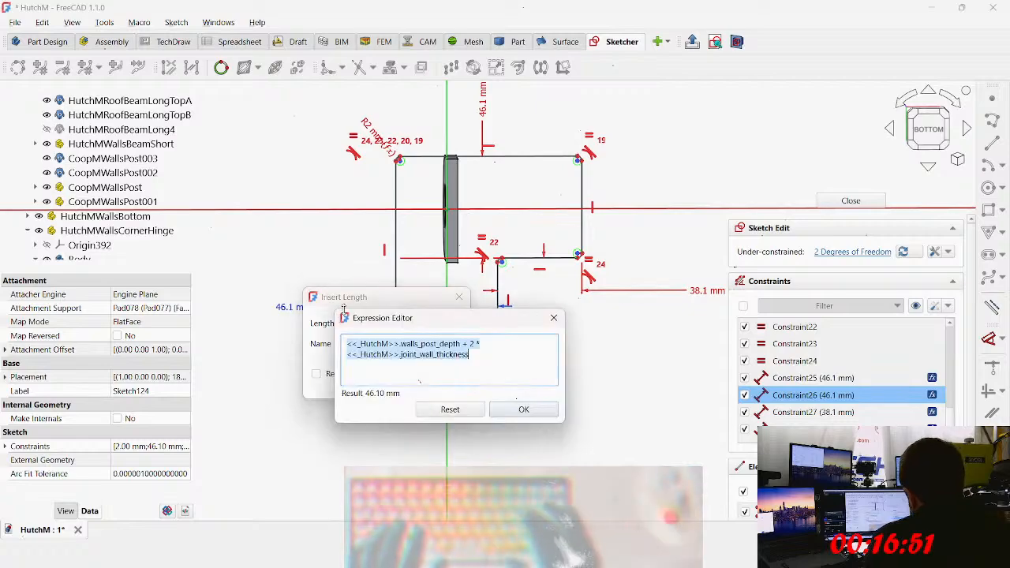
key(Return)
key(Return)
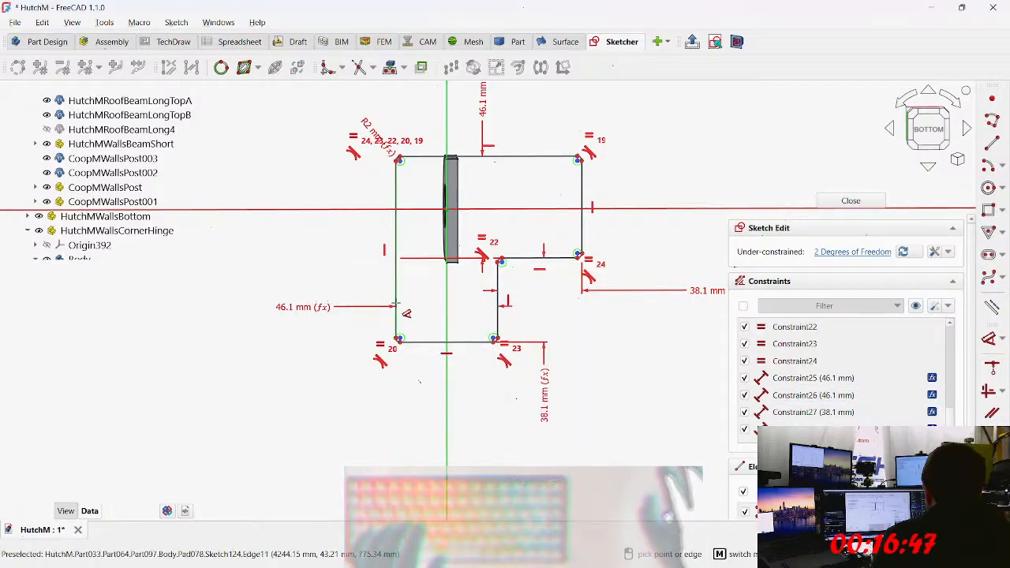
Step: Dimension the profile's left edge from the vertical axis, entering <<_HutchM>>.walls_post_depth + 2 * <<_HutchM>>.joint_wall_thickness as its expression
click(443, 369)
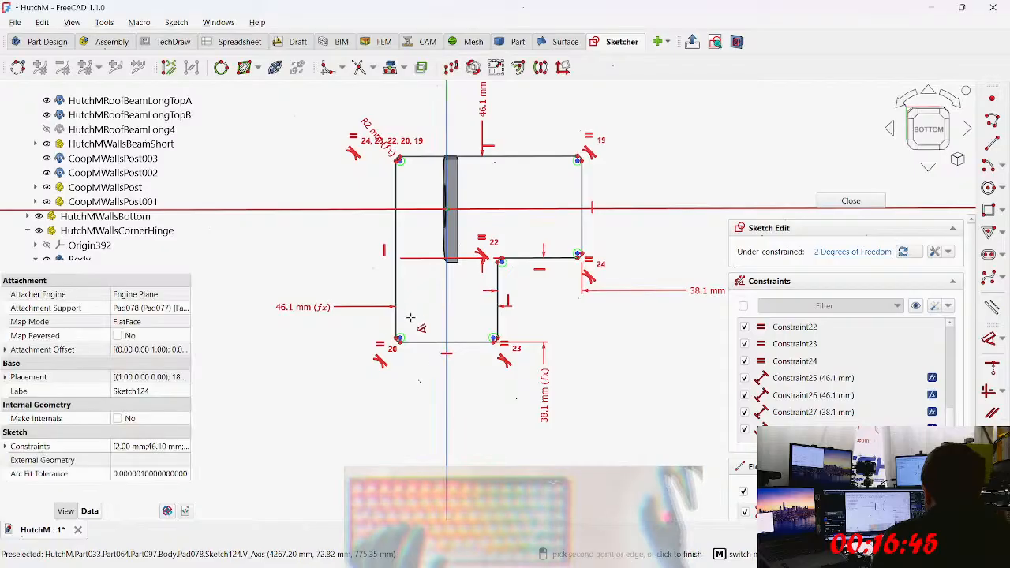
click(288, 389)
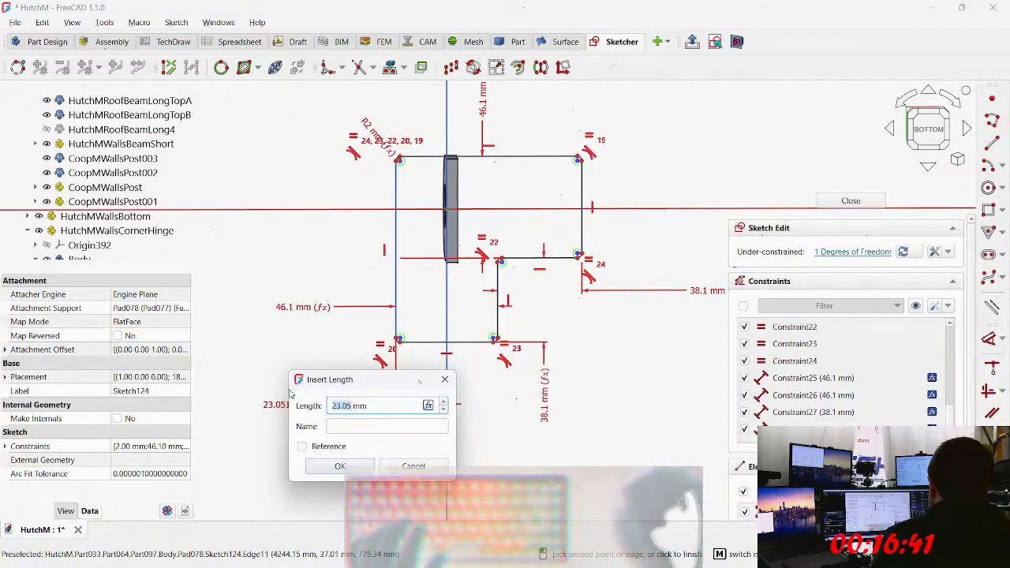
key(equal)
text(<<_HutchM>>.walls_post_depth + 2 * <<_HutchM>>.joint_wall_thickness)
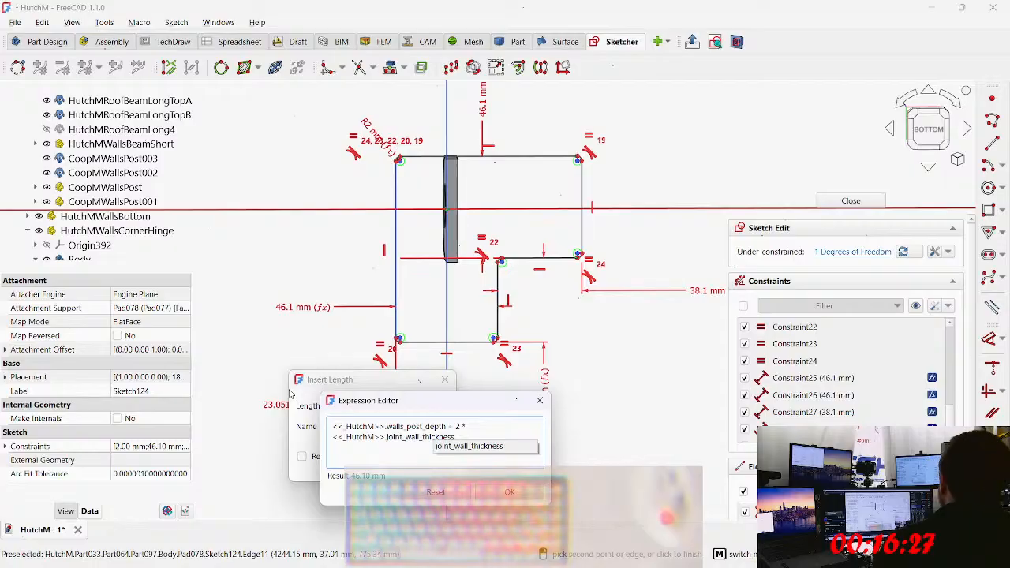
key(Down)
key(Return)
Step: Change the axis distance expression to 0.5*<<_HutchM>>.walls_post_depth + <<_HutchM>>.joint_wall_thickness, copy it and accept the dimension
key(Up)
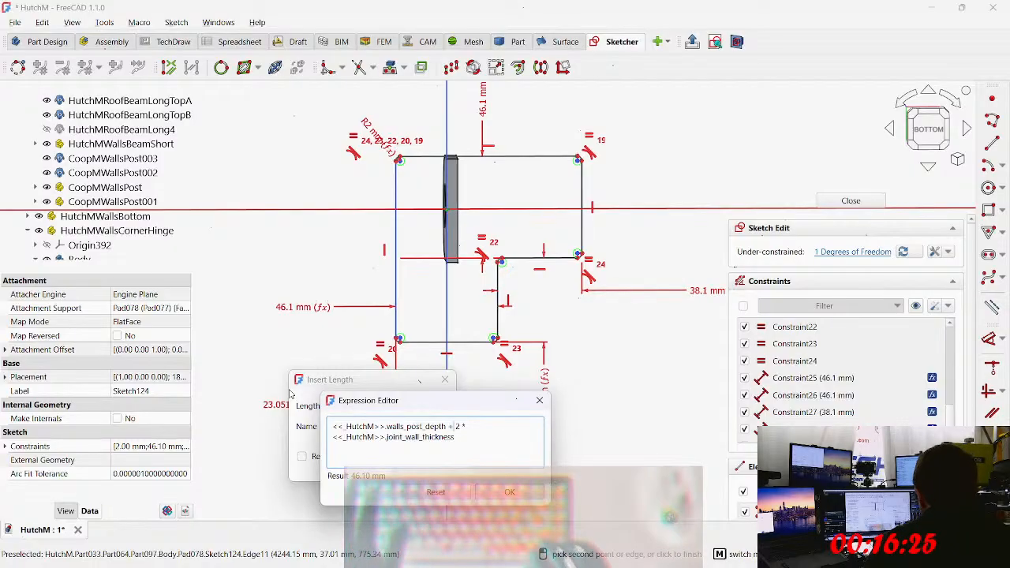
key(BackSpace)
key(BackSpace)
key(BackSpace)
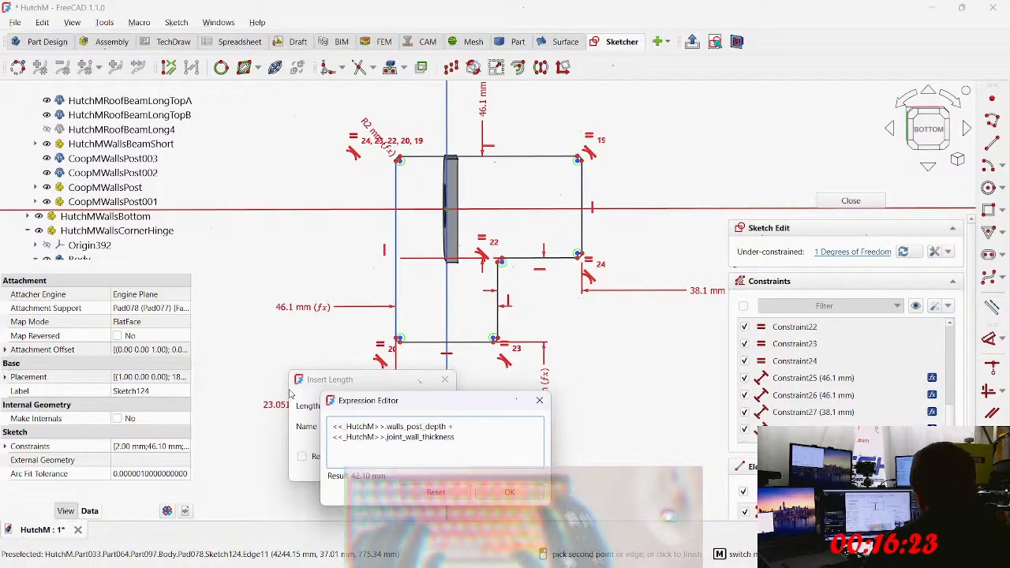
key(Home)
text(0.5*)
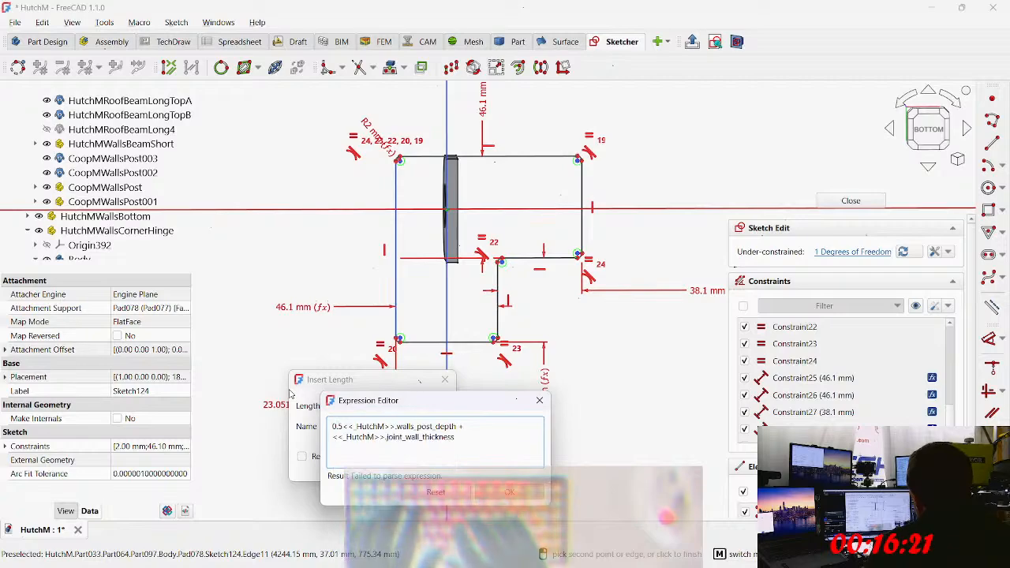
key(ctrl+a)
key(ctrl+c)
key(Return)
key(Return)
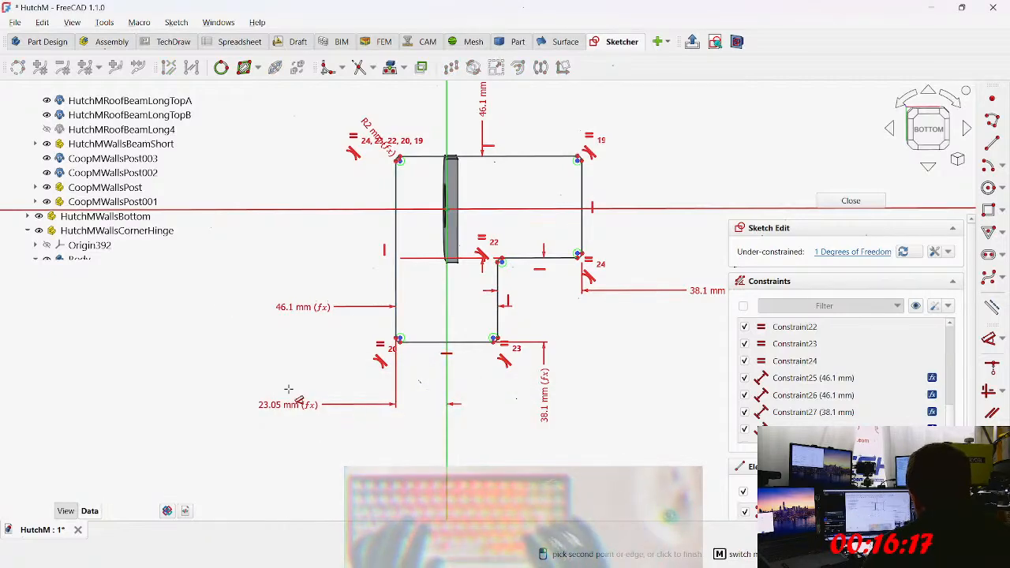
Step: Dimension the profile's top edge from the horizontal axis with the copied half-depth expression and close the sketch
click(590, 209)
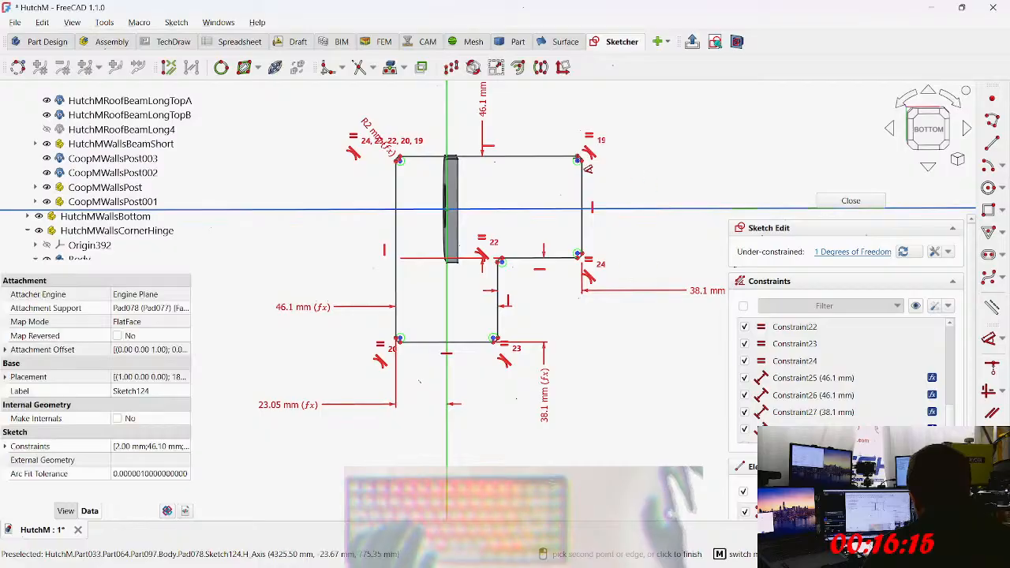
click(537, 157)
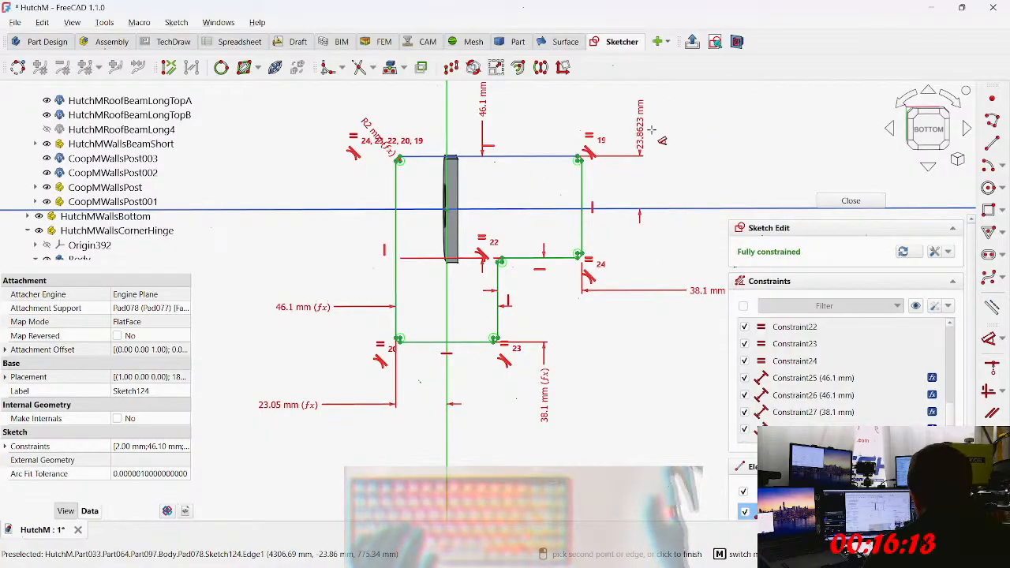
middle_drag(650, 127, 646, 197)
click(638, 132)
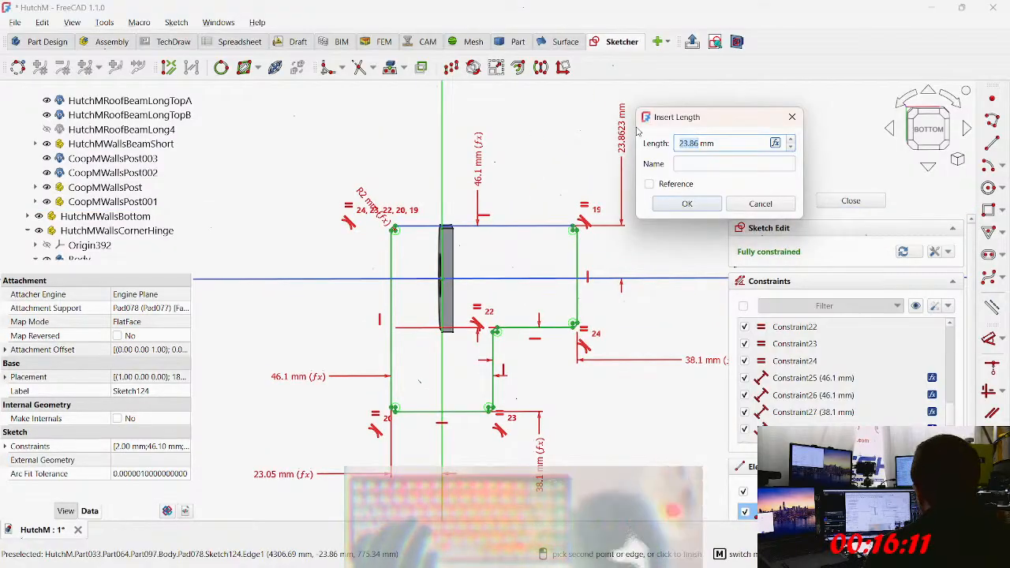
key(=)
key(ctrl+v)
key(Return)
key(Return)
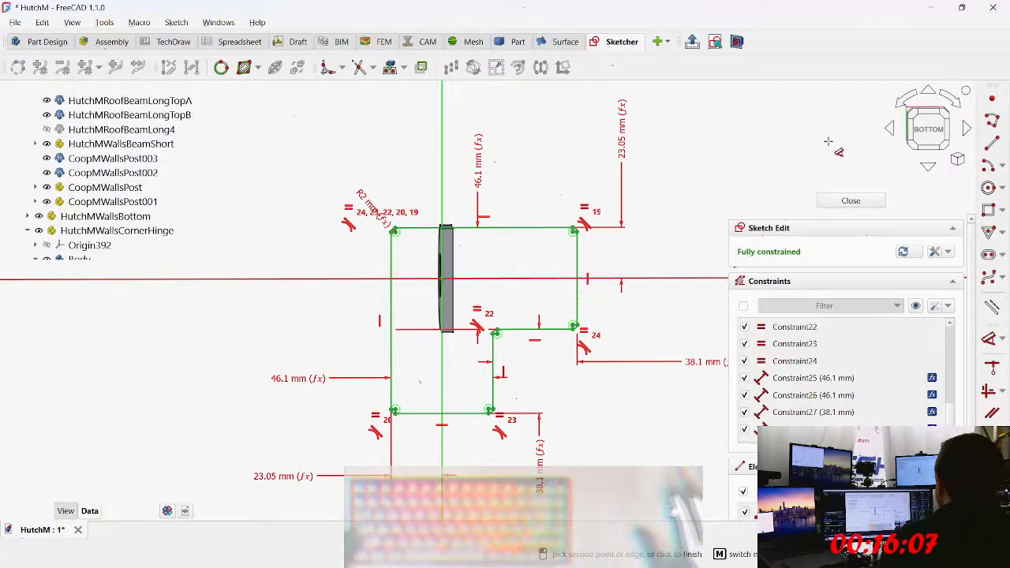
click(850, 200)
click(850, 199)
Step: Examine the L-shaped hinge plate and how it sits against the corner posts from above and from the inner side
mouse_move(633, 335)
middle_down()
mouse_move(605, 311)
mouse_move(637, 334)
middle_up()
scroll(637, 334, down, 4)
scroll(638, 334, up, 1)
scroll(497, 322, up, 1)
middle_drag(499, 320, 478, 323)
click(479, 325)
middle_drag(521, 374, 474, 332)
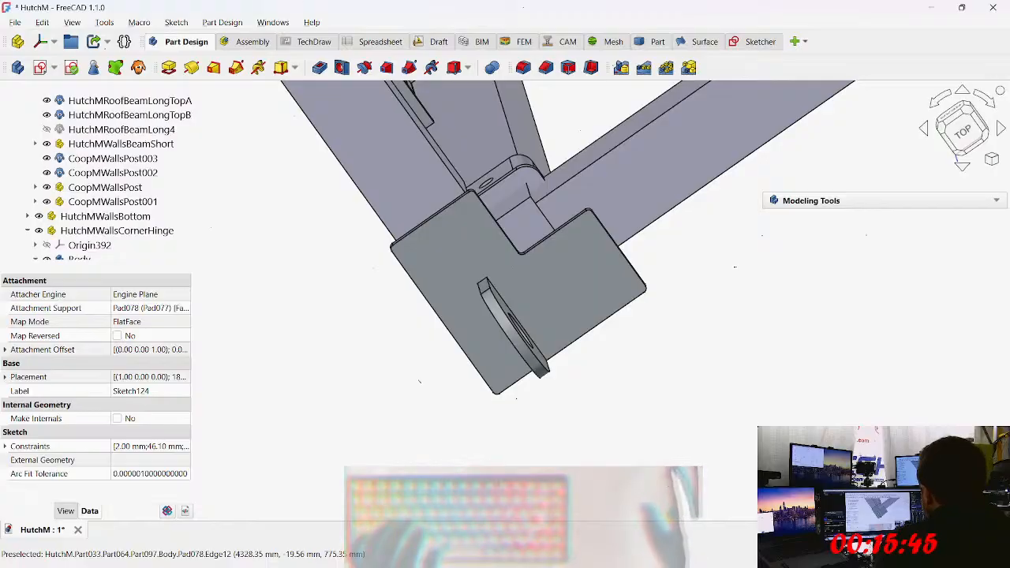
scroll(574, 395, down, 1)
middle_drag(575, 394, 517, 469)
middle_drag(496, 329, 597, 430)
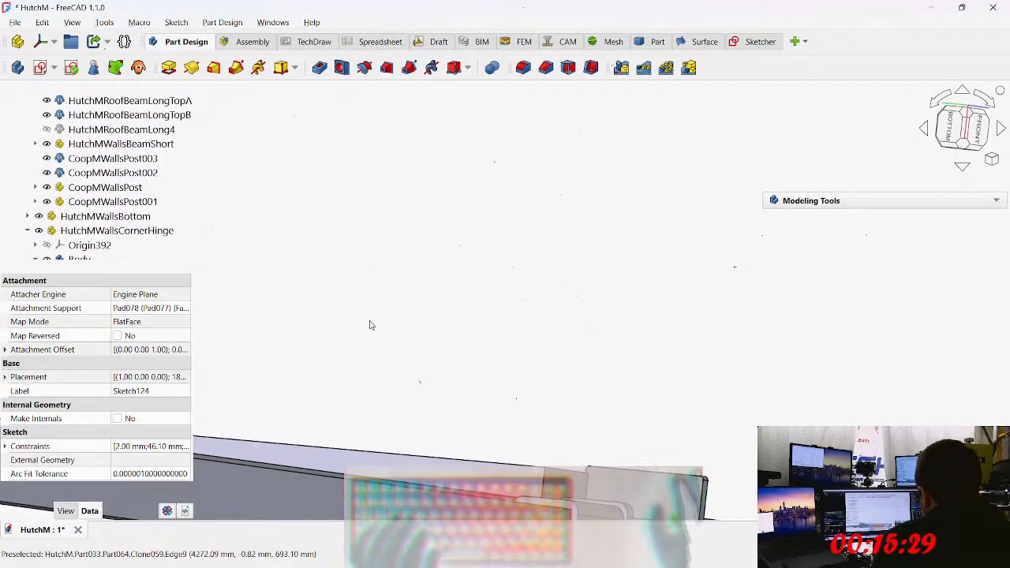
scroll(132, 177, up, 5)
scroll(132, 177, up, 3)
click(43, 188)
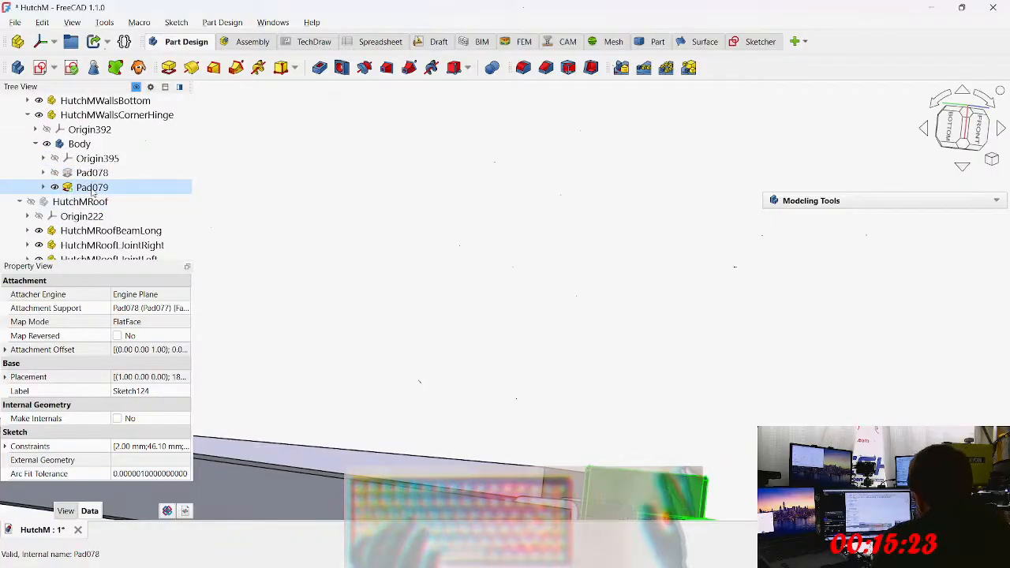
middle_drag(727, 184, 719, 150)
middle_drag(820, 513, 761, 361)
click(607, 227)
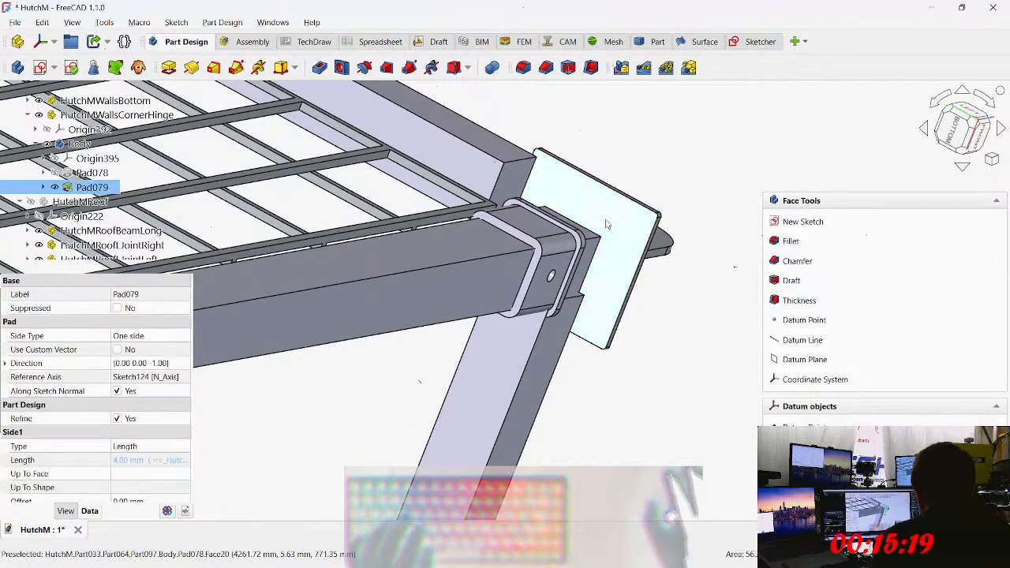
click(40, 68)
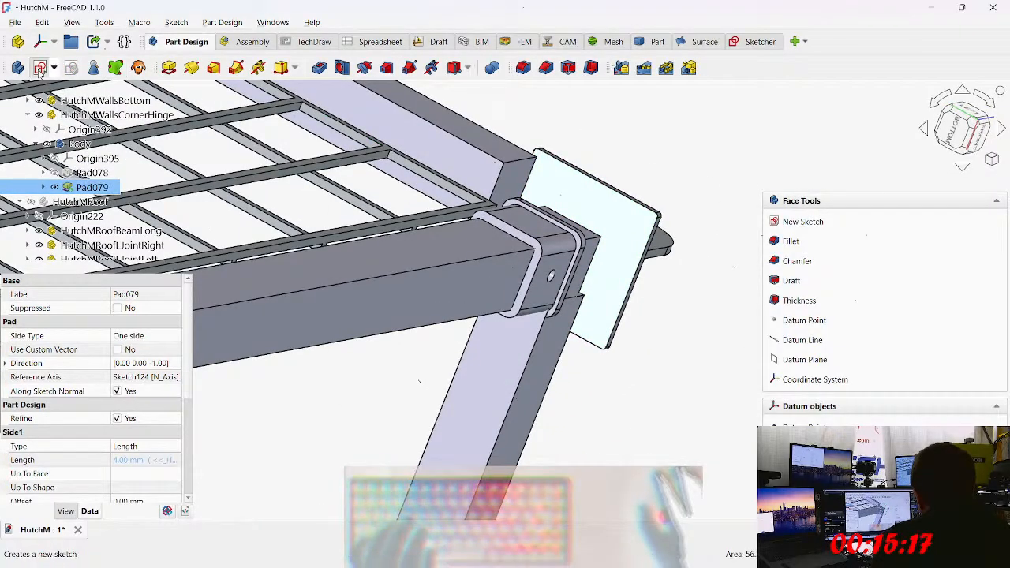
key(Escape)
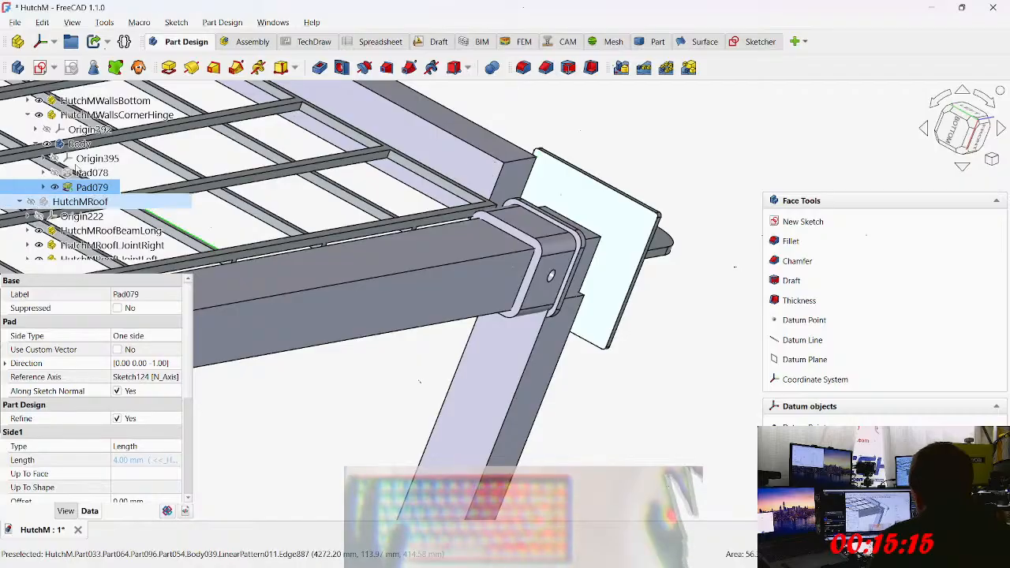
Step: Make the Body of HutchMWallsCornerHinge the active body
click(79, 144)
right_click(76, 146)
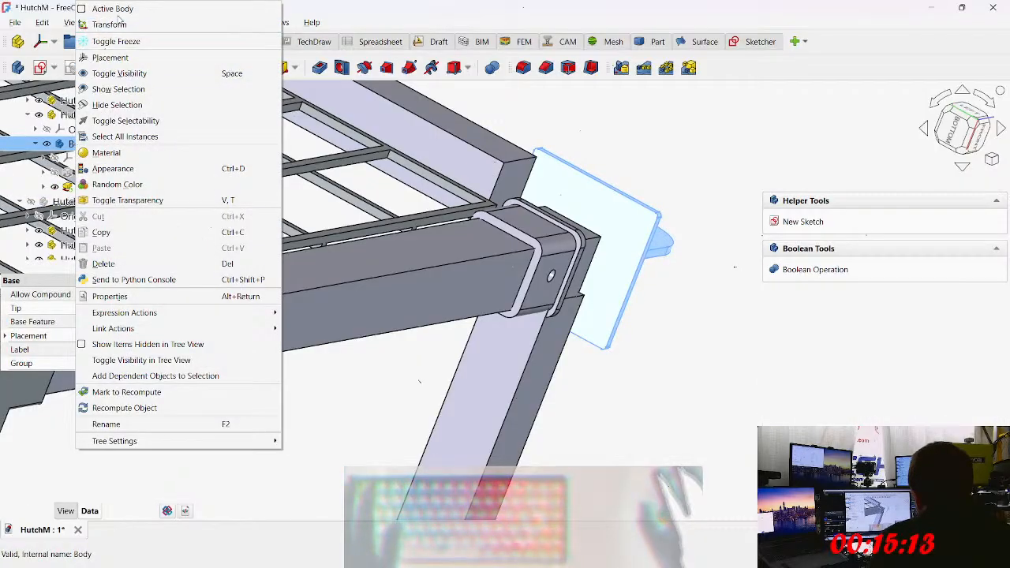
click(110, 9)
click(712, 342)
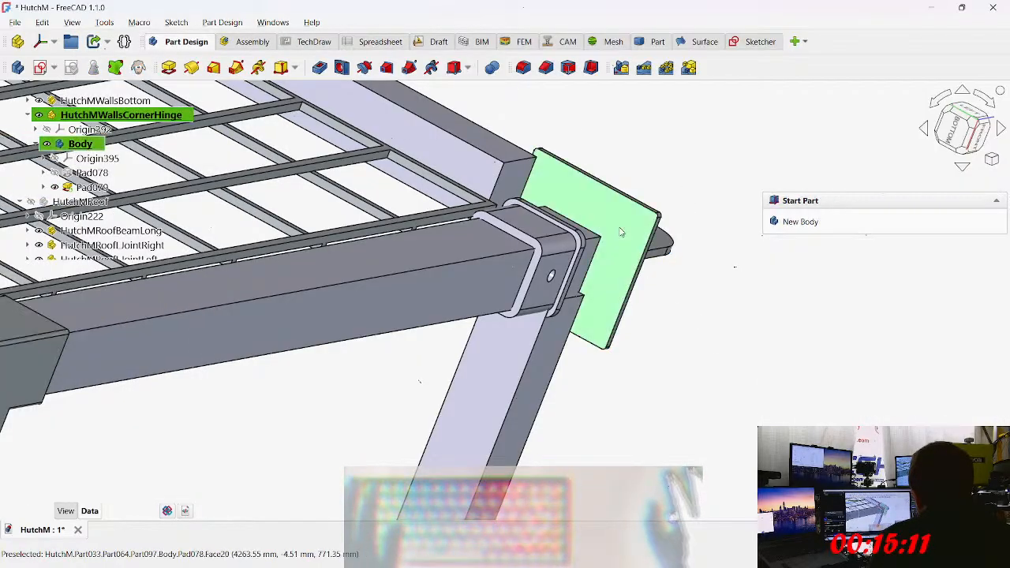
Step: Create a new sketch on the hinge plate's face that lies against the corner posts
click(619, 228)
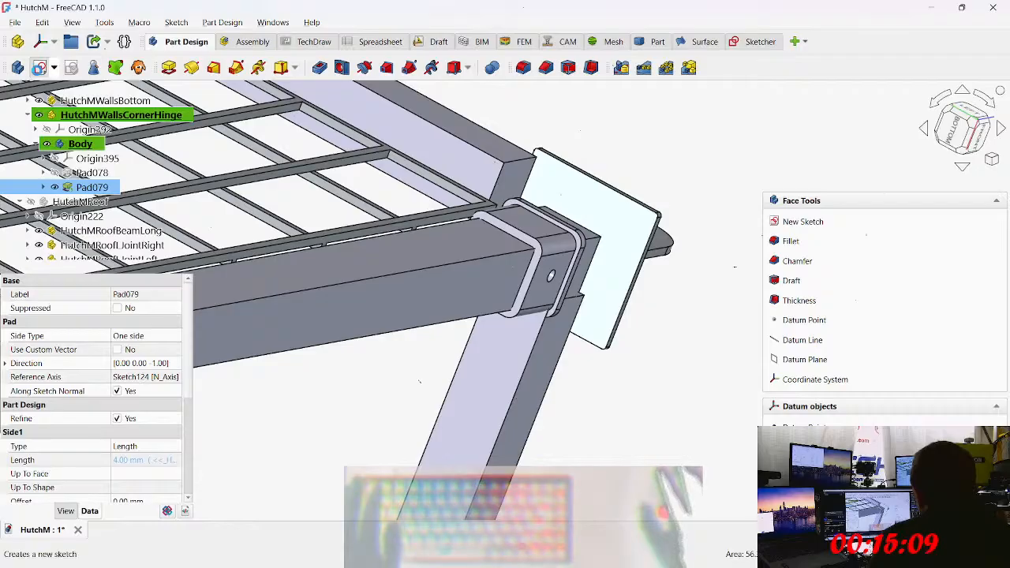
click(39, 68)
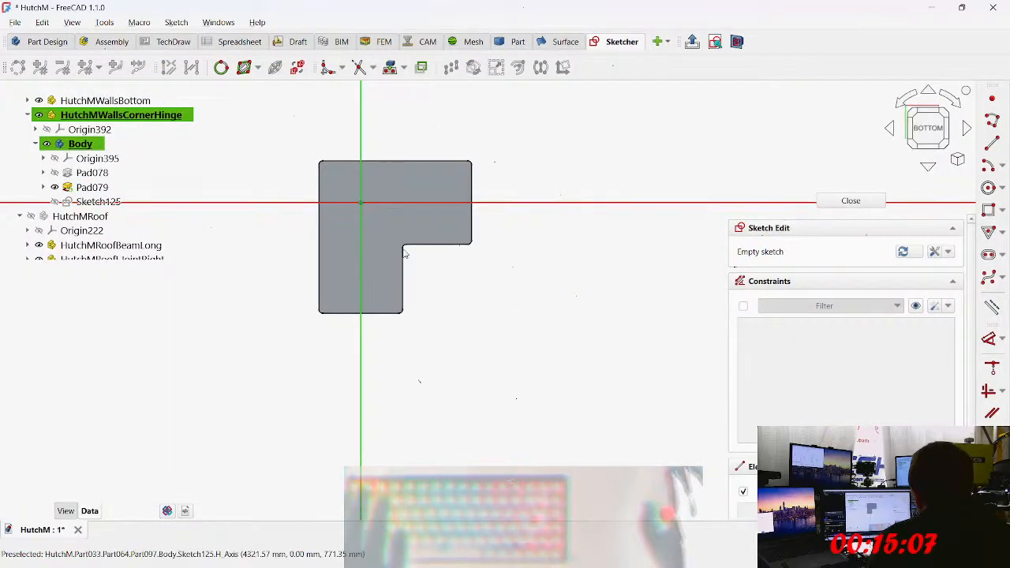
mouse_move(459, 267)
middle_down()
mouse_move(484, 282)
mouse_move(584, 279)
middle_up()
scroll(495, 224, up, 4)
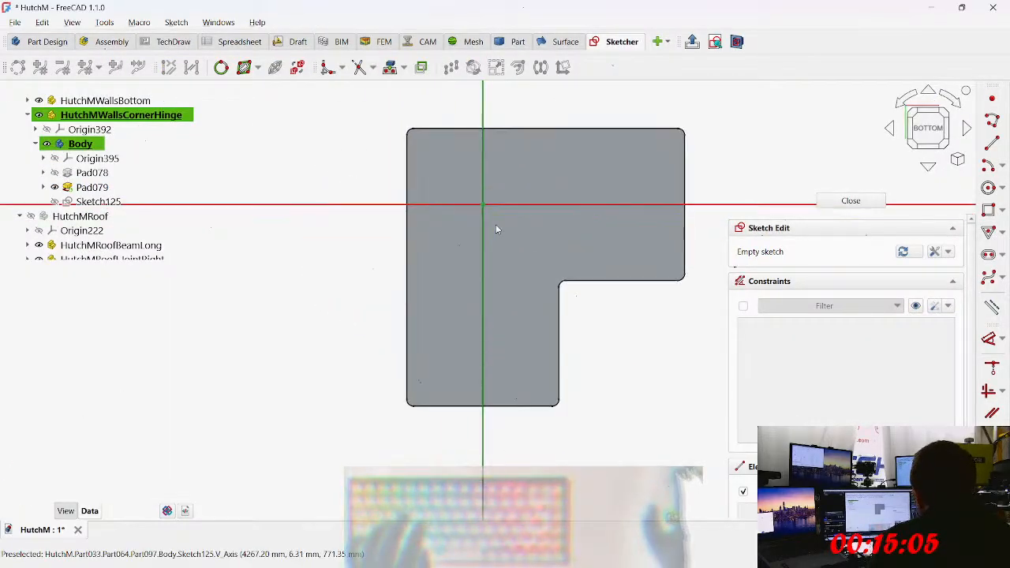
Step: Project the plate's two long outer edges, one short outer edge and both inner notch edges into the sketch as external geometry
scroll(491, 246, down, 1)
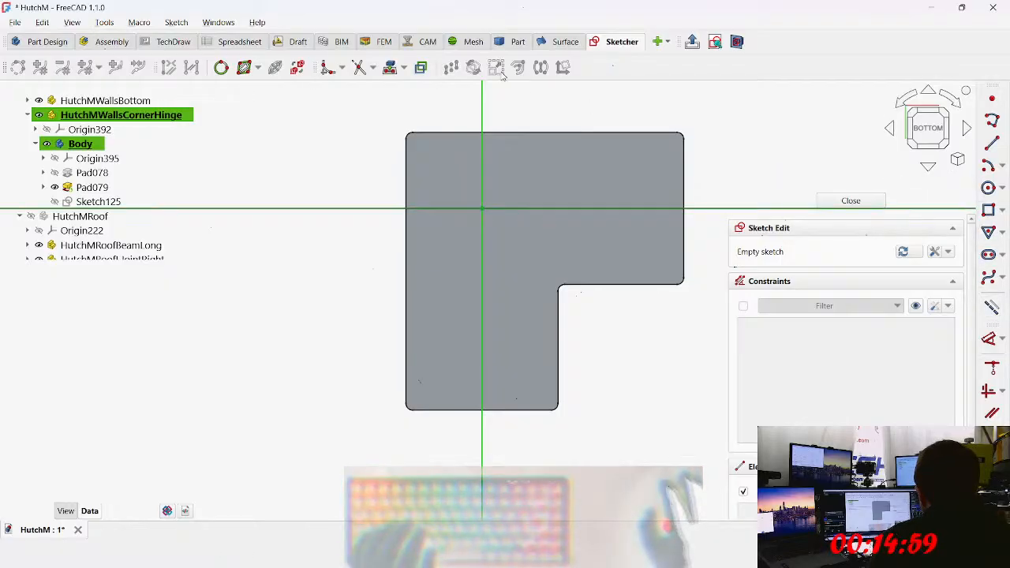
click(389, 68)
click(406, 180)
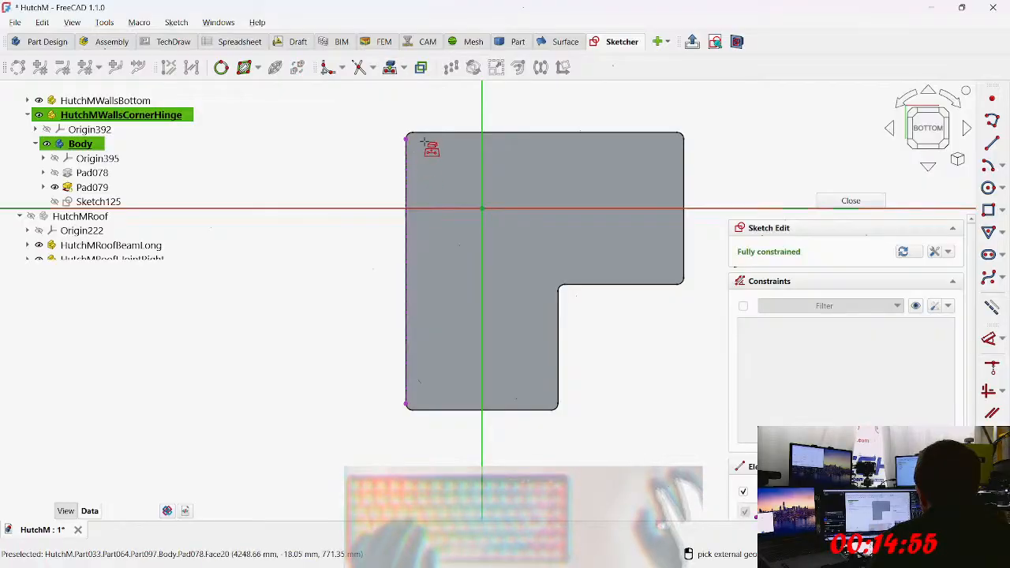
click(439, 131)
click(682, 184)
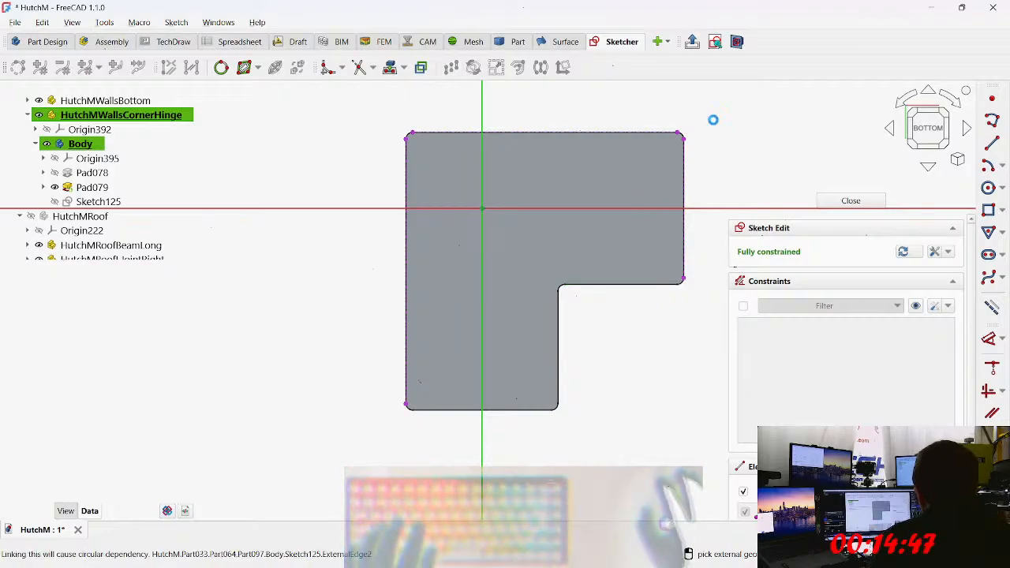
click(636, 291)
click(562, 342)
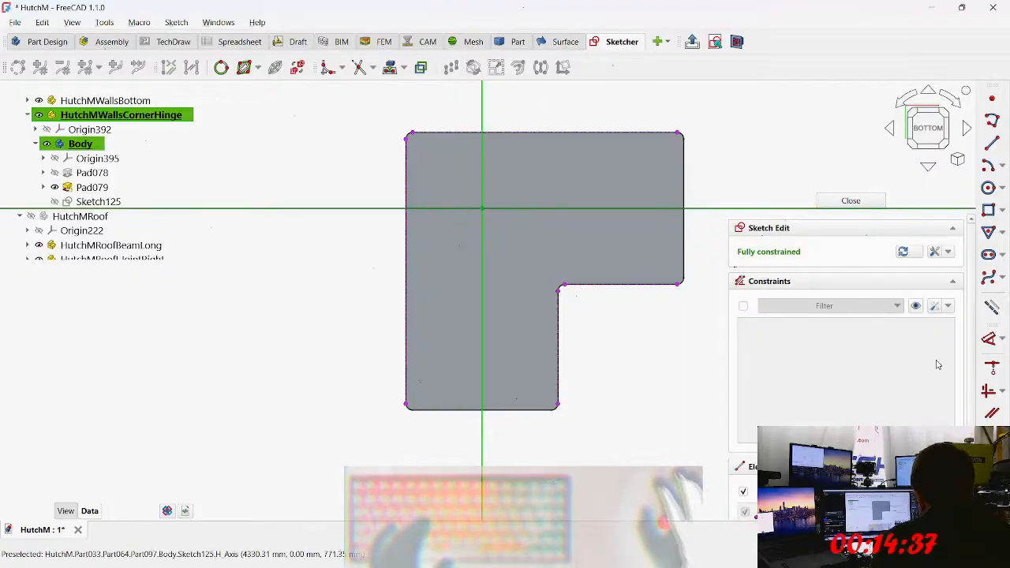
Step: Draw a polyline along the plate's full 80.2 mm vertical outer edge and continue it with a tangent arc around the outer corner
click(988, 310)
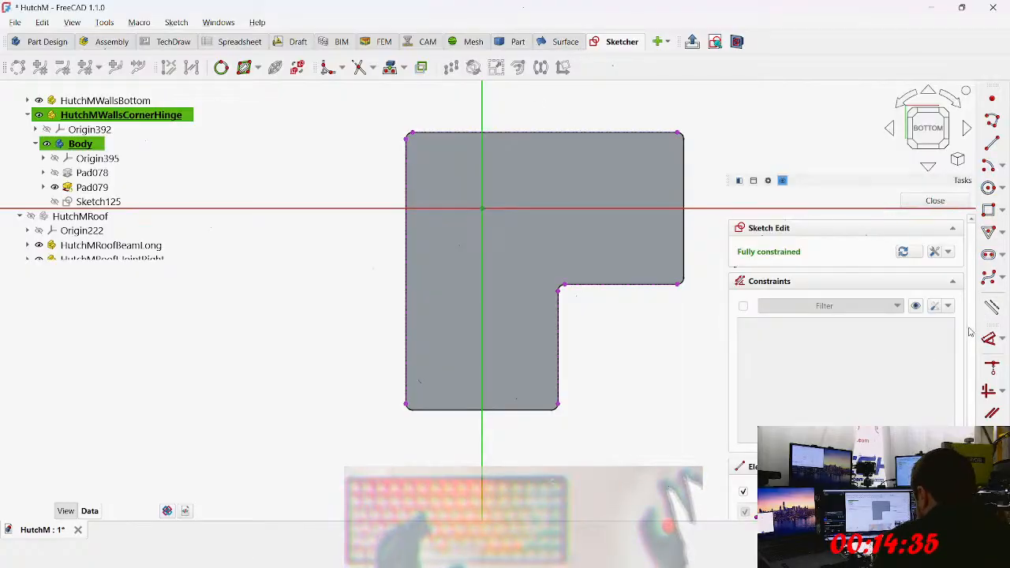
scroll(403, 399, up, 3)
scroll(430, 401, up, 3)
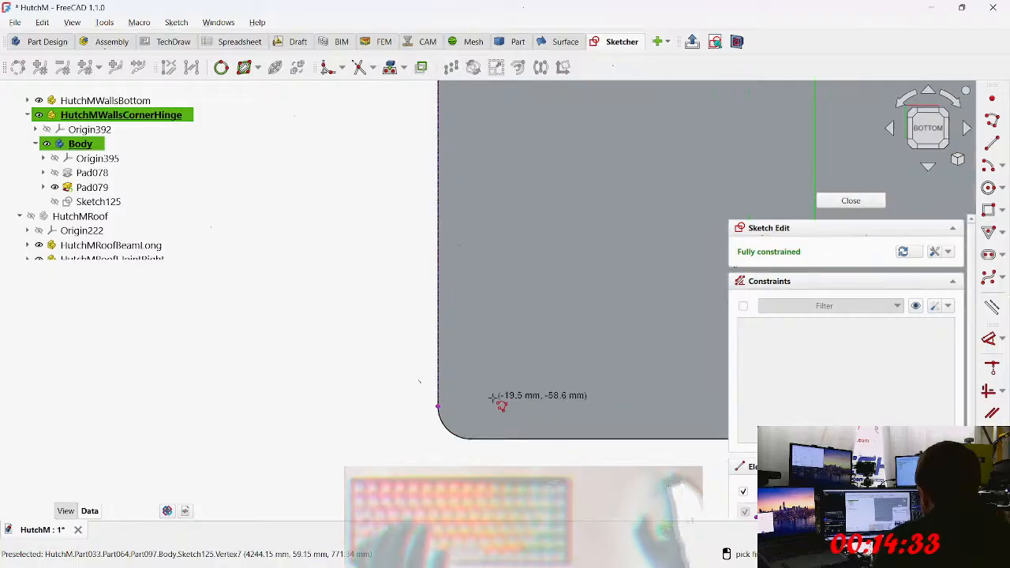
click(438, 406)
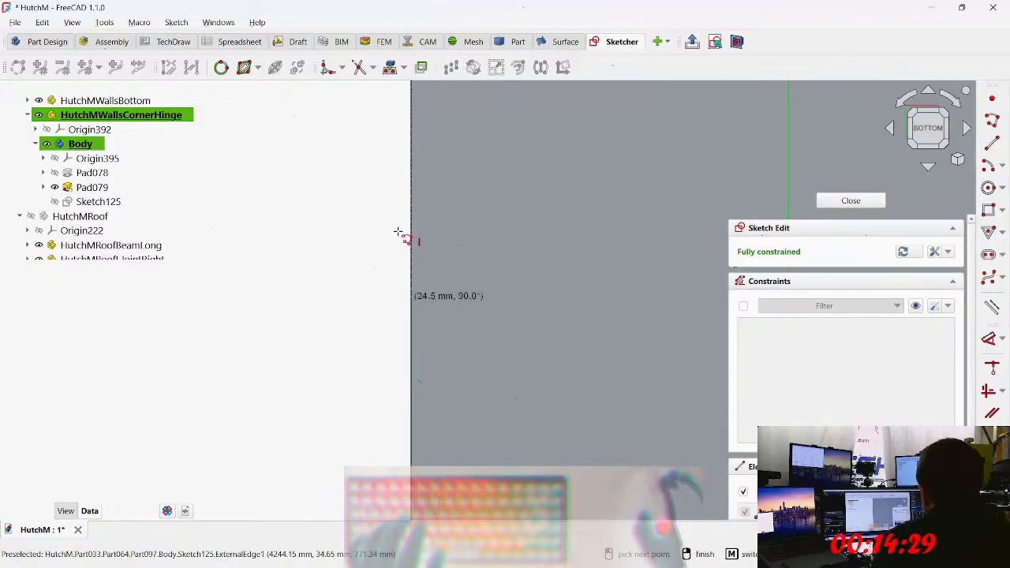
scroll(416, 355, down, 5)
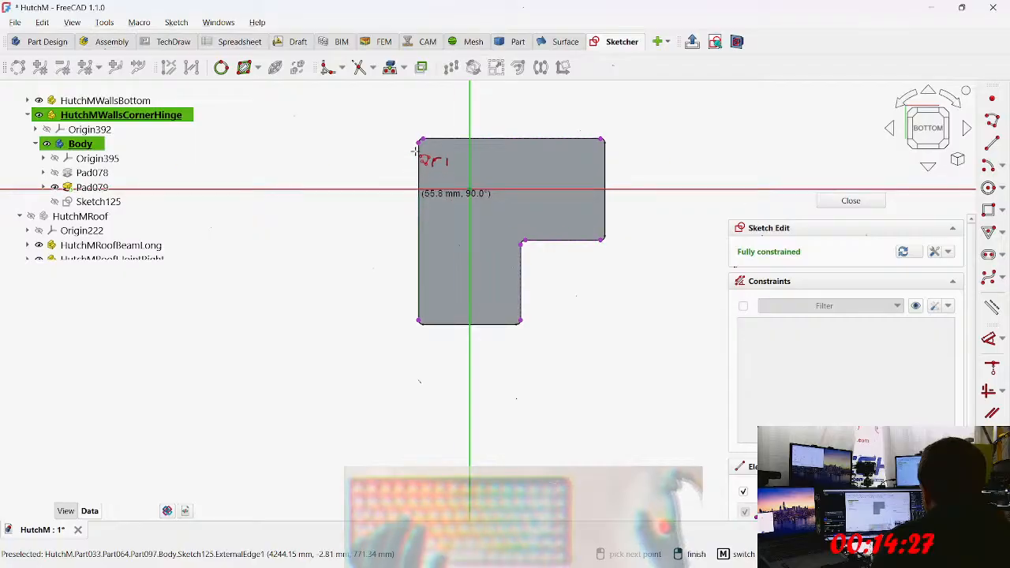
scroll(428, 158, up, 5)
scroll(449, 158, up, 2)
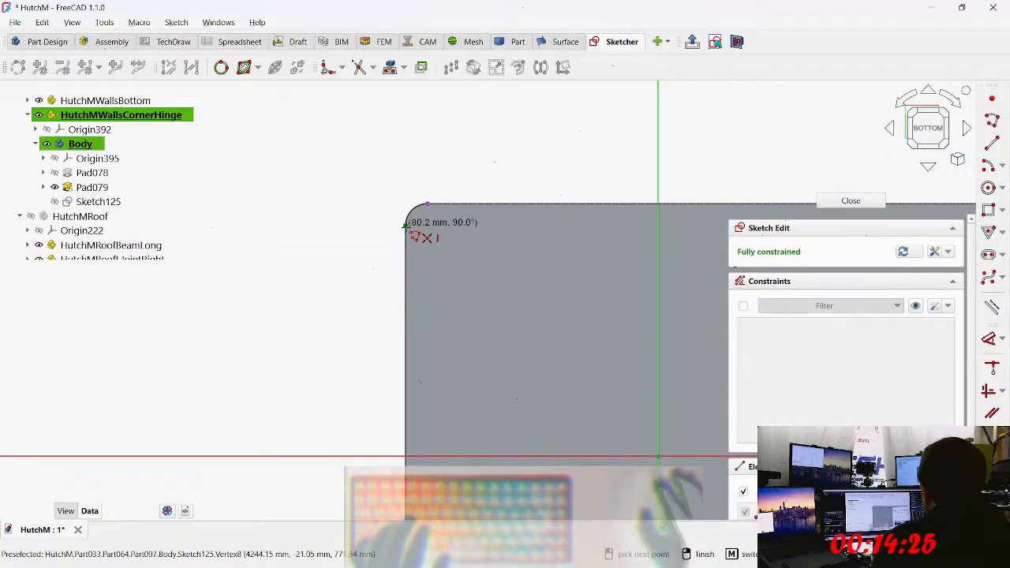
click(404, 226)
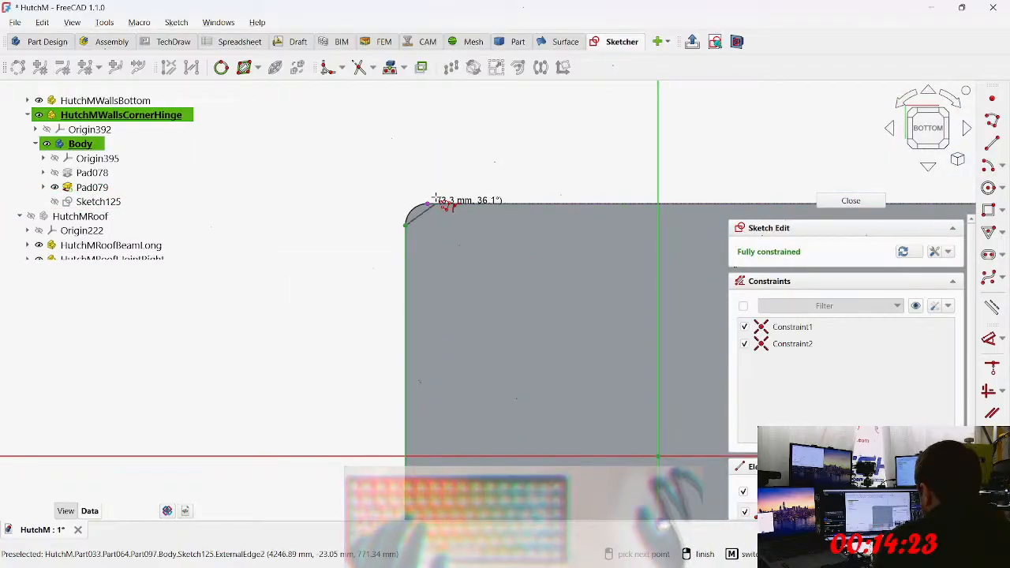
key(m)
click(429, 204)
Step: Continue the polyline along the plate's 80.2 mm horizontal outer edge and turn it inward with a tangent semicircular arc of about 1.2 mm radius
middle_drag(592, 217, 261, 266)
middle_drag(611, 240, 266, 256)
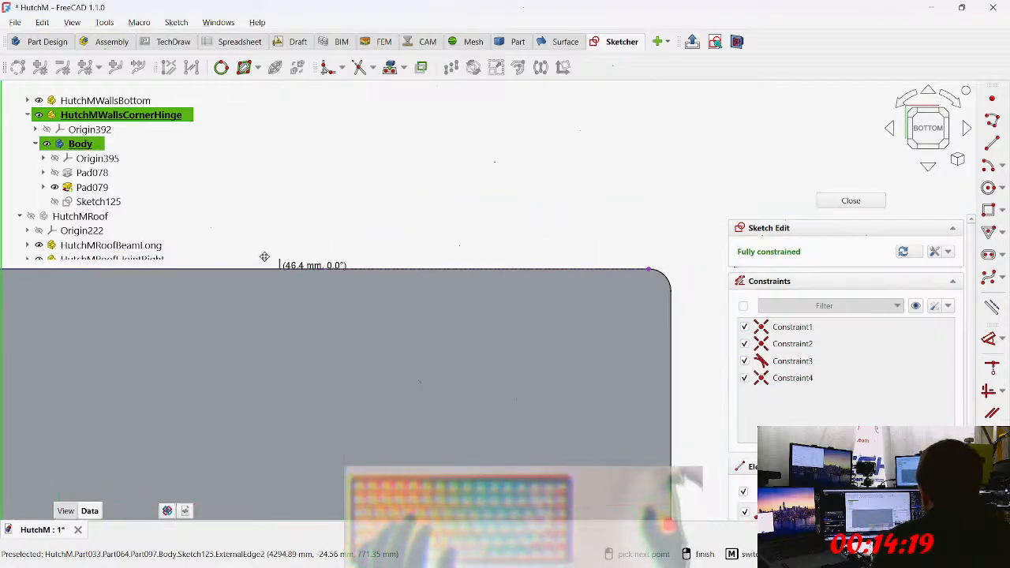
scroll(606, 260, up, 3)
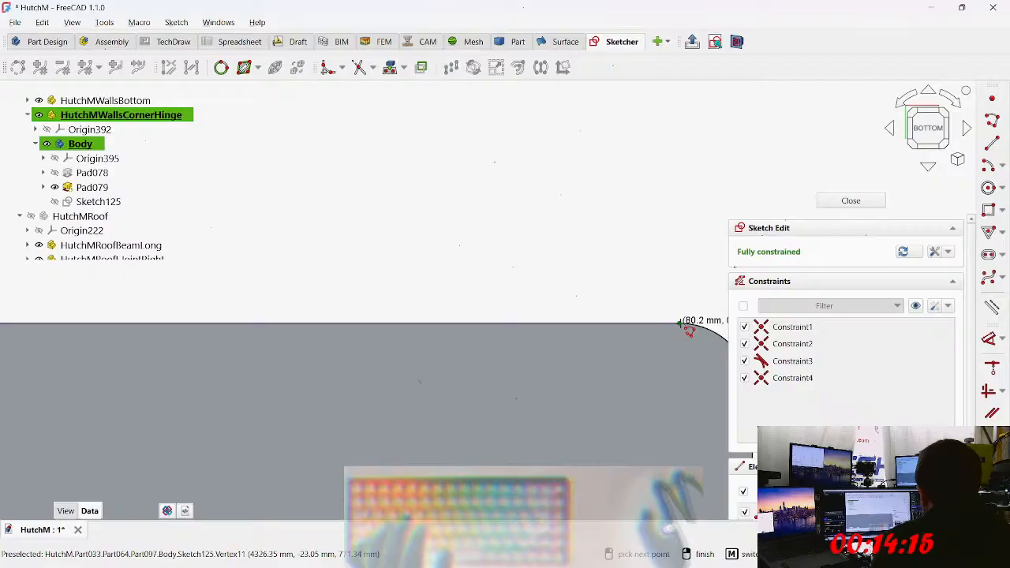
click(680, 324)
middle_drag(651, 377, 551, 353)
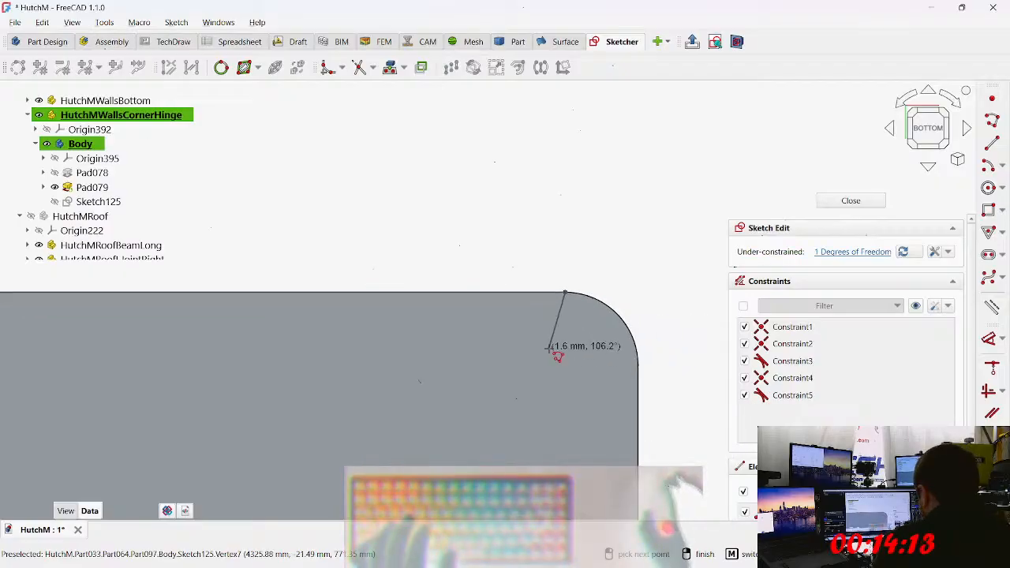
key(m)
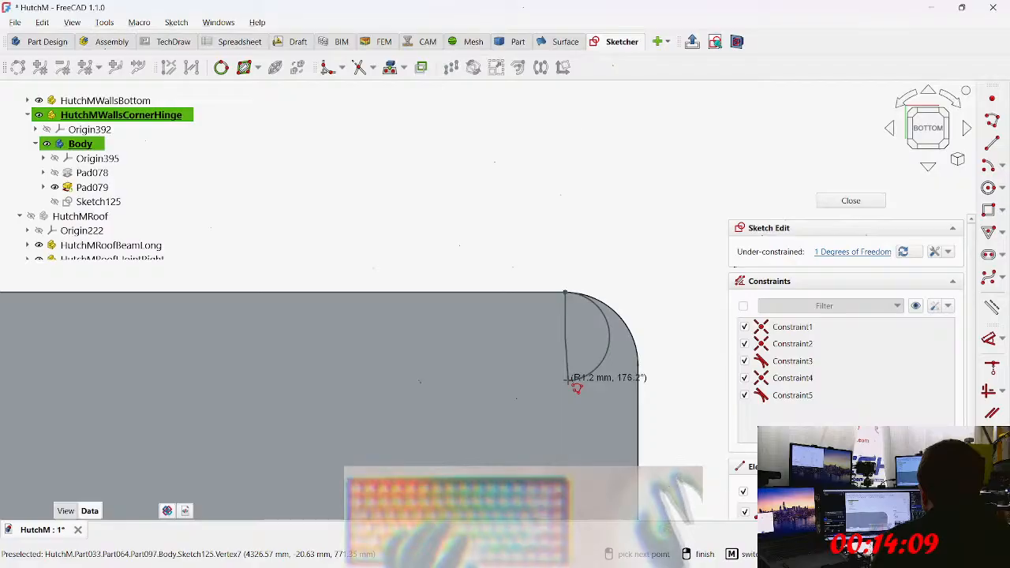
click(565, 382)
Step: Run the polyline back inside the horizontal outer edge and round it near the outer corner with a tangent quarter arc
middle_drag(401, 385, 714, 352)
scroll(713, 350, down, 3)
scroll(430, 350, down, 1)
middle_drag(274, 360, 640, 315)
scroll(333, 335, down, 3)
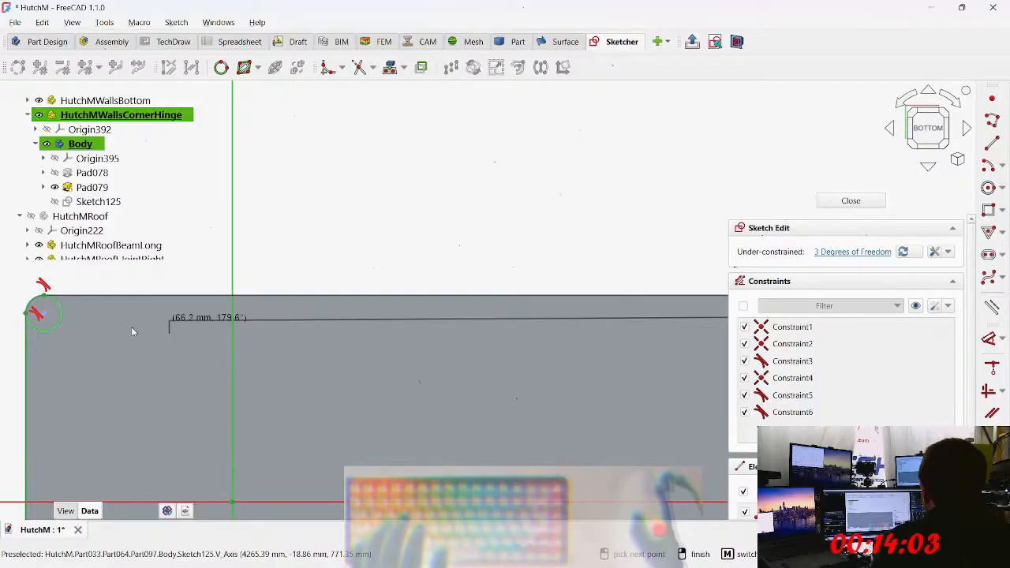
click(92, 319)
key(m)
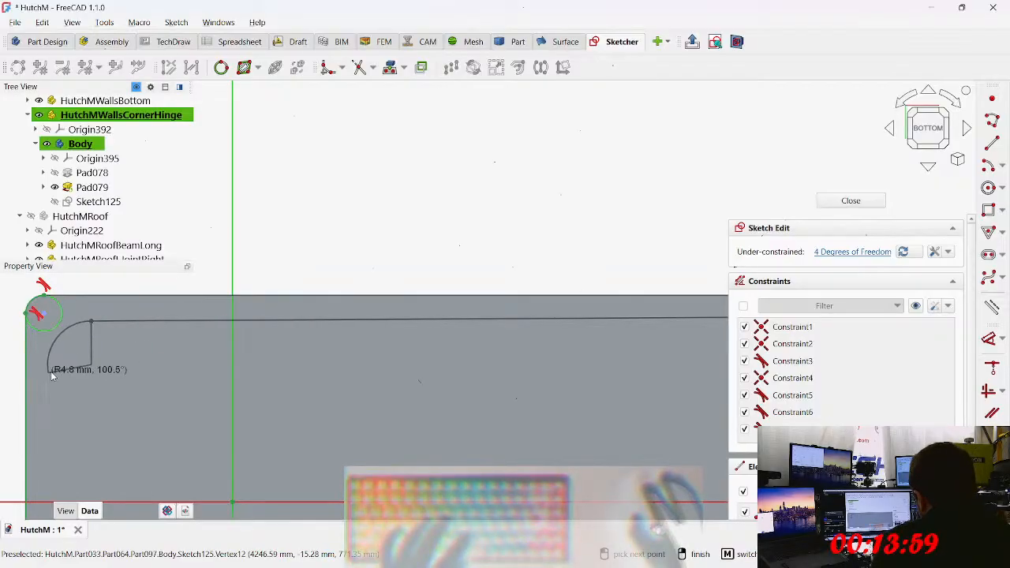
click(56, 362)
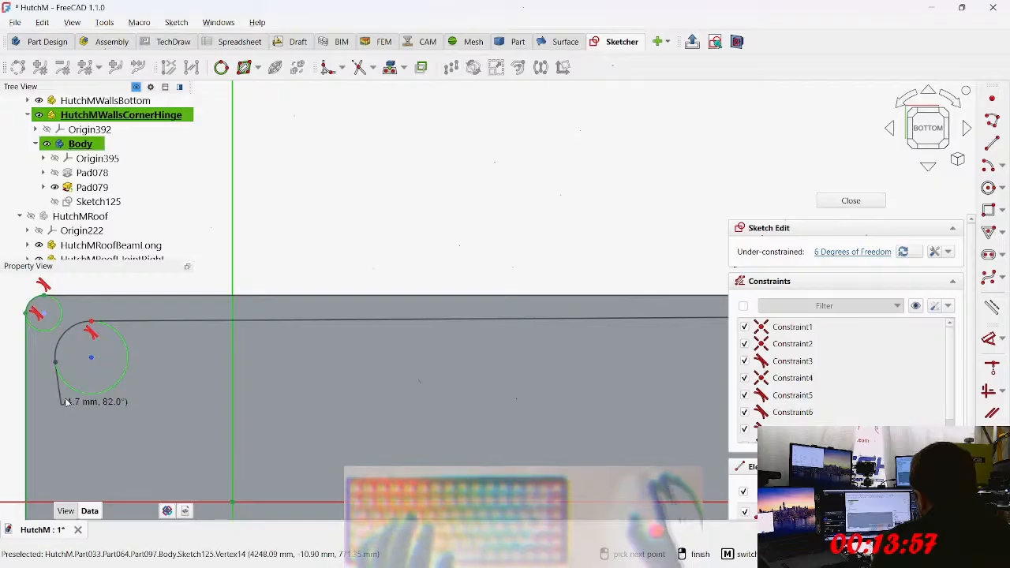
Step: Continue the polyline inside the vertical outer edge to the plate's far end and finish with a tangent arc of about 5.9 mm radius
middle_drag(62, 402, 79, 175)
middle_drag(74, 455, 167, 137)
scroll(157, 171, down, 2)
scroll(246, 464, down, 1)
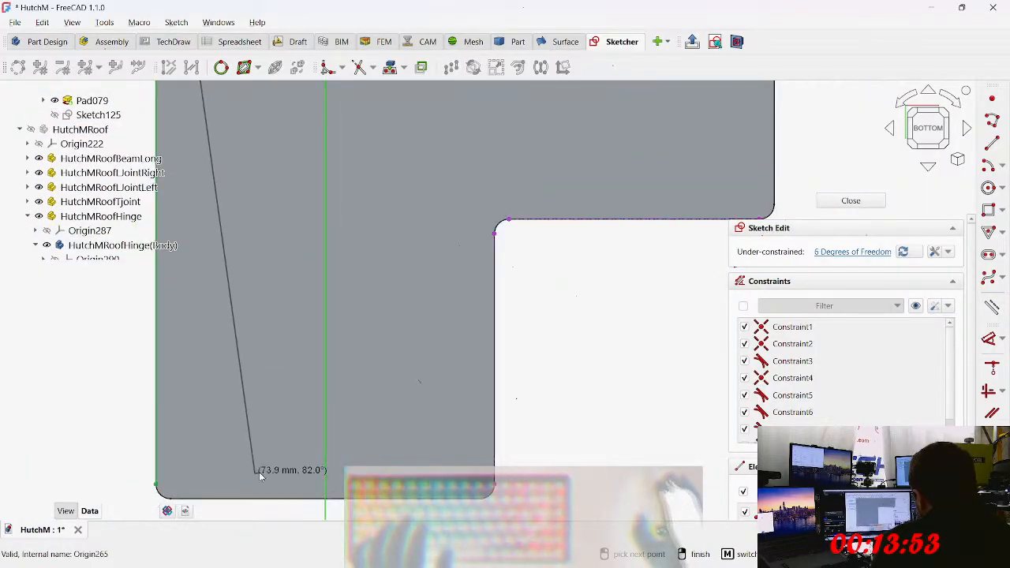
click(254, 460)
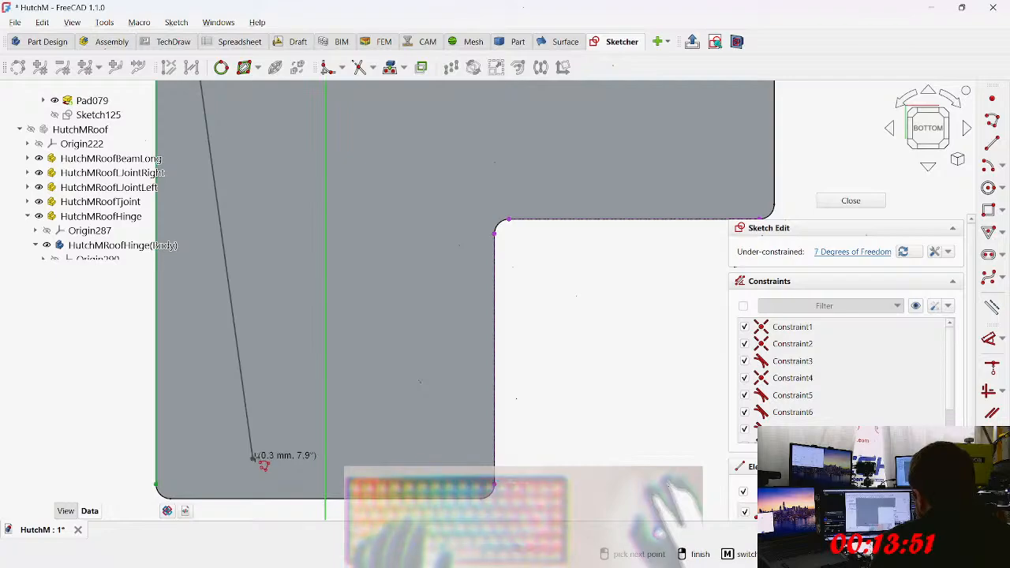
key(m)
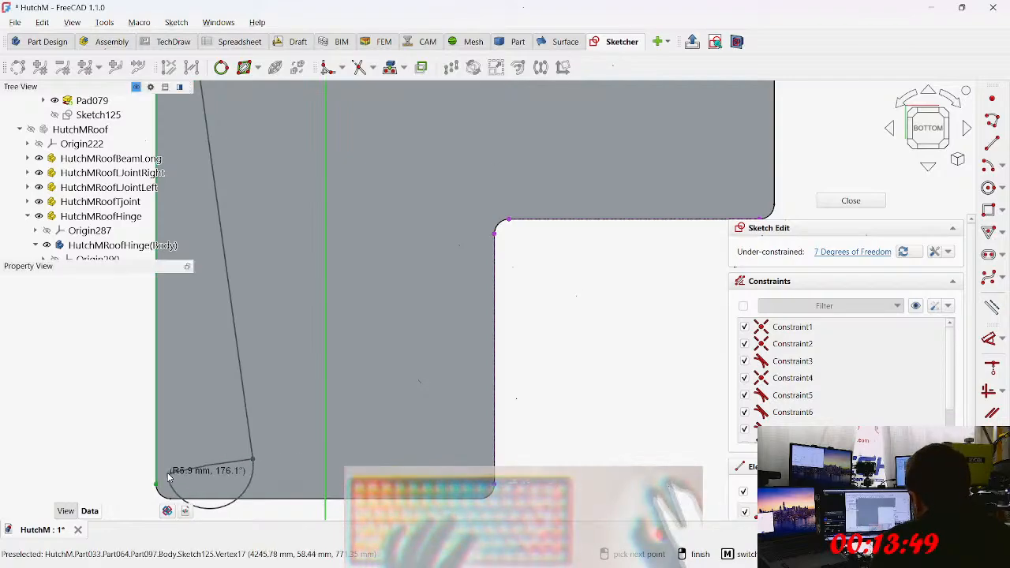
click(170, 477)
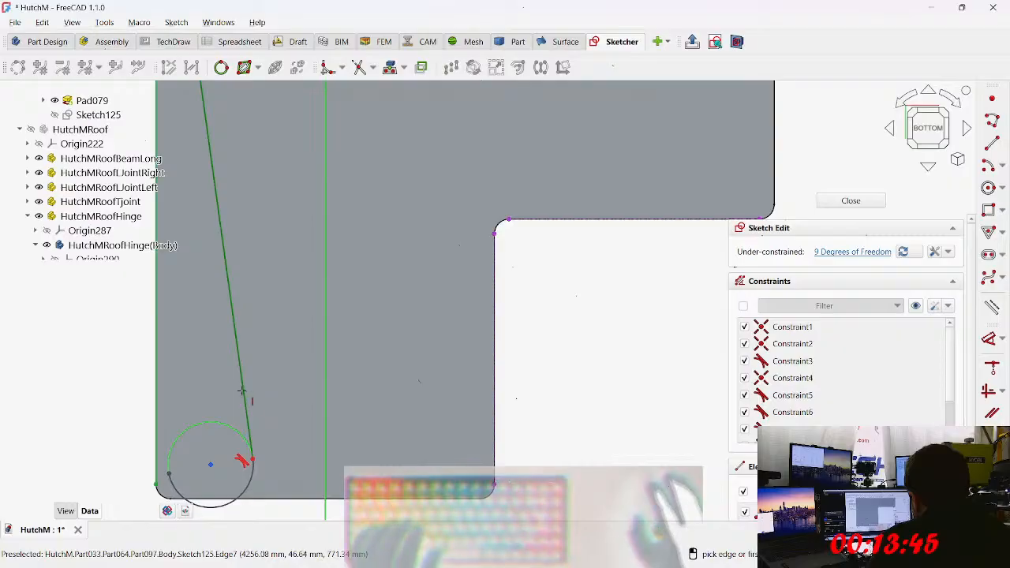
Step: Constrain the profile's two long inner lines, one vertical and the other horizontal
key(Escape)
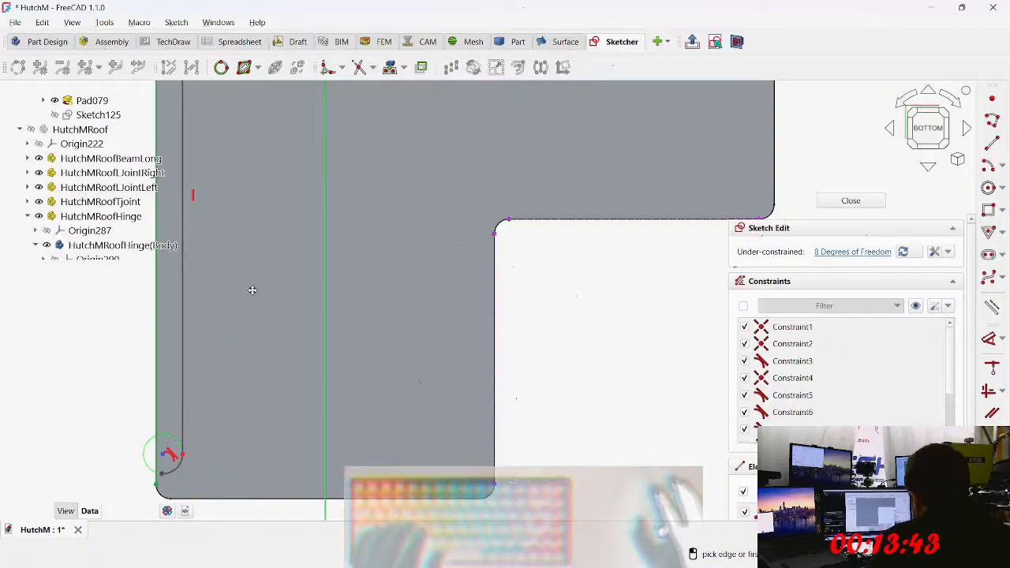
middle_drag(255, 292, 303, 452)
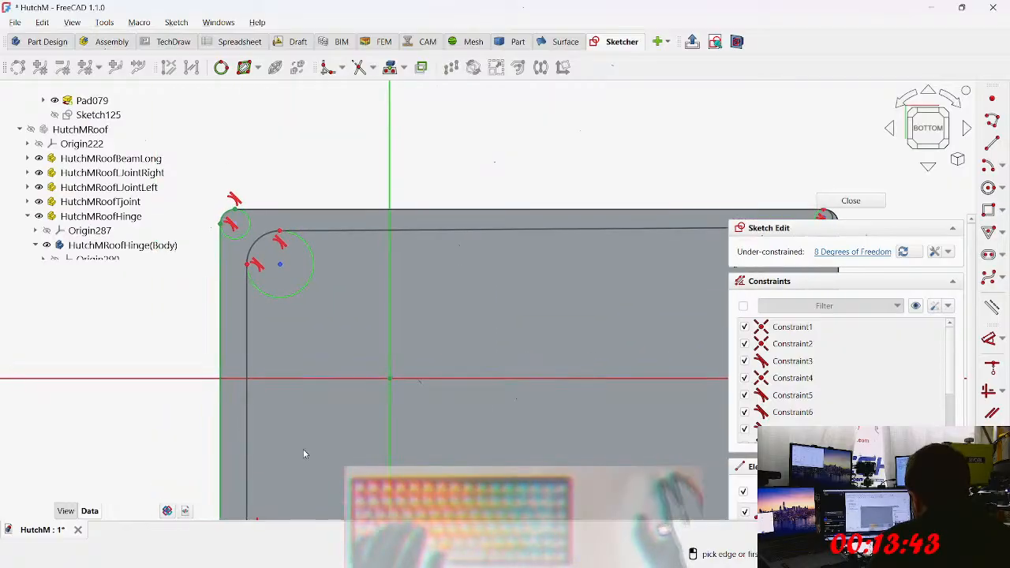
click(440, 233)
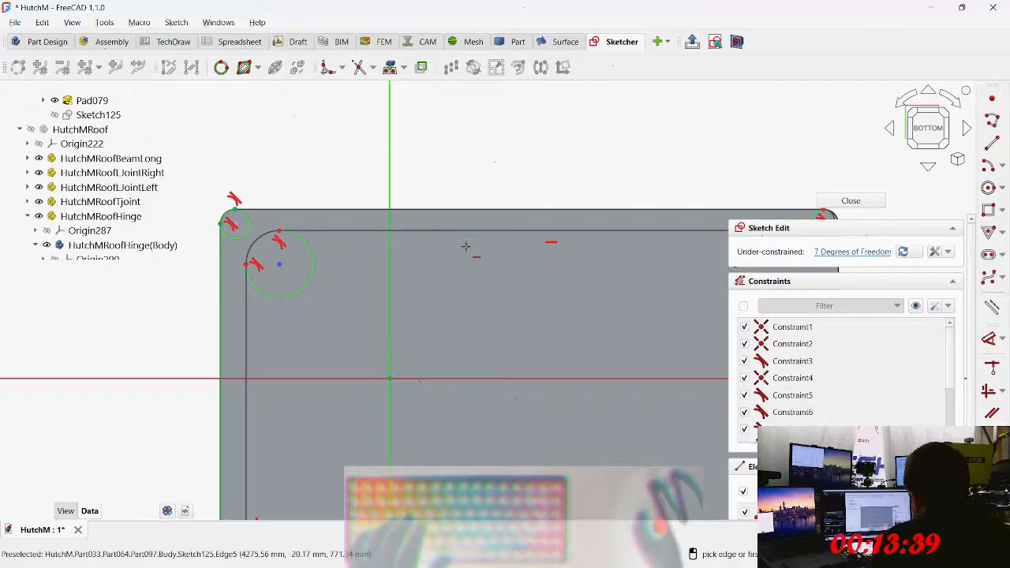
Step: Make the profile's inner corner arc equal in radius to the arc on the plate's outer corner
middle_drag(337, 346, 436, 362)
scroll(330, 213, up, 3)
scroll(330, 213, up, 2)
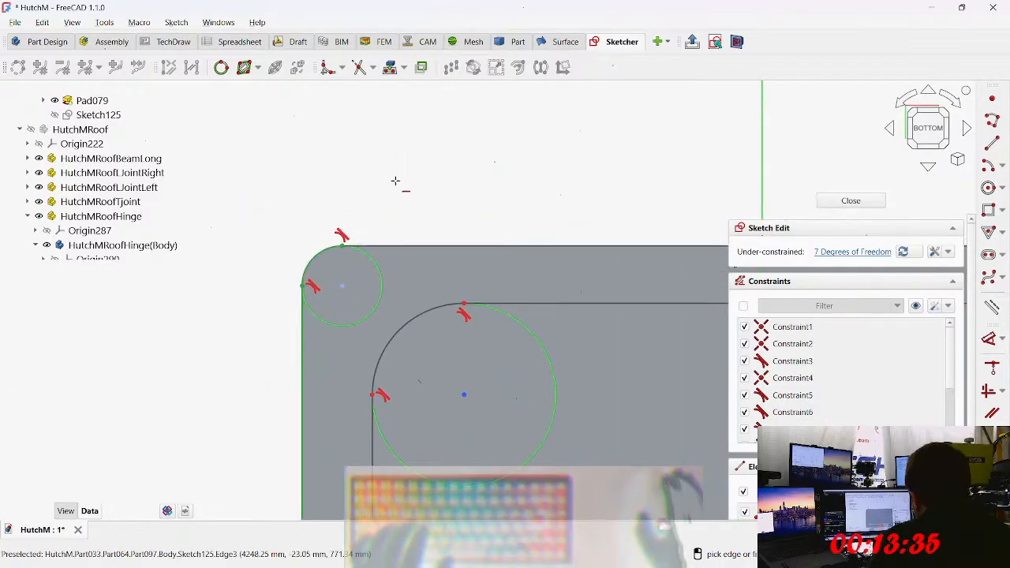
key(e)
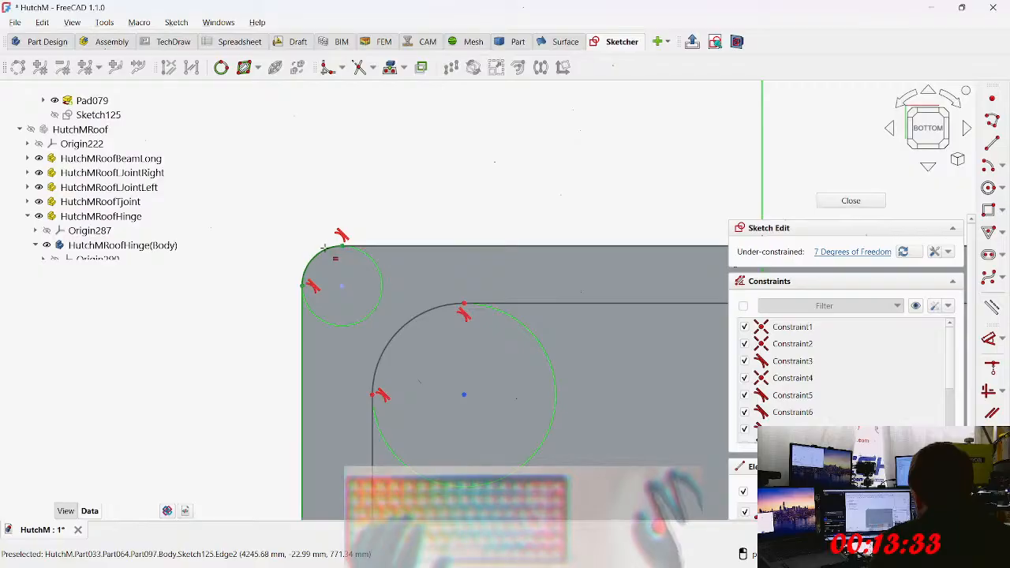
click(324, 247)
click(428, 319)
Step: Dimension the gap between the profile's two horizontal lines with the expression <<_HutchM>>.joint_wall_thickness
mouse_move(429, 319)
middle_down()
mouse_move(510, 355)
mouse_move(184, 349)
middle_up()
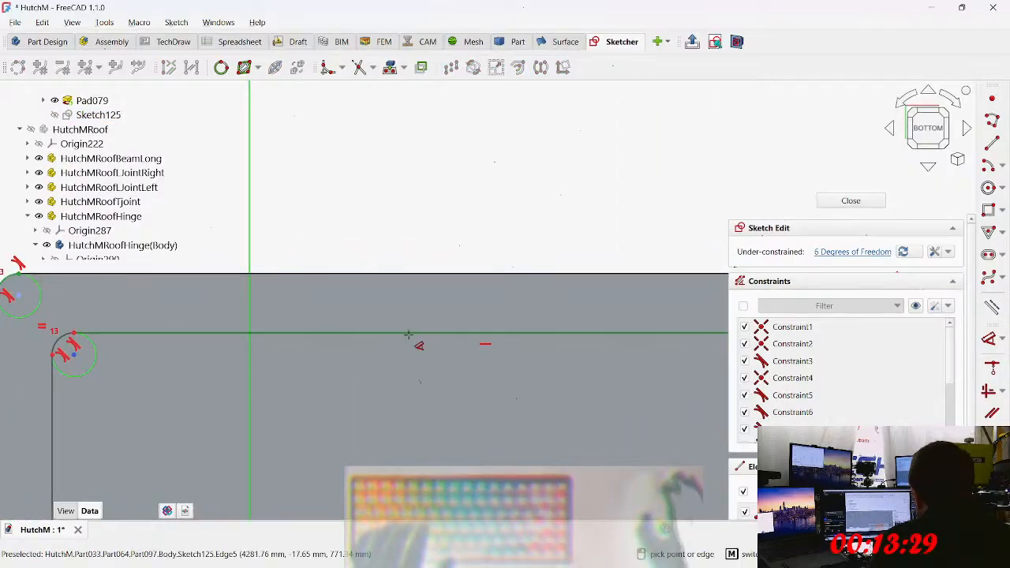
click(404, 309)
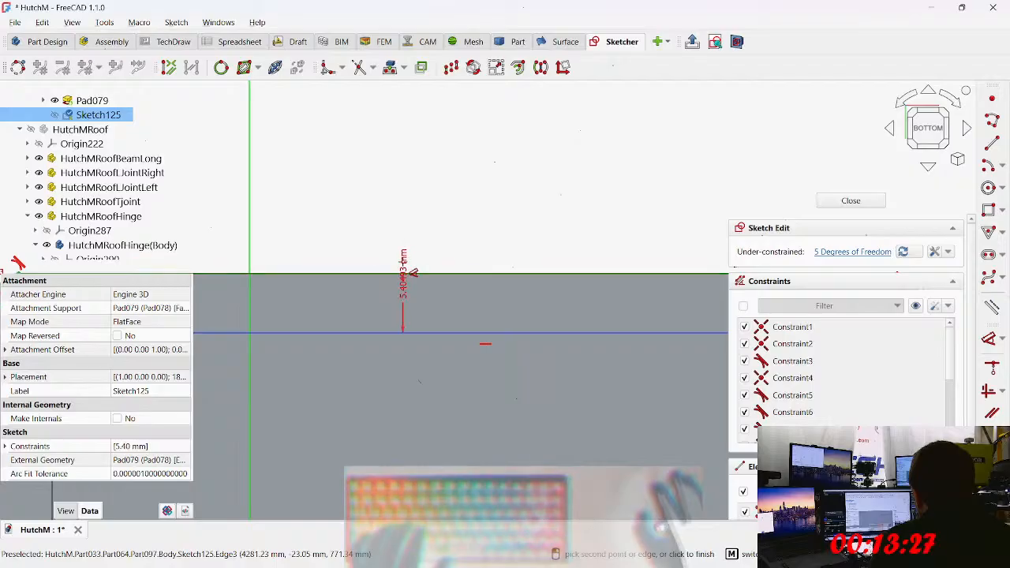
click(374, 117)
key(equal)
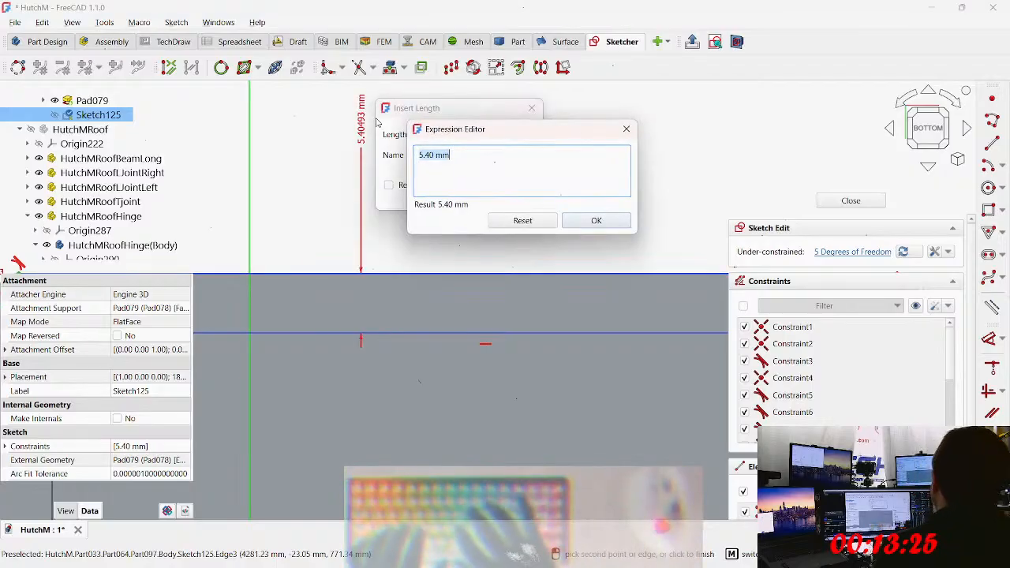
text(<<HutchM>>.w)
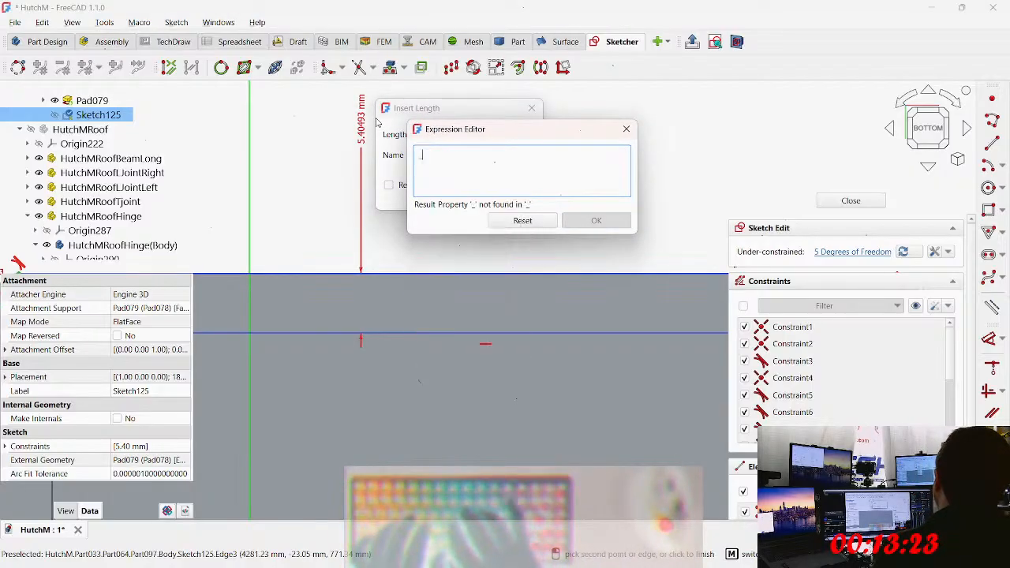
text(all_thi)
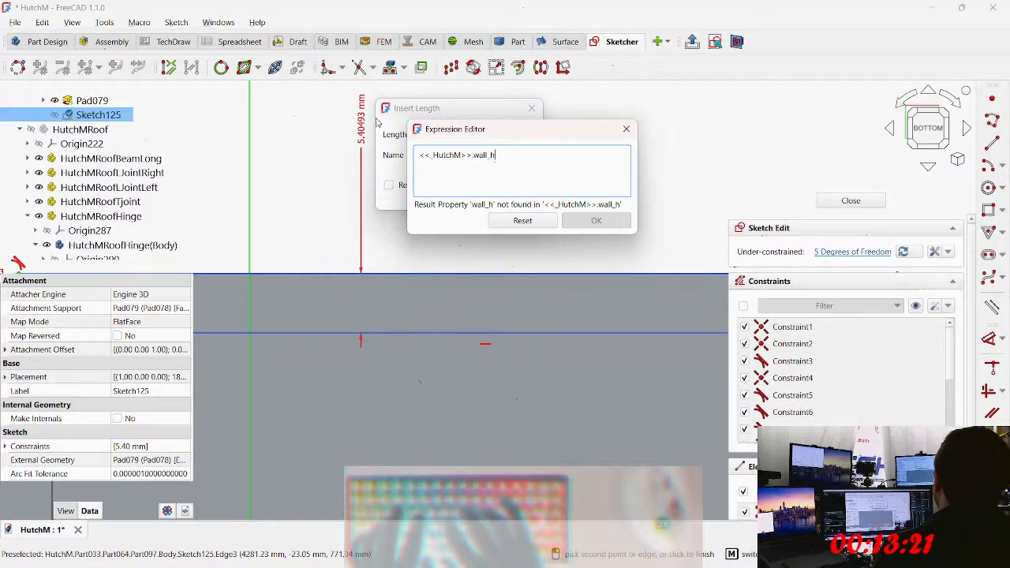
key(Down)
key(Down)
key(Return)
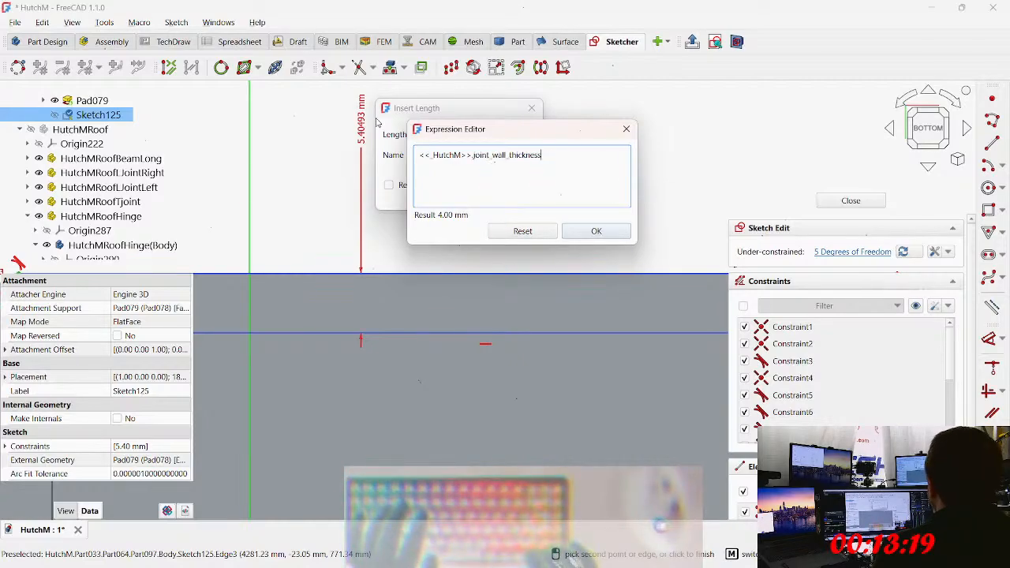
key(Return)
key(Return)
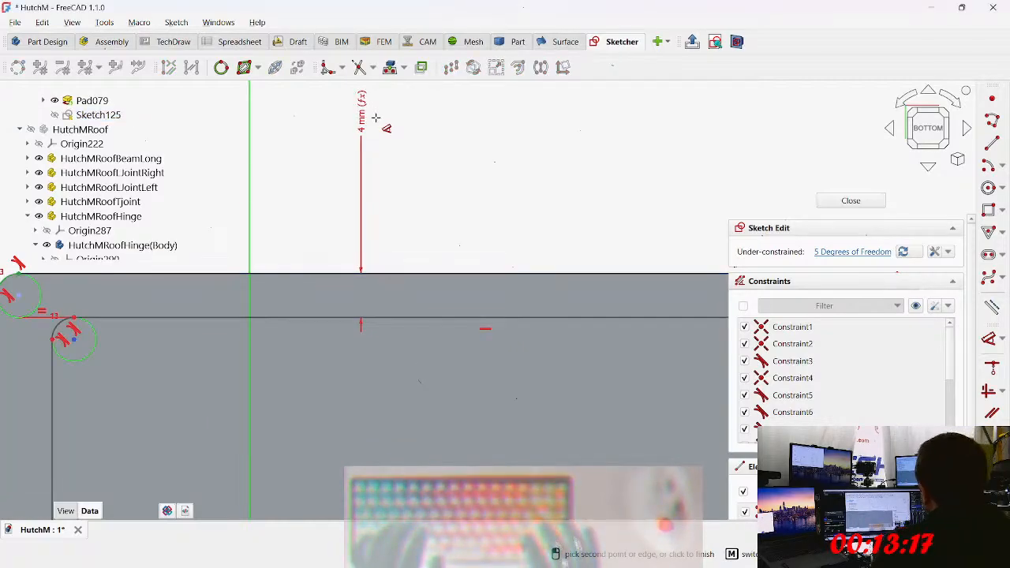
Step: Dimension the gap between the two vertical lines with the expression 0.5*<<_HutchM>>.walls_post_depth+<<_HutchM>>.joint_wall_thickness
scroll(427, 324, down, 3)
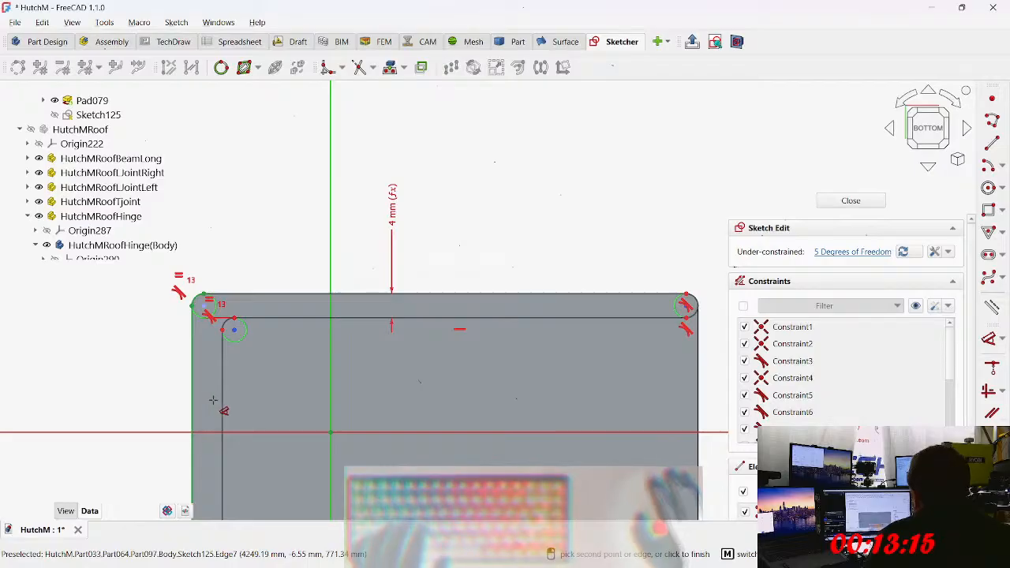
click(218, 397)
middle_drag(304, 347, 462, 314)
click(351, 365)
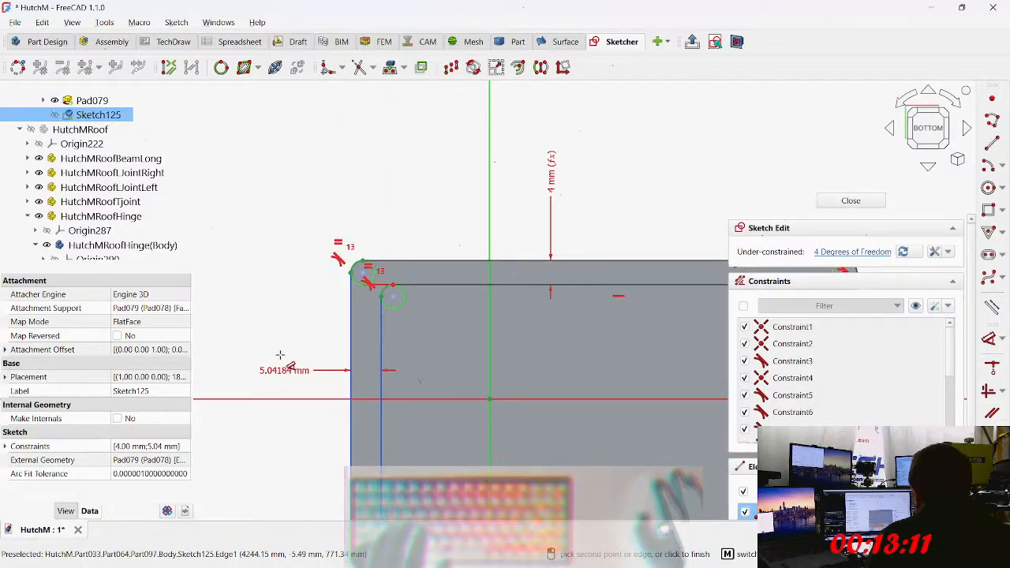
click(278, 359)
key(=)
text(0.5*<<_HutchM>>.walls_post_depth+<<_HutchM>>.joint_wall_thickness)
key(Return)
key(Return)
key(Return)
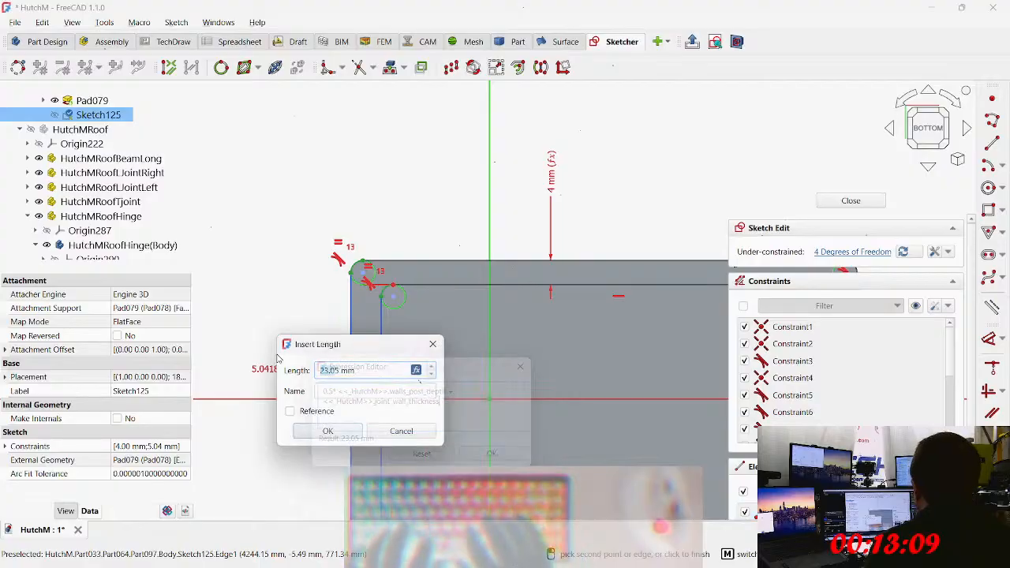
Step: Undo the last horizontal dimension and re-dimension the gap between the outer and inner vertical lines with the expression <<_HutchM>>.joint_wall_thickness
key(ctrl+z)
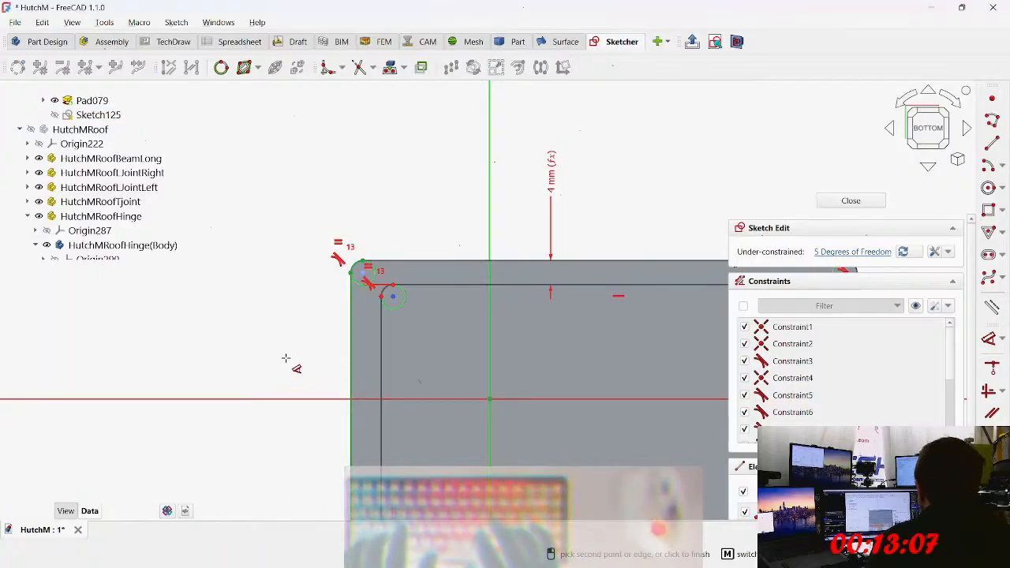
click(348, 364)
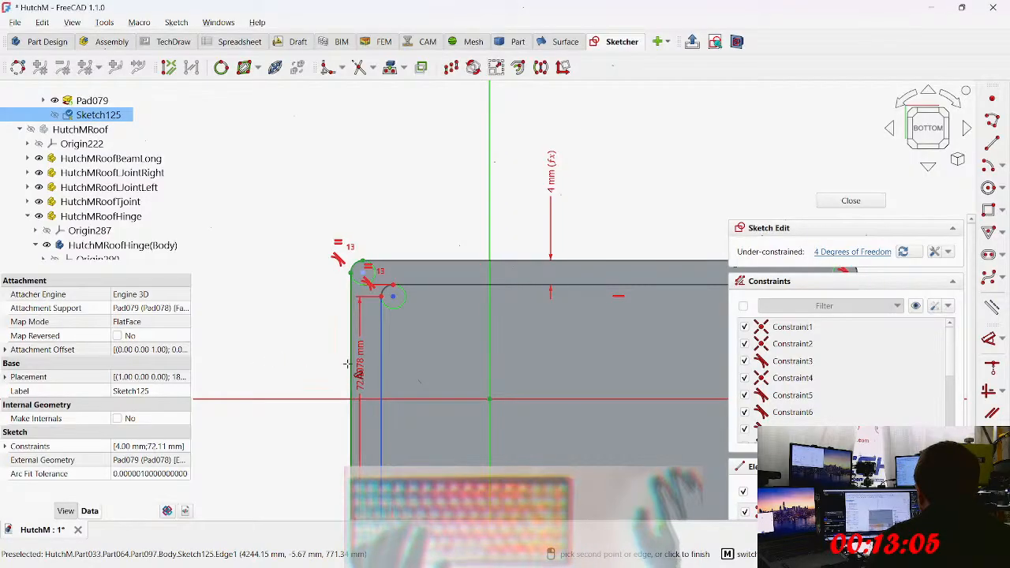
click(270, 350)
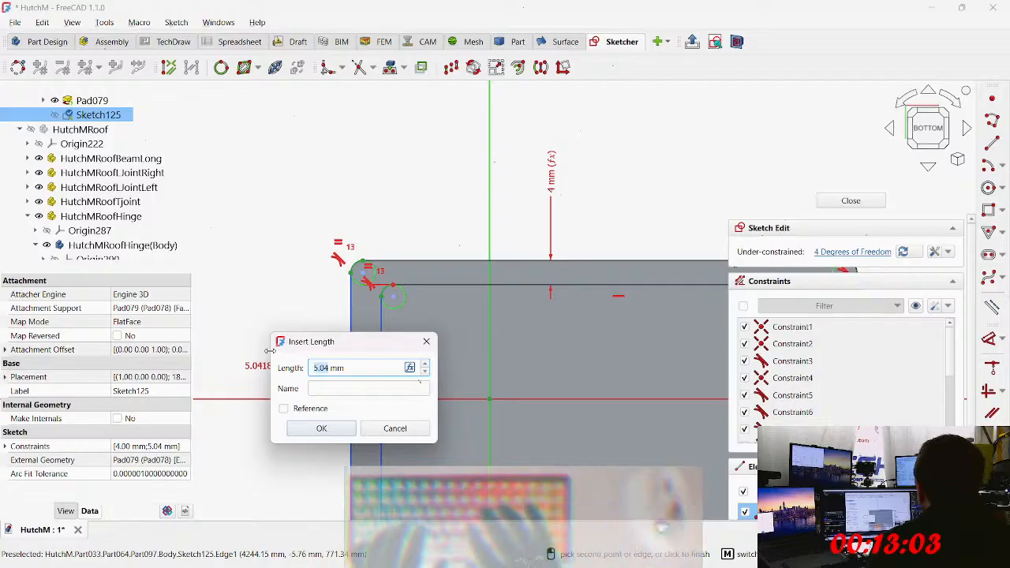
key(equal)
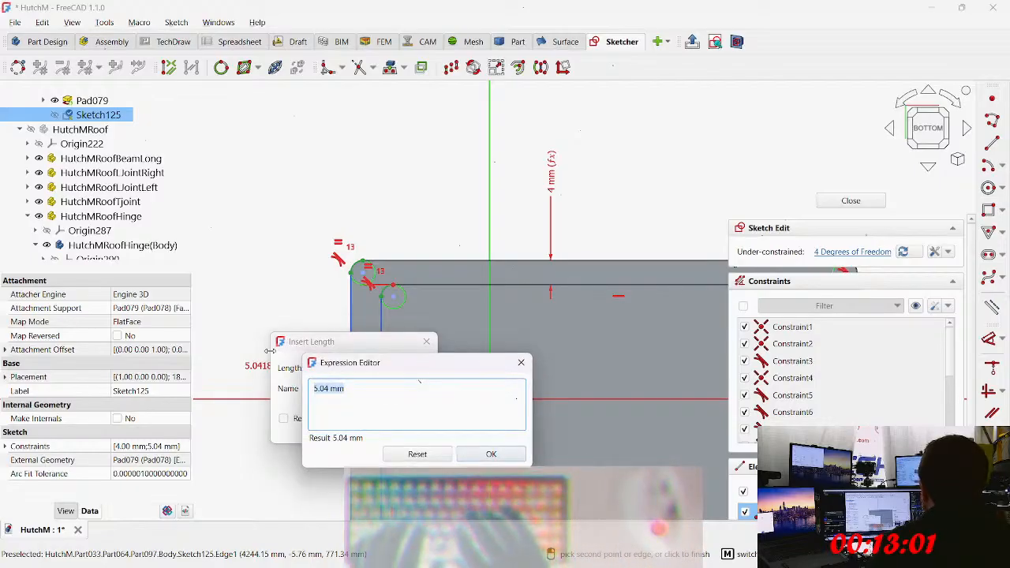
text(<<HutchM>>.wall_)
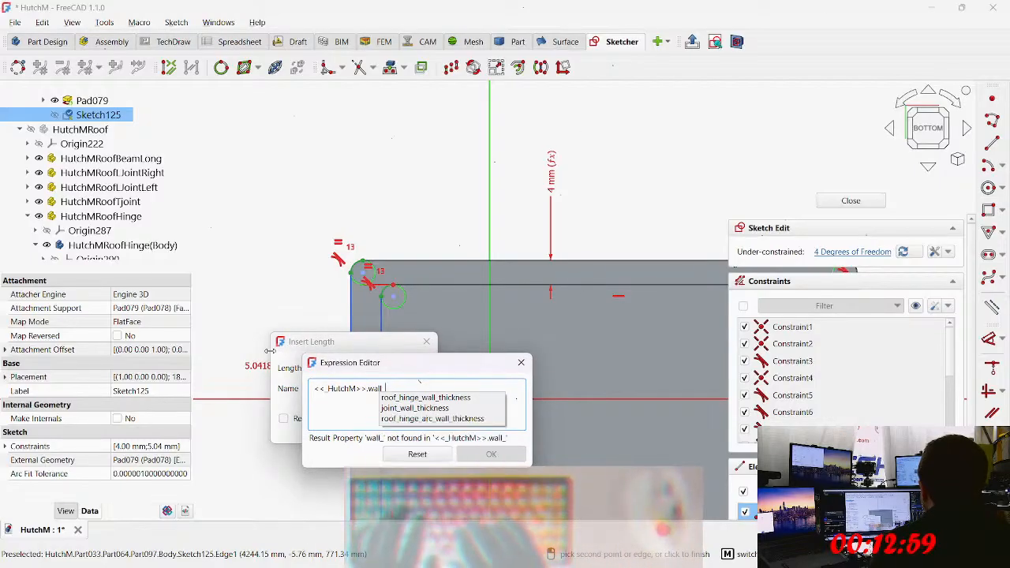
key(Down)
key(Down)
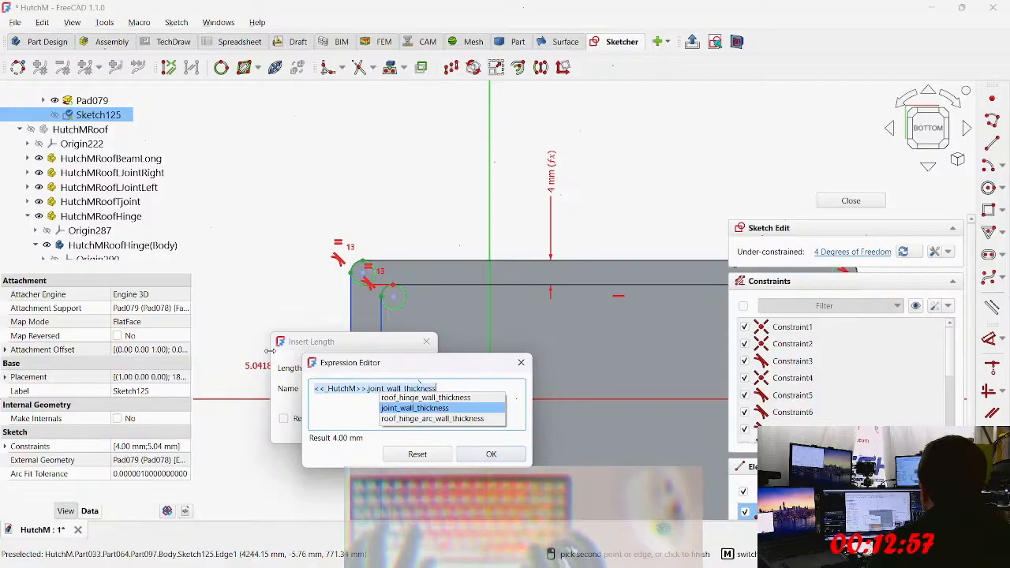
key(Return)
key(Return)
key(Return)
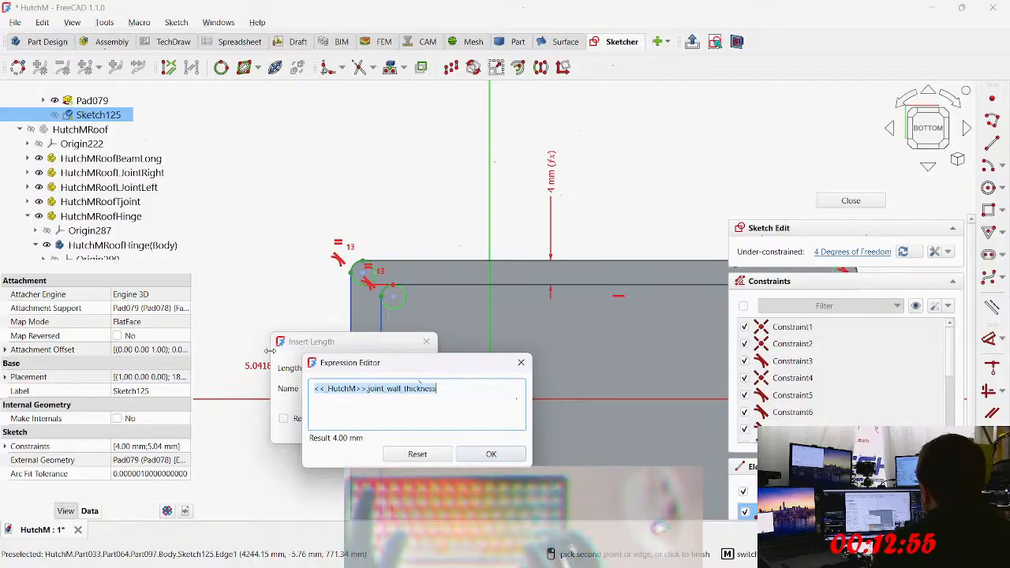
Step: Stretch the inner vertical line down to the plate's lower corner and make its end arc tangent to the outer line at their endpoints
scroll(322, 365, down, 2)
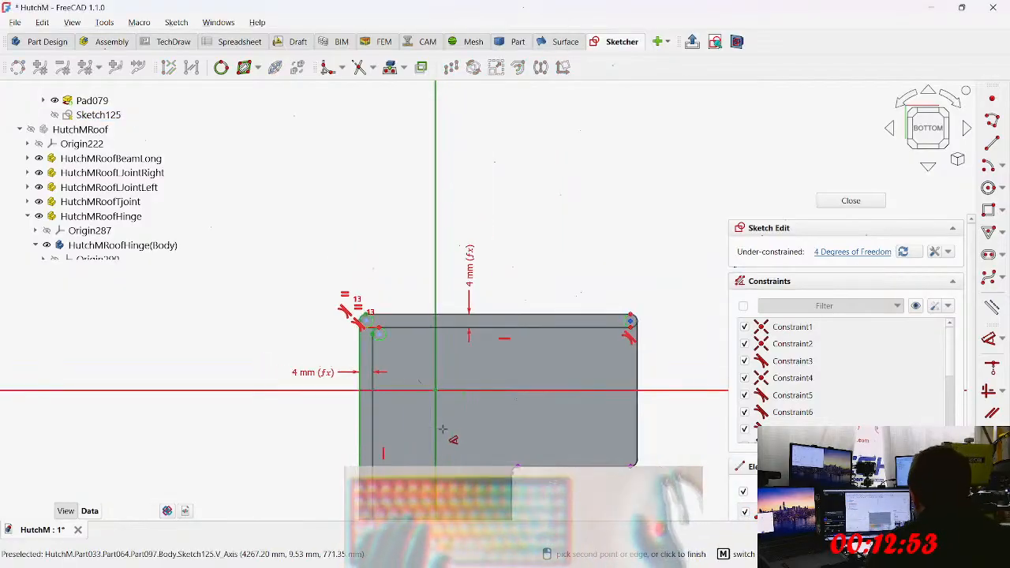
scroll(378, 347, up, 8)
middle_drag(433, 341, 553, 344)
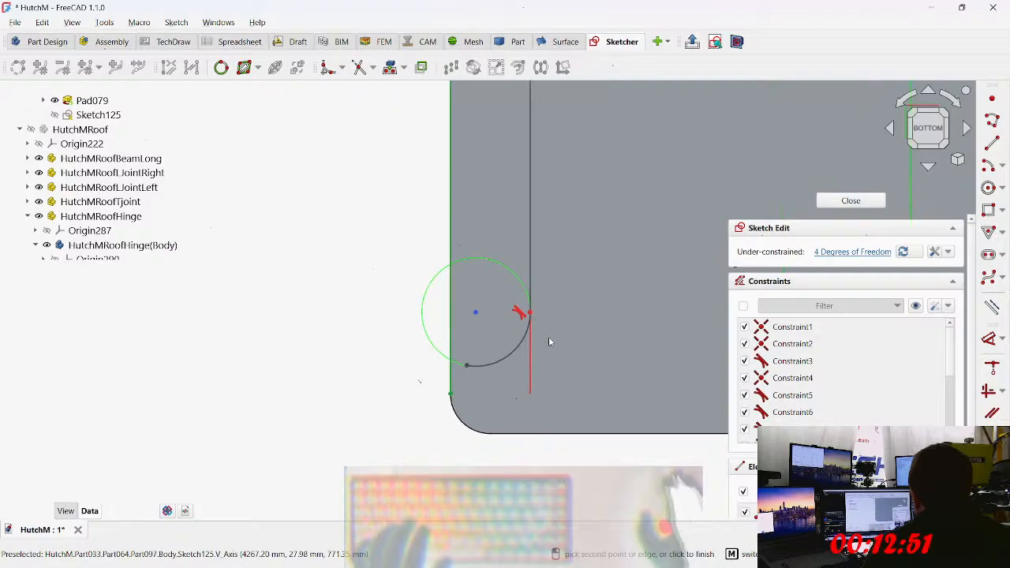
drag(530, 315, 537, 397)
scroll(467, 387, up, 4)
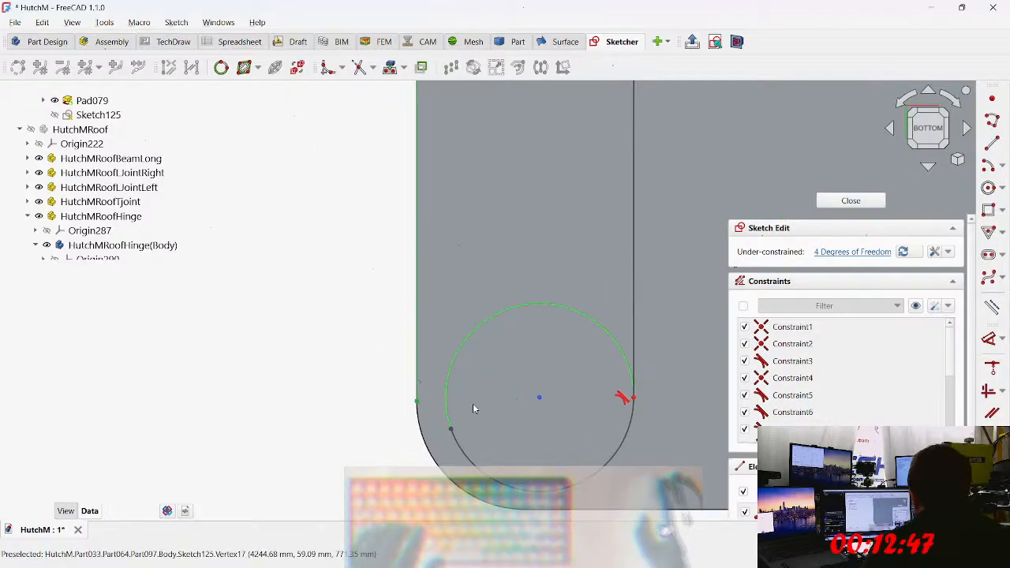
key(t)
click(449, 428)
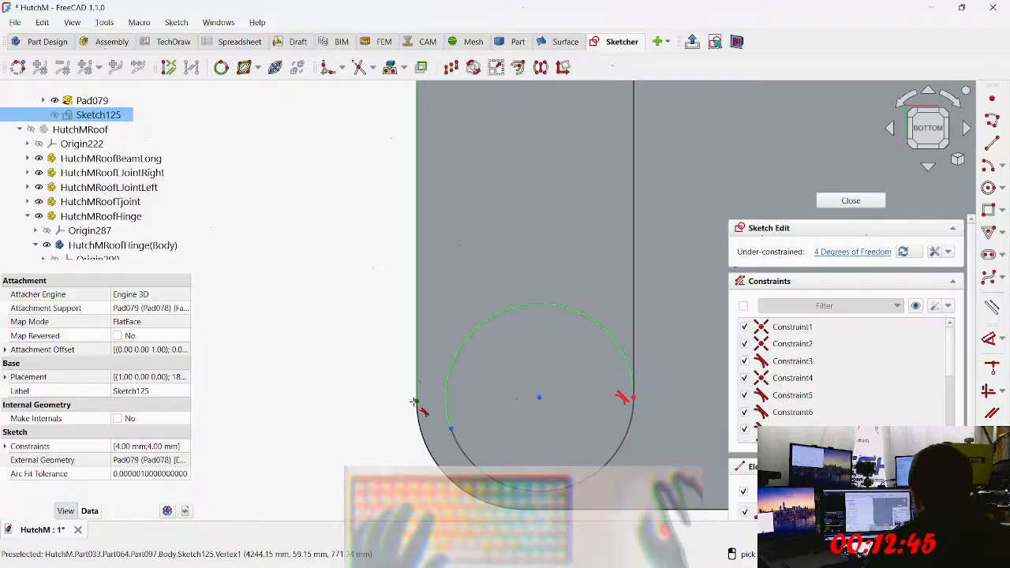
click(419, 406)
scroll(502, 401, down, 9)
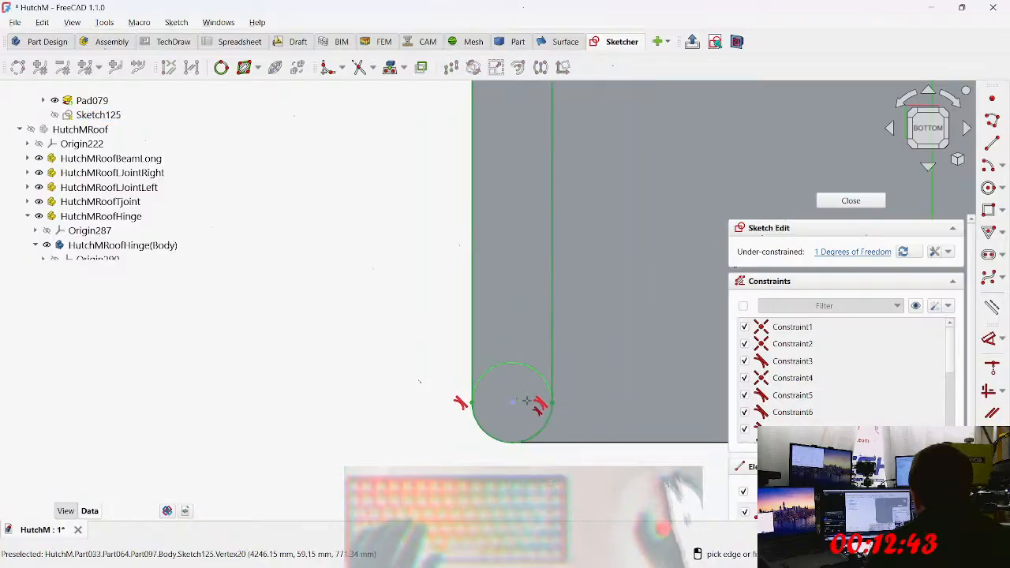
mouse_move(541, 347)
middle_down()
mouse_move(405, 450)
mouse_move(376, 510)
middle_up()
middle_drag(484, 275, 446, 505)
mouse_move(533, 302)
middle_down()
mouse_move(423, 435)
mouse_move(399, 415)
mouse_move(74, 388)
mouse_move(56, 417)
mouse_move(118, 239)
mouse_move(186, 195)
middle_up()
middle_drag(333, 366, 416, 225)
scroll(418, 284, down, 2)
mouse_move(427, 296)
middle_down()
mouse_move(436, 283)
mouse_move(423, 301)
middle_up()
key(t)
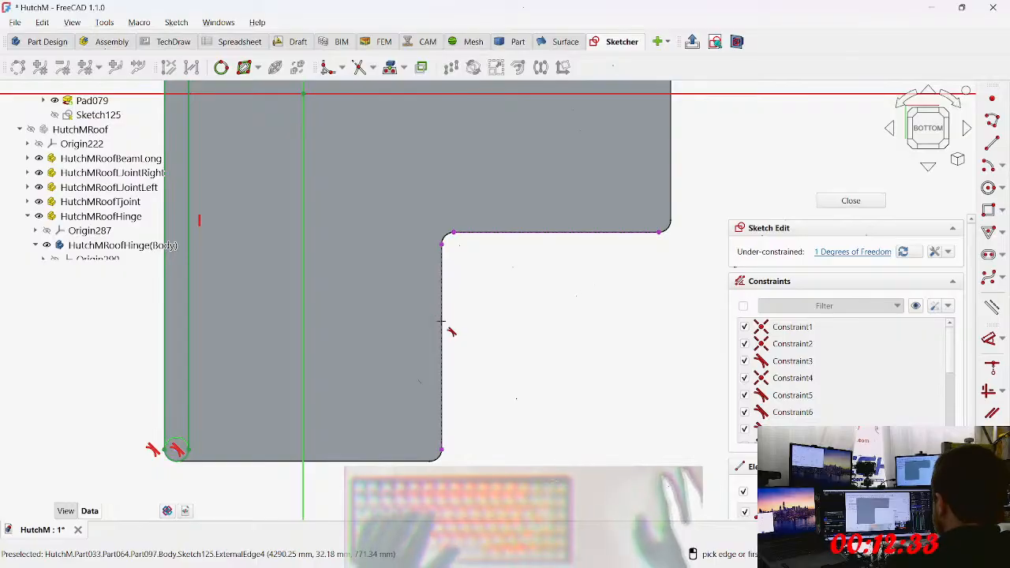
scroll(457, 454, up, 3)
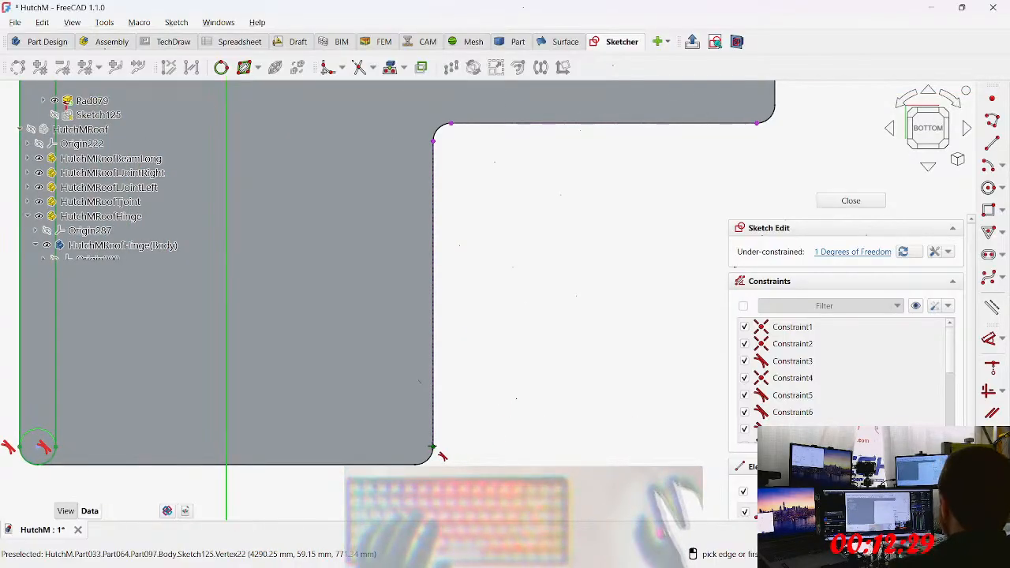
click(432, 448)
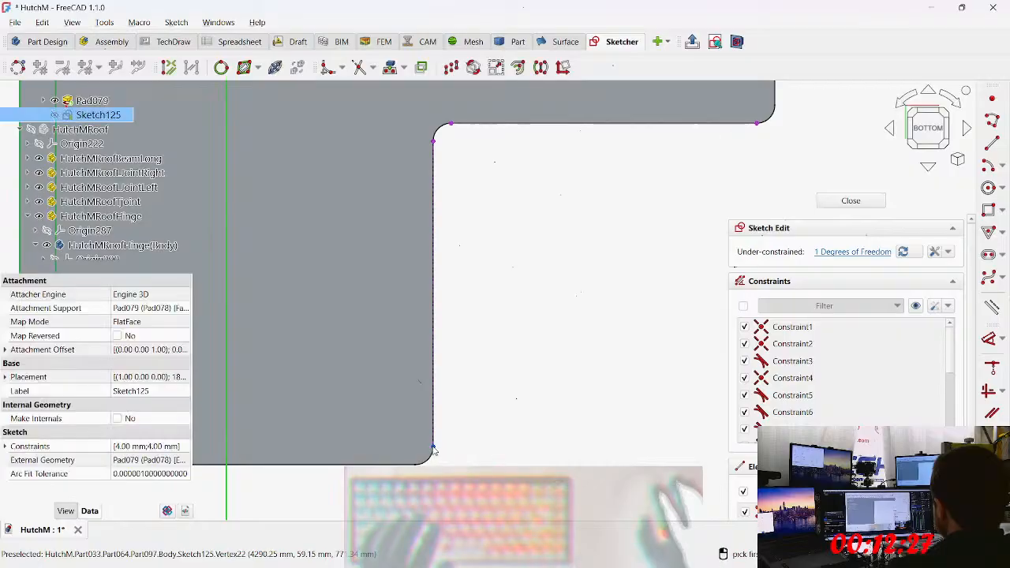
key(Escape)
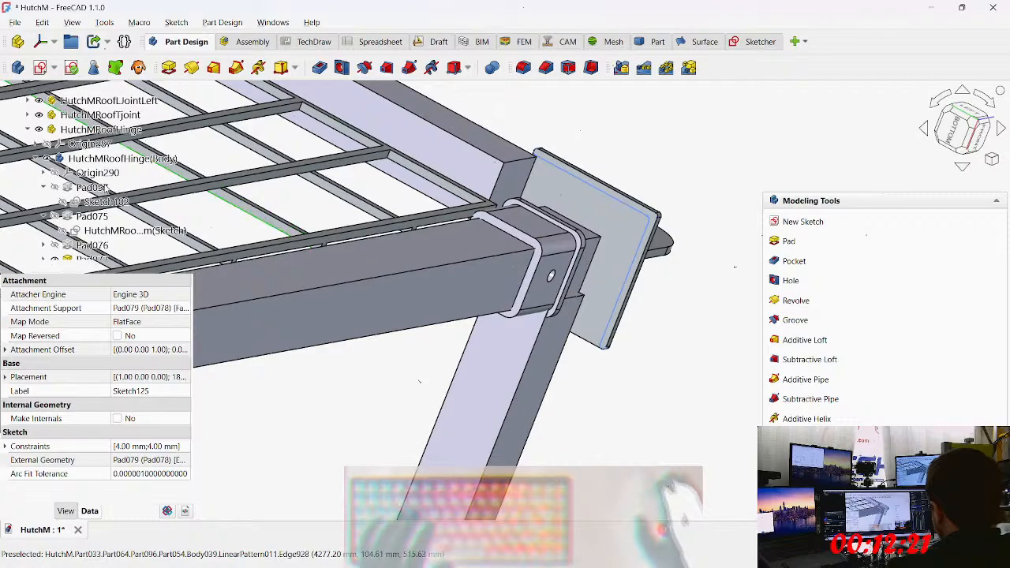
Step: Examine the roof frame, mesh panels and corner joints around the wall corner hinge
scroll(144, 201, down, 1)
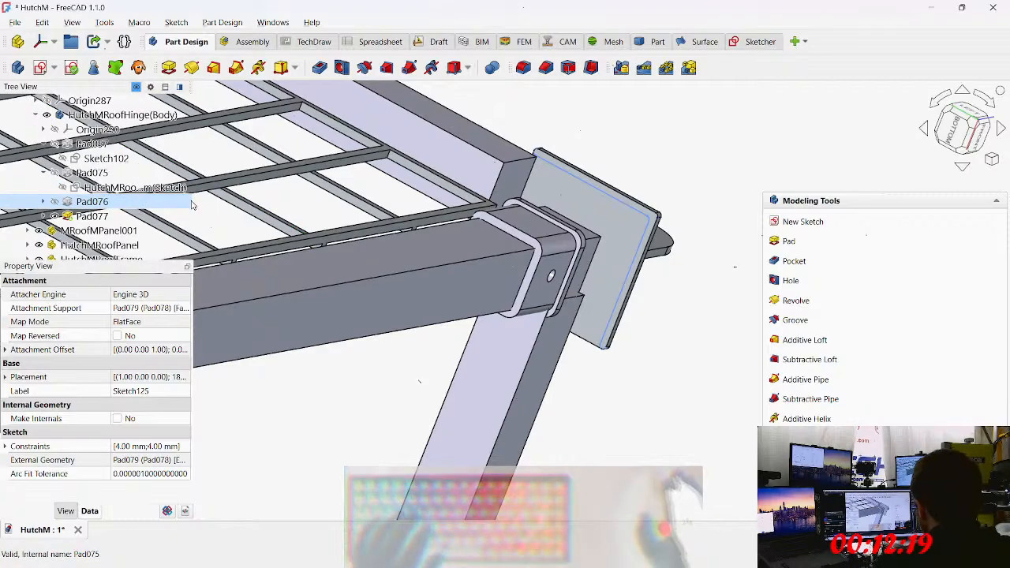
scroll(128, 167, up, 2)
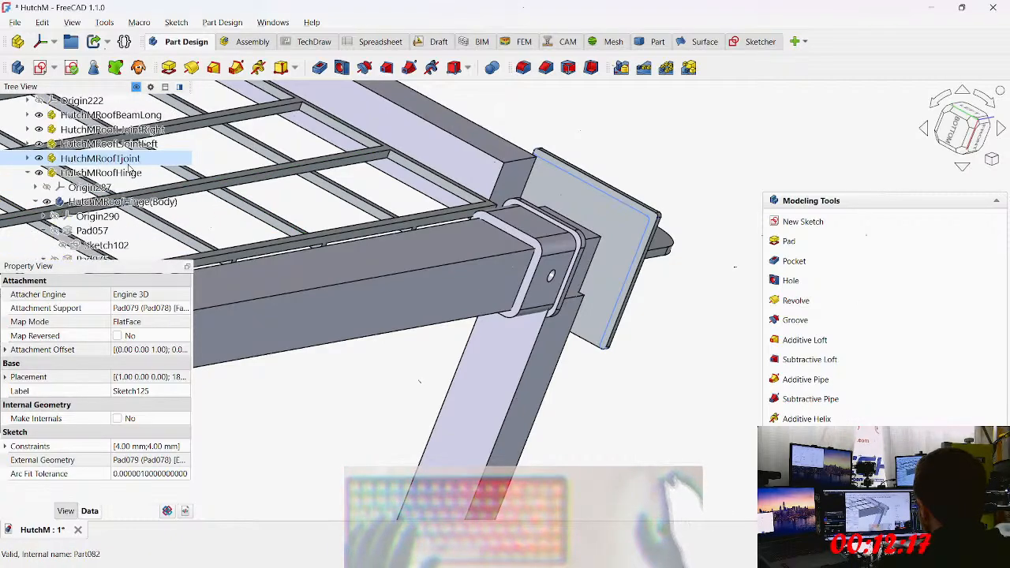
scroll(442, 315, down, 3)
middle_drag(444, 316, 815, 165)
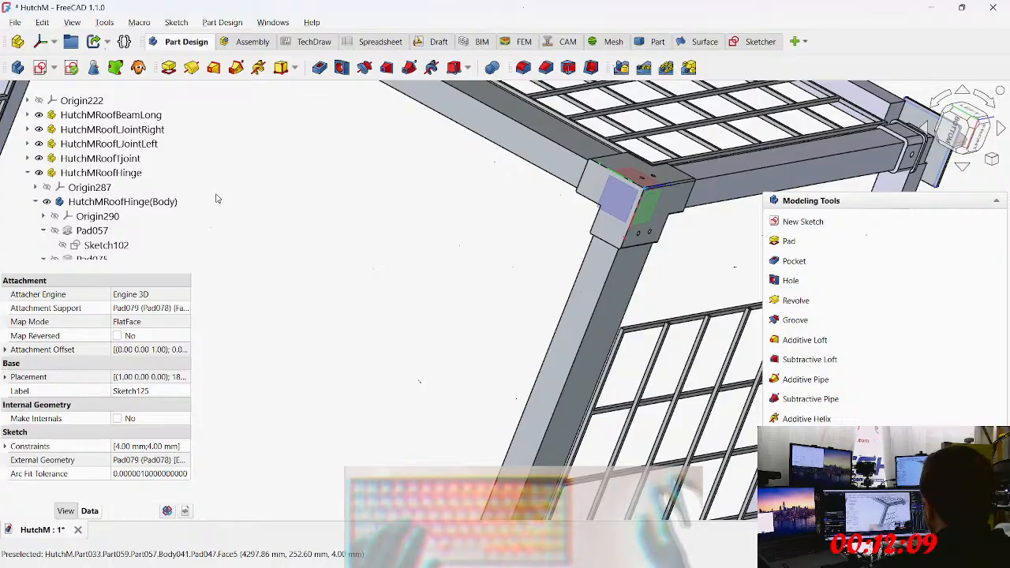
scroll(456, 181, up, 5)
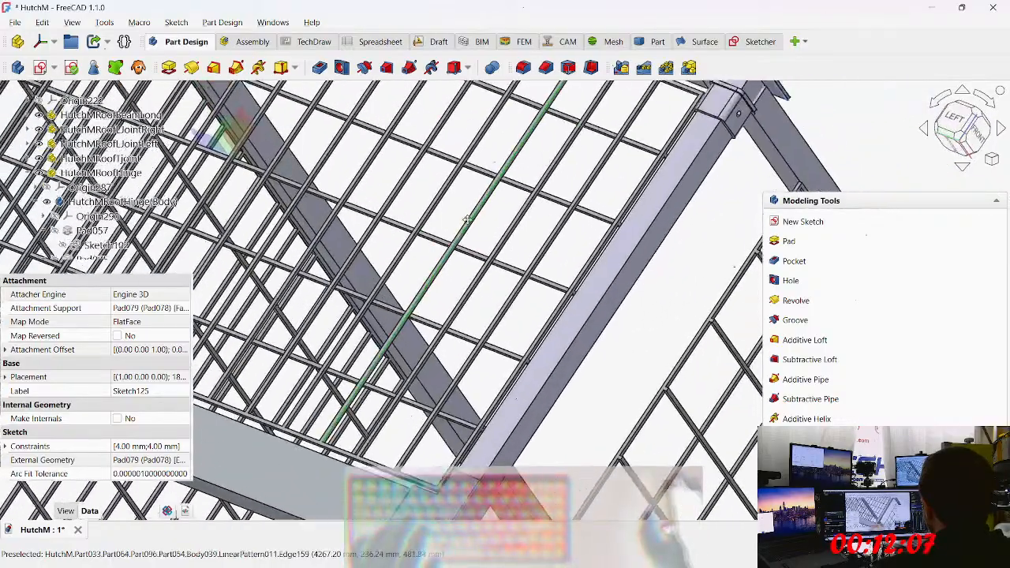
scroll(467, 220, down, 5)
click(533, 201)
scroll(473, 206, up, 2)
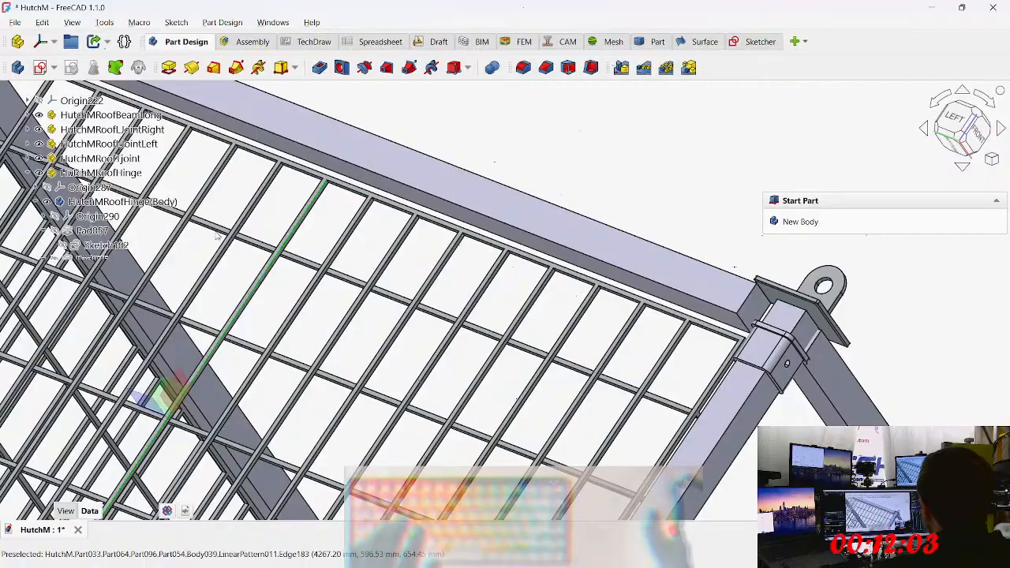
scroll(419, 209, down, 3)
scroll(355, 354, up, 4)
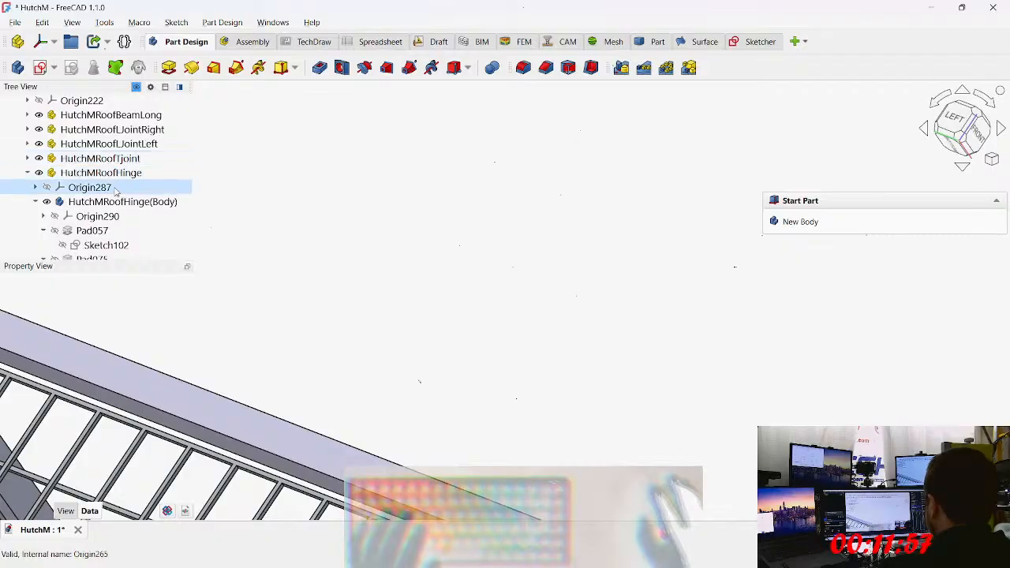
Step: Collapse the HutchMRoof branch and reopen Sketch125 in the HutchMWallsCornerHinge body for editing
scroll(113, 194, up, 2)
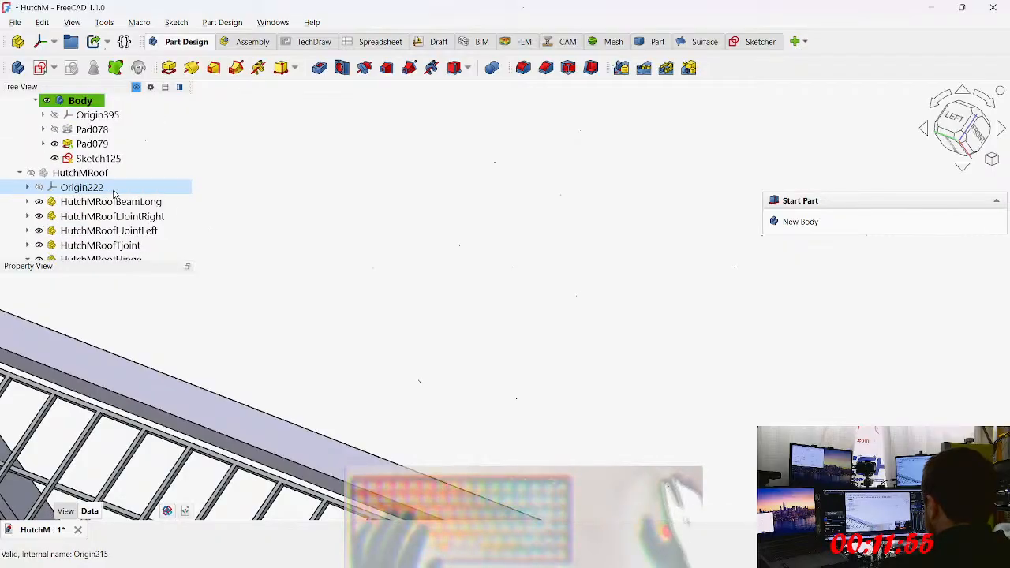
click(20, 173)
click(79, 171)
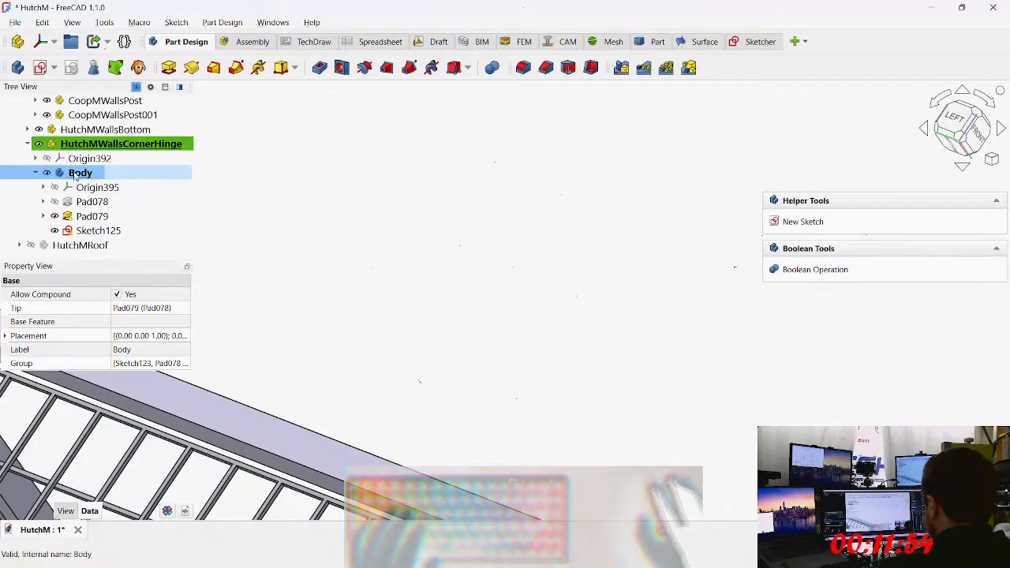
double_click(95, 230)
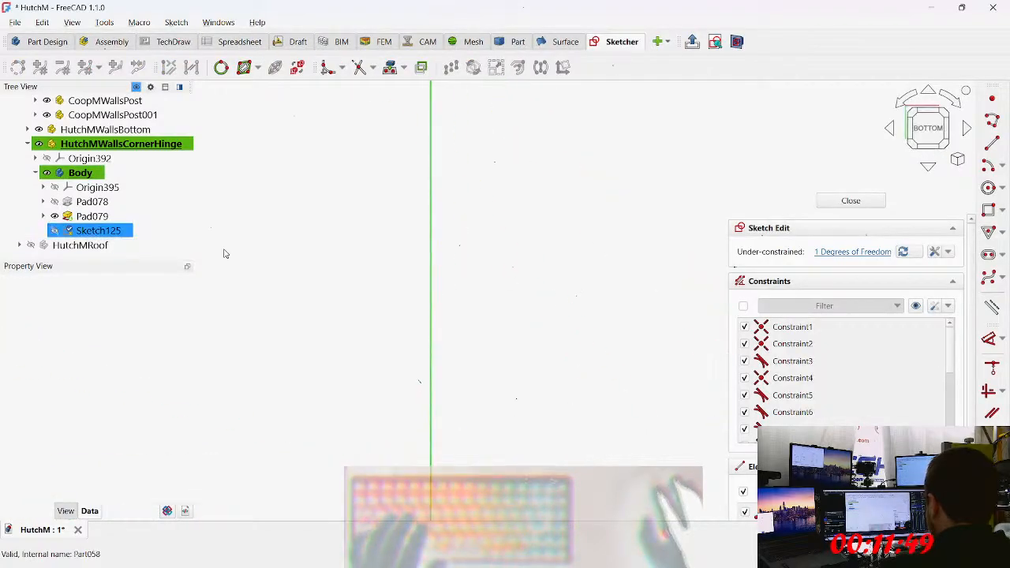
Step: Start a polyline with a vertical line about 34.1 mm long up the notch edge and a tangent arc around the notch's inner corner
scroll(354, 344, down, 3)
middle_drag(407, 110, 372, 230)
scroll(384, 230, down, 6)
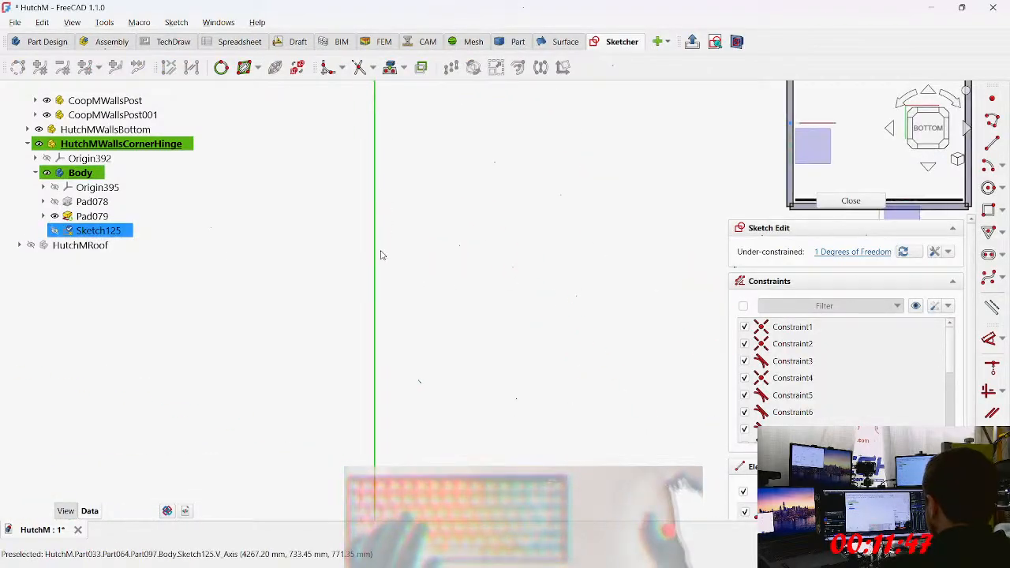
middle_drag(390, 181, 356, 377)
scroll(423, 305, up, 18)
middle_drag(320, 311, 396, 356)
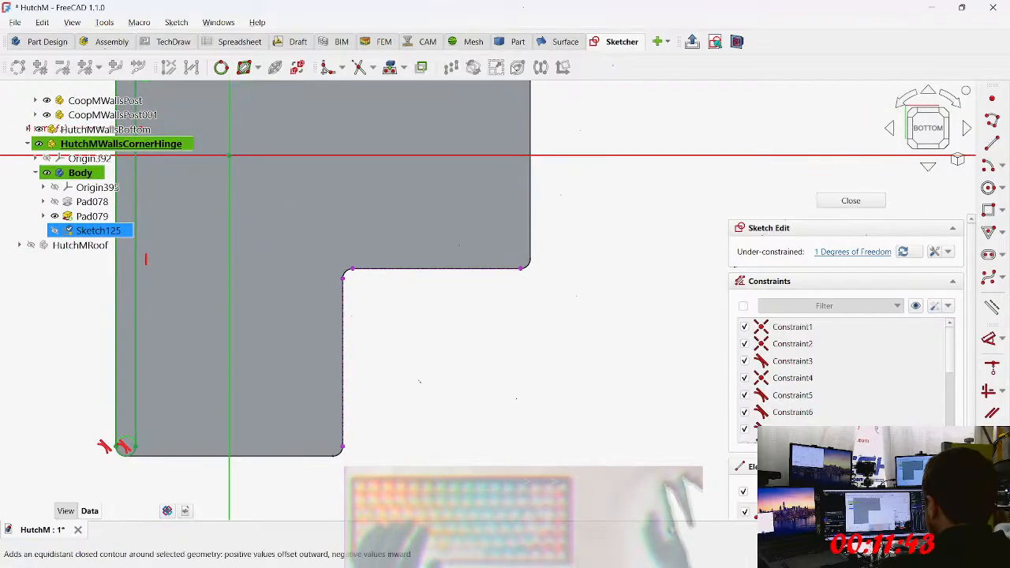
scroll(362, 332, down, 1)
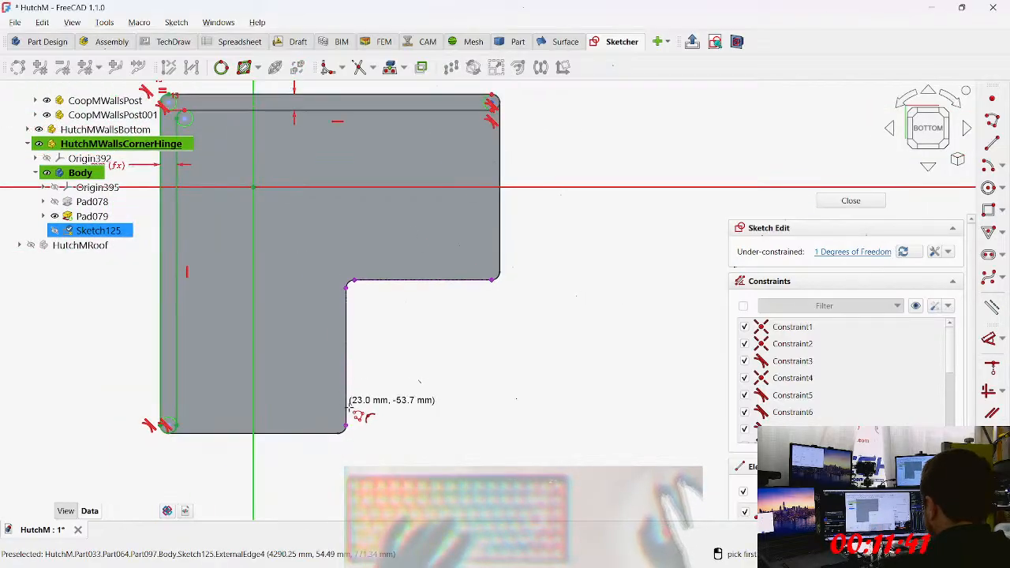
click(348, 428)
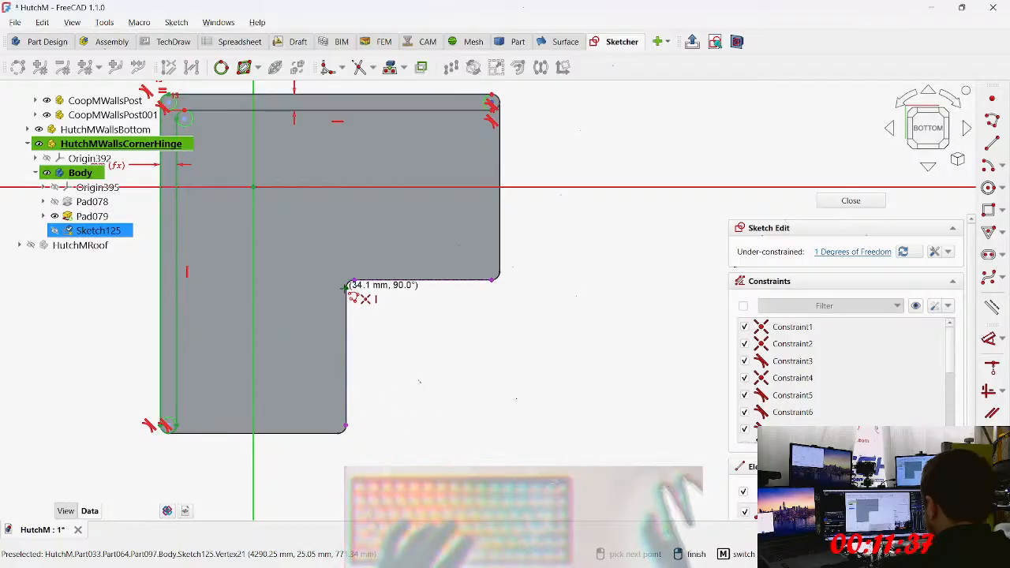
click(348, 285)
key(m)
scroll(348, 284, up, 4)
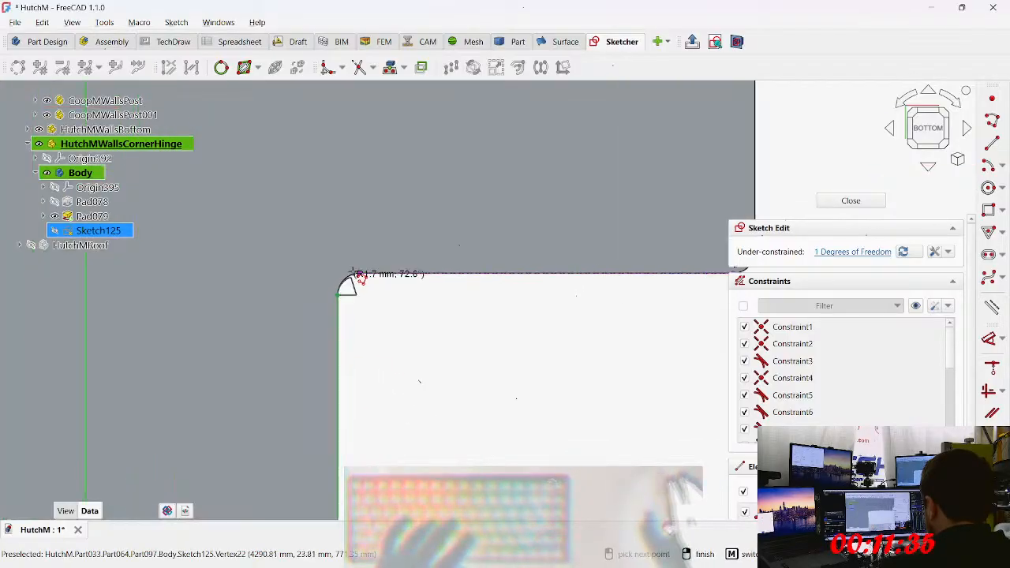
click(365, 274)
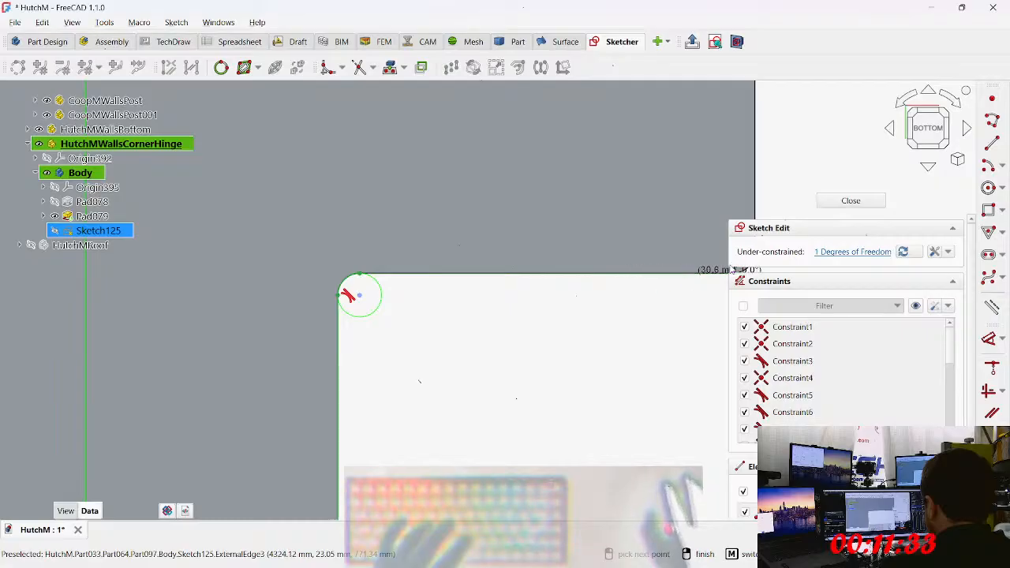
Step: Continue the polyline with a horizontal line about 34.1 mm long along the notch edge and a tangent arc of about 1.5 mm radius at its end
middle_drag(560, 292, 404, 297)
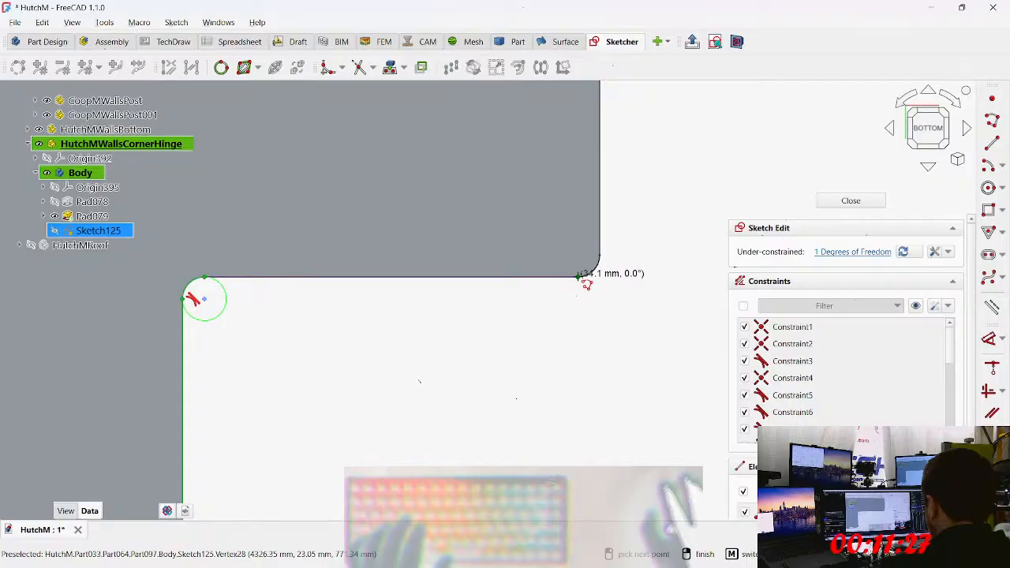
key(m)
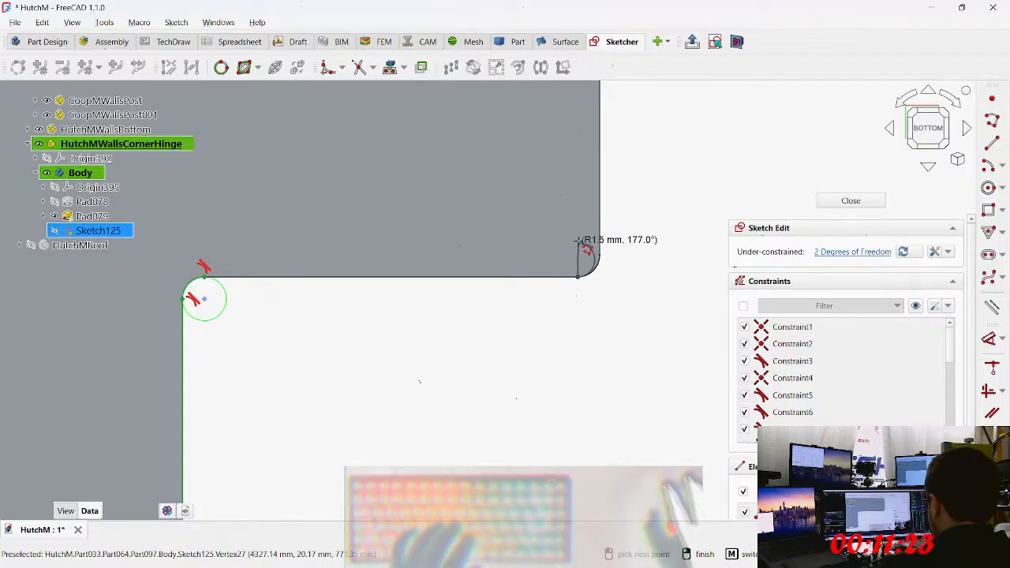
click(578, 240)
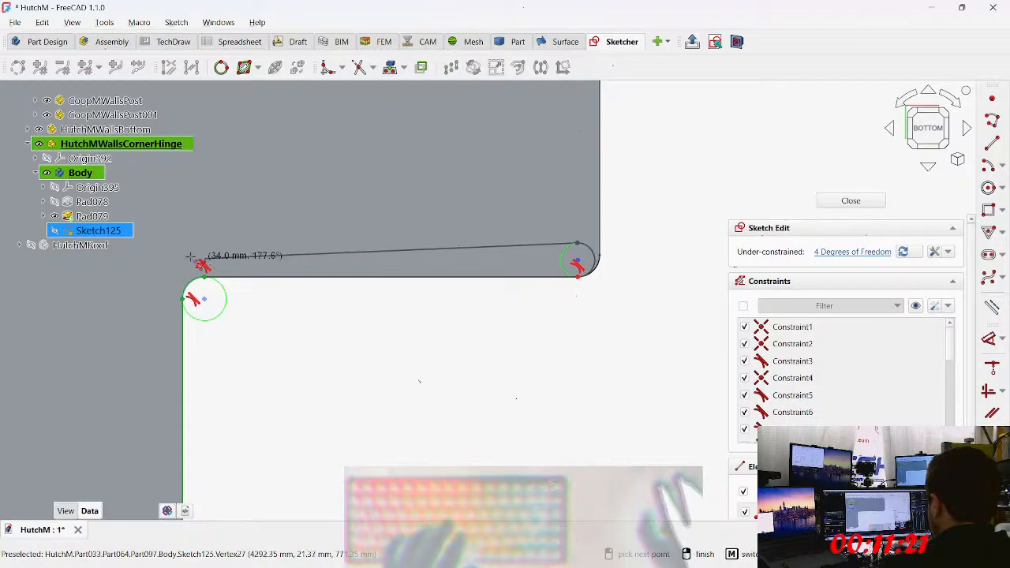
Step: Draw a return line about 39.2 mm long past the notch's inner corner and a tangent arc of about 3 mm radius turning downward
middle_drag(317, 254, 536, 237)
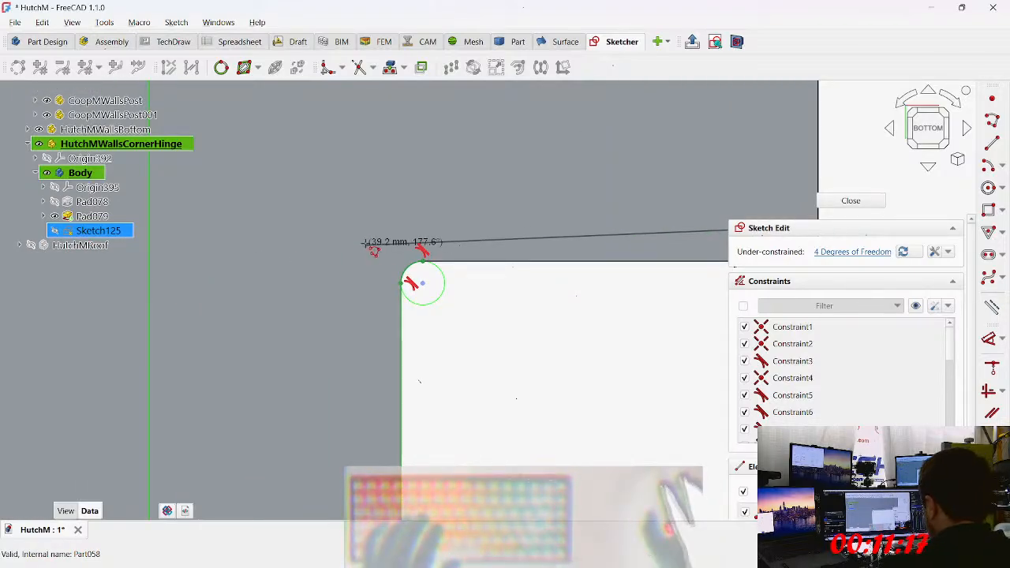
click(365, 245)
key(m)
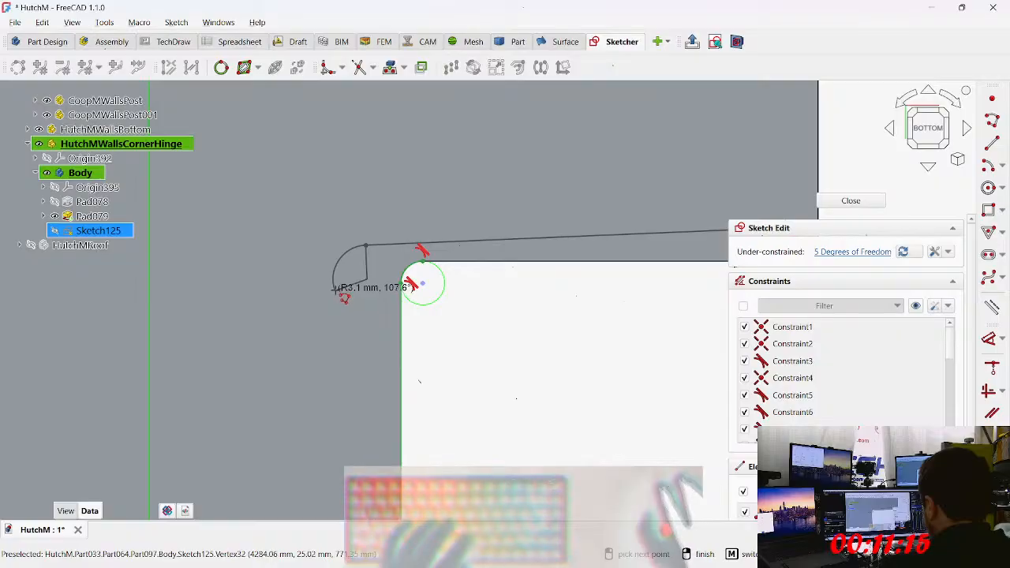
click(338, 277)
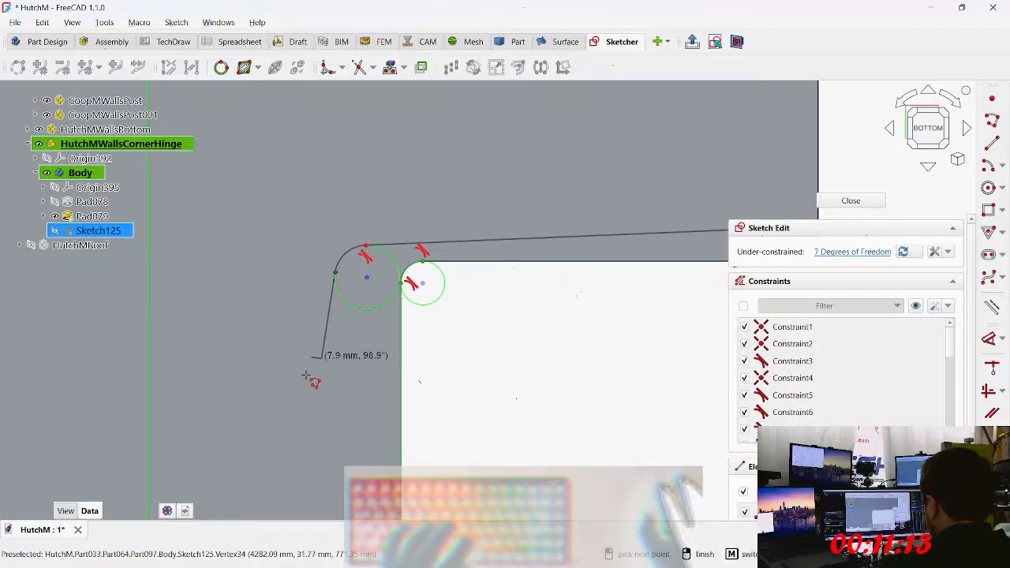
Step: Draw a slanted line about 32 mm long down towards the plate's lower edge and finish the polyline with a tangent arc near the lower corner
scroll(327, 271, down, 3)
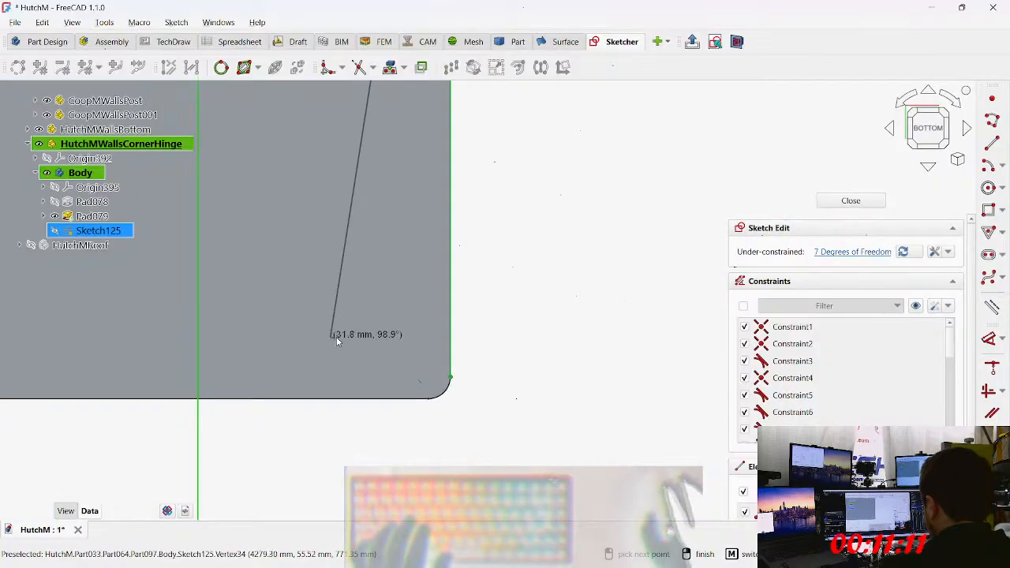
click(329, 350)
key(m)
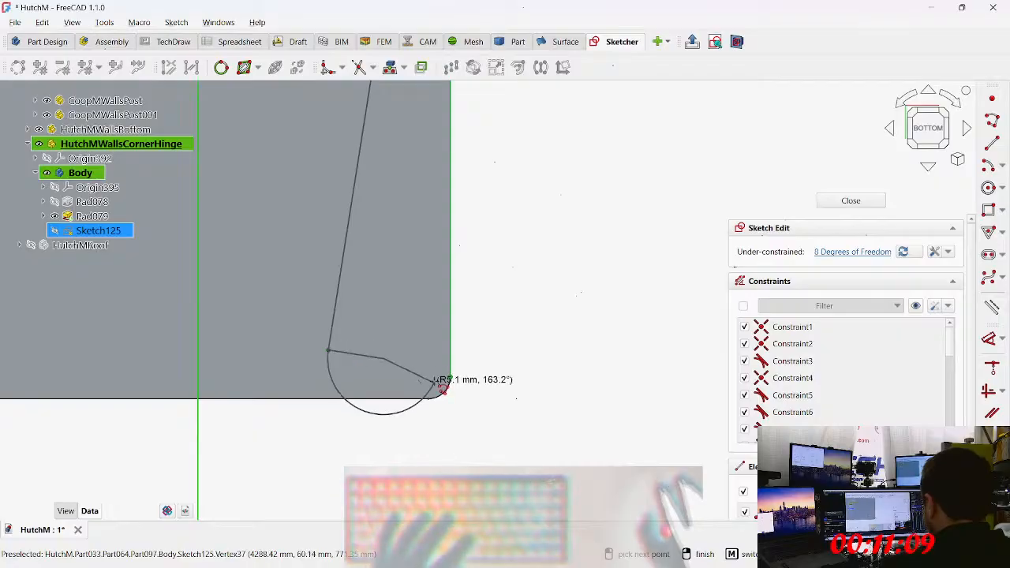
click(413, 374)
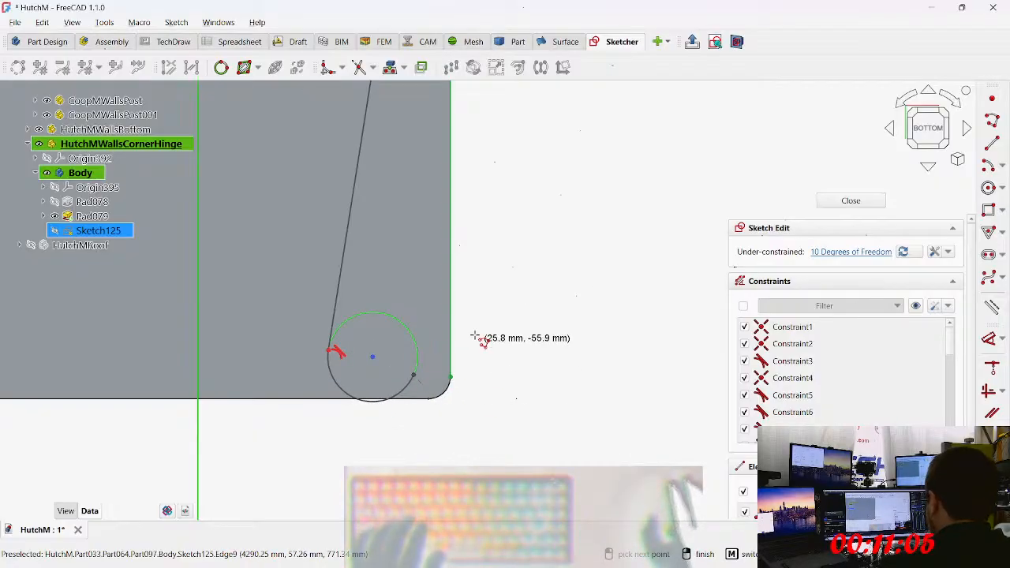
scroll(475, 337, down, 3)
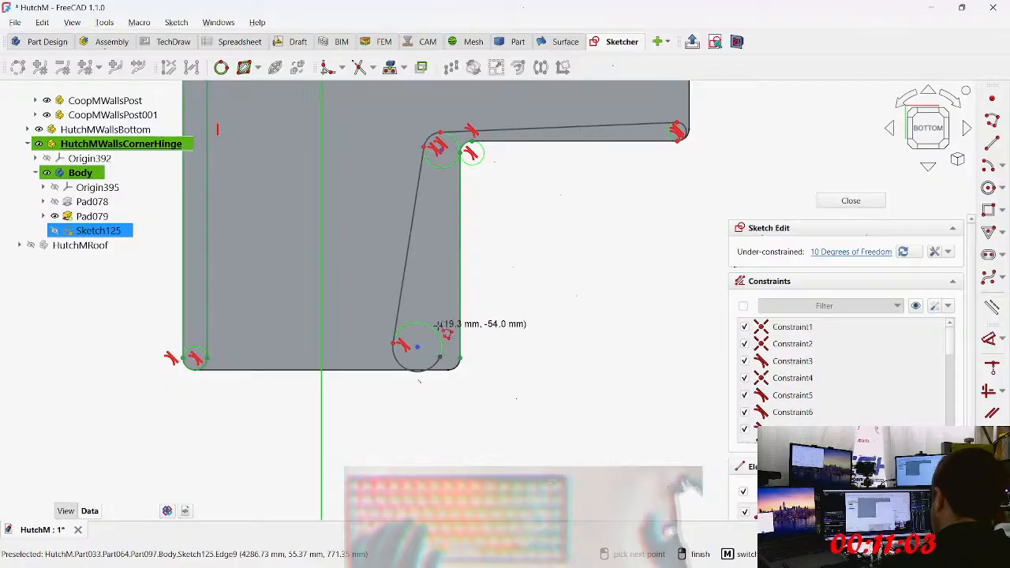
Step: Constrain the upper return line horizontal, move it away from the notch edge, and constrain the slanted return line vertical
key(h)
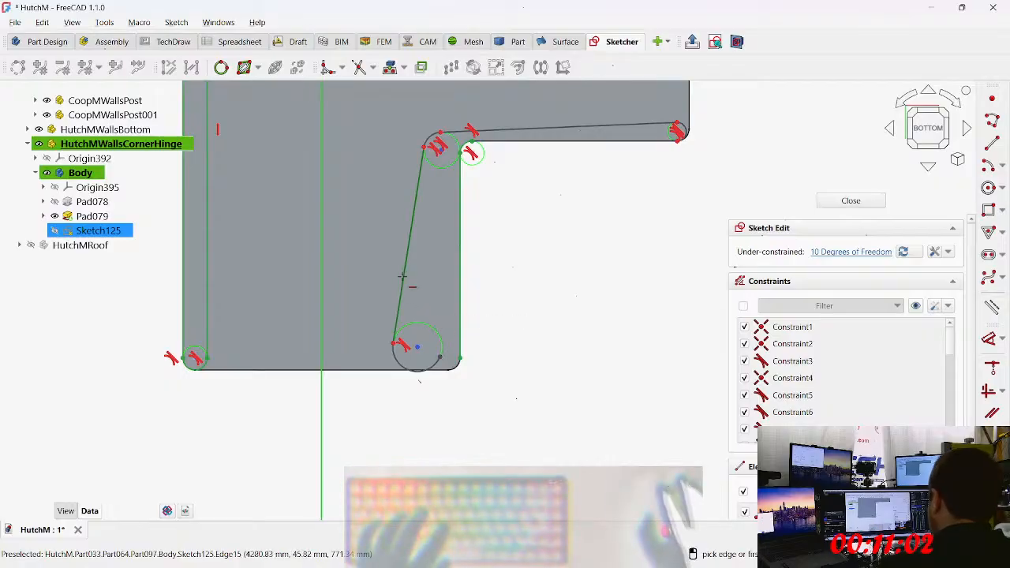
click(550, 136)
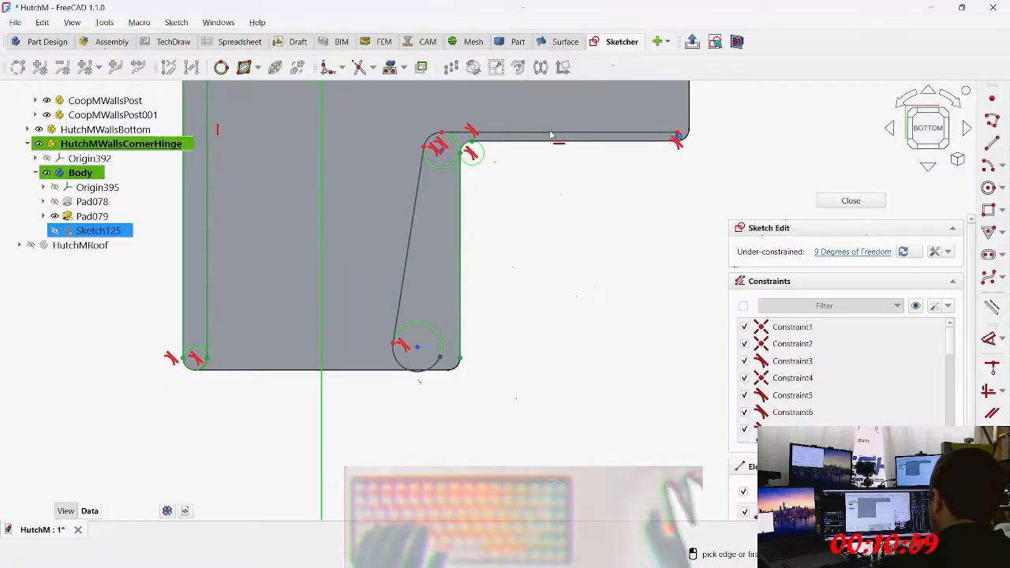
right_click(551, 135)
drag(560, 134, 563, 120)
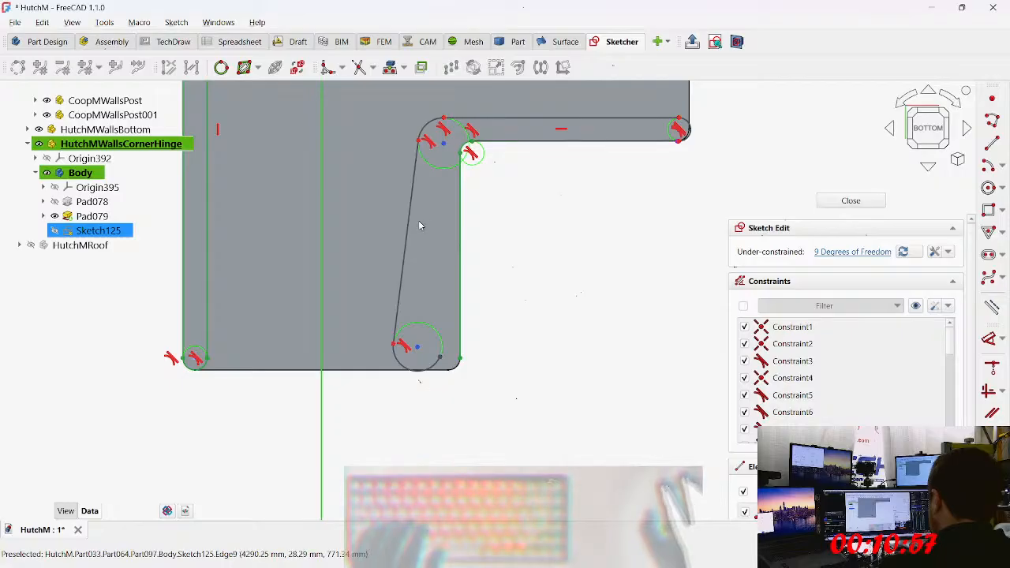
key(v)
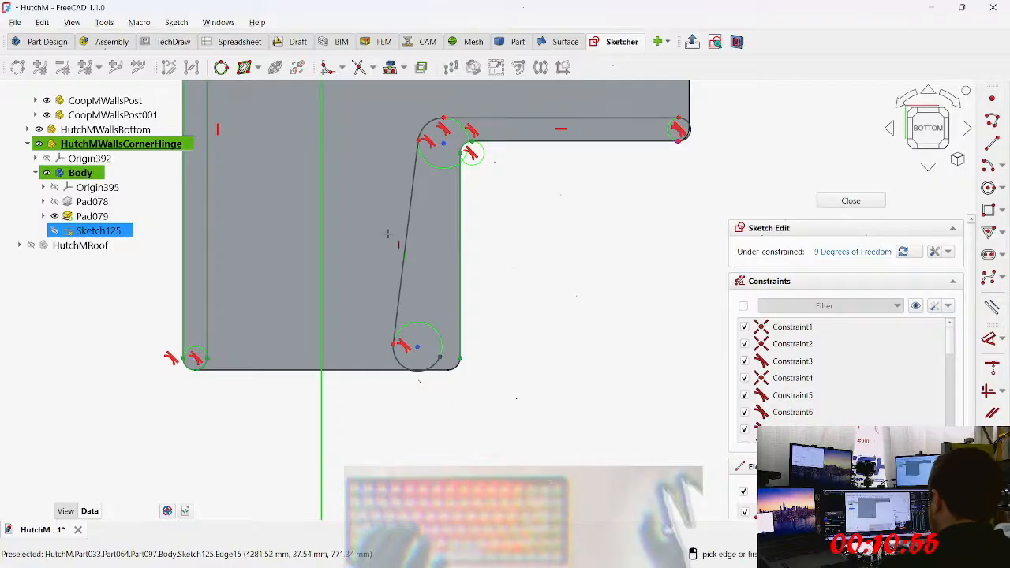
click(407, 239)
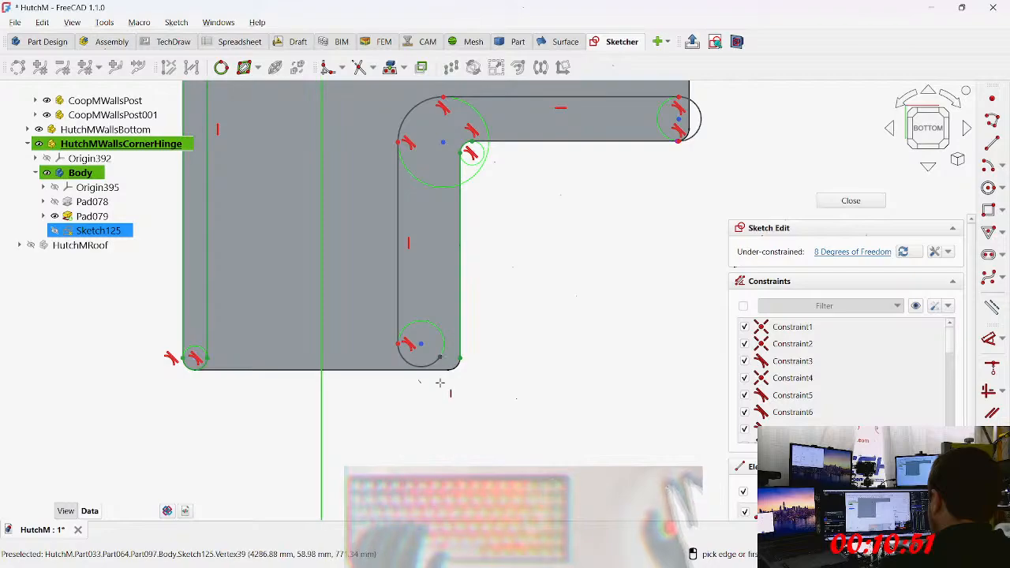
Step: Make the free end of the lower arc tangent to the lower endpoint of the notch's outer vertical line
scroll(441, 374, up, 5)
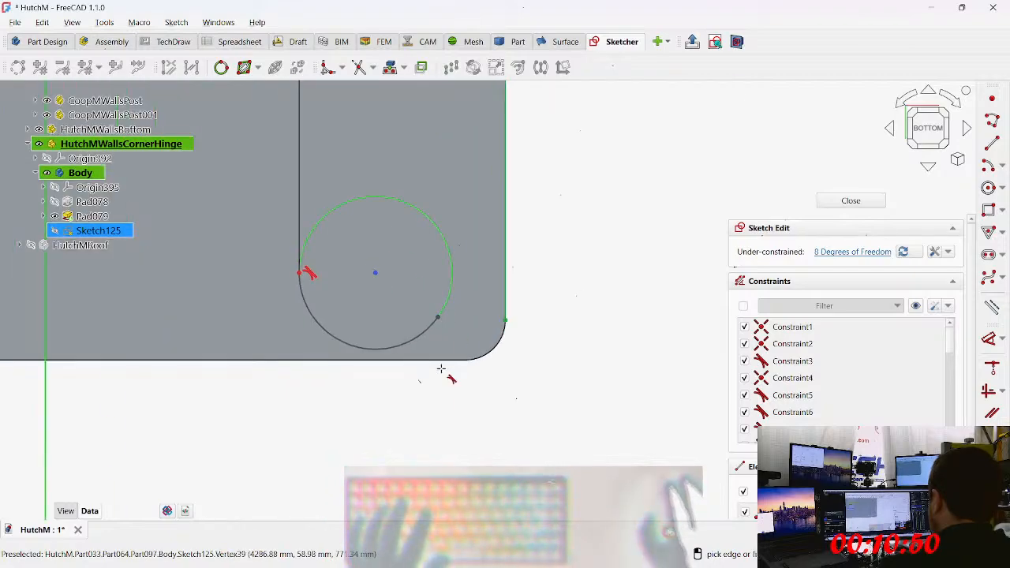
click(438, 317)
click(503, 319)
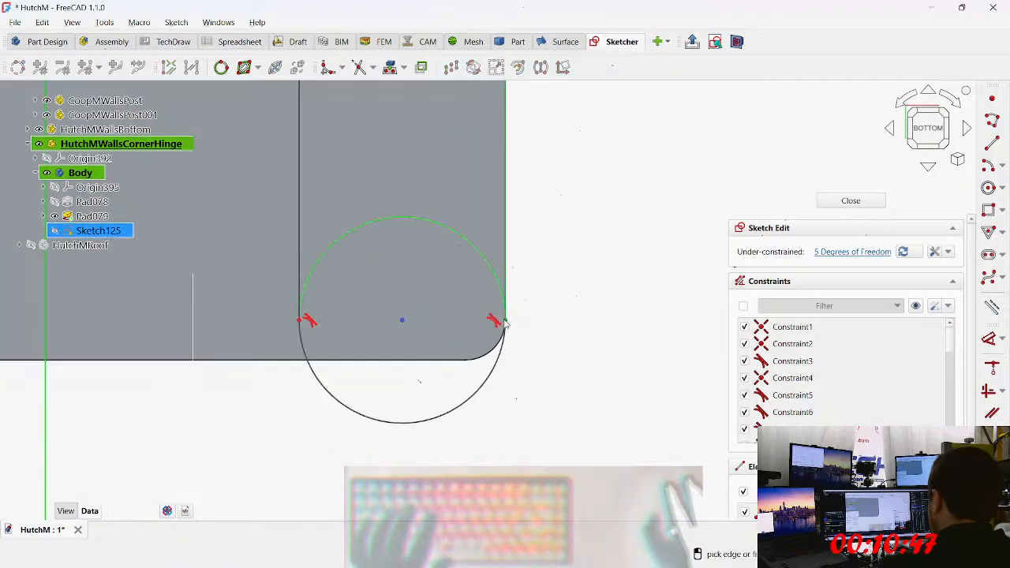
Step: Dimension the distance between the two vertical lines beside the notch with the expression <<_HutchM>>.joint_wall_thickness
key(d)
middle_drag(469, 242, 408, 428)
click(236, 321)
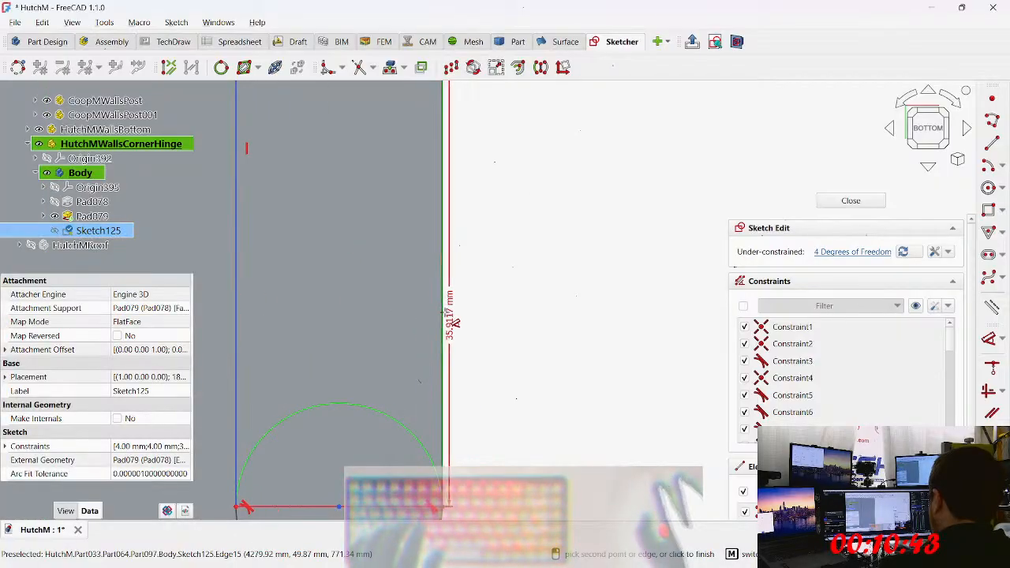
click(566, 303)
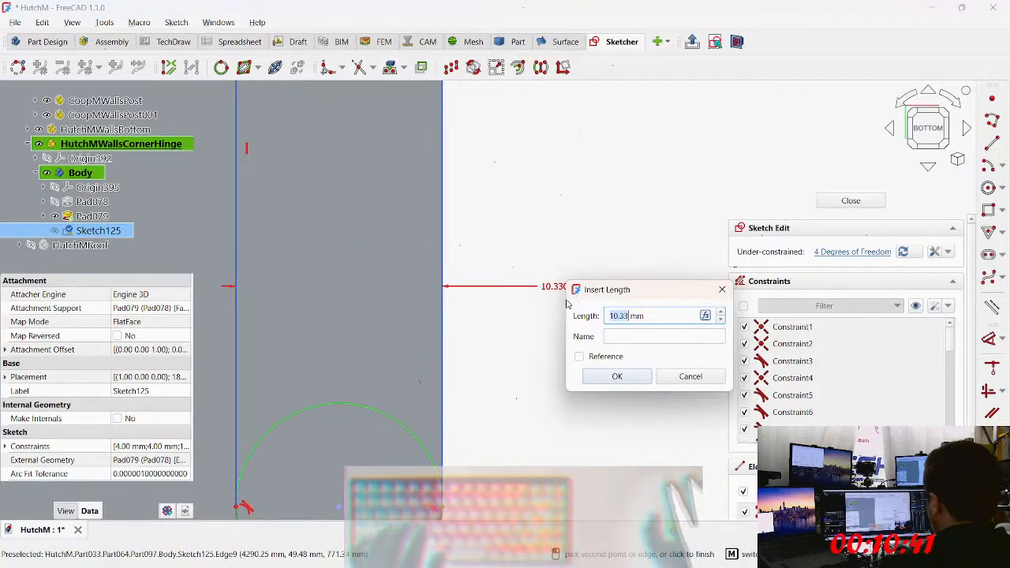
key(=)
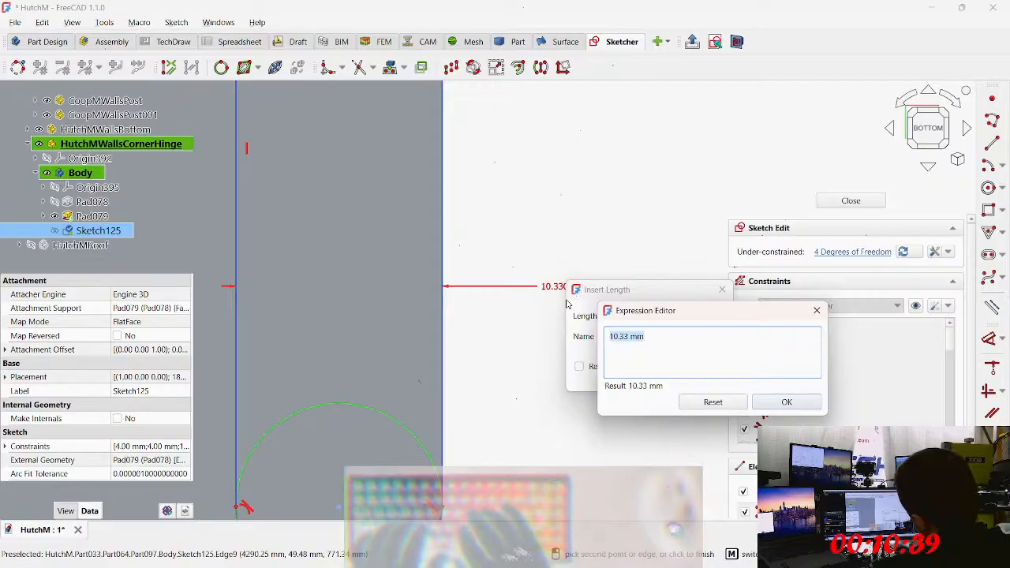
text(<<_HutchM>>.joint_wall_)
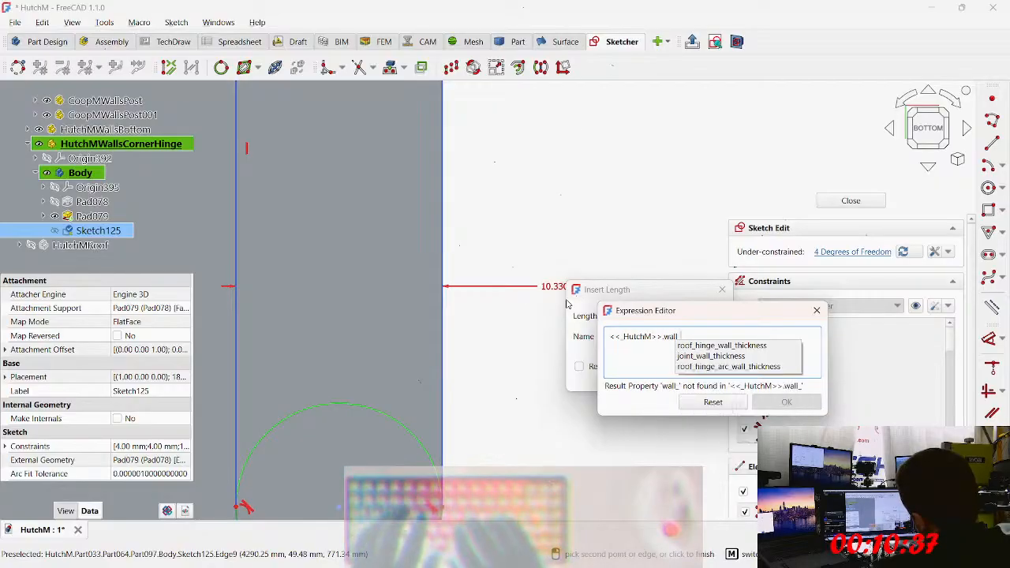
text(thi)
key(Down)
key(Down)
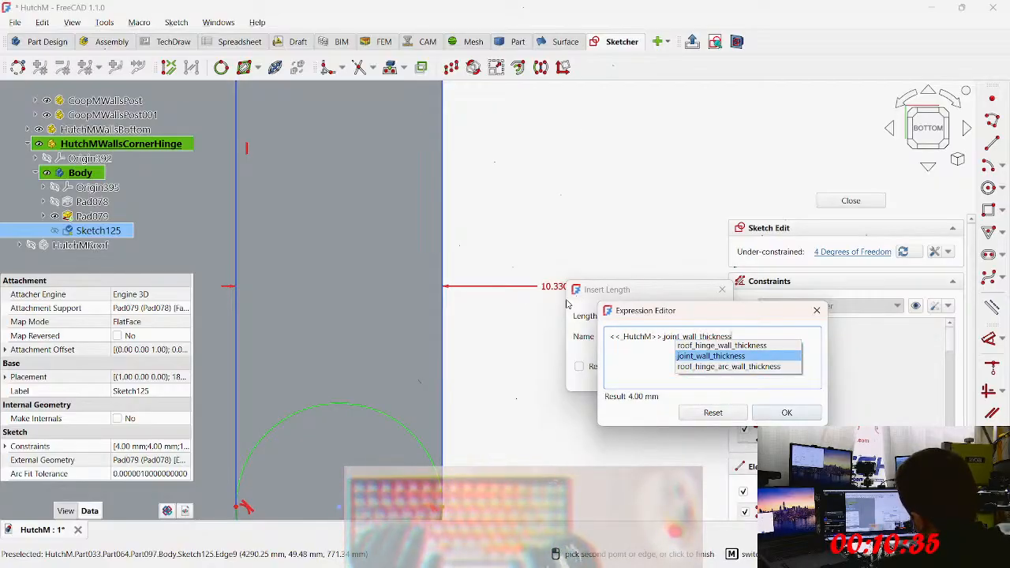
key(ctrl+a)
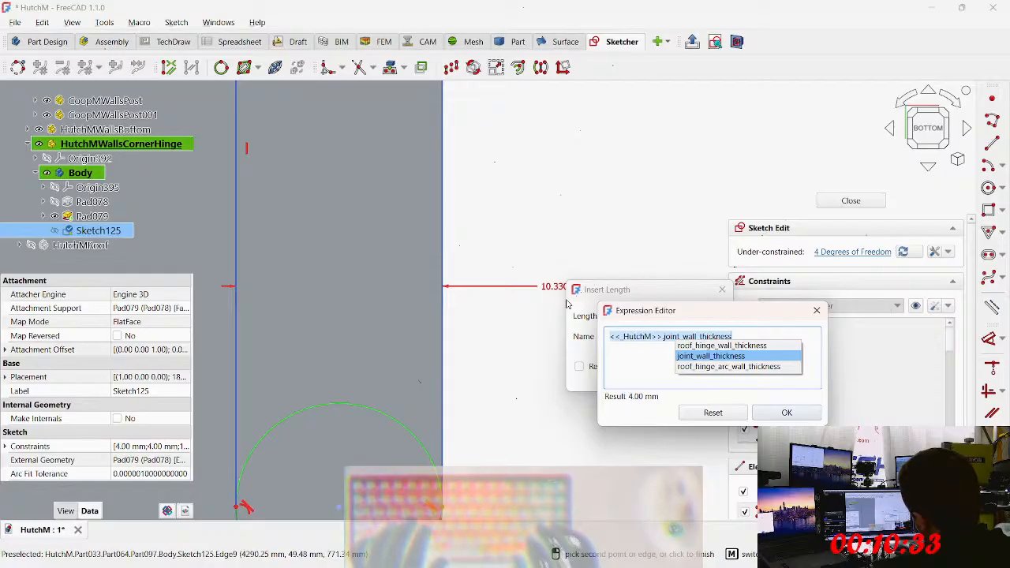
key(Return)
key(BackSpace)
key(Return)
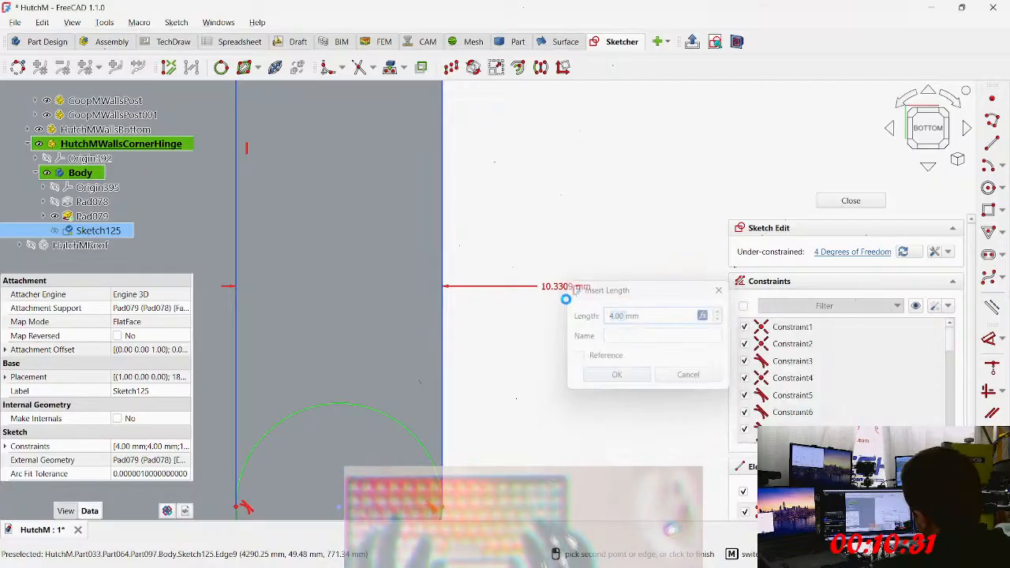
key(Return)
Step: Pull the end arc of the horizontal wall outward beyond the plate edge, separating its lower endpoint from the corner vertex
scroll(556, 325, down, 3)
scroll(495, 349, up, 5)
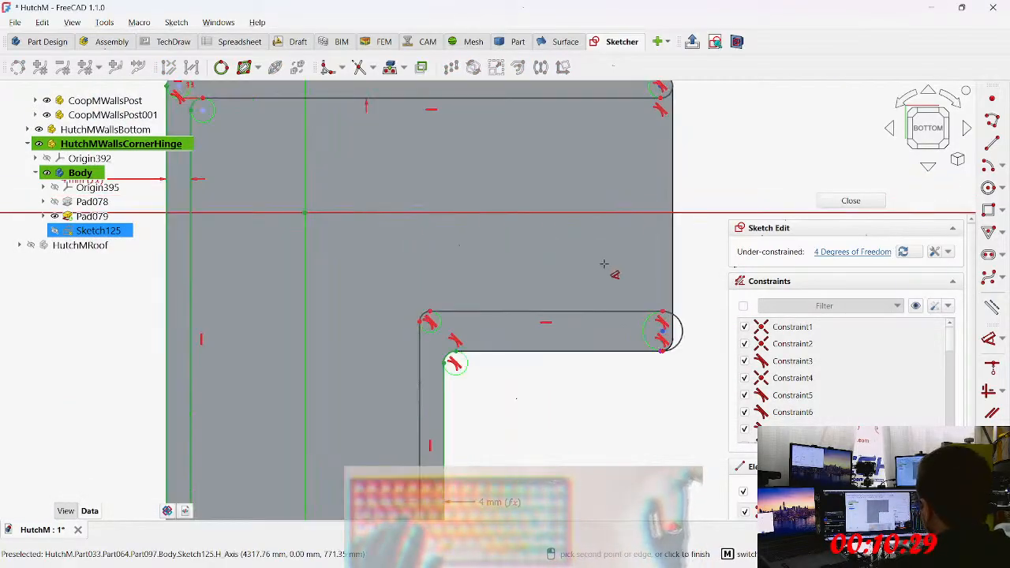
scroll(497, 355, up, 1)
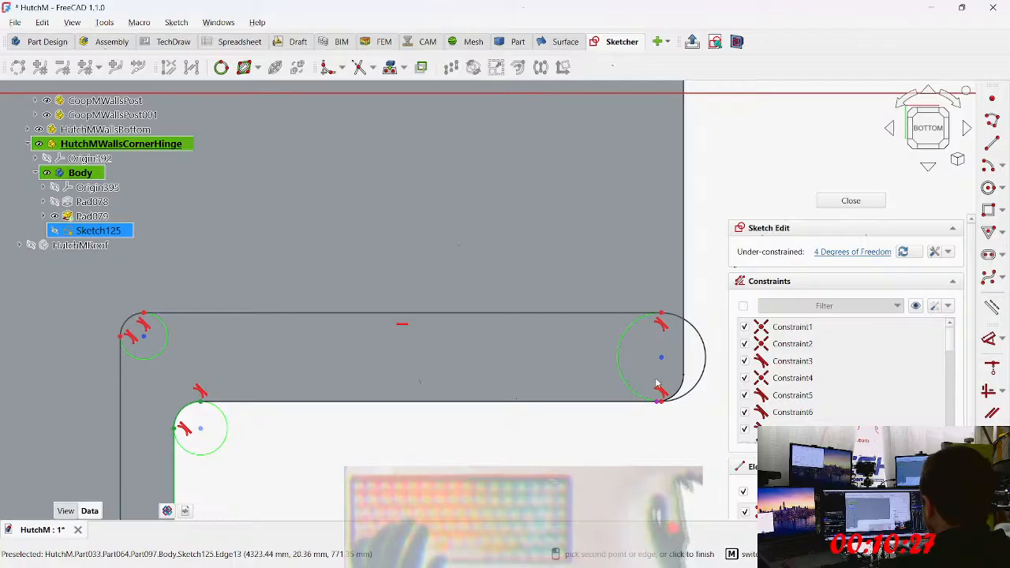
click(664, 356)
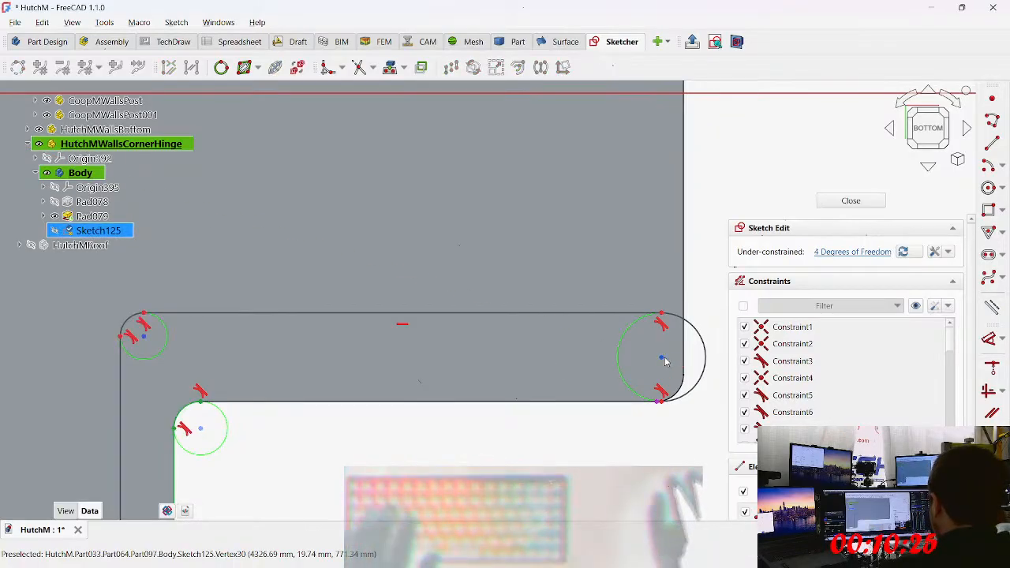
right_click(665, 361)
click(661, 362)
mouse_move(661, 361)
mouse_down()
mouse_move(675, 379)
mouse_move(666, 404)
mouse_up()
scroll(666, 404, up, 4)
middle_drag(672, 409, 437, 398)
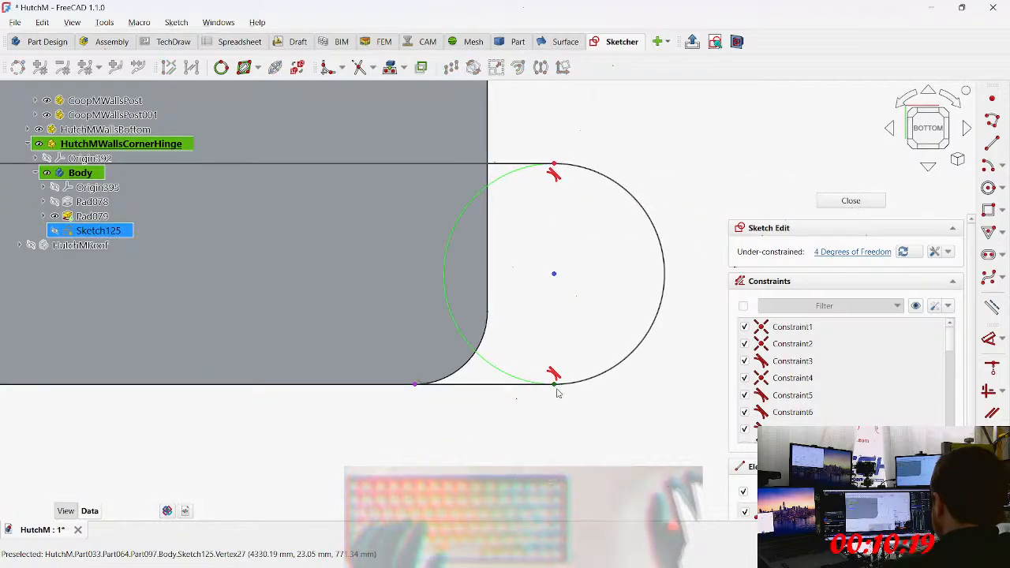
Step: Try to make the end arc's lower endpoint coincident with the plate's corner vertex, and undo the constraint
middle_drag(588, 407, 584, 381)
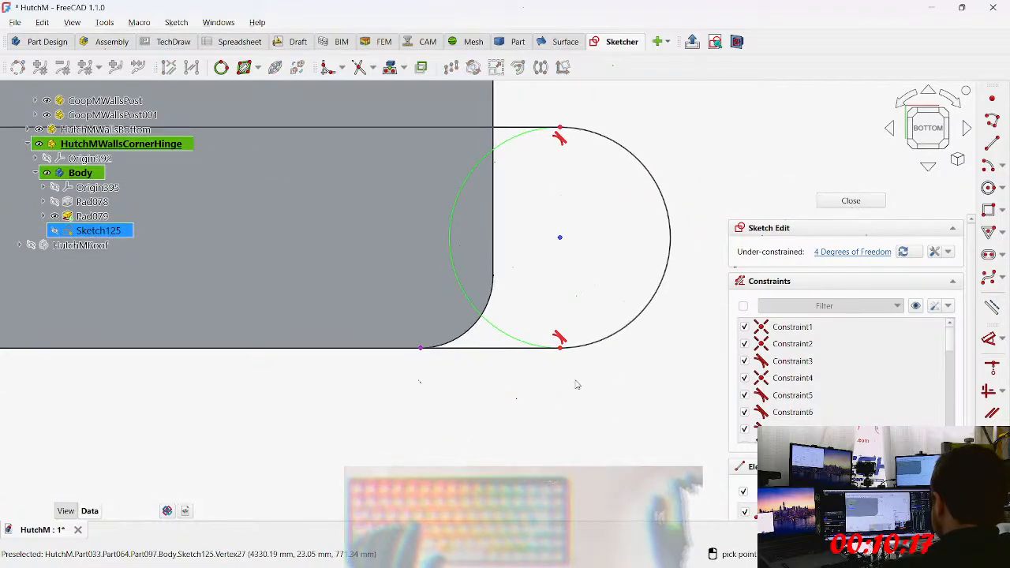
click(426, 352)
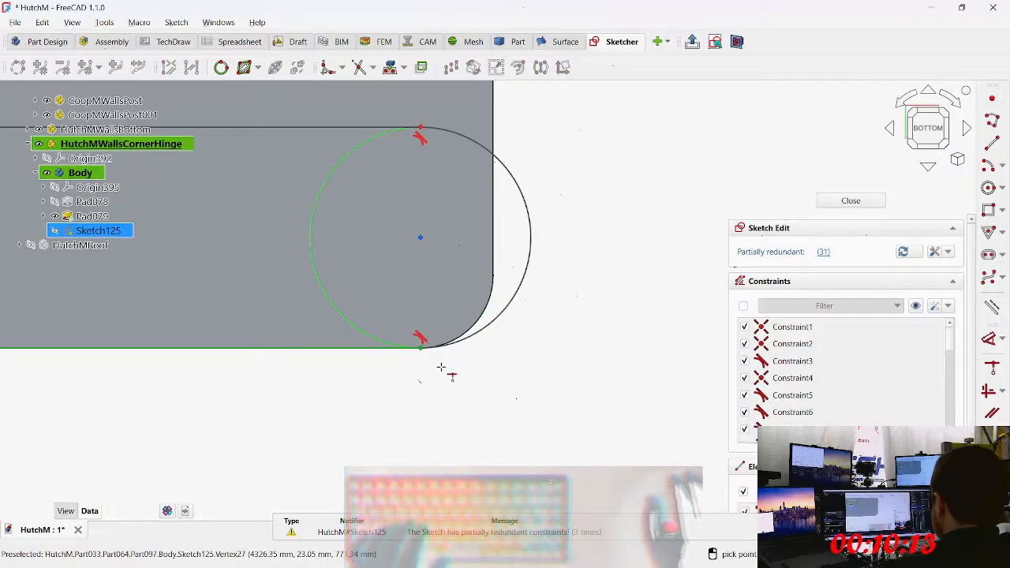
scroll(825, 376, down, 8)
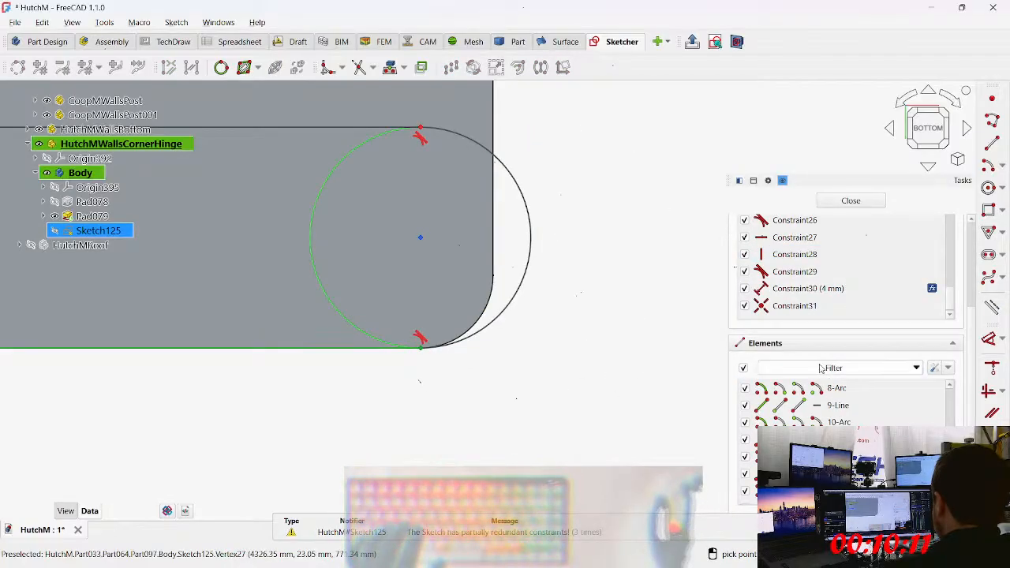
mouse_move(413, 355)
middle_down()
mouse_move(424, 371)
mouse_move(455, 374)
mouse_move(387, 339)
middle_up()
key(ctrl+z)
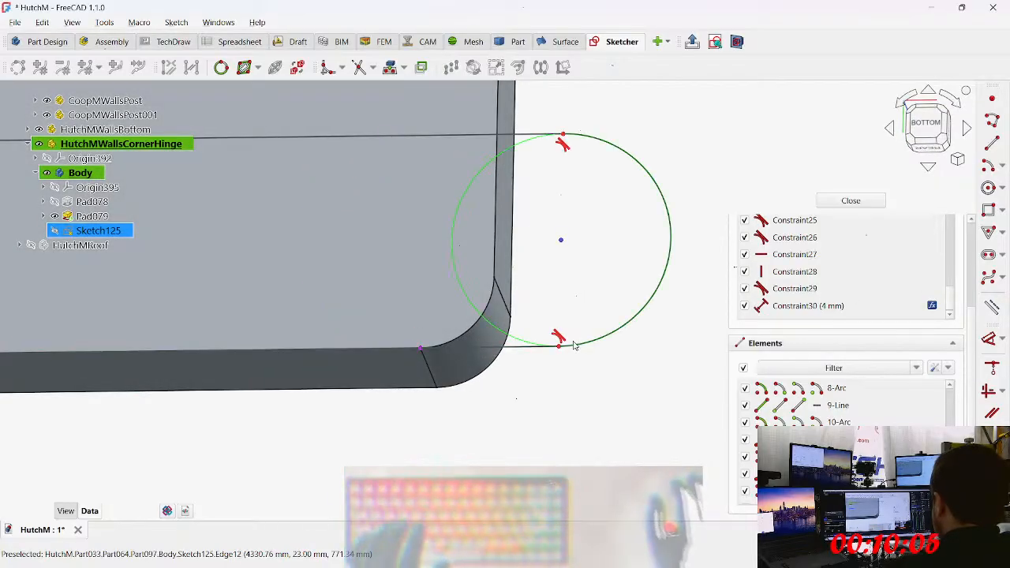
Step: Leave Sketch125 and reopen it for editing
key(Escape)
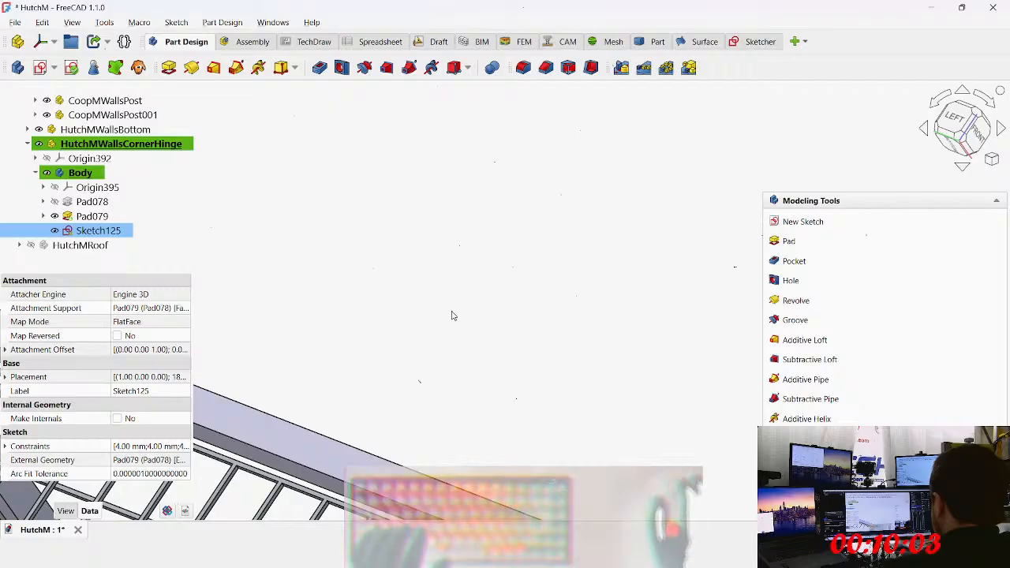
double_click(98, 230)
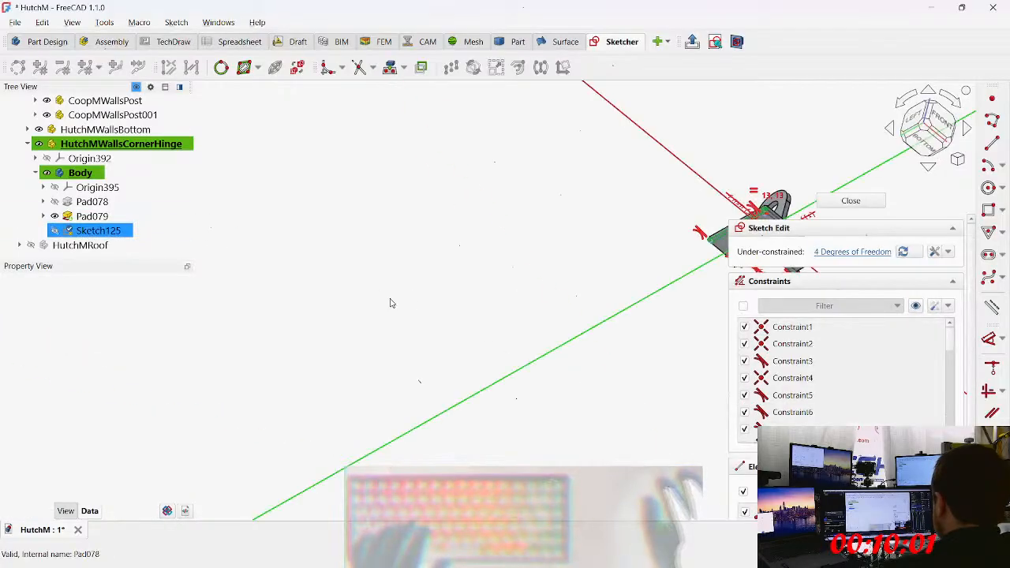
scroll(502, 337, down, 4)
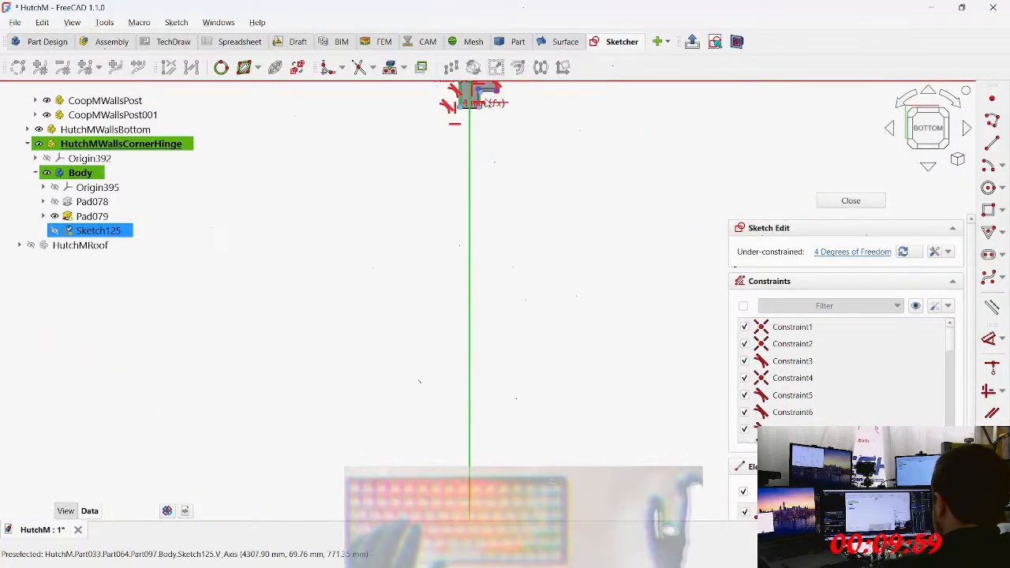
Step: Dimension the distance between the two horizontal lines above the notch with the expression <<_HutchM>>.joint_wall_thickness
scroll(497, 98, up, 4)
middle_drag(455, 256, 438, 436)
scroll(439, 436, down, 1)
scroll(505, 291, up, 10)
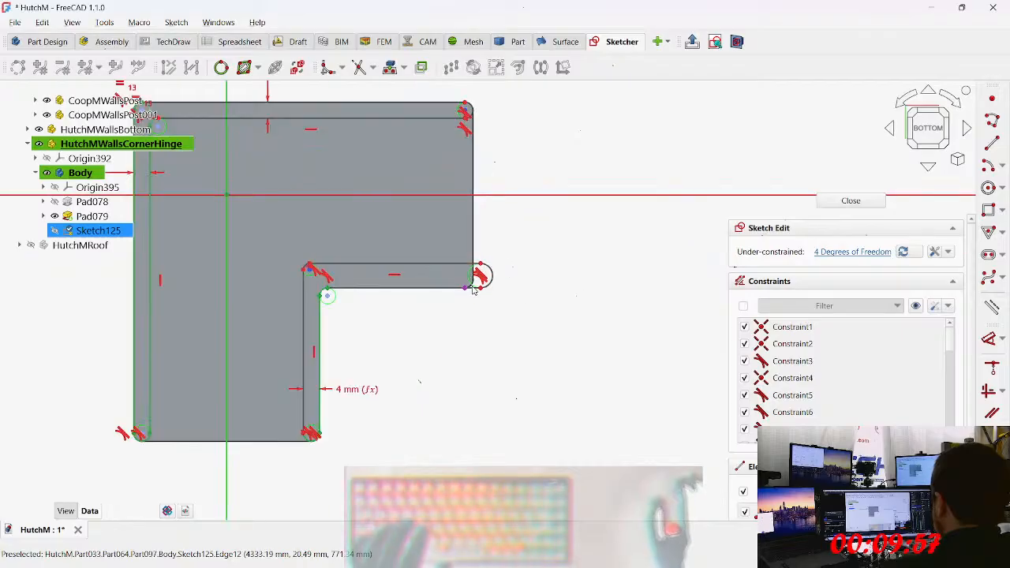
click(363, 202)
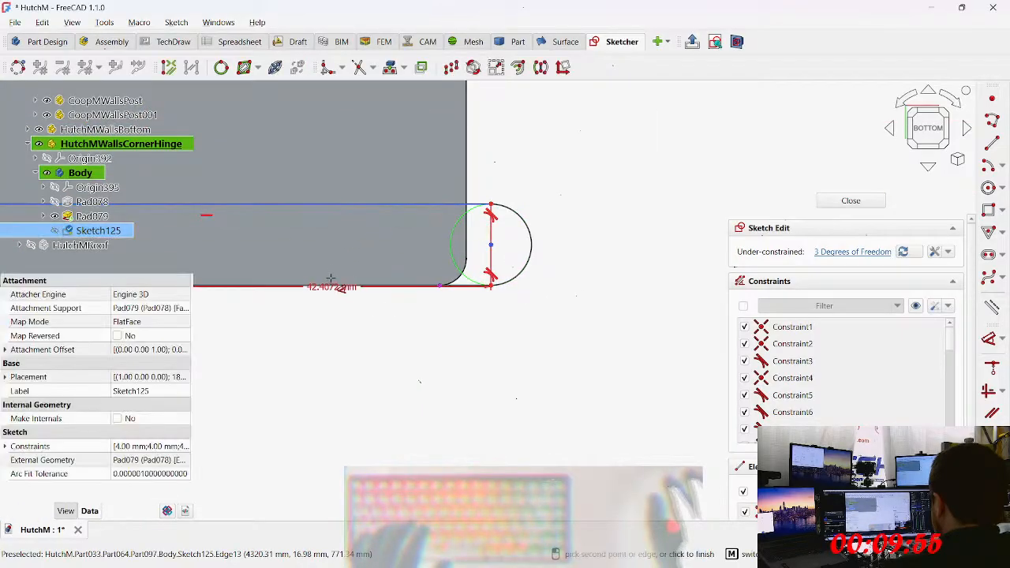
click(319, 285)
click(289, 413)
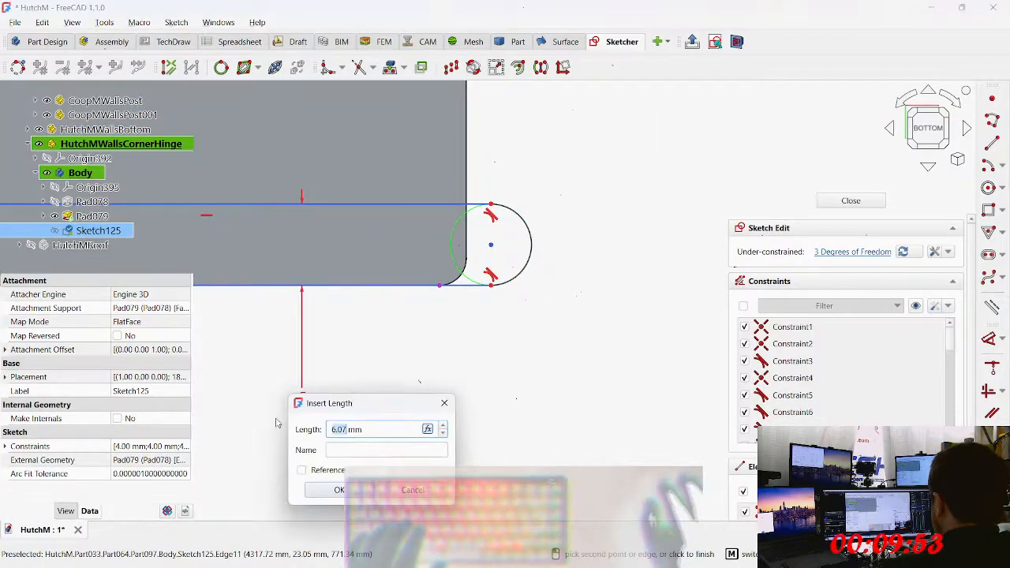
key(=)
text(<<HutchM>>.joint_wall_thickness)
key(Return)
key(Return)
key(Return)
Step: Delete the tangency joining the end arc to the lower horizontal line and pull that line's endpoint back along the plate edge
scroll(392, 324, up, 4)
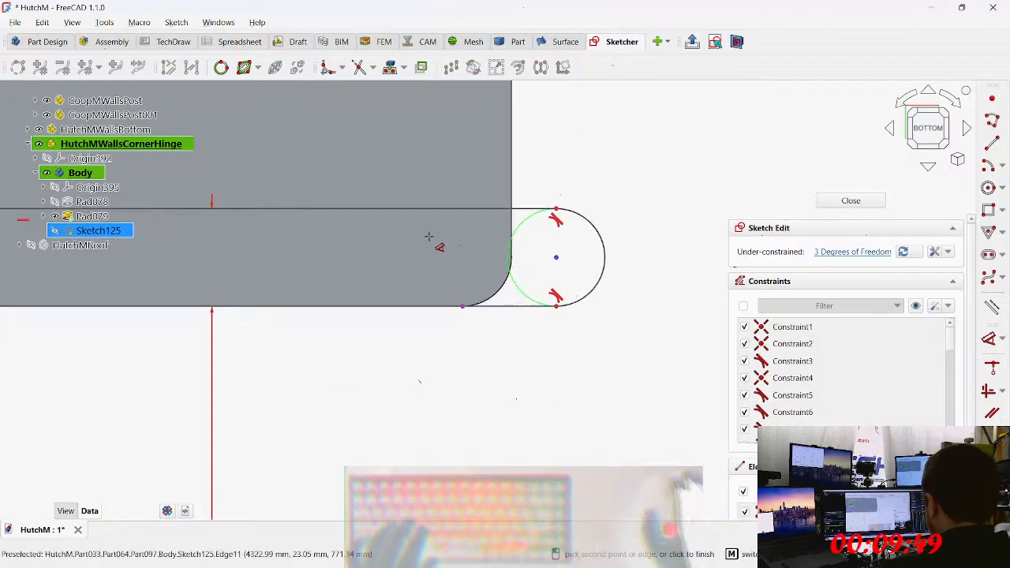
scroll(474, 335, up, 1)
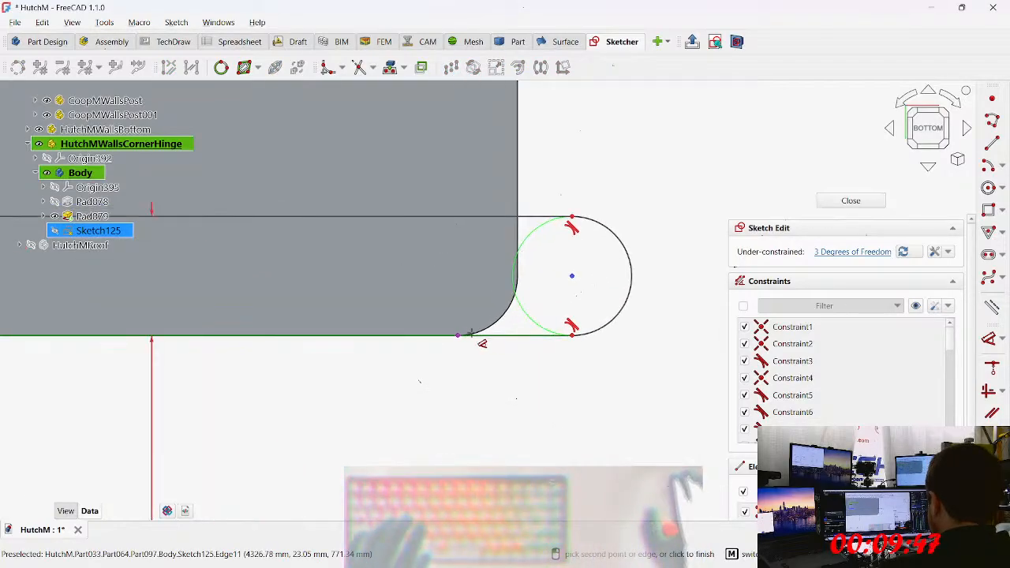
right_click(540, 343)
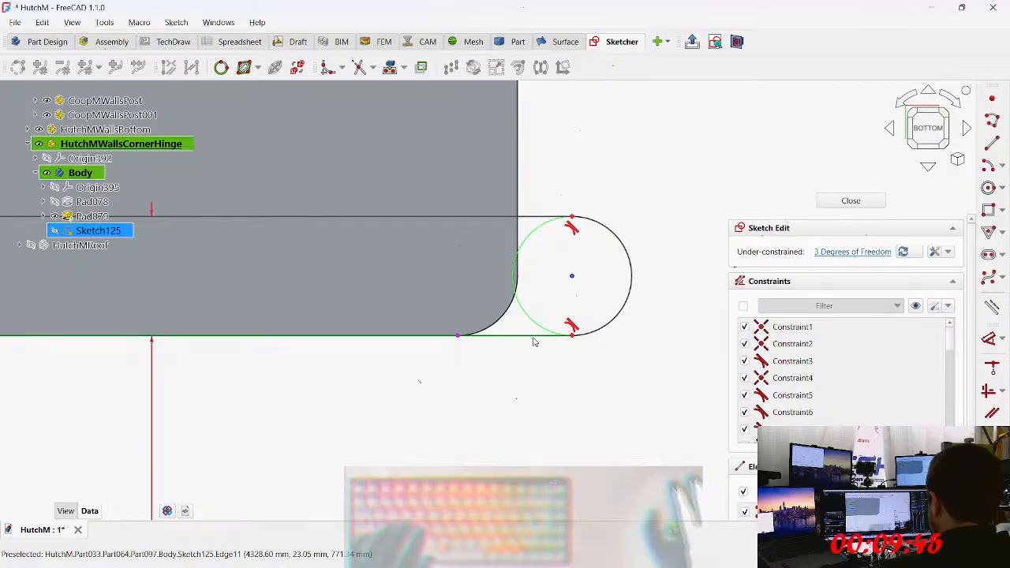
click(571, 325)
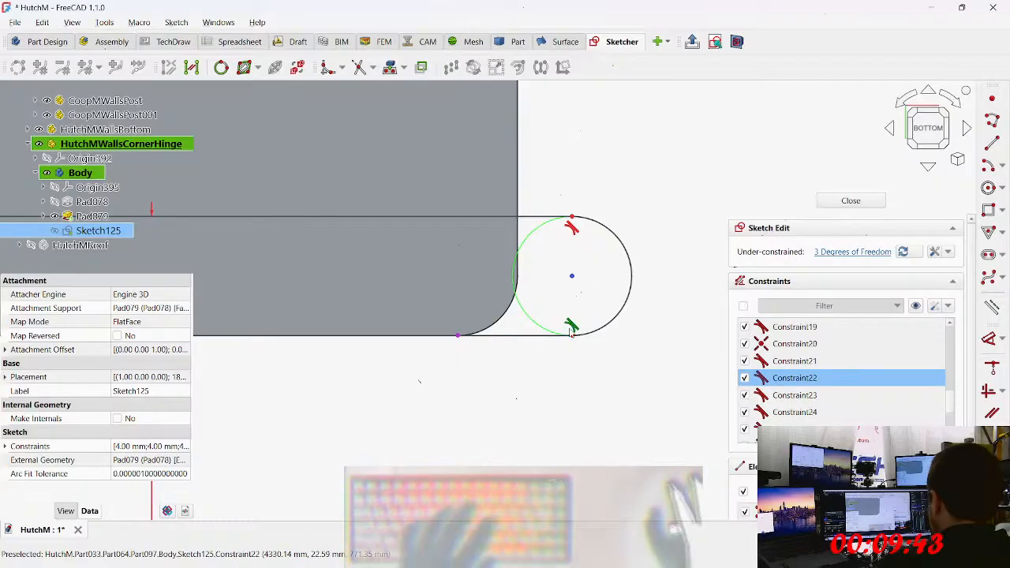
key(Delete)
drag(569, 339, 420, 351)
Step: Make the lower horizontal line's endpoint coincident with the plate's corner vertex and highlight the newest coincidence constraint
key(c)
click(418, 335)
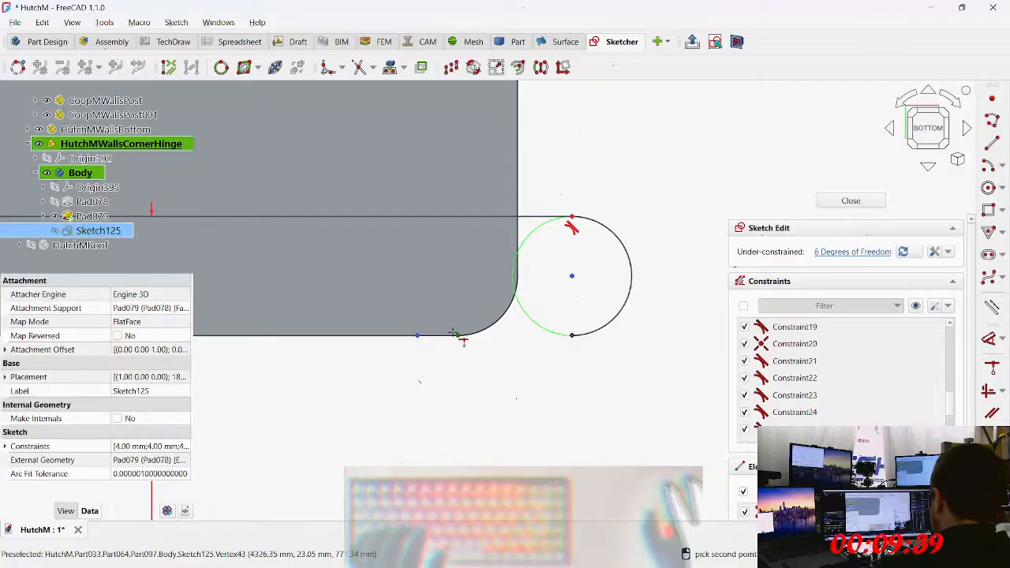
click(458, 335)
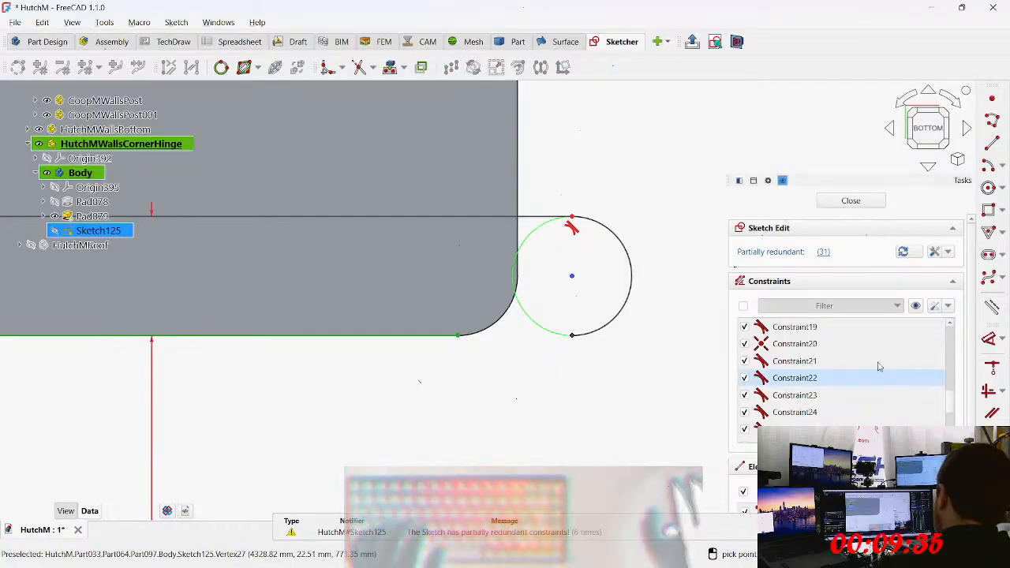
scroll(805, 339, down, 5)
click(800, 308)
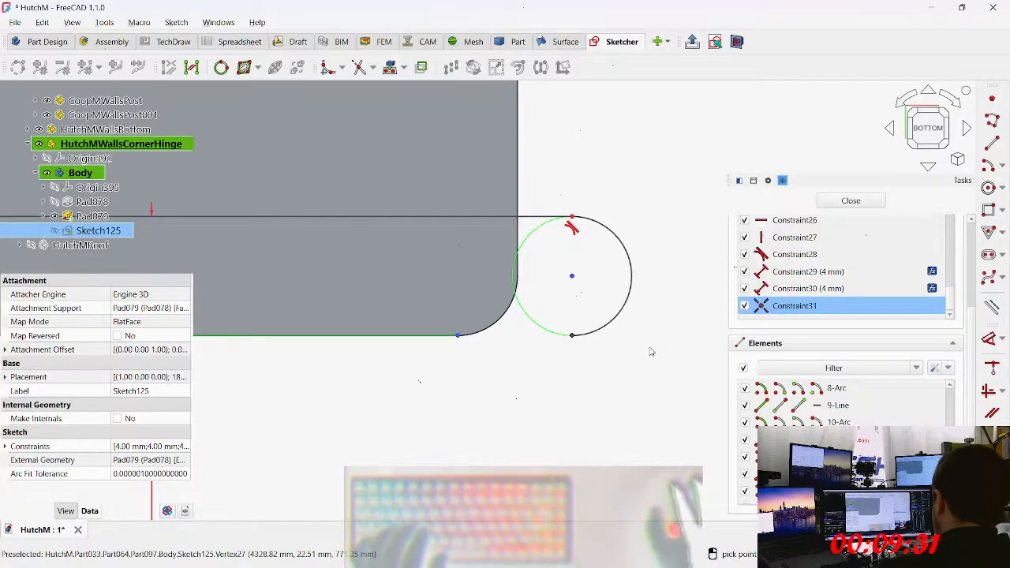
Step: Make the end arc's lower endpoint coincident with the plate's corner vertex and leave the sketch
scroll(623, 349, down, 5)
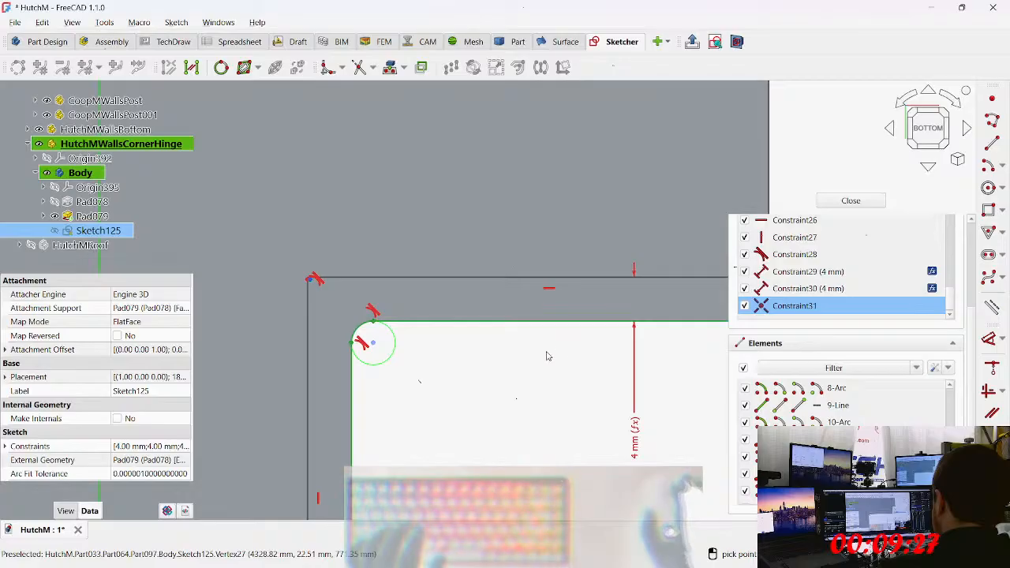
middle_drag(554, 373, 340, 387)
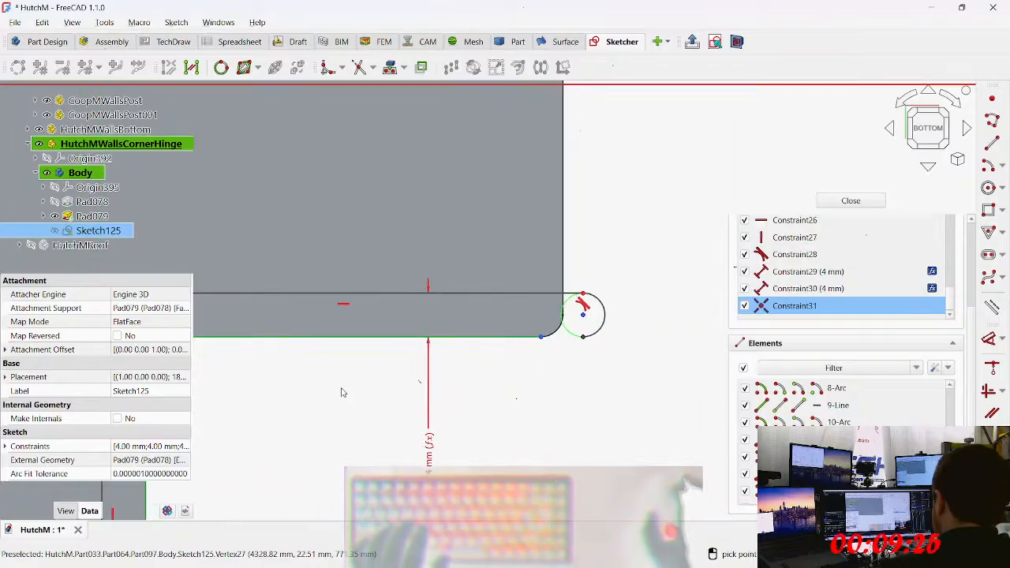
scroll(524, 326, up, 5)
click(668, 354)
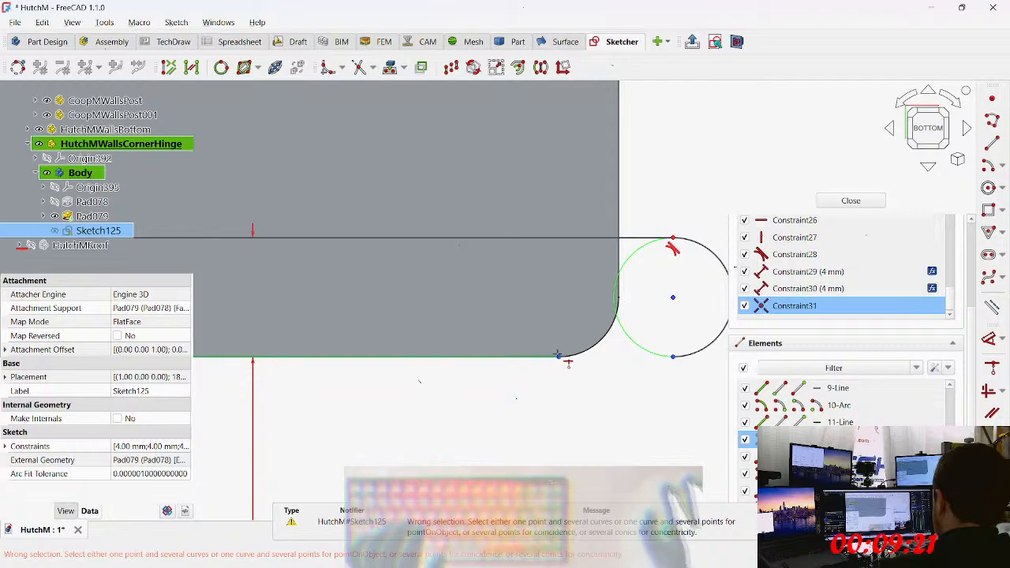
key(Escape)
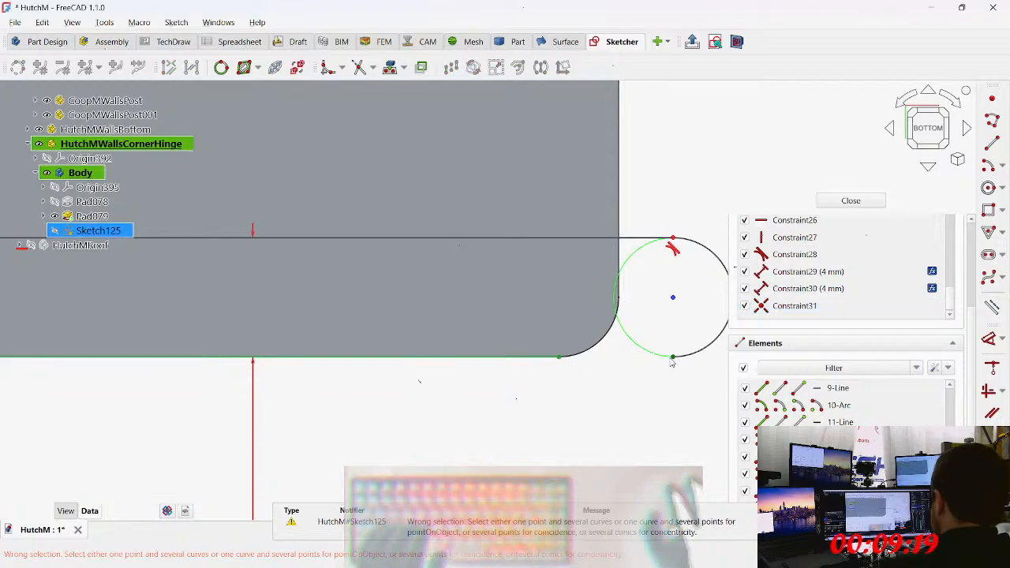
click(559, 357)
scroll(575, 371, down, 4)
middle_drag(481, 397, 464, 384)
scroll(868, 268, up, 10)
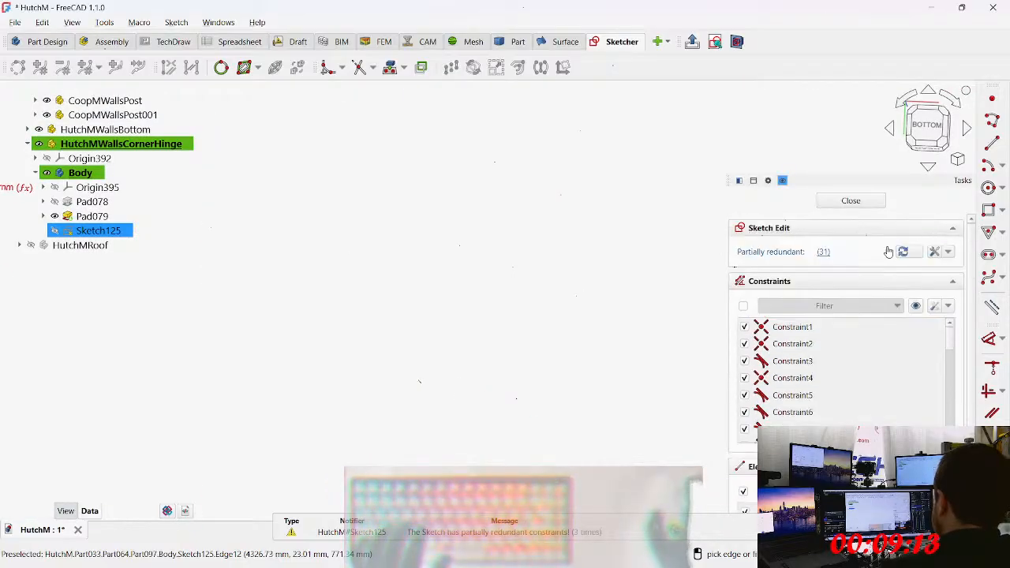
click(850, 201)
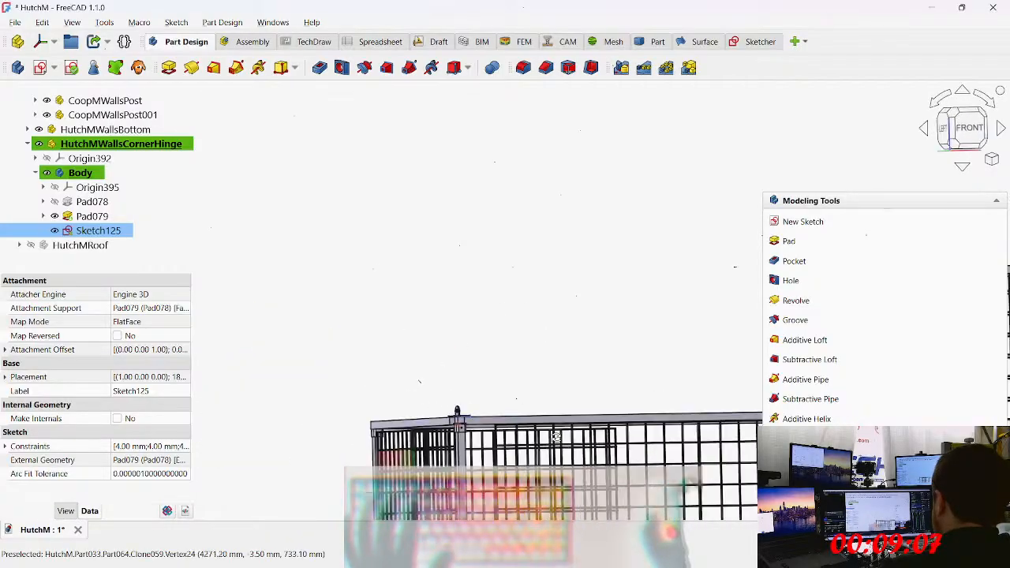
Step: Pad Sketch125 and go through the <<_HutchM>> width parameters for its length expression, up to roof_frame_board_width
scroll(489, 359, up, 2)
middle_drag(473, 363, 426, 292)
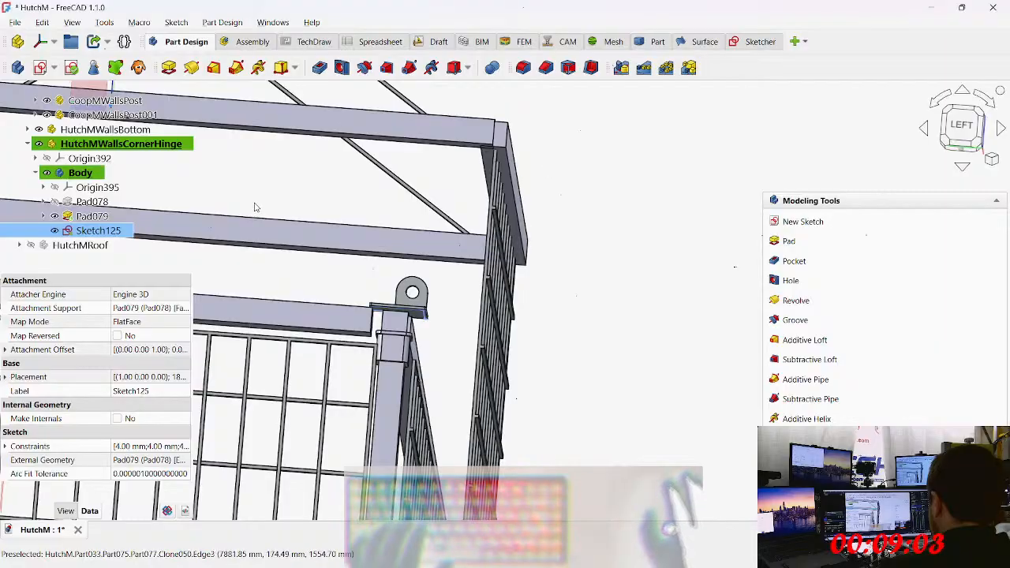
click(168, 67)
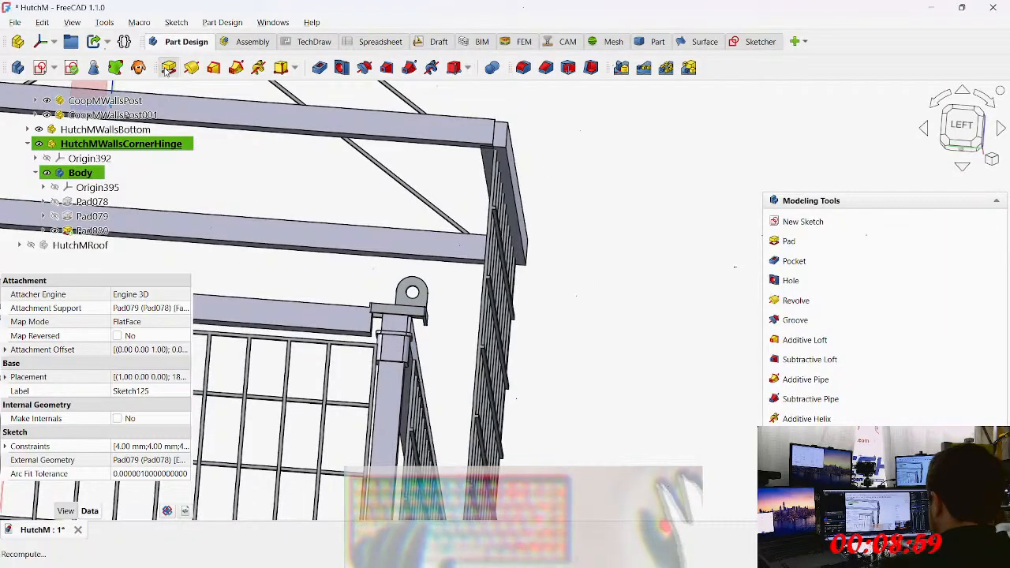
key(=)
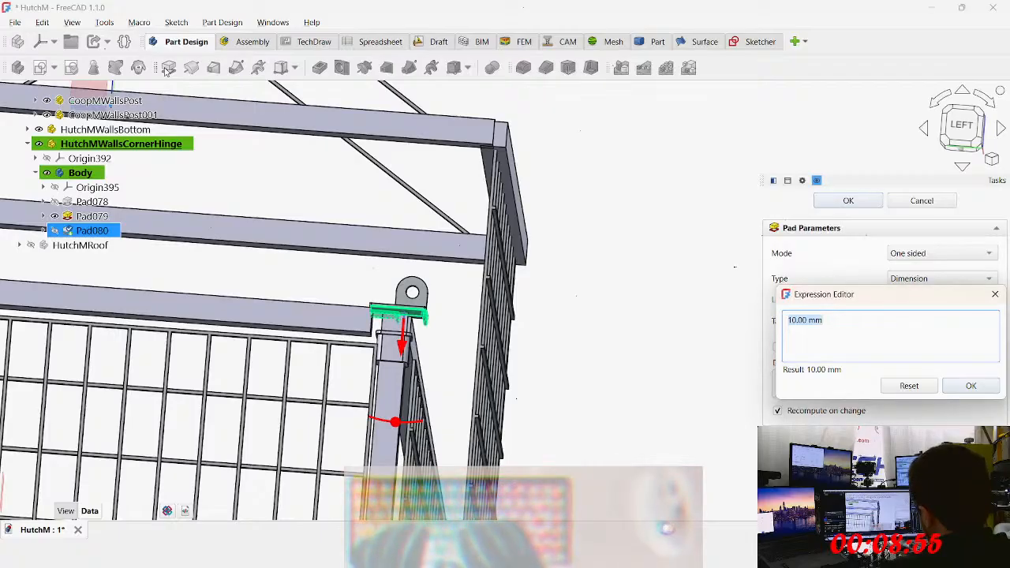
text(<<HutchM>>)
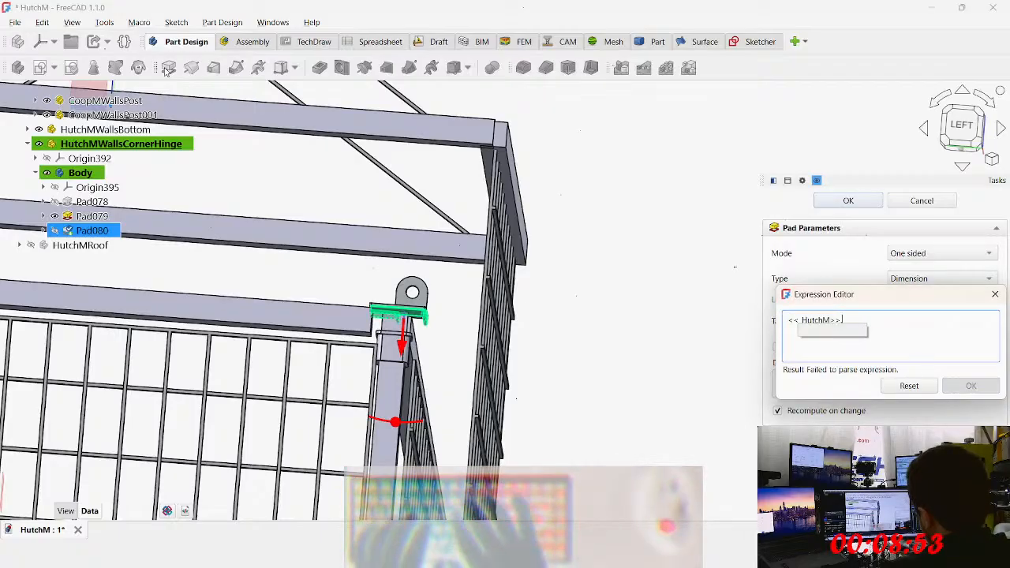
text(.width)
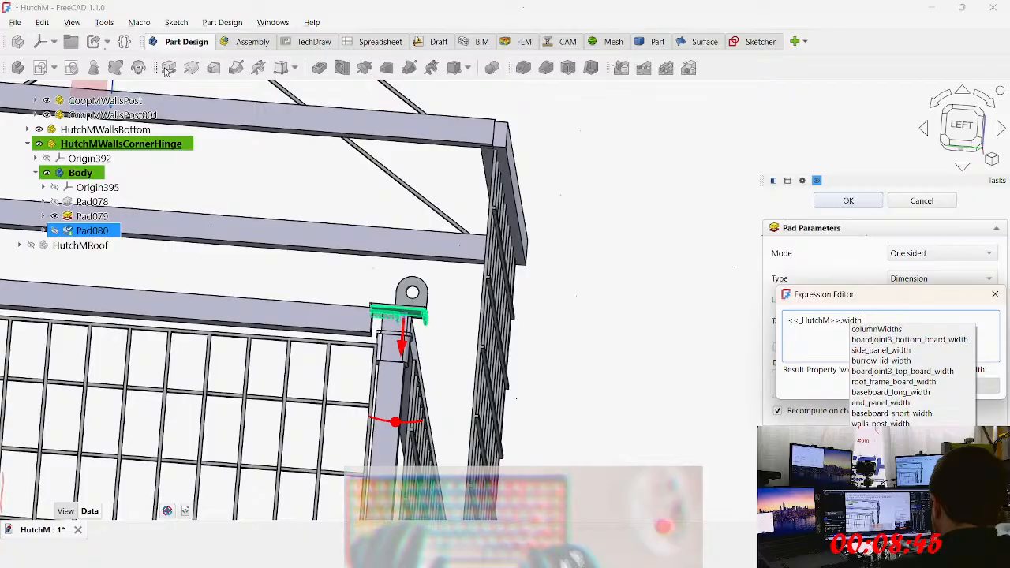
key(Down)
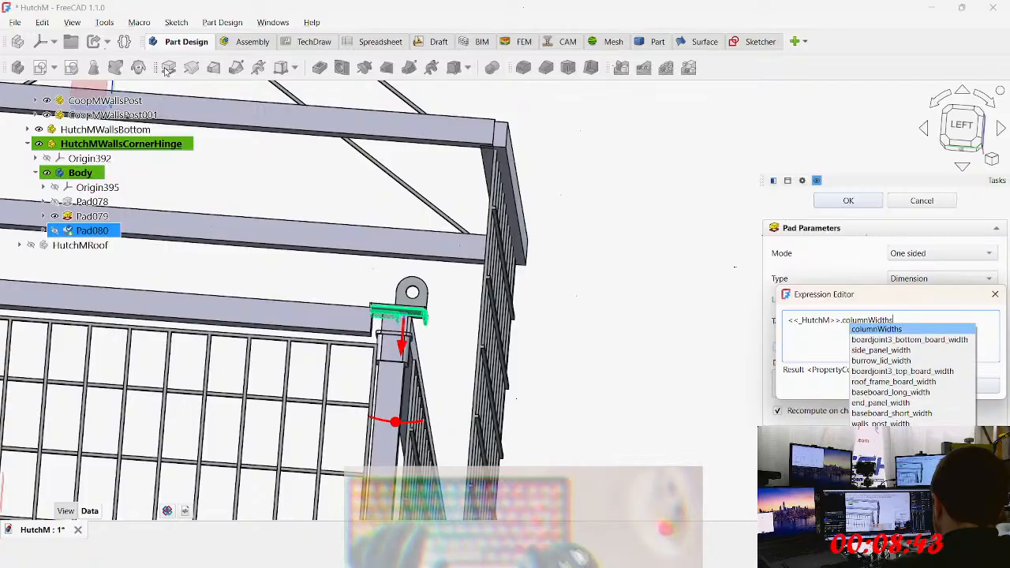
key(Down)
key(Down)
key(Down)
key(Down)
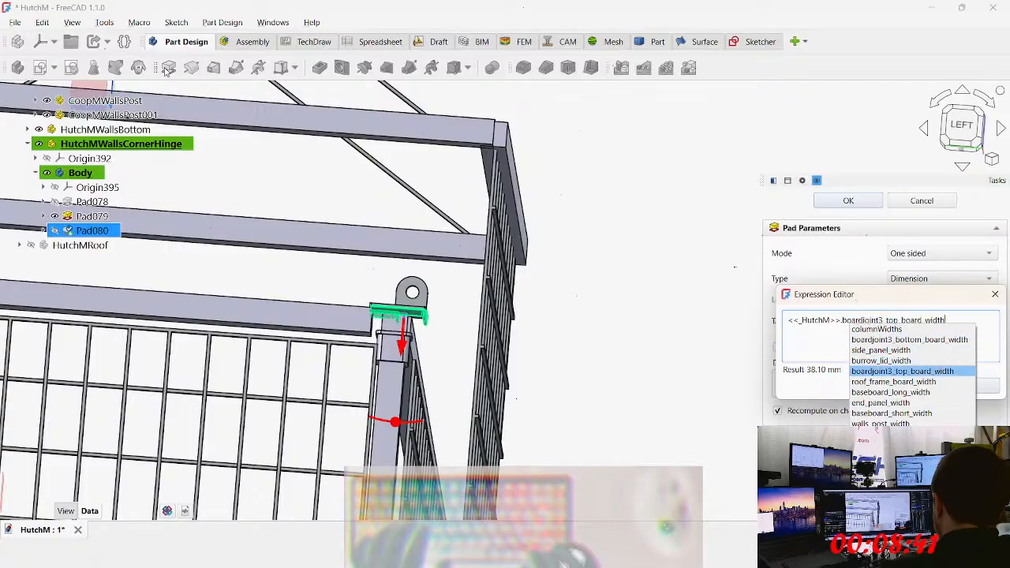
key(Down)
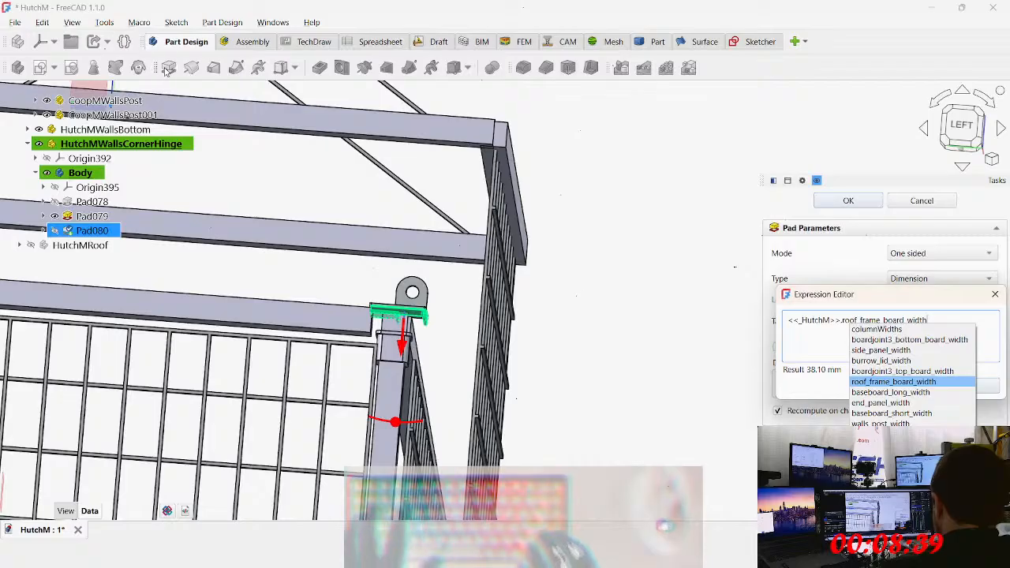
Step: Replace the pad's length expression with <<_HutchM>>.walls_post_width
key(ctrl+a)
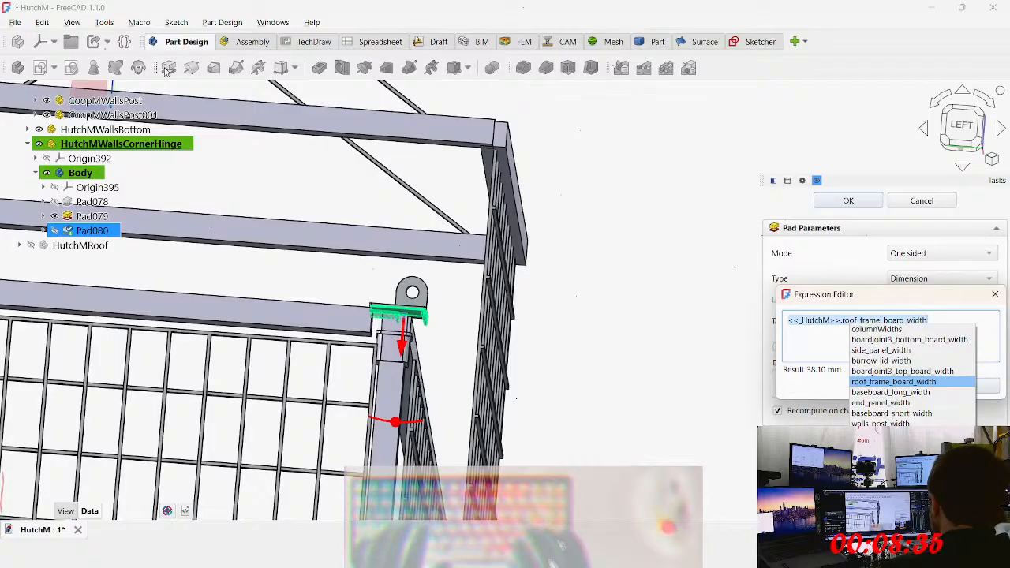
text(<<_HutchM>>.)
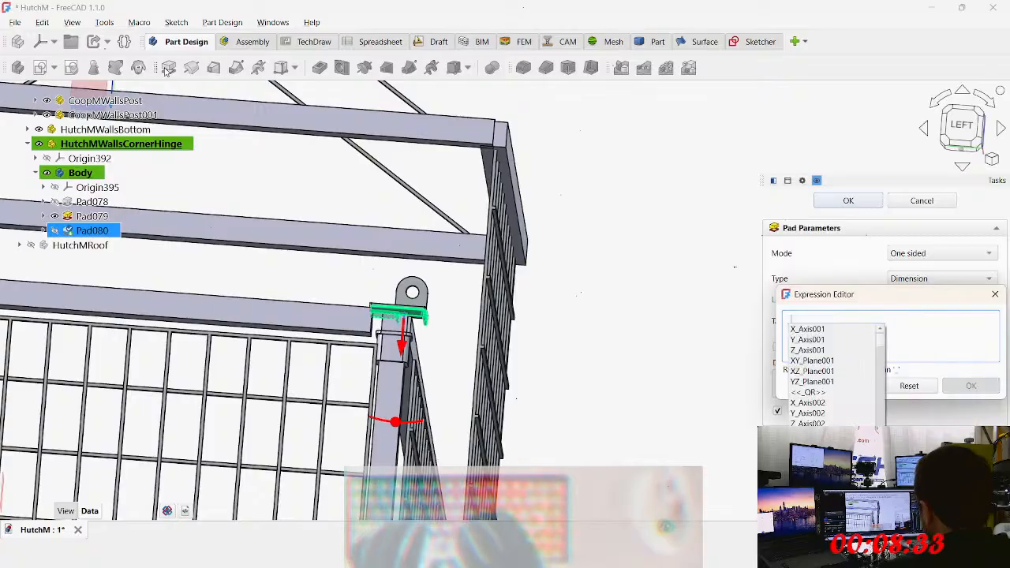
key(Down)
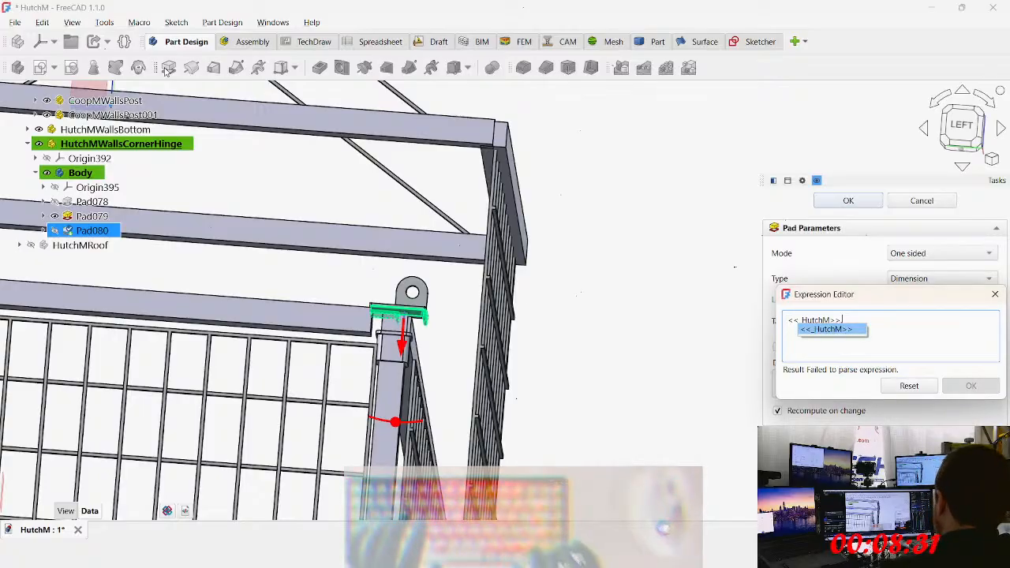
text(post_)
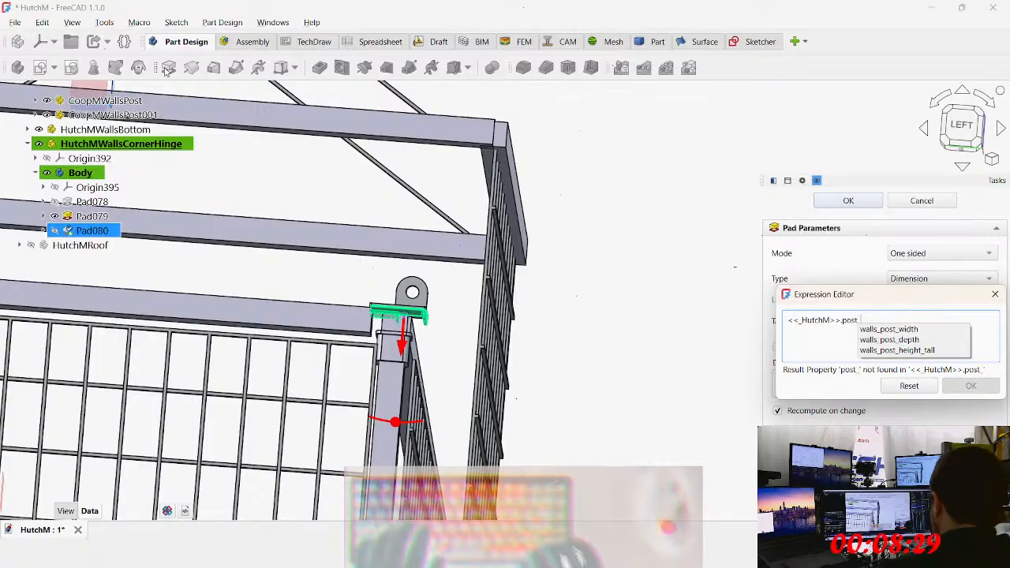
key(Down)
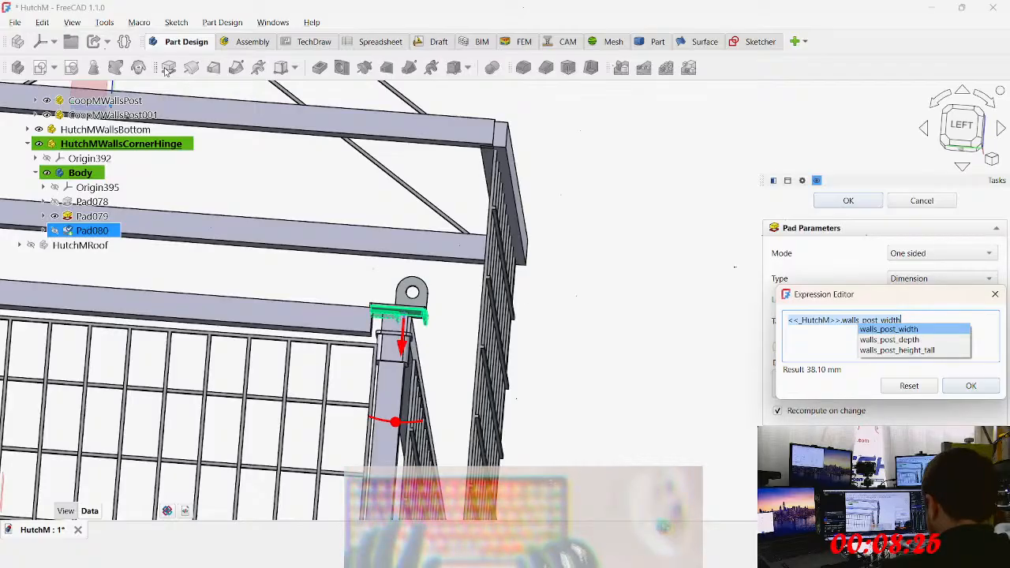
Step: Change the pad's length expression to <<_HutchM>>.walls_post_depth and remove the duplicated walls_post_width reference
key(Down)
key(ctrl+a)
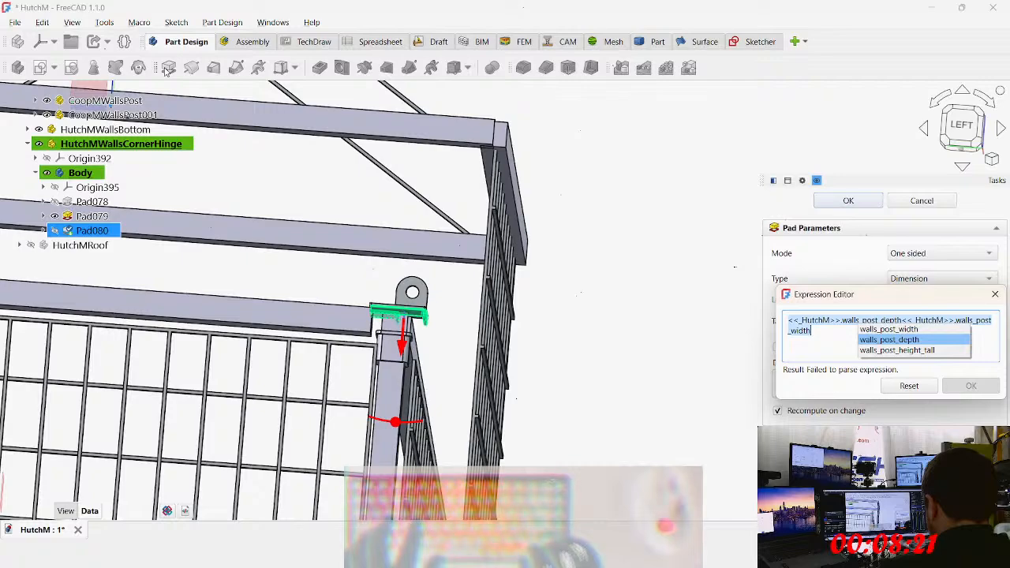
key(Right)
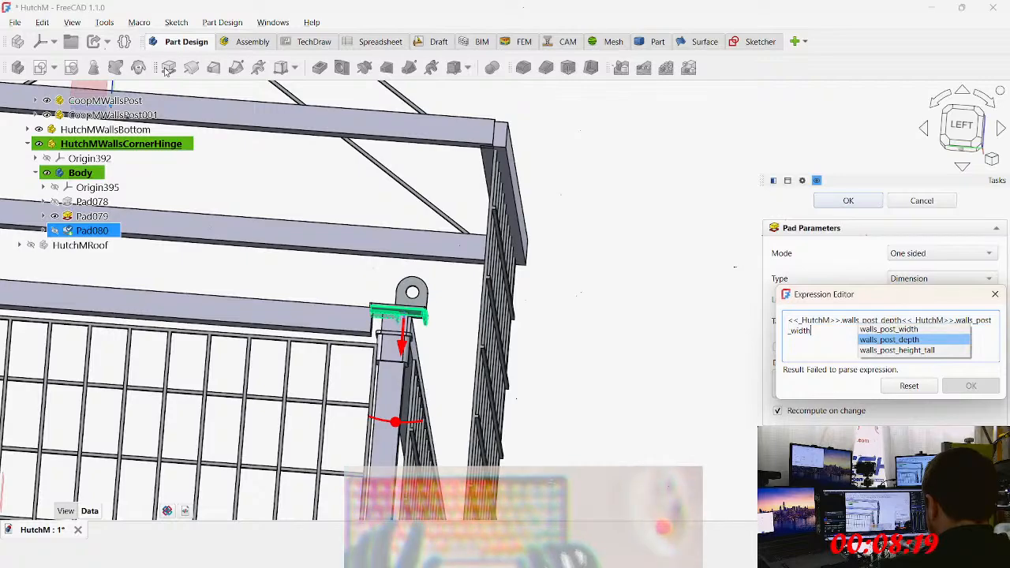
key(Escape)
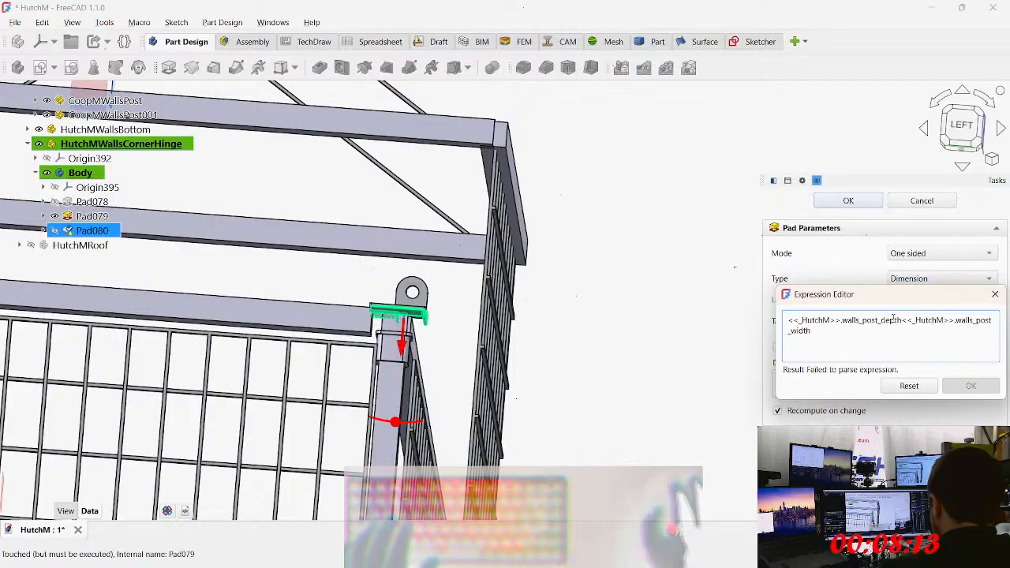
drag(912, 319, 959, 349)
key(BackSpace)
key(BackSpace)
key(BackSpace)
key(BackSpace)
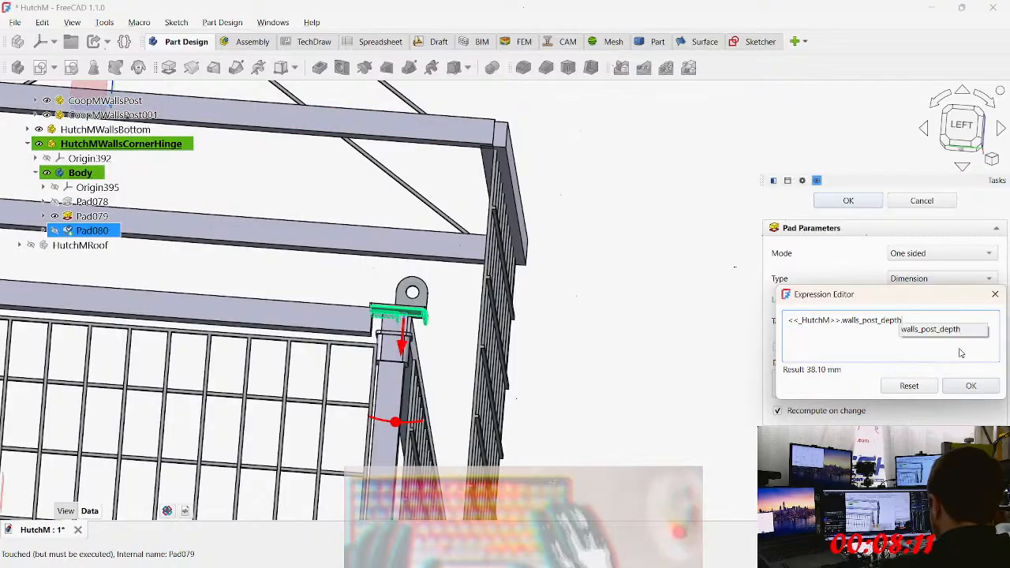
text(h)
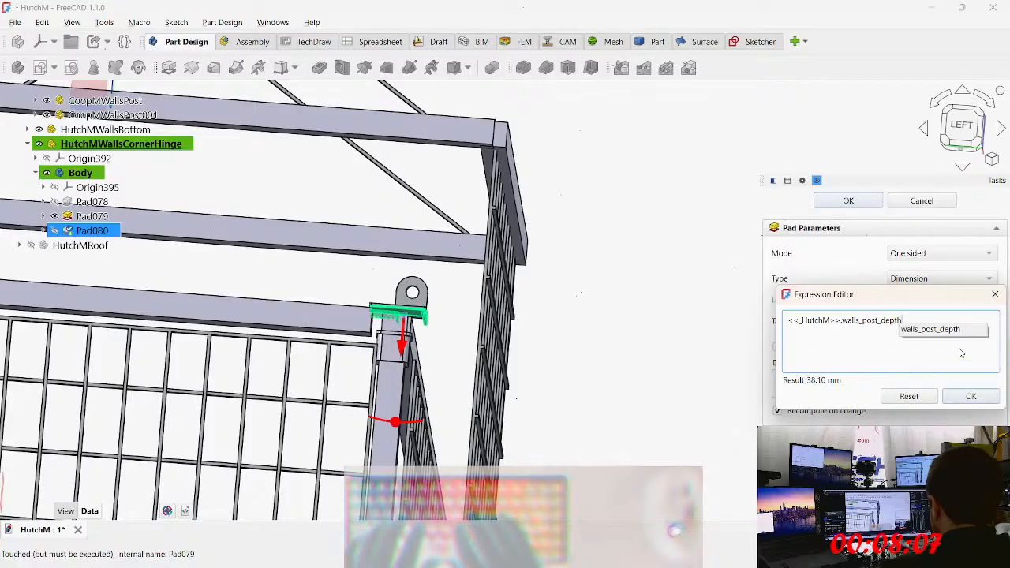
Step: Change the pad's length expression to <<_HutchM>>.walls_post_width and accept the pad
key(BackSpace)
key(BackSpace)
key(BackSpace)
key(BackSpace)
key(BackSpace)
text(width)
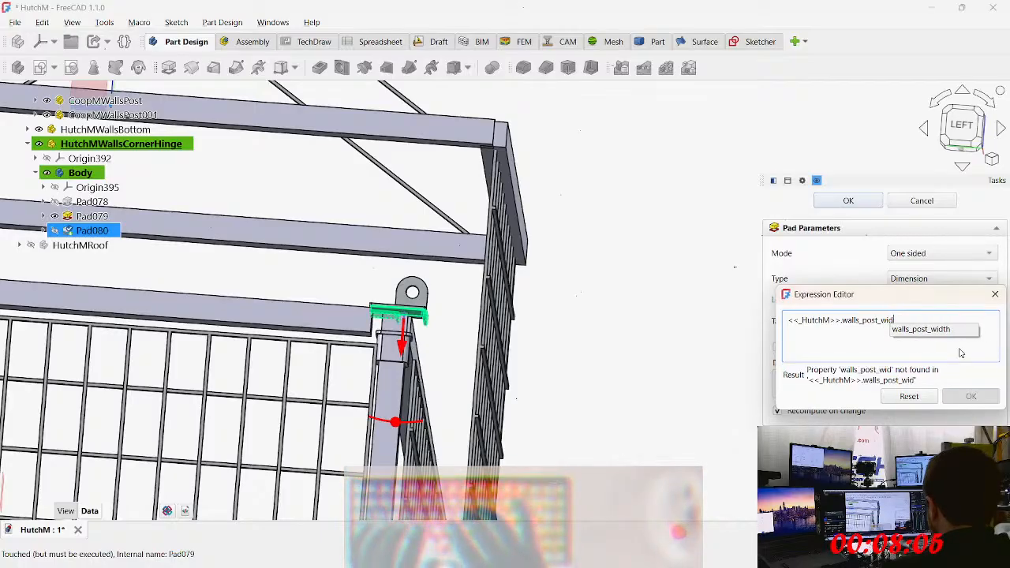
key(Return)
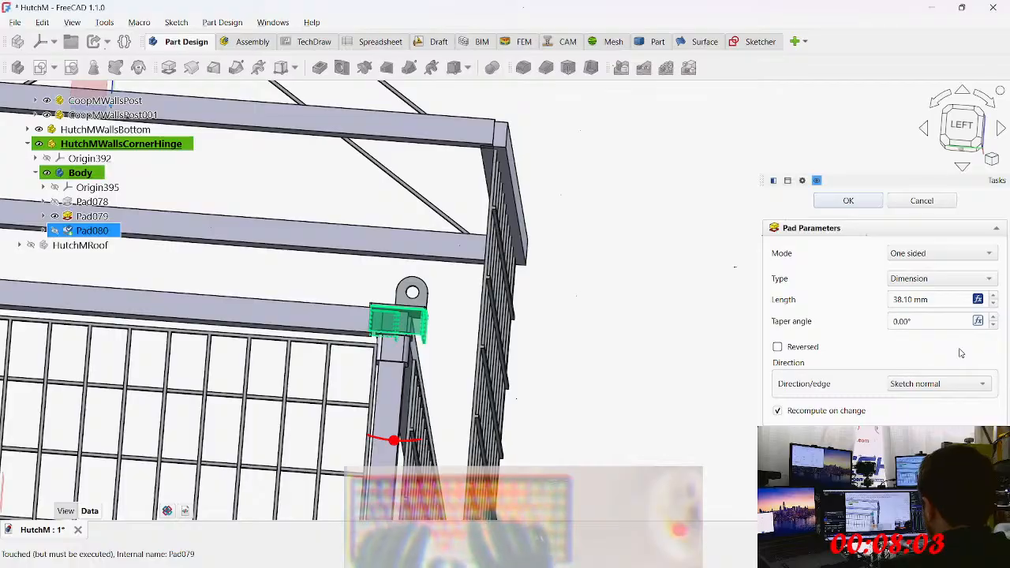
scroll(489, 338, up, 5)
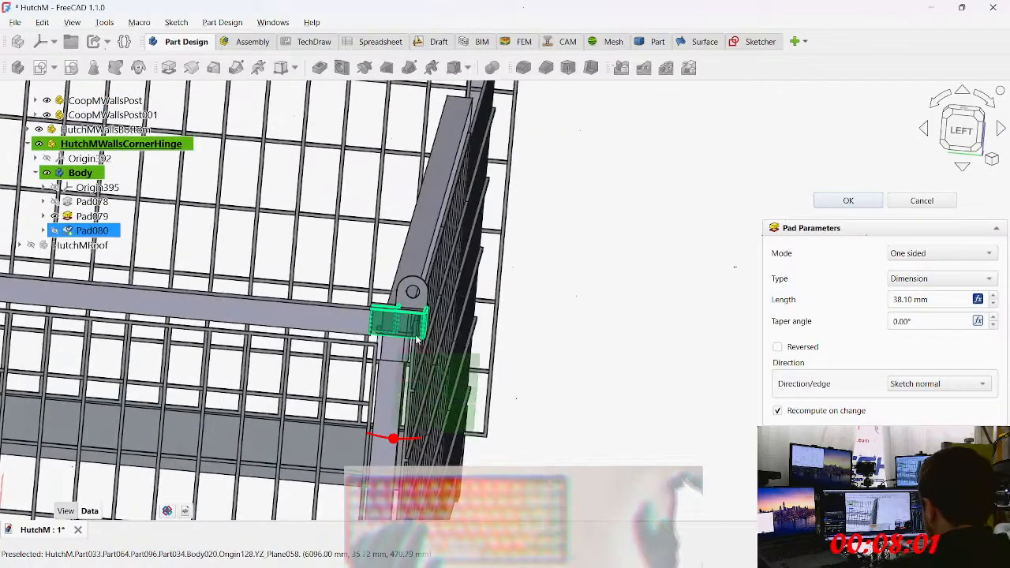
click(846, 201)
Step: Create a new sketch on the underside rim face of the corner hinge's padded wall
middle_drag(378, 288, 108, 293)
middle_drag(358, 308, 209, 220)
middle_drag(429, 377, 292, 466)
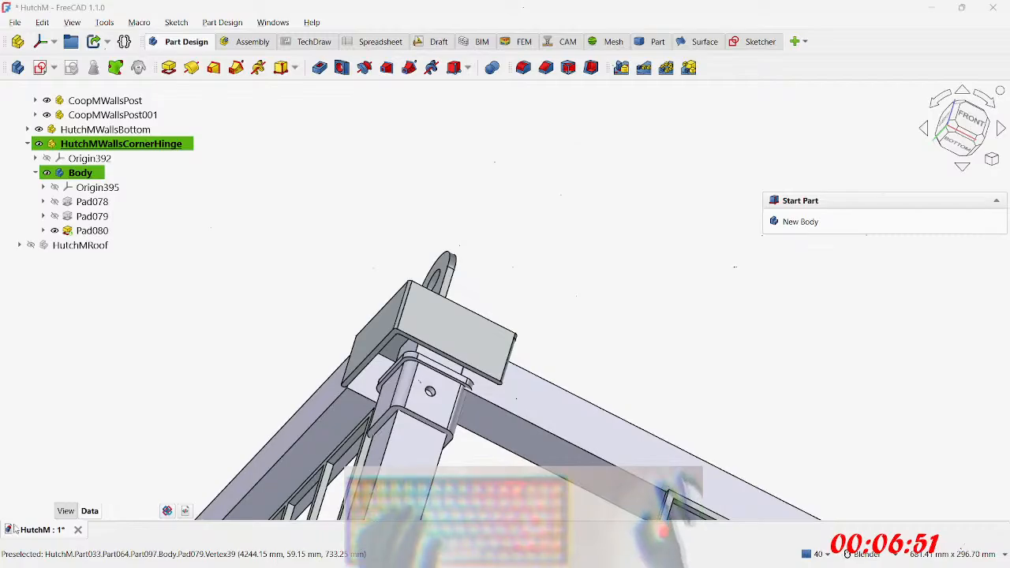
middle_drag(411, 379, 419, 381)
middle_drag(581, 362, 285, 298)
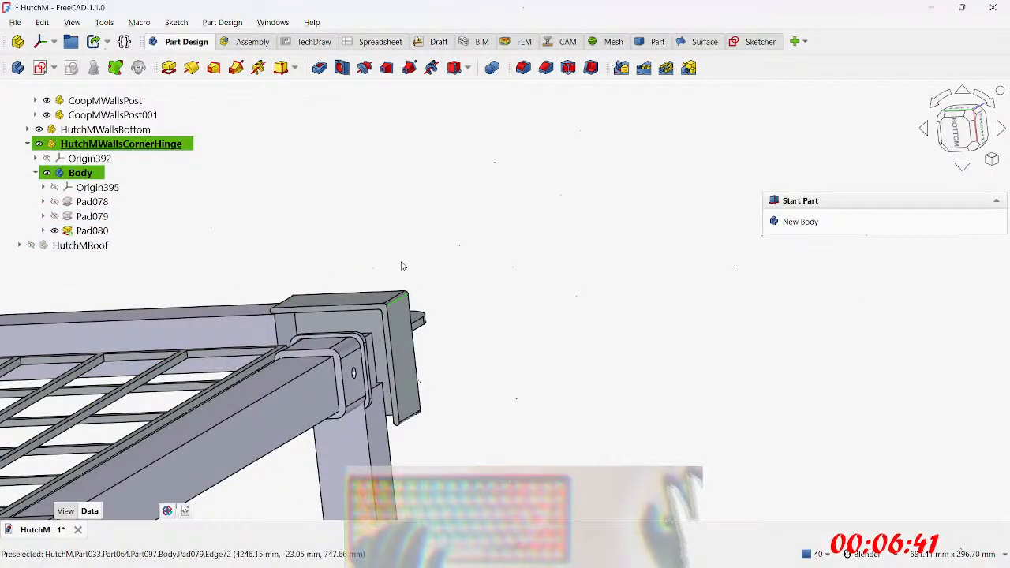
scroll(358, 308, up, 5)
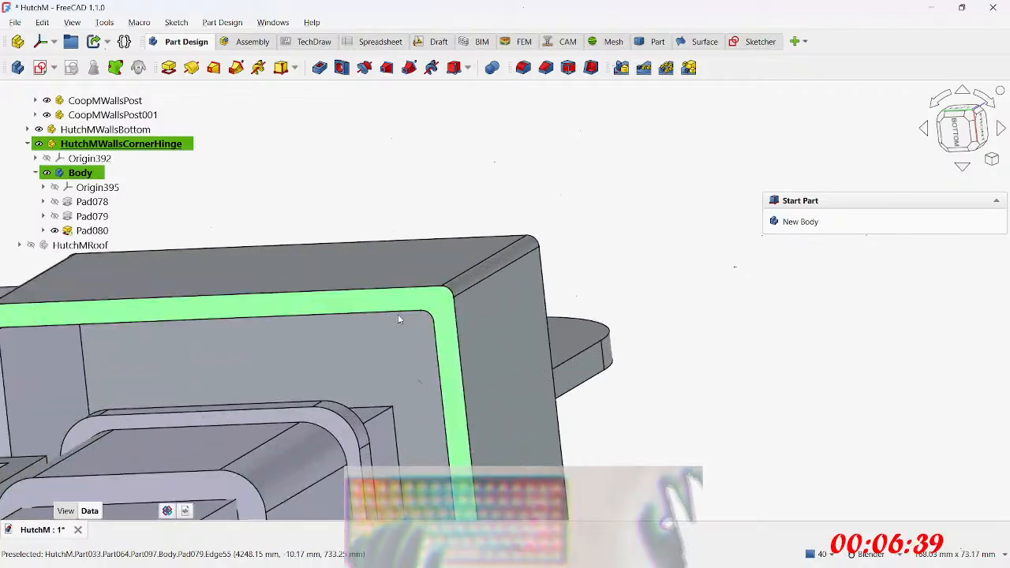
click(427, 301)
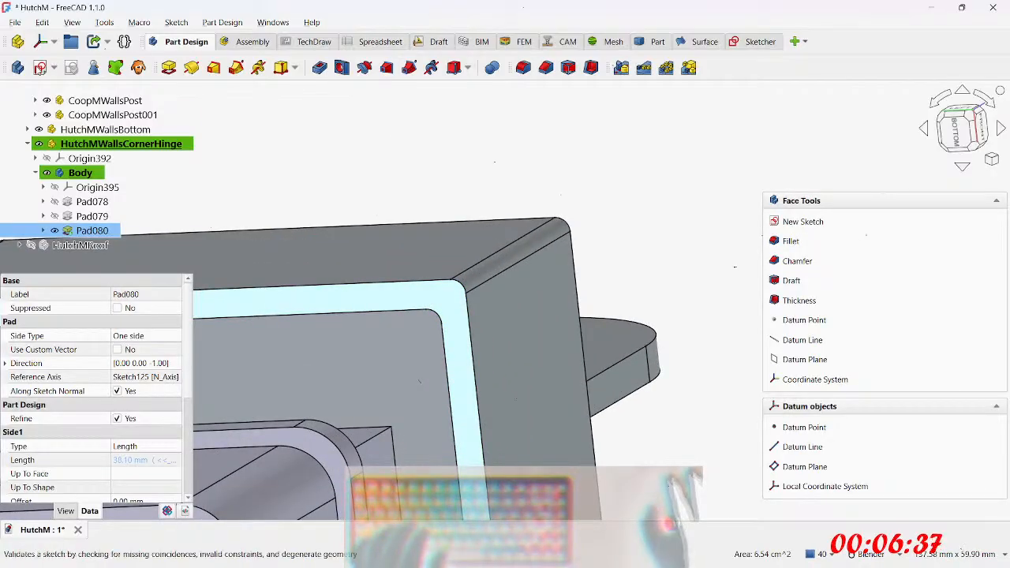
click(46, 73)
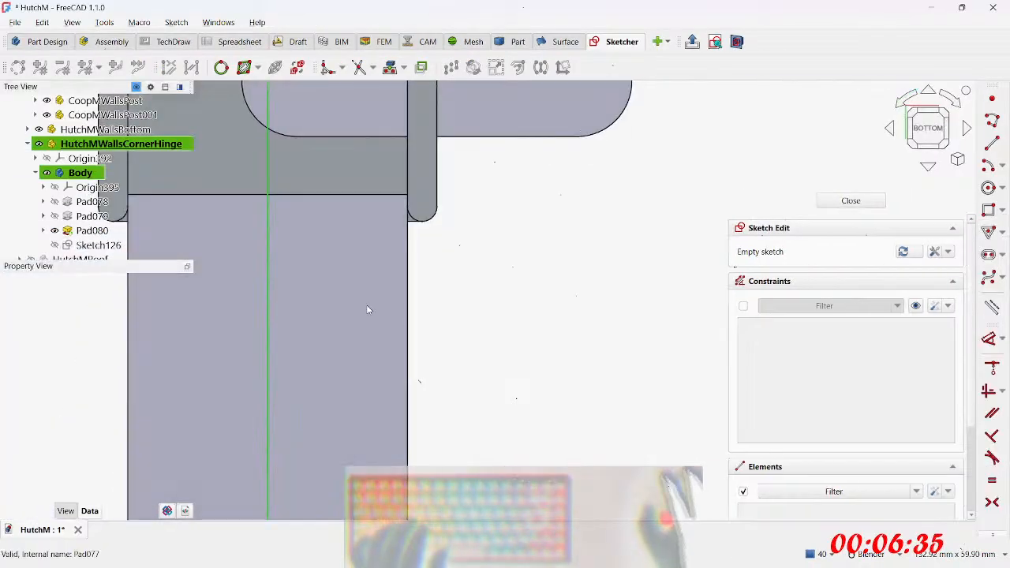
scroll(338, 218, up, 1)
shift+middle_drag(339, 217, 347, 280)
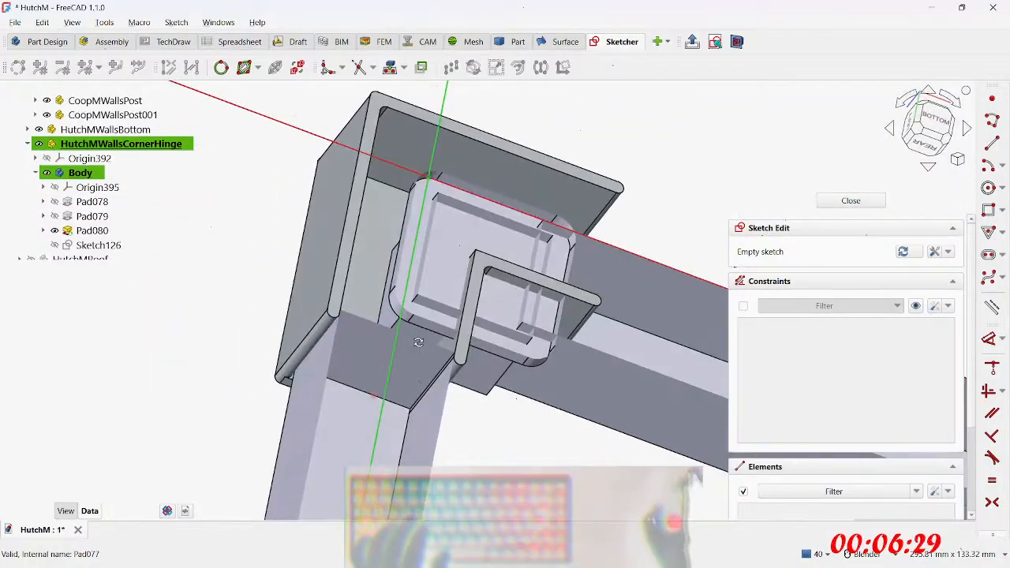
Step: Copy all the geometry and constraints of Sketch124 into the new Sketch126 and leave the sketch
click(43, 217)
double_click(82, 231)
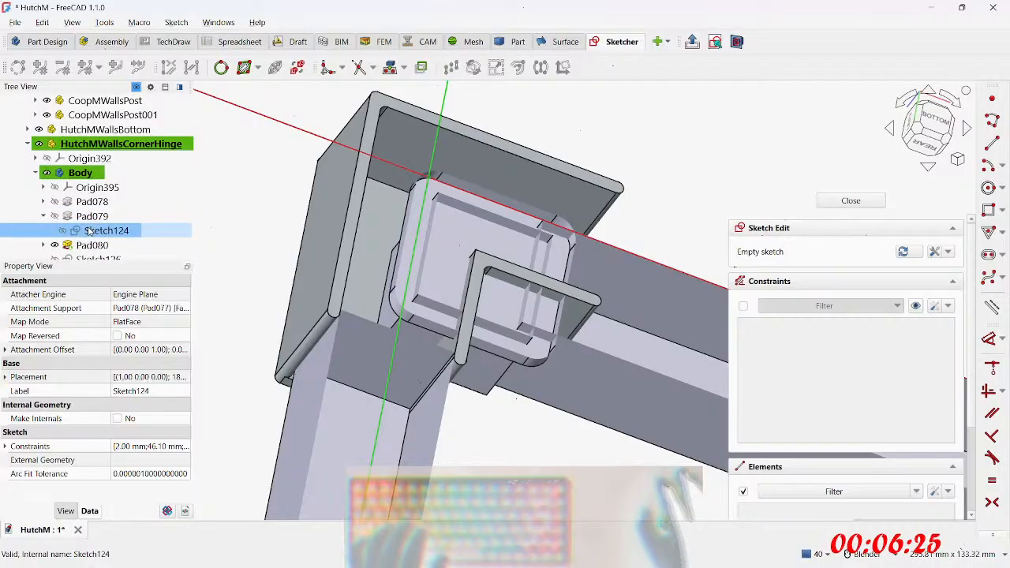
key(ctrl+a)
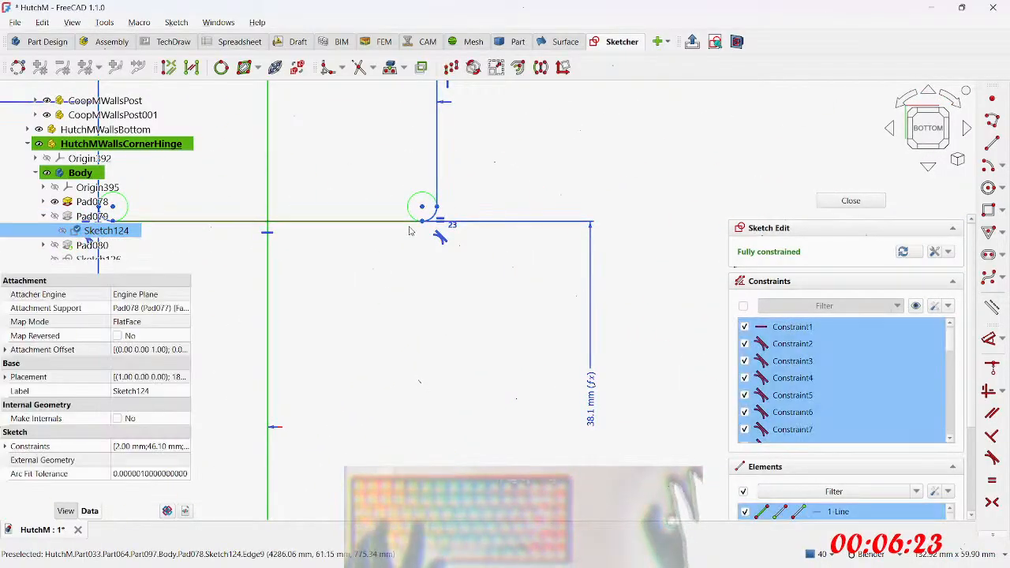
scroll(79, 251, down, 1)
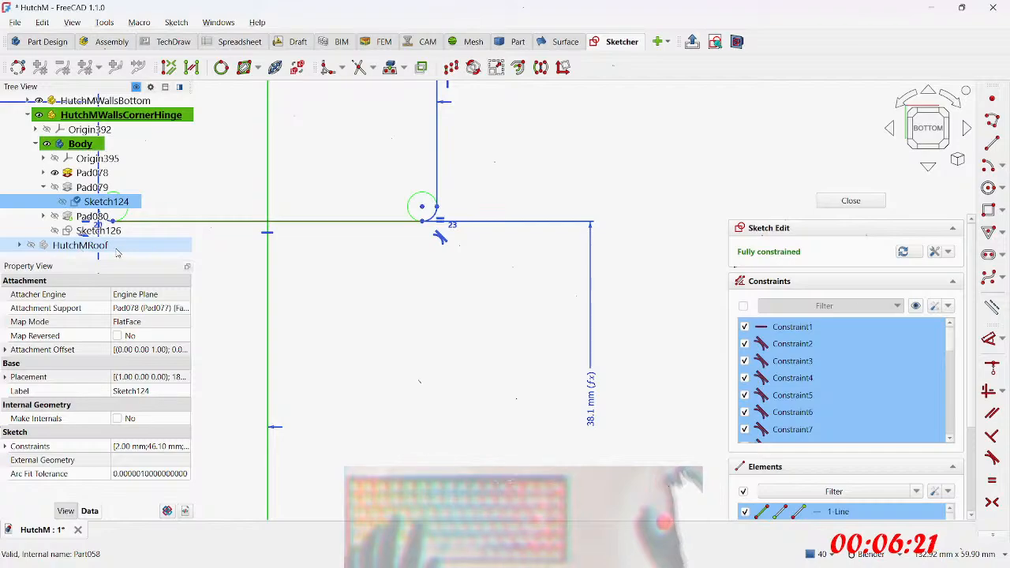
double_click(102, 231)
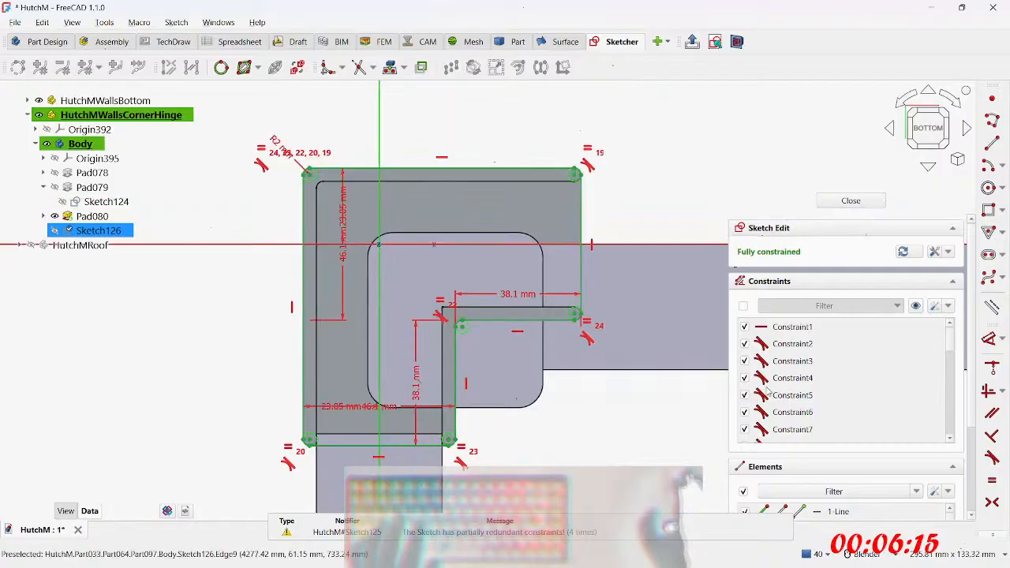
click(850, 202)
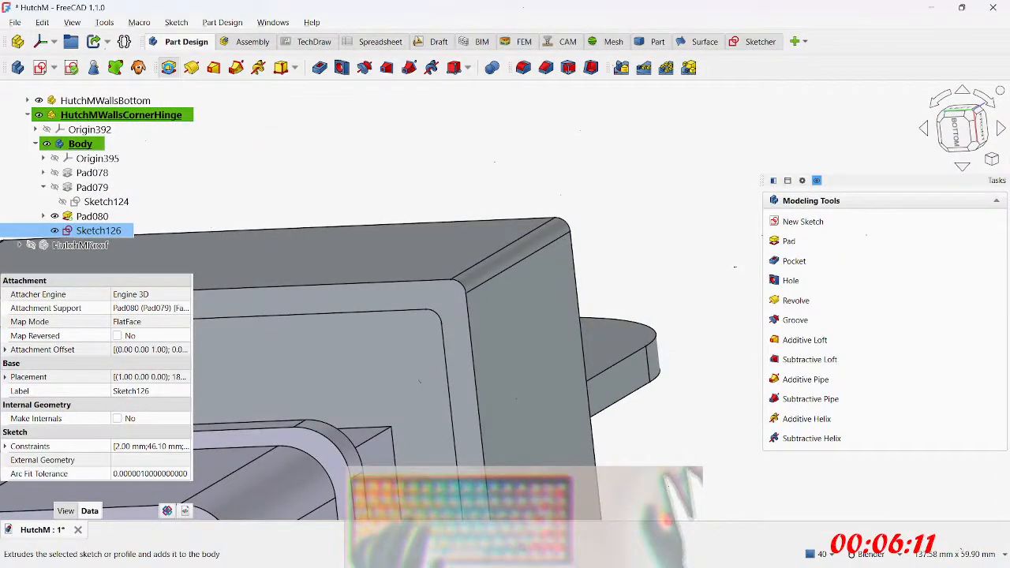
Step: Pad Sketch126 one-sided with the length expression <<_HutchM>>.joint_wall_thickness to close the underside of the corner hinge
click(168, 68)
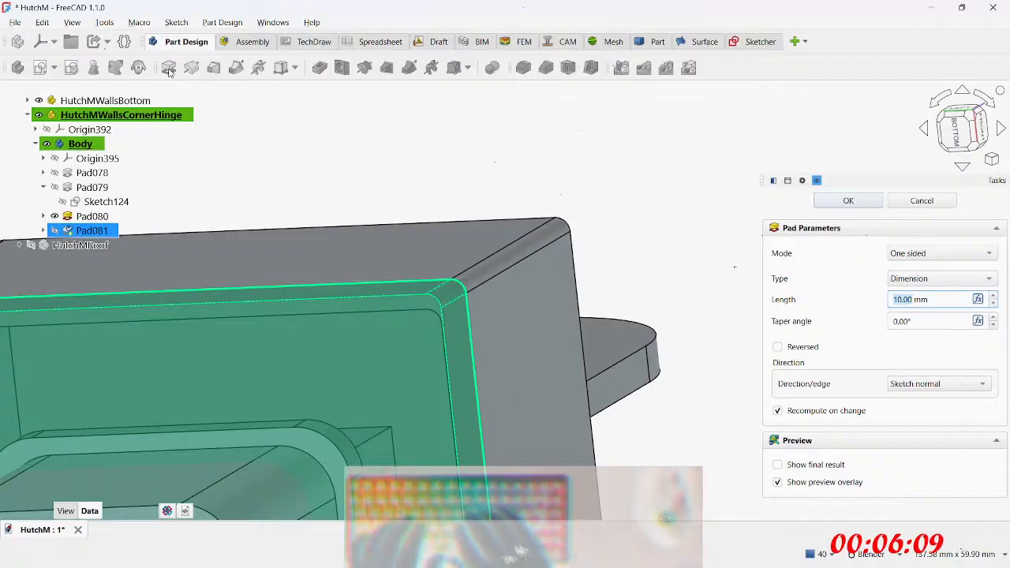
key(equal)
text(<<_HutchM>>.joint_)
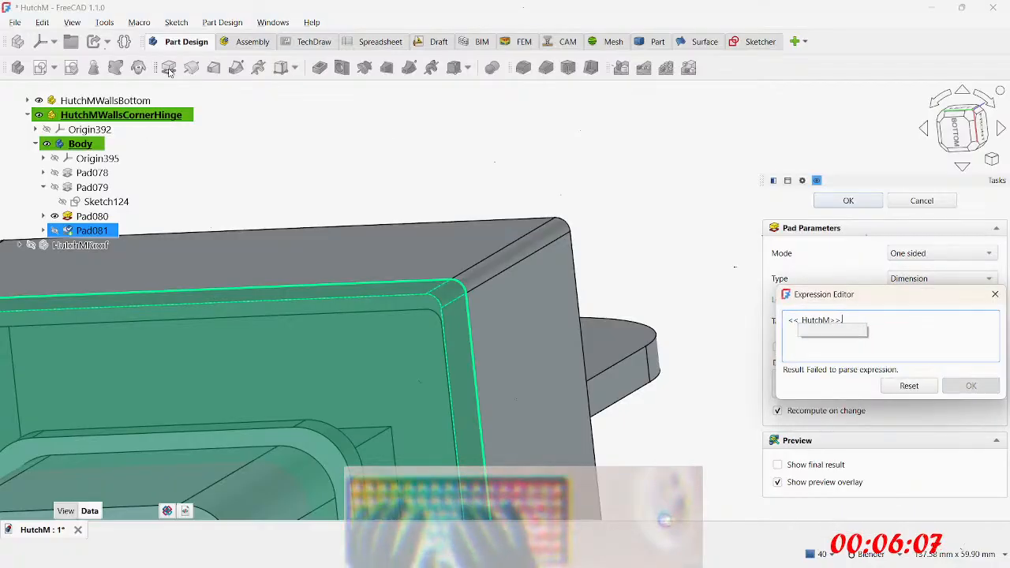
text(wall_th)
key(Down)
key(Down)
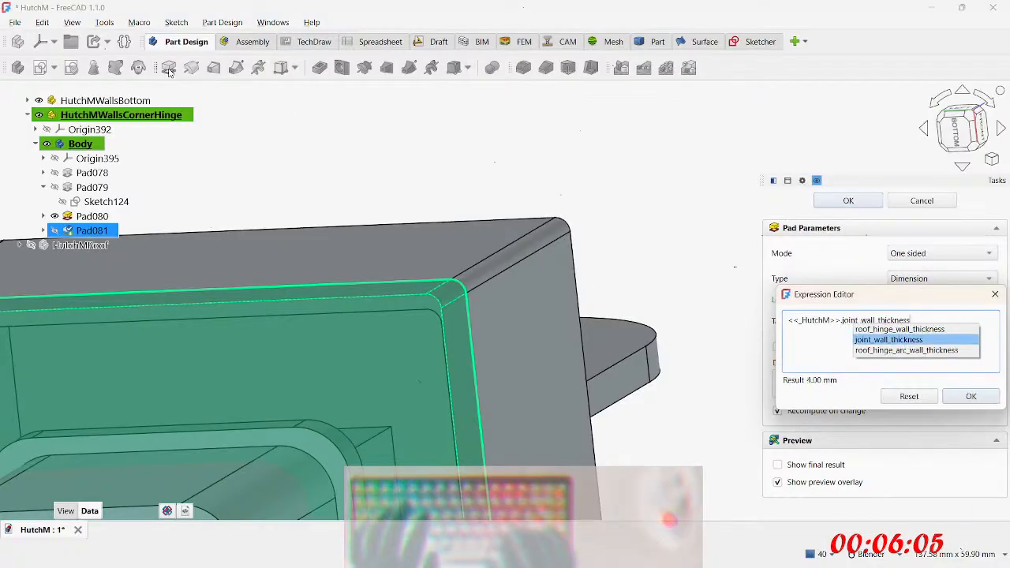
key(Return)
key(Return)
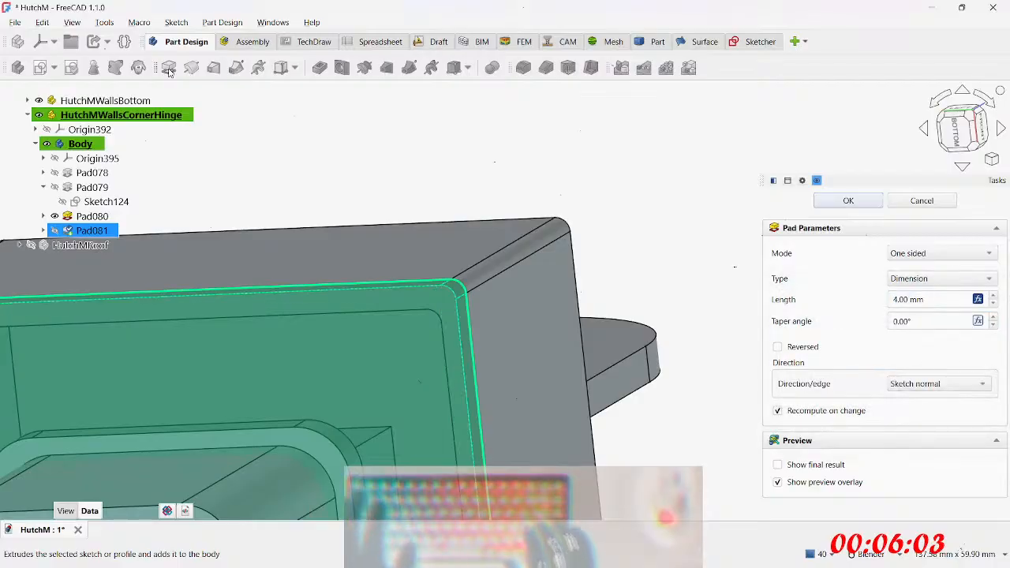
scroll(249, 142, down, 3)
middle_drag(249, 143, 302, 147)
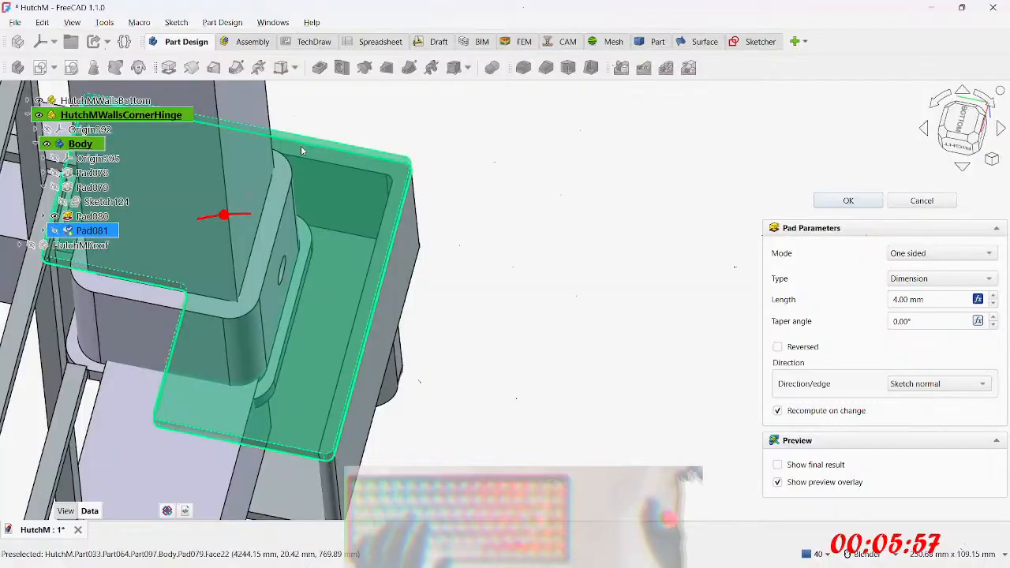
scroll(414, 322, down, 5)
middle_drag(414, 321, 552, 237)
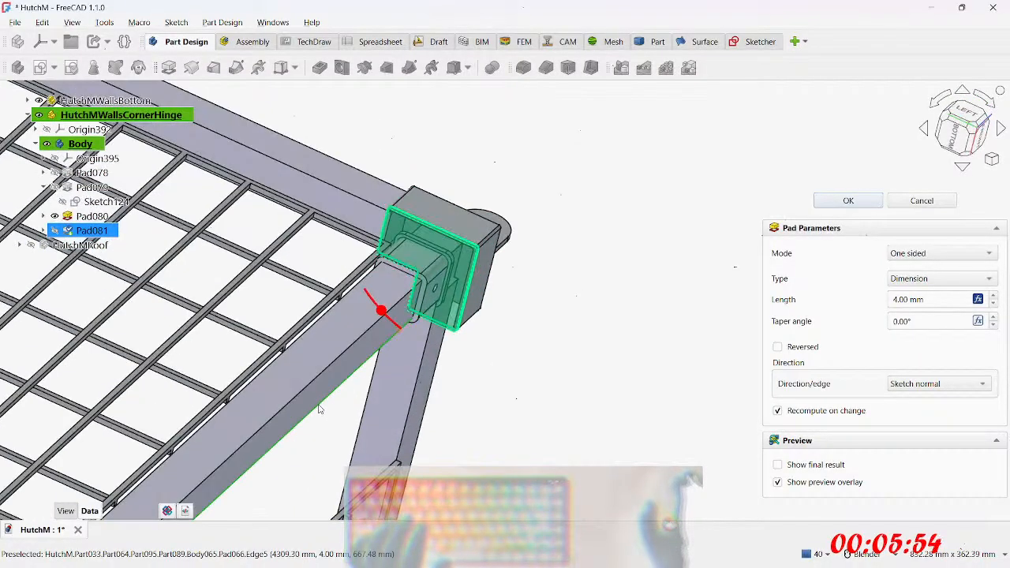
click(856, 201)
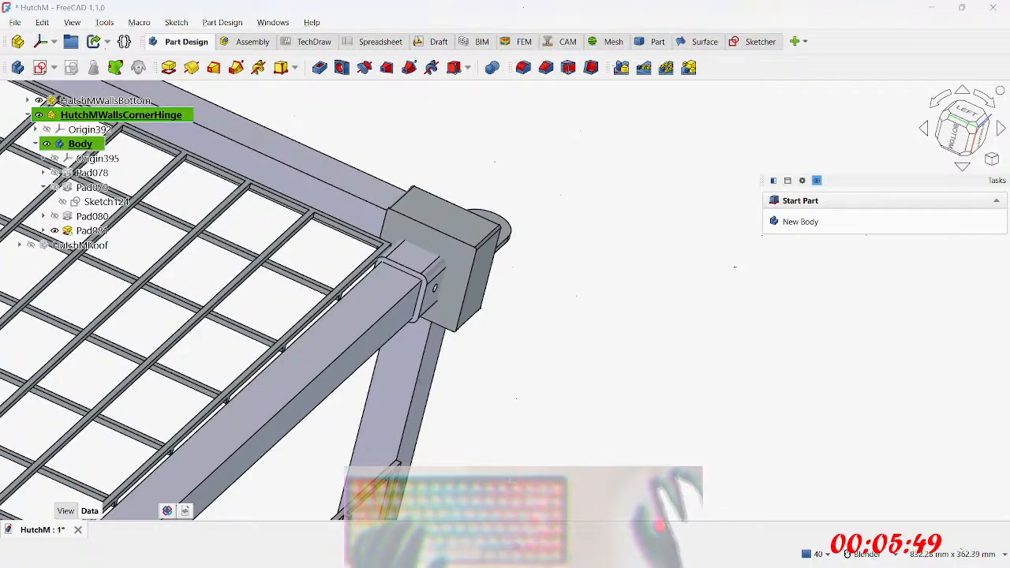
Step: Collapse HutchMWallsCornerHinge in the tree and delete the clones RoofHingeFemaleLJointLeft001, 002 and 003
click(37, 117)
click(27, 115)
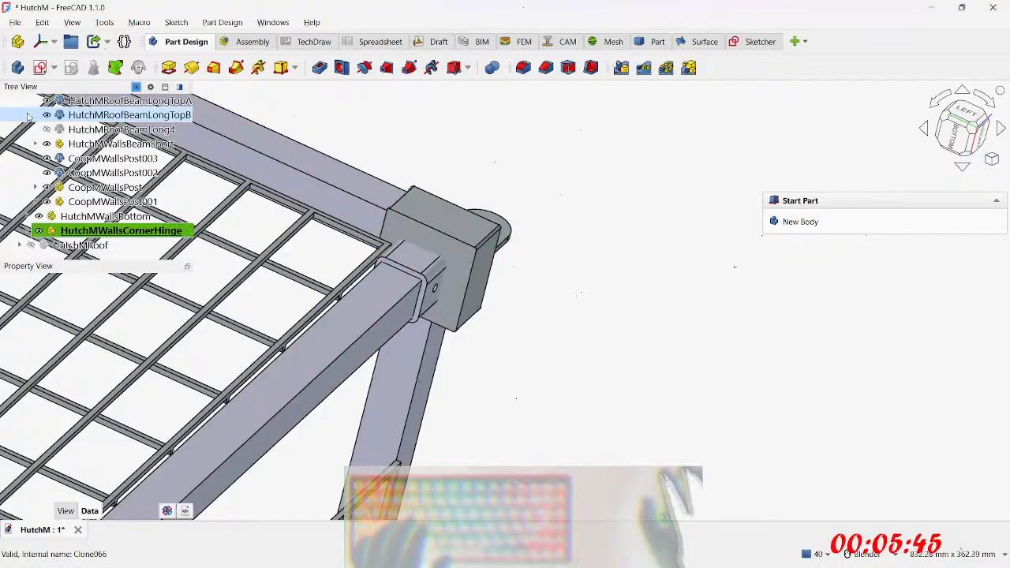
scroll(114, 158, up, 3)
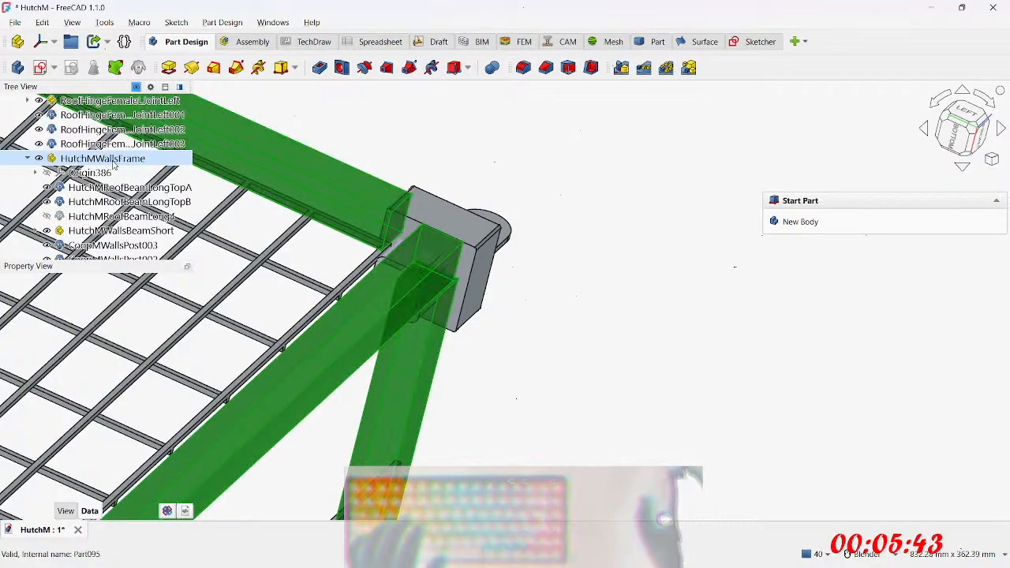
scroll(114, 162, down, 1)
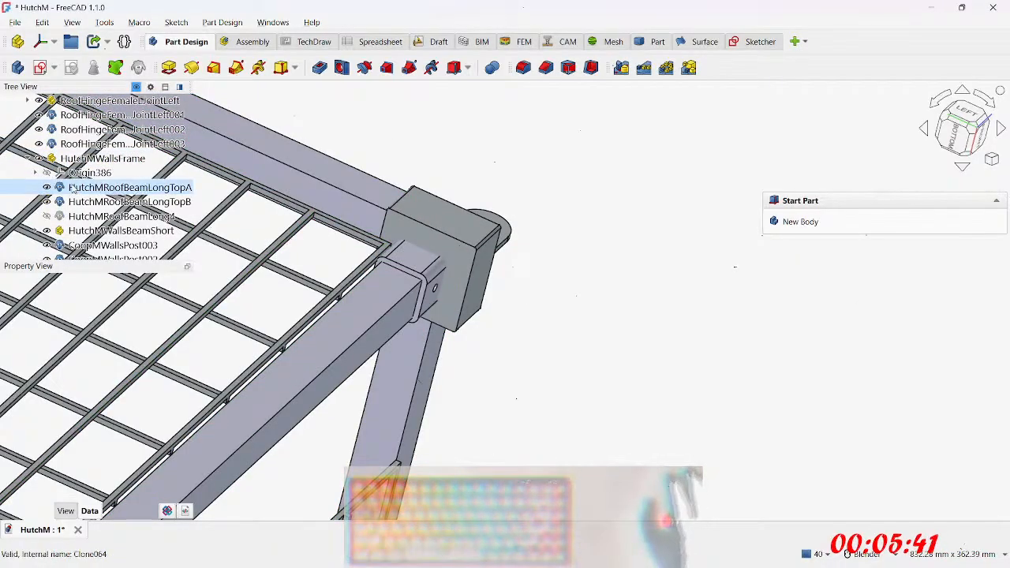
middle_drag(392, 277, 419, 382)
click(106, 156)
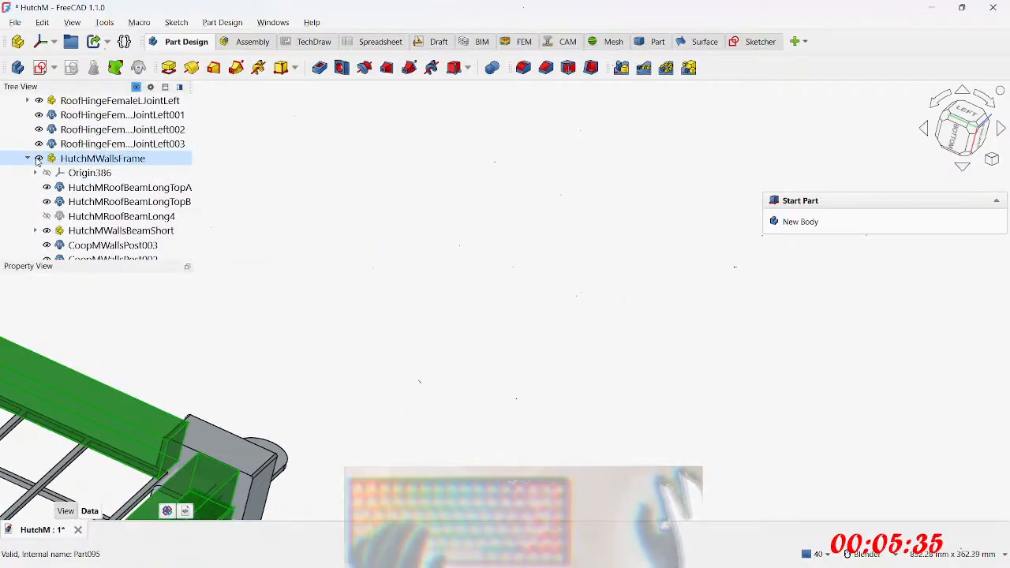
click(59, 131)
click(146, 116)
click(64, 145)
click(85, 129)
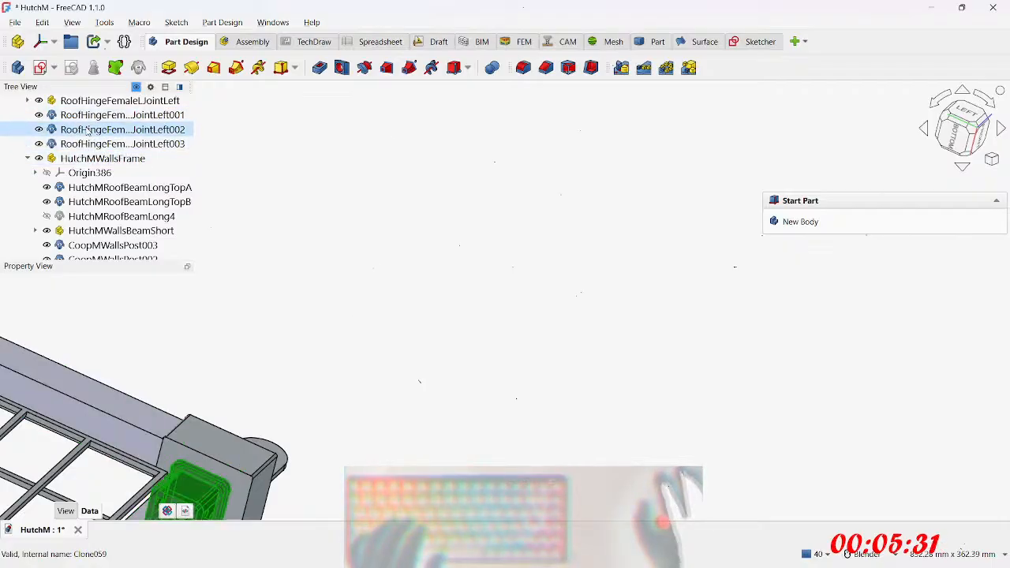
ctrl+click(169, 115)
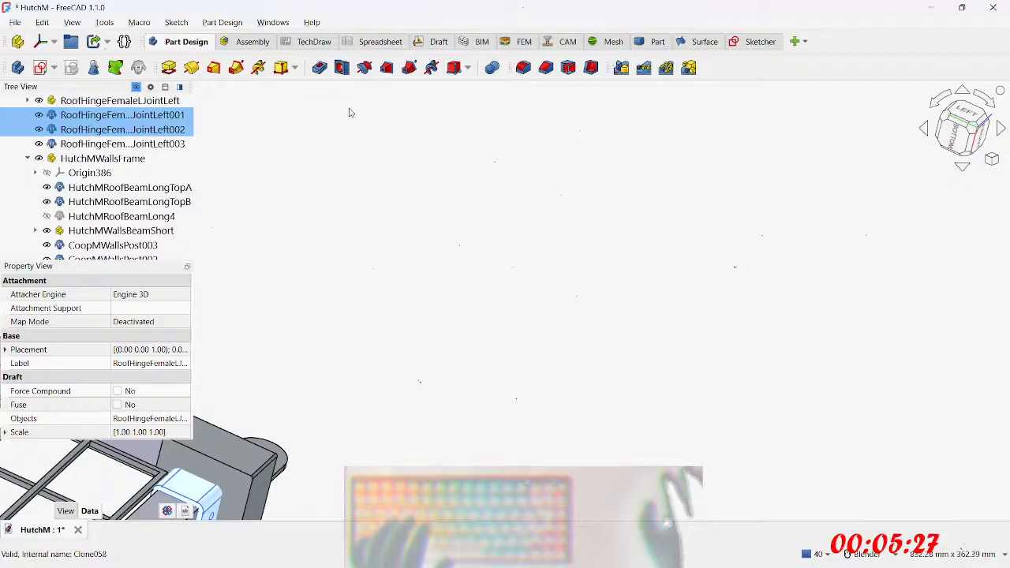
key(Delete)
key(Down)
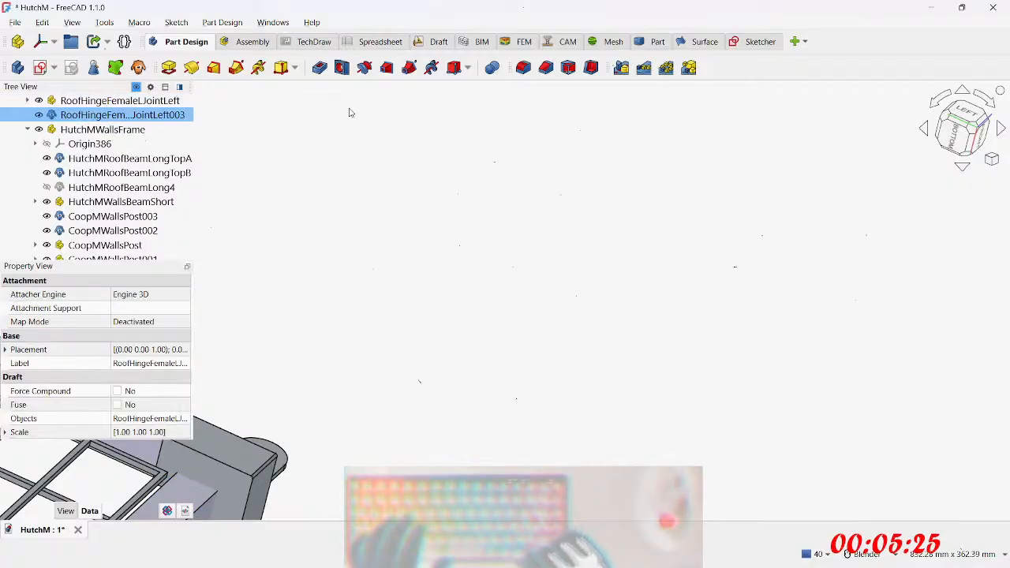
key(Delete)
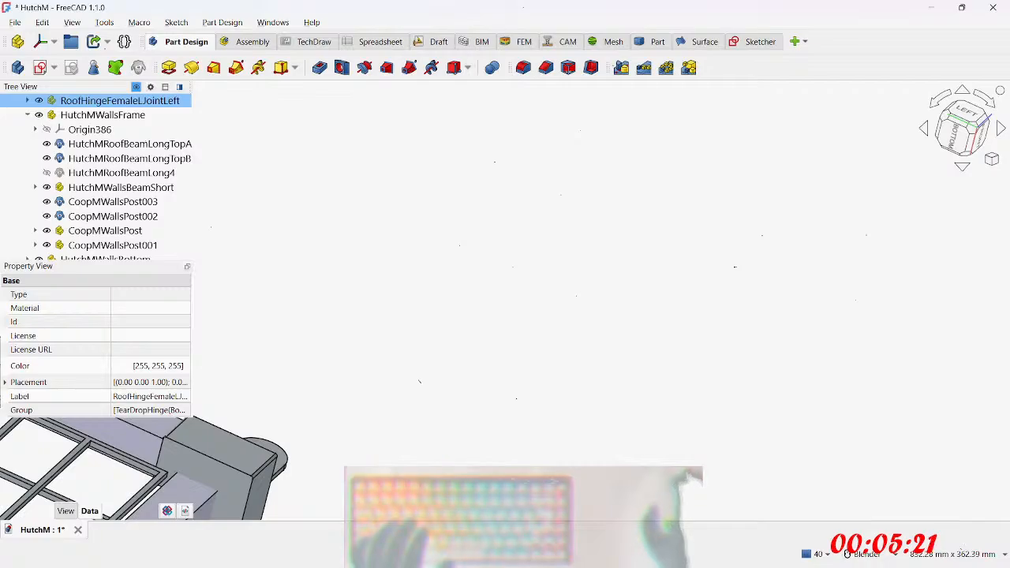
Step: Inspect from several sides how the corner hinge fits around the wall post and the long and short top beams
middle_drag(463, 370, 366, 289)
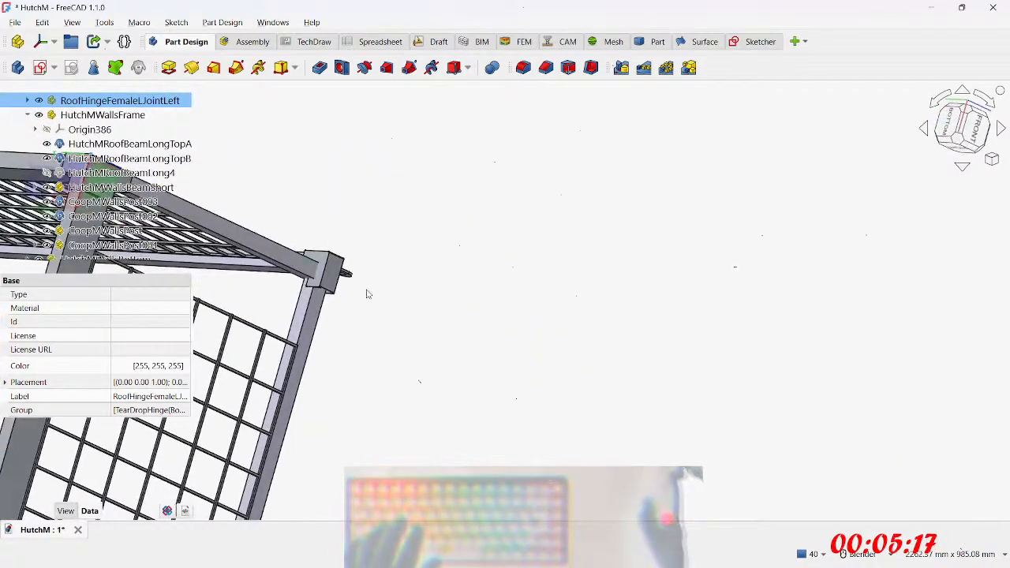
key(1)
scroll(582, 356, up, 5)
middle_drag(582, 356, 565, 340)
middle_drag(807, 296, 594, 346)
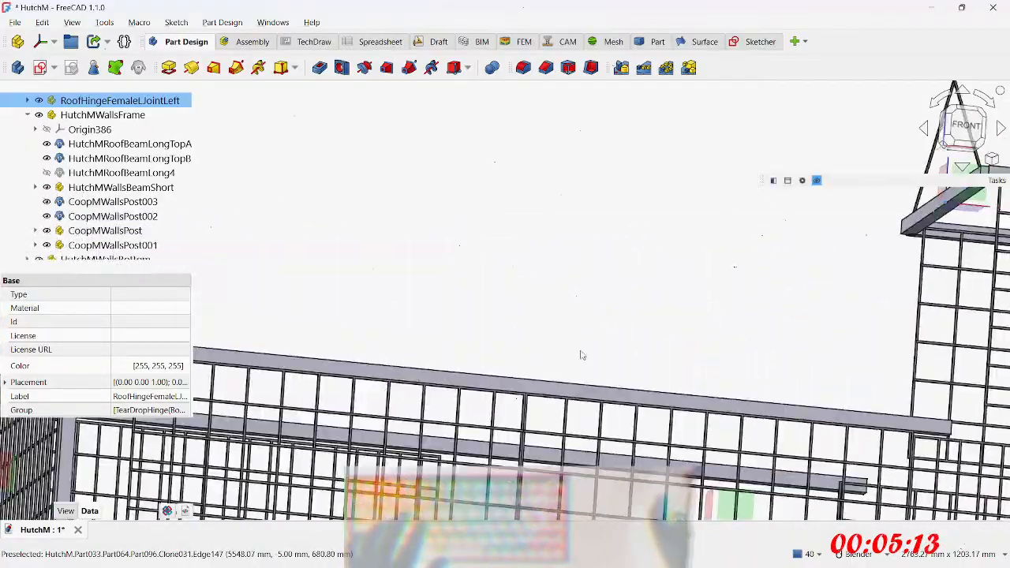
middle_drag(439, 416, 407, 377)
scroll(533, 407, up, 6)
shift+middle_drag(249, 395, 492, 381)
middle_drag(492, 381, 534, 263)
middle_drag(614, 266, 523, 264)
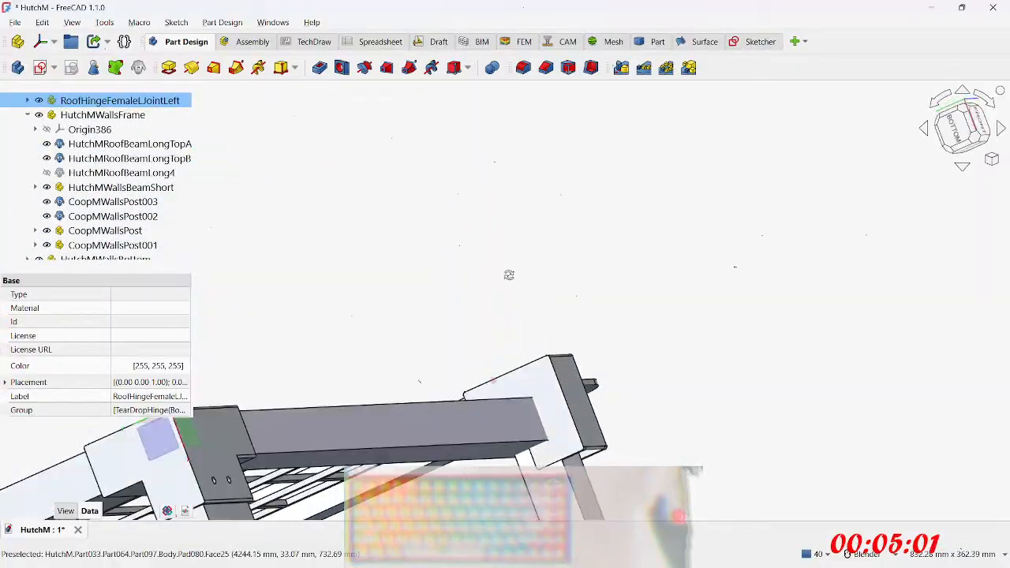
middle_drag(541, 335, 711, 313)
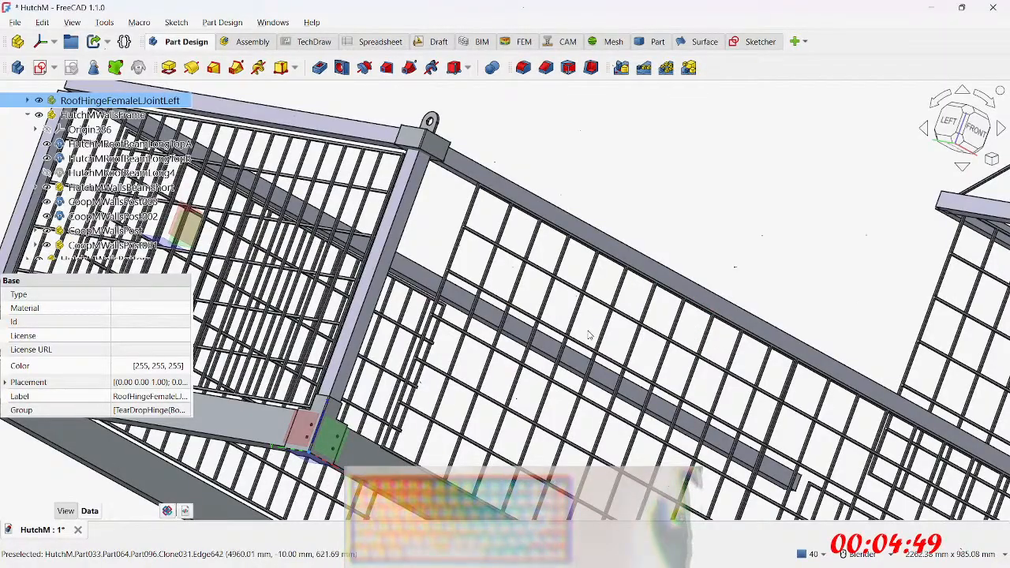
middle_drag(536, 139, 619, 179)
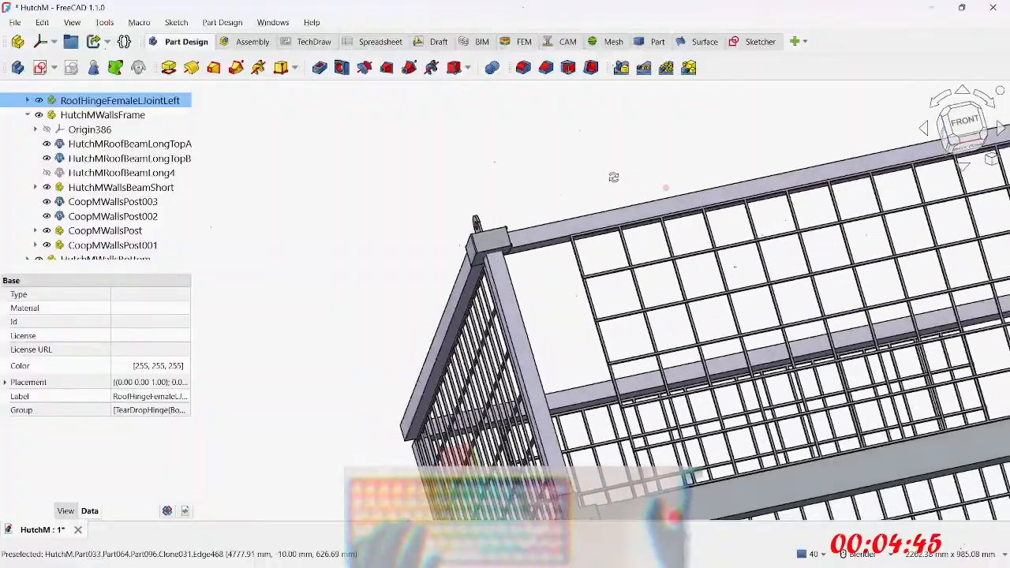
scroll(619, 179, up, 8)
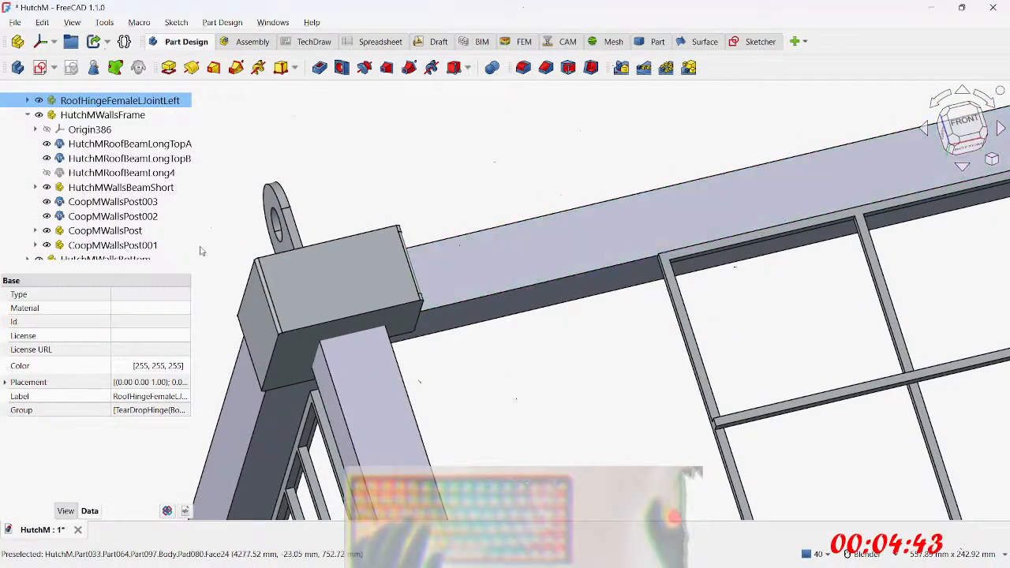
Step: Expand HutchMWallsCornerHinge and its Body in the tree to list the pads of the corner hinge
scroll(119, 199, down, 1)
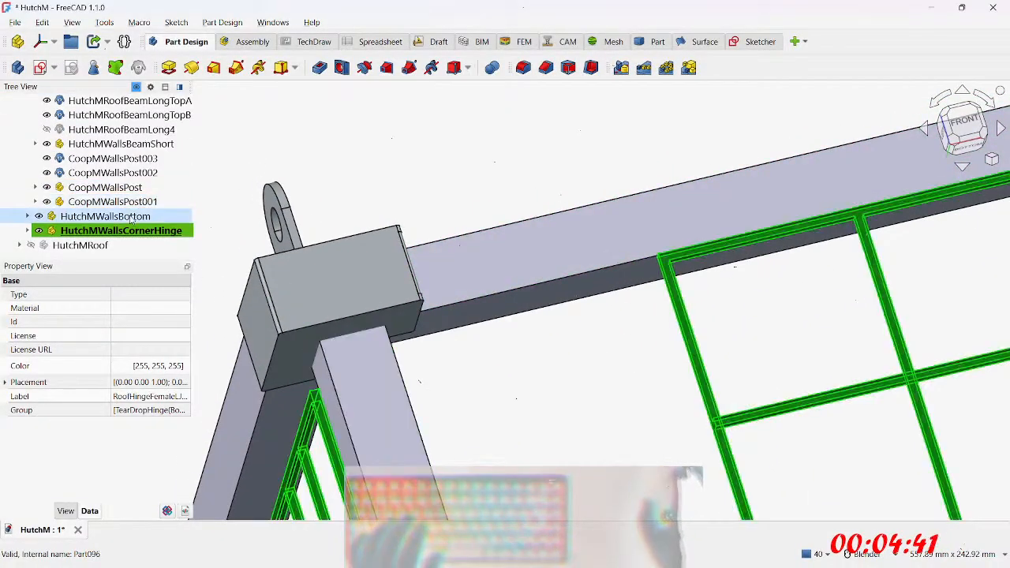
click(27, 231)
scroll(67, 230, down, 2)
double_click(79, 172)
scroll(82, 189, down, 1)
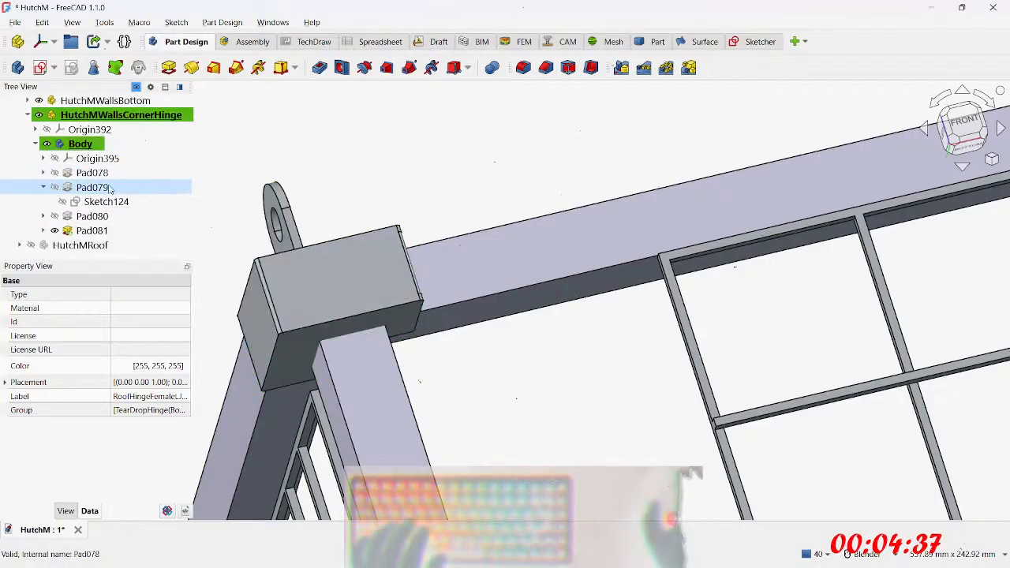
scroll(661, 185, down, 5)
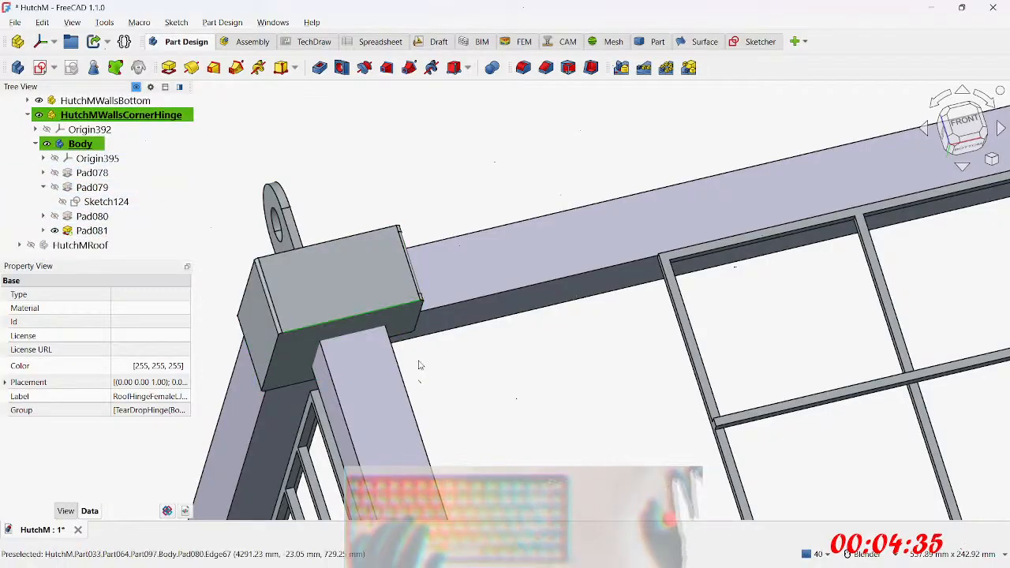
Step: Examine how the corner hinge sits on the wall frame, from the whole hutch down to the post and top beams
scroll(661, 185, down, 4)
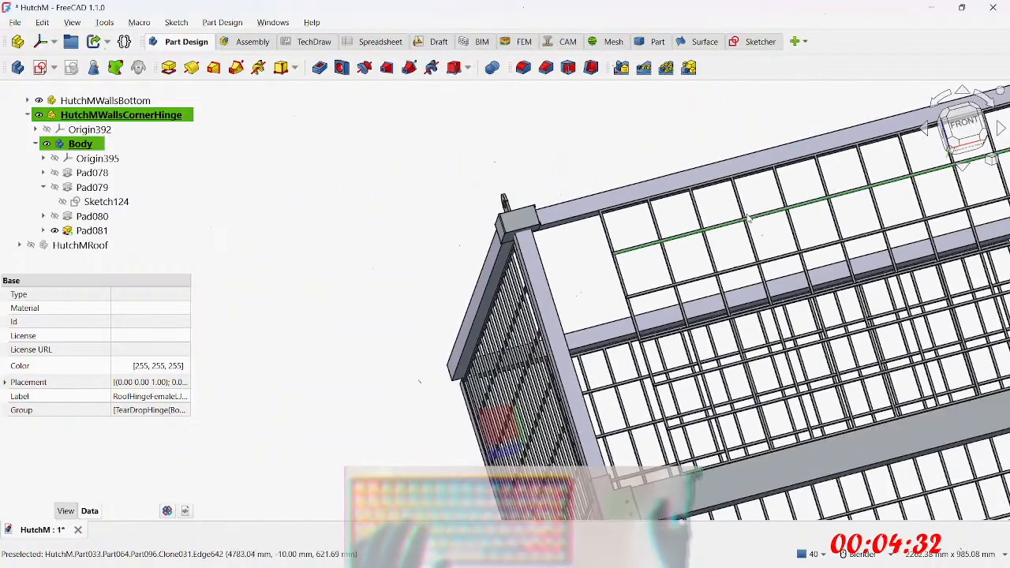
middle_drag(748, 218, 687, 285)
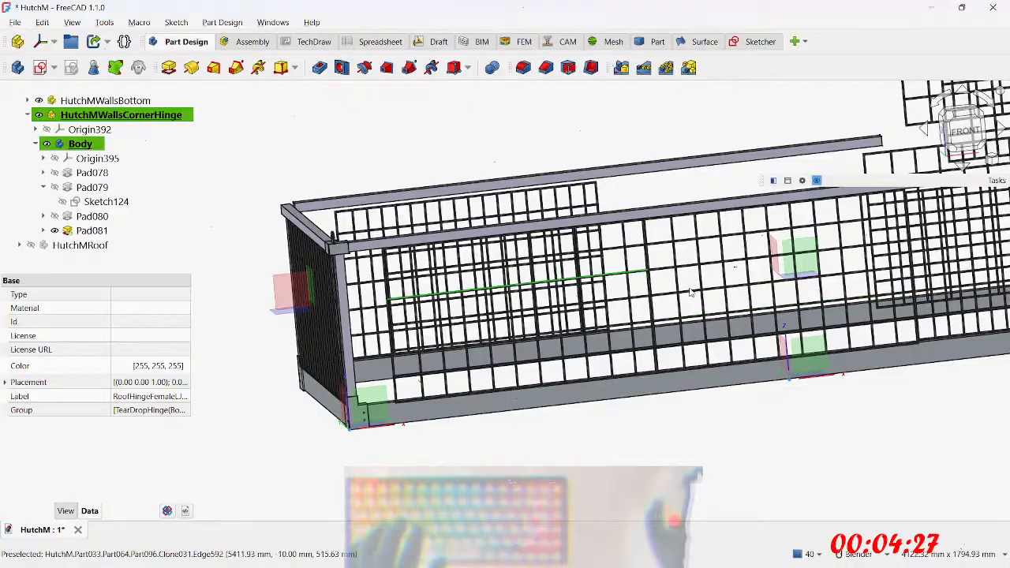
scroll(641, 276, down, 1)
shift+middle_drag(688, 309, 595, 291)
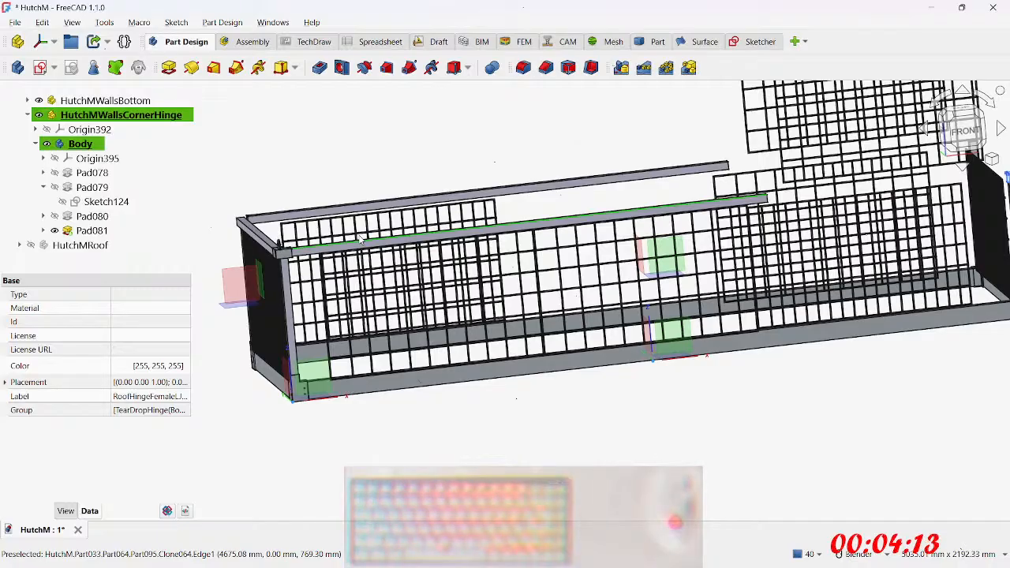
middle_drag(261, 245, 308, 287)
scroll(287, 259, up, 3)
scroll(287, 258, up, 3)
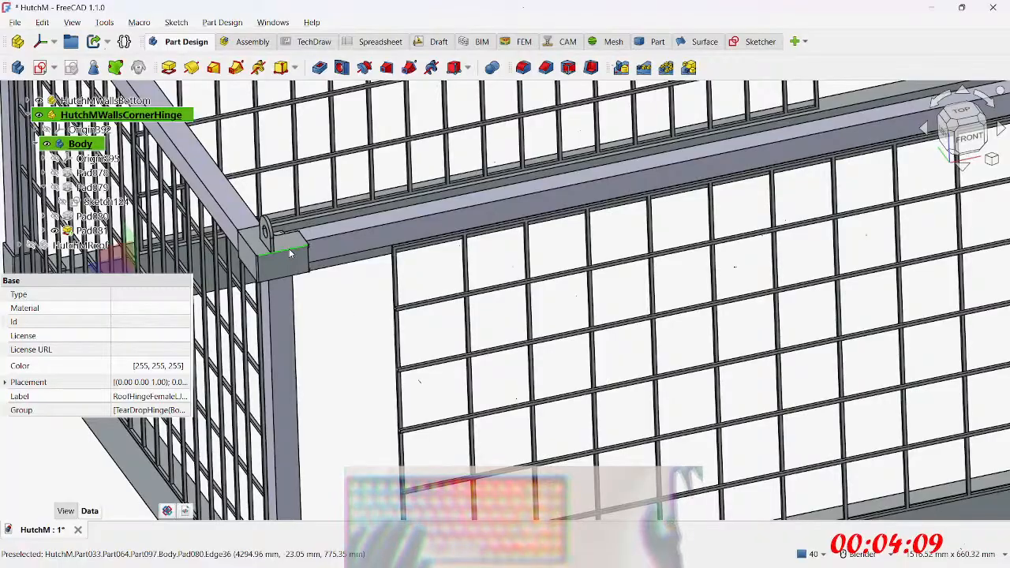
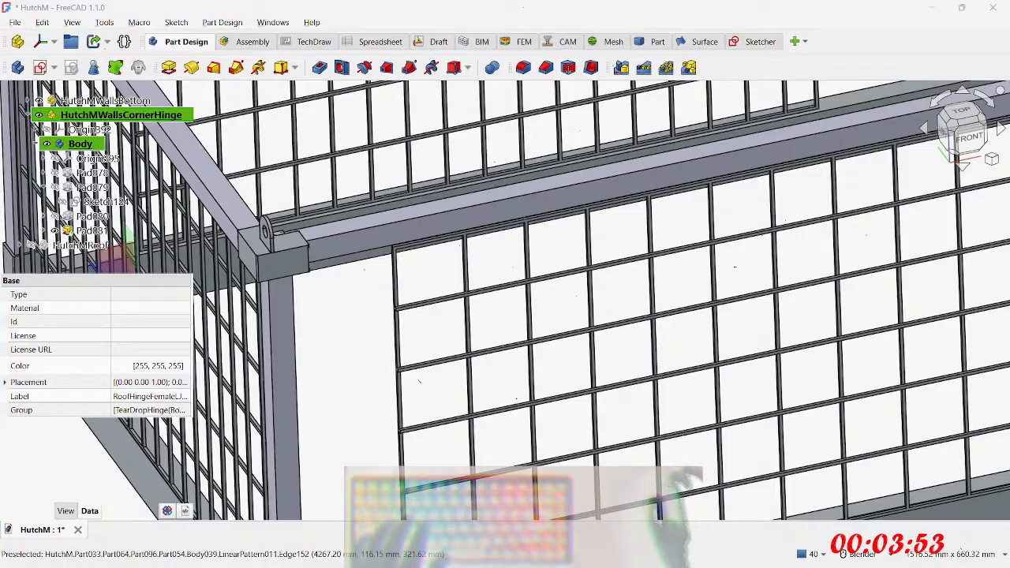
middle_drag(428, 407, 680, 372)
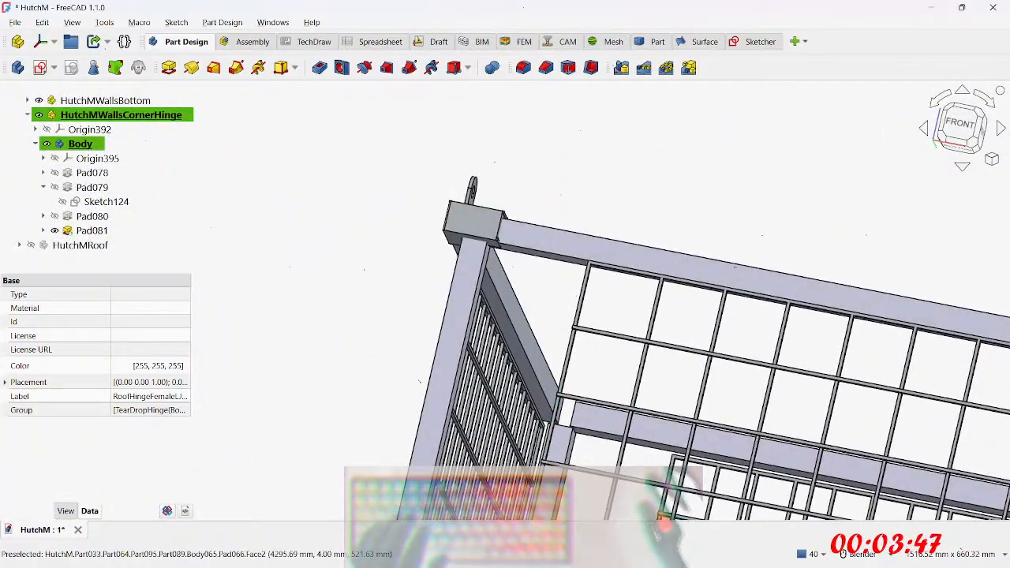
Step: Set the x position of HutchMWallsCornerHinge to -0.5 * <<_HutchM>>.baseboard_long_length - 0.5 * <<_HutchM>>.walls_post_width
click(139, 118)
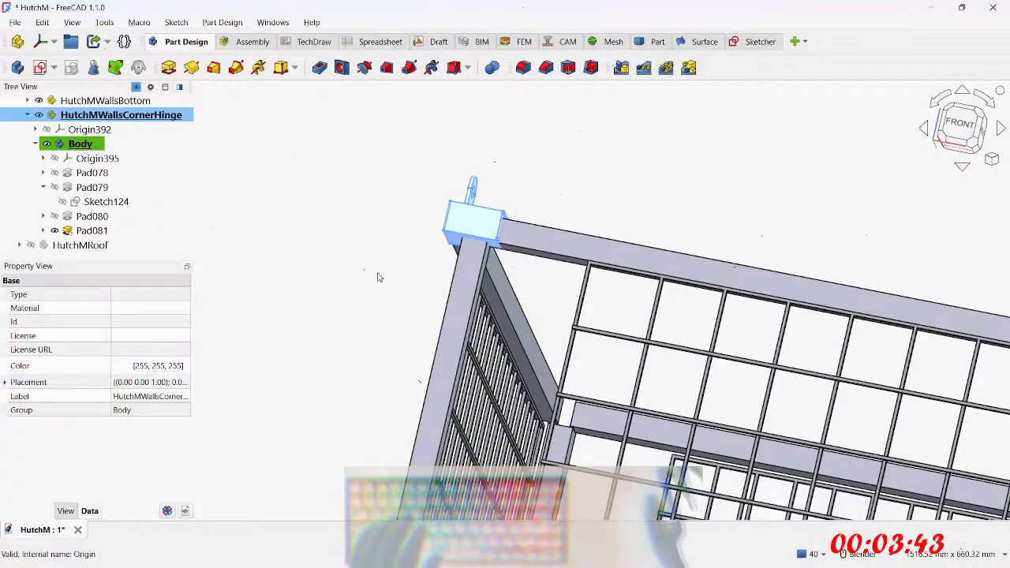
click(5, 382)
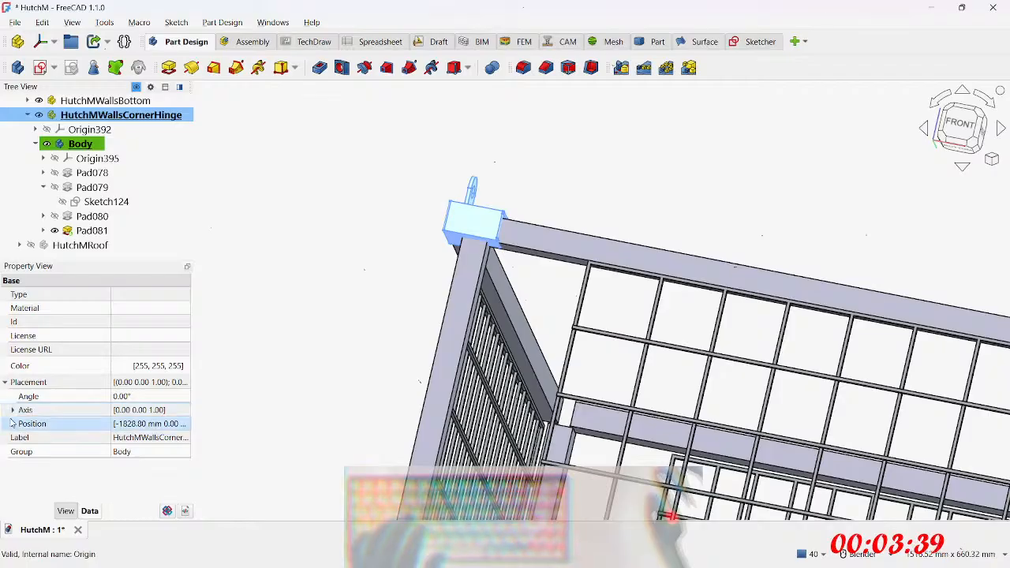
click(12, 424)
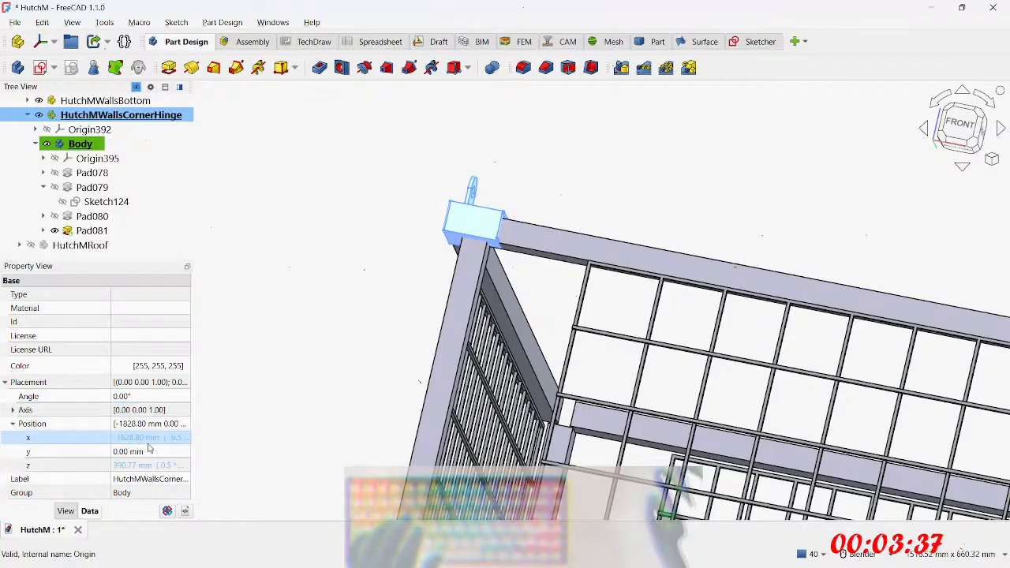
click(170, 438)
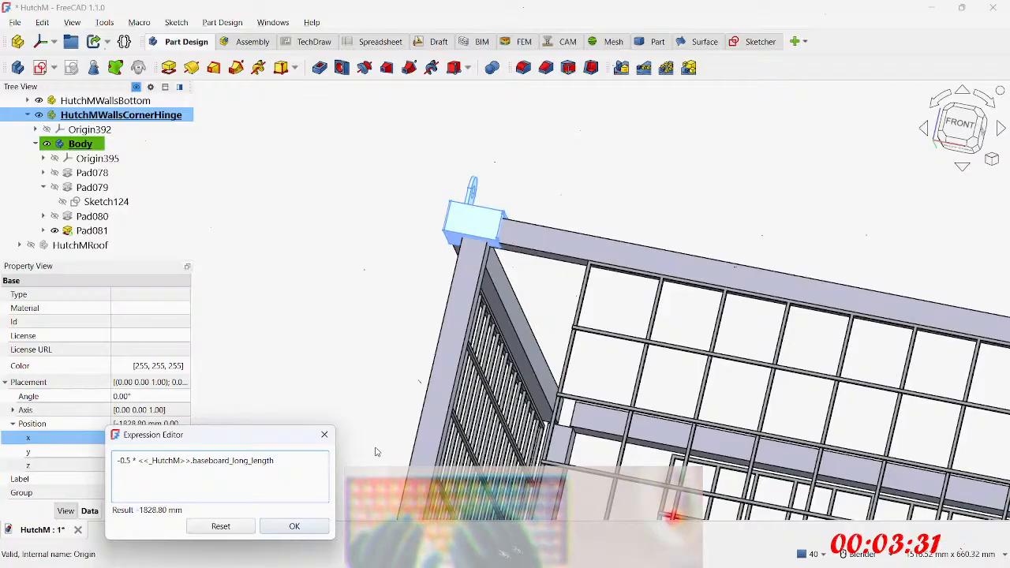
middle_drag(376, 452, 457, 354)
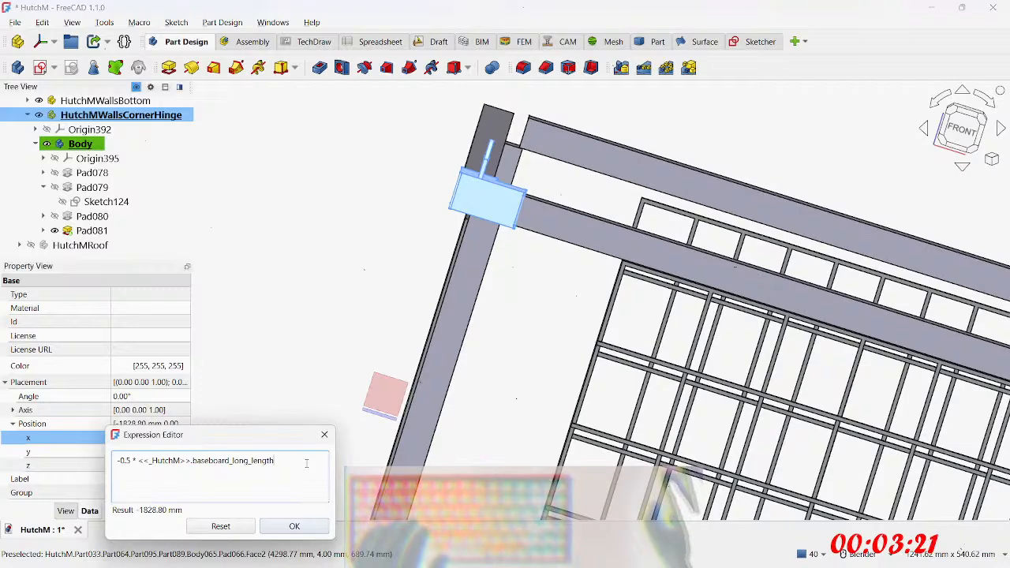
text(0.5)
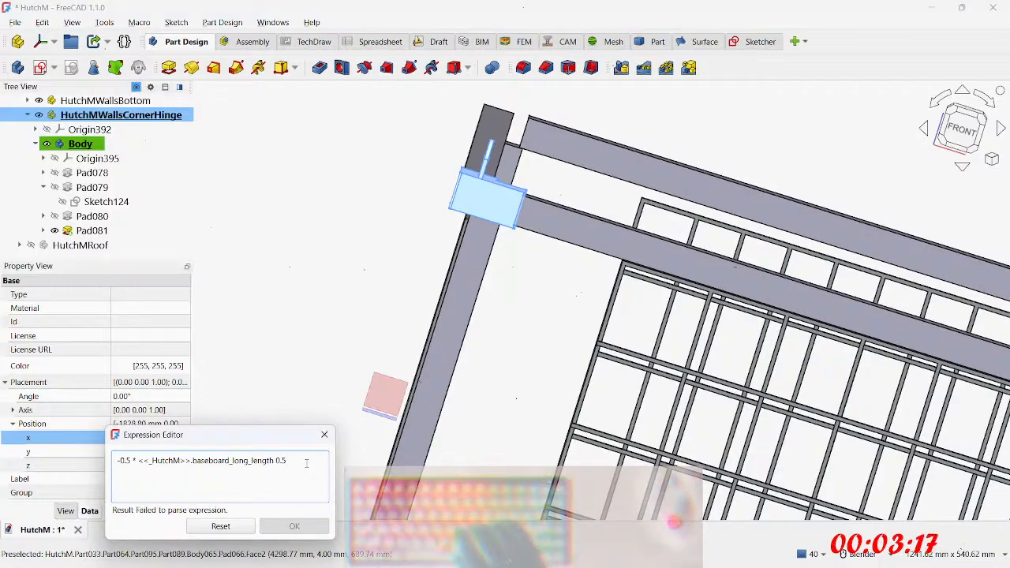
key(BackSpace)
key(BackSpace)
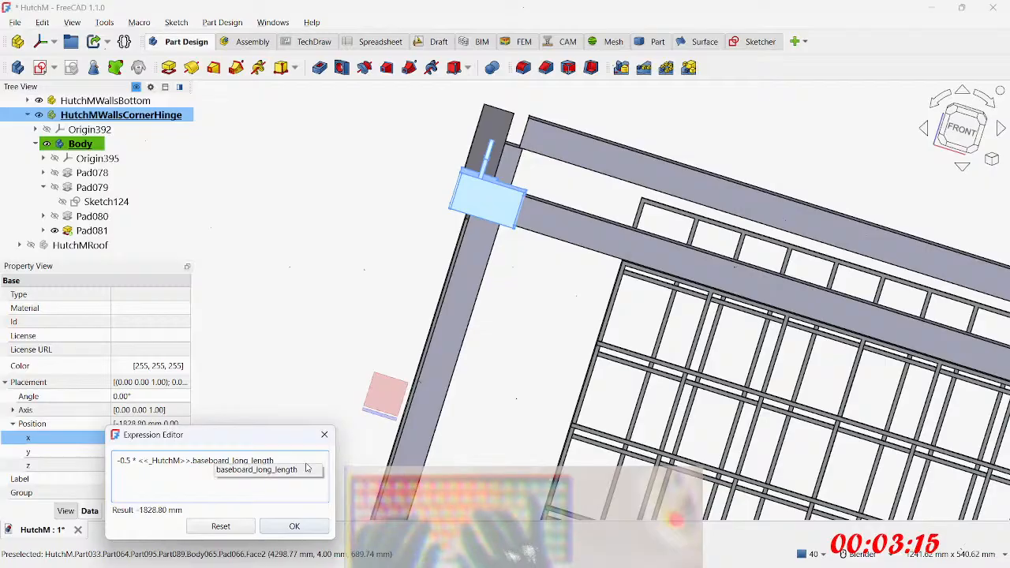
text(- 0.5*)
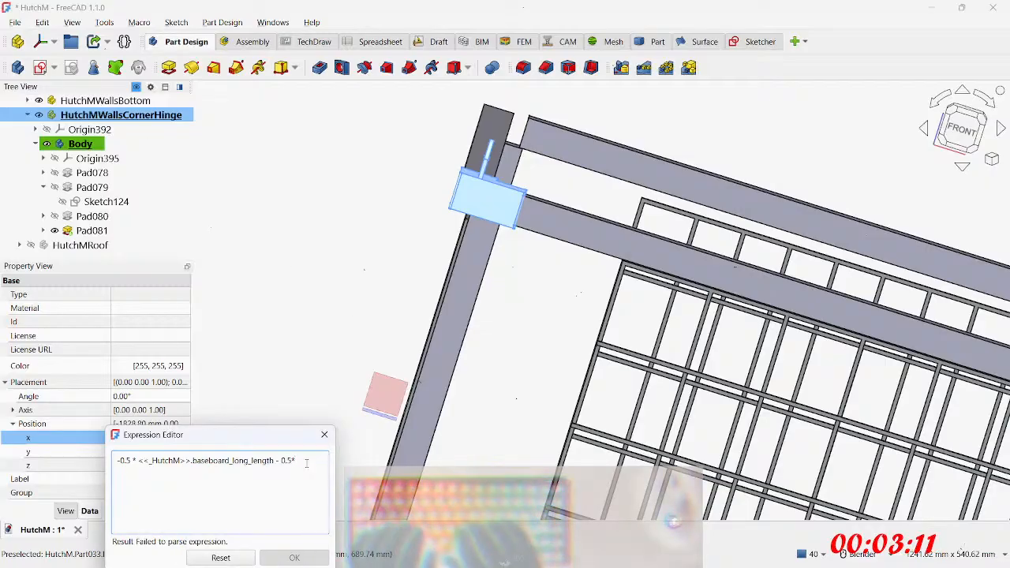
text(<<_HutchM>>.post_)
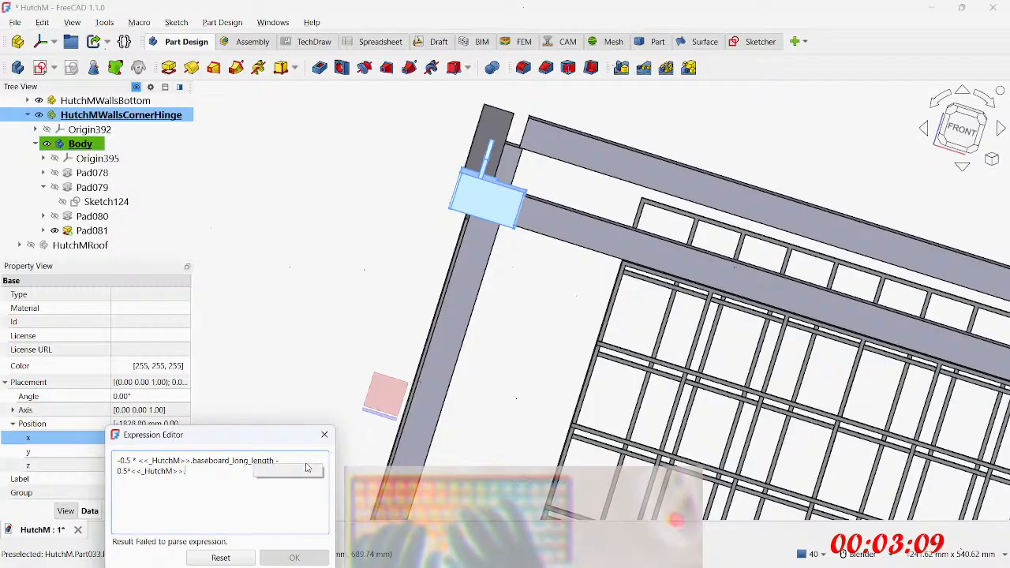
key(Down)
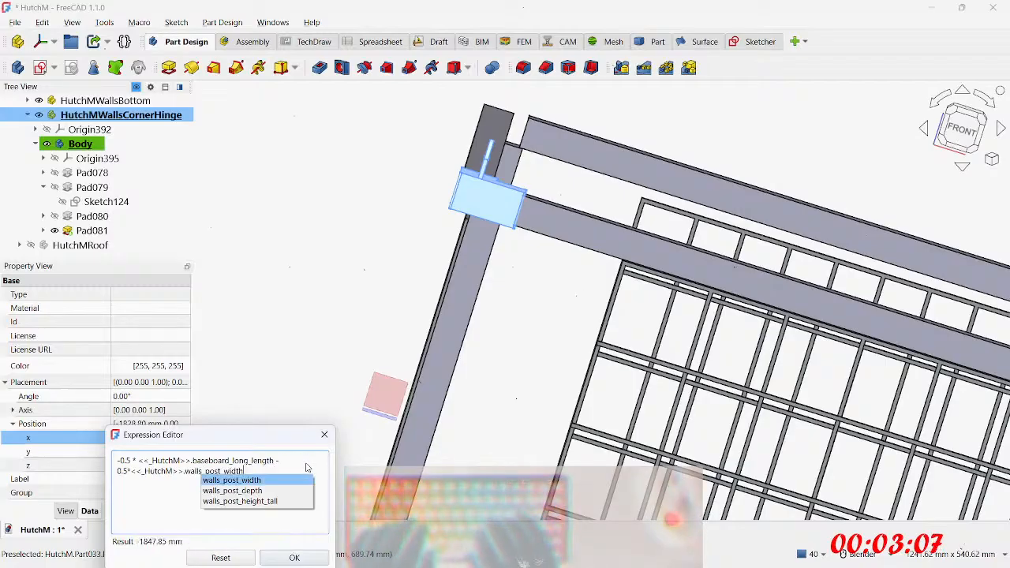
key(Return)
key(Return)
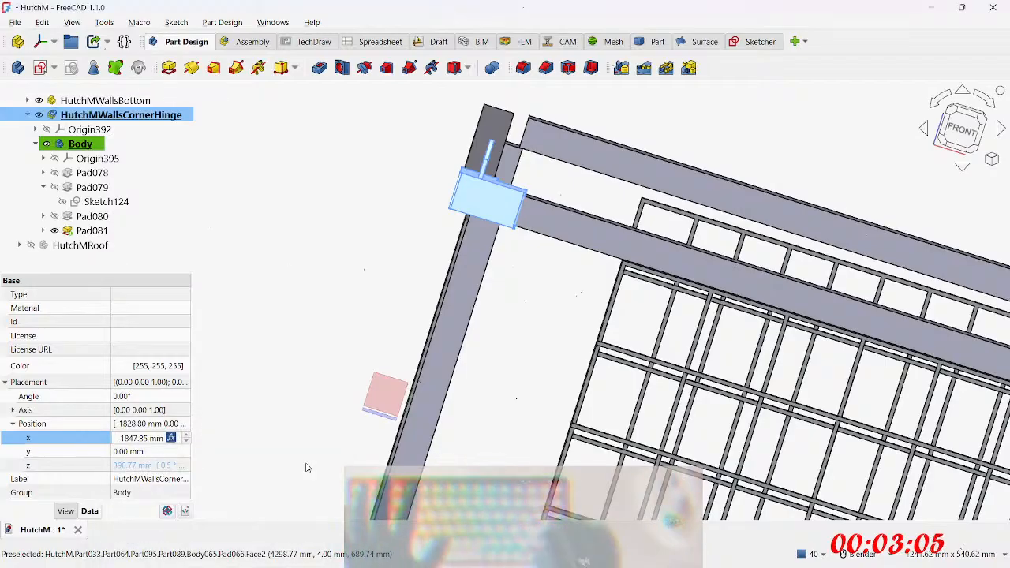
Step: Change the corner hinge's x position expression so that 0.5 * <<_HutchM>>.walls_post_width is added instead of subtracted
middle_drag(461, 273, 200, 432)
click(171, 438)
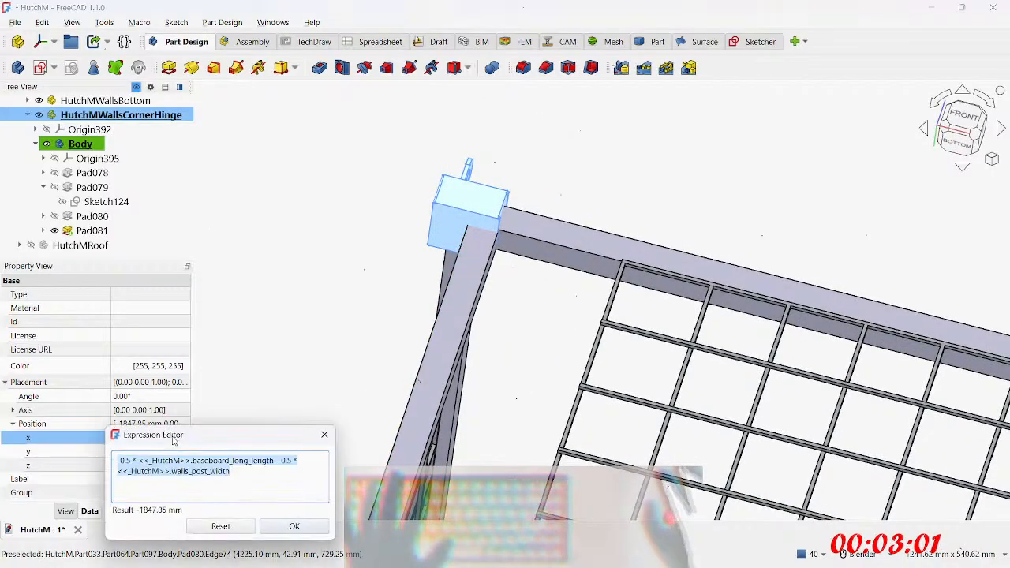
click(281, 459)
key(BackSpace)
key(BackSpace)
text(+)
key(Return)
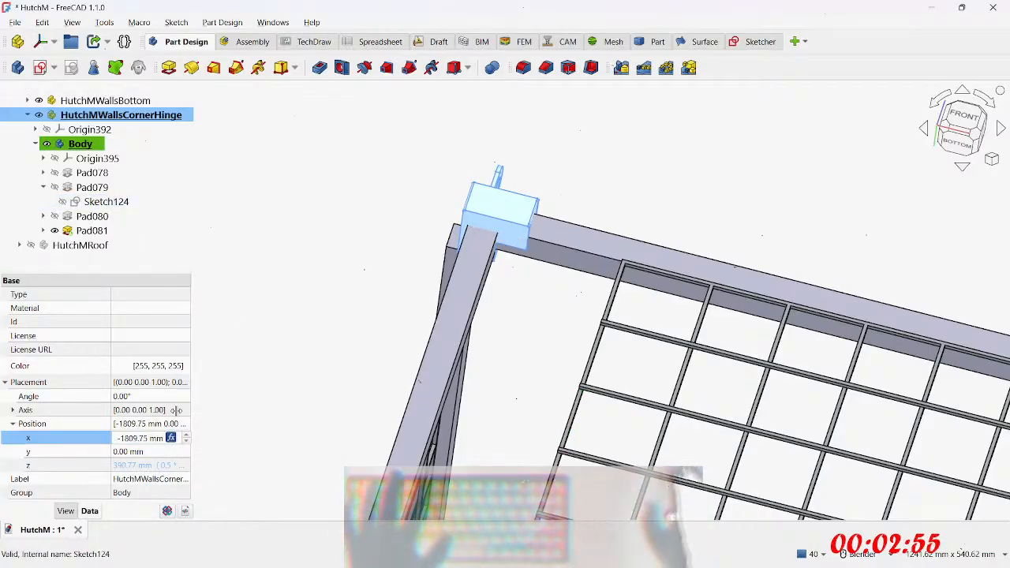
Step: Set the x position of HutchMWallsBeamShort to -0.5 * <<_HutchM>>.baseboard_long_length + 0.5 * <<_HutchM>>.walls_post_width
scroll(134, 157, up, 3)
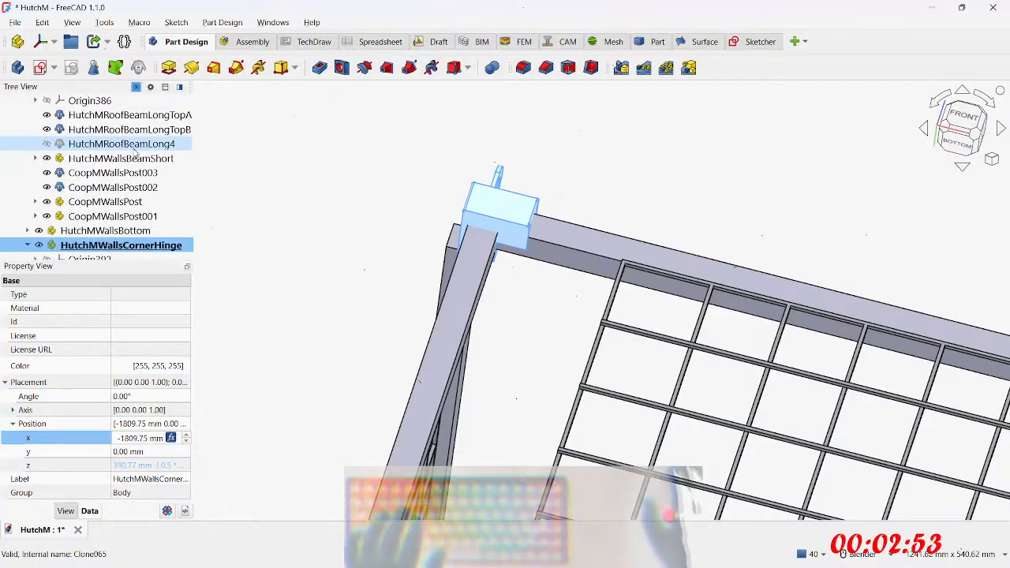
click(139, 131)
click(126, 160)
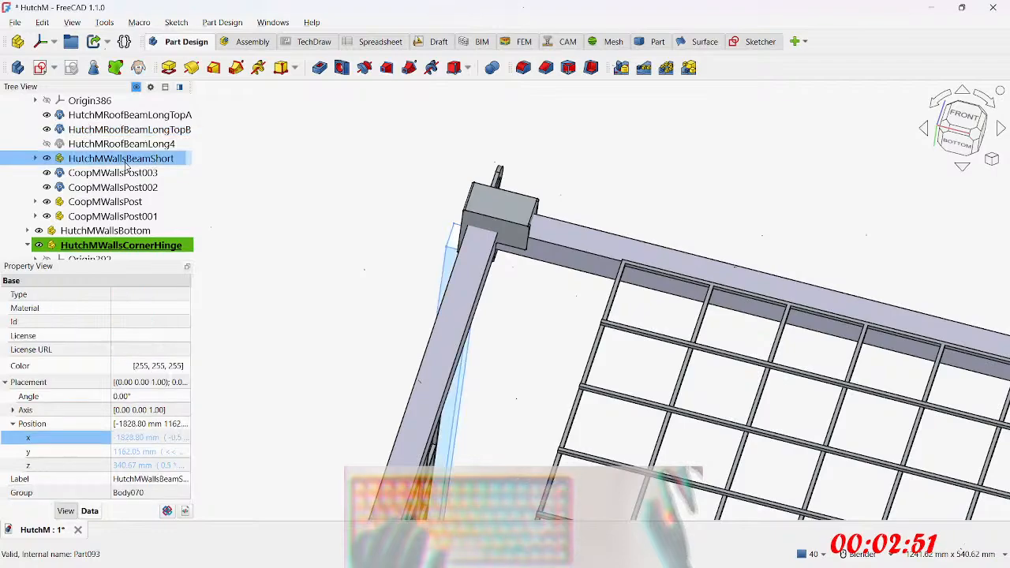
click(157, 439)
click(171, 439)
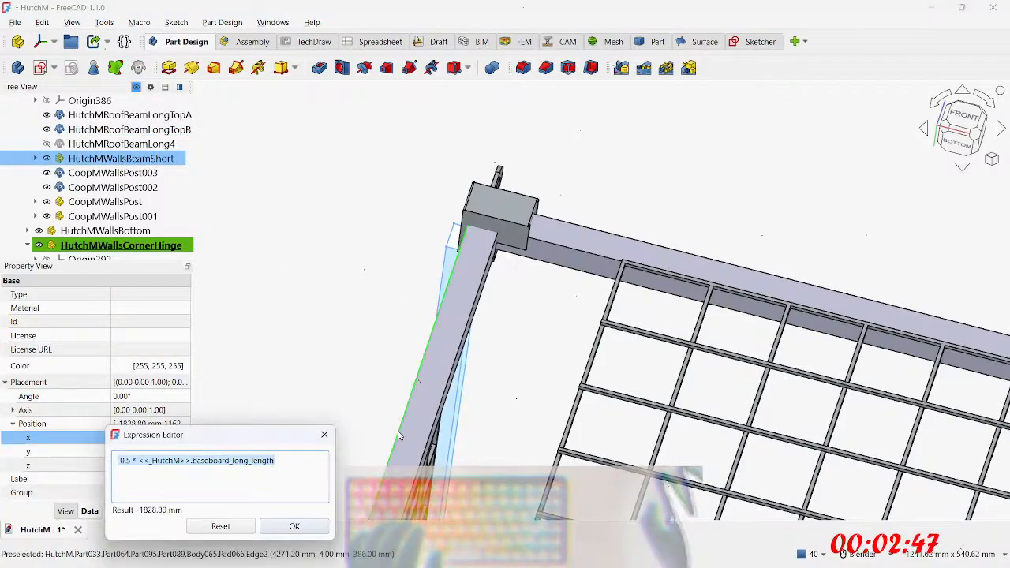
text(+ 0.5)
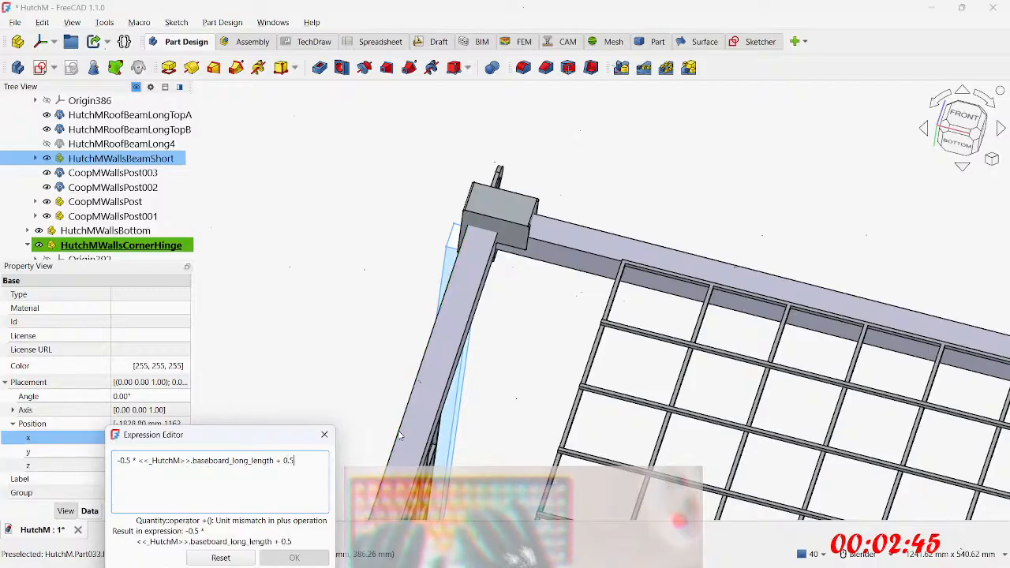
text(* H)
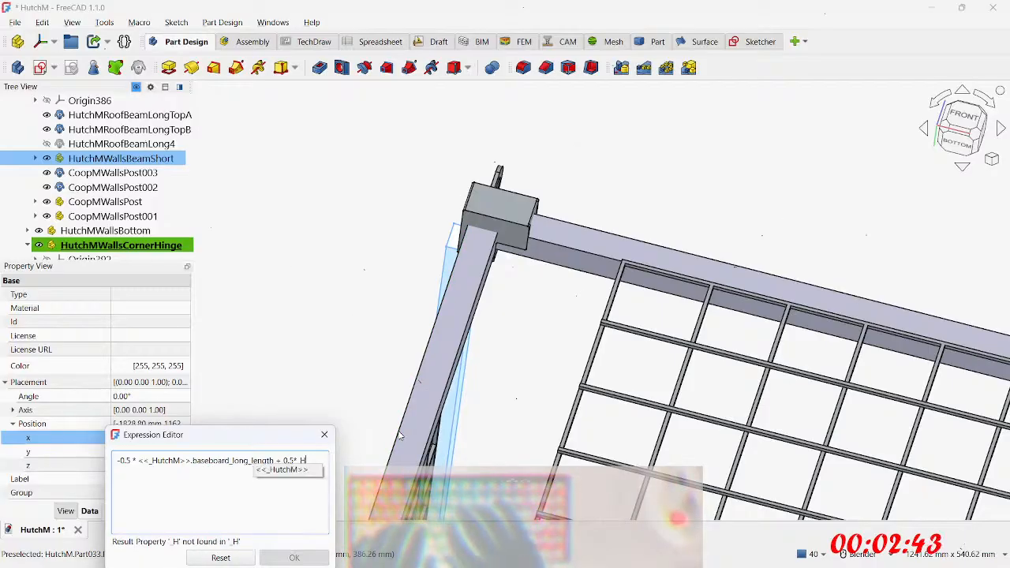
text(post_w)
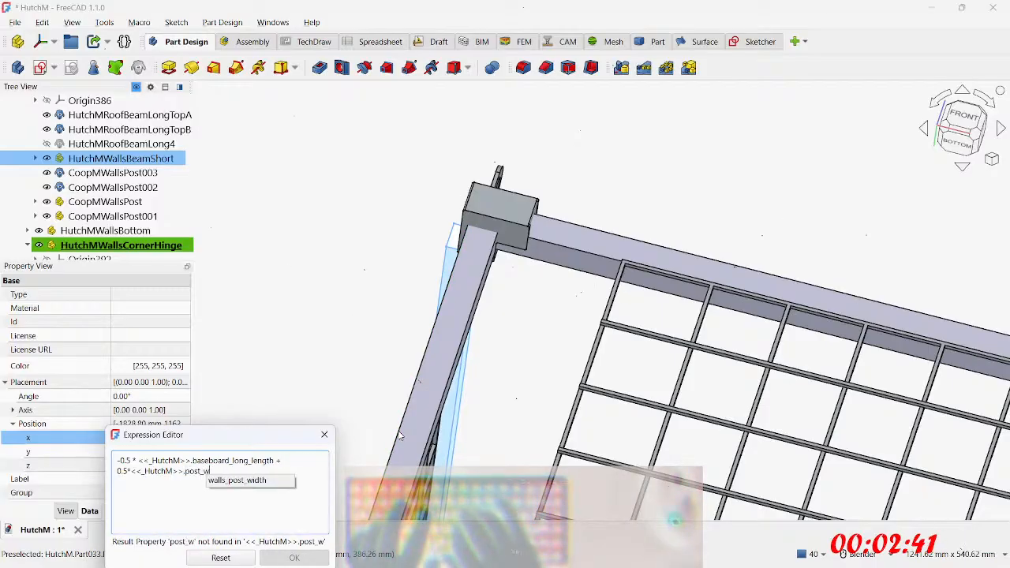
key(Return)
key(Return)
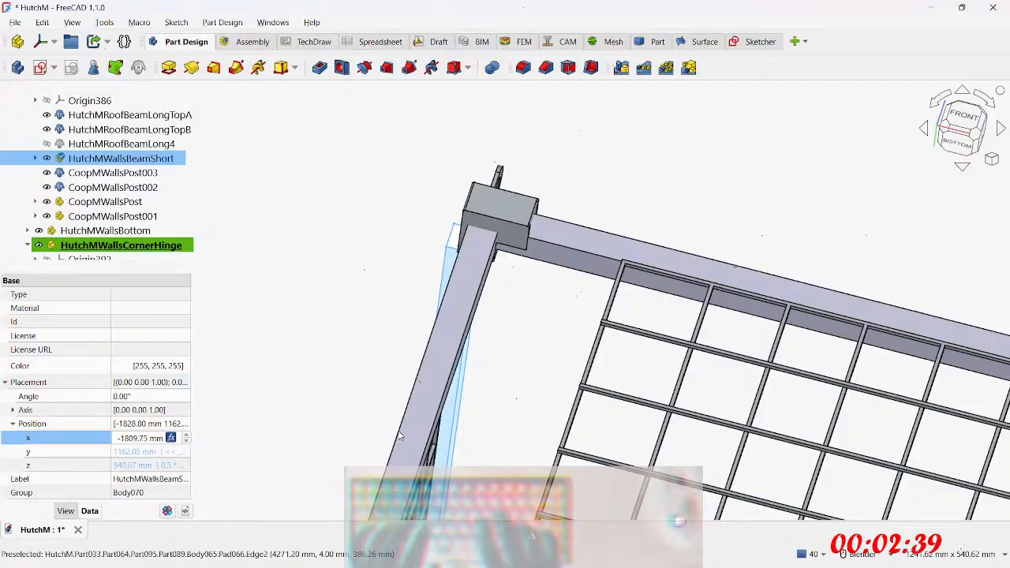
Step: Set the y position of HutchMWallsCornerHinge to 0.5 * <<_HutchM>>.walls_post_depth
middle_drag(398, 434, 743, 404)
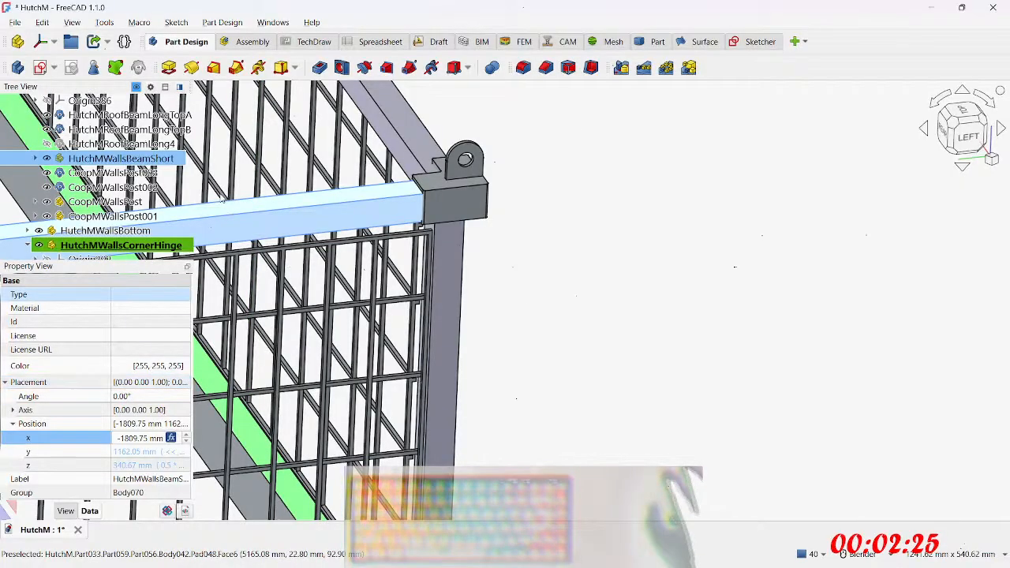
scroll(139, 159, down, 1)
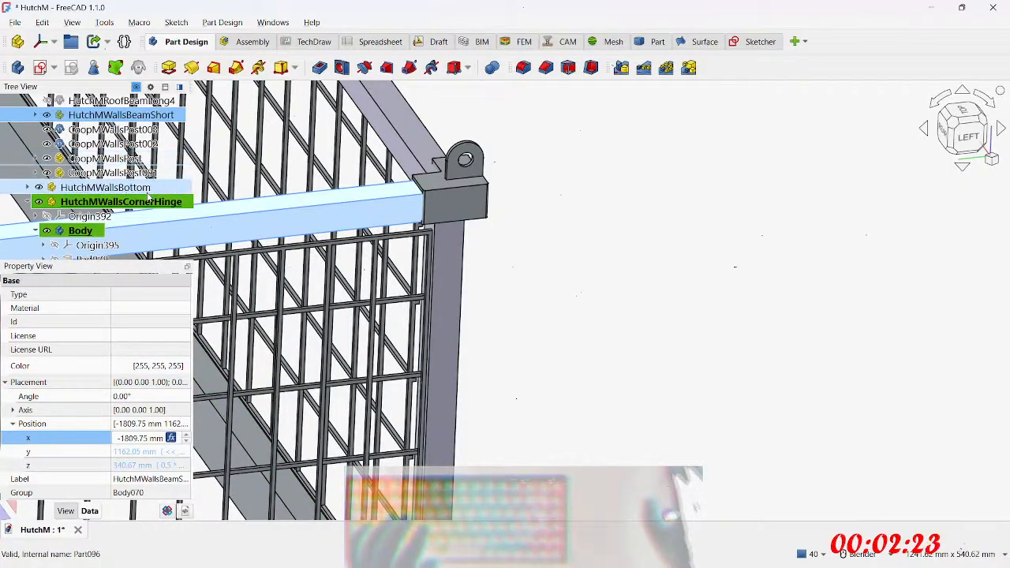
click(145, 202)
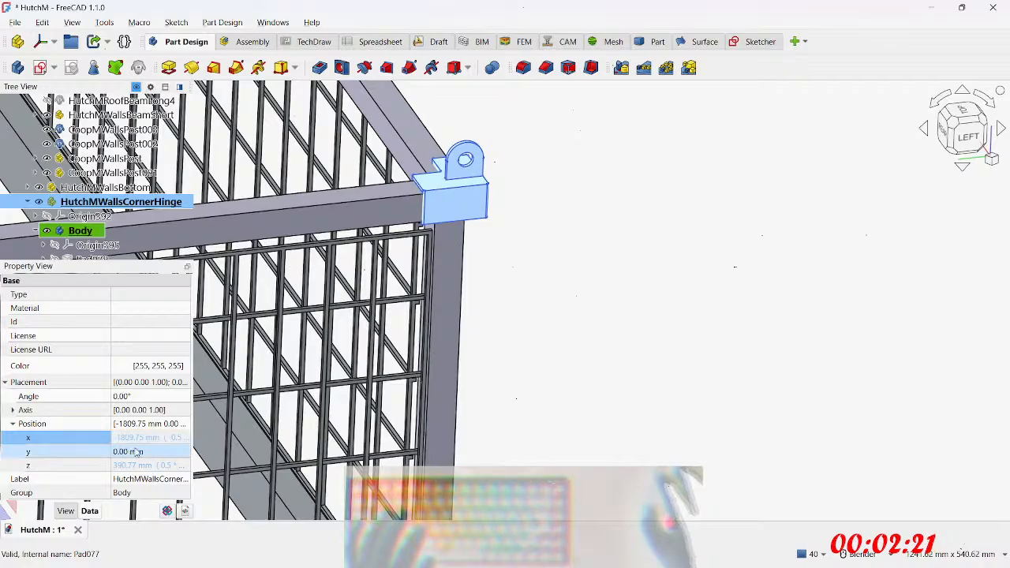
middle_drag(546, 228, 314, 283)
scroll(286, 183, up, 2)
mouse_move(285, 183)
middle_down()
mouse_move(303, 161)
mouse_move(300, 146)
mouse_move(281, 157)
mouse_move(304, 189)
middle_up()
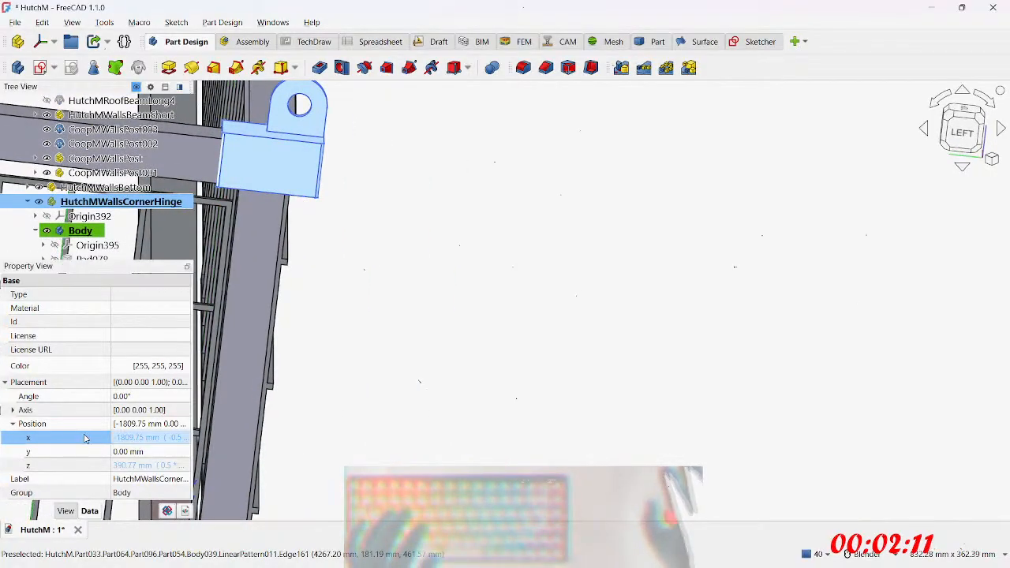
click(156, 451)
click(171, 451)
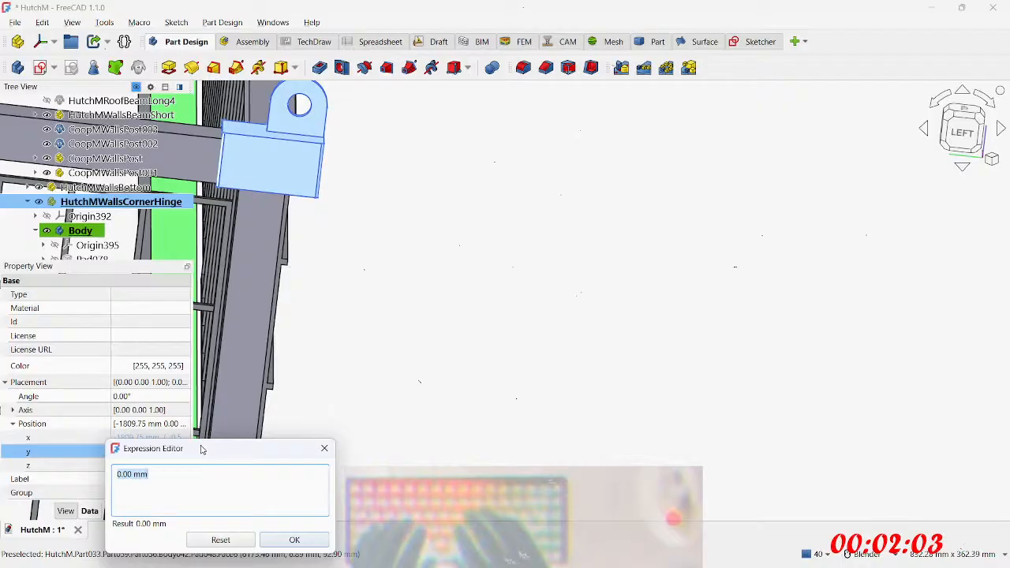
text(0.5)
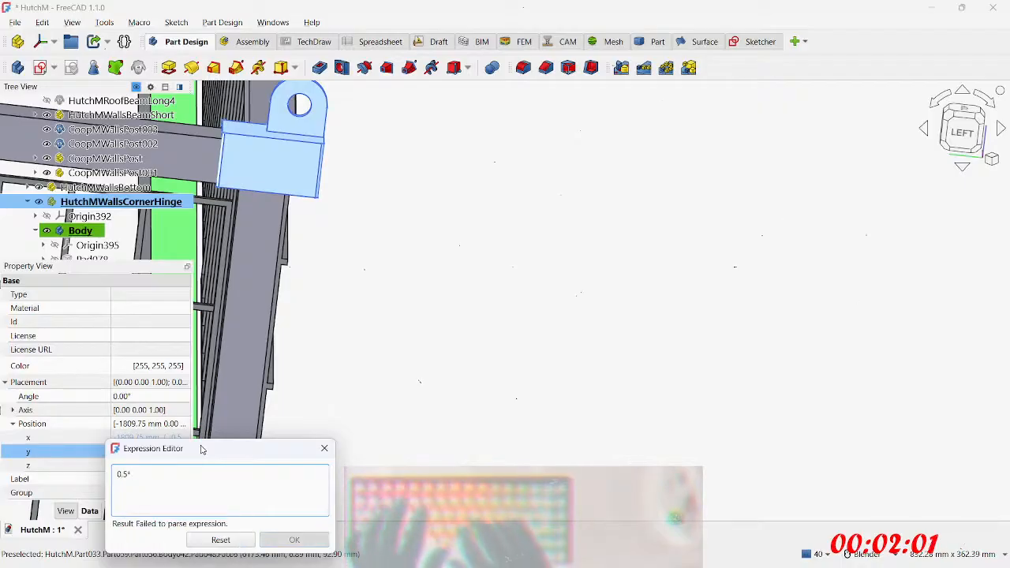
text(*_H)
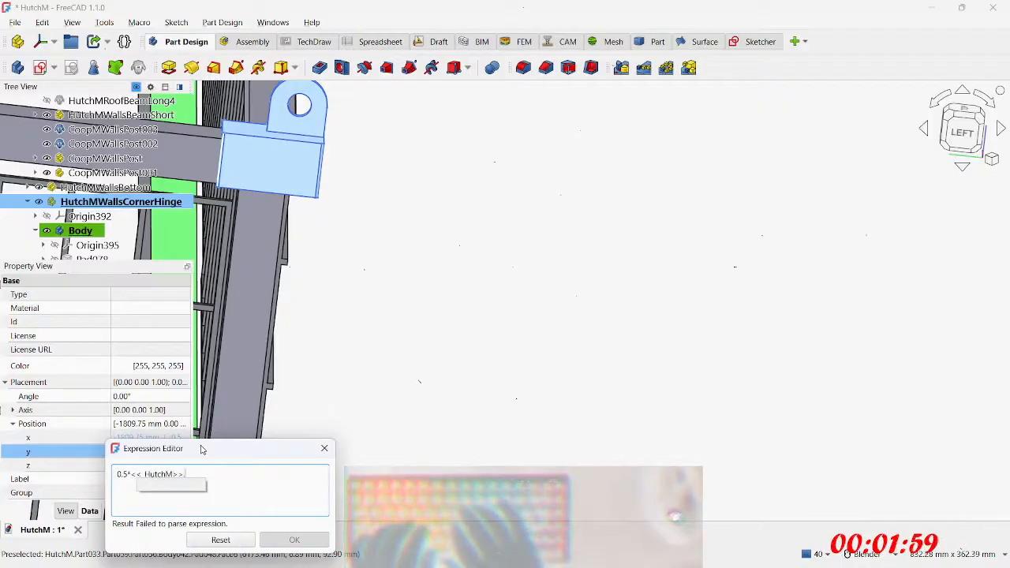
text(post)
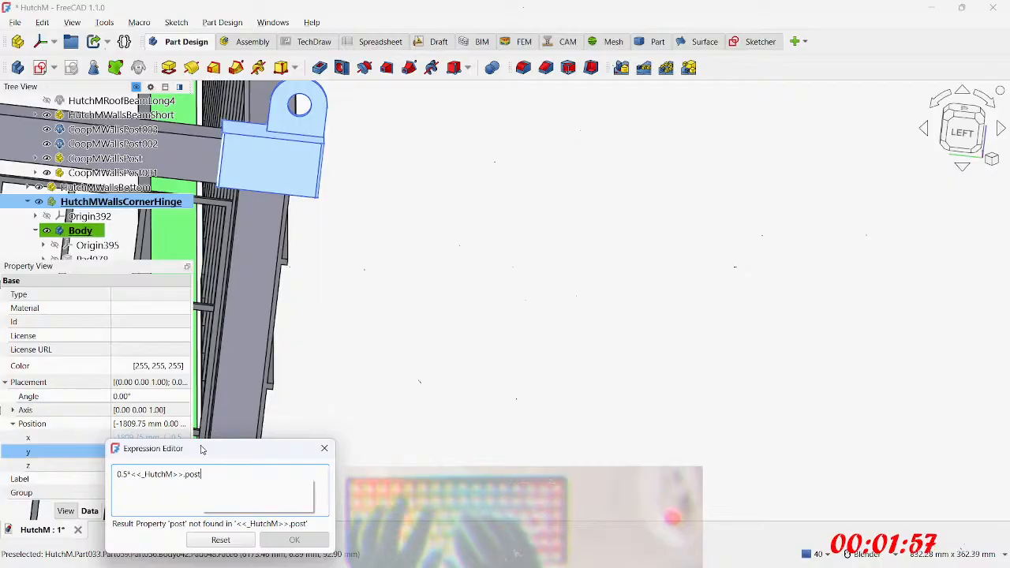
text(_)
key(Down)
key(Down)
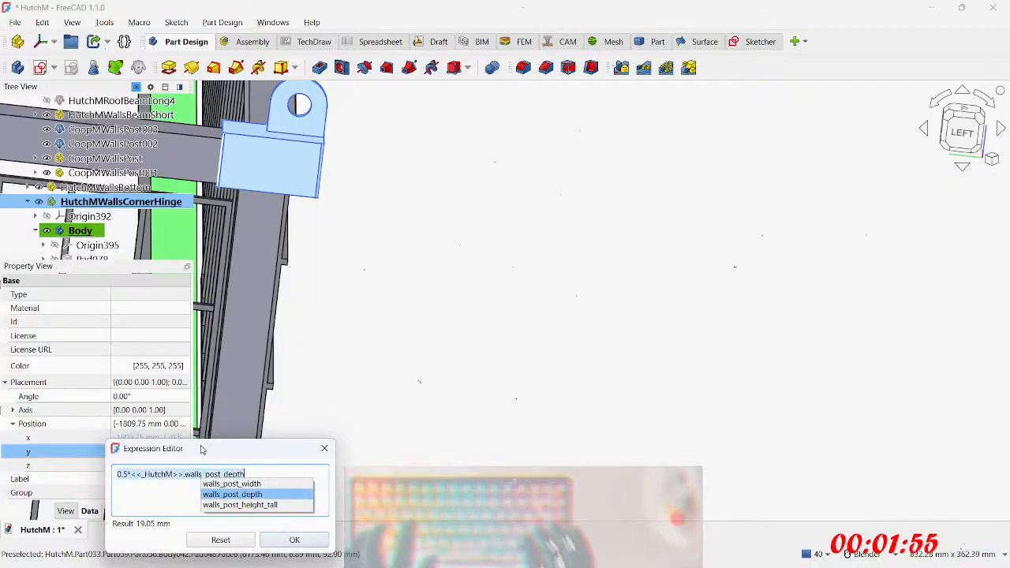
key(Return)
key(Return)
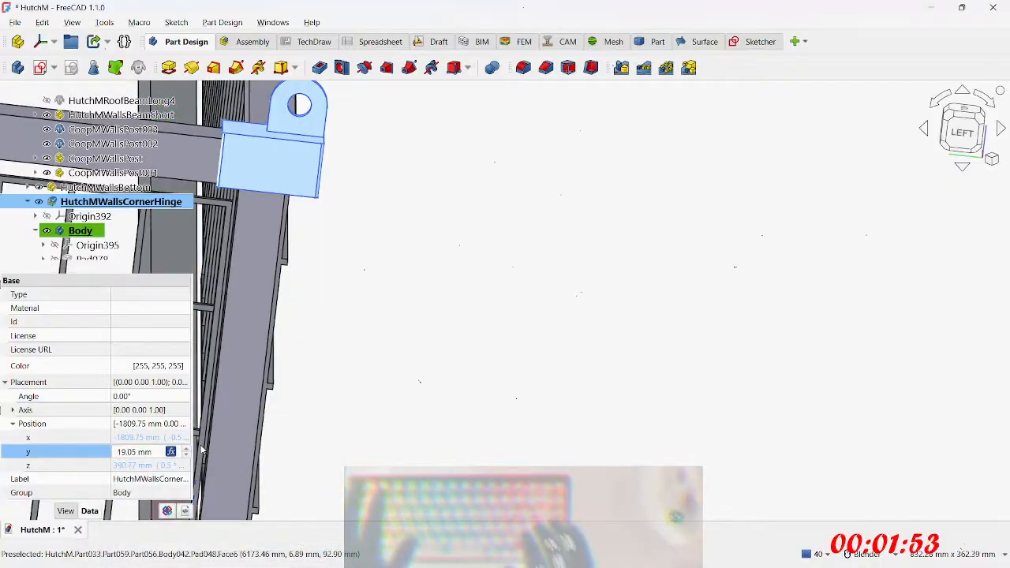
Step: Open Sketch126 under Pad081 of HutchMWallsCornerHinge for editing
middle_drag(391, 201, 260, 205)
shift+middle_drag(221, 416, 758, 288)
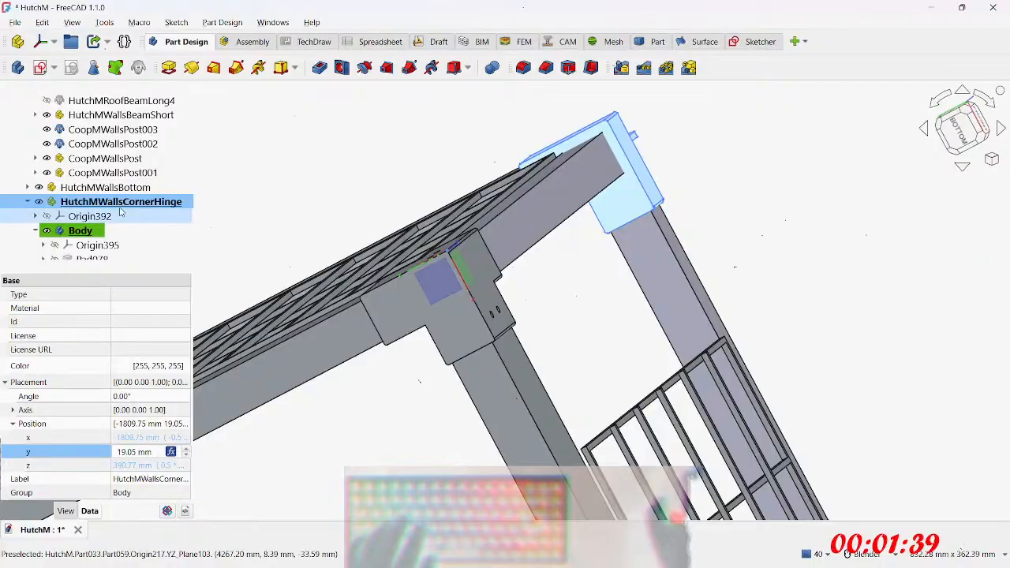
click(28, 201)
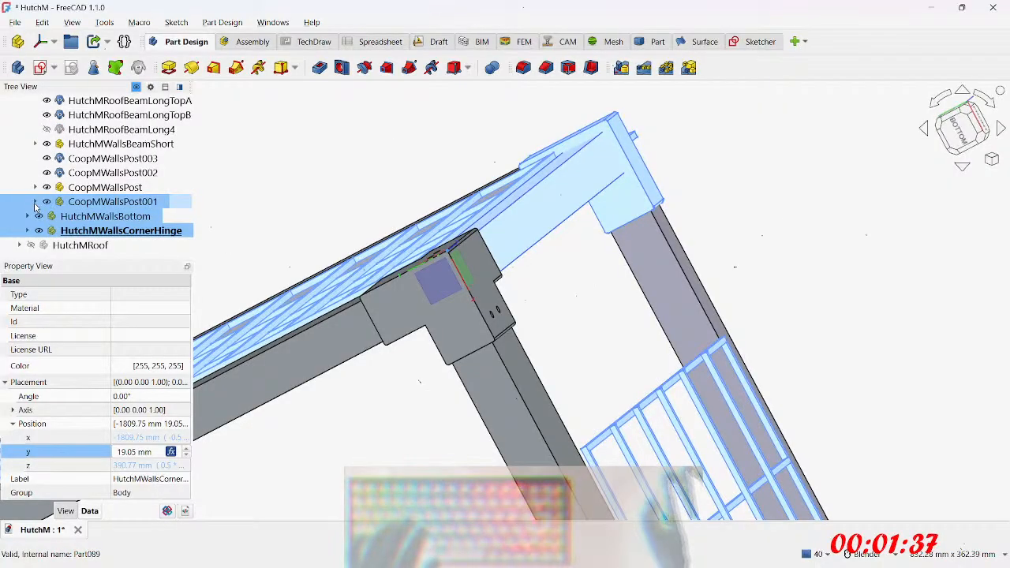
click(31, 206)
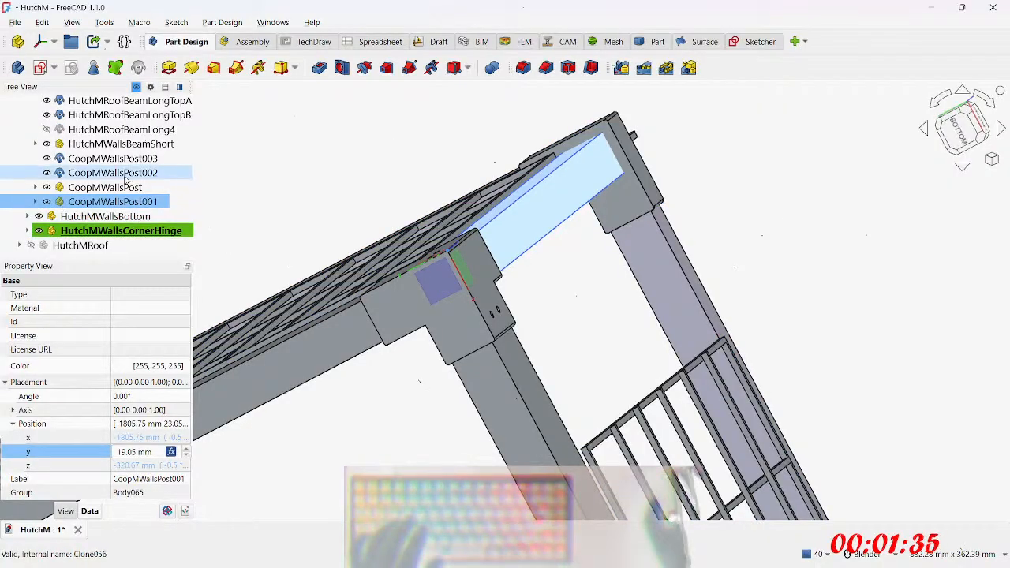
scroll(90, 205, up, 3)
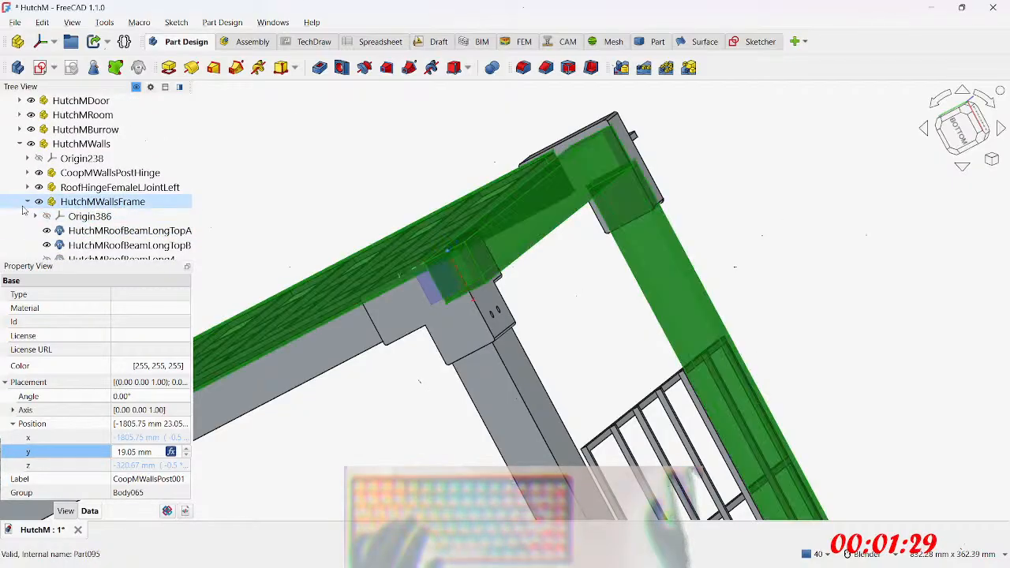
scroll(103, 206, down, 3)
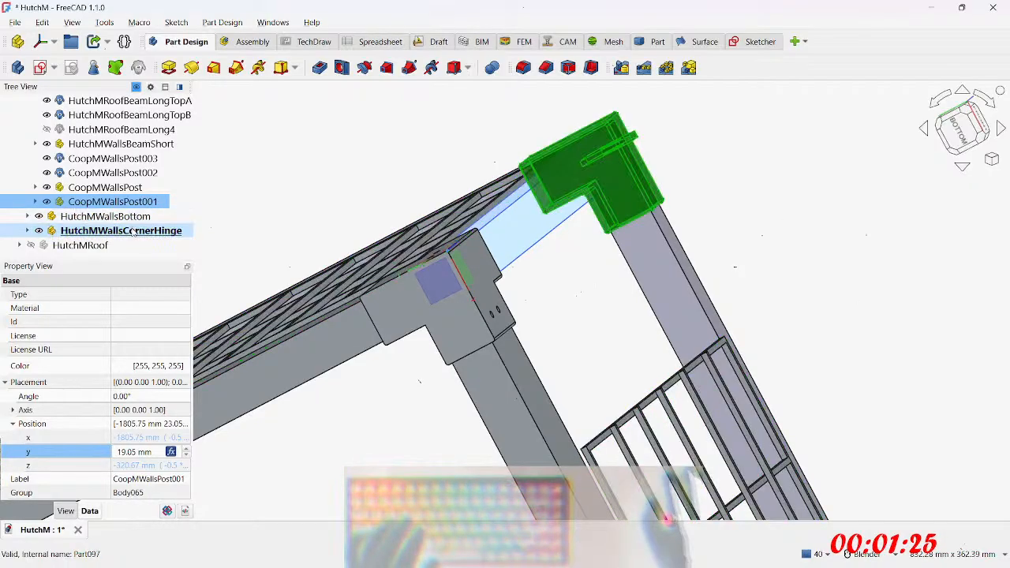
click(136, 217)
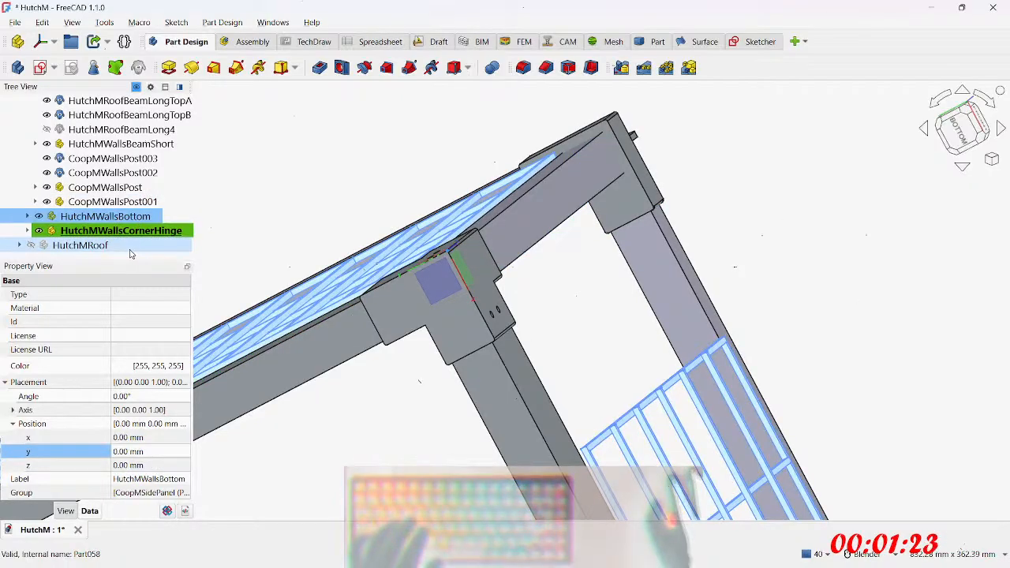
scroll(107, 202, down, 3)
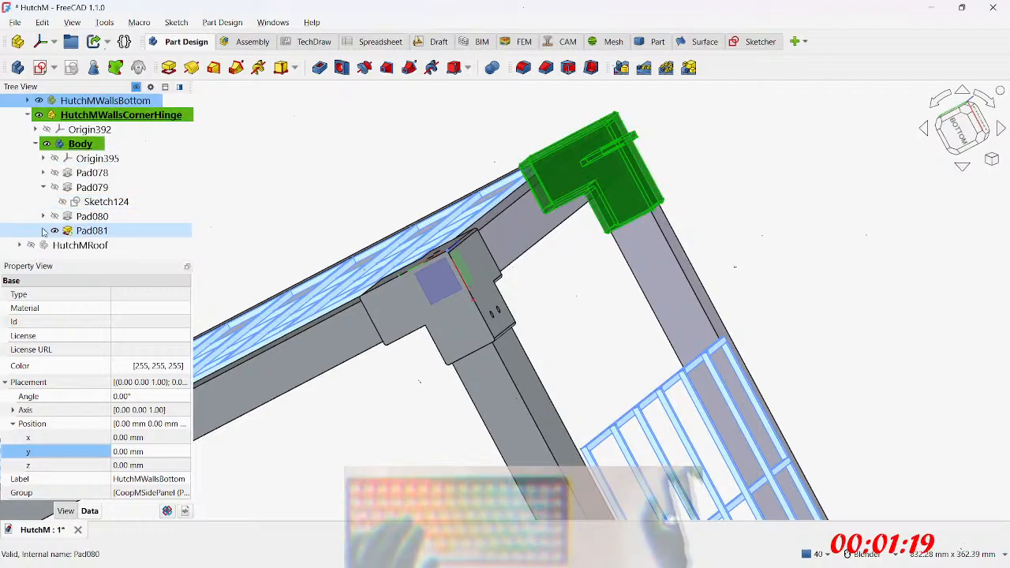
click(99, 246)
double_click(93, 246)
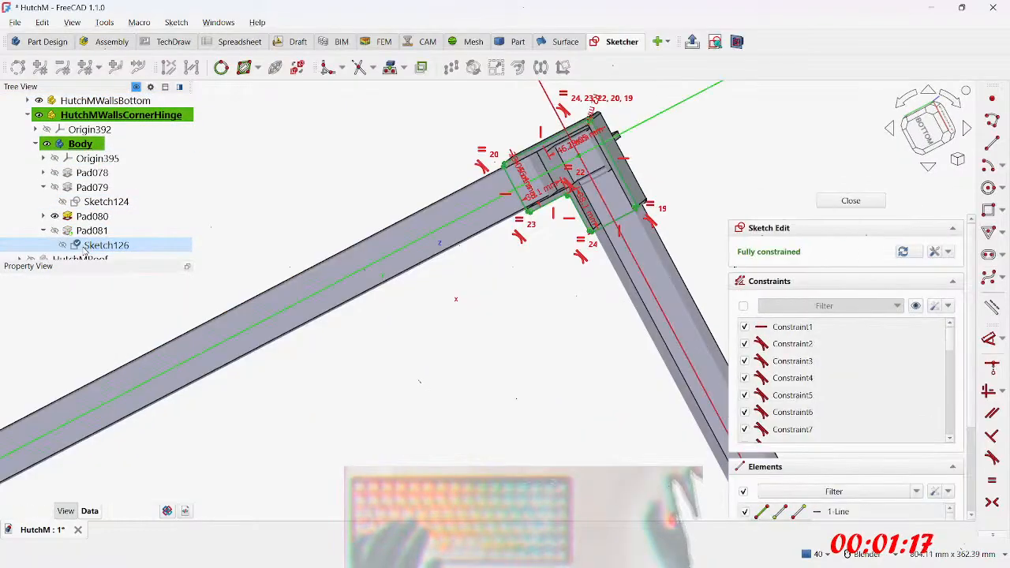
shift+middle_drag(359, 225, 413, 421)
scroll(436, 254, up, 2)
scroll(437, 254, up, 6)
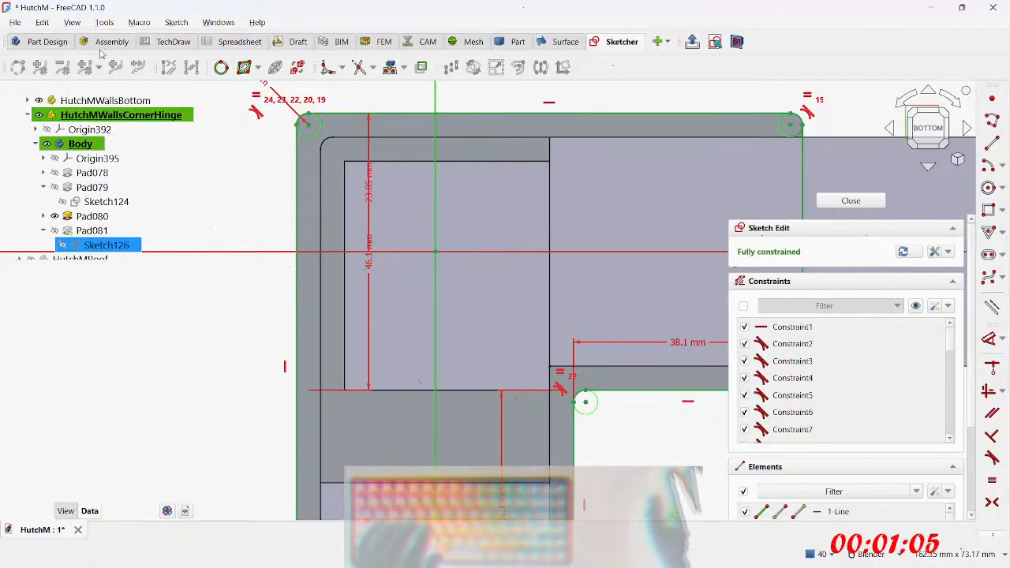
Step: Project the hinge's two inner outline edges that meet at the rounded outer corner into Sketch126 as external geometry
click(48, 41)
click(758, 41)
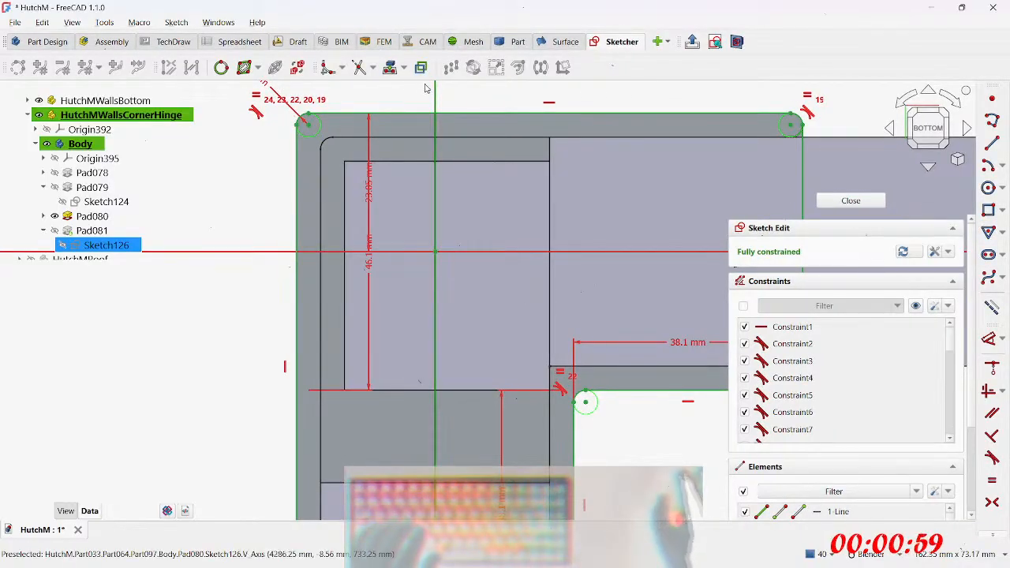
click(390, 69)
click(398, 137)
click(462, 160)
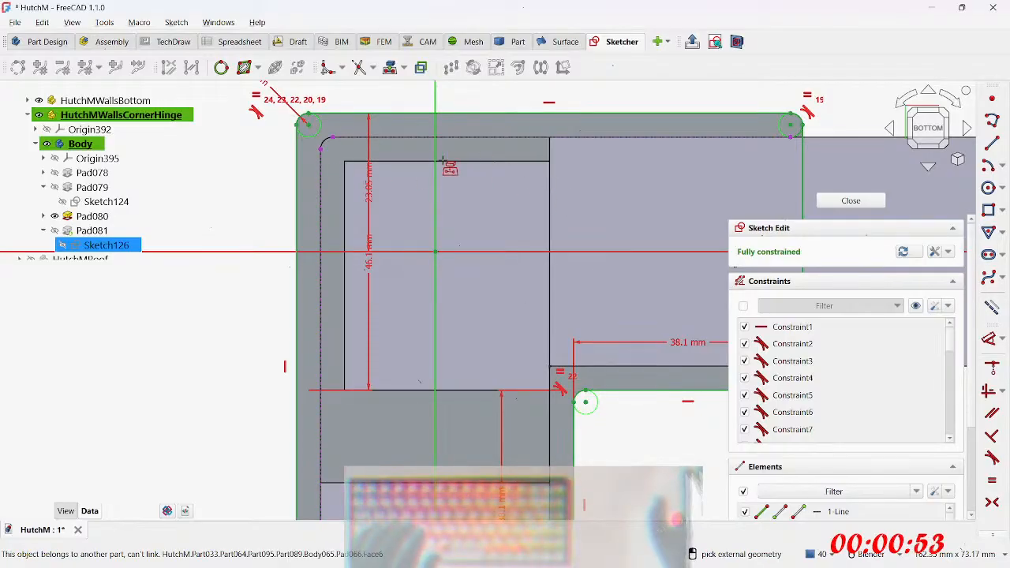
click(993, 340)
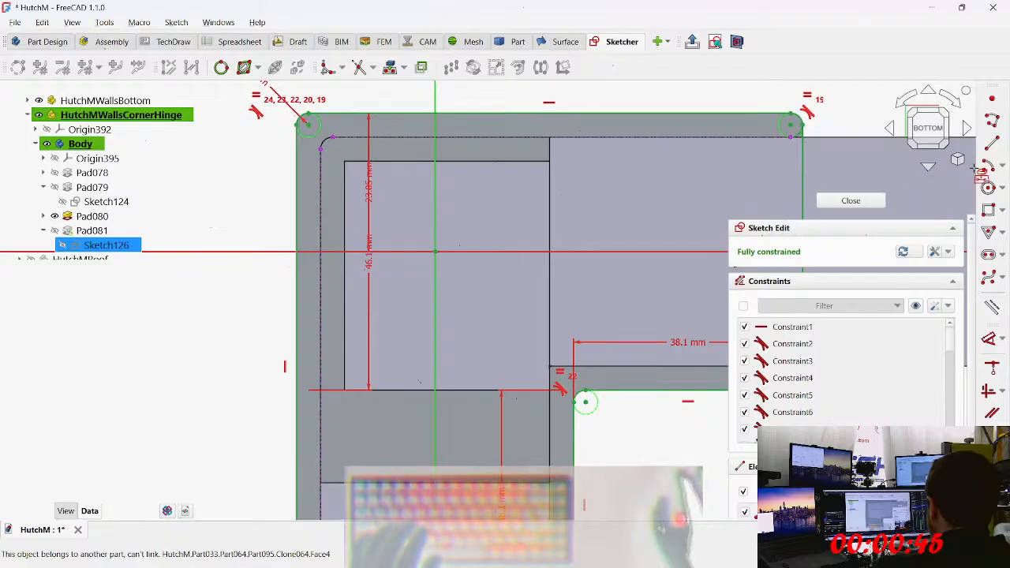
Step: Start a polyline at the projected edge's end with an about 33.5 mm line along it, a tangent arc, a long slanted line and another arc
scroll(324, 162, up, 1)
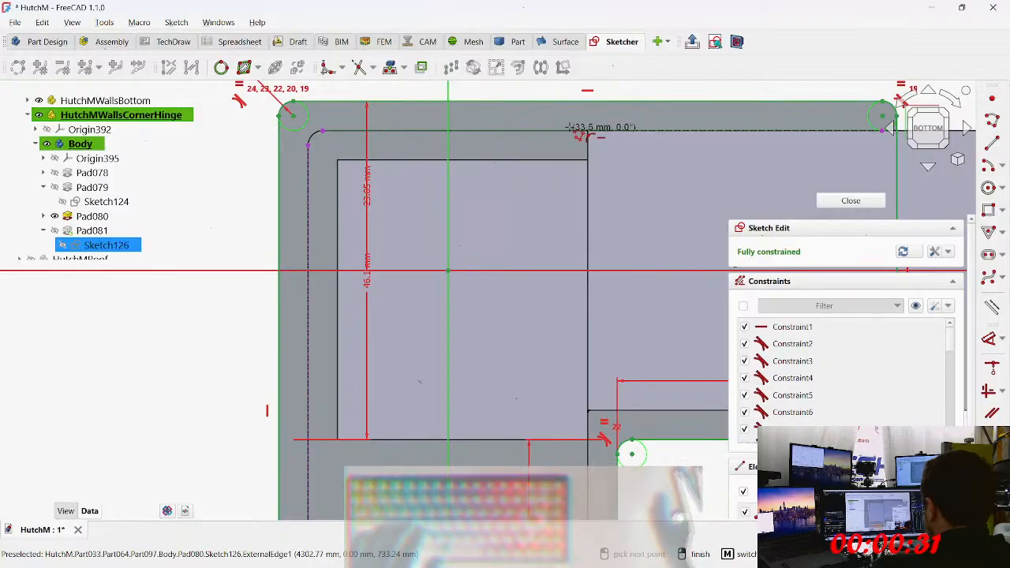
click(569, 127)
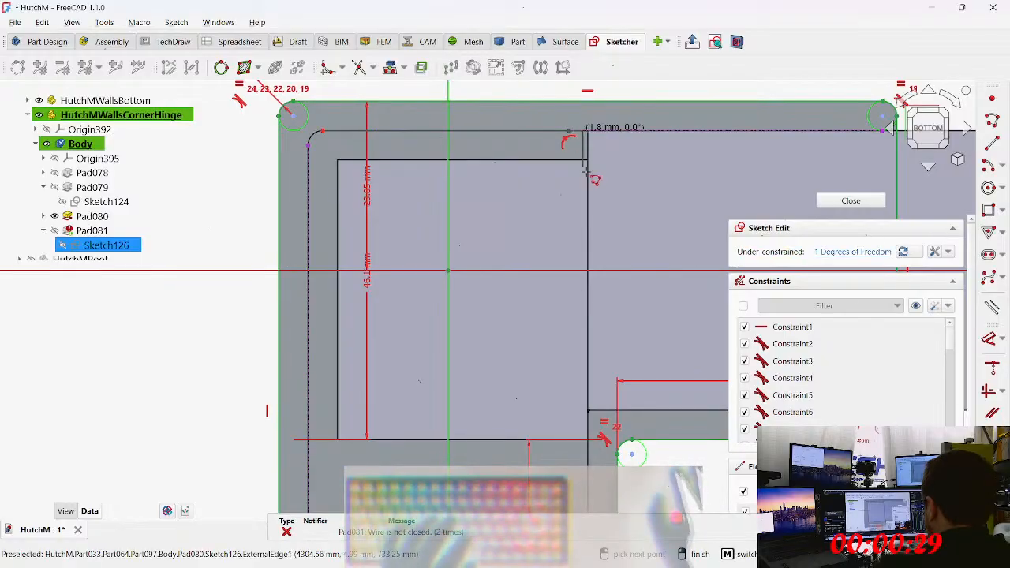
key(m)
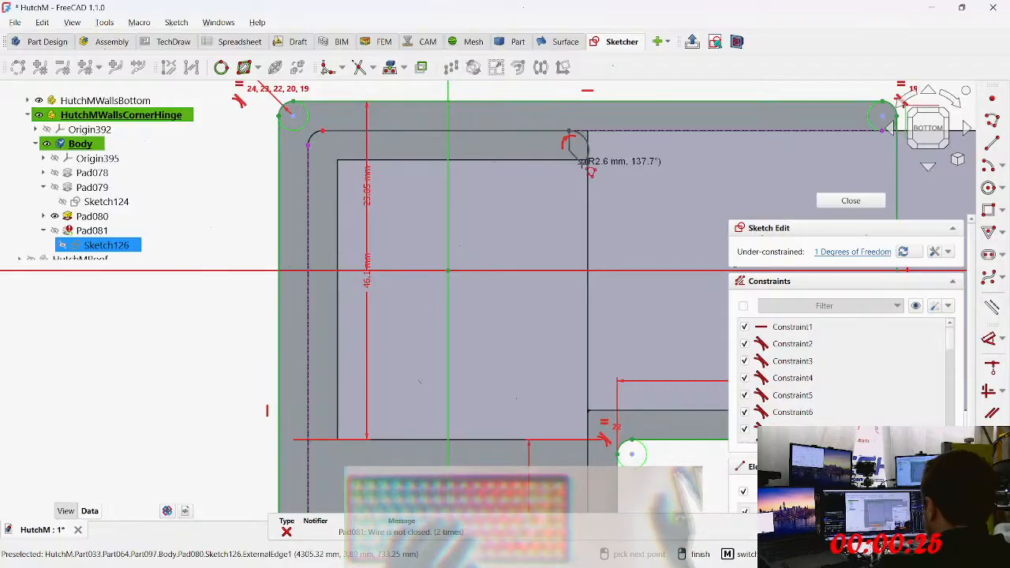
click(583, 156)
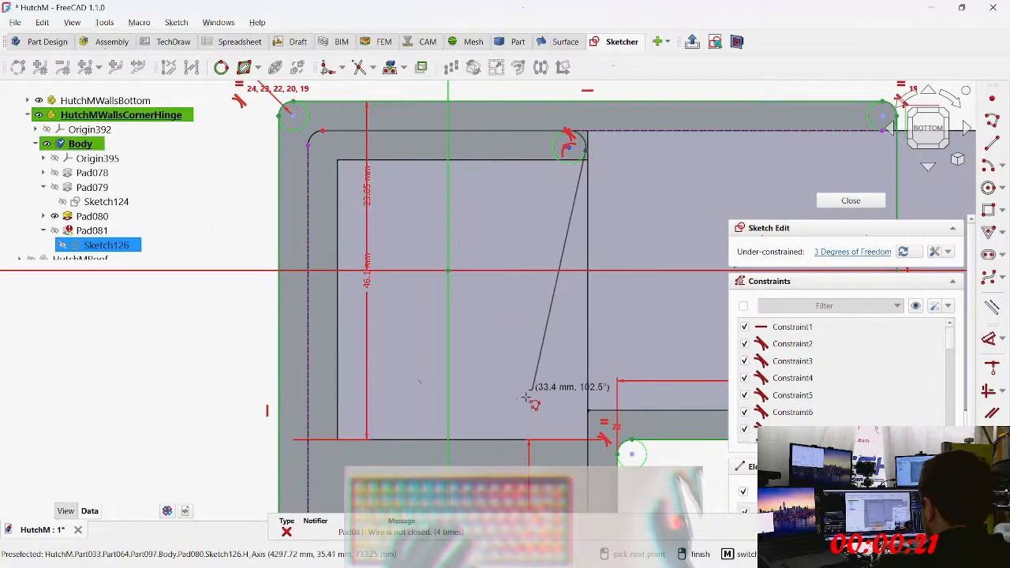
click(527, 424)
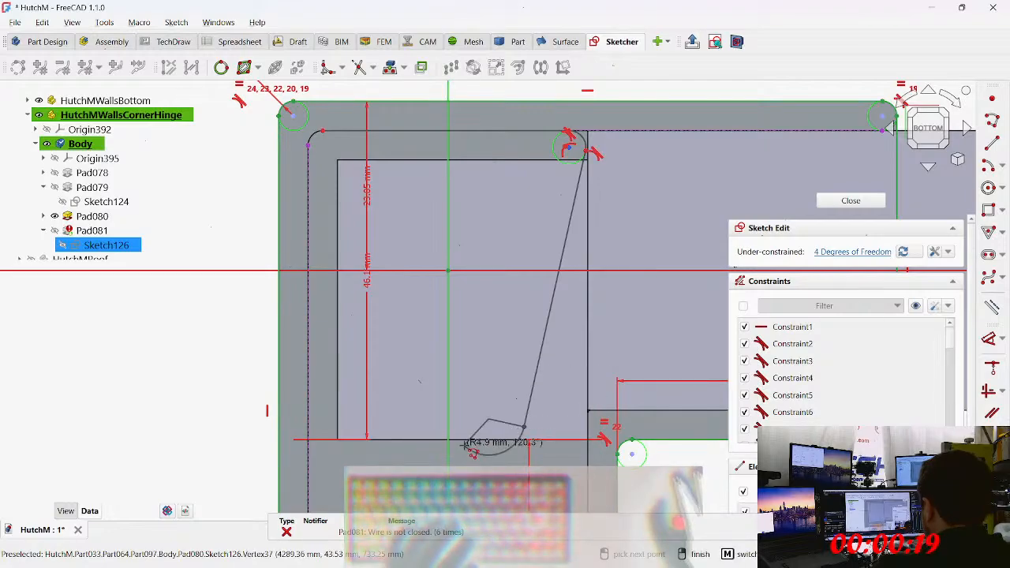
click(490, 449)
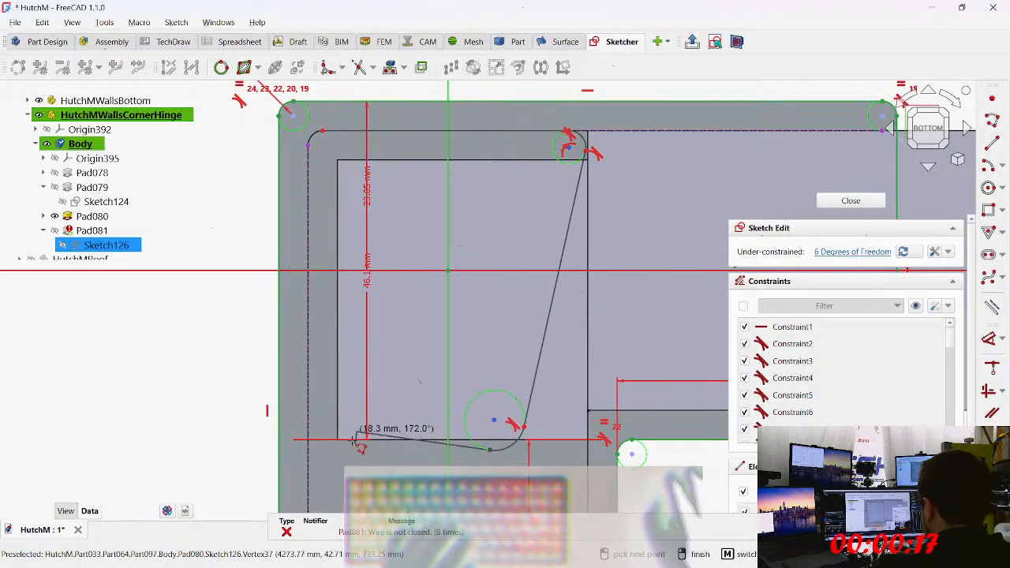
Step: Continue the polyline with an about 18 mm line, an arc of about 7.1 mm radius and a side line, closing it with an about 2 mm radius arc
click(354, 430)
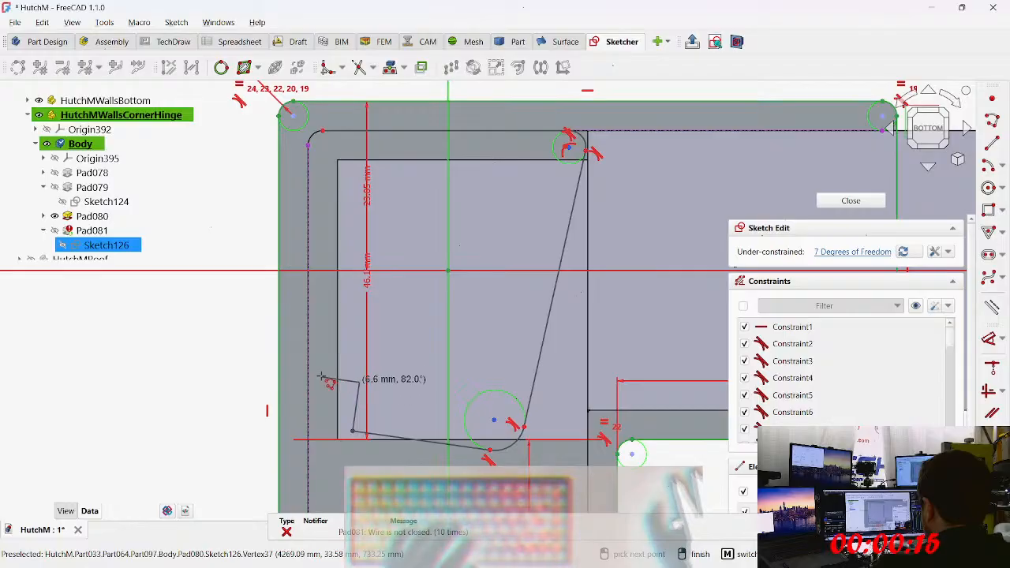
key(m)
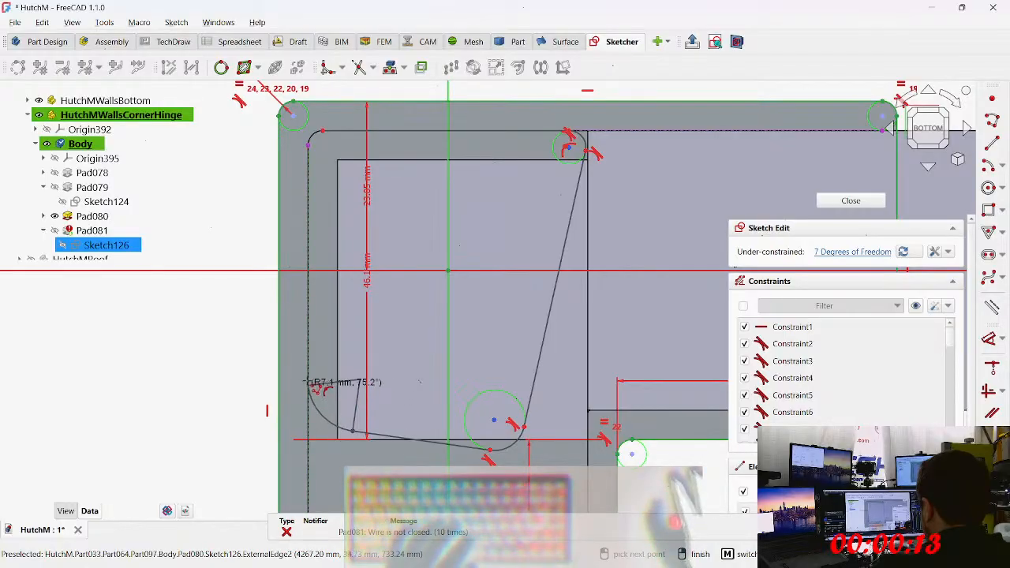
click(307, 379)
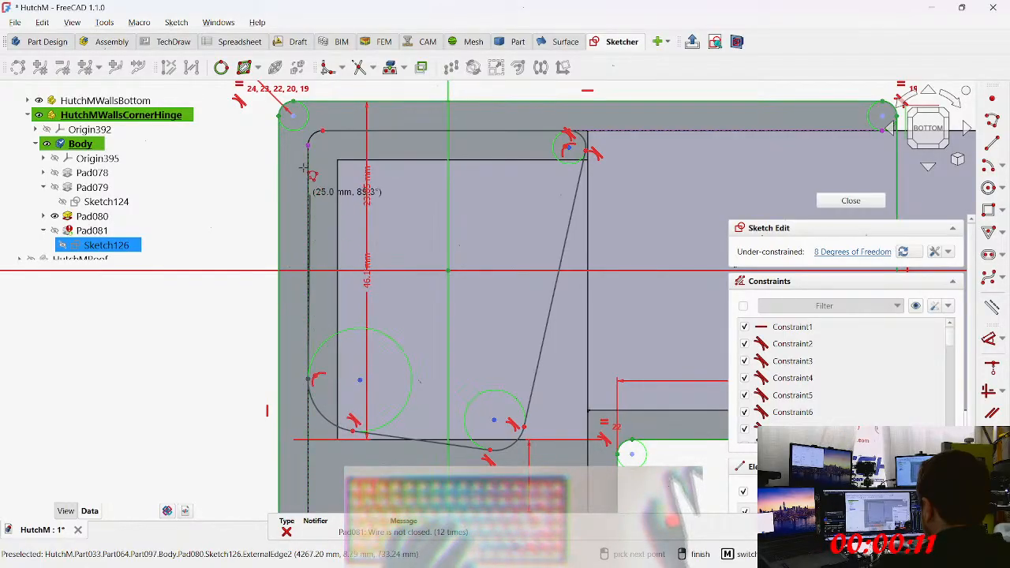
click(310, 137)
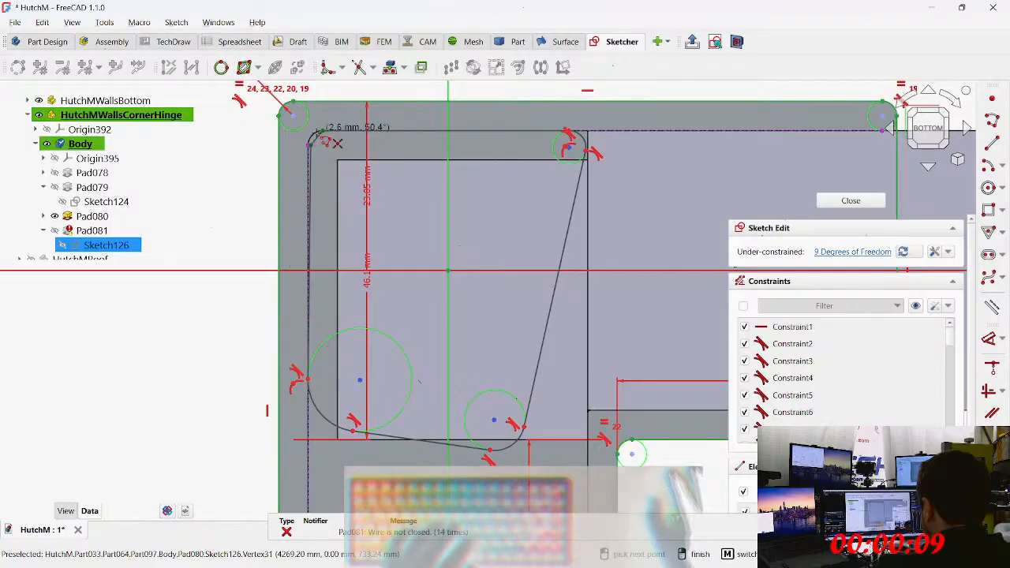
scroll(316, 131, up, 4)
key(m)
click(340, 130)
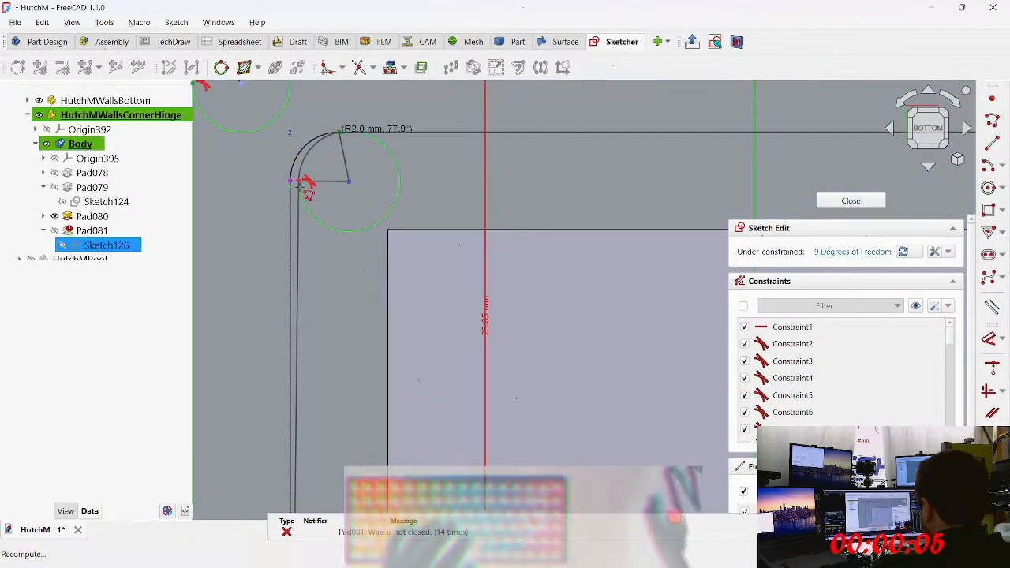
key(Escape)
Step: Make the end of the profile's rounded outer corner arc coincident with the endpoint of its long side line
scroll(284, 187, up, 3)
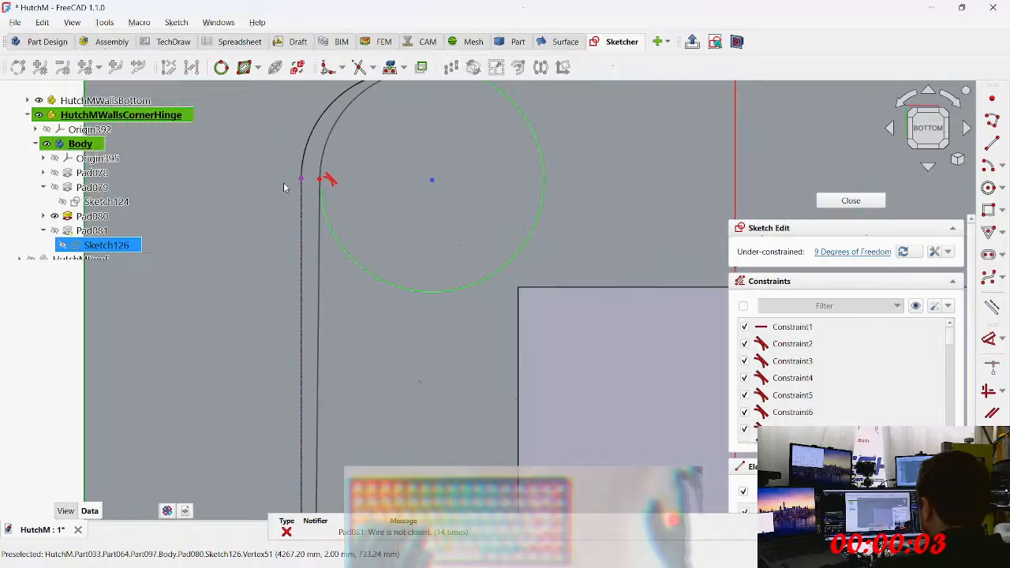
click(312, 183)
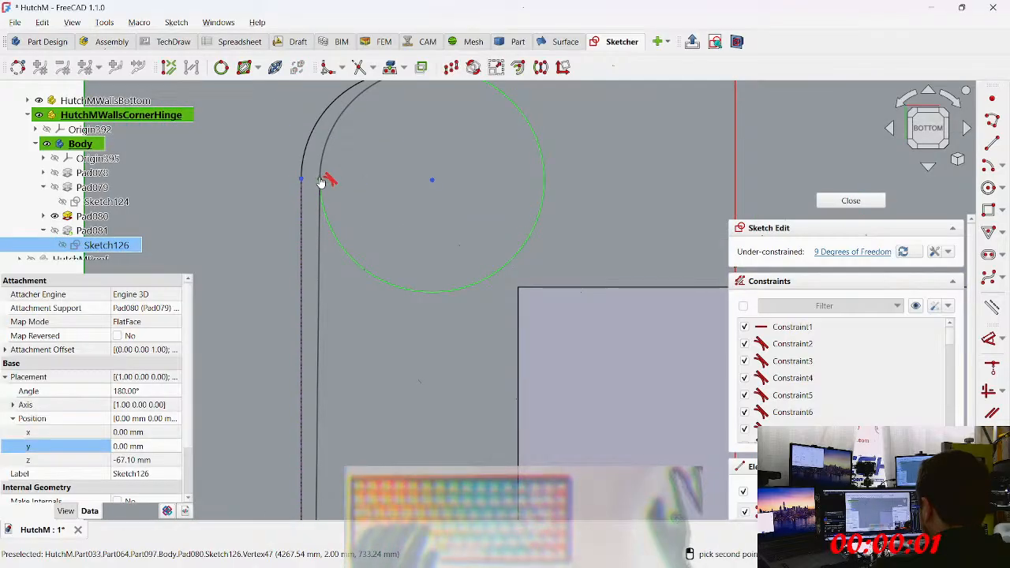
click(322, 182)
Step: Constrain the slanted line between the two lower arcs as horizontal and the long slanted side line as vertical
scroll(377, 289, down, 3)
scroll(393, 257, up, 3)
scroll(392, 256, down, 5)
scroll(419, 355, up, 3)
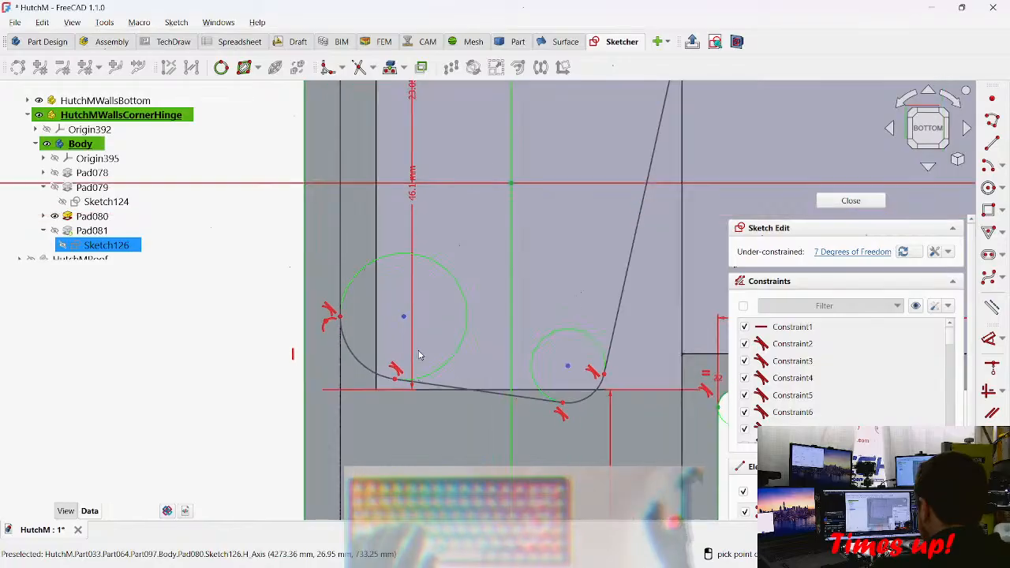
click(476, 393)
key(h)
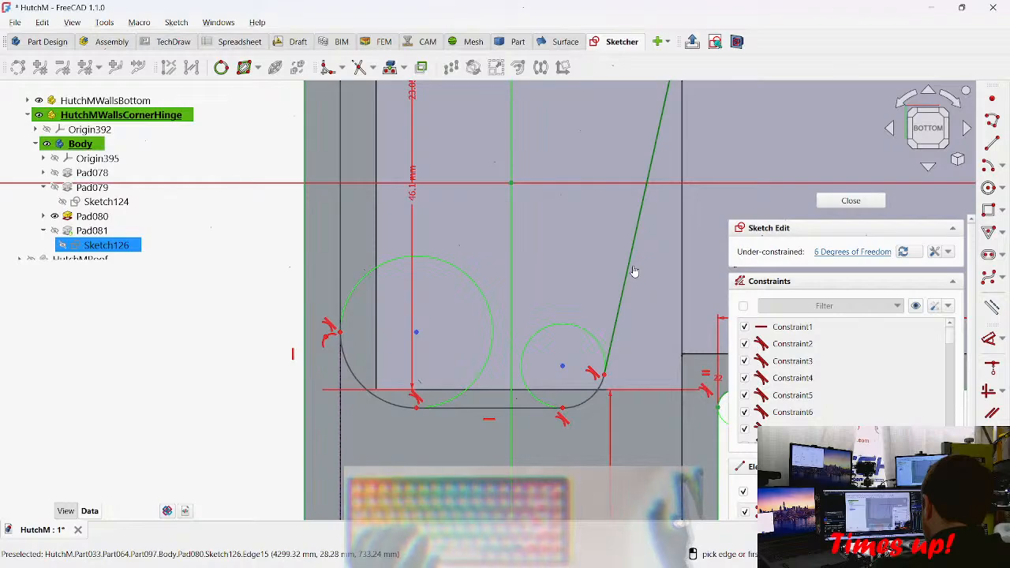
click(632, 266)
key(v)
Step: Move the inner profile's lower horizontal line up to just above the beam edge and its vertical side line inward from the post edge
scroll(645, 282, down, 3)
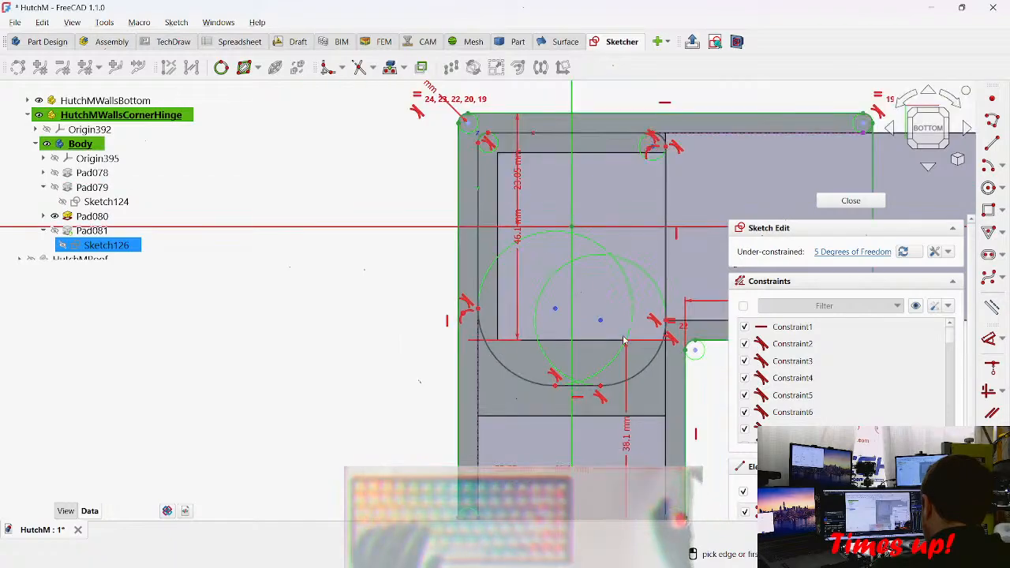
drag(585, 371, 584, 339)
mouse_move(510, 325)
mouse_down()
mouse_move(496, 335)
mouse_move(513, 320)
mouse_up()
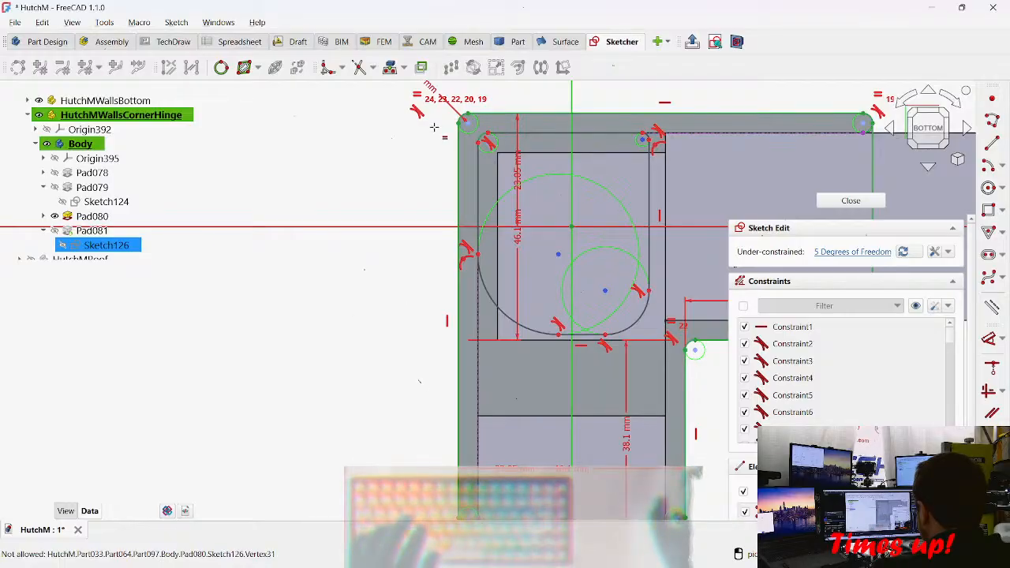
middle_drag(442, 133, 426, 168)
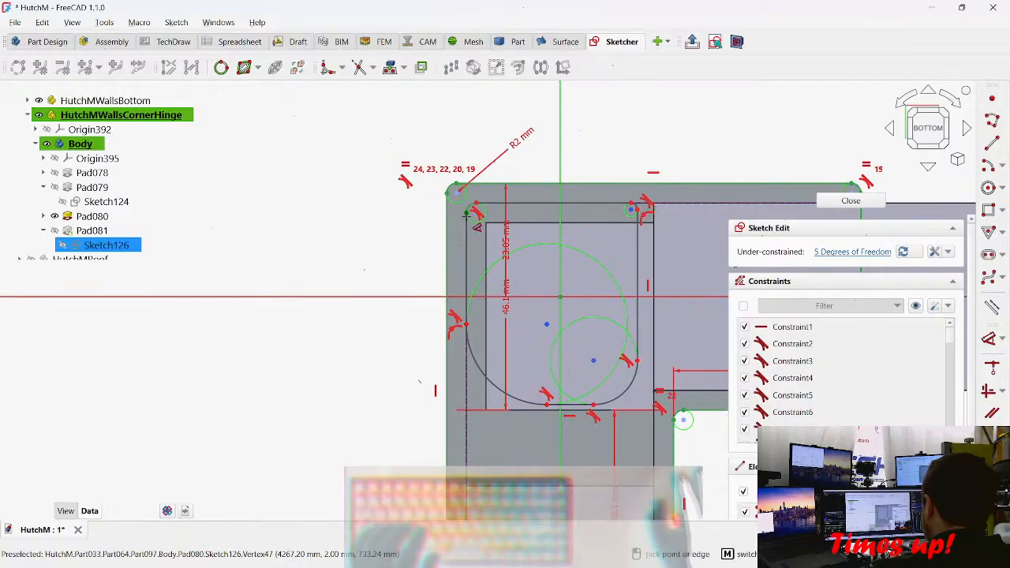
scroll(456, 190, up, 3)
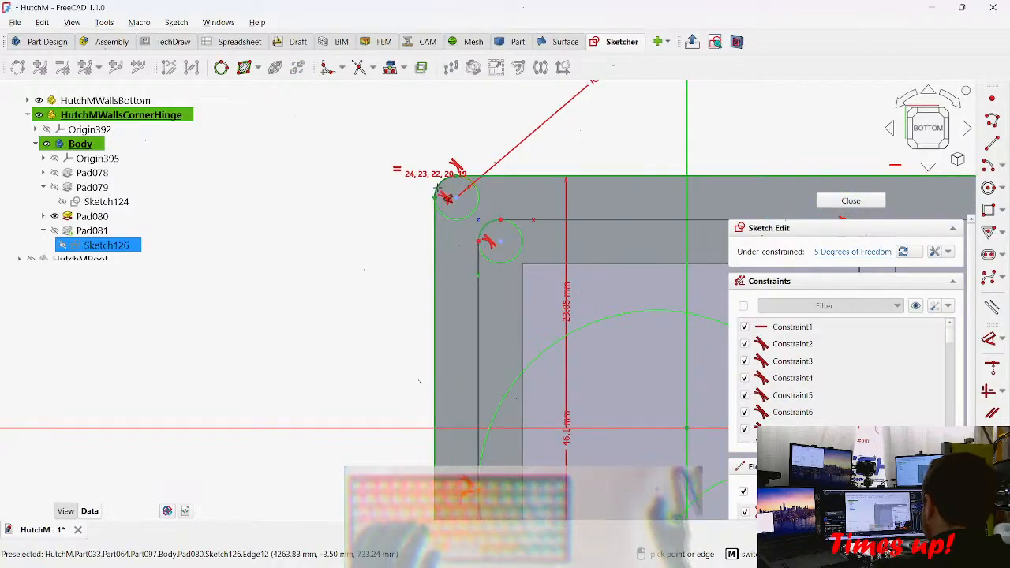
click(436, 191)
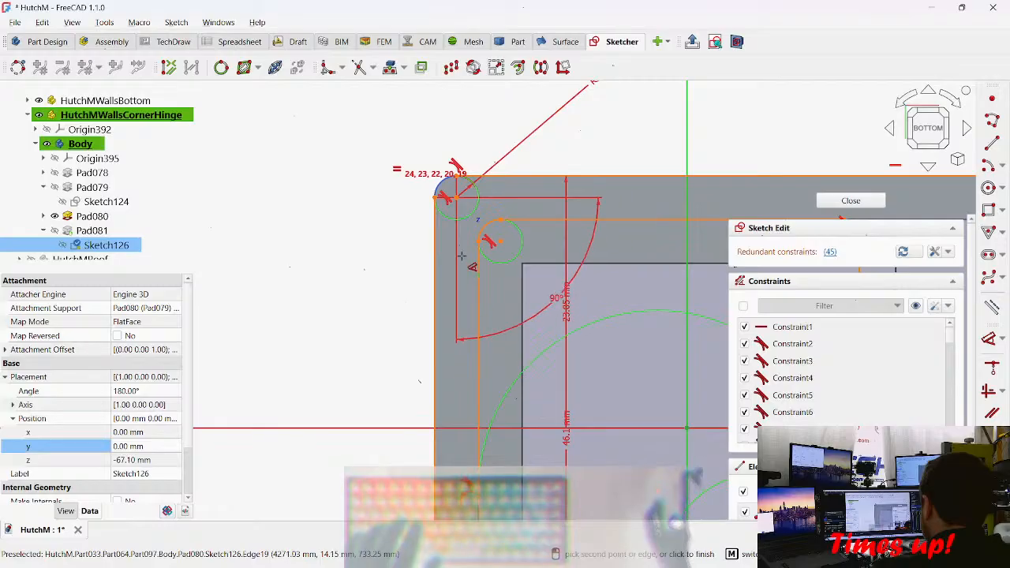
key(Escape)
Step: Constrain the inner profile's large lower-left corner arc equal to the hinge outline's 2 mm corner arc
key(e)
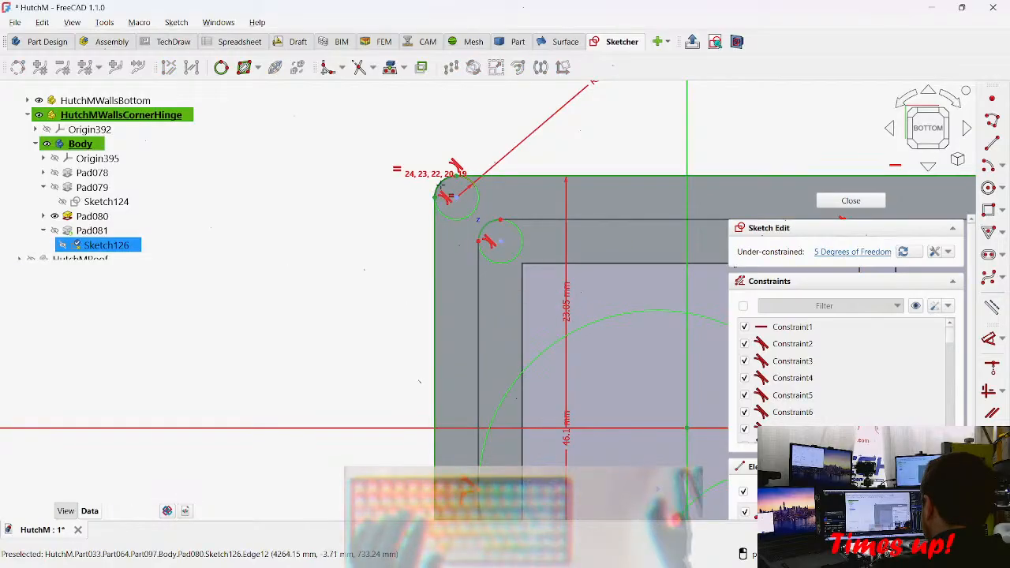
click(439, 183)
scroll(529, 355, down, 5)
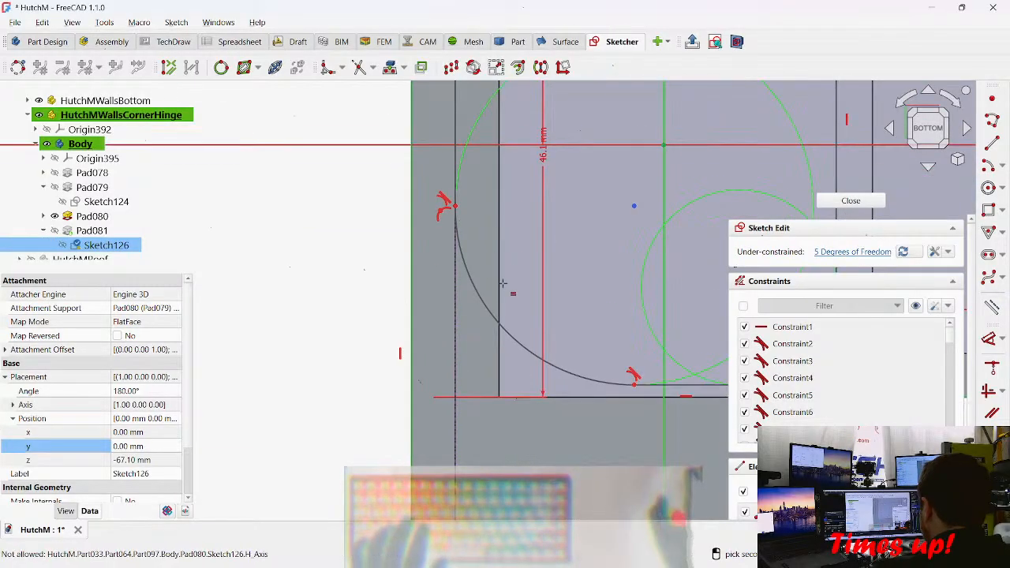
click(504, 332)
scroll(505, 268, up, 5)
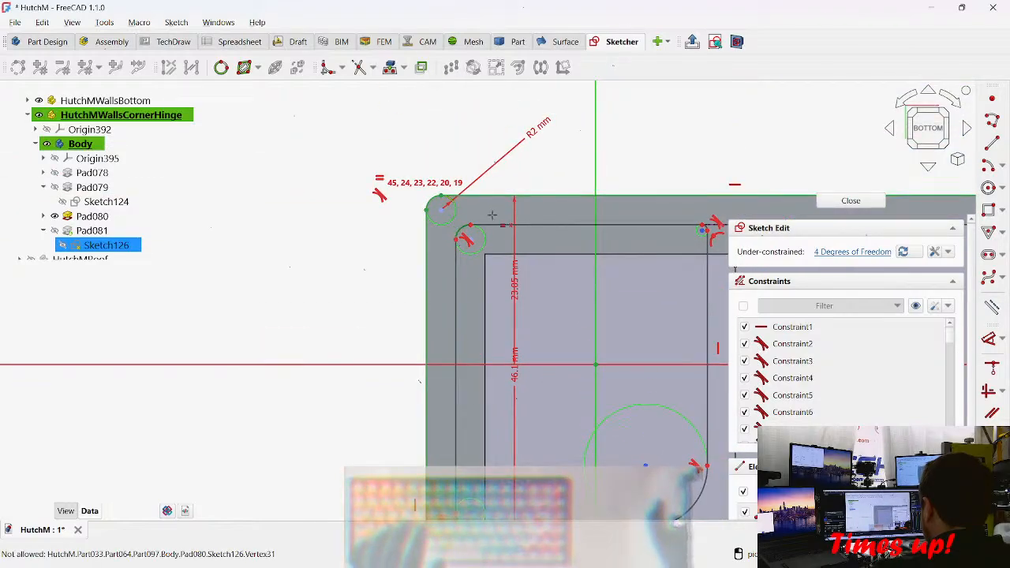
Step: Constrain the inner profile's small upper-right corner arc equal to the outline's 2 mm corner arc
scroll(491, 214, up, 3)
click(381, 184)
middle_drag(577, 334, 273, 384)
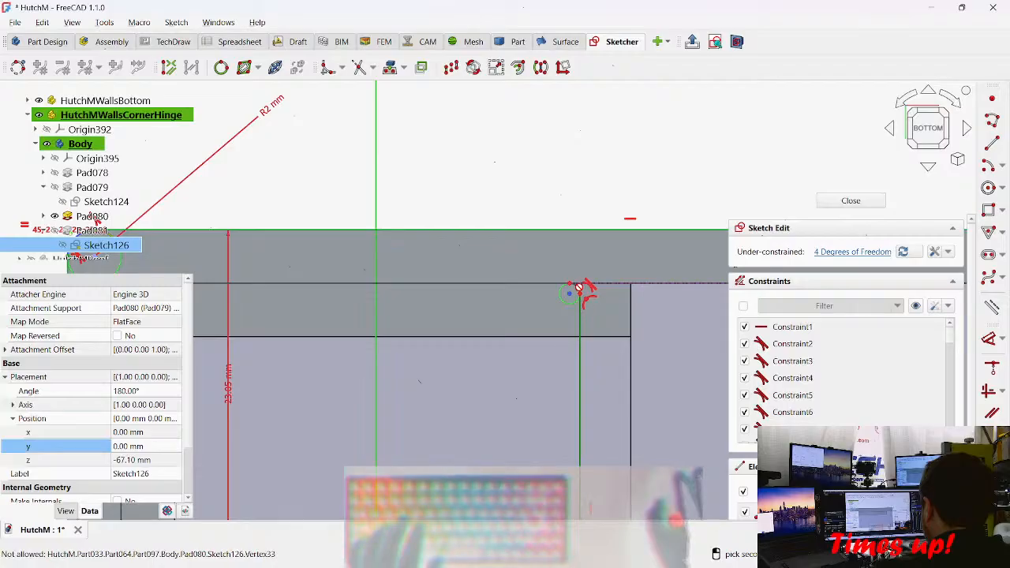
scroll(574, 284, up, 5)
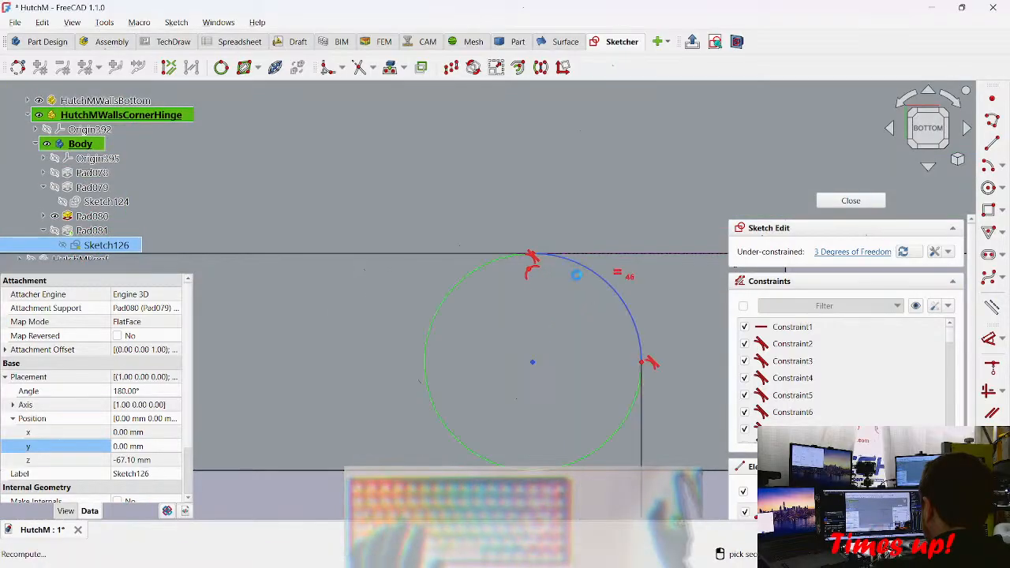
click(577, 274)
Step: Constrain the inner profile's lower-right corner arc equal to the outline's 2 mm corner arc
scroll(394, 261, down, 5)
scroll(280, 242, up, 3)
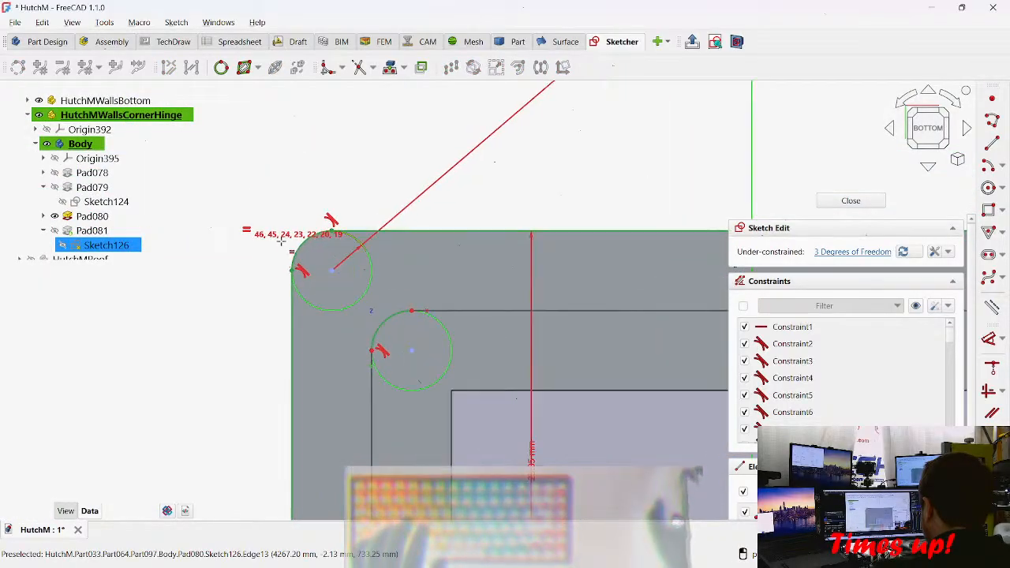
click(295, 245)
scroll(392, 290, up, 5)
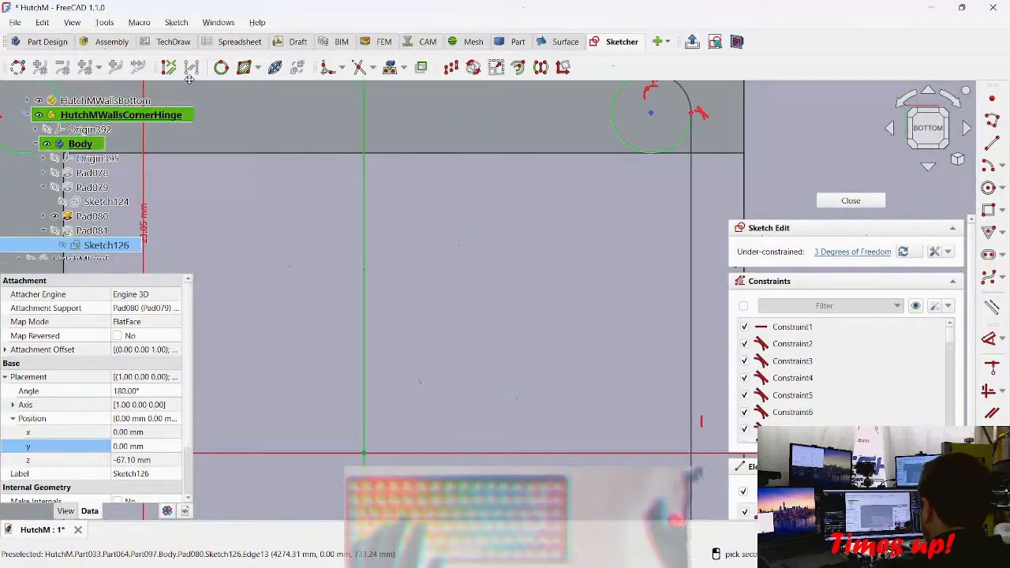
scroll(392, 290, down, 5)
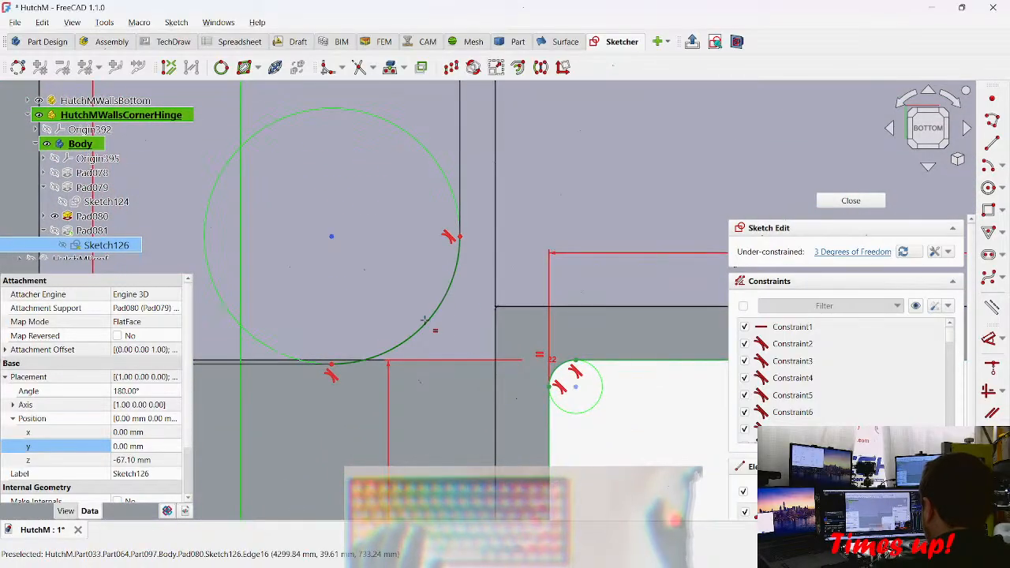
click(438, 323)
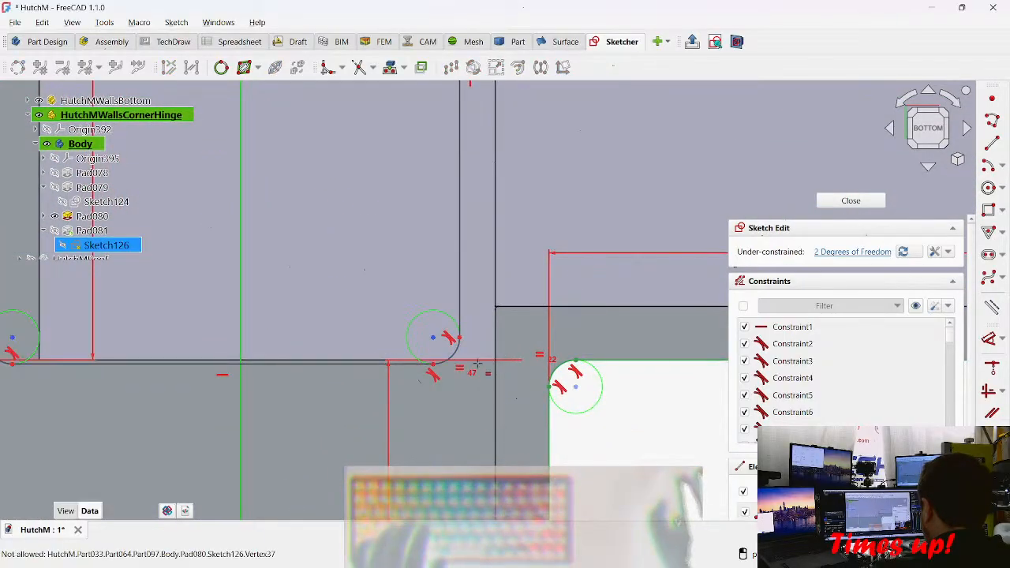
Step: Finish editing Sketch126 and close it so that Pad081 is rebuilt
scroll(425, 286, down, 4)
middle_drag(425, 285, 435, 324)
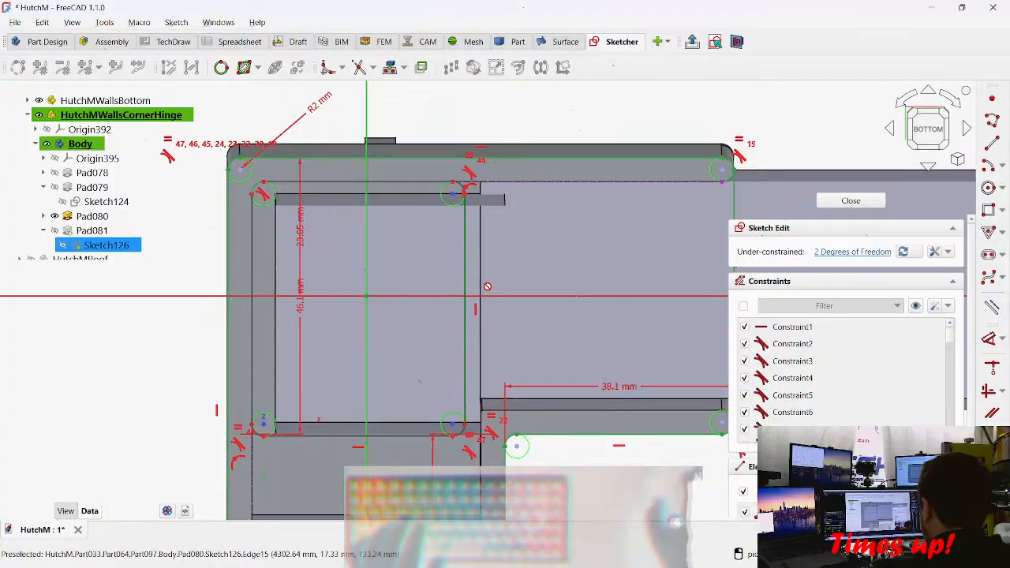
mouse_move(397, 364)
middle_down()
mouse_move(410, 327)
mouse_move(402, 365)
mouse_move(395, 340)
middle_up()
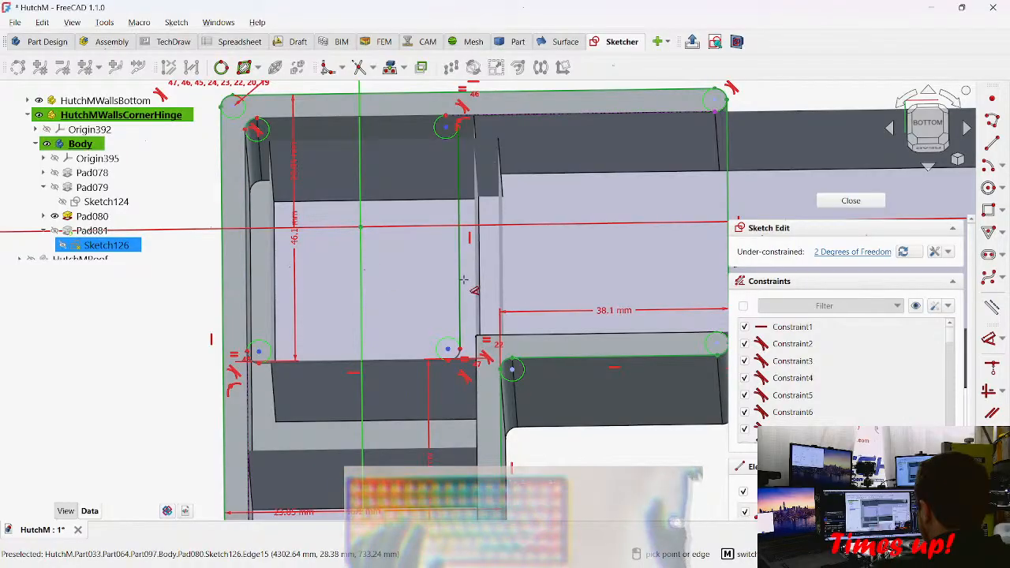
key(1)
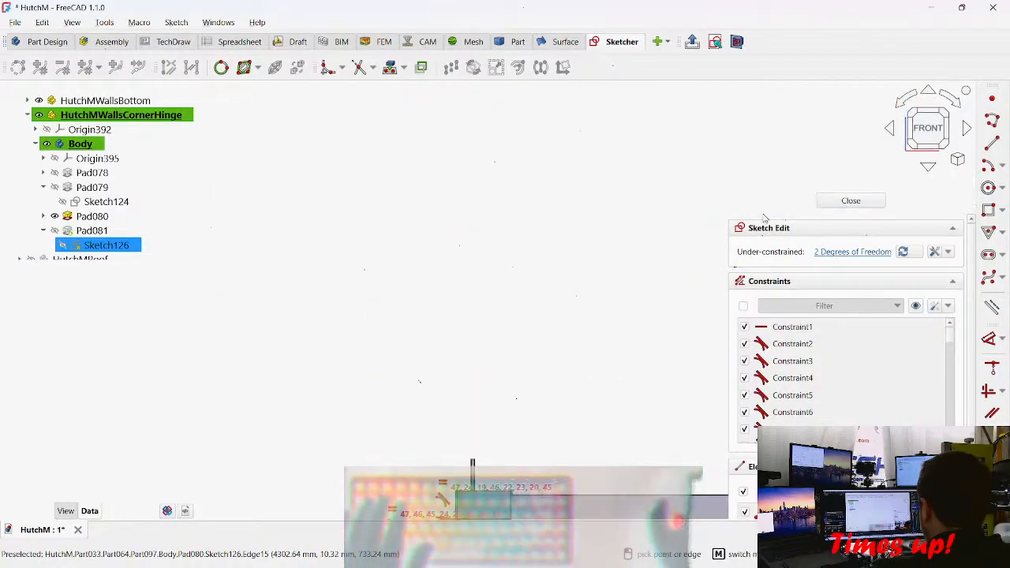
click(852, 202)
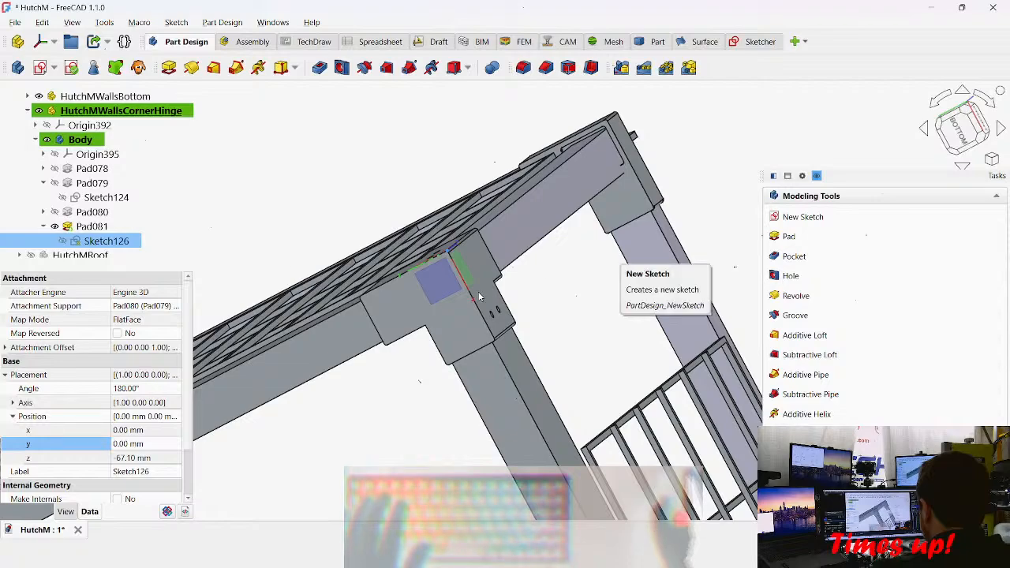
Step: Examine how the corner hinge sits on the frame's post and beams from several angles
click(467, 308)
key(2)
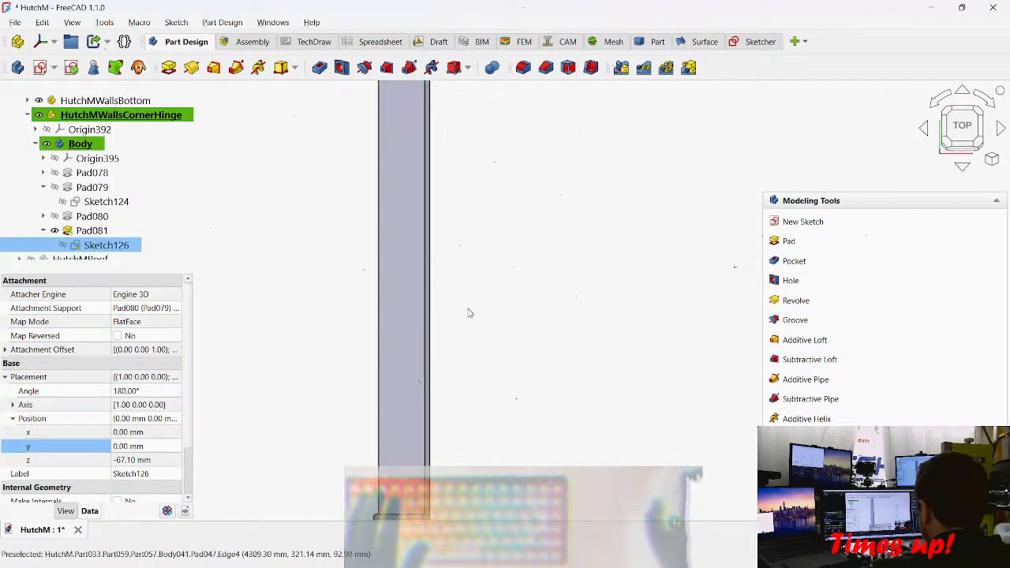
key(1)
middle_drag(559, 282, 666, 366)
scroll(667, 365, up, 10)
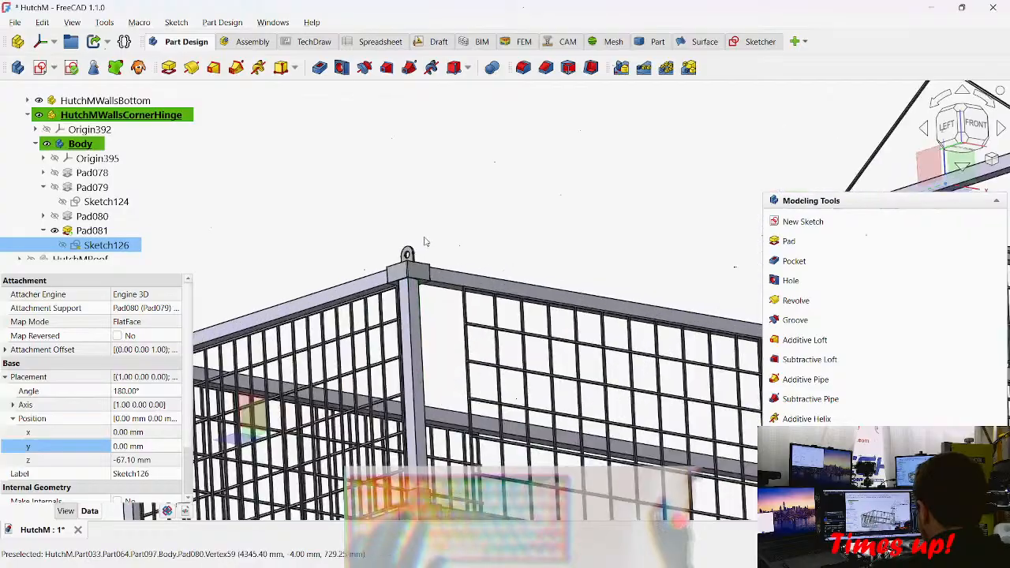
mouse_move(403, 348)
middle_down()
mouse_move(404, 250)
mouse_move(293, 245)
mouse_move(367, 225)
mouse_move(358, 284)
mouse_move(731, 240)
mouse_move(382, 233)
mouse_move(433, 228)
mouse_move(410, 228)
mouse_move(403, 318)
mouse_move(394, 319)
mouse_move(400, 307)
mouse_move(415, 359)
middle_up()
scroll(414, 237, down, 2)
middle_drag(419, 232, 539, 497)
middle_drag(521, 273, 582, 521)
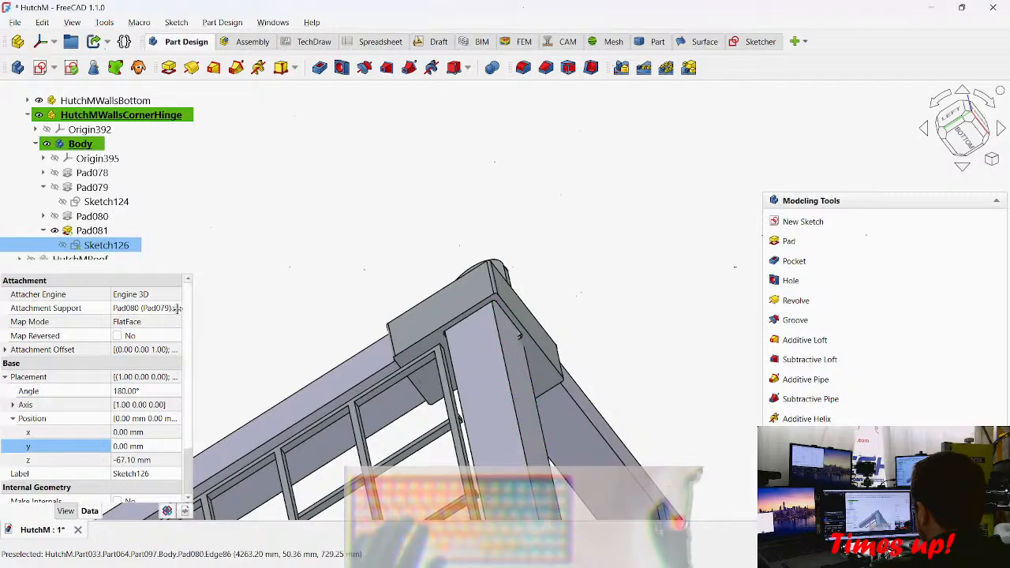
Step: Reopen Sketch126 for editing at the inner profile's lower horizontal line
double_click(103, 244)
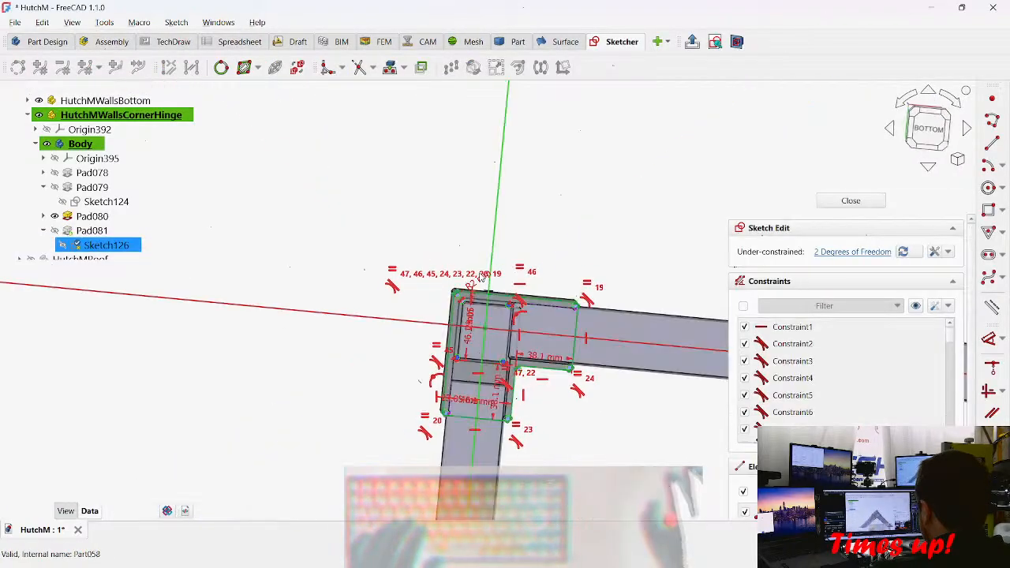
scroll(479, 369, up, 5)
scroll(479, 369, up, 2)
middle_drag(552, 348, 462, 359)
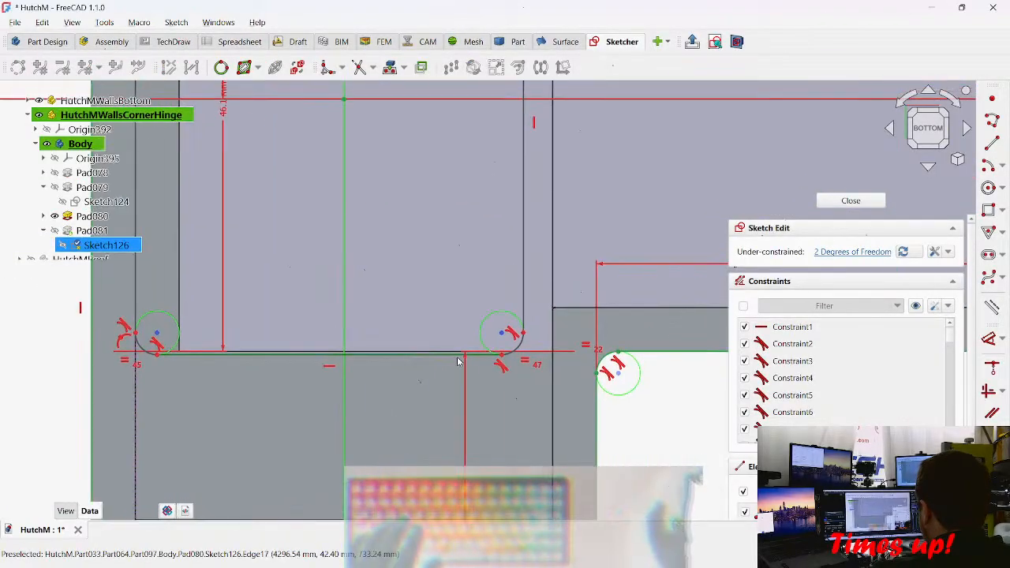
scroll(463, 359, down, 2)
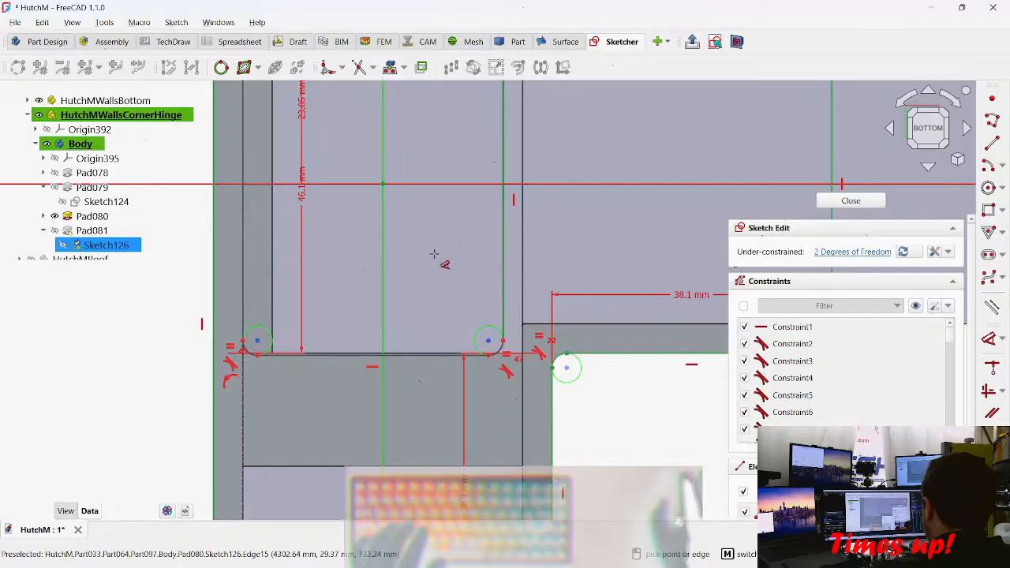
click(503, 254)
click(266, 274)
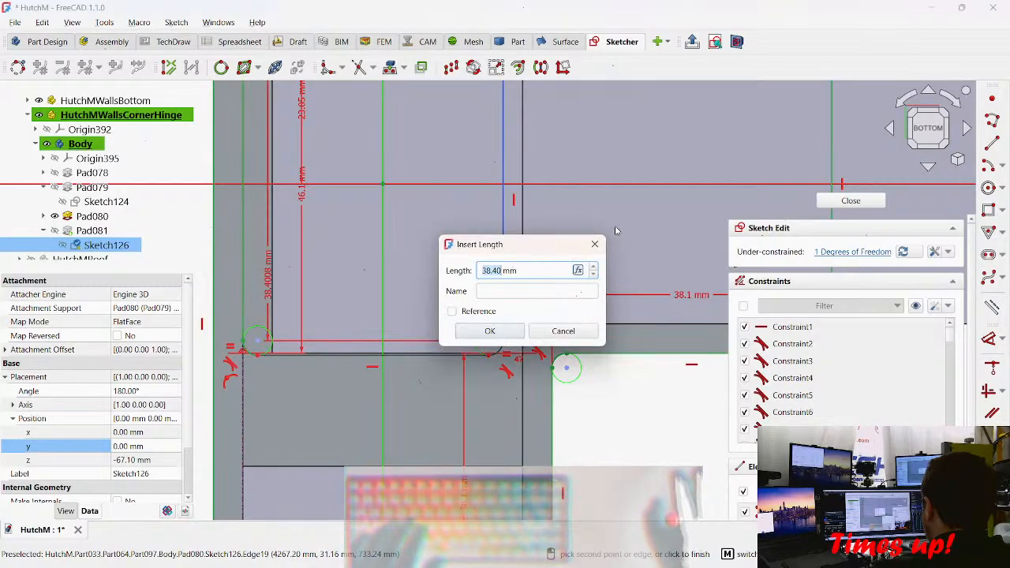
key(Escape)
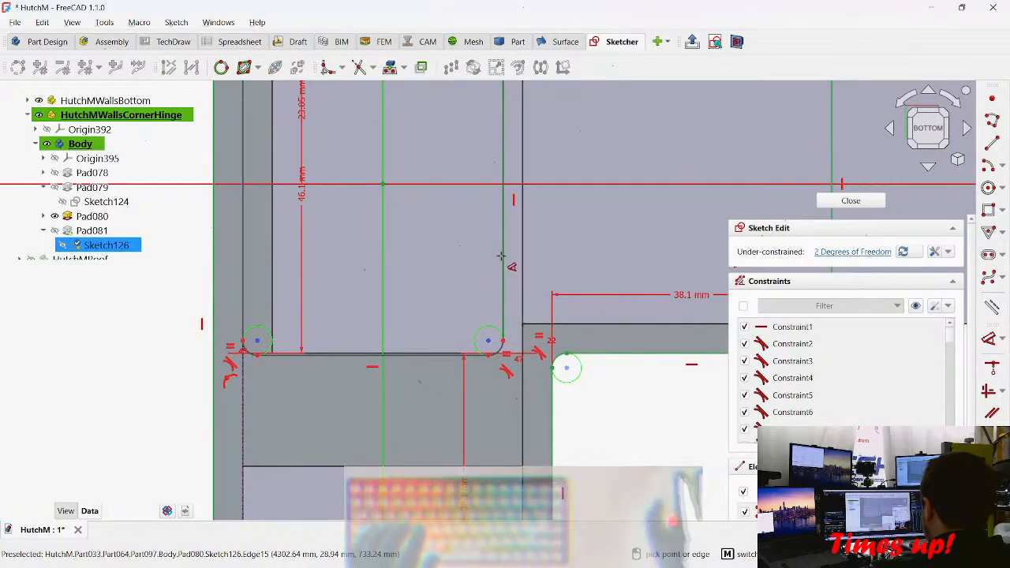
Step: Dimension the horizontal distance between the inner profile's left and right vertical lines in Sketch126
click(502, 255)
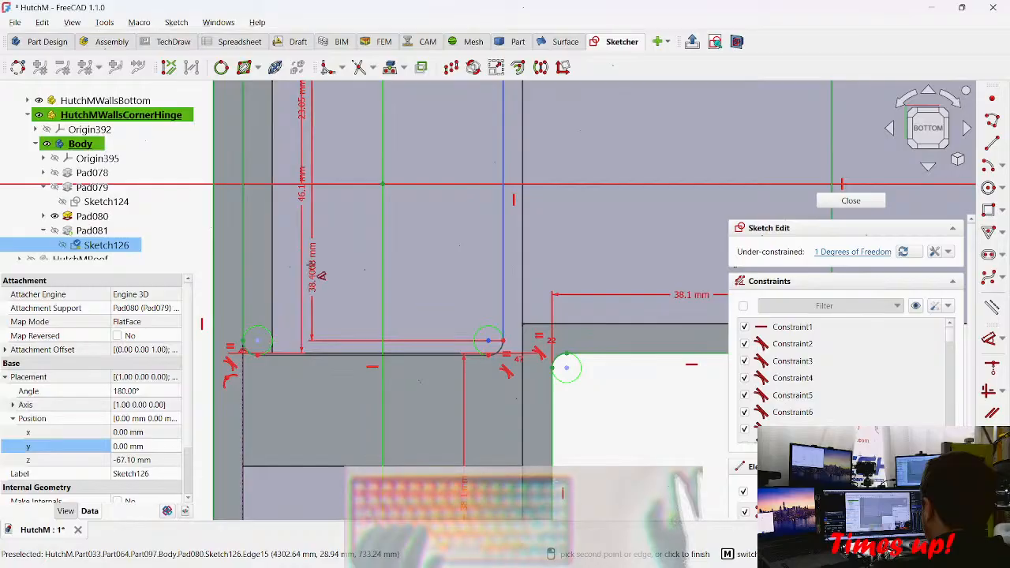
click(243, 269)
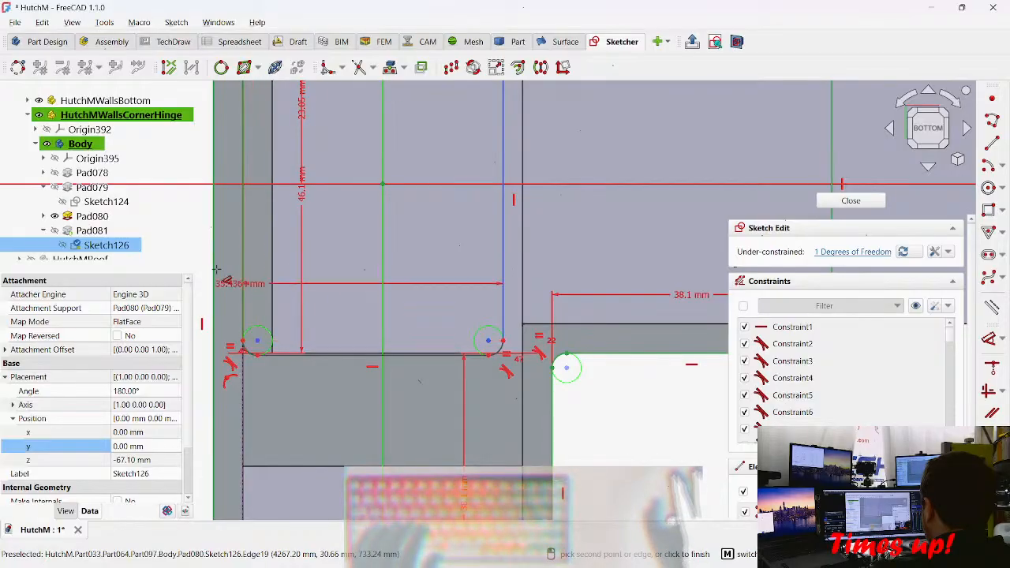
middle_drag(247, 276, 499, 243)
scroll(494, 235, down, 3)
click(318, 231)
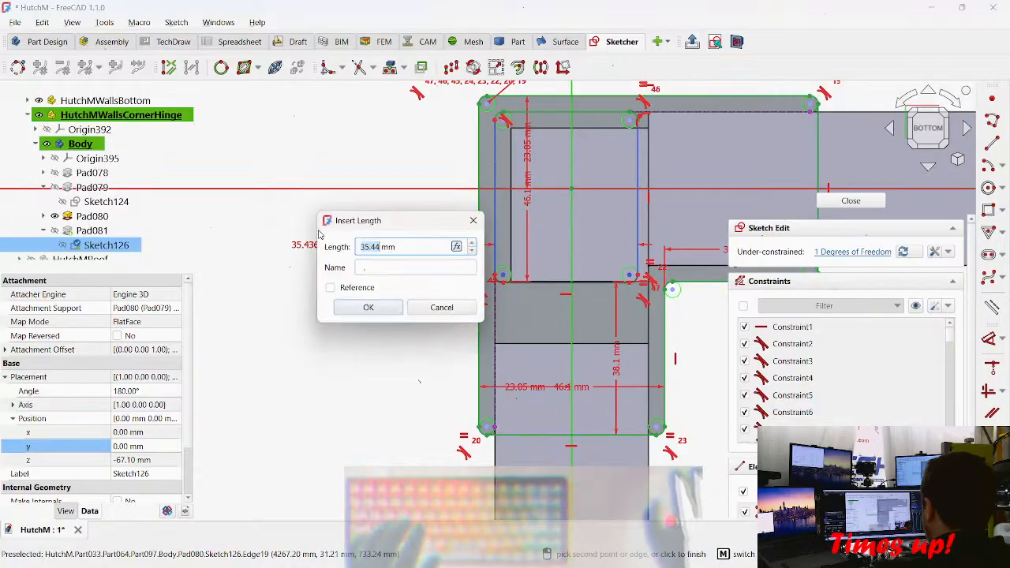
Step: Set the inner profile's width to the expression <<_HutchM>>.walls_post_width, copying the expression for reuse
key(=)
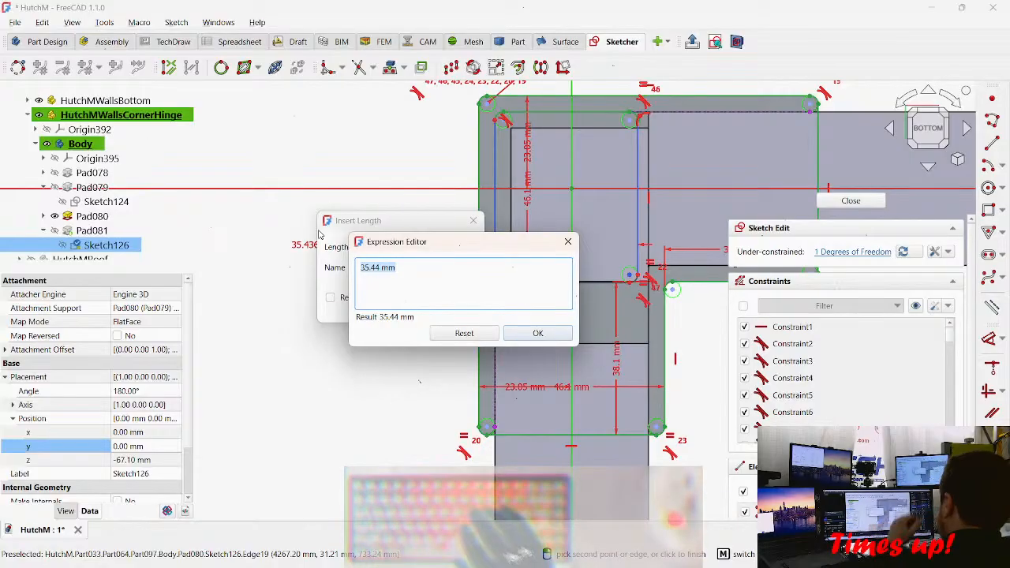
text(<< HutchM>>)
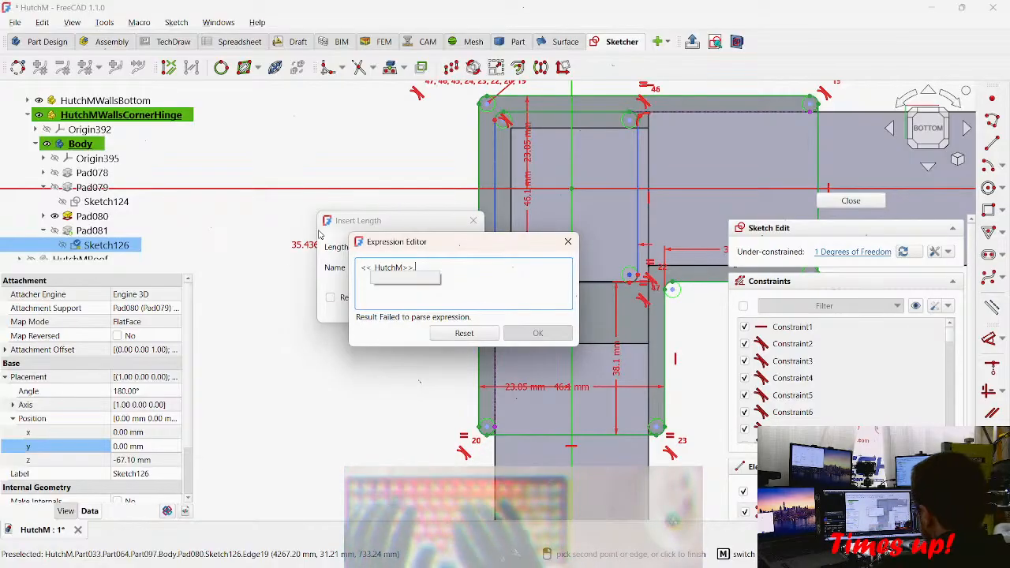
text(.post)
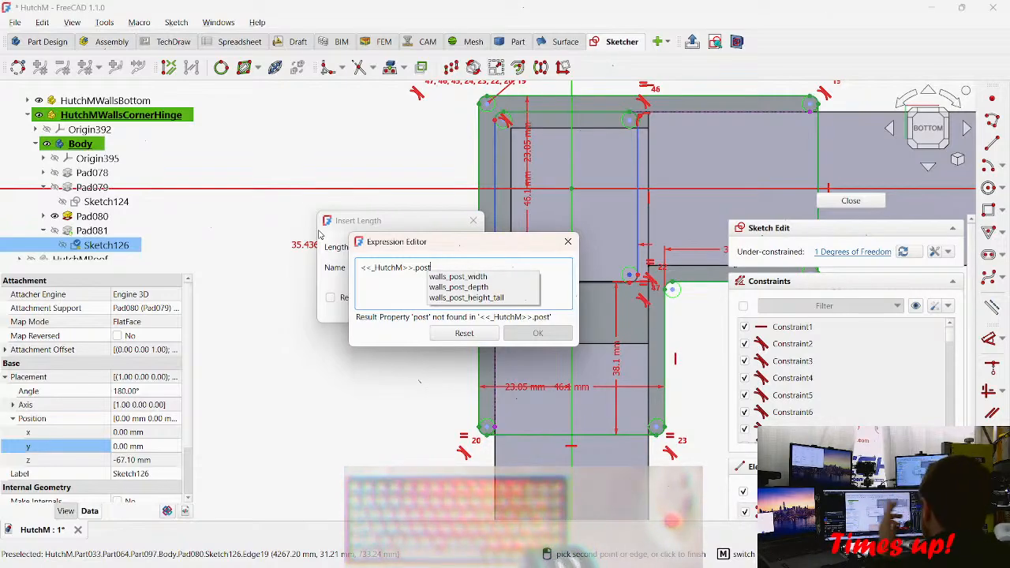
key(Down)
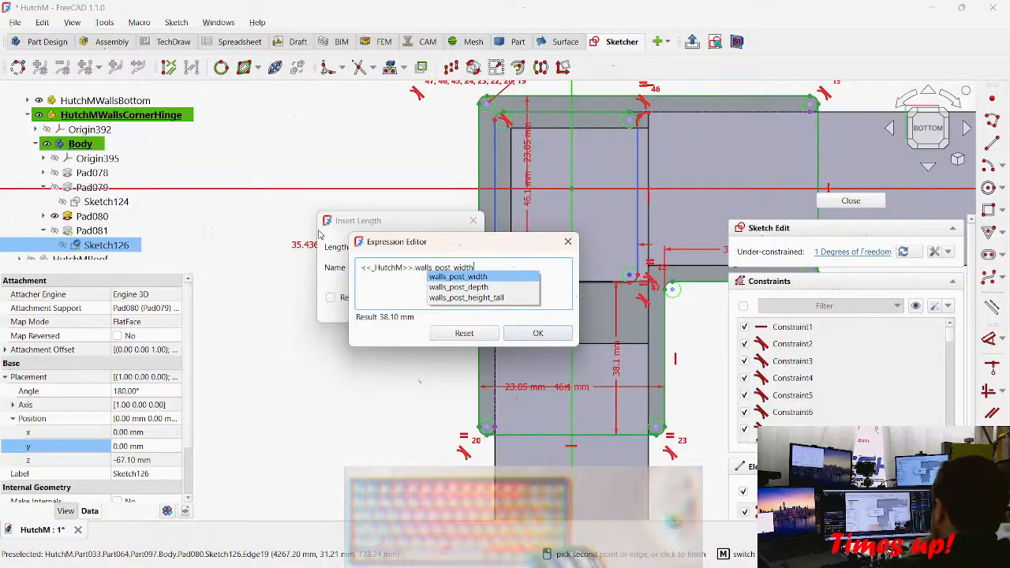
key(ctrl+a)
key(ctrl+c)
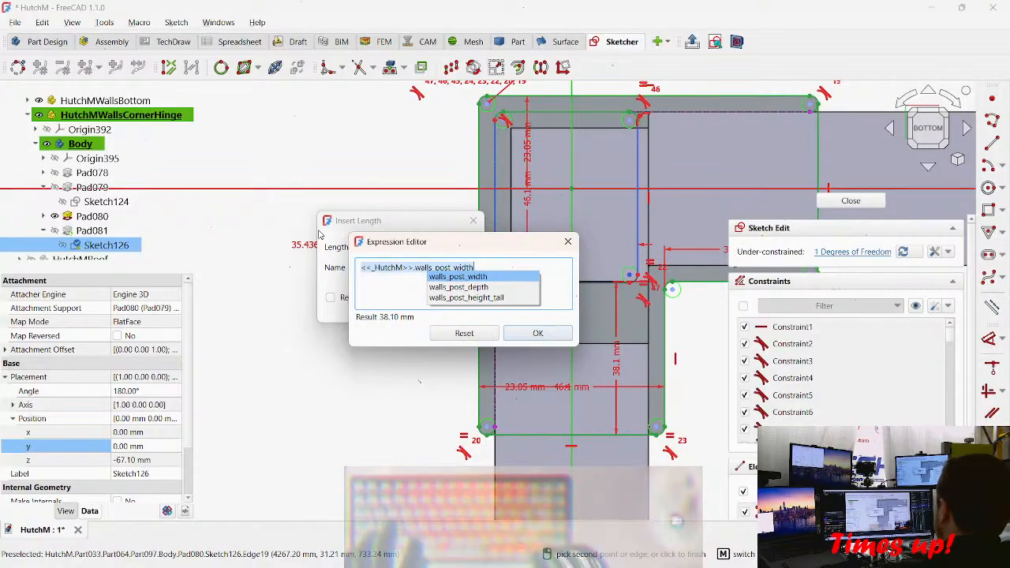
key(Return)
key(Return)
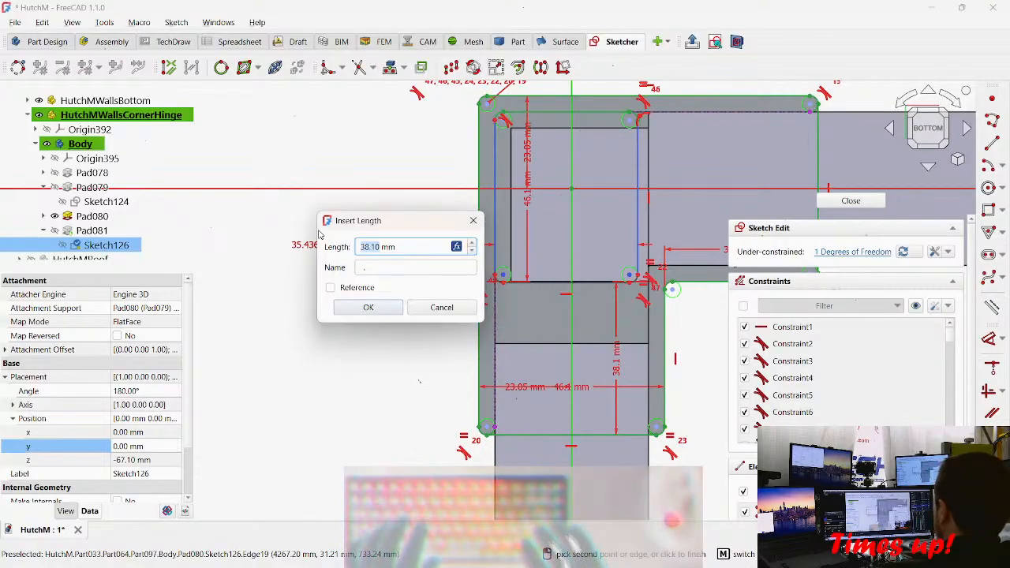
key(Return)
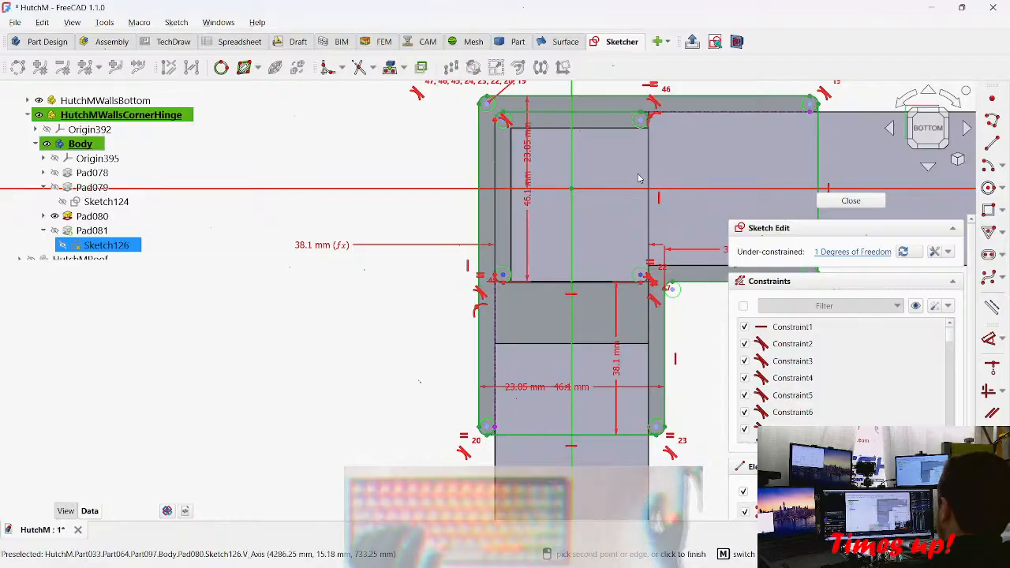
Step: Dimension the inner profile's height between its horizontal lines as <<_HutchM>>.walls_post_width, and close Sketch126
middle_drag(629, 193, 580, 246)
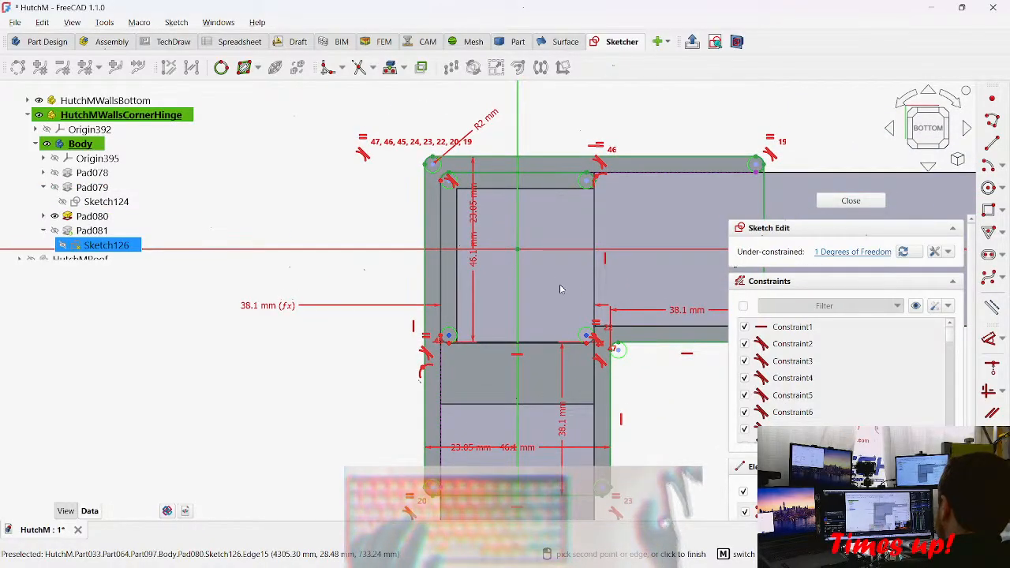
click(554, 342)
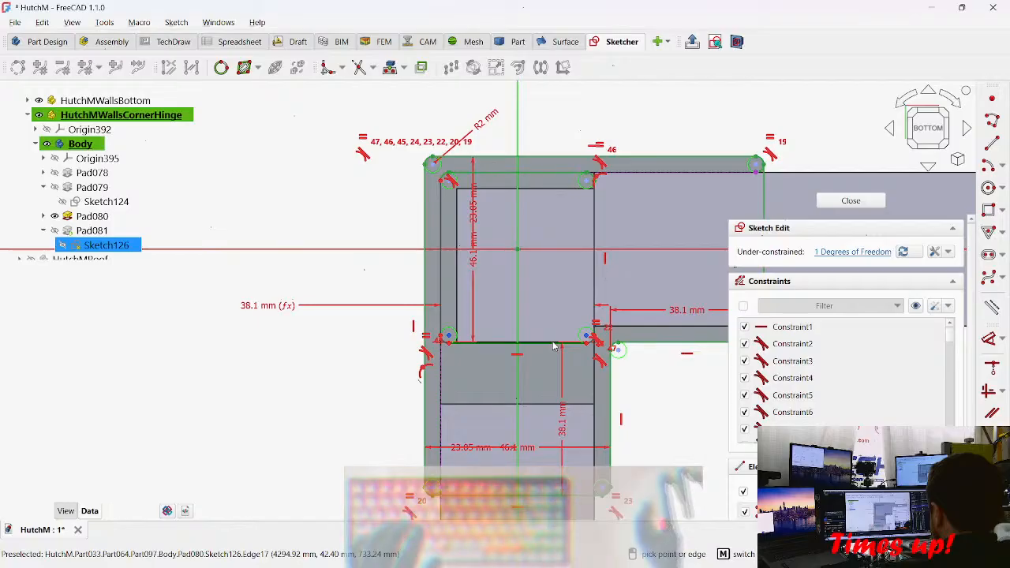
click(558, 180)
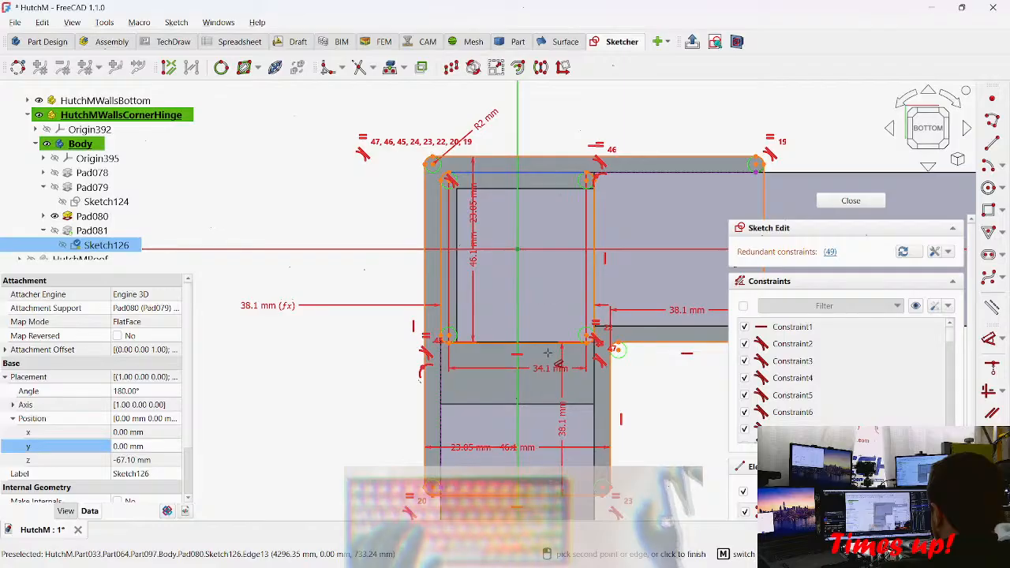
mouse_move(546, 134)
middle_down()
mouse_move(534, 246)
mouse_move(543, 336)
middle_up()
click(547, 262)
key(equal)
key(ctrl+v)
key(Return)
key(Return)
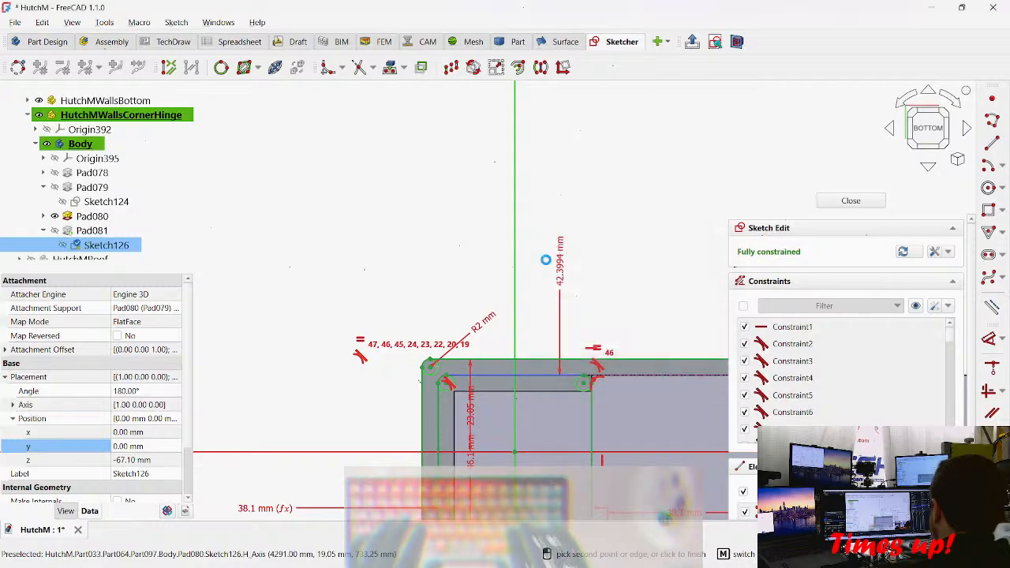
key(Return)
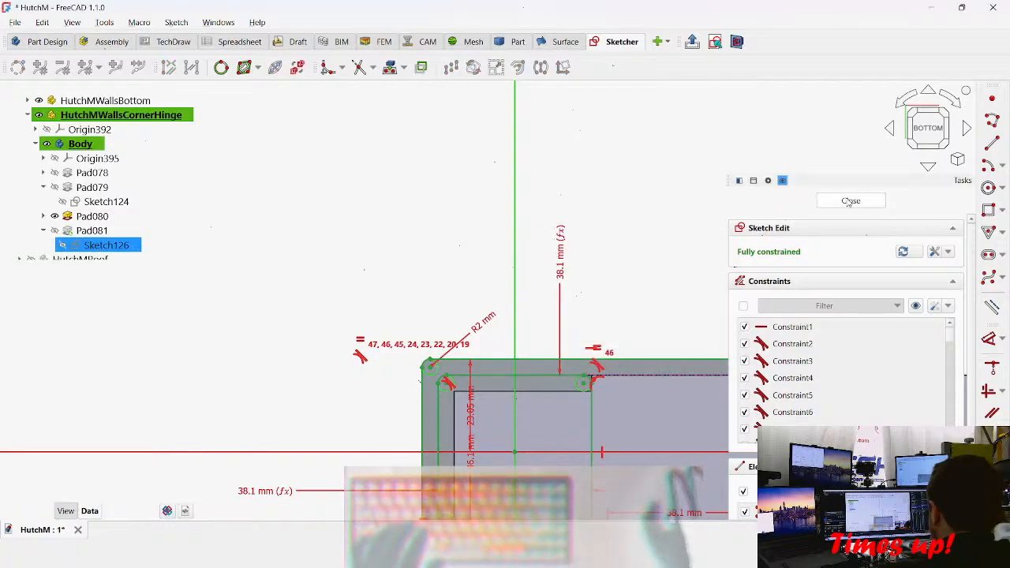
click(849, 199)
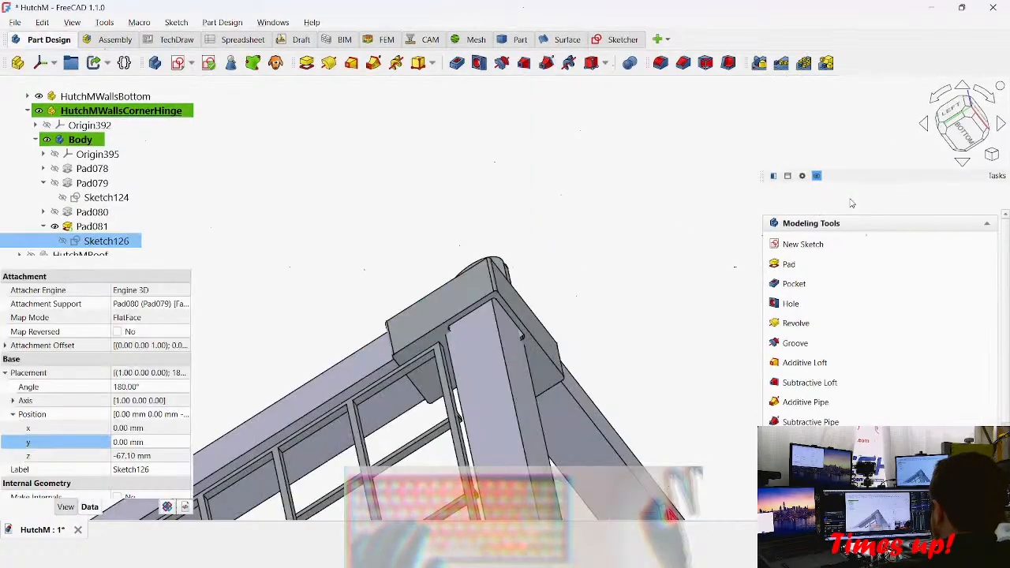
Step: Create a new sketch on Pad081's flat L-shaped face around the beam opening
middle_drag(405, 249, 358, 262)
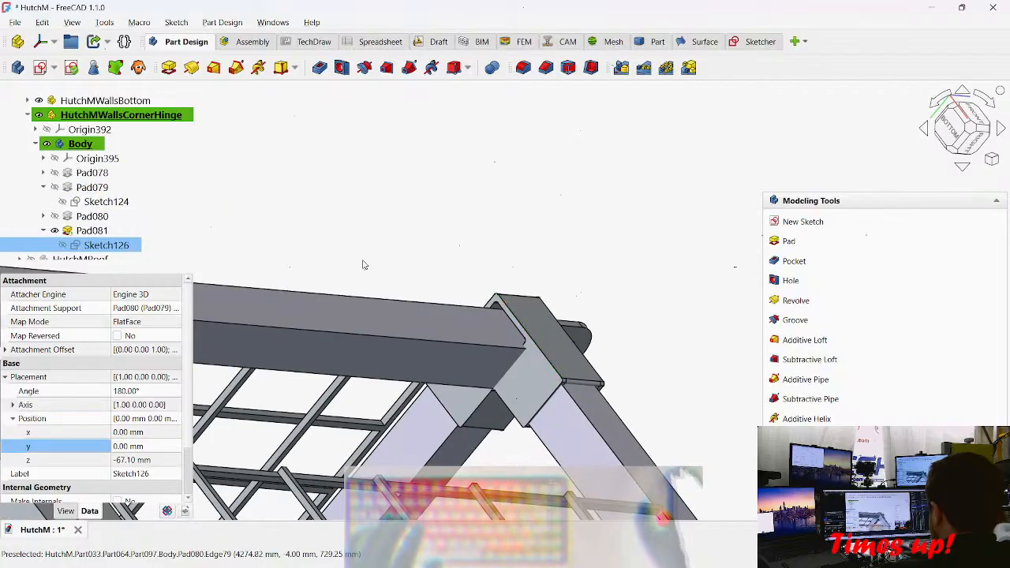
scroll(481, 301, up, 4)
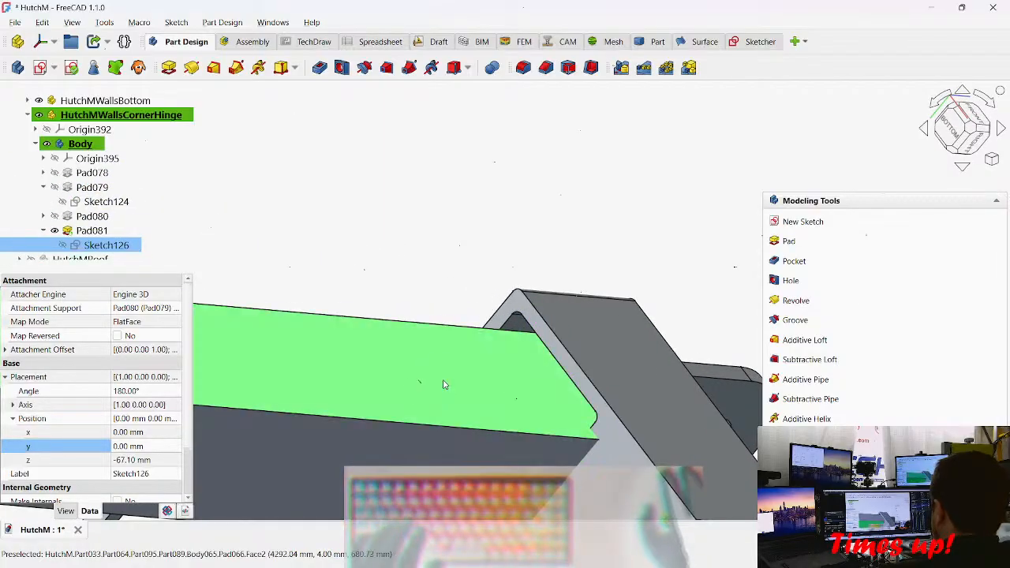
middle_drag(473, 372, 469, 412)
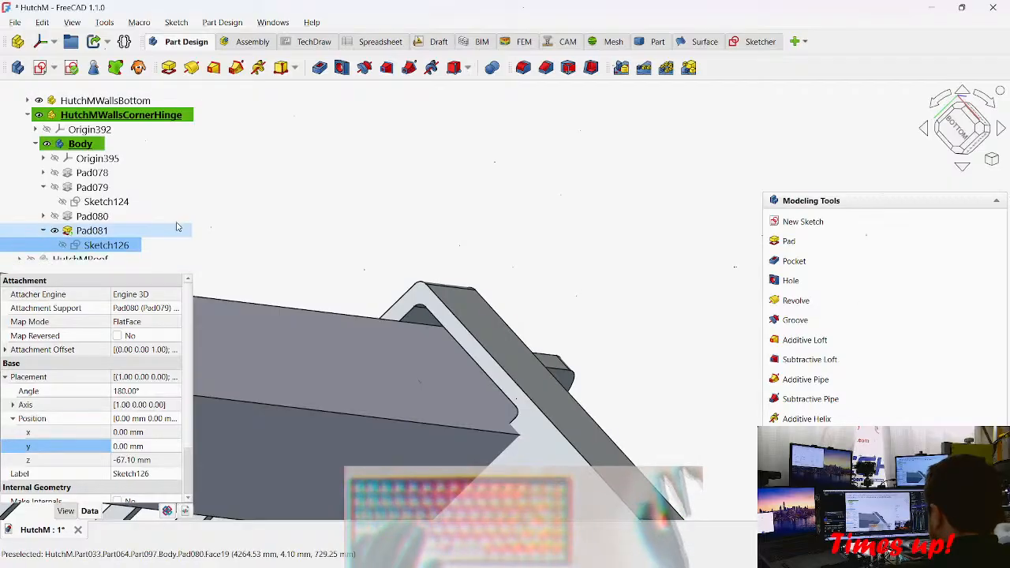
click(514, 235)
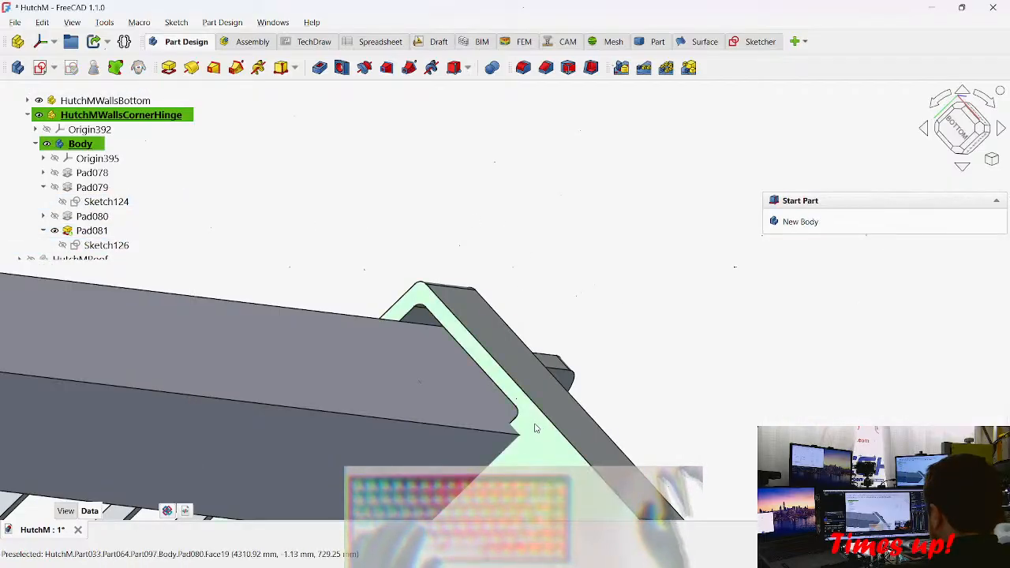
scroll(529, 423, down, 4)
scroll(583, 358, up, 2)
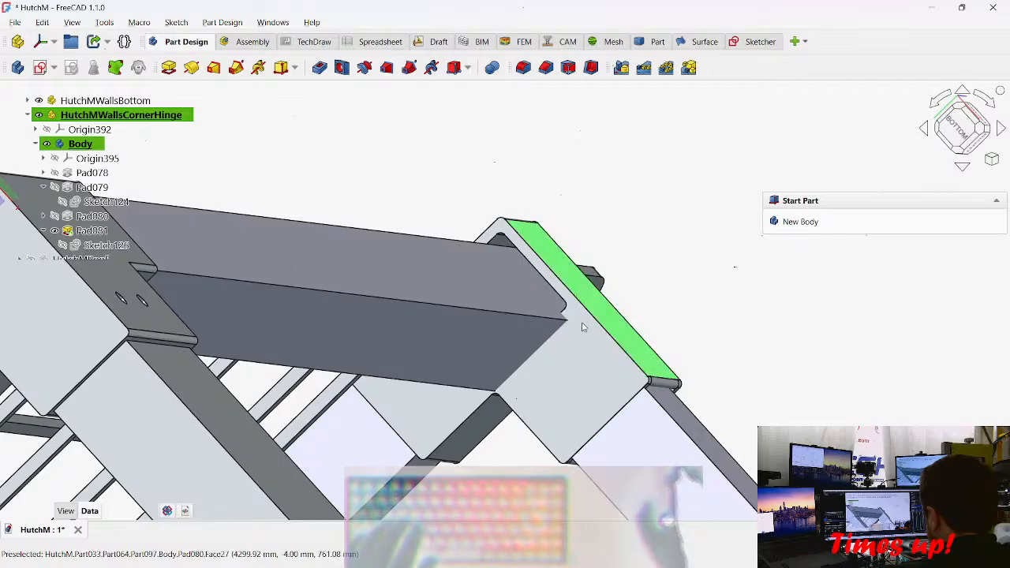
click(583, 358)
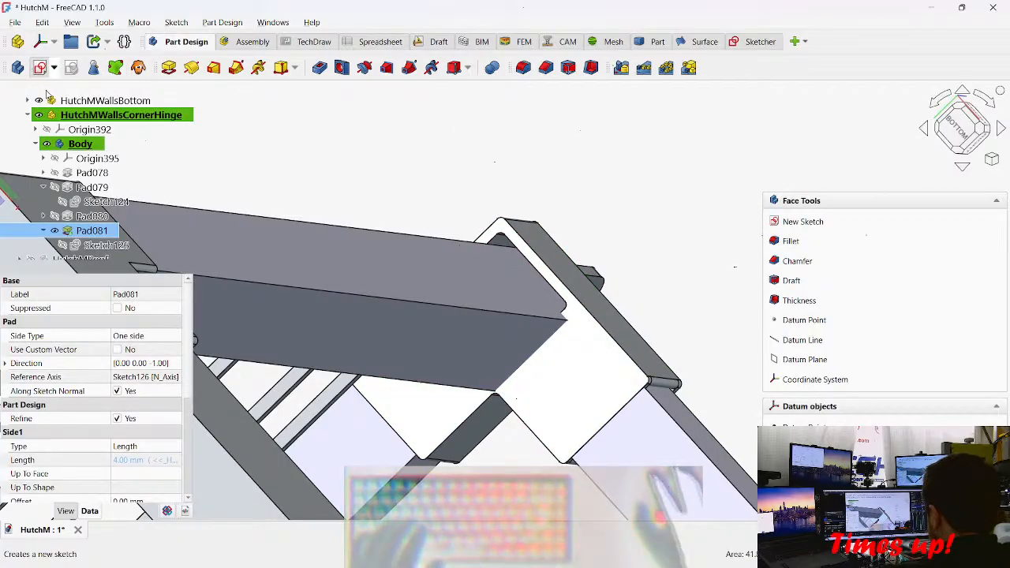
click(40, 67)
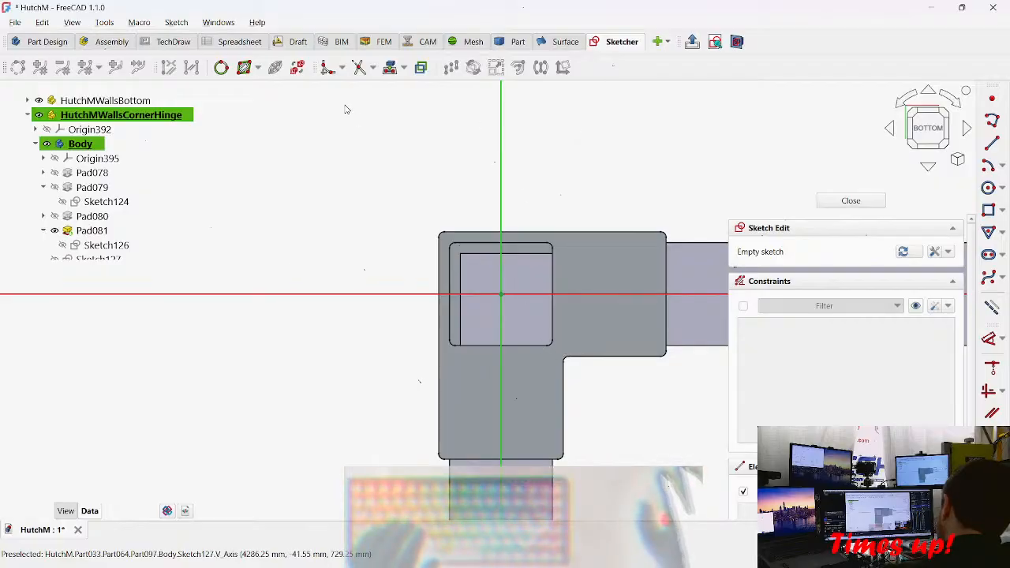
Step: Project the hinge's outer left and upper edges and the square opening's four straight edges into the sketch as external geometry
click(391, 69)
scroll(426, 317, up, 3)
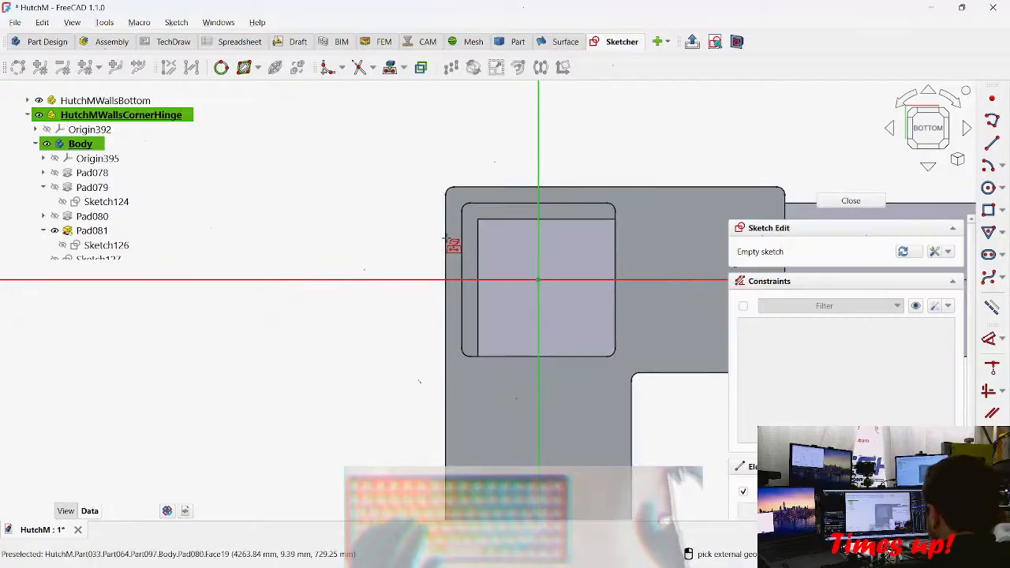
click(445, 229)
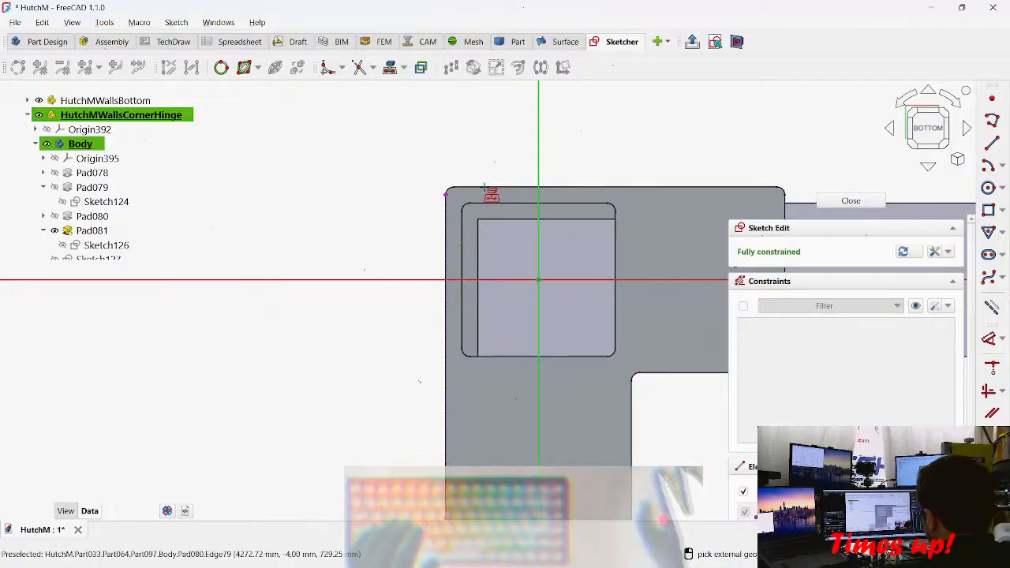
click(489, 188)
click(508, 204)
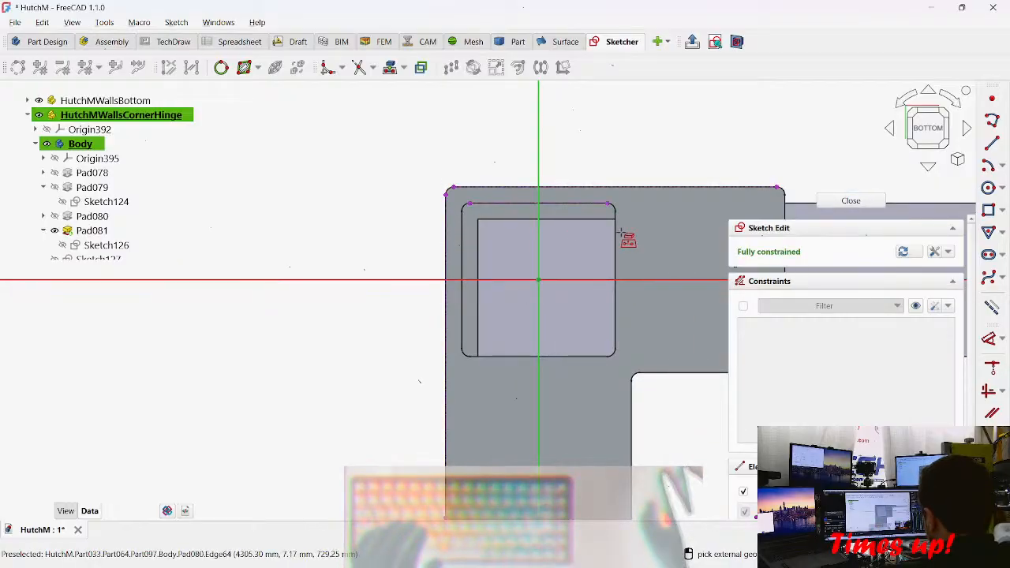
click(614, 260)
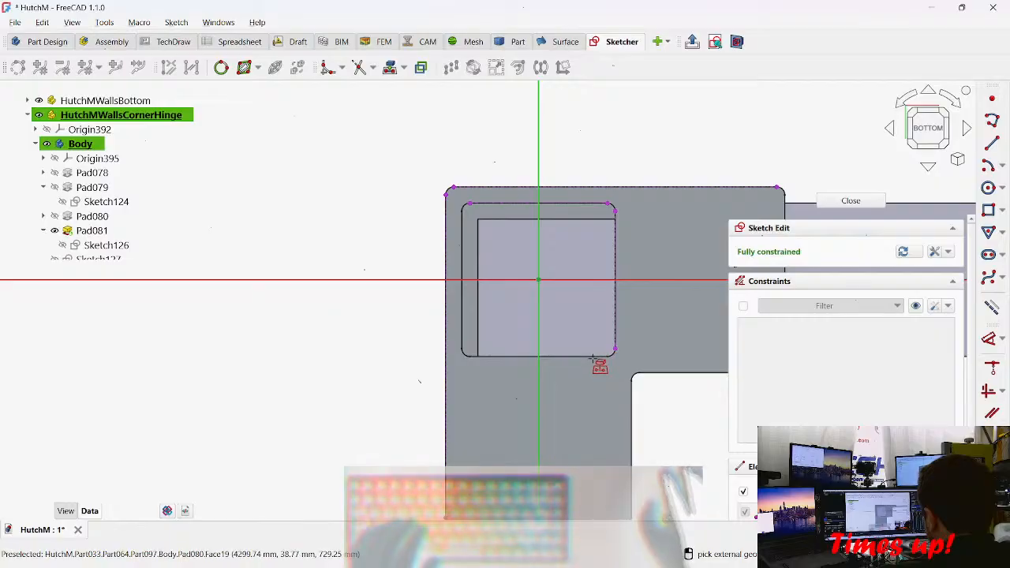
click(582, 360)
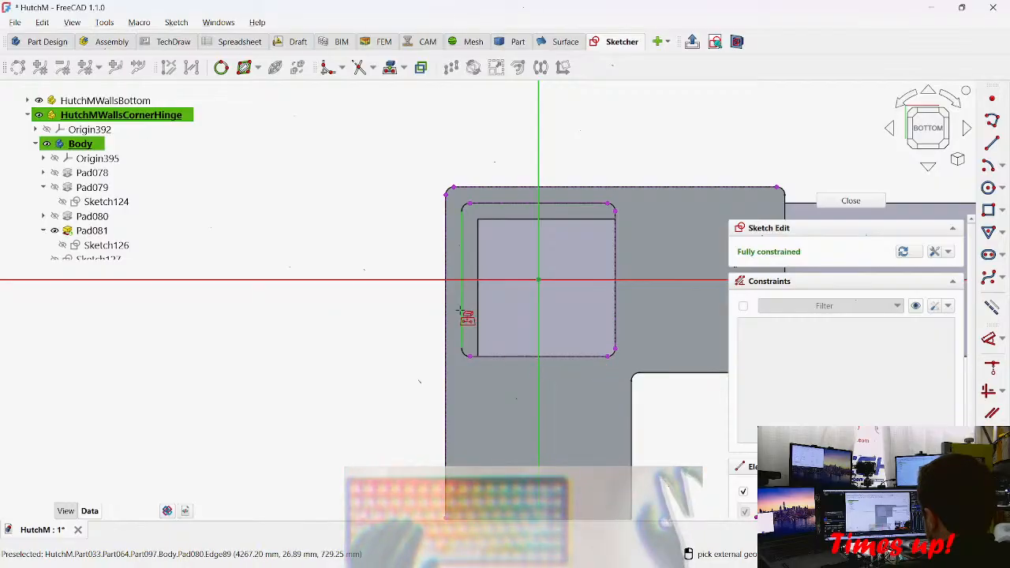
click(462, 314)
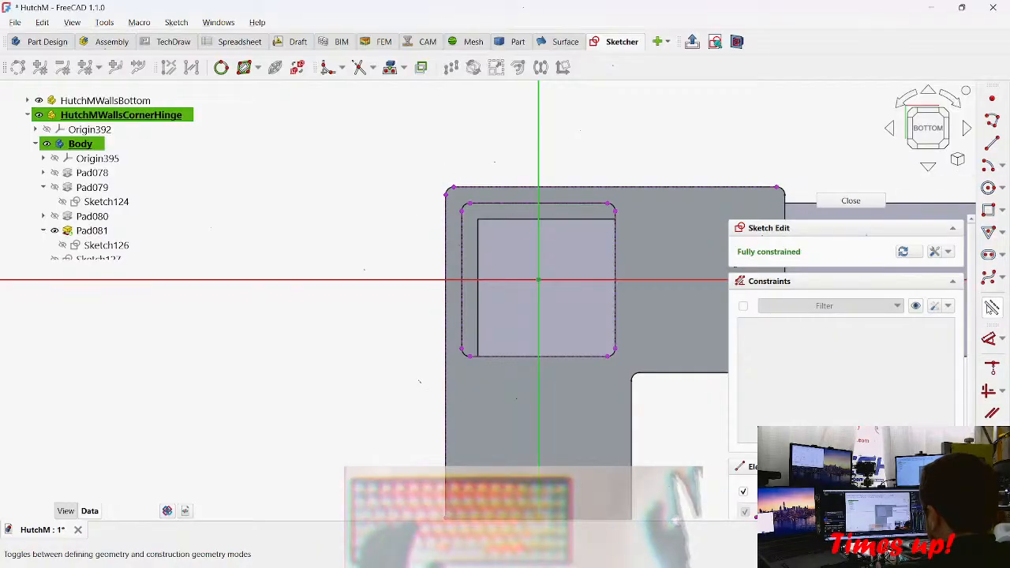
Step: Trace the square opening's left, upper and right sides with a normal-geometry polyline, rounding three corners with 2 mm tangent arcs
click(992, 307)
scroll(484, 344, up, 2)
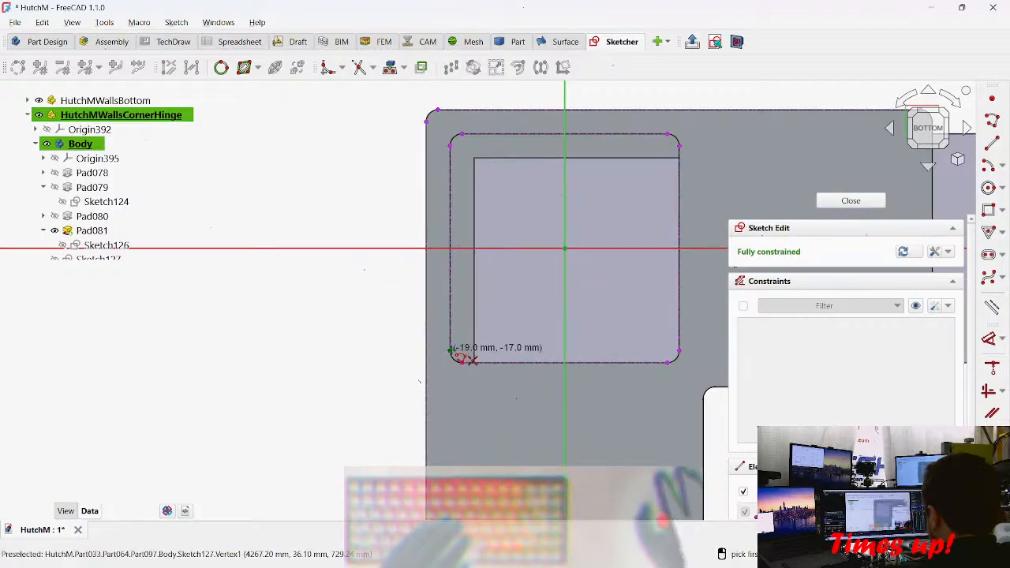
click(451, 350)
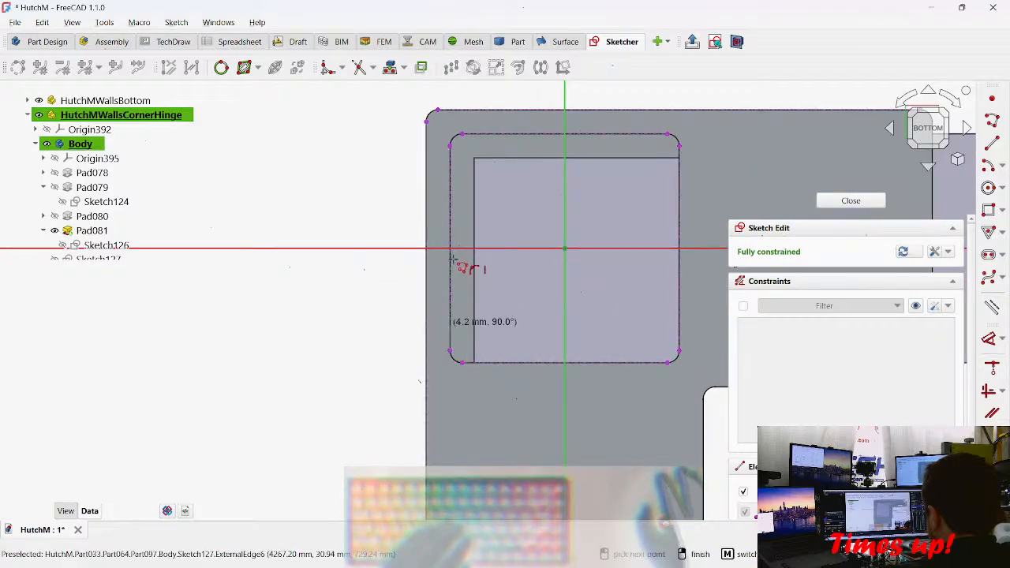
click(452, 143)
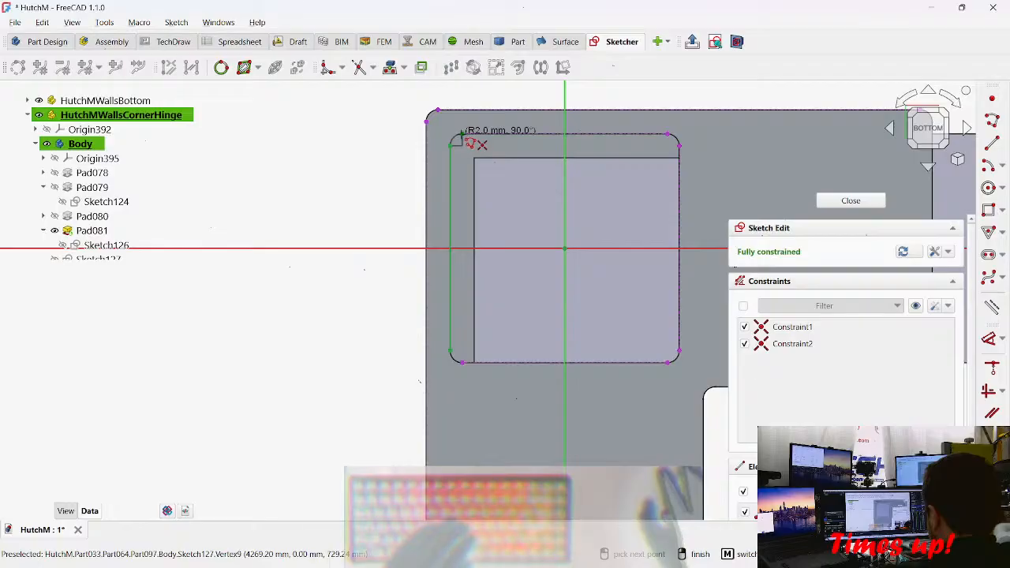
click(464, 139)
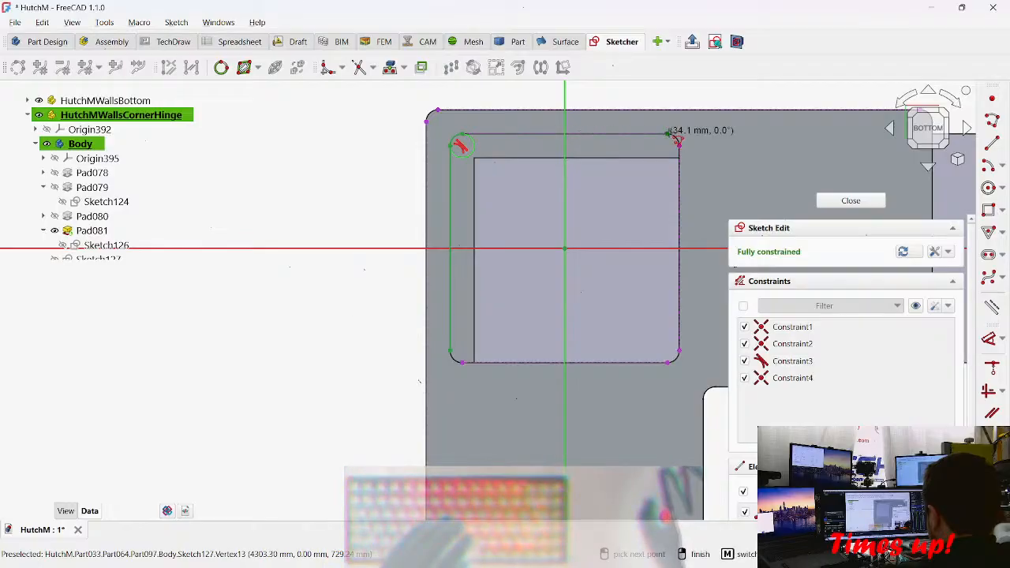
click(669, 136)
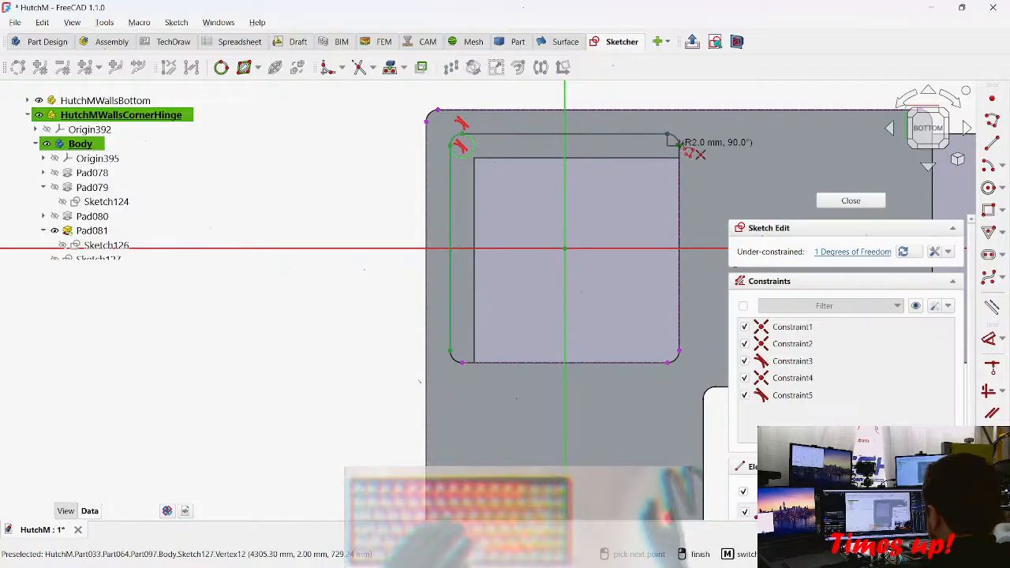
click(679, 144)
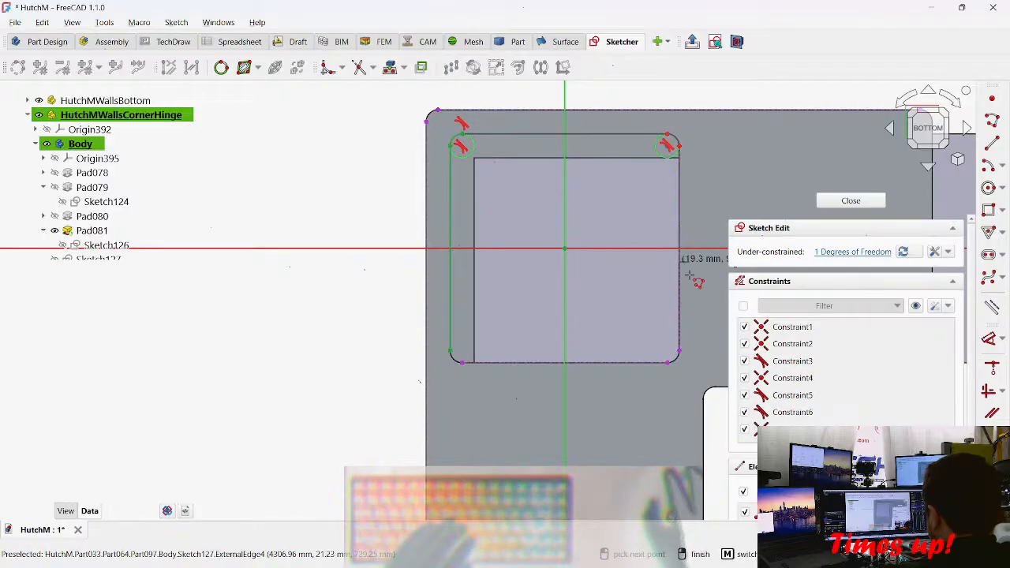
click(677, 357)
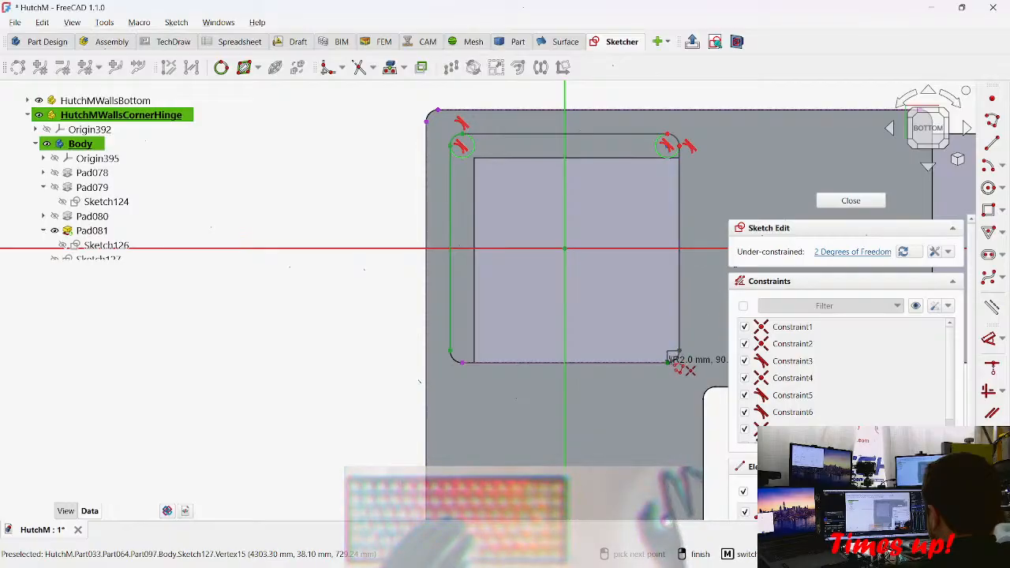
click(669, 364)
Step: Continue the polyline along the opening's lower edge and close the inner profile with a tangent arc at the lower-left corner
scroll(607, 382, up, 3)
scroll(556, 373, up, 1)
key(m)
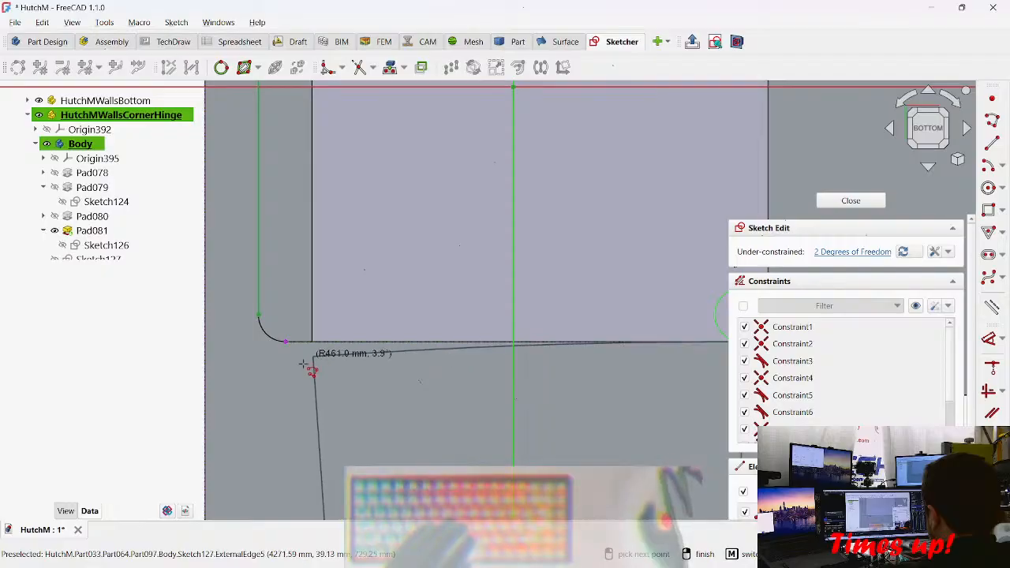
key(m)
key(m)
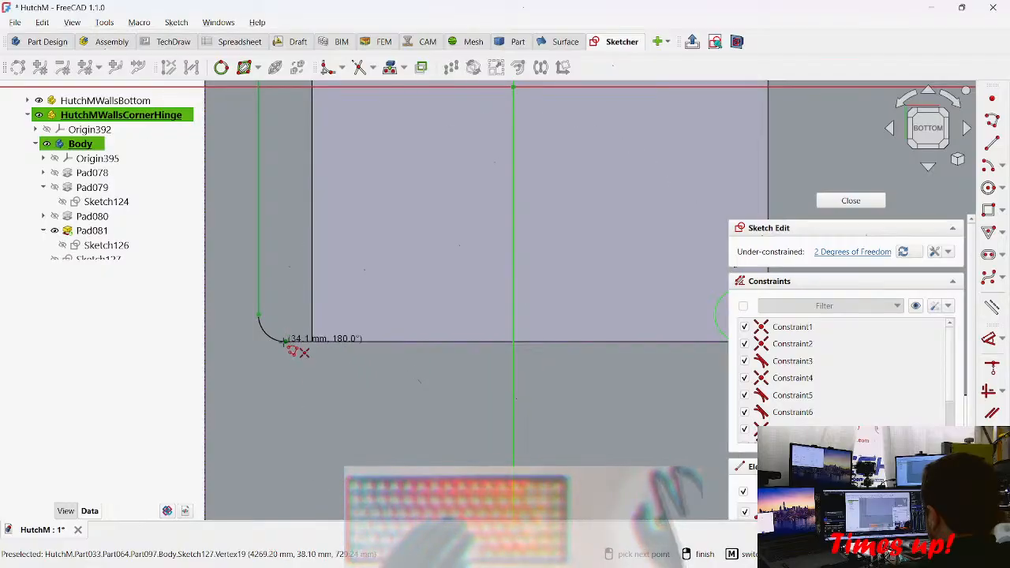
click(286, 340)
key(m)
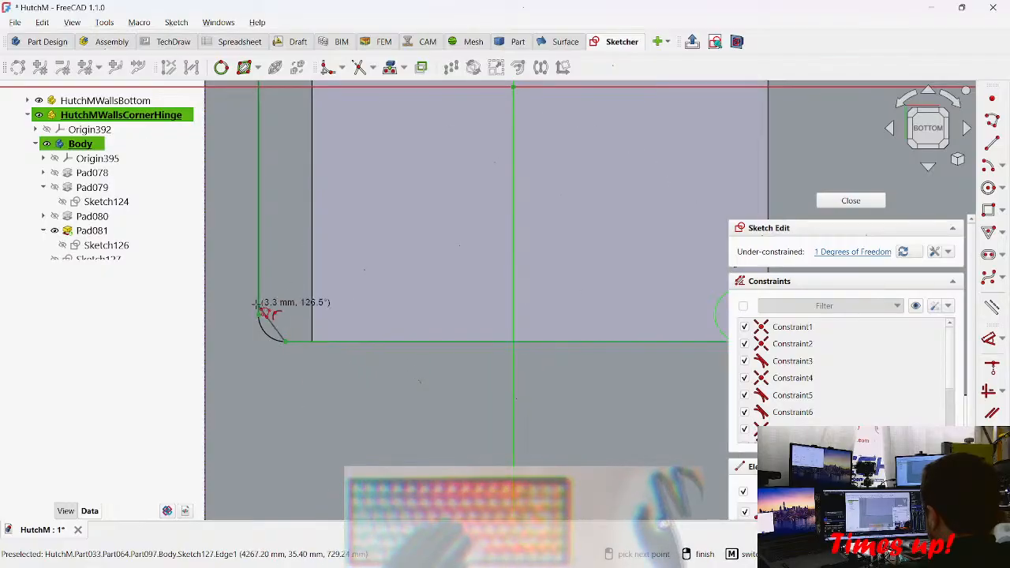
click(258, 313)
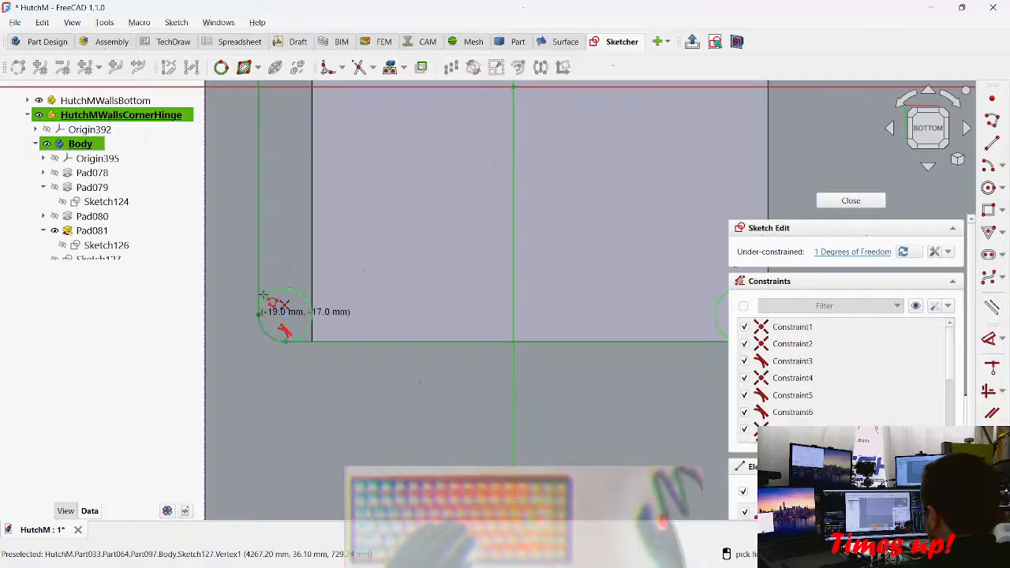
middle_drag(276, 182, 316, 537)
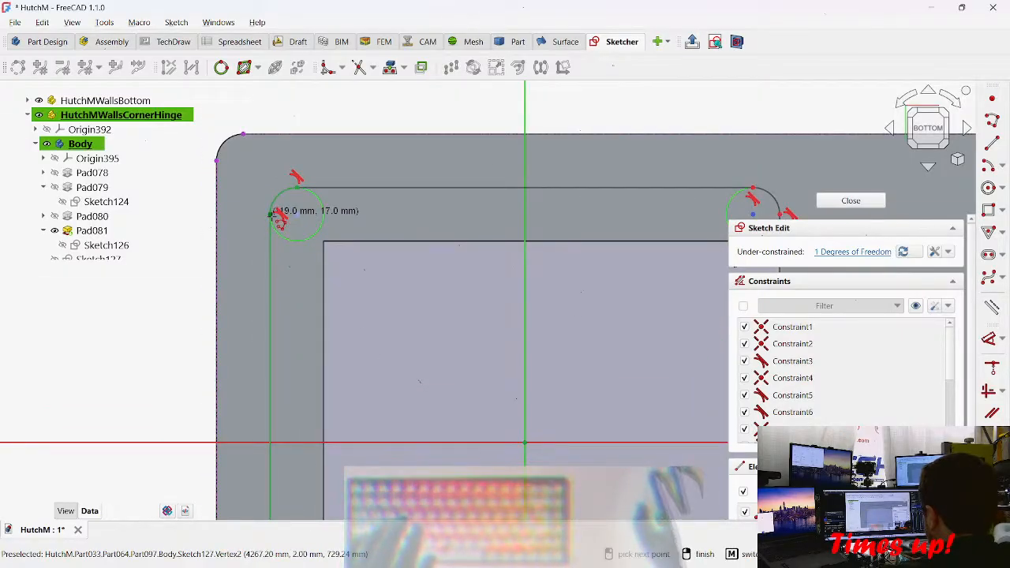
click(272, 213)
key(m)
right_click(298, 189)
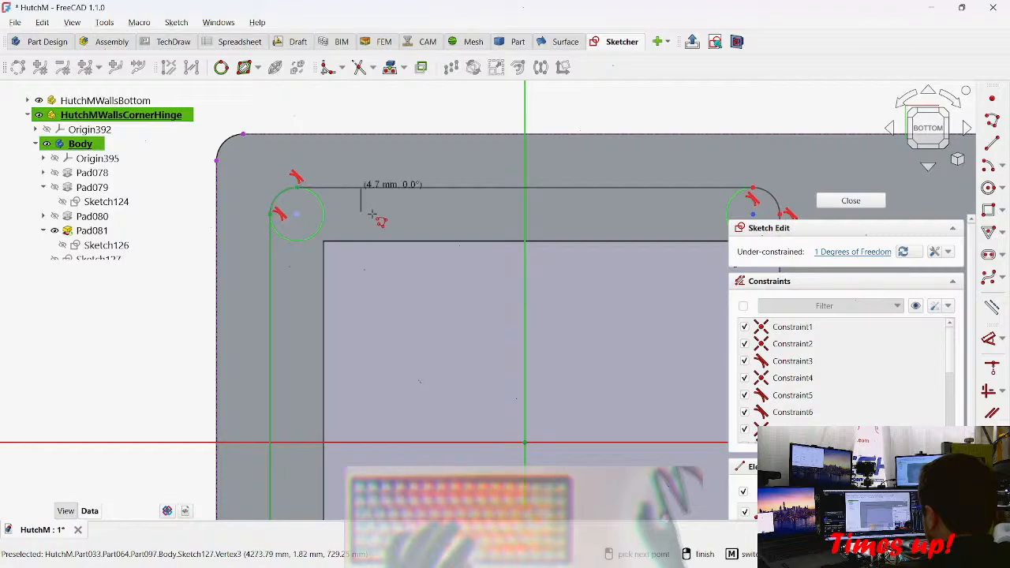
scroll(509, 300, down, 3)
mouse_move(525, 356)
middle_down()
mouse_move(464, 223)
mouse_move(451, 307)
middle_up()
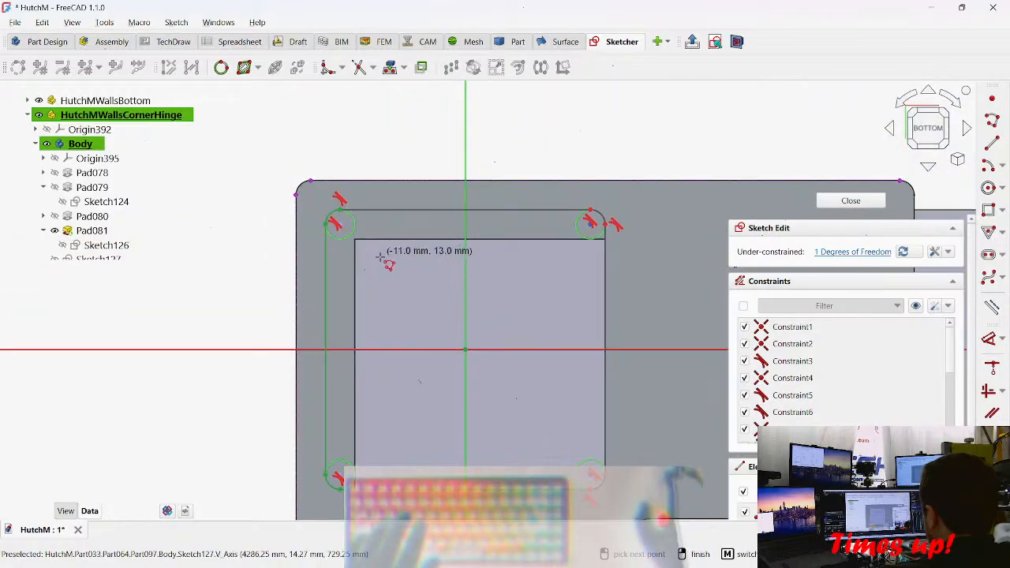
Step: Start the outer profile with a line along the hinge's upper edge and a tangent arc of about 4.4 mm radius above the opening's upper-right corner
scroll(303, 196, up, 2)
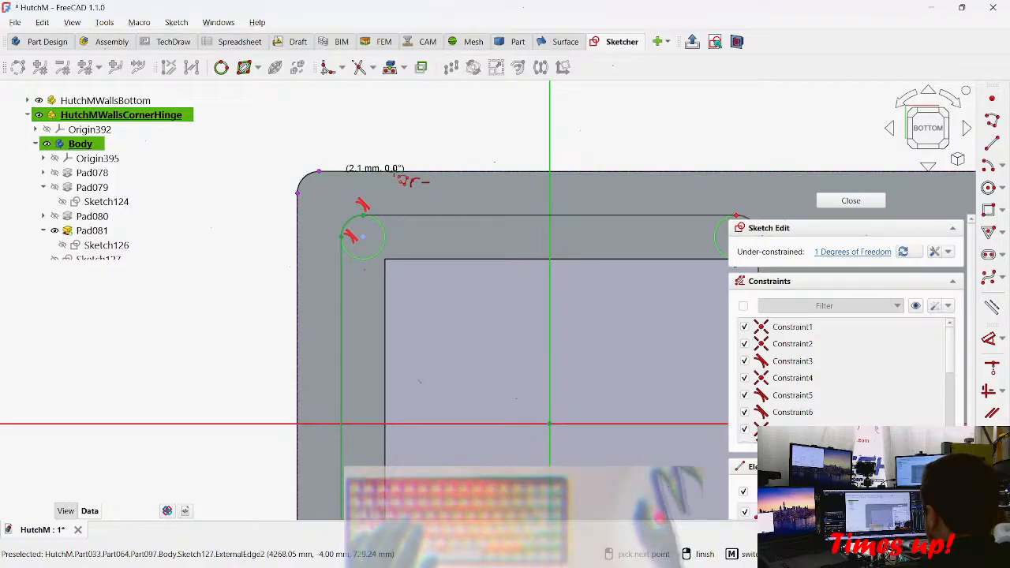
middle_drag(607, 217, 212, 189)
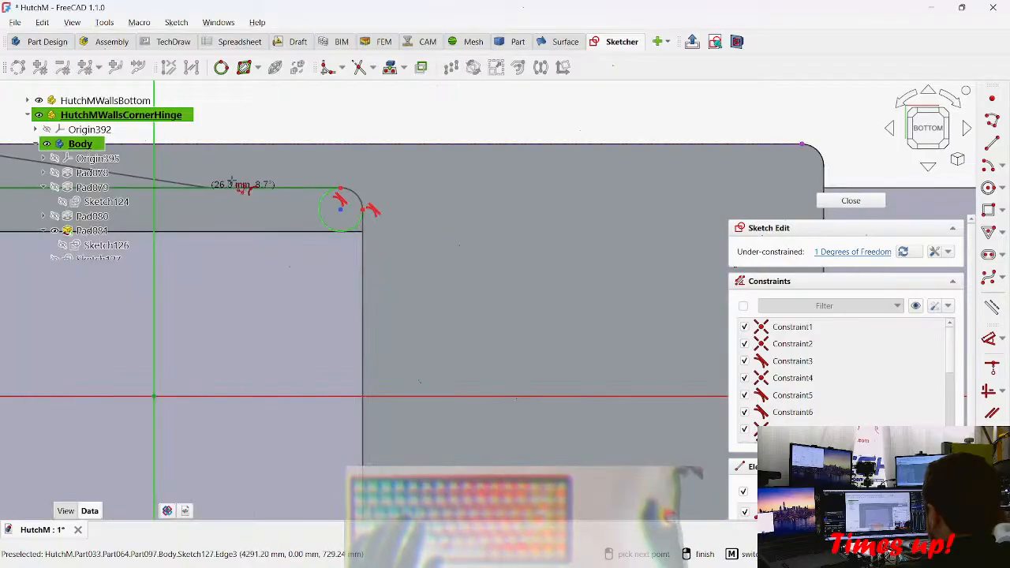
click(363, 144)
key(m)
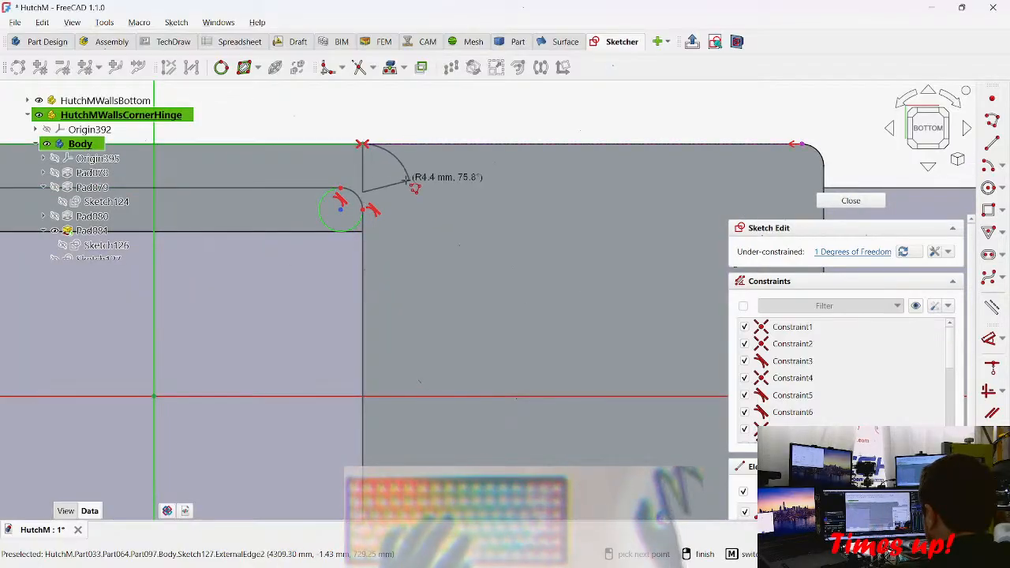
click(410, 185)
Step: Continue the outer profile down past the opening, around a lower-right arc of about 6.2 mm radius, and back to the hinge's left edge with a tangent arc
middle_drag(408, 316, 419, 95)
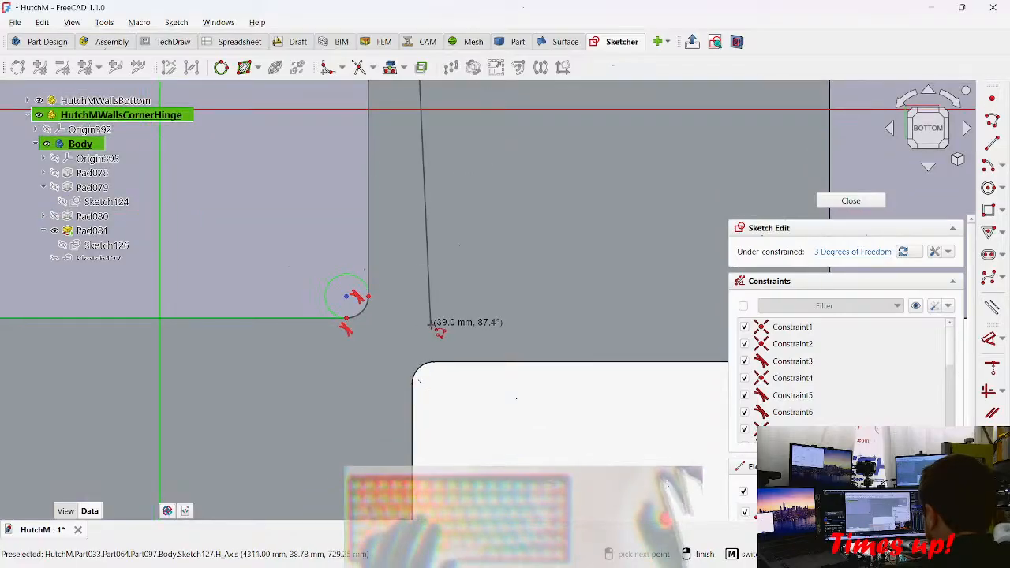
click(431, 323)
key(m)
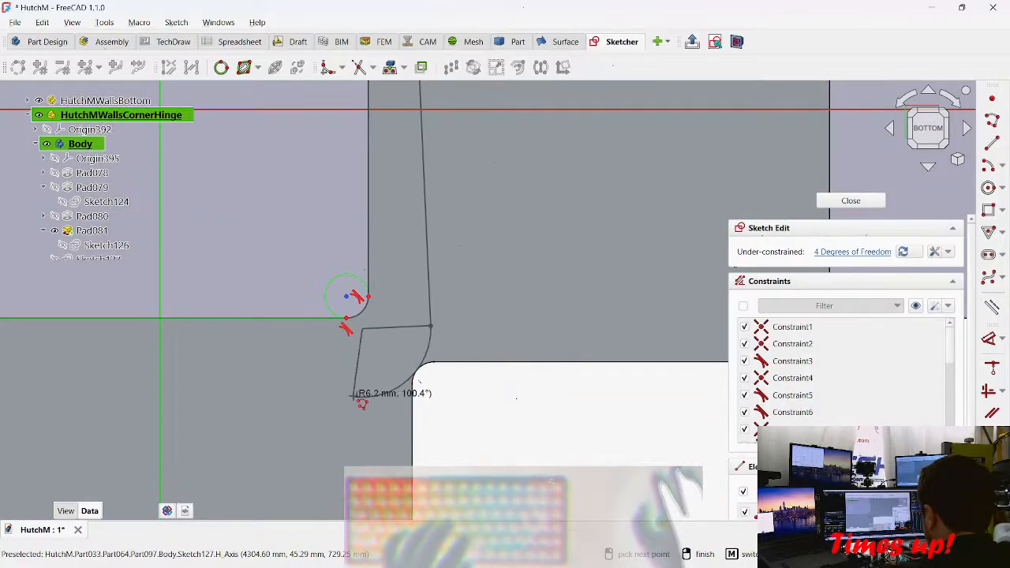
click(353, 395)
middle_drag(207, 377, 595, 388)
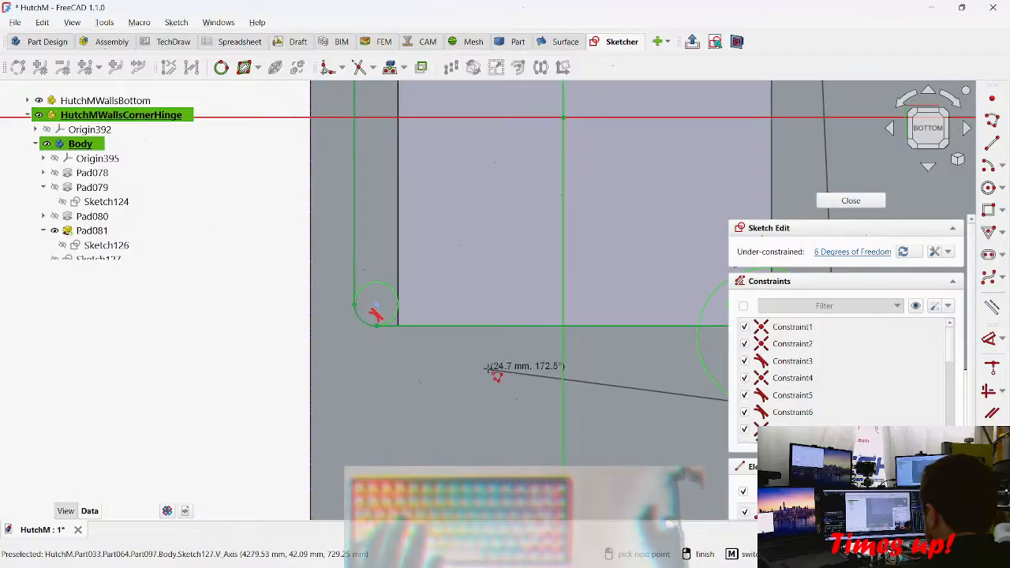
scroll(466, 347, down, 5)
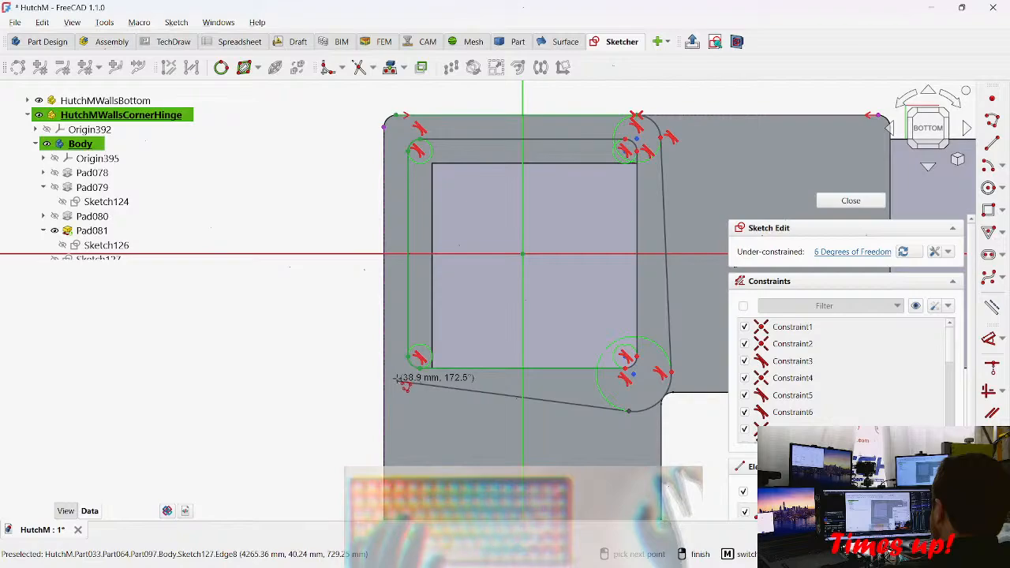
click(399, 370)
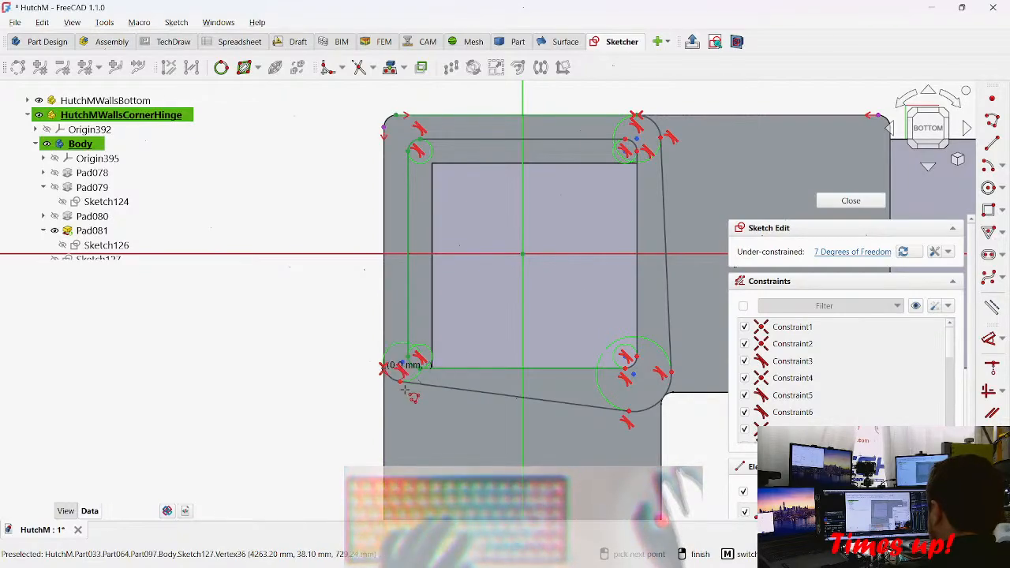
right_click(415, 399)
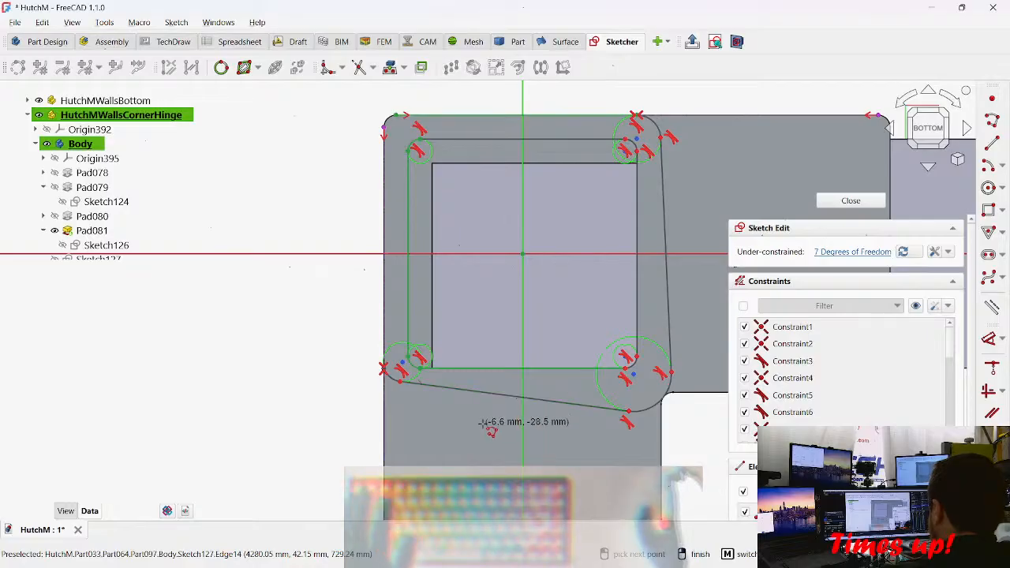
Step: Constrain the outer profile's lower line horizontal and its right line vertical
key(h)
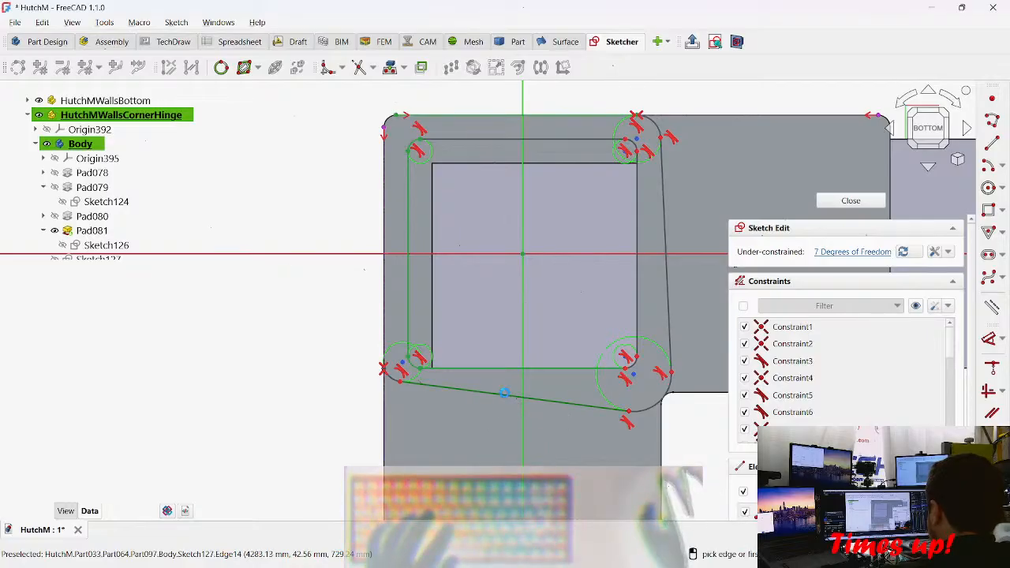
click(503, 393)
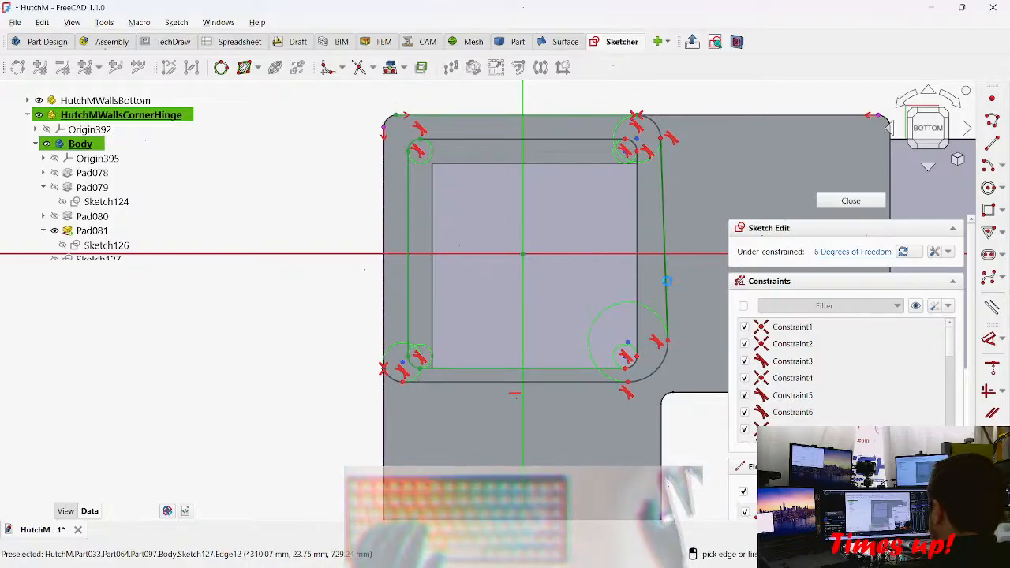
click(665, 284)
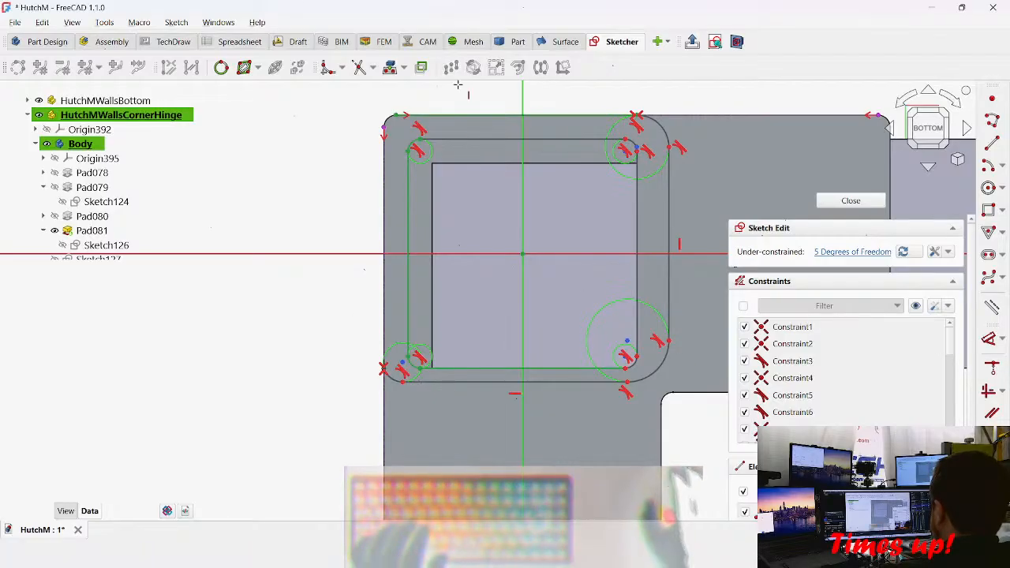
Step: Make the outer profile's upper-right arc equal in radius to the inner profile's upper-right corner arc
scroll(379, 123, up, 4)
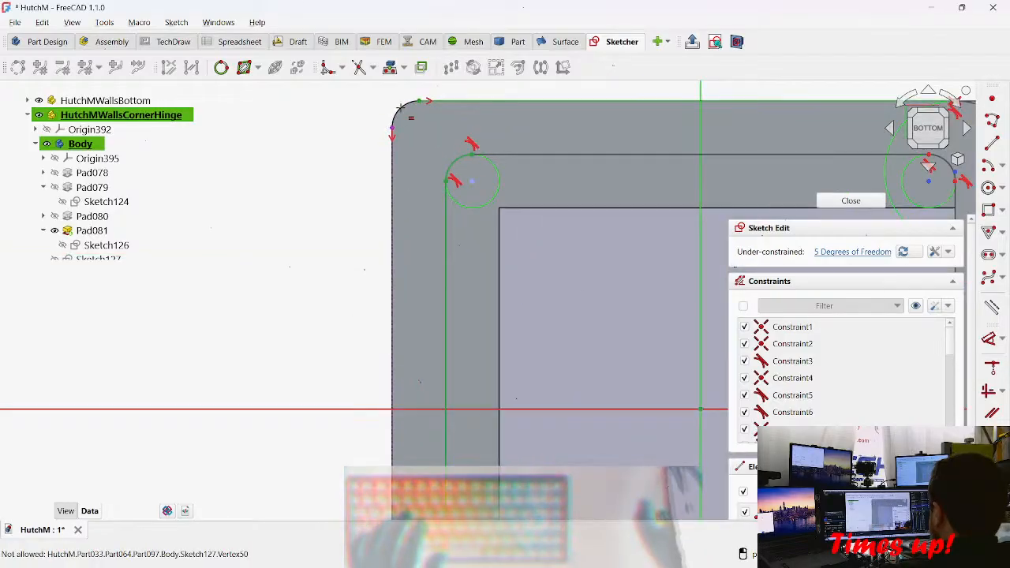
middle_drag(423, 222, 139, 216)
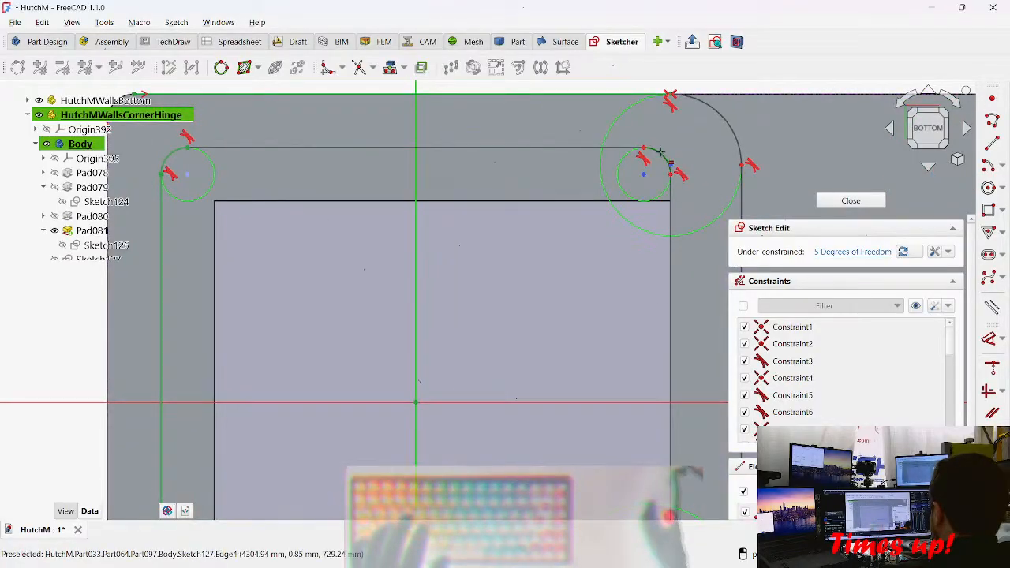
click(721, 117)
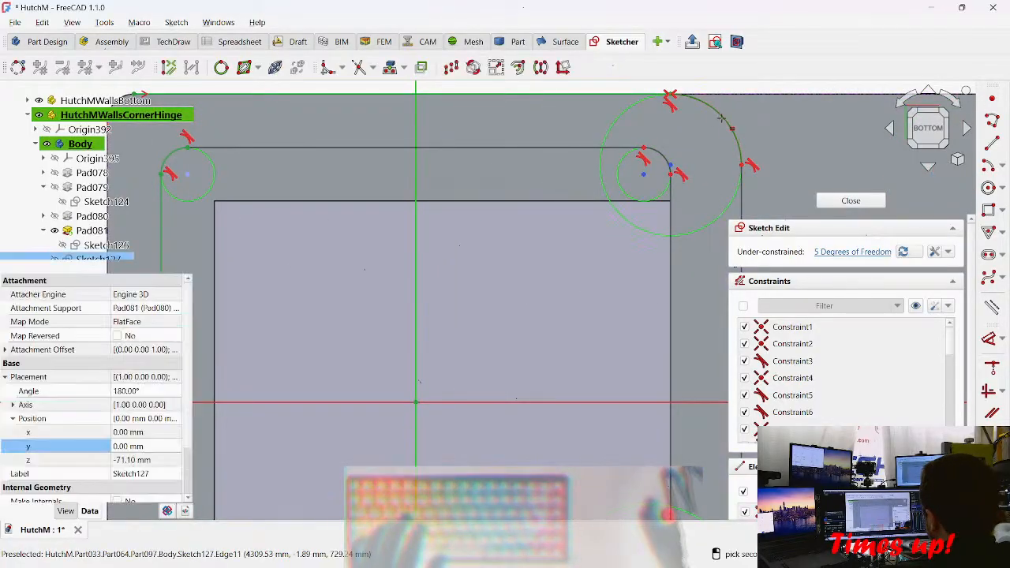
middle_drag(383, 169, 533, 181)
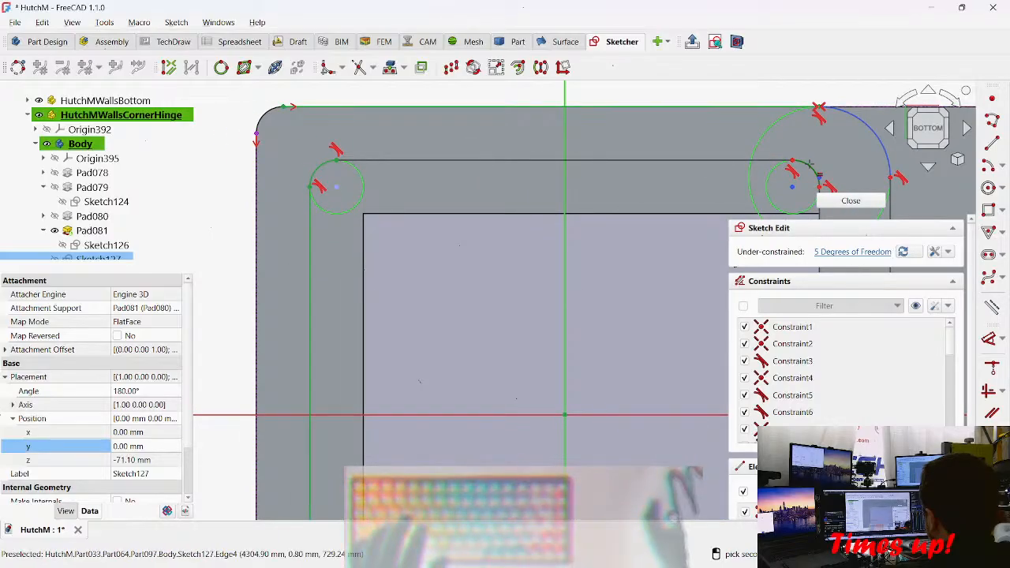
click(810, 165)
Step: Make the outer profile's lower-right arc equal in radius to the inner profile's upper-right corner arc
middle_drag(796, 152, 503, 125)
middle_drag(560, 349, 543, 58)
middle_drag(559, 269, 530, 347)
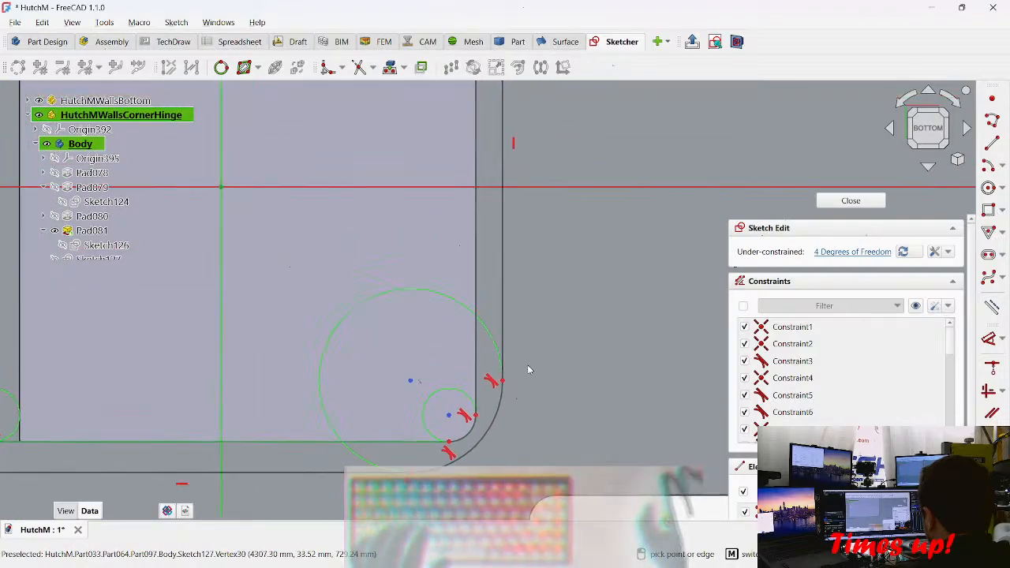
scroll(535, 345, down, 2)
middle_drag(503, 125, 487, 174)
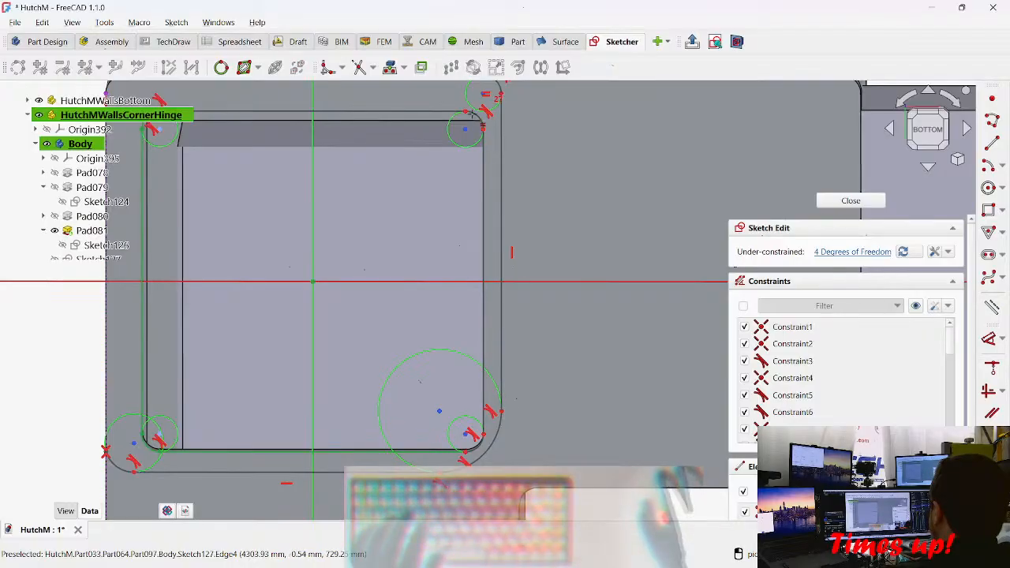
click(497, 439)
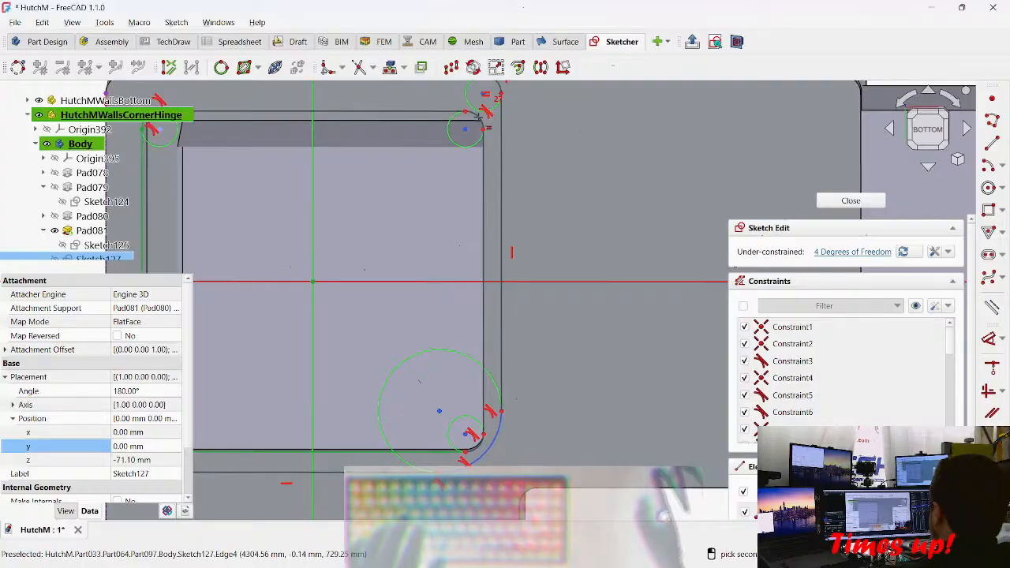
key(Escape)
scroll(482, 126, up, 3)
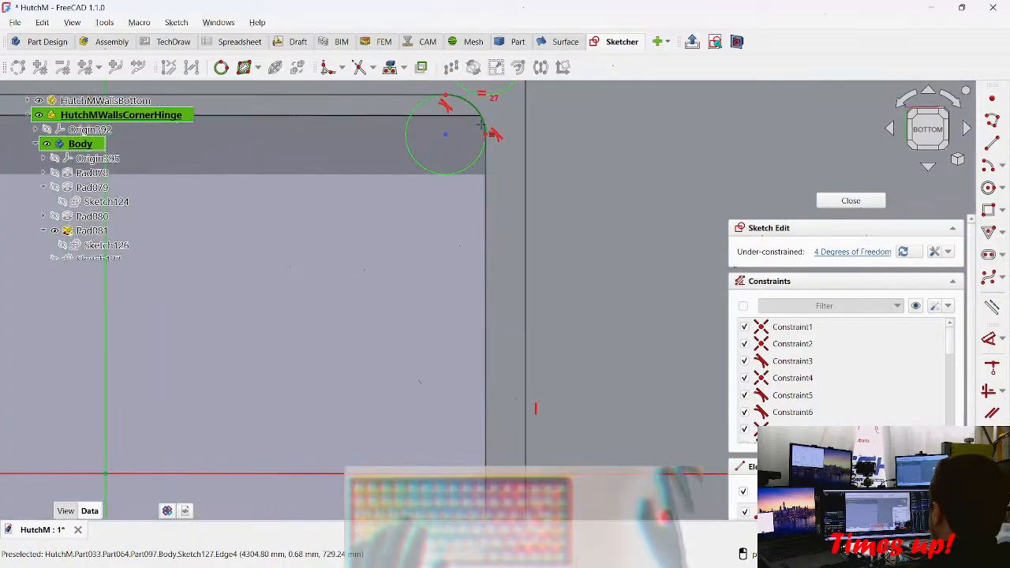
click(485, 131)
scroll(616, 166, down, 1)
mouse_move(532, 233)
middle_down()
mouse_move(479, 148)
mouse_move(467, 27)
middle_up()
middle_drag(473, 421, 495, 205)
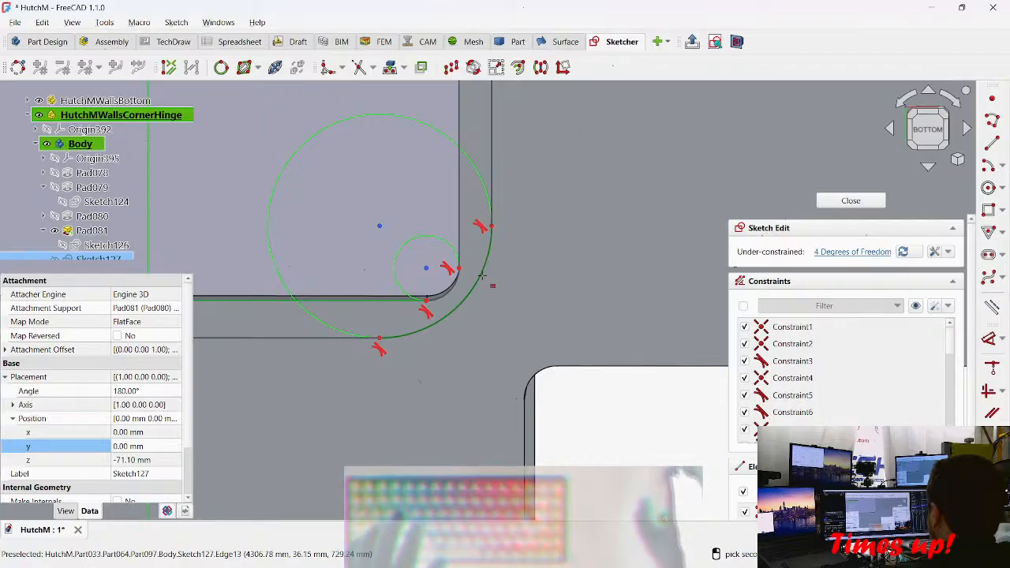
click(480, 269)
scroll(487, 279, down, 6)
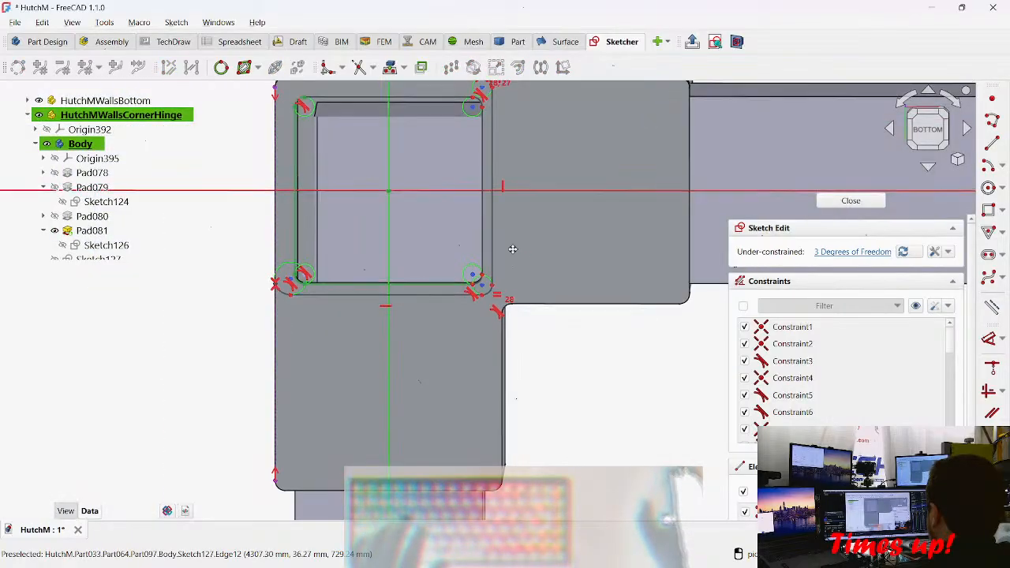
middle_drag(513, 229, 496, 297)
click(464, 307)
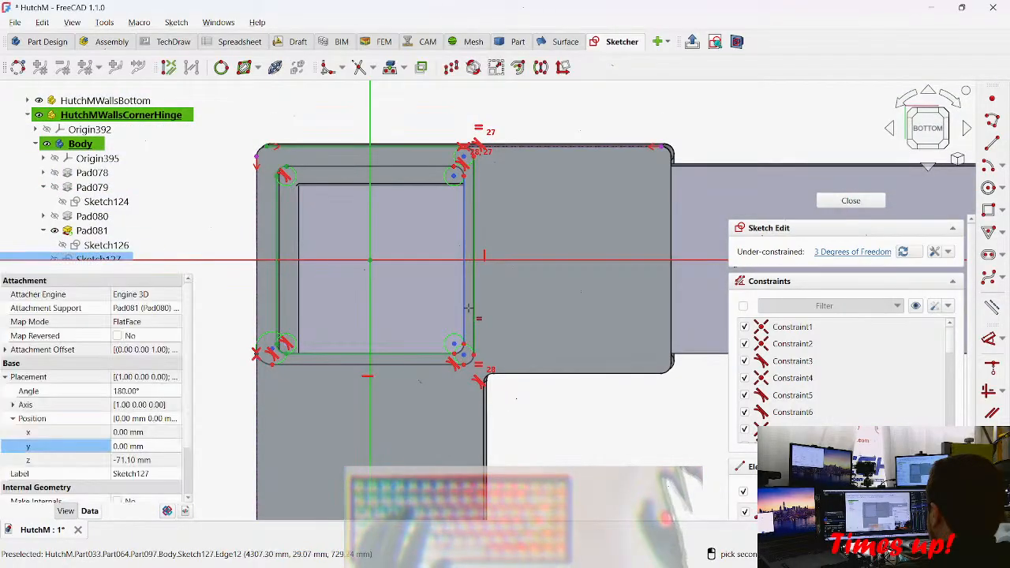
click(468, 308)
key(ctrl+z)
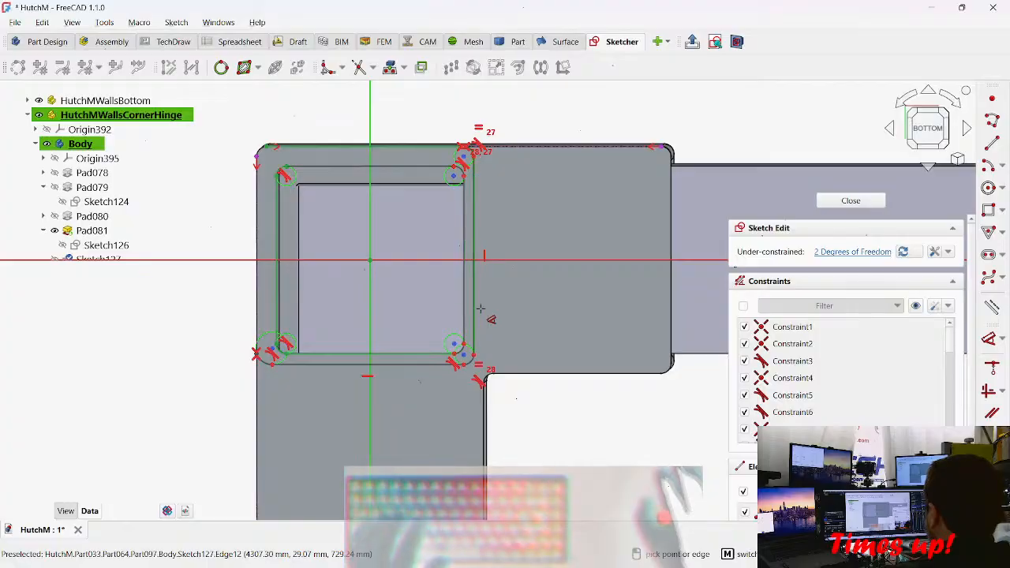
click(466, 316)
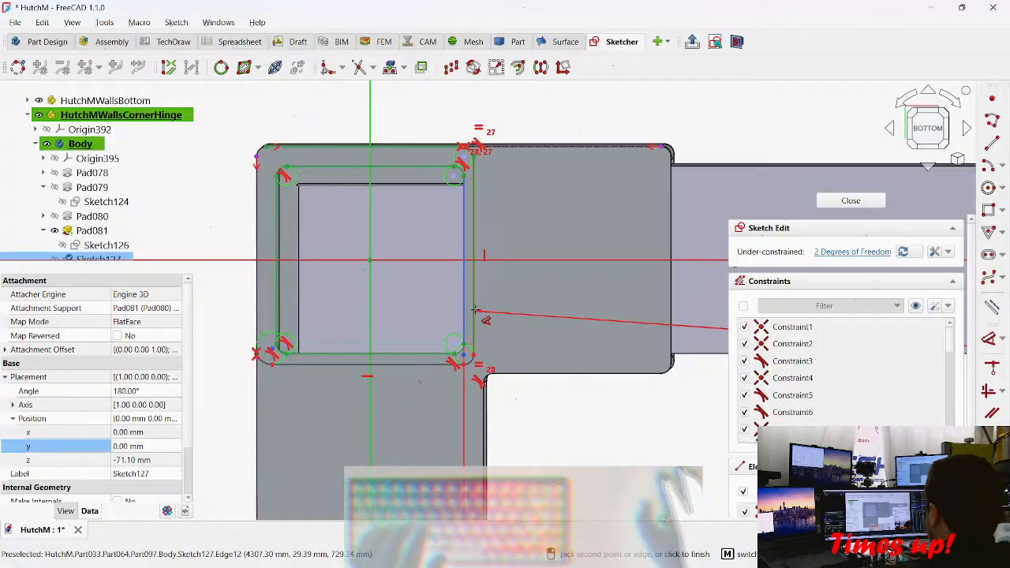
key(Escape)
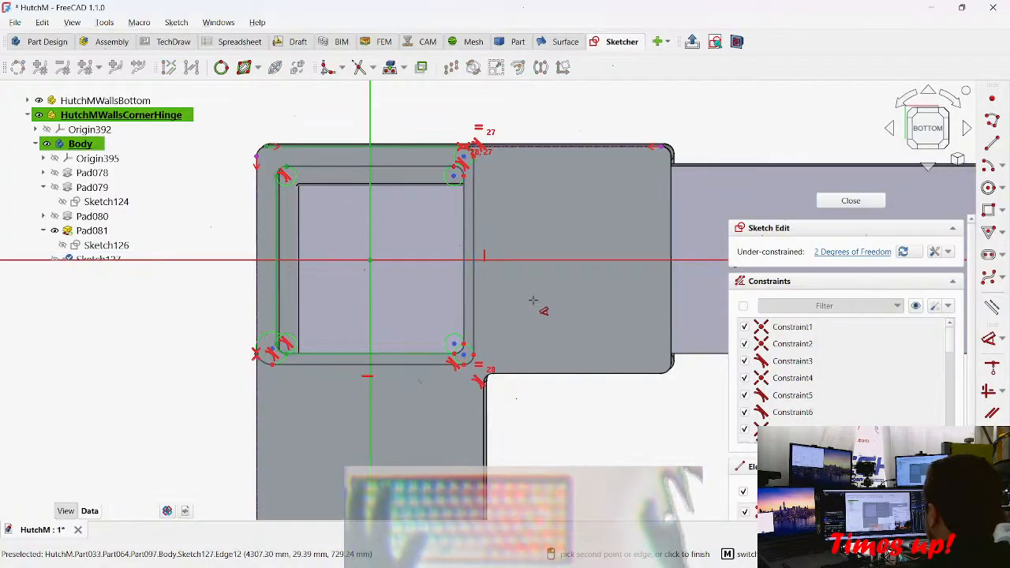
Step: Constrain the inner profile's right line vertical and dimension its gap to the outer right line with the expression <<_HutchM>>.joint_wall_thickness
scroll(512, 320, up, 4)
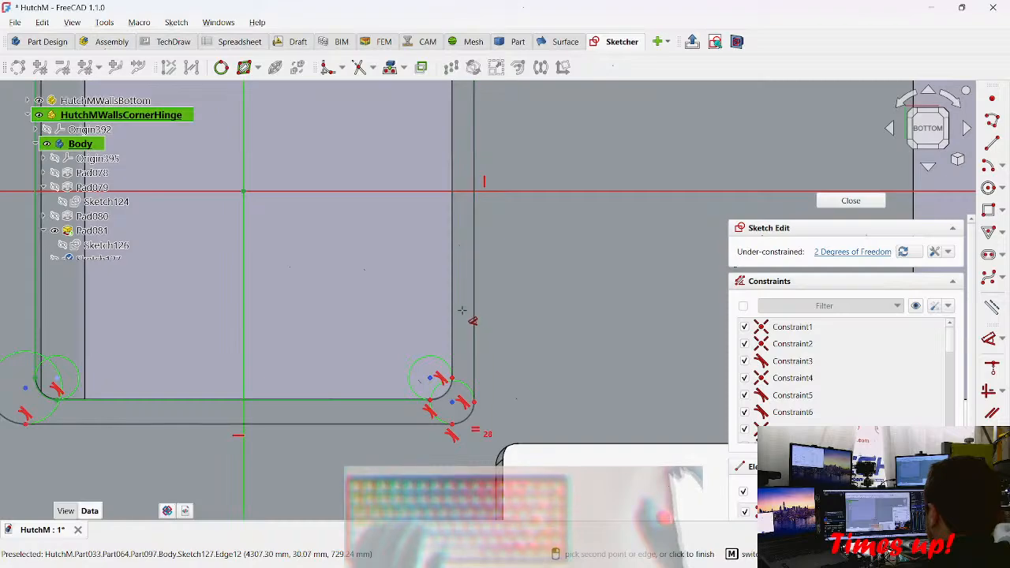
click(451, 302)
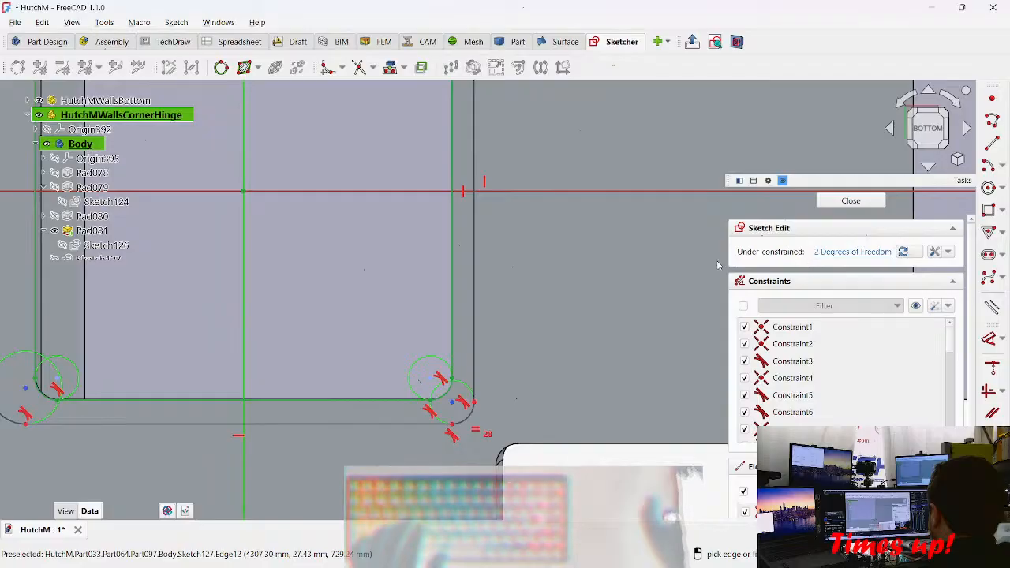
click(451, 293)
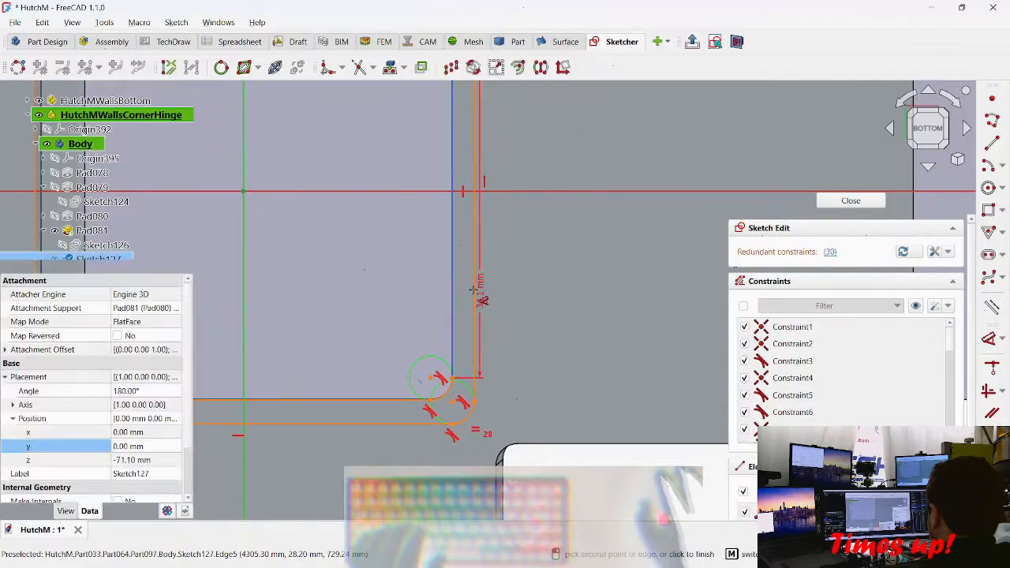
click(588, 324)
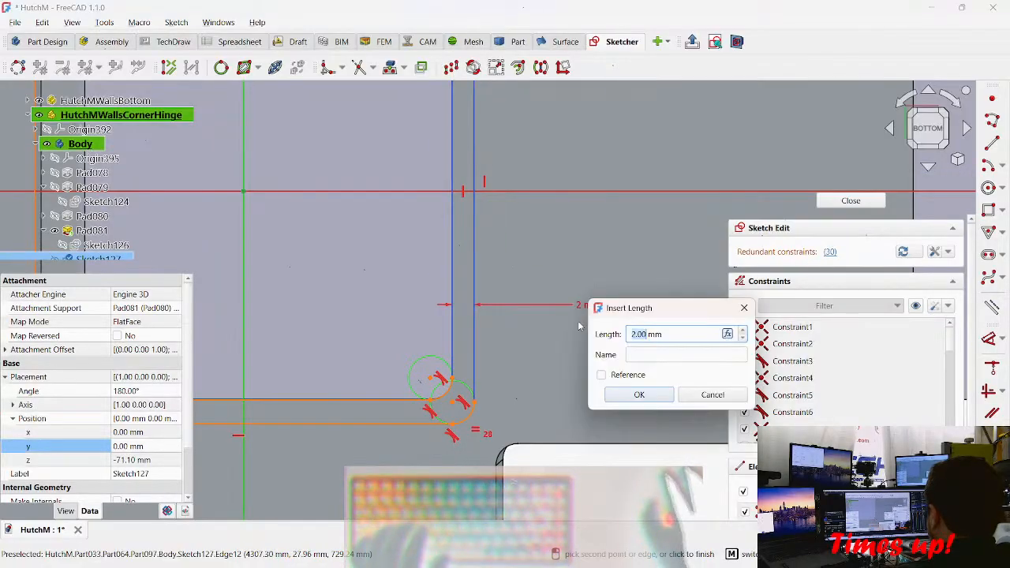
key(equal)
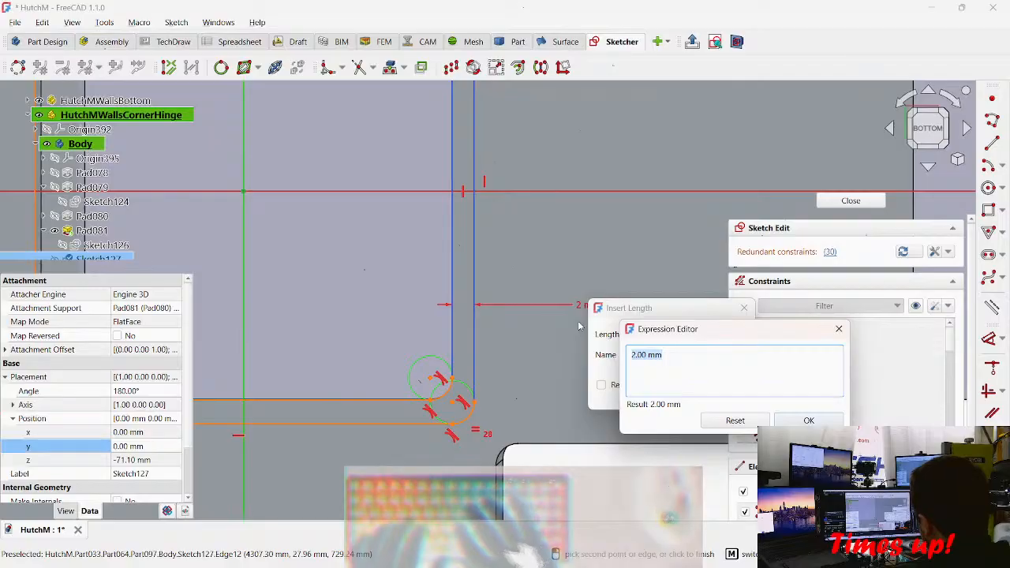
text(_H)
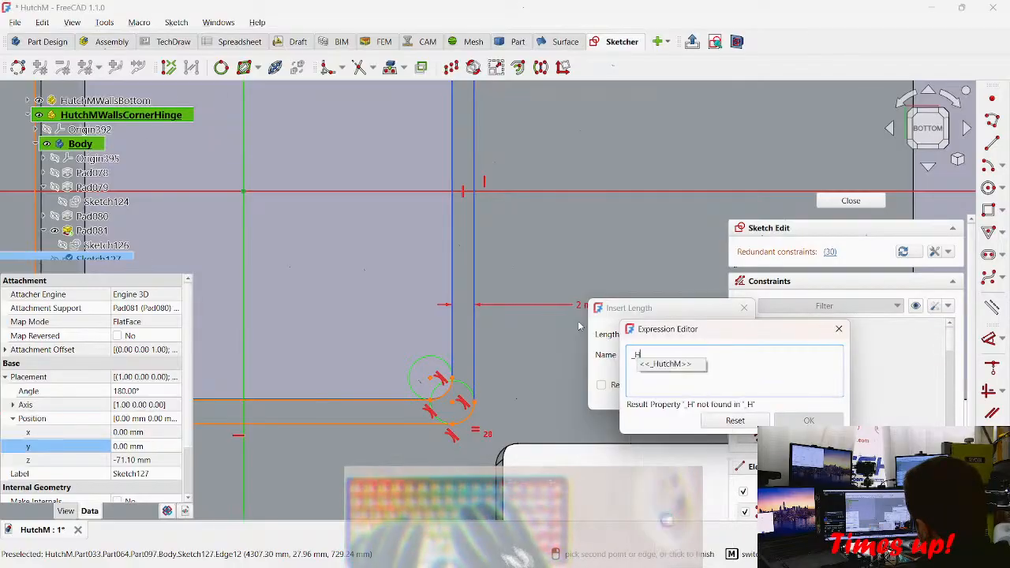
text(uwall_thi)
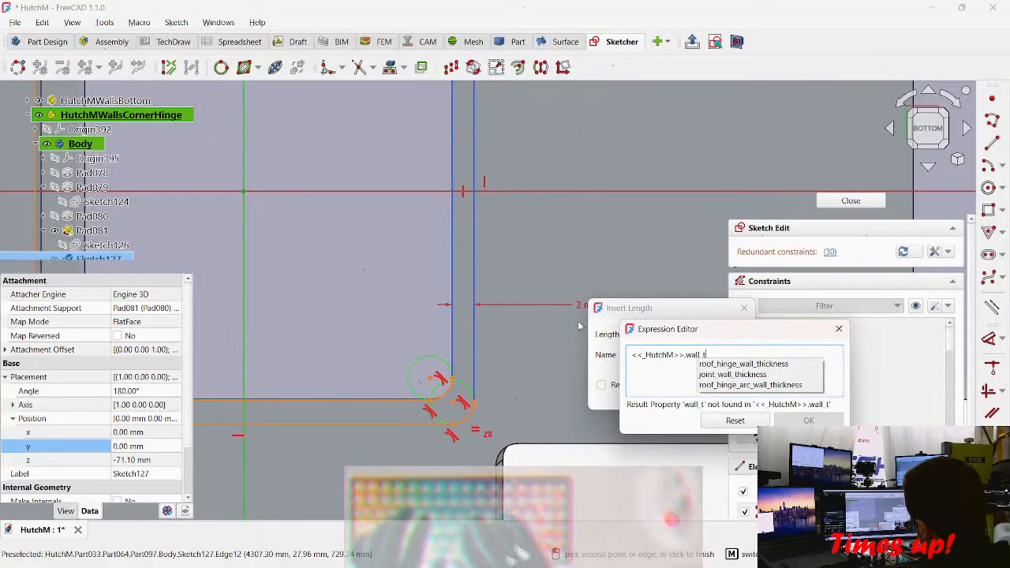
key(Down)
key(Down)
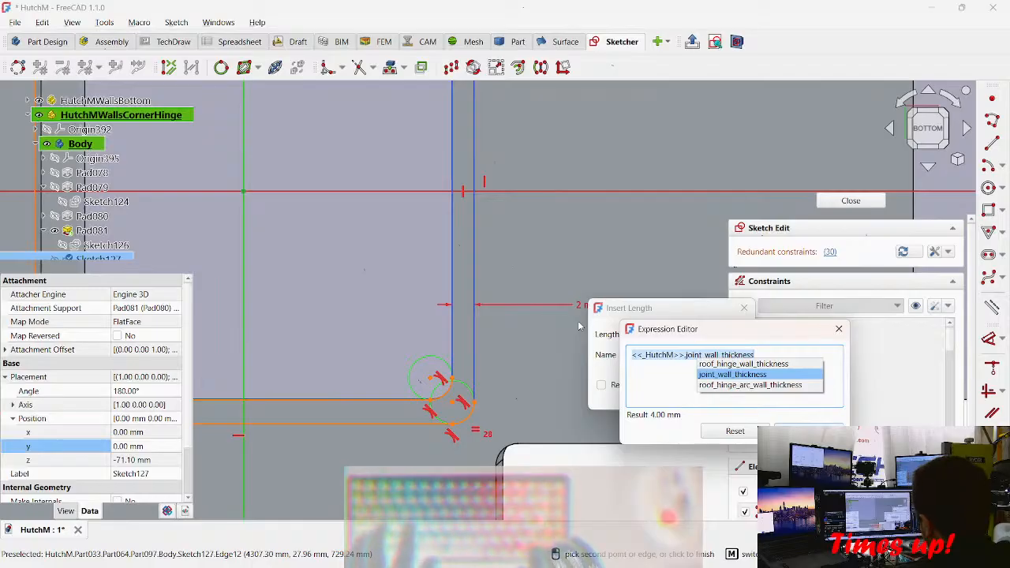
key(Return)
key(Return)
key(Return)
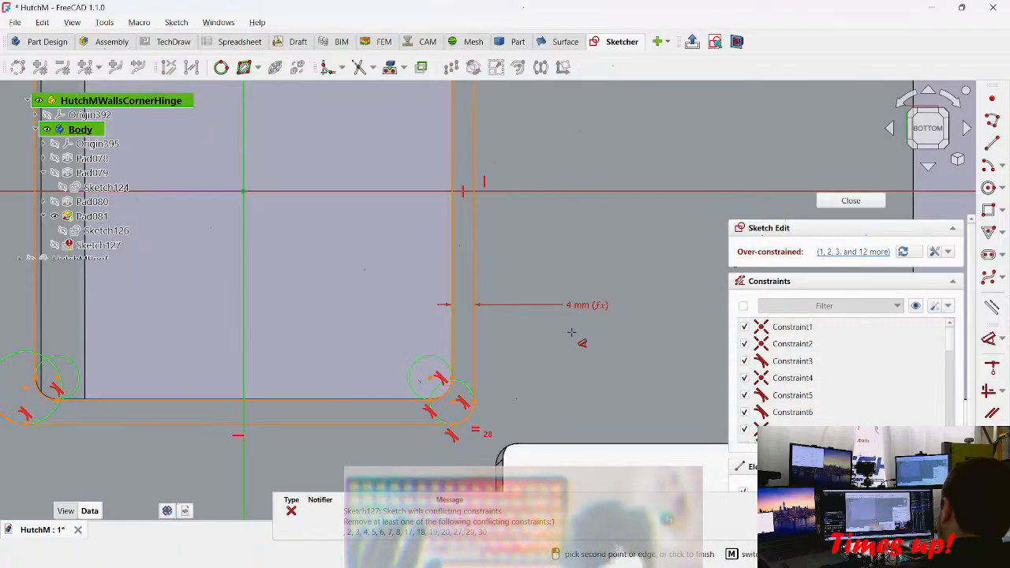
Step: Try to dimension the gap between the lower lines of the inner and outer profiles
middle_drag(316, 390, 356, 260)
click(236, 247)
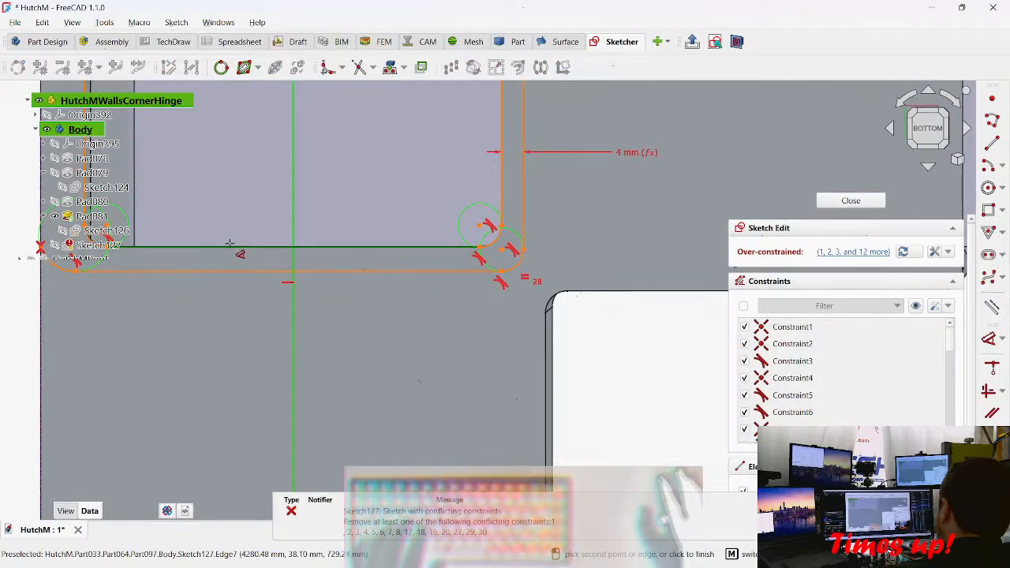
click(240, 272)
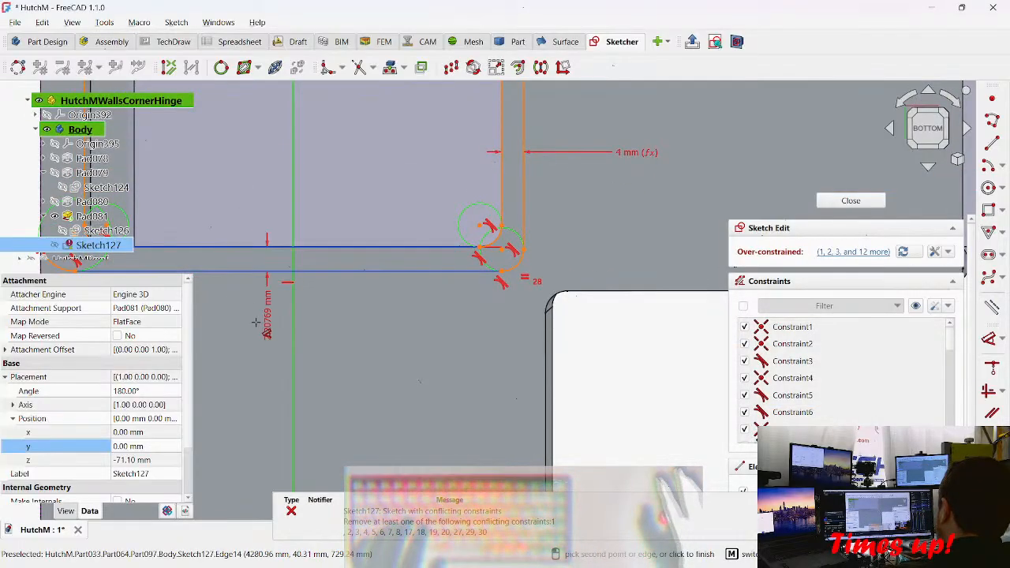
click(236, 377)
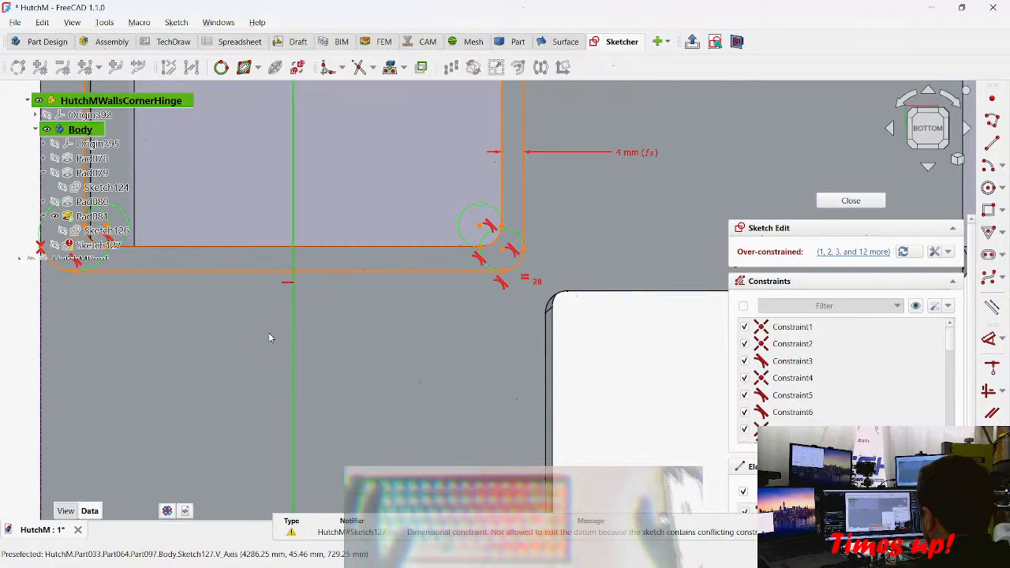
click(251, 246)
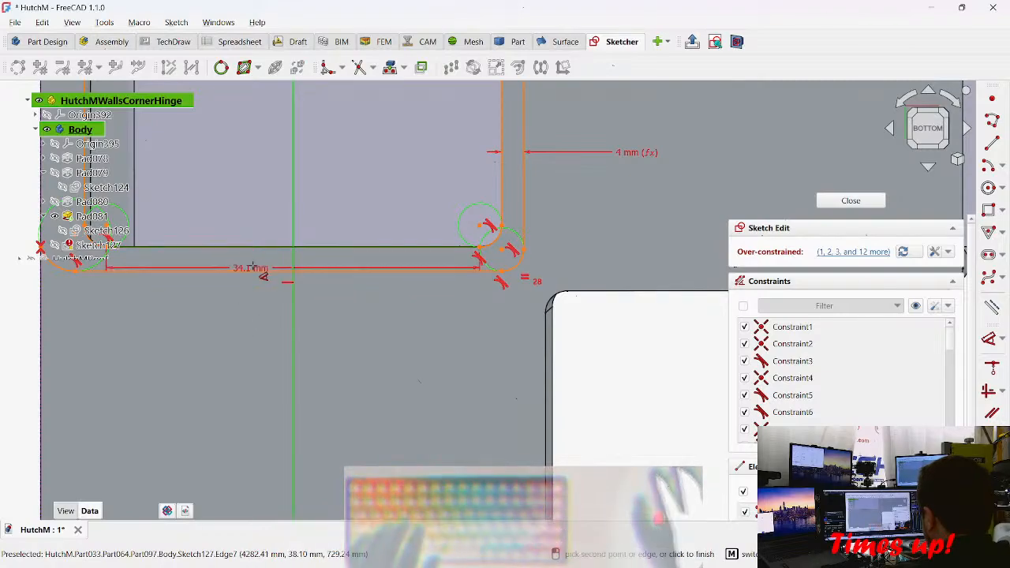
click(237, 407)
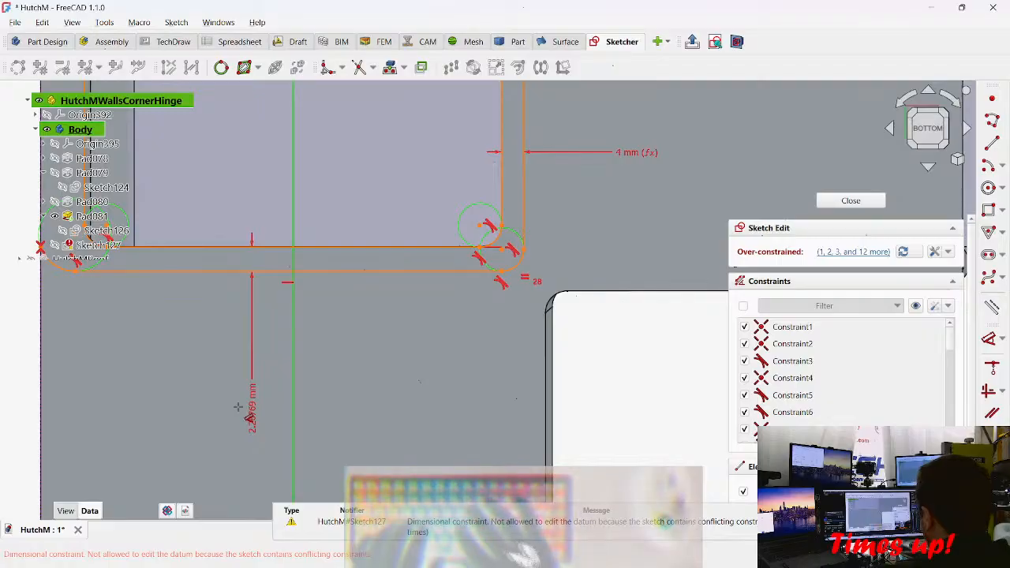
key(ctrl+z)
right_click(462, 297)
click(407, 339)
middle_drag(408, 339, 460, 426)
scroll(459, 420, down, 1)
click(289, 386)
key(Escape)
click(473, 388)
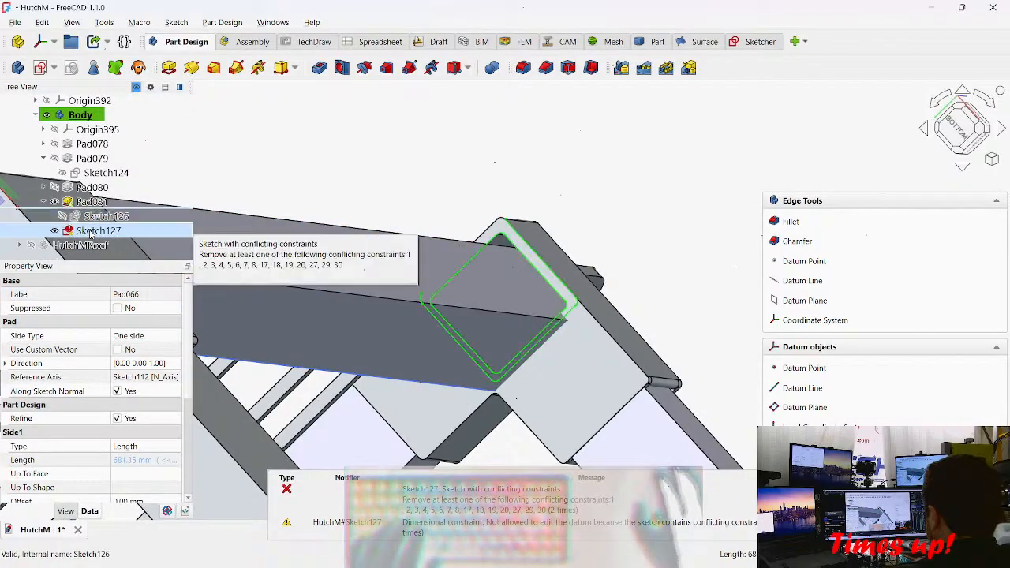
Step: Reopen Sketch127 for editing and delete the conflicting Constraint1
double_click(98, 231)
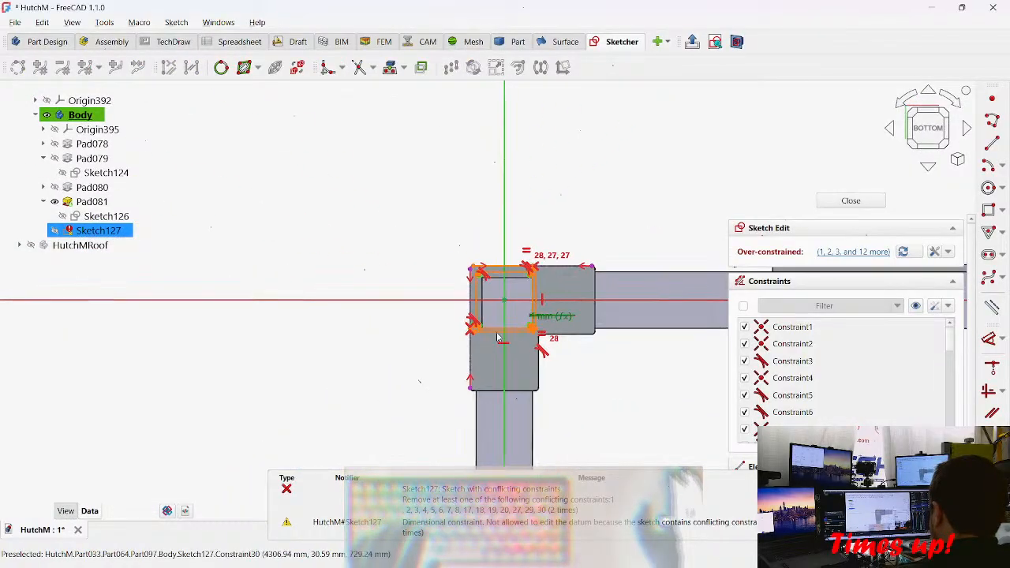
scroll(506, 335, up, 5)
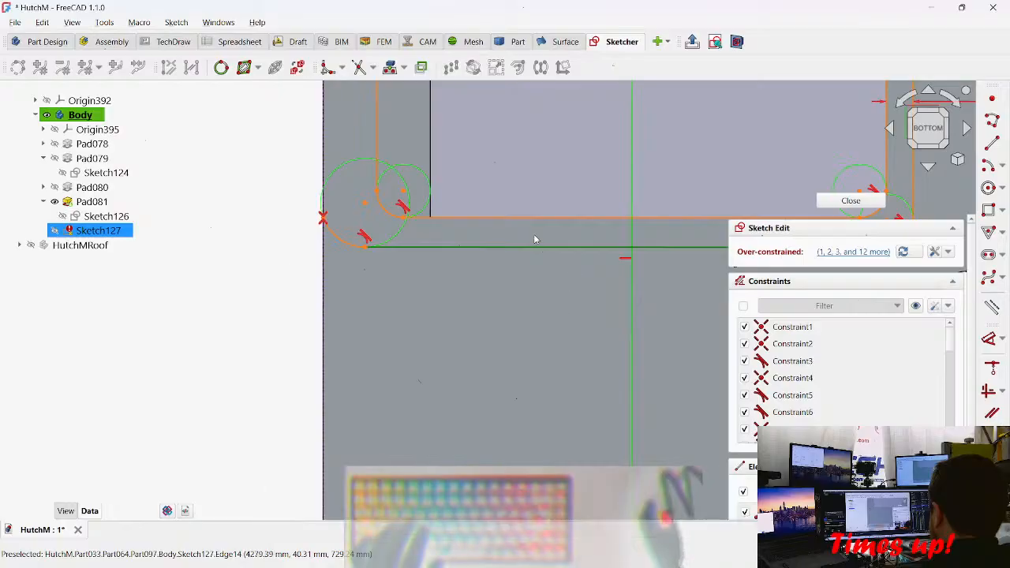
middle_drag(576, 240, 254, 316)
scroll(430, 292, down, 4)
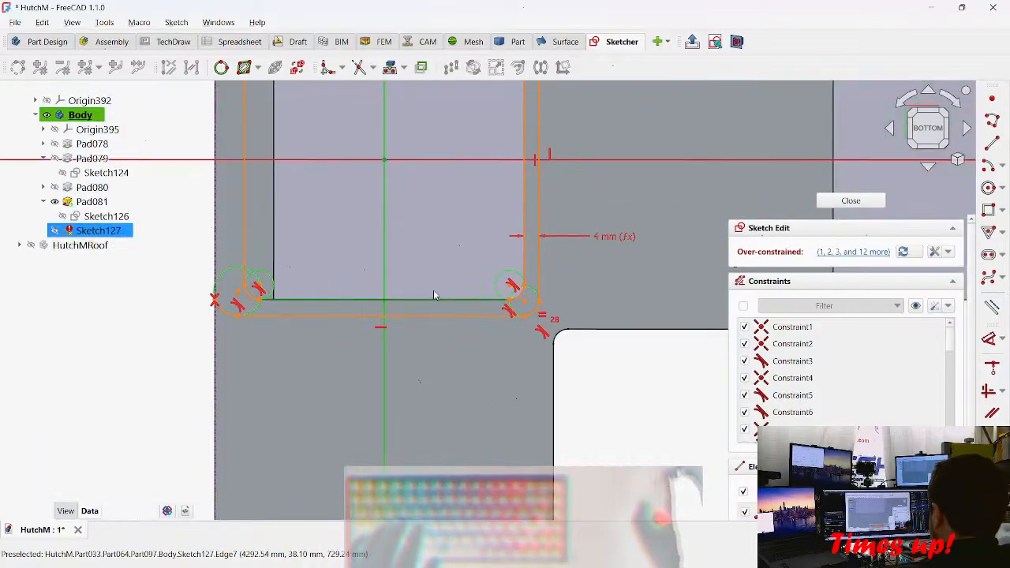
middle_drag(431, 292, 409, 359)
scroll(512, 227, up, 2)
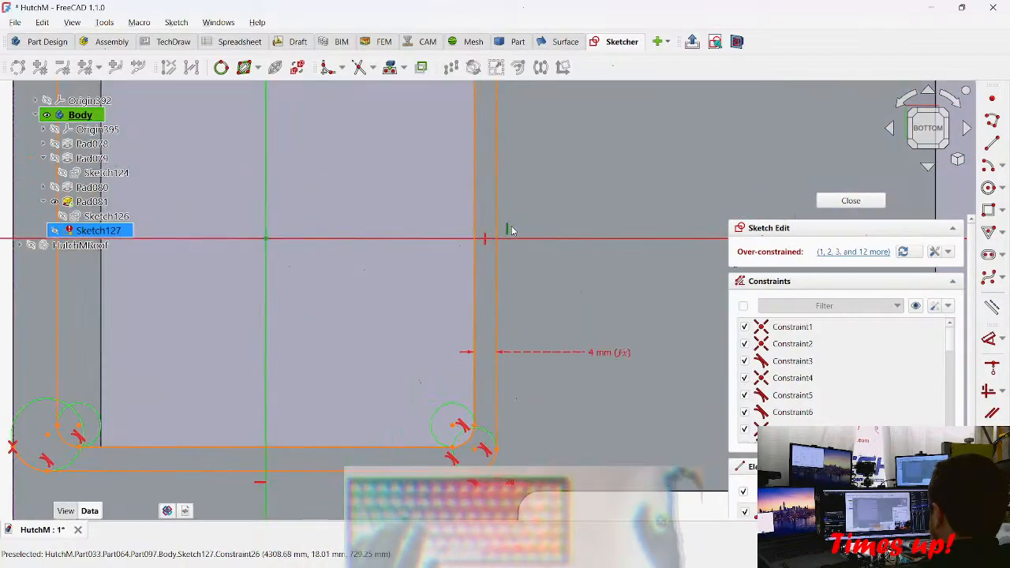
click(606, 347)
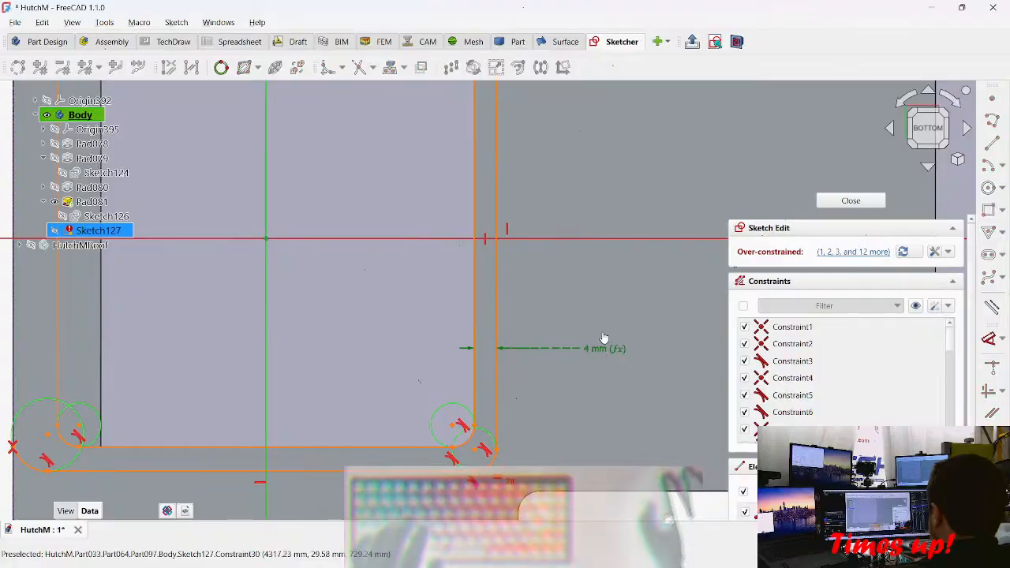
click(595, 337)
middle_drag(526, 386, 524, 296)
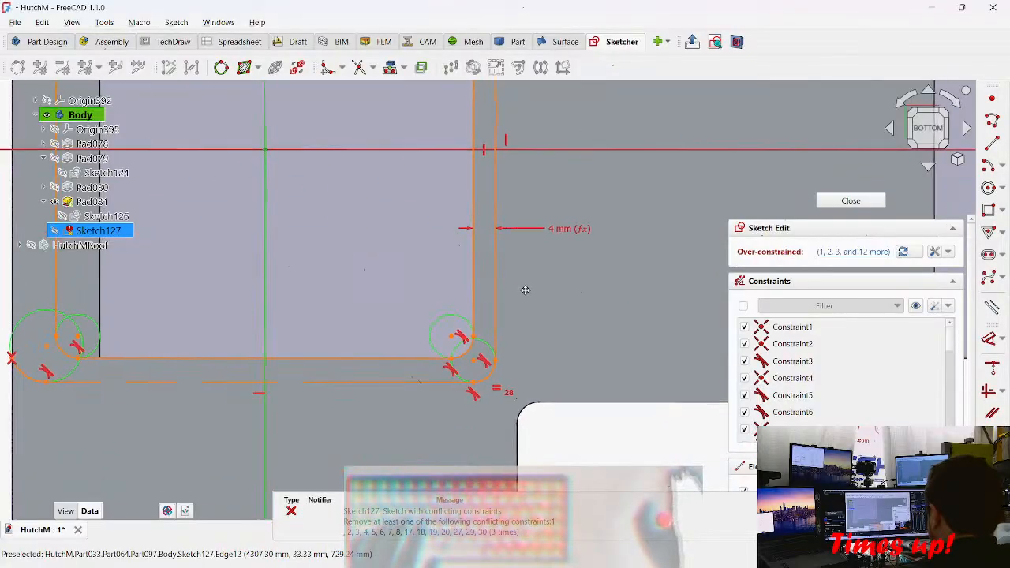
click(811, 326)
key(Delete)
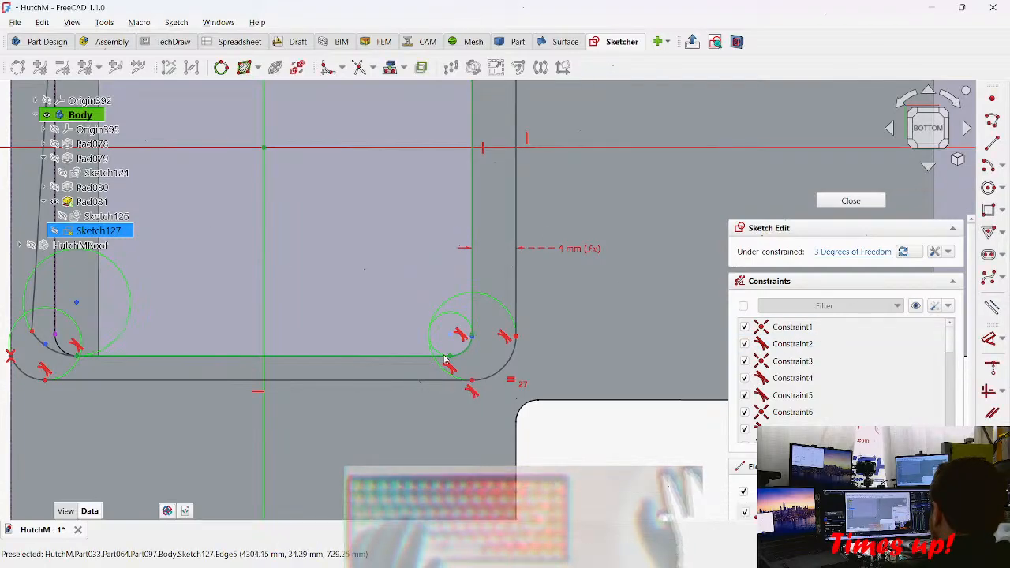
Step: Move the outer profile's lower line farther below the opening and leave the sketch
mouse_move(424, 382)
mouse_down()
mouse_move(422, 403)
mouse_move(355, 407)
mouse_up()
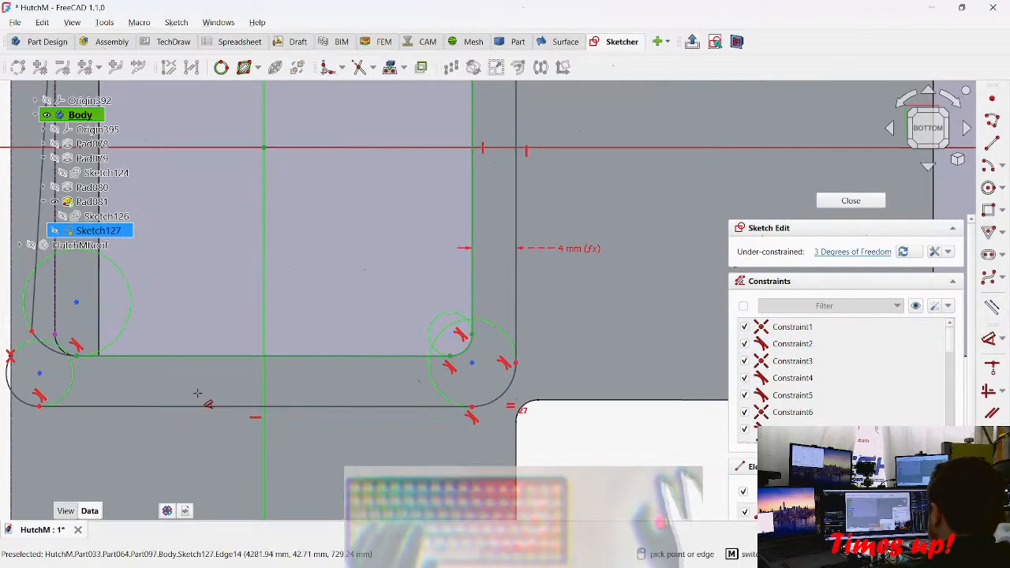
middle_drag(78, 310, 338, 337)
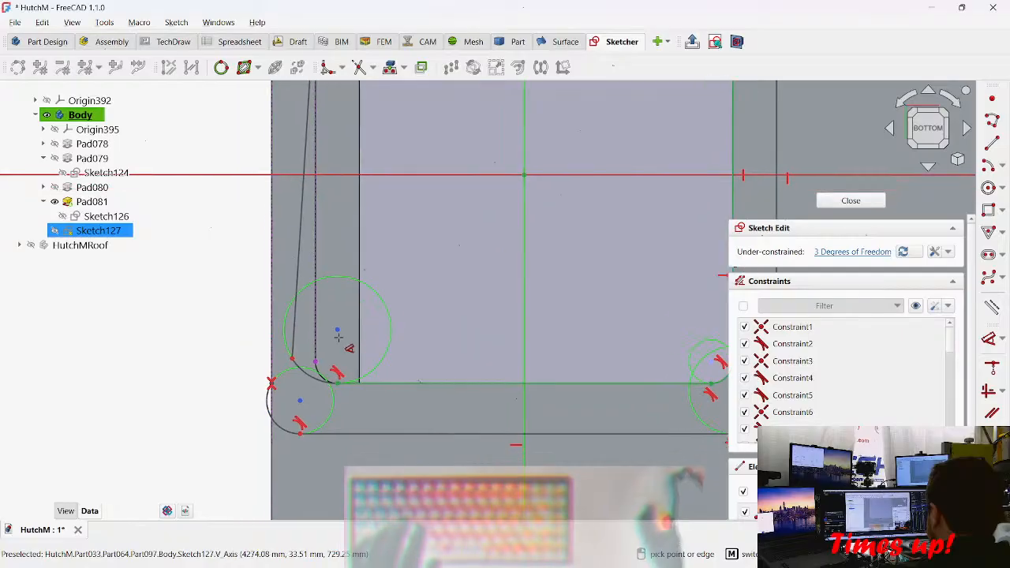
key(Escape)
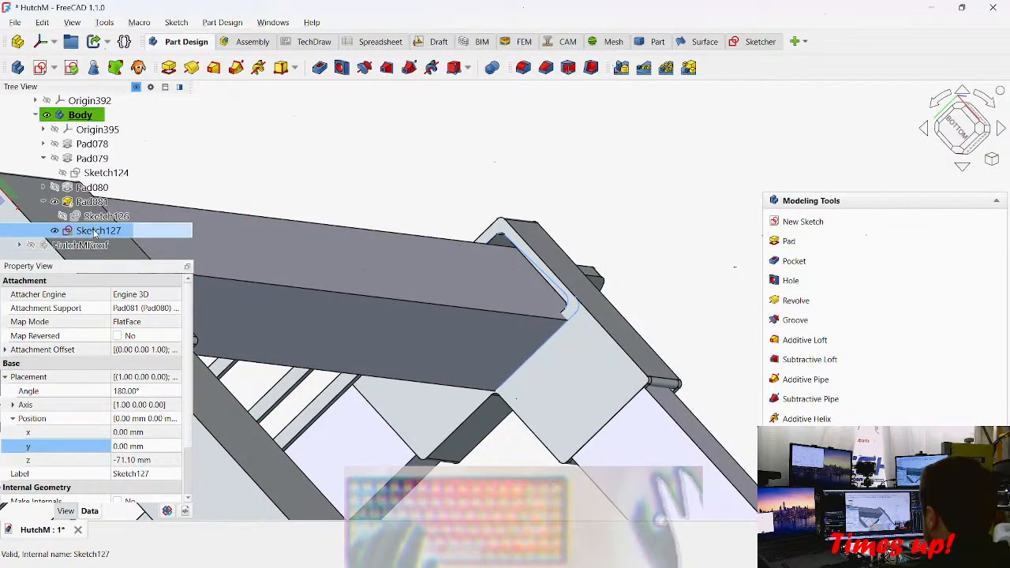
Step: Reopen Sketch127, try to make the inner profile's left line vertical, and make its lower end coincident with the opening's projected corner arc
double_click(142, 232)
scroll(460, 380, up, 8)
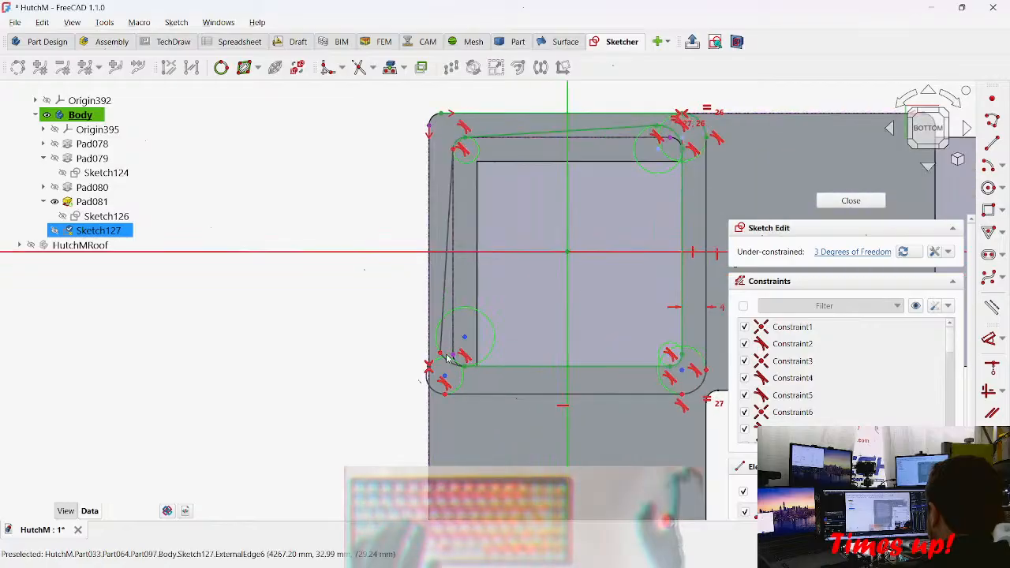
scroll(460, 381, up, 3)
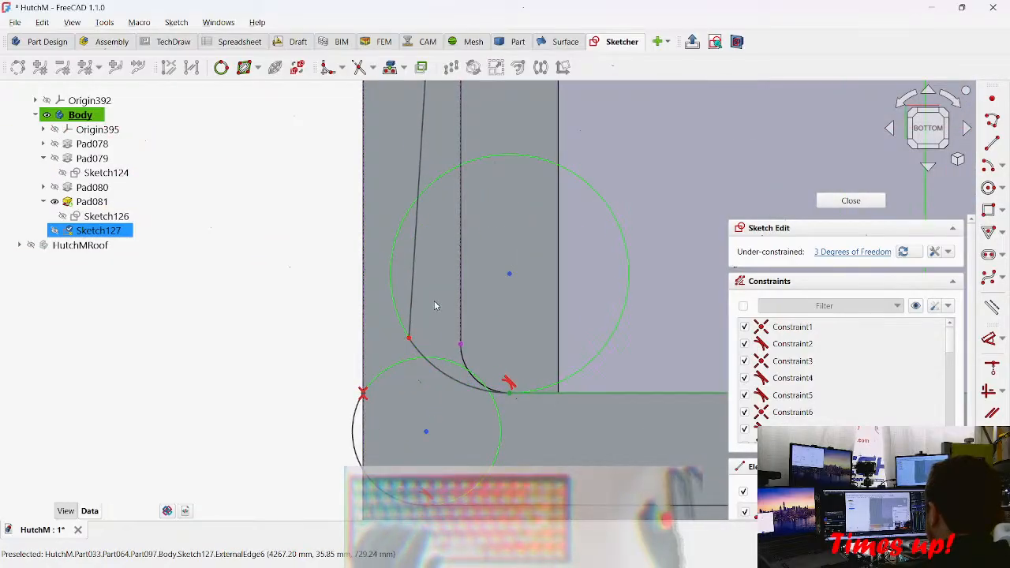
key(g)
key(t)
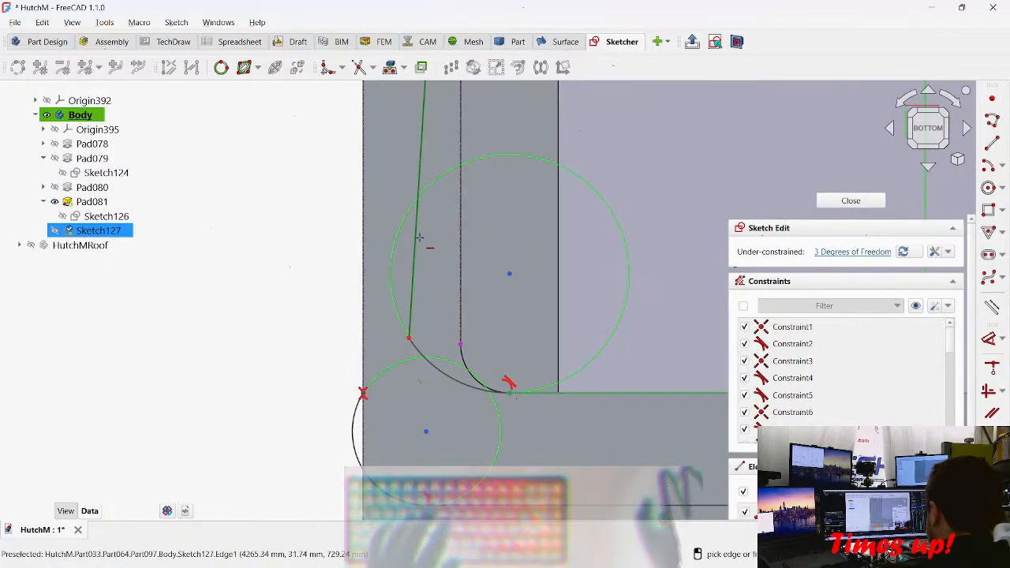
click(418, 249)
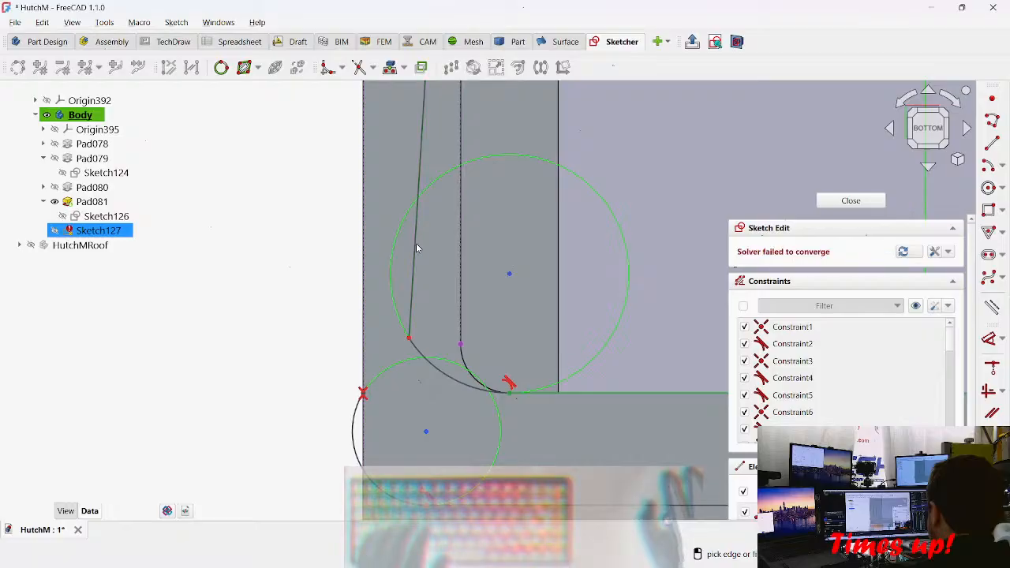
click(409, 340)
click(462, 345)
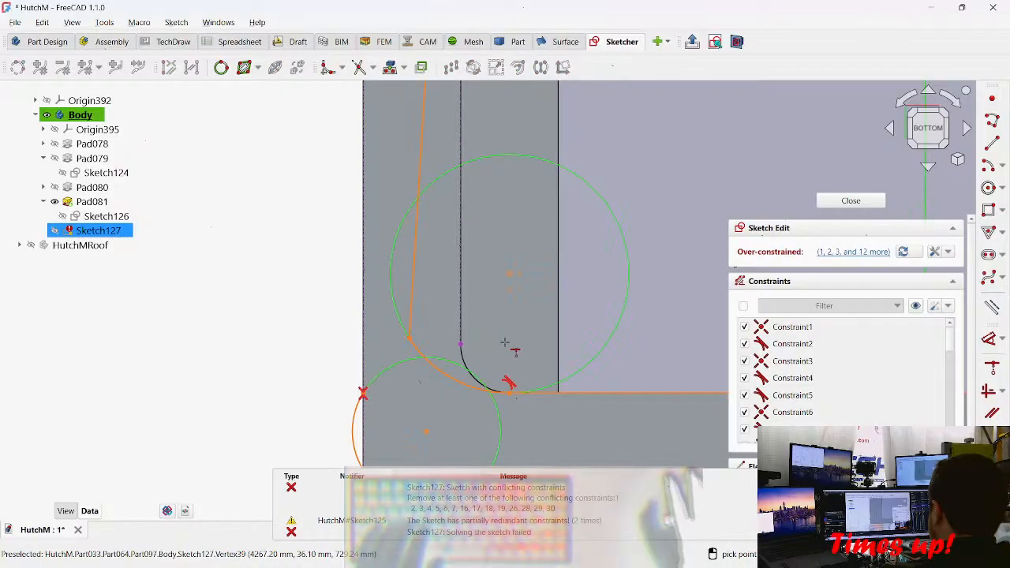
Step: Make the right end of the inner profile's upper line coincident with the opening's upper-right corner arc
scroll(811, 348, down, 1)
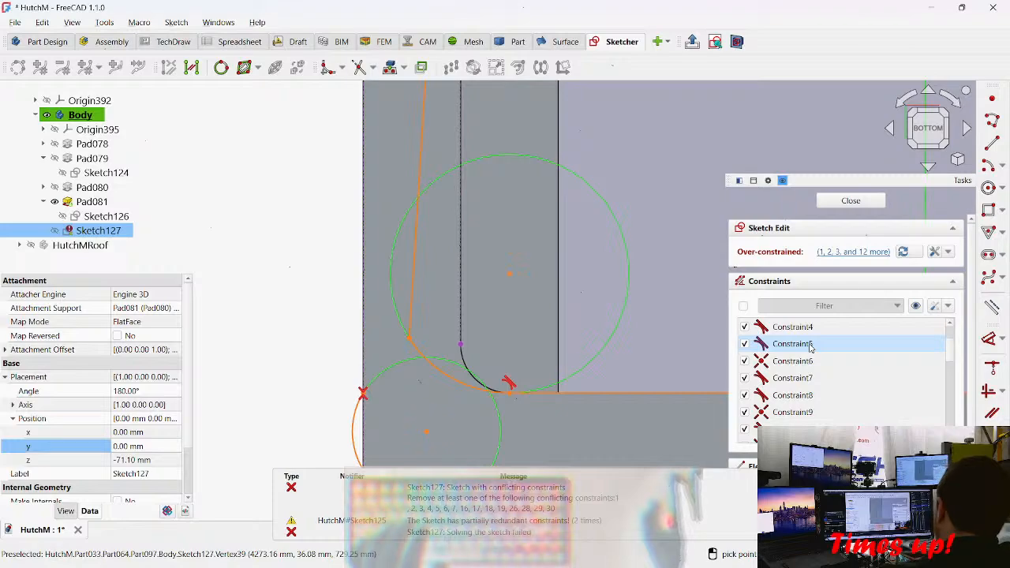
scroll(811, 348, down, 1)
scroll(550, 279, down, 5)
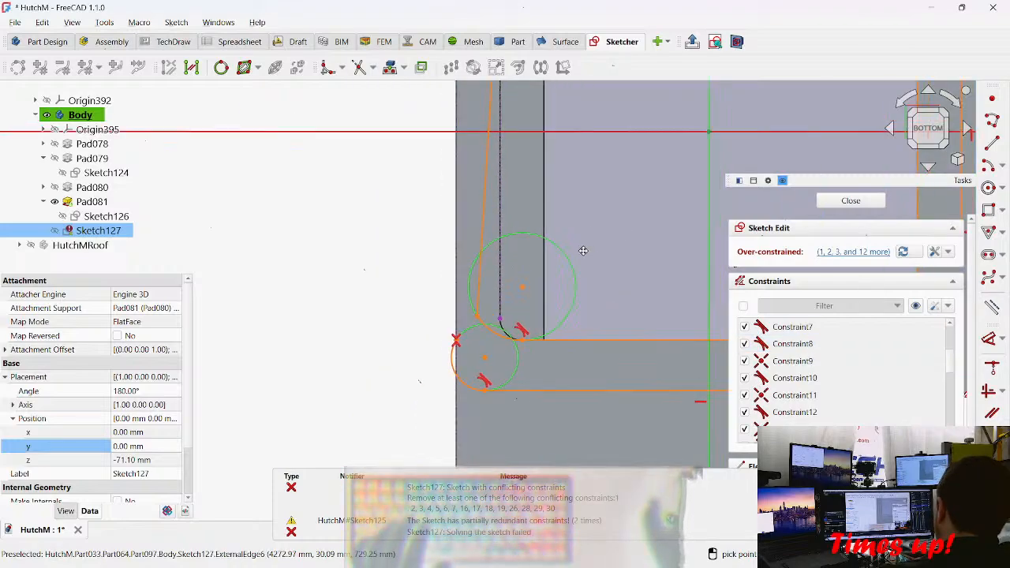
scroll(521, 285, down, 8)
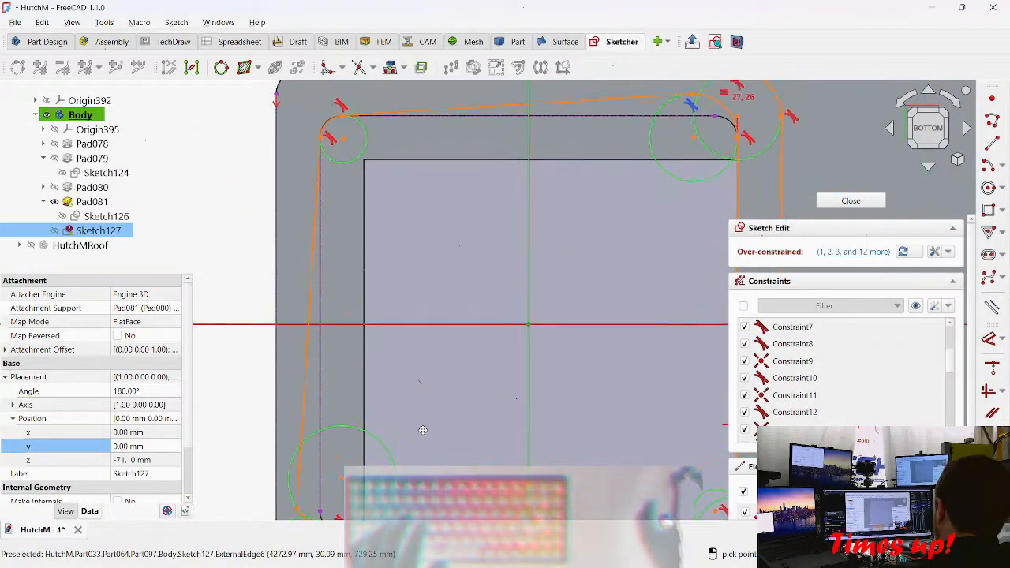
middle_drag(442, 466, 454, 481)
mouse_move(591, 261)
middle_down()
mouse_move(457, 334)
mouse_move(381, 347)
middle_up()
scroll(497, 271, up, 5)
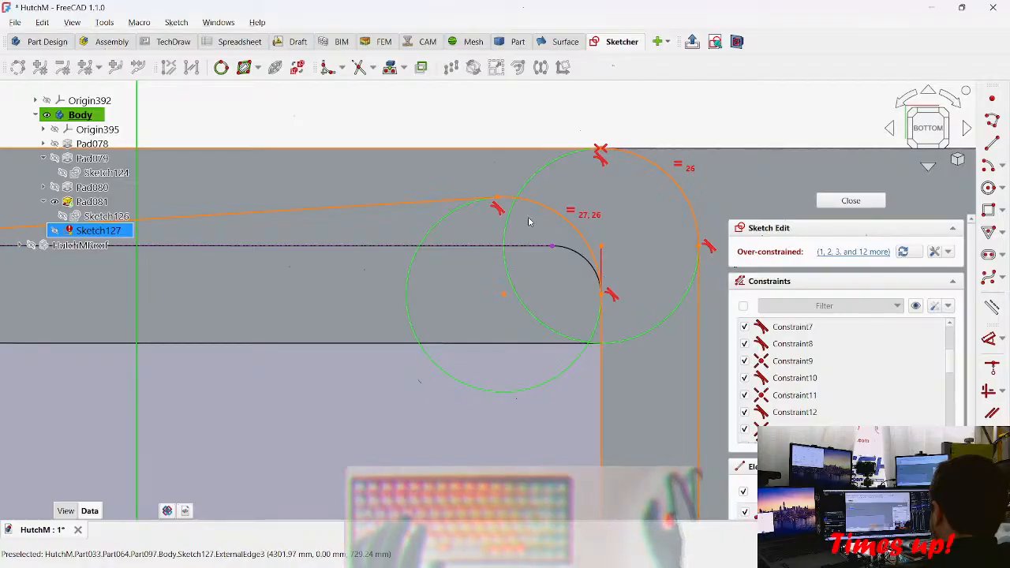
key(c)
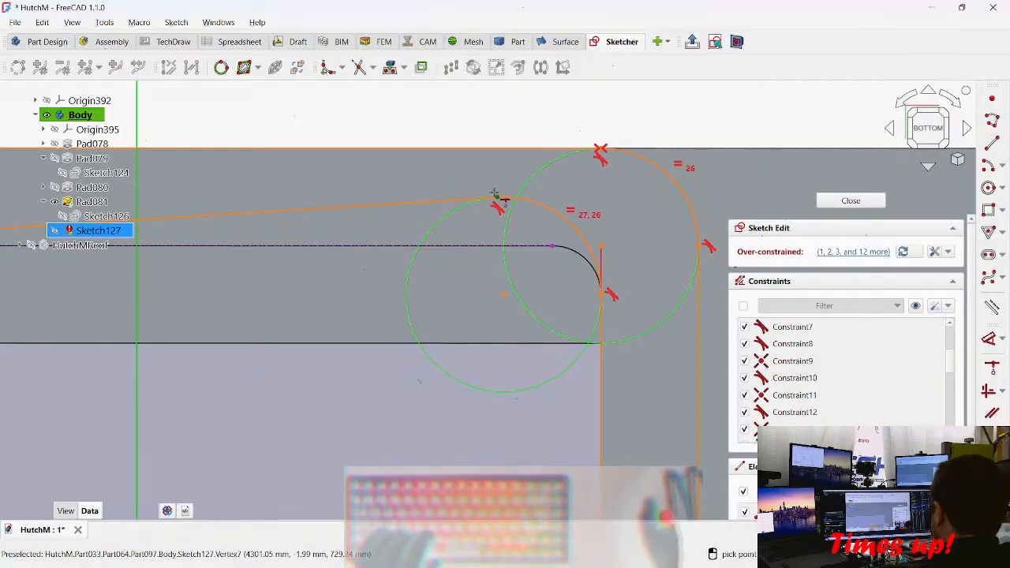
click(497, 199)
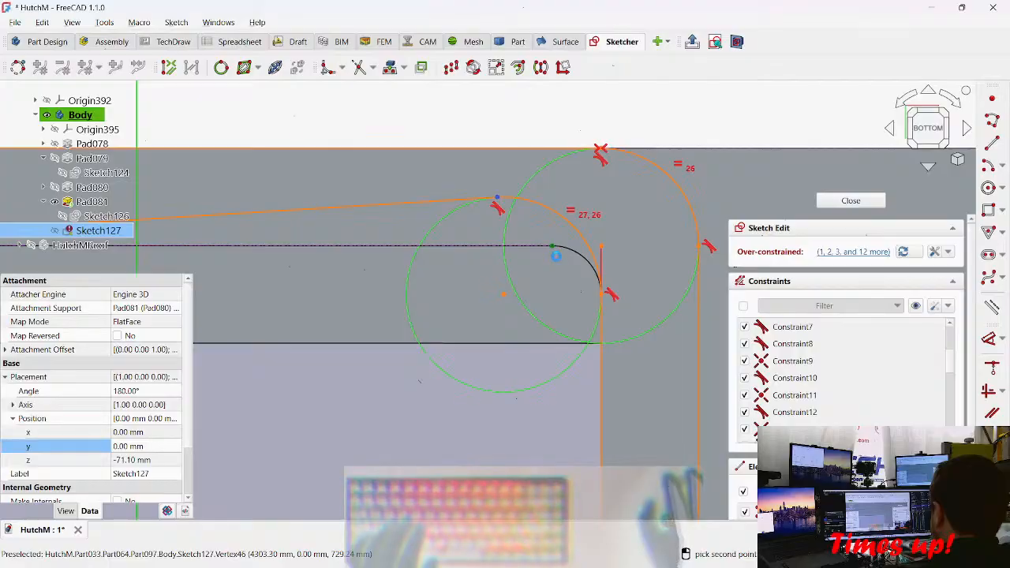
click(552, 247)
click(432, 203)
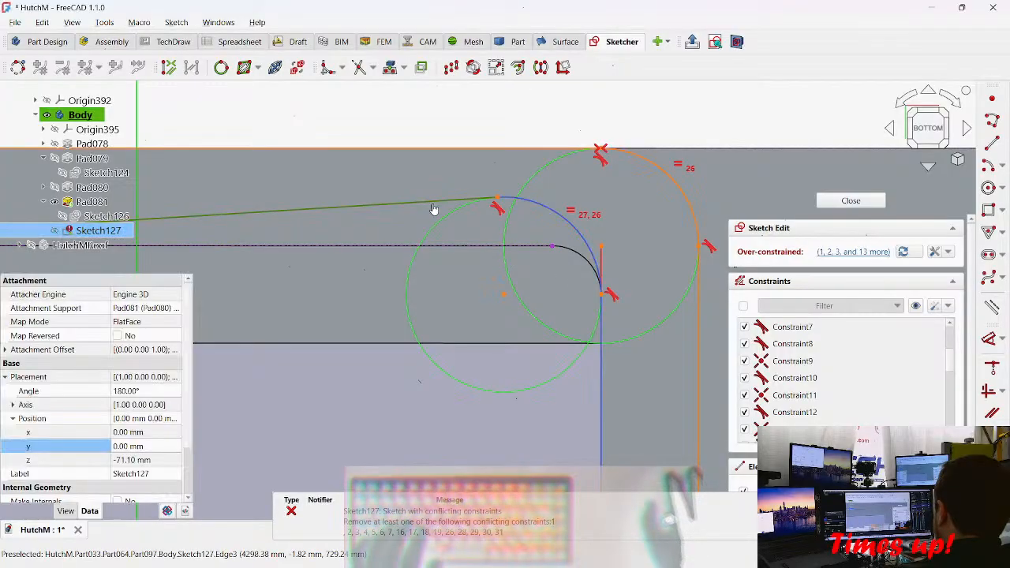
drag(541, 230, 655, 251)
click(575, 260)
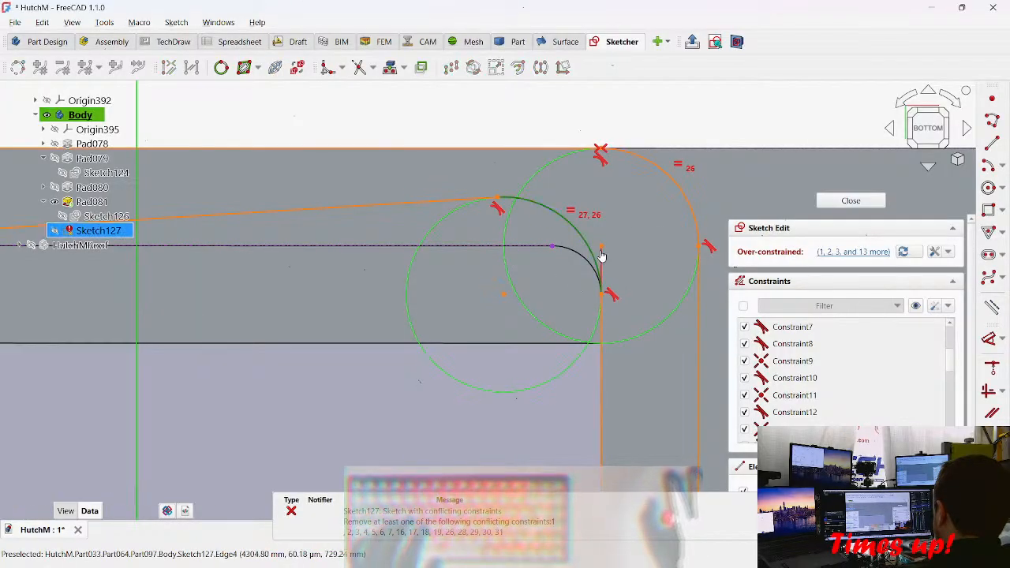
Step: Delete the coincident constraint joining the outer profile's lower-left arc to the projected left edge
scroll(627, 255, down, 5)
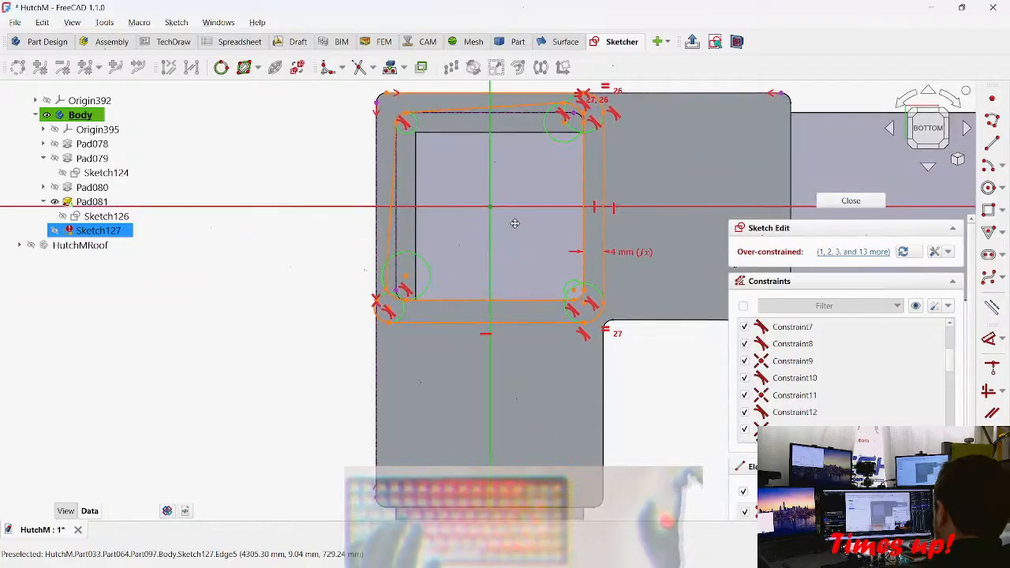
scroll(362, 338, up, 10)
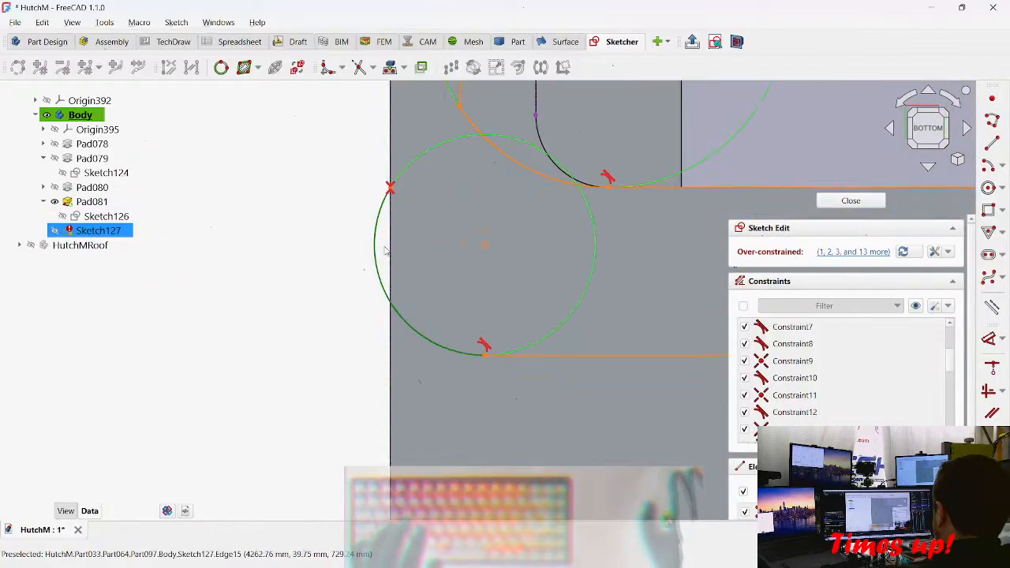
scroll(399, 161, up, 3)
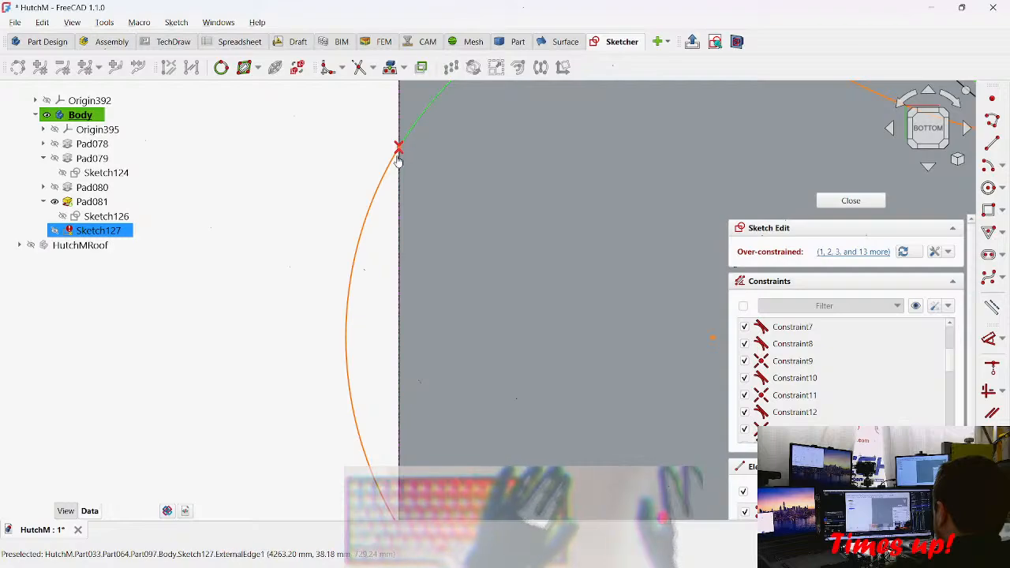
click(399, 149)
drag(371, 178, 428, 205)
scroll(488, 260, down, 5)
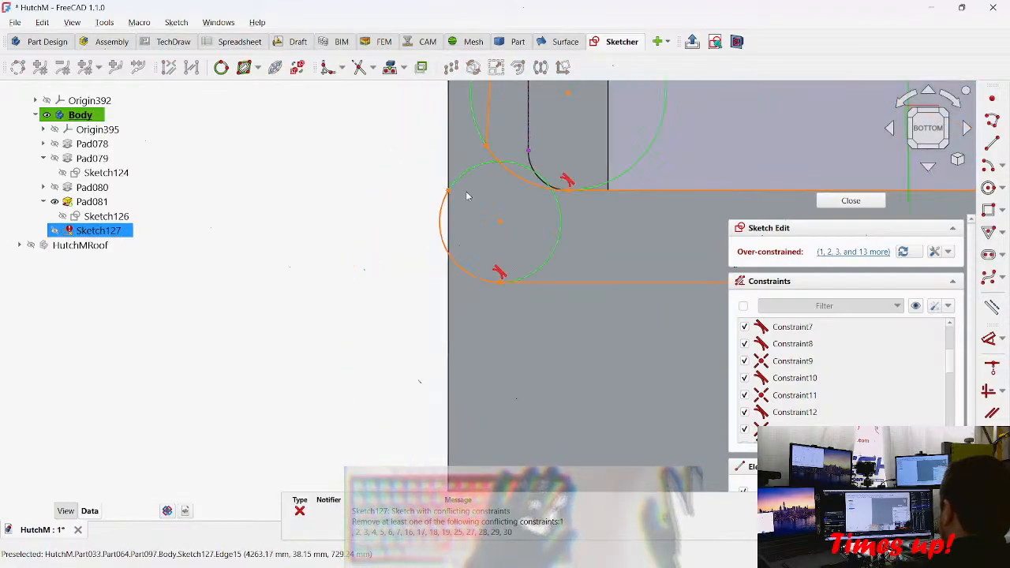
Step: Delete the coincident Constraint13 at the lower end of the inner profile's left line
mouse_move(426, 284)
middle_down()
mouse_move(379, 306)
mouse_move(590, 338)
mouse_move(638, 323)
mouse_move(402, 364)
mouse_move(468, 420)
middle_up()
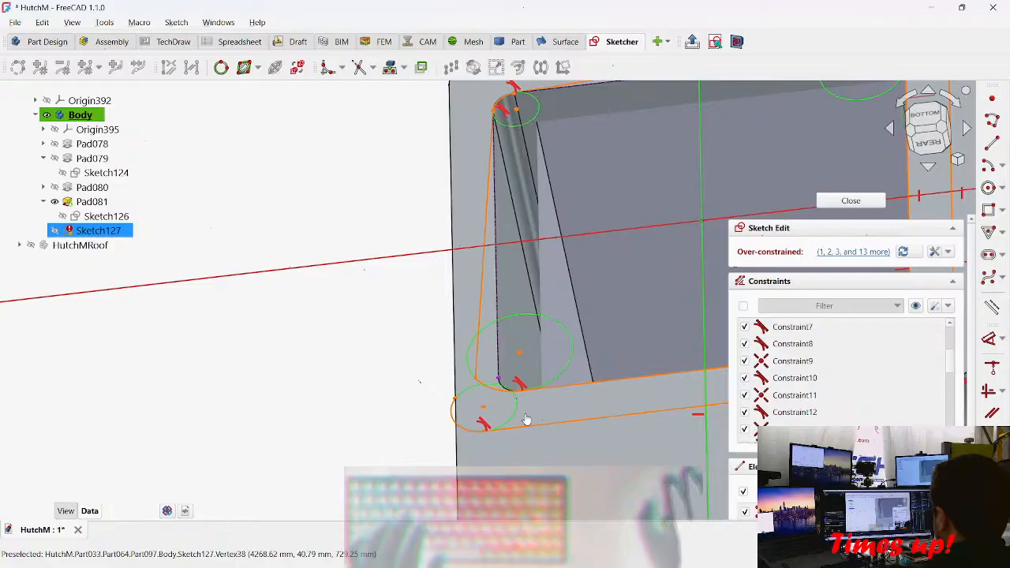
scroll(575, 386, down, 3)
mouse_move(560, 368)
middle_down()
mouse_move(368, 377)
mouse_move(411, 393)
middle_up()
middle_drag(507, 388, 492, 310)
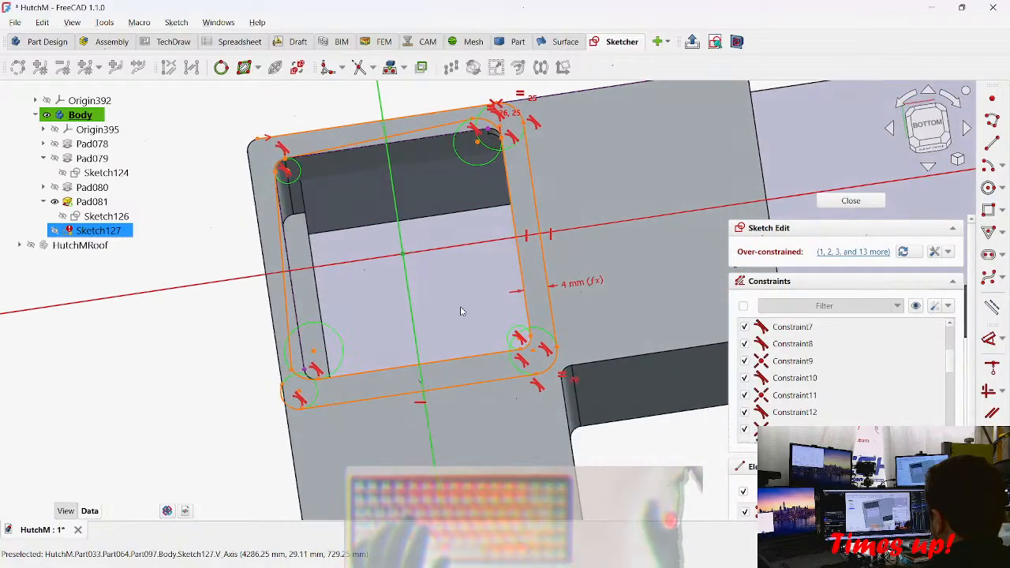
scroll(353, 324, up, 4)
scroll(260, 410, up, 3)
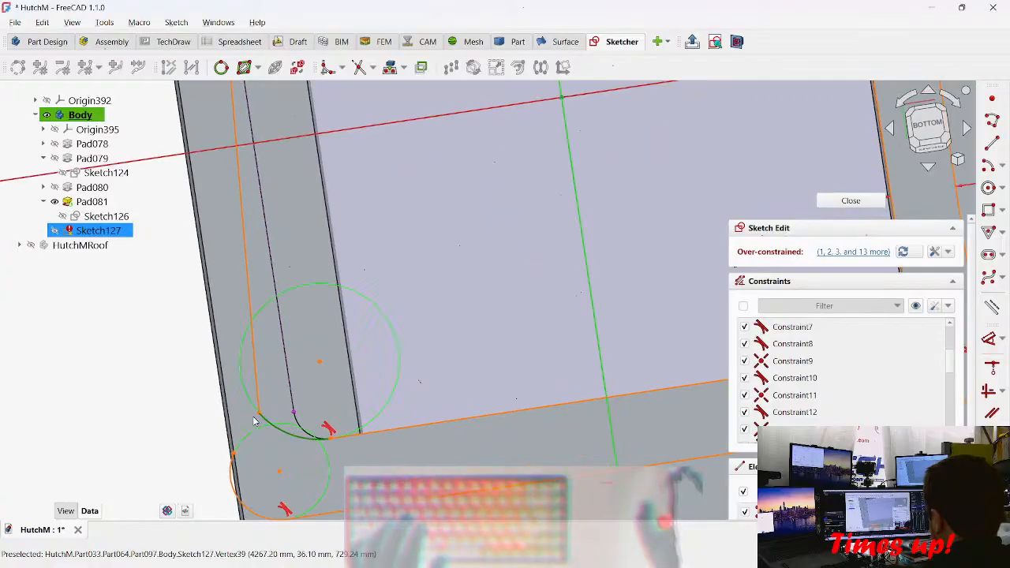
click(319, 362)
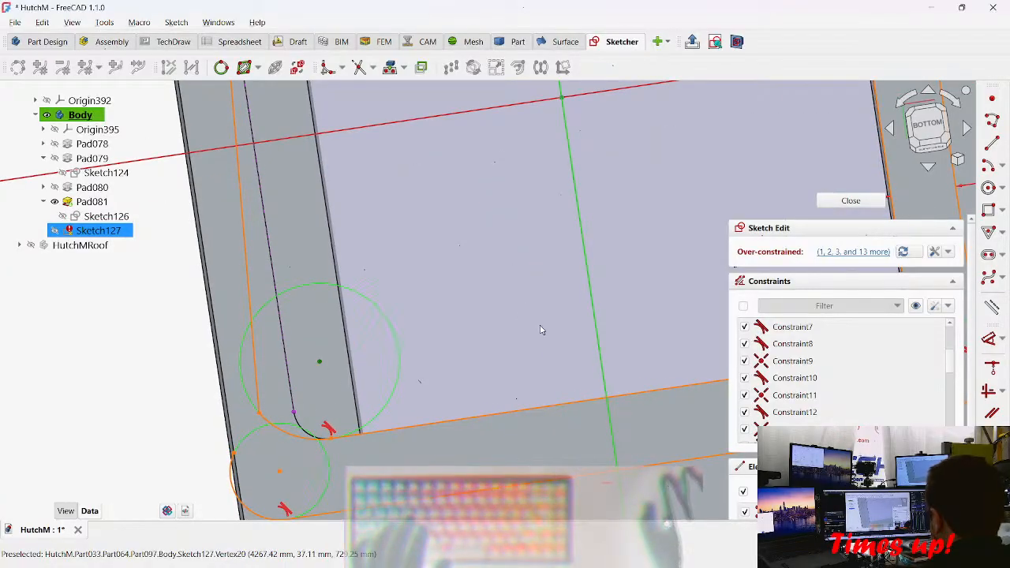
scroll(832, 370, down, 8)
scroll(820, 340, up, 4)
scroll(820, 267, down, 1)
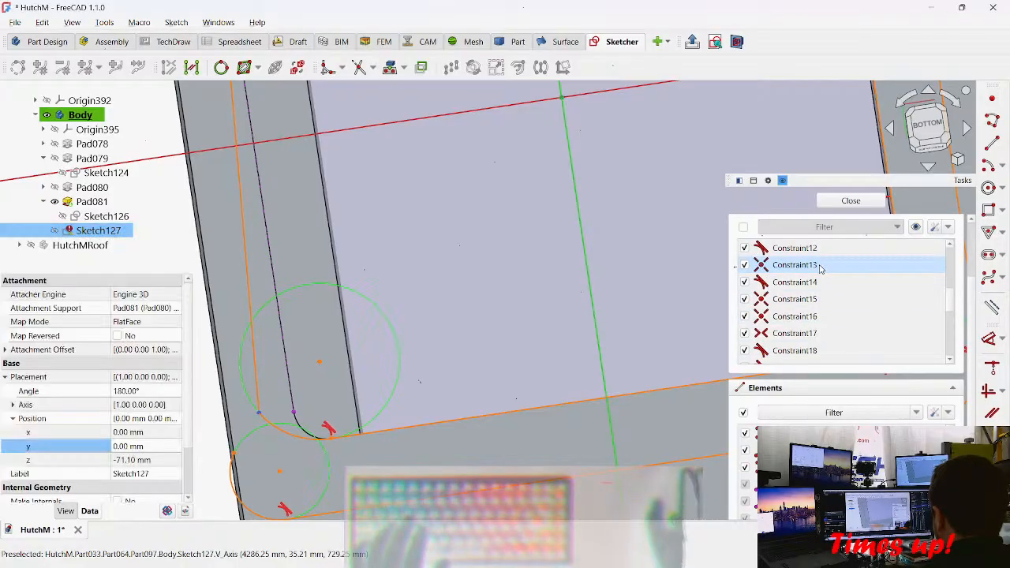
key(Delete)
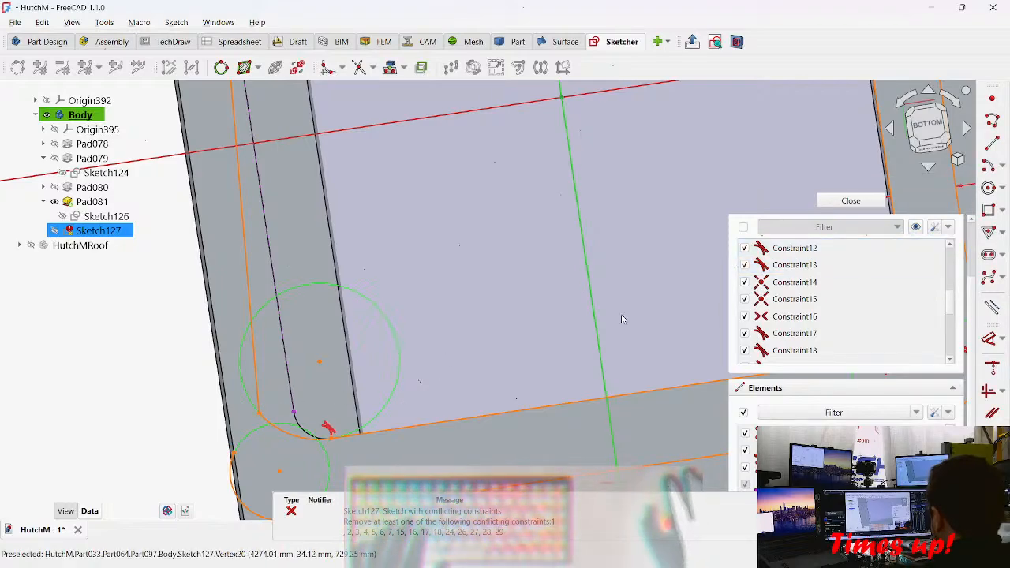
Step: Delete the tangent constraint listed as Constraint13 from the sketch's conflicting constraints
scroll(847, 299, up, 5)
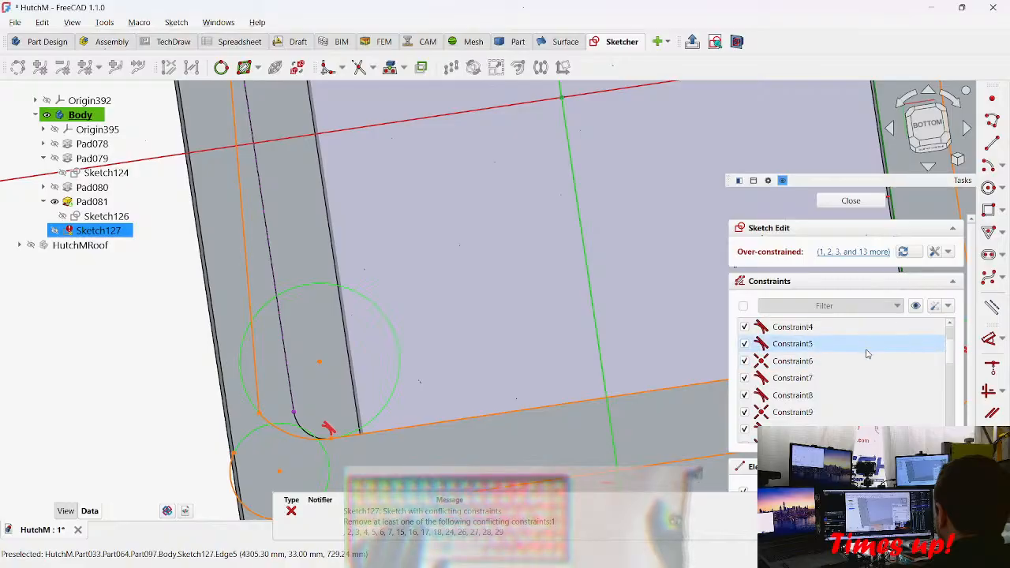
scroll(866, 358, down, 1)
click(822, 381)
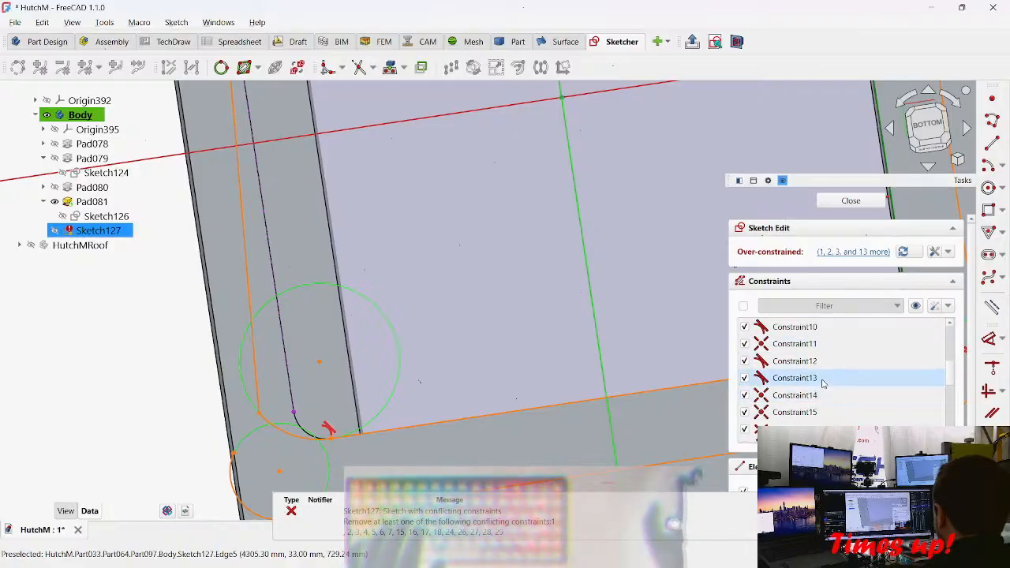
key(Delete)
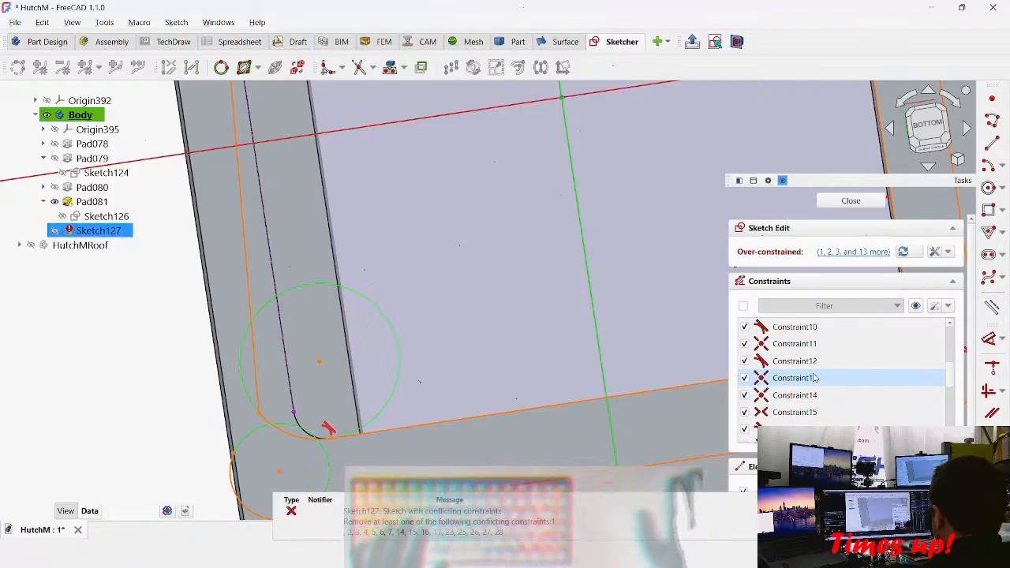
Step: Delete the two coincident constraints that are listed in turn as Constraint13
scroll(826, 372, down, 1)
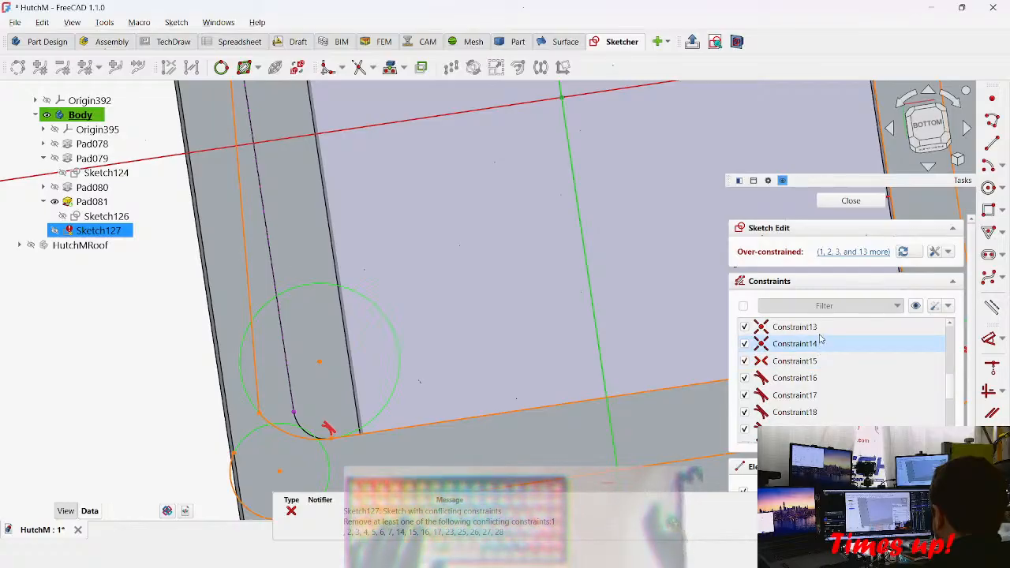
click(818, 329)
key(Delete)
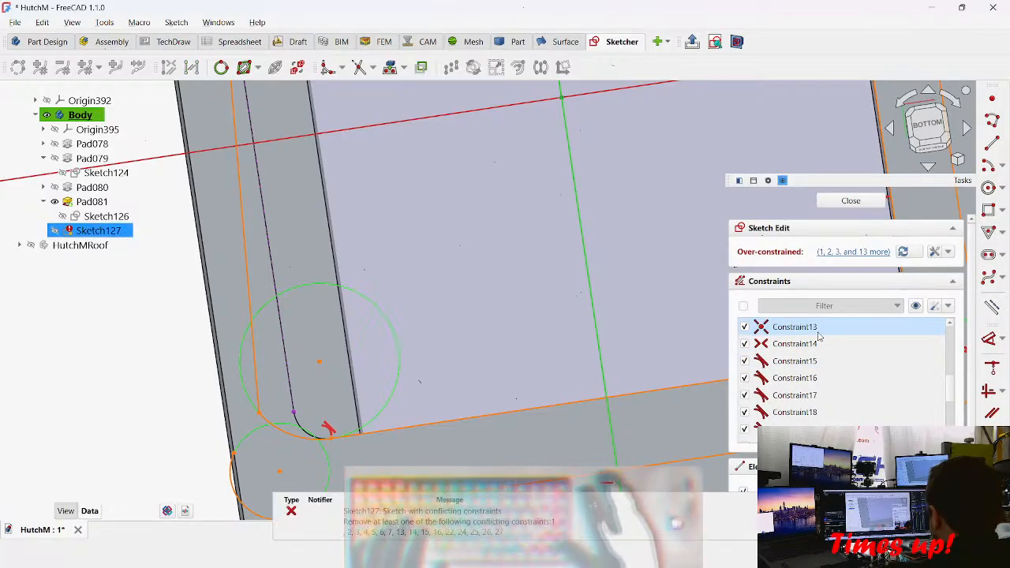
scroll(819, 337, up, 2)
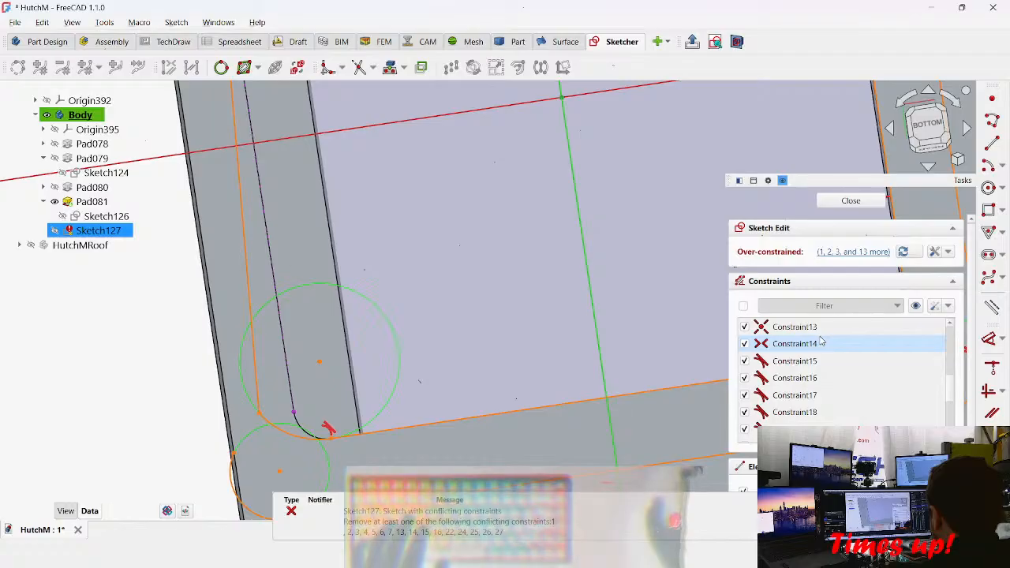
click(816, 329)
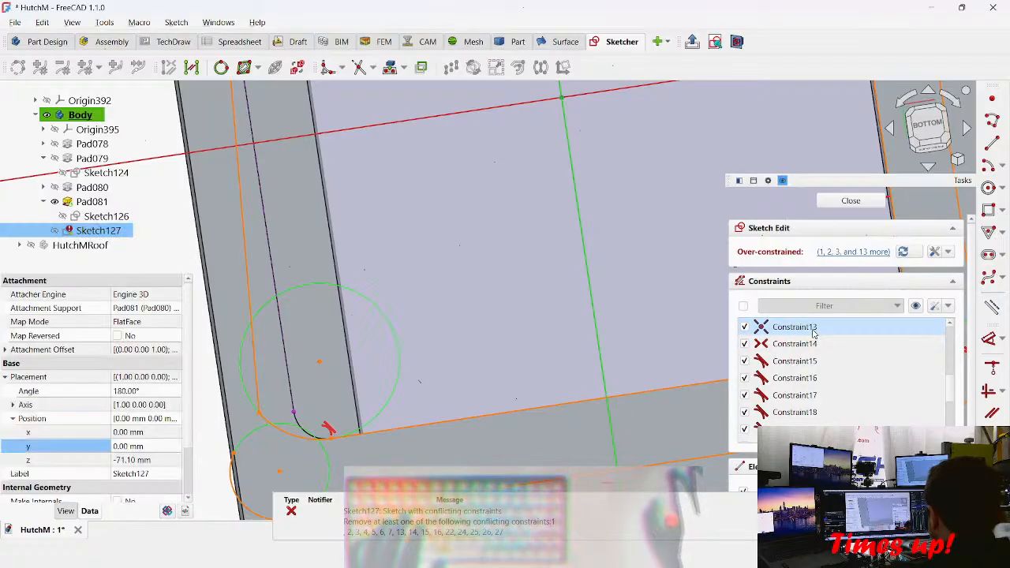
key(Delete)
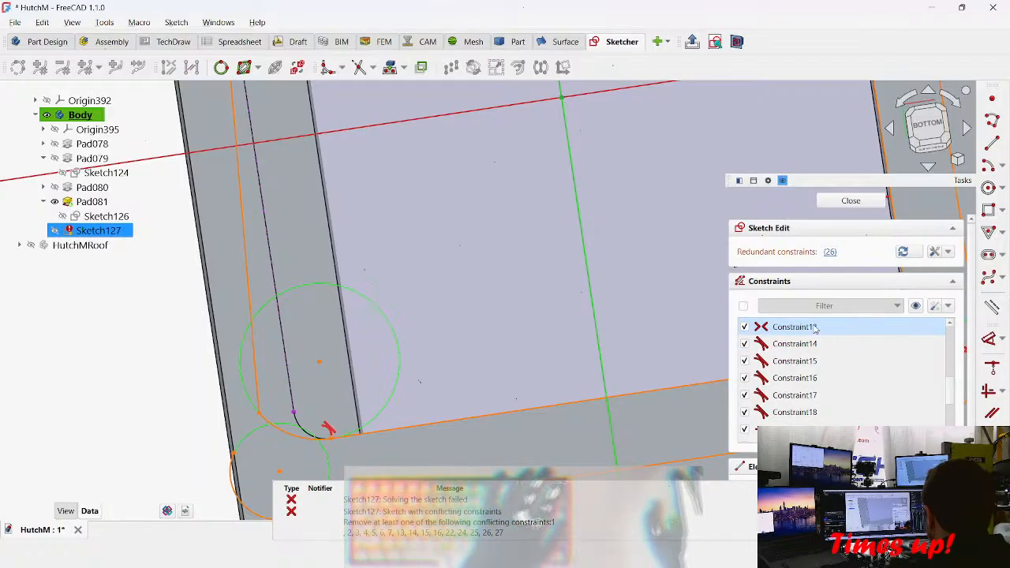
Step: Delete the redundant coincident Constraint26 from Sketch127
scroll(834, 376, down, 3)
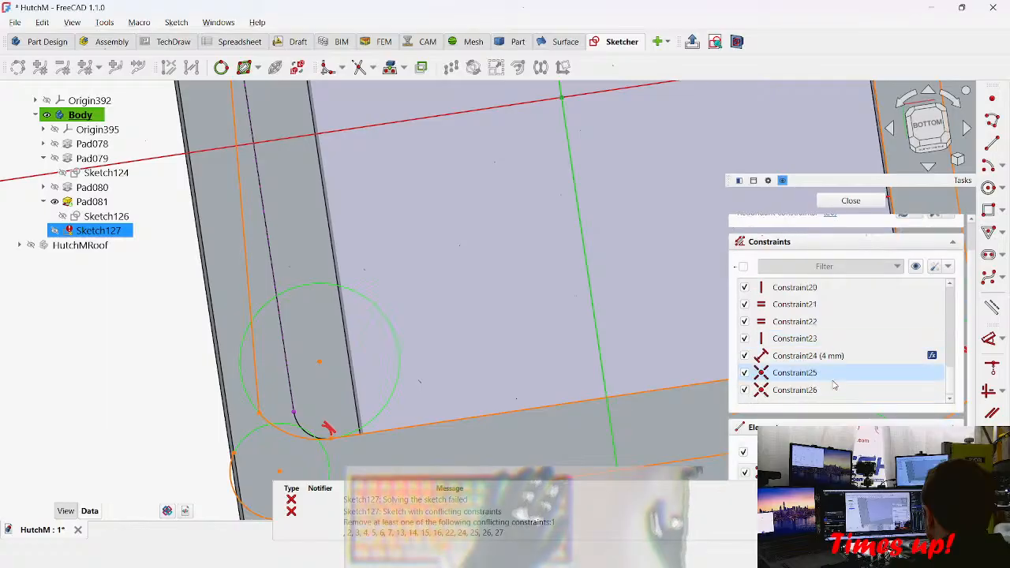
click(831, 392)
key(Delete)
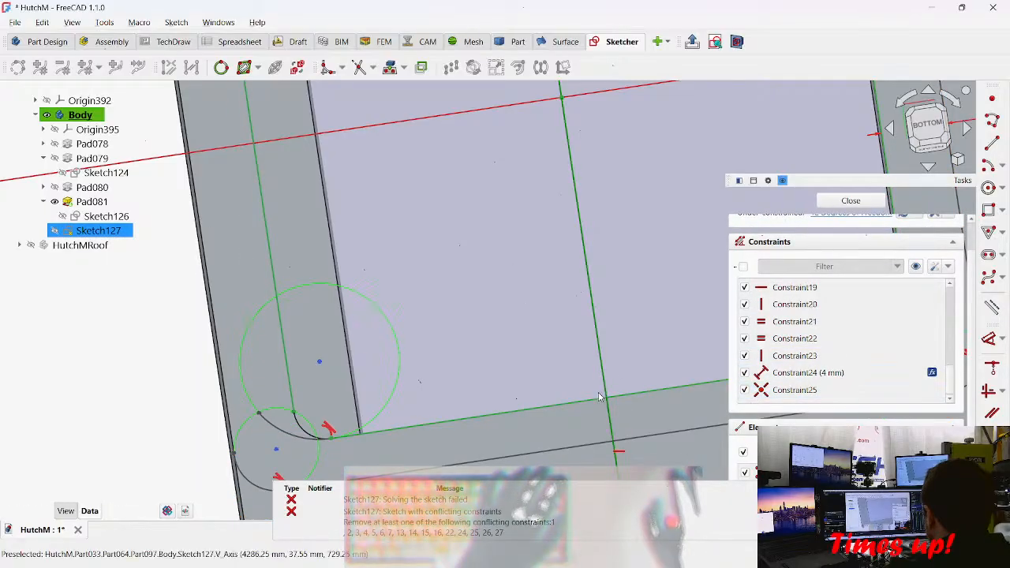
Step: Move the centre of the inner arc at the lower corner to bring it closer to the opening's rounded edge
scroll(810, 252, up, 1)
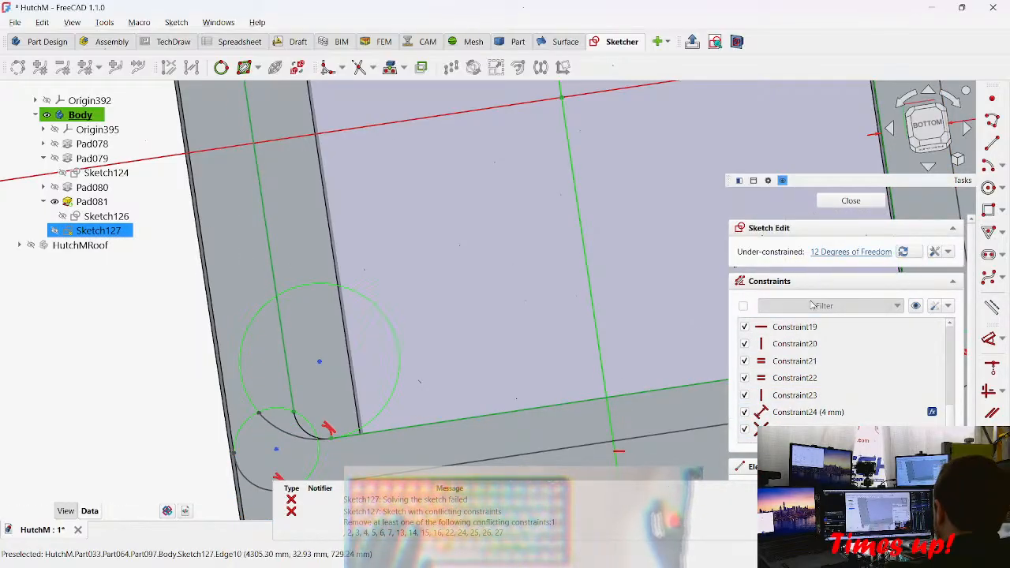
scroll(493, 327, down, 1)
mouse_move(390, 277)
middle_down()
mouse_move(347, 277)
mouse_move(354, 294)
middle_up()
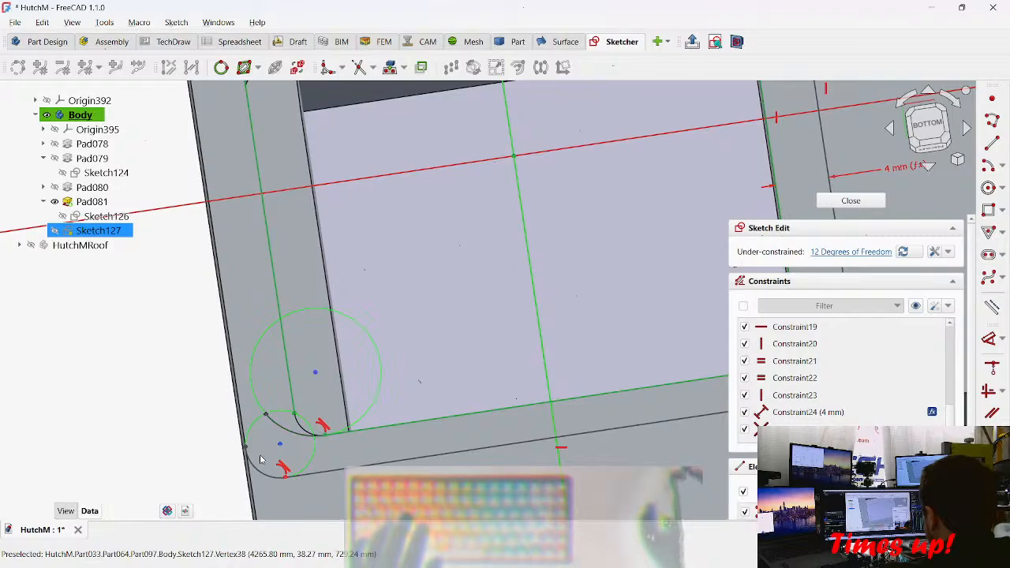
scroll(260, 456, up, 3)
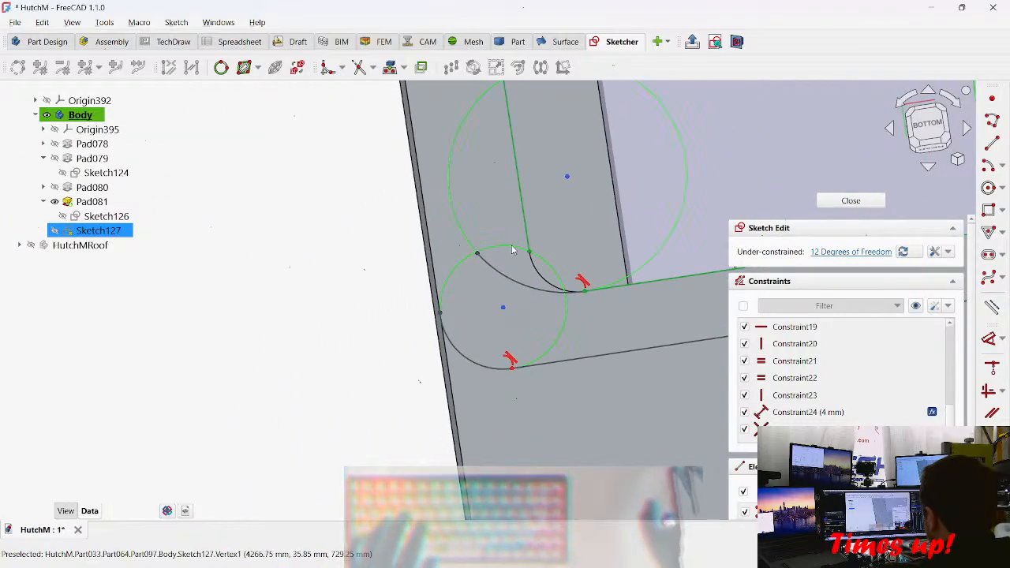
mouse_move(478, 254)
mouse_down()
mouse_move(622, 257)
mouse_move(436, 254)
mouse_move(486, 267)
mouse_up()
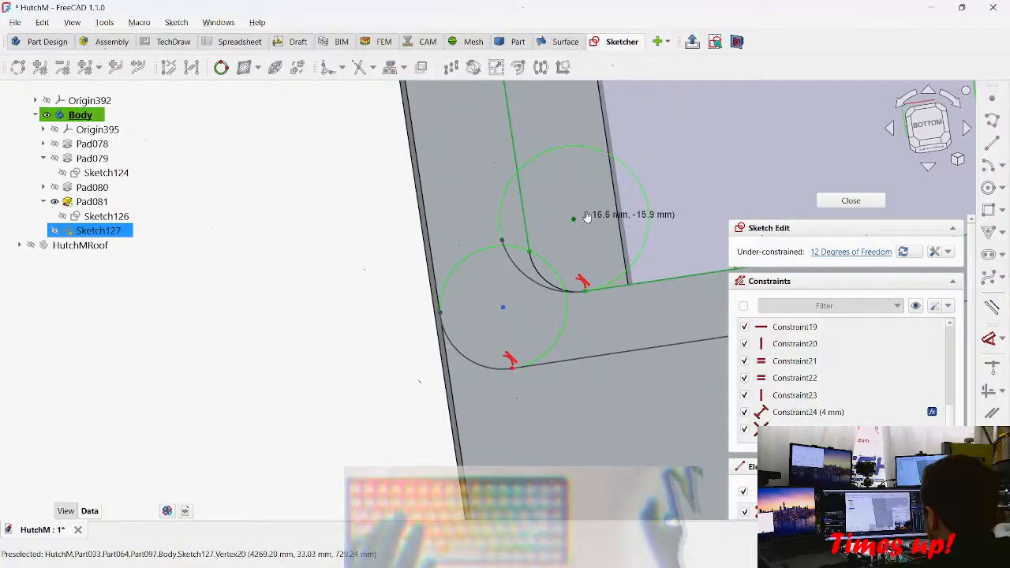
scroll(550, 263, up, 4)
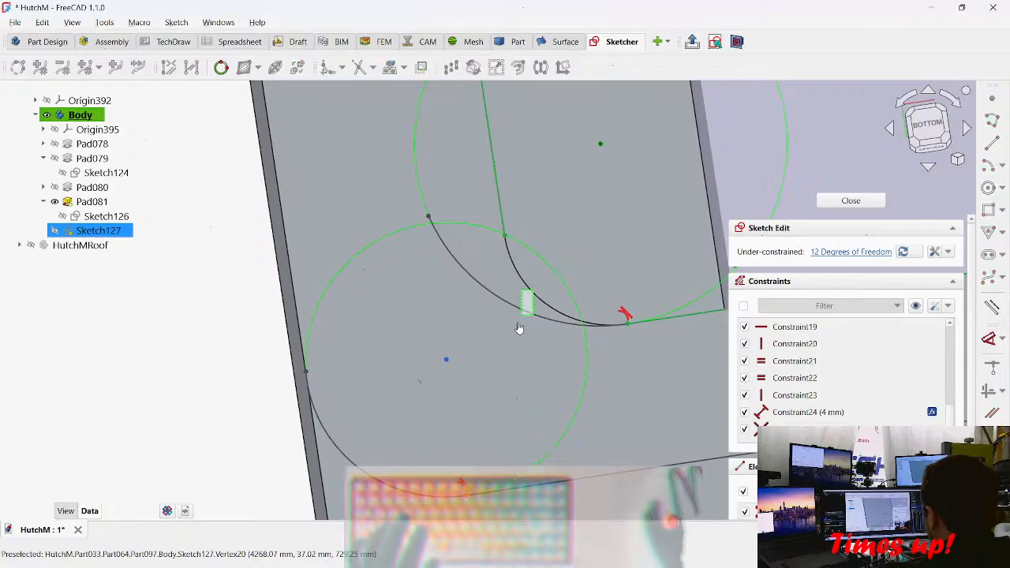
click(531, 296)
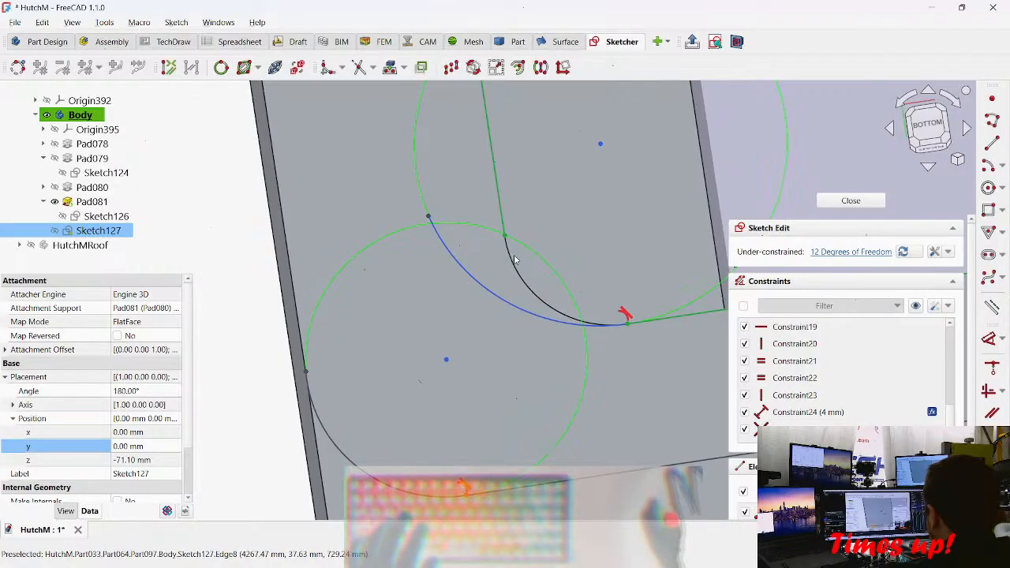
scroll(510, 239, down, 4)
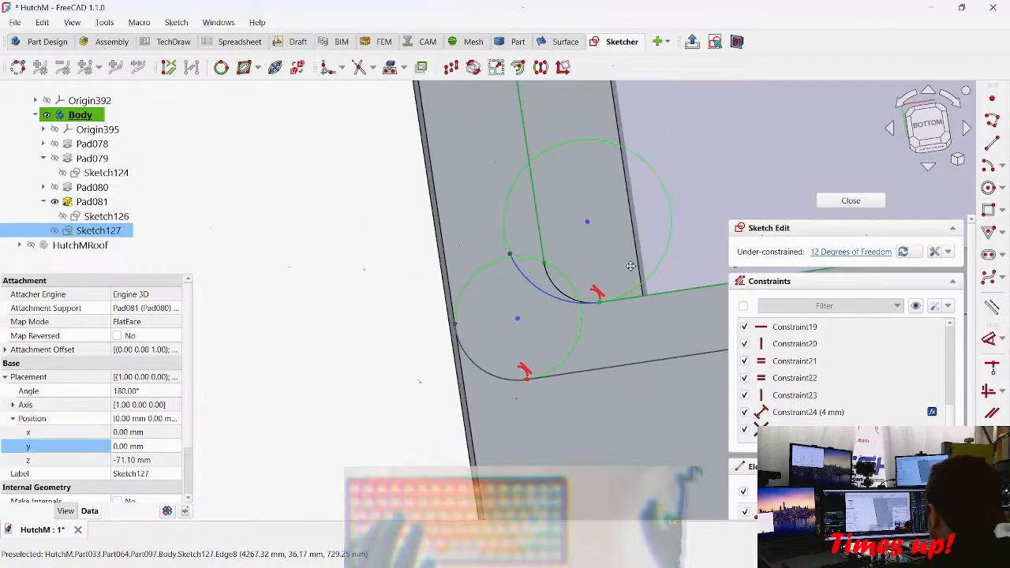
Step: Fit the inner corner arc to the opening's rounded edge and pull the outer arc's free end inward from the side edge
scroll(512, 298, up, 2)
scroll(530, 312, down, 2)
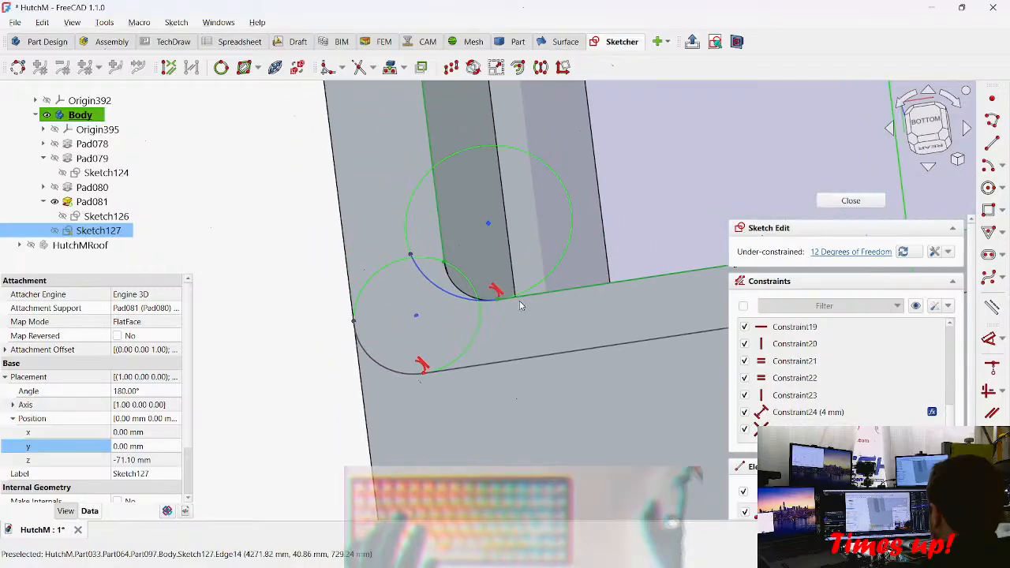
mouse_move(477, 276)
middle_down()
mouse_move(510, 231)
mouse_move(474, 304)
mouse_move(376, 324)
middle_up()
mouse_move(357, 323)
mouse_down()
mouse_move(383, 360)
mouse_move(467, 368)
mouse_move(426, 373)
mouse_move(394, 339)
mouse_up()
scroll(398, 341, up, 3)
scroll(402, 340, down, 5)
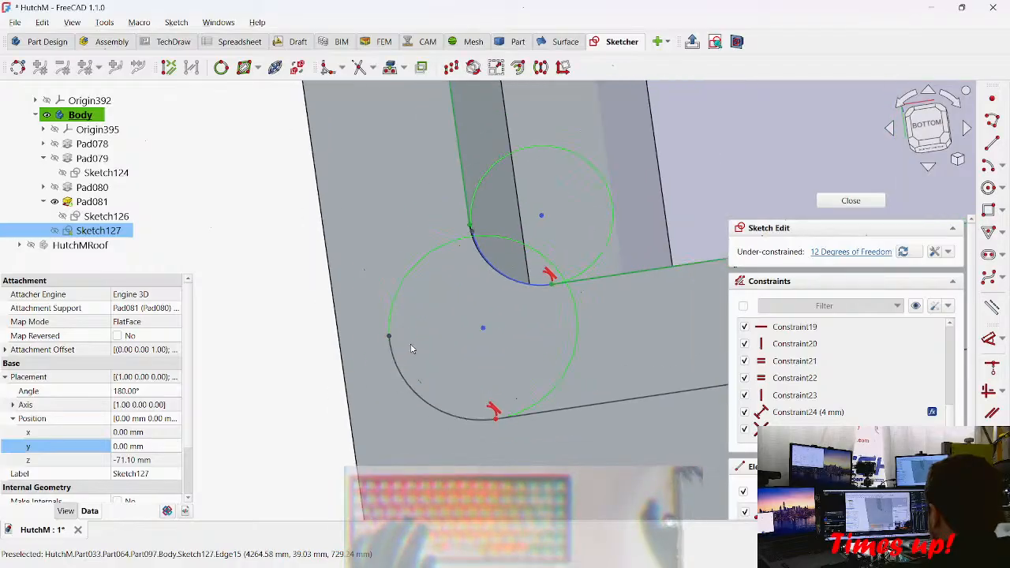
scroll(395, 340, up, 3)
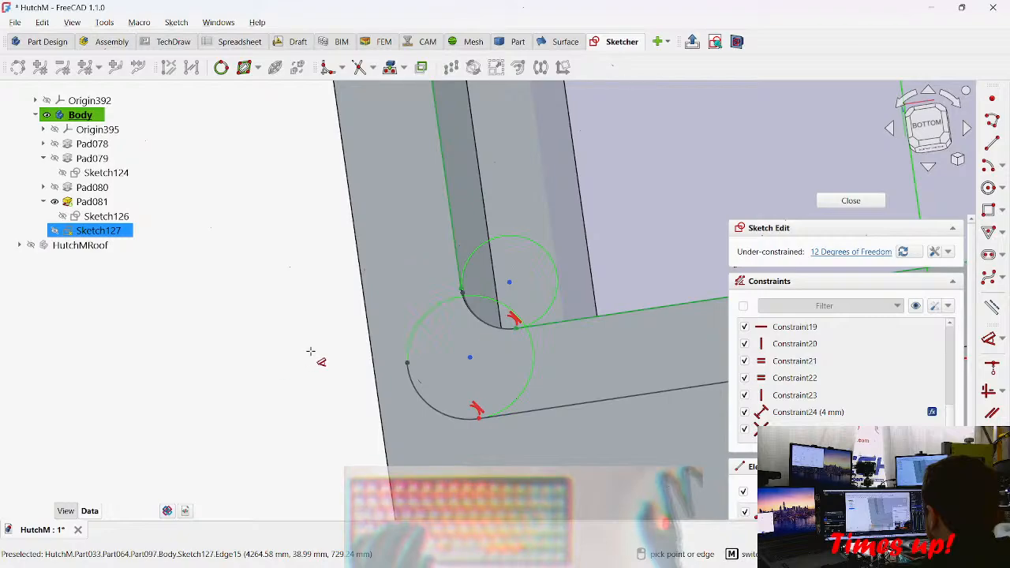
key(Escape)
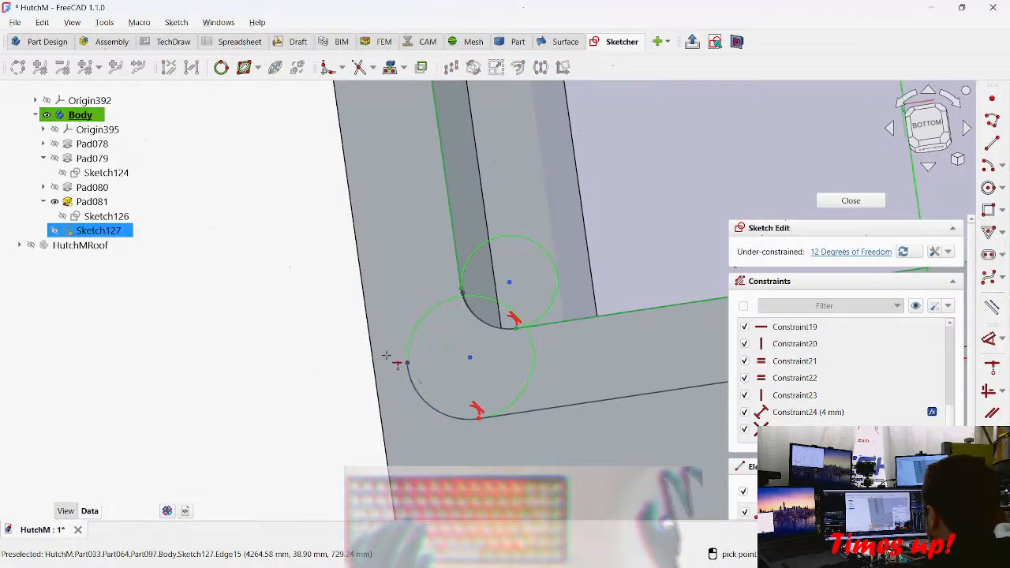
scroll(408, 339, down, 3)
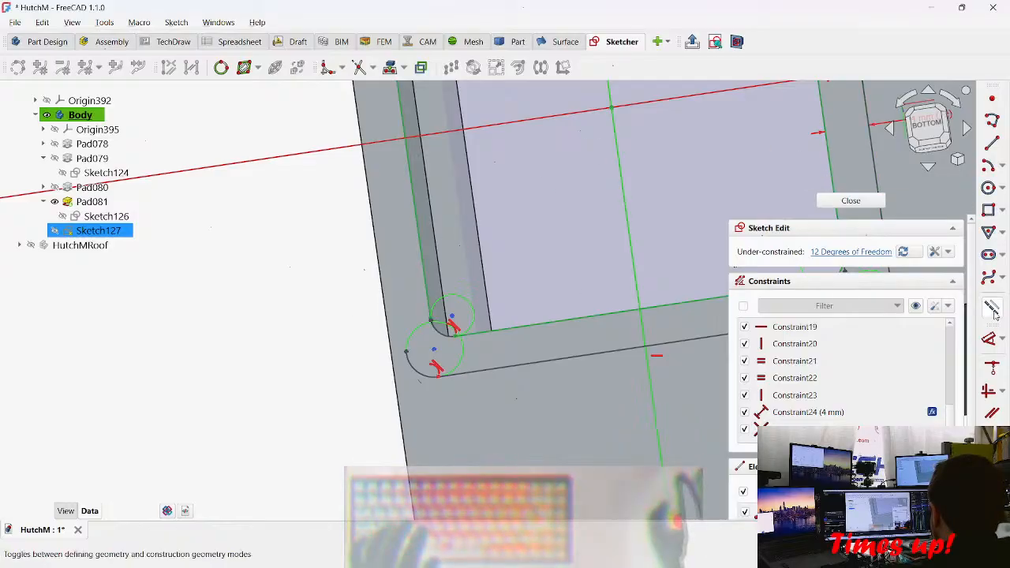
click(388, 68)
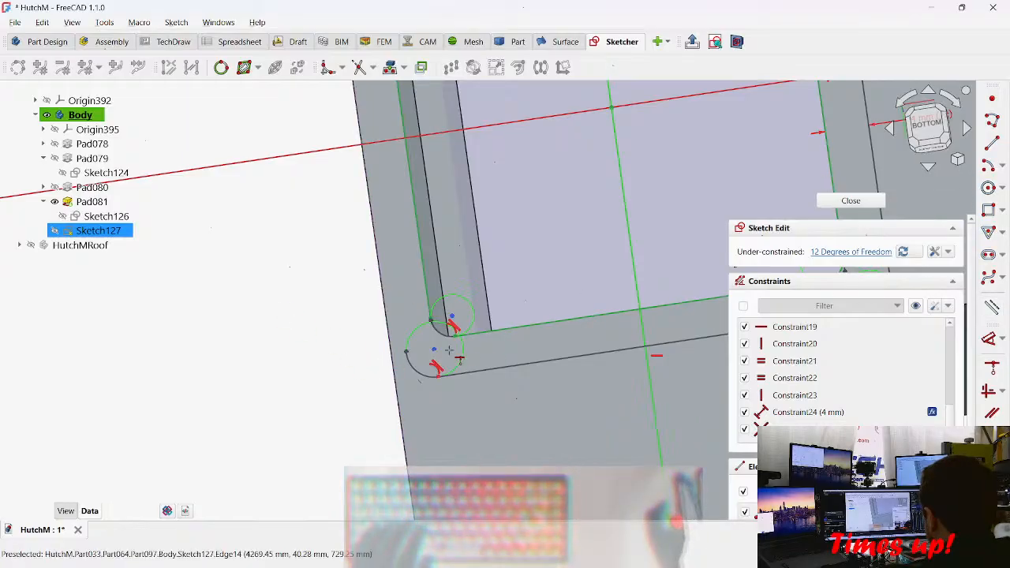
Step: Try to make the outer corner arc tangent to the panel's outer side edge
scroll(413, 352, up, 1)
click(400, 356)
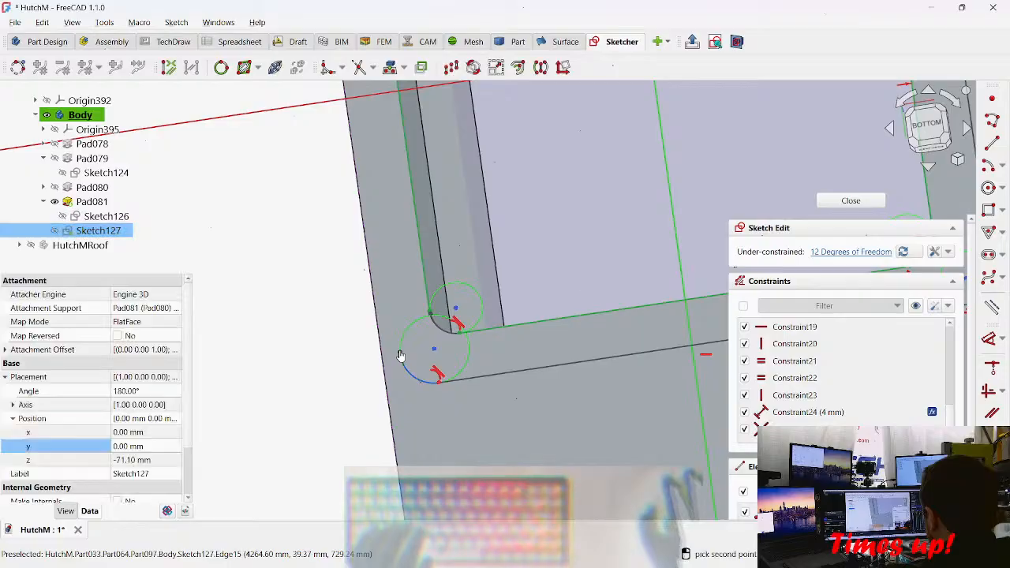
key(Delete)
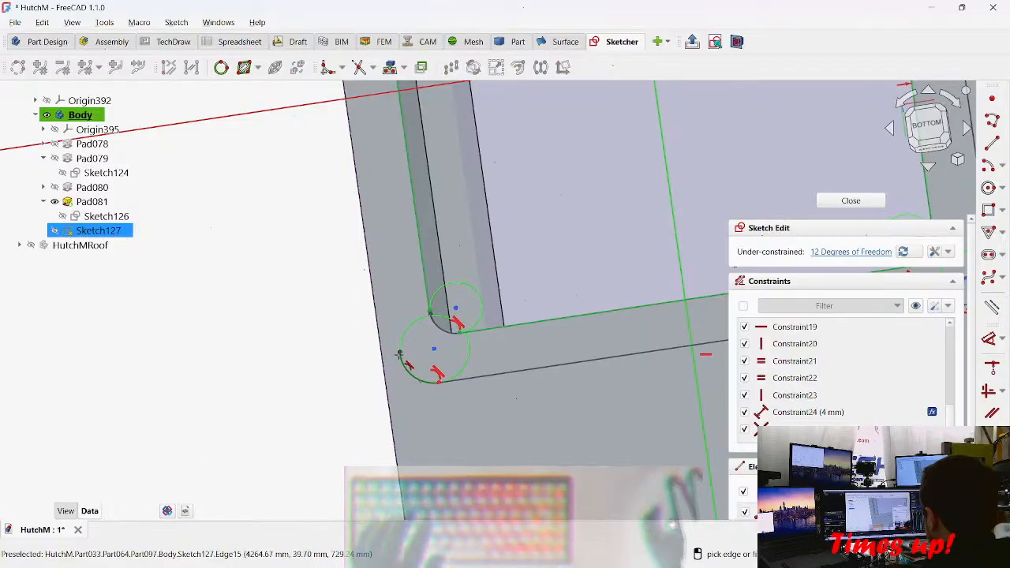
click(399, 355)
click(378, 311)
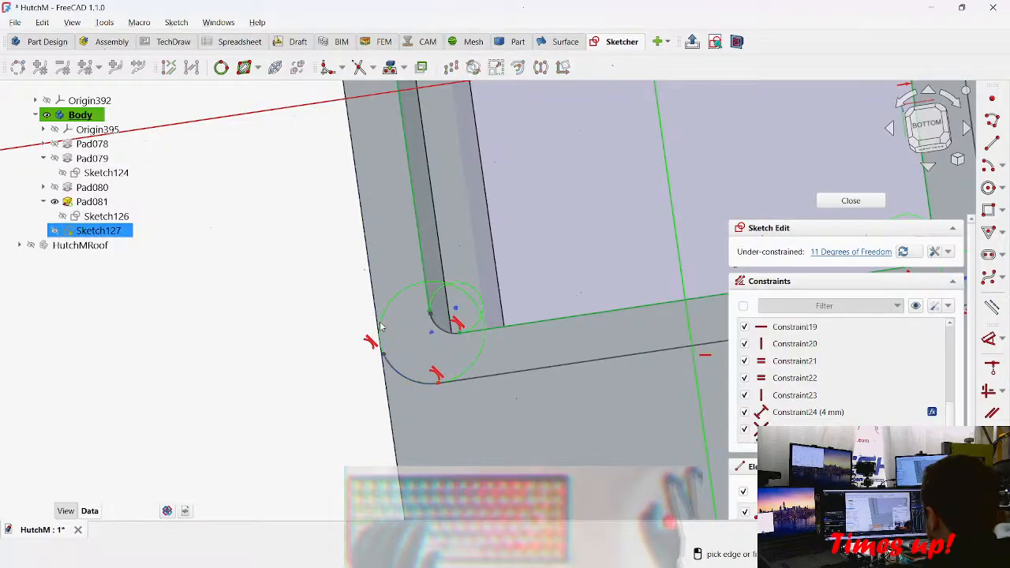
Step: Try to make the outer arc's free end coincident with the side edge, and undo the tangency with that edge
scroll(409, 357, up, 3)
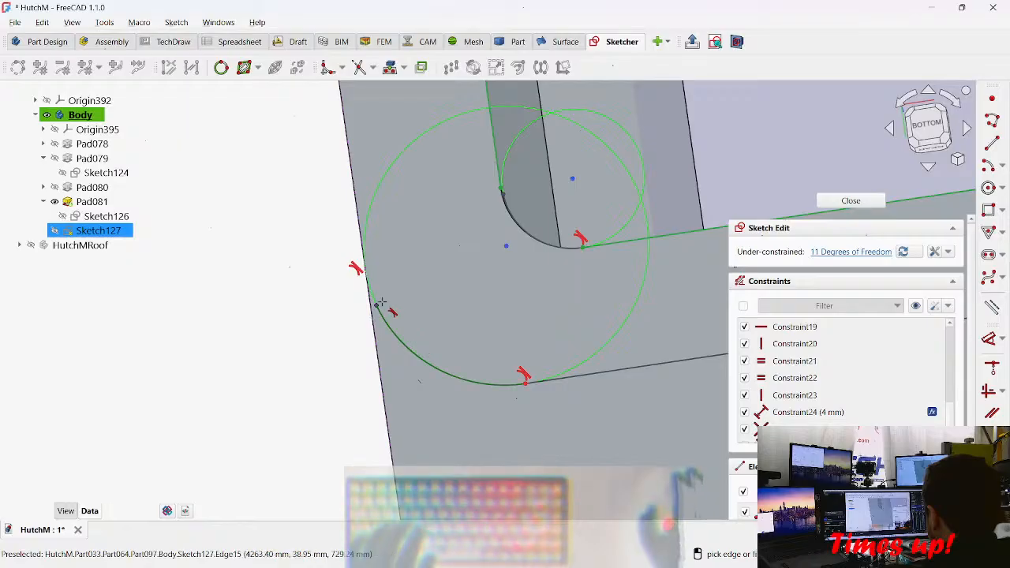
scroll(384, 305, up, 2)
mouse_move(375, 310)
mouse_down()
mouse_move(387, 225)
mouse_move(484, 176)
mouse_move(543, 197)
mouse_move(379, 306)
mouse_up()
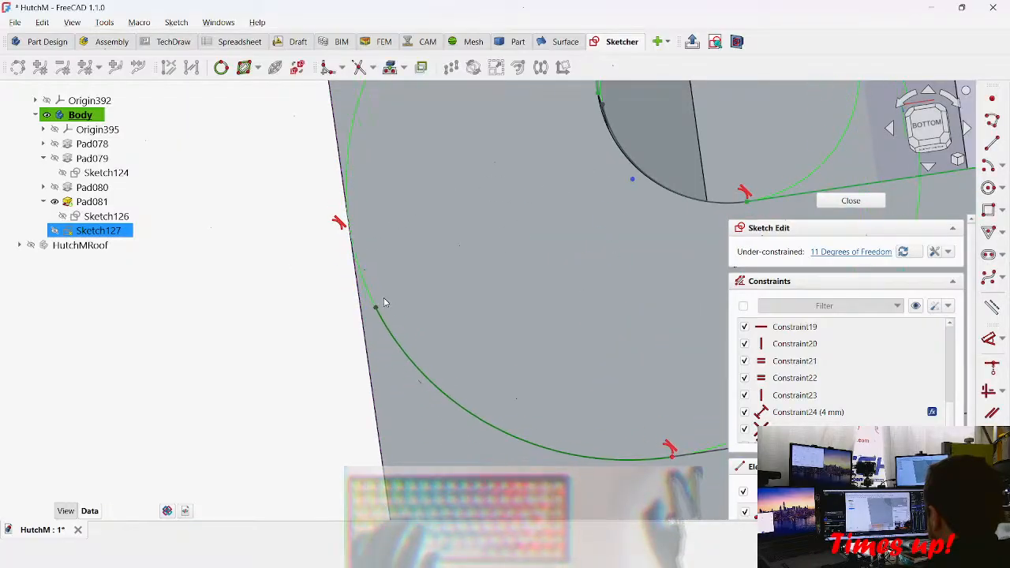
click(376, 307)
click(361, 320)
click(376, 306)
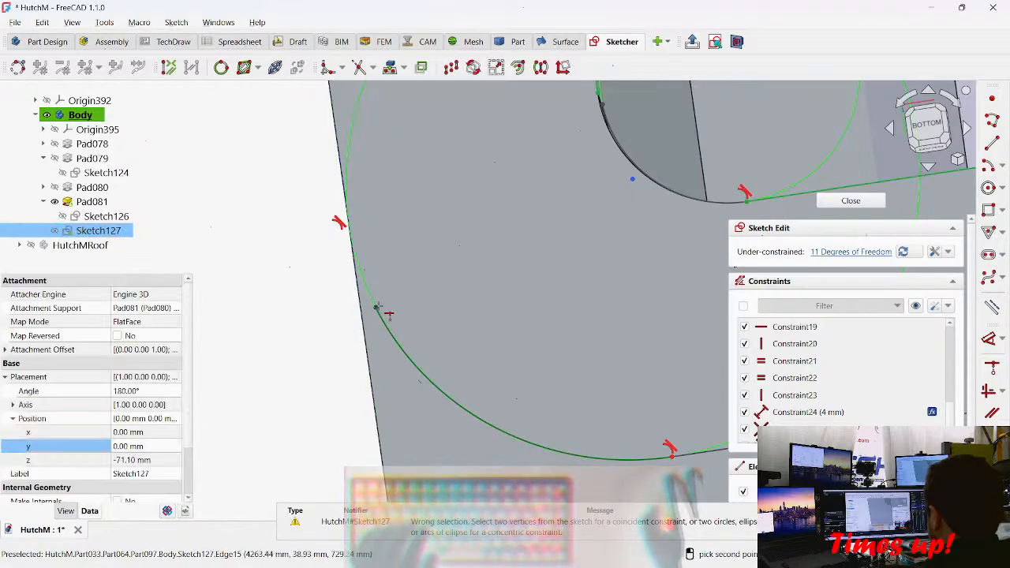
click(376, 307)
click(376, 307)
click(376, 307)
key(ctrl+z)
key(ctrl+z)
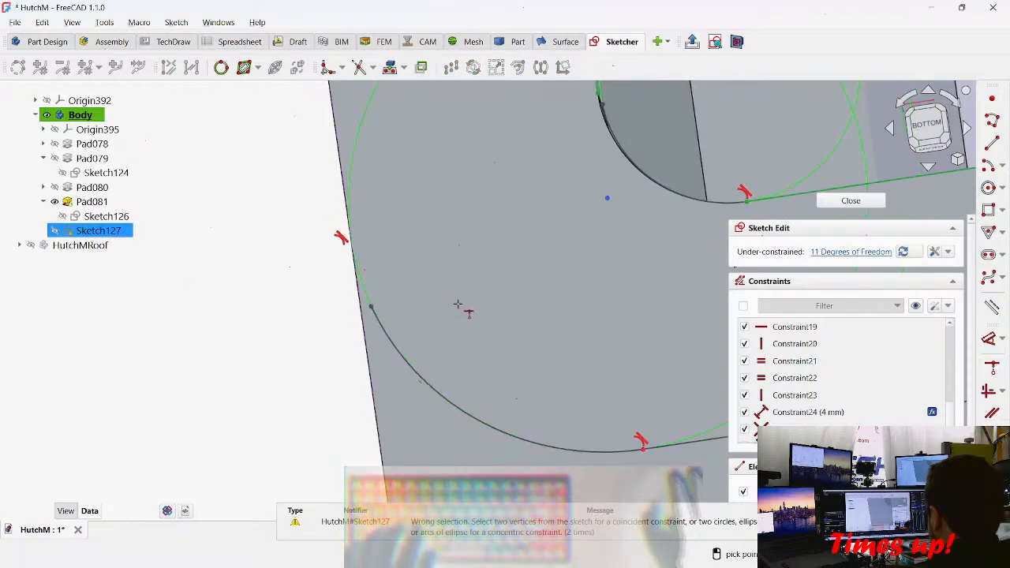
scroll(411, 318, down, 10)
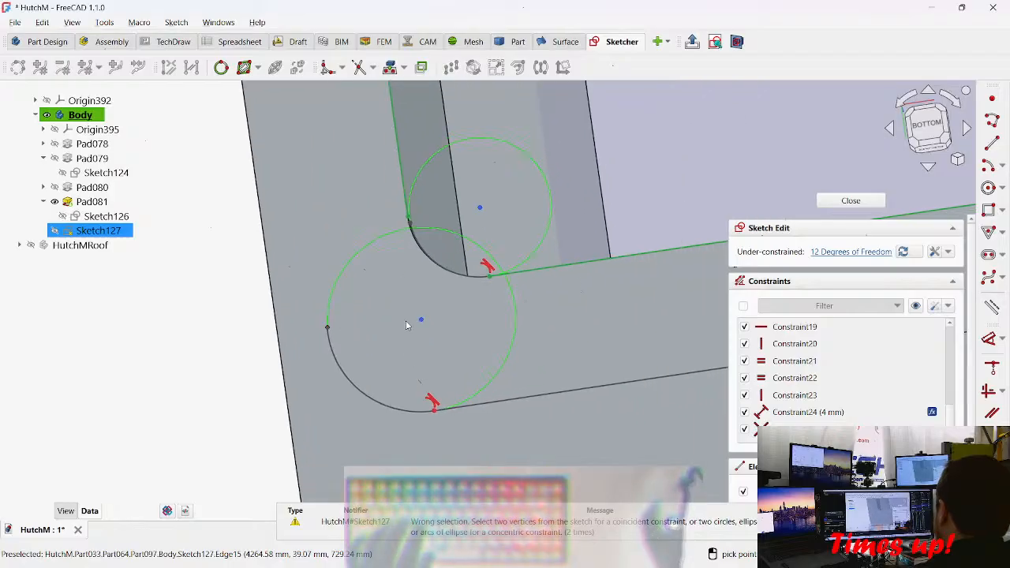
mouse_move(411, 317)
middle_down()
mouse_move(337, 404)
mouse_move(374, 276)
middle_up()
scroll(374, 276, up, 4)
middle_drag(316, 302, 350, 340)
key(s)
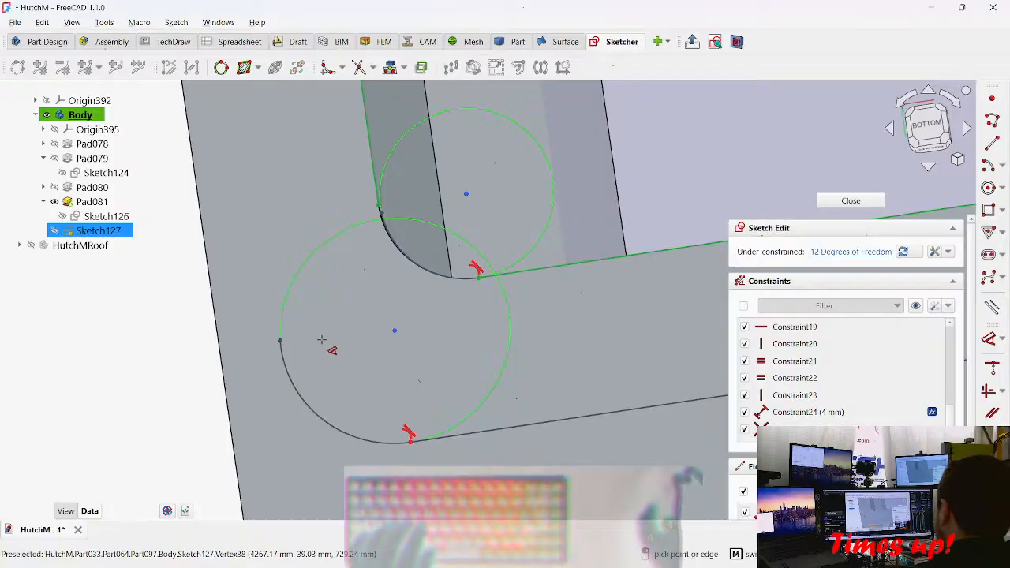
mouse_move(302, 345)
middle_down()
mouse_move(402, 345)
mouse_move(498, 324)
middle_up()
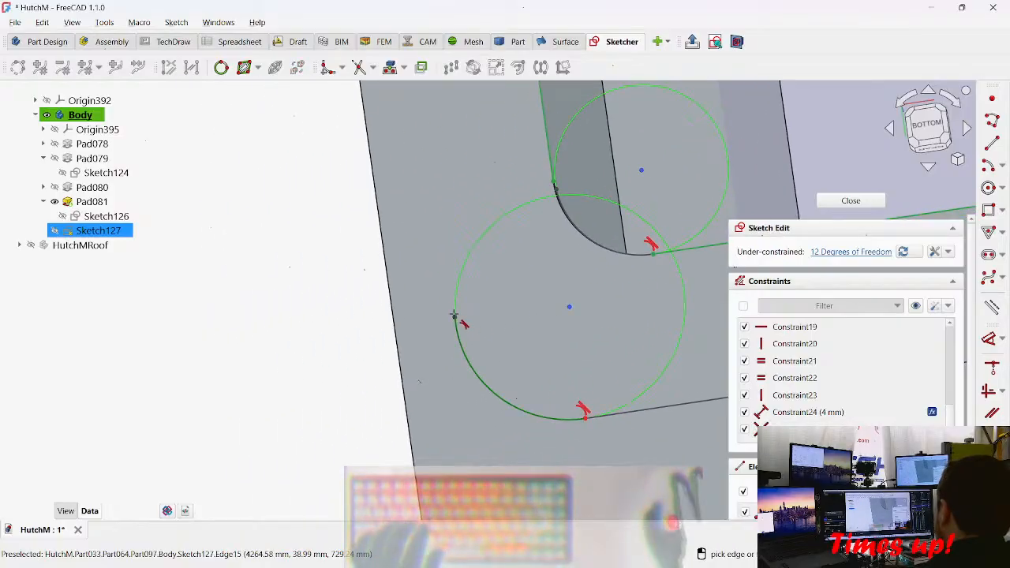
mouse_move(454, 320)
mouse_down()
mouse_move(411, 310)
mouse_move(397, 287)
mouse_move(428, 306)
mouse_up()
Step: Draw a polyline about 36.7 mm up the panel's outer side edge, continuing with a tangent arc around the rounded upper corner
scroll(428, 319, down, 7)
mouse_move(468, 329)
middle_down()
mouse_move(581, 266)
mouse_move(552, 226)
mouse_move(496, 228)
mouse_move(458, 248)
mouse_move(537, 280)
mouse_move(499, 368)
mouse_move(485, 319)
middle_up()
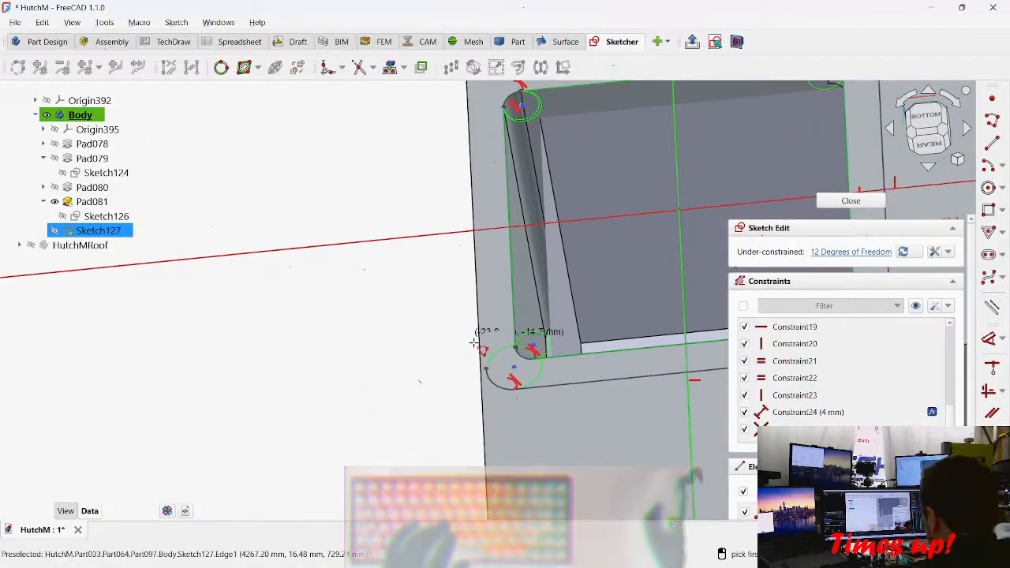
middle_drag(478, 292, 474, 267)
scroll(474, 266, up, 2)
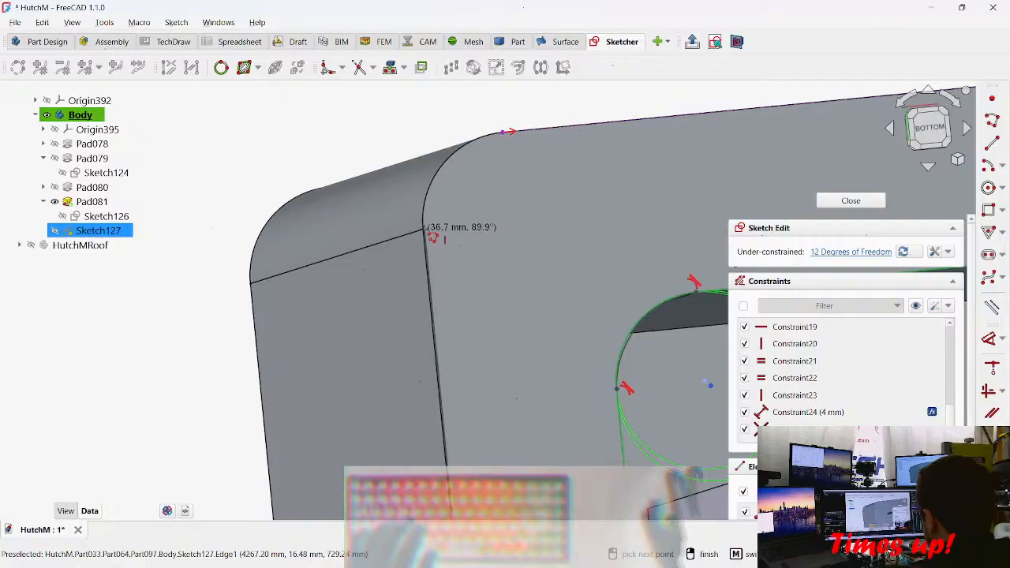
click(427, 231)
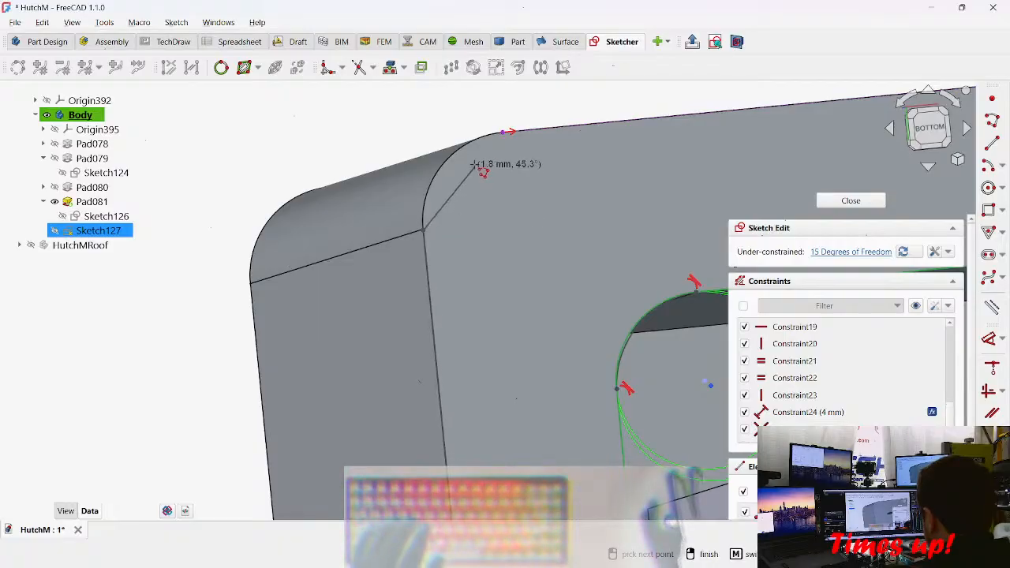
key(m)
key(m)
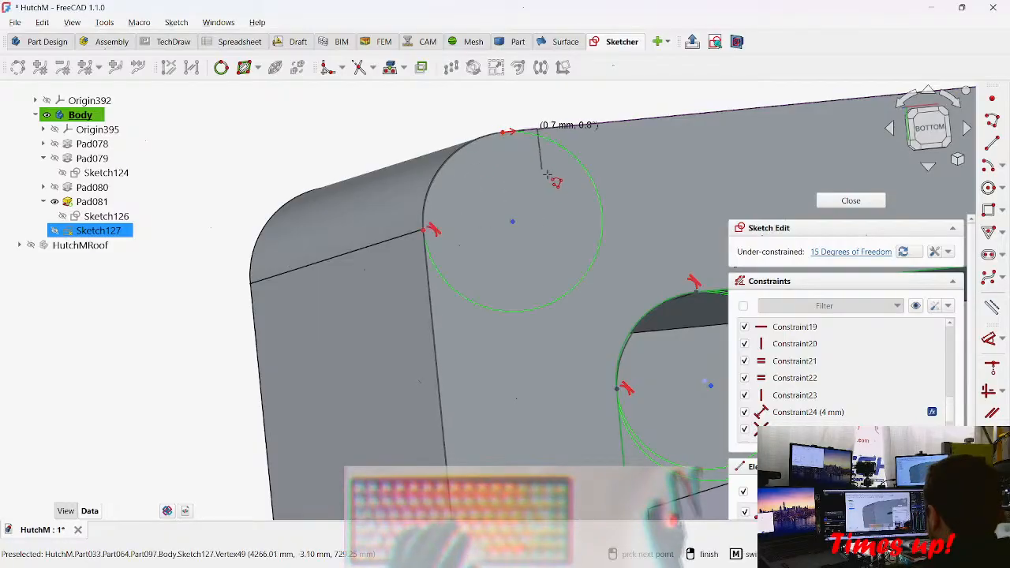
scroll(540, 233, down, 2)
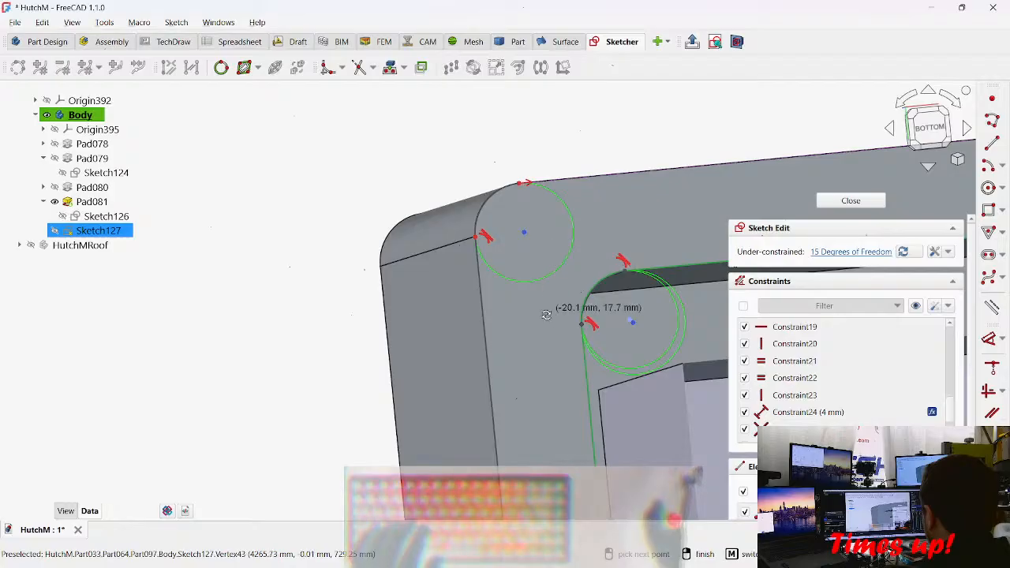
scroll(552, 316, up, 3)
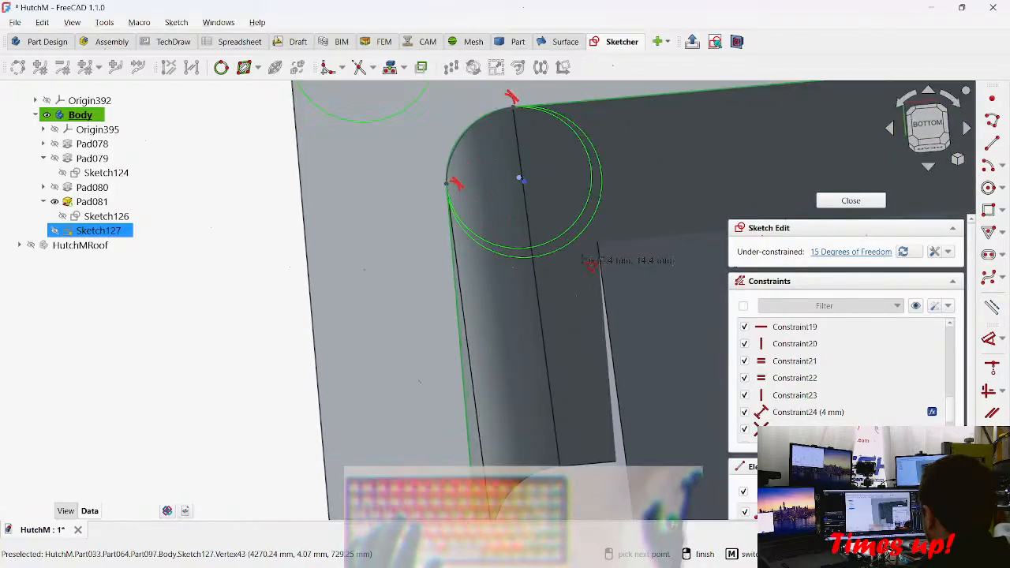
Step: Separate the duplicate inner arc at the opening's upper corner from the other arc and delete it
drag(521, 181, 594, 226)
click(514, 136)
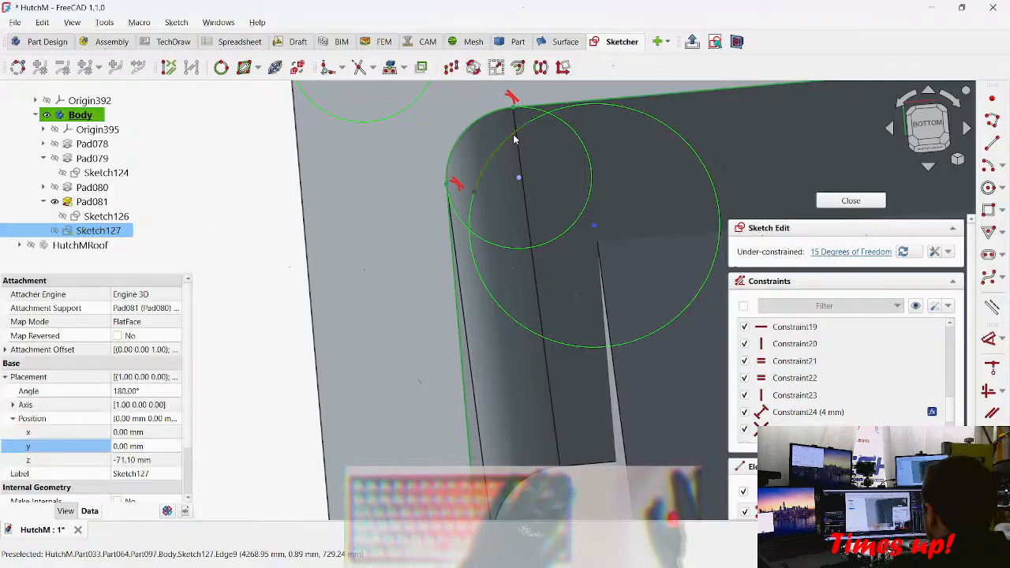
key(Delete)
Step: Constrain the outer lower corner arc tangent to the side line at that line's lower end
middle_drag(537, 159, 616, 221)
scroll(634, 289, down, 3)
mouse_move(634, 288)
middle_down()
mouse_move(536, 207)
mouse_move(514, 133)
mouse_move(496, 134)
middle_up()
scroll(537, 315, up, 5)
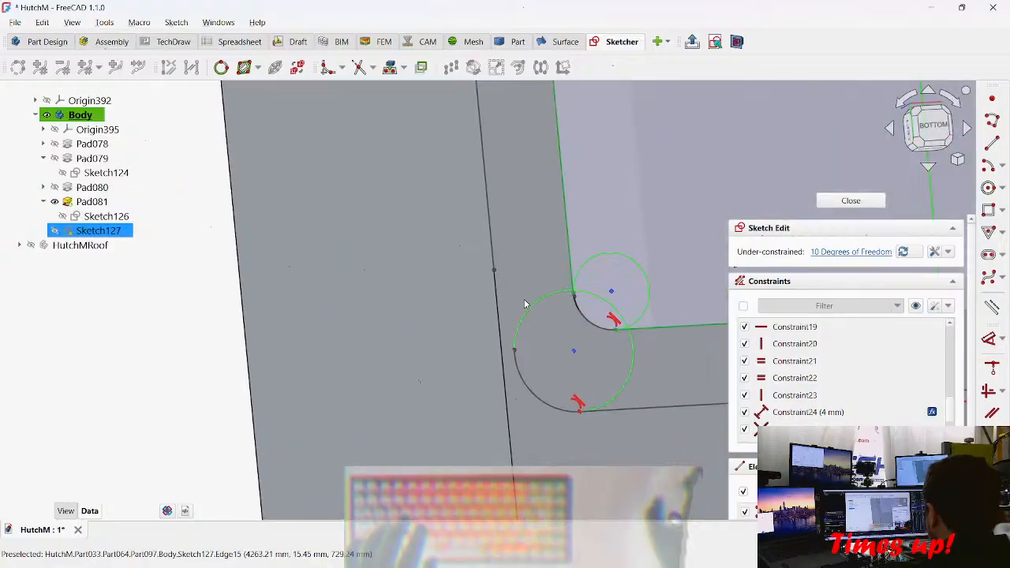
click(513, 348)
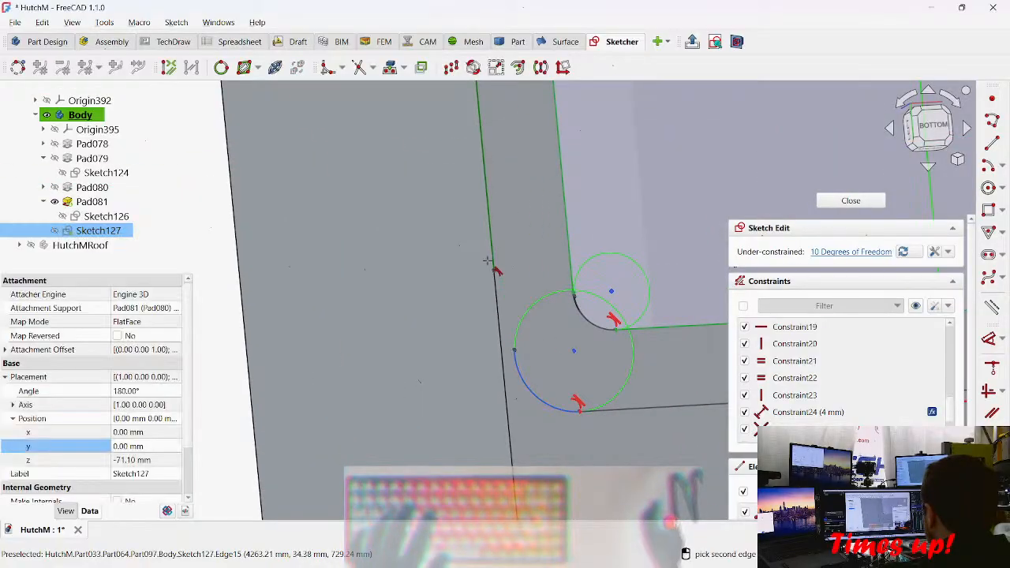
click(495, 273)
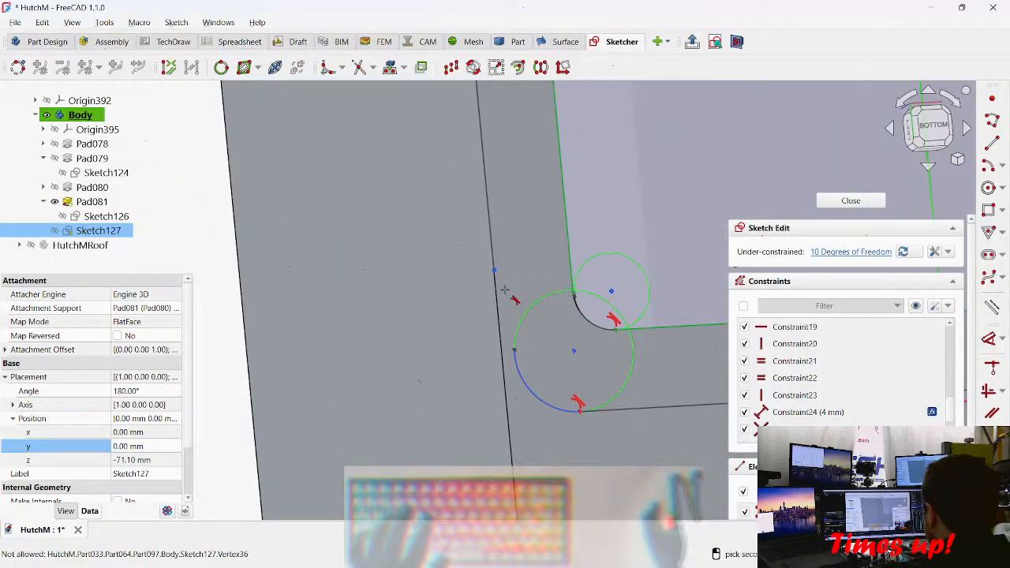
click(515, 351)
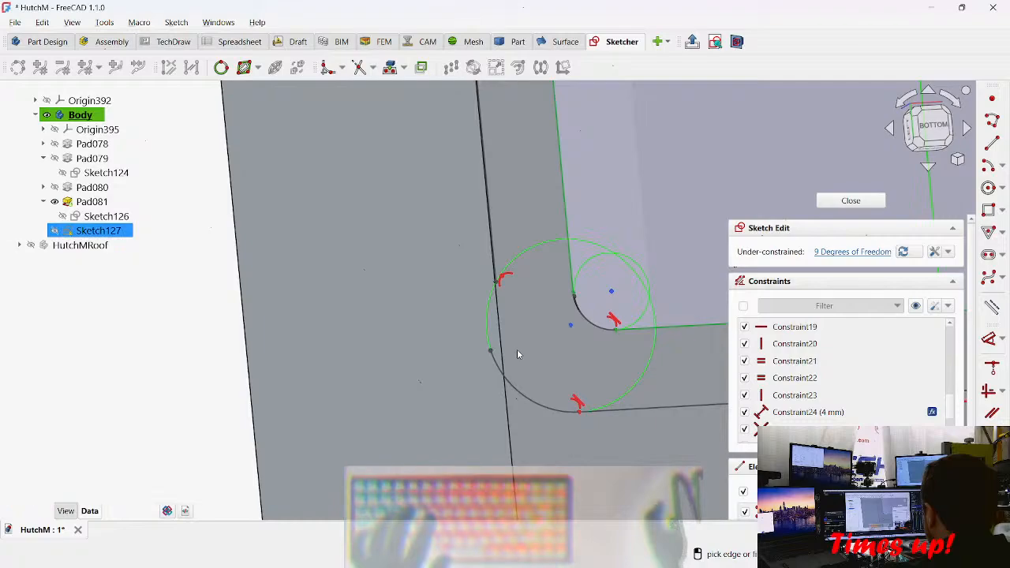
mouse_move(492, 354)
mouse_down()
mouse_move(605, 361)
mouse_move(604, 349)
mouse_up()
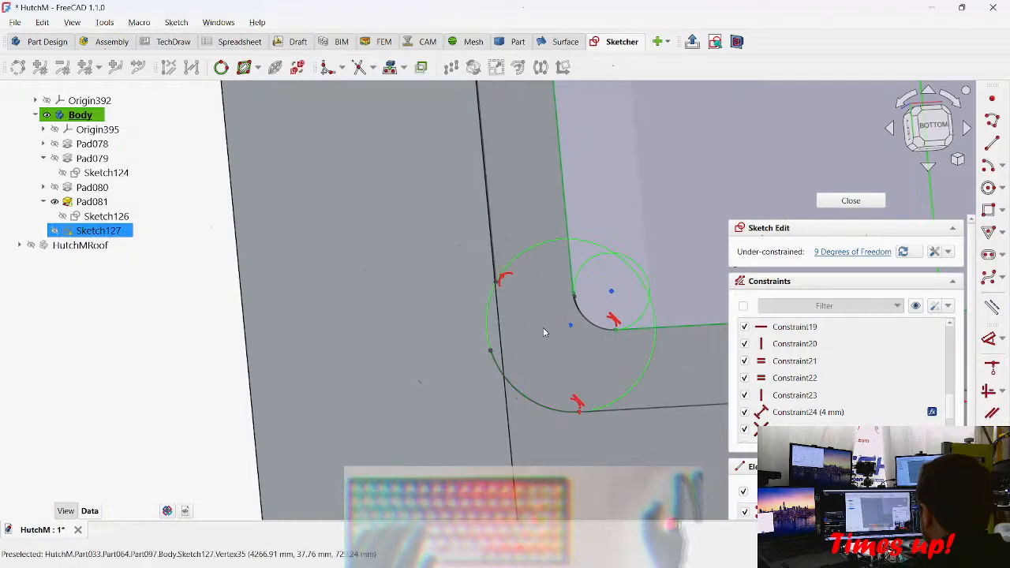
Step: Reopen Sketch127 and make the lower end of the opening's inner side line coincident with the adjoining lower corner arc's end
key(Escape)
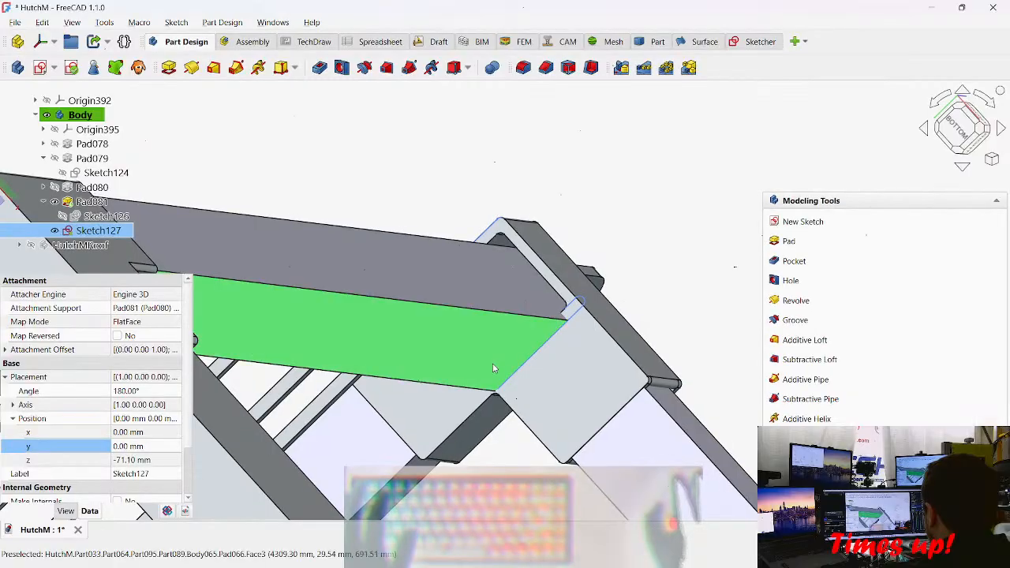
double_click(100, 234)
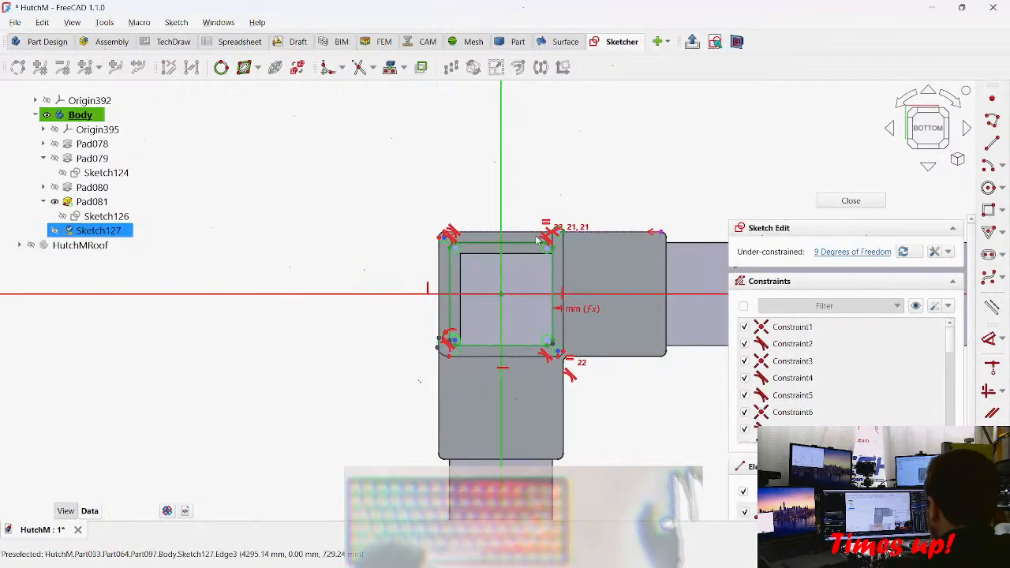
scroll(535, 299, up, 5)
drag(569, 321, 534, 312)
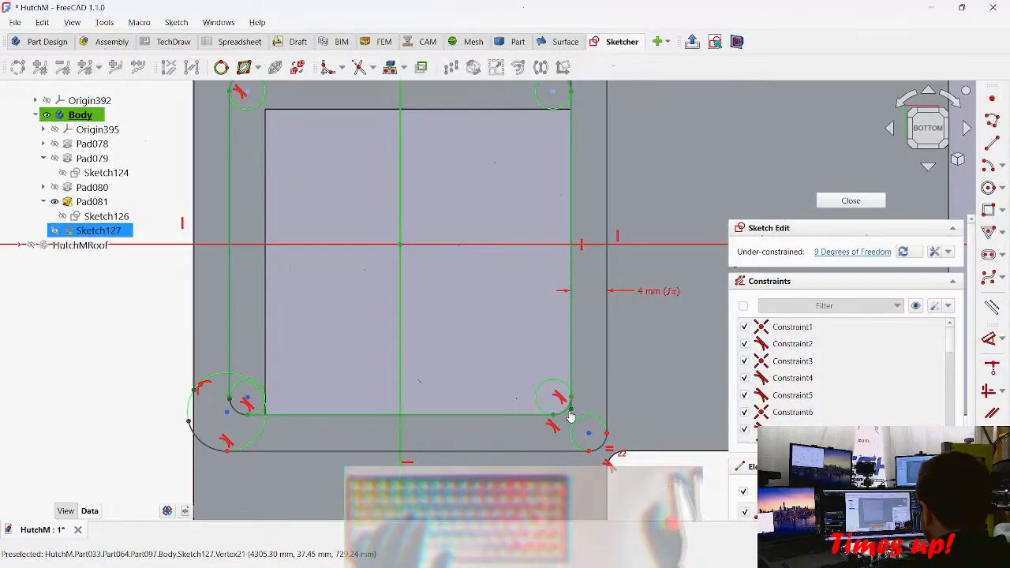
scroll(571, 413, up, 6)
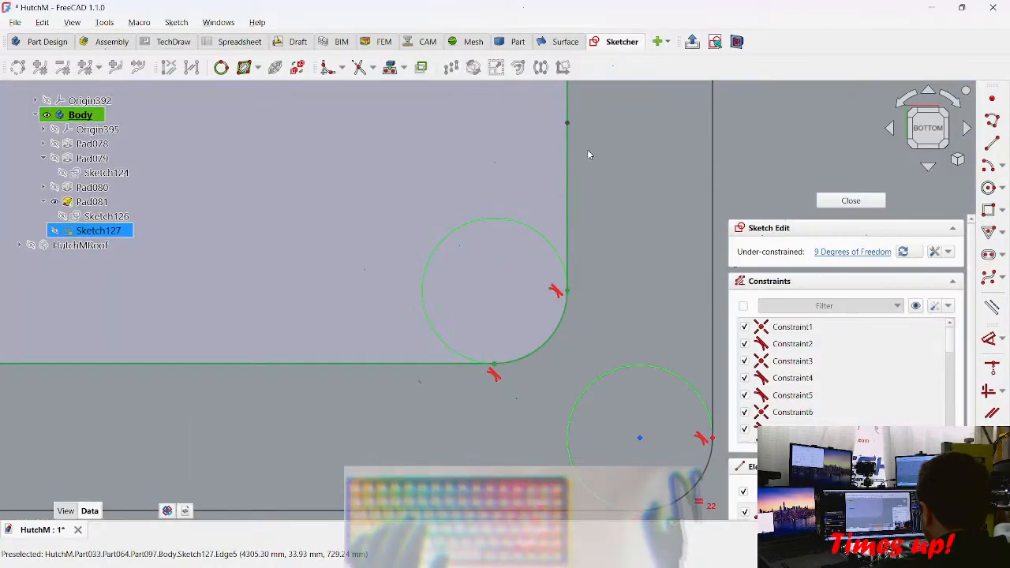
key(g)
key(f)
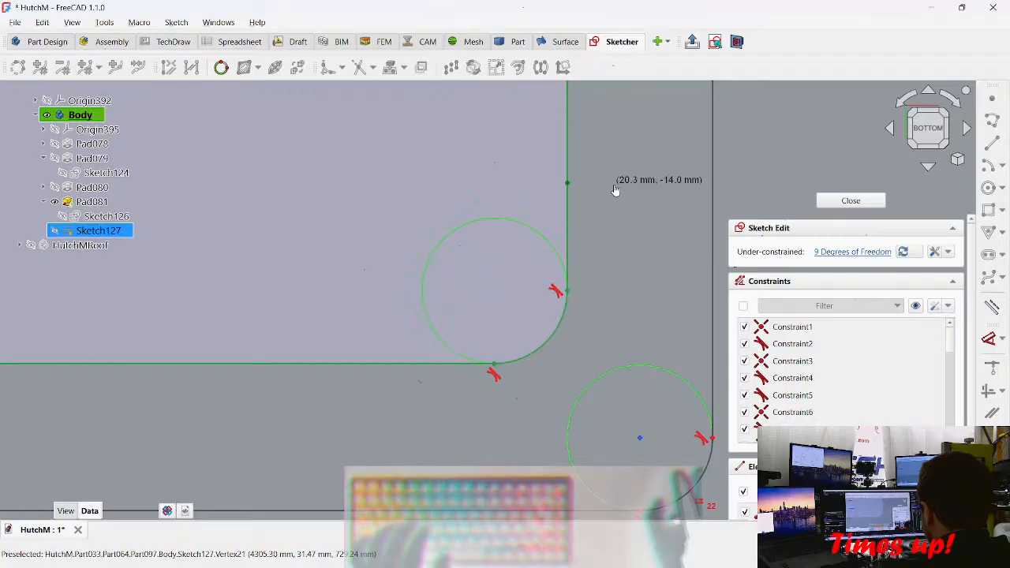
key(Escape)
scroll(598, 224, up, 3)
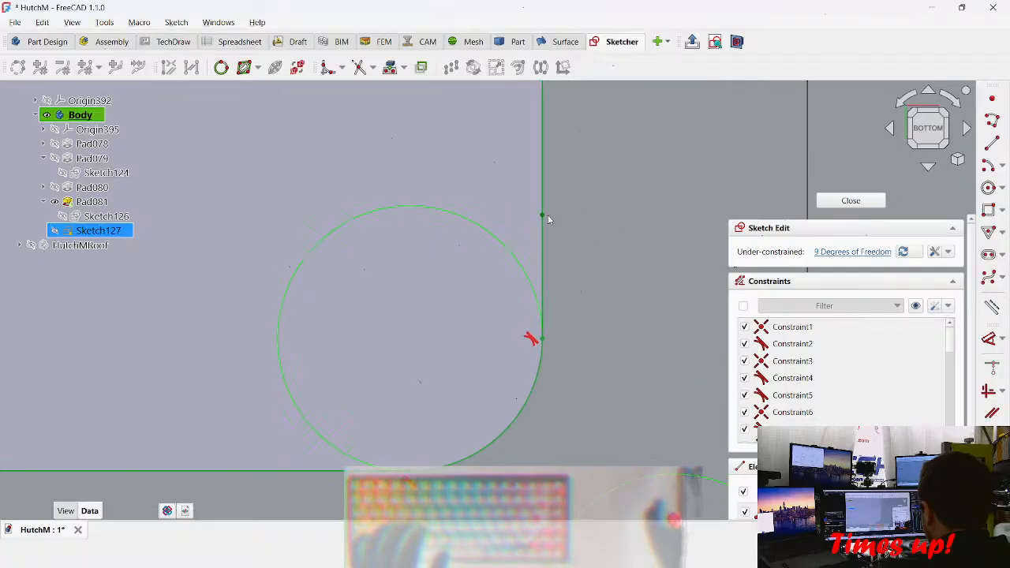
key(c)
click(542, 217)
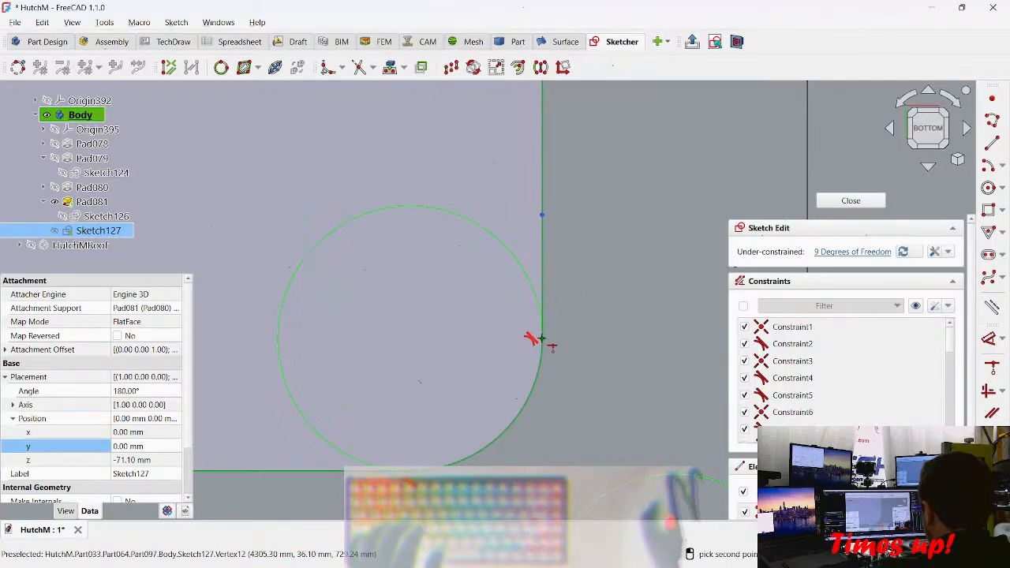
click(542, 340)
Step: Delete the outline's outer side line together with its tangency to the large lower corner arc
scroll(580, 315, down, 5)
scroll(587, 219, down, 3)
middle_drag(604, 334, 621, 273)
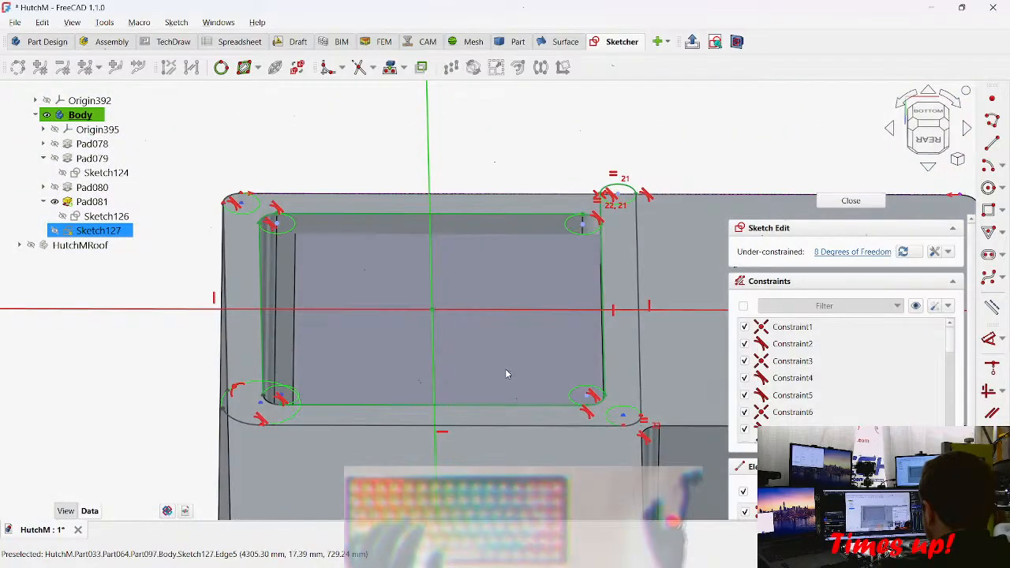
scroll(360, 355, up, 6)
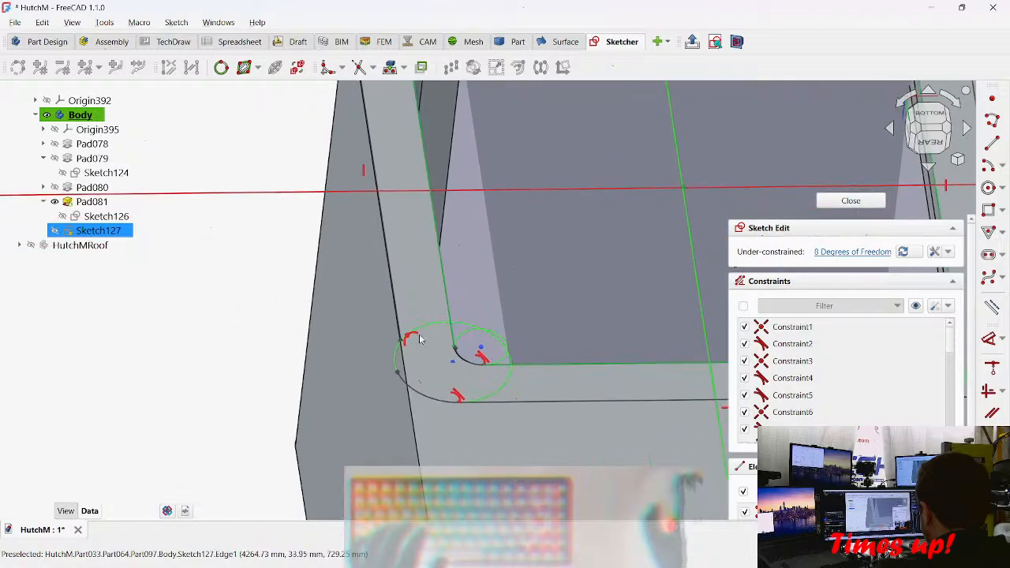
scroll(410, 351, up, 3)
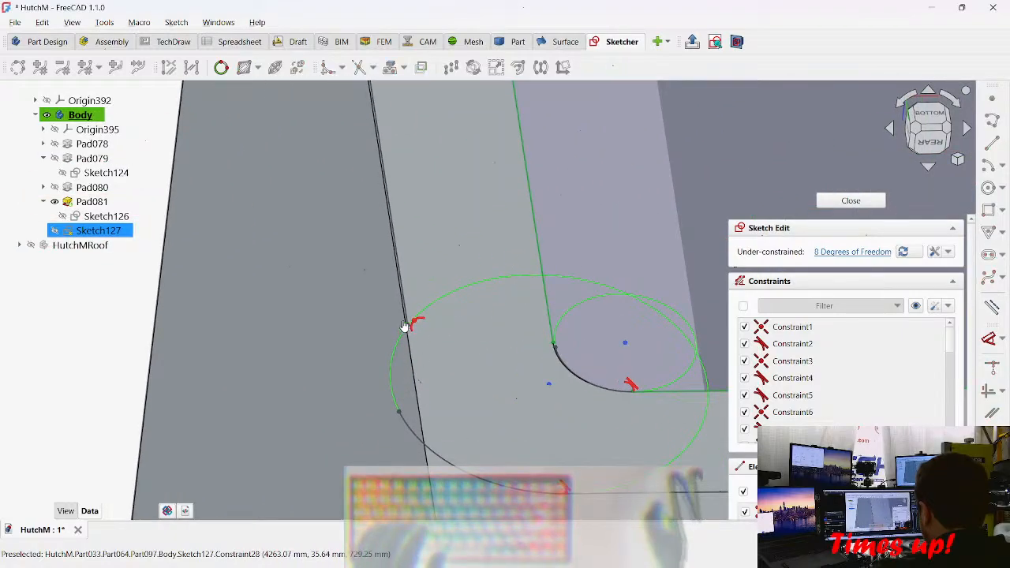
click(407, 329)
drag(406, 325, 468, 260)
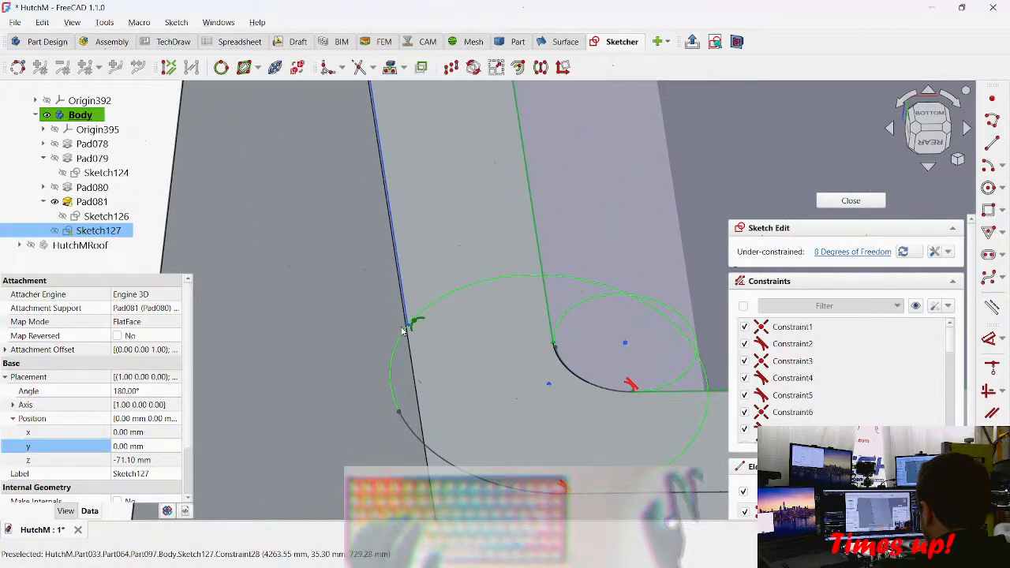
mouse_move(411, 325)
mouse_down()
mouse_move(473, 289)
mouse_move(417, 322)
mouse_up()
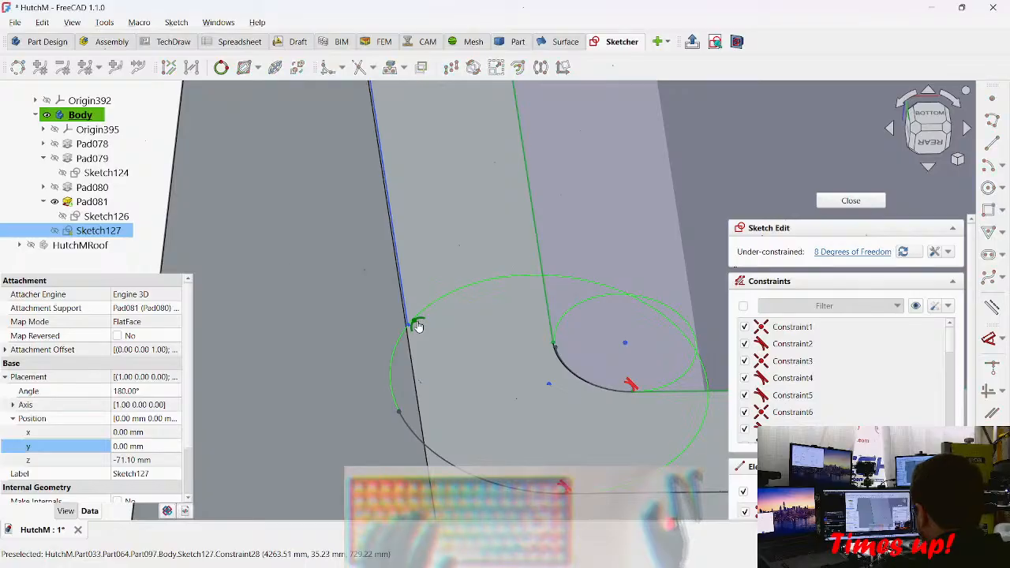
click(416, 324)
key(Delete)
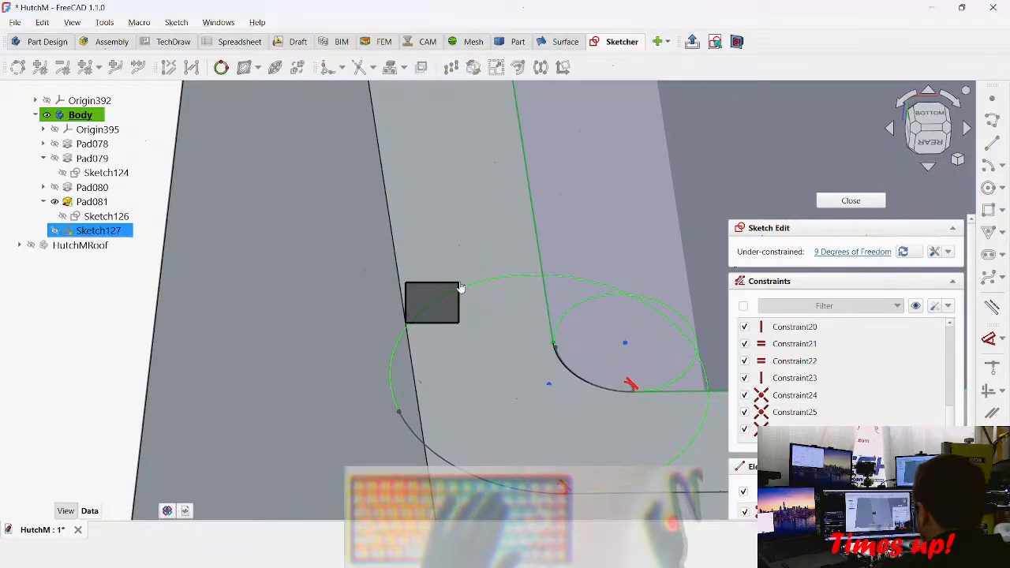
Step: Project the body's outer side edge into the sketch as external geometry
scroll(467, 248, down, 2)
middle_drag(467, 248, 402, 535)
middle_drag(355, 91, 359, 320)
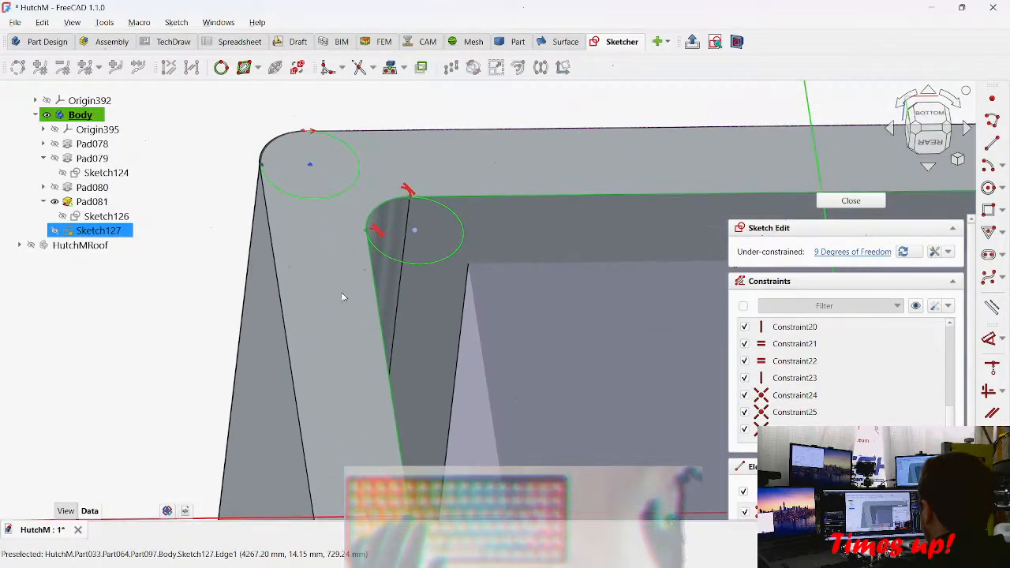
scroll(308, 226, up, 4)
middle_drag(275, 167, 336, 355)
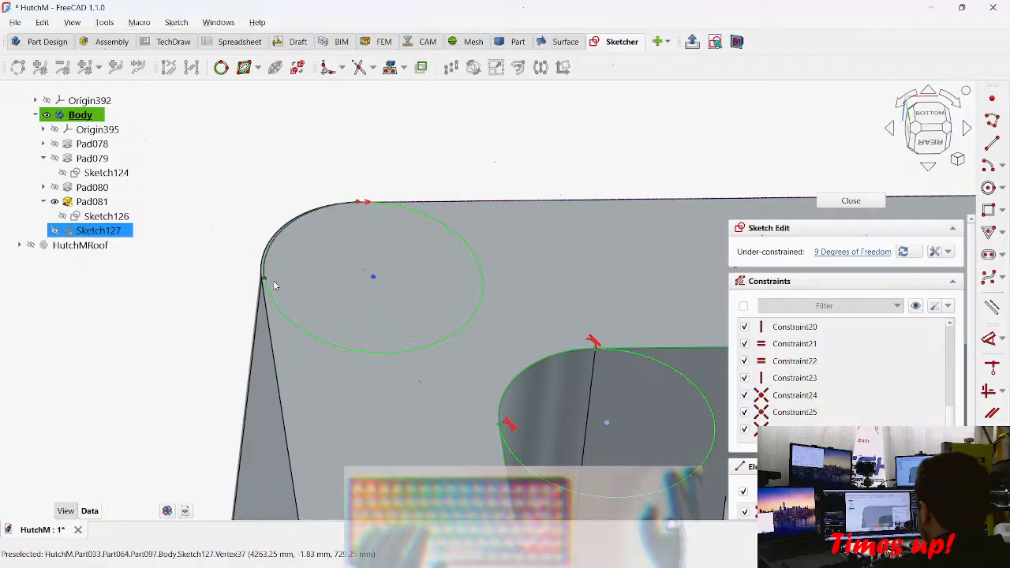
scroll(308, 355, up, 4)
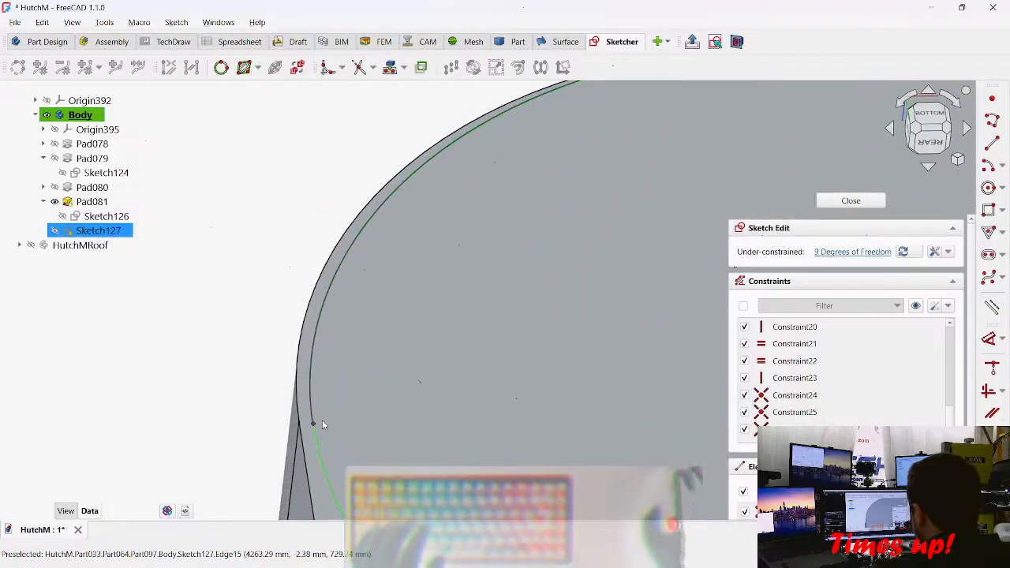
middle_drag(330, 478, 360, 281)
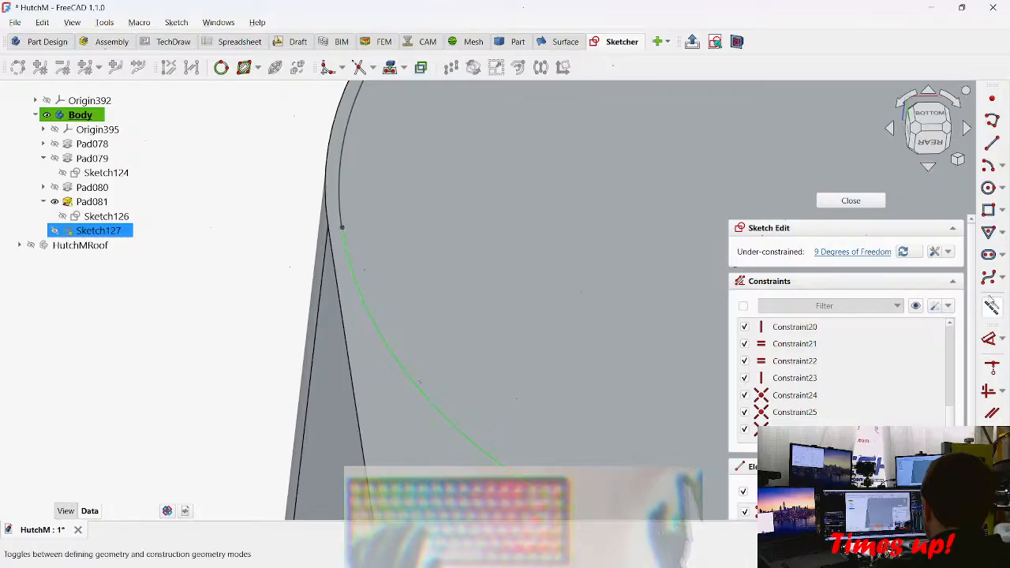
click(390, 67)
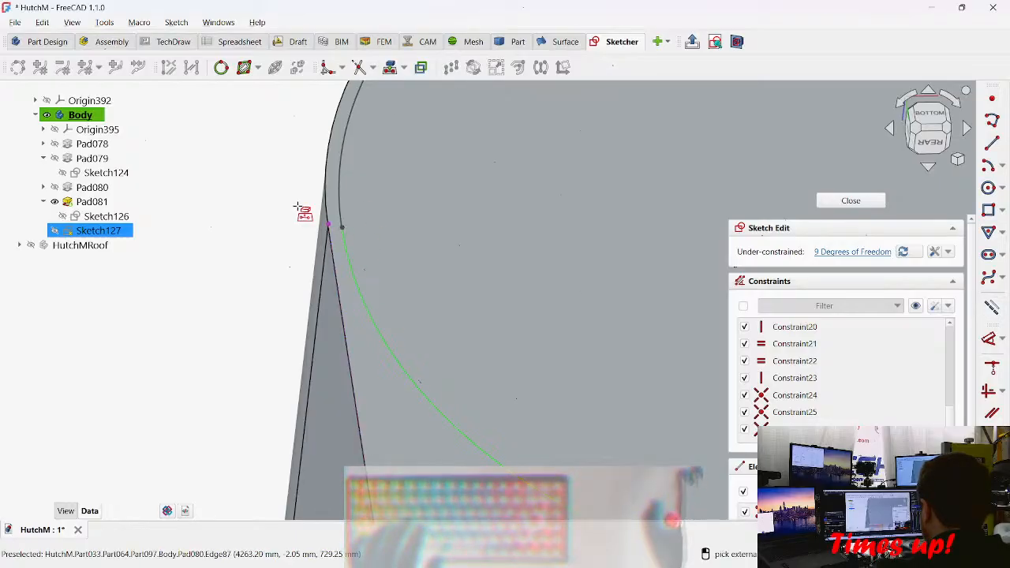
scroll(411, 171, down, 3)
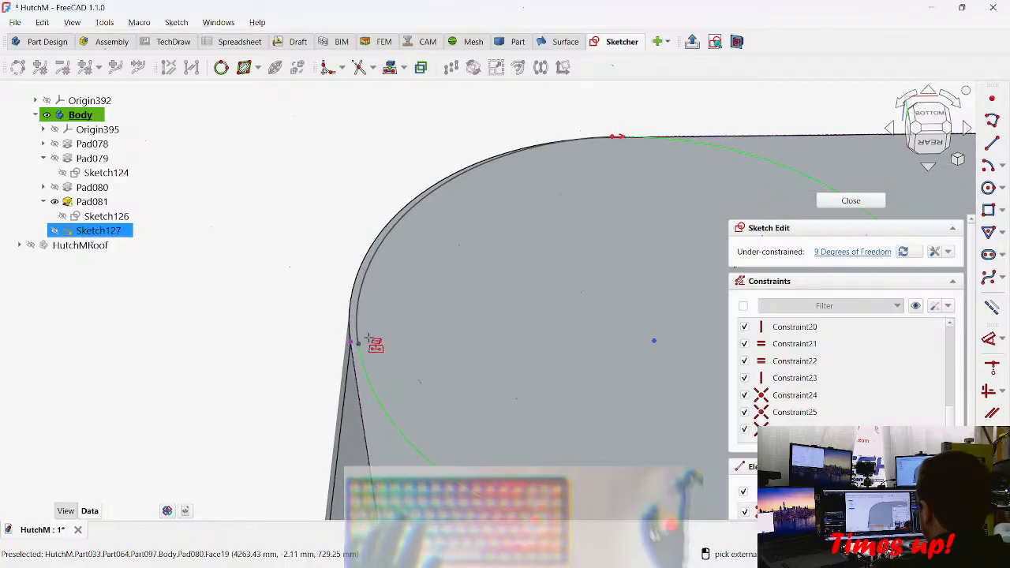
Step: Make the outer upper corner arc's free end coincident with the projected side edge's upper endpoint
middle_drag(651, 170, 552, 295)
middle_drag(439, 305, 409, 331)
scroll(409, 330, up, 4)
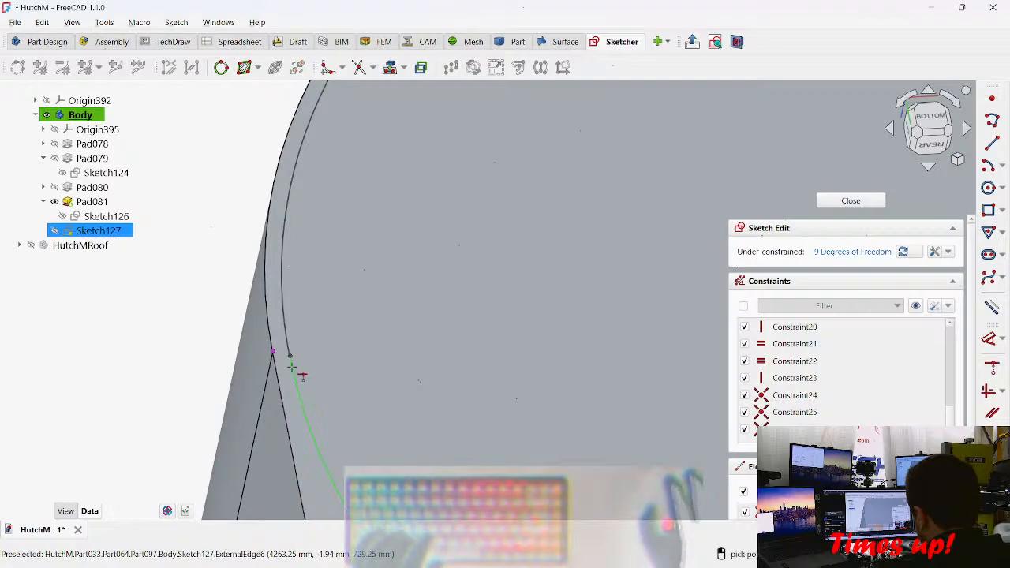
click(289, 356)
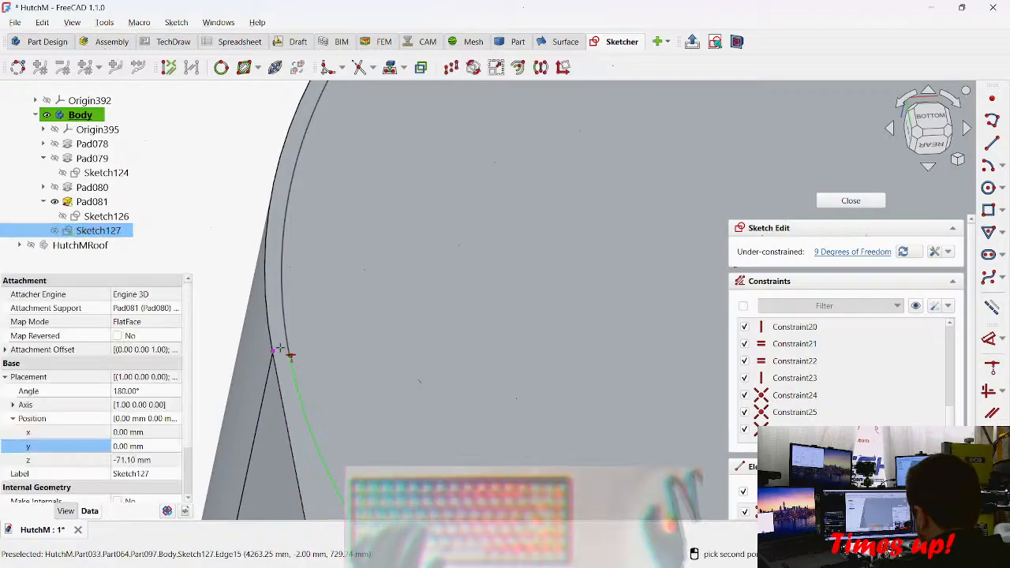
click(270, 351)
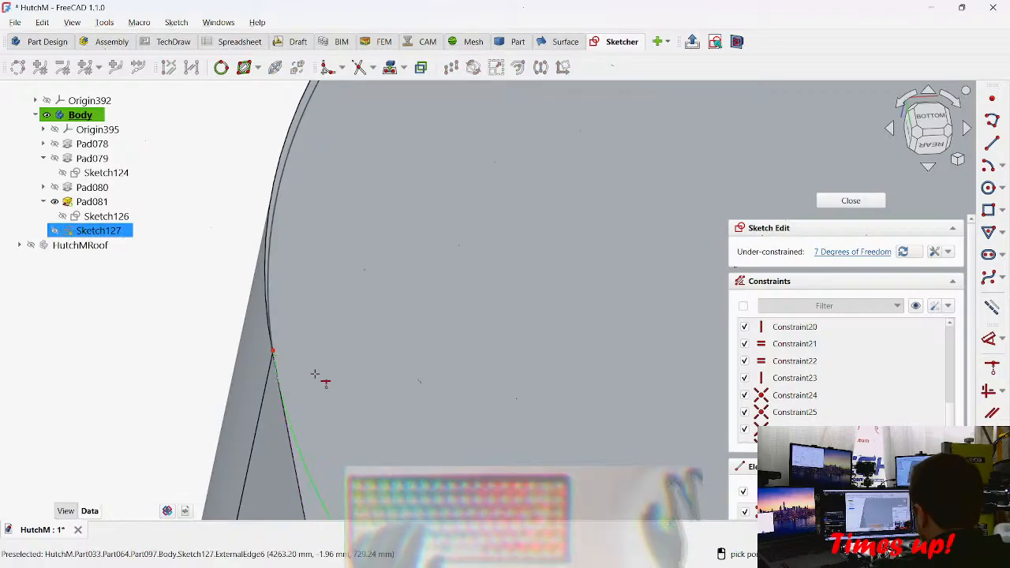
Step: Detach the outer upper corner arc's other end from the projected top edge and constrain it tangent to that edge at its endpoint
scroll(316, 387, down, 2)
mouse_move(330, 359)
middle_down()
mouse_move(318, 355)
mouse_move(347, 332)
middle_up()
middle_drag(498, 268, 446, 376)
scroll(473, 312, up, 3)
mouse_move(467, 258)
middle_down()
mouse_move(491, 299)
mouse_move(597, 280)
mouse_move(629, 245)
middle_up()
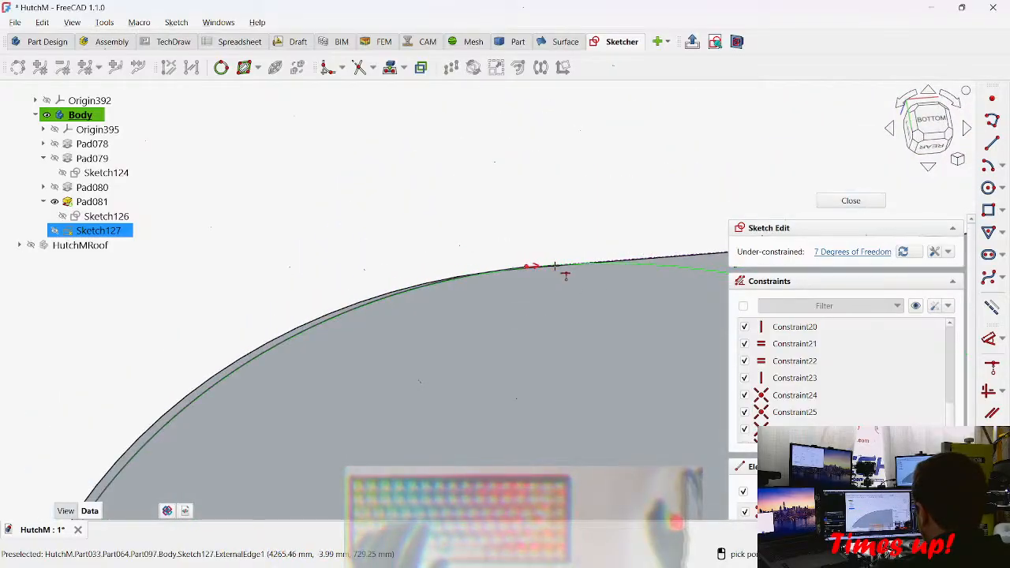
mouse_move(527, 274)
mouse_down()
mouse_move(537, 354)
mouse_move(466, 316)
mouse_move(500, 293)
mouse_move(407, 303)
mouse_move(314, 296)
mouse_move(319, 312)
mouse_move(453, 340)
mouse_move(395, 341)
mouse_move(435, 346)
mouse_up()
click(528, 269)
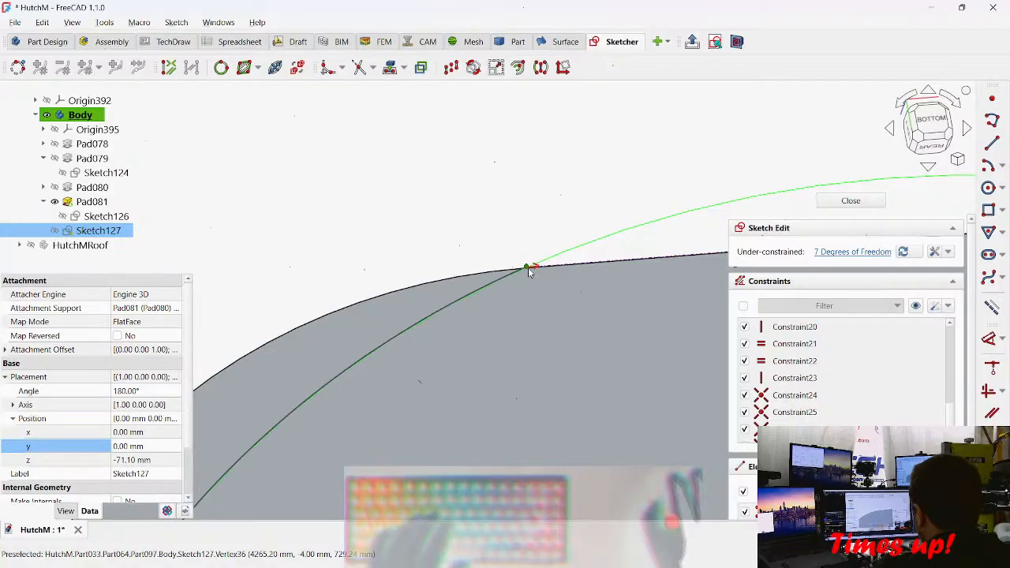
key(Delete)
drag(516, 273, 385, 261)
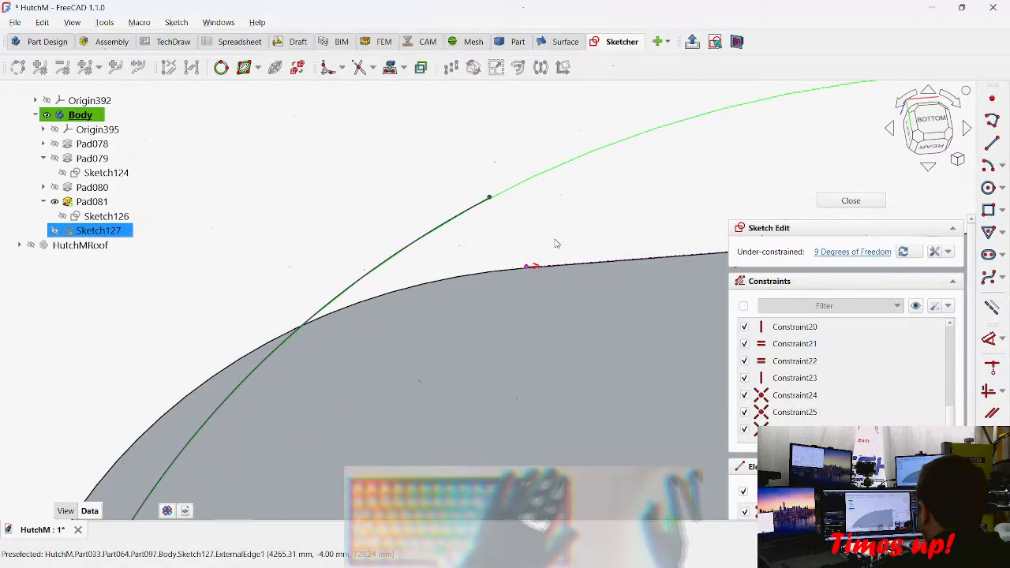
click(489, 195)
click(526, 266)
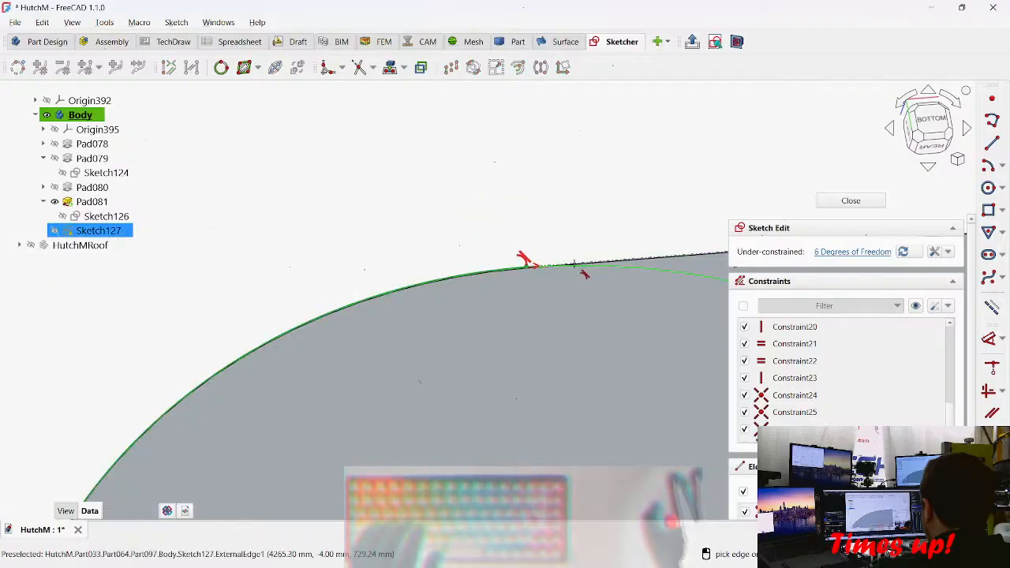
scroll(383, 250, down, 8)
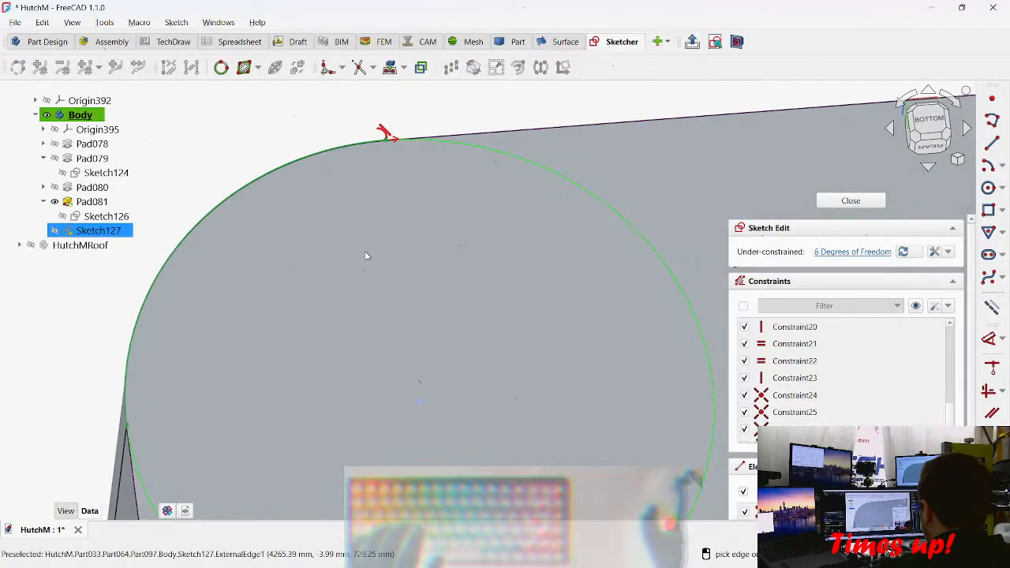
middle_drag(376, 320, 299, 102)
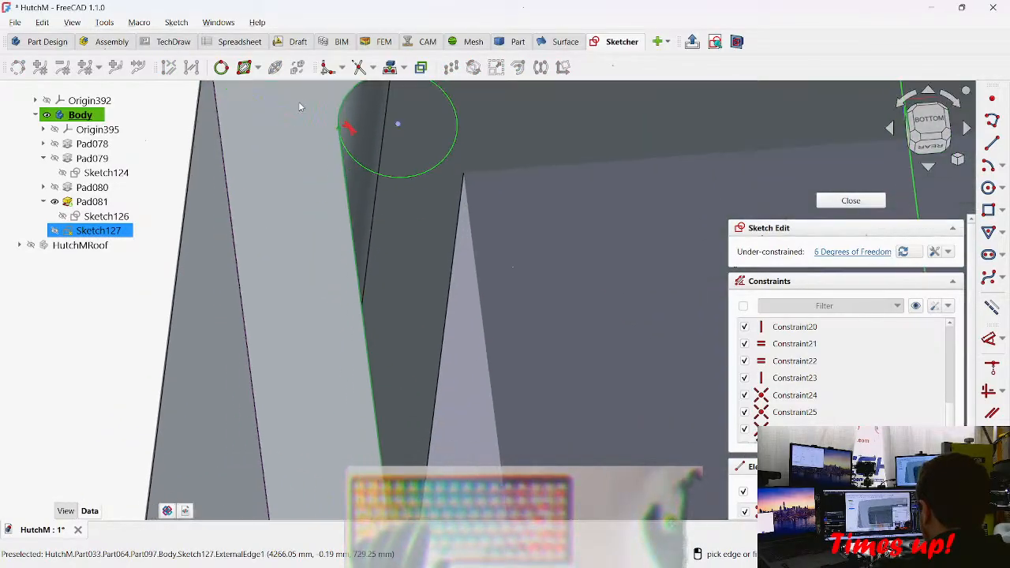
scroll(323, 194, down, 4)
scroll(339, 217, up, 4)
middle_drag(270, 157, 264, 259)
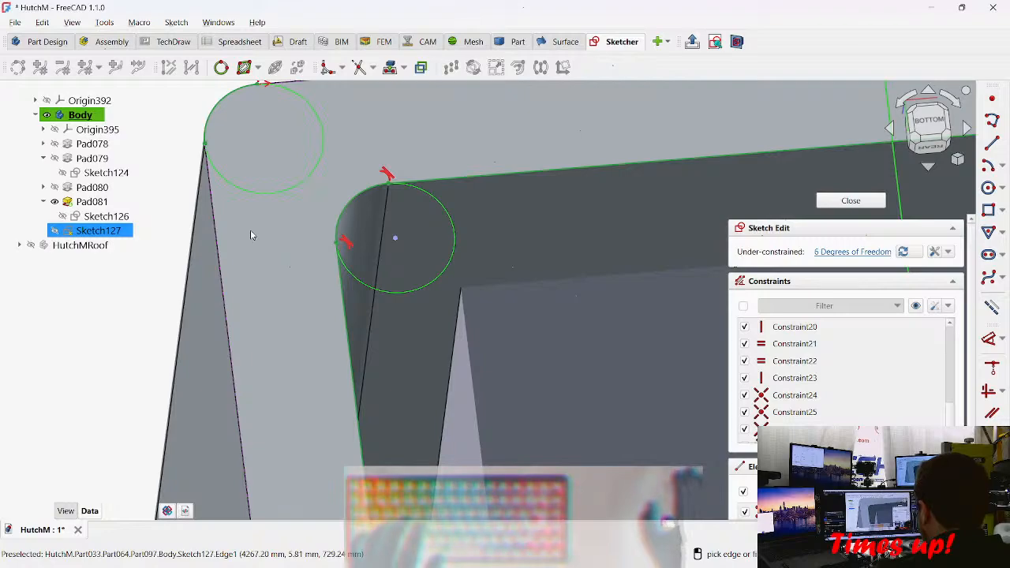
key(g)
key(c)
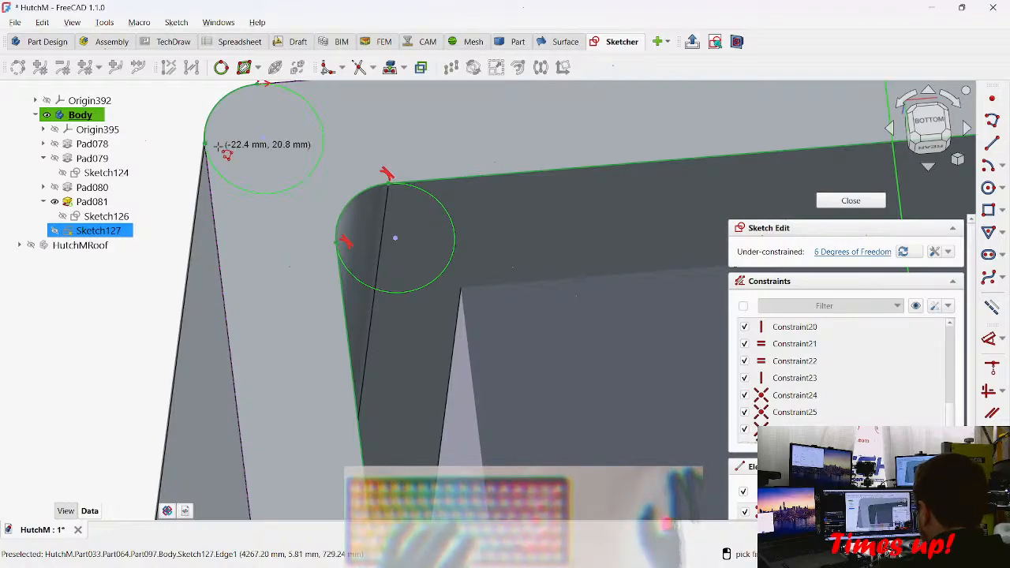
click(204, 142)
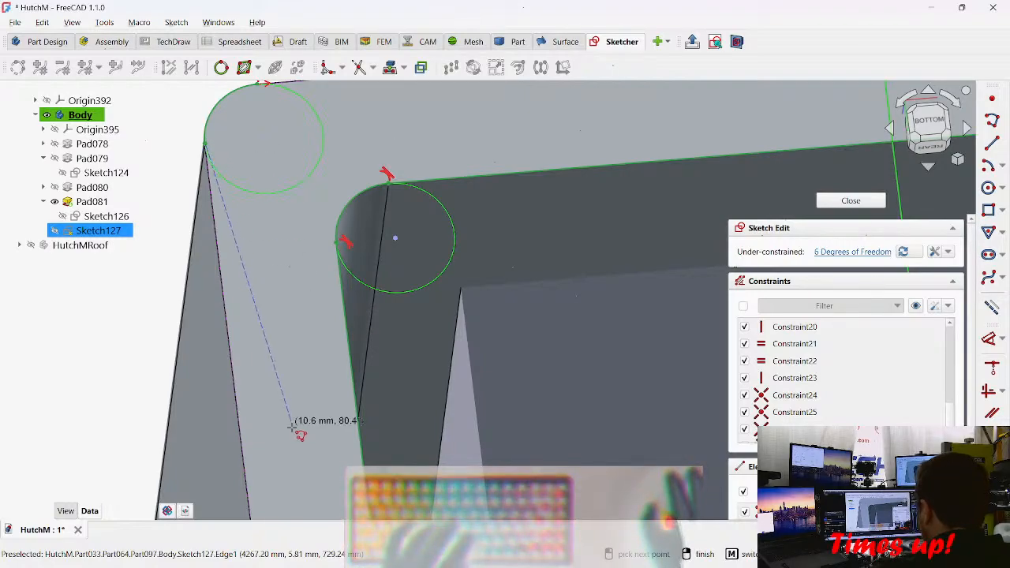
middle_drag(292, 420, 219, 93)
key(Escape)
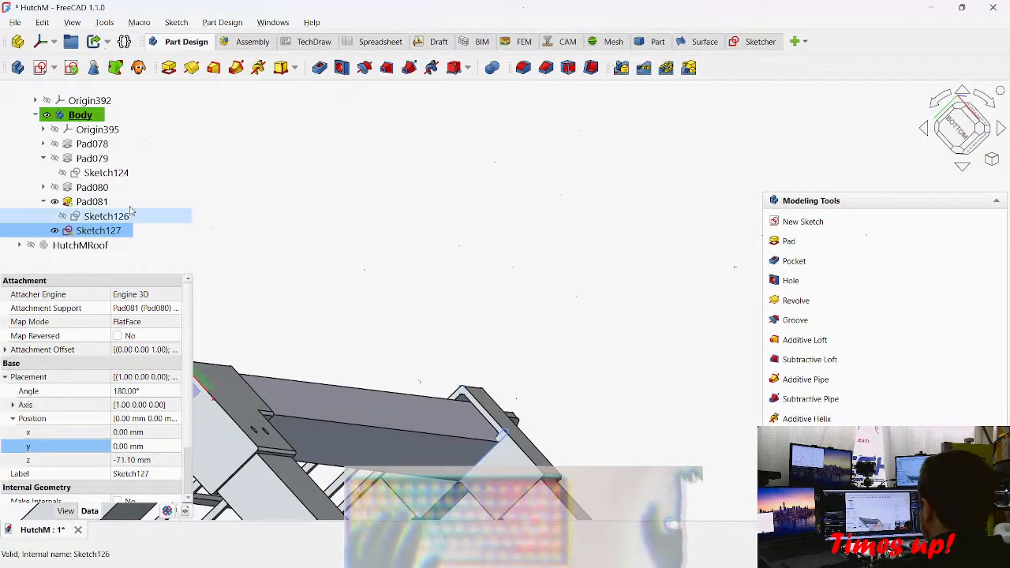
Step: Reopen Sketch127 and draw an outer side line about 40 mm long along the projected side edge, from the upper corner arc to the lower corner
double_click(93, 230)
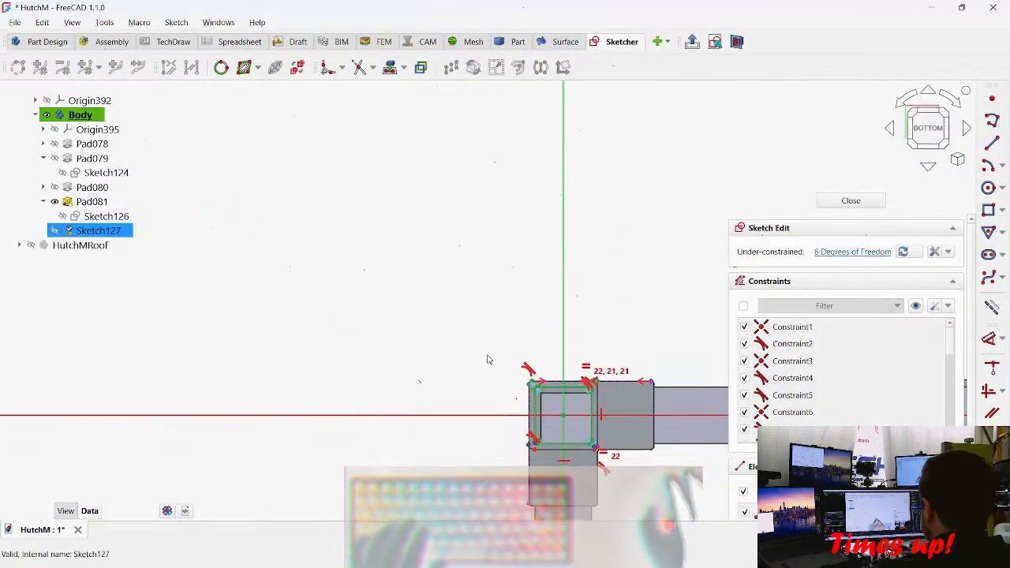
scroll(593, 394, up, 10)
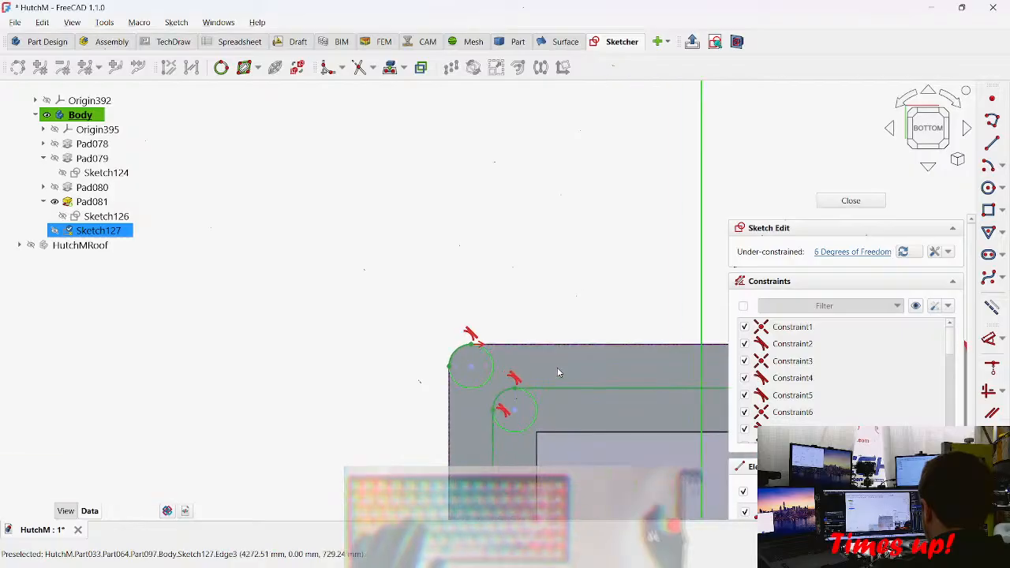
middle_drag(425, 324, 552, 319)
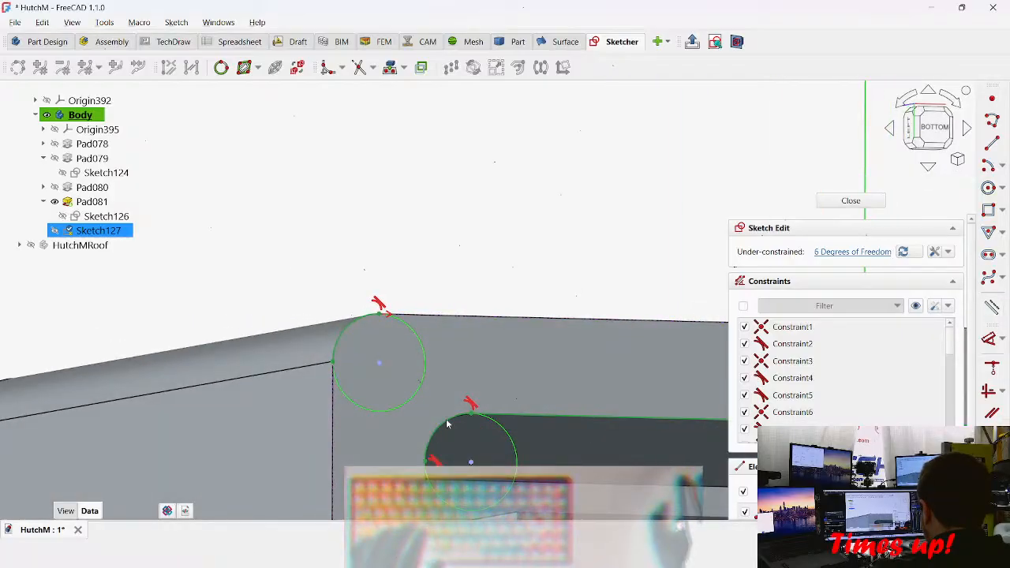
mouse_move(358, 321)
middle_down()
mouse_move(324, 290)
mouse_move(217, 282)
mouse_move(393, 383)
middle_up()
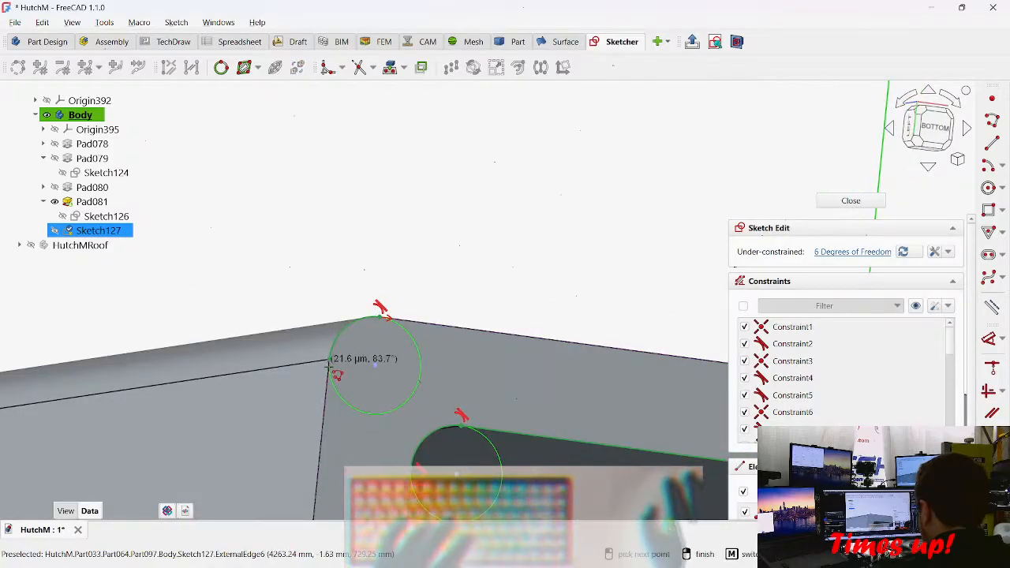
middle_drag(332, 468, 339, 96)
scroll(336, 316, down, 4)
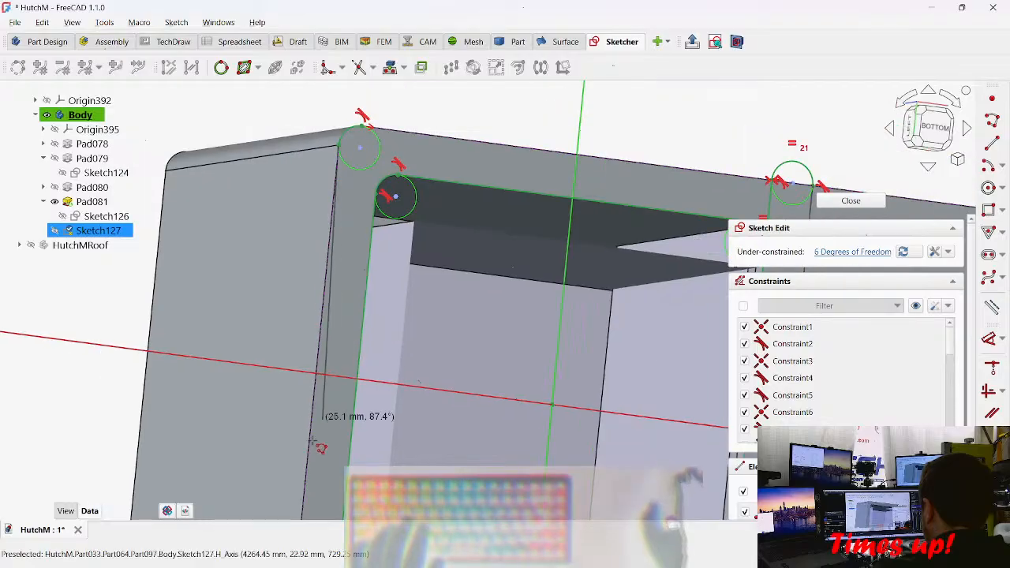
middle_drag(321, 430, 291, 169)
scroll(284, 315, up, 5)
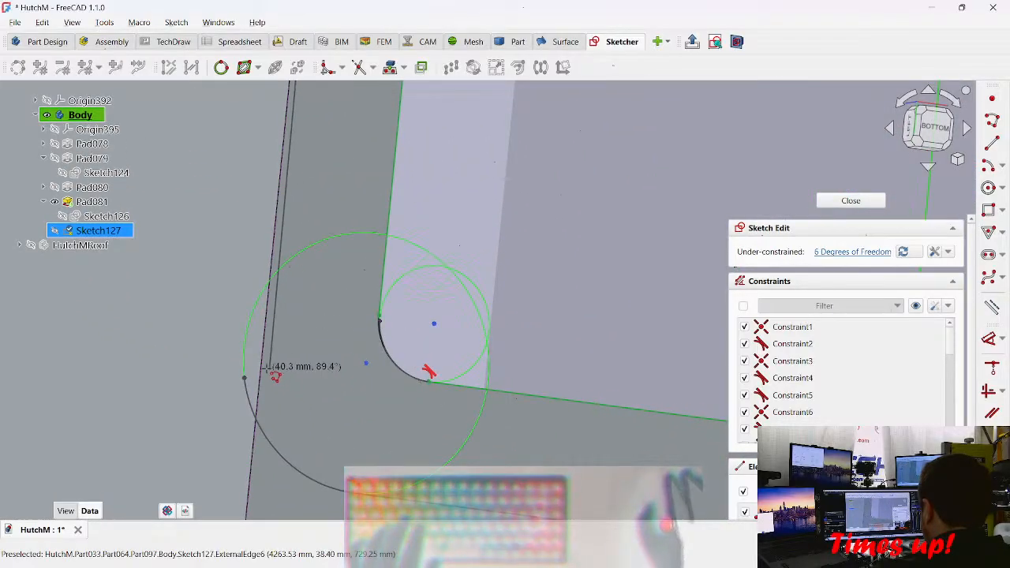
click(262, 360)
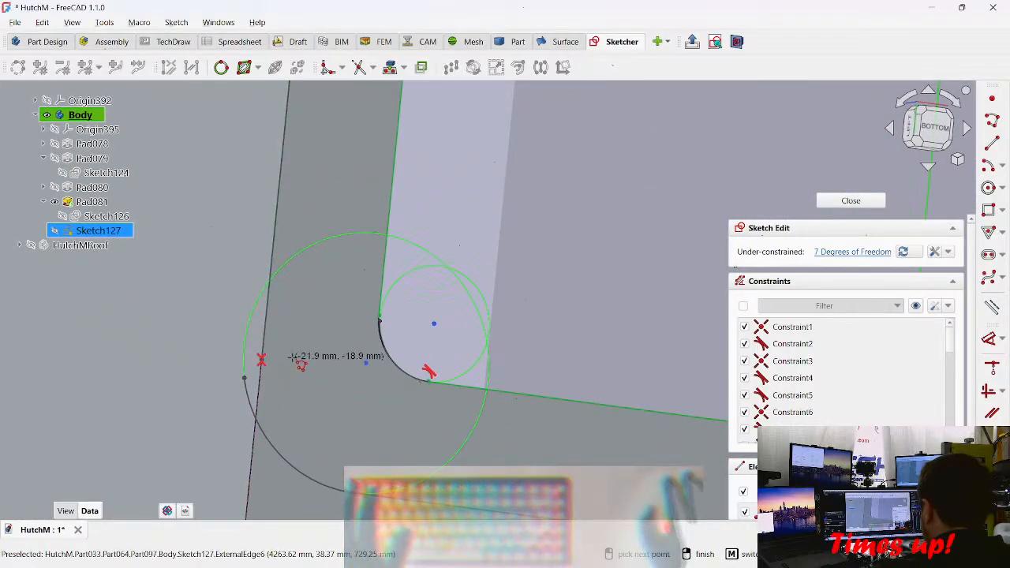
Step: Pull the large lower corner arc's free end inward, away from the projected side edge
key(g)
key(t)
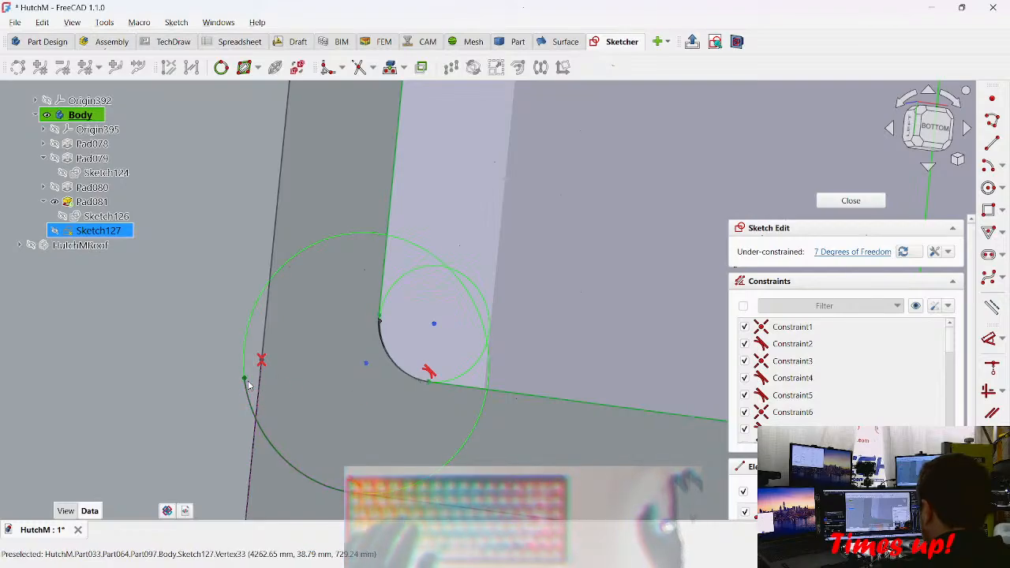
drag(247, 383, 327, 396)
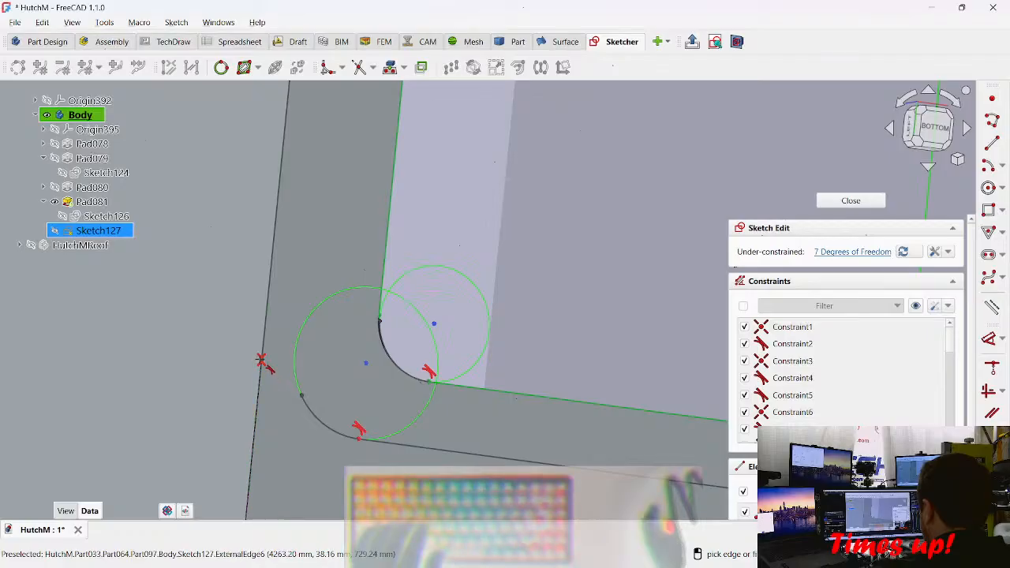
Step: Try to make the large lower corner arc's free end tangent to the outer side line's lower endpoint
click(261, 362)
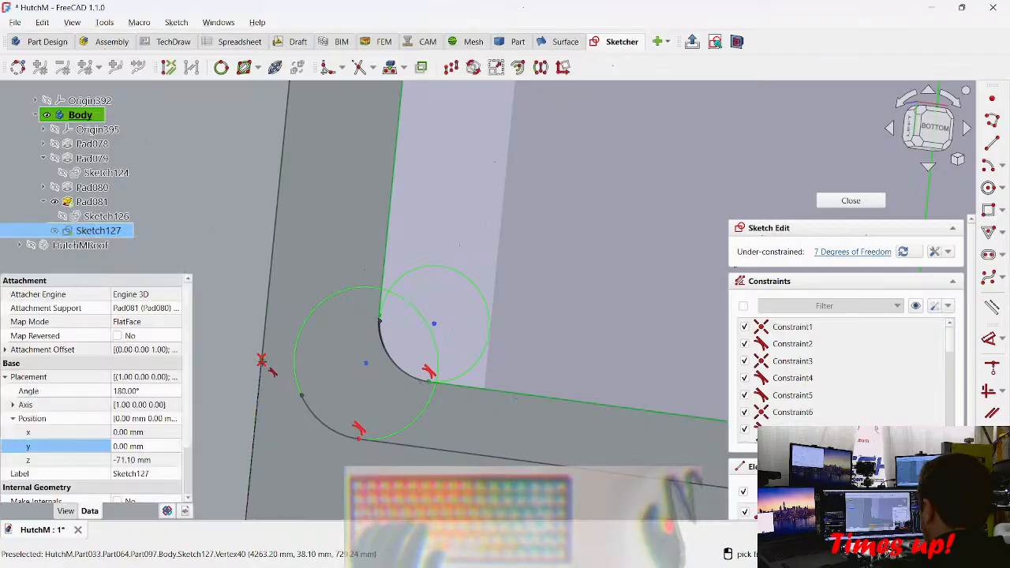
click(302, 398)
mouse_move(336, 403)
middle_down()
mouse_move(487, 349)
mouse_move(404, 325)
middle_up()
scroll(401, 324, up, 3)
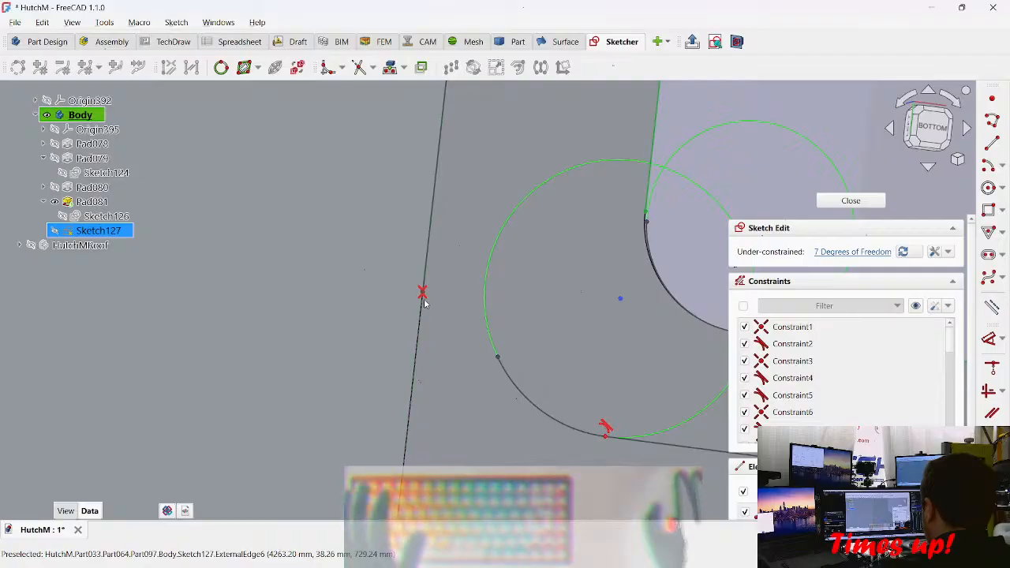
click(422, 293)
scroll(426, 290, up, 4)
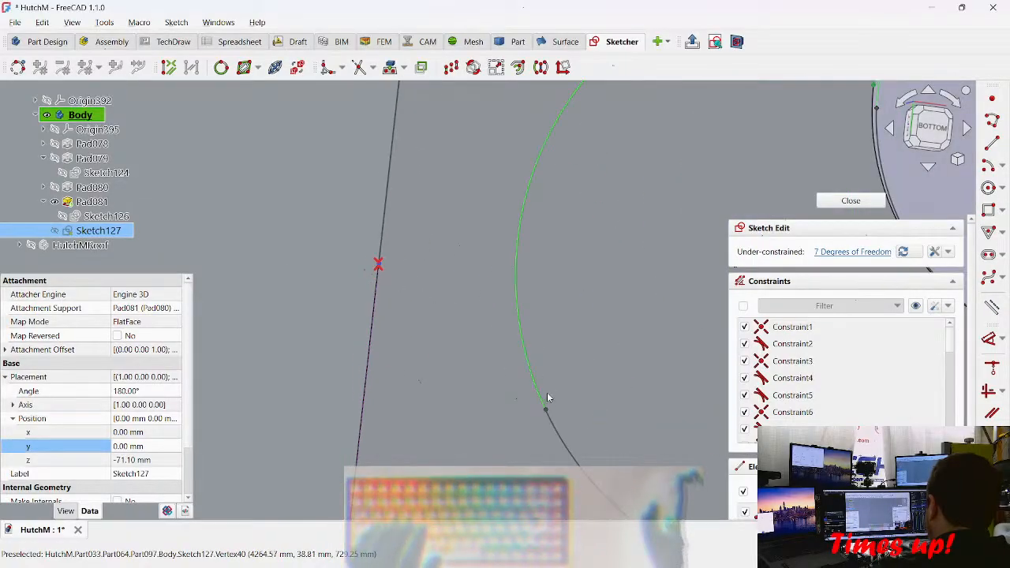
click(547, 410)
middle_drag(493, 371, 541, 243)
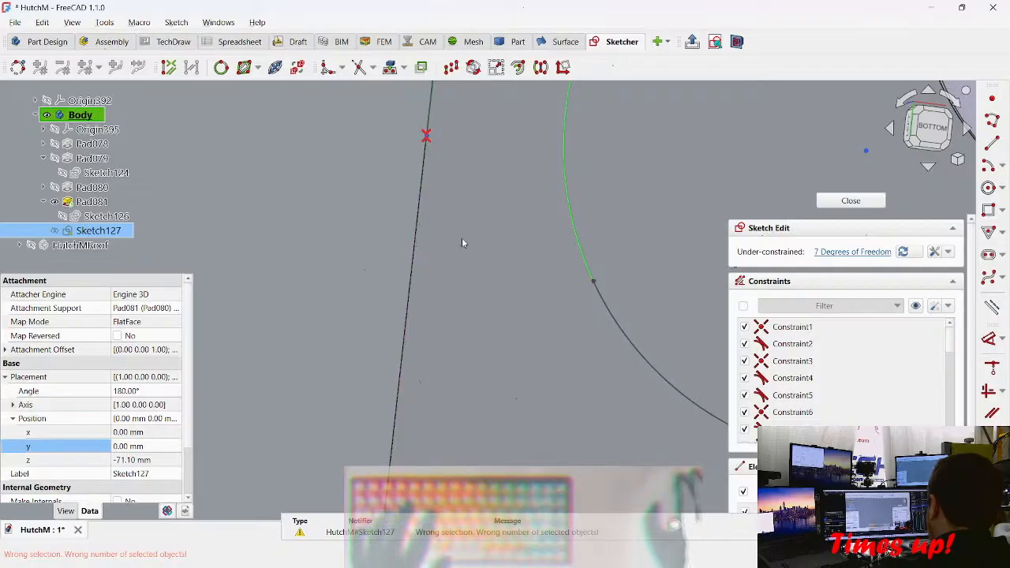
right_click(382, 202)
key(Escape)
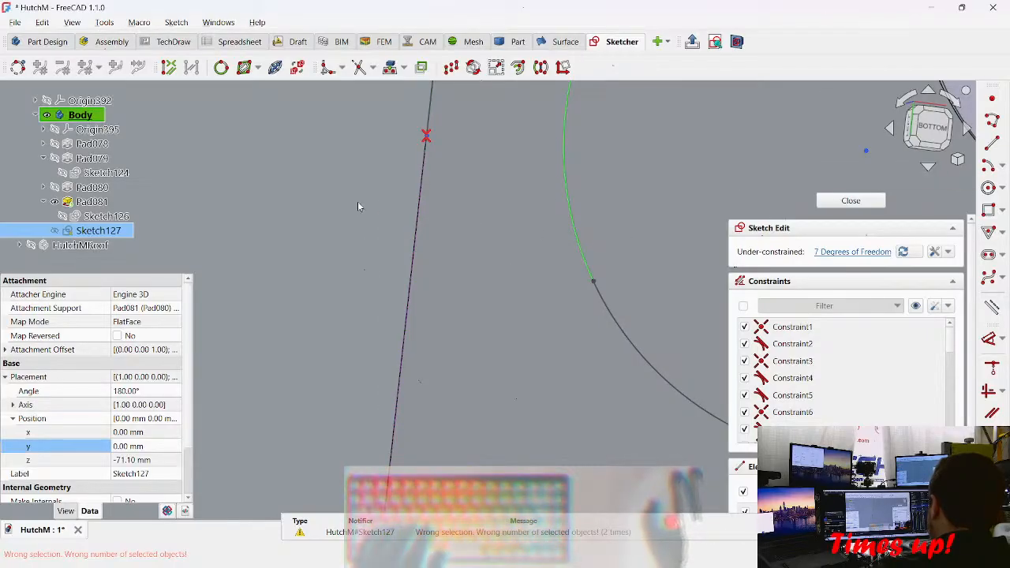
Step: Constrain the large lower corner arc end-to-end tangent to the outer side line at the line's lower endpoint
key(t)
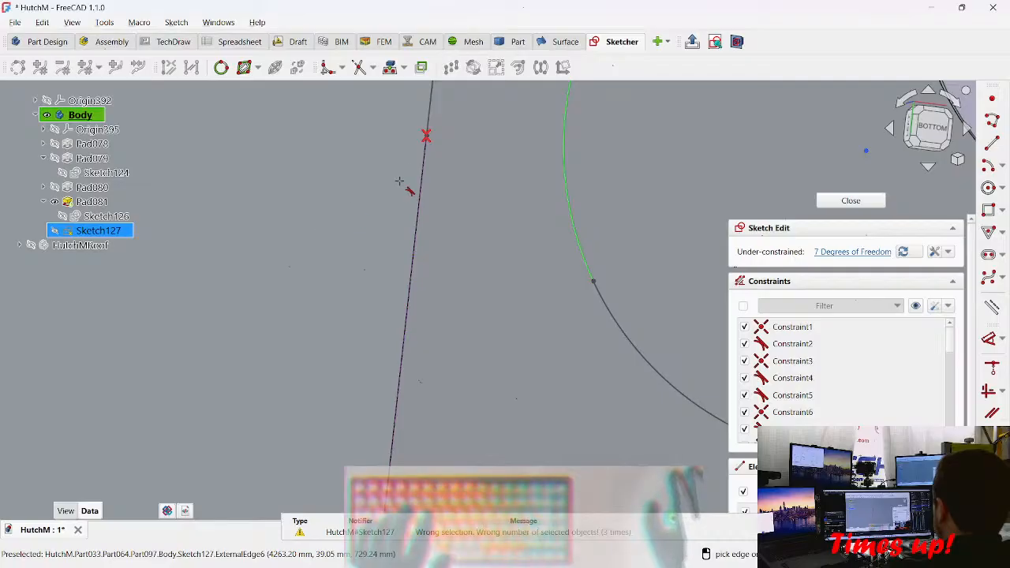
click(426, 137)
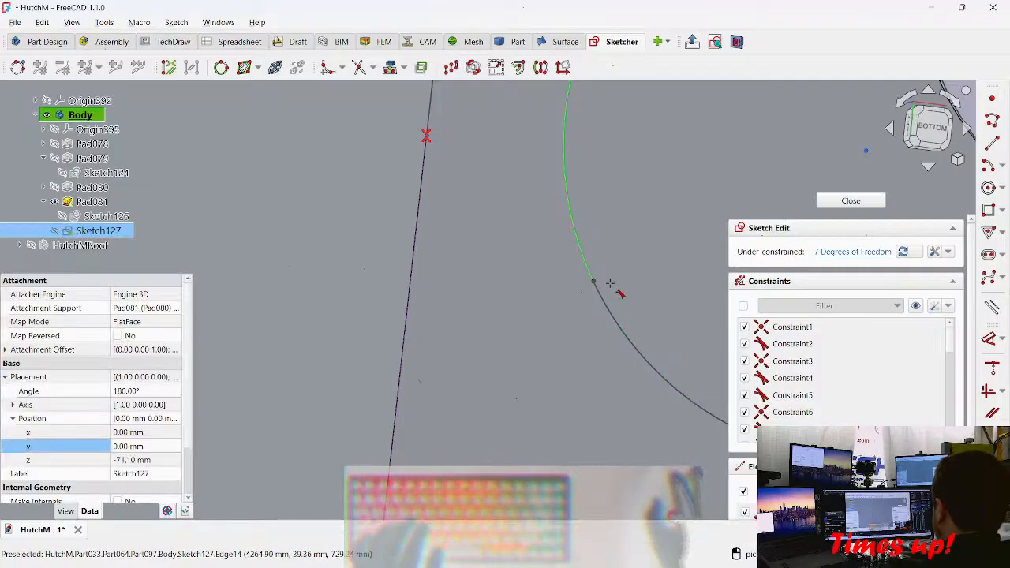
click(593, 281)
scroll(539, 304, down, 8)
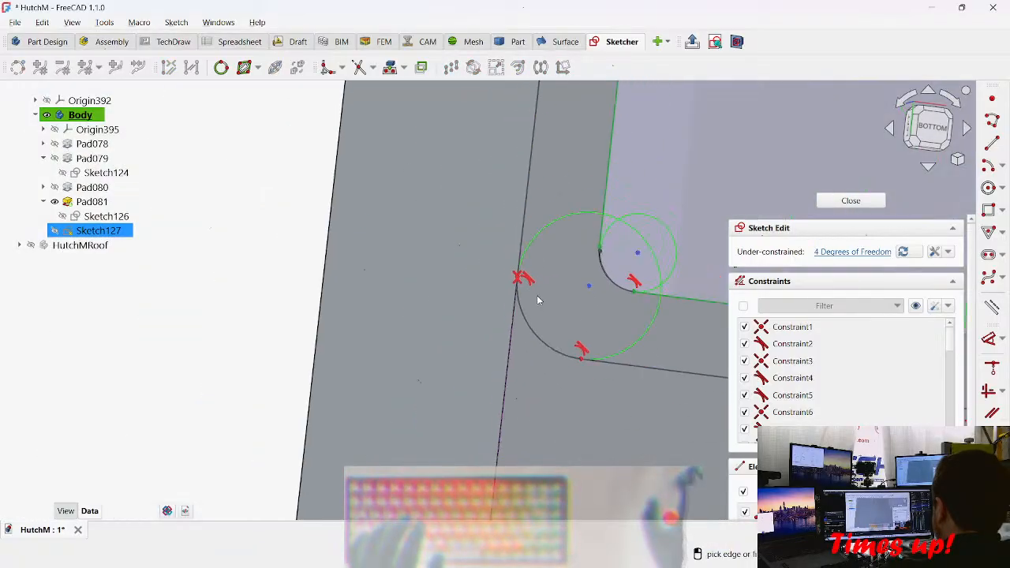
Step: Dimension the distance between the inner and outer lower lines with the expression <<_HutchM>>.joint_wall_thickness
mouse_move(599, 316)
middle_down()
mouse_move(565, 289)
mouse_move(475, 303)
middle_up()
scroll(474, 302, down, 5)
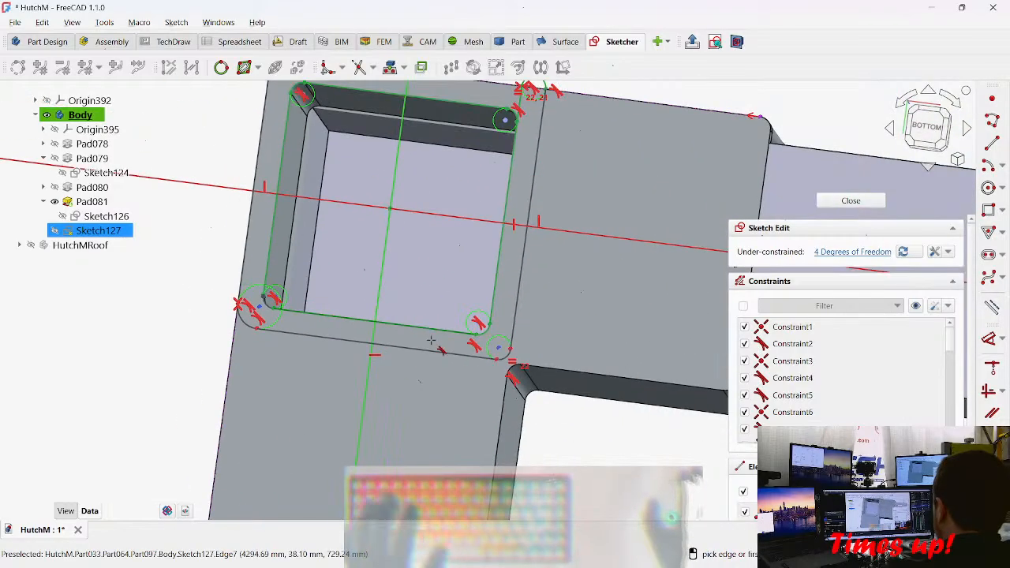
mouse_move(454, 360)
mouse_down()
mouse_move(451, 395)
mouse_move(449, 368)
mouse_move(322, 325)
mouse_up()
key(d)
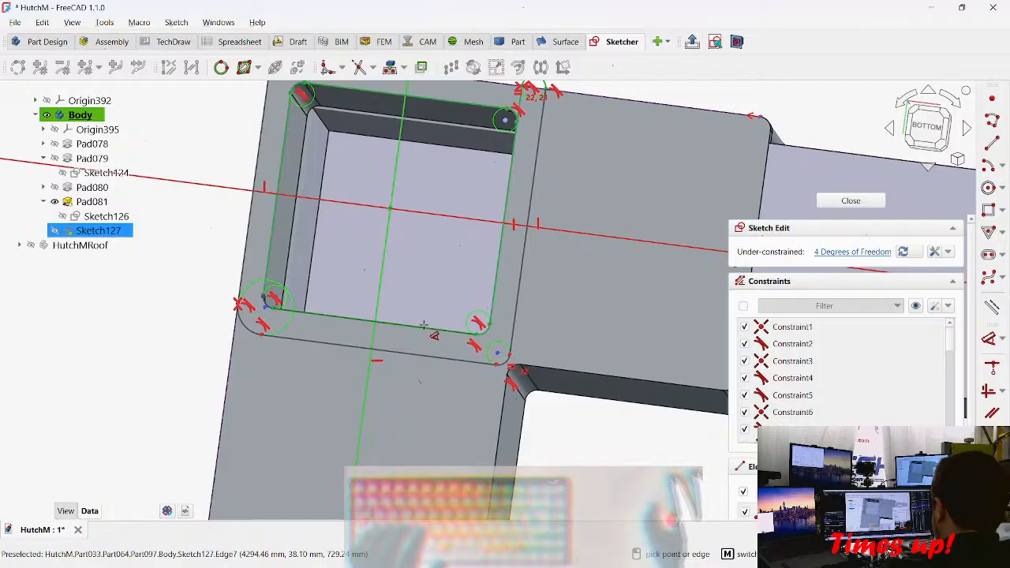
click(428, 329)
click(422, 355)
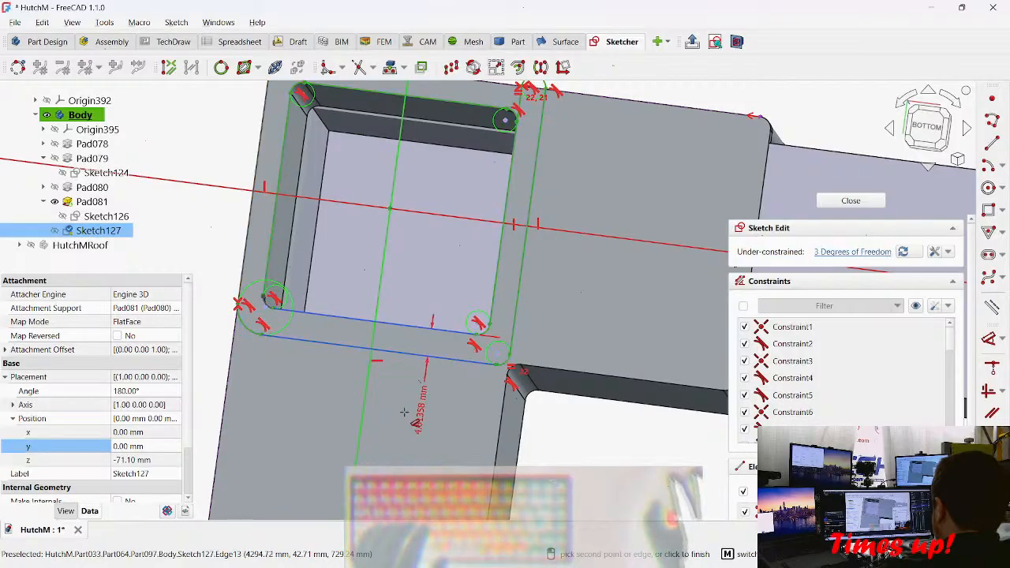
click(399, 426)
text(_Hu)
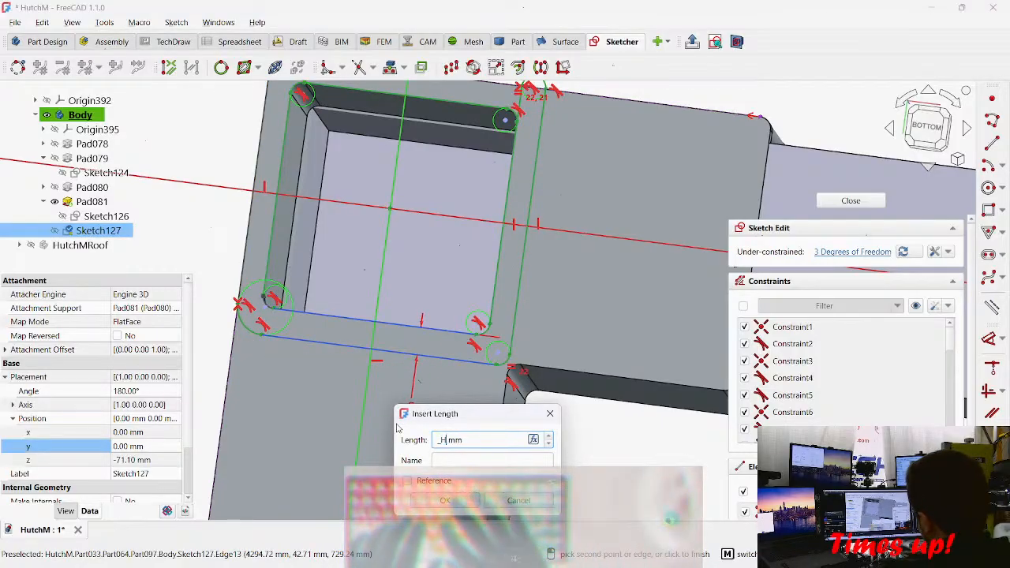
key(BackSpace)
text(=)
key(BackSpace)
text(_H)
text(wall_thickness)
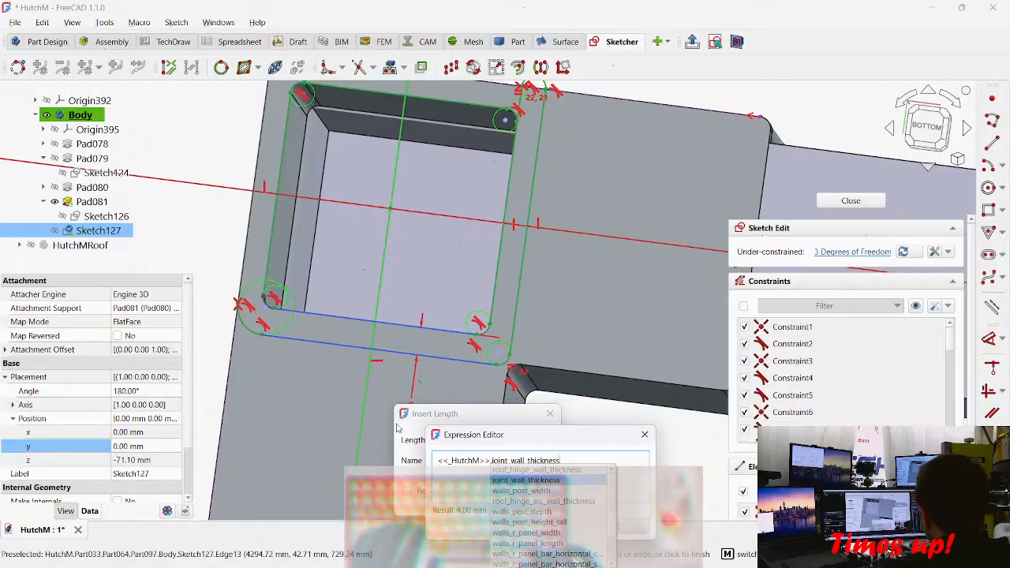
key(Return)
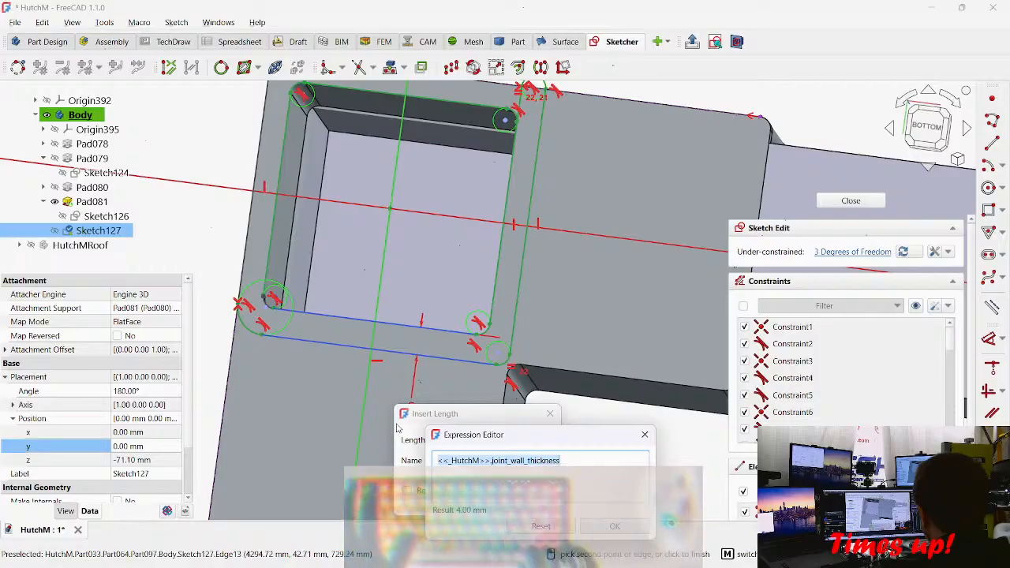
key(Return)
key(Return)
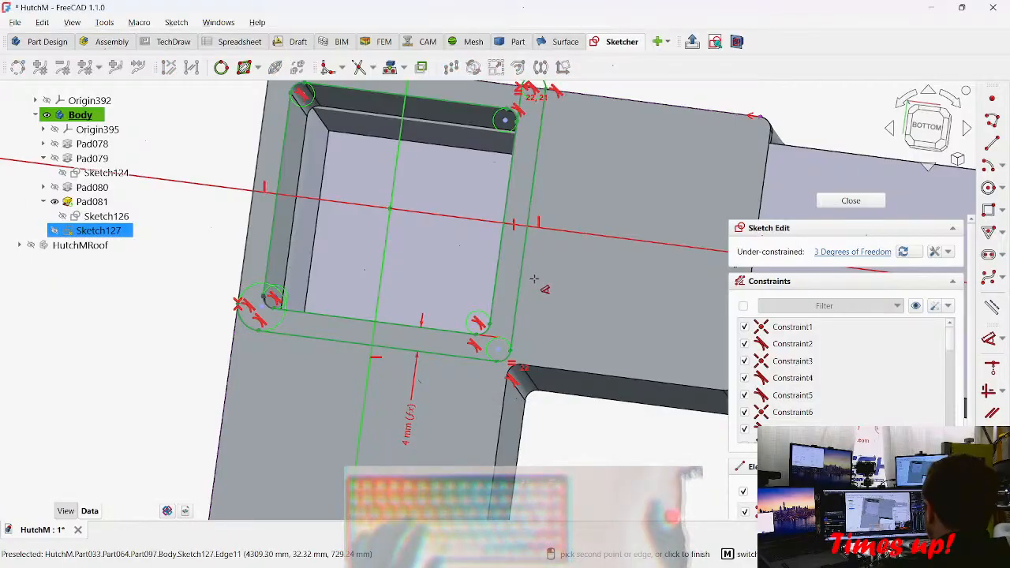
key(Escape)
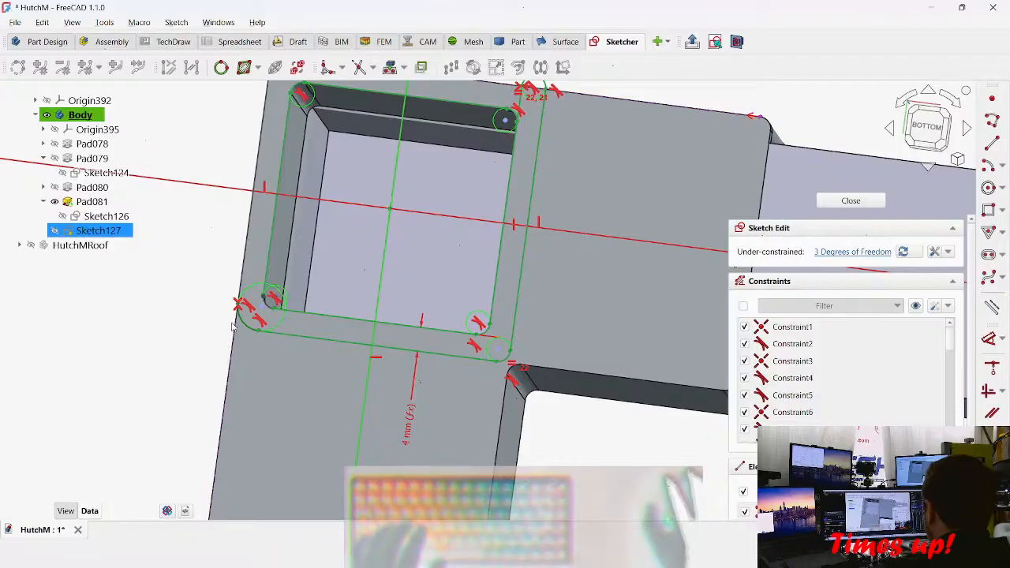
Step: Move the outer side line's loose upper end down along the projected side edge, below the outer upper corner arc
mouse_move(282, 207)
middle_down()
mouse_move(369, 360)
mouse_move(462, 318)
mouse_move(397, 332)
mouse_move(330, 235)
middle_up()
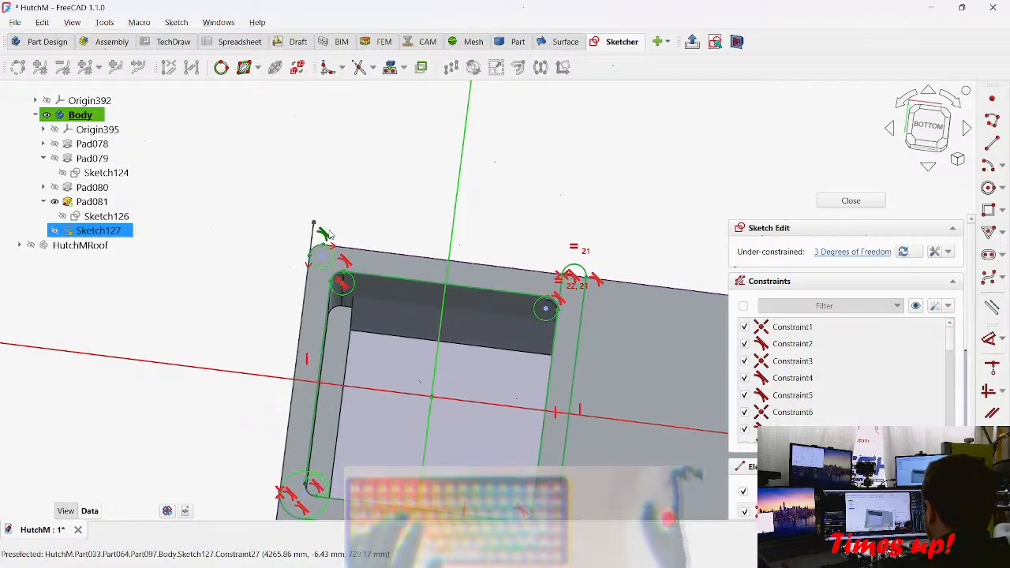
scroll(330, 235, up, 5)
drag(270, 193, 220, 322)
scroll(244, 338, up, 3)
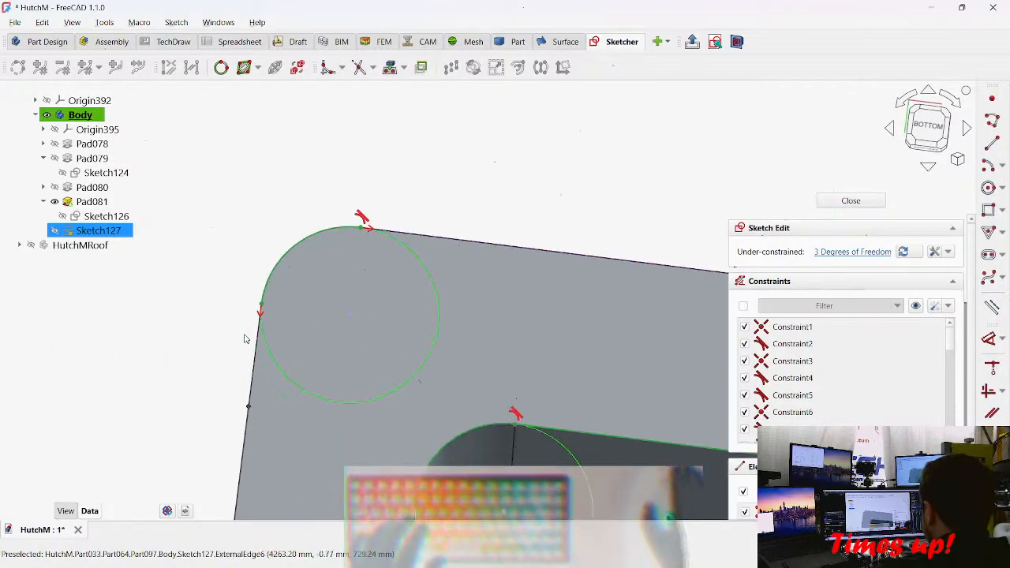
Step: Try to constrain the outer side line's upper endpoint to the outer upper corner arc's side endpoint
key(c)
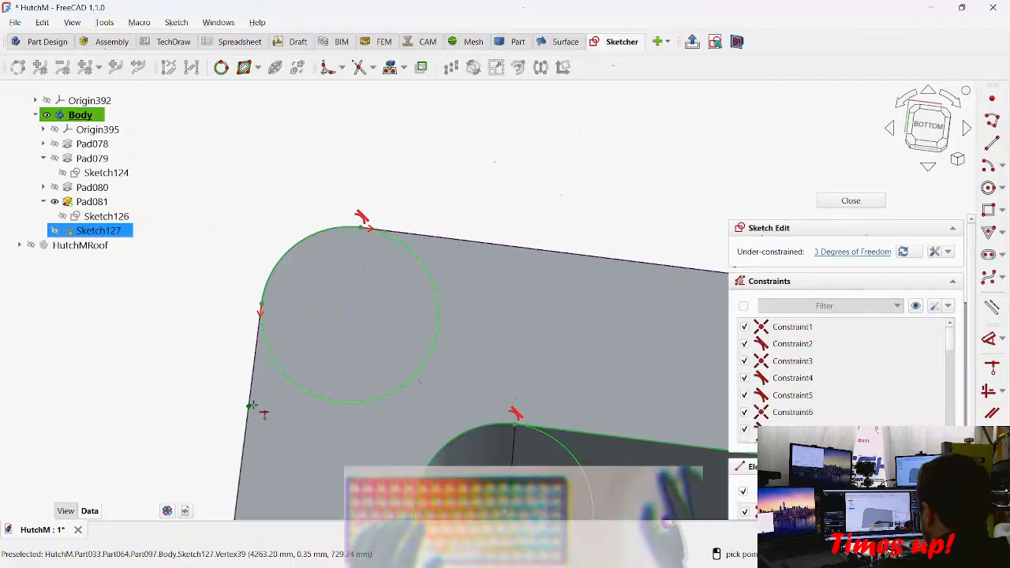
click(249, 406)
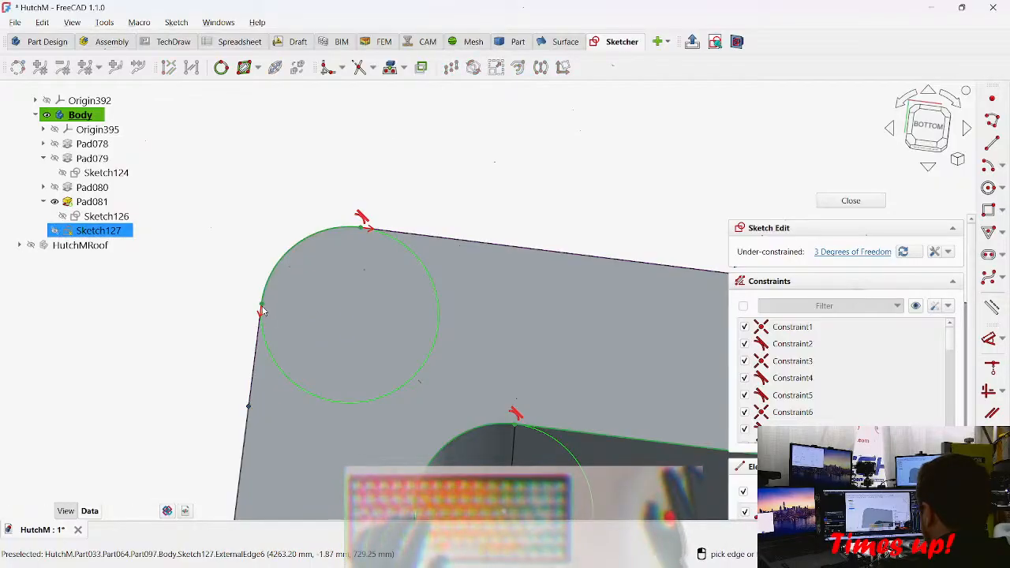
middle_drag(266, 412, 352, 416)
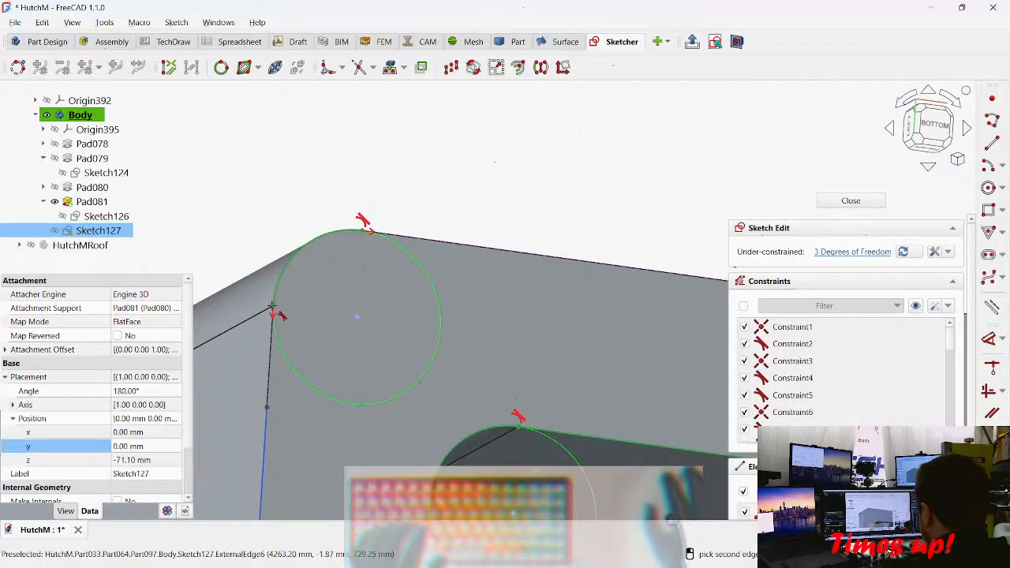
click(267, 403)
click(275, 310)
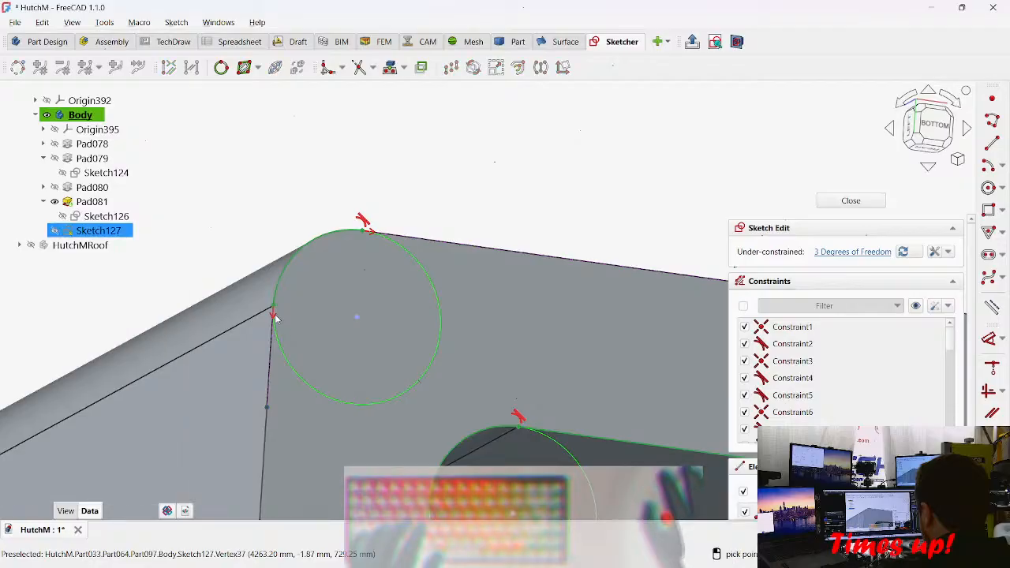
Step: Move the outer side line's loose upper end up the projected side edge, nearer the upper corner arc, and select the arc's side endpoint
mouse_move(265, 413)
mouse_down()
mouse_move(300, 130)
mouse_move(267, 362)
mouse_move(275, 400)
mouse_up()
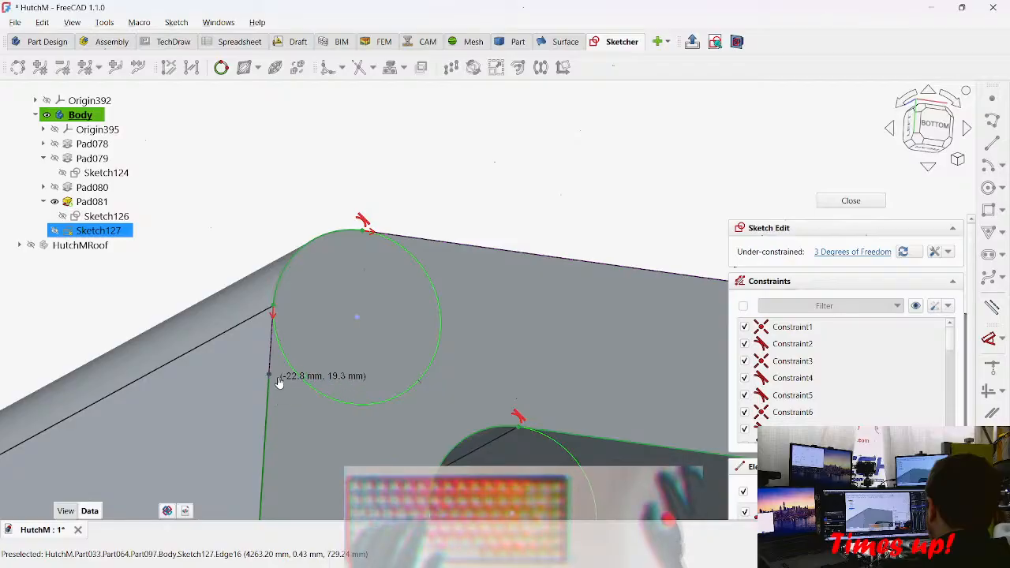
scroll(289, 329, up, 3)
middle_drag(262, 300, 228, 282)
scroll(228, 282, down, 1)
key(c)
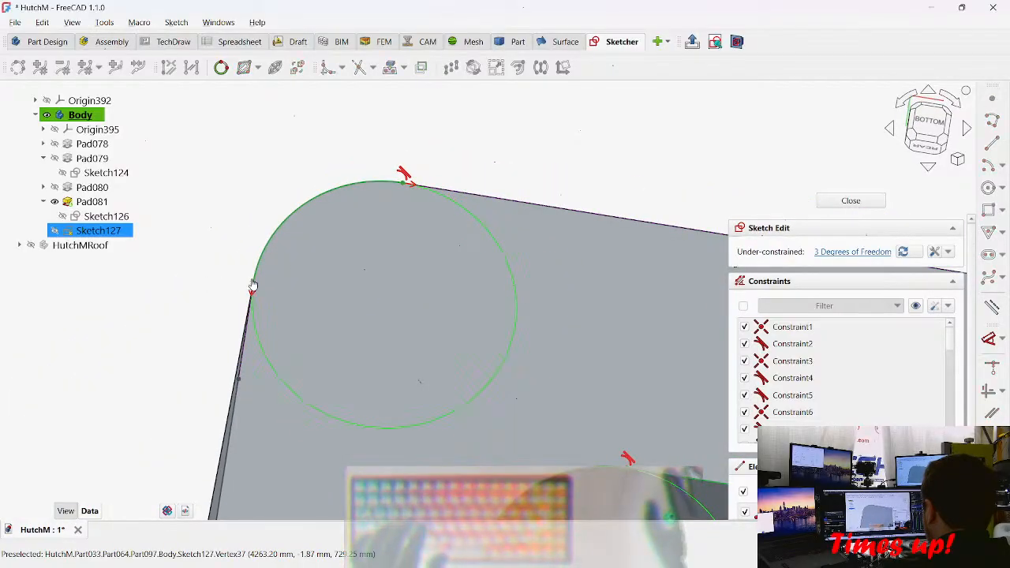
drag(266, 222, 268, 222)
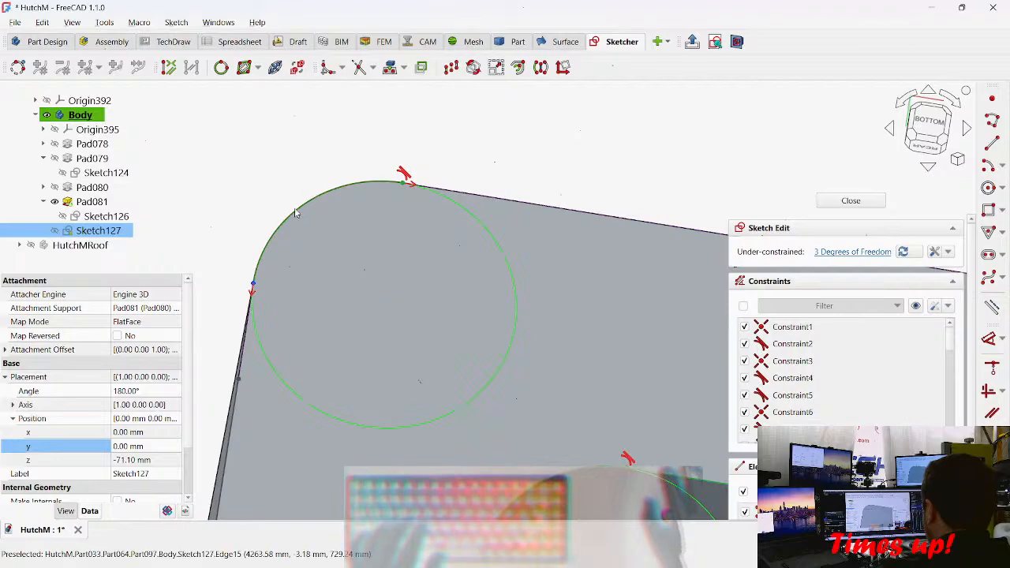
middle_drag(242, 373, 316, 397)
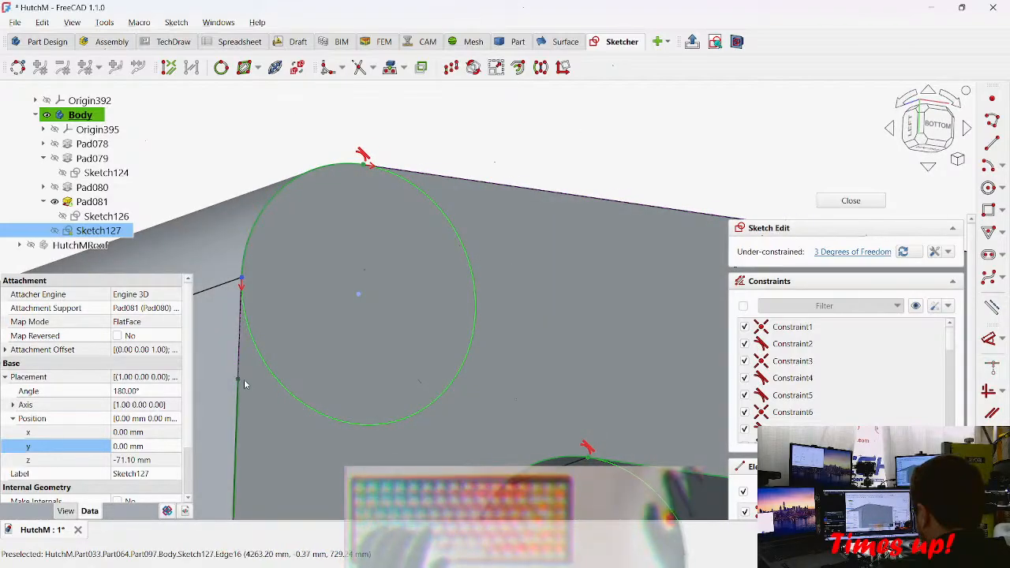
key(Escape)
Step: Retry a coincident constraint between the outer side line's upper endpoint and the upper corner arc's side endpoint
mouse_move(230, 172)
middle_down()
mouse_move(458, 126)
mouse_move(385, 121)
middle_up()
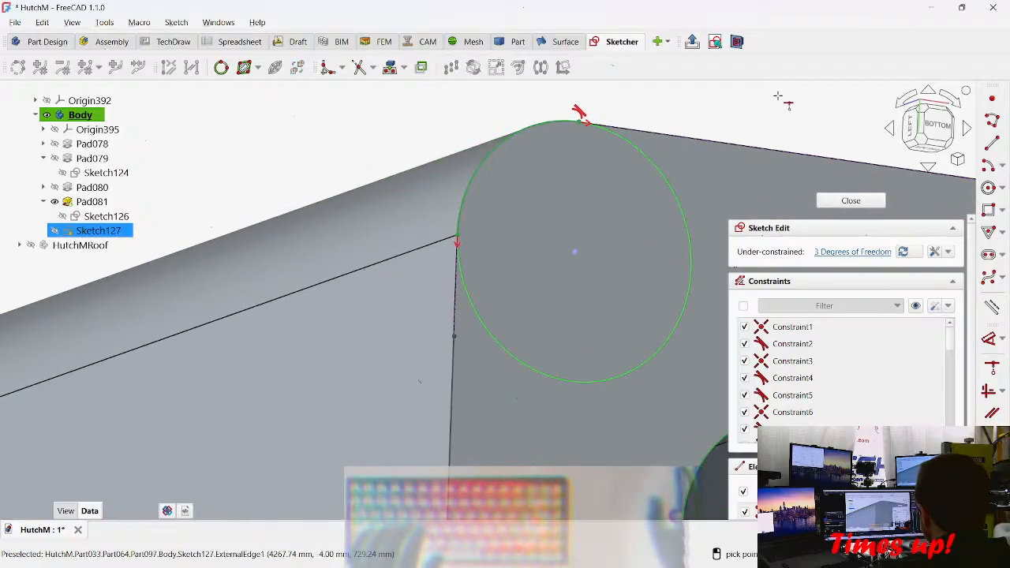
key(c)
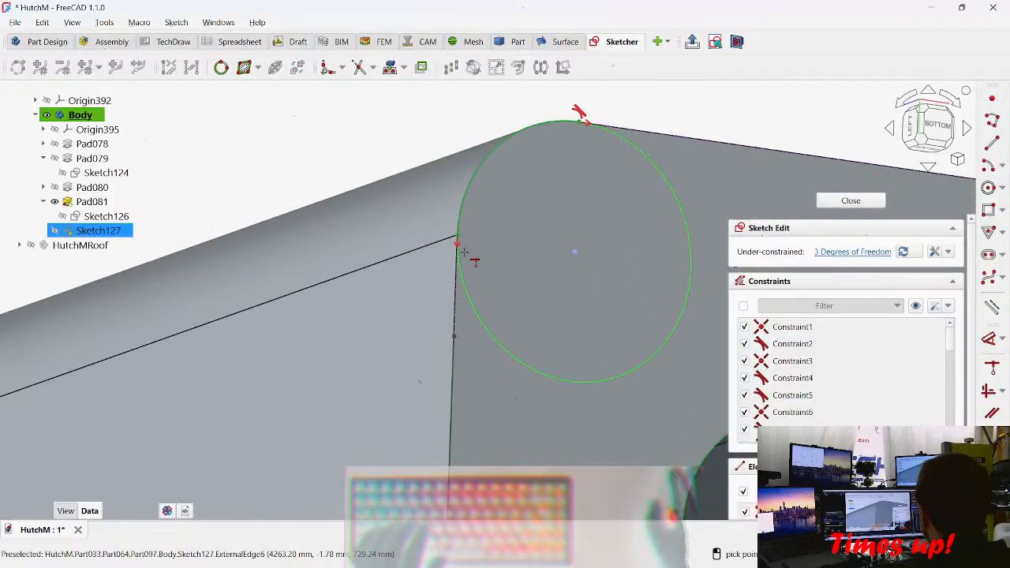
click(455, 337)
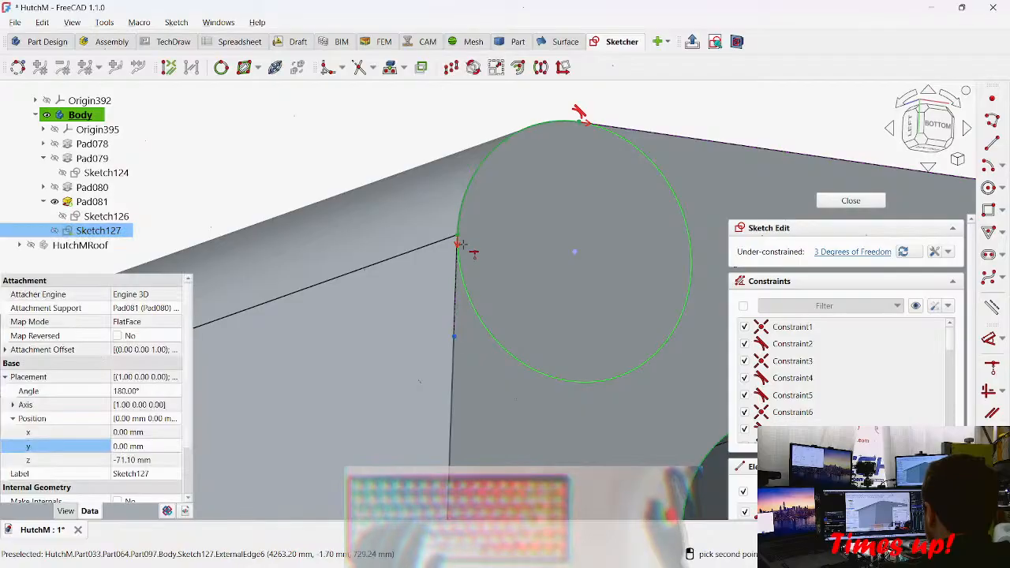
click(458, 241)
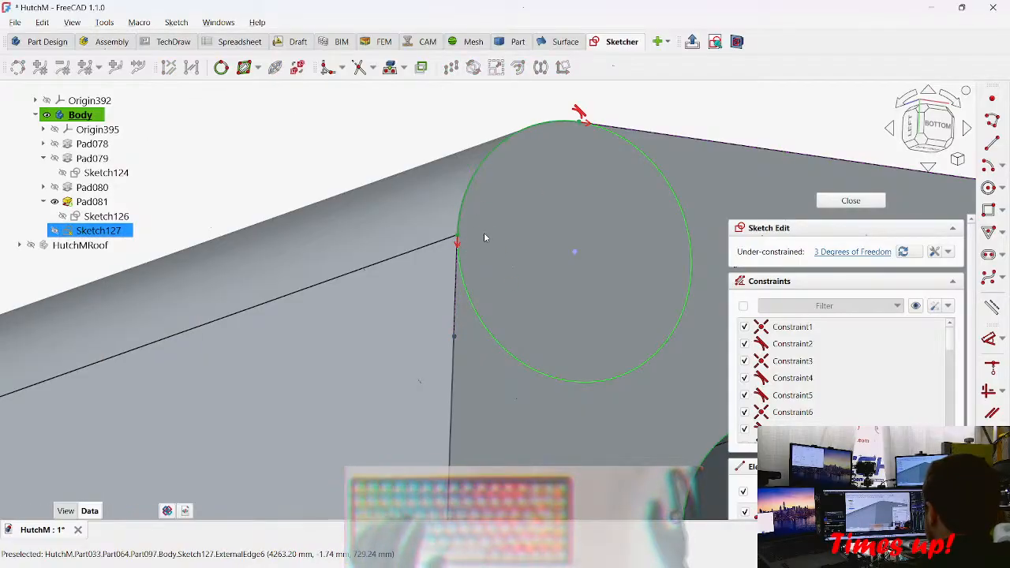
key(Escape)
key(Escape)
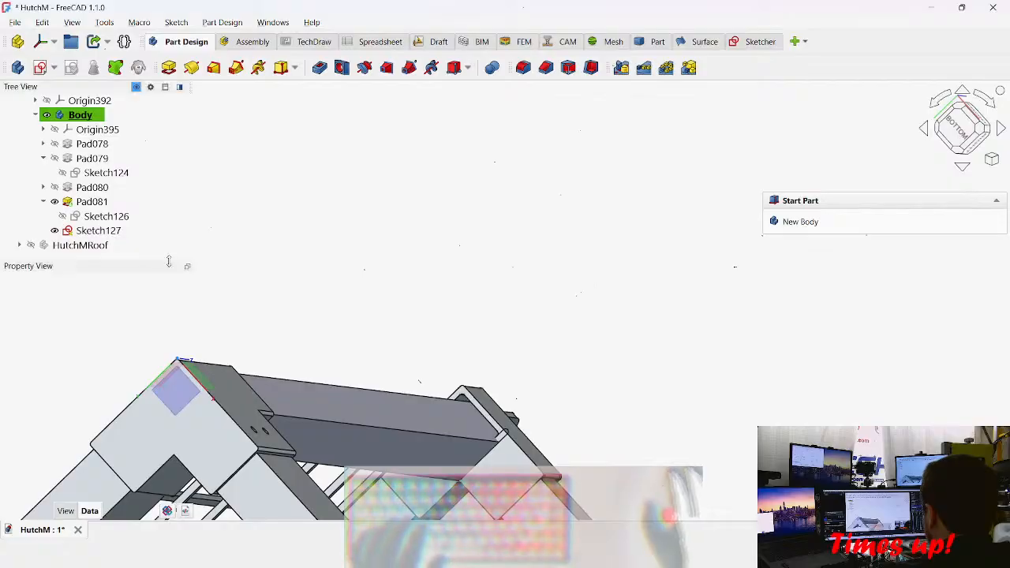
Step: Reopen Sketch127 and delete the outer side line lying on the projected side edge
double_click(97, 231)
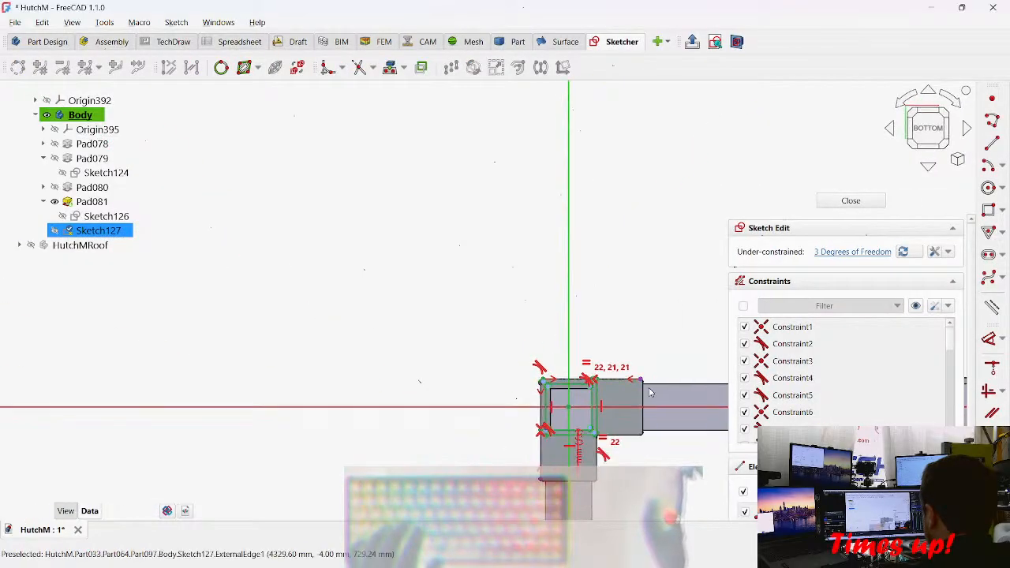
scroll(545, 410, up, 10)
middle_drag(544, 410, 548, 170)
scroll(473, 185, up, 8)
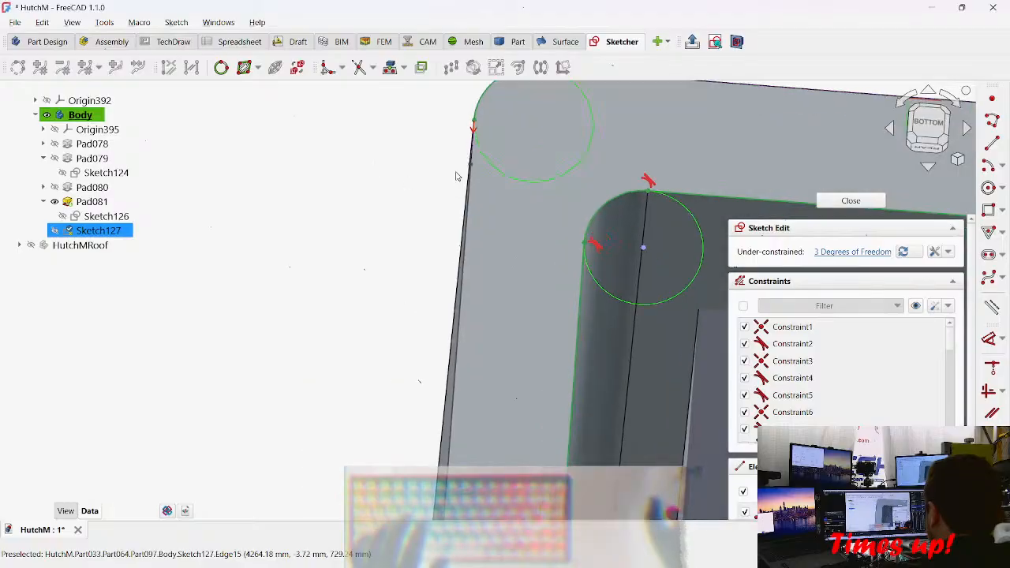
middle_drag(477, 182, 476, 286)
middle_drag(519, 348, 545, 87)
scroll(541, 194, down, 4)
click(524, 361)
click(534, 360)
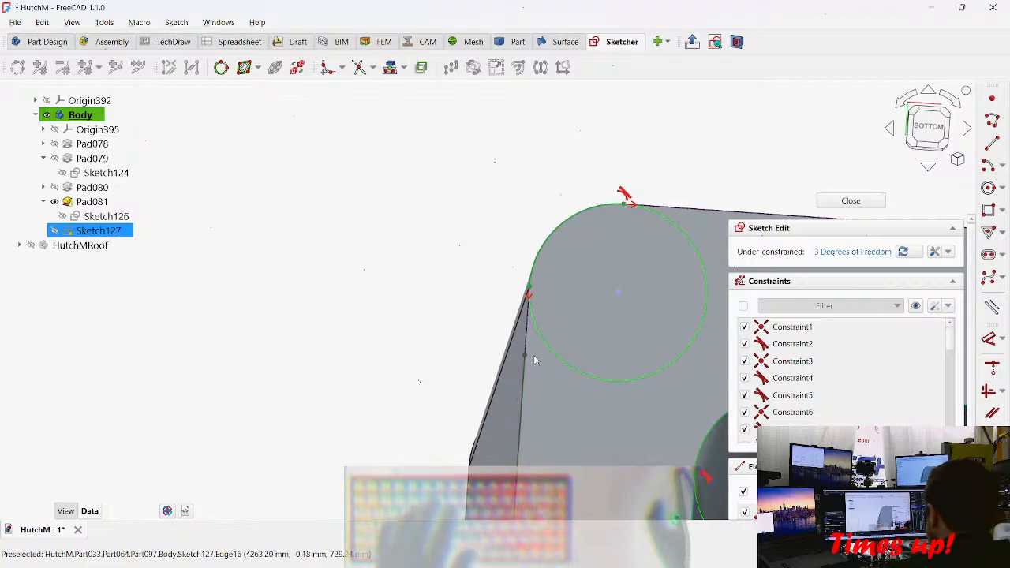
click(526, 360)
click(526, 360)
click(526, 360)
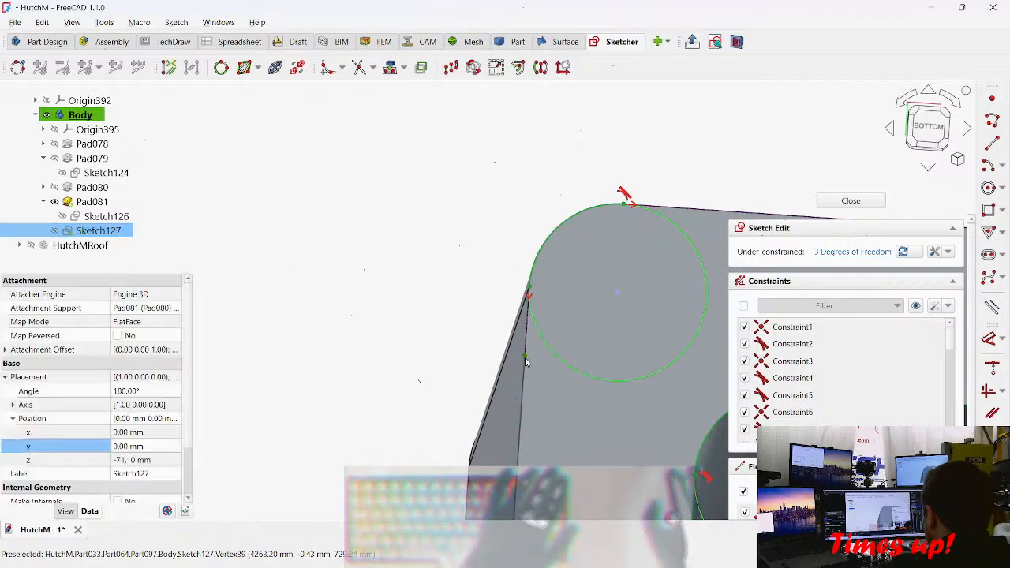
click(526, 361)
mouse_move(568, 397)
middle_down()
mouse_move(534, 232)
mouse_move(479, 213)
middle_up()
click(476, 208)
key(Delete)
Step: Move the large lower corner arc's side endpoint inward, away from the projected side edge
scroll(493, 205, down, 5)
mouse_move(559, 338)
middle_down()
mouse_move(539, 174)
mouse_move(548, 47)
middle_up()
middle_drag(509, 458, 488, 236)
scroll(462, 292, up, 5)
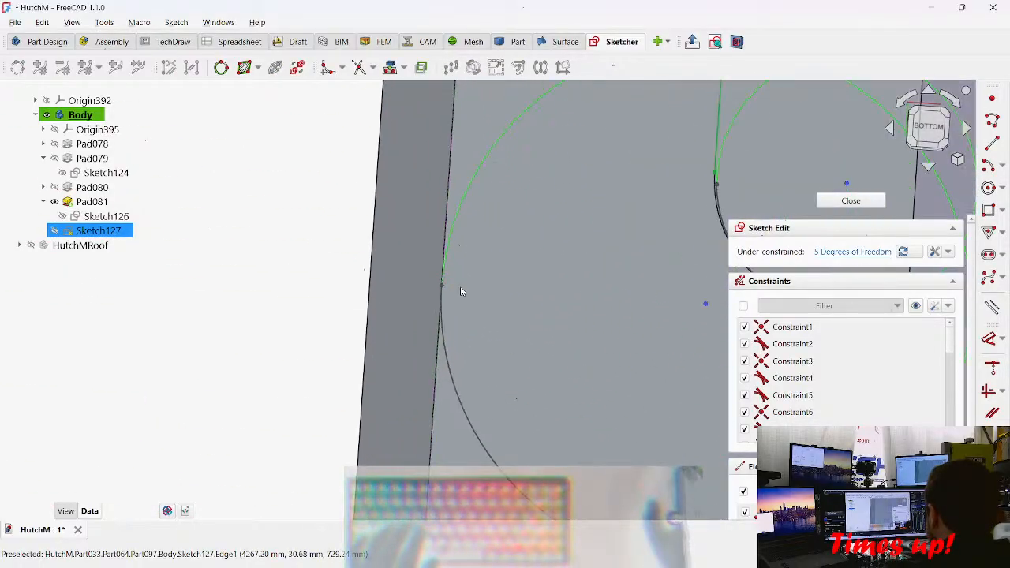
drag(442, 285, 496, 292)
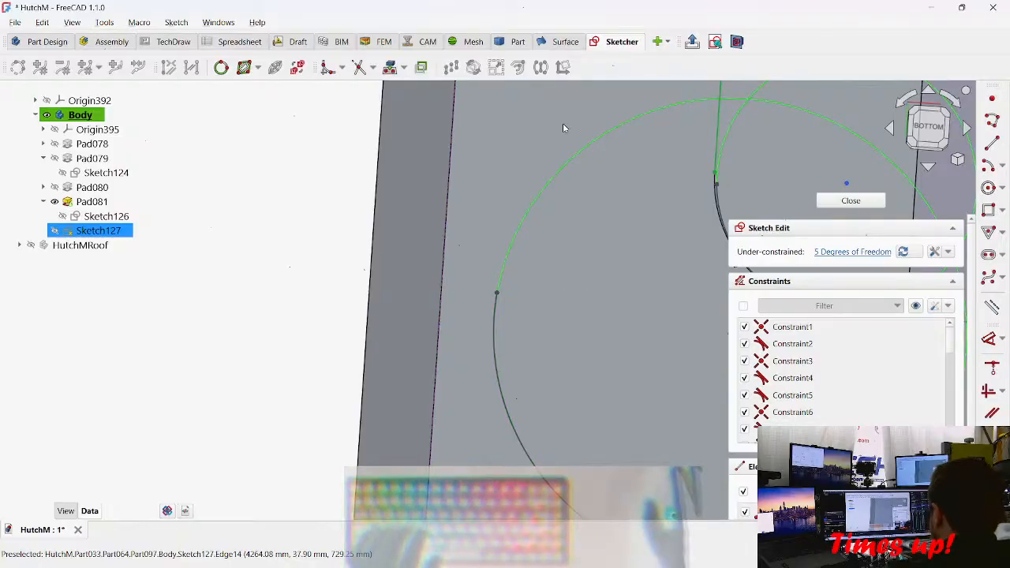
Step: Draw a new outer side line along the projected side edge, from beside the large lower corner arc to the upper corner arc's side endpoint
key(g)
key(m)
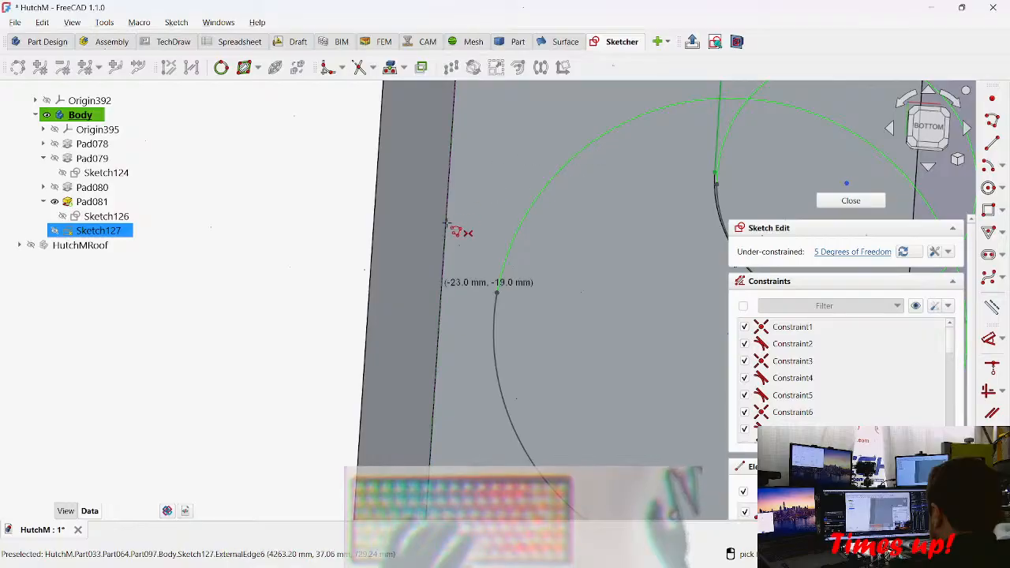
click(443, 286)
scroll(499, 120, down, 1)
middle_drag(481, 140, 465, 414)
scroll(462, 381, down, 4)
middle_drag(511, 165, 370, 501)
middle_drag(381, 219, 356, 509)
scroll(341, 205, up, 5)
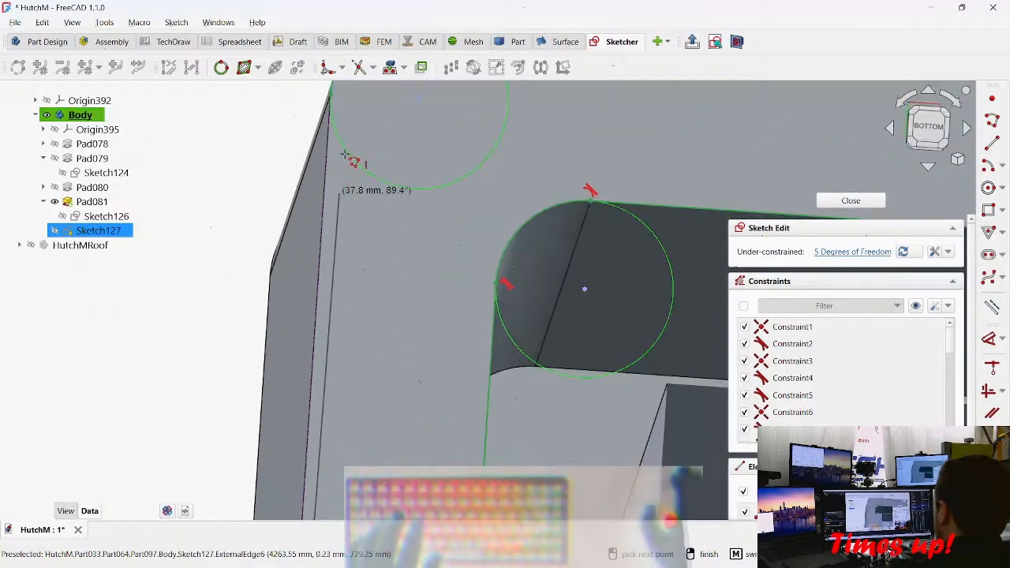
middle_drag(344, 162, 344, 255)
scroll(344, 256, up, 4)
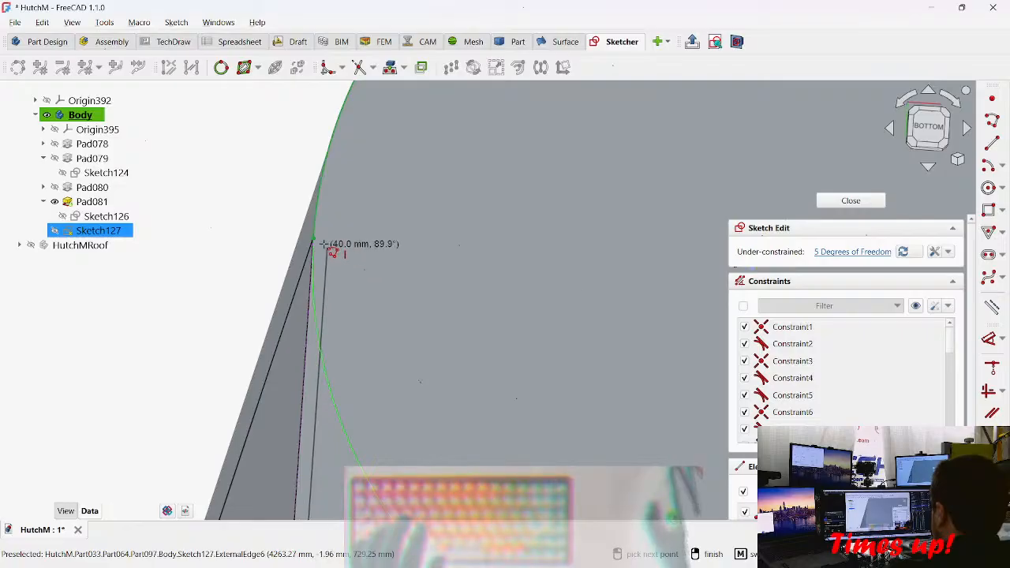
scroll(323, 276, down, 5)
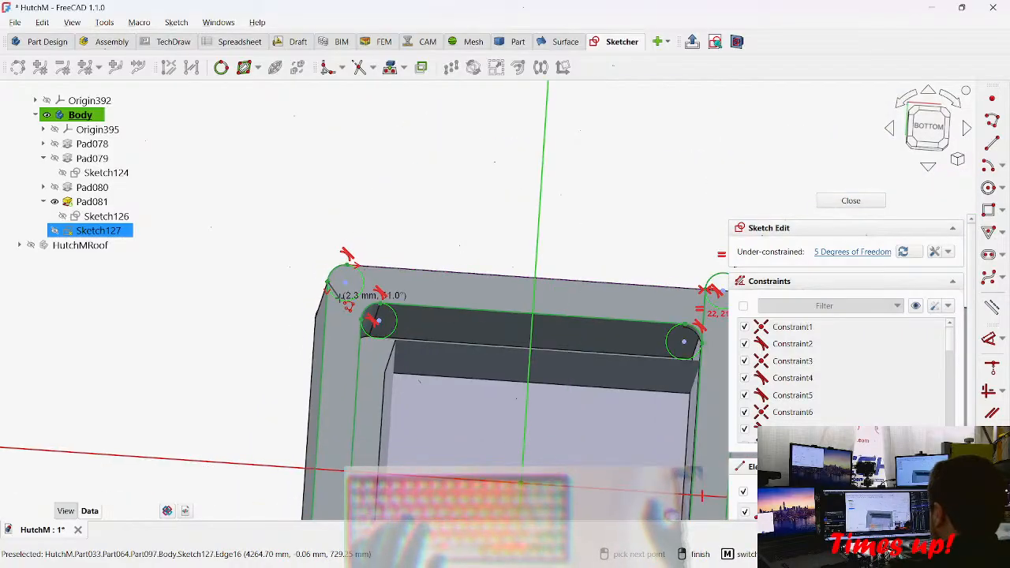
scroll(377, 362, up, 6)
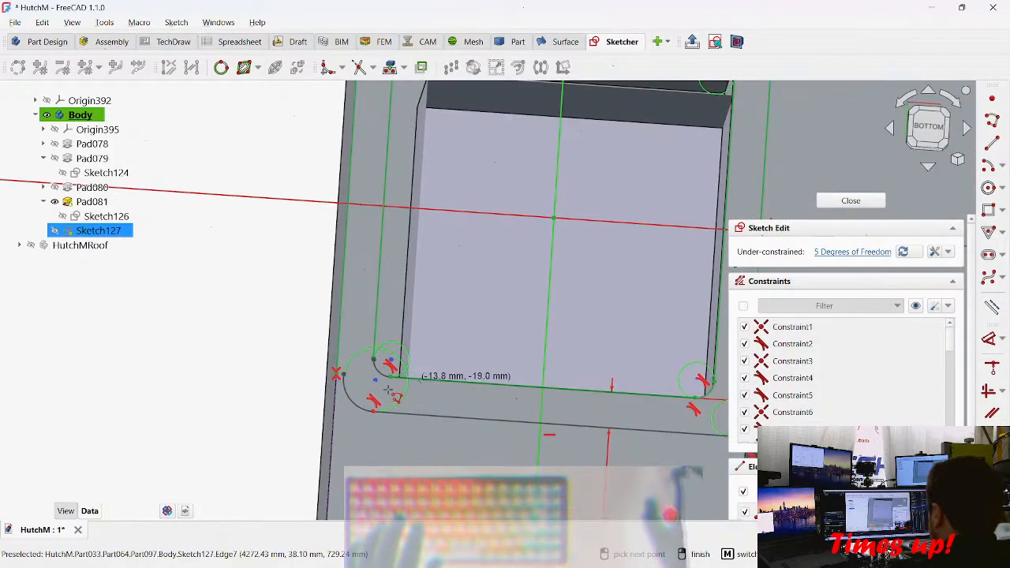
Step: Apply a tangent constraint between the large lower corner arc and the new outer side line at its lower endpoint
key(t)
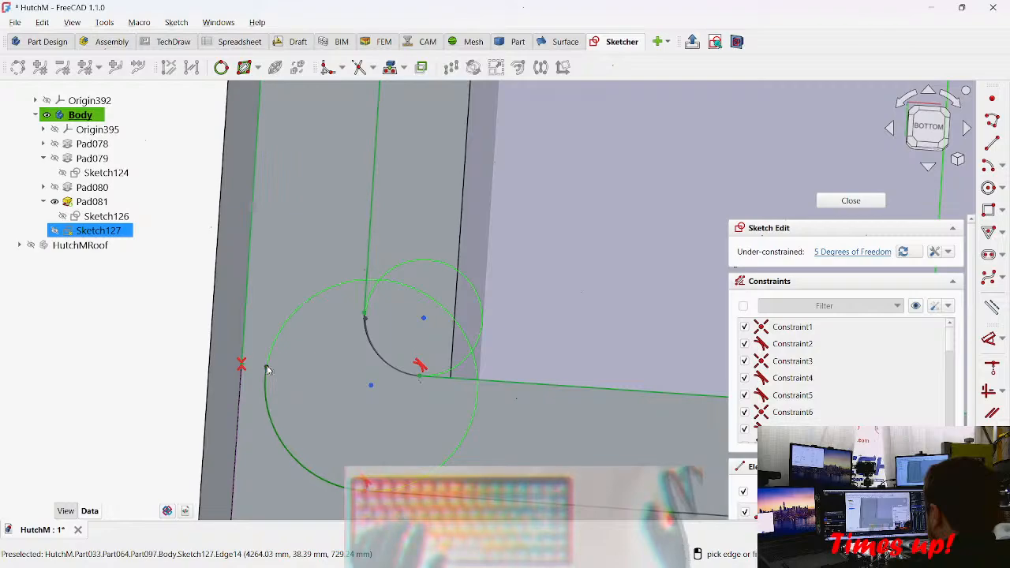
click(267, 369)
scroll(230, 387, up, 3)
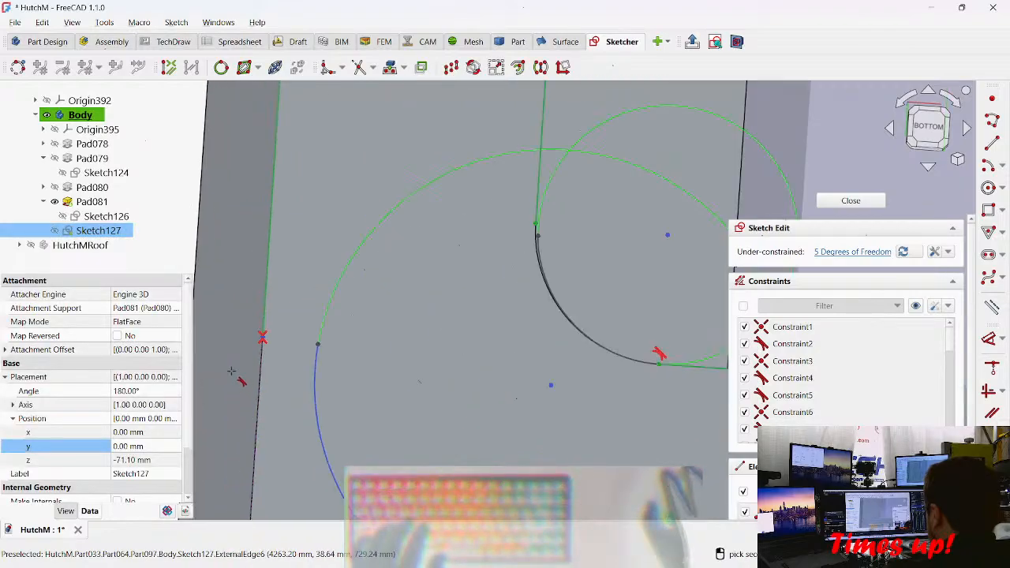
middle_drag(248, 342, 375, 339)
click(375, 338)
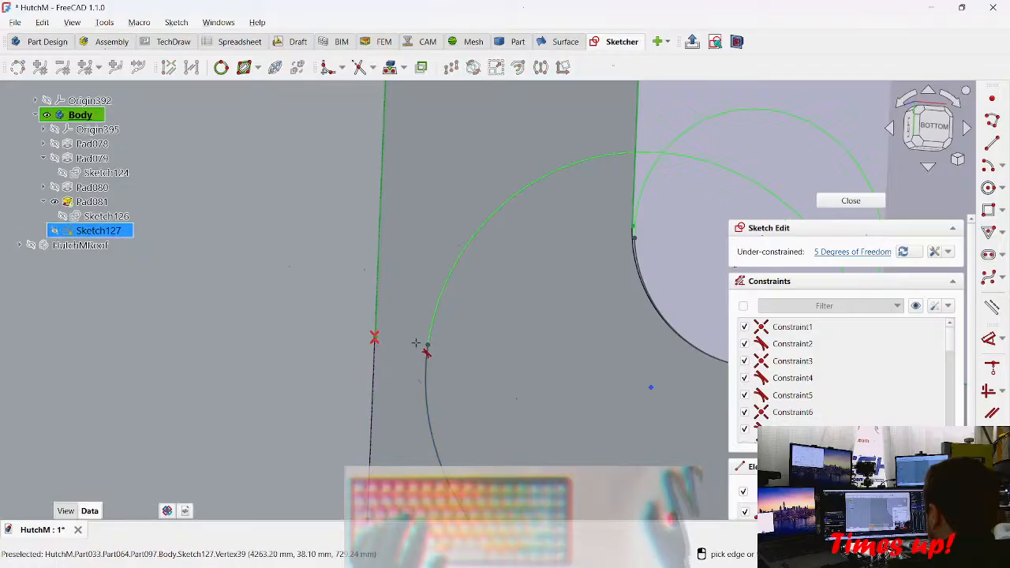
click(426, 341)
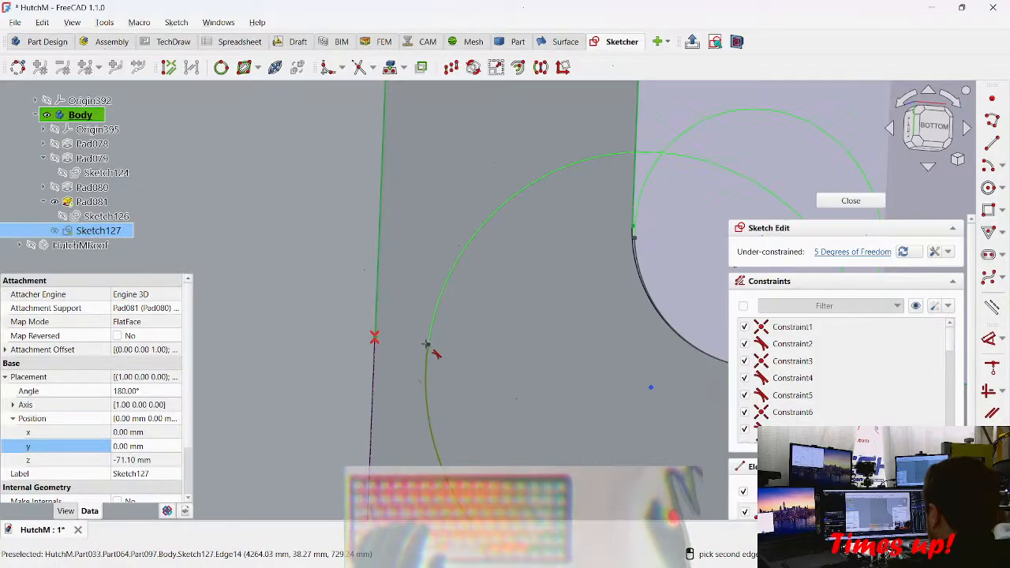
click(374, 337)
click(376, 339)
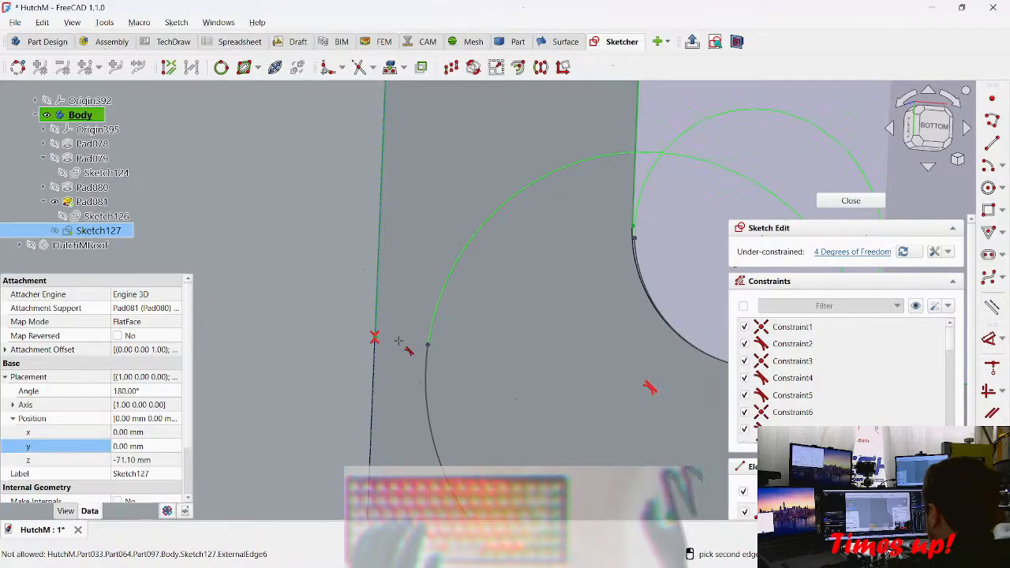
key(Escape)
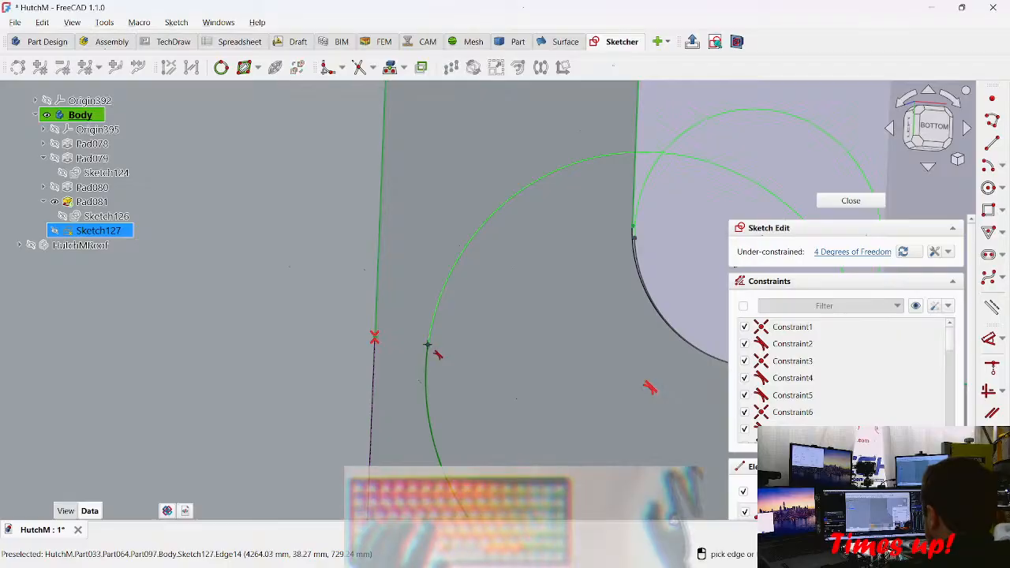
Step: Constrain the large lower corner arc tangent to the projected side edge just below the outer side line
click(417, 349)
click(369, 368)
click(371, 361)
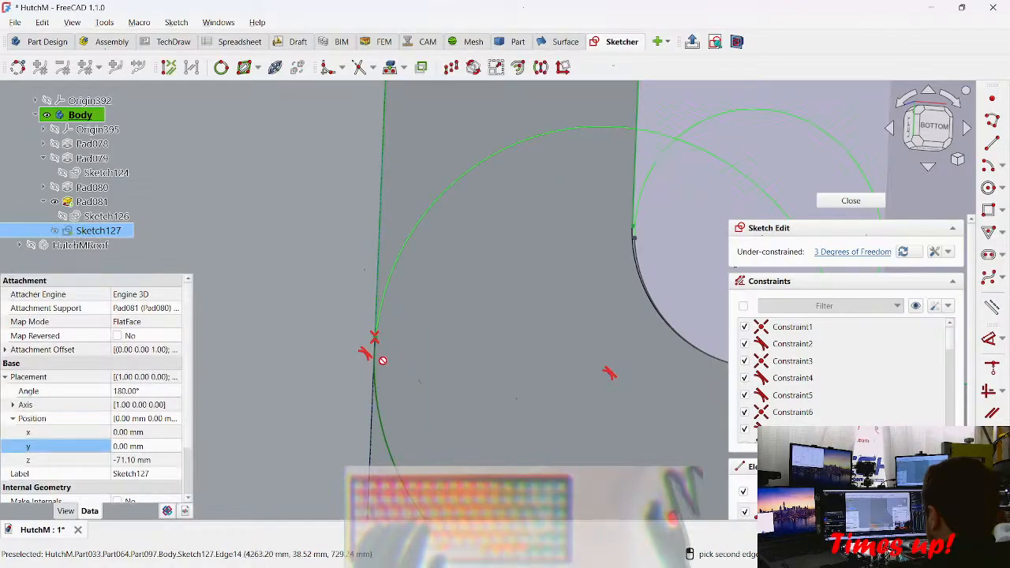
click(372, 361)
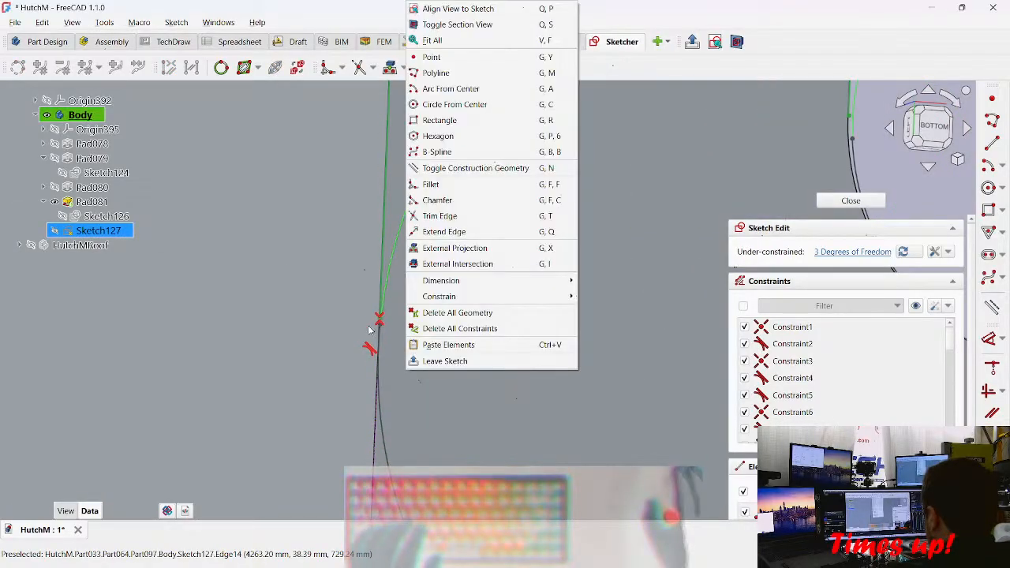
click(374, 324)
mouse_move(521, 324)
middle_down()
mouse_move(428, 316)
mouse_move(379, 334)
middle_up()
key(Escape)
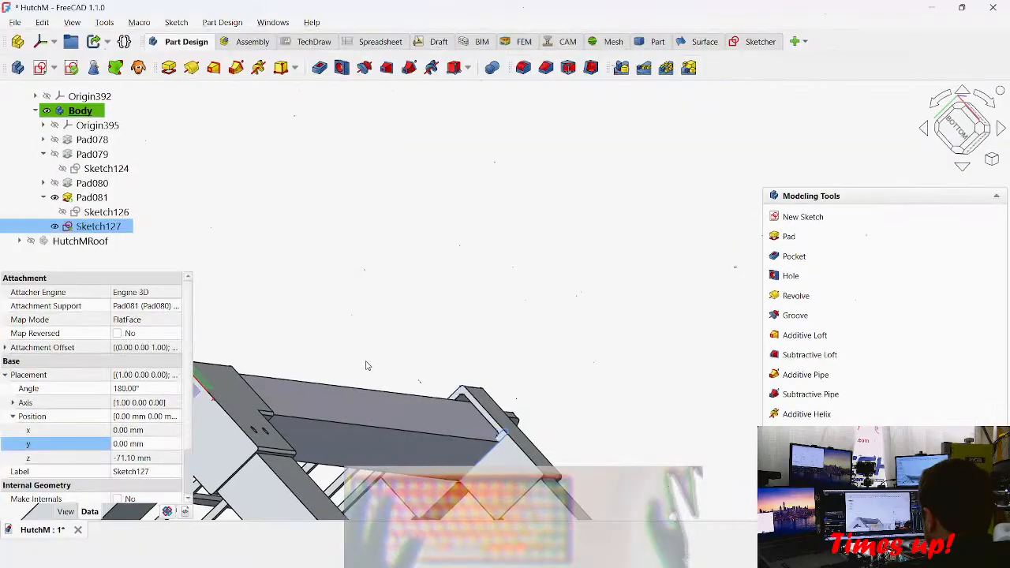
Step: Reopen Sketch127 and delete the tangent constraint between the large lower corner arc and the projected side edge
double_click(101, 231)
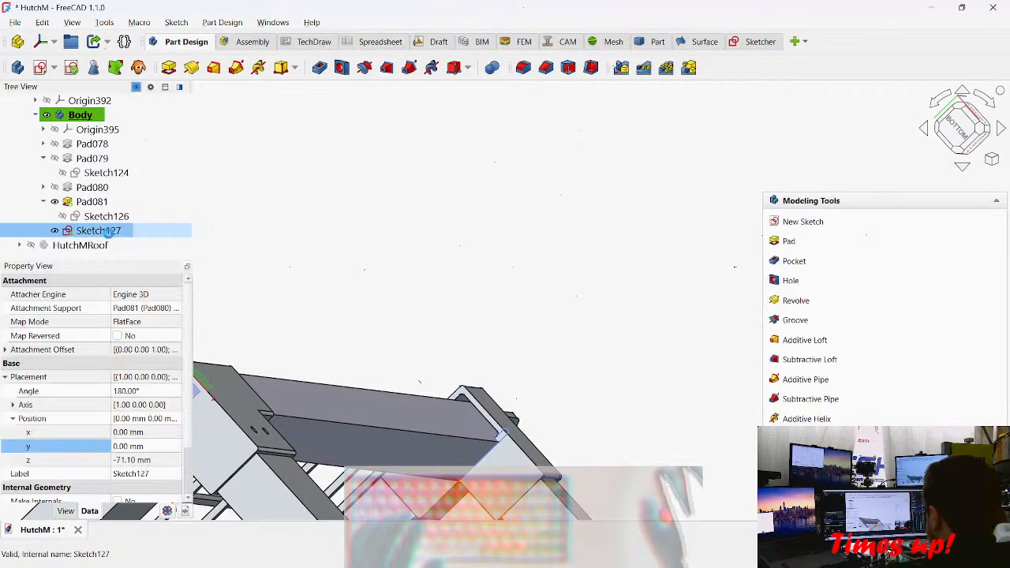
scroll(492, 381, up, 10)
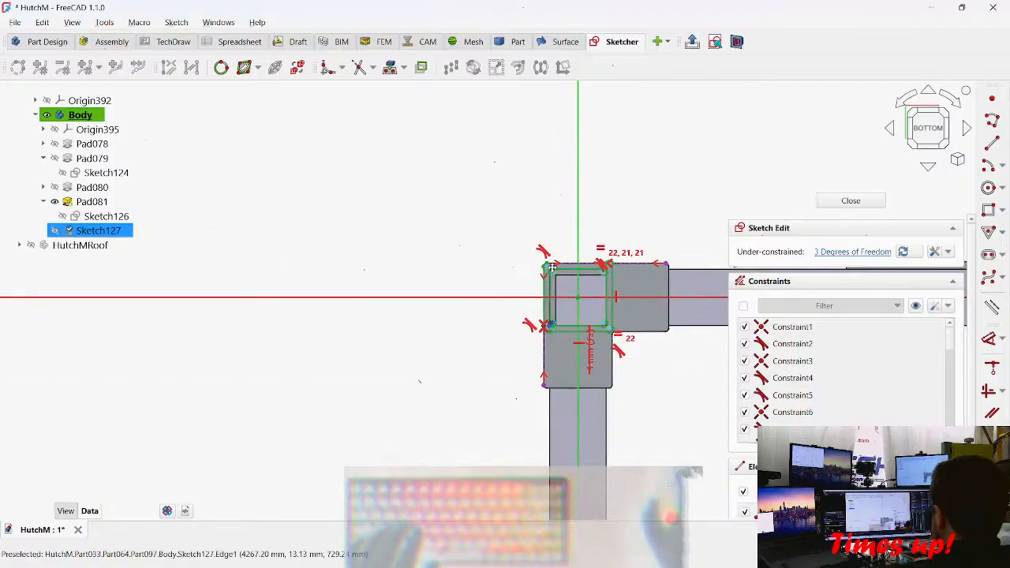
mouse_move(516, 388)
middle_down()
mouse_move(591, 300)
mouse_move(552, 300)
middle_up()
scroll(426, 284, up, 6)
mouse_move(497, 281)
middle_down()
mouse_move(568, 260)
mouse_move(441, 266)
mouse_move(401, 255)
middle_up()
click(403, 432)
middle_drag(444, 412, 487, 273)
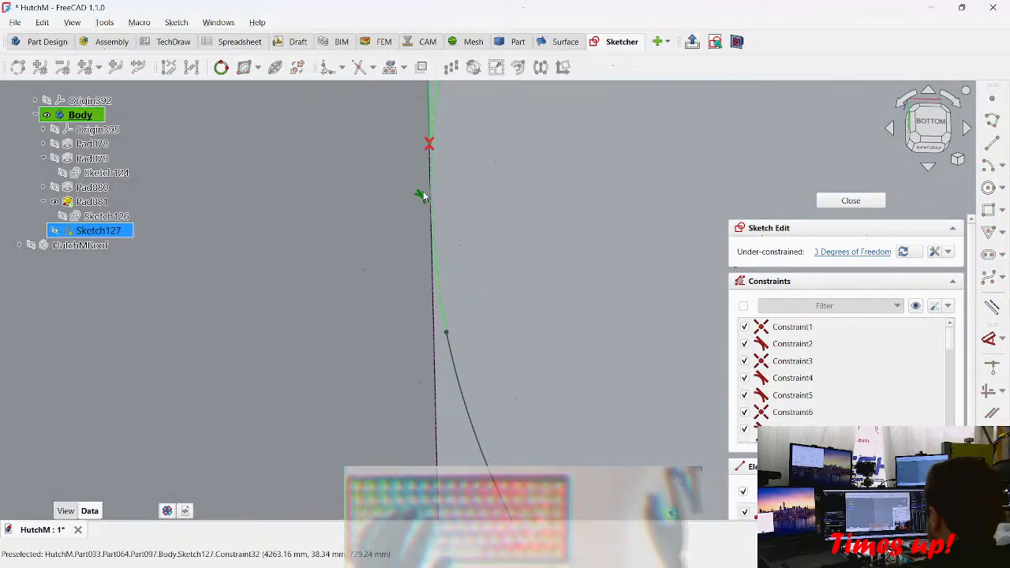
click(423, 195)
key(Delete)
Step: Delete the constraints holding the outer side line's lower end on the projected side edge and move that end outward off the edge
click(428, 145)
click(431, 151)
click(430, 150)
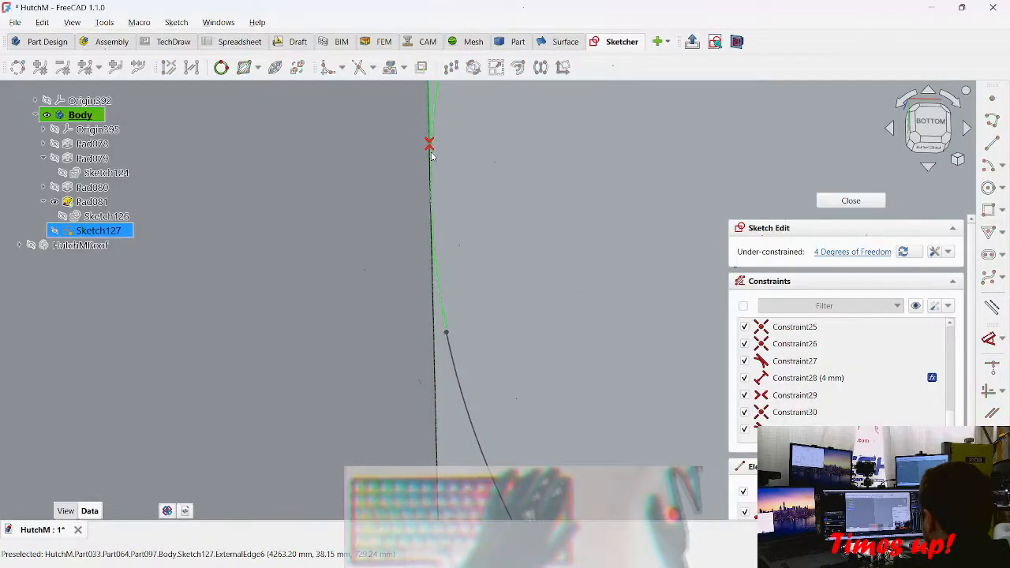
key(Delete)
drag(430, 145, 329, 233)
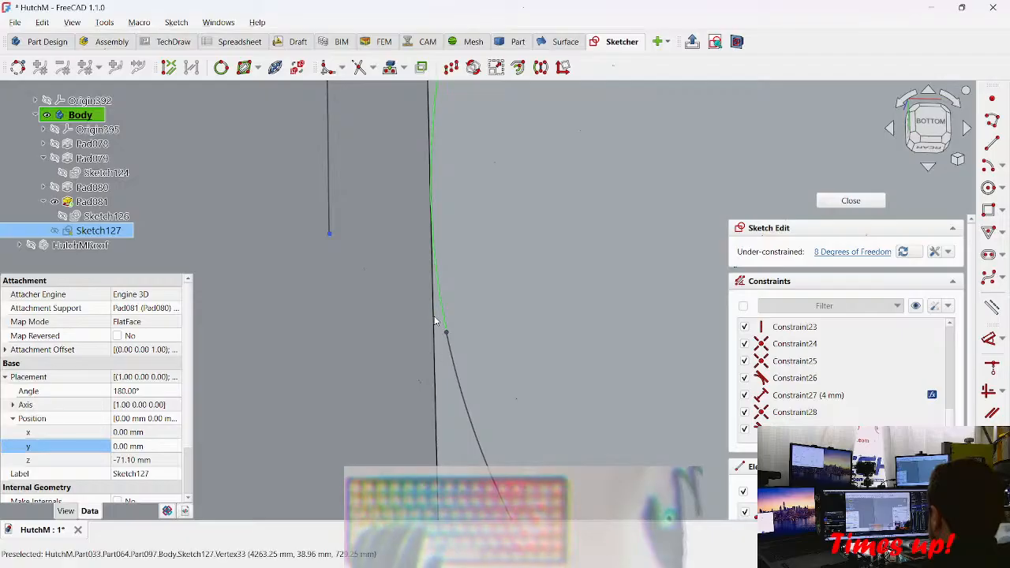
key(t)
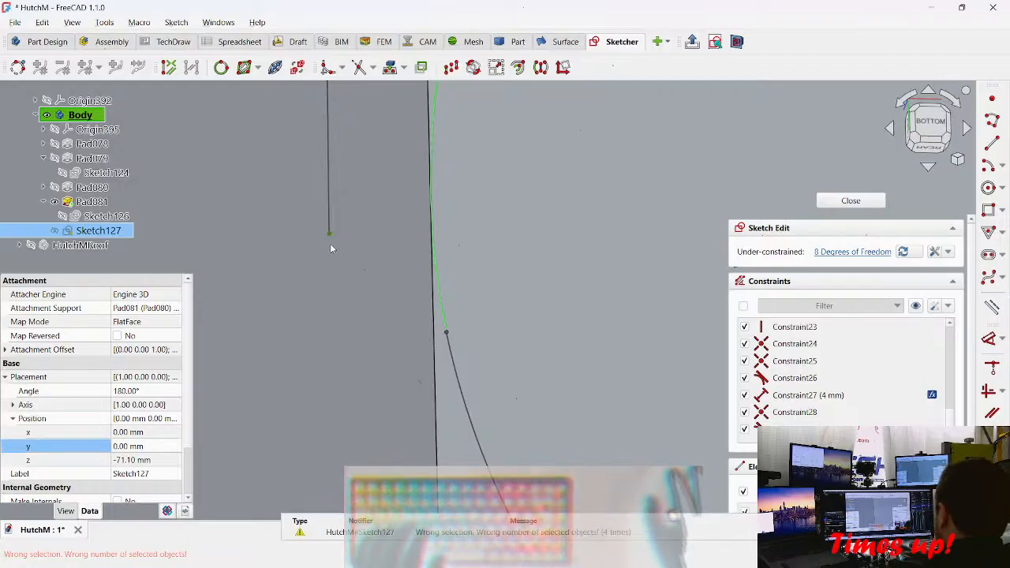
right_click(339, 289)
key(Escape)
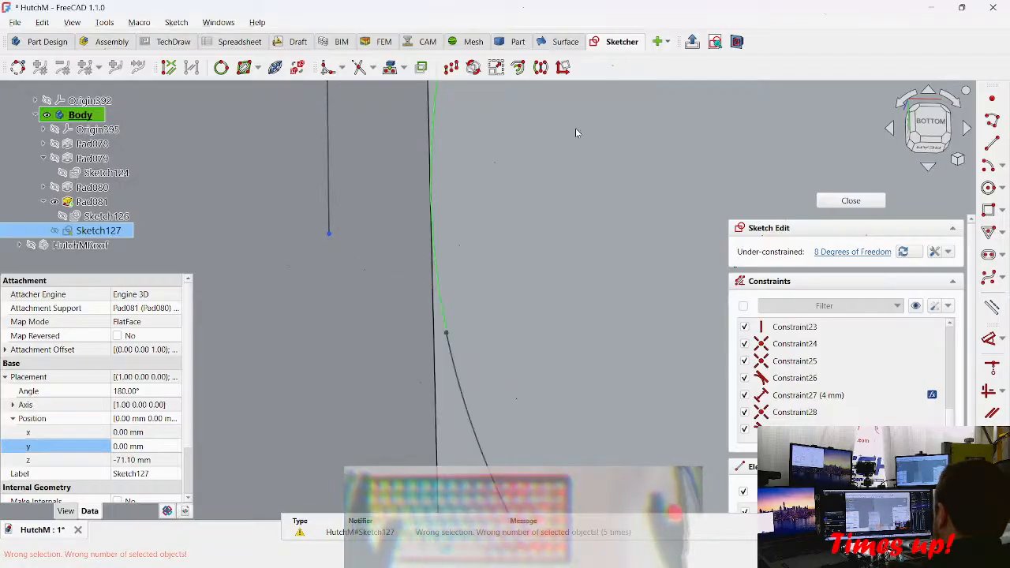
scroll(583, 170, down, 3)
middle_drag(577, 195, 565, 378)
scroll(565, 378, down, 3)
scroll(458, 244, down, 3)
key(t)
click(315, 220)
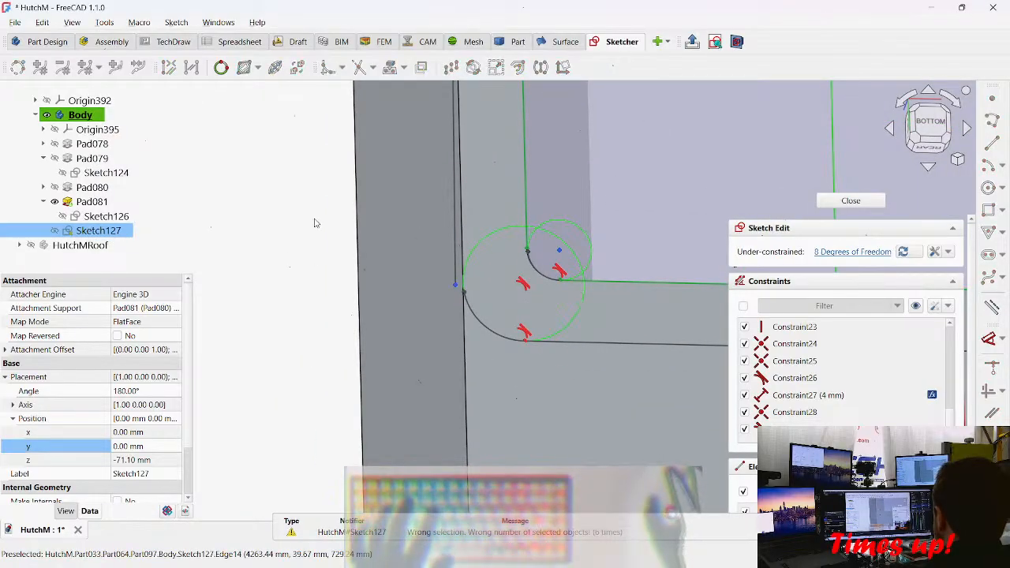
right_click(295, 210)
click(232, 226)
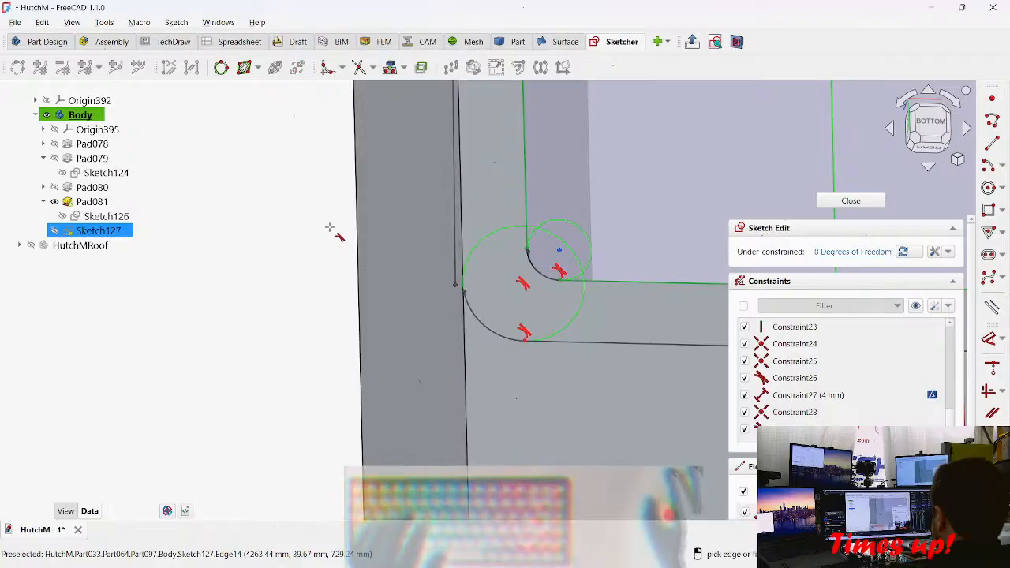
Step: Constrain the outer side line's lower endpoint tangent to the large lower corner arc and leave the sketch
scroll(451, 282, up, 3)
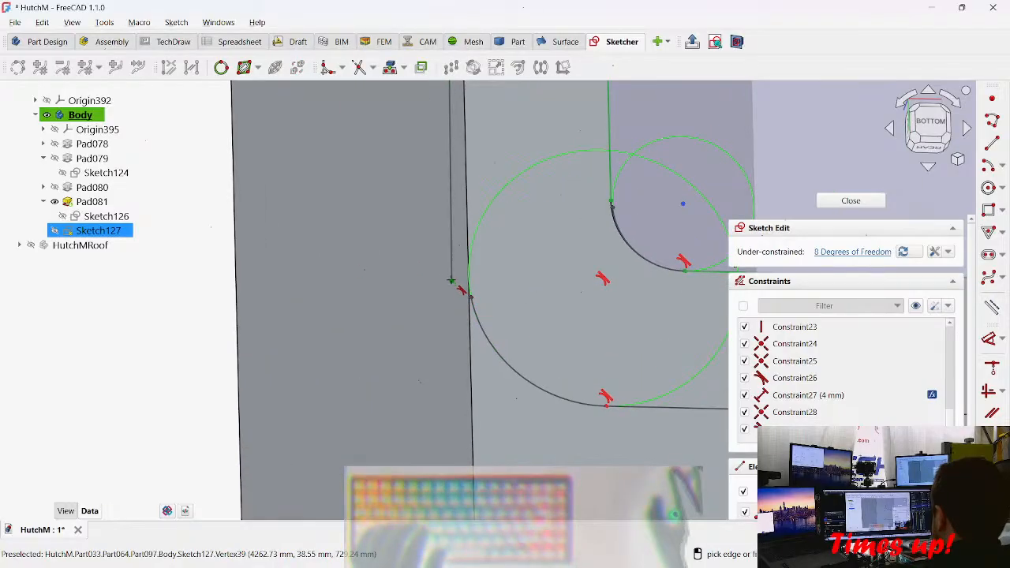
click(476, 291)
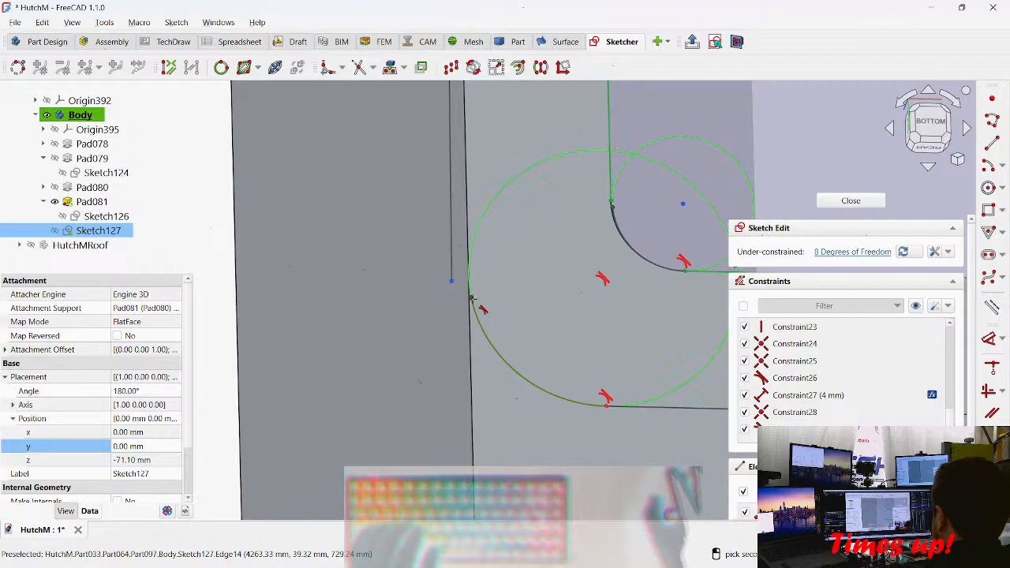
click(471, 298)
right_click(475, 300)
scroll(473, 298, up, 5)
drag(454, 284, 590, 266)
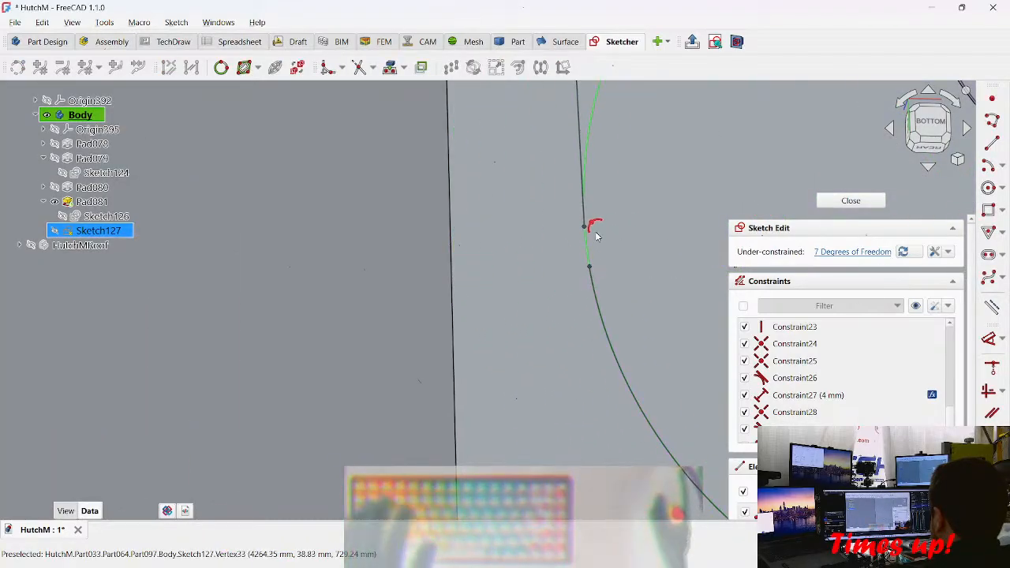
key(Escape)
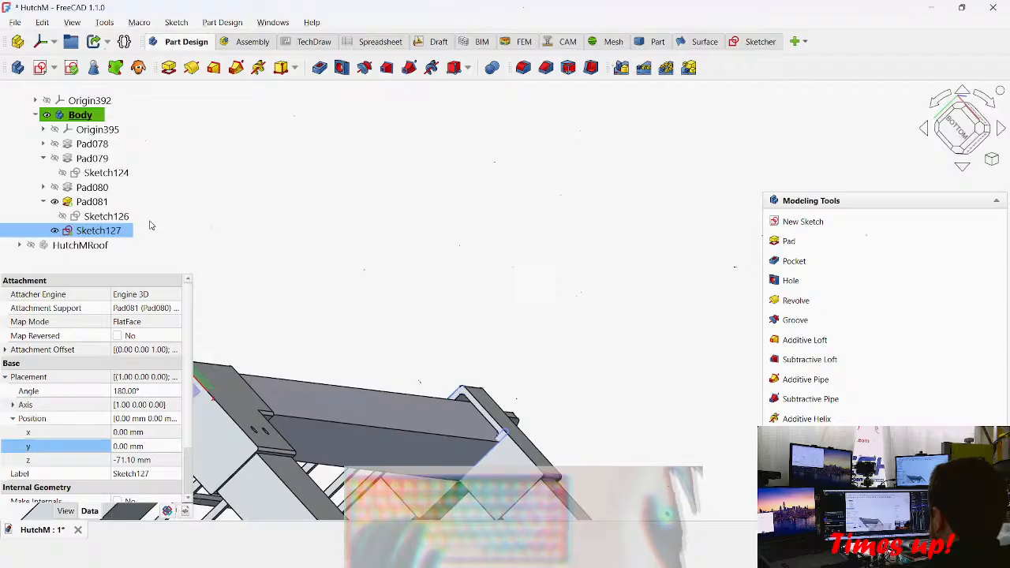
Step: Reopen Sketch127, delete the line-to-arc tangent constraint and join the outer side line's lower endpoint tangentially to the large corner arc's endpoint
double_click(115, 230)
scroll(567, 443, up, 10)
scroll(482, 288, up, 1)
click(533, 221)
key(Delete)
drag(521, 223, 482, 235)
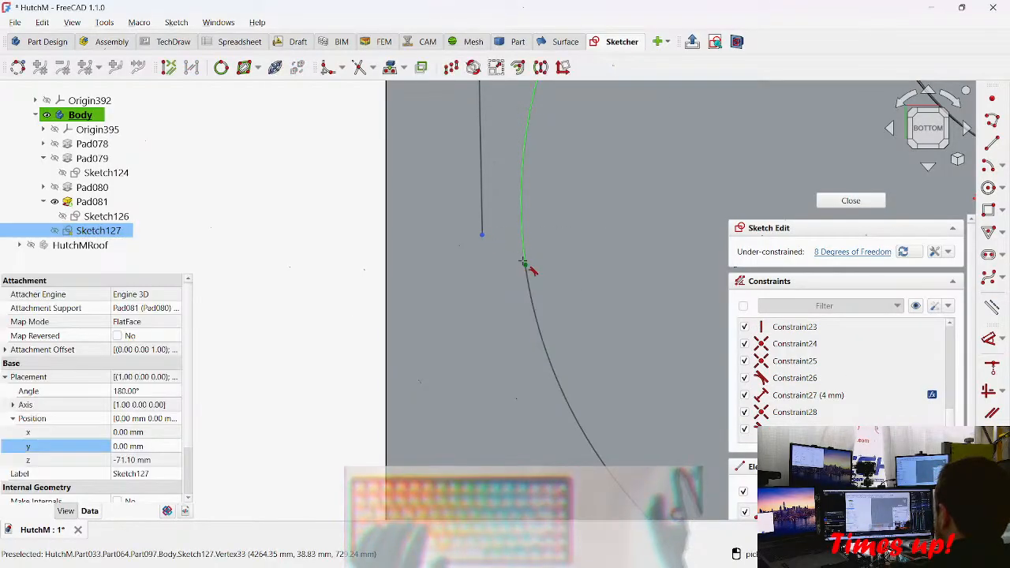
click(525, 264)
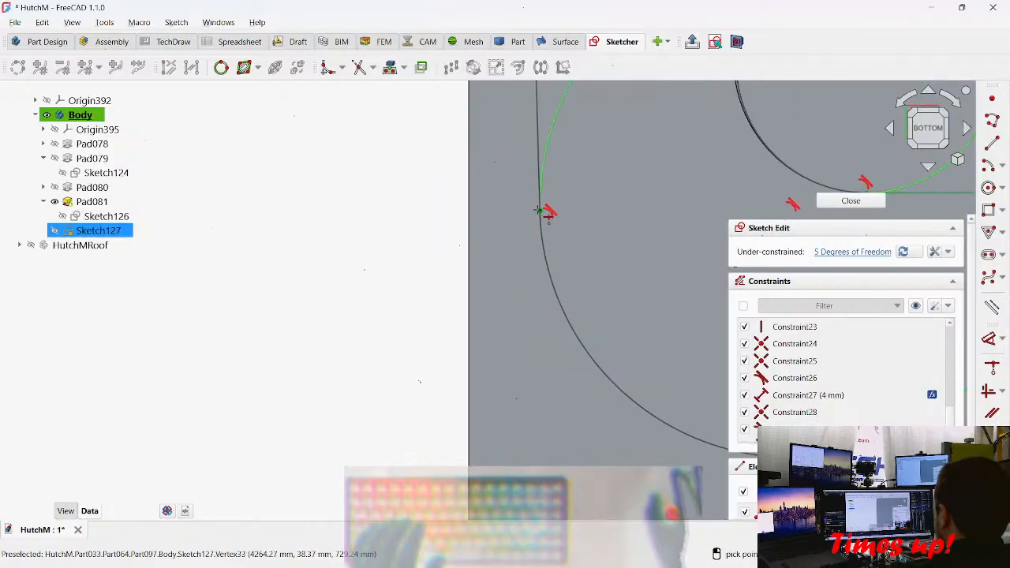
click(541, 214)
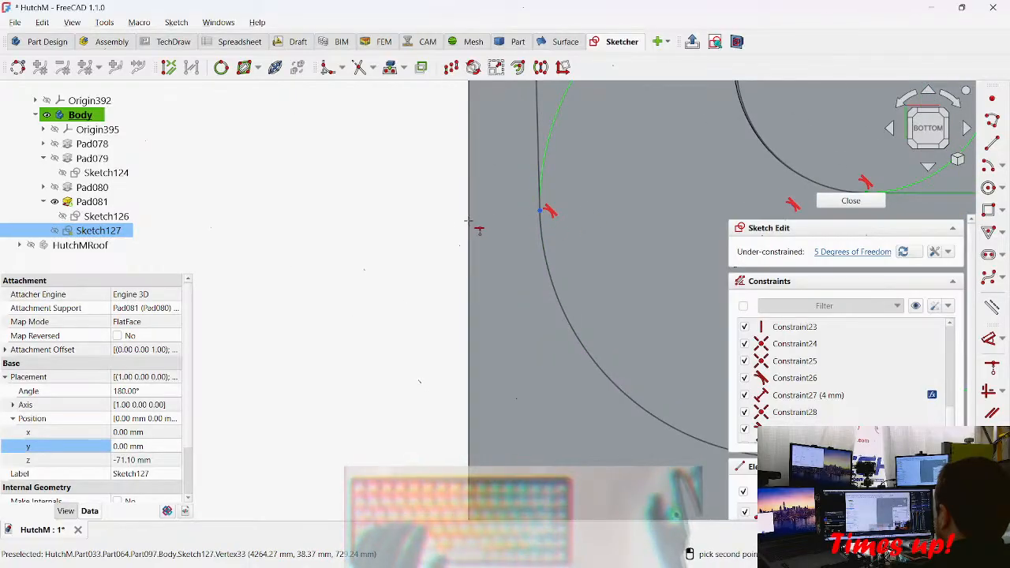
key(Escape)
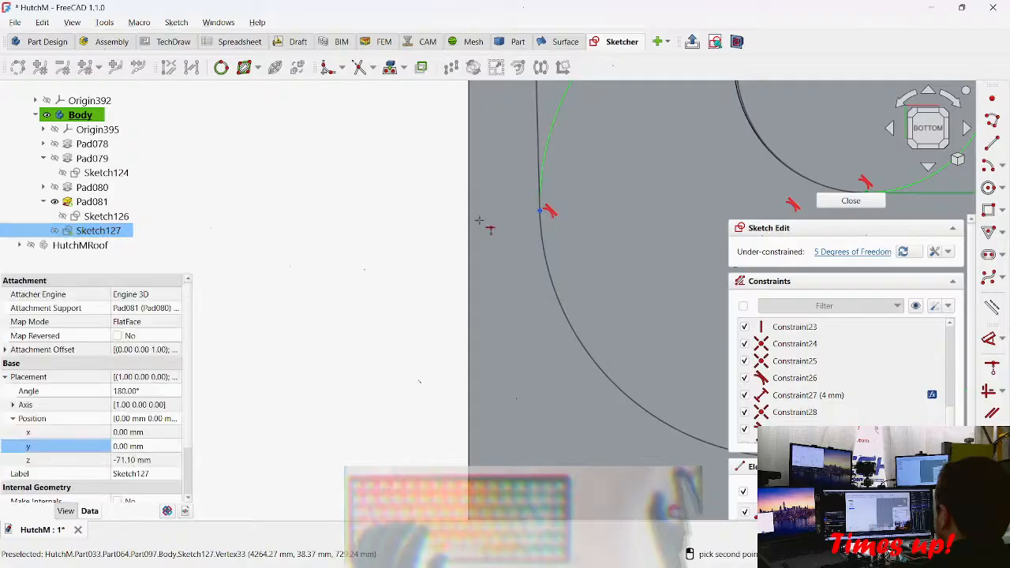
key(Escape)
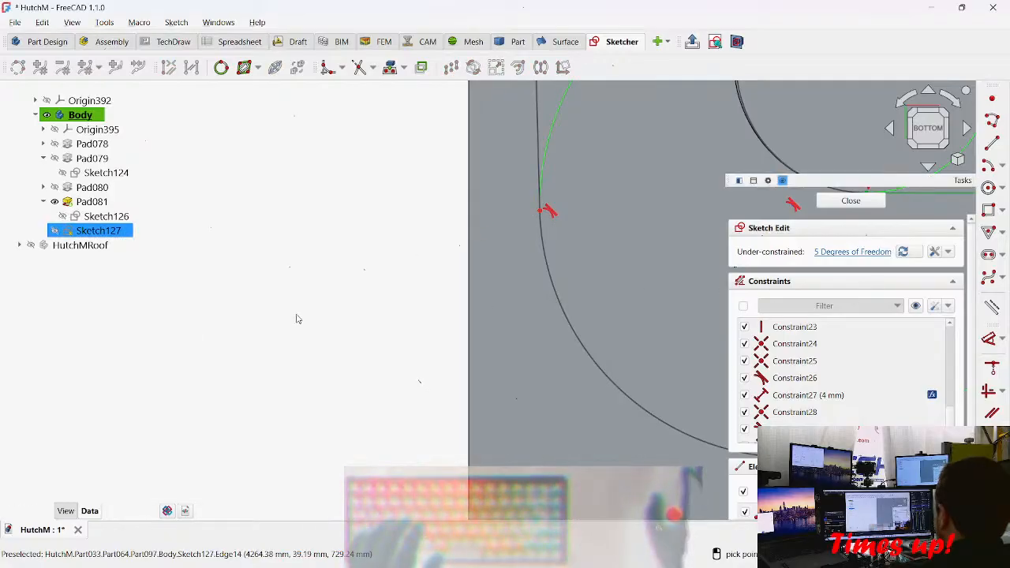
key(Escape)
key(Escape)
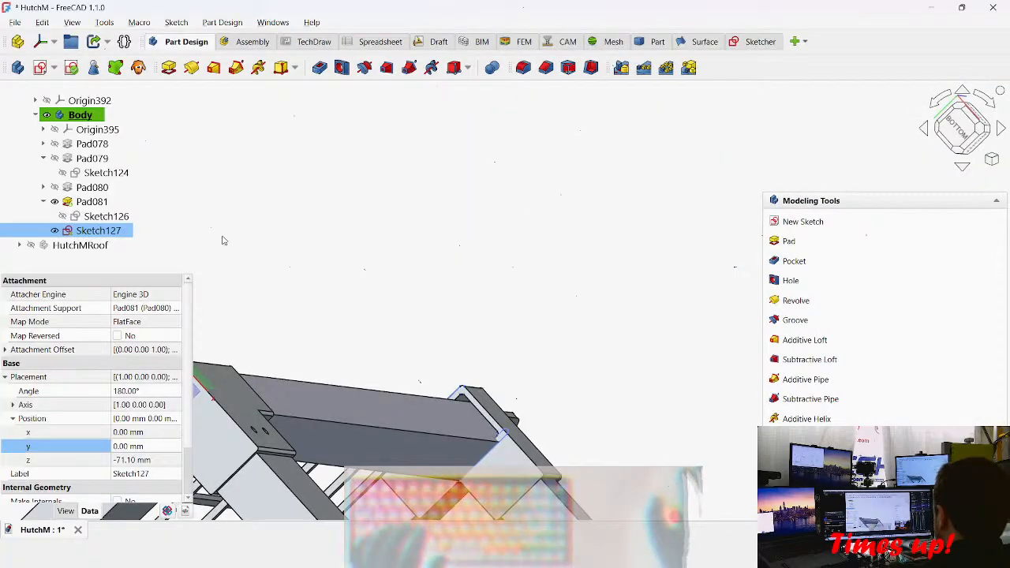
Step: Reopen Sketch127 and move the joint between the outer side line and the large lower corner arc outward toward the side edge
double_click(114, 232)
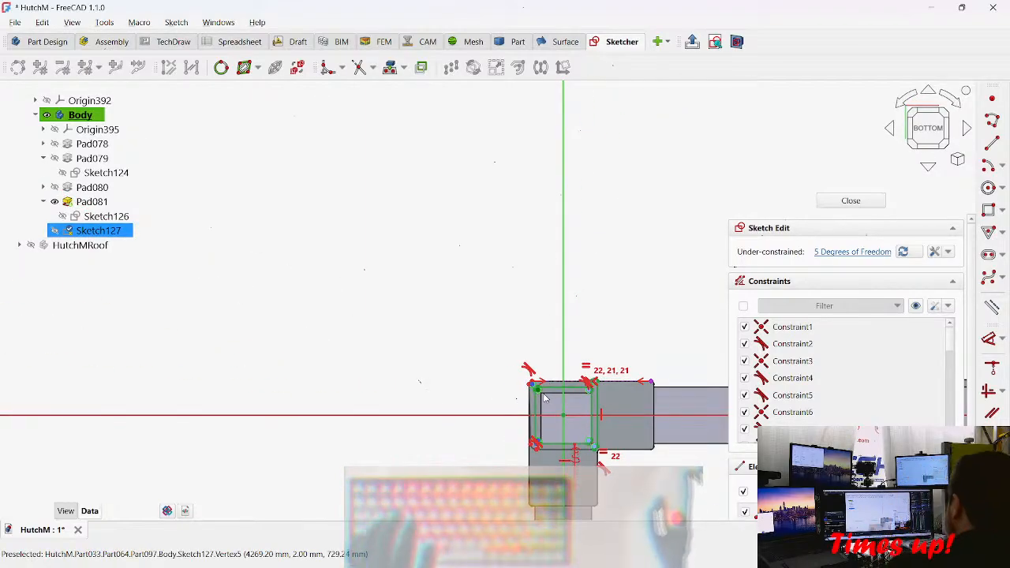
mouse_move(543, 397)
middle_down()
mouse_move(602, 257)
mouse_move(432, 208)
mouse_move(268, 284)
middle_up()
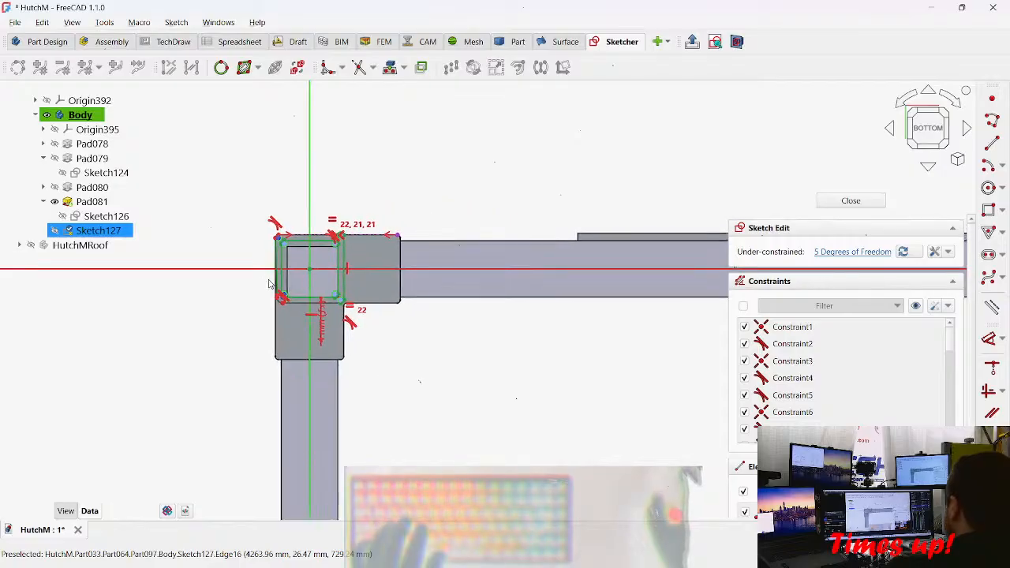
scroll(268, 284, up, 10)
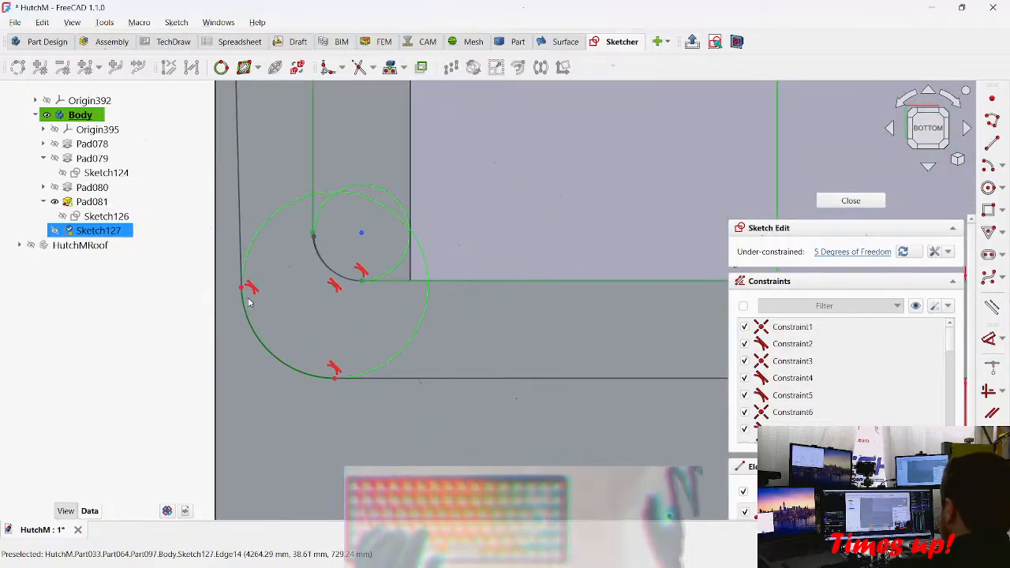
click(243, 288)
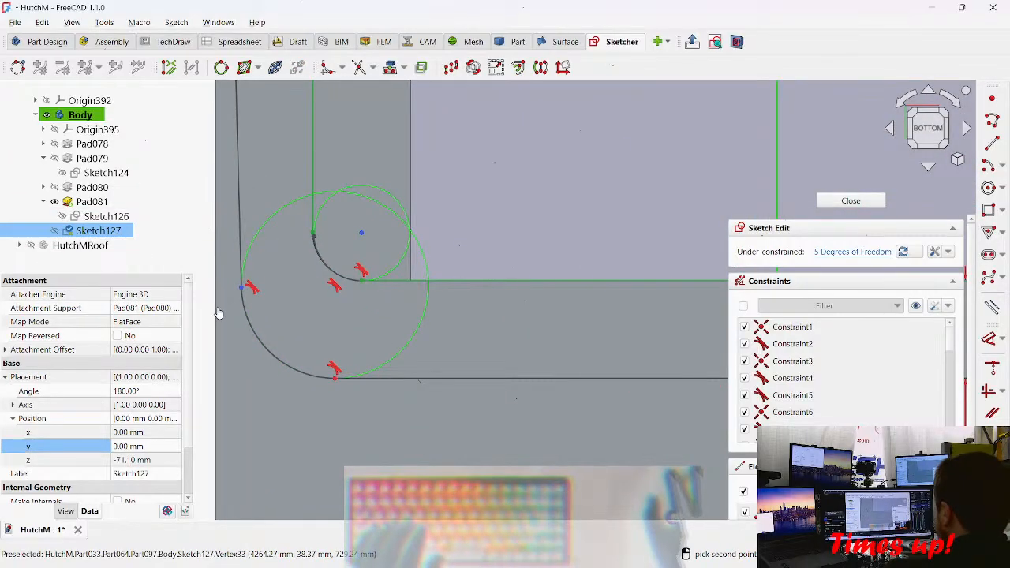
key(Escape)
middle_drag(202, 343, 260, 330)
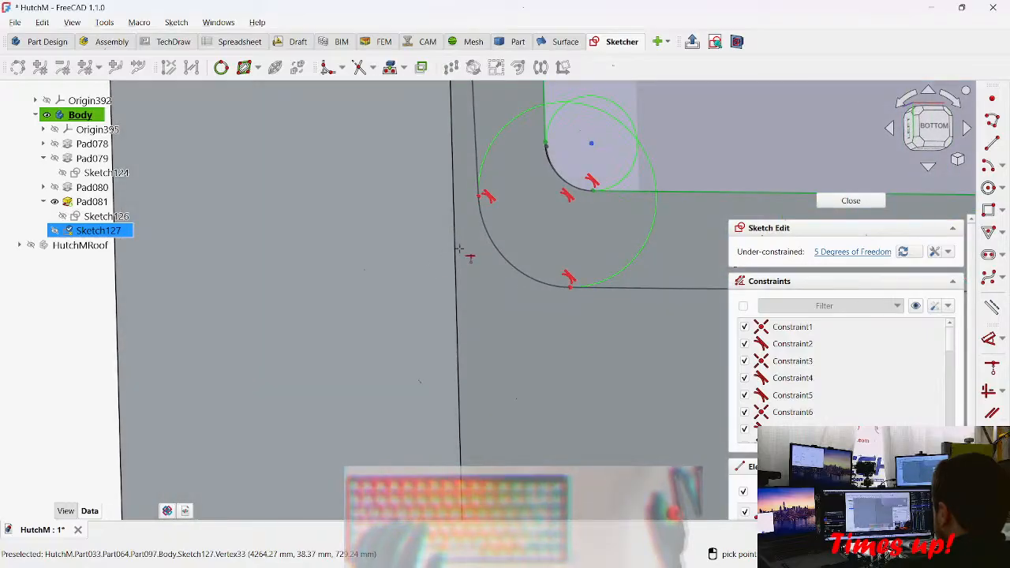
click(477, 205)
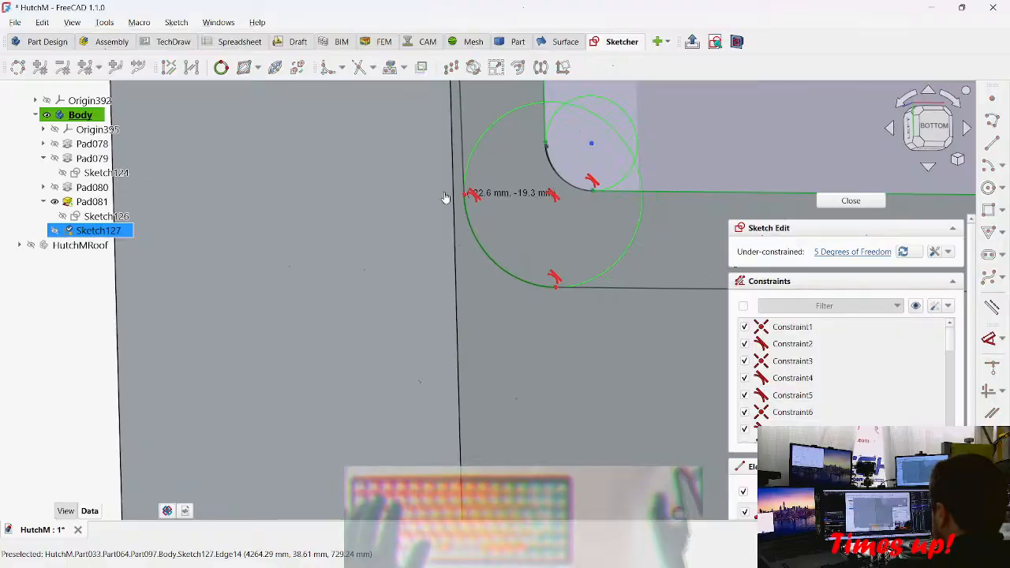
click(368, 197)
Step: Project the body's side edge beside the large lower corner arc into the sketch as external geometry
scroll(387, 165, down, 5)
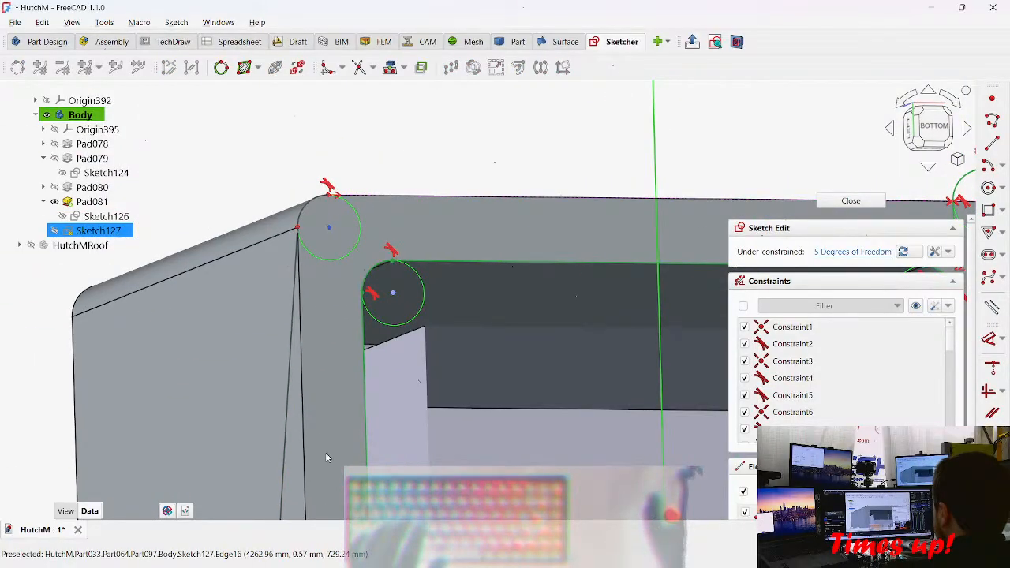
mouse_move(326, 457)
middle_down()
mouse_move(342, 423)
mouse_move(321, 337)
mouse_move(429, 176)
mouse_move(510, 103)
middle_up()
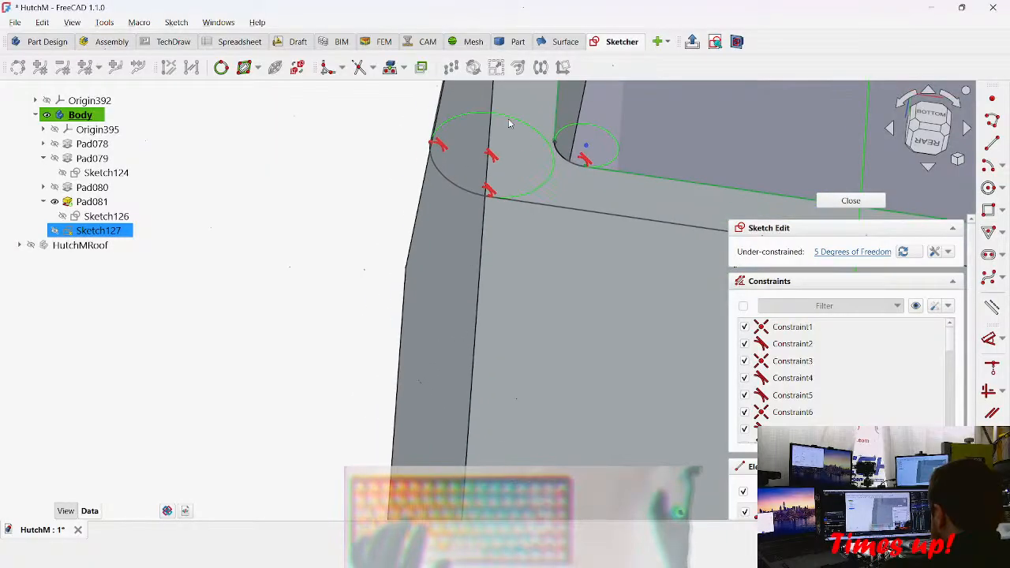
mouse_move(473, 236)
middle_down()
mouse_move(507, 300)
mouse_move(591, 293)
middle_up()
click(991, 306)
click(360, 67)
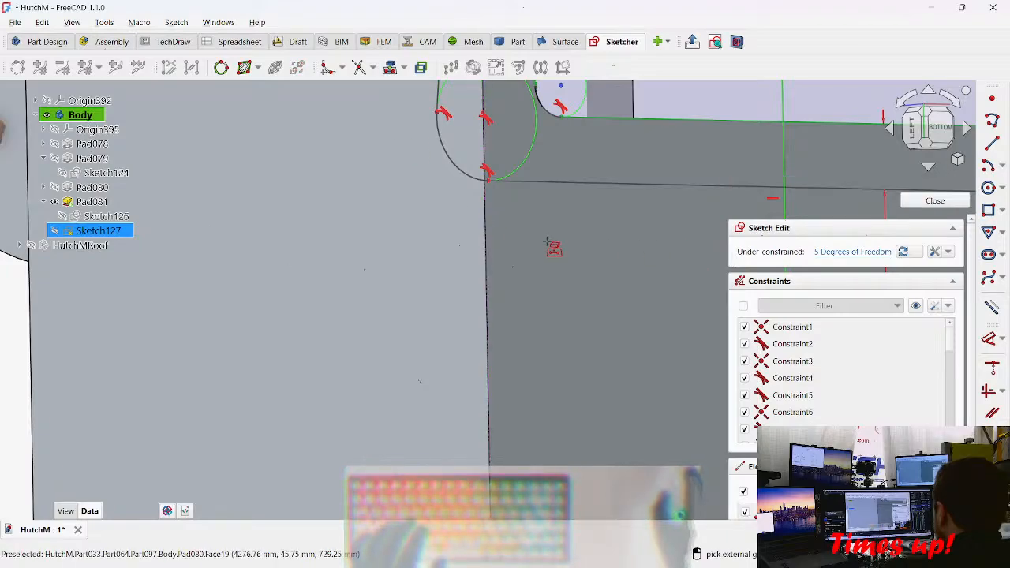
middle_drag(488, 179, 386, 240)
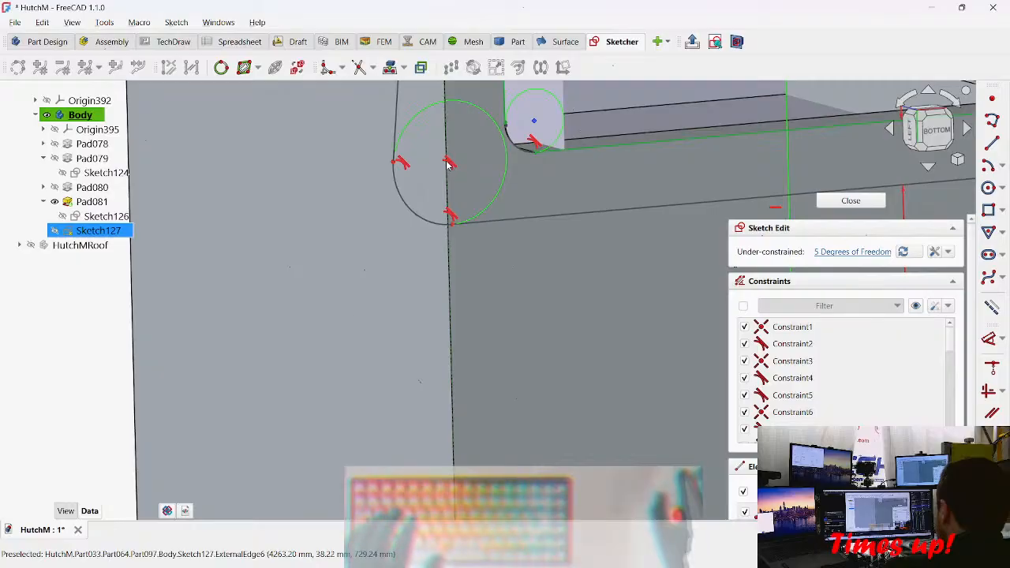
Step: Move the large corner arc outward past the projected side edge and try to constrain its joint with the side line onto that edge
drag(506, 228, 487, 228)
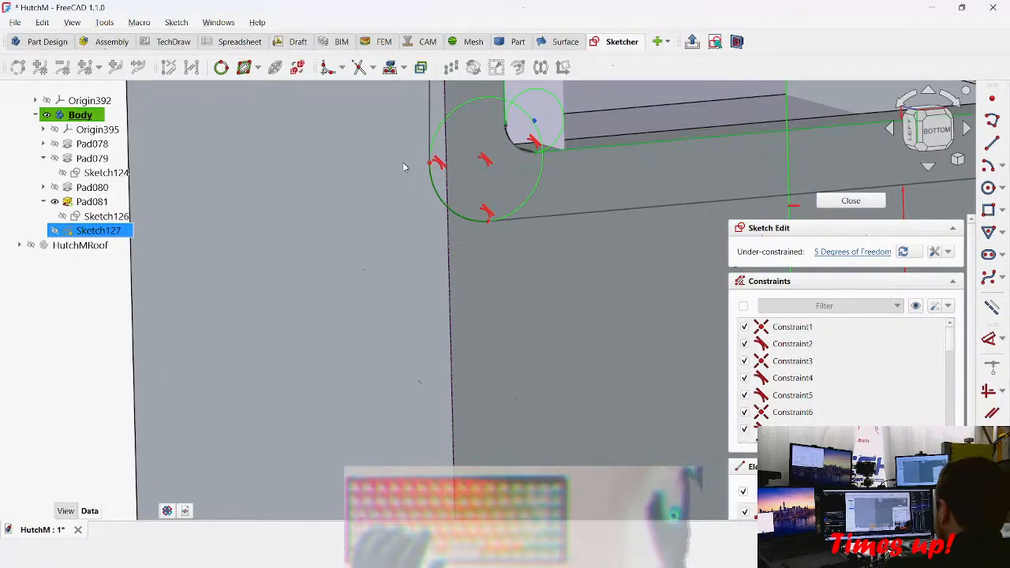
scroll(426, 164, up, 3)
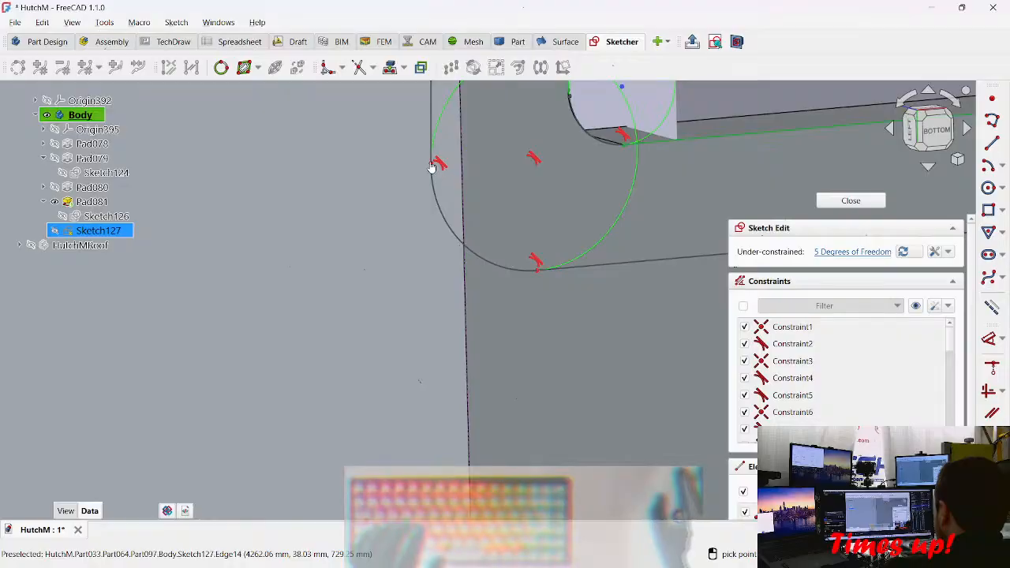
click(463, 168)
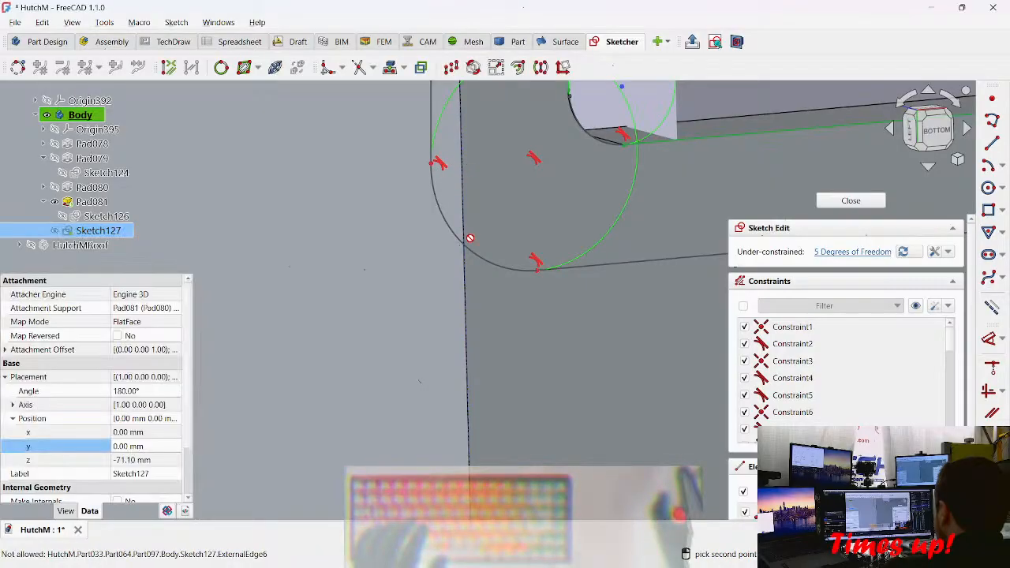
scroll(359, 284, down, 3)
mouse_move(360, 279)
middle_down()
mouse_move(370, 287)
mouse_move(538, 254)
mouse_move(460, 242)
middle_up()
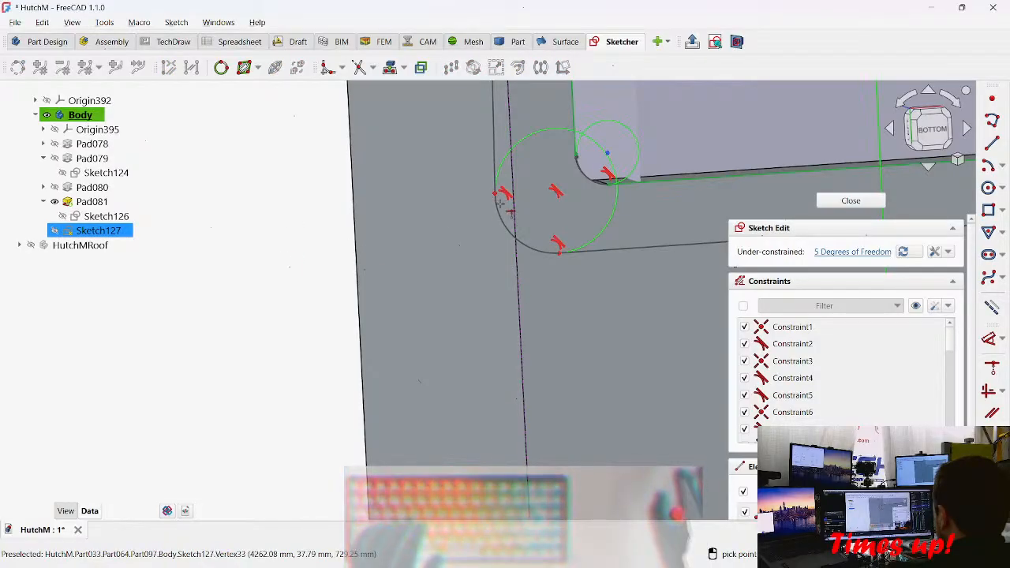
click(519, 273)
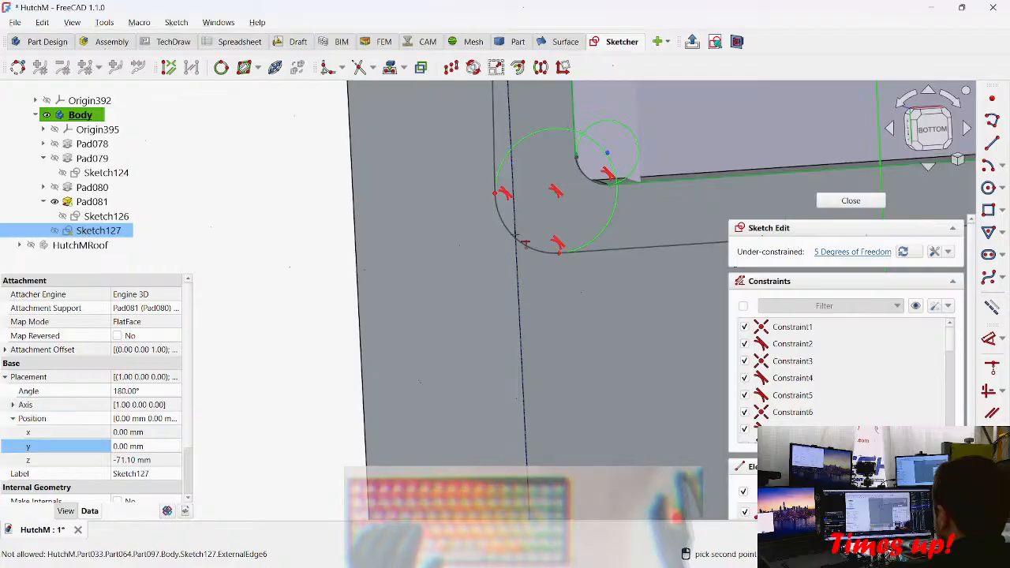
right_click(505, 195)
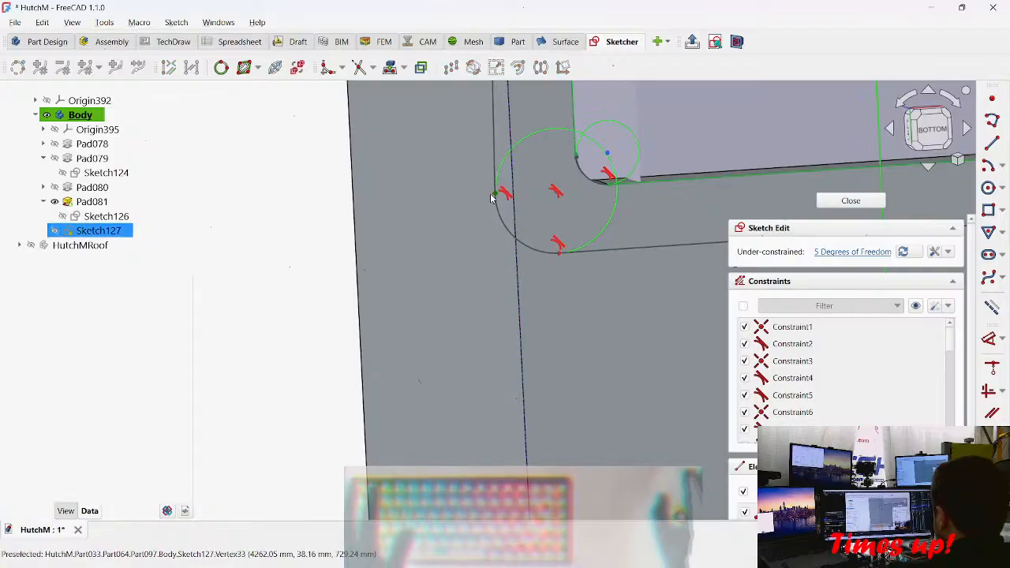
click(530, 197)
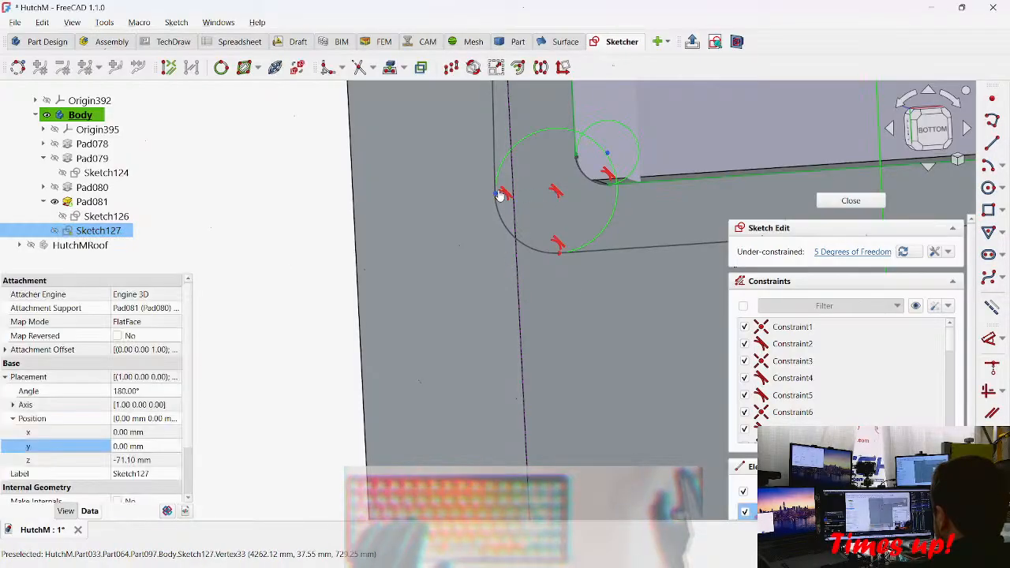
Step: Move the large lower corner arc back inside the projected side edge and try to constrain its joint with the side line onto that edge
mouse_move(556, 196)
mouse_down()
mouse_move(610, 203)
mouse_move(555, 214)
mouse_up()
scroll(545, 204, up, 4)
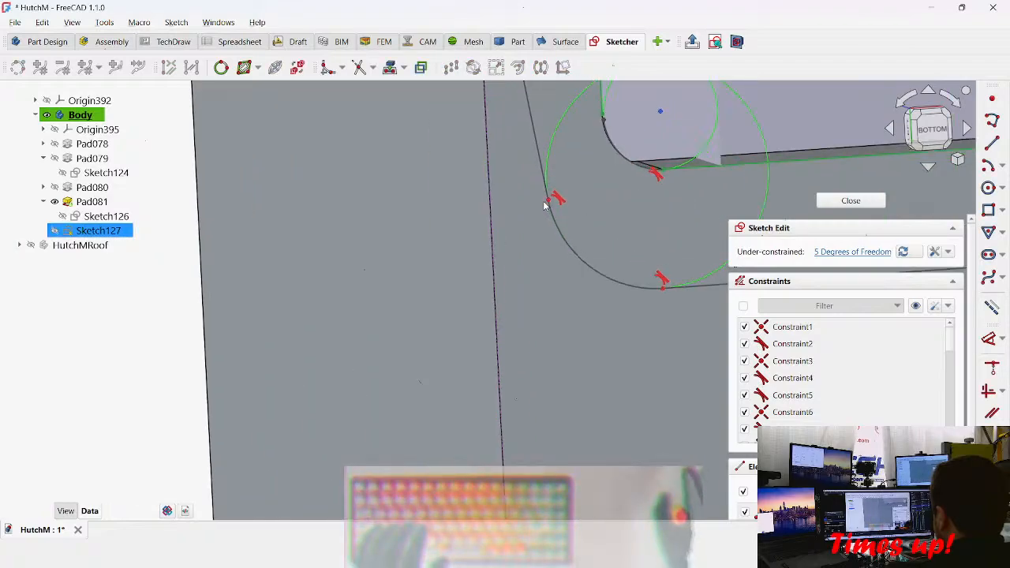
key(c)
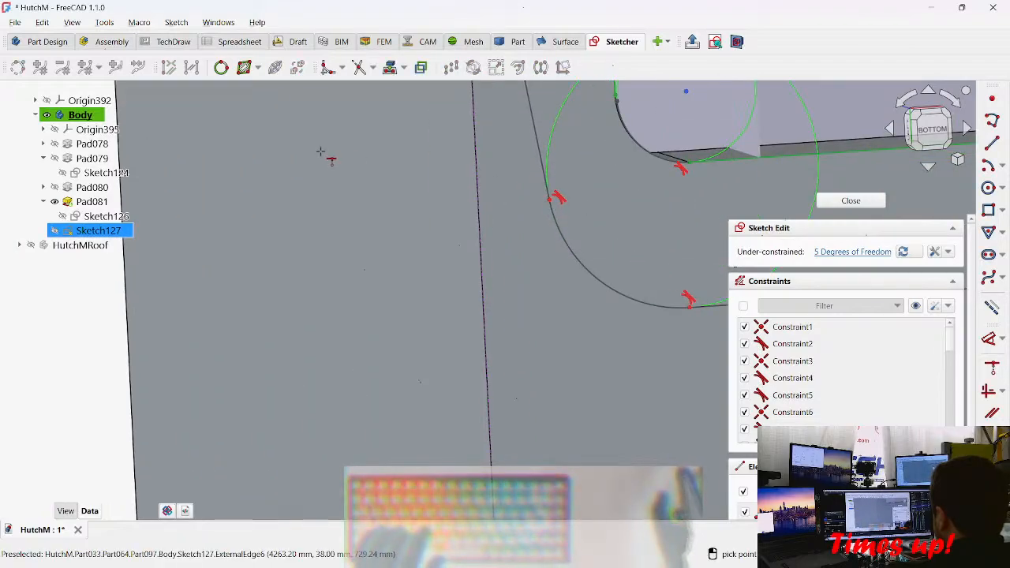
click(479, 217)
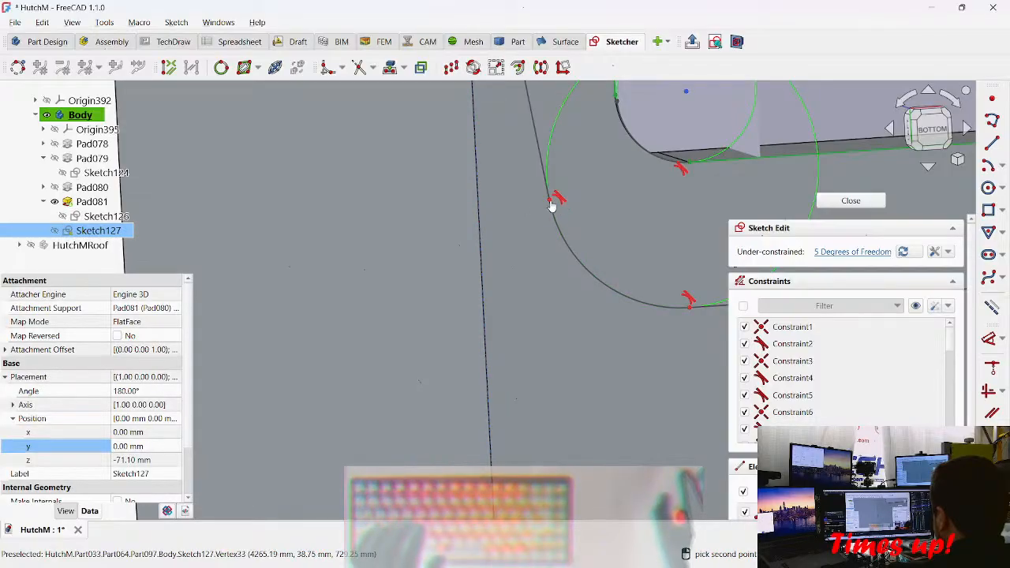
click(552, 203)
click(479, 226)
click(551, 202)
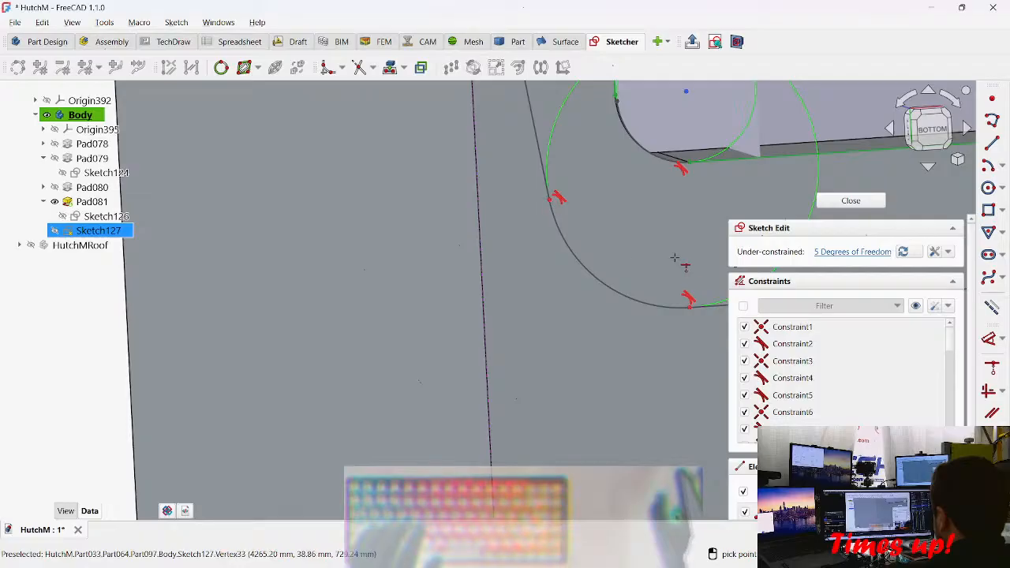
Step: Constrain the joint between the outer side line and the large lower corner arc onto the projected side edge with a point-on-object constraint
scroll(552, 210, down, 4)
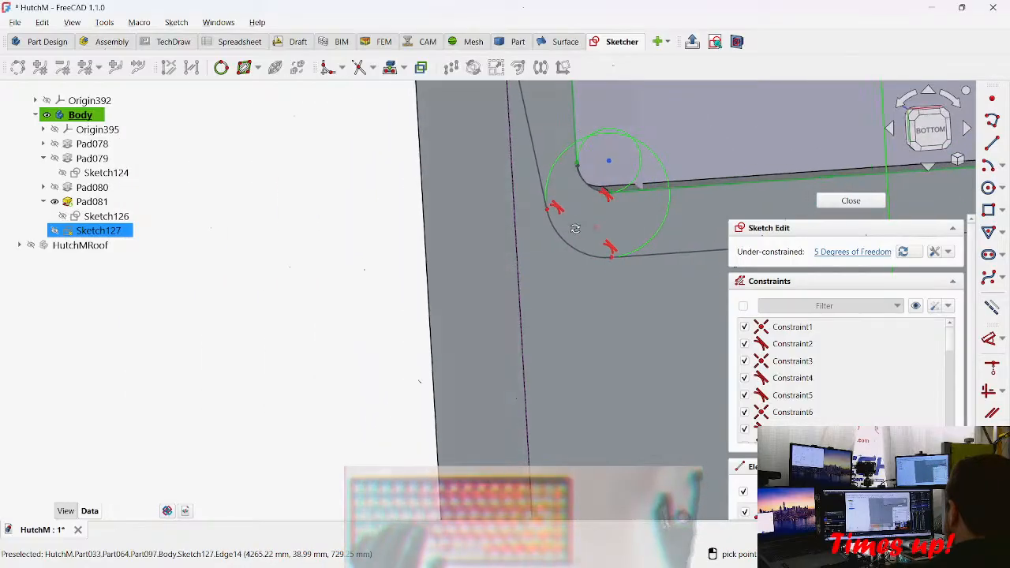
scroll(578, 228, up, 5)
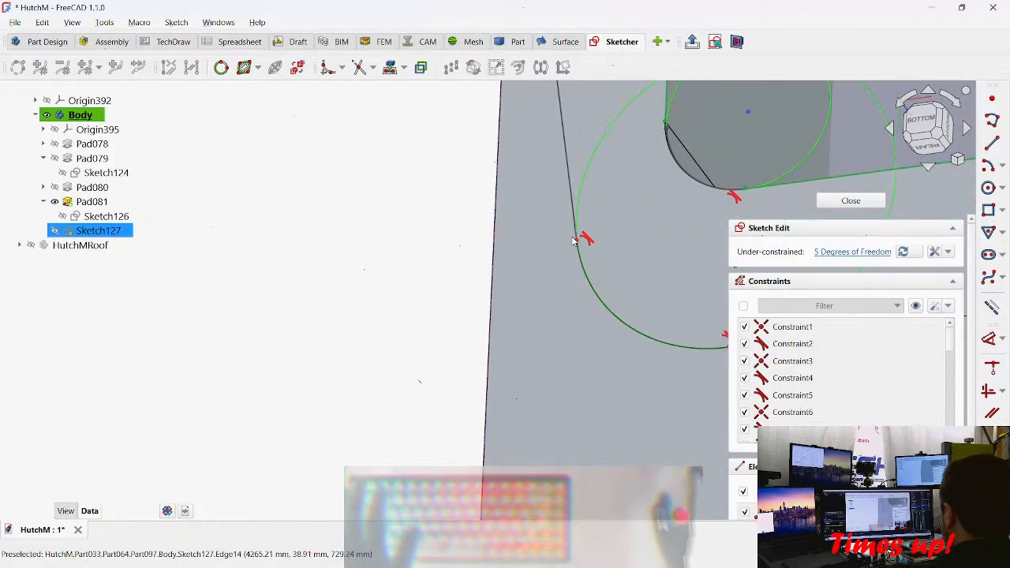
scroll(573, 241, up, 6)
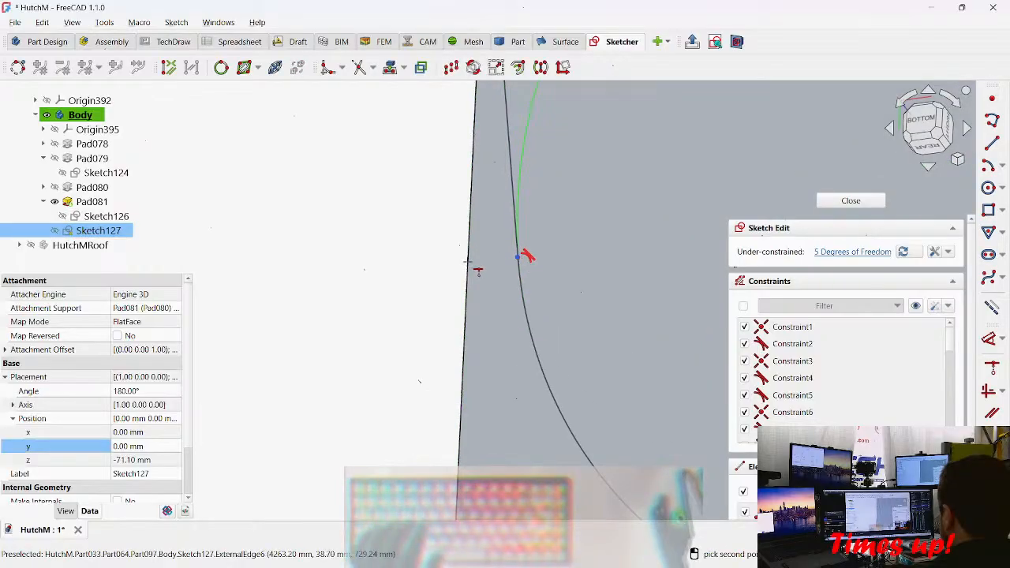
click(520, 255)
scroll(505, 213, down, 6)
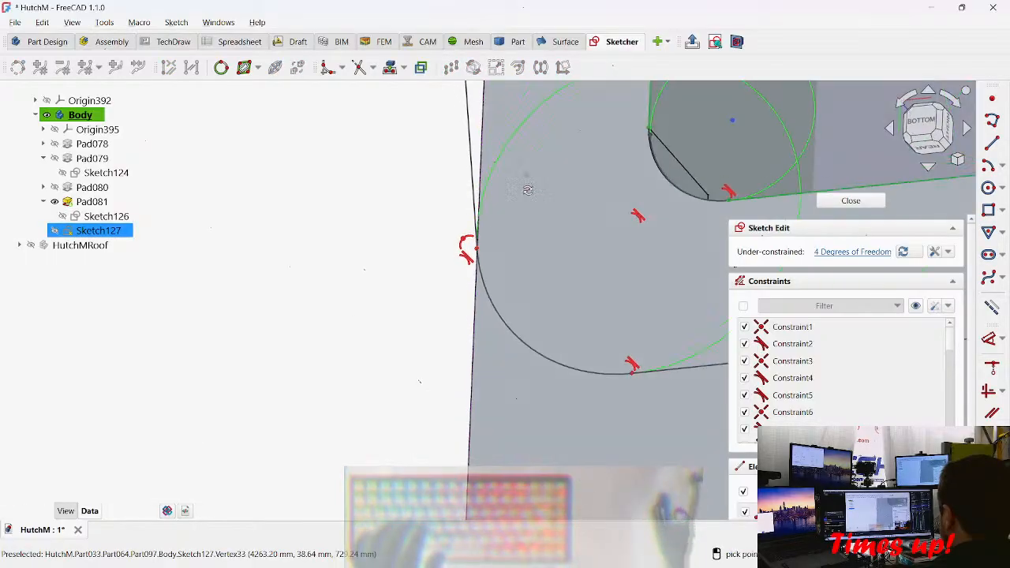
Step: At the opposite end of the outer side line, delete the coincidence with the corner arc and pull the arc's endpoint away from the line
scroll(469, 432, down, 5)
scroll(331, 372, up, 8)
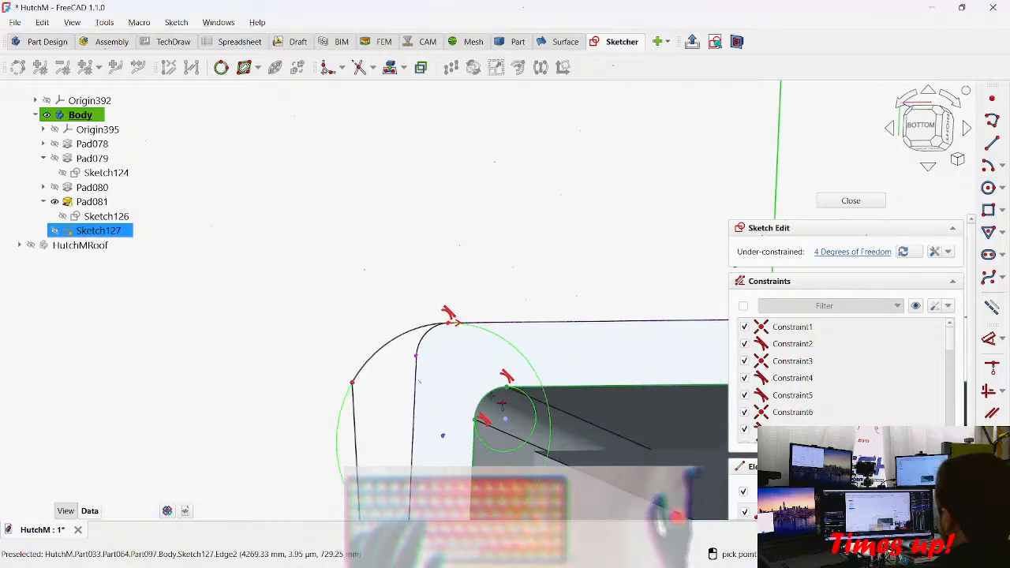
scroll(426, 324, up, 6)
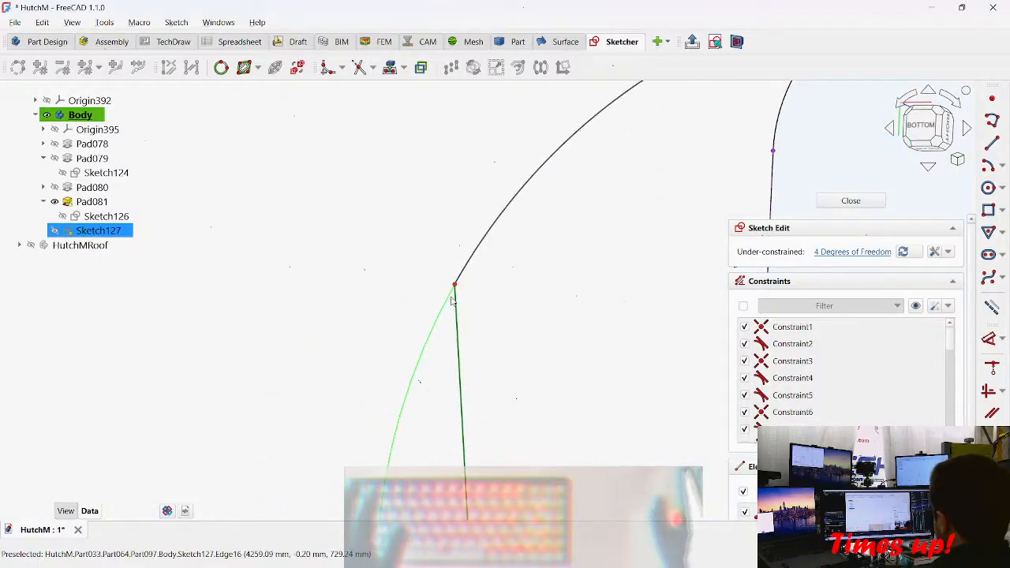
click(456, 287)
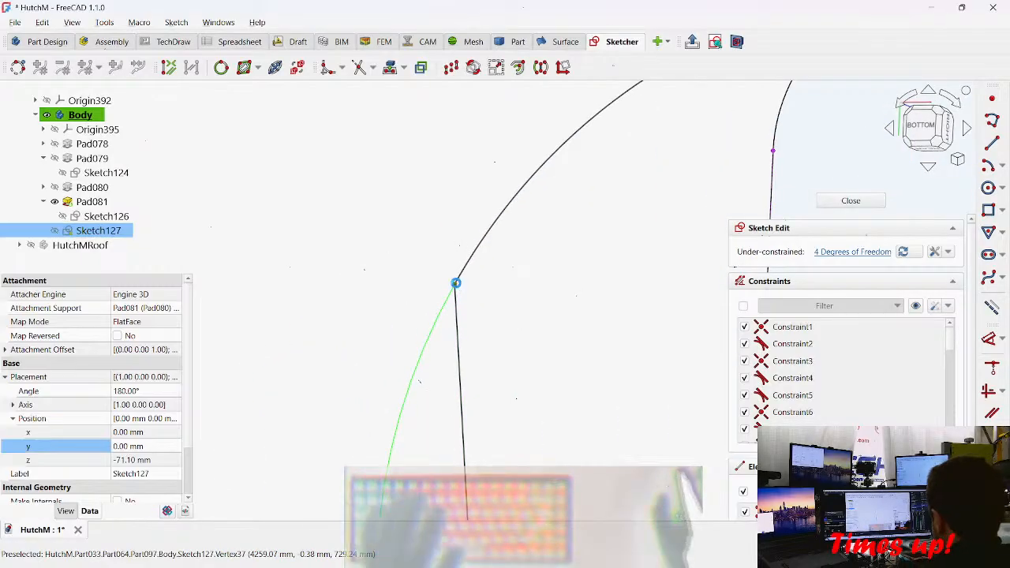
key(Delete)
drag(456, 287, 465, 224)
Step: Join the outer side line's free endpoint tangentially to the opposite corner arc's endpoint
key(c)
click(465, 225)
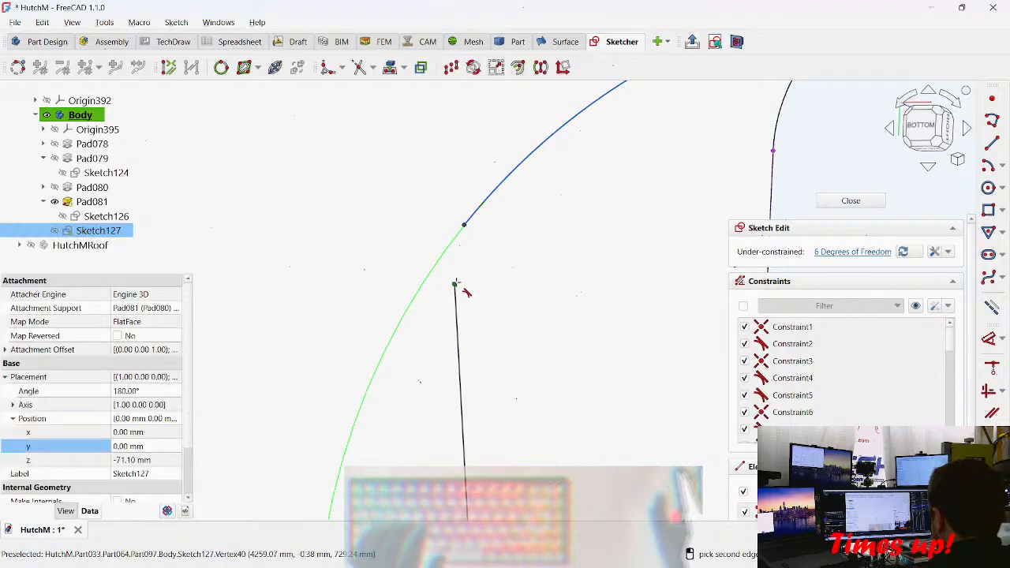
right_click(454, 285)
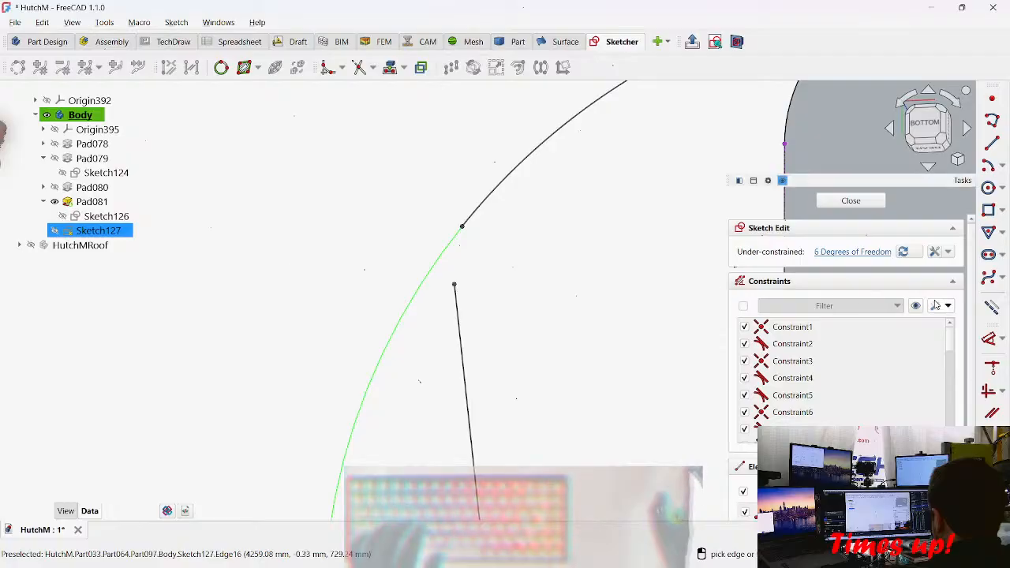
click(991, 307)
key(t)
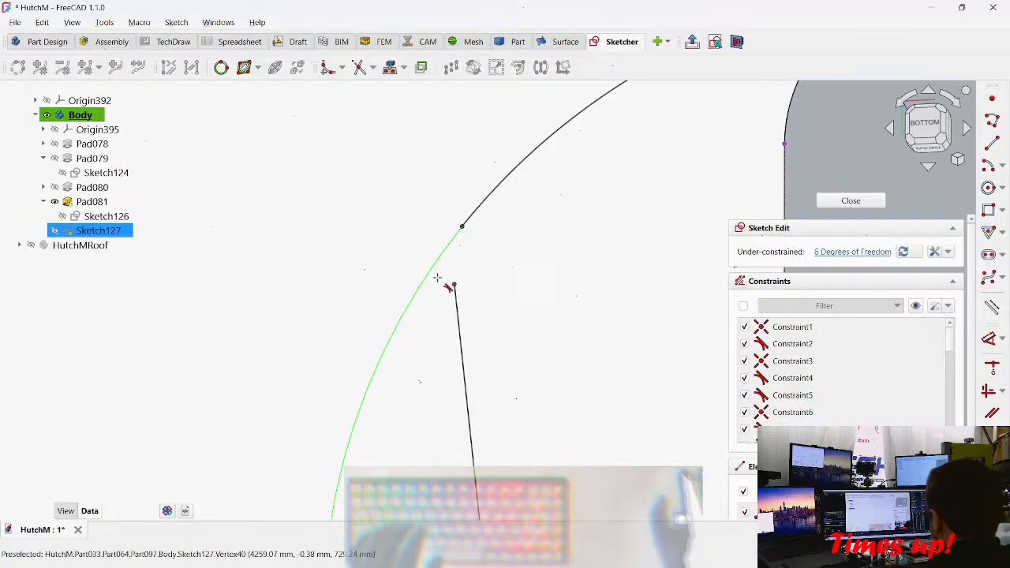
click(454, 286)
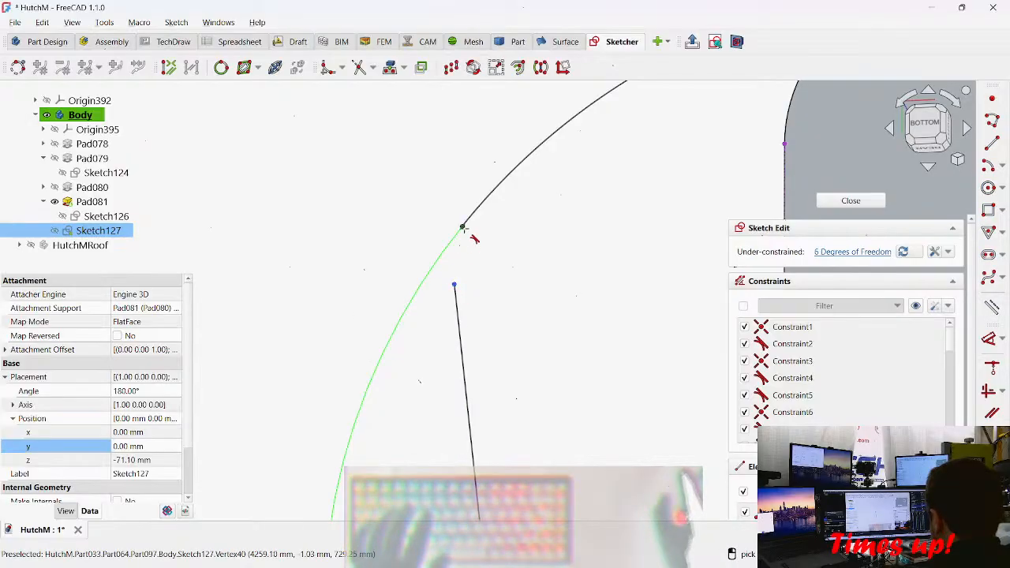
click(464, 230)
scroll(545, 328, up, 5)
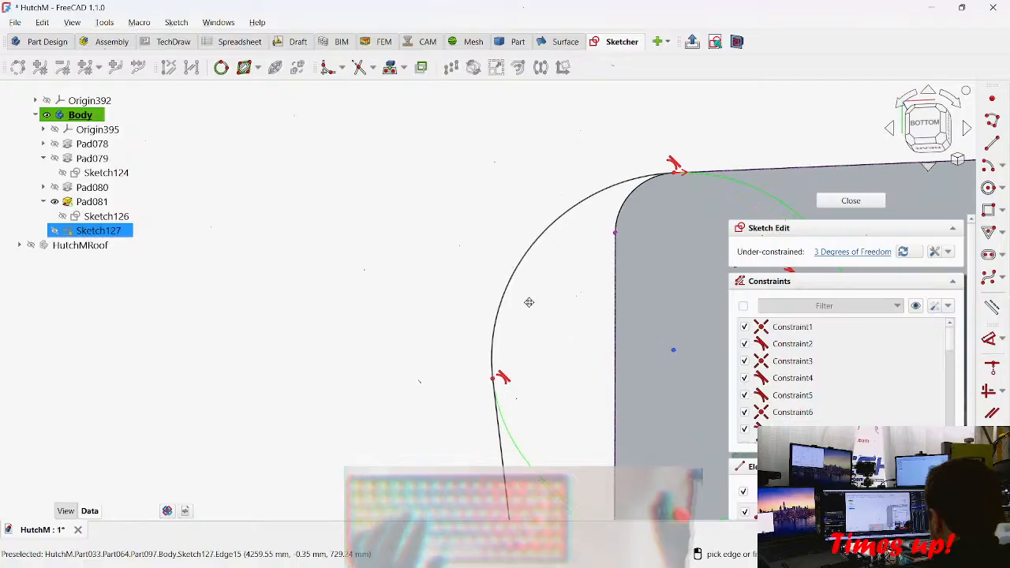
Step: Constrain the joint between the outer side line and the opposite corner arc onto the projected side edge
scroll(475, 129, down, 4)
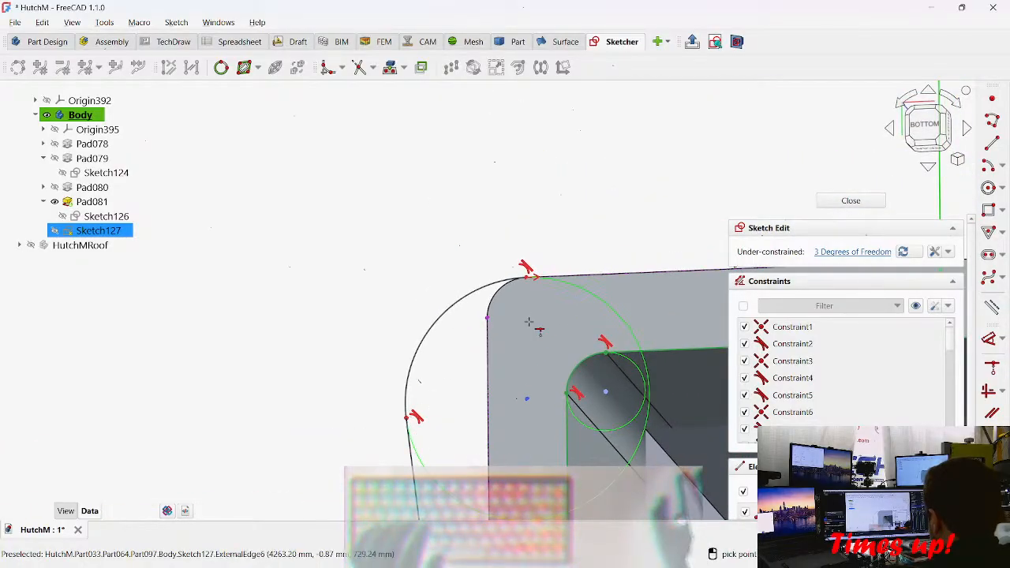
click(486, 320)
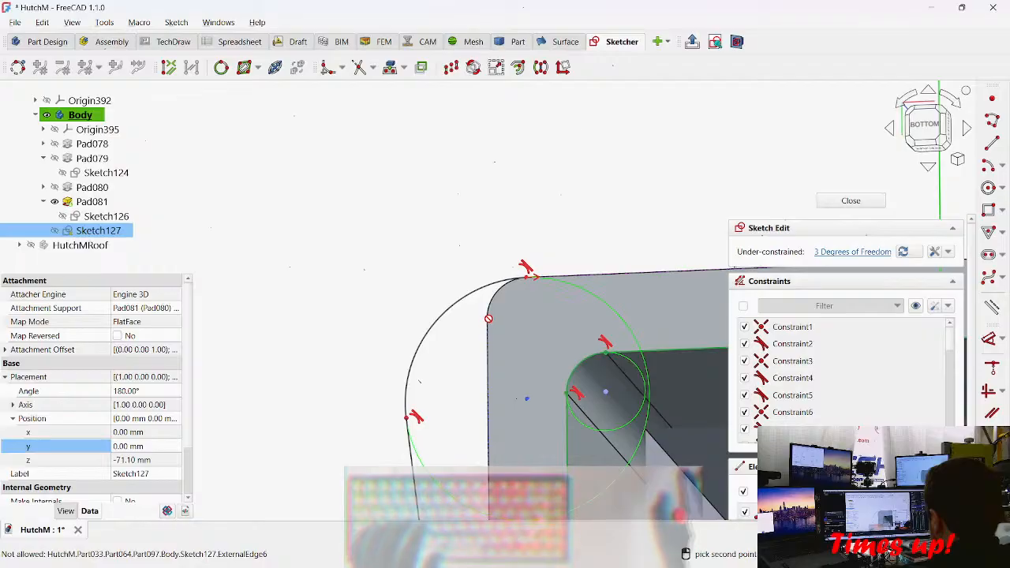
right_click(378, 371)
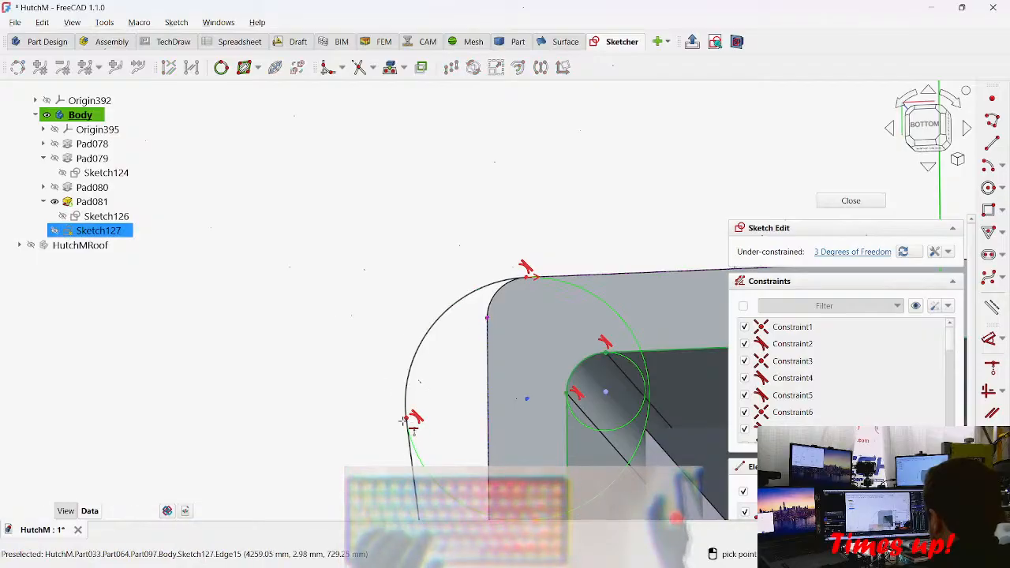
mouse_move(461, 238)
middle_down()
mouse_move(437, 160)
mouse_move(413, 281)
mouse_move(457, 218)
middle_up()
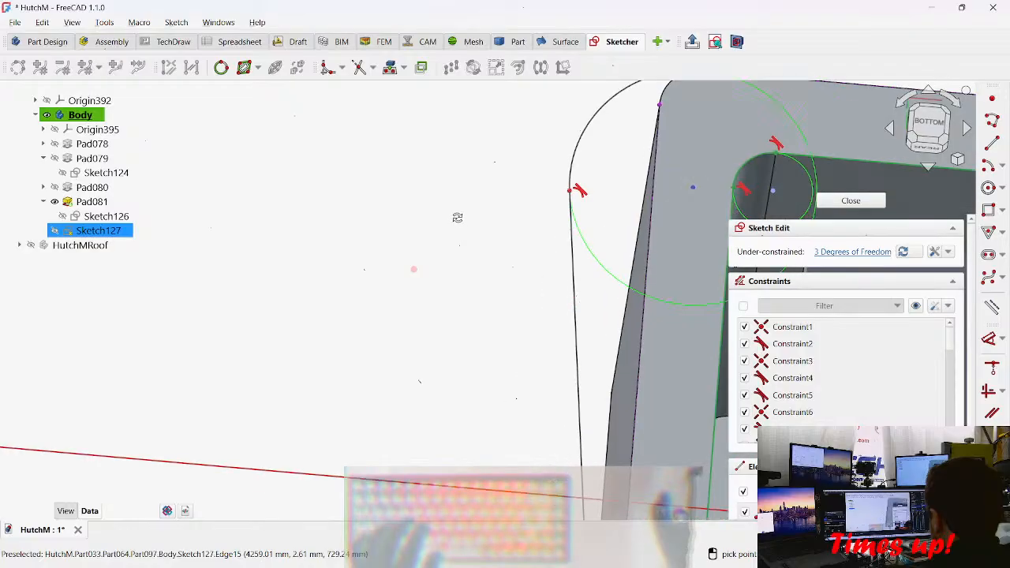
key(3)
key(2)
mouse_move(585, 250)
middle_down()
mouse_move(340, 273)
mouse_move(344, 280)
middle_up()
scroll(316, 260, up, 2)
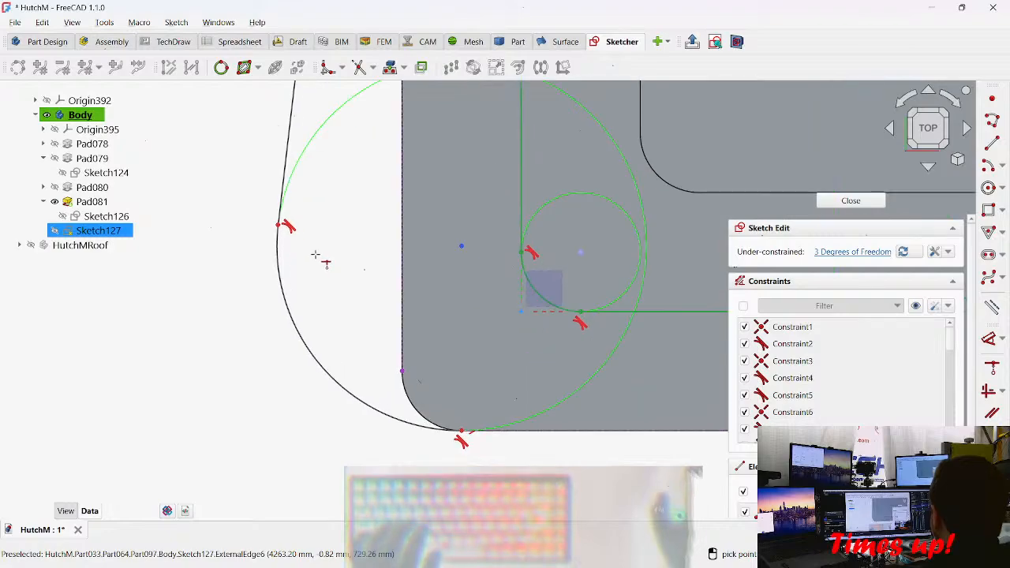
click(277, 223)
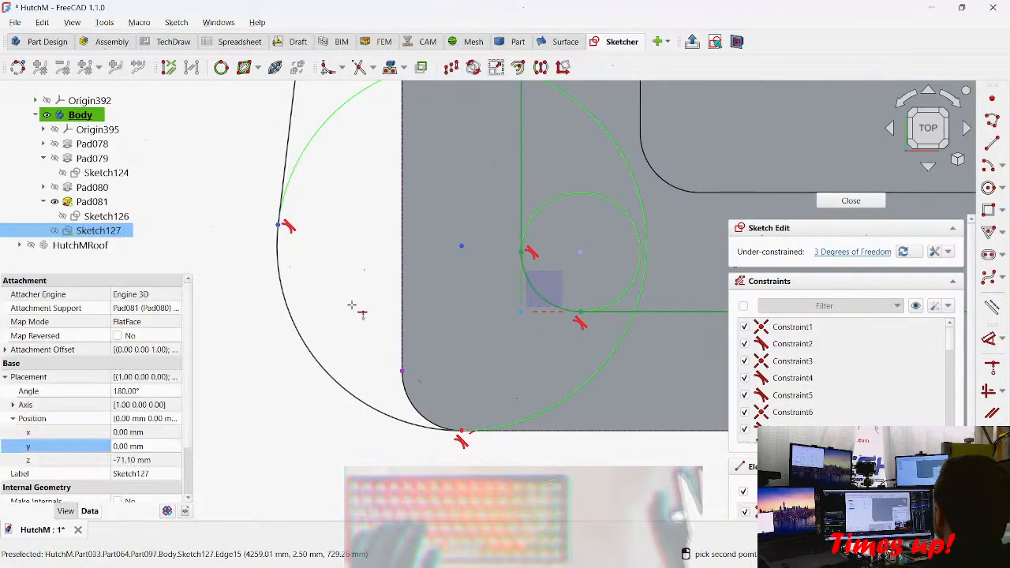
click(401, 375)
scroll(402, 376, down, 3)
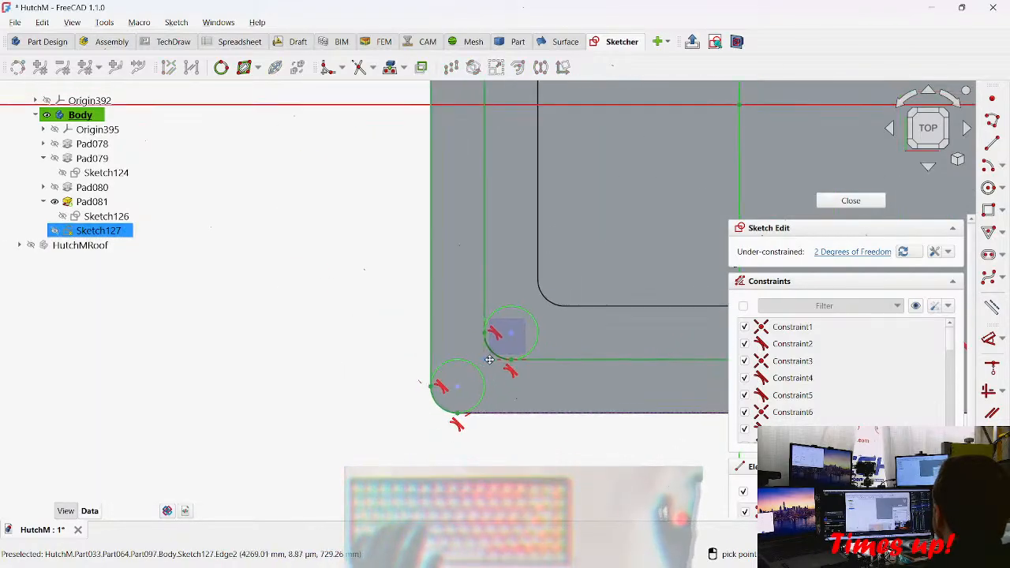
Step: Reopen Sketch127, pull the loose end of the small arc at the inner corner out of place and delete that arc
middle_drag(314, 378, 271, 376)
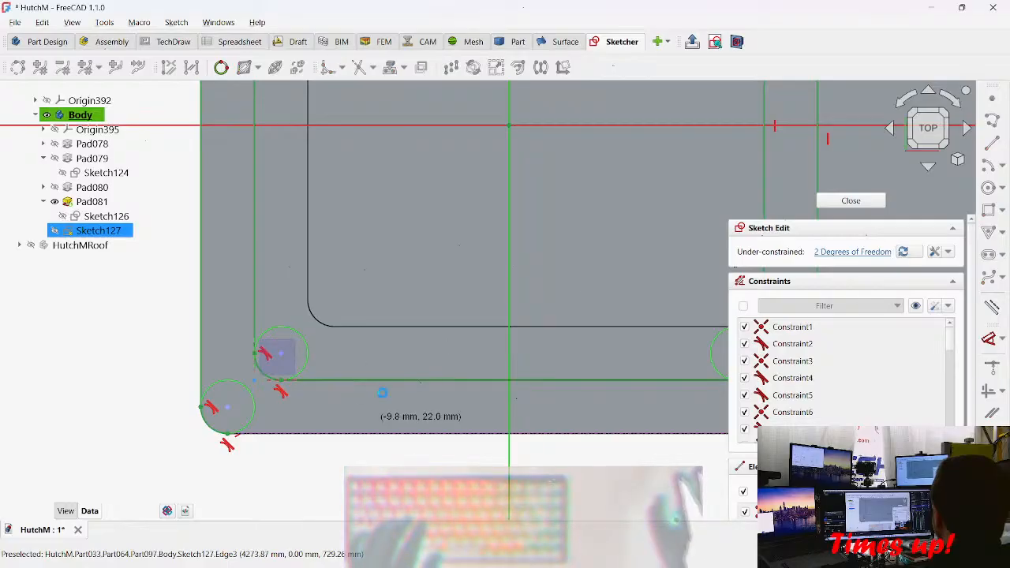
scroll(448, 359, down, 3)
middle_drag(449, 359, 394, 392)
mouse_move(337, 318)
middle_down()
mouse_move(399, 302)
mouse_move(352, 303)
mouse_move(269, 270)
mouse_move(243, 282)
middle_up()
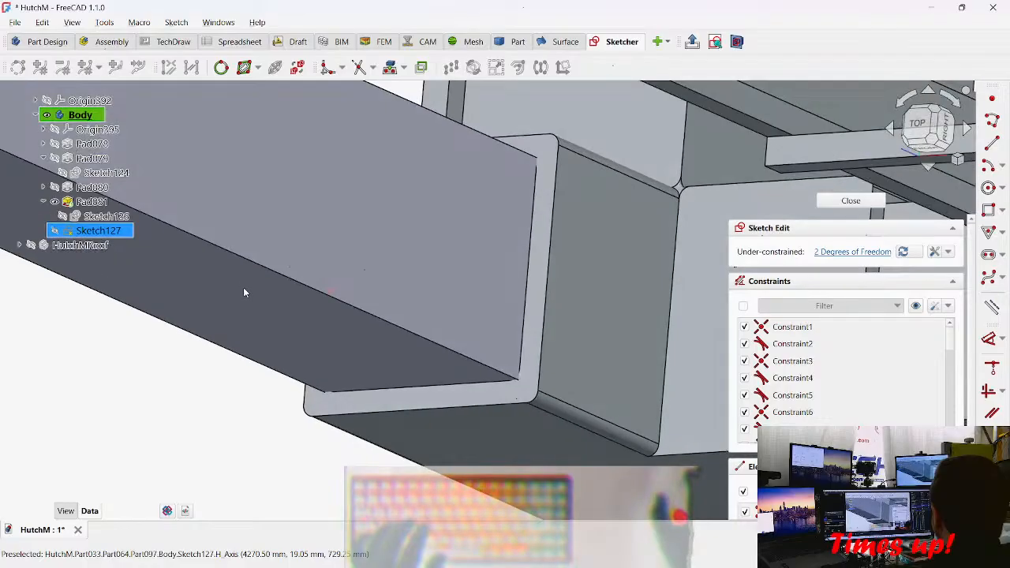
double_click(128, 233)
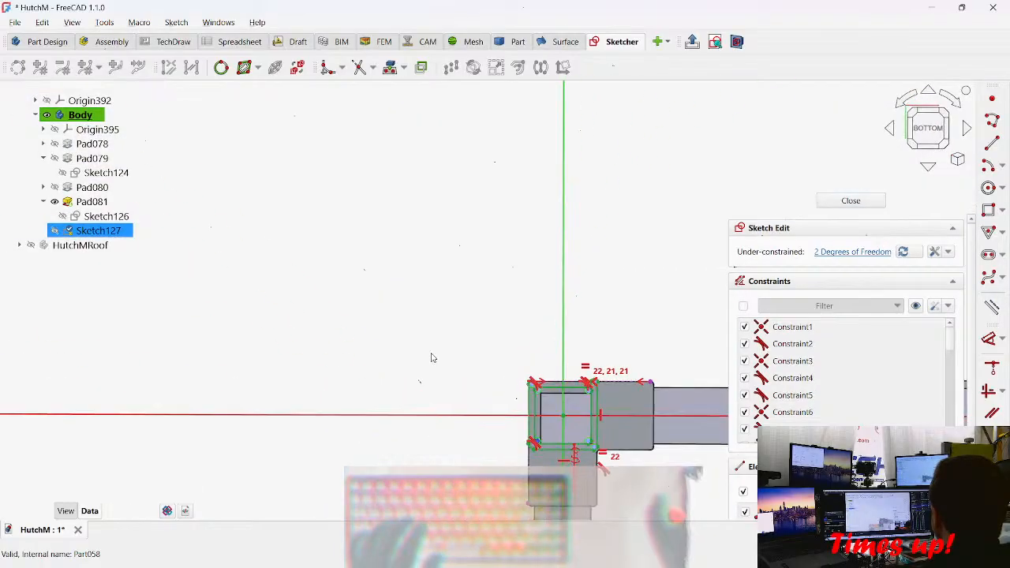
scroll(552, 354, up, 5)
scroll(593, 344, up, 8)
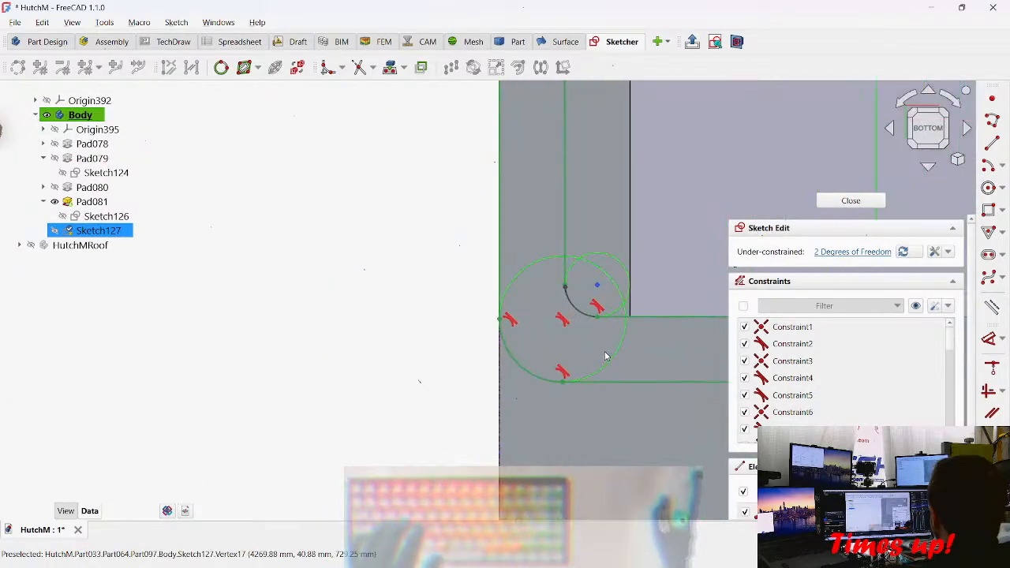
mouse_move(489, 374)
middle_down()
mouse_move(497, 356)
mouse_move(473, 300)
mouse_move(431, 320)
middle_up()
drag(440, 306, 472, 304)
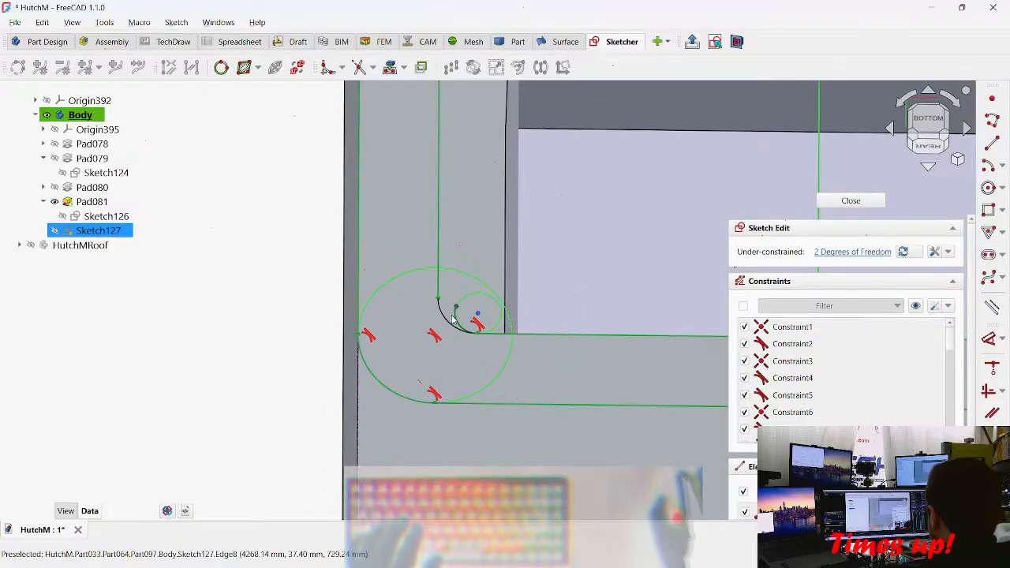
click(455, 315)
key(Delete)
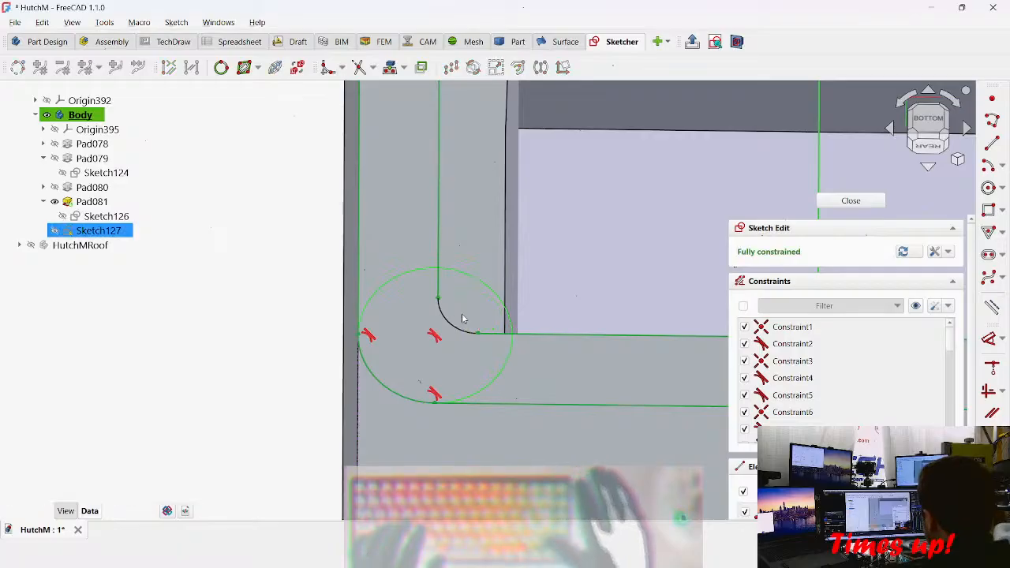
Step: Close Sketch127 and try to pad its outline with a one-sided extrusion
middle_drag(480, 318, 314, 327)
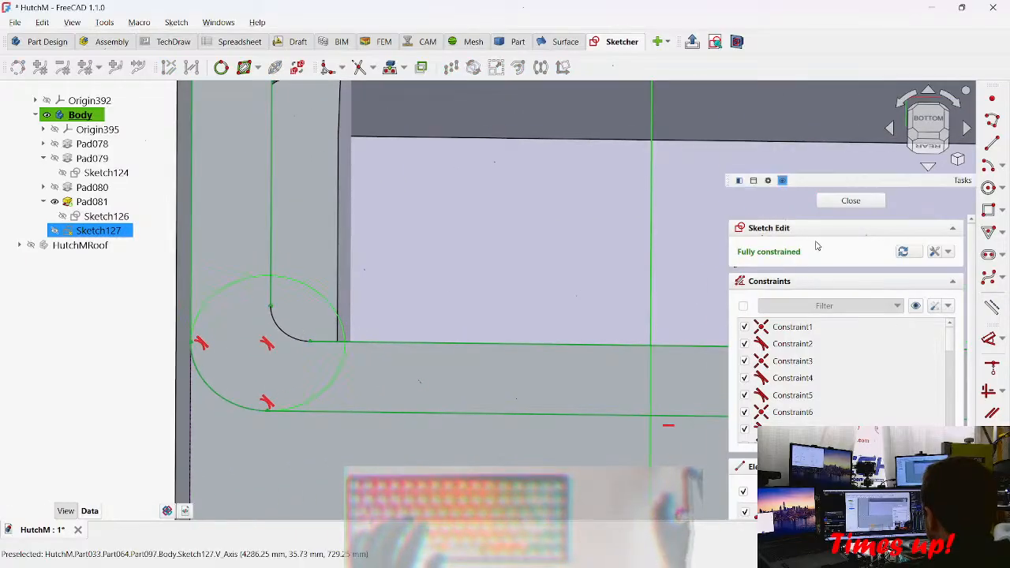
click(844, 200)
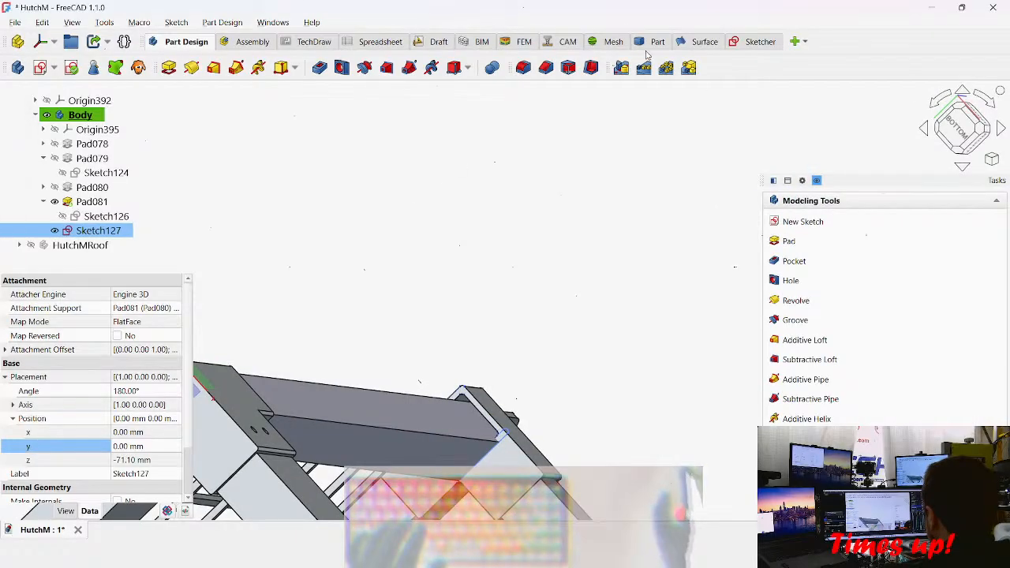
click(165, 69)
middle_drag(365, 233, 217, 41)
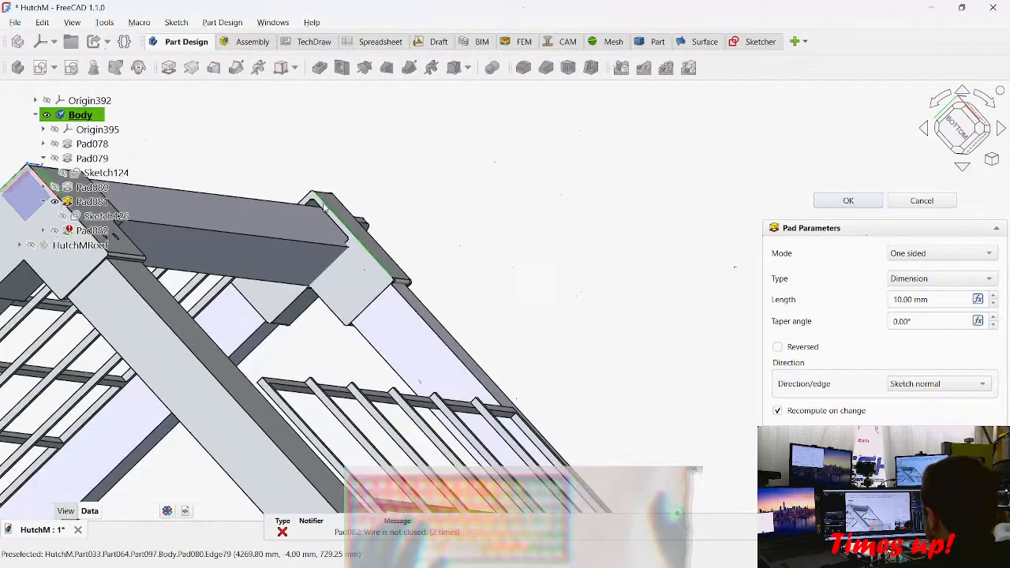
middle_drag(314, 282, 237, 237)
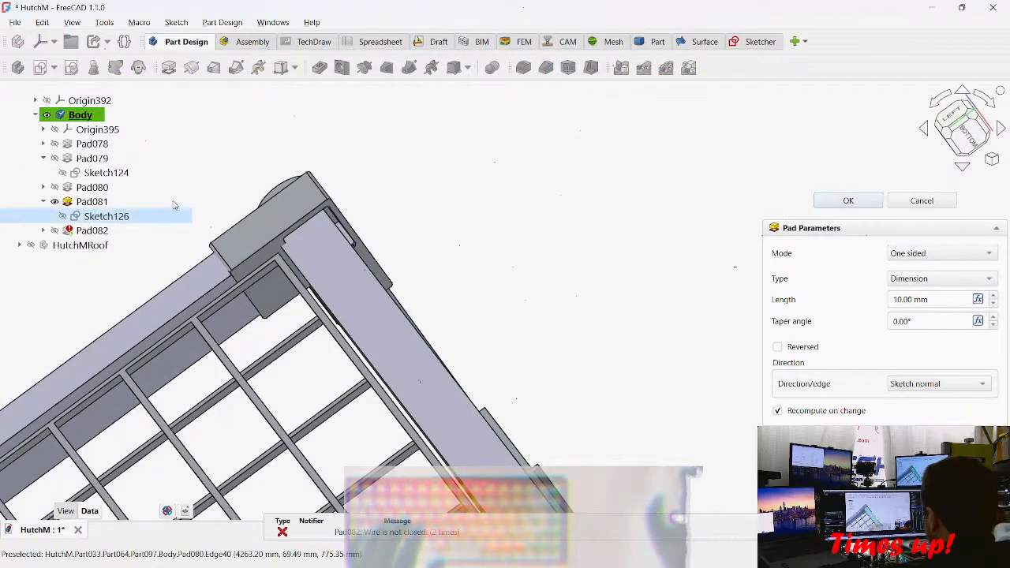
click(90, 231)
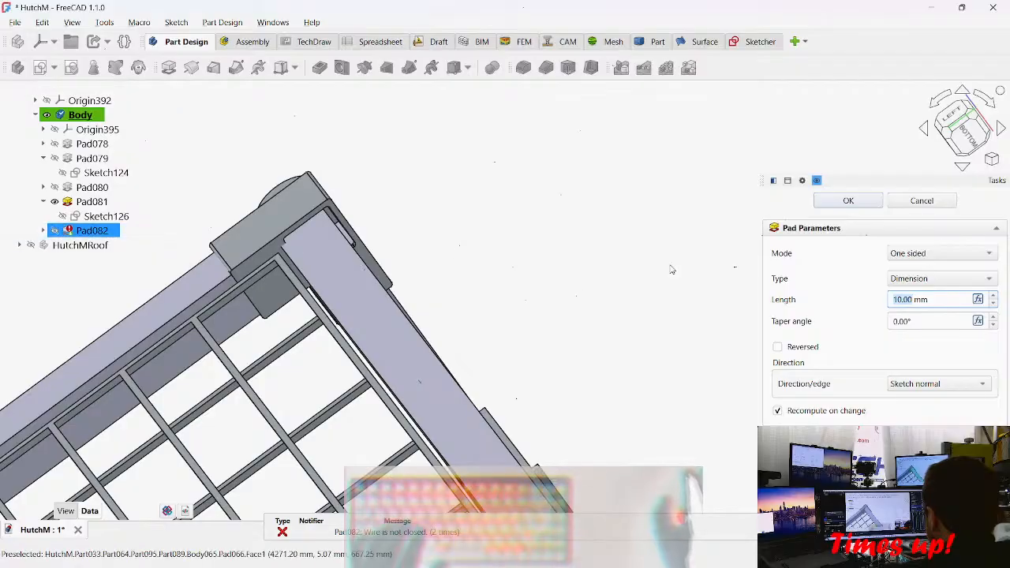
click(921, 200)
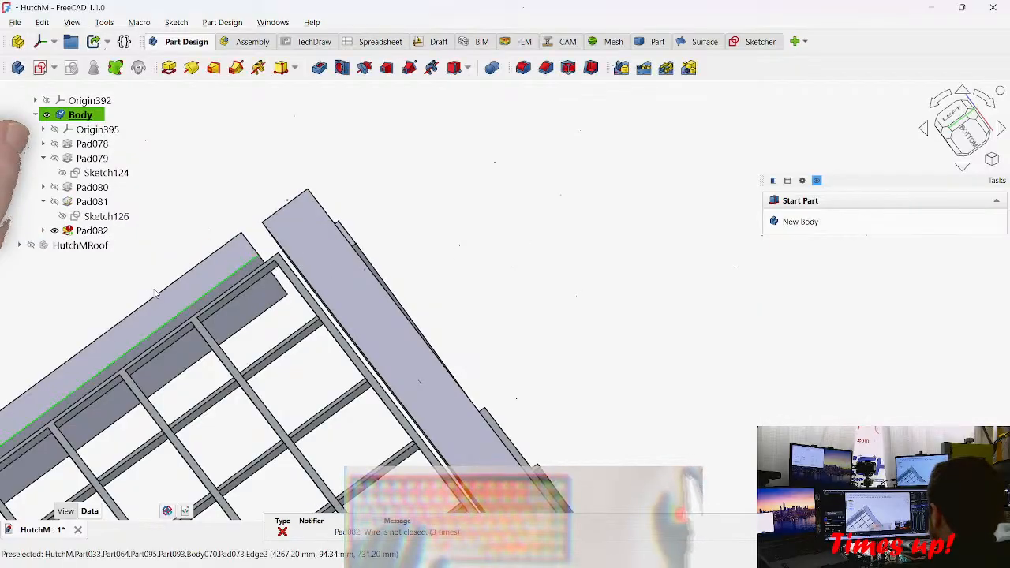
Step: Delete Pad082 and reopen Sketch127 for editing at the open inner corner
click(92, 230)
key(Delete)
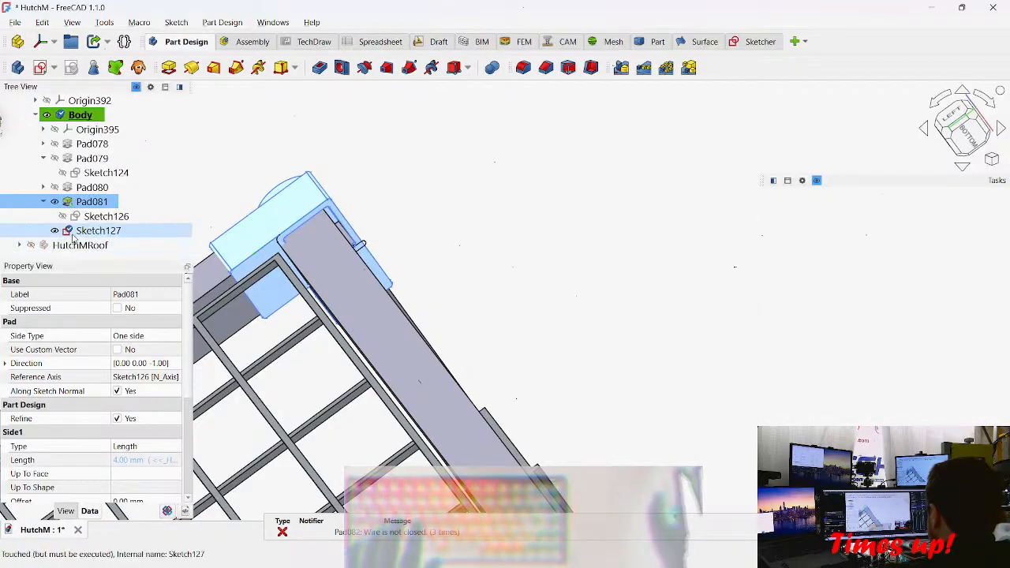
double_click(87, 230)
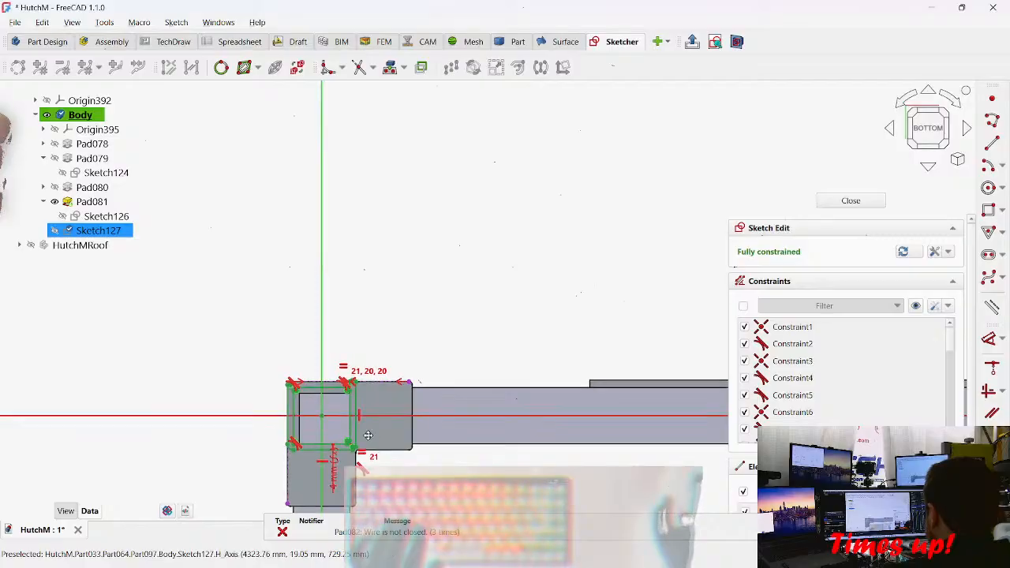
middle_drag(468, 347, 500, 336)
scroll(394, 381, up, 8)
middle_drag(395, 381, 278, 347)
mouse_move(409, 331)
middle_down()
mouse_move(454, 414)
mouse_move(432, 399)
middle_up()
scroll(246, 323, up, 5)
middle_drag(253, 298, 240, 403)
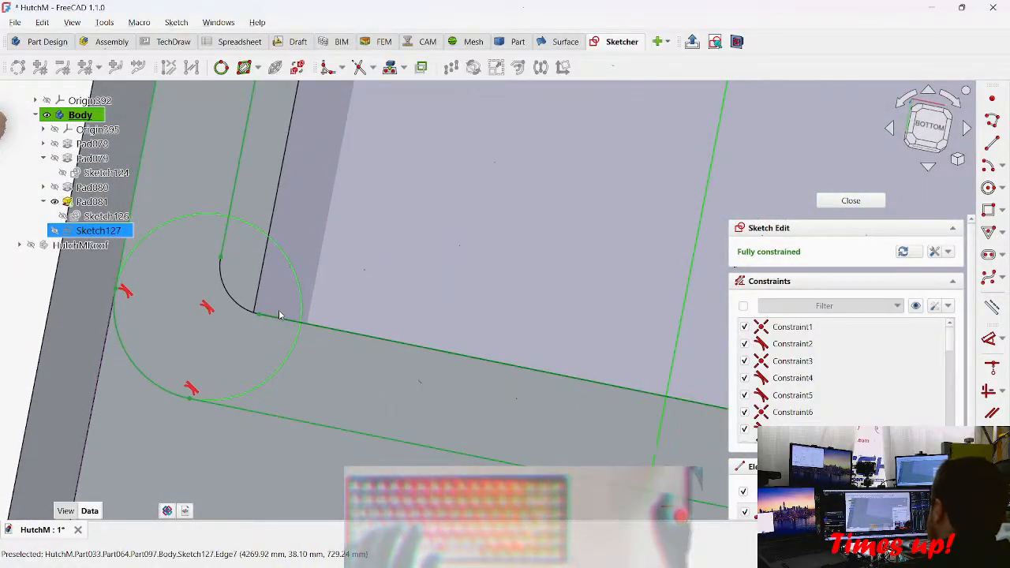
Step: Undo the deletion of the small inner corner arc and try a Tangent constraint between its loose end and the inner side line's endpoint
key(ctrl+z)
scroll(239, 267, up, 1)
middle_drag(235, 268, 261, 269)
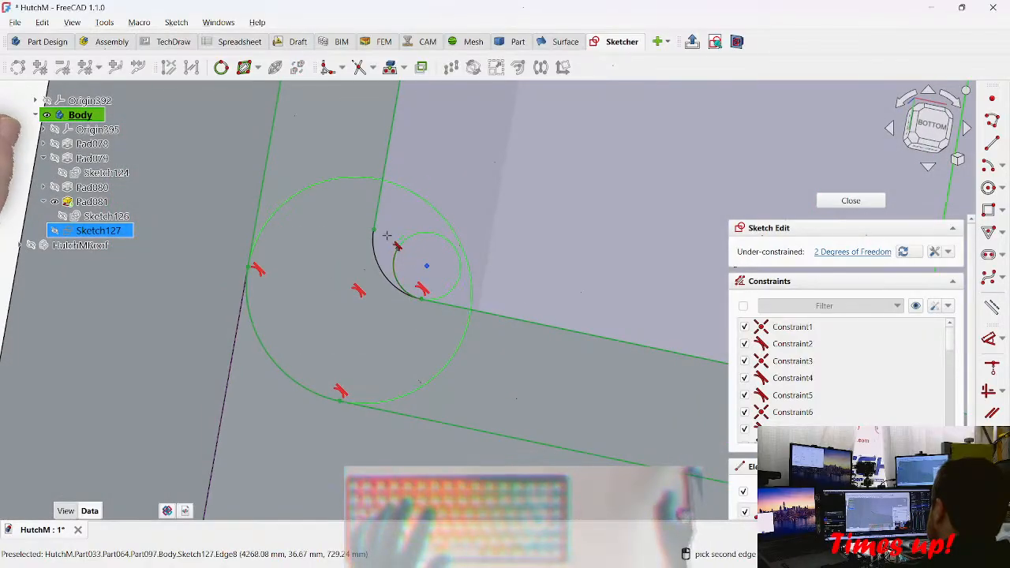
right_click(389, 238)
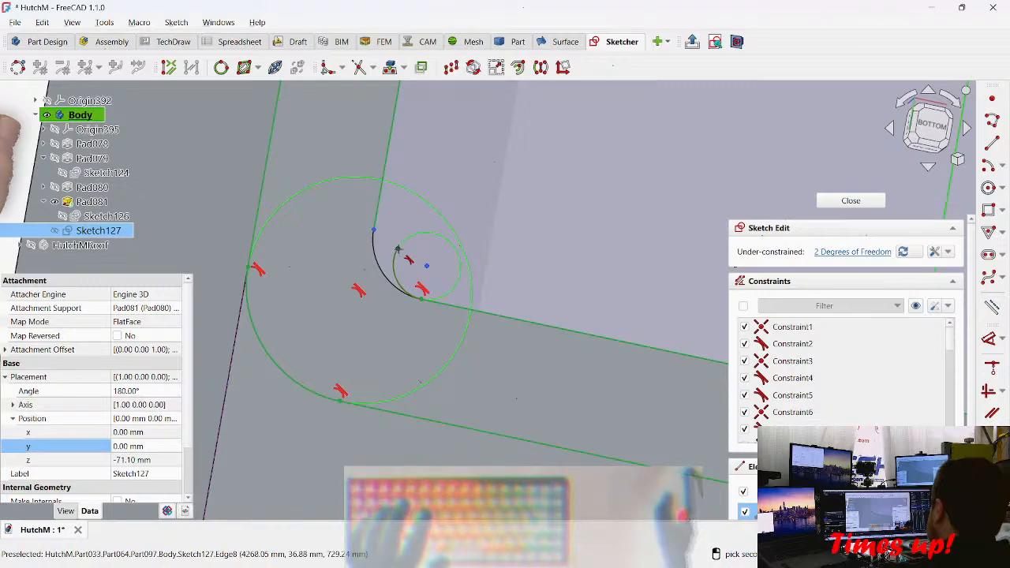
click(398, 250)
scroll(459, 269, down, 2)
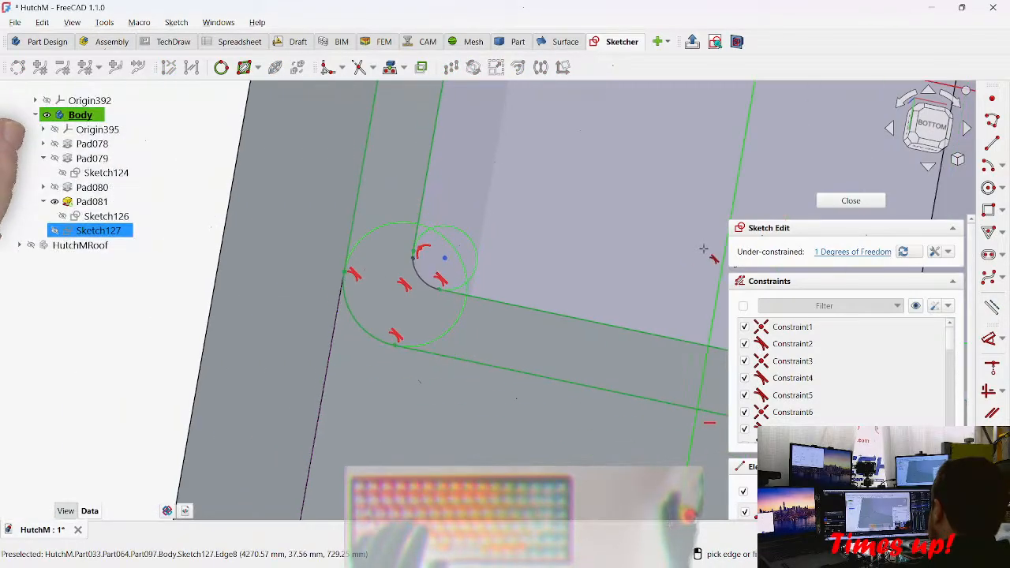
middle_drag(552, 262, 375, 292)
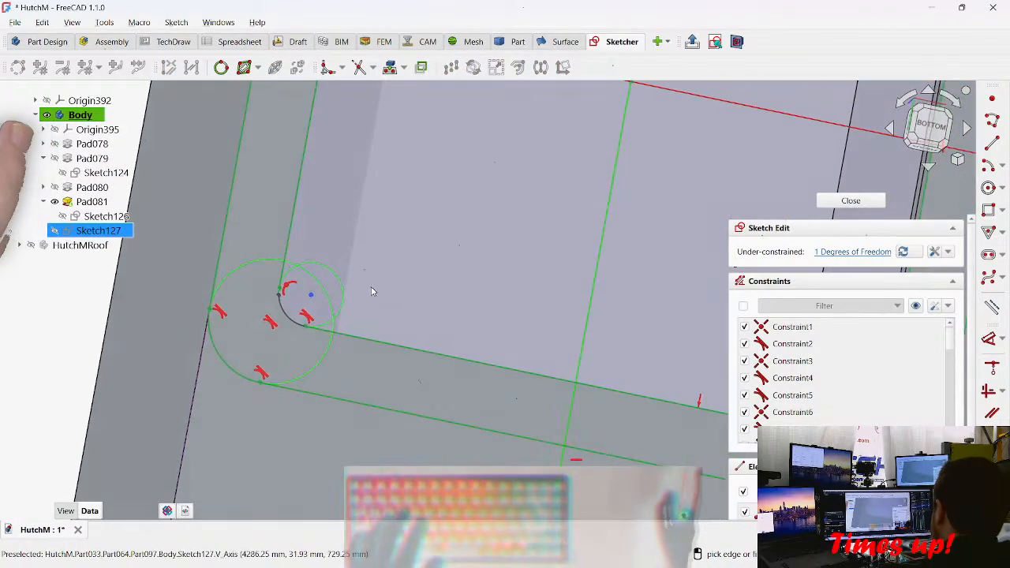
mouse_move(587, 263)
middle_down()
mouse_move(275, 277)
mouse_move(186, 267)
mouse_move(305, 286)
mouse_move(523, 266)
mouse_move(516, 243)
mouse_move(260, 237)
middle_up()
click(260, 236)
scroll(536, 232, up, 5)
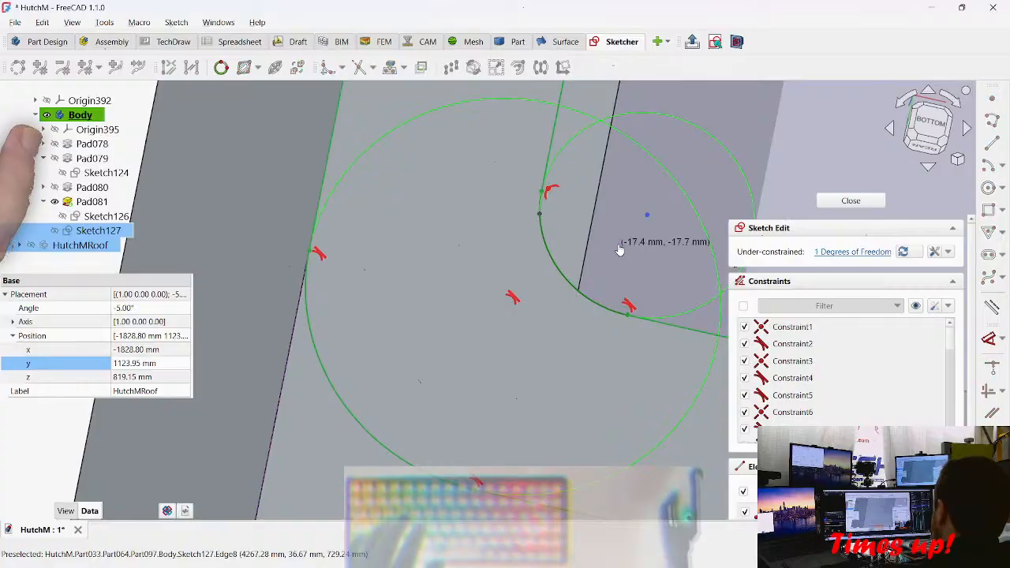
Step: Delete the restored small arc at the inner corner
click(620, 235)
click(647, 217)
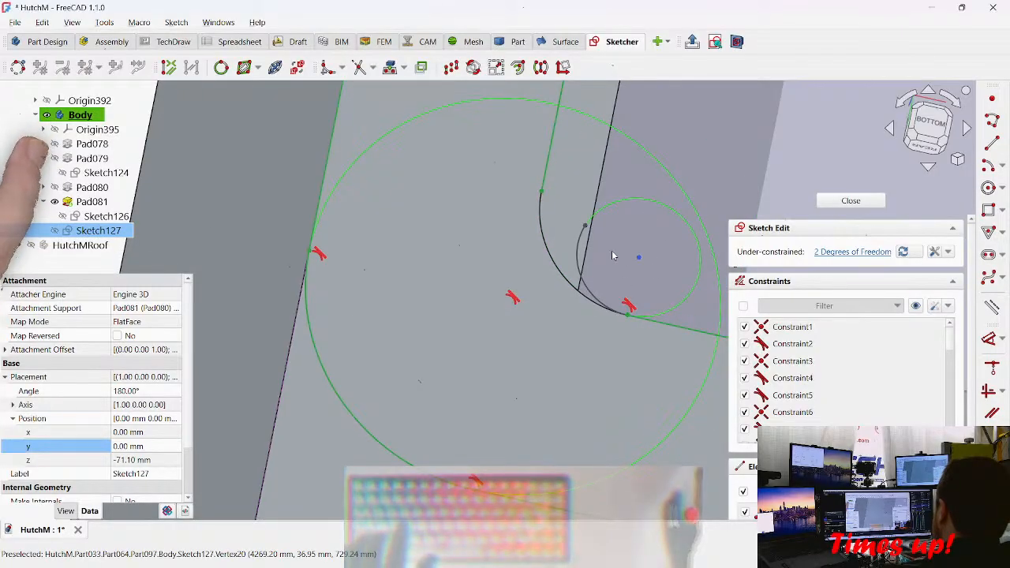
key(Delete)
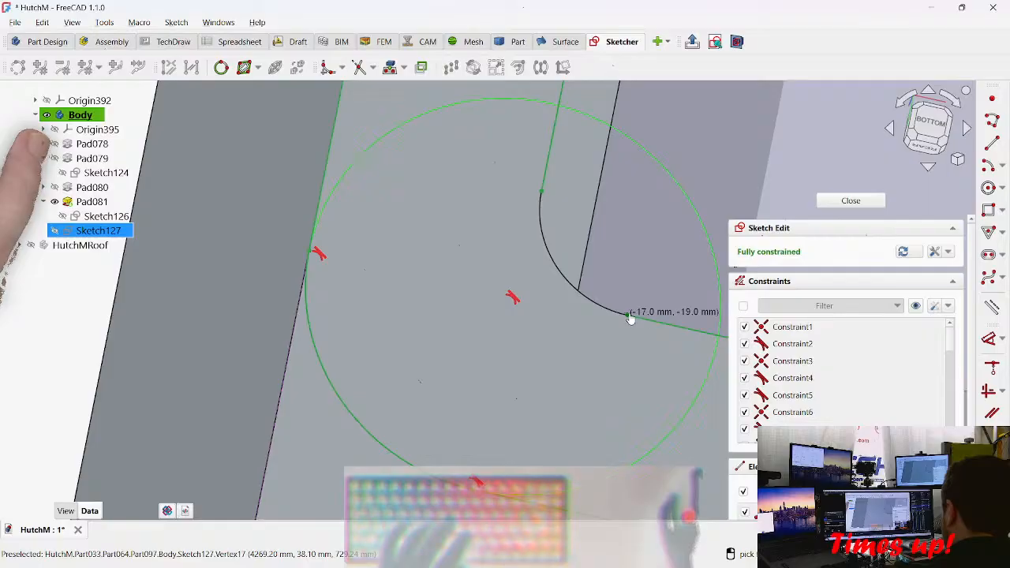
Step: Redraw the inner corner with a tangential polyline arc of about 1.9 mm radius between the endpoints of the two inner lines
click(601, 286)
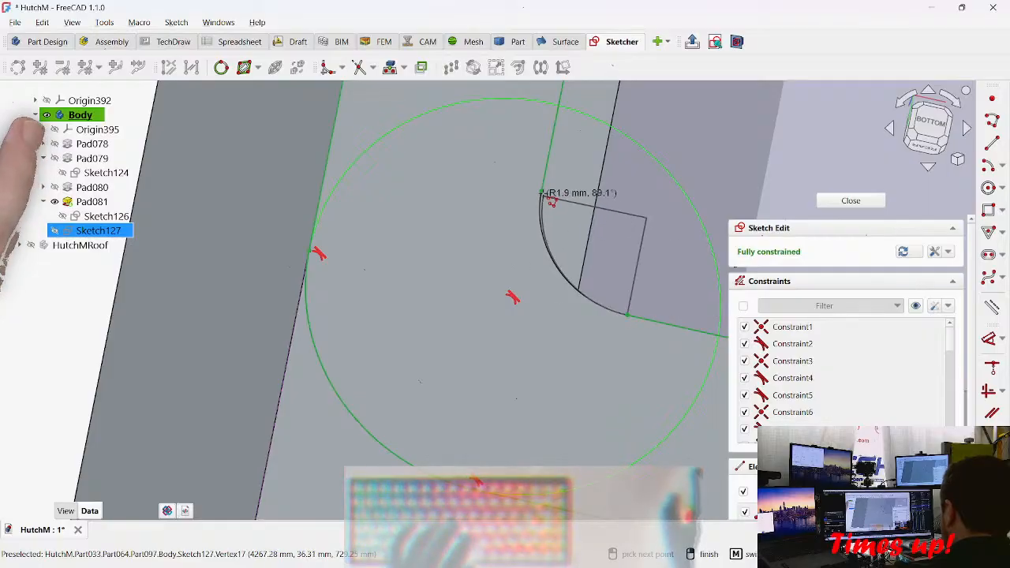
click(542, 193)
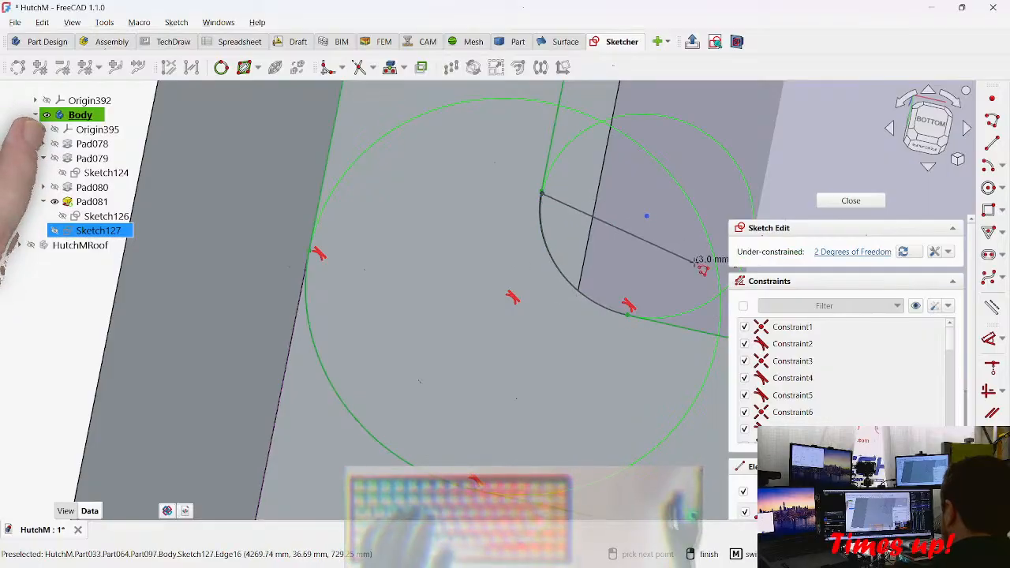
middle_drag(607, 273, 395, 428)
scroll(518, 275, down, 4)
middle_drag(523, 314, 699, 172)
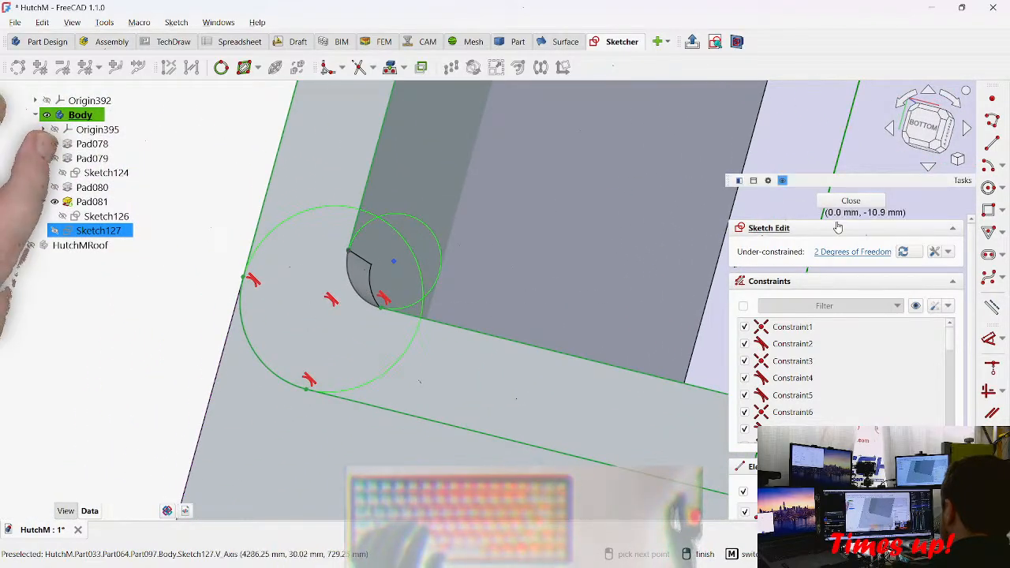
Step: Pull the new inner arc's loose end clear and constrain the arc to the inner side line's endpoint with the Coincident constraint
key(Escape)
key(g)
key(t)
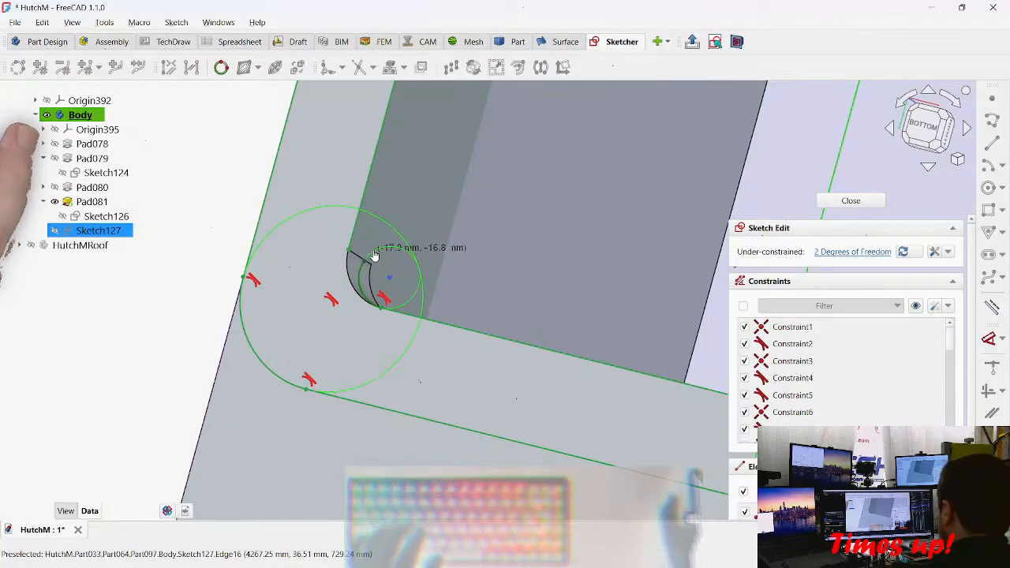
drag(376, 254, 365, 255)
scroll(366, 255, up, 1)
middle_drag(365, 255, 418, 305)
scroll(417, 311, up, 3)
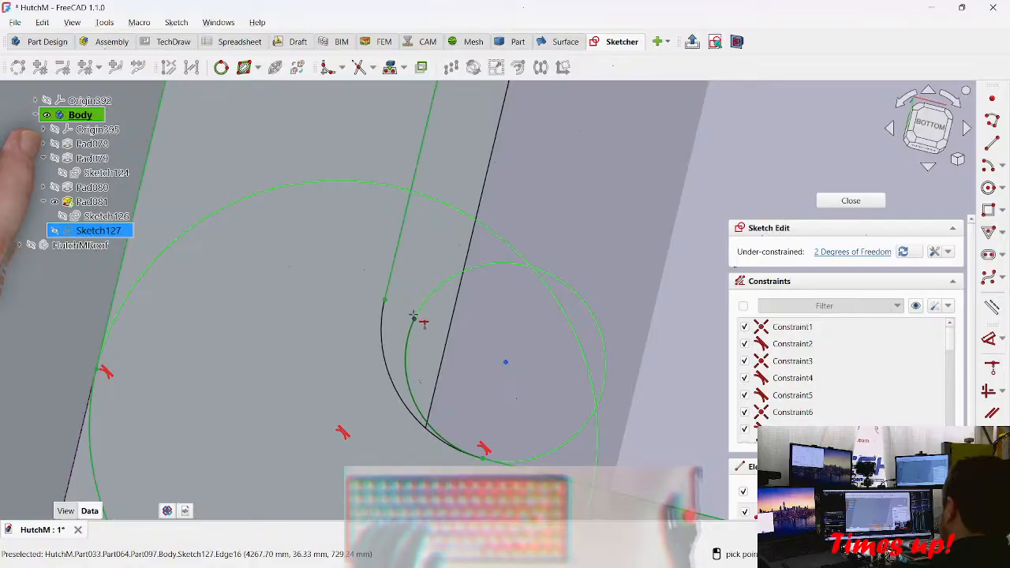
click(414, 324)
click(387, 304)
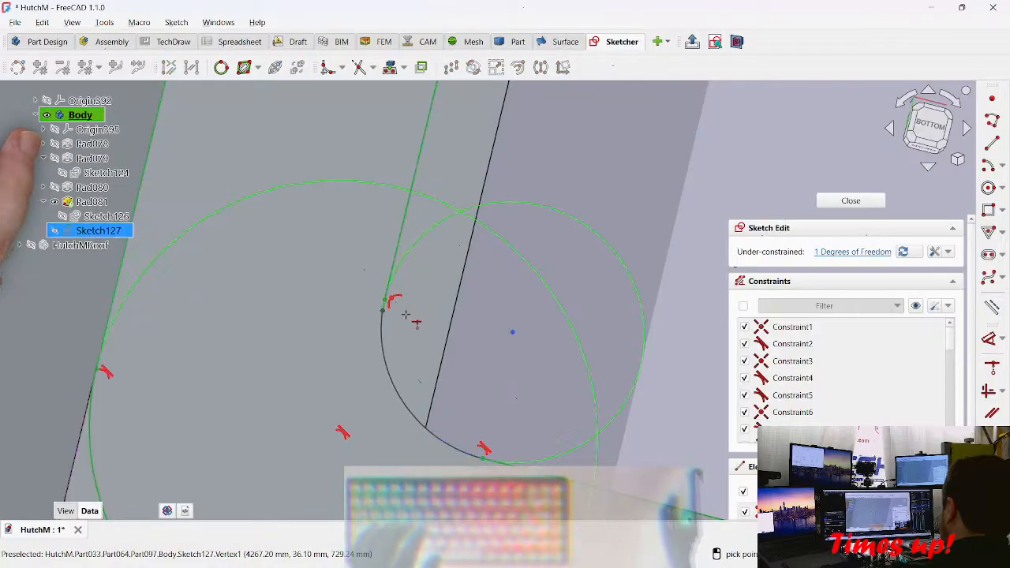
Step: Examine the arcs, side lines and constraints at the opposite corner of Sketch127 for faulty joints
scroll(523, 332, down, 5)
middle_drag(555, 332, 537, 332)
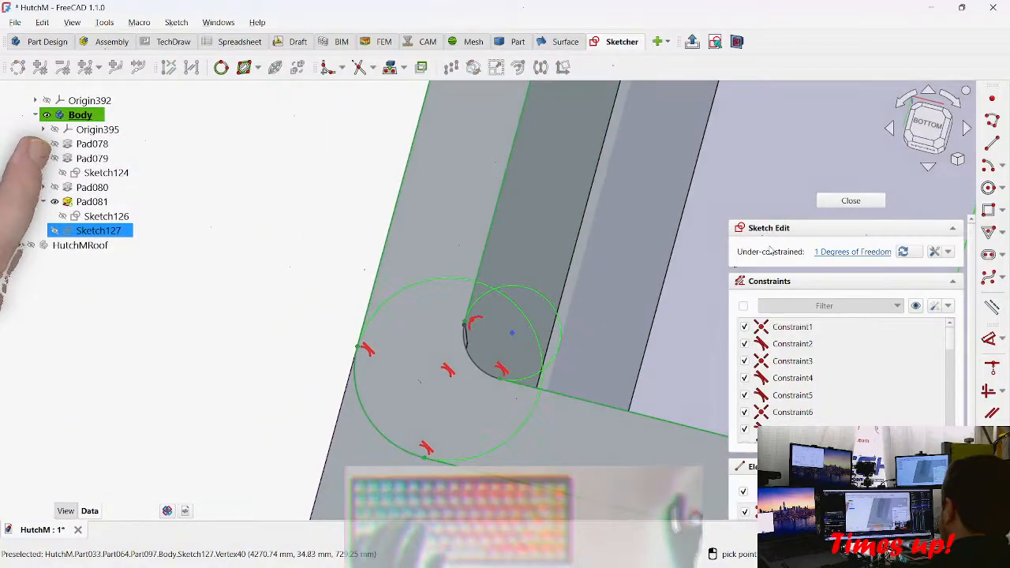
scroll(517, 293, down, 6)
mouse_move(551, 284)
middle_down()
mouse_move(443, 368)
mouse_move(430, 452)
mouse_move(471, 387)
mouse_move(474, 305)
mouse_move(468, 340)
mouse_move(487, 375)
middle_up()
scroll(586, 288, up, 3)
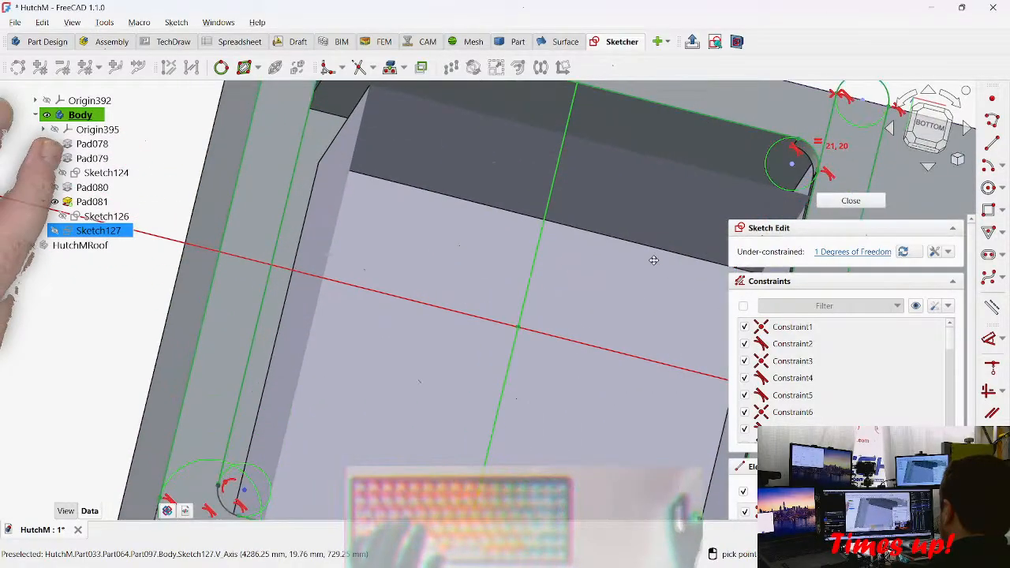
middle_drag(660, 264, 305, 349)
scroll(383, 237, up, 5)
mouse_move(408, 234)
middle_down()
mouse_move(374, 275)
mouse_move(383, 284)
mouse_move(444, 214)
middle_up()
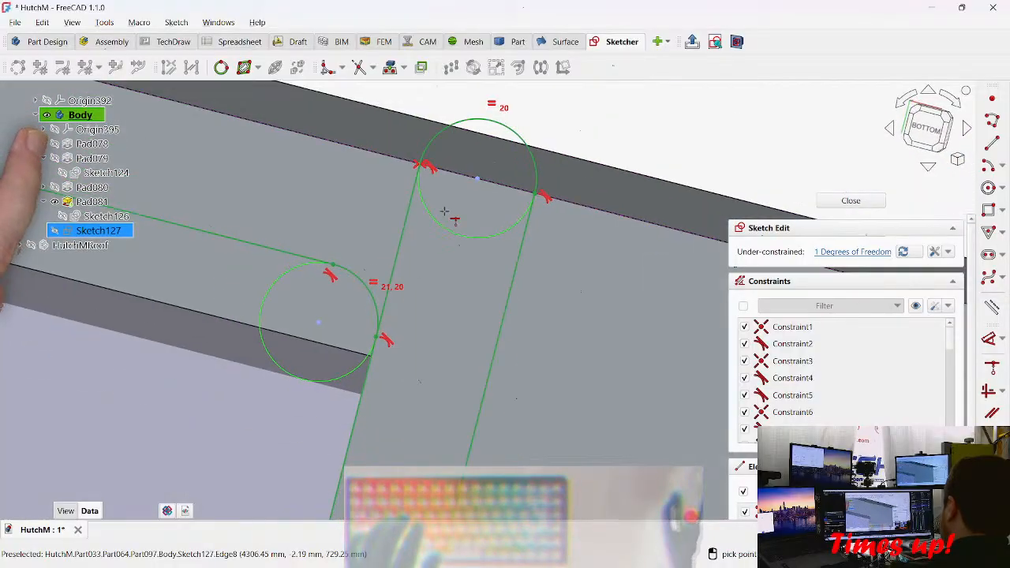
scroll(489, 228, down, 5)
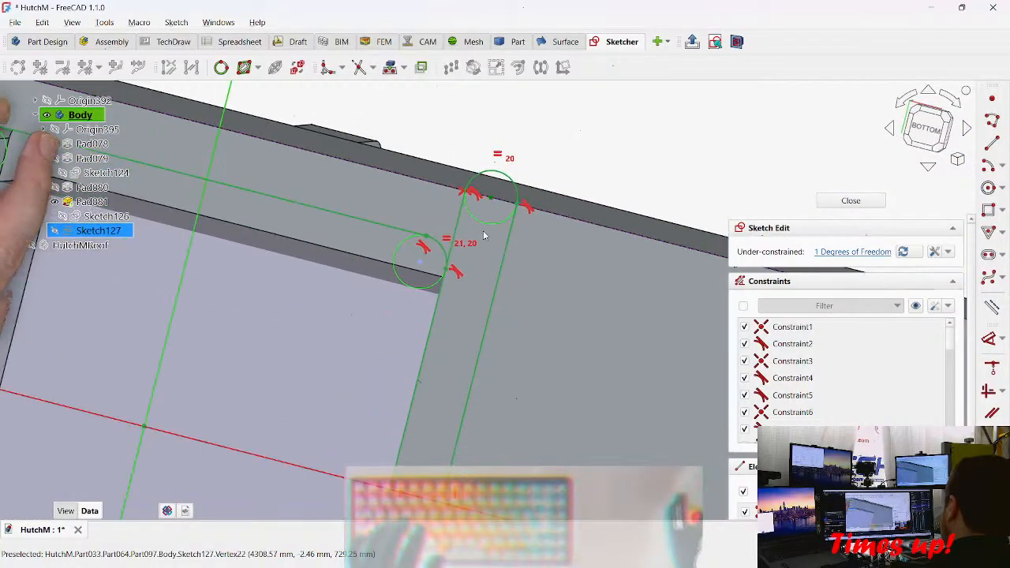
scroll(494, 213, up, 5)
mouse_move(497, 207)
middle_down()
mouse_move(473, 217)
mouse_move(447, 208)
middle_up()
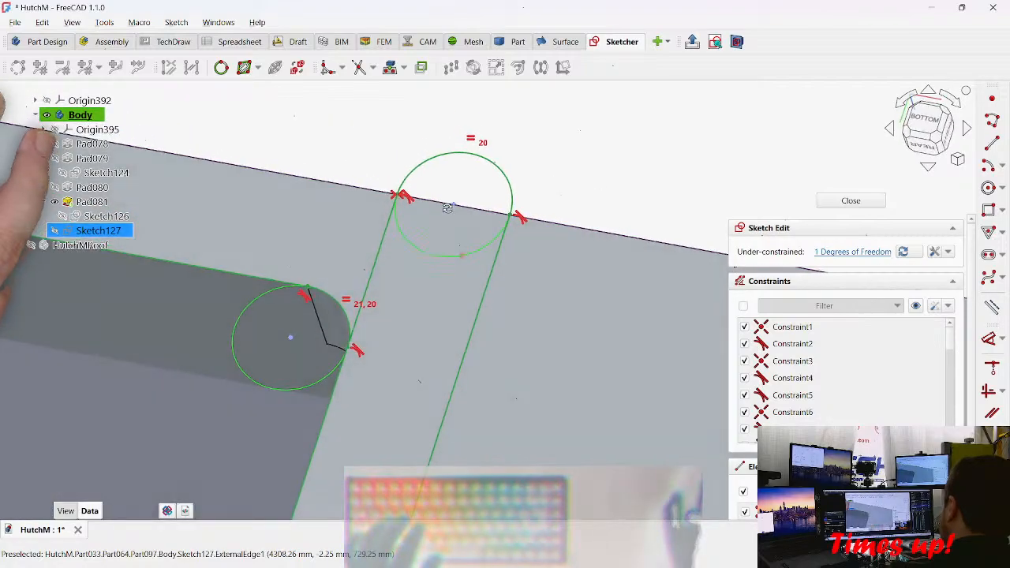
scroll(508, 246, down, 6)
middle_drag(426, 306, 525, 295)
scroll(550, 223, up, 1)
scroll(554, 216, up, 3)
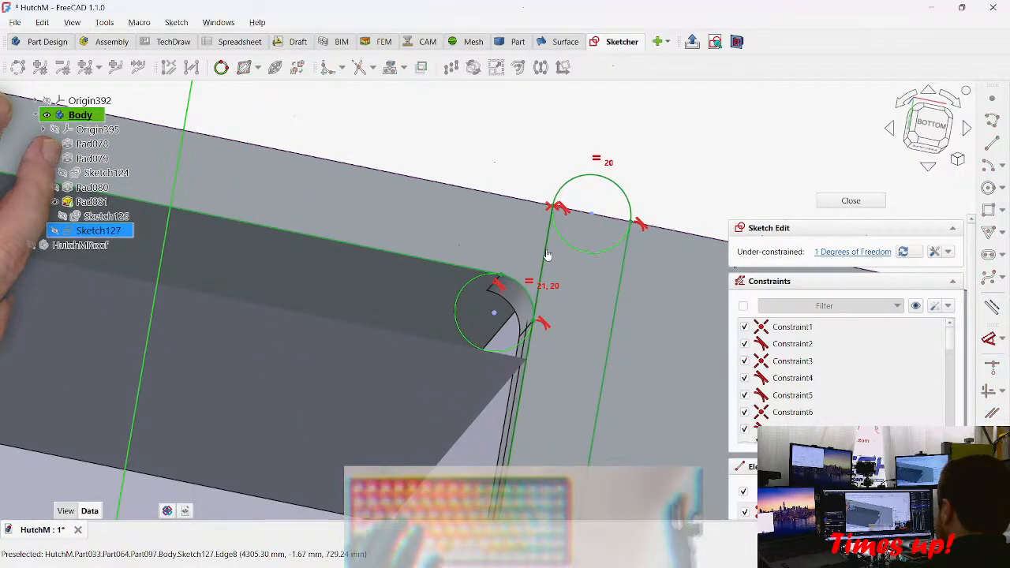
Step: Delete the stray line running from the outer corner arc's end past the inner corner and pull that arc off the projected edge
right_click(547, 254)
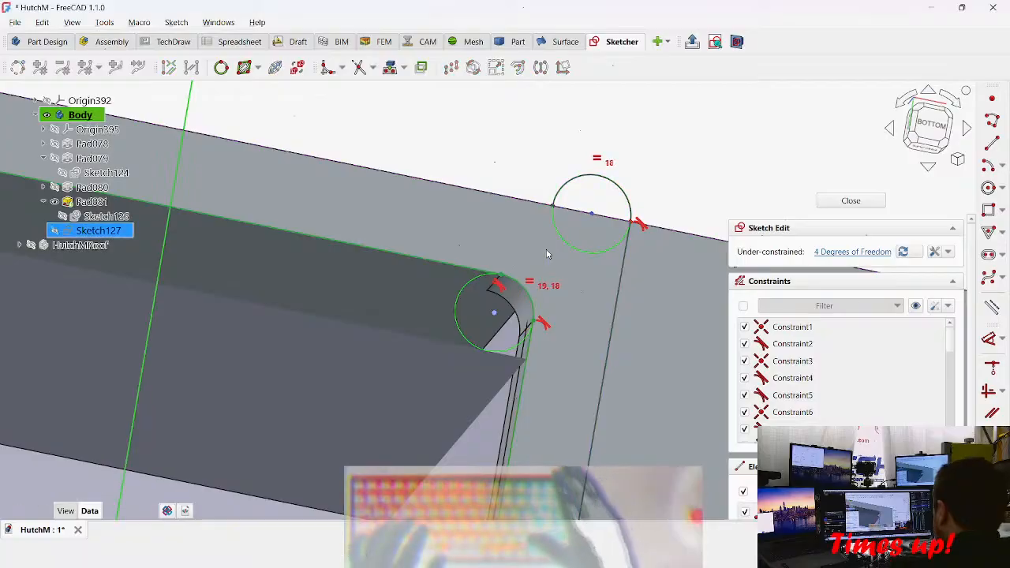
click(400, 202)
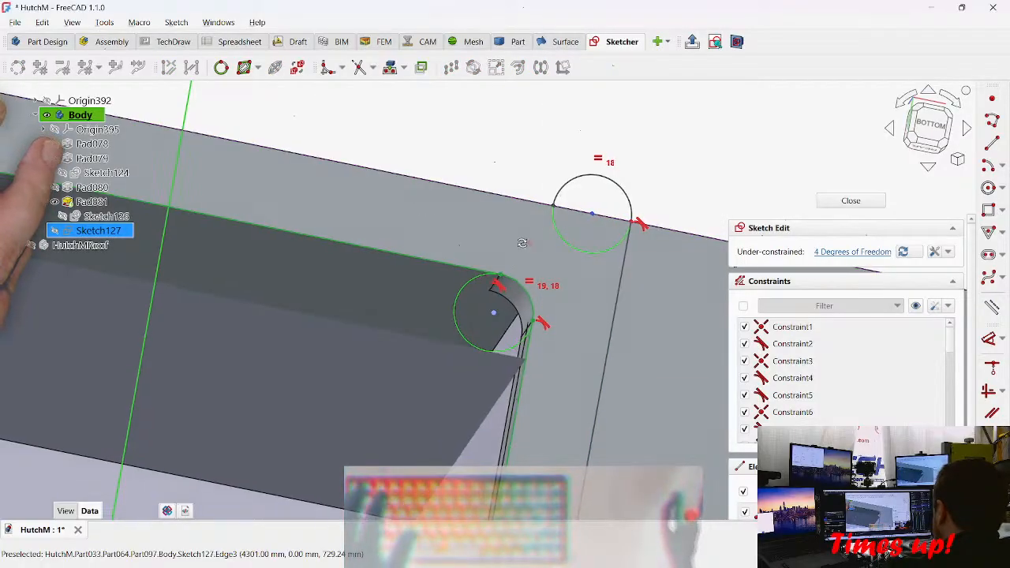
mouse_move(594, 216)
mouse_down()
mouse_move(582, 287)
mouse_move(563, 241)
mouse_move(582, 289)
mouse_up()
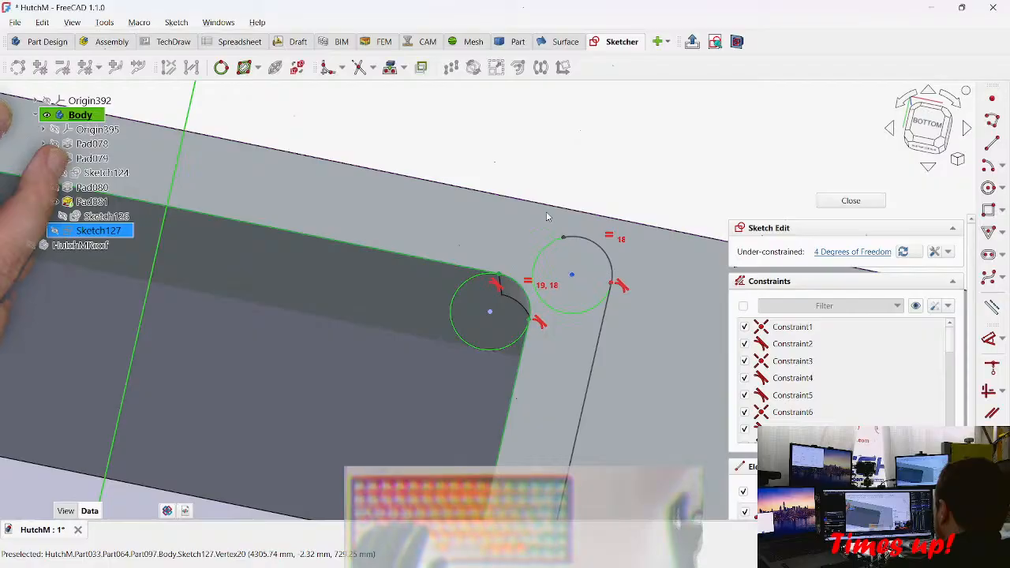
Step: Try to constrain the outer corner arc's free end onto the projected outer edge
scroll(563, 237, up, 2)
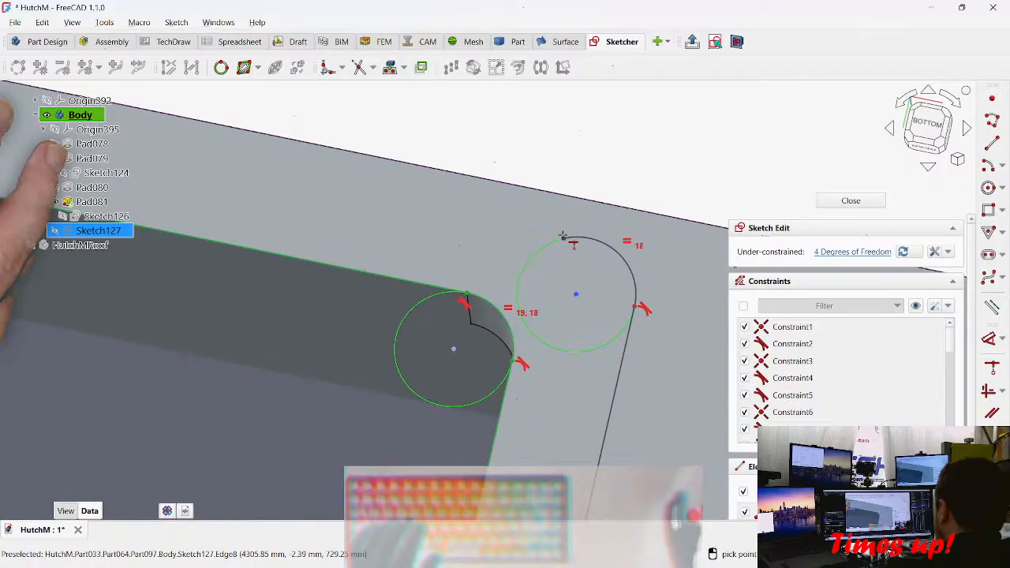
click(568, 196)
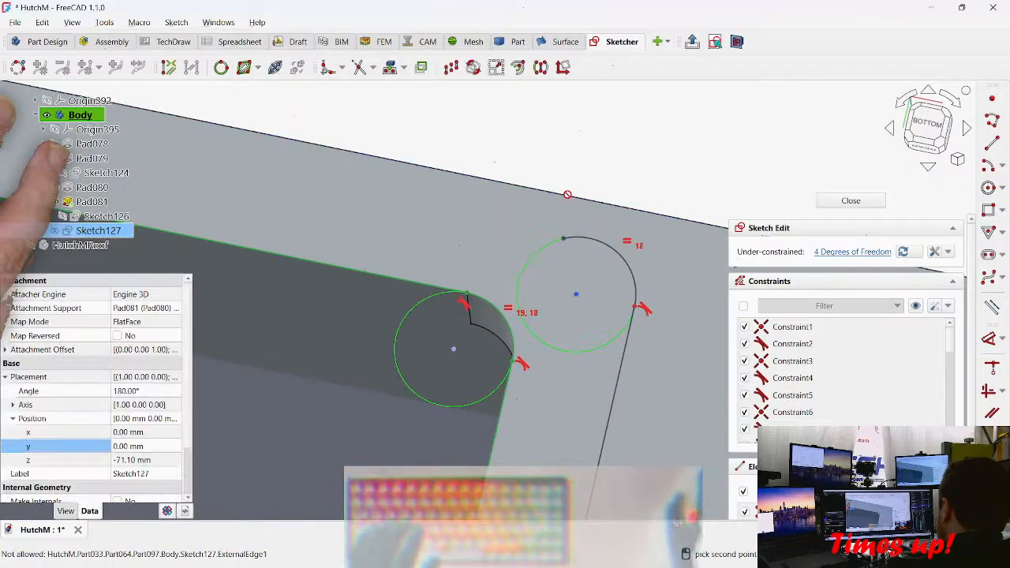
key(Escape)
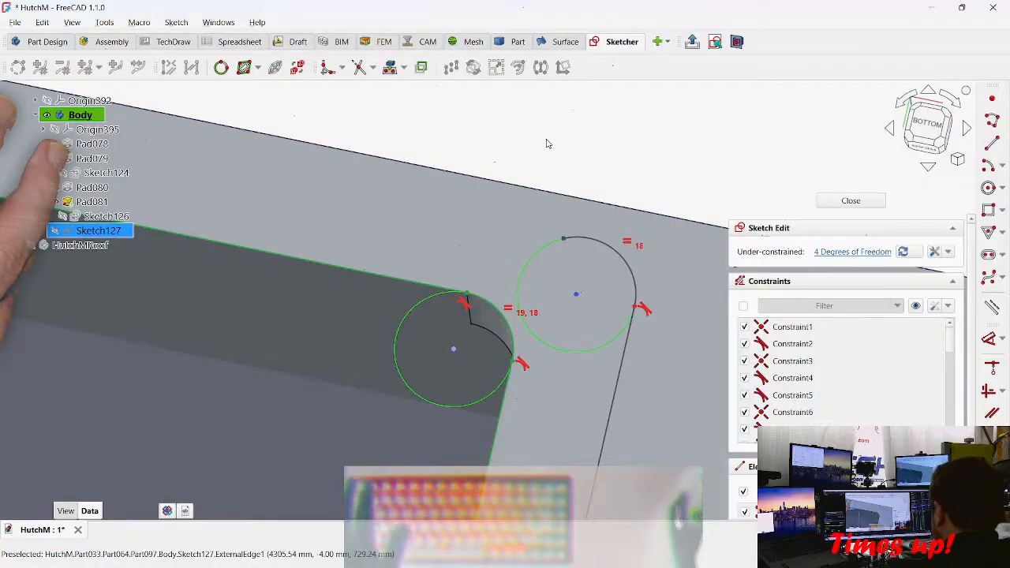
Step: Draw the missing outer line from the finished outer corner arc's endpoint along the projected edge to a point near the loose arc
scroll(543, 237, down, 4)
mouse_move(464, 305)
middle_down()
mouse_move(518, 268)
mouse_move(572, 270)
mouse_move(569, 281)
middle_up()
mouse_move(419, 273)
middle_down()
mouse_move(616, 322)
mouse_move(574, 311)
middle_up()
mouse_move(469, 213)
middle_down()
mouse_move(325, 193)
mouse_move(340, 201)
mouse_move(349, 241)
middle_up()
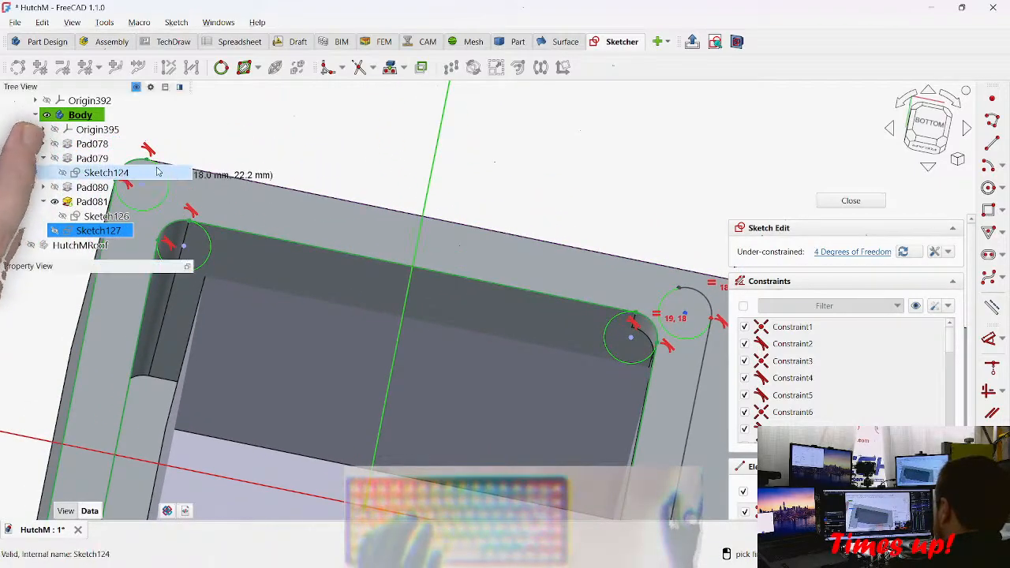
mouse_move(383, 202)
middle_down()
mouse_move(414, 210)
mouse_move(364, 185)
middle_up()
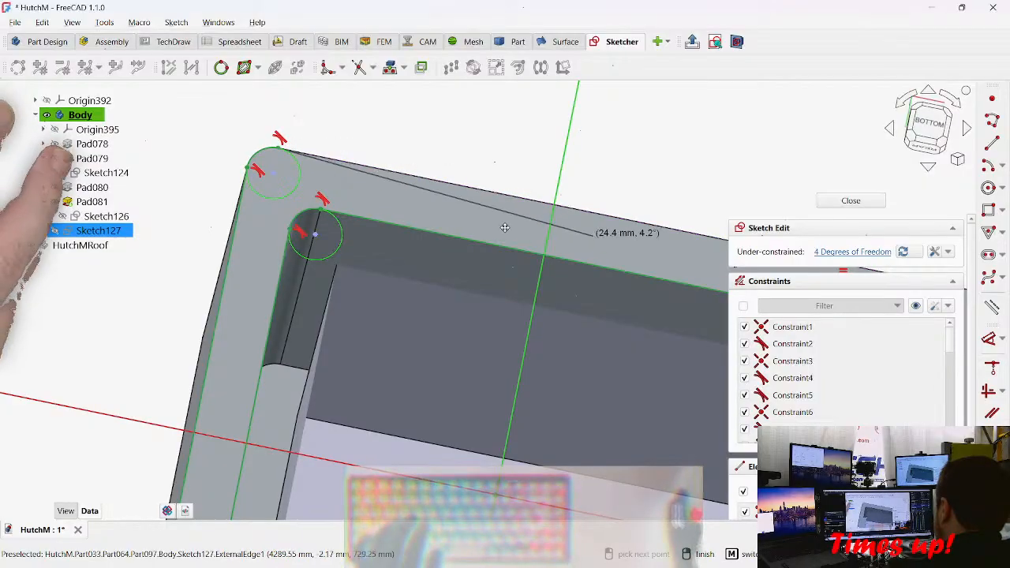
middle_drag(603, 251, 300, 260)
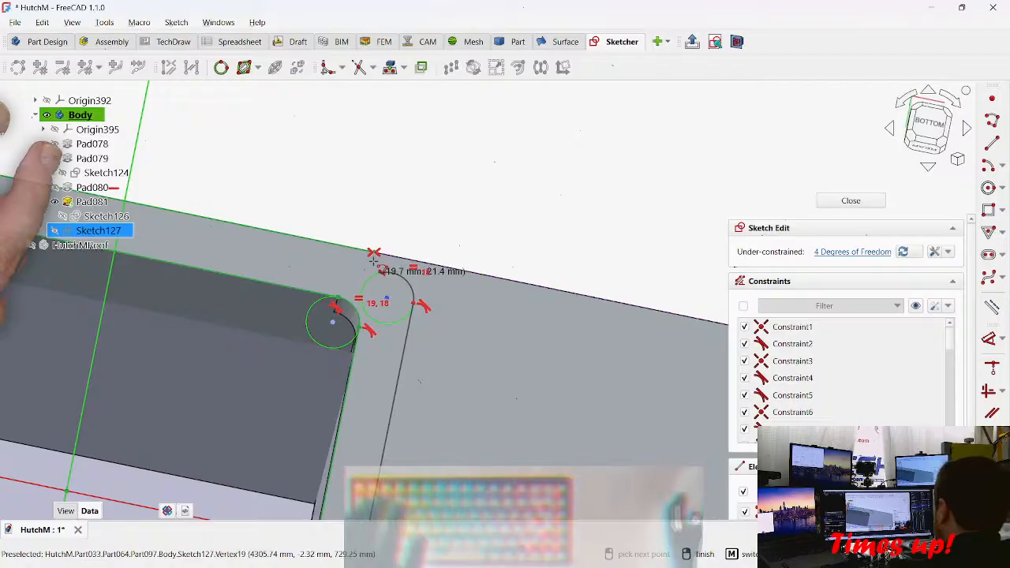
Step: Join the new outer line's endpoint tangentially to the loose outer corner arc's free end
scroll(375, 264, up, 6)
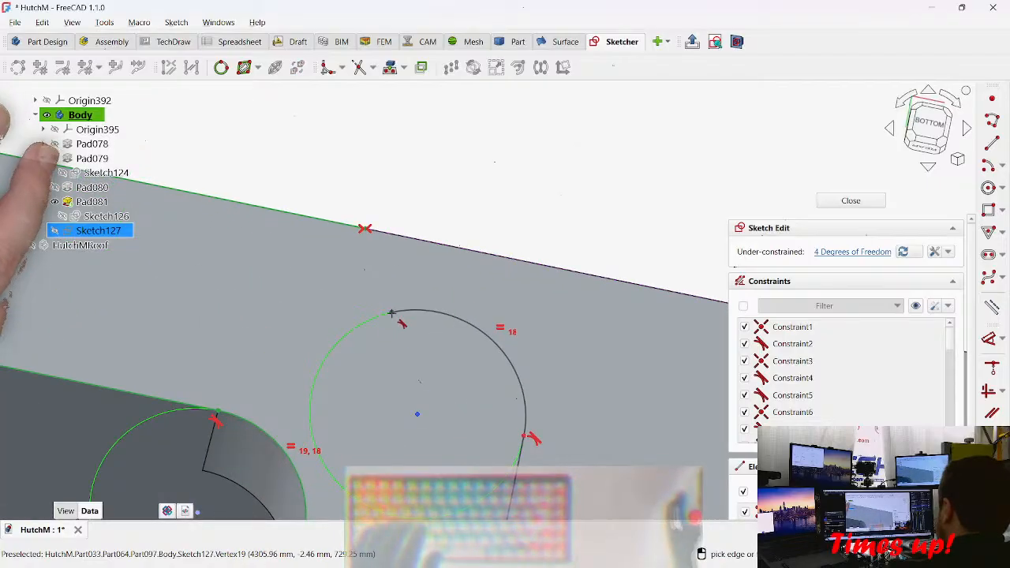
click(365, 230)
click(392, 313)
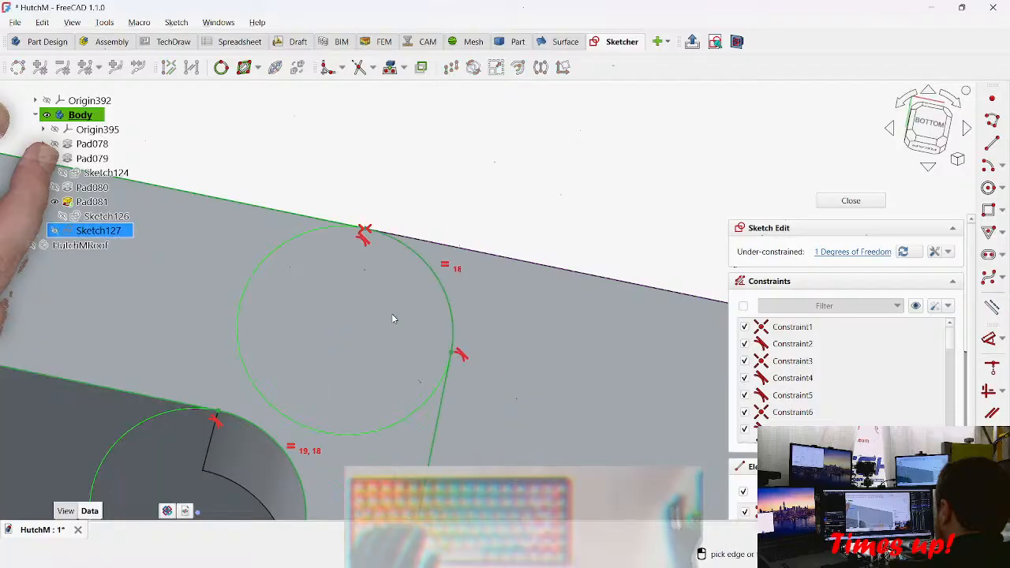
Step: Try to dimension the distance between the inner and outer side lines that cross the horizontal axis
scroll(440, 314, down, 3)
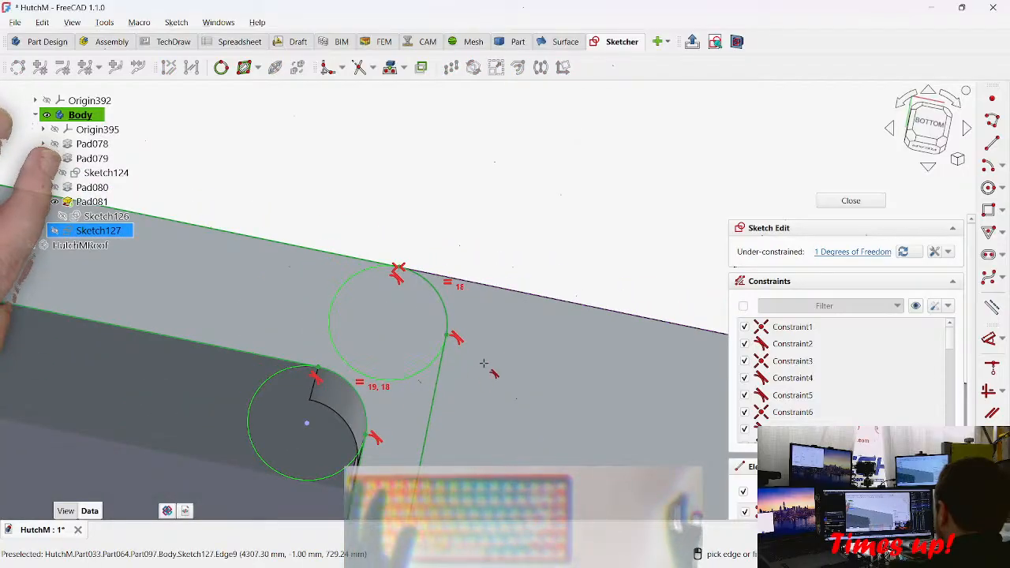
scroll(469, 342, down, 2)
key(d)
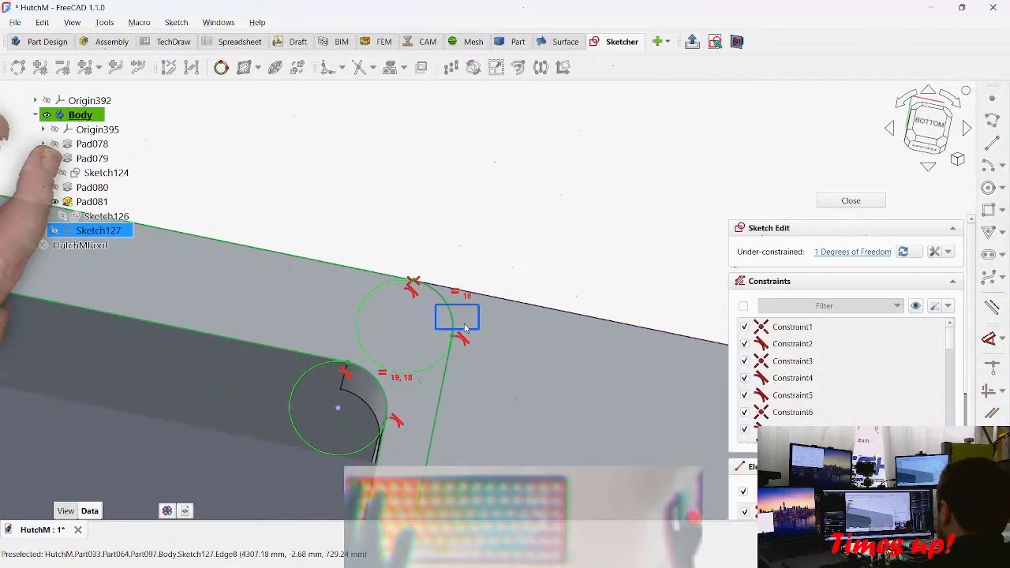
scroll(535, 260, down, 5)
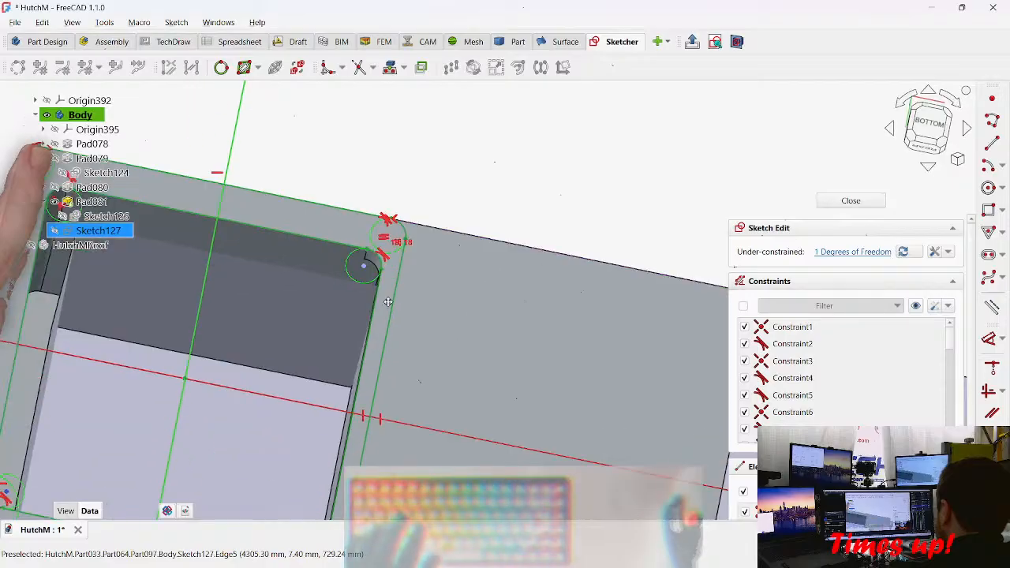
scroll(497, 253, up, 5)
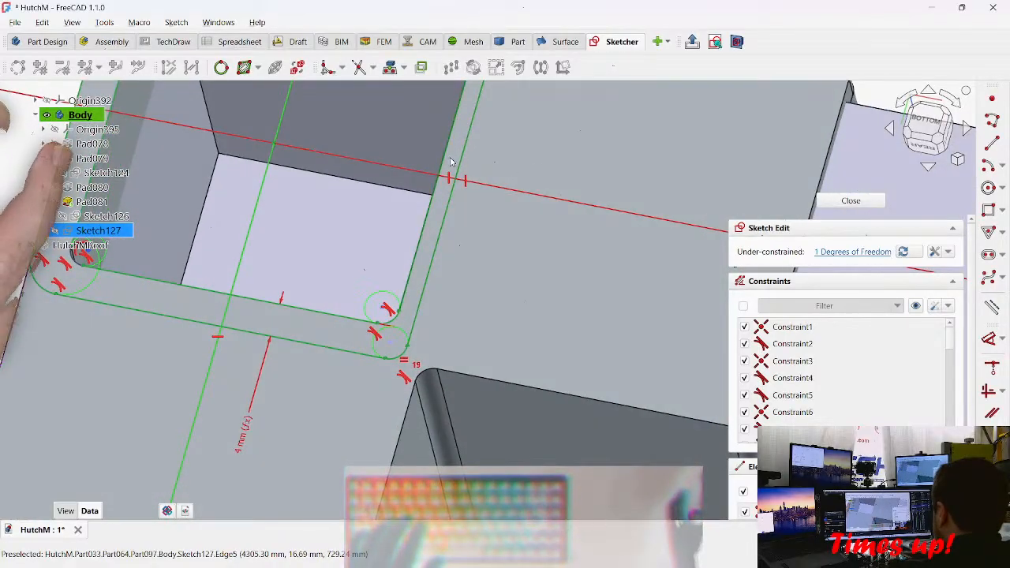
middle_drag(444, 213, 462, 299)
scroll(462, 299, down, 4)
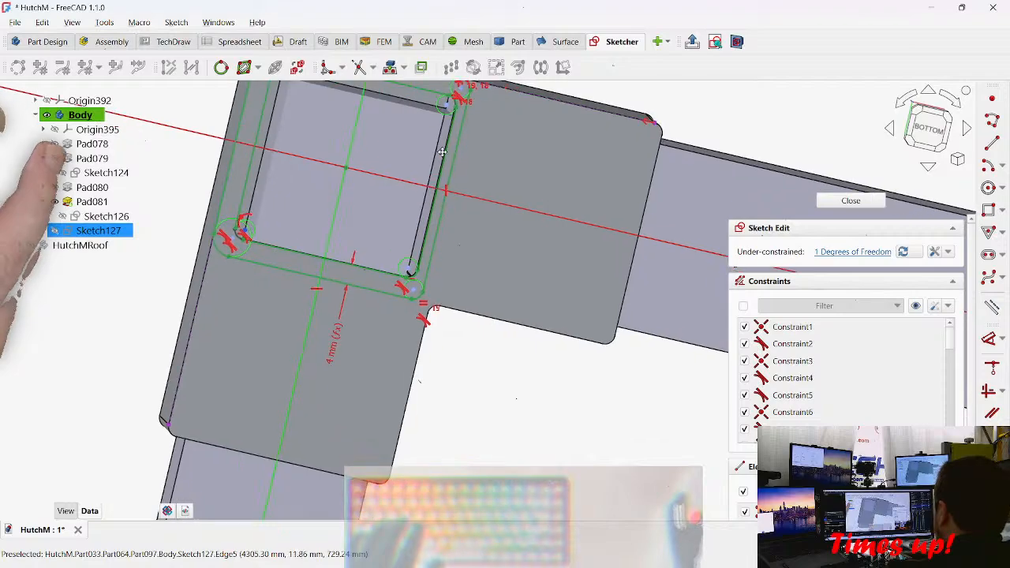
scroll(437, 139, up, 4)
click(447, 145)
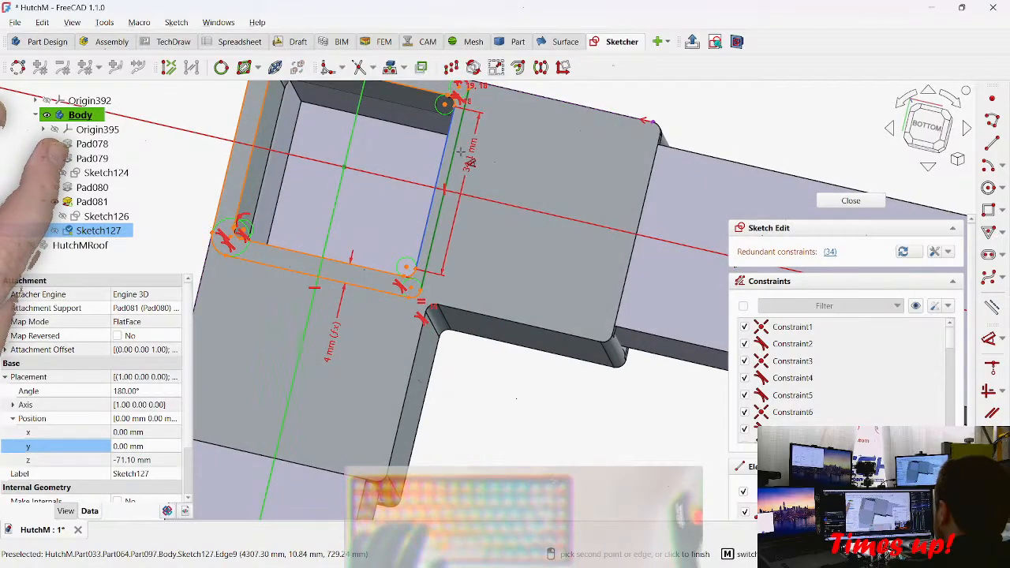
click(511, 194)
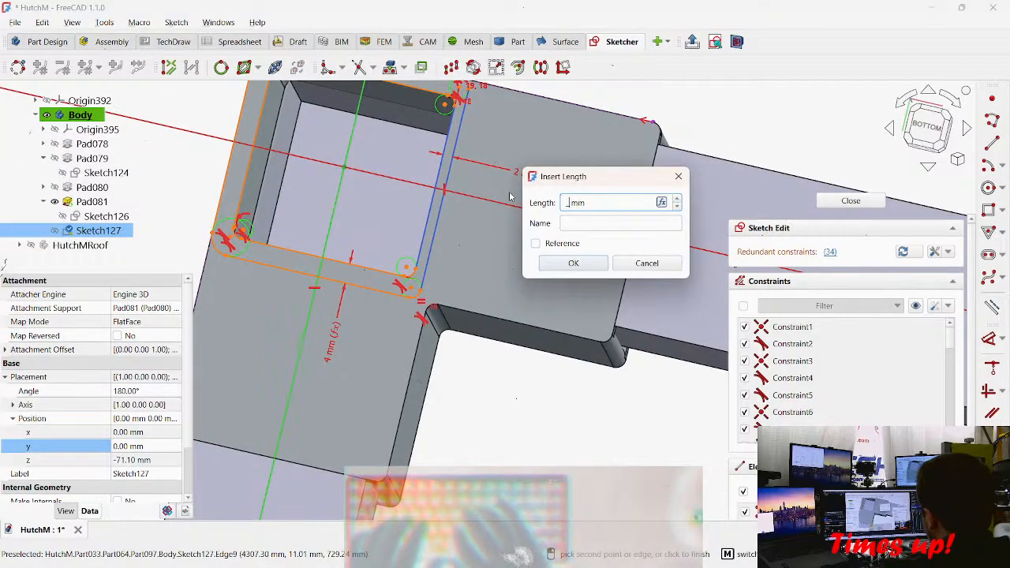
Step: Link the side wall's distance to the expression <<_HutchM>>.joint_wall_thickness, giving 4 mm
text(+)
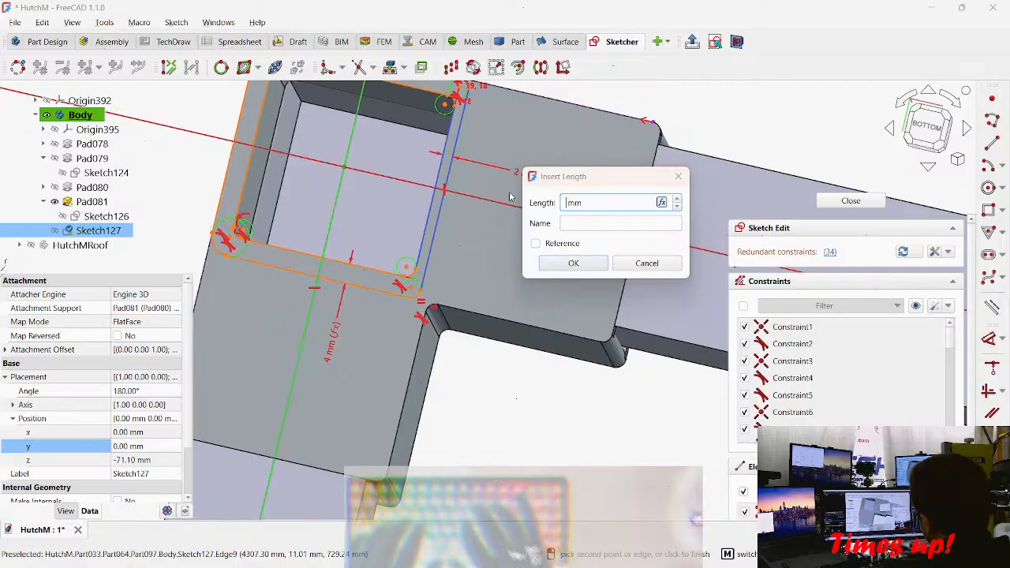
key(equal)
key(BackSpace)
text(H)
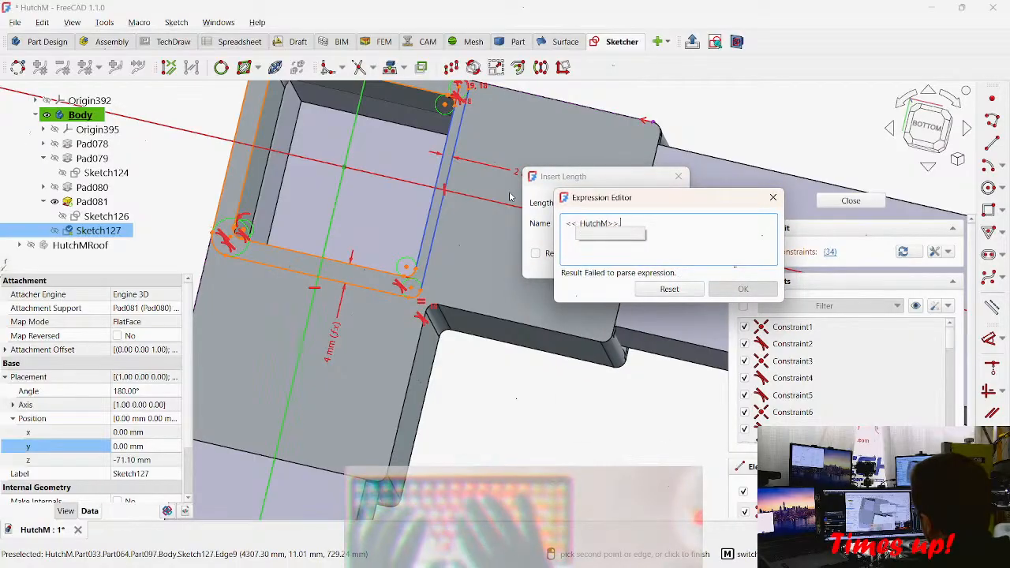
text(.wall)
key(Down)
key(Down)
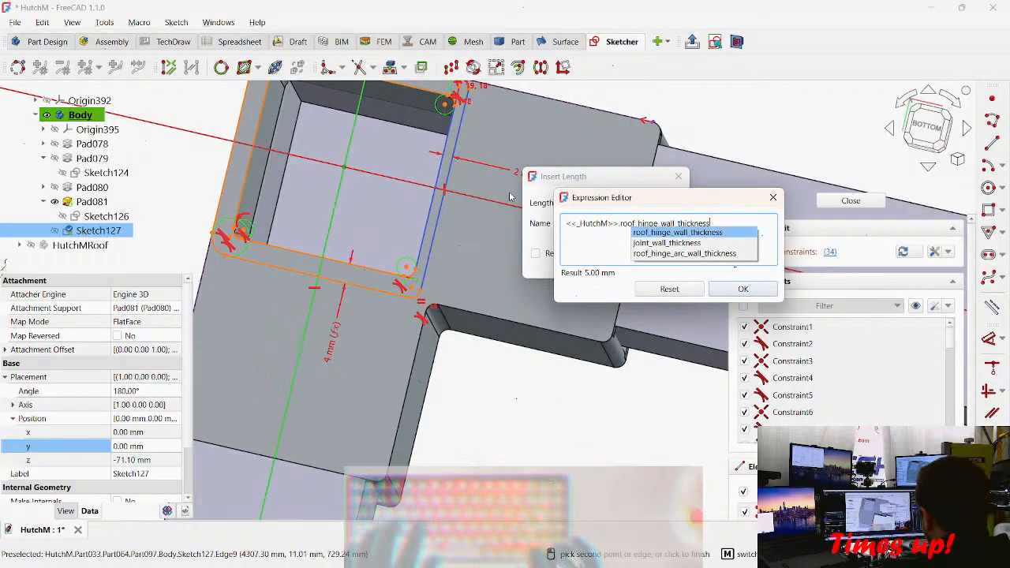
key(Return)
key(Return)
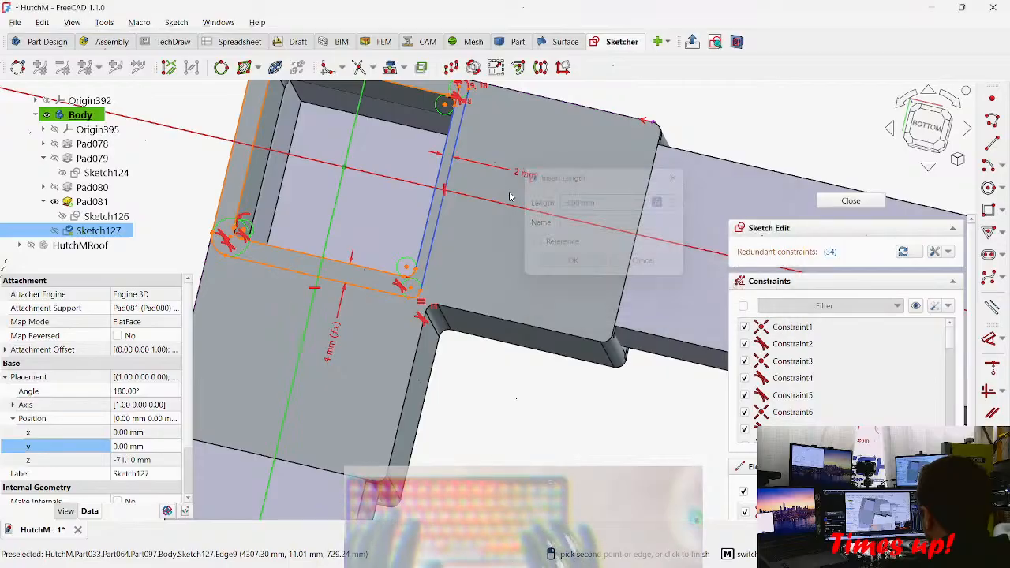
key(Return)
Step: Try to resolve the constraint conflict by deleting the tangent constraint Constraint12
scroll(445, 193, up, 1)
mouse_move(396, 333)
middle_down()
mouse_move(466, 302)
mouse_move(432, 322)
mouse_move(430, 296)
middle_up()
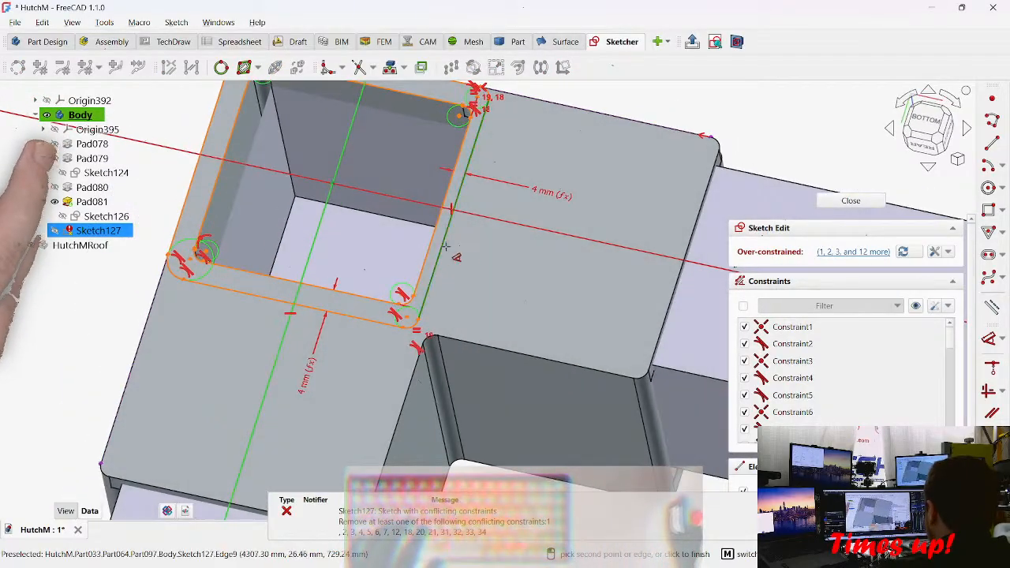
scroll(832, 345, down, 10)
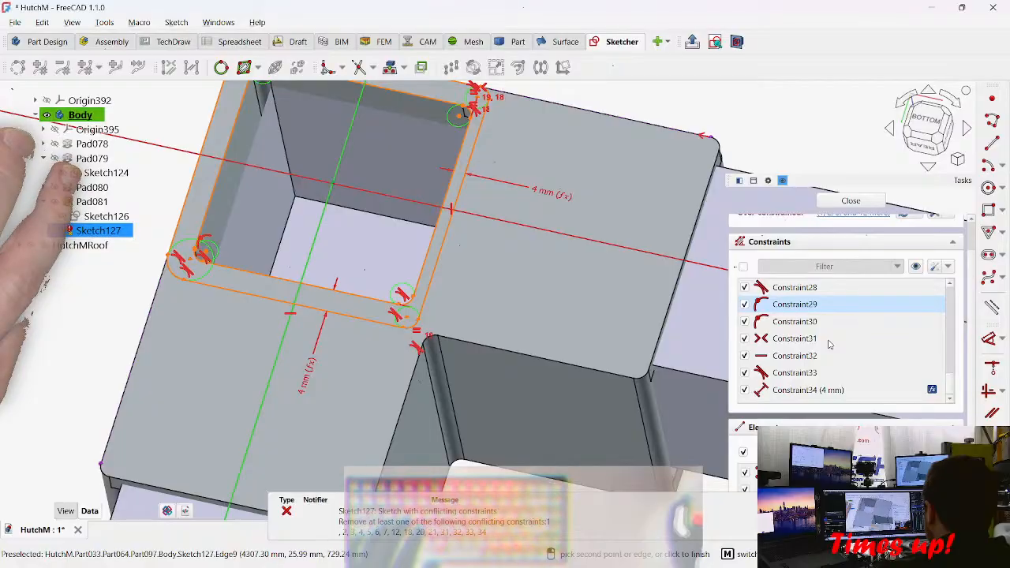
scroll(828, 344, up, 4)
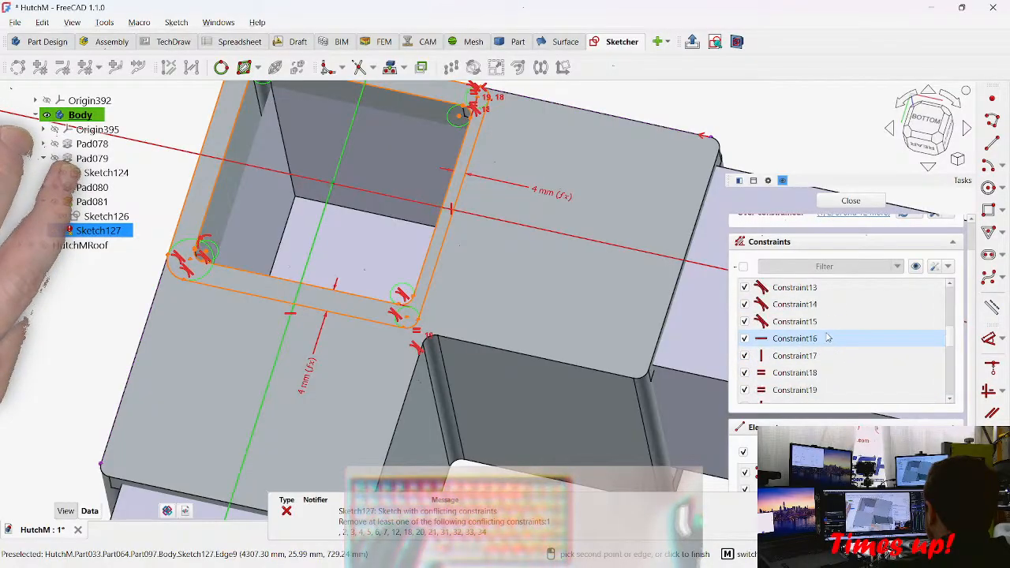
click(815, 305)
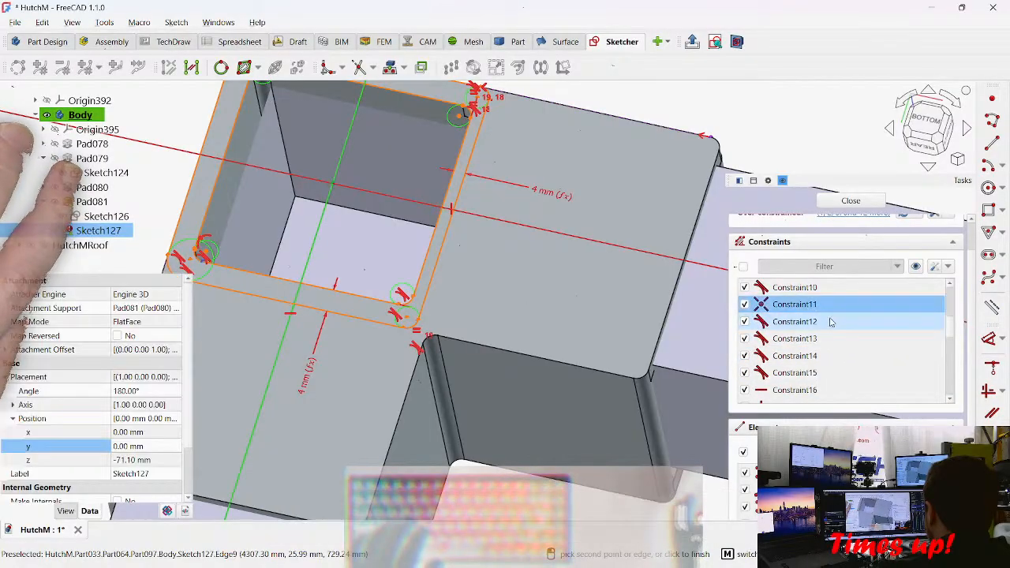
click(823, 325)
key(Delete)
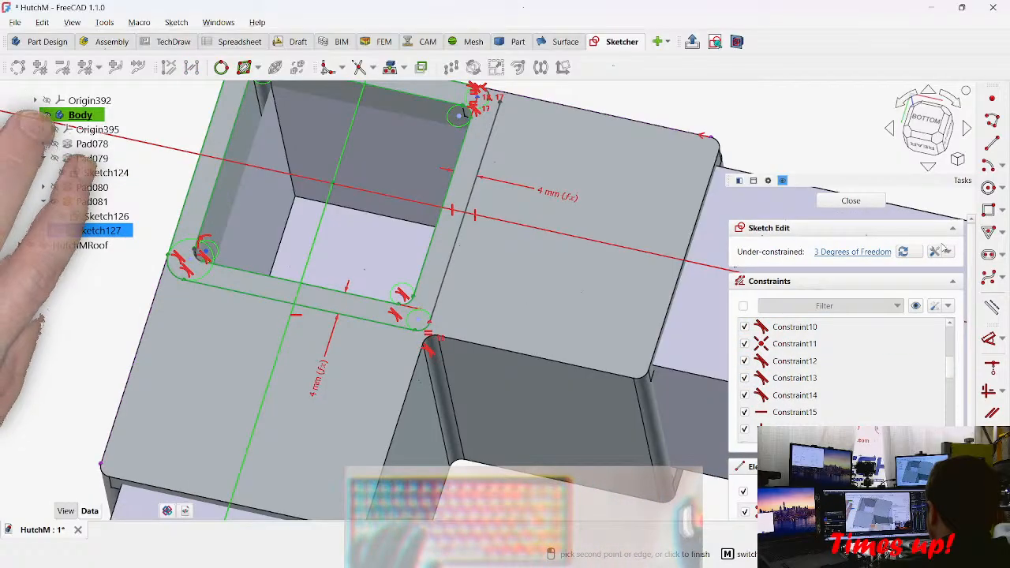
Step: Pull on the detached outer side line's end and the outer corner arc to check which geometry still moves
right_click(307, 326)
mouse_move(257, 318)
middle_down()
mouse_move(241, 309)
mouse_move(351, 325)
mouse_move(385, 224)
middle_up()
middle_drag(294, 266, 357, 327)
scroll(597, 185, up, 5)
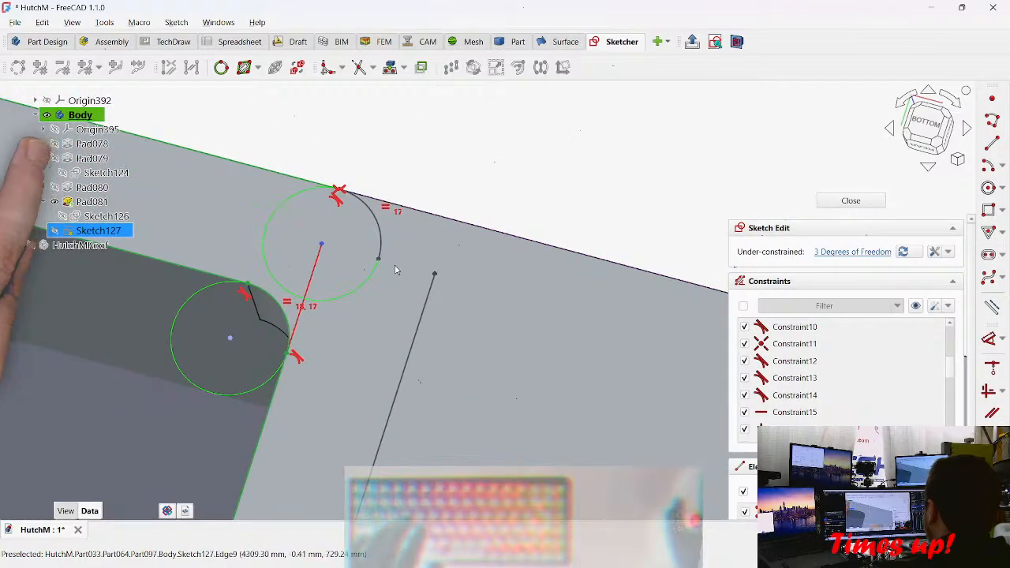
drag(435, 259, 426, 254)
drag(382, 227, 444, 297)
Step: Move the side wall's thickness dimension clear of the inner corner arc
mouse_move(371, 359)
middle_down()
mouse_move(406, 392)
mouse_move(652, 349)
mouse_move(662, 310)
mouse_move(626, 341)
mouse_move(637, 388)
mouse_move(572, 390)
middle_up()
scroll(571, 393, up, 5)
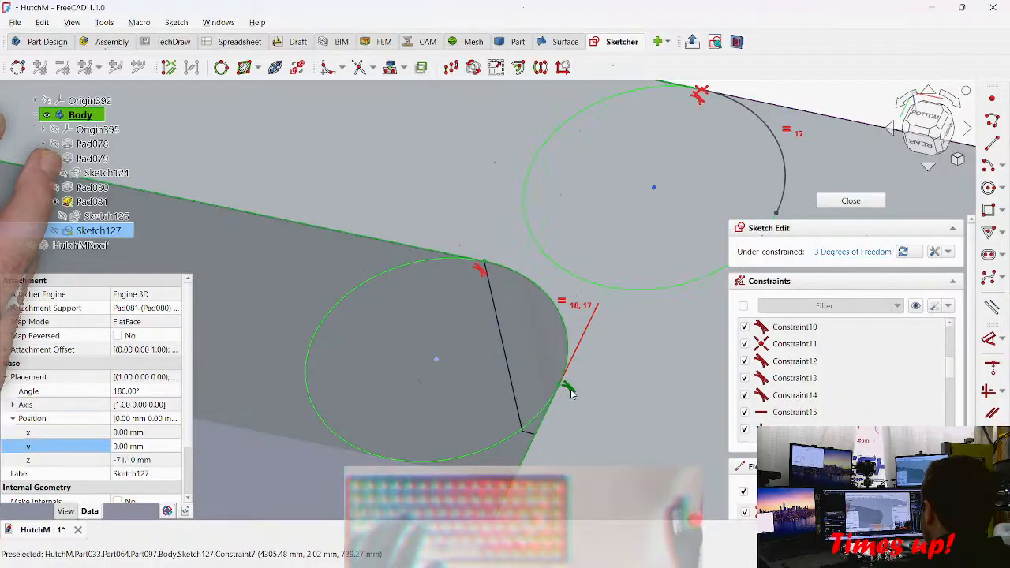
drag(575, 352, 591, 355)
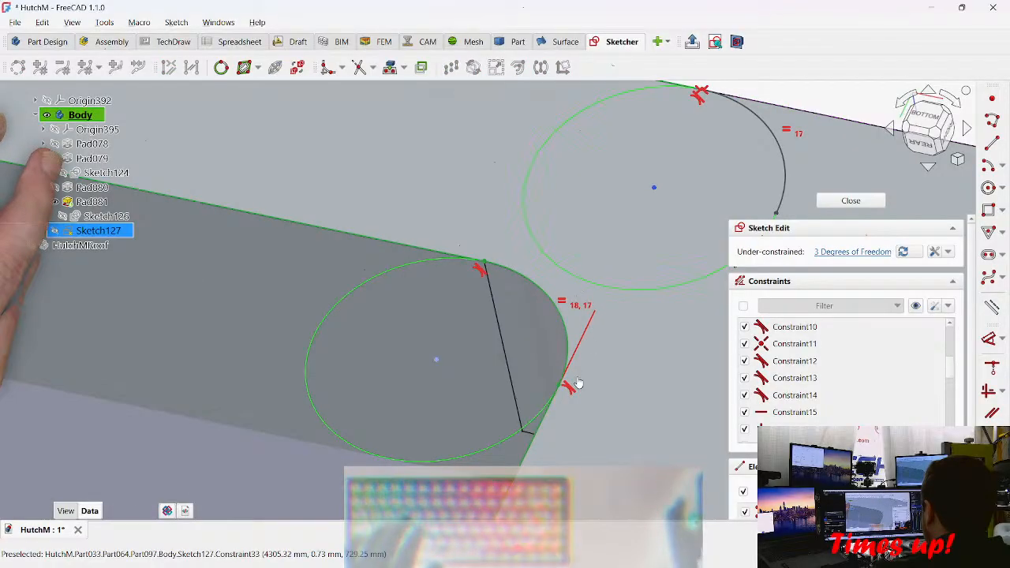
click(586, 336)
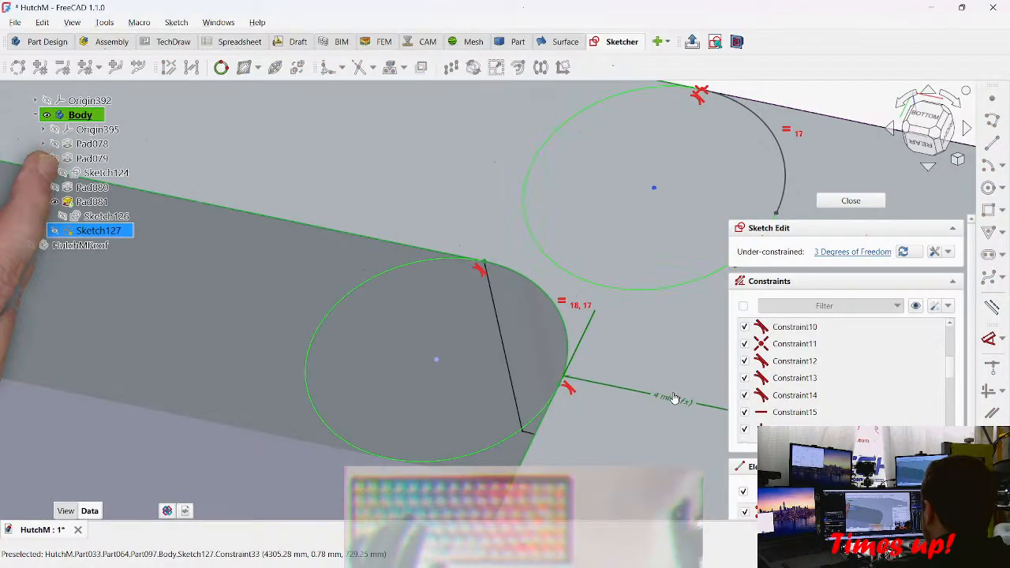
scroll(704, 471, down, 5)
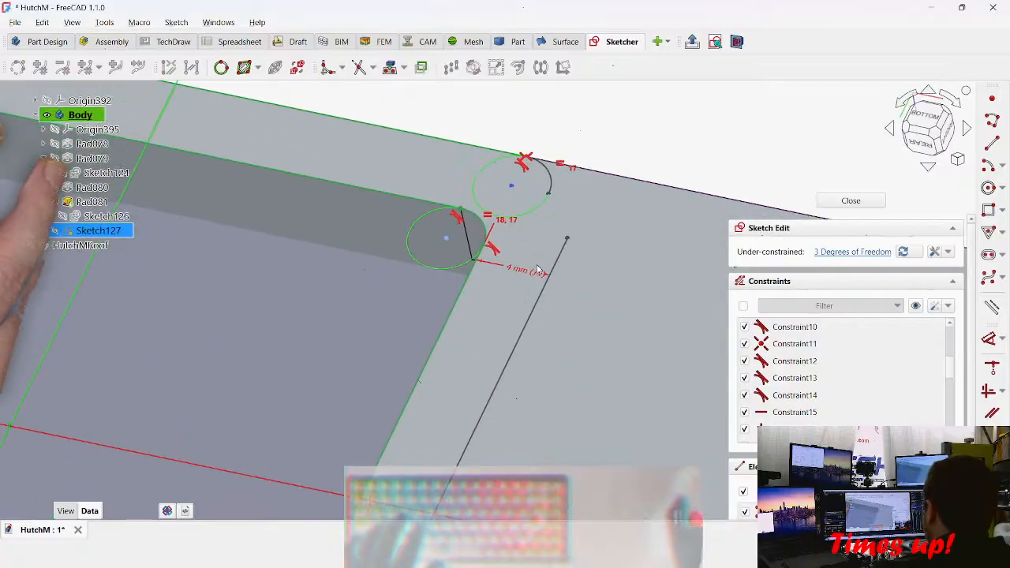
click(655, 354)
mouse_move(655, 353)
middle_down()
mouse_move(638, 402)
mouse_move(537, 349)
mouse_move(621, 441)
mouse_move(620, 416)
middle_up()
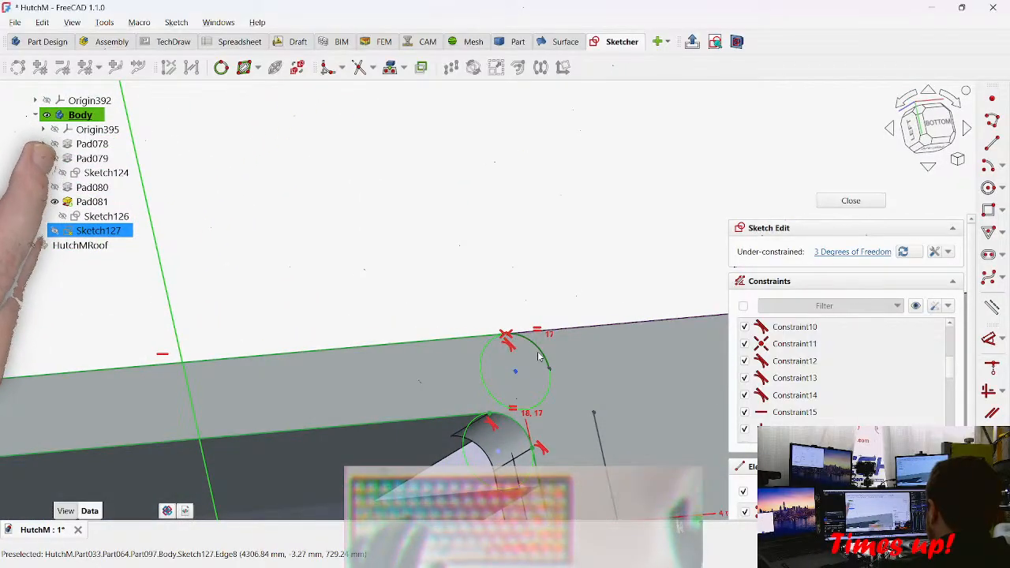
Step: Delete the outer corner arc next to the projected edge
middle_drag(540, 360, 422, 373)
scroll(504, 372, up, 2)
mouse_move(595, 358)
middle_down()
mouse_move(577, 277)
mouse_move(639, 272)
mouse_move(567, 172)
middle_up()
mouse_move(688, 175)
middle_down()
mouse_move(524, 238)
mouse_move(378, 231)
mouse_move(505, 225)
middle_up()
scroll(504, 227, up, 3)
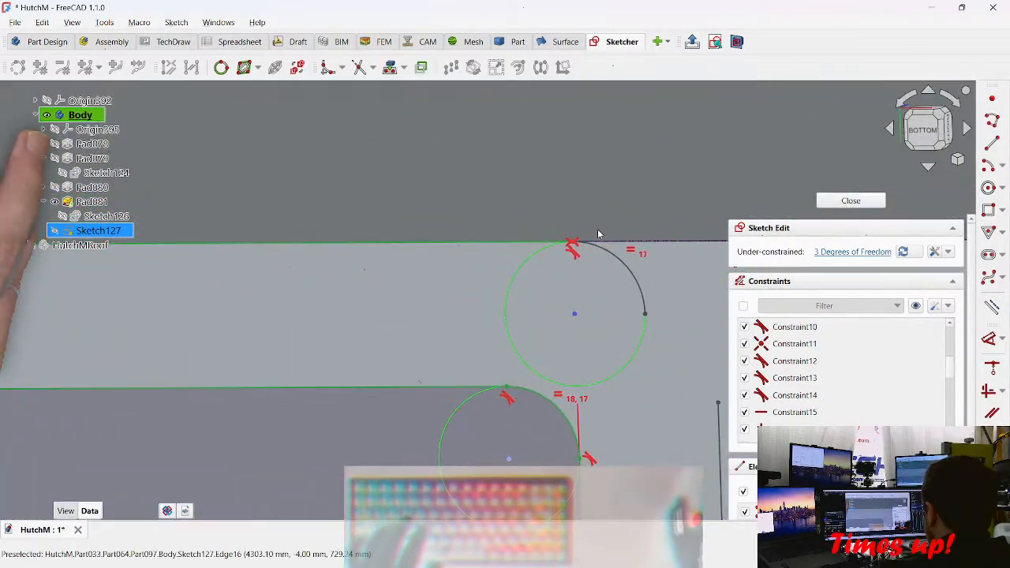
click(574, 249)
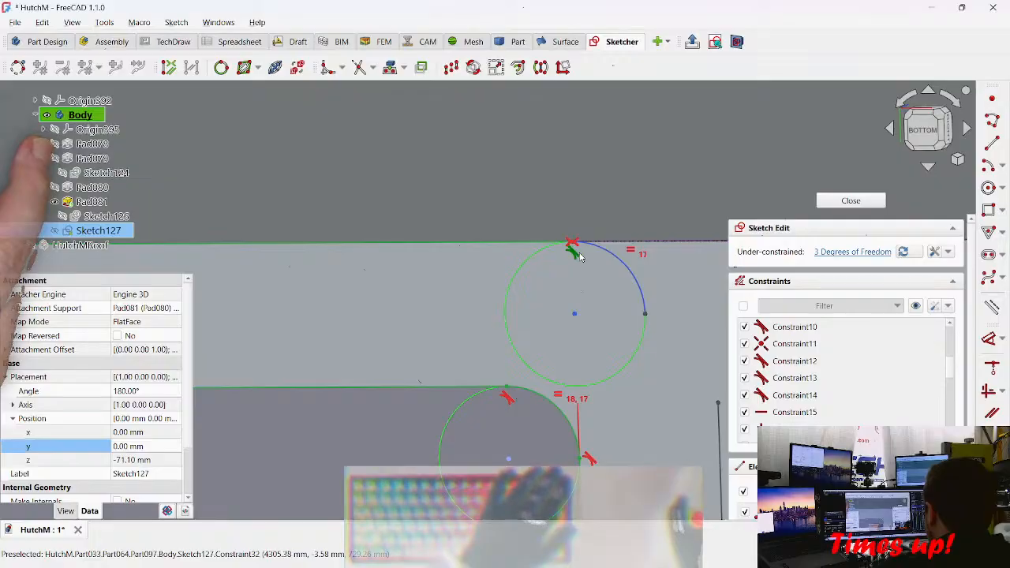
key(Delete)
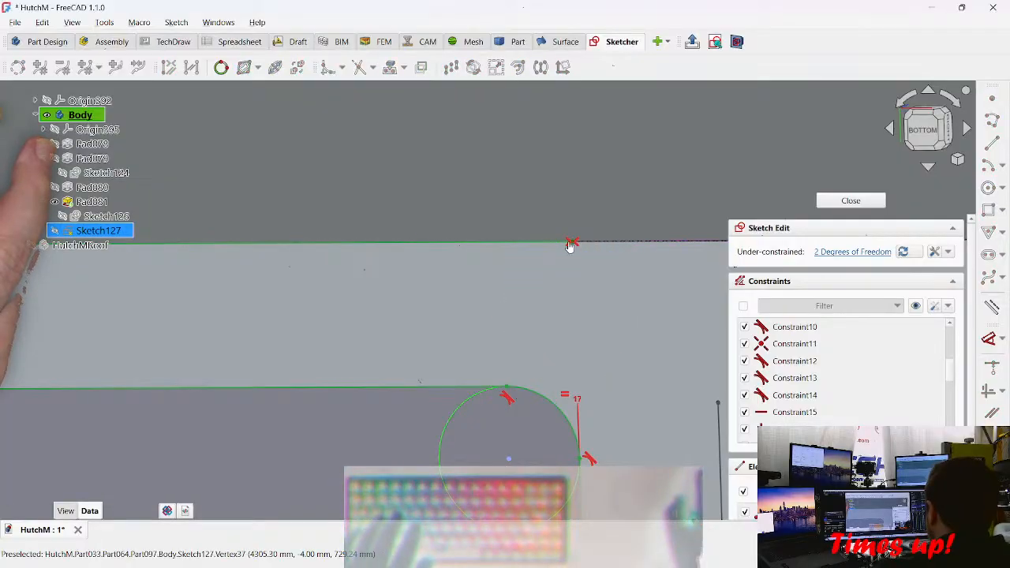
Step: Undo the arc deletion and the preceding constraint edits, back to before the outer line was joined to the corner arc
middle_drag(592, 321, 614, 286)
middle_drag(637, 343, 594, 263)
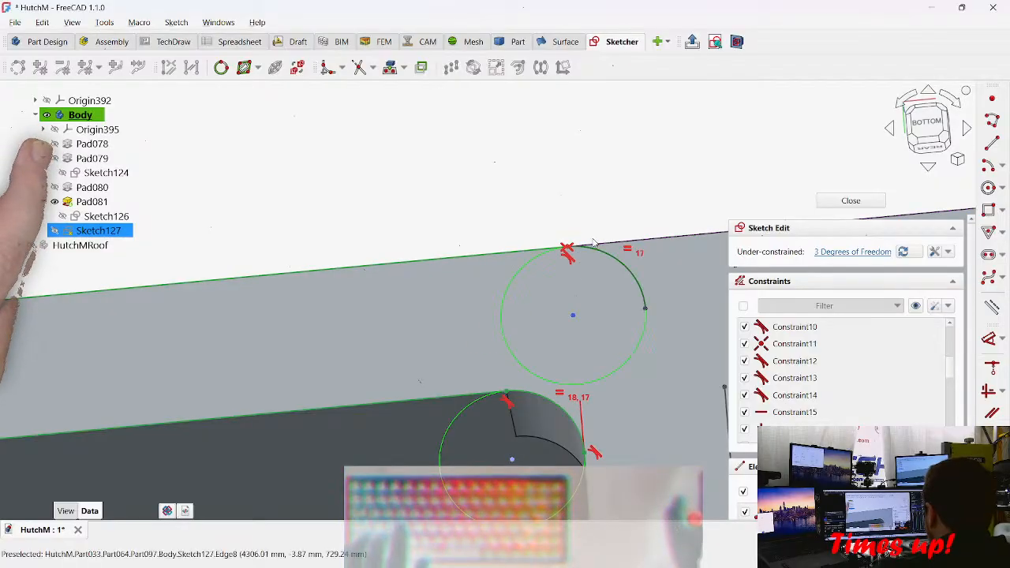
key(ctrl+z)
key(ctrl+z)
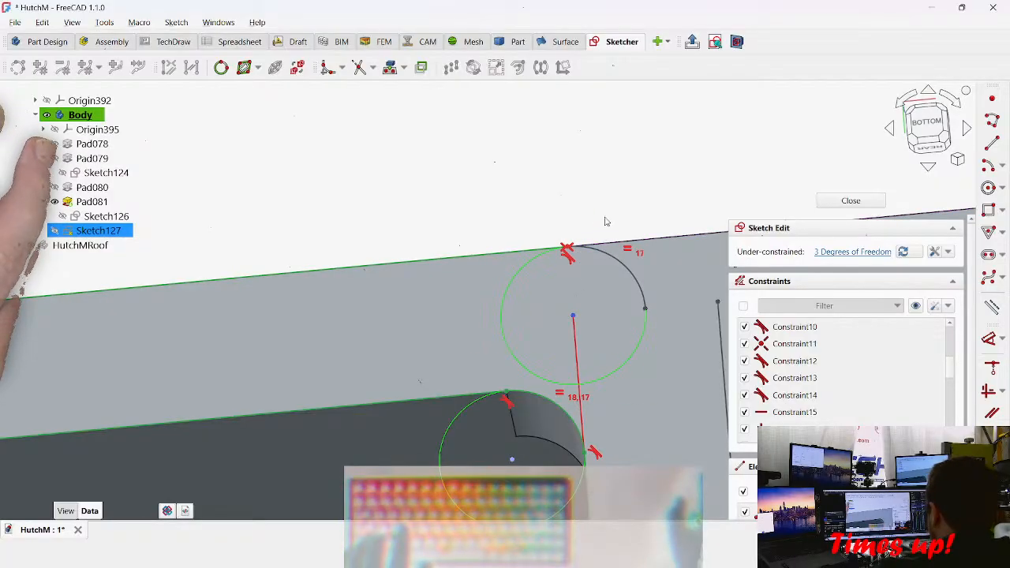
key(ctrl+z)
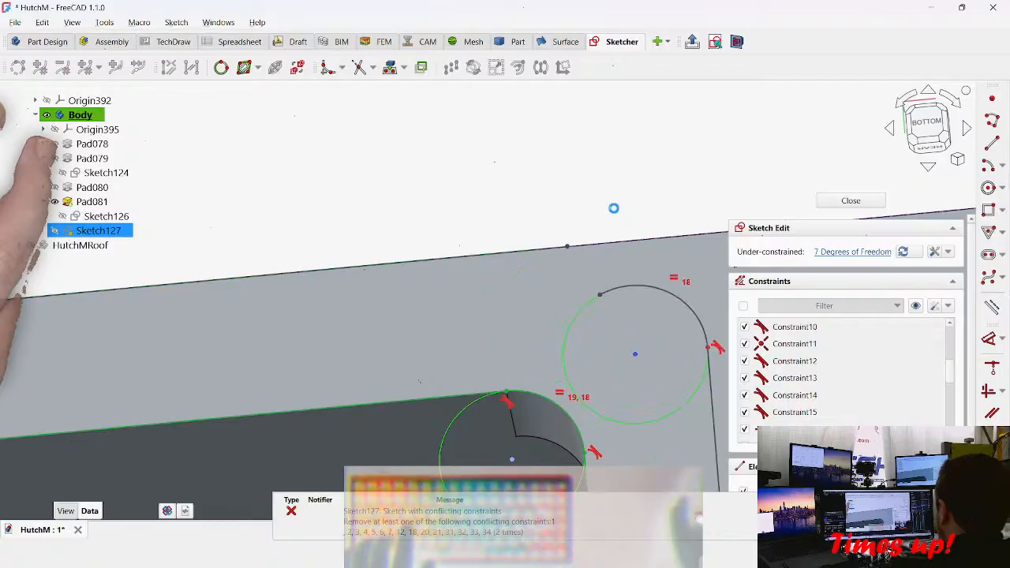
Step: Pull the outer line's loose endpoint past the corner arc and constrain it onto the projected outer edge
mouse_move(565, 249)
mouse_down()
mouse_move(660, 241)
mouse_move(684, 256)
mouse_up()
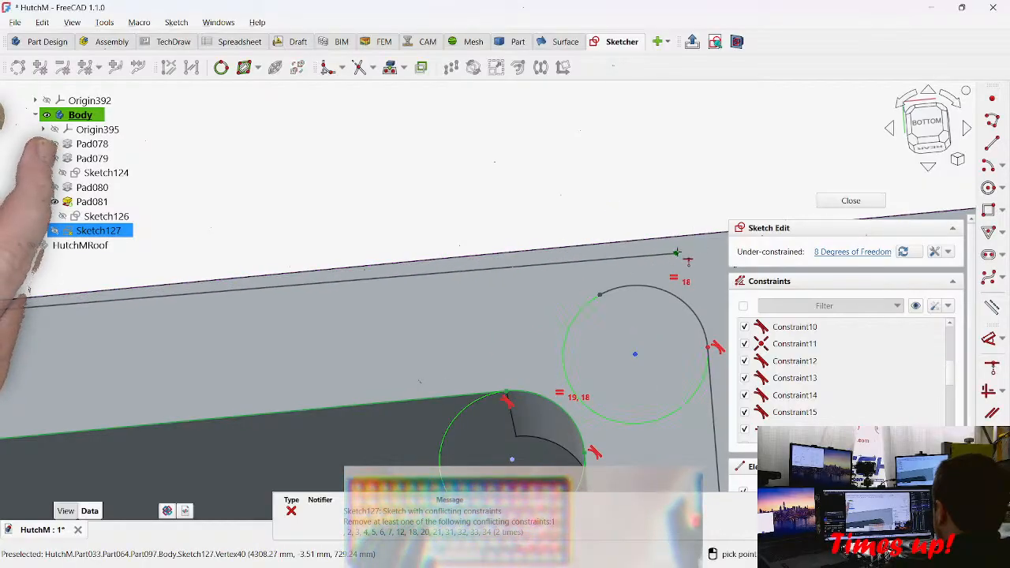
click(675, 238)
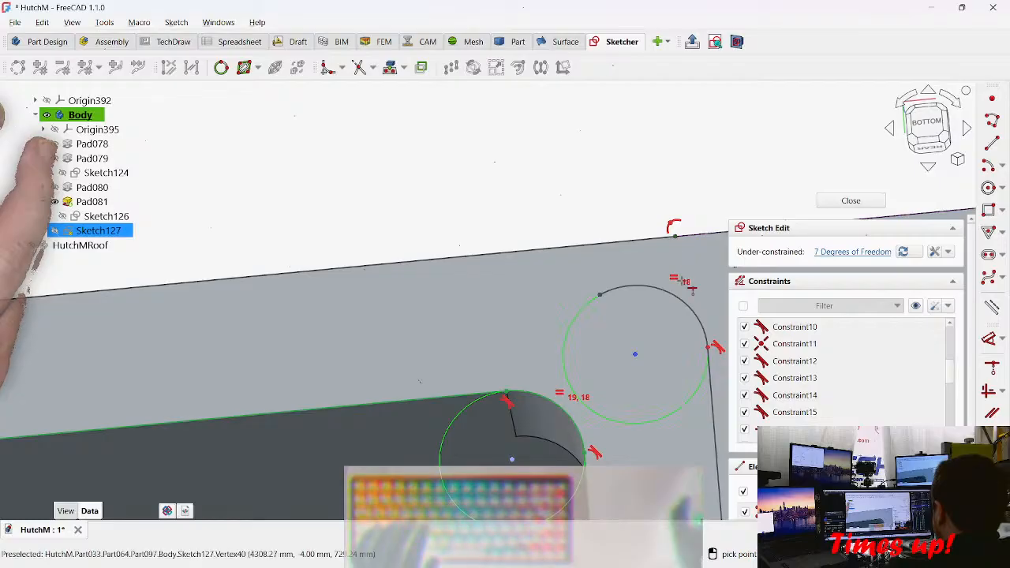
Step: Dimension the distance between the inner side line and the still unattached outer side line
mouse_move(656, 360)
middle_down()
mouse_move(563, 335)
mouse_move(603, 135)
middle_up()
scroll(569, 376, down, 3)
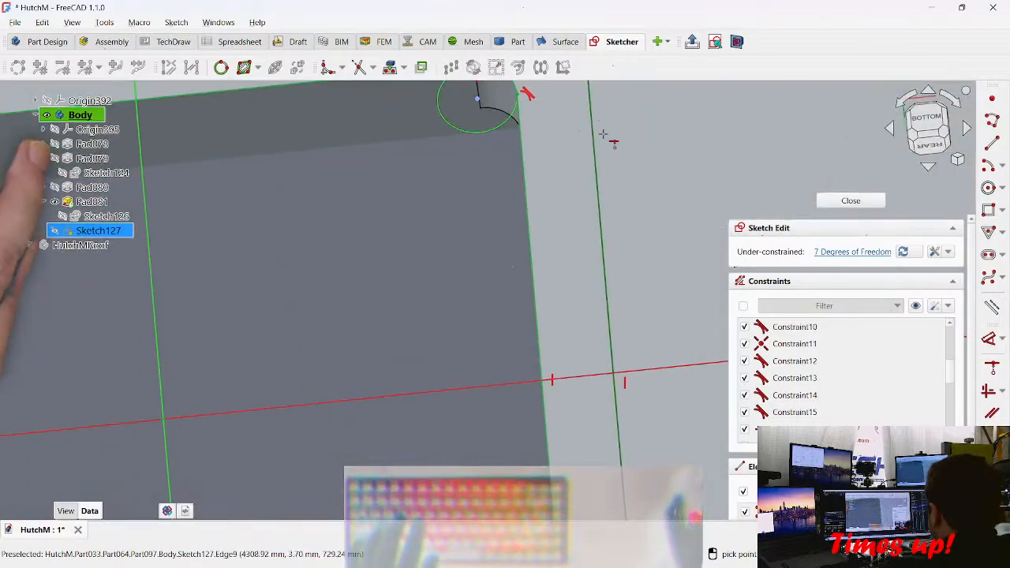
click(533, 259)
click(604, 263)
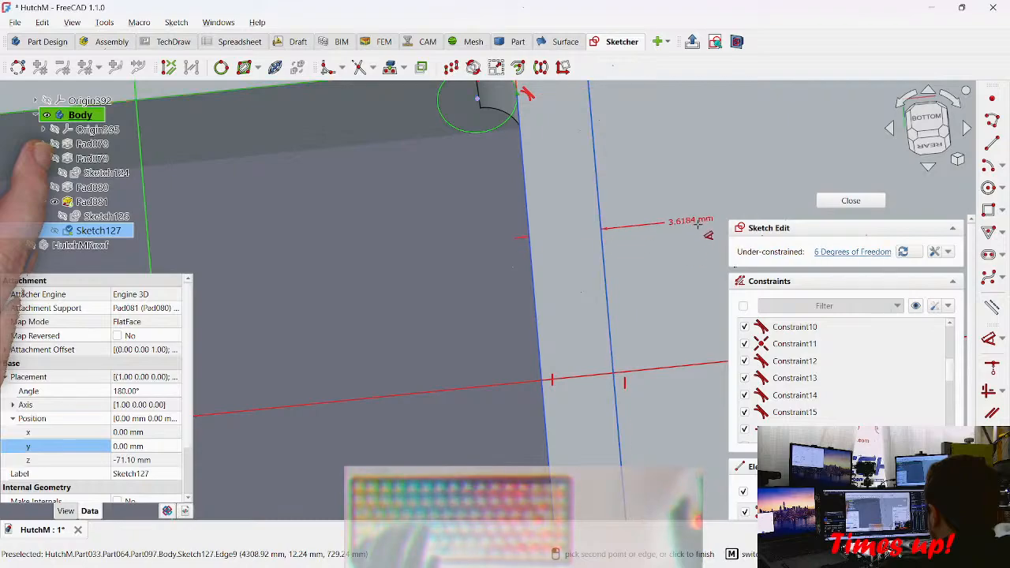
click(734, 195)
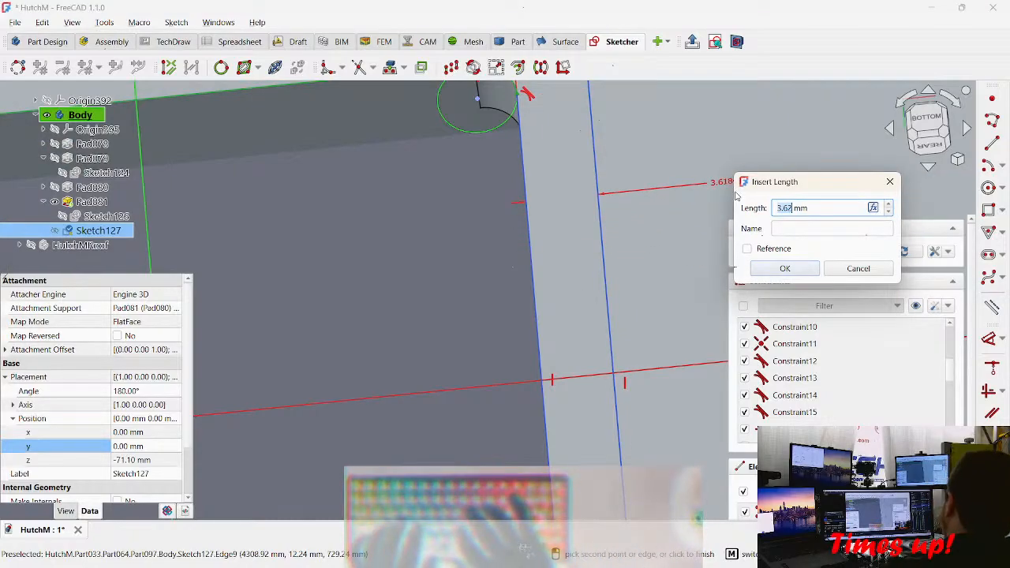
Step: Set the new side-wall distance to the expression <<_HutchM>>.joint_wall_thickness (4 mm)
key(equal)
text(<< HutchM>>)
text(.wall)
key(Down)
key(Down)
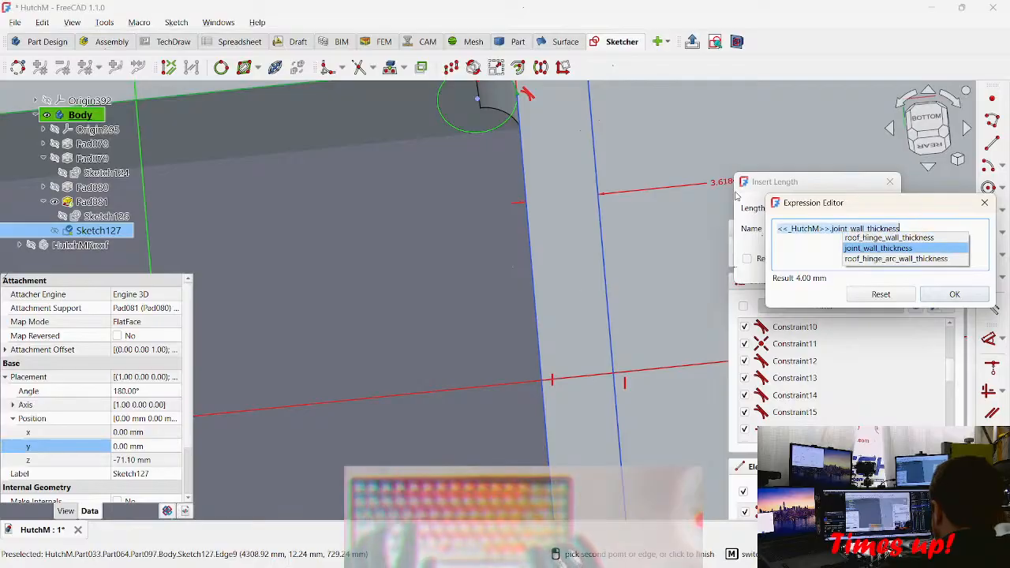
key(Return)
key(Return)
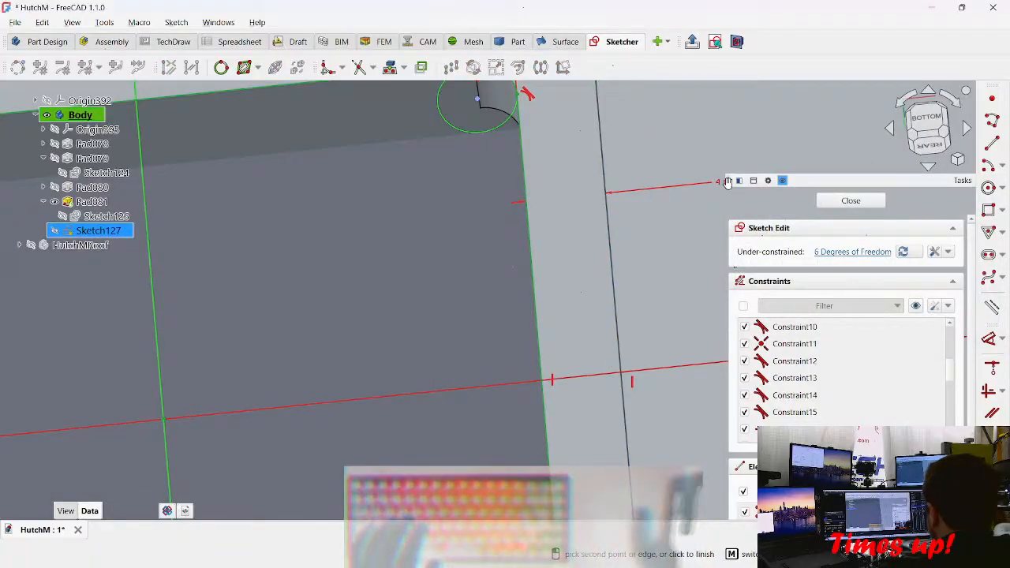
Step: Slide the outer line's loose endpoint along the projected edge to about (20.7, 23.3) mm and pull the corner arc's free end toward it
scroll(542, 198, down, 1)
middle_drag(543, 198, 555, 381)
scroll(565, 225, up, 8)
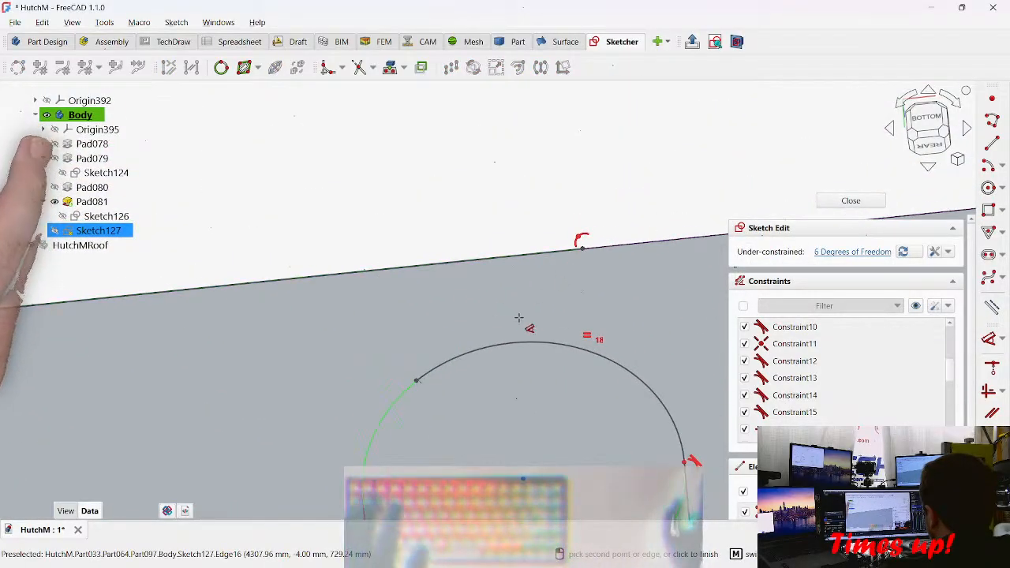
drag(583, 248, 565, 248)
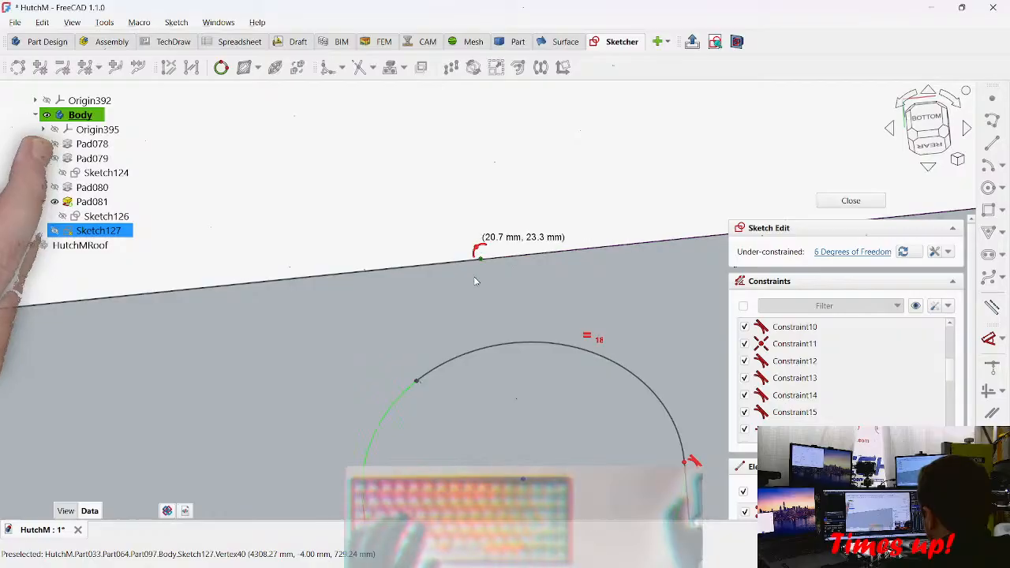
drag(416, 381, 566, 277)
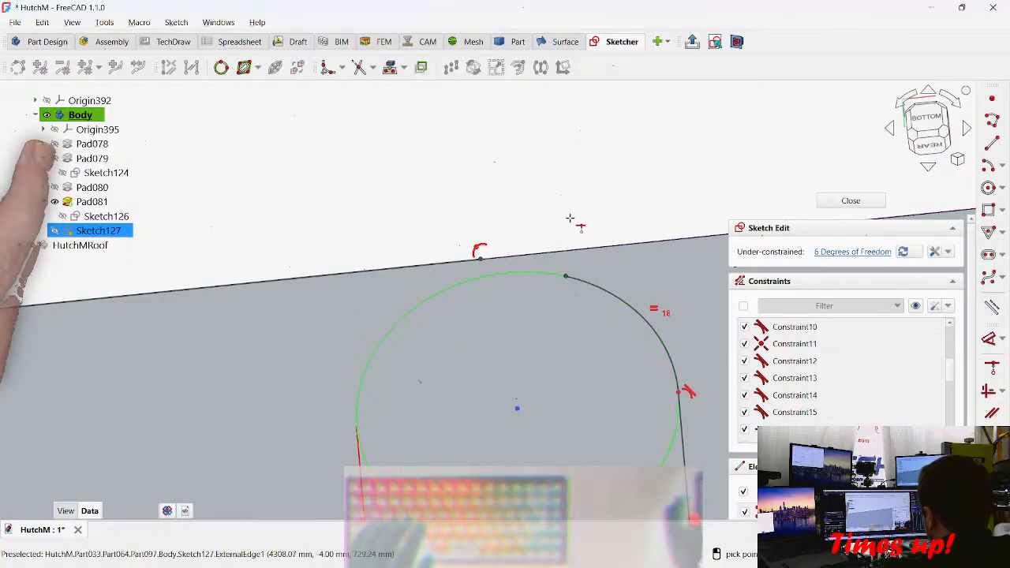
Step: Try to join the outer line's endpoint tangentially to the corner arc, and undo the join
click(565, 277)
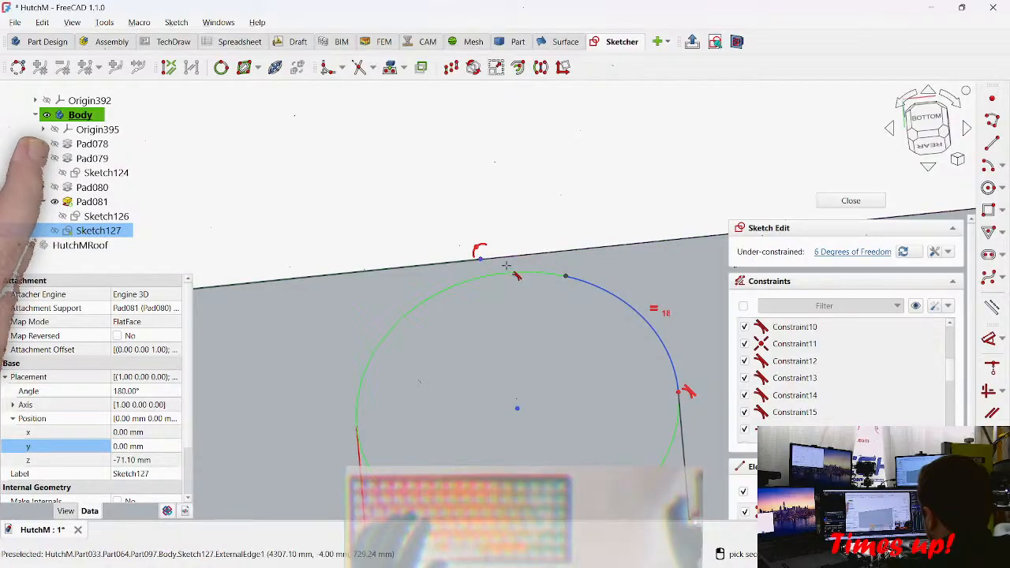
click(536, 251)
click(516, 249)
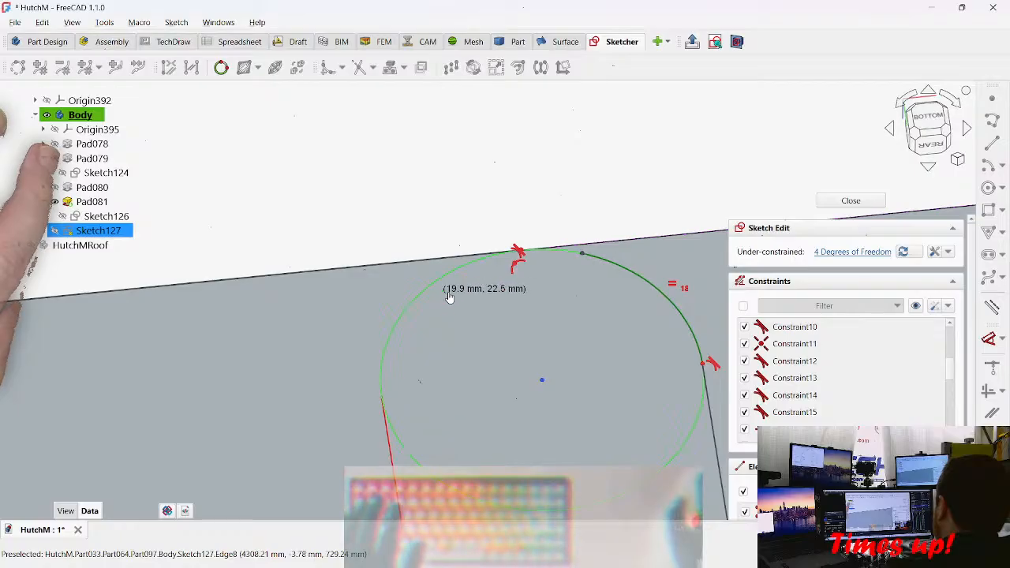
click(515, 251)
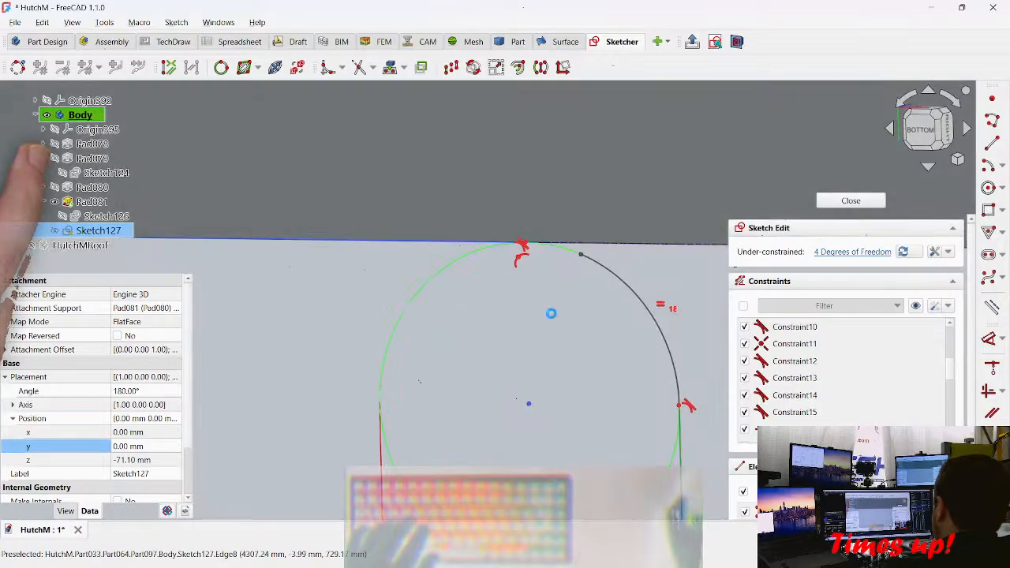
key(ctrl+z)
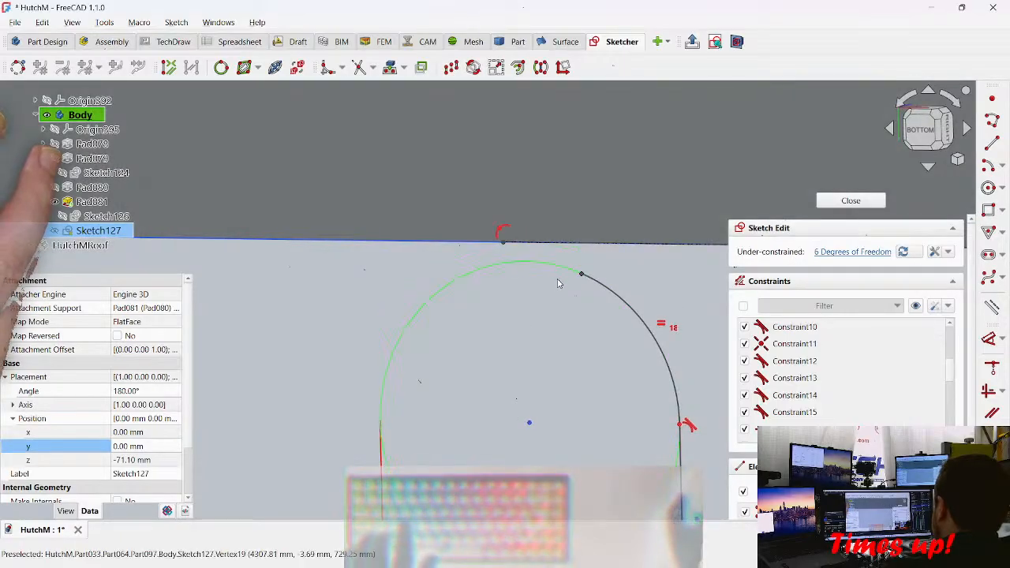
Step: Try removing the point-on-object constraint from the outer line's loose endpoint, and undo the deletion
click(505, 233)
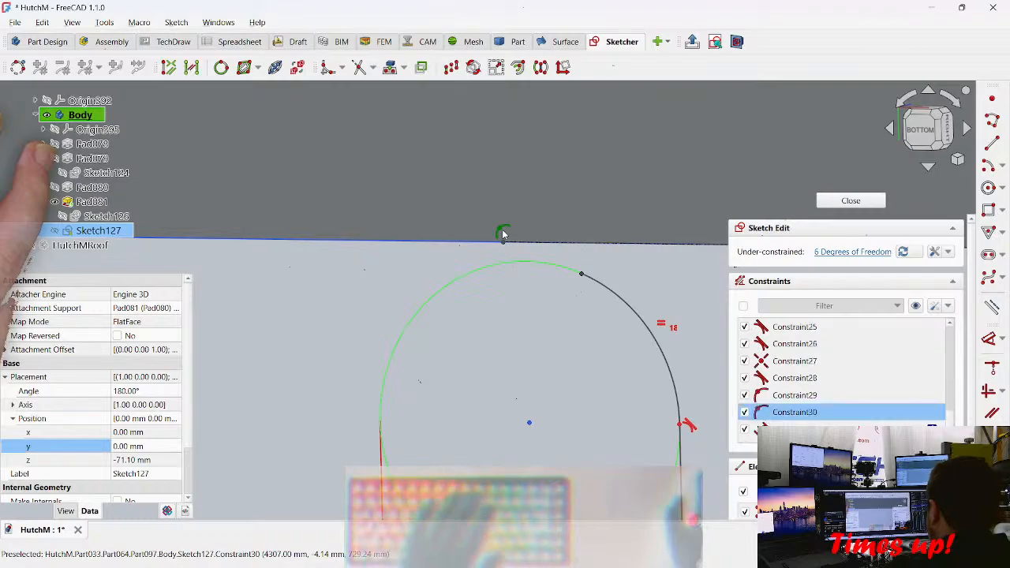
key(Delete)
scroll(449, 266, down, 5)
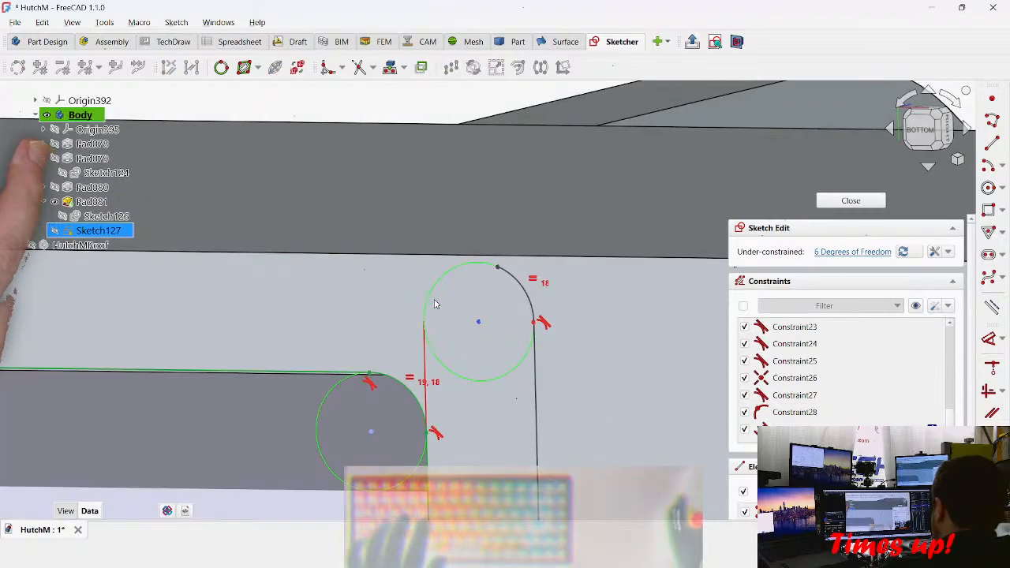
key(ctrl+z)
Step: Delete the outer line that starts at the opposite corner arc and lies along the projected outer edge
mouse_move(366, 334)
middle_down()
mouse_move(432, 307)
mouse_move(500, 239)
mouse_move(397, 287)
mouse_move(623, 352)
mouse_move(611, 350)
middle_up()
mouse_move(266, 347)
middle_down()
mouse_move(444, 261)
mouse_move(491, 281)
middle_up()
scroll(386, 212, up, 5)
middle_drag(269, 225, 432, 299)
scroll(244, 249, up, 4)
scroll(200, 285, up, 1)
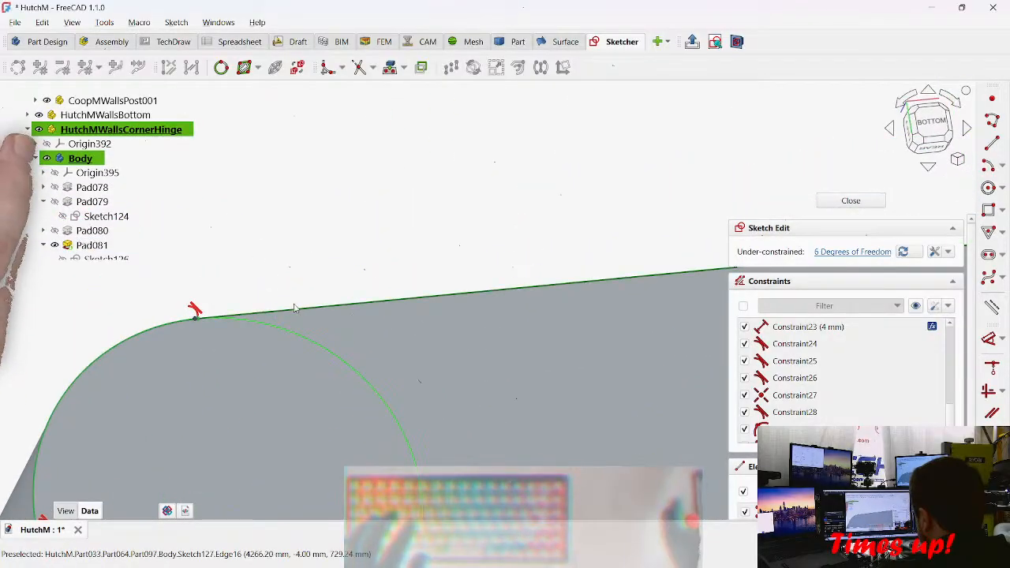
click(432, 298)
key(Delete)
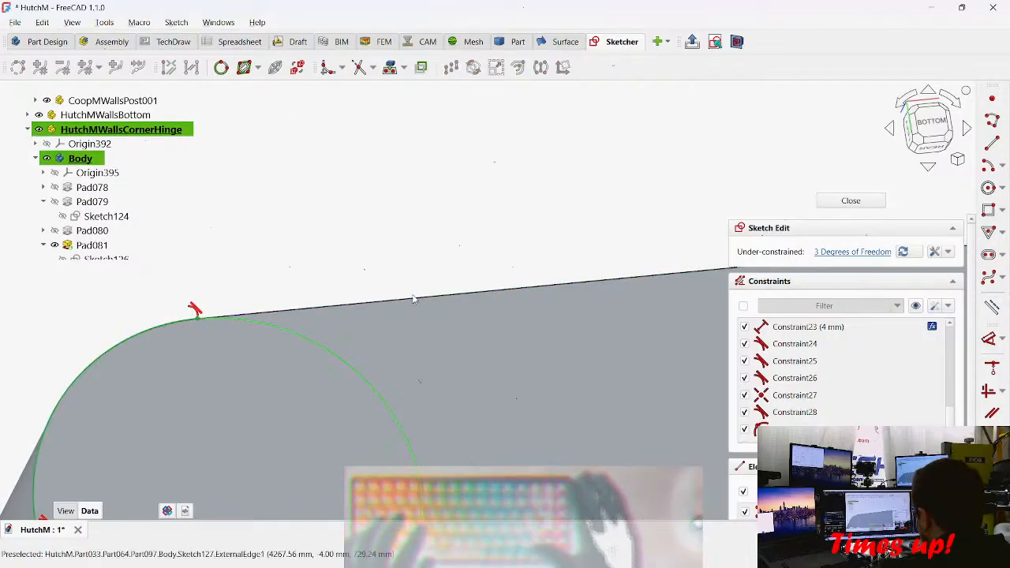
Step: Try to make the outer corner arc's free end tangent to the projected outer edge
scroll(420, 321, down, 3)
middle_drag(554, 369, 182, 307)
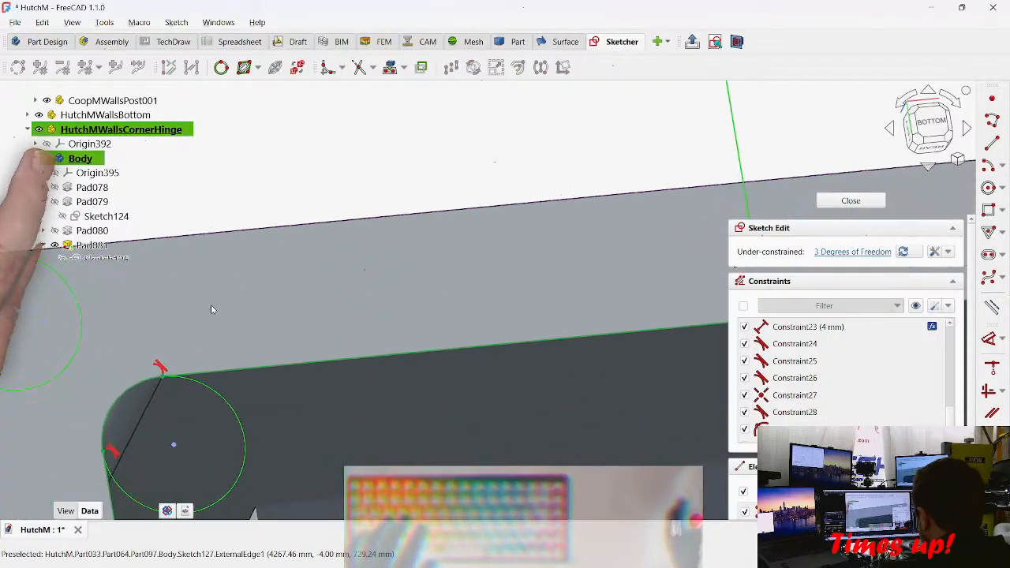
mouse_move(362, 307)
middle_down()
mouse_move(444, 340)
mouse_move(468, 321)
mouse_move(358, 354)
mouse_move(325, 210)
middle_up()
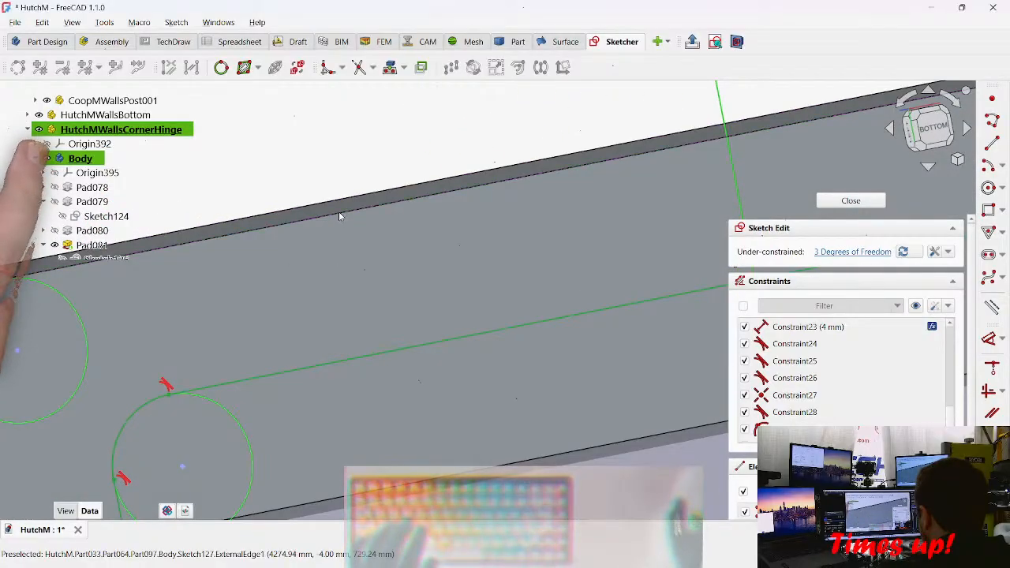
mouse_move(286, 301)
middle_down()
mouse_move(516, 266)
mouse_move(477, 281)
mouse_move(186, 317)
middle_up()
middle_drag(328, 292, 142, 327)
scroll(281, 286, down, 2)
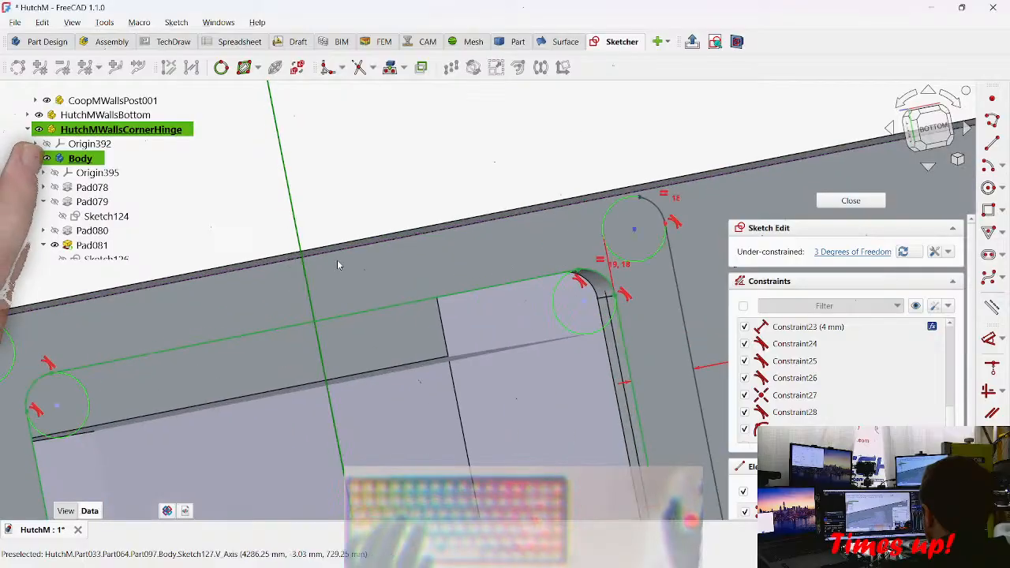
scroll(637, 221, up, 1)
scroll(637, 221, up, 2)
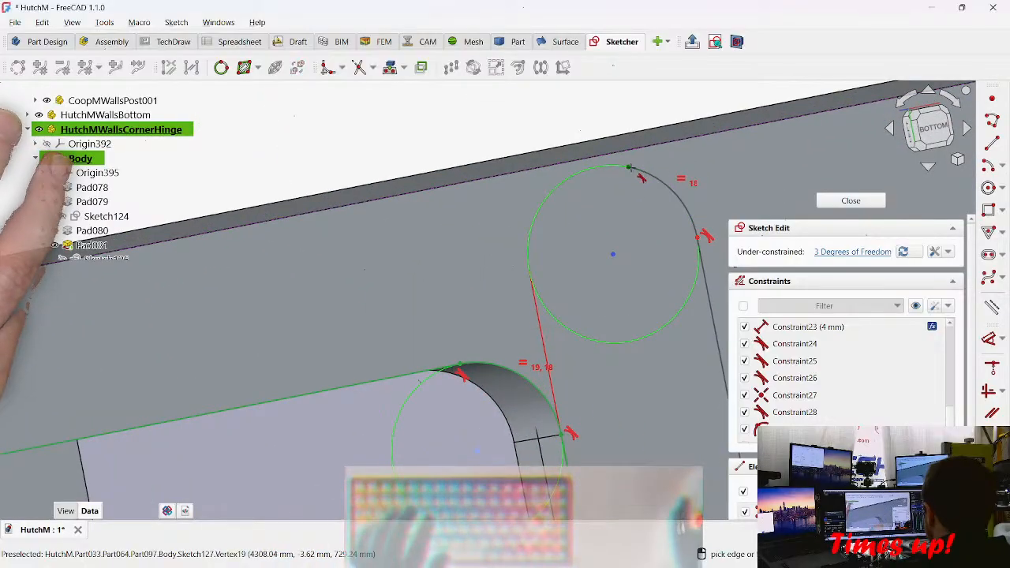
click(588, 154)
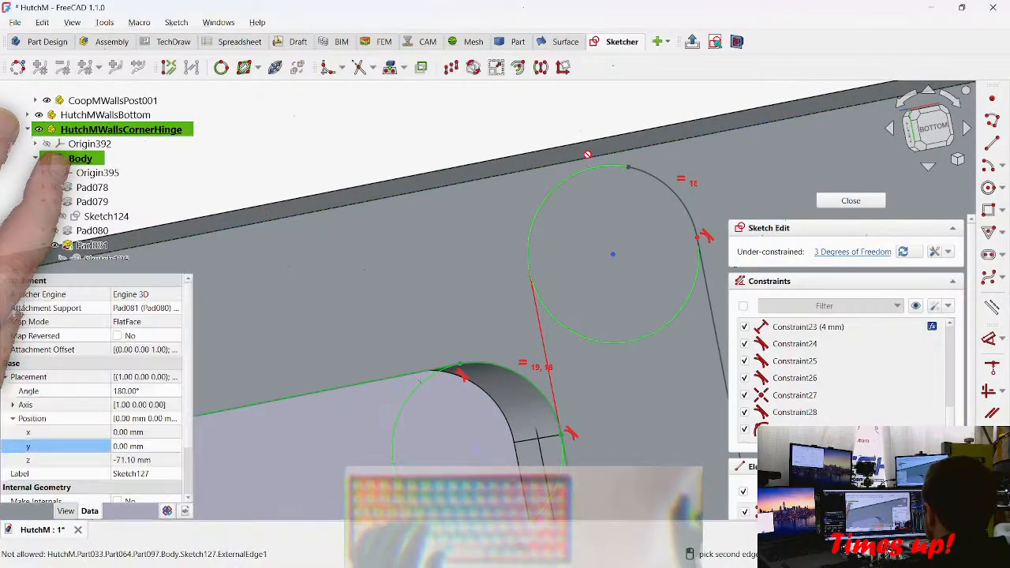
scroll(656, 191, up, 3)
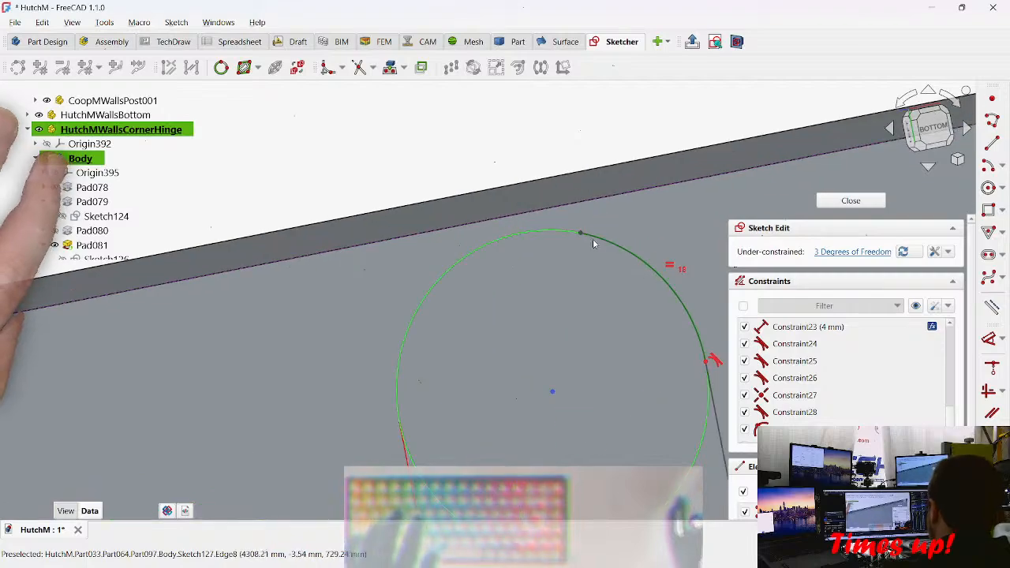
scroll(580, 228, up, 1)
click(583, 230)
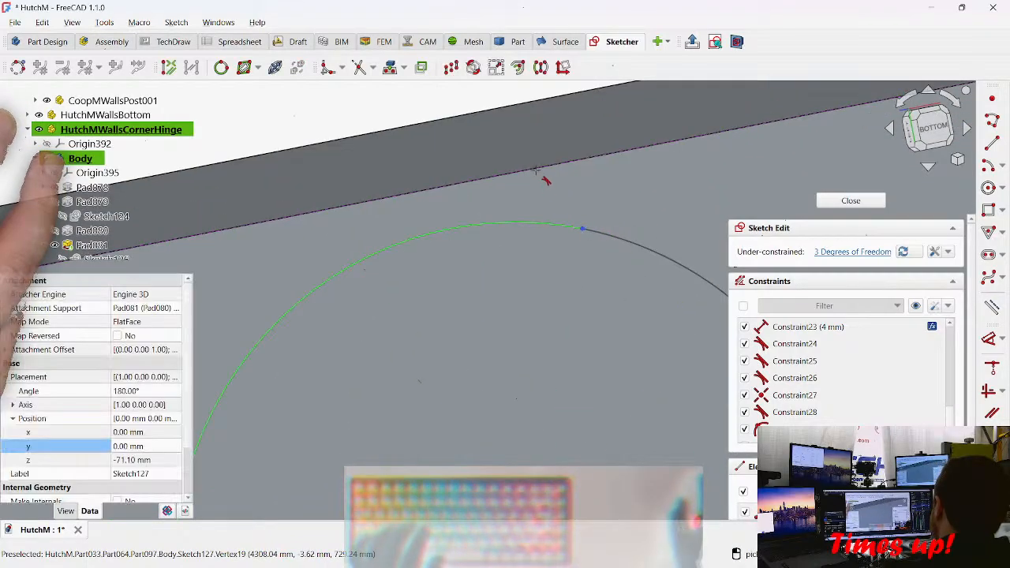
click(601, 157)
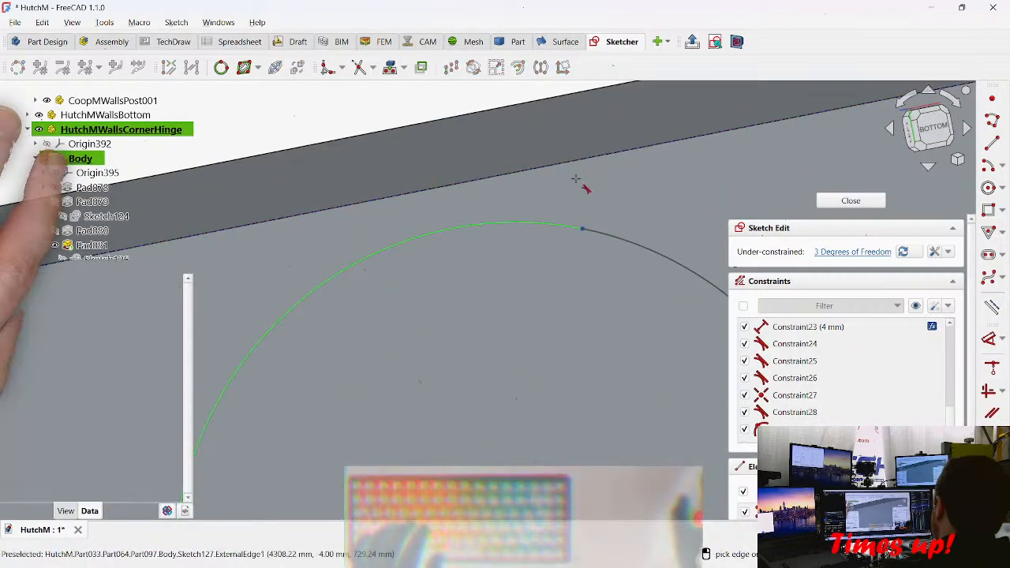
click(377, 198)
scroll(591, 260, down, 2)
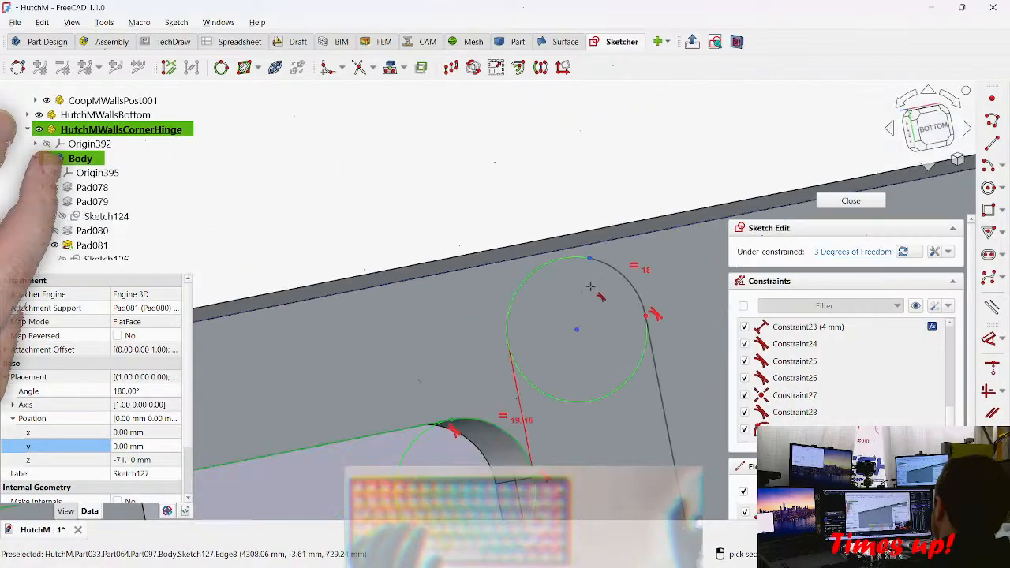
Step: Pull the outer corner arc and its free end away from the projected outer edge
scroll(592, 283, down, 3)
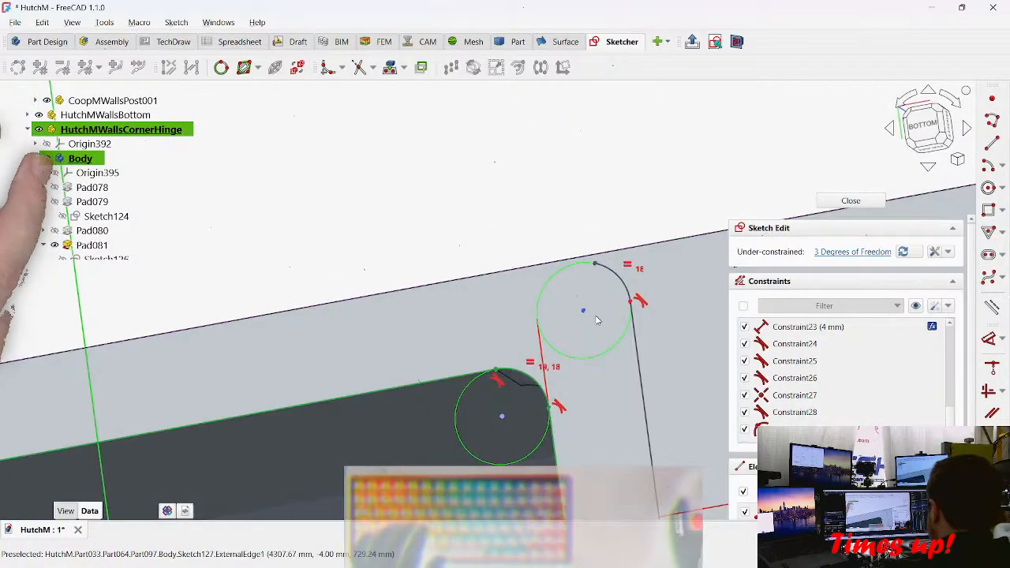
scroll(583, 312, up, 3)
mouse_move(582, 308)
mouse_down()
mouse_move(595, 384)
mouse_move(586, 336)
mouse_up()
mouse_move(548, 257)
mouse_down()
mouse_move(468, 282)
mouse_move(631, 274)
mouse_move(641, 313)
mouse_up()
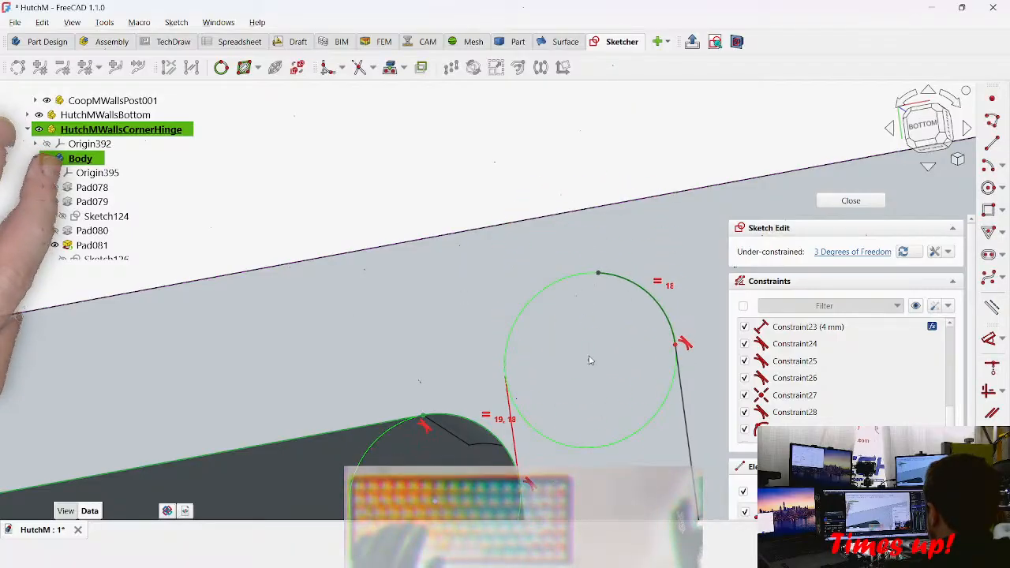
Step: Try removing the tangency between the inner corner arc and the side line plus the neighbouring constraint, and undo both deletions
middle_drag(578, 373, 593, 235)
scroll(595, 243, down, 2)
click(567, 314)
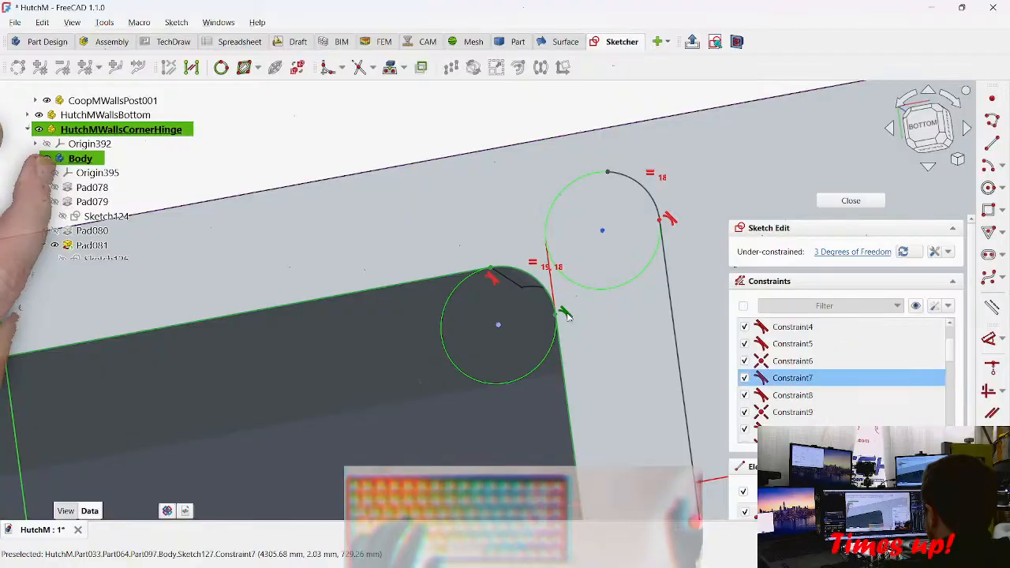
key(Delete)
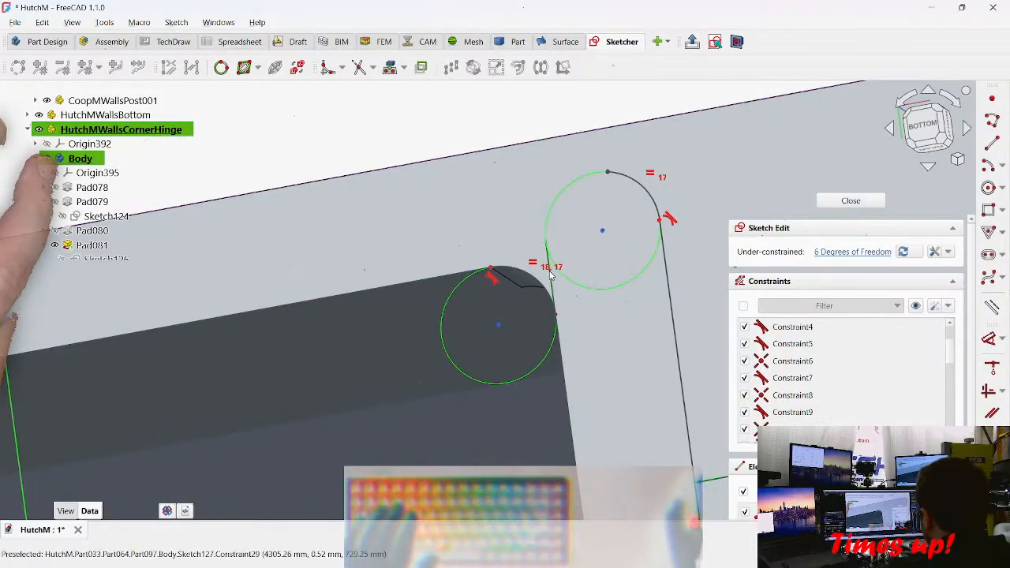
click(553, 276)
key(Delete)
key(ctrl+z)
key(ctrl+z)
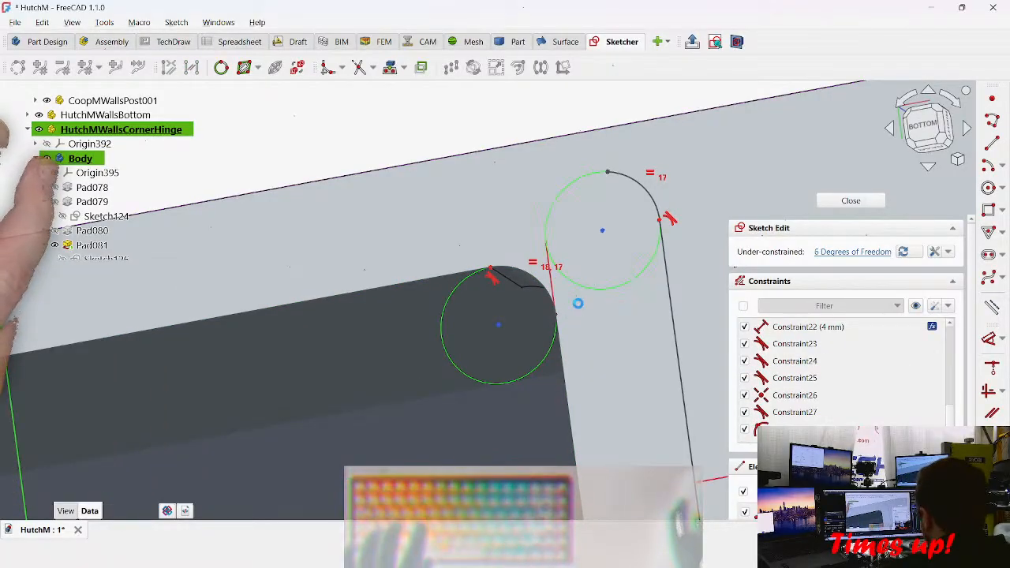
Step: Try to delete the red dimension line beside the inner corner arc, and undo the deletion
scroll(551, 270, up, 4)
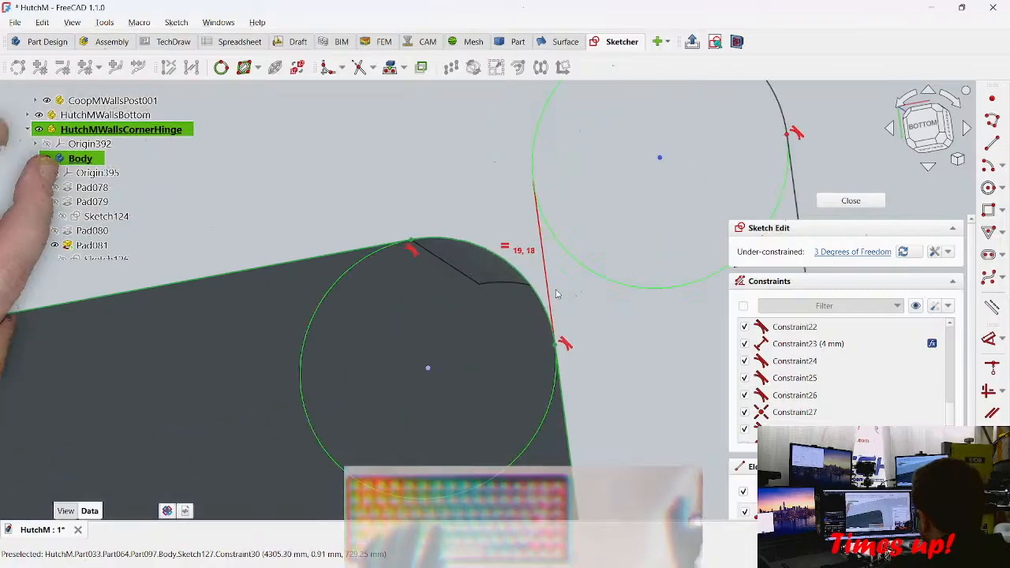
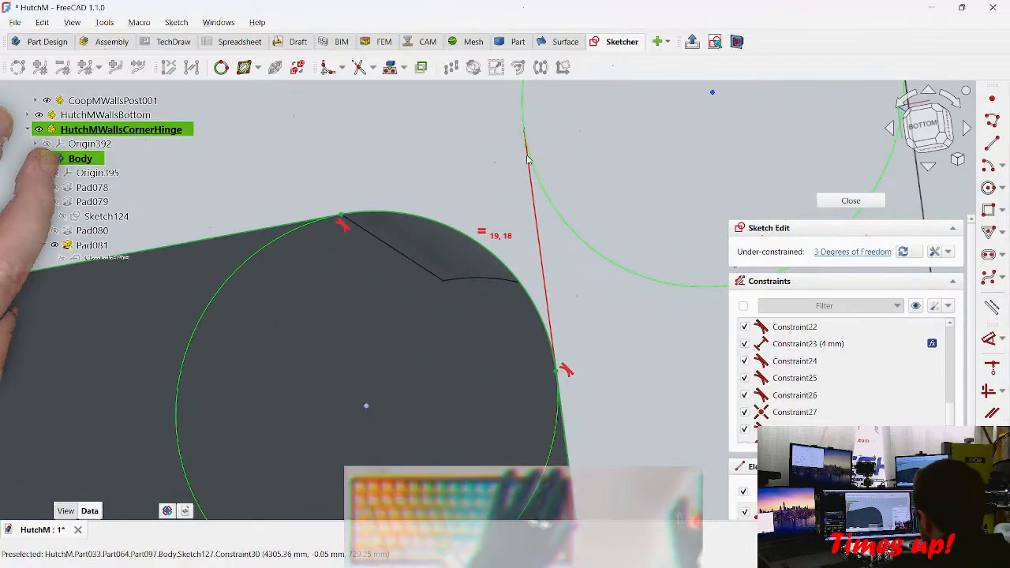
scroll(544, 185, down, 3)
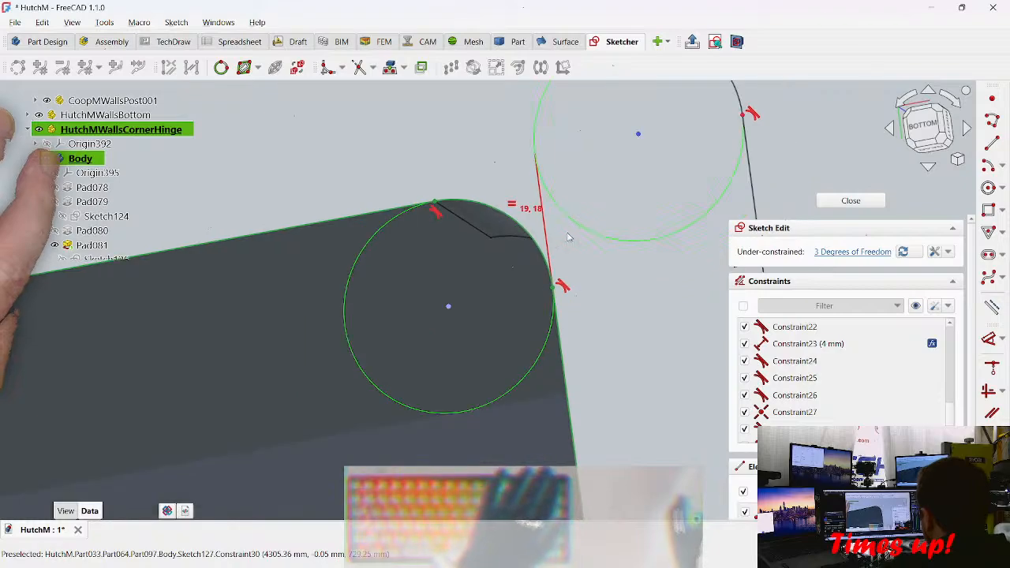
click(547, 253)
key(Delete)
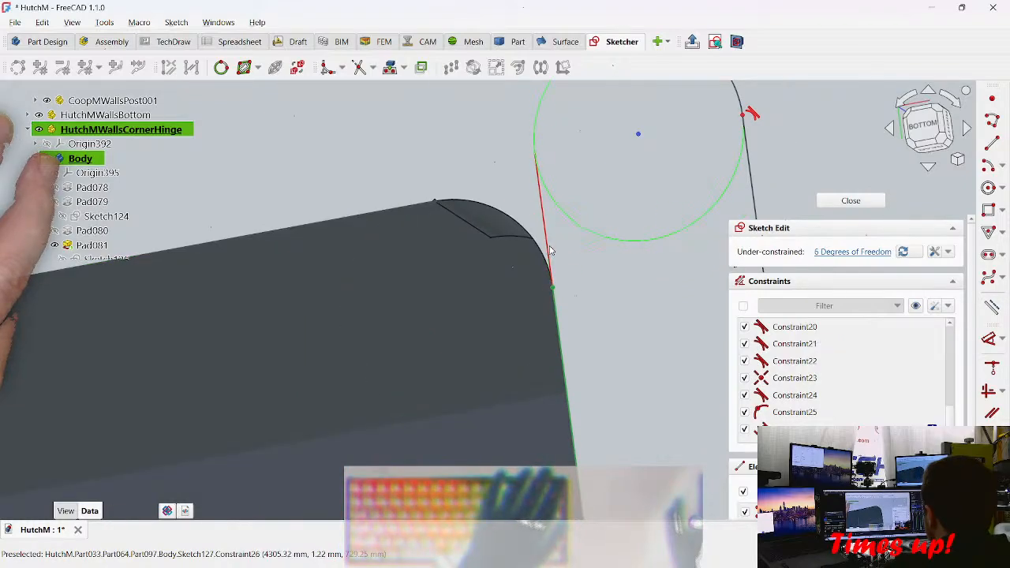
key(ctrl+z)
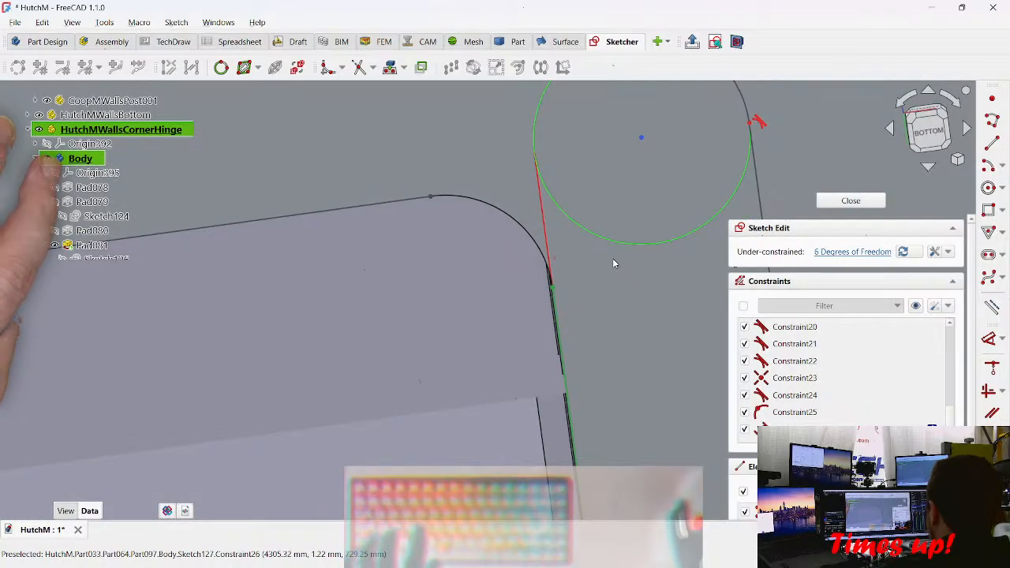
Step: Delete the linked side-wall distance constraint between the inner and outer corners and pull the outer corner arc away from the inner one
click(540, 197)
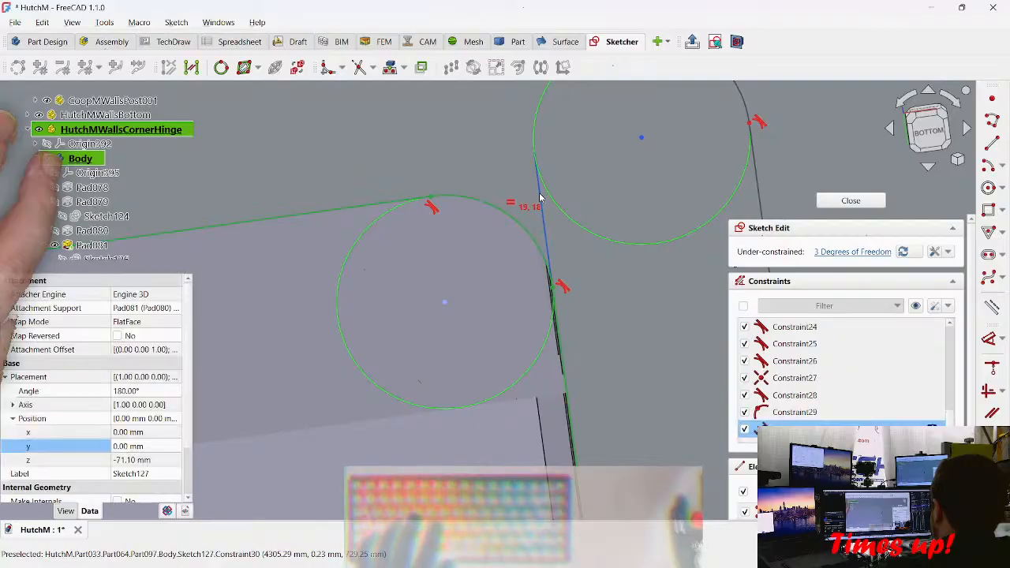
key(Delete)
scroll(560, 196, down, 4)
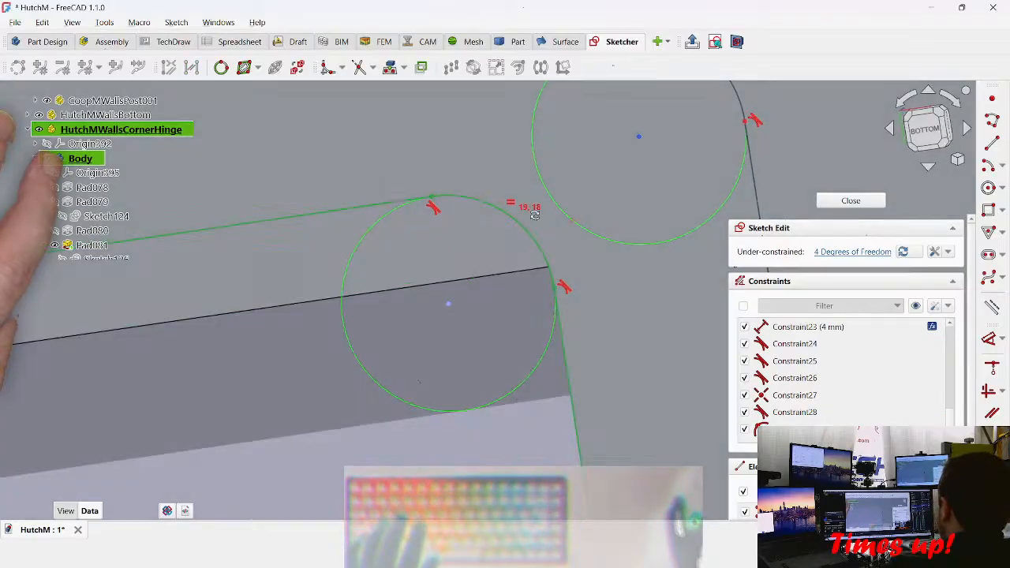
drag(574, 187, 604, 178)
middle_drag(617, 358, 503, 261)
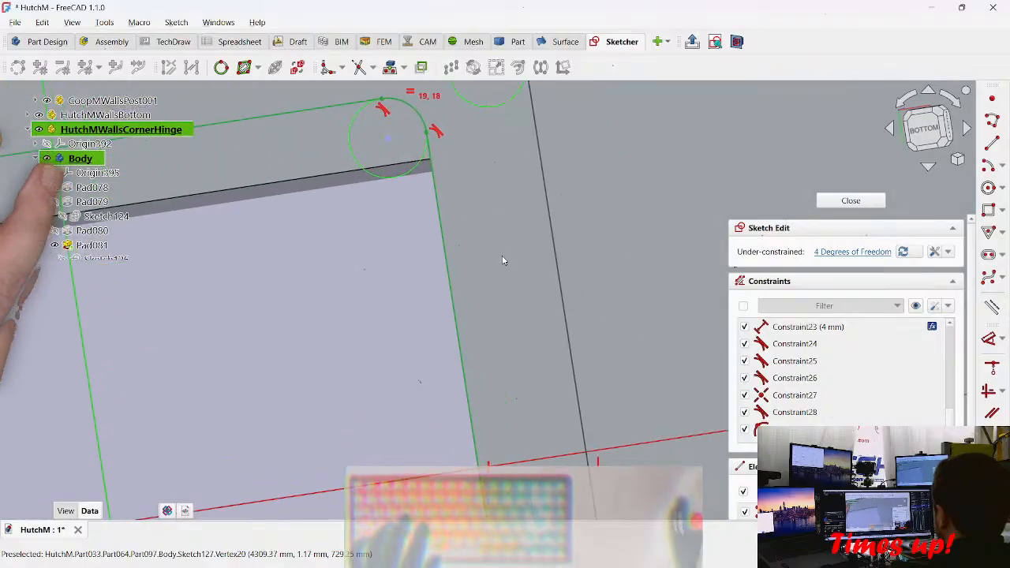
Step: Dimension the distance between the inner and outer side lines, linking it to <<_HutchM>>.joint_wall_thickness
key(d)
click(451, 299)
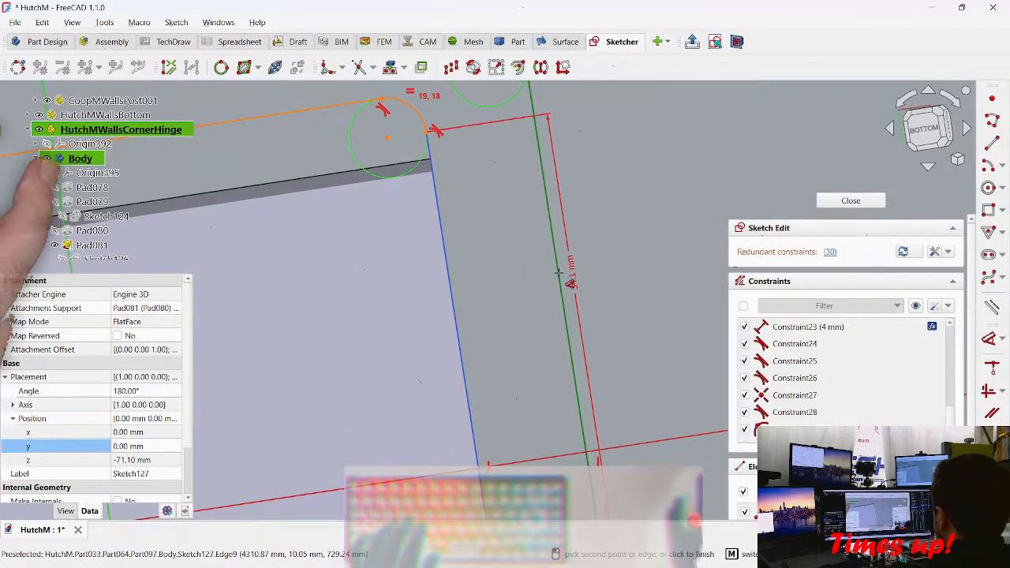
click(560, 272)
click(650, 218)
key(equal)
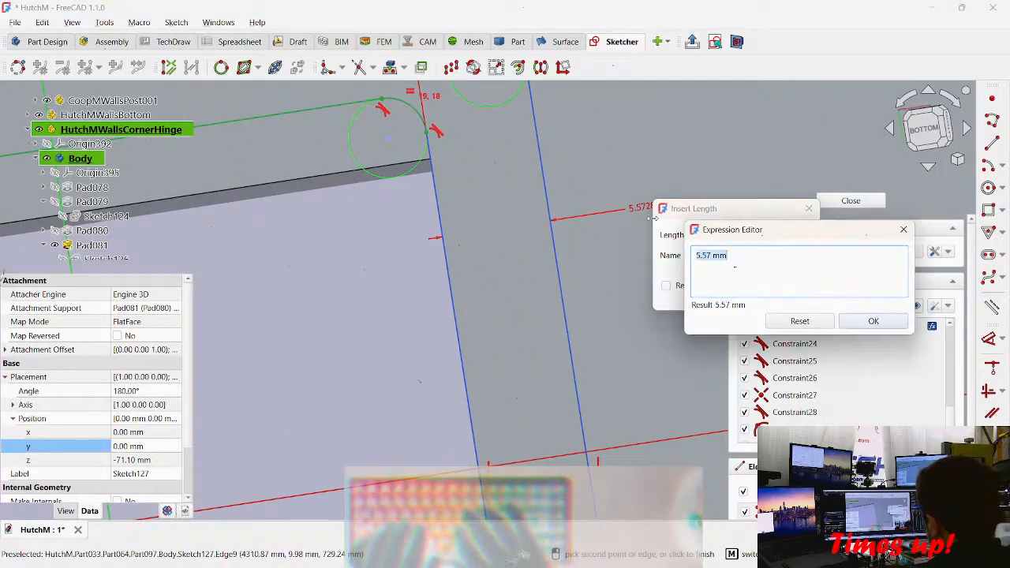
key(BackSpace)
text(<<_HutchM>>.wall)
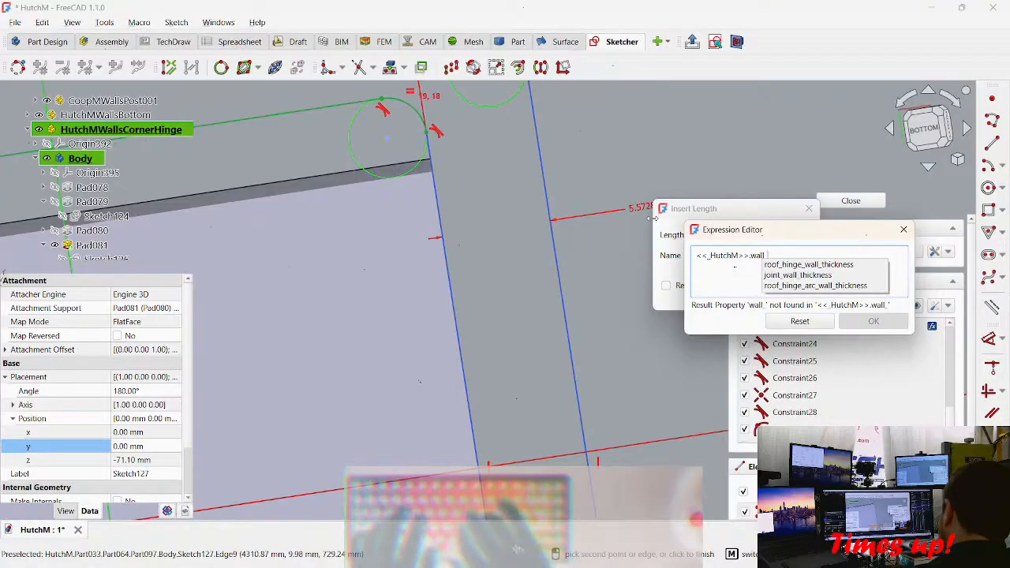
key(Down)
key(Down)
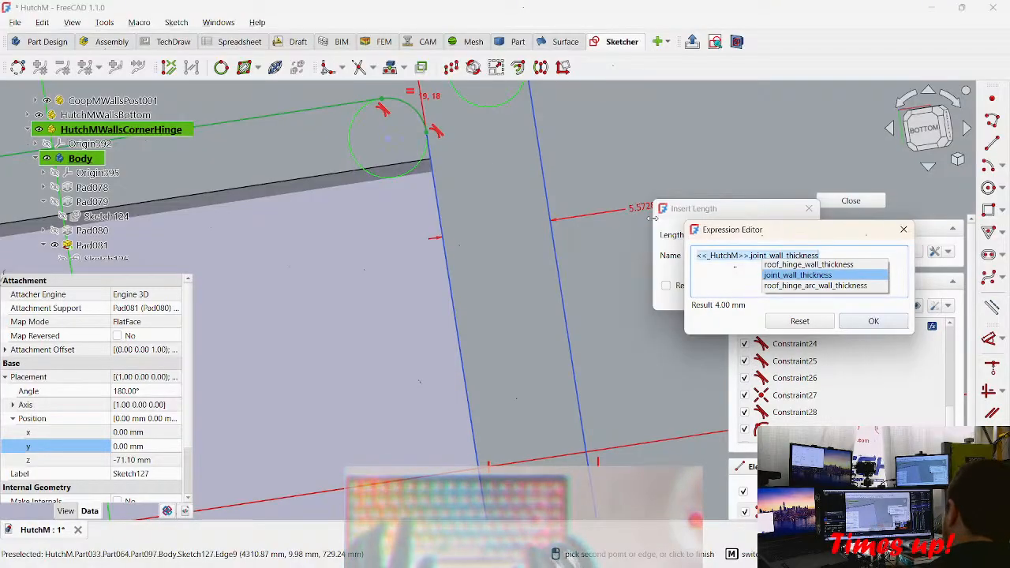
key(Return)
key(Delete)
key(Return)
key(Return)
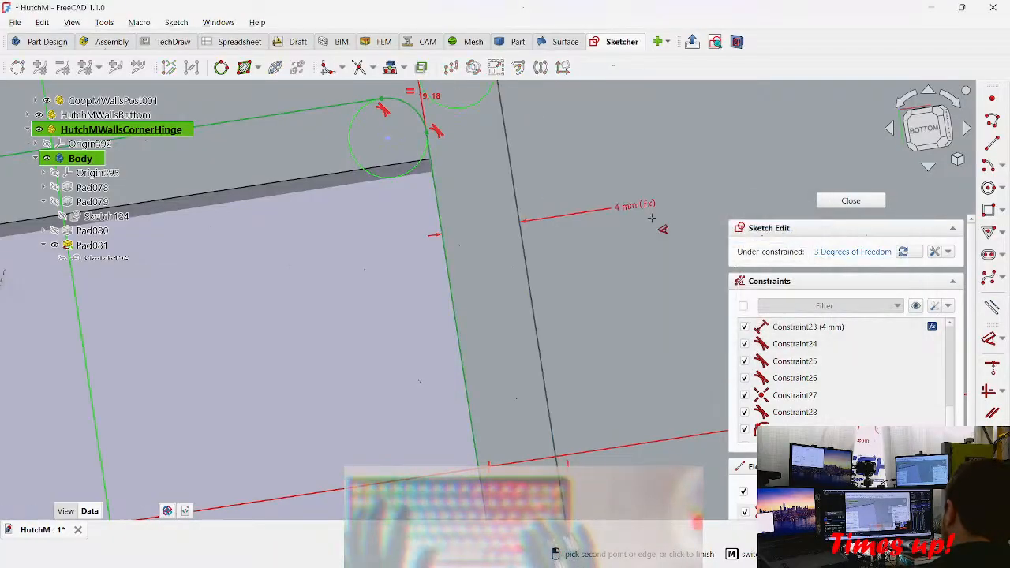
Step: Try making the outer corner arc tangent to the projected outer edge, and undo the tangency
mouse_move(491, 200)
middle_down()
mouse_move(306, 391)
mouse_move(354, 356)
mouse_move(345, 367)
mouse_move(397, 345)
middle_up()
scroll(532, 266, up, 3)
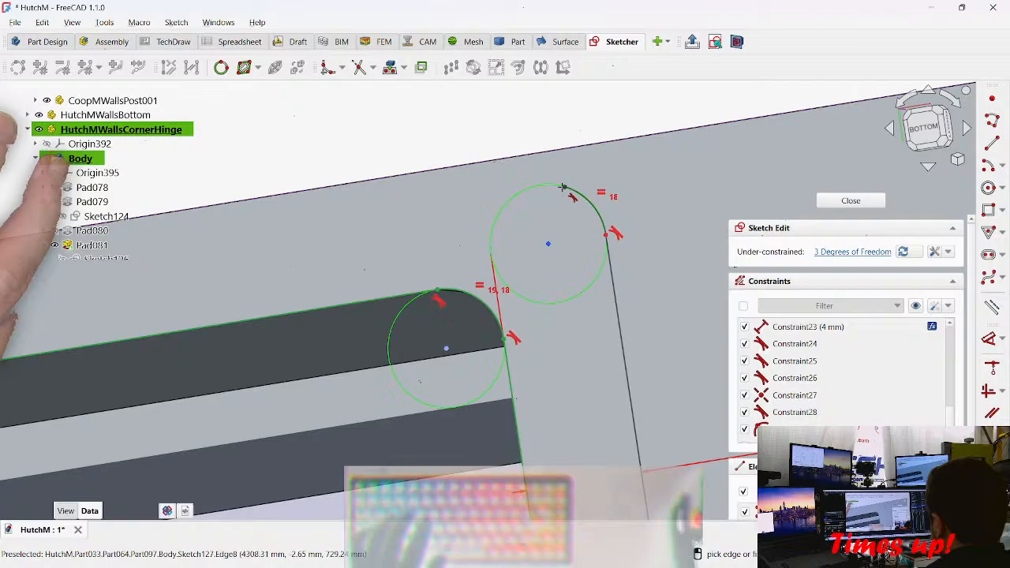
click(564, 185)
click(546, 156)
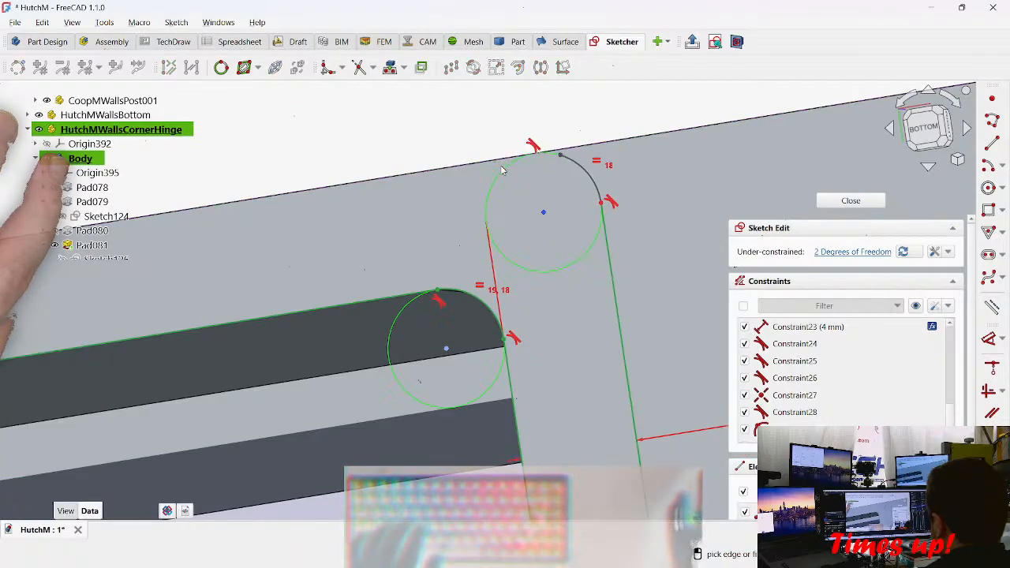
scroll(564, 162, up, 5)
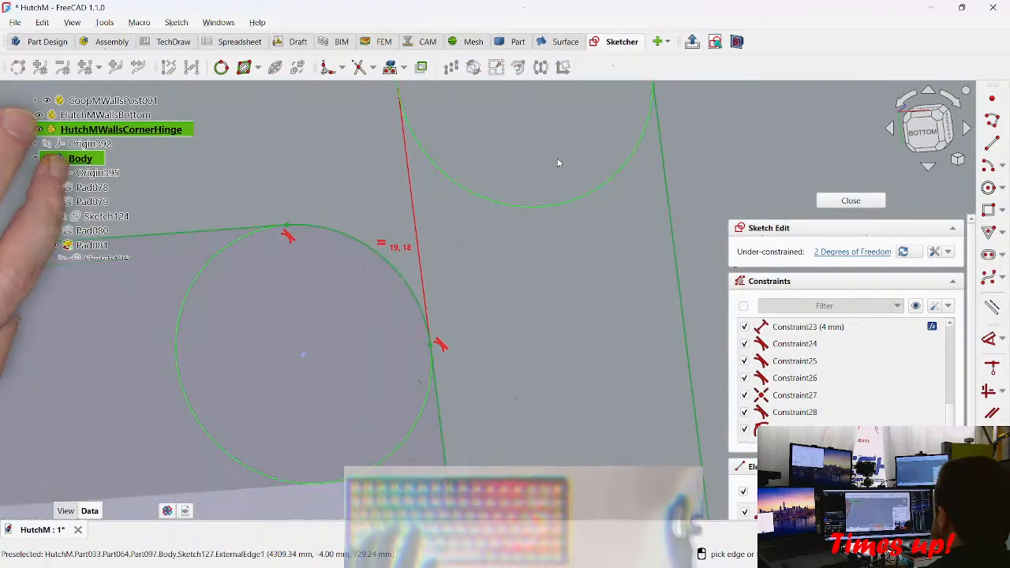
scroll(454, 404, down, 2)
key(ctrl+z)
Step: Draw a line from the far outer corner arc's end along the projected outer edge, and undo its redundant constraint
scroll(462, 355, down, 3)
scroll(450, 313, up, 1)
mouse_move(450, 313)
middle_down()
mouse_move(495, 242)
mouse_move(434, 364)
middle_up()
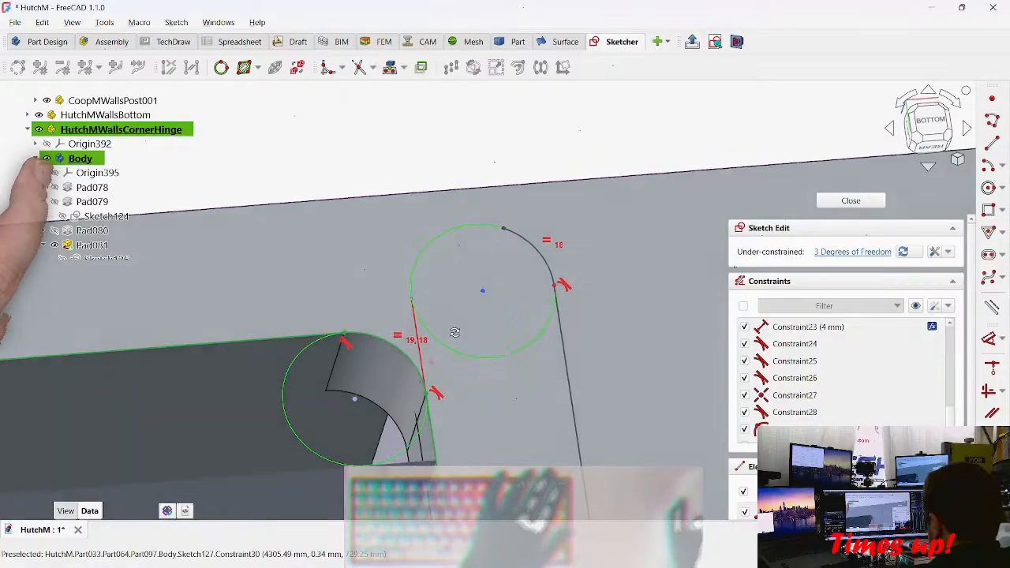
scroll(430, 363, down, 5)
middle_drag(572, 408, 440, 256)
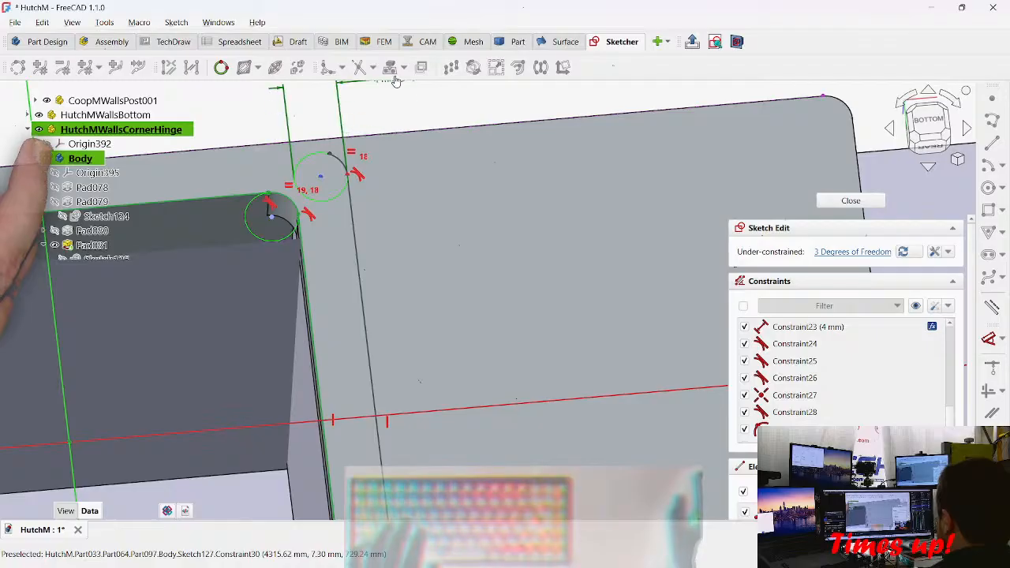
drag(395, 82, 395, 69)
mouse_move(382, 254)
middle_down()
mouse_move(381, 397)
mouse_move(363, 420)
middle_up()
scroll(363, 420, down, 1)
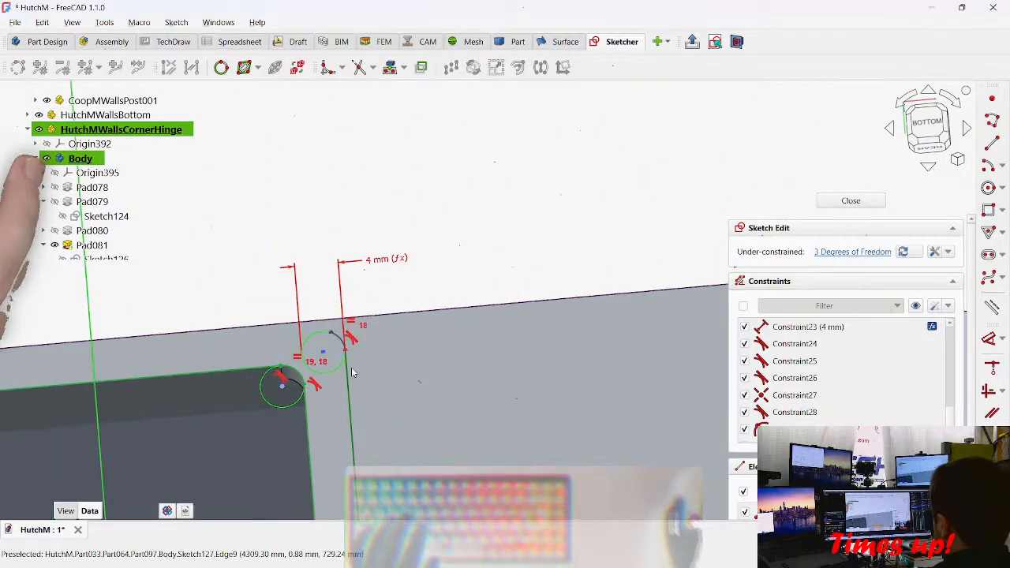
middle_drag(386, 375, 581, 407)
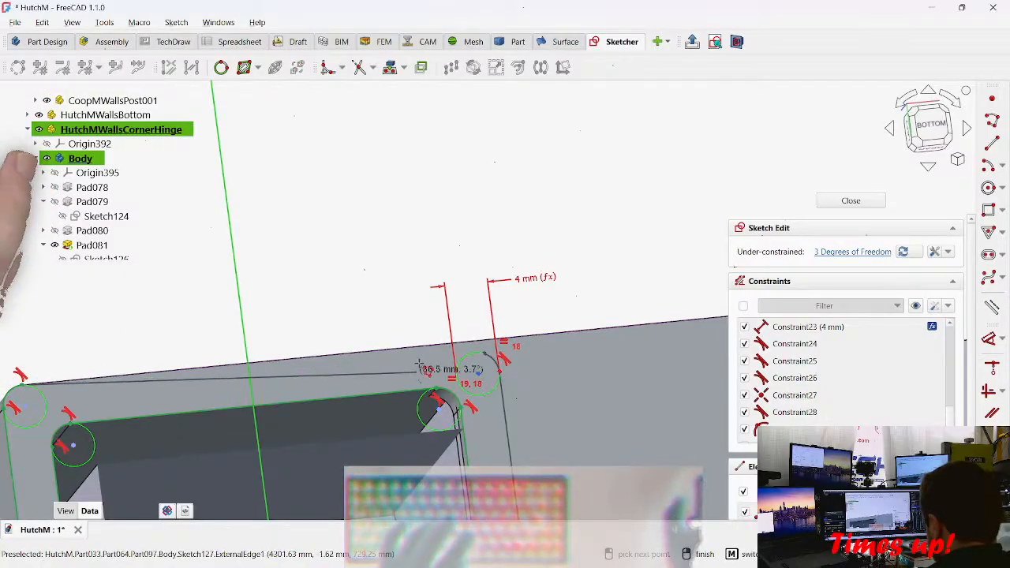
click(428, 340)
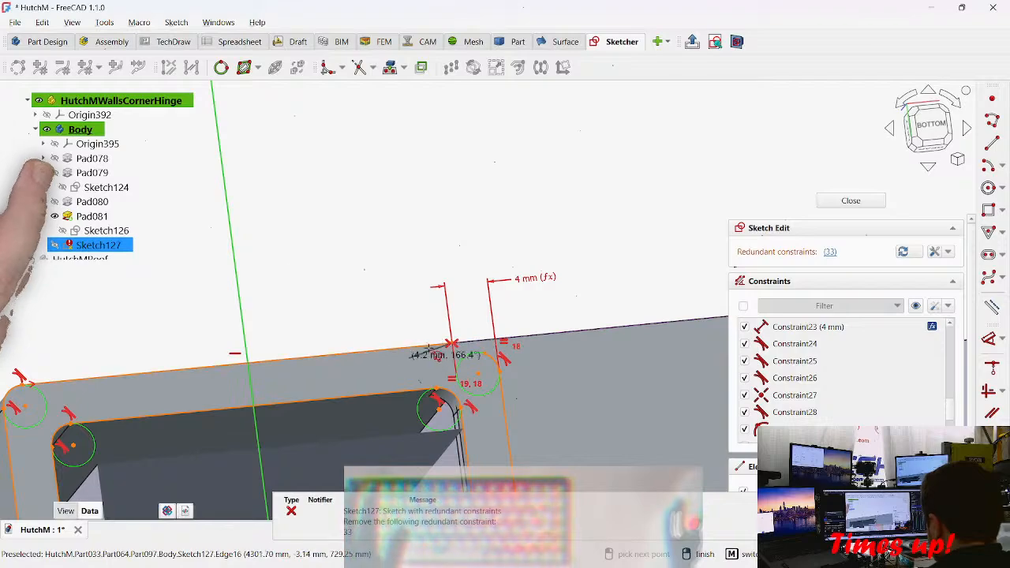
scroll(428, 341, up, 5)
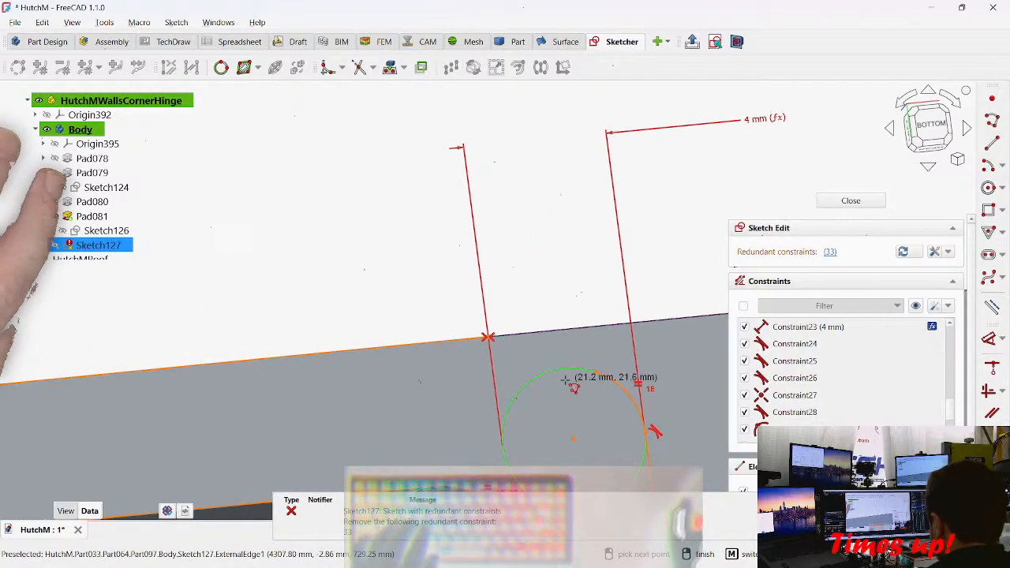
middle_drag(564, 382, 504, 321)
key(ctrl+z)
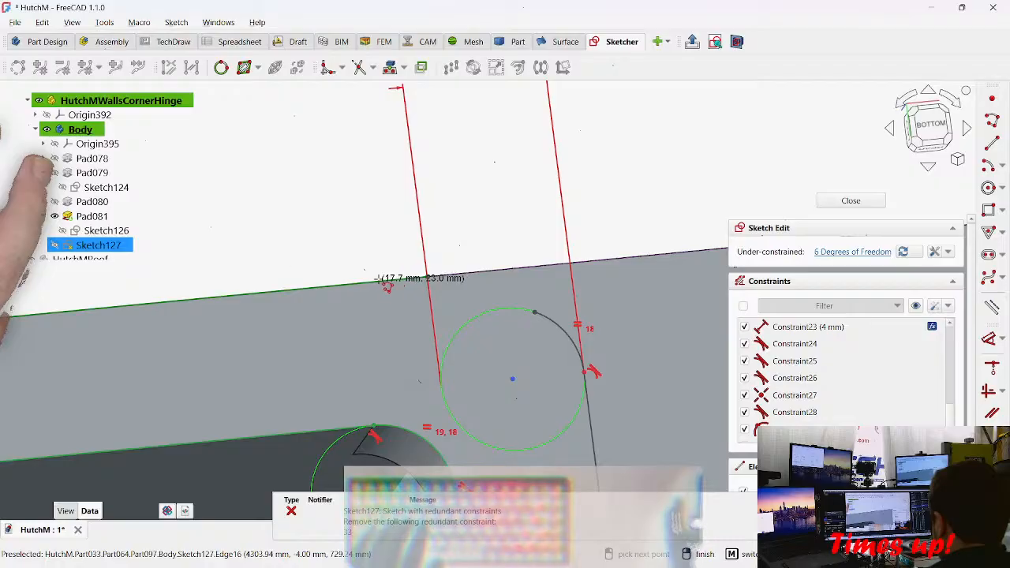
Step: Draw a line from a point on the projected outer edge, near the loose corner arc, back to the far outer corner arc
click(377, 277)
scroll(406, 304, up, 3)
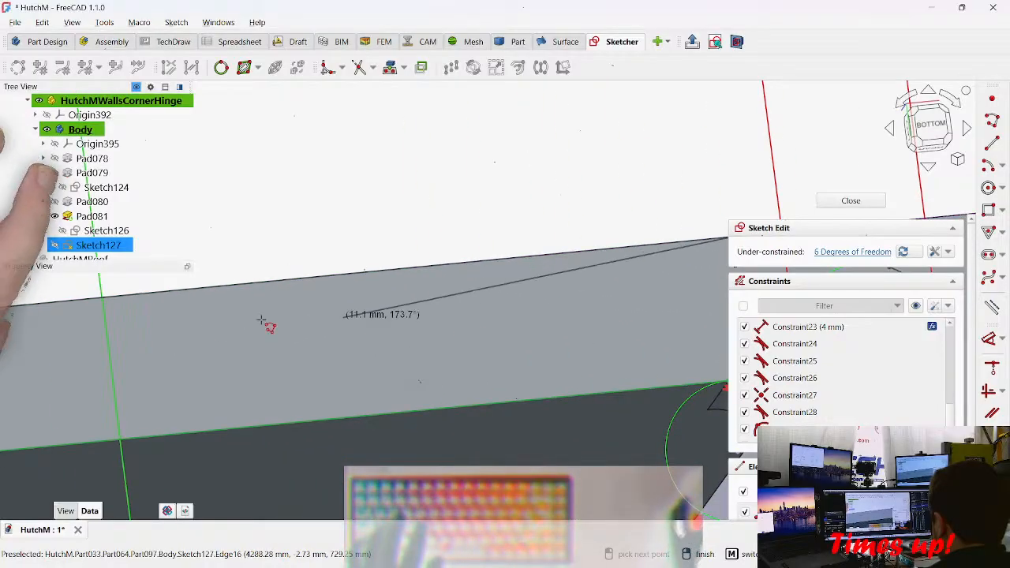
scroll(277, 320, down, 3)
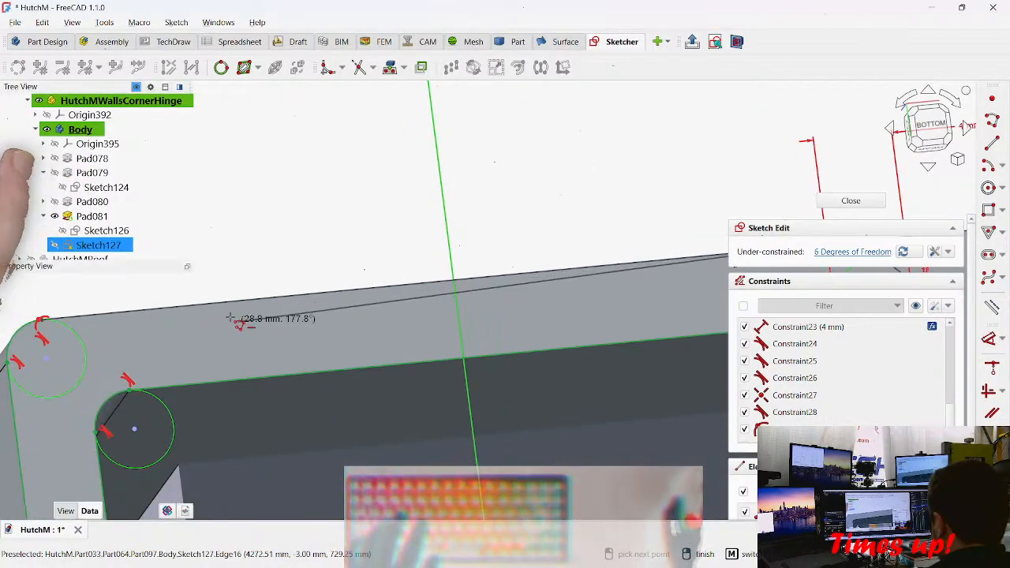
scroll(99, 317, up, 3)
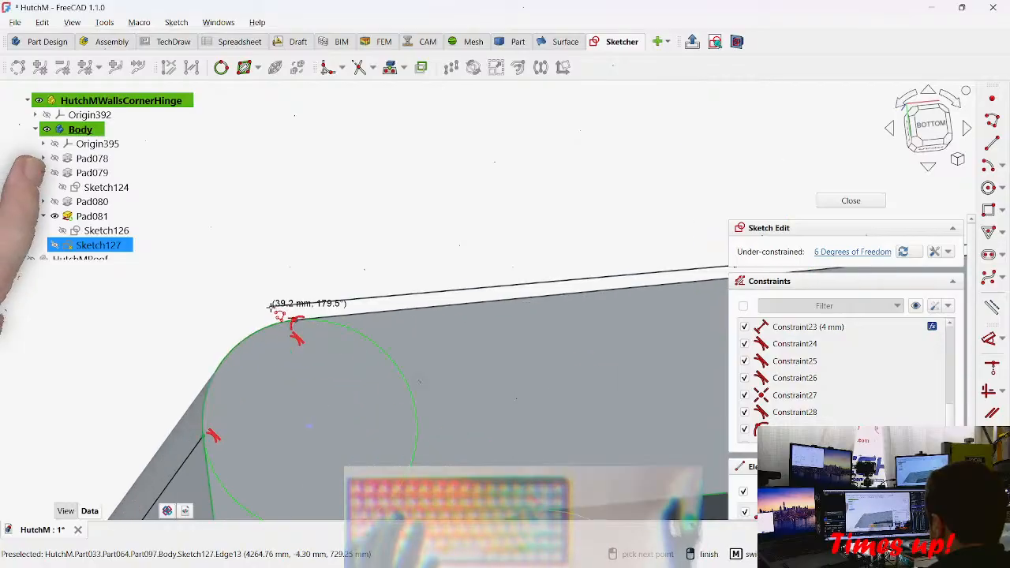
scroll(272, 307, up, 2)
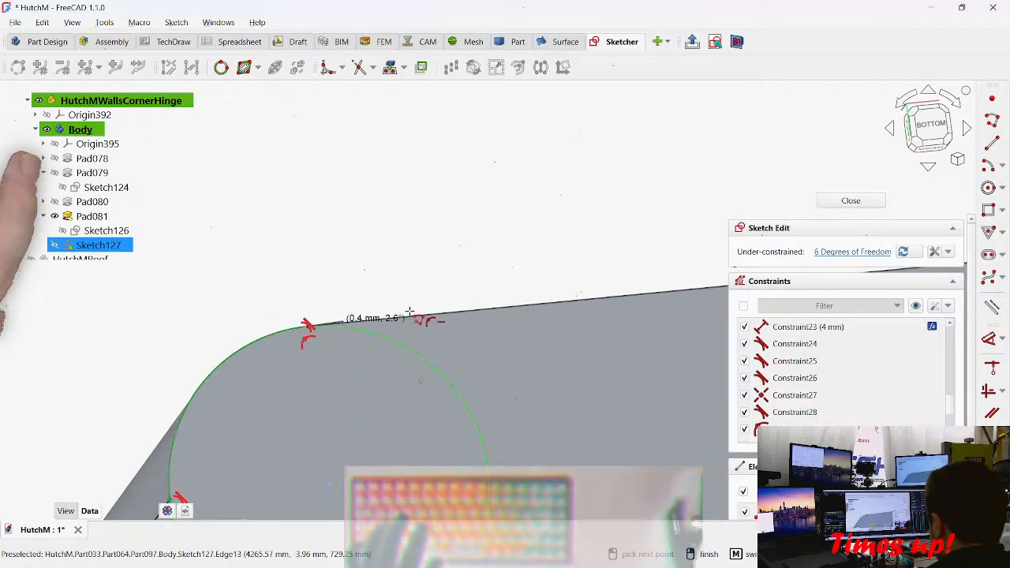
right_click(438, 232)
Step: Try to join the new line's free end tangentially to the loose outer corner arc
scroll(239, 315, down, 3)
middle_drag(598, 296, 165, 366)
scroll(523, 351, down, 6)
middle_drag(707, 336, 490, 353)
scroll(490, 353, up, 1)
scroll(494, 353, up, 5)
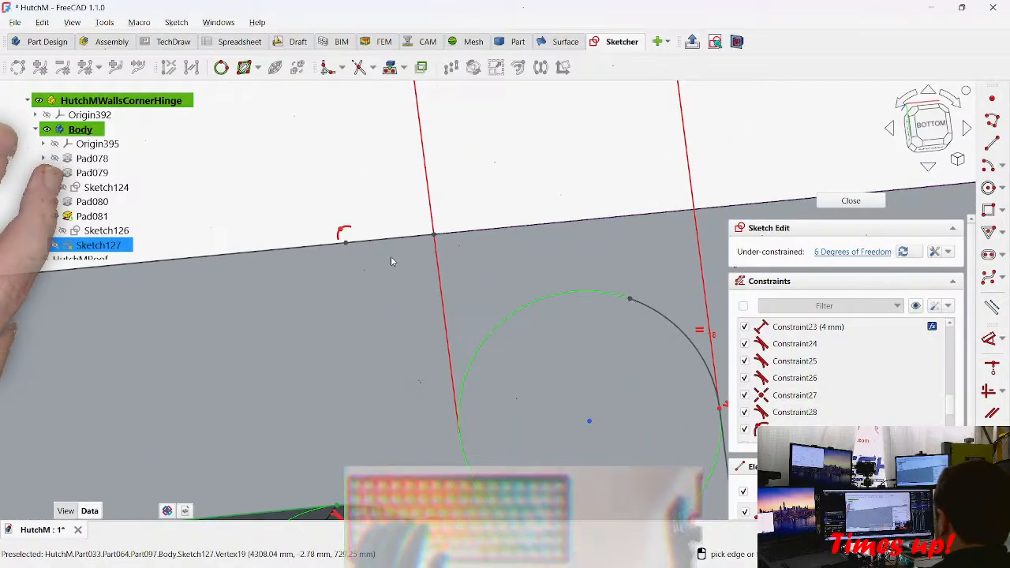
click(346, 245)
click(546, 273)
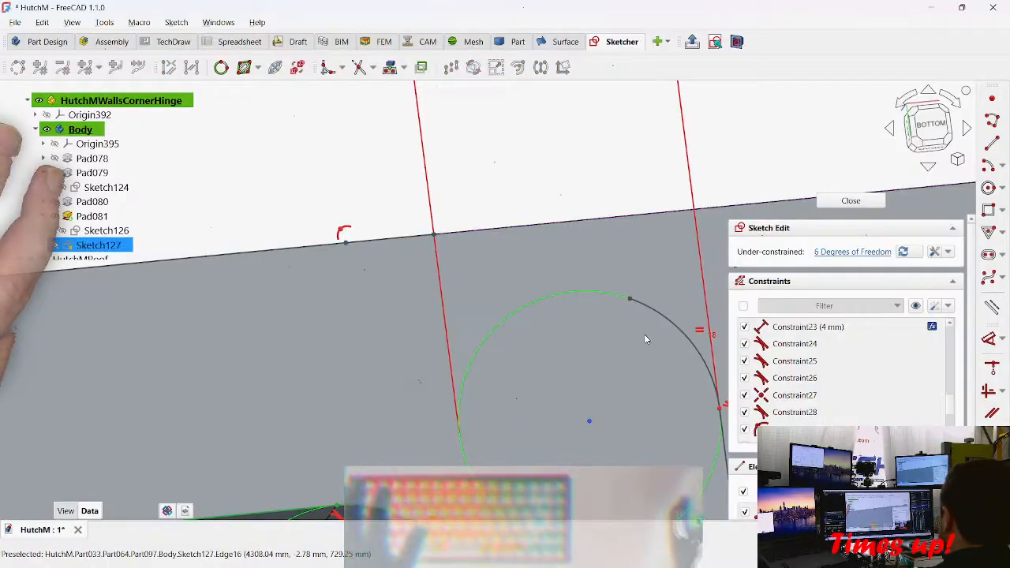
Step: Leave the sketch and reopen Sketch127 for editing
right_click(388, 282)
click(426, 361)
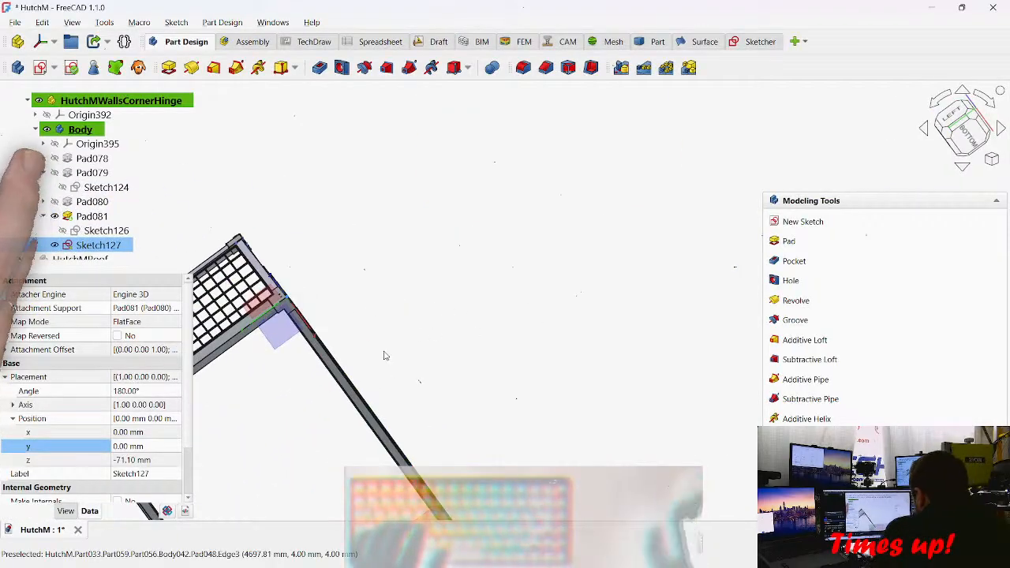
middle_drag(443, 389, 474, 262)
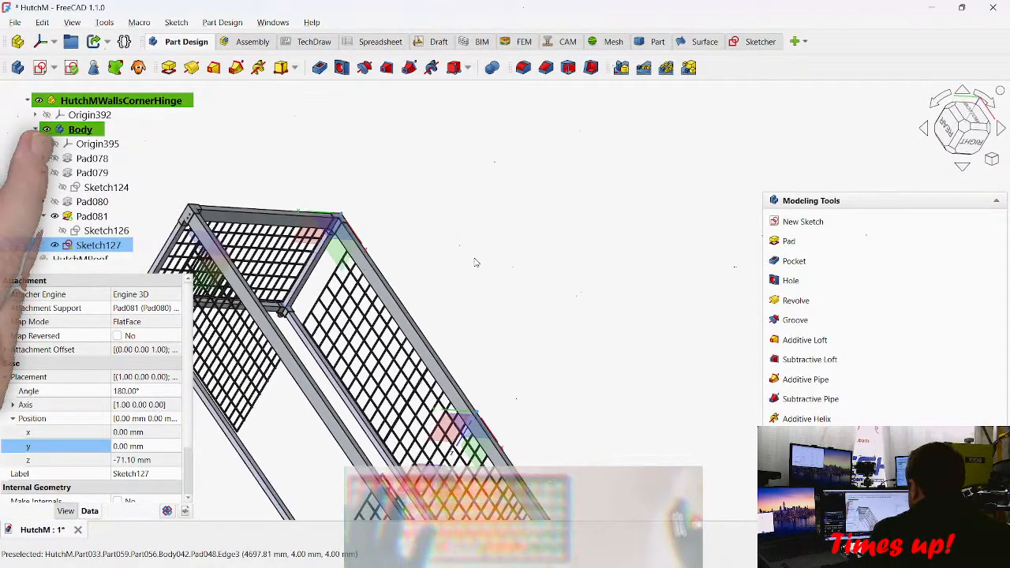
double_click(114, 246)
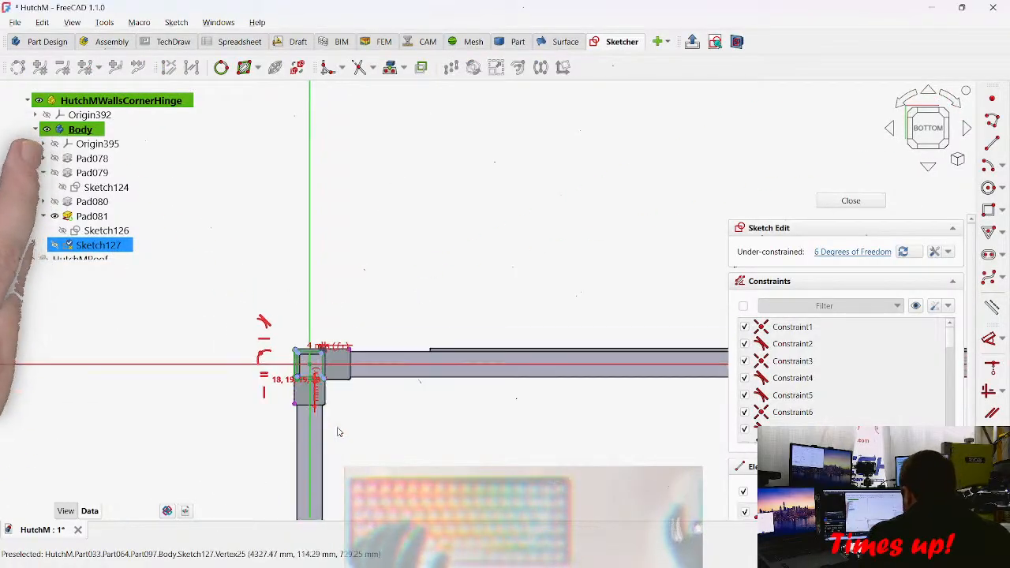
Step: Delete the equality constraint on the loose outer corner arc and pull the arc's free end towards the outer edge
scroll(316, 260, up, 5)
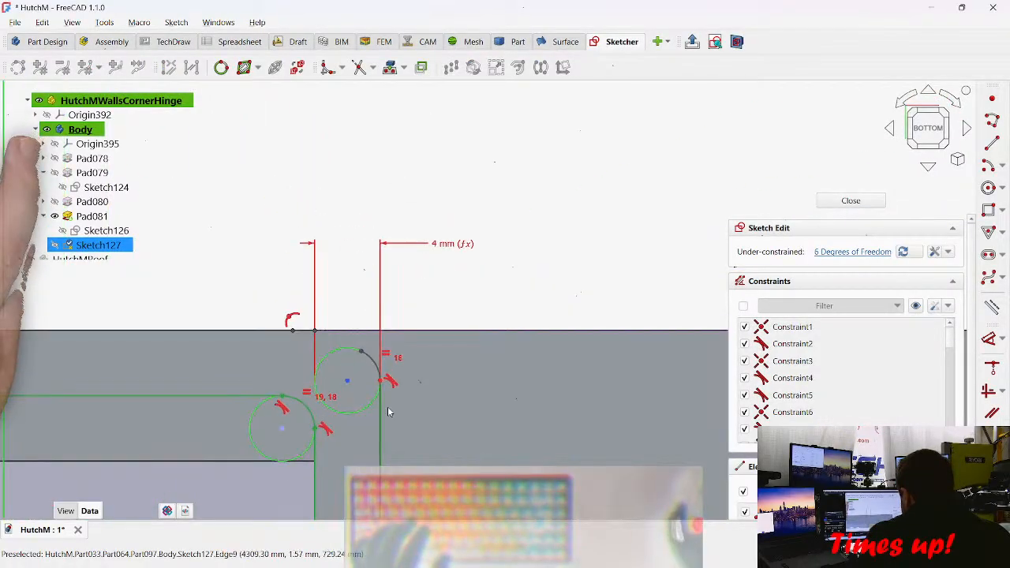
middle_drag(392, 332, 472, 261)
scroll(472, 261, up, 4)
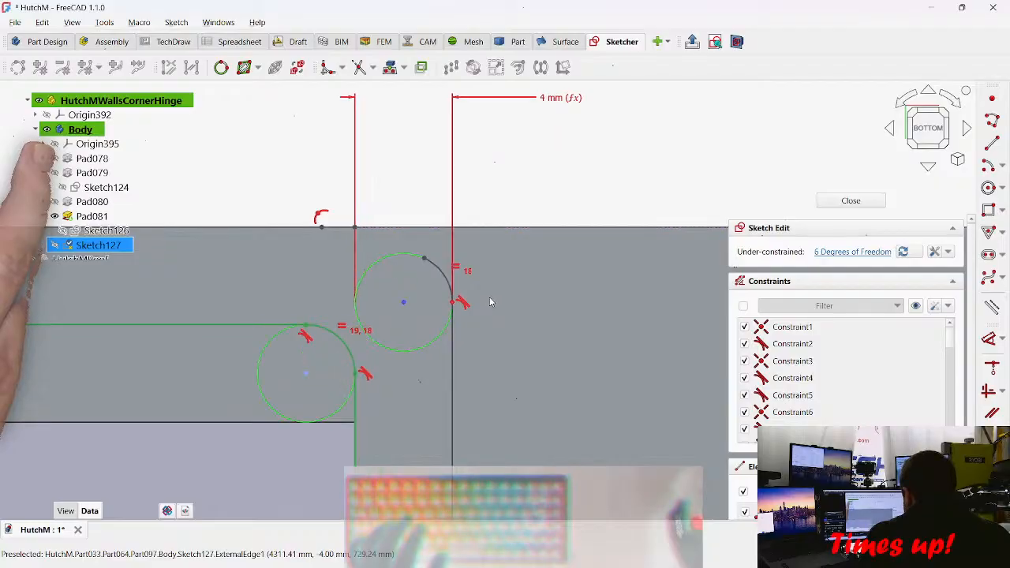
click(452, 266)
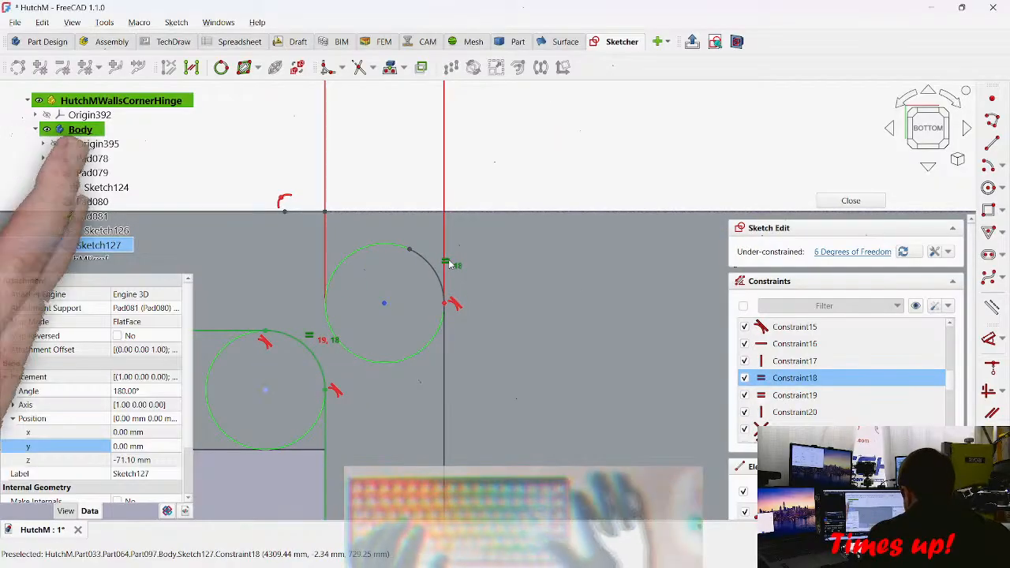
key(Delete)
mouse_move(411, 253)
mouse_down()
mouse_move(327, 237)
mouse_move(406, 219)
mouse_move(408, 234)
mouse_up()
Step: Join the new line's free end to the outer corner arc's free end with a tangent constraint
key(t)
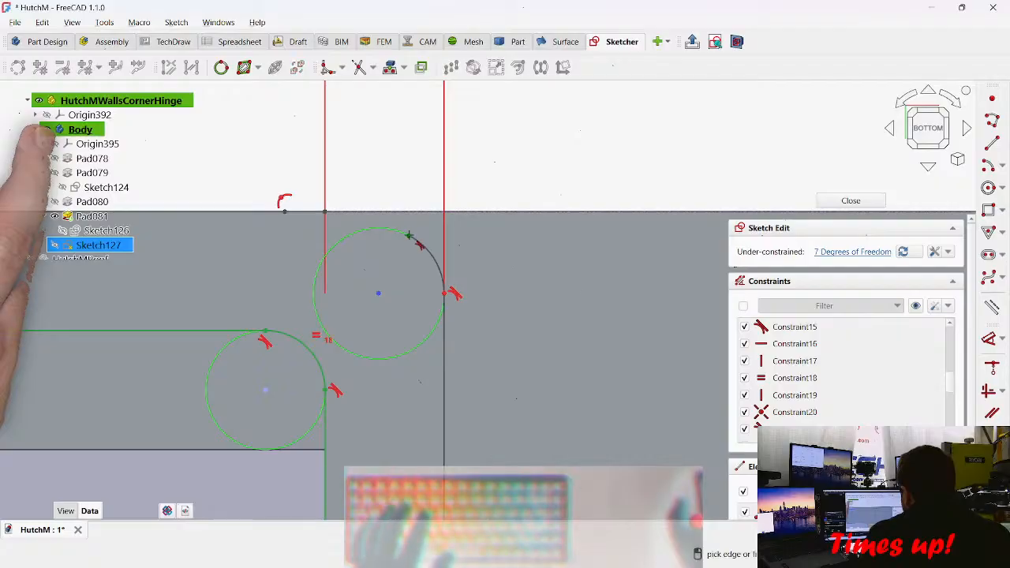
click(284, 211)
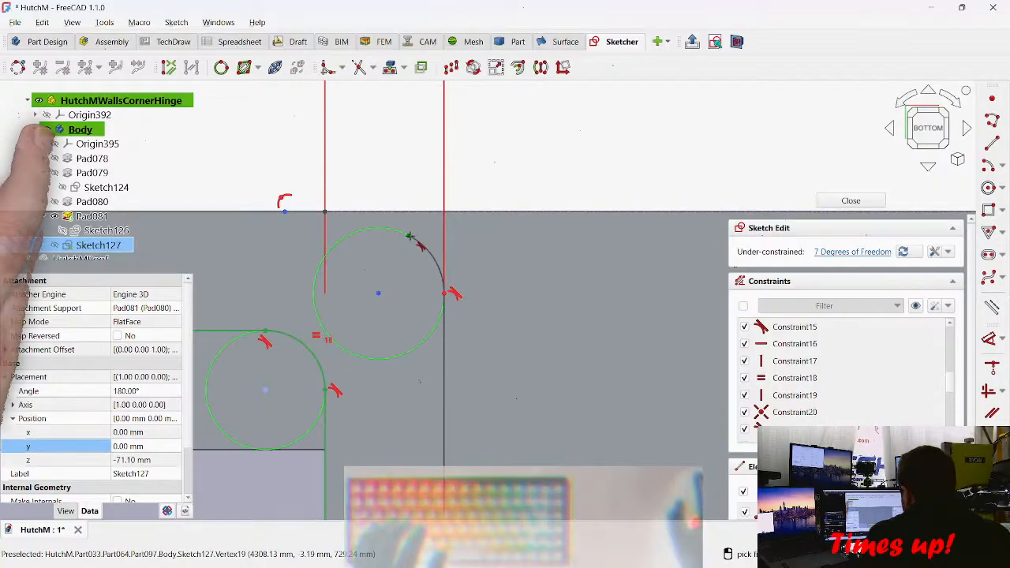
click(407, 235)
Step: Examine the corner arcs and wall dimensions around the outline for missing constraints
scroll(478, 276, down, 5)
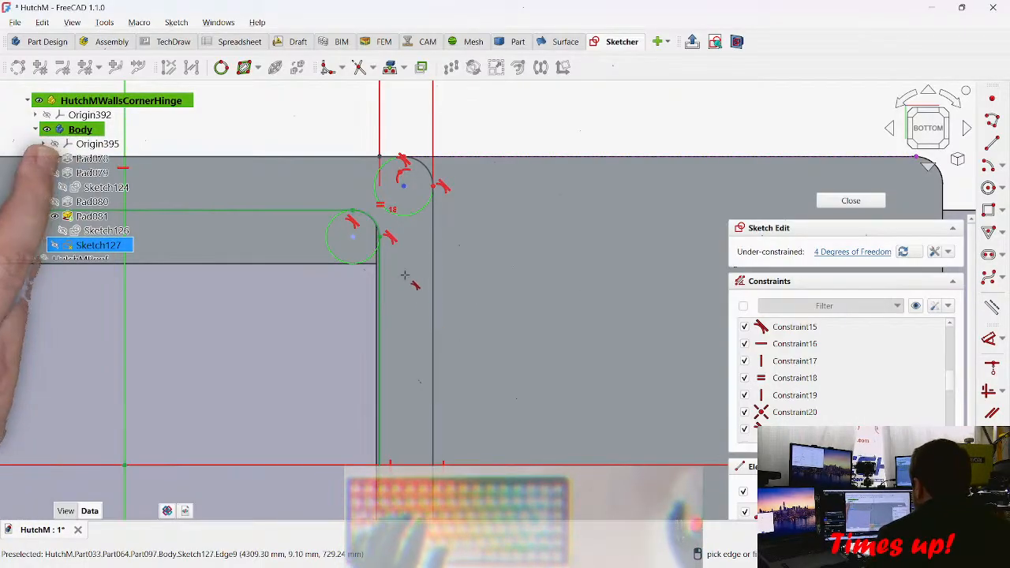
middle_drag(390, 242, 362, 267)
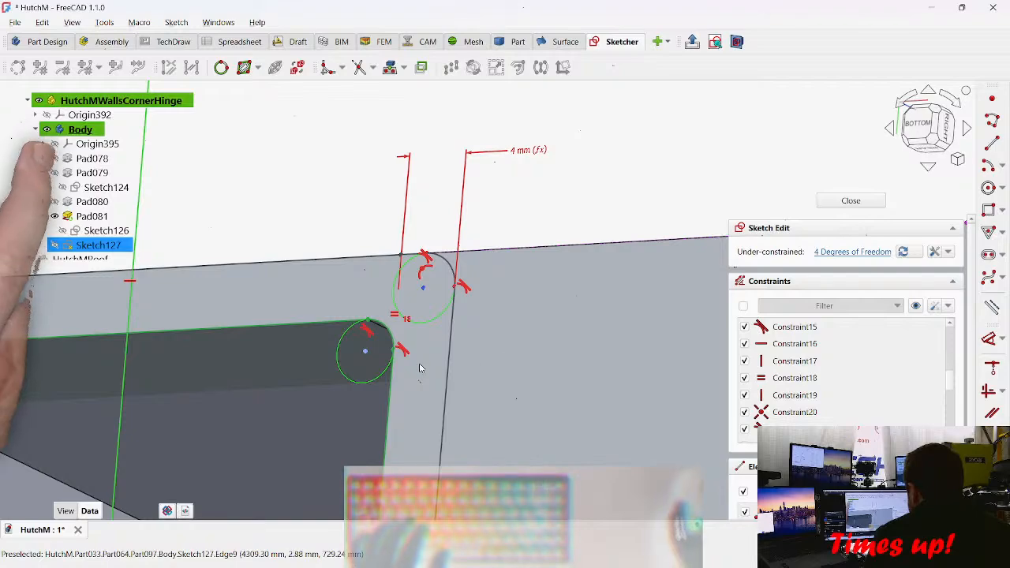
middle_drag(419, 367, 489, 336)
scroll(398, 380, up, 4)
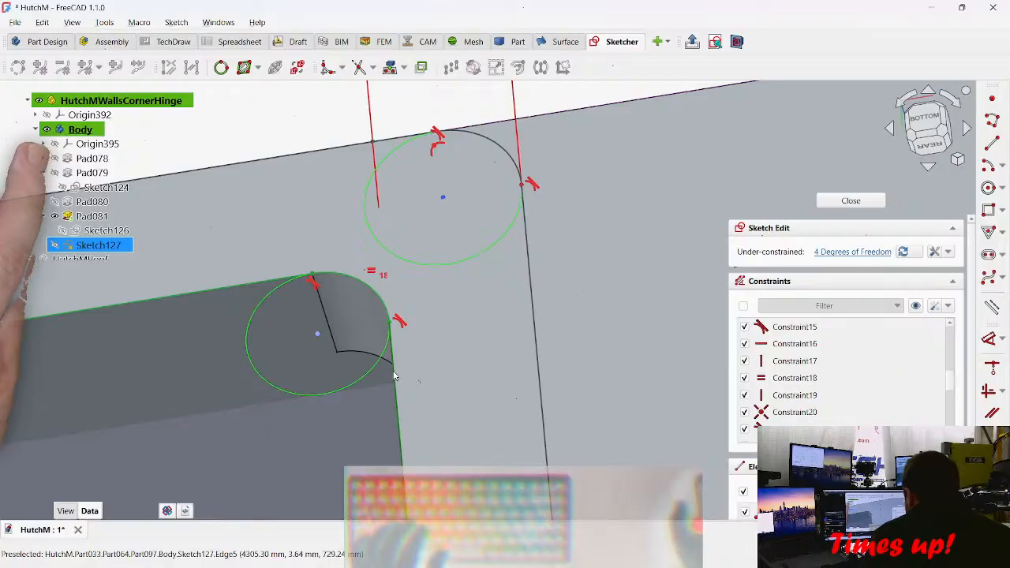
scroll(453, 349, down, 7)
mouse_move(423, 365)
middle_down()
mouse_move(453, 230)
mouse_move(596, 2)
middle_up()
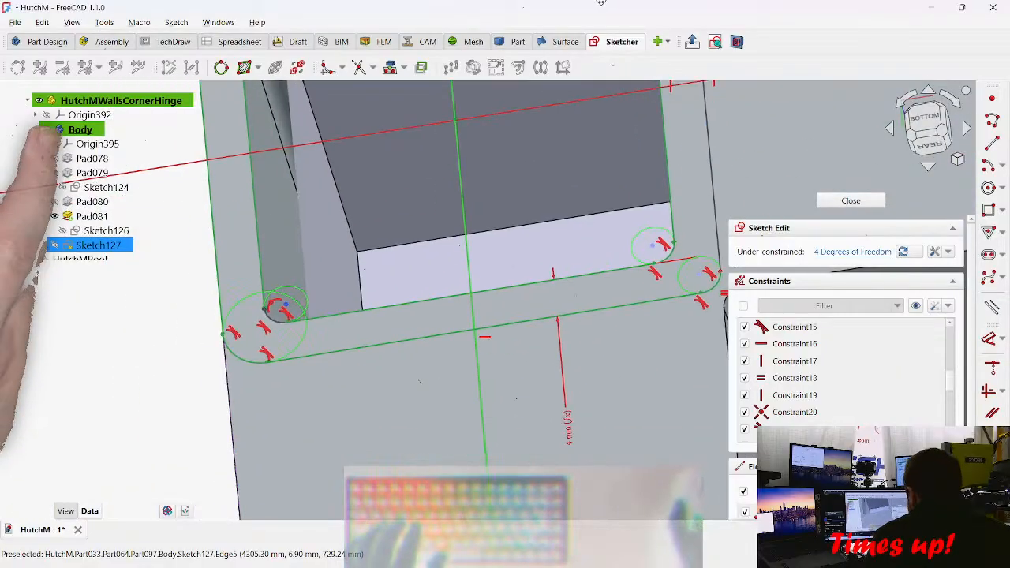
scroll(659, 240, up, 3)
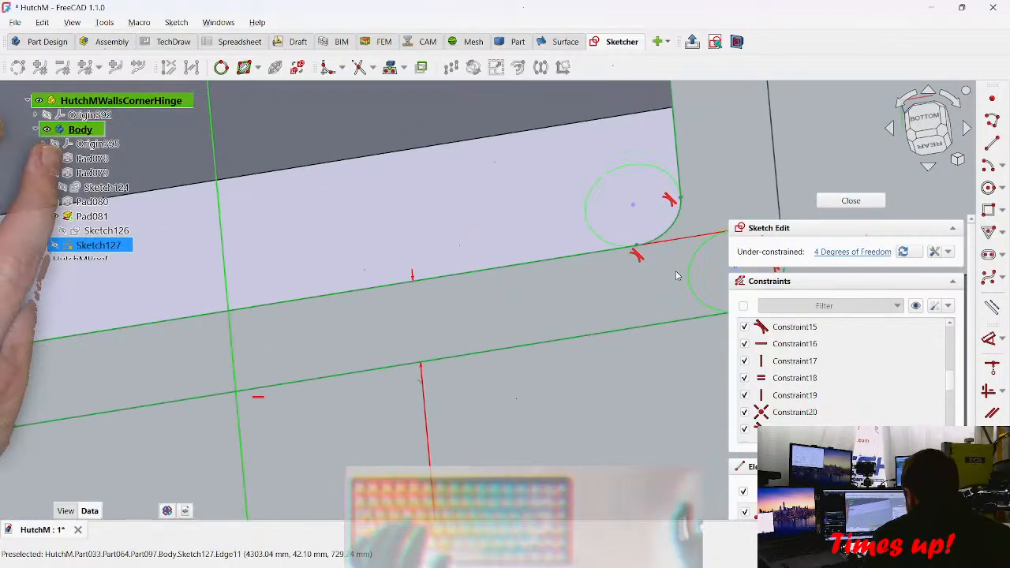
scroll(648, 280, down, 4)
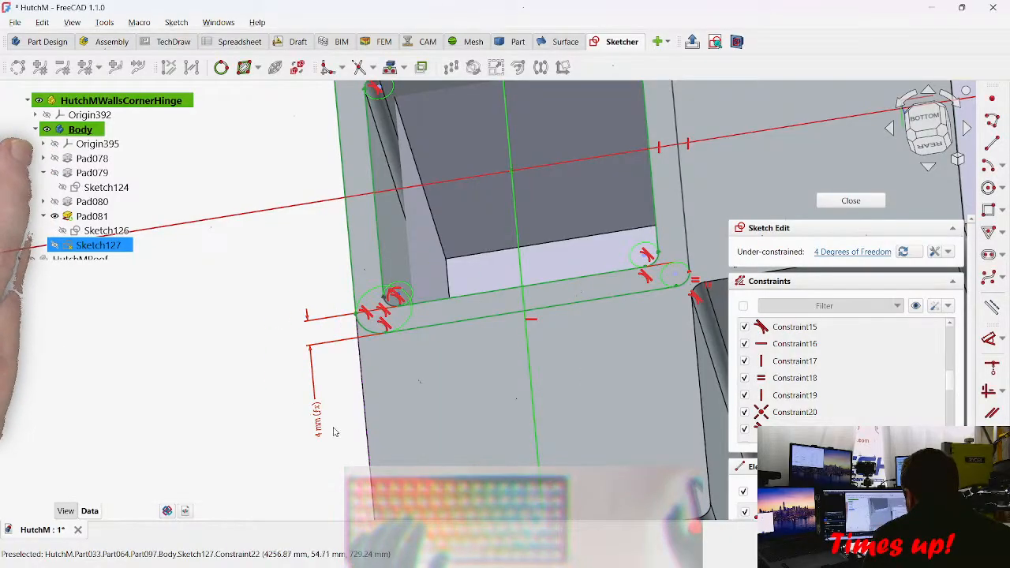
Step: Leave the sketch and try to pad the Sketch127 outline
scroll(484, 359, down, 2)
mouse_move(484, 358)
middle_down()
mouse_move(541, 370)
mouse_move(562, 427)
mouse_move(551, 319)
mouse_move(561, 341)
middle_up()
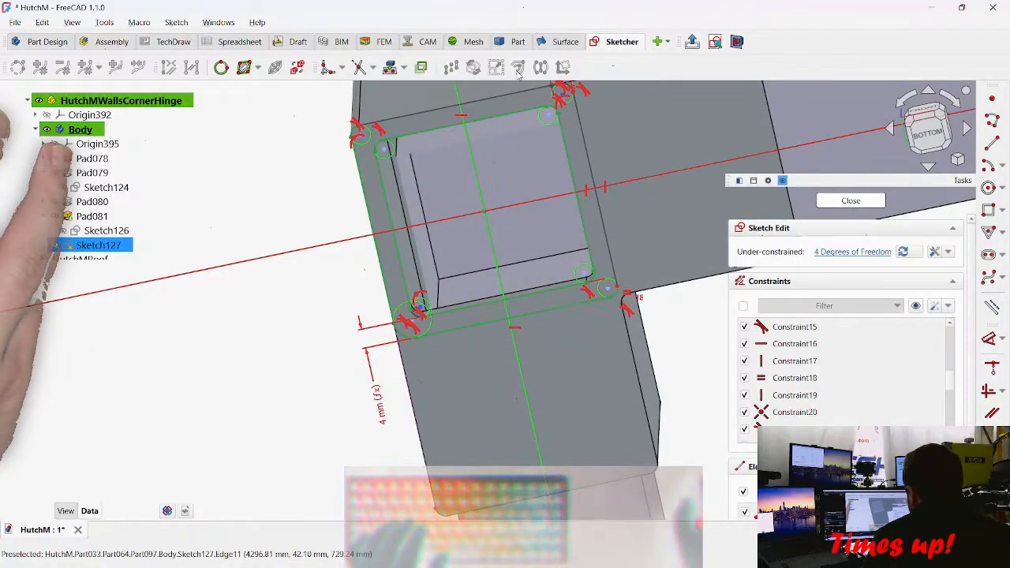
key(Escape)
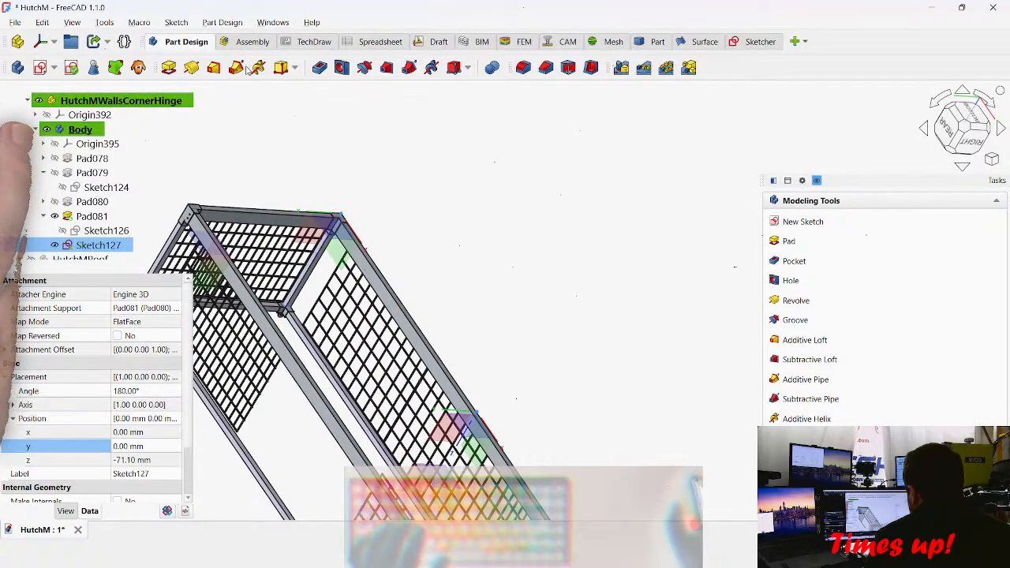
click(169, 68)
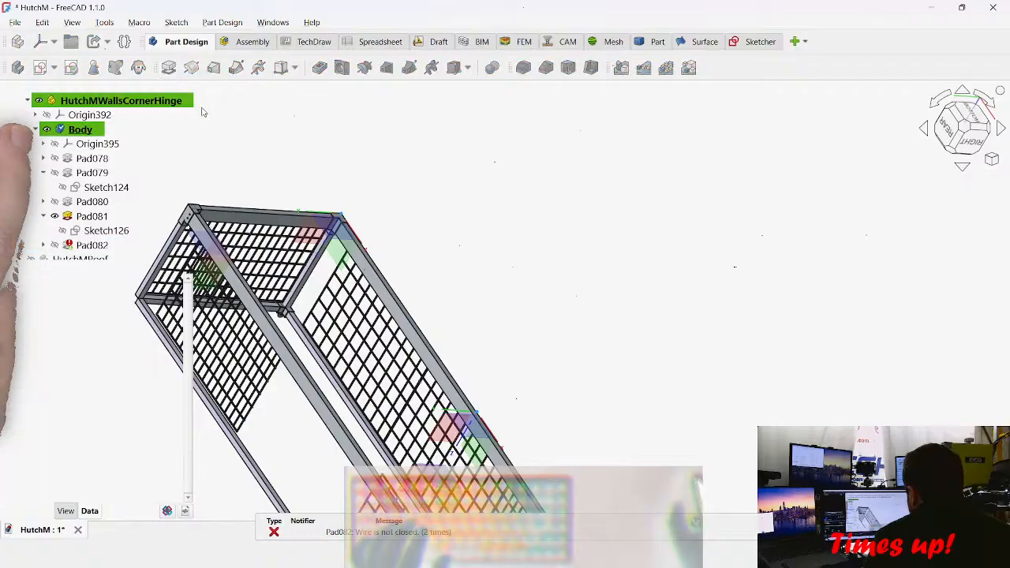
click(921, 200)
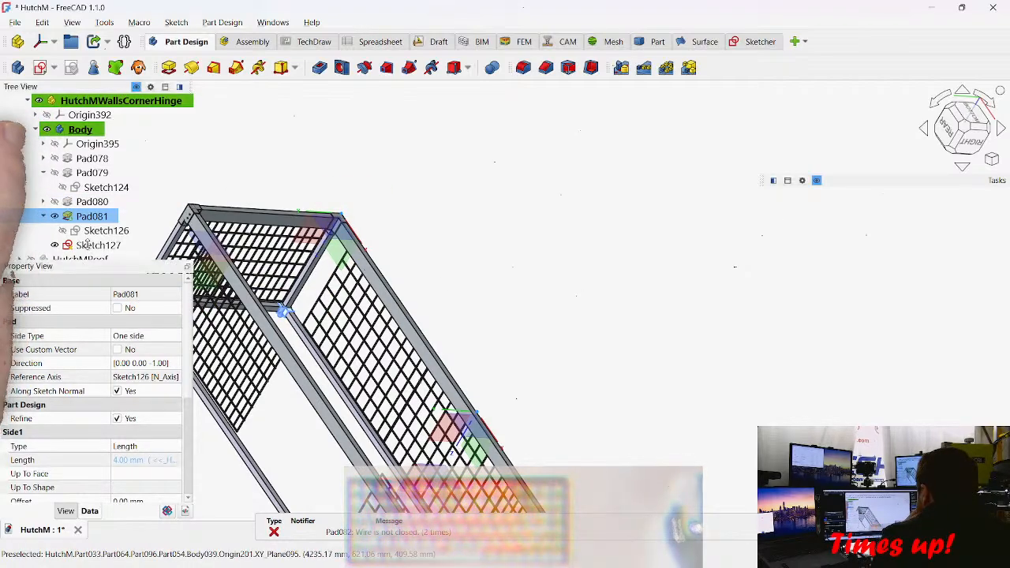
Step: Reopen Sketch127 and examine the outline's corner arcs and edges for an unclosed joint
double_click(96, 245)
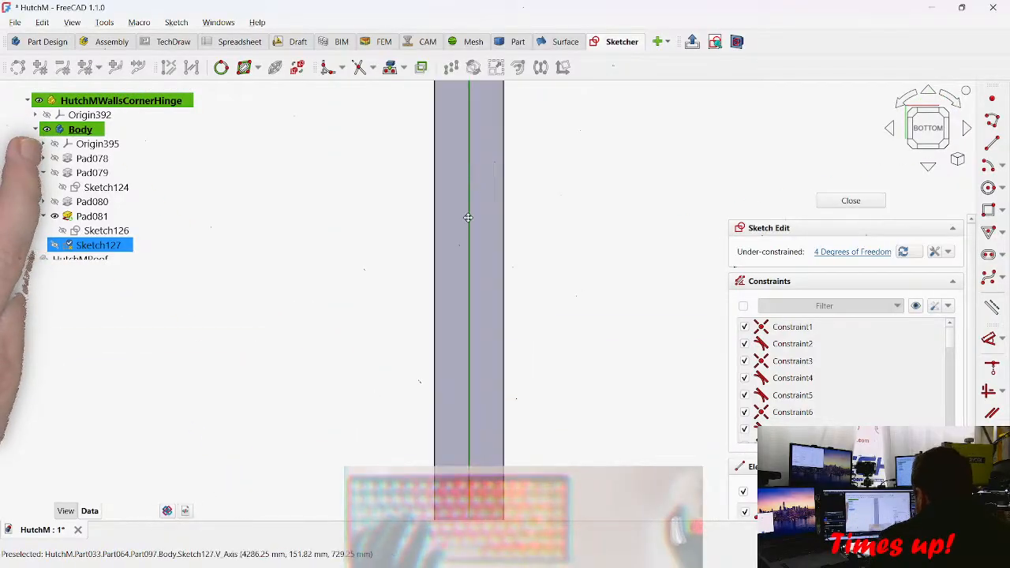
scroll(397, 305, up, 5)
mouse_move(397, 305)
middle_down()
mouse_move(391, 273)
mouse_move(340, 259)
mouse_move(441, 288)
middle_up()
scroll(508, 338, up, 5)
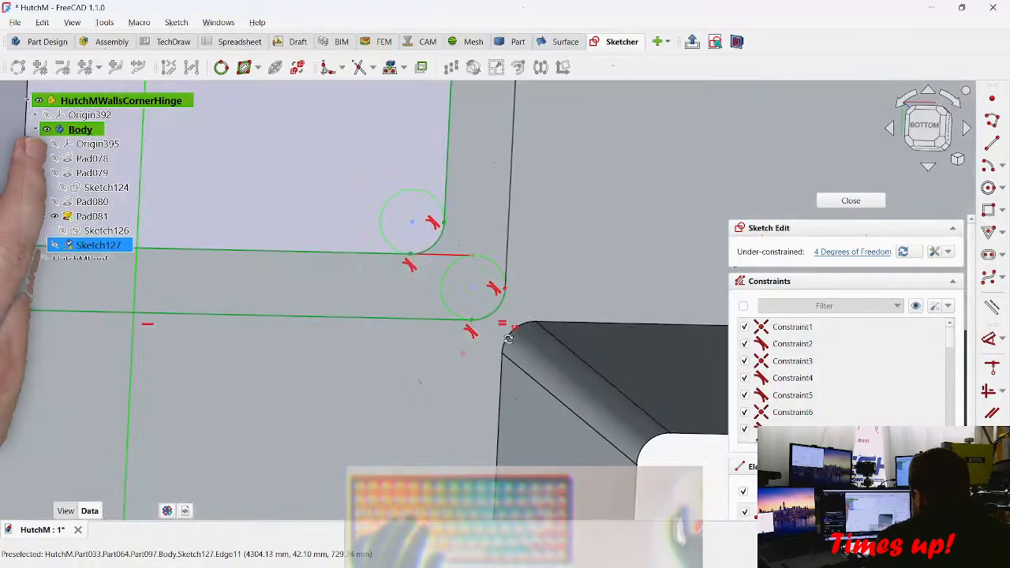
middle_drag(509, 339, 579, 320)
click(505, 261)
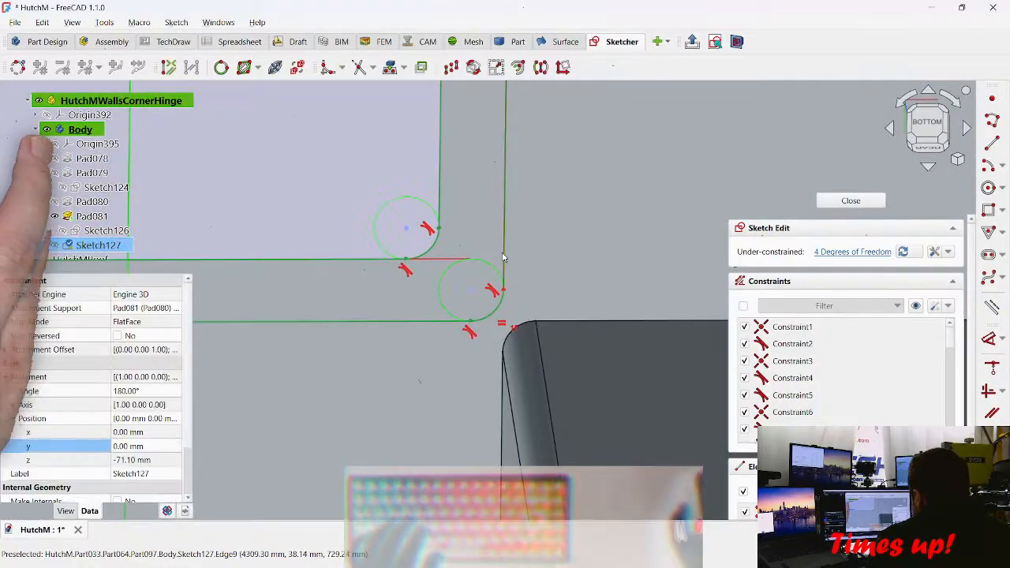
click(601, 355)
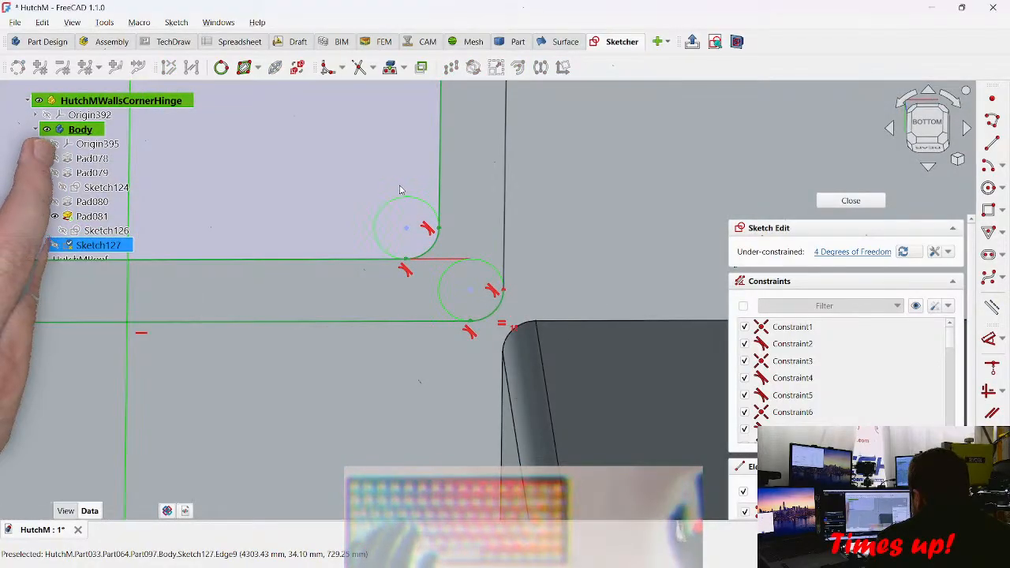
scroll(418, 197, down, 3)
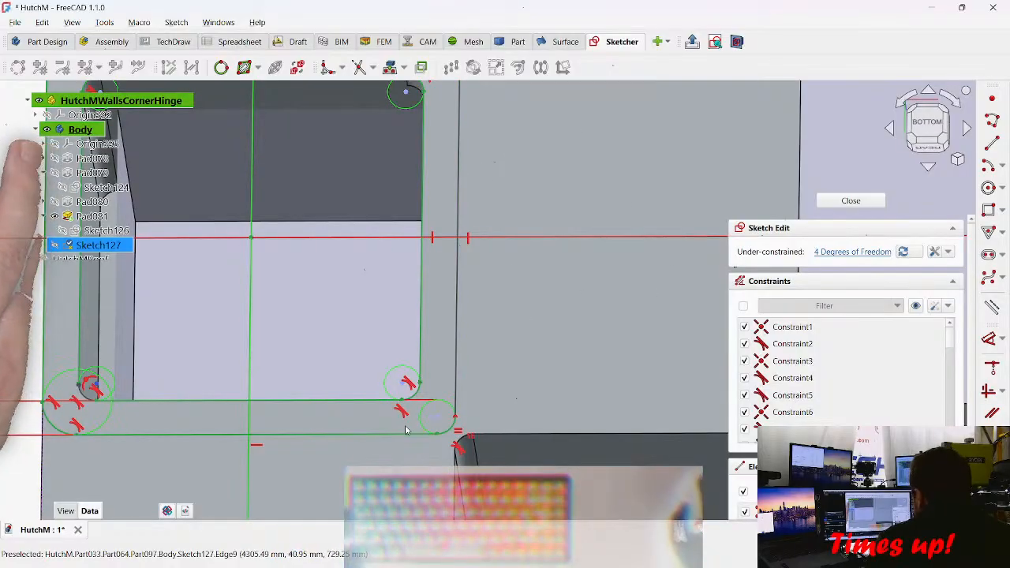
middle_drag(362, 386, 485, 355)
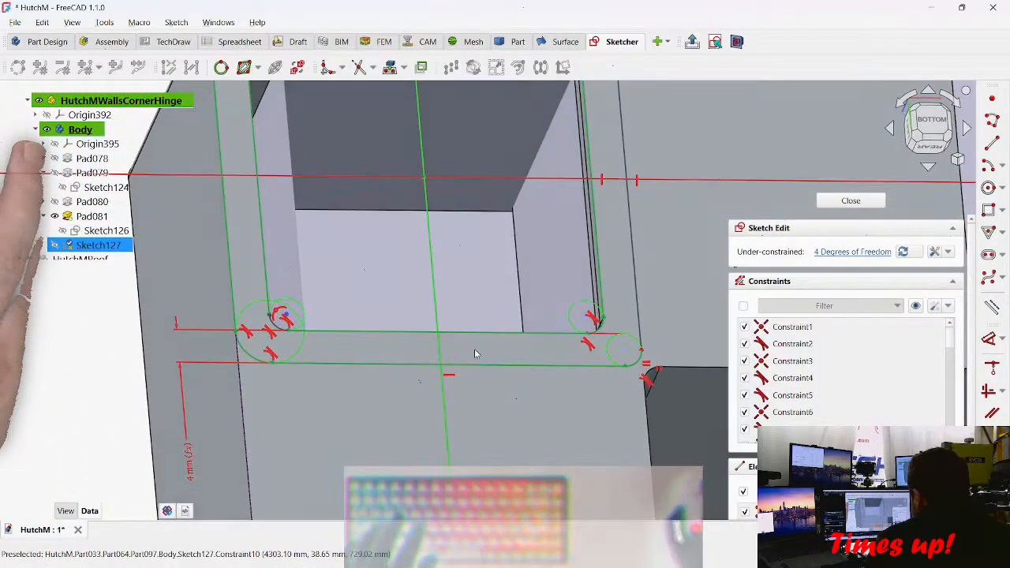
middle_drag(379, 239, 325, 256)
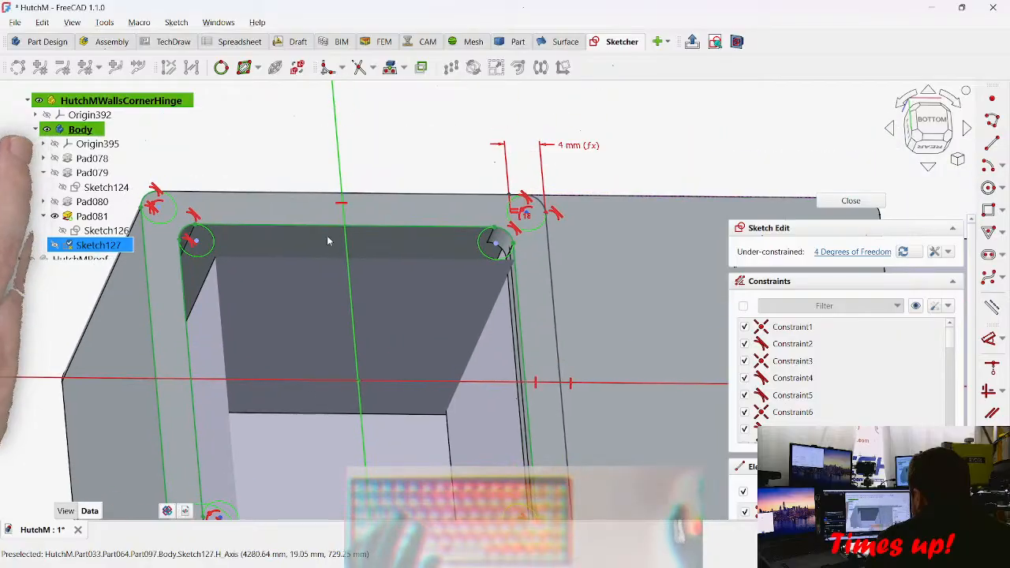
Step: Pull the outer edge line's loose end towards the neighbouring outer corner arc and join it to the arc's end with a coincident constraint
scroll(573, 221, up, 5)
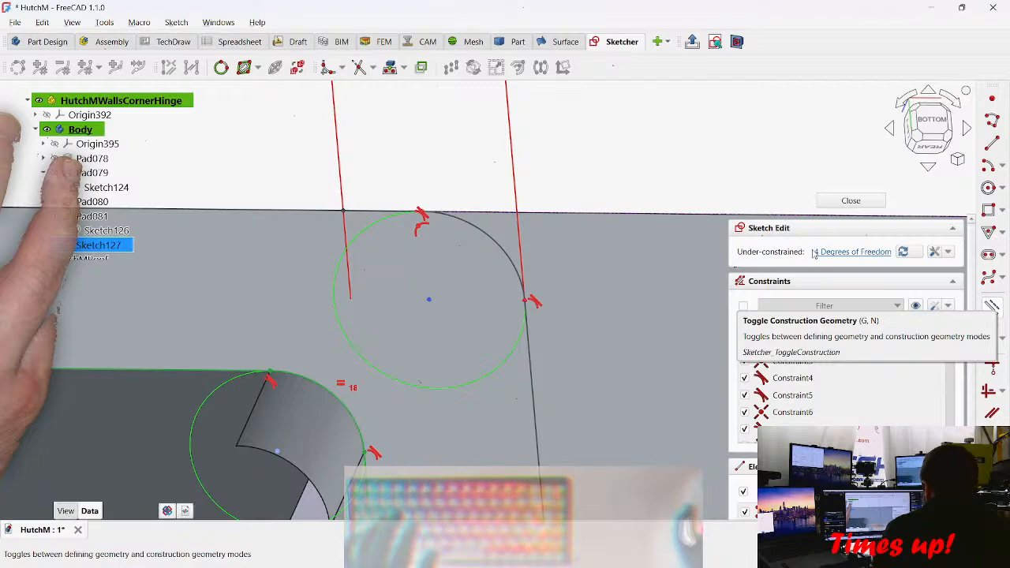
mouse_move(444, 242)
middle_down()
mouse_move(435, 251)
mouse_move(444, 271)
mouse_move(444, 250)
middle_up()
drag(363, 250, 434, 221)
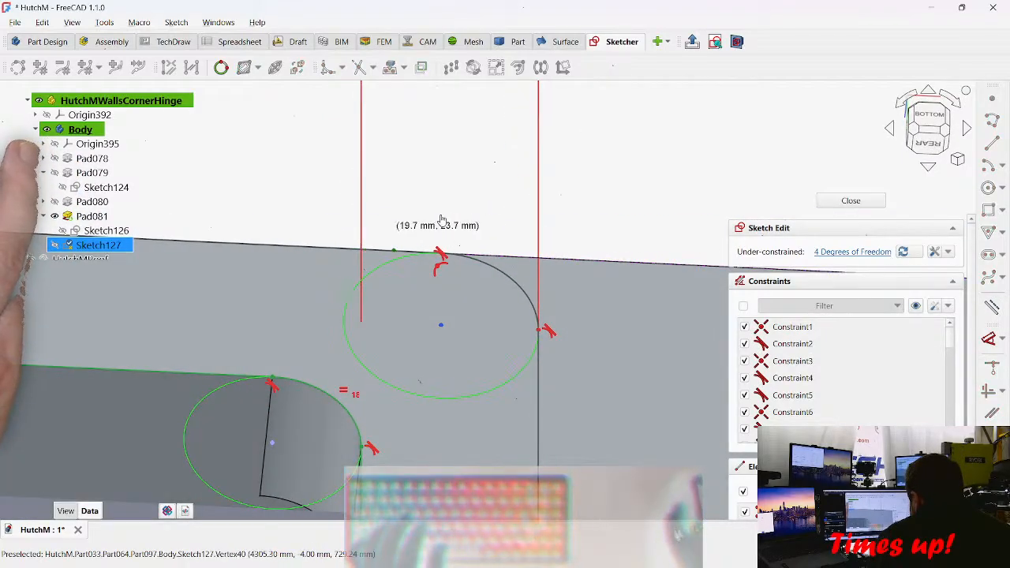
scroll(386, 216, up, 6)
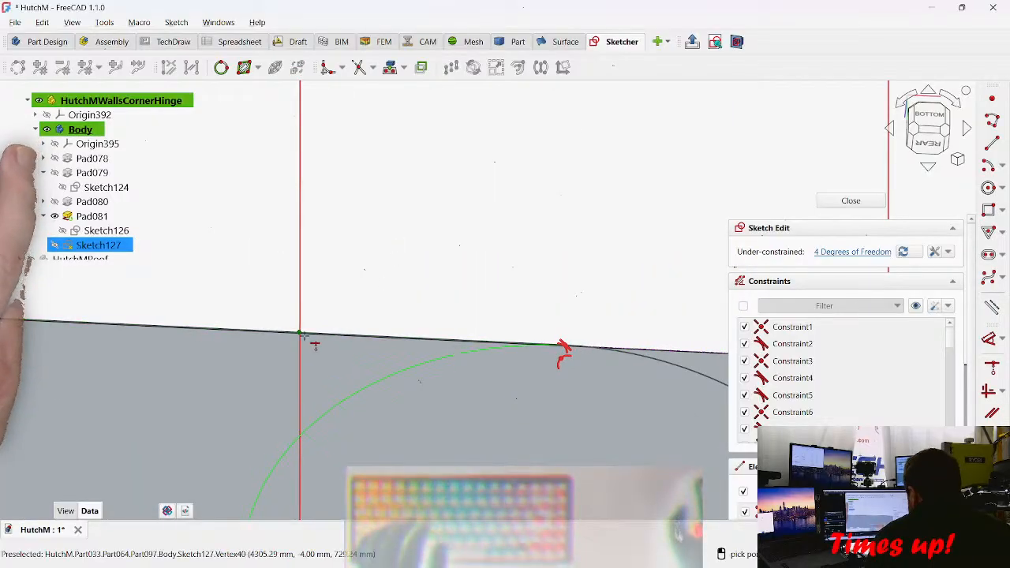
click(299, 332)
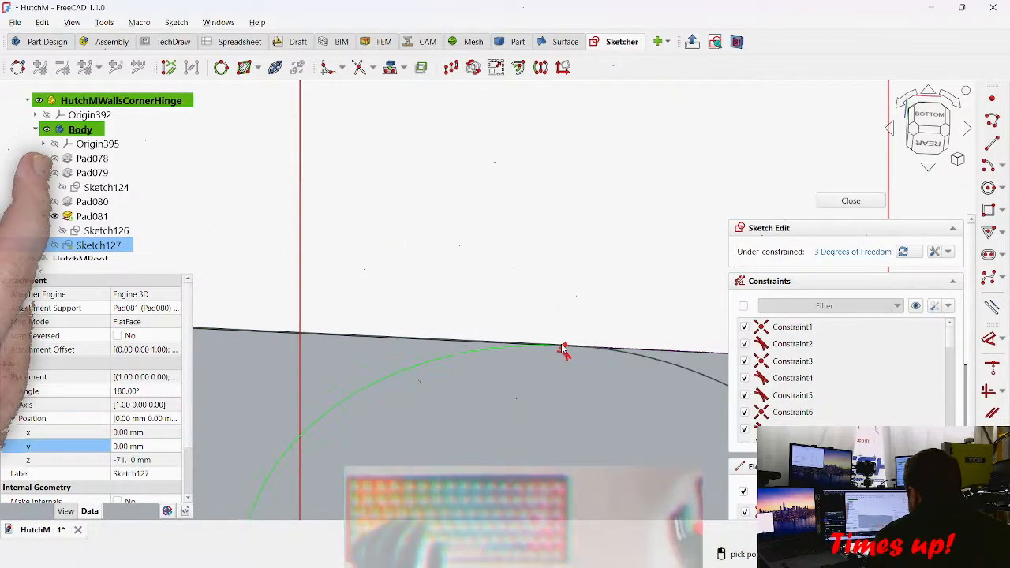
click(562, 349)
Step: Check the outline around the joined corner, leave the sketch and reopen Sketch127 for editing
mouse_move(564, 302)
middle_down()
mouse_move(641, 165)
mouse_move(671, 212)
mouse_move(558, 217)
mouse_move(229, 265)
mouse_move(315, 276)
middle_up()
scroll(671, 213, down, 10)
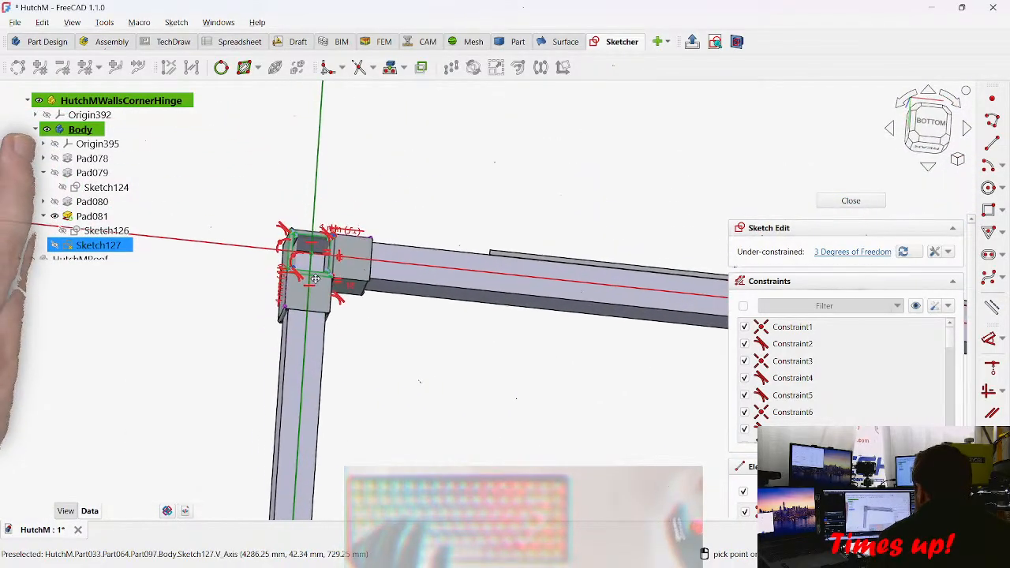
scroll(315, 277, up, 10)
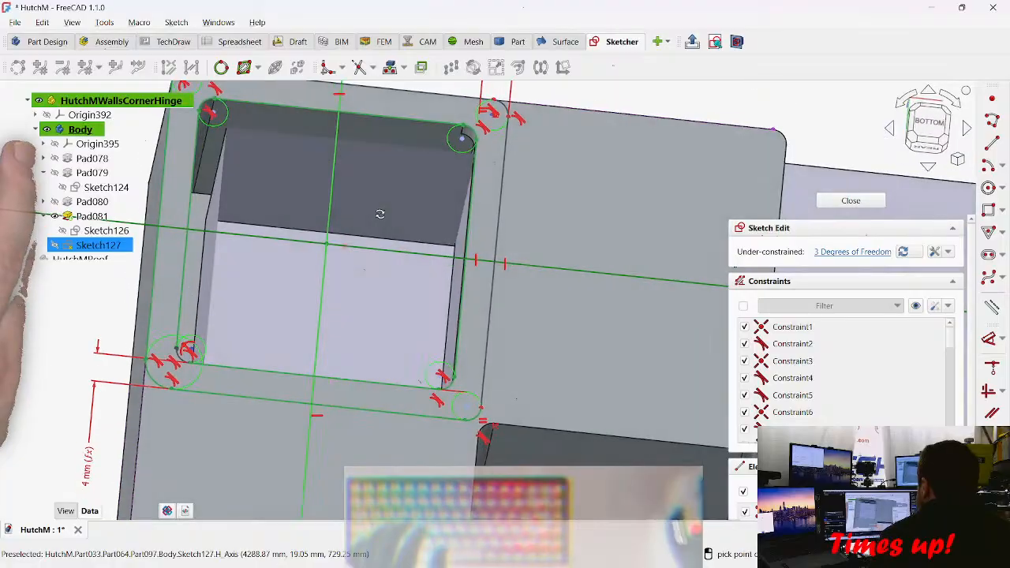
scroll(379, 215, down, 5)
key(Escape)
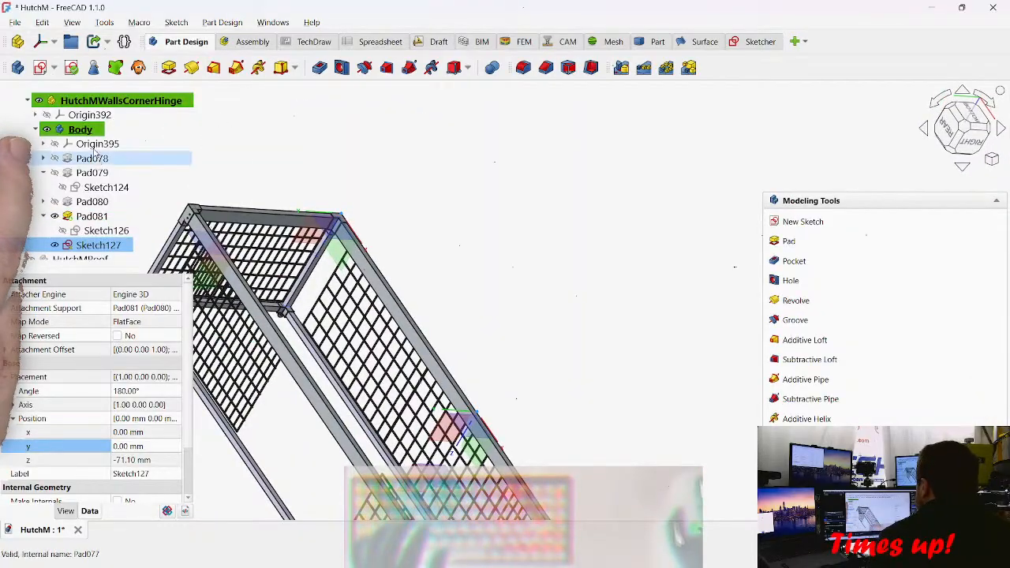
double_click(98, 245)
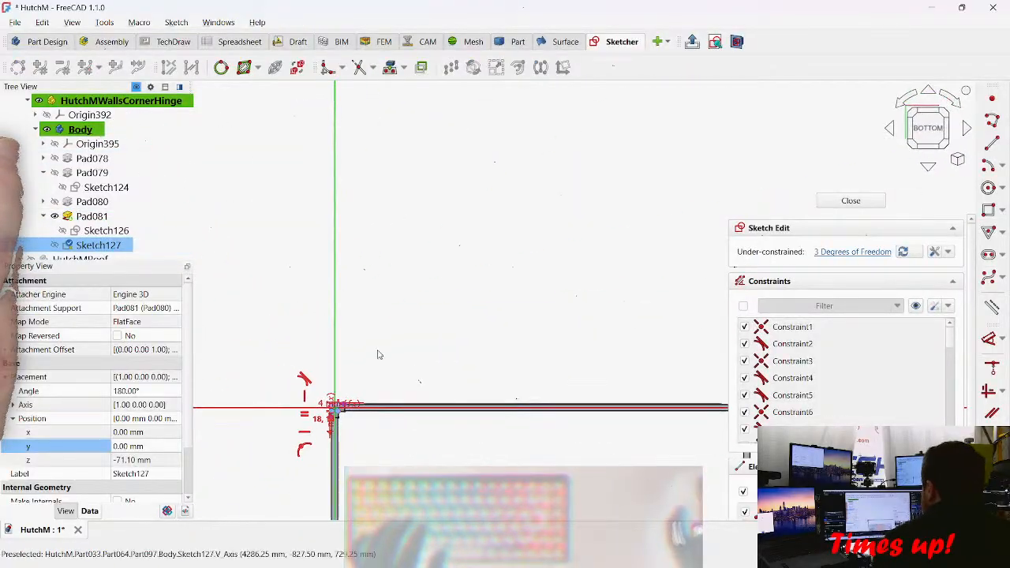
scroll(374, 331, up, 8)
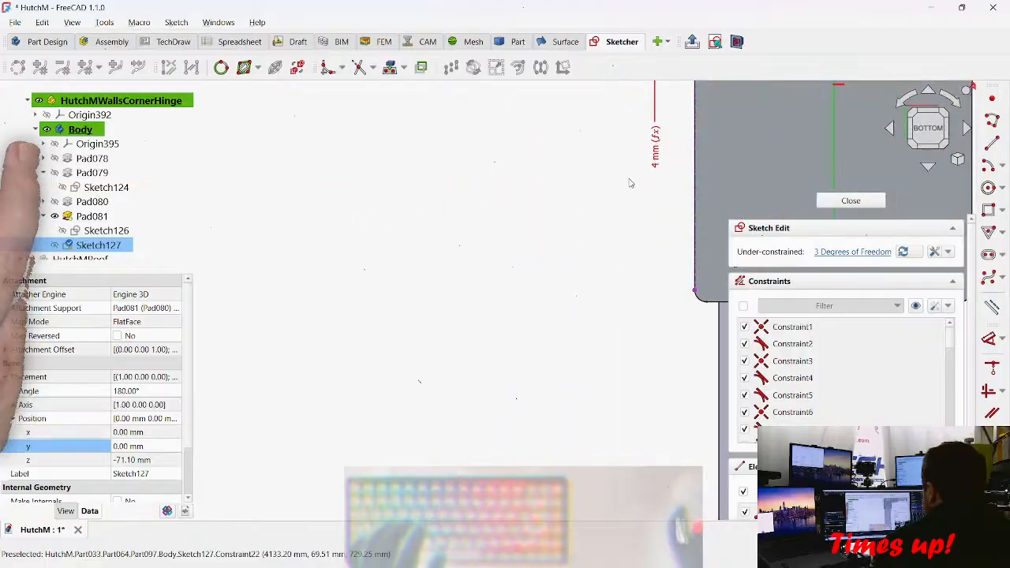
Step: Pull the loose end of the inner profile's lower-left corner arc along its curve to test its freedom
scroll(623, 184, up, 3)
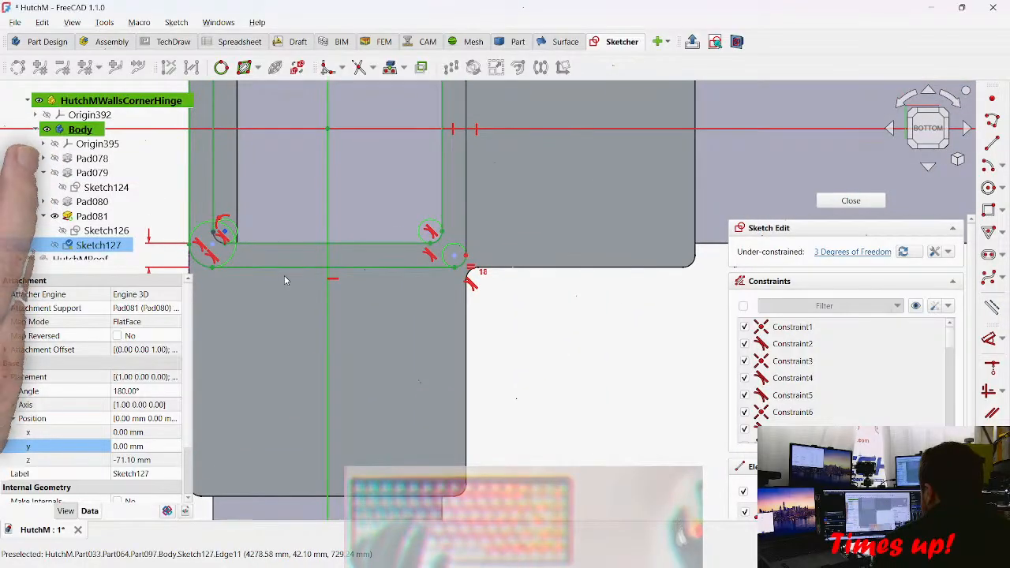
drag(430, 243, 459, 231)
mouse_move(237, 230)
mouse_down()
mouse_move(279, 234)
mouse_move(225, 232)
mouse_up()
scroll(187, 231, up, 3)
scroll(221, 234, up, 6)
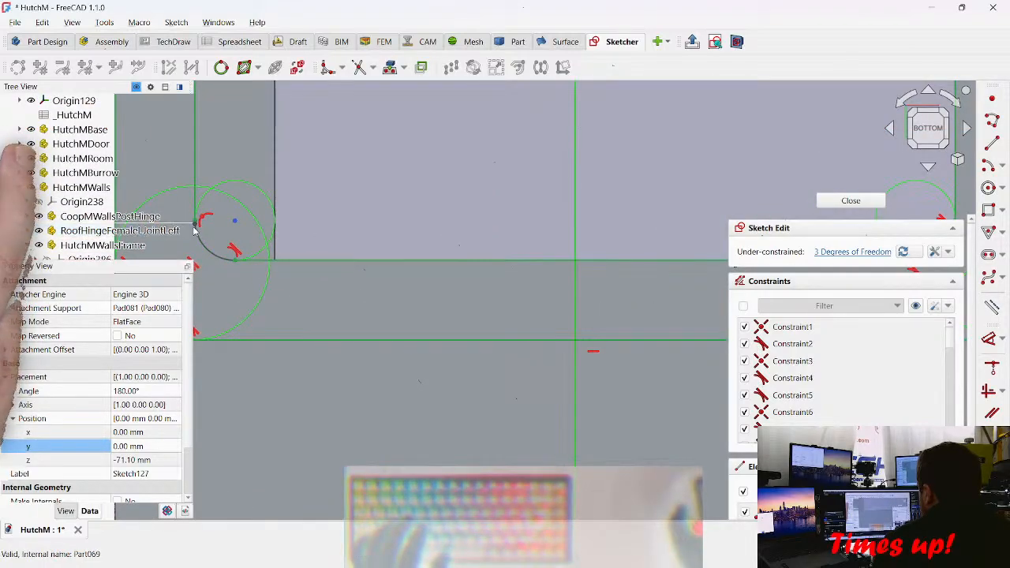
scroll(376, 276, up, 5)
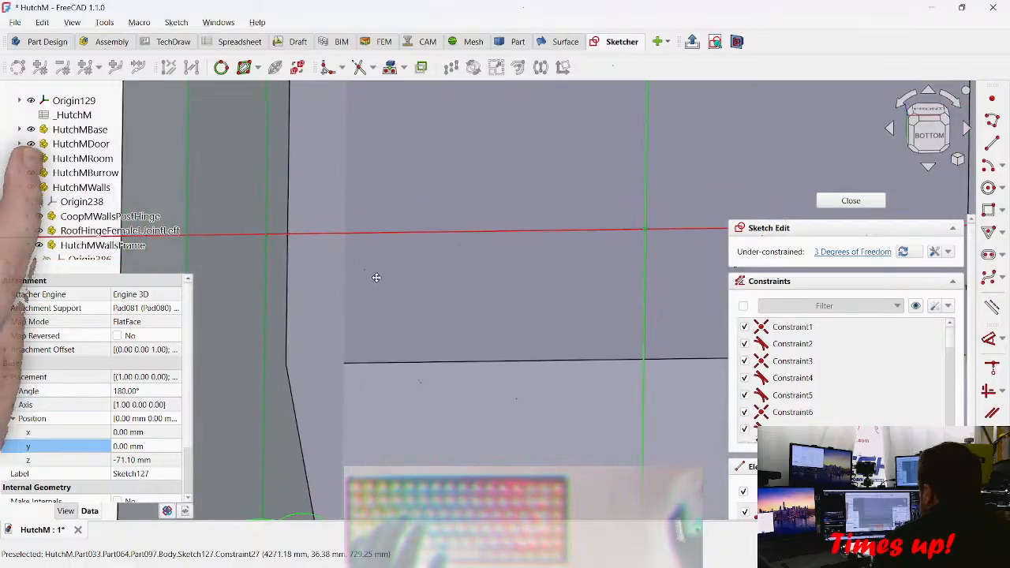
scroll(376, 276, down, 5)
scroll(355, 181, up, 6)
scroll(359, 181, up, 3)
click(339, 214)
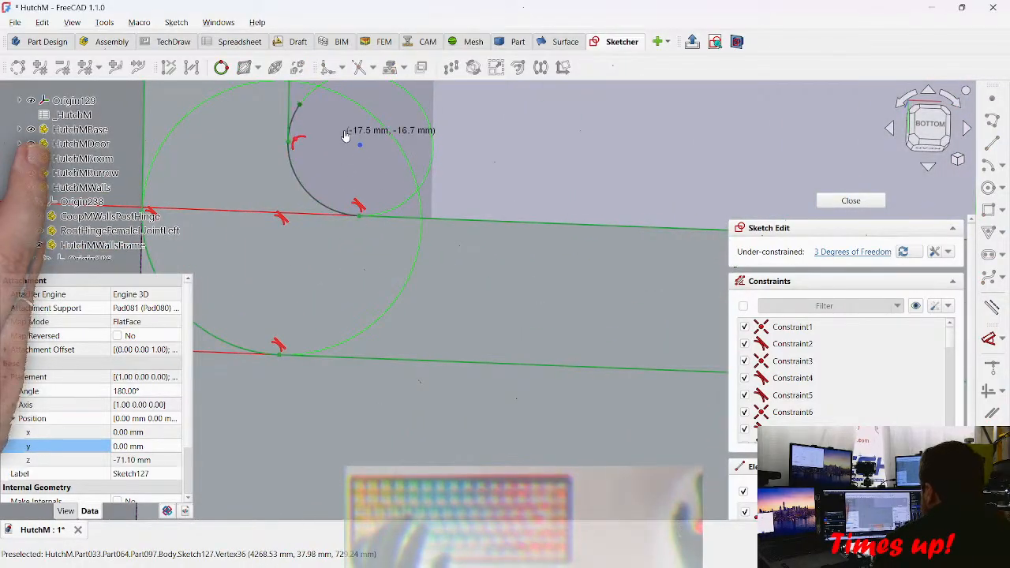
drag(331, 175, 336, 178)
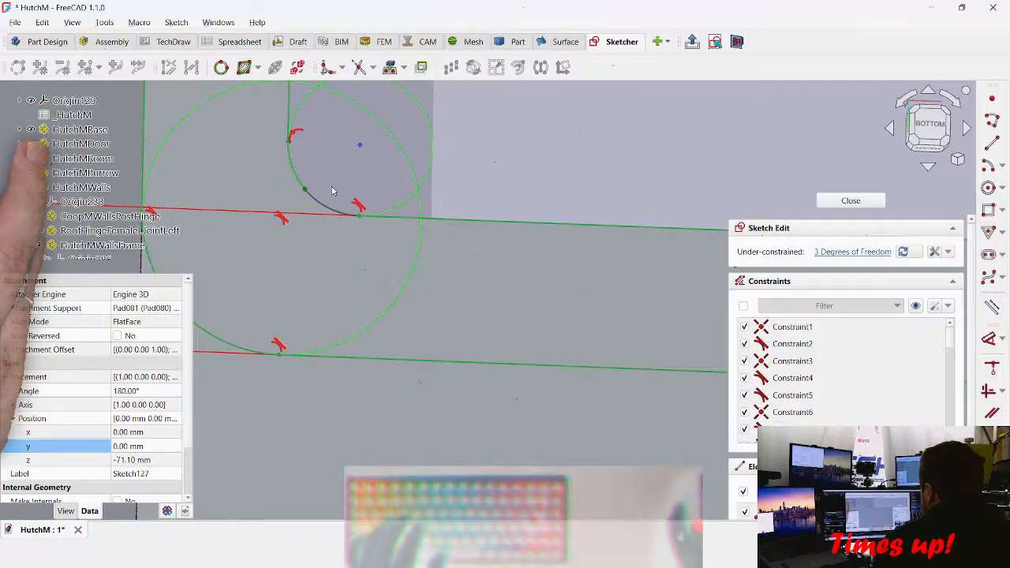
Step: Try to apply a coincident and a tangent constraint at the loose end of the inner corner arc
scroll(327, 191, down, 3)
middle_drag(327, 191, 337, 271)
scroll(336, 271, up, 1)
scroll(335, 271, up, 2)
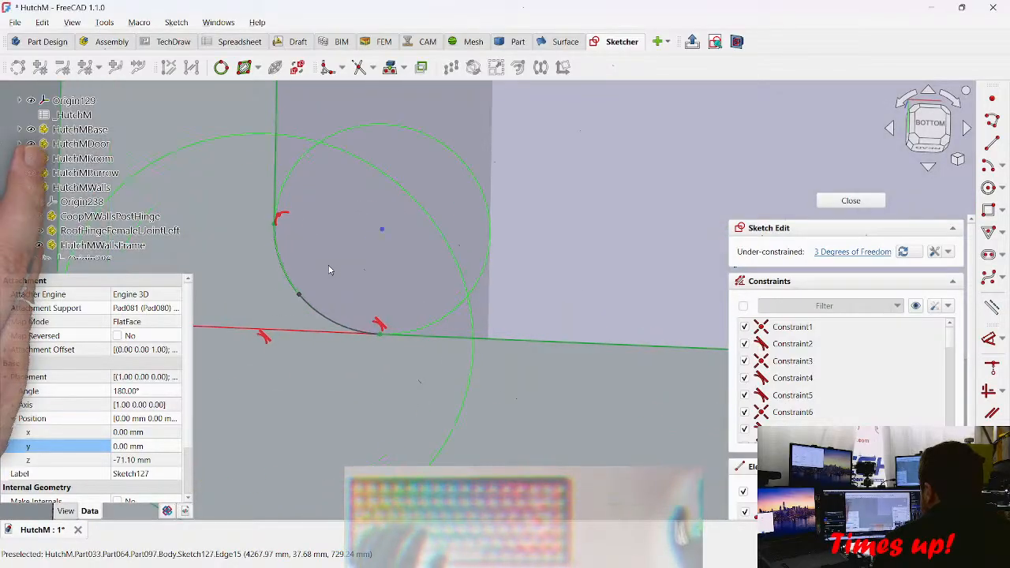
key(c)
middle_drag(374, 283, 517, 249)
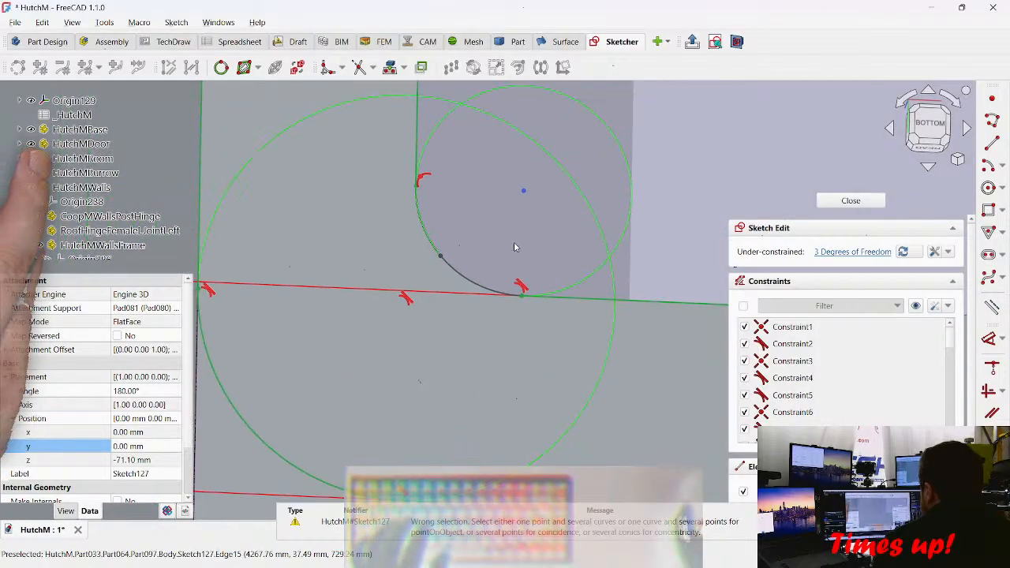
key(t)
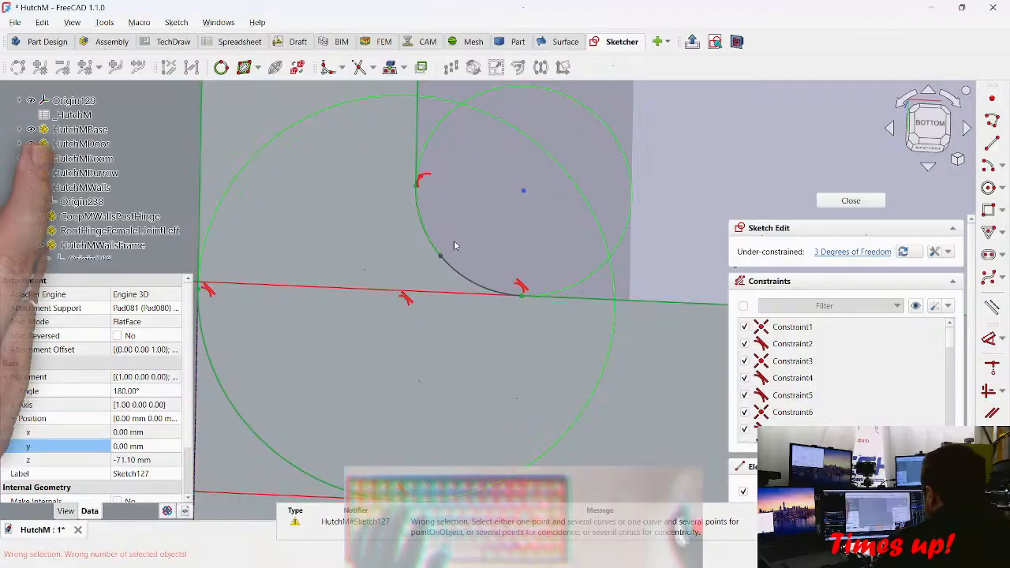
click(446, 262)
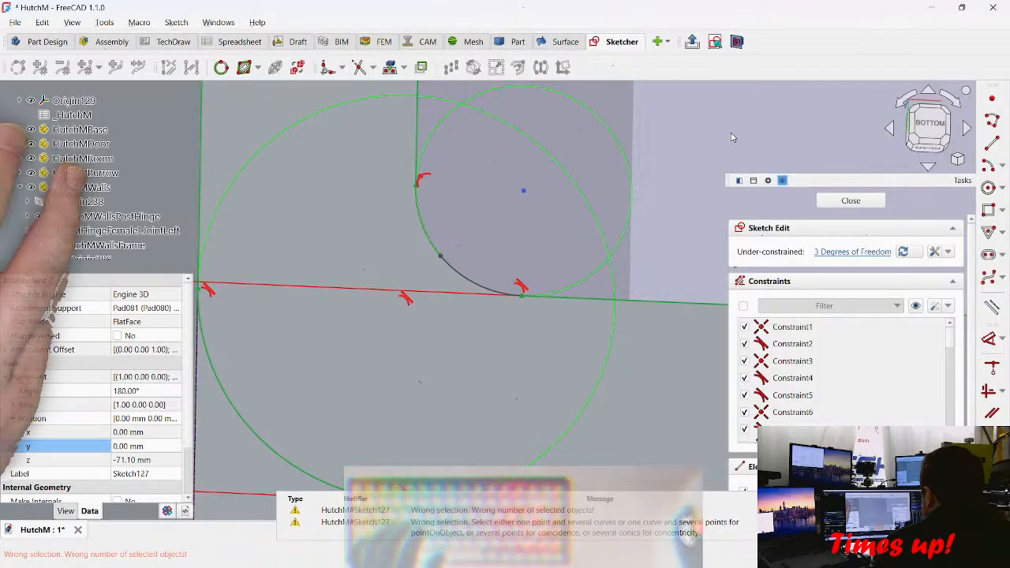
scroll(681, 104, down, 3)
key(Escape)
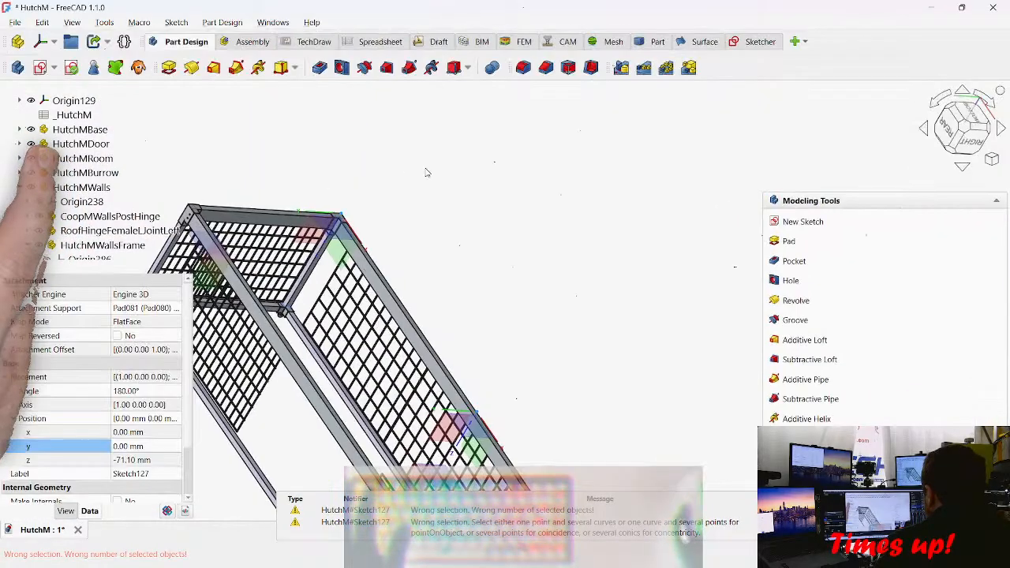
Step: Reopen Sketch127 for editing at the hinge corner profile
scroll(76, 225, down, 5)
scroll(95, 230, down, 2)
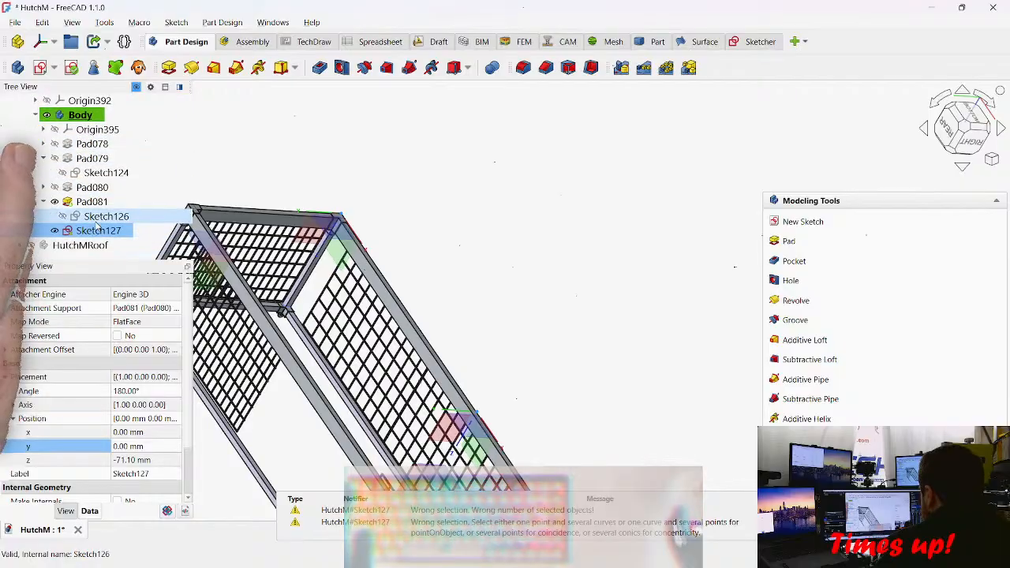
double_click(96, 231)
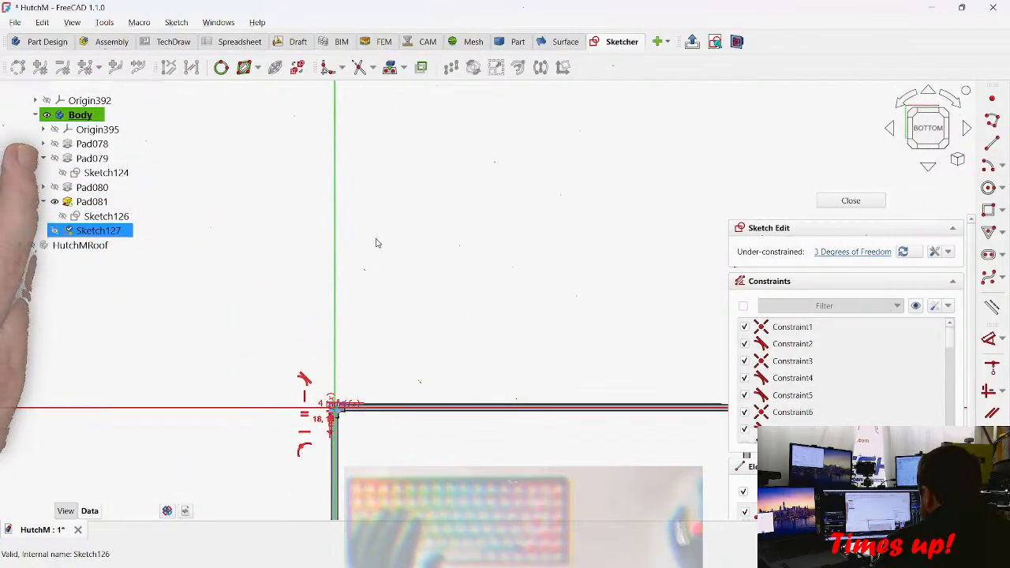
scroll(443, 306, up, 10)
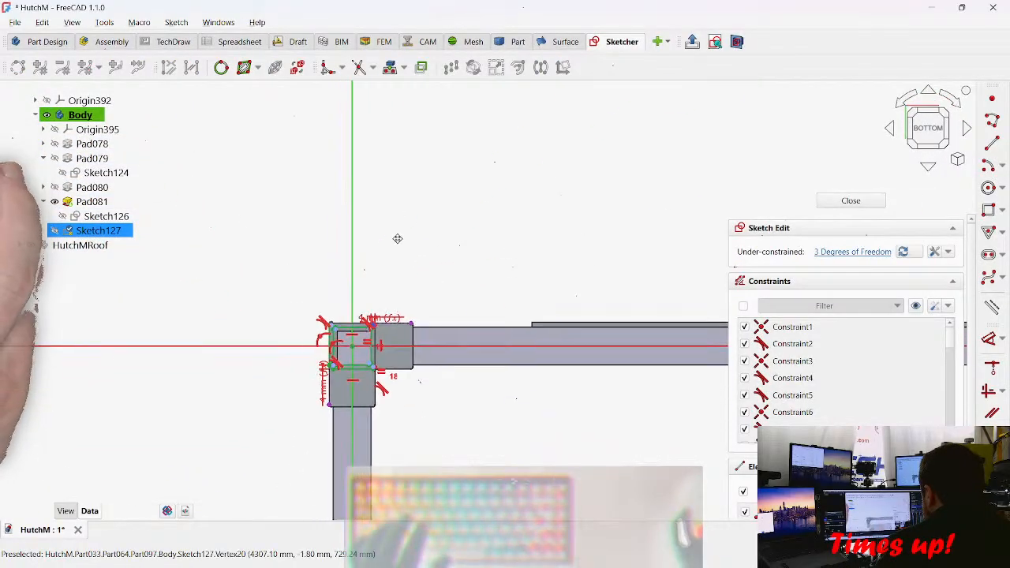
scroll(395, 280, up, 2)
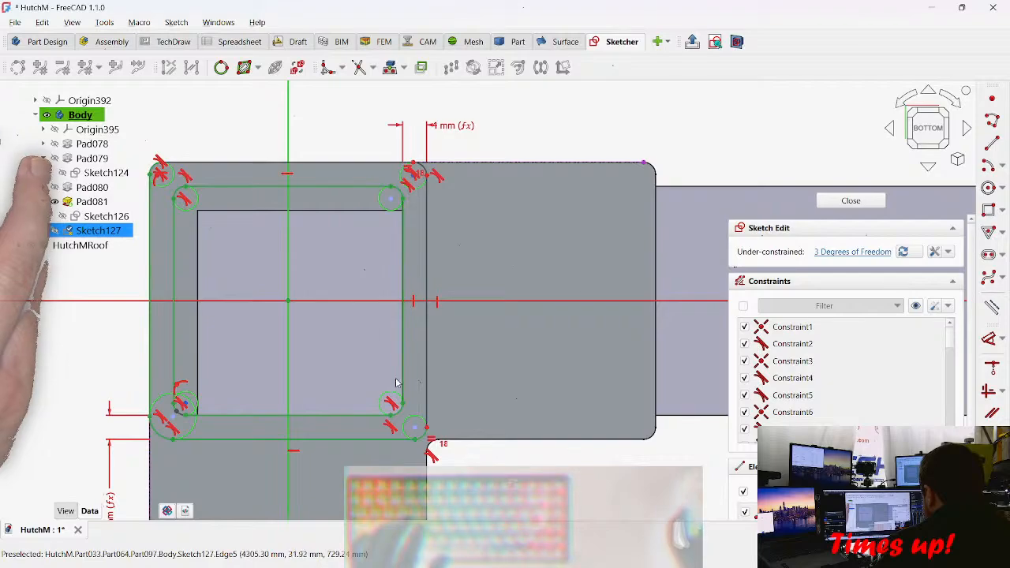
scroll(183, 412, up, 5)
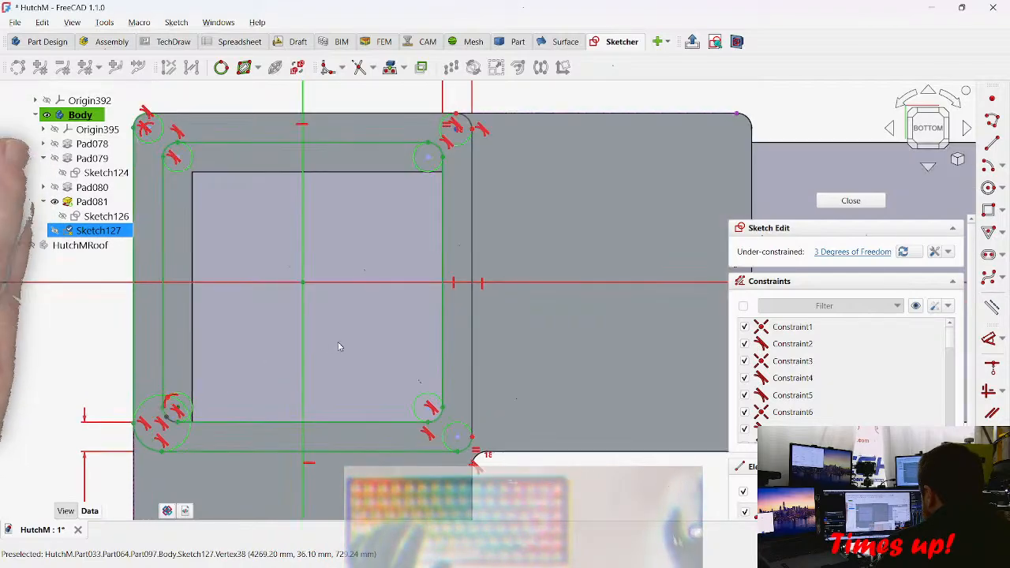
scroll(379, 234, down, 5)
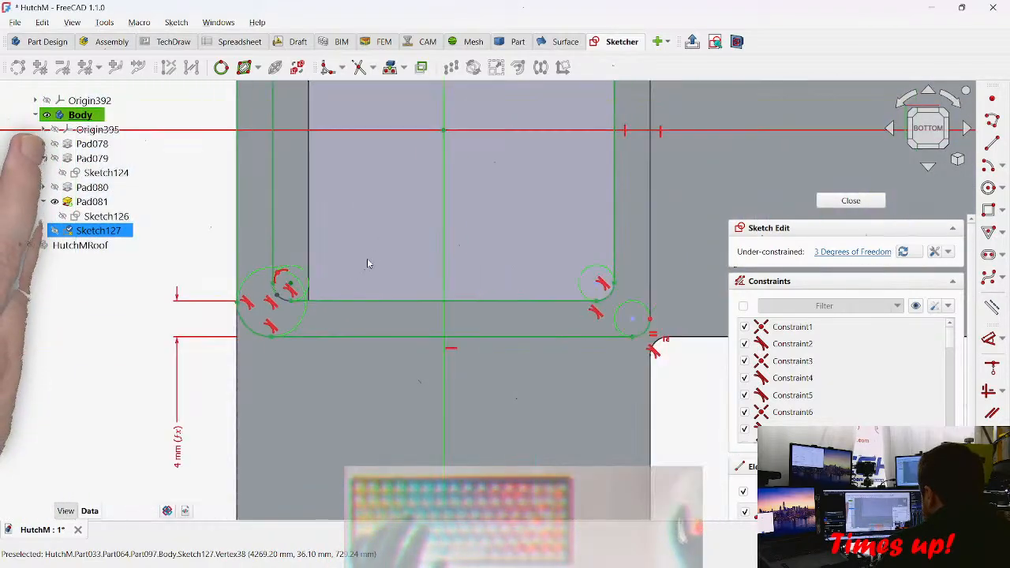
Step: Try to join the inner corner arc's loose end to the vertical edge's lower endpoint with a coincident constraint
mouse_move(435, 335)
middle_down()
mouse_move(189, 354)
mouse_move(428, 344)
mouse_move(471, 354)
middle_up()
scroll(395, 373, up, 5)
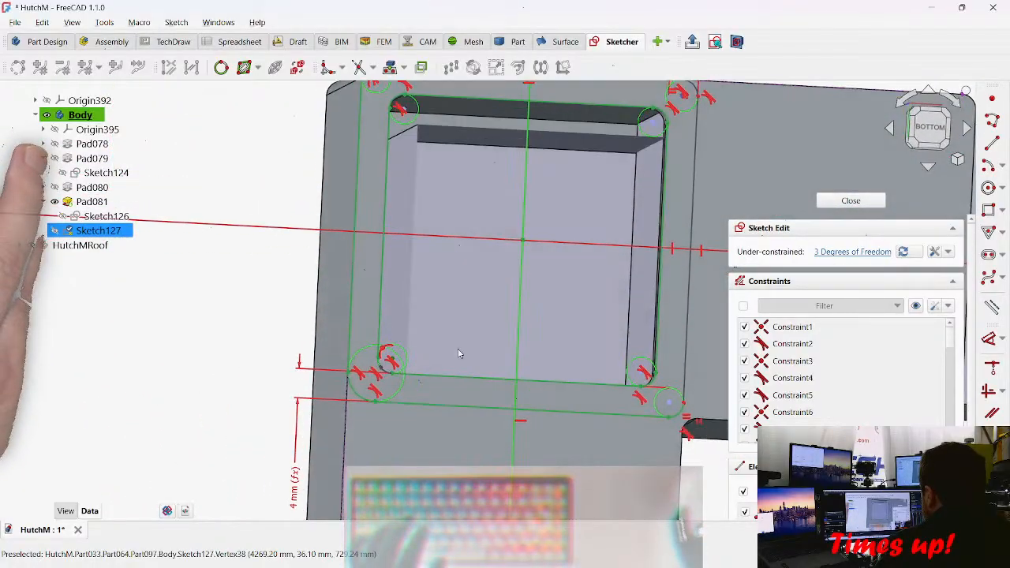
scroll(327, 361, up, 3)
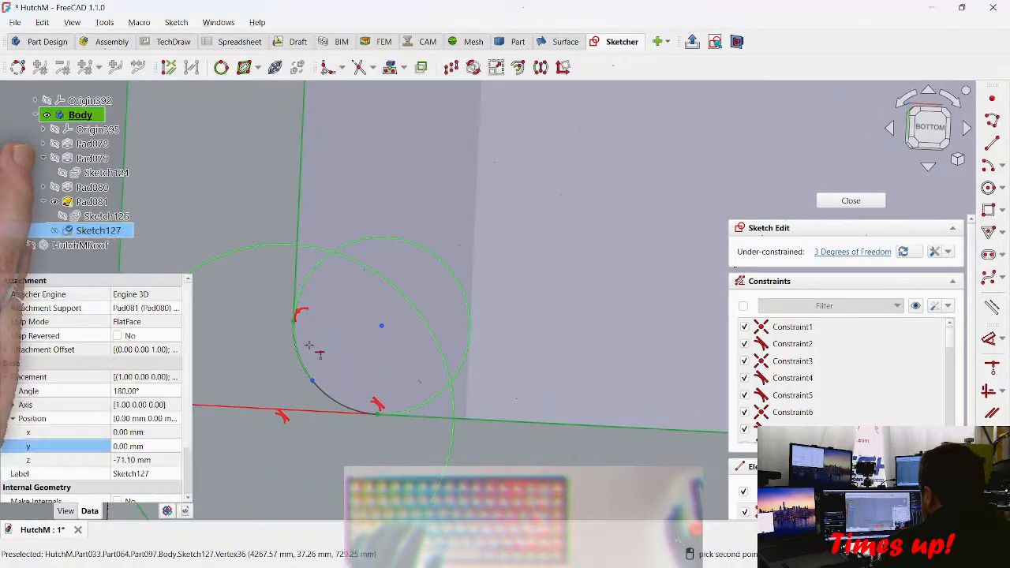
click(294, 319)
scroll(323, 374, down, 6)
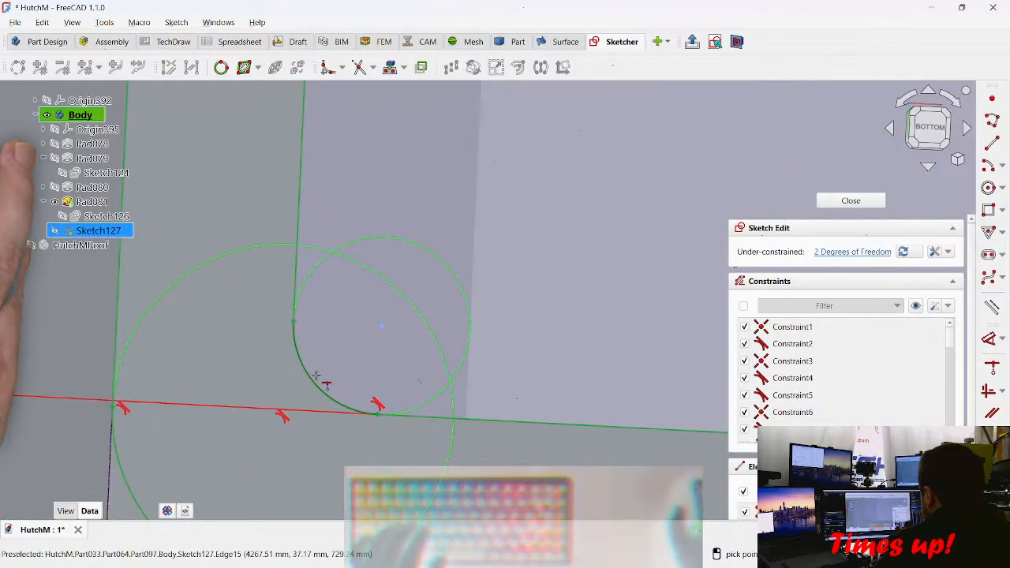
scroll(378, 354, down, 1)
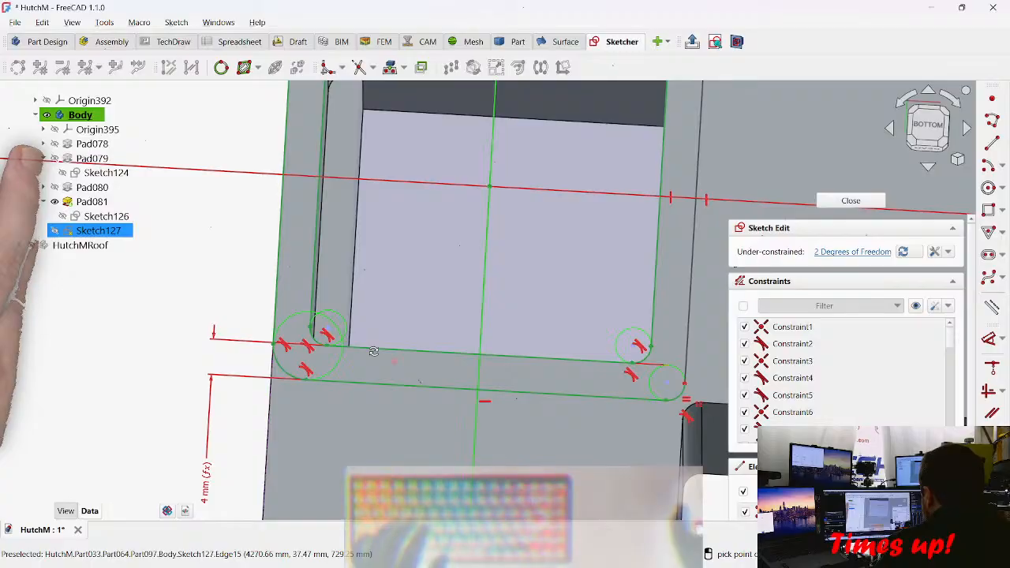
Step: Try to make the inner corner arc tangent to the vertical edge at its loose end
scroll(347, 324, up, 5)
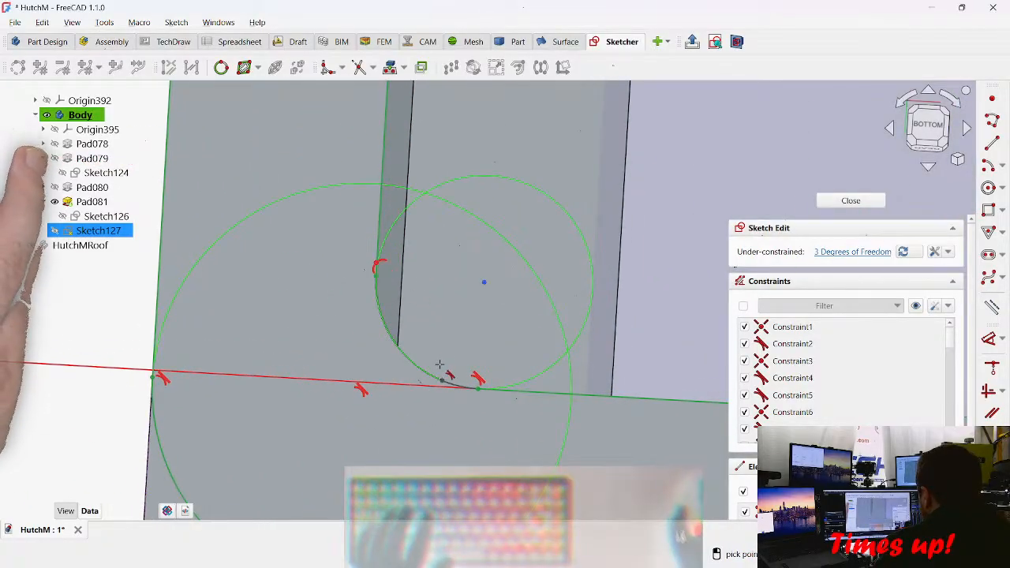
scroll(426, 298, up, 2)
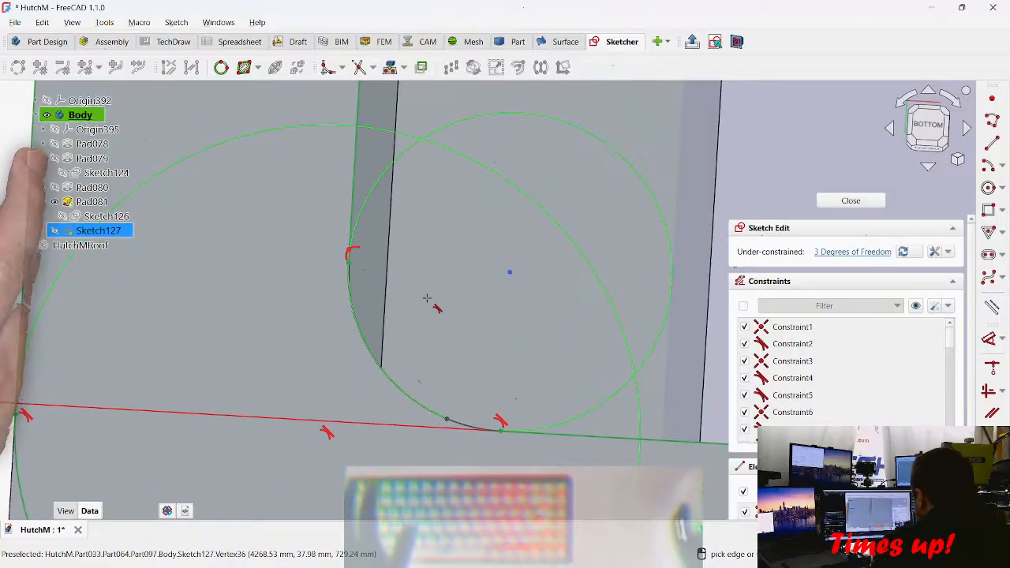
click(447, 418)
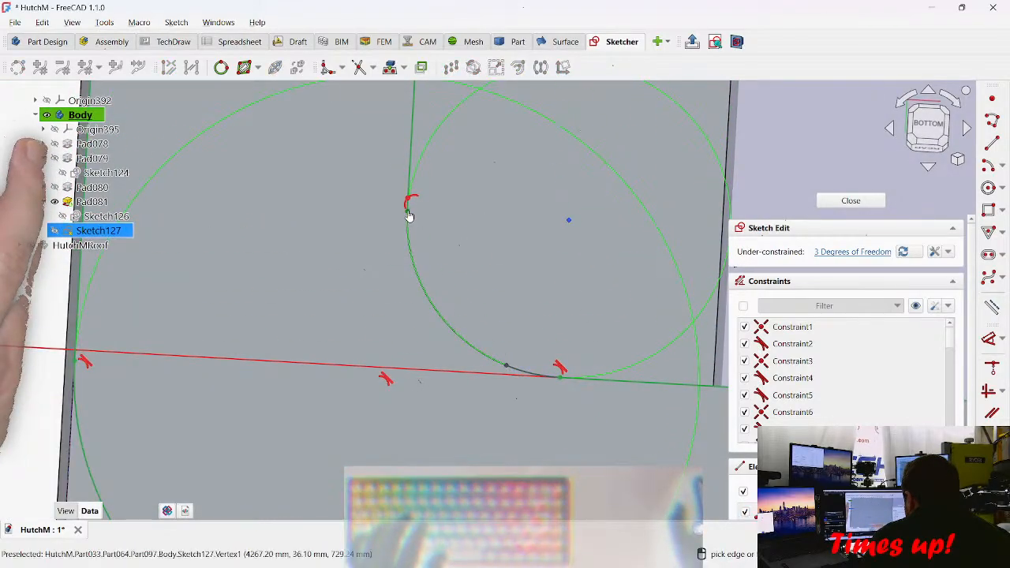
key(Escape)
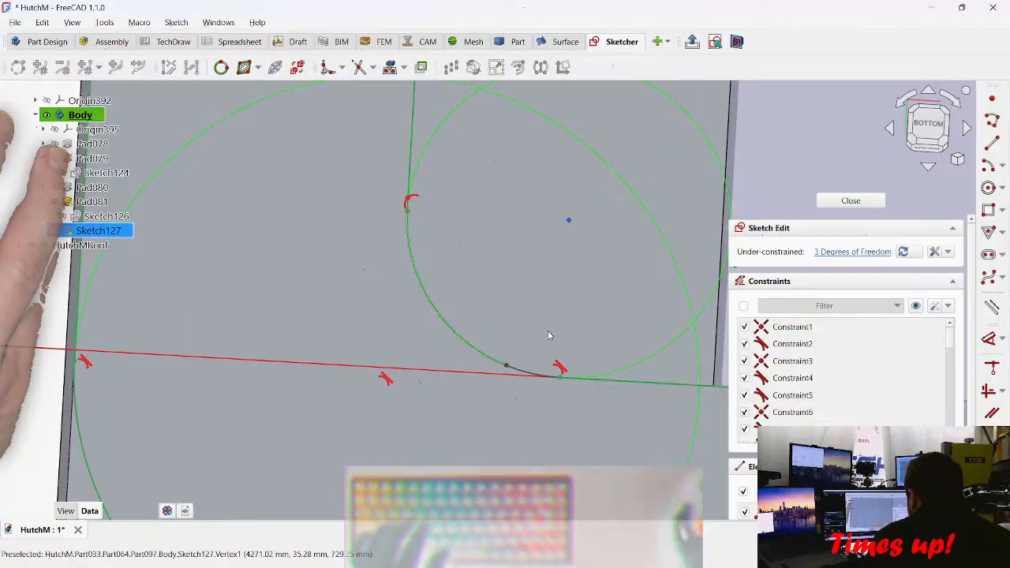
Step: Try the coincident constraint again between the arc's loose end and the lower end of the inner vertical edge
scroll(530, 314, down, 3)
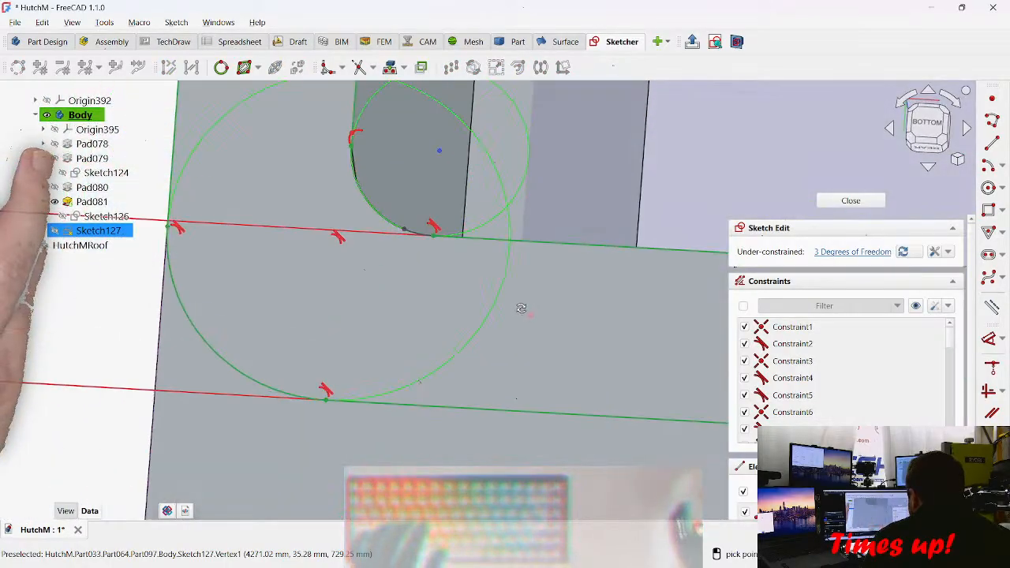
middle_drag(522, 308, 519, 304)
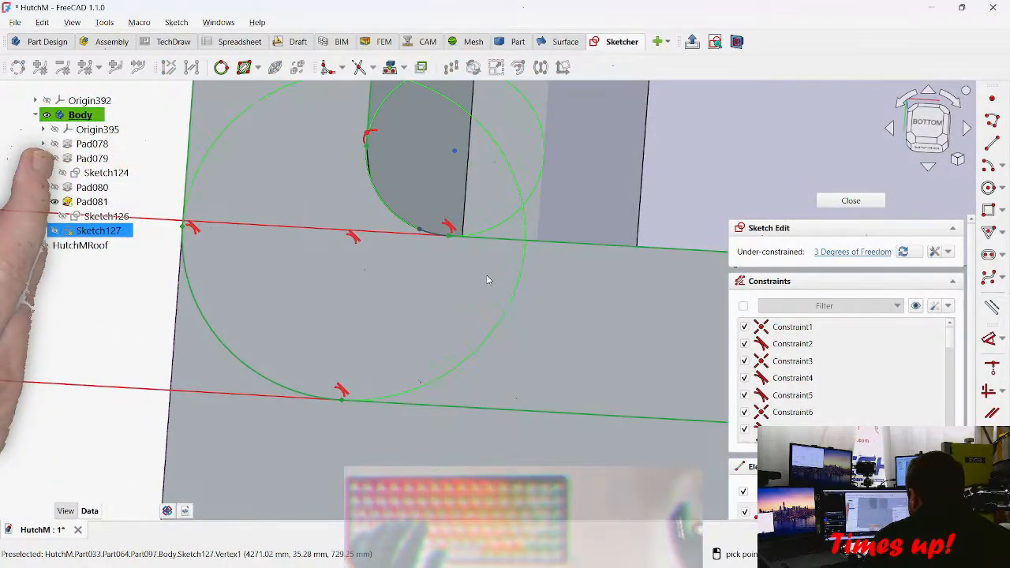
click(421, 234)
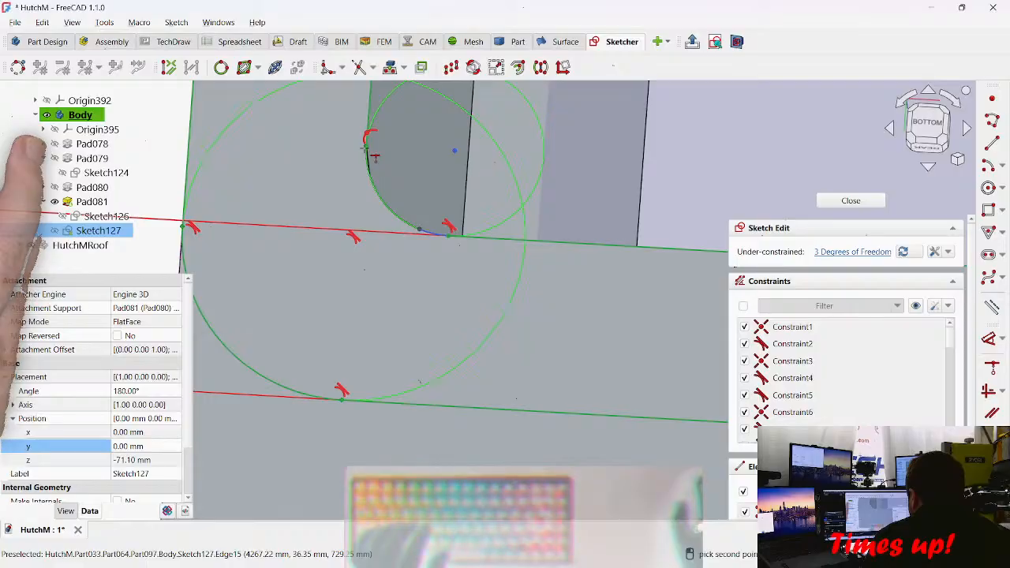
click(366, 152)
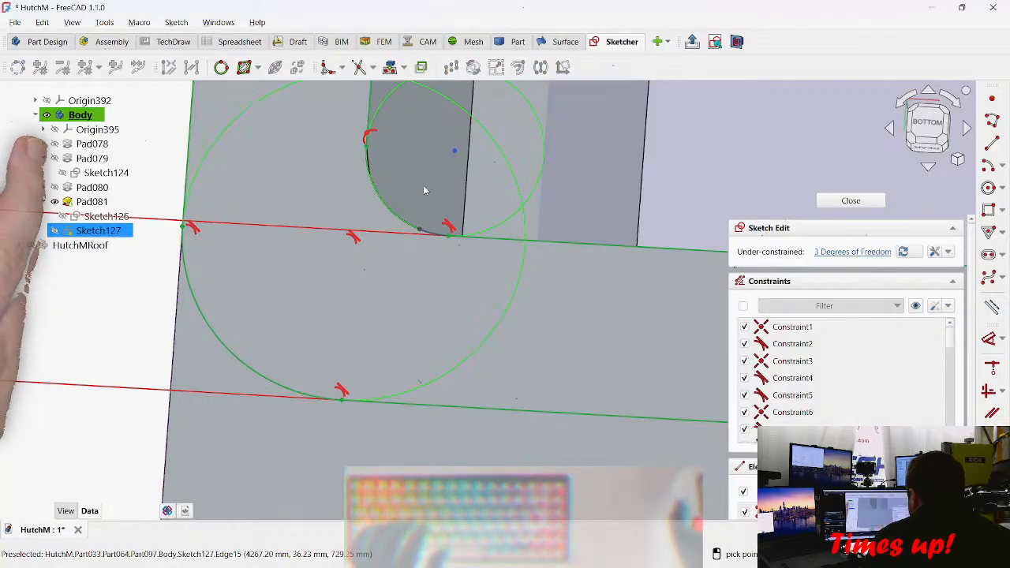
scroll(356, 140, up, 3)
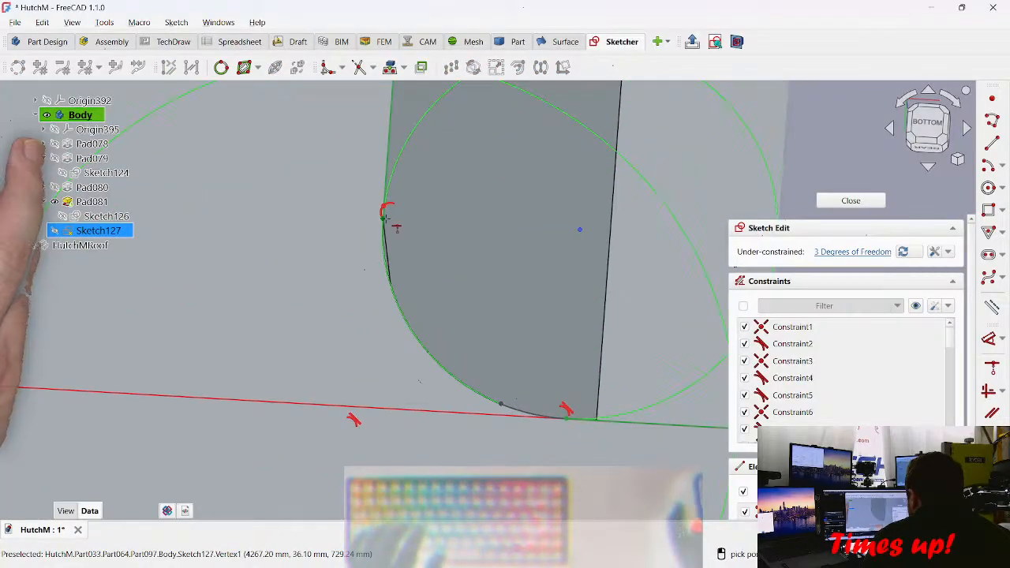
click(385, 218)
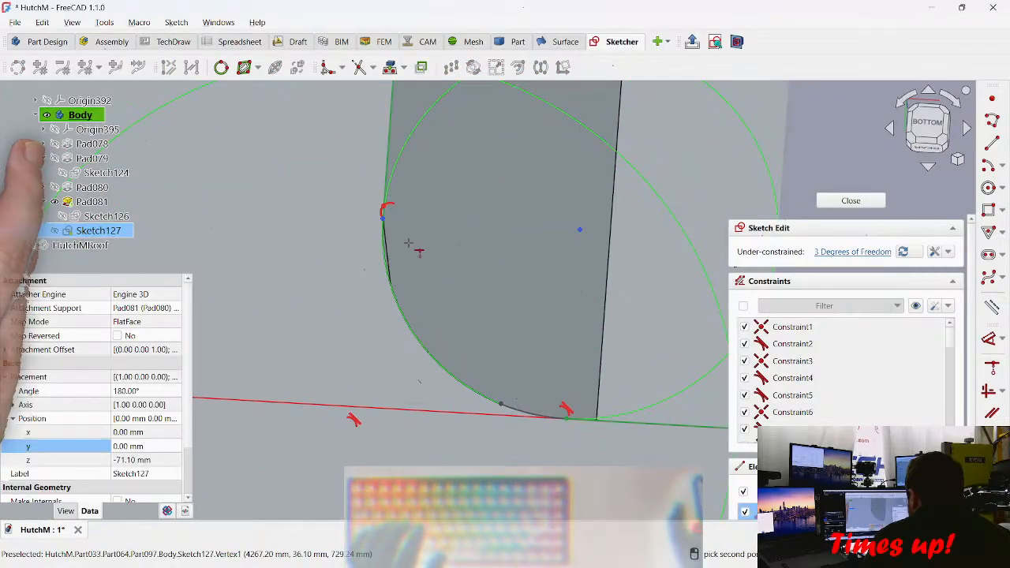
click(503, 409)
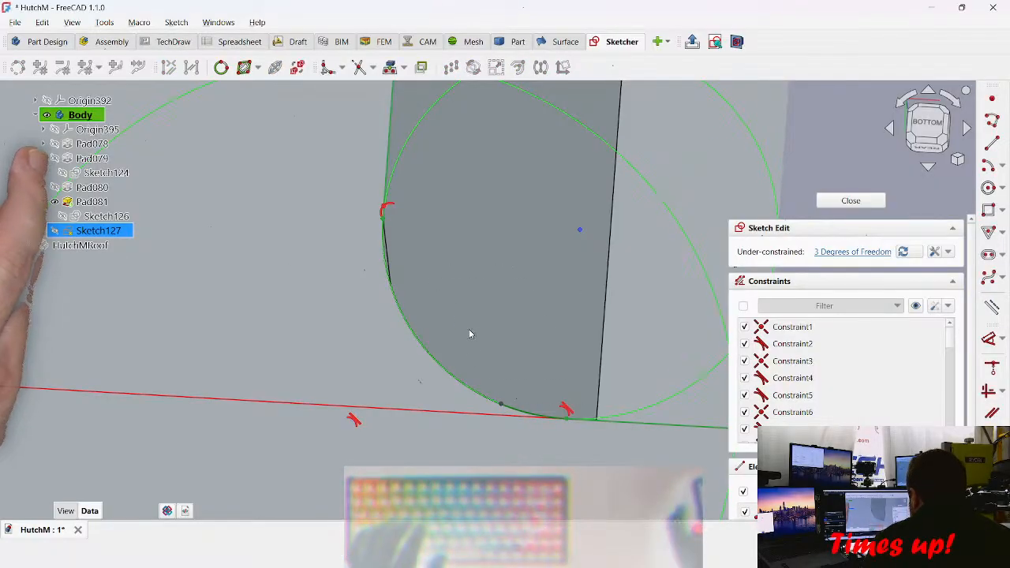
Step: Move the inner corner arc's loose end, try deleting constraints around the corner, and undo the deletion
mouse_move(429, 269)
middle_down()
mouse_move(430, 260)
mouse_move(478, 268)
mouse_move(443, 280)
mouse_move(405, 247)
middle_up()
drag(378, 233, 411, 303)
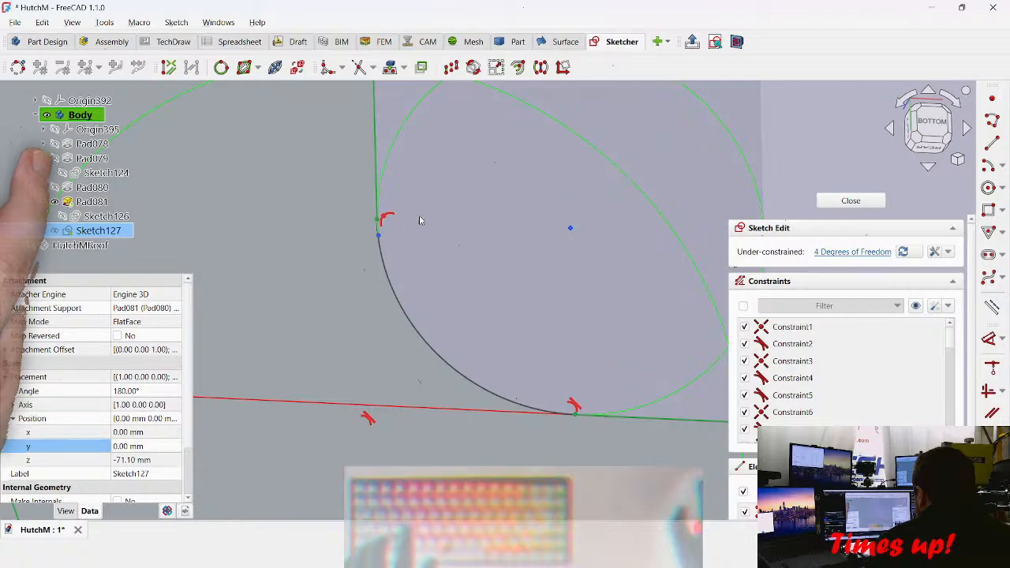
click(412, 194)
key(Delete)
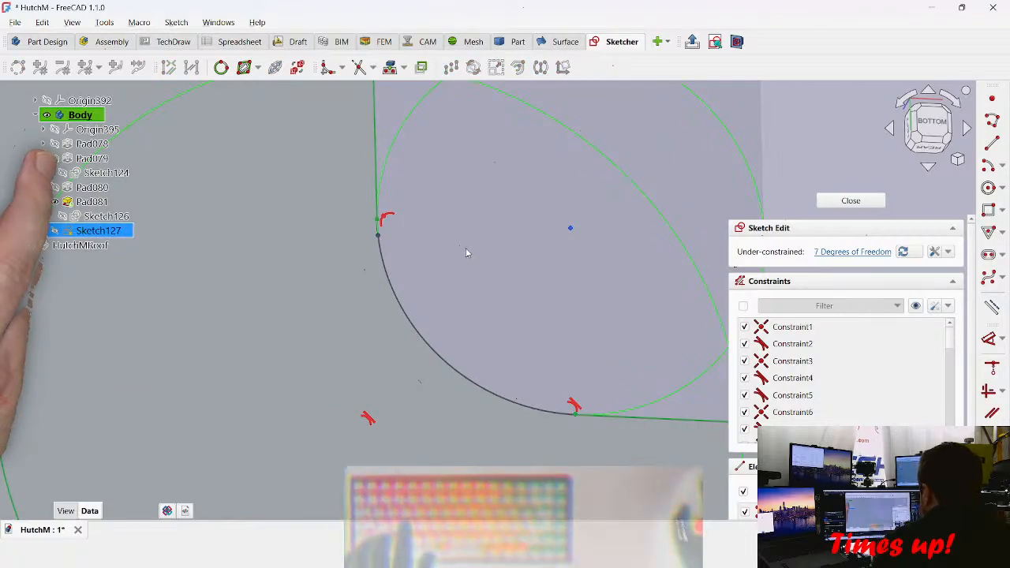
key(ctrl+z)
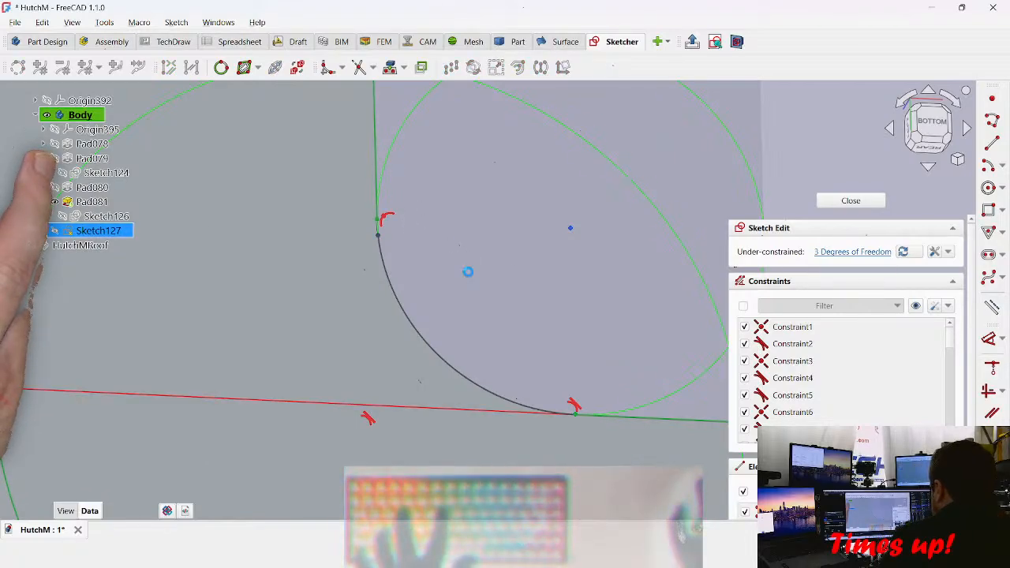
click(381, 240)
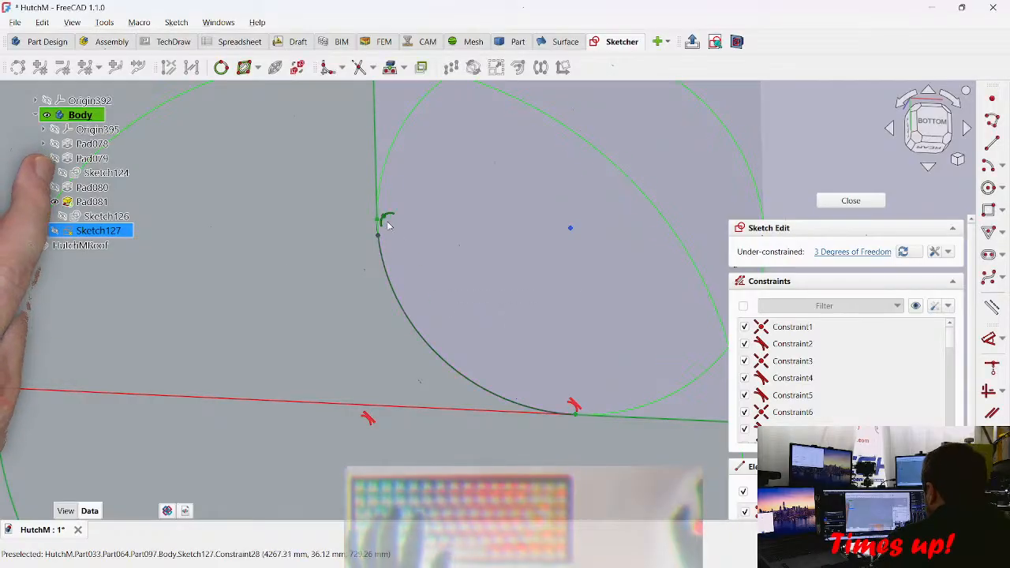
Step: Delete the constraints holding the inner lower-left arc to the vertical edge, including the point-on-object constraint, and separate the line's end
middle_drag(378, 249, 396, 183)
scroll(396, 183, down, 3)
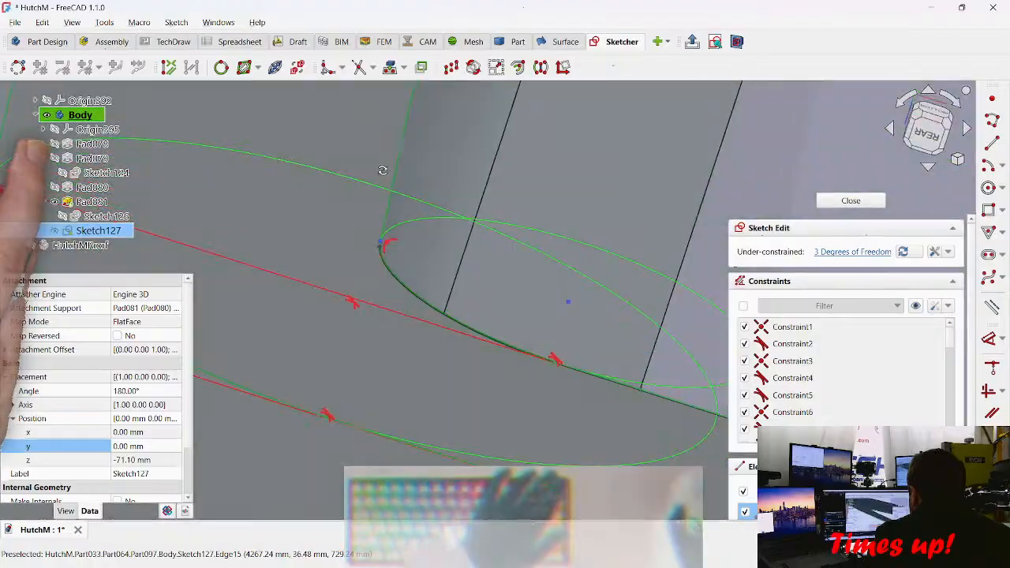
key(5)
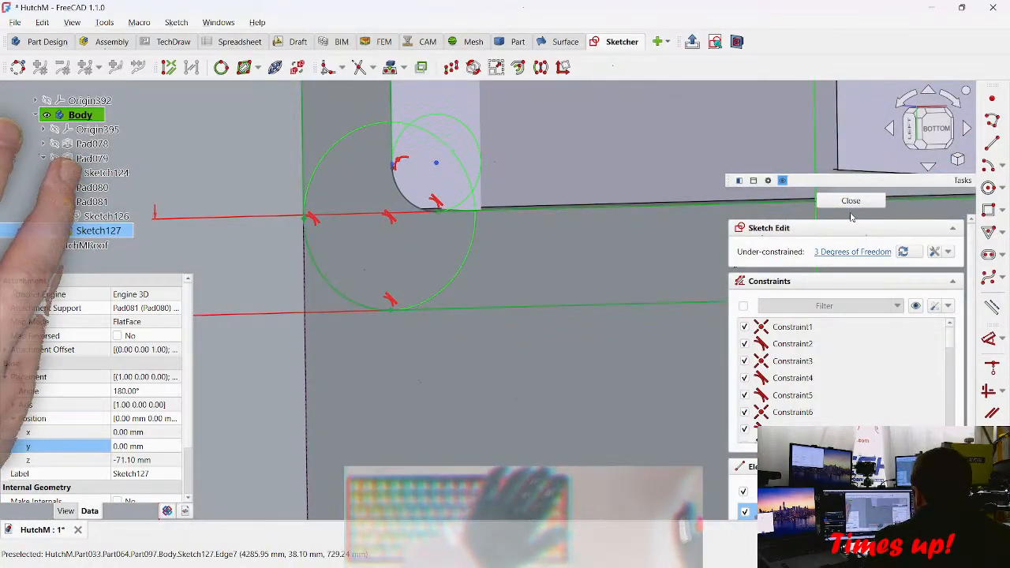
scroll(477, 196, up, 4)
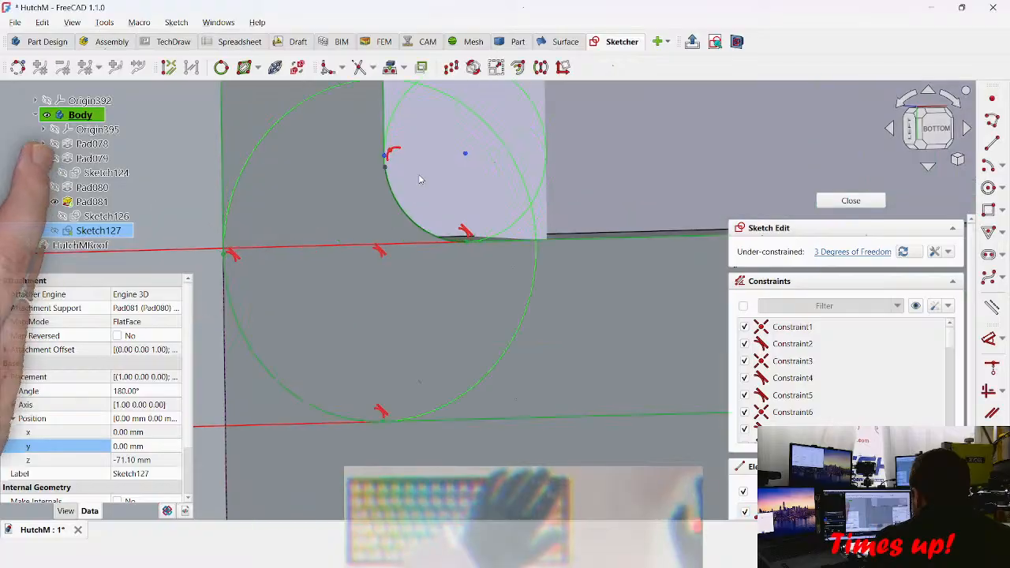
scroll(470, 203, up, 2)
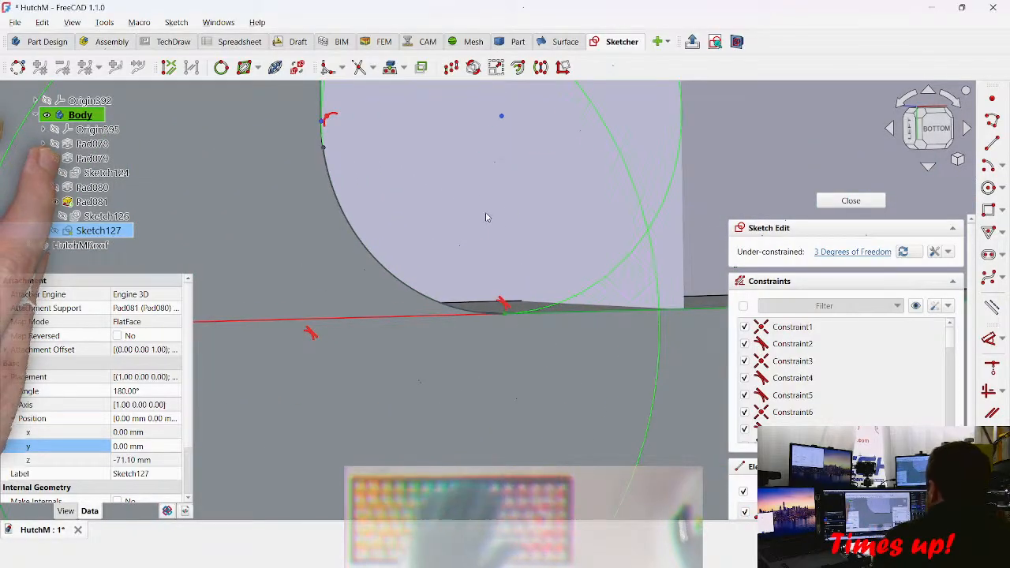
key(ctrl+c)
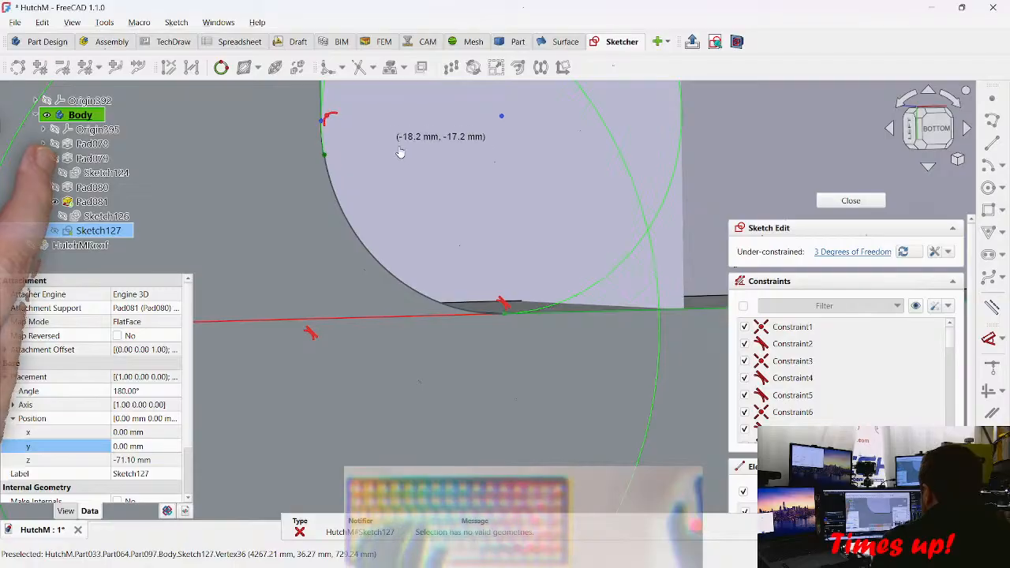
scroll(335, 140, up, 5)
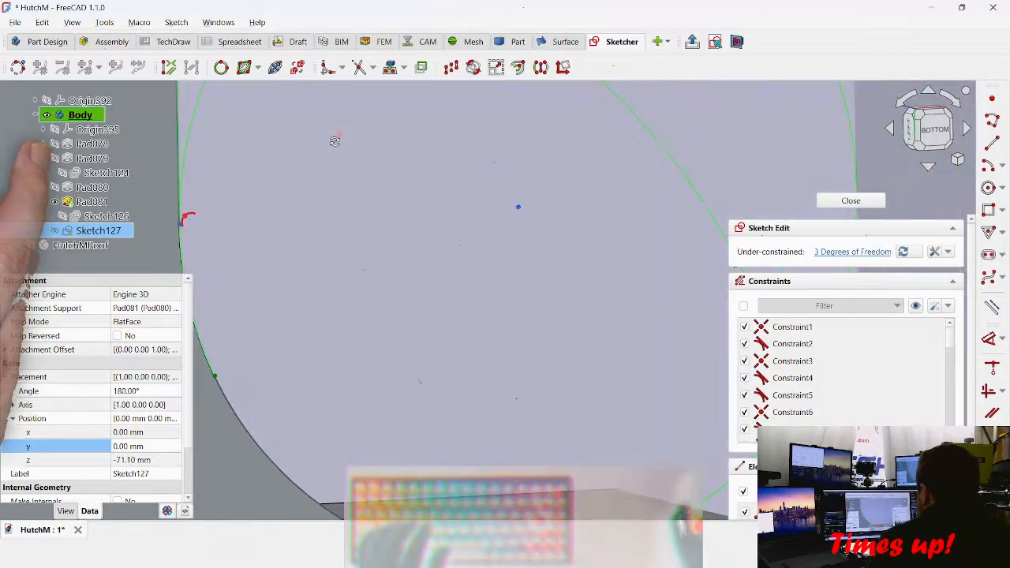
middle_drag(331, 209, 484, 247)
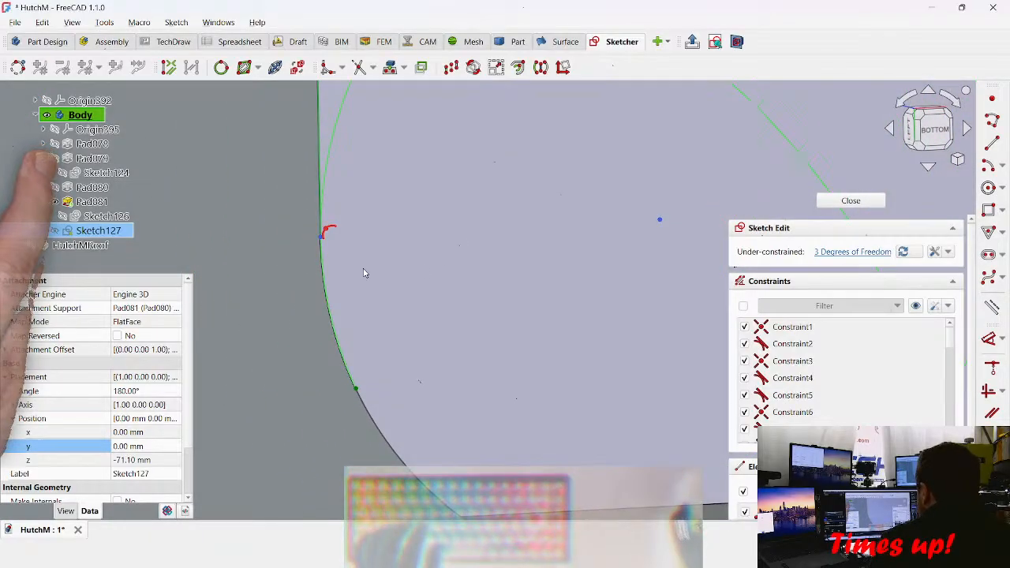
click(333, 231)
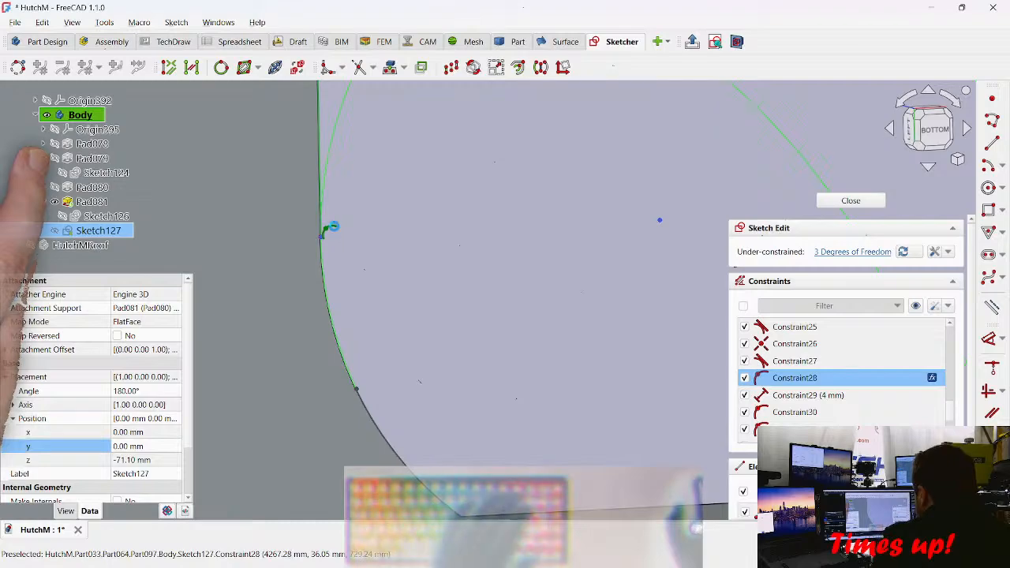
key(Delete)
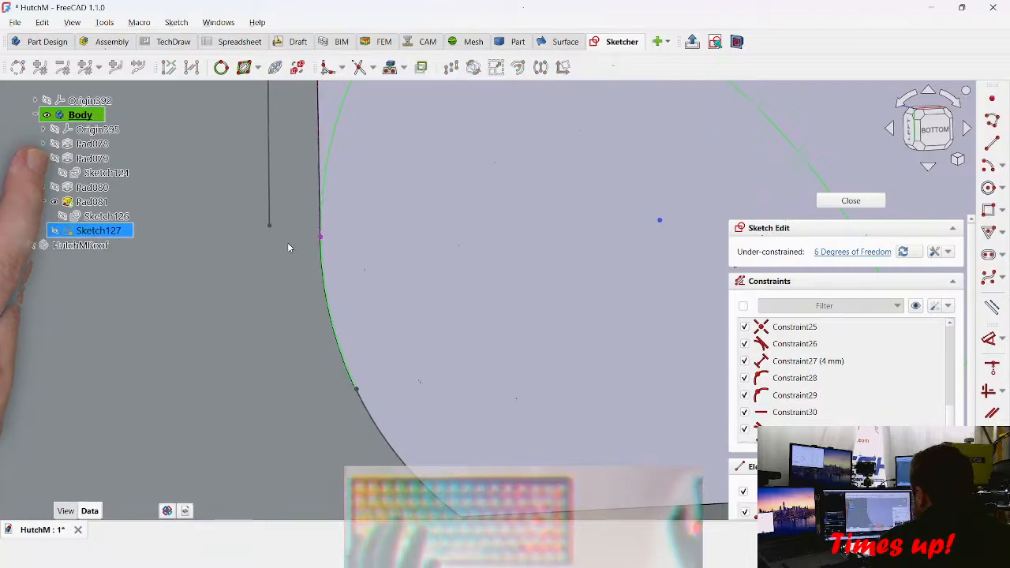
Step: Try a tangent constraint between the inner lower-left arc's loose end and the projected corner point, and undo it
scroll(324, 242, down, 3)
middle_drag(326, 237, 357, 271)
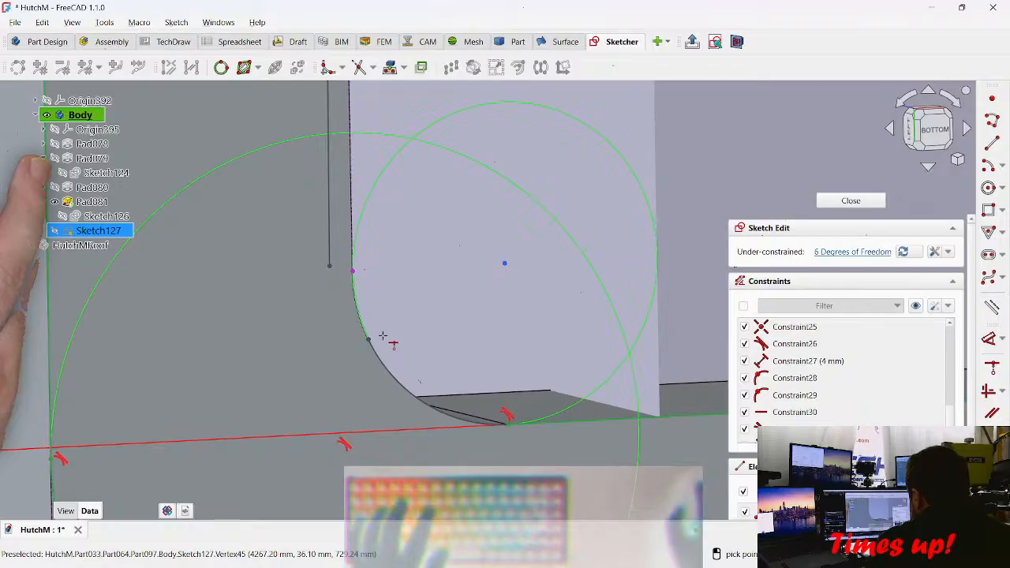
click(369, 338)
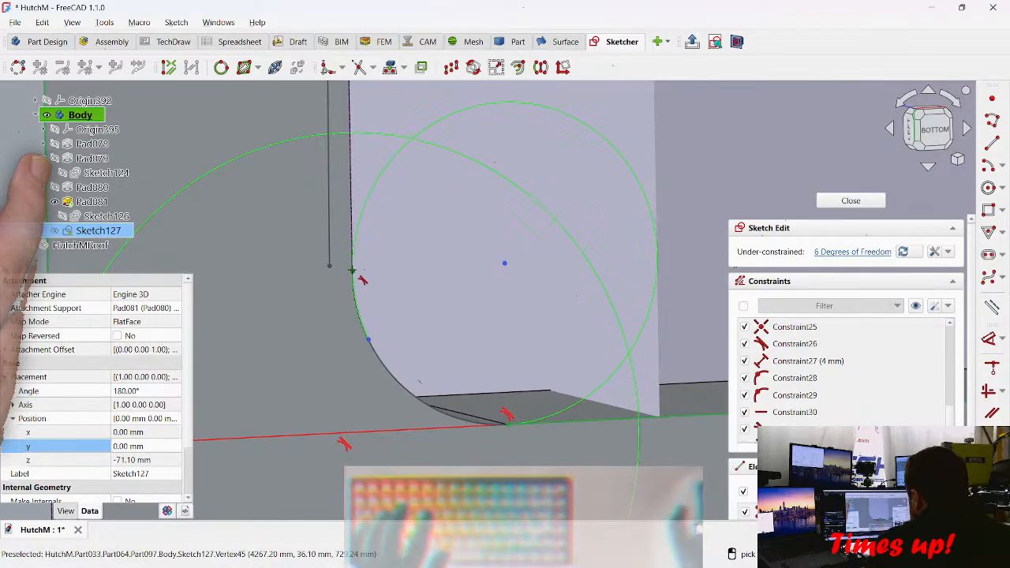
click(352, 270)
key(c)
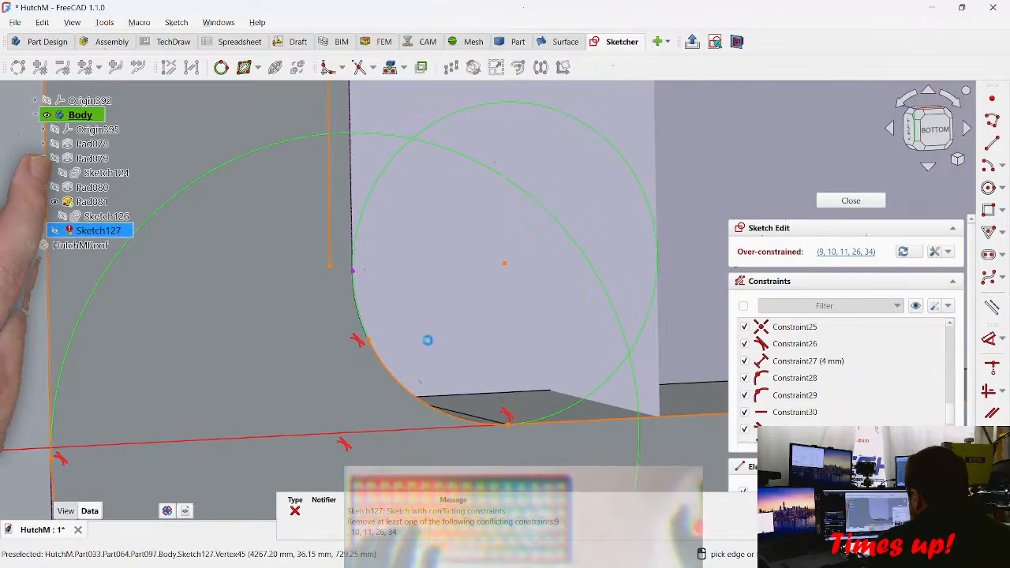
key(ctrl+z)
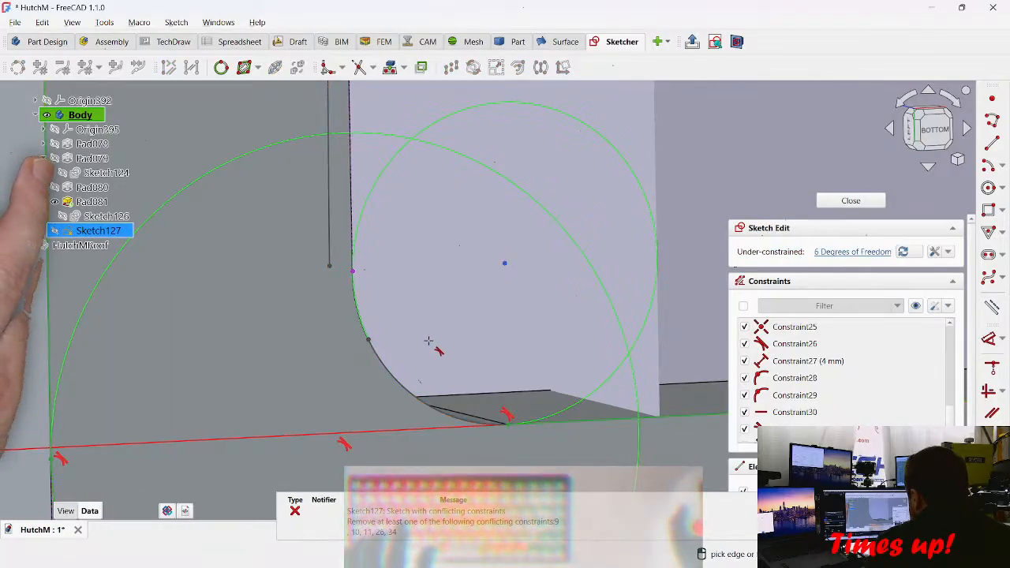
Step: Join the inner lower-left arc's loose end to the lower end of the detached vertical line with a tangent constraint
click(368, 337)
click(330, 265)
key(t)
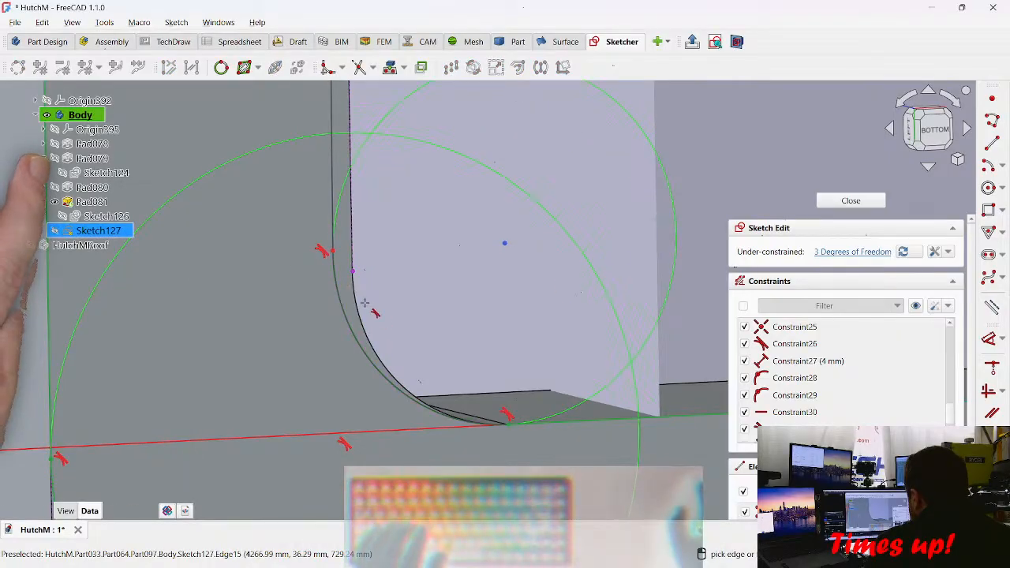
Step: Try to constrain the new arc-to-line joint to the projected corner point, and undo the attempt
click(332, 251)
click(353, 272)
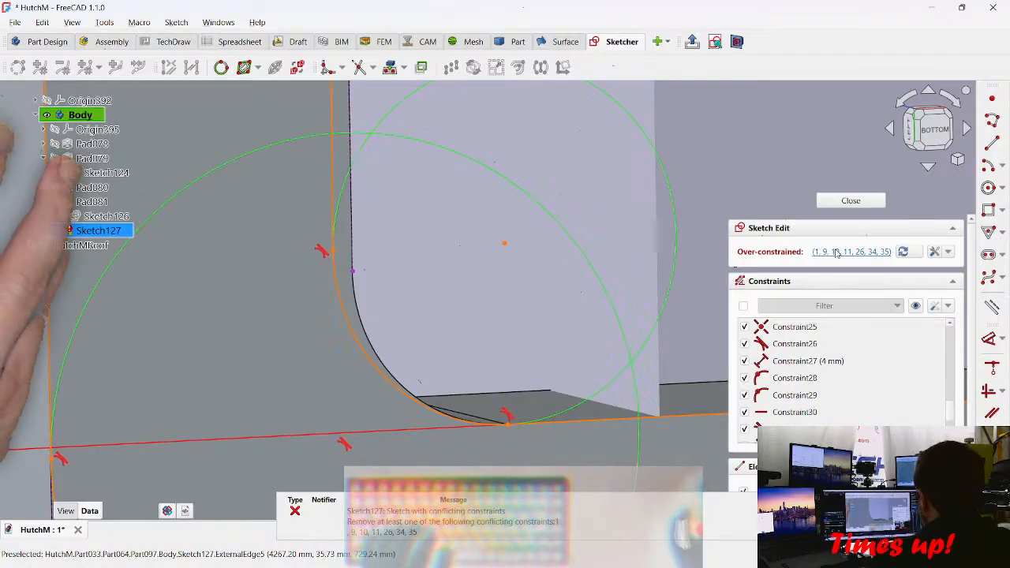
key(ctrl+z)
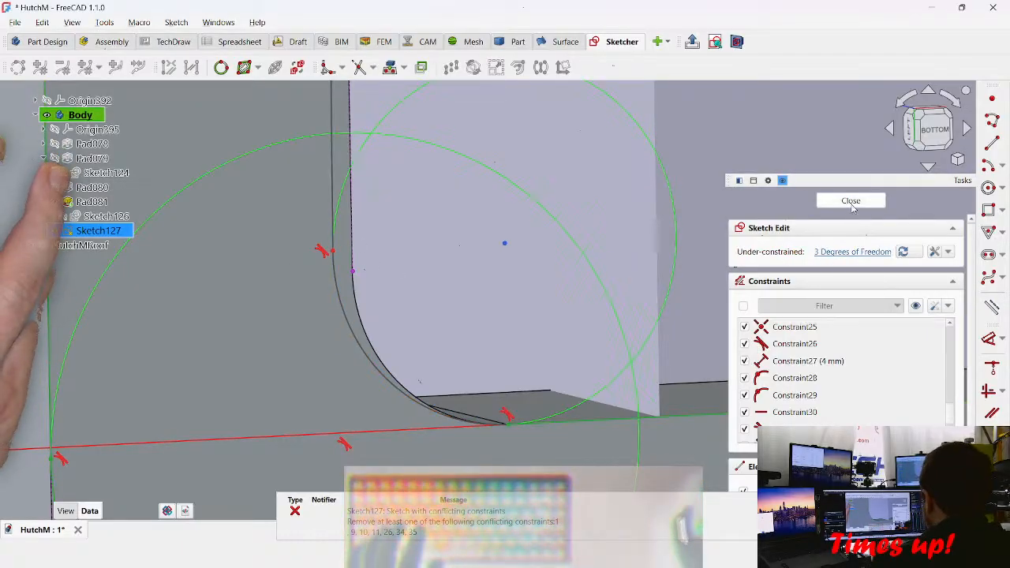
Step: Close Sketch127, try to pad it, and cancel the pad
click(851, 201)
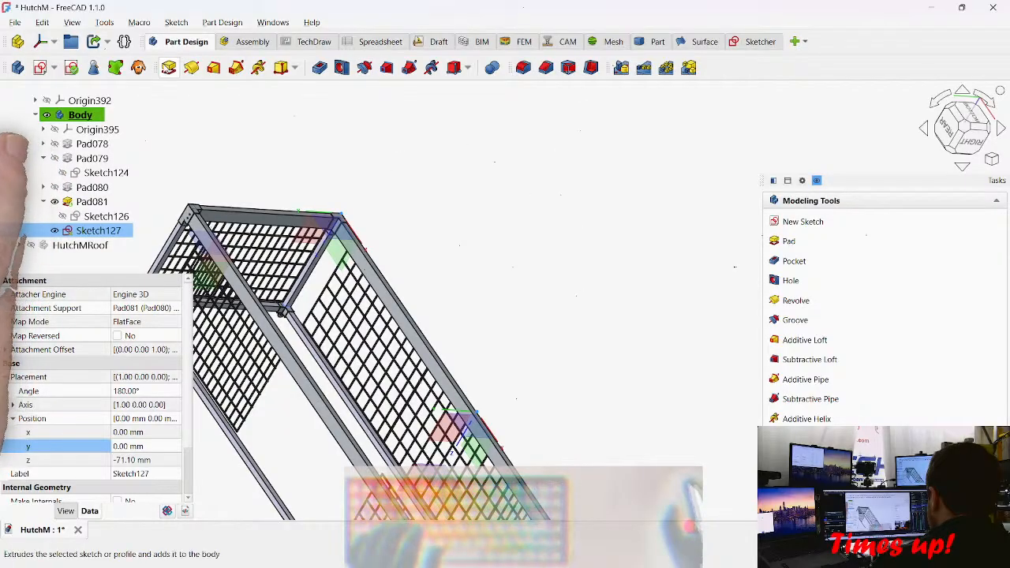
click(168, 68)
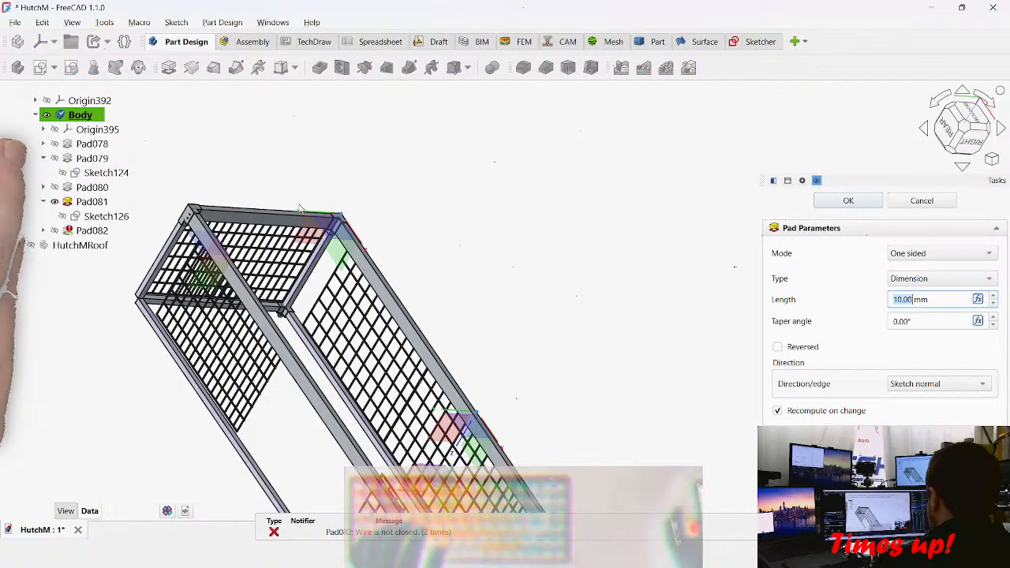
click(915, 202)
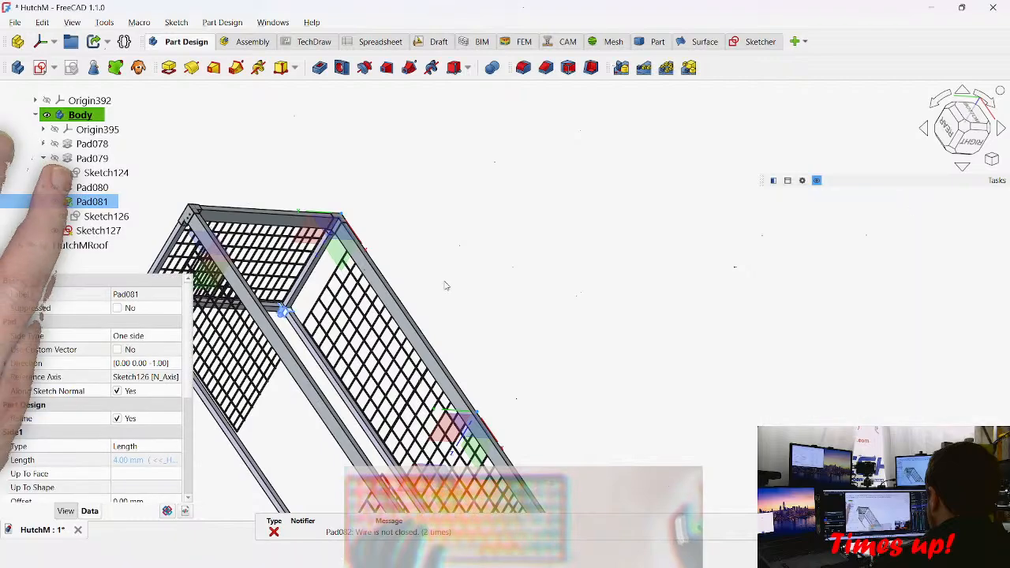
Step: Reopen Sketch127 and delete the tangent constraint between the outer lower-left arc and the outer vertical edge, pulling their ends apart
double_click(98, 230)
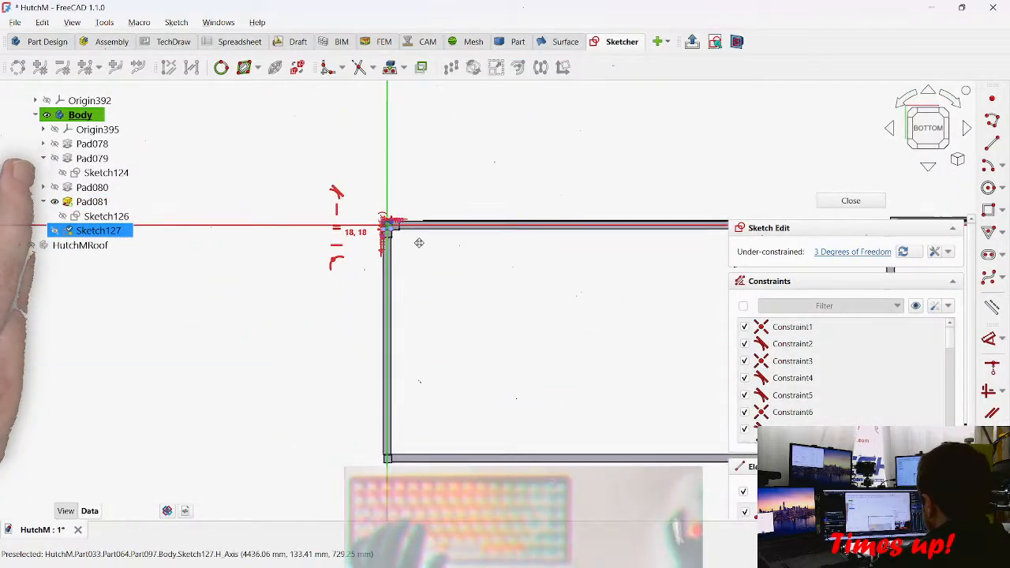
scroll(476, 179, up, 8)
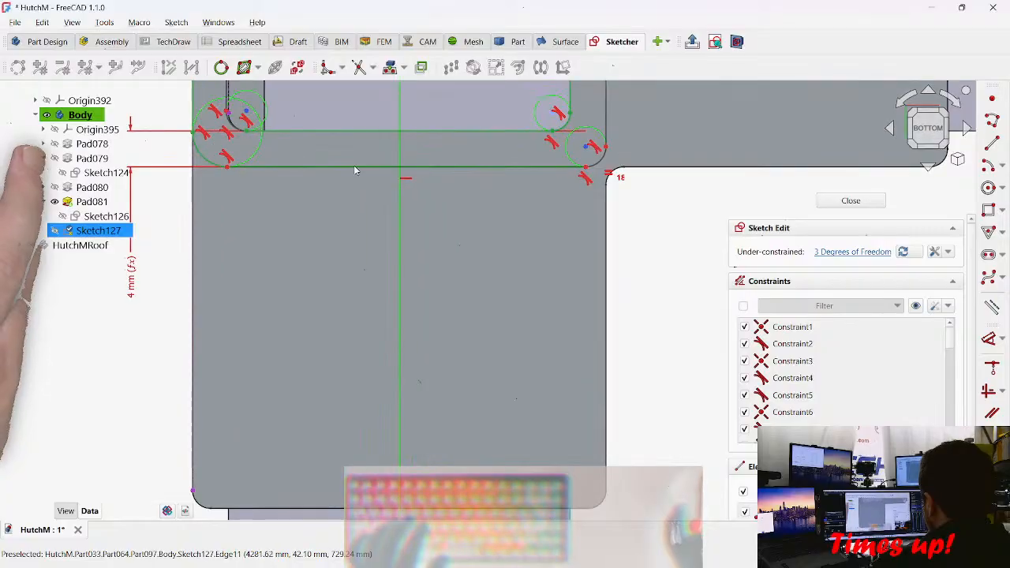
scroll(357, 229, up, 5)
scroll(360, 221, down, 4)
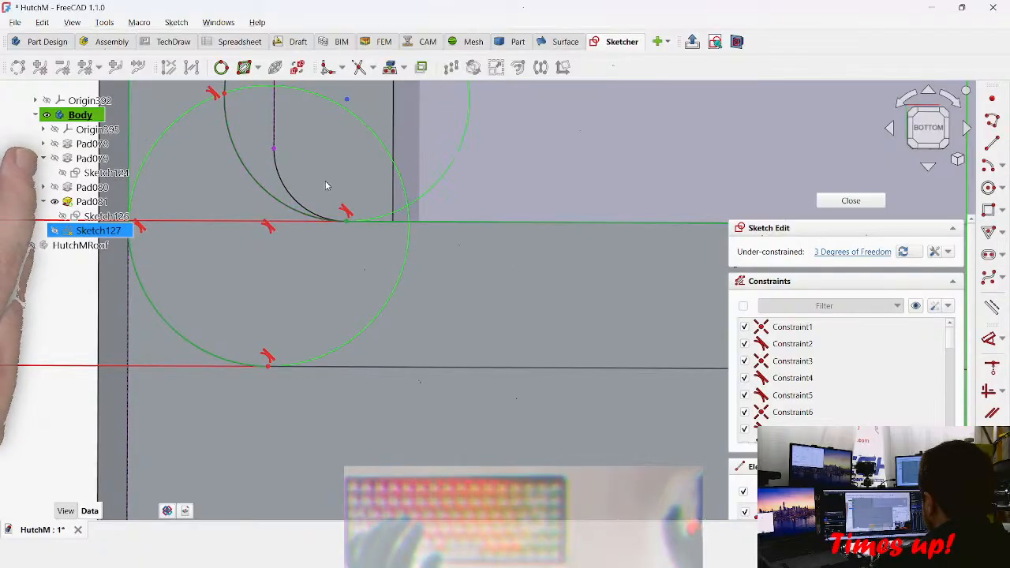
middle_drag(302, 118, 313, 255)
scroll(313, 257, down, 2)
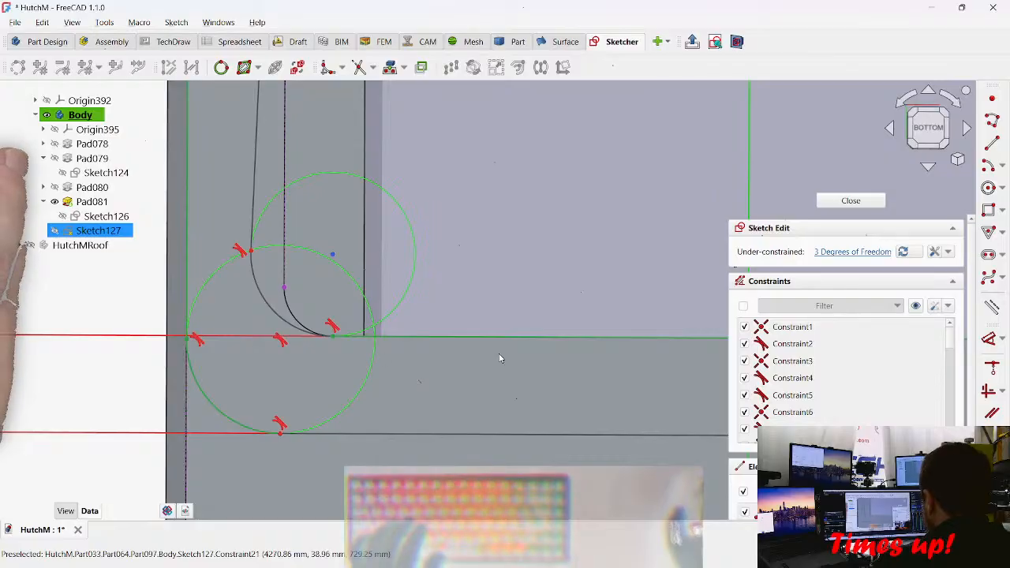
scroll(485, 347, down, 3)
scroll(297, 377, up, 4)
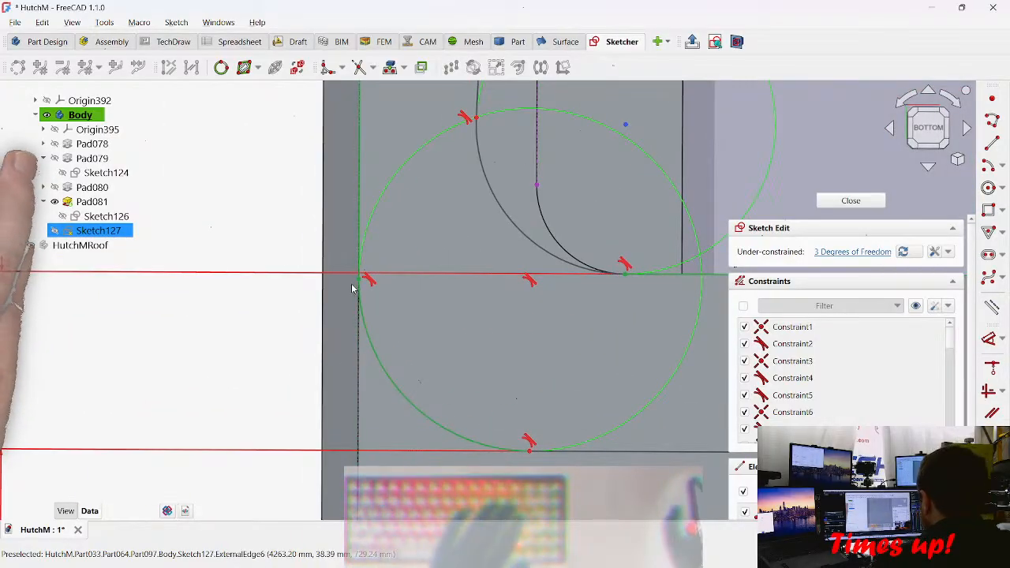
drag(357, 283, 394, 288)
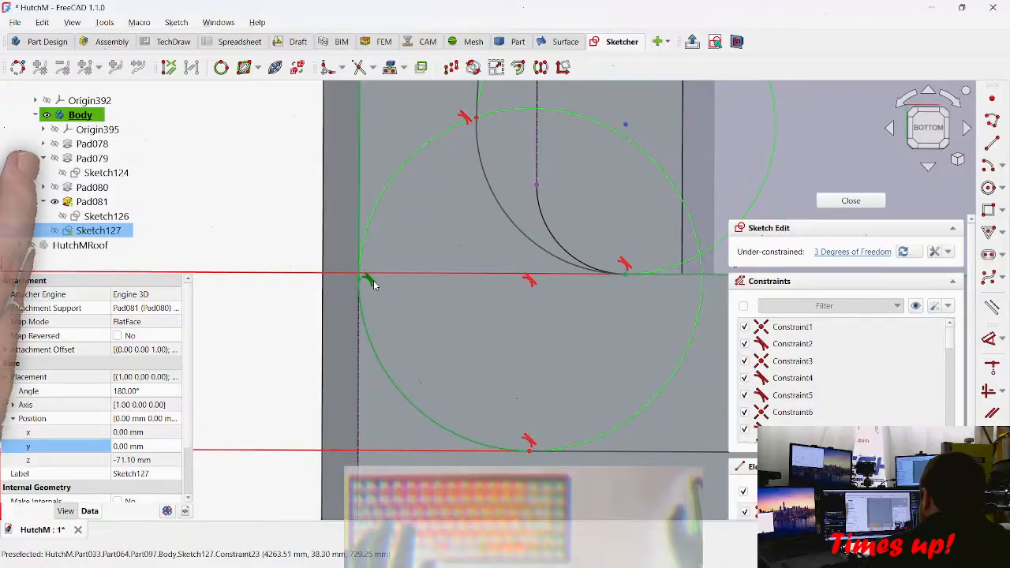
key(Delete)
mouse_move(360, 282)
mouse_down()
mouse_move(382, 285)
mouse_move(361, 283)
mouse_up()
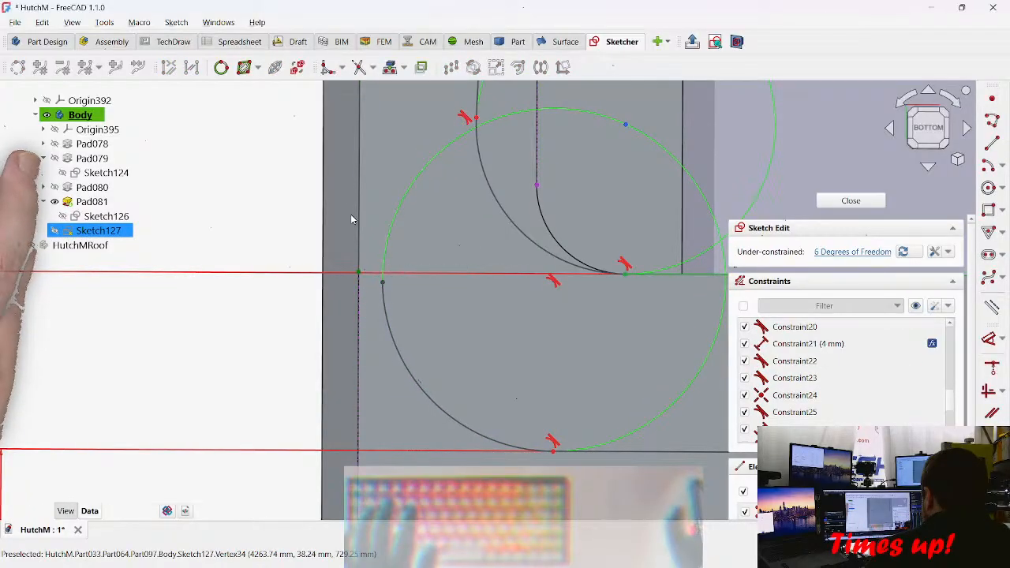
Step: Delete the tangent constraint at the lower end of the outer upper-left arc and move the vertical line's end inward
scroll(355, 235, down, 6)
scroll(337, 342, up, 6)
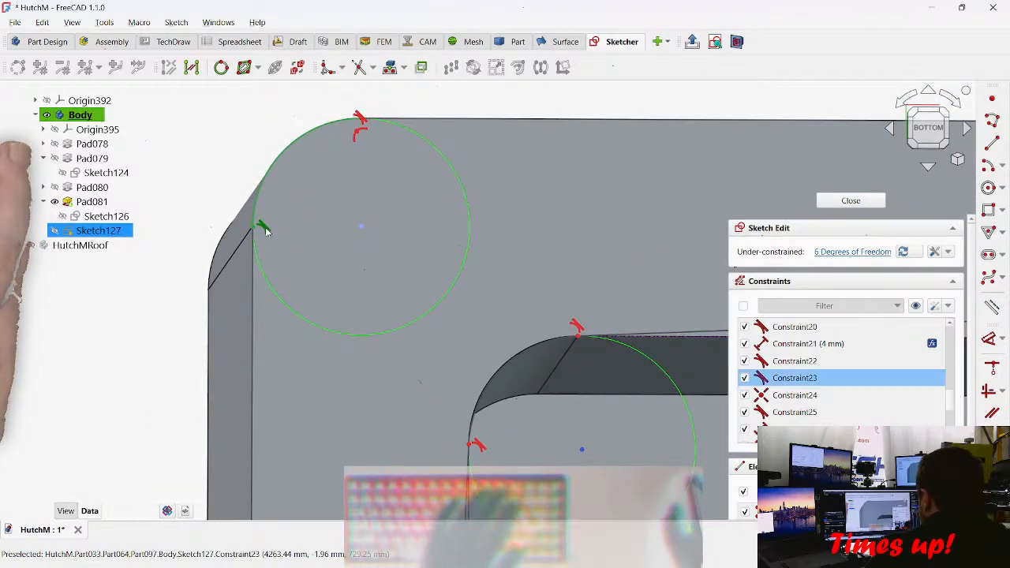
click(262, 225)
key(Delete)
drag(257, 227, 280, 229)
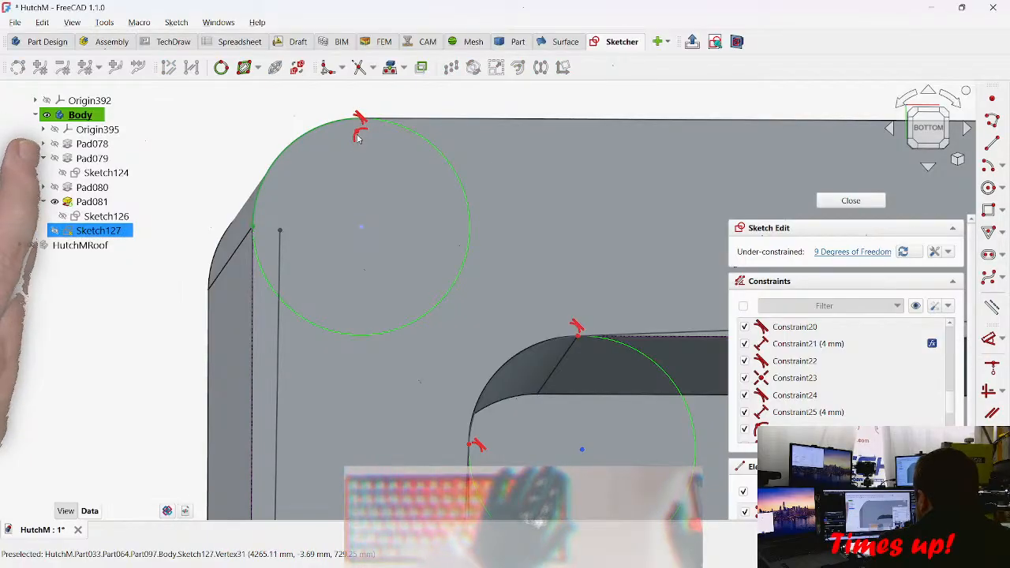
Step: Examine the tangent and point-on-object constraints where the outer upper-left arc meets the top edge
scroll(363, 138, up, 5)
middle_drag(355, 165, 347, 334)
scroll(360, 257, up, 5)
click(365, 269)
click(365, 269)
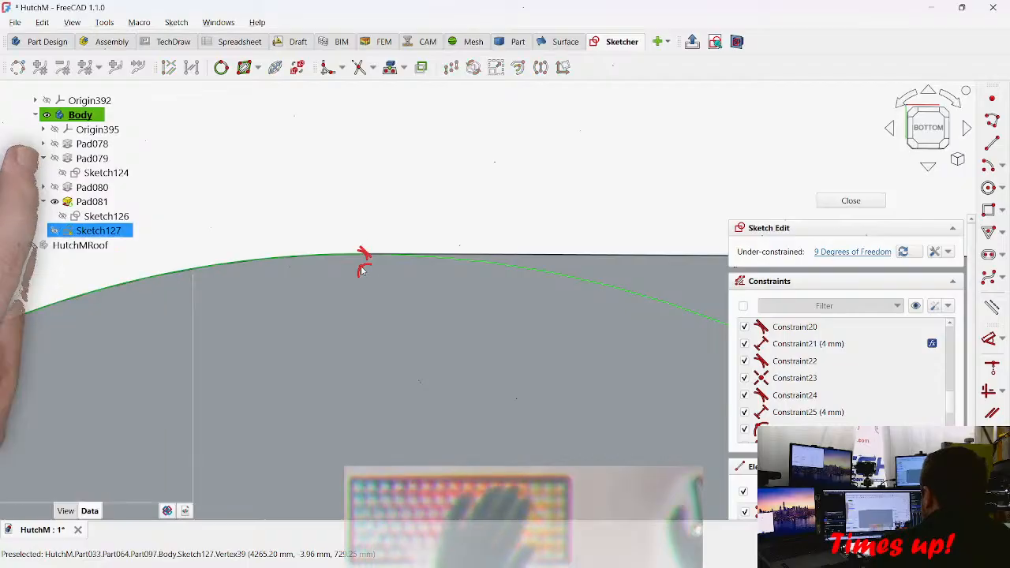
right_click(493, 161)
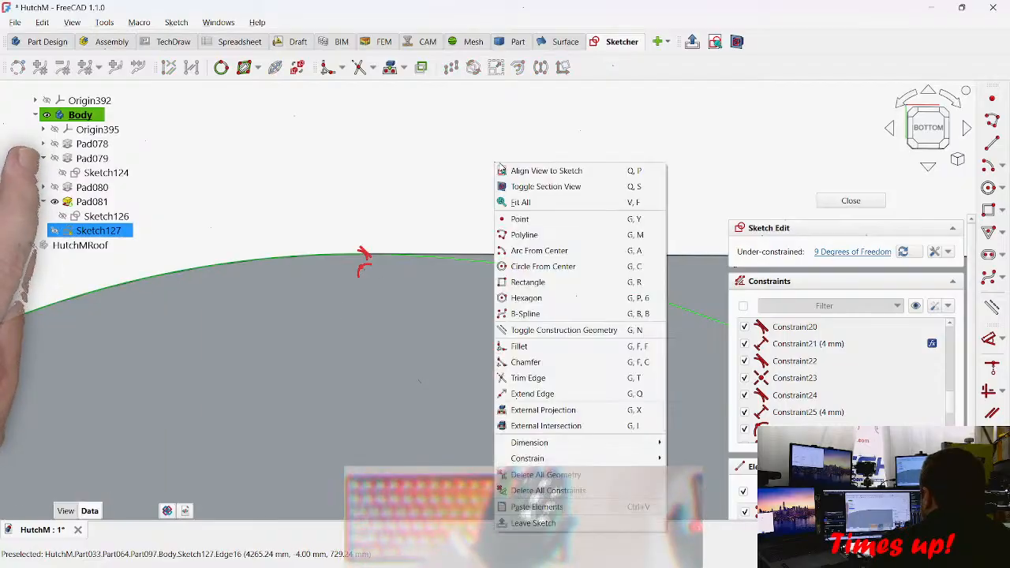
click(740, 165)
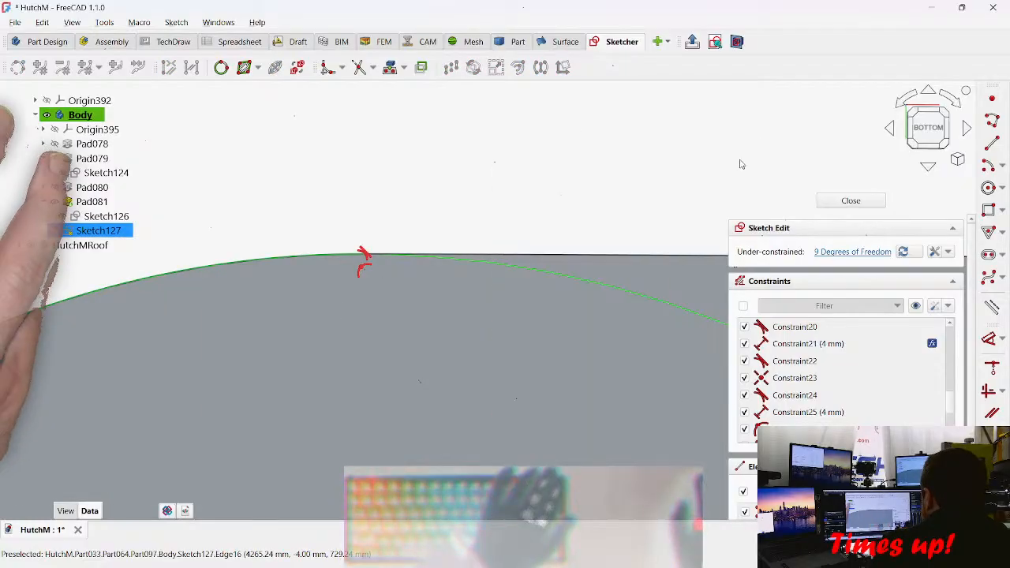
click(364, 256)
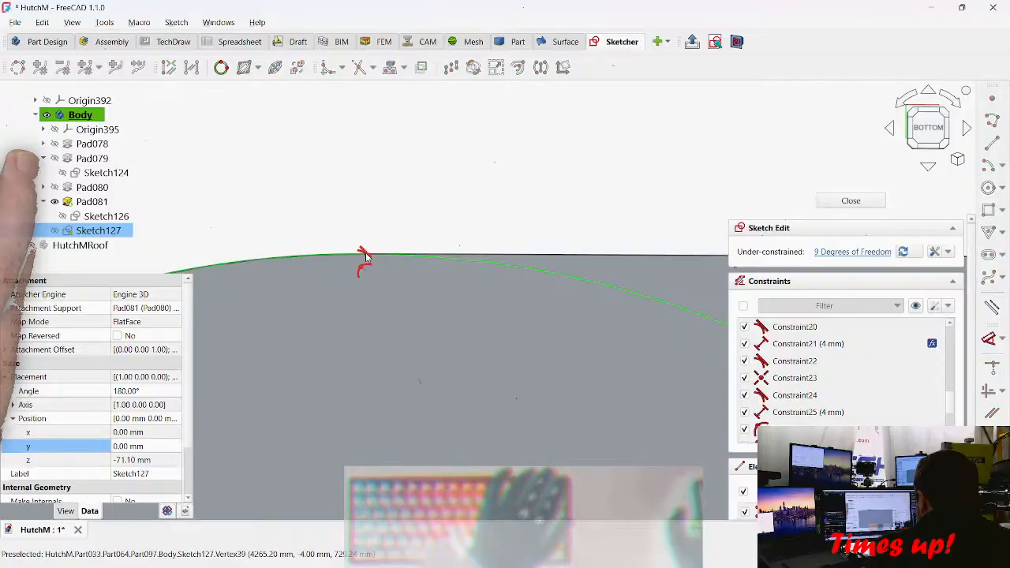
click(363, 281)
click(365, 256)
click(374, 288)
scroll(374, 289, down, 5)
scroll(314, 220, up, 10)
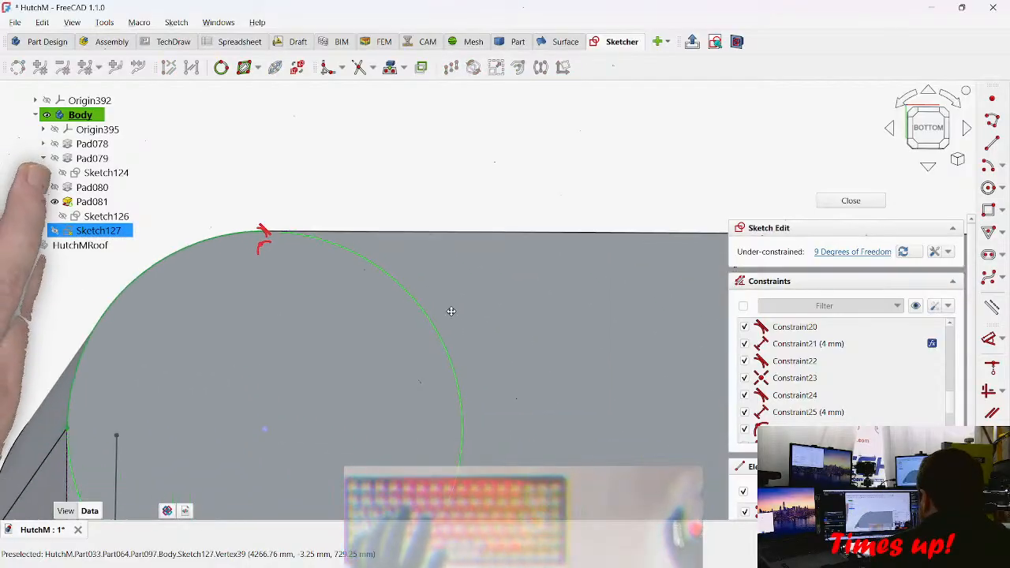
Step: Delete the tangent constraint between the inner upper-right arc and its vertical edge, and pull their ends away from the corner
scroll(413, 229, down, 6)
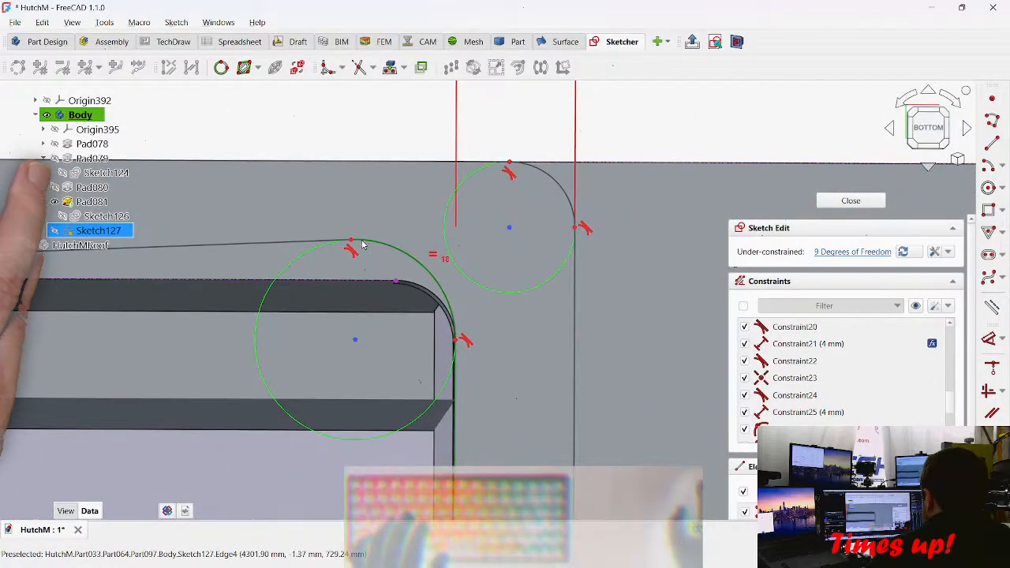
mouse_move(462, 342)
mouse_down()
mouse_move(484, 346)
mouse_move(459, 316)
mouse_move(477, 305)
mouse_move(435, 295)
mouse_move(444, 292)
mouse_move(435, 284)
mouse_move(455, 338)
mouse_move(481, 317)
mouse_move(469, 314)
mouse_up()
click(469, 343)
key(Delete)
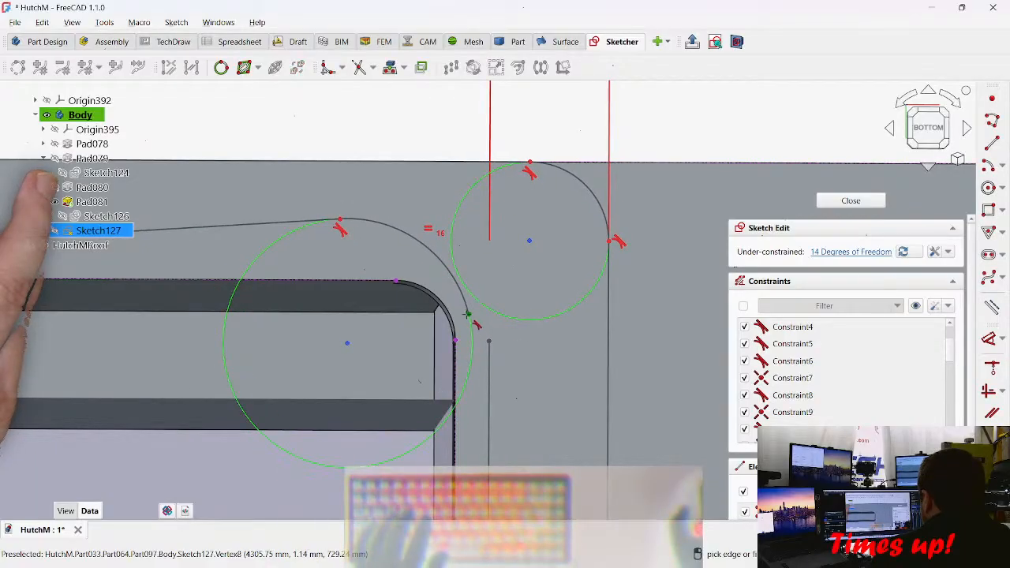
Step: Make the inner upper-right arc tangent to the upper end of the inner vertical edge
click(489, 343)
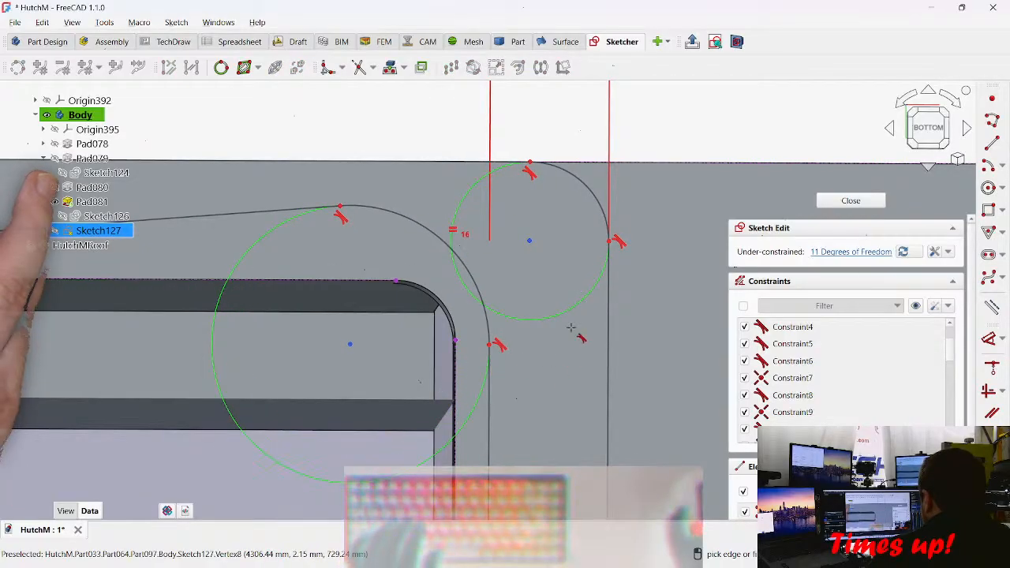
key(Escape)
Step: Delete the tangent constraint at the top end of the outer upper-right arc
drag(529, 172, 541, 208)
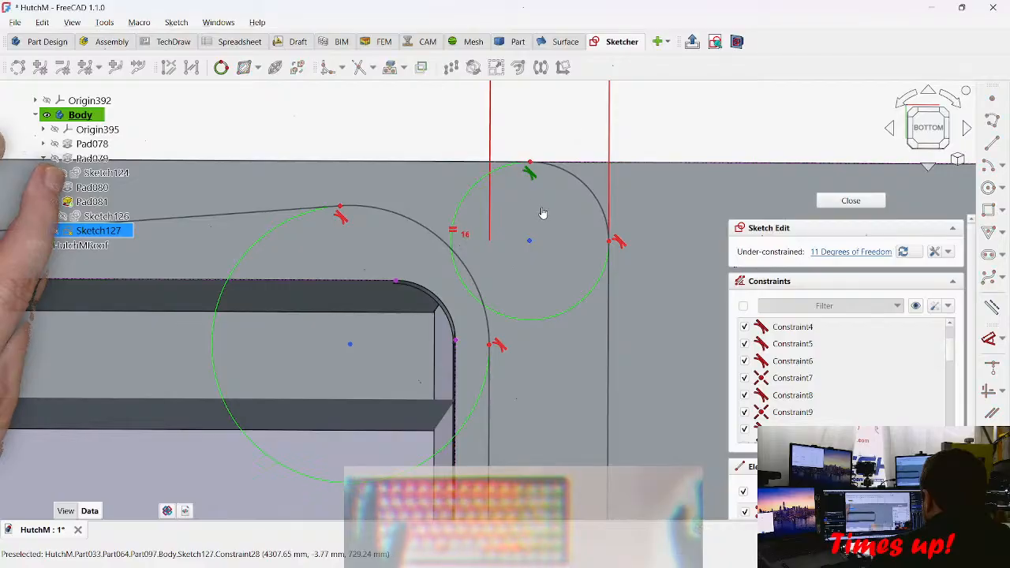
drag(531, 167, 543, 190)
click(535, 167)
key(Delete)
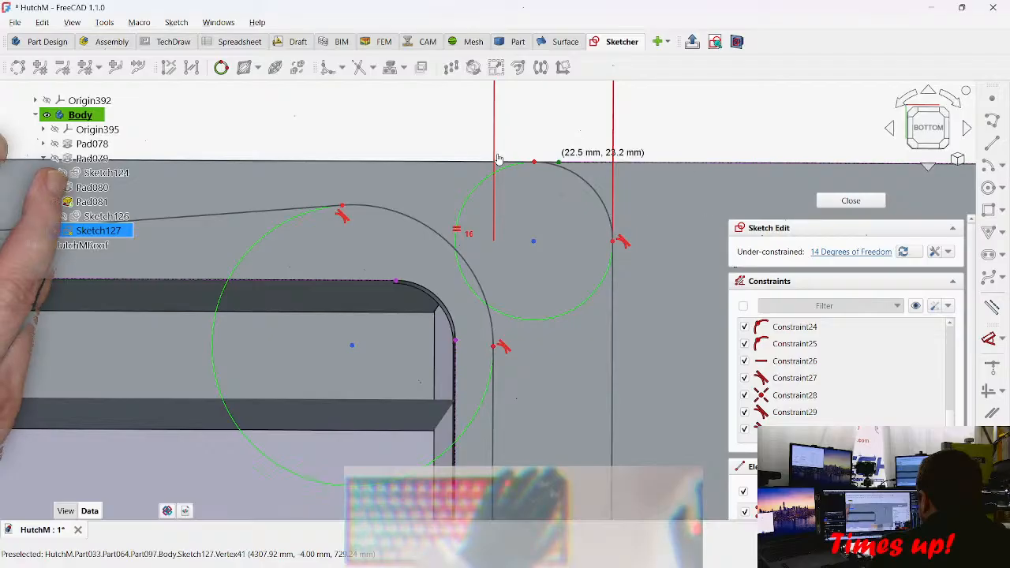
Step: Pull the outer upper-right arc's top end below the top edge and slide the loose point along that edge
mouse_move(459, 162)
mouse_down()
mouse_move(521, 166)
mouse_move(548, 217)
mouse_move(541, 193)
mouse_move(593, 180)
mouse_move(470, 172)
mouse_move(461, 156)
mouse_up()
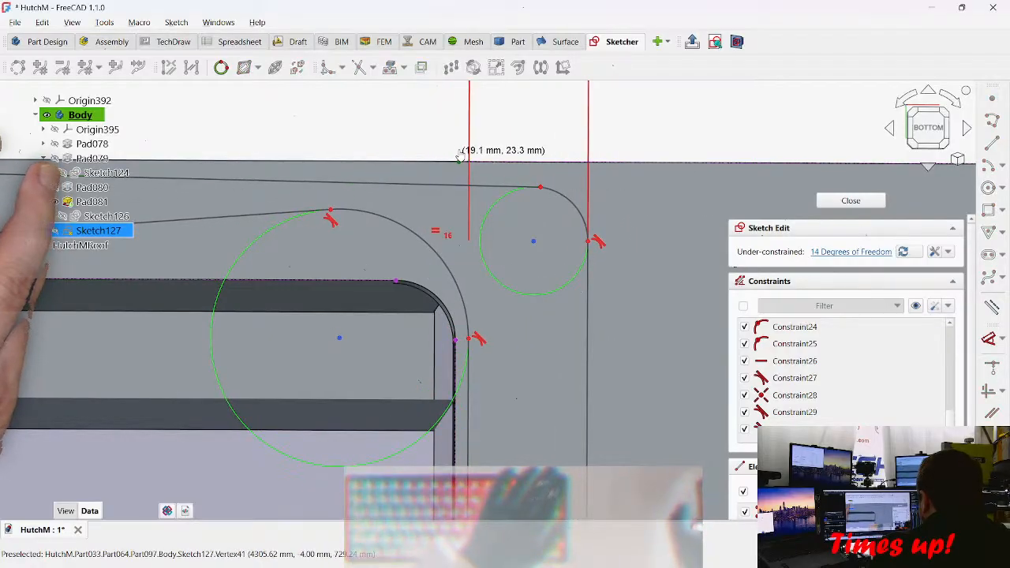
drag(446, 118, 448, 123)
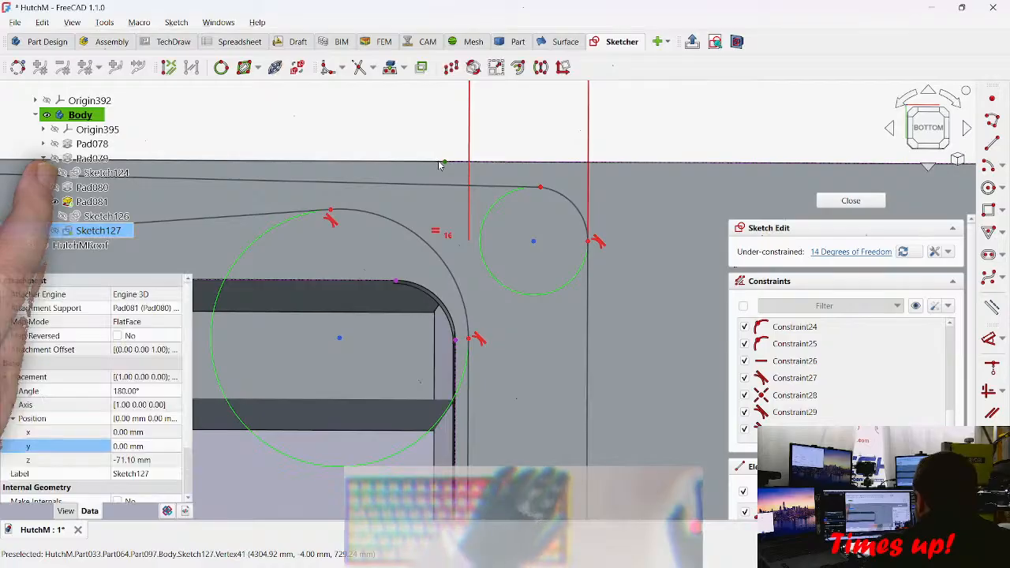
click(445, 162)
click(445, 163)
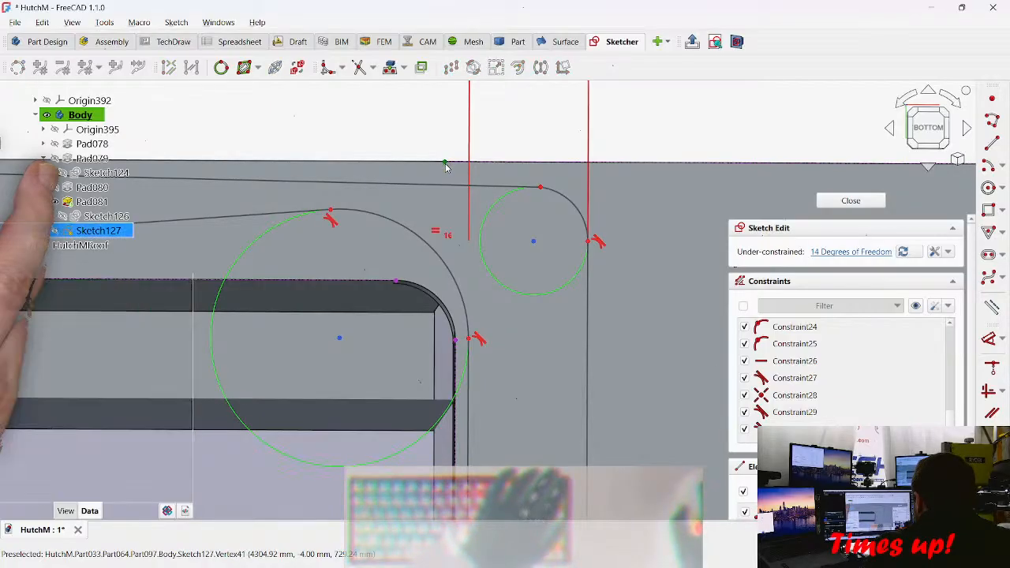
scroll(443, 162, up, 1)
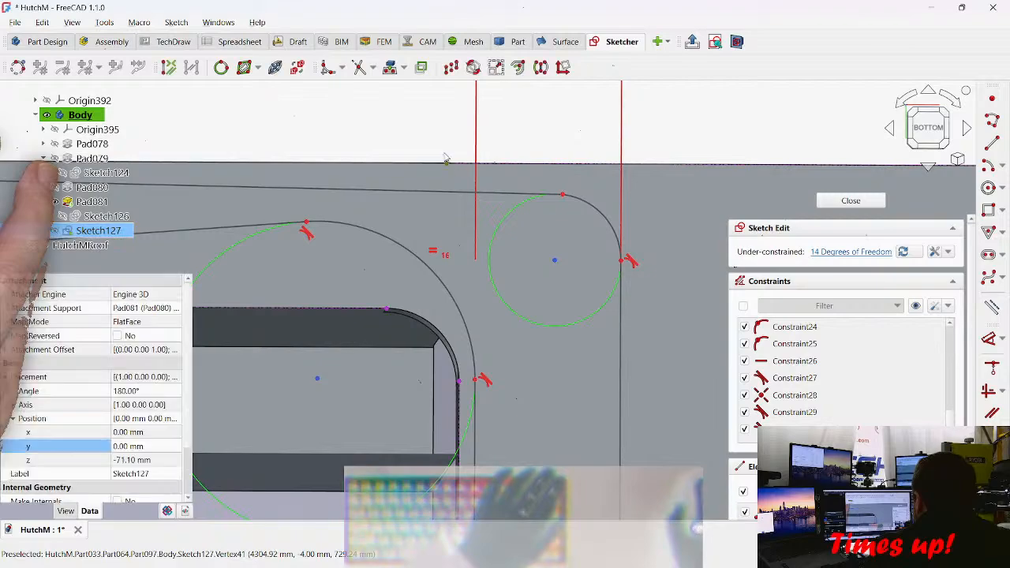
drag(432, 146, 456, 174)
click(446, 164)
key(Escape)
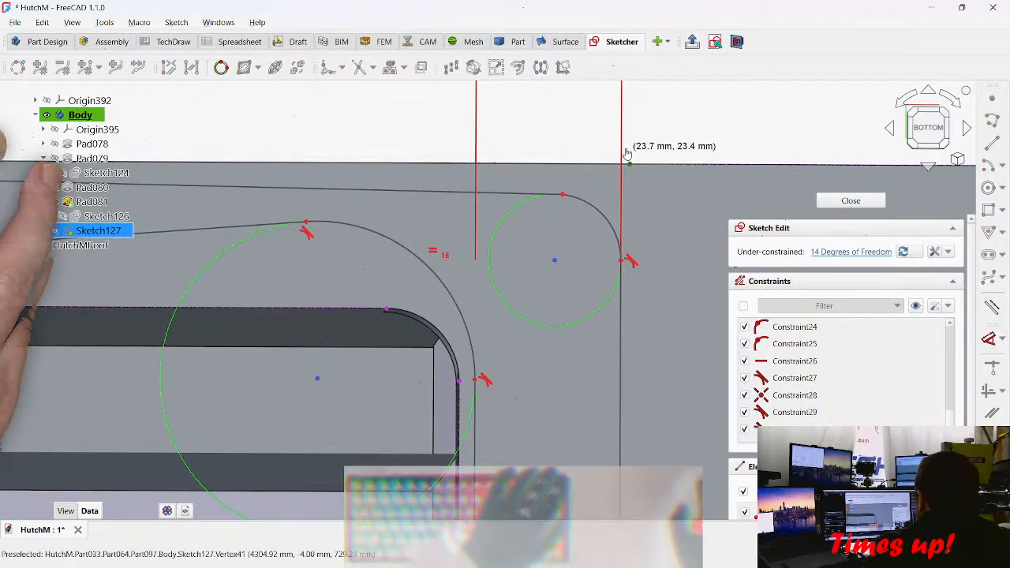
Step: Pull the outer upper-right arc's top end above the top edge and delete the loose point lying on that edge
scroll(587, 181, down, 5)
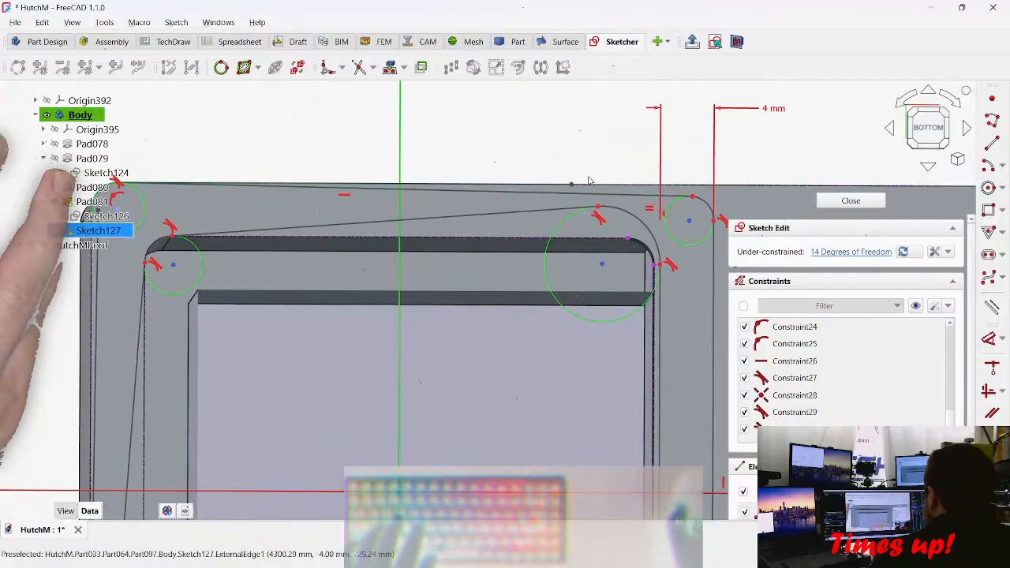
scroll(552, 198, down, 2)
mouse_move(557, 196)
mouse_down()
mouse_move(552, 175)
mouse_move(261, 197)
mouse_move(557, 165)
mouse_move(592, 177)
mouse_up()
scroll(593, 181, up, 2)
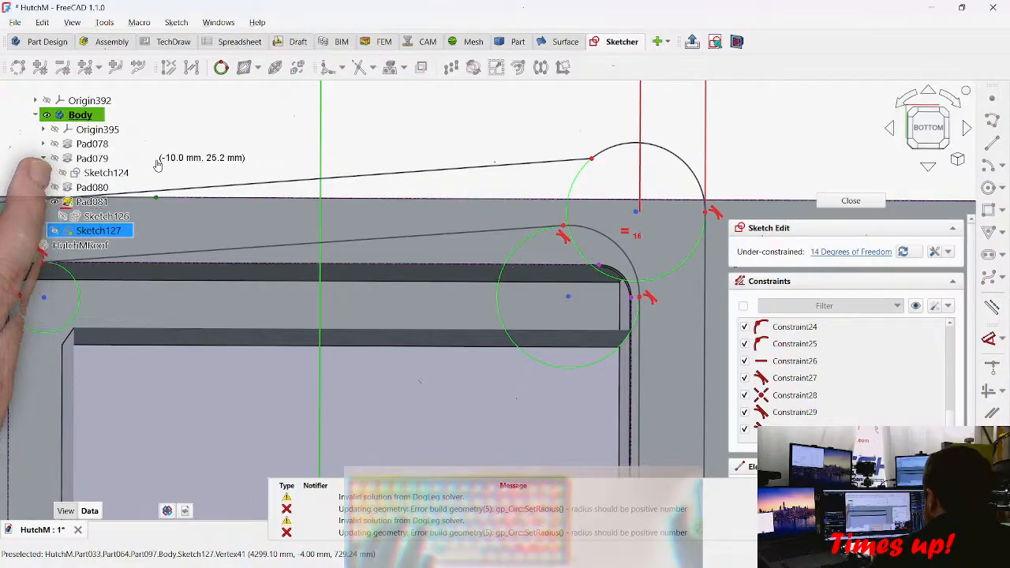
scroll(235, 164, down, 4)
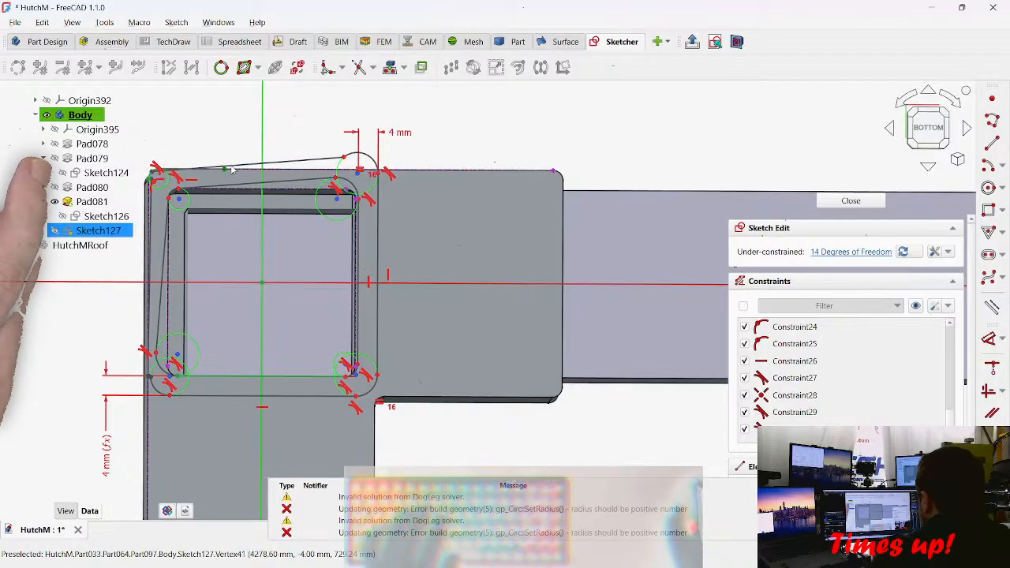
key(ctrl+z)
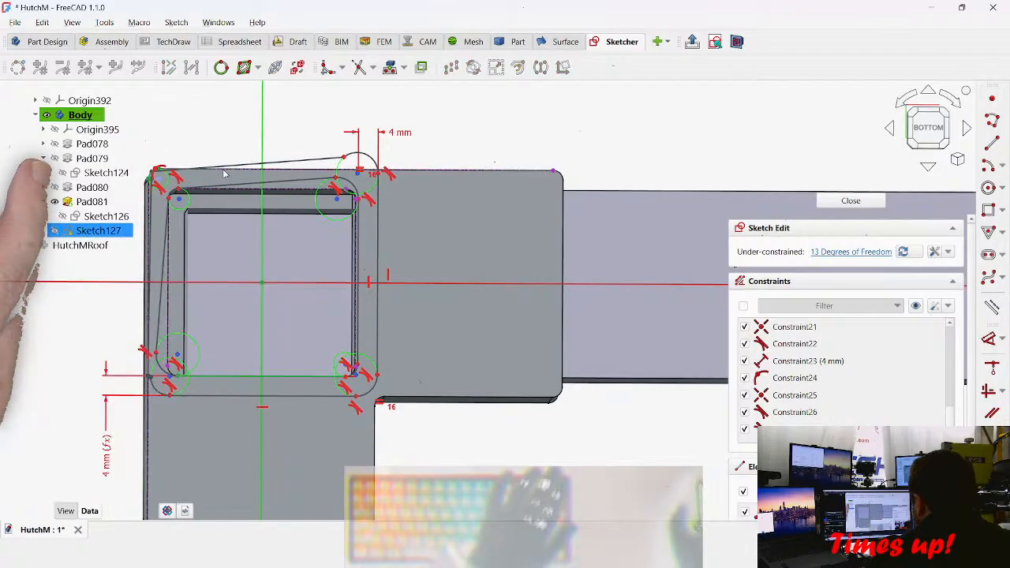
Step: Delete the coincident constraint joining the outer upper-right arc's top end to the outer top line
scroll(329, 183, up, 5)
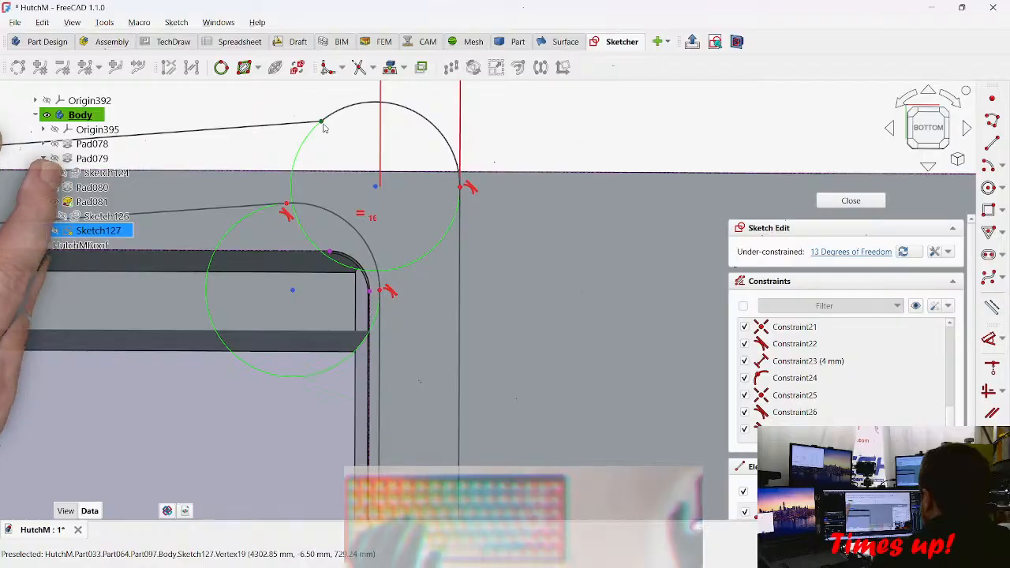
key(Delete)
drag(318, 122, 270, 147)
drag(320, 119, 354, 138)
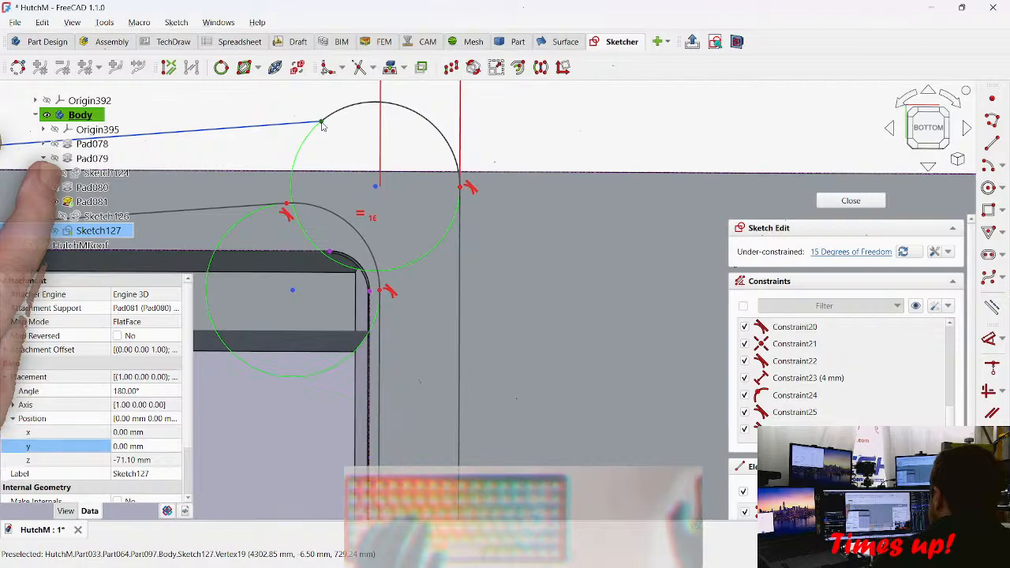
key(Delete)
key(ctrl+z)
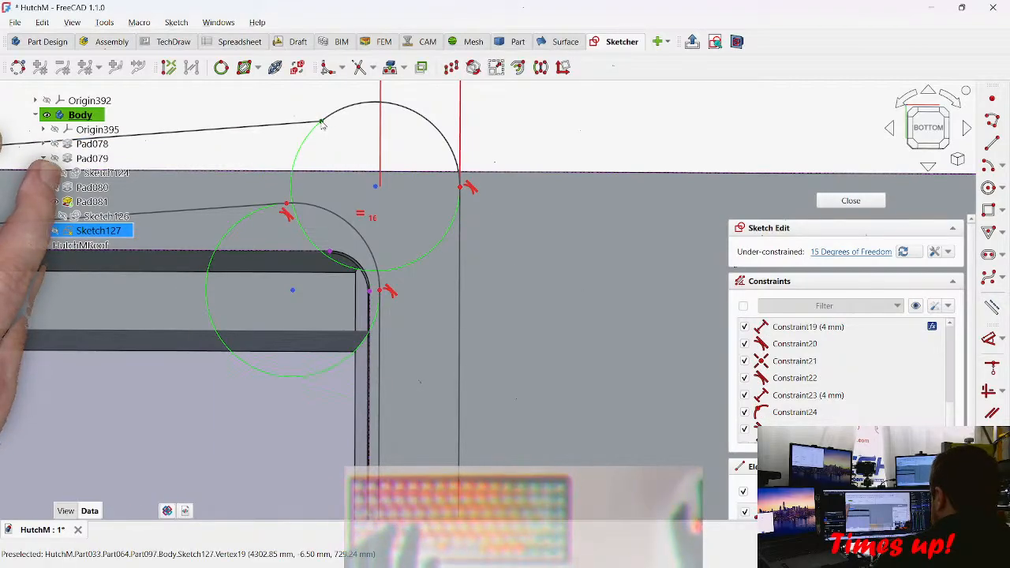
Step: Separate the outer upper-right arc's end from the outer top line and join the two ends with a tangent constraint
scroll(323, 125, up, 3)
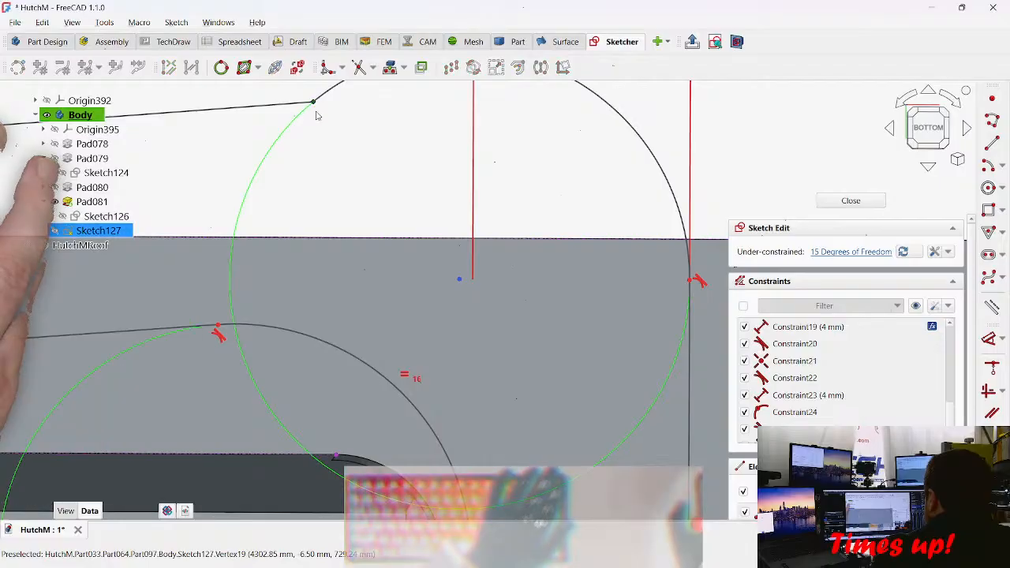
scroll(372, 147, down, 3)
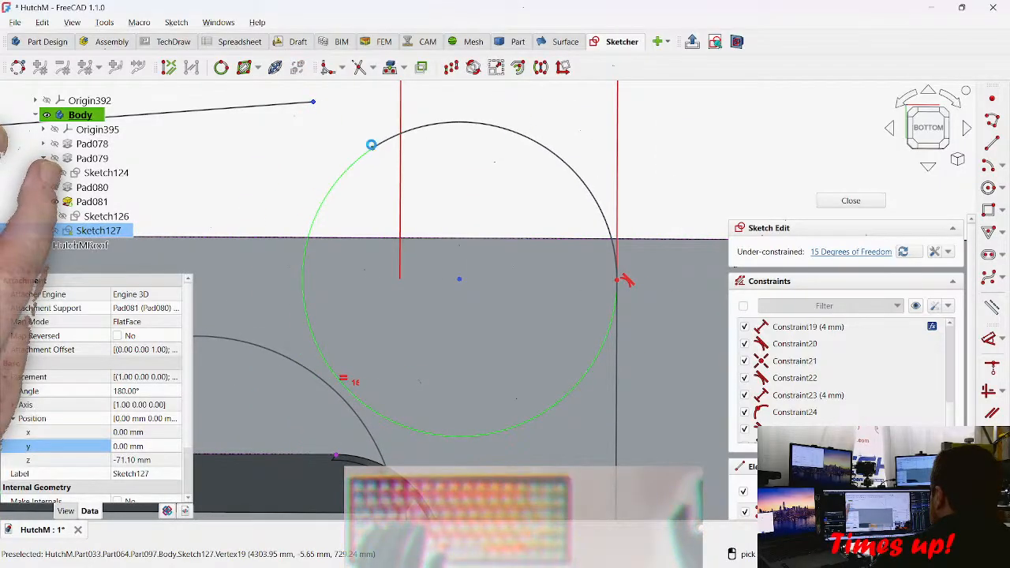
click(373, 150)
scroll(515, 189, down, 2)
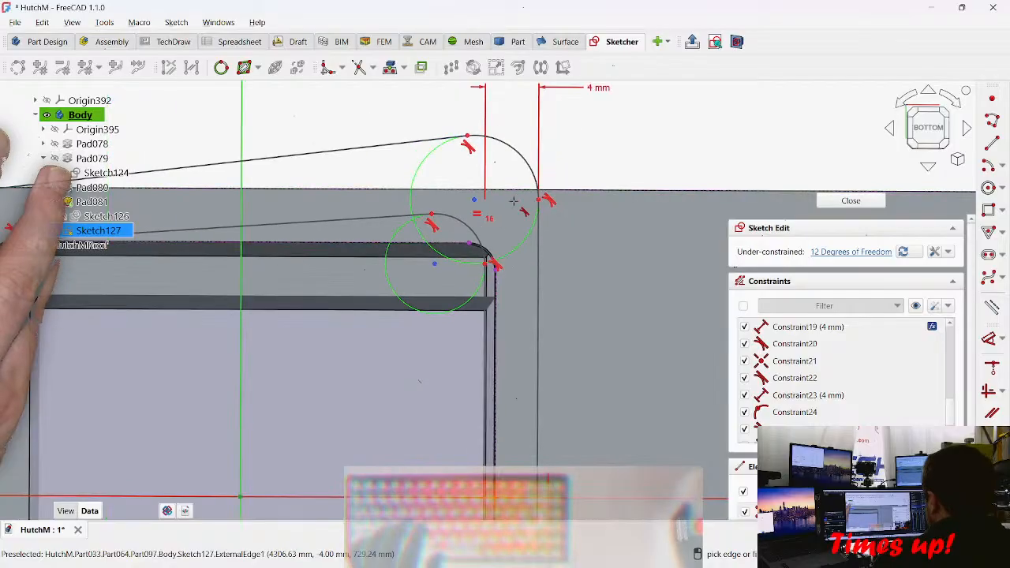
Step: Delete the tangent constraint at the lower end of the inner lower-right arc and pull the inner bottom line's end away
mouse_move(360, 235)
middle_down()
mouse_move(563, 219)
mouse_move(403, 169)
mouse_move(386, 147)
middle_up()
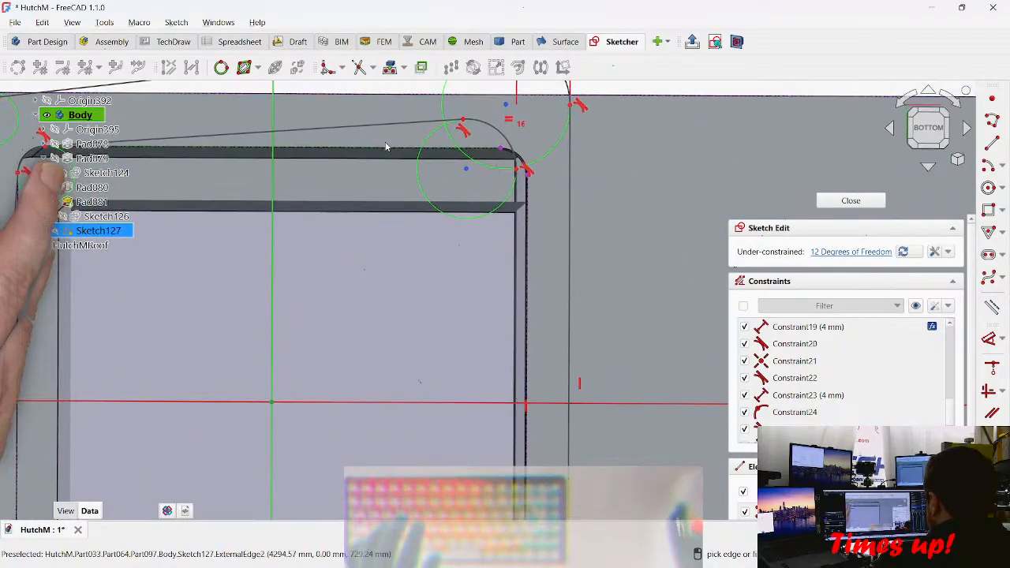
middle_drag(420, 307, 427, 10)
scroll(509, 370, up, 4)
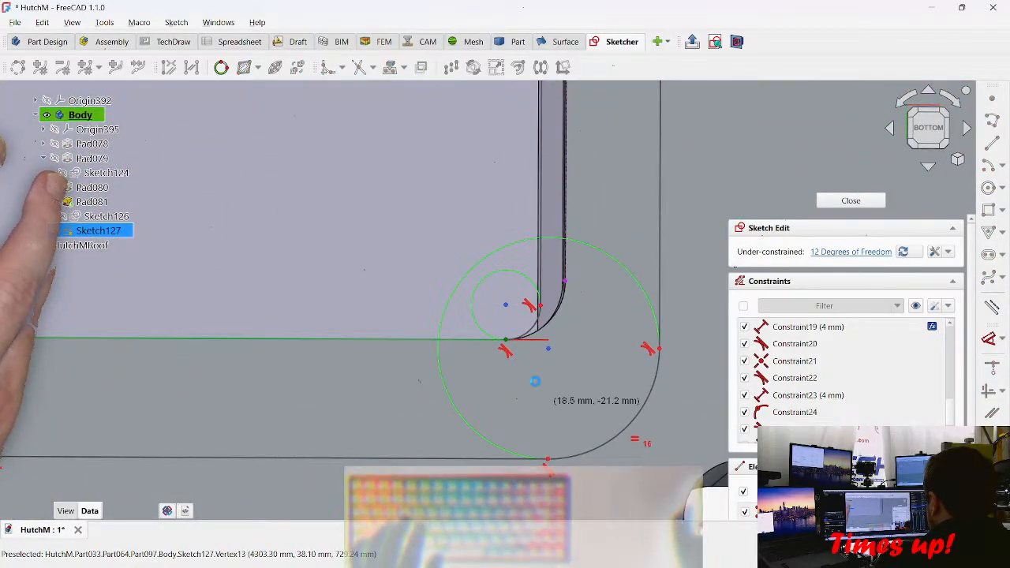
click(506, 350)
key(Delete)
drag(506, 342, 534, 382)
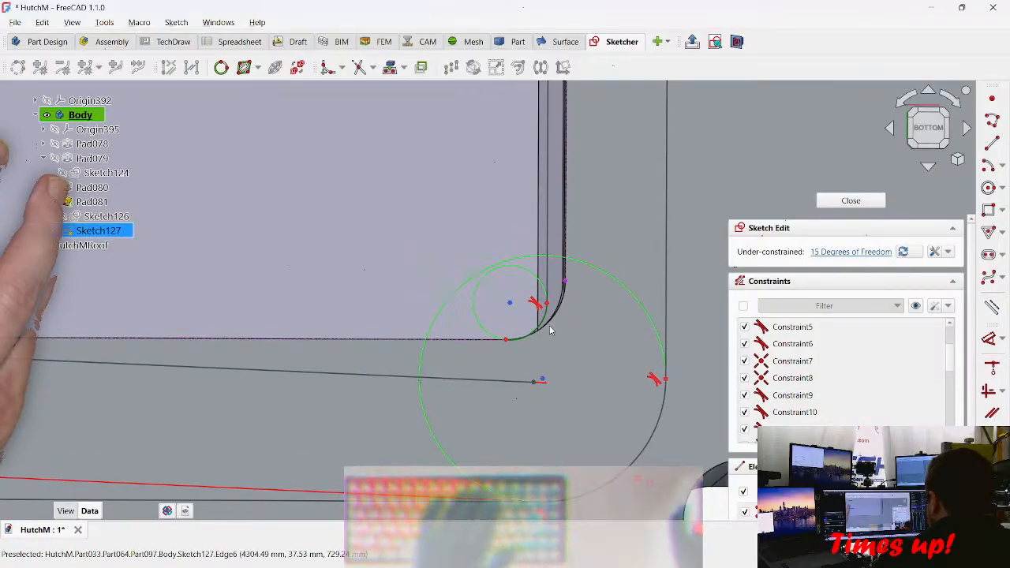
scroll(623, 284, down, 5)
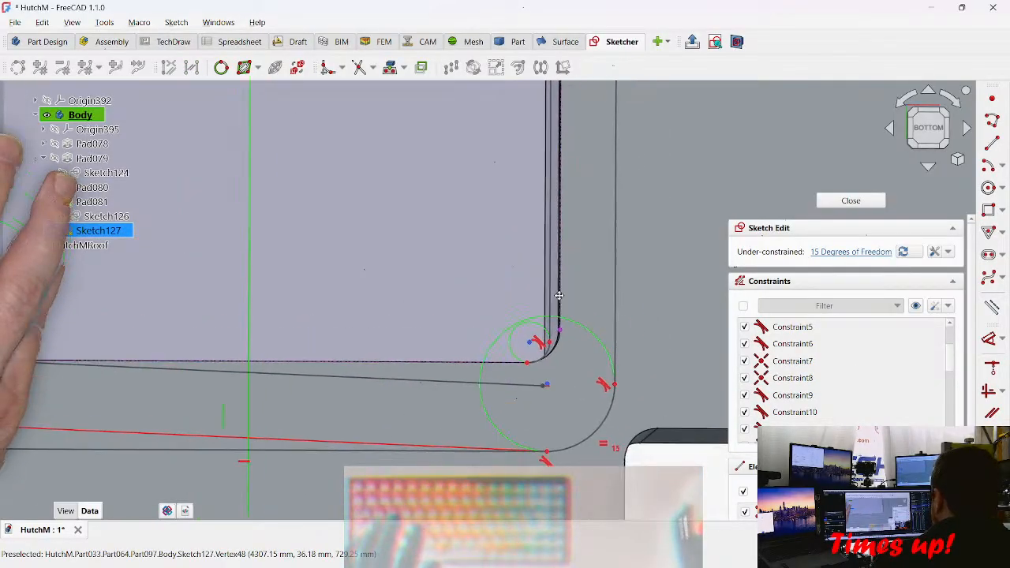
Step: Move the inner right vertical edge outward, away from the edge of the square opening
scroll(457, 357, up, 5)
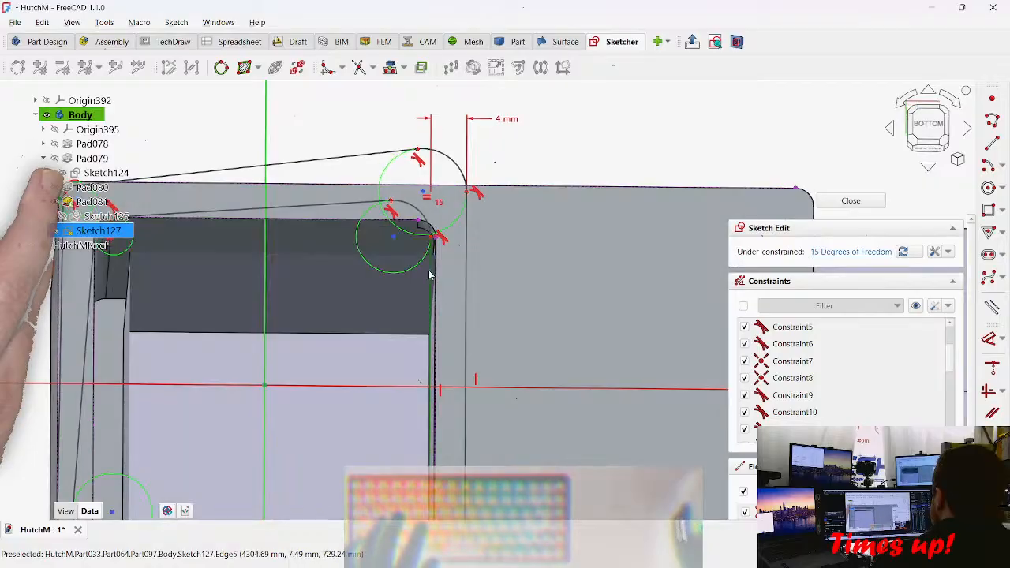
drag(272, 202, 380, 204)
scroll(426, 308, down, 4)
middle_drag(485, 337, 464, 50)
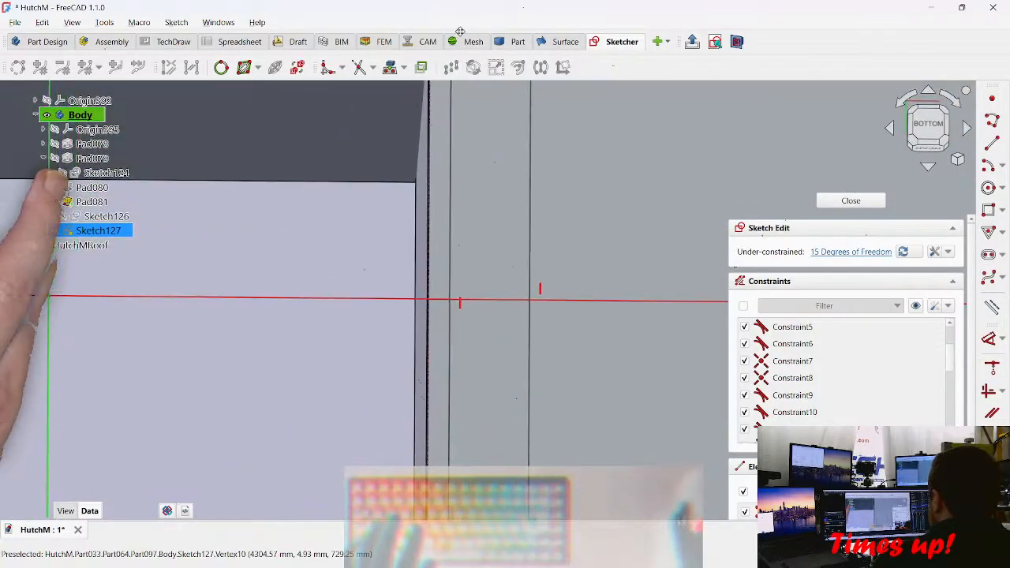
scroll(473, 276, down, 4)
scroll(518, 265, up, 6)
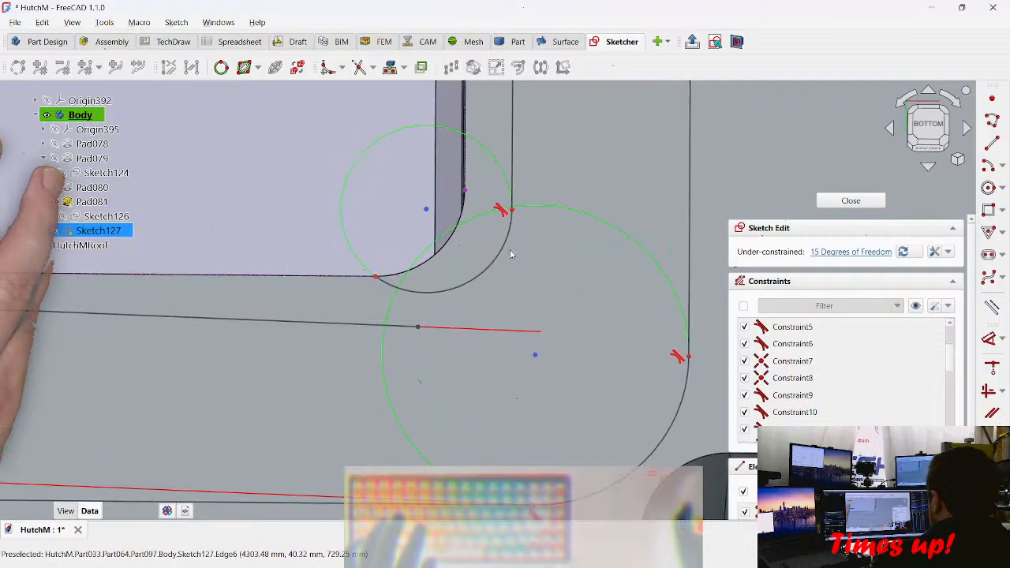
Step: Delete the inner lower-right arc attached to the opening's corner point, keeping the inner vertical edge
mouse_move(375, 278)
mouse_down()
mouse_move(421, 313)
mouse_move(384, 286)
mouse_up()
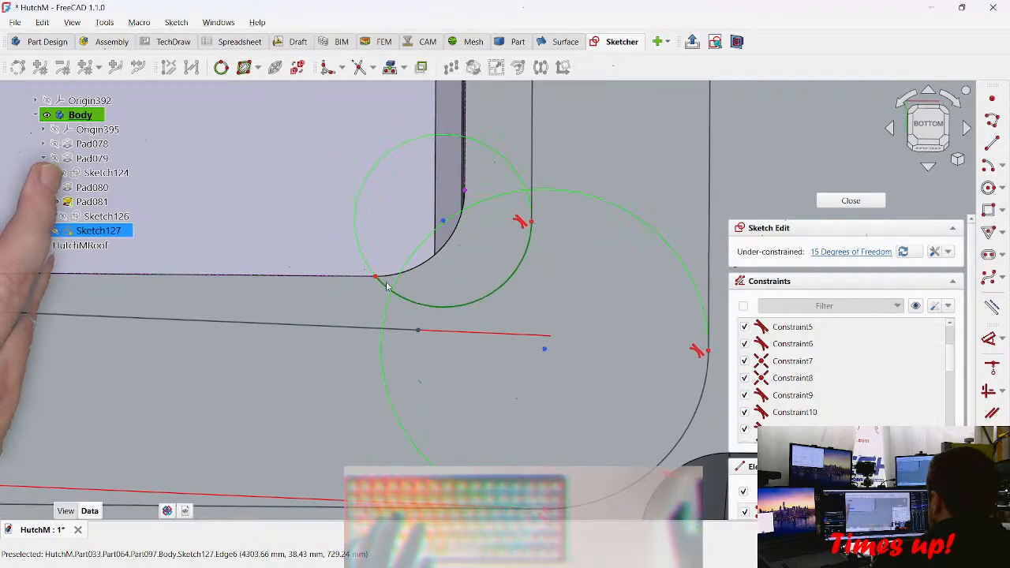
key(Delete)
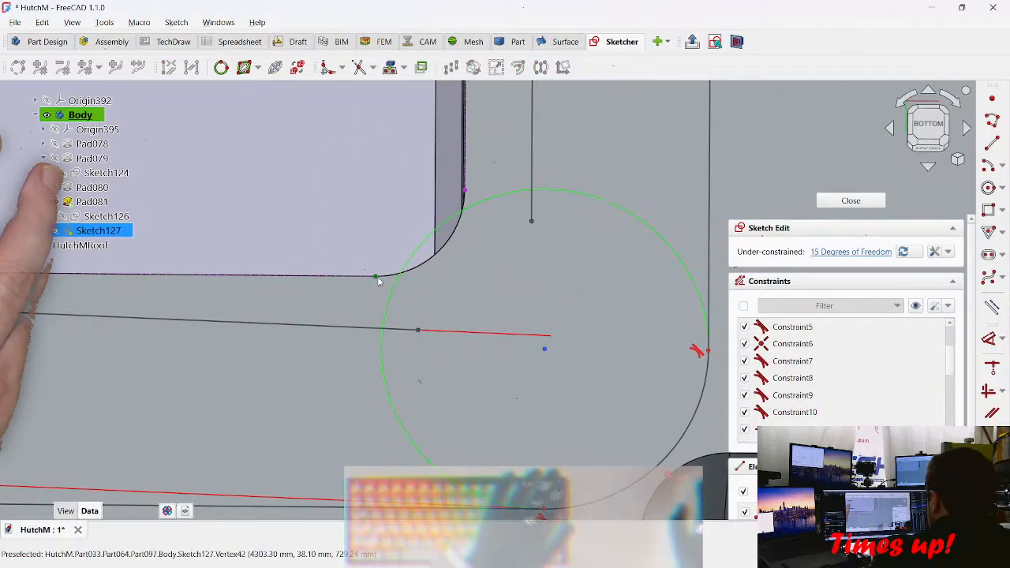
key(ctrl+z)
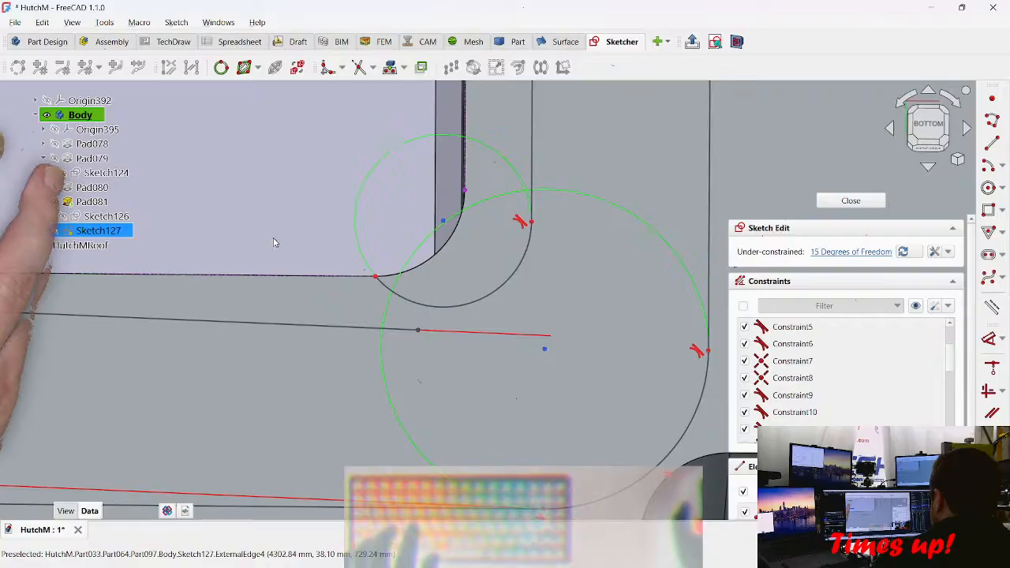
click(379, 281)
key(Delete)
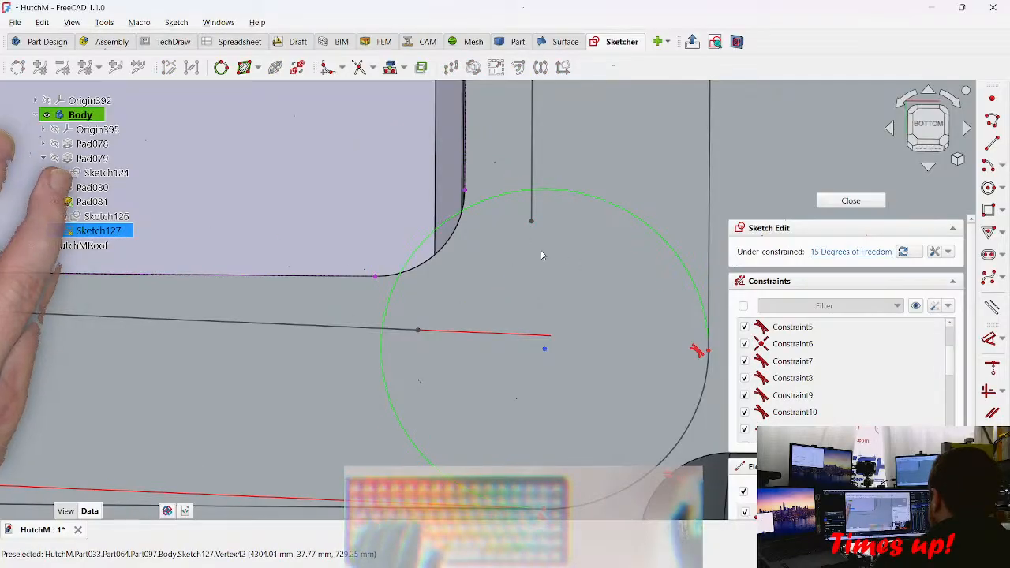
Step: Draw a new tangent arc with the polyline tool from the inner right vertical edge's lower end, curving toward the inner bottom line
key(g)
key(m)
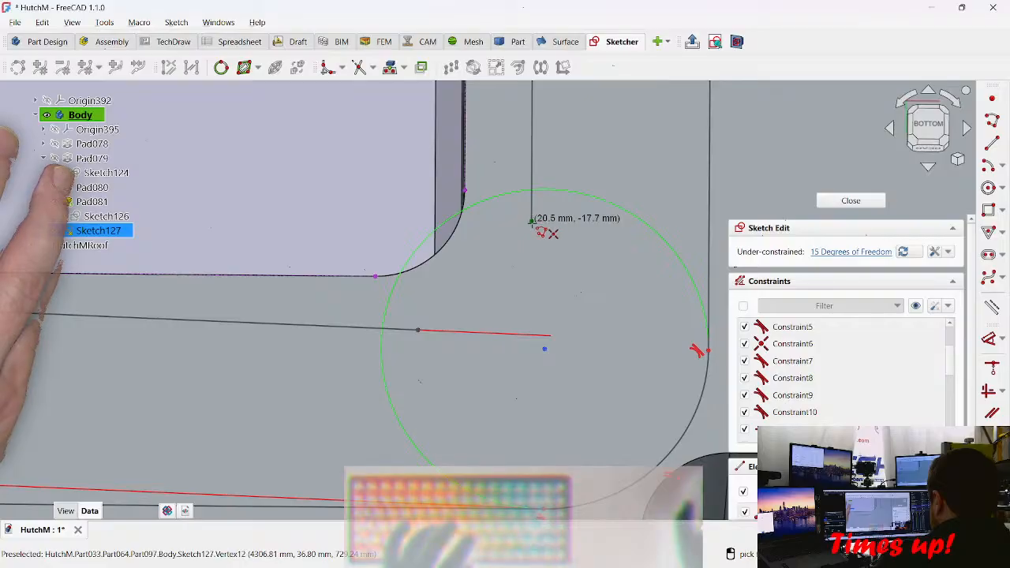
click(508, 293)
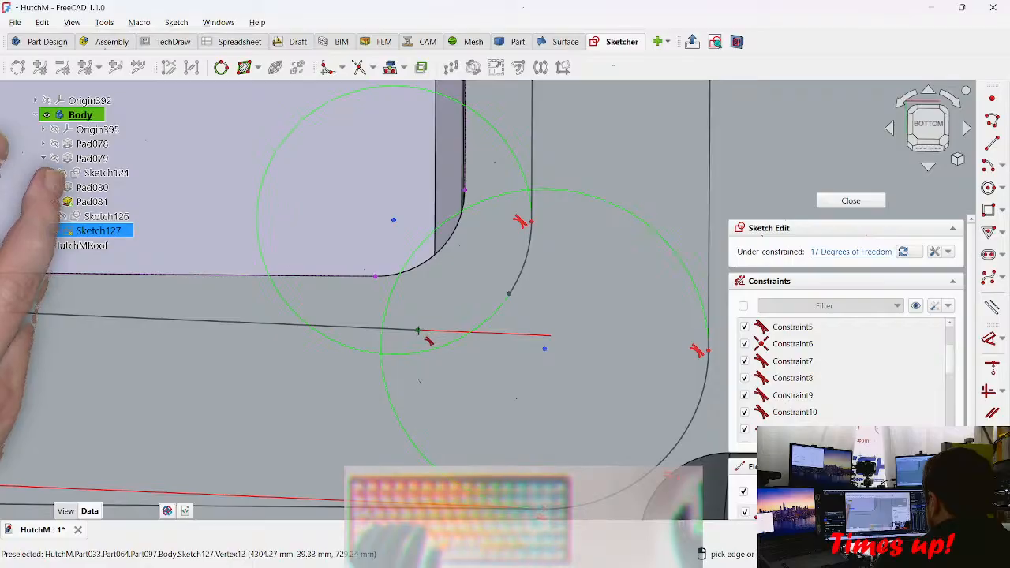
Step: Join the new inner lower-right arc's free end to the inner bottom line's end with a tangent constraint
click(418, 330)
key(Escape)
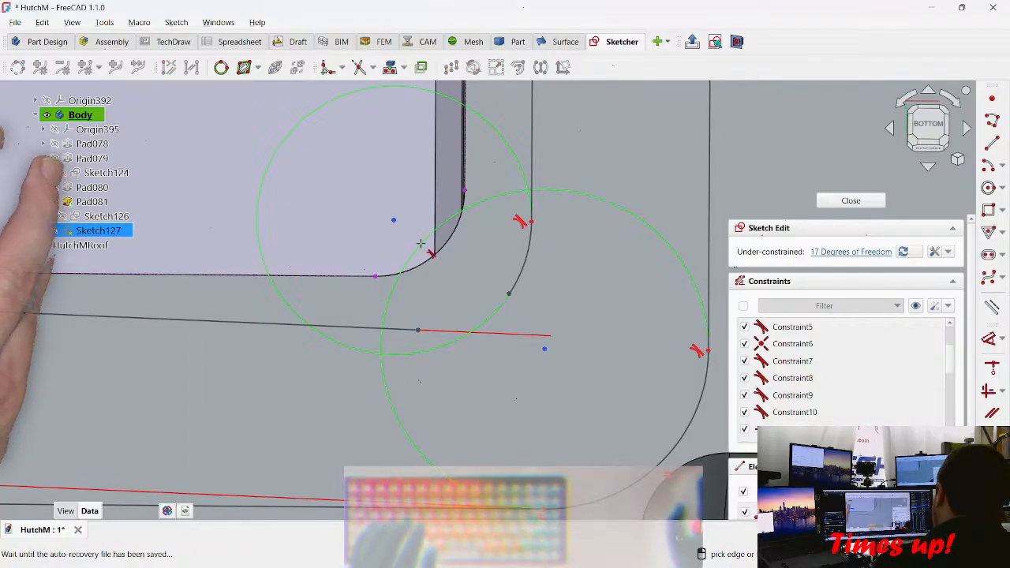
click(509, 293)
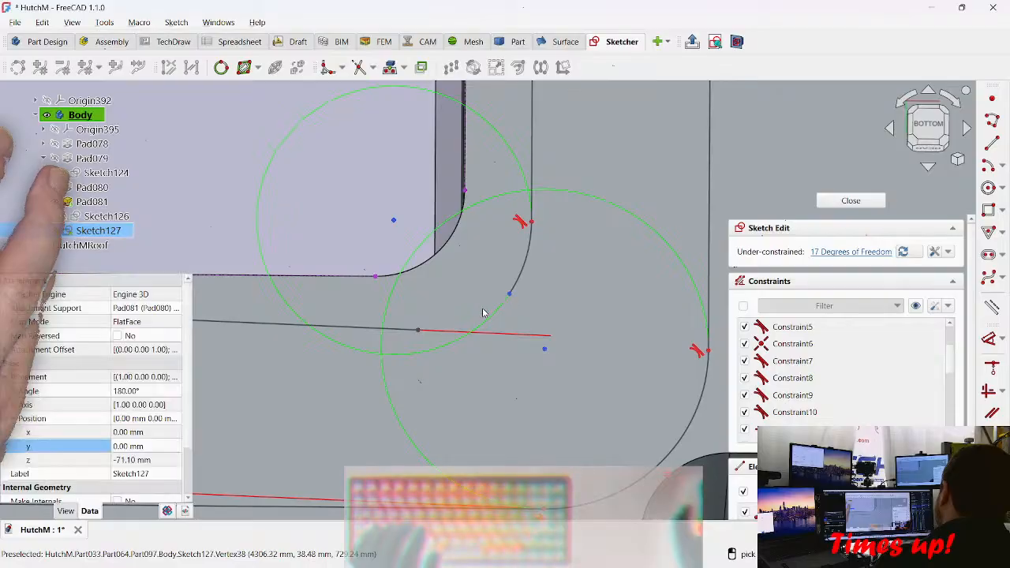
scroll(418, 333, down, 6)
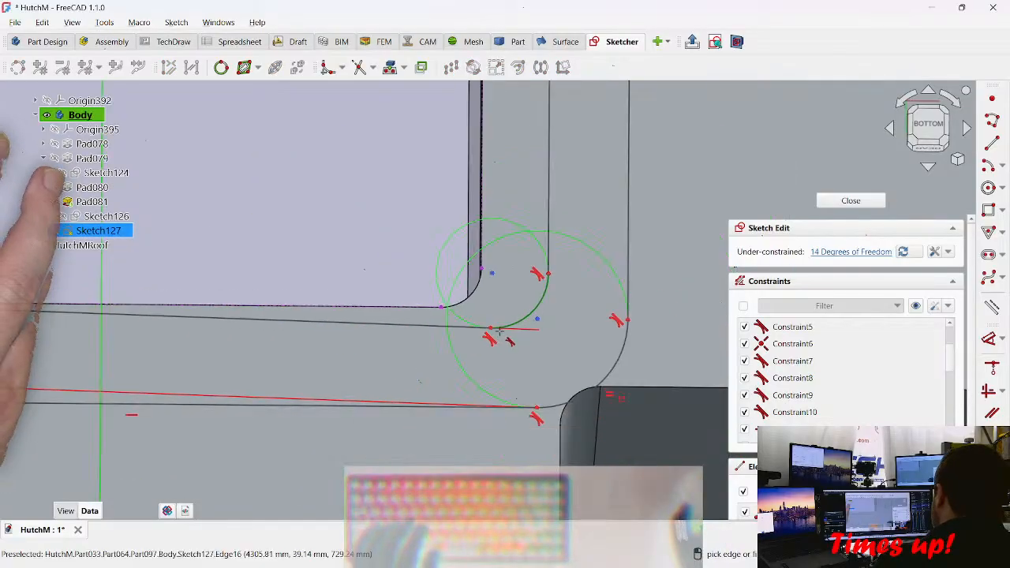
scroll(327, 336, up, 4)
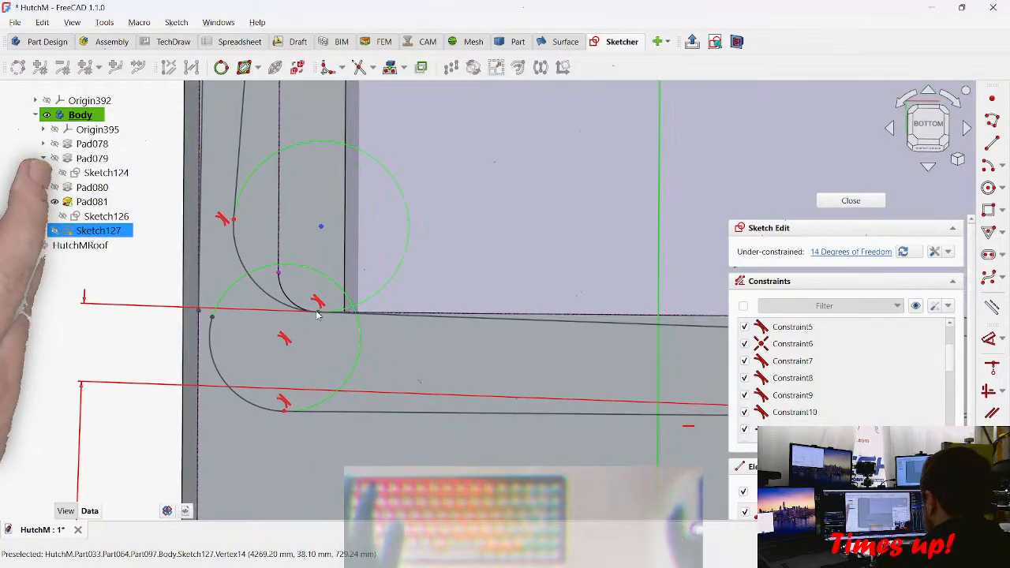
Step: Delete the tangent constraint at the inner lower-left arc's free end, then reshape the arc and move the outer left edge's lower end clear
click(318, 300)
key(Delete)
drag(318, 312, 326, 351)
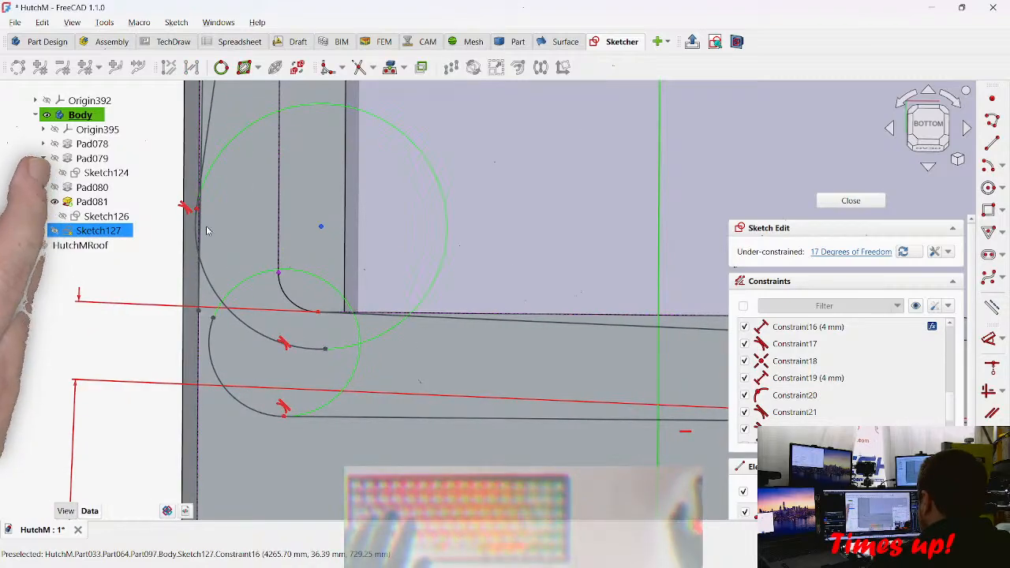
drag(195, 221, 242, 245)
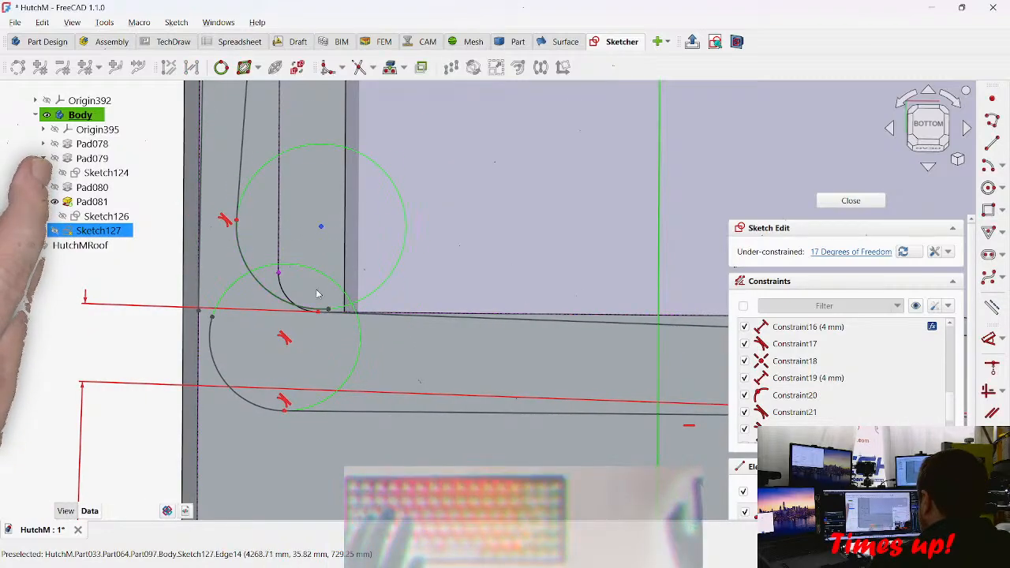
mouse_move(315, 351)
mouse_down()
mouse_move(327, 313)
mouse_move(293, 329)
mouse_move(341, 310)
mouse_up()
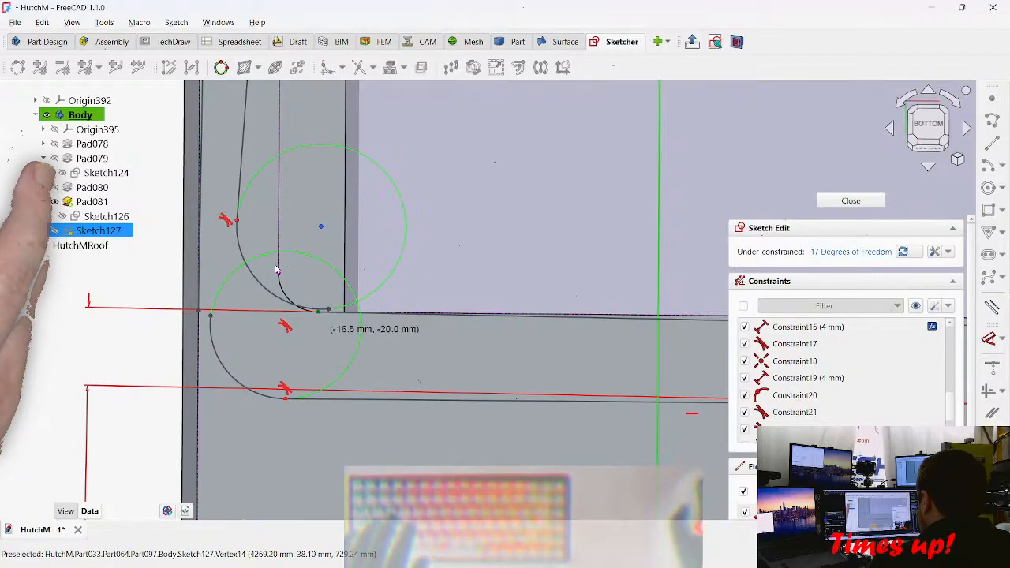
mouse_move(263, 286)
mouse_down()
mouse_move(254, 331)
mouse_move(273, 322)
mouse_up()
scroll(211, 325, up, 2)
mouse_move(213, 316)
mouse_down()
mouse_move(222, 303)
mouse_move(211, 282)
mouse_up()
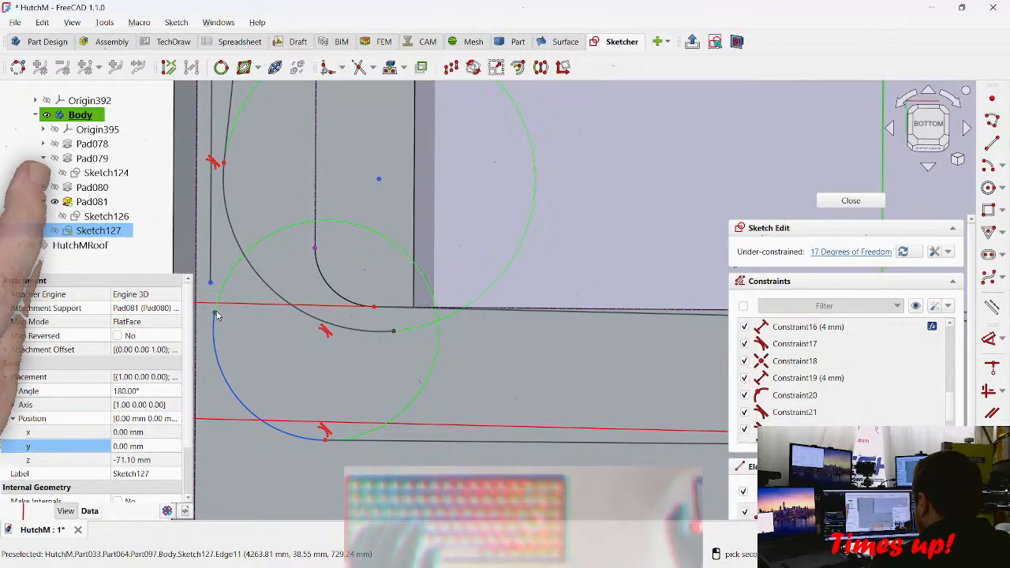
Step: Try to join the outer left edge's lower end to the outer lower-left arc with a tangent constraint, undoing each attempt
mouse_move(224, 316)
middle_down()
mouse_move(382, 320)
mouse_move(372, 316)
middle_up()
click(365, 301)
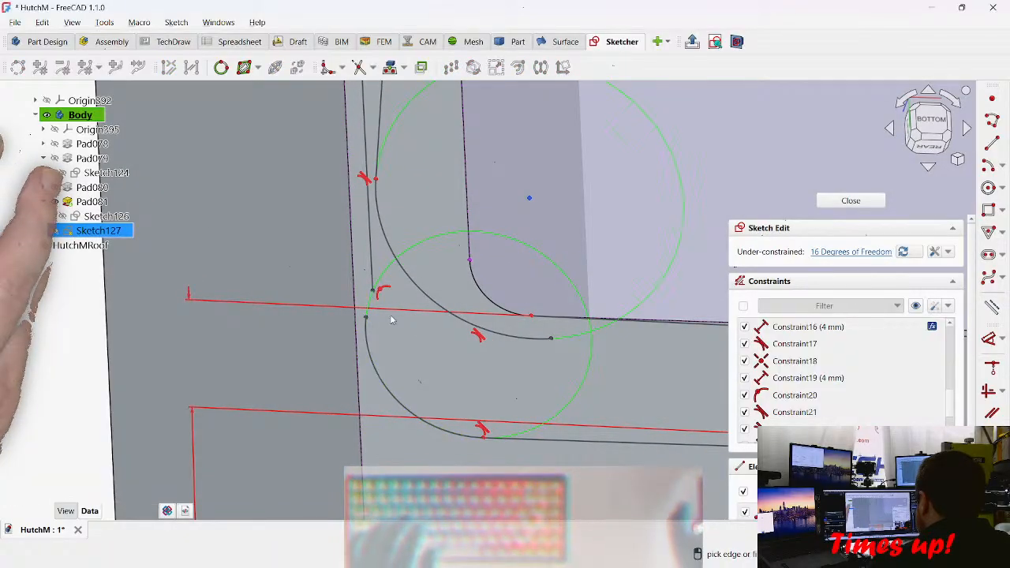
key(ctrl+z)
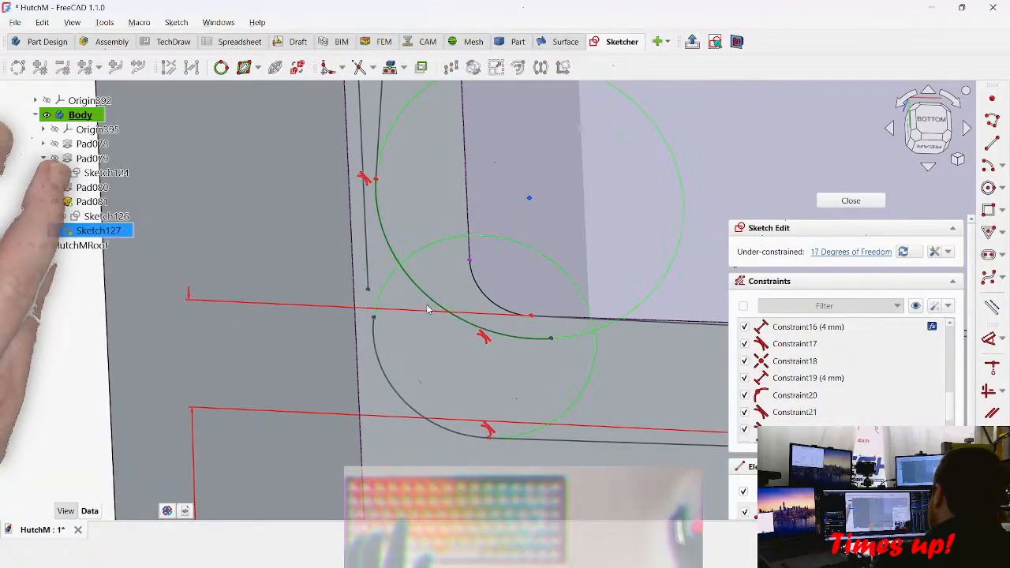
key(t)
click(367, 289)
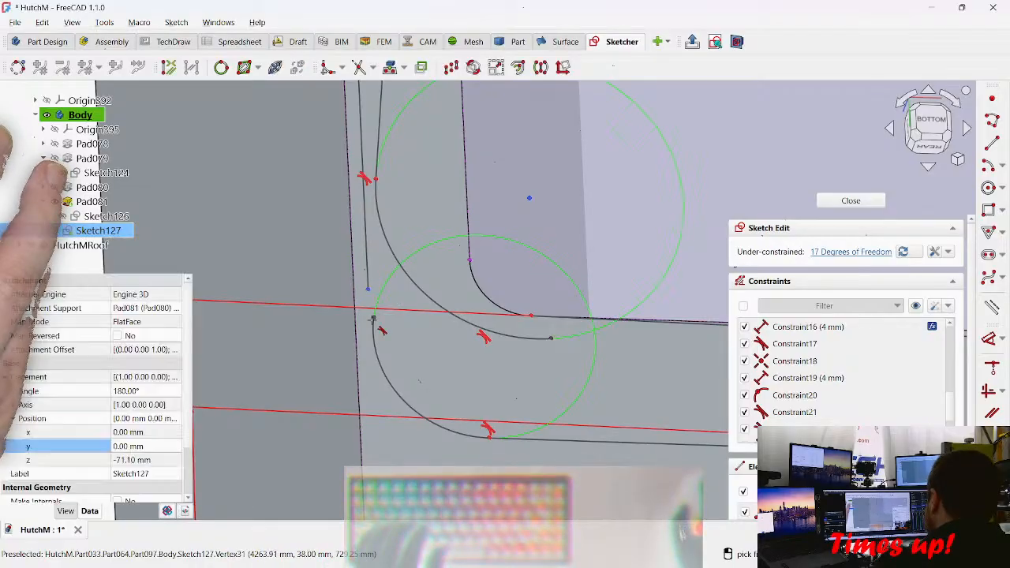
click(374, 317)
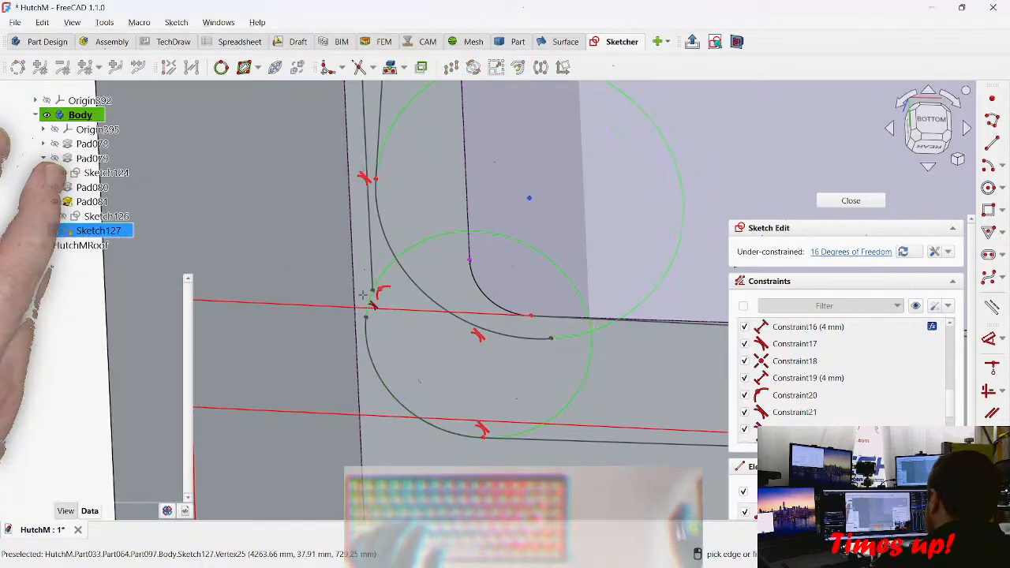
key(ctrl+z)
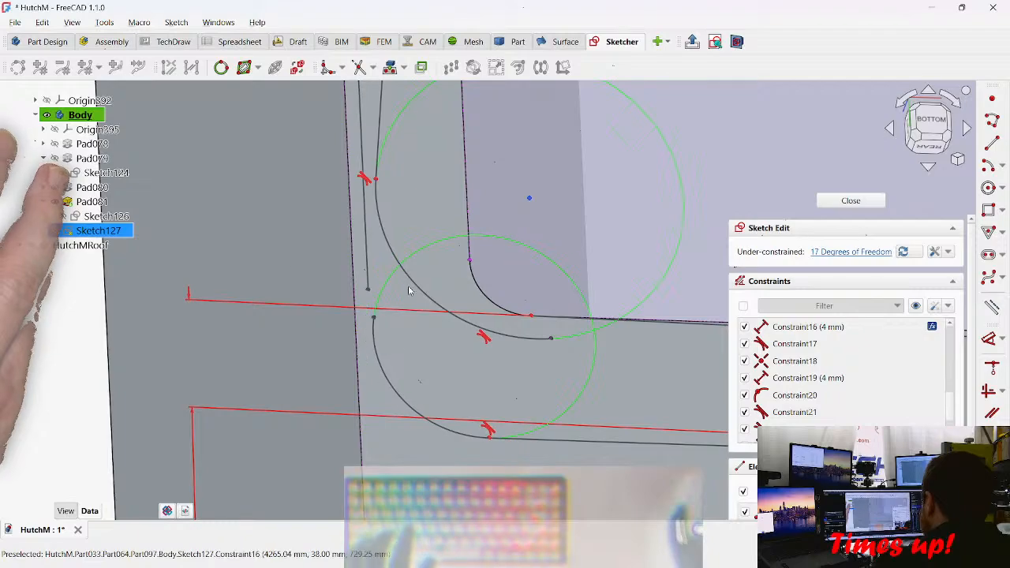
Step: Delete the constraint holding the outer top line's left end on the body's corner arc and pull that end free above the body
scroll(406, 253, down, 4)
middle_drag(437, 176, 335, 417)
scroll(321, 220, down, 2)
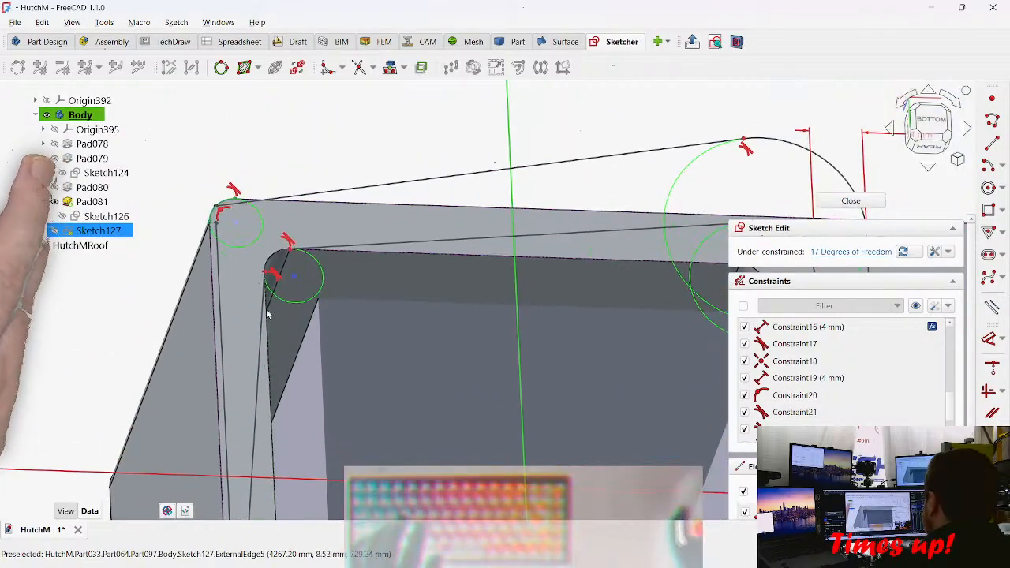
scroll(225, 190, up, 5)
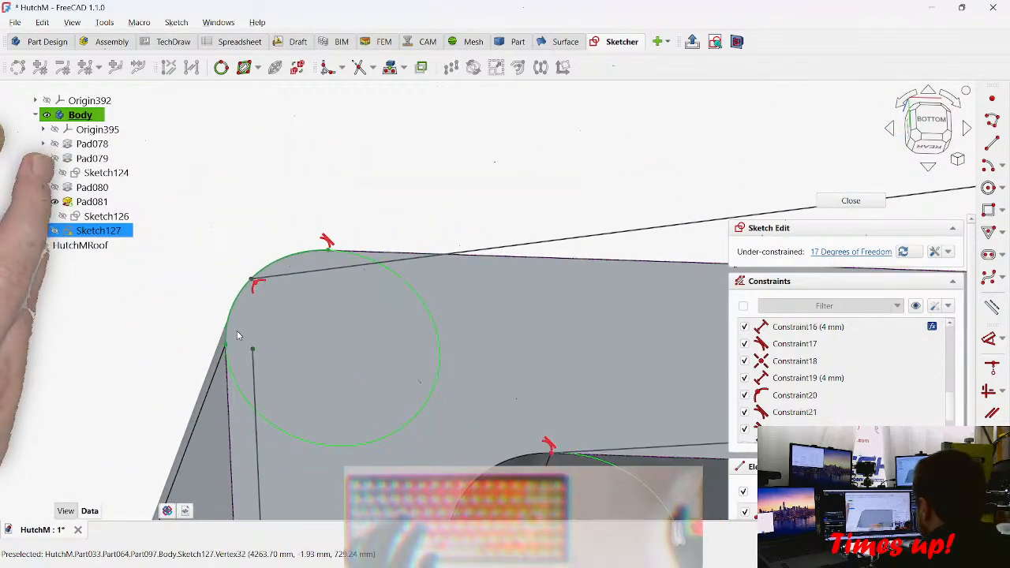
drag(254, 280, 302, 294)
scroll(512, 279, down, 4)
middle_drag(602, 272, 103, 297)
scroll(260, 268, down, 1)
middle_drag(694, 411, 547, 316)
scroll(383, 277, down, 1)
scroll(382, 268, down, 3)
mouse_move(379, 252)
middle_down()
mouse_move(363, 320)
mouse_move(370, 415)
mouse_move(778, 365)
middle_up()
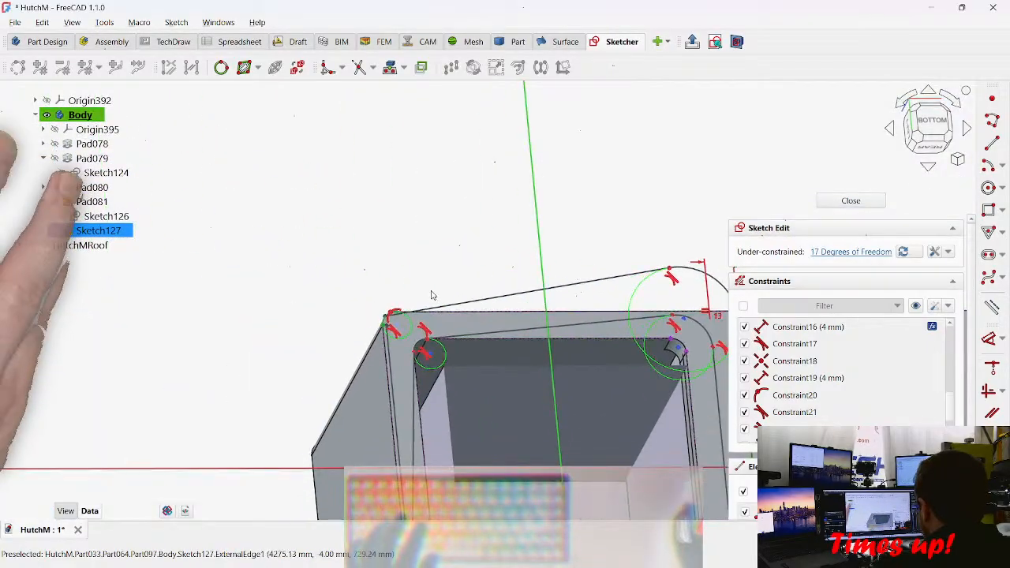
scroll(382, 315, up, 5)
scroll(383, 314, up, 1)
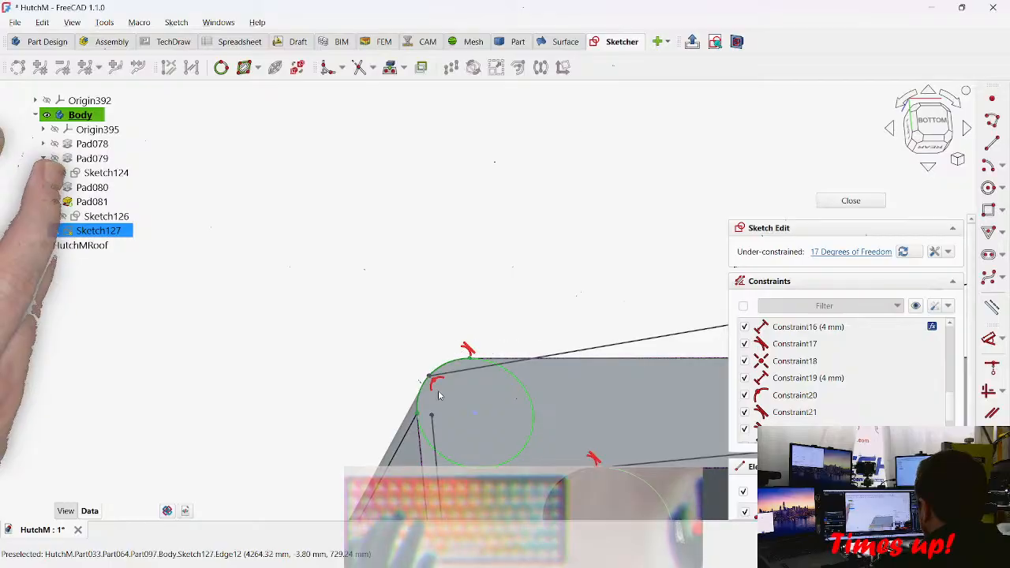
click(433, 377)
key(Delete)
drag(430, 376, 595, 198)
middle_drag(584, 279, 463, 215)
mouse_move(544, 313)
middle_down()
mouse_move(575, 321)
mouse_move(350, 173)
mouse_move(285, 313)
middle_up()
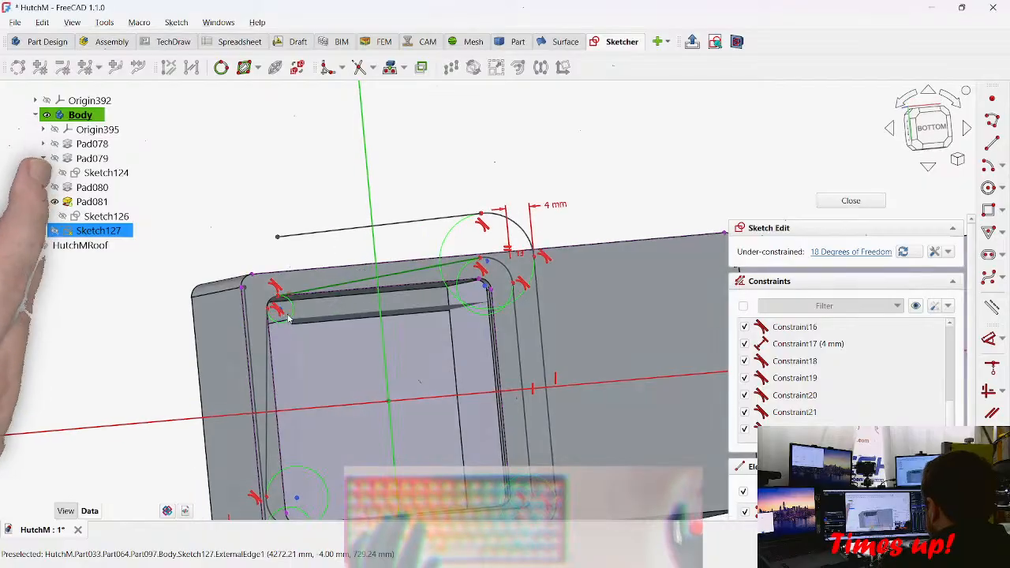
Step: Pull the outer left edge's upper end above the body and draw a tangent arc of about 2.6 mm radius from it toward the outer top line
scroll(243, 257, up, 4)
mouse_move(195, 290)
mouse_down()
mouse_move(202, 154)
mouse_move(203, 166)
mouse_up()
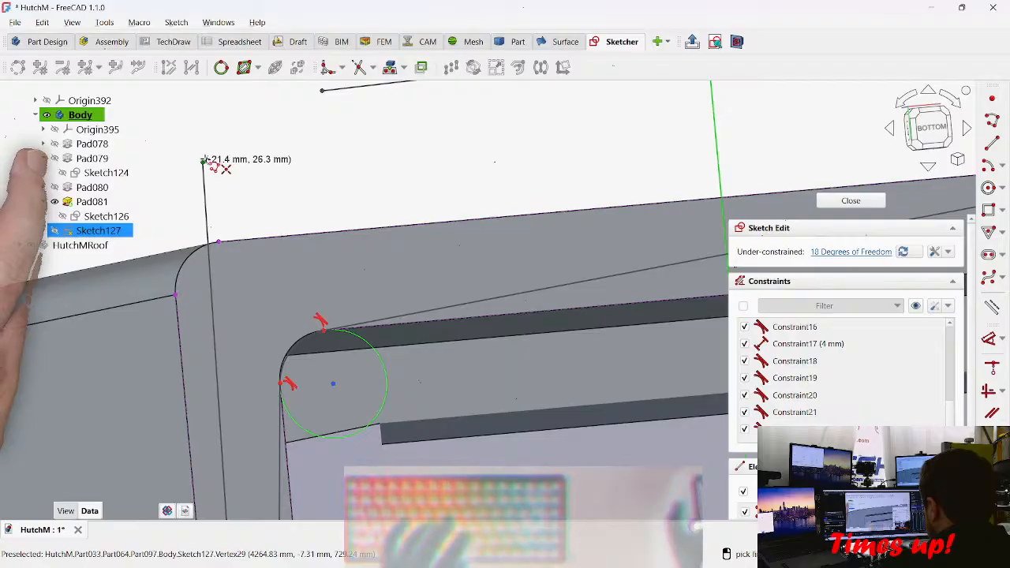
key(m)
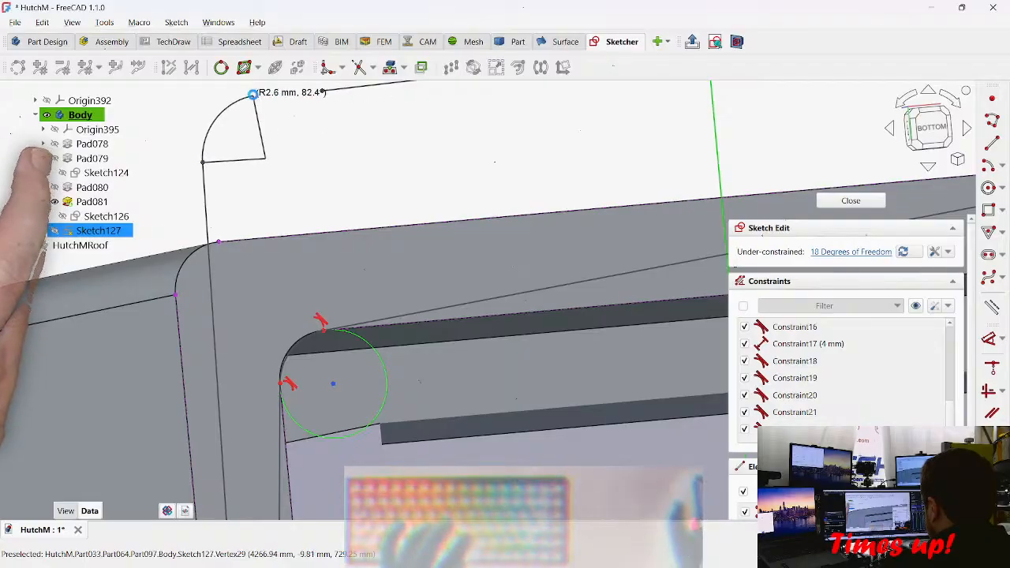
click(252, 93)
middle_drag(304, 113, 319, 262)
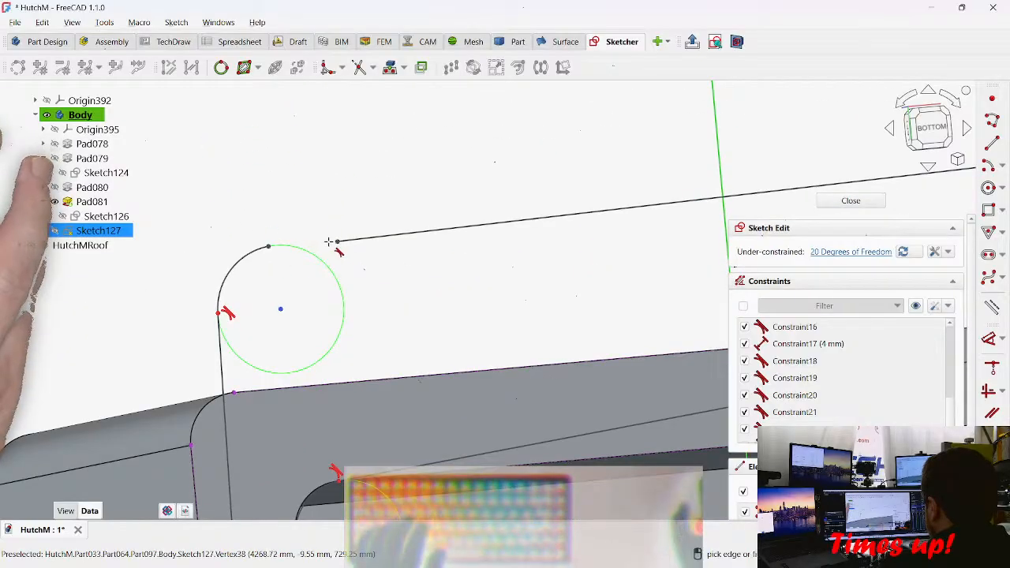
Step: Try to join the outer top line's left end to the new arc's free end with a tangent constraint, and undo it
right_click(338, 239)
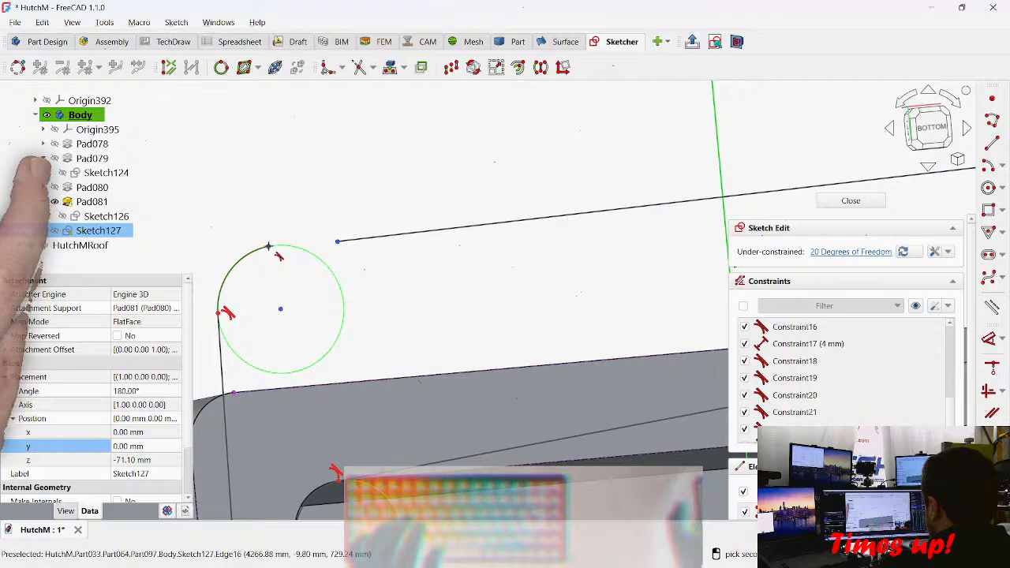
click(268, 247)
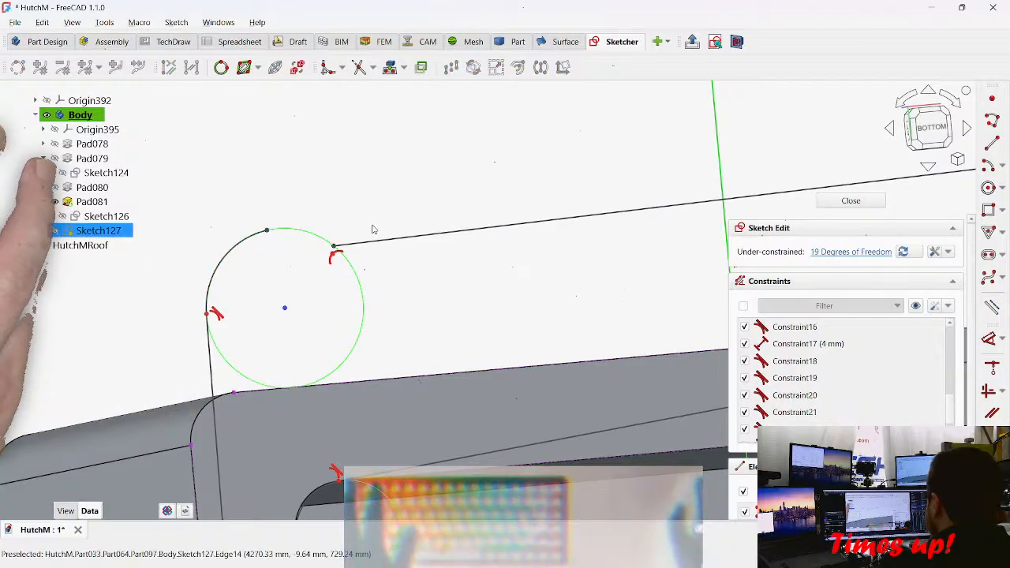
key(ctrl+z)
Step: Constrain the outer top line to horizontal
scroll(496, 263, down, 5)
scroll(507, 201, down, 1)
mouse_move(507, 201)
middle_down()
mouse_move(419, 184)
mouse_move(403, 209)
middle_up()
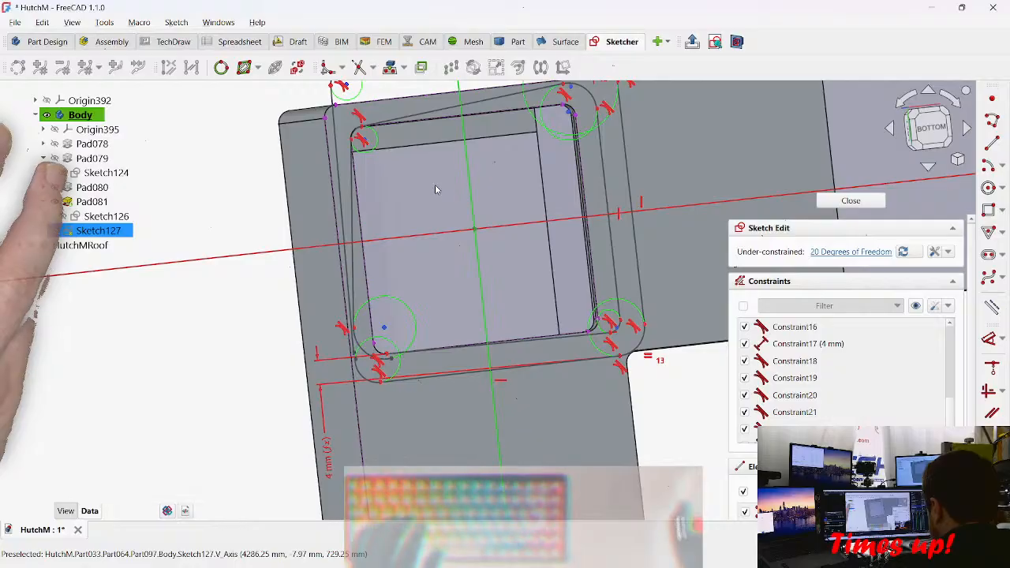
key(h)
middle_drag(406, 118, 335, 229)
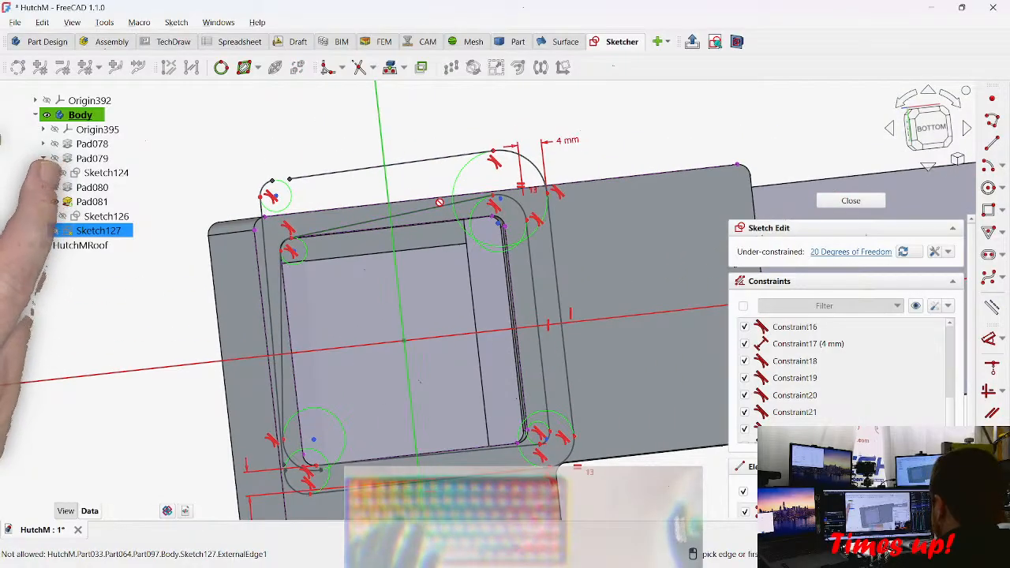
click(420, 170)
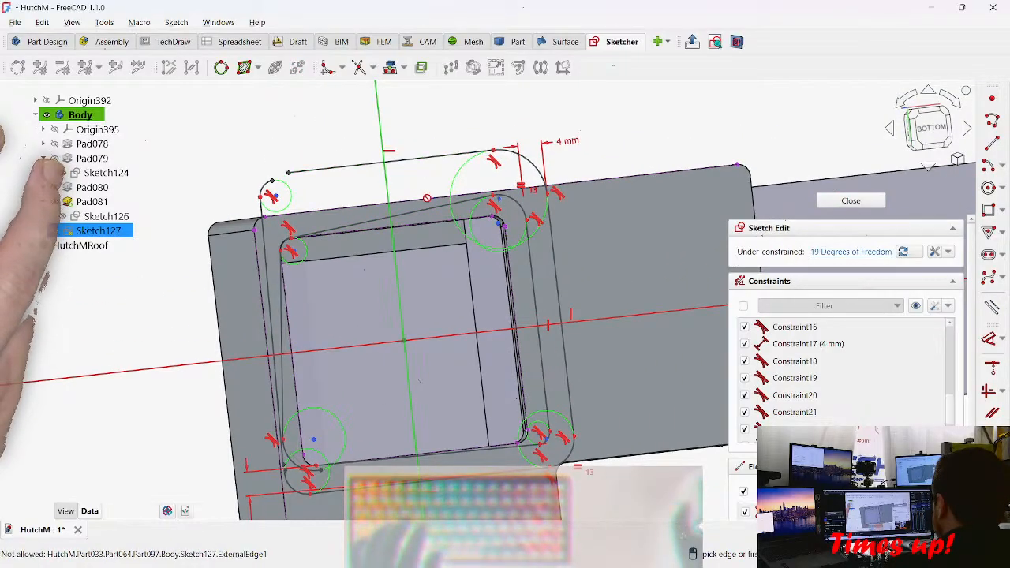
Step: Try to constrain the inner top line to horizontal, and undo it
click(432, 213)
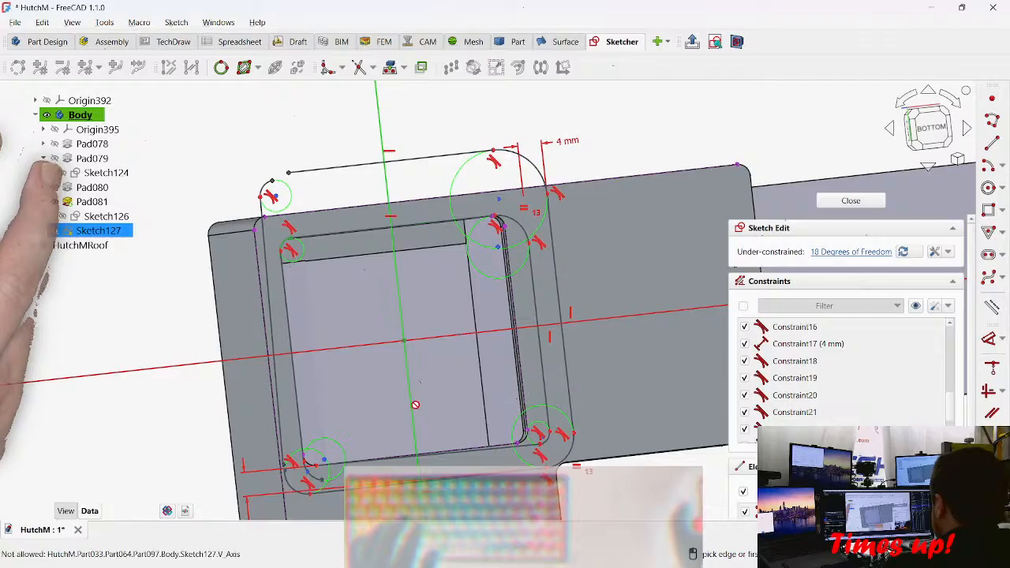
key(ctrl+z)
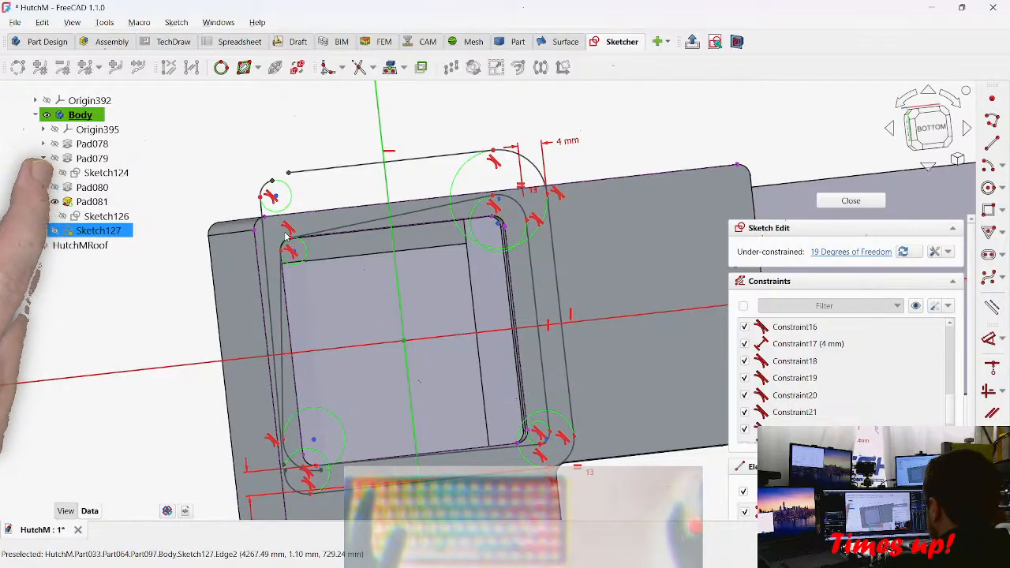
key(Escape)
Step: Reopen Sketch127 for editing and enlarge the outer upper-left arc by pulling it outward
double_click(110, 230)
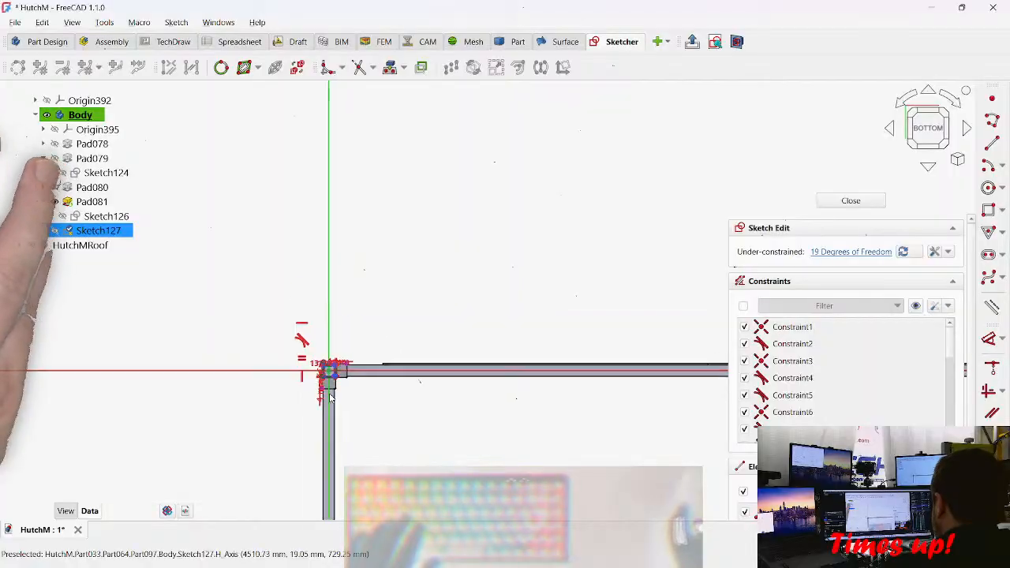
scroll(330, 391, up, 15)
scroll(324, 318, down, 1)
scroll(272, 165, up, 2)
scroll(365, 381, down, 3)
scroll(289, 178, up, 2)
scroll(281, 347, down, 2)
scroll(259, 198, up, 3)
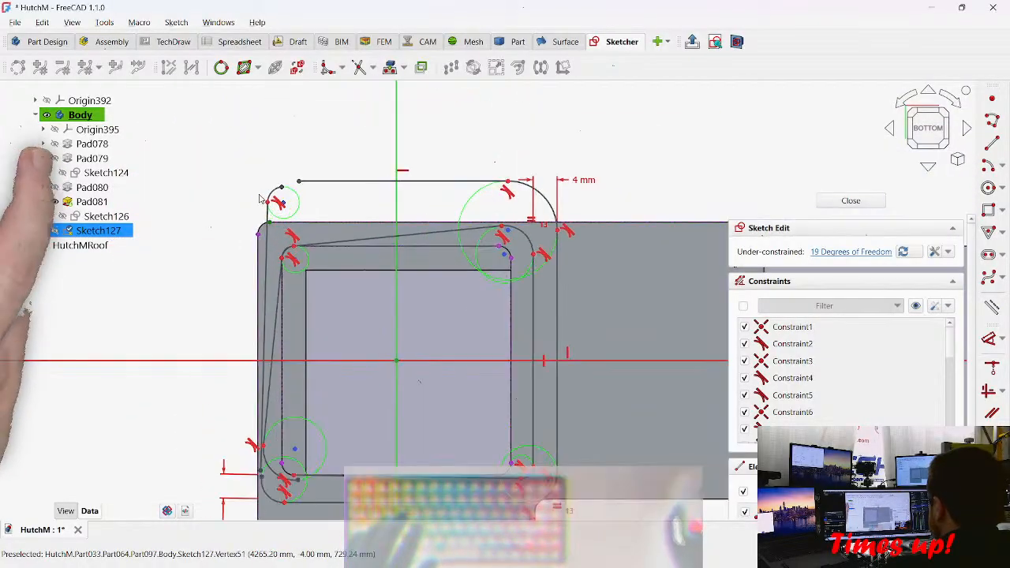
scroll(260, 198, up, 2)
mouse_move(274, 190)
mouse_down()
mouse_move(228, 174)
mouse_move(267, 177)
mouse_up()
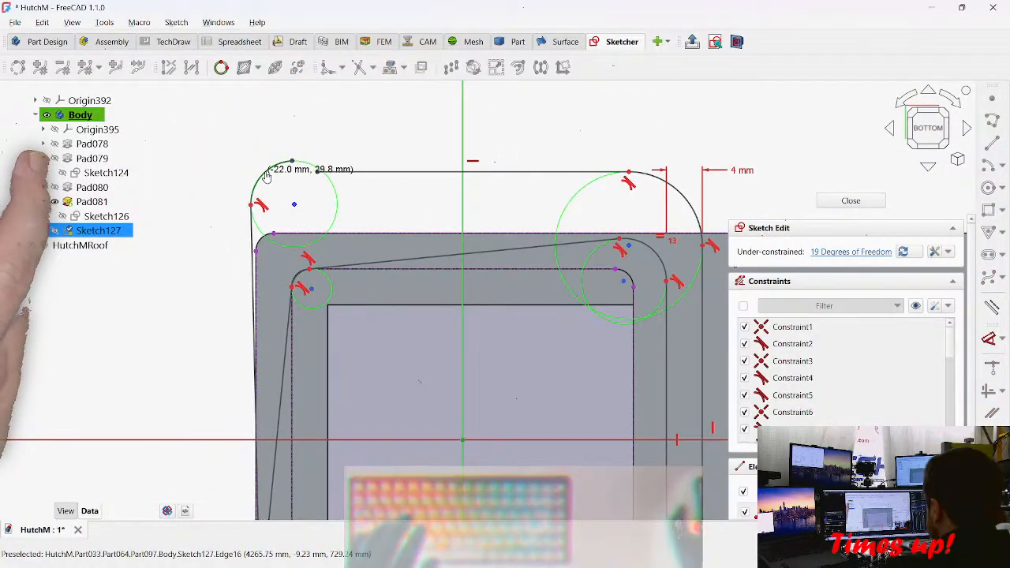
Step: Delete the tangent constraint between the inner upper-left arc and the inner left edge
click(302, 288)
key(Delete)
mouse_move(293, 286)
mouse_down()
mouse_move(266, 261)
mouse_move(315, 261)
mouse_move(384, 280)
mouse_move(404, 269)
mouse_up()
scroll(407, 271, up, 2)
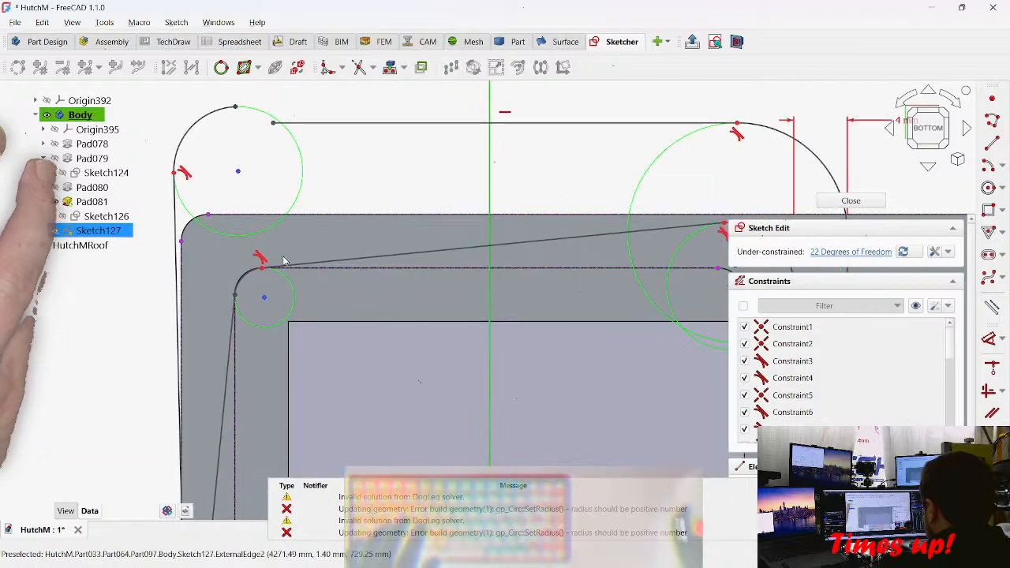
Step: Delete the inner upper-left arc's remaining constraints and pull it and the inner top line's end away from the opening's corner
click(267, 256)
key(Delete)
drag(261, 268, 263, 236)
drag(236, 294, 201, 273)
click(262, 270)
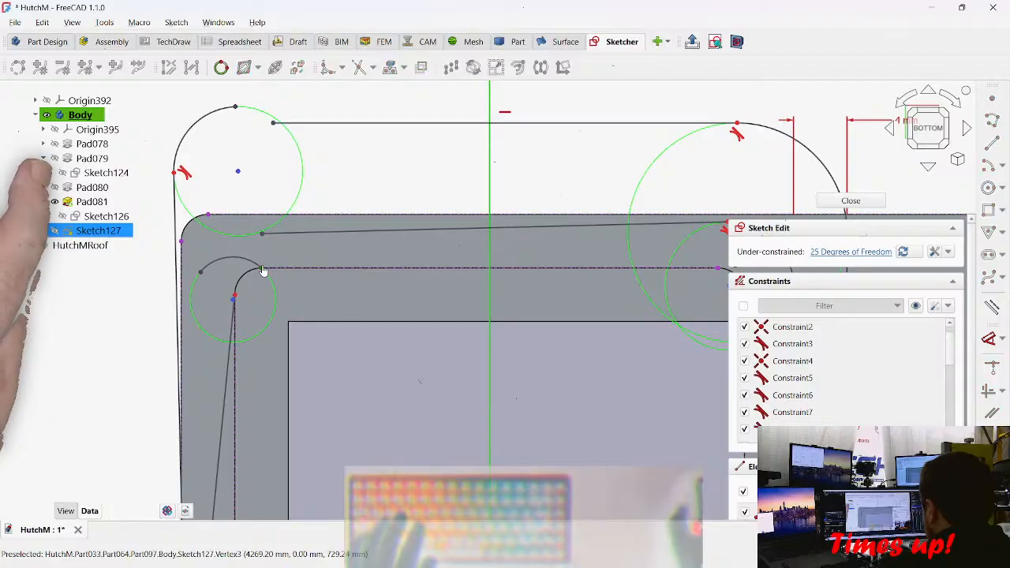
key(Delete)
drag(263, 270, 244, 245)
scroll(251, 240, up, 2)
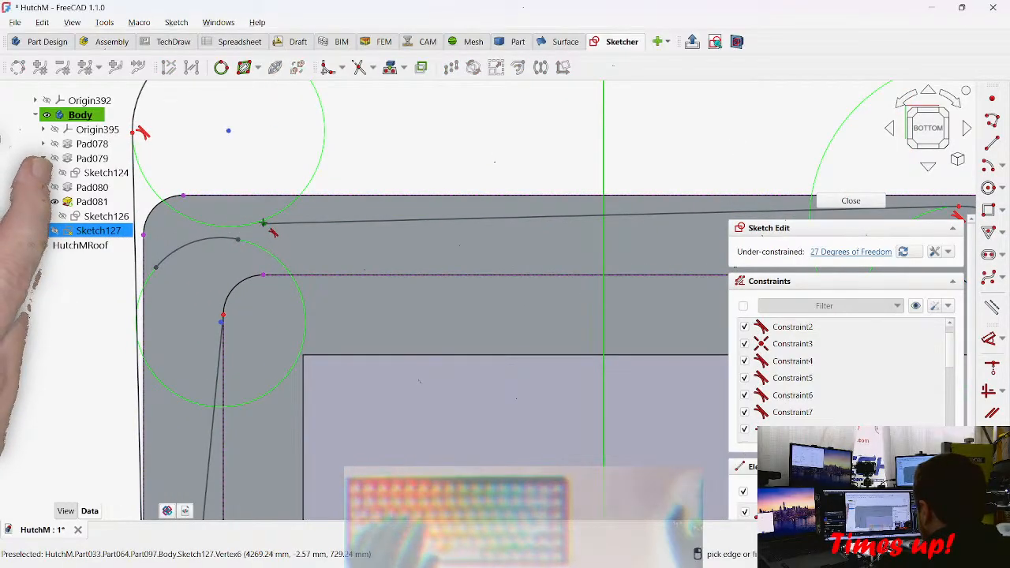
Step: Join the inner top line's left end to the inner upper-left arc's nearest end with a tangent constraint
click(262, 223)
click(241, 238)
middle_drag(247, 271, 370, 210)
key(Escape)
Step: Free the inner left edge's upper end from the opening's corner point and join it to the inner upper-left arc with a tangent constraint
drag(347, 254, 331, 254)
drag(346, 256, 316, 256)
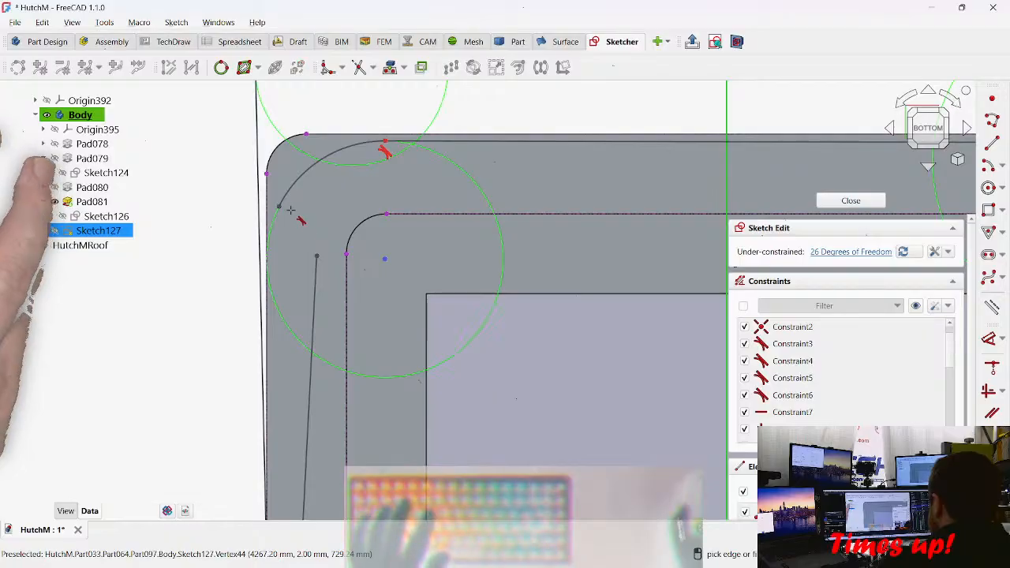
click(279, 209)
click(316, 252)
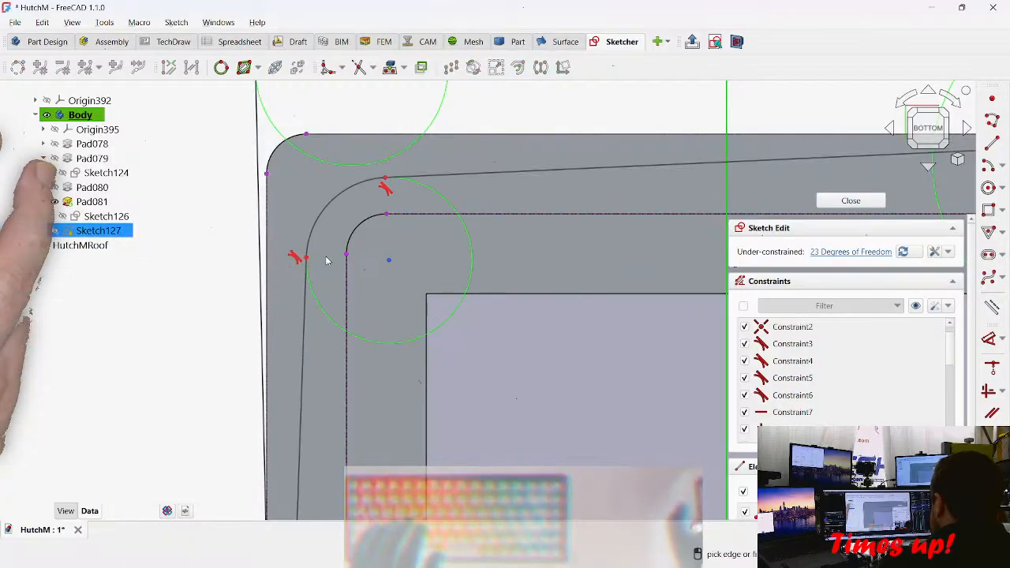
Step: Constrain the inner left edge to vertical and the inner bottom line to horizontal
scroll(336, 273, down, 3)
middle_drag(355, 350, 333, 149)
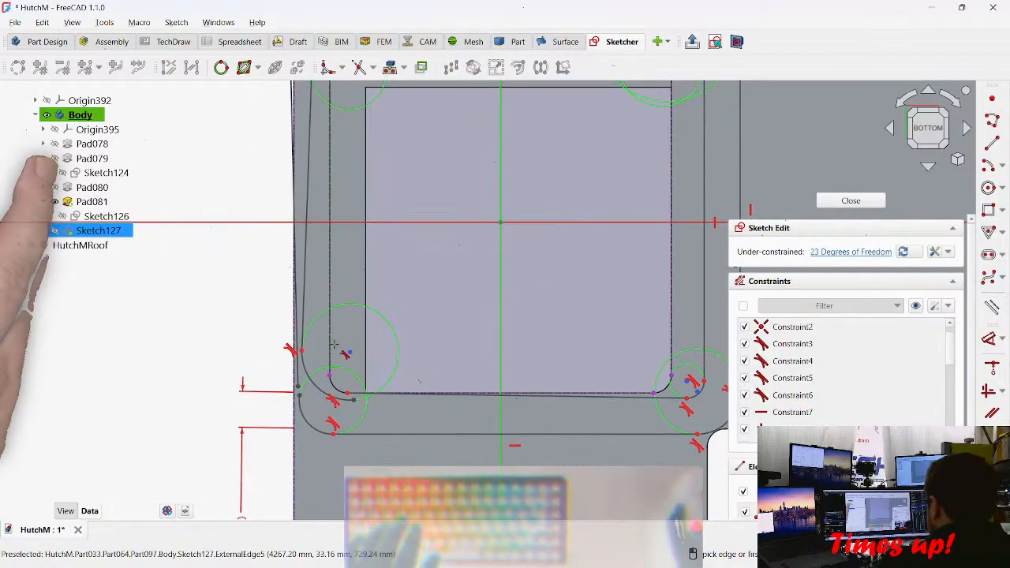
key(v)
click(303, 259)
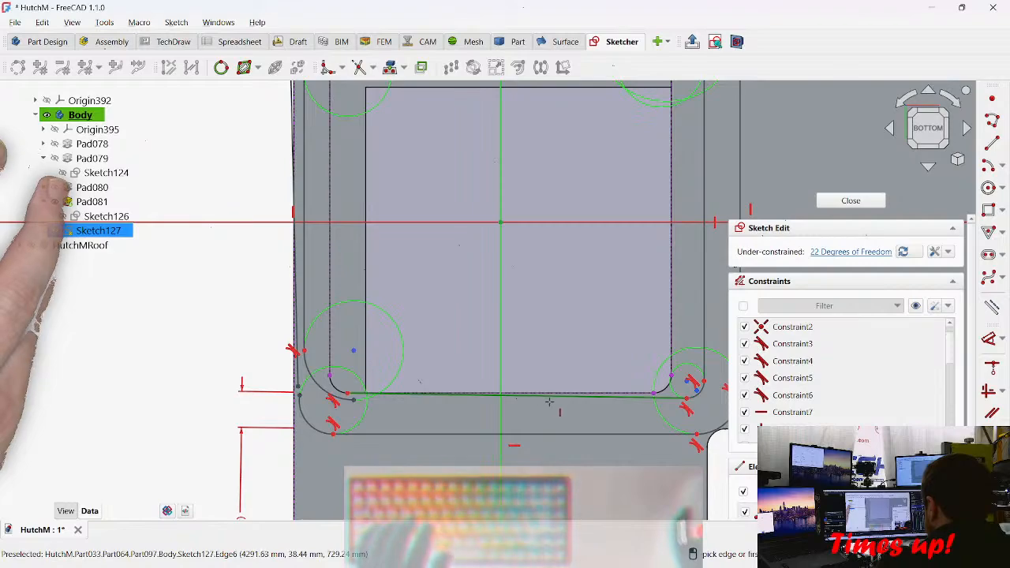
key(h)
click(596, 398)
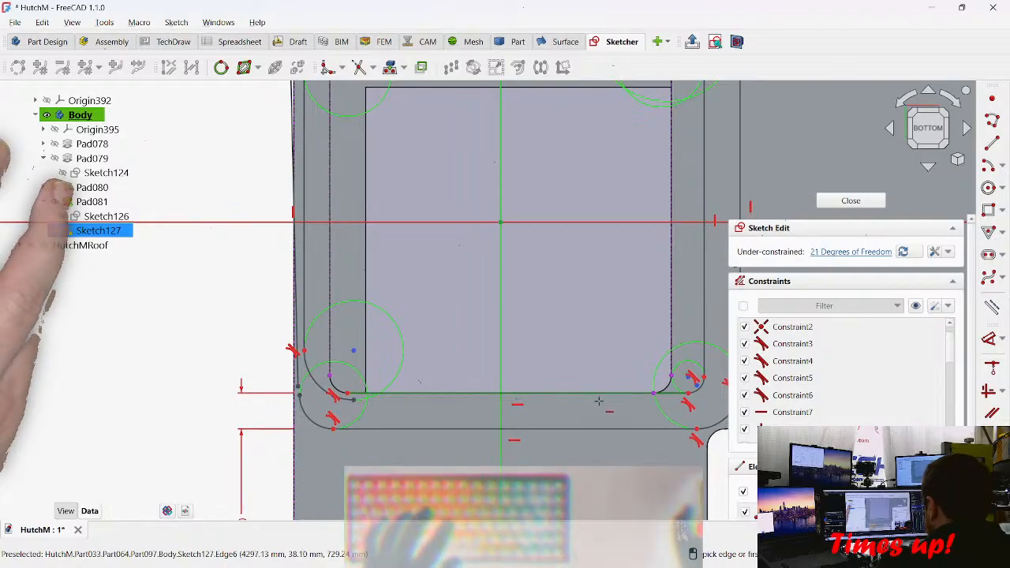
Step: Undo the last edits to the inner bottom line, including its horizontal constraint
key(Escape)
mouse_move(638, 401)
mouse_down()
mouse_move(632, 419)
mouse_move(651, 419)
mouse_move(651, 404)
mouse_up()
key(ctrl+z)
key(ctrl+z)
key(ctrl+z)
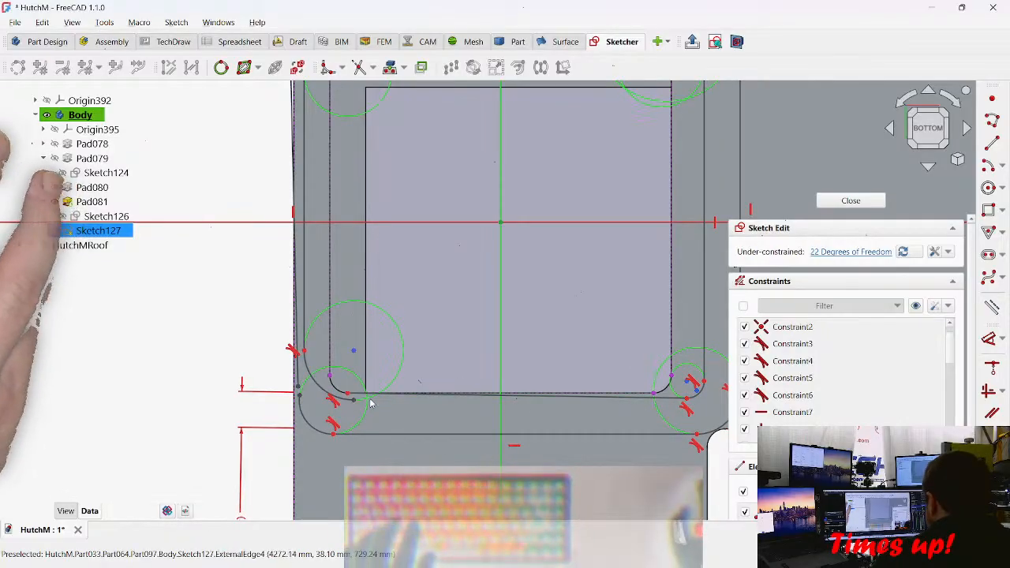
Step: Pull the inner bottom line's left end clear of the corner and join it to the inner lower-left arc with a tangent constraint
drag(348, 394, 377, 414)
scroll(377, 414, up, 3)
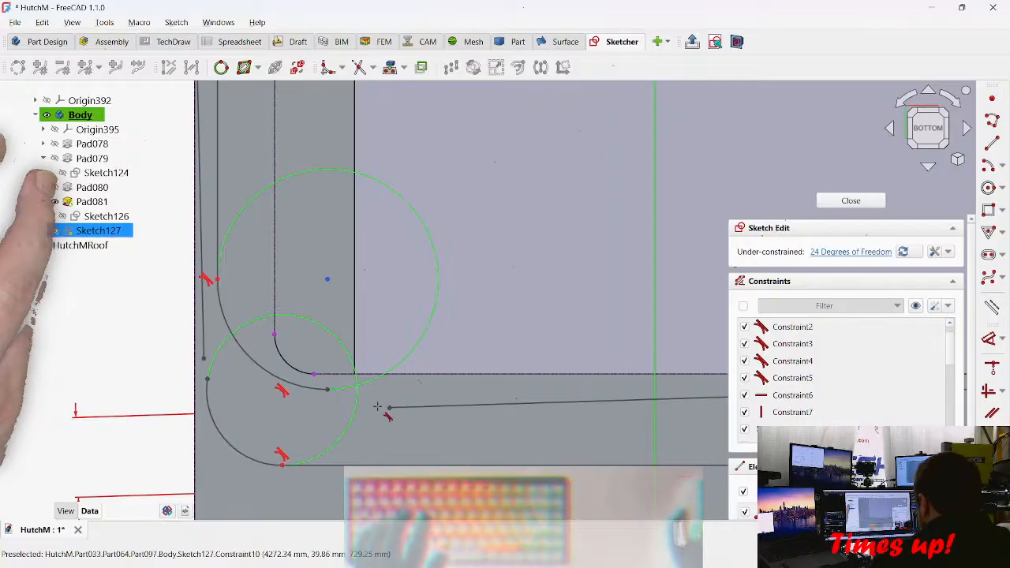
click(391, 409)
key(t)
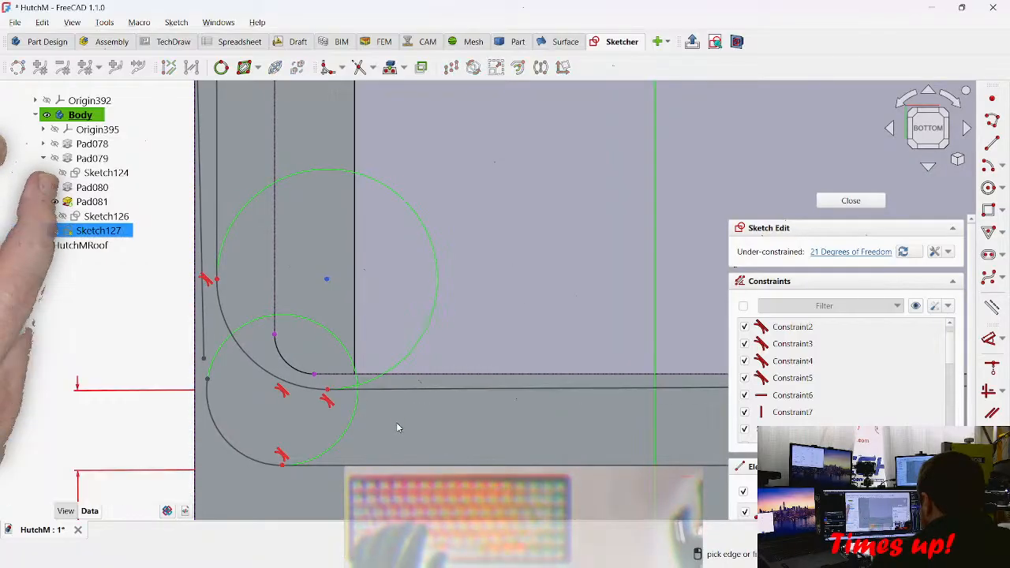
Step: Join the outer left edge's lower end to the outer lower-left arc's open end with a tangent constraint
scroll(288, 408, down, 3)
scroll(243, 394, up, 4)
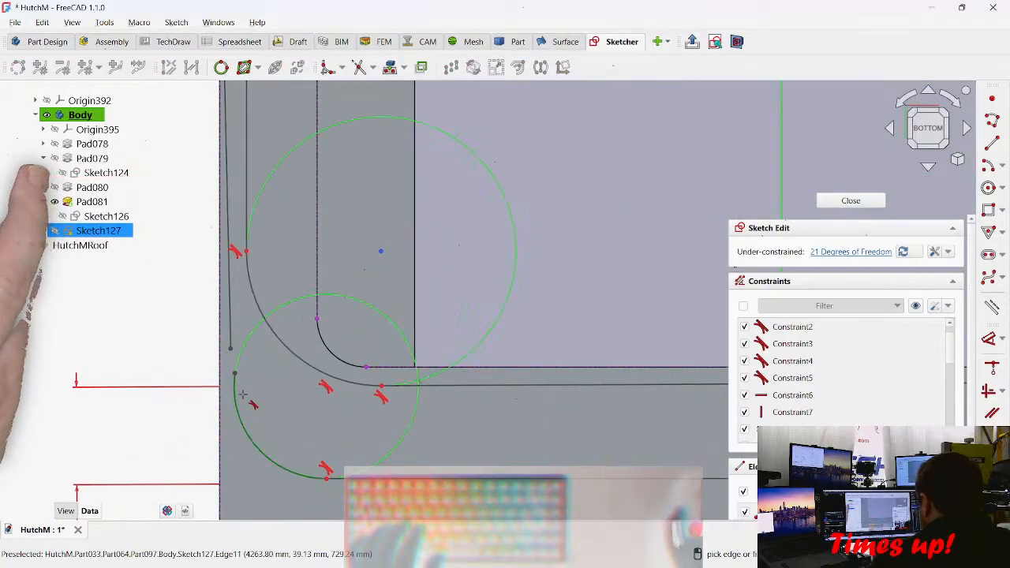
click(230, 348)
click(234, 373)
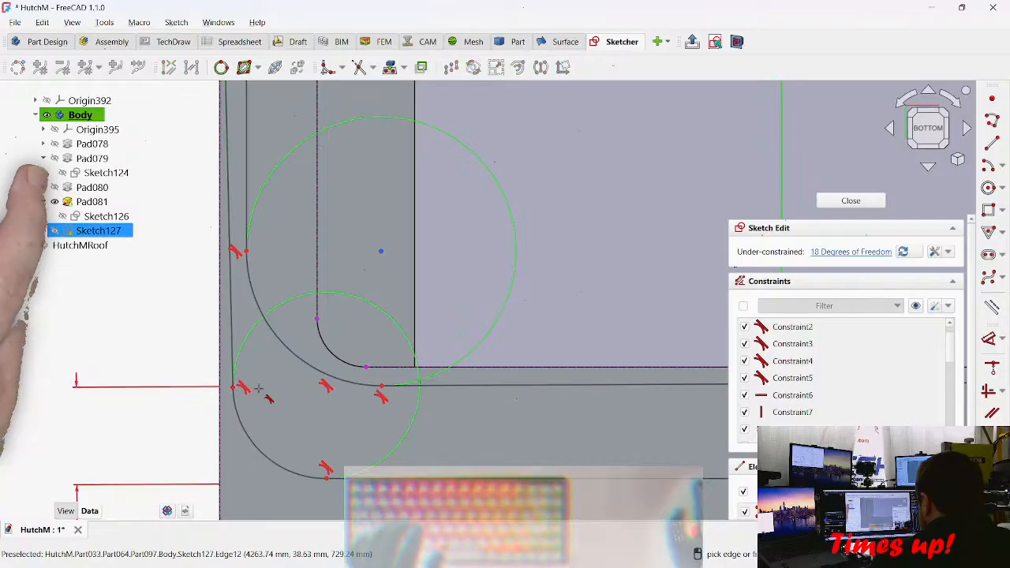
key(t)
Step: Move the outer top line further outward and join its left end to the outer upper-left arc with a tangent constraint
scroll(282, 326, down, 3)
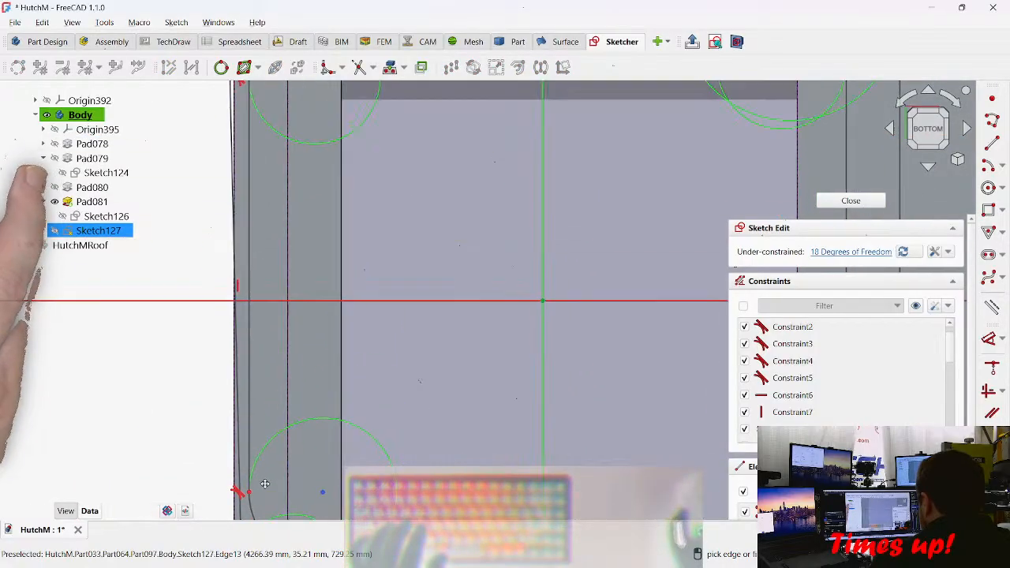
scroll(261, 354, up, 3)
middle_drag(260, 354, 233, 417)
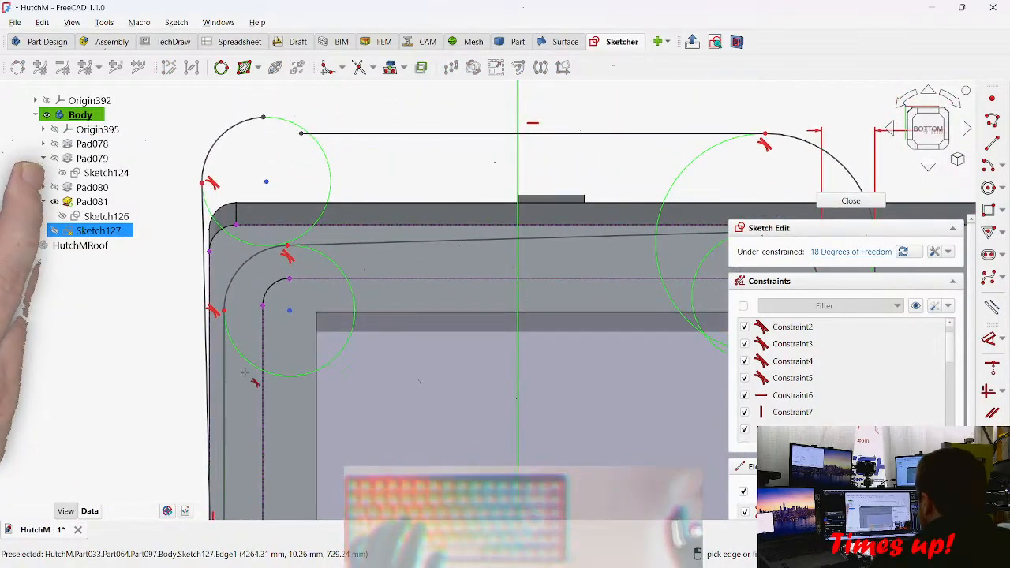
click(264, 118)
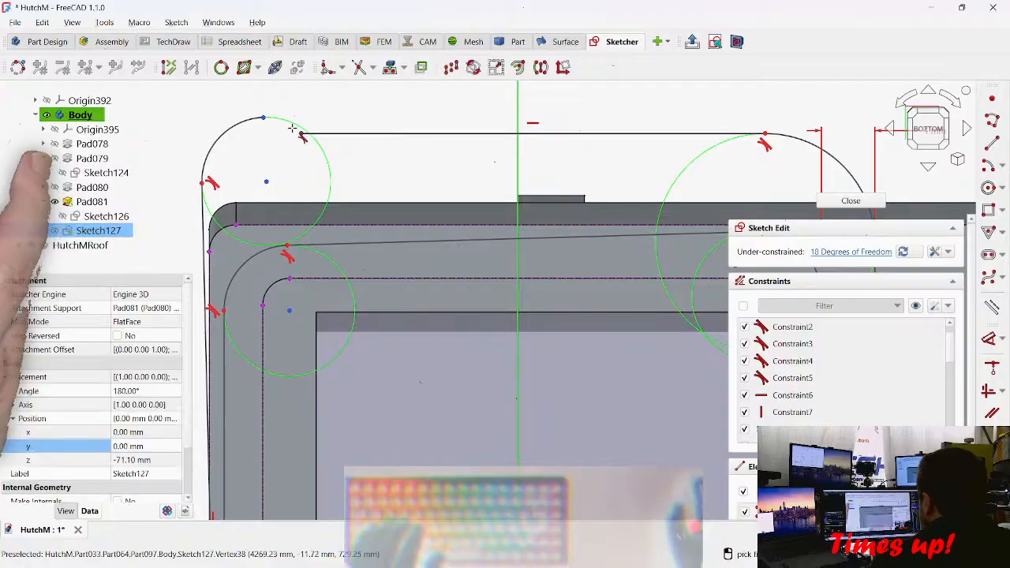
click(300, 132)
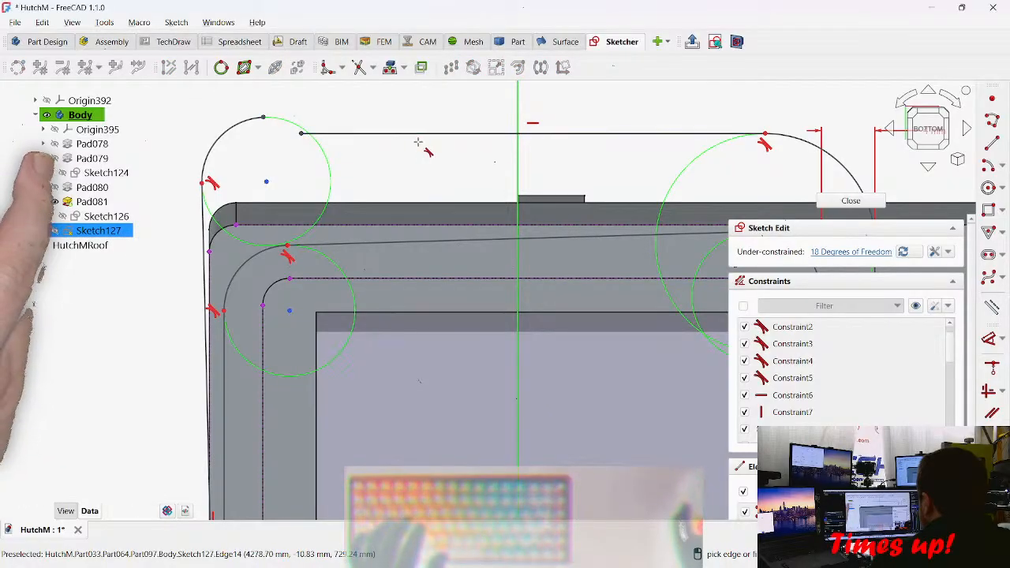
drag(317, 135, 318, 107)
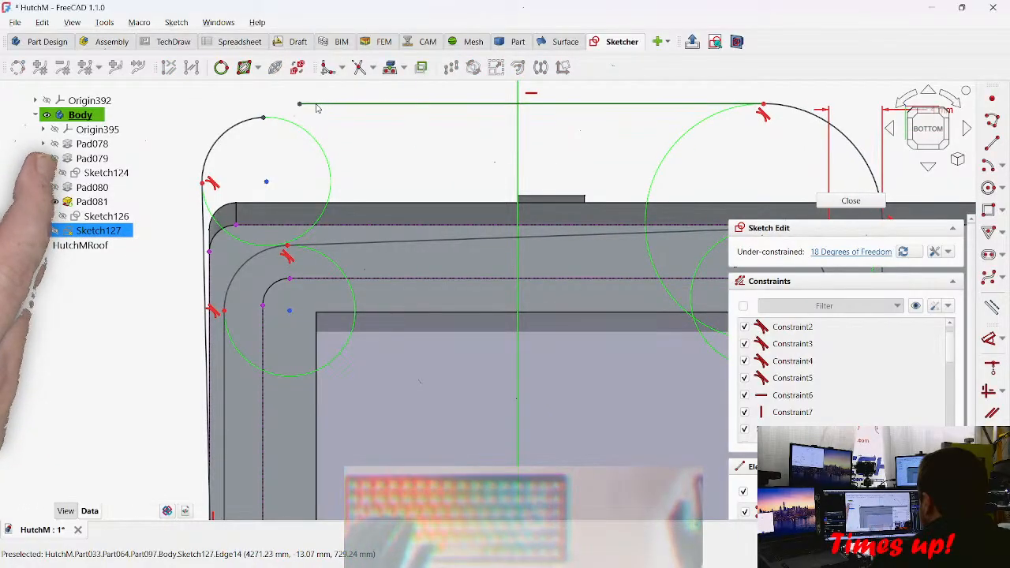
click(264, 118)
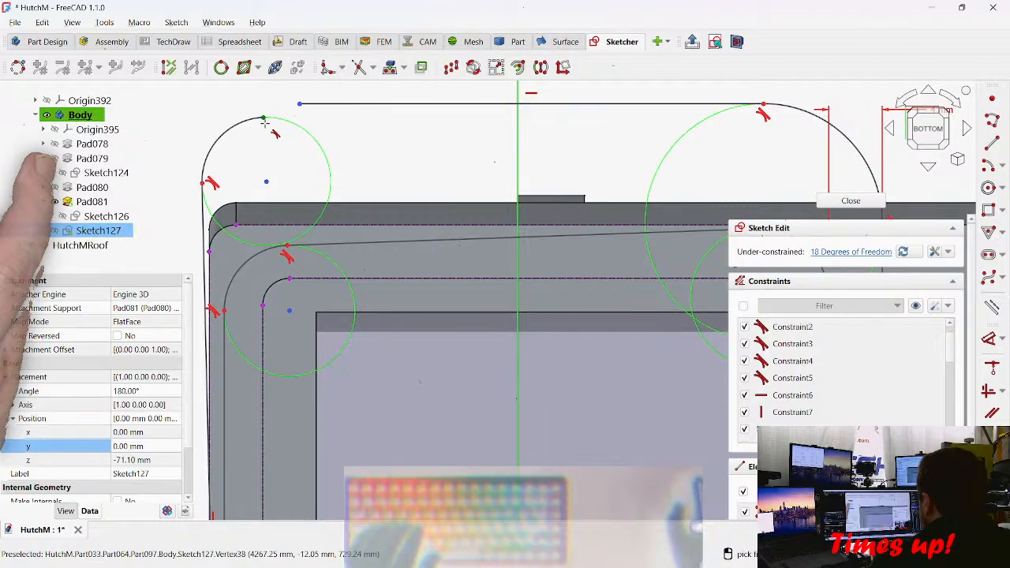
click(299, 104)
Step: Constrain the outer left edge of the profile to vertical
scroll(430, 192, down, 3)
middle_drag(449, 259, 333, 191)
scroll(386, 190, up, 4)
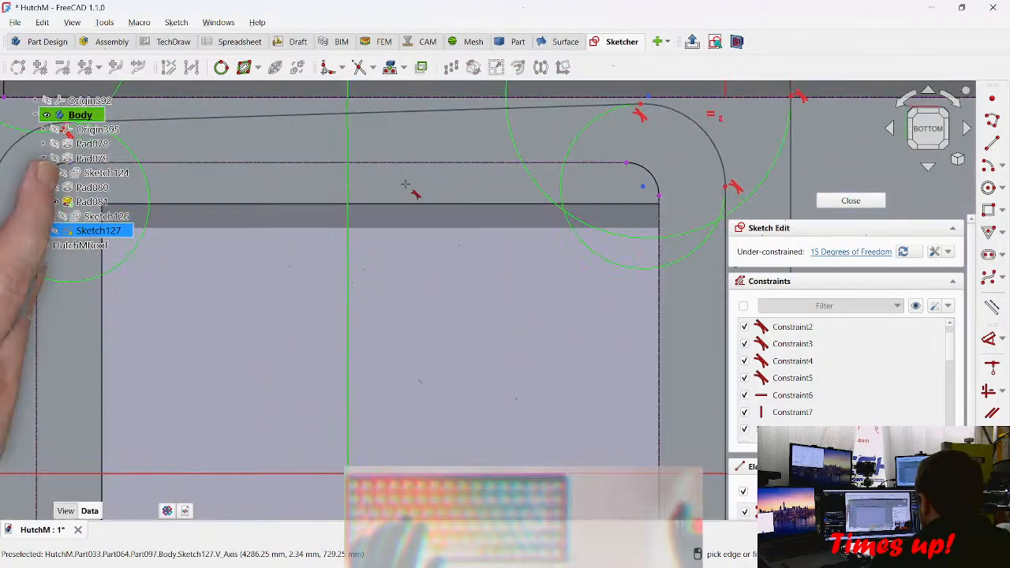
scroll(549, 215, down, 1)
mouse_move(430, 274)
middle_down()
mouse_move(478, 223)
mouse_move(500, 235)
mouse_move(455, 234)
middle_up()
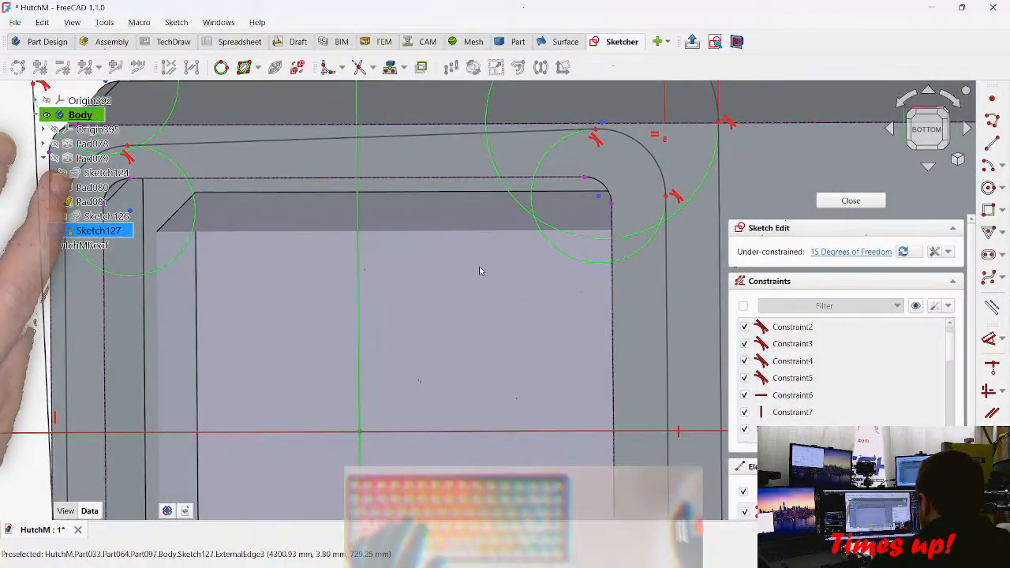
scroll(440, 341, down, 3)
middle_drag(439, 333, 448, 292)
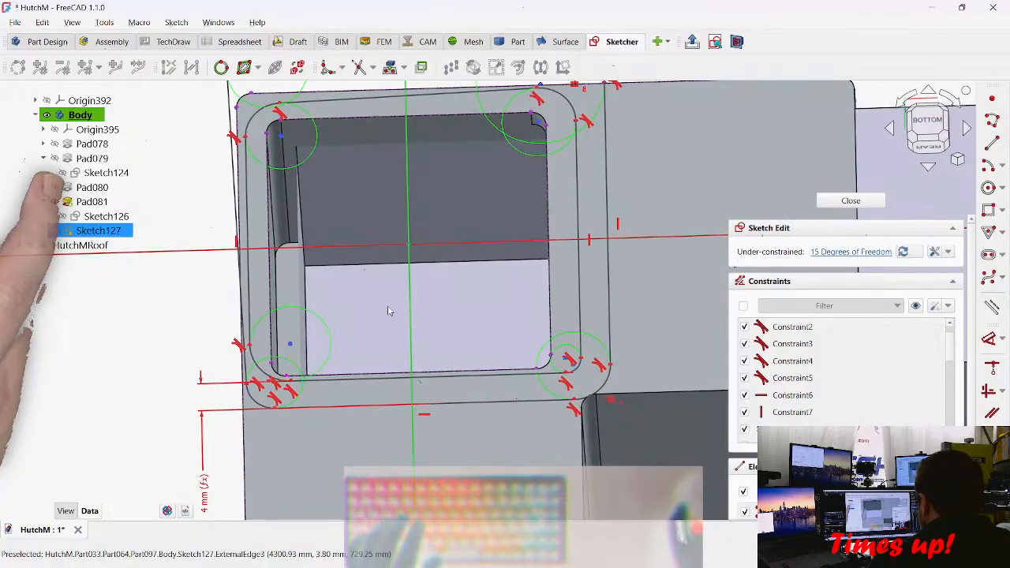
scroll(300, 324, up, 4)
drag(169, 377, 189, 419)
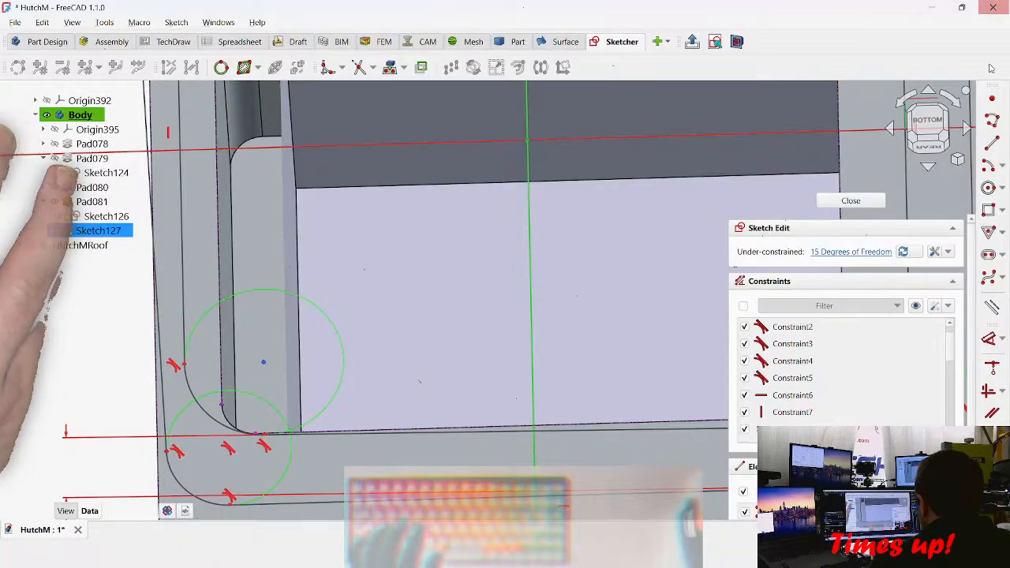
middle_drag(342, 301, 497, 236)
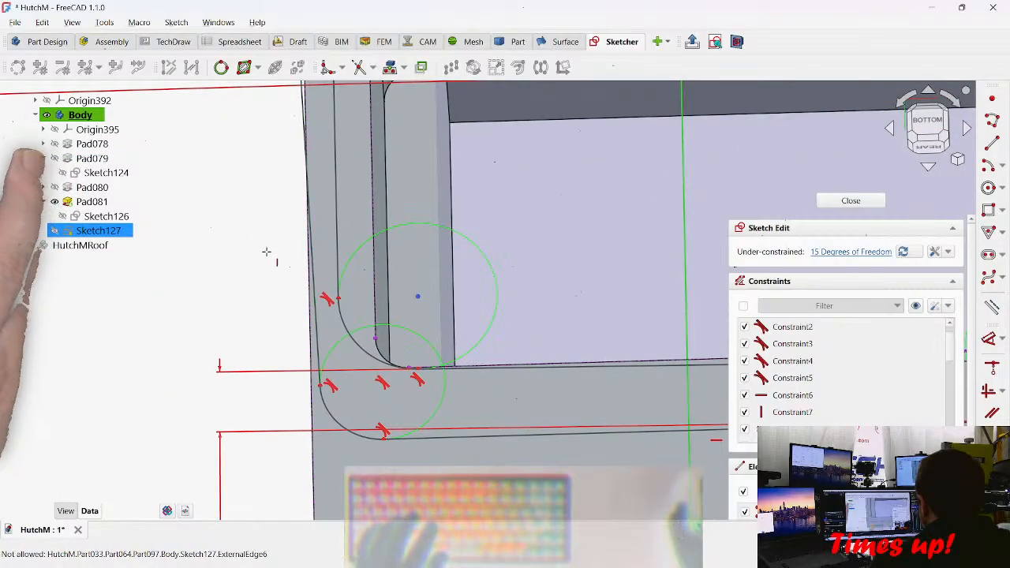
key(v)
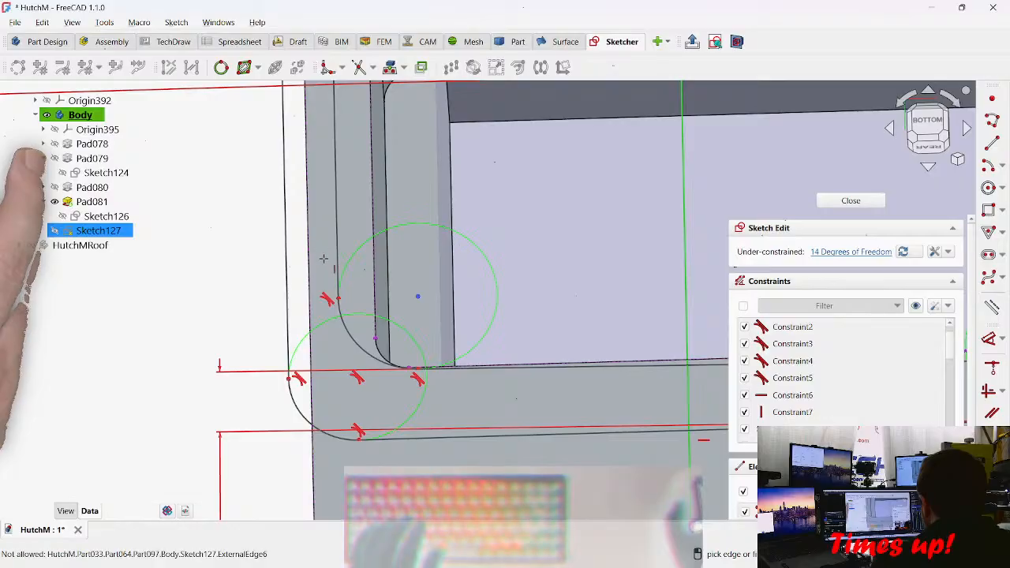
click(341, 246)
Step: Try to apply a vertical constraint to the inner bottom line
scroll(497, 297, down, 2)
mouse_move(489, 302)
middle_down()
mouse_move(288, 334)
mouse_move(238, 361)
middle_up()
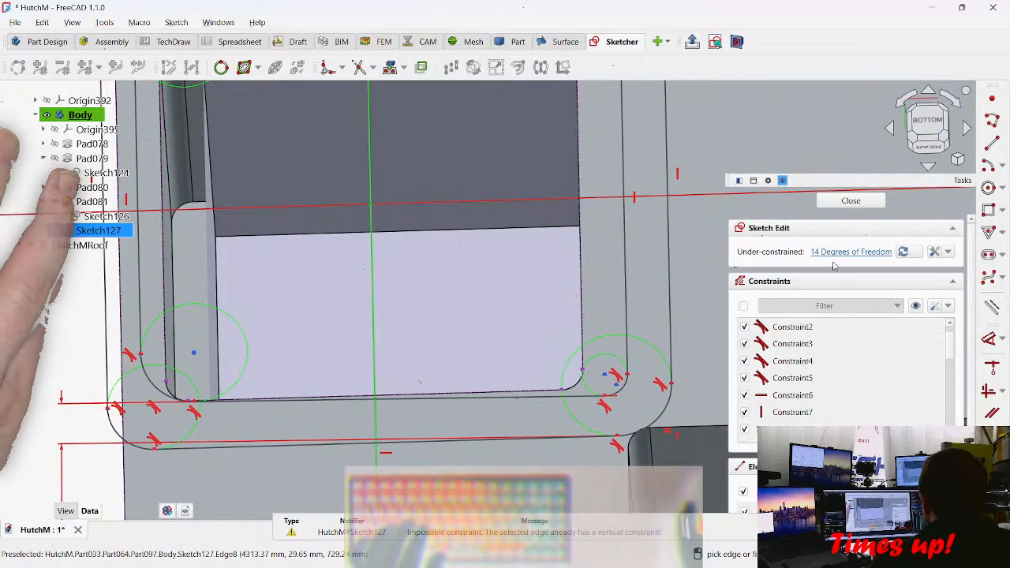
scroll(550, 374, down, 2)
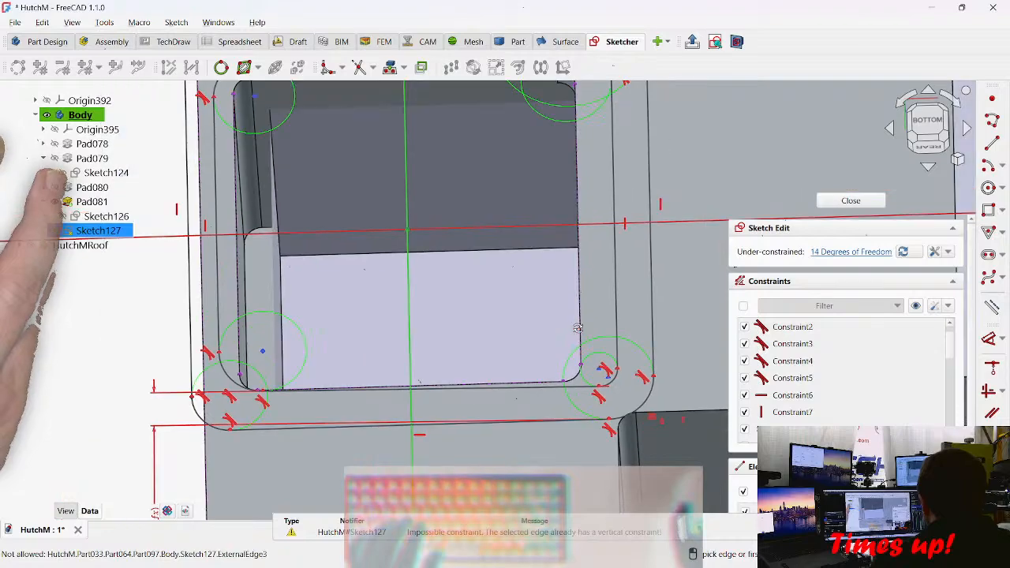
scroll(557, 385, up, 4)
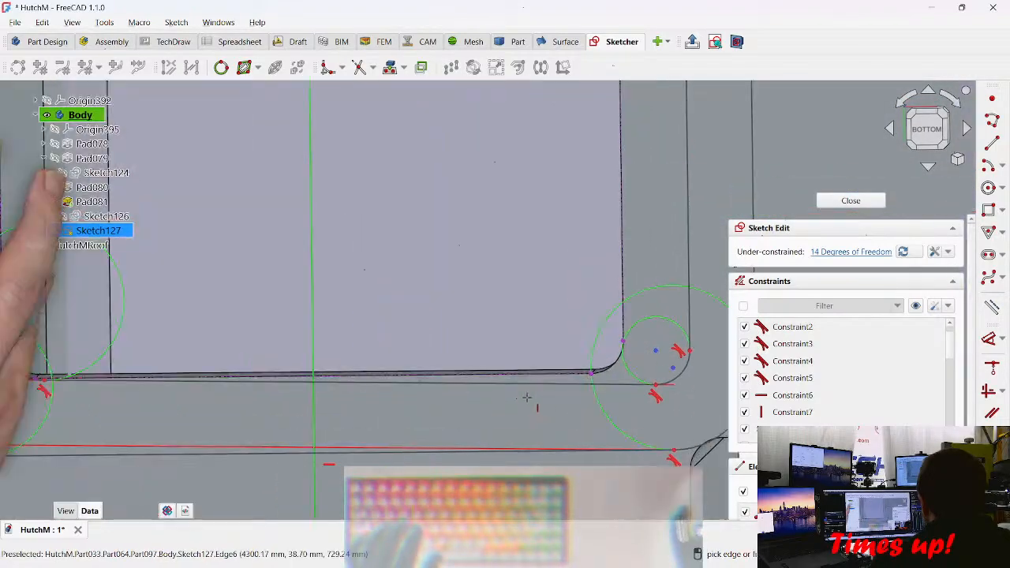
click(582, 375)
scroll(565, 358, down, 5)
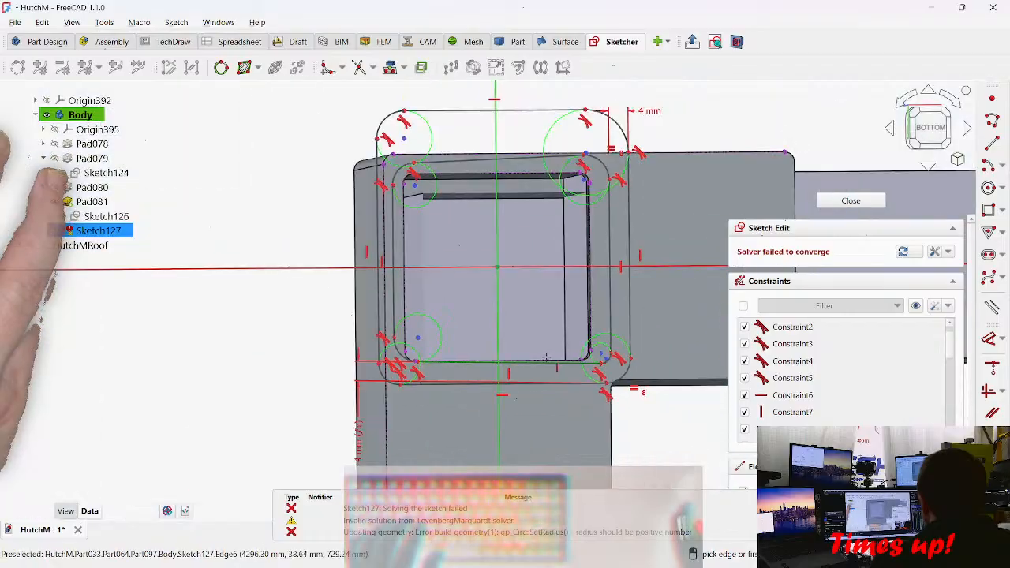
Step: Delete the mistaken vertical constraint from the inner bottom line
scroll(602, 337, up, 4)
middle_drag(575, 367, 538, 358)
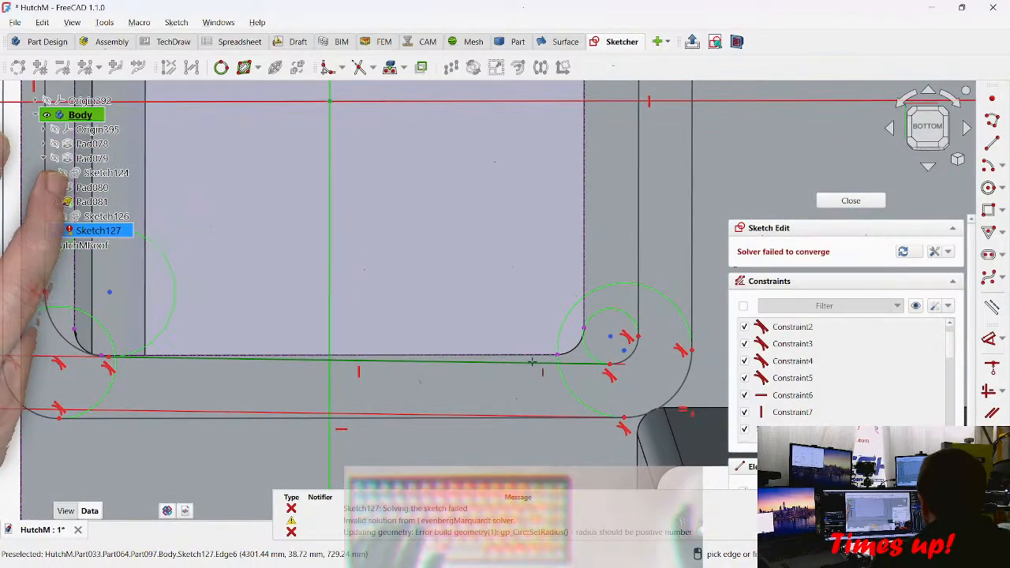
click(359, 373)
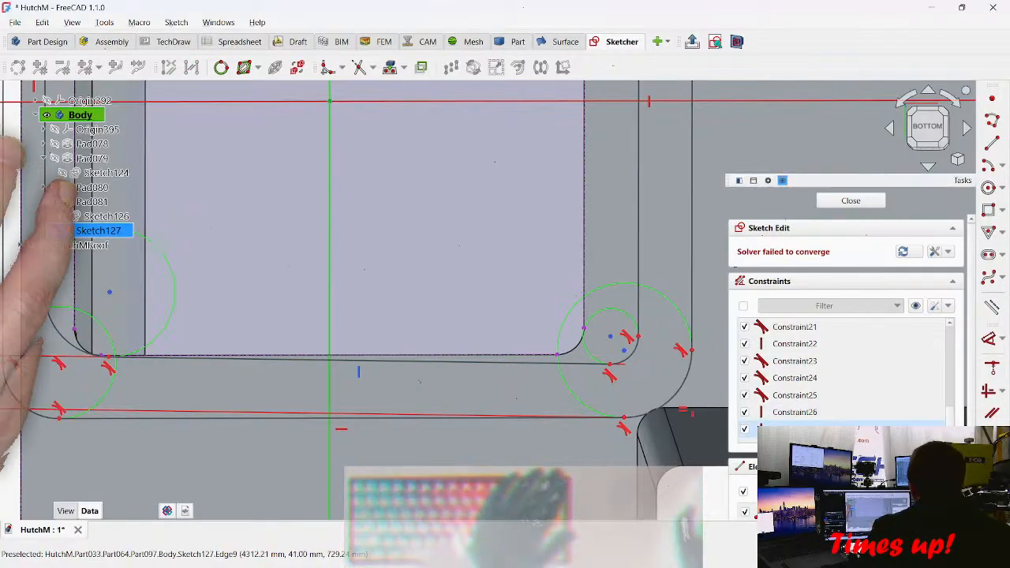
key(Delete)
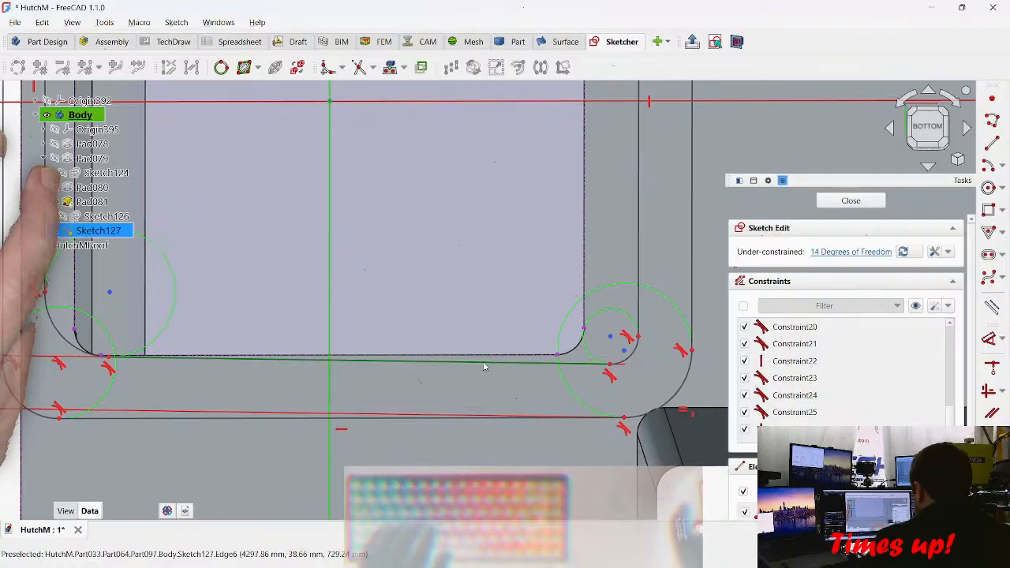
Step: Constrain the inner bottom line and the inner top line to horizontal, and finish editing the sketch
key(ctrl+z)
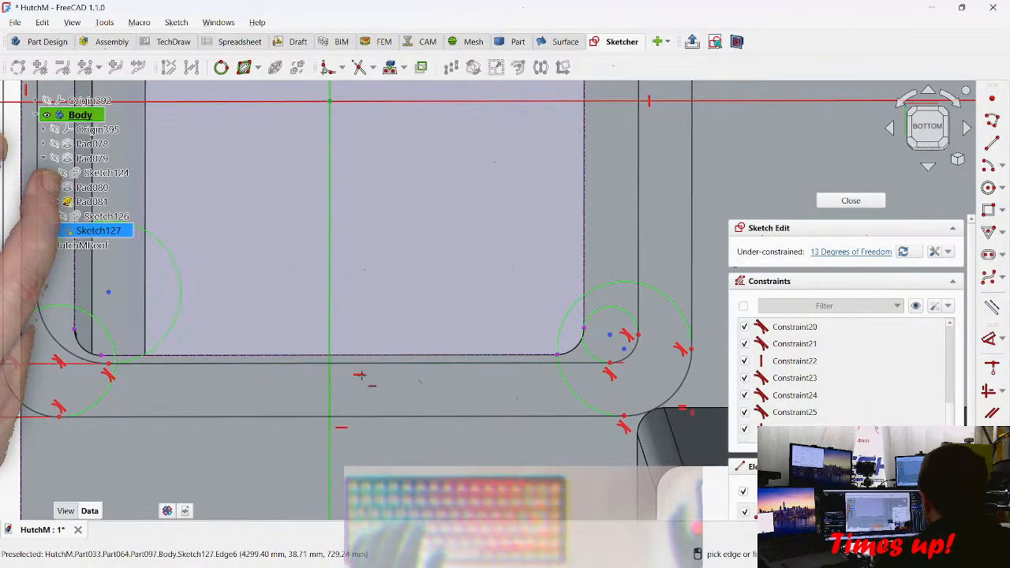
mouse_move(430, 416)
middle_down()
mouse_move(466, 426)
mouse_move(431, 397)
mouse_move(382, 394)
middle_up()
scroll(382, 394, down, 4)
mouse_move(430, 145)
middle_down()
mouse_move(428, 200)
mouse_move(410, 249)
middle_up()
key(h)
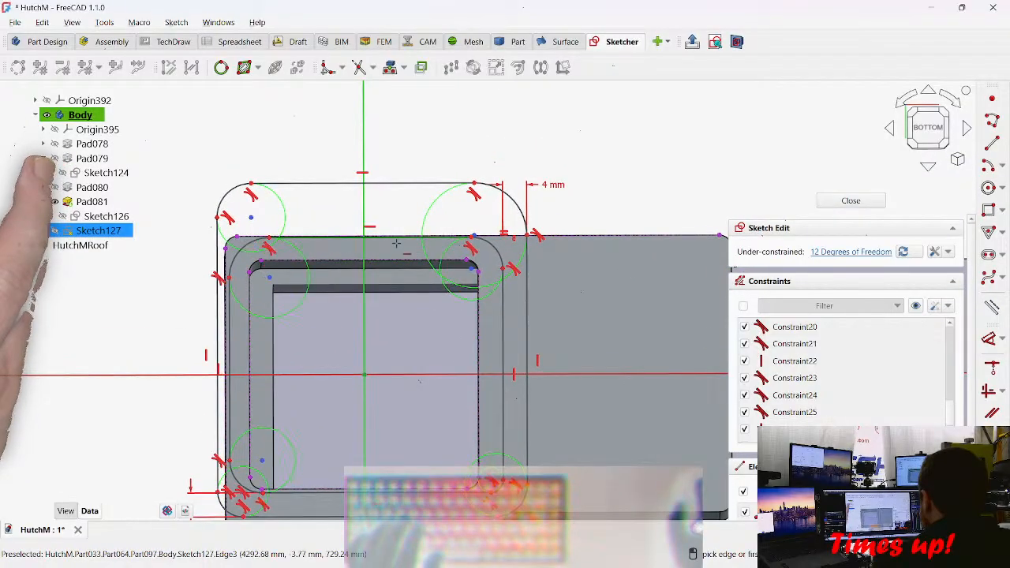
click(856, 199)
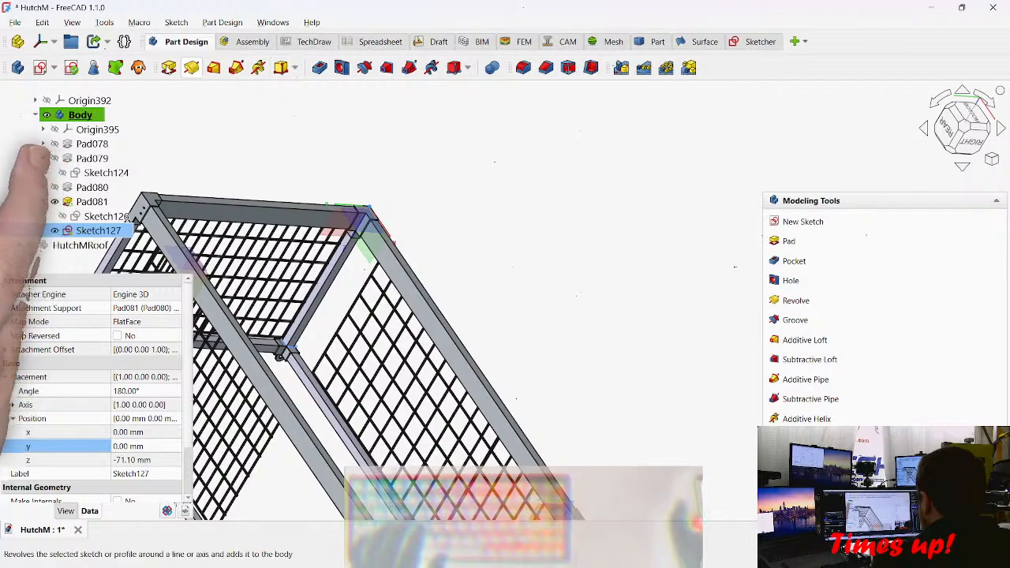
Step: Pad Sketch127 by 38.10 mm, driving the length with an insert-length expression from <<_HutchM>>
scroll(470, 329, up, 8)
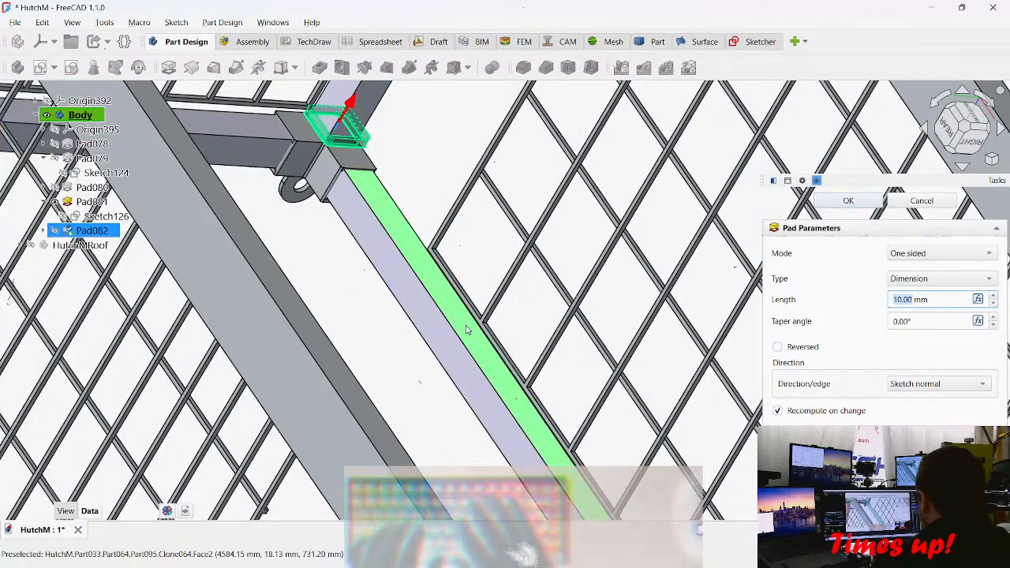
key(equal)
text(_Hu)
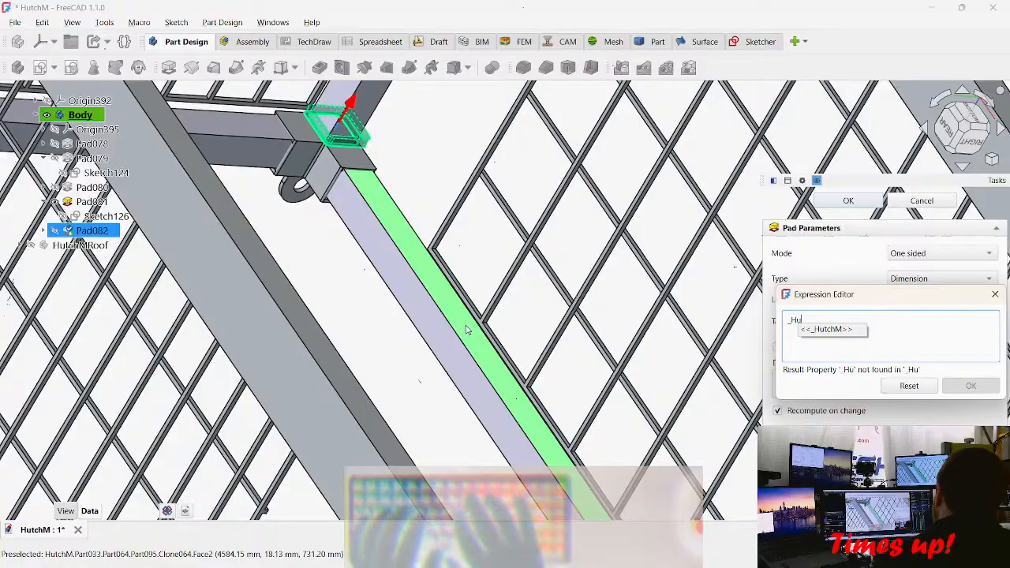
text(tchM>>.insert)
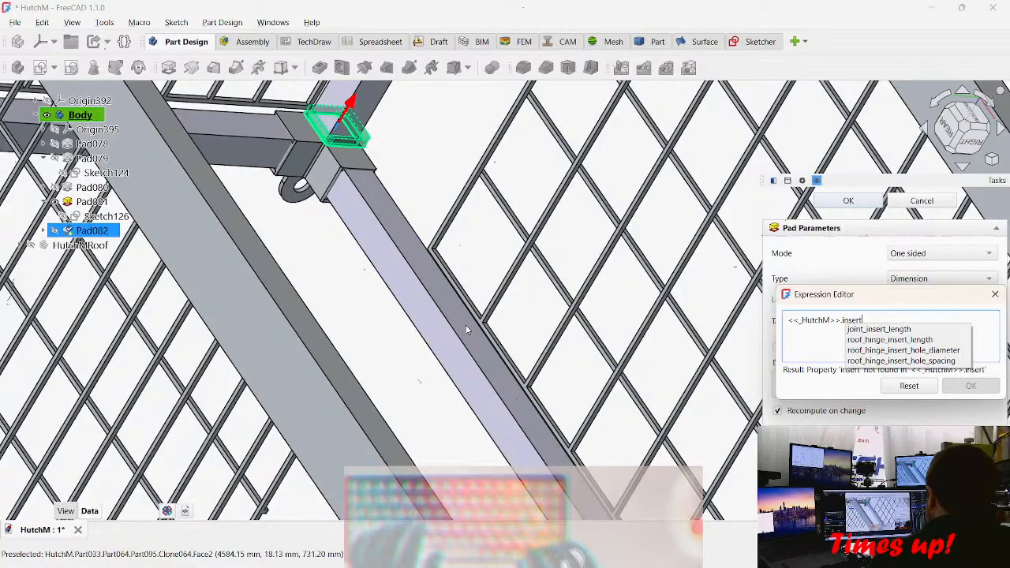
key(Down)
key(Return)
key(Return)
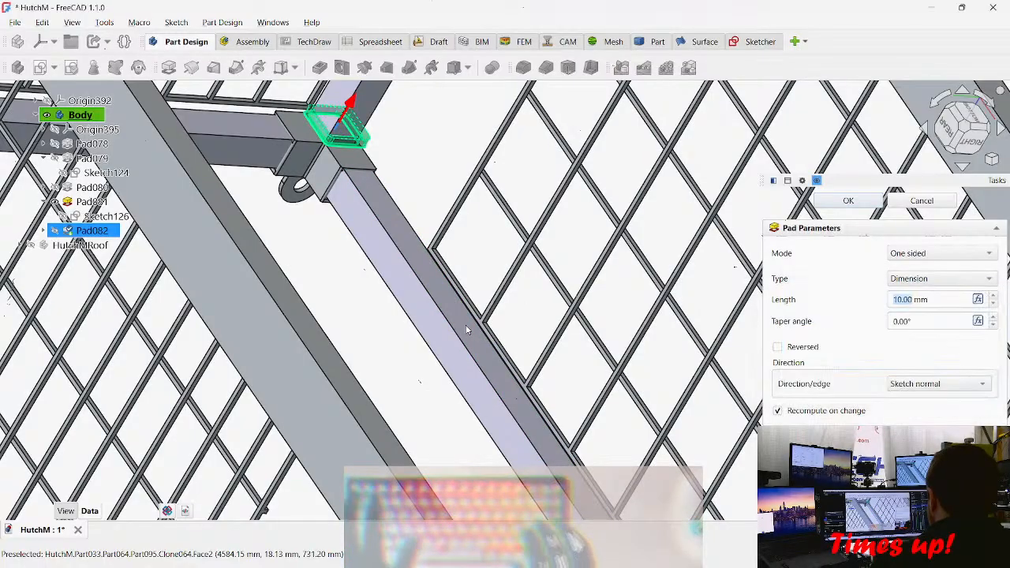
click(845, 201)
Step: Inspect the padded hinge corner and reopen Sketch127 beneath the new pad for editing
middle_drag(512, 125, 387, 339)
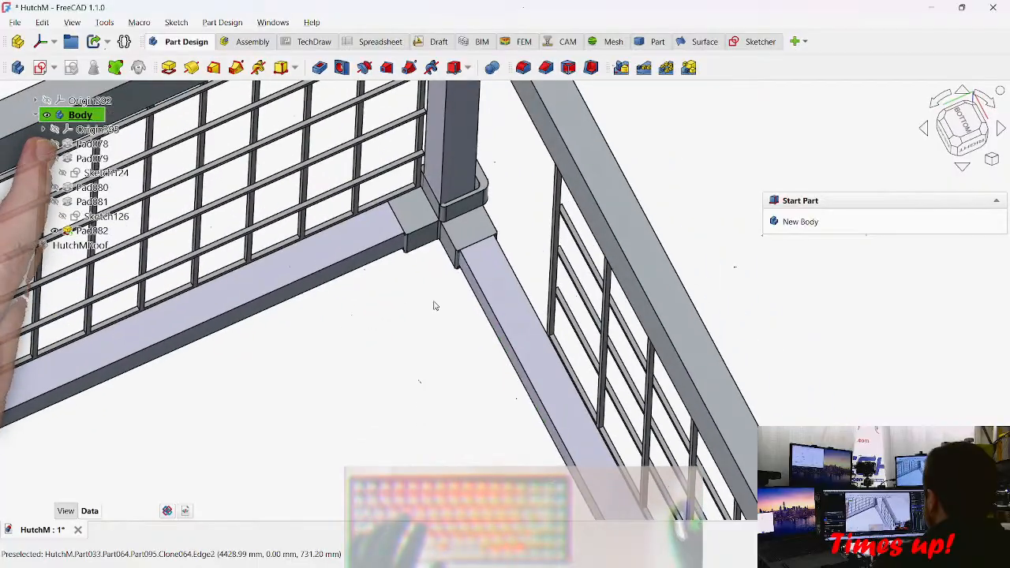
scroll(380, 287, up, 5)
middle_drag(380, 287, 507, 254)
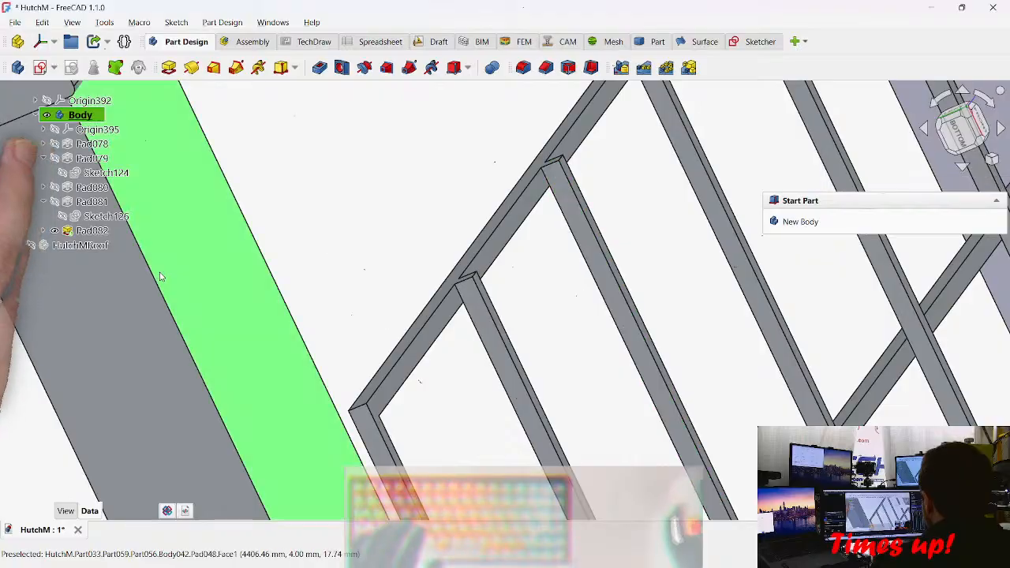
click(67, 231)
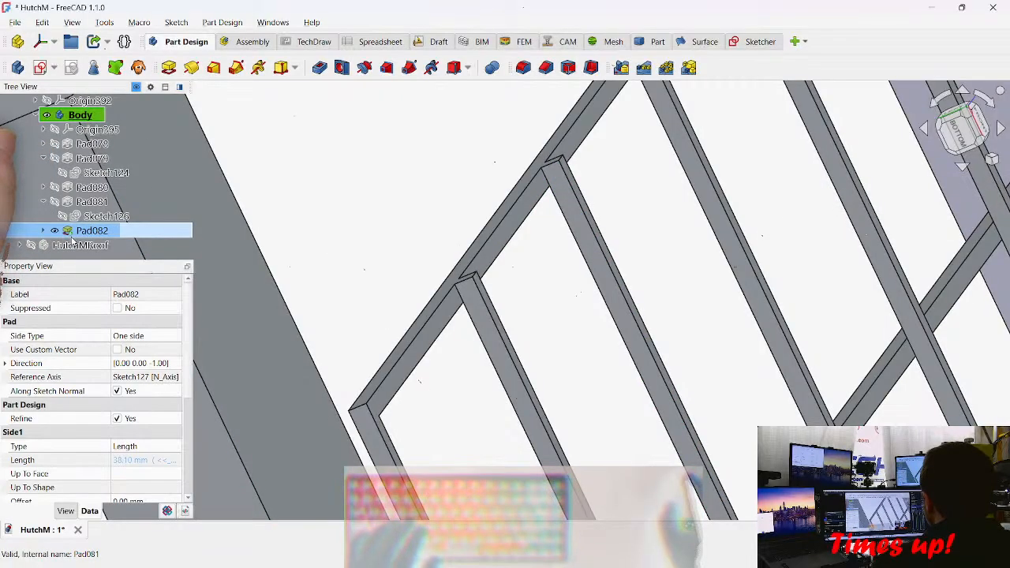
click(43, 230)
double_click(98, 245)
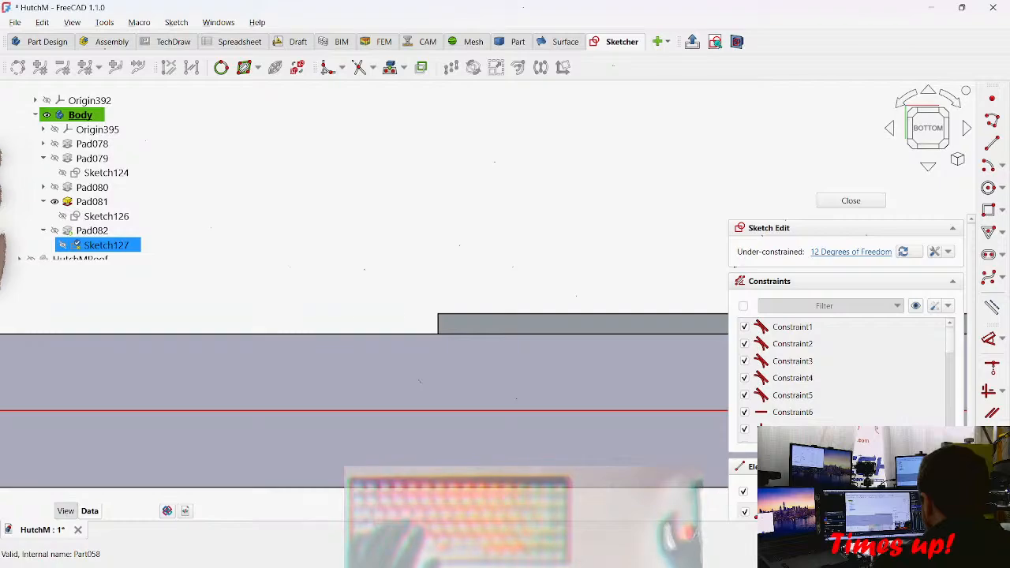
Step: Try to make an endpoint of the upper-left inner arc coincident with the projected corner vertex, and undo it
scroll(359, 349, up, 8)
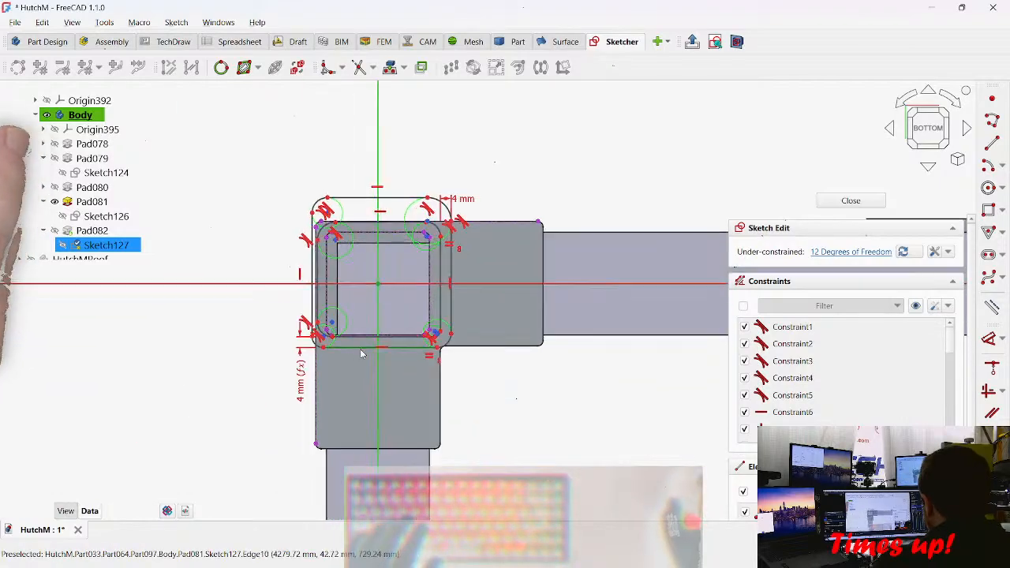
scroll(399, 300, up, 3)
scroll(366, 355, down, 2)
scroll(293, 194, up, 3)
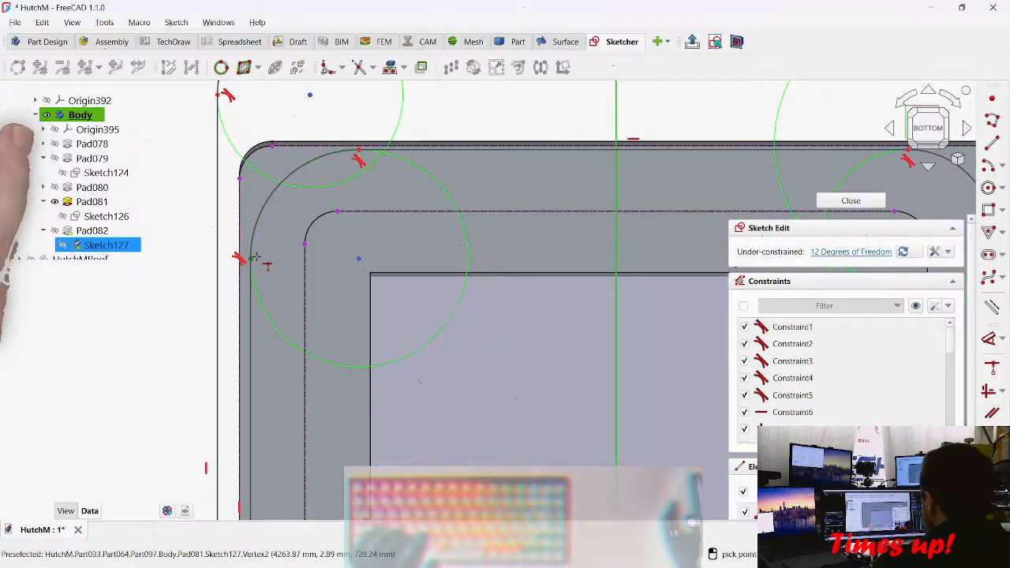
click(251, 262)
mouse_move(319, 253)
middle_down()
mouse_move(383, 308)
mouse_move(378, 322)
mouse_move(430, 321)
mouse_move(450, 284)
mouse_move(520, 276)
middle_up()
scroll(399, 308, down, 4)
scroll(521, 276, up, 3)
mouse_move(442, 260)
middle_down()
mouse_move(375, 253)
mouse_move(430, 297)
mouse_move(476, 279)
mouse_move(475, 295)
mouse_move(447, 293)
mouse_move(451, 311)
mouse_move(444, 289)
mouse_move(629, 262)
mouse_move(586, 283)
mouse_move(489, 284)
middle_up()
scroll(345, 178, up, 4)
middle_drag(421, 213, 448, 208)
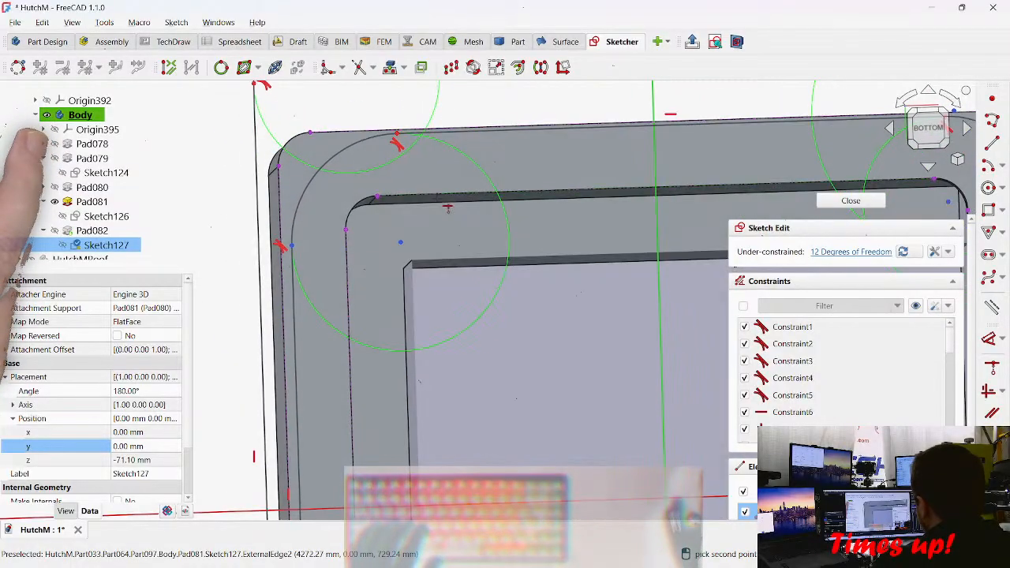
click(397, 138)
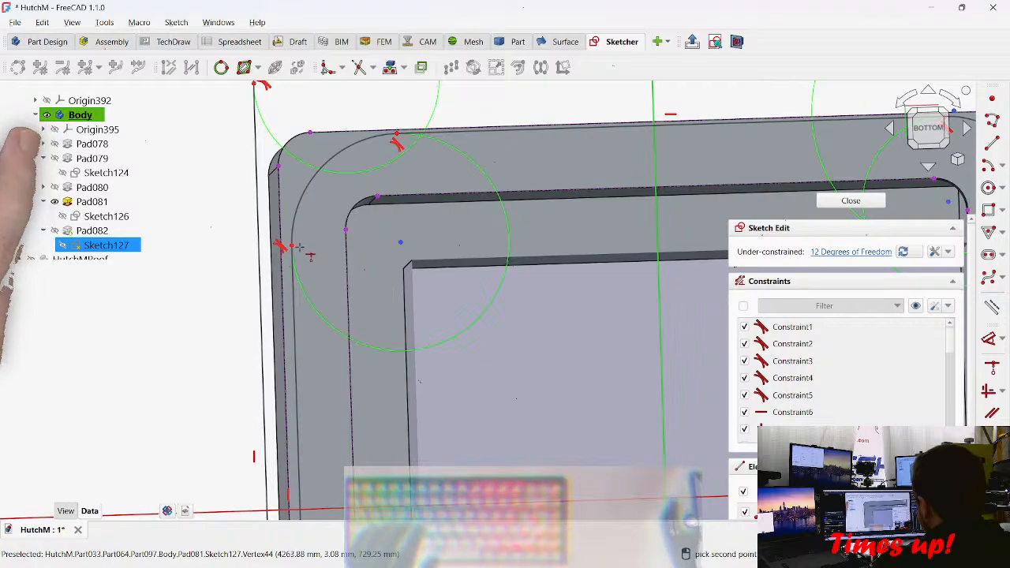
click(346, 231)
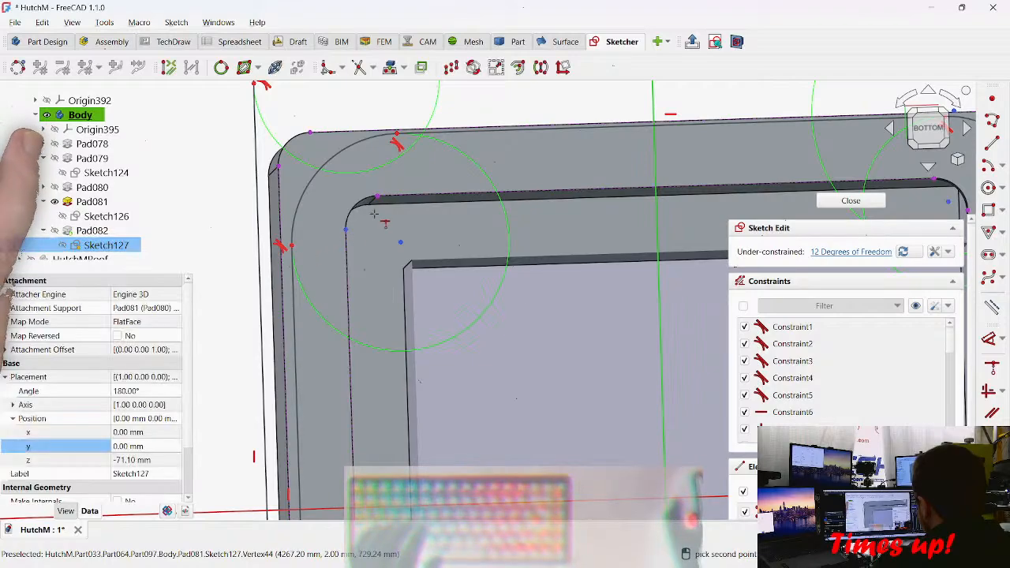
click(377, 194)
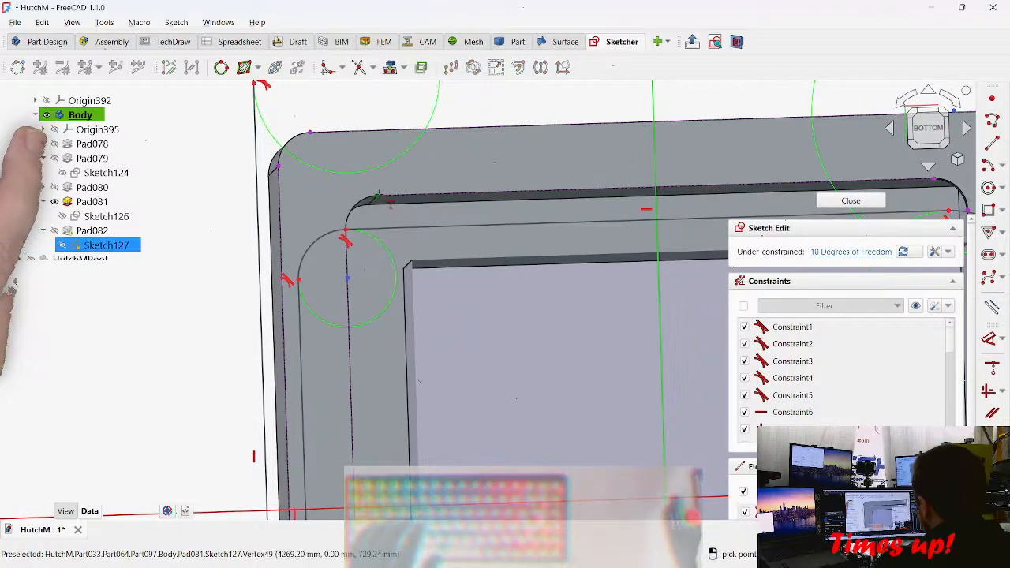
key(ctrl+z)
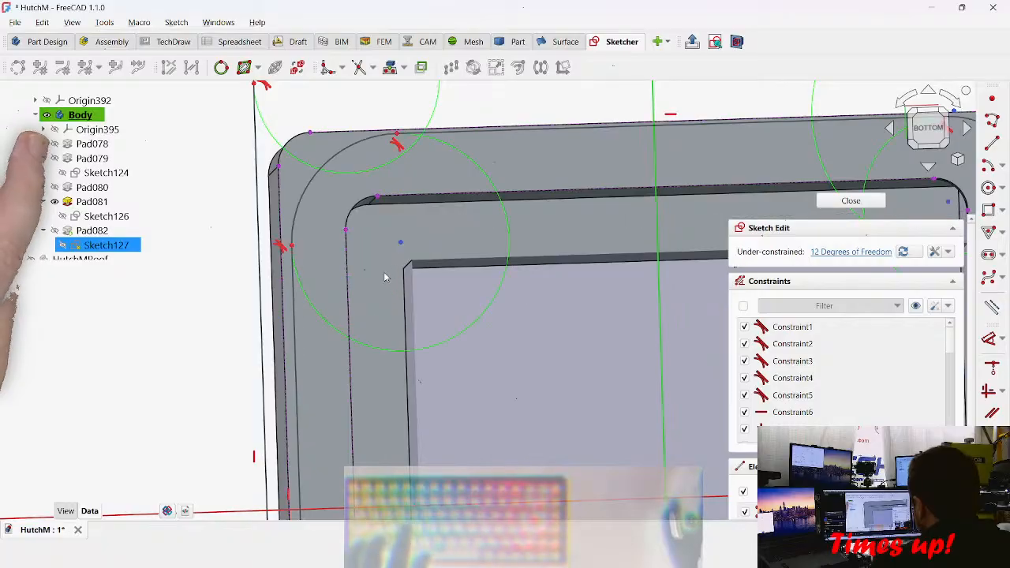
key(Escape)
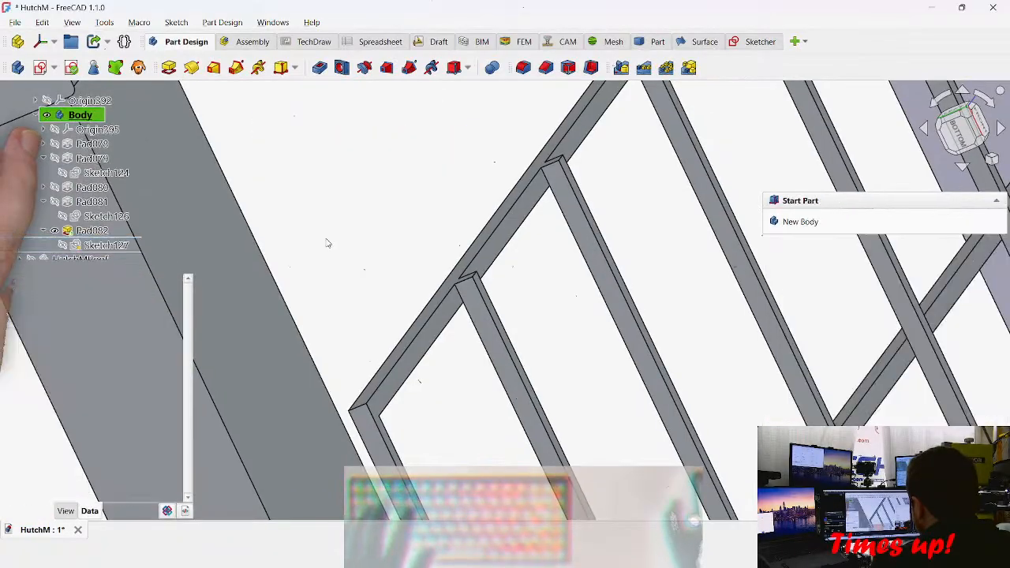
Step: Reopen Sketch127 beneath Pad082 for editing
click(84, 220)
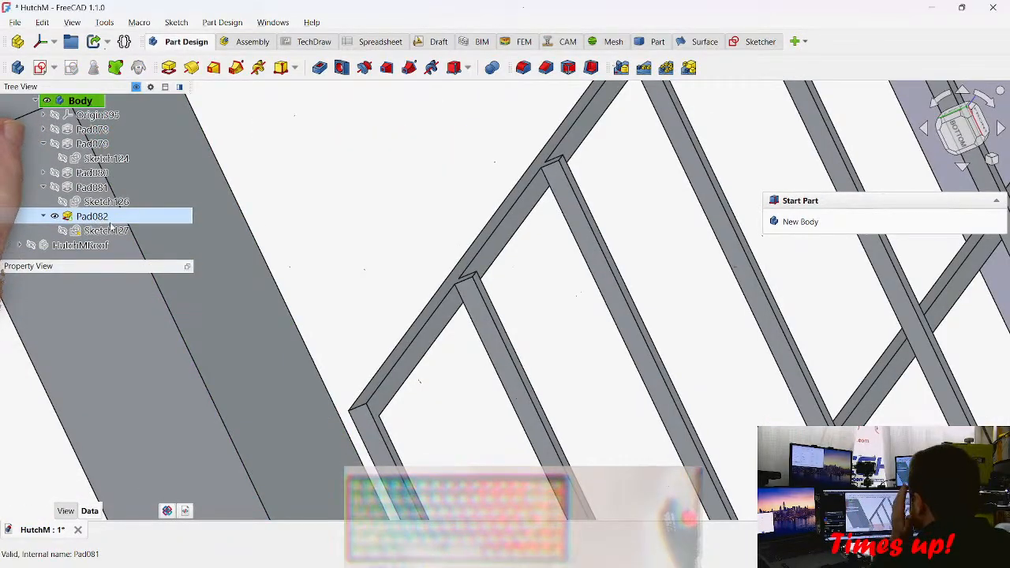
double_click(106, 230)
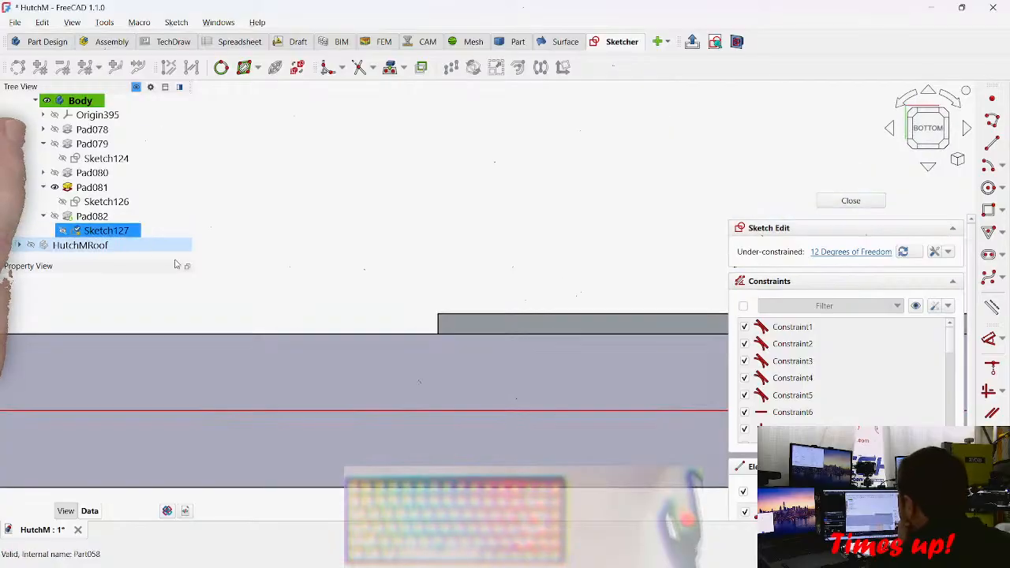
scroll(323, 354, down, 5)
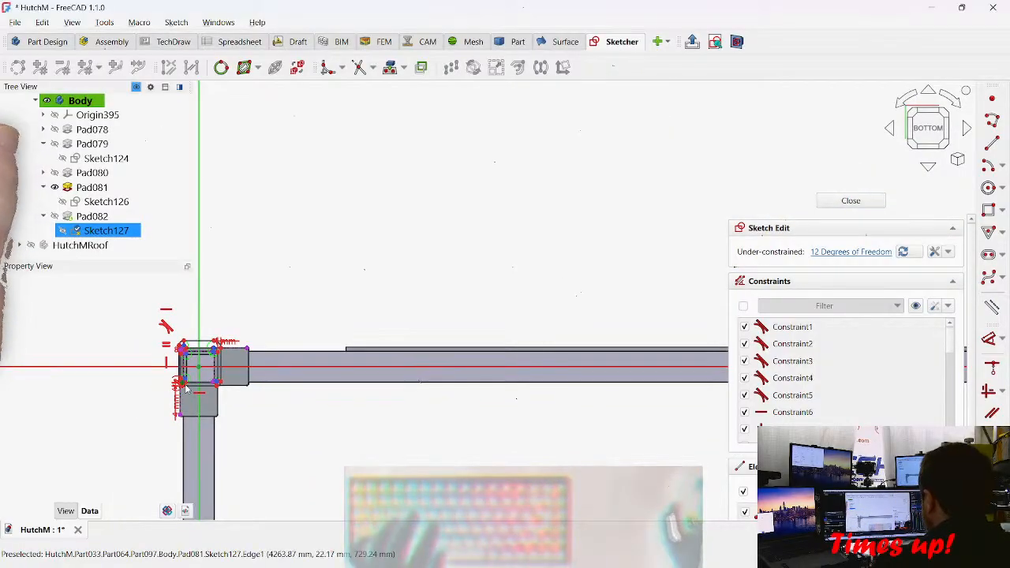
scroll(284, 359, up, 8)
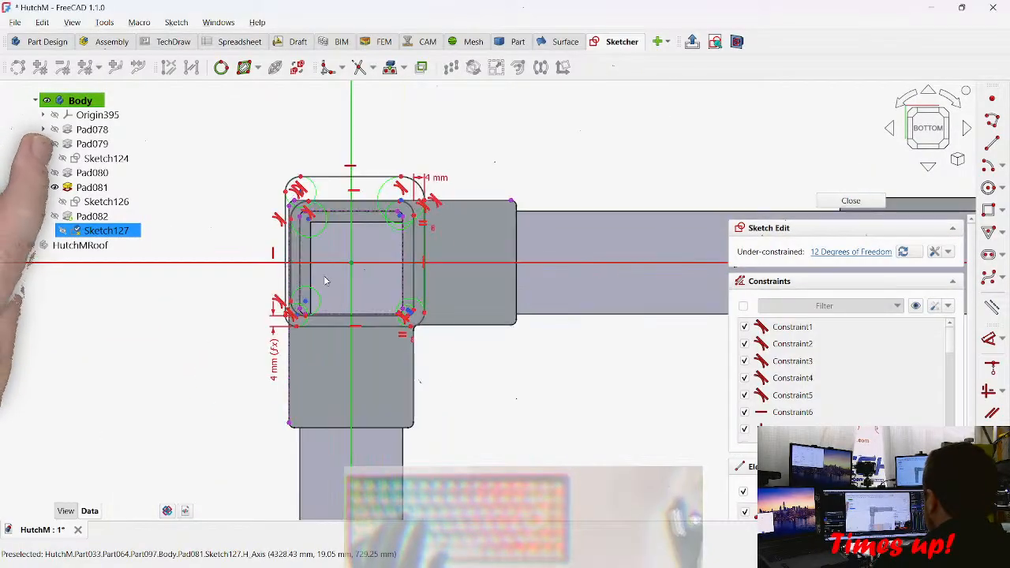
Step: Move the endpoints of the lower-left inner arc closer to the ends of the projected corner arc
scroll(230, 332, up, 5)
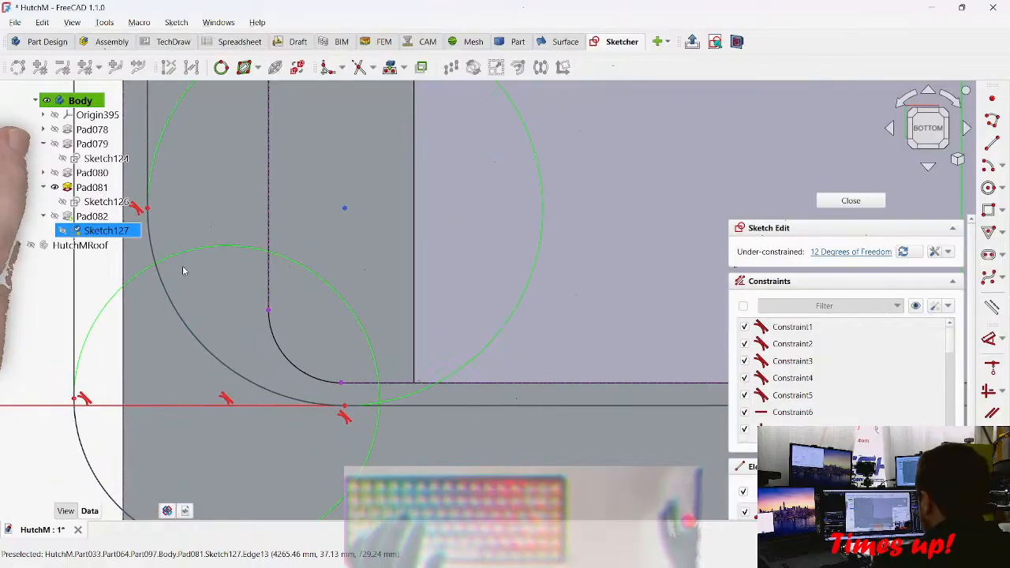
middle_drag(376, 217, 503, 205)
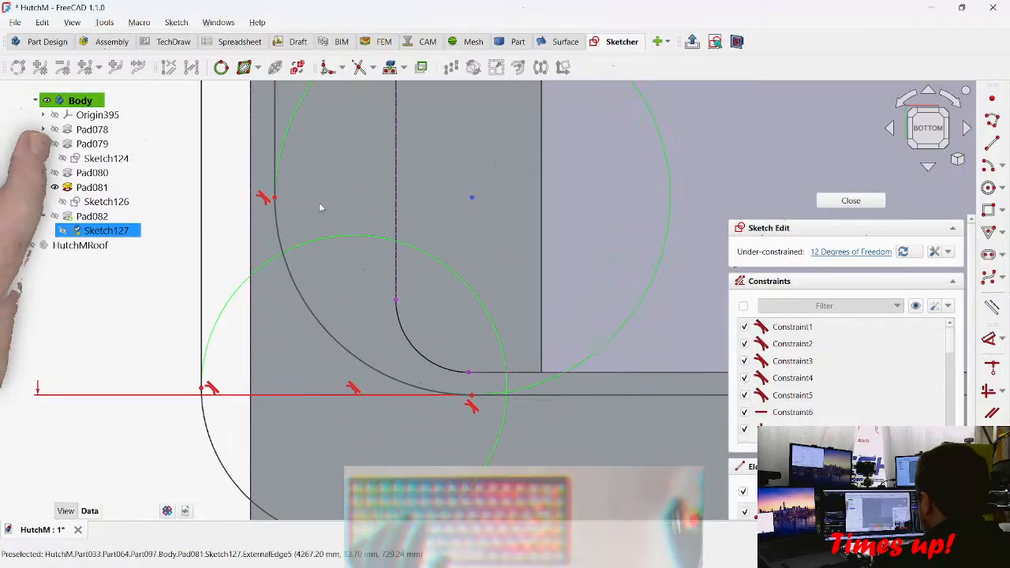
drag(276, 206, 381, 294)
drag(489, 401, 471, 387)
scroll(471, 371, up, 10)
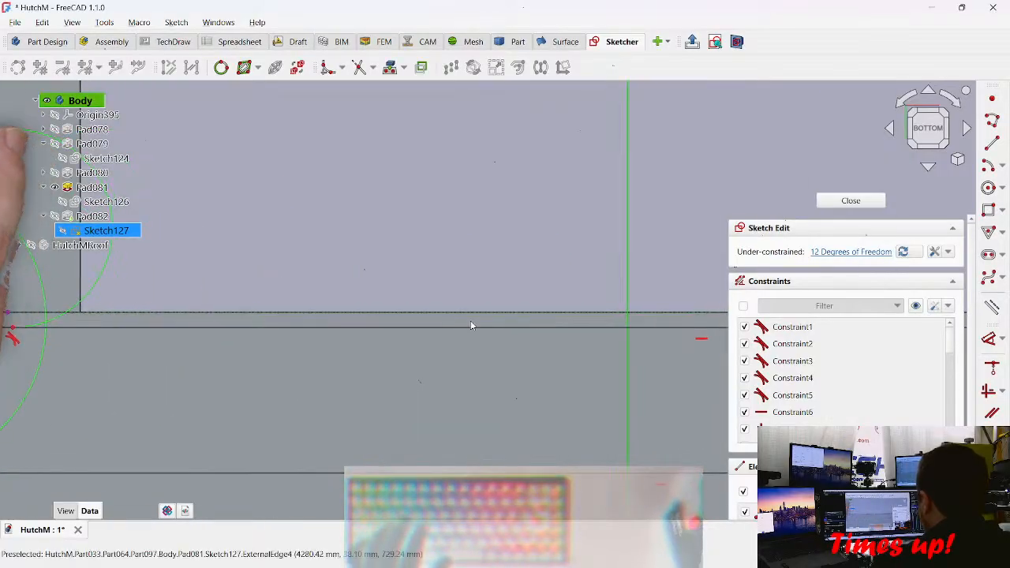
Step: Move the endpoints of the lower-right and upper-right inner arcs close to their projected corner arcs
scroll(483, 330, down, 8)
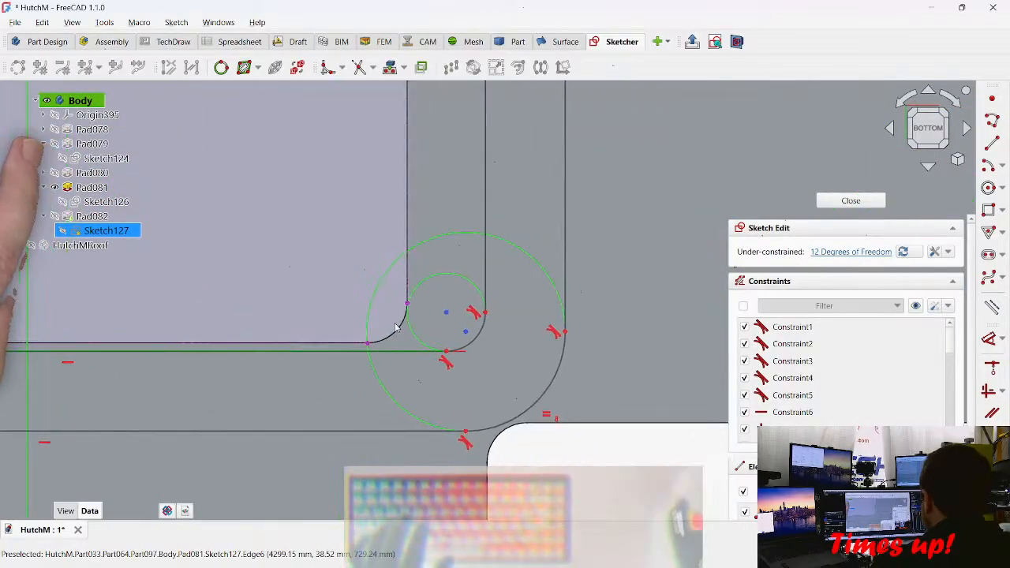
drag(479, 320, 365, 325)
drag(330, 373, 228, 400)
scroll(324, 321, up, 6)
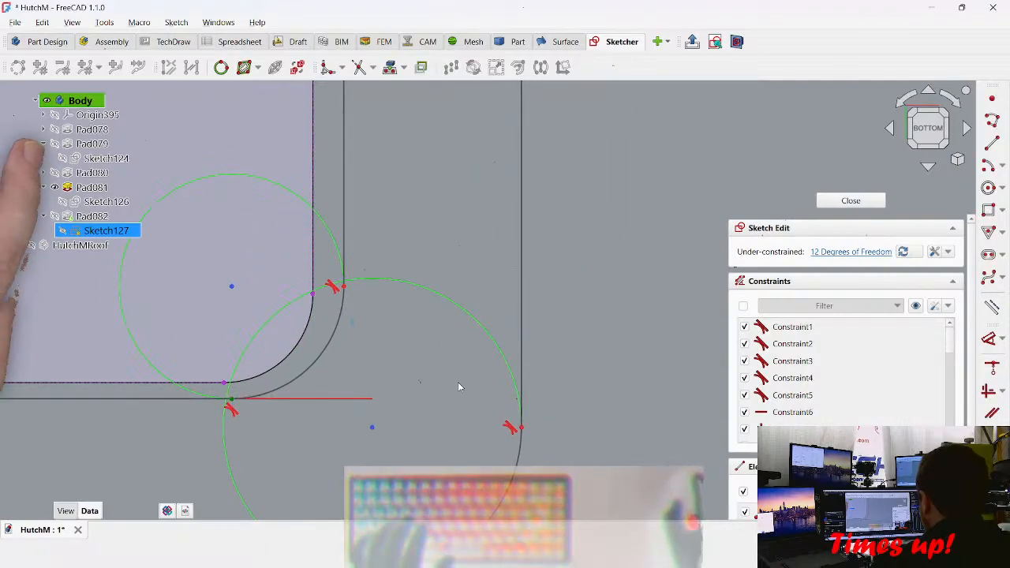
middle_drag(330, 272, 312, 497)
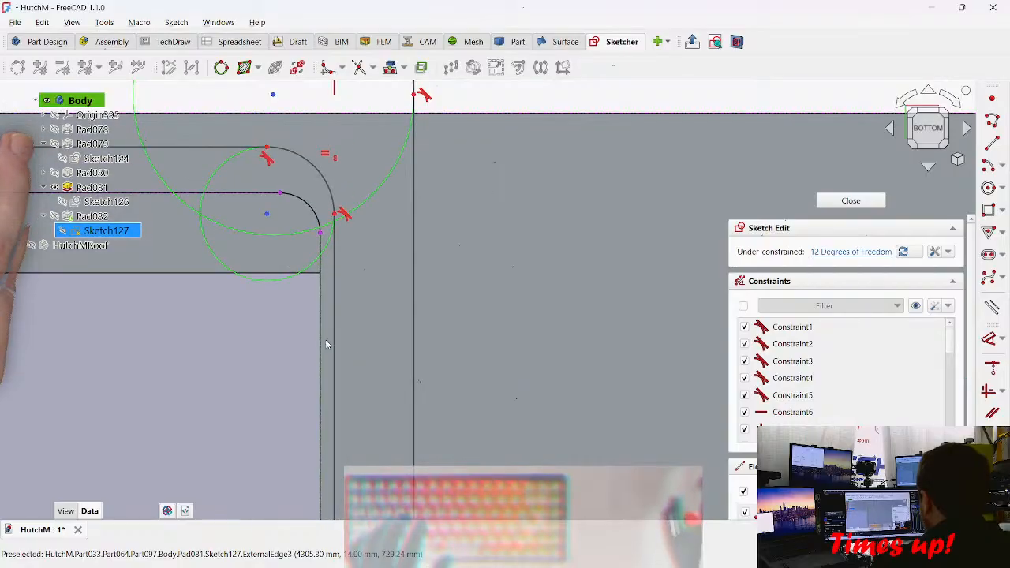
drag(270, 150, 287, 175)
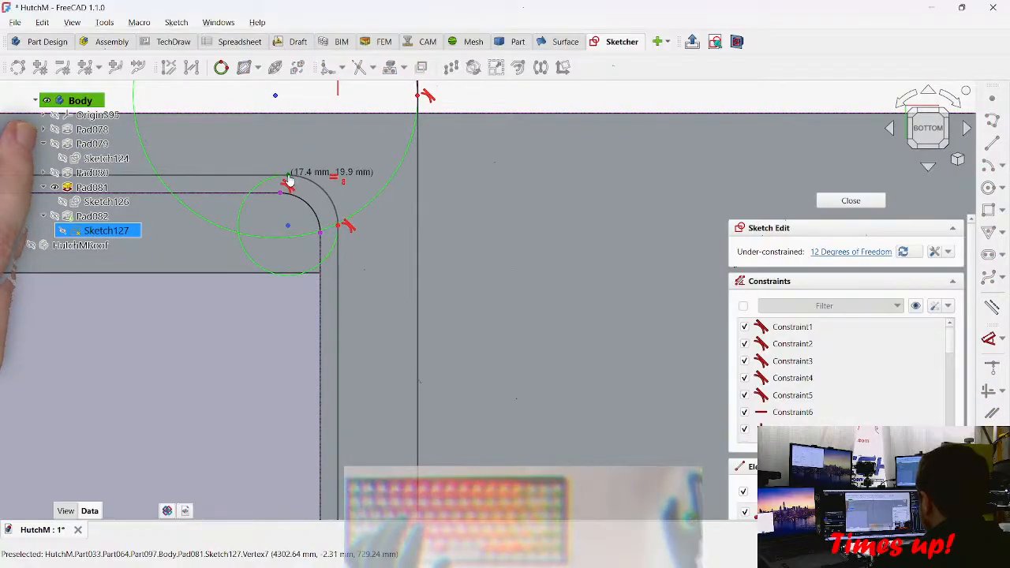
Step: Reposition the endpoints of the upper-left inner arc just outside the projected corner arc
middle_drag(265, 311, 940, 350)
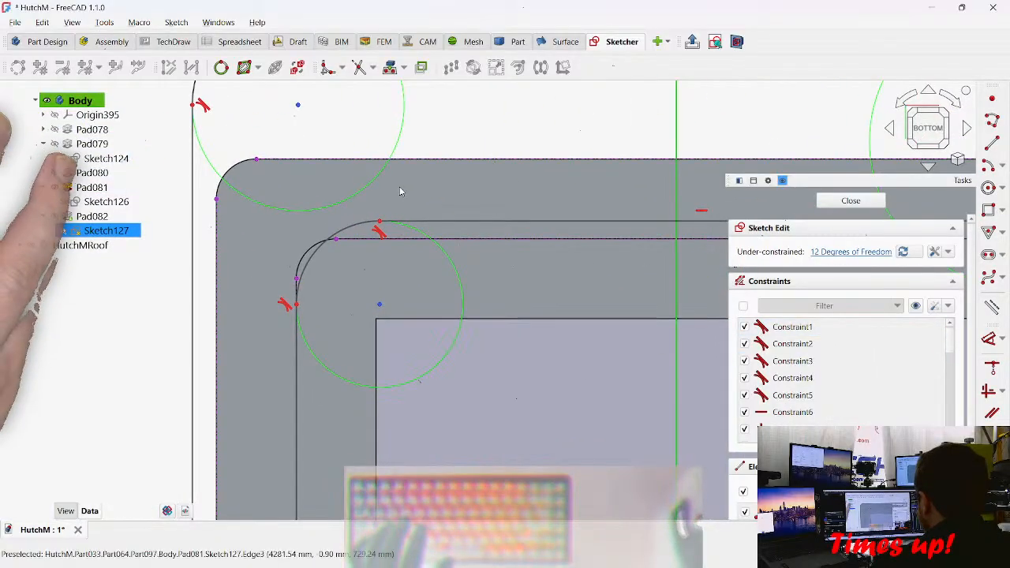
scroll(343, 229, up, 3)
drag(327, 246, 268, 251)
drag(410, 186, 343, 228)
drag(201, 375, 243, 329)
scroll(368, 231, up, 3)
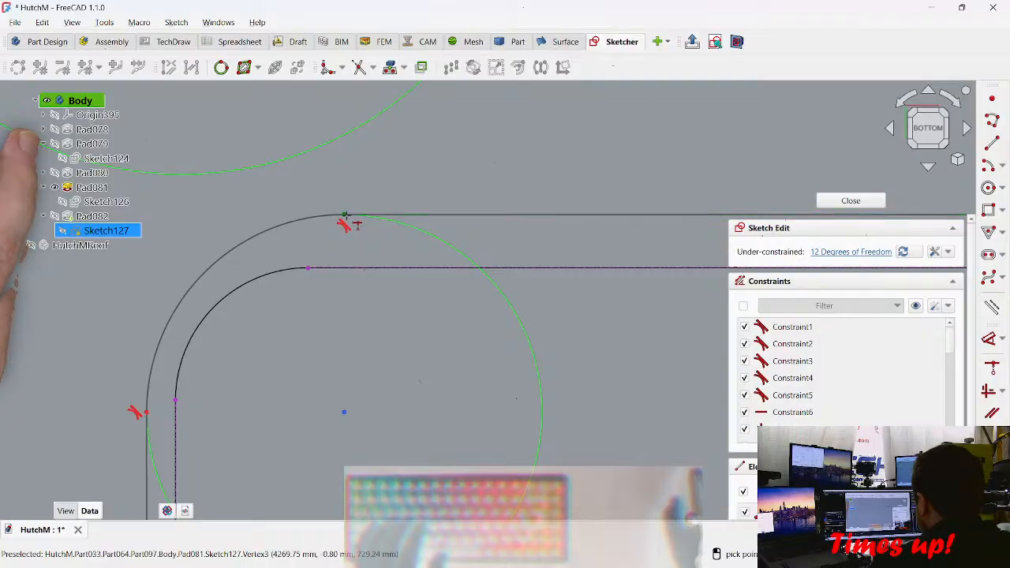
Step: Make both endpoints of the upper-left inner arc coincident with the ends of the projected corner arc
click(344, 214)
click(308, 273)
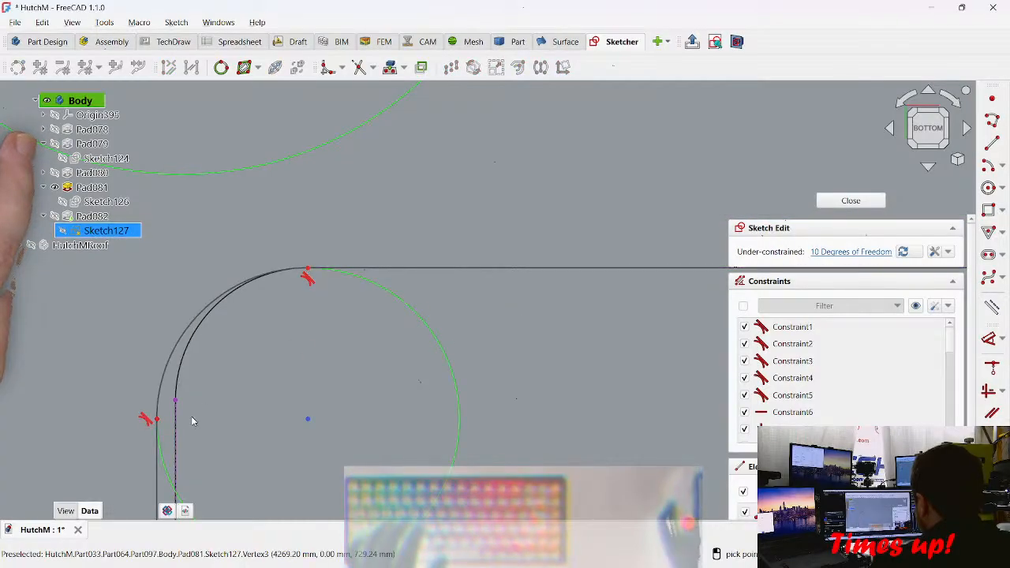
middle_drag(254, 429, 400, 380)
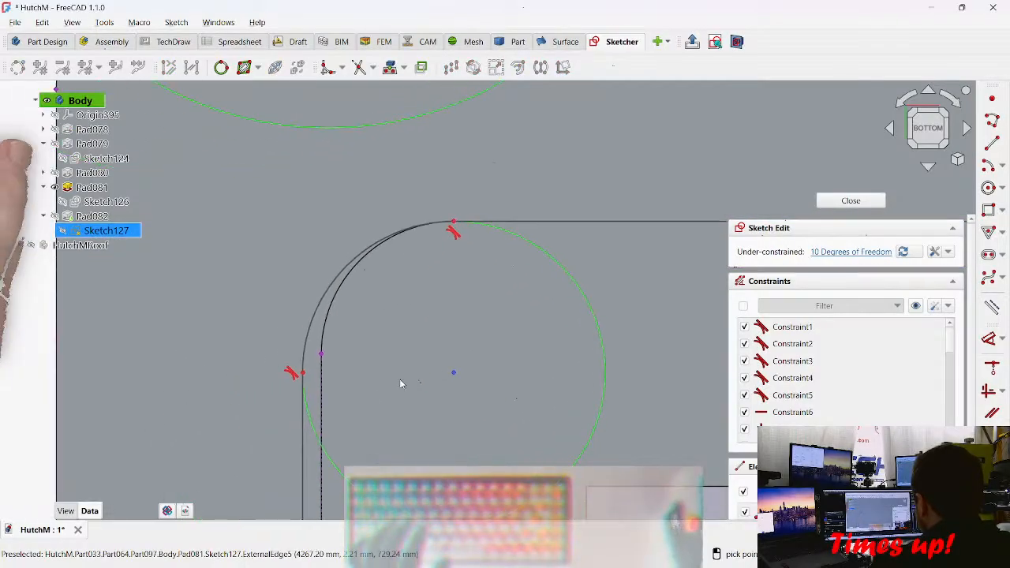
click(303, 372)
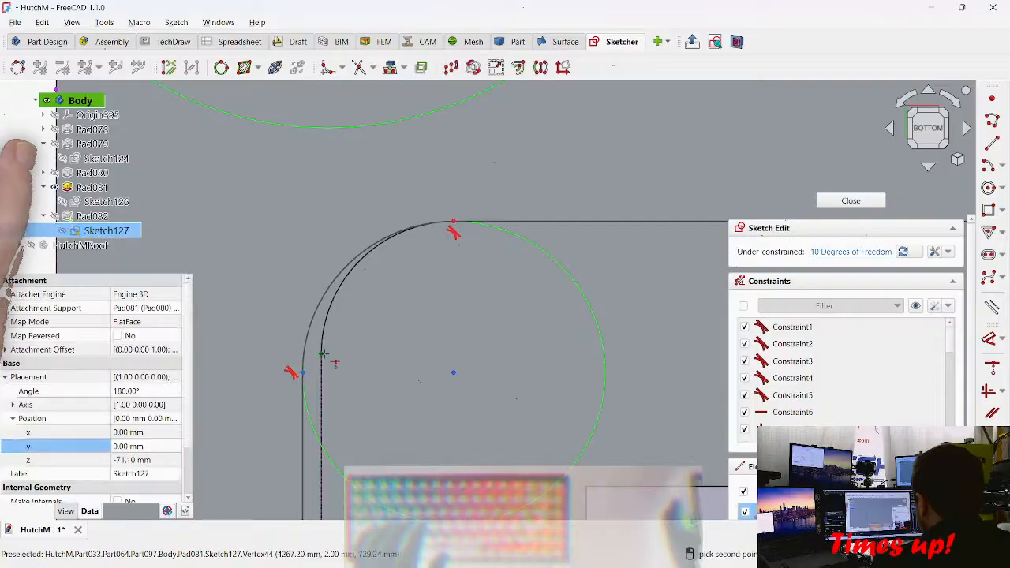
click(321, 352)
scroll(448, 368, down, 5)
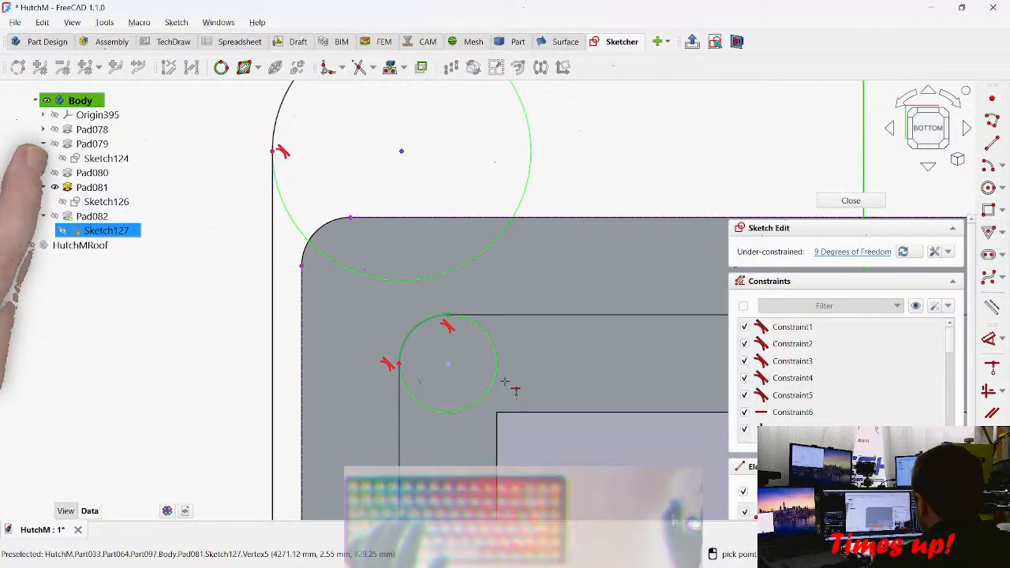
Step: Make both endpoints of the lower-right inner arc coincident with the ends of its projected corner arc
middle_drag(505, 382, 231, 103)
scroll(337, 220, down, 4)
middle_drag(534, 357, 372, 95)
scroll(475, 284, up, 9)
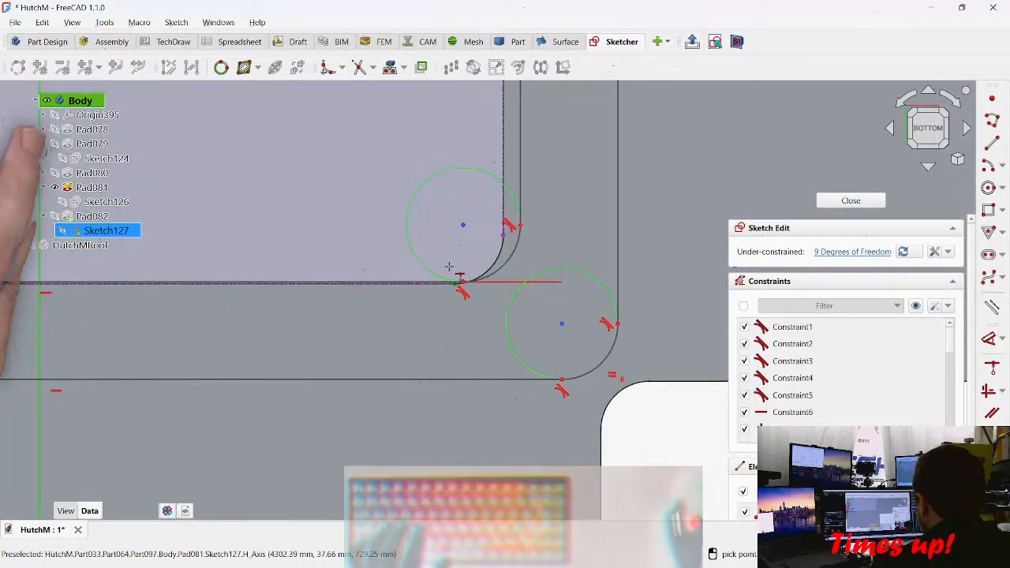
mouse_move(443, 289)
mouse_down()
mouse_move(428, 321)
mouse_move(439, 313)
mouse_up()
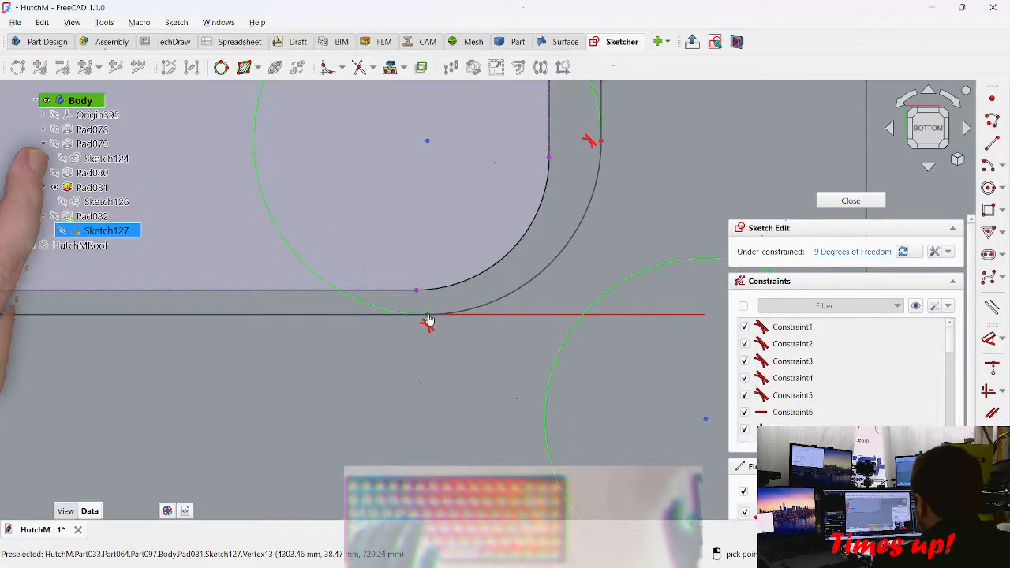
click(438, 323)
click(417, 290)
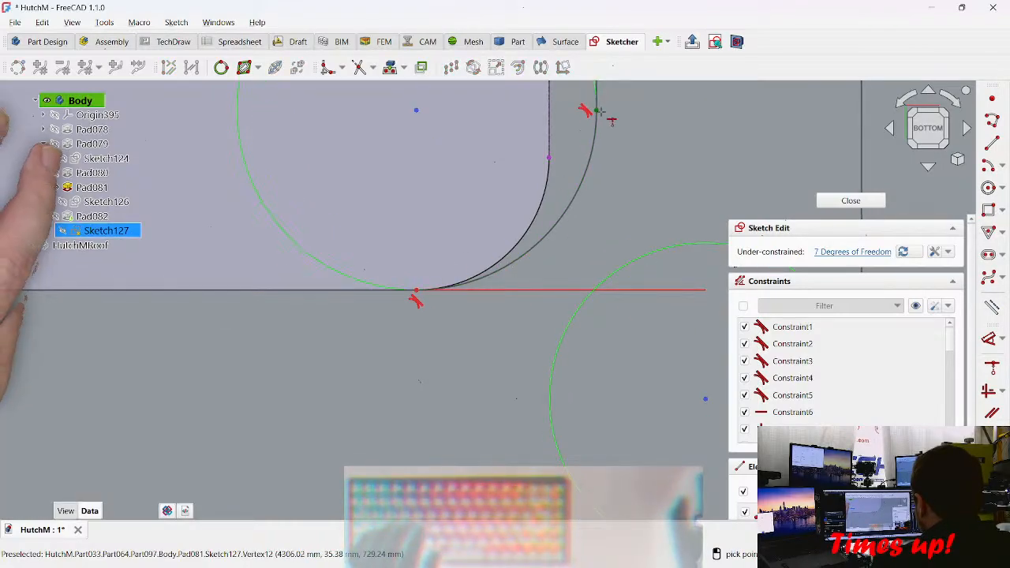
click(601, 114)
click(548, 161)
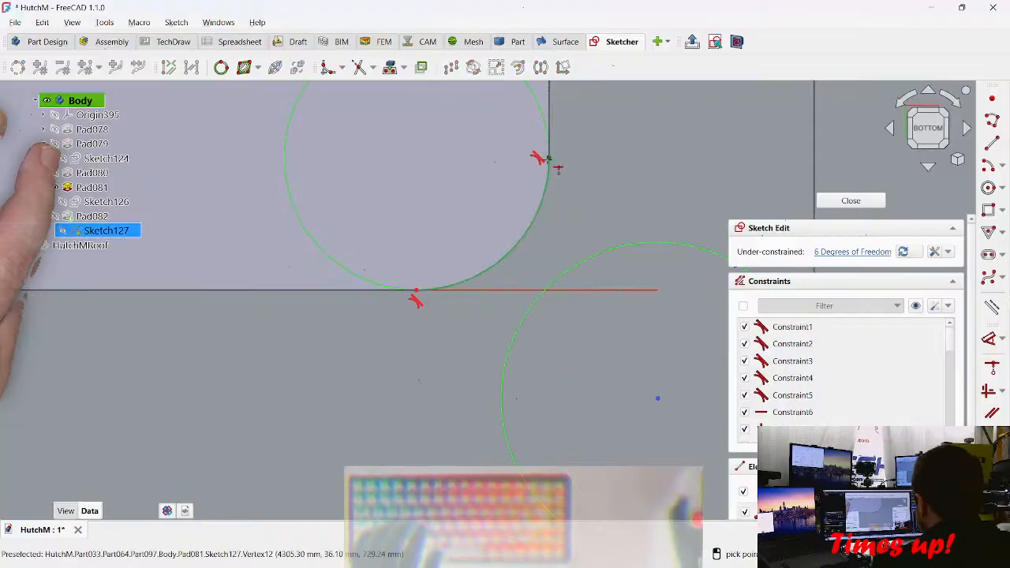
Step: Make the upper endpoint of the lower-left inner arc coincident with the projected corner arc's upper end
scroll(542, 186, down, 5)
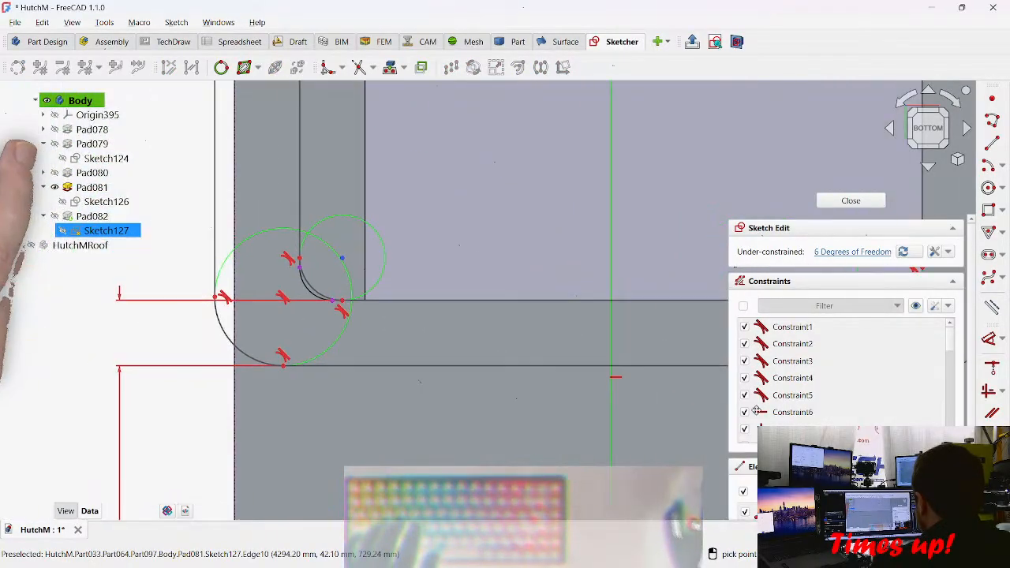
mouse_move(756, 410)
middle_down()
mouse_move(791, 410)
mouse_move(755, 407)
middle_up()
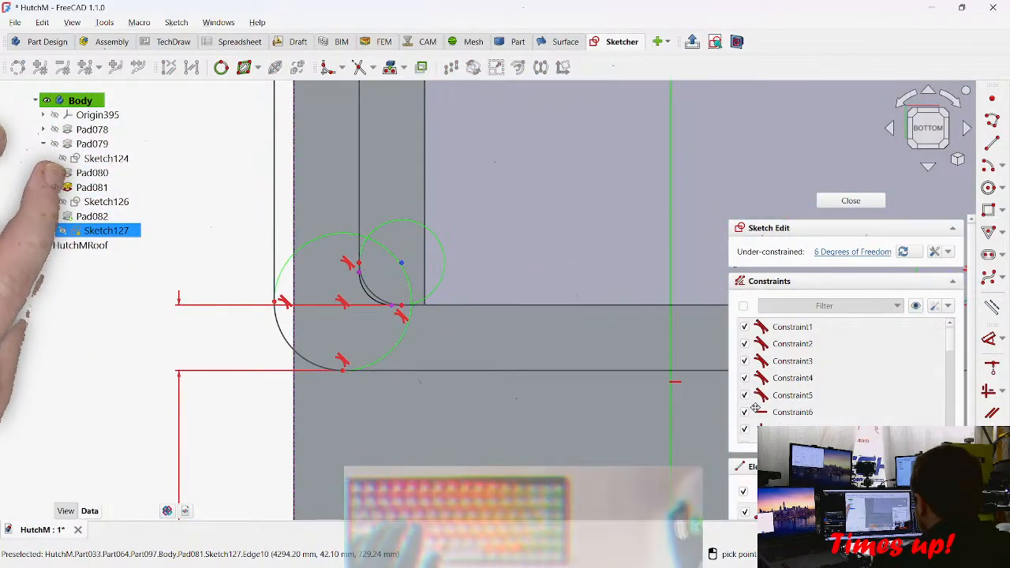
scroll(485, 260, up, 5)
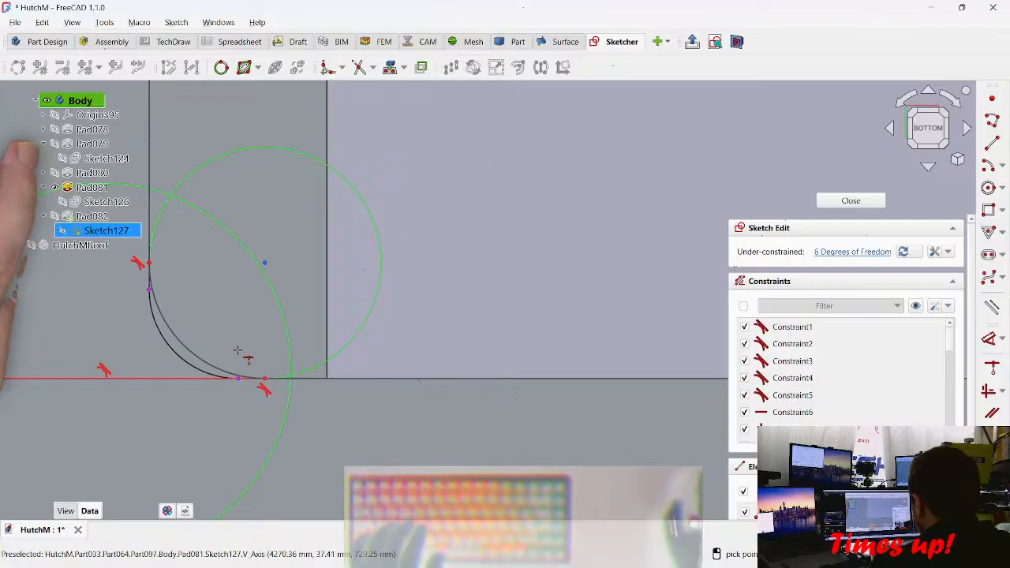
scroll(209, 316, up, 2)
middle_drag(230, 304, 471, 337)
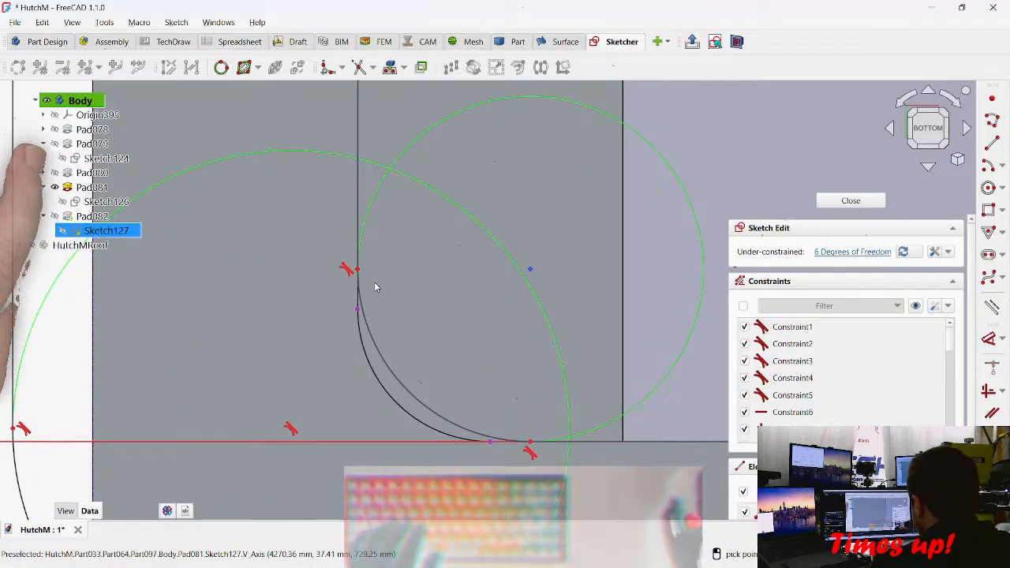
click(359, 271)
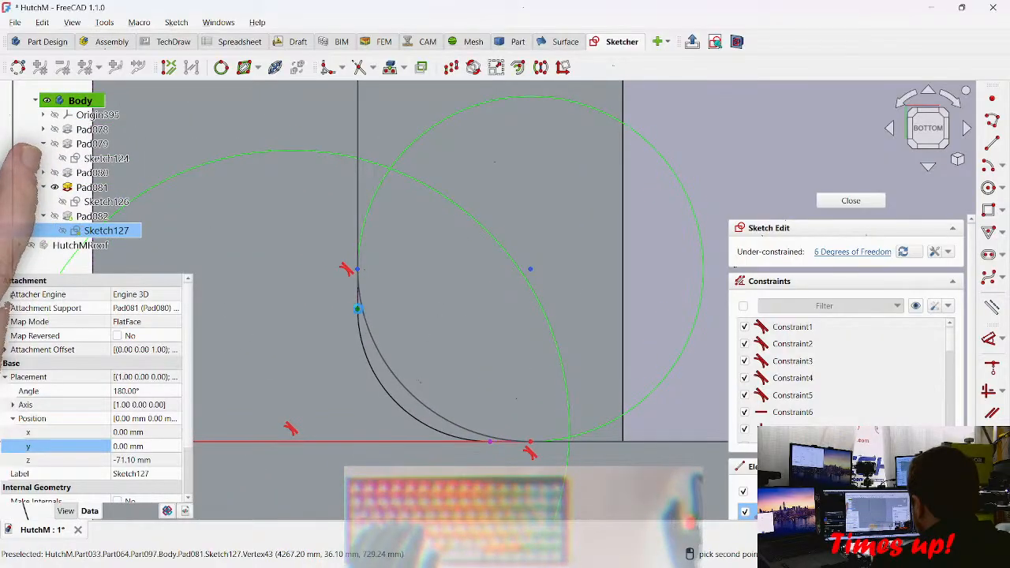
click(356, 307)
scroll(478, 360, down, 5)
scroll(552, 142, up, 10)
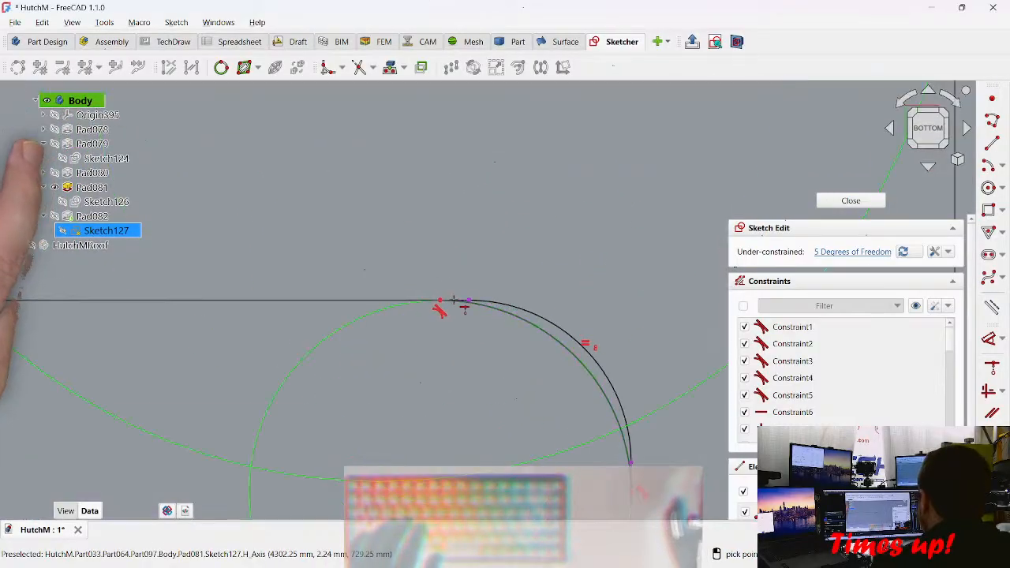
Step: Try to make the upper endpoint of the upper-right inner arc coincident with its projected arc's upper end, and delete the redundant constraint
click(469, 300)
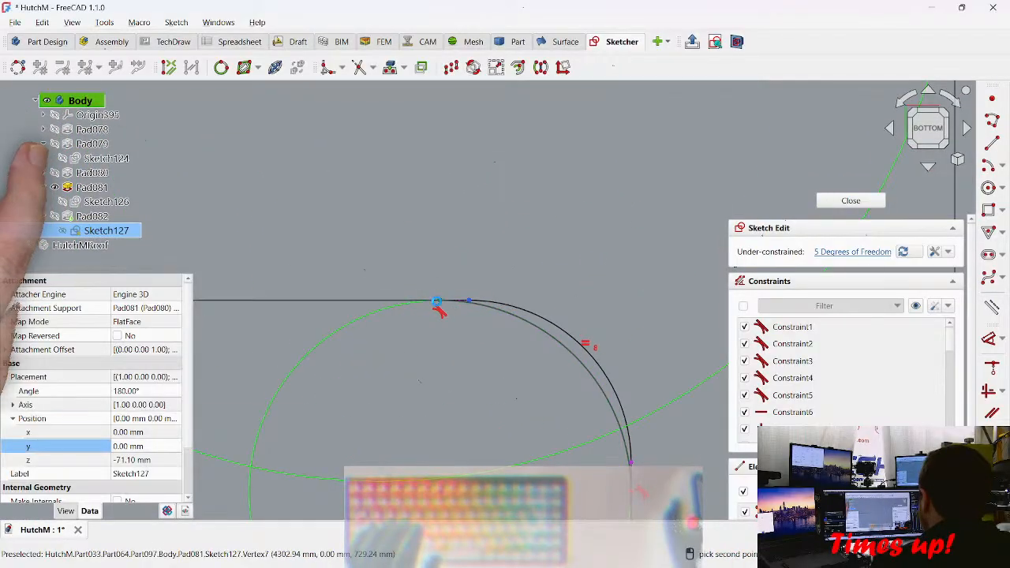
click(439, 307)
scroll(445, 236, down, 4)
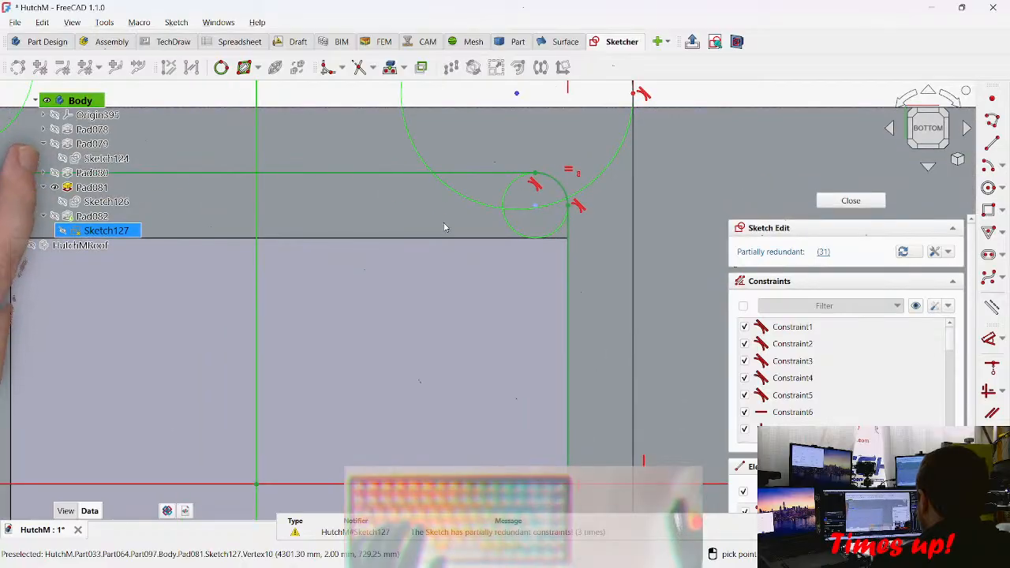
scroll(868, 327, down, 10)
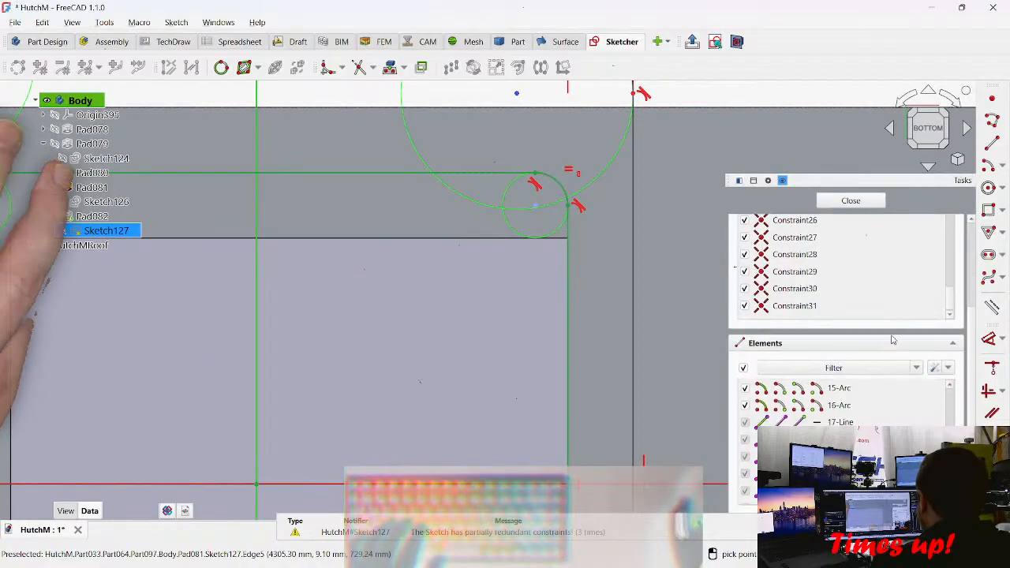
click(821, 309)
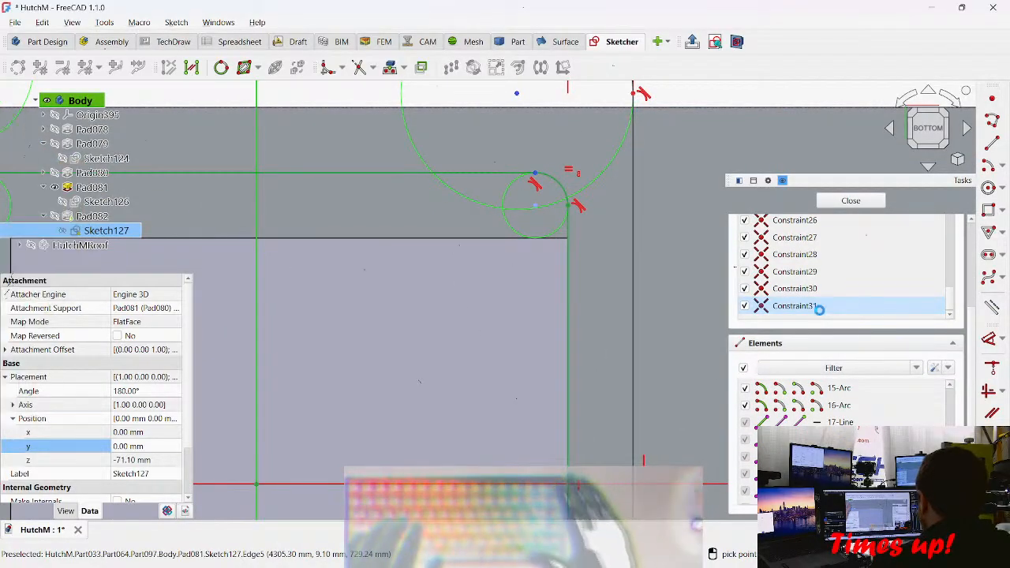
key(Delete)
scroll(571, 173, up, 2)
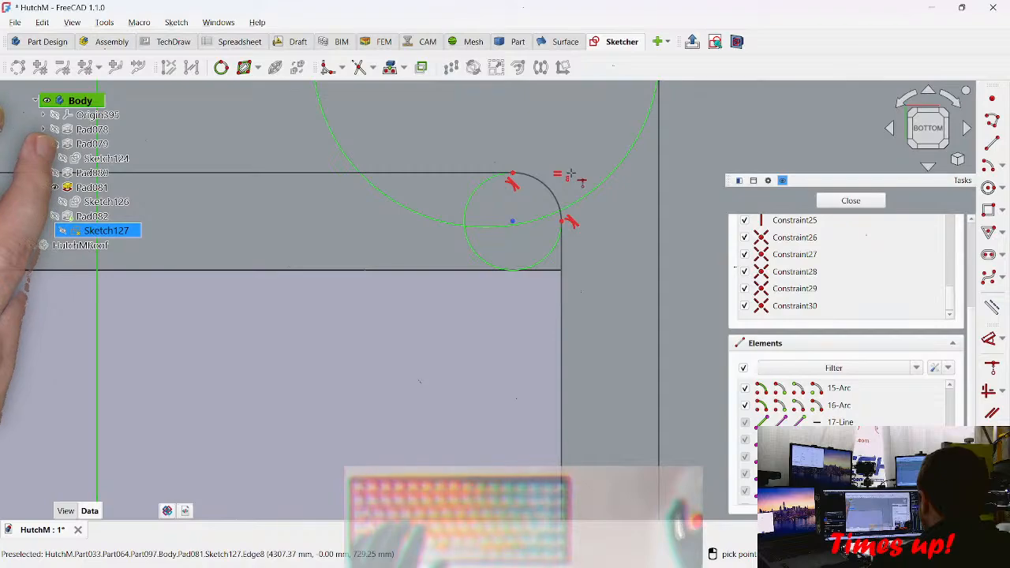
scroll(828, 252, up, 7)
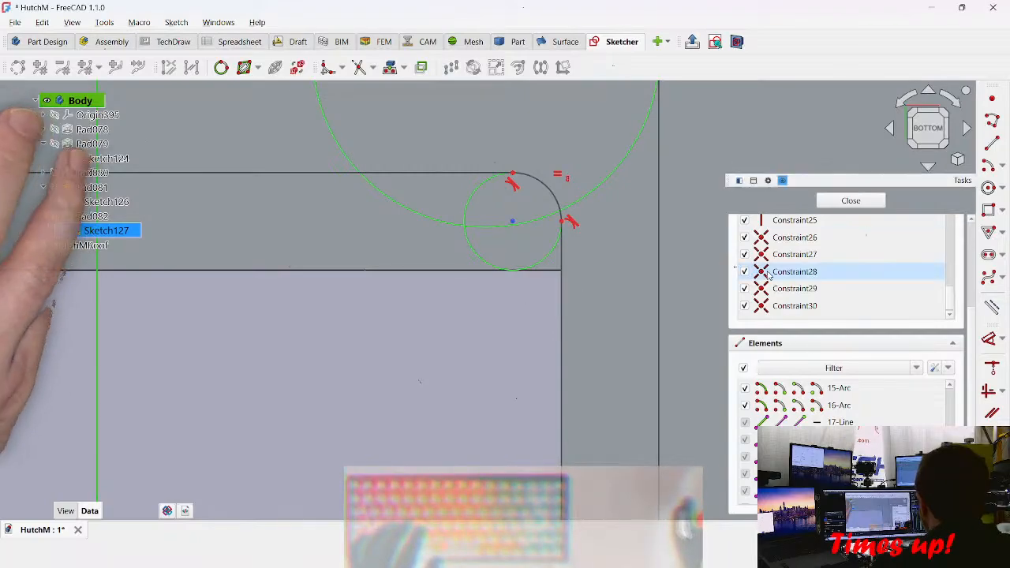
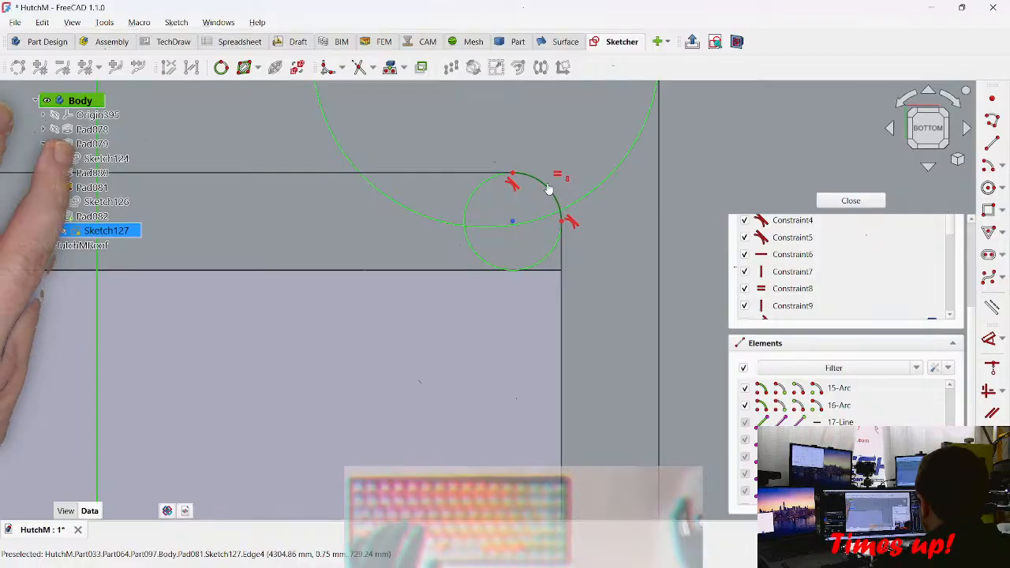
Step: Pull the upper-right inner arc off the projected corner arc and make its lower endpoint coincident with the projected arc's lower end
drag(548, 187, 482, 216)
mouse_move(566, 179)
mouse_down()
mouse_move(550, 181)
mouse_move(554, 197)
mouse_up()
scroll(554, 201, up, 7)
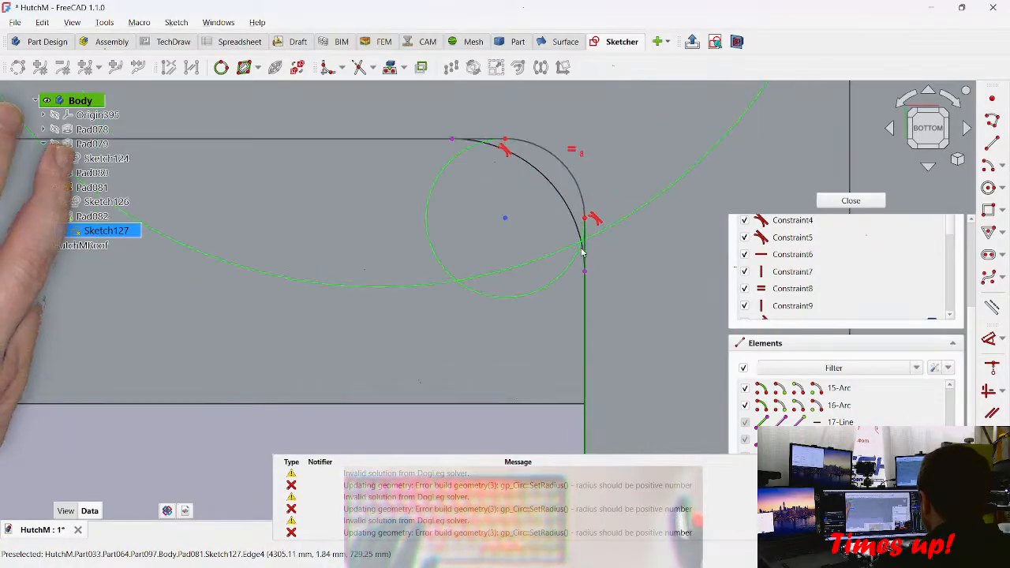
click(585, 203)
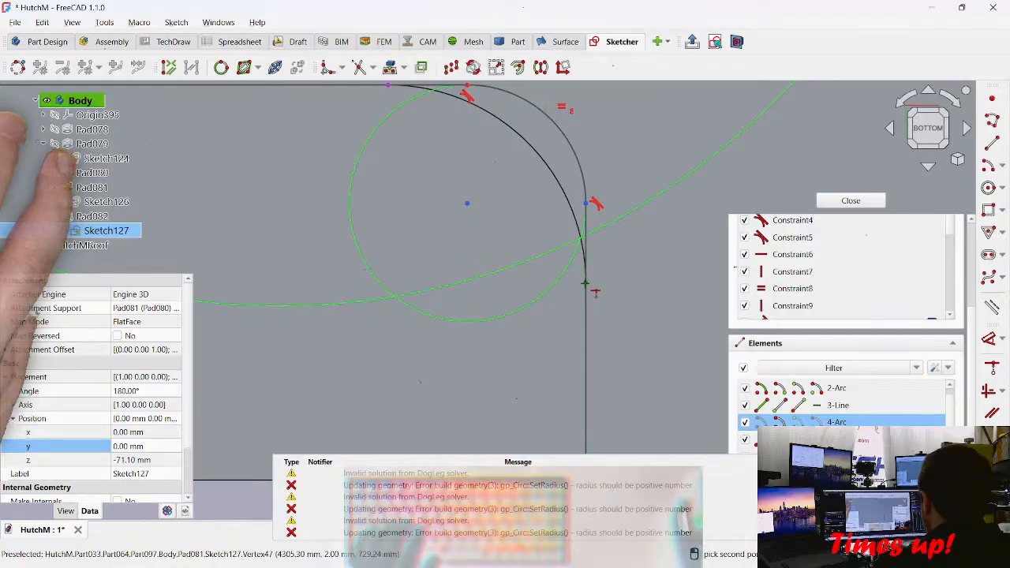
click(585, 281)
scroll(592, 276, down, 5)
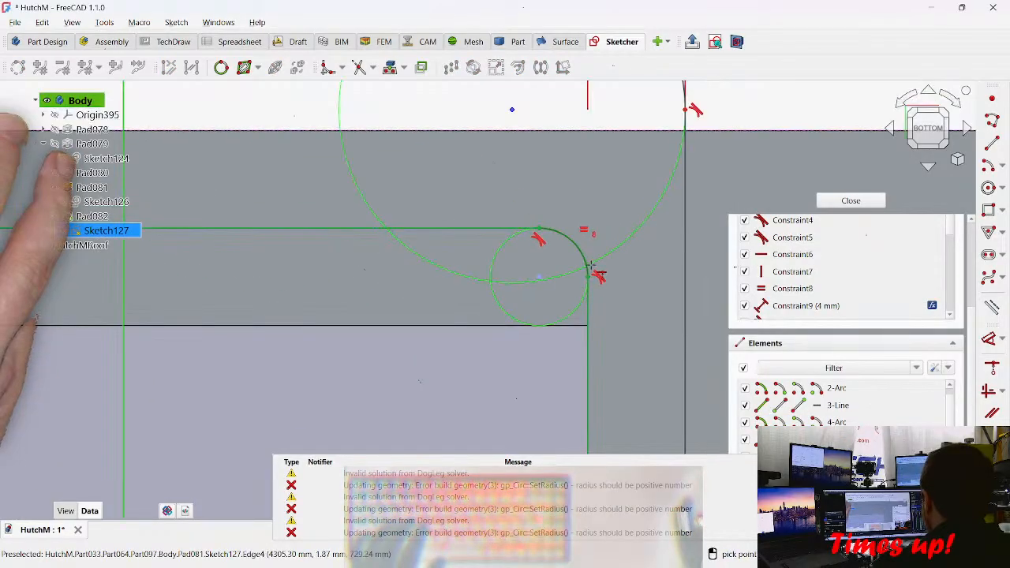
scroll(875, 286, up, 5)
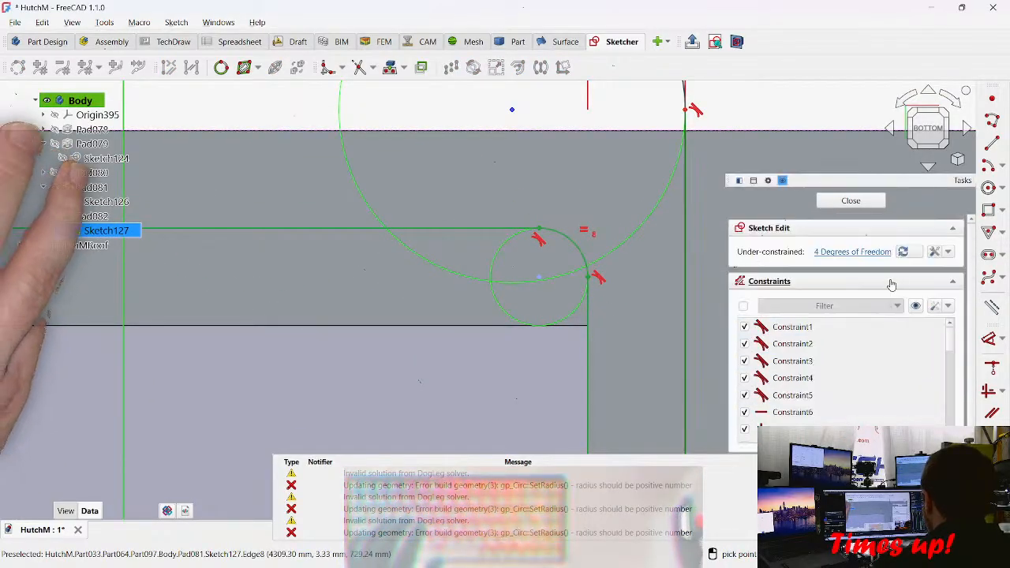
scroll(650, 163, down, 5)
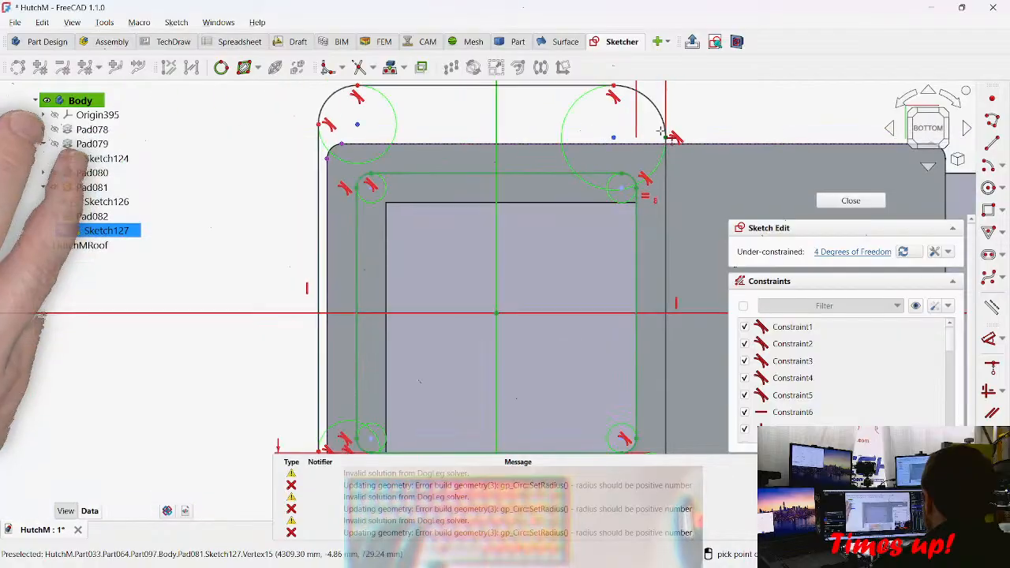
Step: Make both endpoints of the upper-left outer arc coincident with the ends of the projected outer corner arc
scroll(556, 191, up, 1)
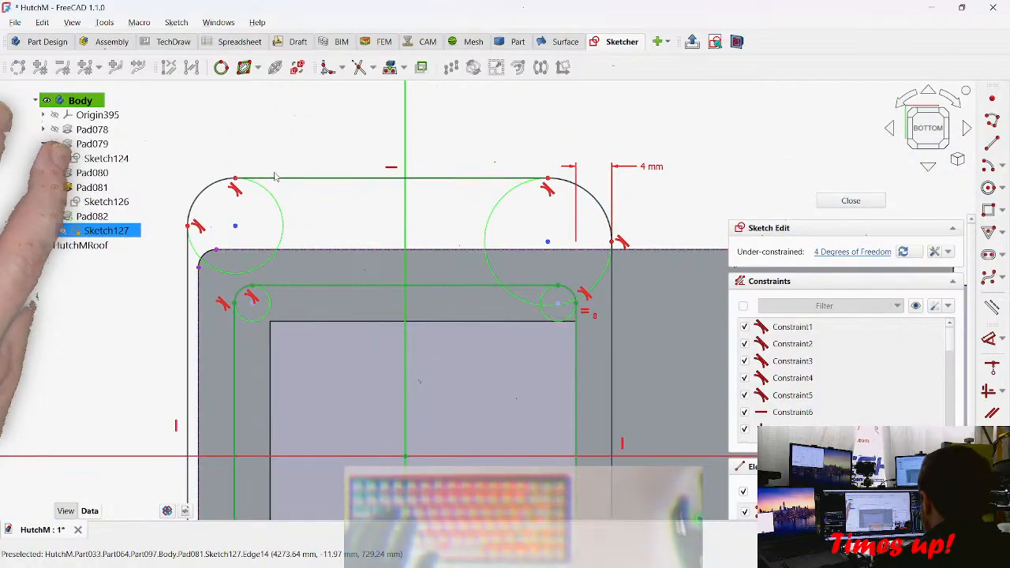
mouse_move(252, 184)
mouse_down()
mouse_move(275, 228)
mouse_move(236, 230)
mouse_up()
scroll(207, 235, up, 10)
key(c)
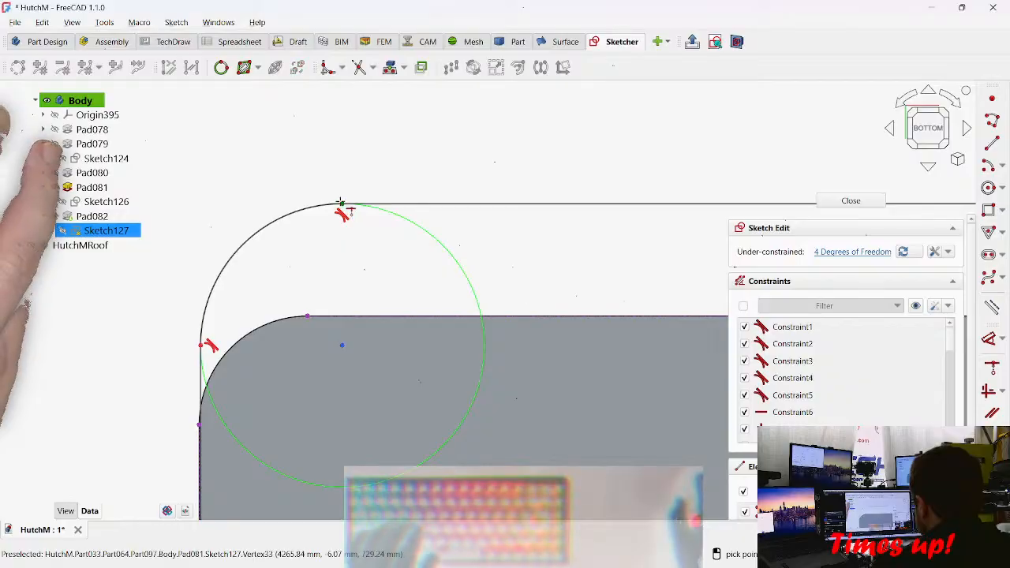
click(343, 205)
click(307, 315)
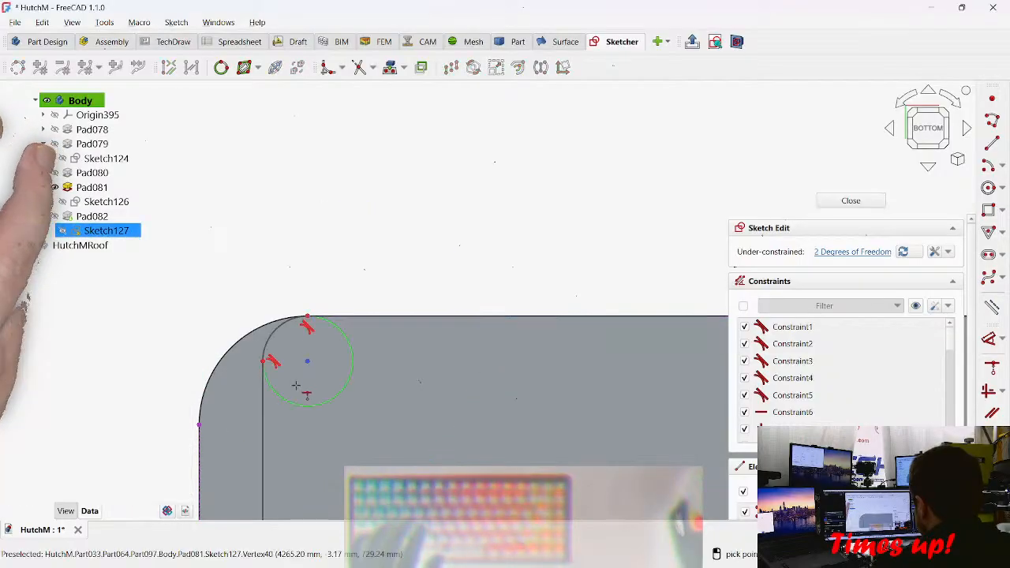
scroll(308, 315, down, 3)
click(340, 248)
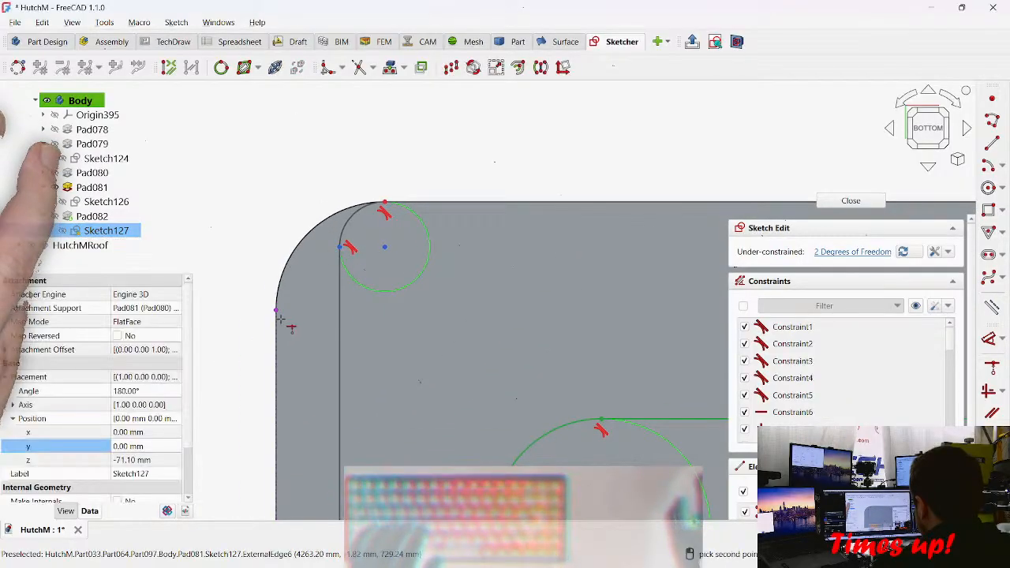
click(277, 309)
scroll(340, 372, up, 6)
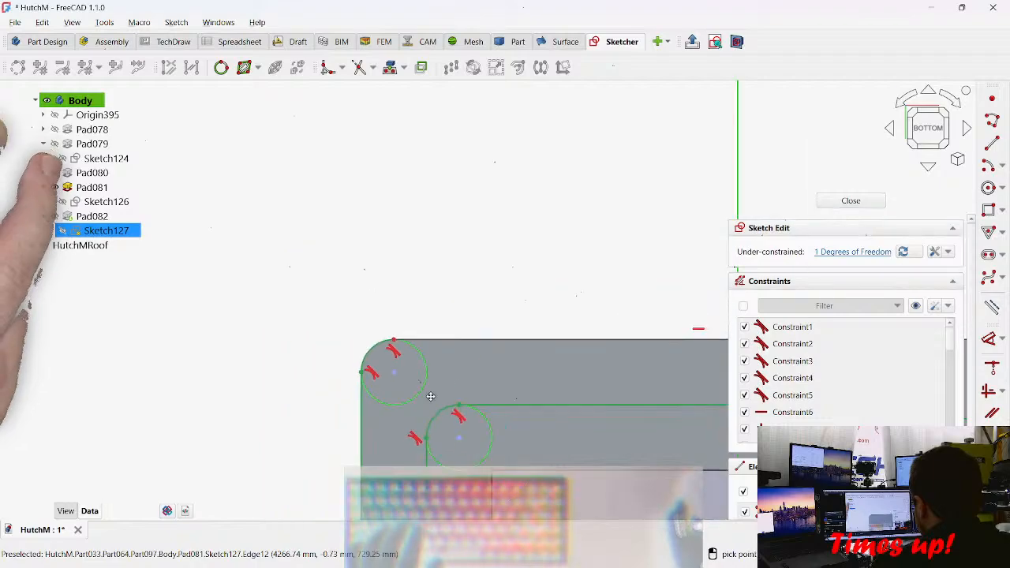
Step: Try to add a 4 mm distance dimension between the inner and outer vertical lines on the profile's right side
middle_drag(410, 478, 404, 182)
mouse_move(466, 253)
middle_down()
mouse_move(200, 289)
mouse_move(291, 273)
middle_up()
mouse_move(496, 99)
middle_down()
mouse_move(253, 264)
mouse_move(311, 456)
middle_up()
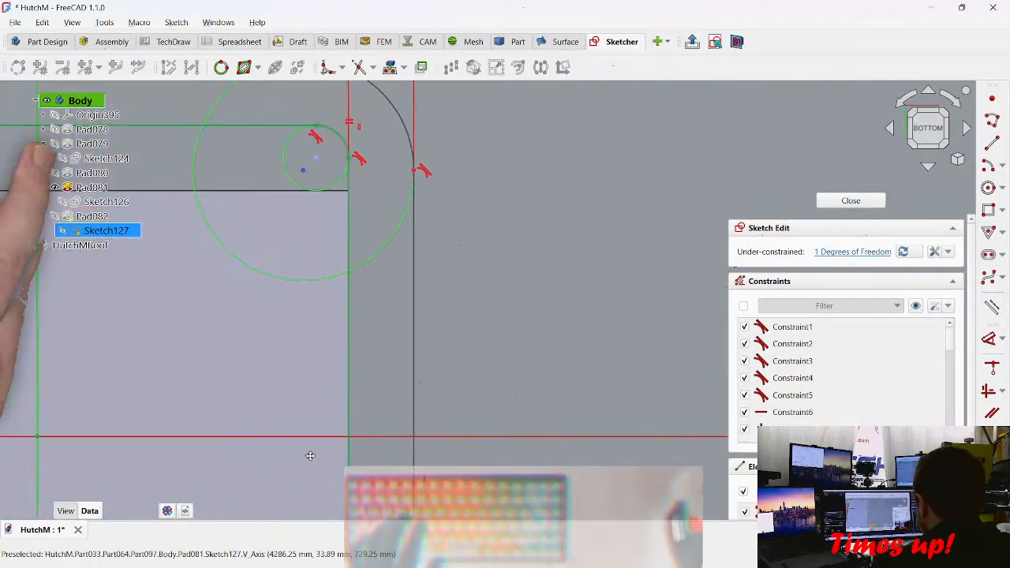
middle_drag(331, 256, 332, 331)
middle_drag(402, 216, 402, 266)
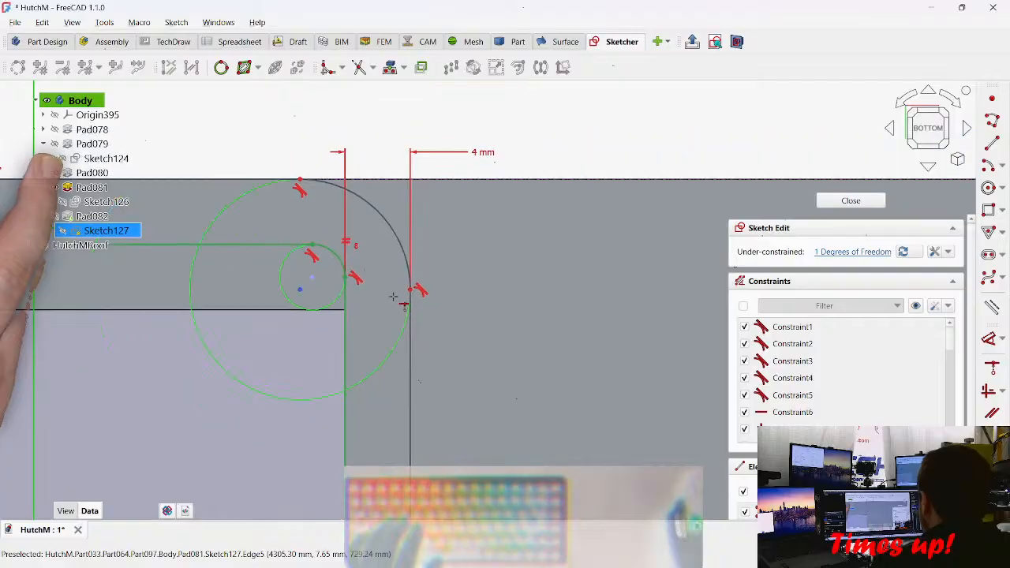
scroll(395, 292, down, 2)
click(362, 392)
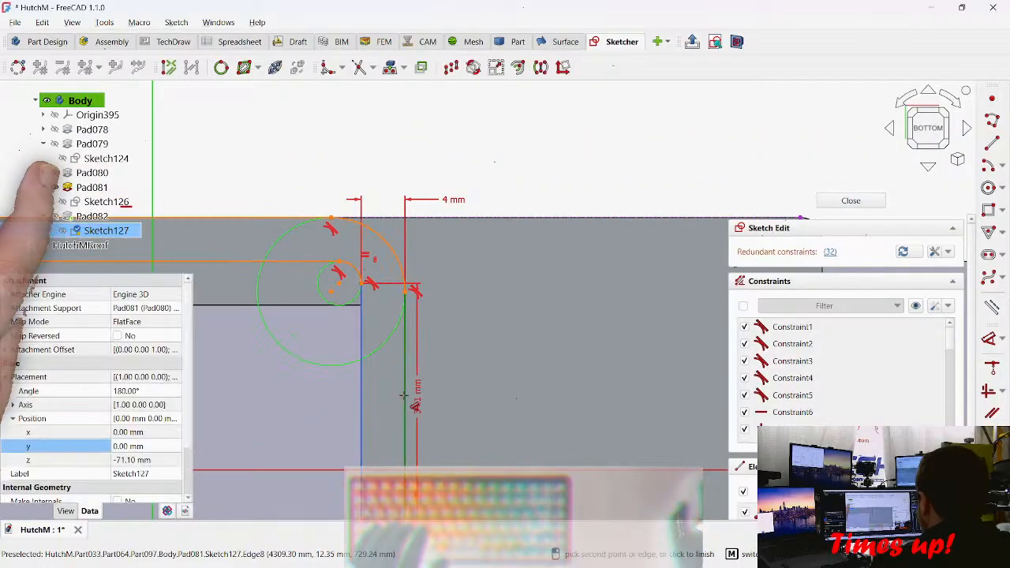
click(504, 388)
text(=)
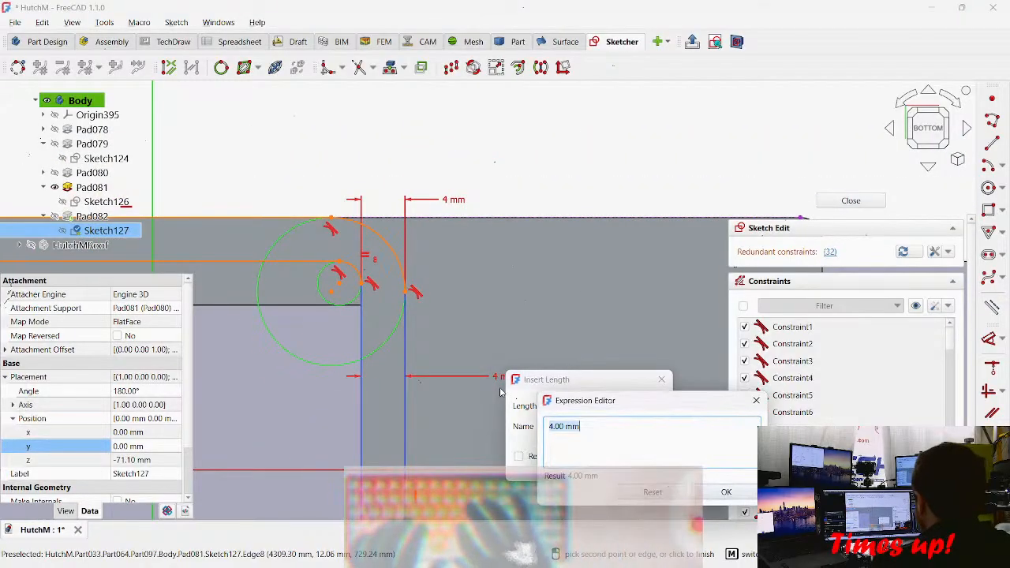
key(Escape)
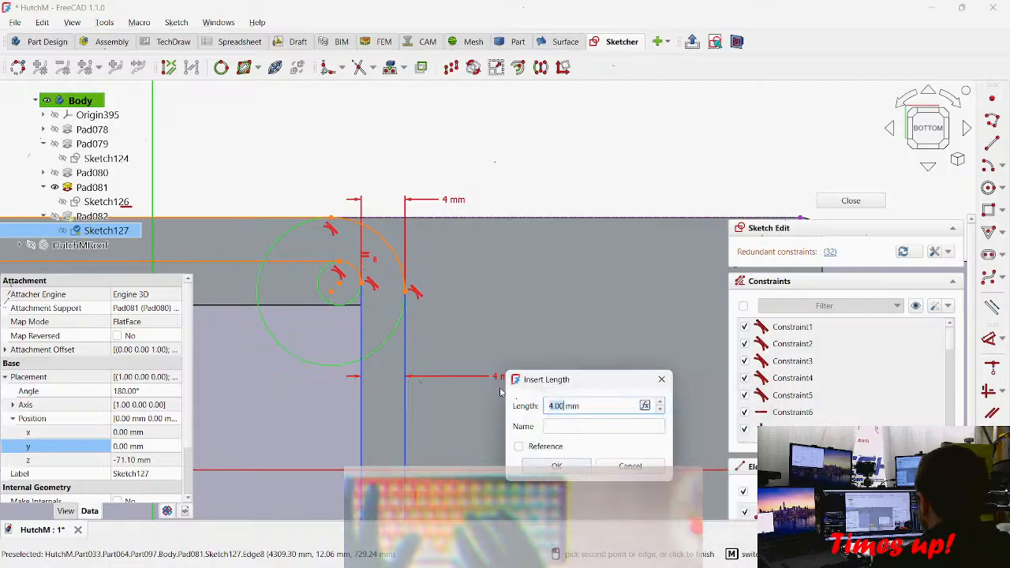
key(Return)
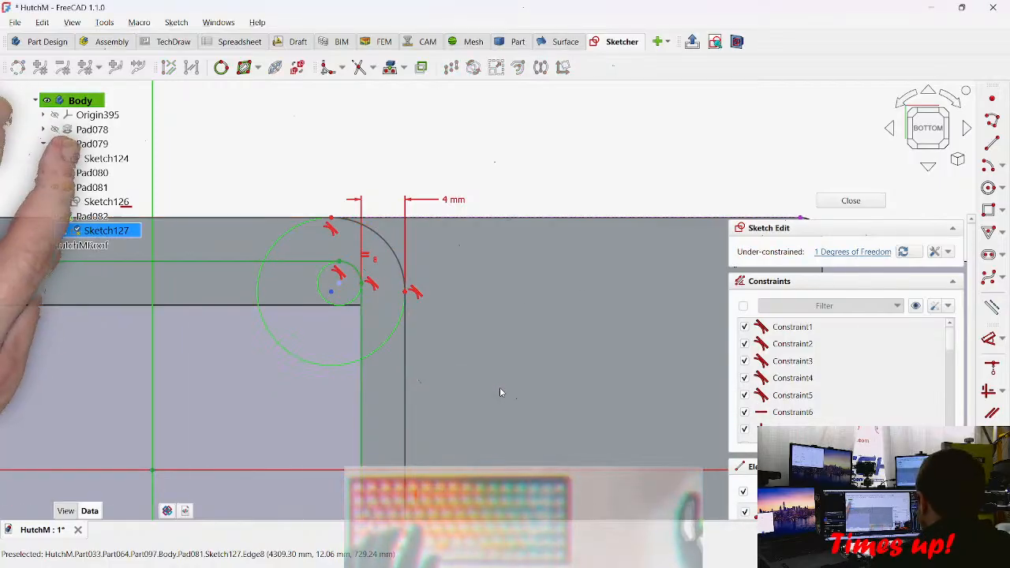
Step: Reopen Sketch127 for editing
scroll(410, 374, down, 1)
middle_drag(453, 355, 418, 127)
scroll(417, 126, down, 2)
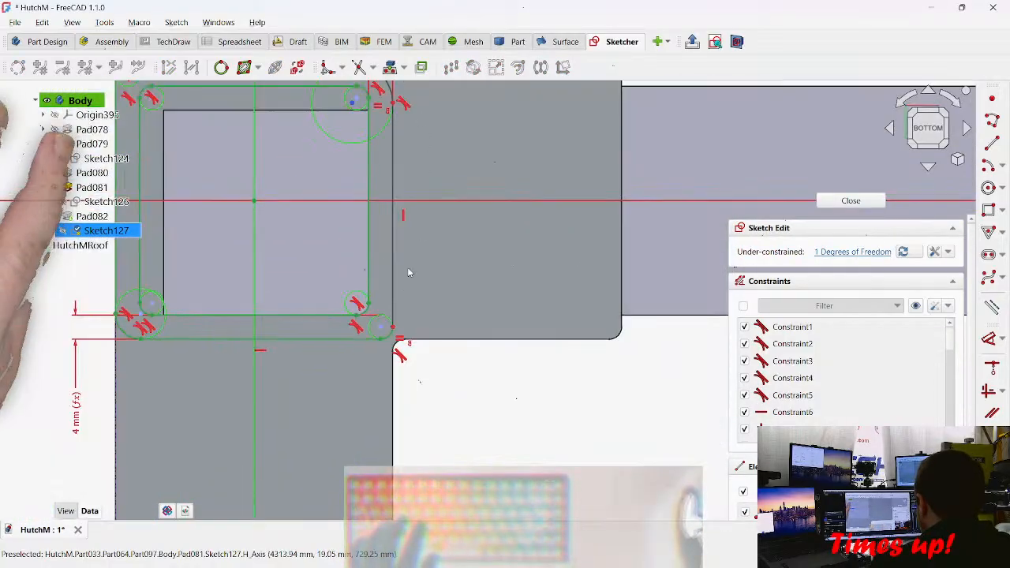
scroll(387, 268, up, 5)
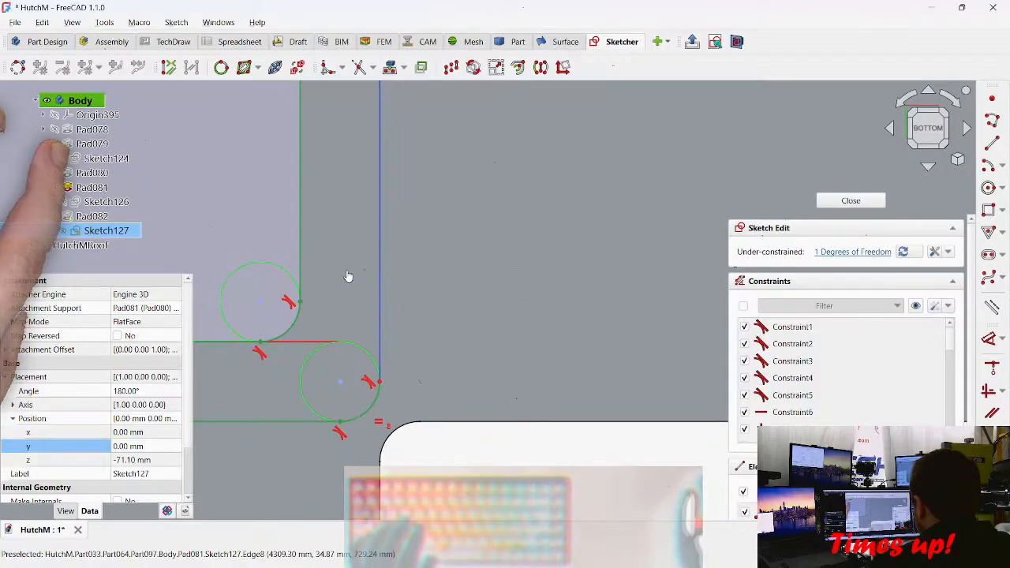
key(Escape)
click(380, 278)
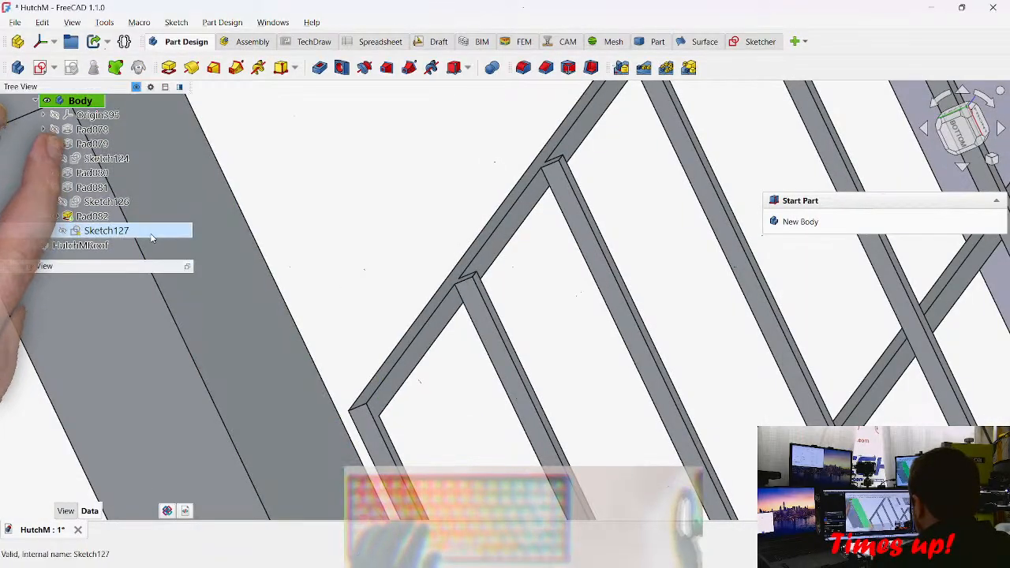
click(123, 230)
double_click(123, 230)
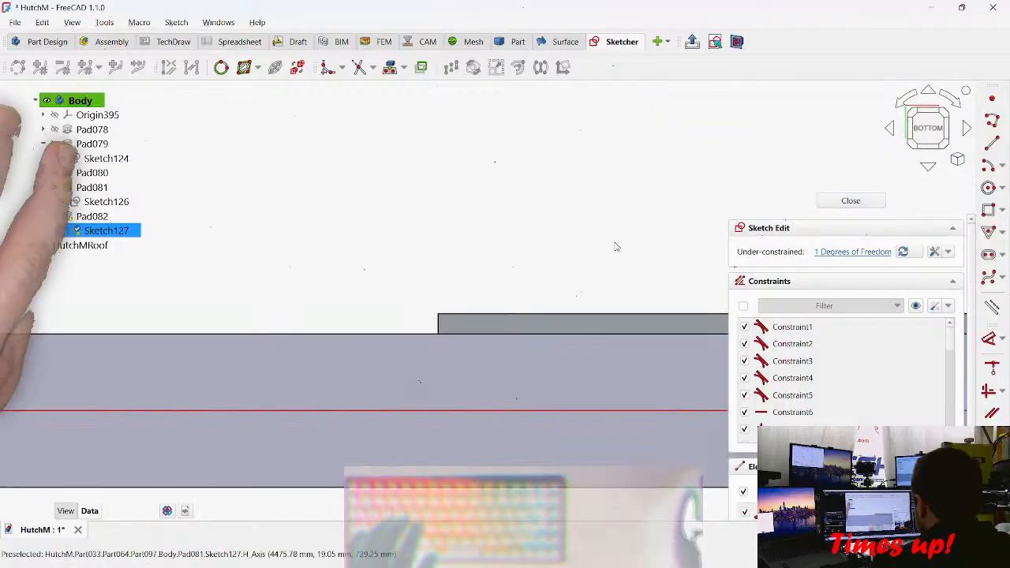
Step: Apply an Equal constraint between the profile's lower-left and upper-left outer corner arcs
scroll(223, 357, up, 8)
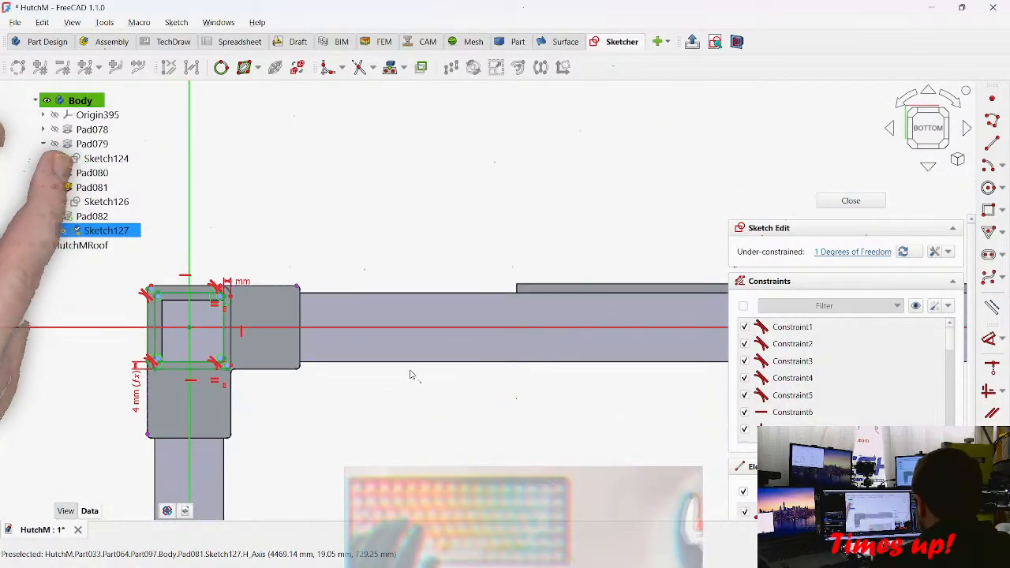
drag(265, 311, 289, 298)
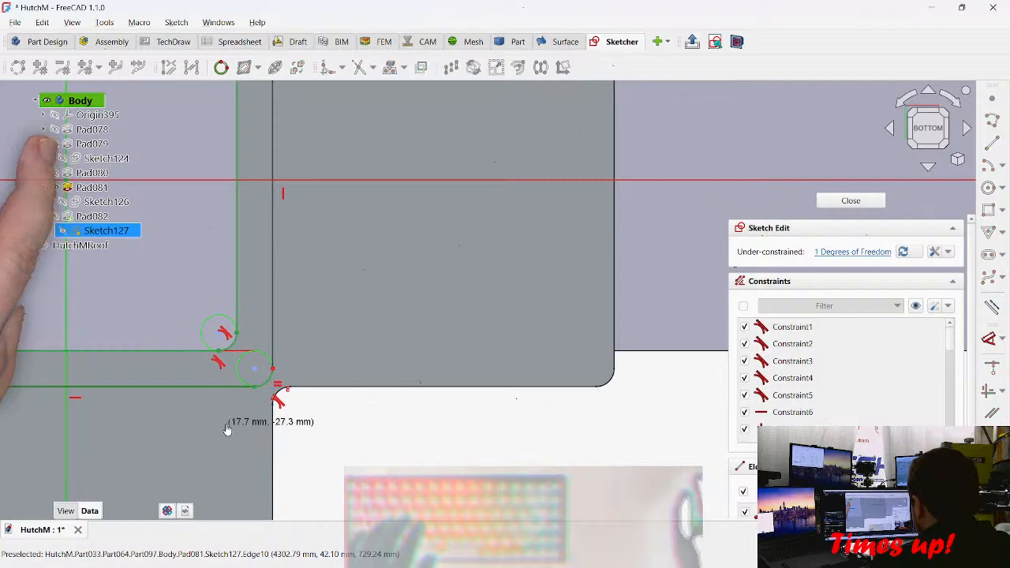
middle_drag(173, 431, 474, 422)
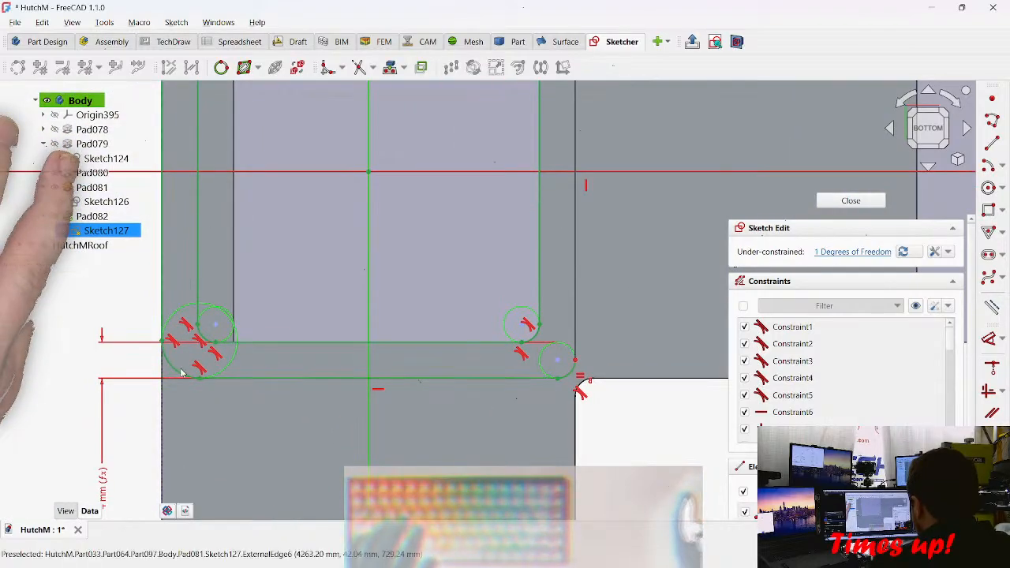
scroll(426, 329, down, 3)
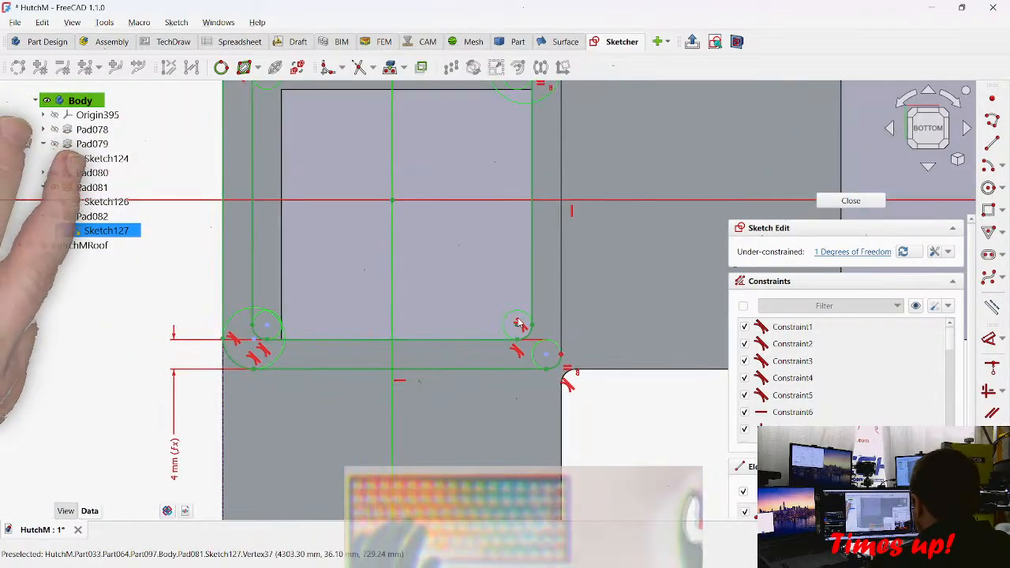
scroll(323, 340, up, 6)
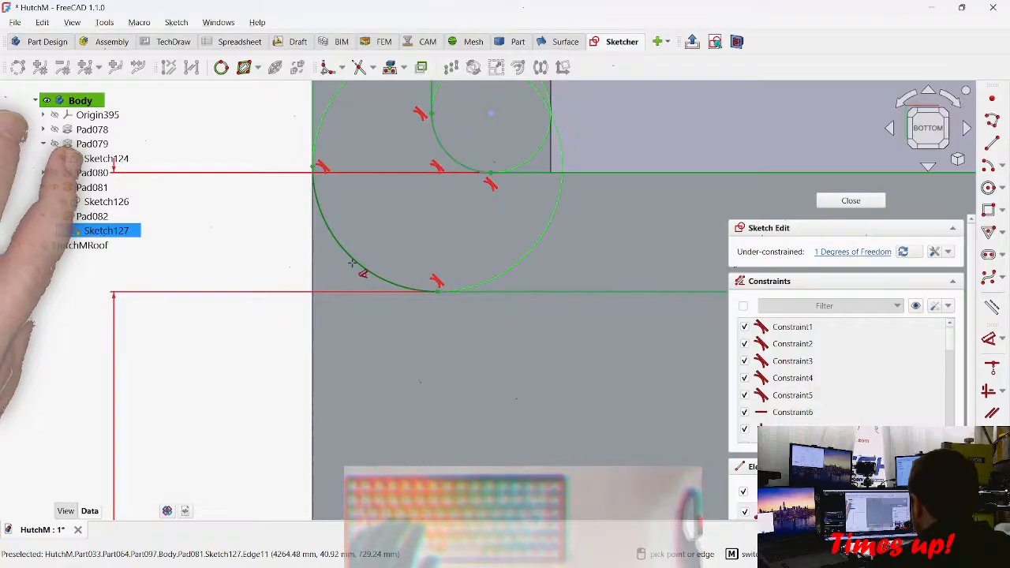
scroll(352, 256, down, 4)
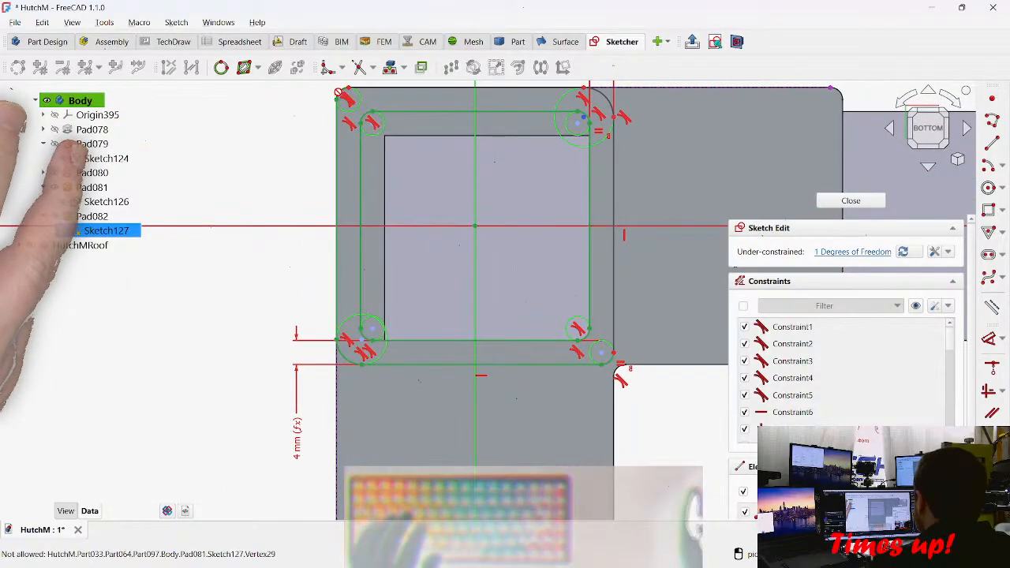
scroll(374, 358, up, 5)
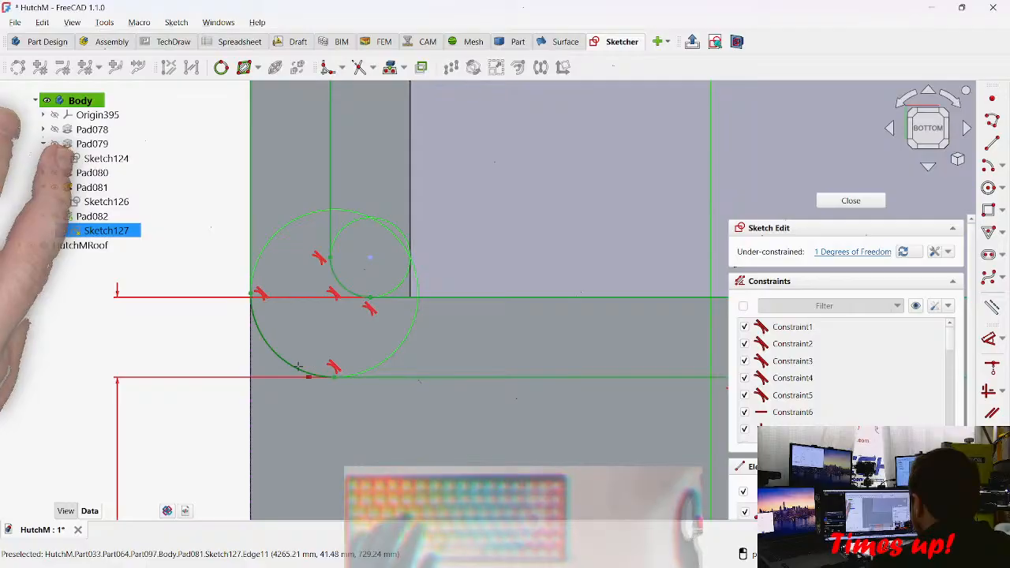
click(298, 366)
middle_drag(274, 197, 300, 563)
middle_drag(319, 292, 308, 536)
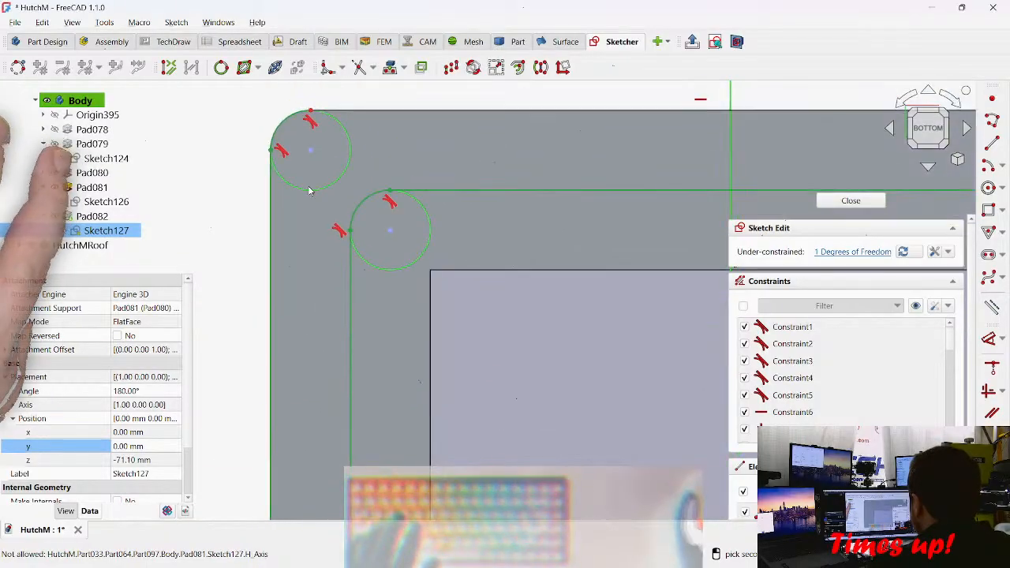
click(282, 120)
scroll(346, 286, down, 5)
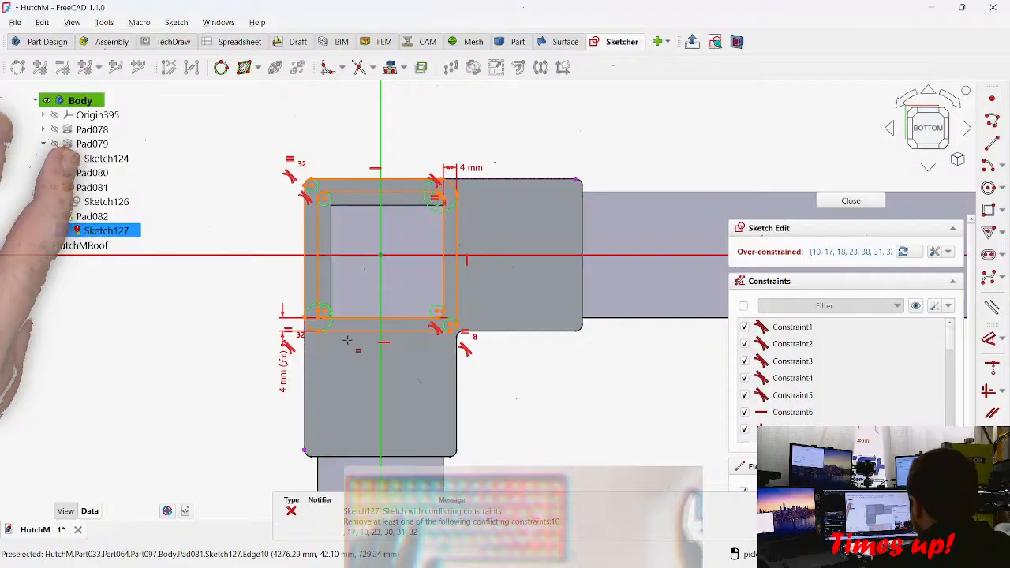
Step: Apply an Equal constraint between the profile's upper-left and upper-right outer corner arcs
scroll(400, 323, up, 5)
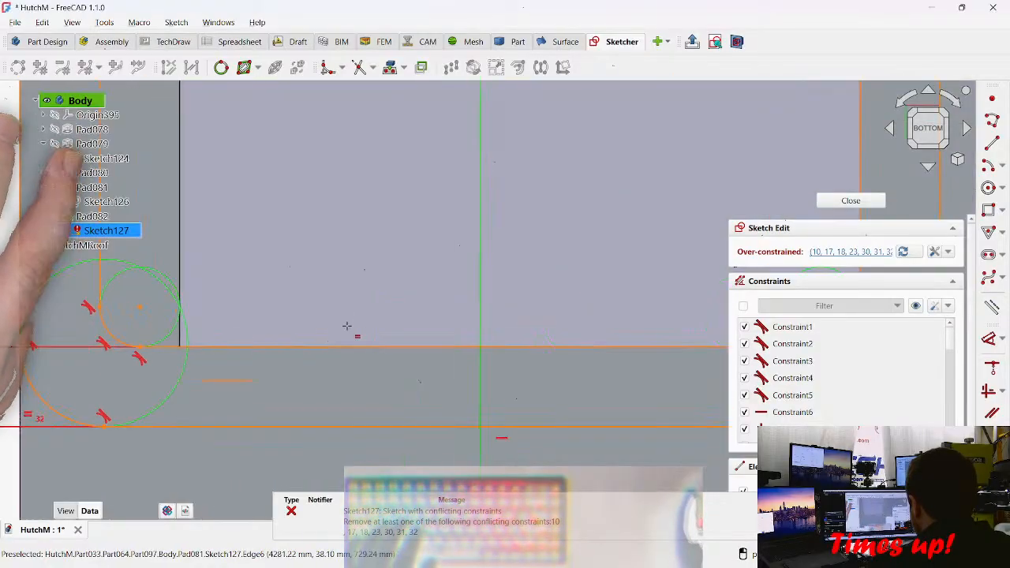
scroll(332, 366, down, 3)
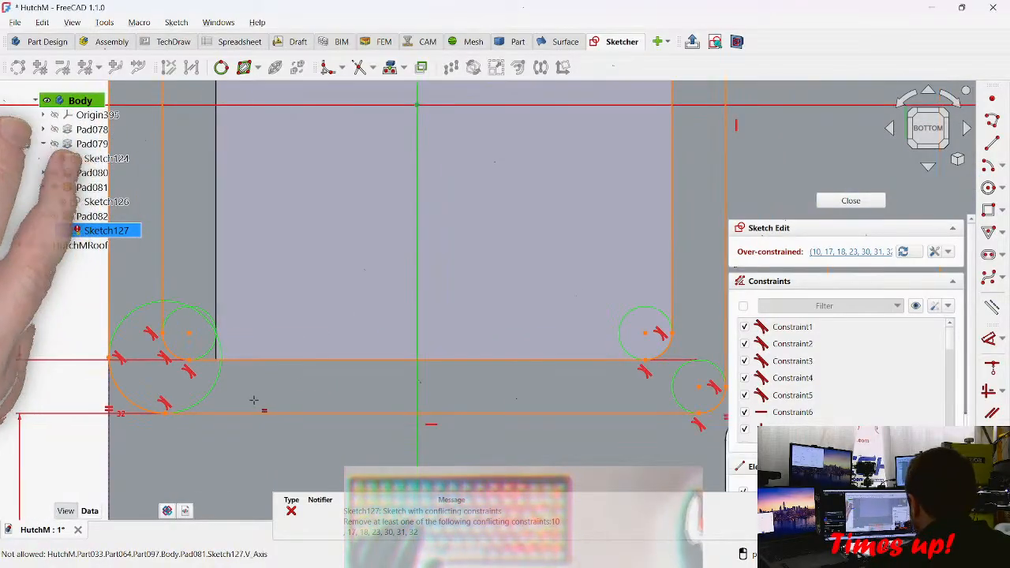
scroll(377, 361, up, 4)
mouse_move(268, 383)
middle_down()
mouse_move(251, 400)
mouse_move(244, 490)
middle_up()
scroll(327, 331, down, 2)
middle_drag(394, 194, 365, 351)
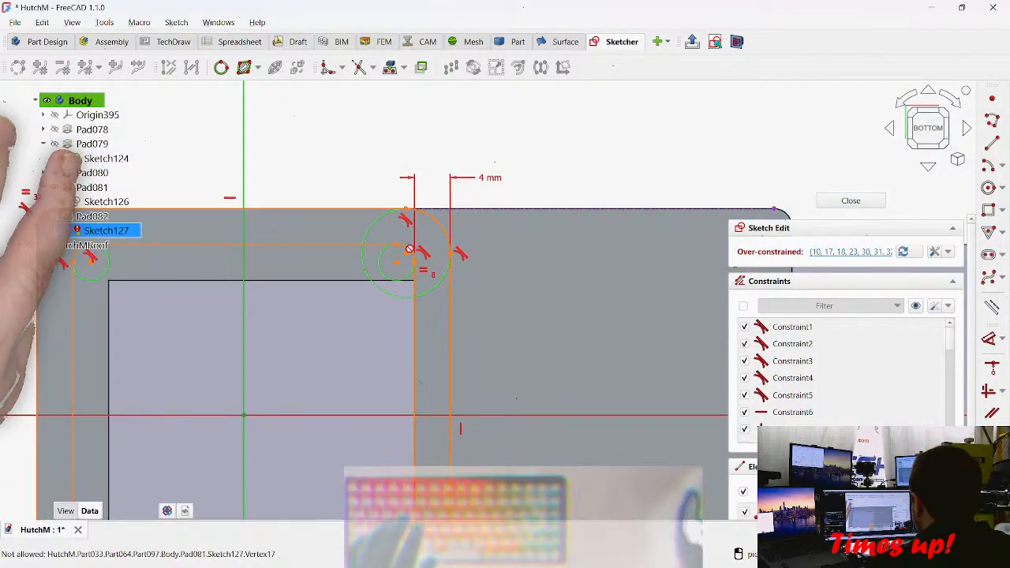
scroll(420, 236, up, 3)
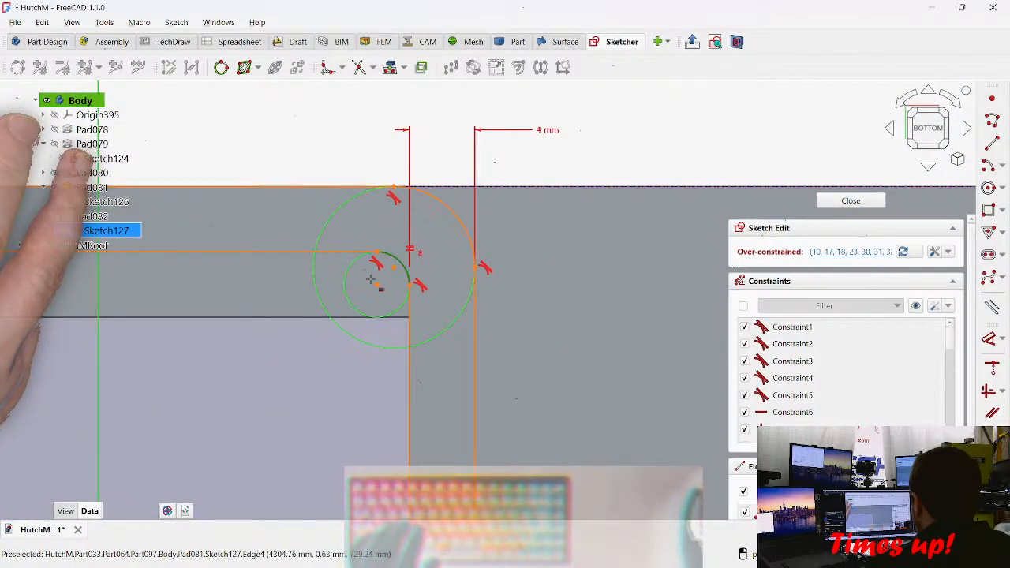
mouse_move(263, 382)
middle_down()
mouse_move(777, 327)
mouse_move(796, 315)
middle_up()
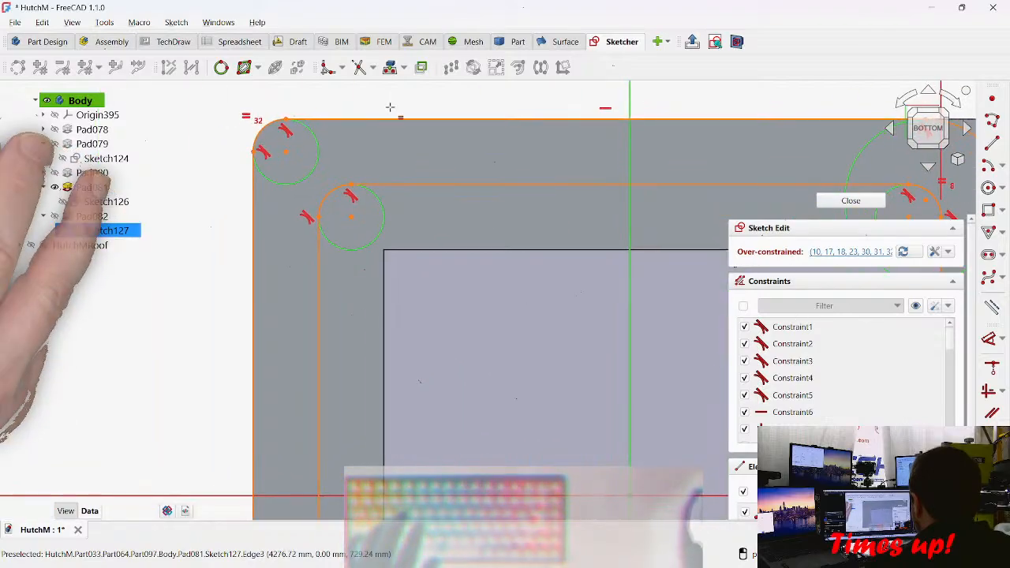
click(266, 129)
middle_drag(814, 148, 351, 227)
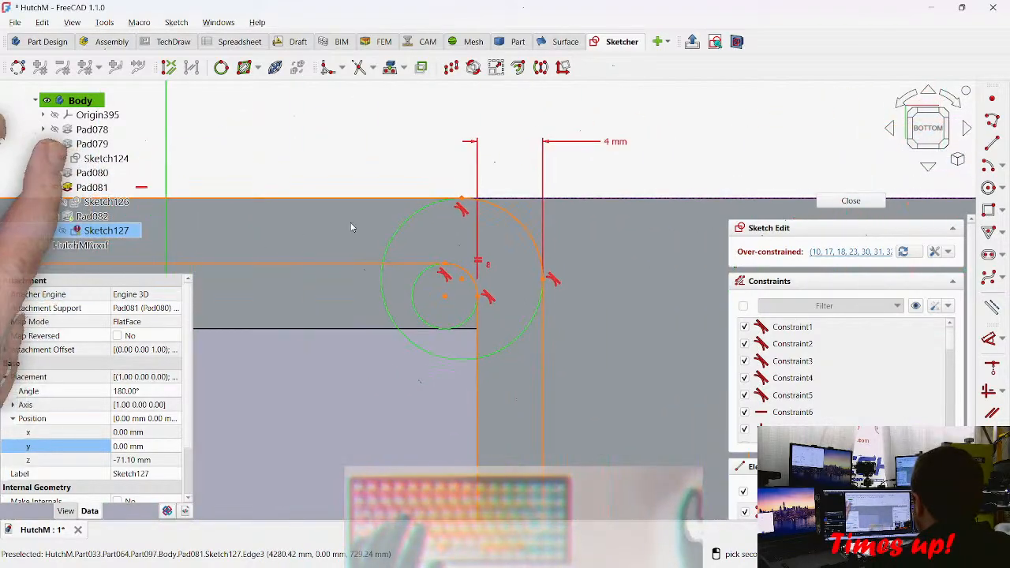
click(522, 227)
scroll(491, 236, down, 3)
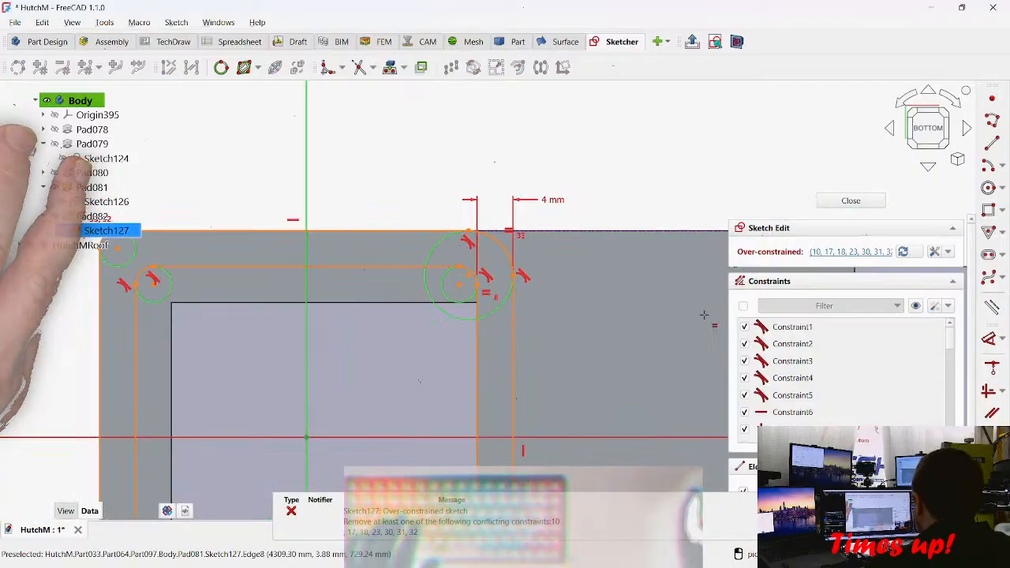
Step: Delete the conflicting tangent Constraint10 and close Sketch127
scroll(820, 379, down, 3)
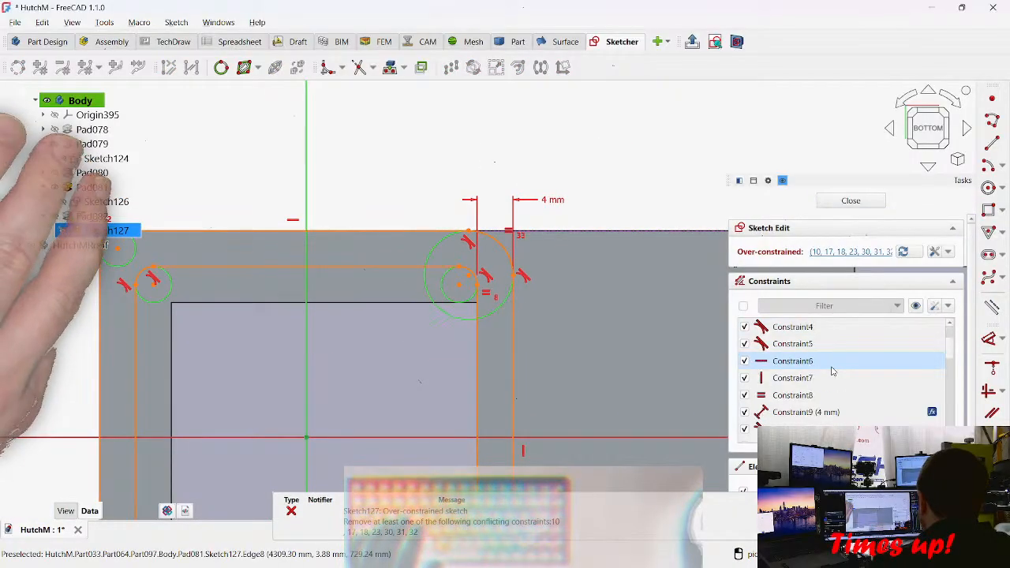
scroll(832, 370, down, 3)
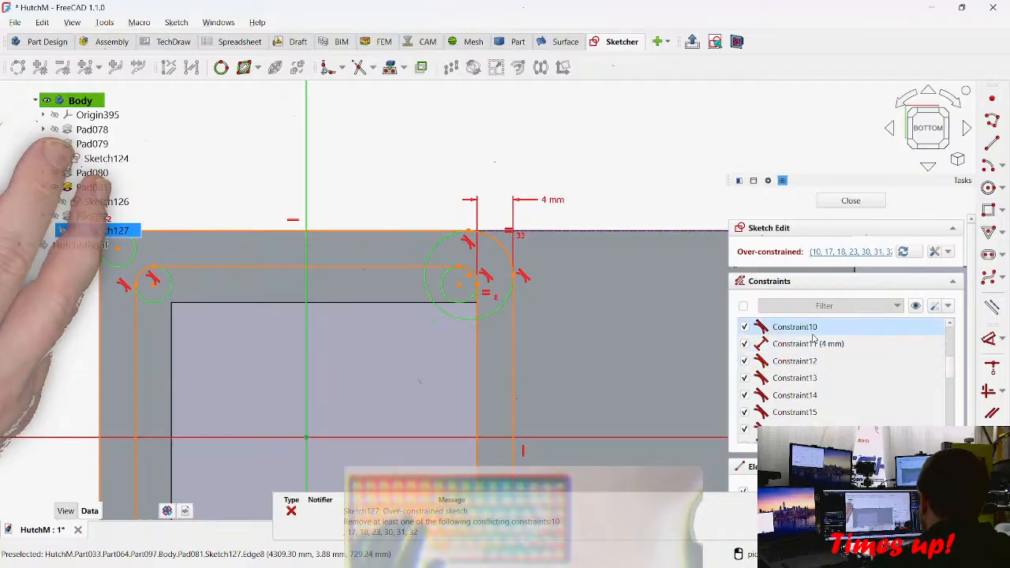
key(Delete)
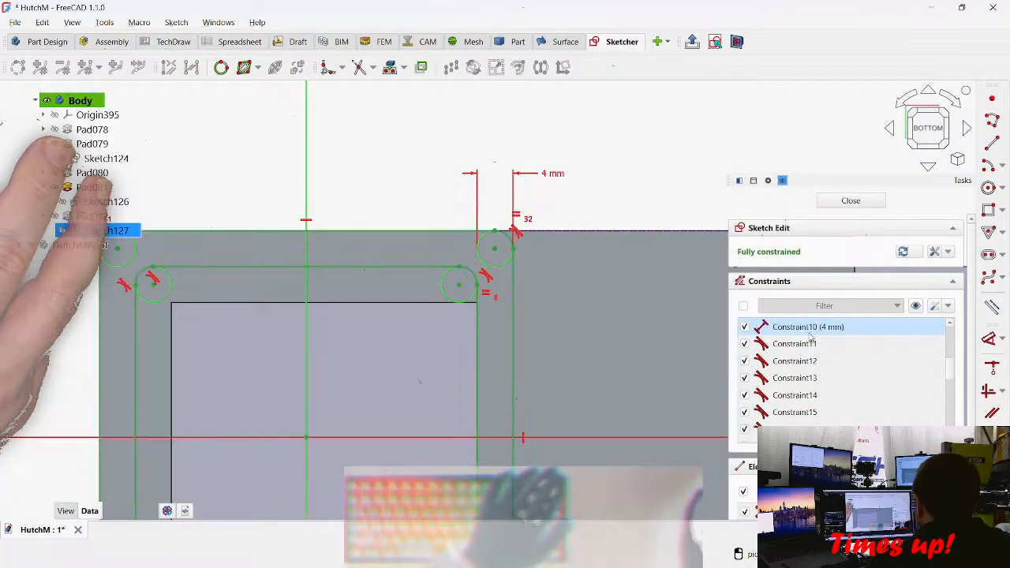
scroll(458, 266, down, 4)
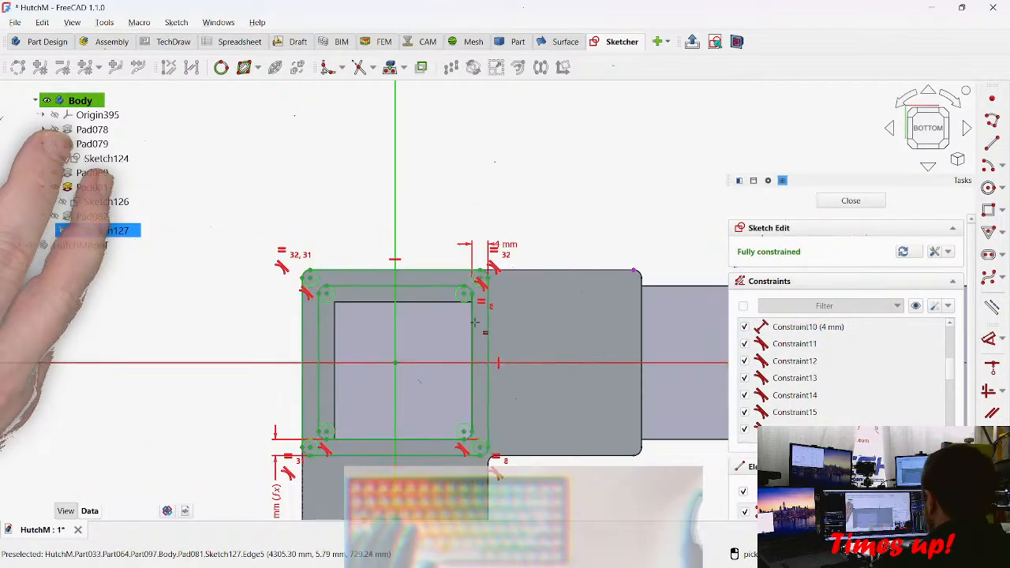
click(849, 200)
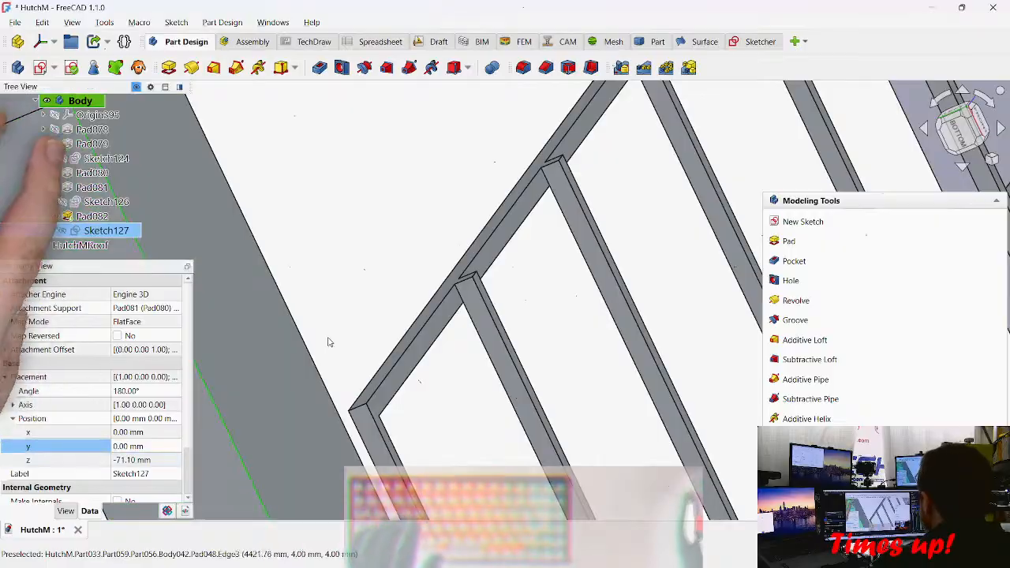
Step: Create a new sketch on the flat face of the corner hinge's rounded lug with the hole, and close it empty
scroll(361, 308, down, 5)
middle_drag(362, 308, 522, 365)
scroll(366, 331, up, 7)
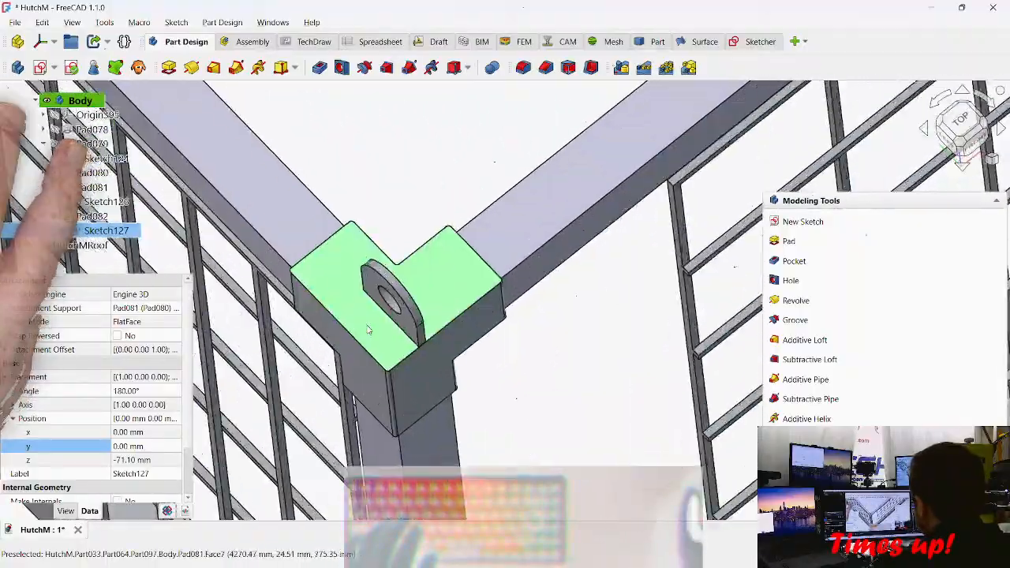
middle_drag(403, 340, 379, 383)
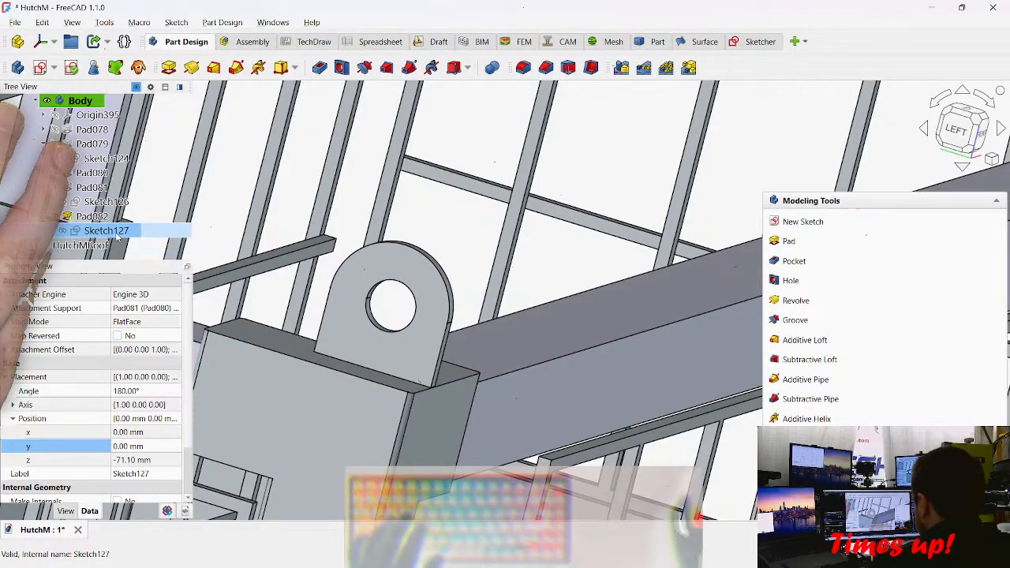
middle_drag(434, 412, 639, 418)
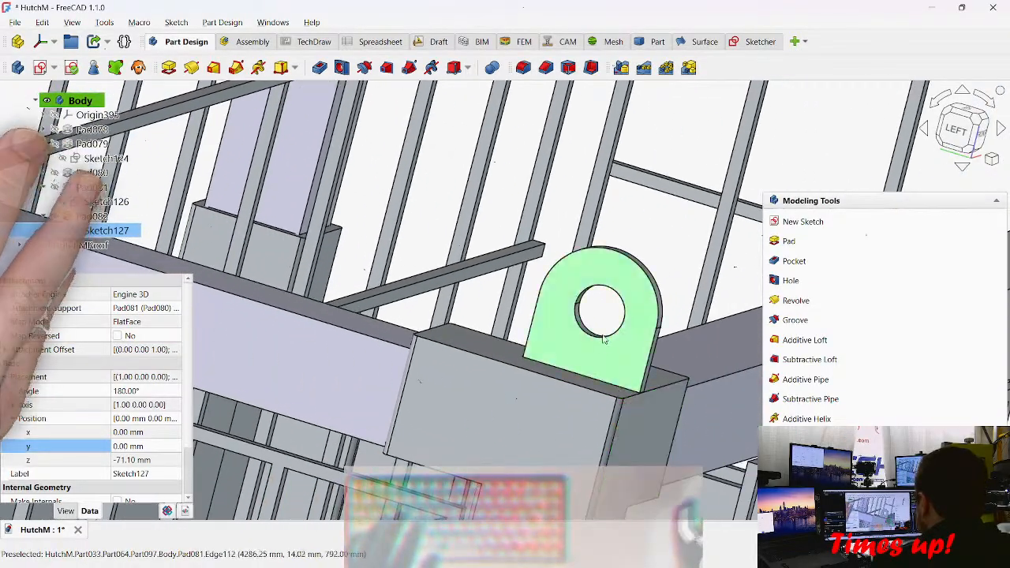
click(601, 363)
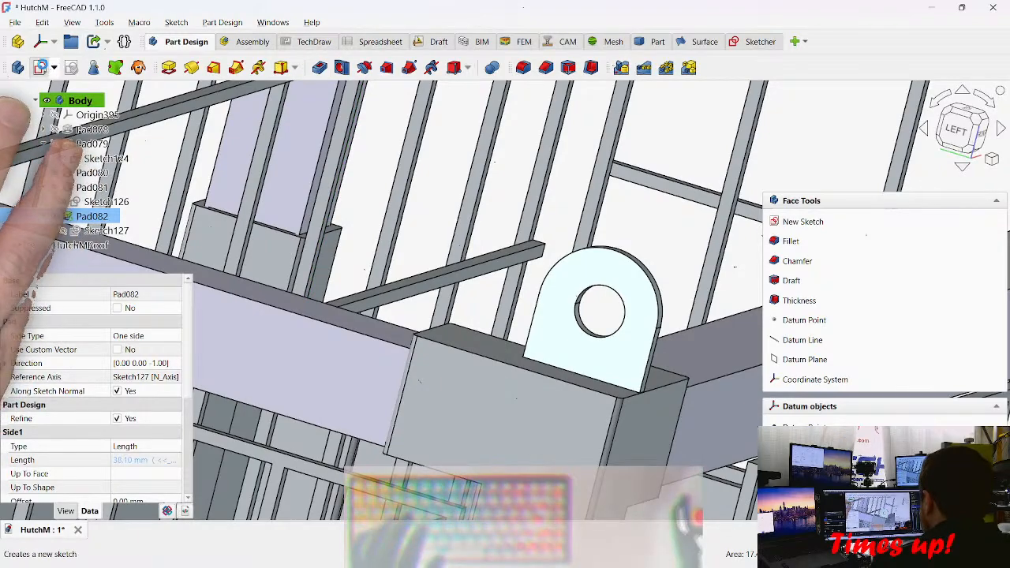
click(40, 67)
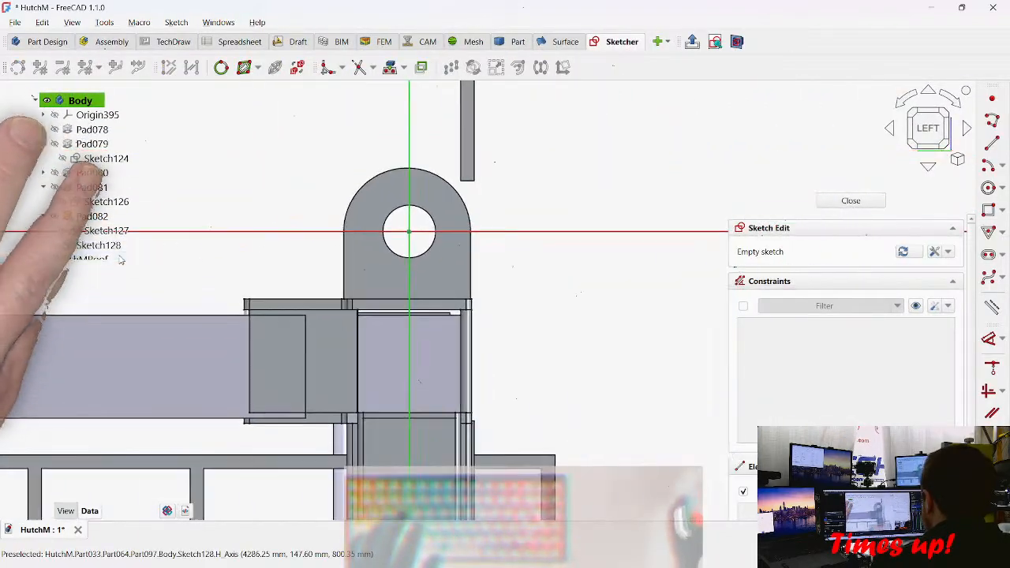
click(850, 201)
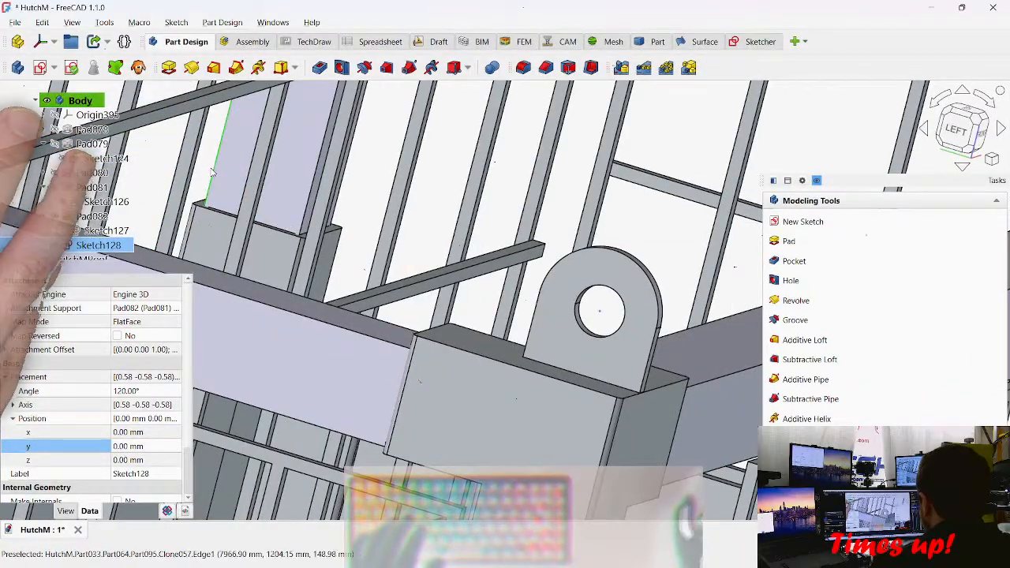
Step: Open Sketch123 under Pad078 of the corner hinge body to examine its geometry, and close it without changes
scroll(110, 182, up, 3)
middle_drag(390, 221, 710, 260)
scroll(552, 213, down, 8)
middle_drag(302, 261, 378, 500)
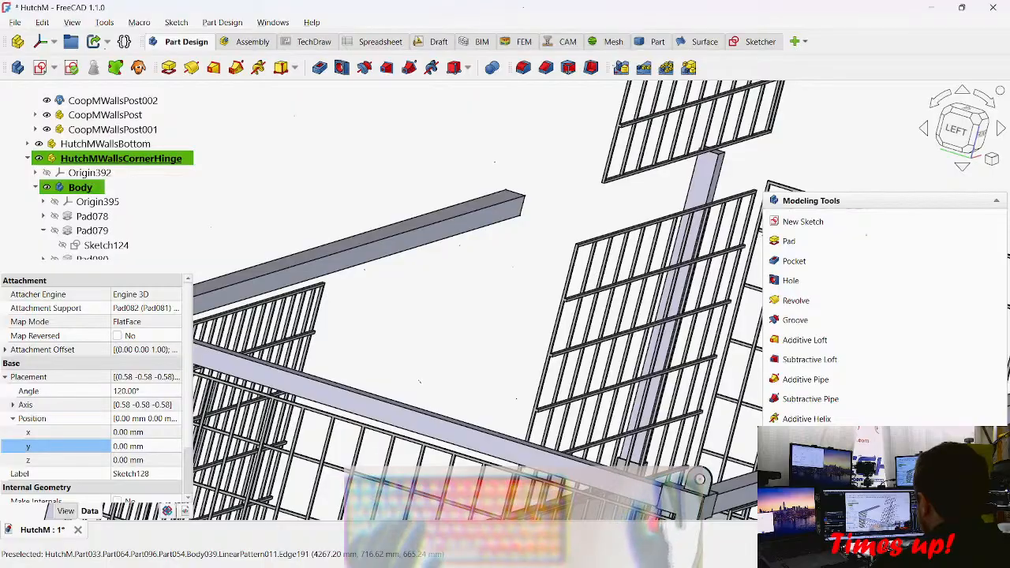
scroll(101, 181, up, 1)
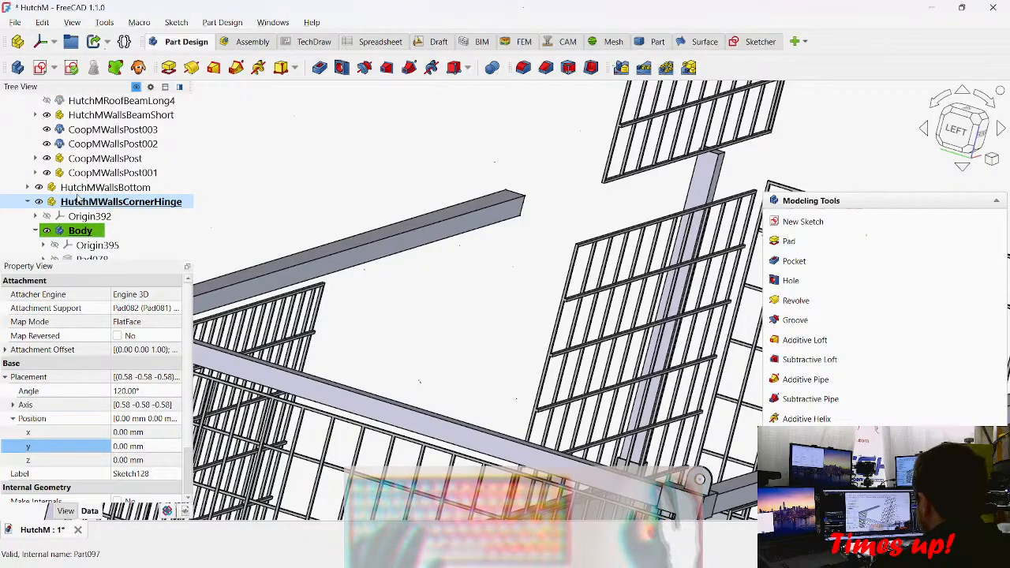
scroll(102, 180, down, 2)
scroll(102, 180, down, 1)
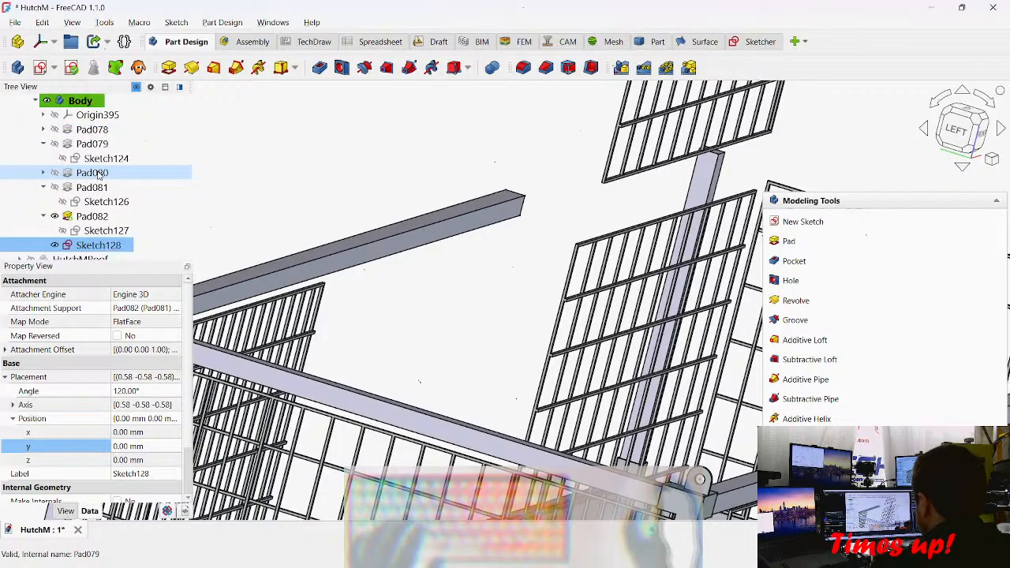
scroll(107, 150, up, 1)
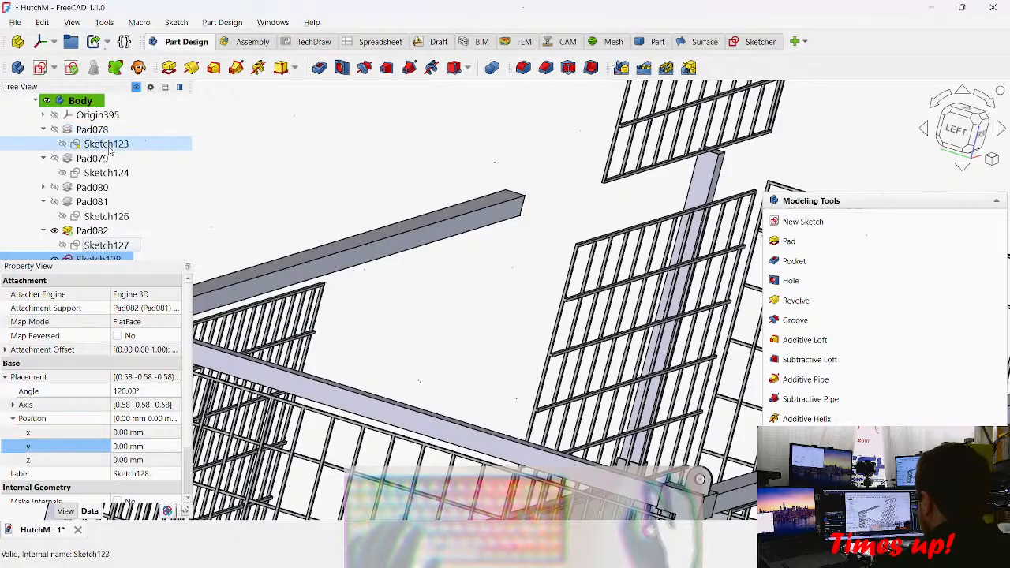
double_click(109, 146)
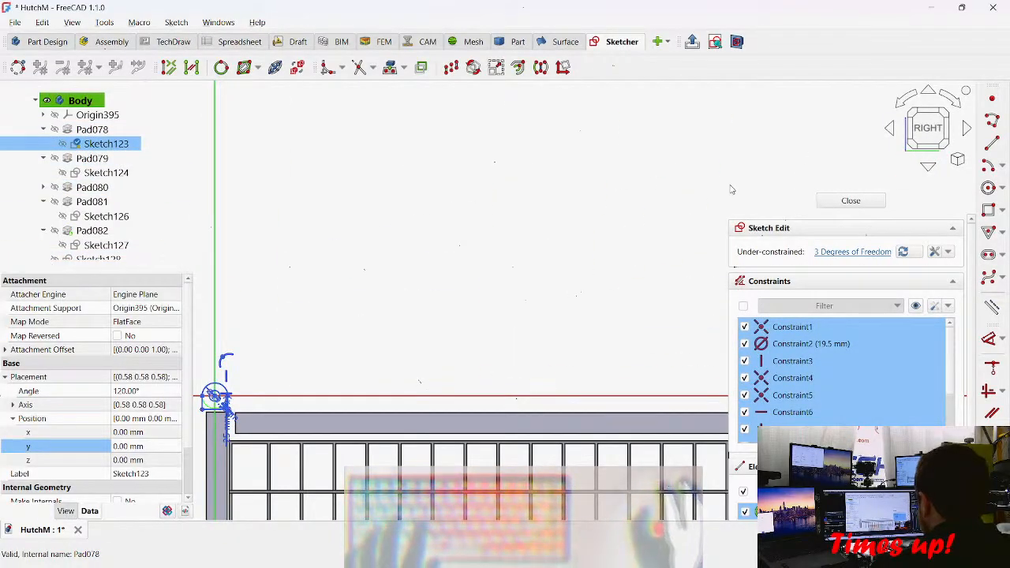
click(851, 200)
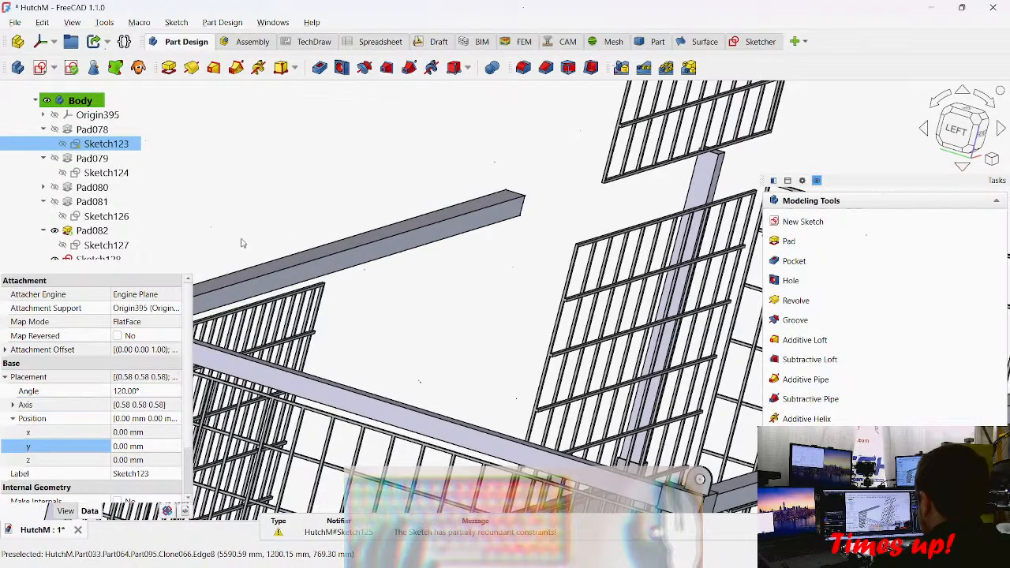
Step: Reopen the empty Sketch128 on the hinge lug's face for editing
scroll(93, 237, down, 1)
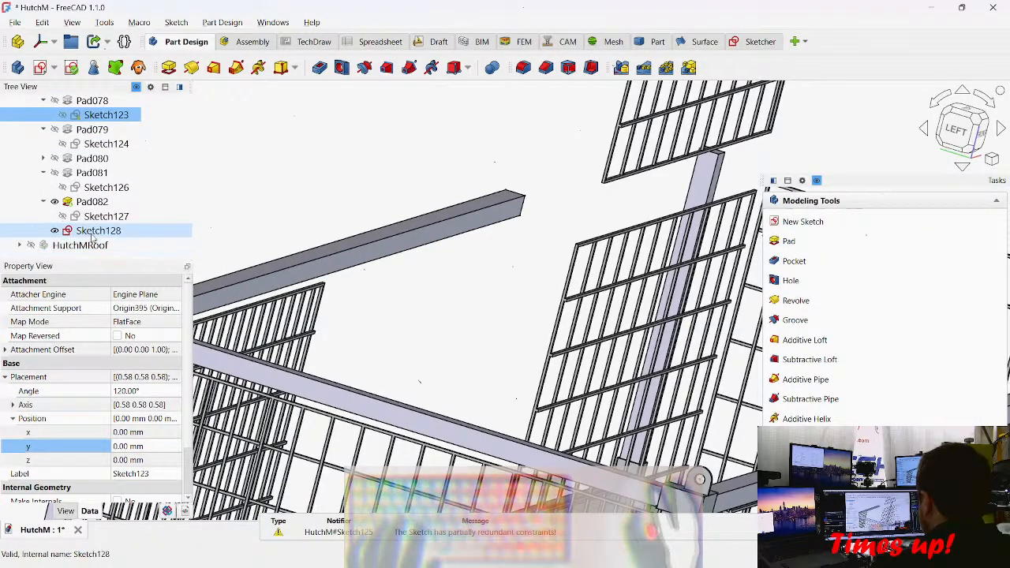
double_click(94, 231)
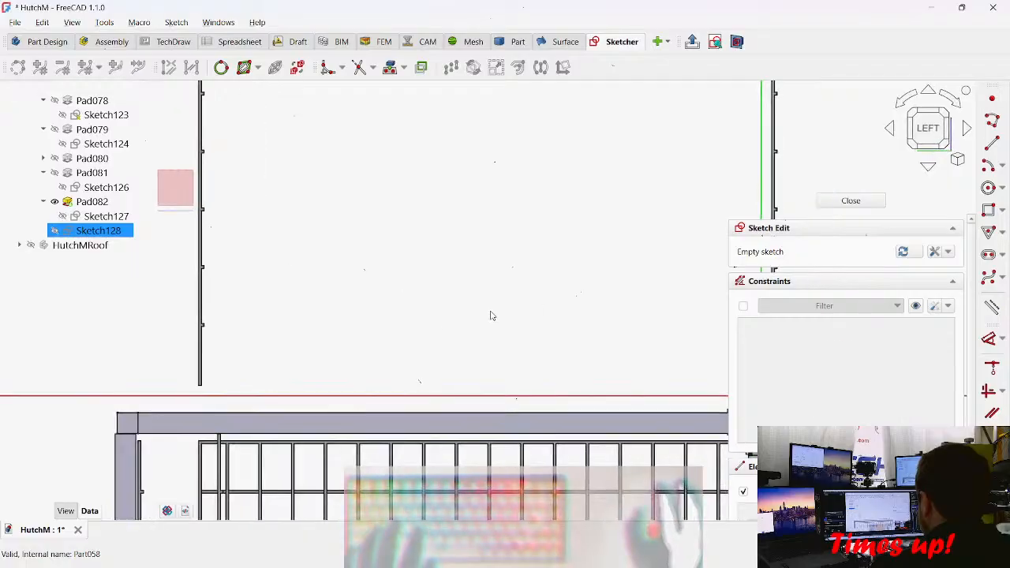
Step: Paste the copied lug profile into Sketch128 and move its 19.5 mm diameter label away from the hole
scroll(442, 344, down, 4)
scroll(607, 348, up, 10)
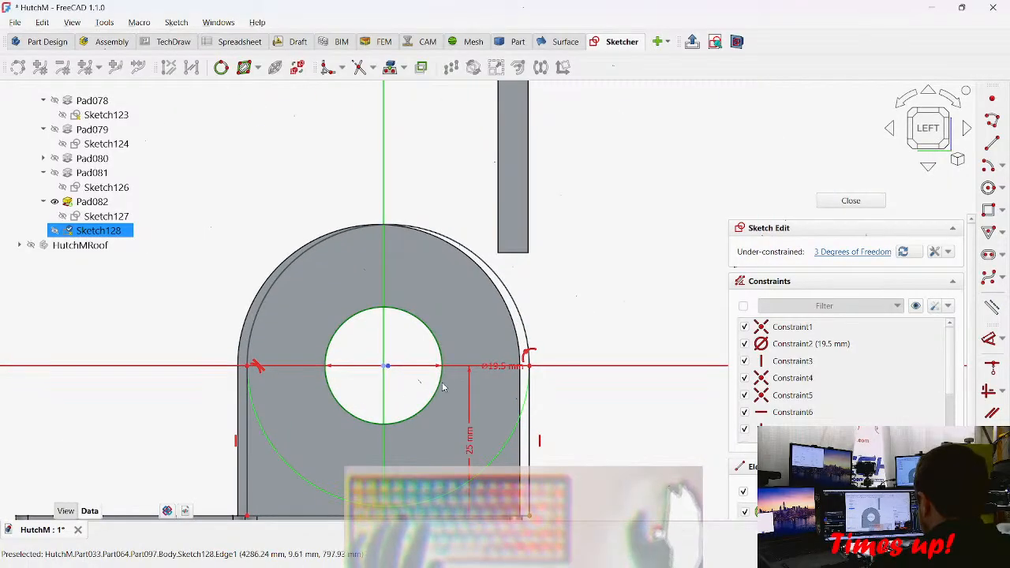
middle_drag(447, 385, 426, 392)
drag(502, 367, 474, 374)
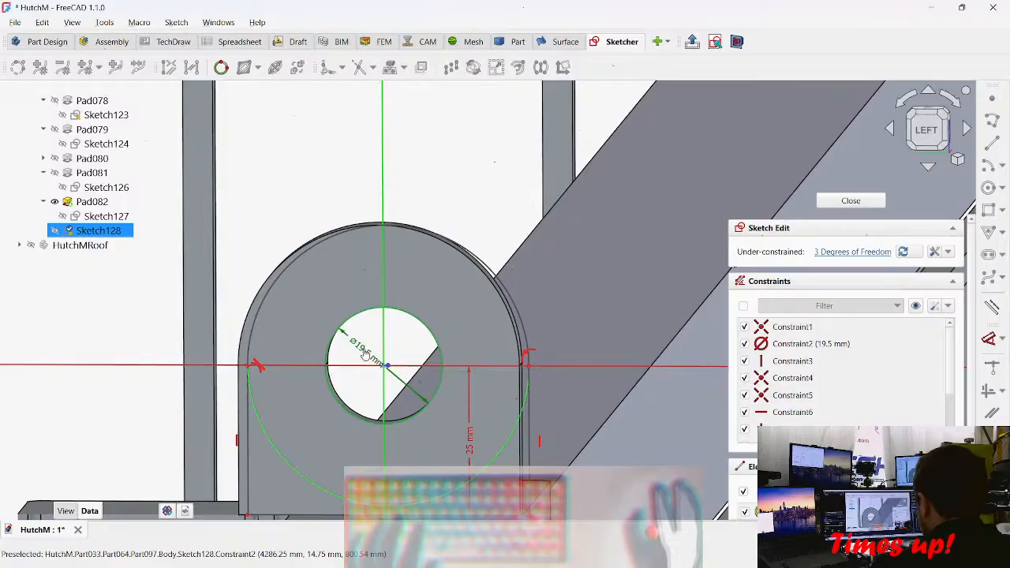
Step: Try to constrain the outer arc's radius with the expression <<_HutchM>>.roof_hinge_arc_diameter, and undo it
key(d)
click(515, 318)
click(623, 222)
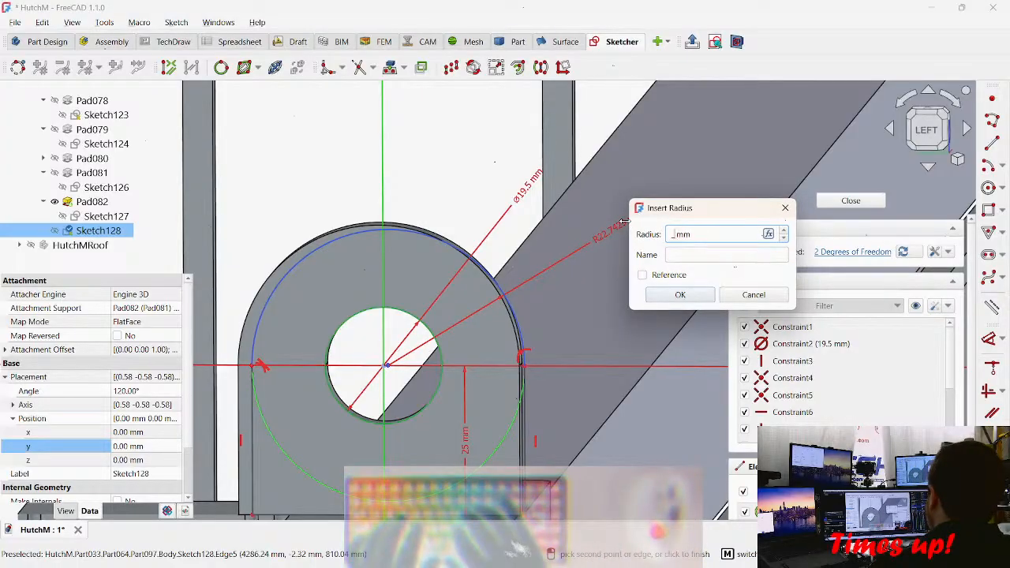
text(_H)
key(equal)
text(_H)
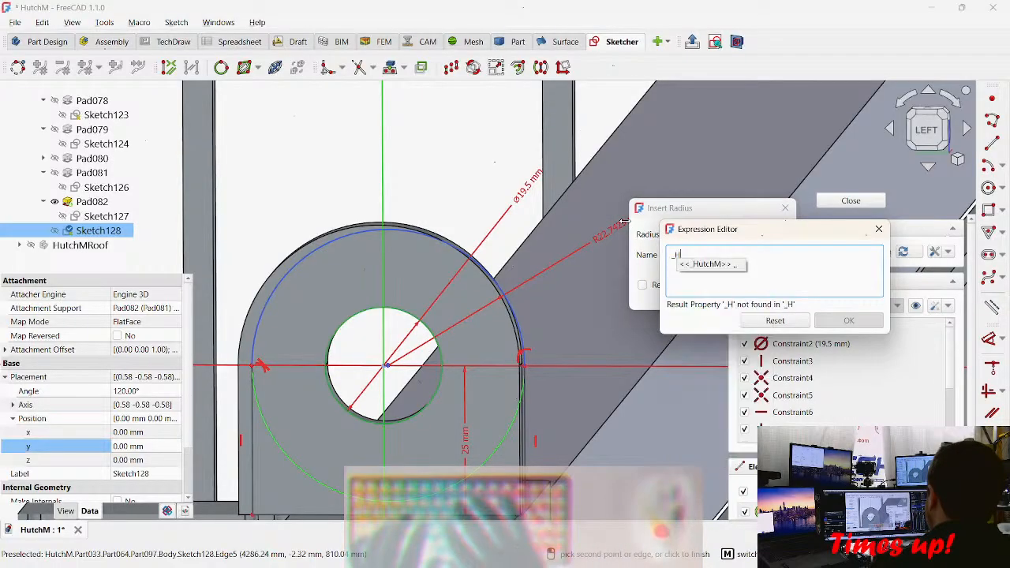
text(.ar)
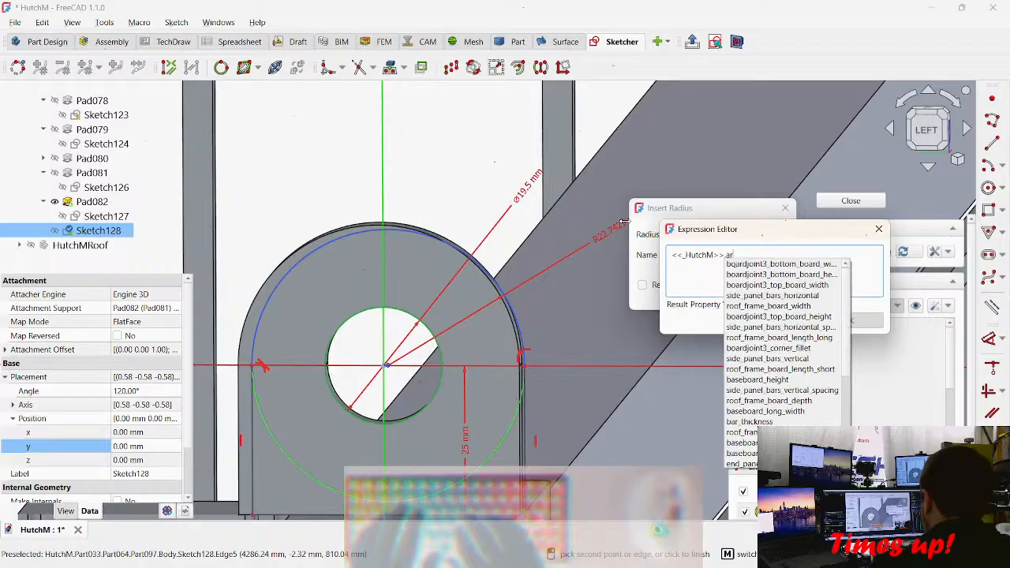
text(c)
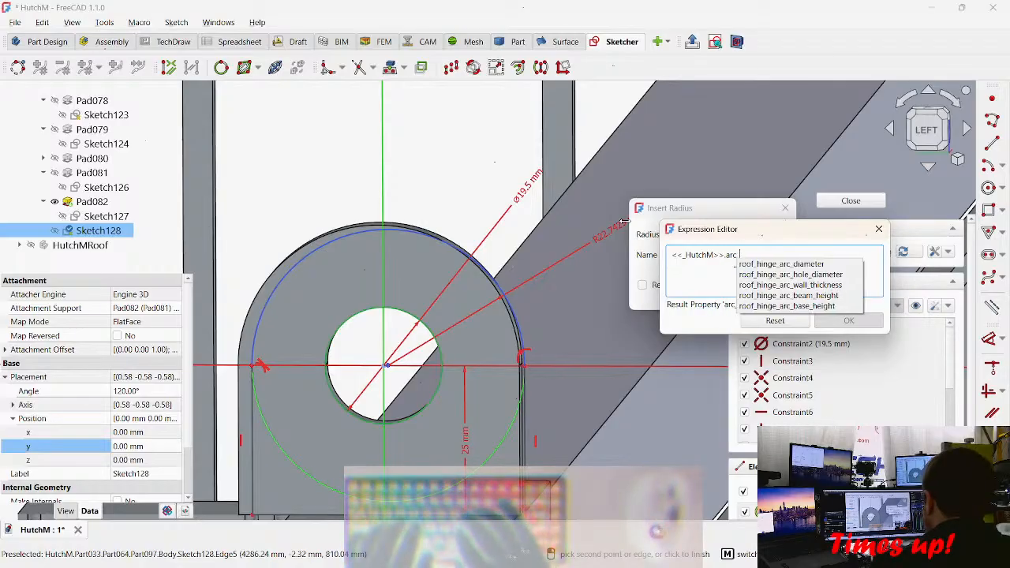
text(_)
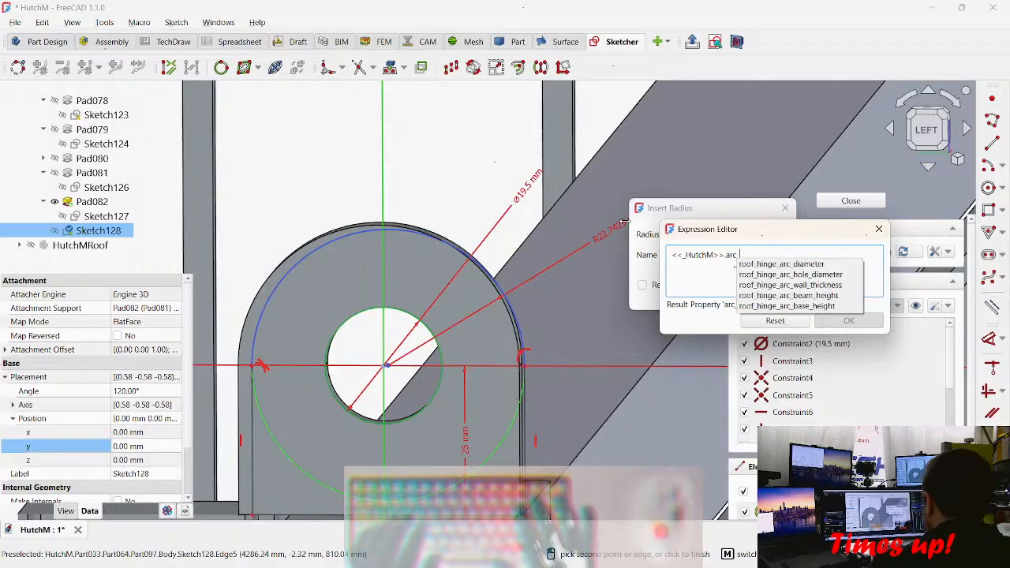
key(Down)
key(Return)
key(Return)
key(Return)
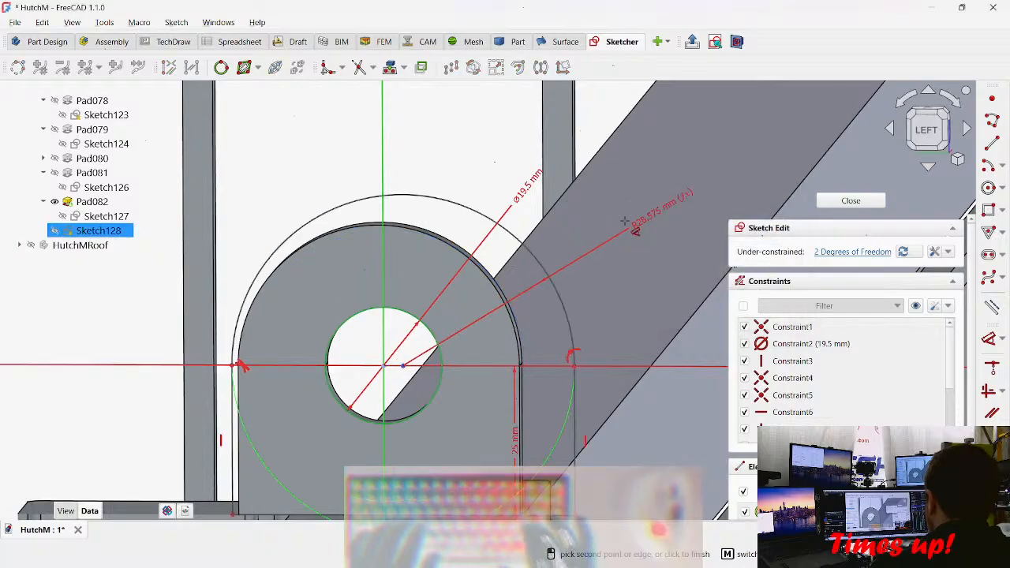
mouse_move(489, 287)
middle_down()
mouse_move(457, 354)
mouse_move(494, 342)
mouse_move(457, 346)
middle_up()
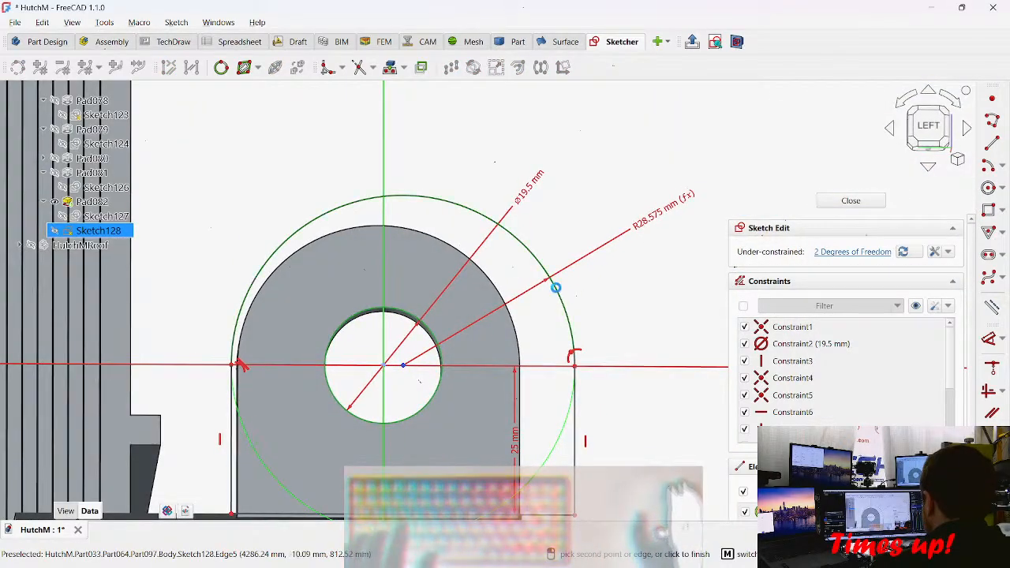
key(ctrl+z)
Step: Resize the profile's outer arc by eye towards the lug's outline and close Sketch128
mouse_move(282, 367)
middle_down()
mouse_move(366, 259)
mouse_move(358, 264)
middle_up()
drag(344, 213, 323, 211)
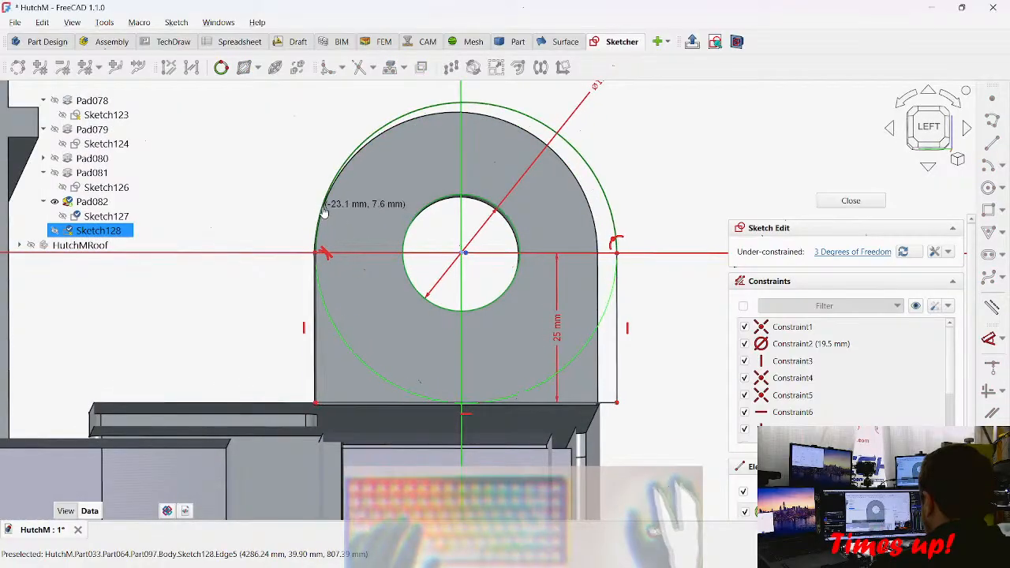
click(616, 259)
drag(610, 230, 600, 231)
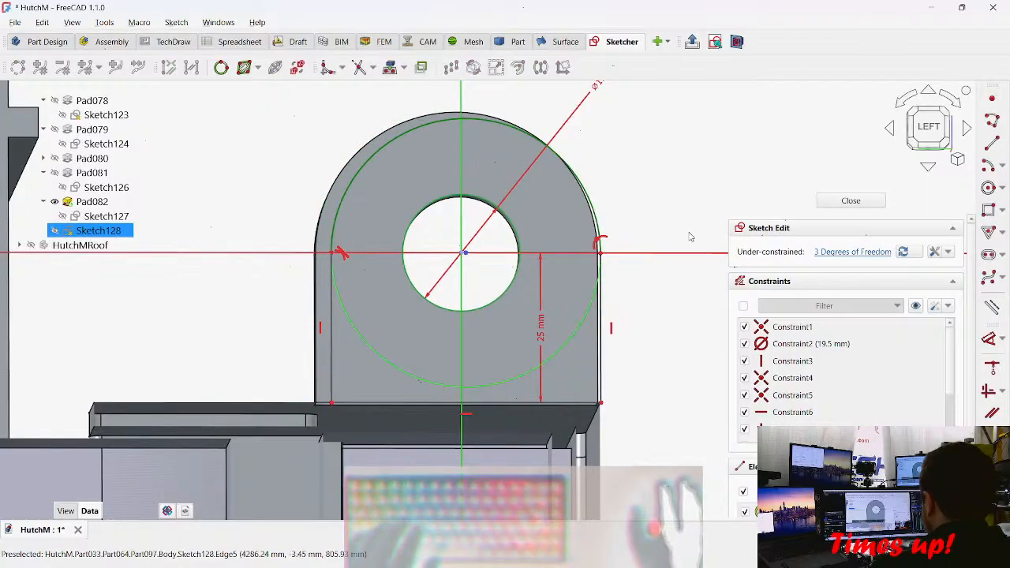
click(845, 204)
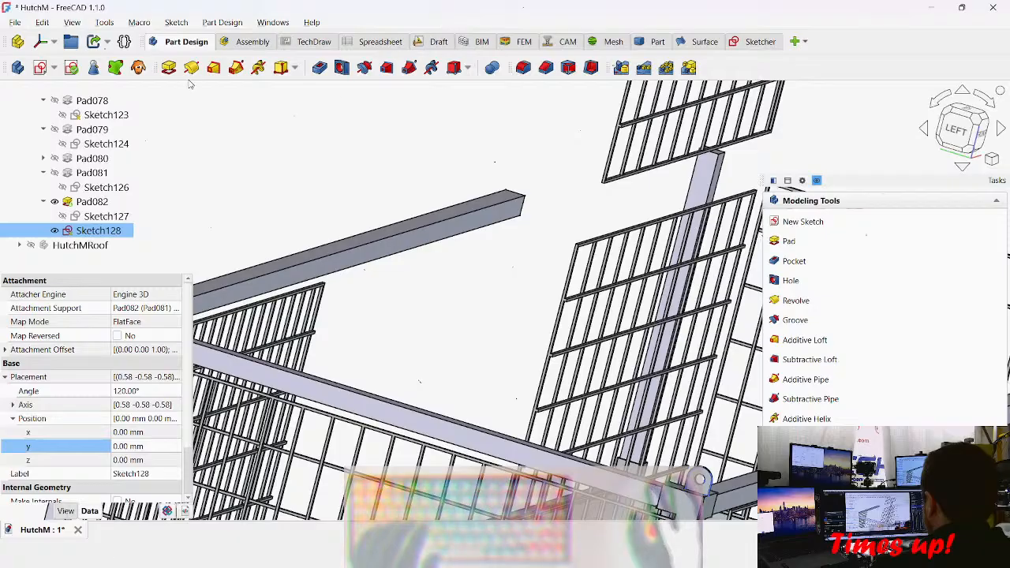
Step: Pad Sketch128 one-sided with its length set by the expression <<_HutchM>>.roof_hinge_wall_thickness
click(168, 68)
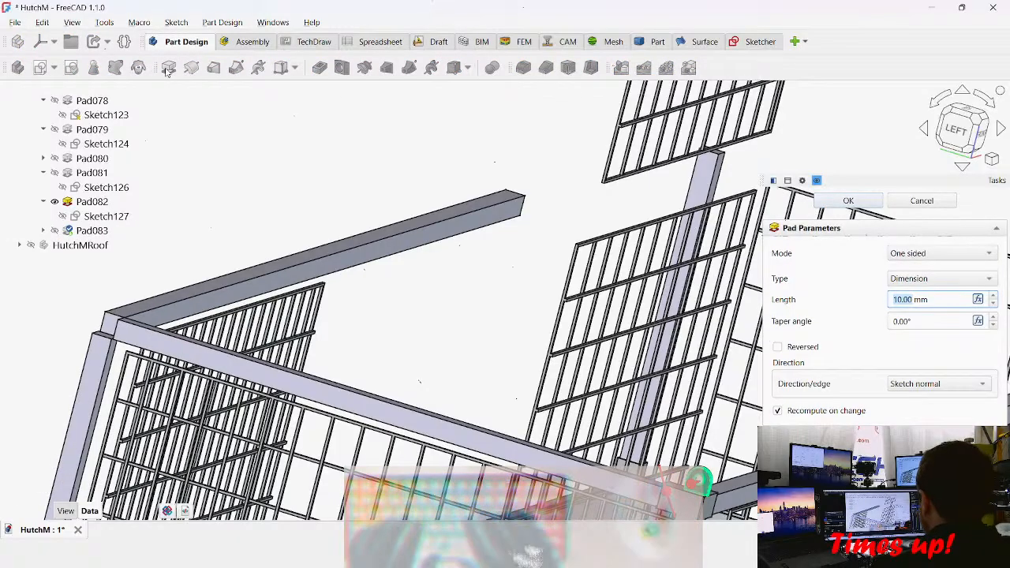
text(=)
text(_H)
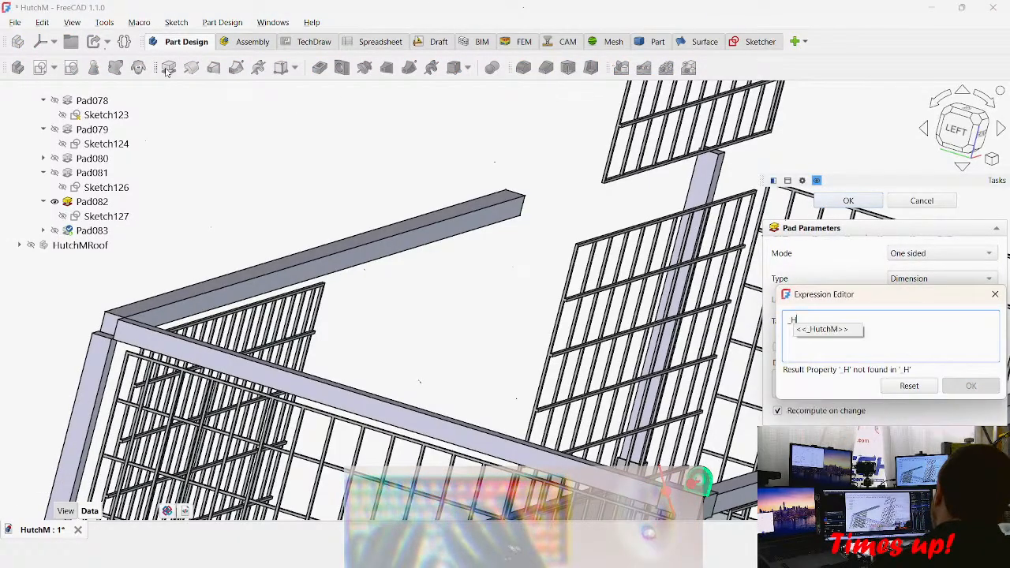
text(.thick)
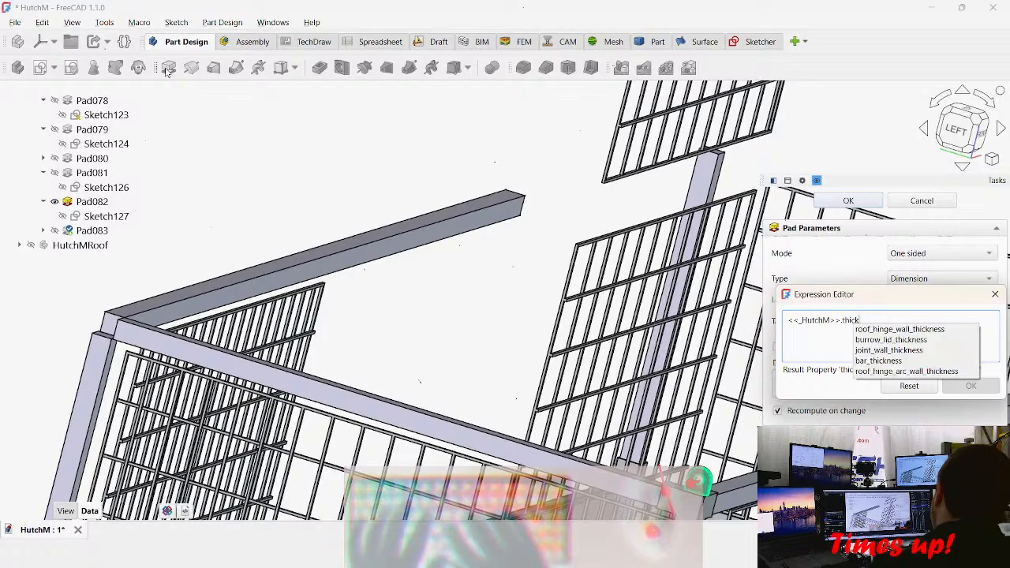
key(Down)
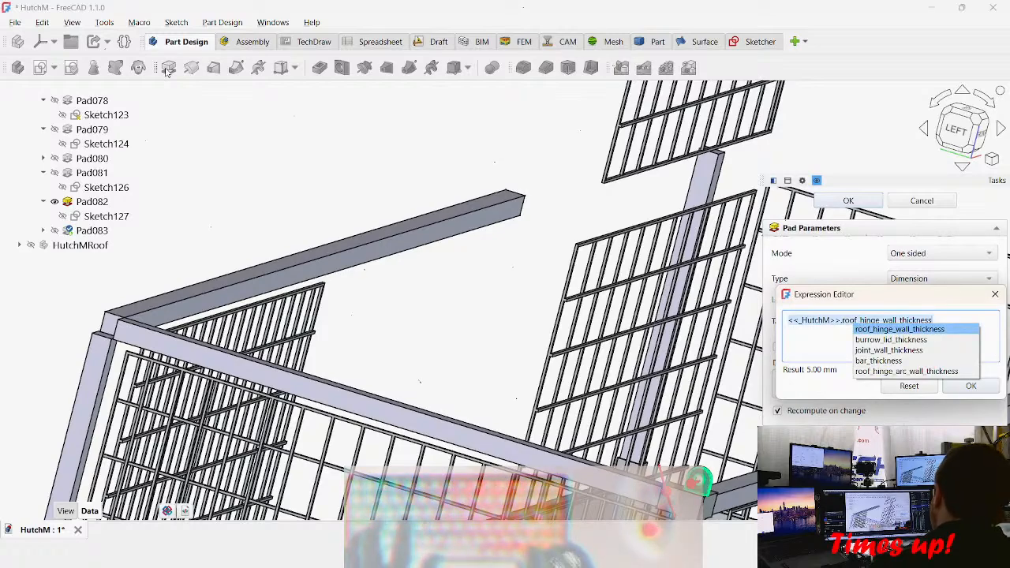
key(Return)
key(Return)
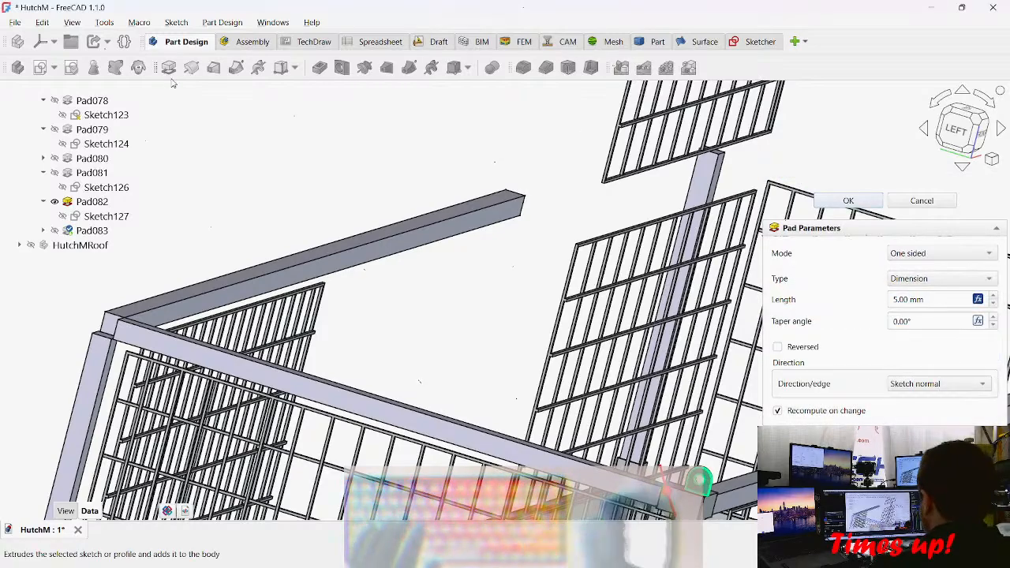
click(848, 200)
Step: Inspect the hutch frame's corner with Pad082 shown and with Pad083 shown to compare the hinge body
scroll(442, 255, down, 5)
middle_drag(600, 289, 514, 282)
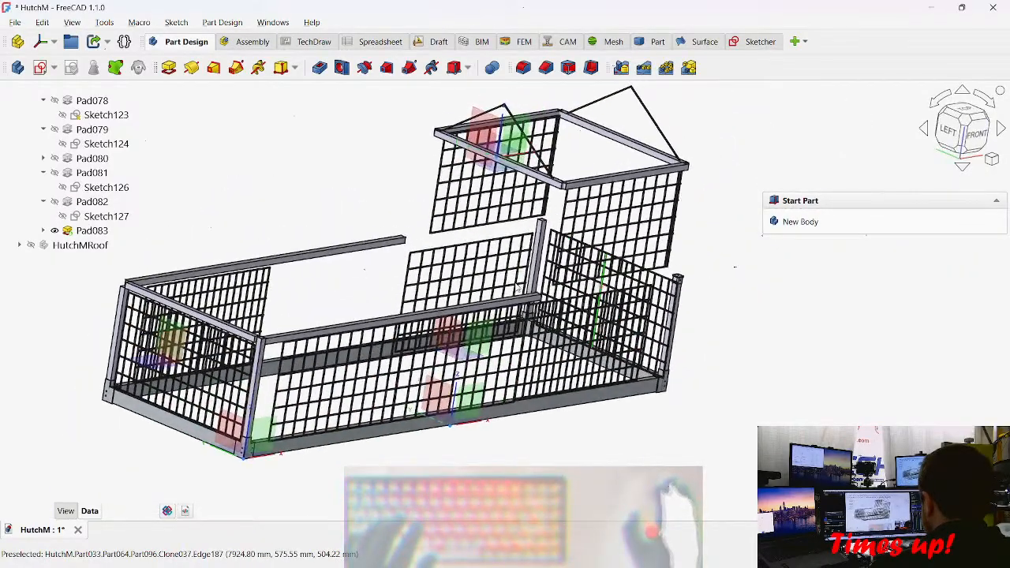
middle_drag(321, 323, 298, 316)
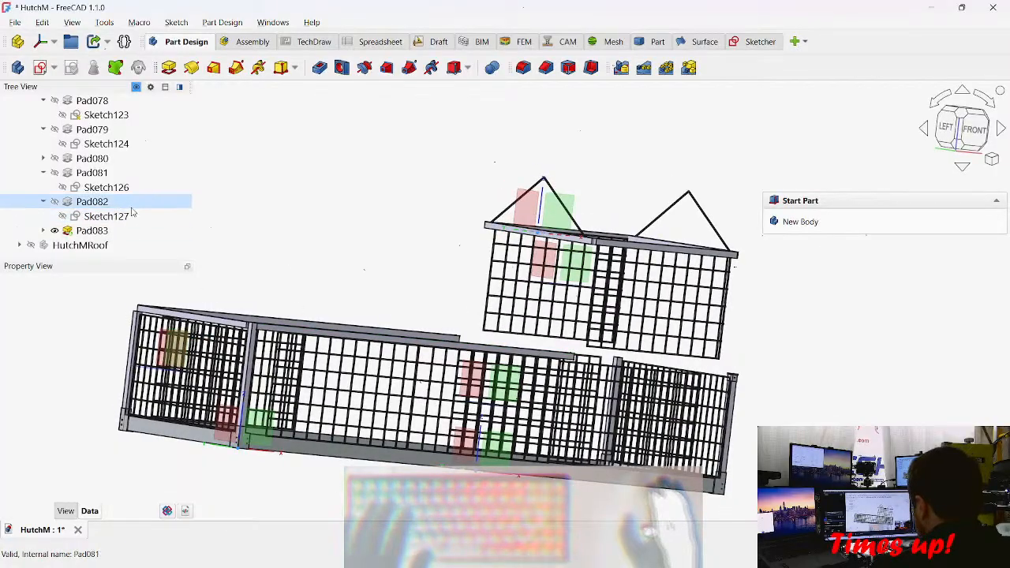
middle_drag(242, 357, 464, 429)
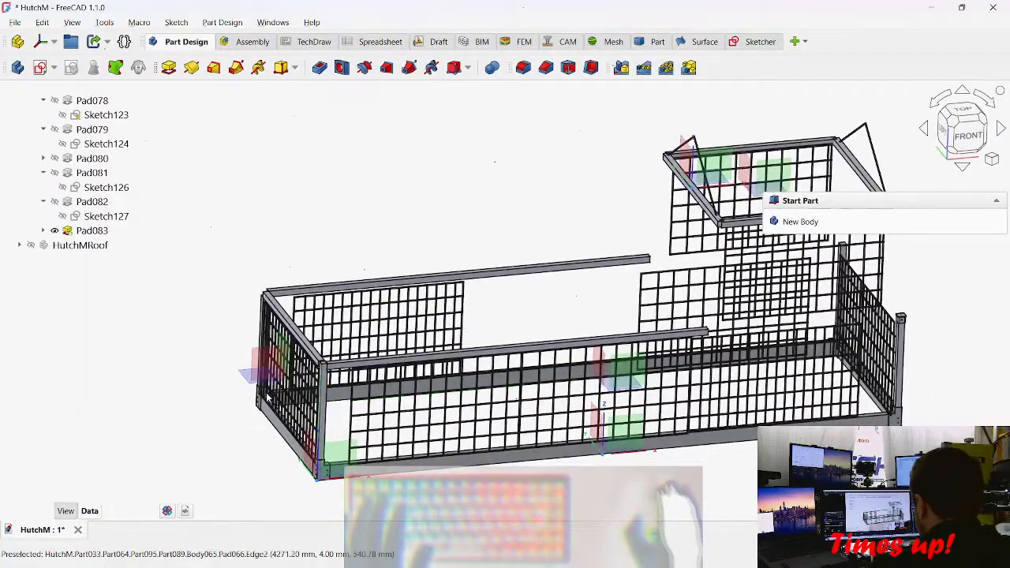
scroll(268, 399, up, 10)
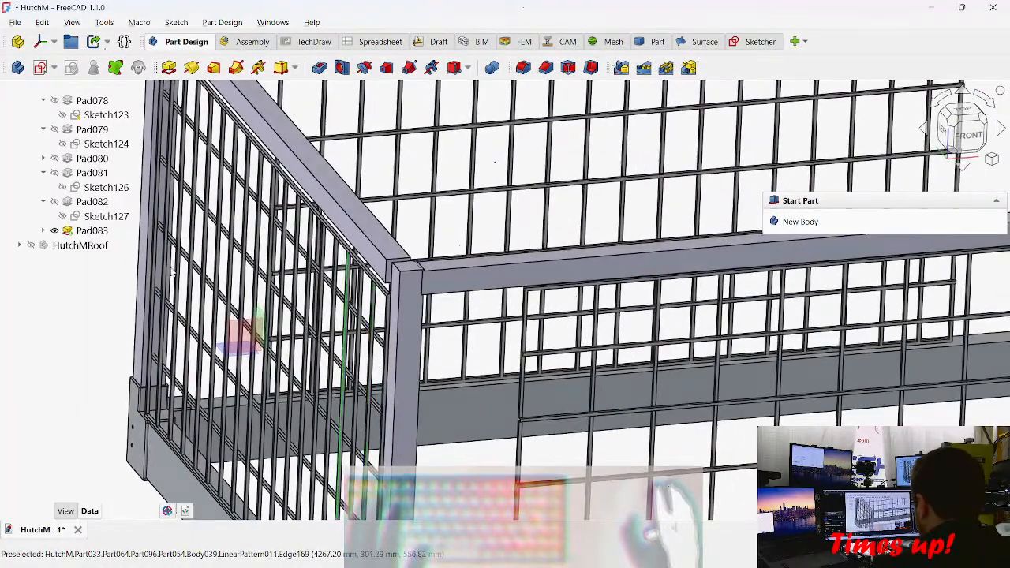
click(54, 201)
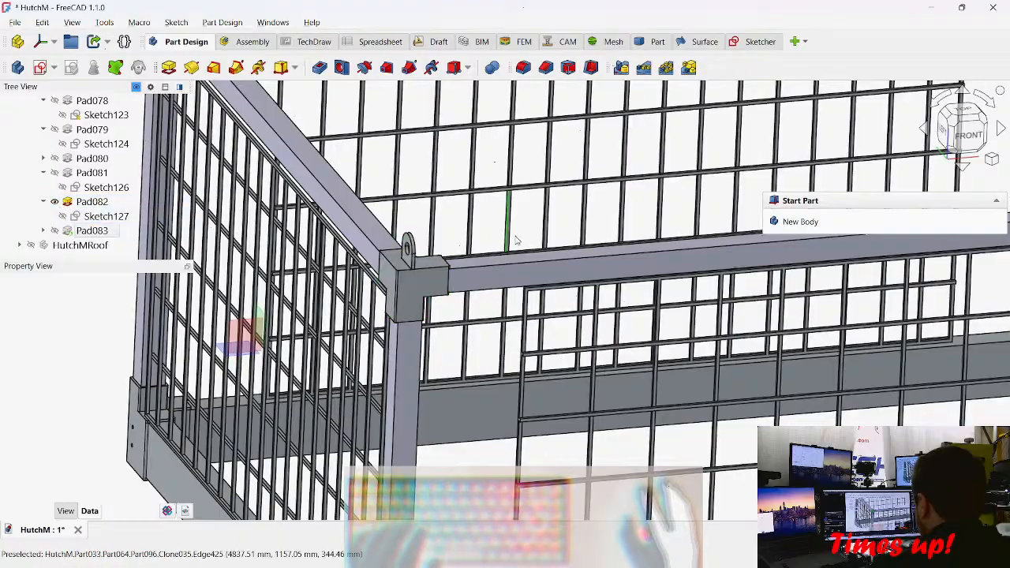
key(1)
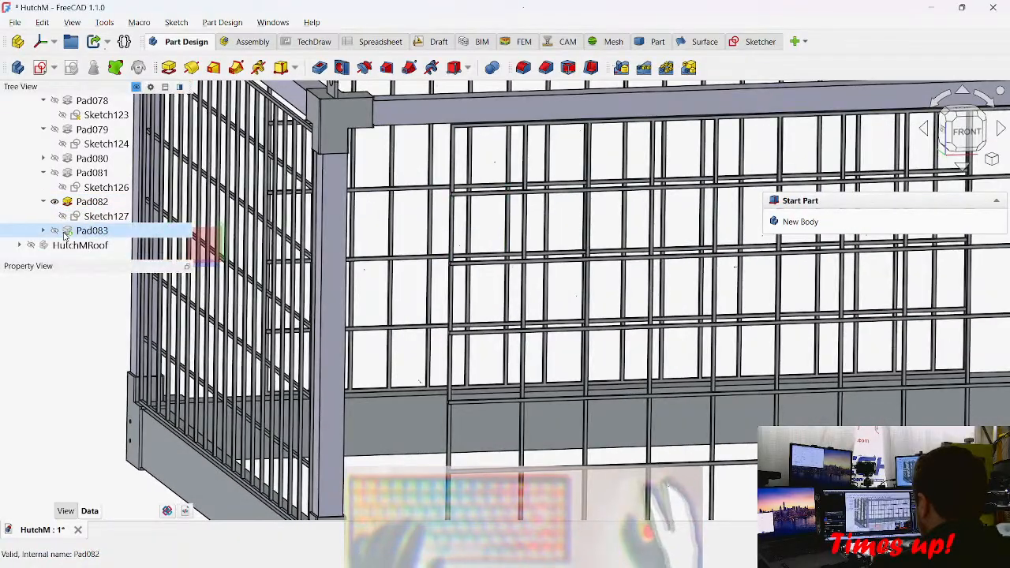
click(55, 230)
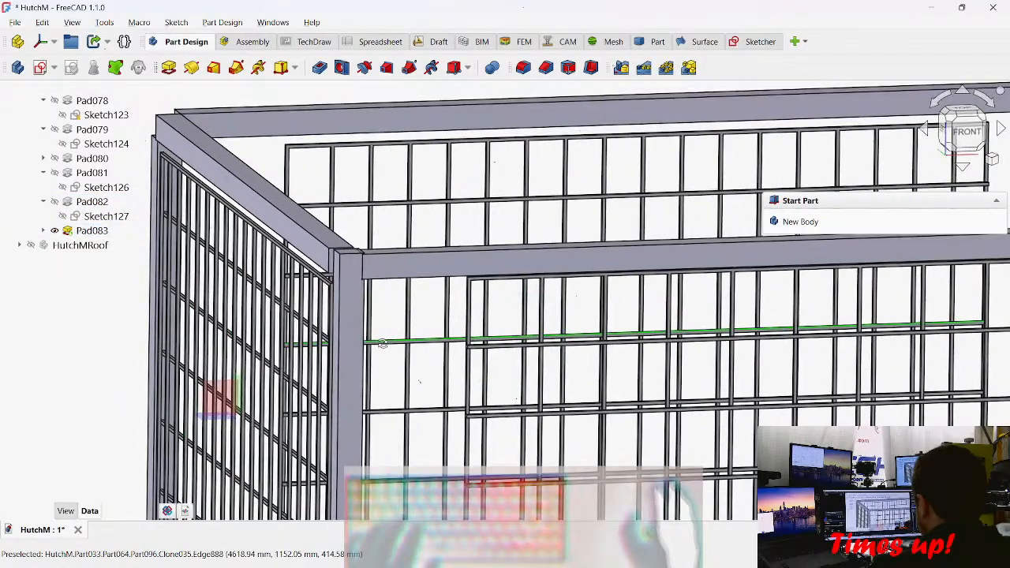
Step: Check the properties of Pad083 and delete the pad, keeping Sketch128
click(100, 231)
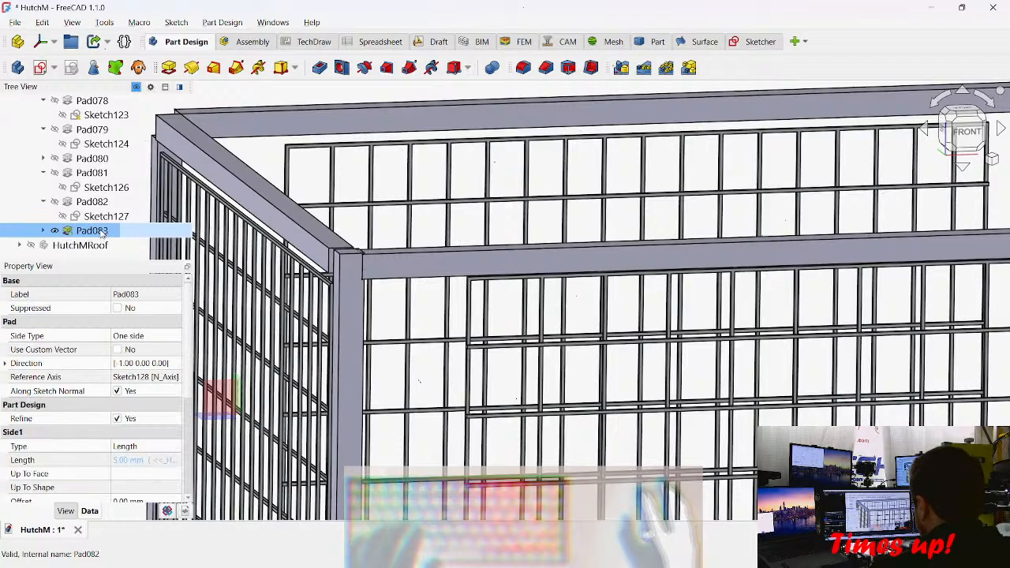
scroll(152, 451, down, 2)
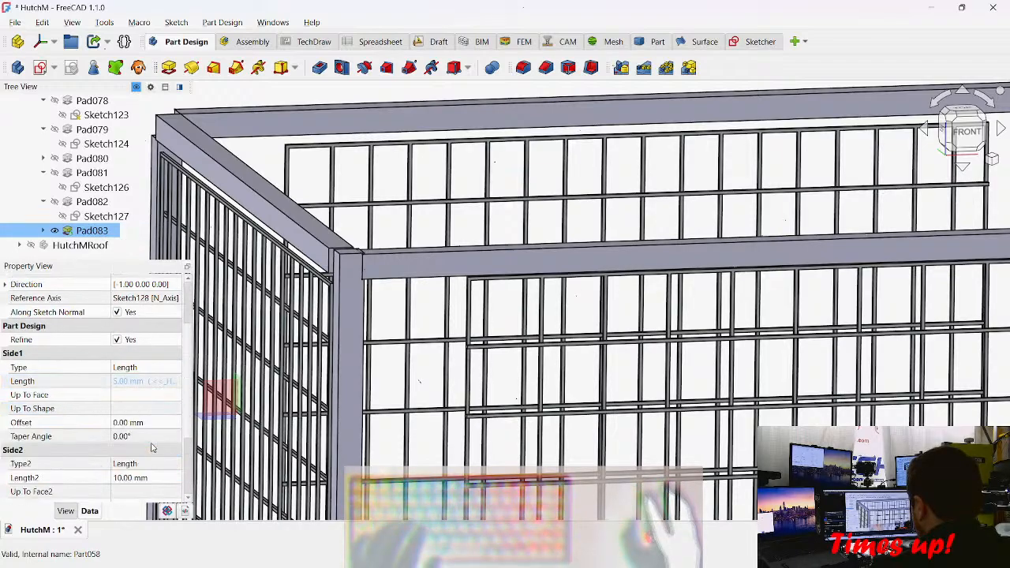
scroll(152, 451, down, 1)
click(408, 311)
key(Delete)
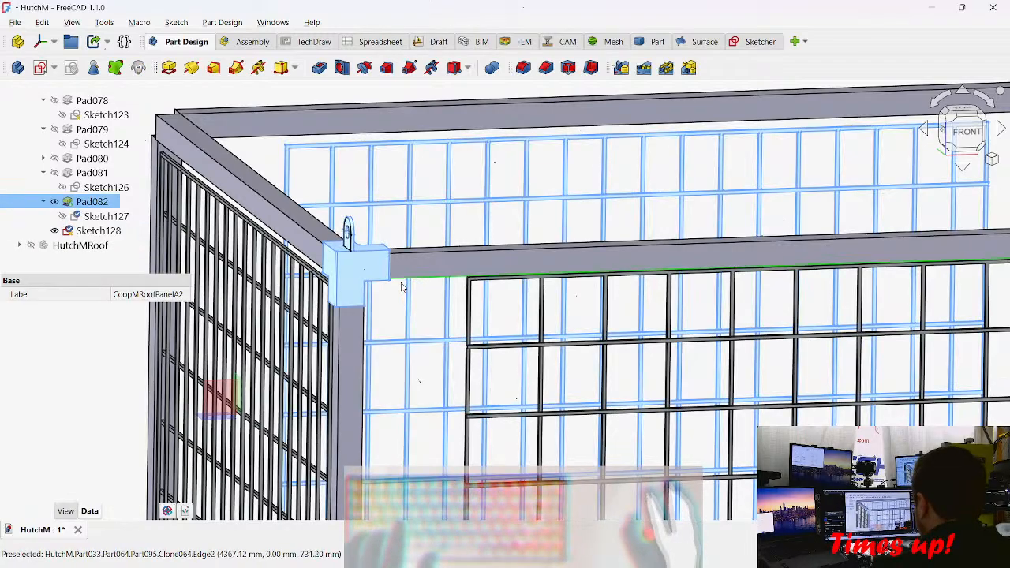
Step: Pad Sketch128 again from the hinge lug's face, one-sided, with the length <<_HutchM>>.roof_hinge_wall_thickness
click(98, 230)
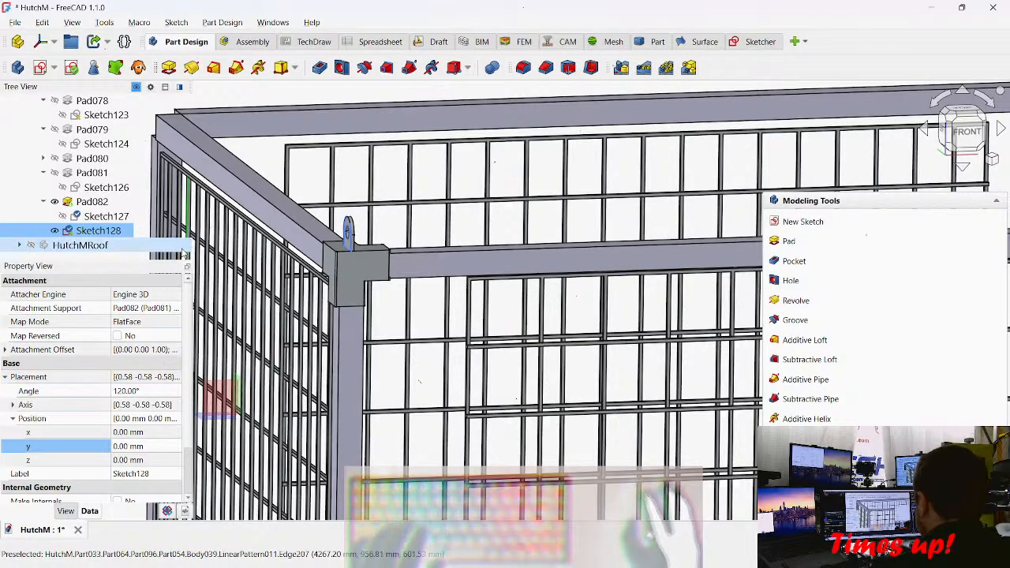
scroll(355, 237, up, 5)
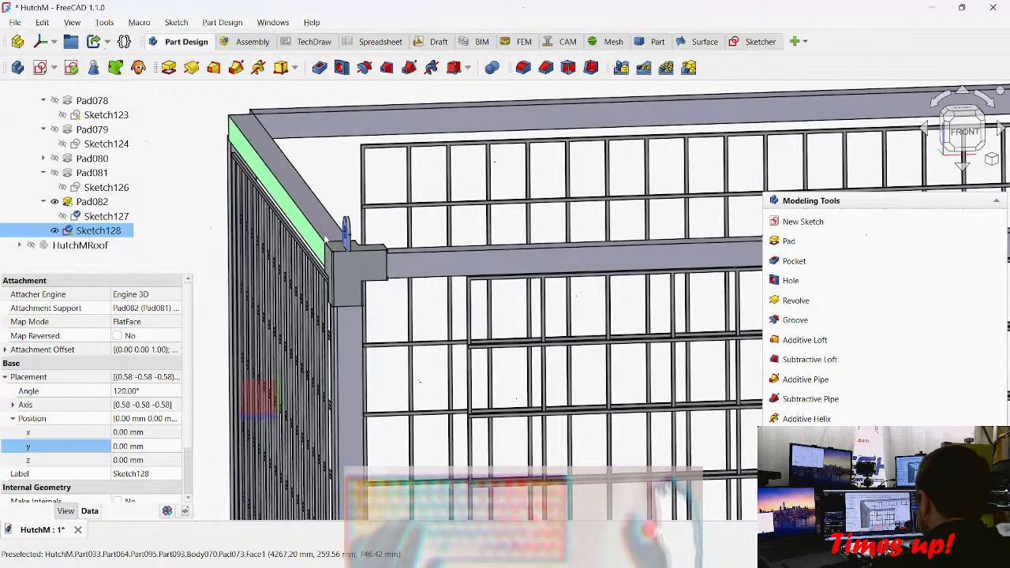
scroll(357, 234, up, 3)
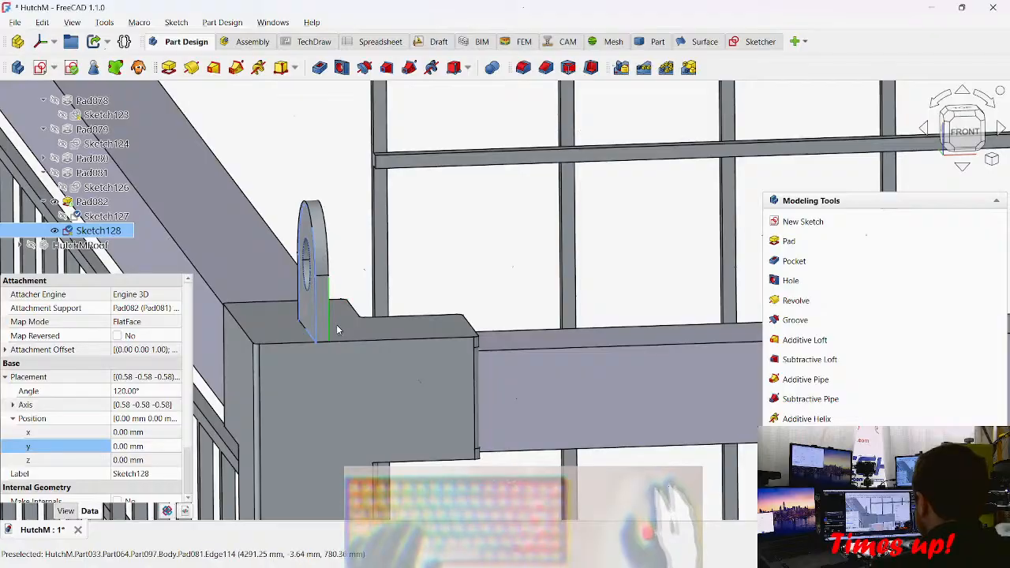
mouse_move(340, 332)
middle_down()
mouse_move(370, 336)
mouse_move(347, 335)
middle_up()
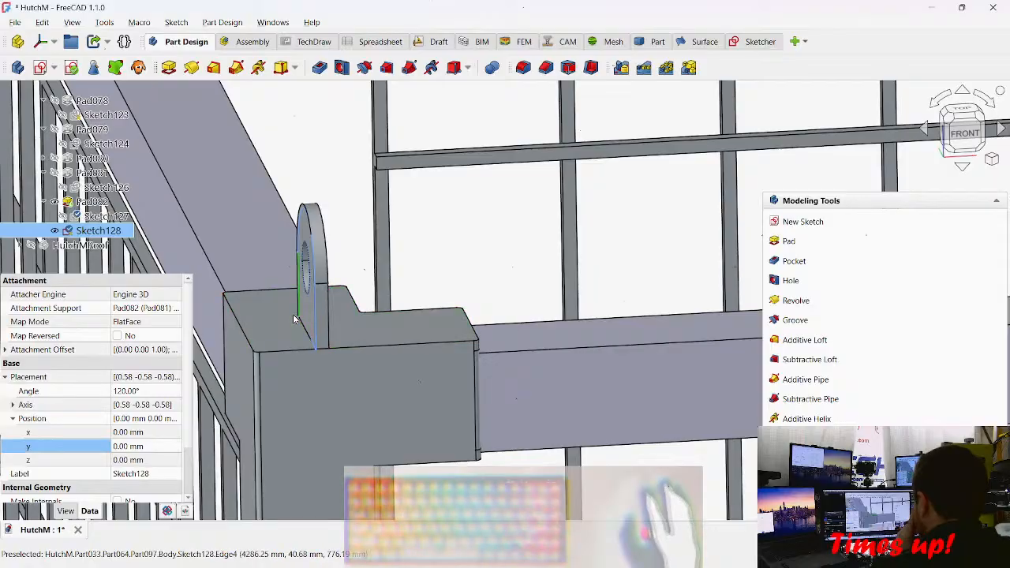
click(789, 242)
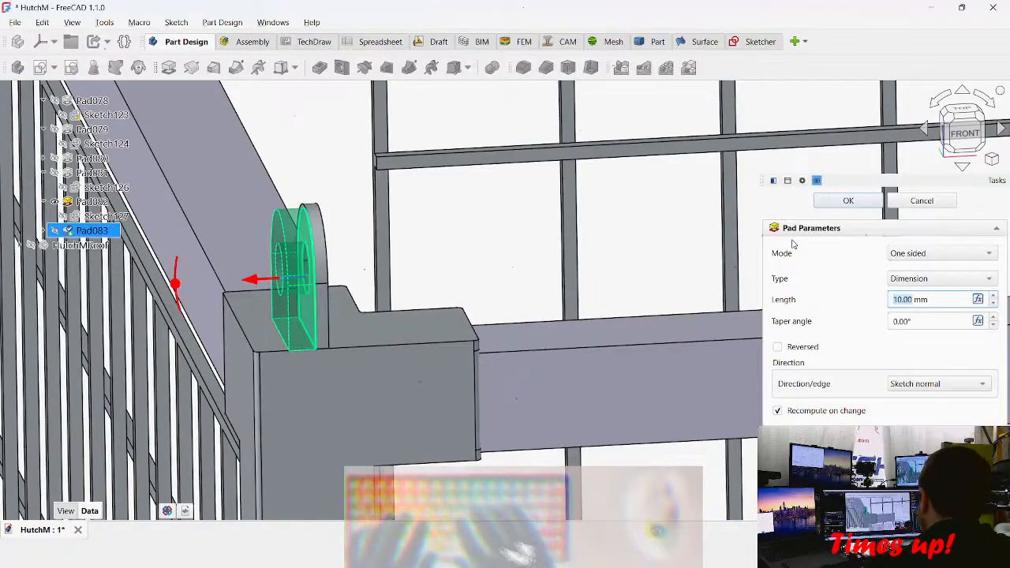
key(=)
text(<<_HutchM>>.roof_hinge_wall_thickness)
key(Return)
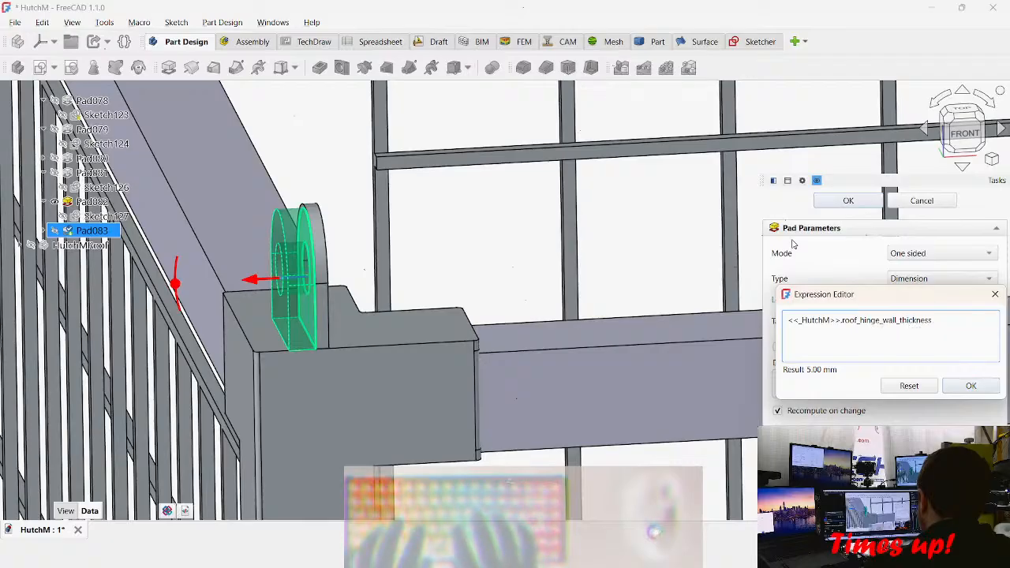
key(Return)
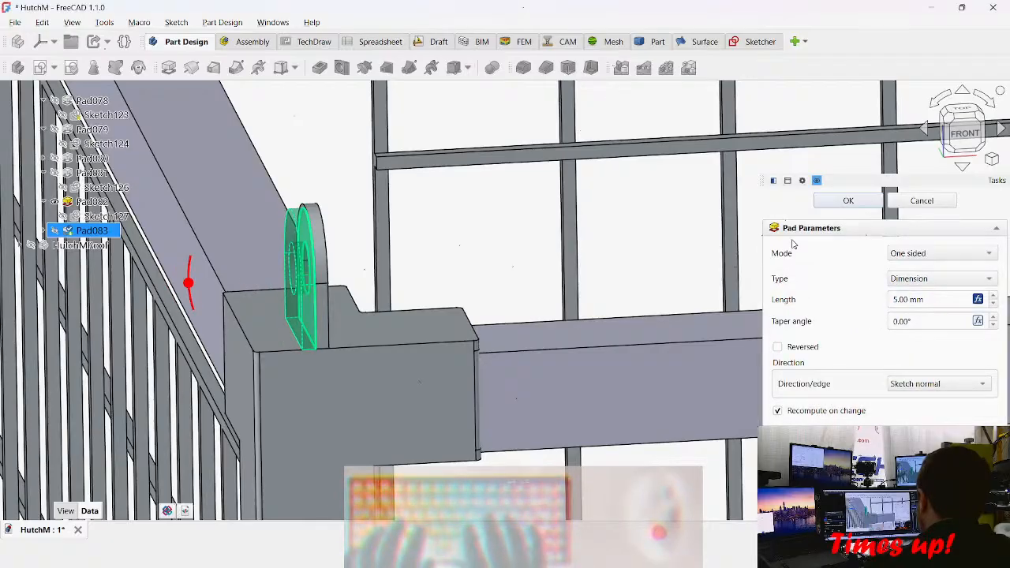
click(846, 201)
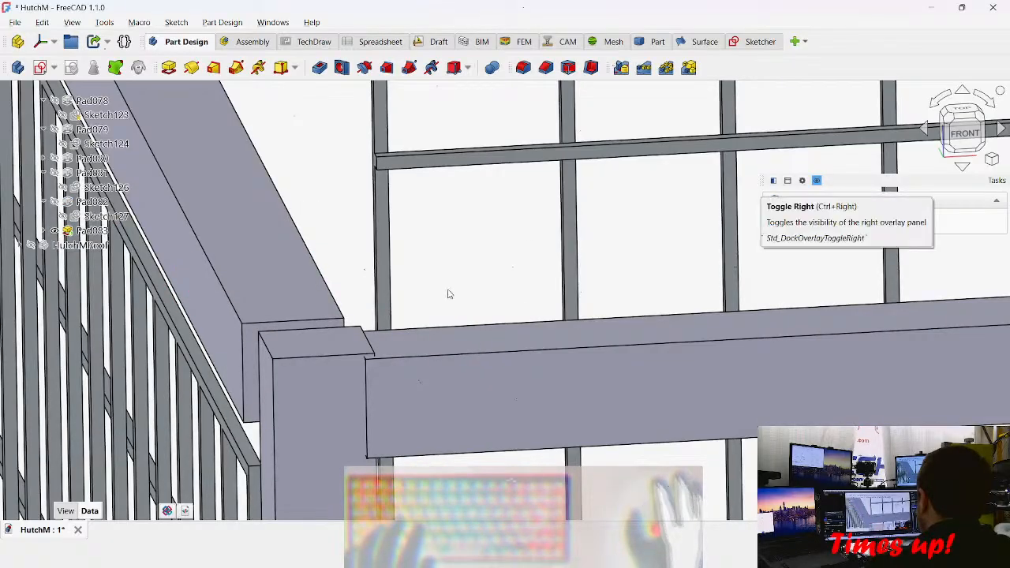
Step: Check the properties of Pad083 and its Sketch128 at the hutch corner and undo the last pad
click(91, 230)
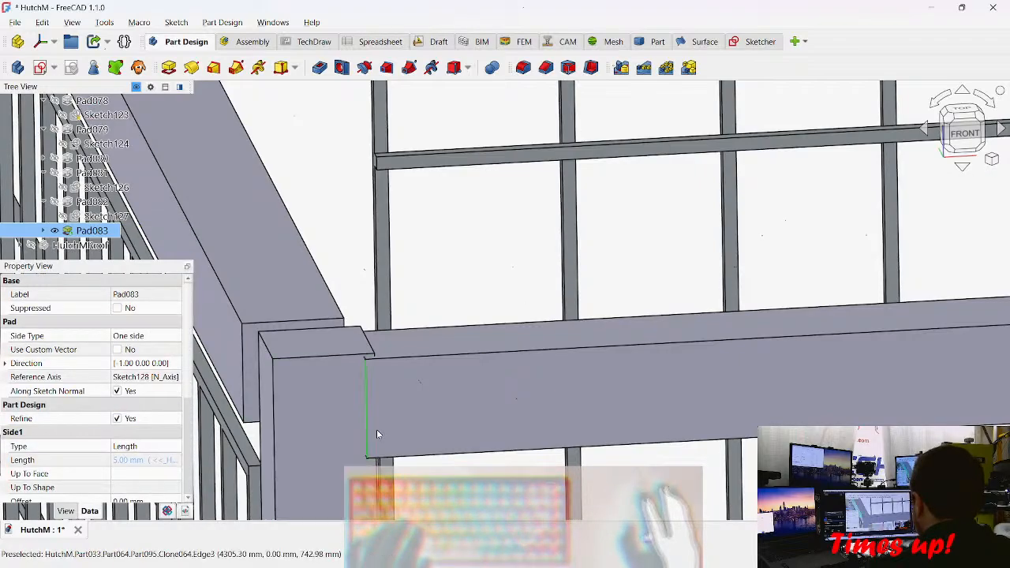
scroll(376, 434, down, 4)
mouse_move(377, 434)
middle_down()
mouse_move(487, 397)
mouse_move(378, 410)
mouse_move(369, 439)
middle_up()
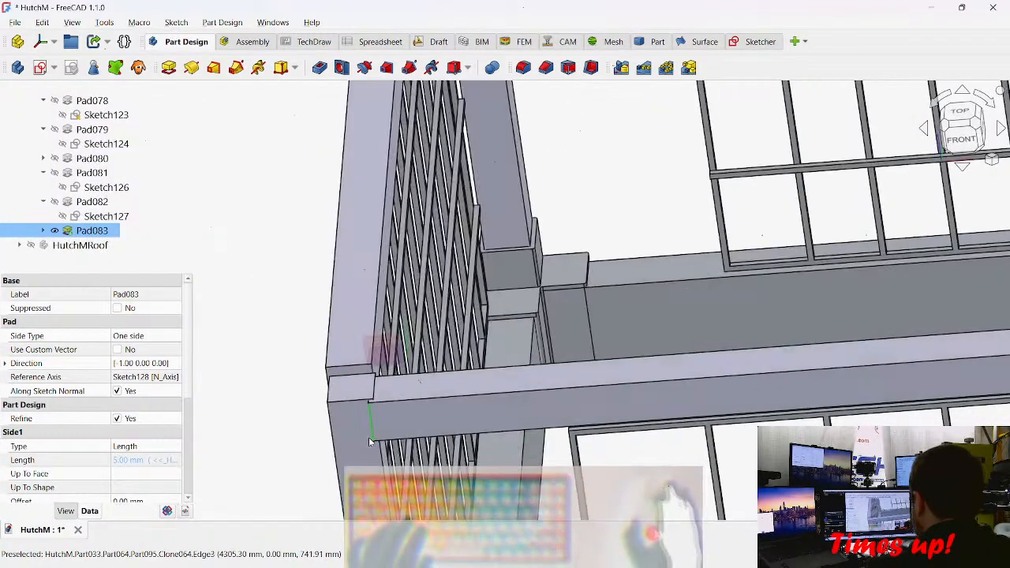
scroll(79, 434, down, 2)
scroll(71, 387, up, 2)
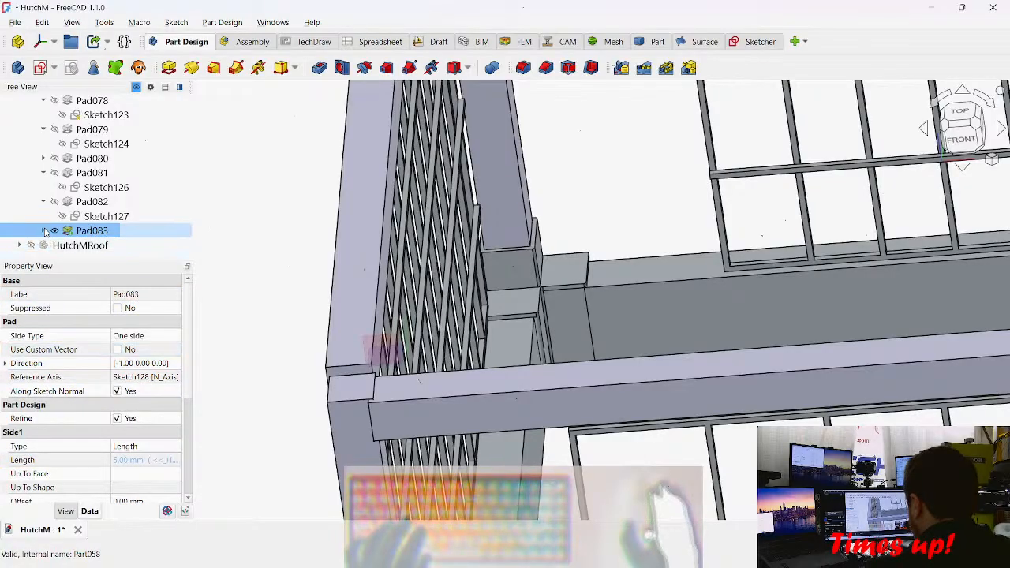
click(88, 246)
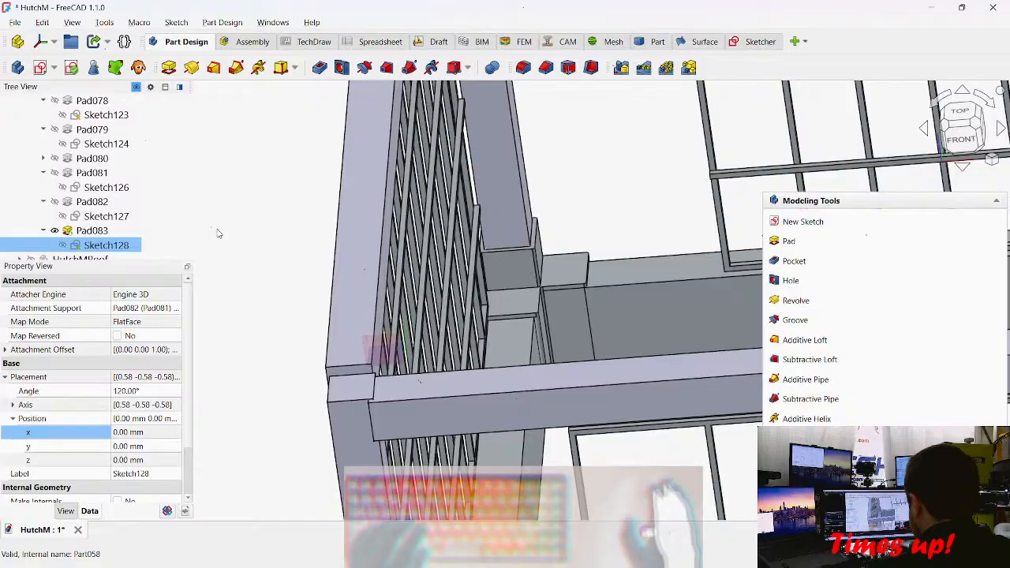
key(ctrl+z)
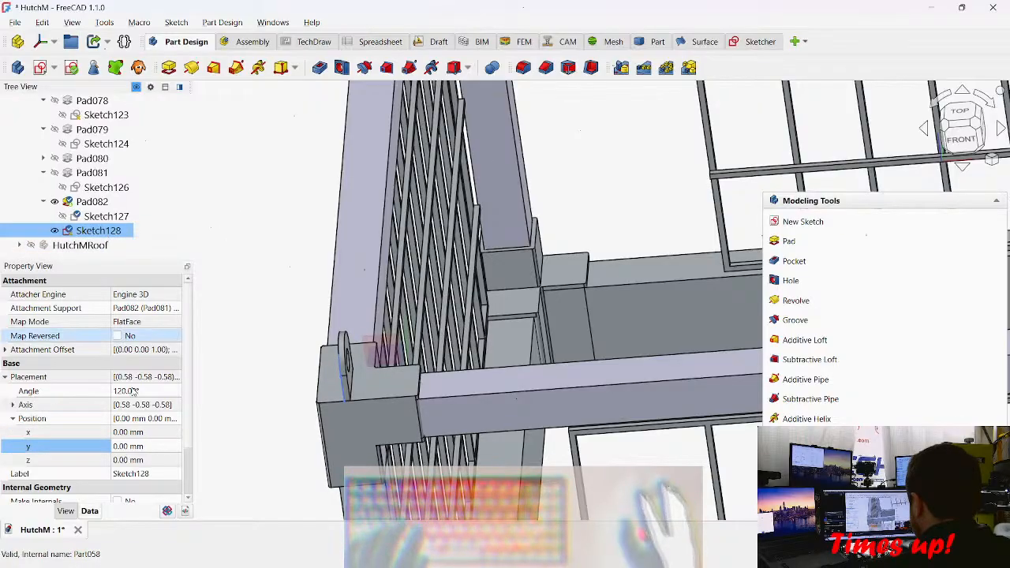
Step: Pad Sketch128 one-sided by 10 mm with the direction reversed into the existing hinge lug
click(152, 433)
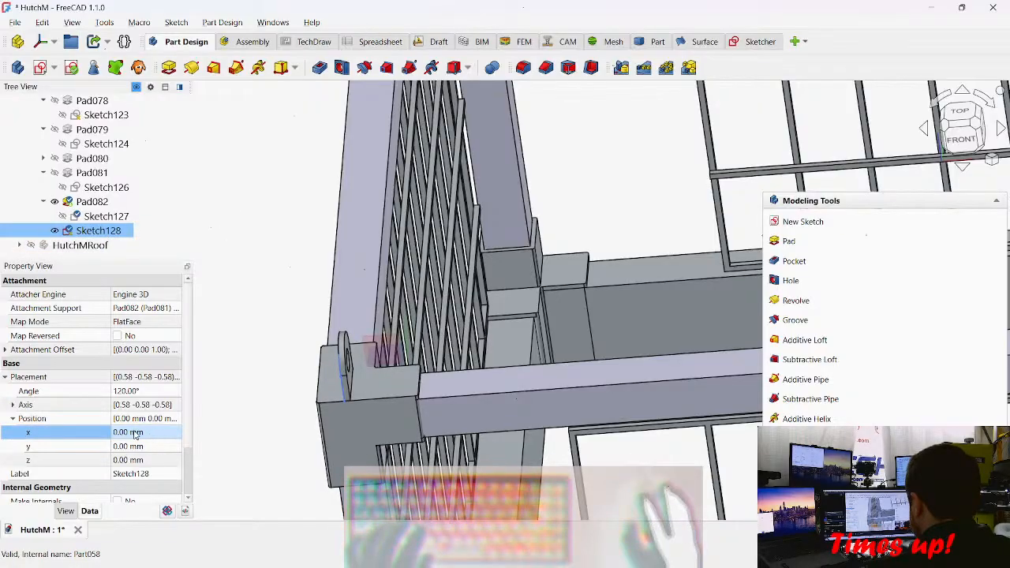
middle_drag(253, 342, 295, 334)
middle_drag(419, 316, 624, 307)
middle_drag(333, 401, 548, 363)
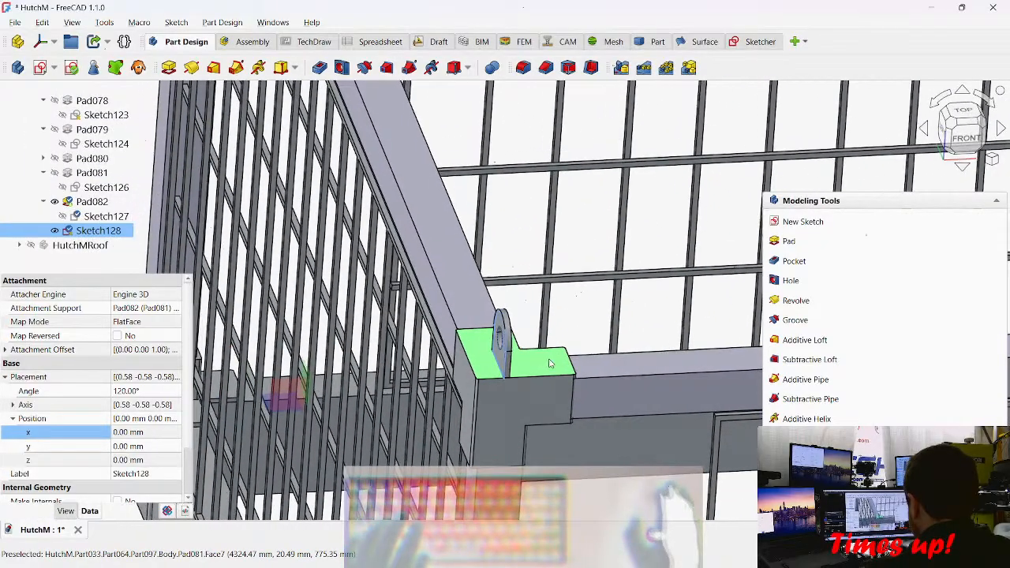
scroll(455, 351, up, 2)
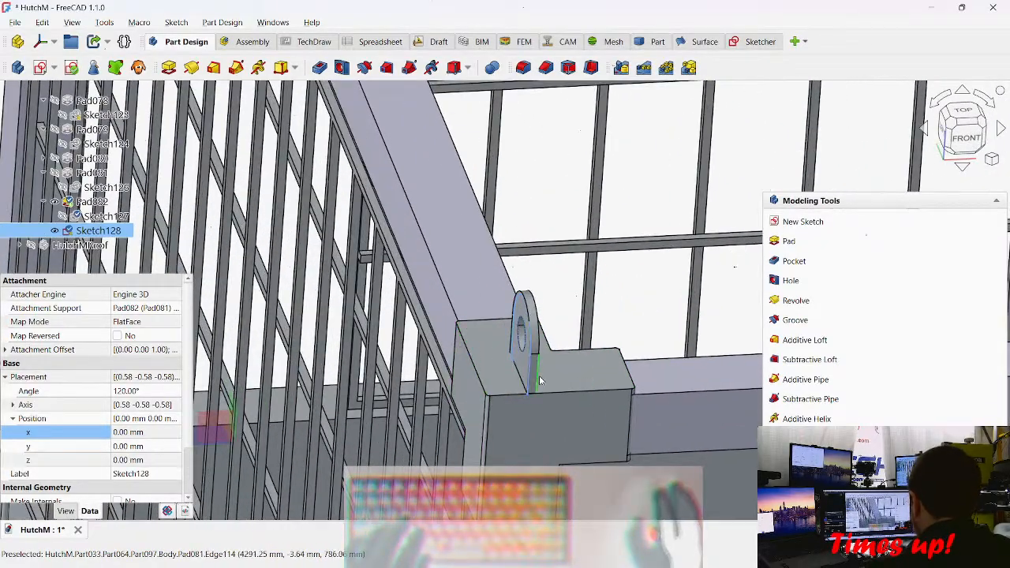
click(791, 242)
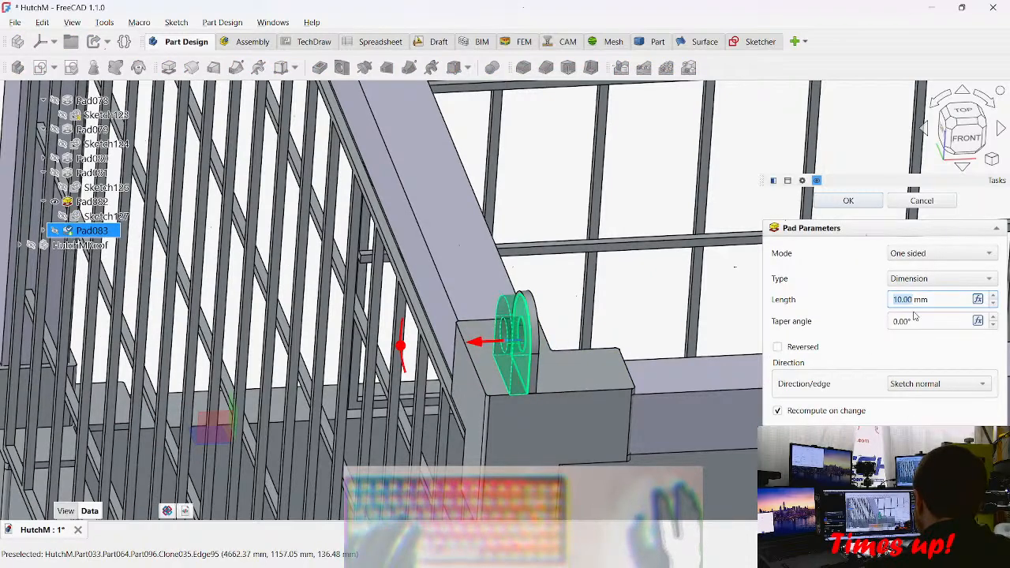
click(802, 347)
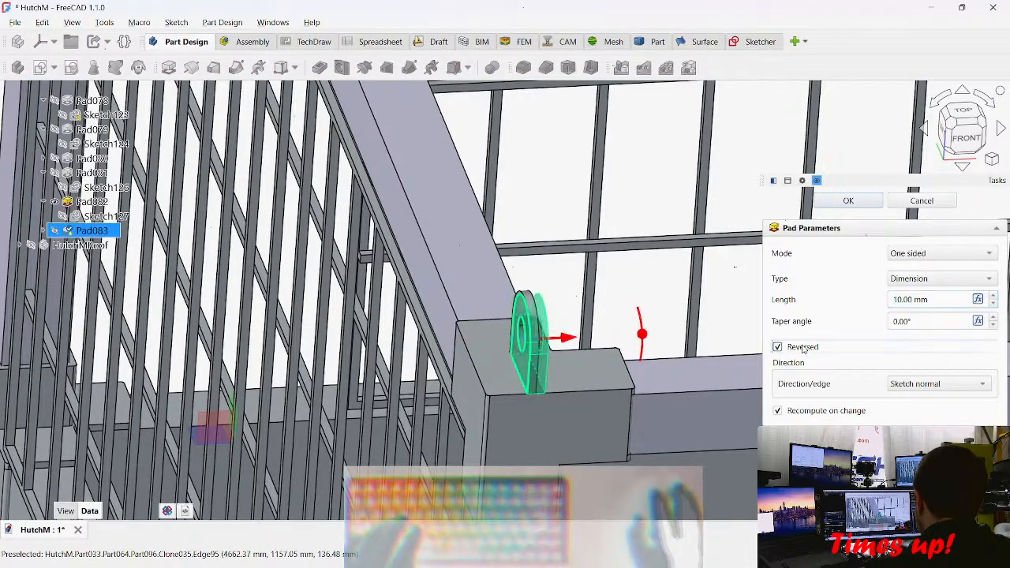
click(822, 204)
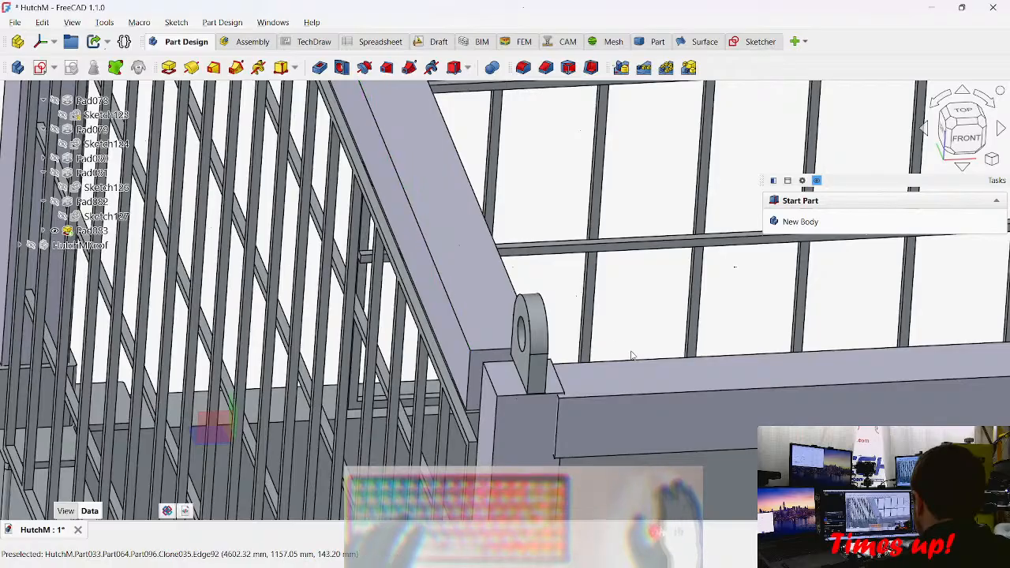
Step: Inspect the hutch corner around the hinge lug with Pad083 shown and with Pad082 shown
middle_drag(667, 365, 562, 347)
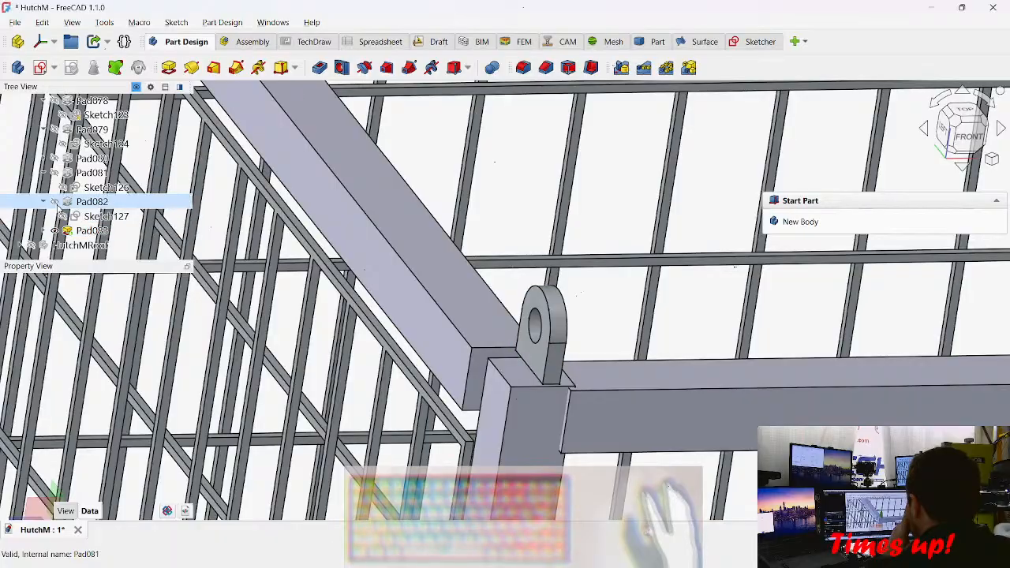
middle_drag(607, 387, 665, 373)
middle_drag(749, 380, 706, 397)
scroll(343, 315, up, 1)
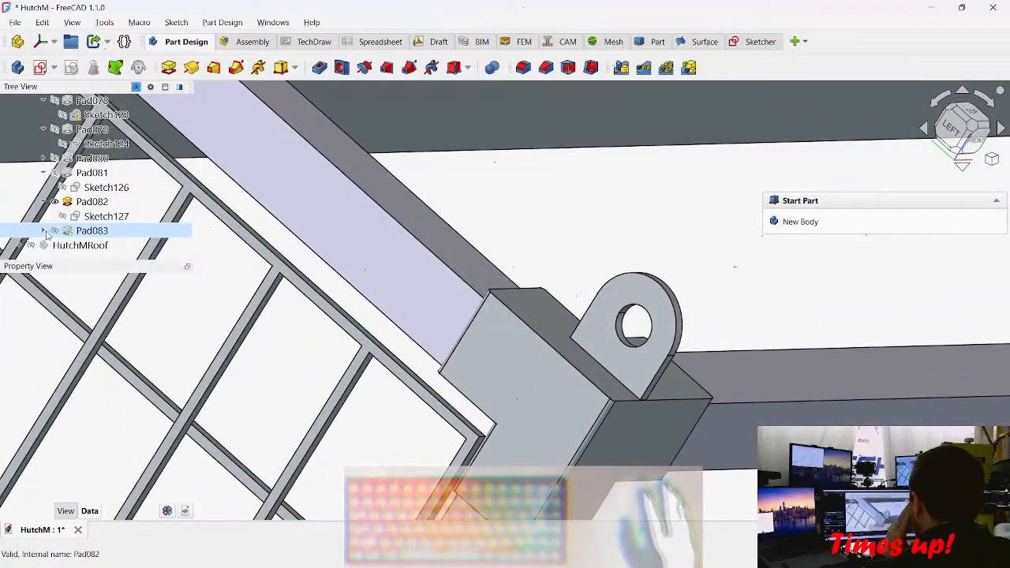
scroll(635, 315, down, 5)
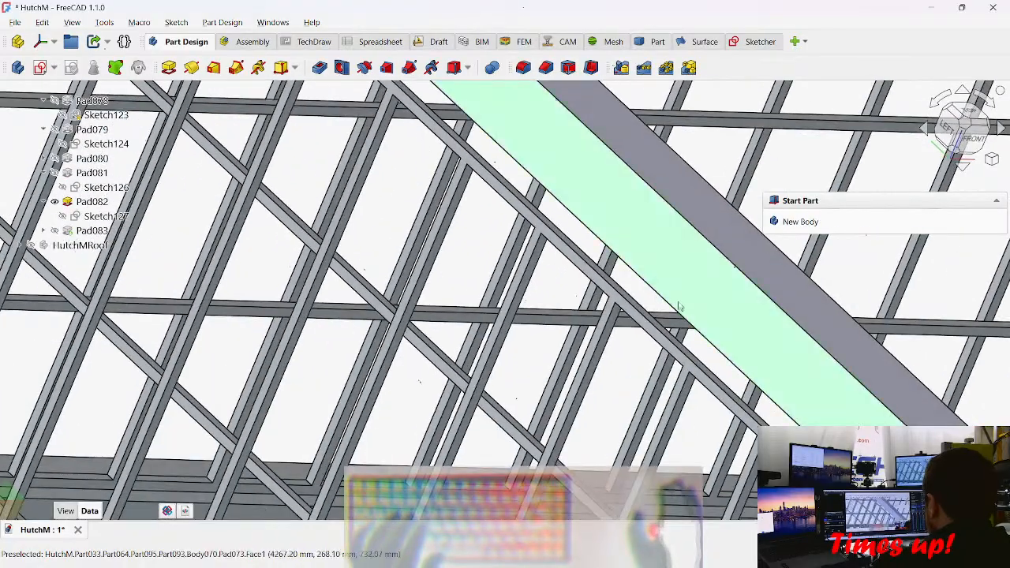
middle_drag(795, 335, 492, 237)
middle_drag(664, 276, 517, 305)
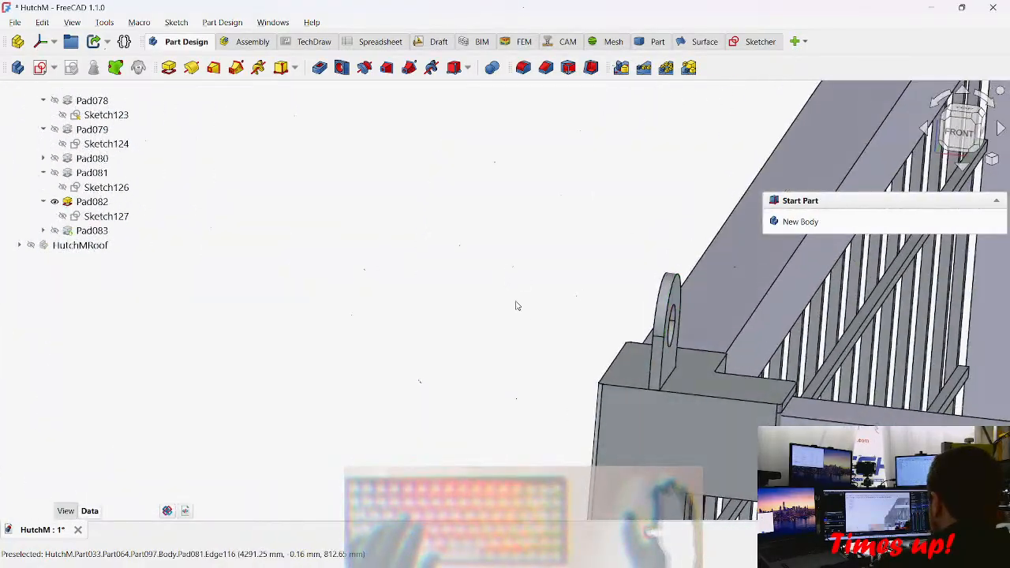
Step: Set the Side1 length of Pad083 to 20 mm and show the pad in place of Pad082
click(77, 230)
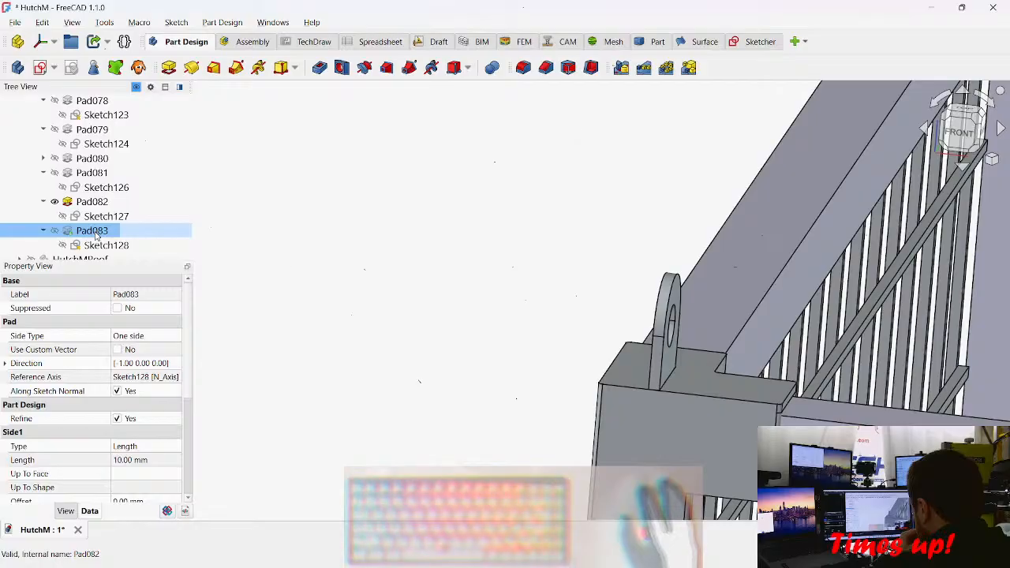
scroll(71, 381, down, 2)
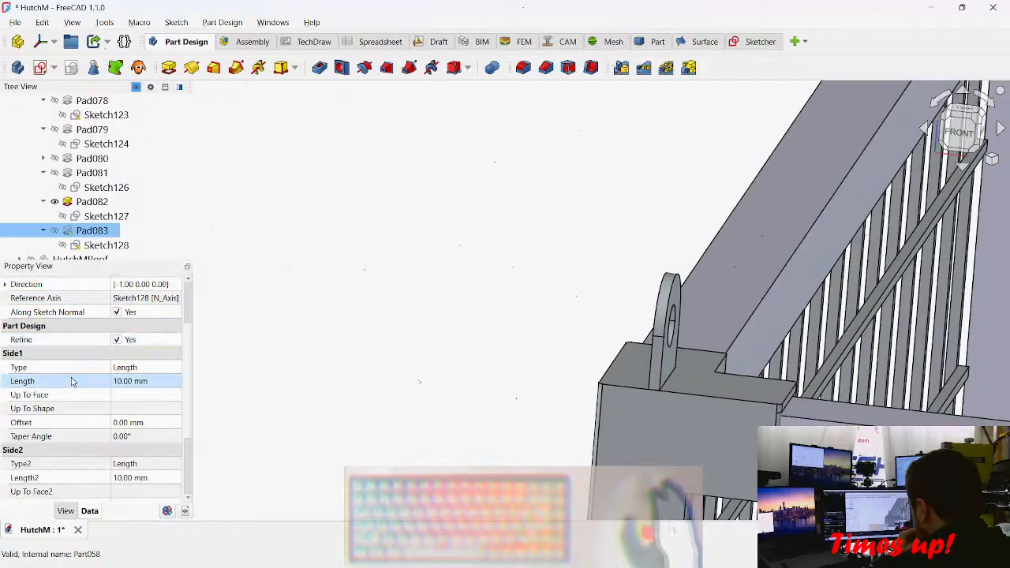
scroll(72, 381, down, 3)
scroll(79, 377, up, 3)
scroll(80, 381, up, 2)
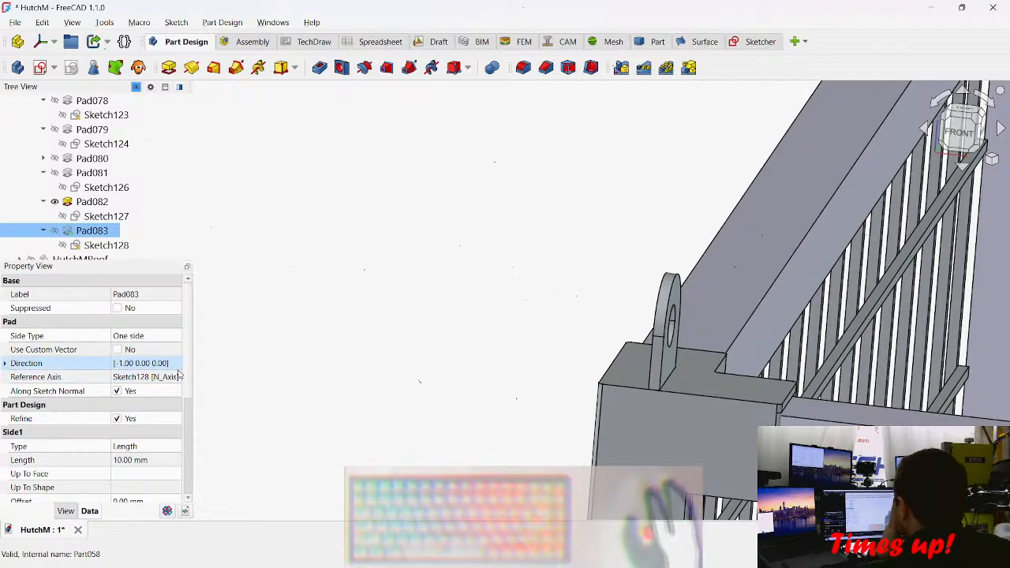
click(169, 461)
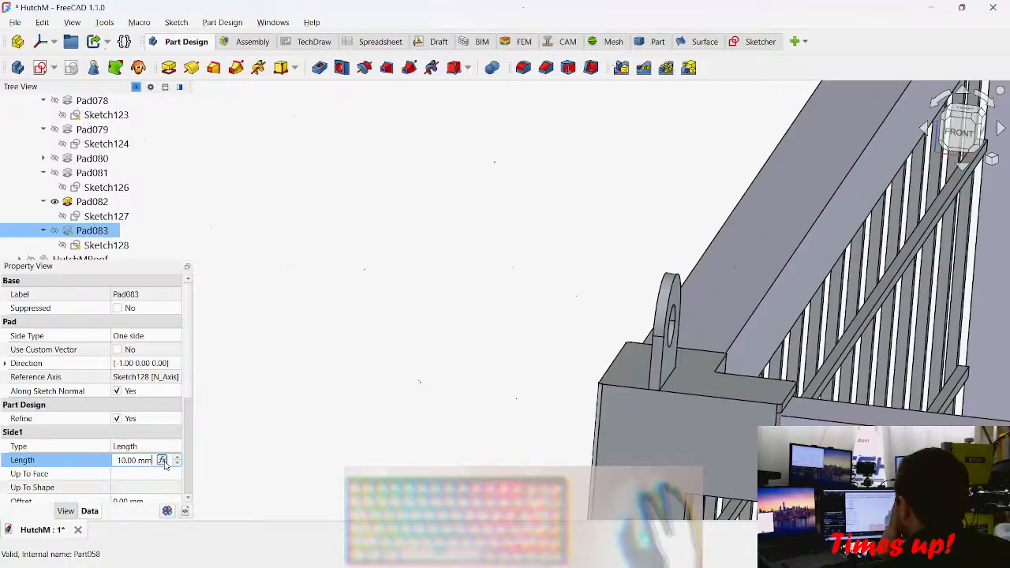
click(161, 461)
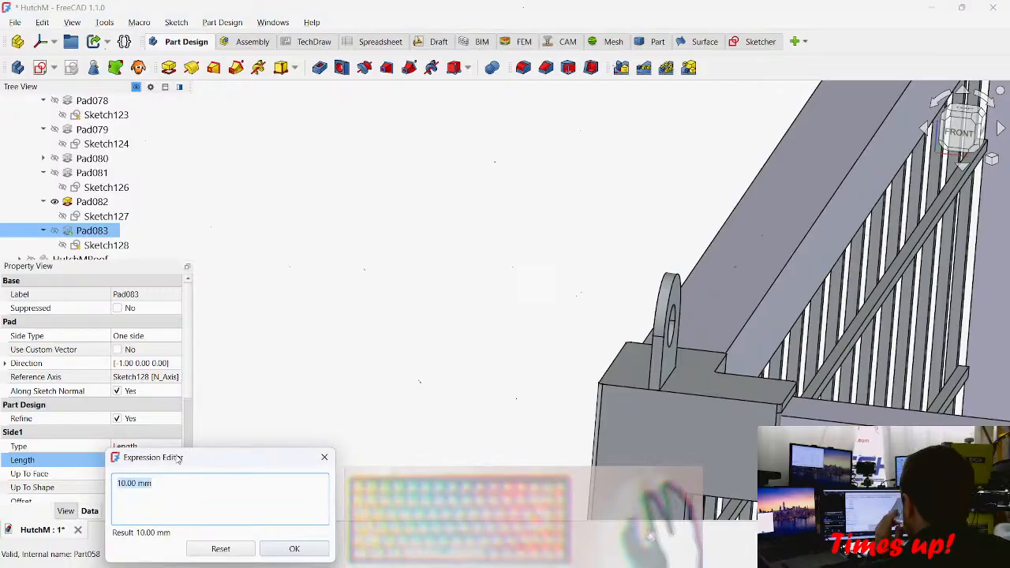
key(shift+Right)
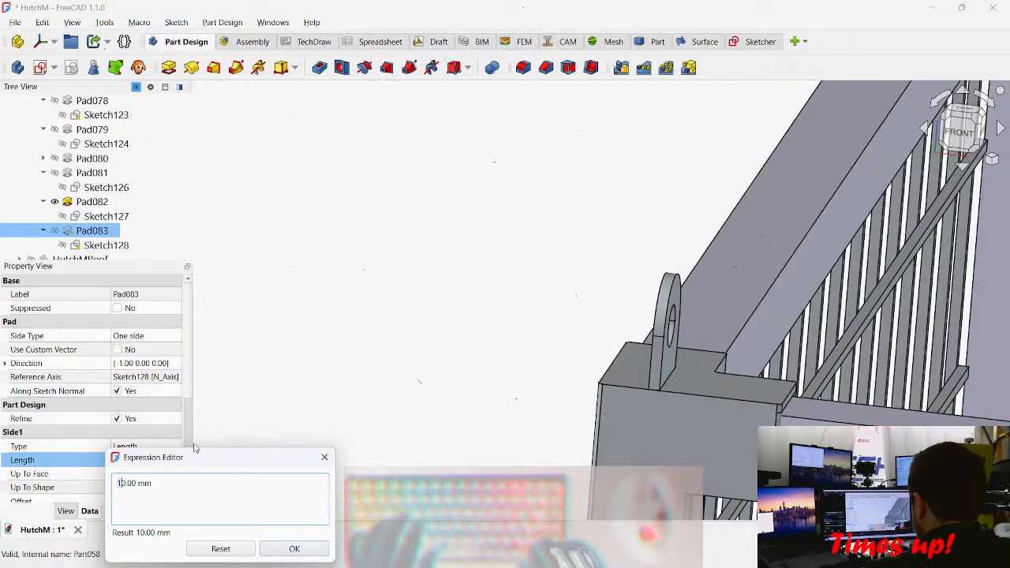
text(2)
key(Return)
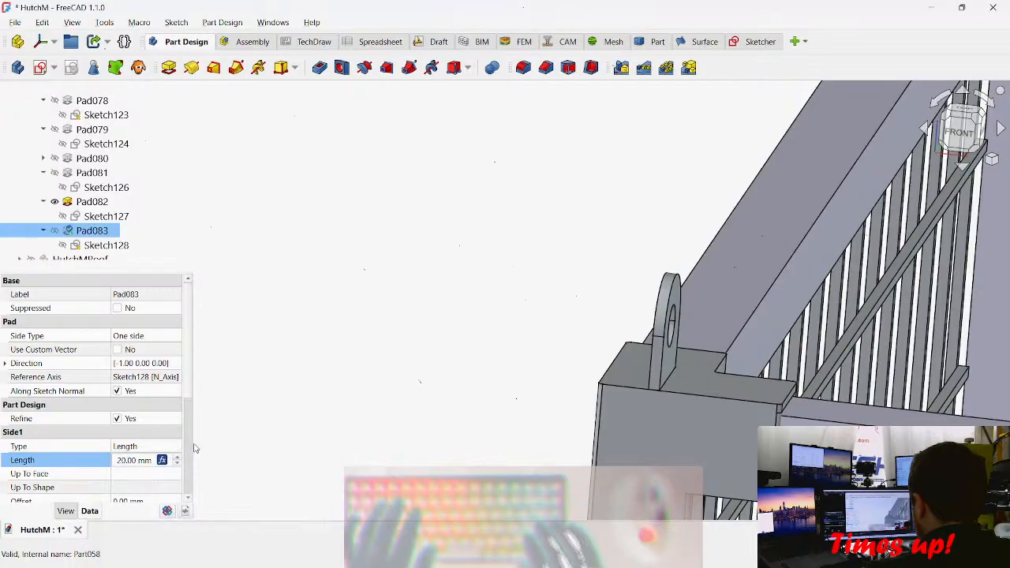
click(55, 230)
middle_drag(676, 363, 401, 378)
click(368, 349)
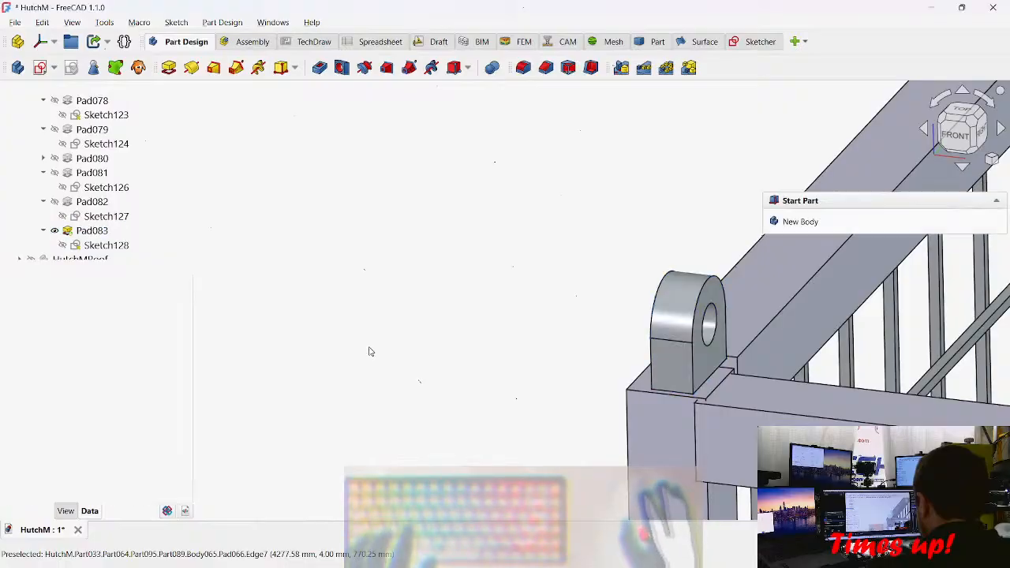
Step: Undo the length change of Pad083 and show the pad again
key(ctrl+z)
middle_drag(667, 440, 718, 446)
click(111, 231)
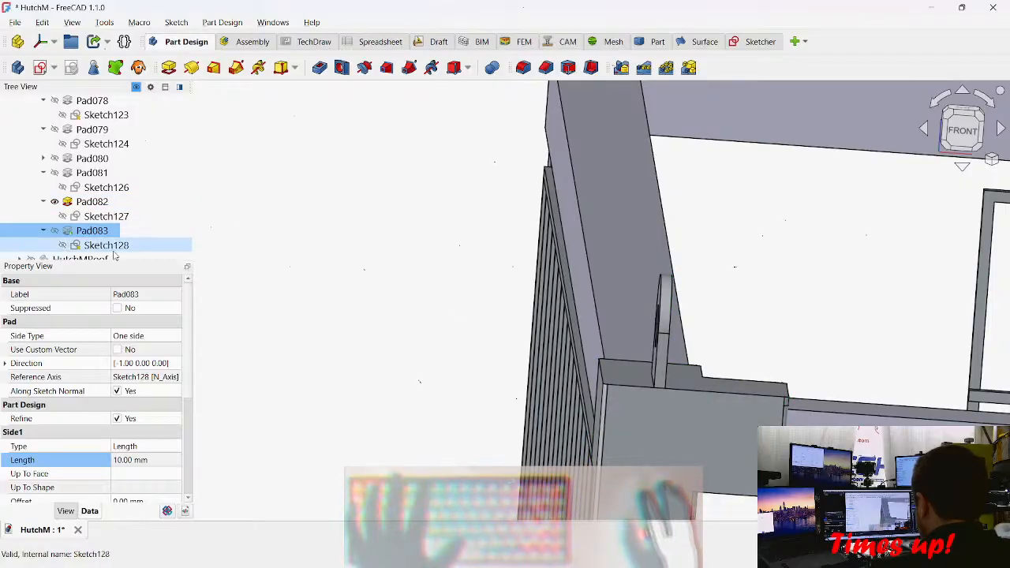
key(space)
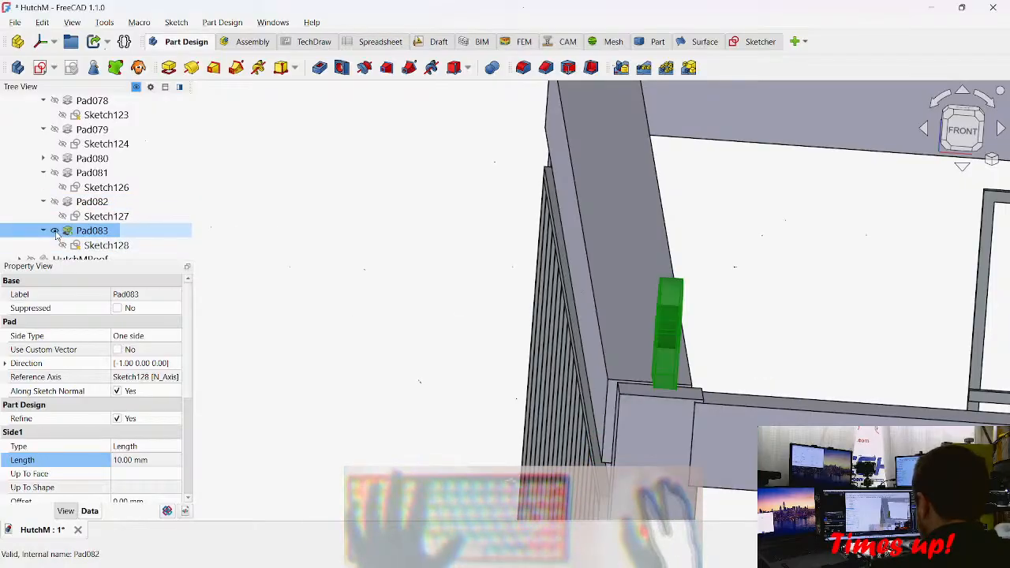
Step: Examine Pad083 from both sides of the hinge lug and delete the pad, keeping Sketch128
middle_drag(384, 247, 674, 344)
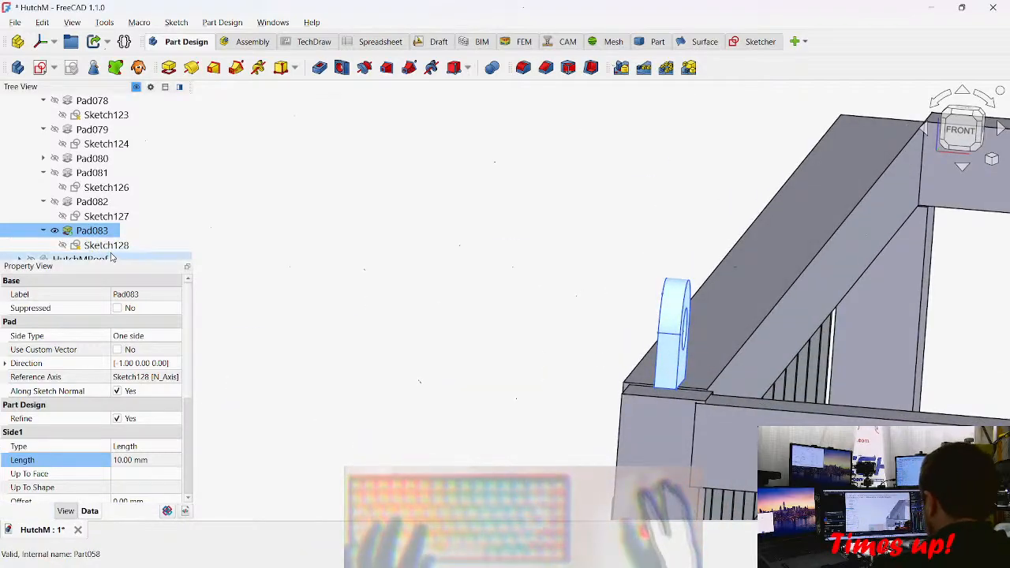
middle_drag(583, 395, 713, 402)
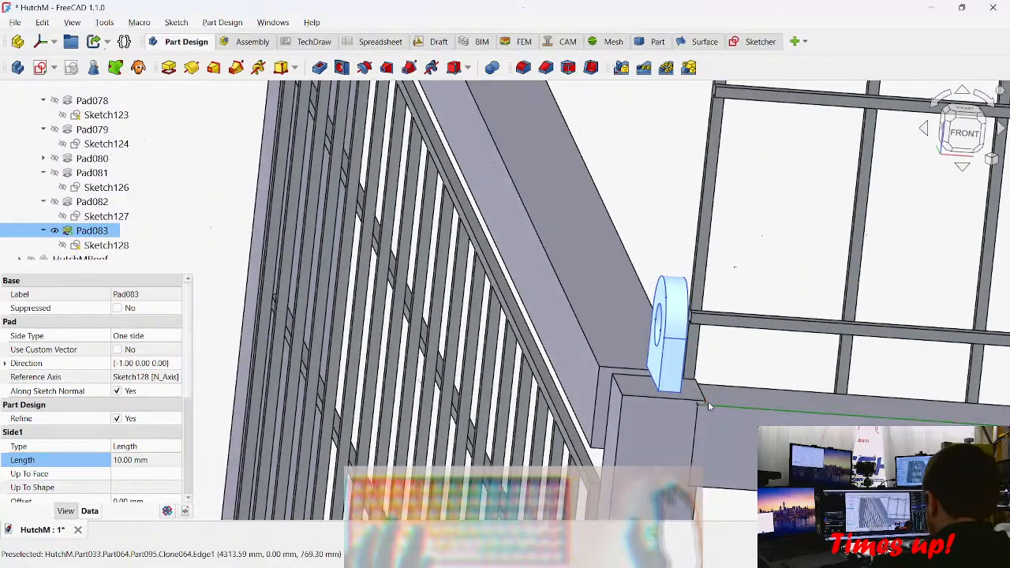
middle_drag(616, 403, 521, 377)
key(Delete)
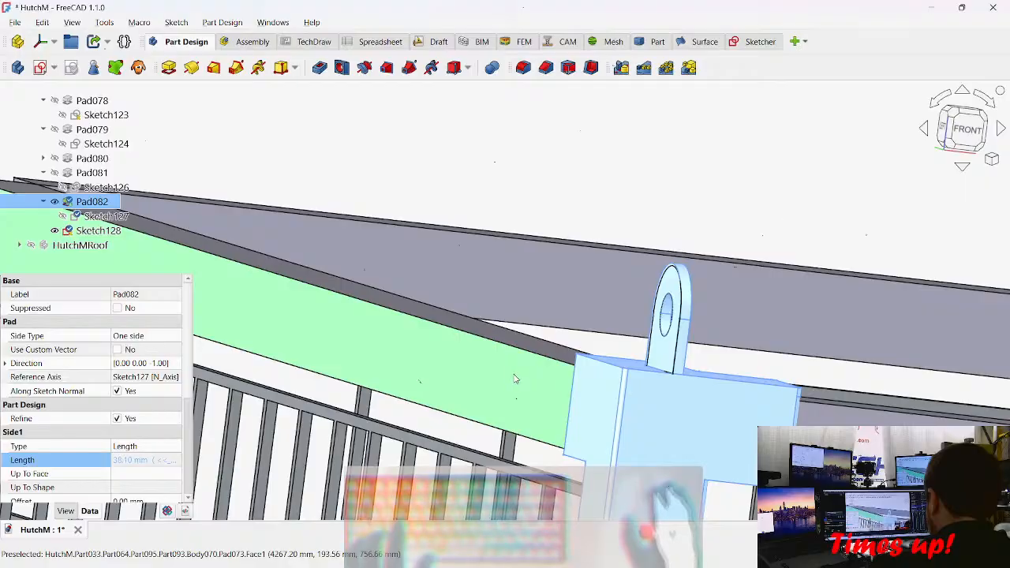
Step: Start a 10 mm pad from Sketch128 on the hinge lug, trying the reversed direction before restoring the original one
click(687, 333)
middle_drag(688, 333, 451, 324)
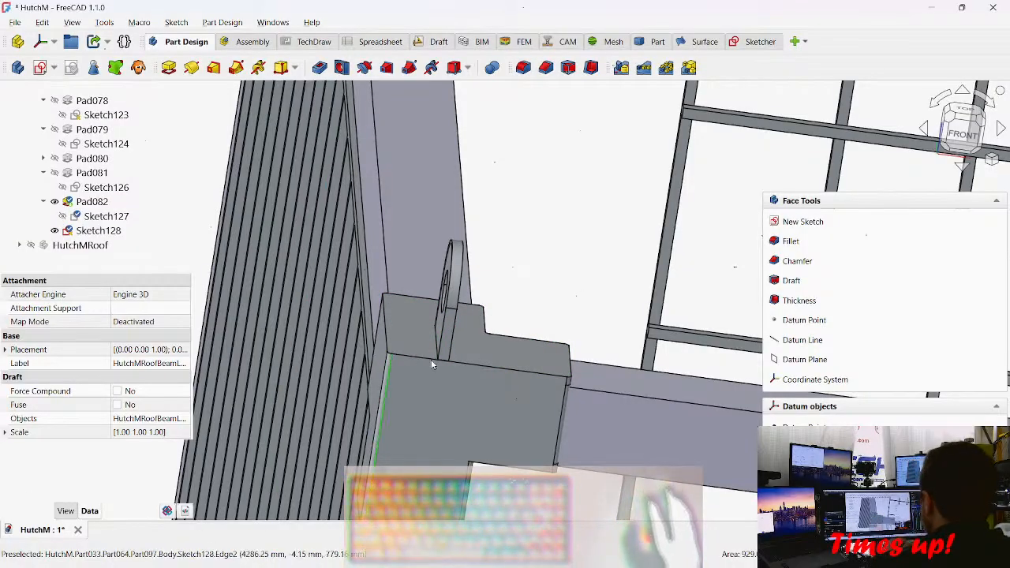
click(123, 216)
click(108, 230)
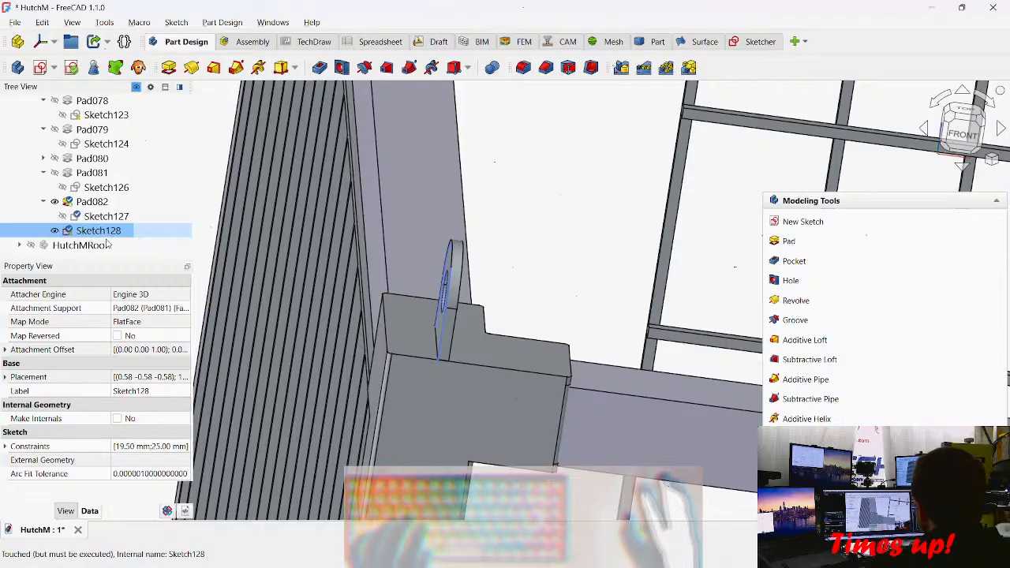
middle_drag(599, 371, 575, 360)
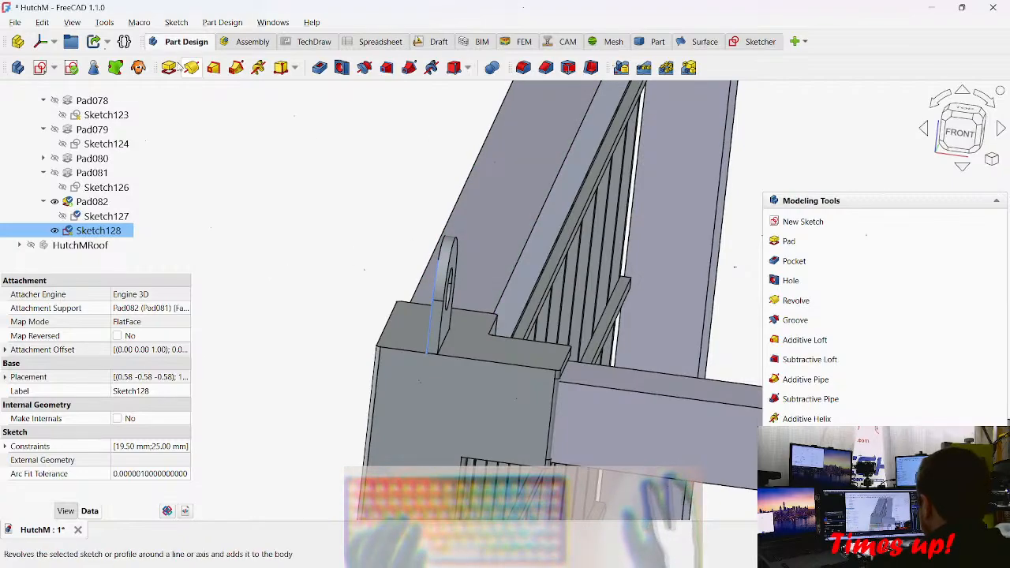
click(168, 67)
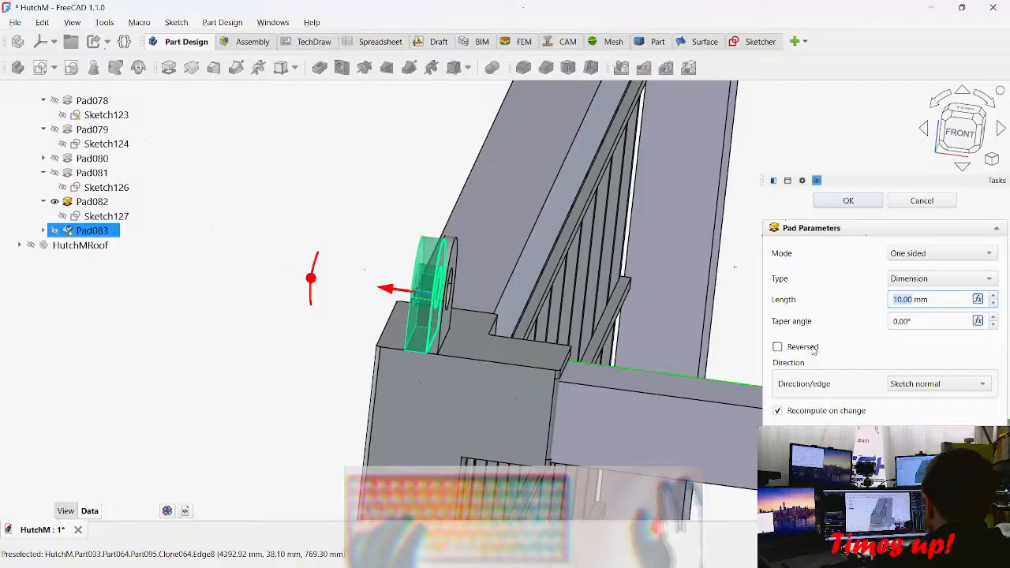
click(802, 347)
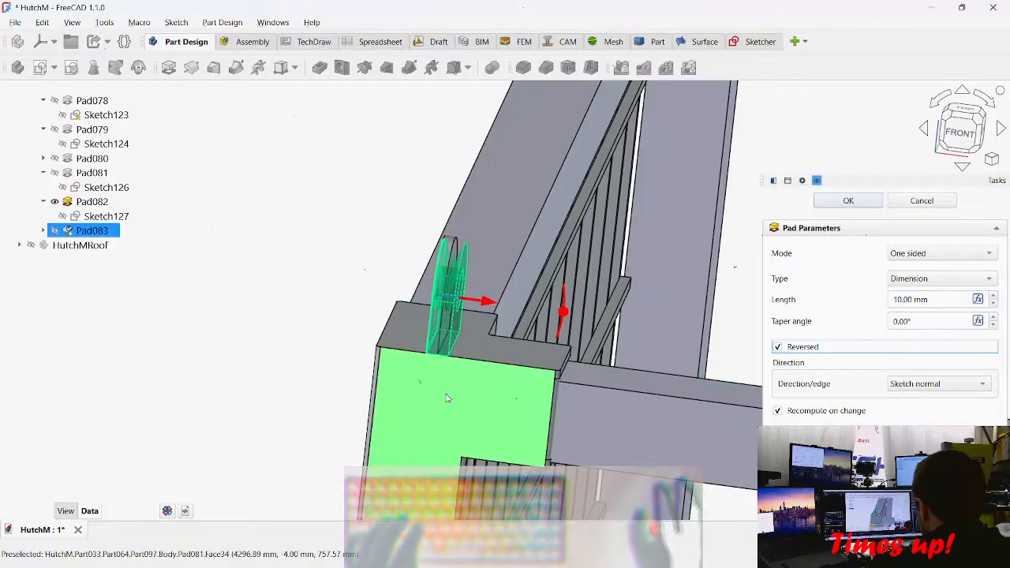
middle_drag(452, 393, 534, 438)
click(803, 349)
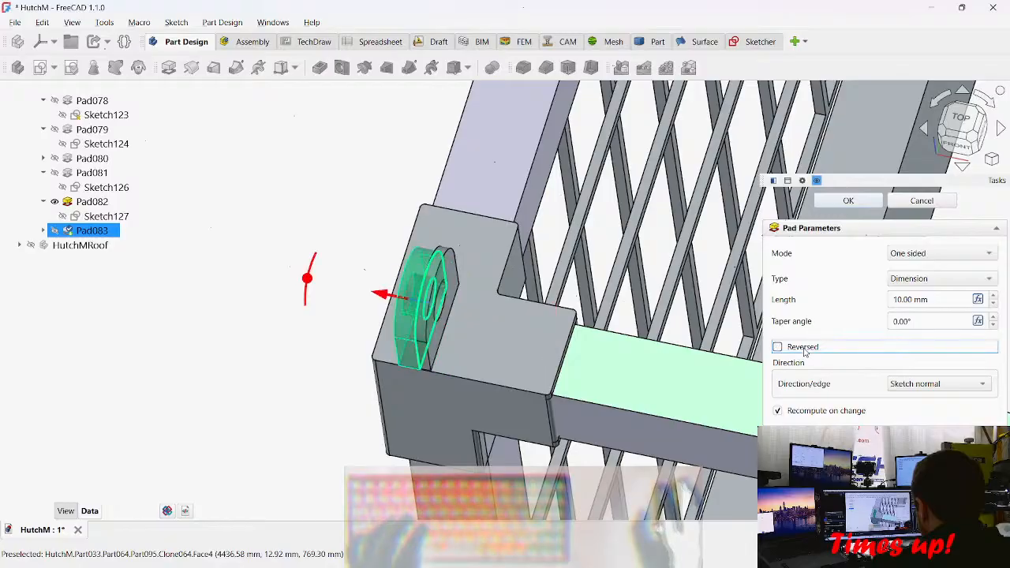
Step: Keep the pad along the sketch normal, set its length to <<_HutchM>>.roof_hinge_wall_thickness, and finish it
middle_drag(541, 338, 565, 311)
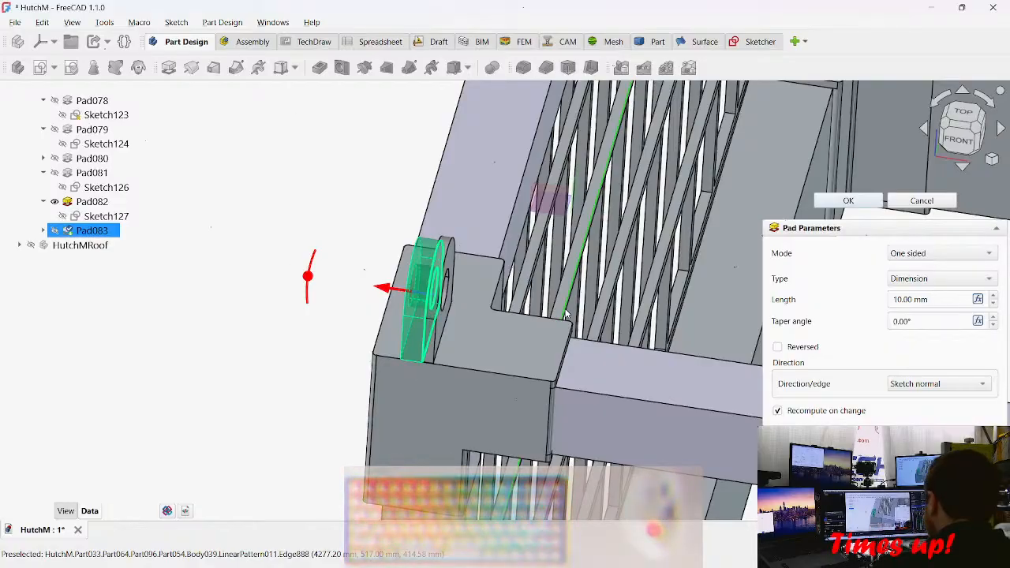
mouse_move(565, 314)
middle_down()
mouse_move(578, 334)
mouse_move(563, 301)
middle_up()
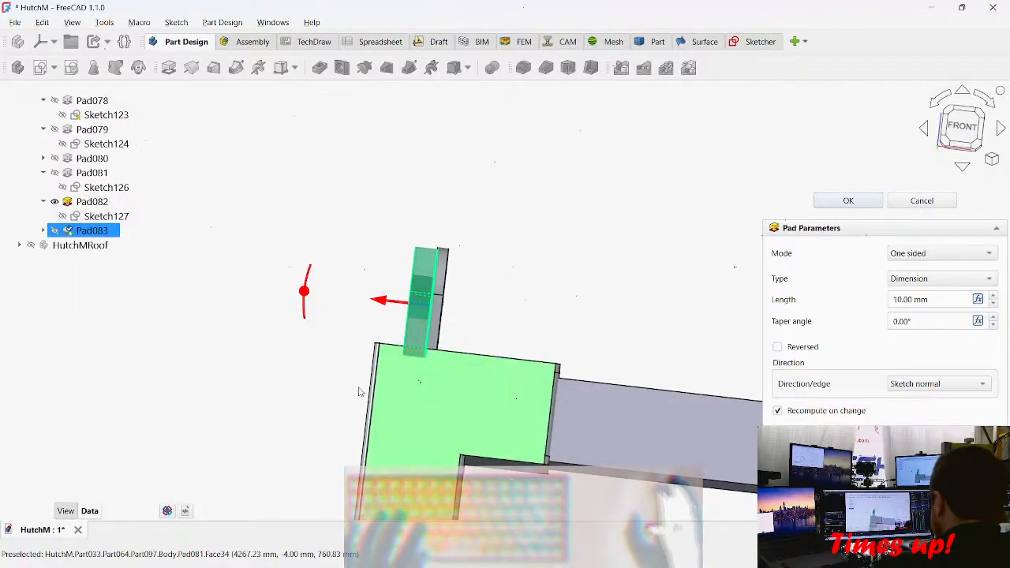
middle_drag(388, 367, 662, 387)
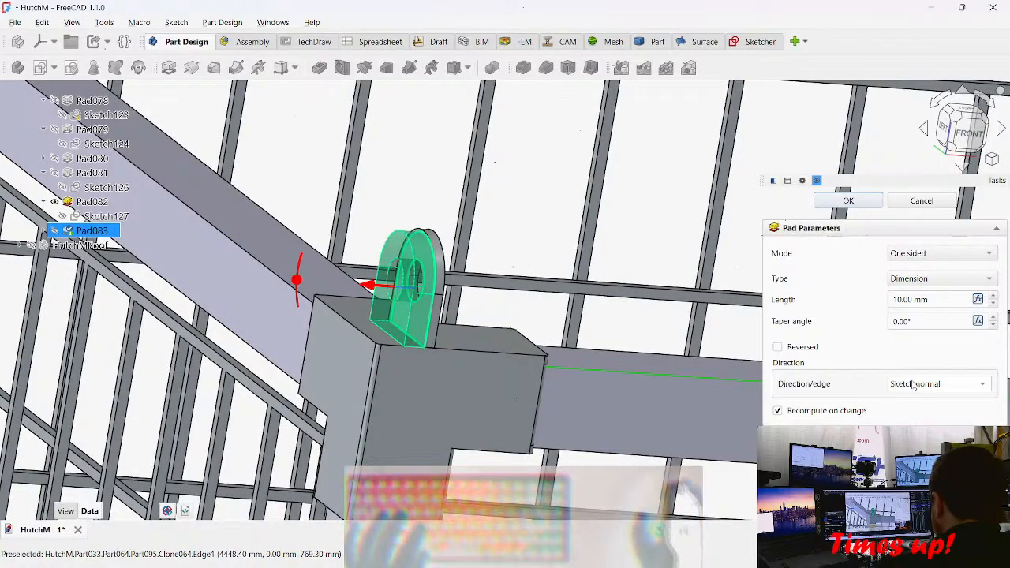
click(913, 384)
click(932, 356)
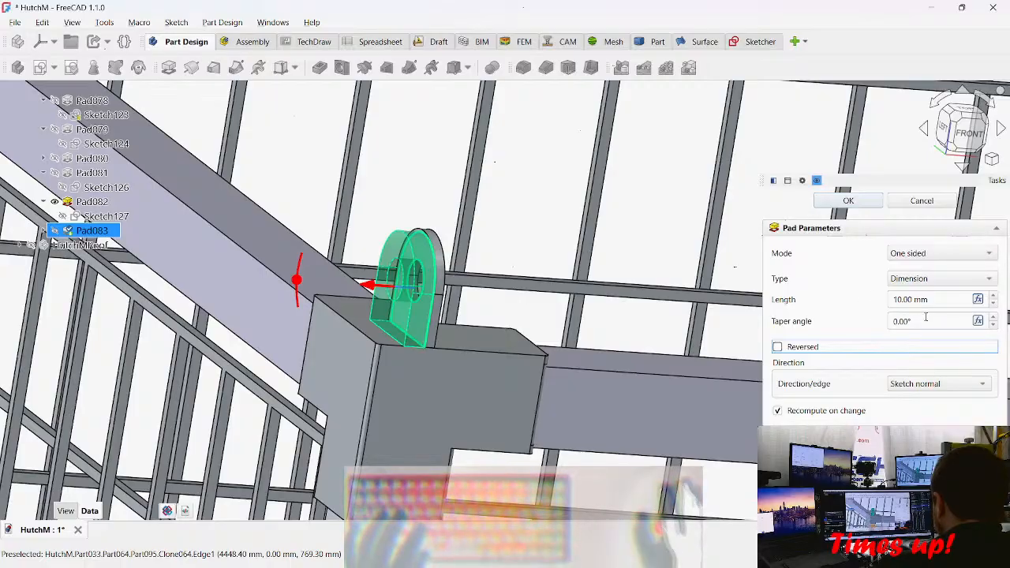
click(977, 300)
text(<<_HutchM>>.roof_hinge_wall_thickness)
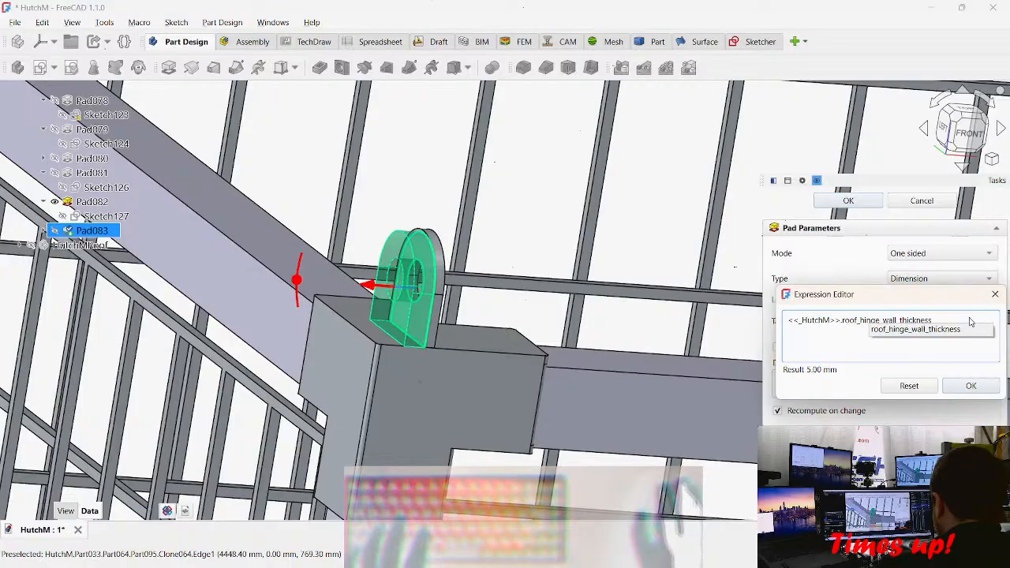
click(972, 386)
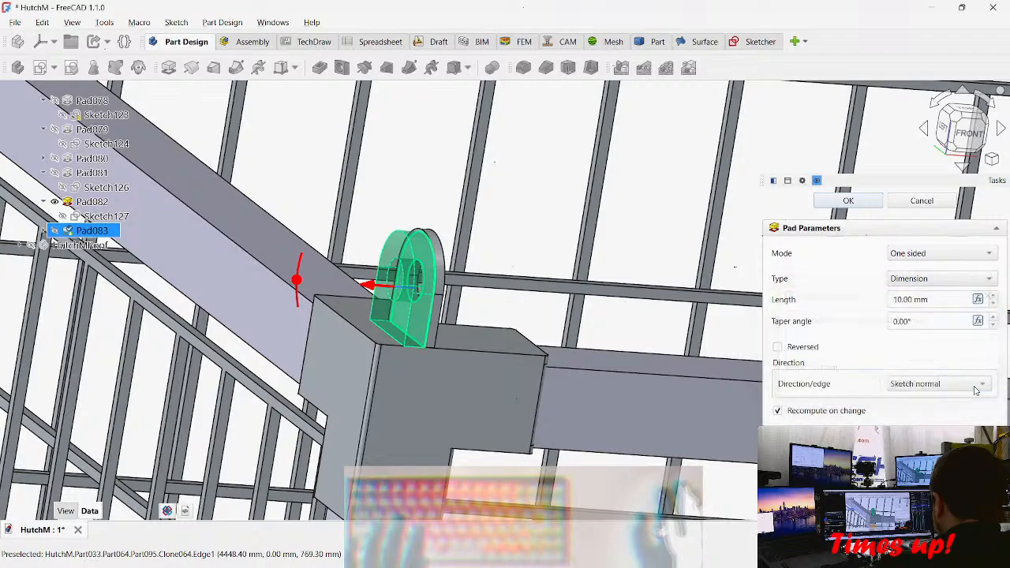
click(849, 201)
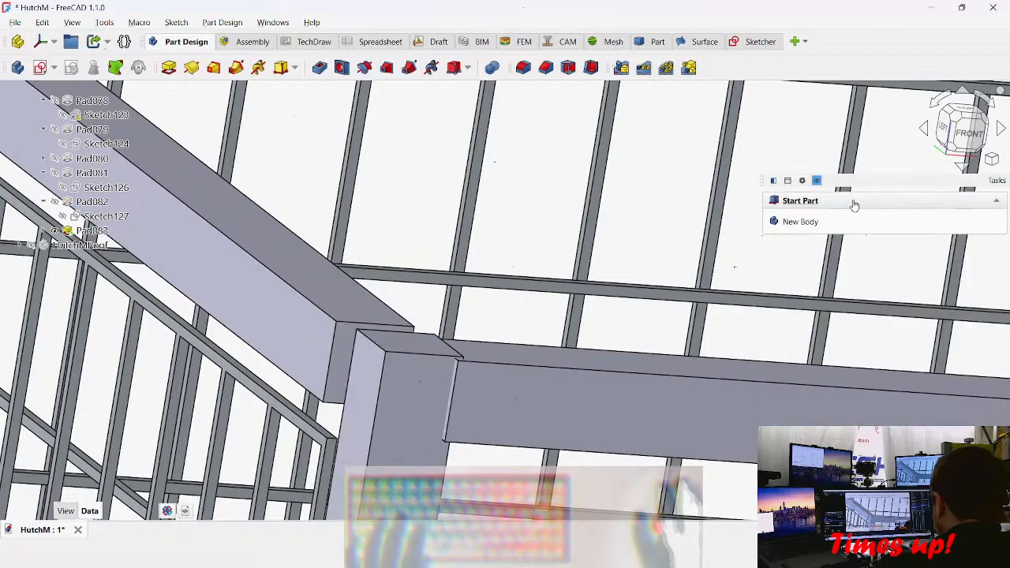
Step: Undo the new Pad083 and reselect Sketch128
click(90, 232)
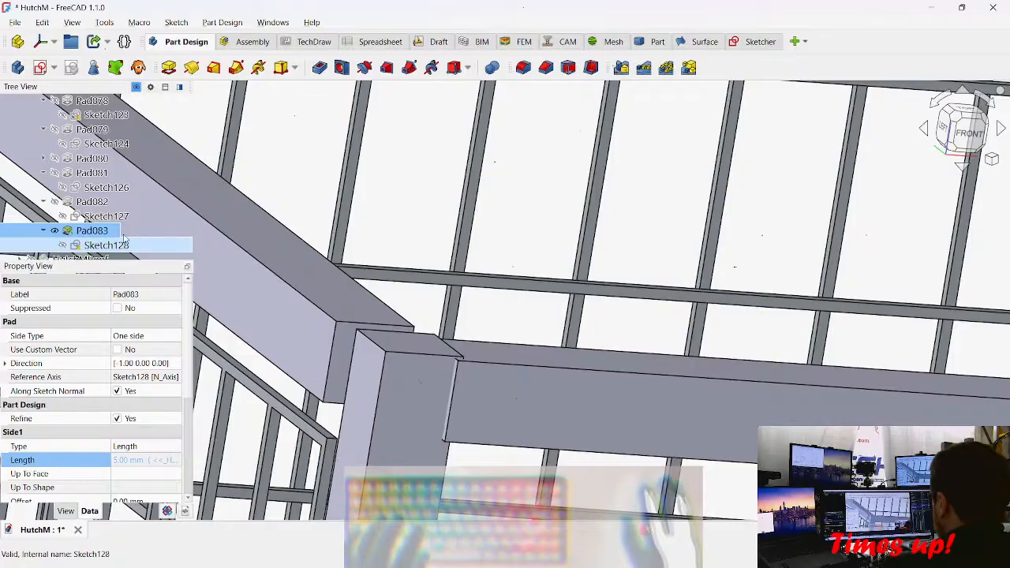
key(ctrl+z)
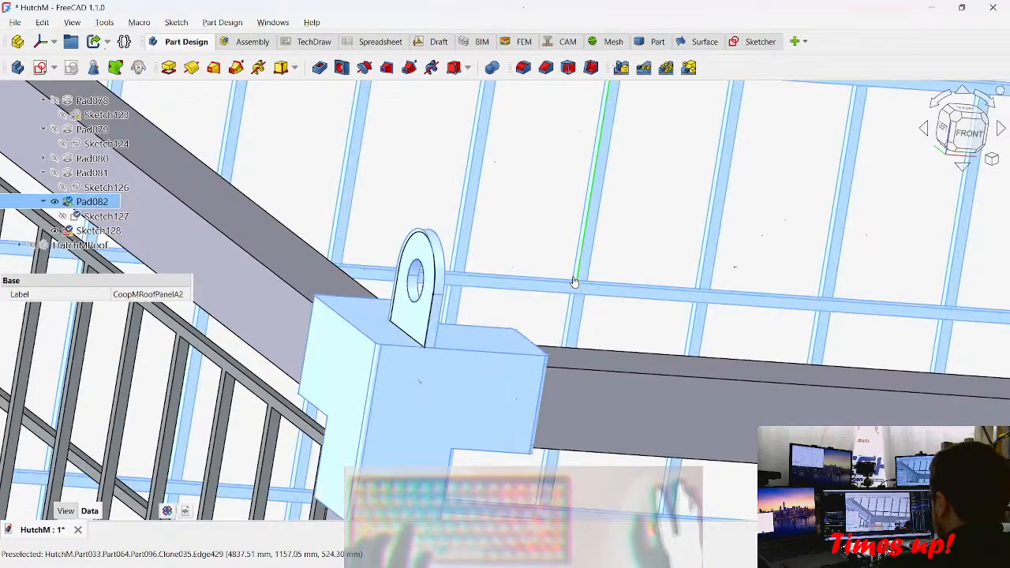
click(79, 246)
click(99, 230)
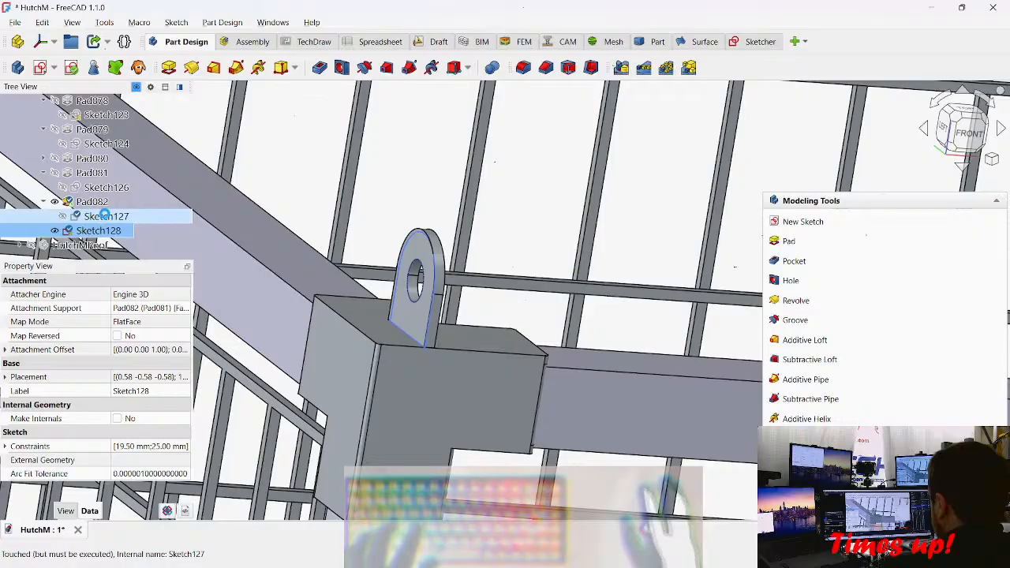
Step: Show HutchMRoof and examine its hinge lug against the lug on the hutch corner from the front and left side
scroll(435, 344, down, 3)
middle_drag(436, 344, 394, 328)
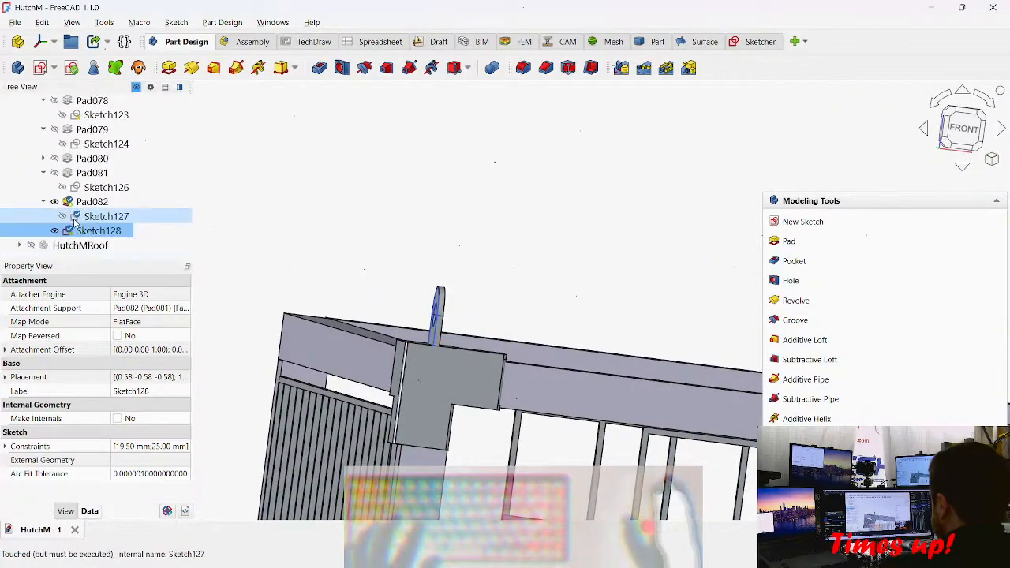
click(31, 246)
middle_drag(363, 316, 946, 397)
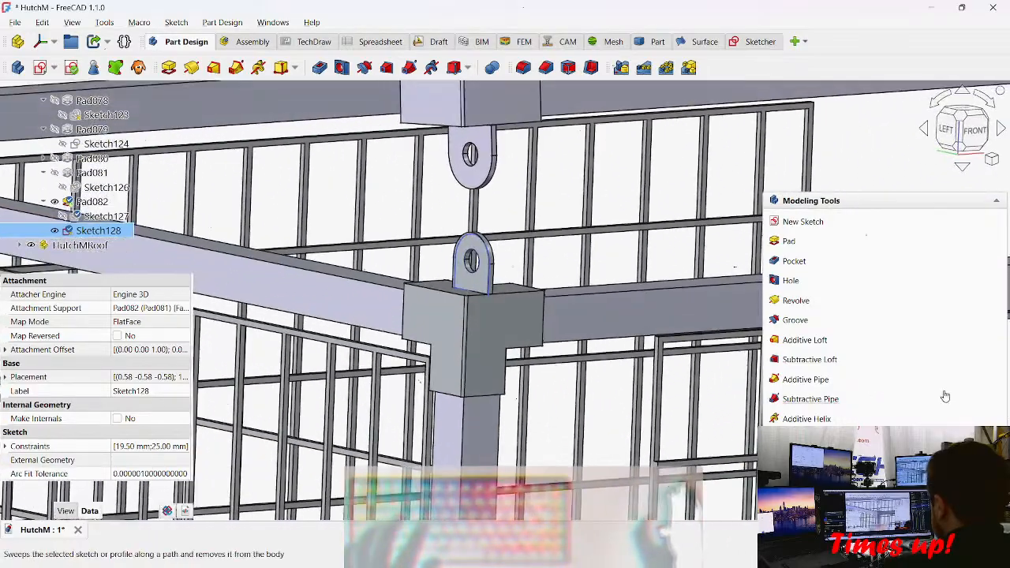
middle_drag(507, 314, 398, 319)
mouse_move(394, 320)
middle_down()
mouse_move(378, 300)
mouse_move(618, 268)
mouse_move(348, 376)
mouse_move(355, 395)
mouse_move(420, 386)
mouse_move(486, 318)
mouse_move(499, 246)
middle_up()
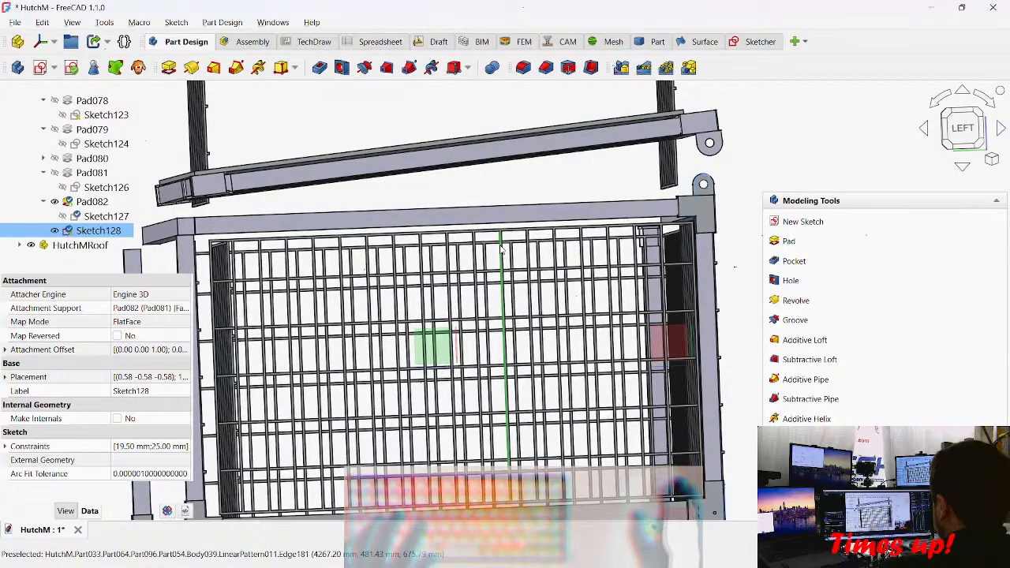